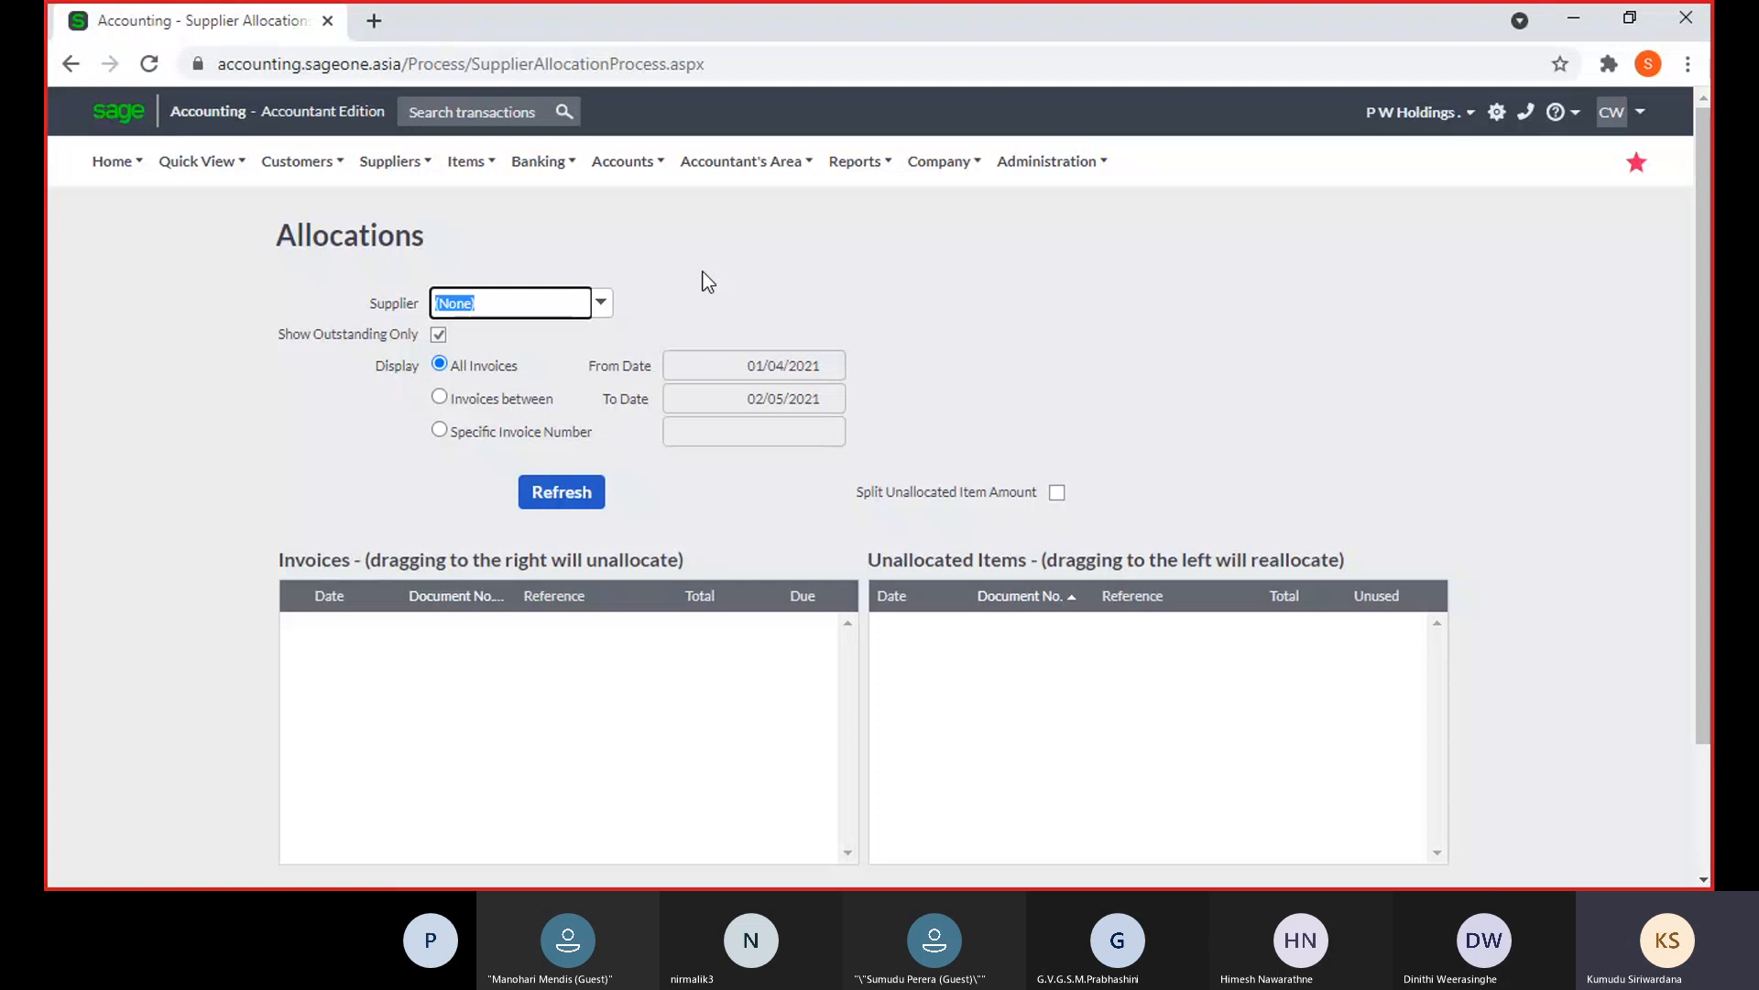
Duplicate the supplier Allocations tab and open the Supplier Balances - Days Outstanding report in the copy
mouse_move(405, 164)
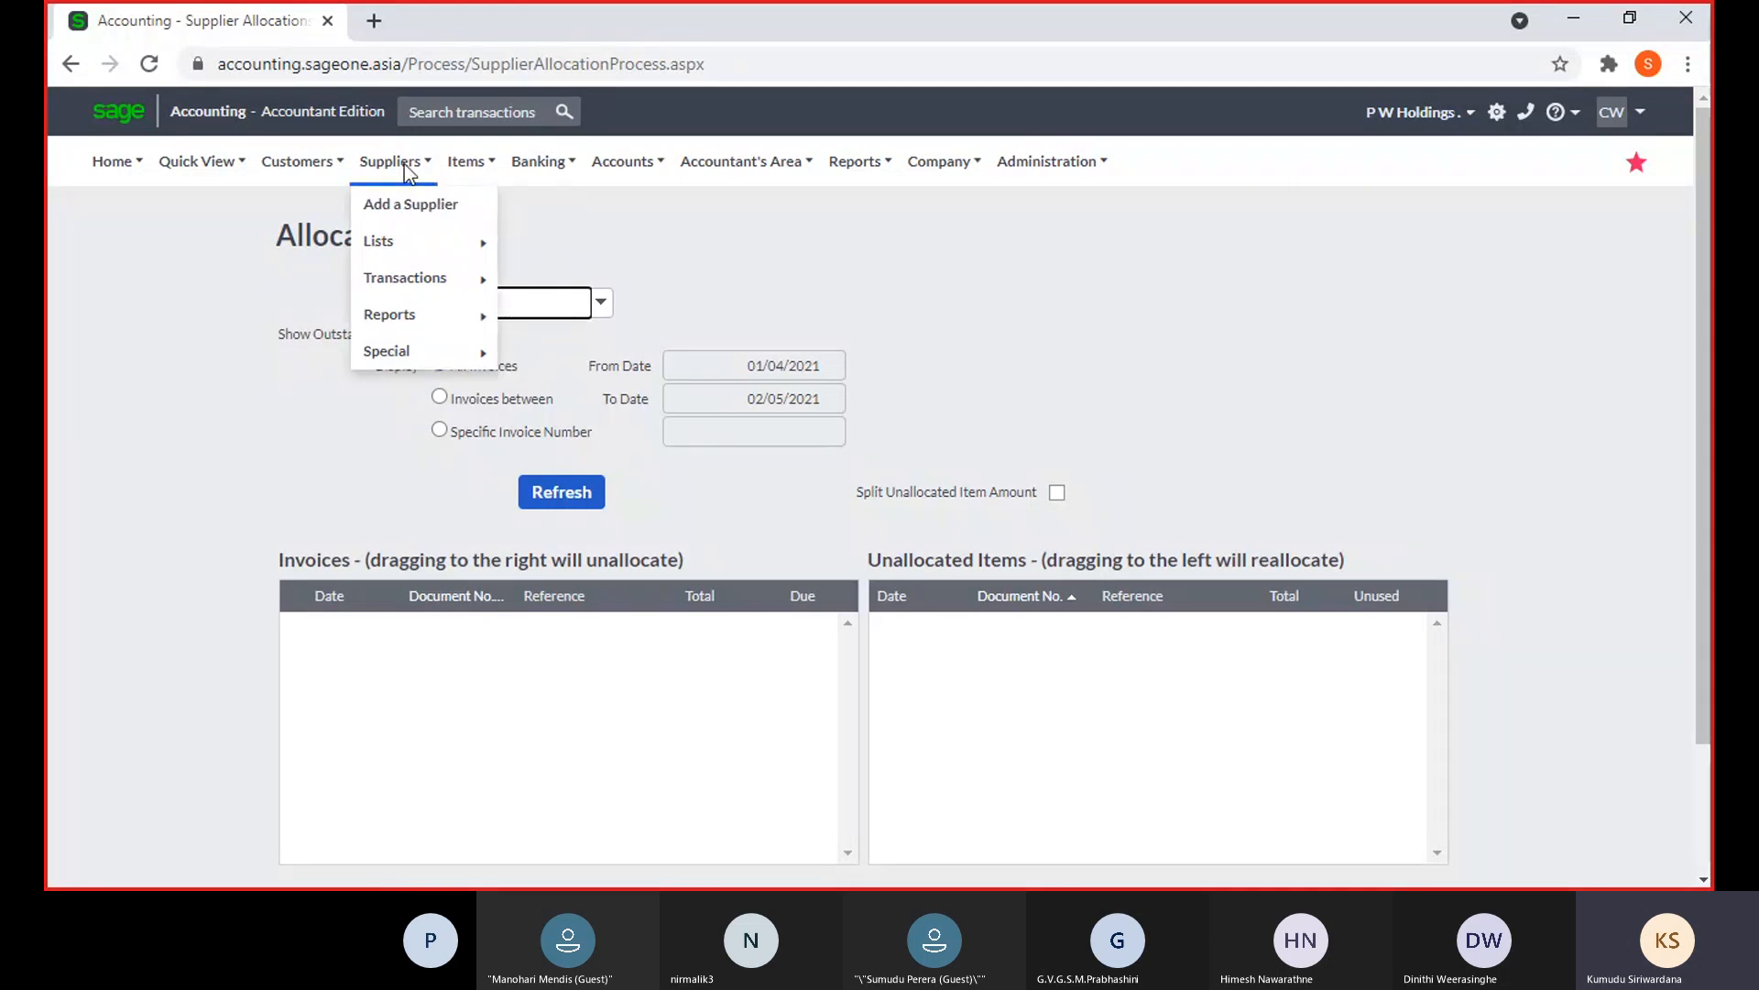
mouse_move(404, 285)
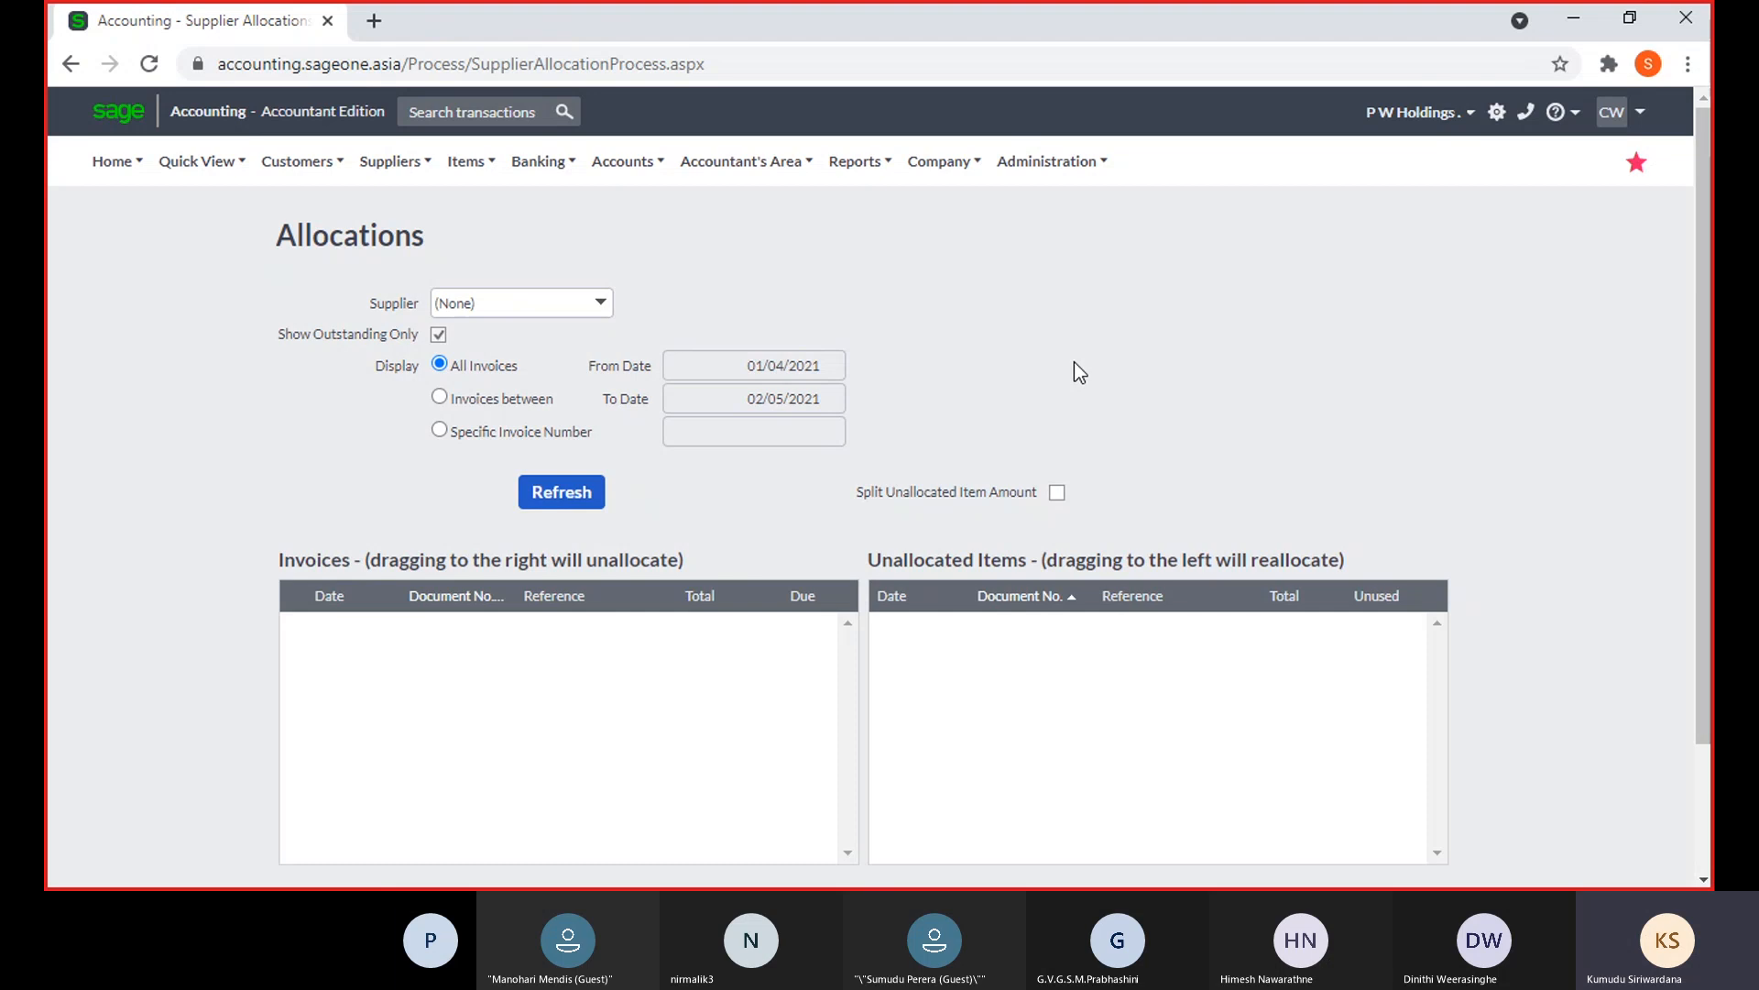
right_click(207, 26)
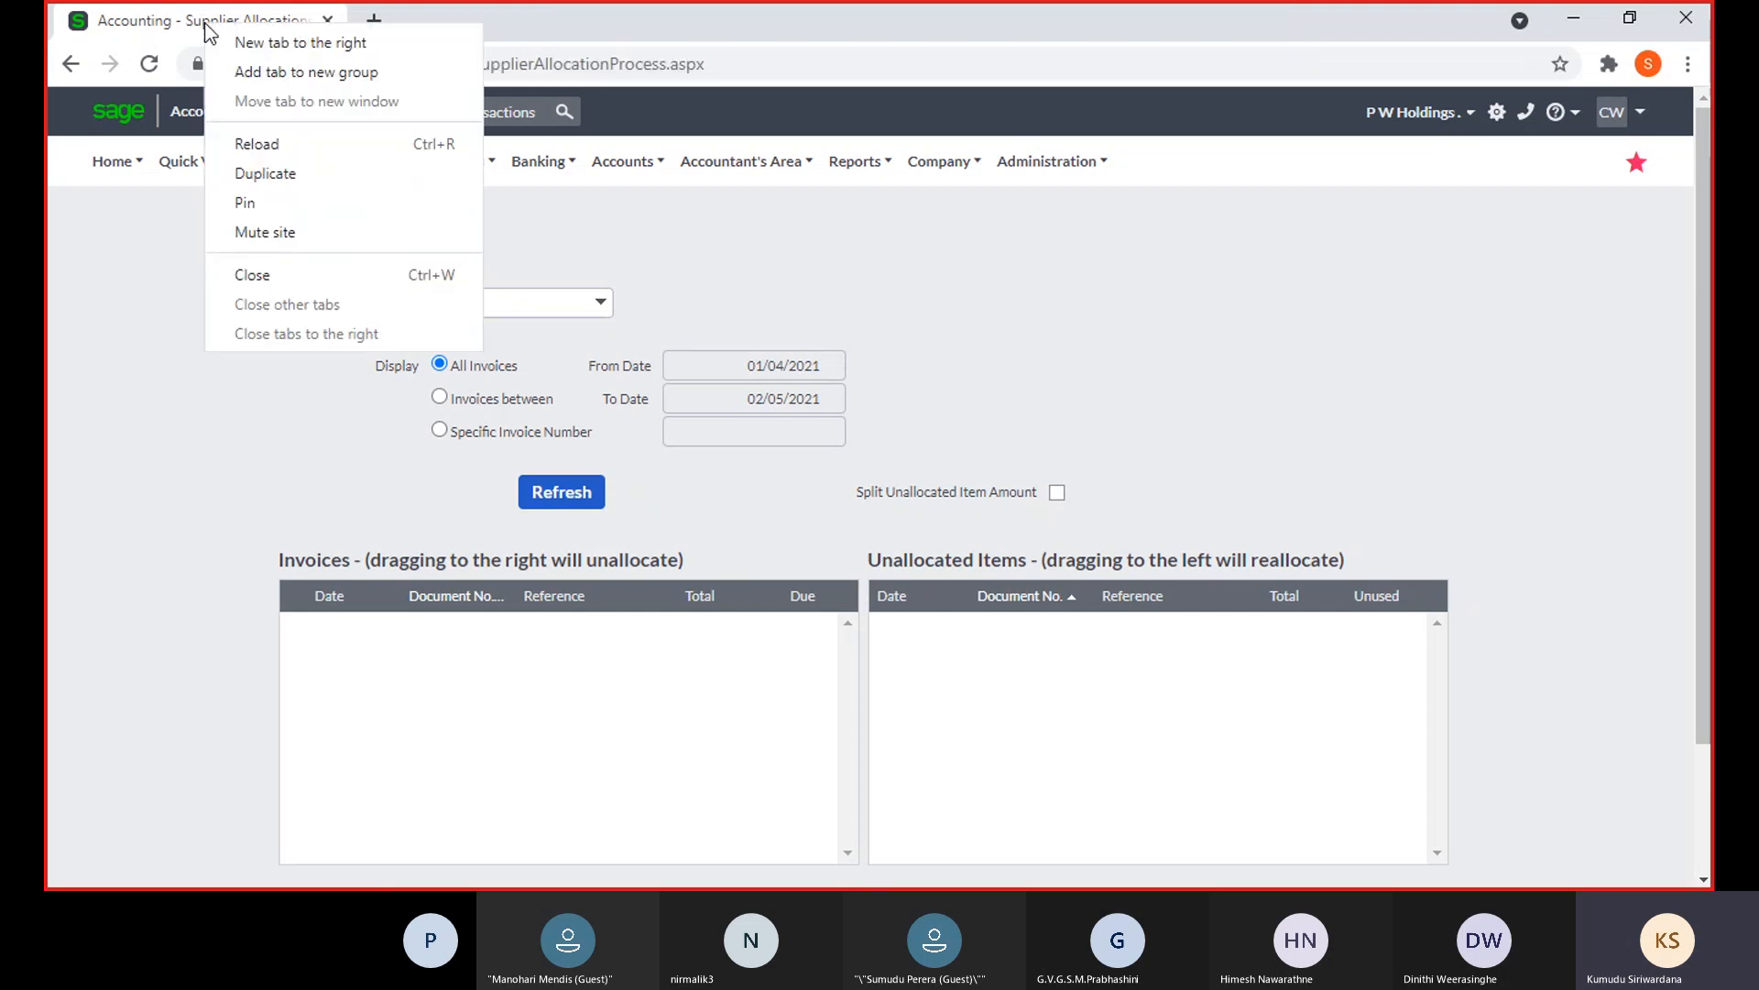
left_click(247, 172)
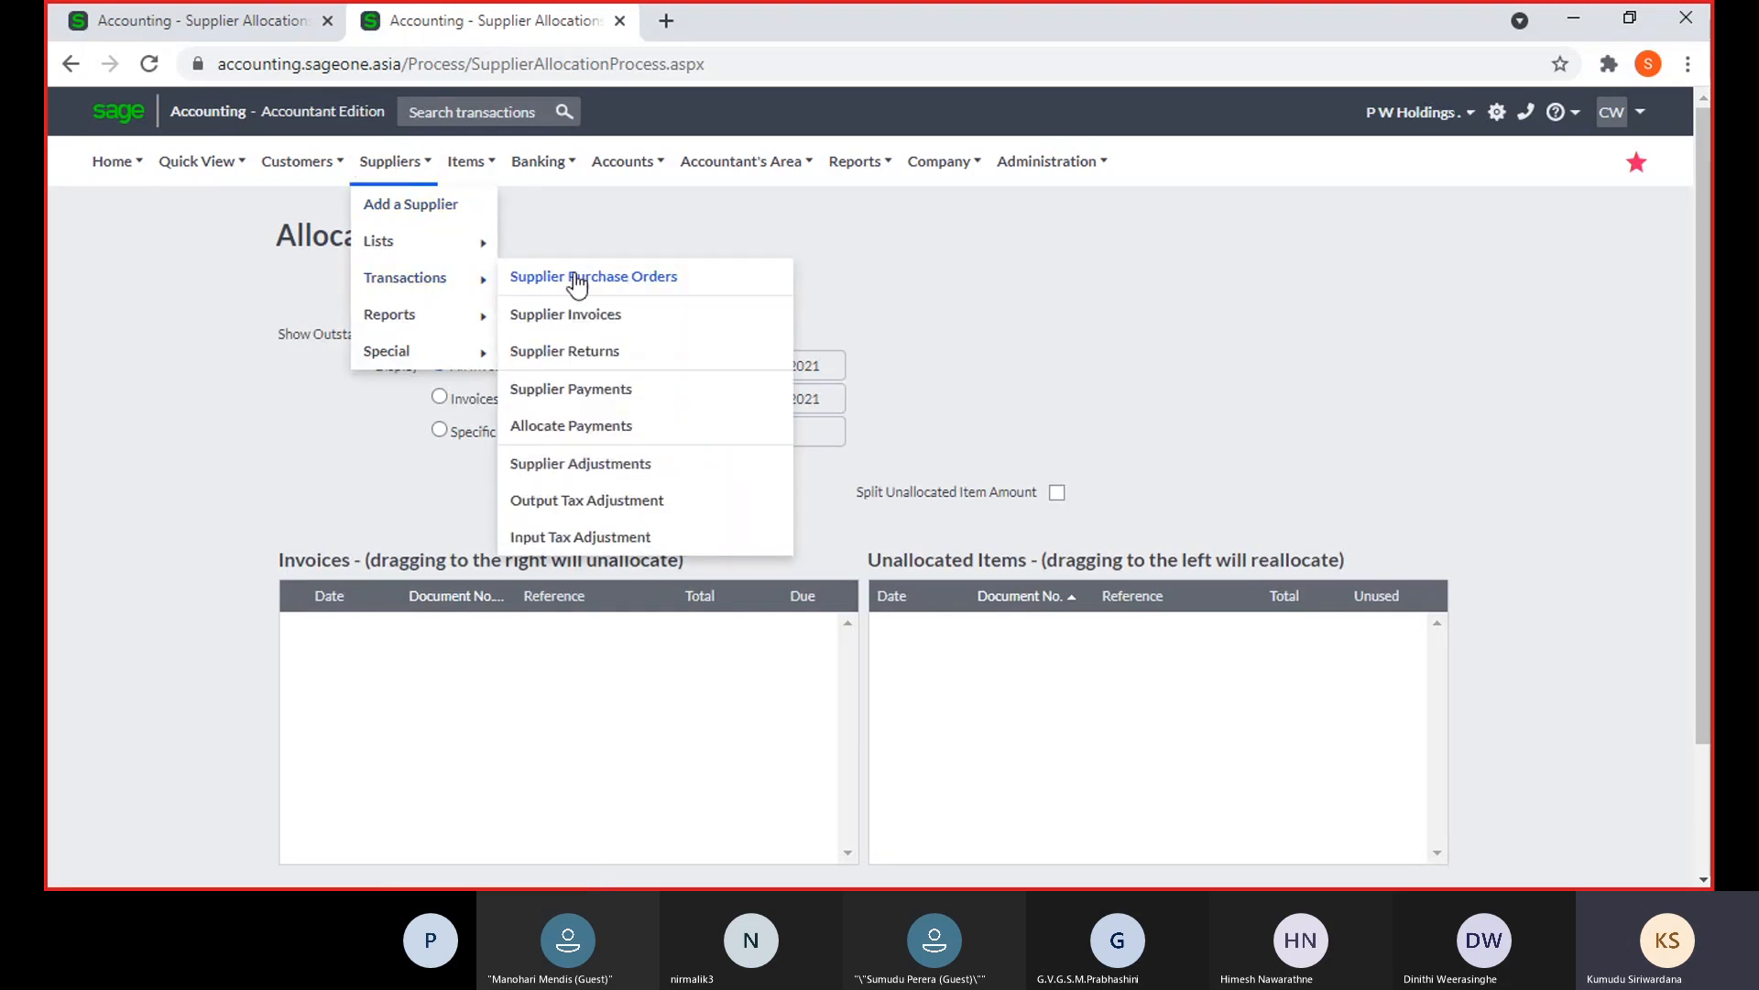
mouse_move(422, 317)
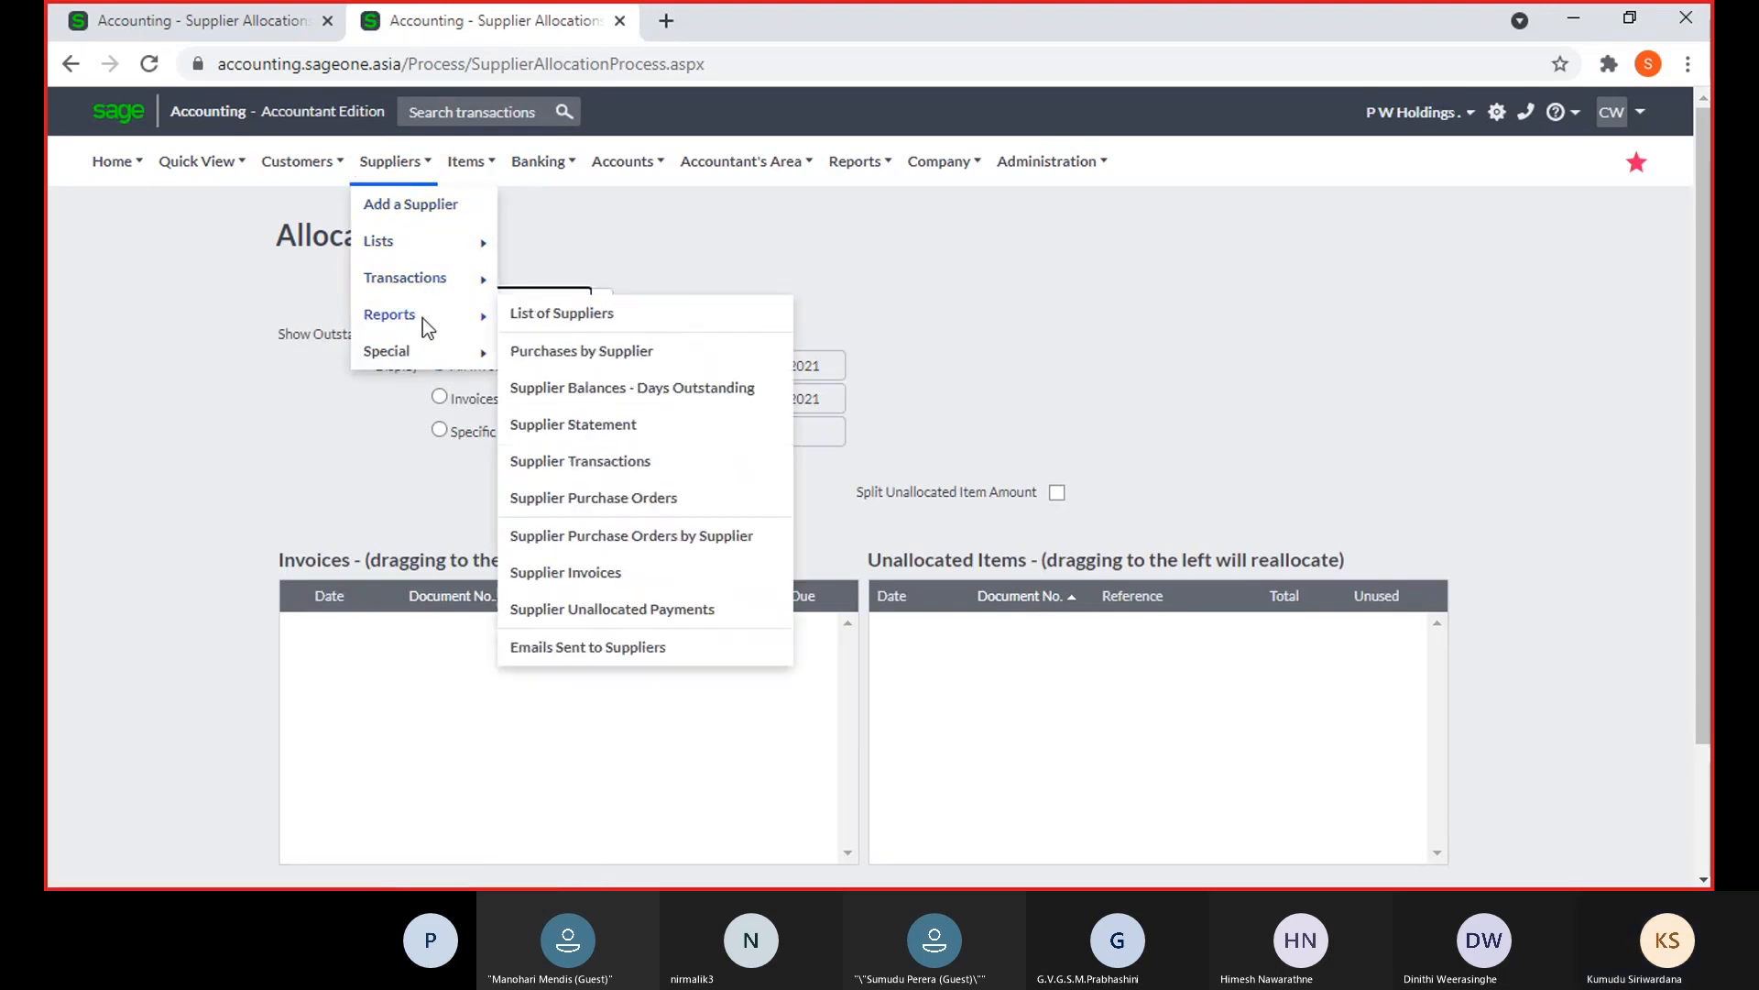
left_click(660, 385)
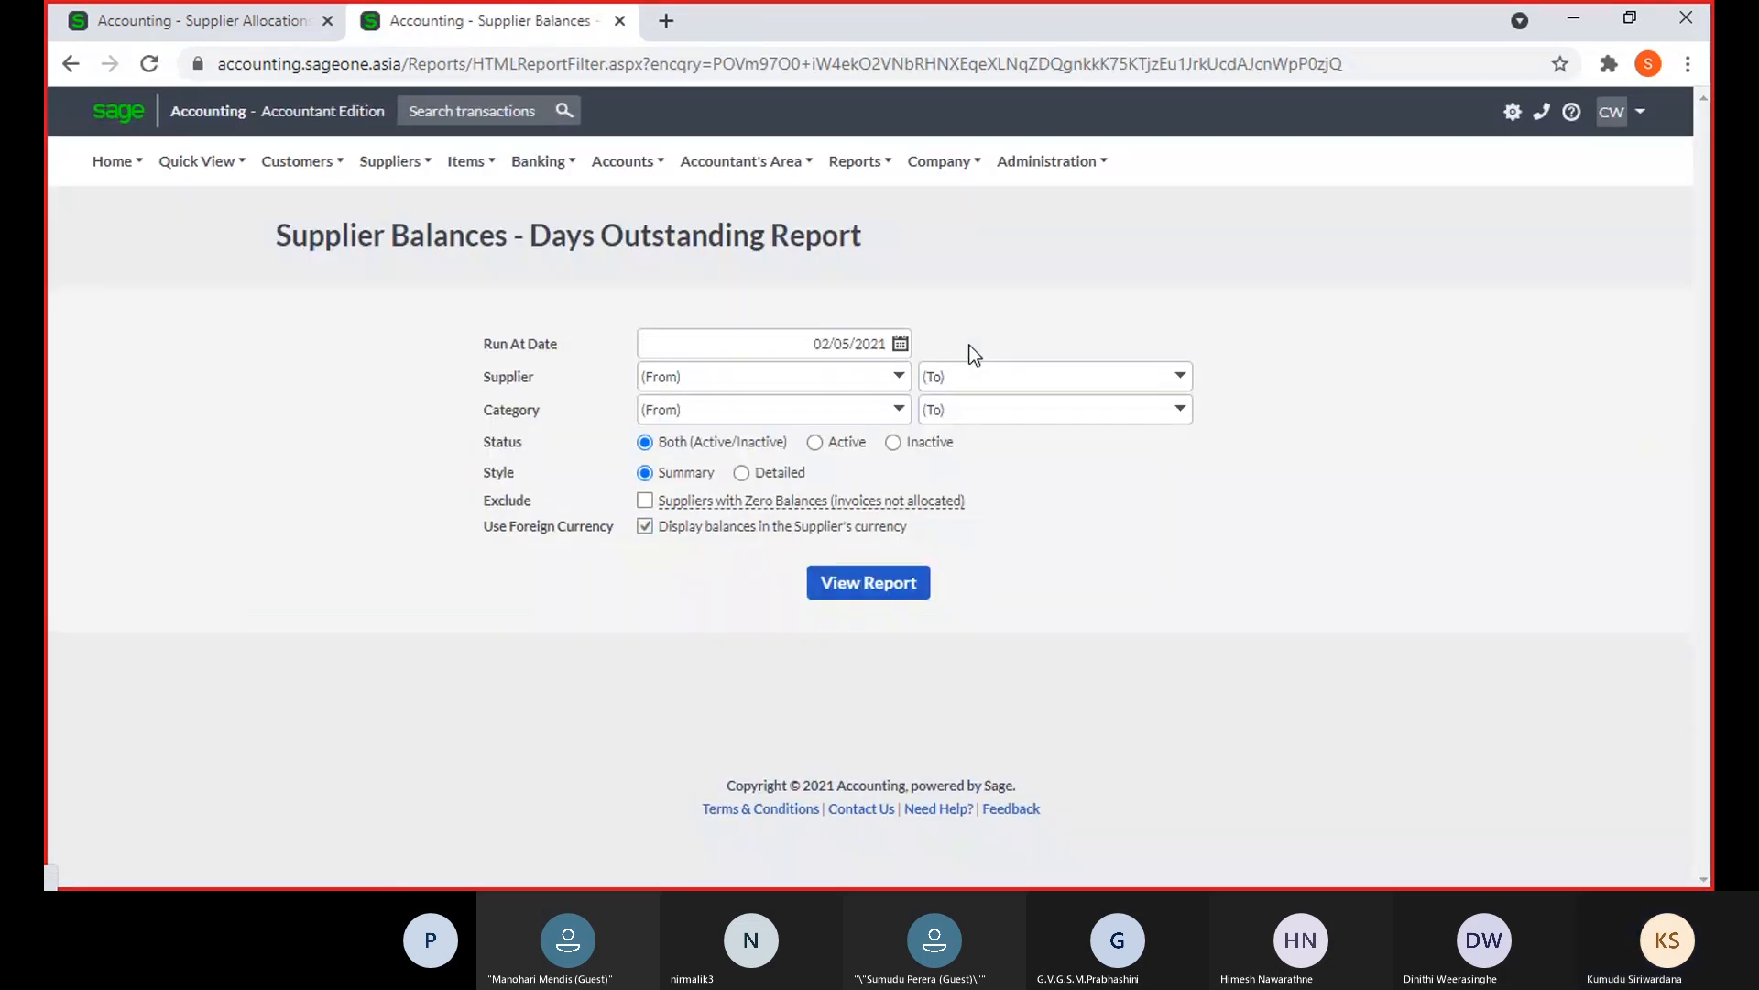
Generate and review the Detailed report for supplier P W Holdings, with balances not displayed in the supplier's currency
left_click(741, 472)
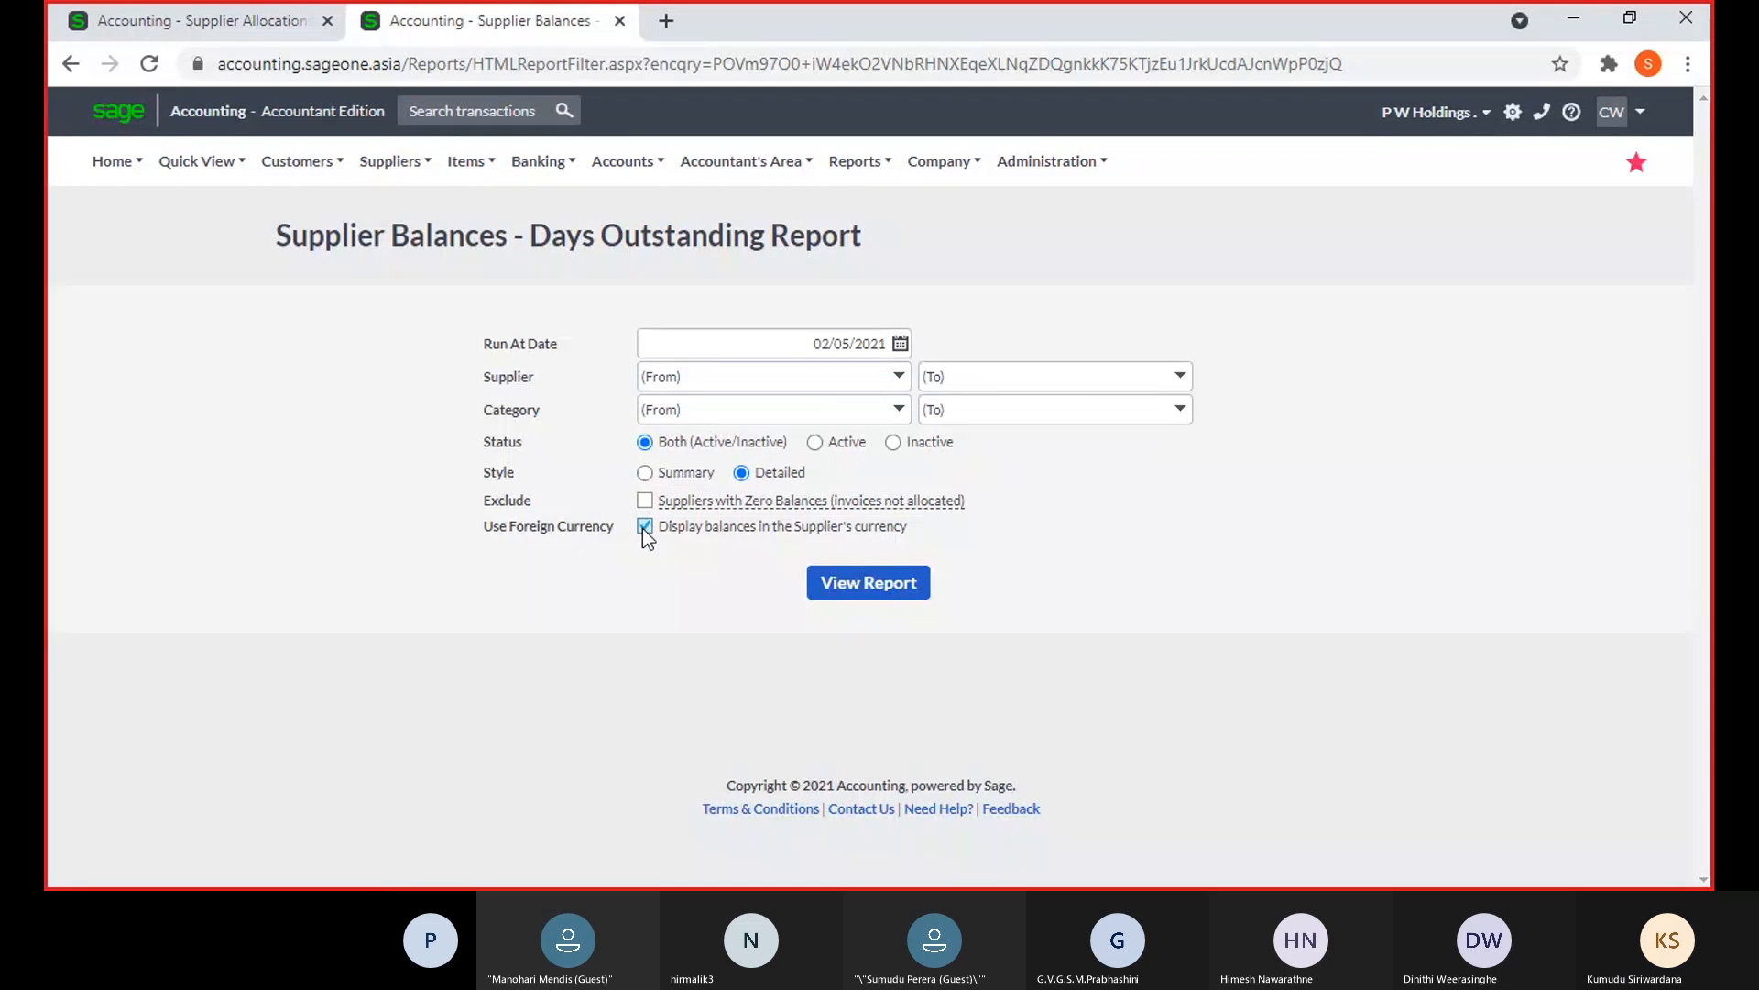
left_click(899, 378)
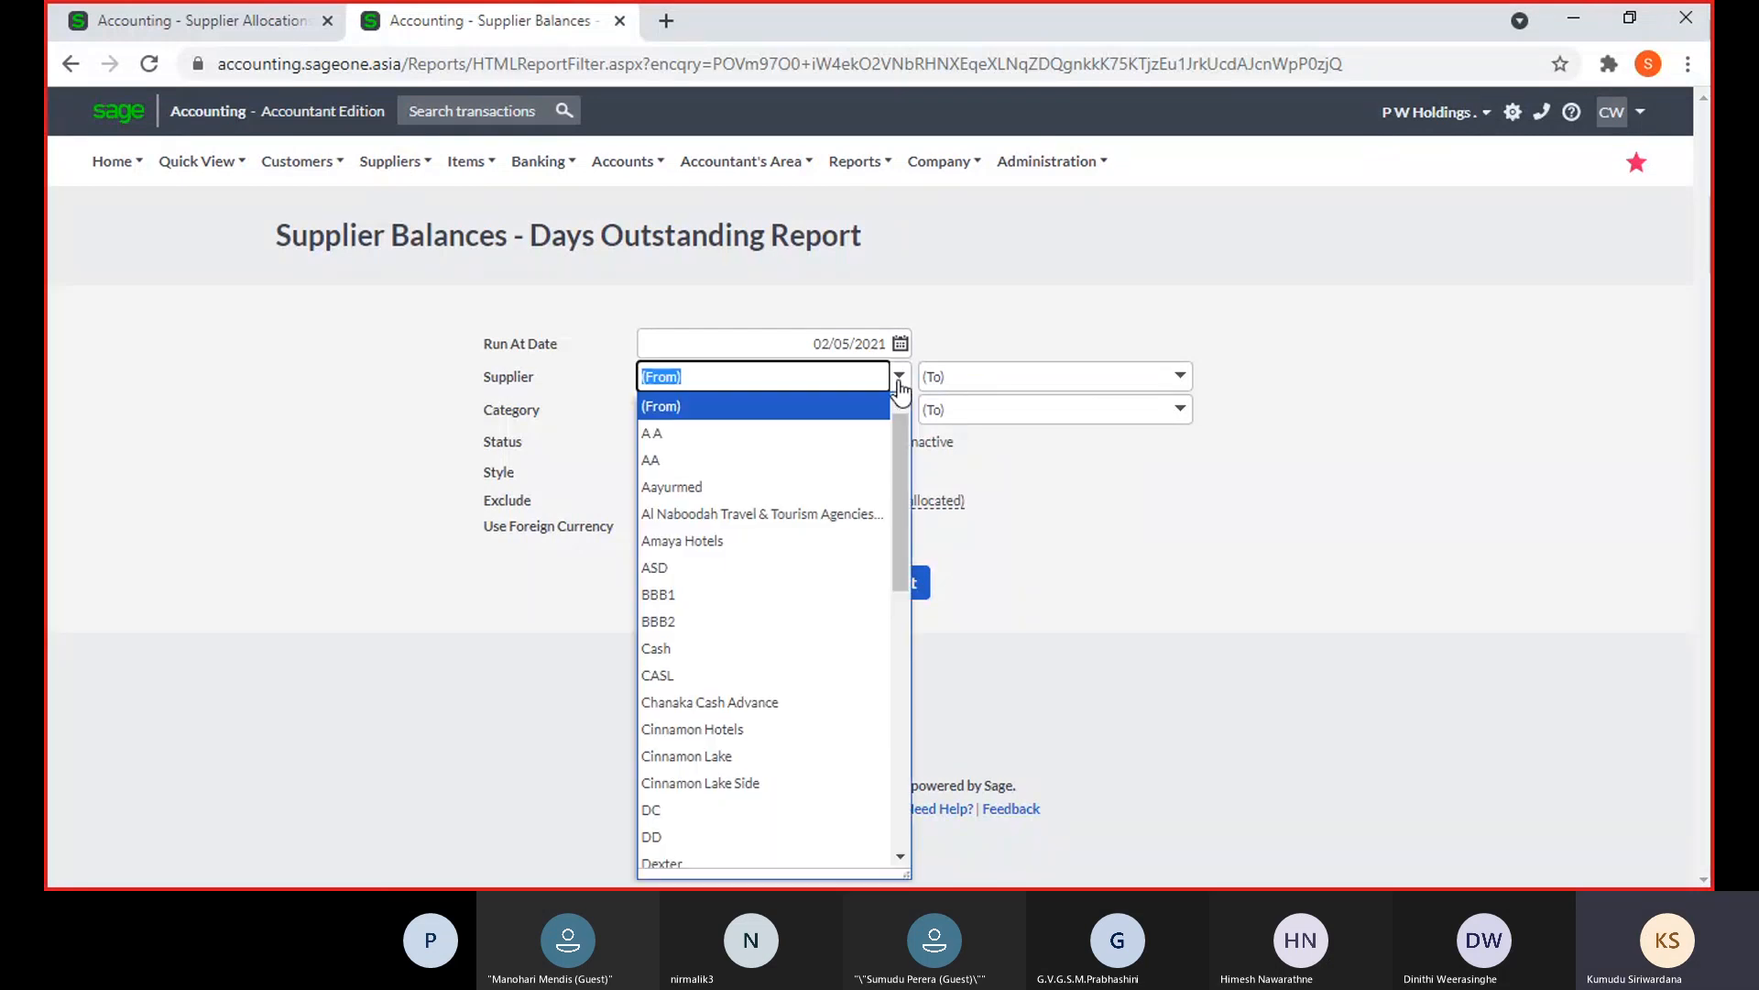
type("p")
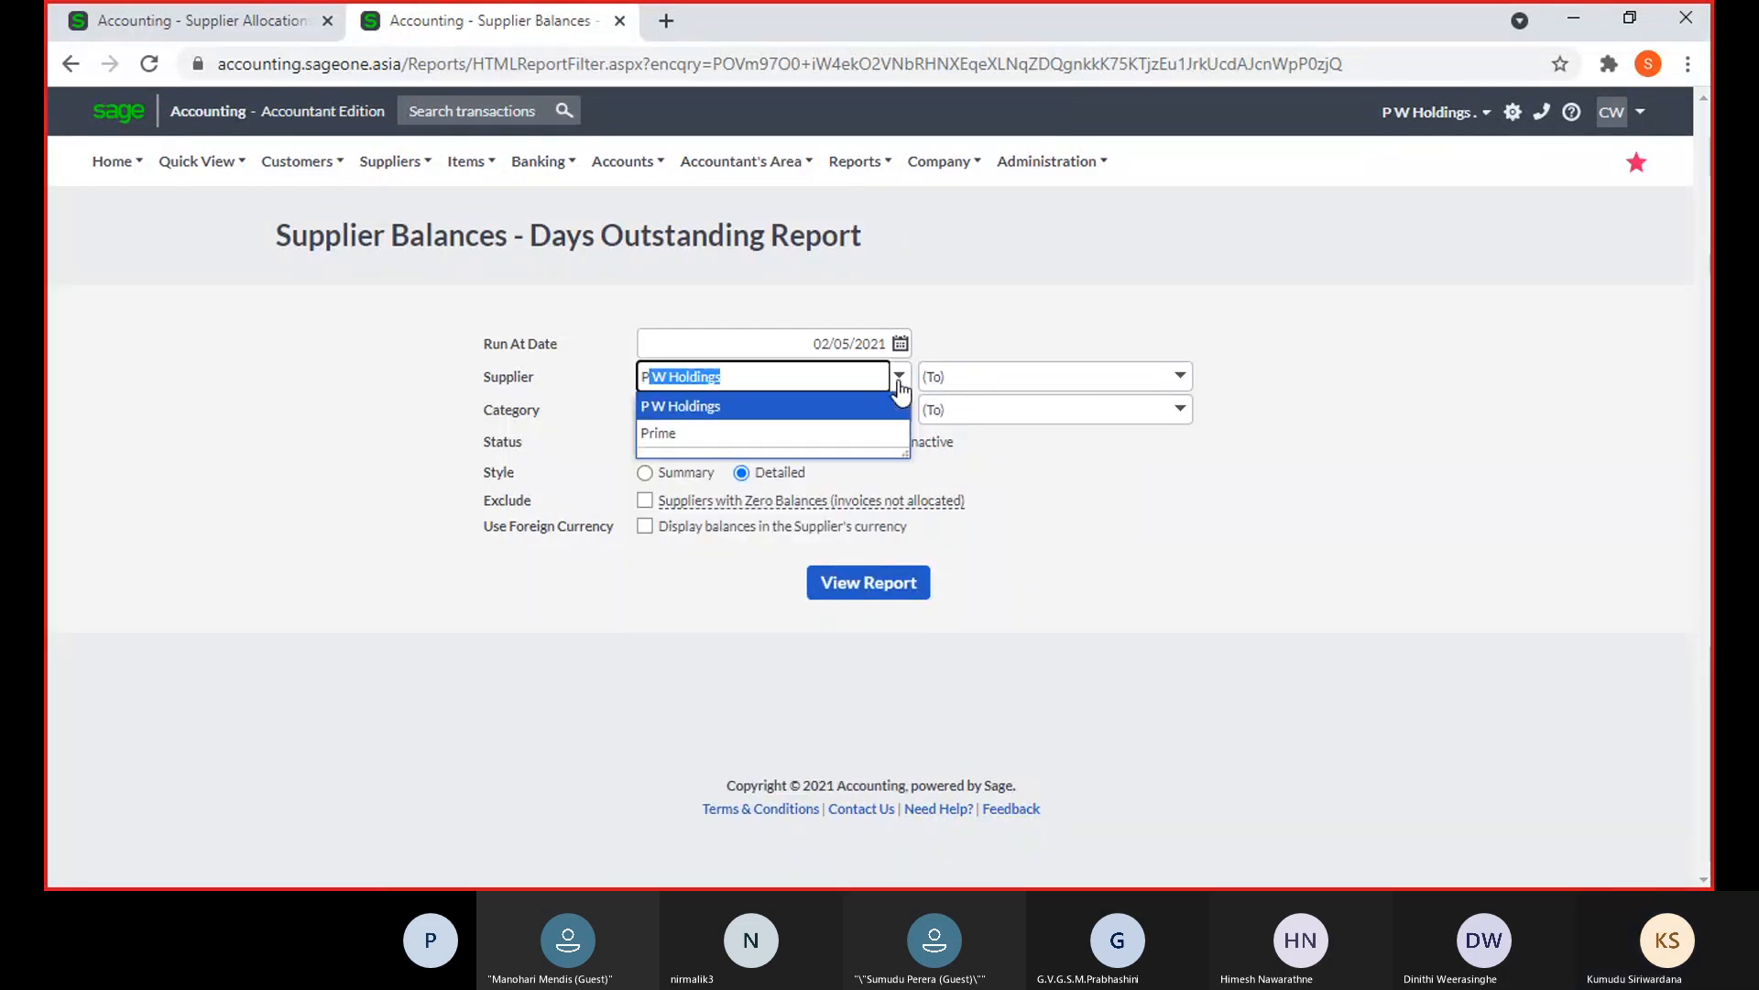
key("Return")
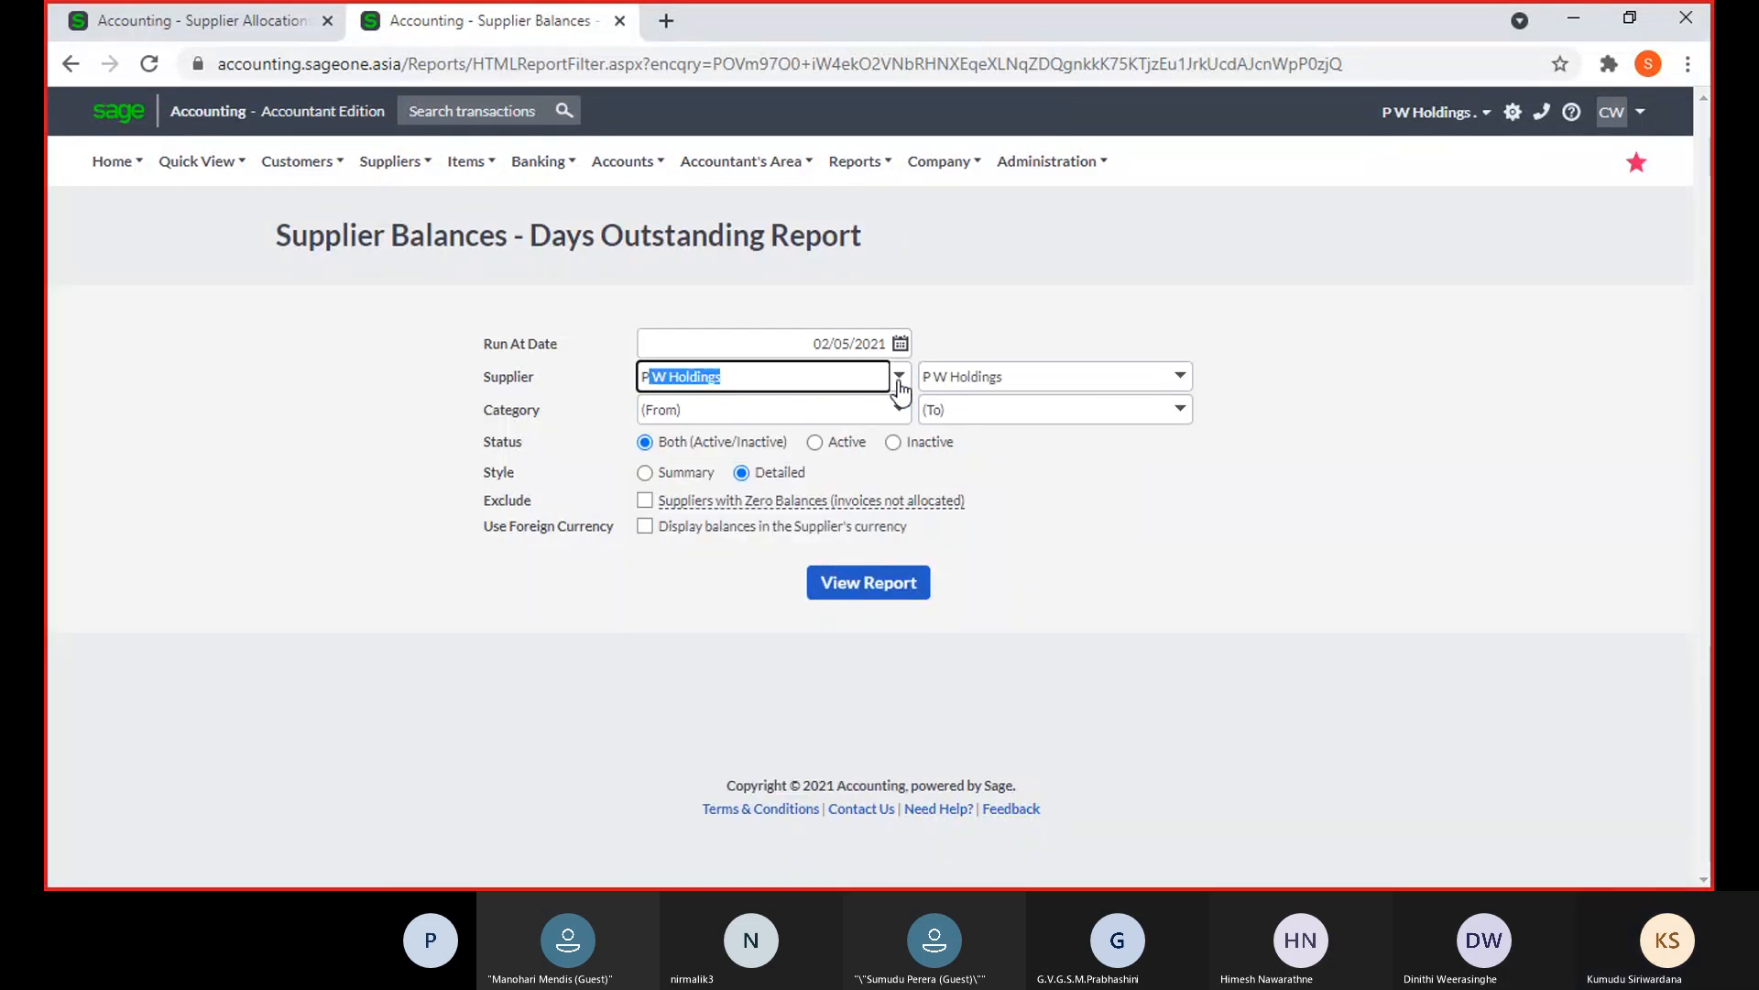
left_click(910, 591)
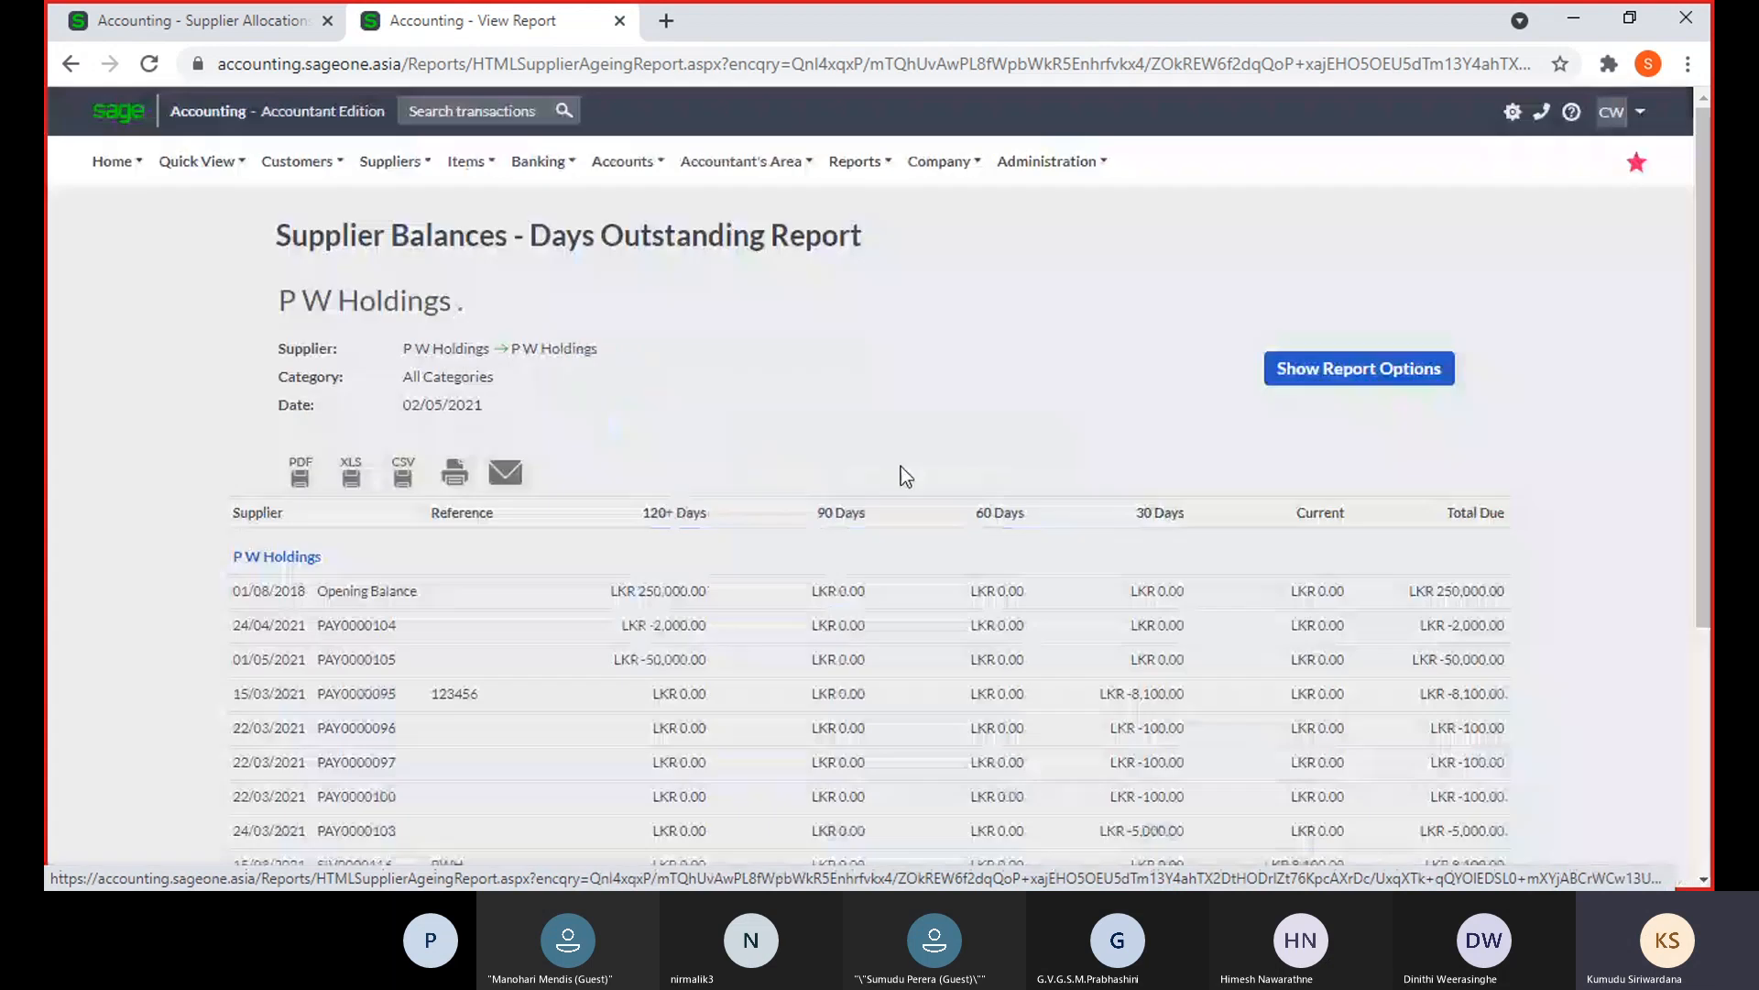
scroll(898, 440, "down", 4)
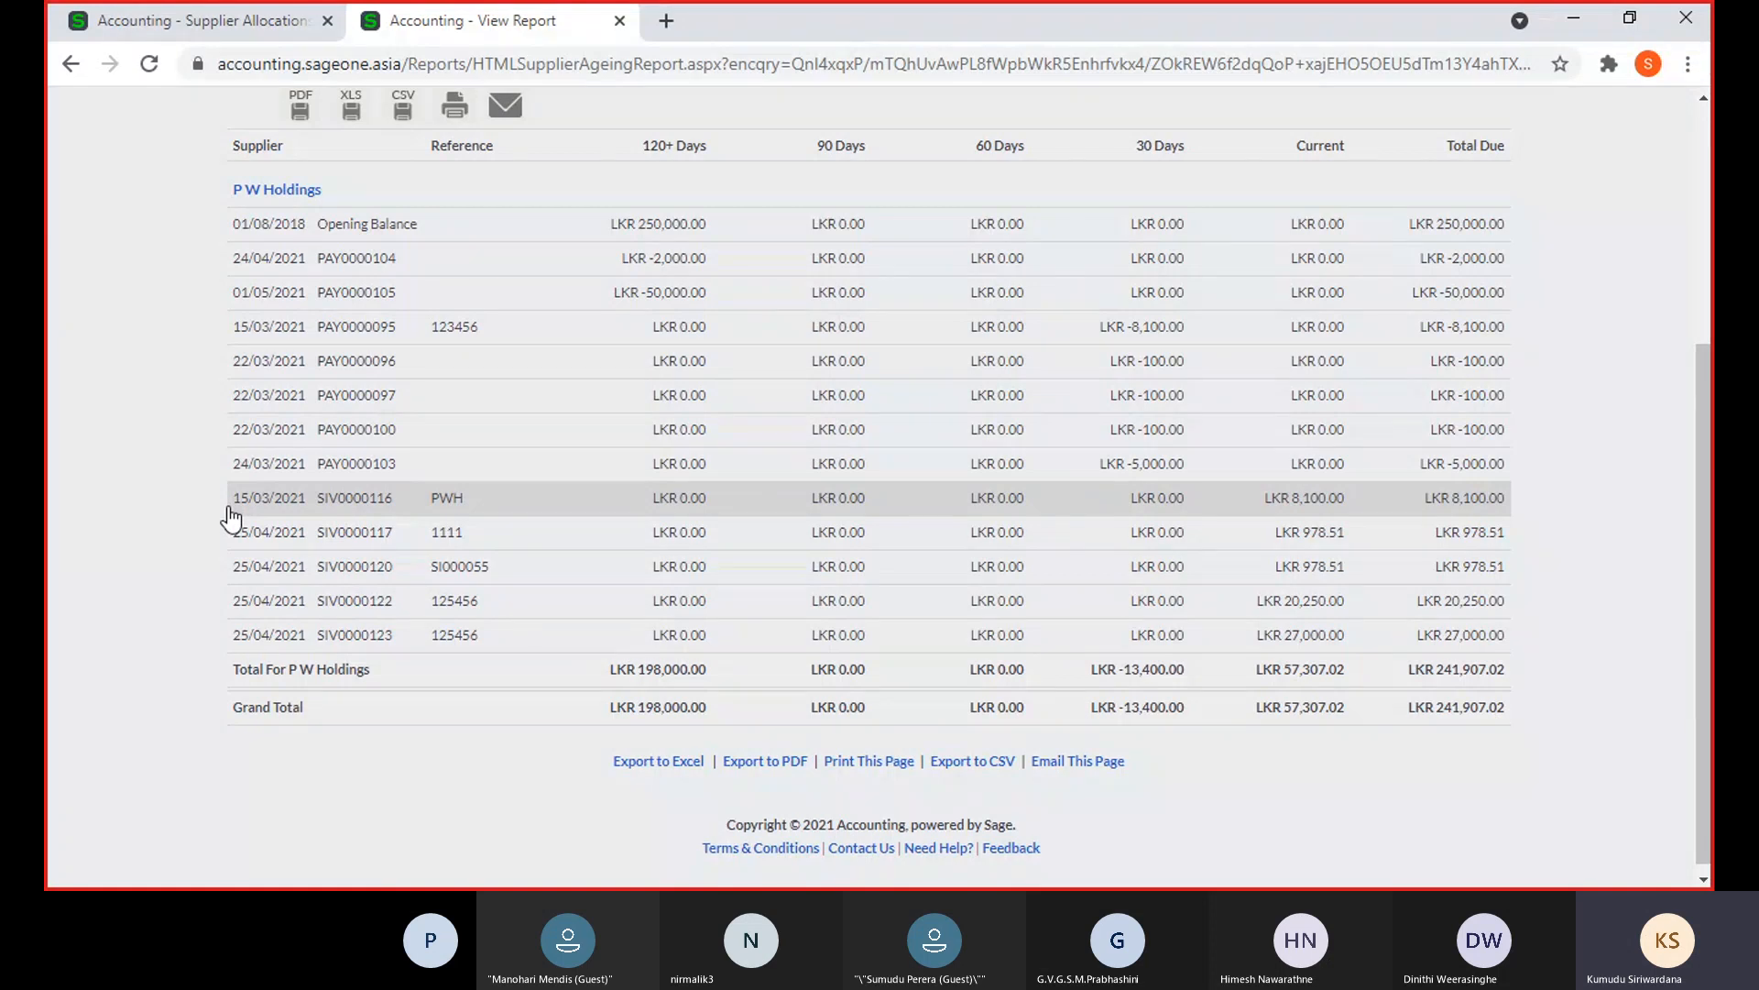
scroll(231, 518, "up", 4)
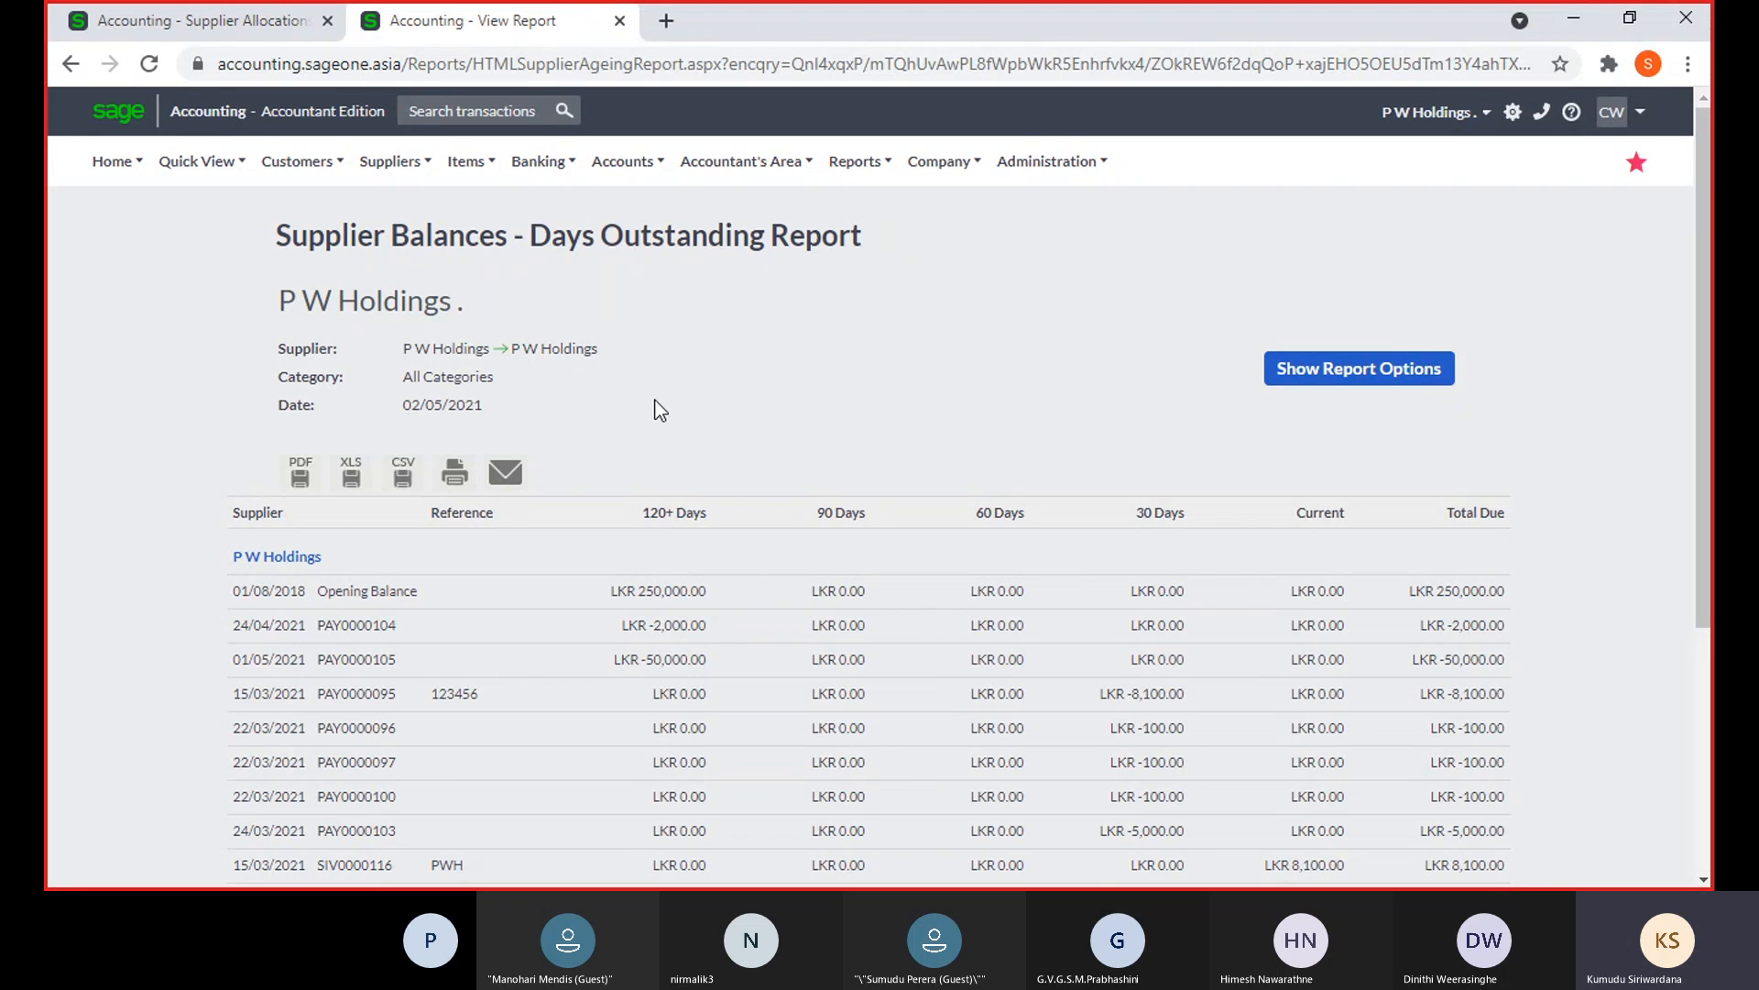
Return to the payment Allocations page and load the outstanding invoices and unallocated payments for supplier P W Holdings
left_click(231, 20)
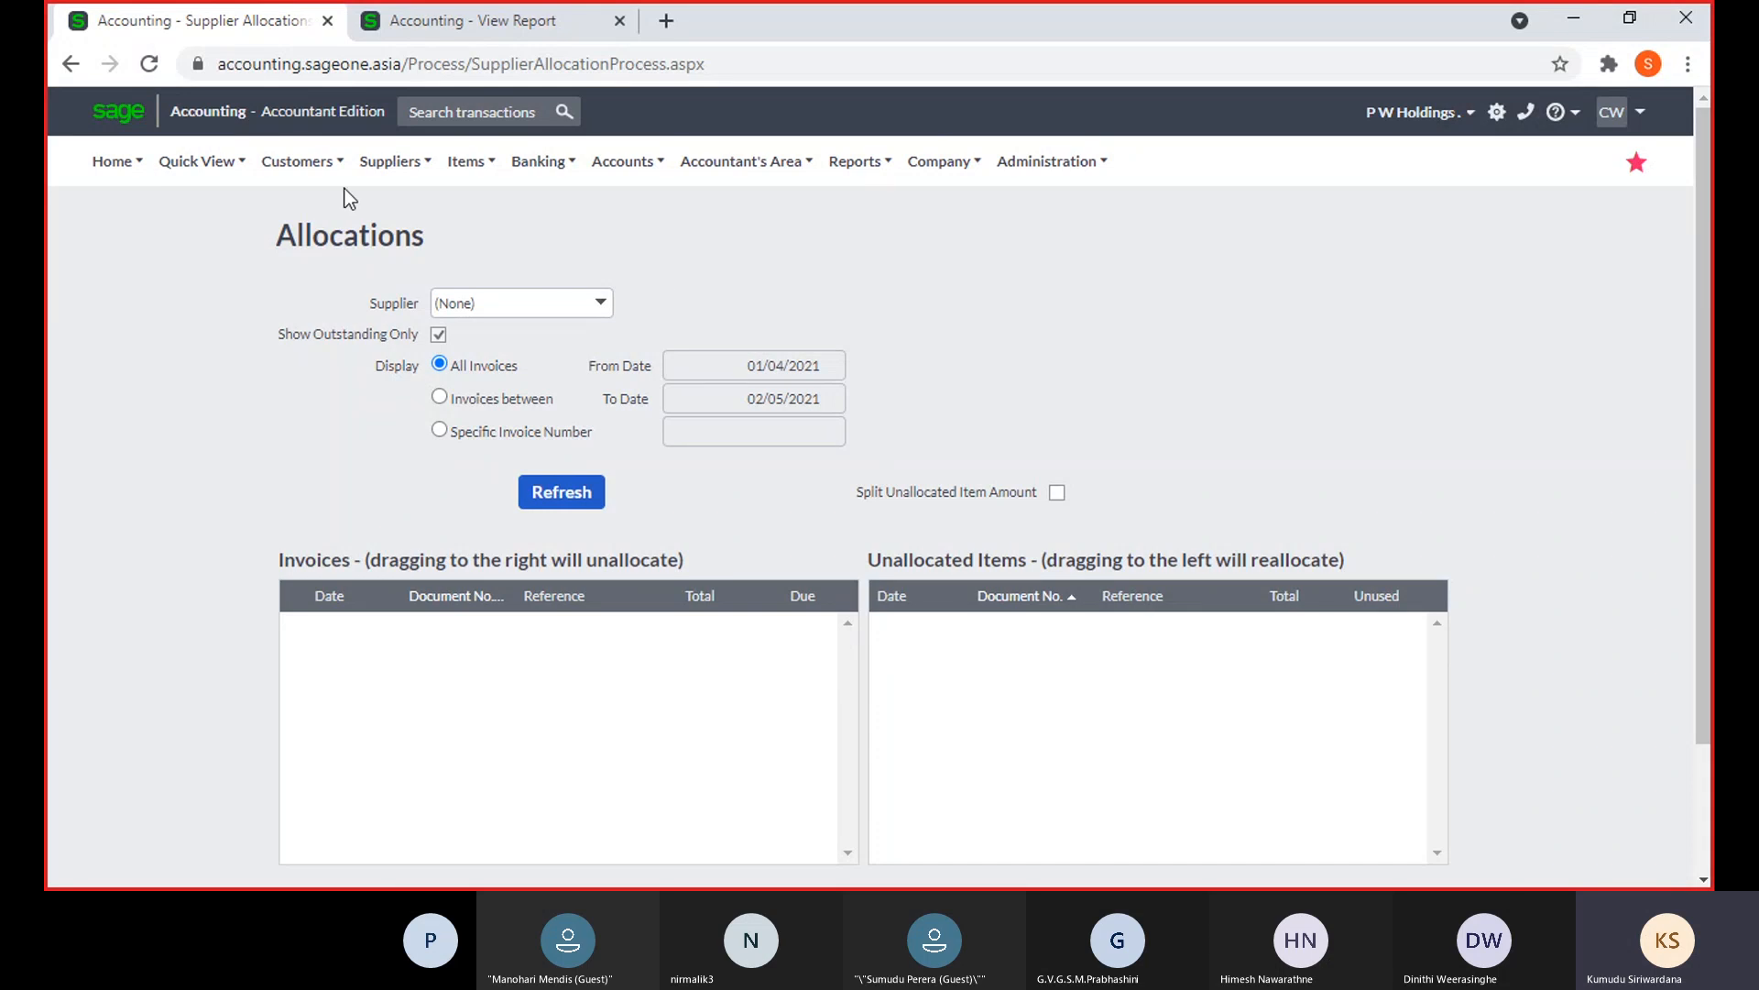
left_click(390, 162)
mouse_move(403, 282)
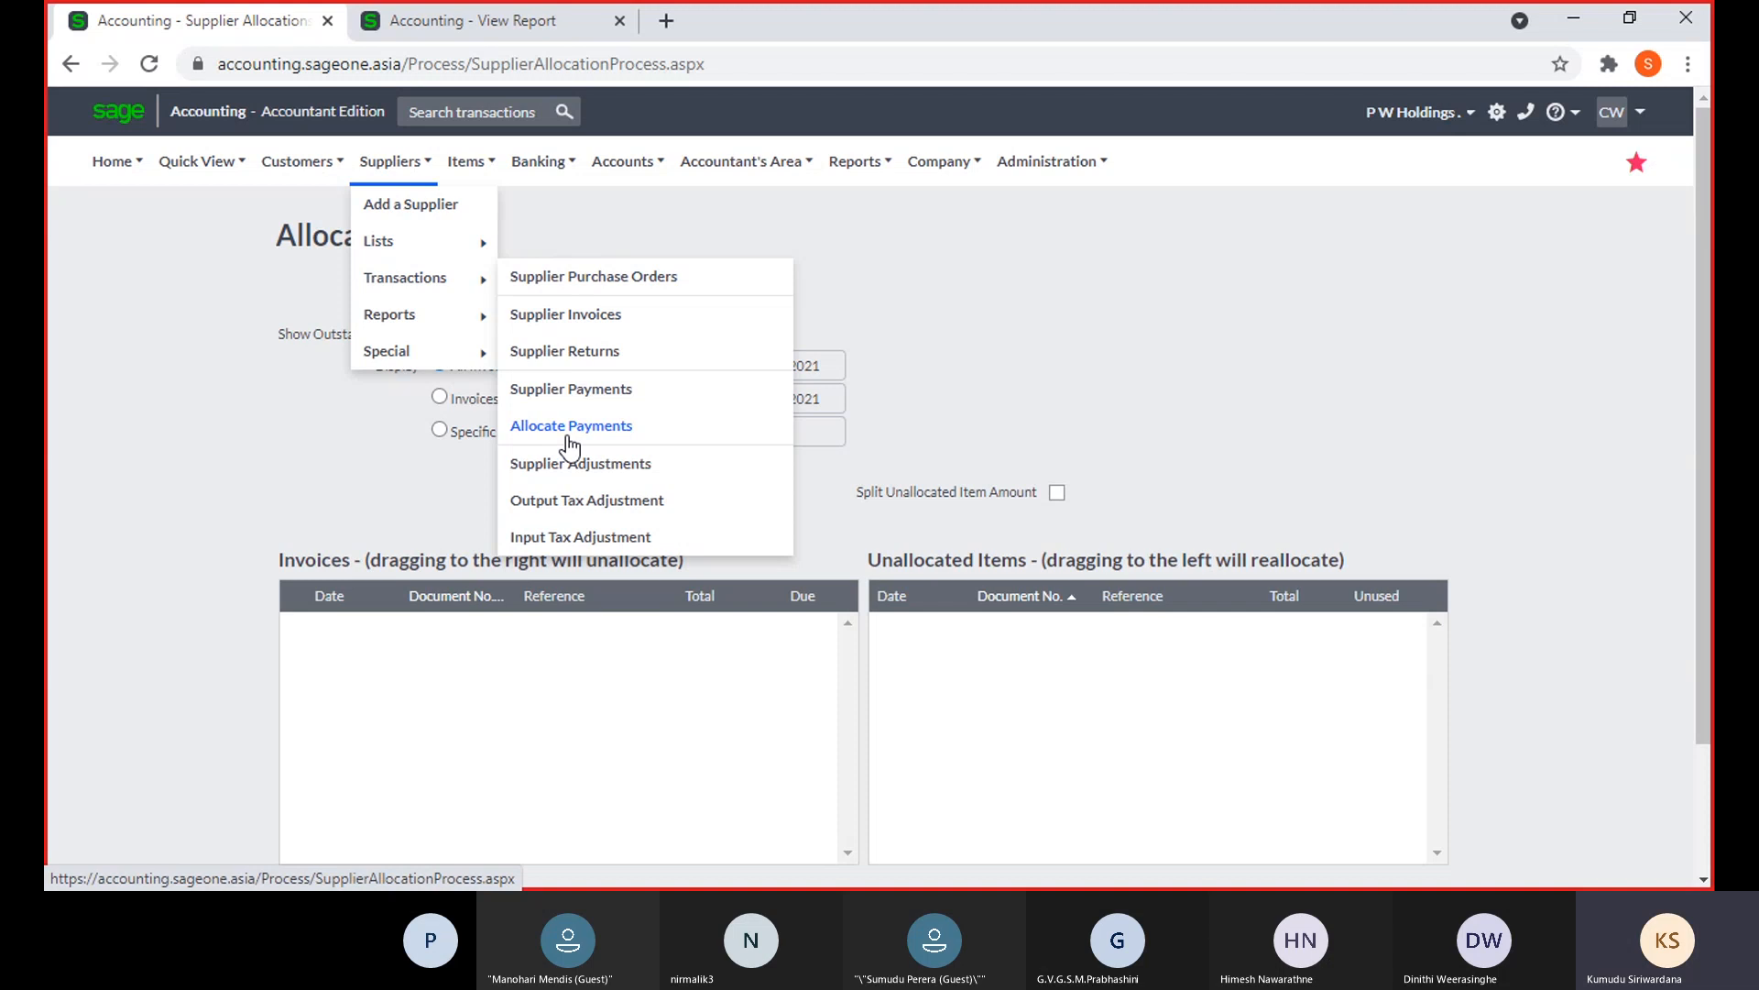
left_click(510, 429)
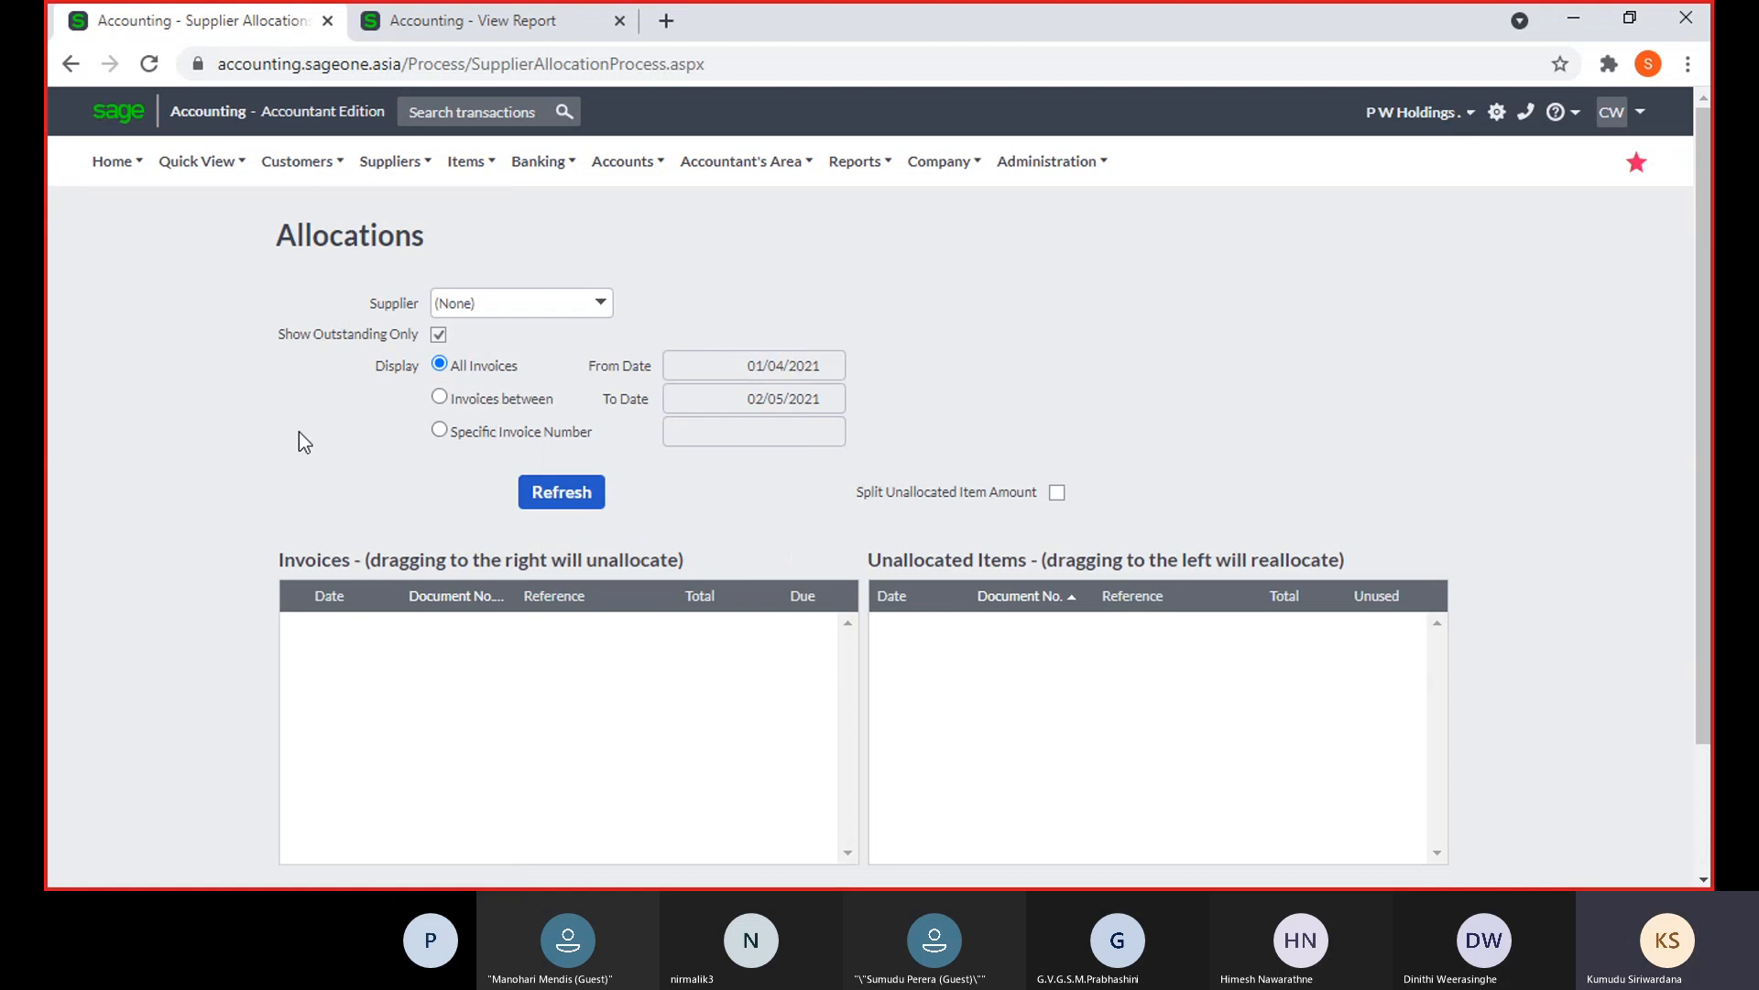
left_click(601, 304)
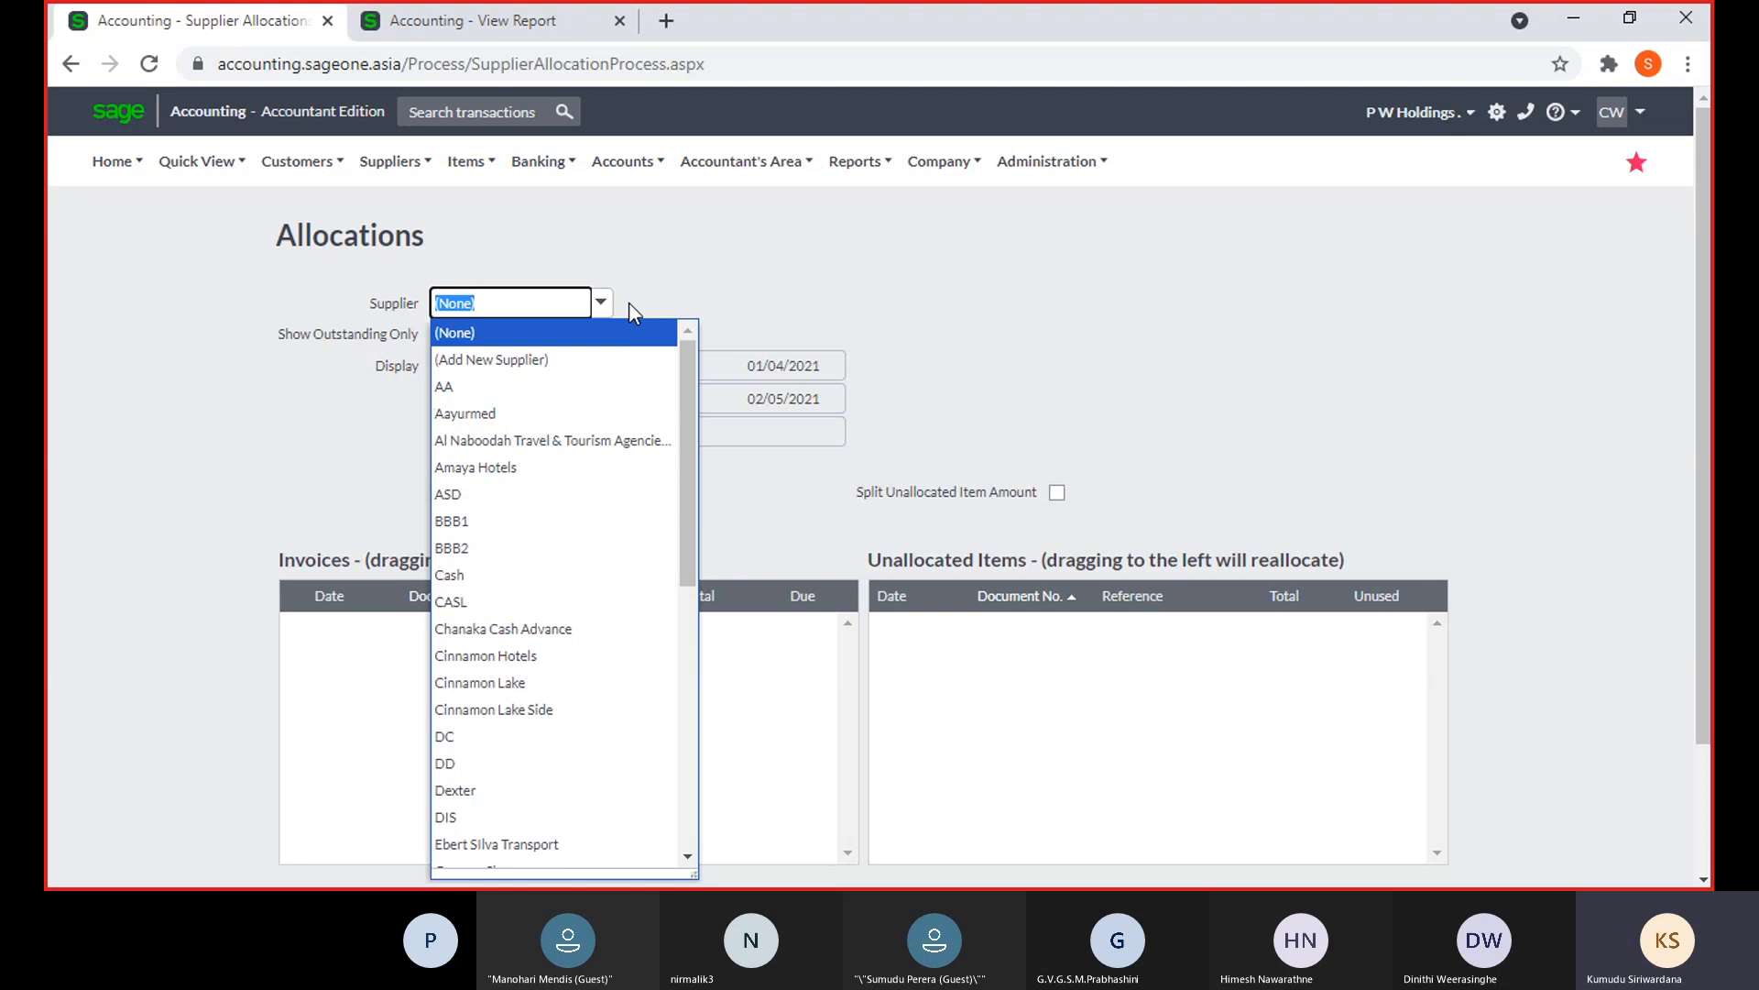
type("P W Holdings")
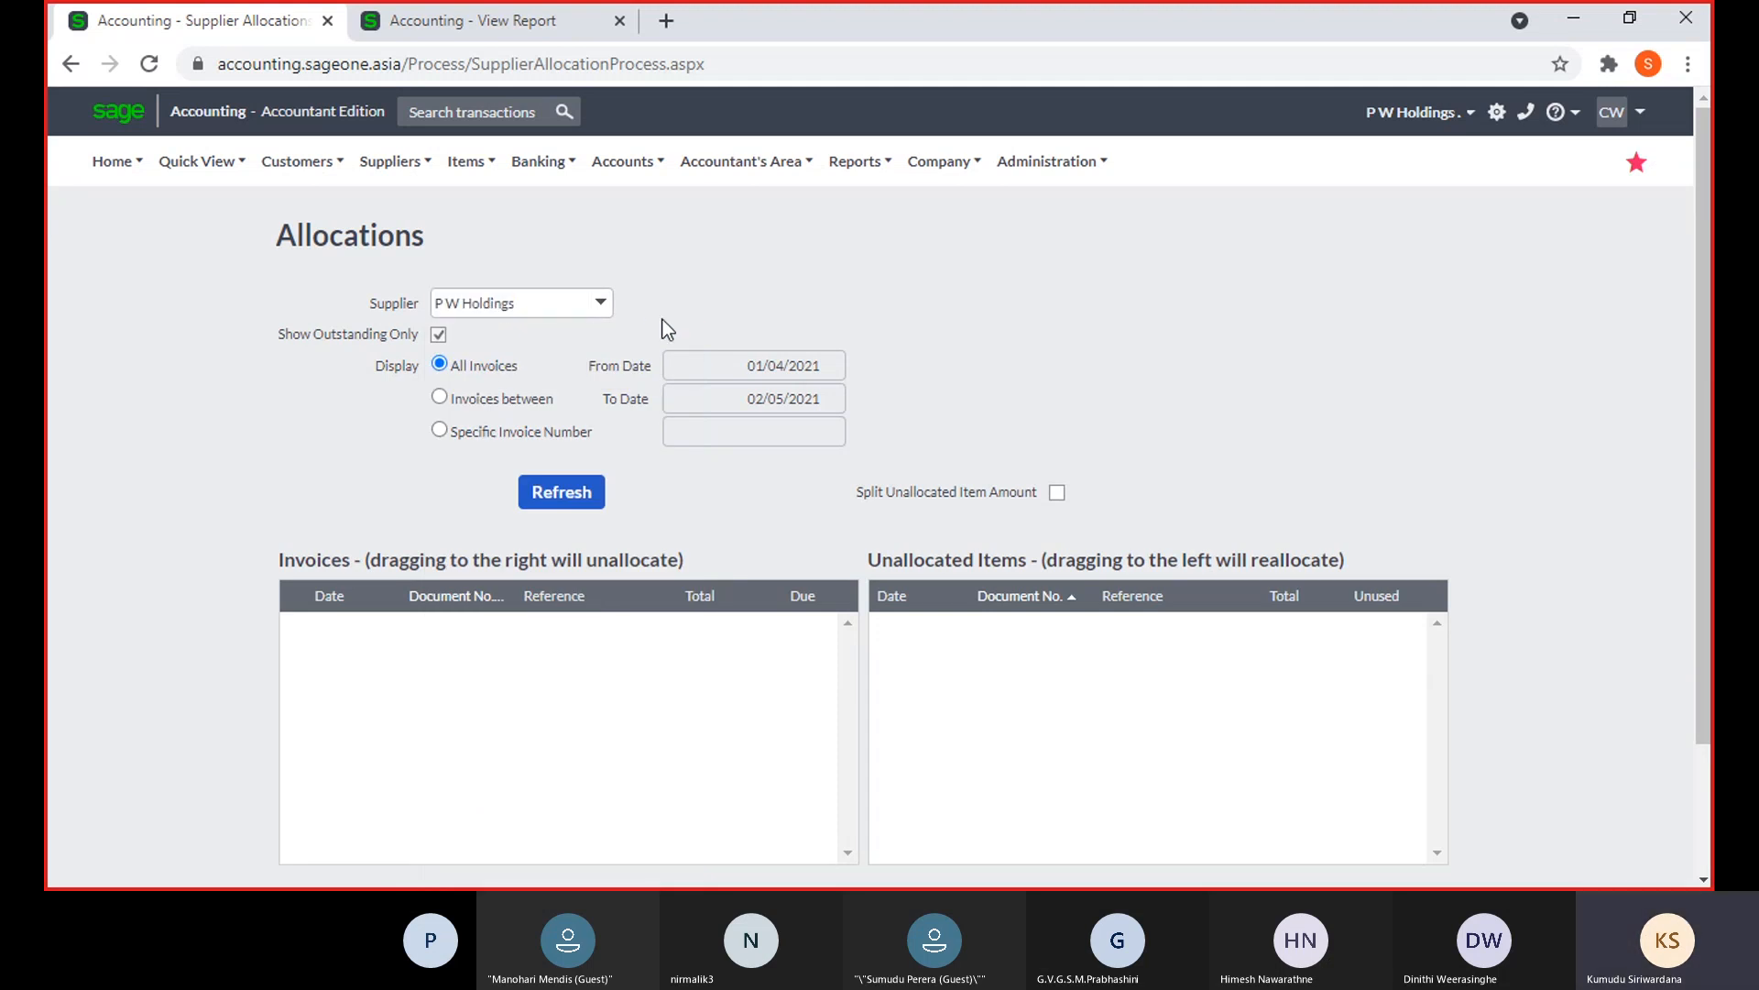
left_click(572, 499)
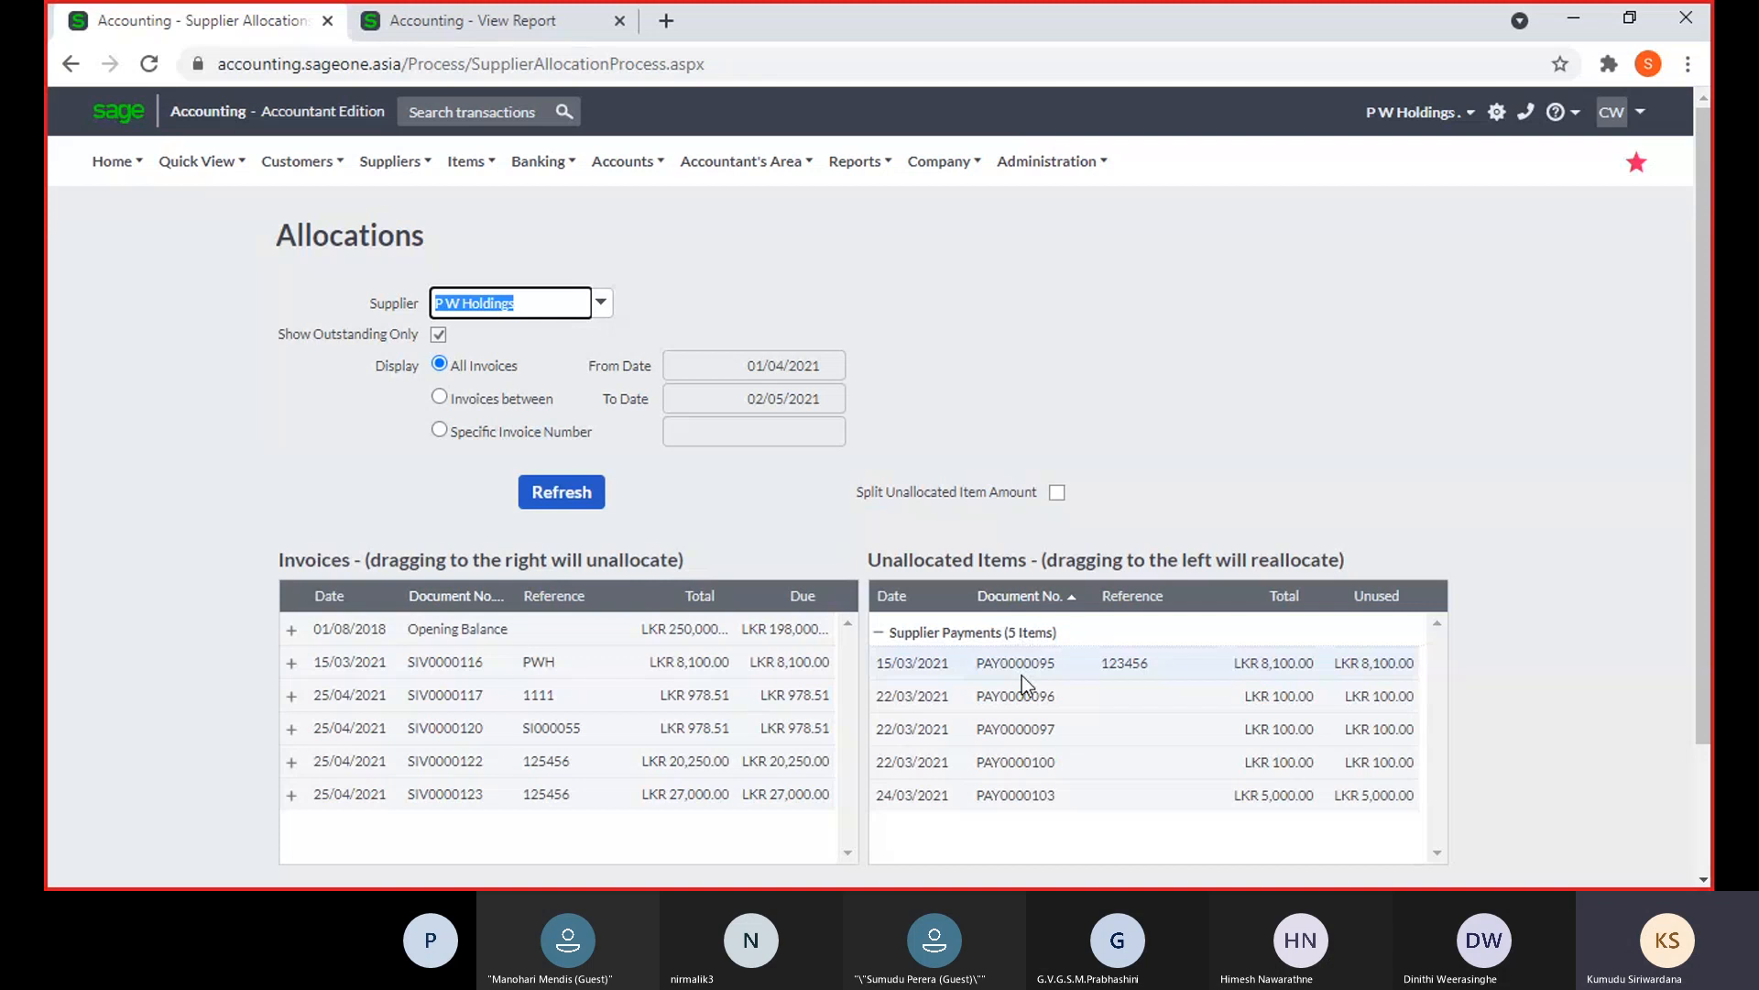
Try allocating payment PAY0000095 to invoice SIV0000116 and returning it to the unallocated items, three times in all
scroll(1280, 580, "down", 2)
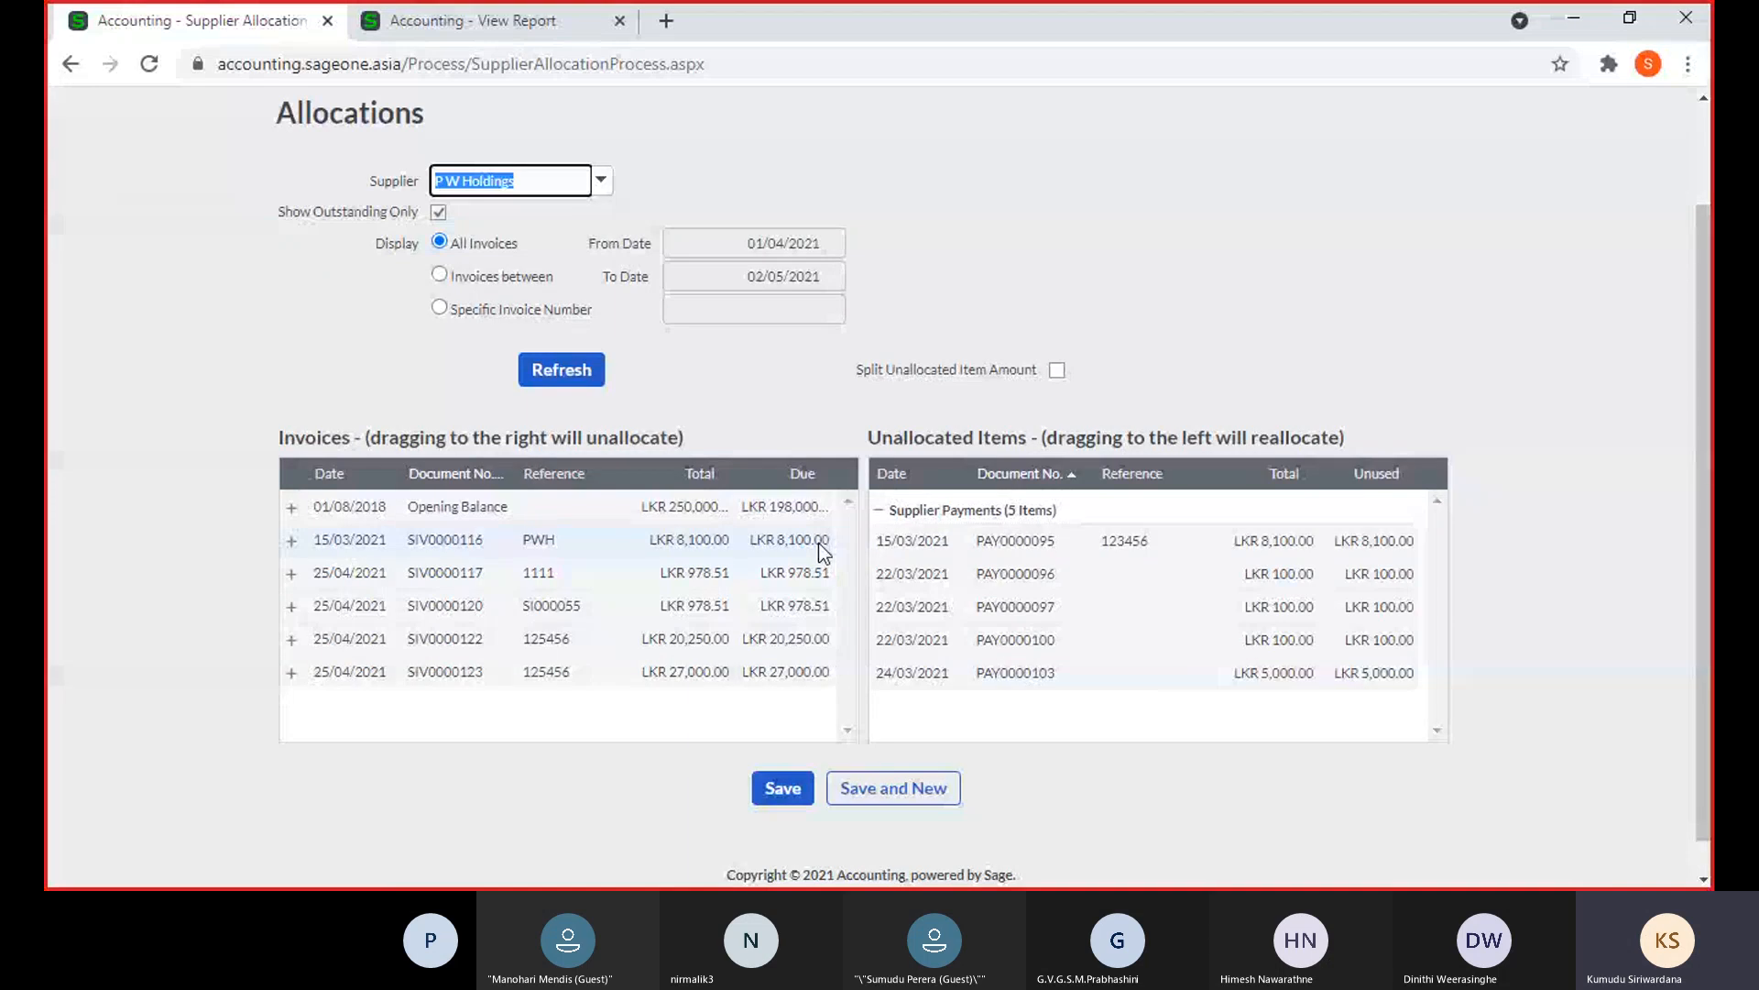
left_click_drag(939, 542, 813, 539)
left_click_drag(331, 607, 904, 632)
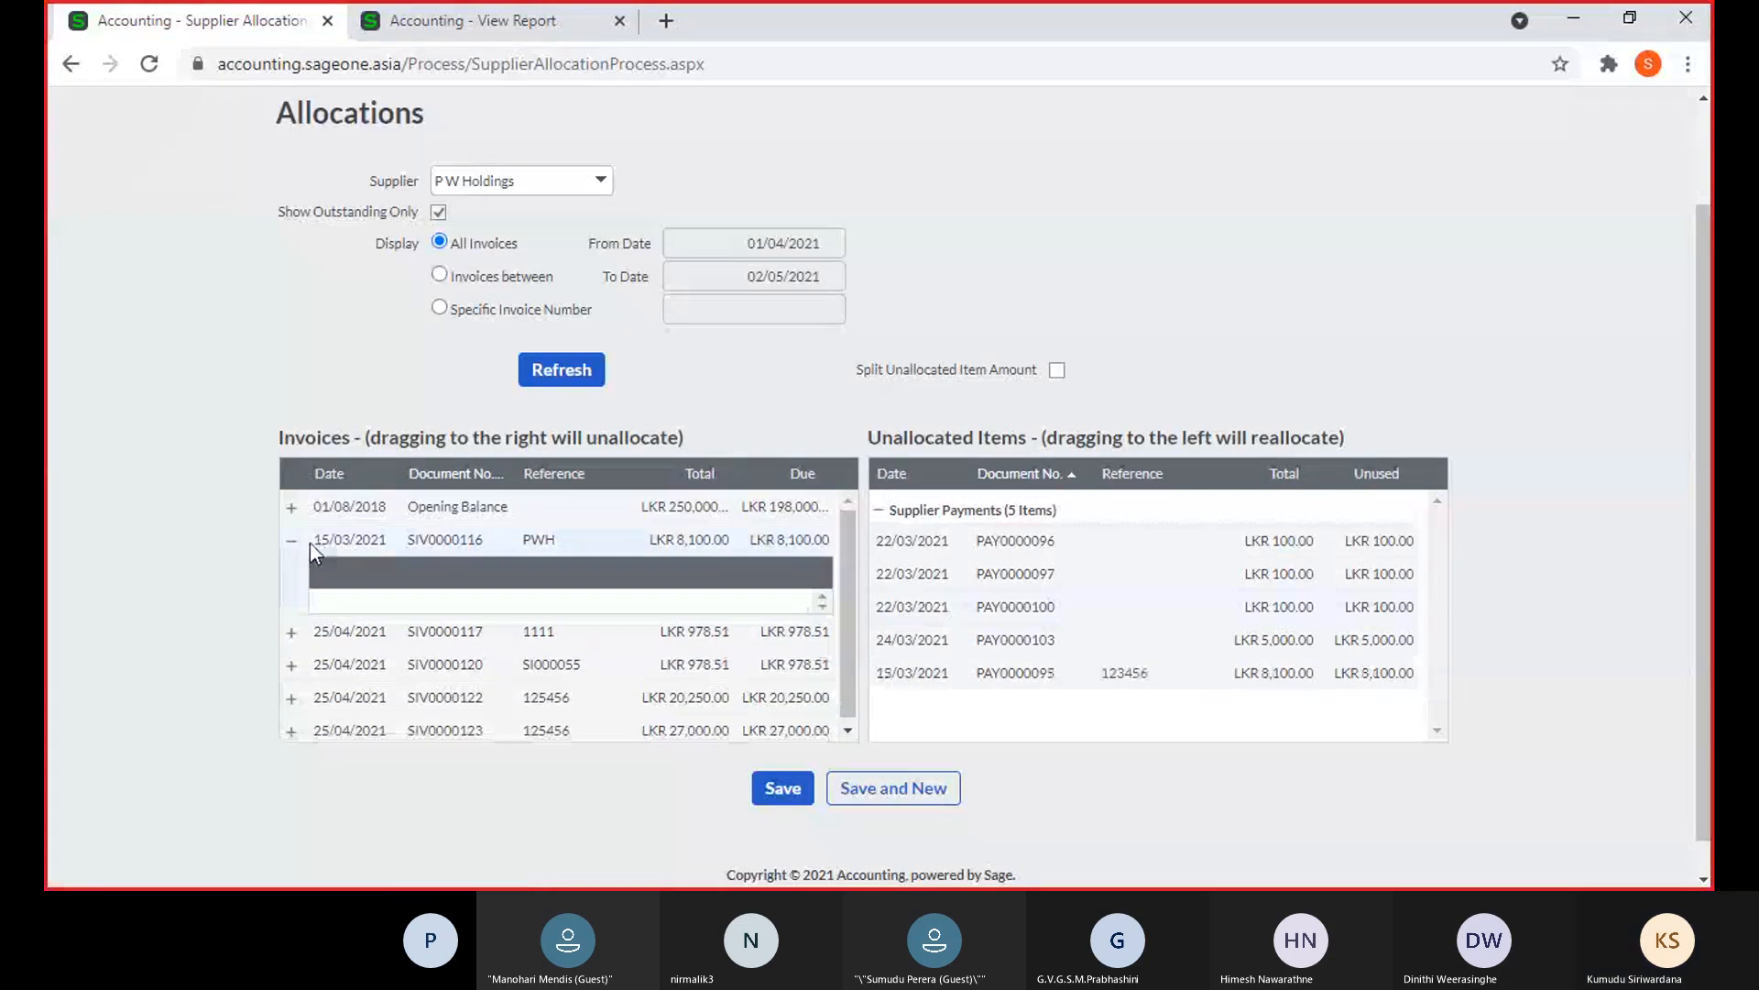
left_click(292, 541)
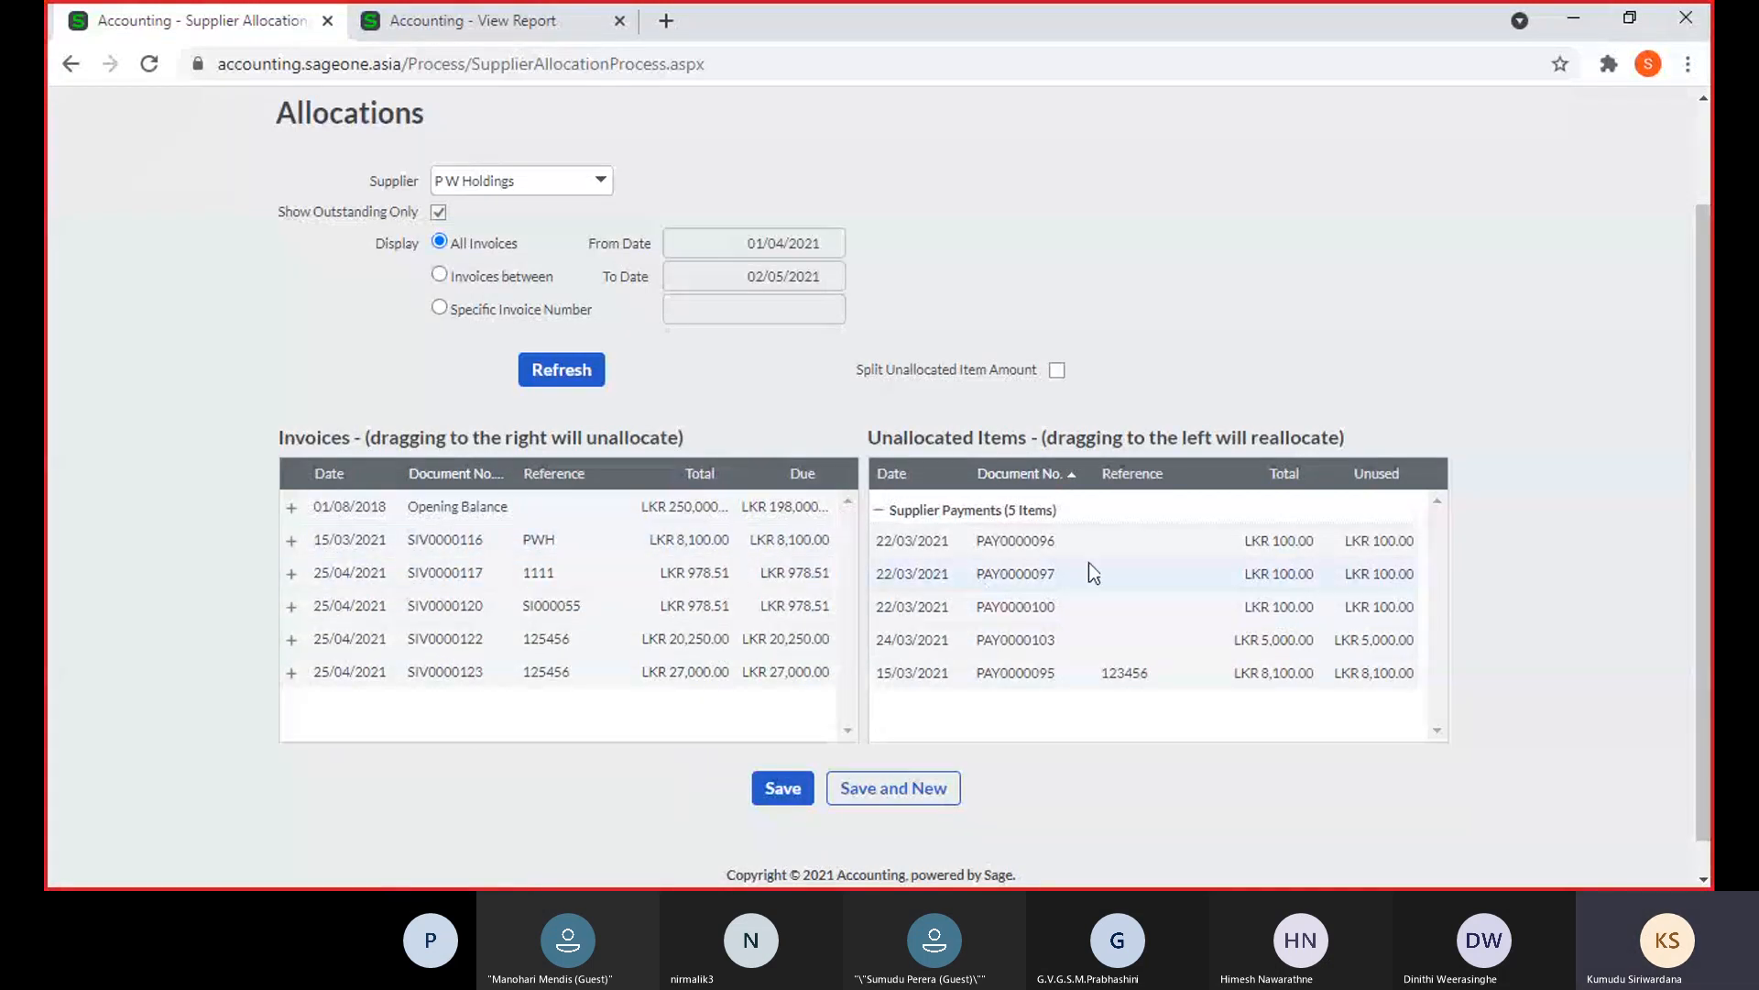
left_click_drag(1005, 675, 818, 547)
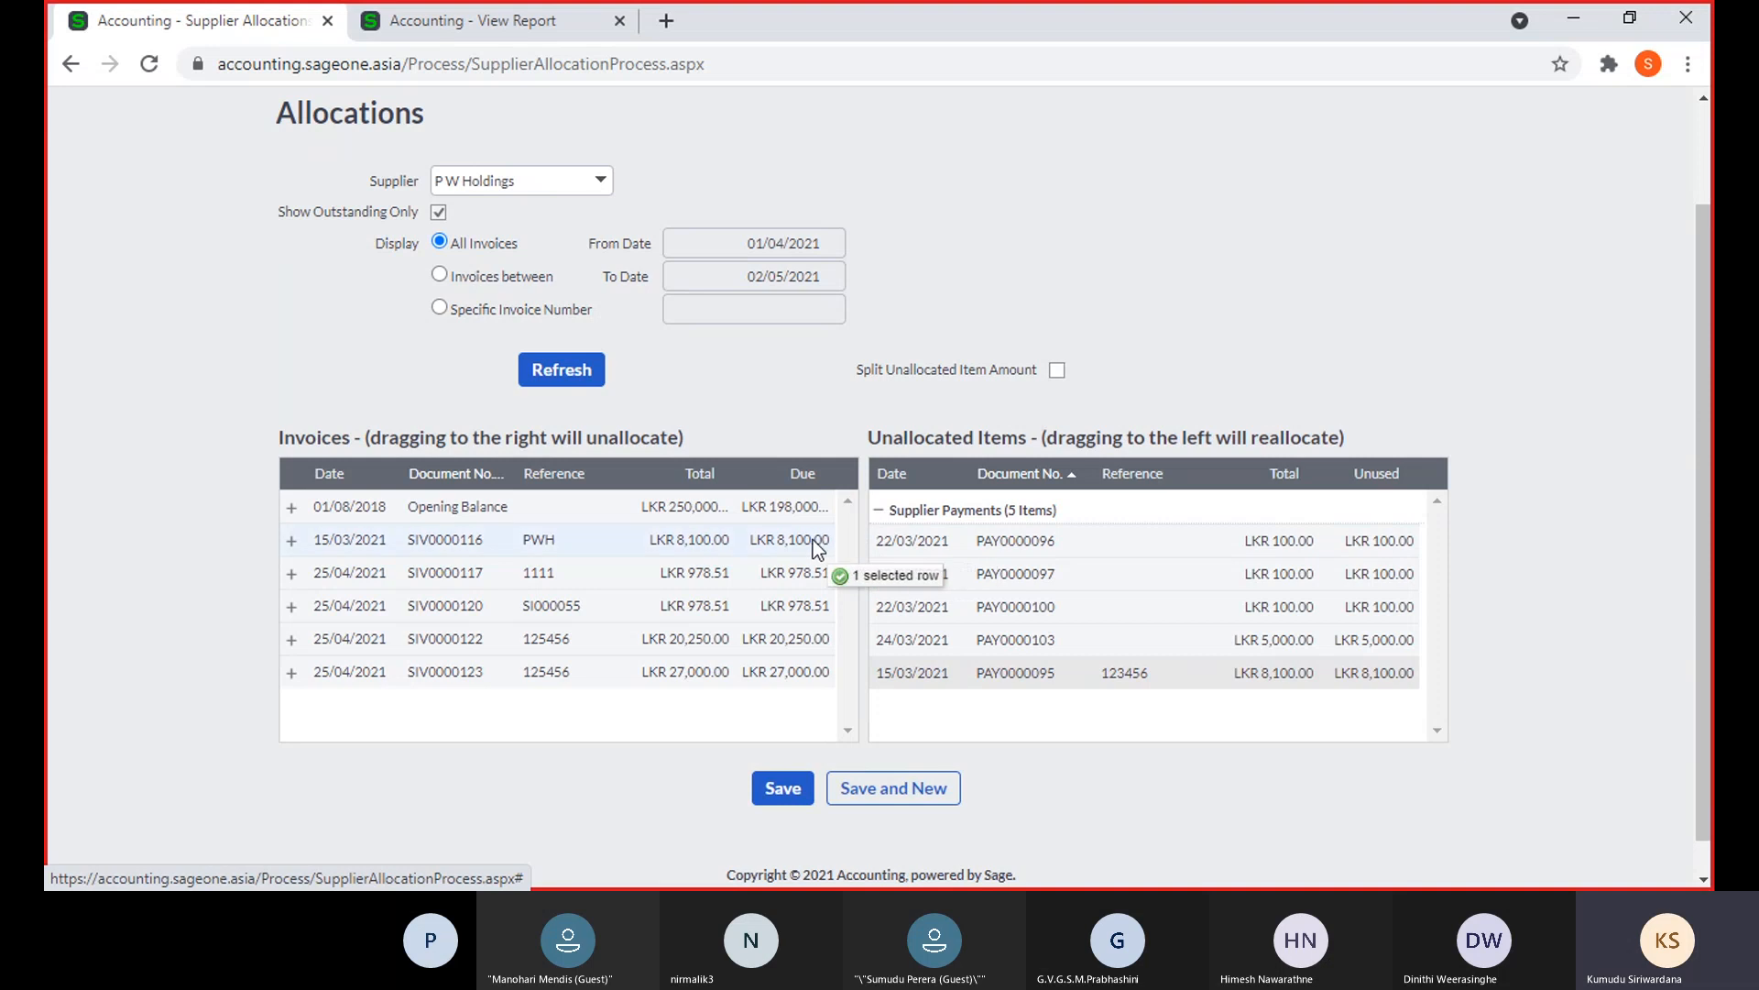
left_click_drag(817, 547, 817, 547)
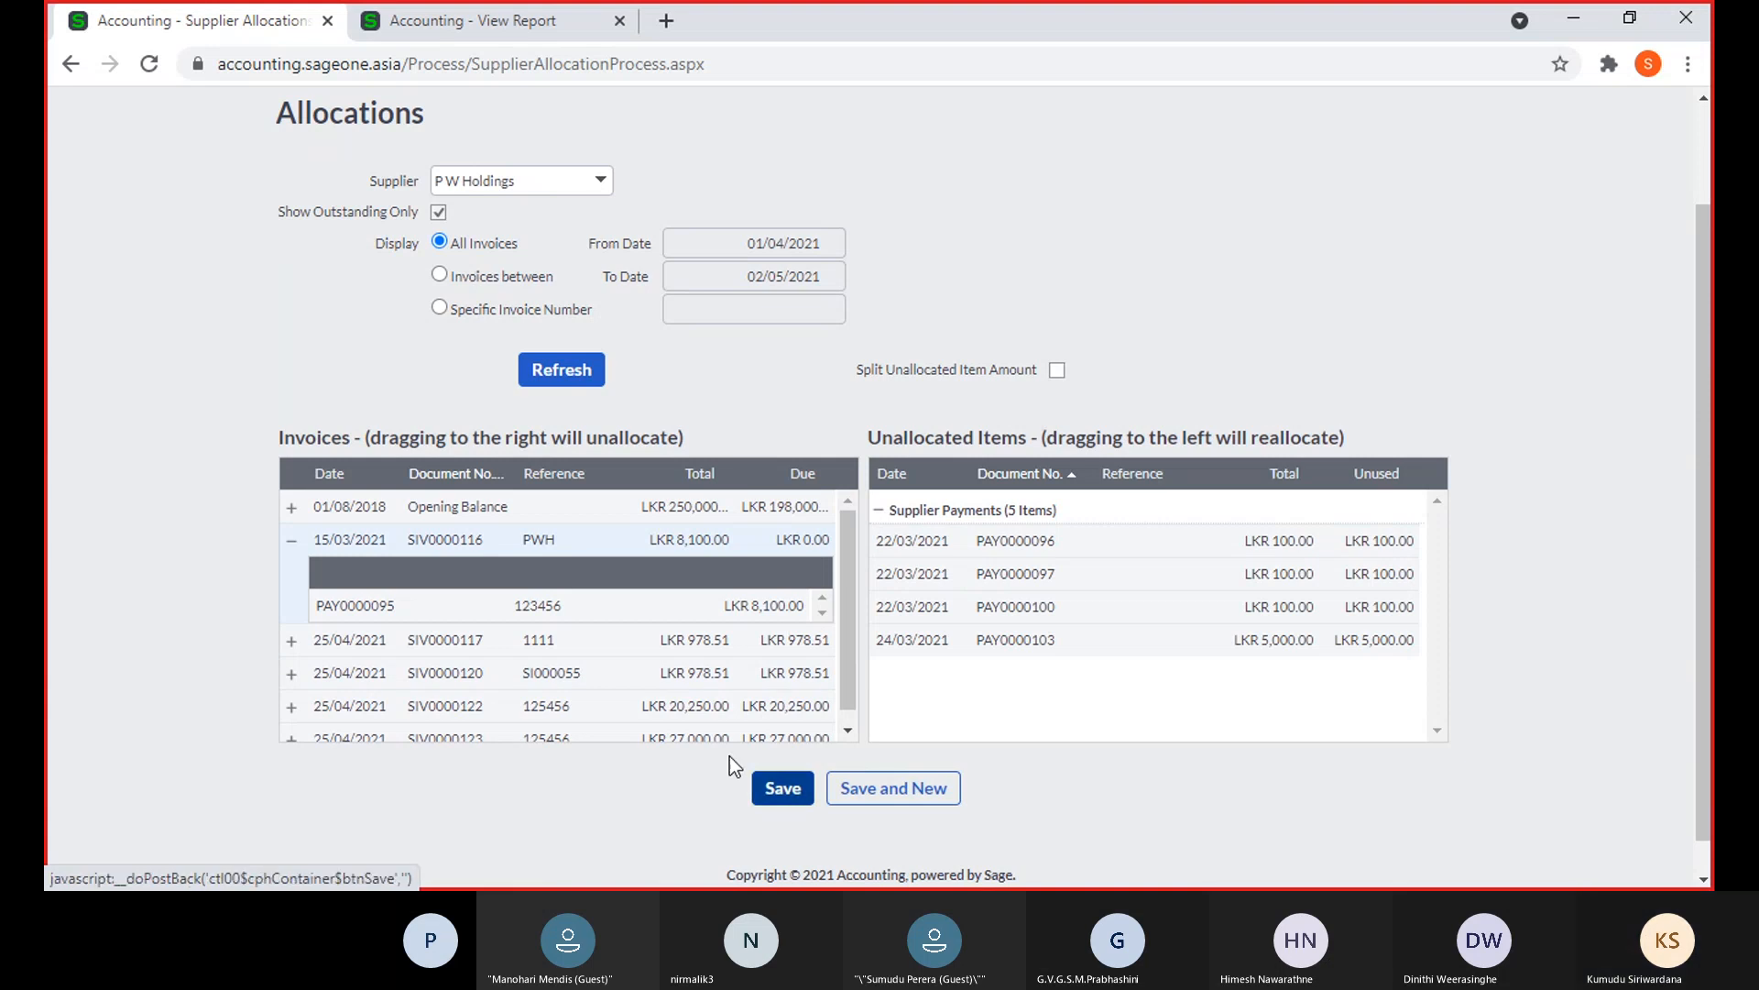
left_click_drag(601, 609, 990, 667)
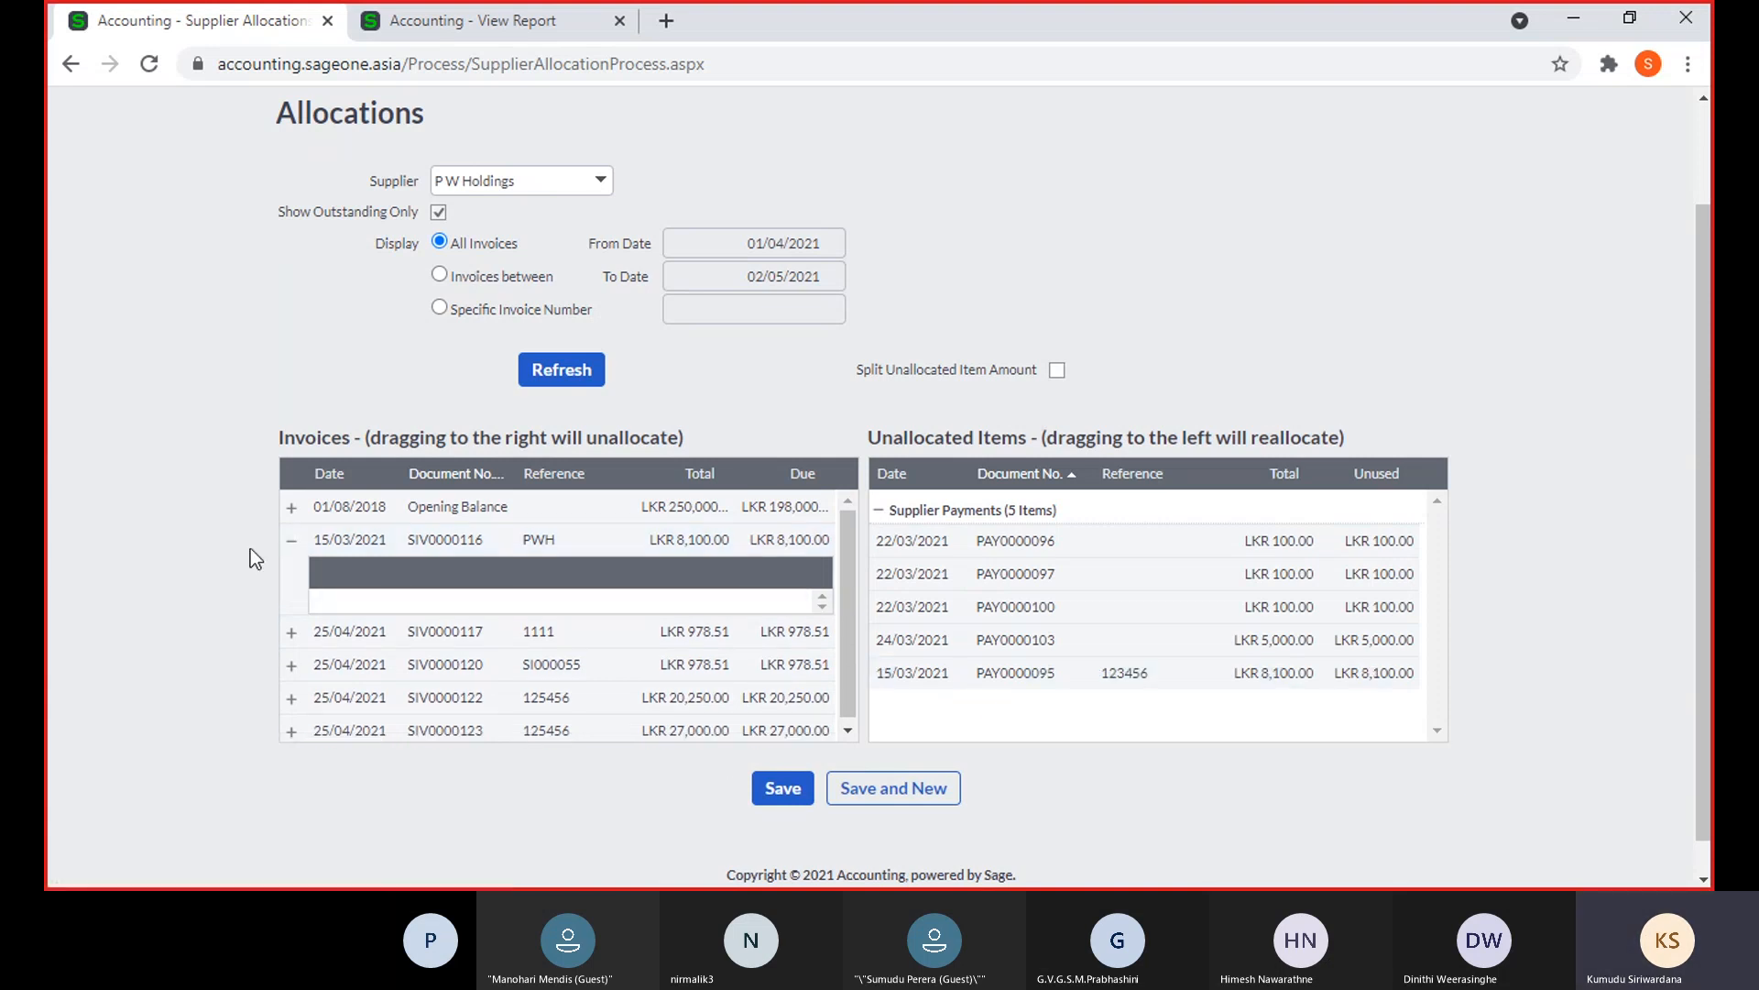
left_click(284, 543)
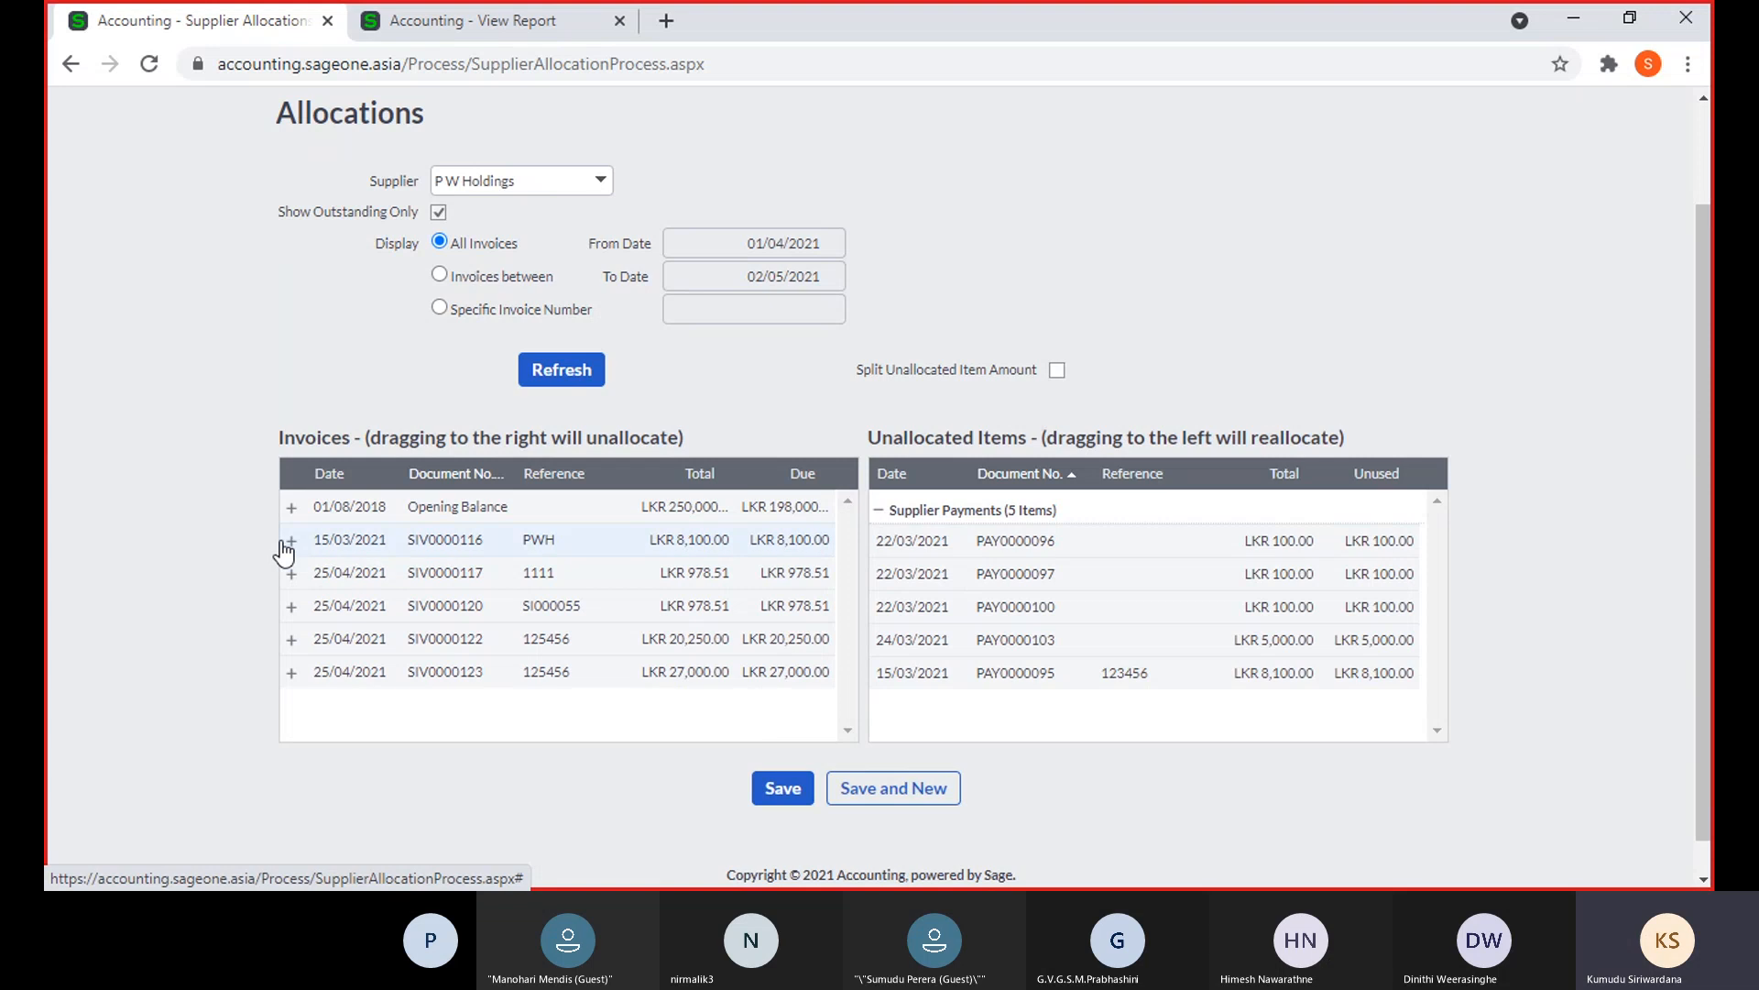
left_click_drag(1021, 675, 788, 544)
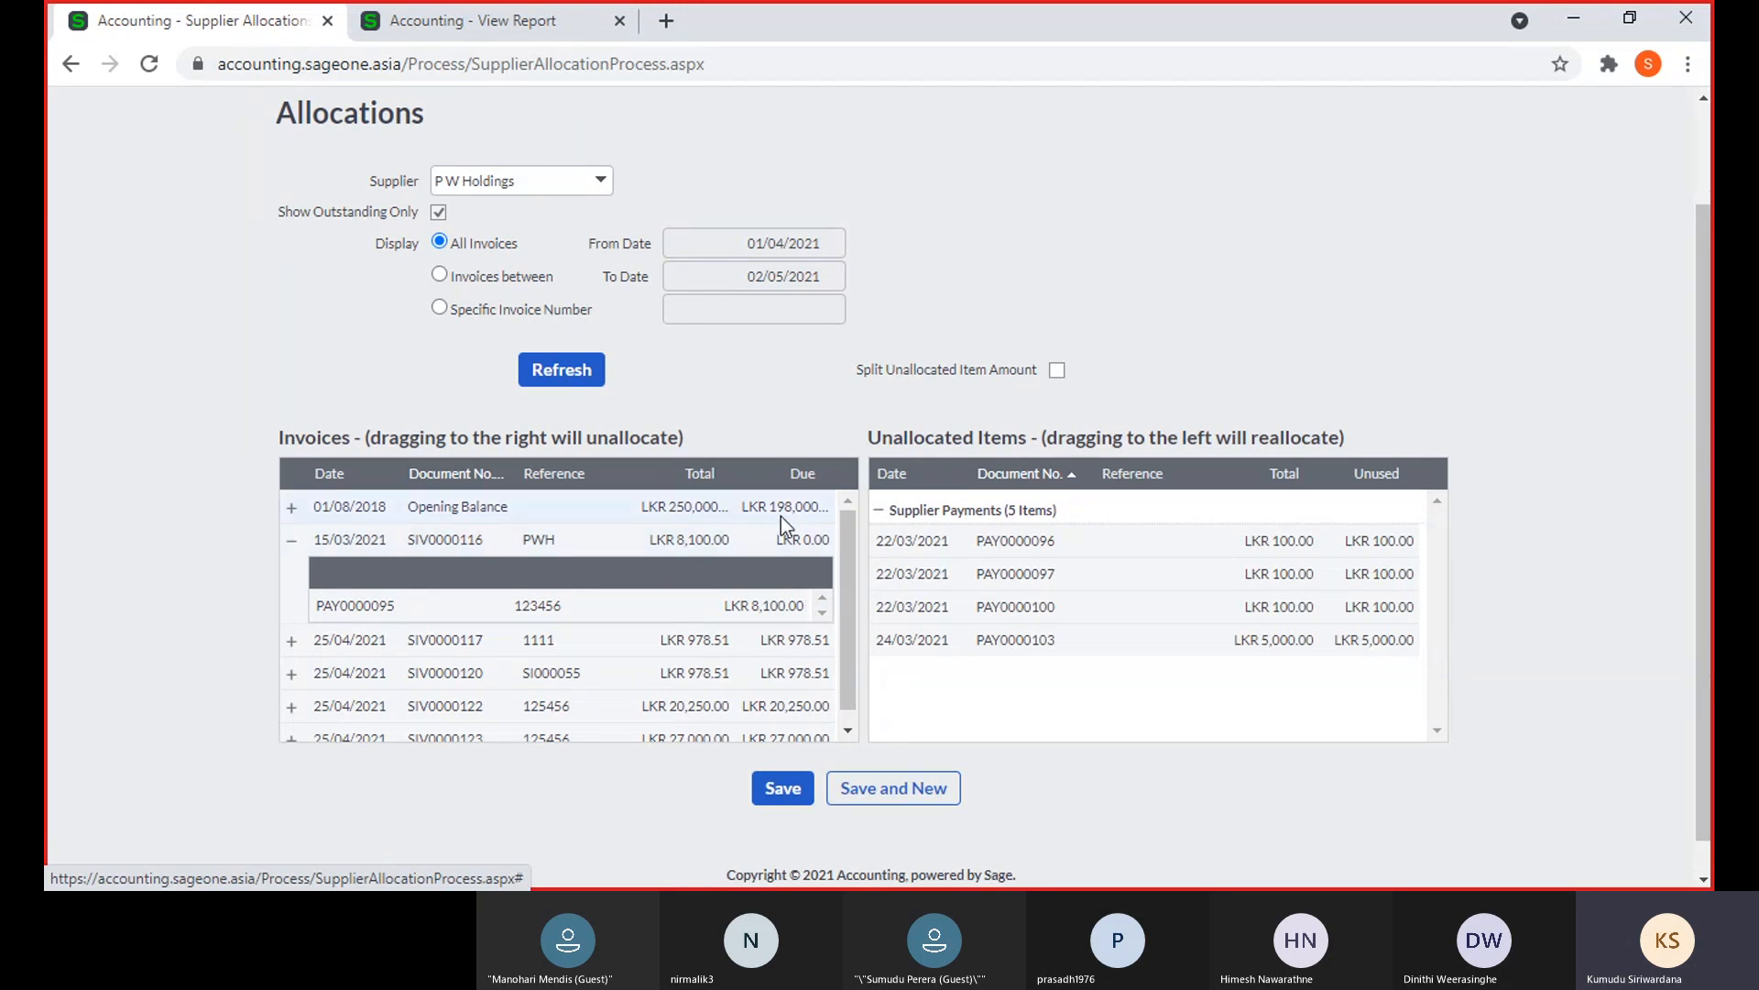
left_click_drag(770, 606, 645, 586)
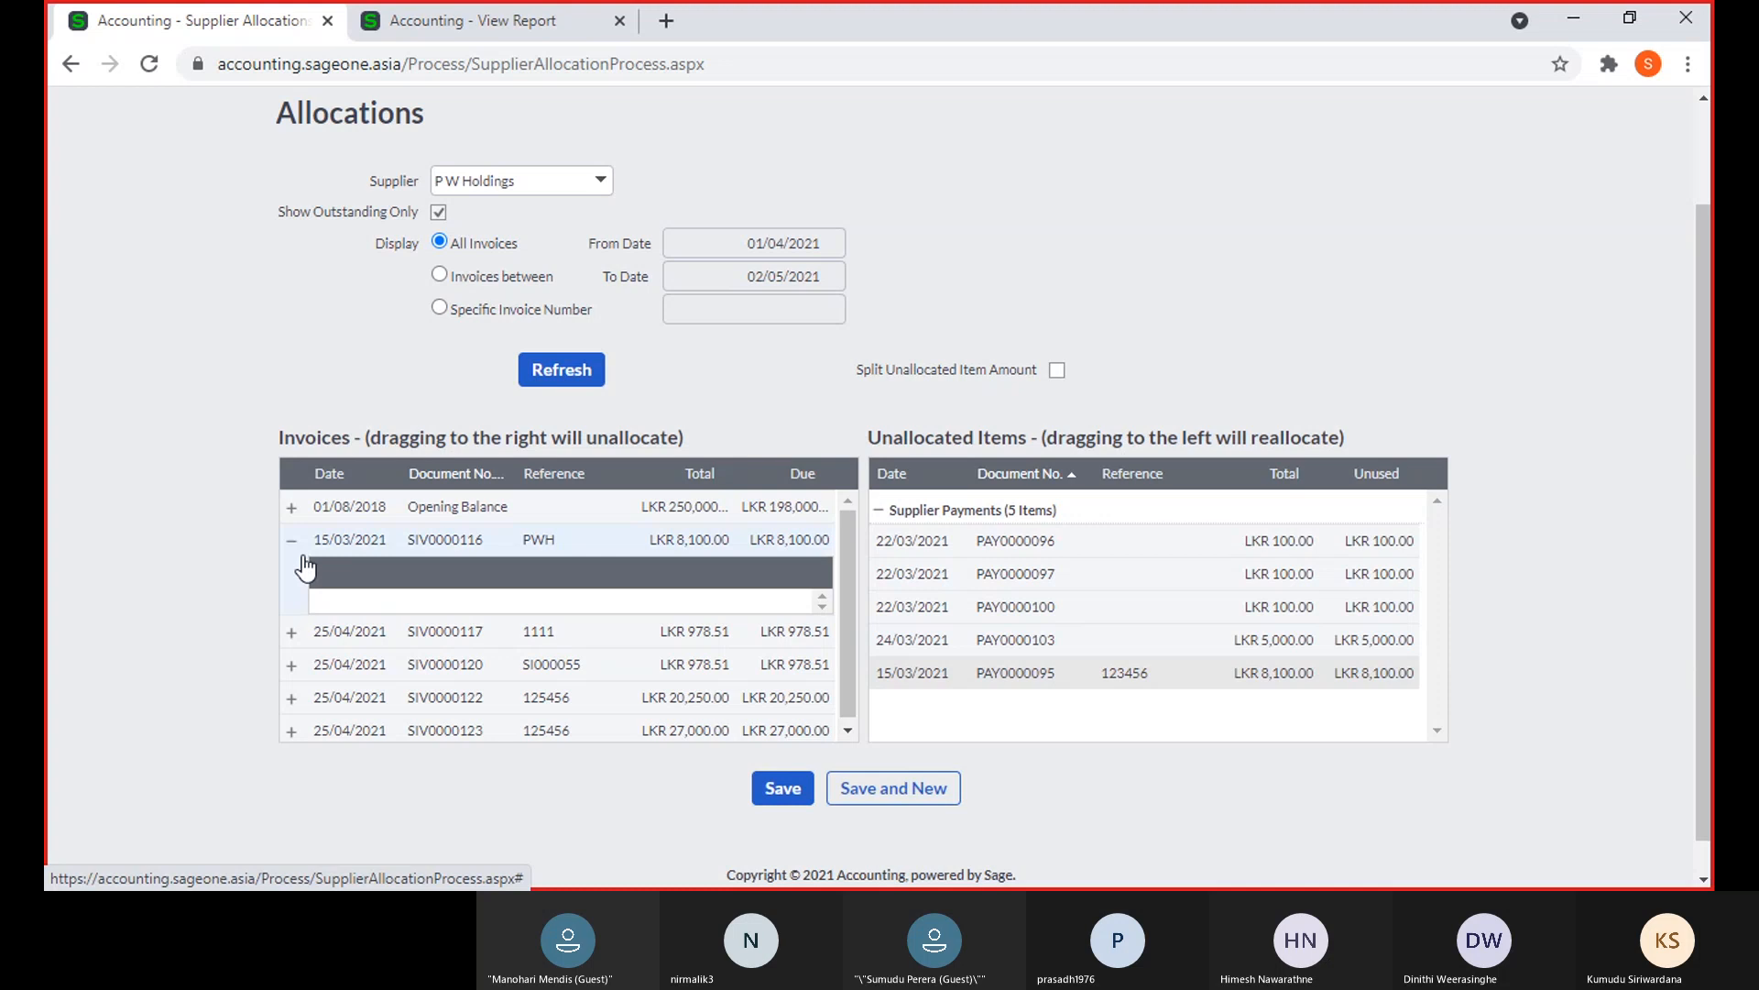
left_click(292, 542)
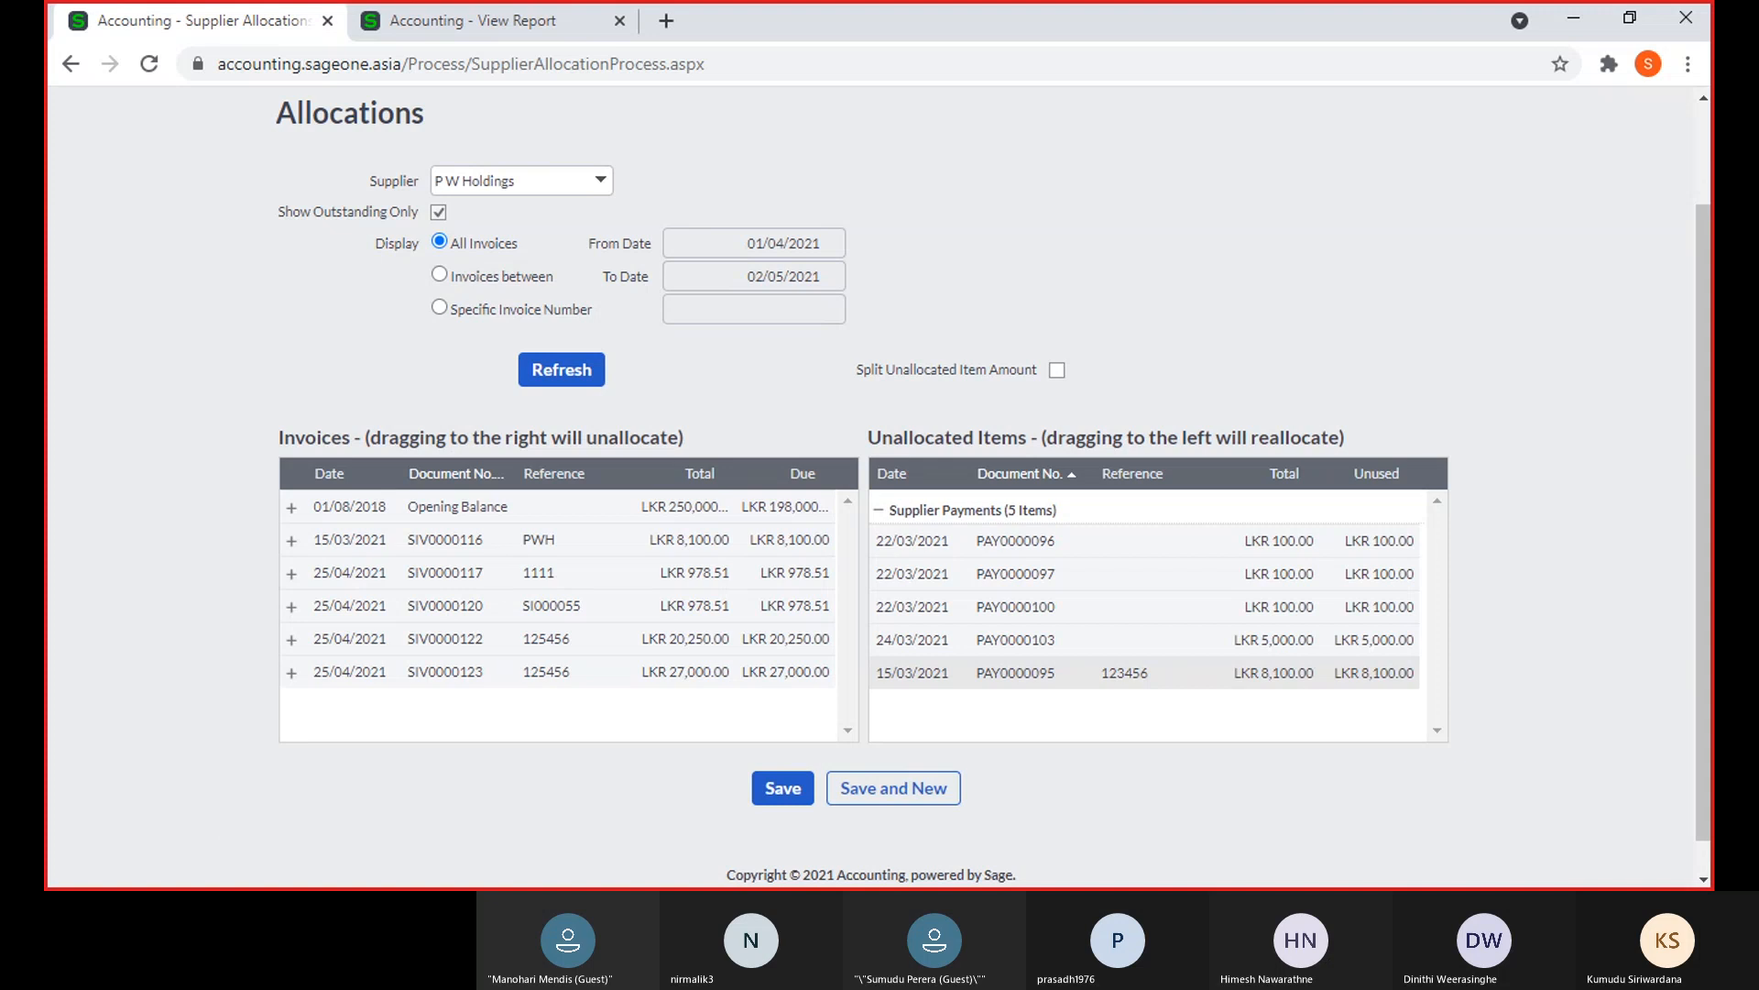
key("alt+Tab")
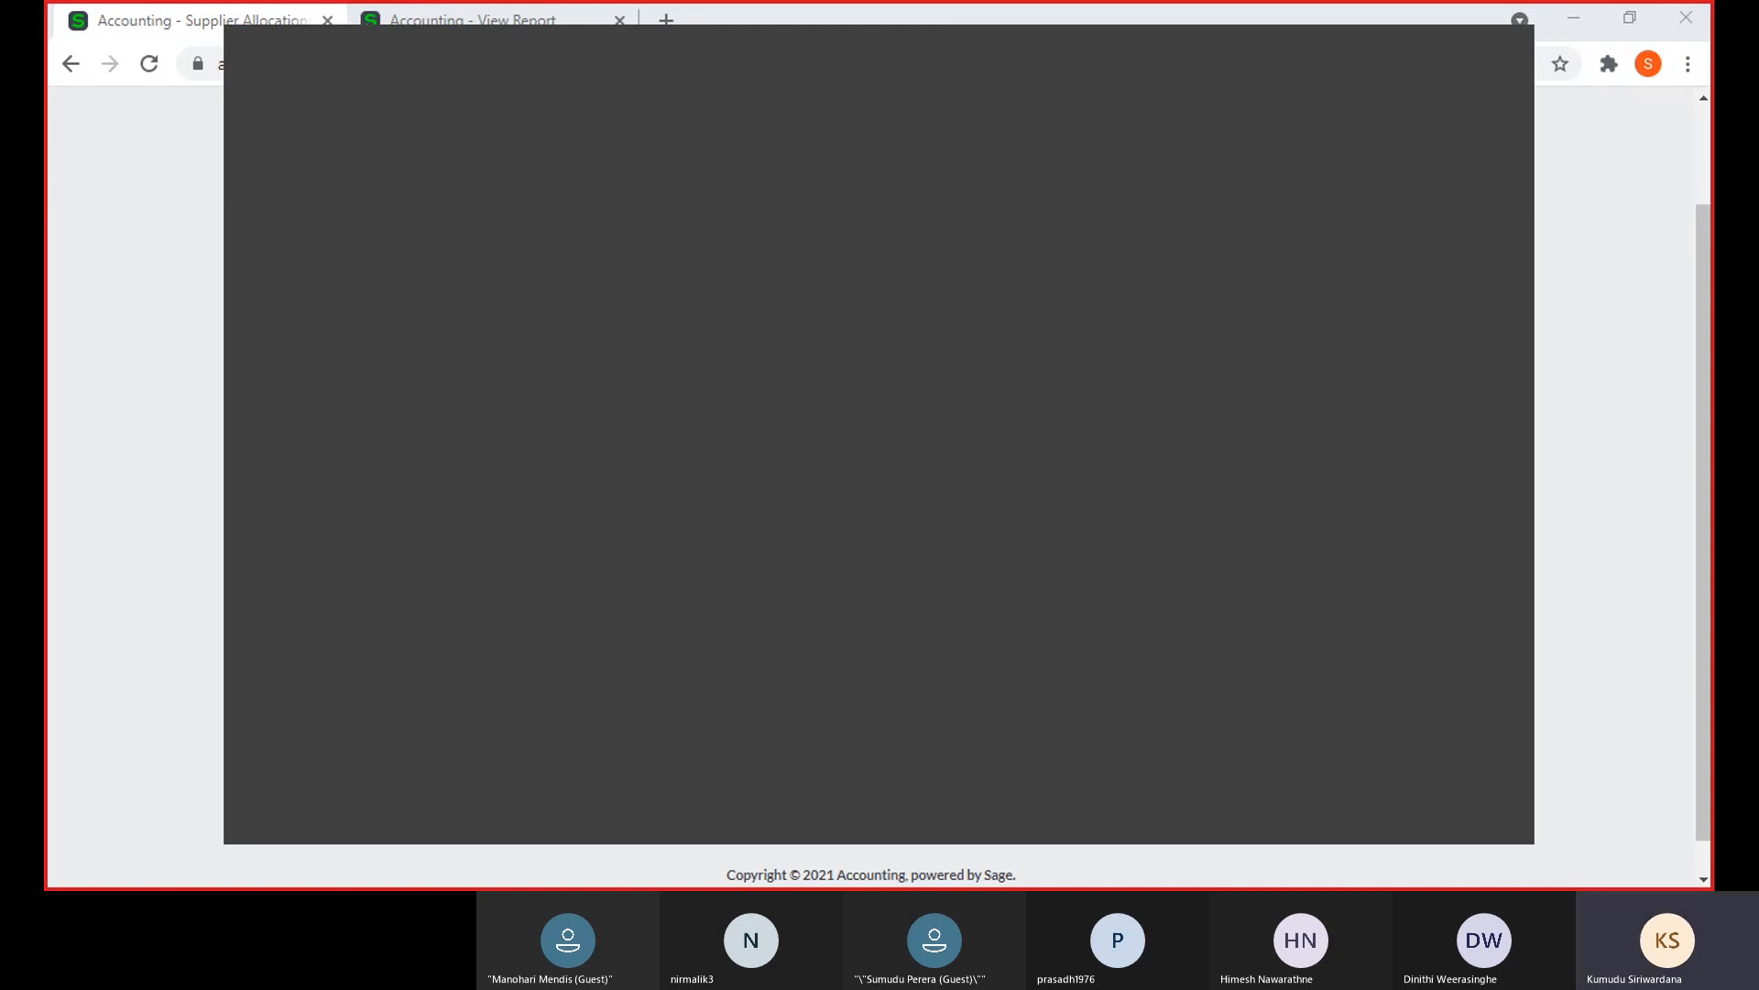
key("alt+Tab")
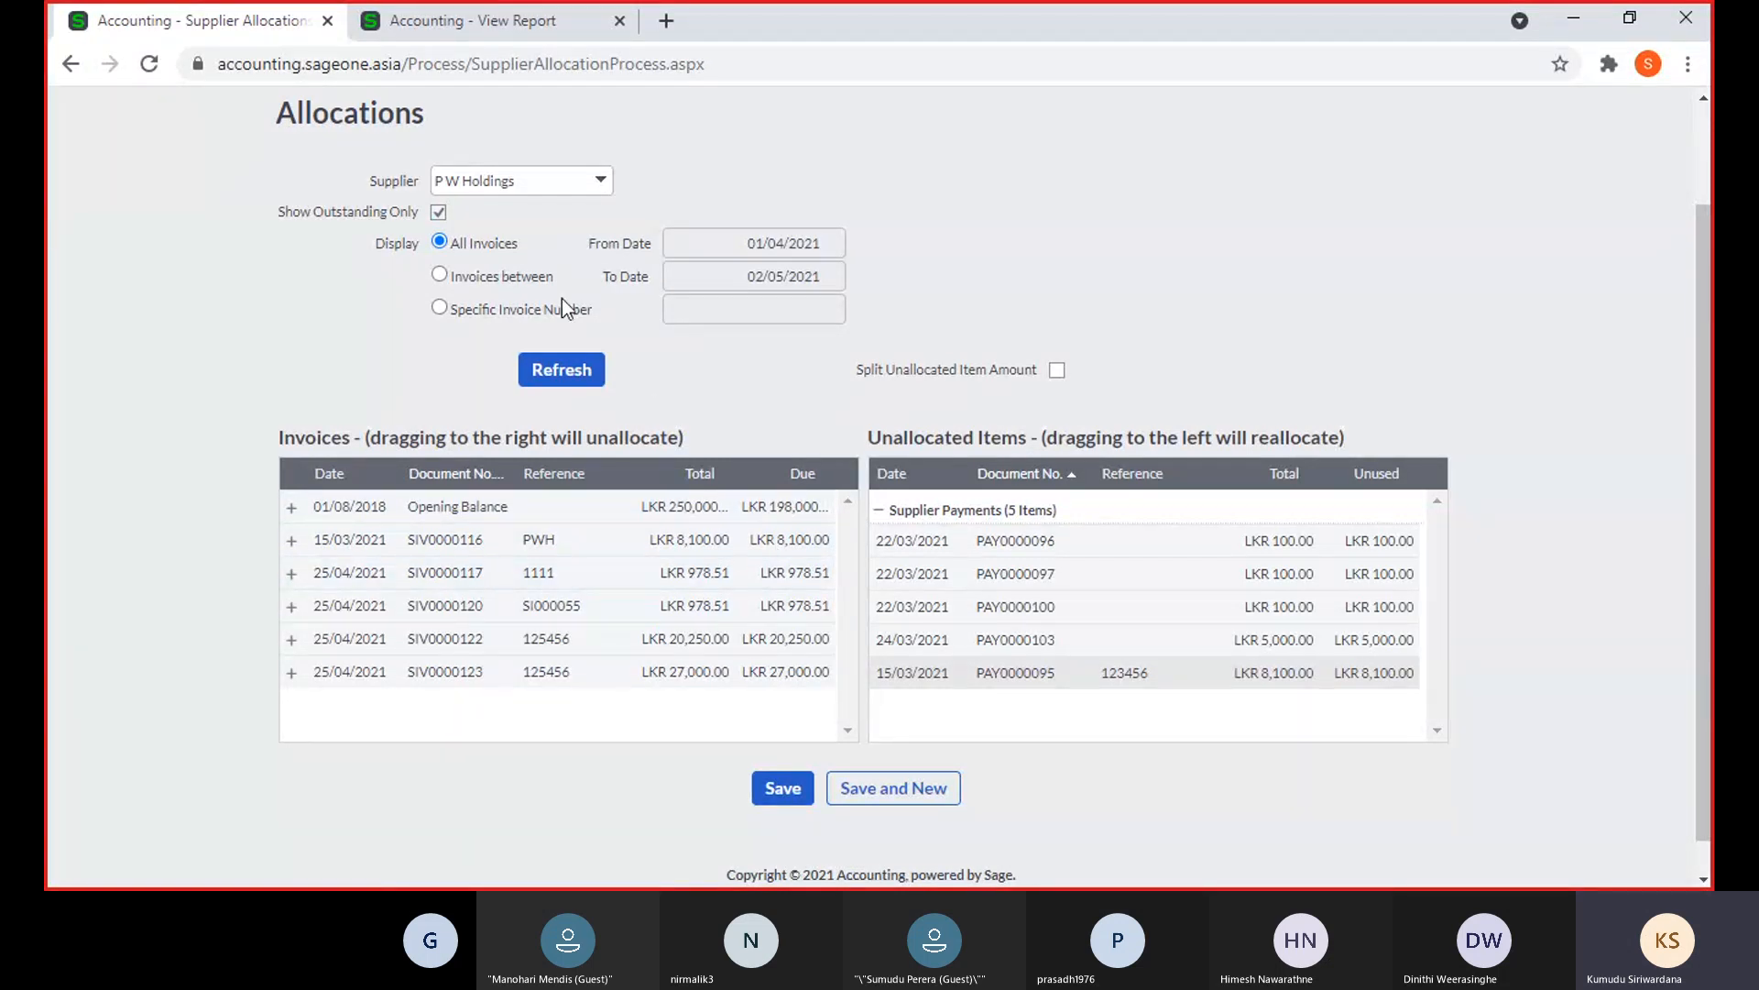
Turn off Show Outstanding Only and refresh the P W Holdings allocation lists, discarding unsaved changes
left_click(439, 214)
left_click(555, 374)
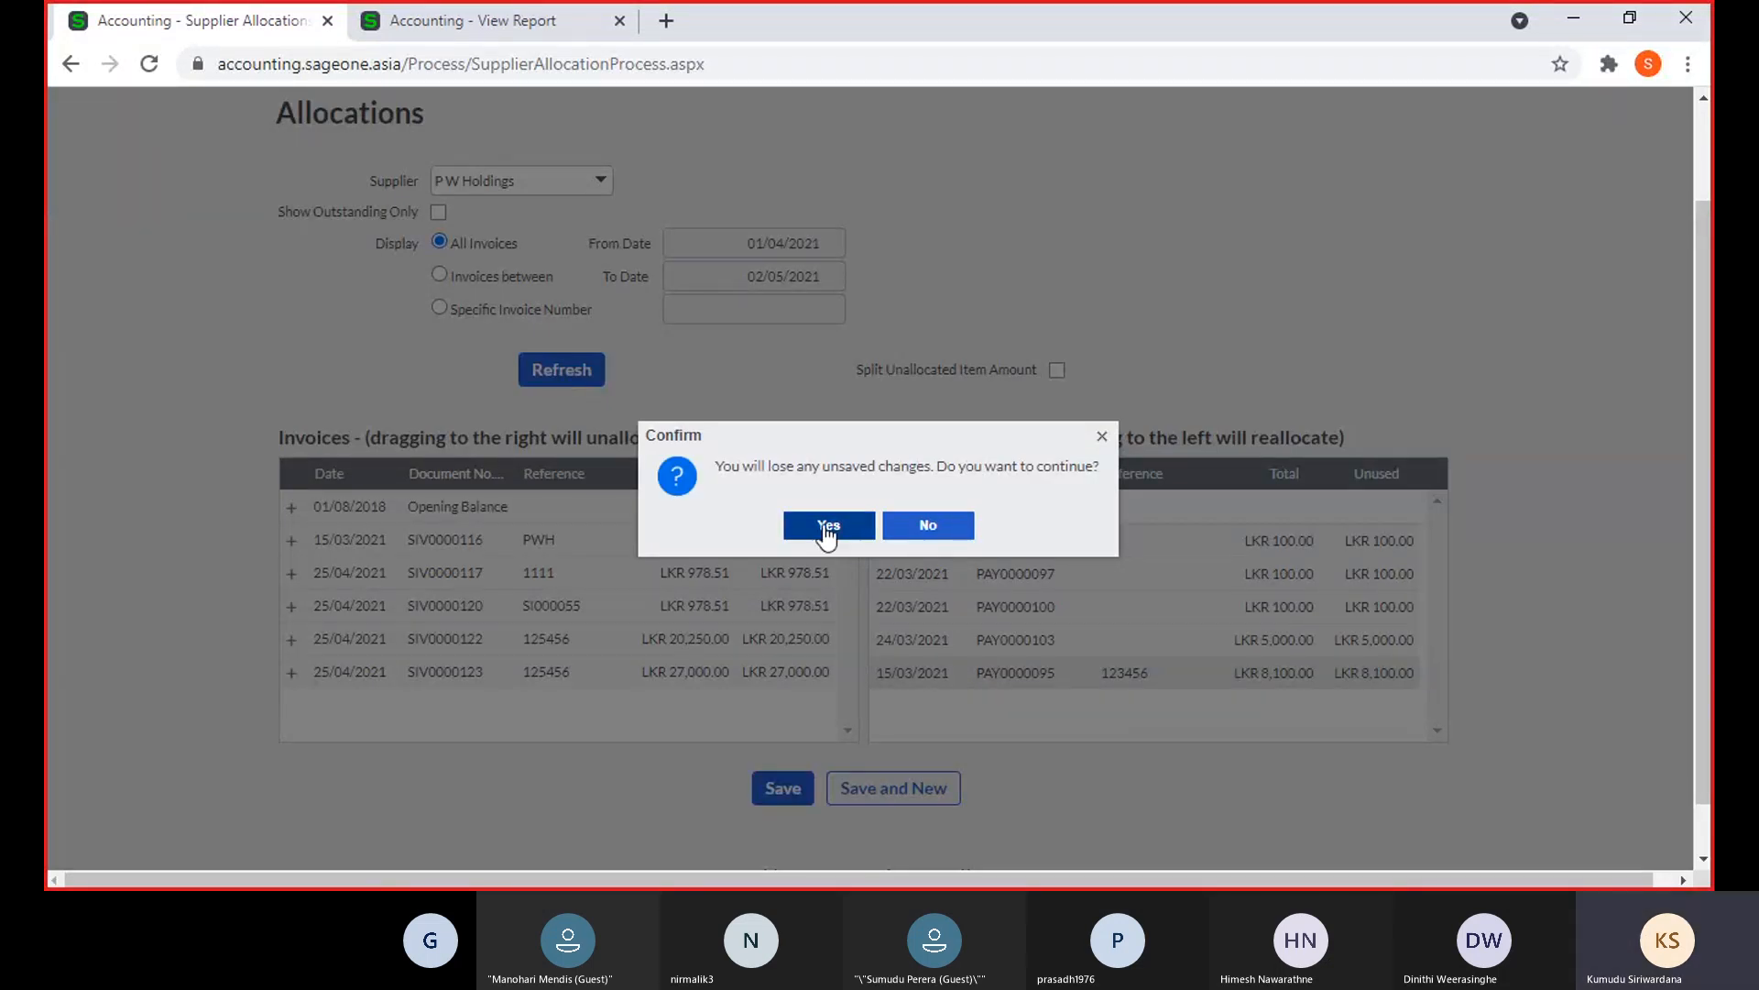
left_click(825, 526)
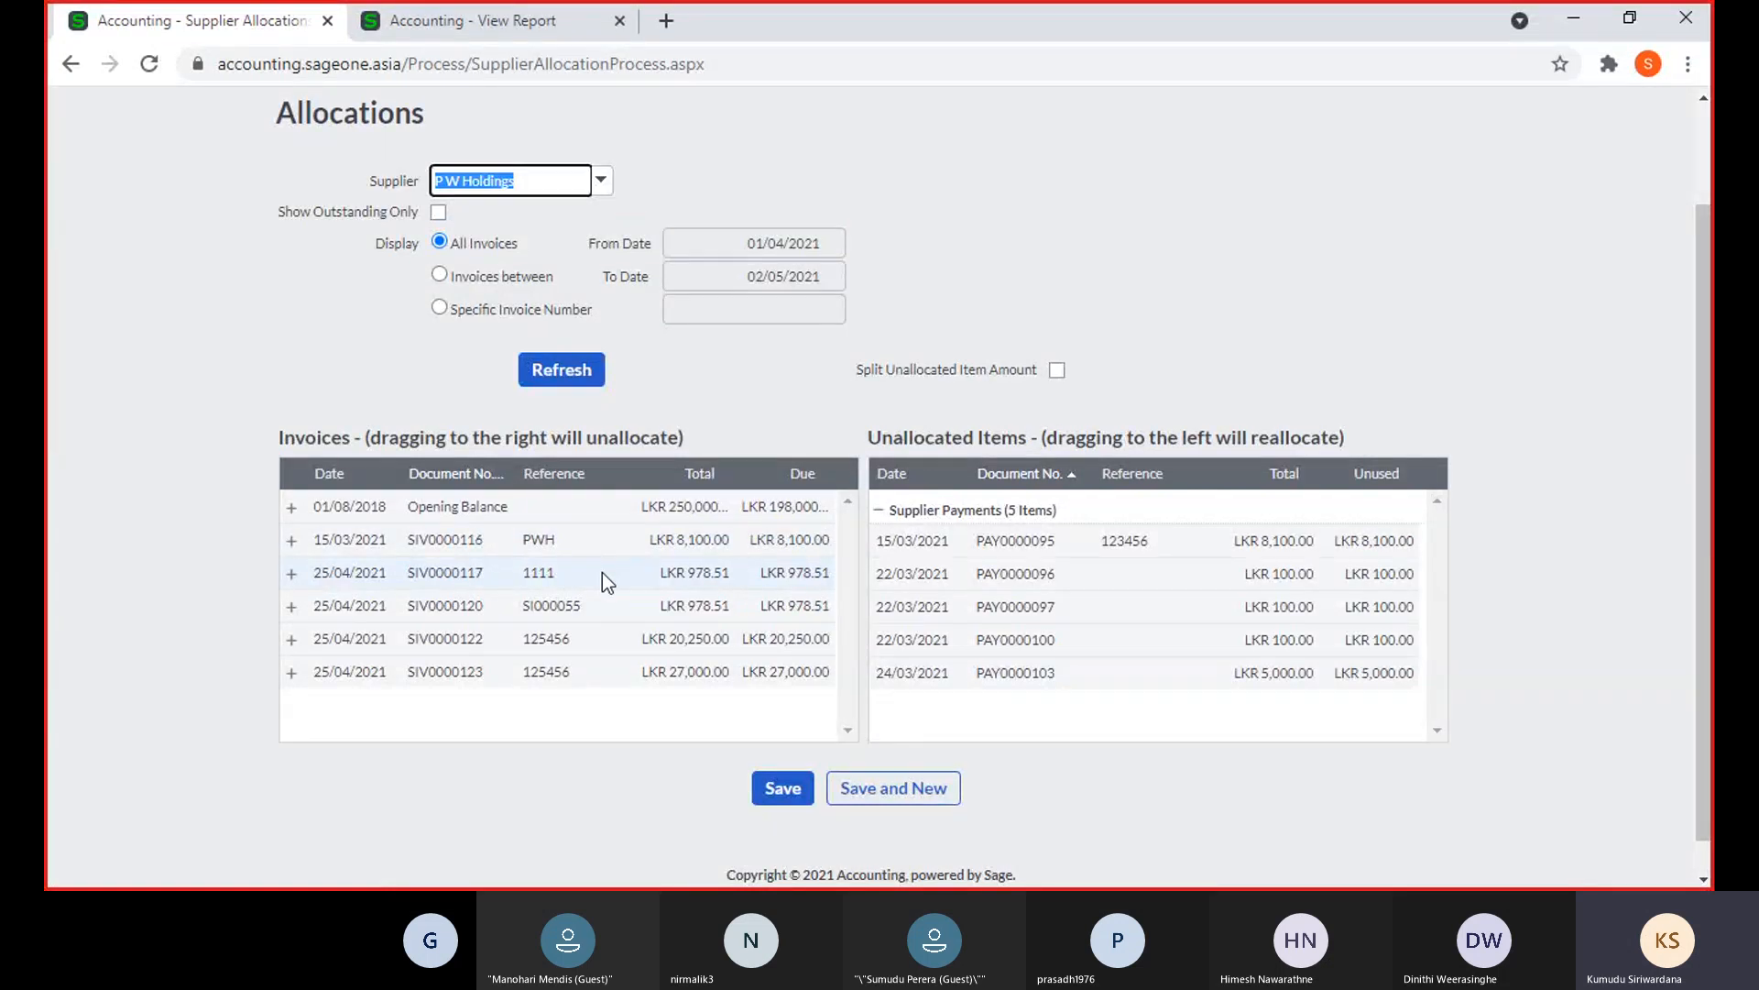
scroll(602, 574, "up", 2)
scroll(602, 574, "down", 2)
scroll(602, 574, "up", 2)
Duplicate the Allocations page in a new tab and load the invoices and unallocated payments for supplier Amaya Hotels
right_click(224, 11)
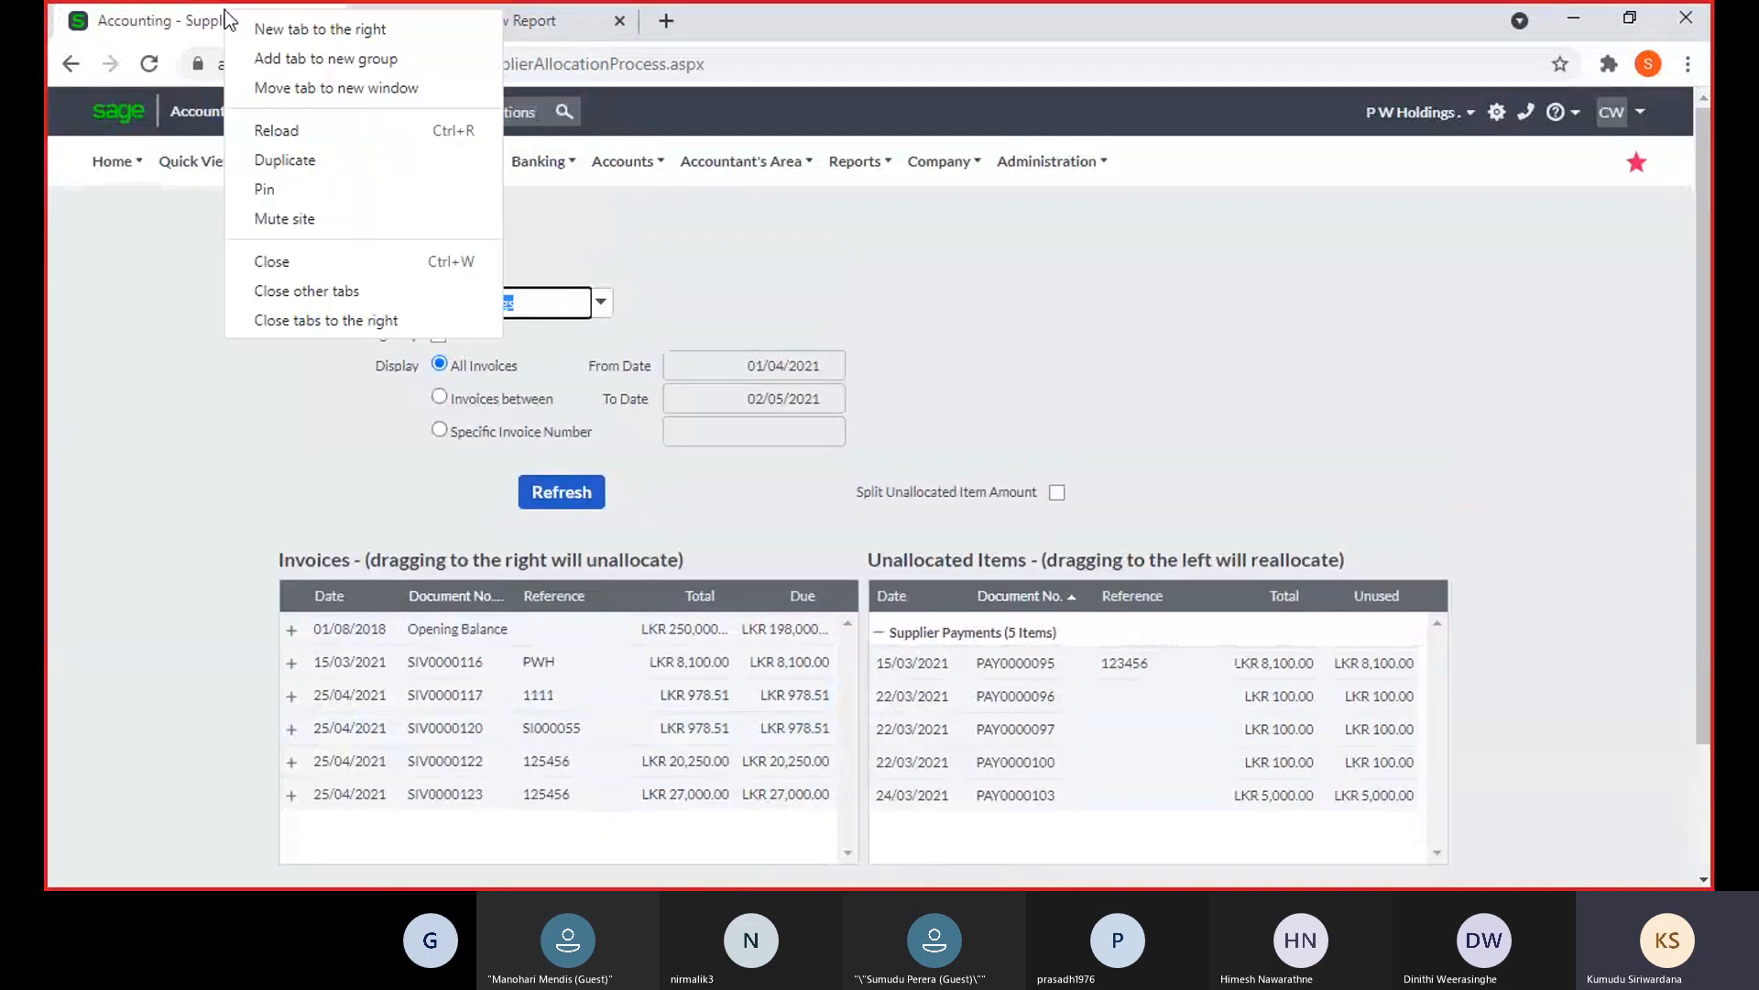
left_click(292, 160)
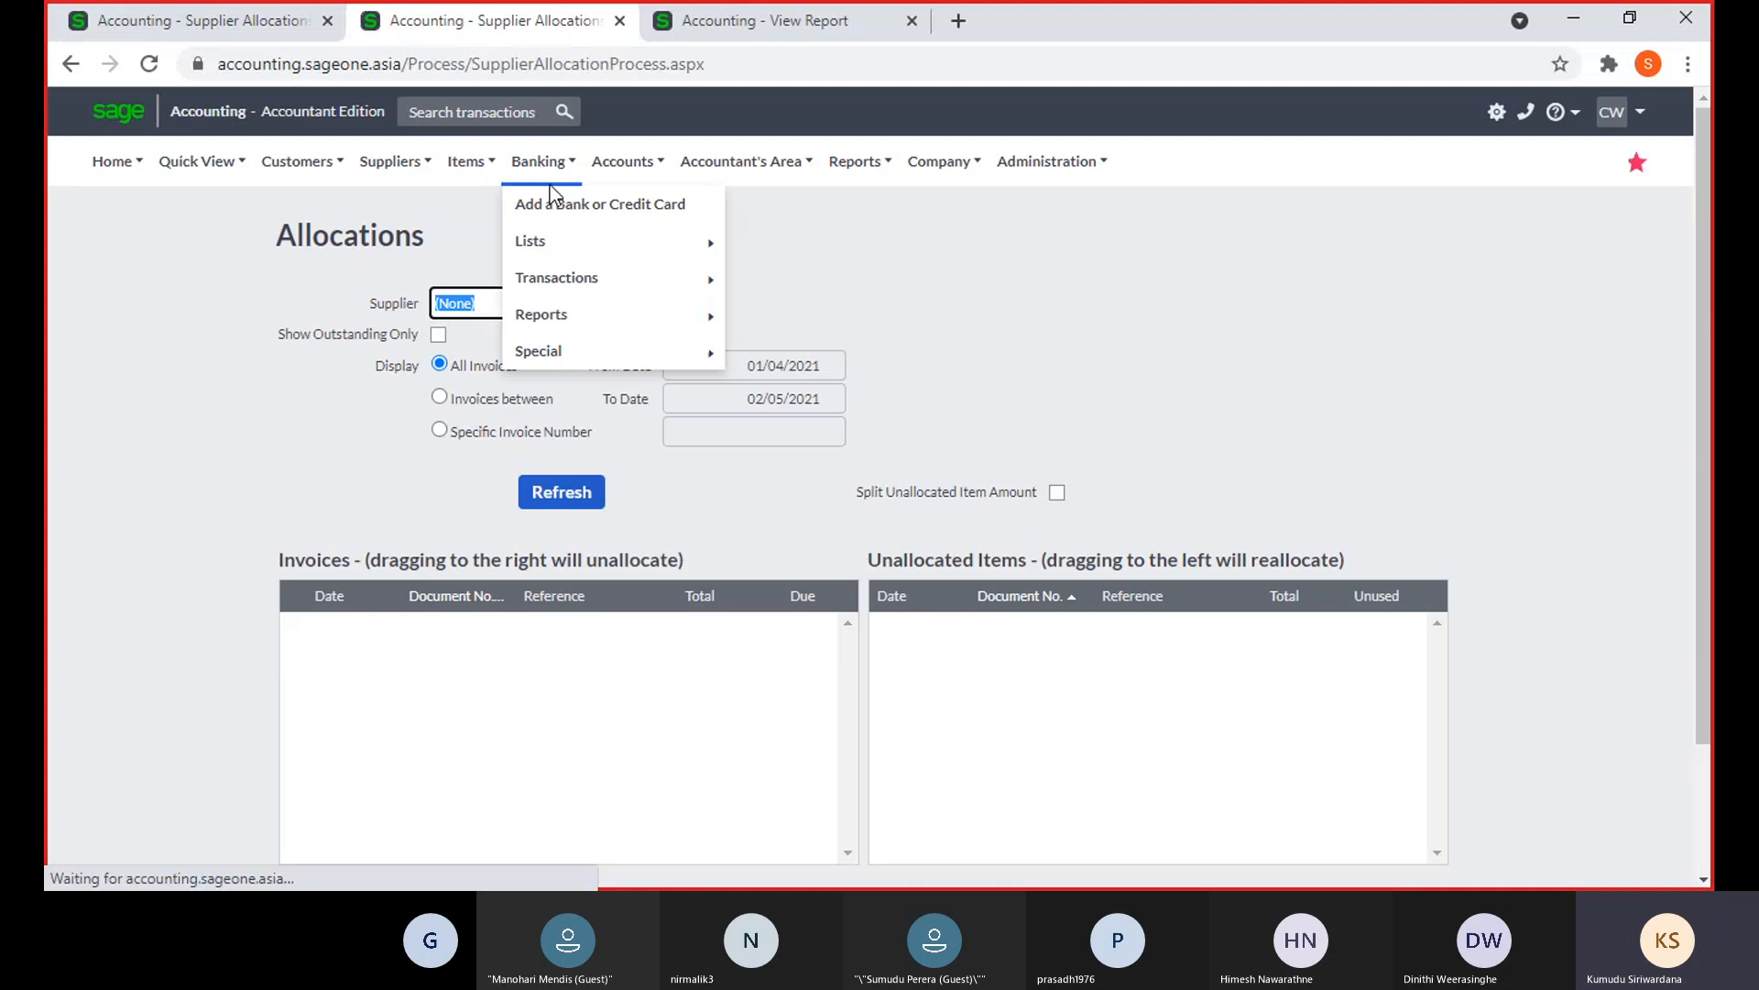
left_click(602, 304)
left_click(575, 467)
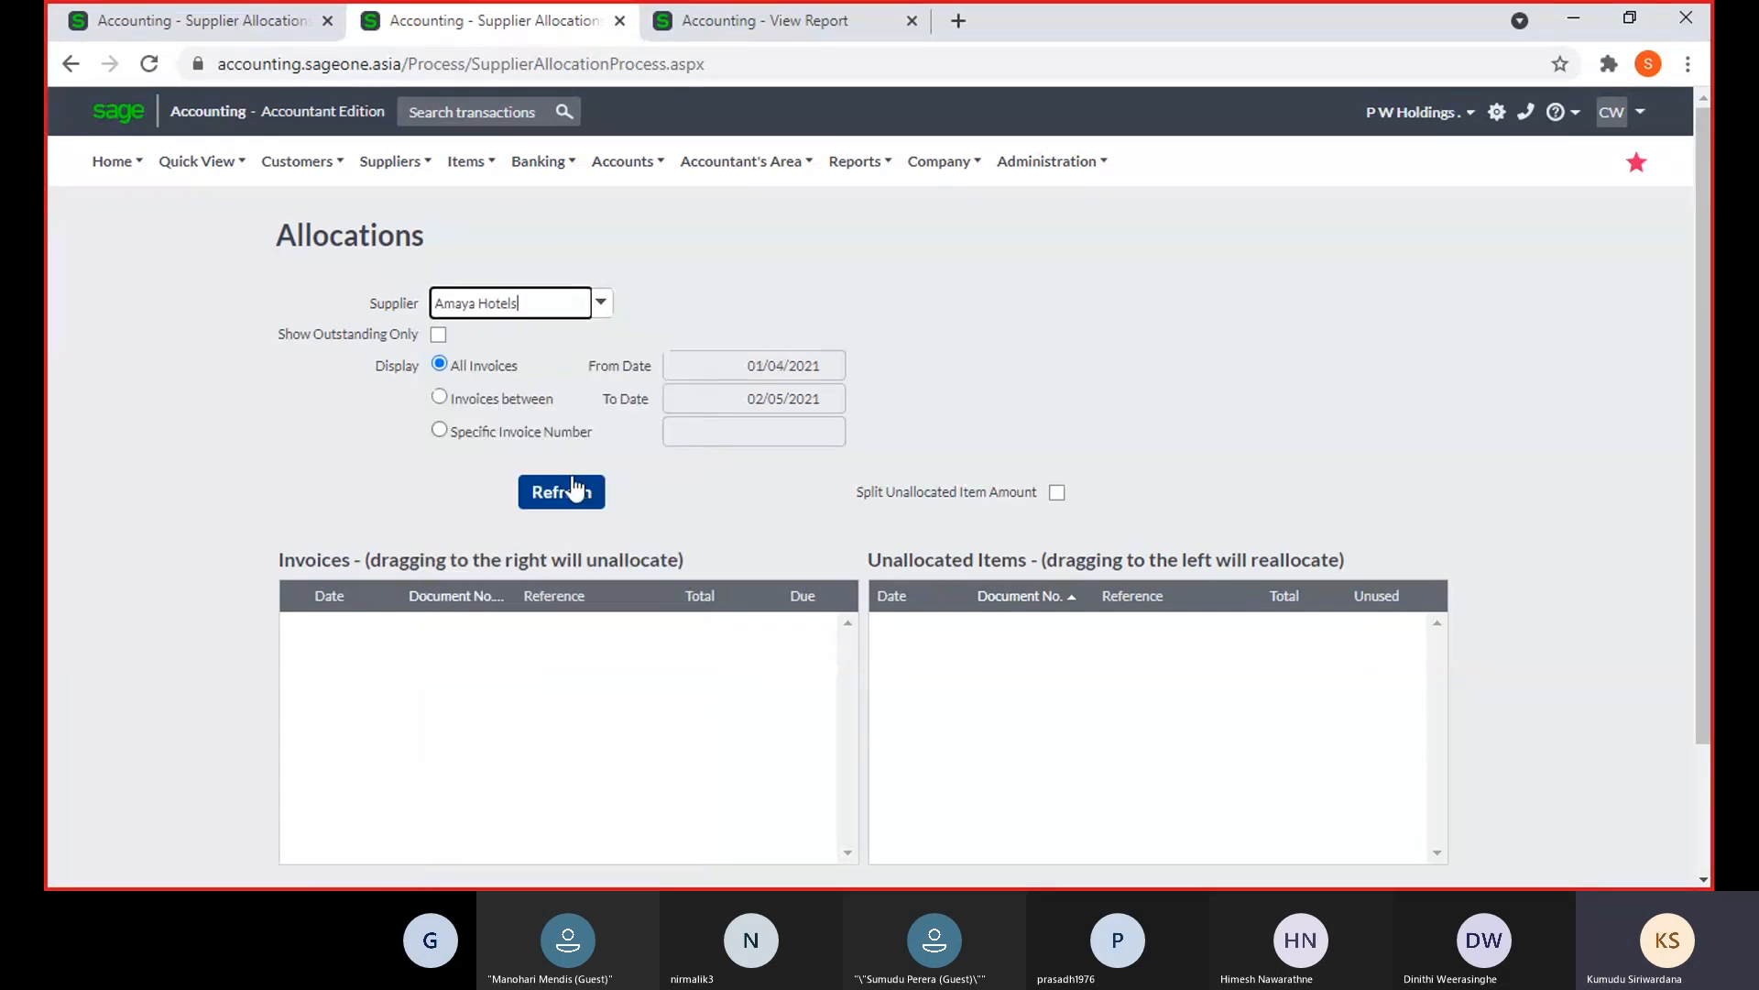
left_click(564, 495)
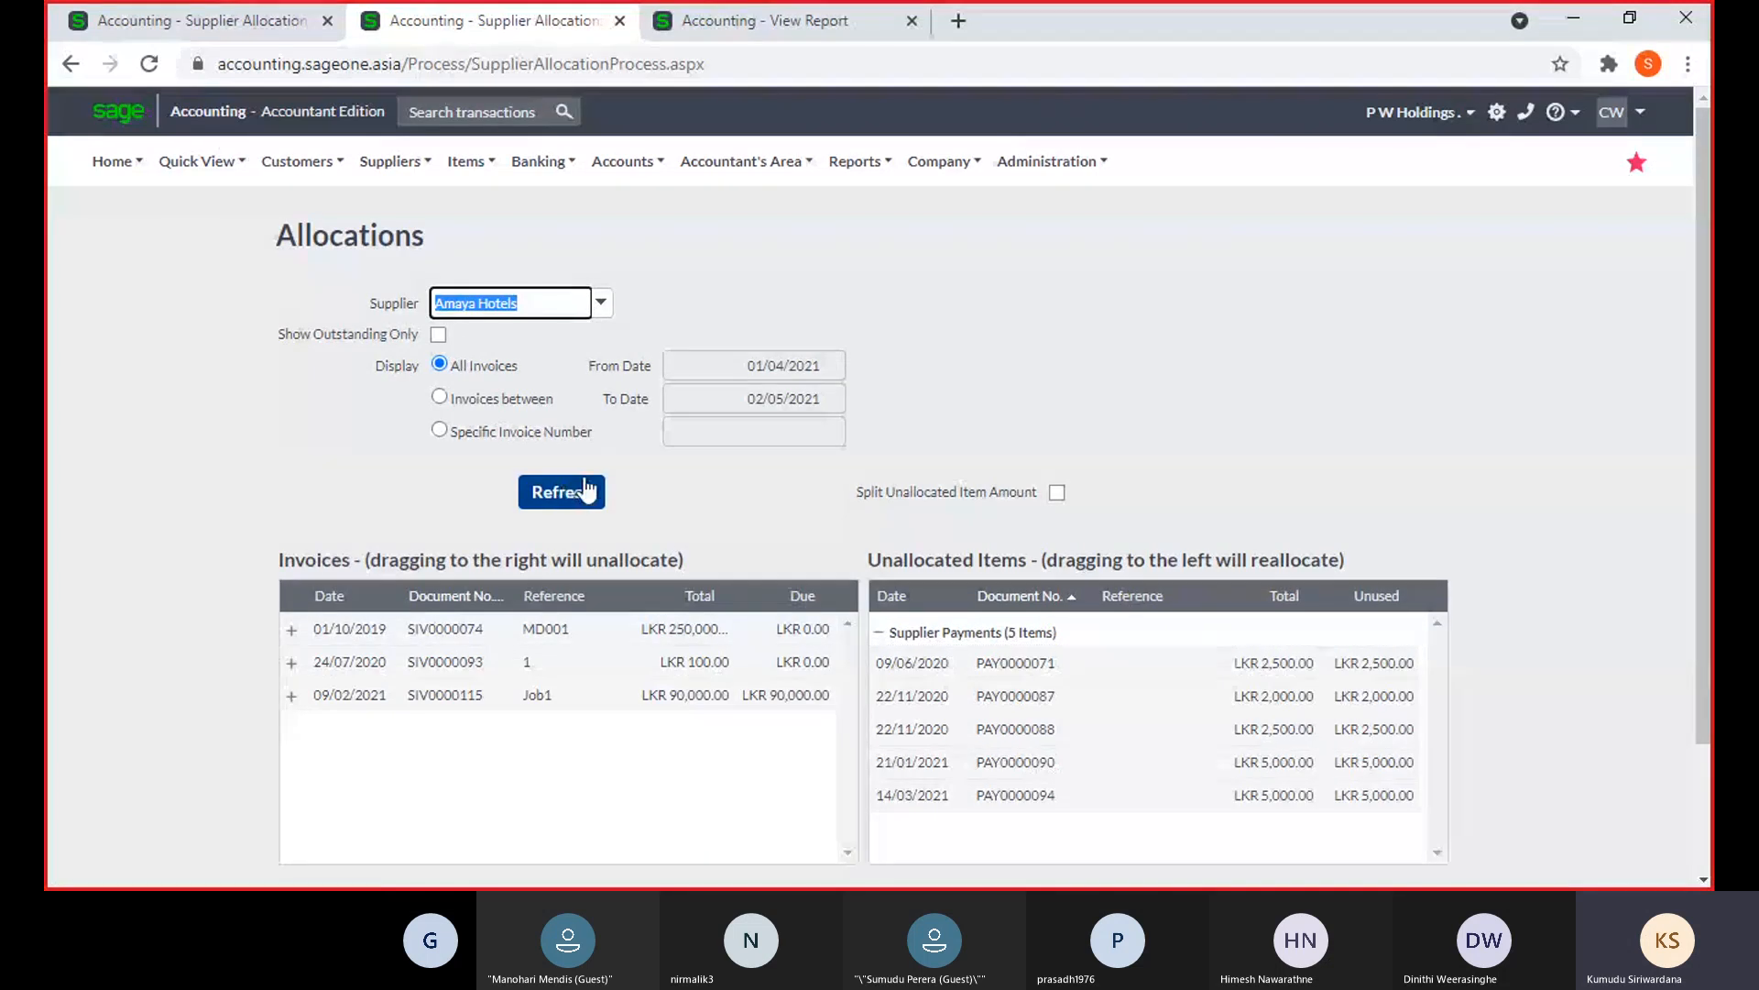
Turn on Show Outstanding Only for Amaya Hotels and refresh the allocation lists, discarding unsaved changes
left_click(438, 336)
left_click(532, 489)
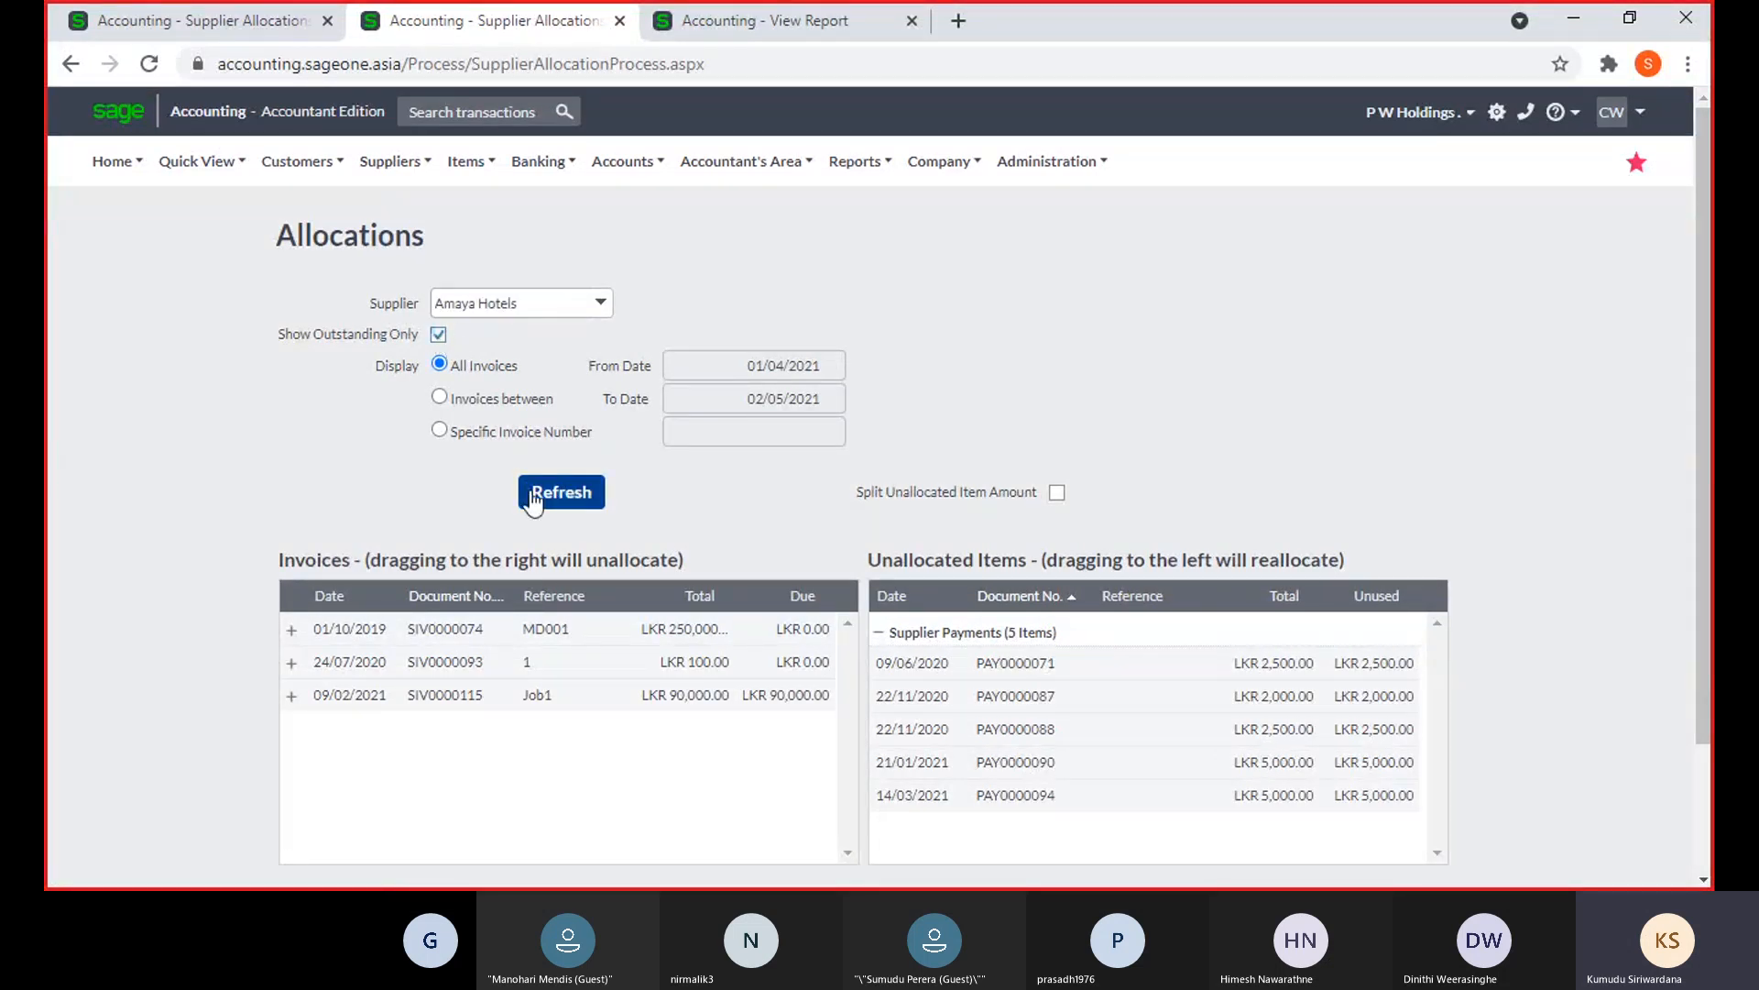
left_click(831, 525)
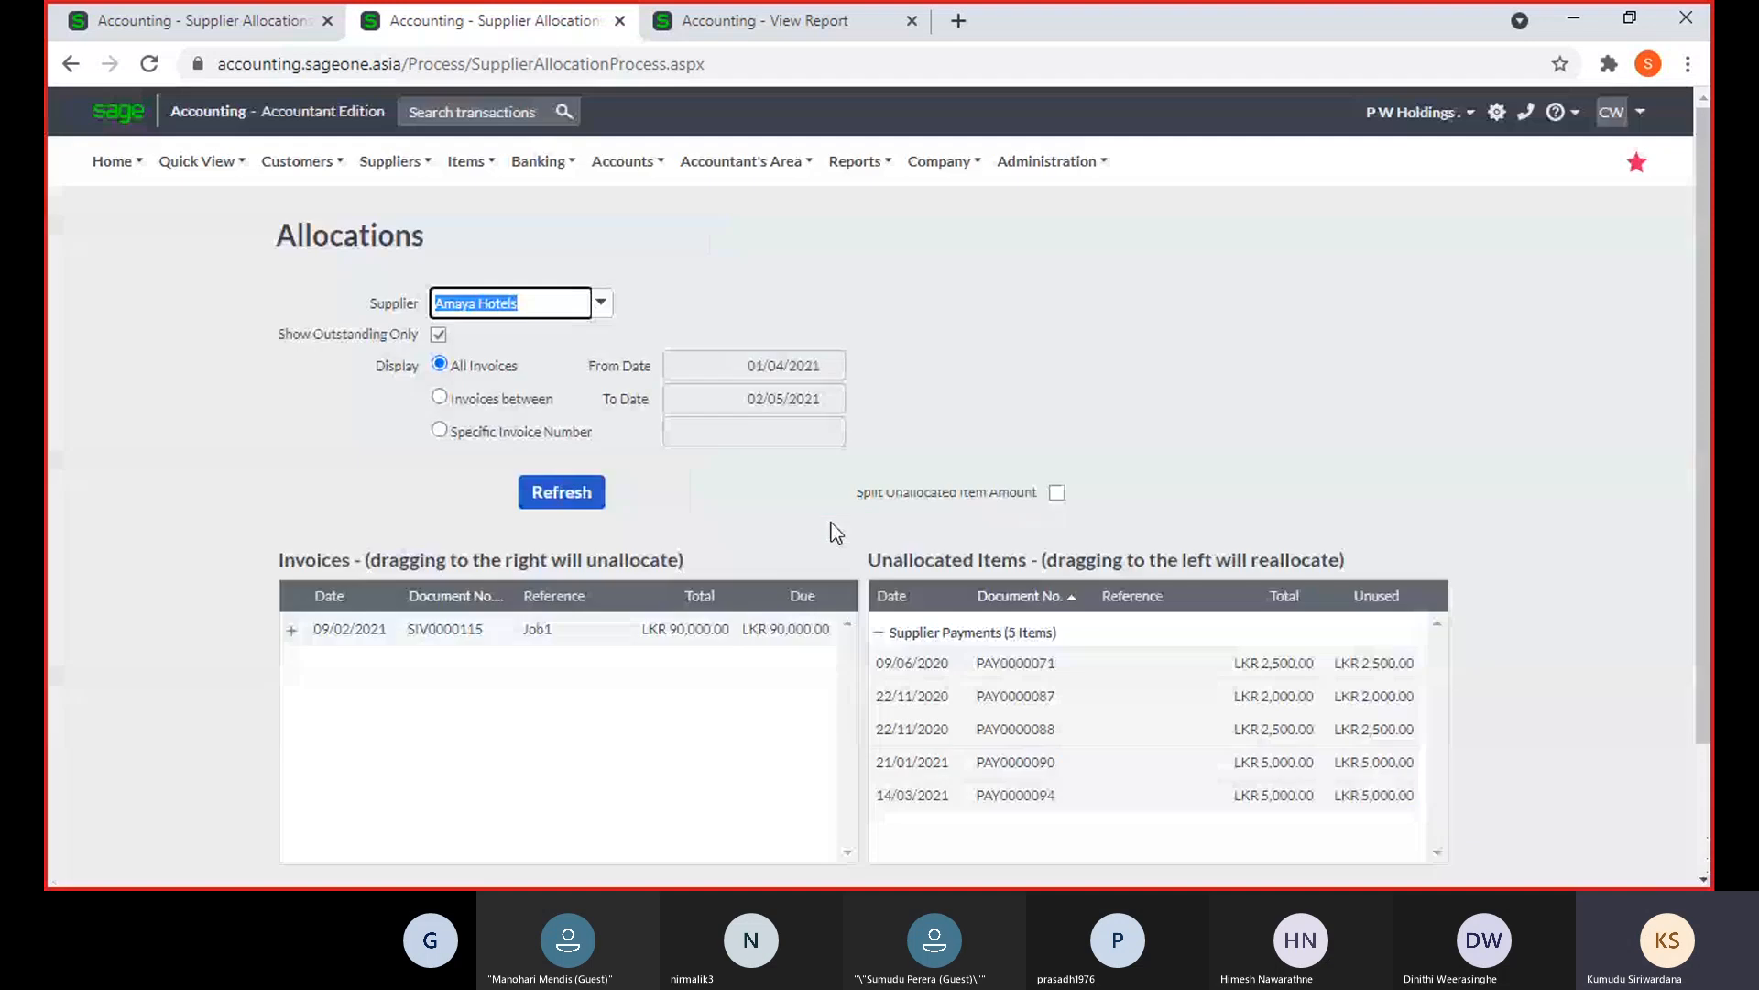
left_click(919, 457)
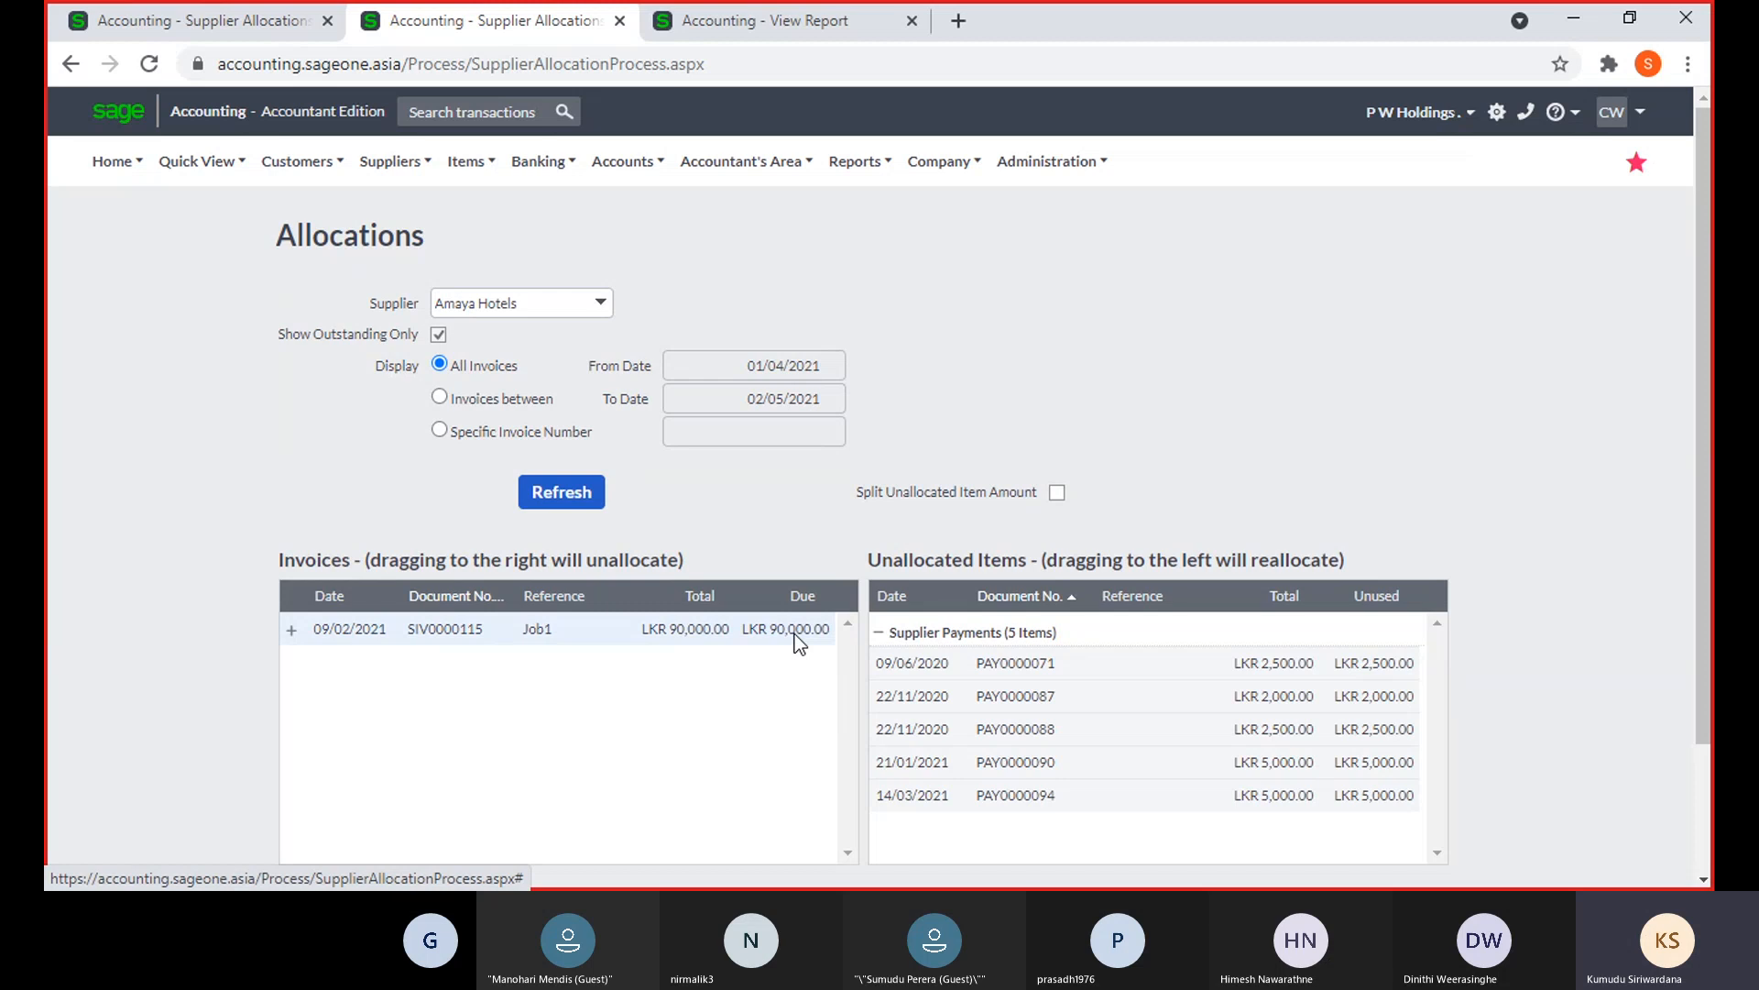
Turn off Show Outstanding Only for Amaya Hotels and refresh to list its settled invoices as well
left_click(438, 335)
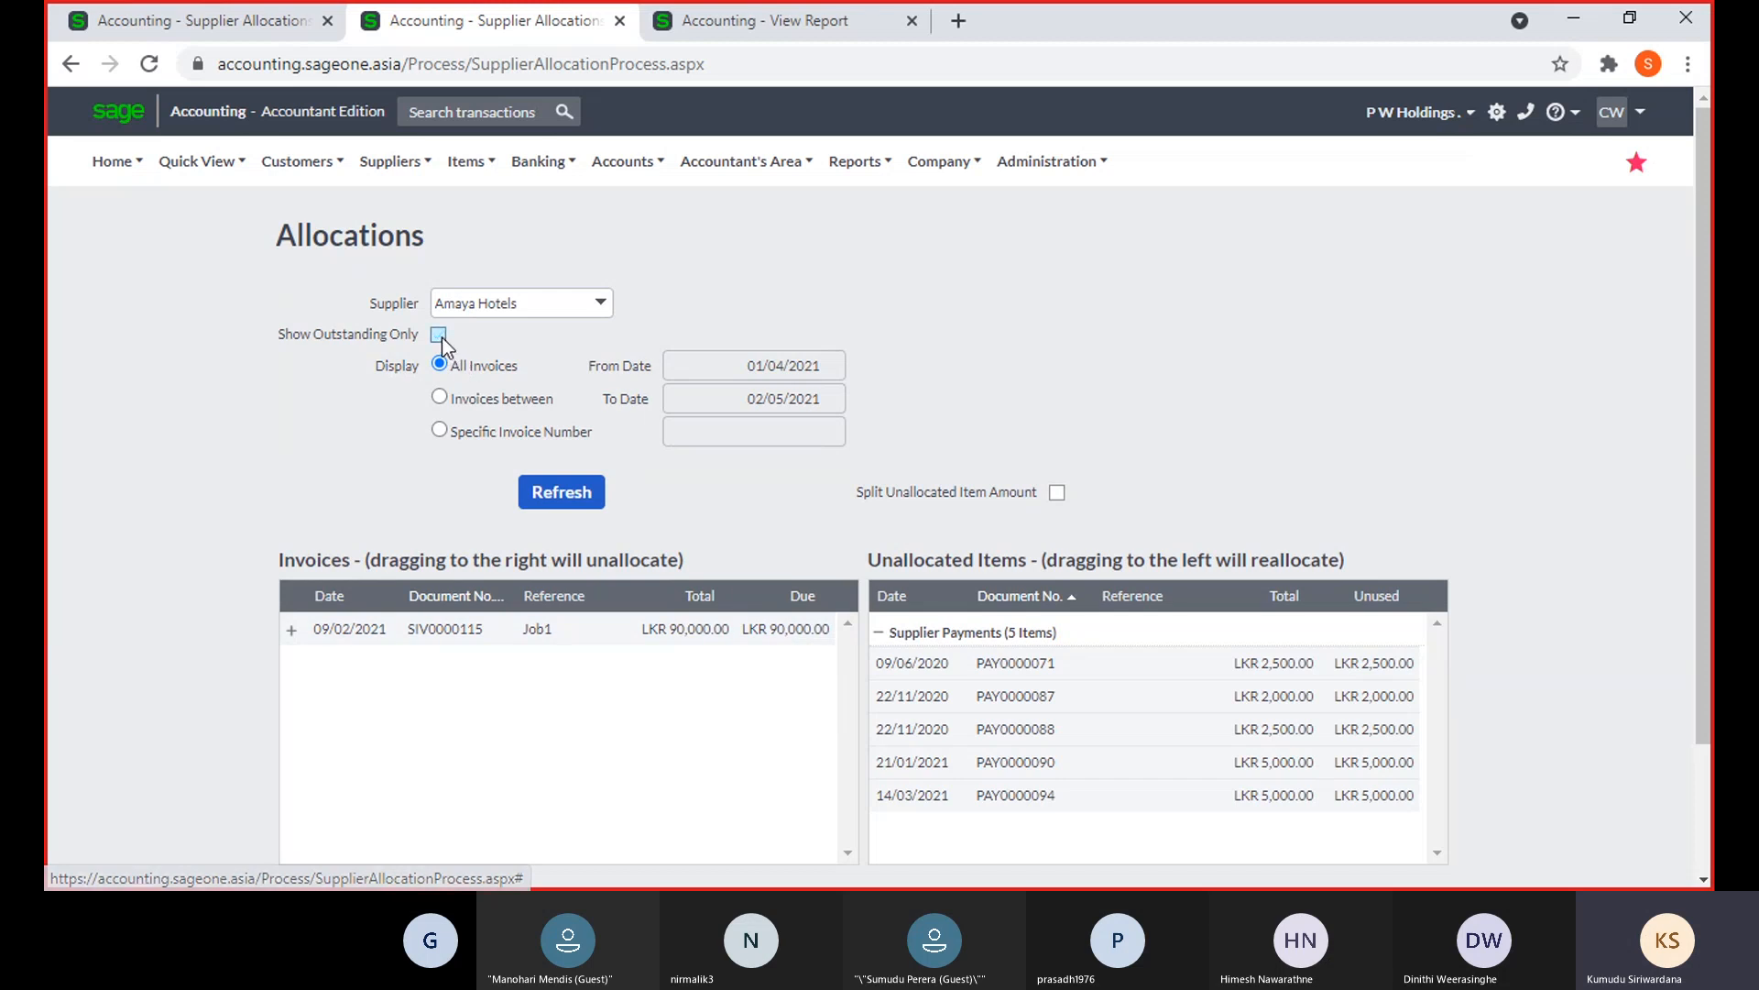
left_click(559, 495)
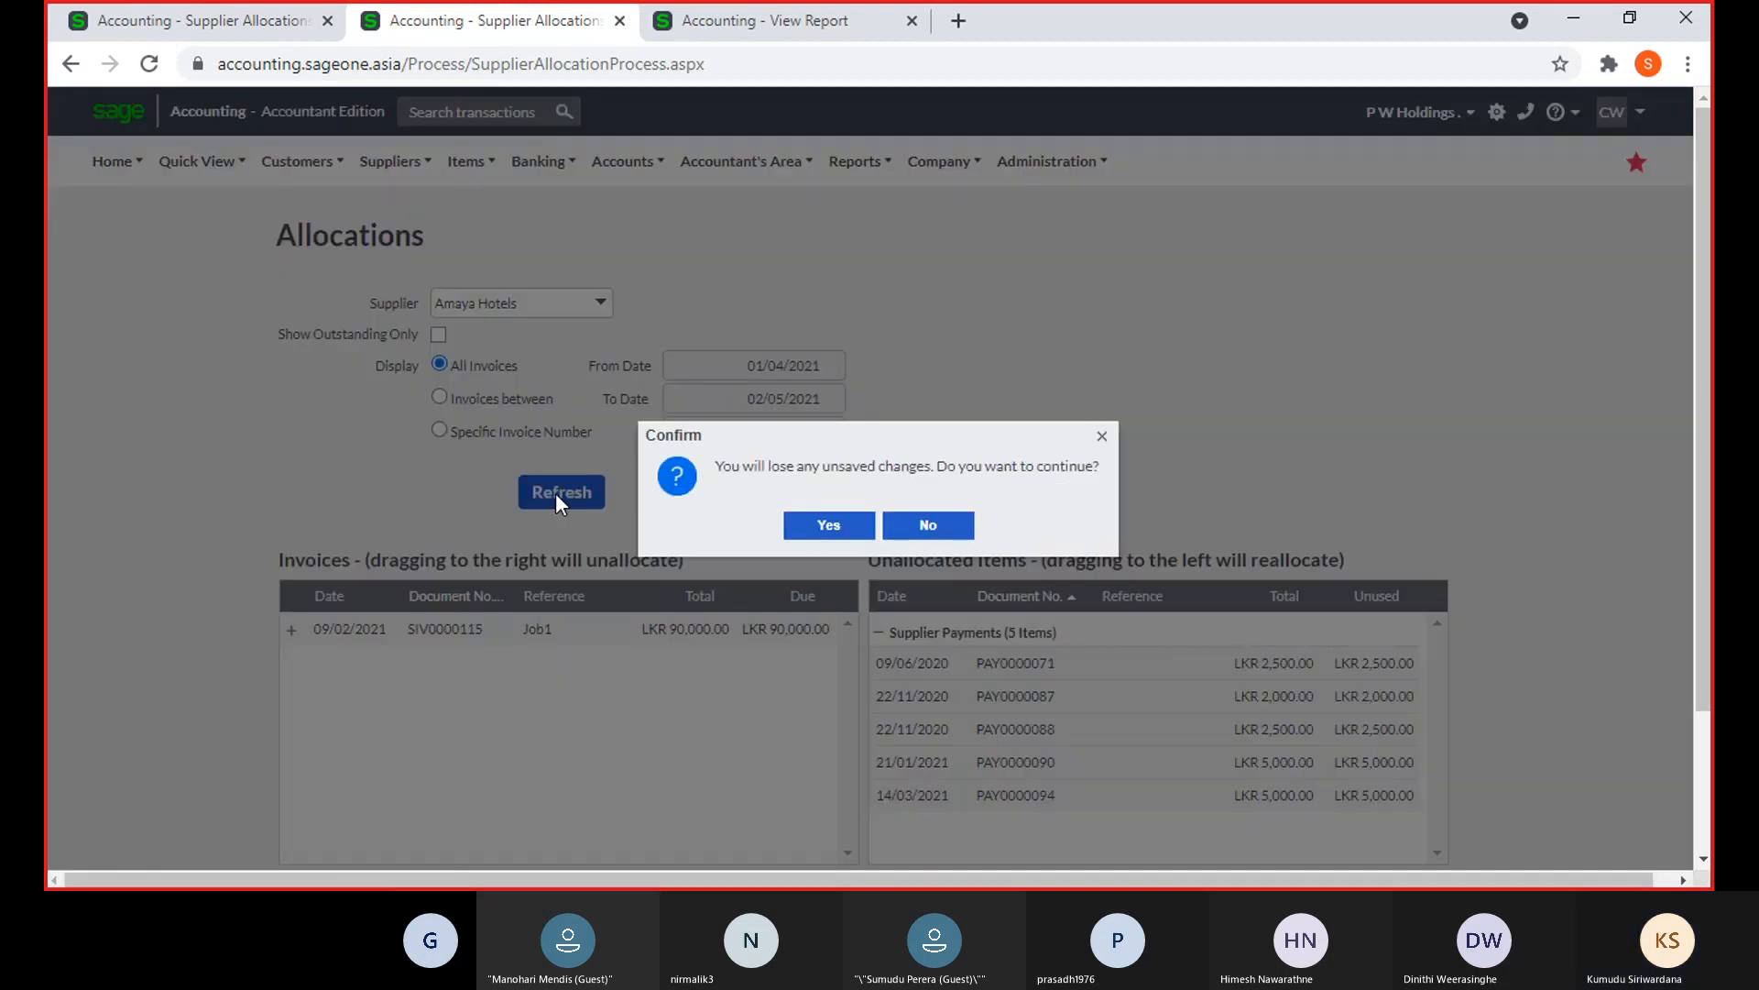
left_click(832, 522)
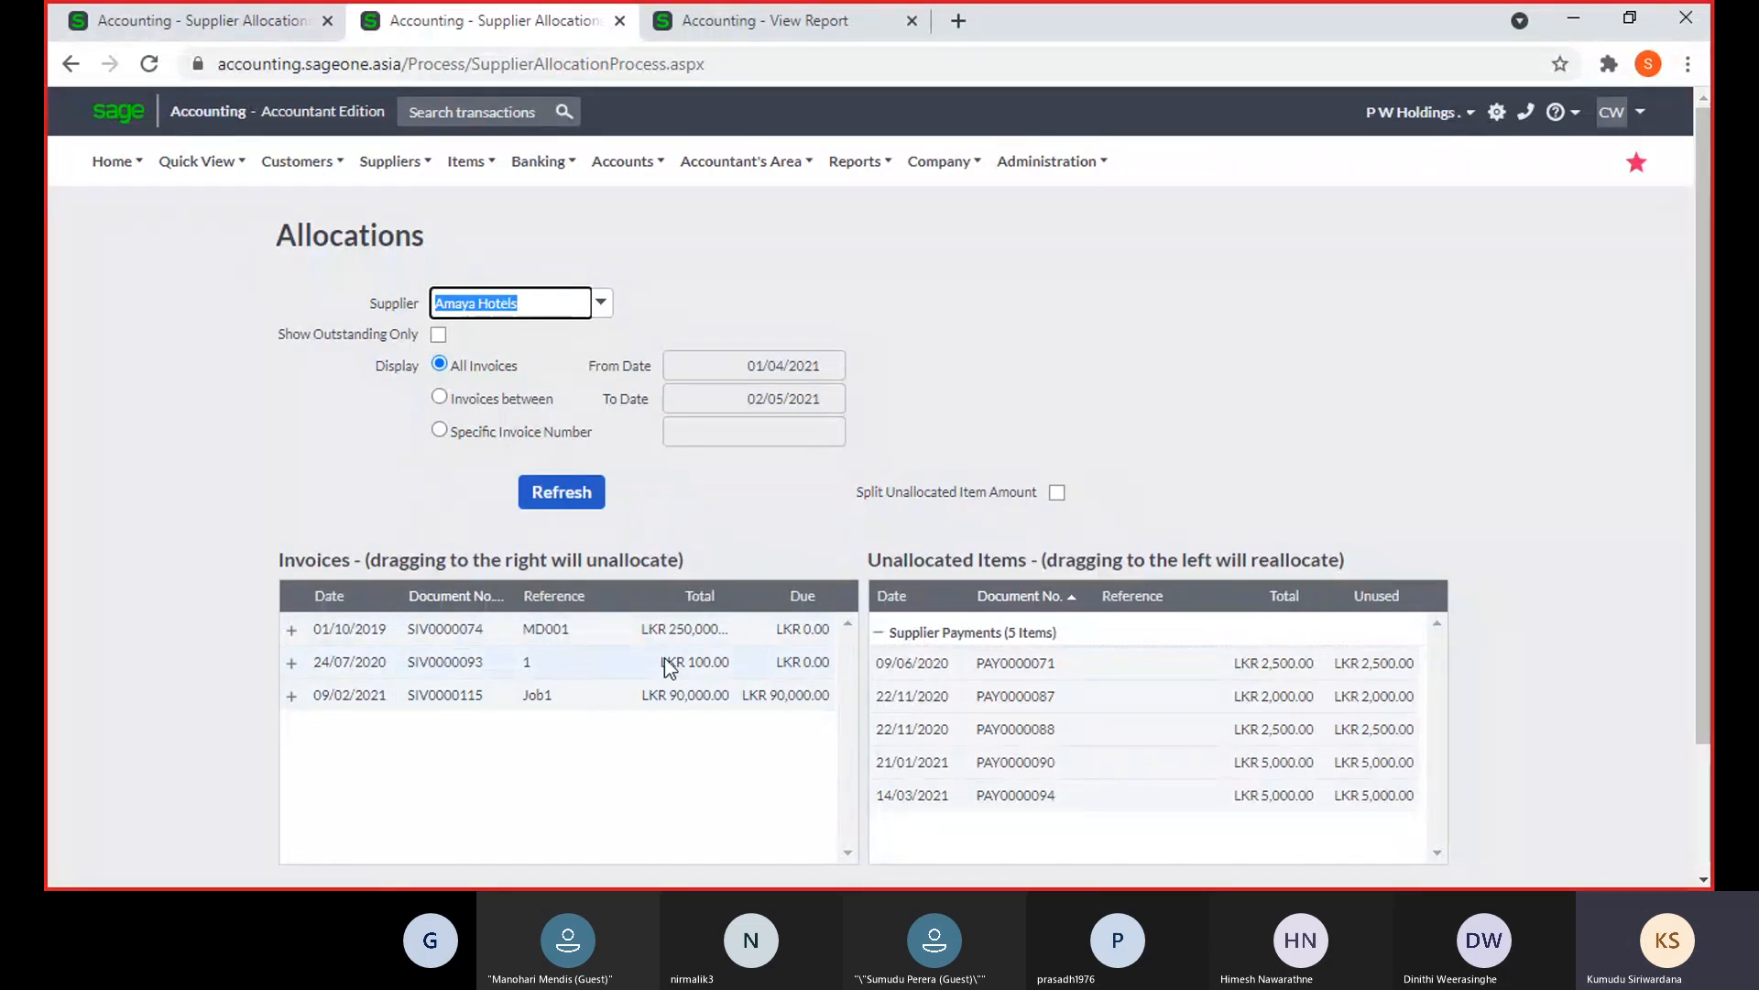
key("alt+Tab")
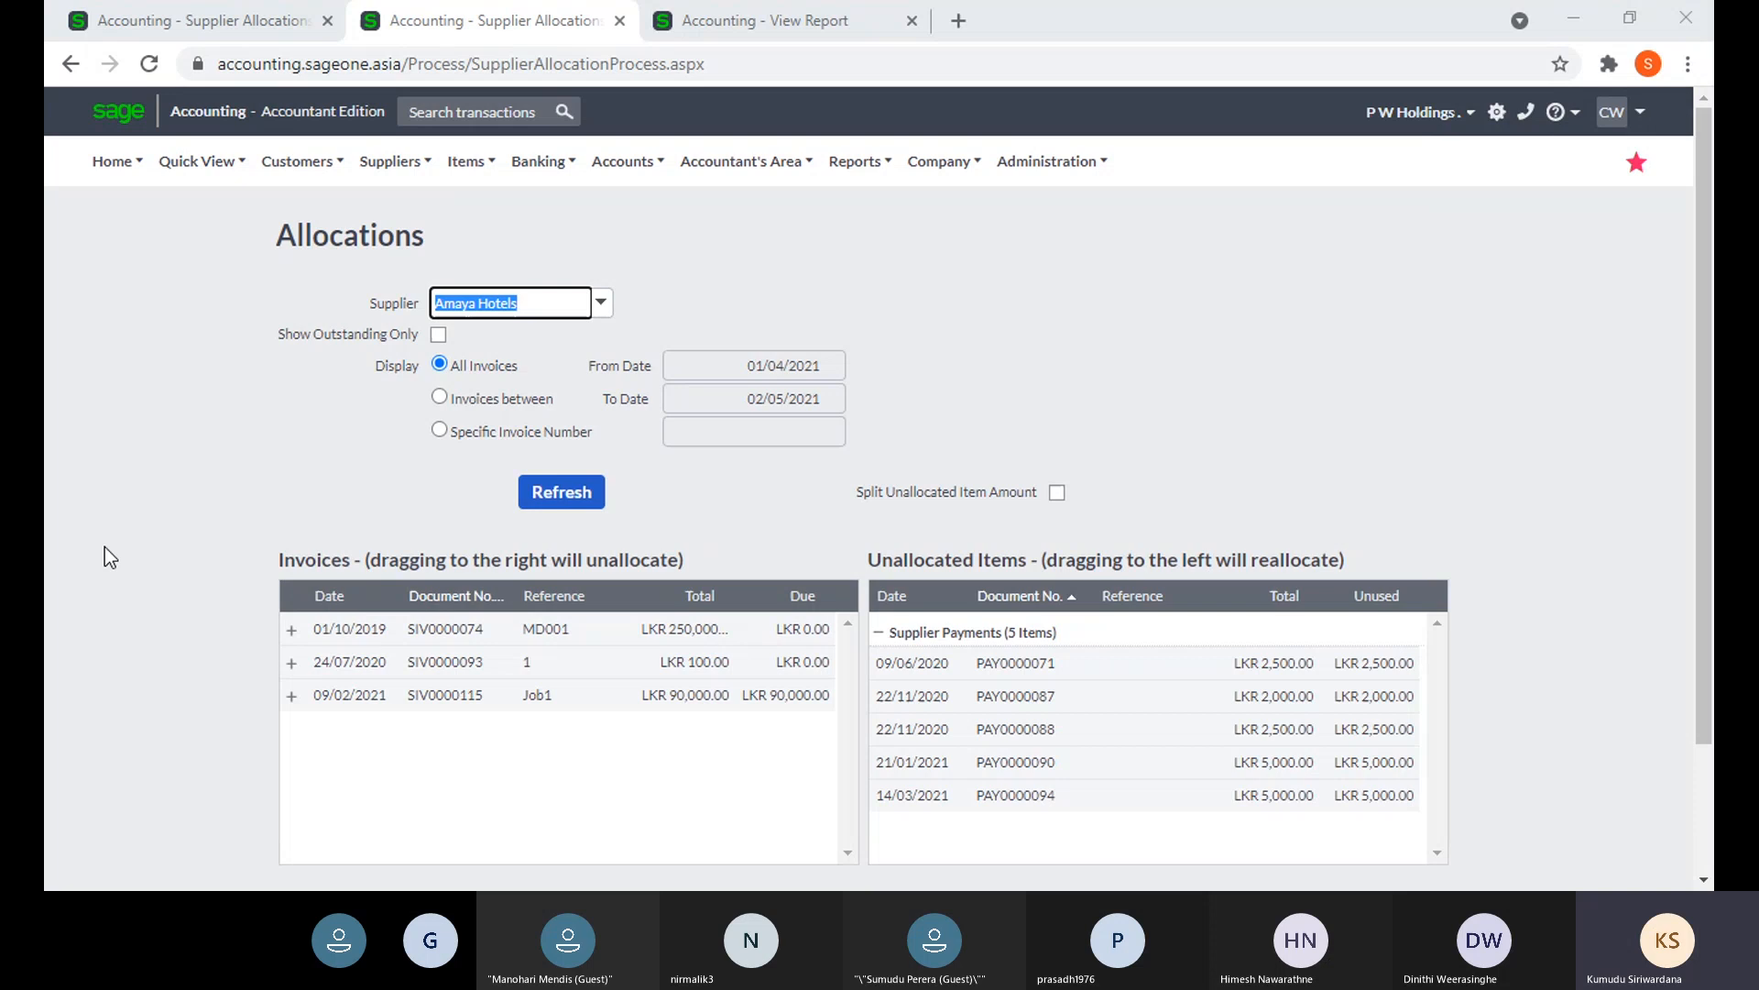
left_click(104, 557)
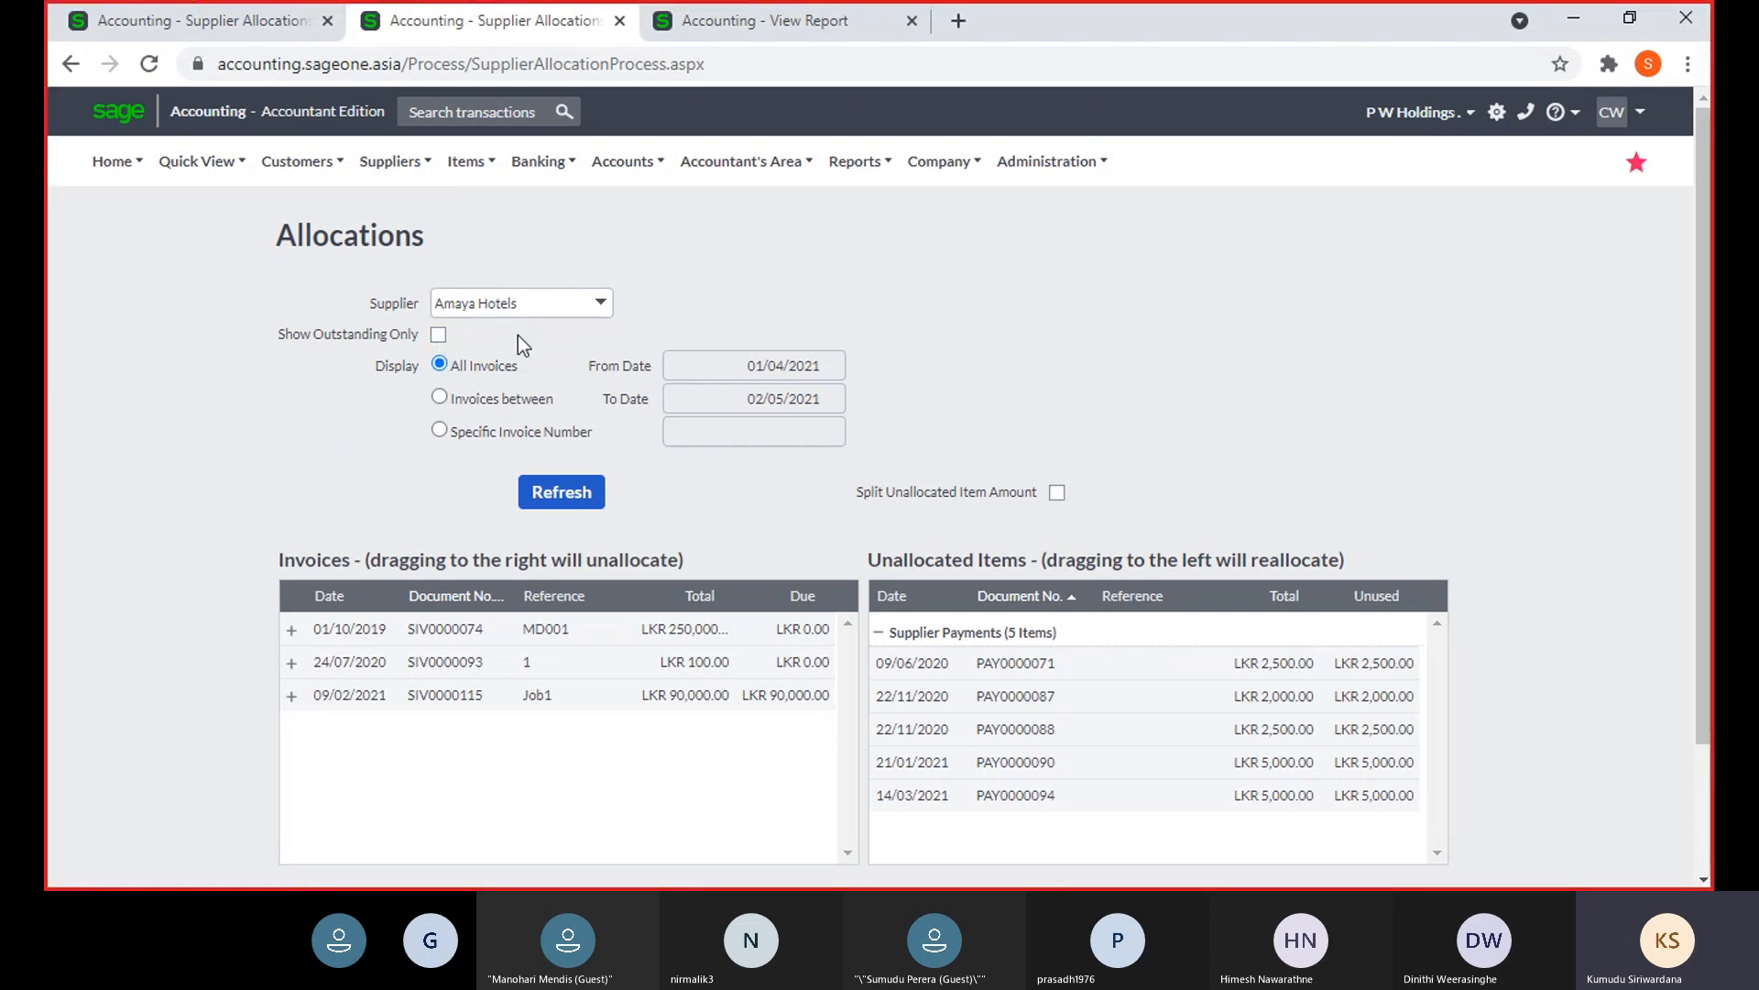
left_click(561, 492)
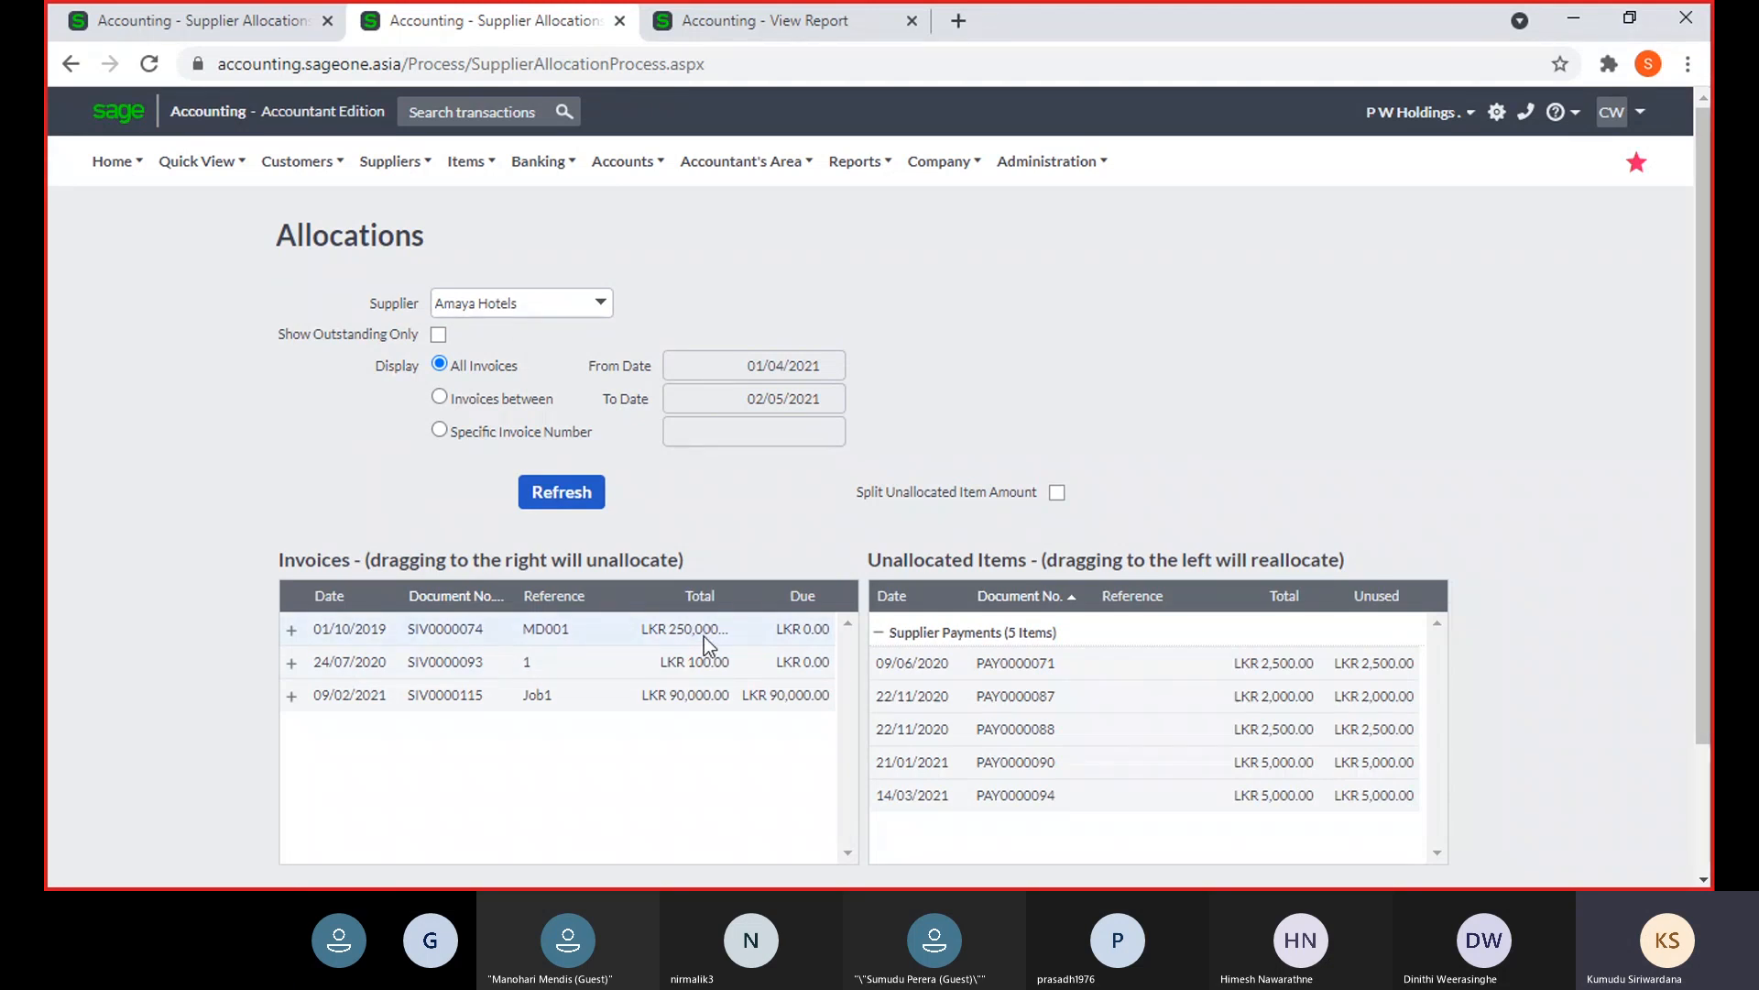
left_click(909, 869)
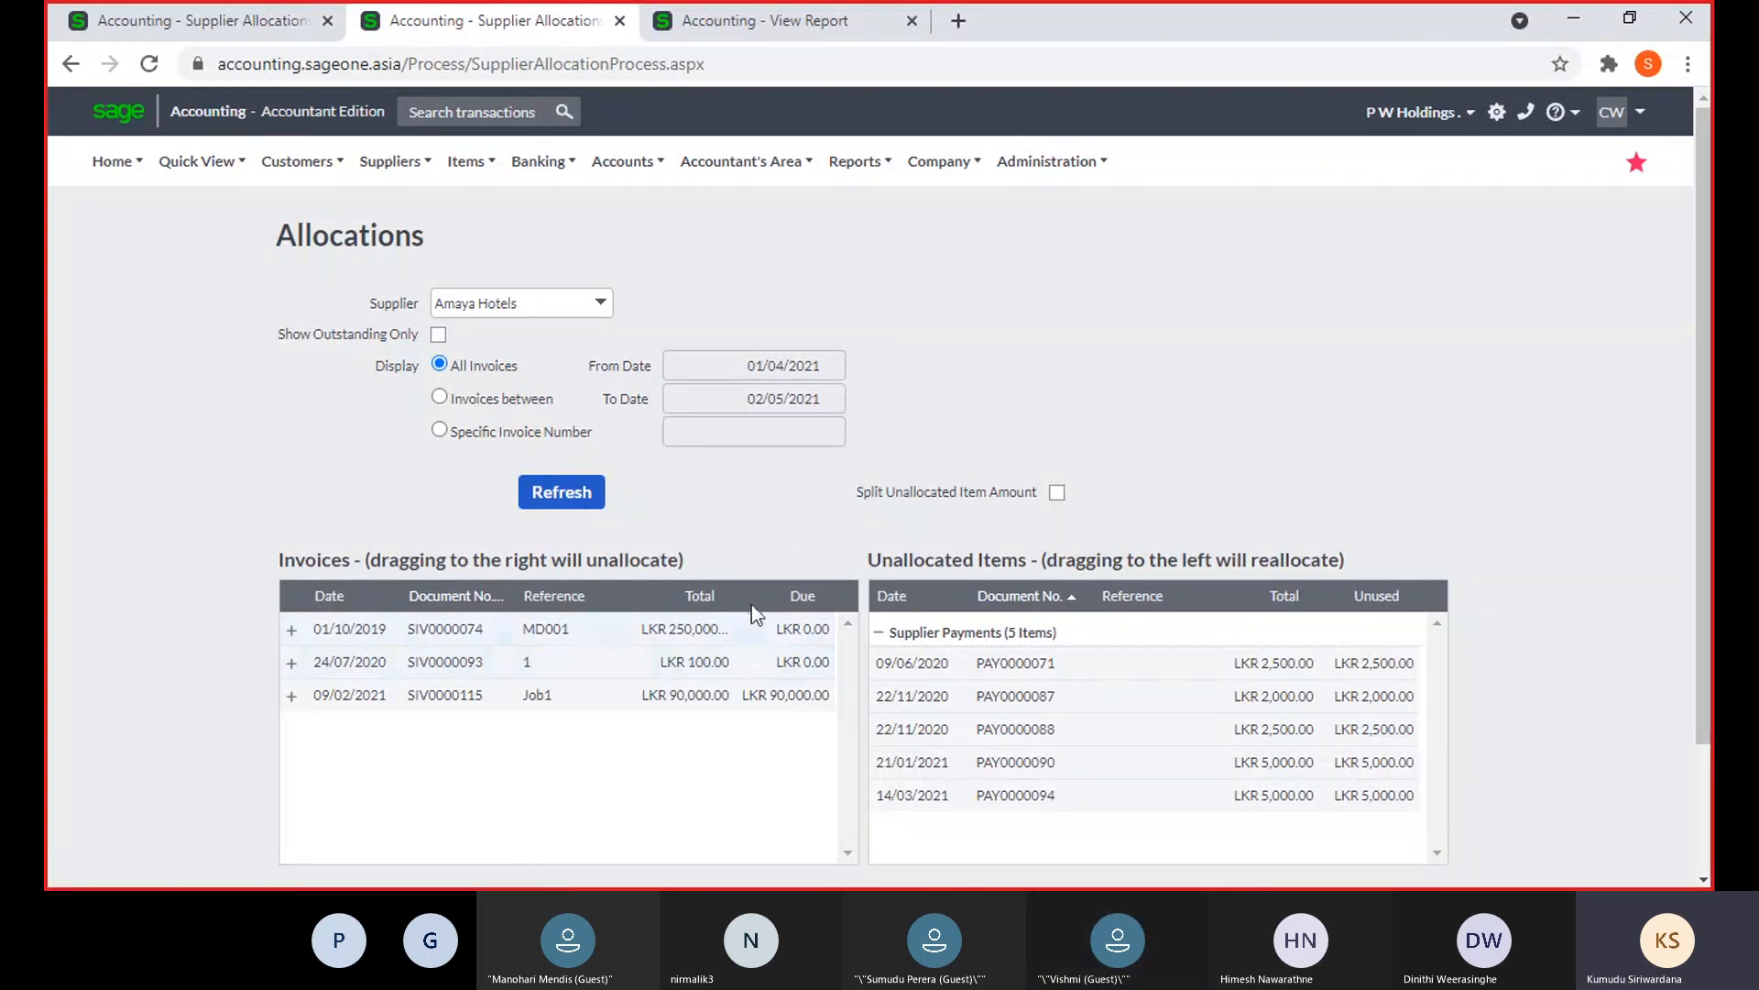
Limit the Amaya Hotels invoices to outstanding ones again and refresh, discarding unsaved changes
left_click(443, 336)
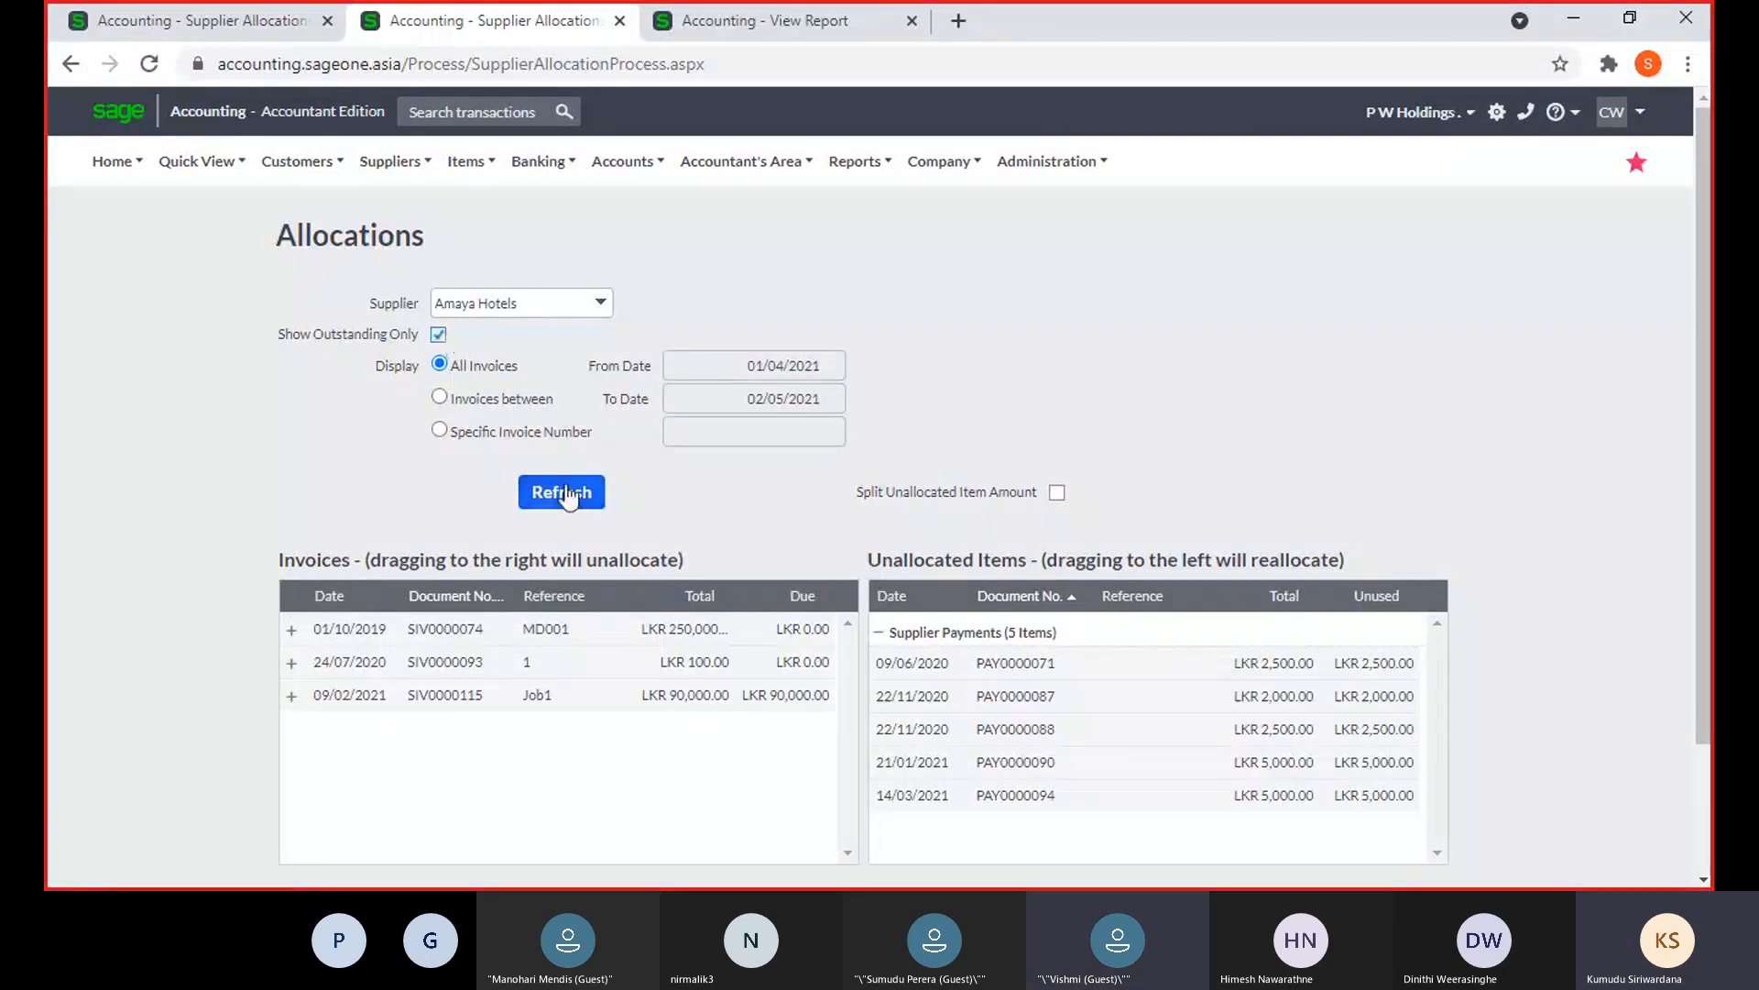
left_click(565, 492)
left_click(806, 526)
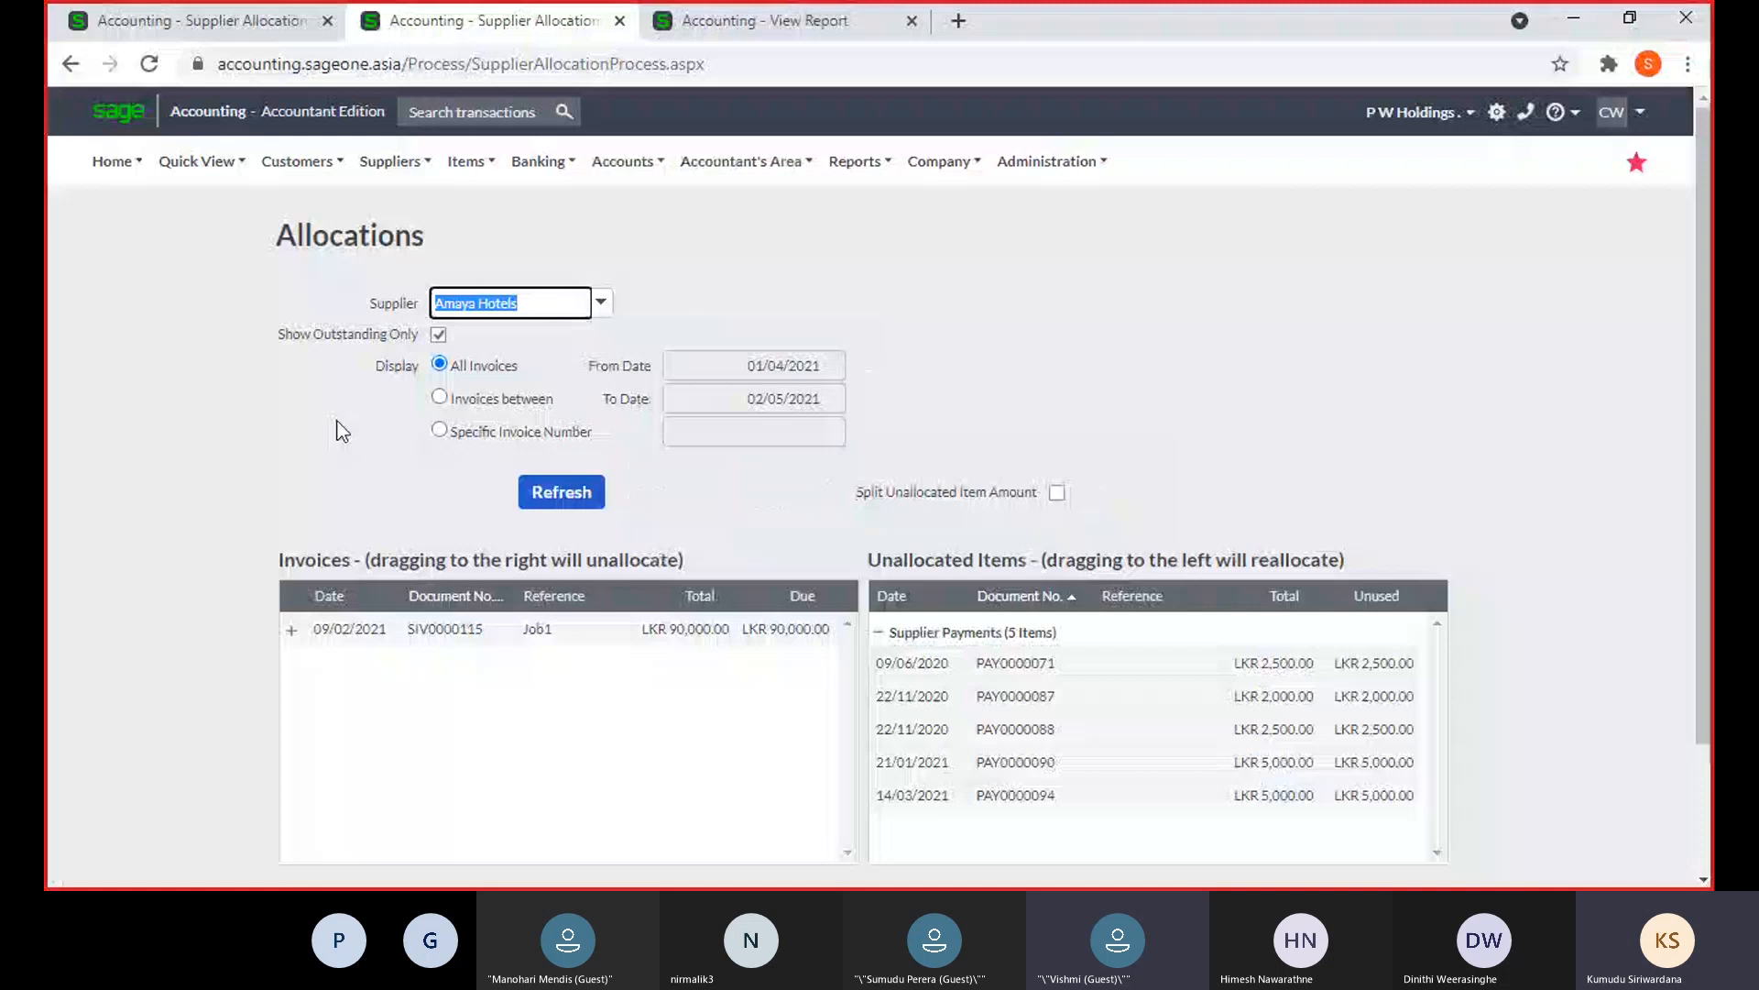
Return to the P W Holdings Allocations tab, turn on Show Outstanding Only and refresh the lists
left_click(185, 22)
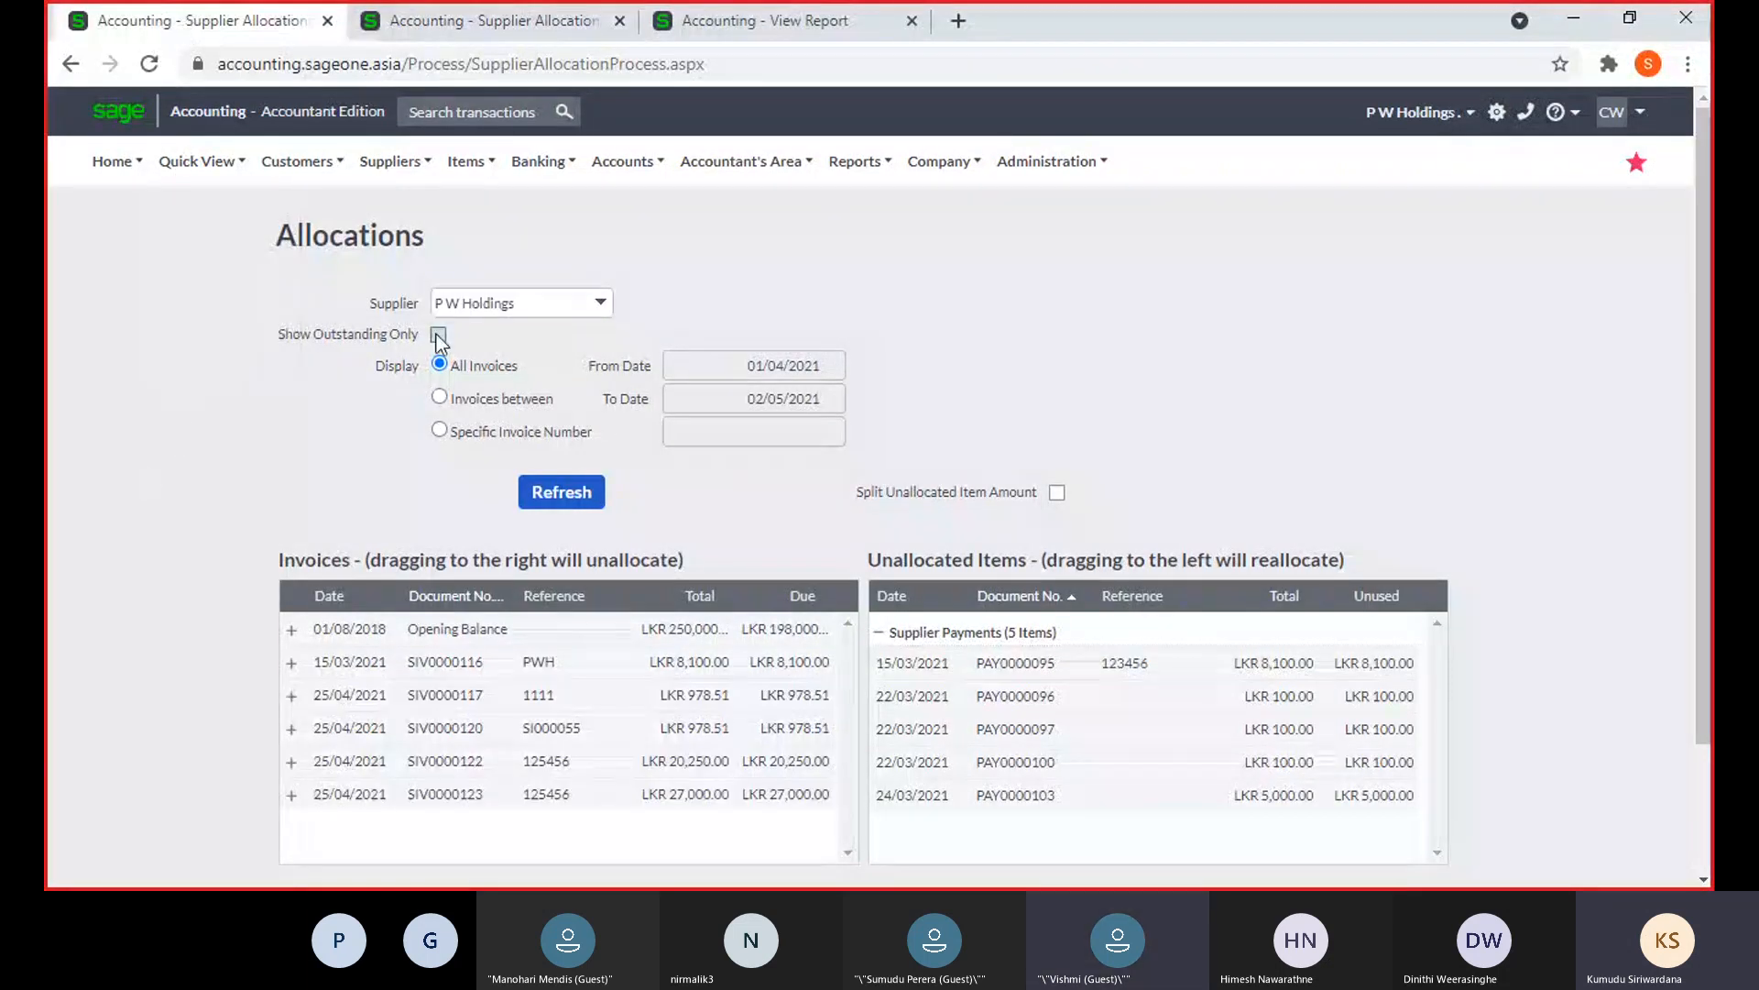
left_click(541, 509)
left_click(830, 526)
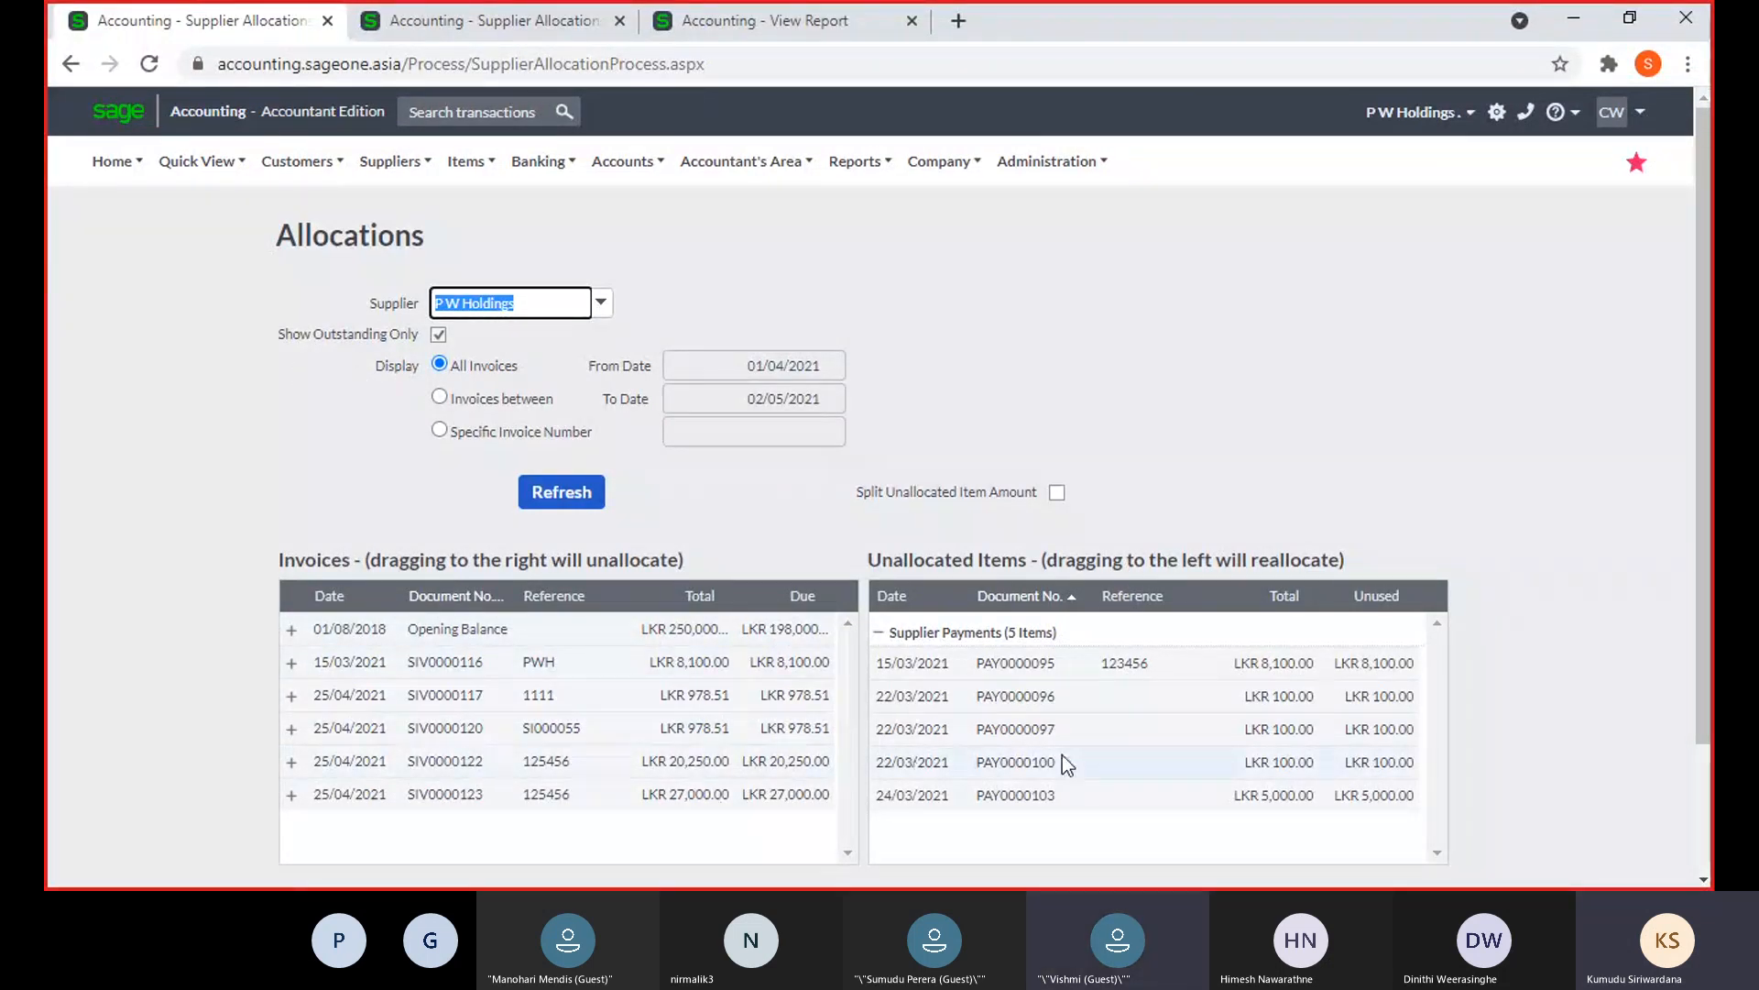
Show only the outstanding P W Holdings invoices between 01/04/2021 and 02/05/2021
left_click(439, 398)
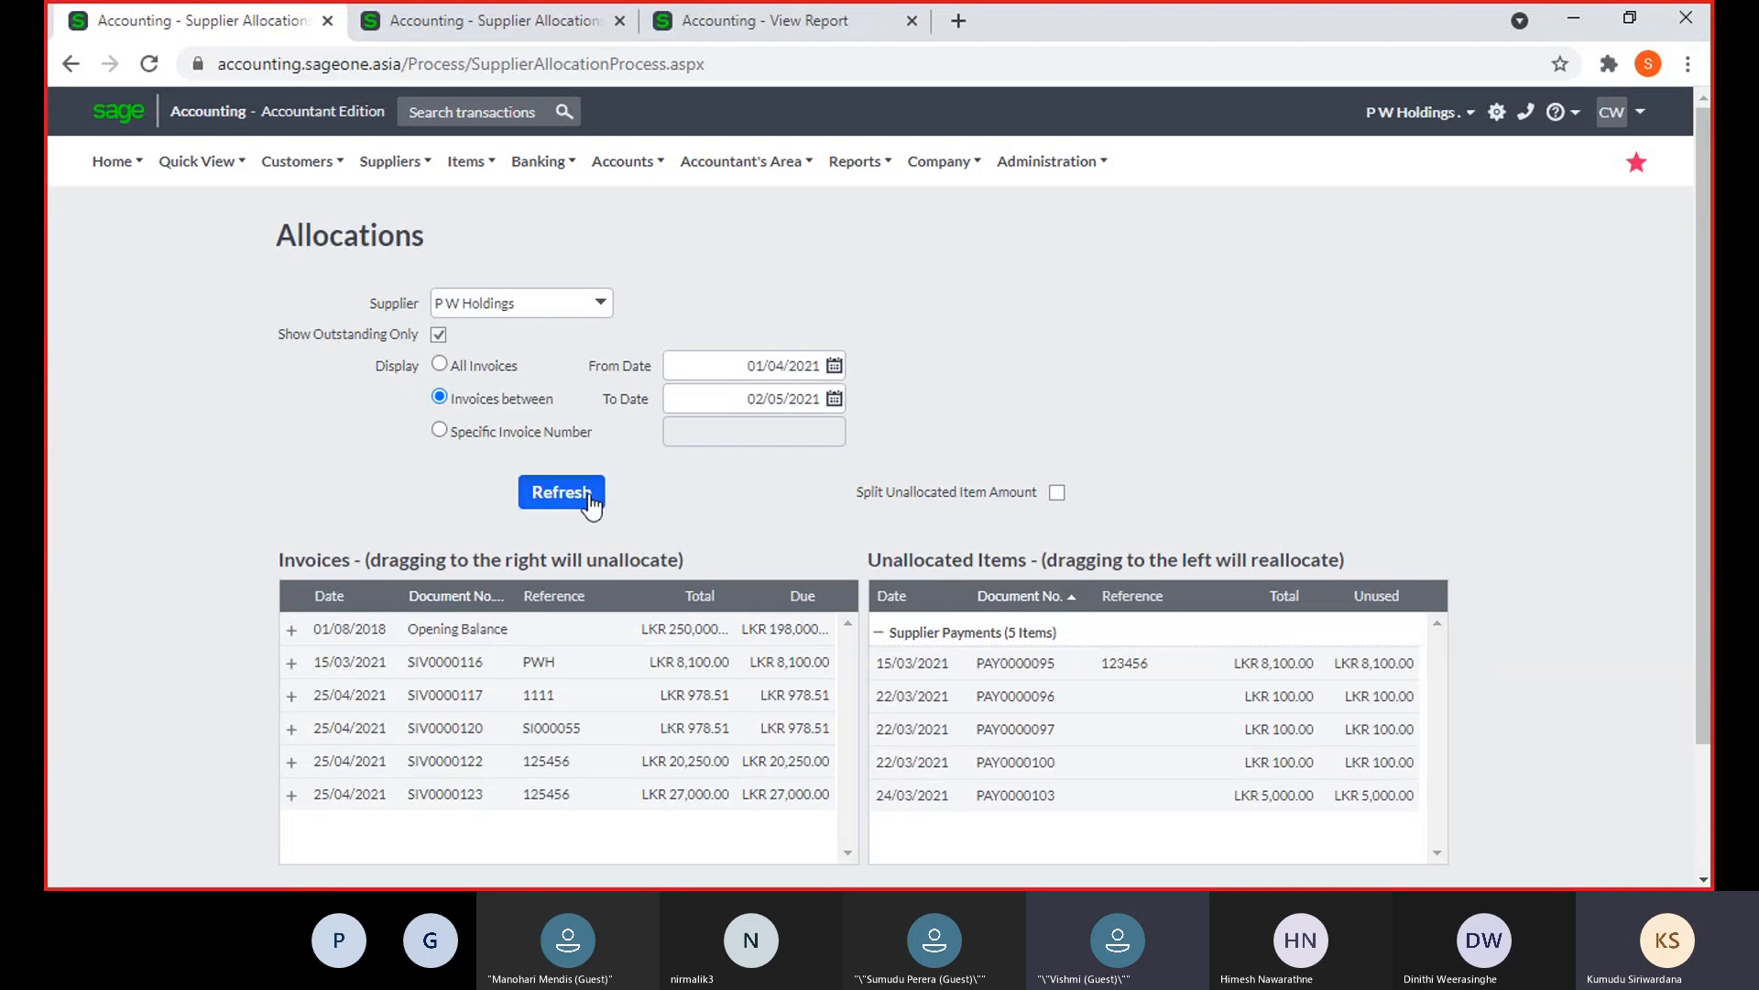
left_click(562, 493)
left_click(812, 527)
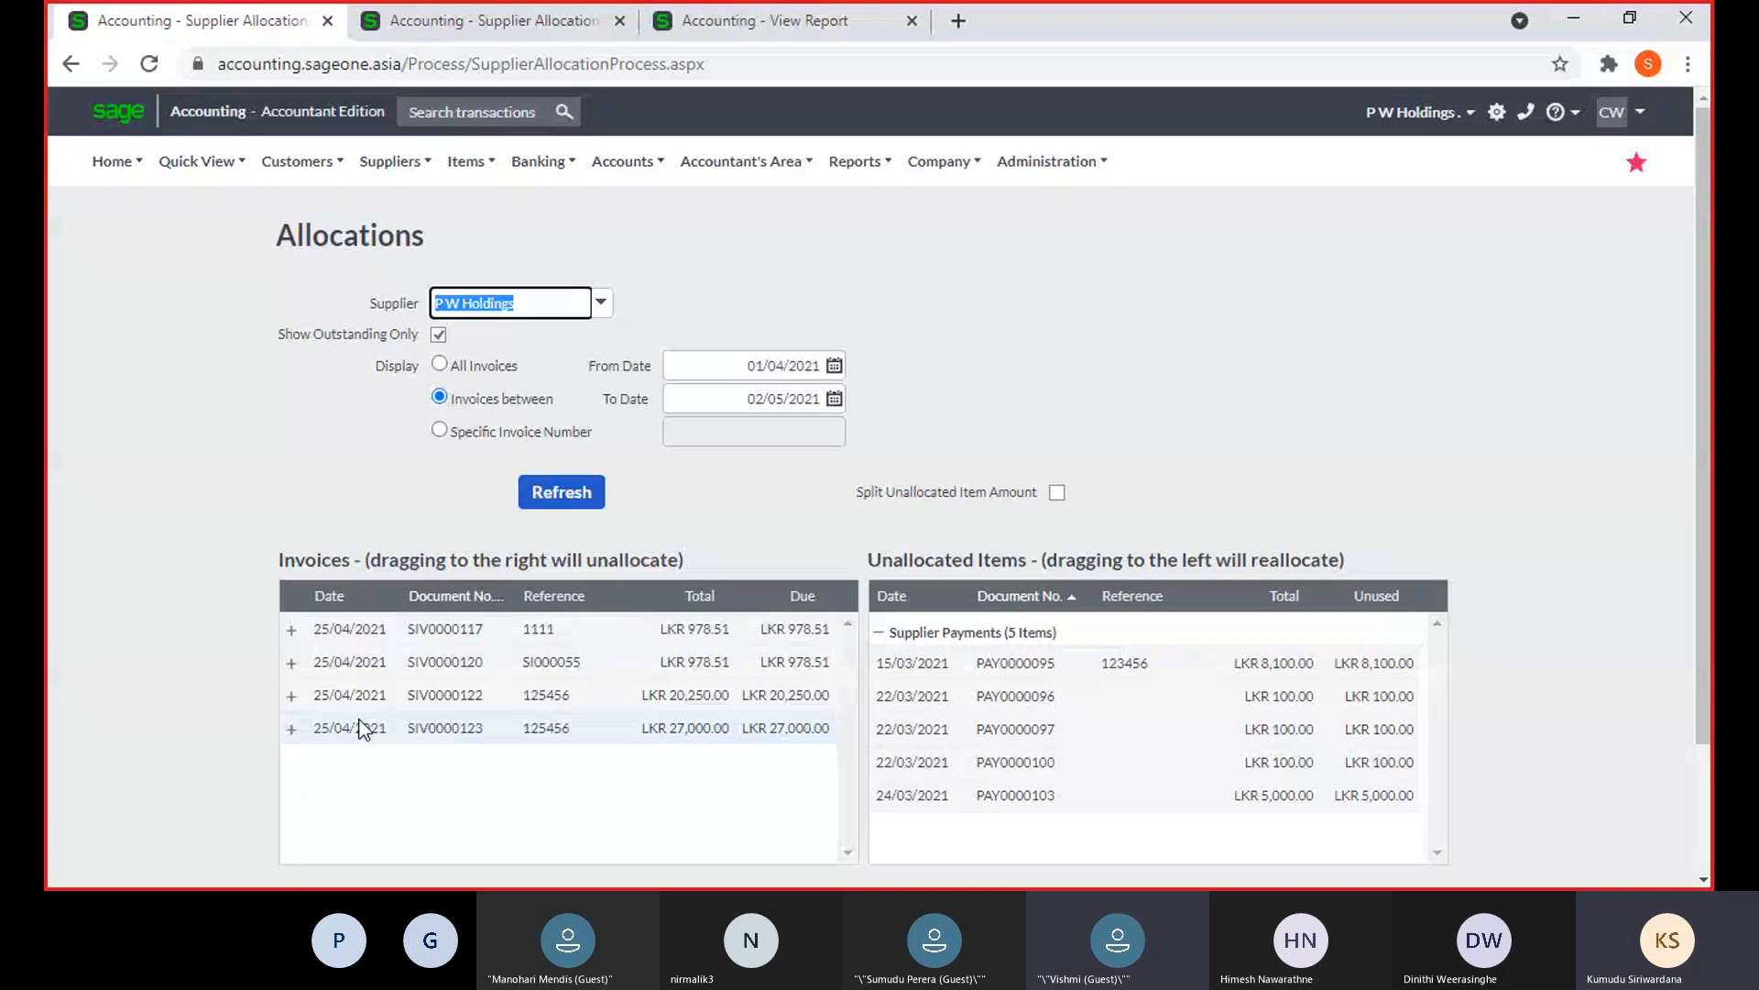
Switch the P W Holdings display back to All Invoices and refresh, discarding unsaved changes
left_click(439, 364)
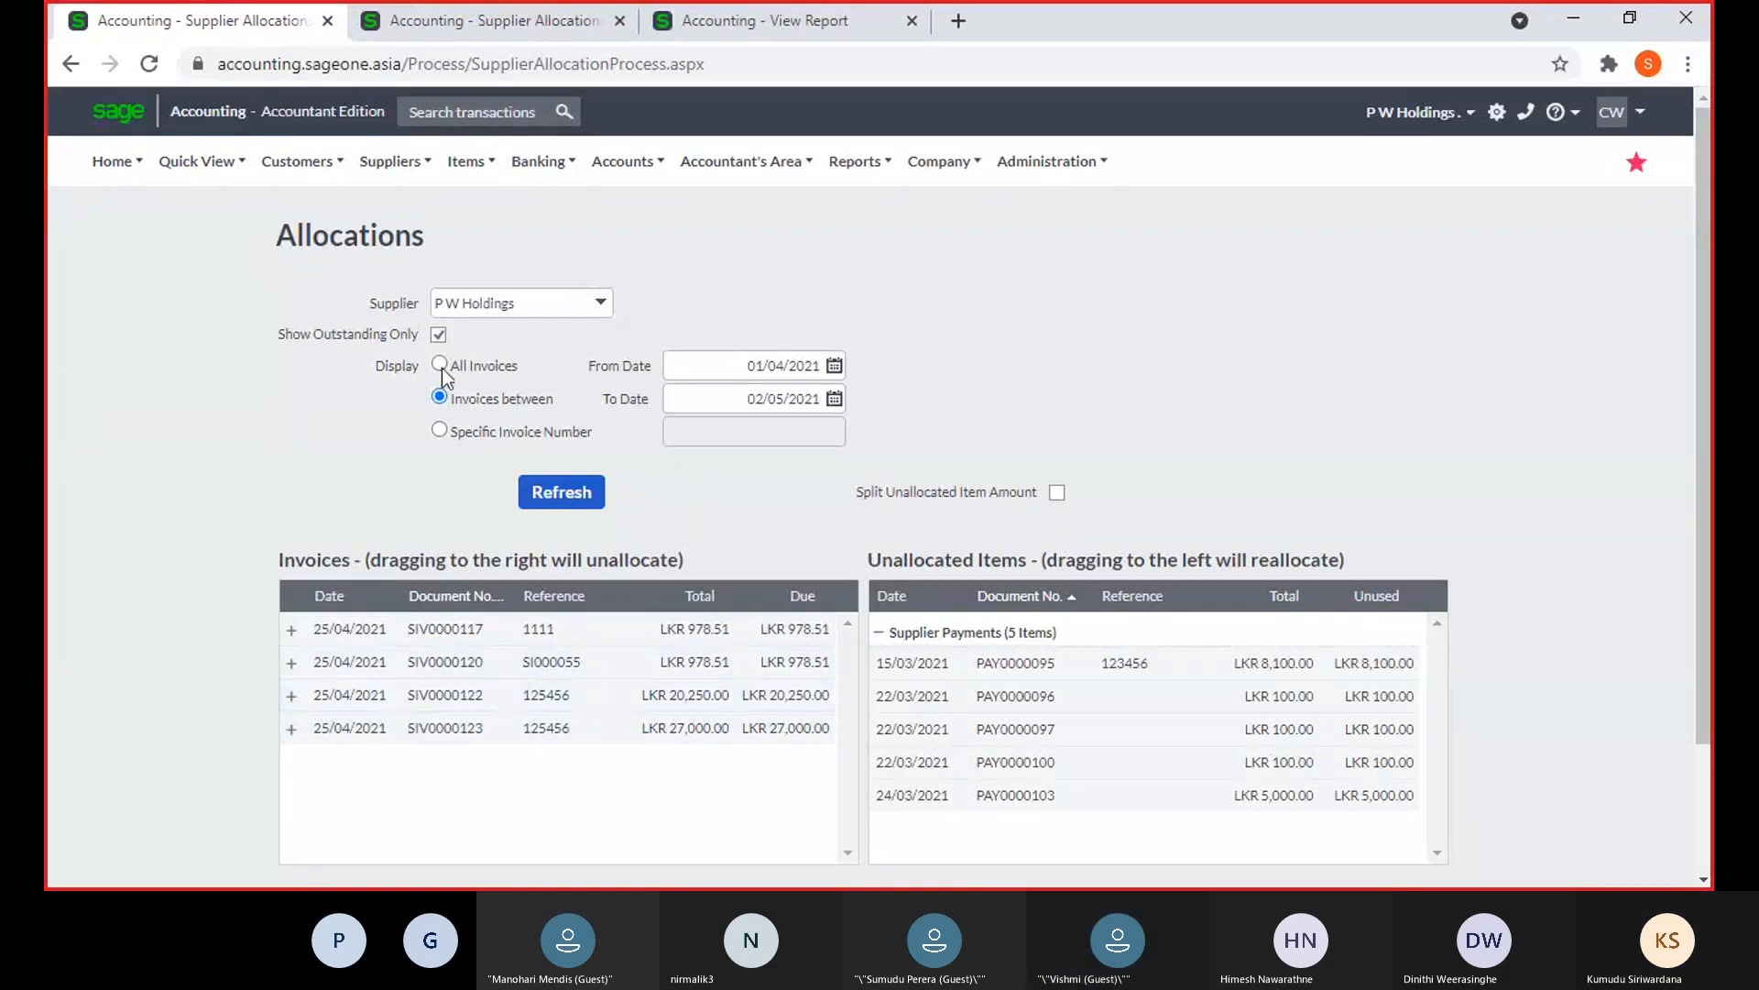
left_click(535, 493)
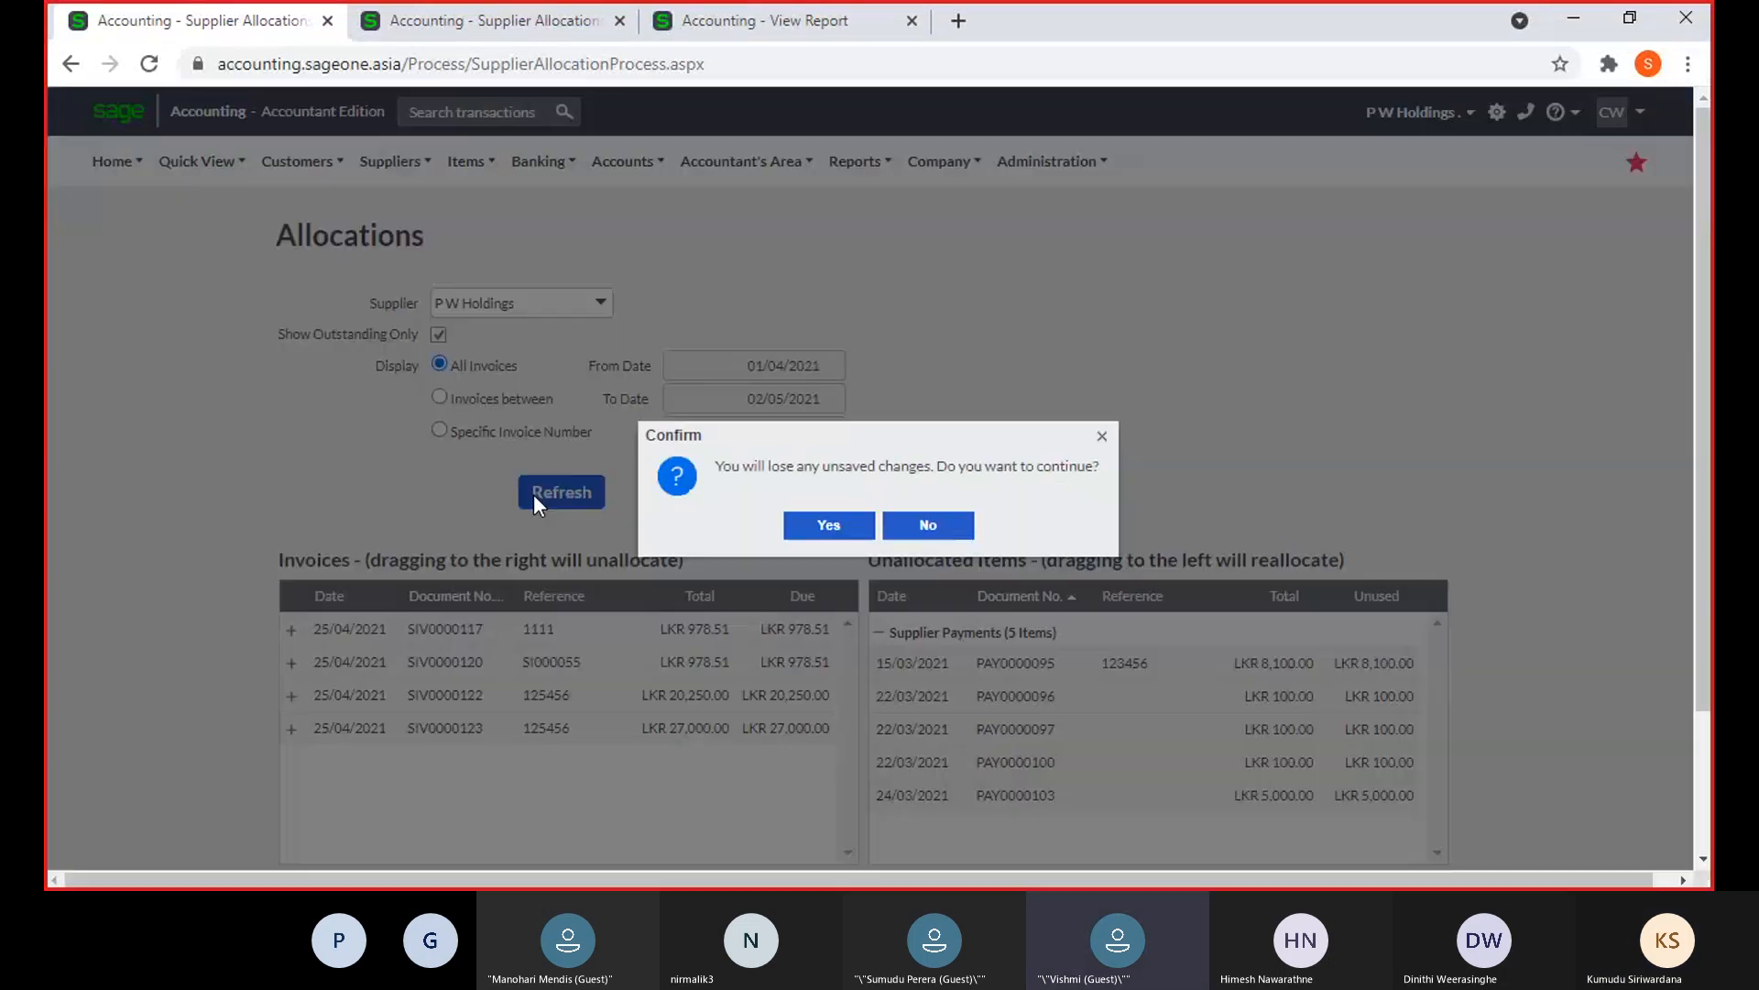
left_click(830, 525)
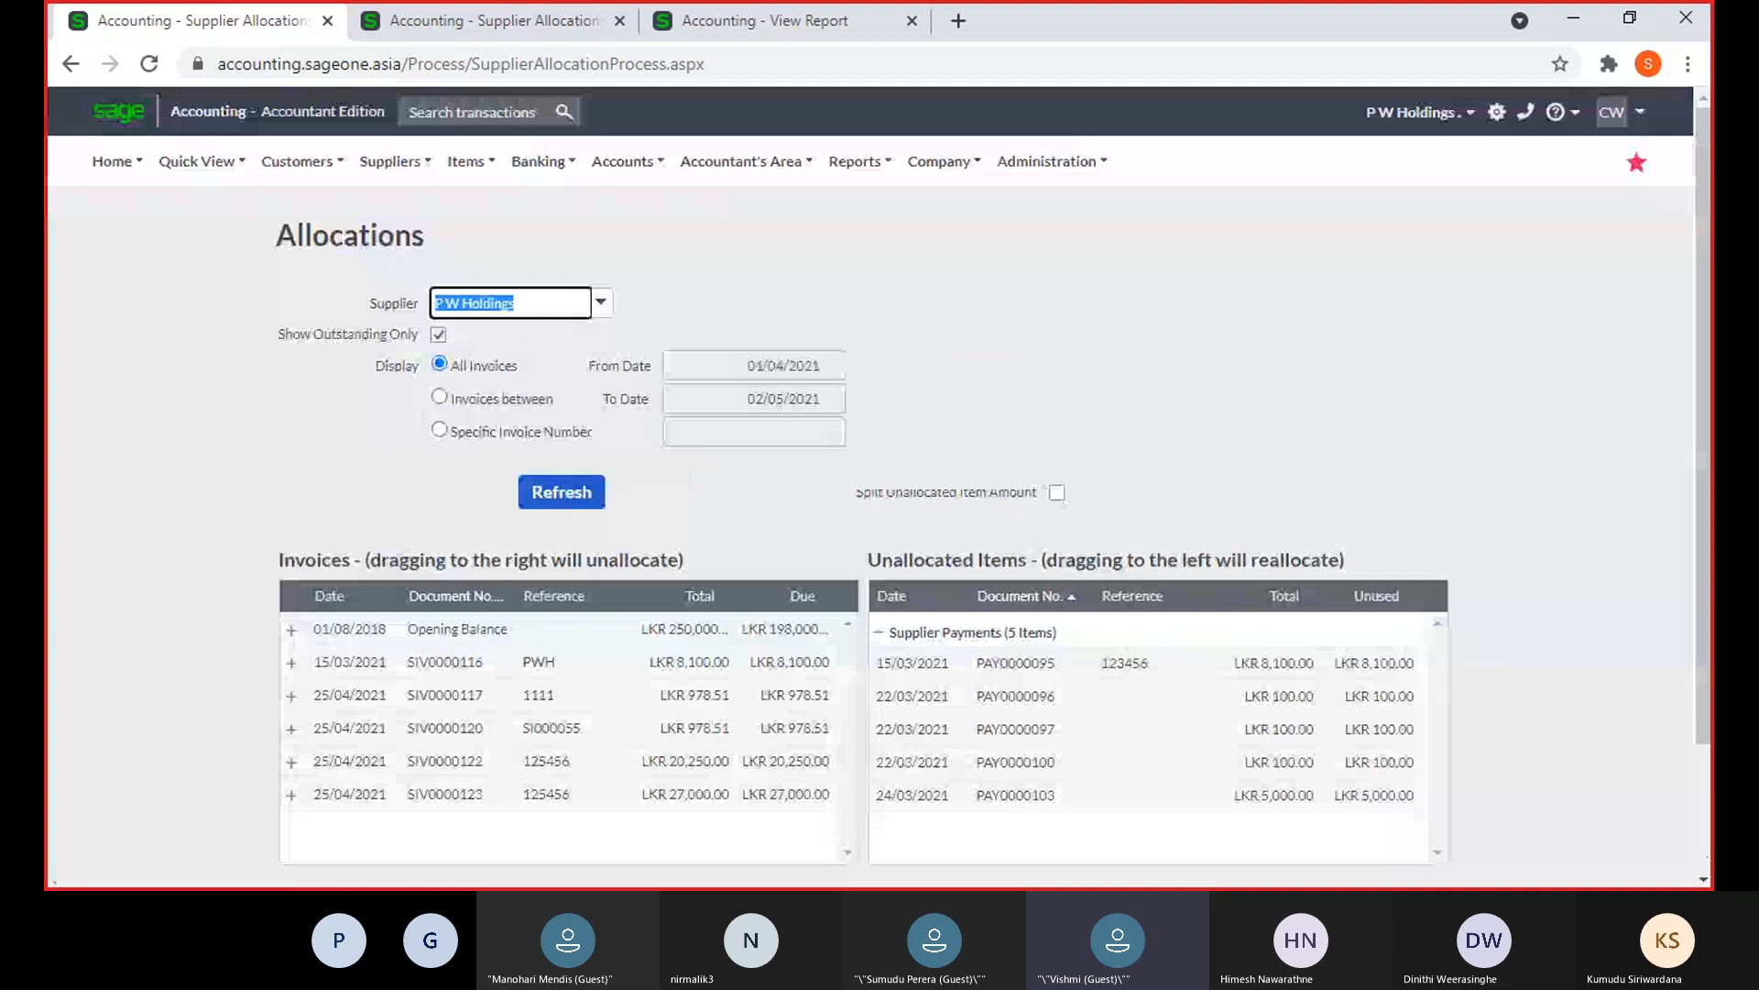
Refresh the full P W Holdings list, and filter it again to invoices between 01/04/2021 and 02/05/2021
key("alt+Tab")
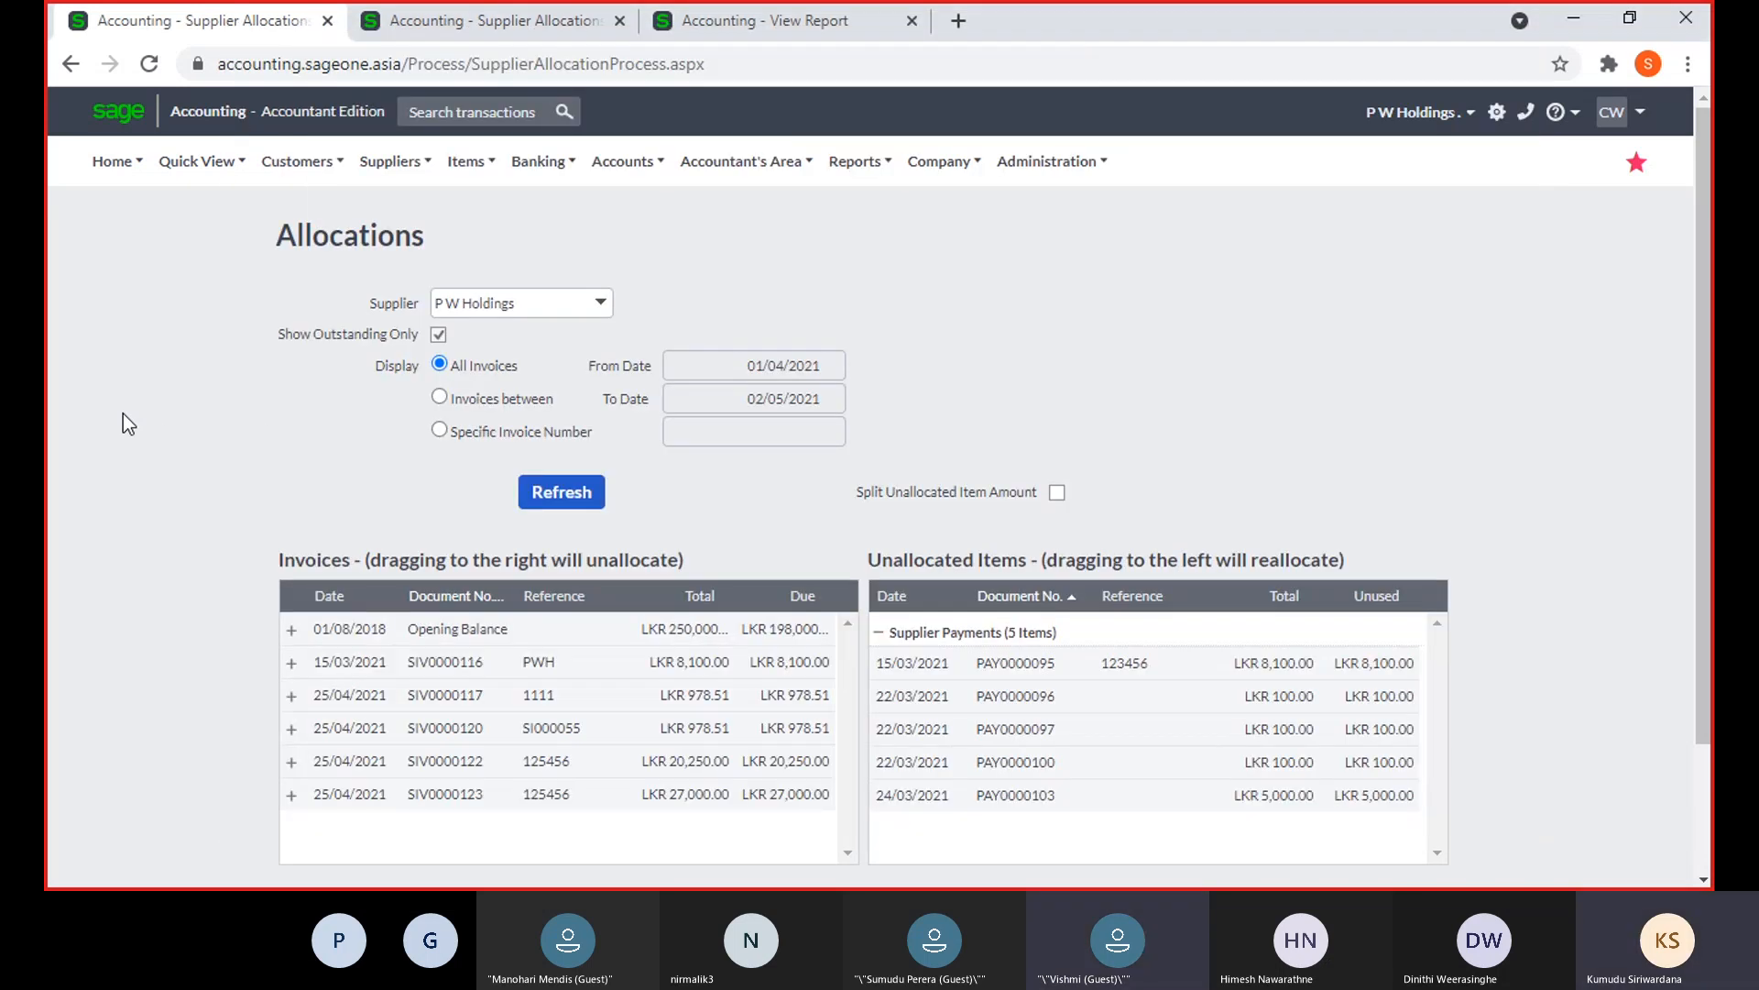
left_click(556, 498)
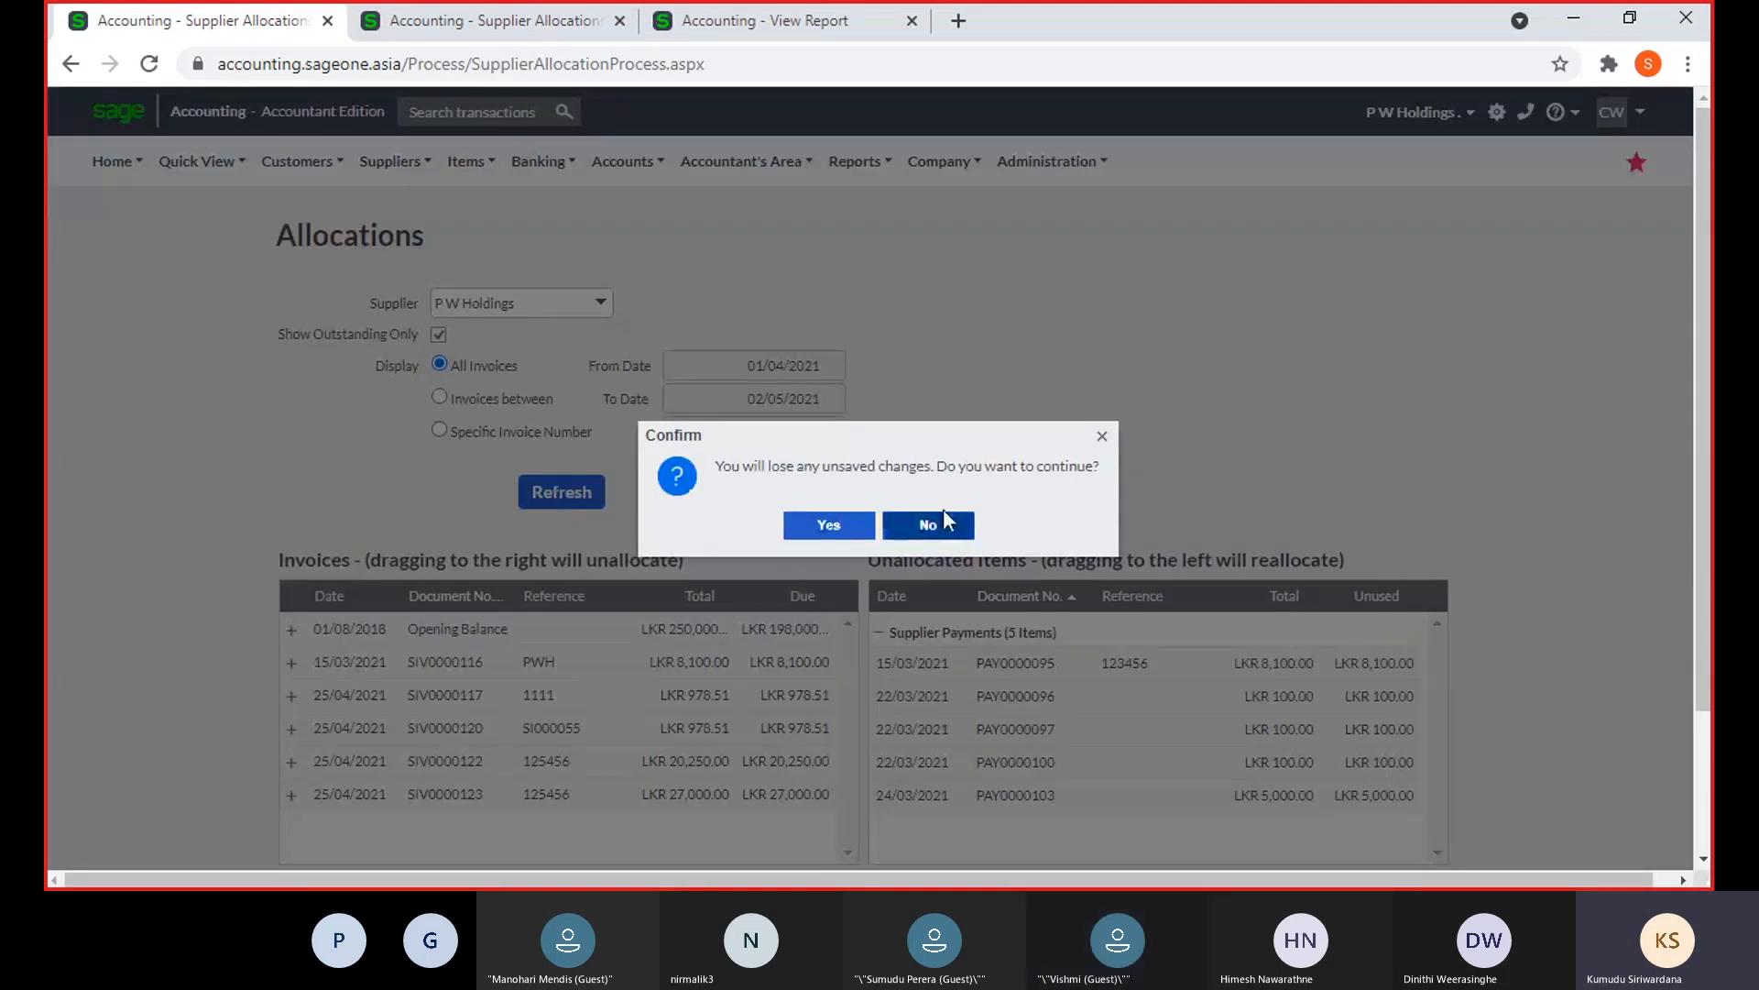
left_click(829, 525)
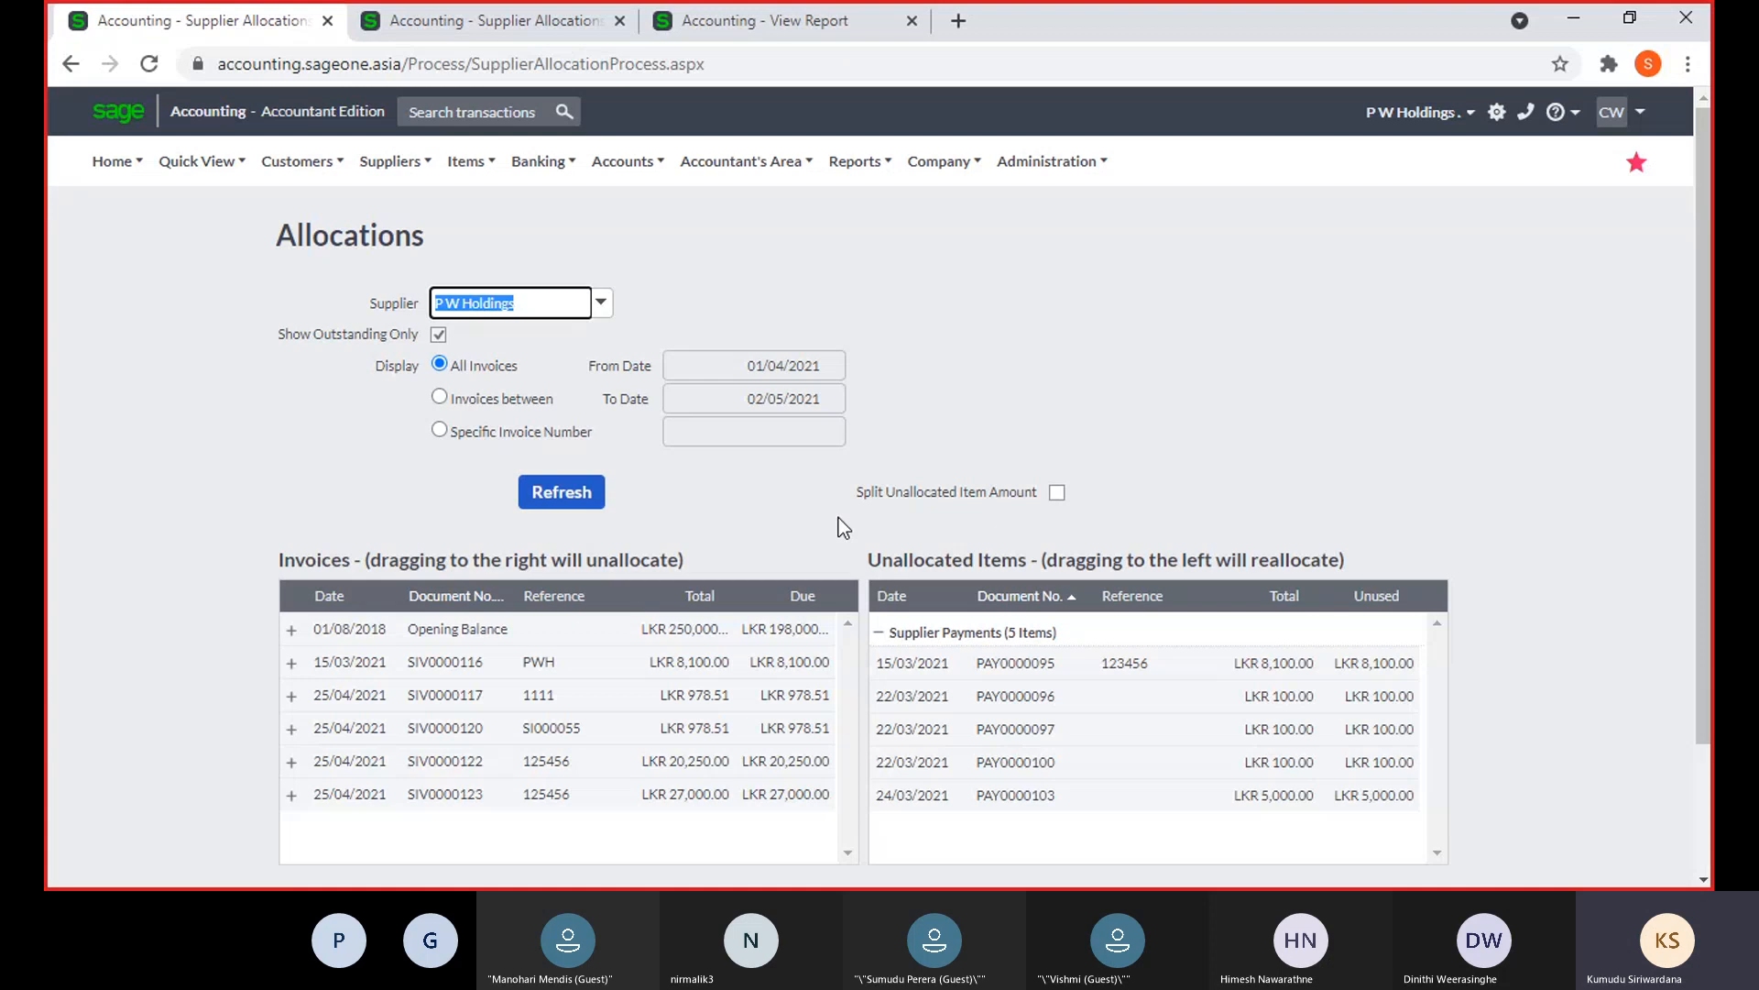
left_click(440, 400)
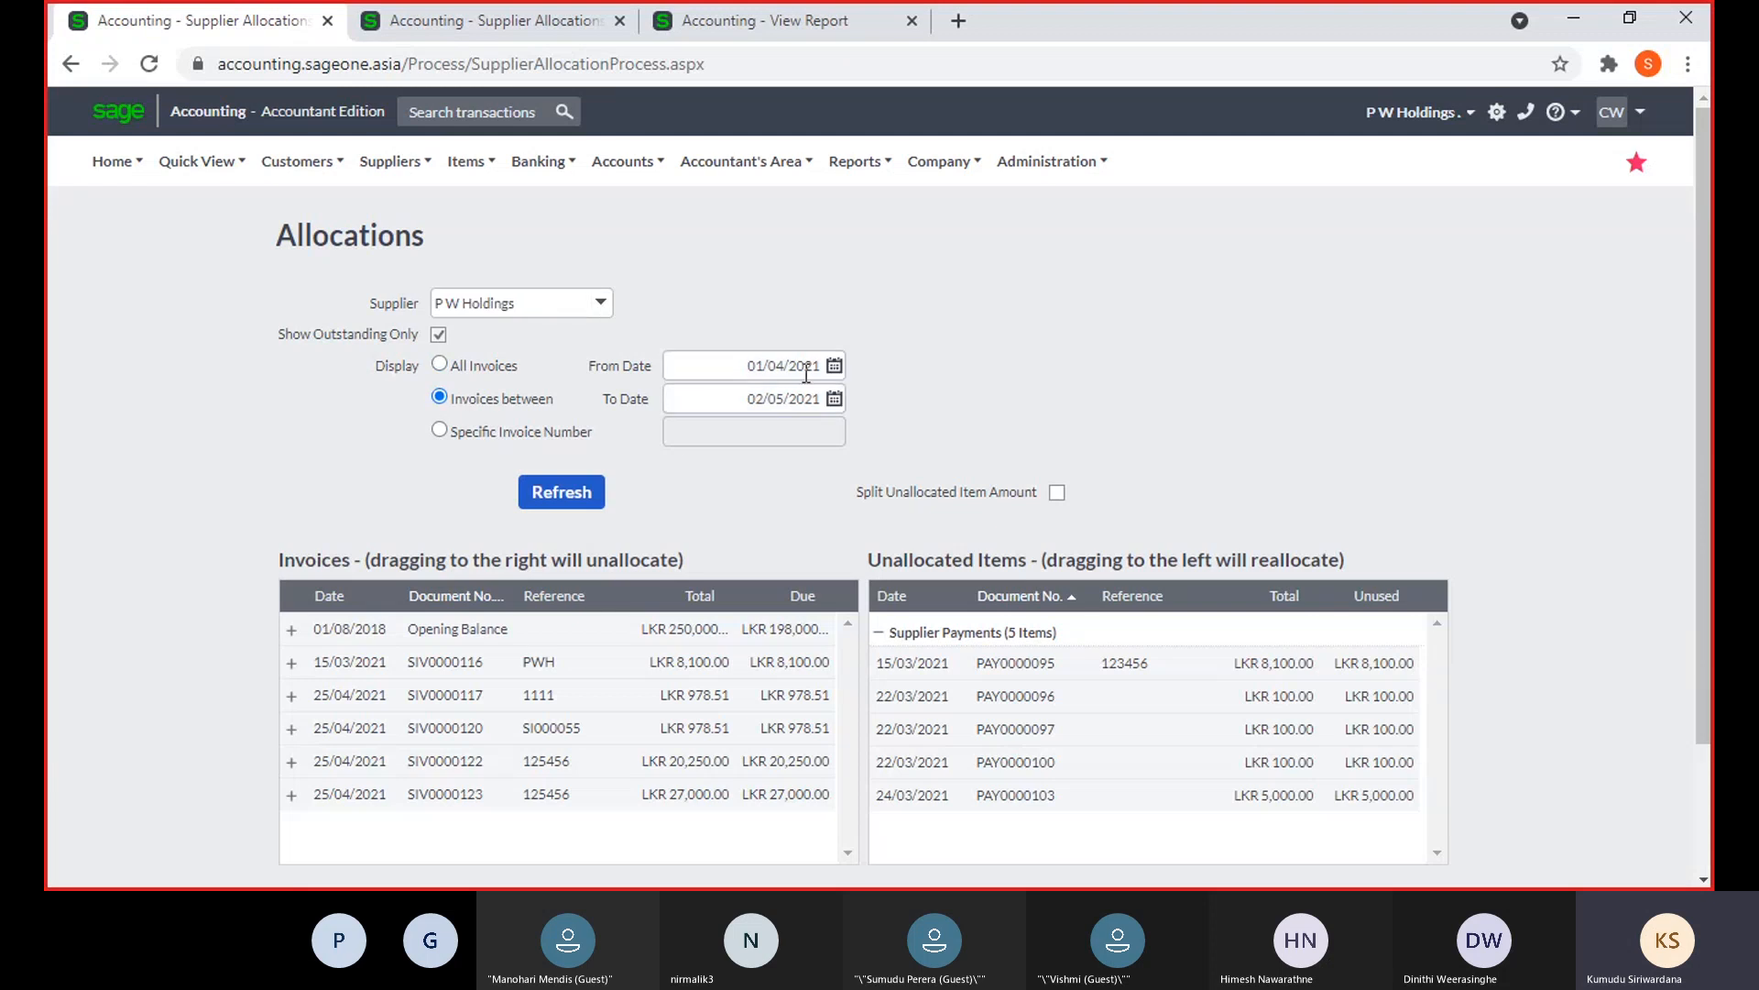
left_click(562, 492)
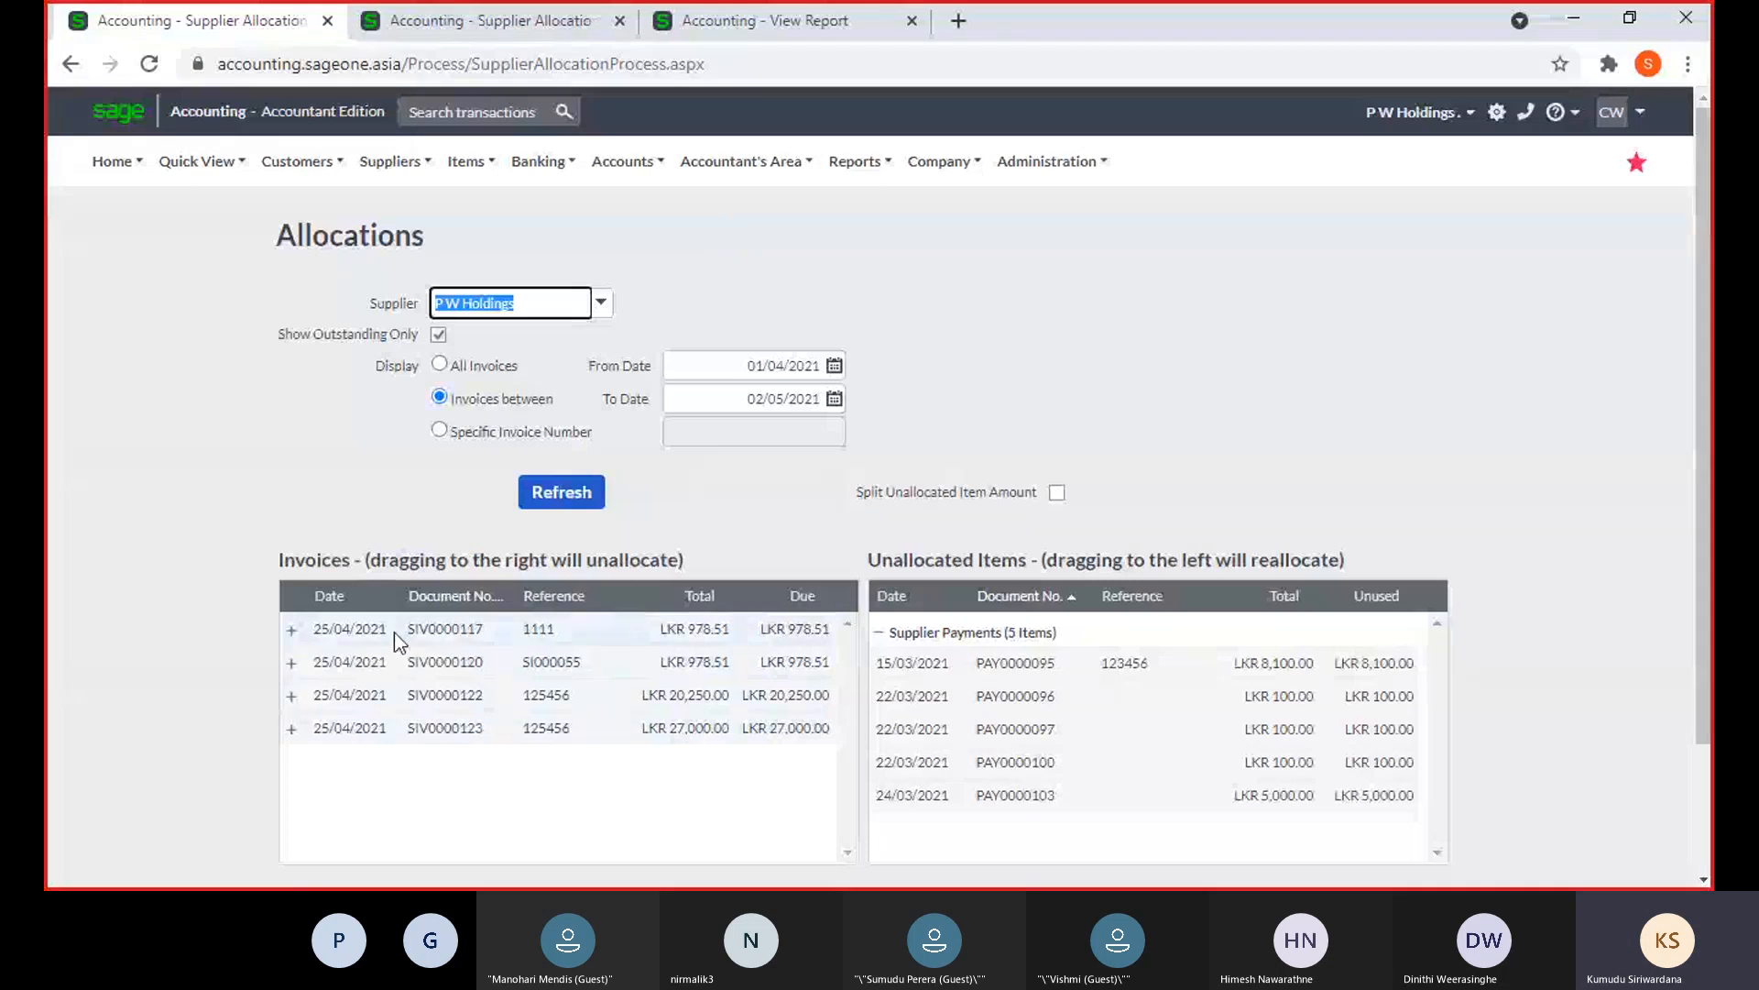
Filter the P W Holdings invoices by the specific invoice number SIV0000123
left_click(440, 430)
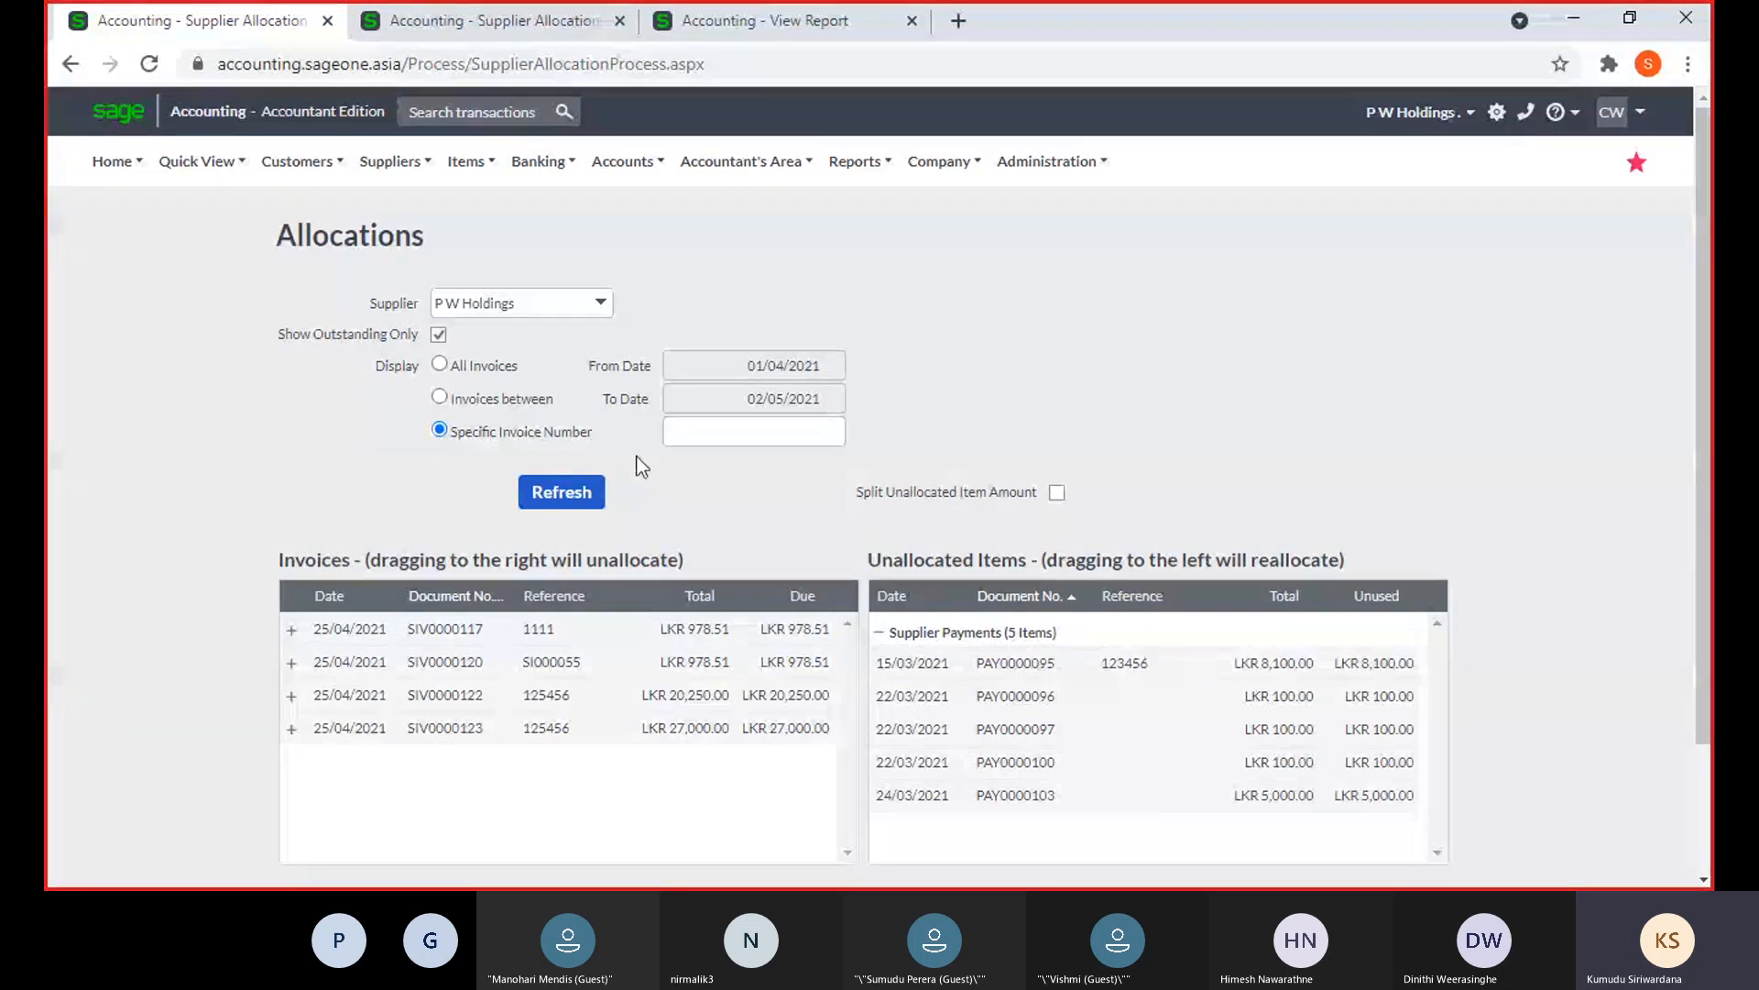
left_click(725, 429)
type("SIV")
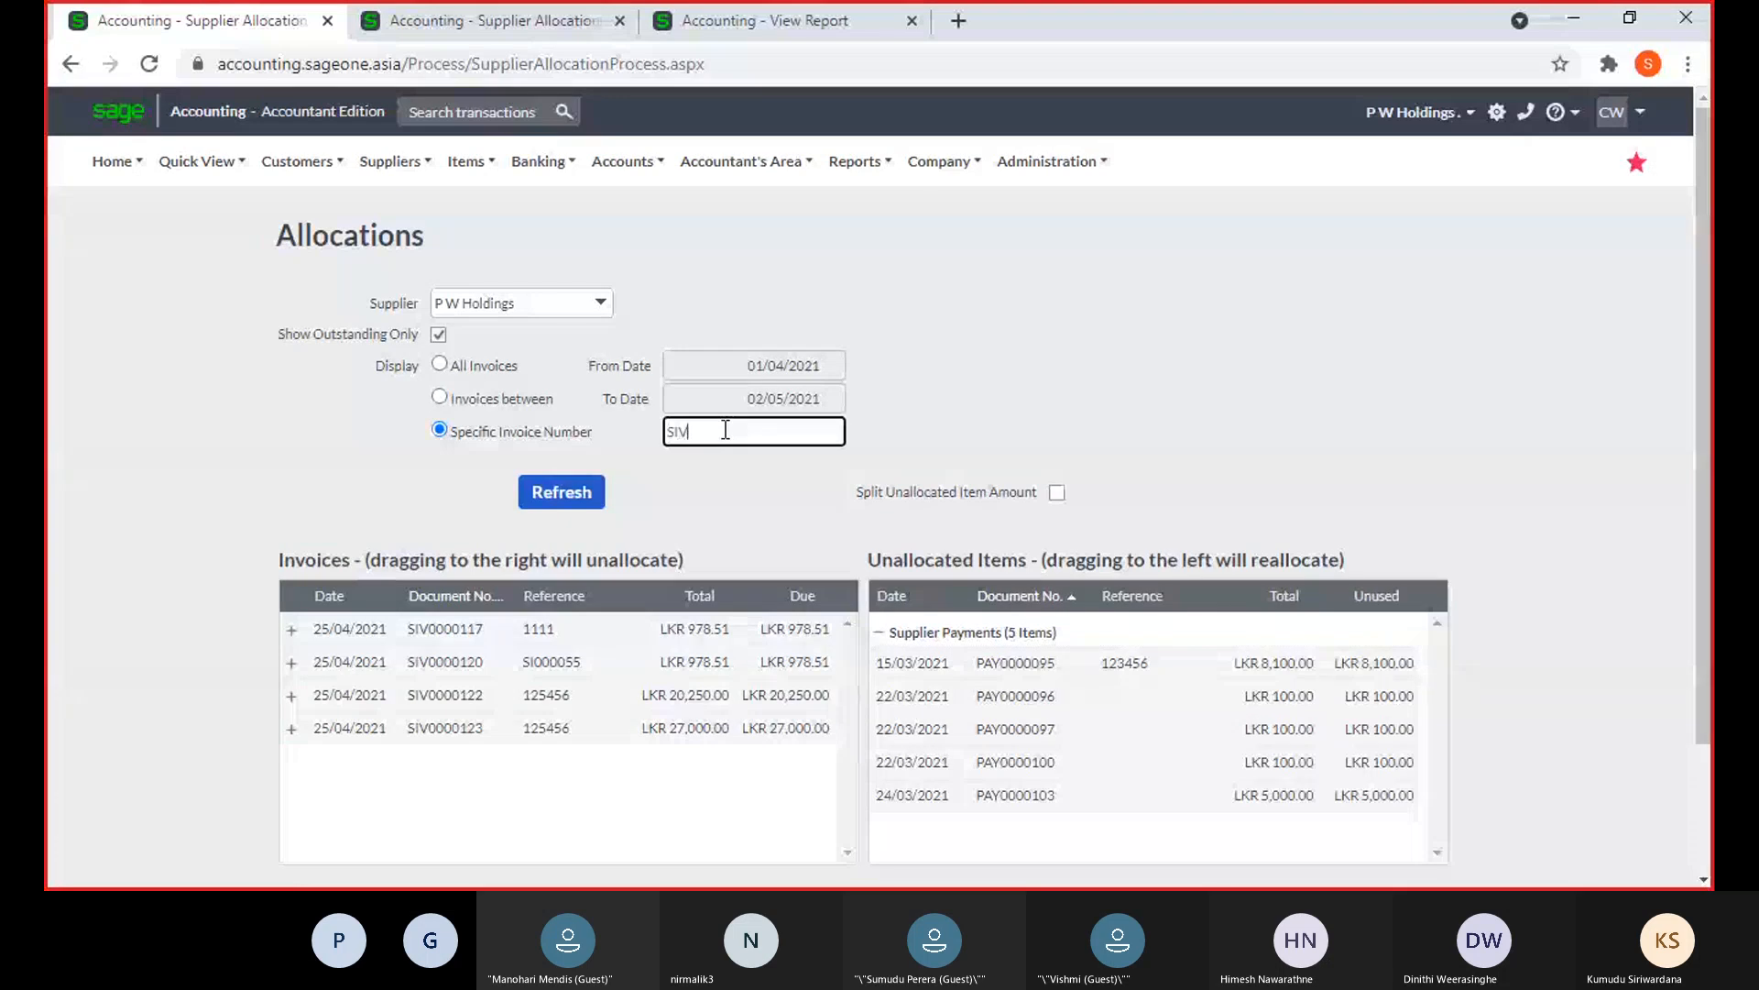
type("0000123")
key("Return")
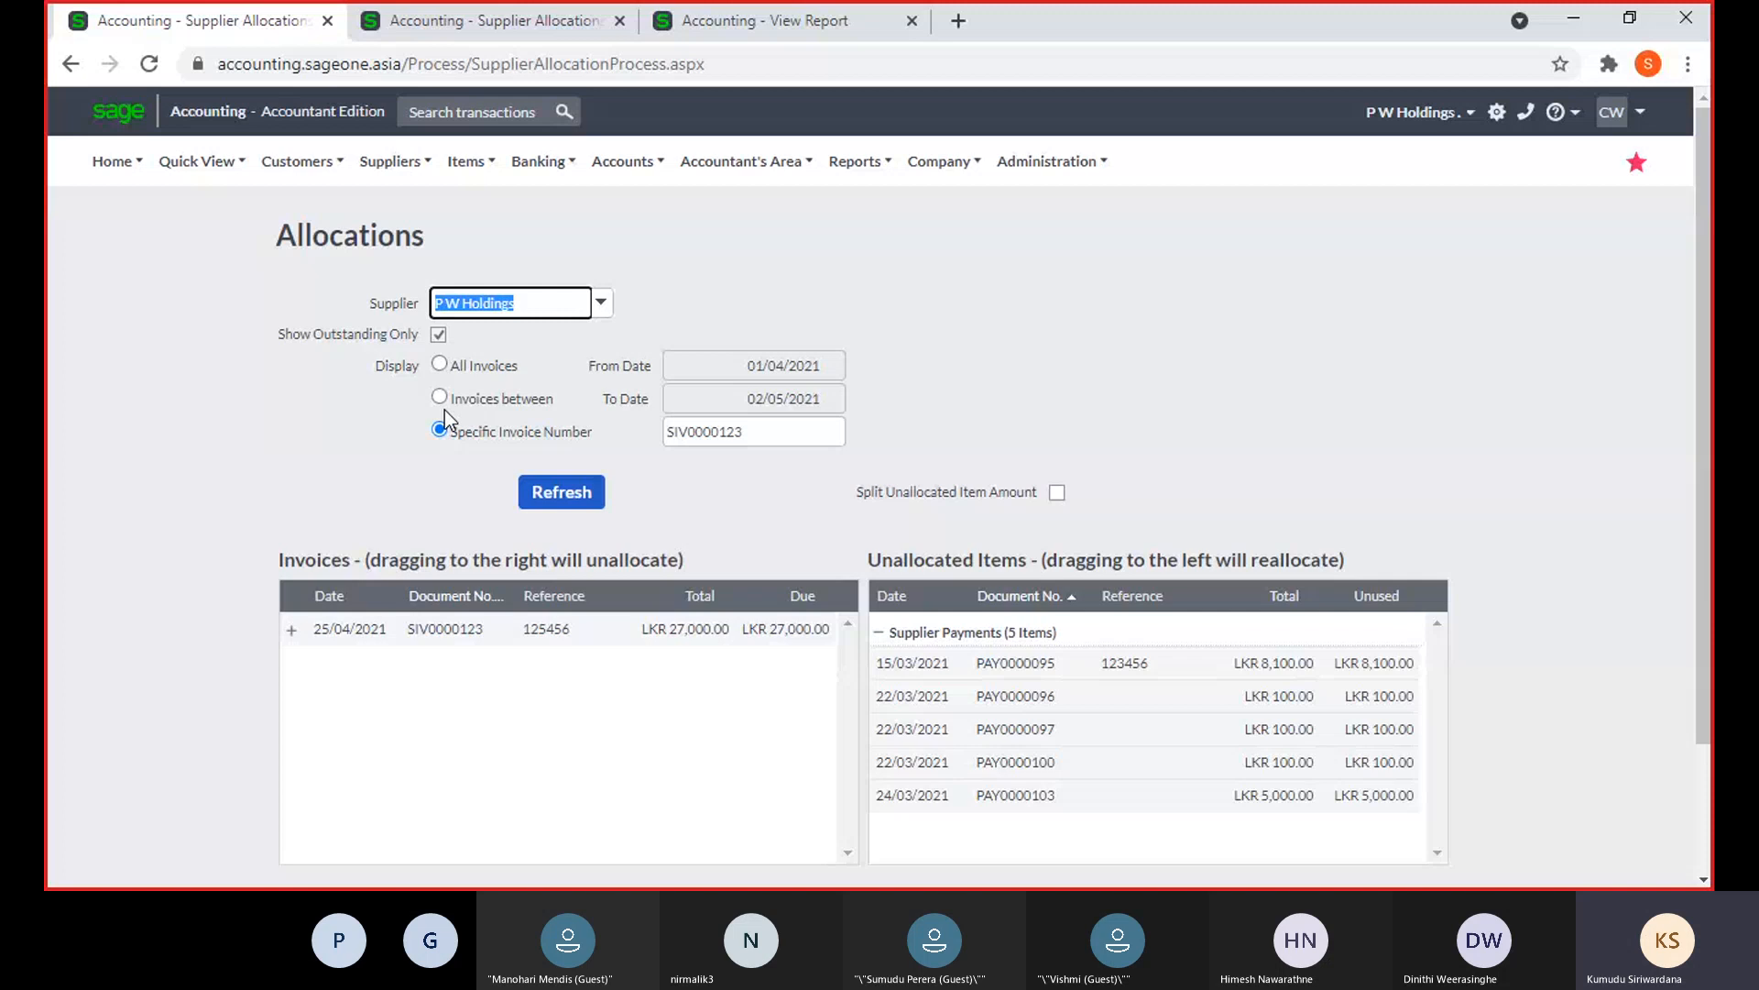
Replace the specific invoice filter with All Invoices and refresh the P W Holdings lists, discarding unsaved changes
left_click(440, 364)
left_click(531, 492)
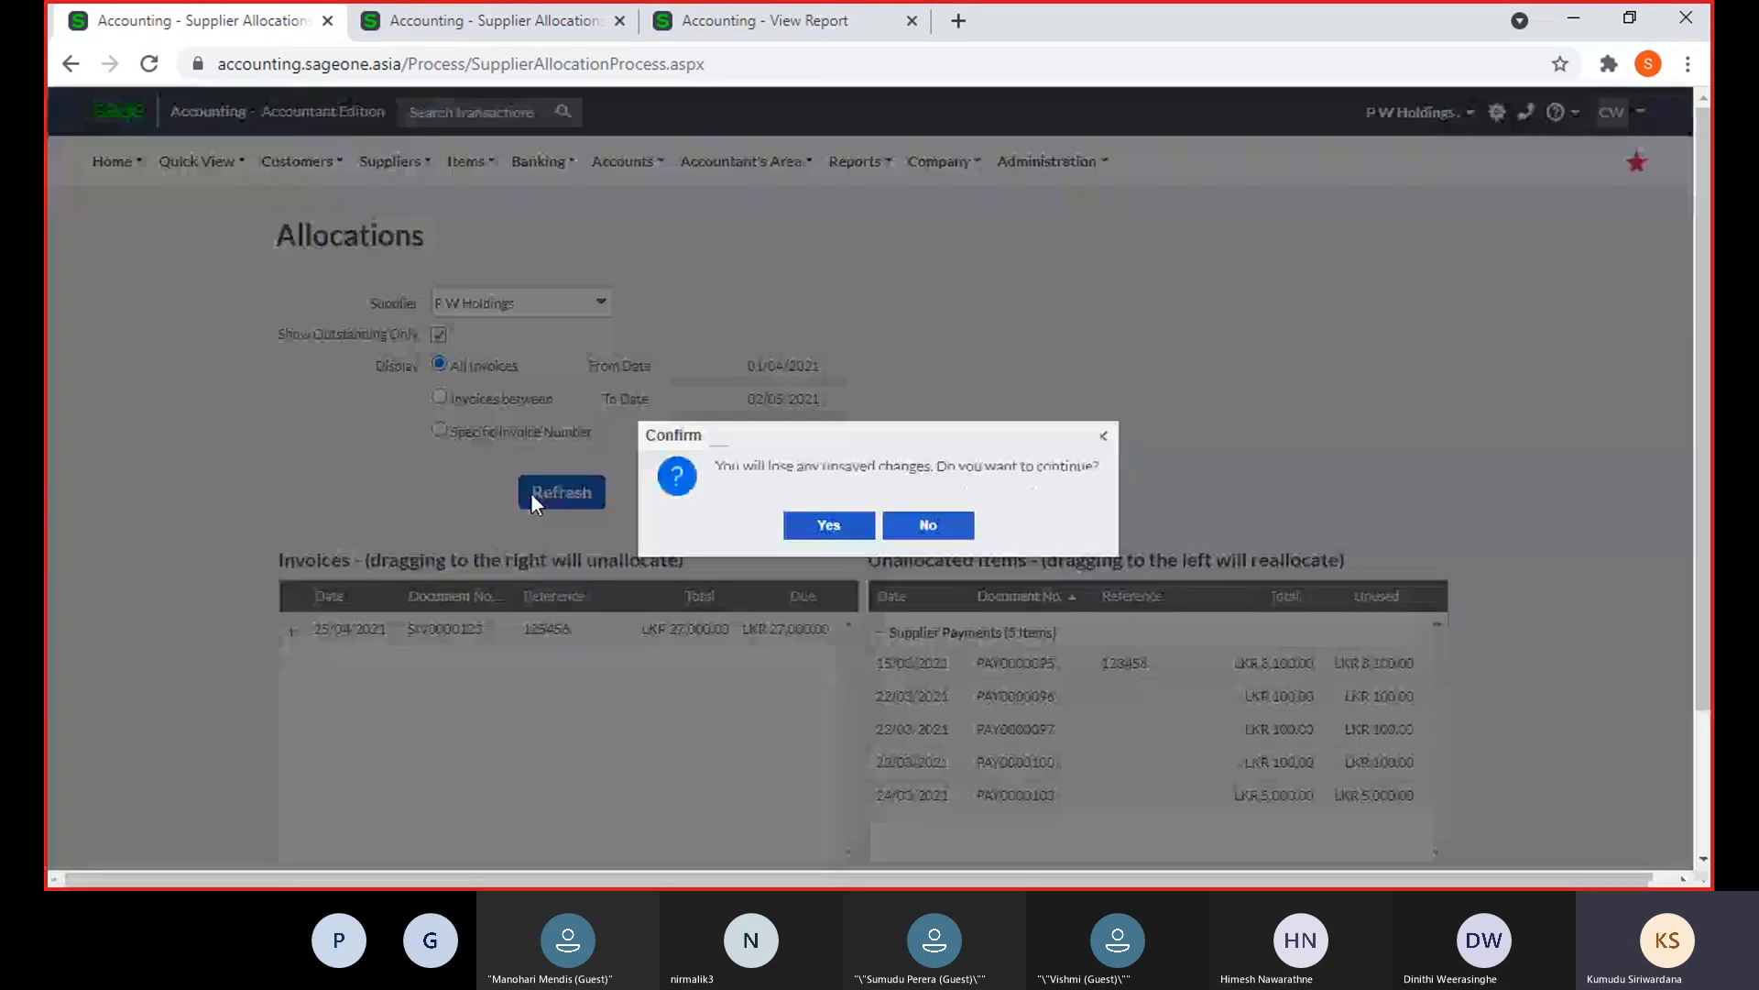
left_click(802, 519)
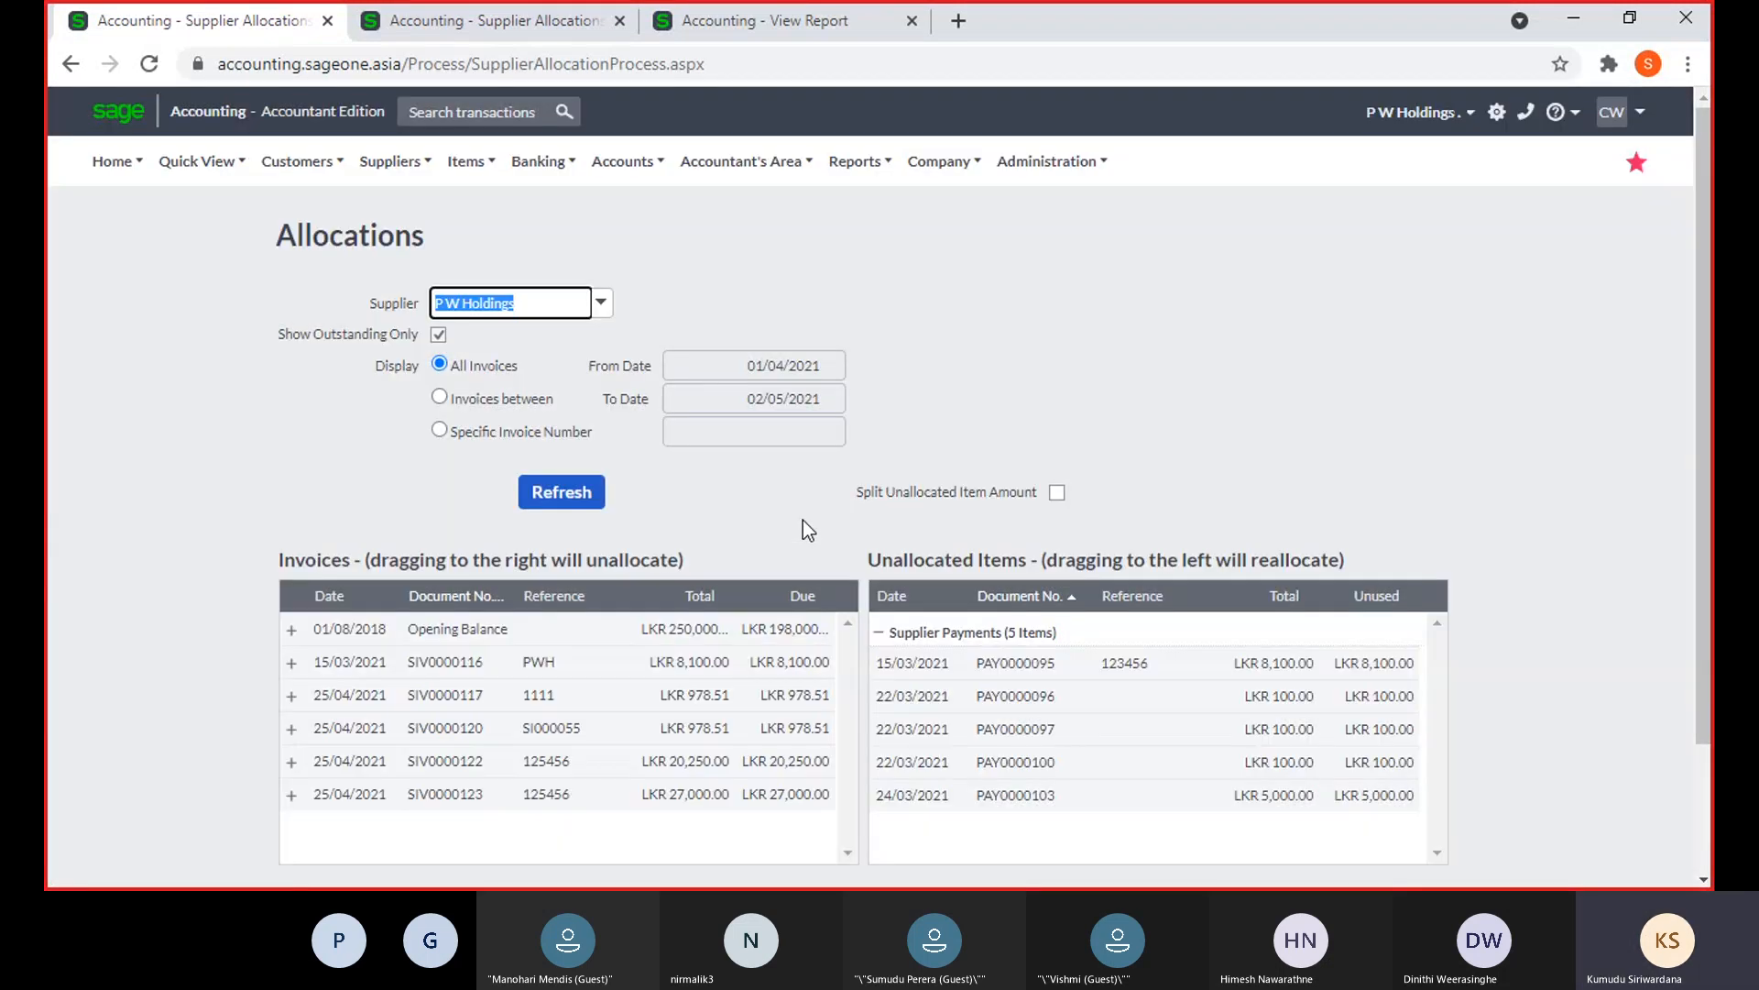
left_click(971, 405)
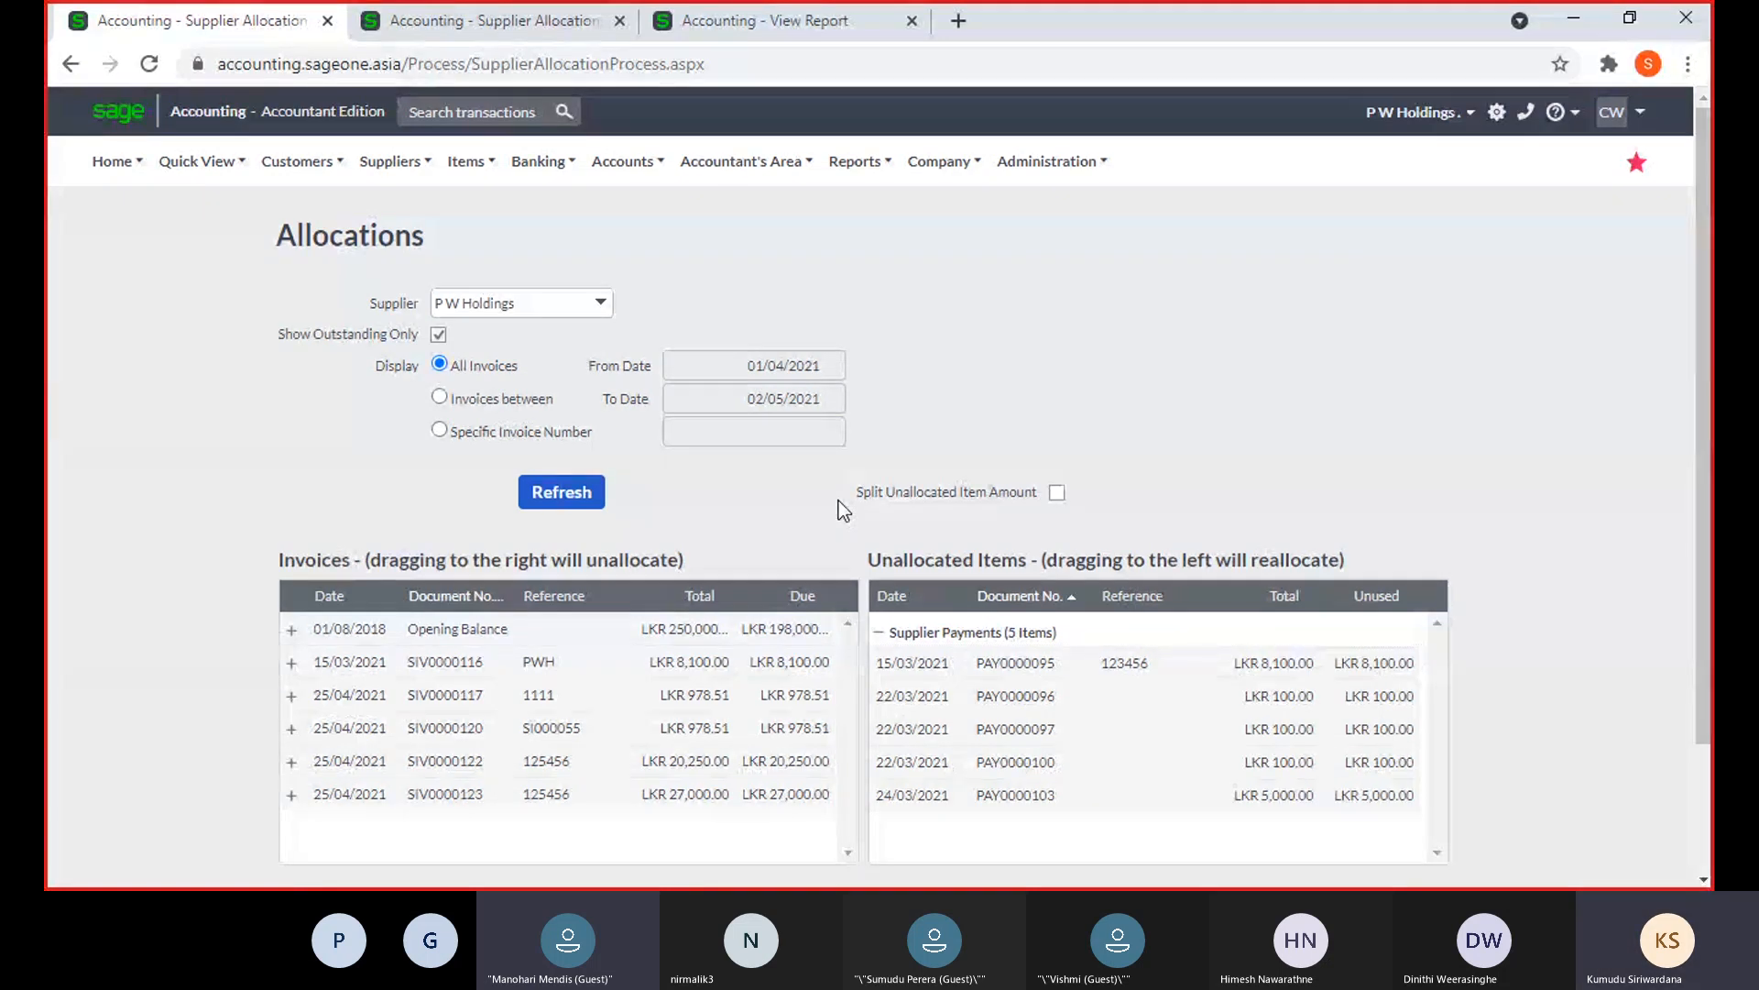
mouse_move(463, 180)
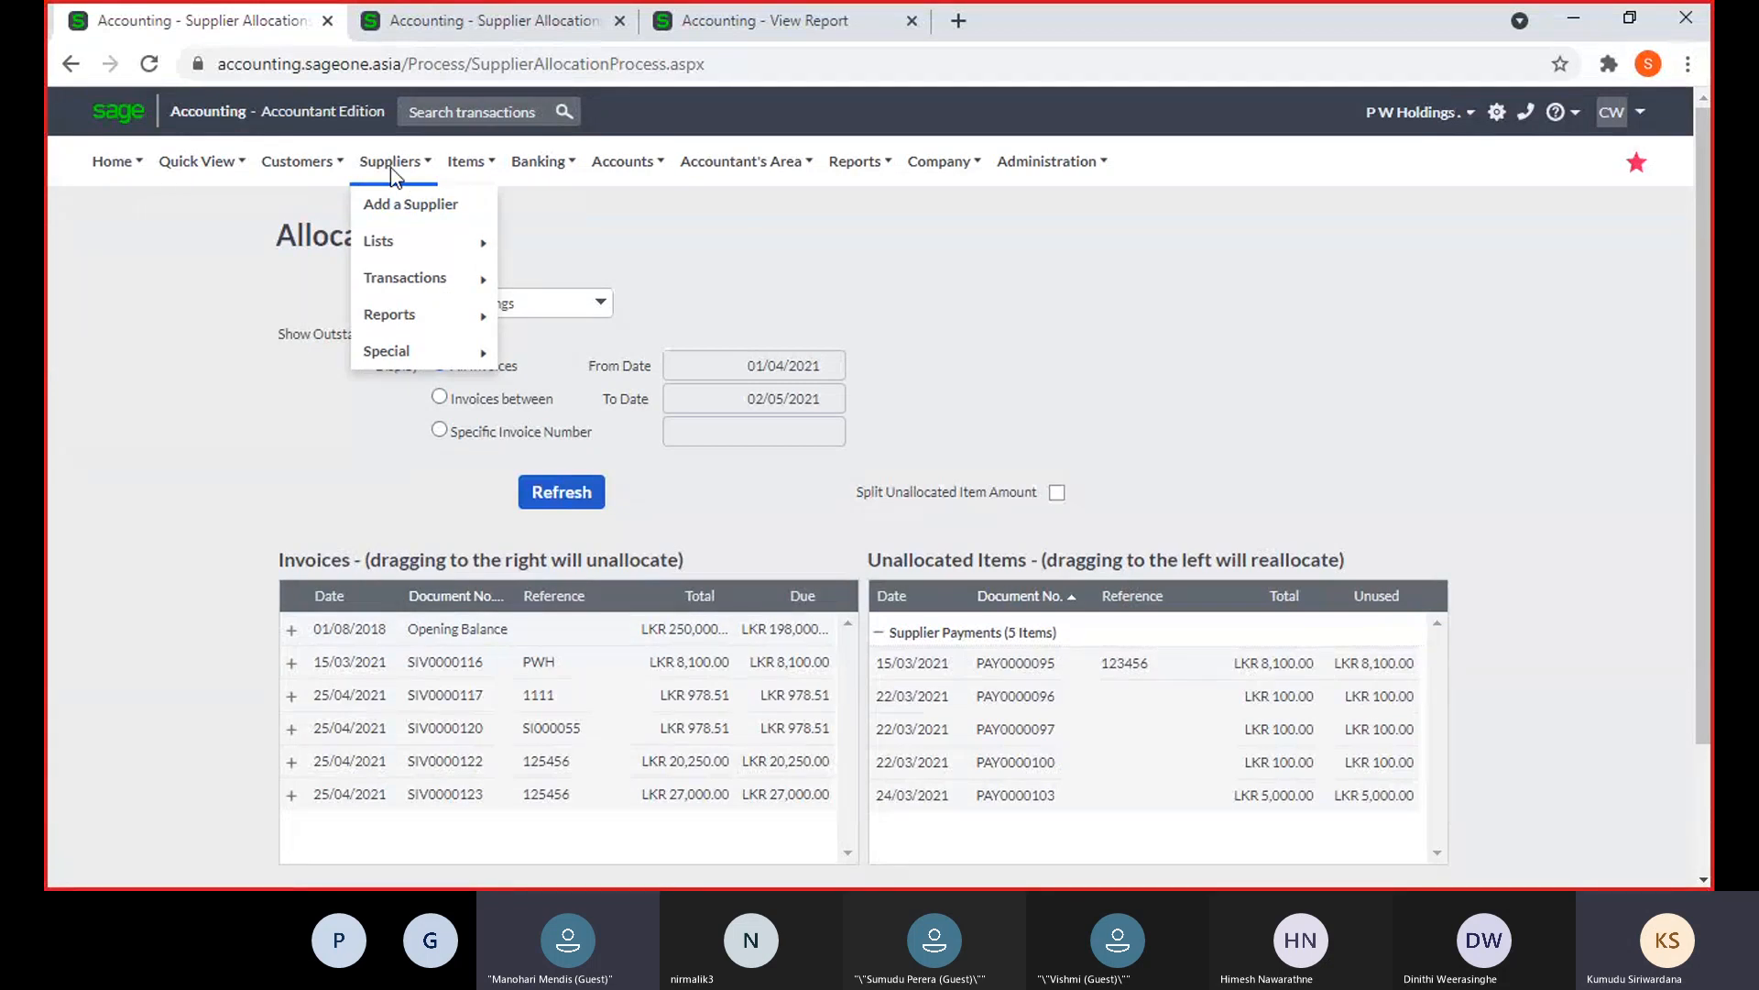
Start a new supplier invoice for Amaya Hotels and set its supplier invoice number to 4561231
mouse_move(411, 279)
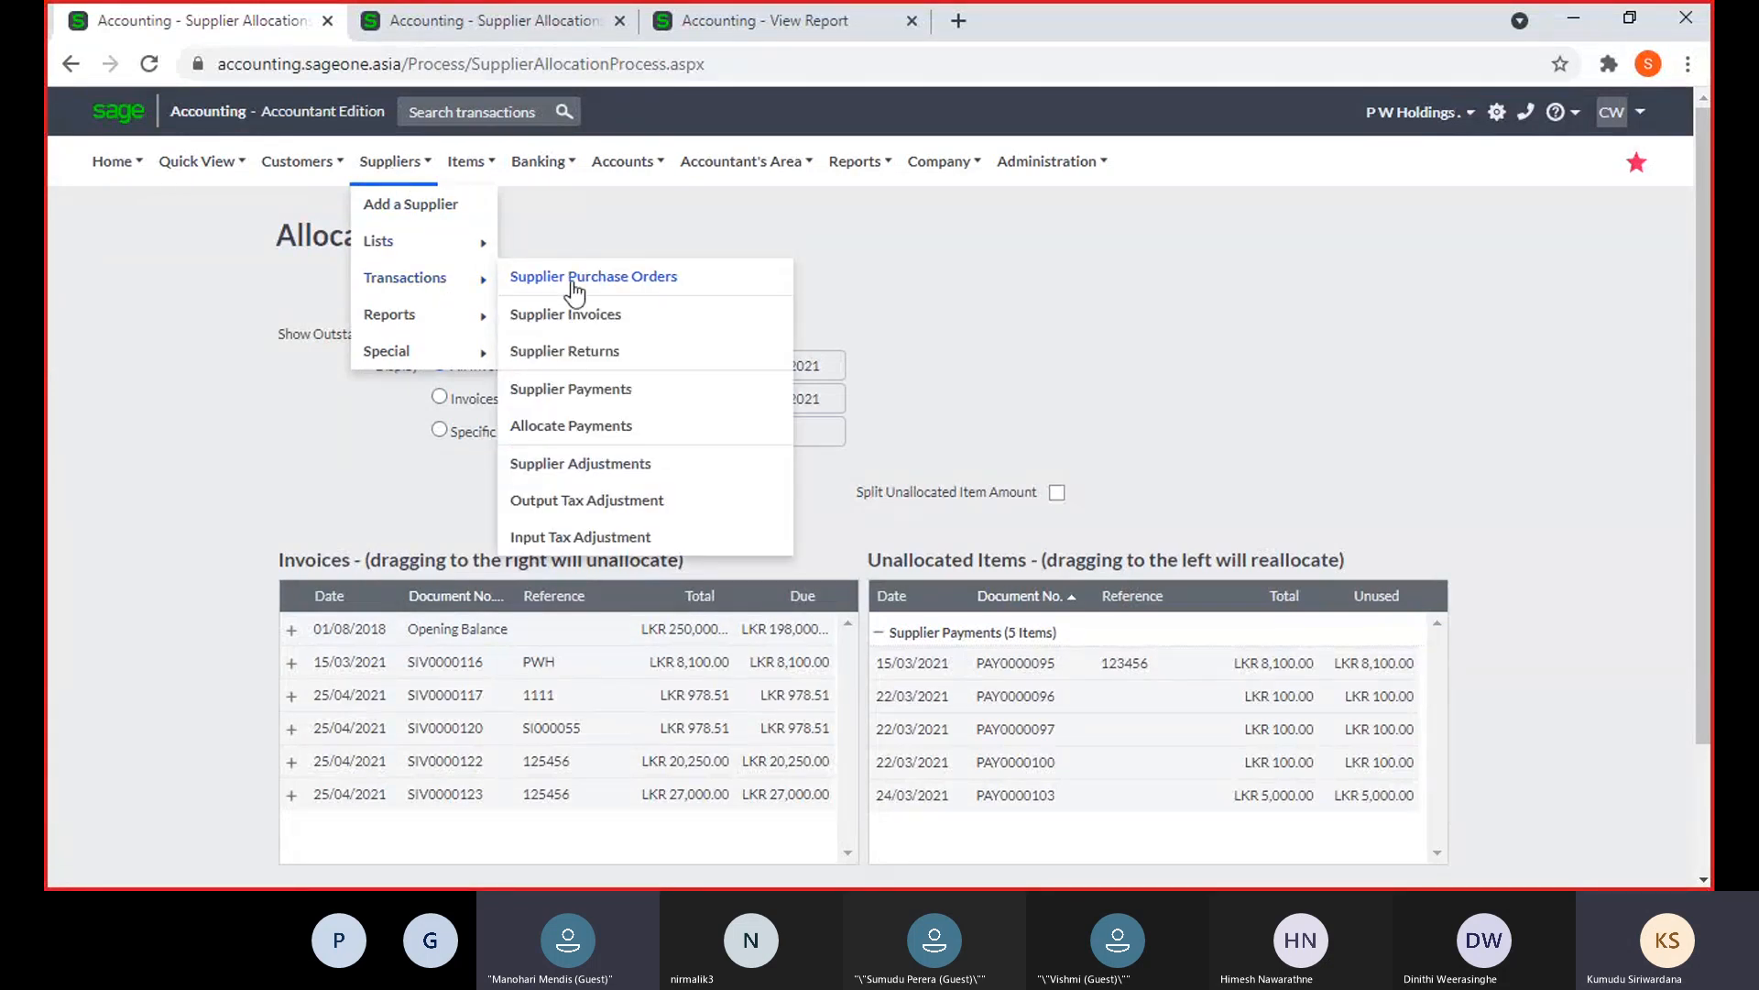
left_click(581, 321)
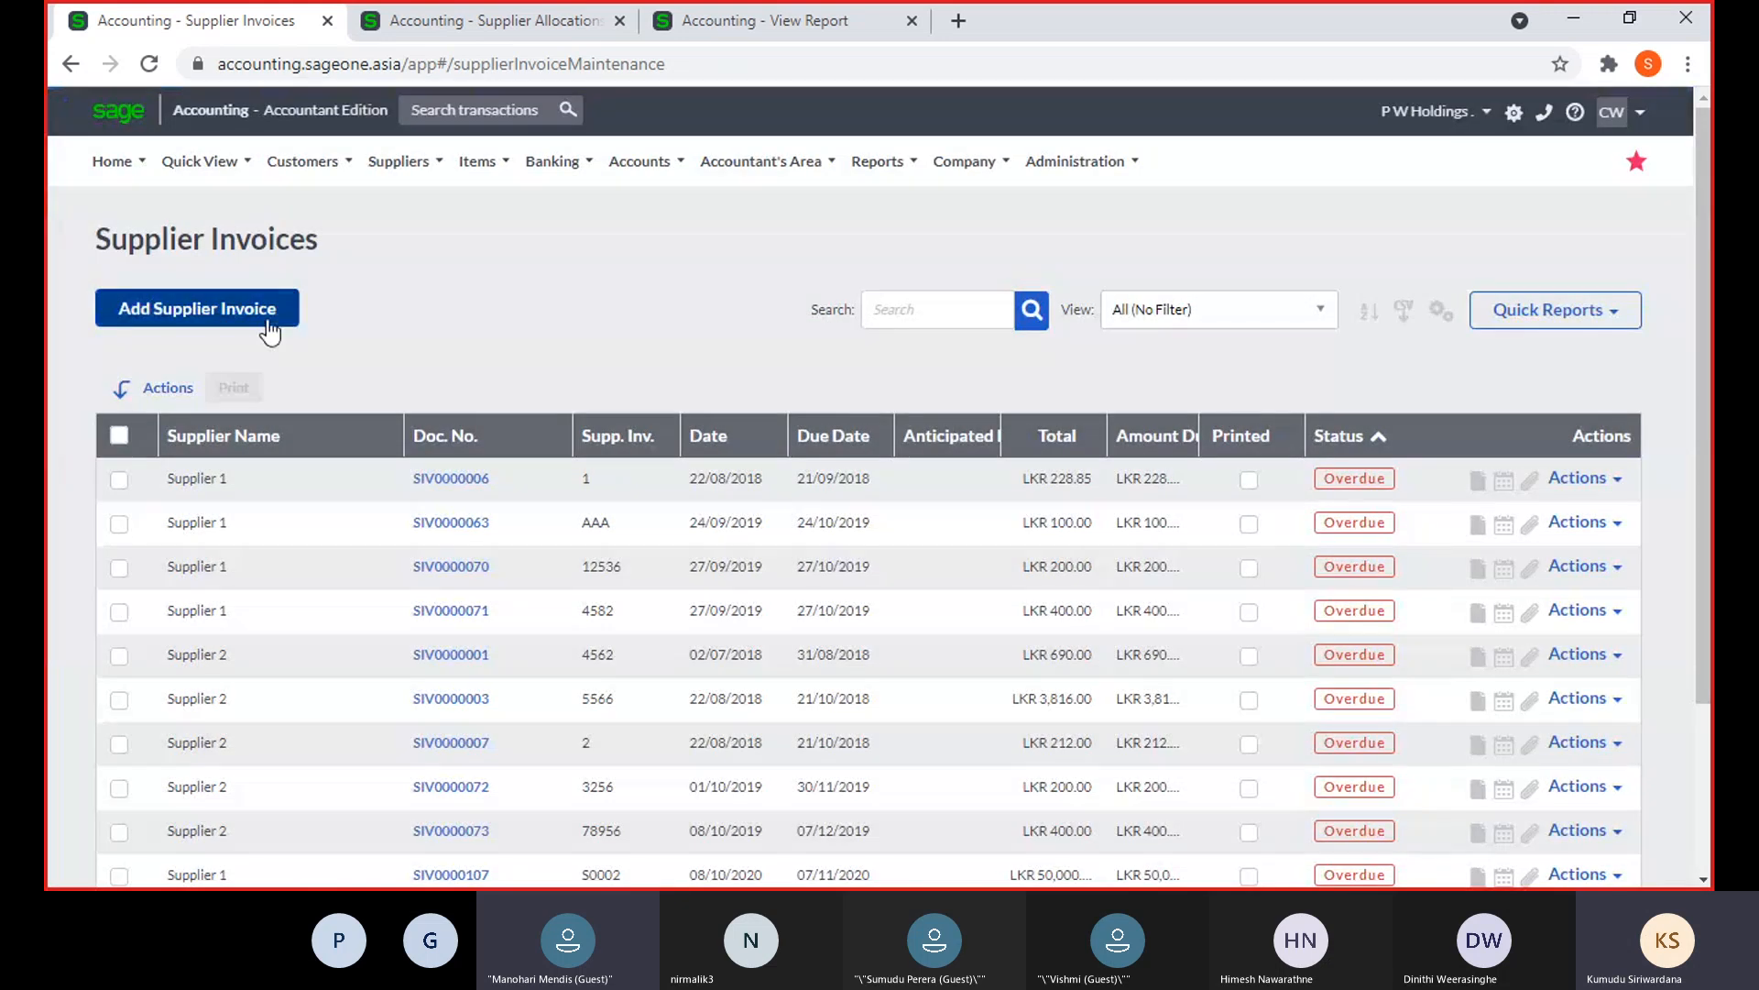
left_click(269, 321)
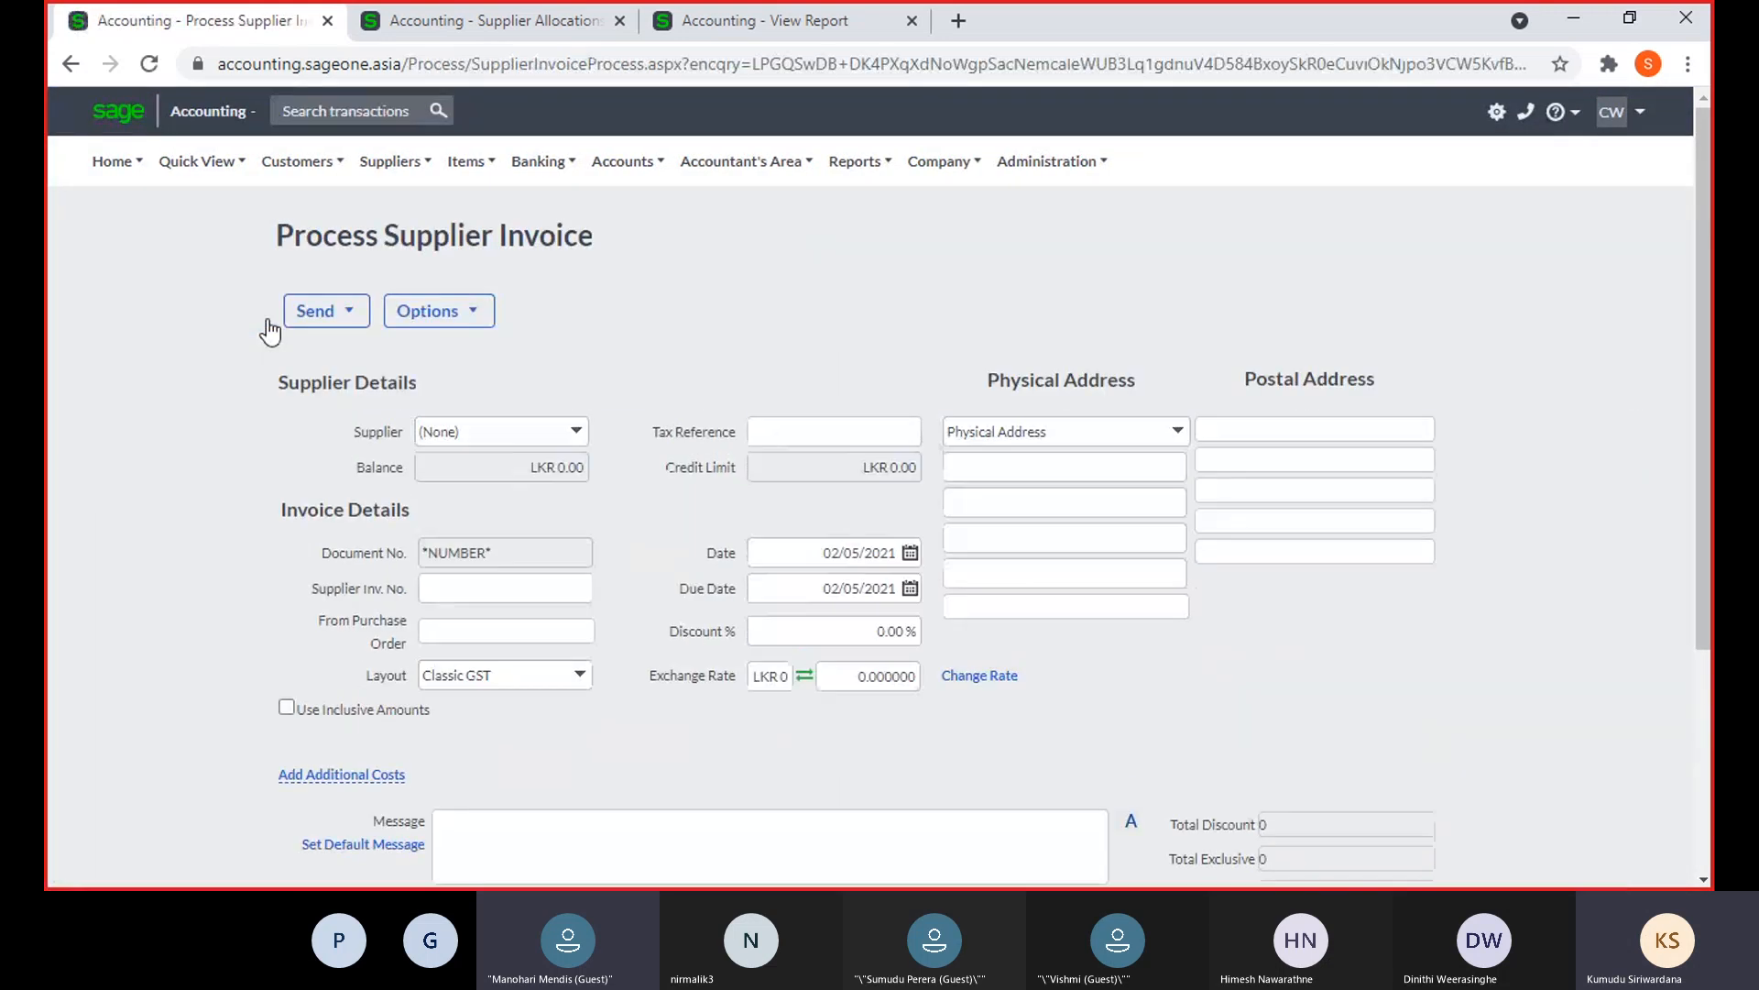
left_click(588, 432)
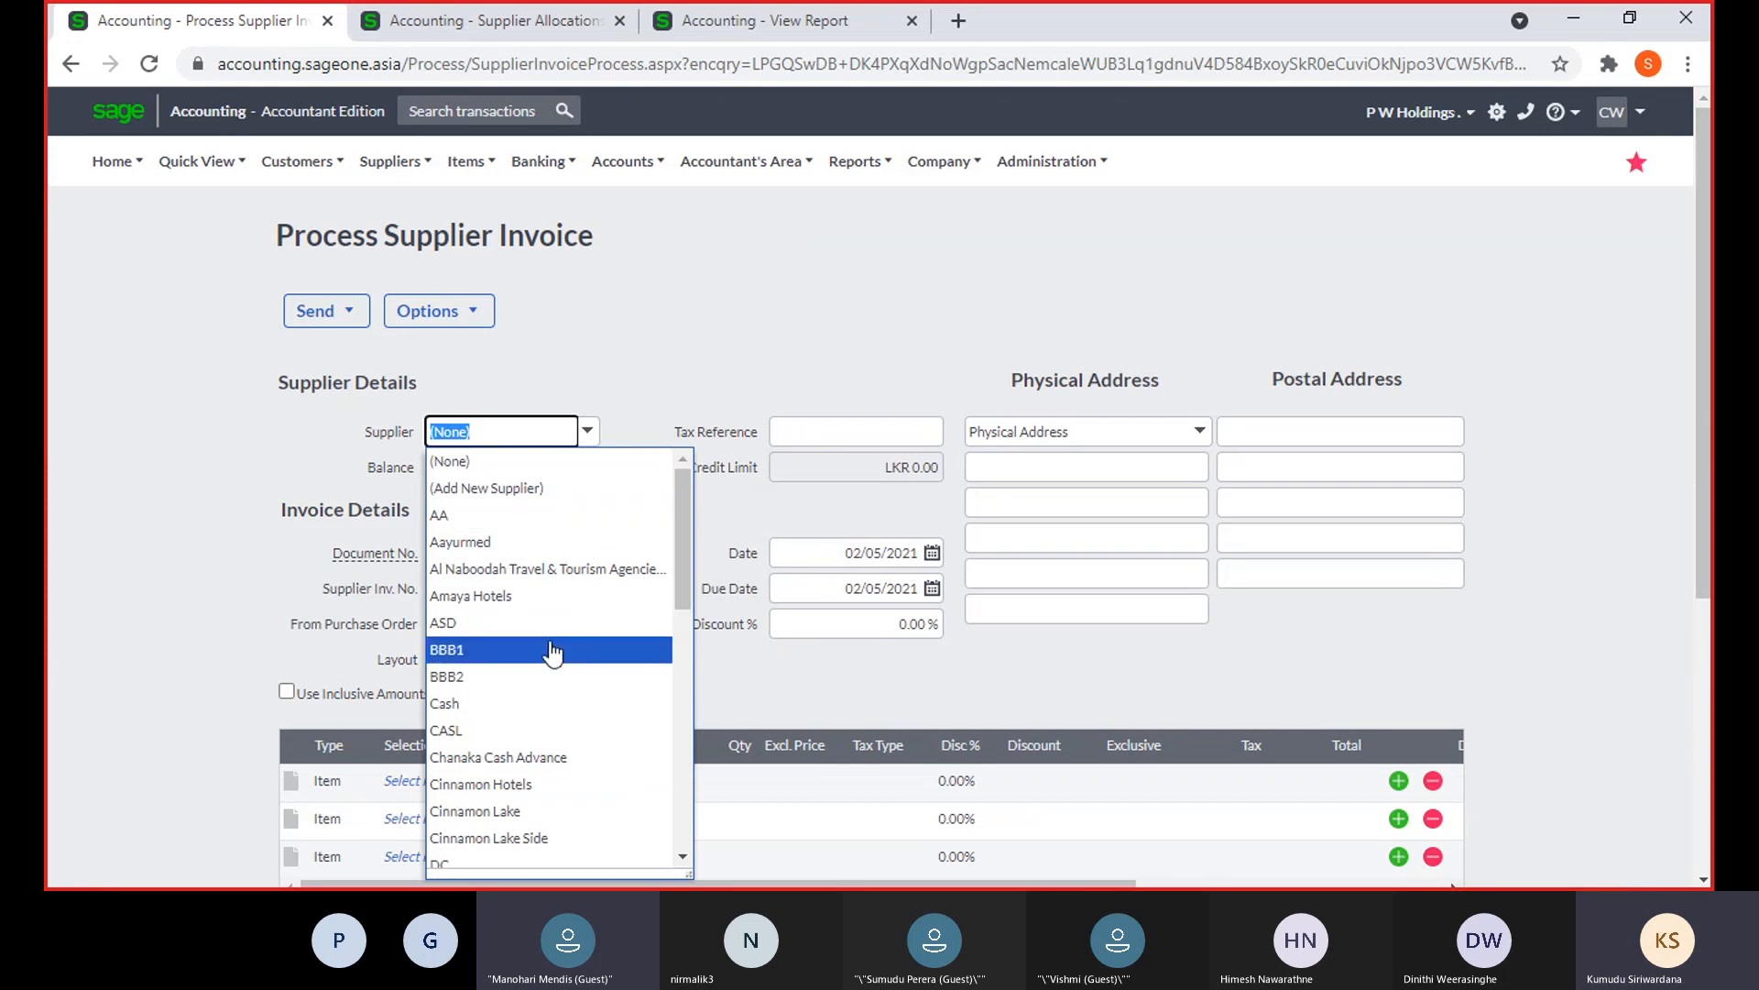
left_click(549, 596)
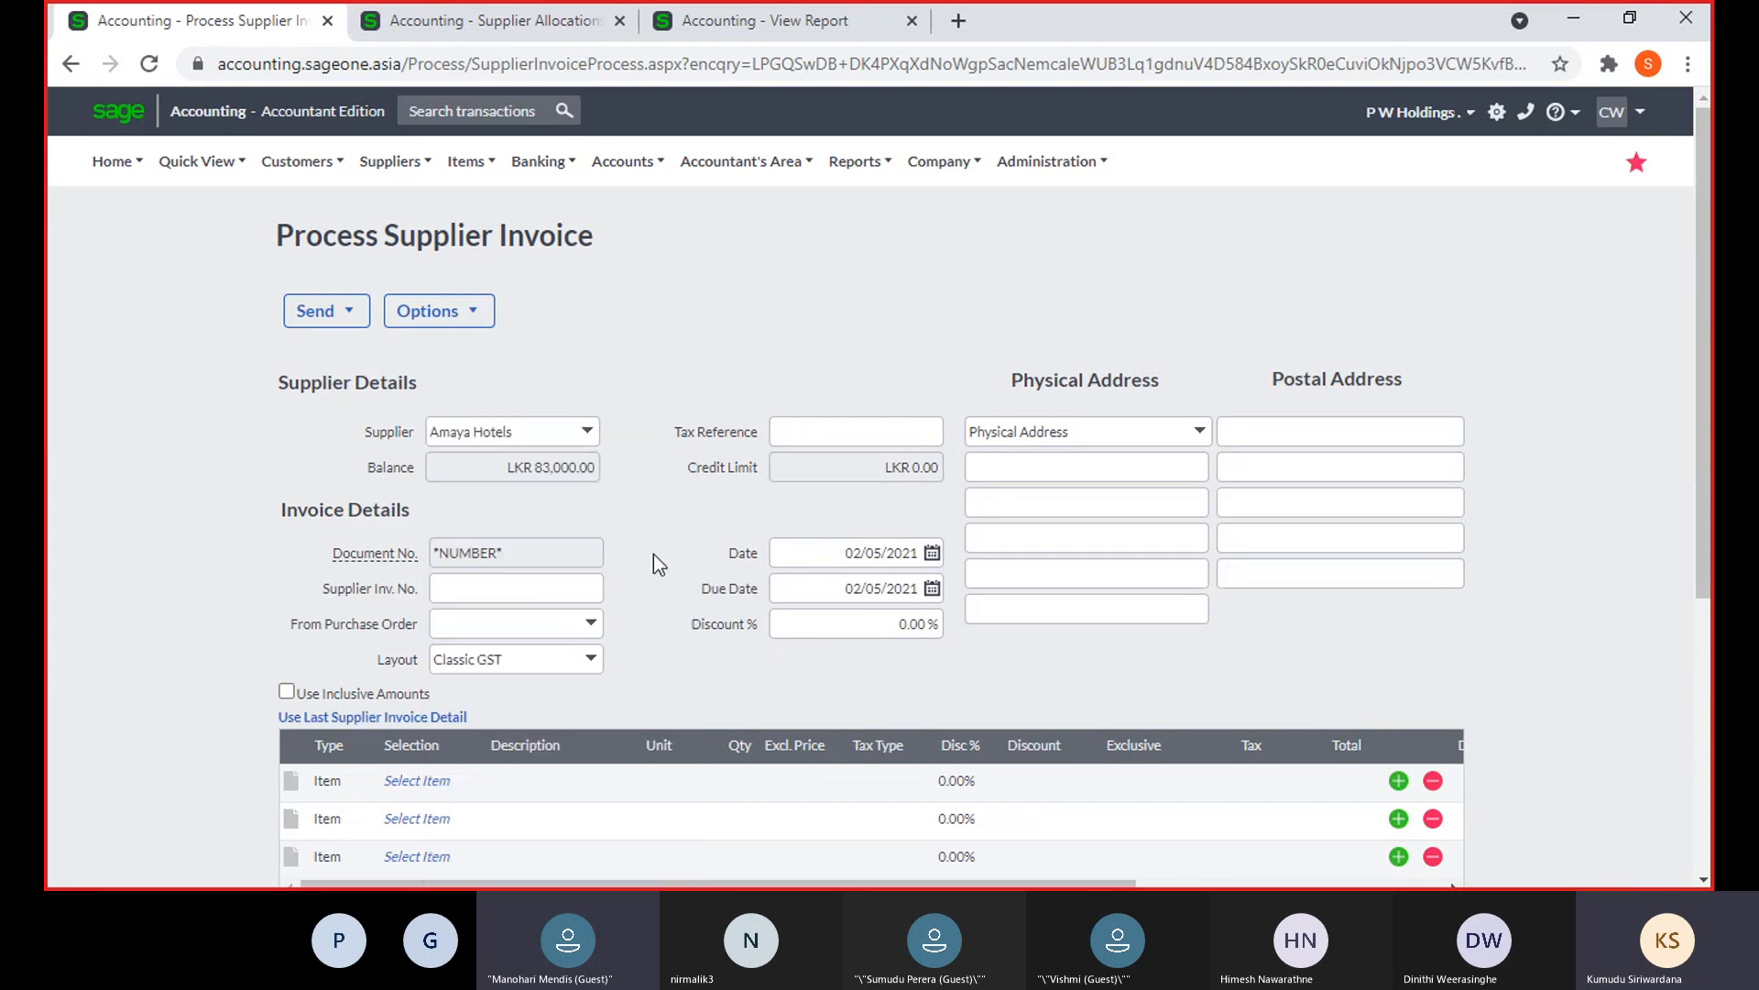
scroll(652, 557, "down", 1)
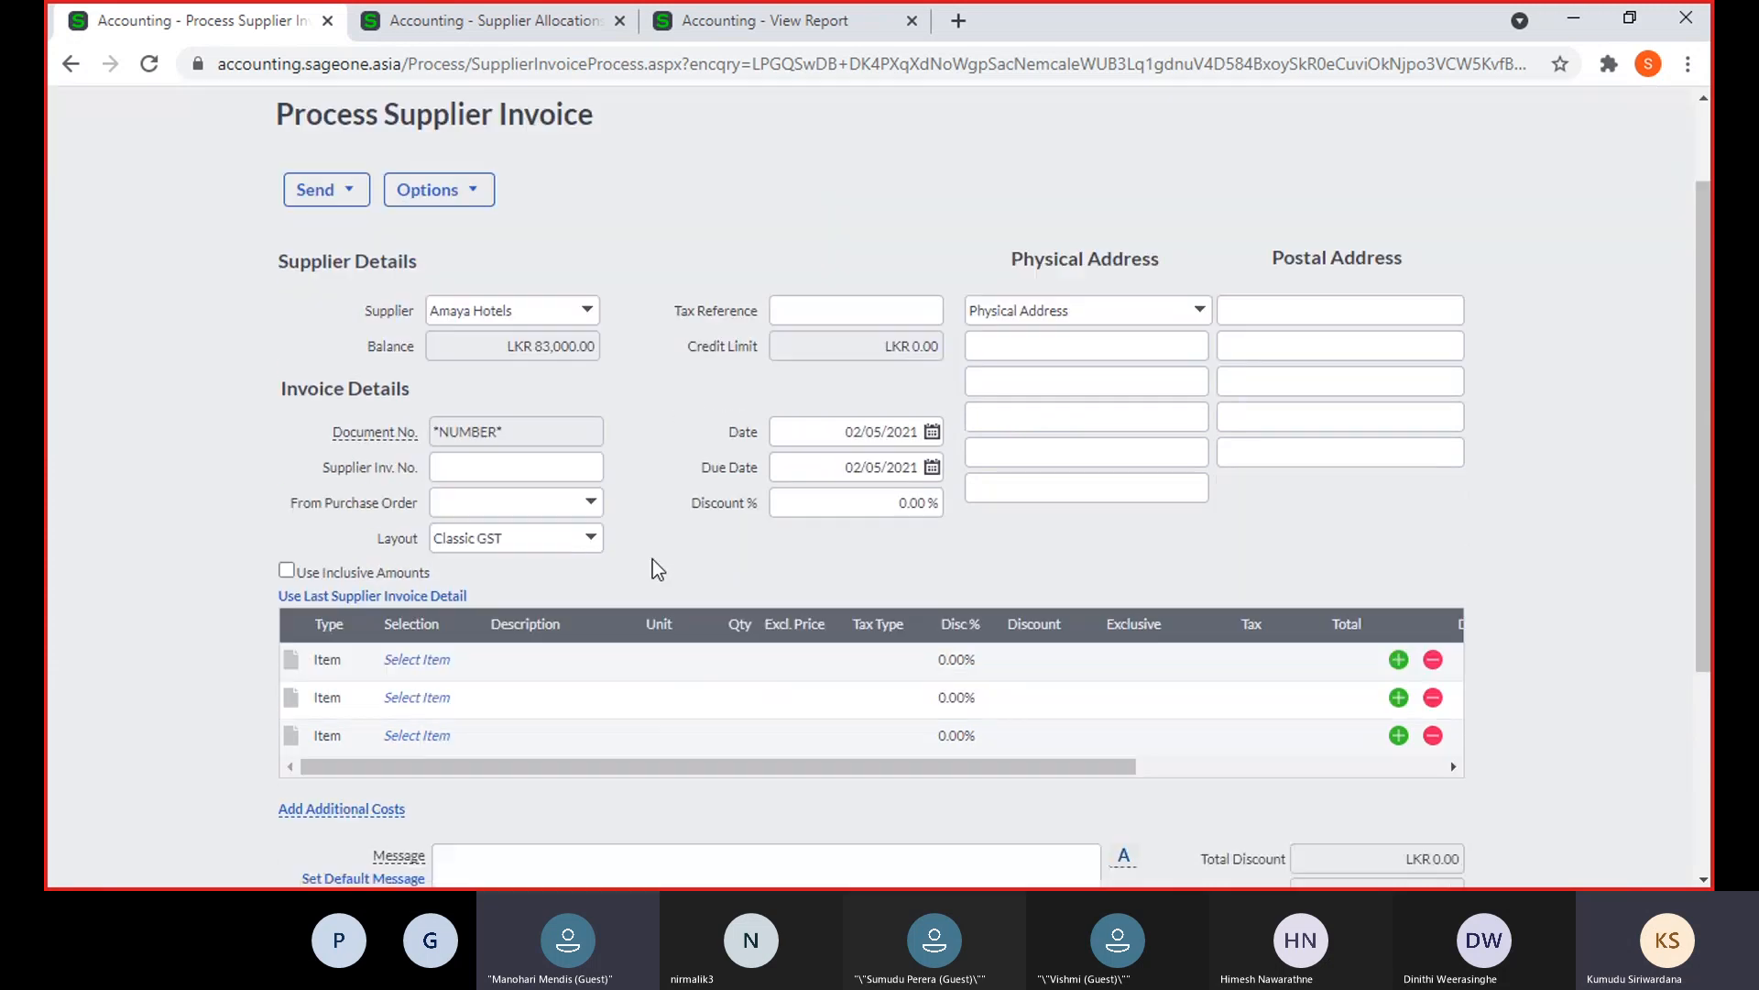
left_click(479, 476)
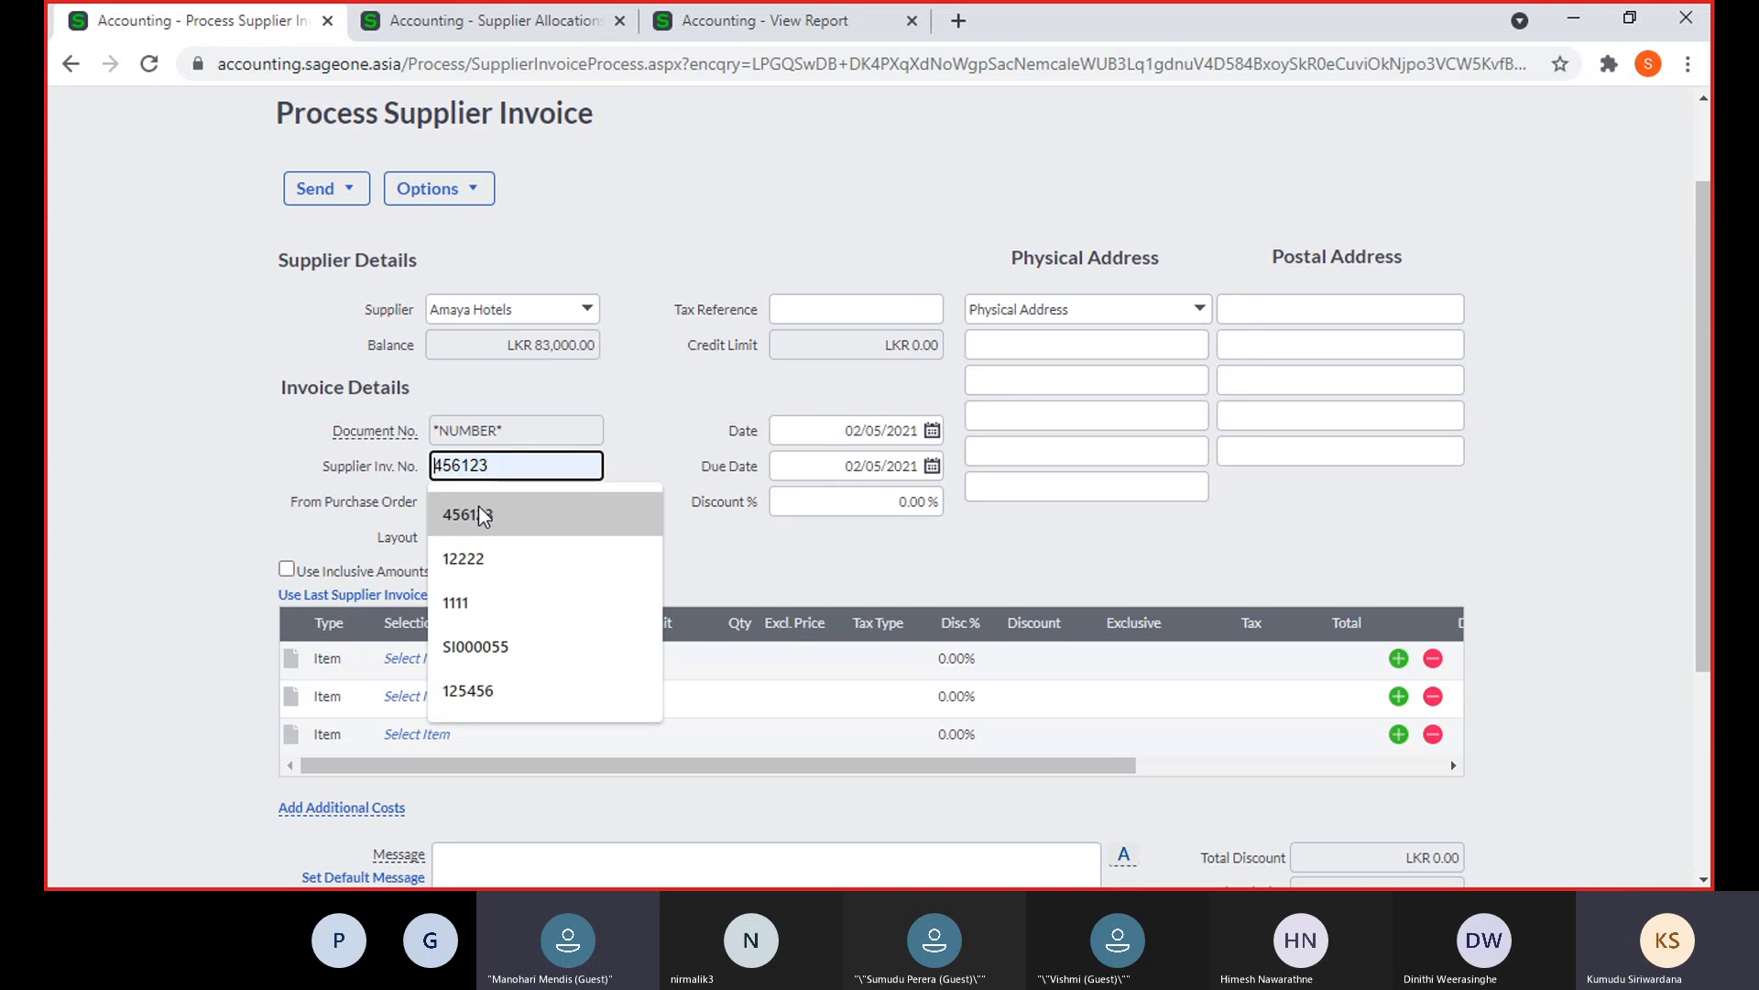
left_click(479, 511)
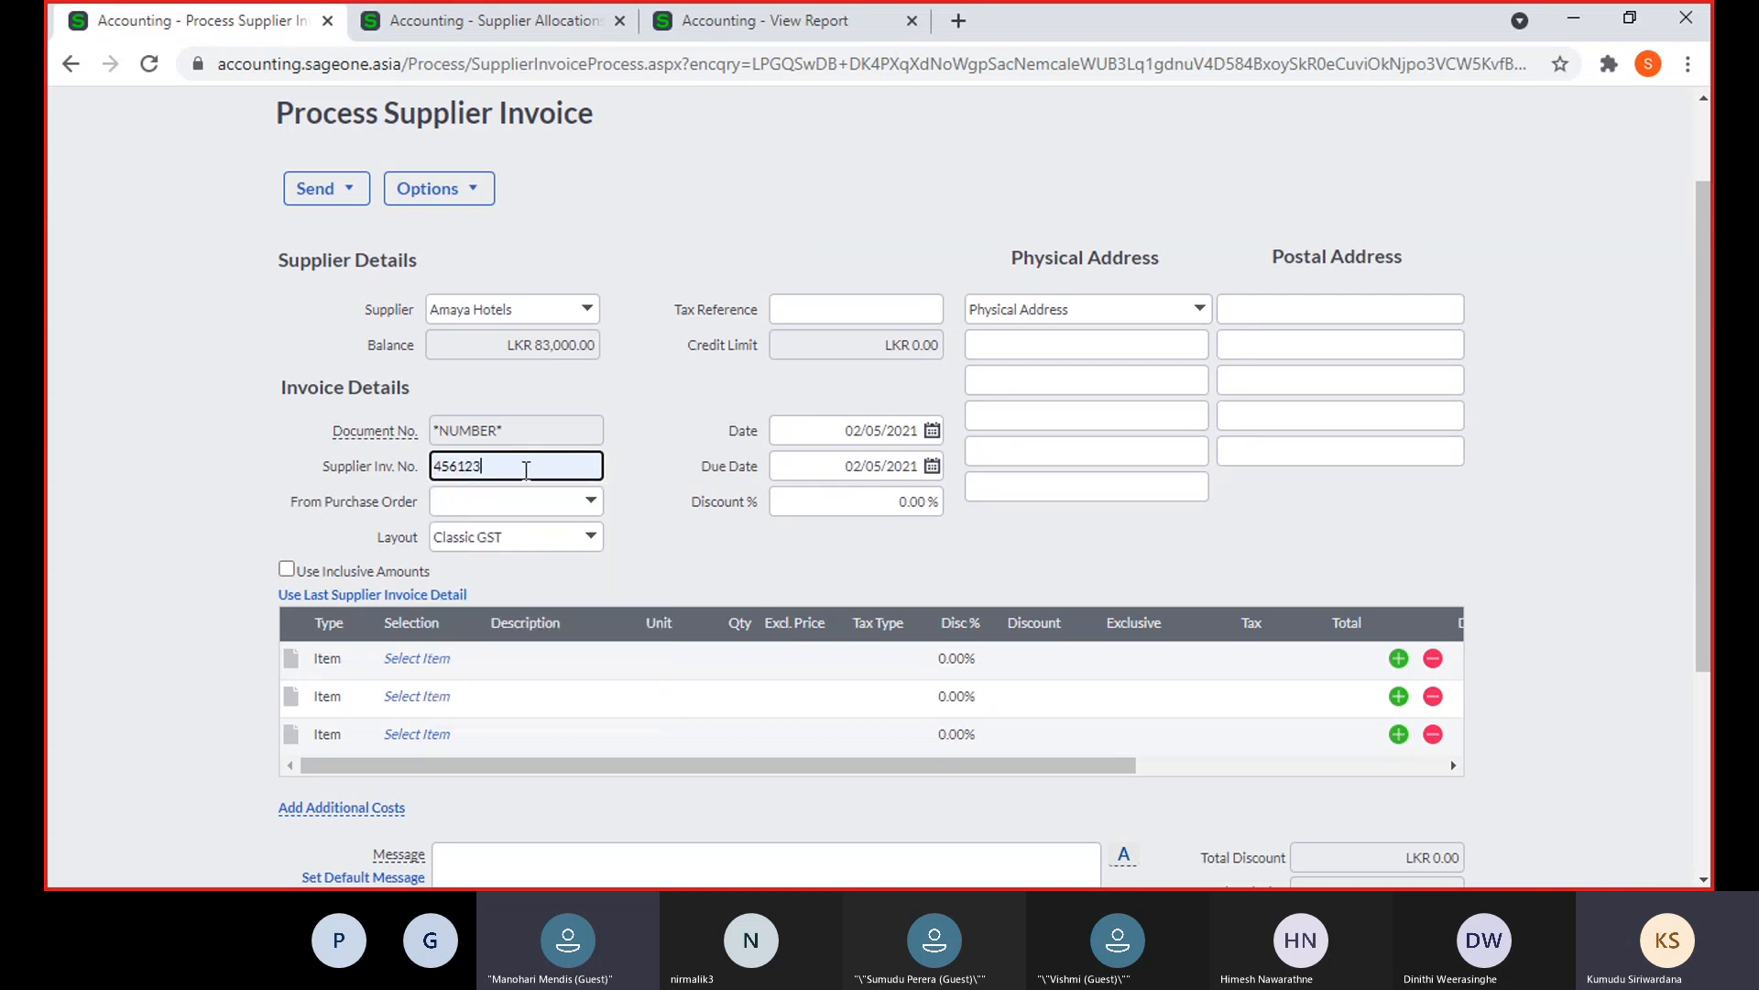
type("1")
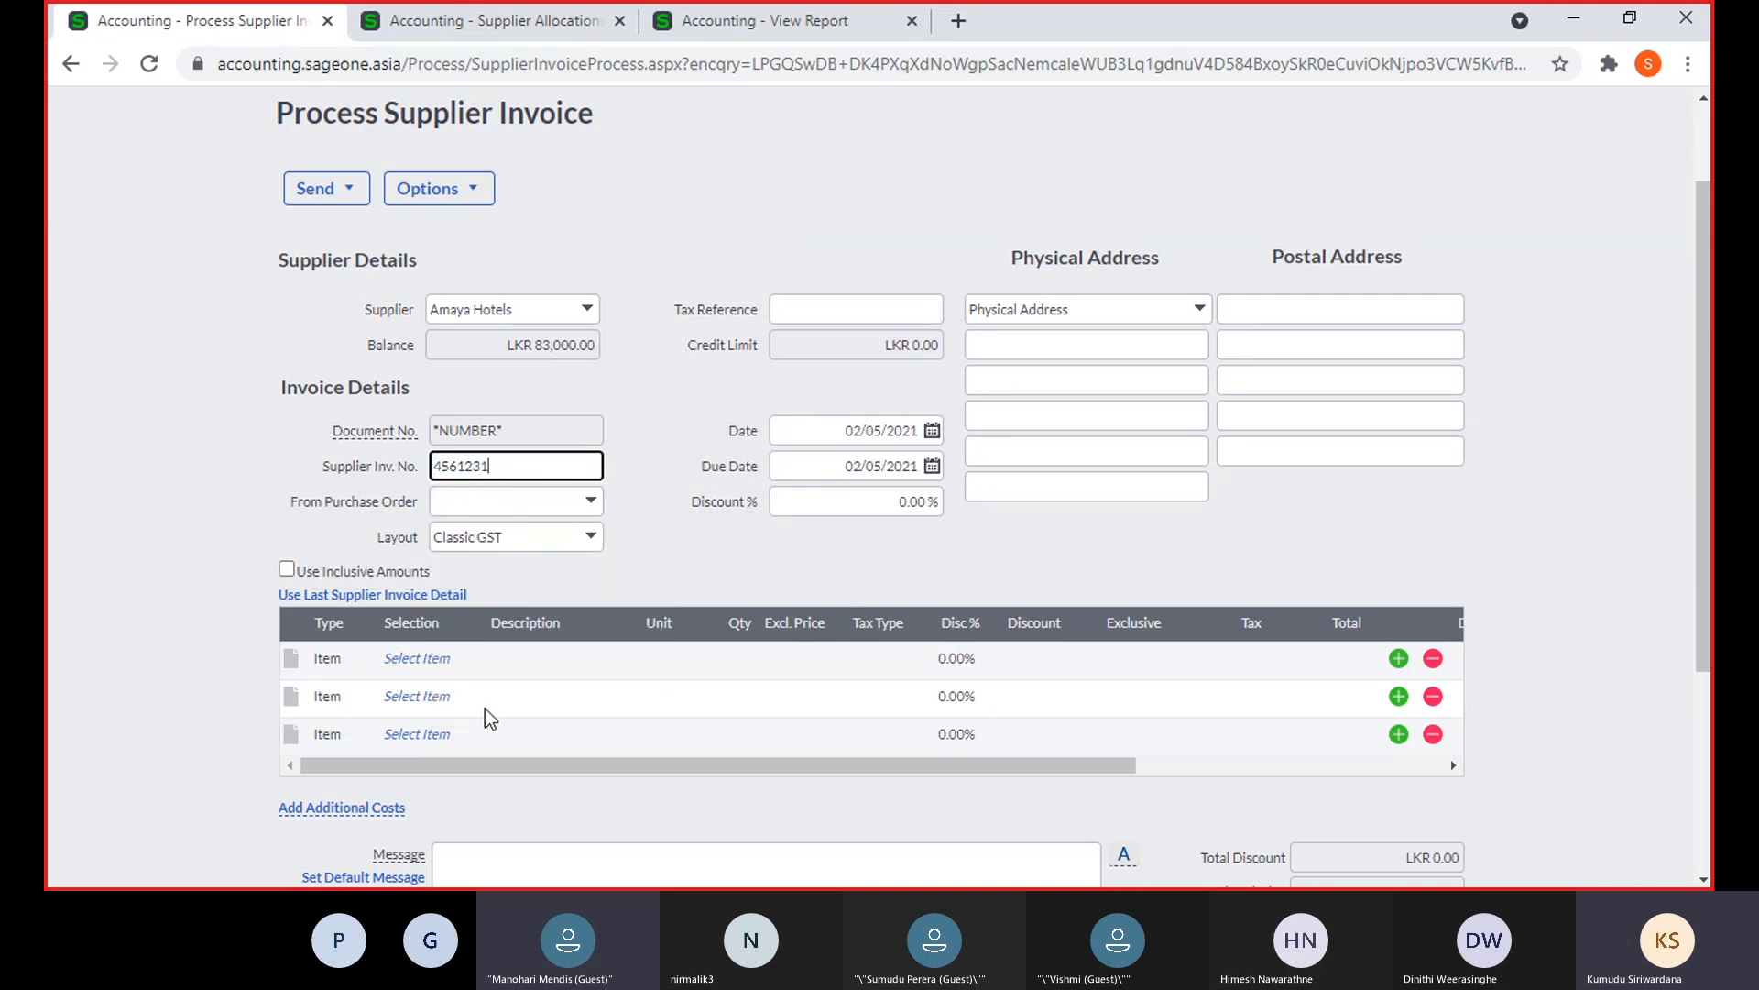
Make the first invoice line an Account line for 20130 Technical Labour with an exclusive price of LKR 1,000
left_click(424, 660)
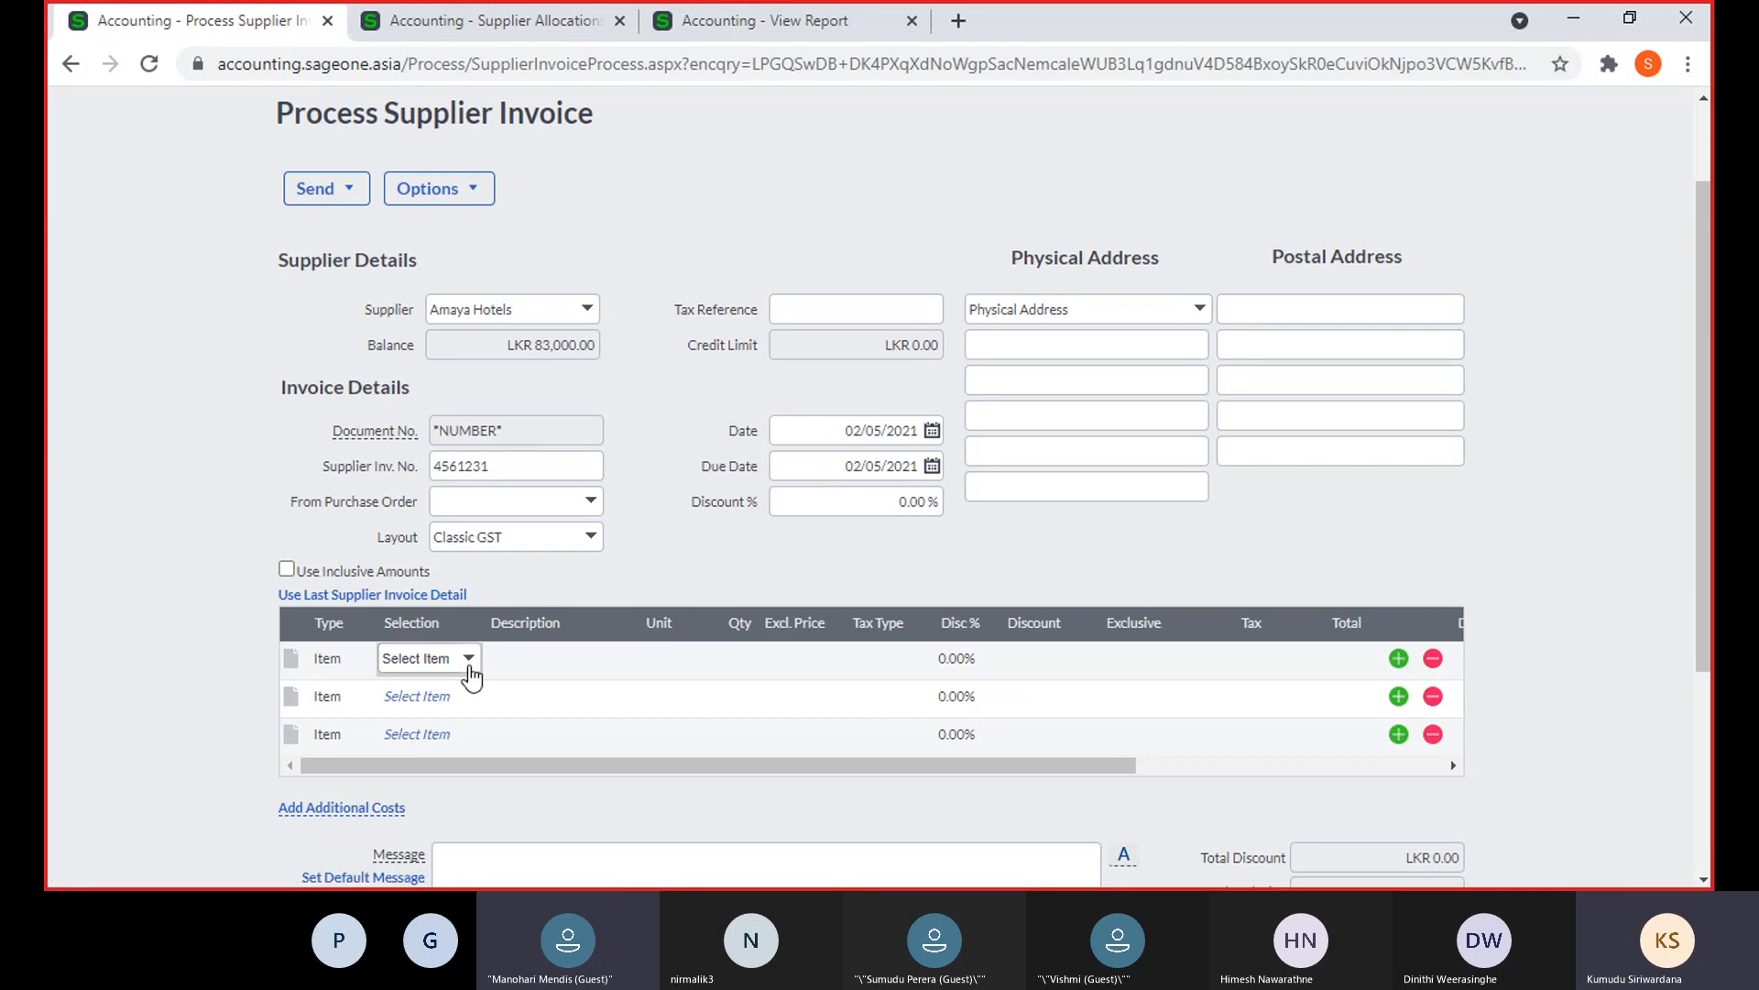
left_click(468, 658)
left_click(233, 559)
left_click(353, 667)
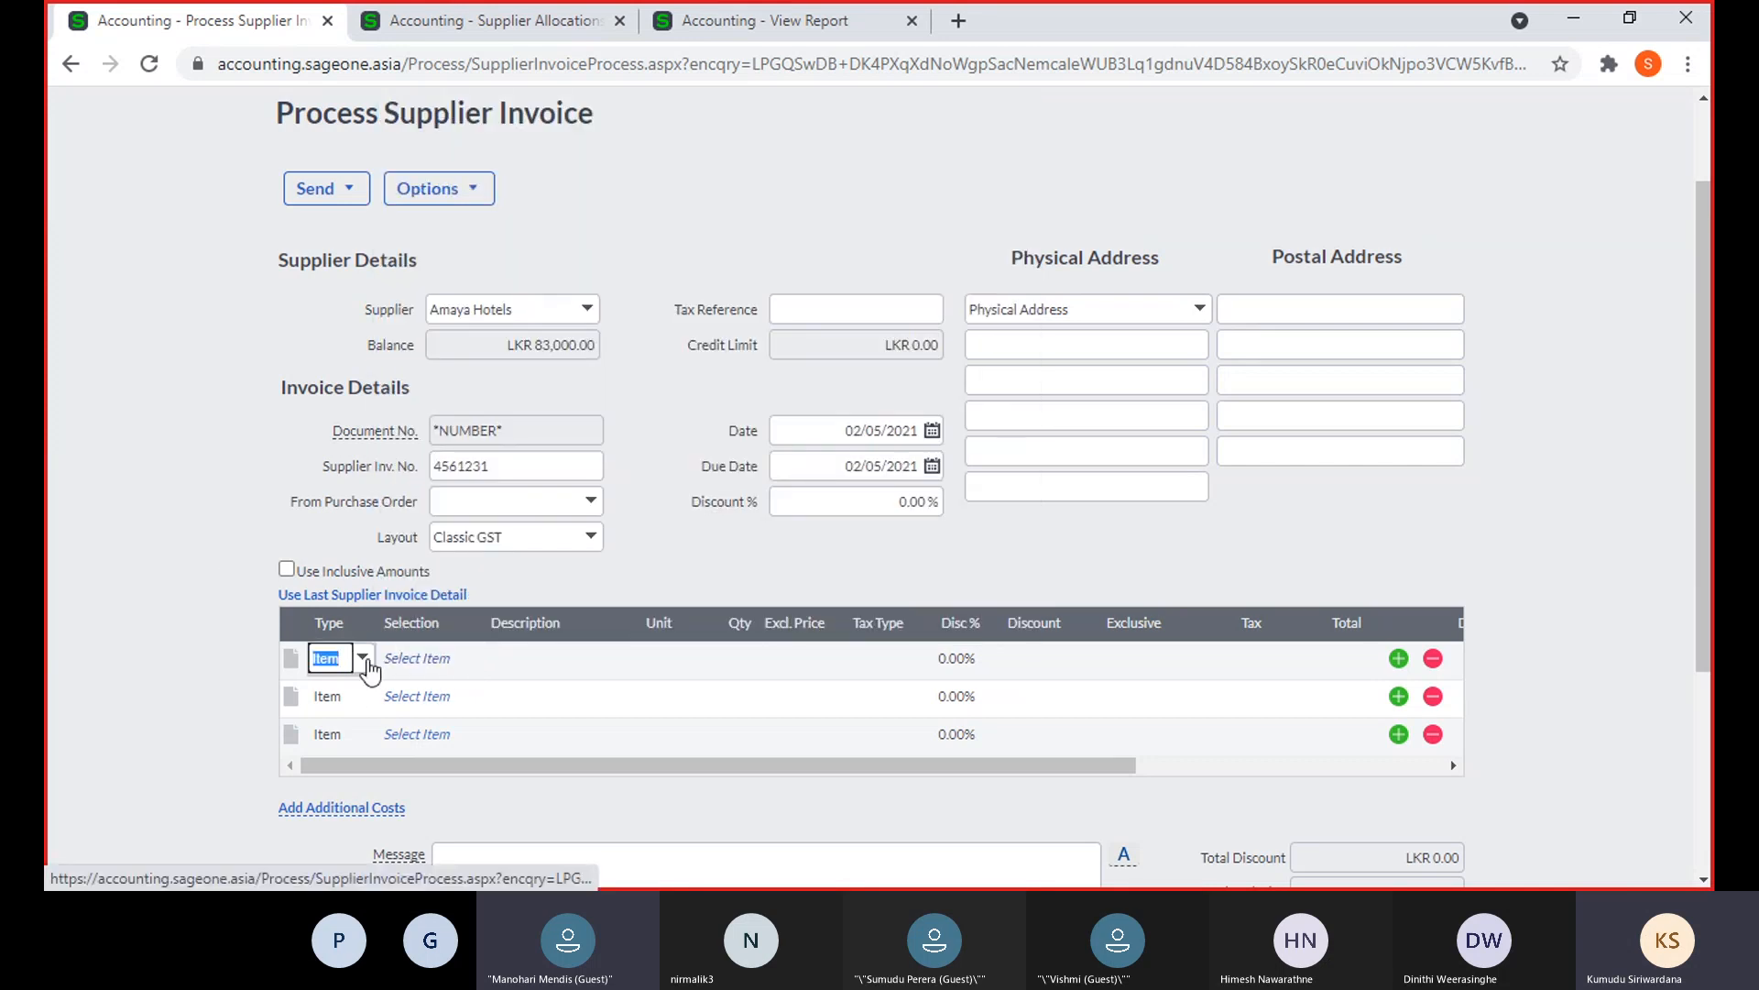
left_click(364, 659)
left_click(341, 711)
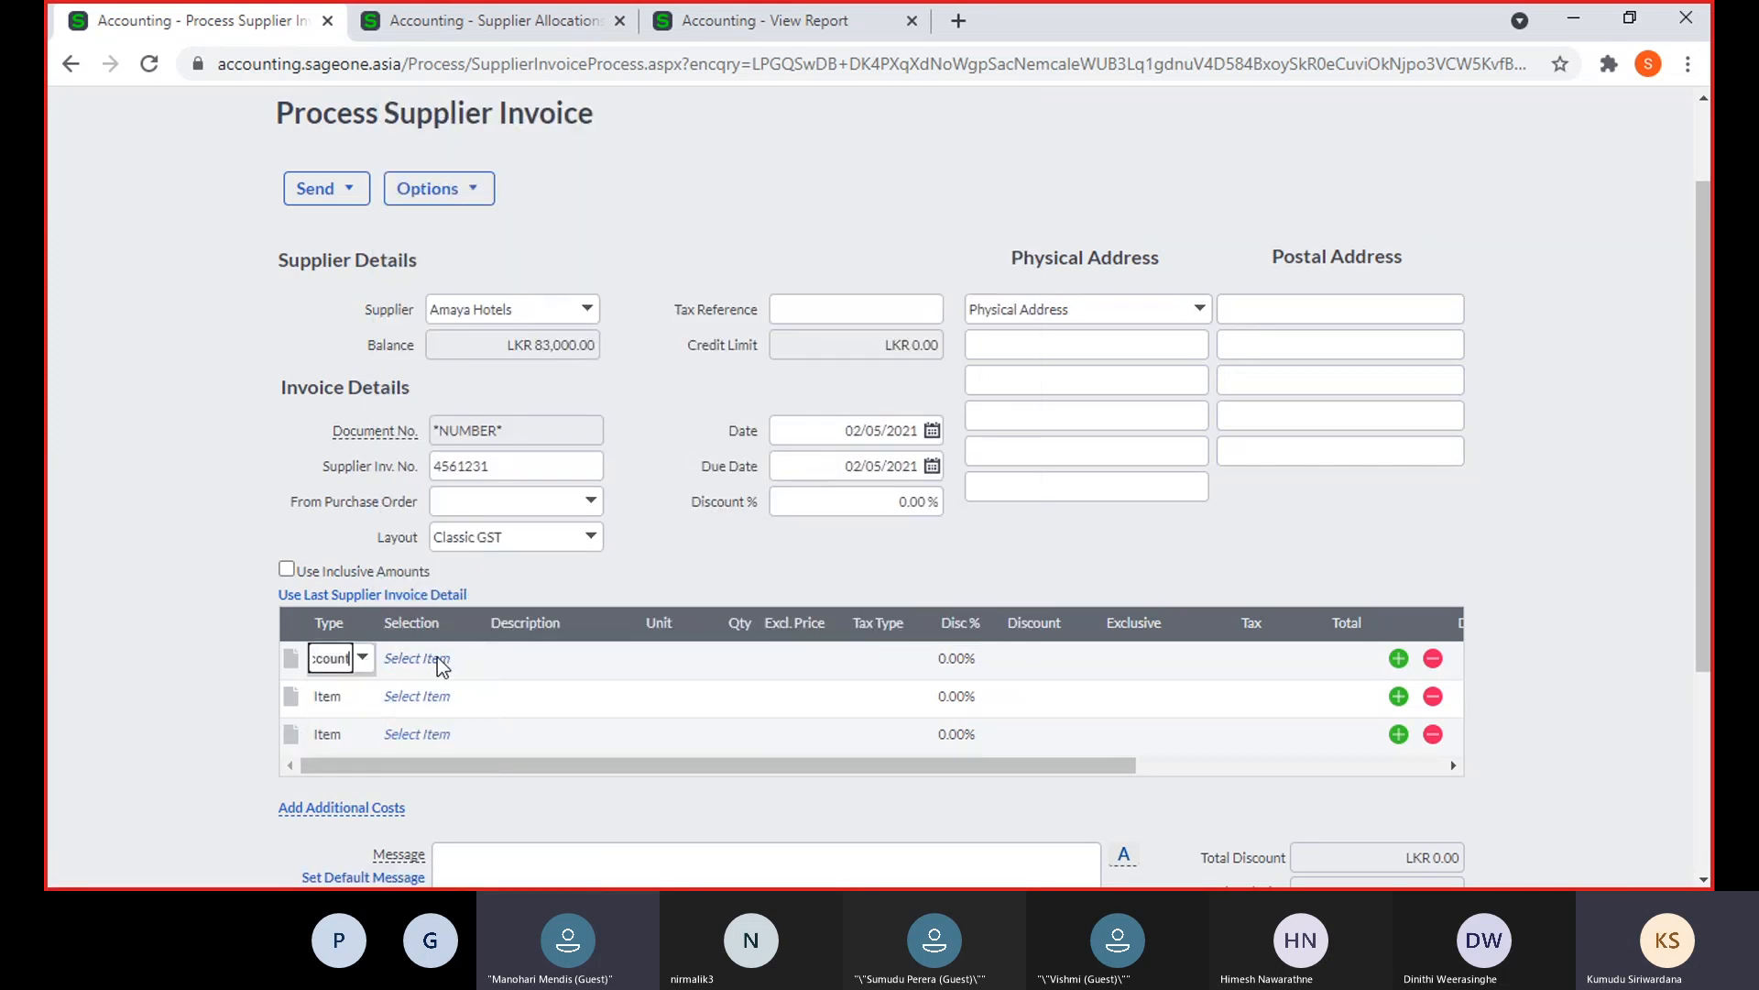
left_click(454, 662)
left_click(470, 660)
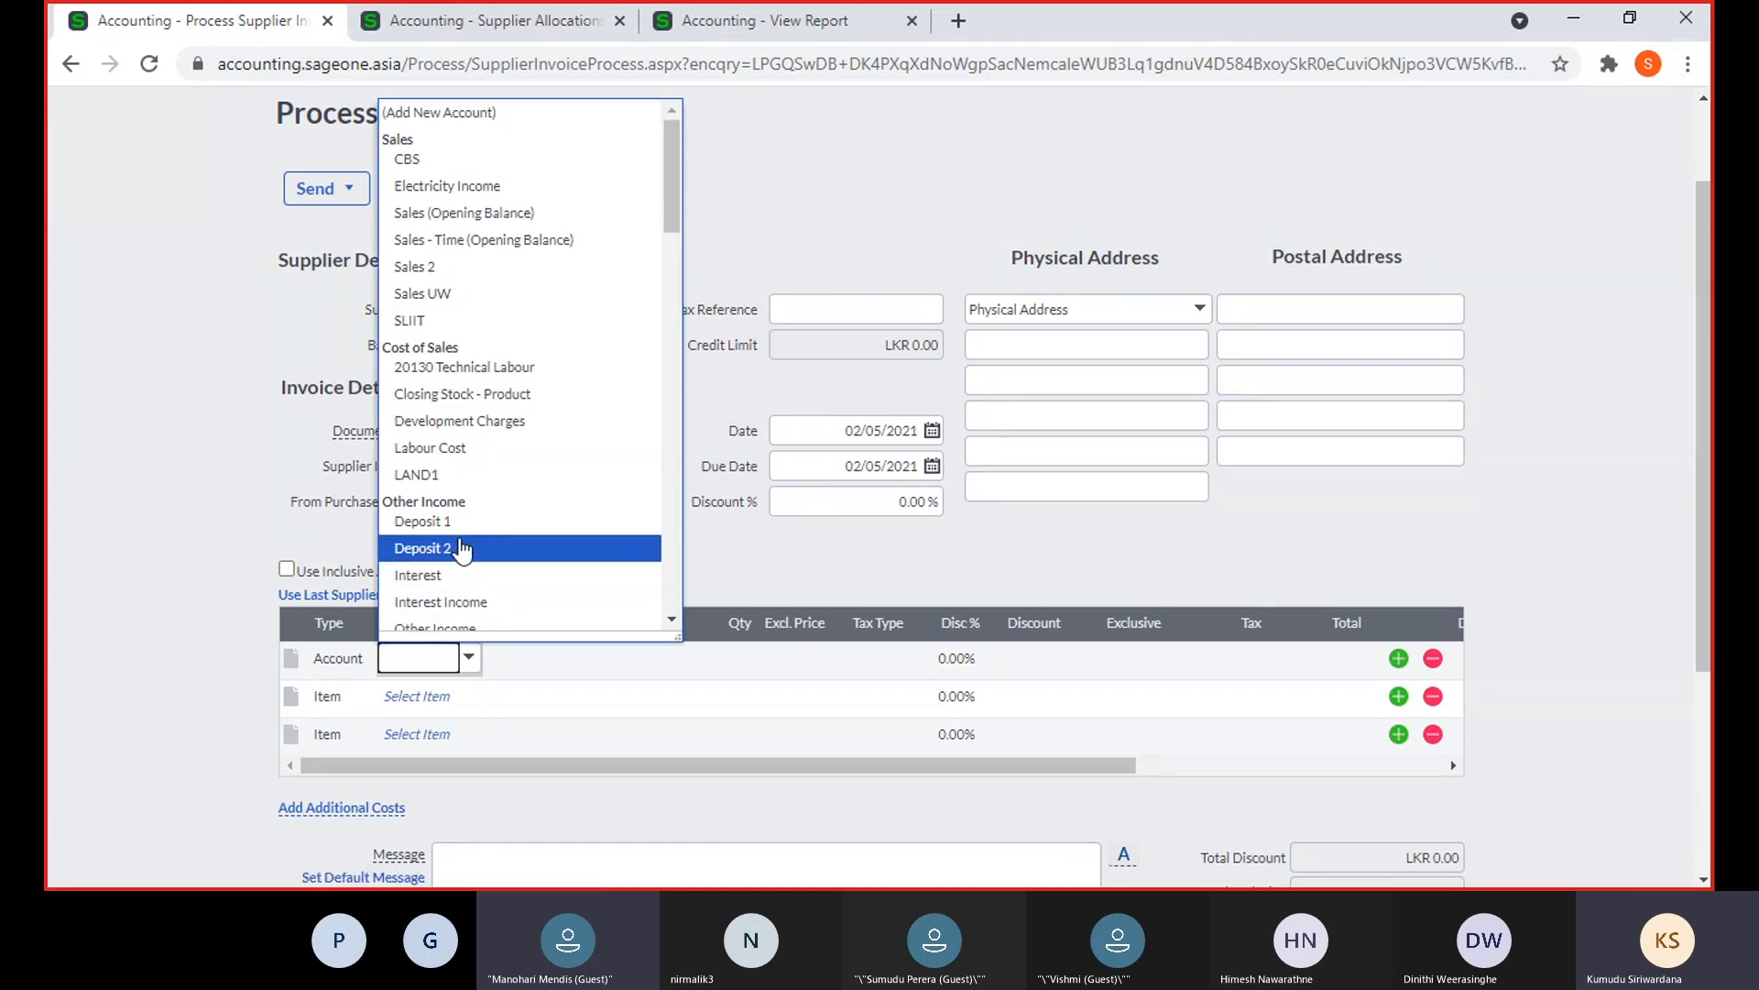
left_click(452, 367)
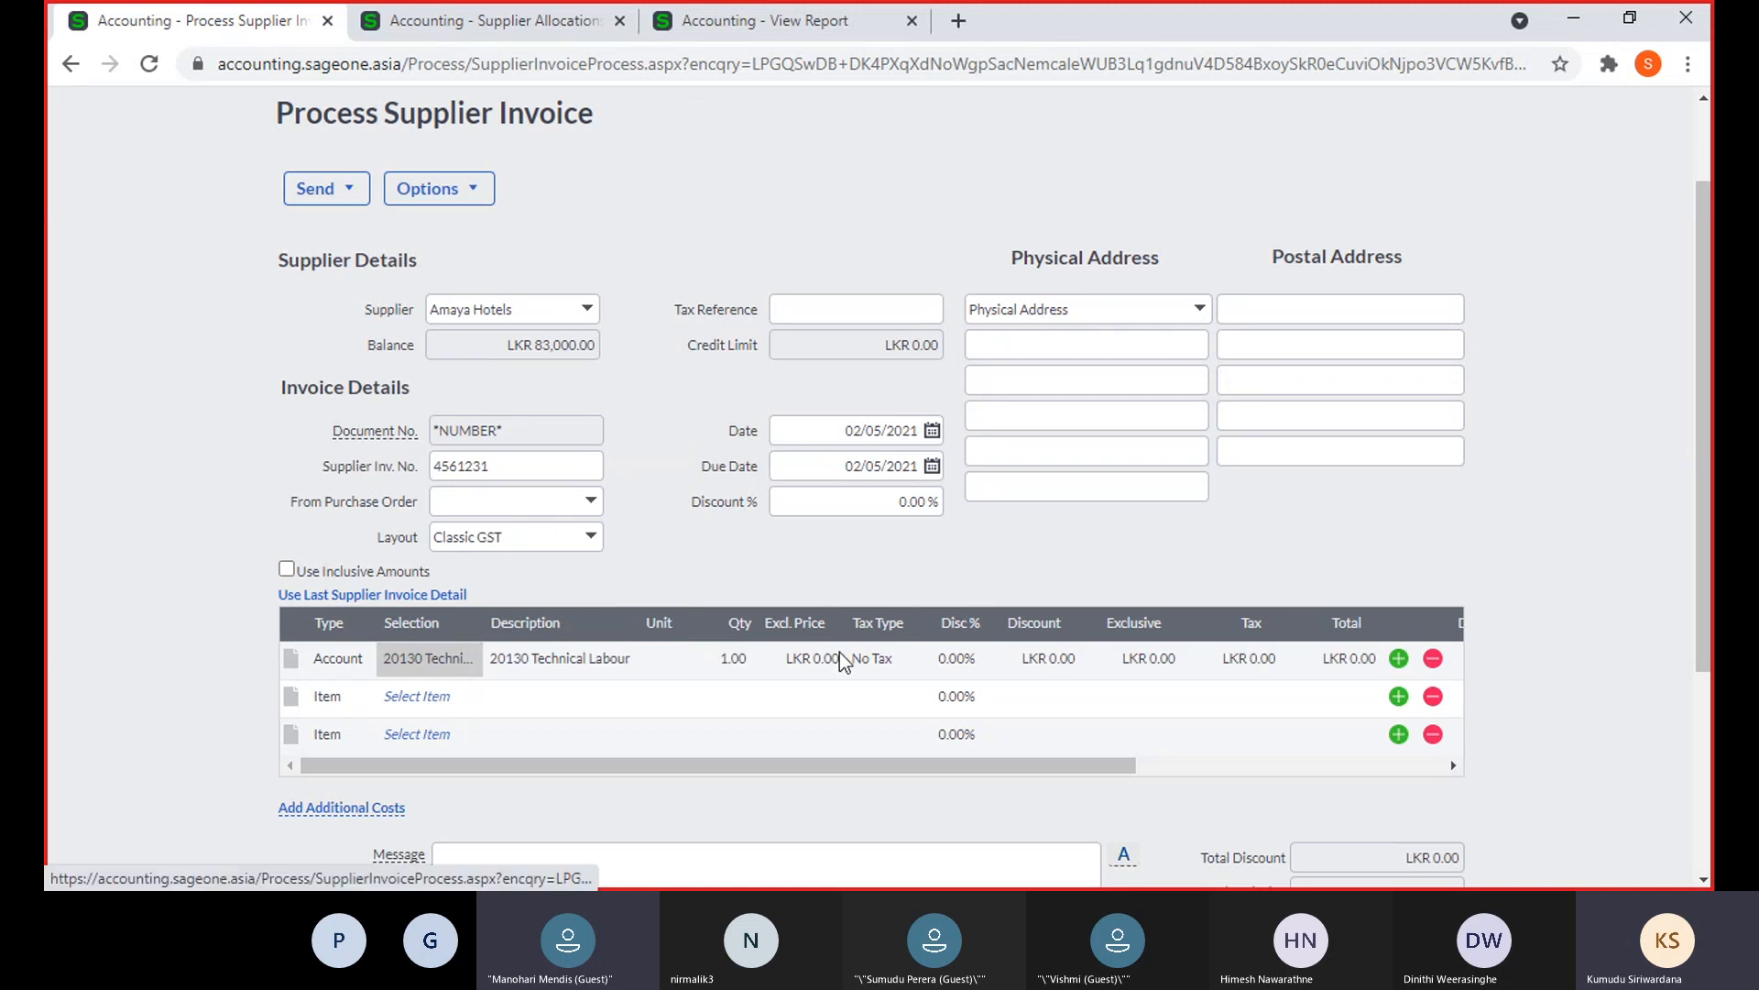
left_click(834, 656)
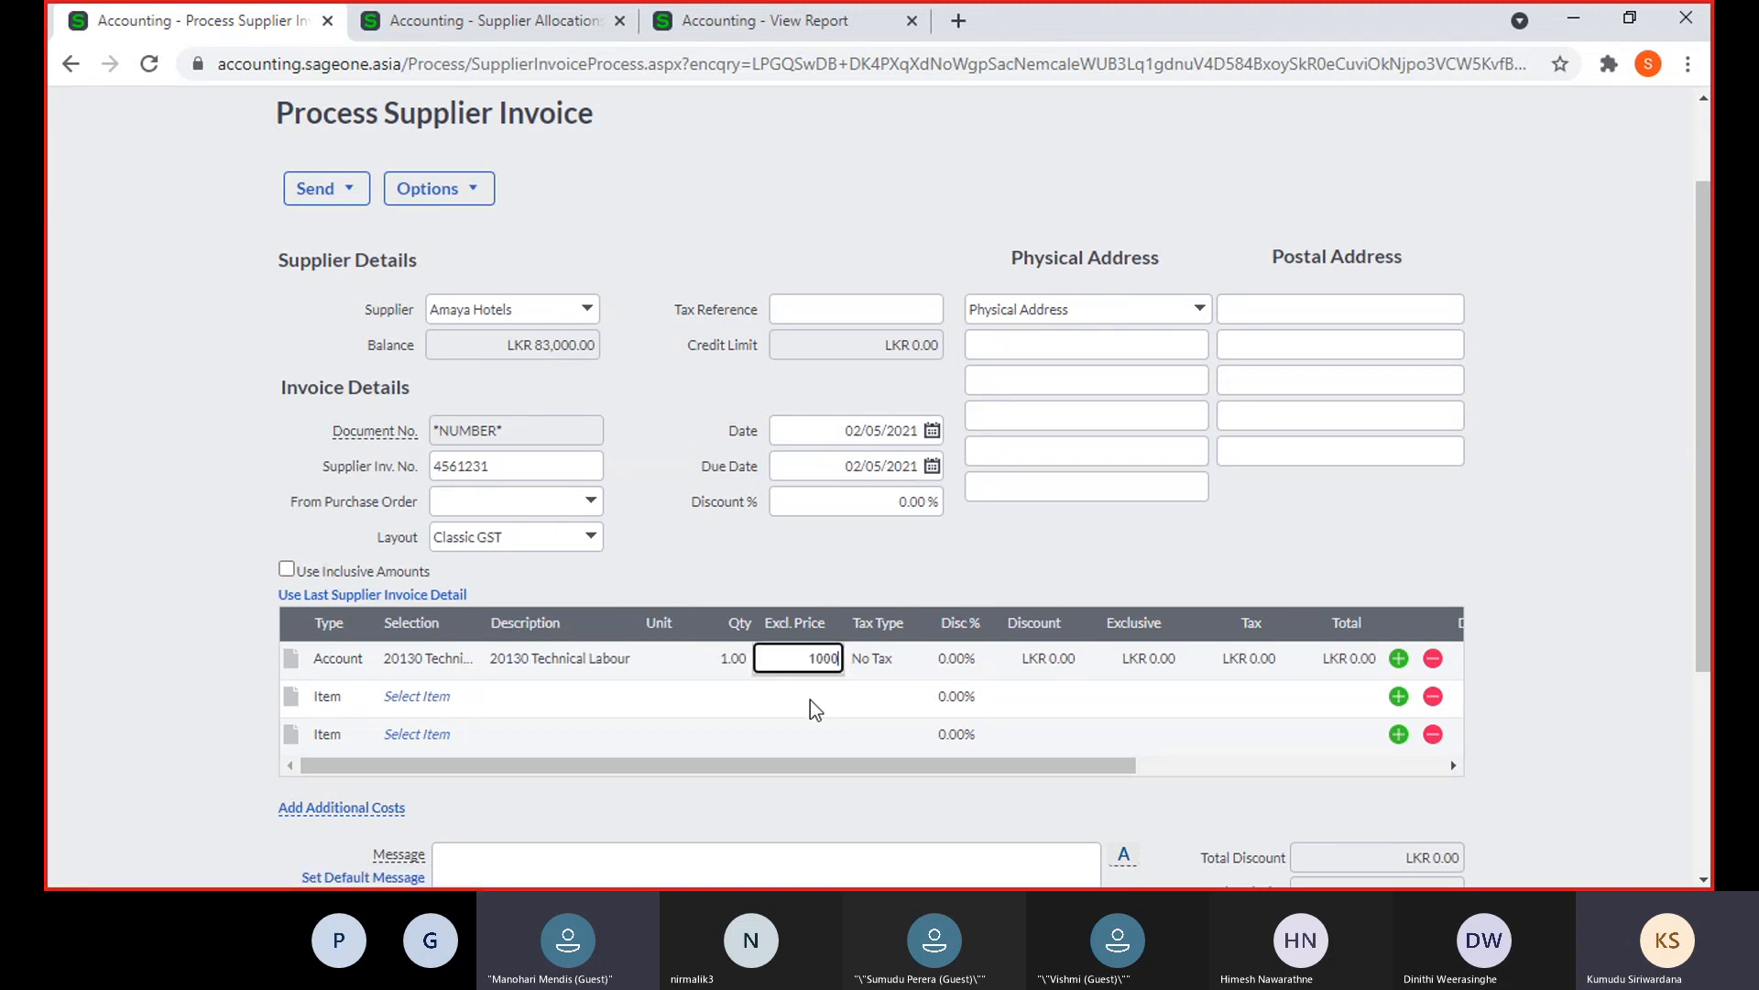
left_click(795, 561)
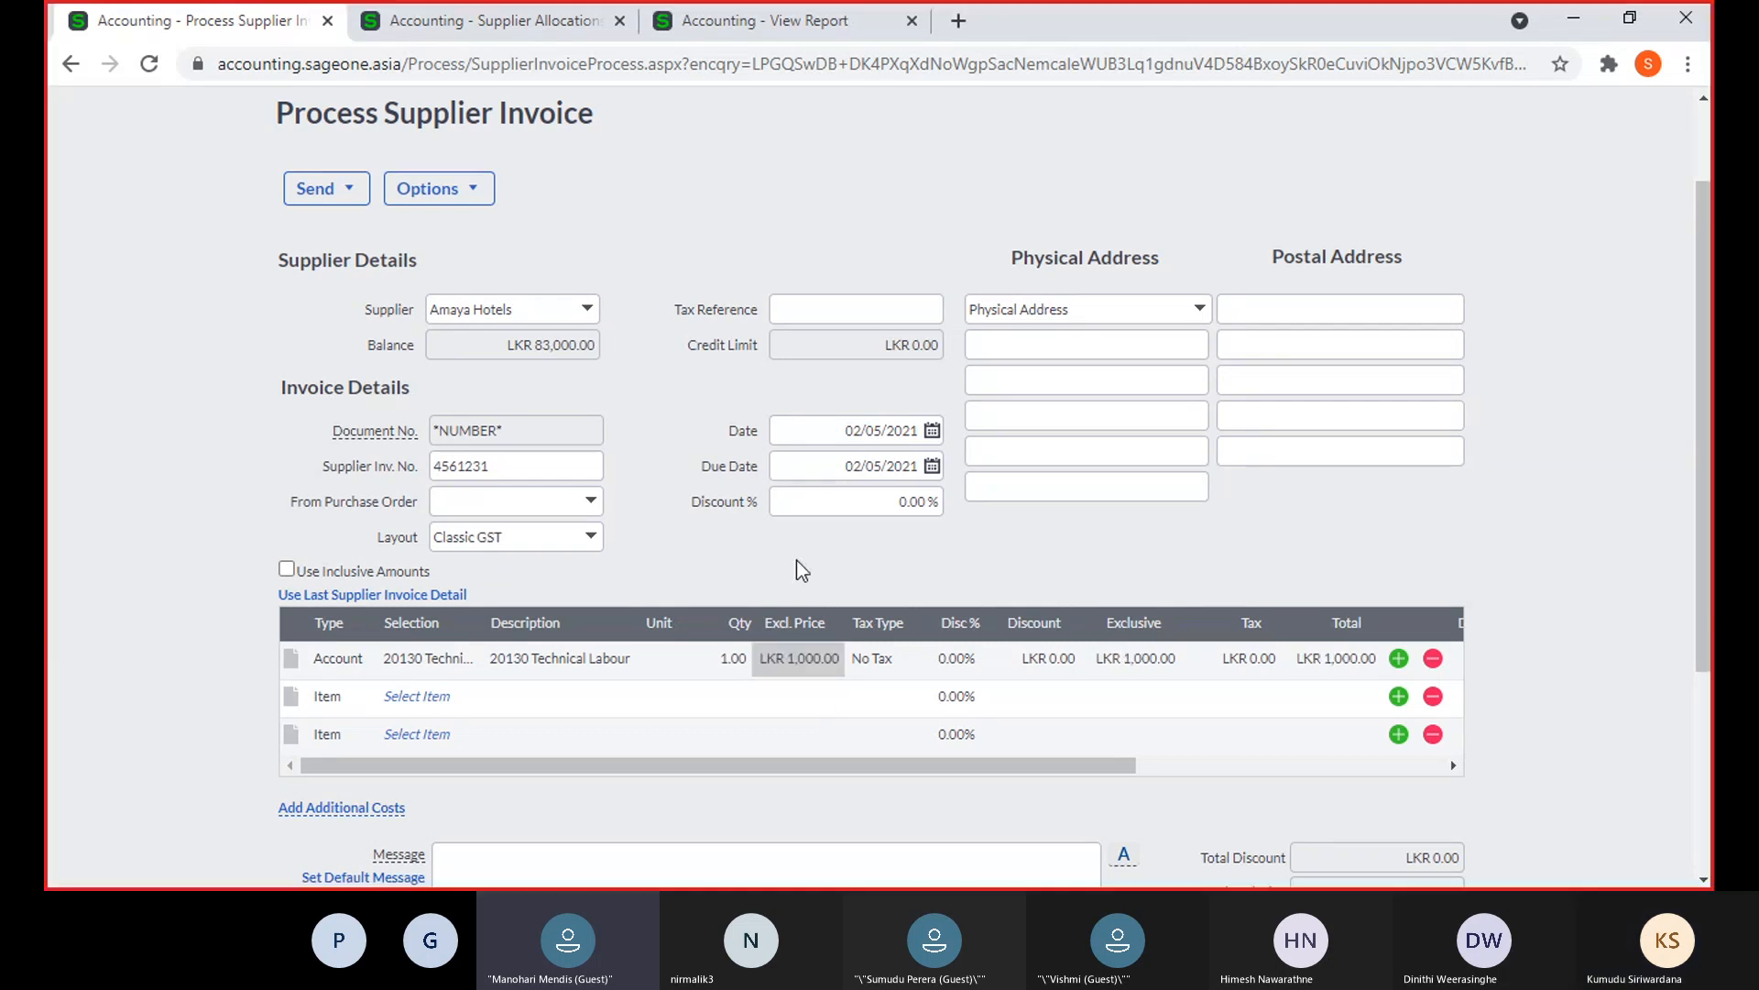
Leave the new supplier invoice and discard its unsaved changes
scroll(795, 716, "down", 1)
scroll(795, 716, "down", 3)
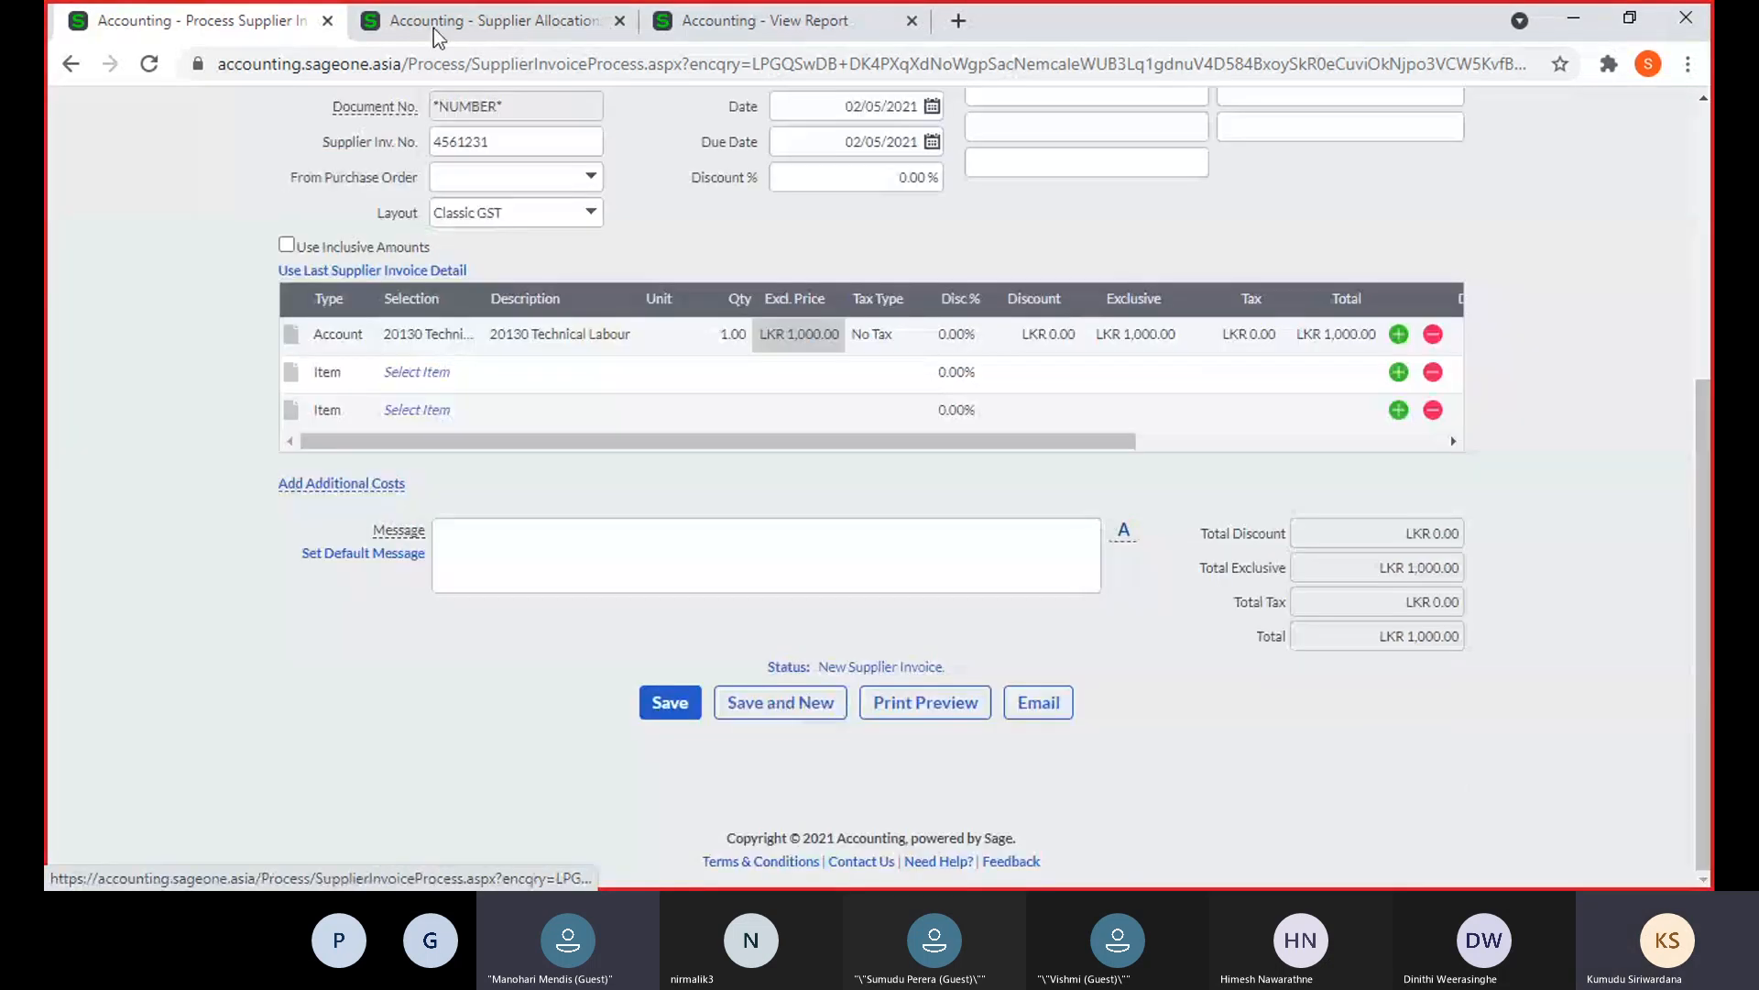
left_click(73, 66)
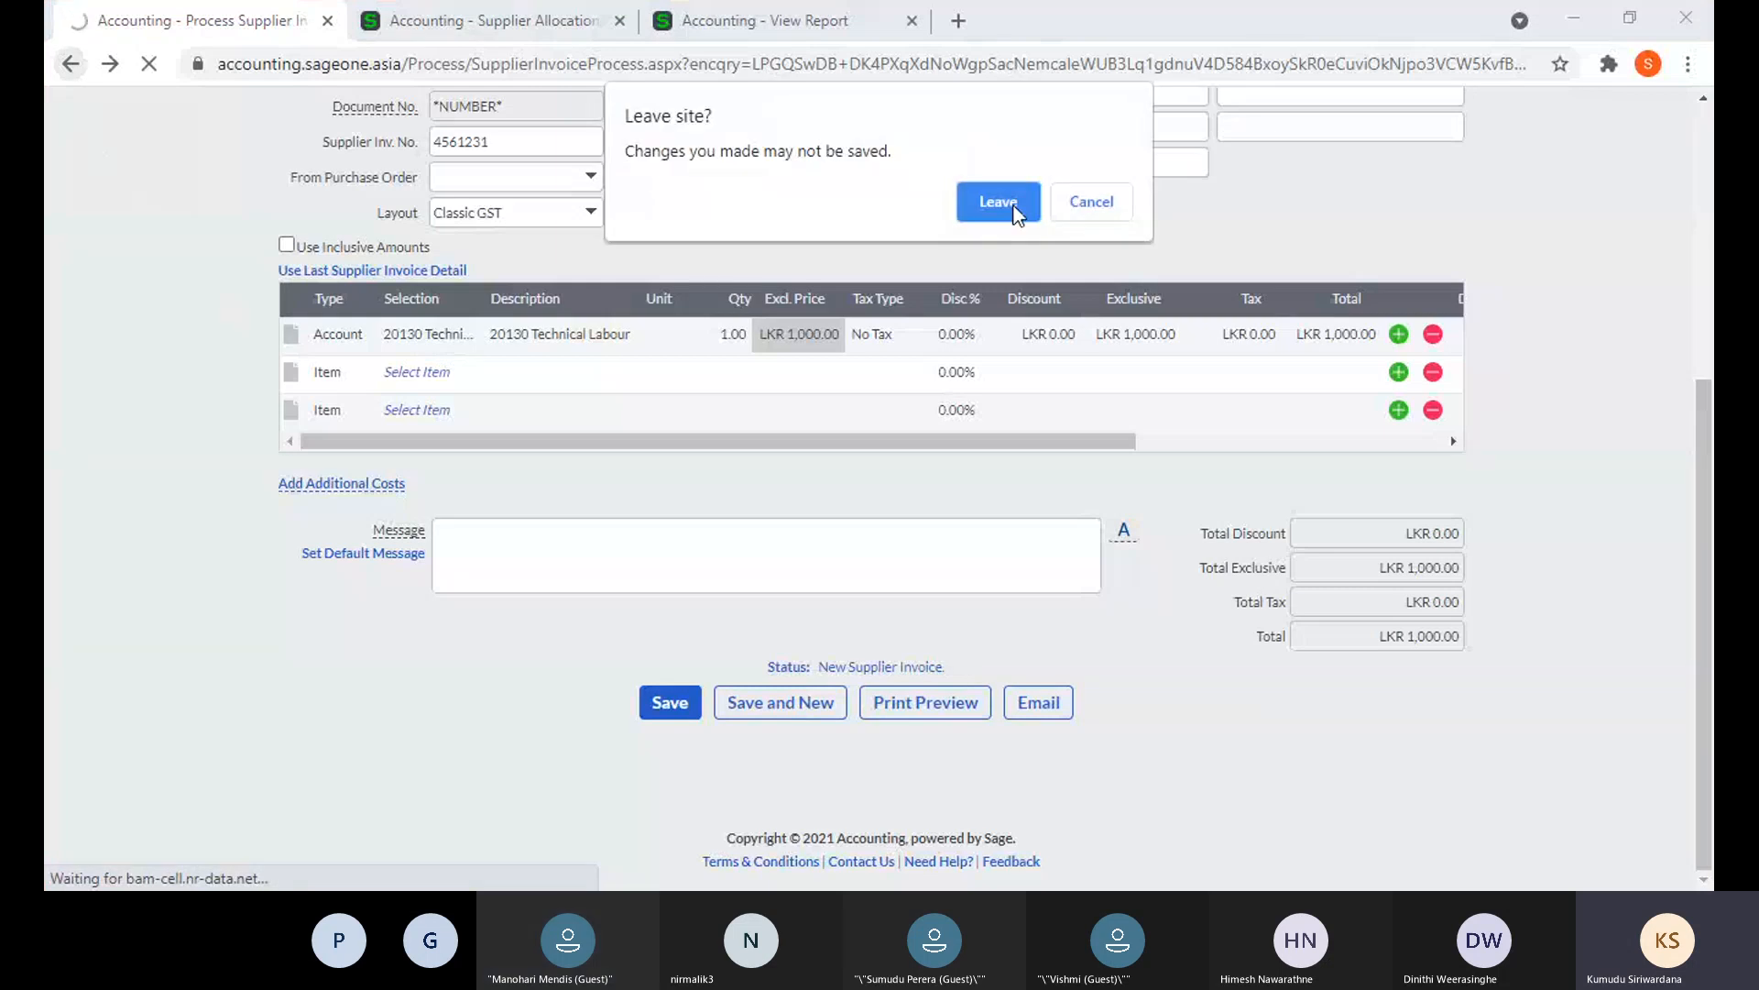
left_click(1013, 207)
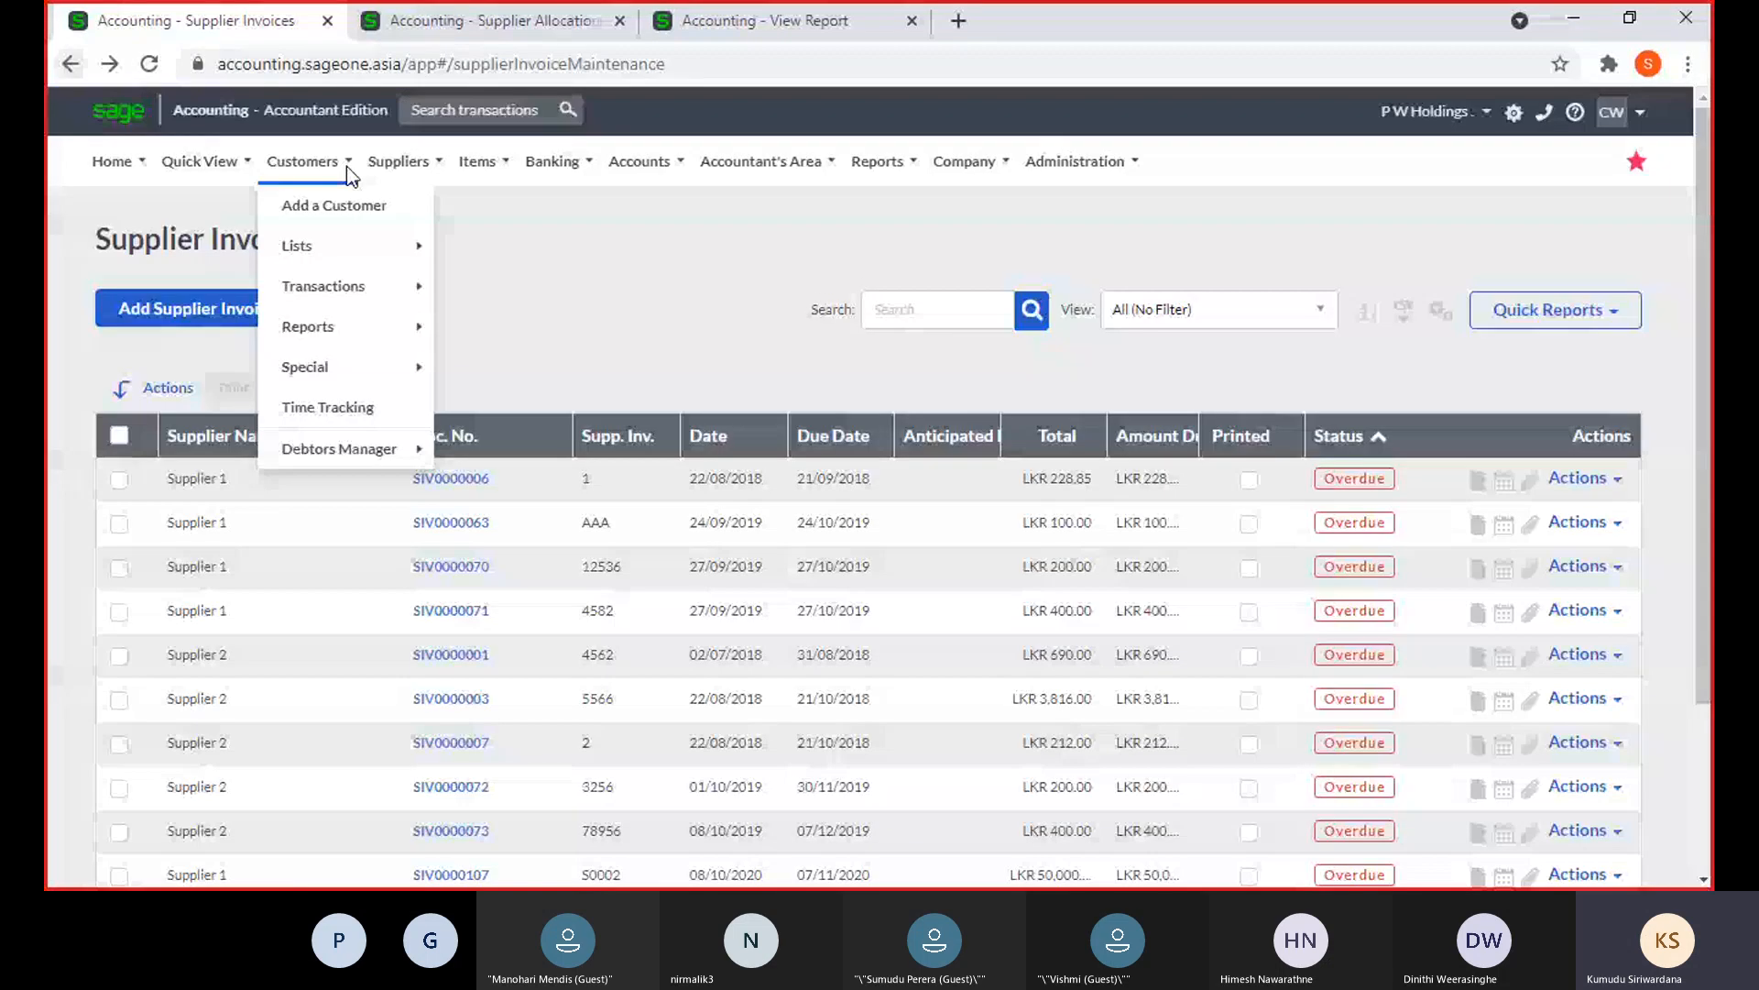
Reopen supplier payment allocation and load the outstanding invoices and unallocated items of P W Holdings
mouse_move(401, 163)
mouse_move(440, 287)
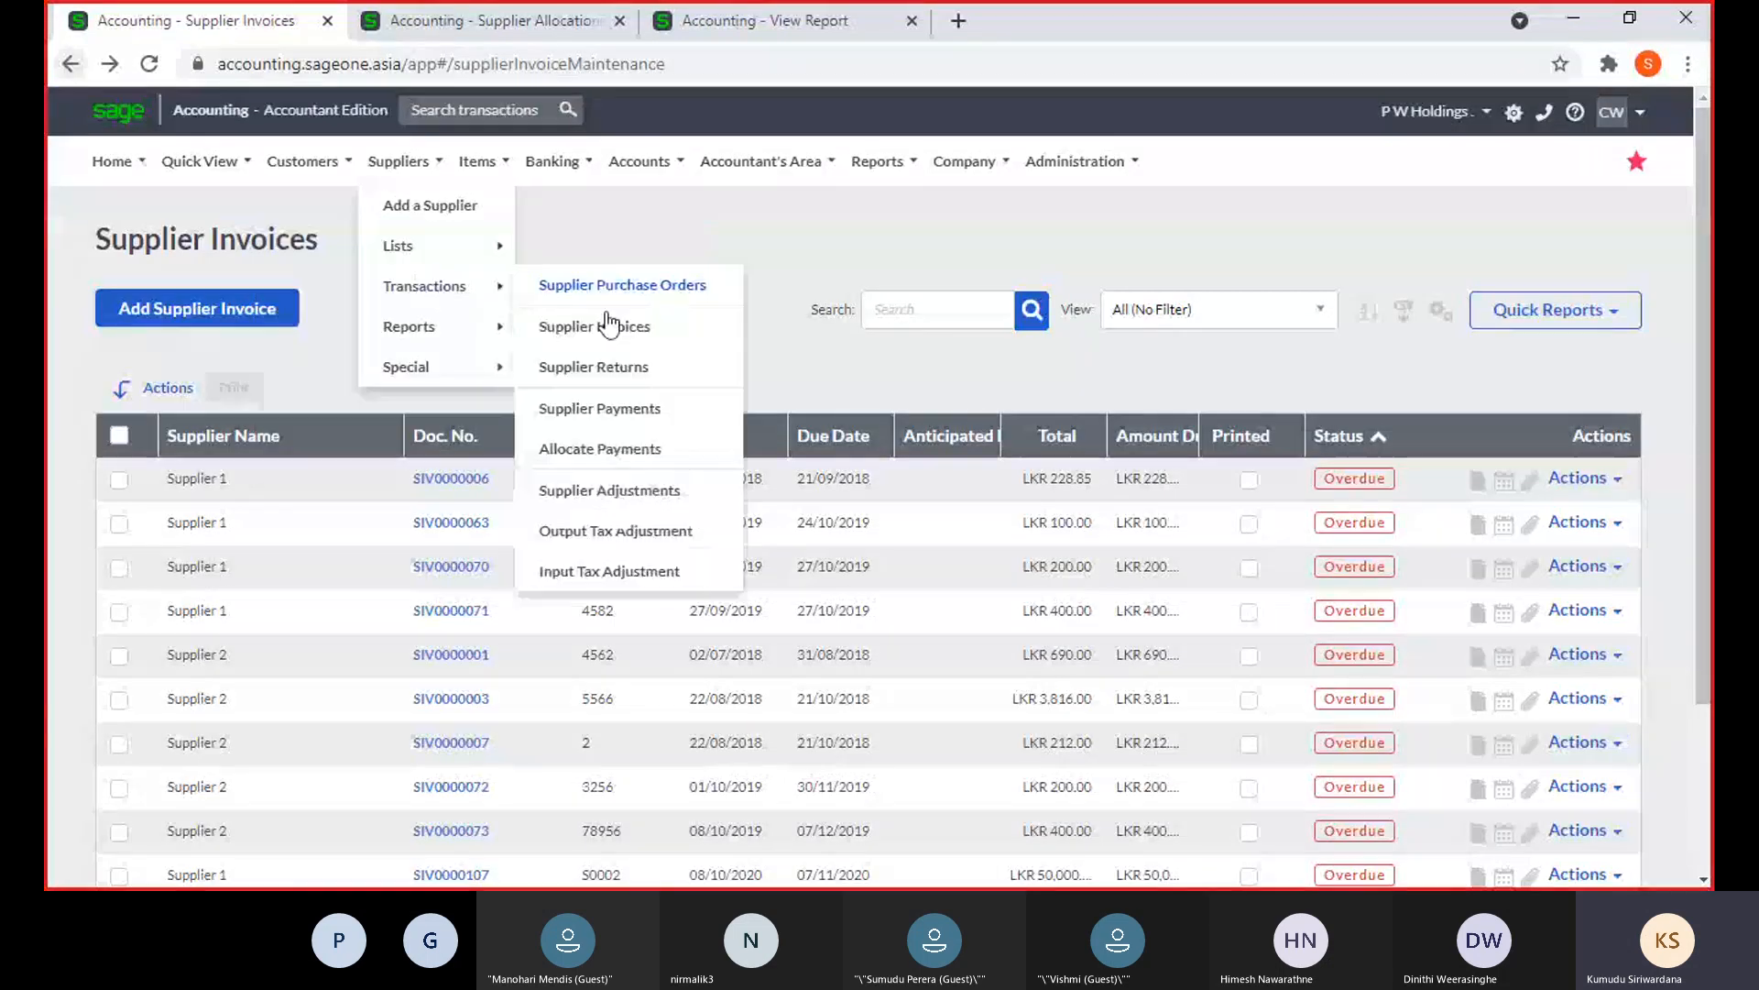
left_click(612, 451)
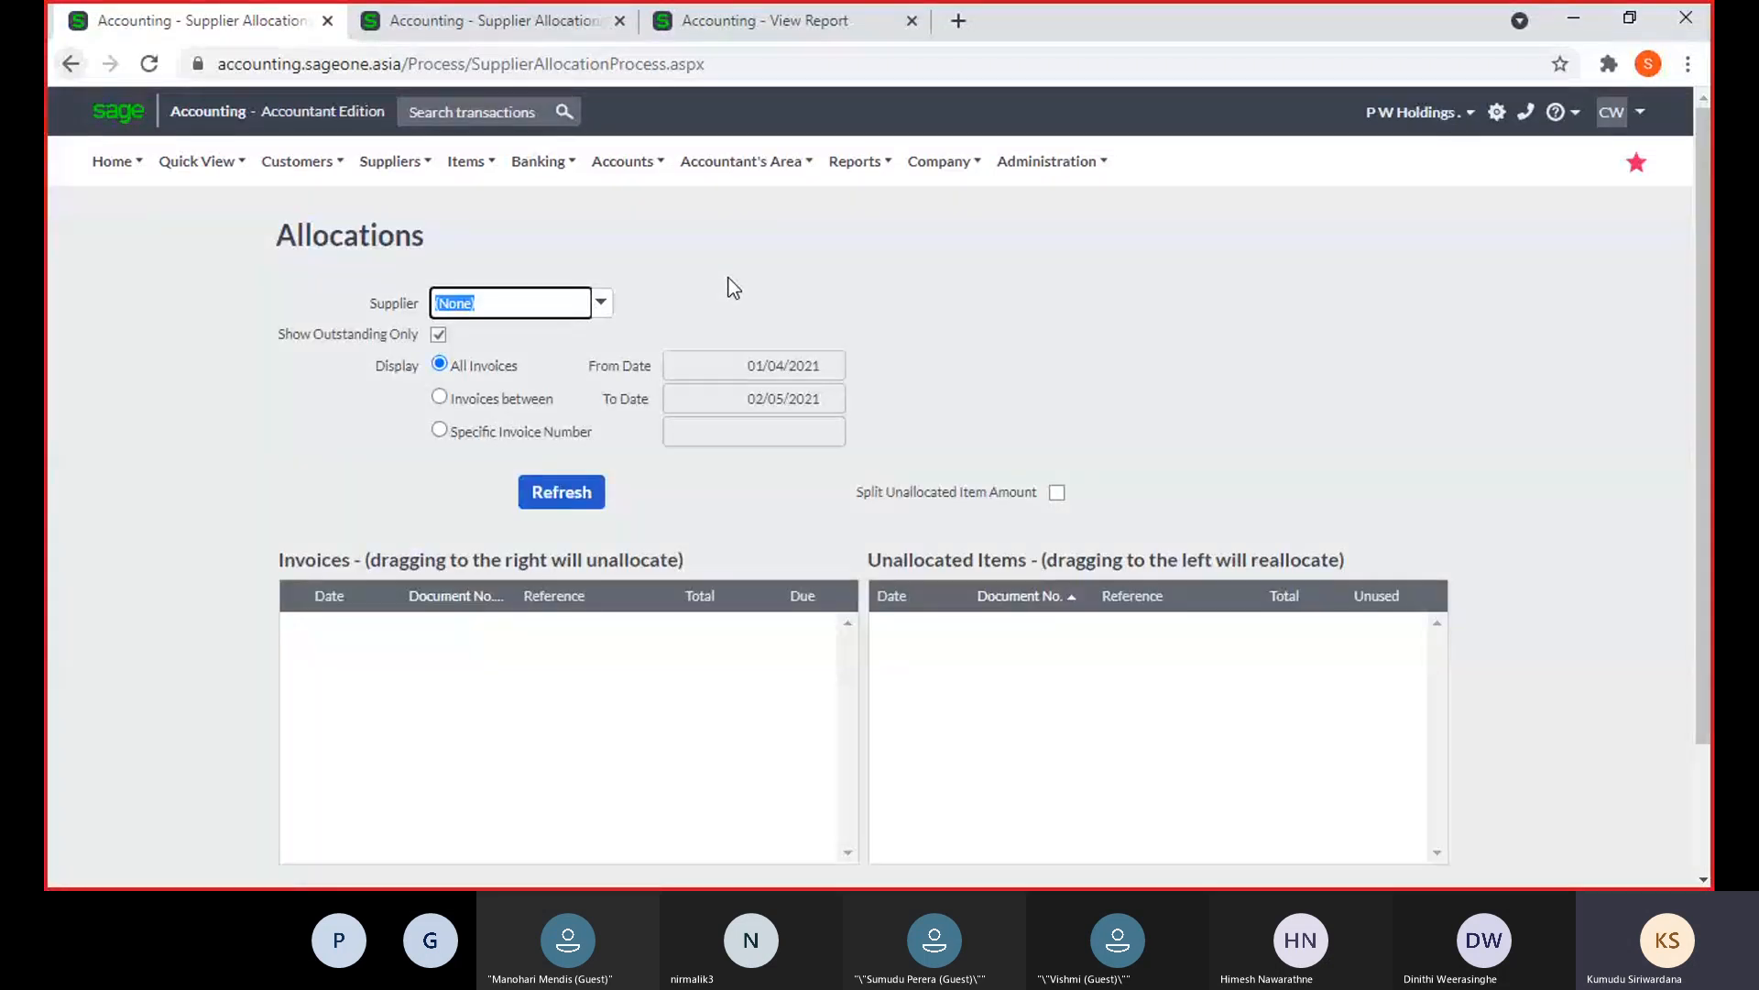
left_click(601, 303)
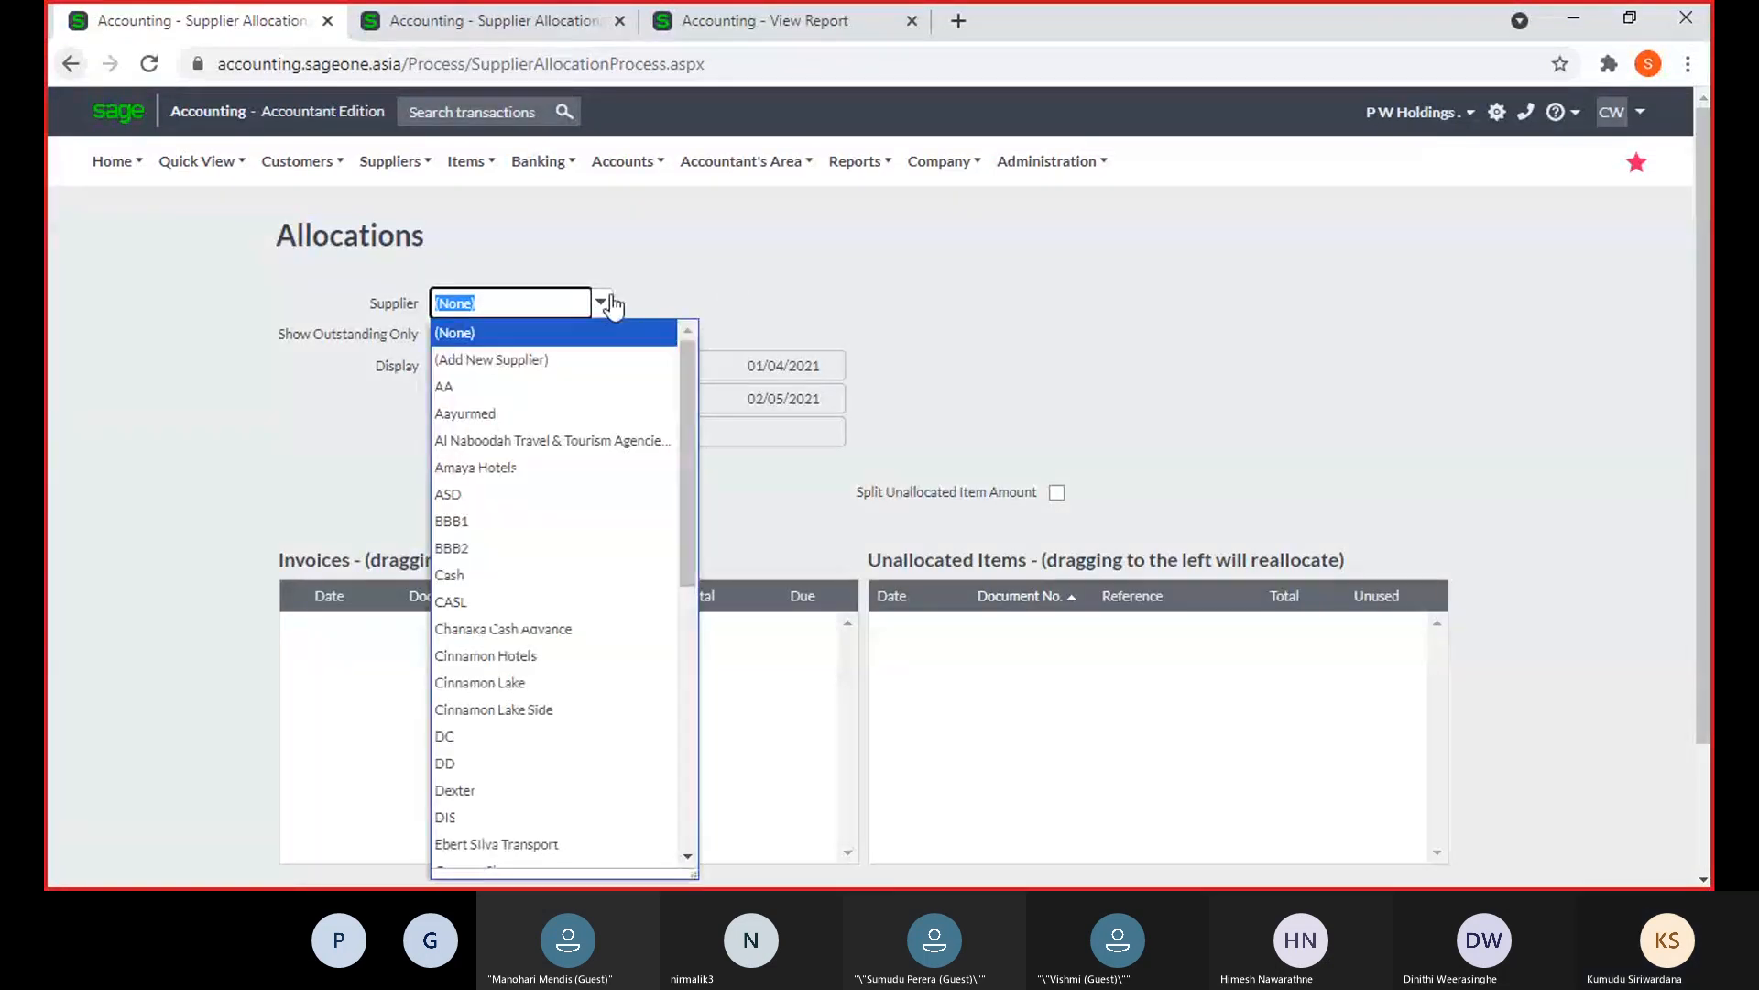
type("p")
key("Return")
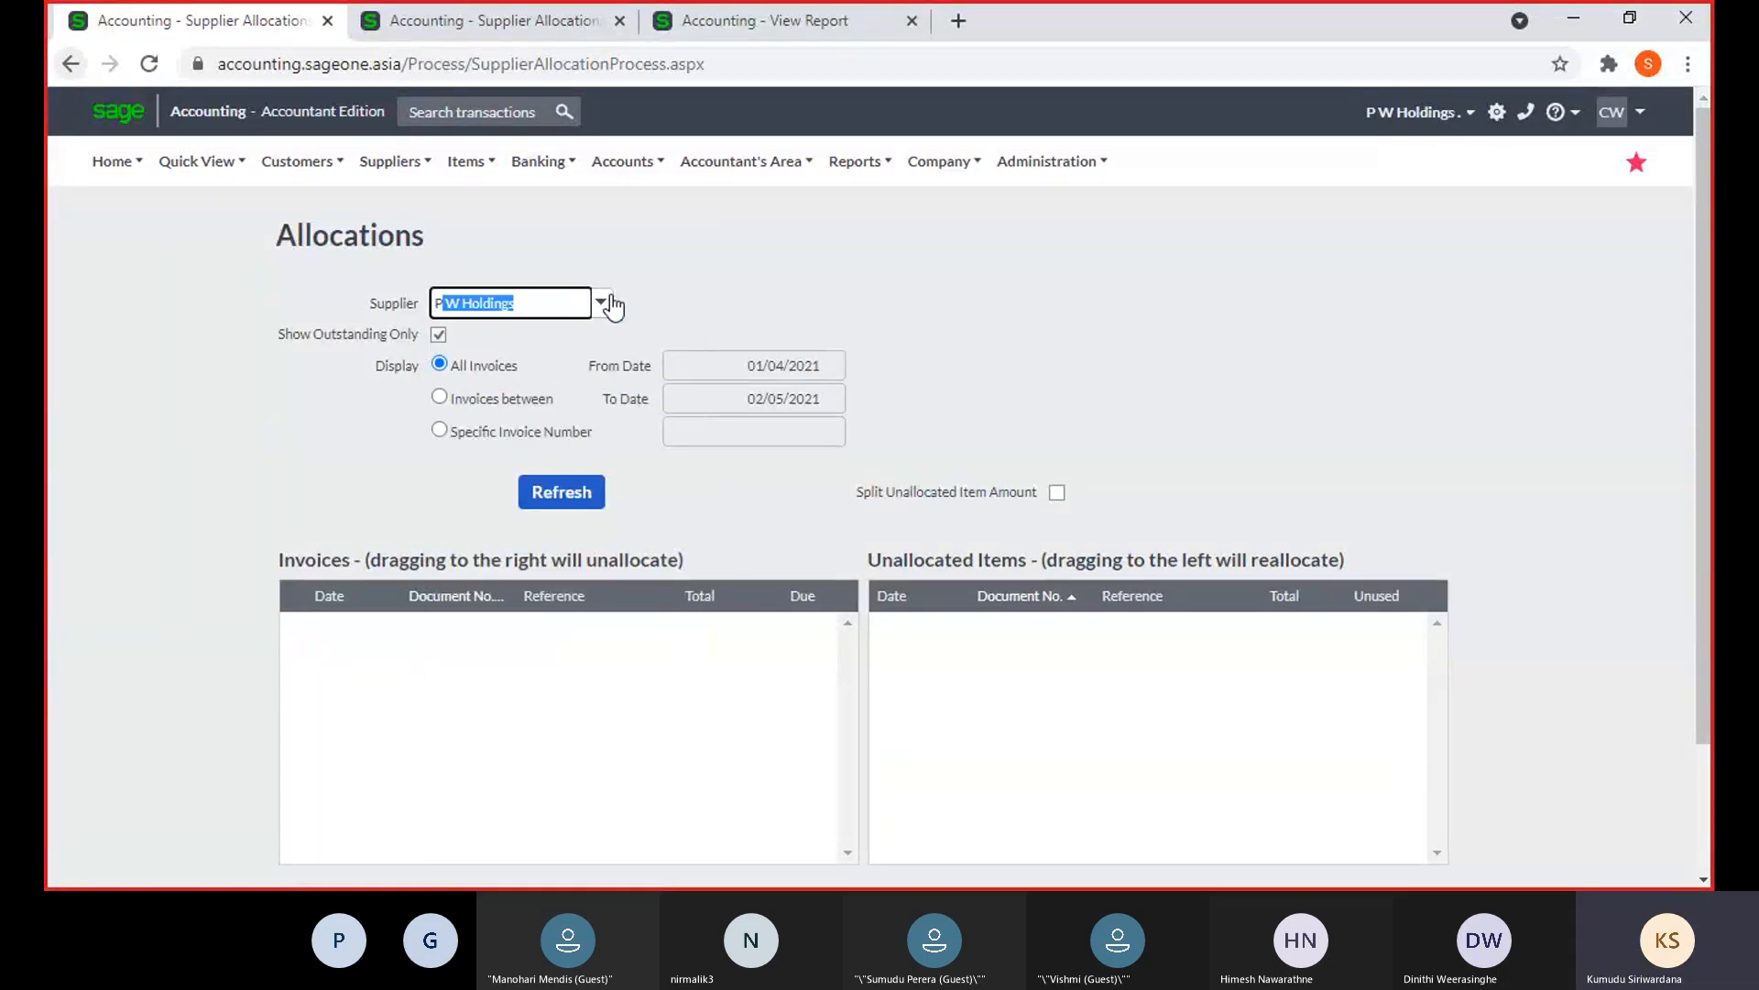
left_click(547, 502)
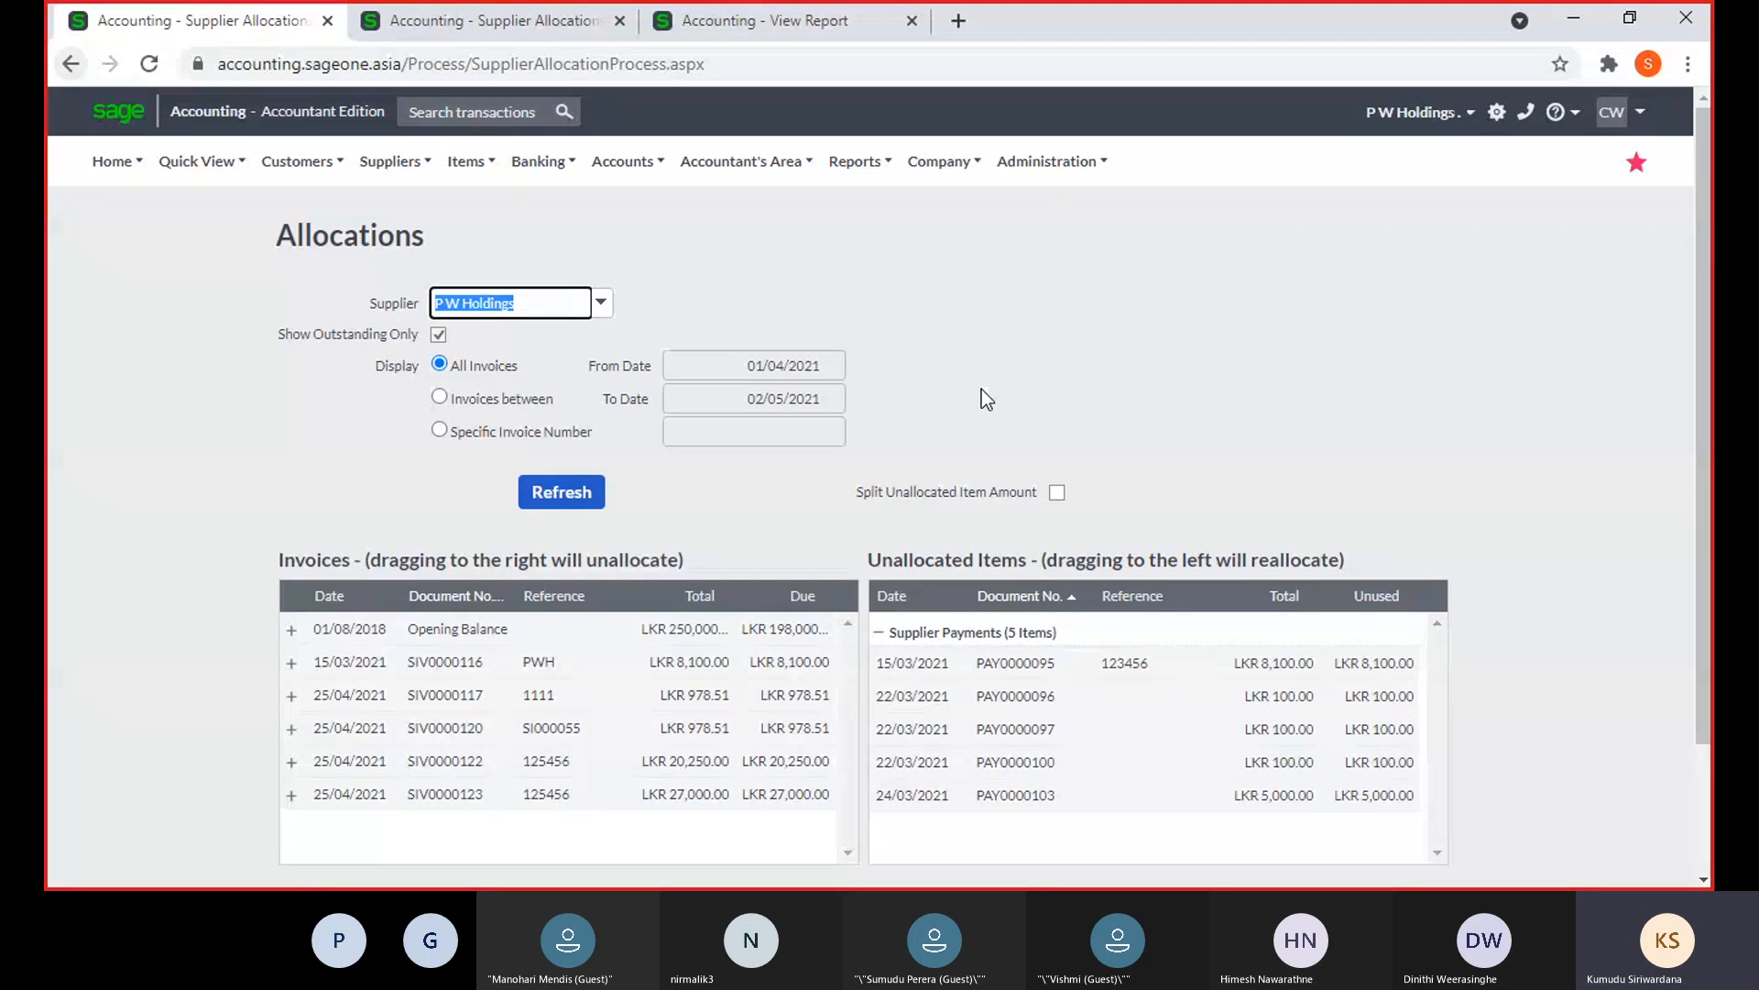
Turn off the outstanding-only filter for P W Holdings and refresh the lists, discarding unsaved changes
left_click(438, 333)
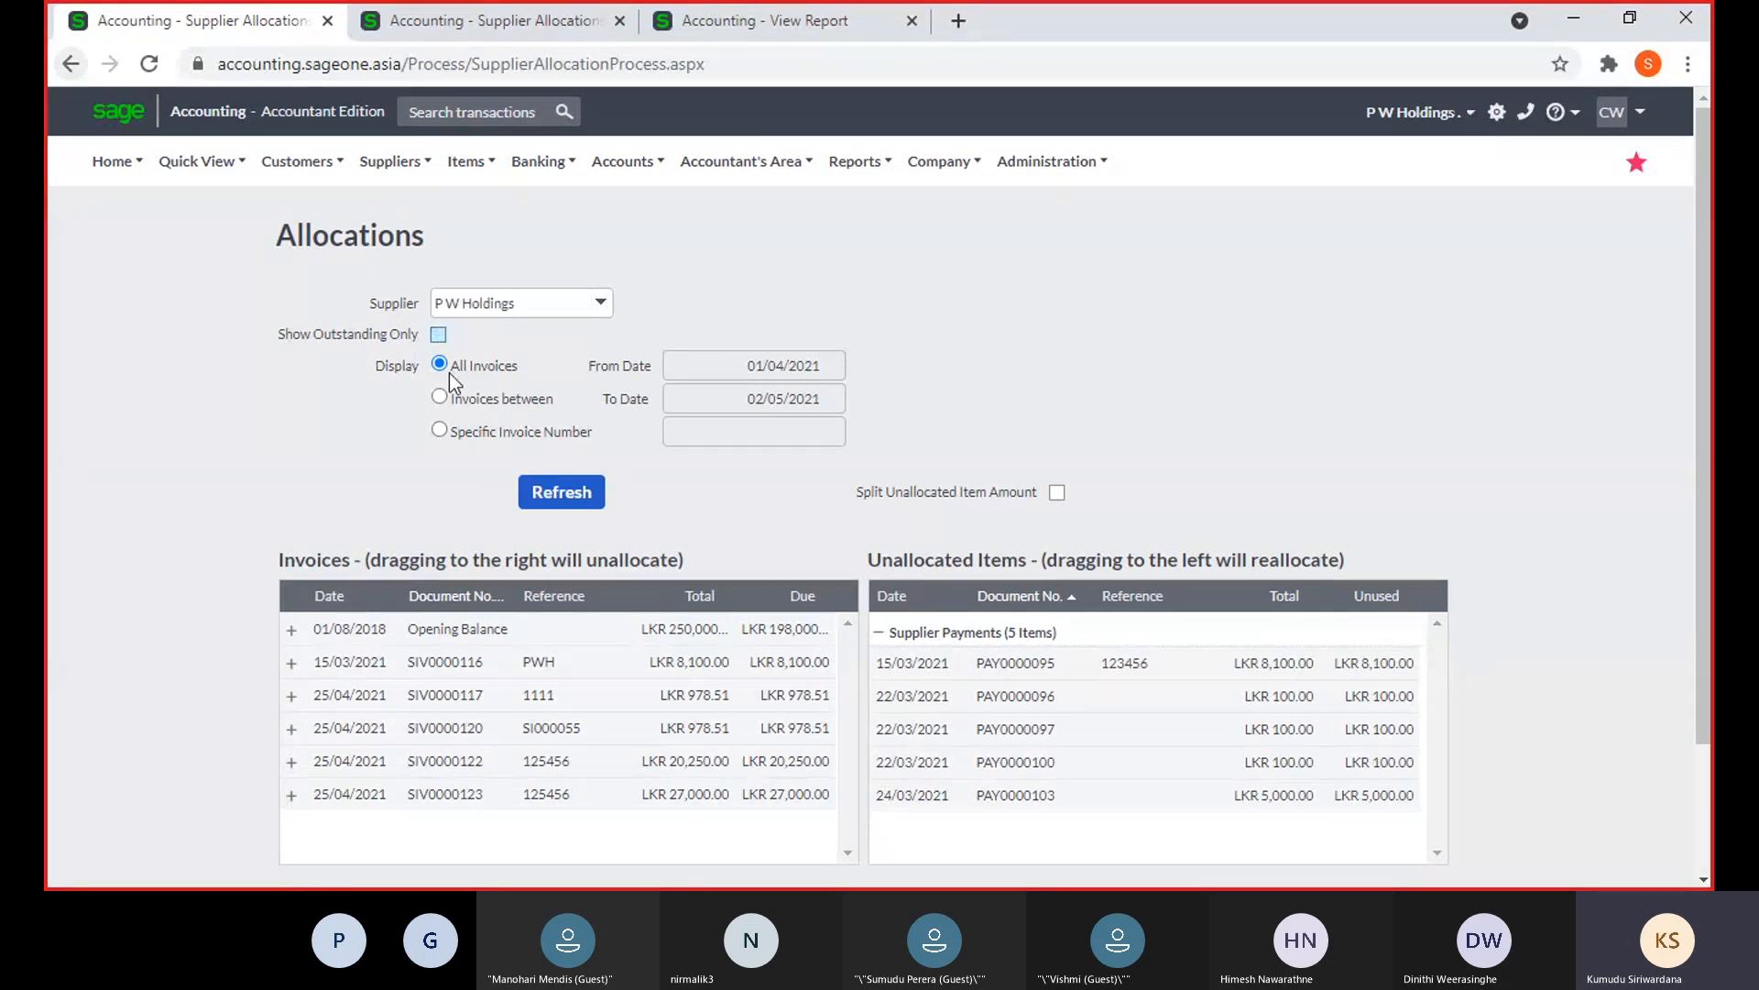
left_click(528, 495)
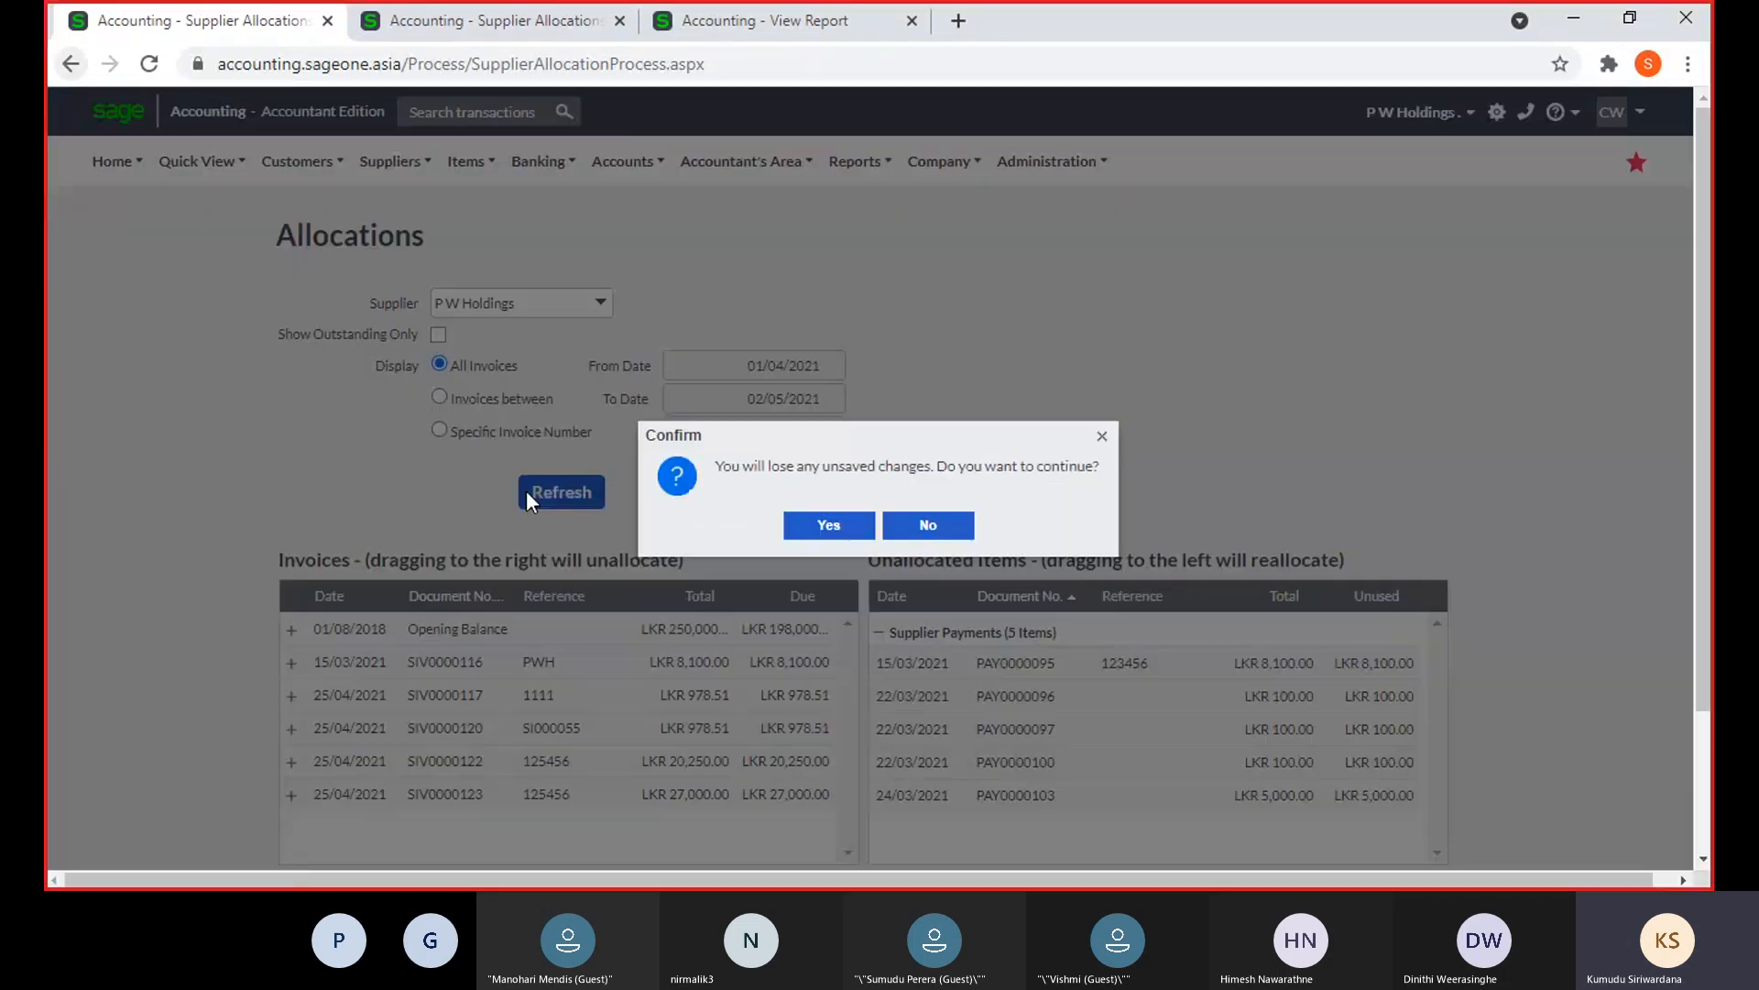
left_click(807, 529)
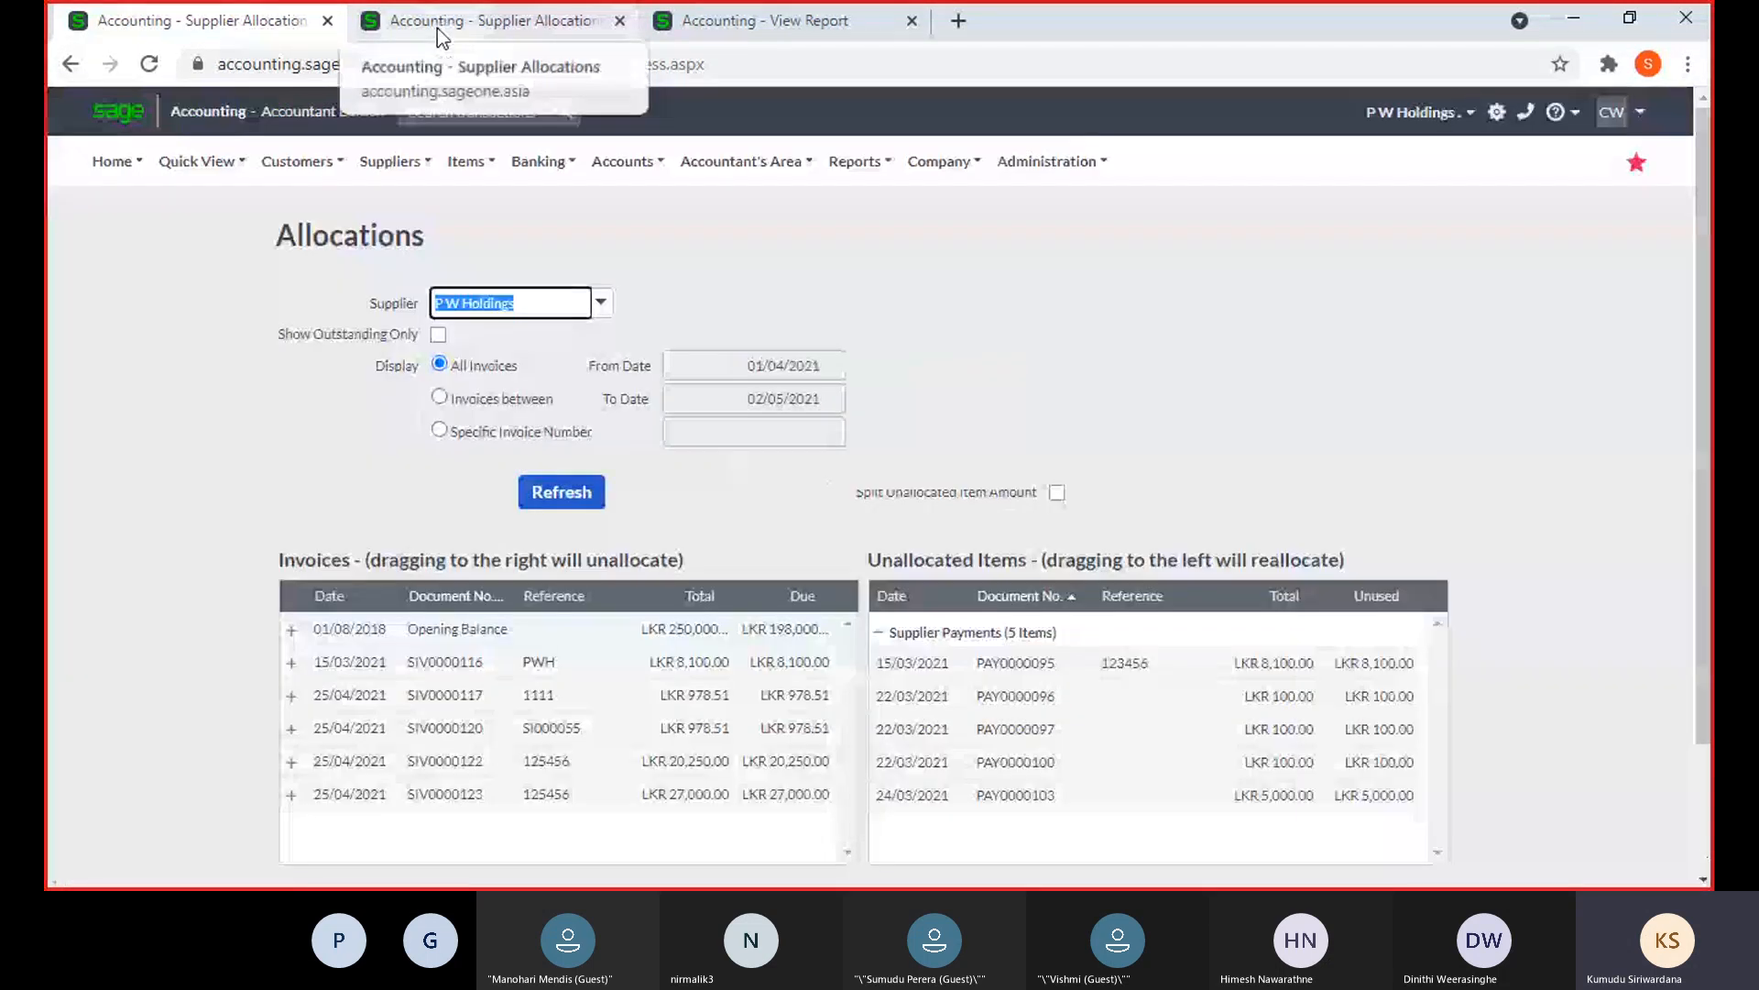
Switch to the Amaya Hotels allocations, turn off the outstanding-only filter, and refresh the lists
left_click(437, 28)
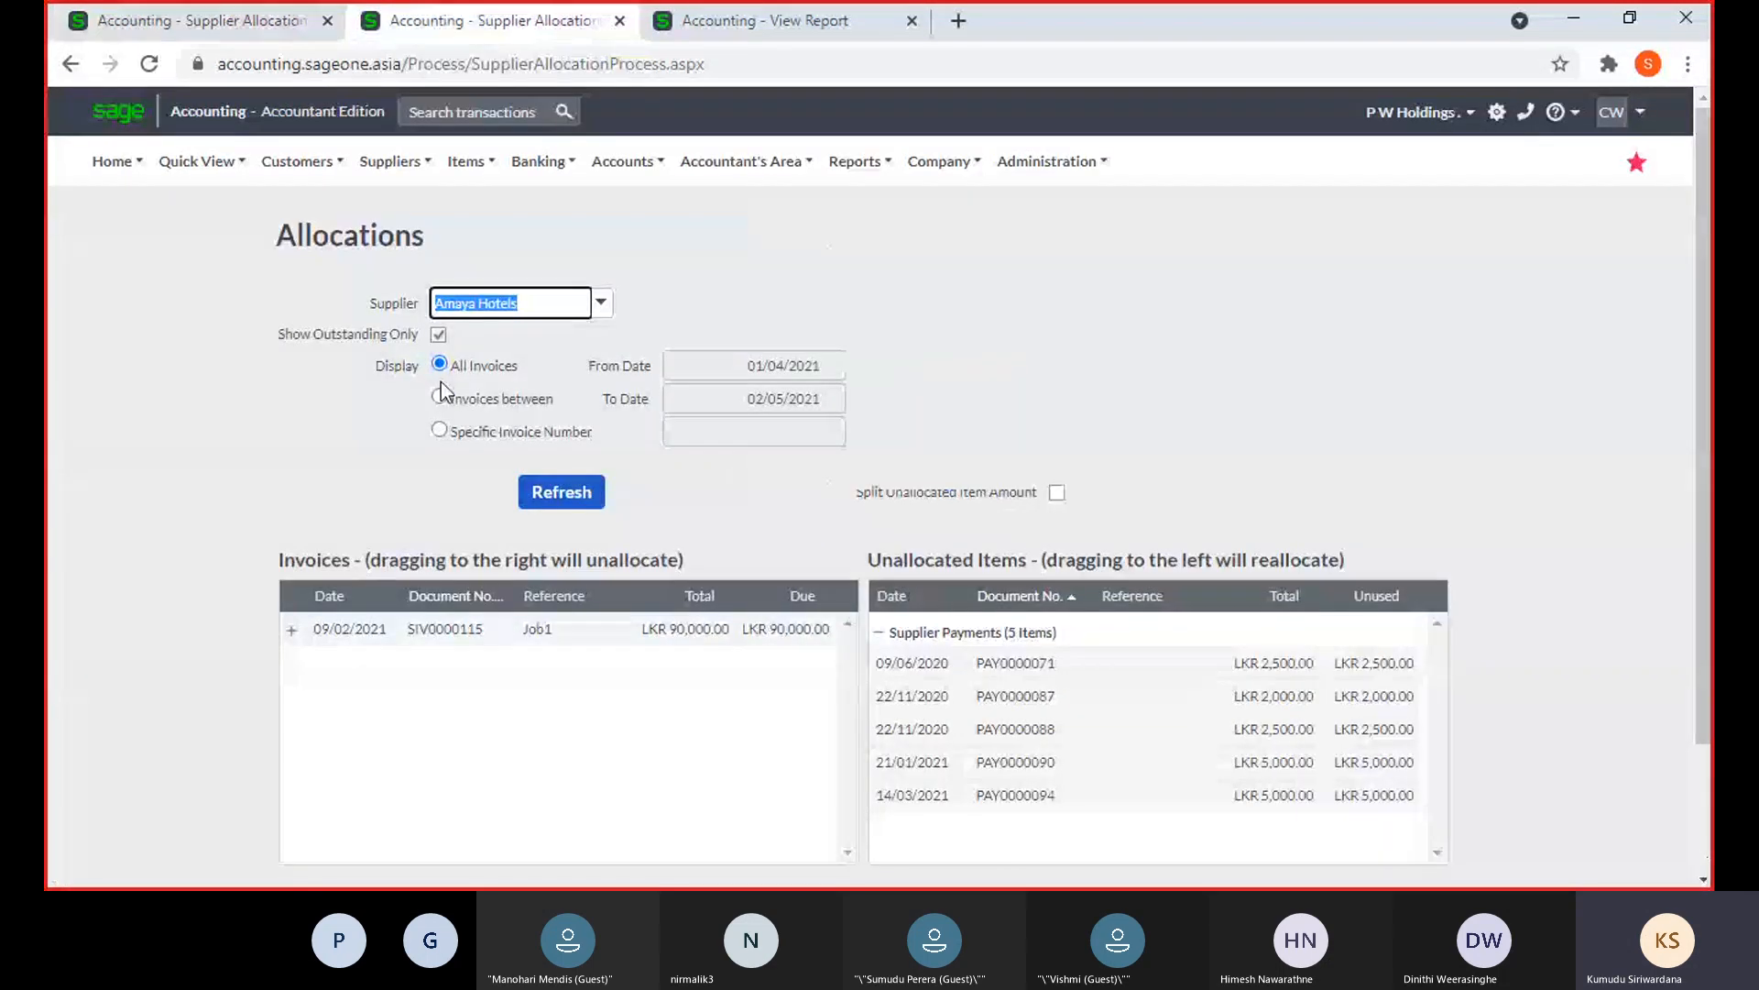
left_click(439, 335)
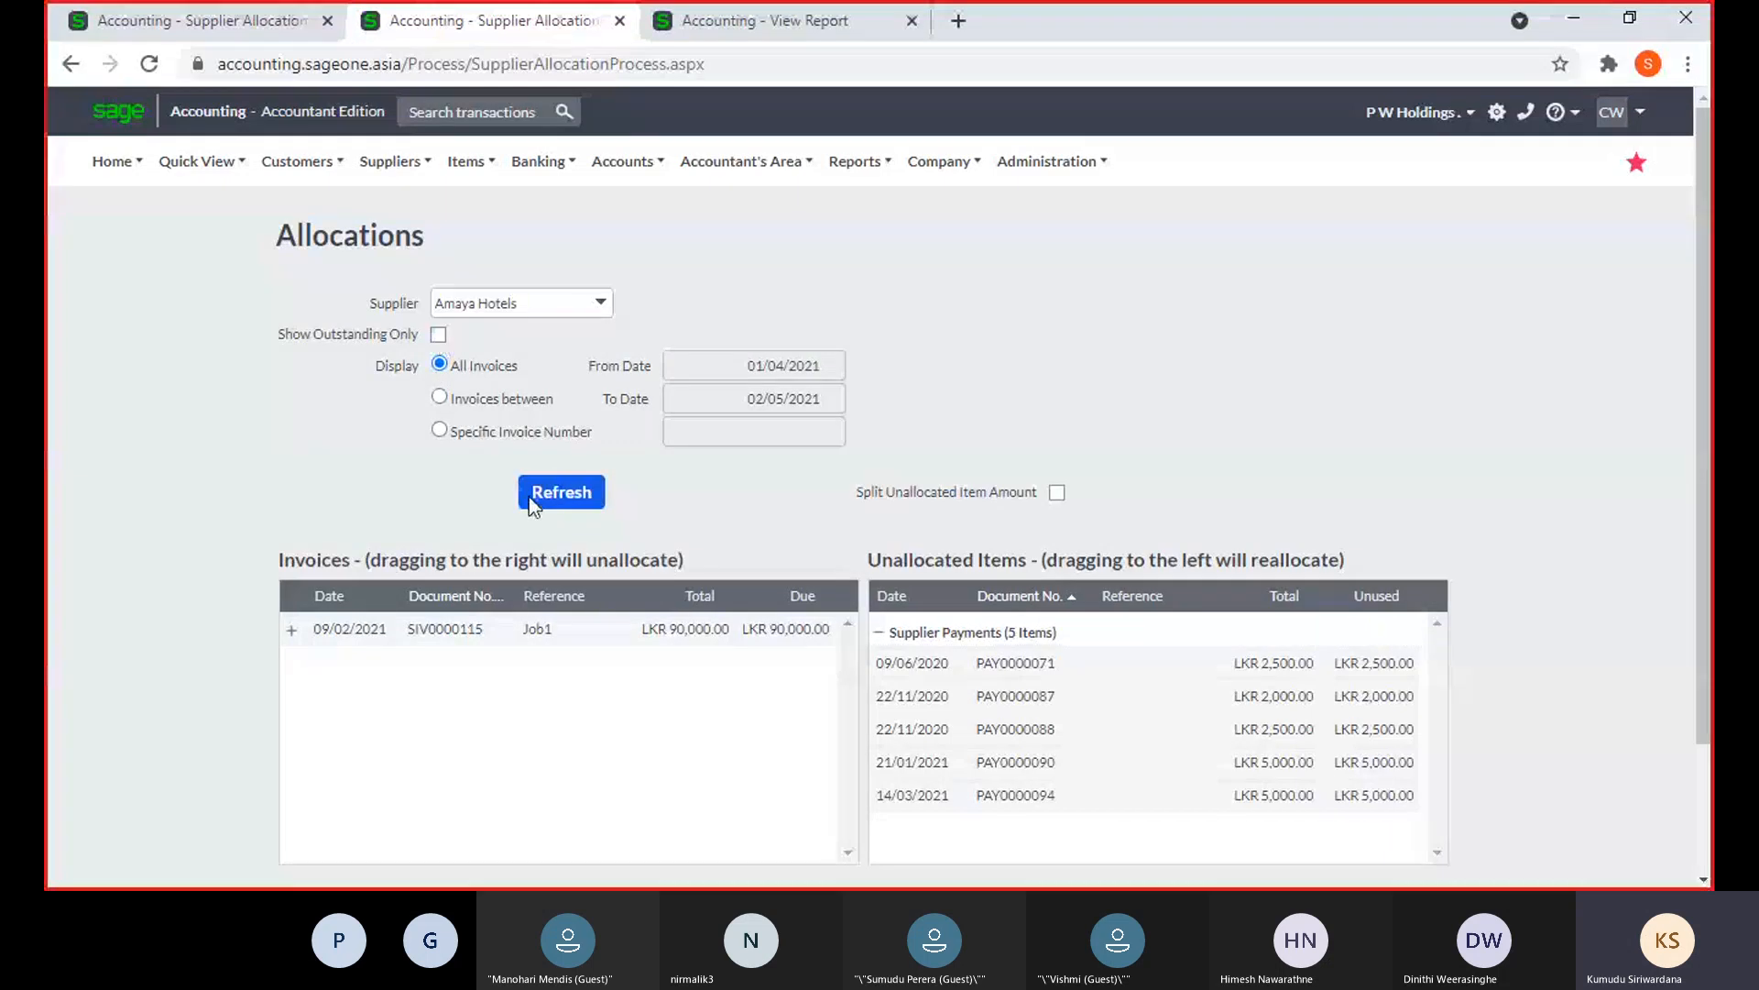
left_click(587, 495)
left_click(806, 525)
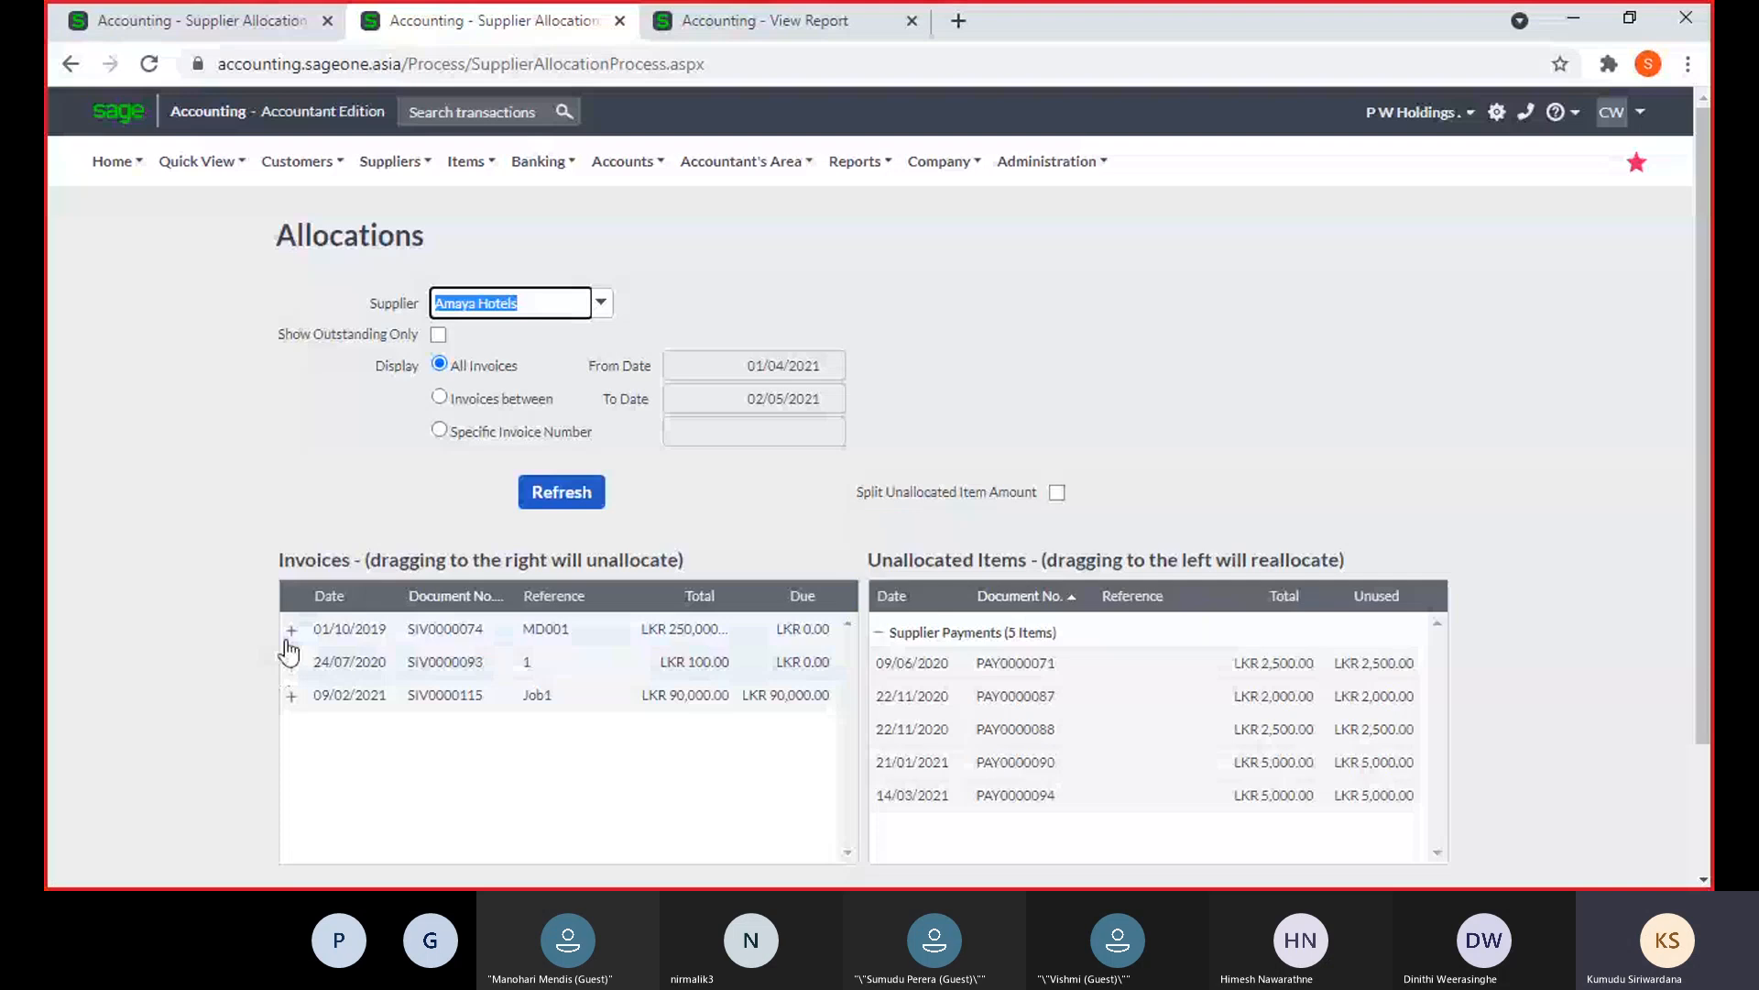
Expand the allocations of Amaya Hotels invoice SIV0000074 and unallocate its LKR 10,000.00 PAY0000092 entry
left_click(290, 629)
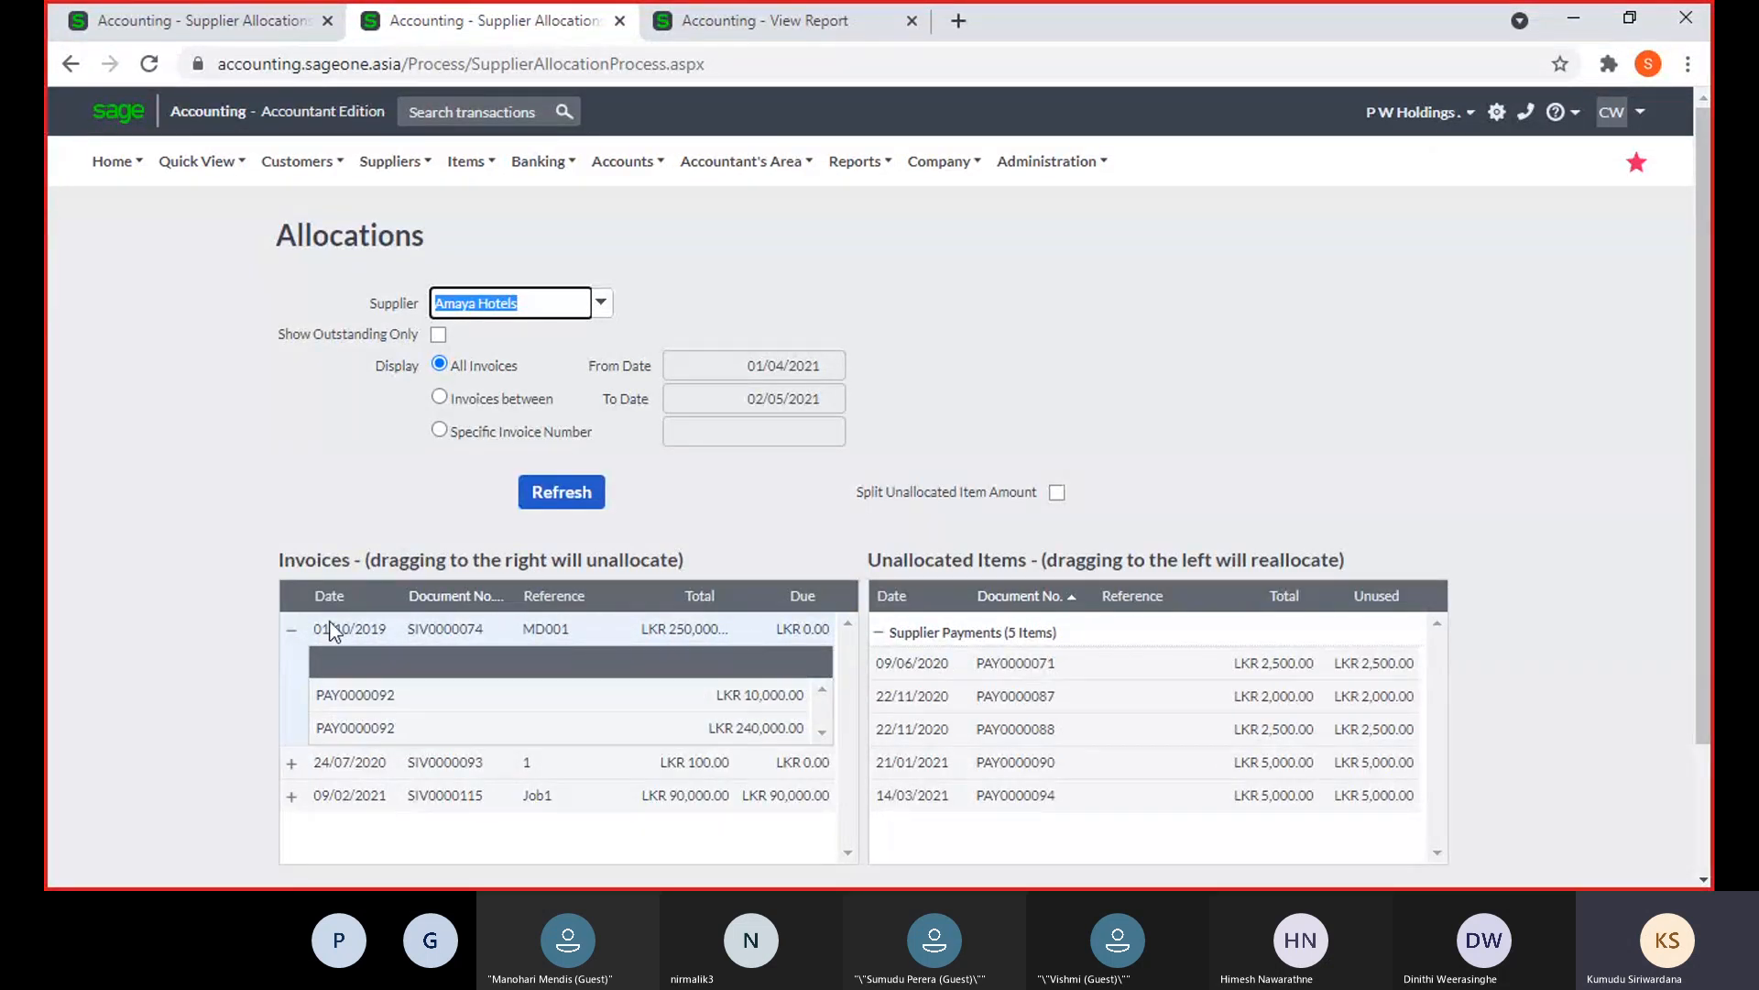
left_click(290, 630)
left_click(290, 629)
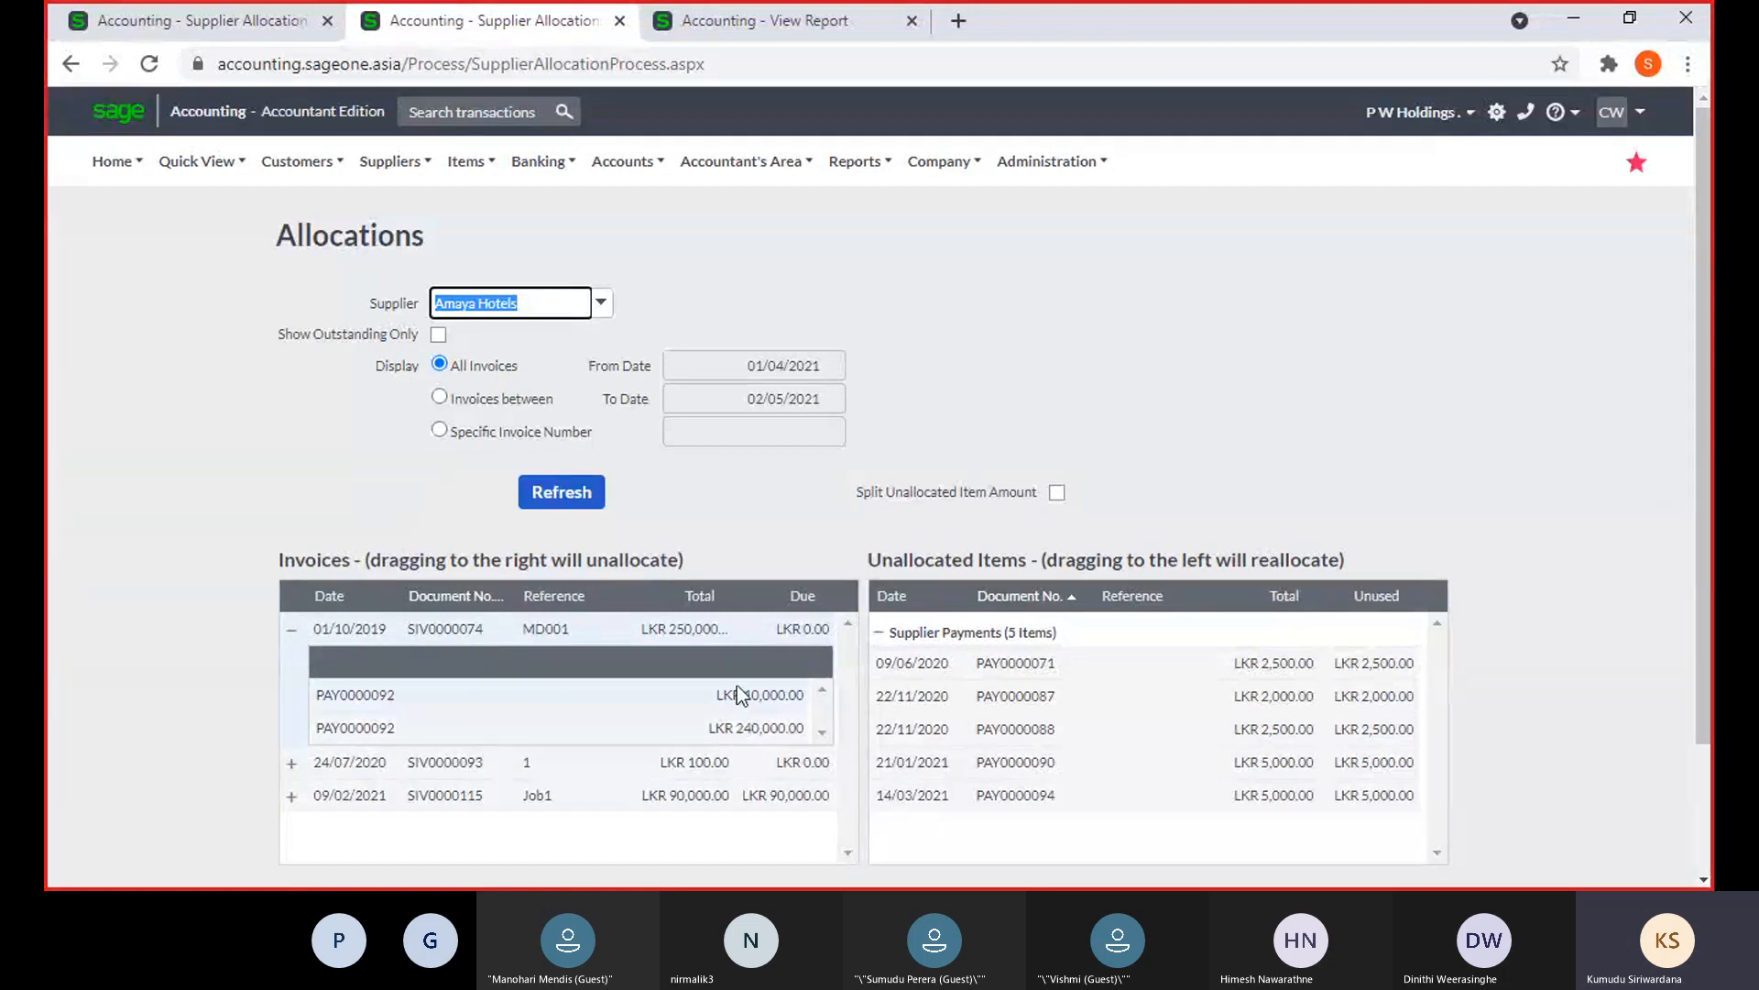
left_click(290, 631)
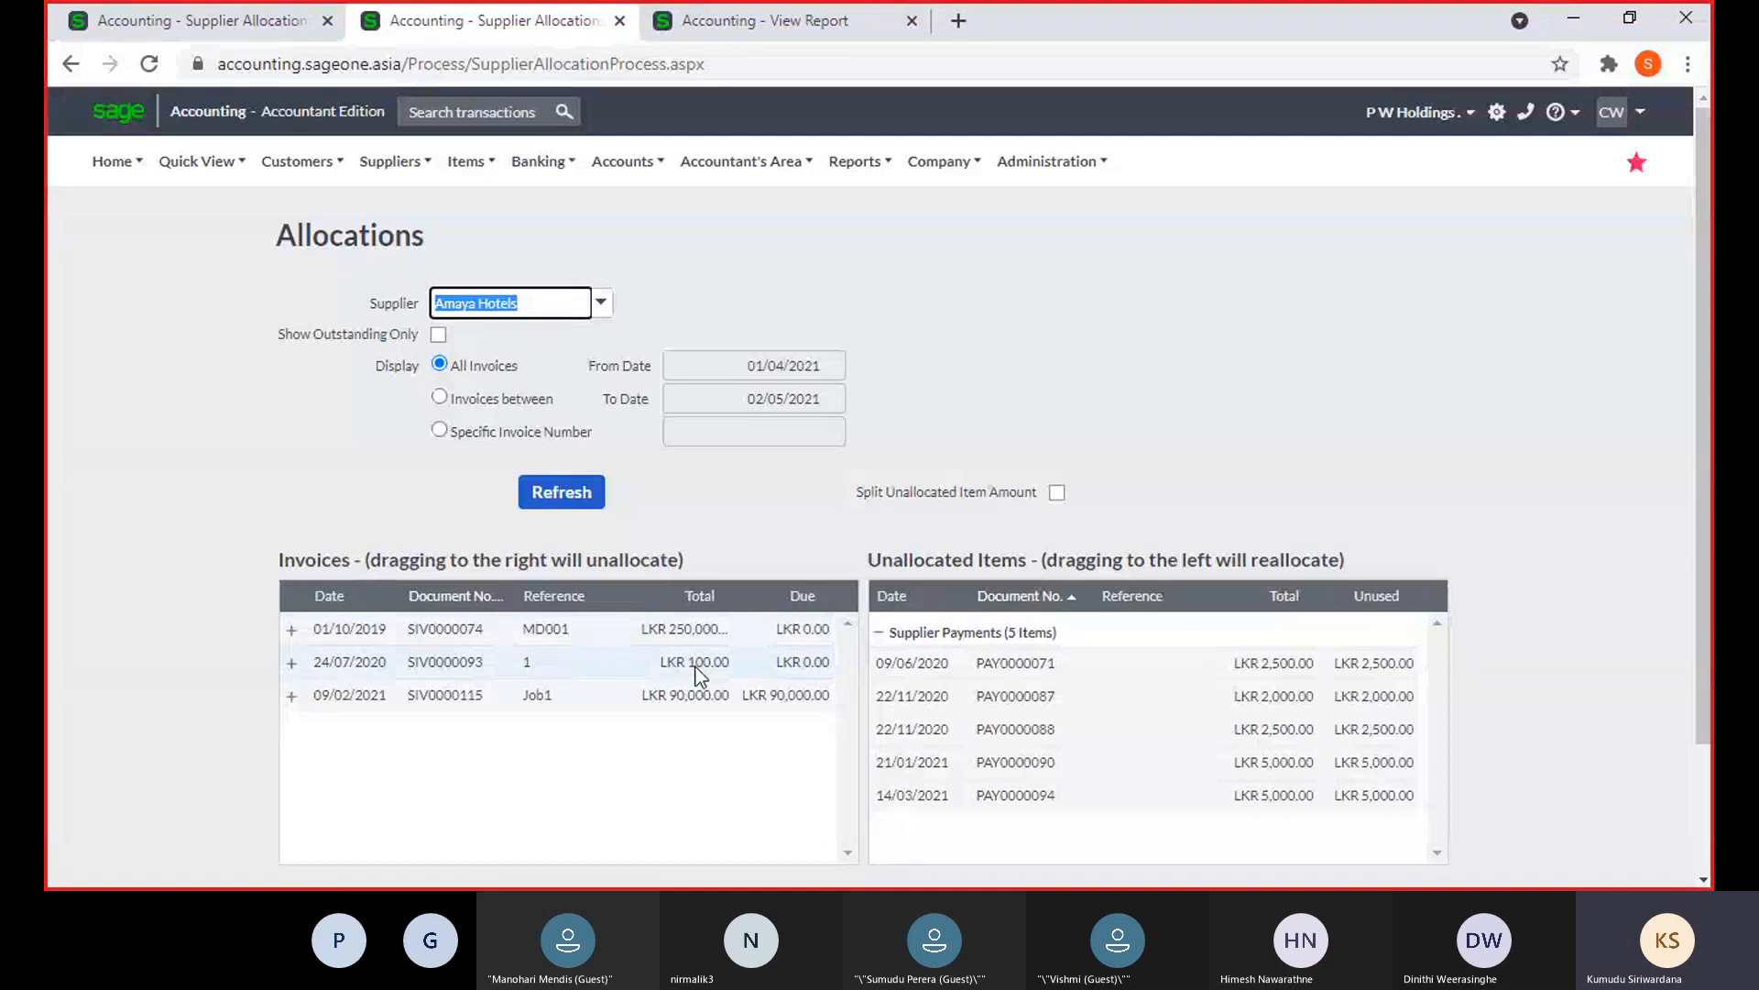
left_click(293, 633)
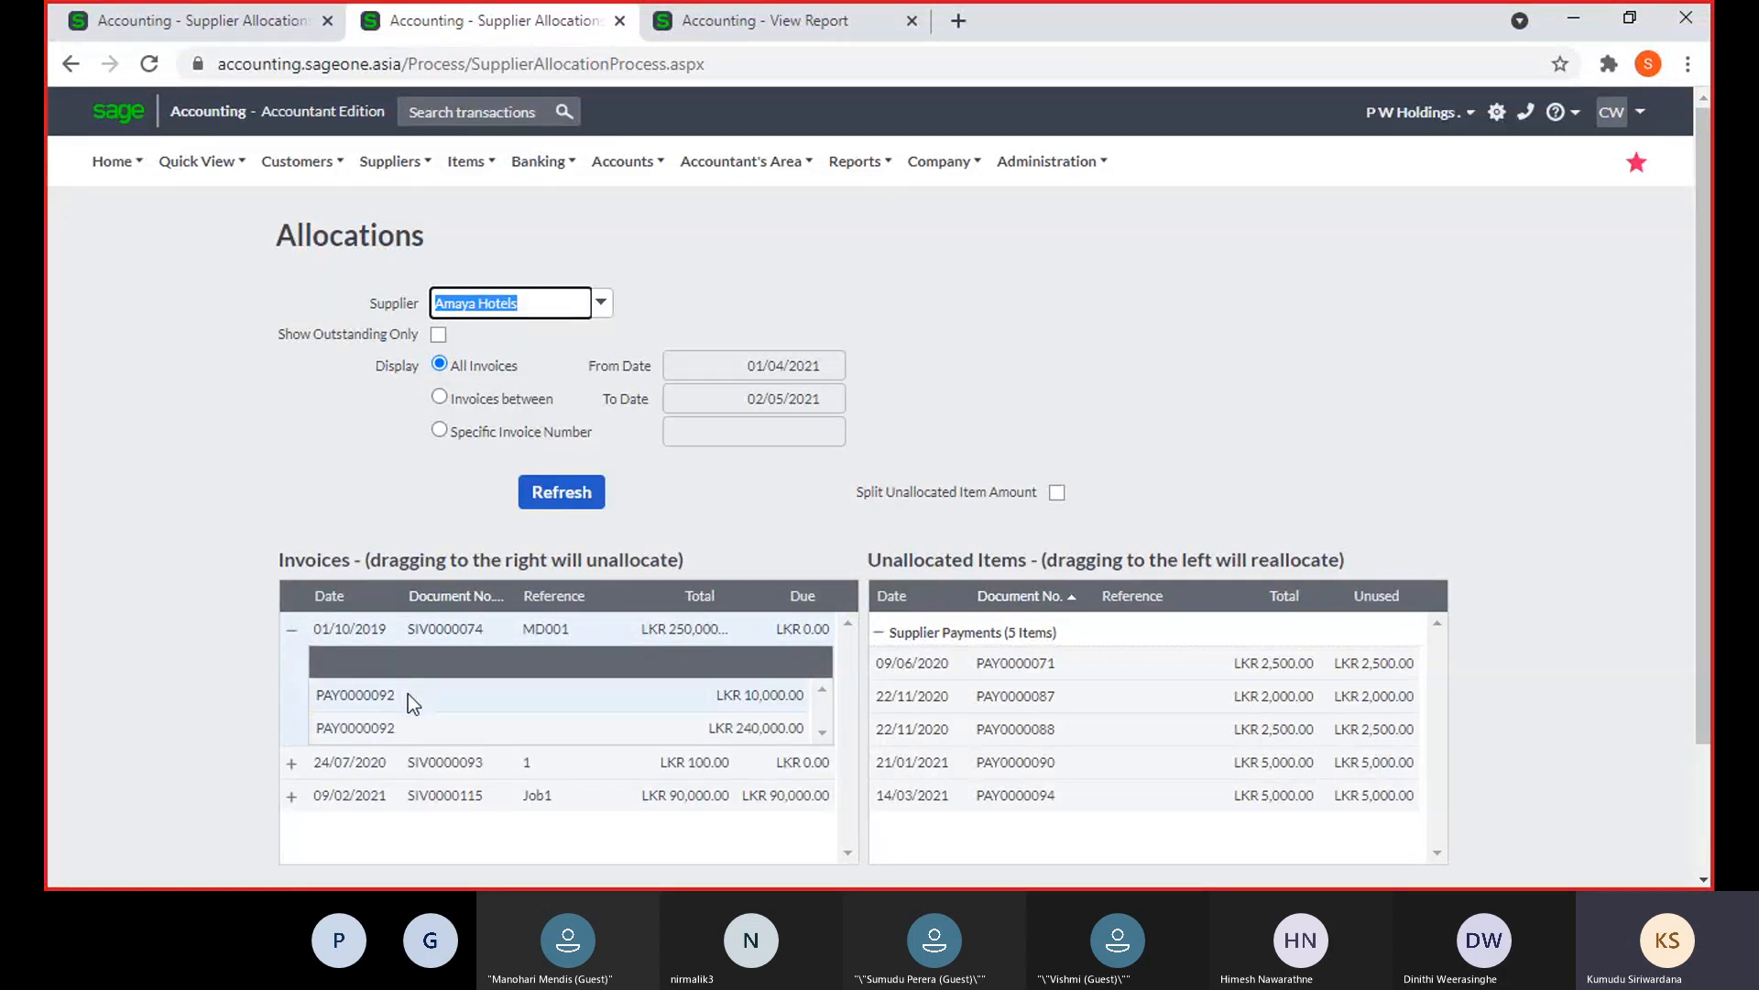
left_click_drag(409, 696, 1008, 752)
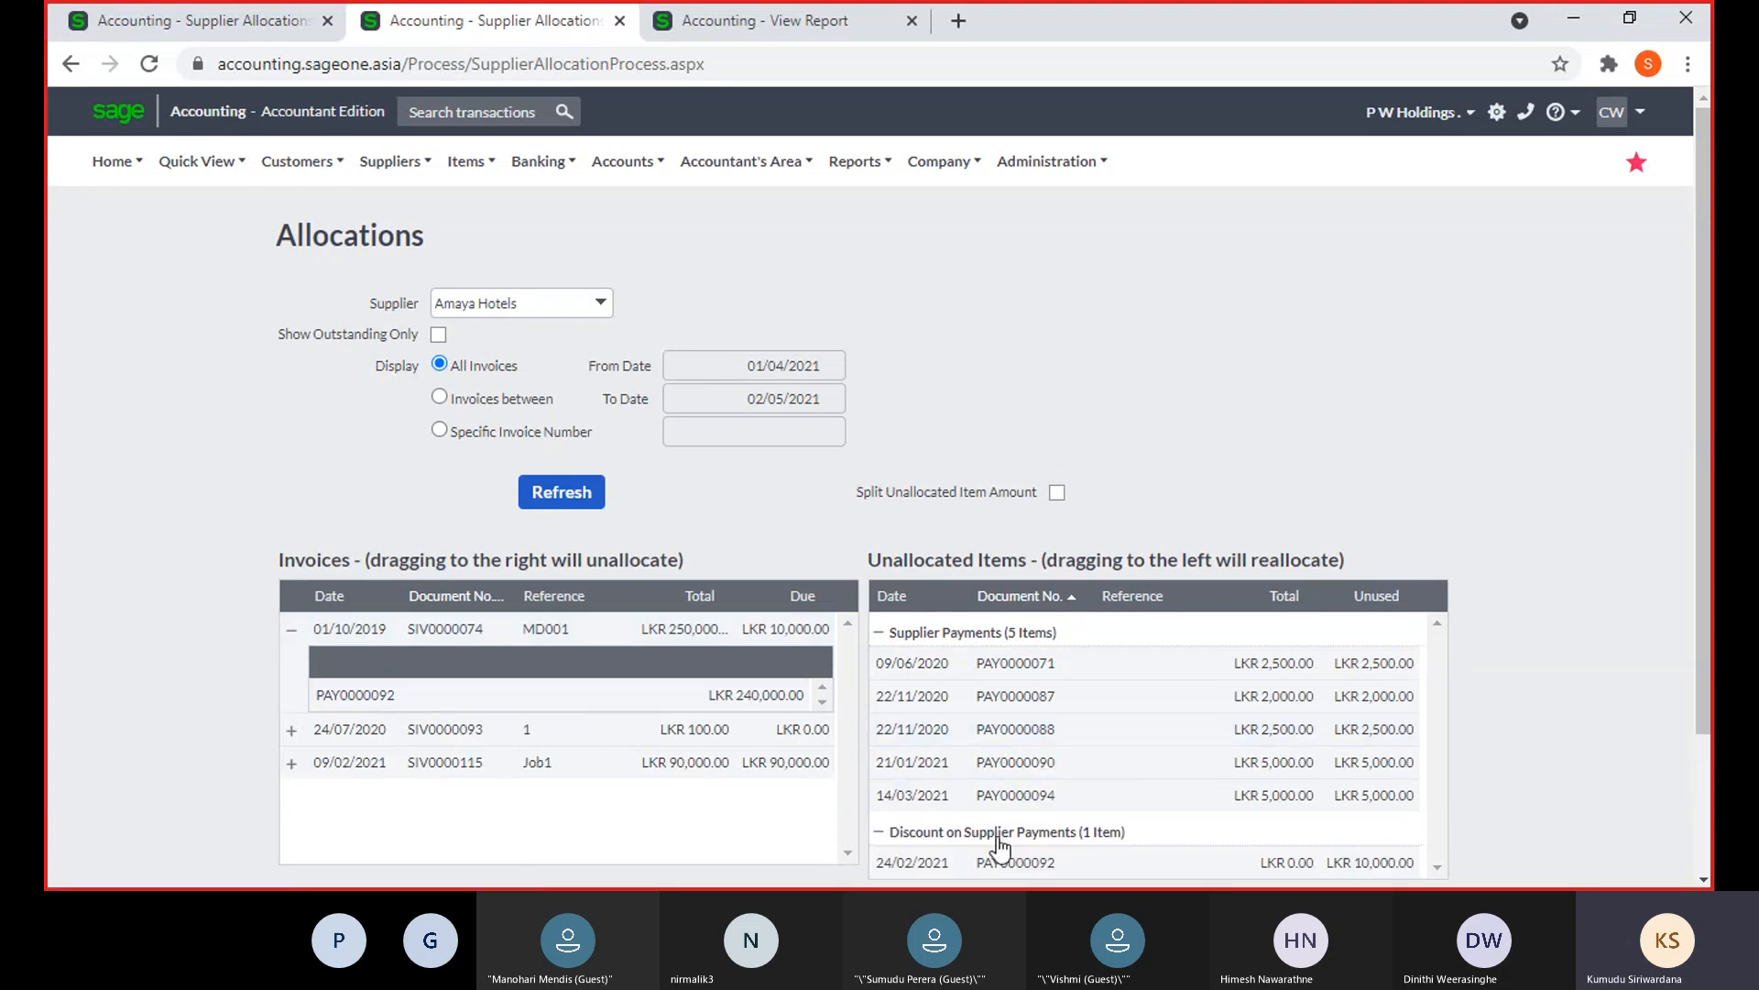
Reallocate the LKR 10,000.00 PAY0000092 discount to Amaya Hotels invoice SIV0000074, unallocating and reallocating it once more
scroll(1019, 737, "down", 1)
left_click_drag(1010, 739, 780, 511)
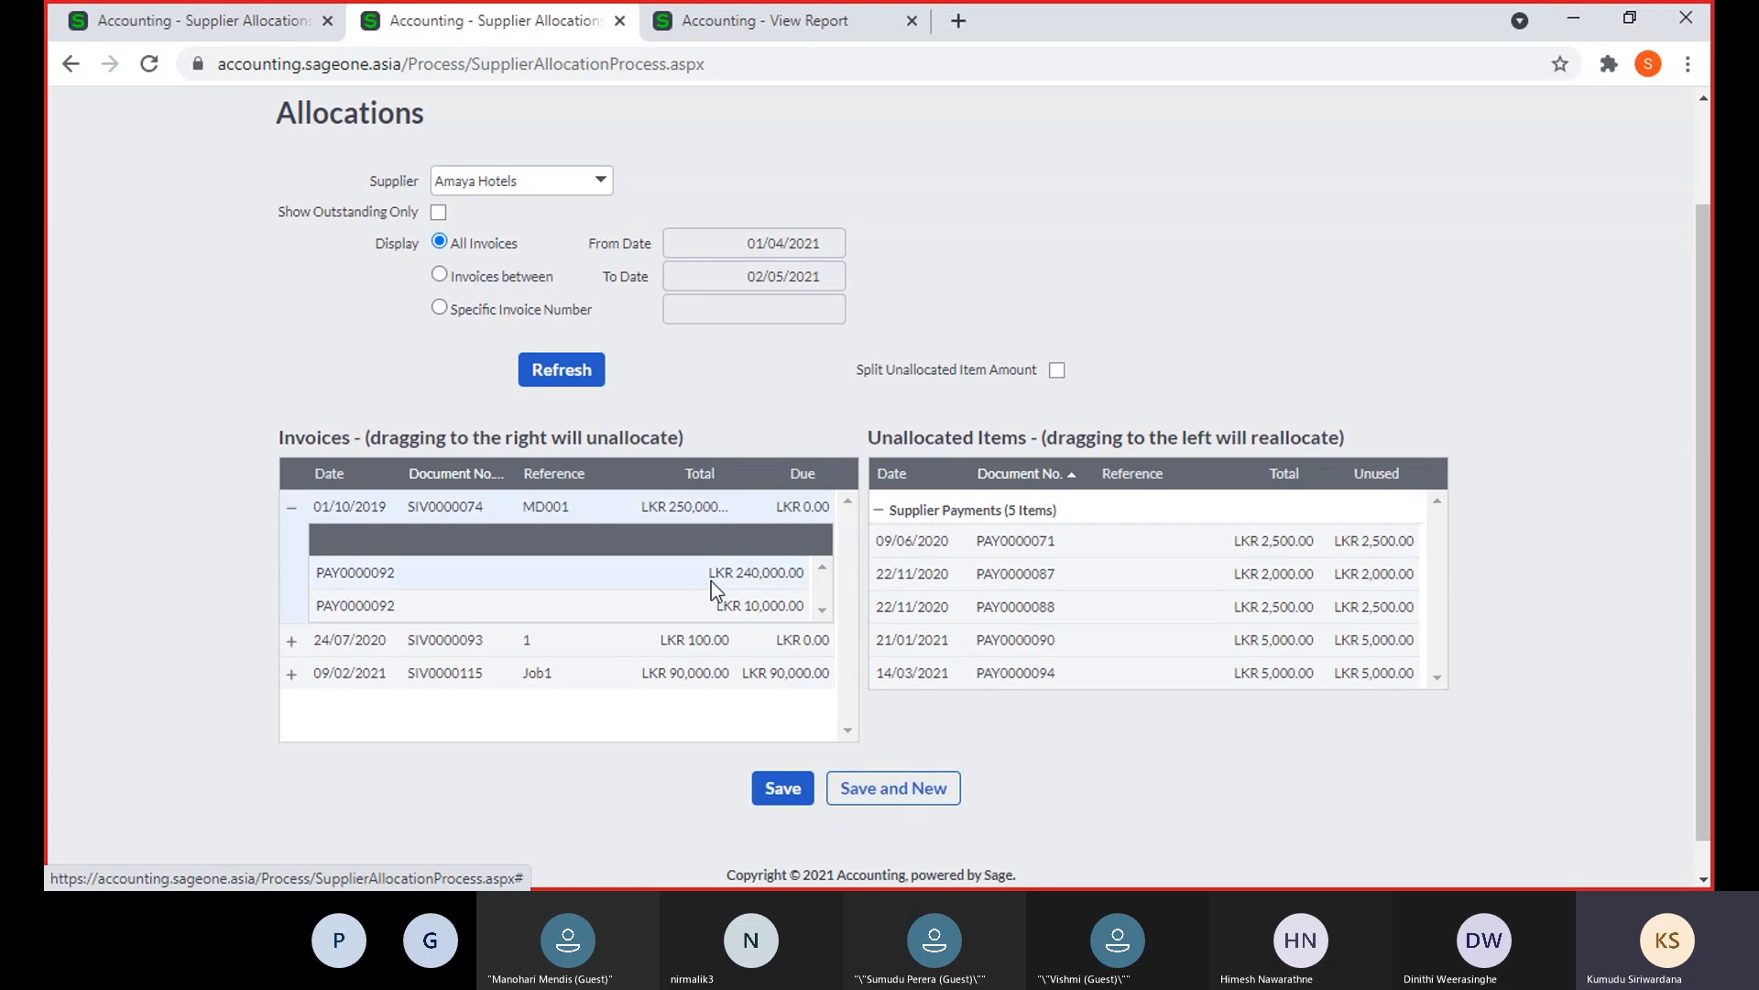
left_click_drag(726, 609, 1054, 649)
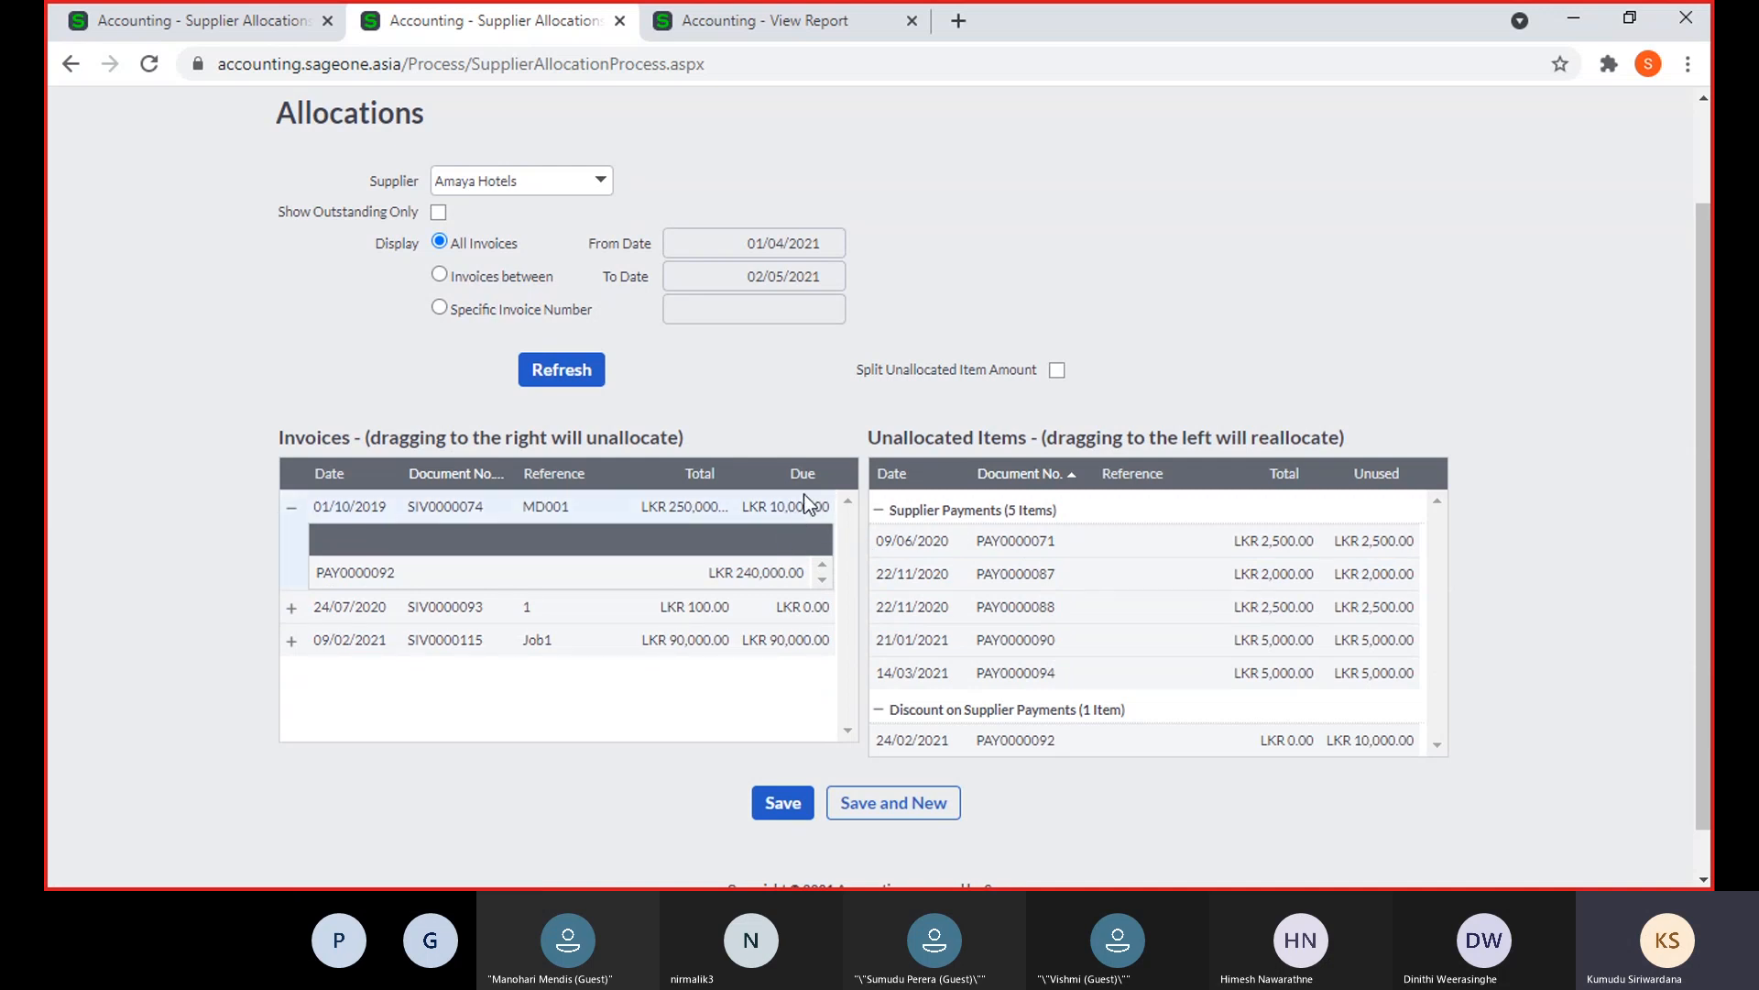
left_click_drag(997, 741, 734, 518)
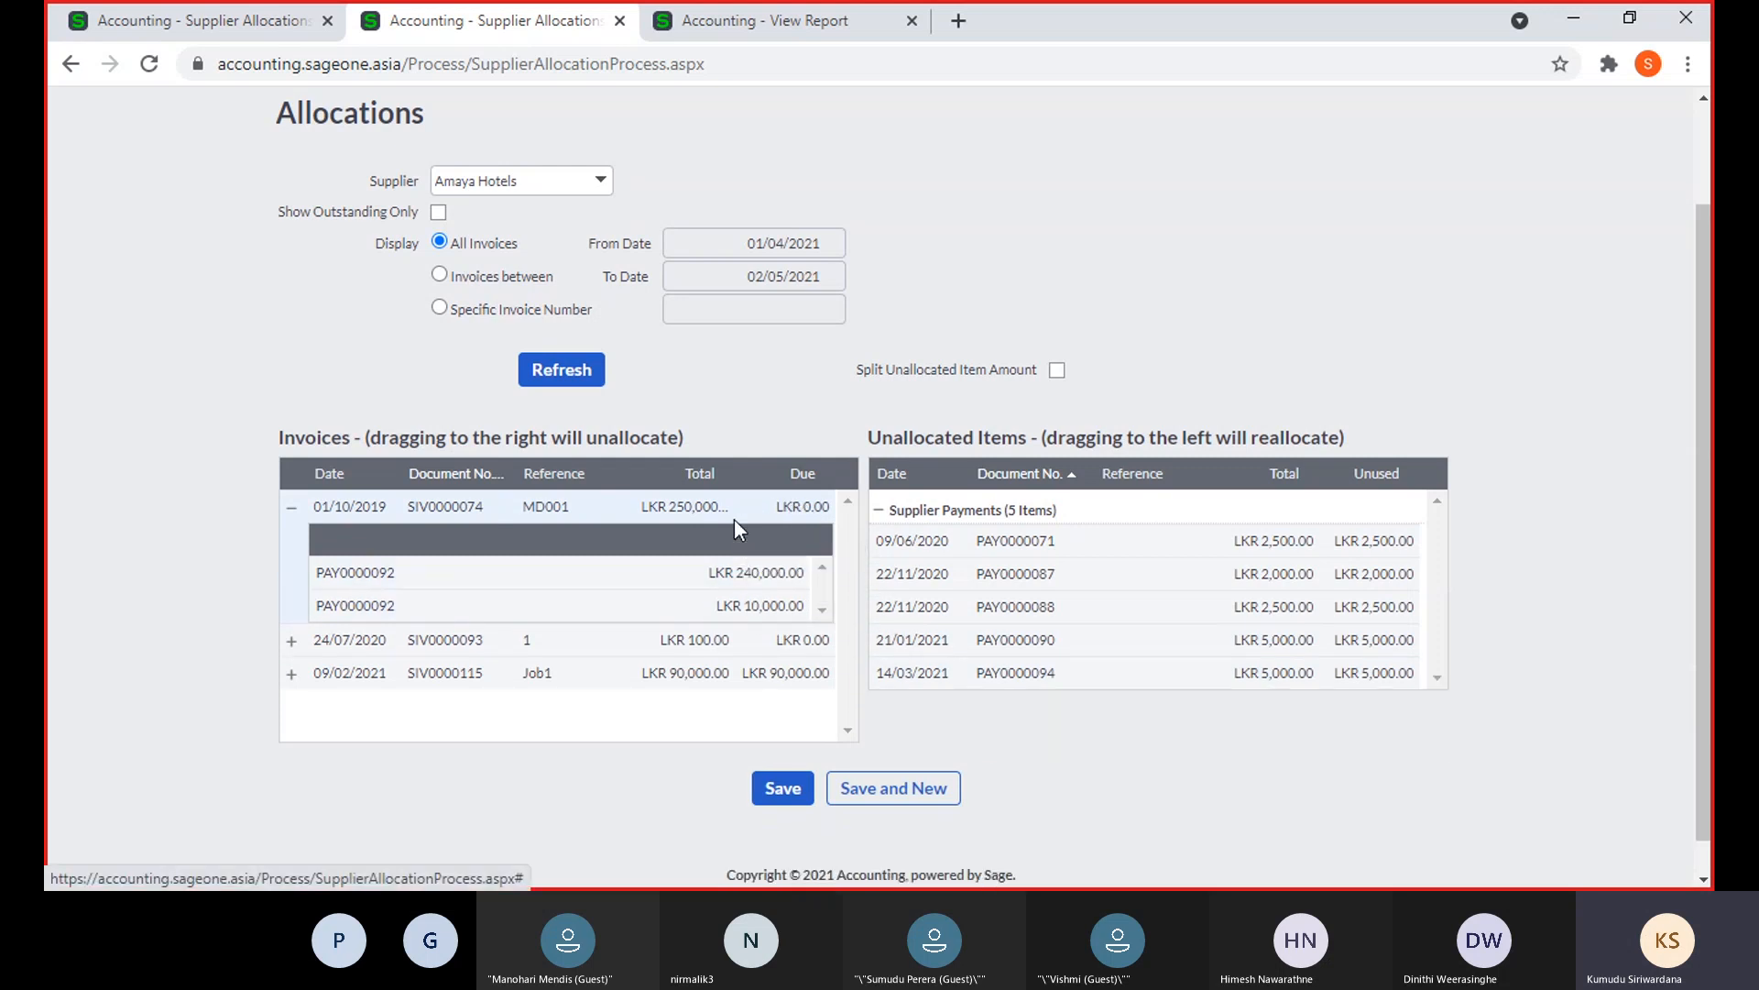
scroll(821, 658, "up", 3)
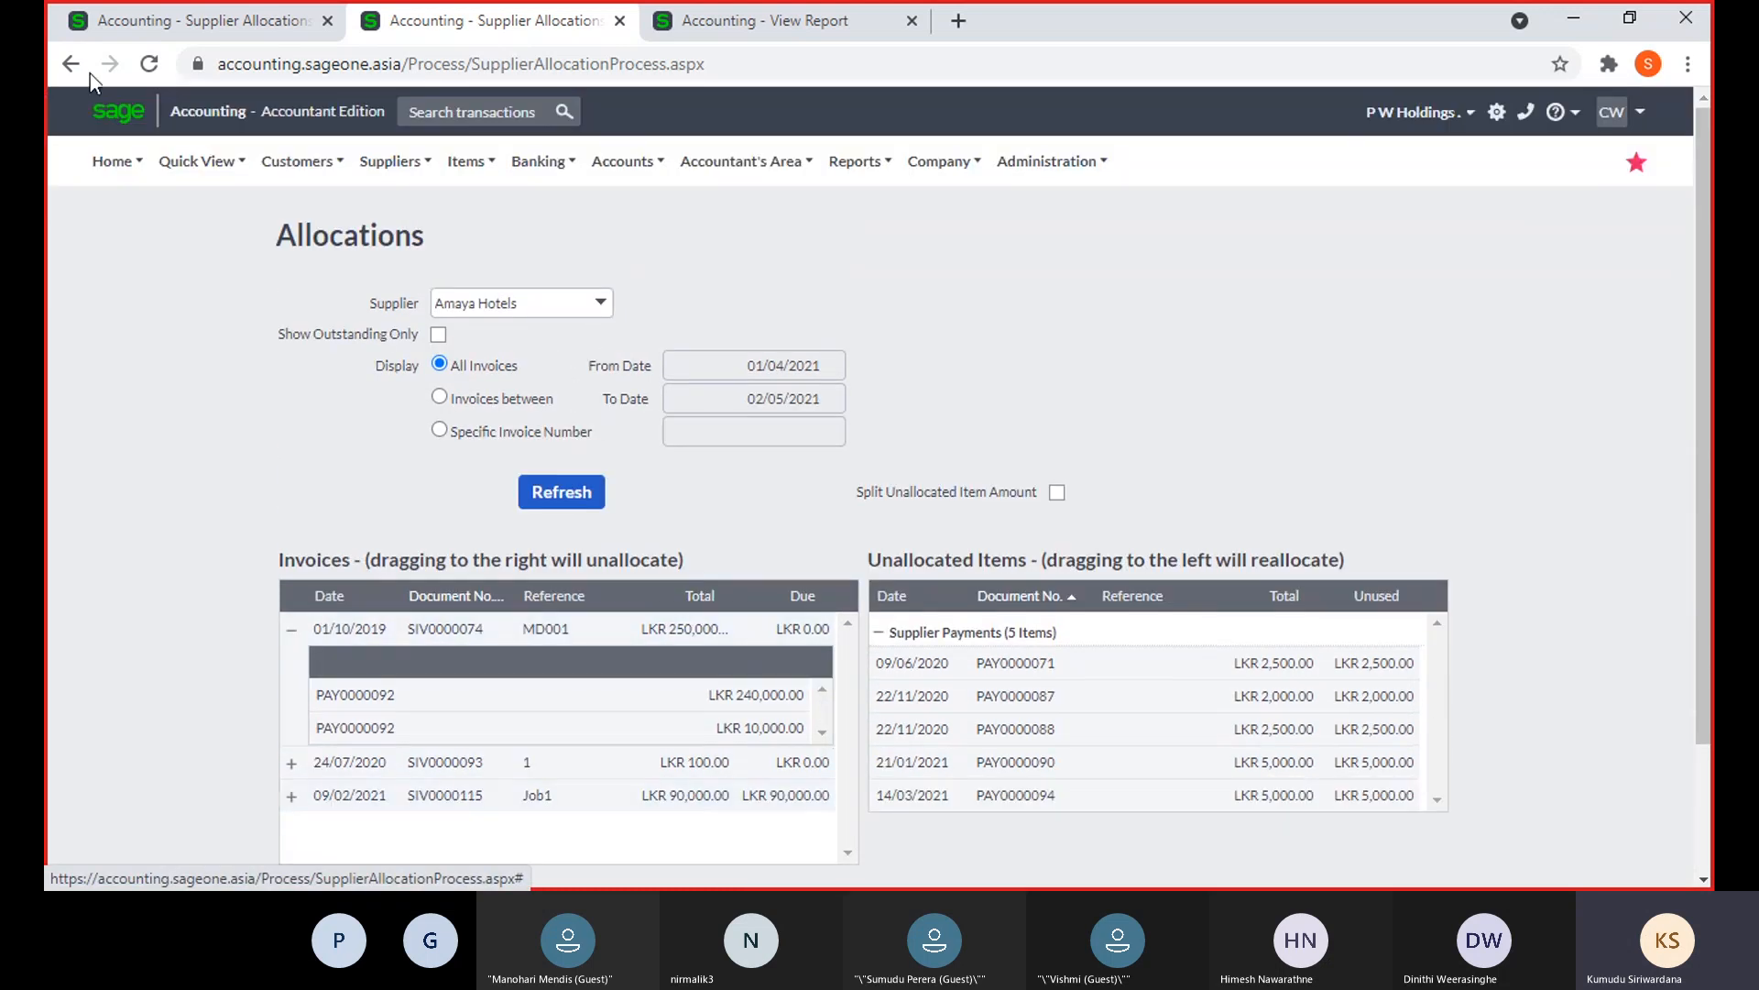
Switch to the P W Holdings allocations, allocate payment PAY0000103 to invoice SIV0000117, and unallocate it again
left_click(211, 25)
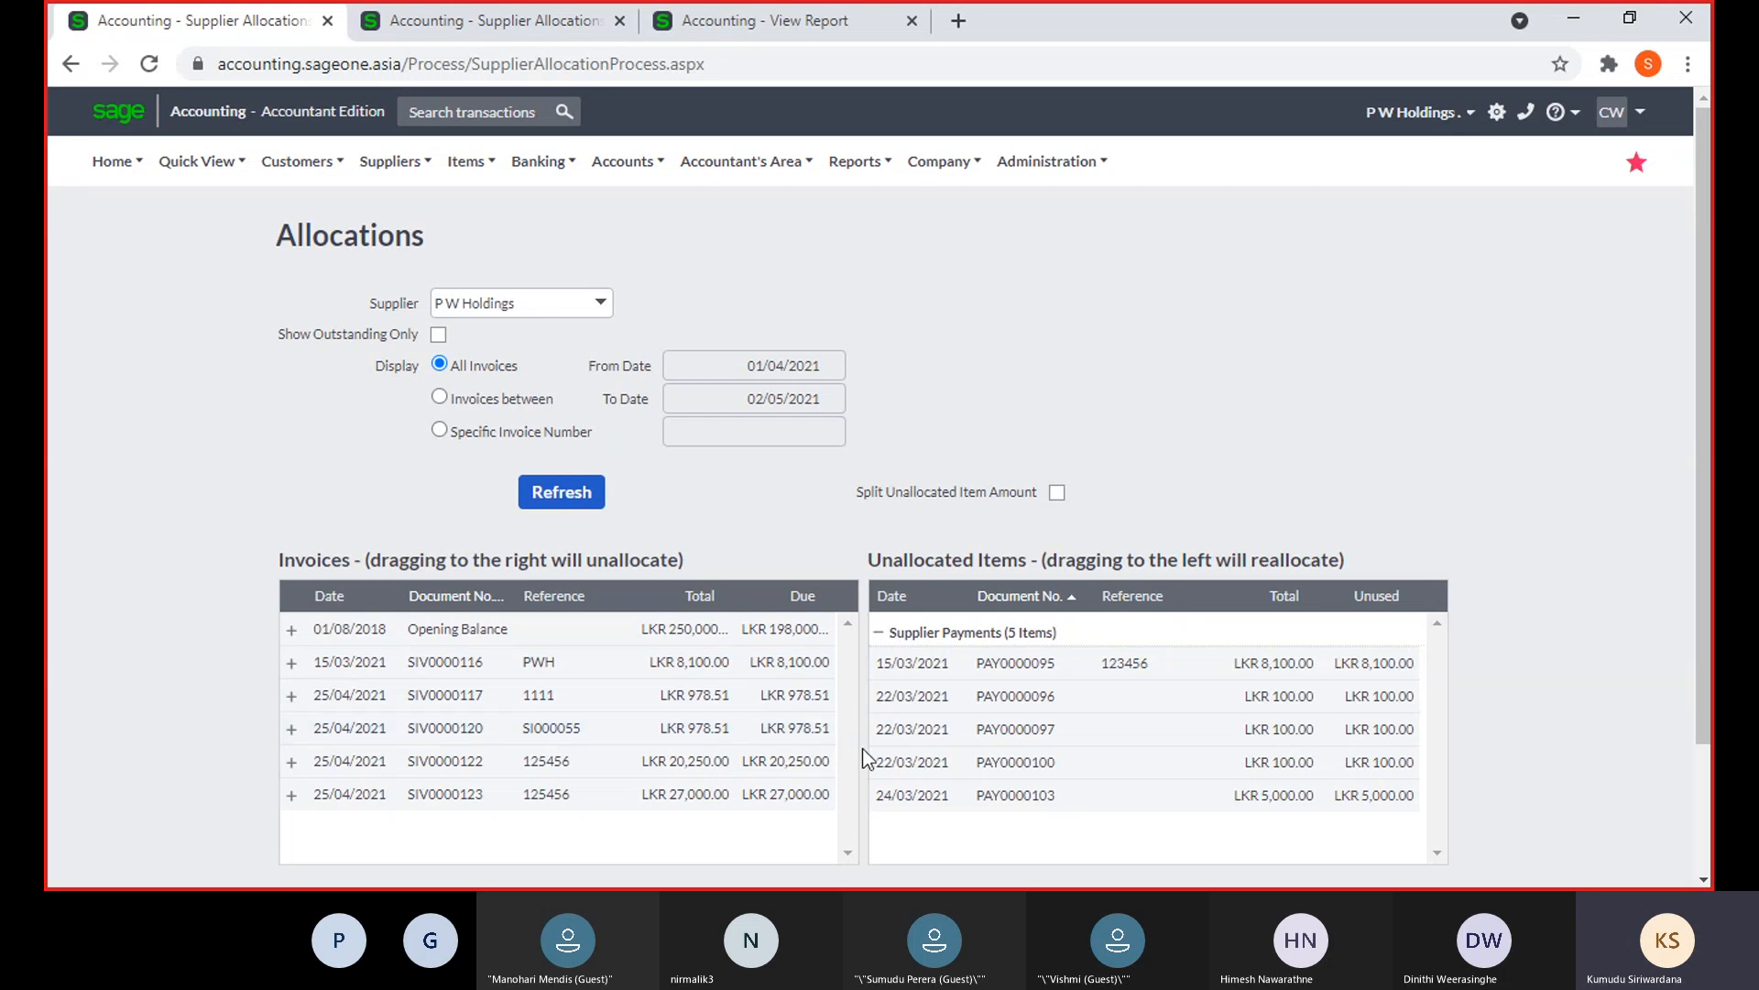
left_click(1008, 806)
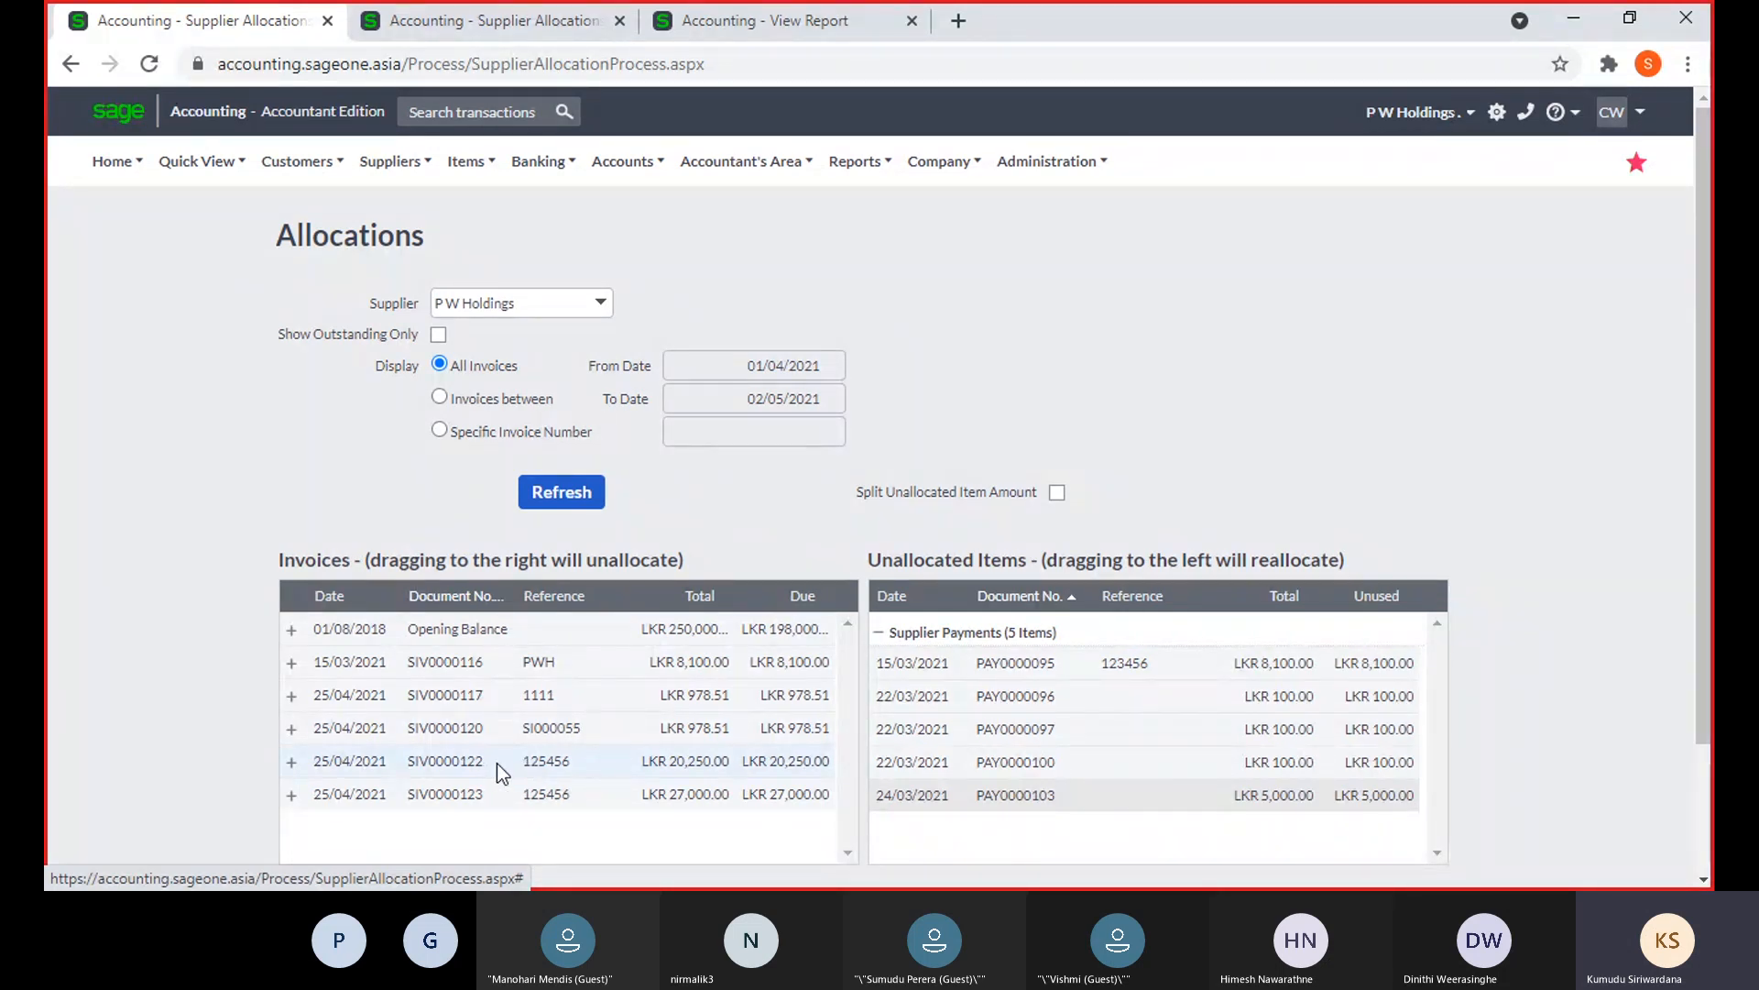
left_click_drag(916, 801, 806, 715)
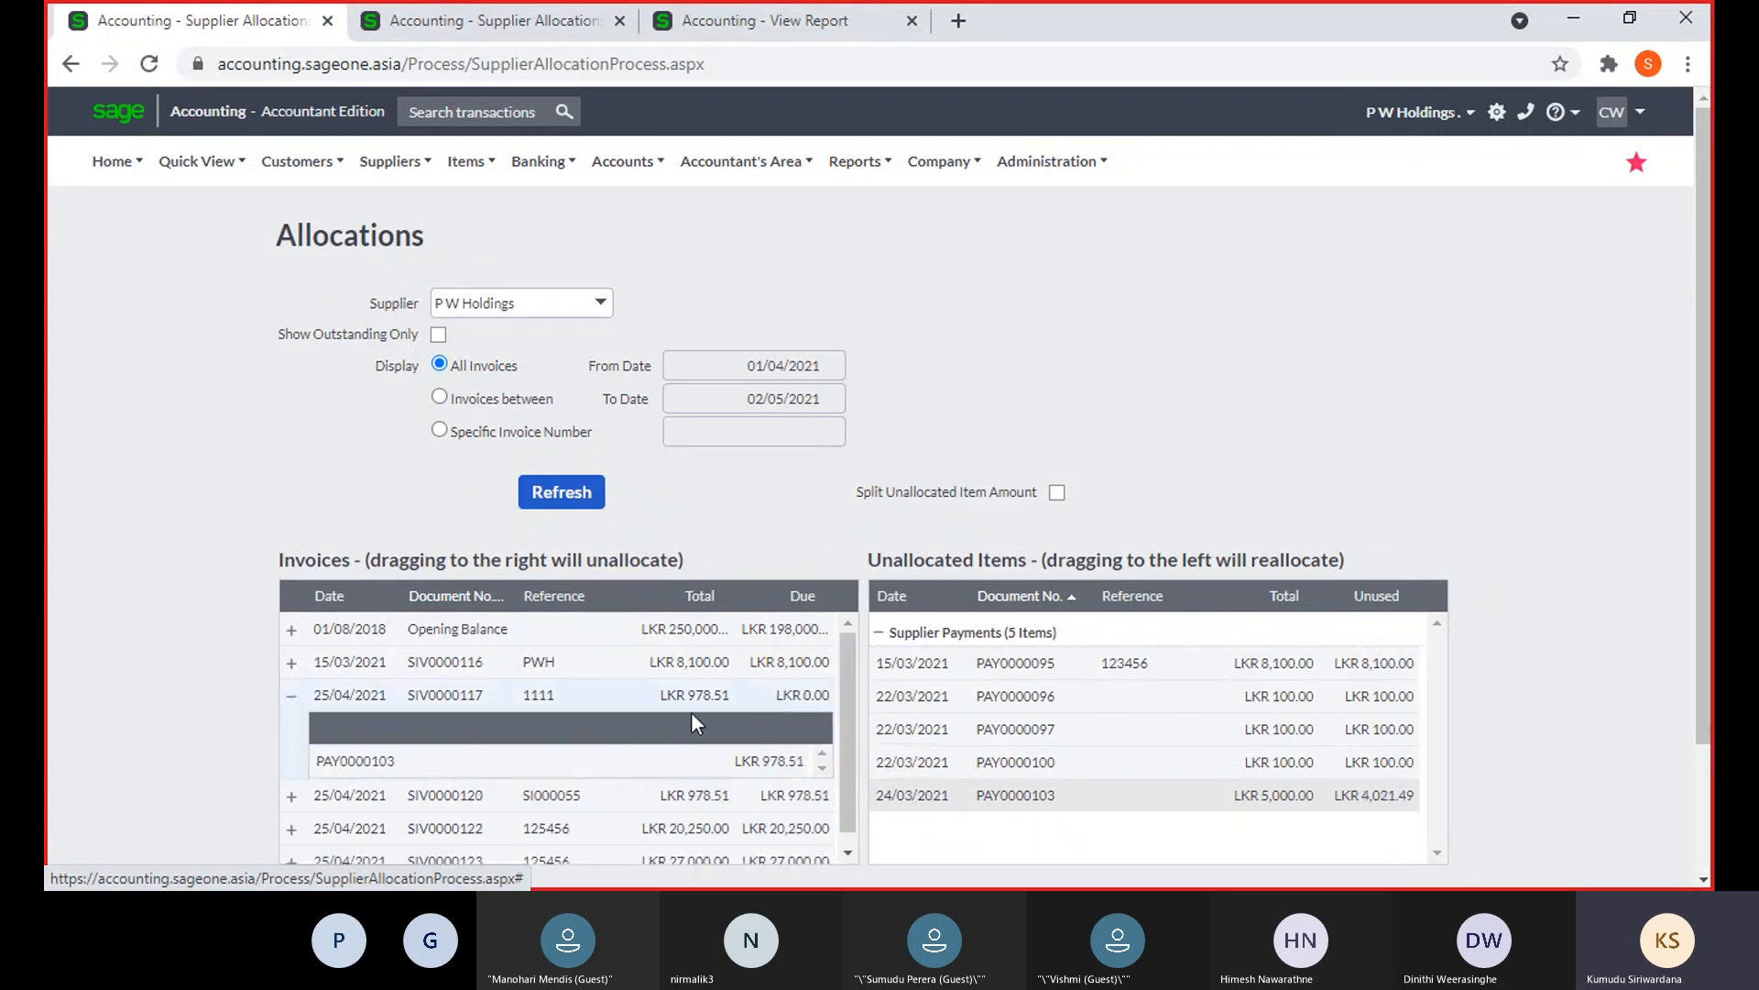
left_click_drag(509, 761, 964, 800)
left_click(292, 697)
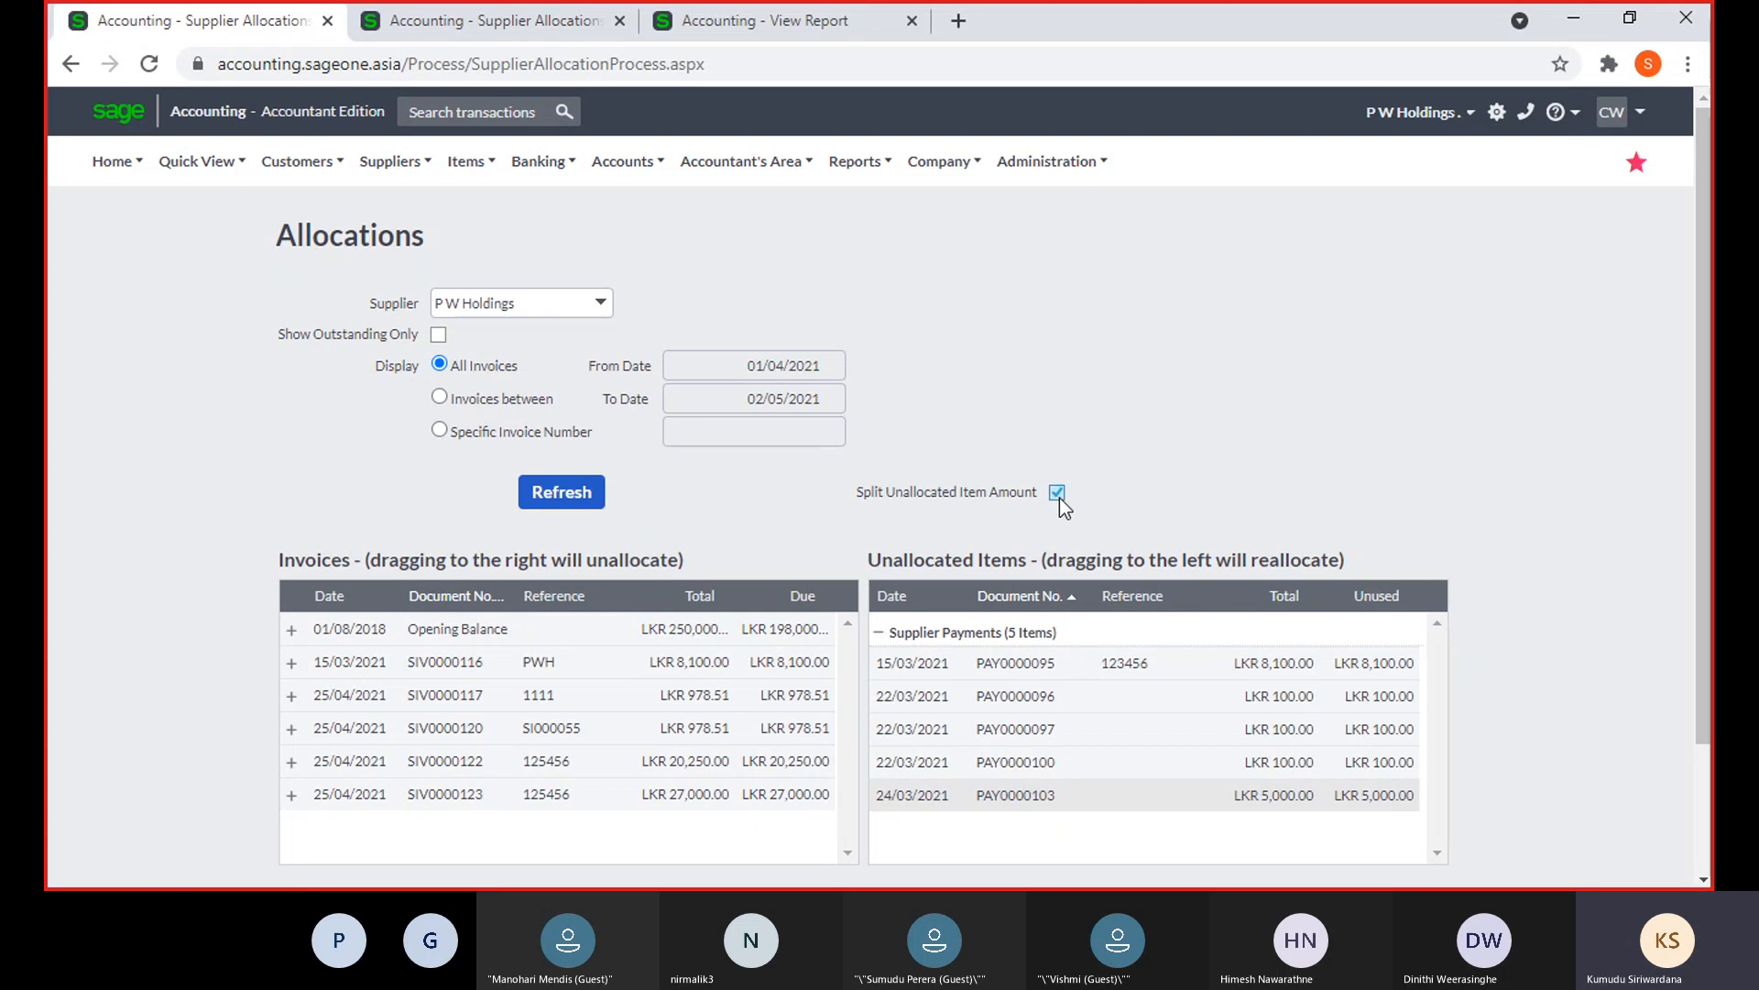
Turn on splitting of unallocated item amounts and allocate 500 of payment PAY0000103 to invoice SIV0000117
left_click(1058, 496)
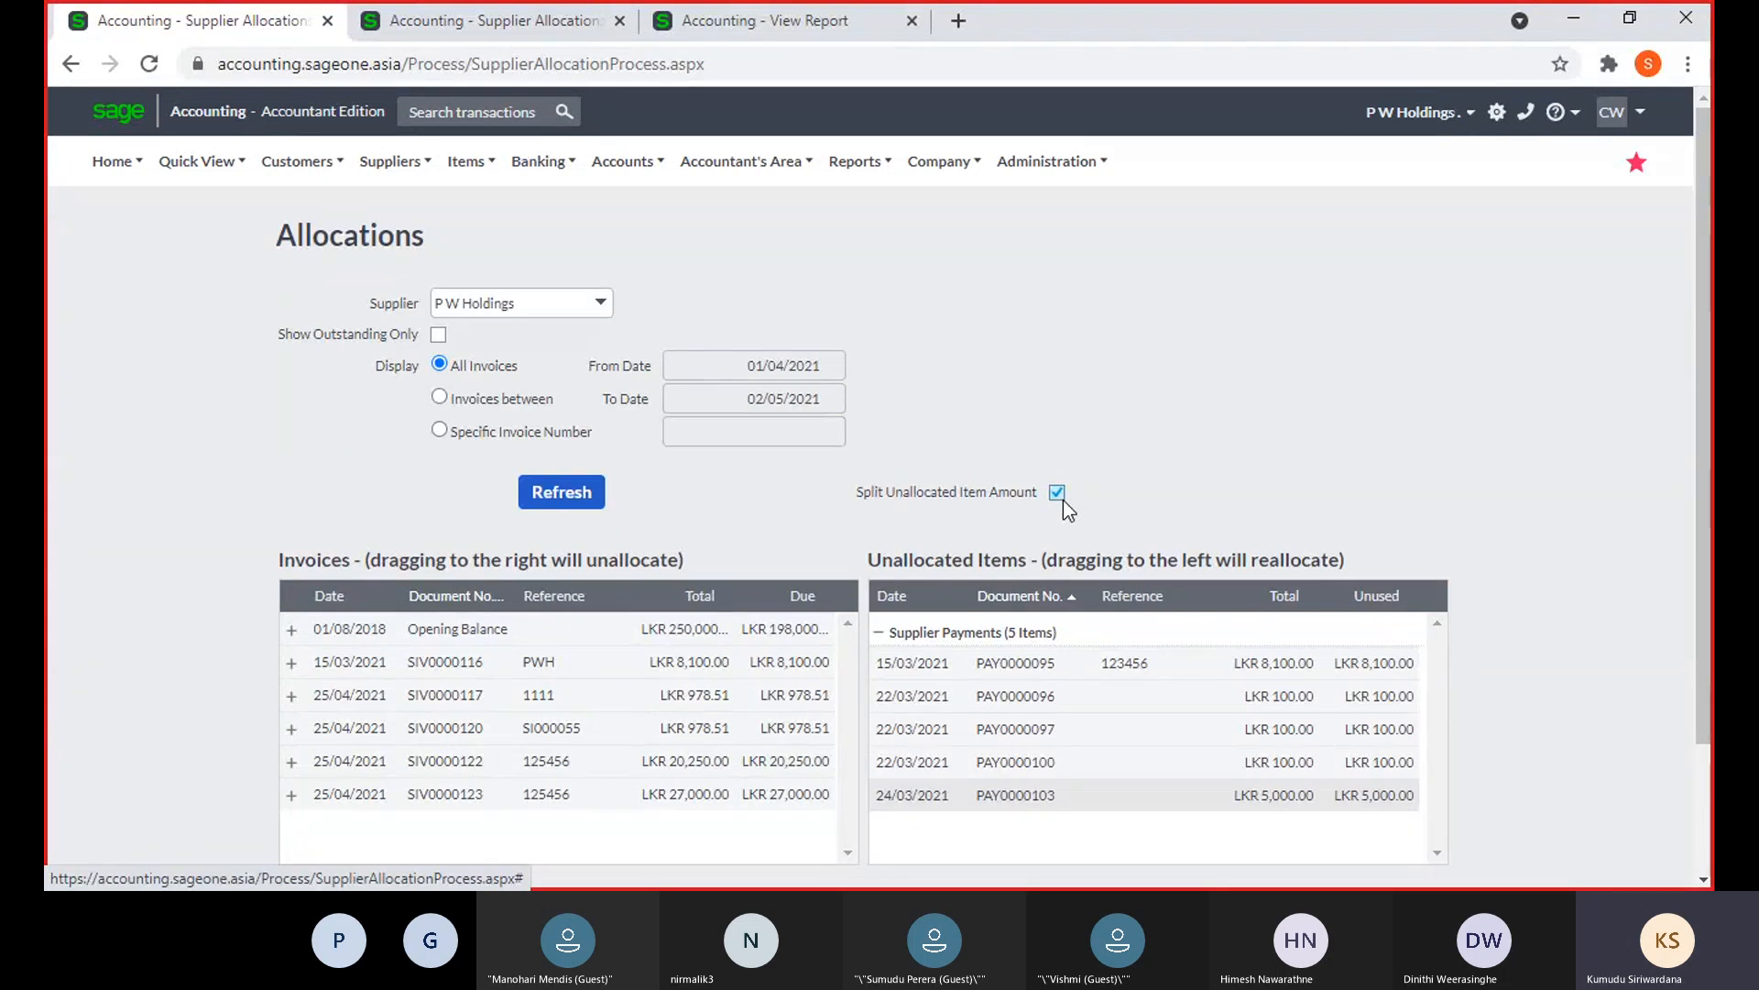
left_click_drag(1065, 793, 822, 704)
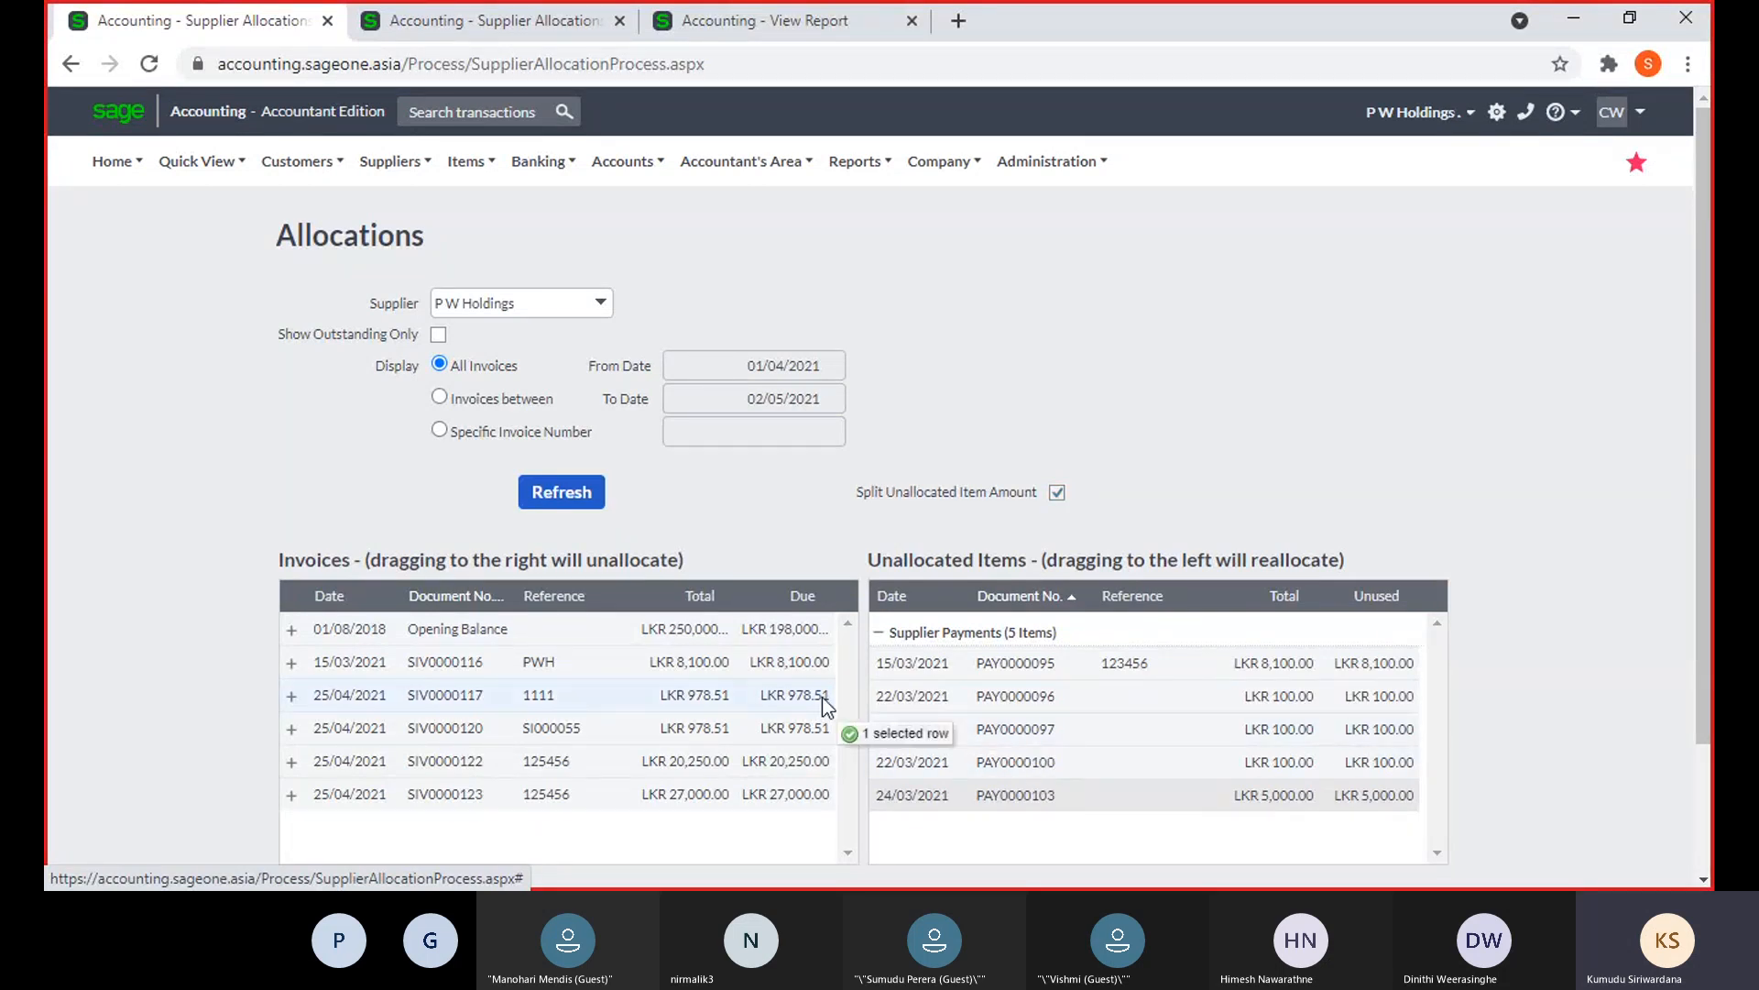
left_click_drag(822, 698, 822, 698)
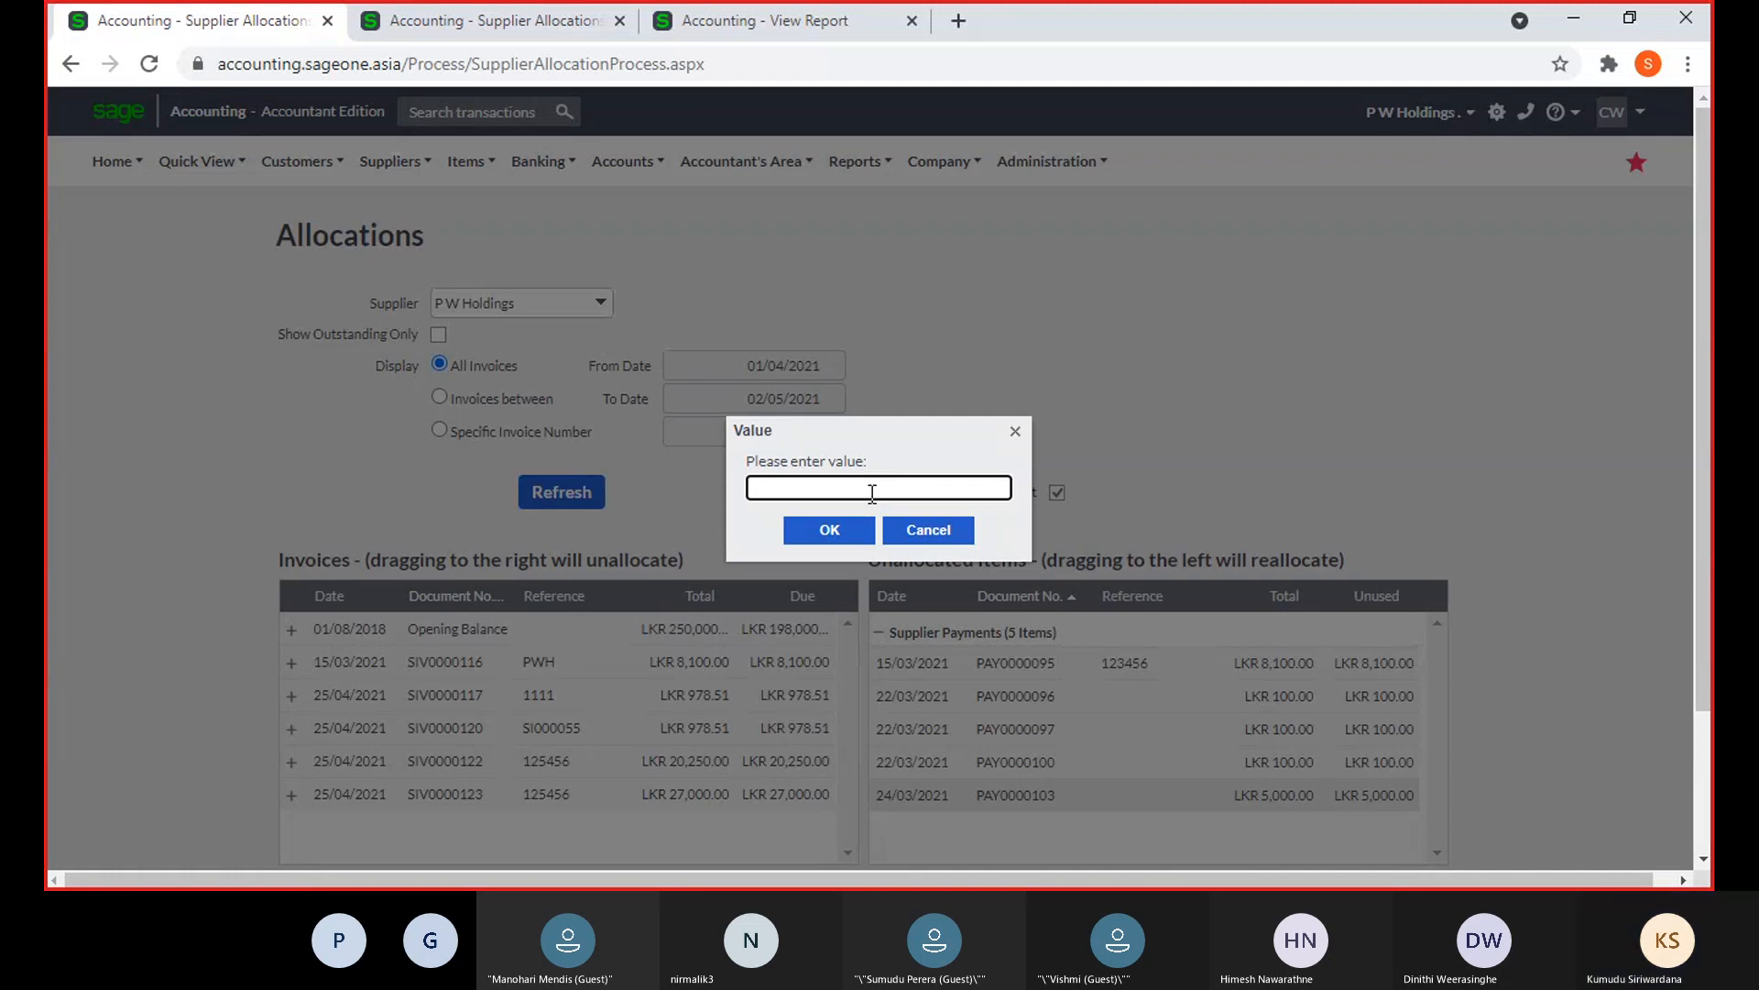
type("500")
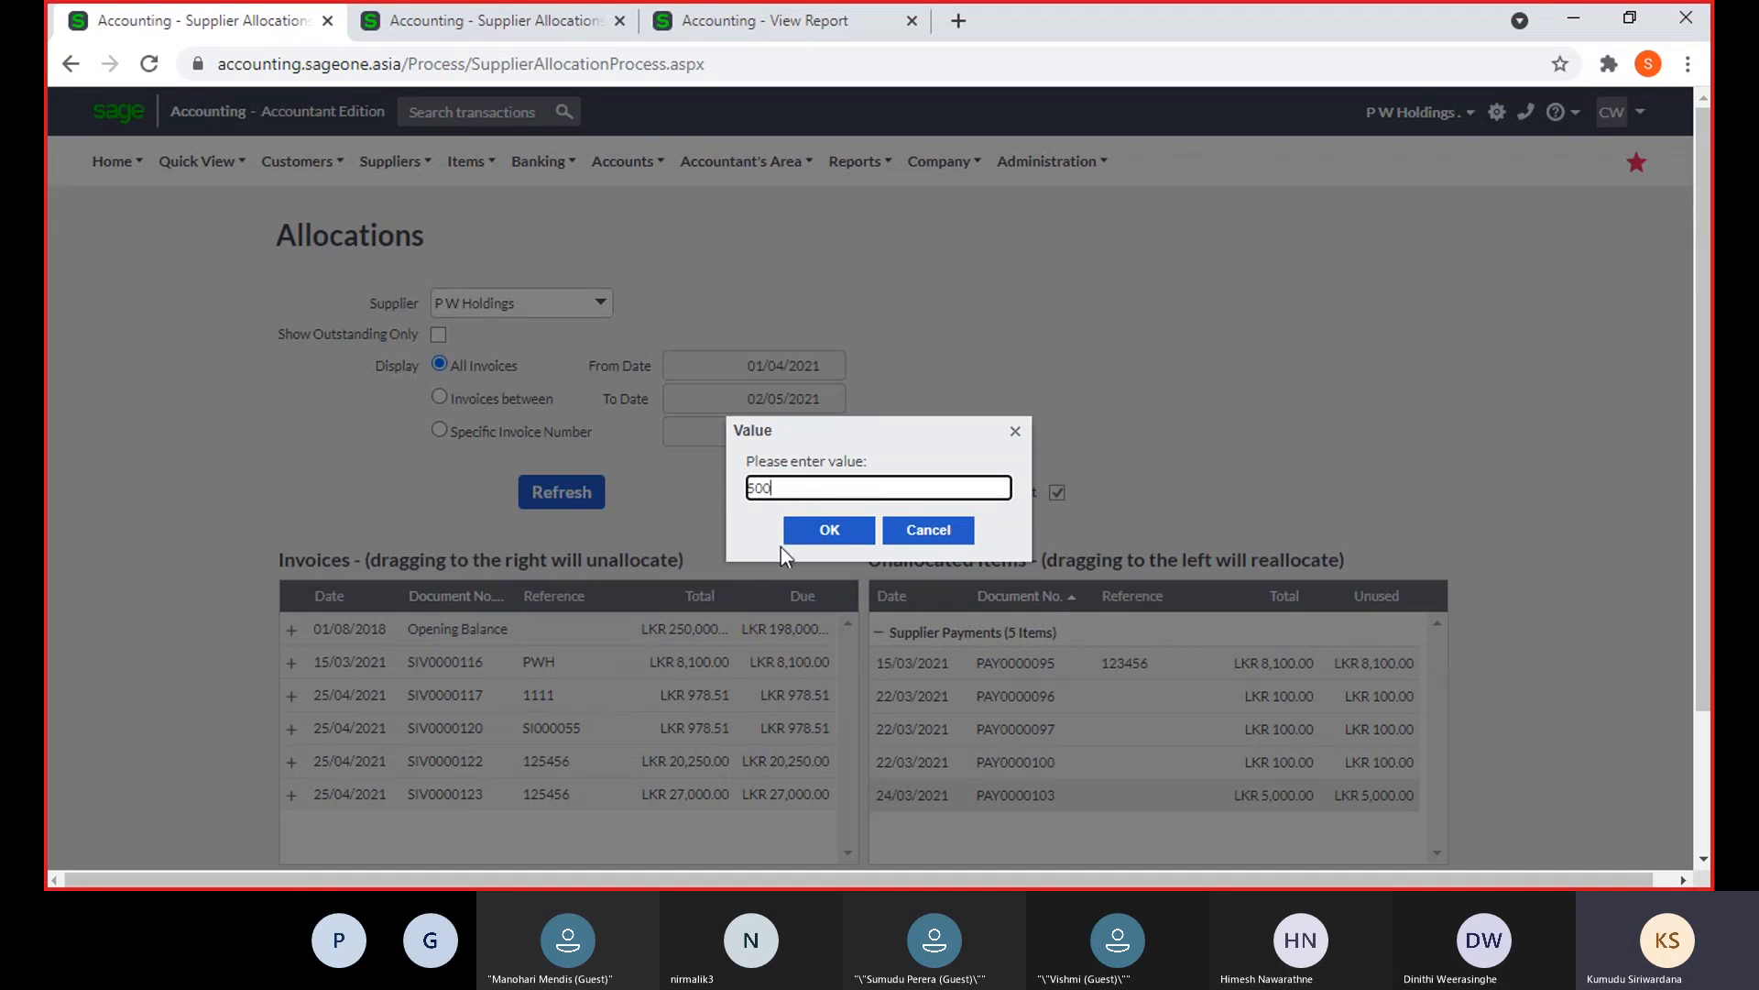
left_click(832, 541)
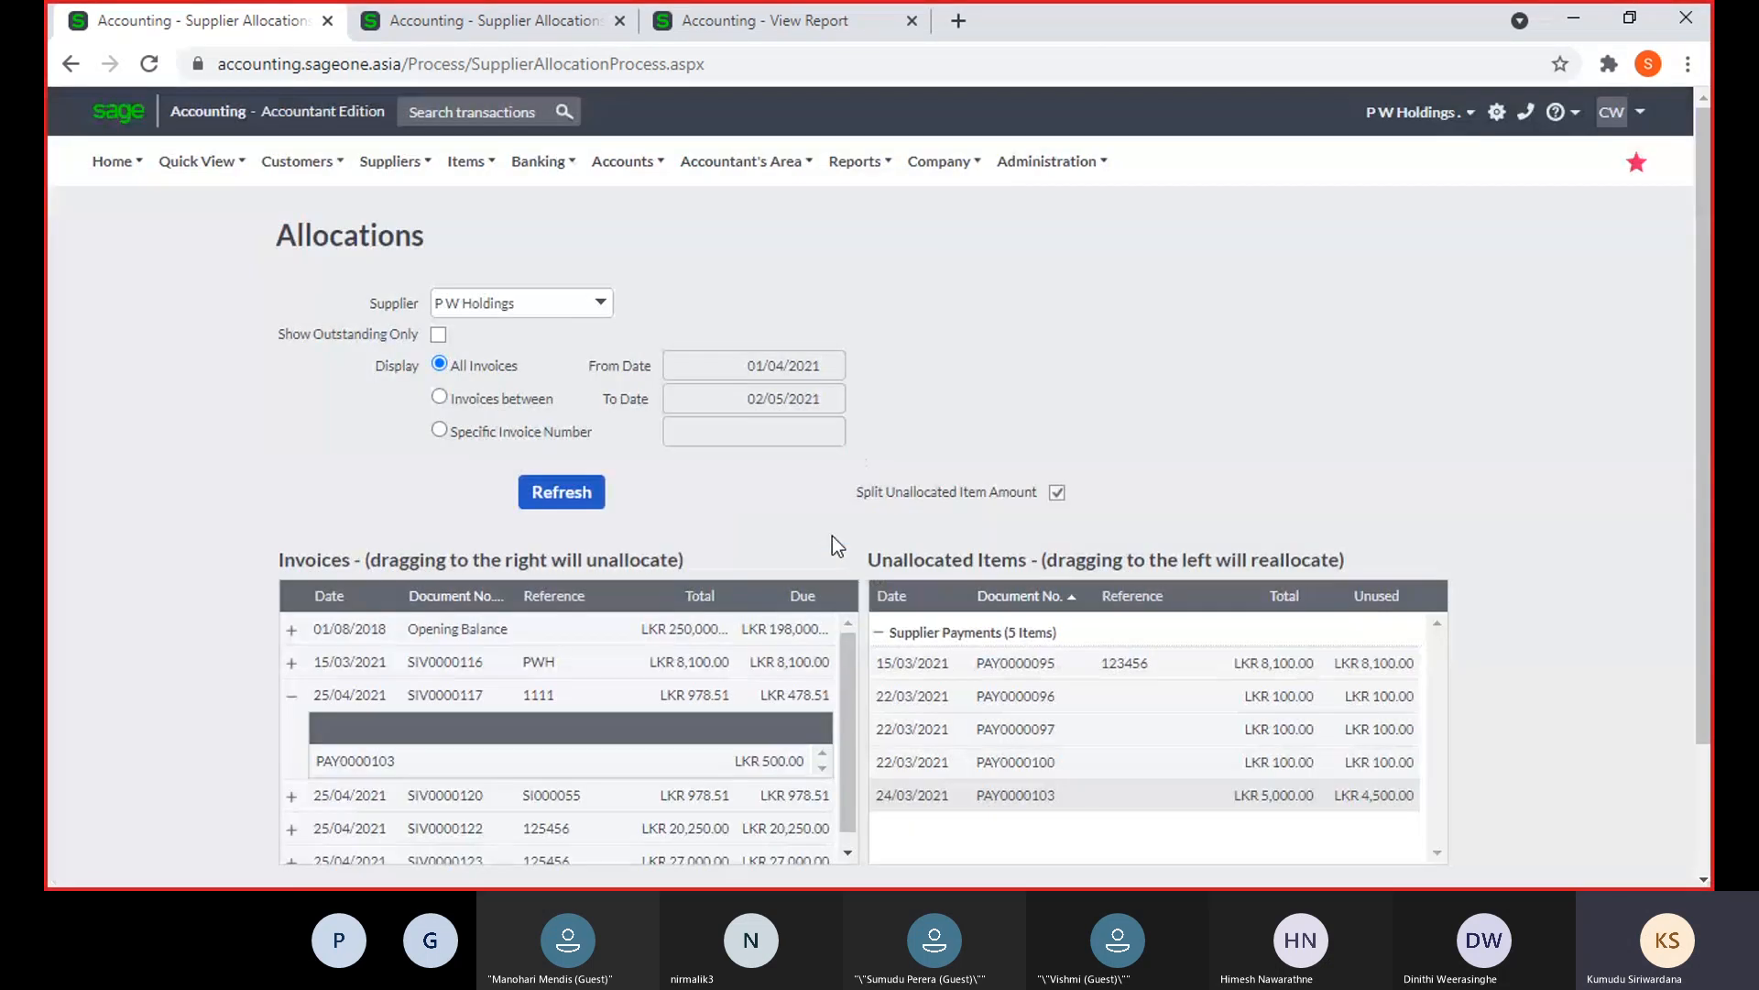
Allocate a split amount of 500 from payment PAY0000103 to invoice SIV0000120
scroll(470, 693, "down", 1)
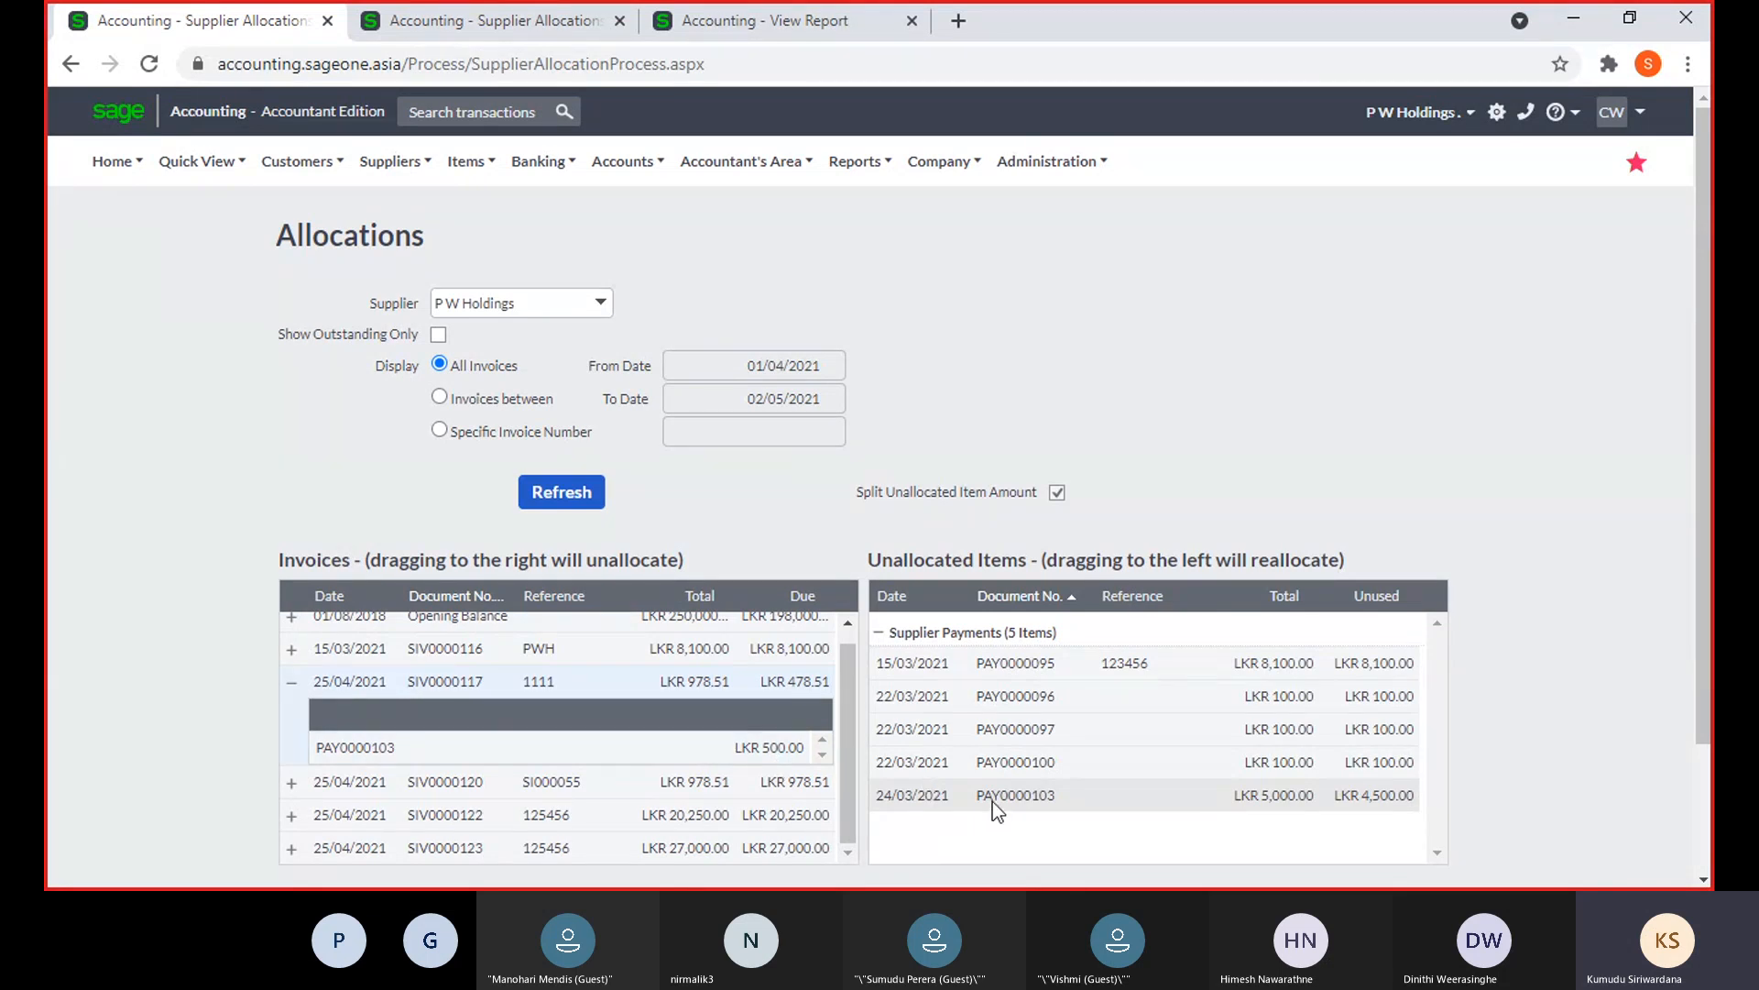
left_click_drag(993, 801, 885, 794)
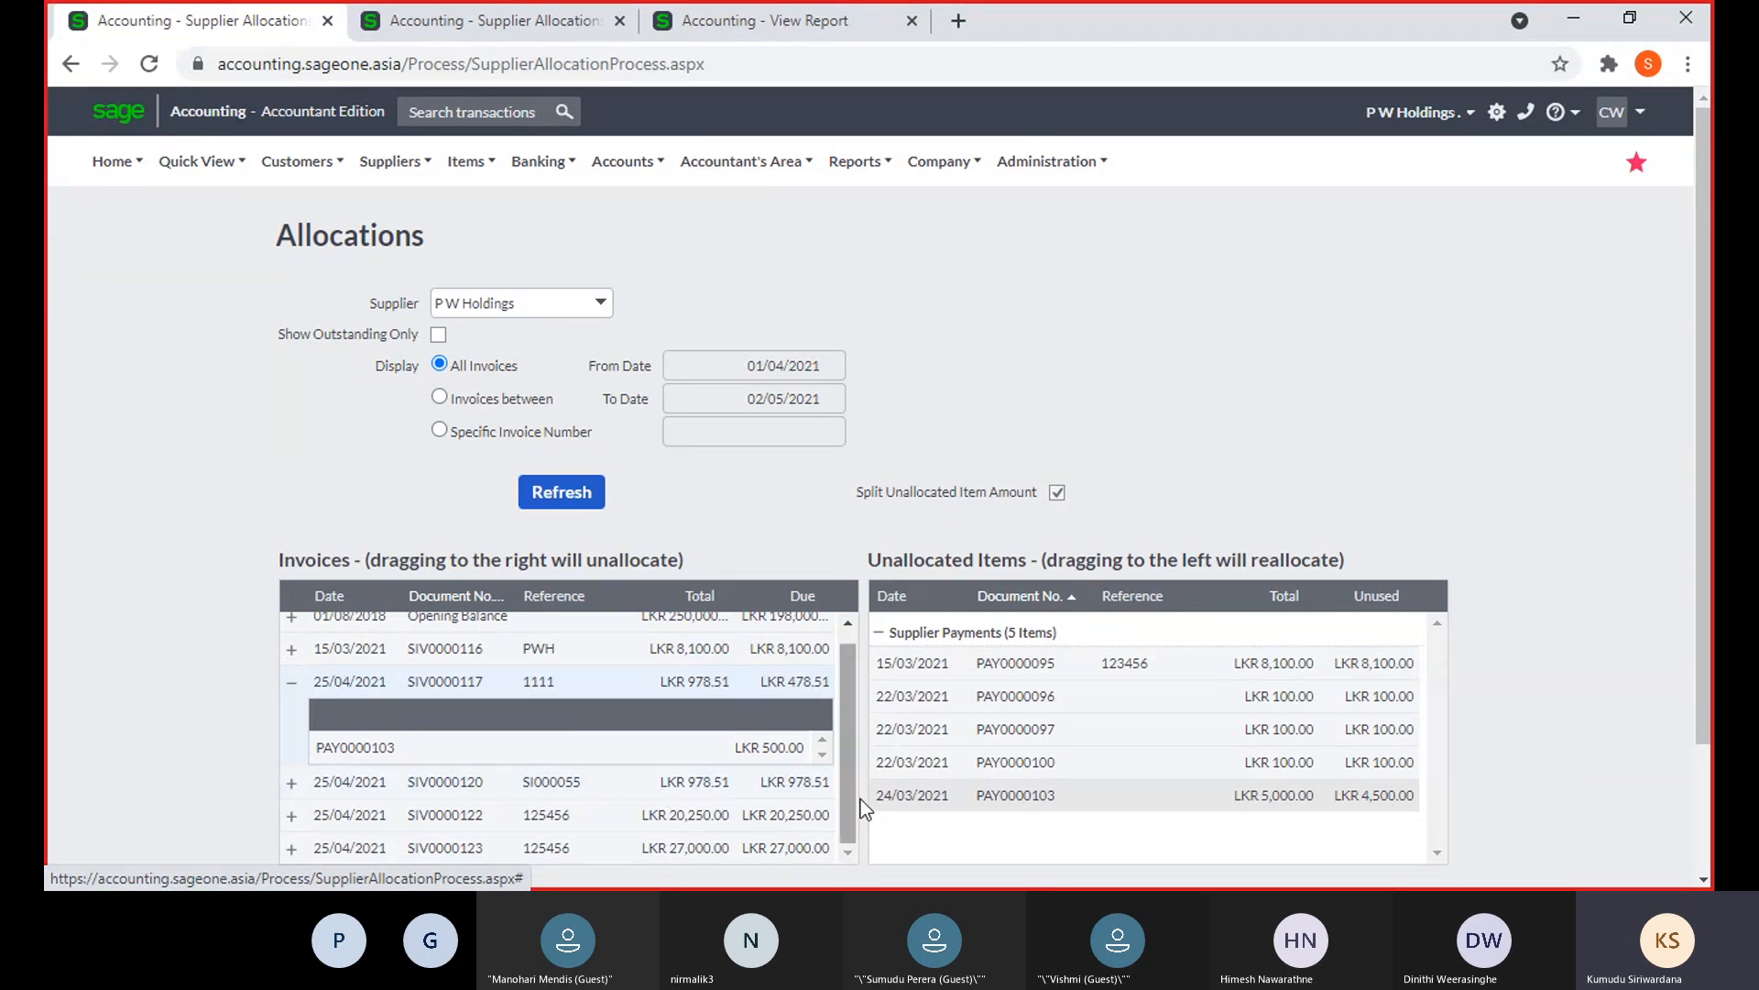
left_click_drag(909, 803, 777, 783)
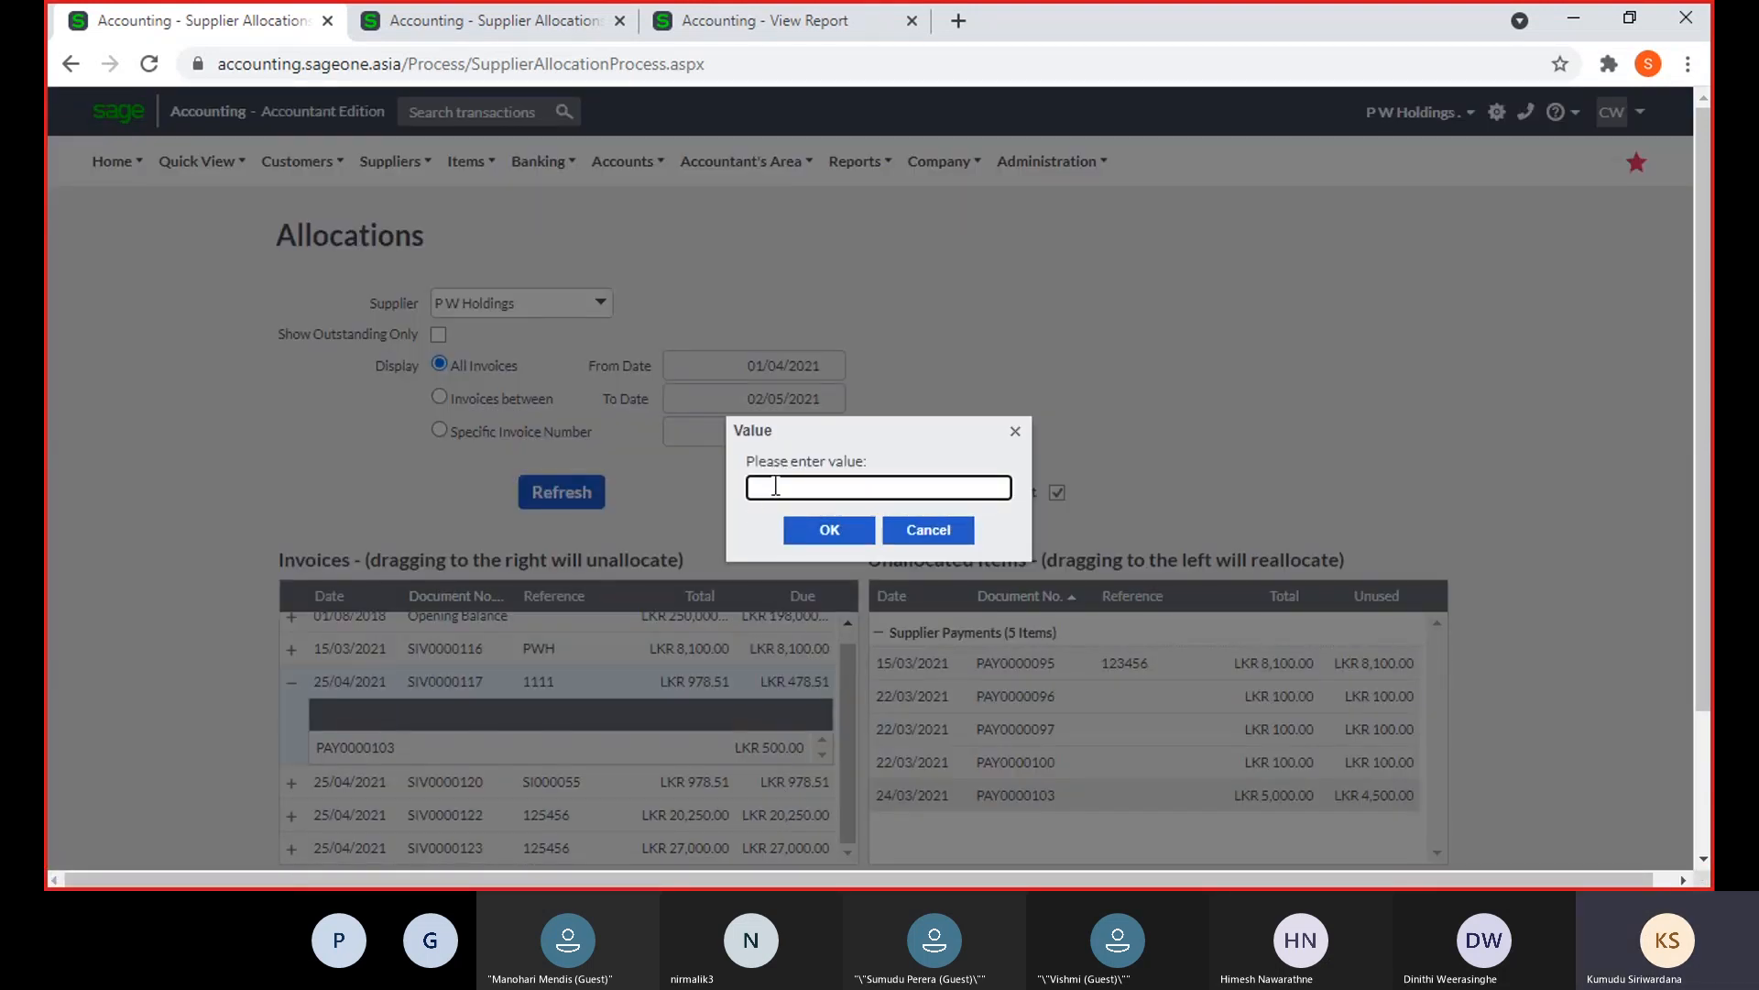
type("500")
left_click(822, 539)
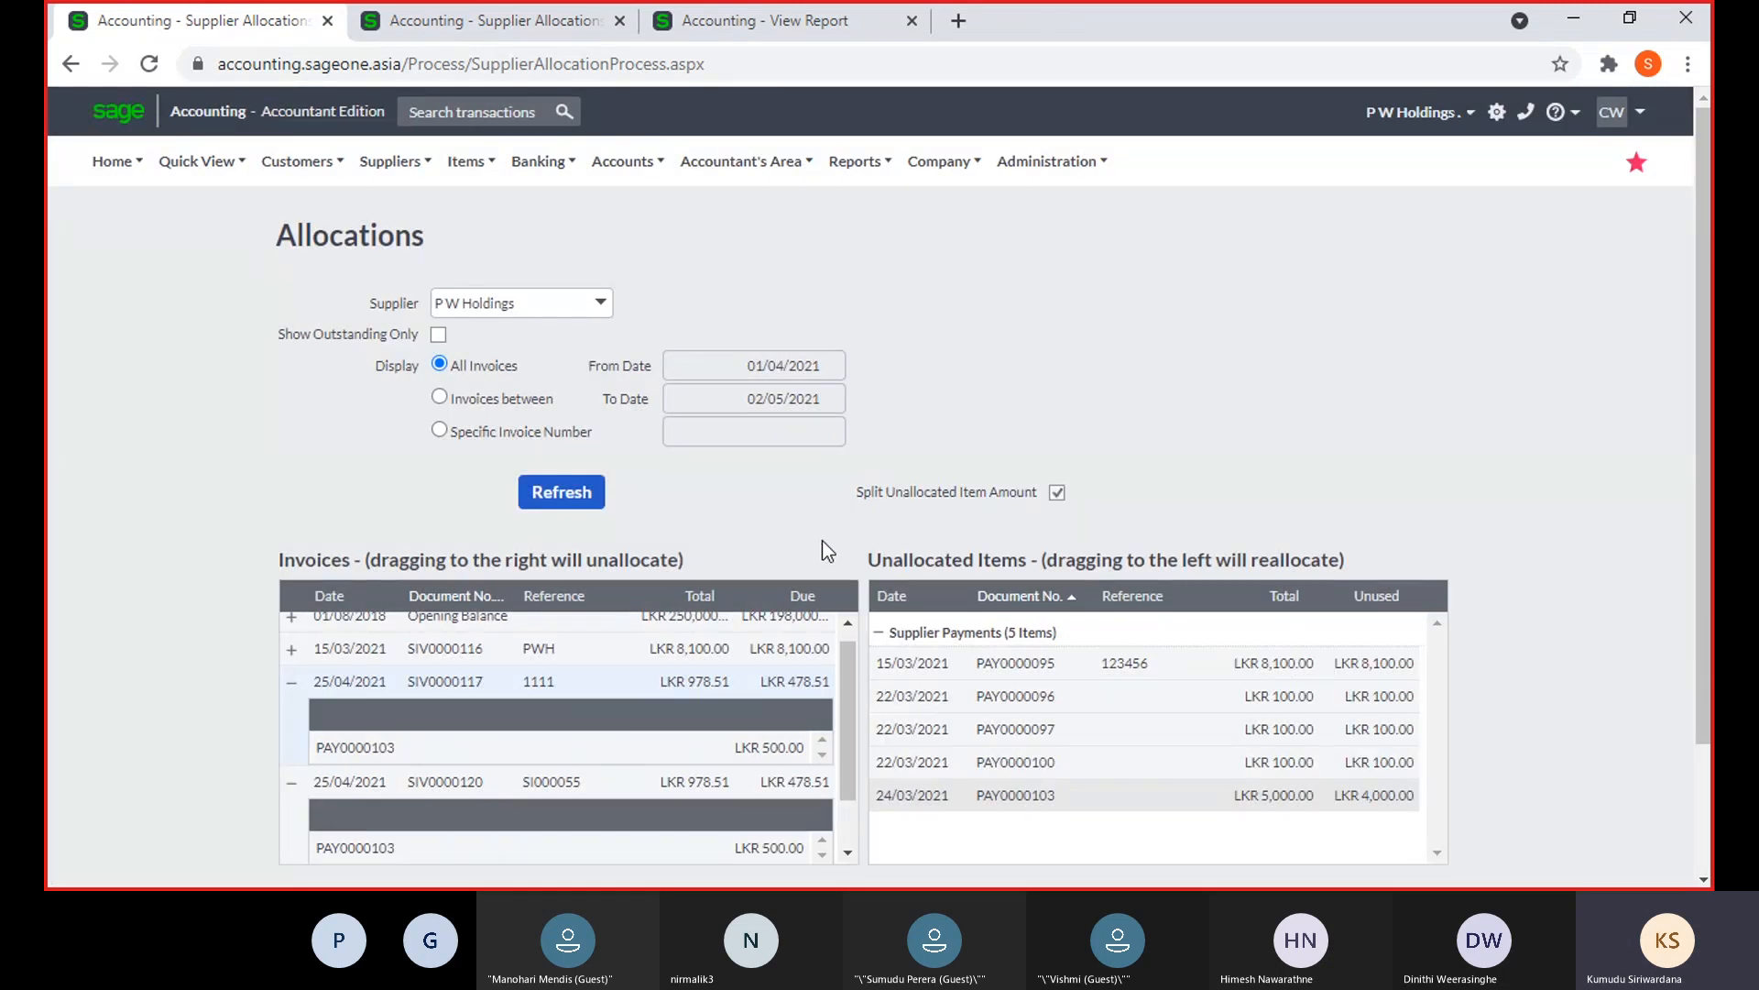
Allocate a split amount of 4000 from payment PAY0000103 to invoice SIV0000122
scroll(793, 559, "down", 3)
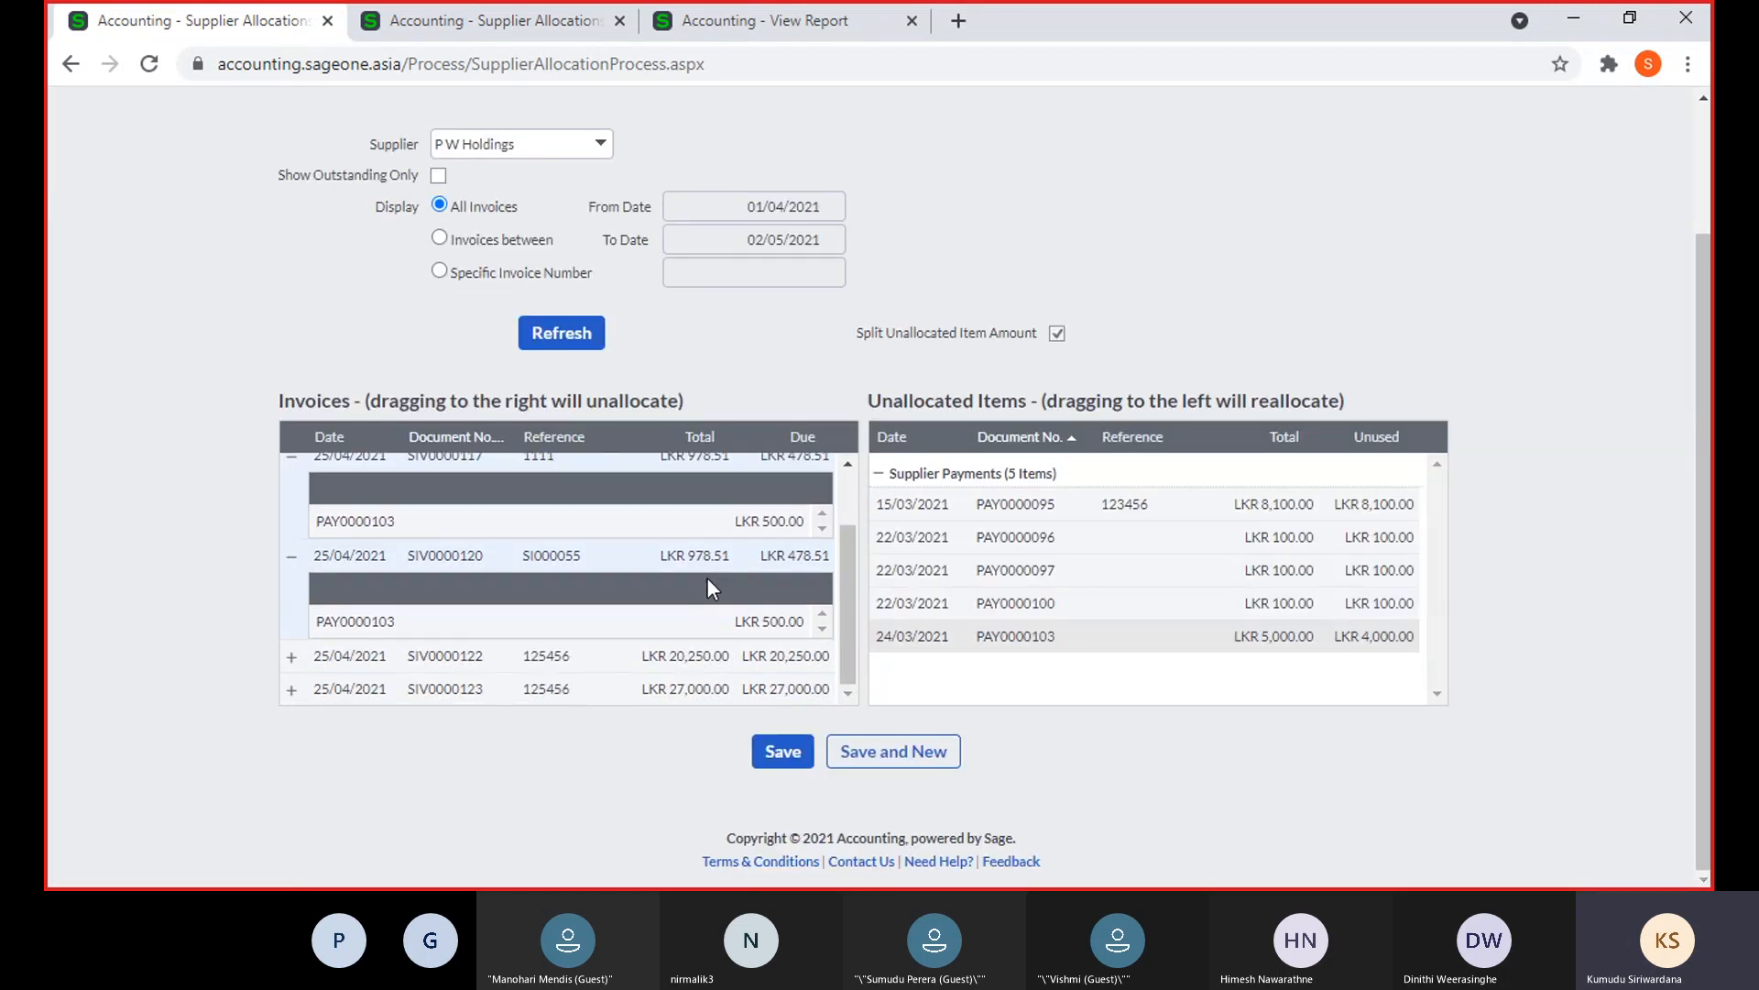
left_click_drag(1182, 645, 750, 653)
type("4000")
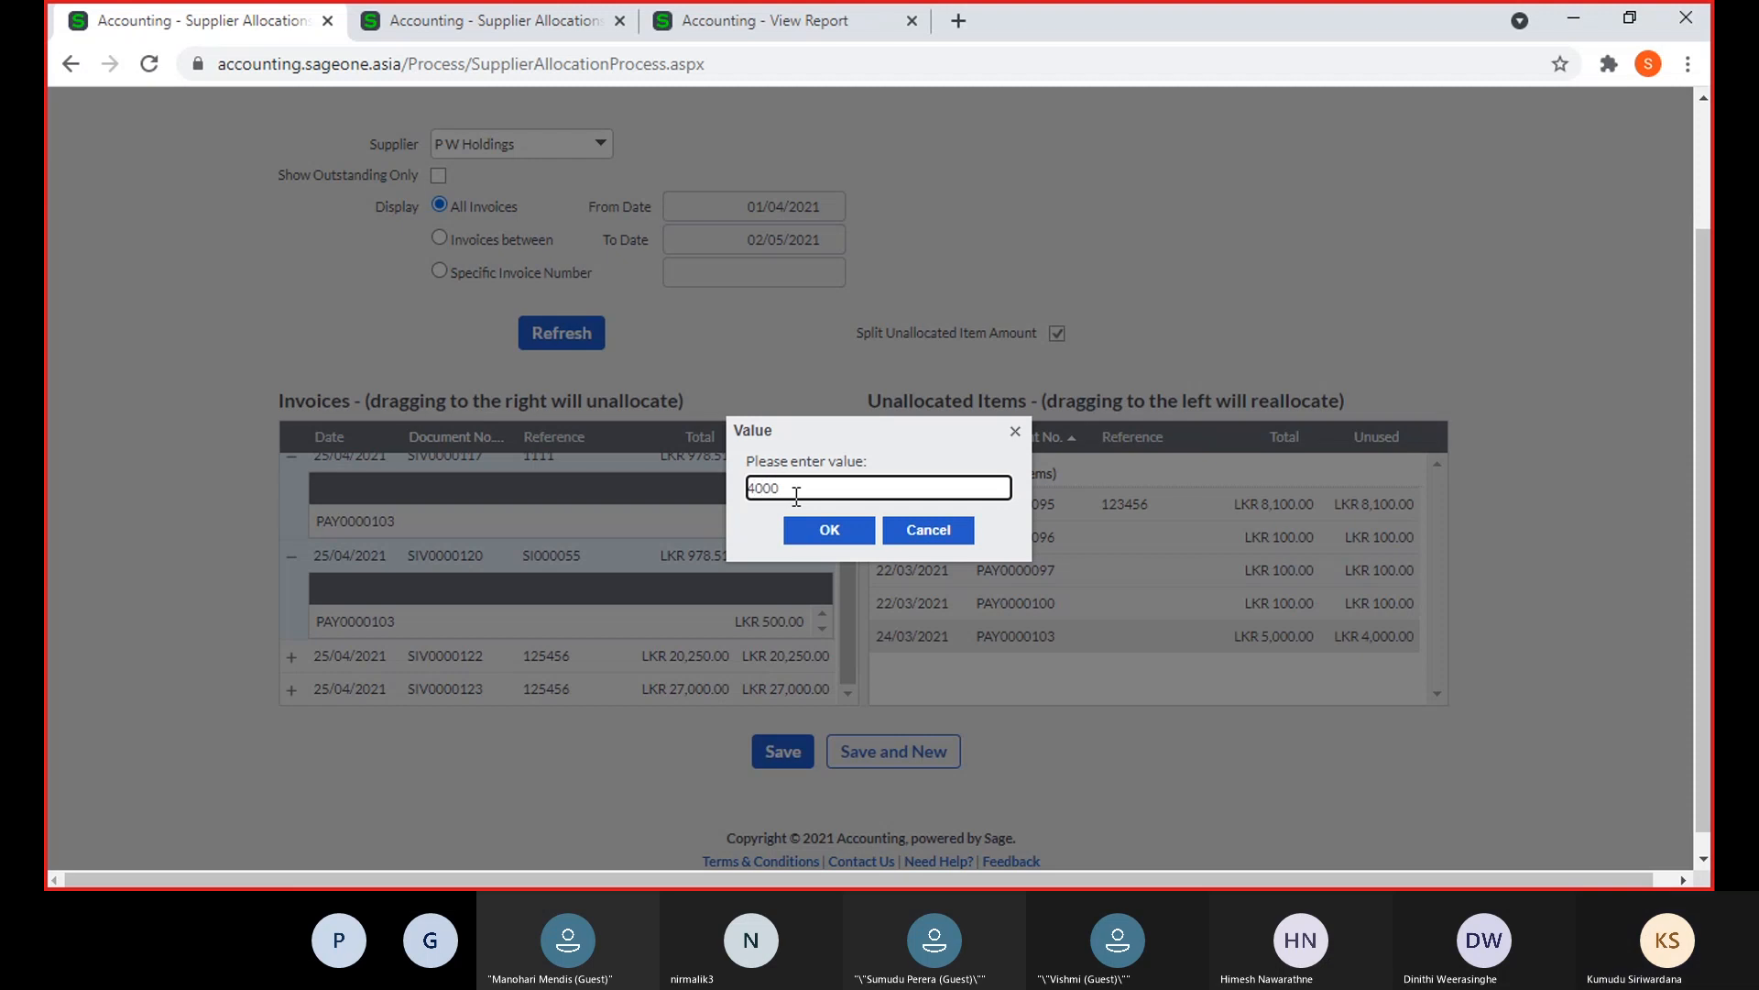
left_click(828, 531)
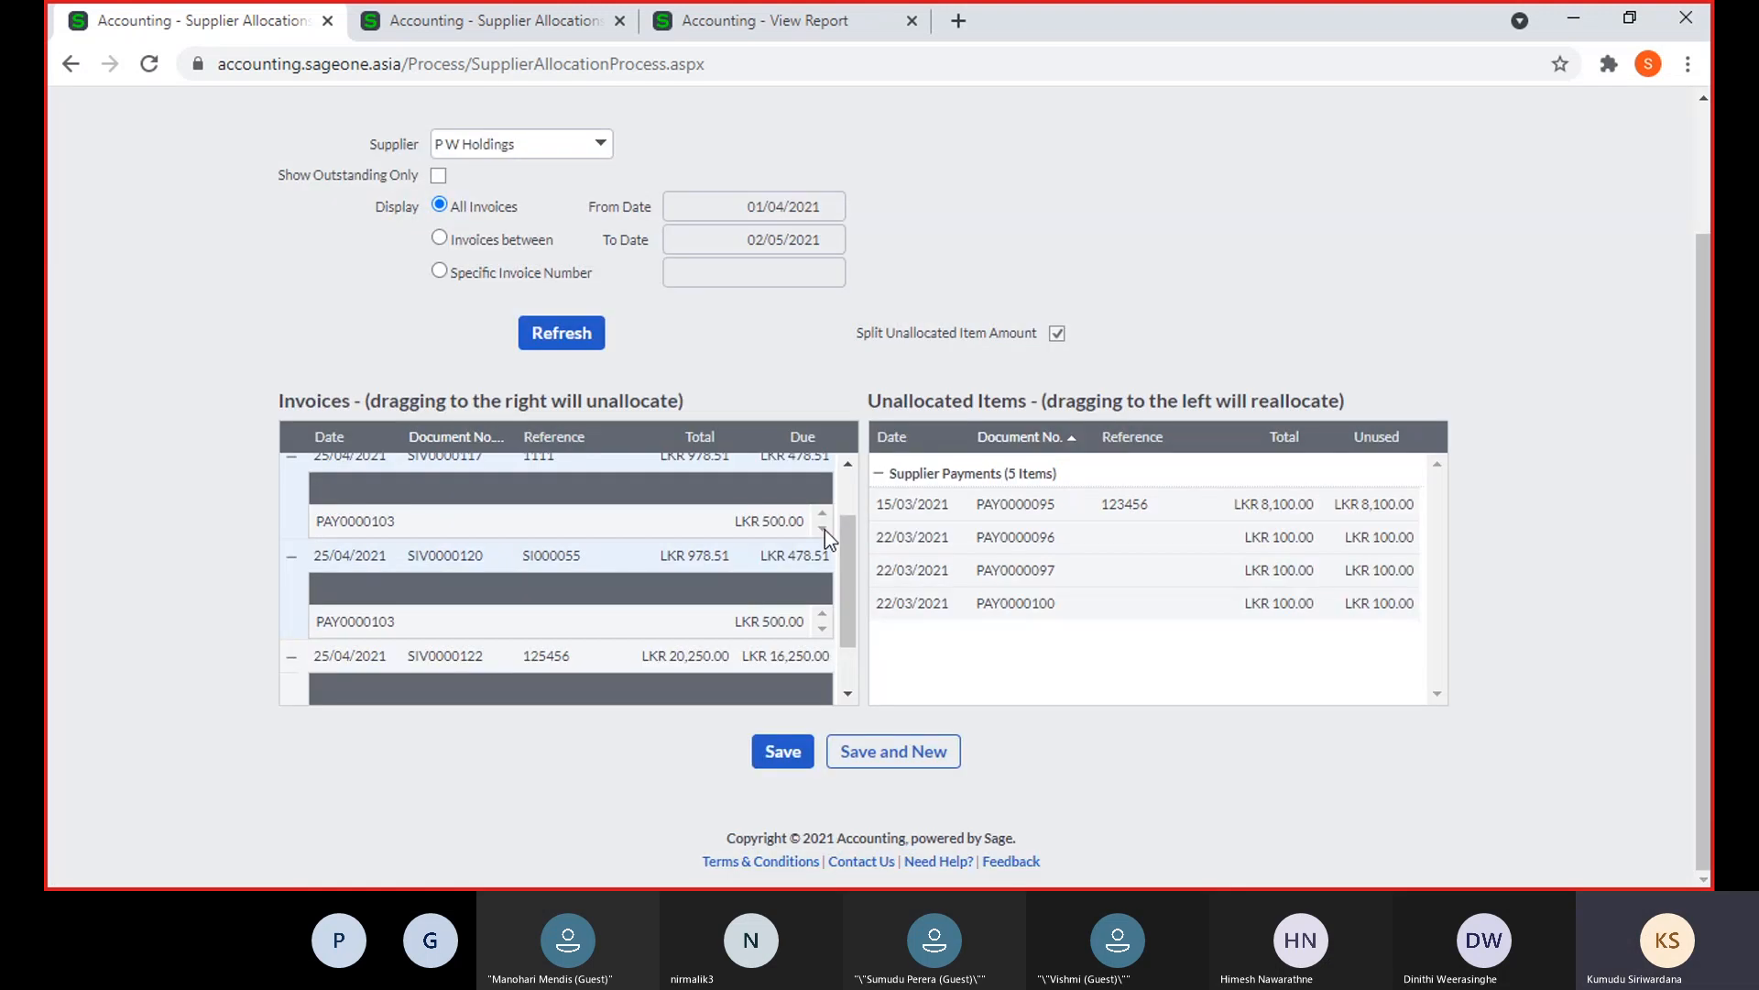
Review the split PAY0000103 allocations and unallocate them from invoices SIV0000122, SIV0000120 and SIV0000117
scroll(824, 529, "down", 1)
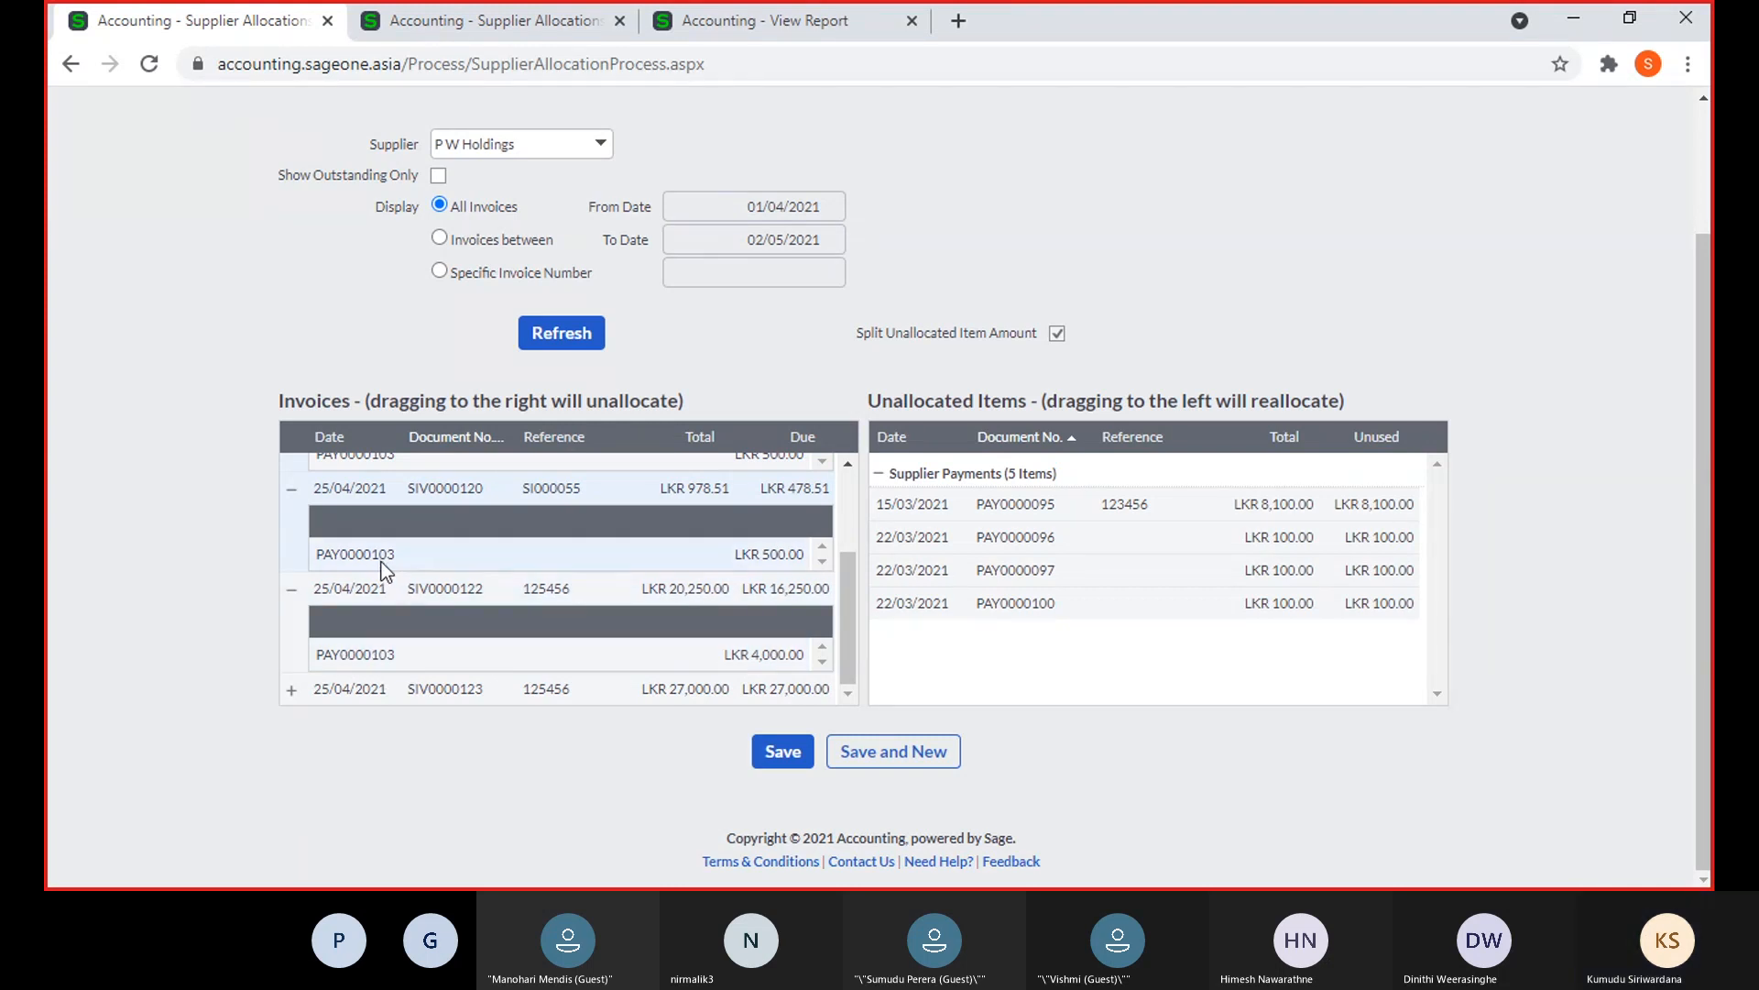
scroll(409, 559, "up", 2)
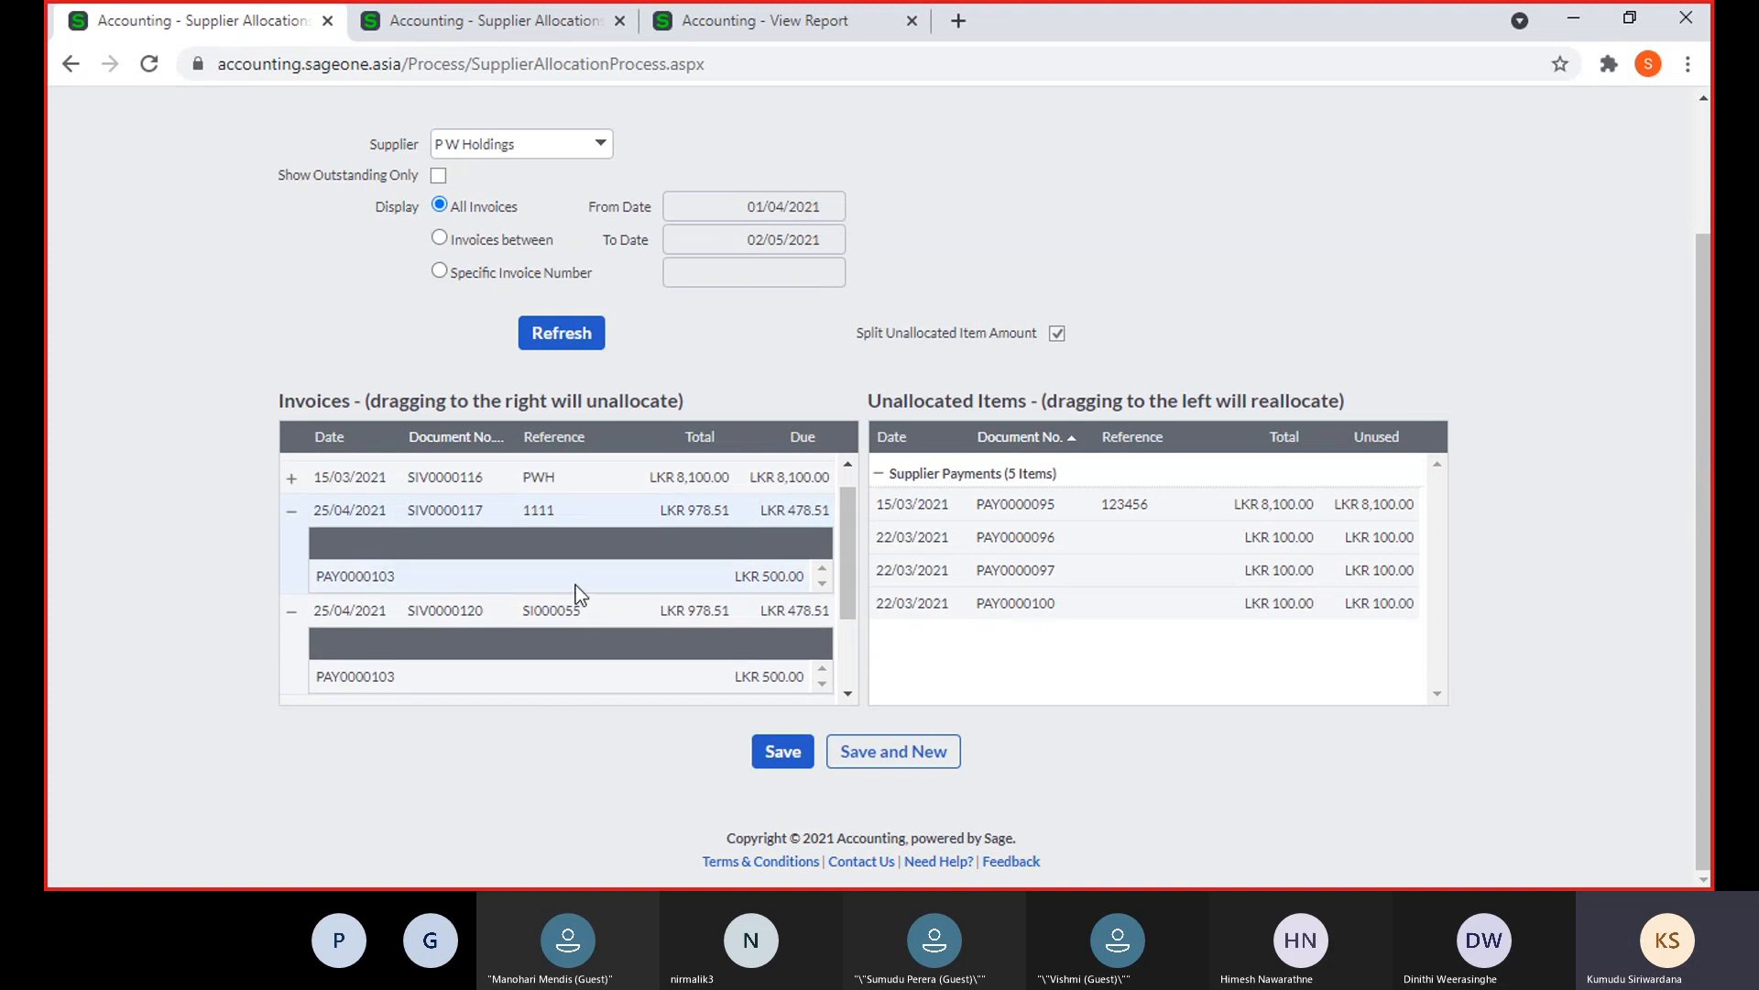
scroll(576, 584, "down", 2)
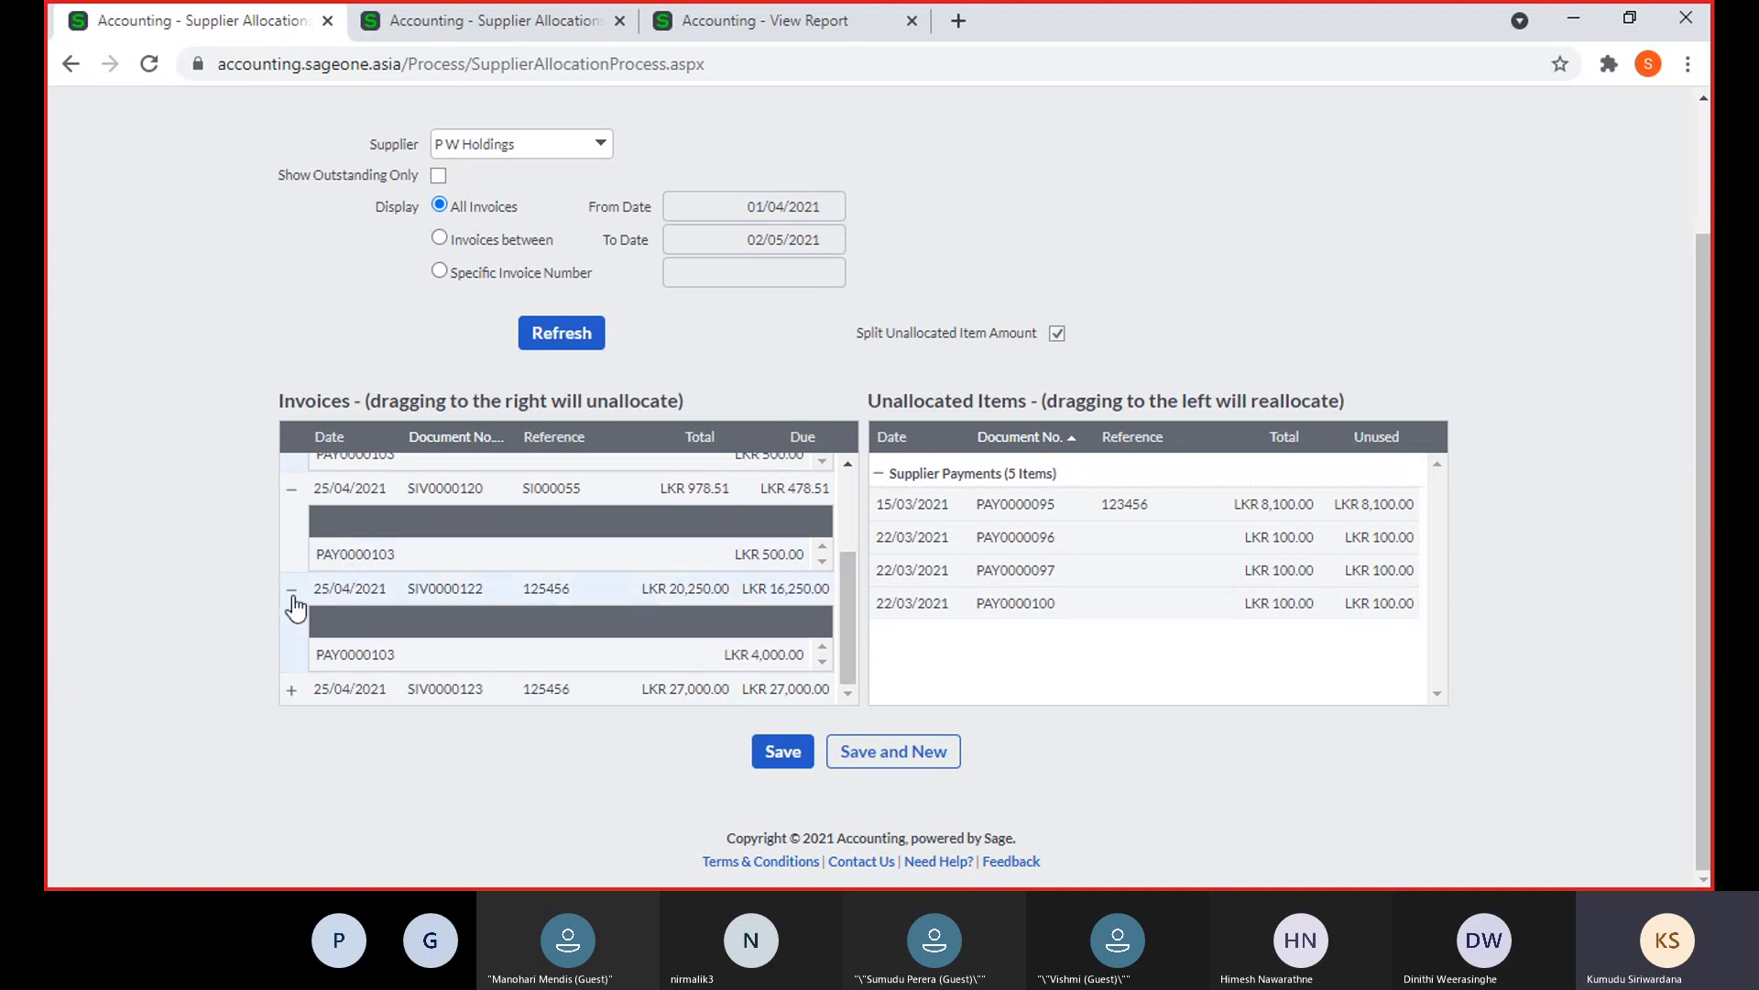
left_click_drag(365, 658, 953, 654)
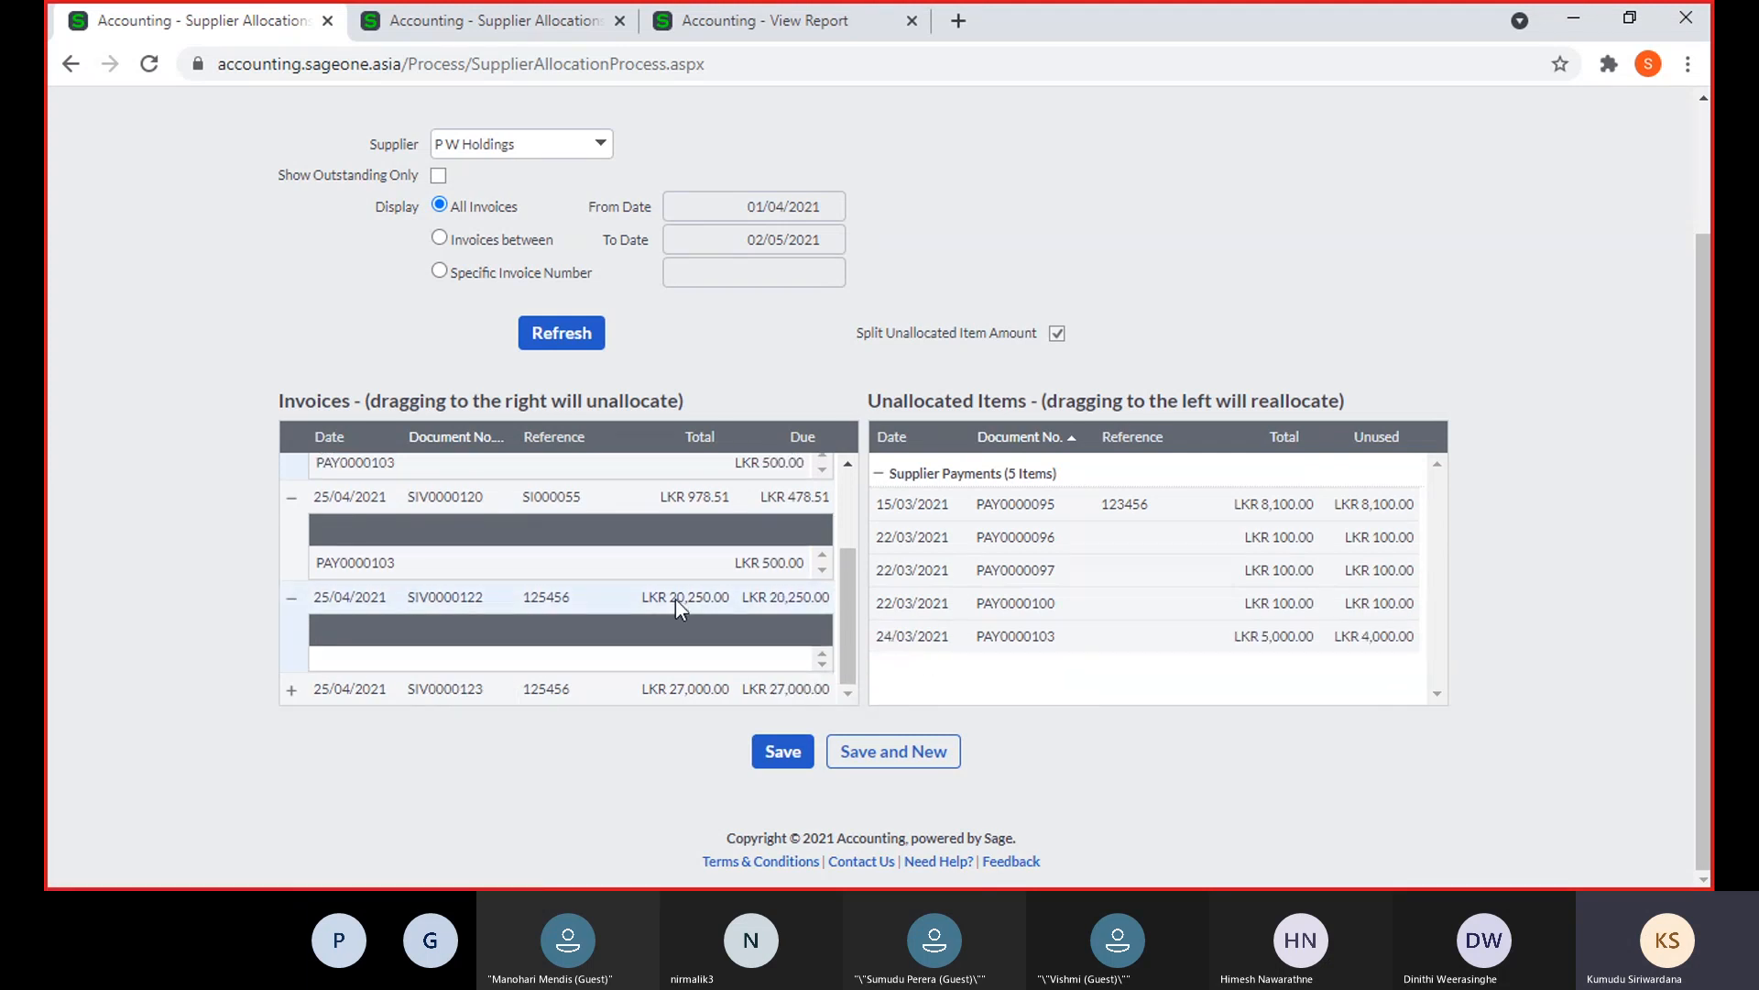
left_click_drag(662, 557, 1047, 614)
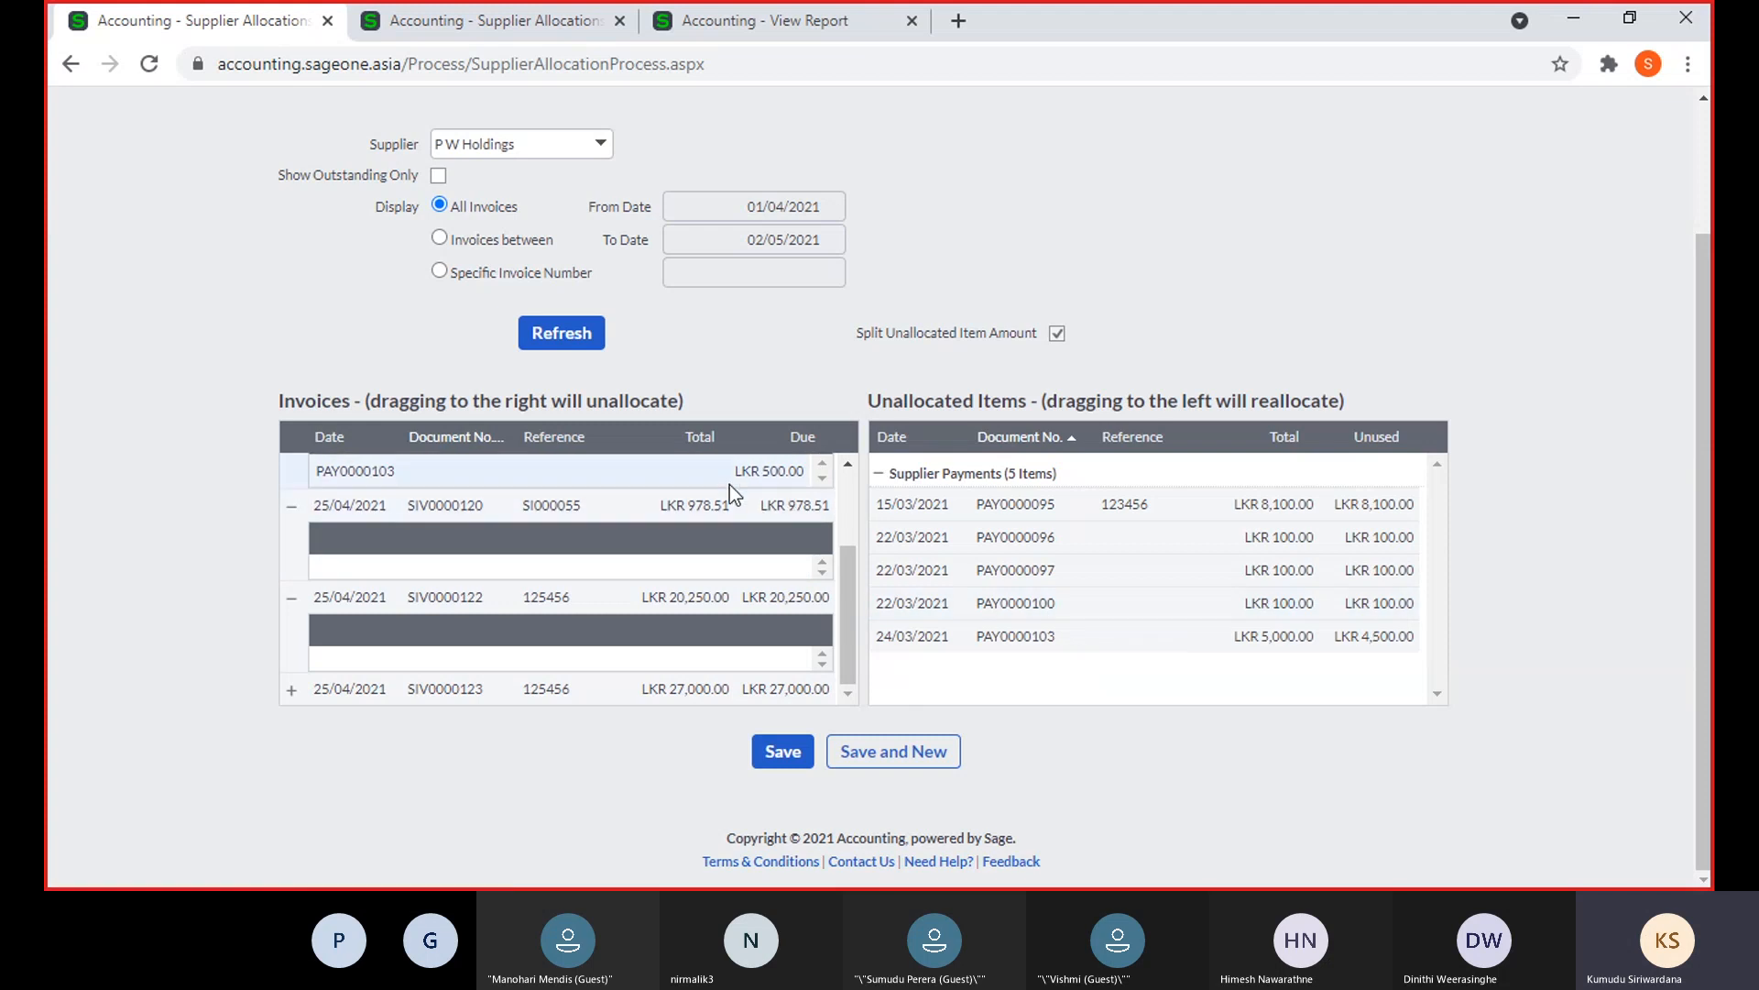
left_click_drag(727, 475, 1104, 612)
scroll(825, 596, "up", 3)
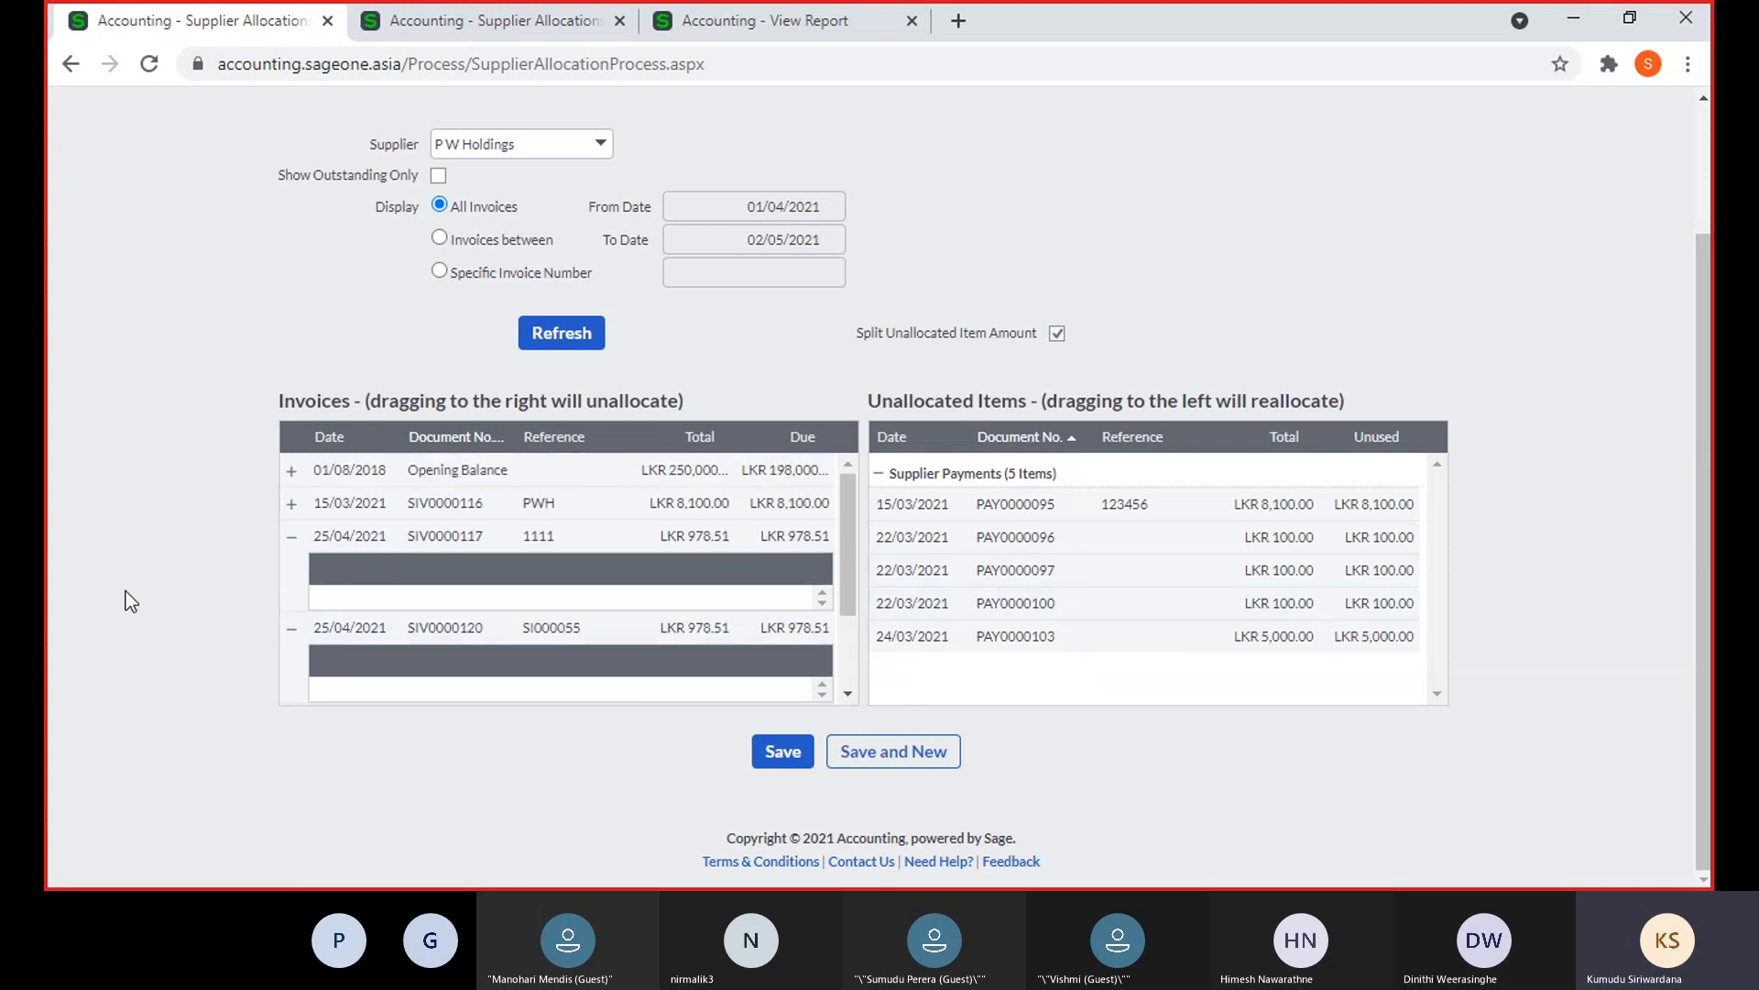
Collapse the allocation details of invoices SIV0000117, SIV0000120 and SIV0000122
left_click(291, 537)
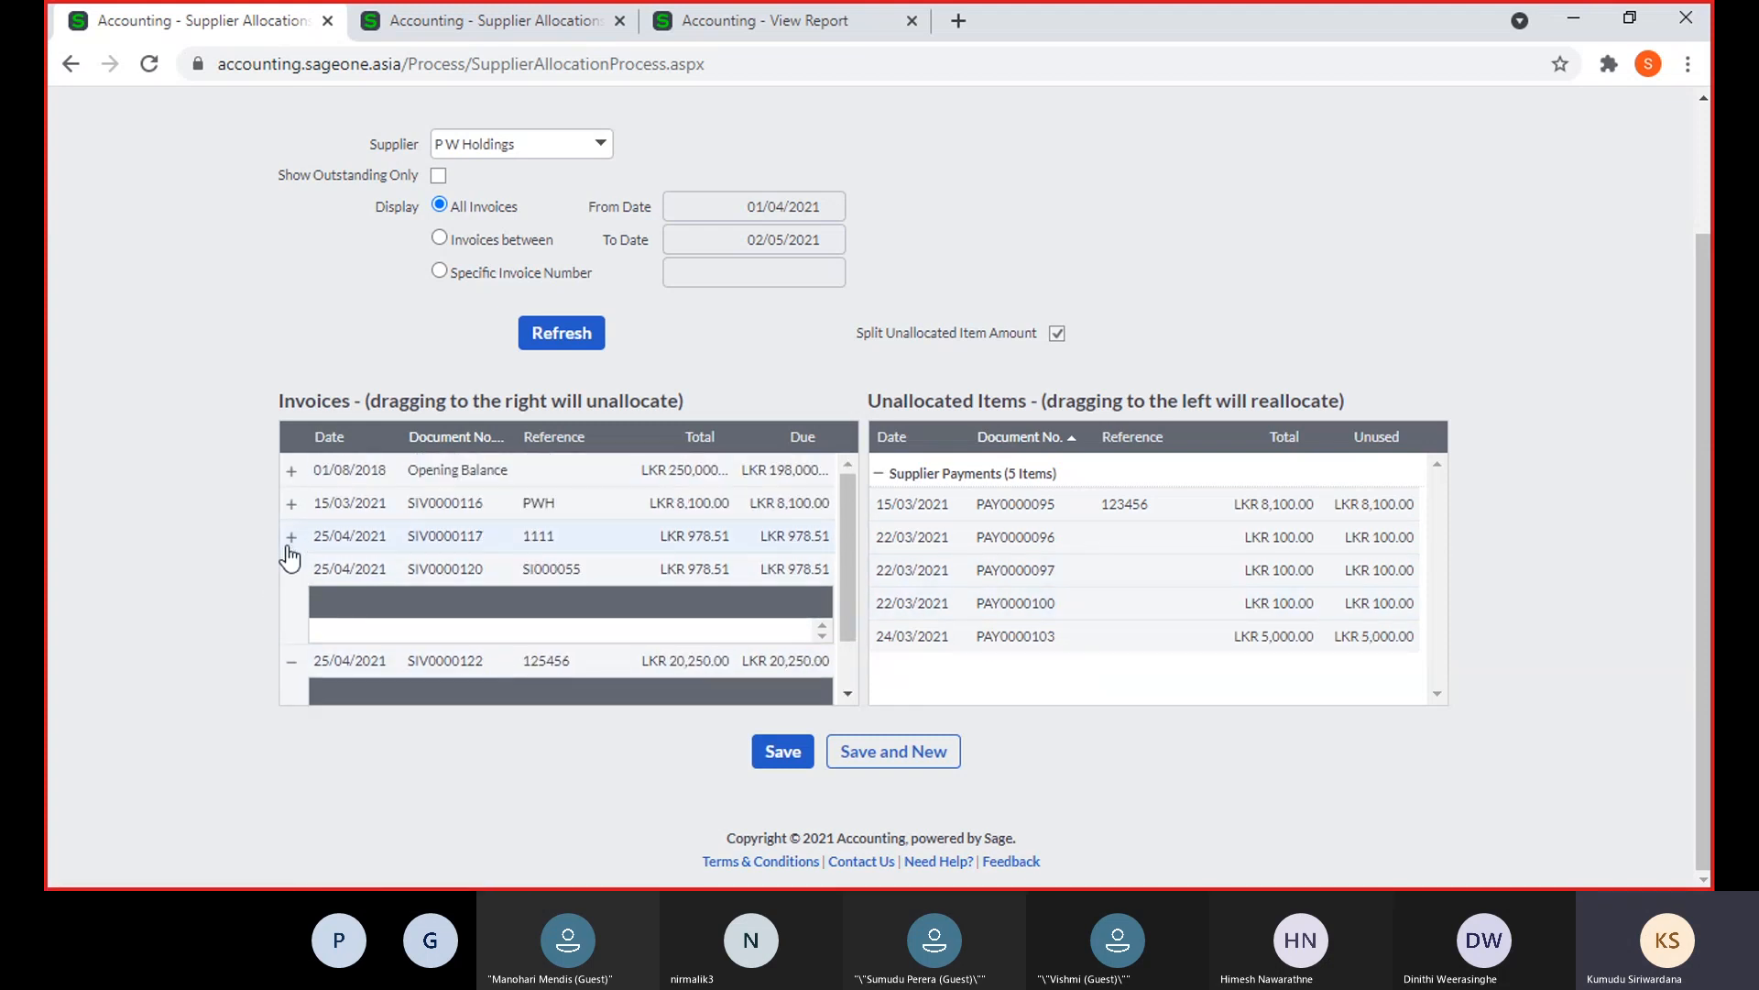
left_click(291, 570)
left_click(293, 603)
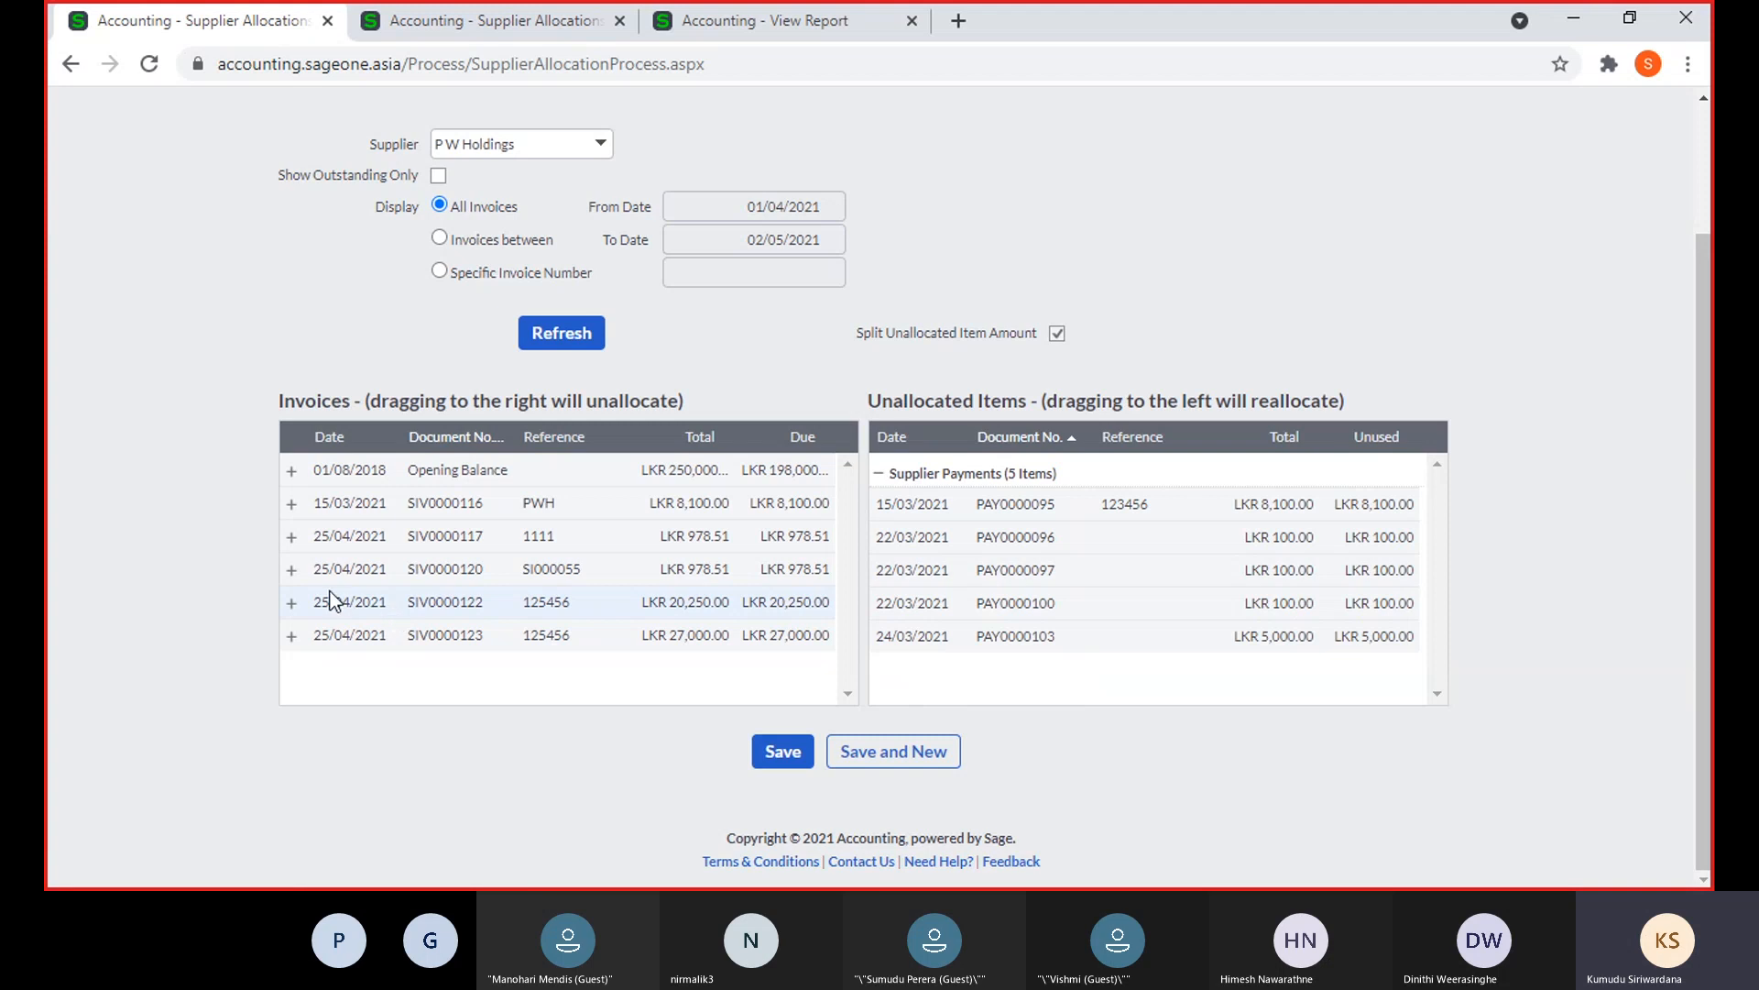
left_click(292, 537)
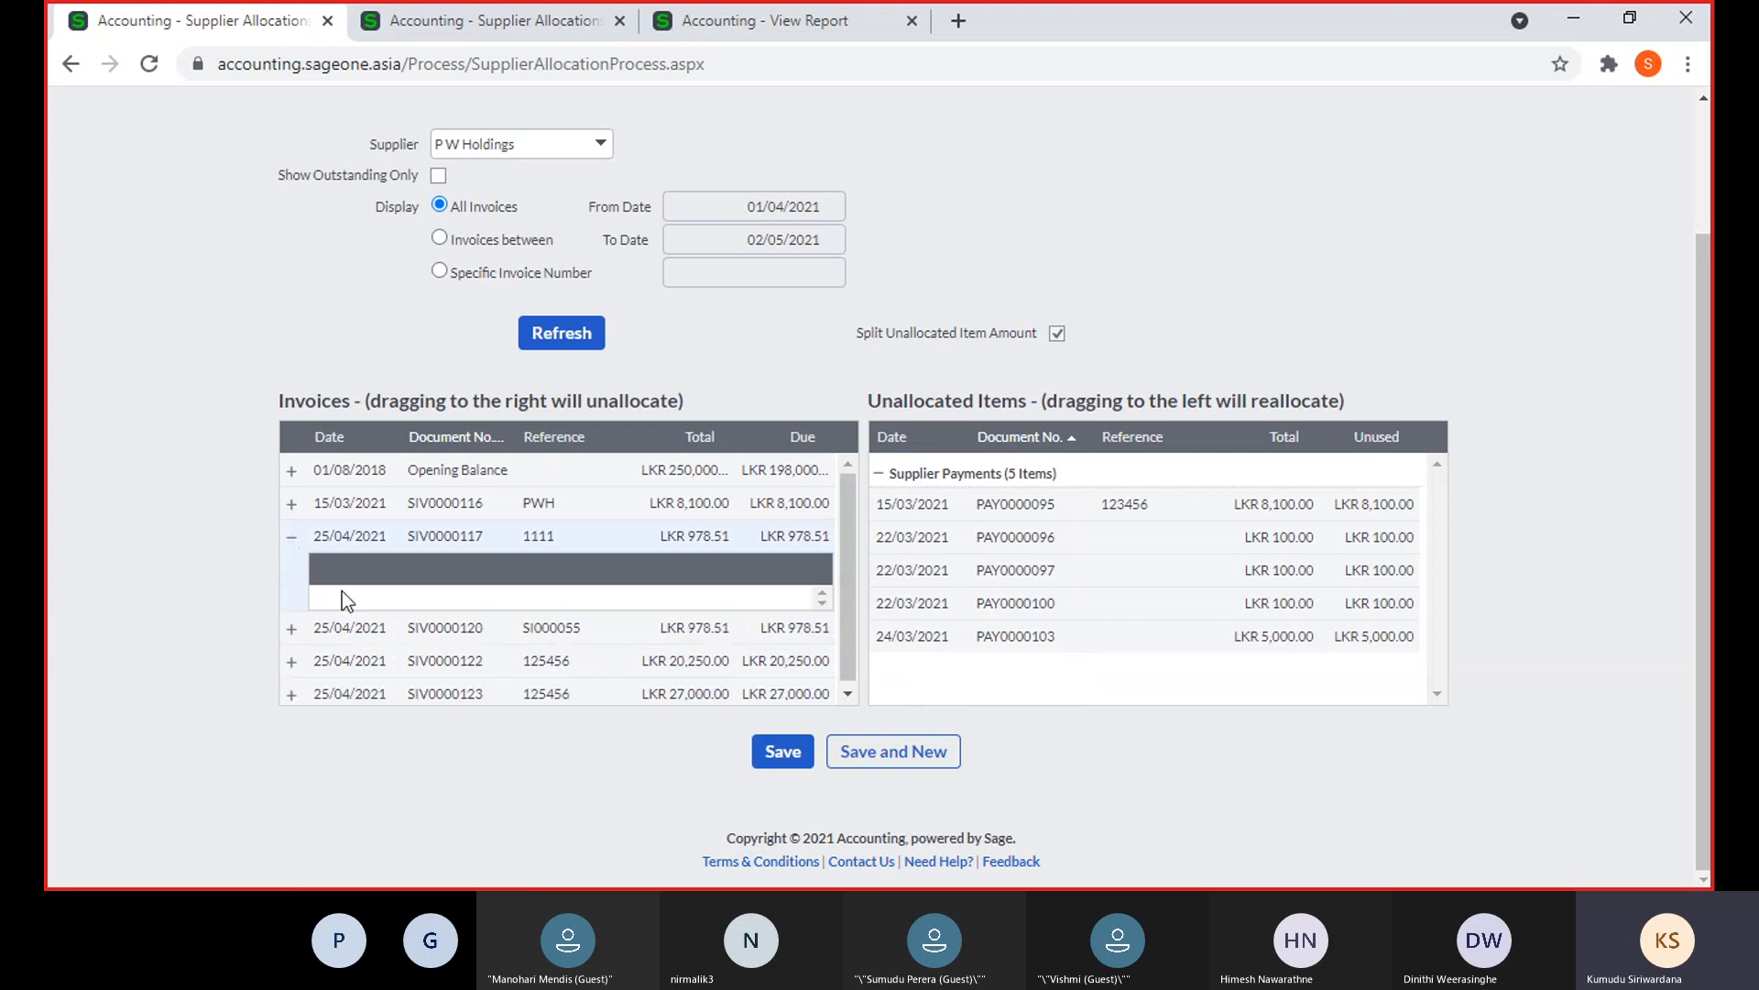
left_click(292, 537)
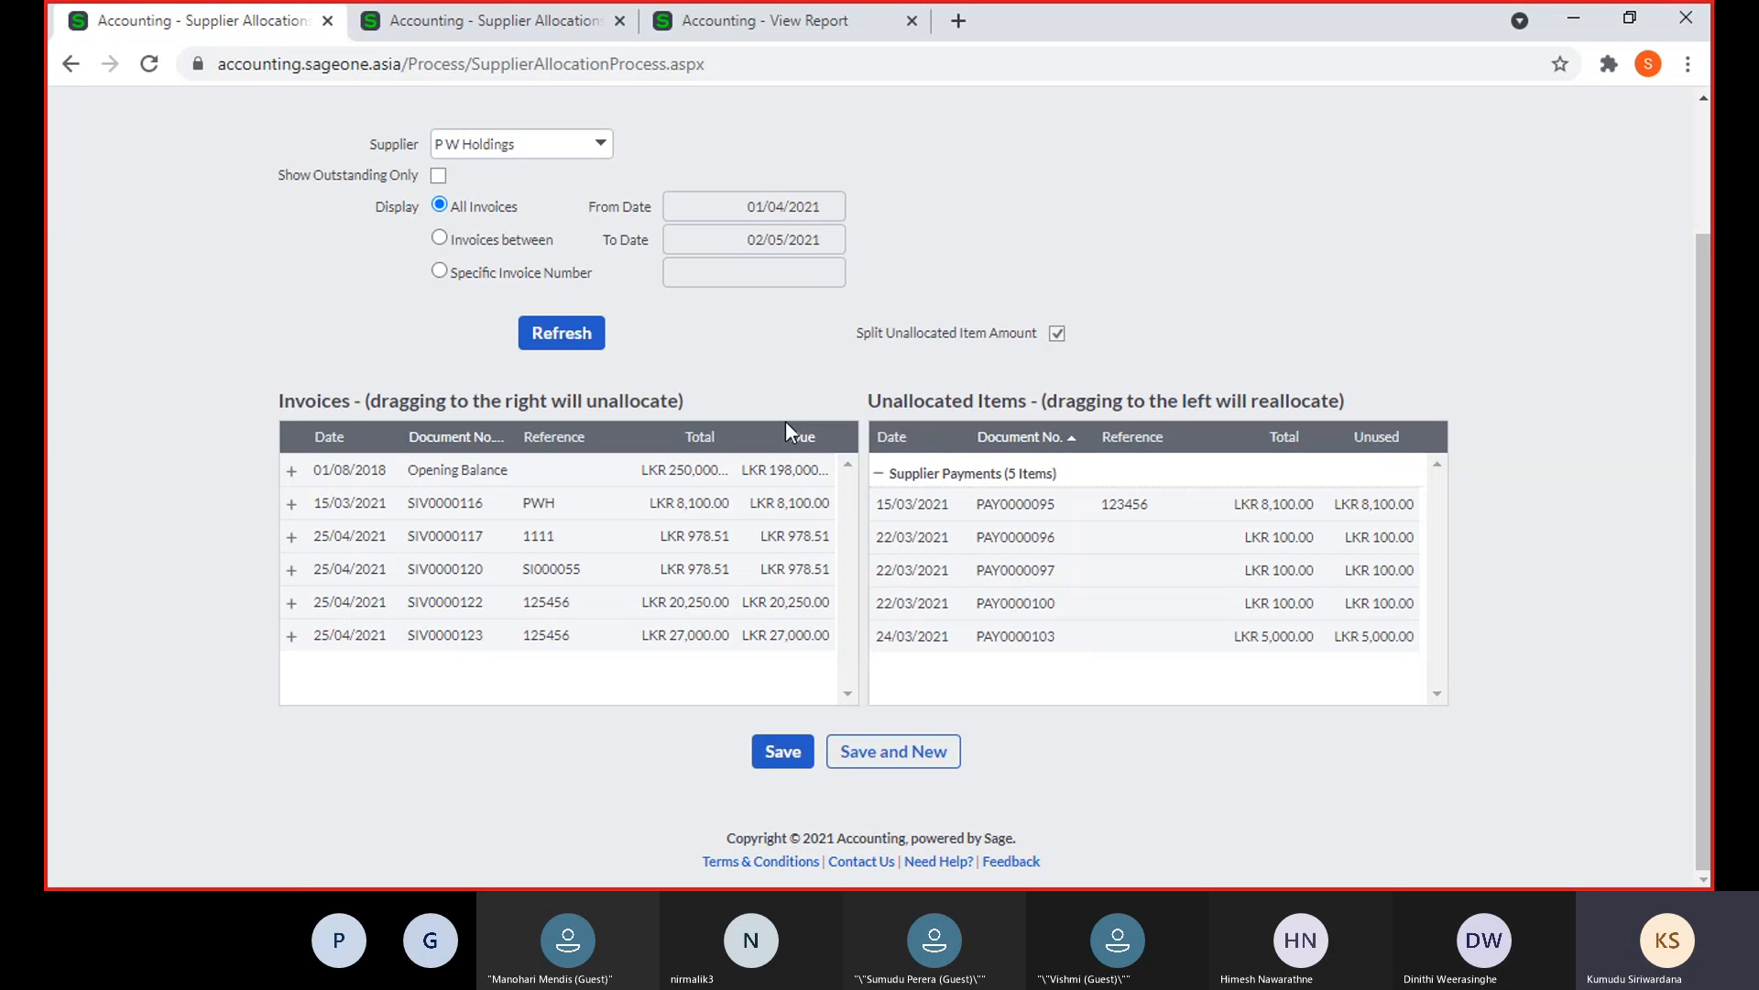
Refresh the invoice and unallocated item lists of P W Holdings, discarding unsaved changes
scroll(785, 430, "up", 2)
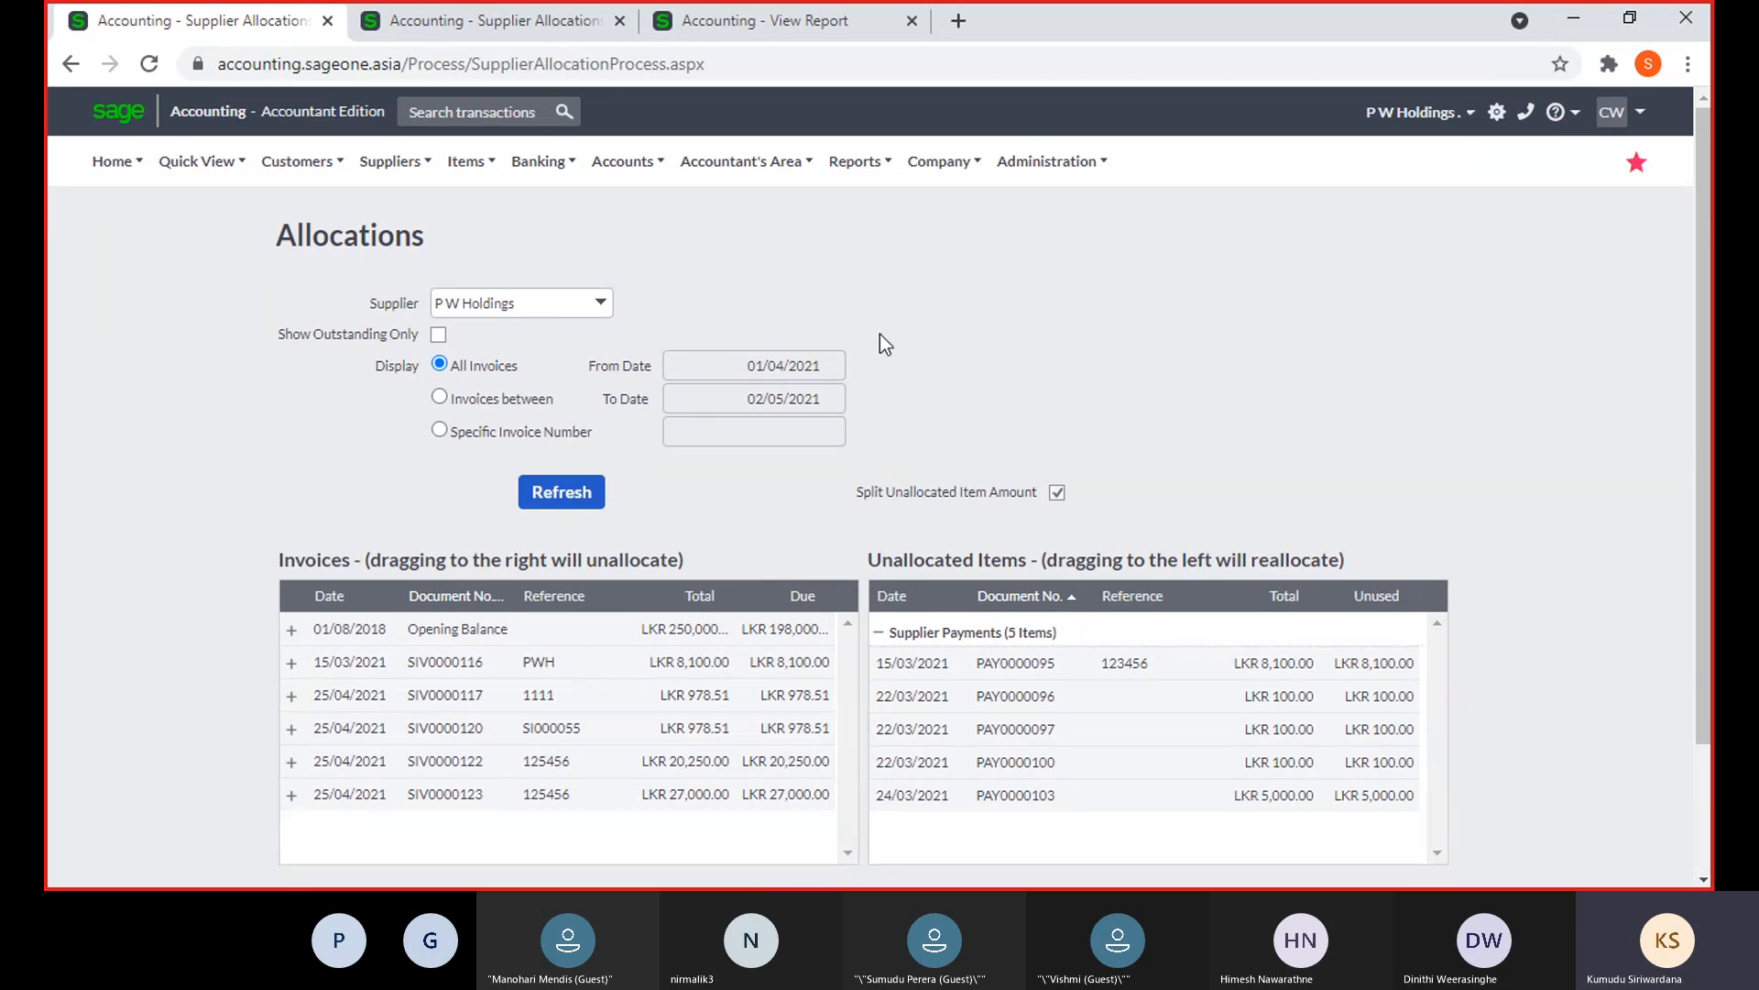
mouse_move(431, 181)
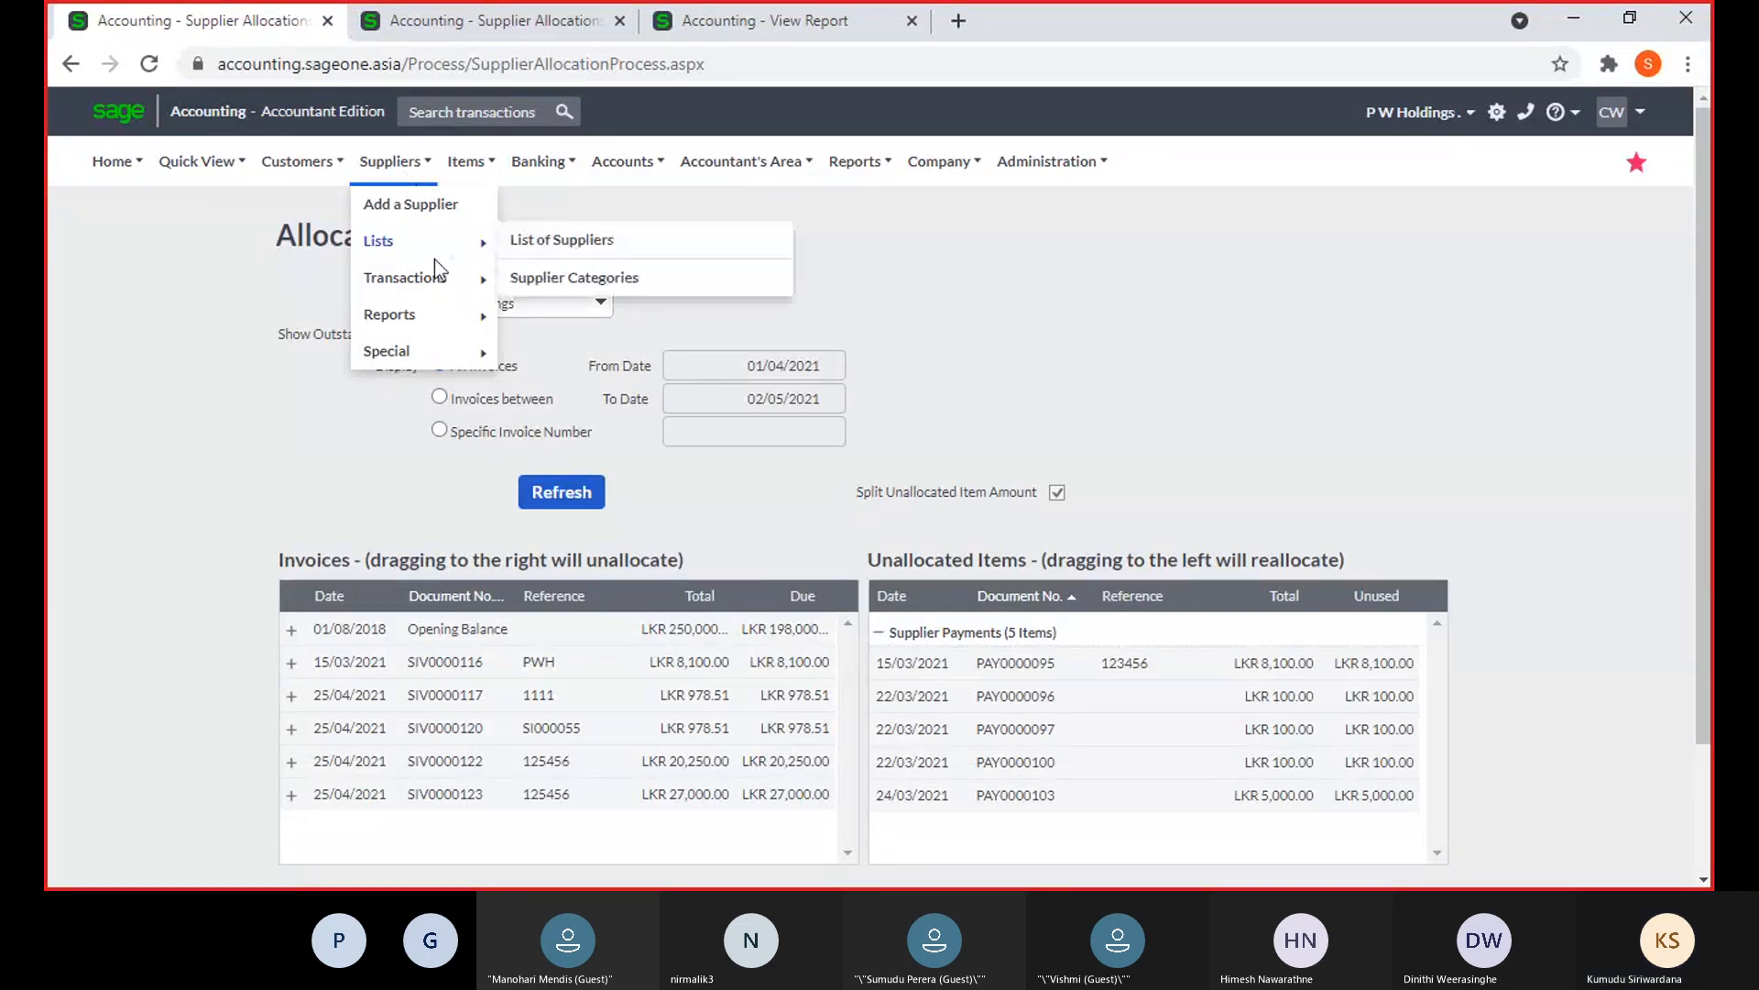
mouse_move(436, 283)
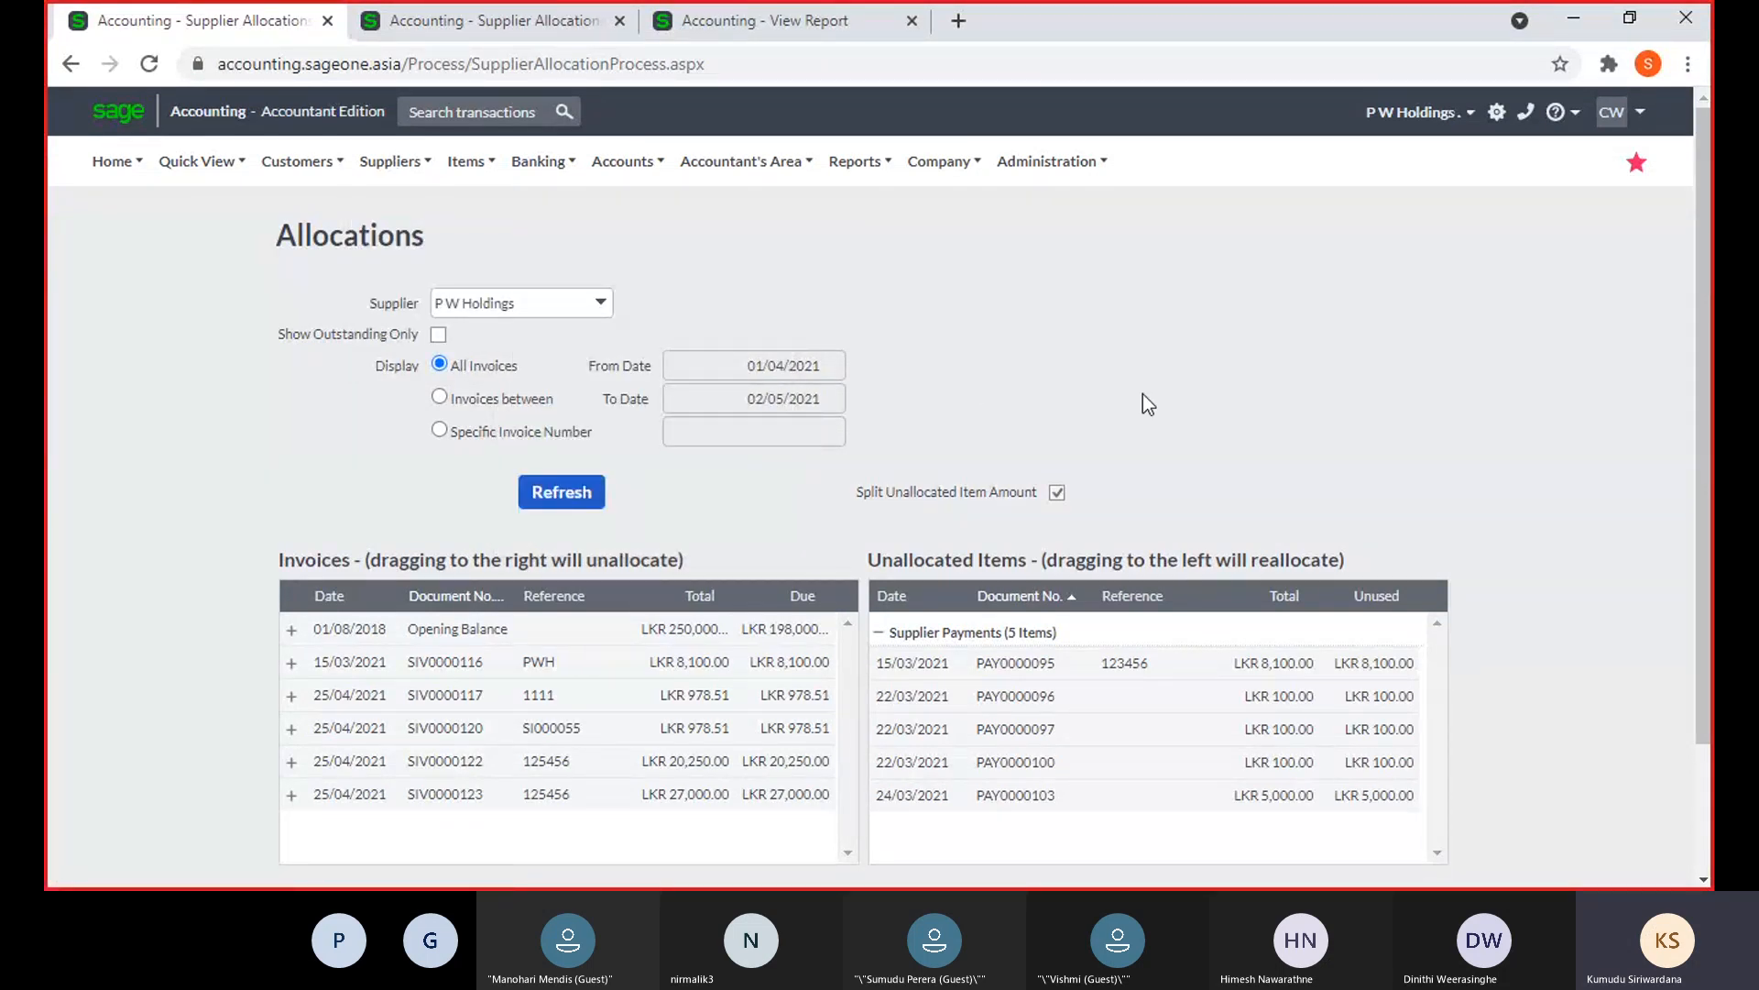
left_click(602, 303)
left_click(660, 271)
left_click(562, 485)
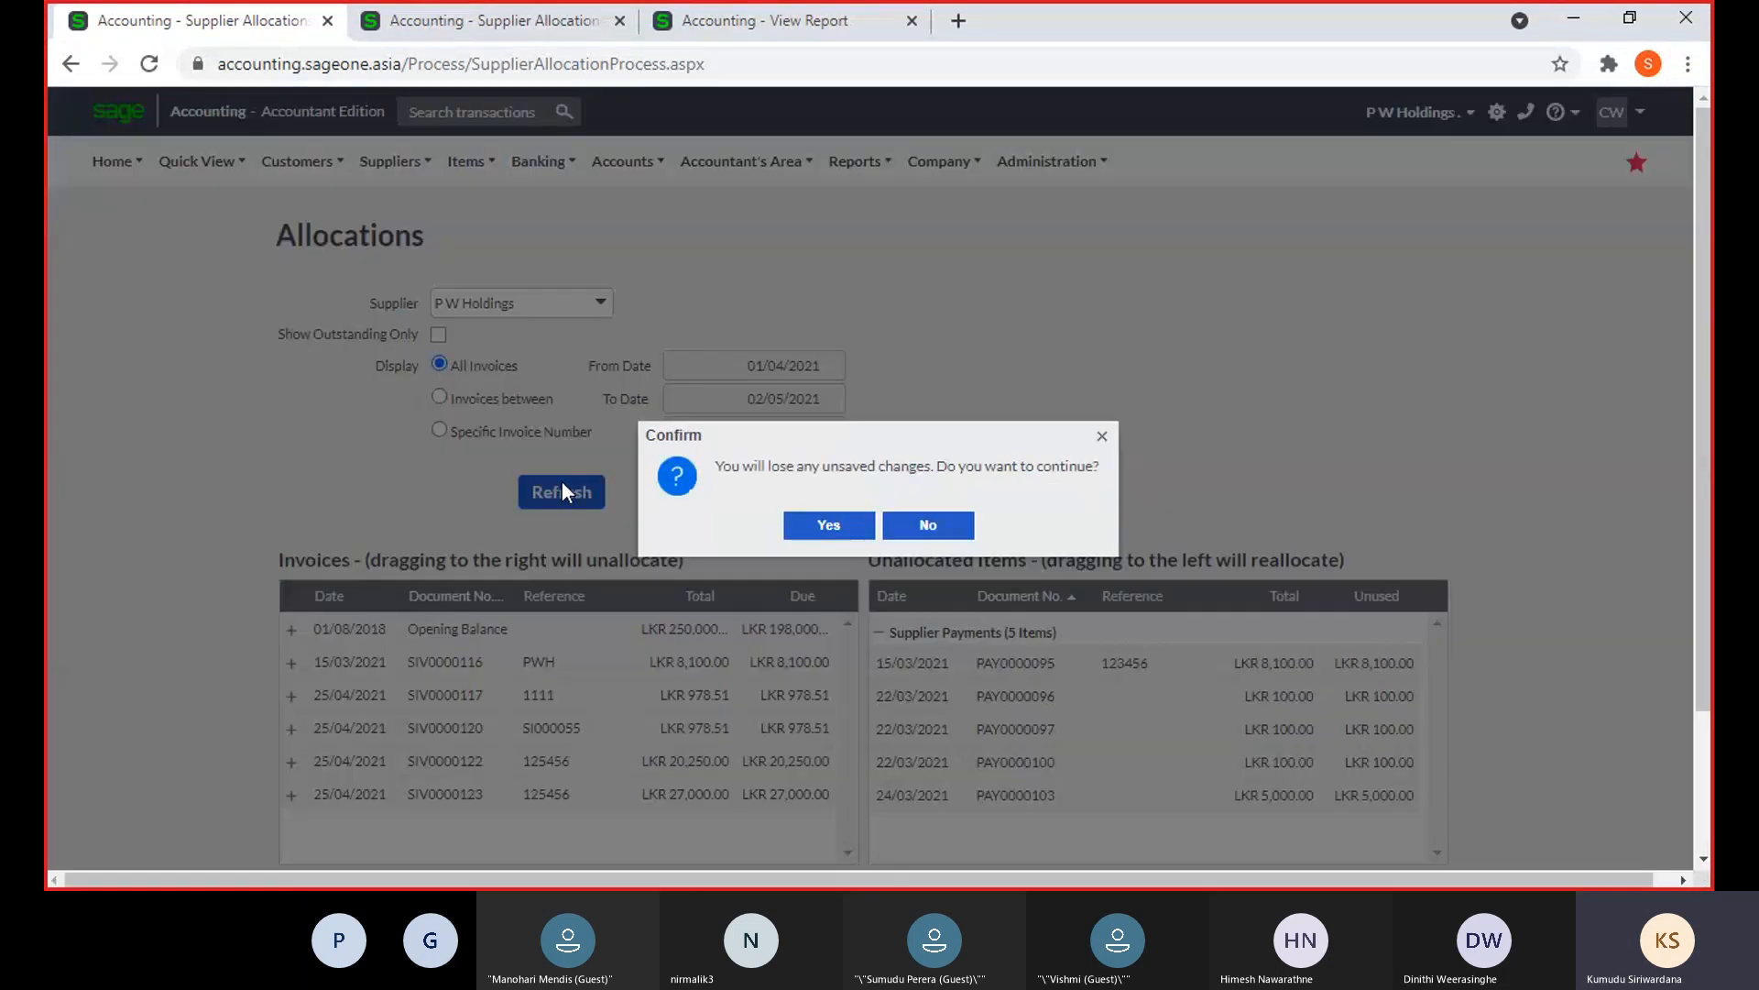
left_click(810, 528)
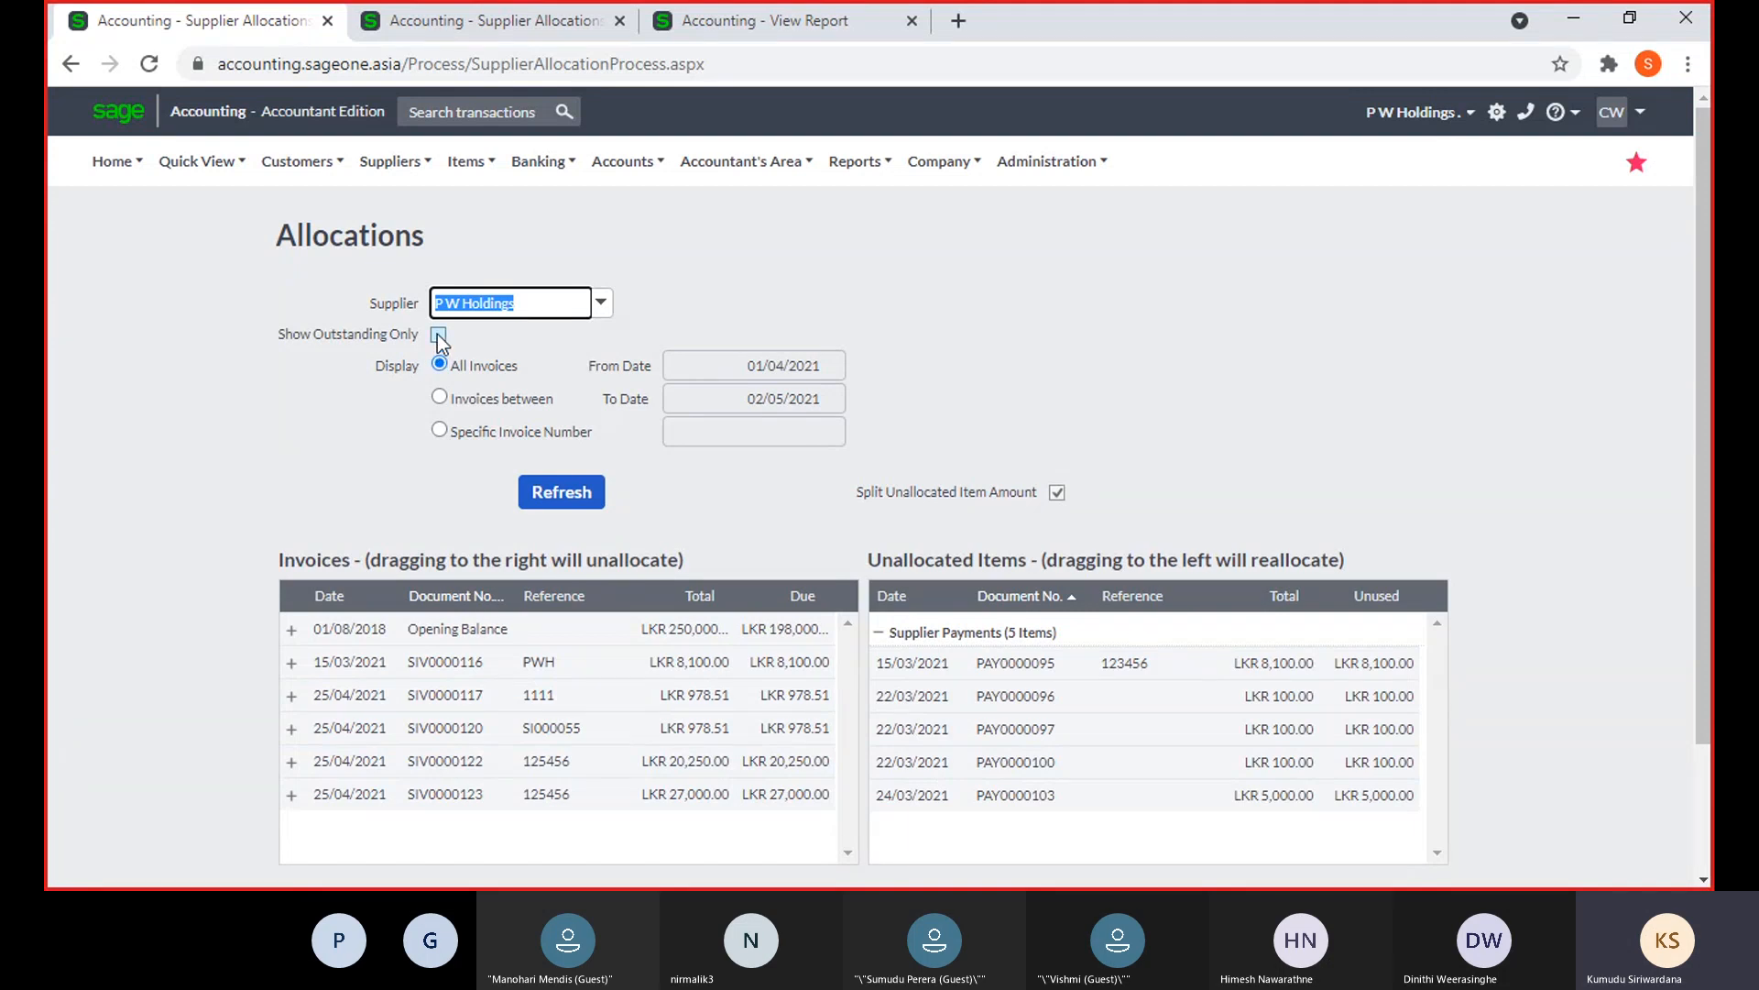
Show only the outstanding invoices of Amaya Hotels and refresh the lists, discarding unsaved changes
left_click(429, 33)
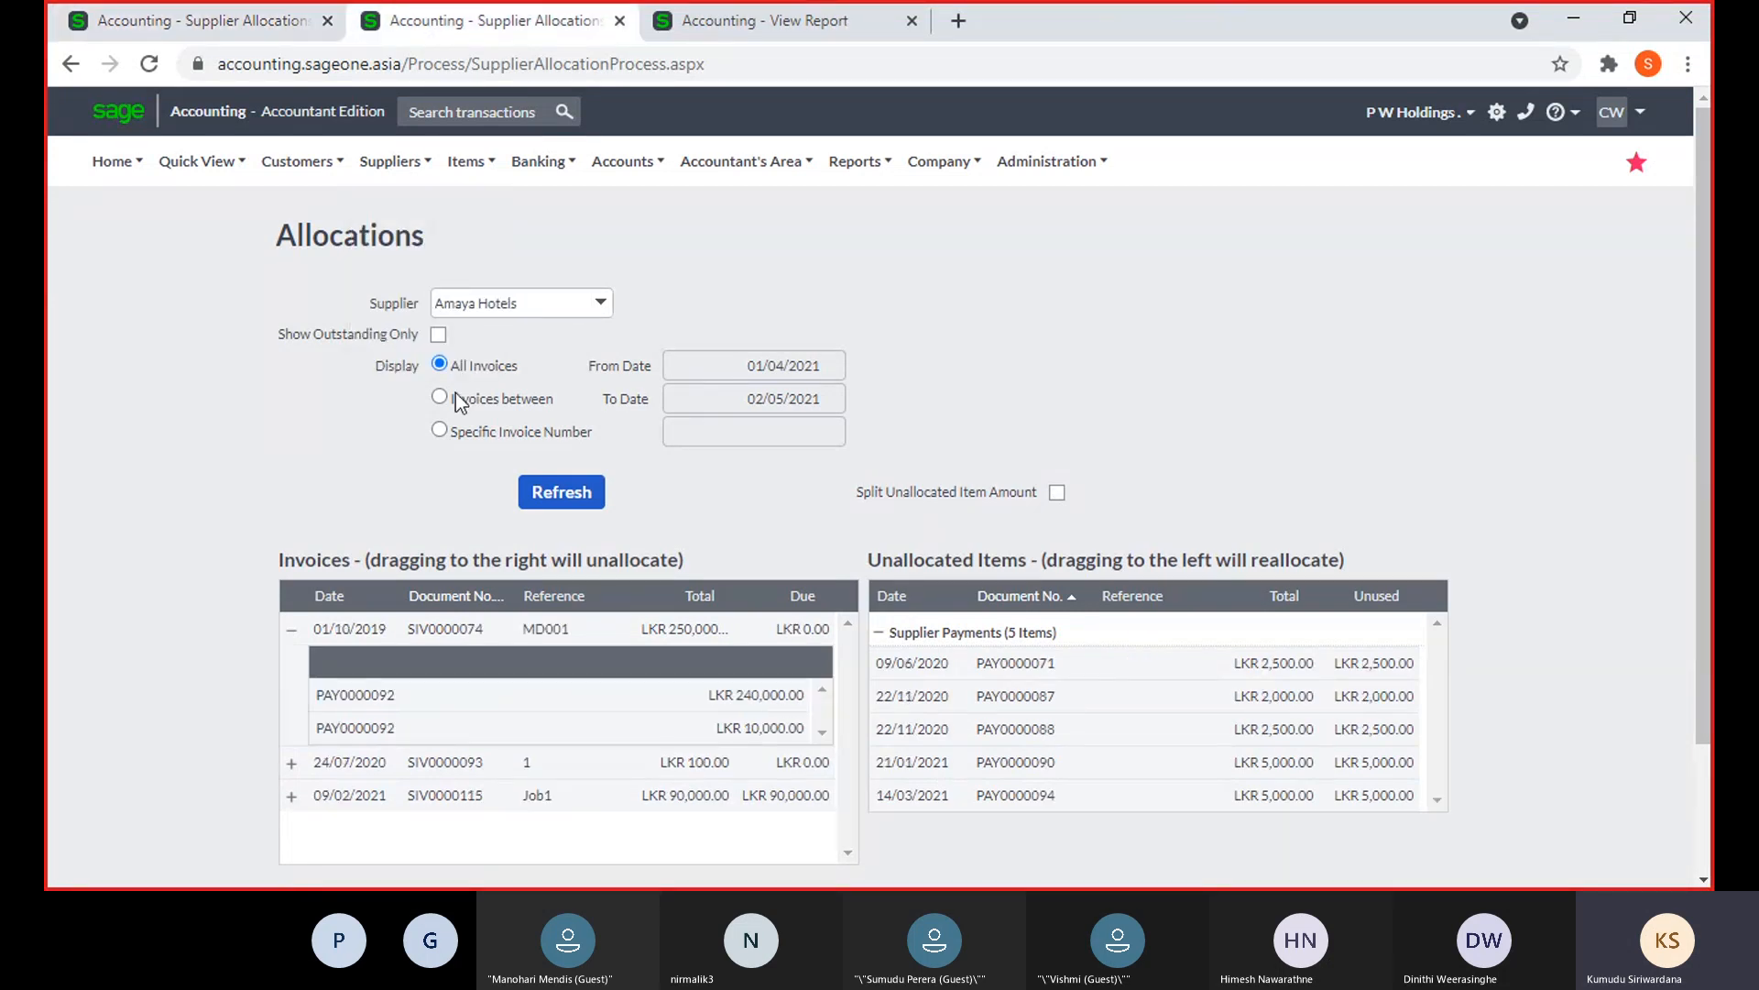
left_click(438, 334)
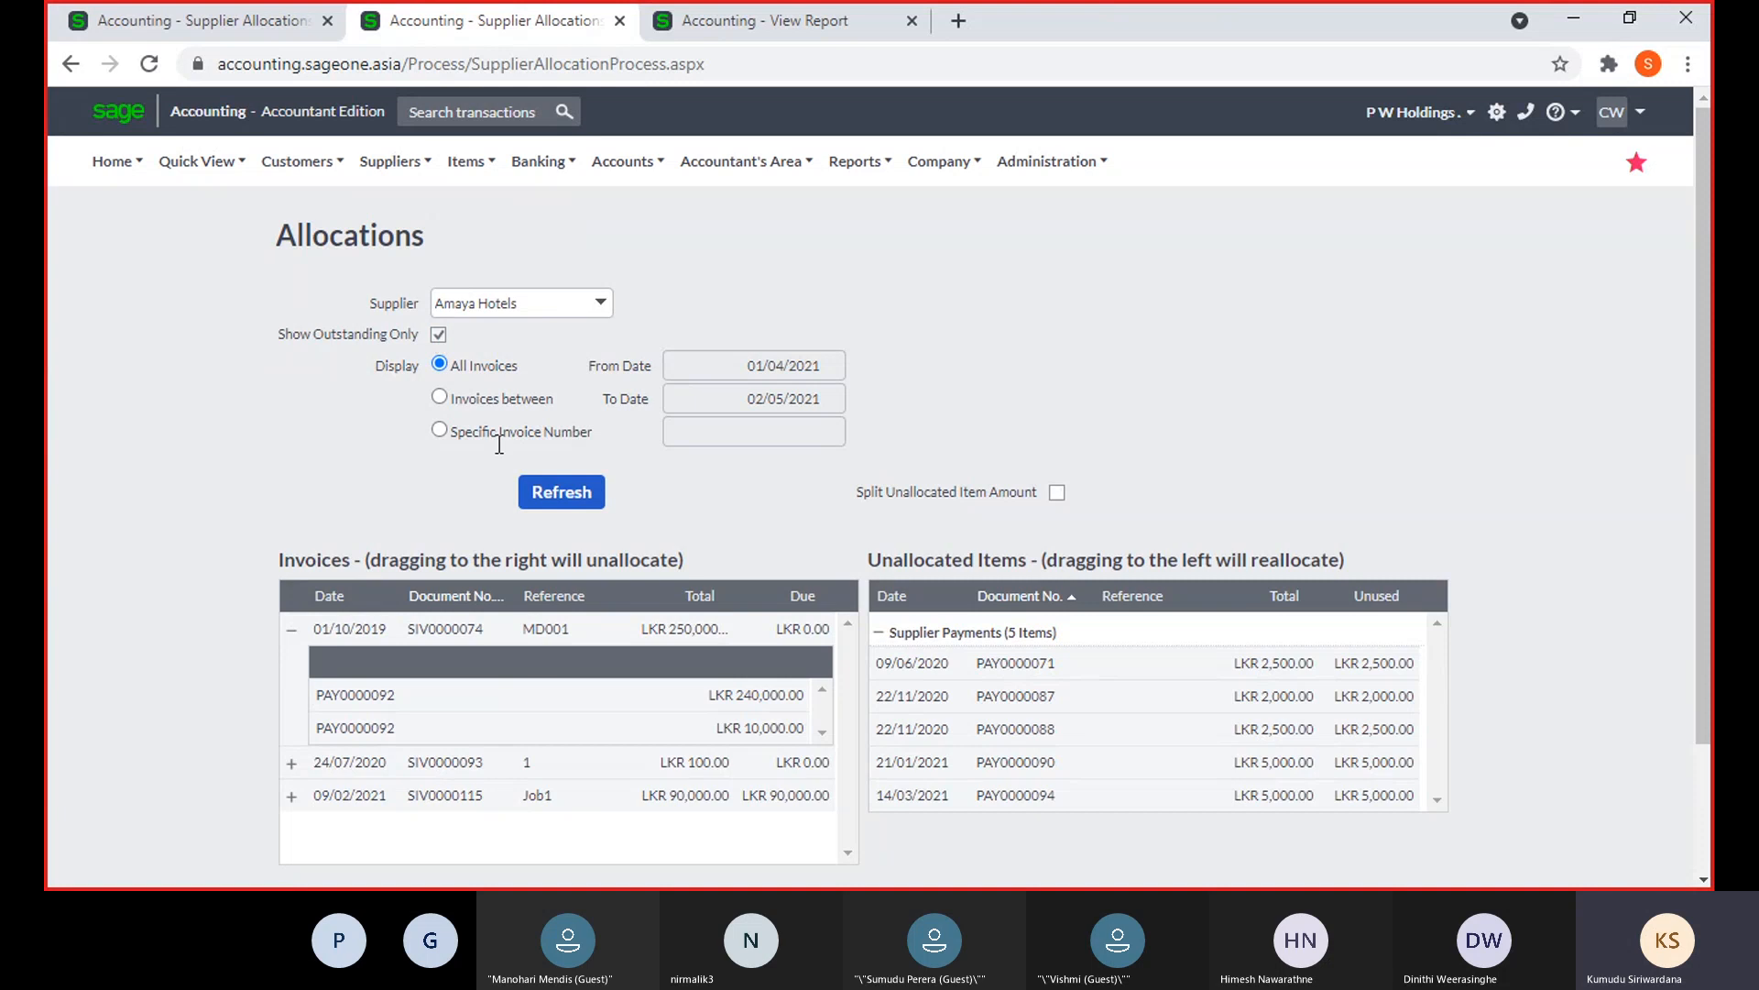
left_click(528, 496)
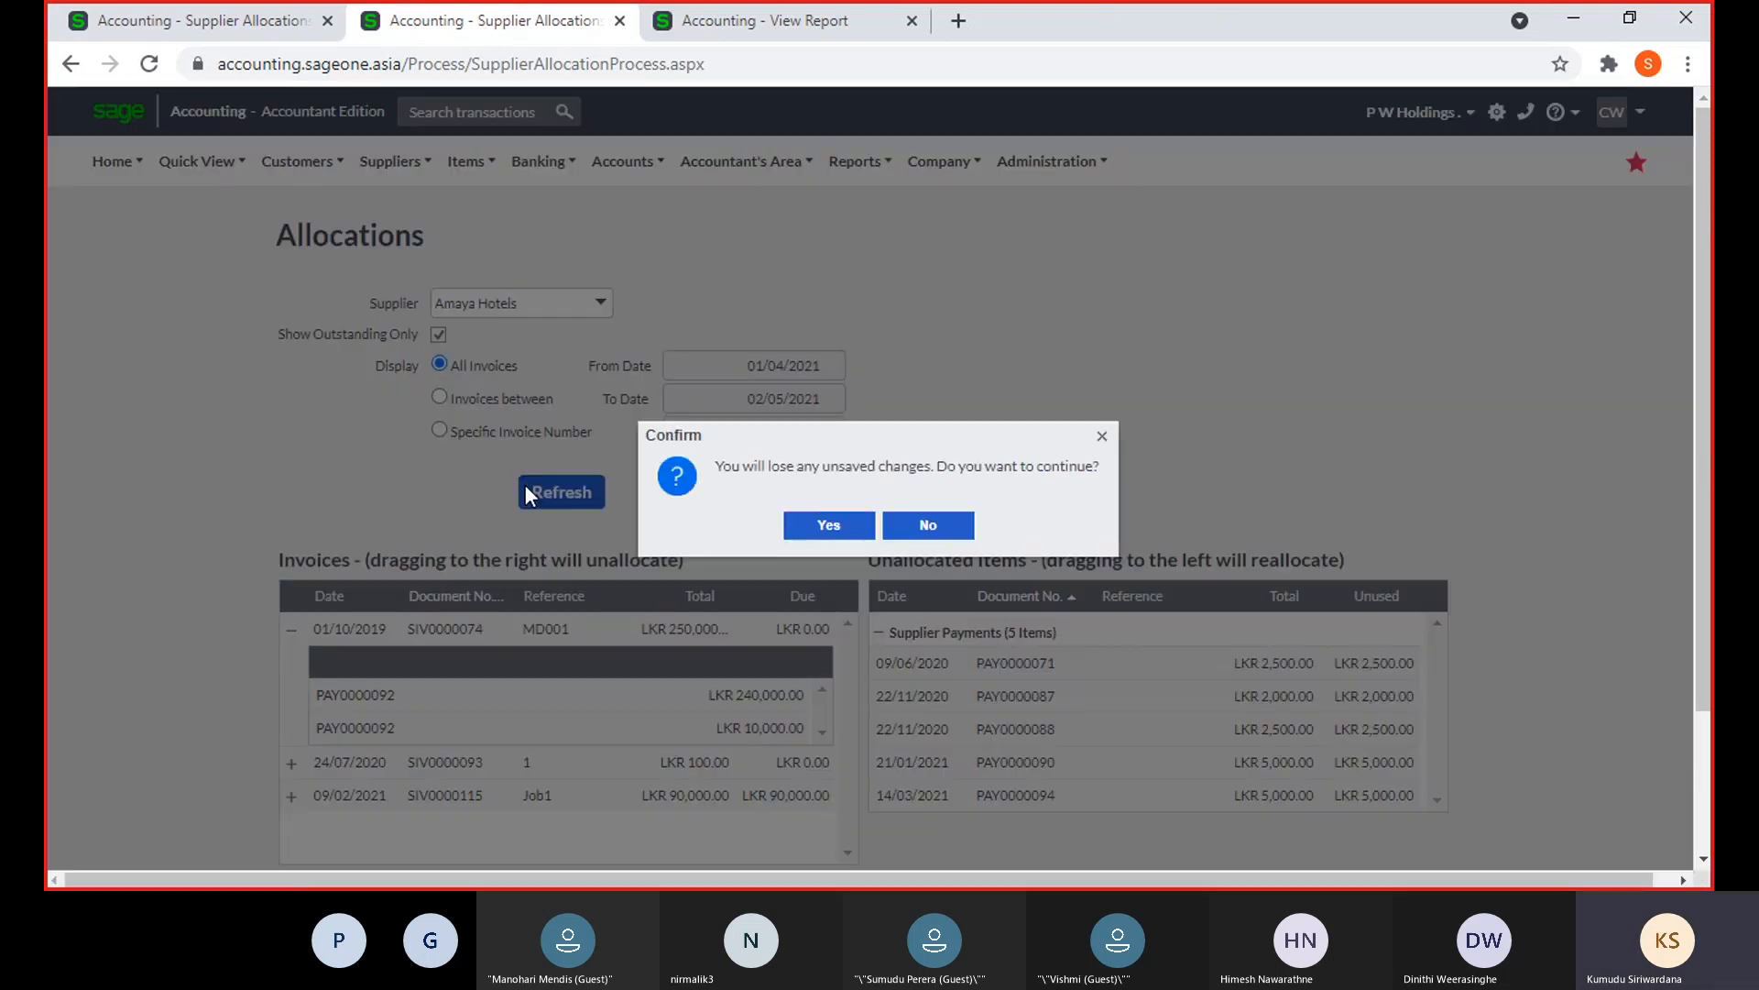
left_click(869, 526)
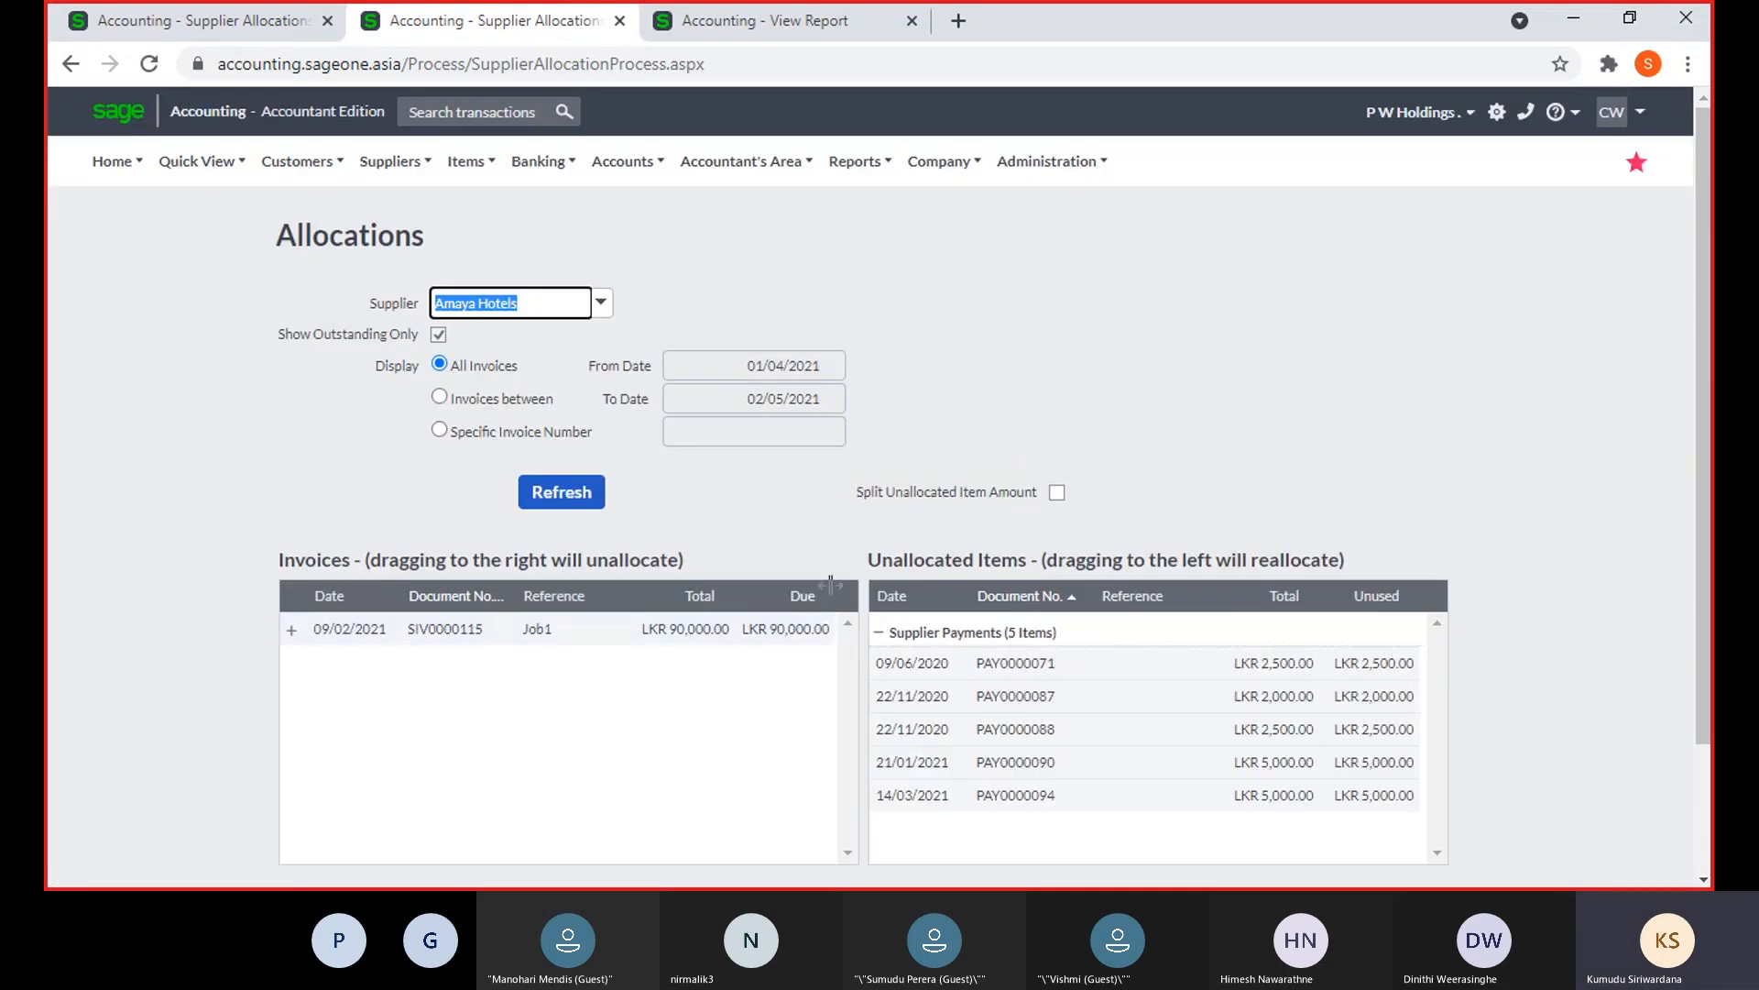
Turn off the outstanding-only filter for Amaya Hotels and reload its complete invoice list
left_click(438, 334)
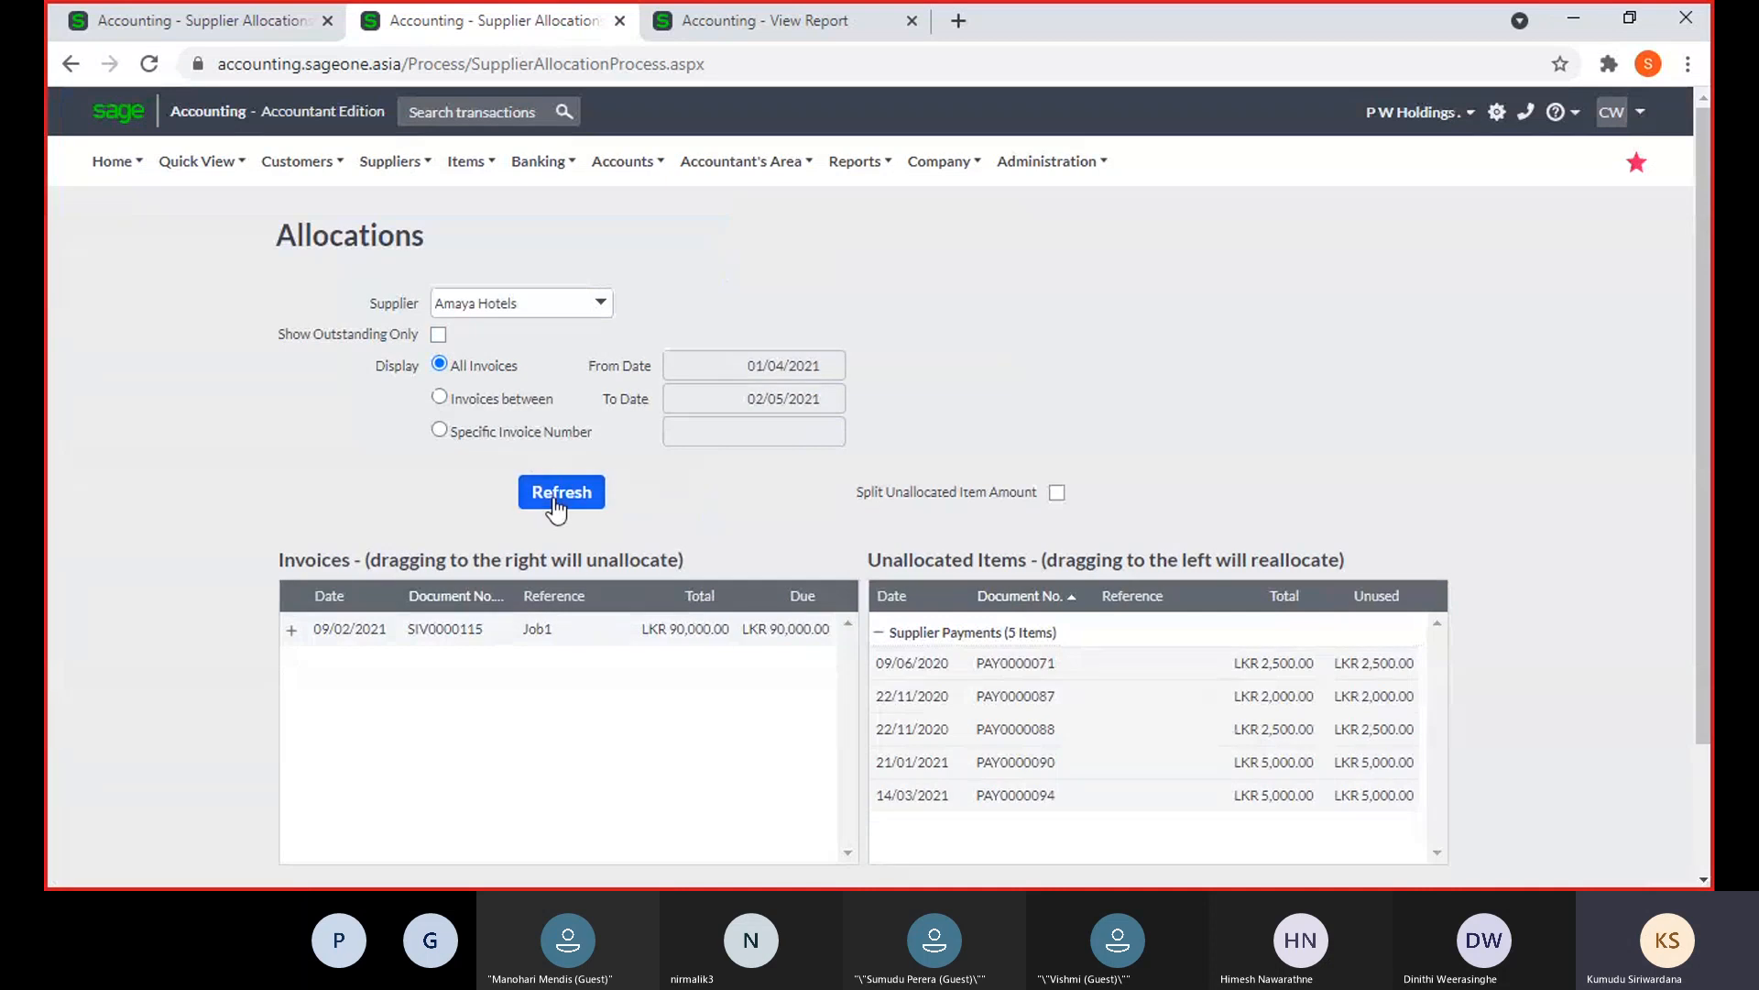
left_click(554, 500)
left_click(808, 529)
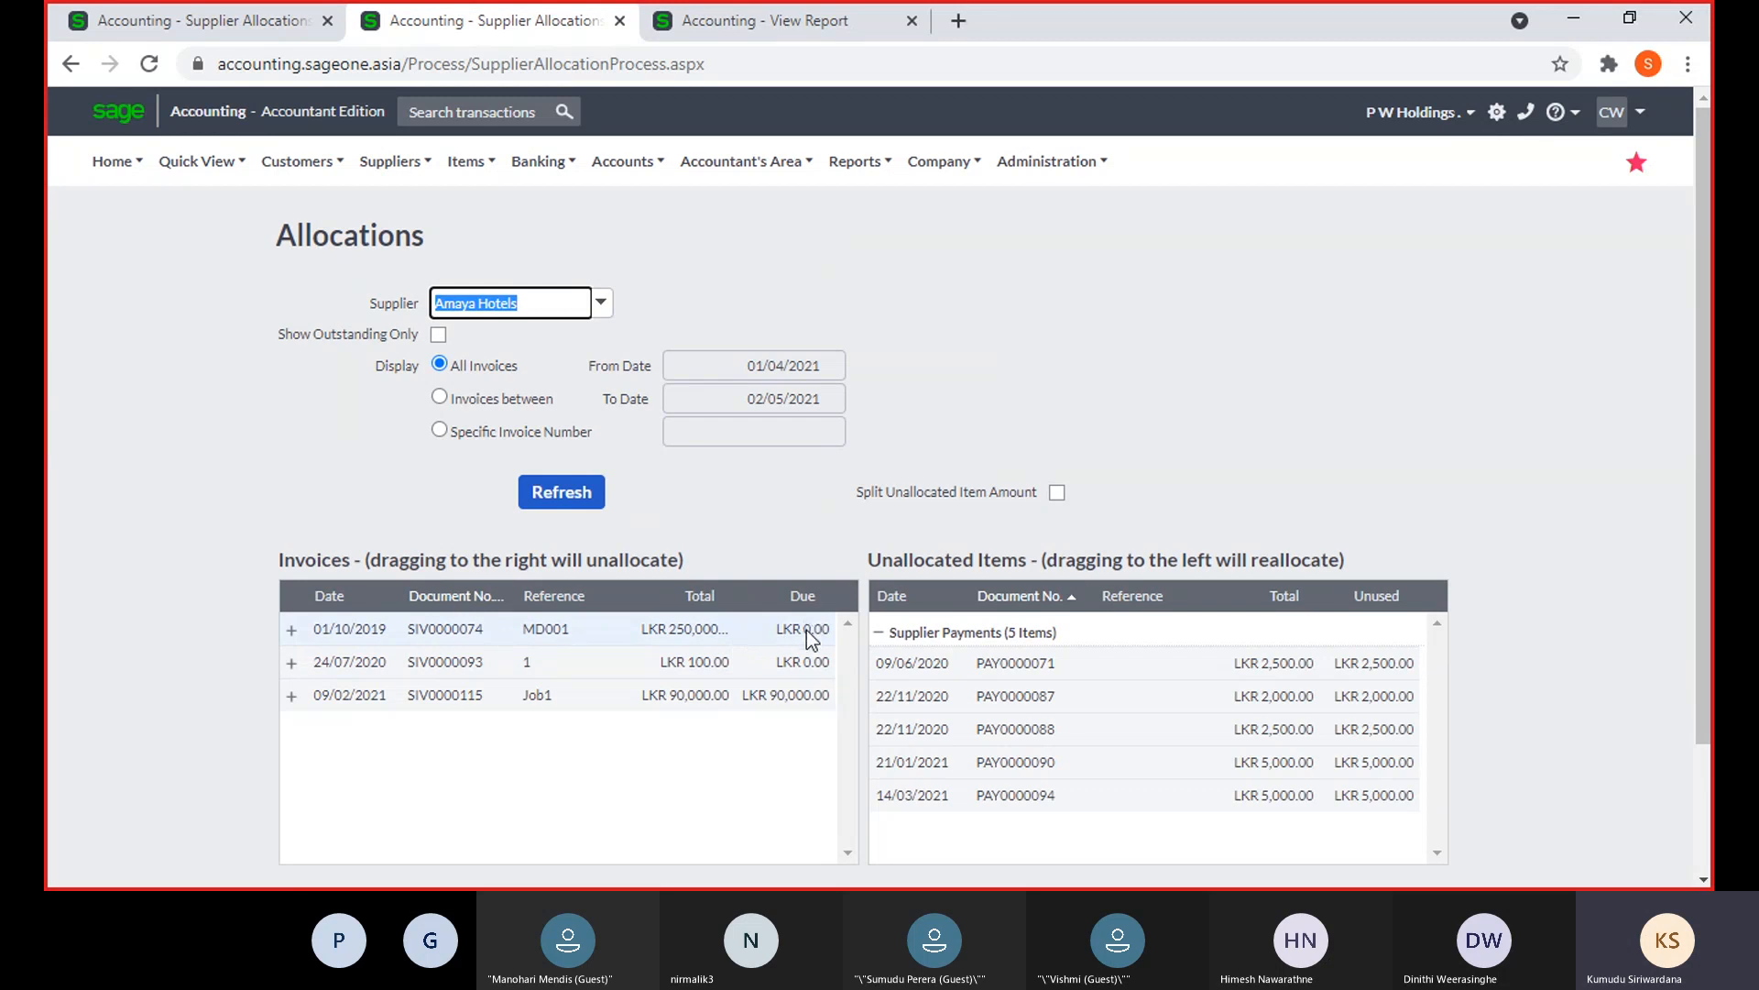
Return to the P W Holdings allocations and list only its invoices between 01/04/2021 and 02/05/2021
left_click(155, 22)
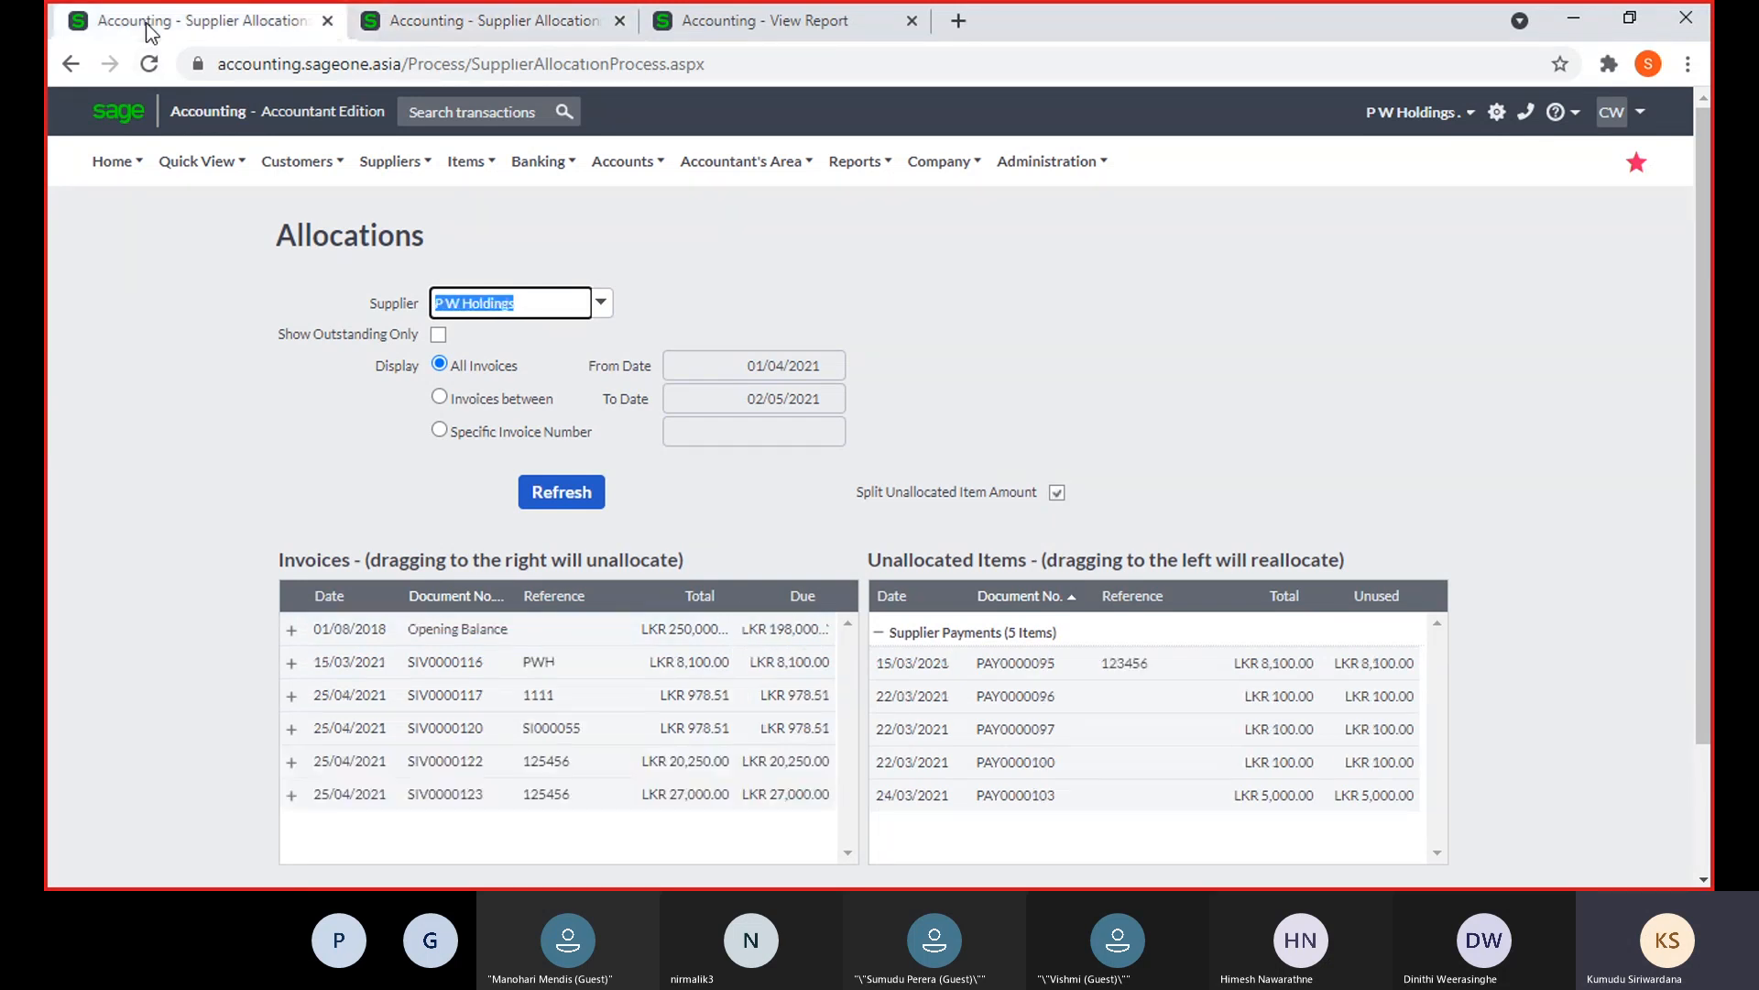
left_click(439, 366)
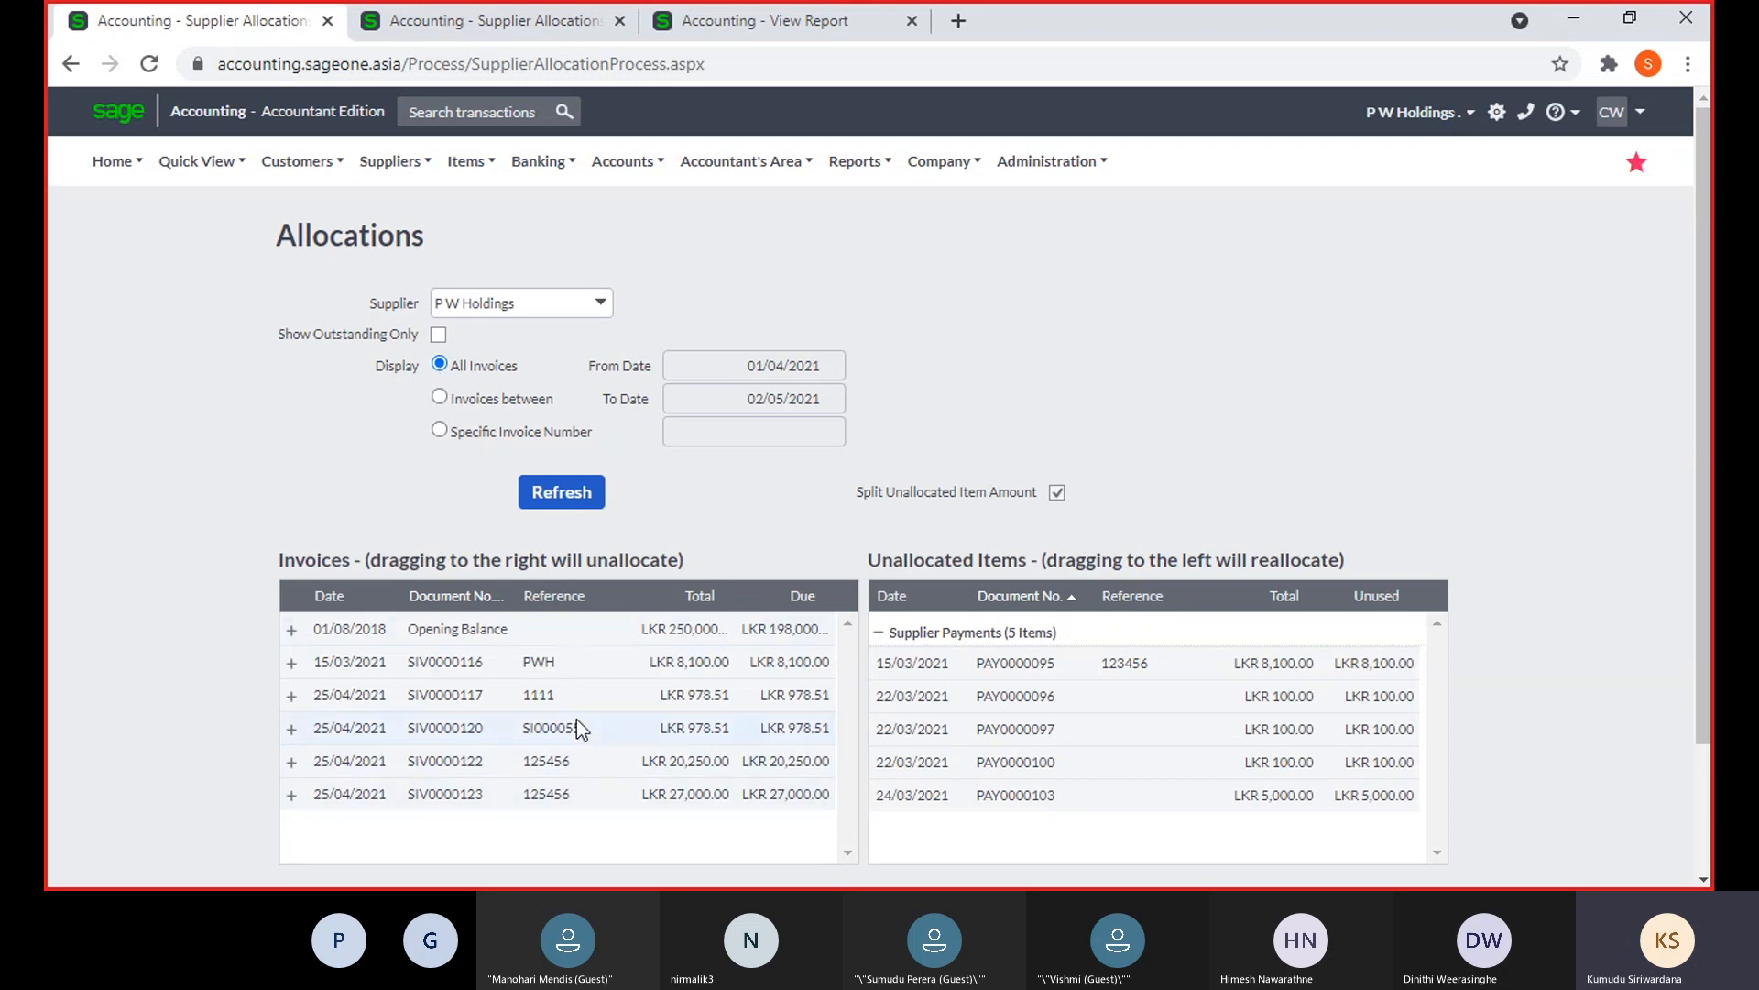
left_click(444, 398)
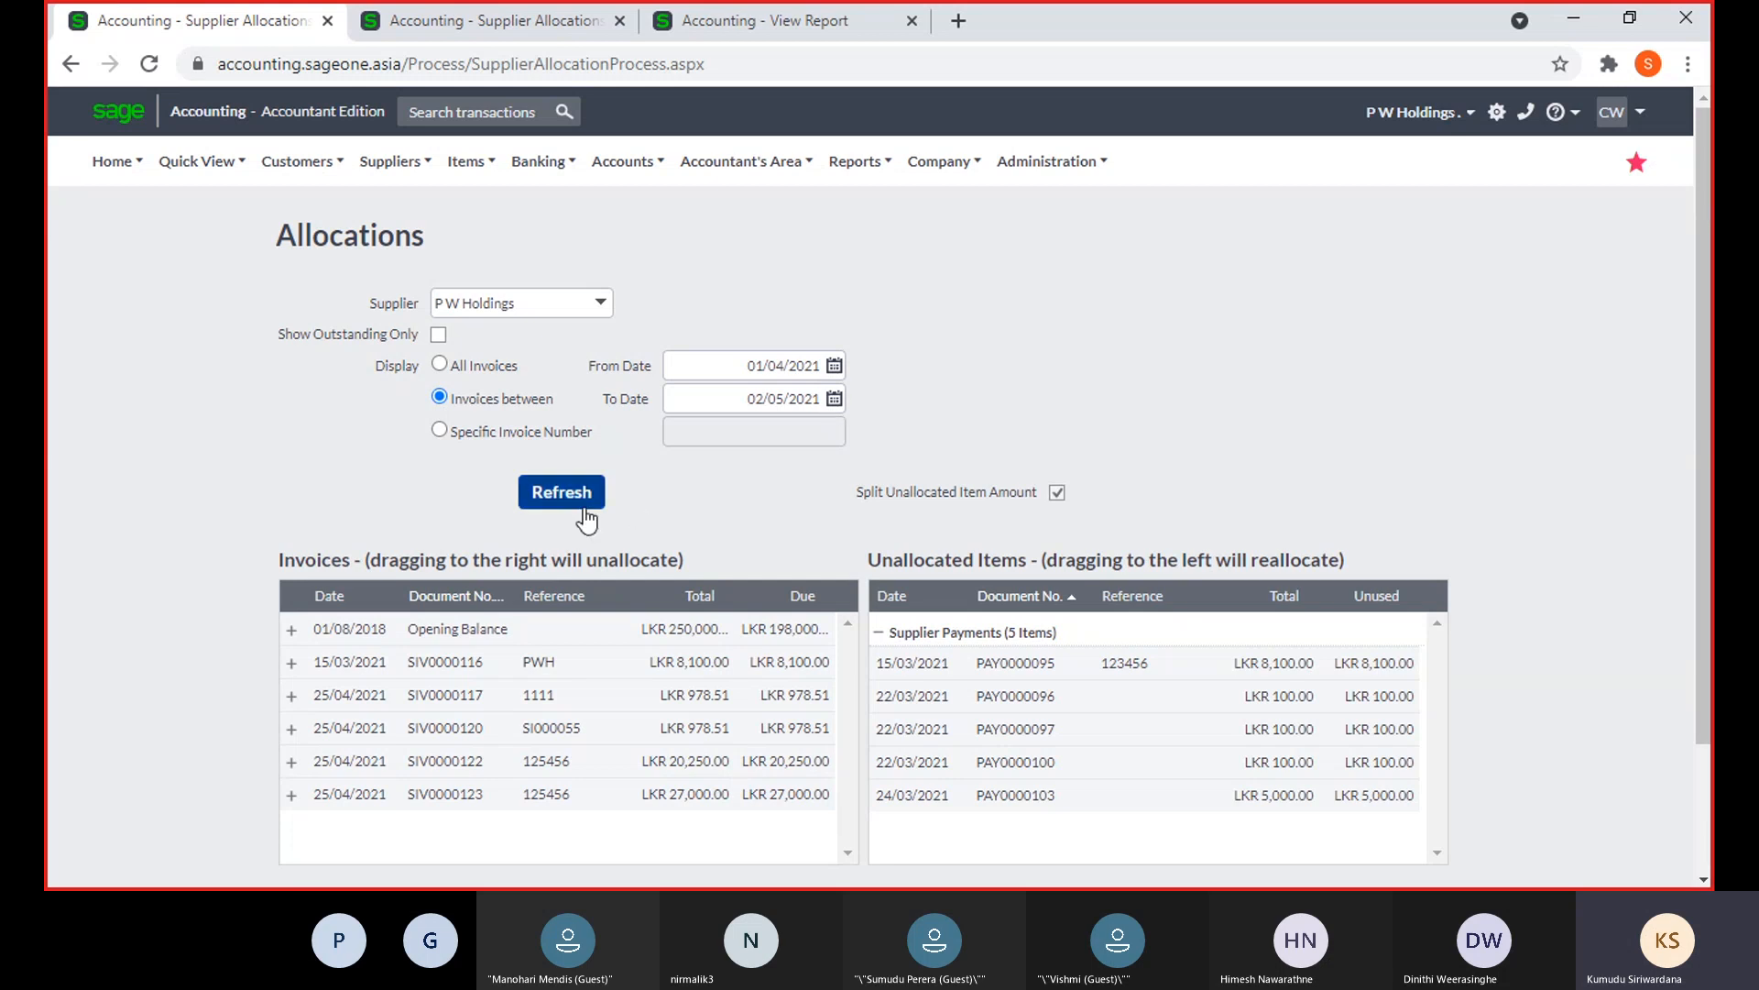
left_click(543, 486)
left_click(814, 518)
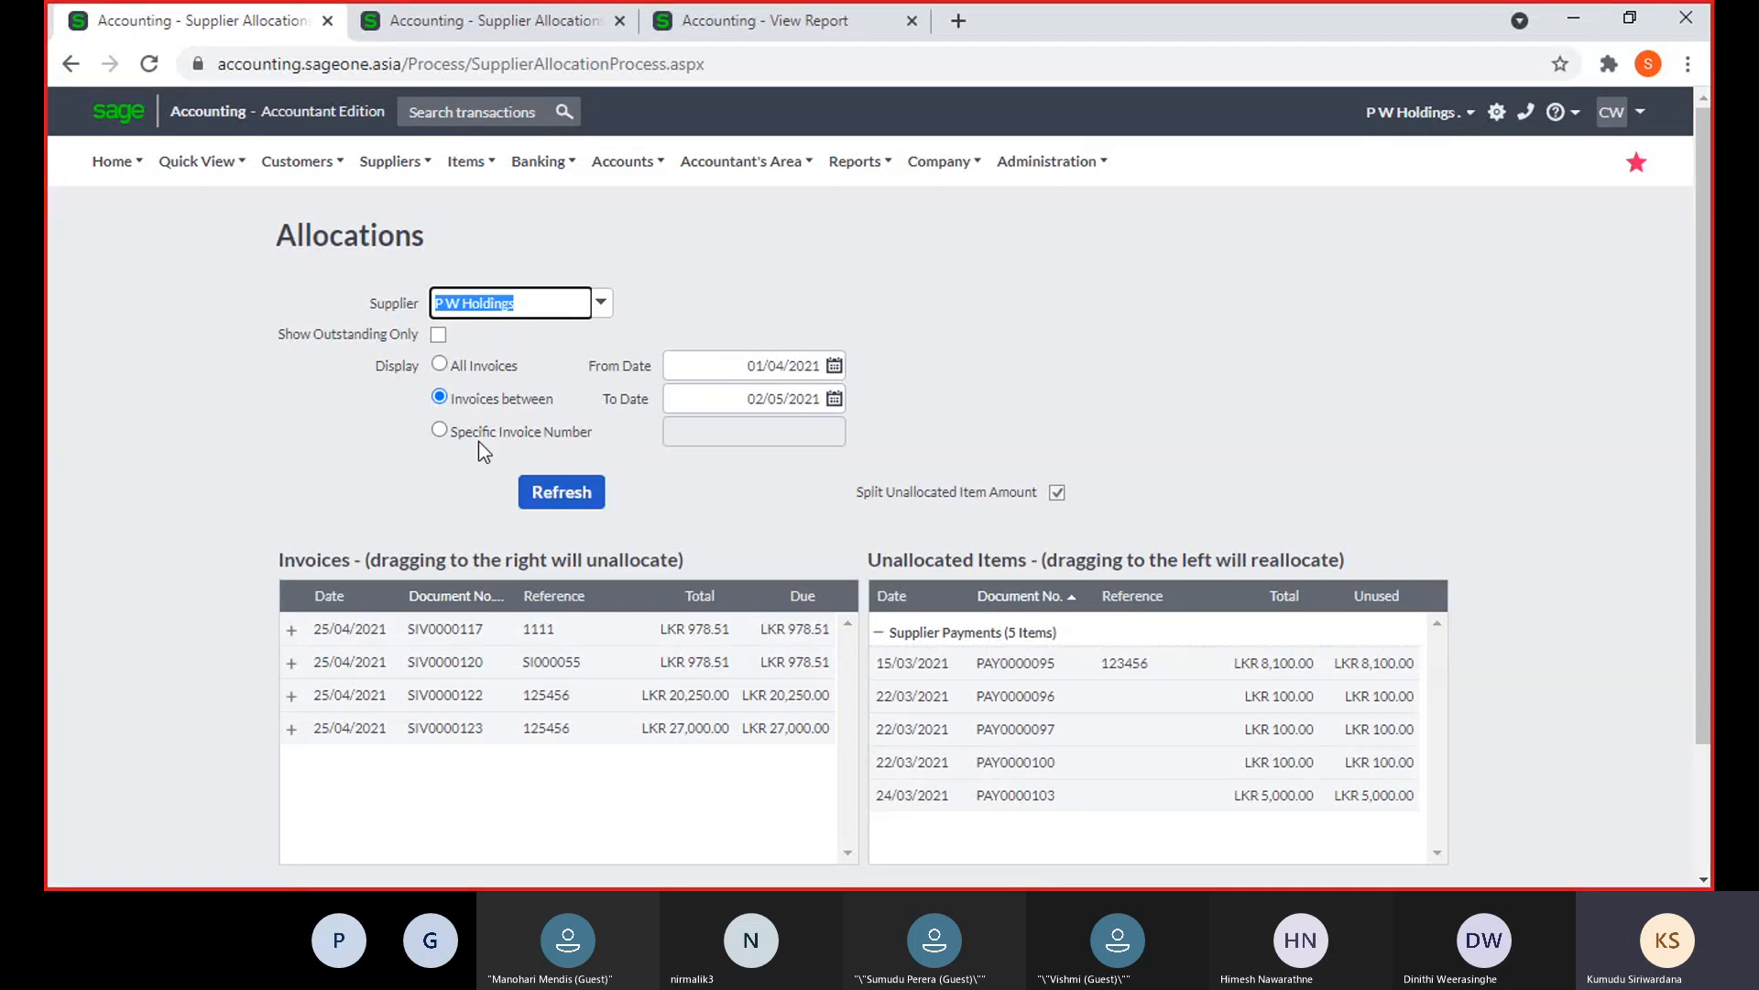
Filter the P W Holdings invoices by the specific invoice number SIV0000123
left_click(440, 431)
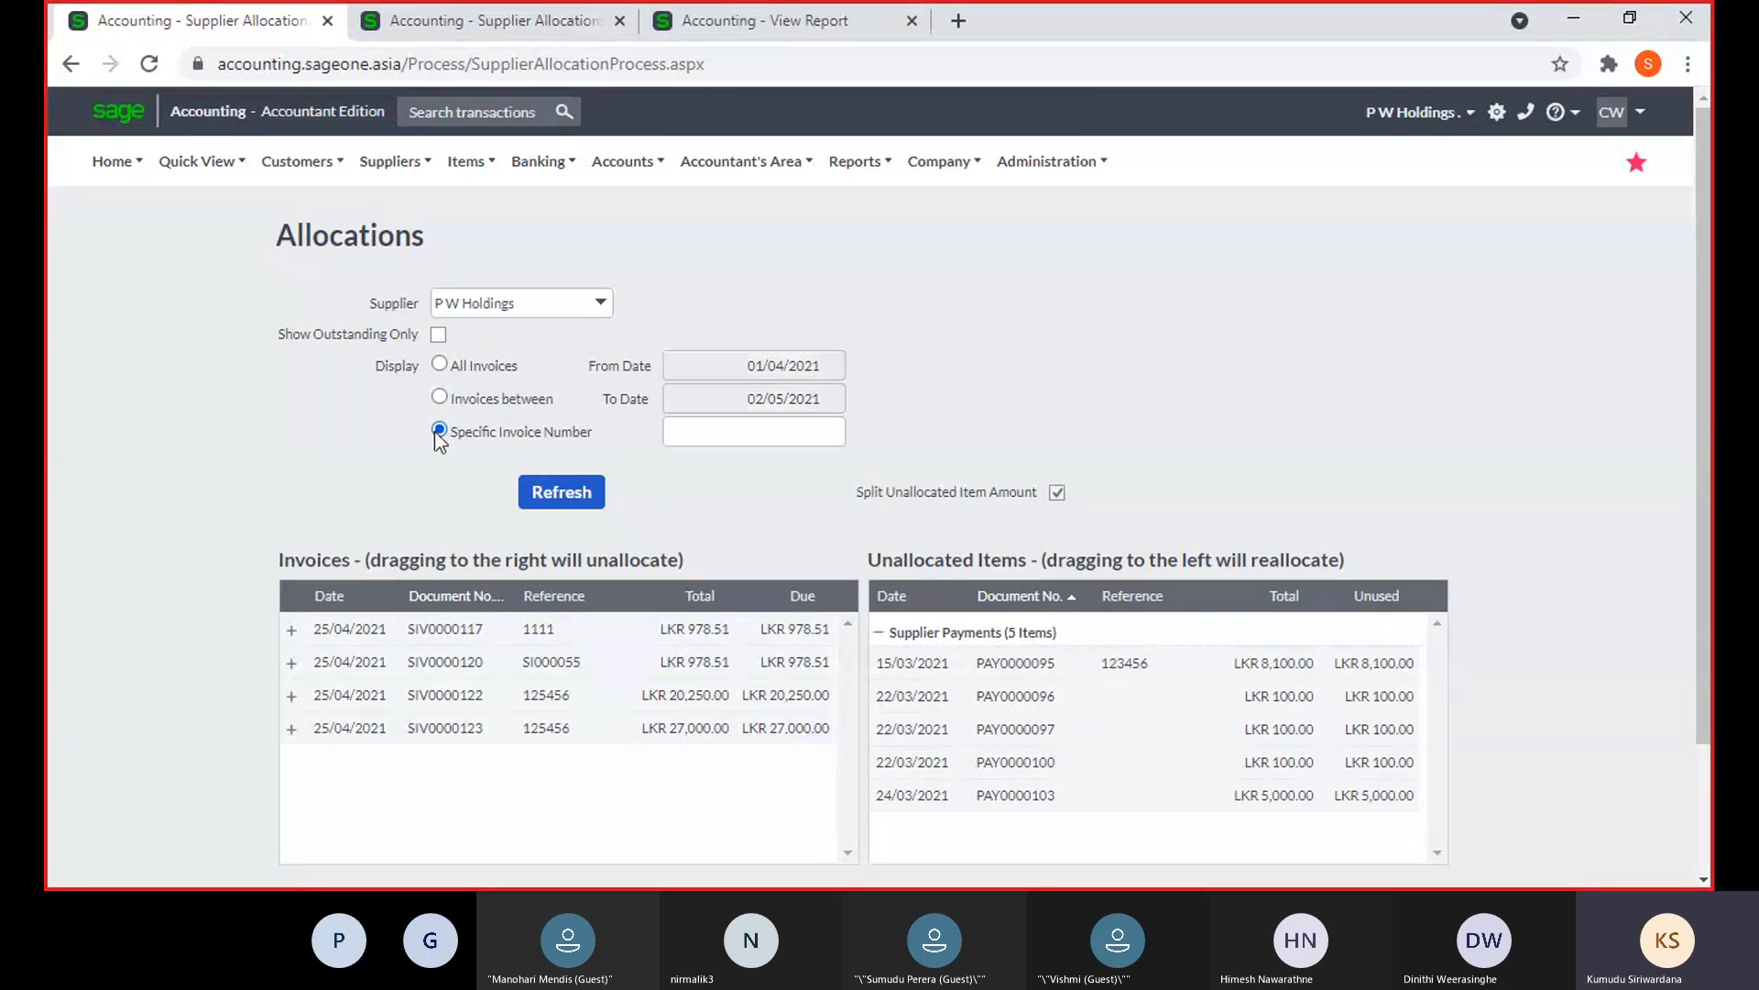
left_click(702, 444)
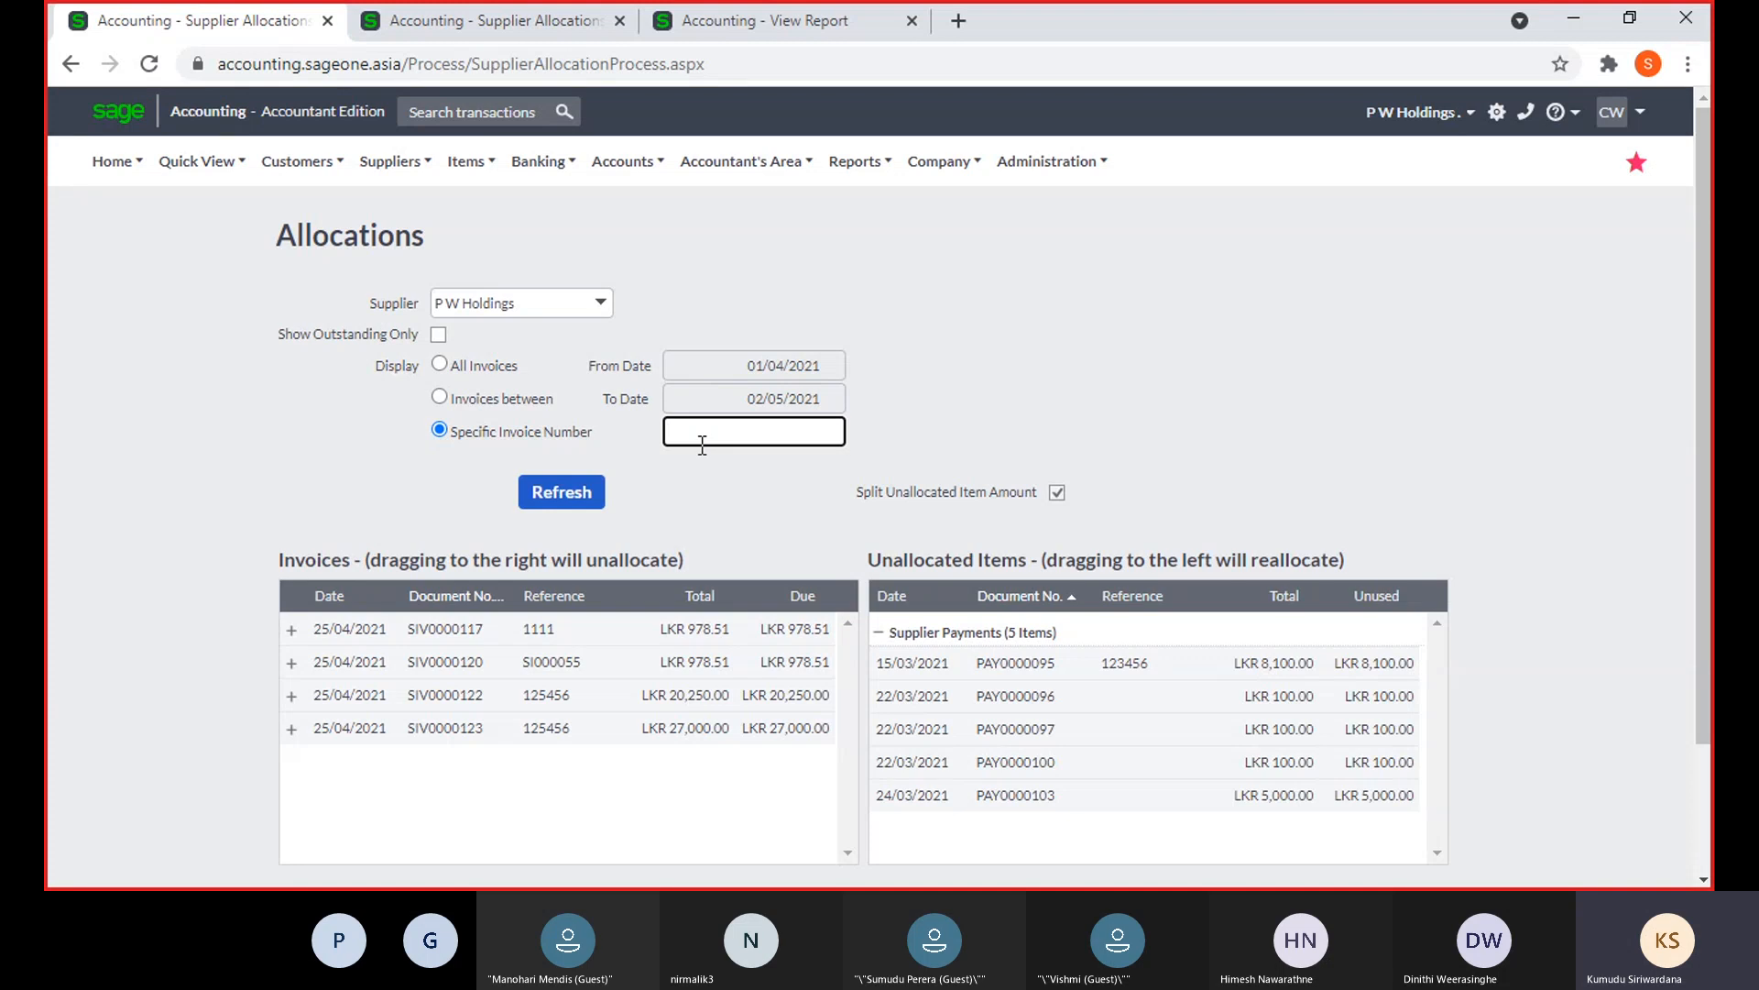
type("SIV0000123")
left_click(580, 493)
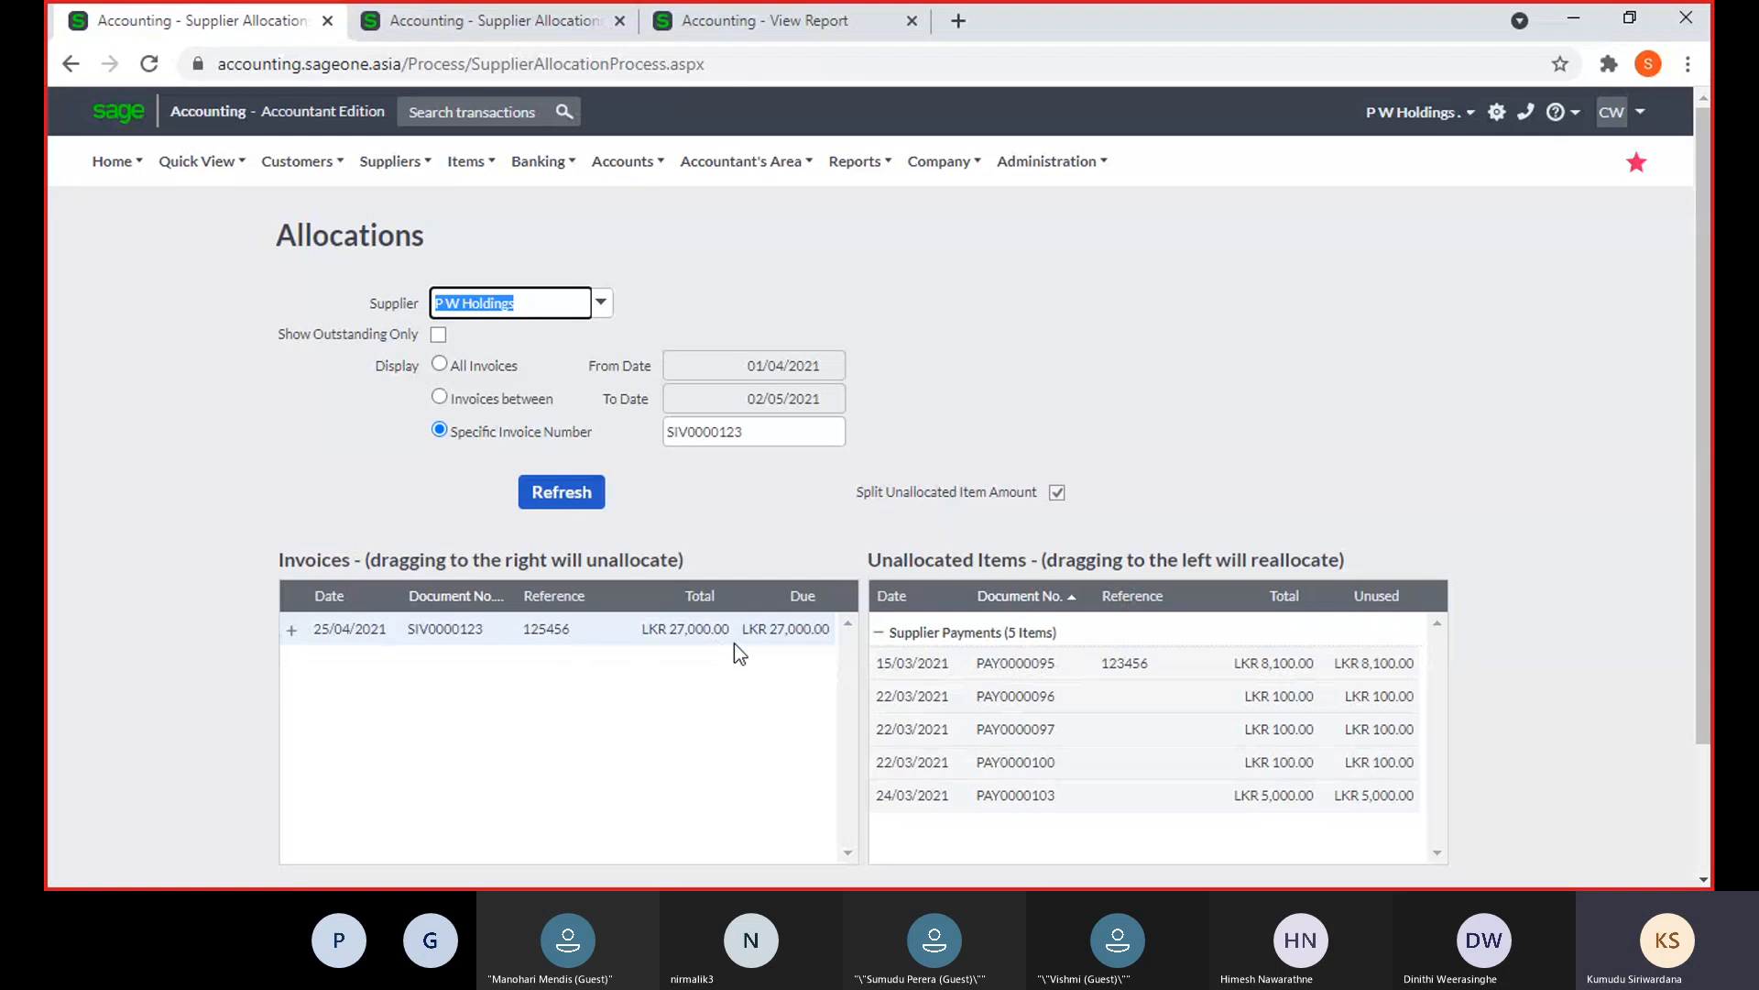
Switch the P W Holdings display back to all invoices and refresh the lists
left_click(441, 365)
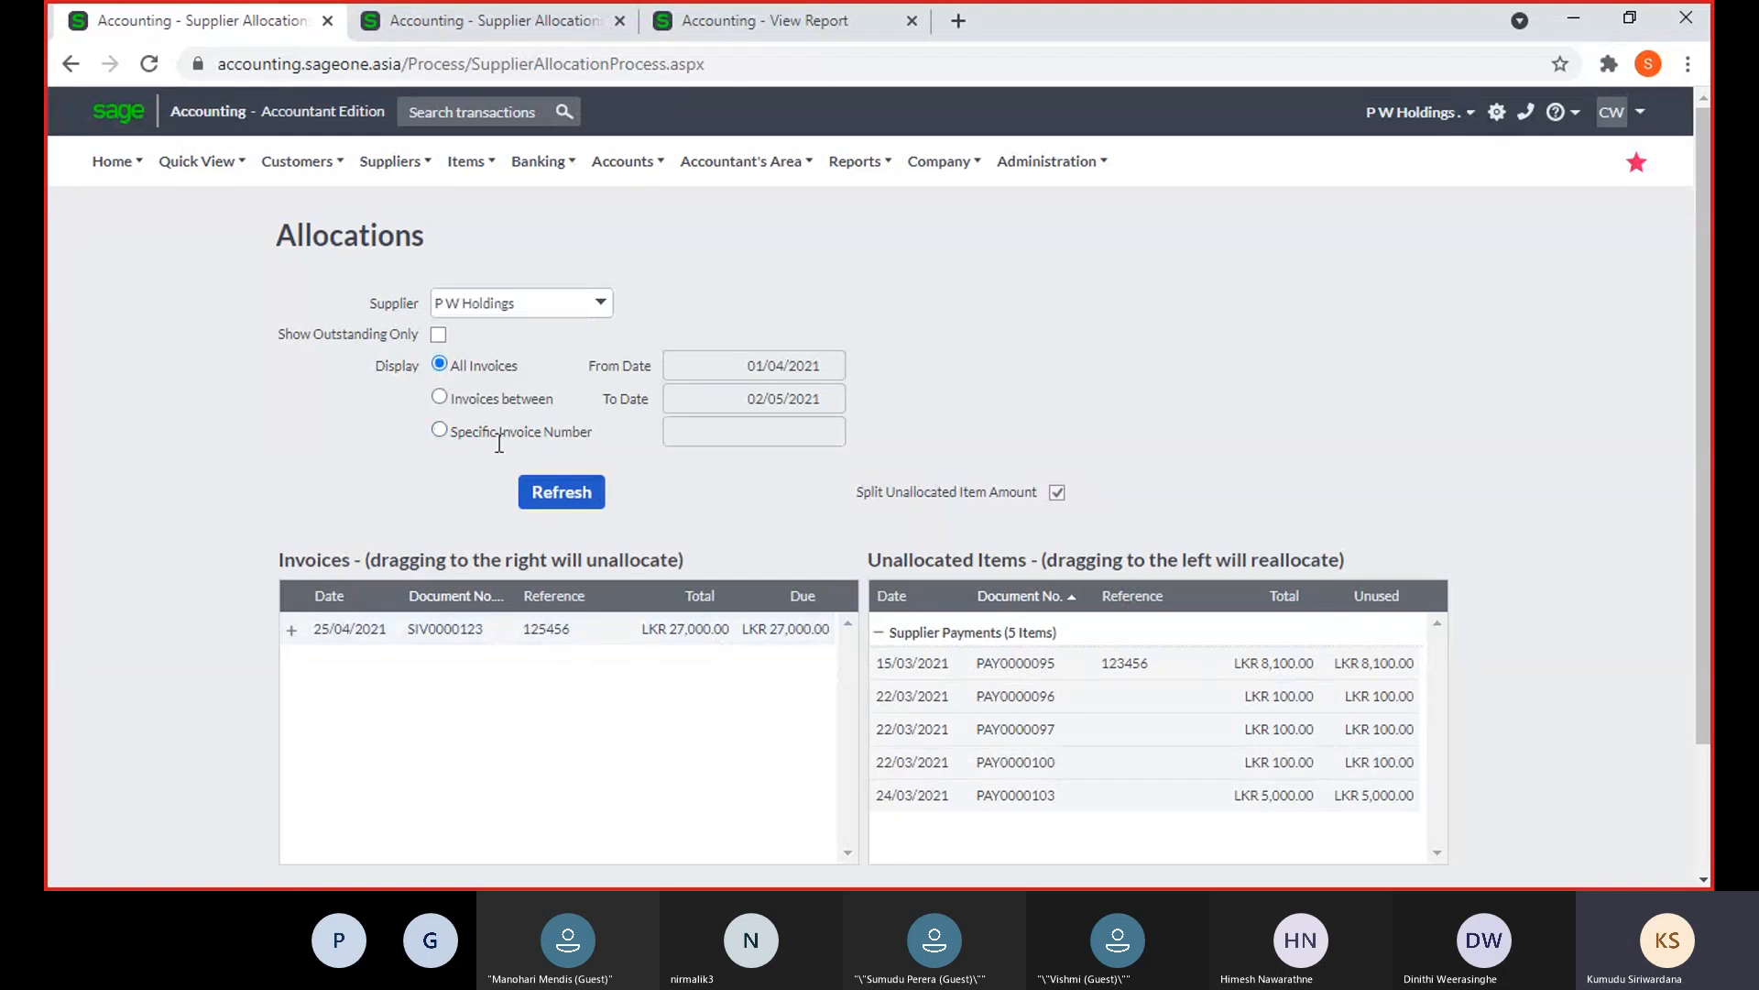
left_click(553, 500)
left_click(796, 529)
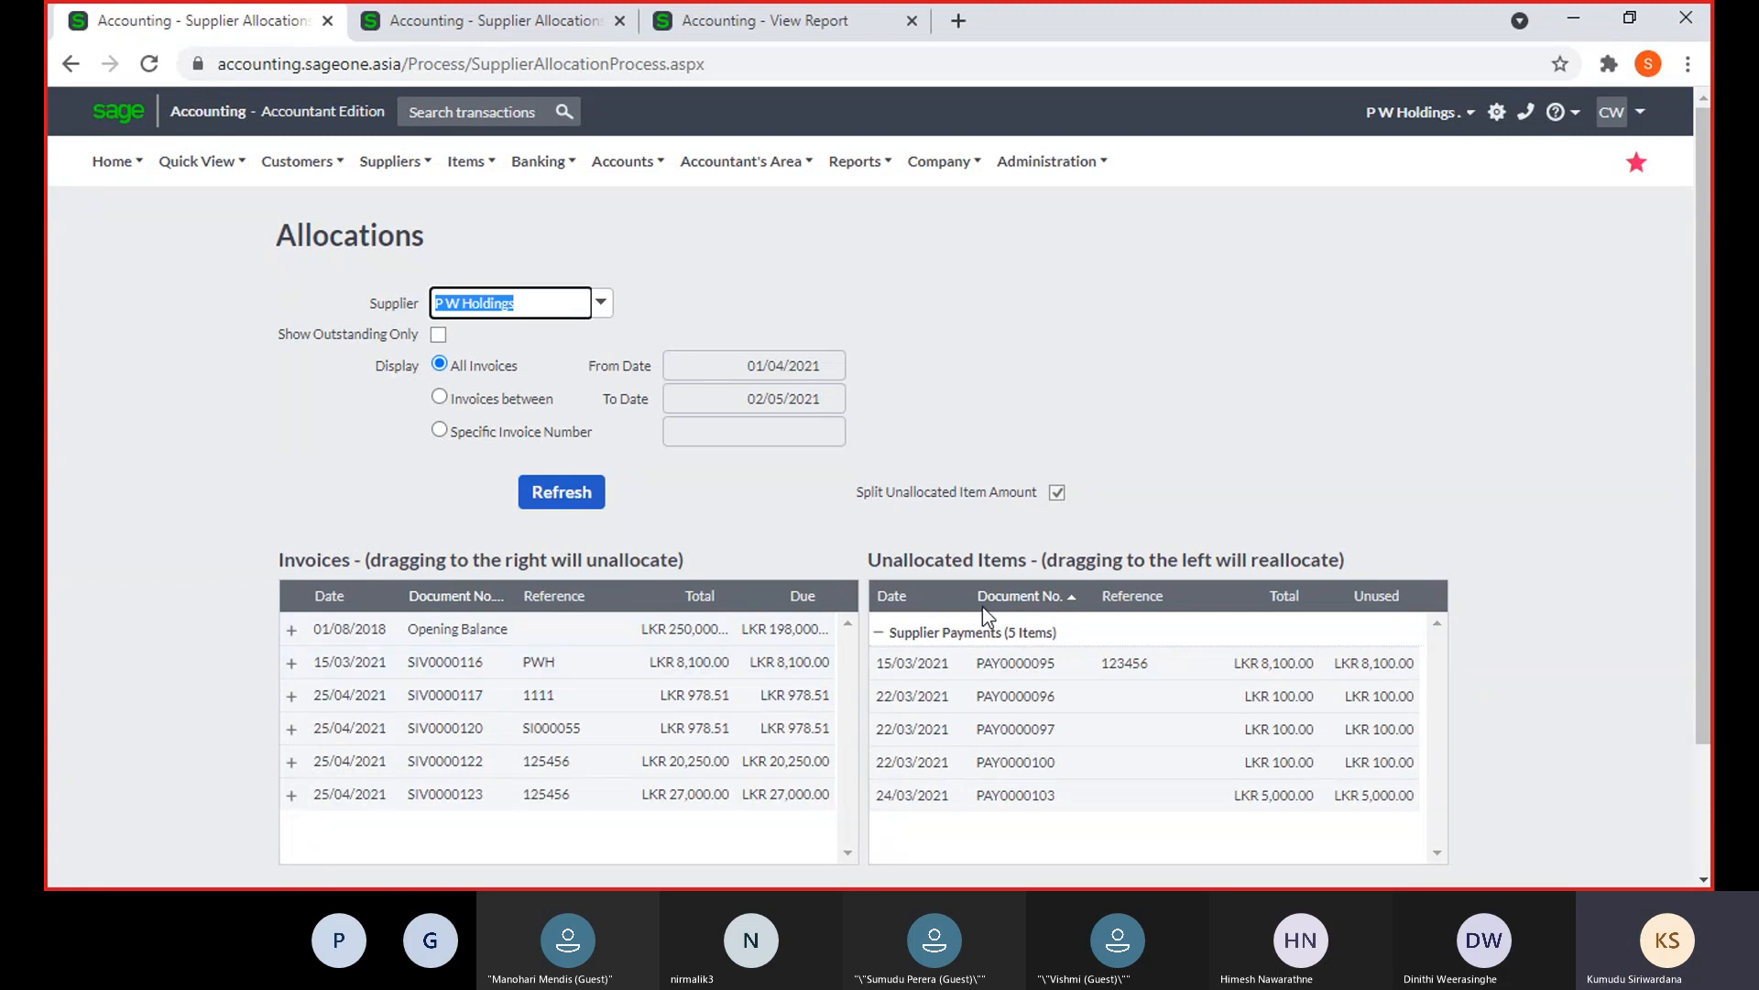
scroll(989, 616, "down", 2)
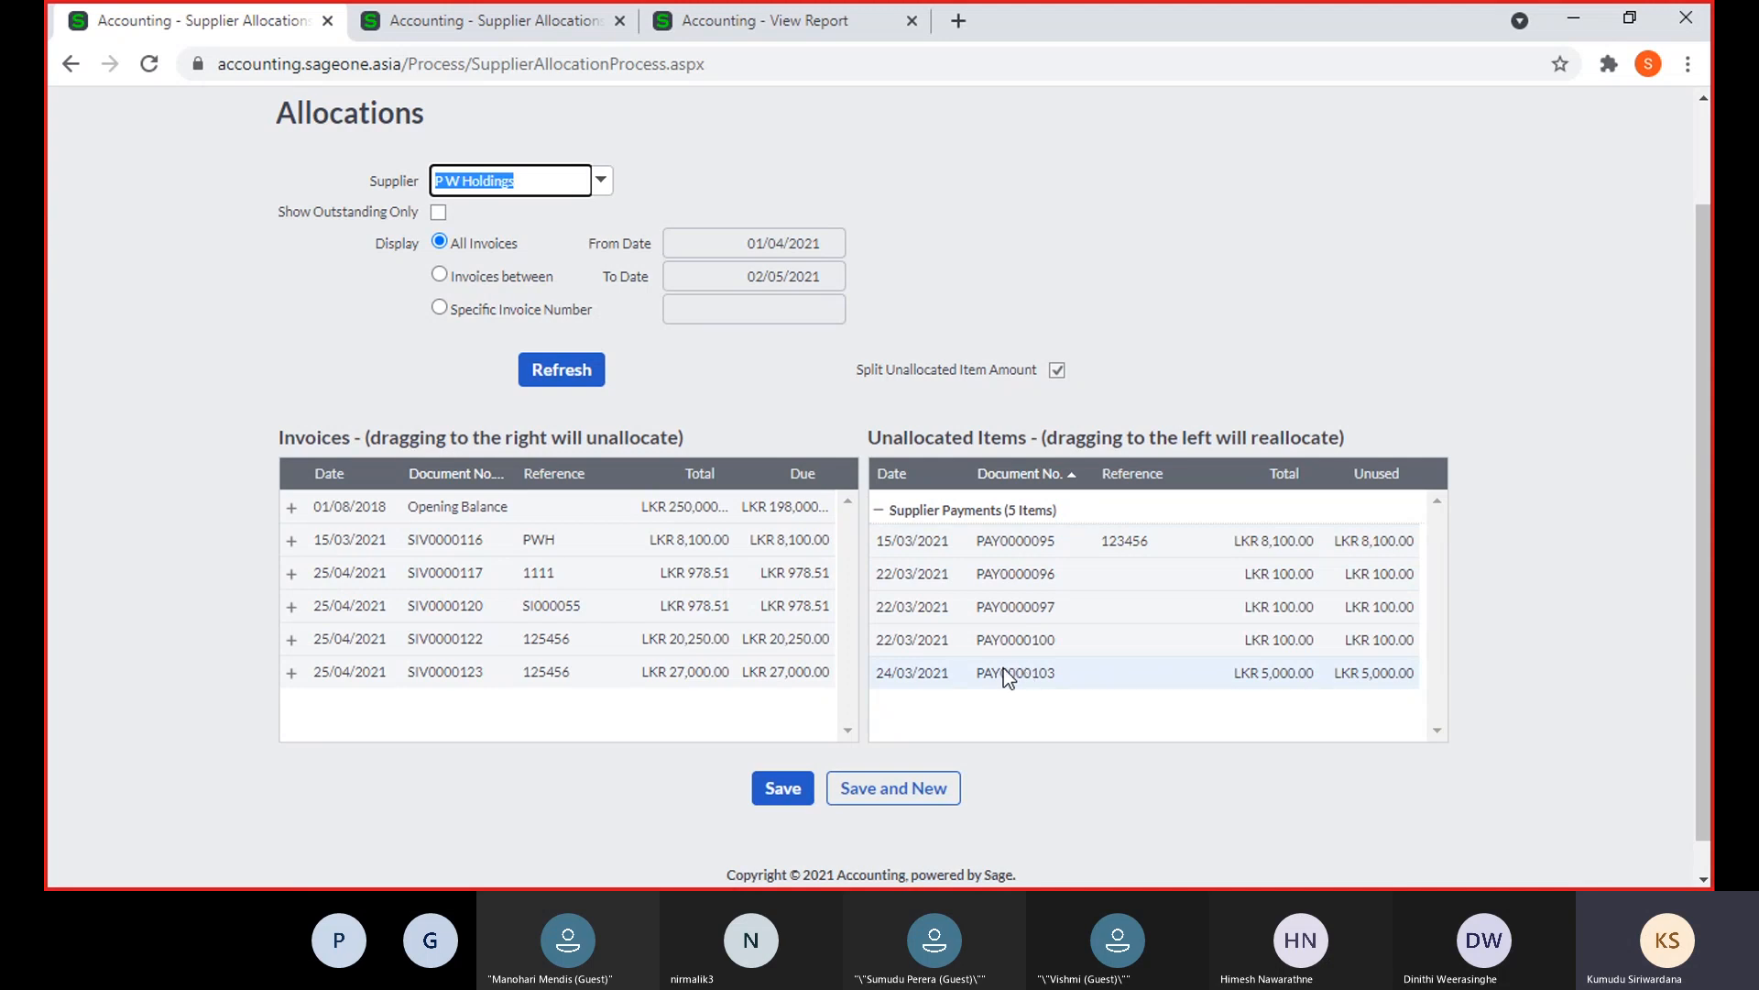
left_click(1010, 547)
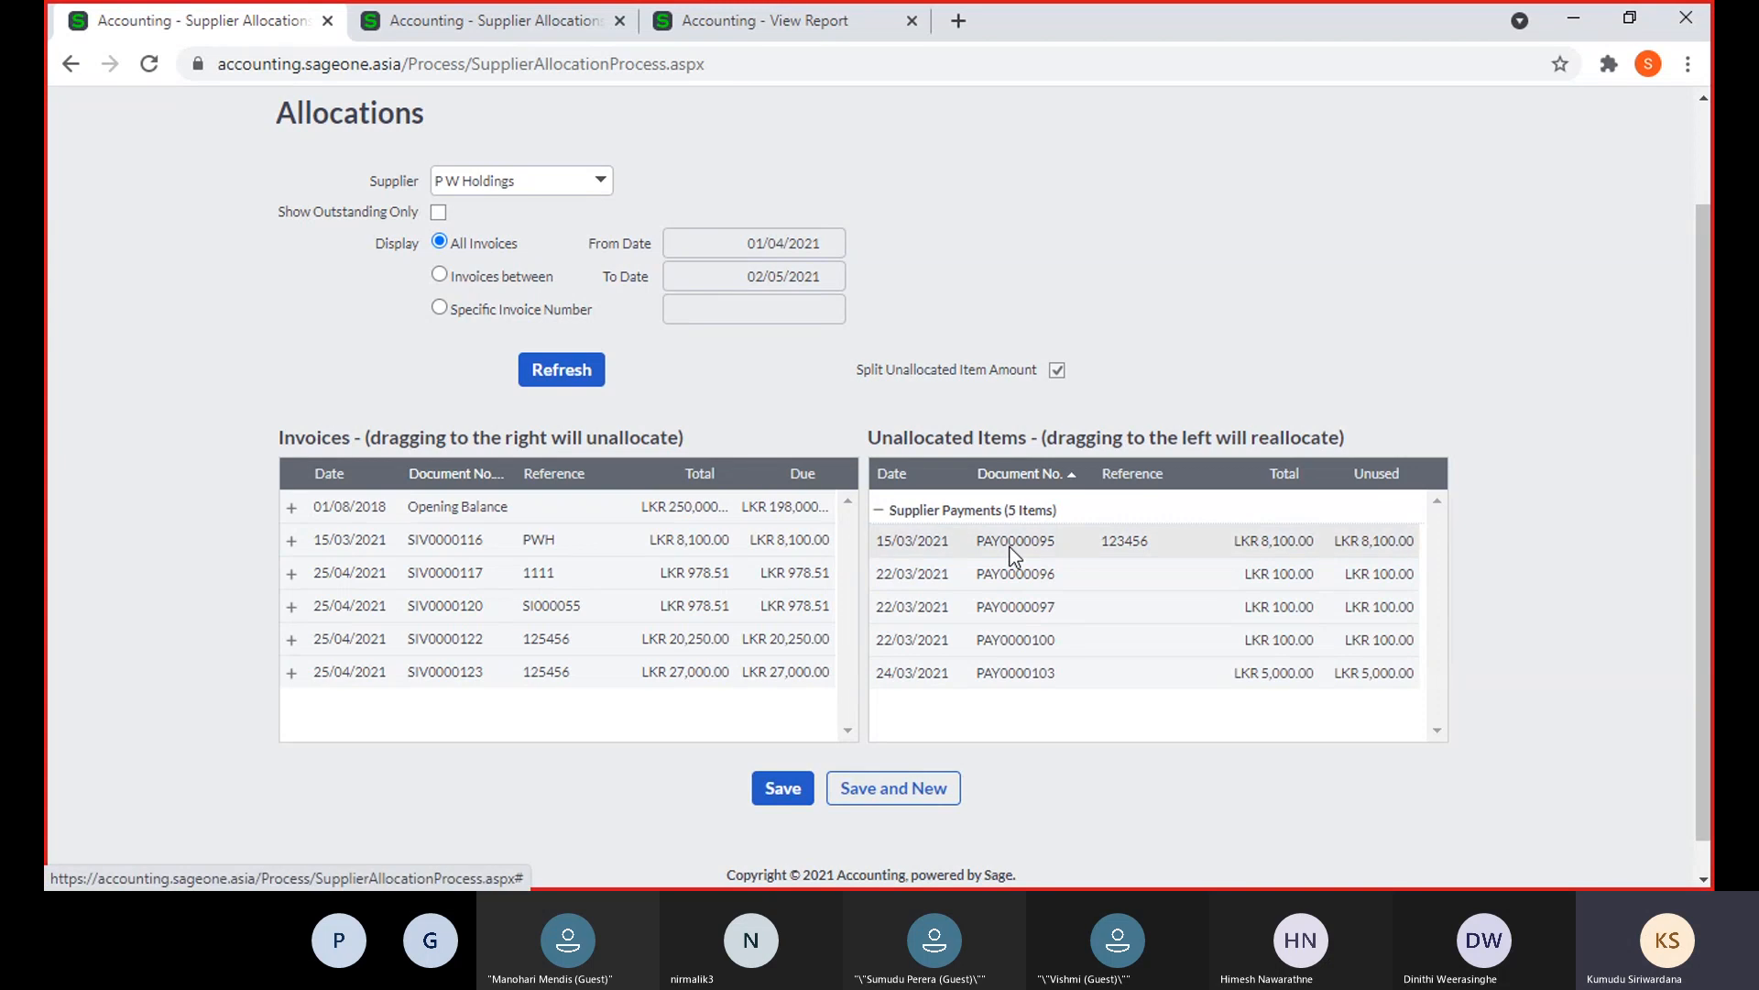
left_click_drag(1010, 547, 802, 550)
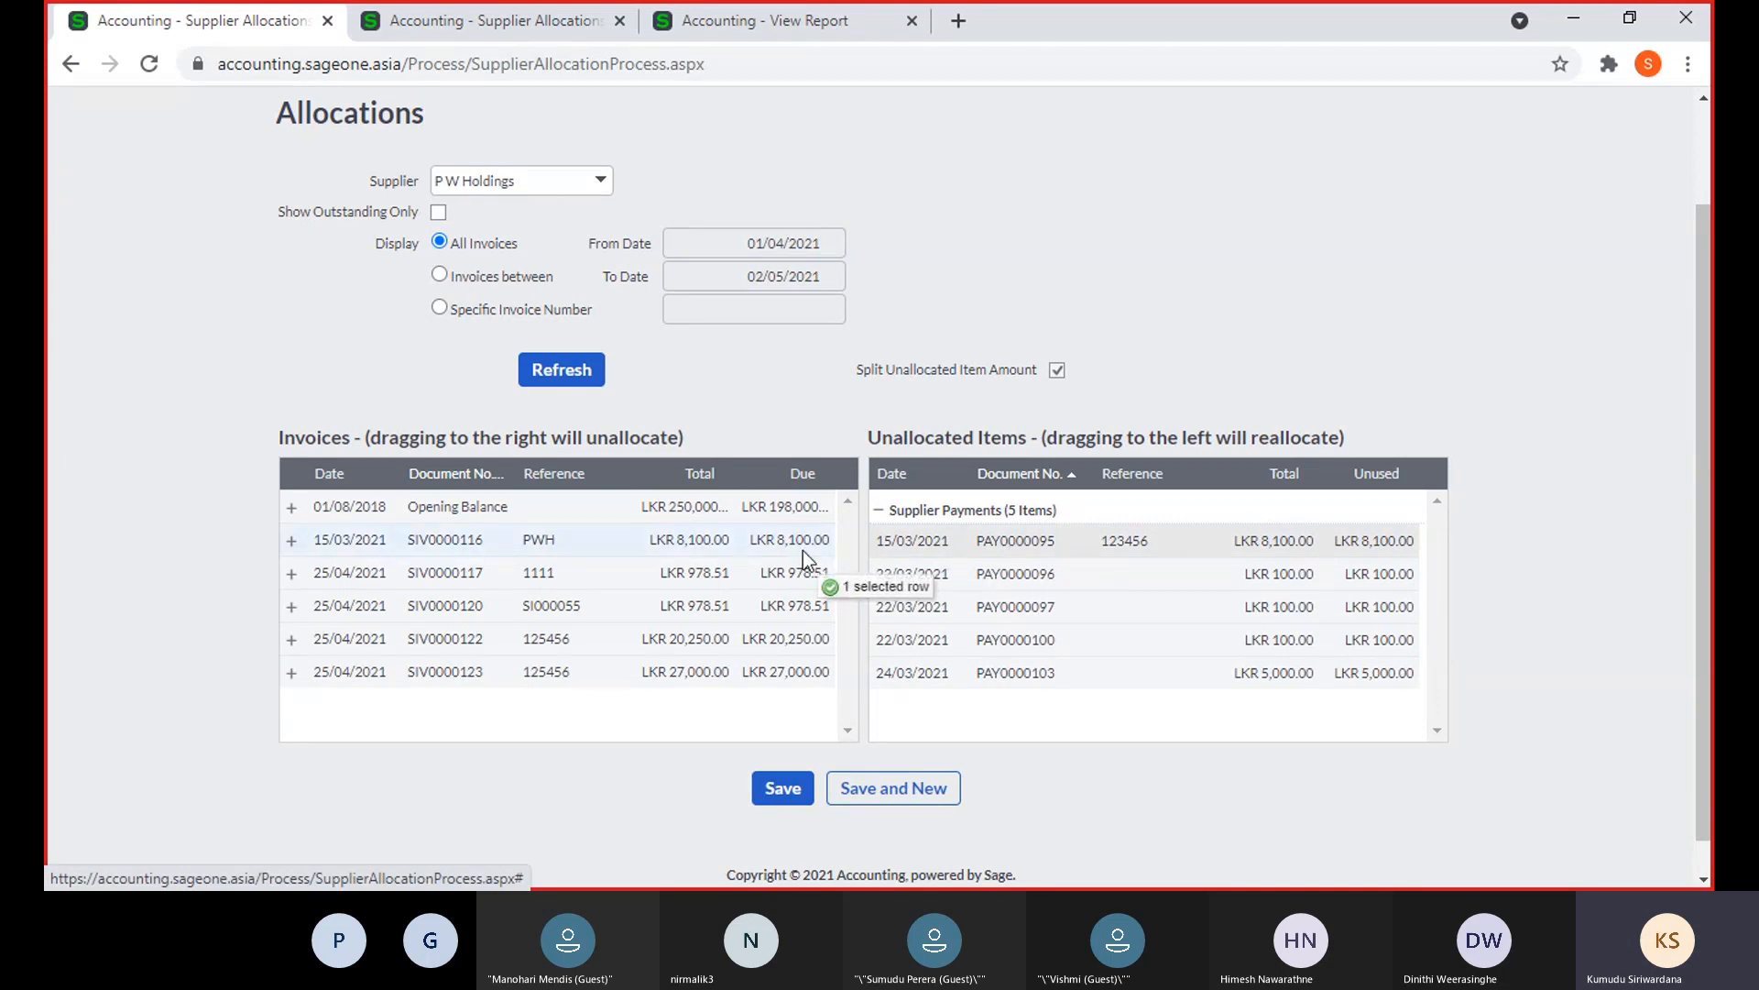
left_click_drag(803, 550, 901, 545)
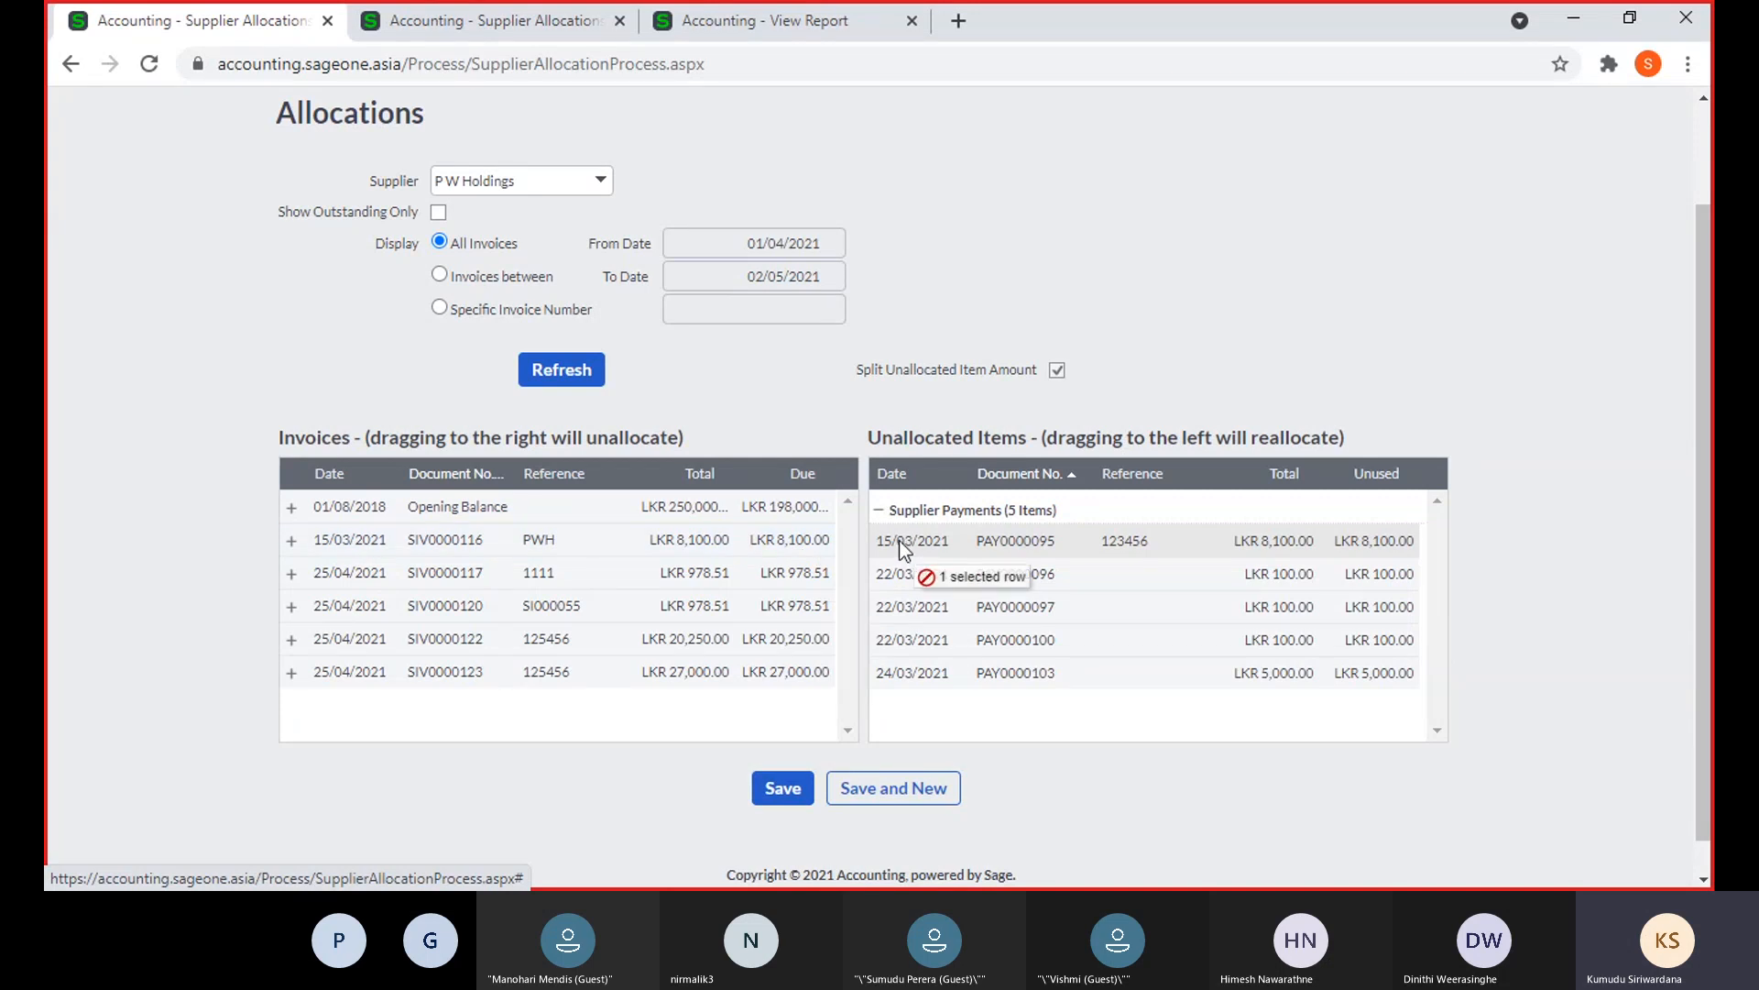
left_click_drag(903, 547, 832, 540)
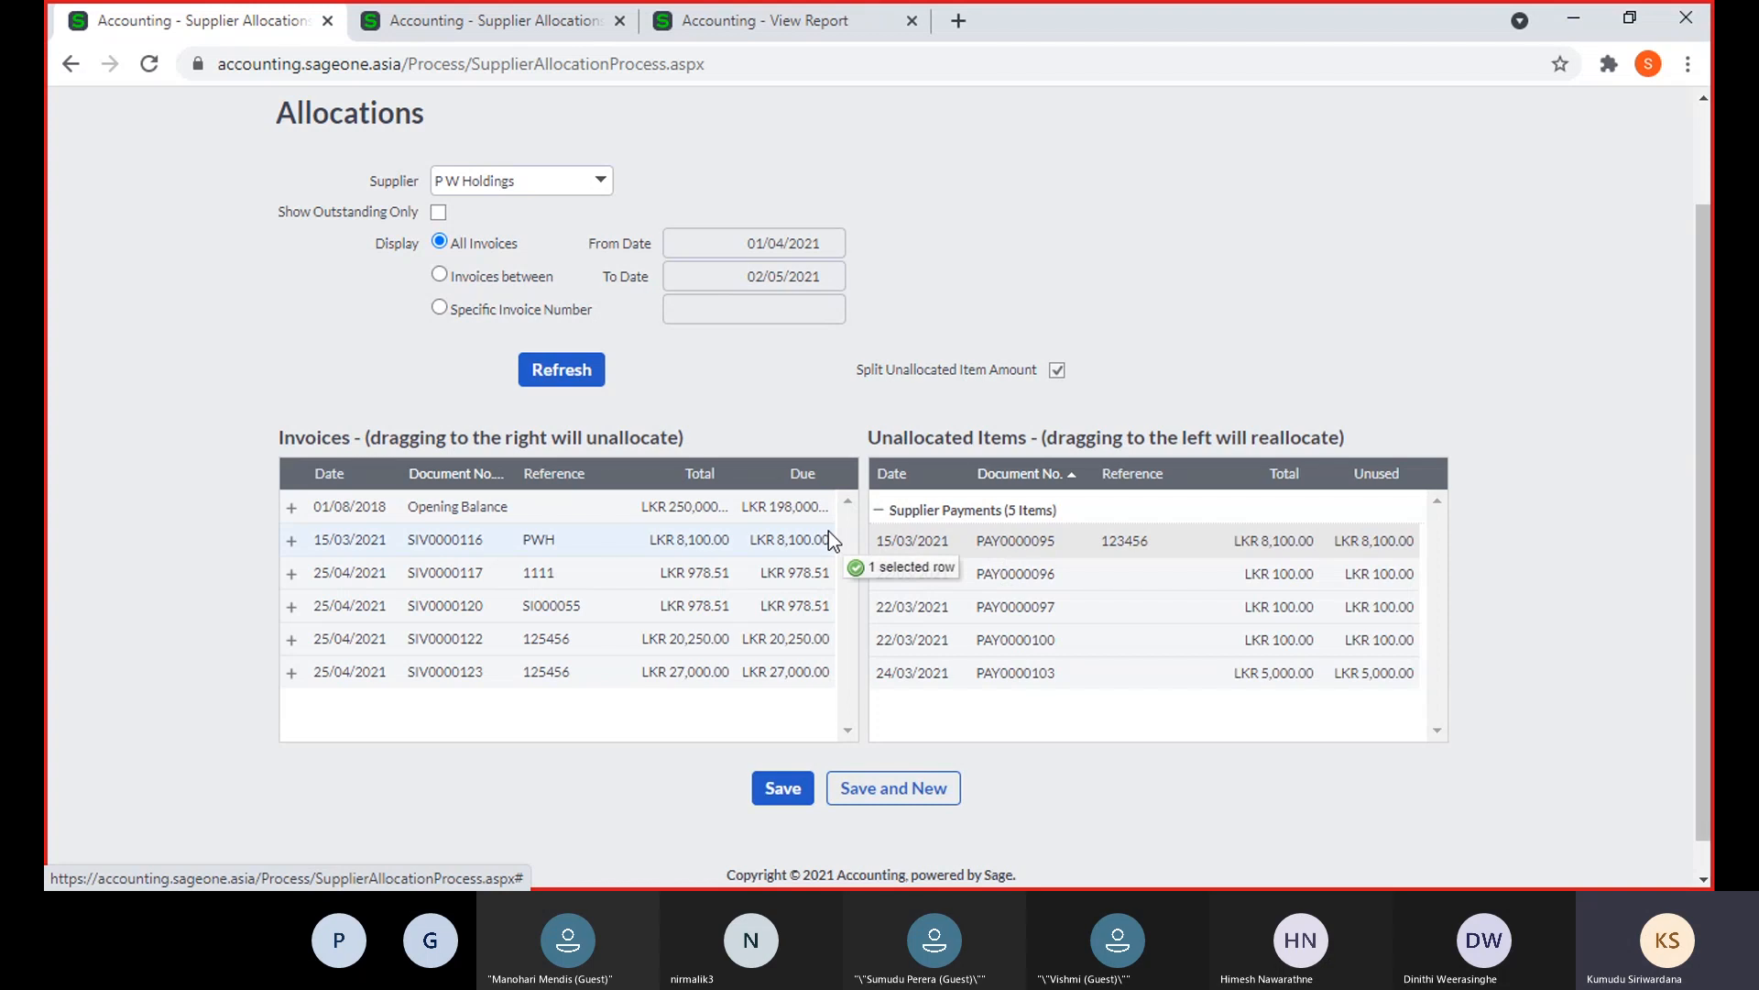
mouse_move(828, 531)
left_mouse_down()
mouse_move(850, 532)
mouse_move(805, 542)
left_mouse_up()
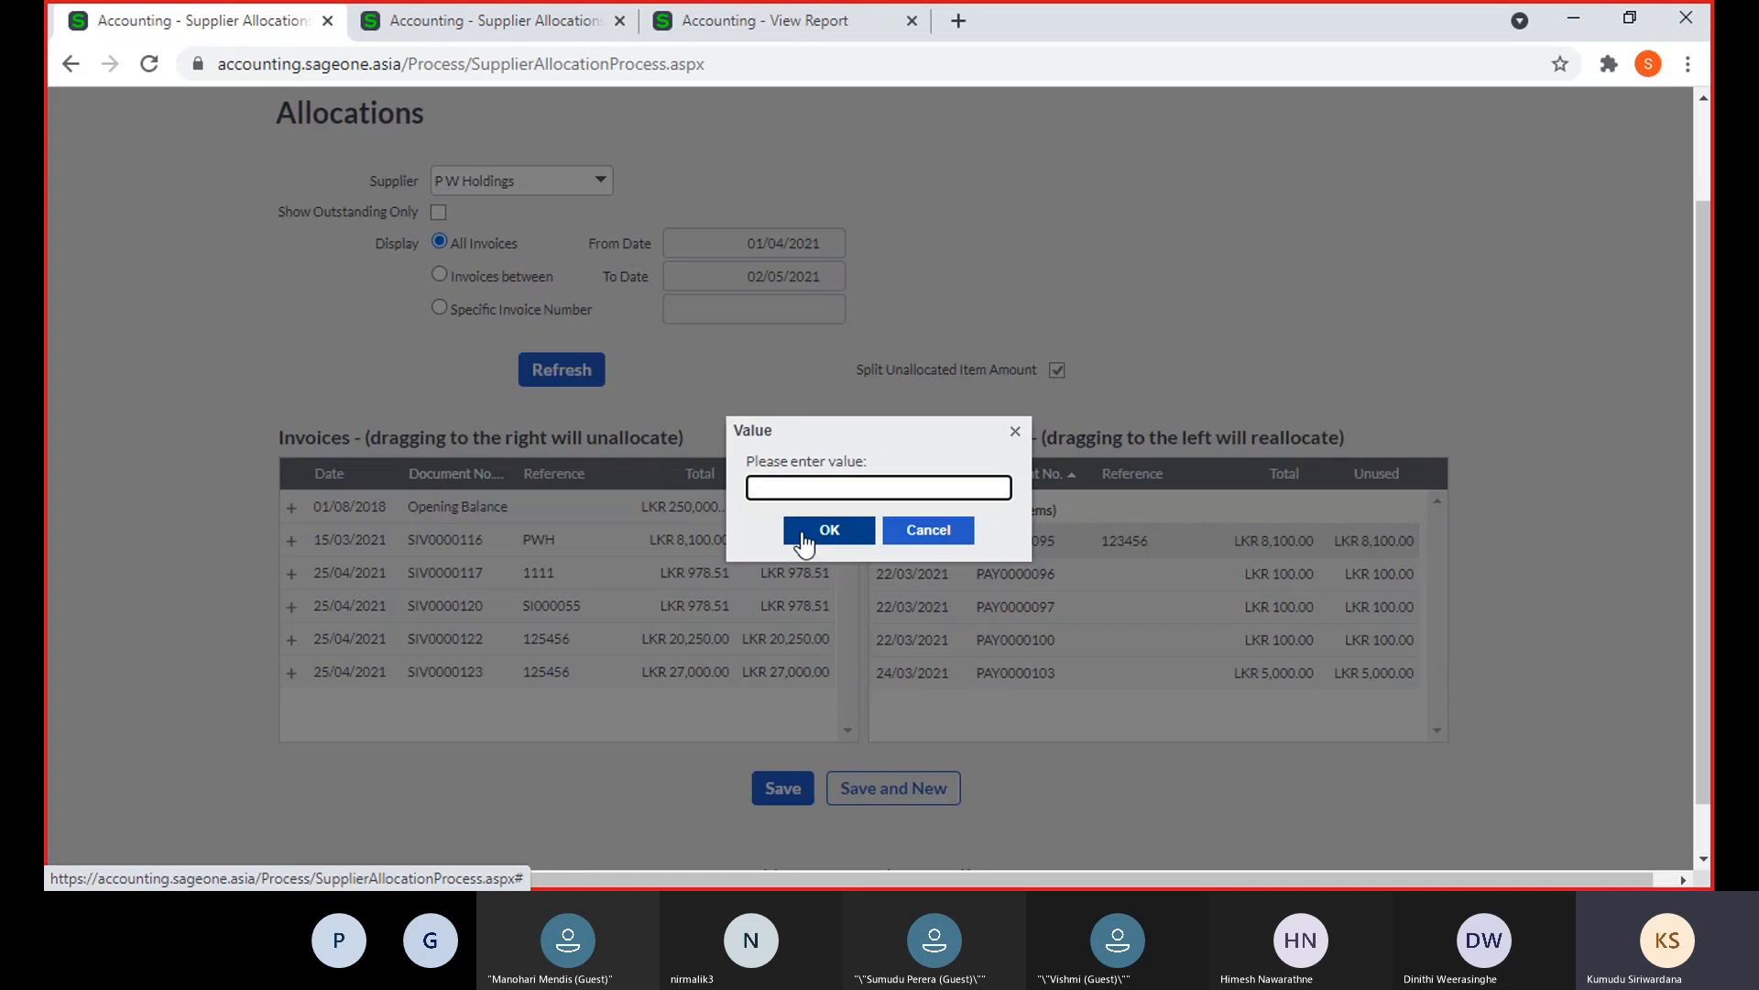
left_click(920, 530)
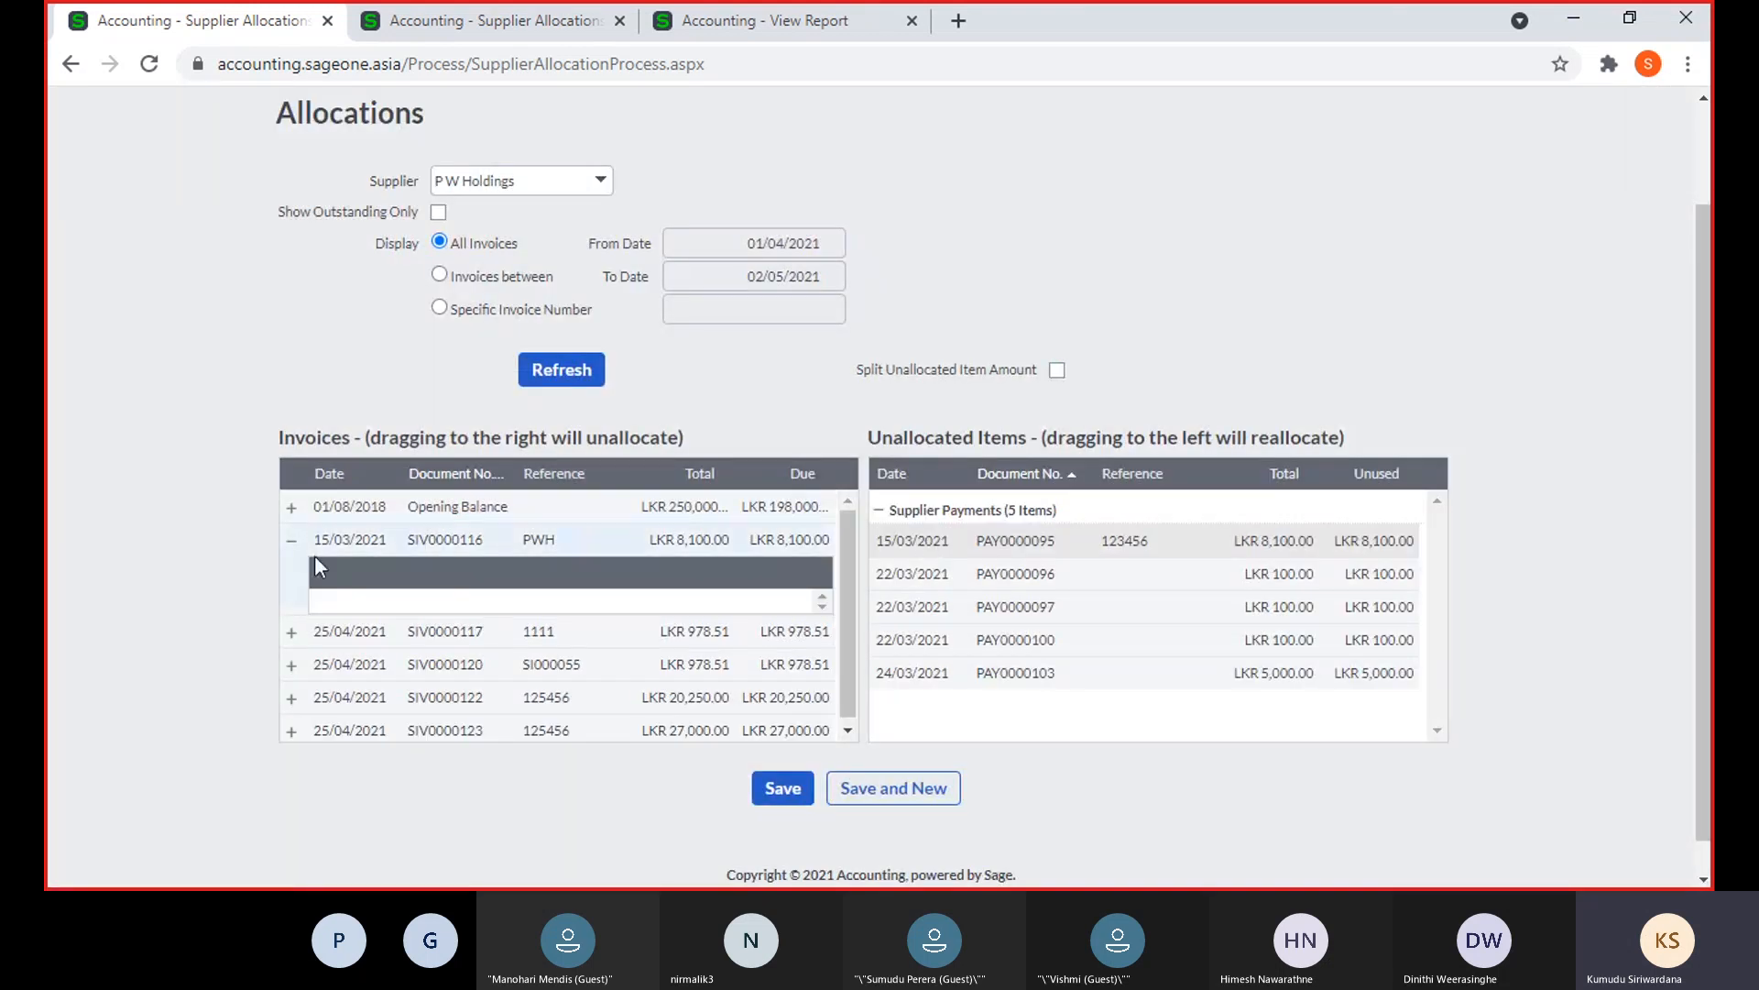
Allocate payment PAY0000095 to invoice SIV0000116 with amount splitting turned off, and unallocate it again
left_click(292, 542)
left_click_drag(1053, 542, 808, 543)
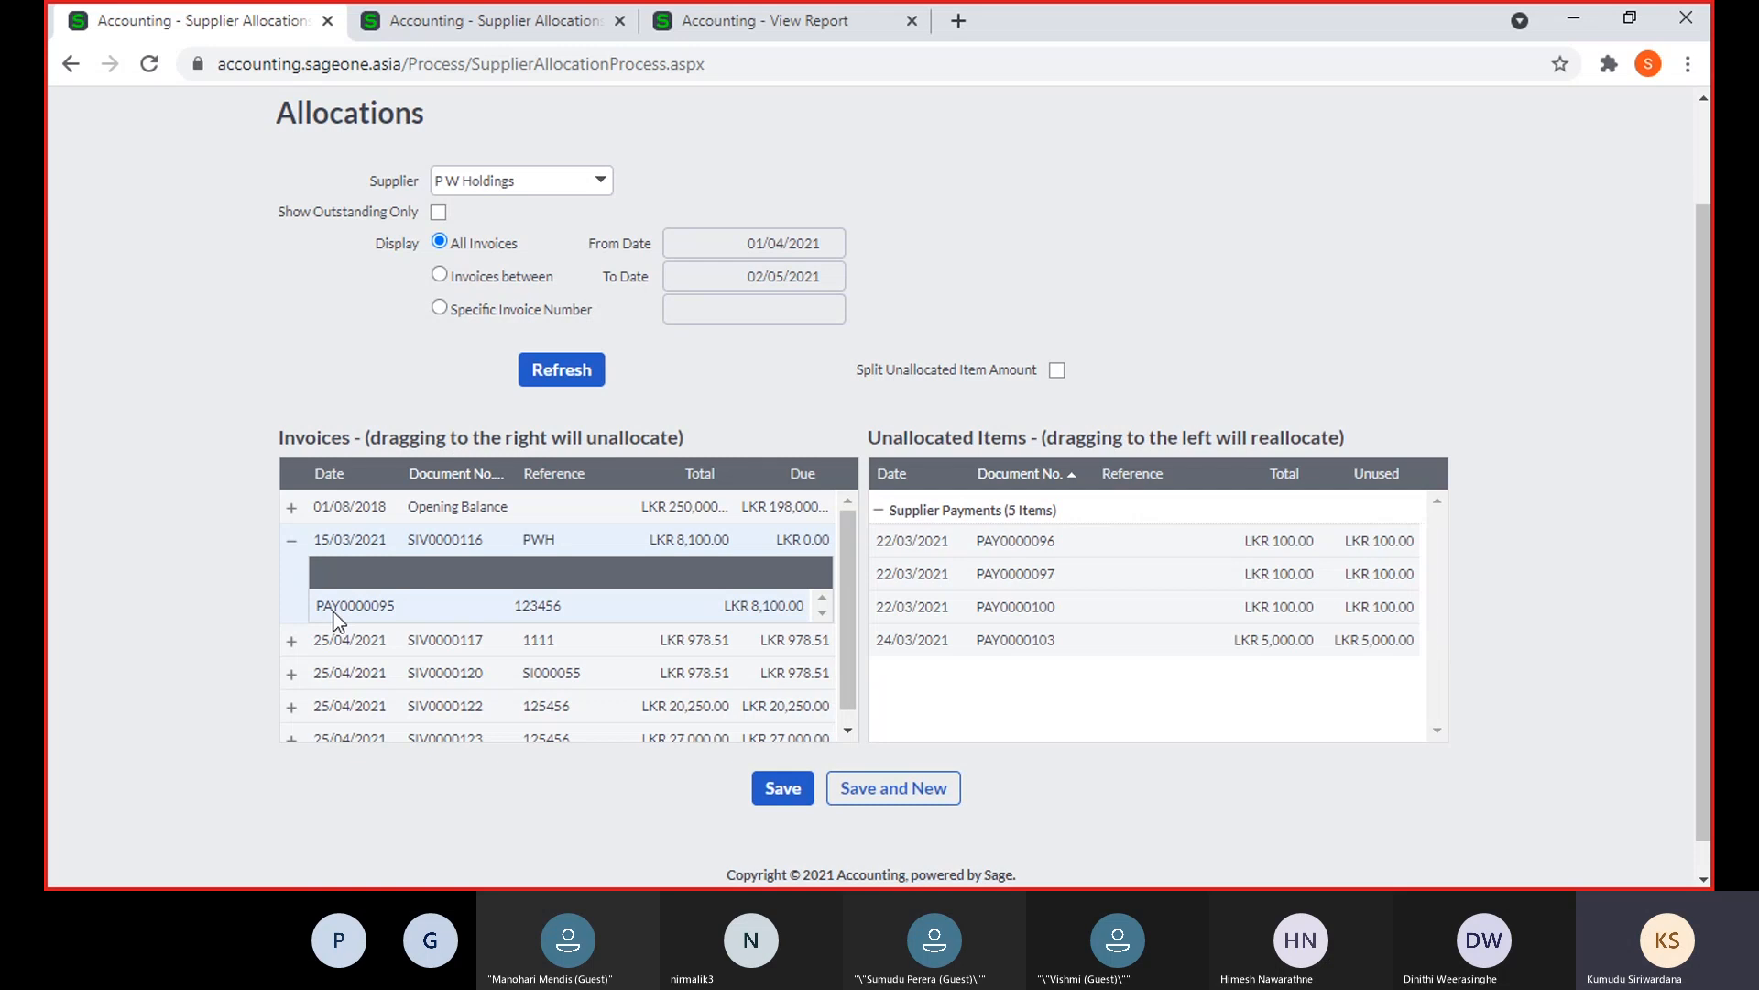
left_click_drag(335, 619, 1026, 672)
left_click(293, 544)
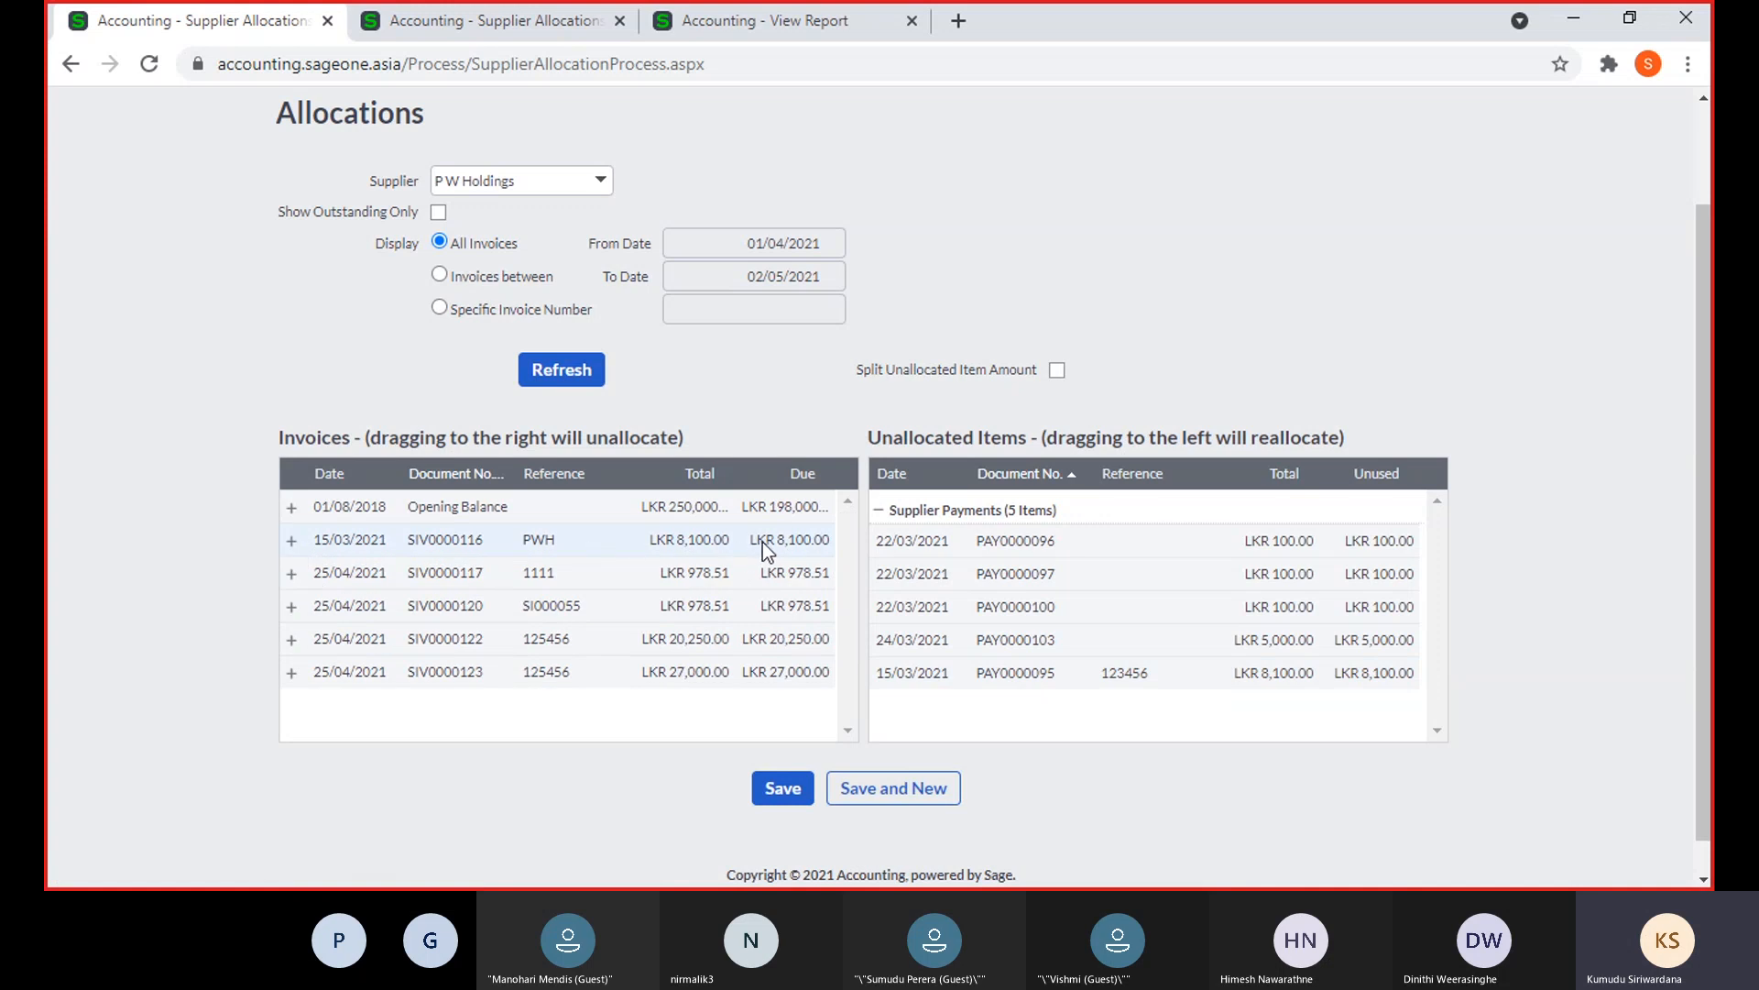
Reallocate payment PAY0000095 in full to invoice SIV0000116 and collapse the invoice's allocation details
left_click_drag(955, 684, 767, 543)
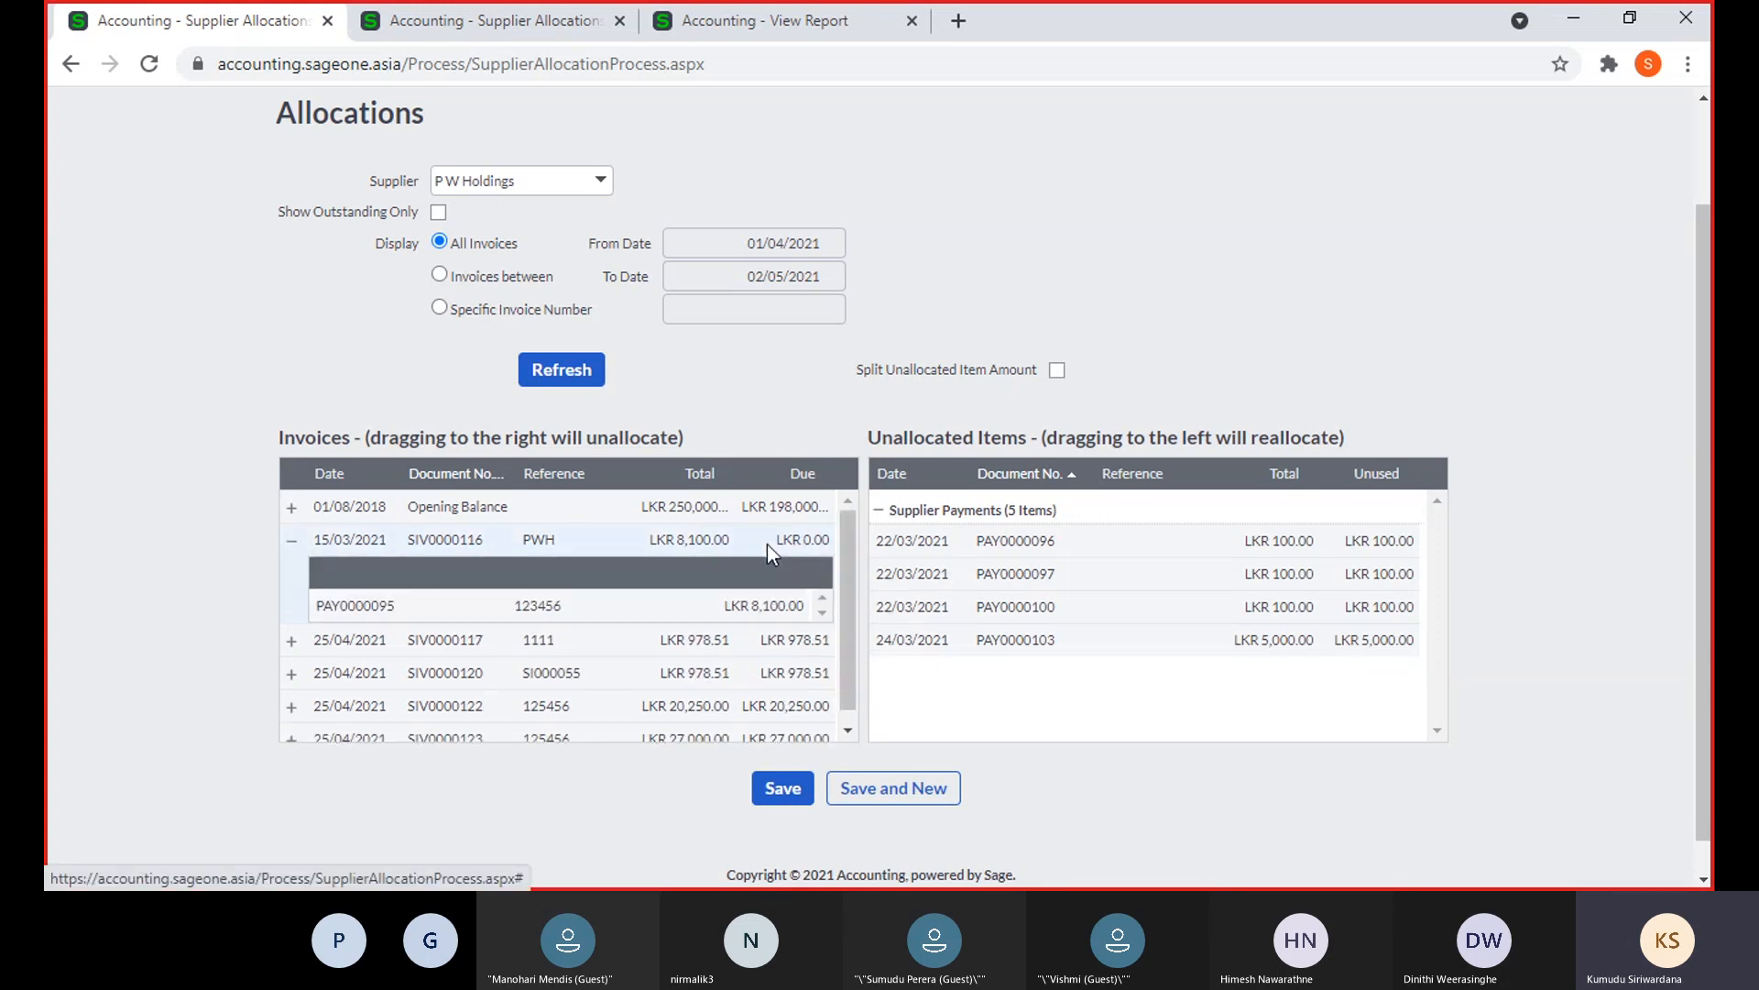
left_click(291, 545)
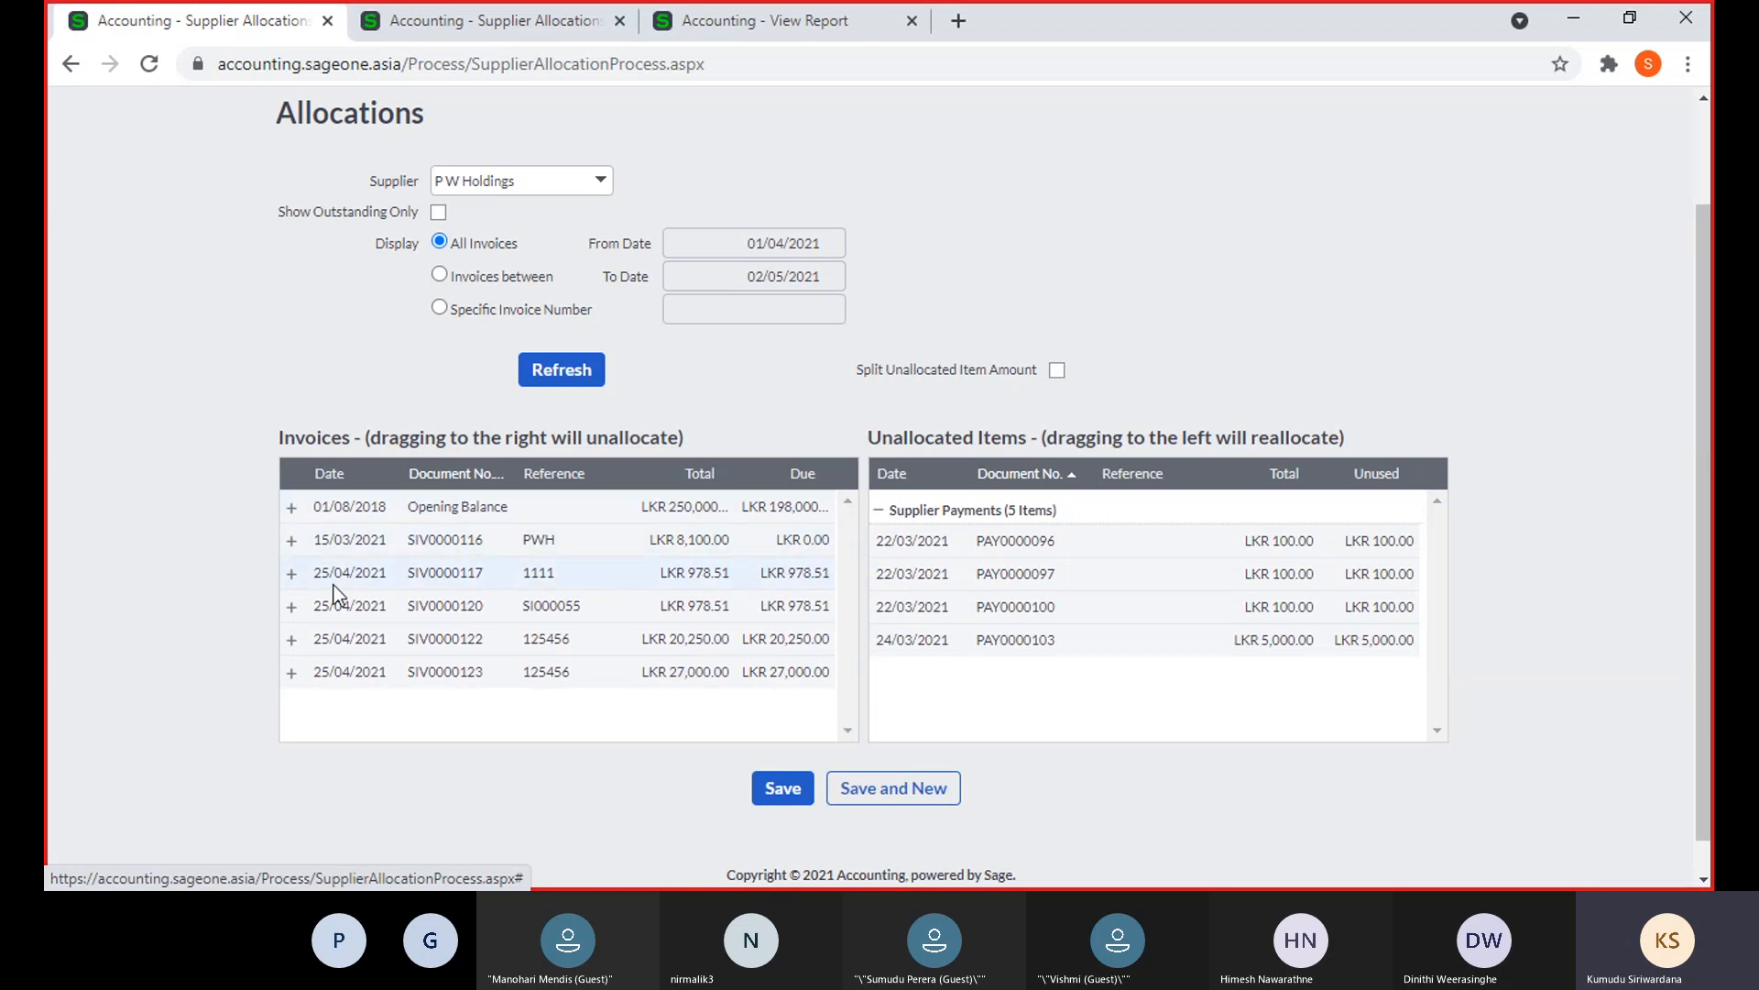
Examine the allocation details of P W Holdings invoice SIV0000117 and of Amaya Hotels invoices SIV0000074 and SIV0000093
left_click(293, 575)
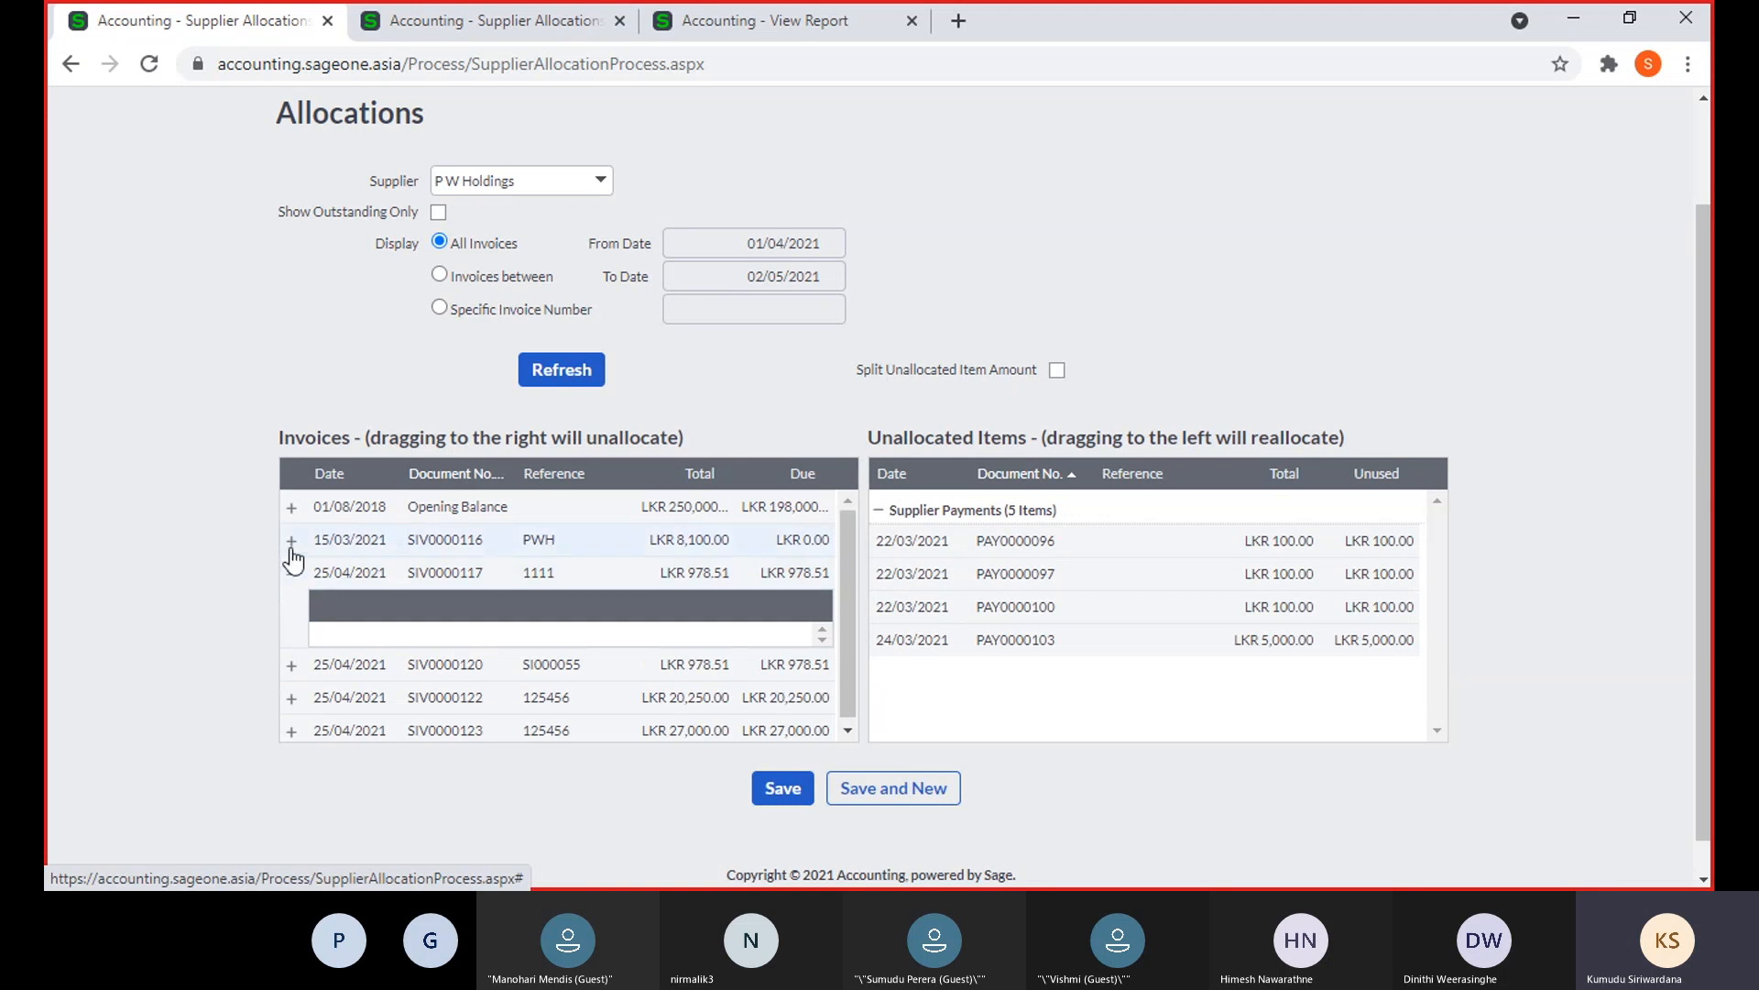
left_click(524, 33)
left_click(292, 630)
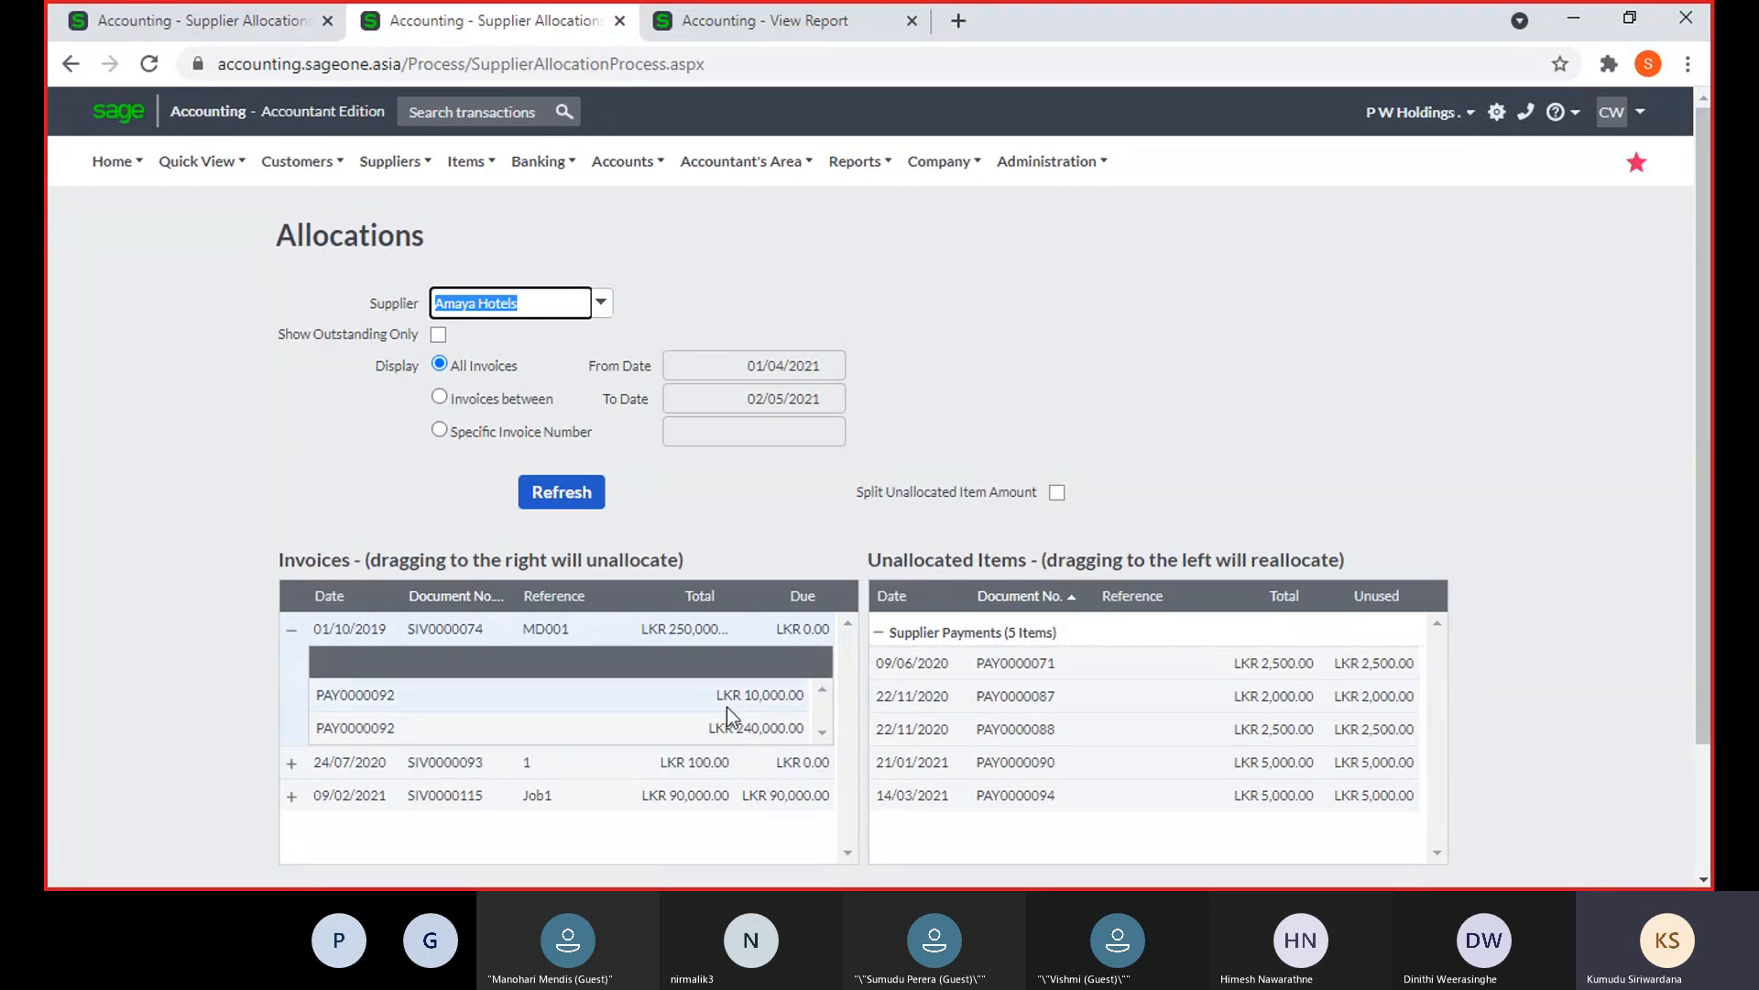
left_click(292, 762)
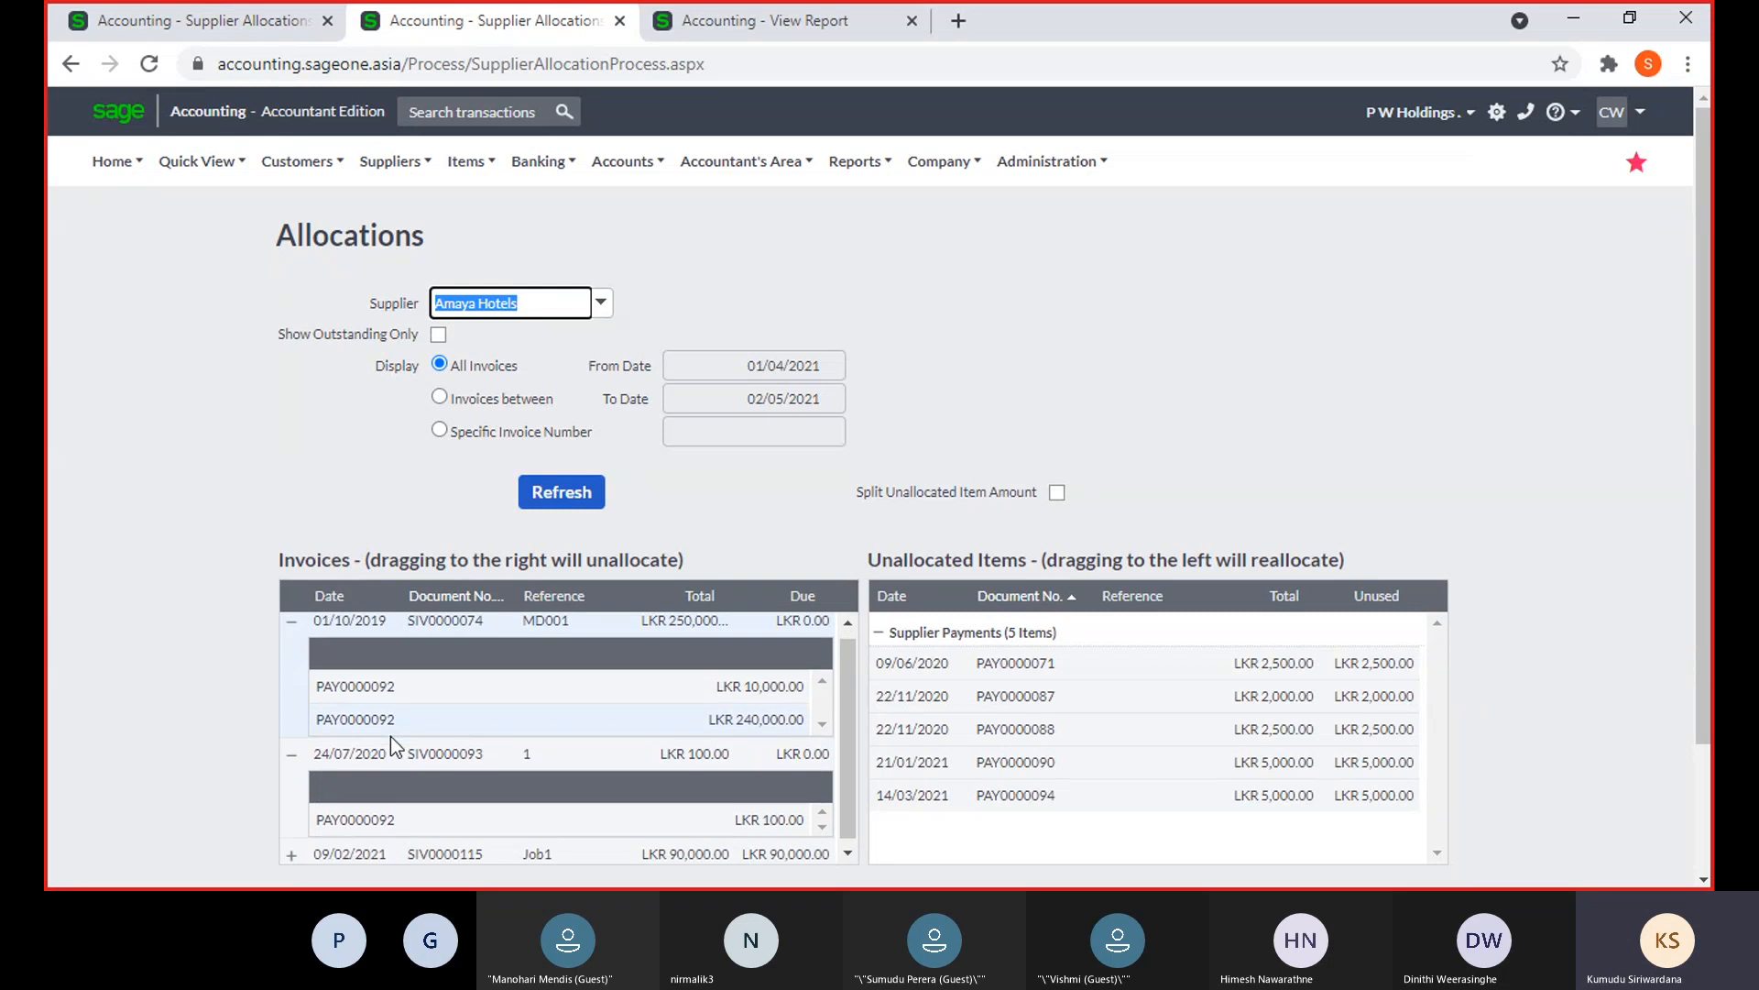
left_click(198, 29)
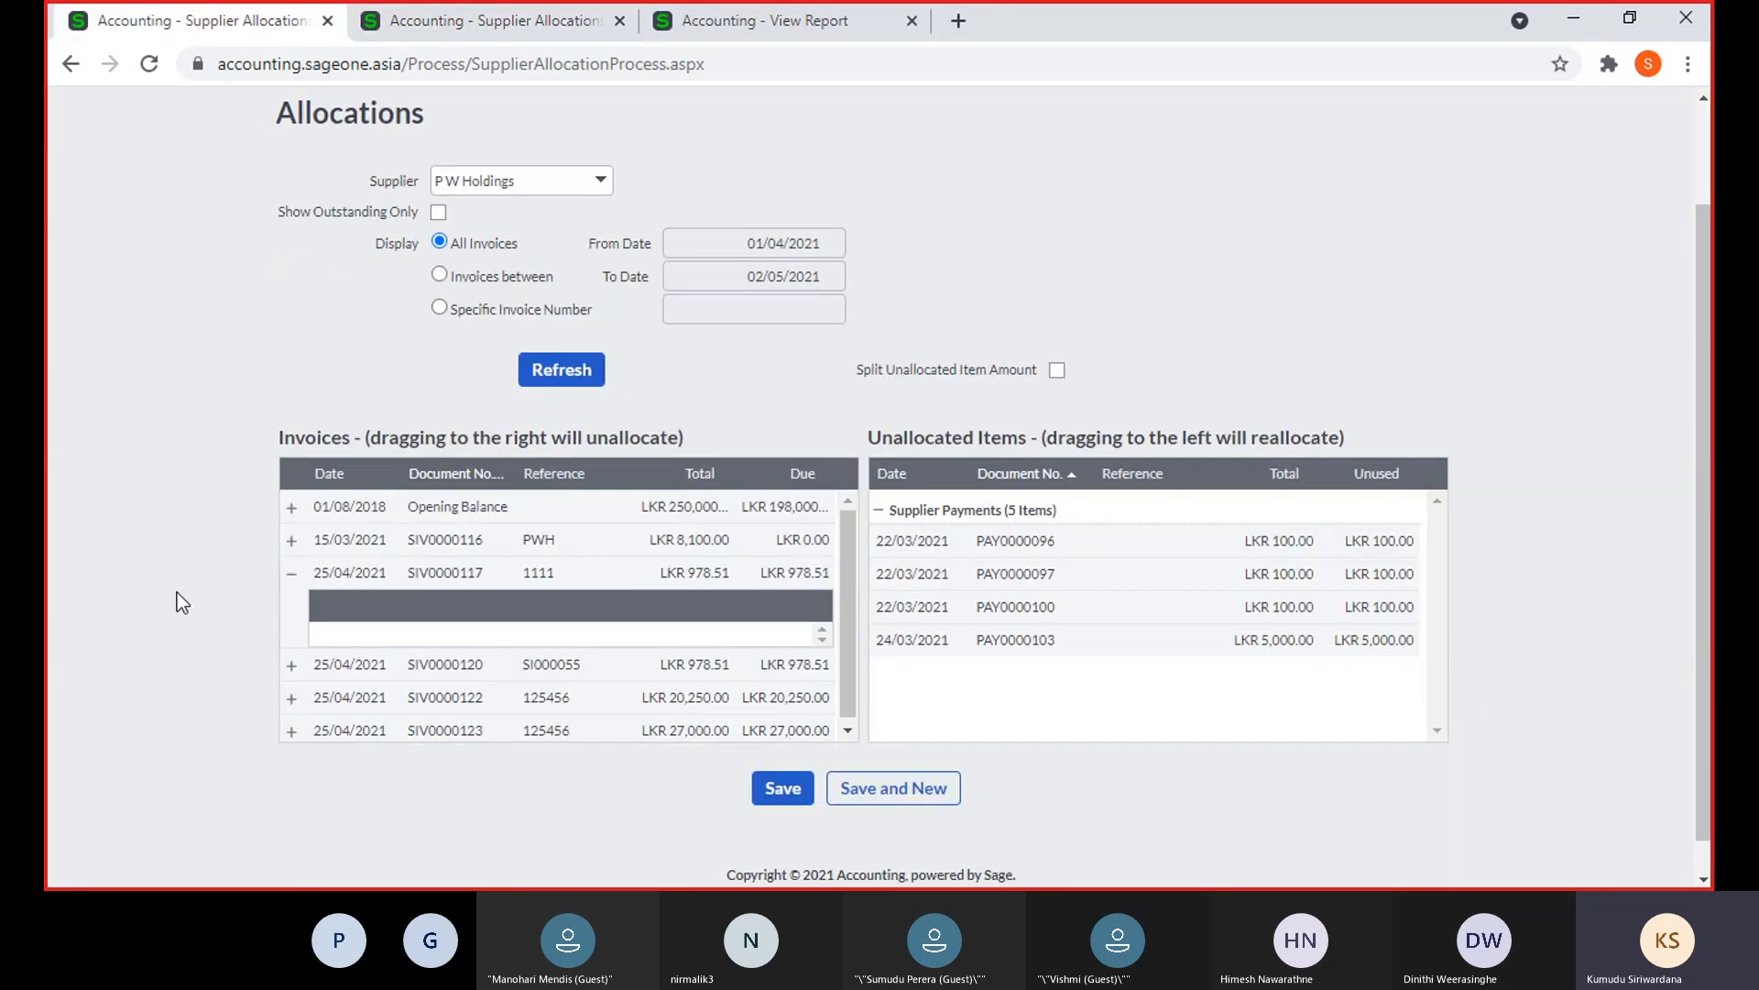
left_click(293, 579)
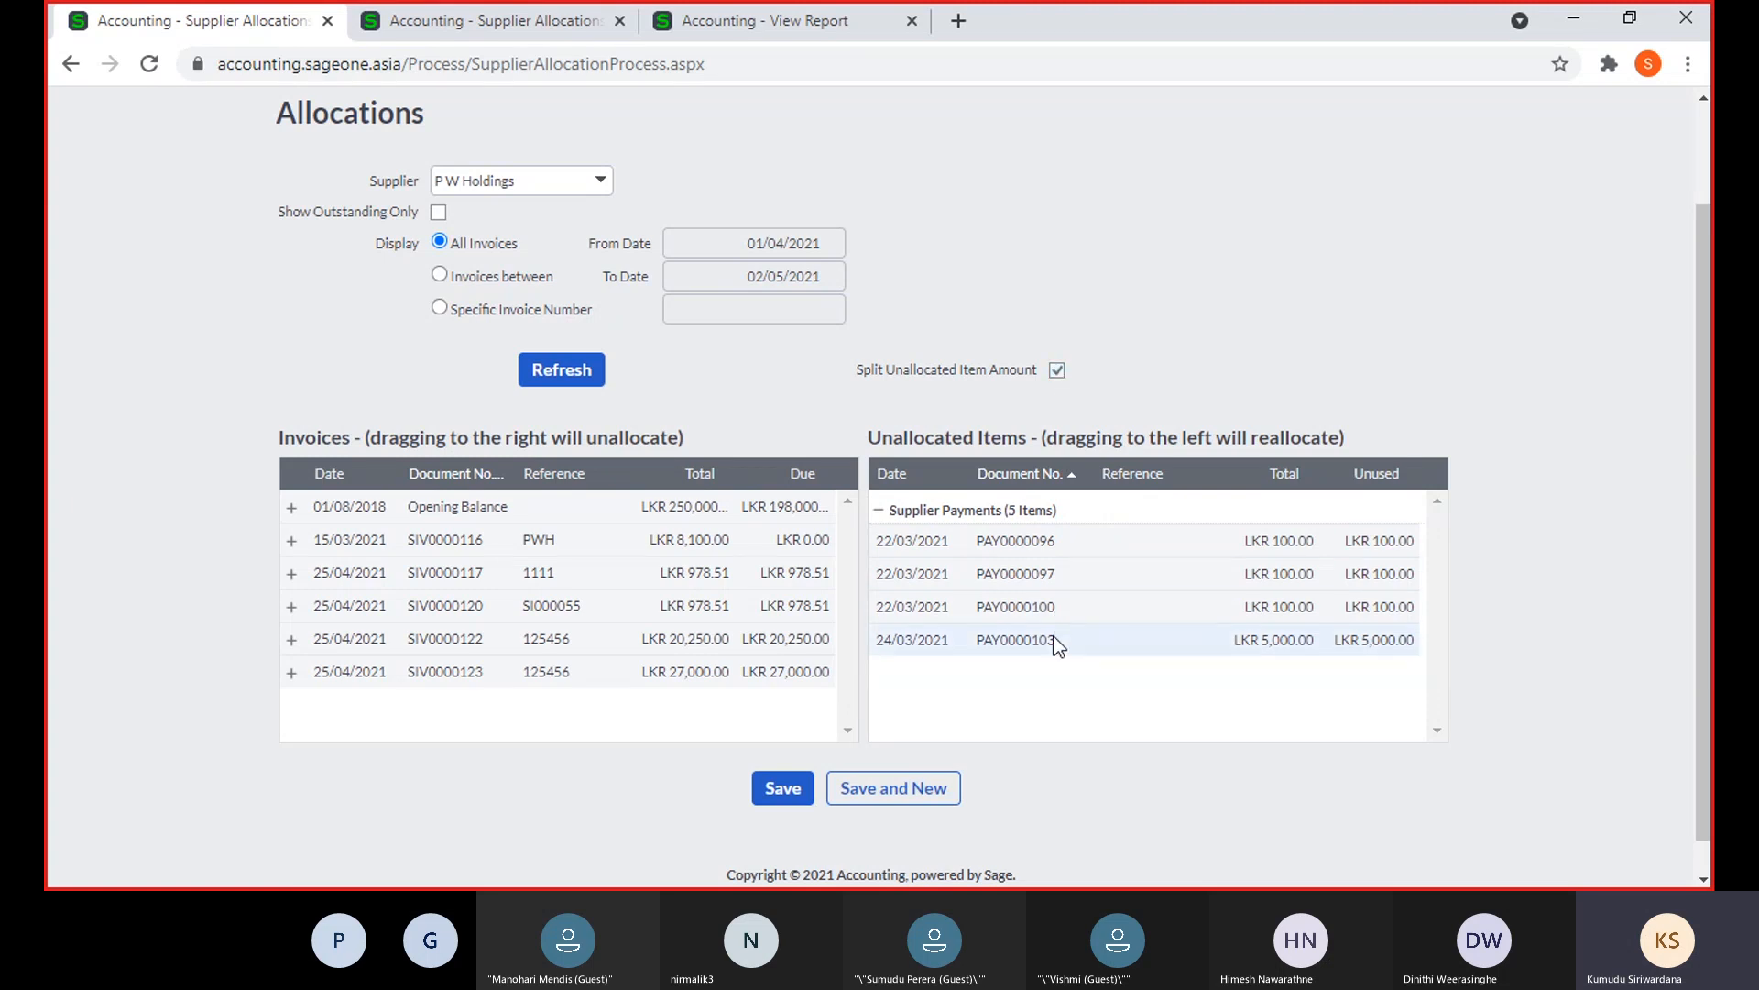
With amount splitting turned on, allocate 500 from payment PAY0000103 to invoice SIV0000117
left_click_drag(1047, 644, 800, 568)
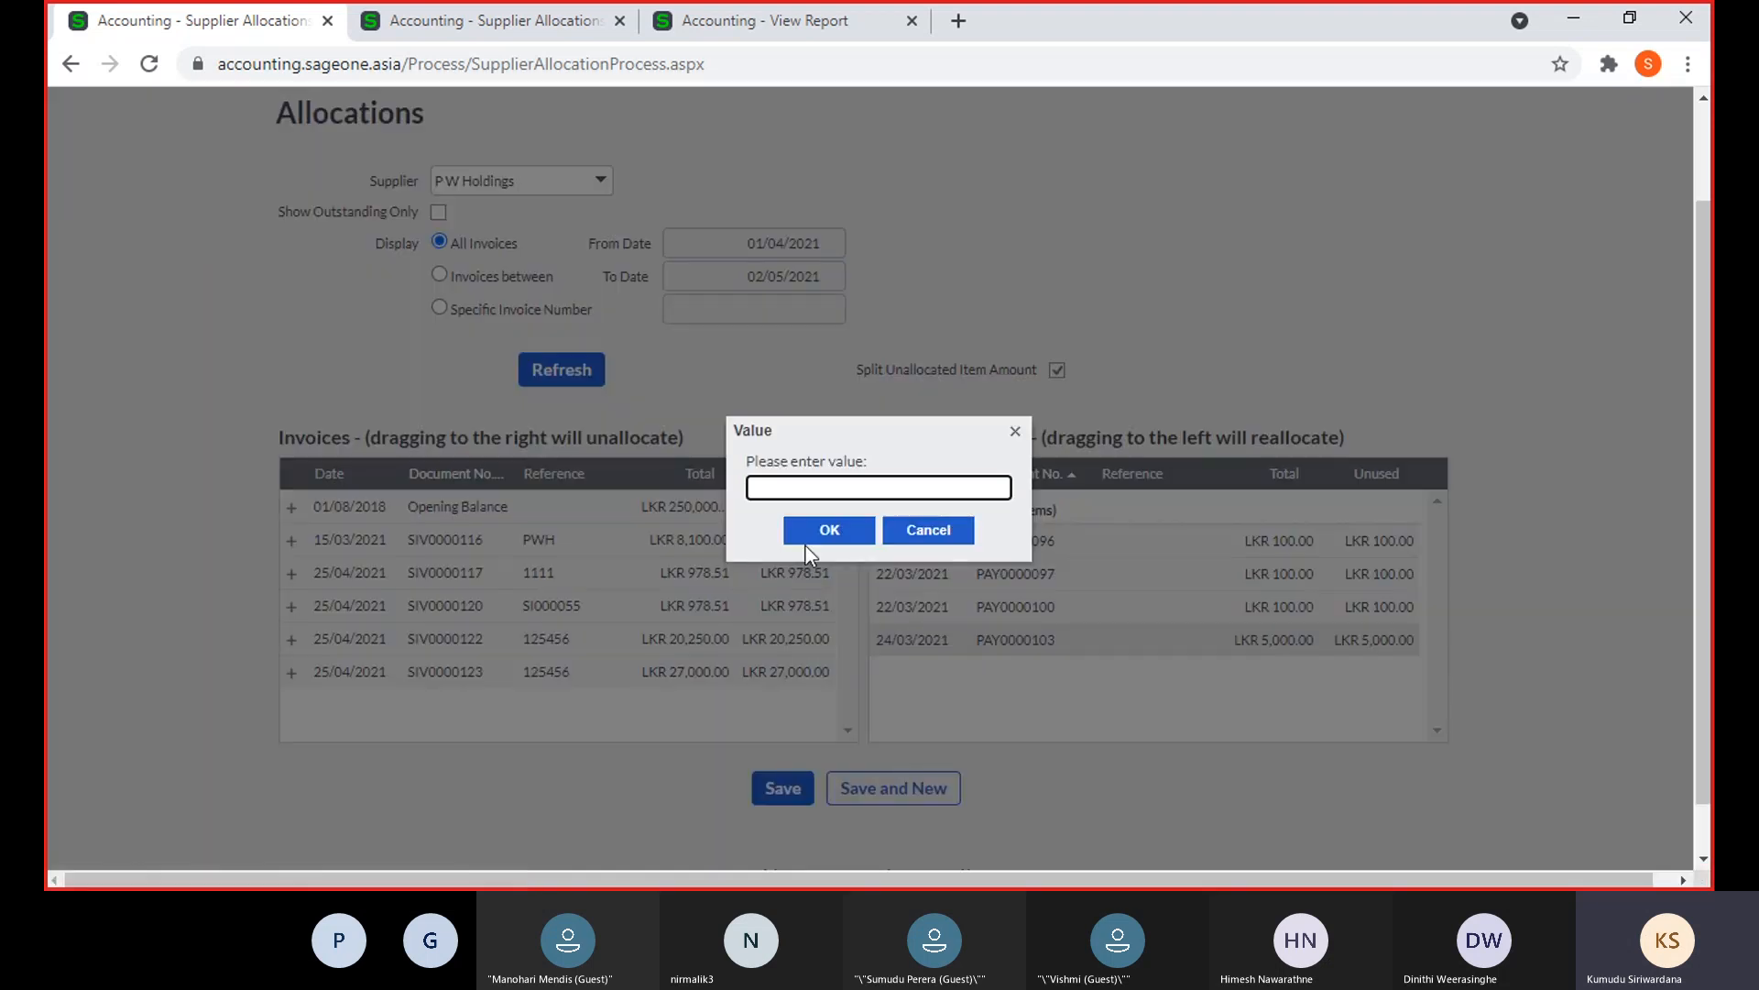
type("500")
left_click(827, 529)
Allocate a split amount of 500 from payment PAY0000103 to invoice SIV0000120
left_click_drag(945, 638, 795, 684)
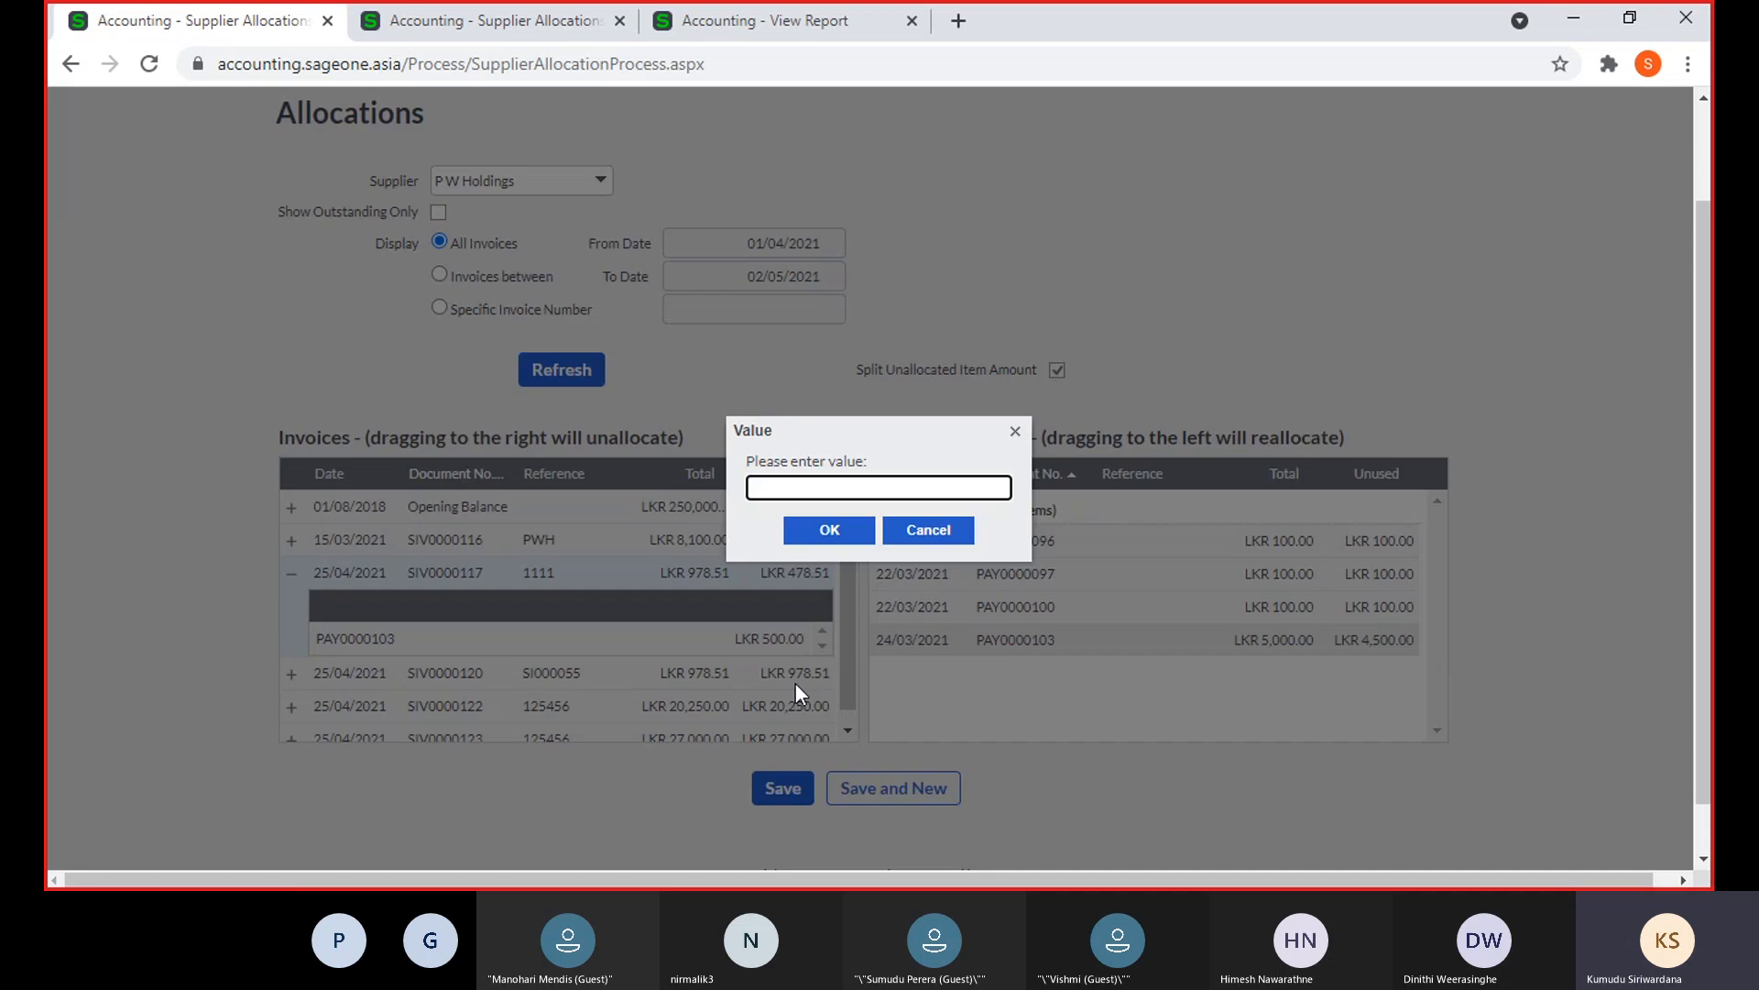
type("500")
left_click(824, 528)
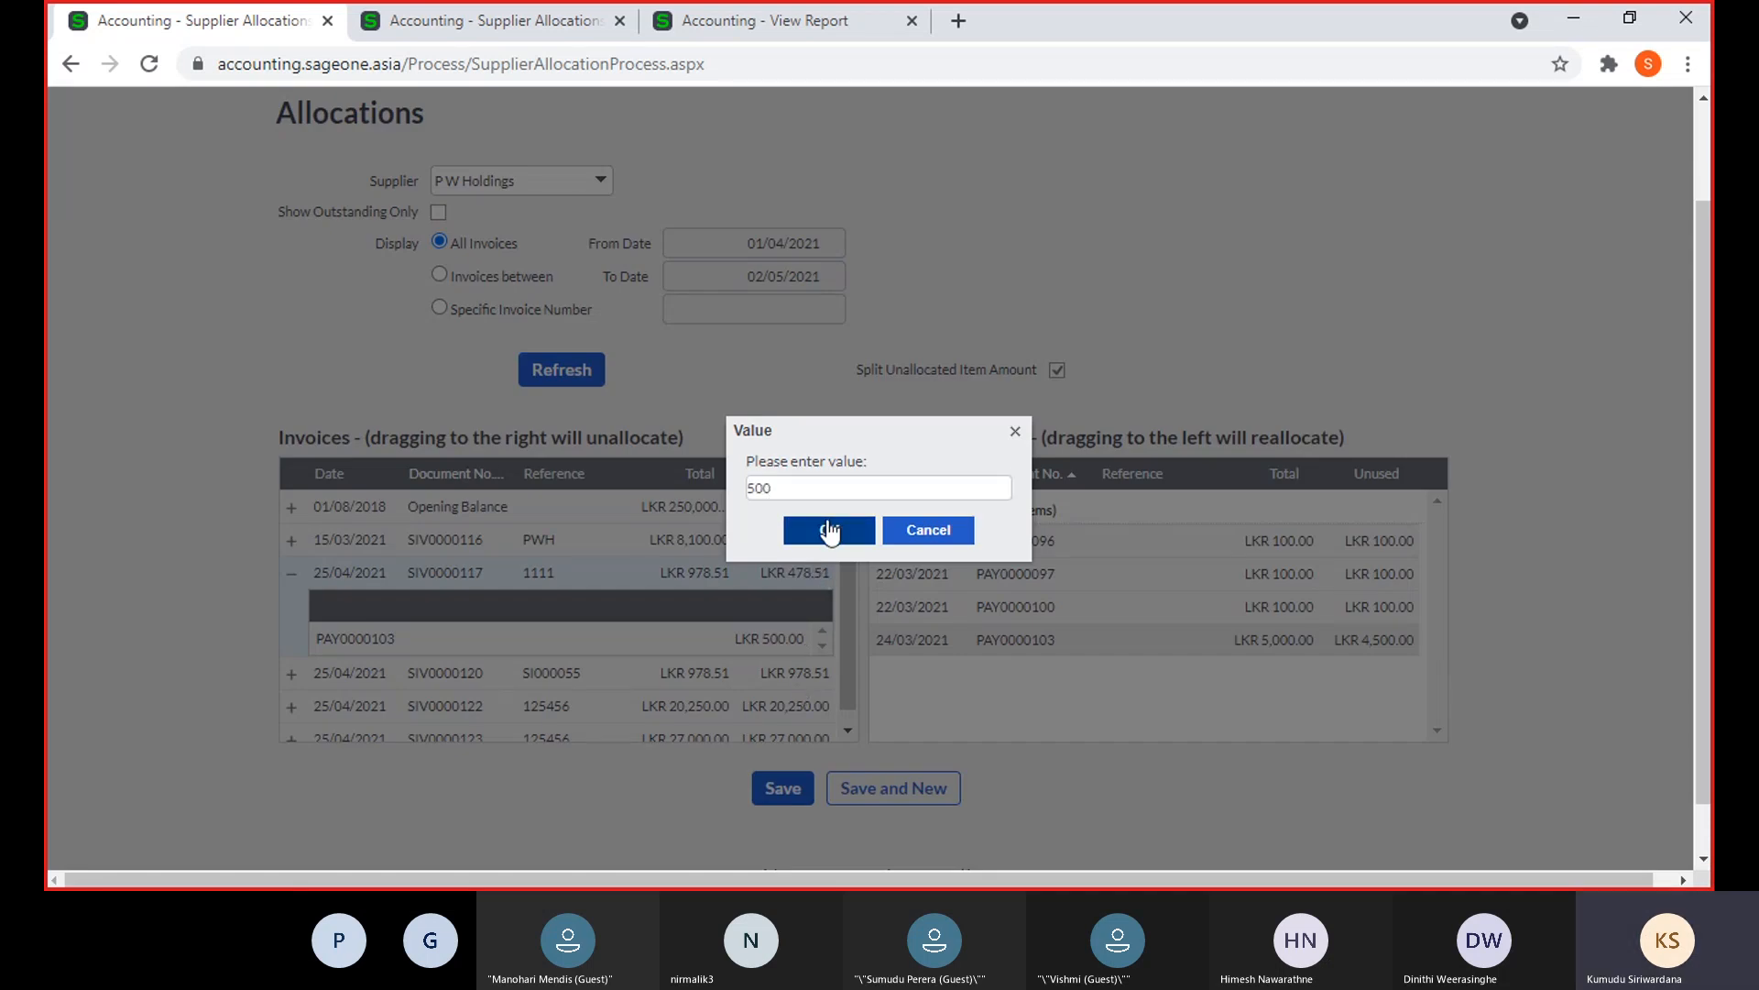
scroll(832, 569, "down", 2)
scroll(740, 597, "up", 2)
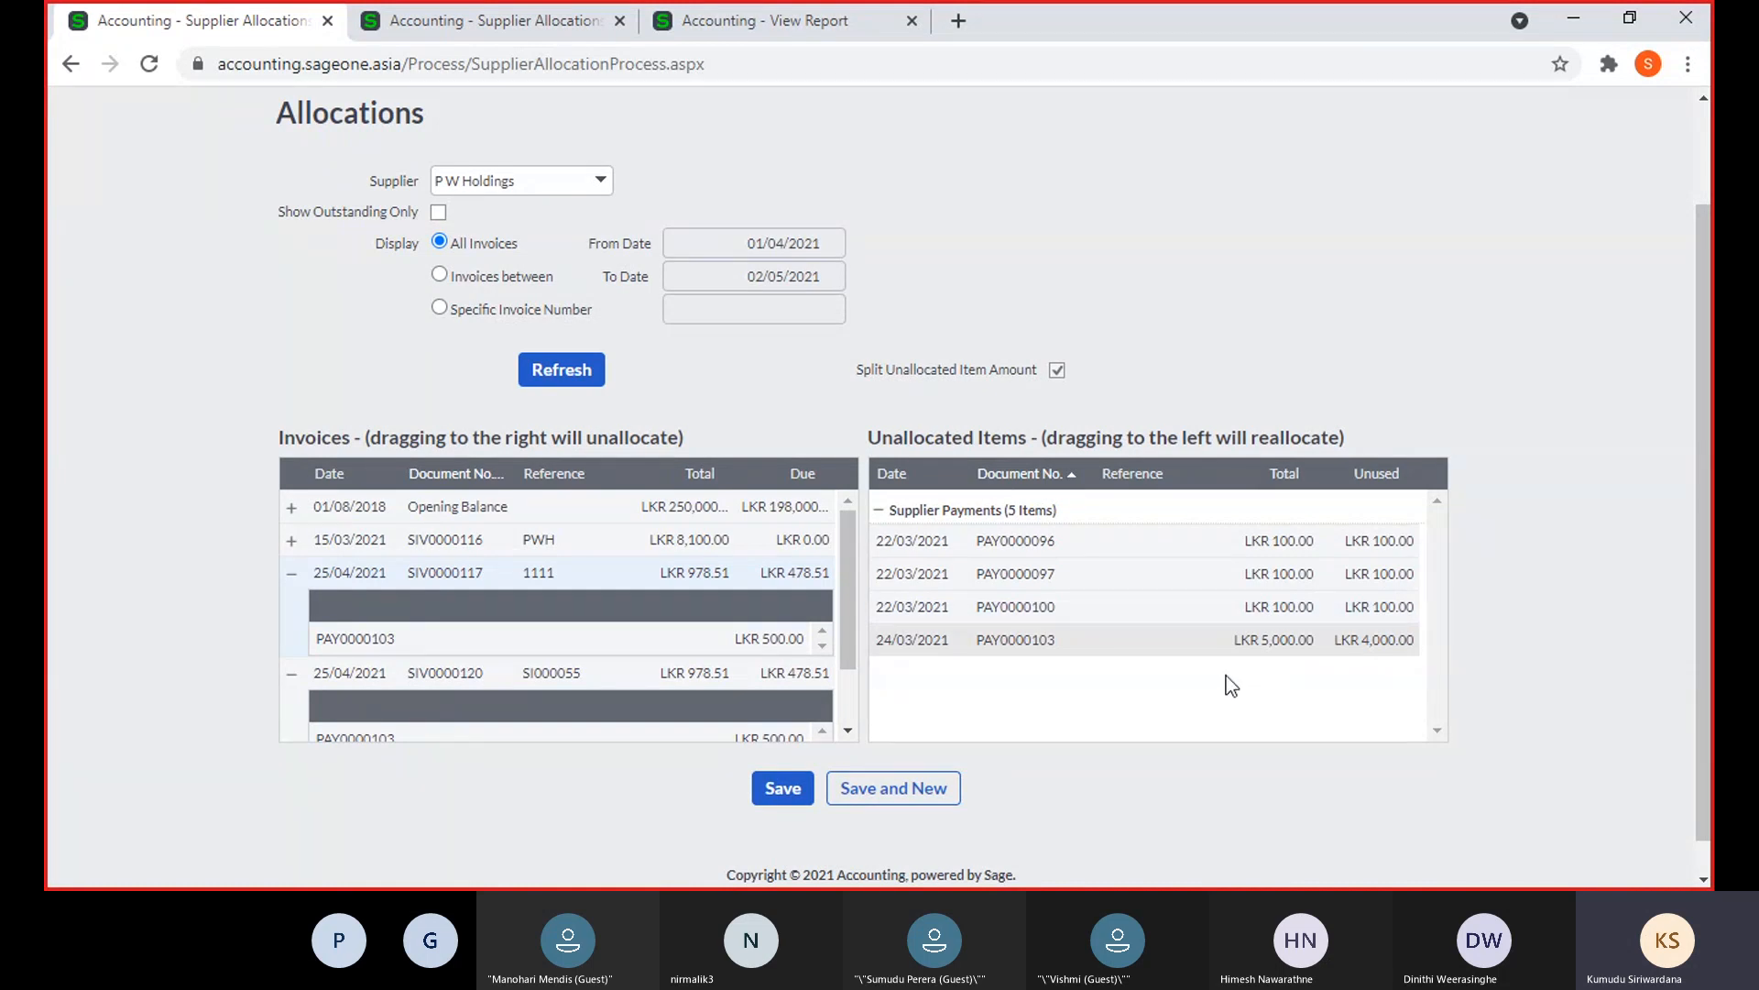
Allocate a split amount of 4000 from payment PAY0000103 to invoice SIV0000122
scroll(1143, 663, "down", 1)
scroll(812, 608, "down", 1)
left_click_drag(966, 605, 804, 646)
type("4000")
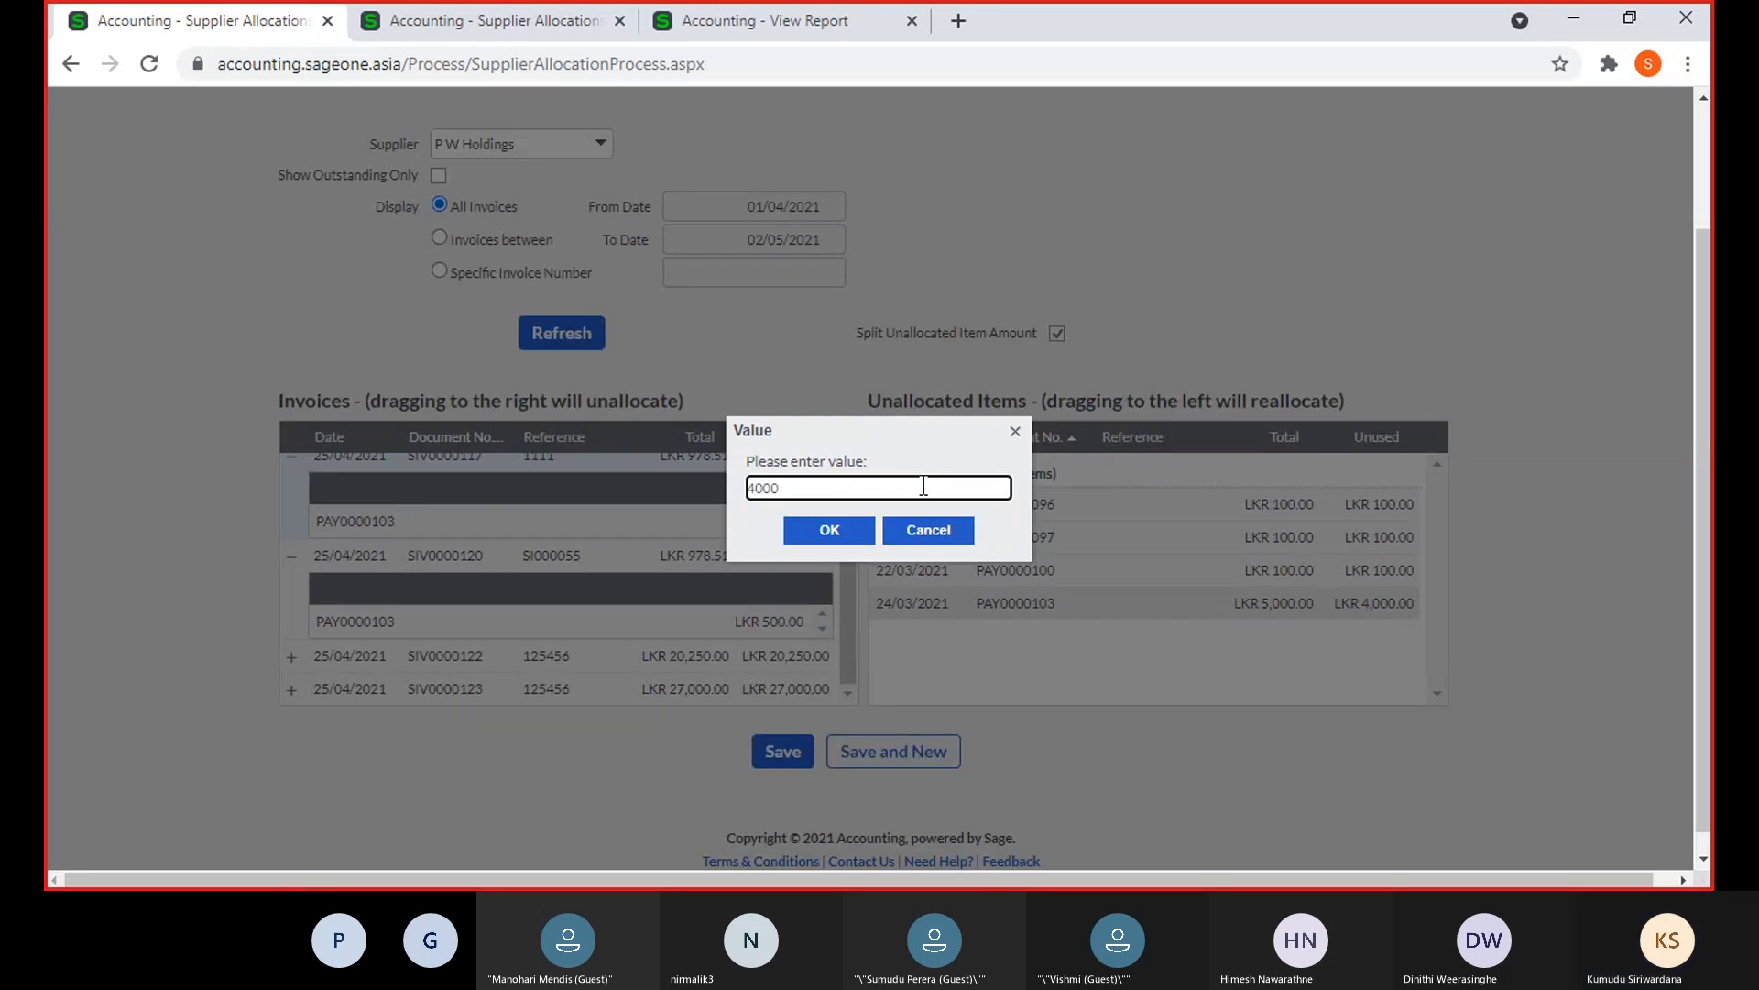
left_click(864, 550)
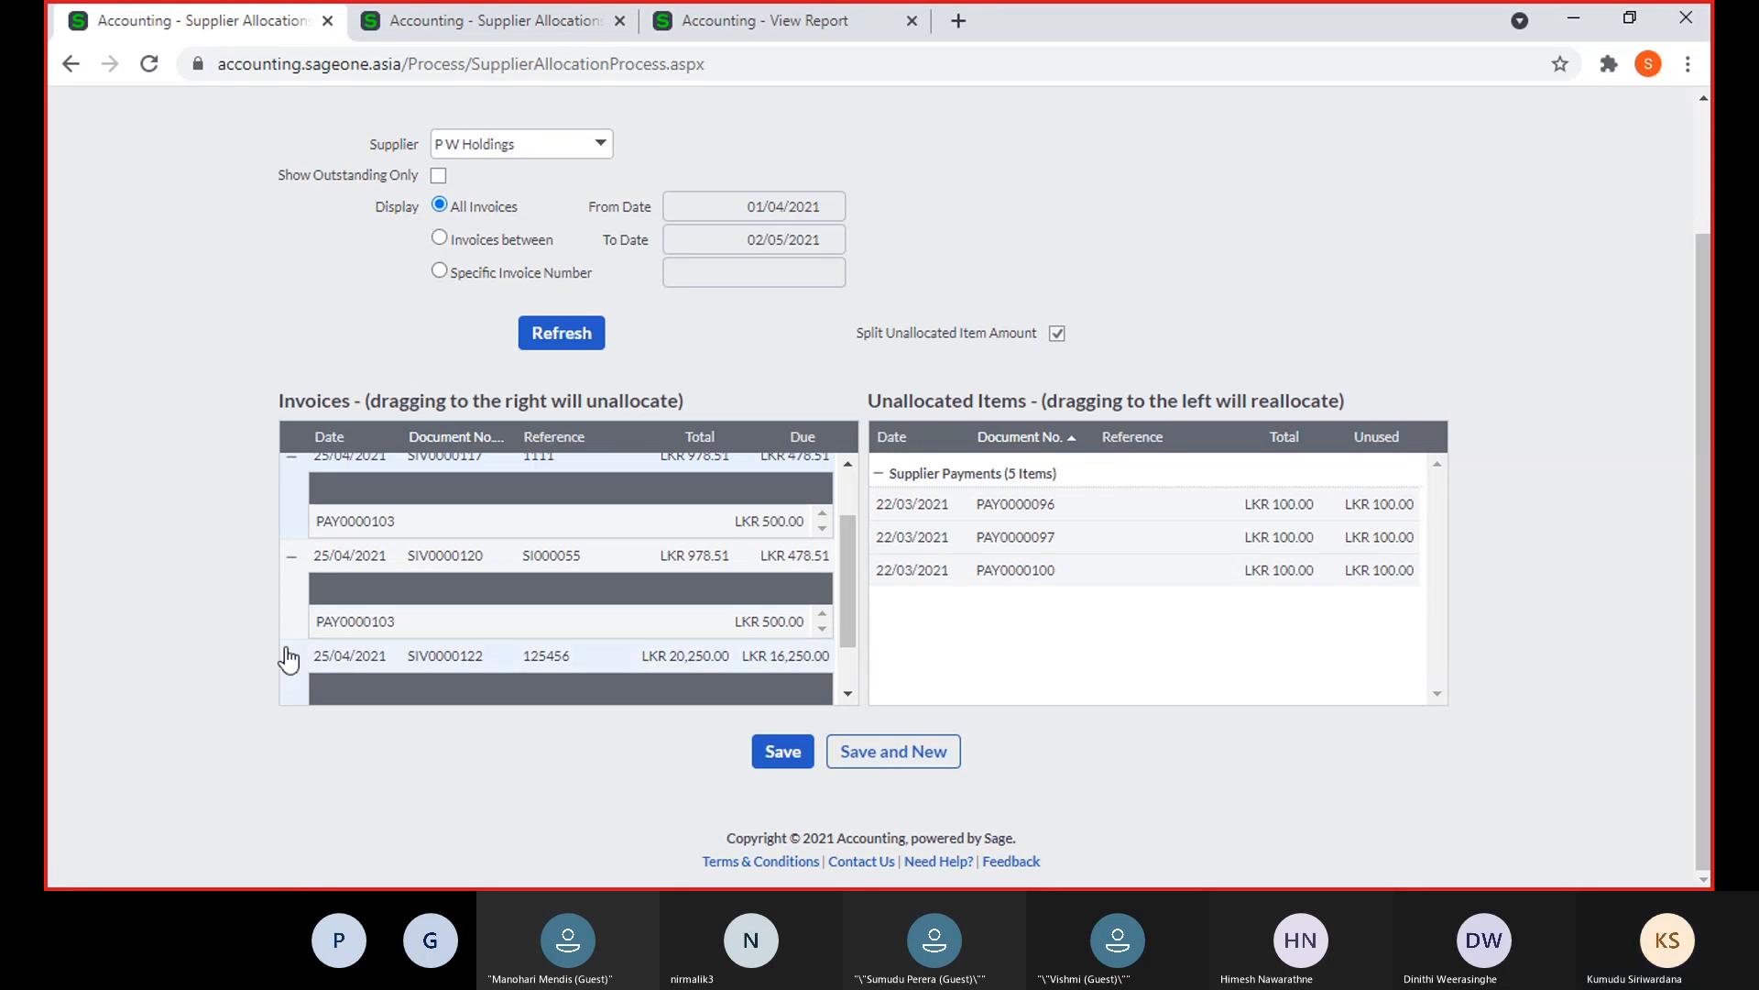
scroll(711, 623, "down", 1)
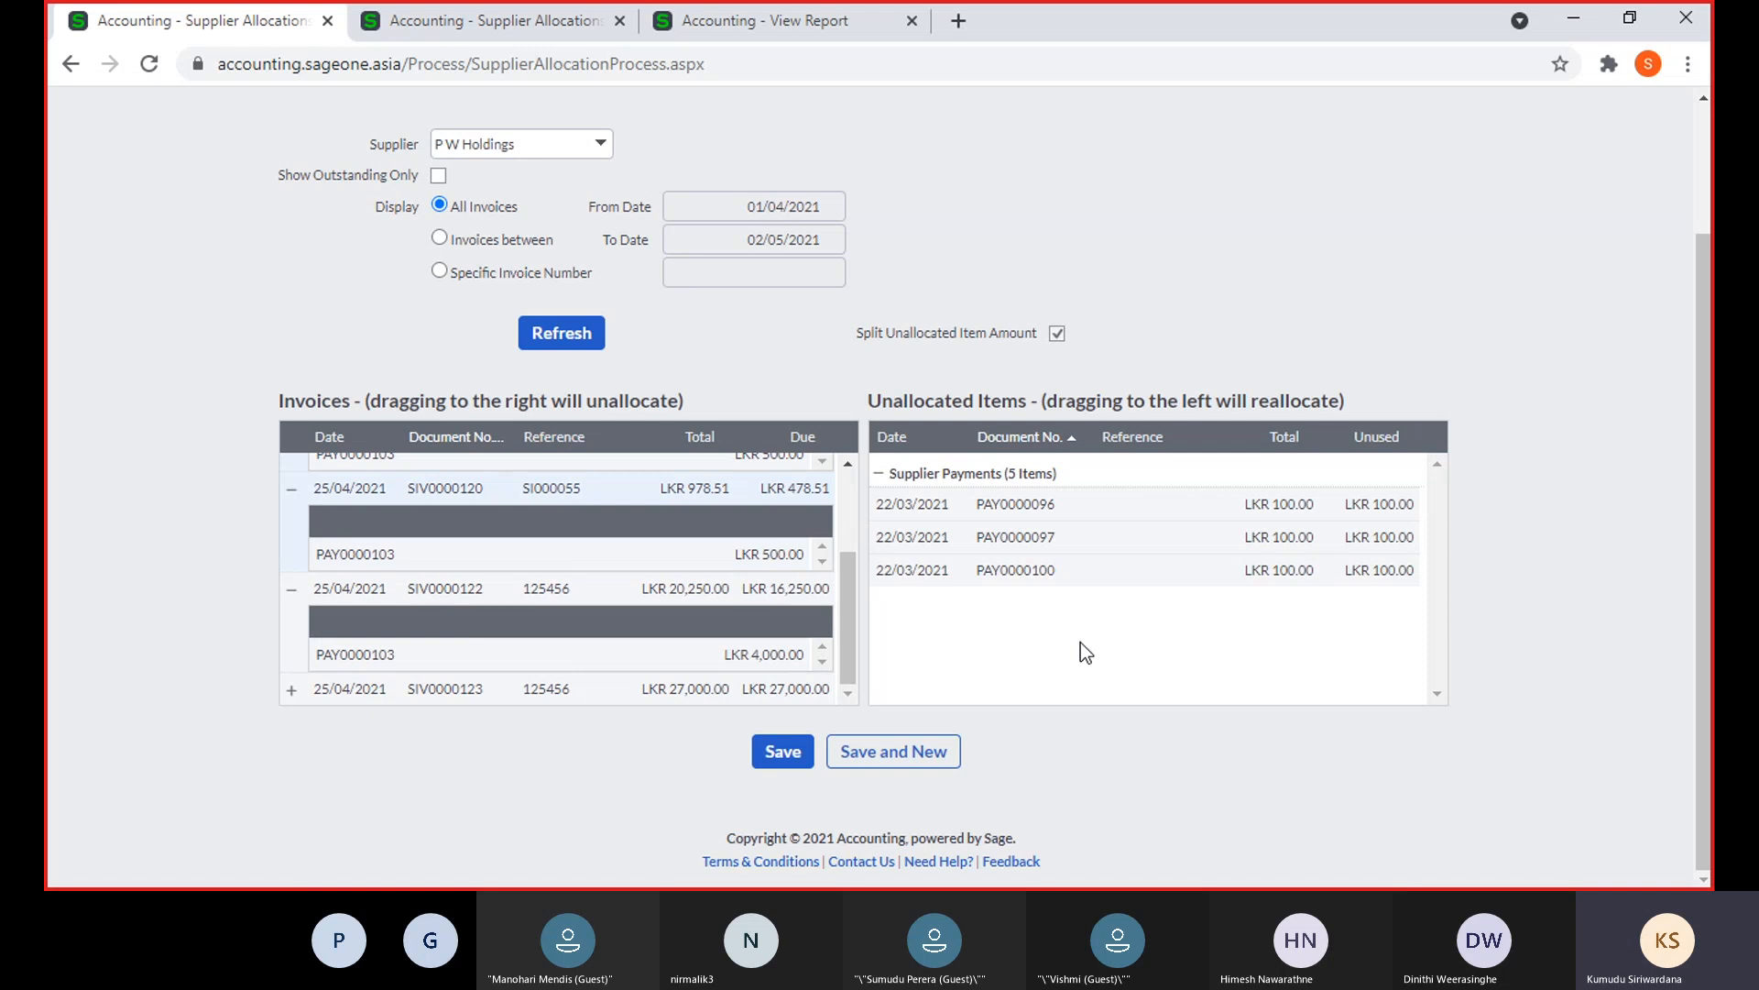
left_click(770, 764)
scroll(678, 838, "up", 1)
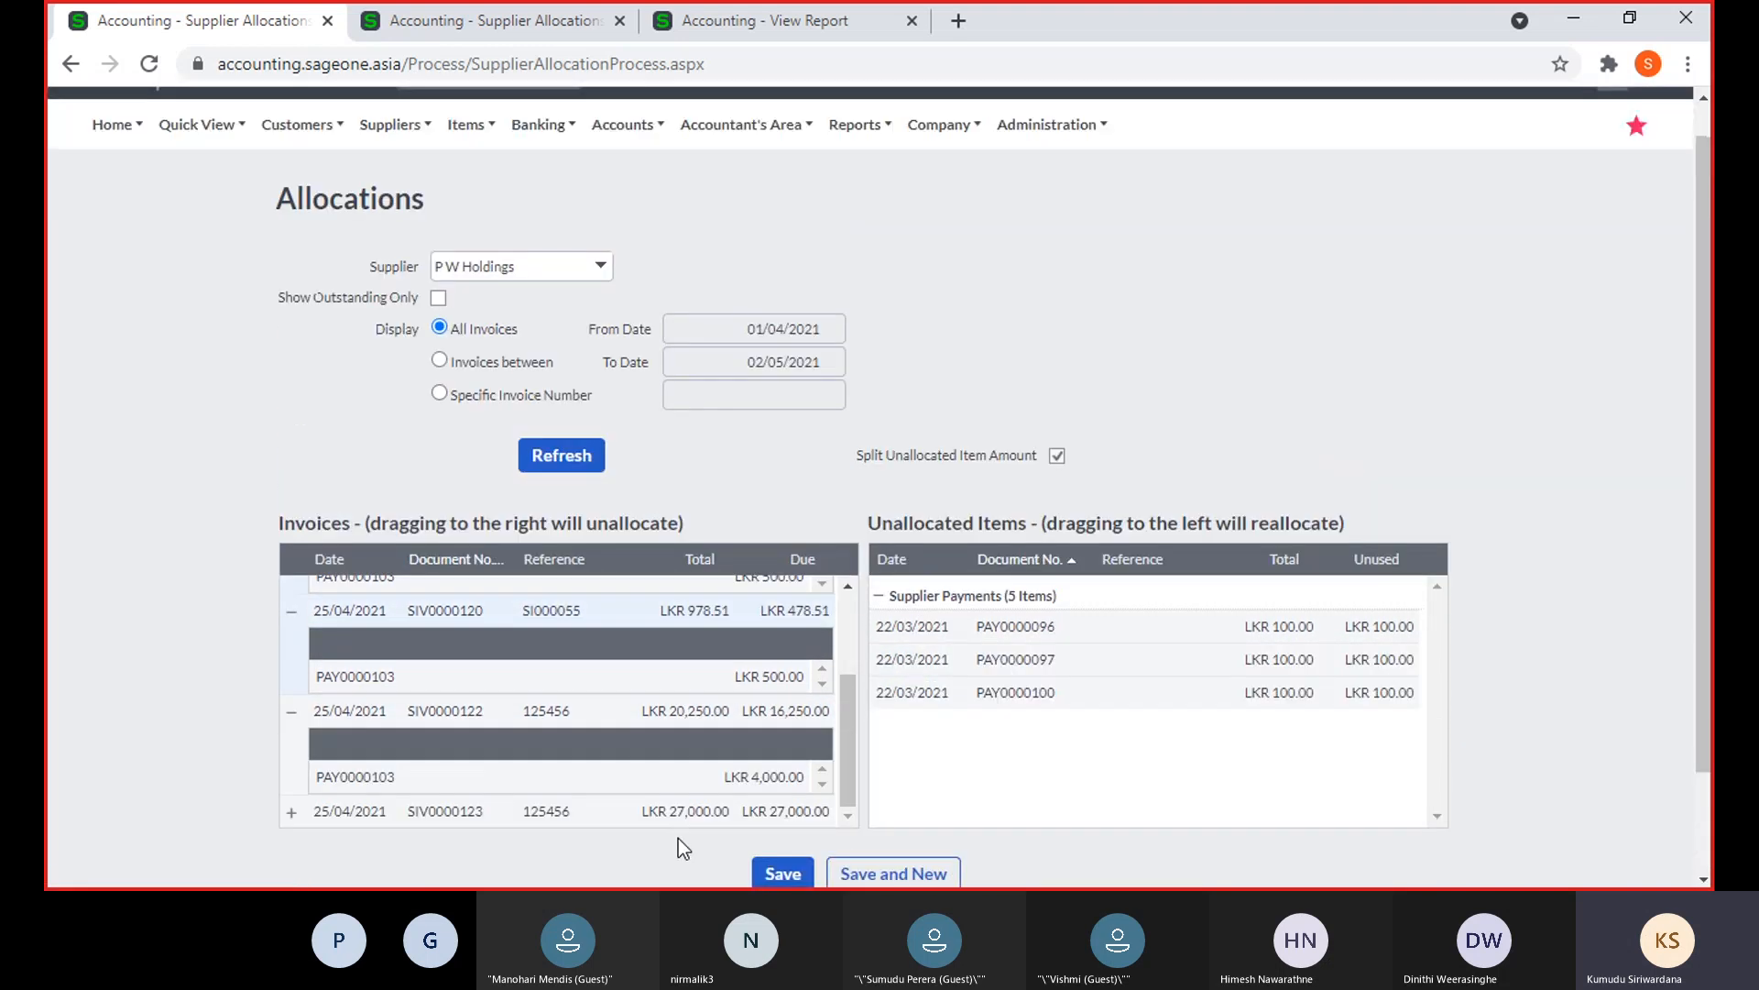
scroll(678, 838, "up", 1)
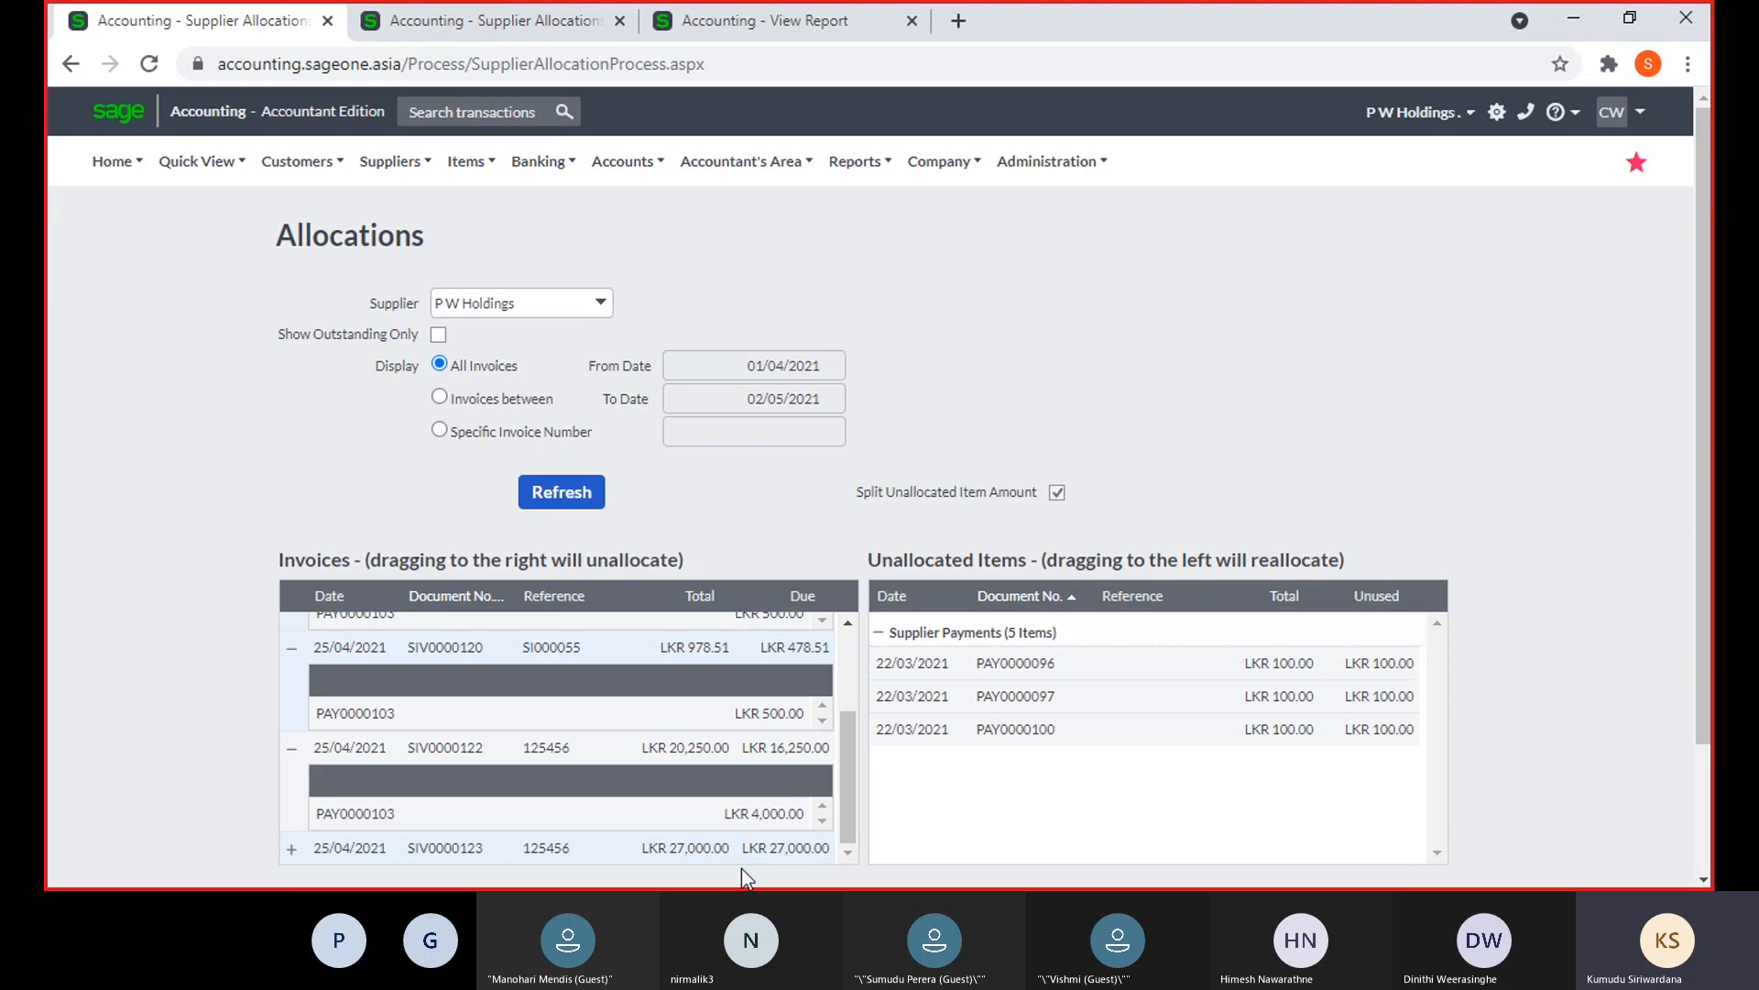
scroll(733, 793, "down", 2)
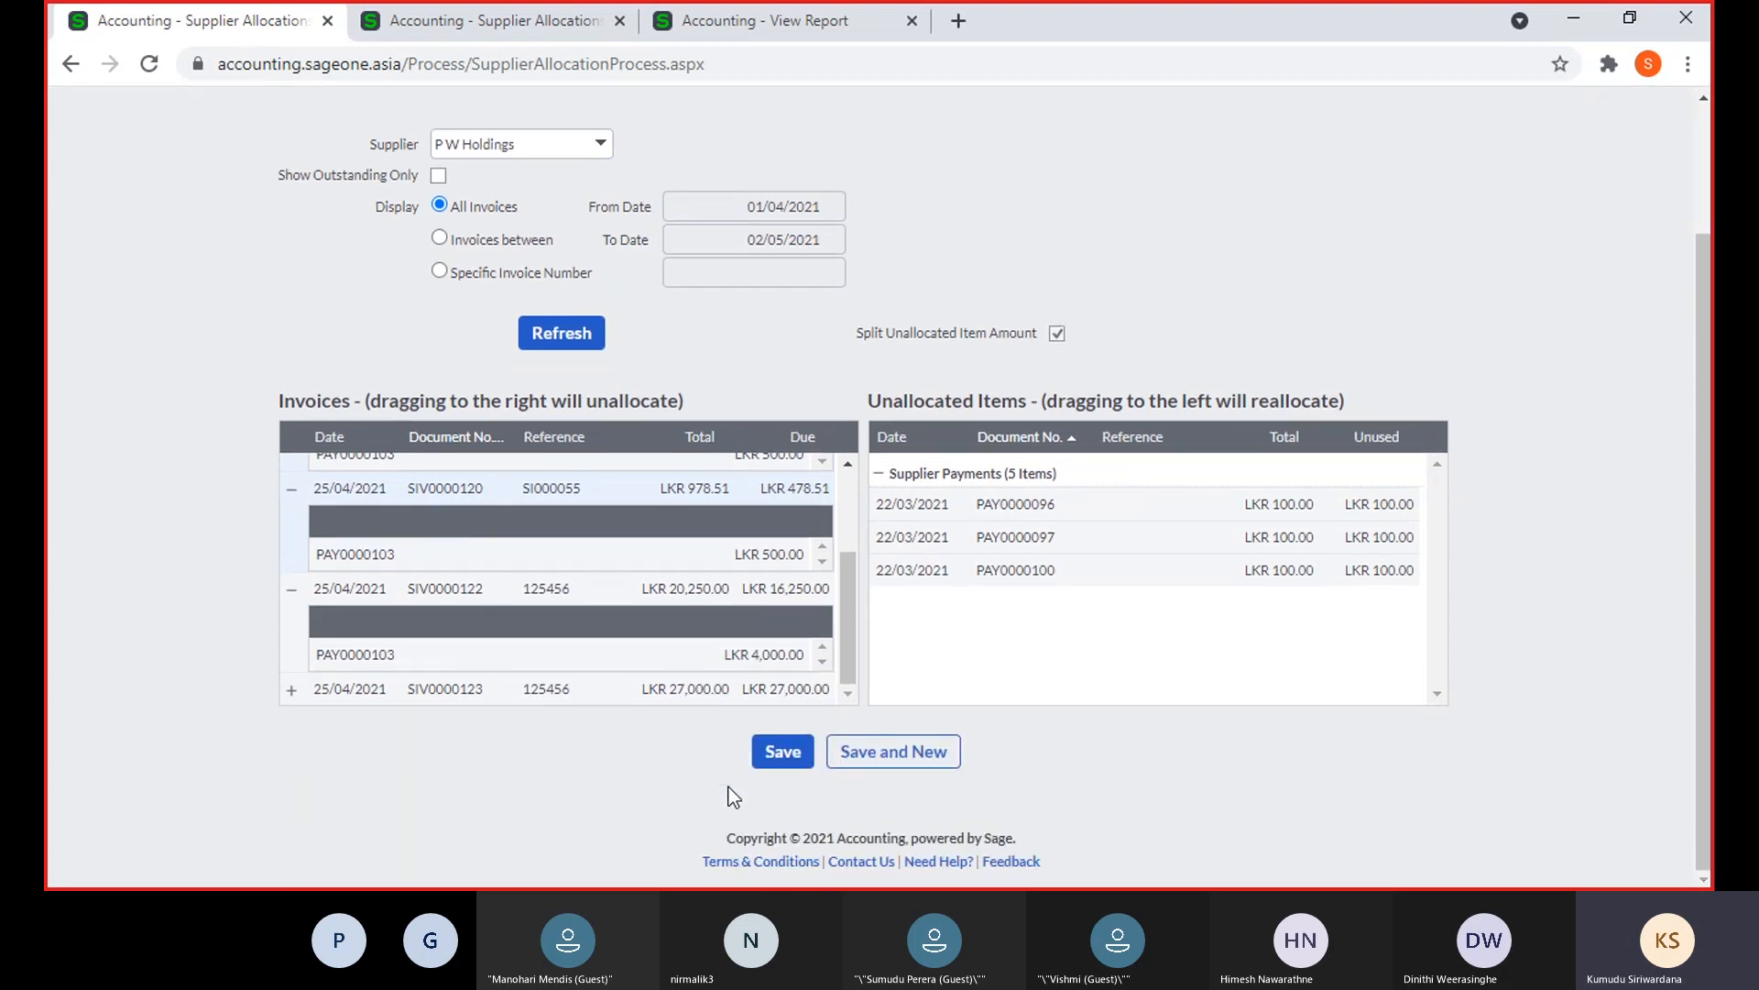
Go to the Supplier Adjustments list and start a new supplier adjustment
scroll(730, 794, "up", 2)
scroll(730, 793, "up", 2)
mouse_move(395, 162)
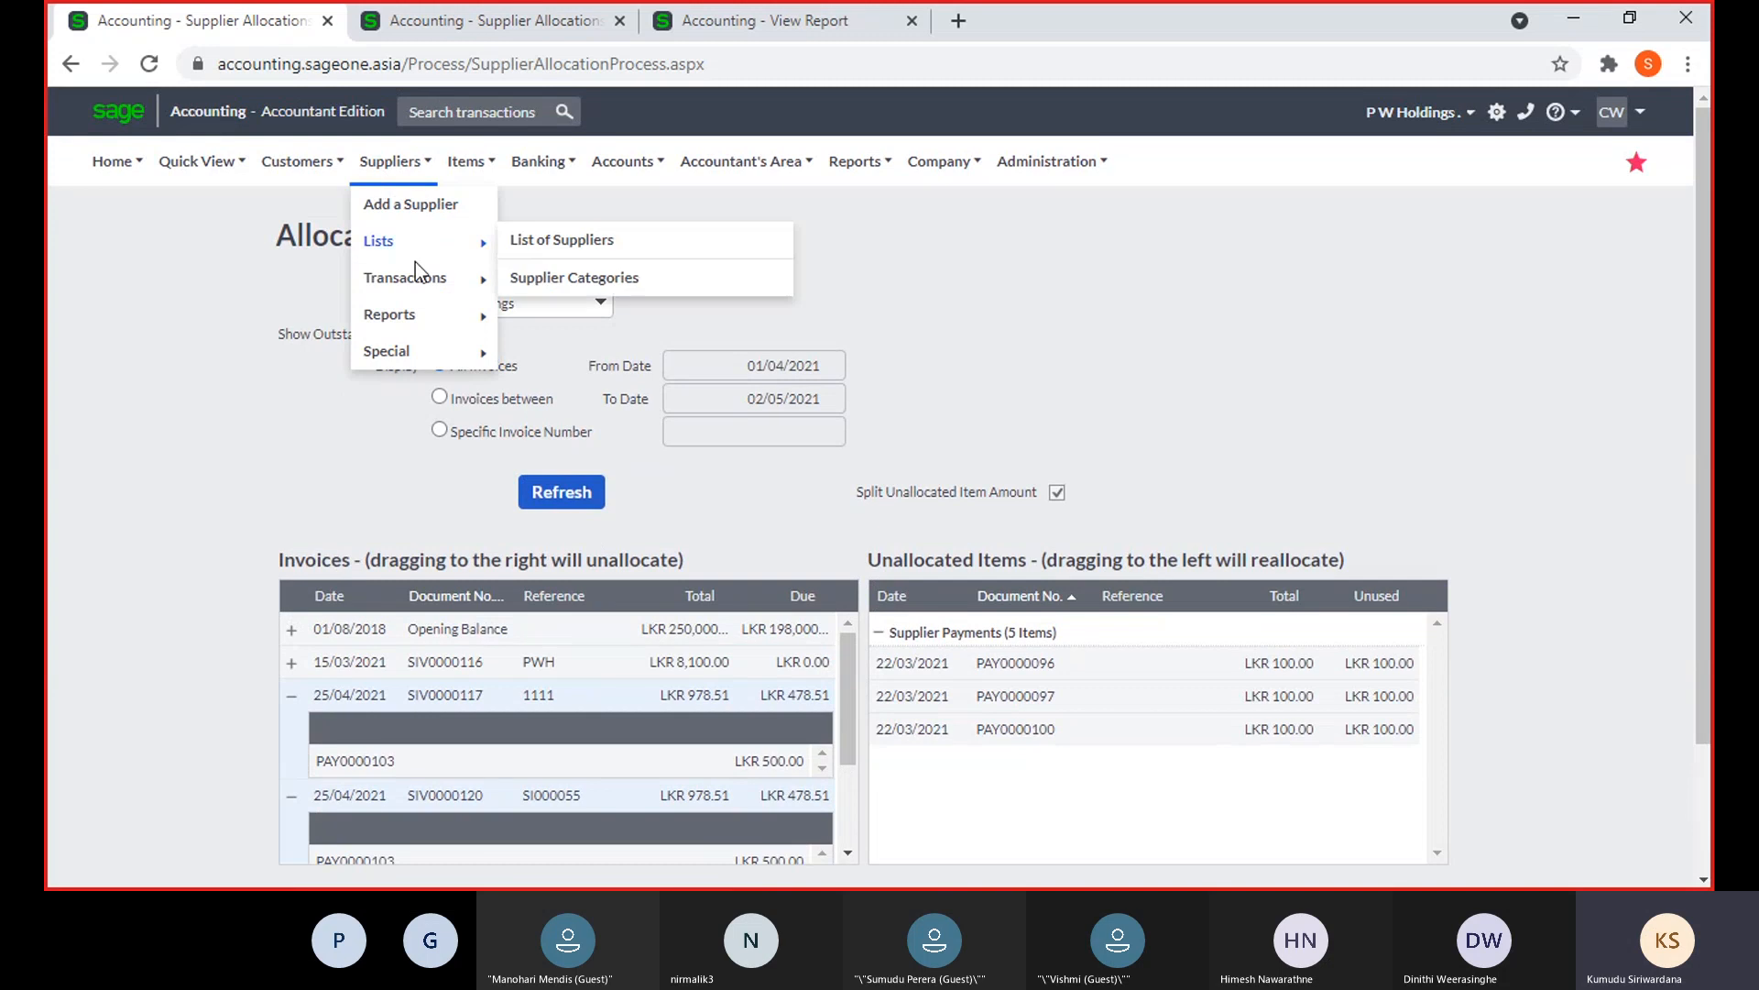
mouse_move(416, 273)
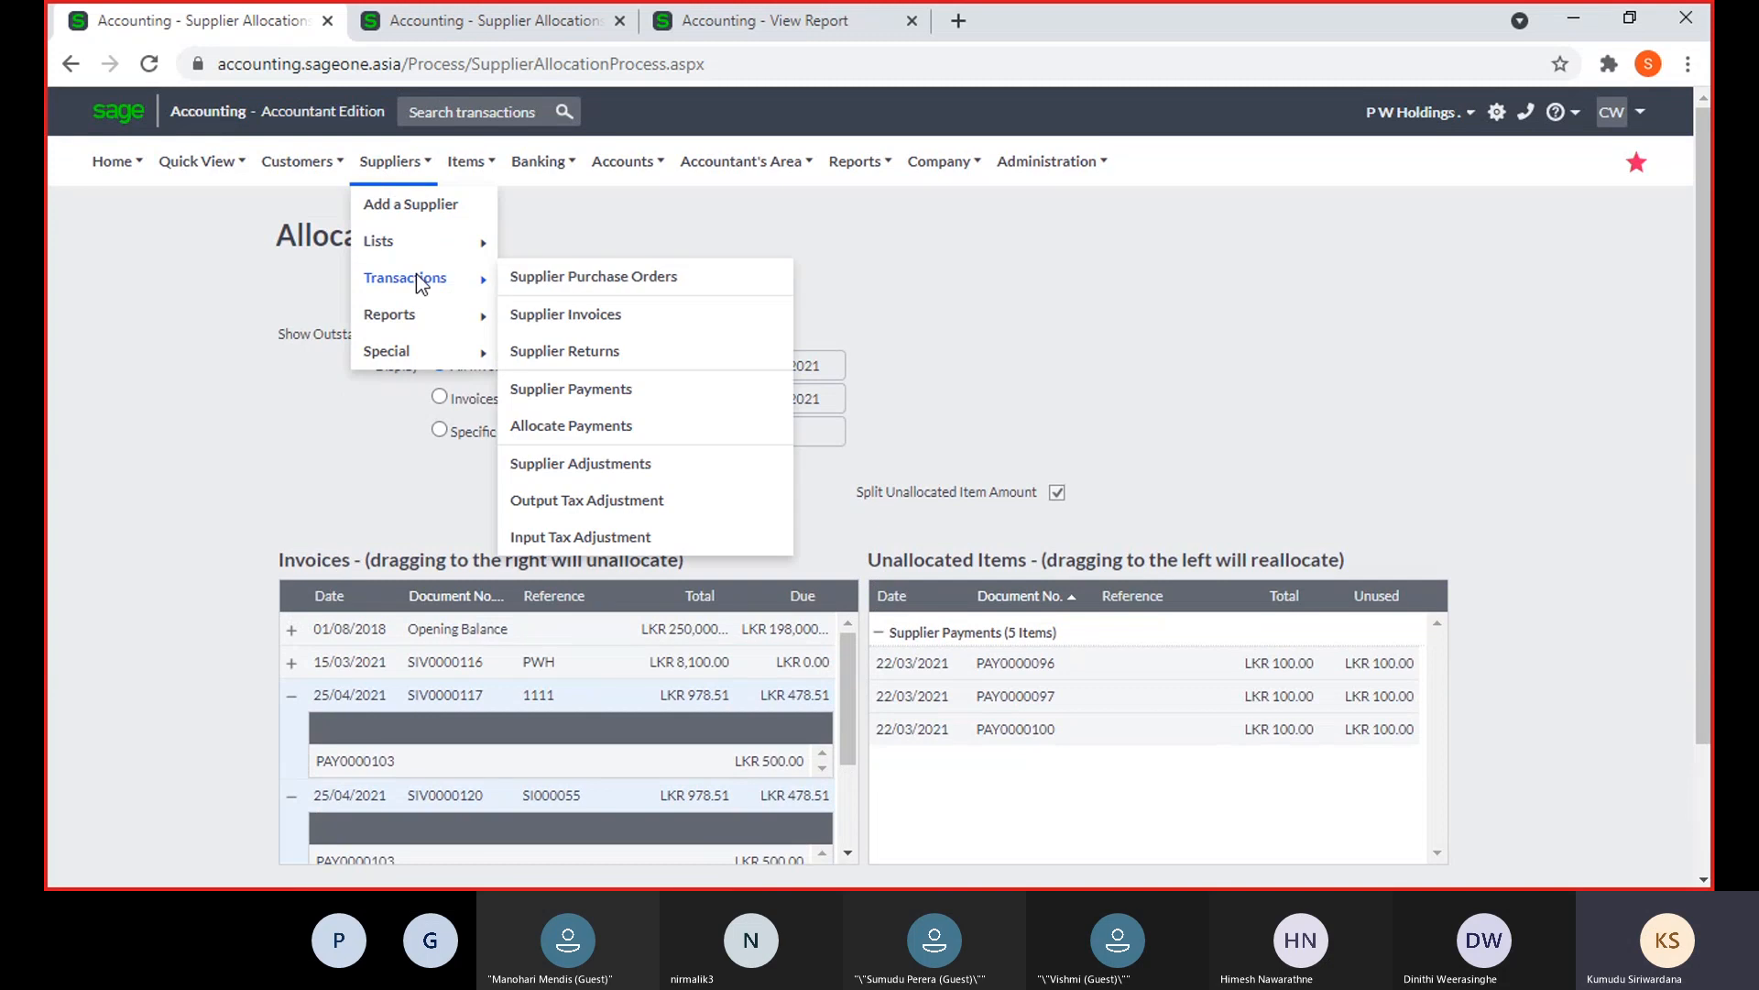
left_click(596, 465)
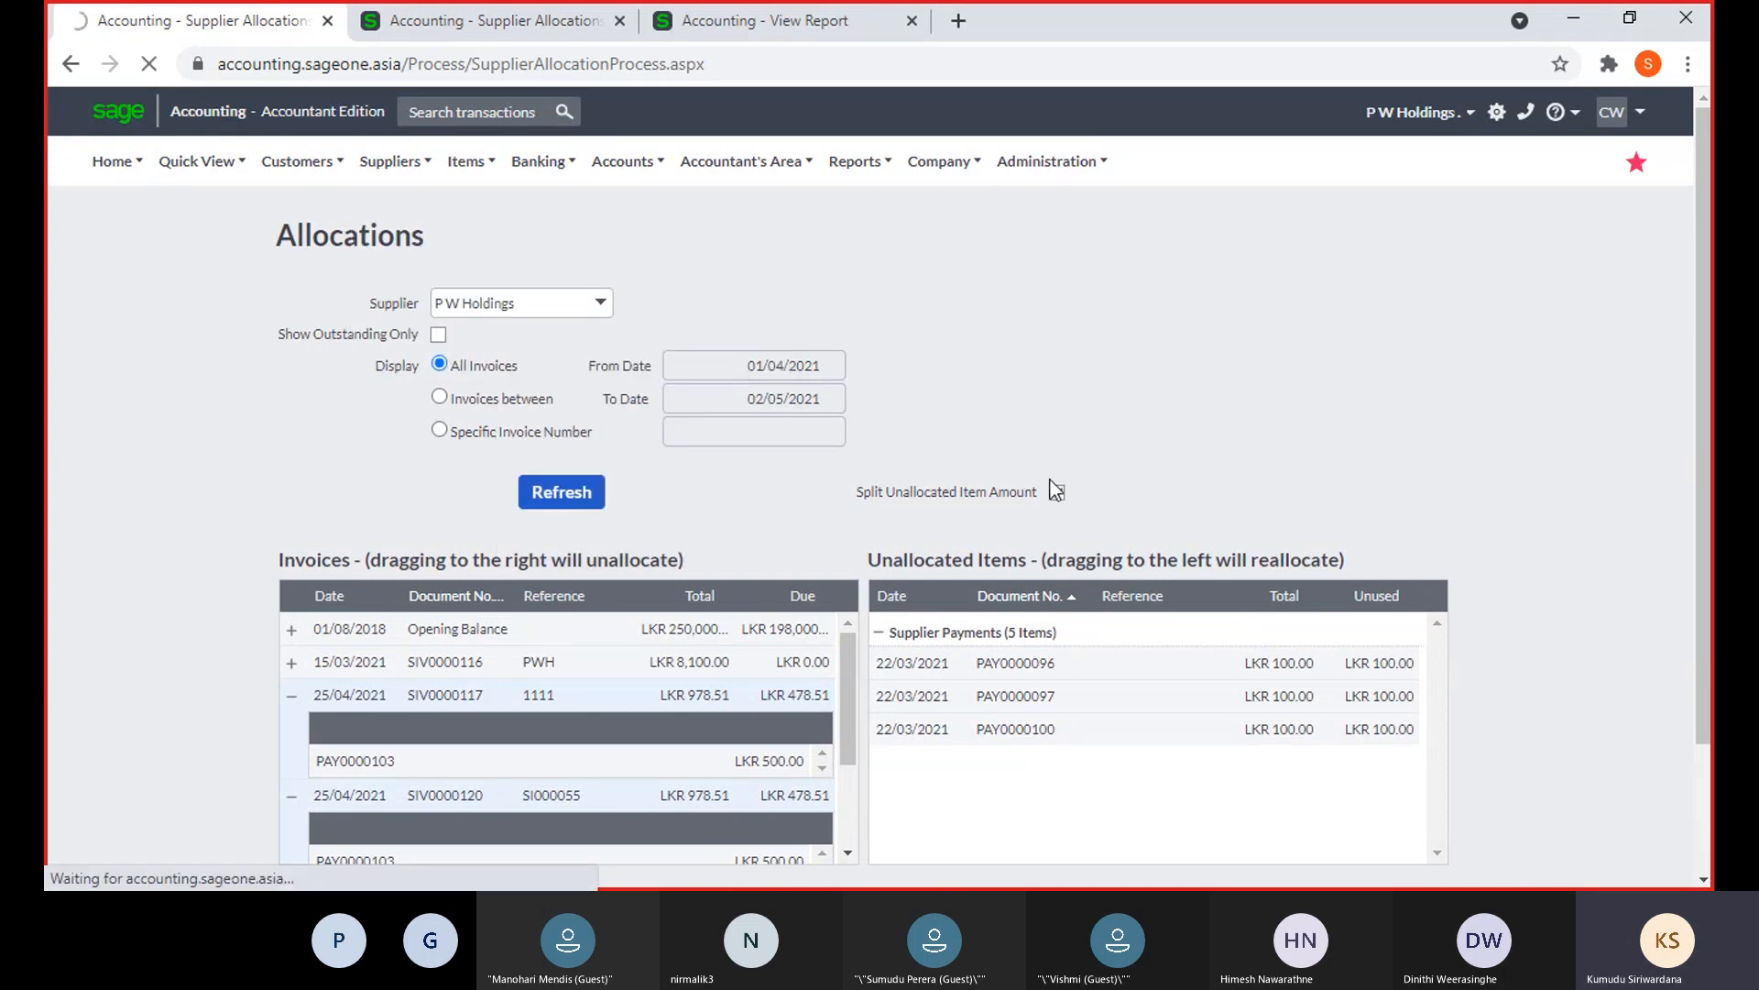
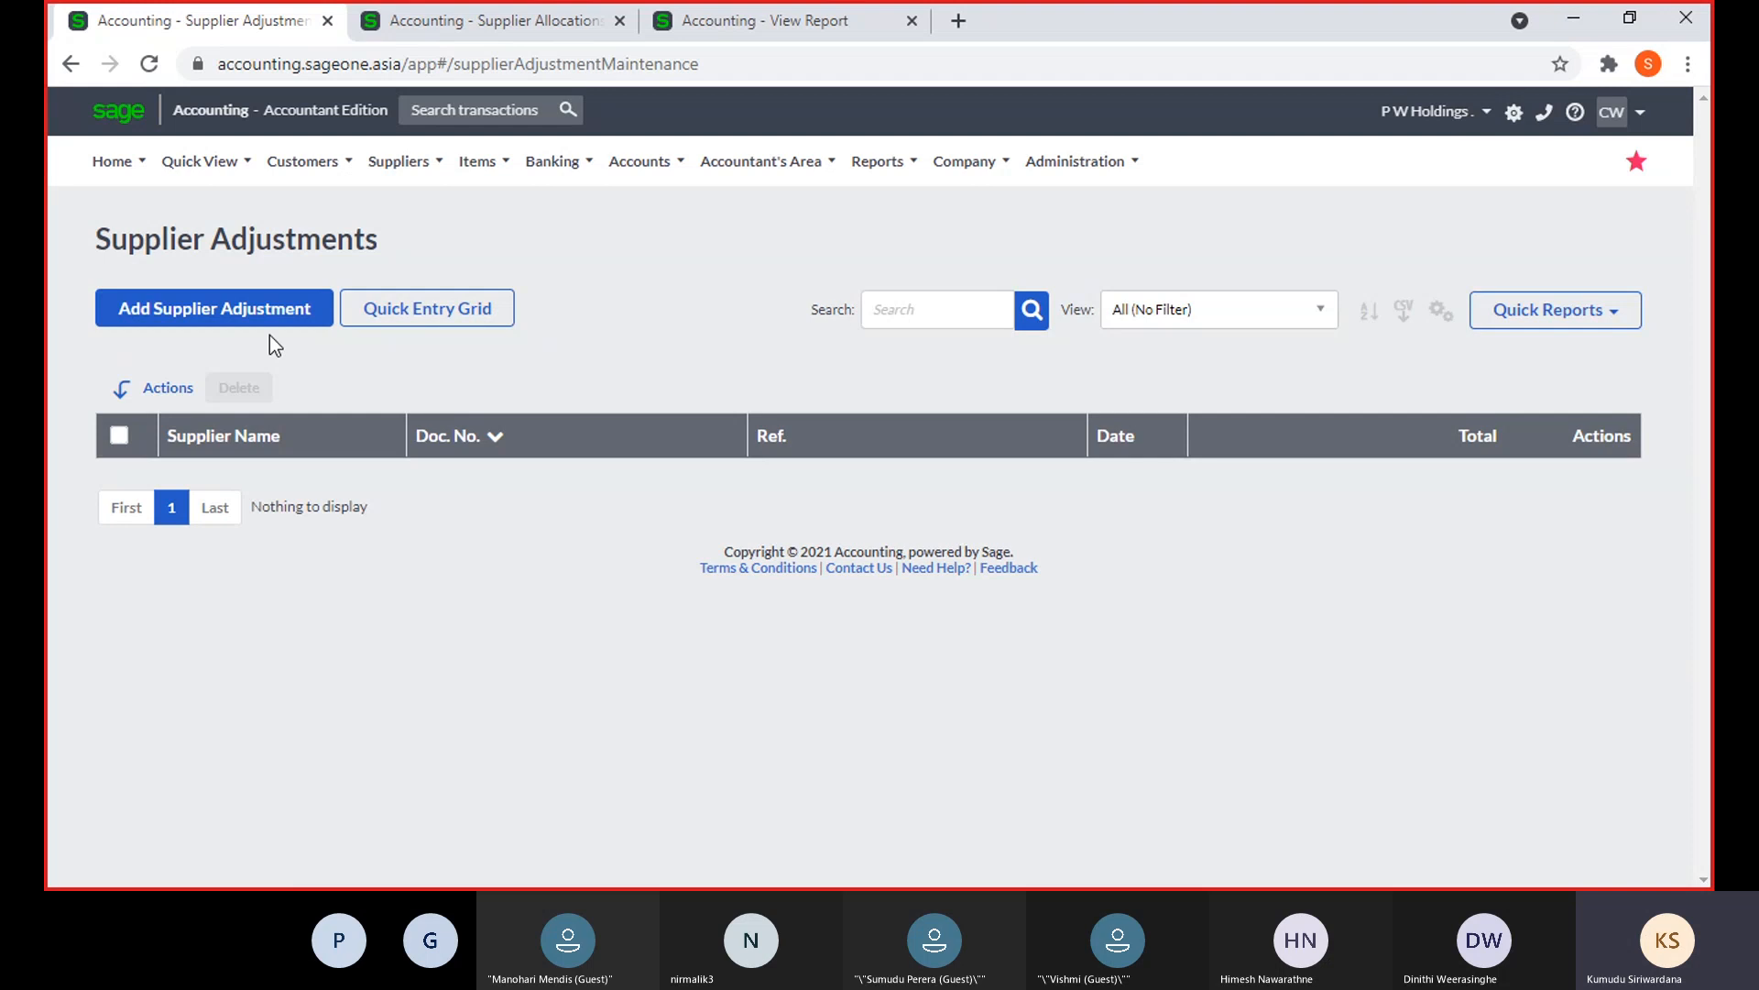
left_click(398, 161)
mouse_move(425, 285)
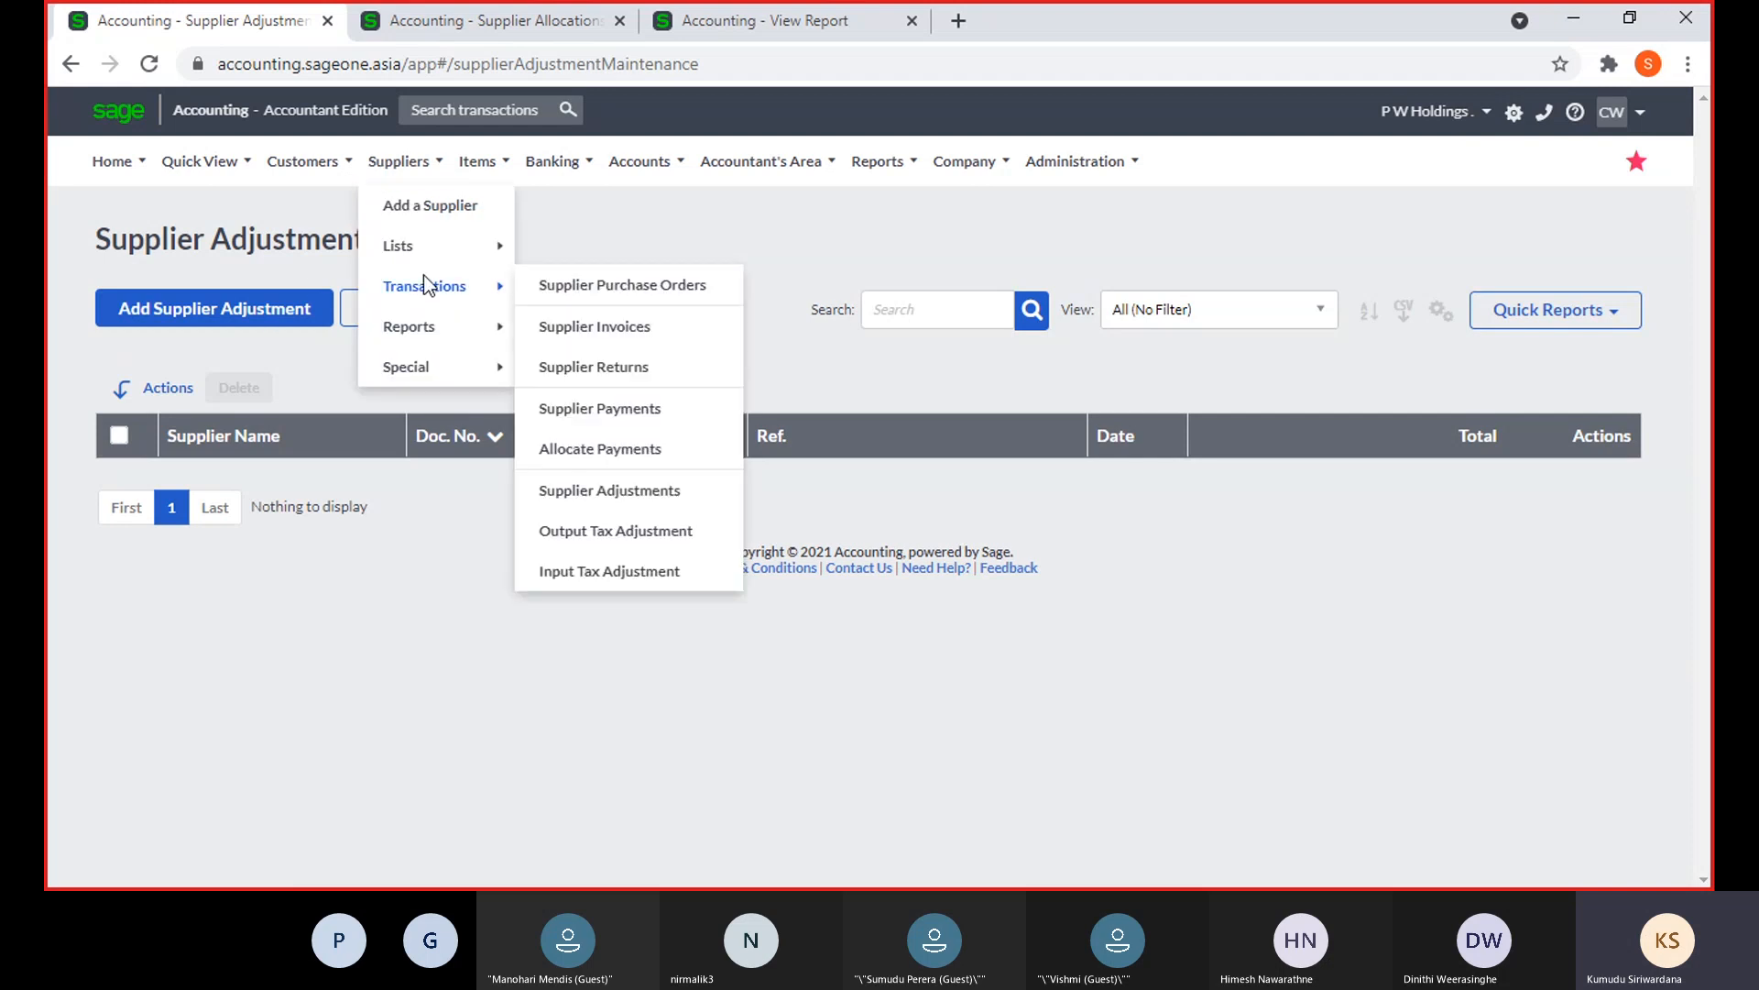
left_click(596, 495)
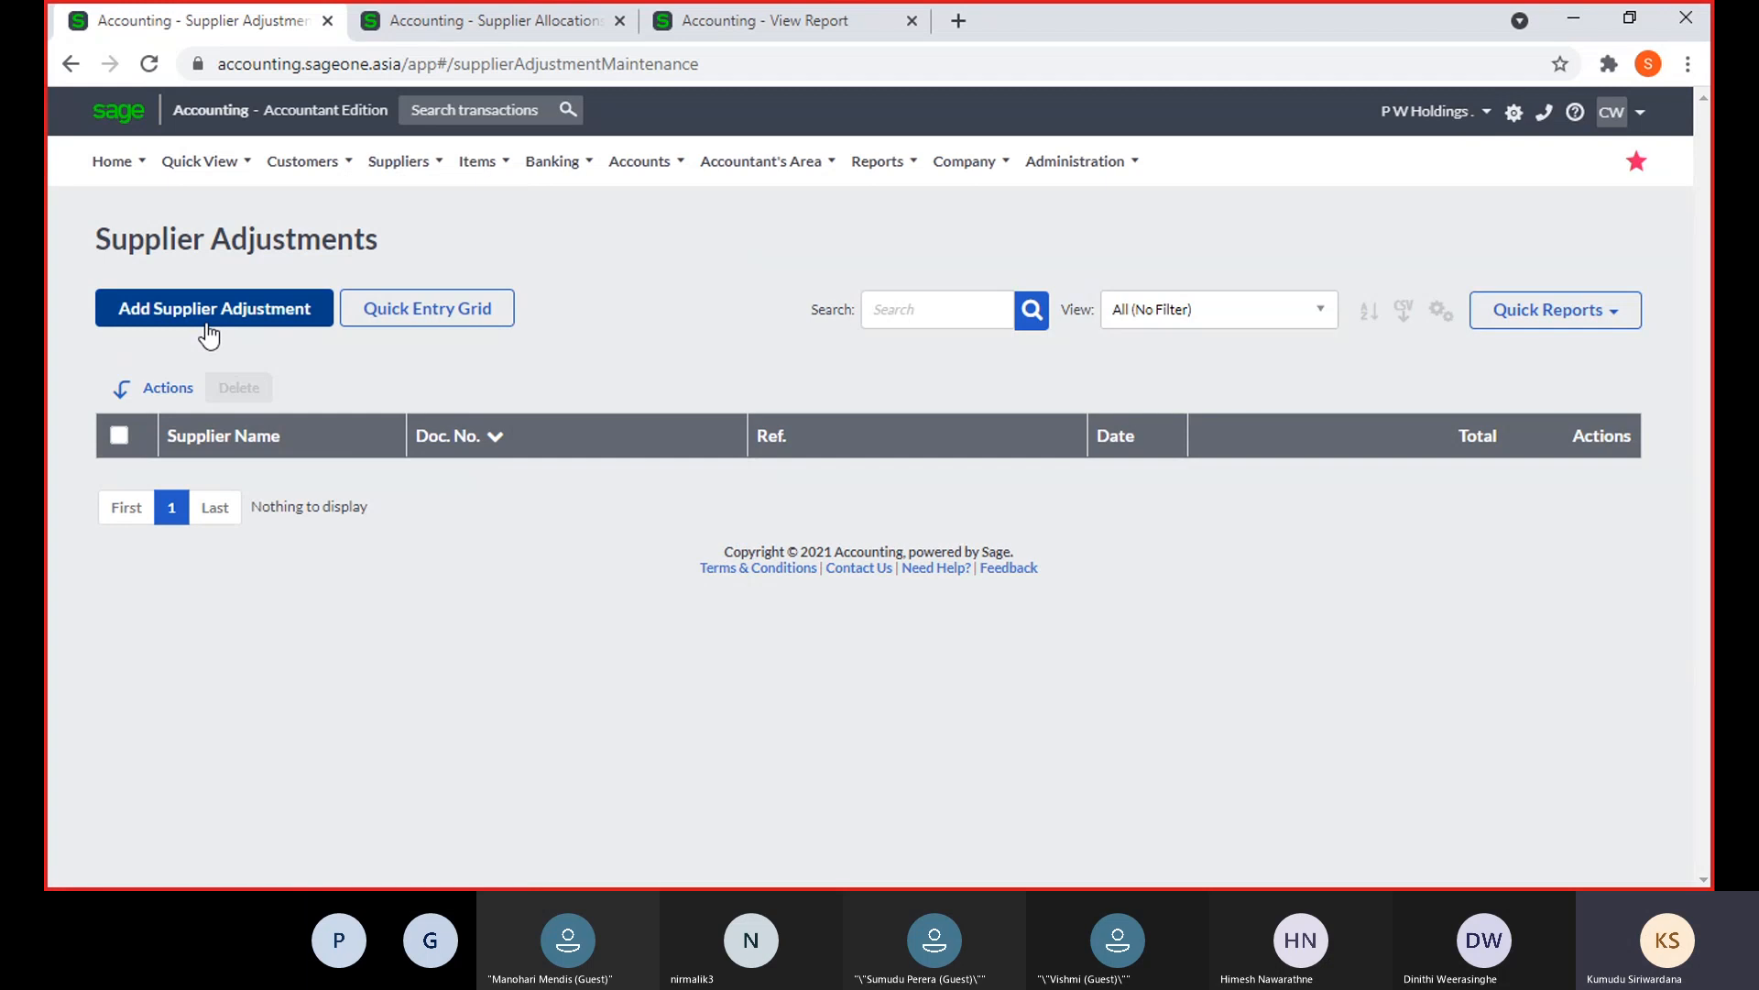
left_click(207, 324)
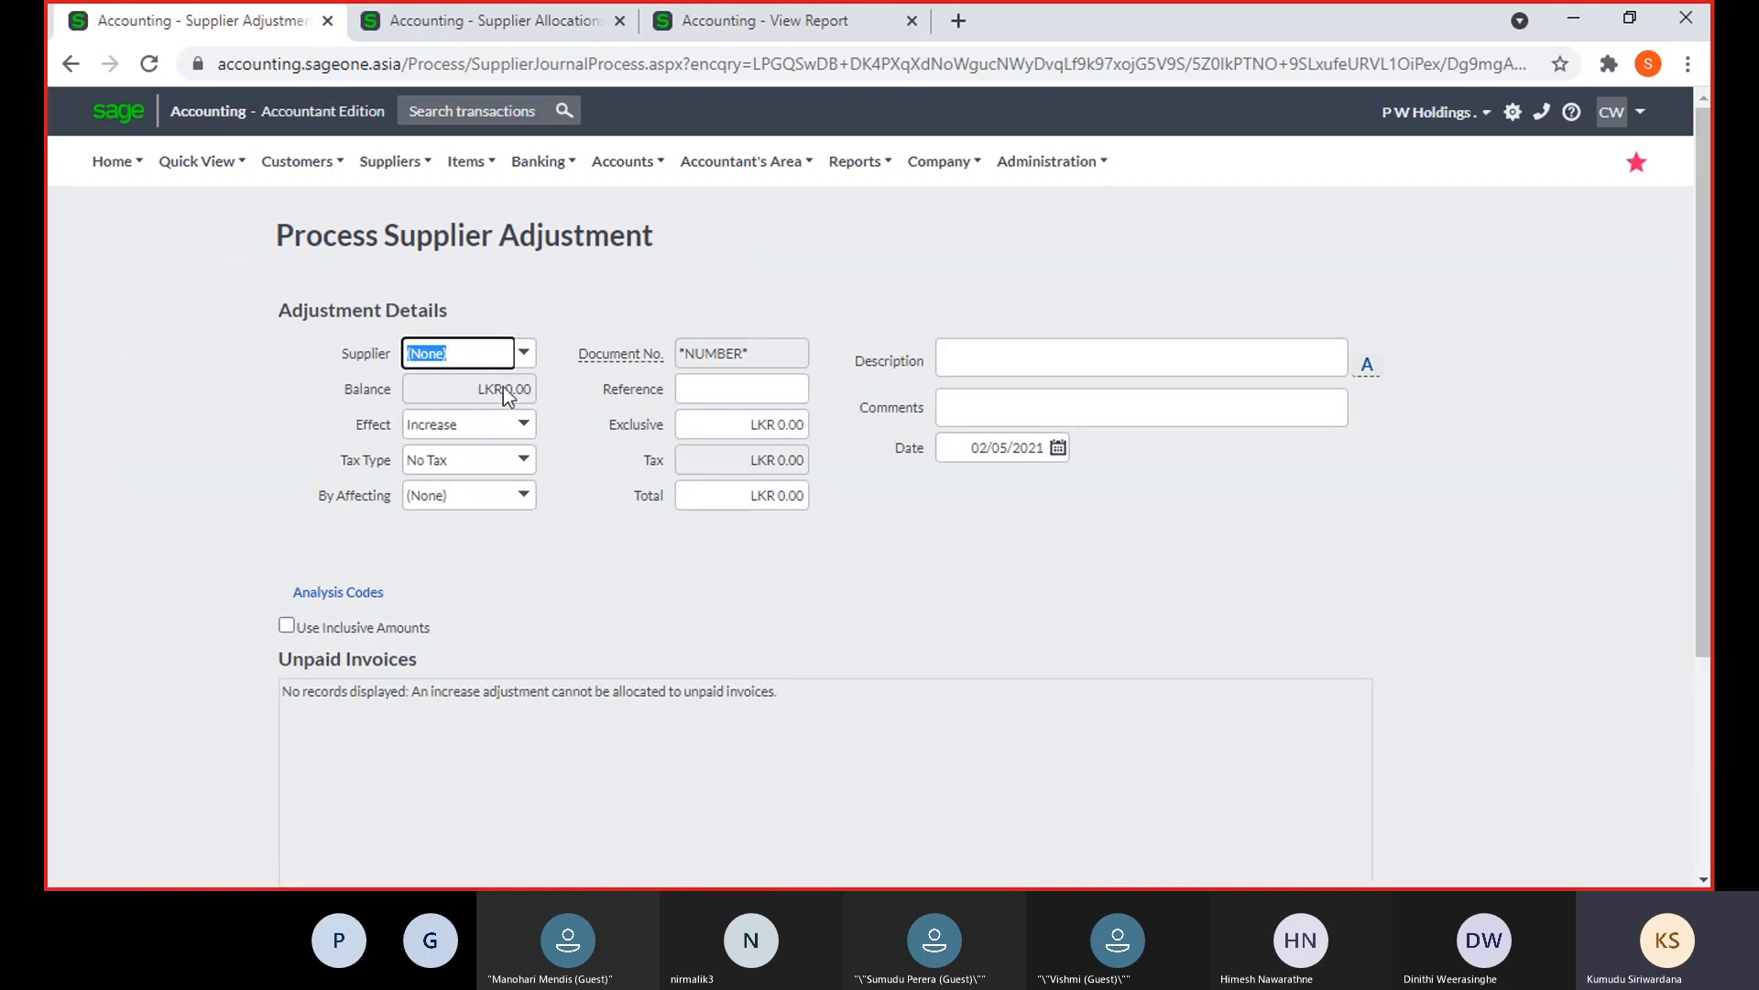
Choose P W Holdings as the adjustment's supplier, leaving the effect at Increase
left_click(524, 355)
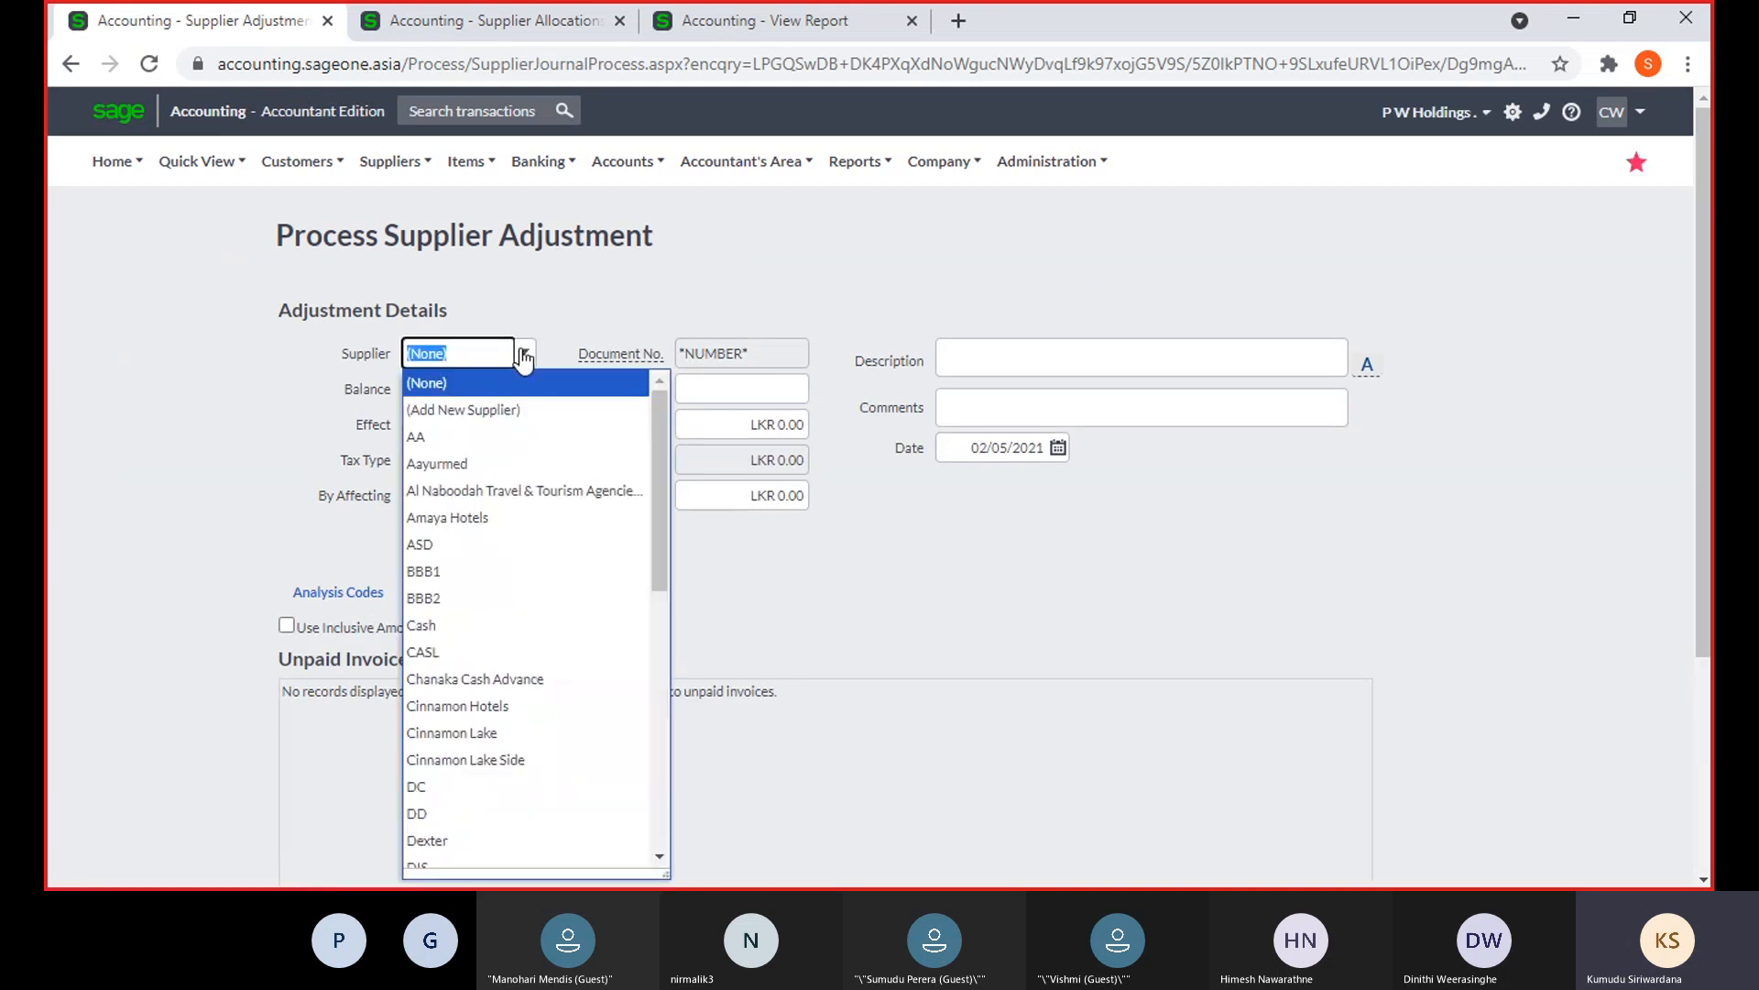
type("P W Holdings")
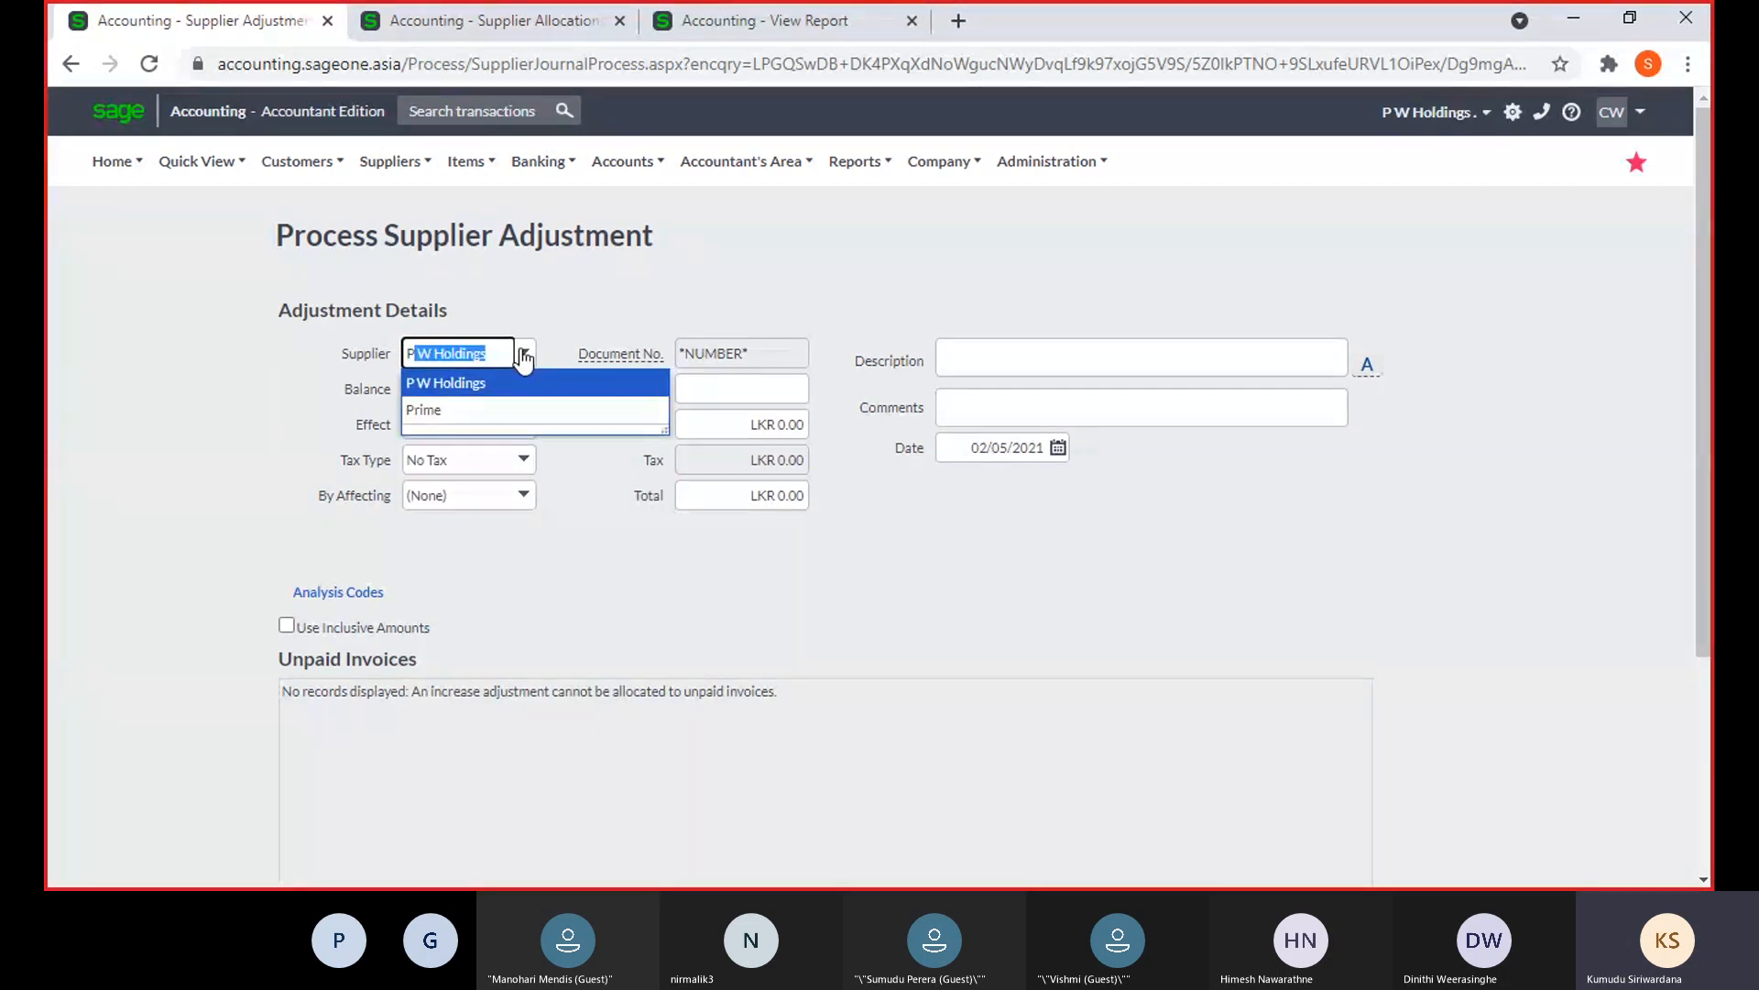
key("Return")
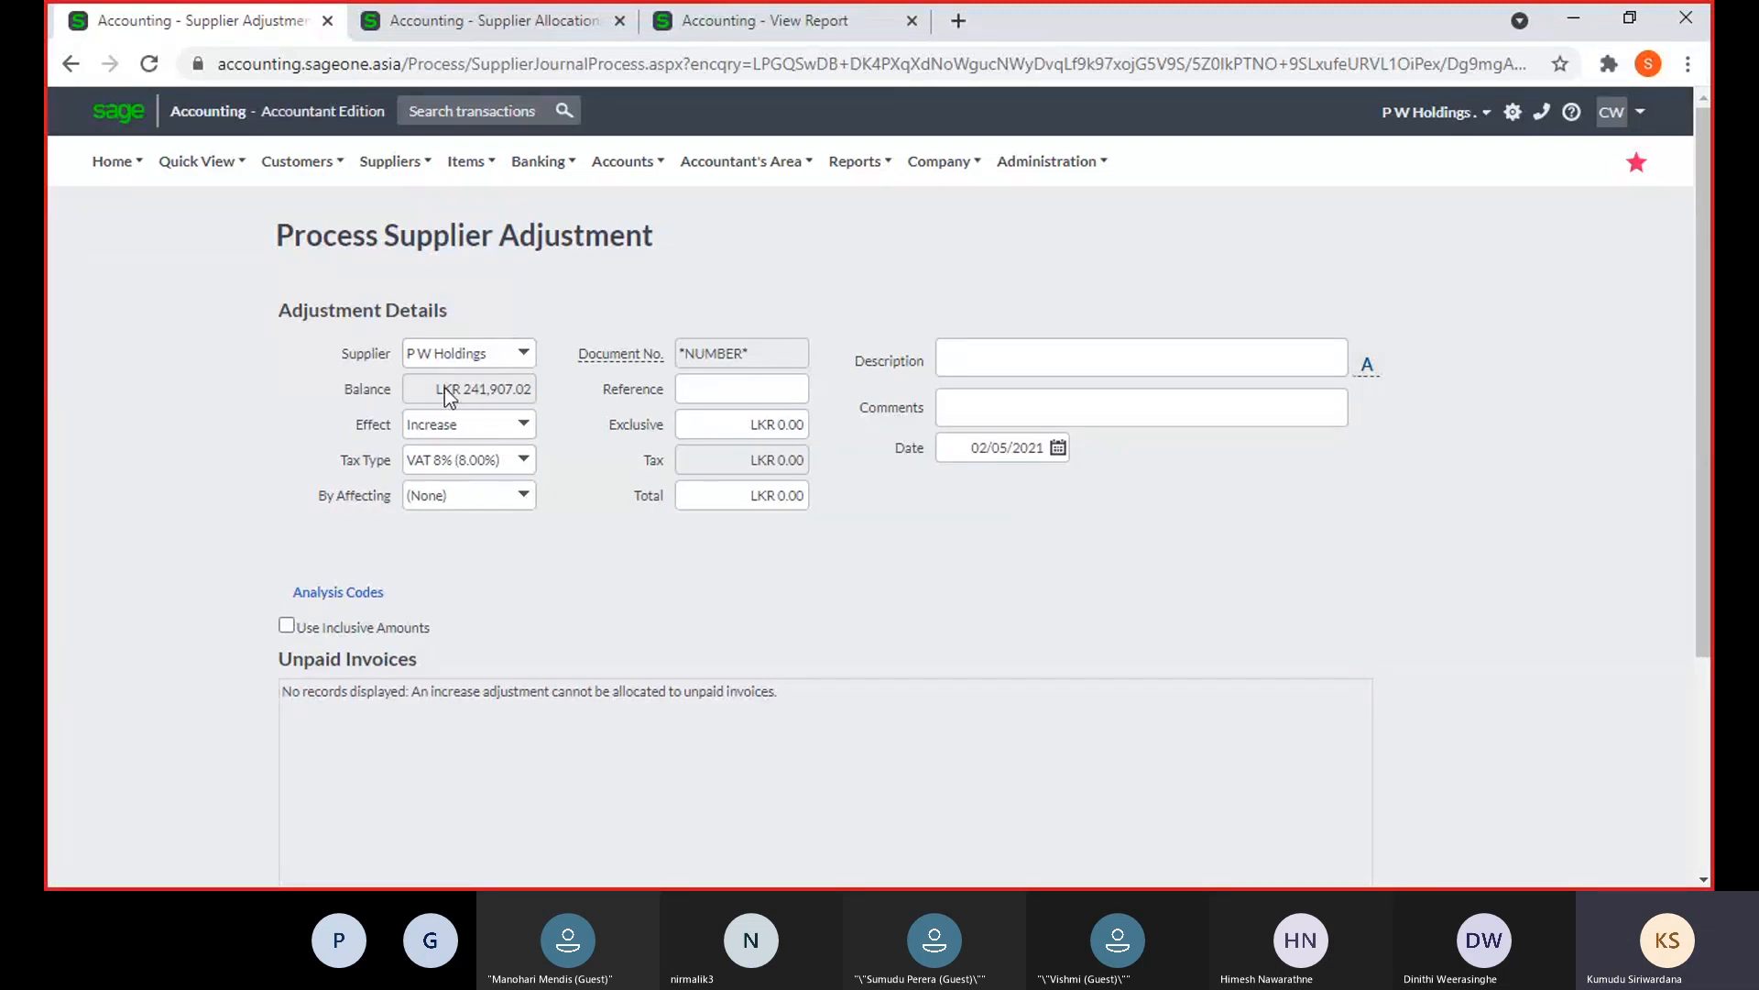
key("Tab")
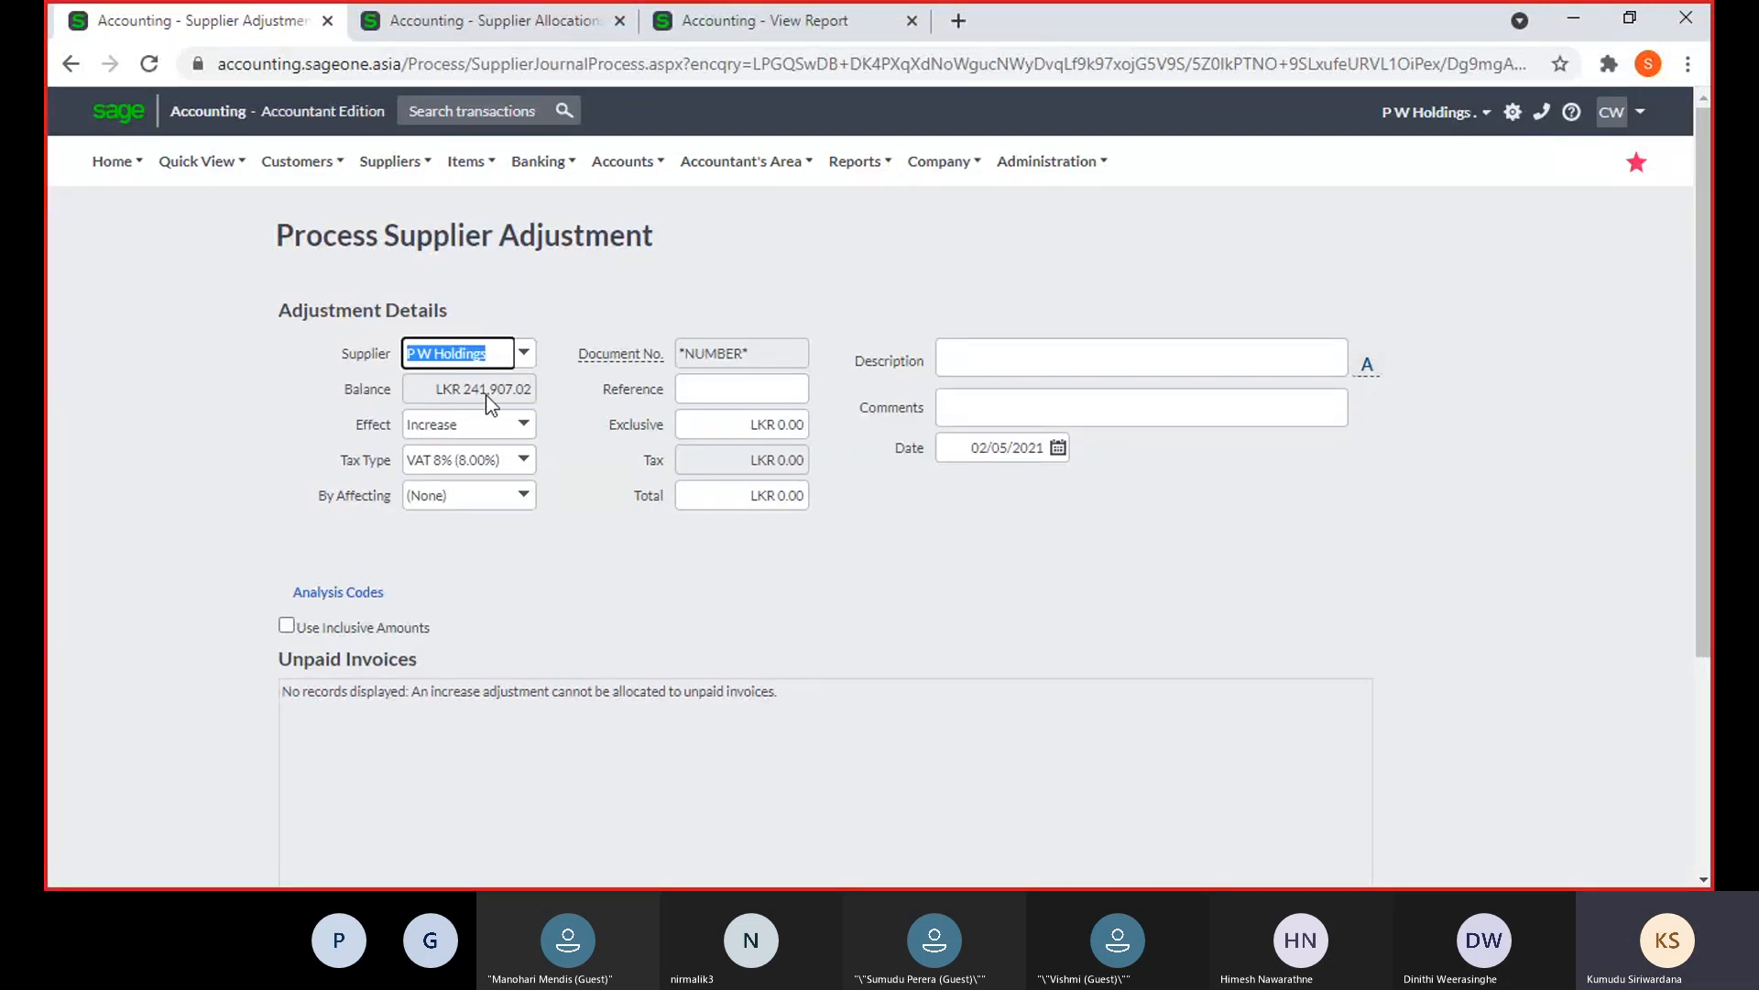
left_click(524, 426)
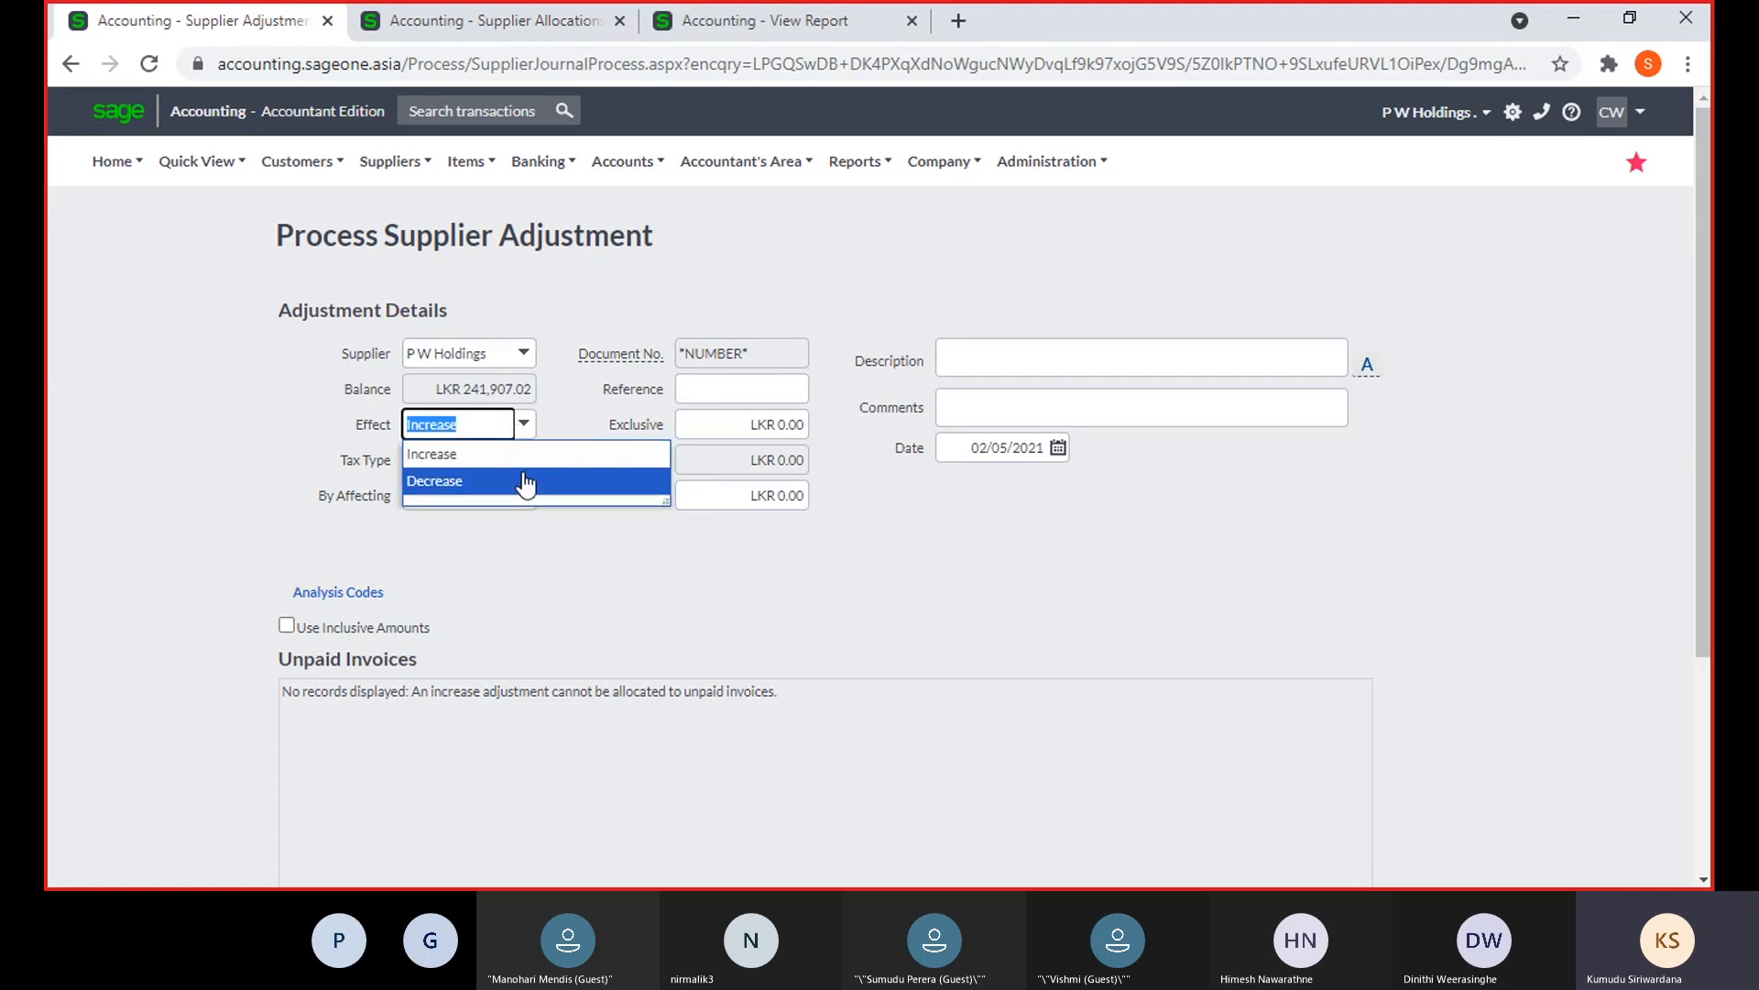
left_click(560, 399)
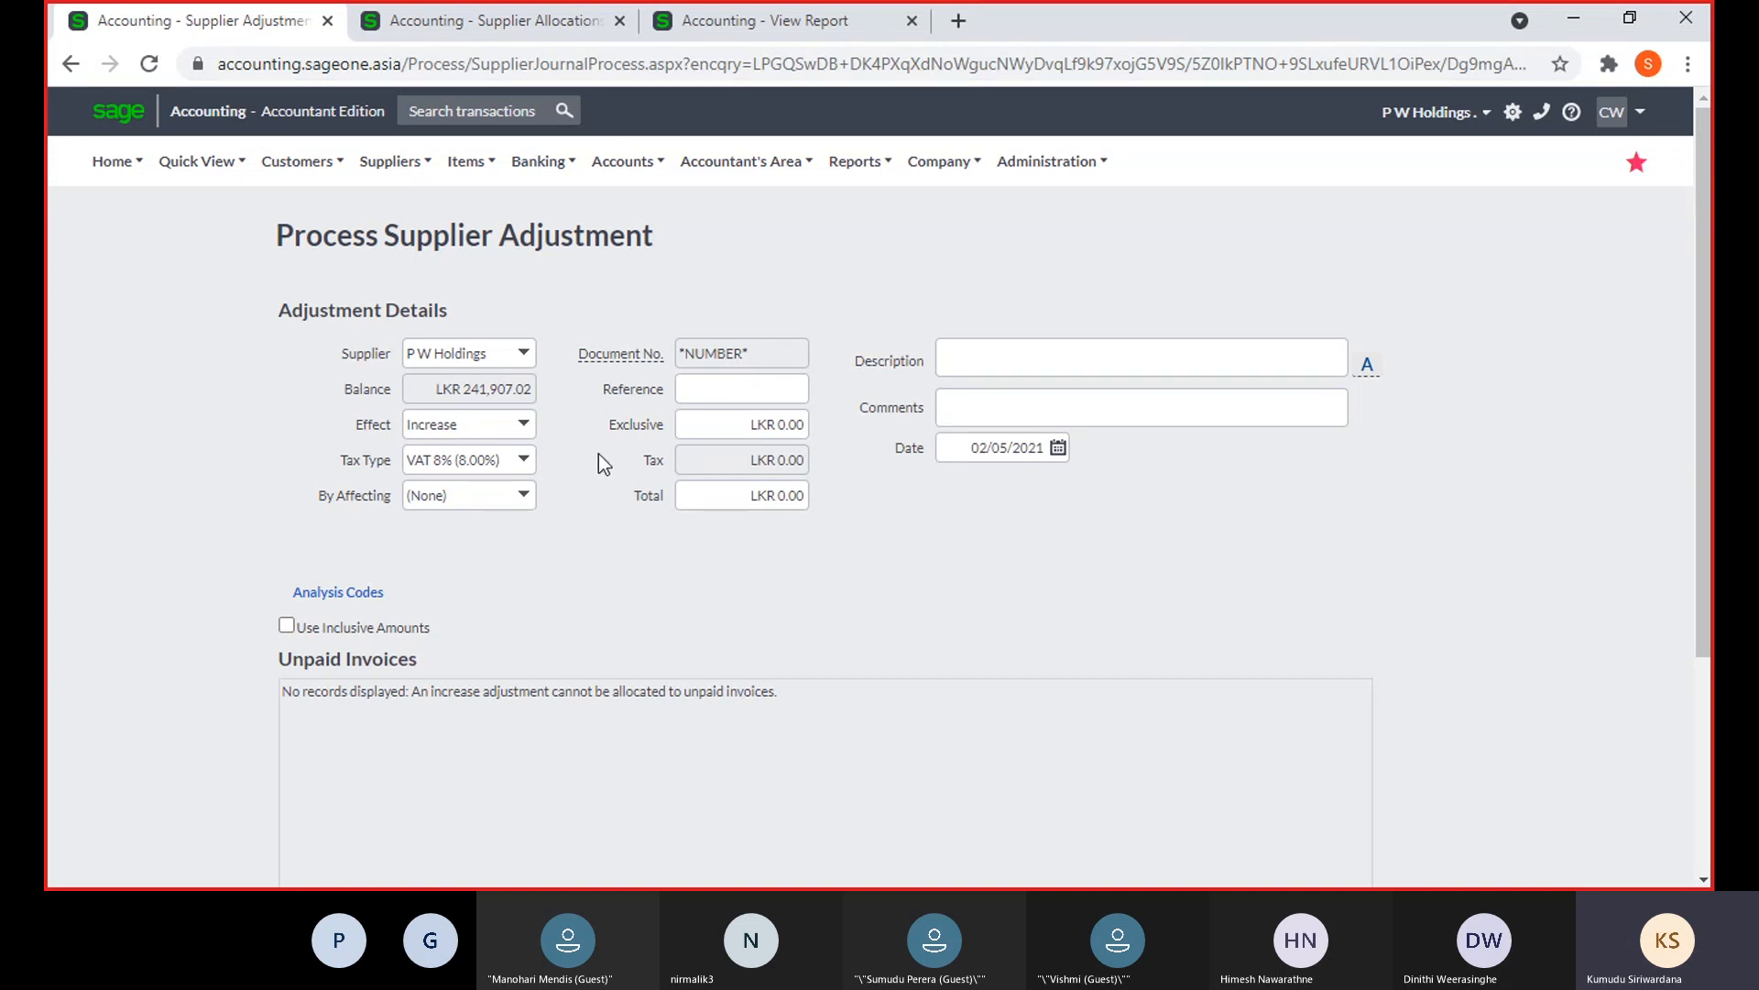
Set the adjustment's tax type to No Tax
left_click(524, 461)
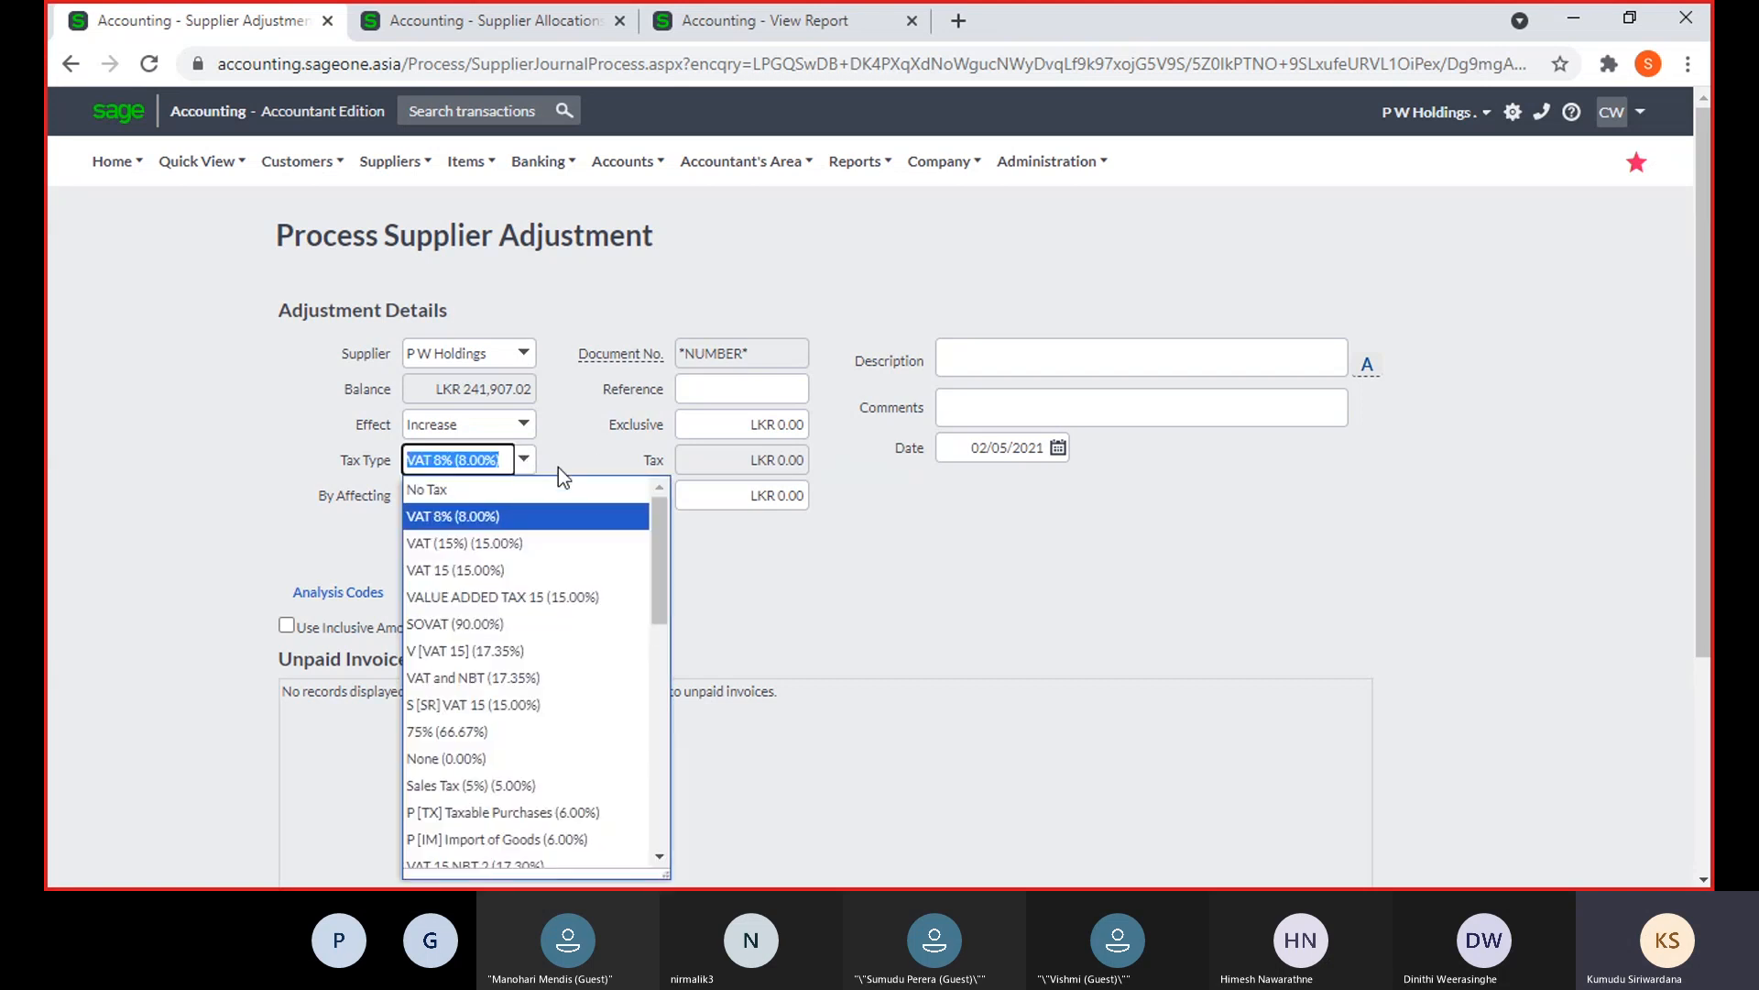
key("Up")
key("Return")
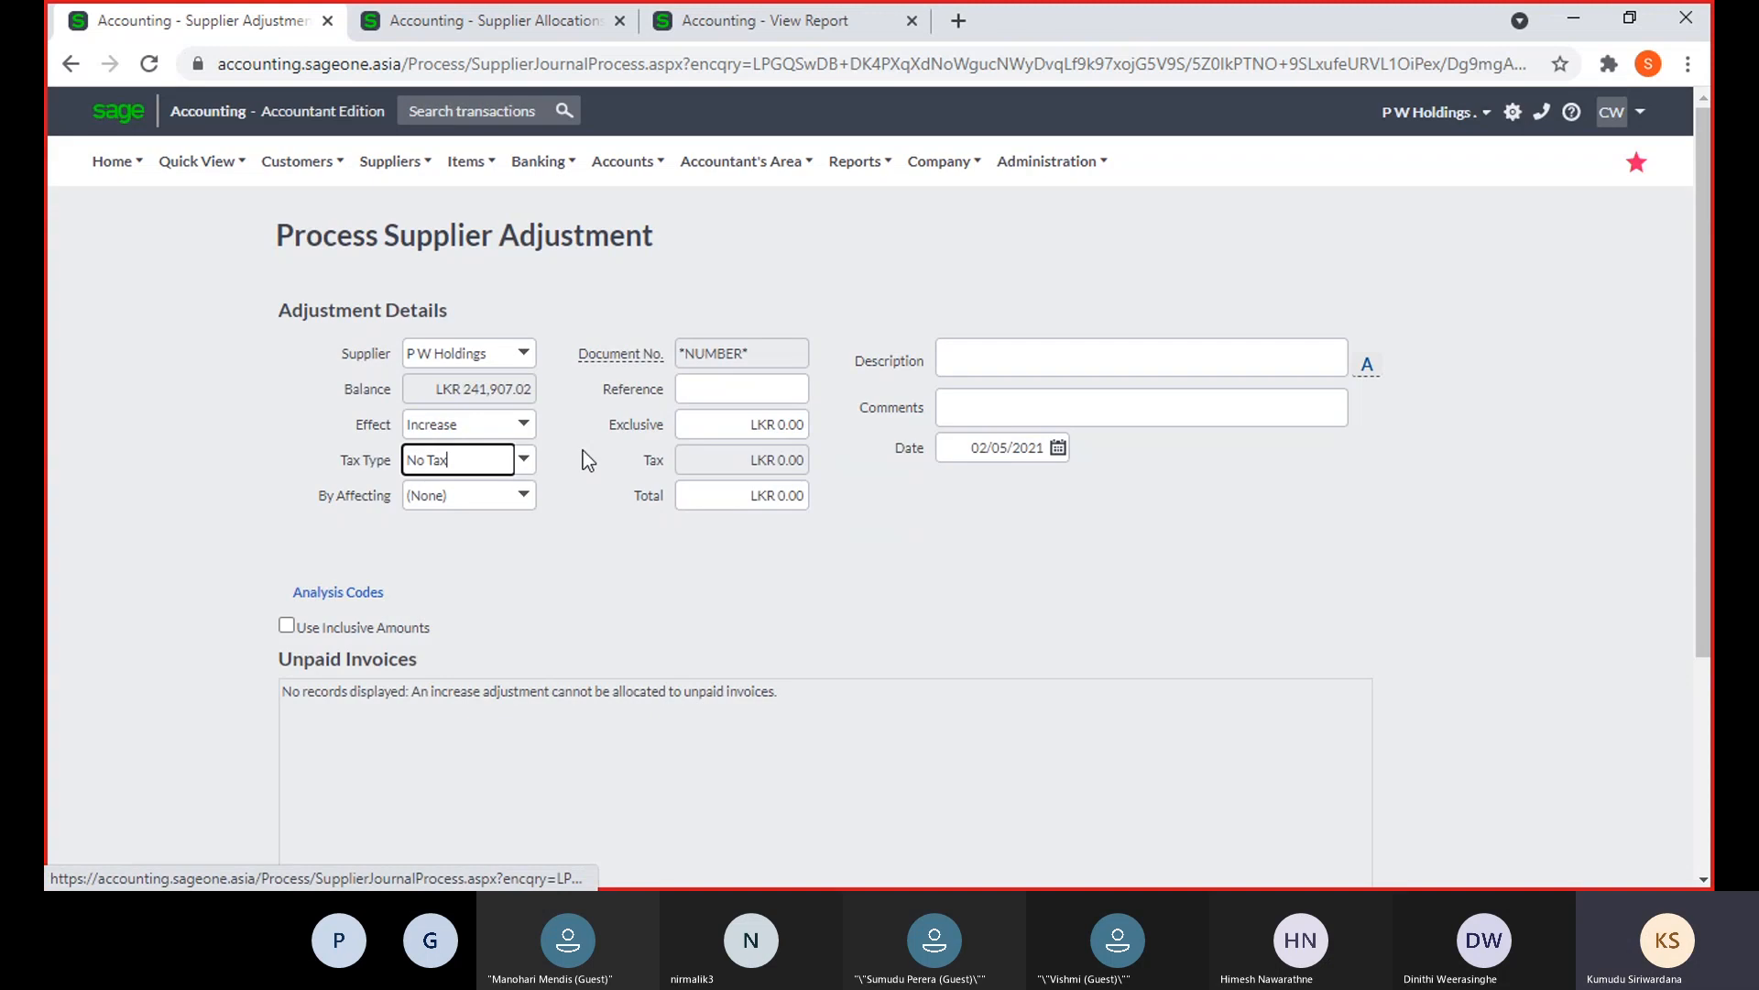
left_click(531, 458)
left_click(534, 486)
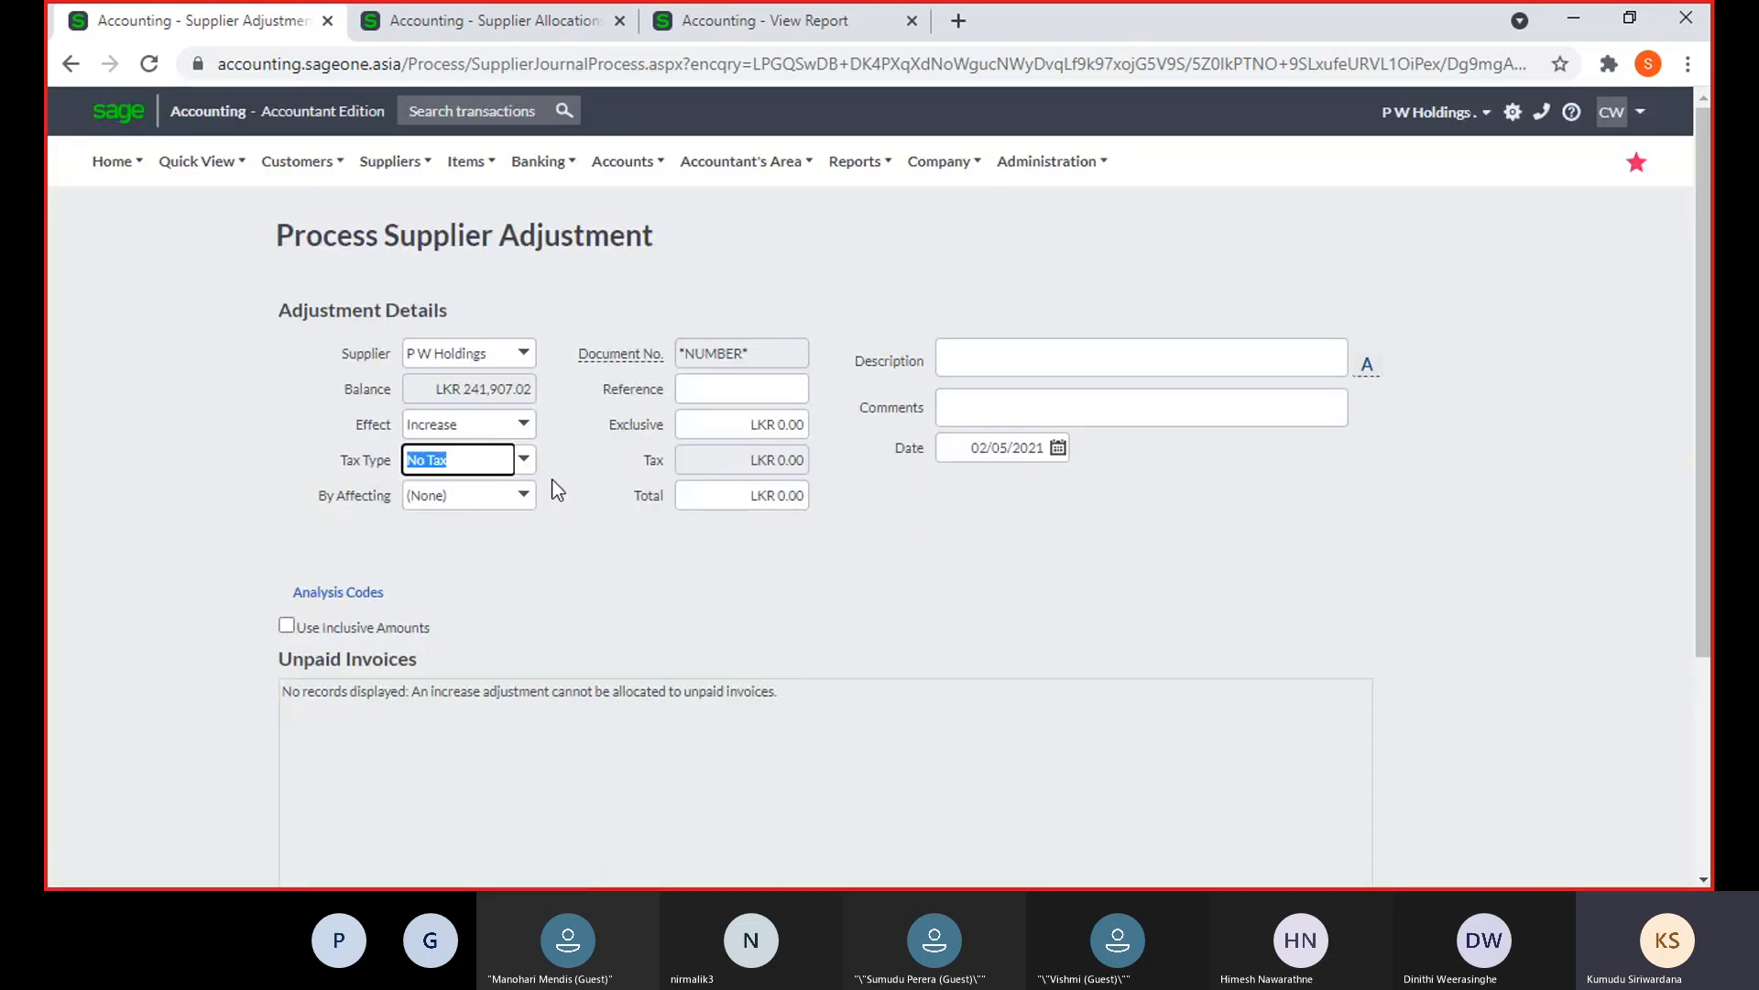
Select Administration Expenses as the account affected by the adjustment
left_click(529, 499)
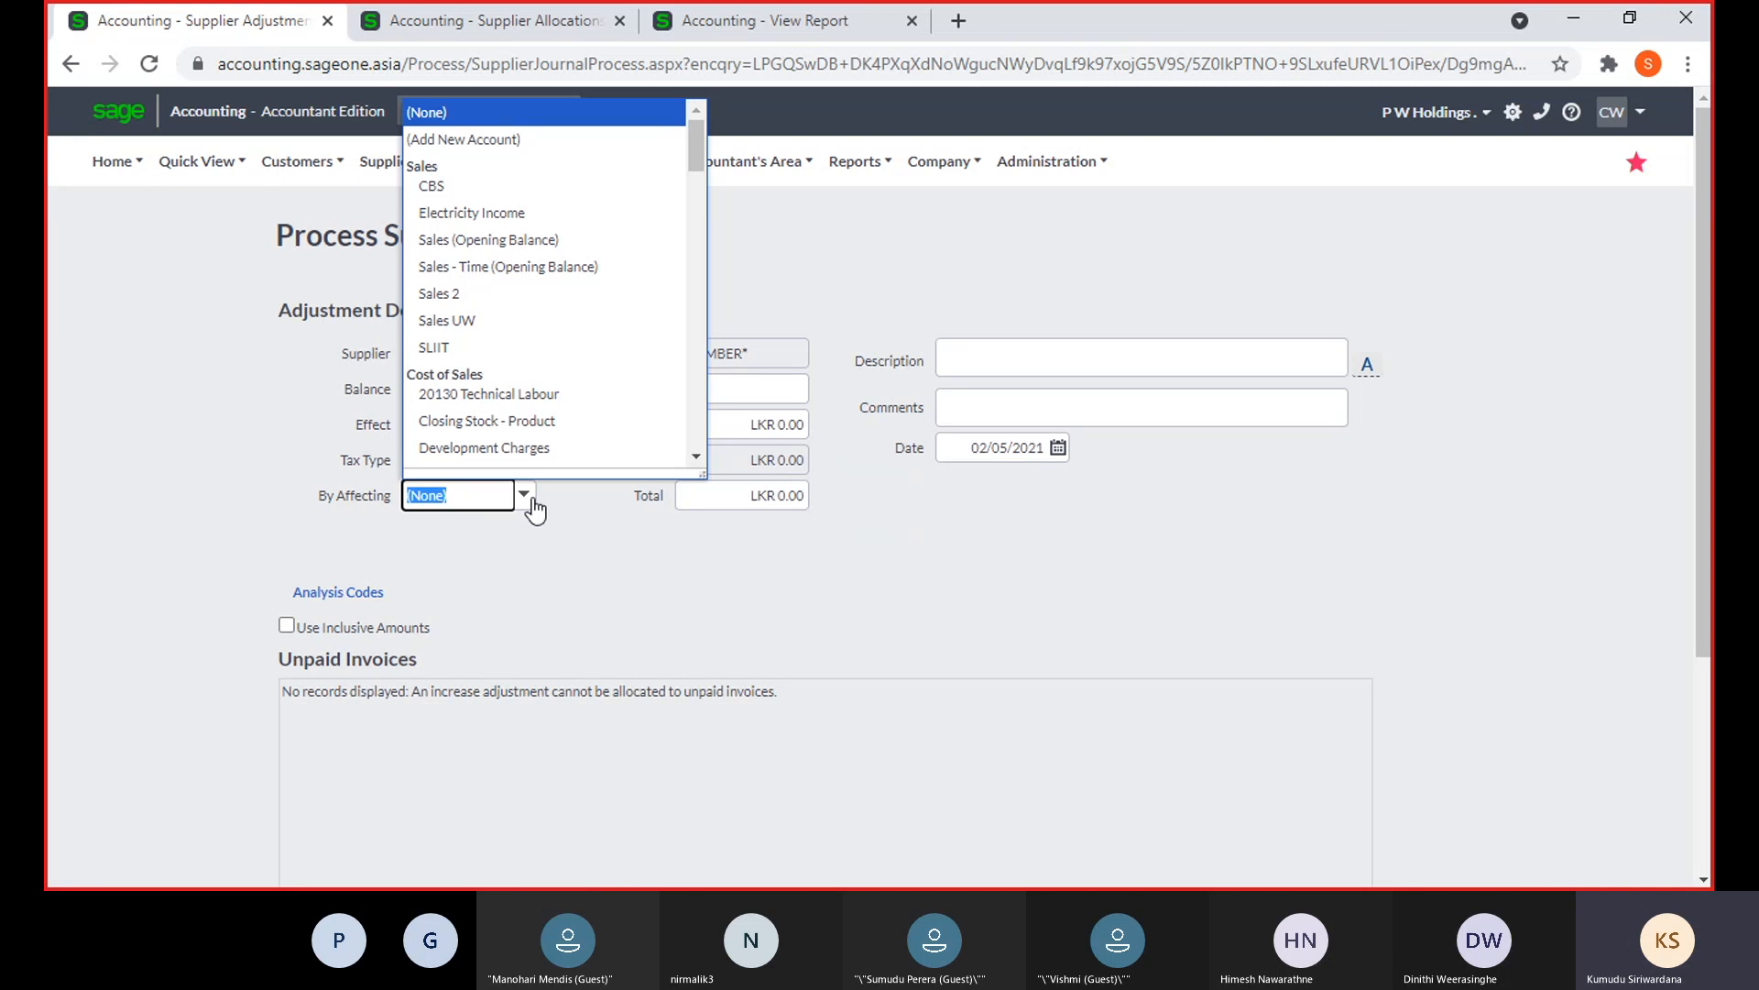
type("Administration Ex")
left_click(545, 530)
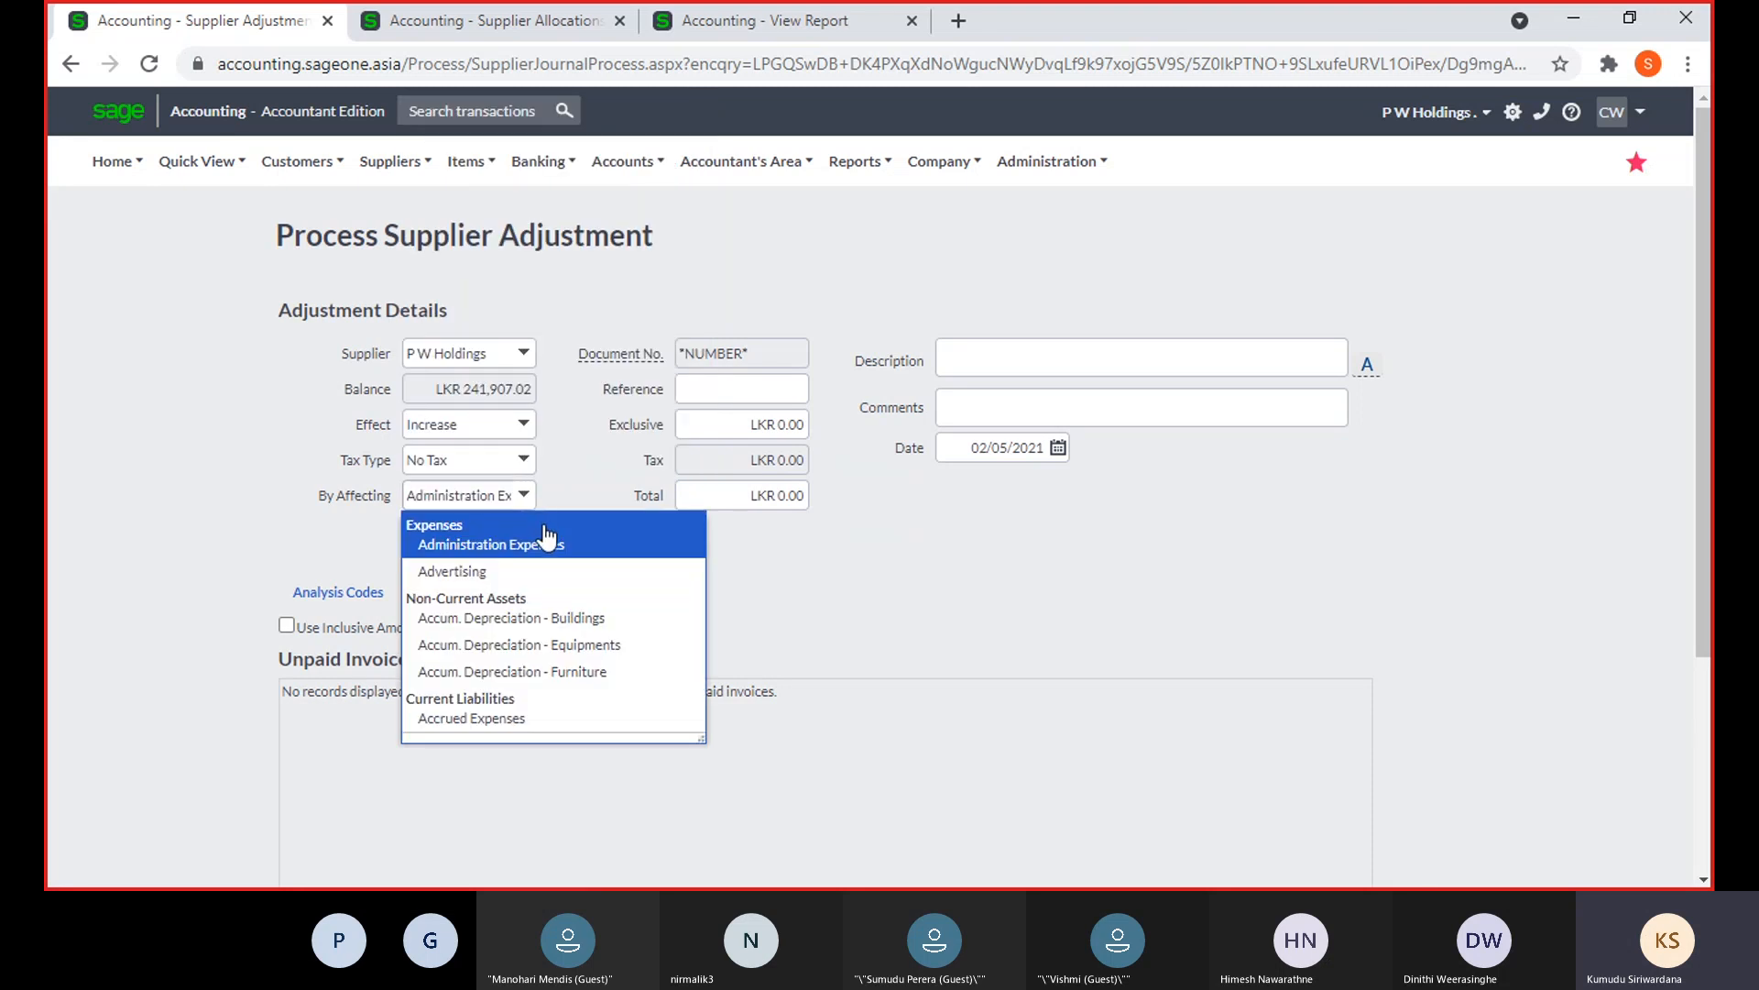
left_click(547, 536)
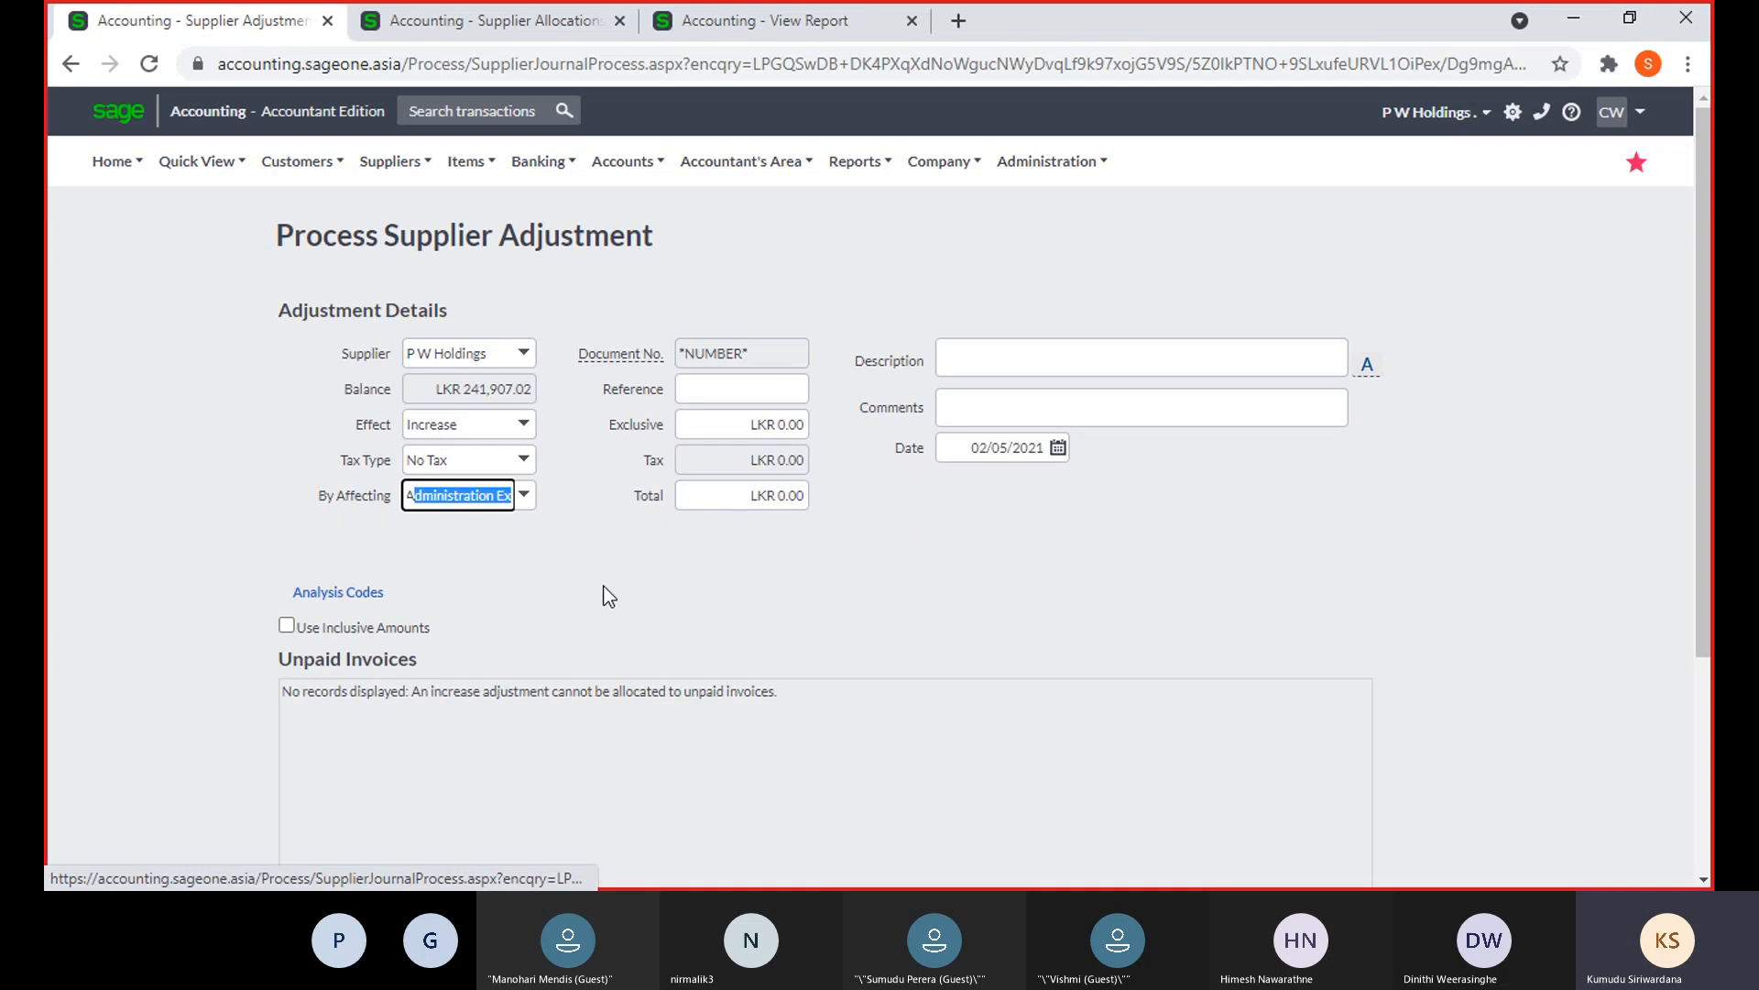
left_click(609, 597)
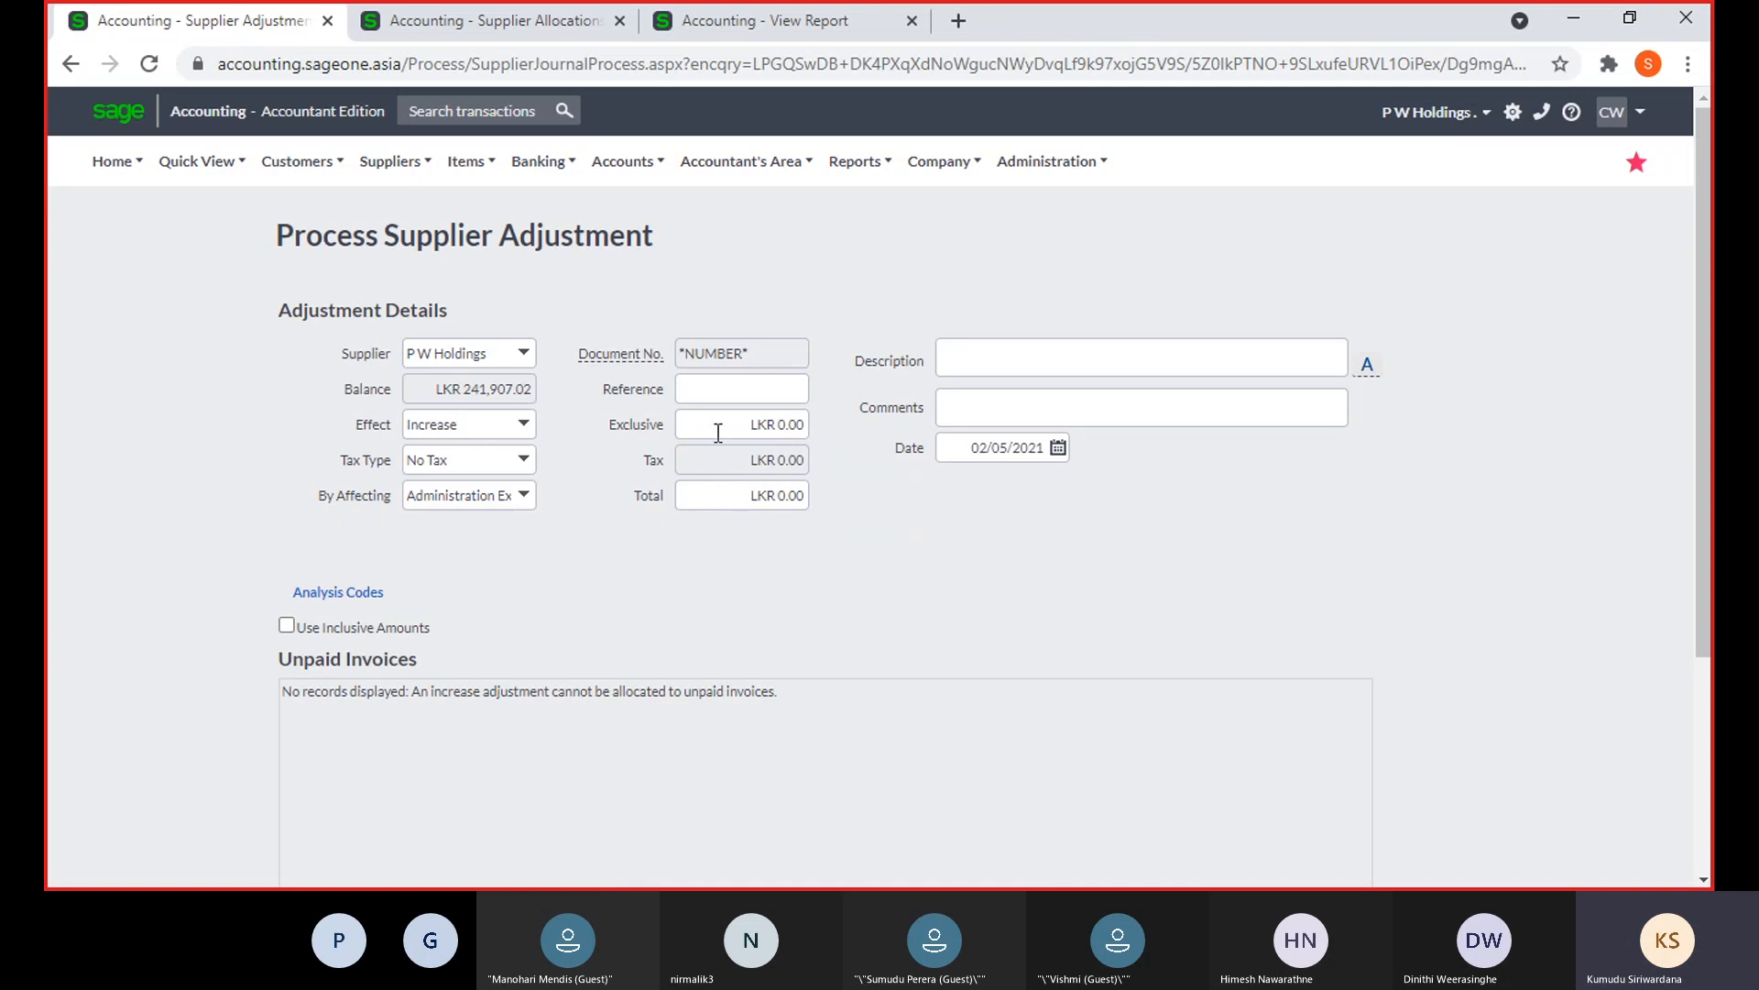
Enter reference 456123 and an exclusive amount of 1000 for the adjustment, leaving the description and comments blank
left_click(718, 396)
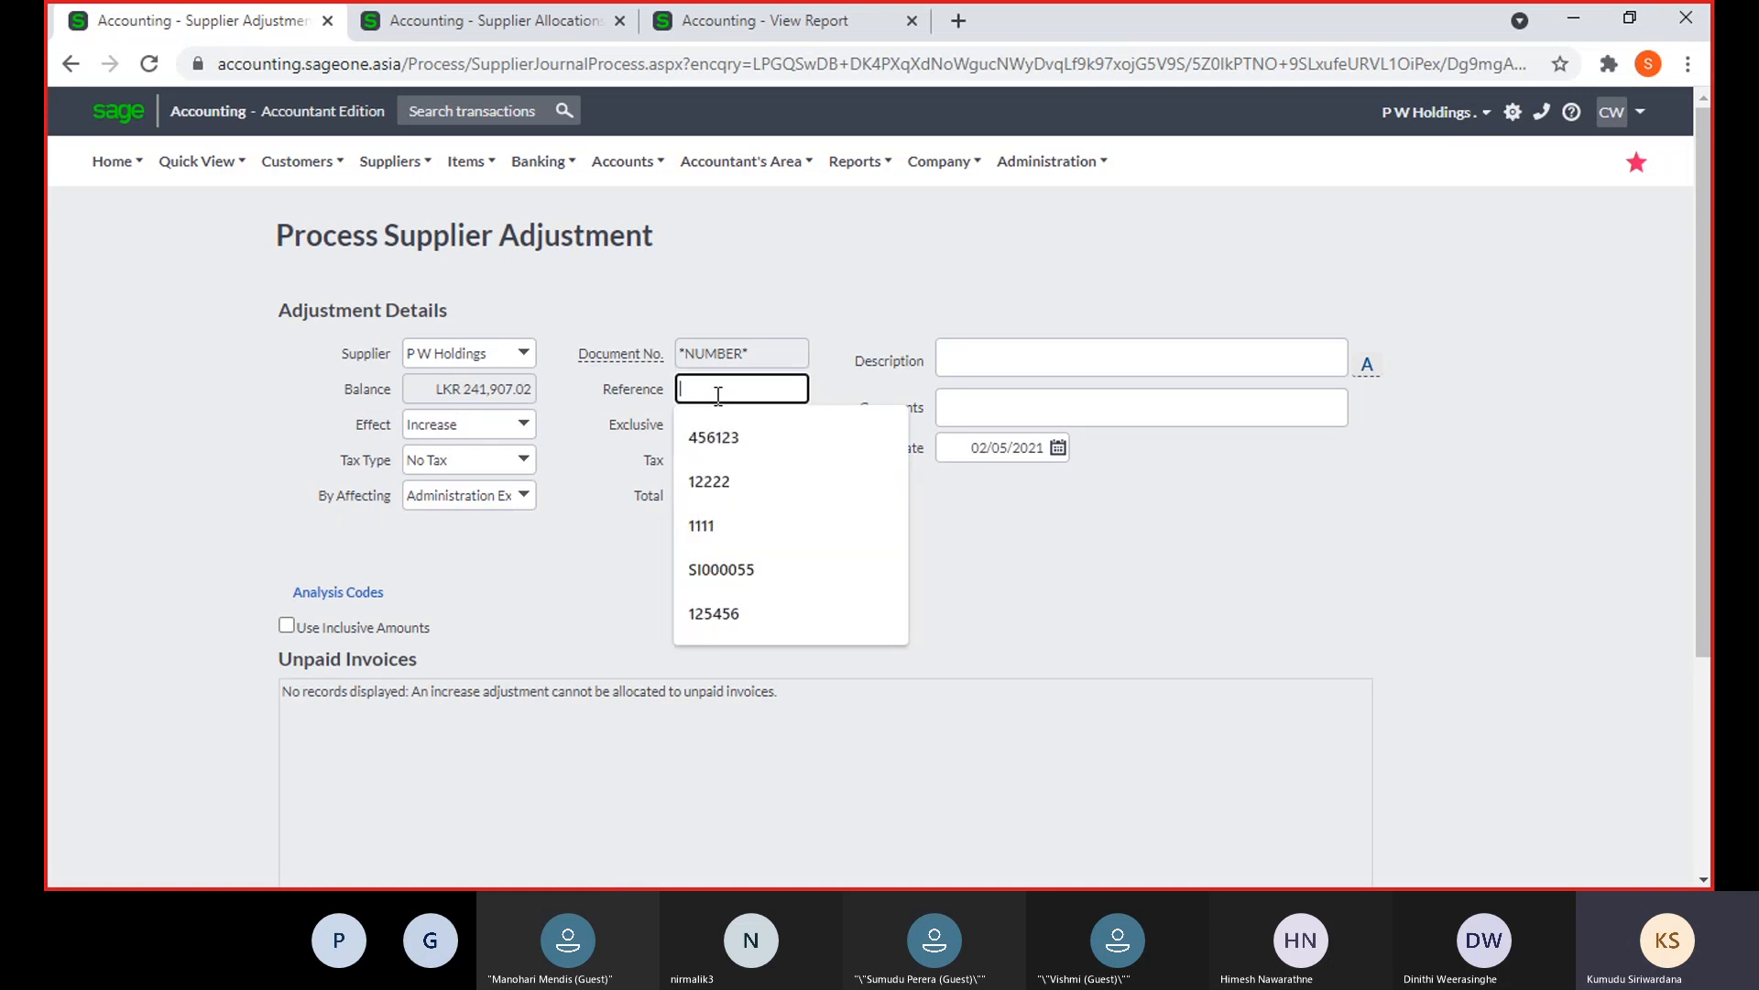
left_click(728, 445)
left_click(717, 433)
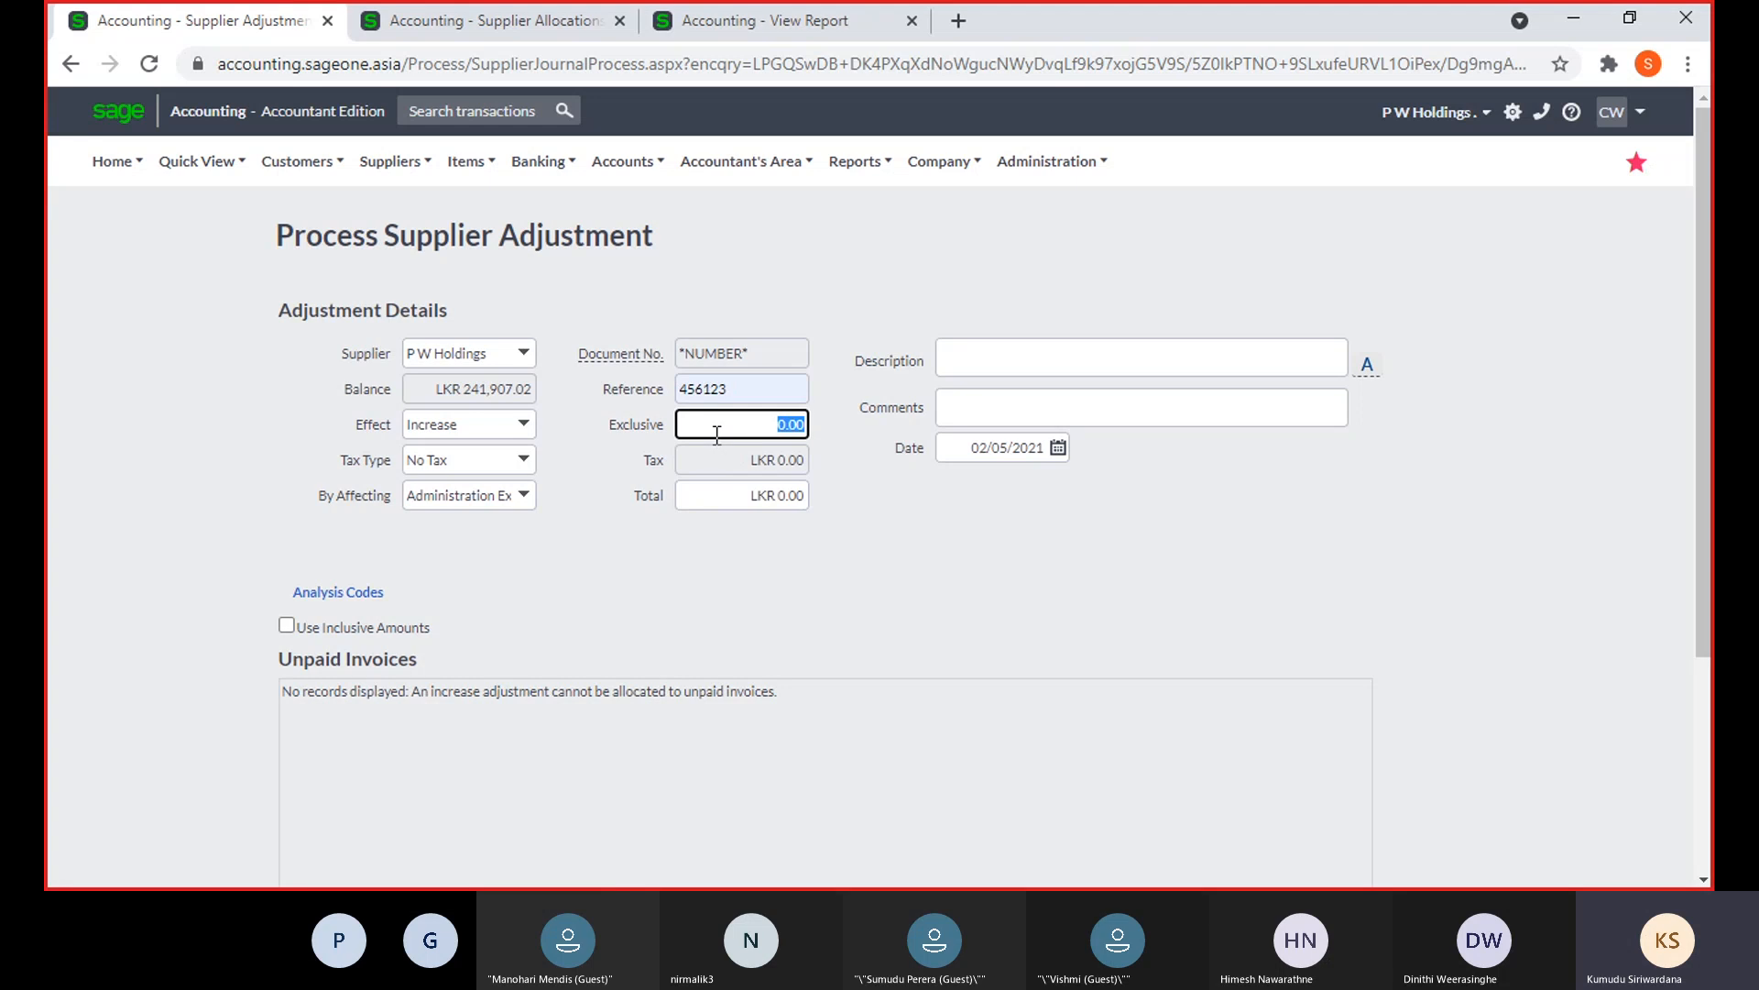
type("1000")
left_click(815, 586)
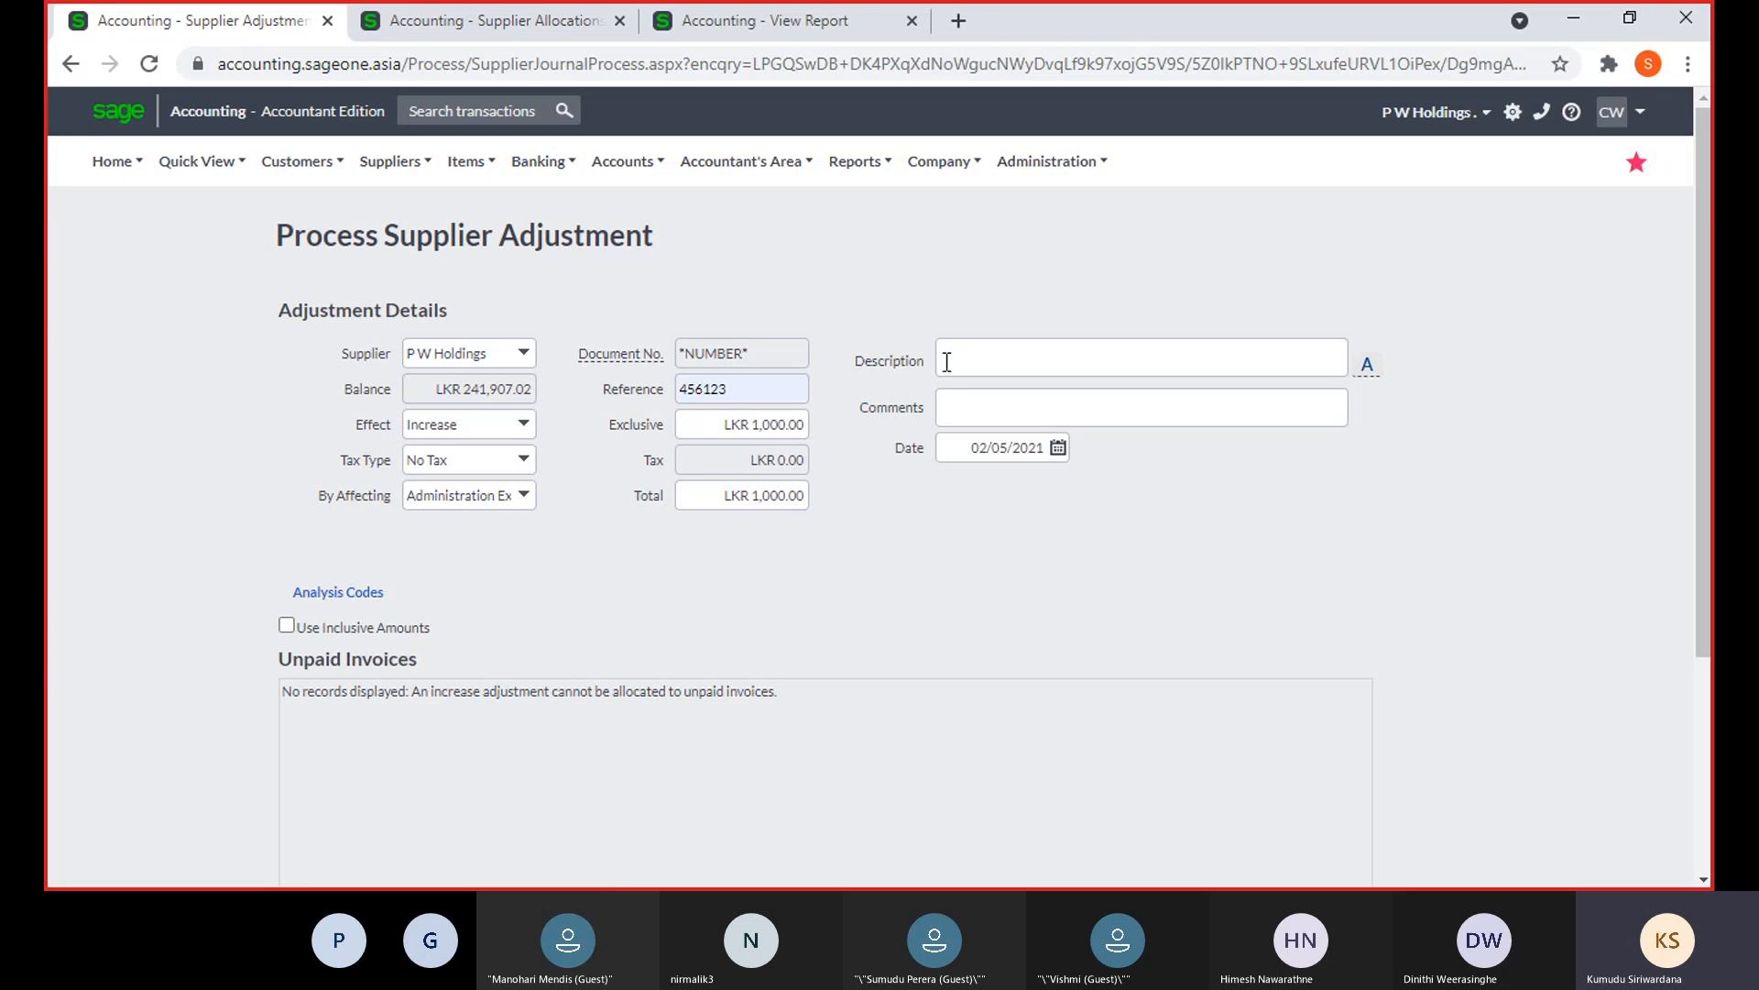
left_click(947, 349)
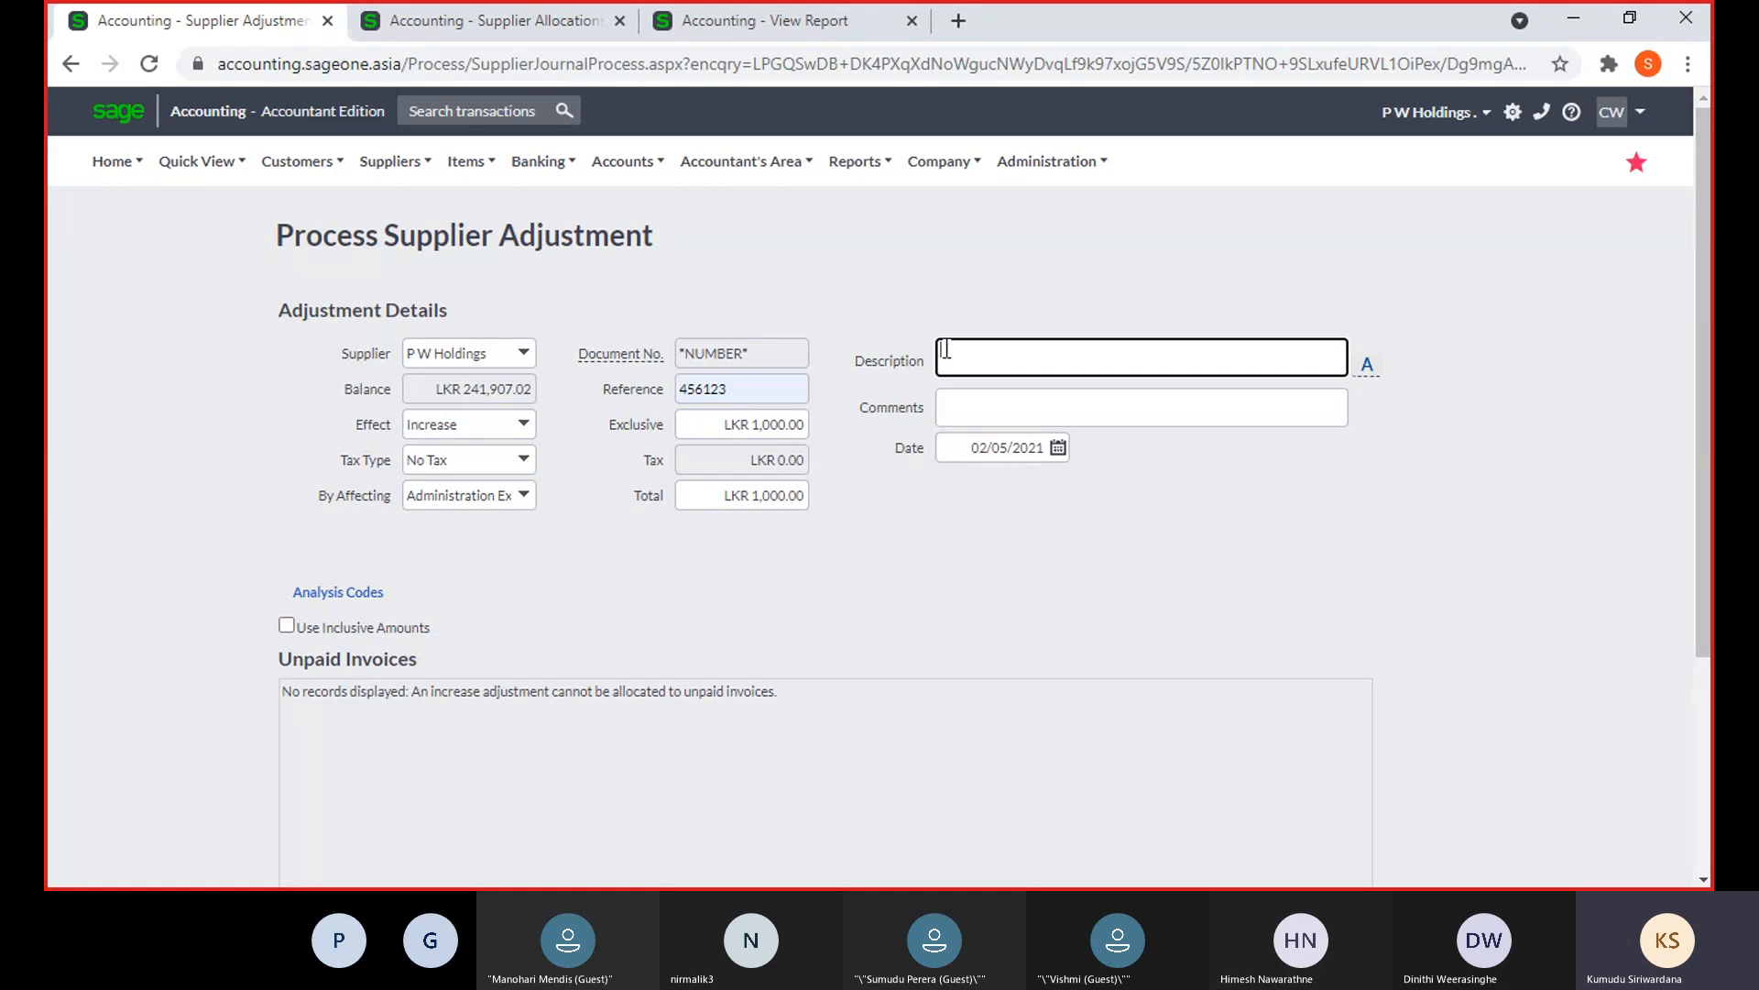
left_click(953, 413)
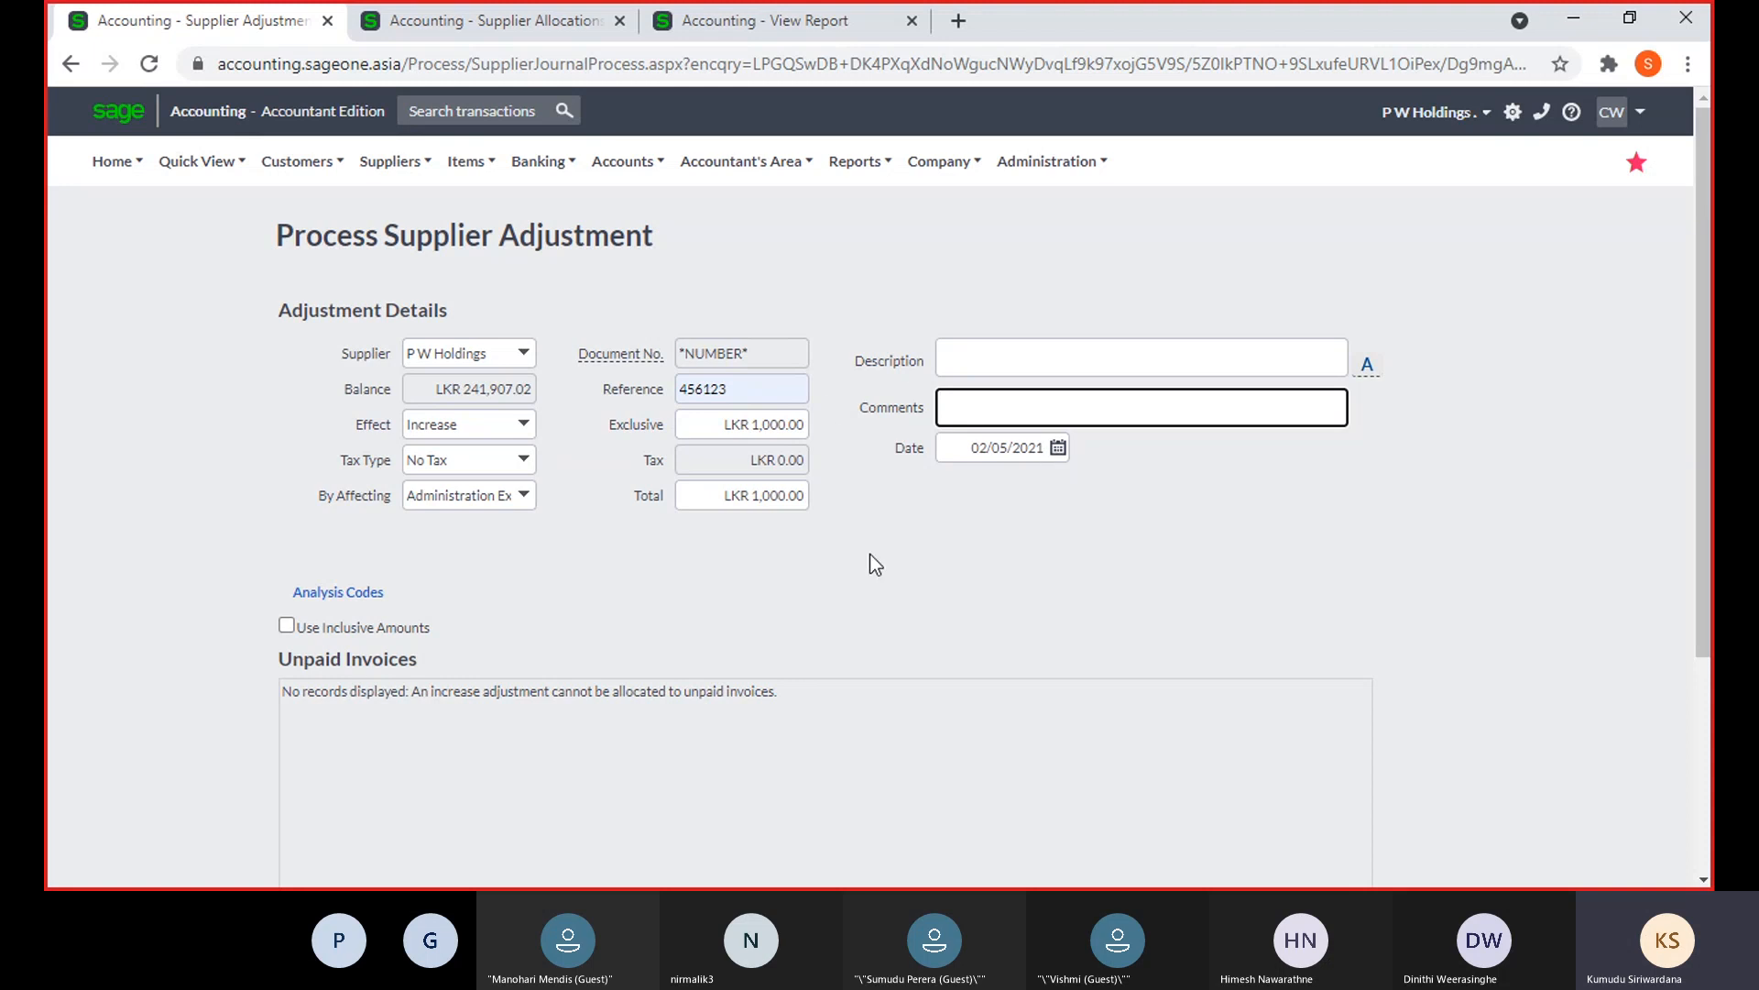
left_click(894, 561)
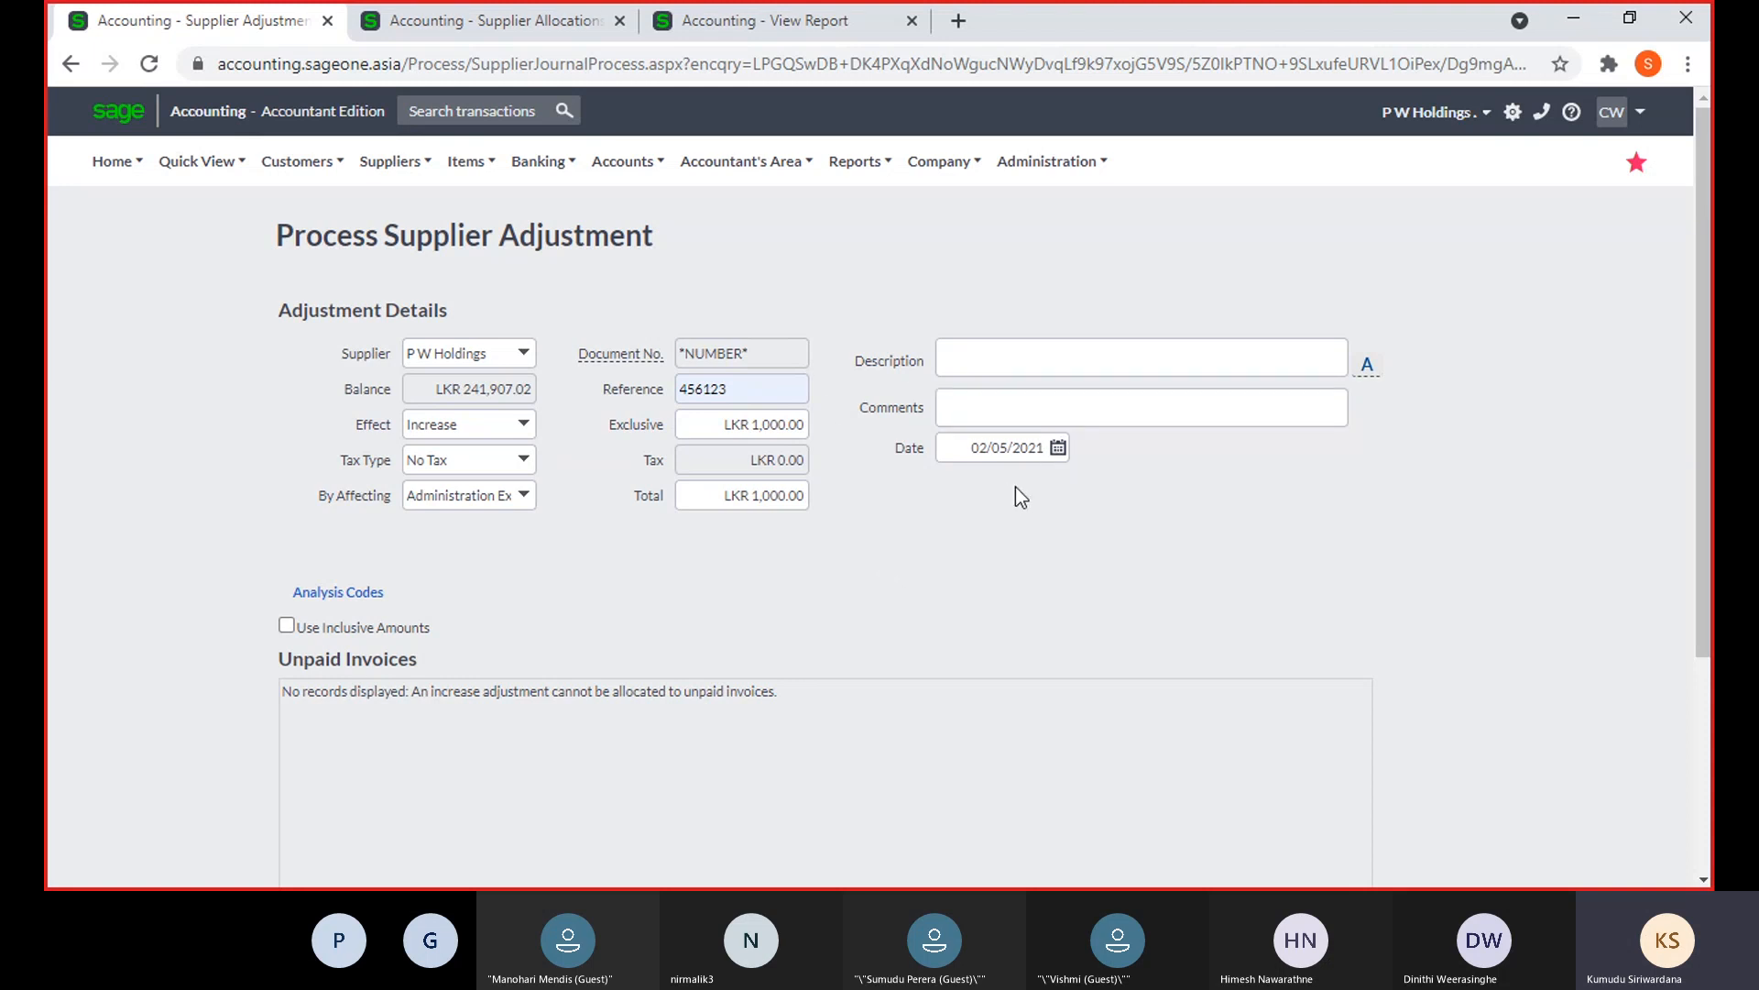
Change the adjustment's effect to Decrease
scroll(817, 573, "down", 3)
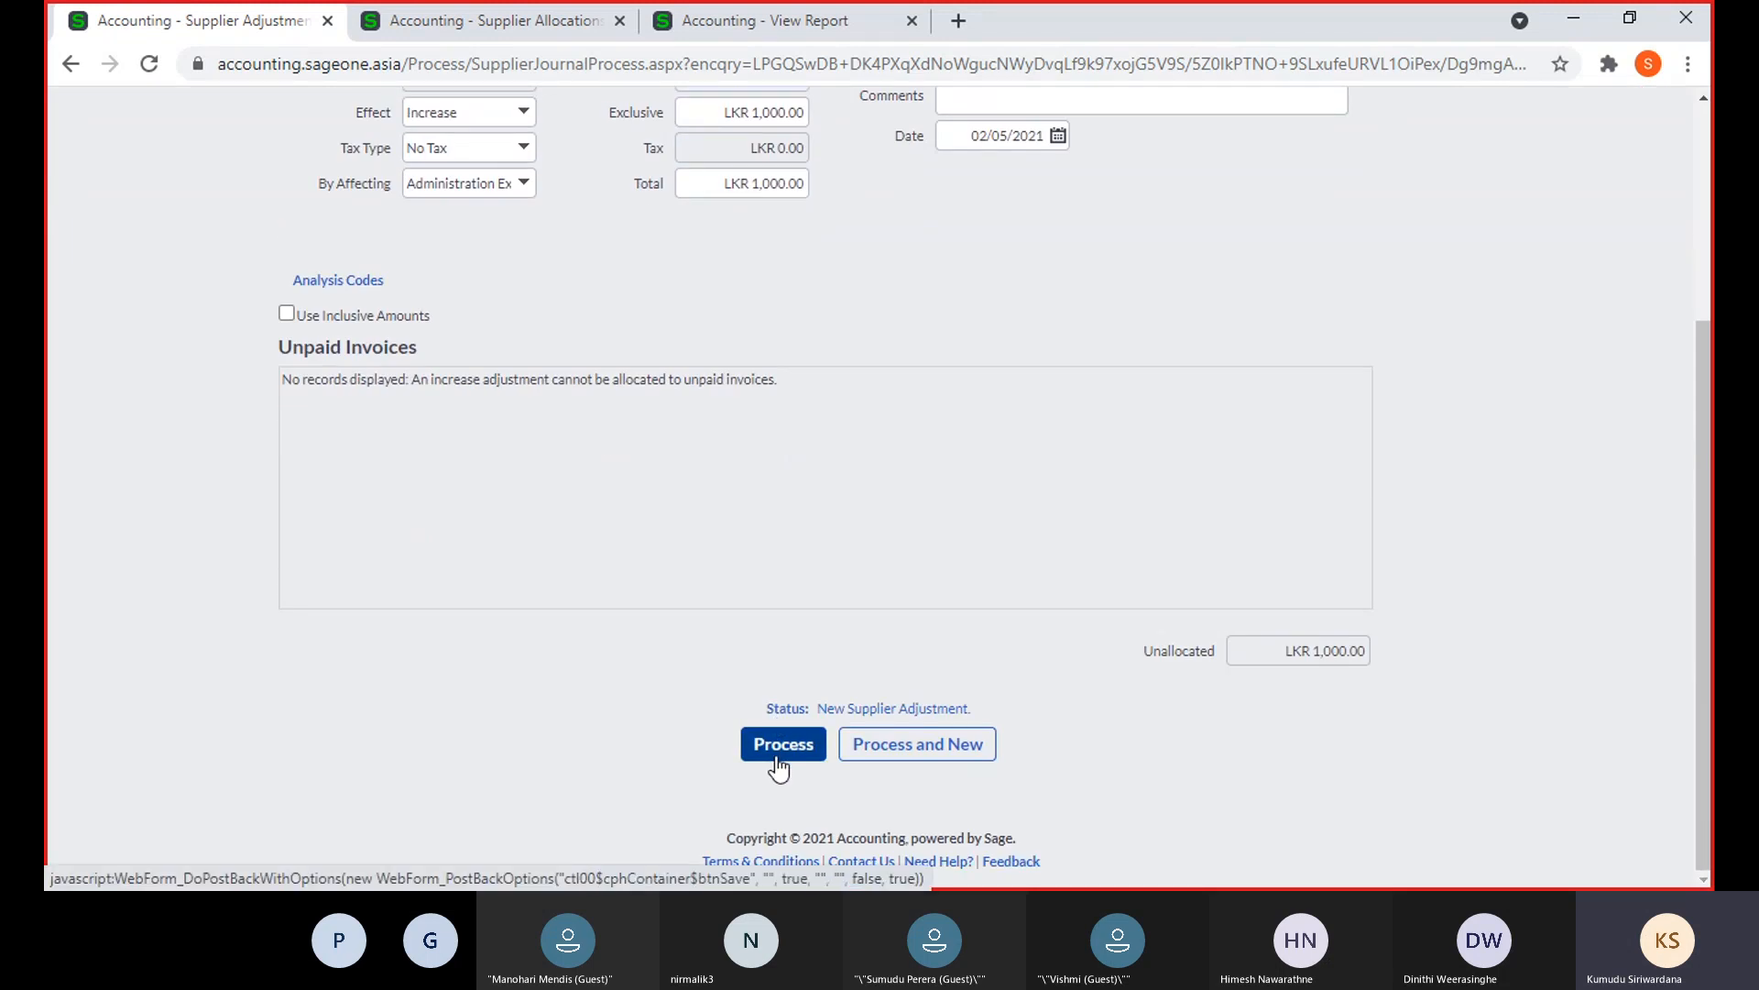
scroll(779, 766, "up", 3)
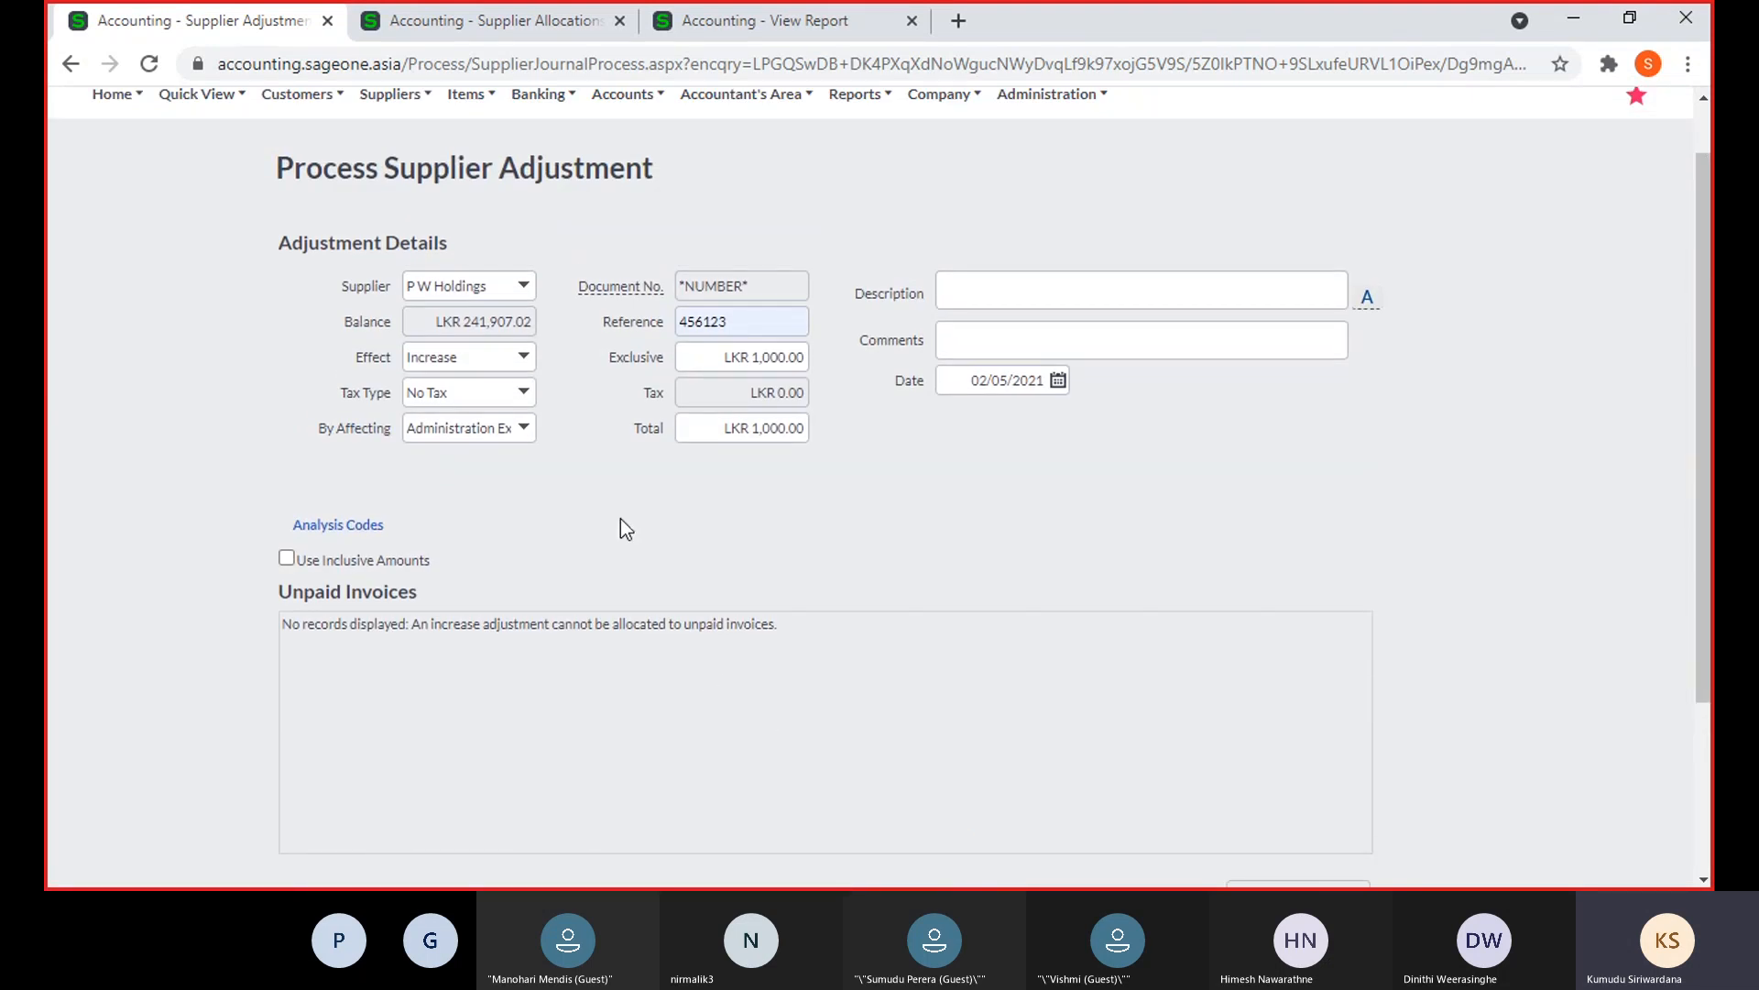
left_click(530, 361)
left_click(528, 418)
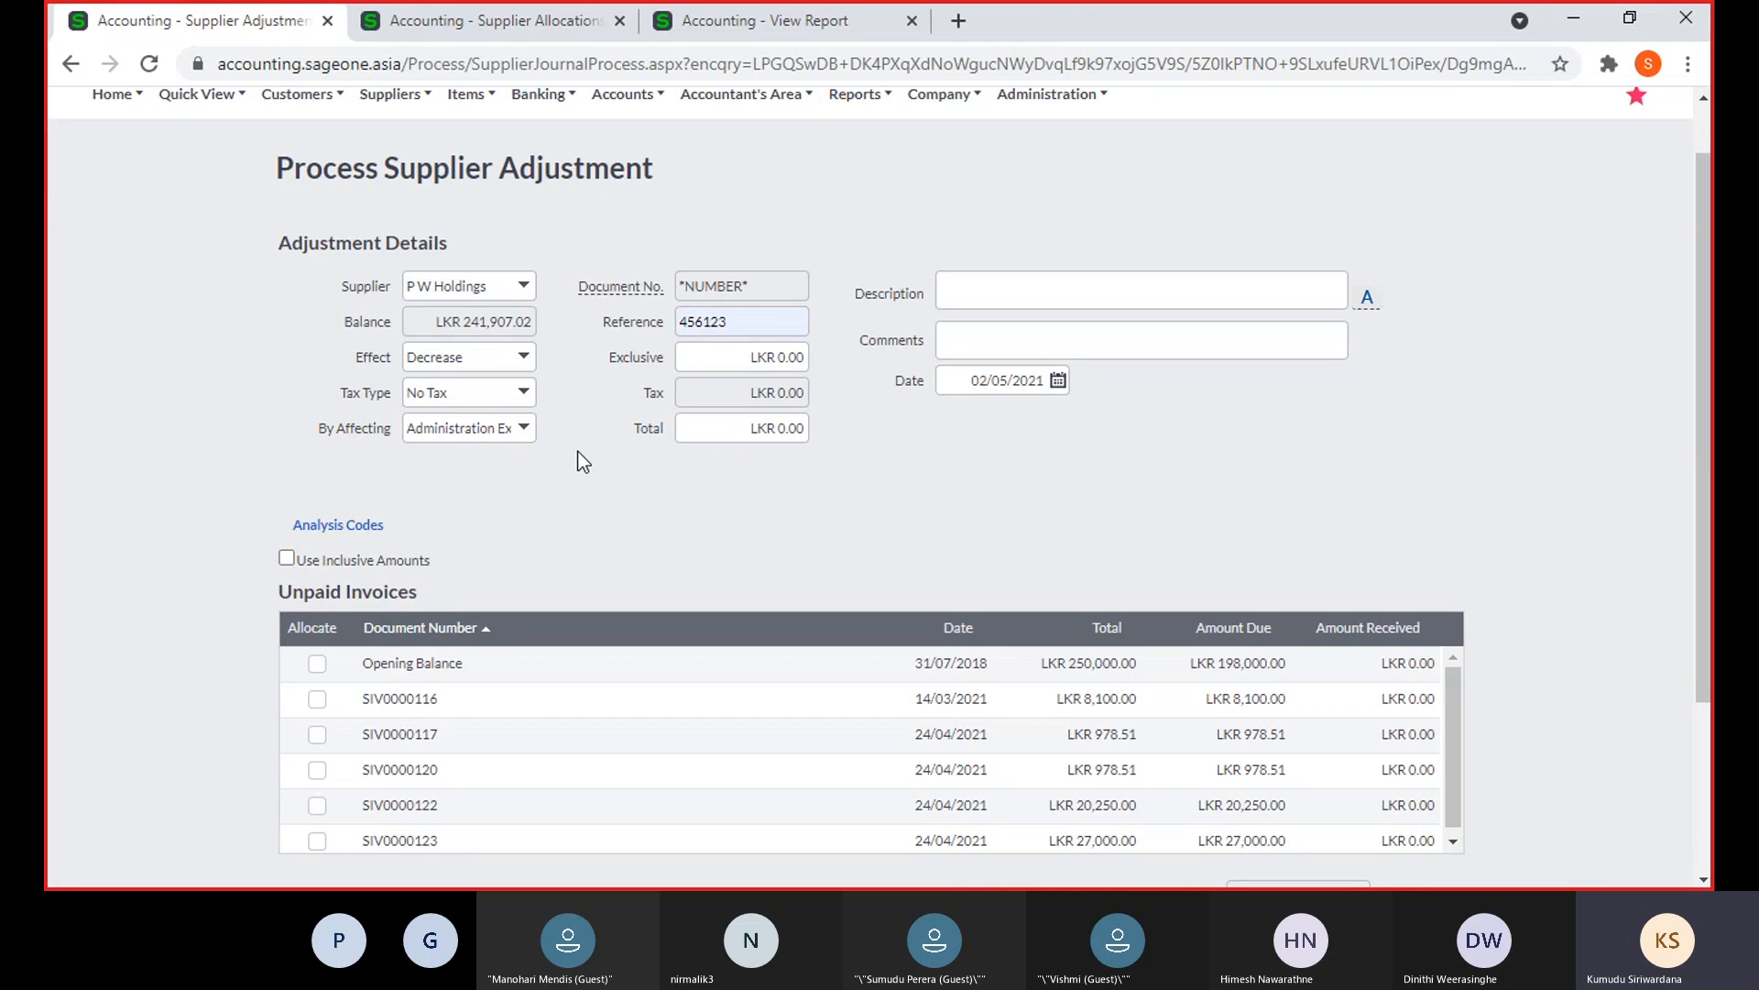
Set the exclusive amount of the decrease adjustment to 1000
scroll(597, 542, "down", 3)
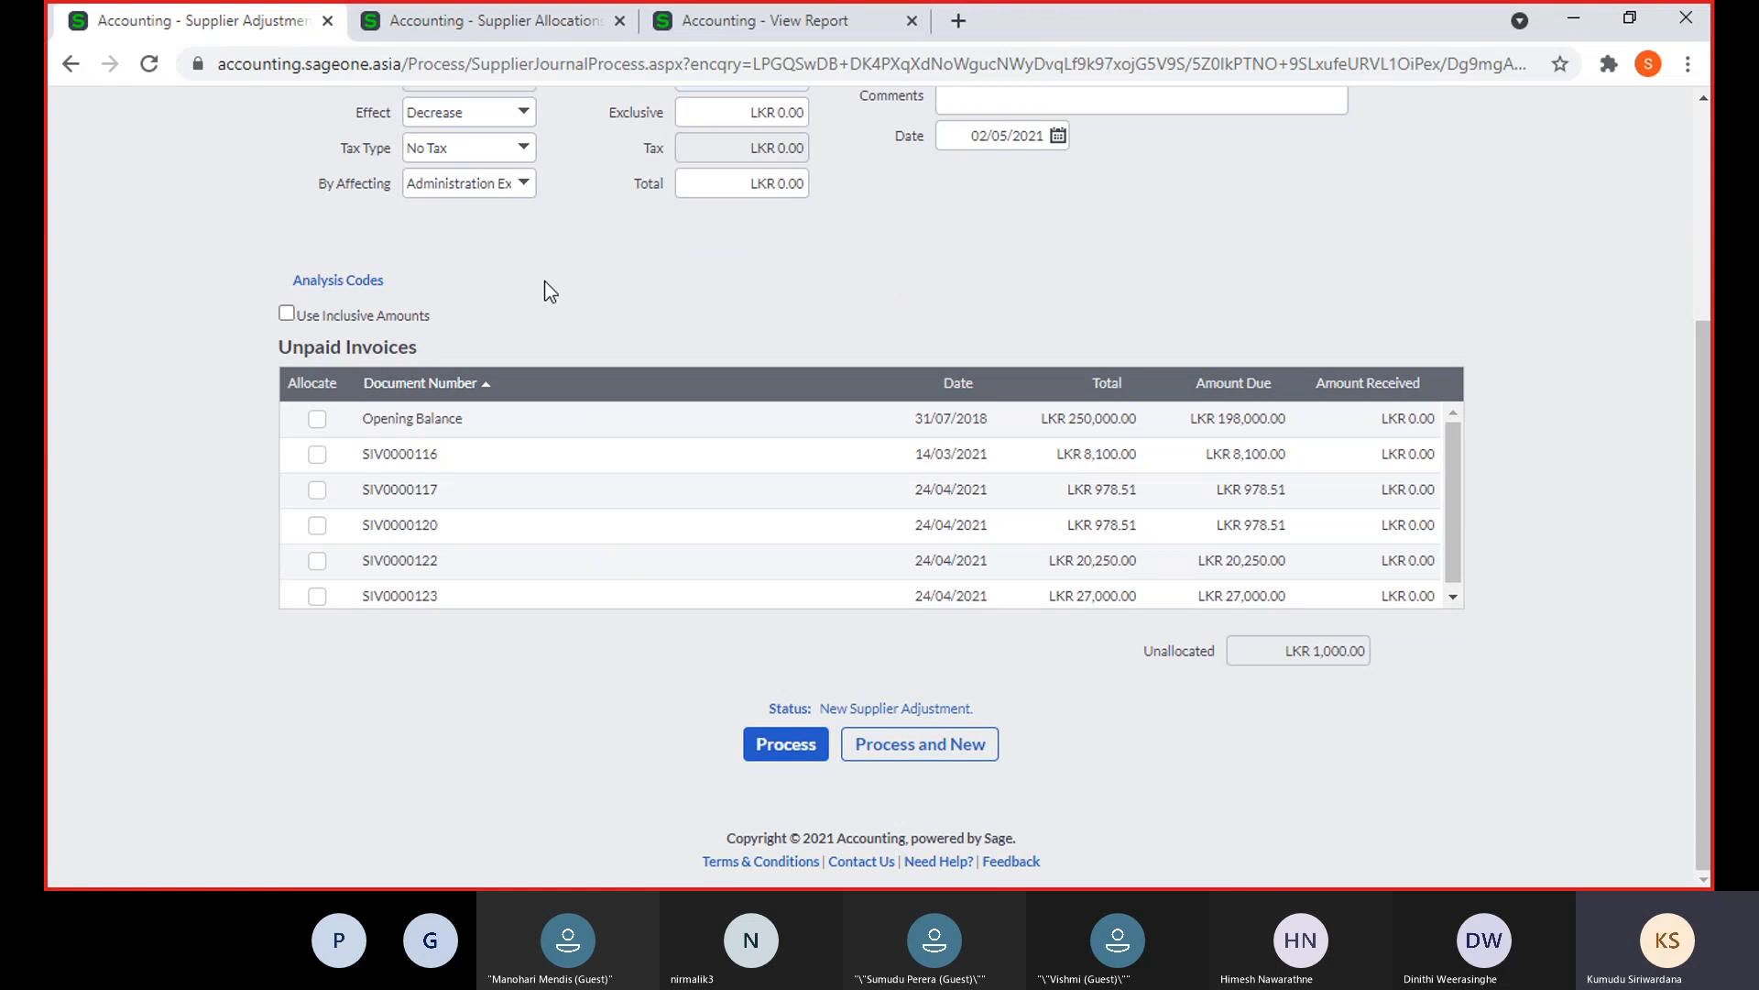
scroll(549, 291, "up", 3)
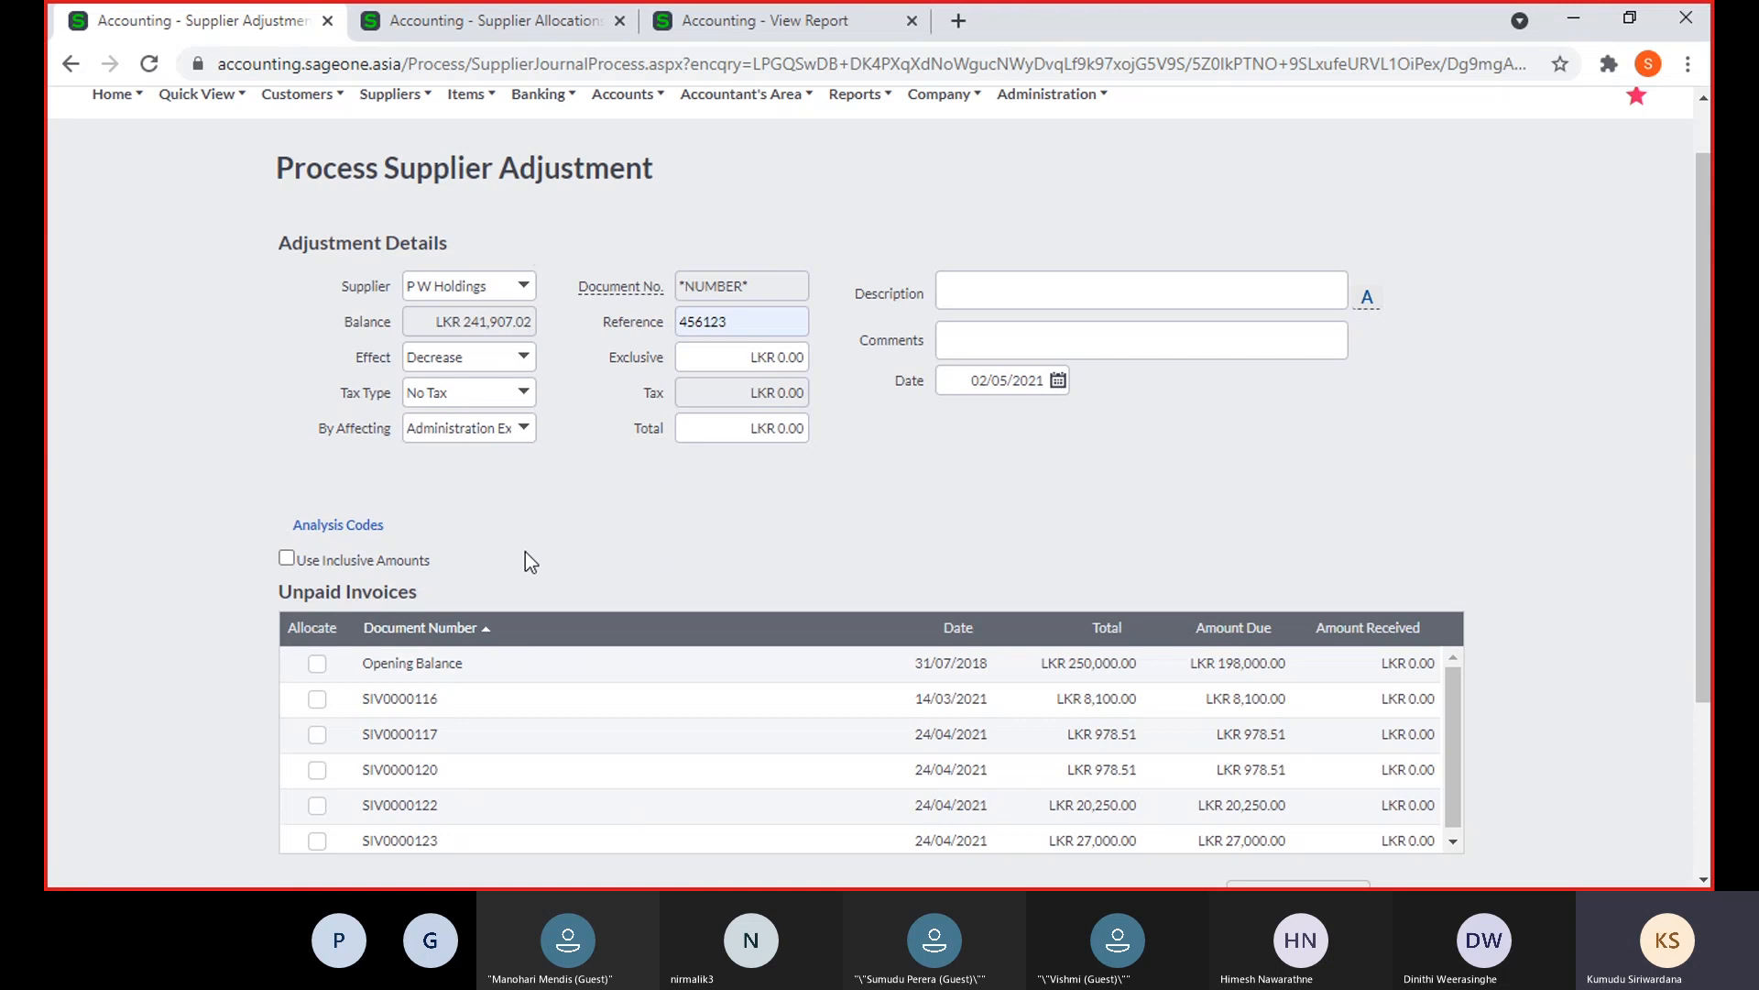
scroll(524, 567, "down", 2)
left_click(323, 579)
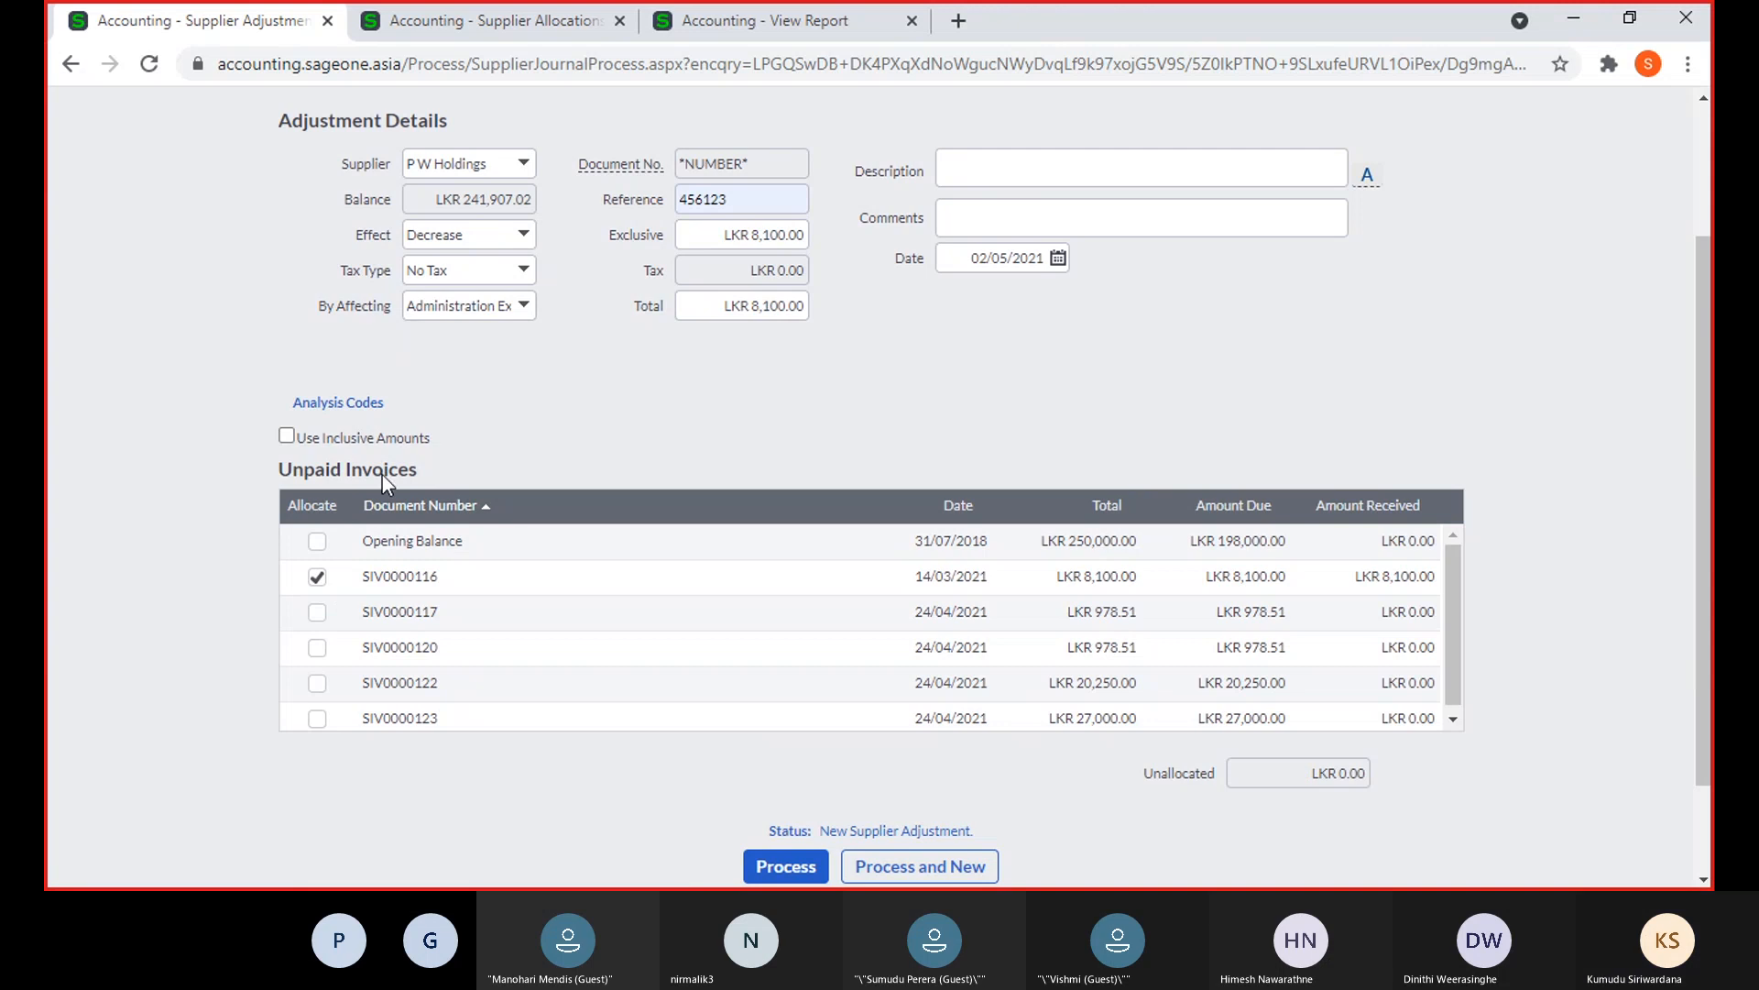
left_click(769, 236)
type("1000")
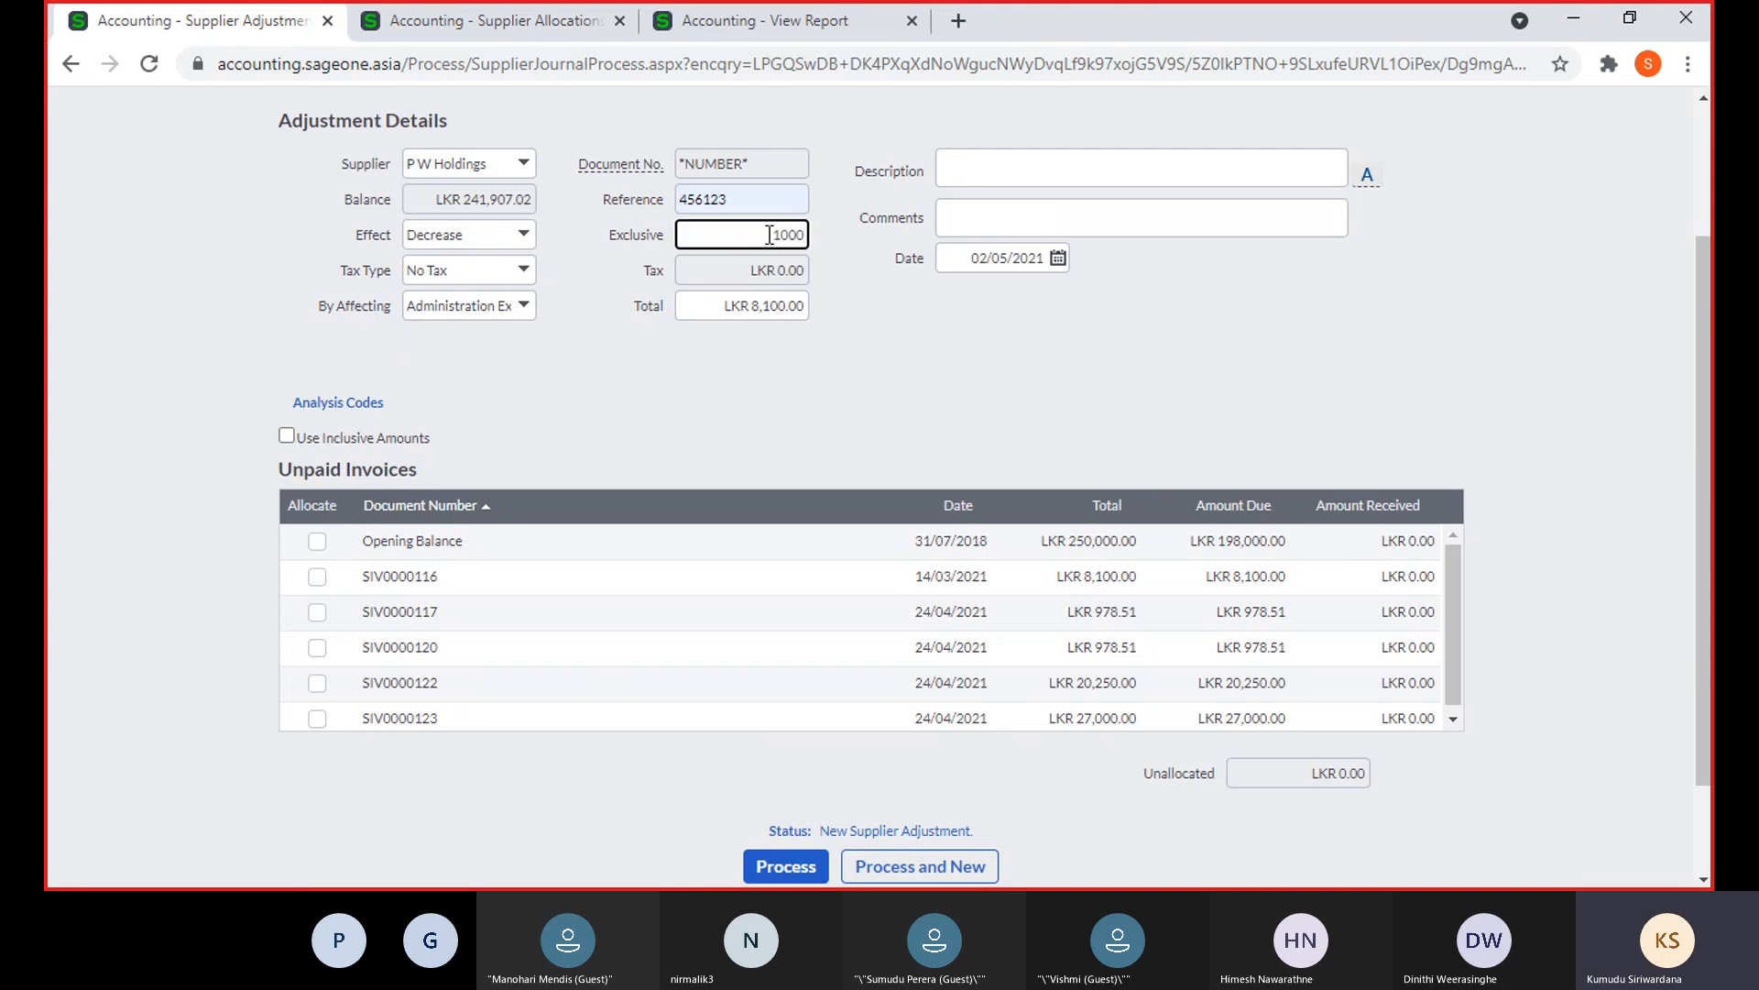
left_click(860, 378)
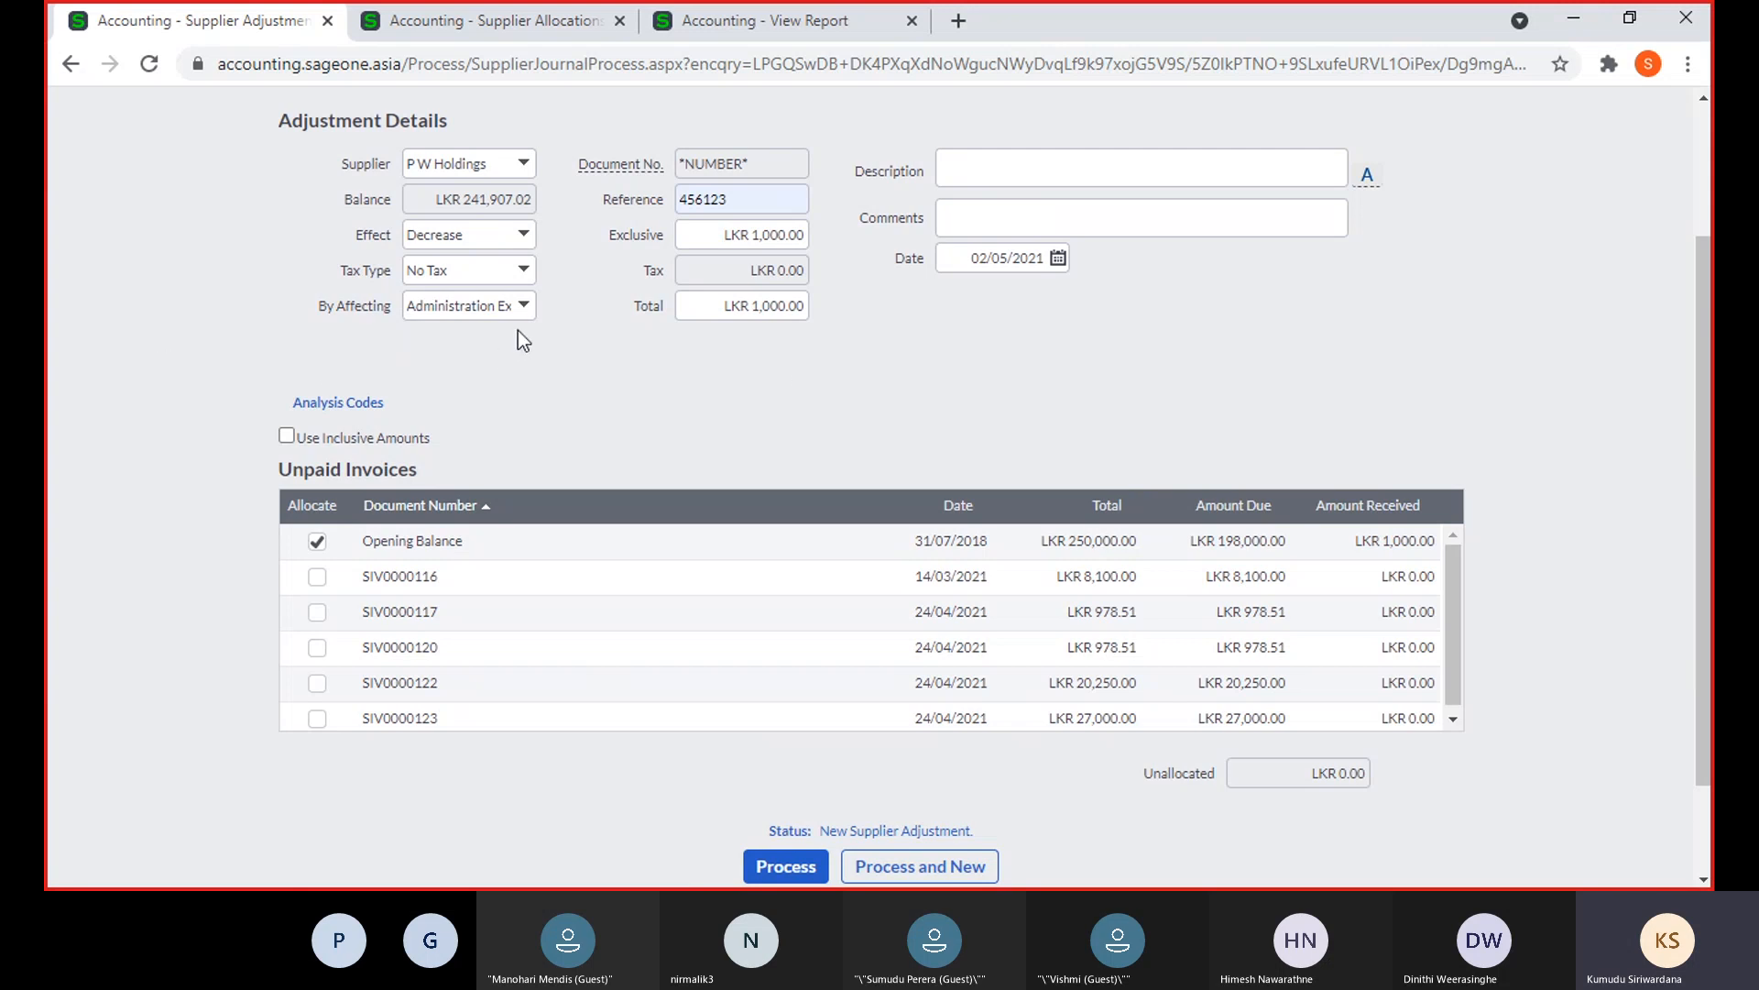
Change the account affected by the adjustment to Travelling and Accommodation
left_click(523, 306)
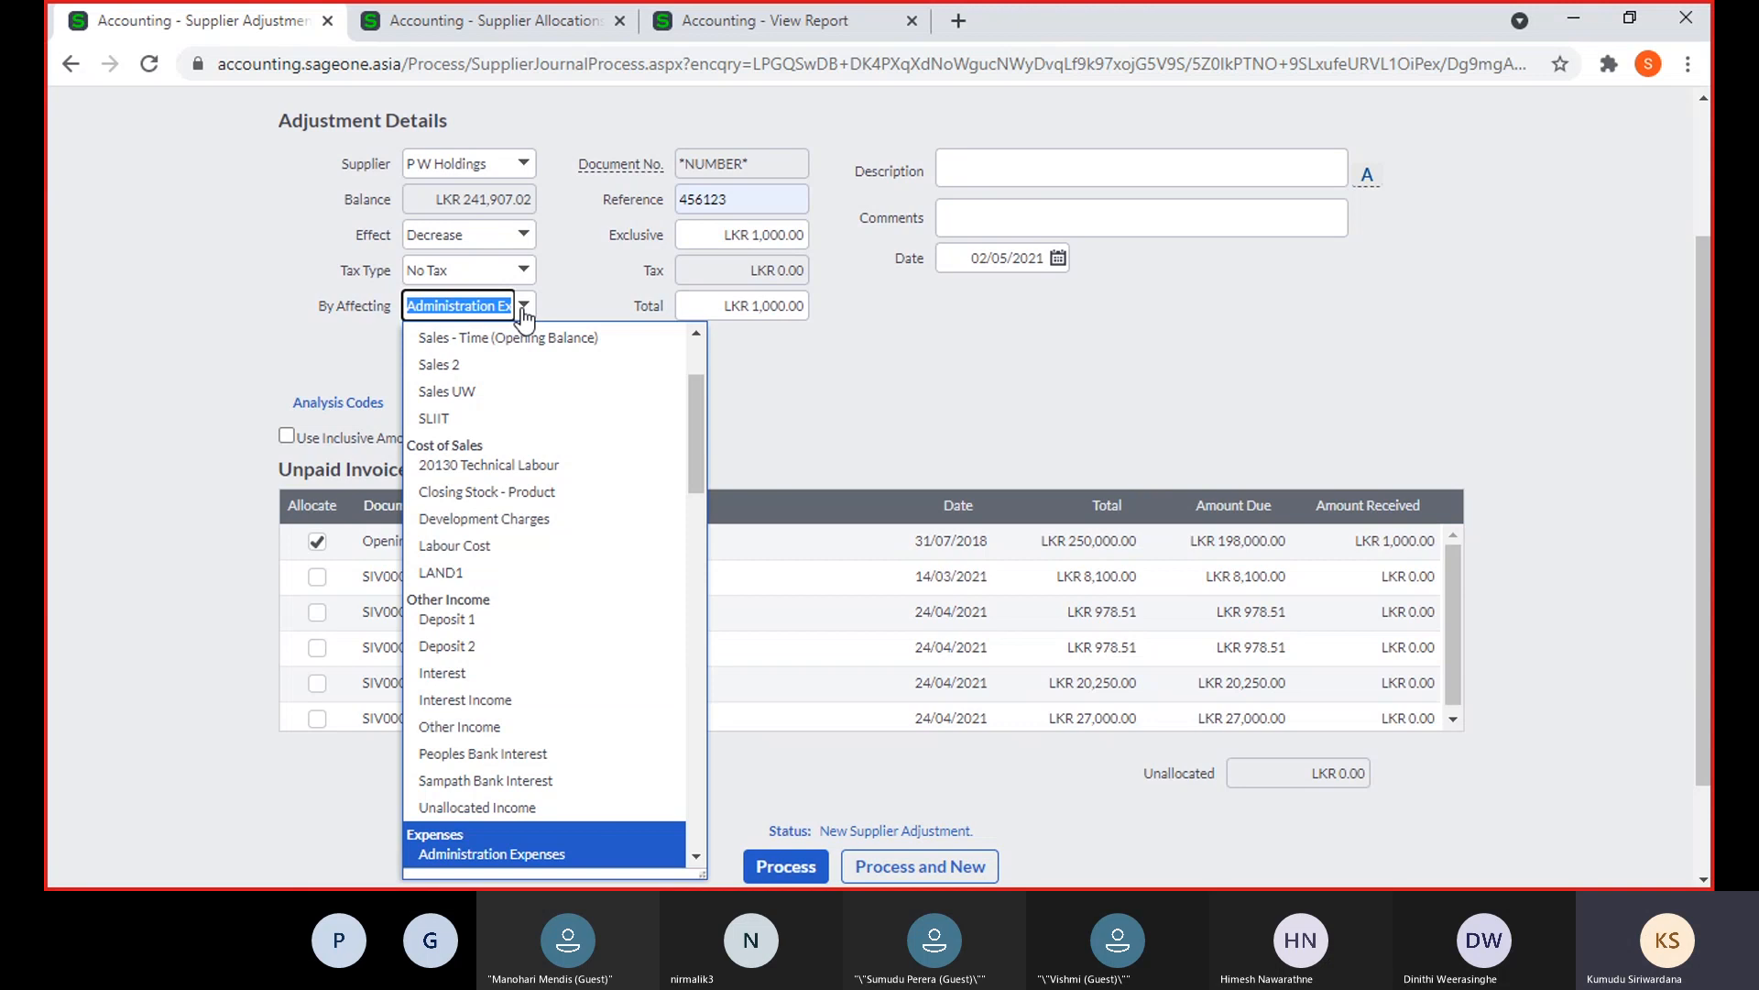
type("Travelling and Acc")
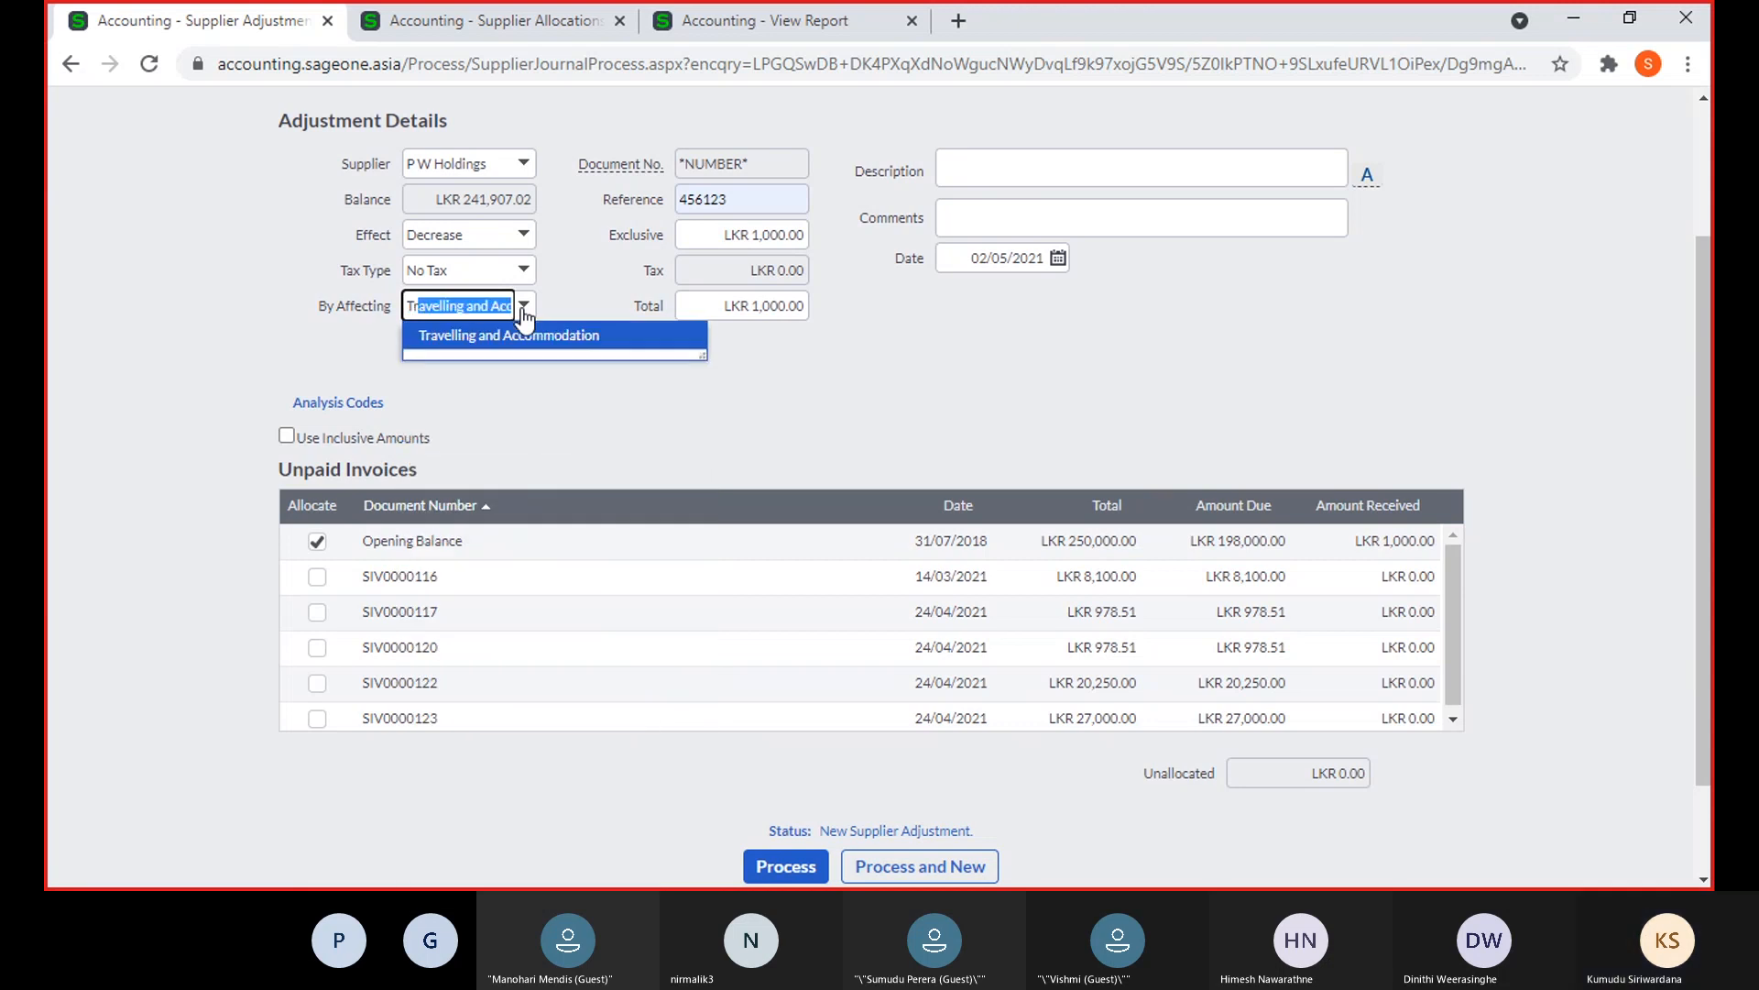
key("Return")
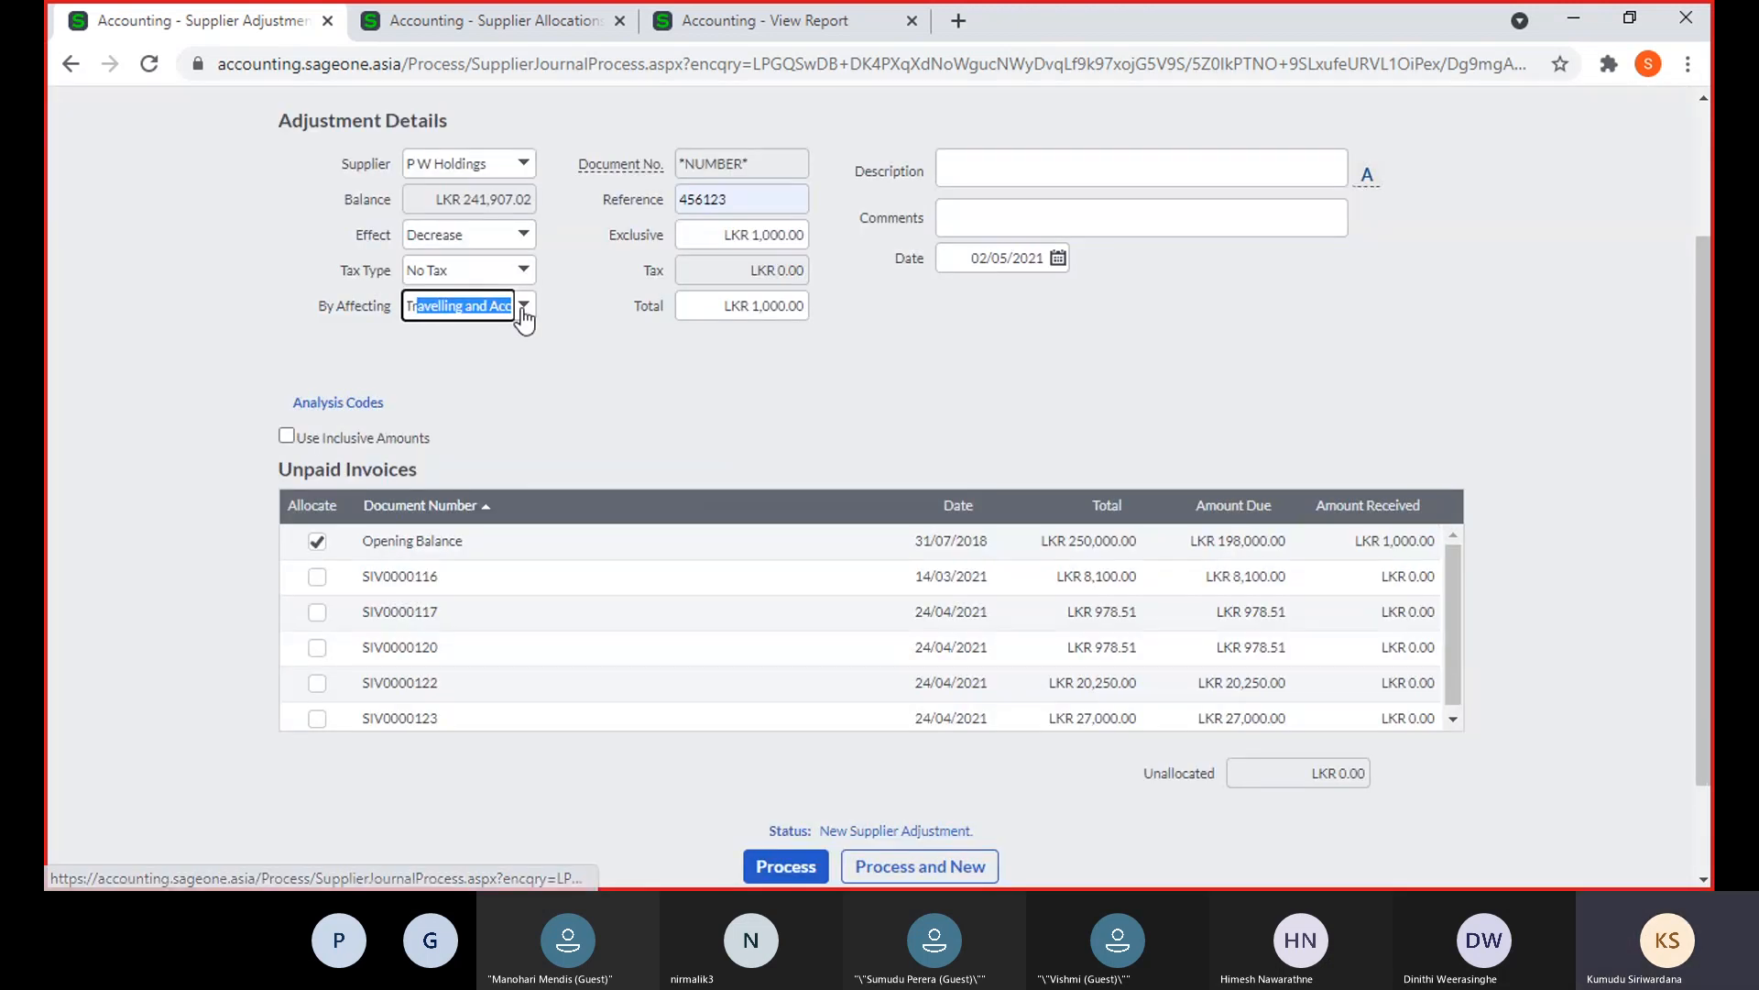
left_click(579, 409)
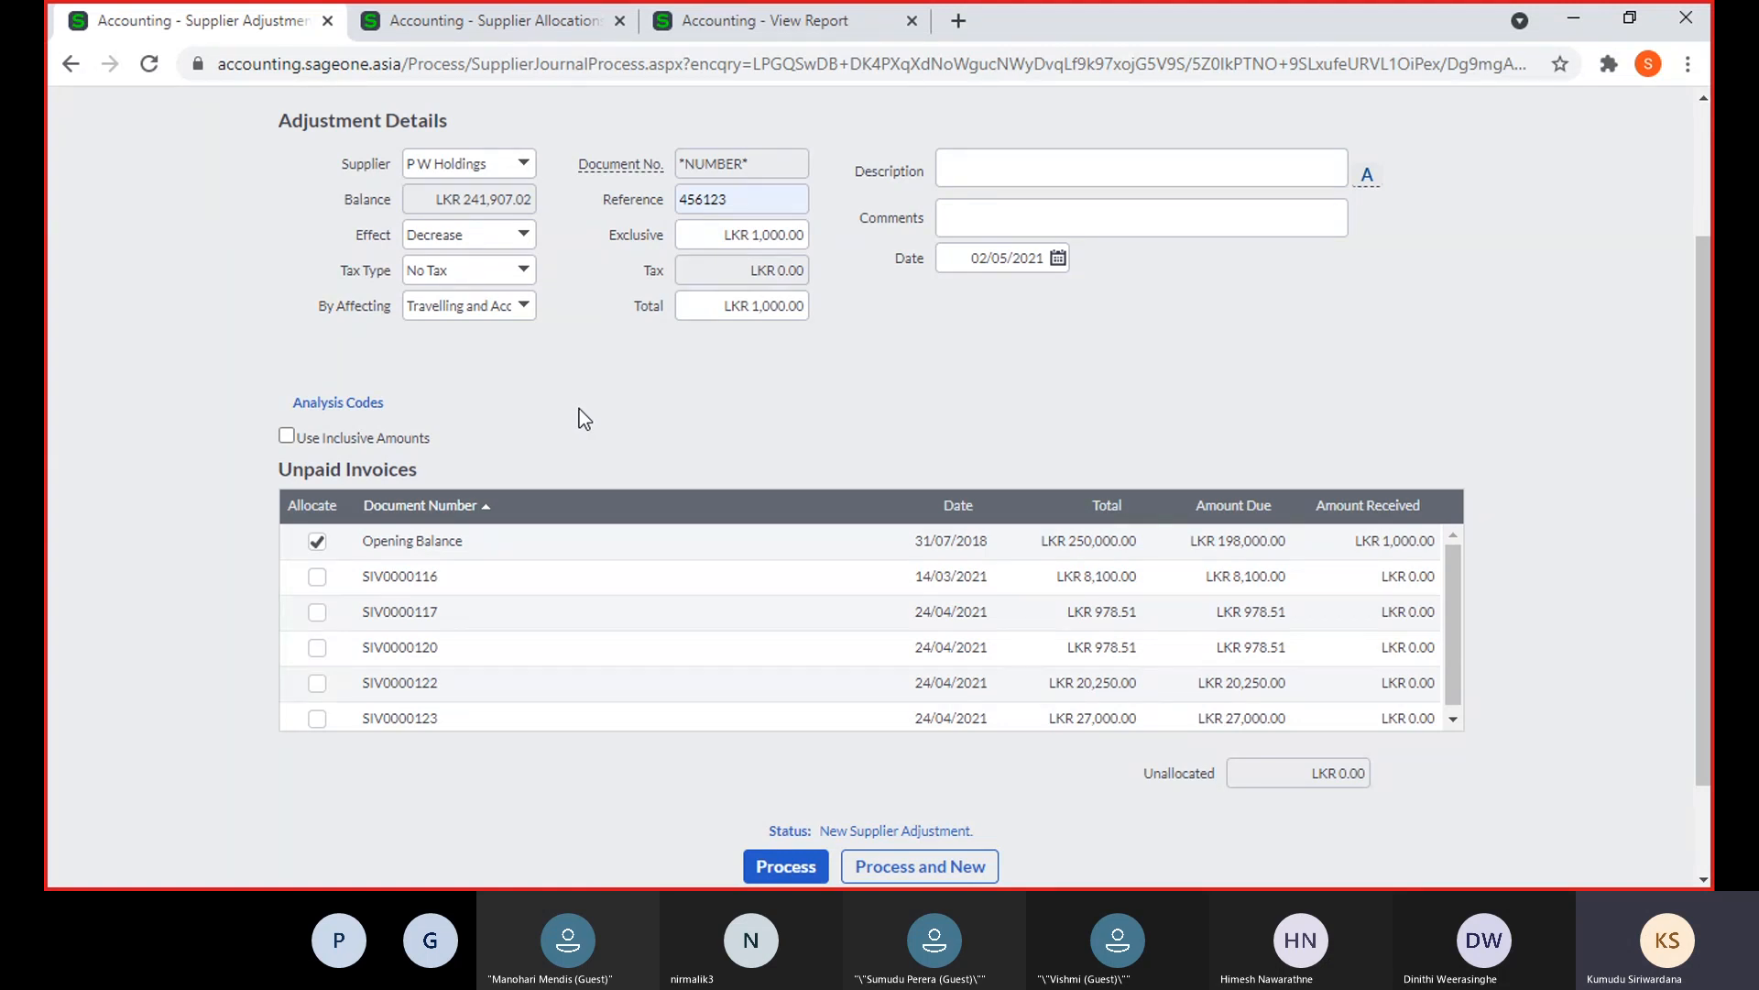
Move the adjustment's allocation from the opening balance to invoice SIV0000116
left_click(318, 542)
left_click(317, 577)
scroll(563, 425, "up", 3)
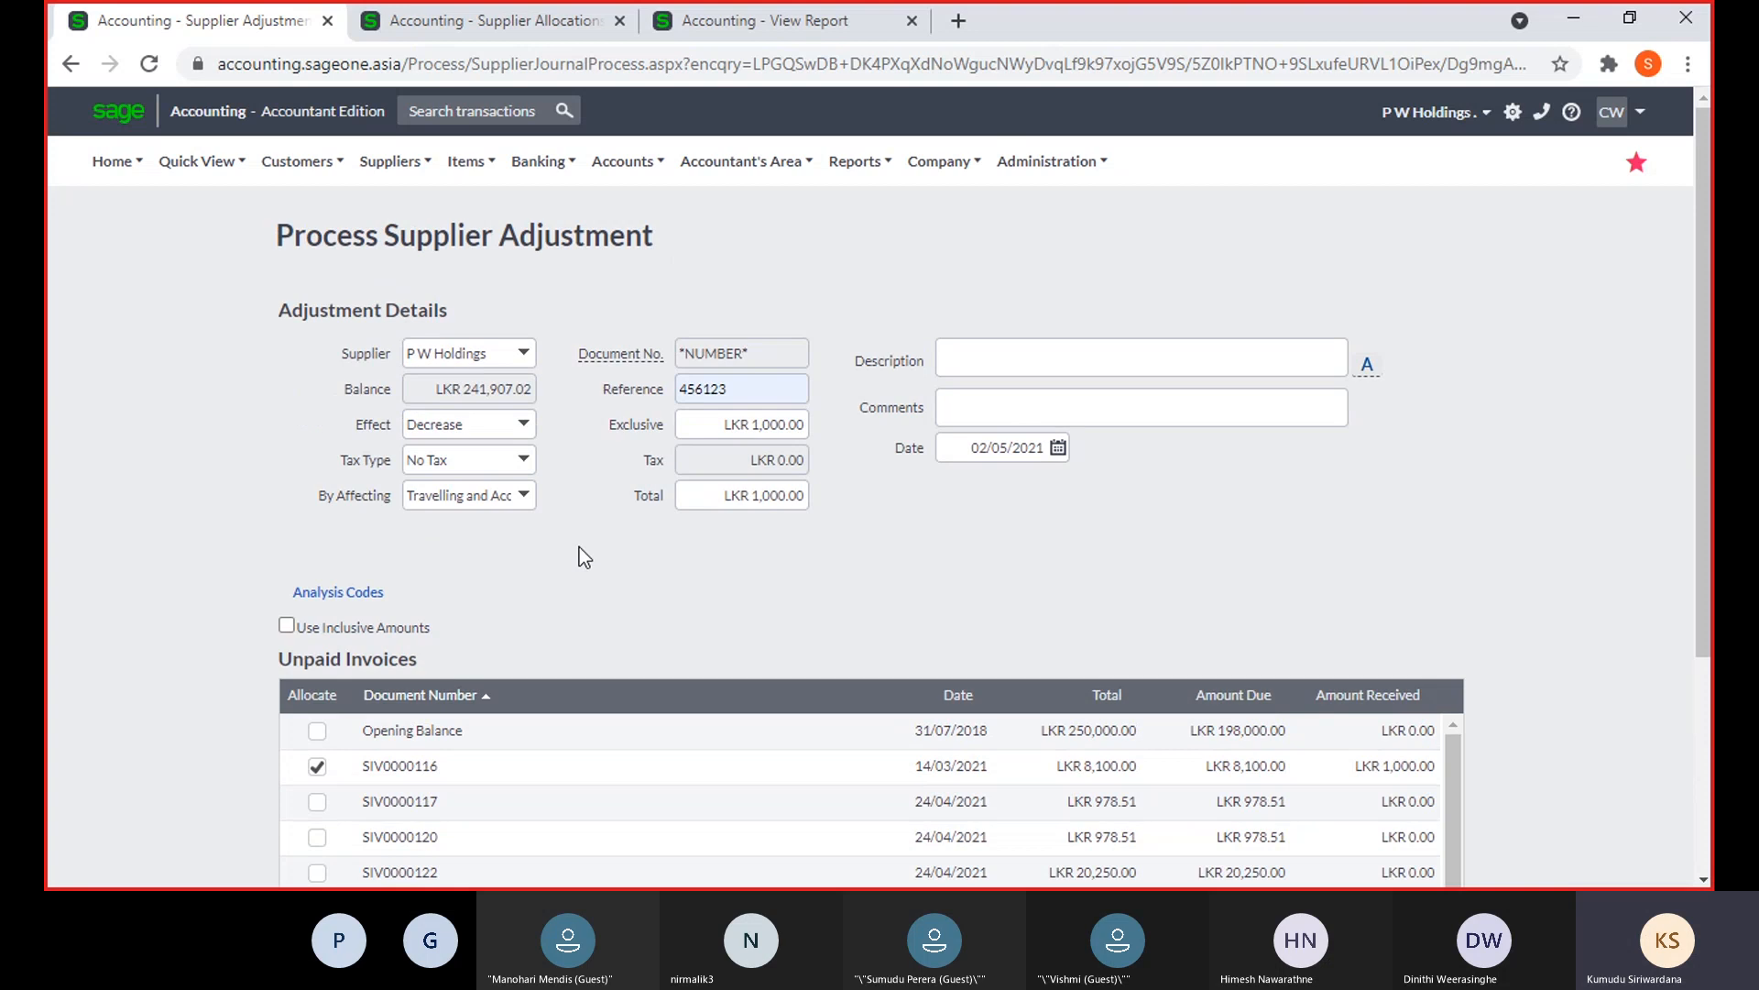
Process the decrease adjustment and open the processed record from the supplier adjustments list
scroll(579, 549, "down", 3)
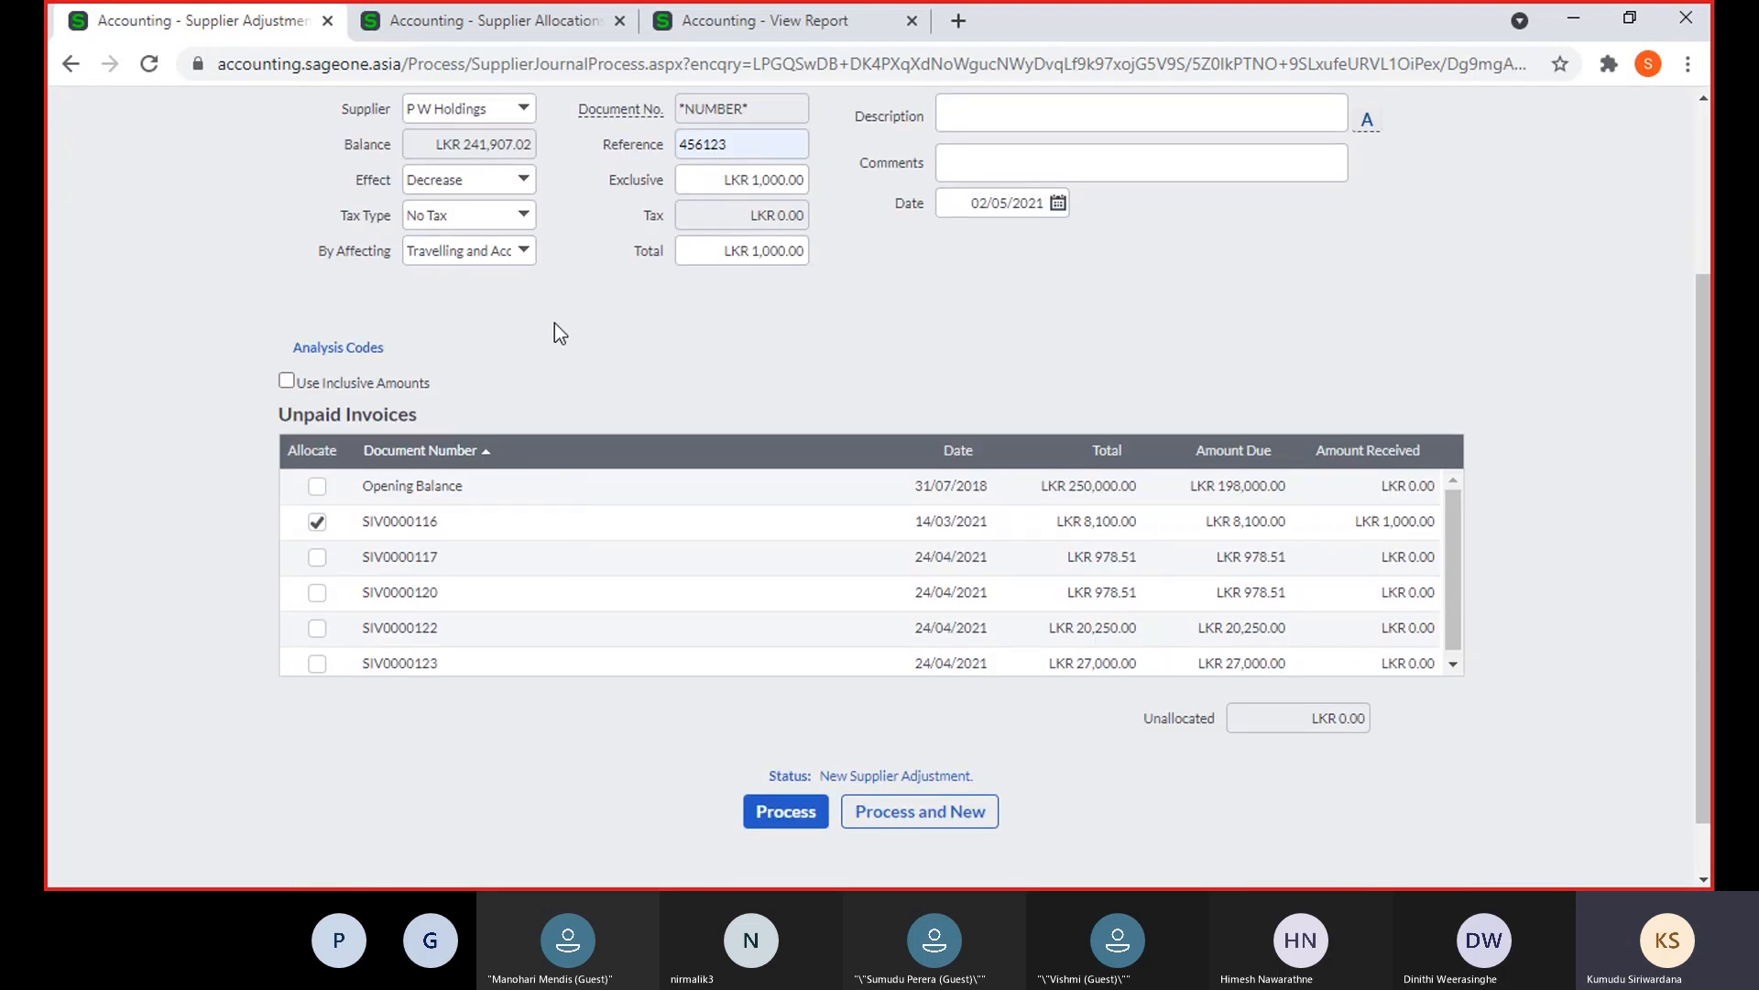
scroll(554, 388, "up", 2)
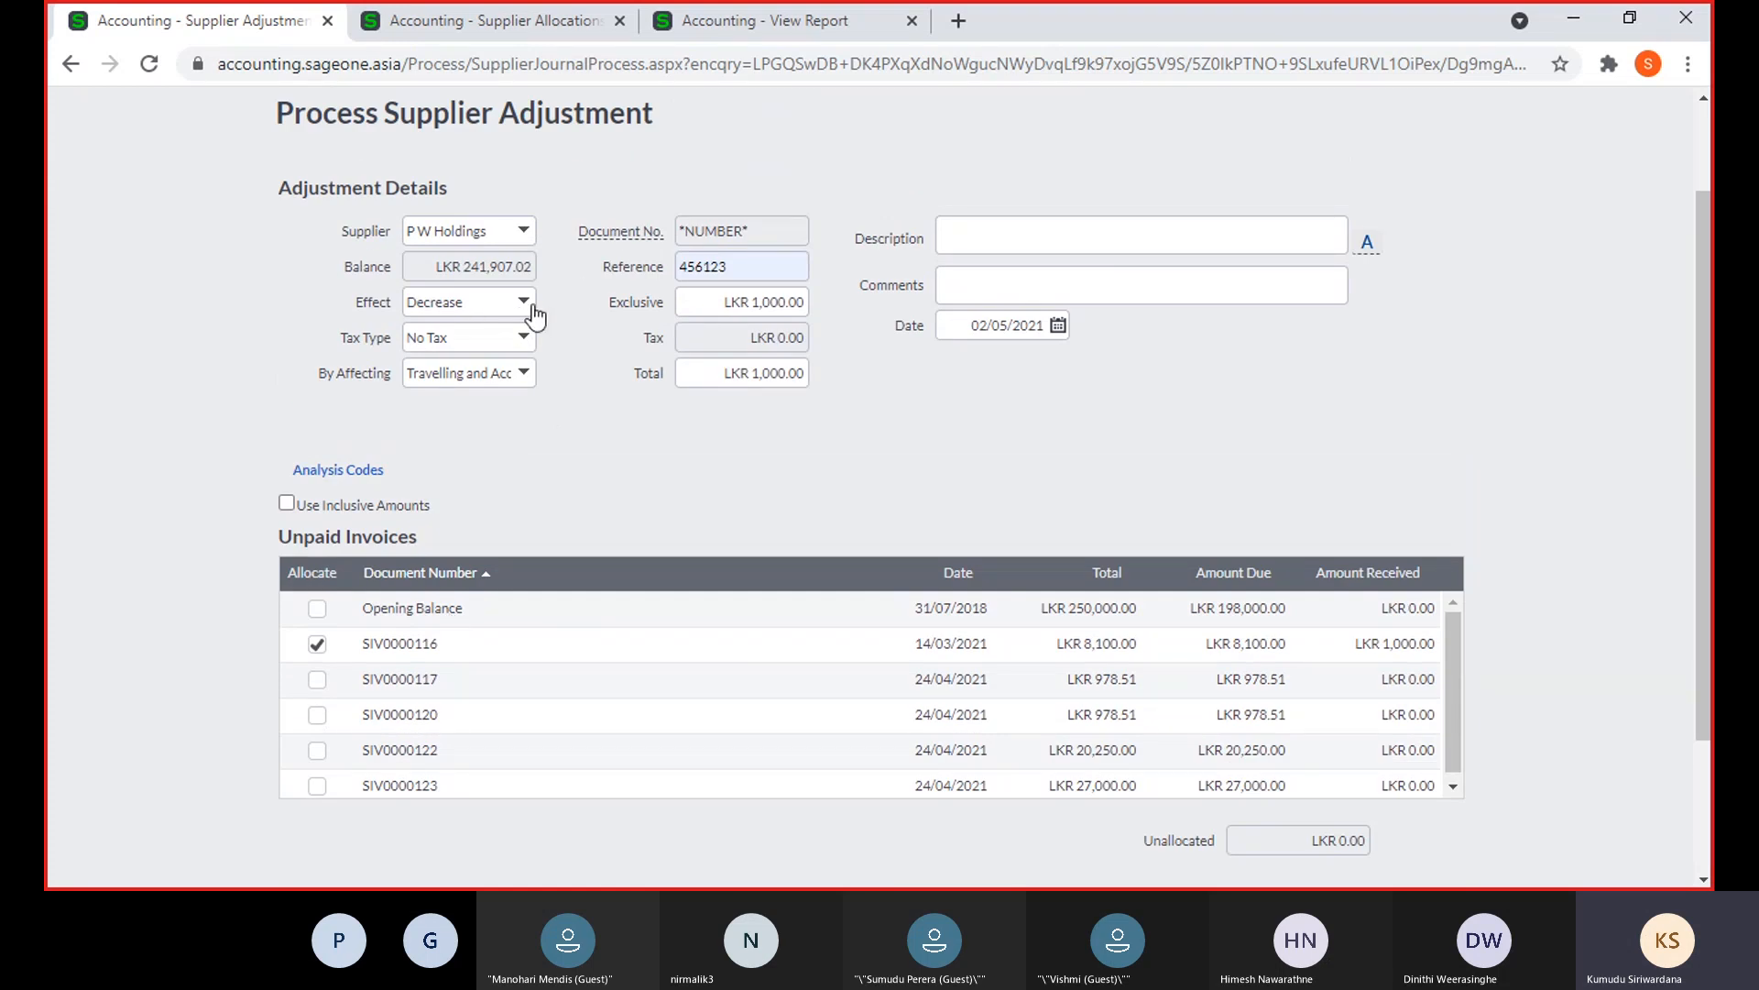
scroll(561, 430, "down", 3)
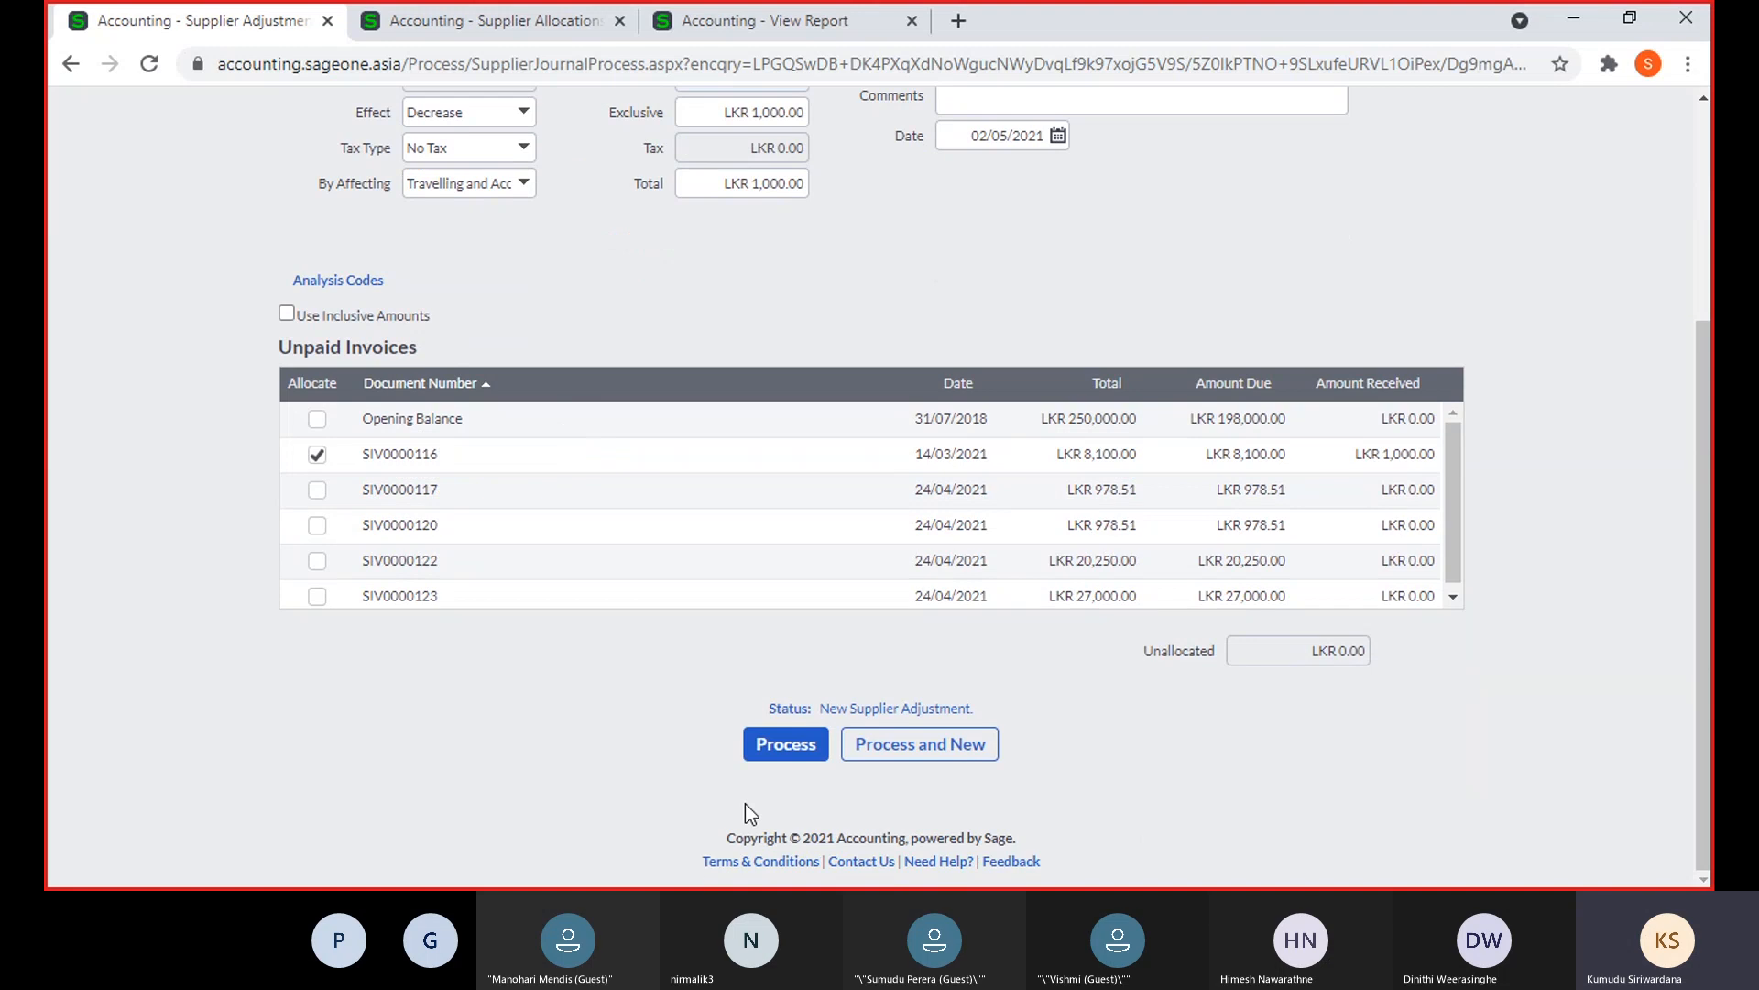
left_click(774, 747)
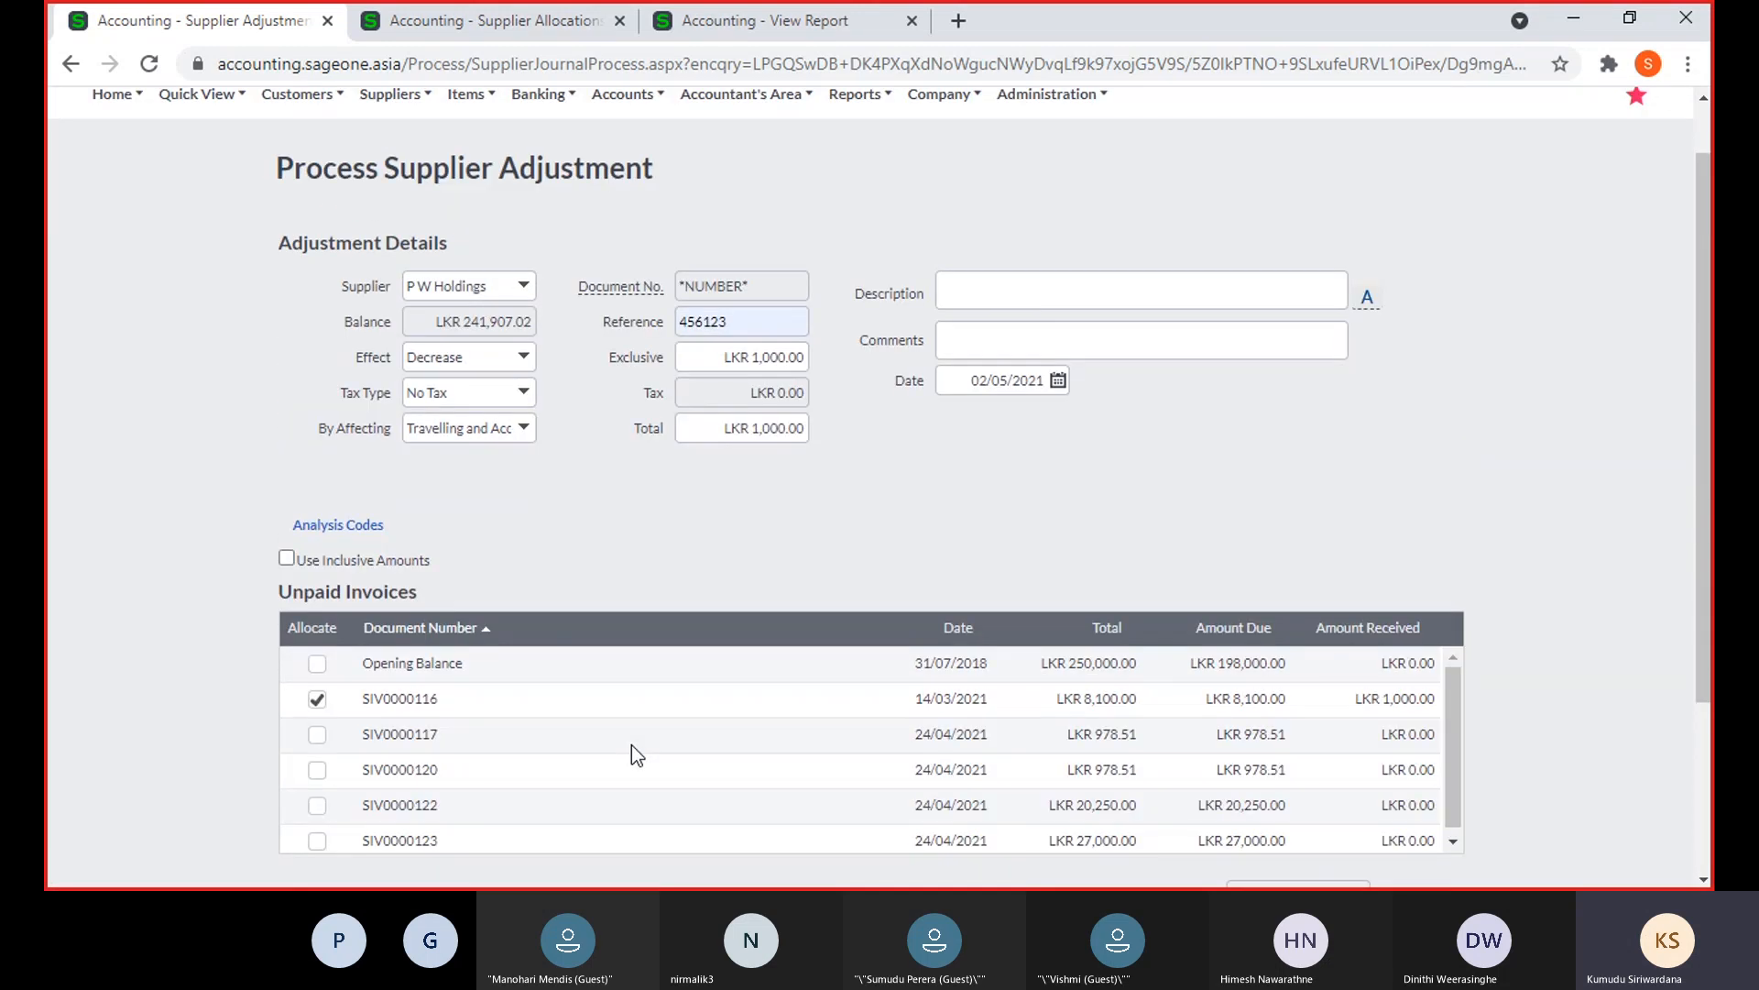
scroll(630, 744, "down", 3)
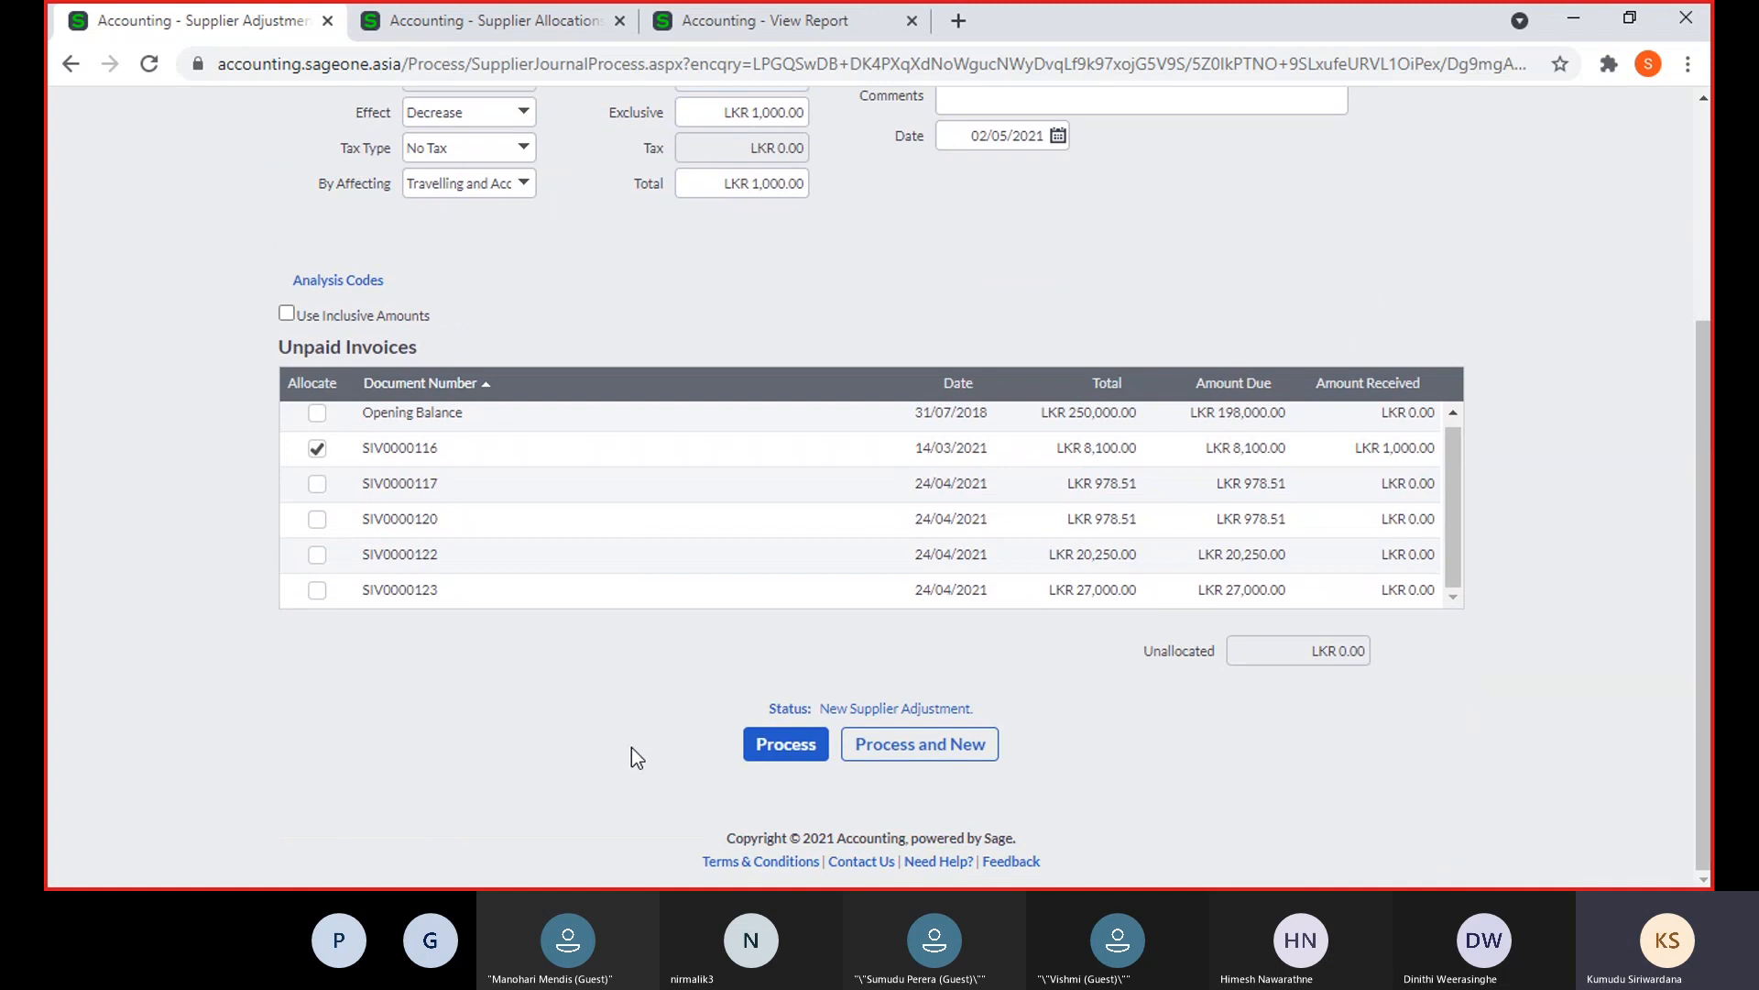
left_click(785, 745)
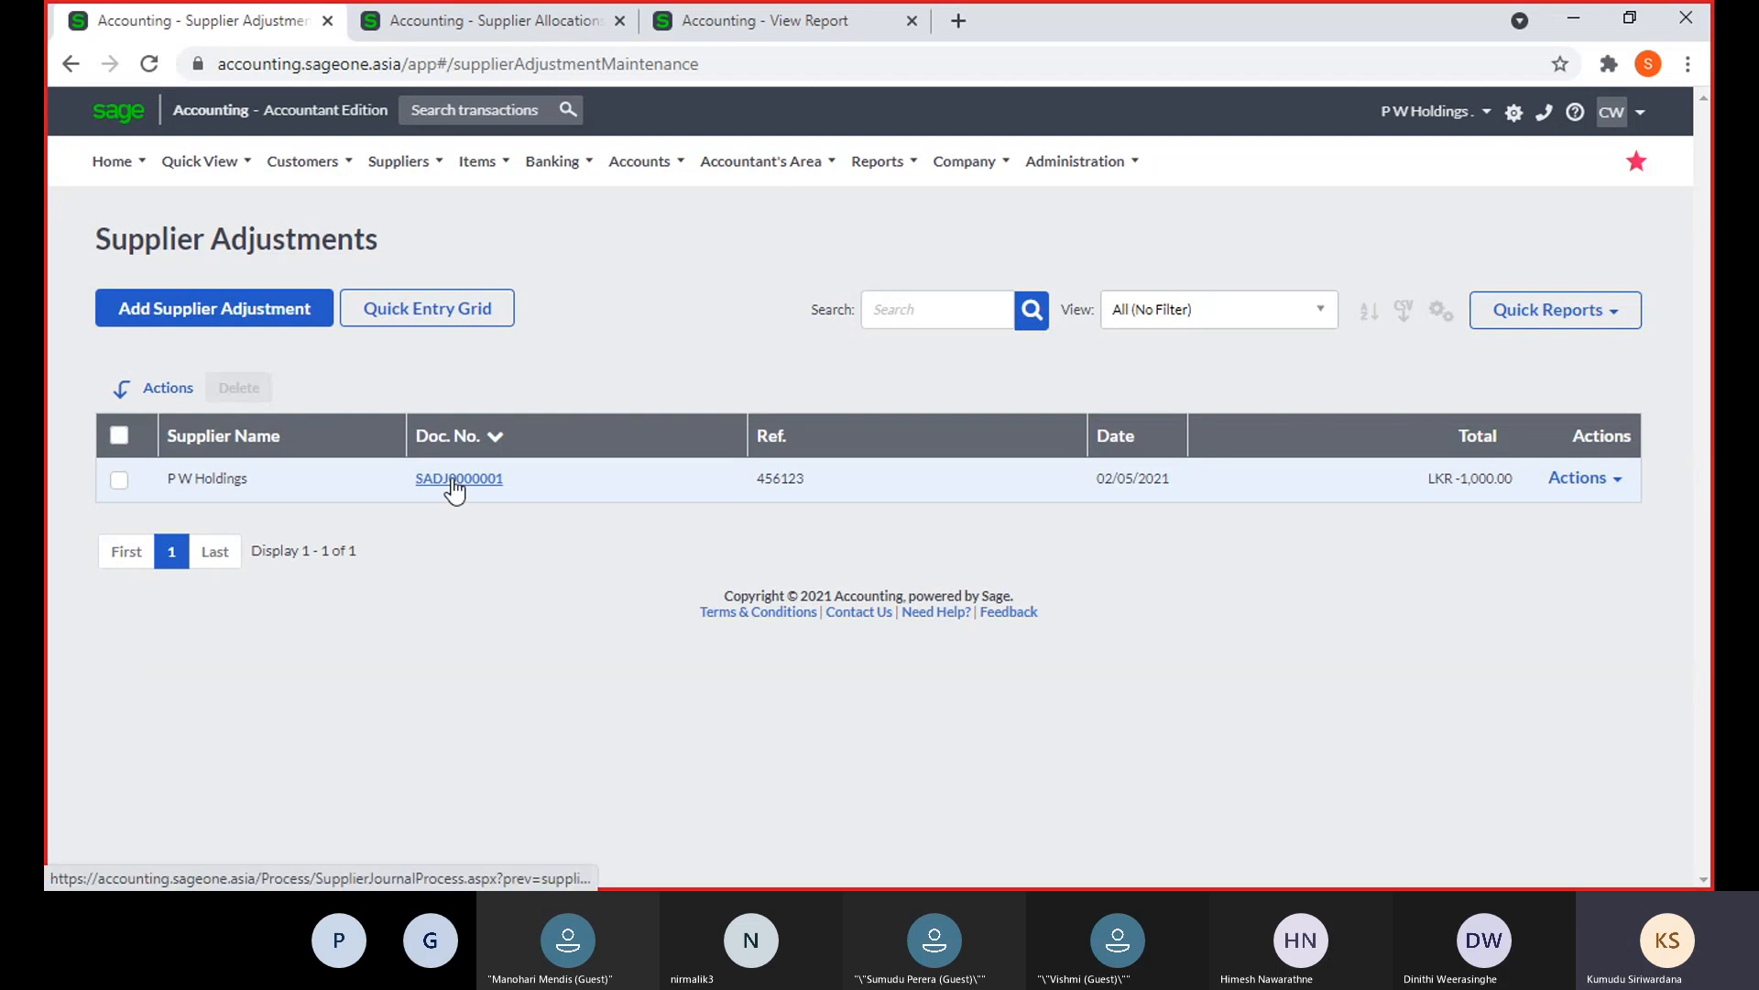
left_click(455, 481)
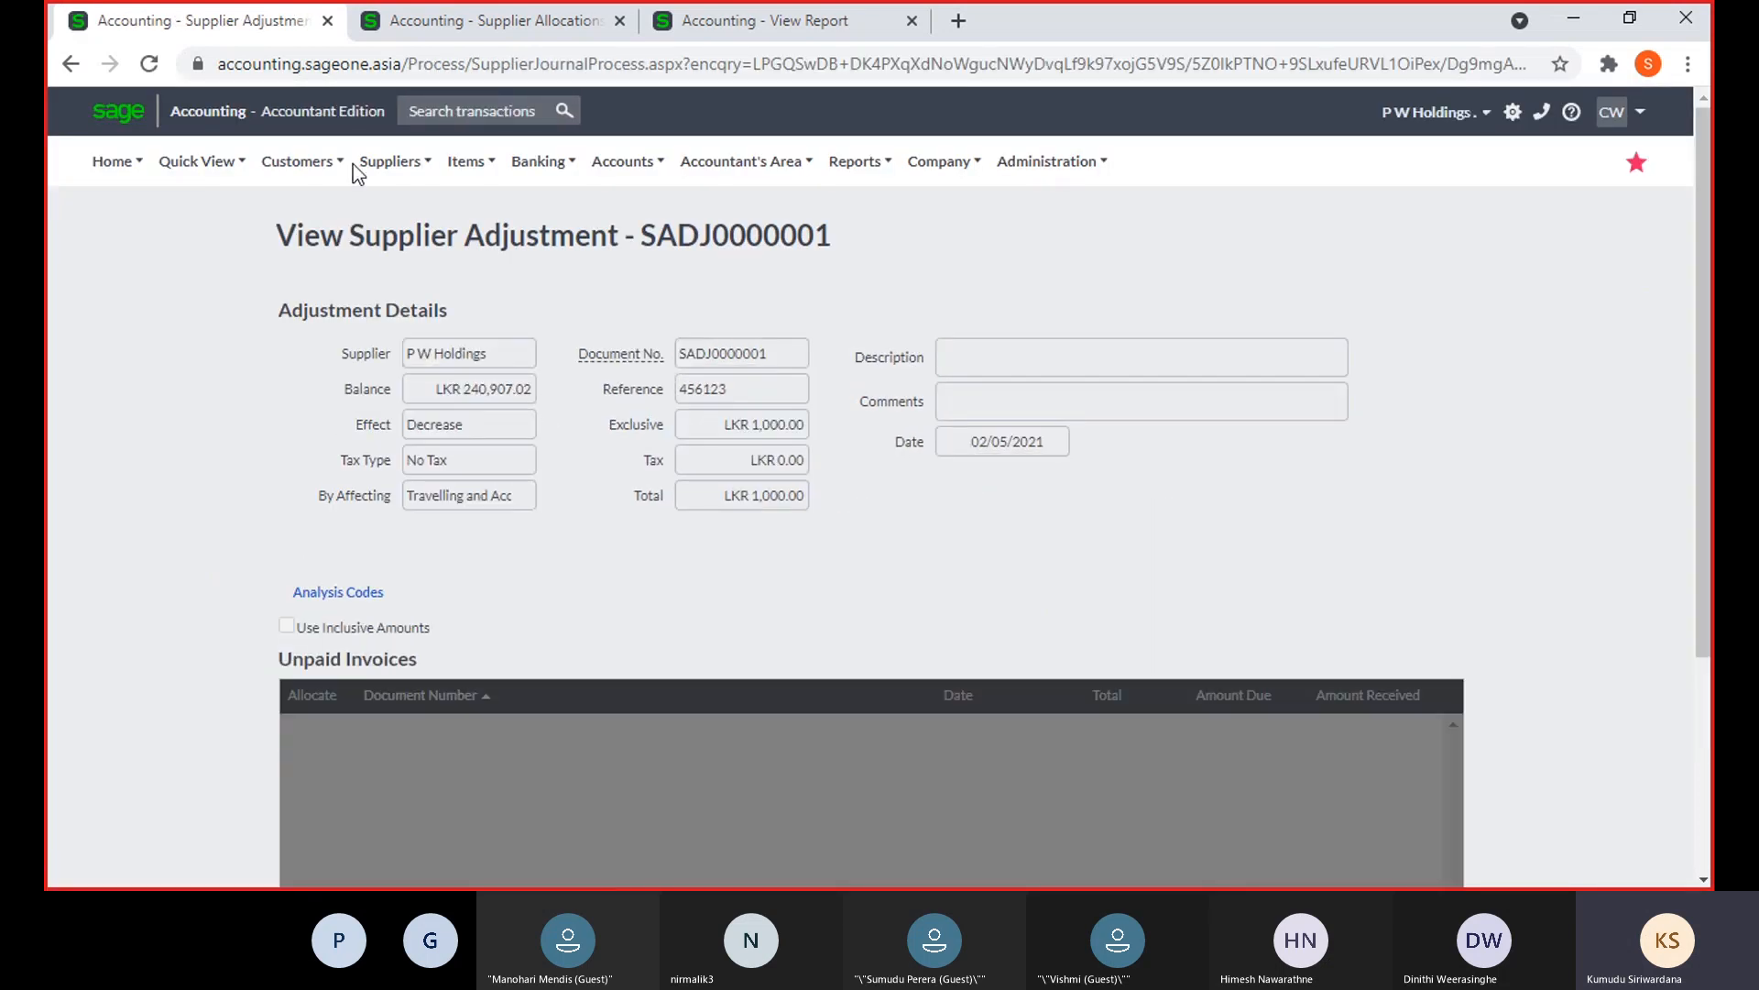
Start another supplier adjustment and select P W Holdings as its supplier
left_click(390, 161)
mouse_move(417, 277)
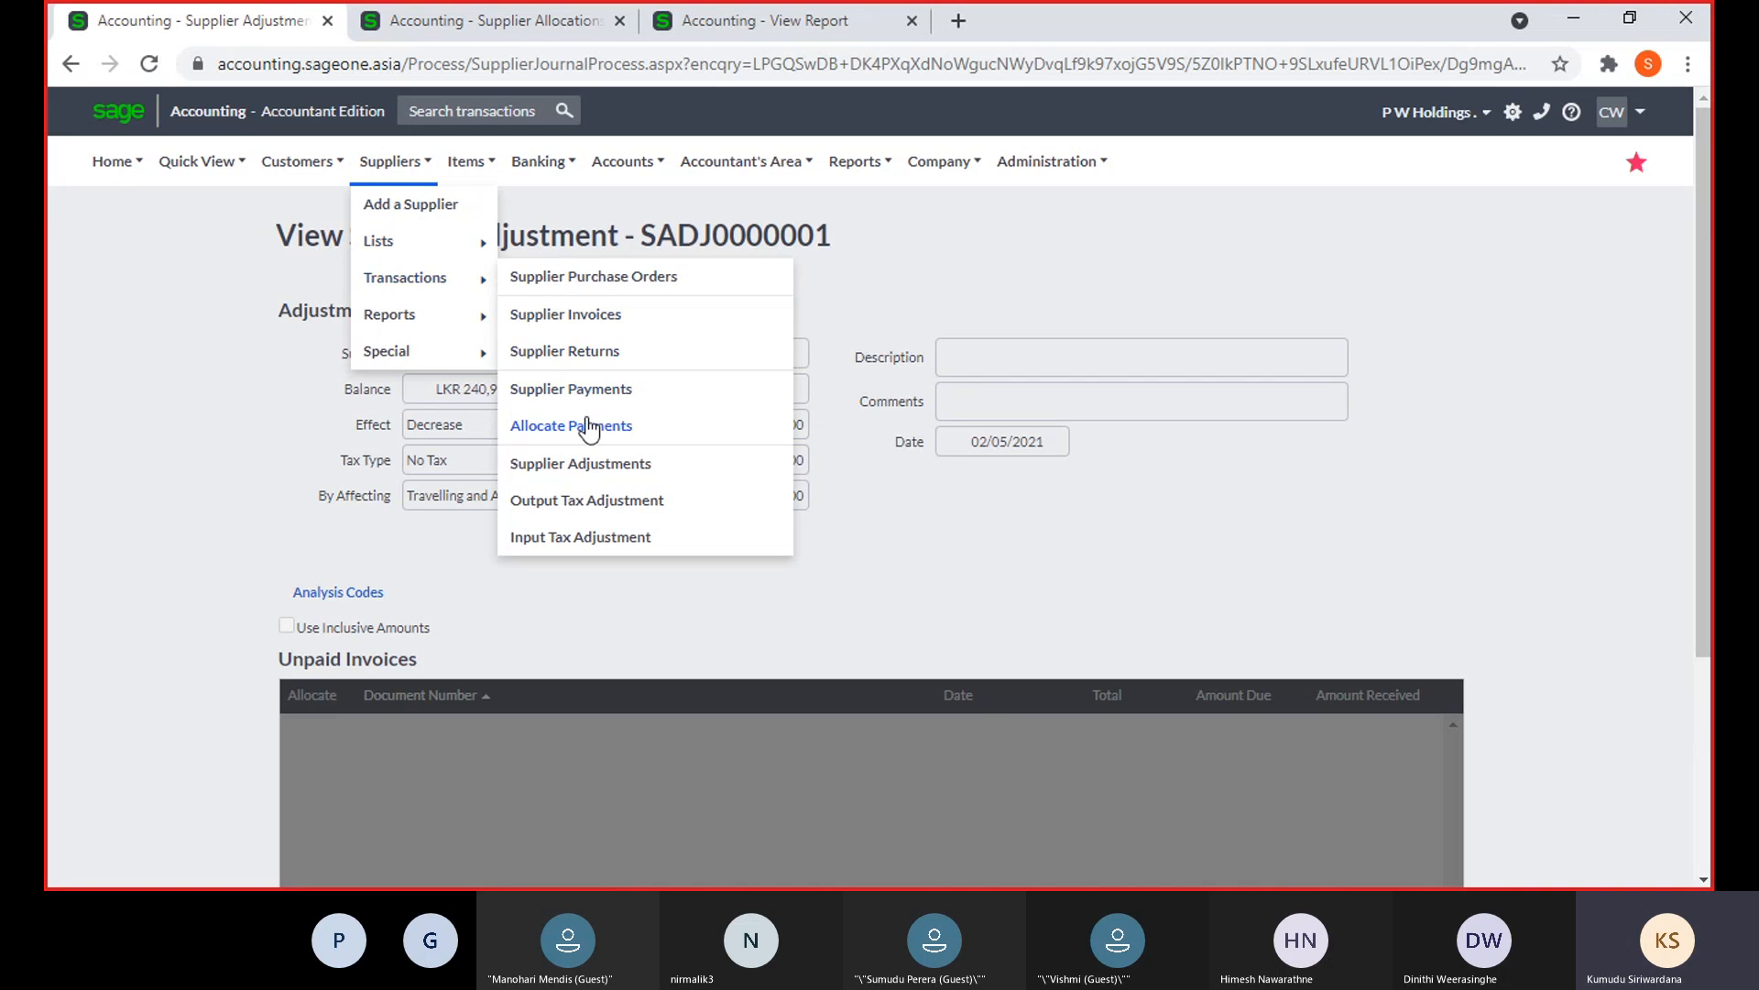
left_click(583, 465)
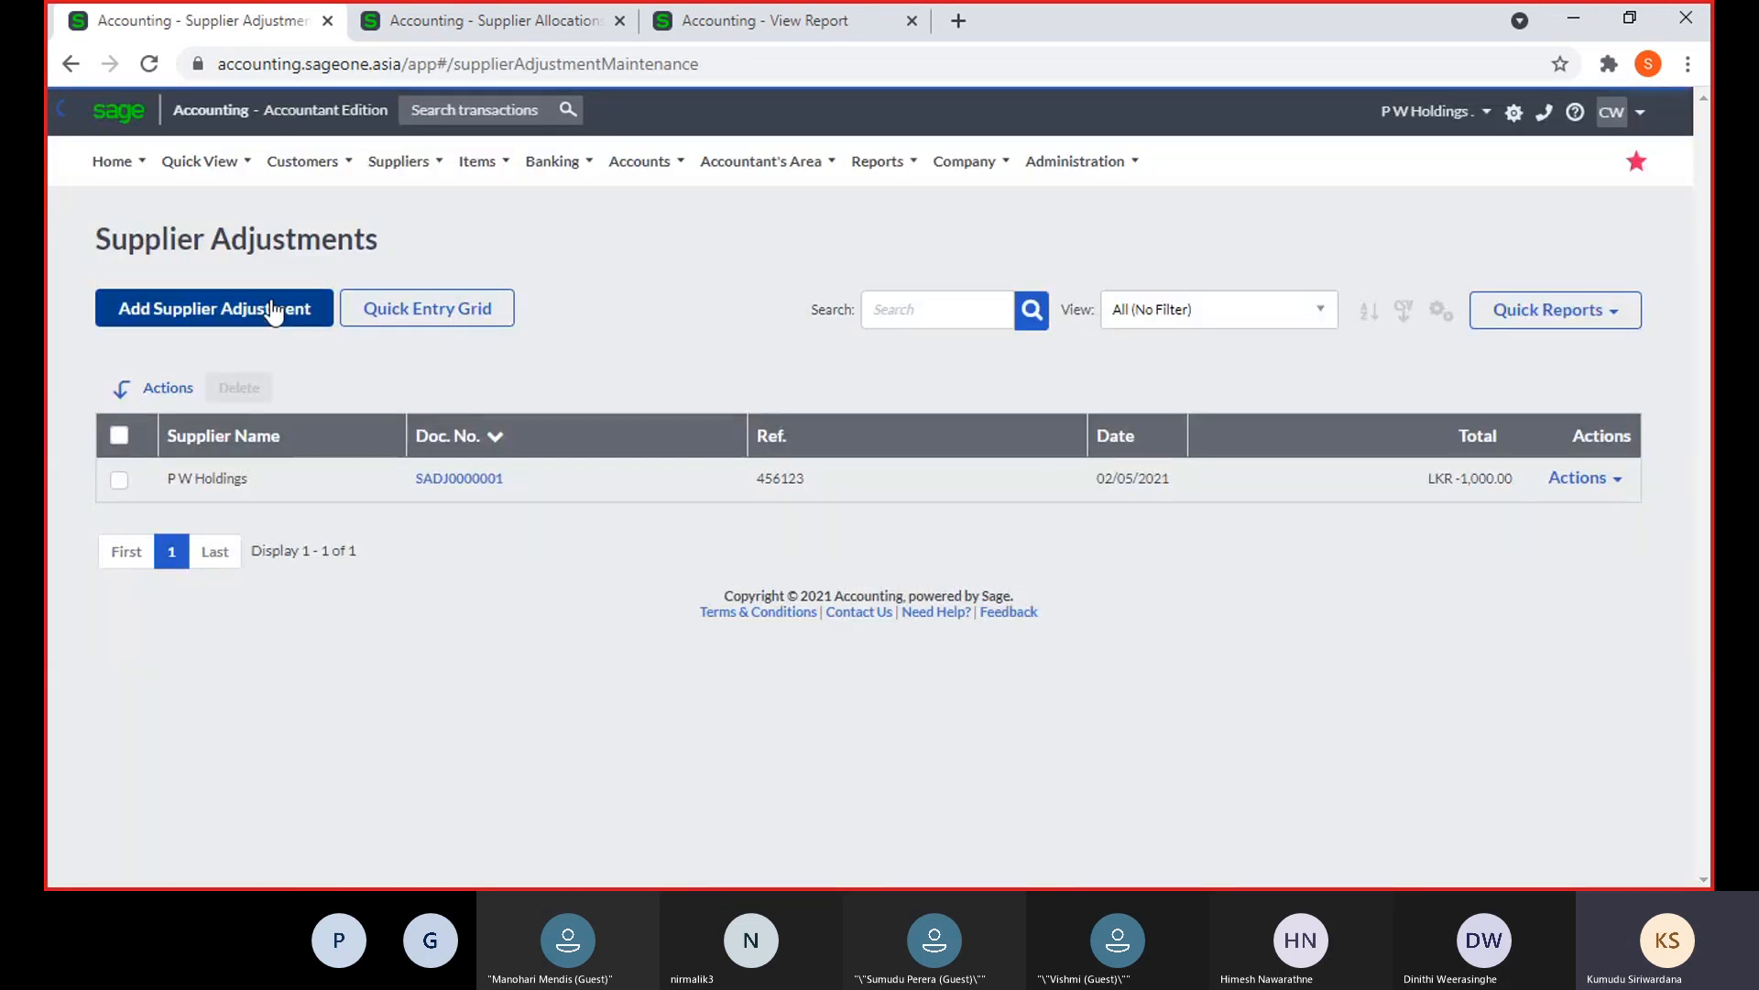
left_click(284, 318)
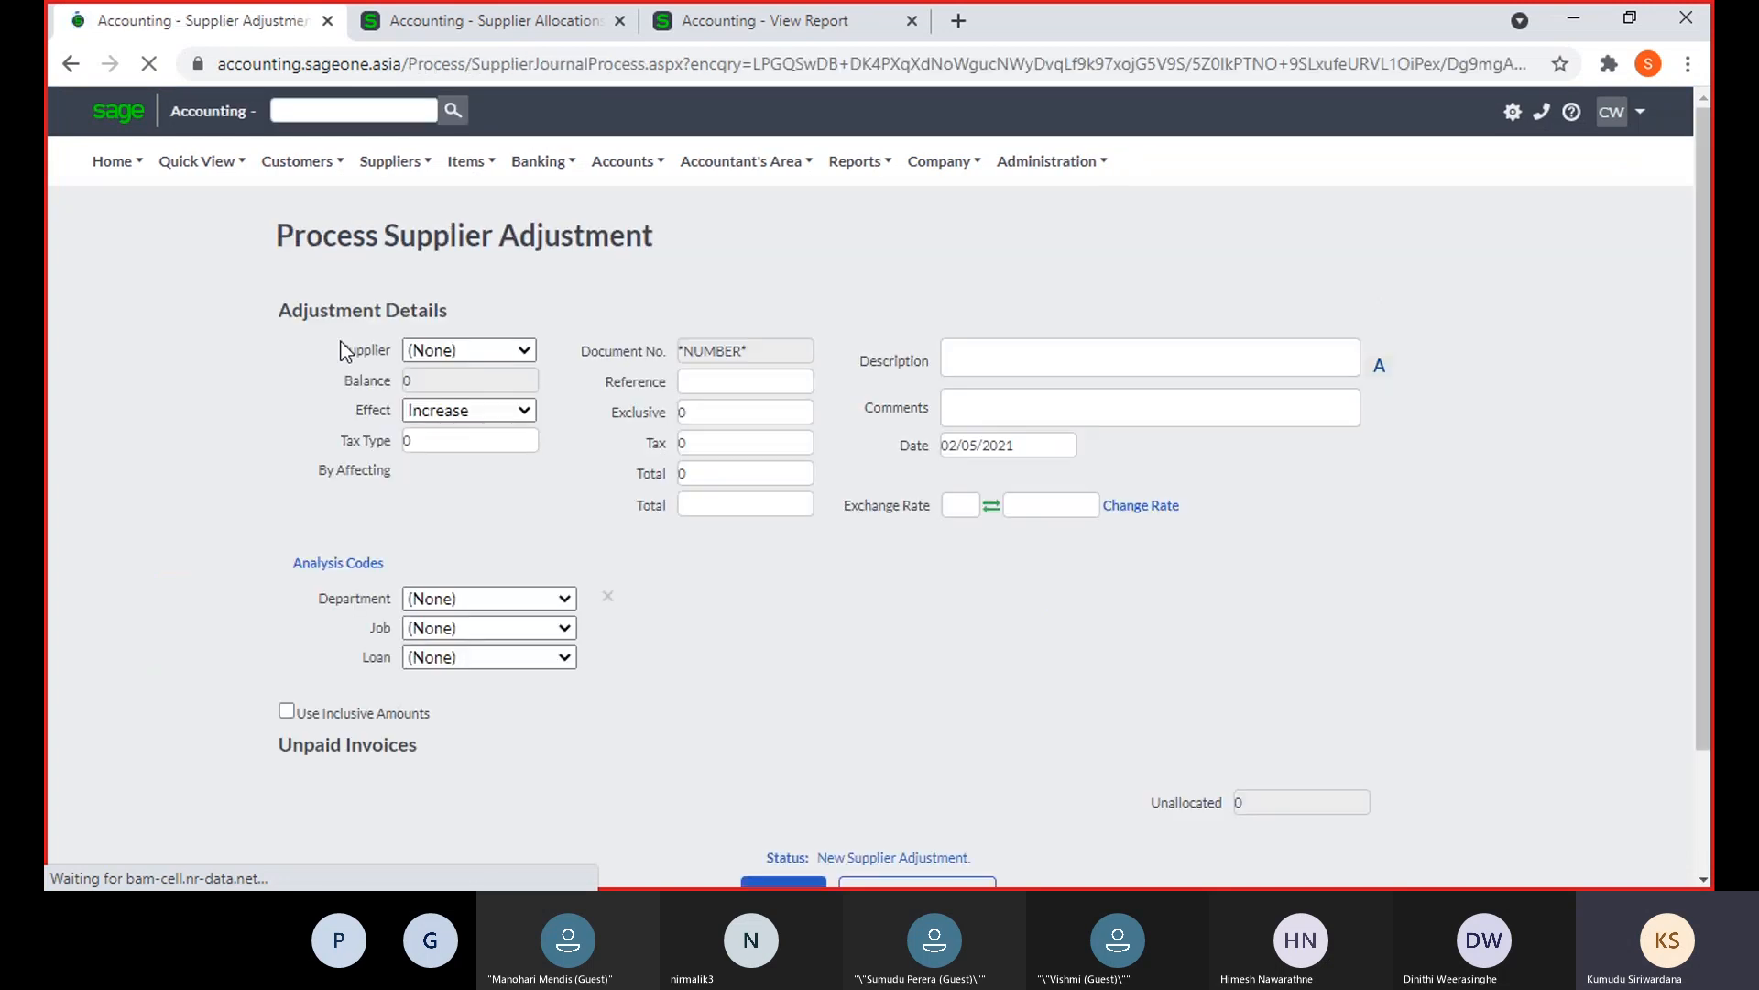
left_click(525, 358)
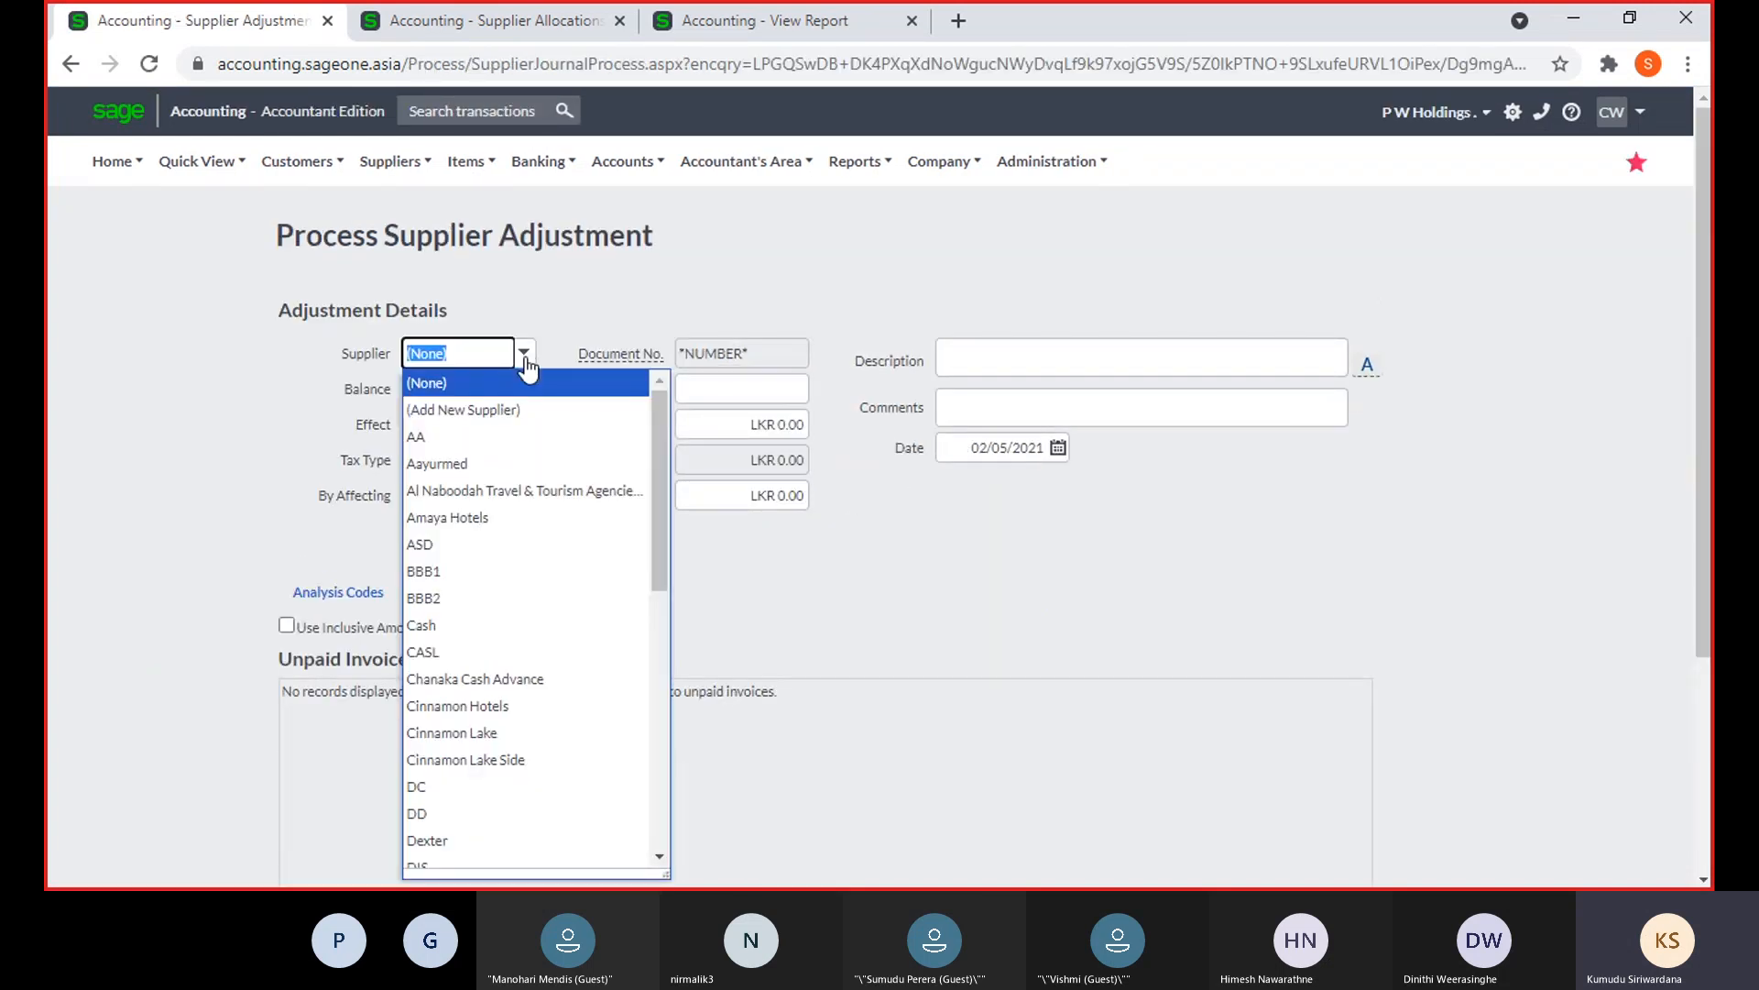
type("p")
key("Return")
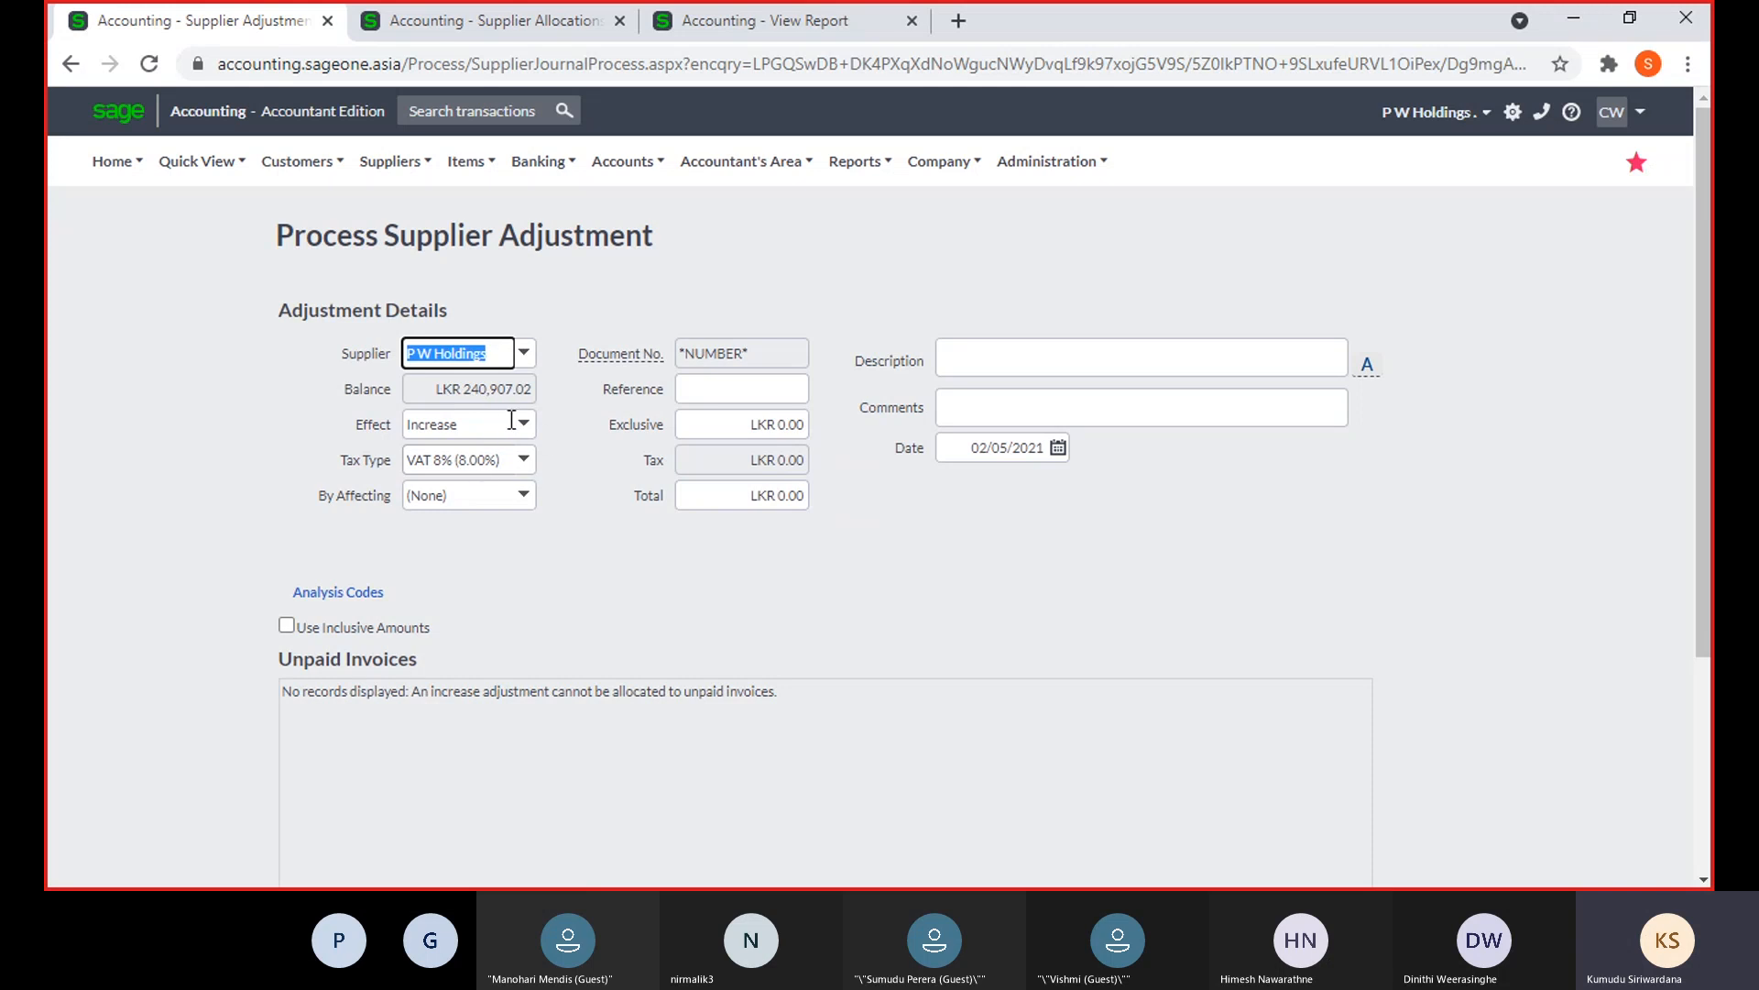
left_click(549, 447)
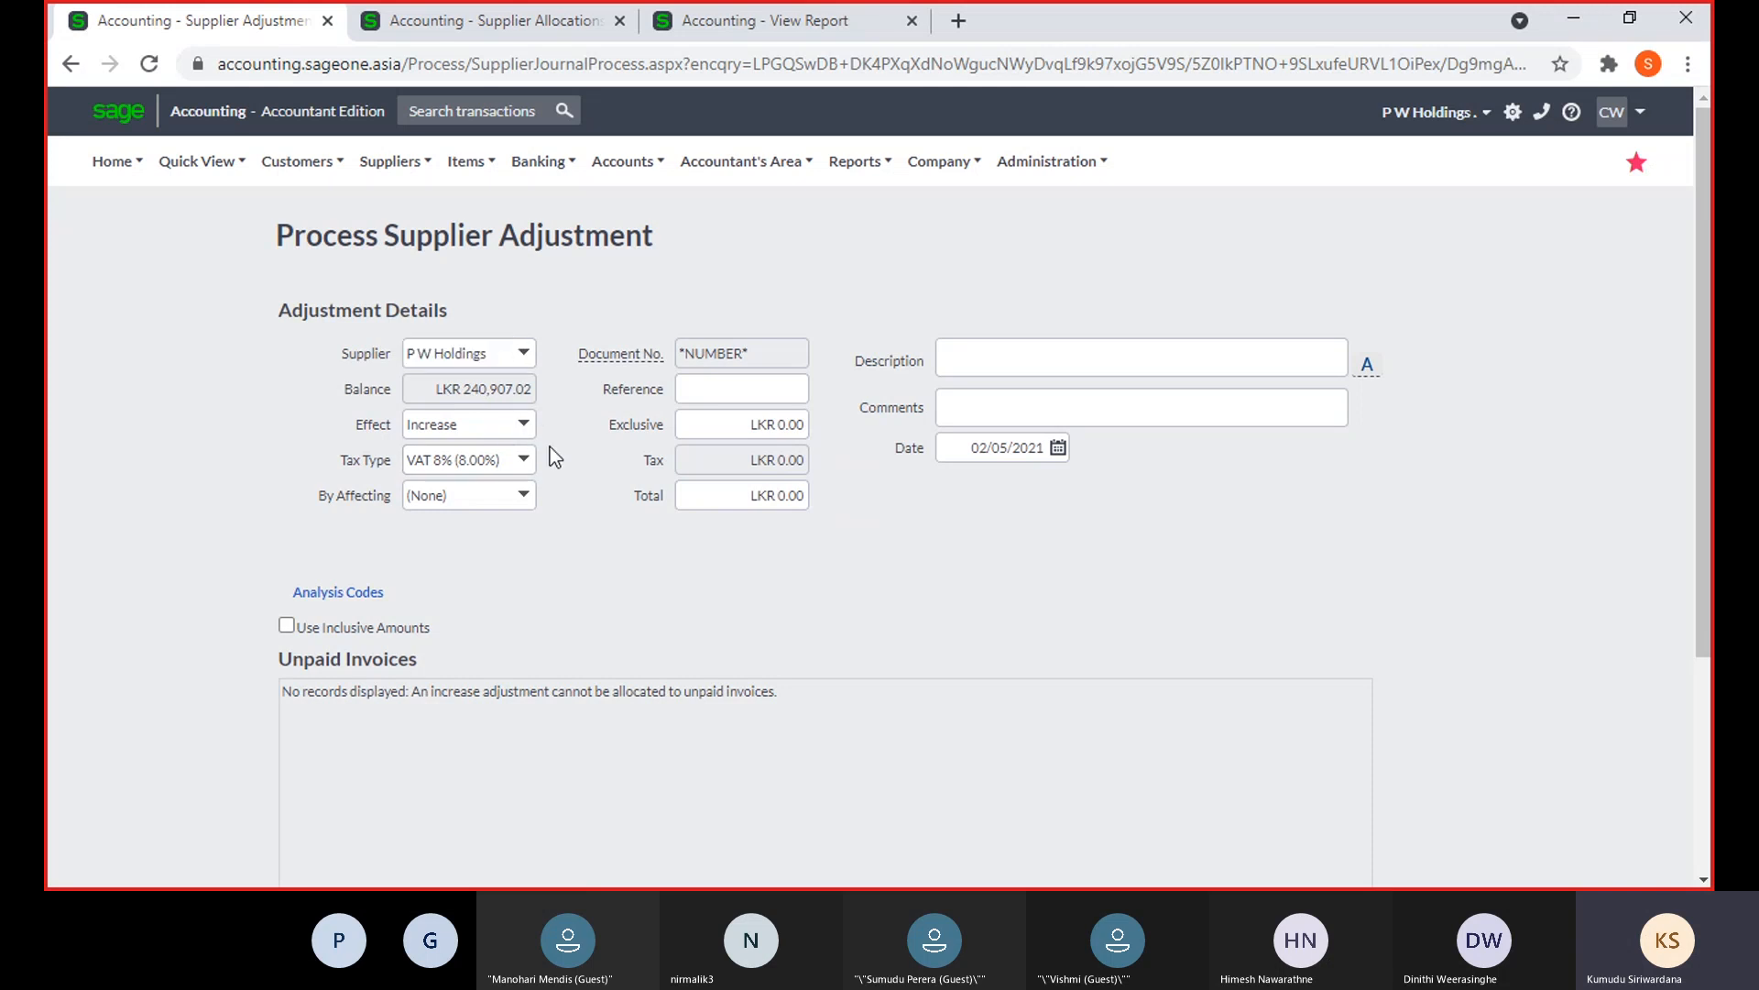
mouse_move(393, 172)
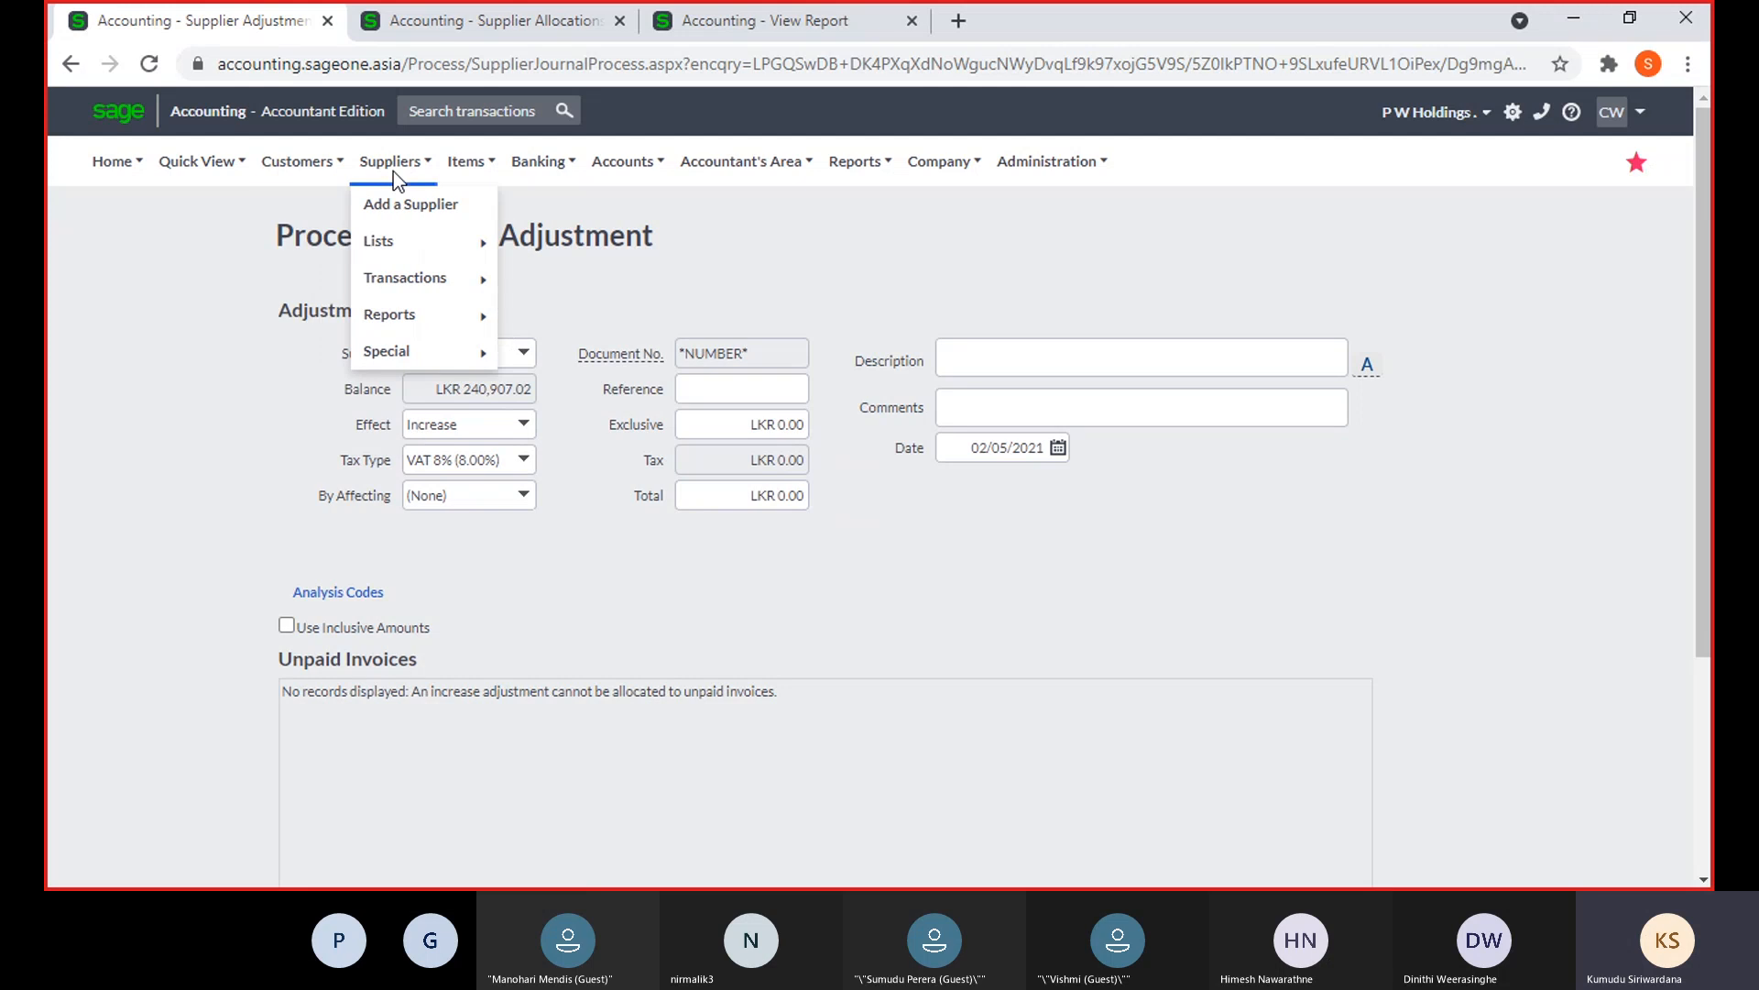
mouse_move(422, 283)
mouse_move(390, 161)
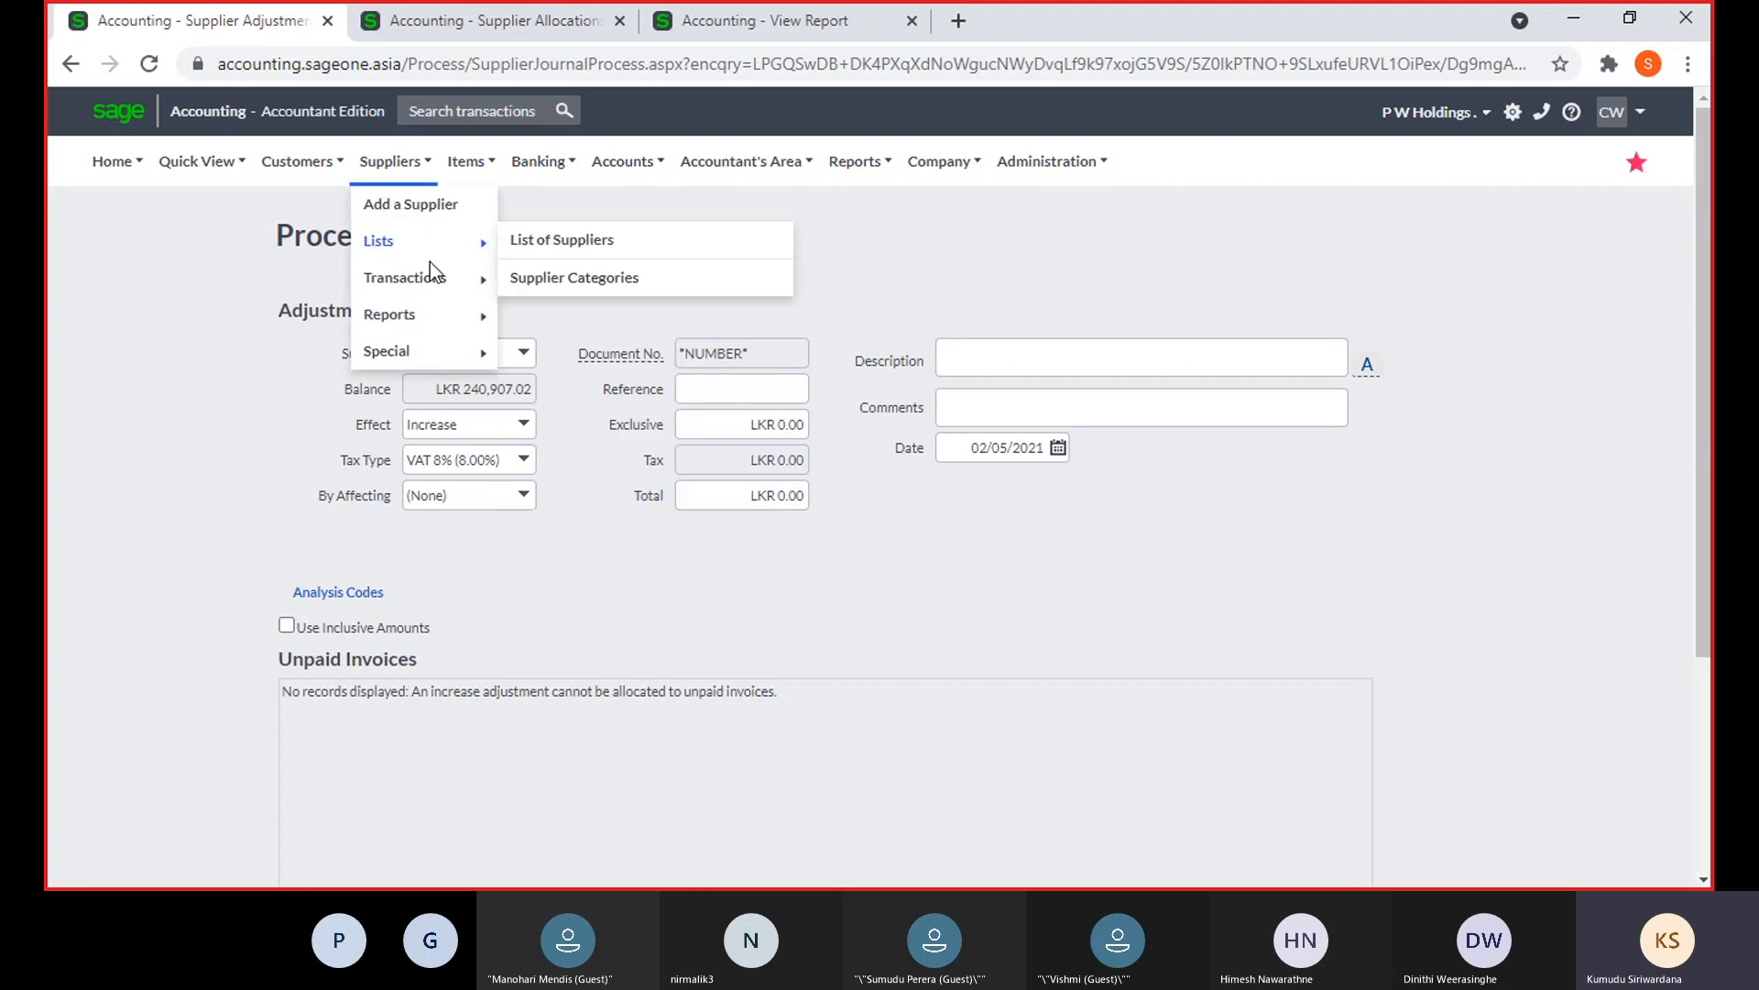
mouse_move(431, 278)
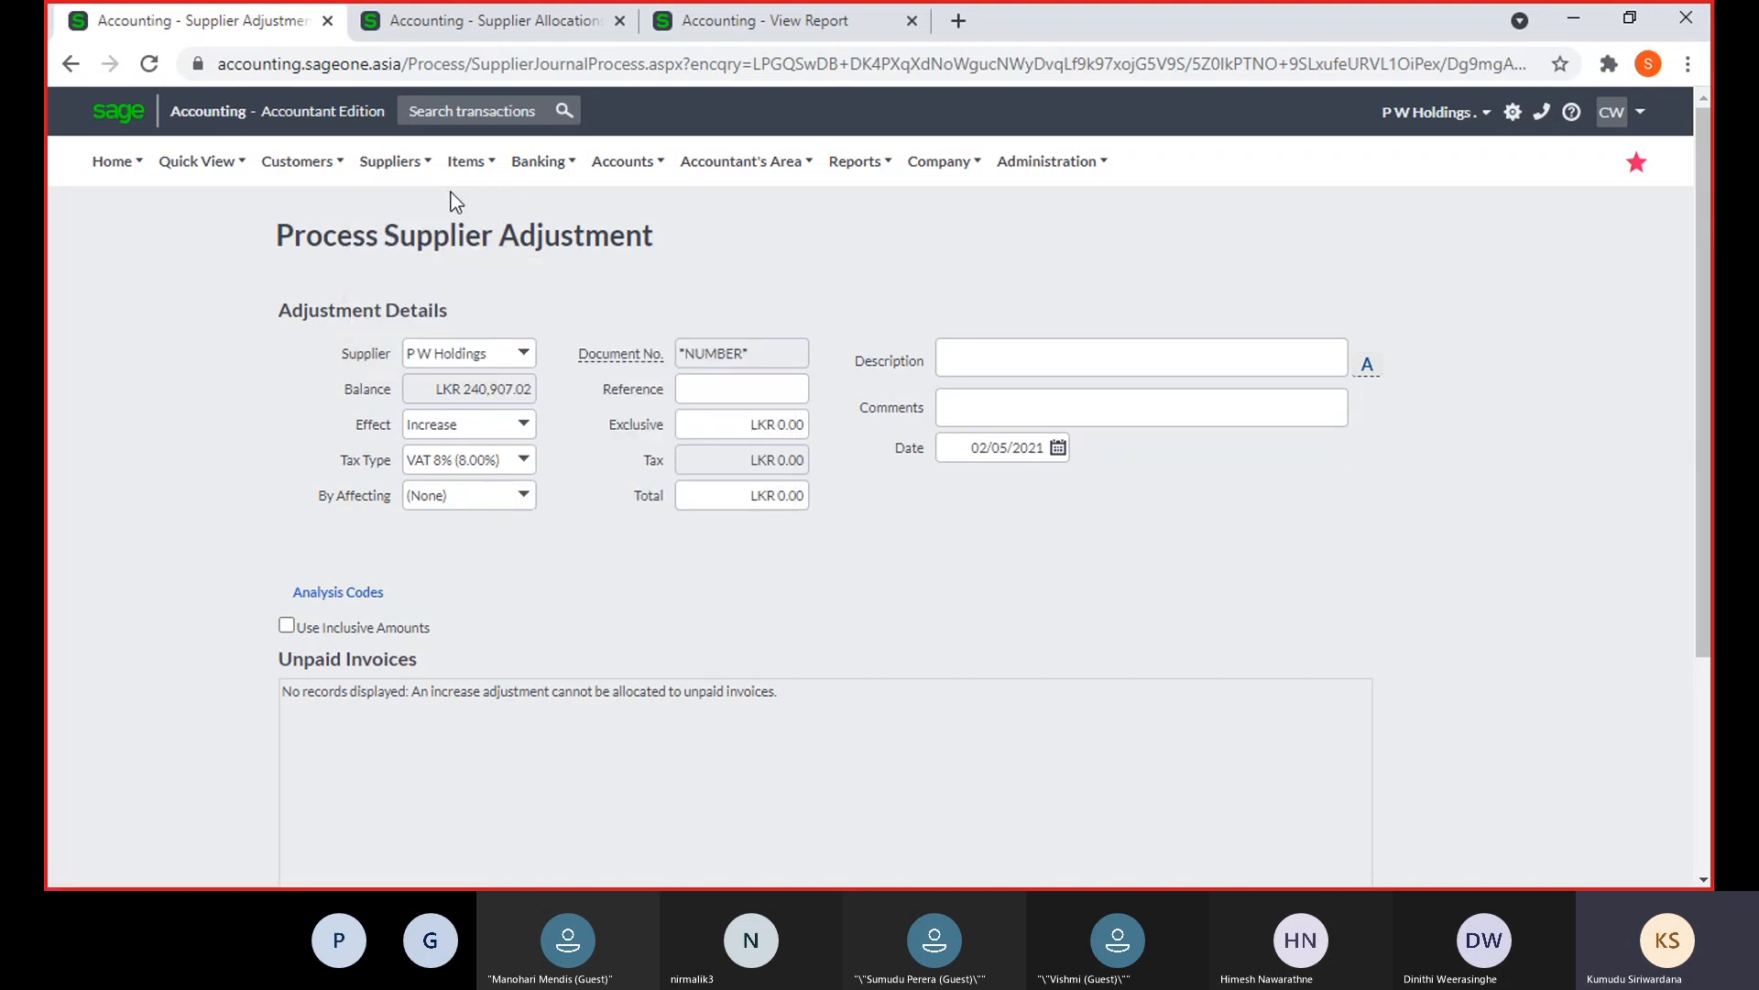
Open the List of Suppliers report, discarding the unsaved adjustment, and close the Supplier Allocations page
mouse_move(392, 170)
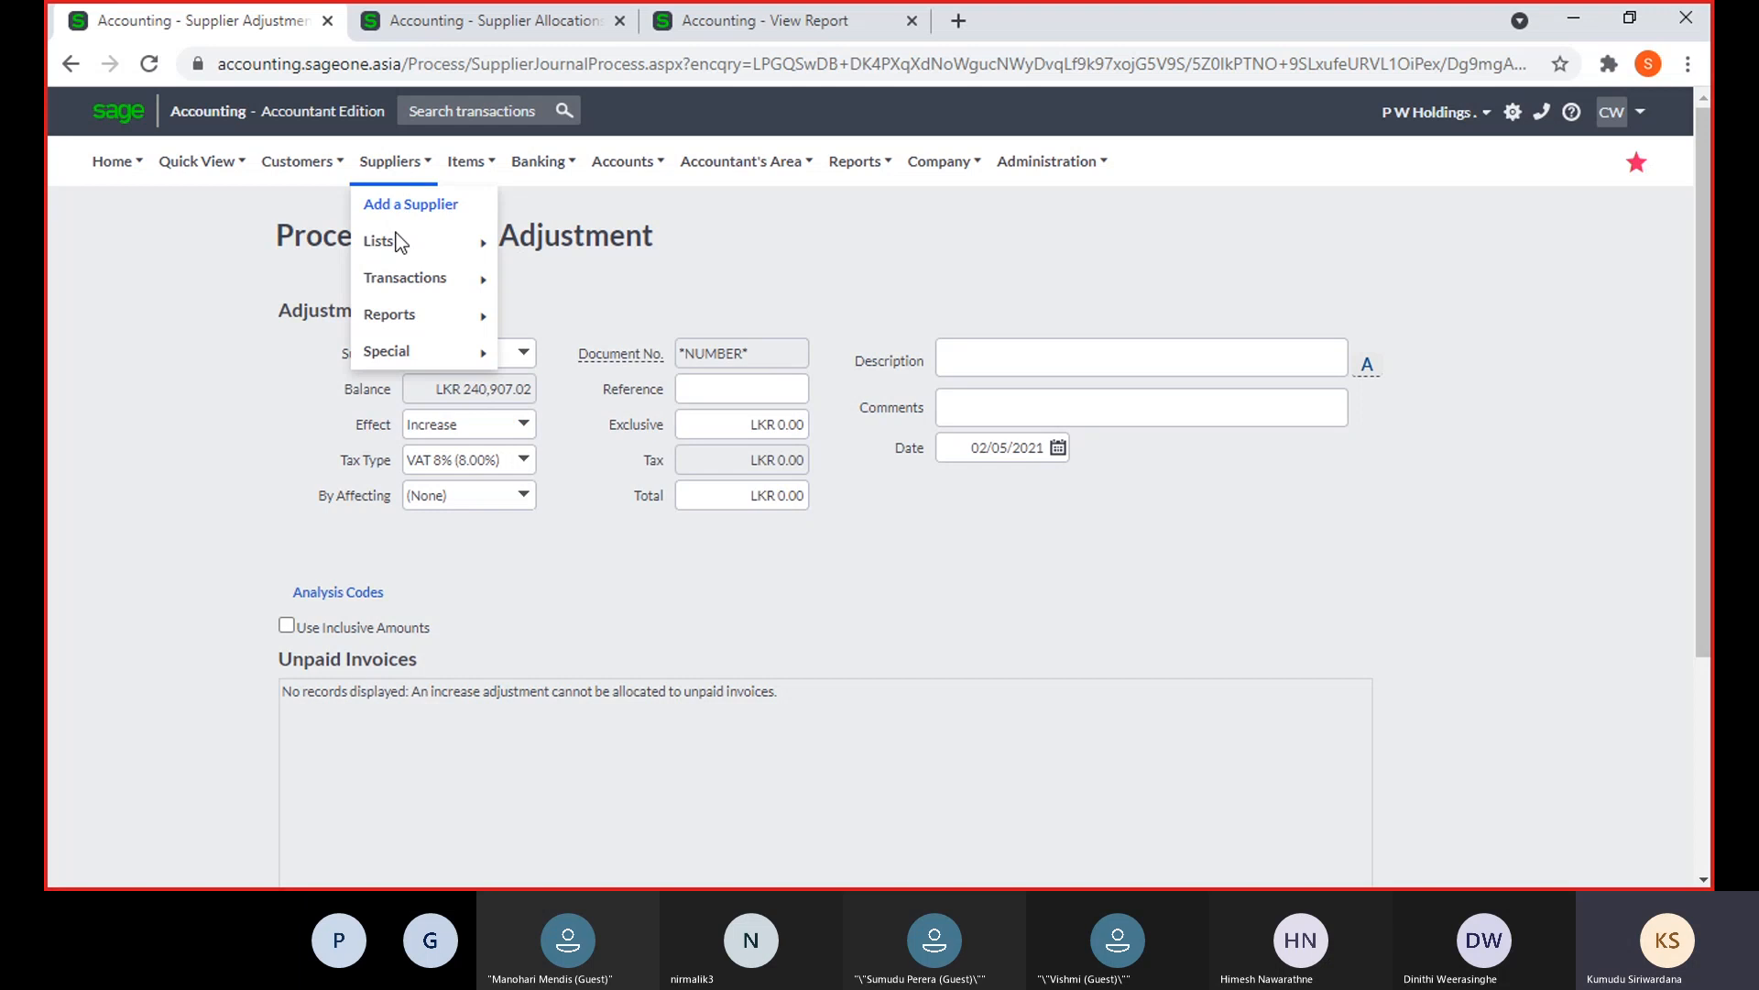
mouse_move(403, 312)
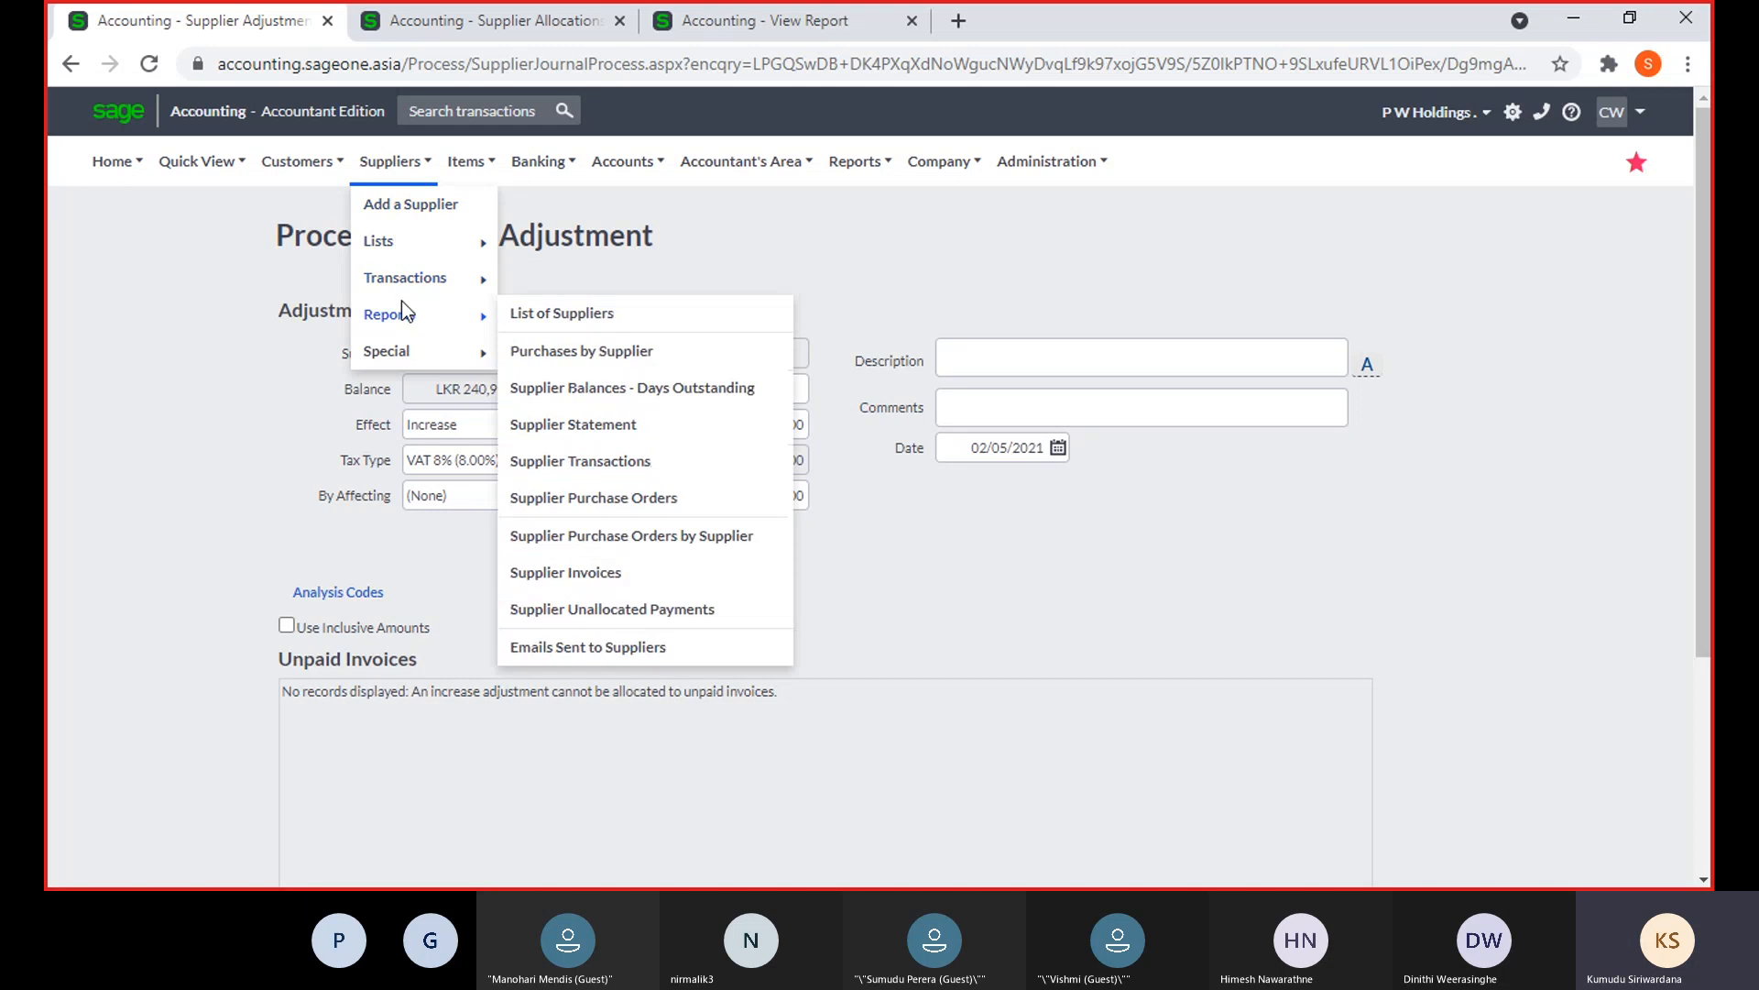
left_click(610, 317)
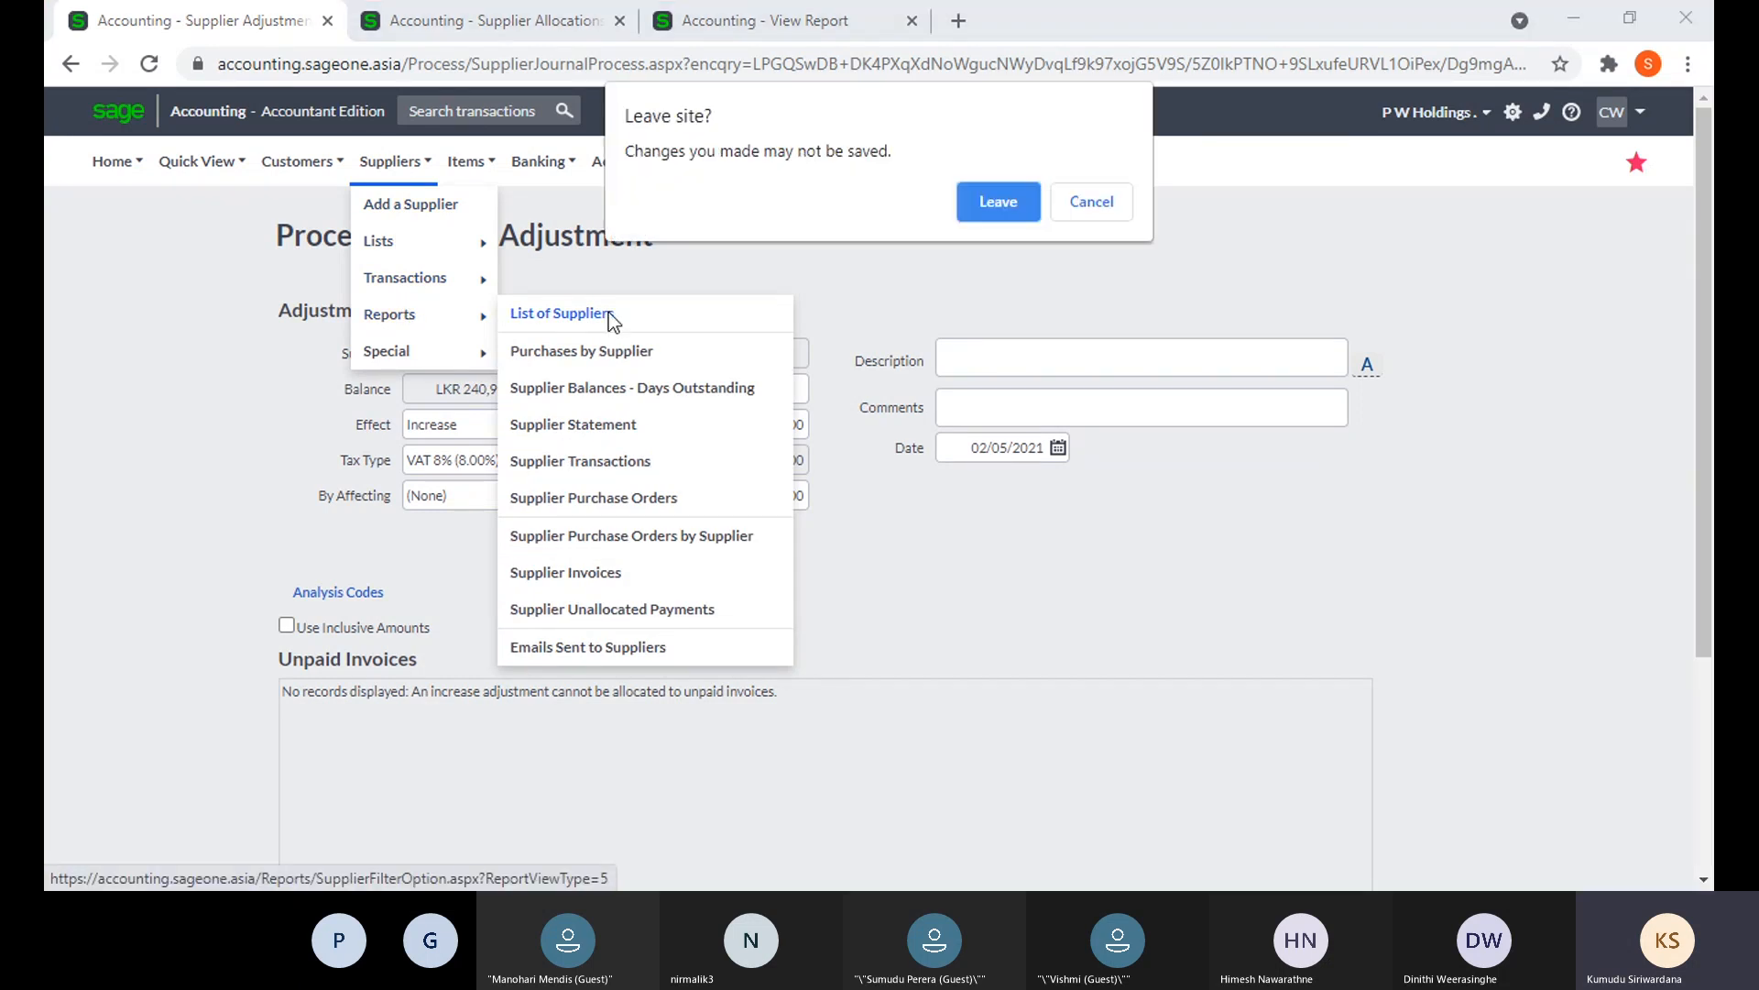
left_click(1015, 200)
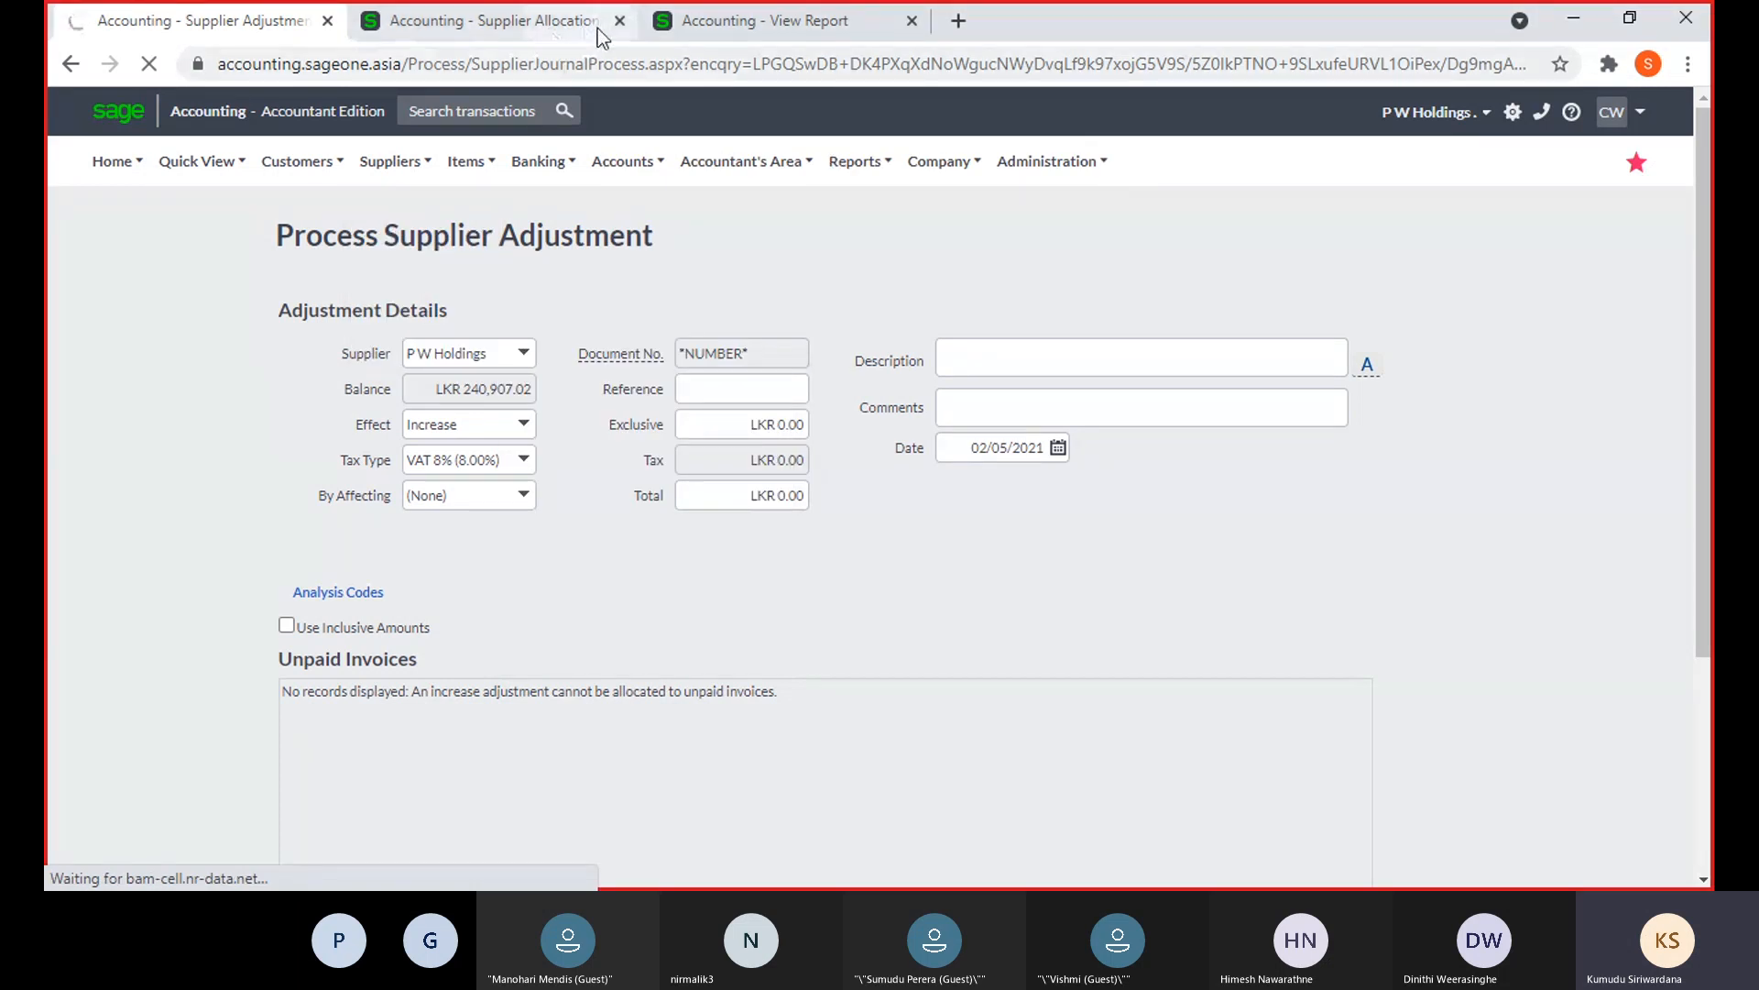
left_click(620, 21)
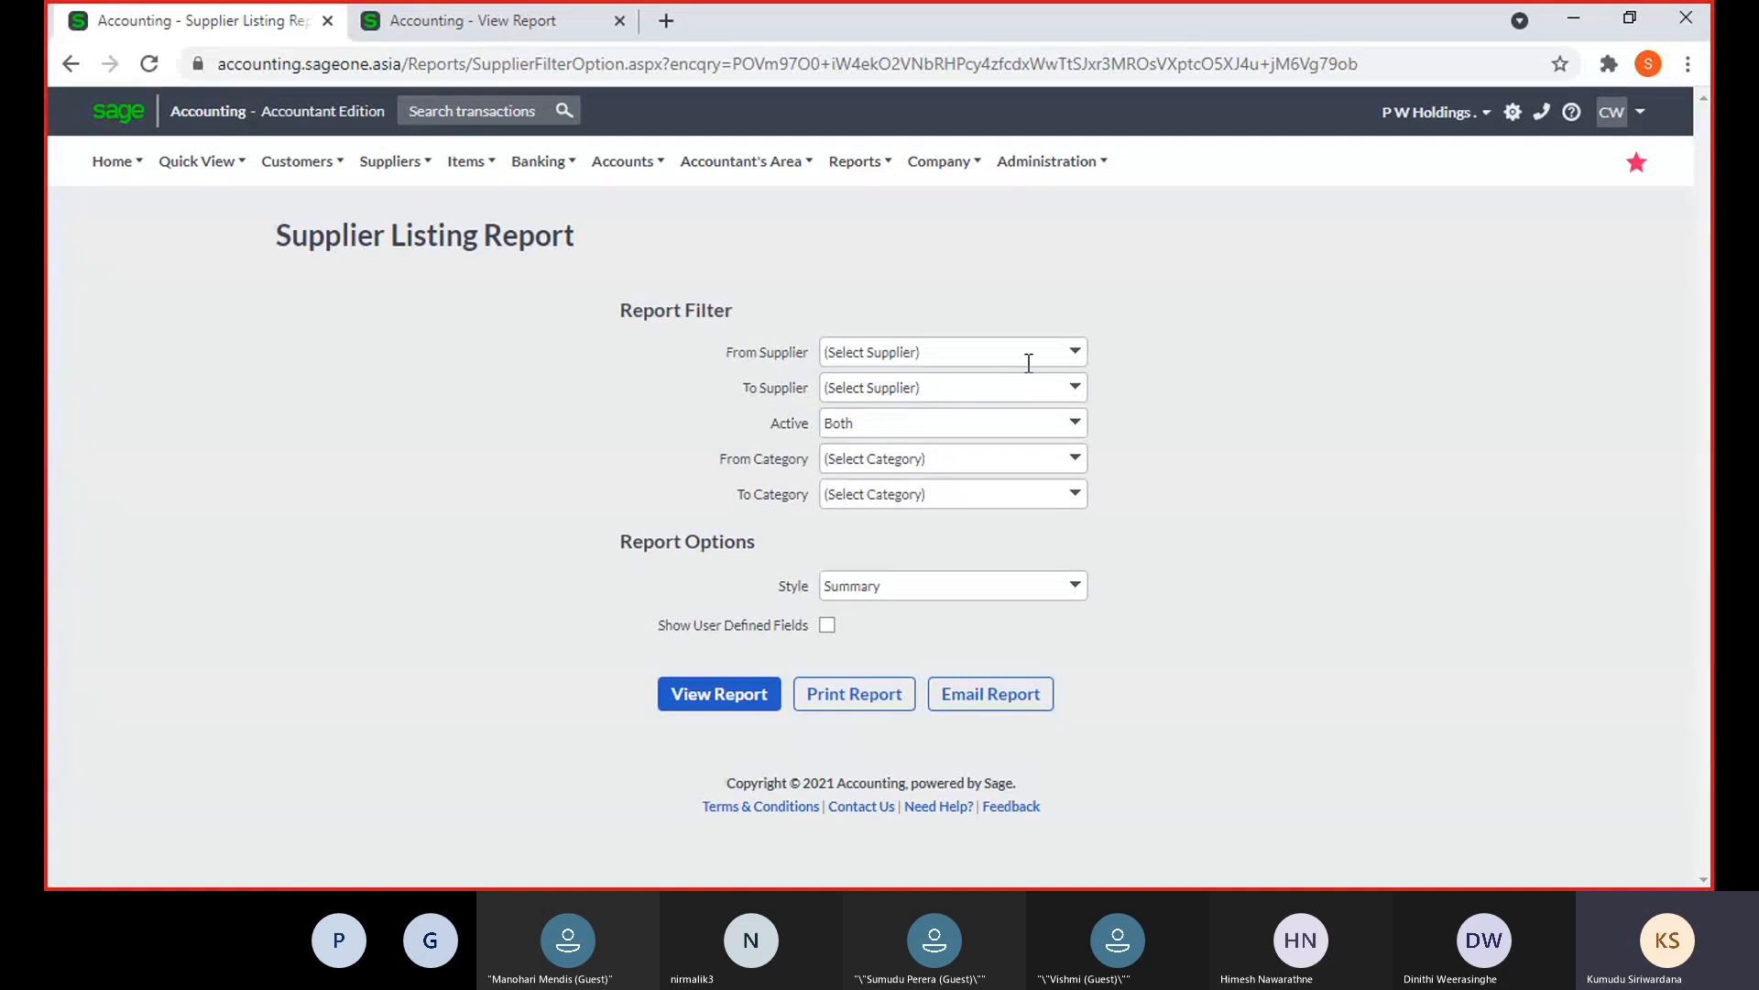
Examine the From Supplier and Active filter choices of the Supplier Listing Report, leaving them unchanged
left_click(1074, 353)
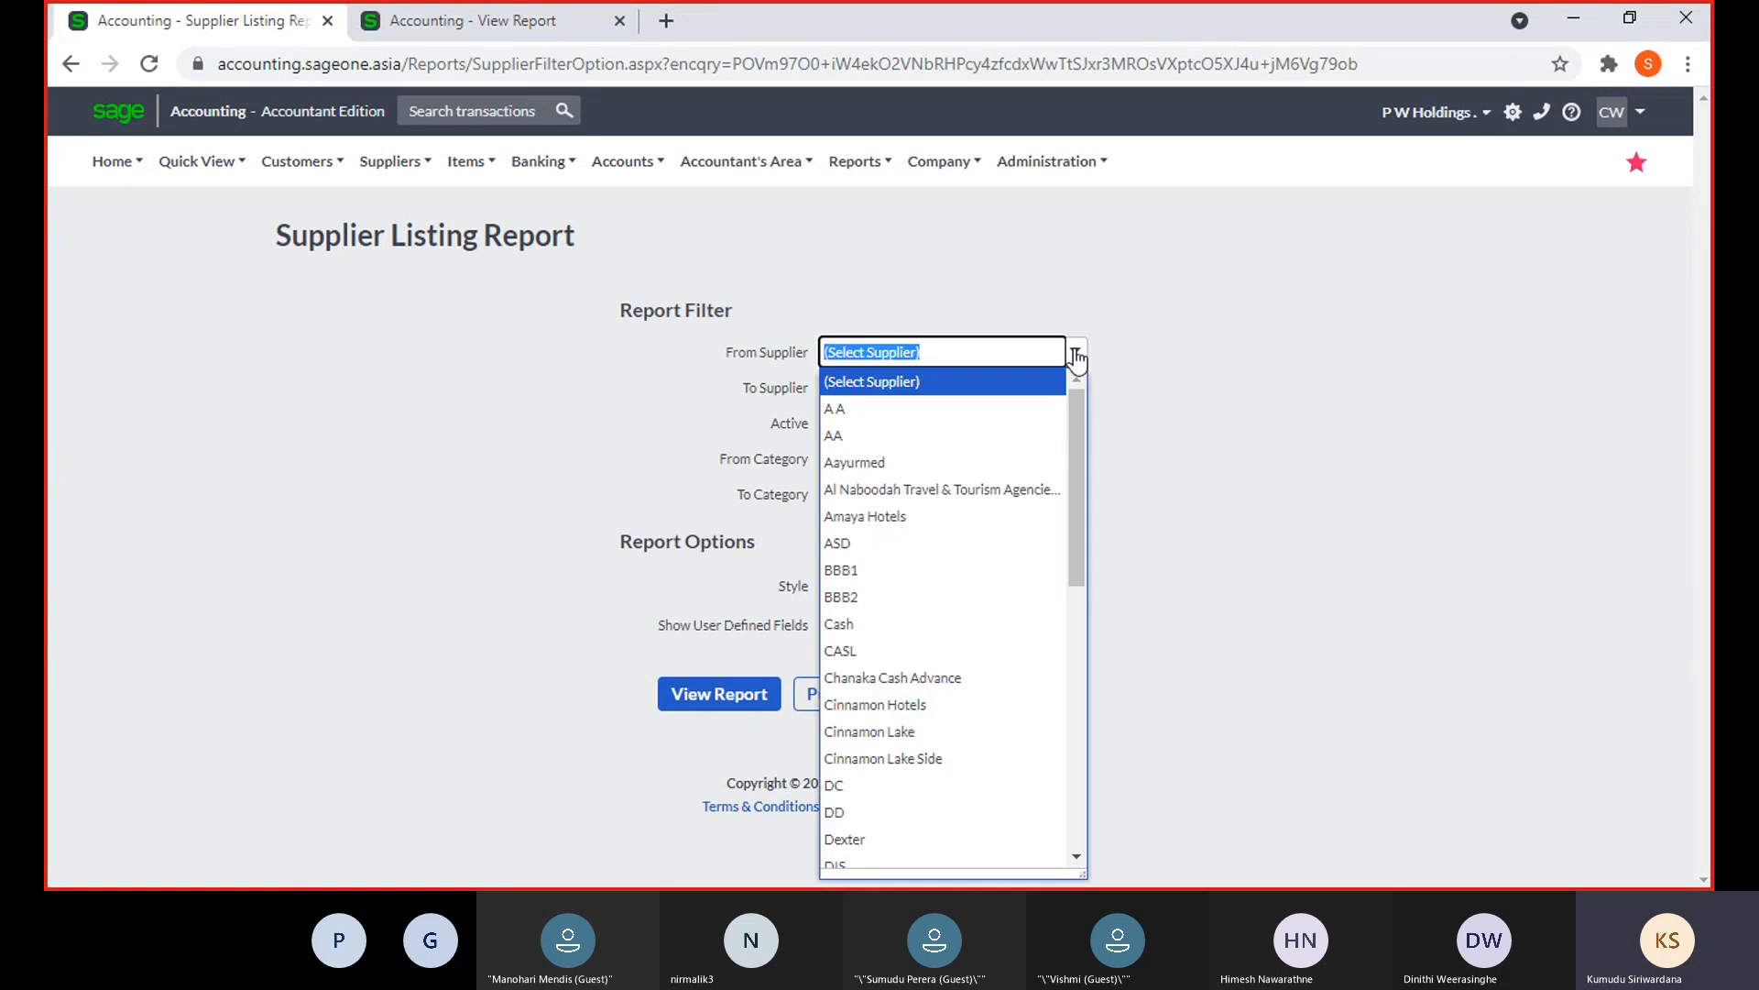
left_click(1030, 282)
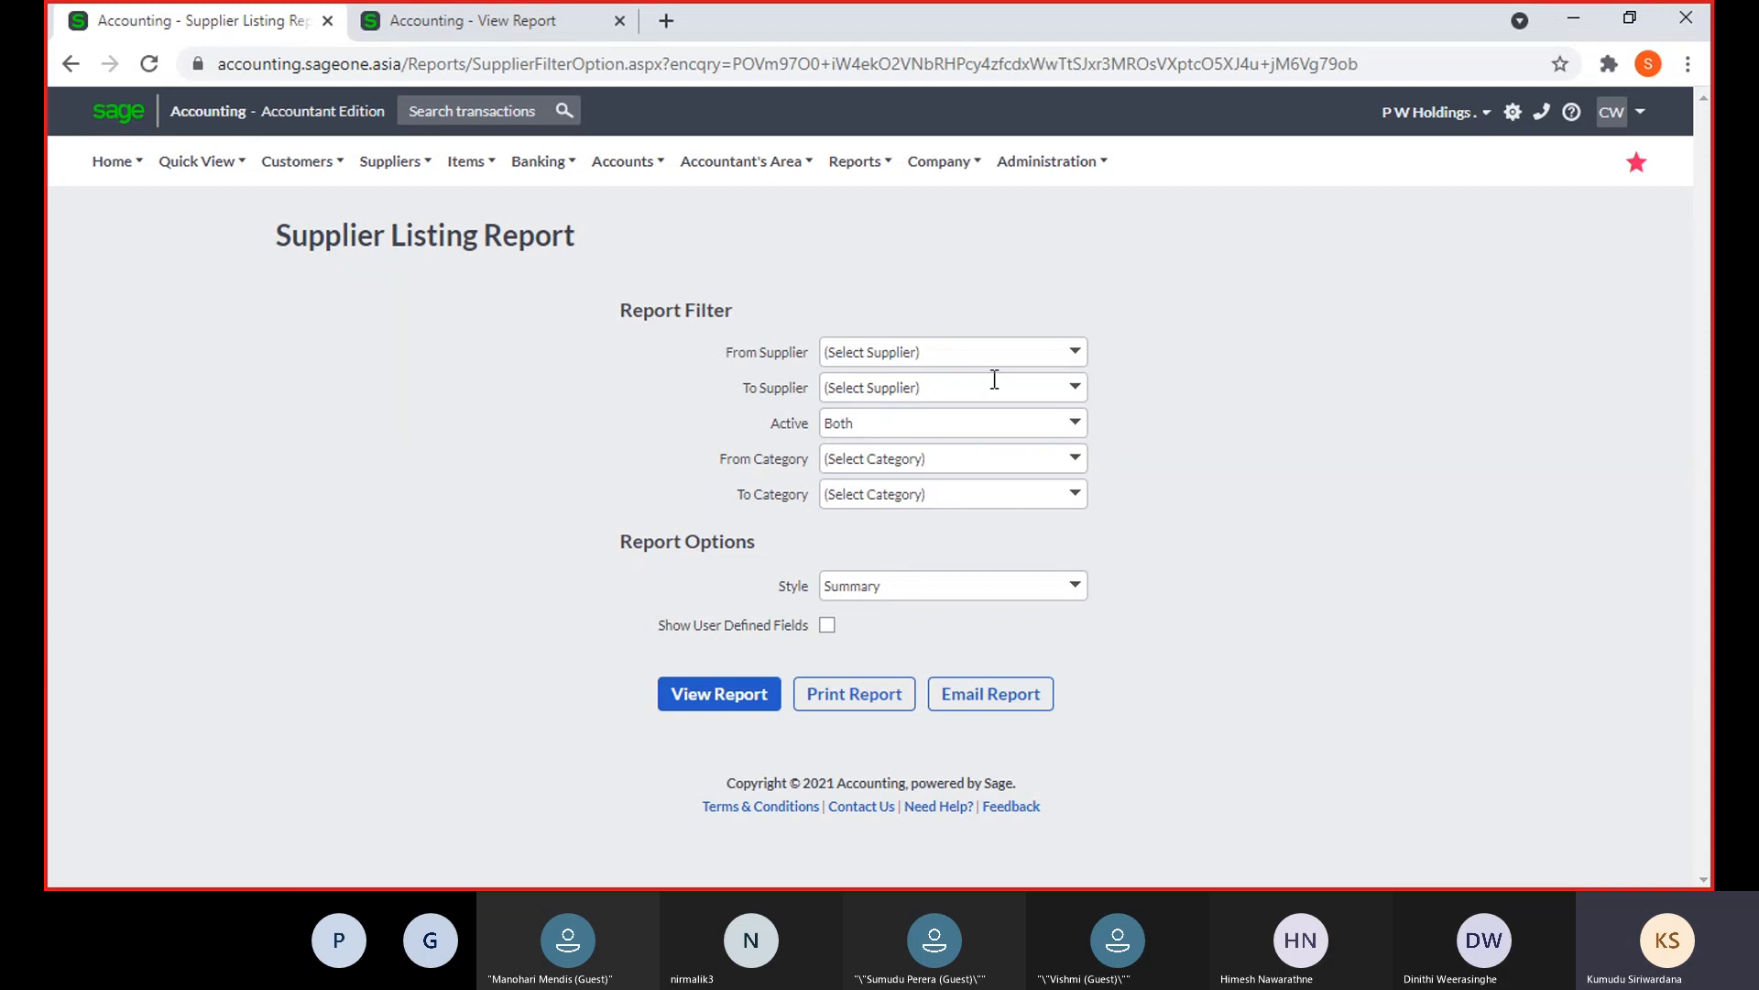
left_click(1076, 425)
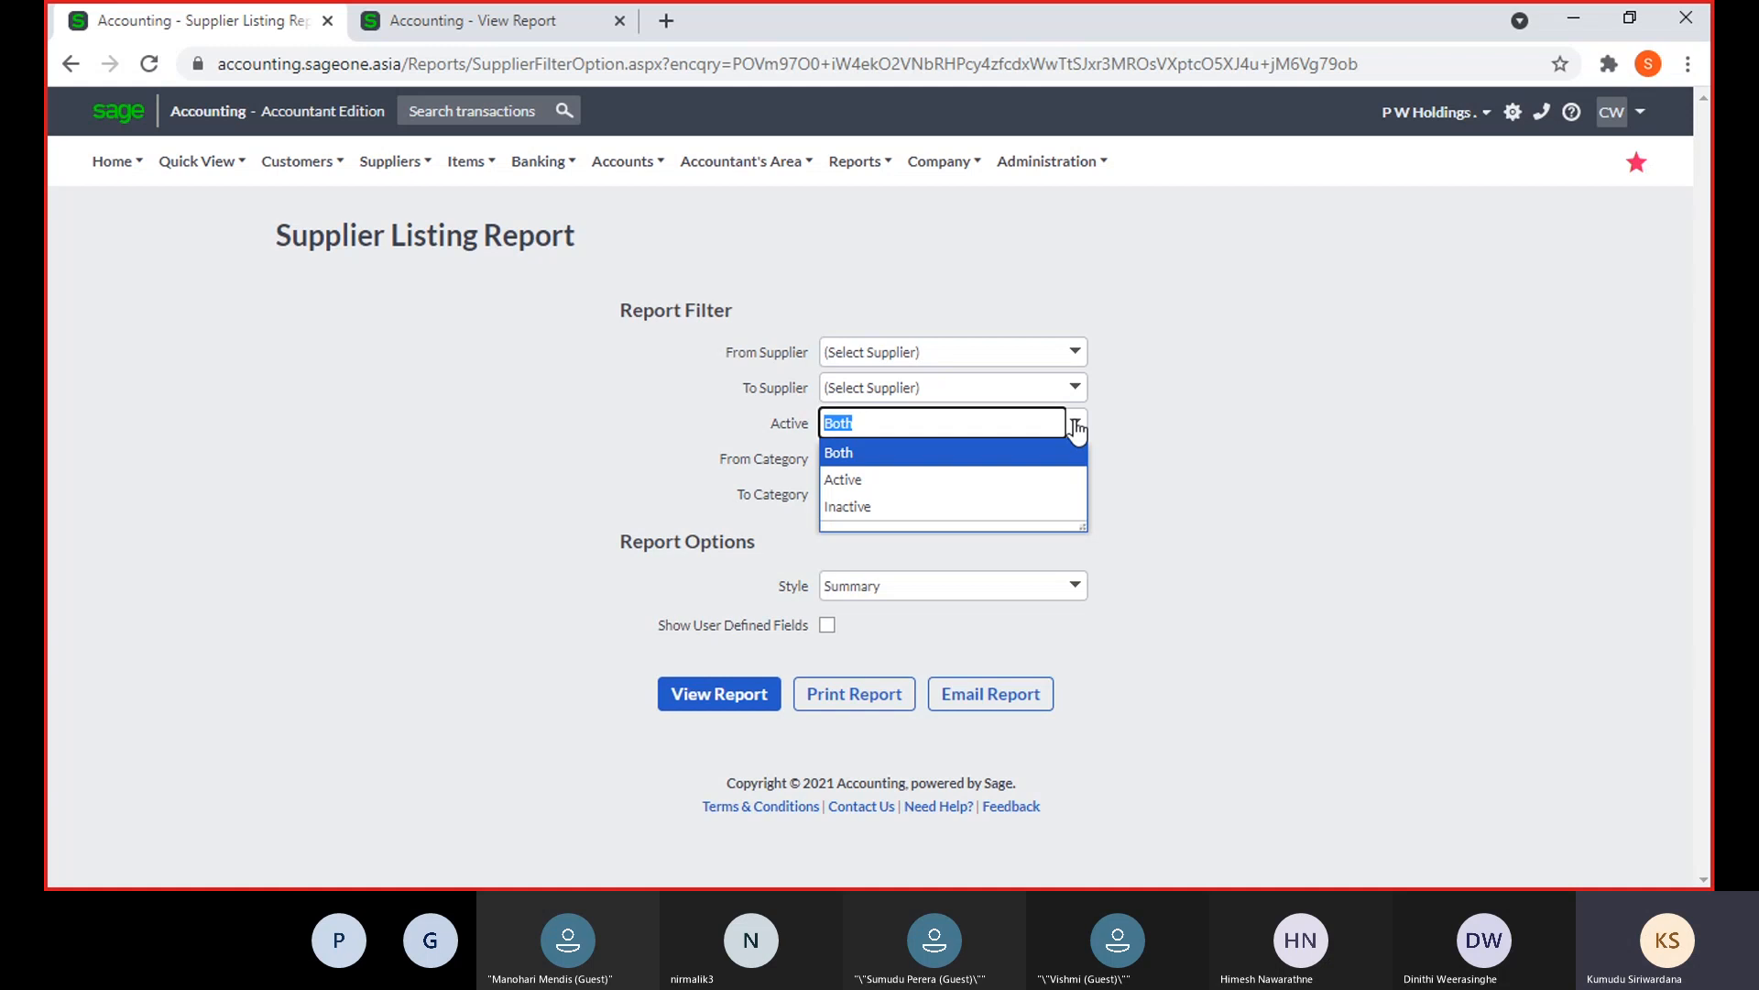
left_click(1131, 423)
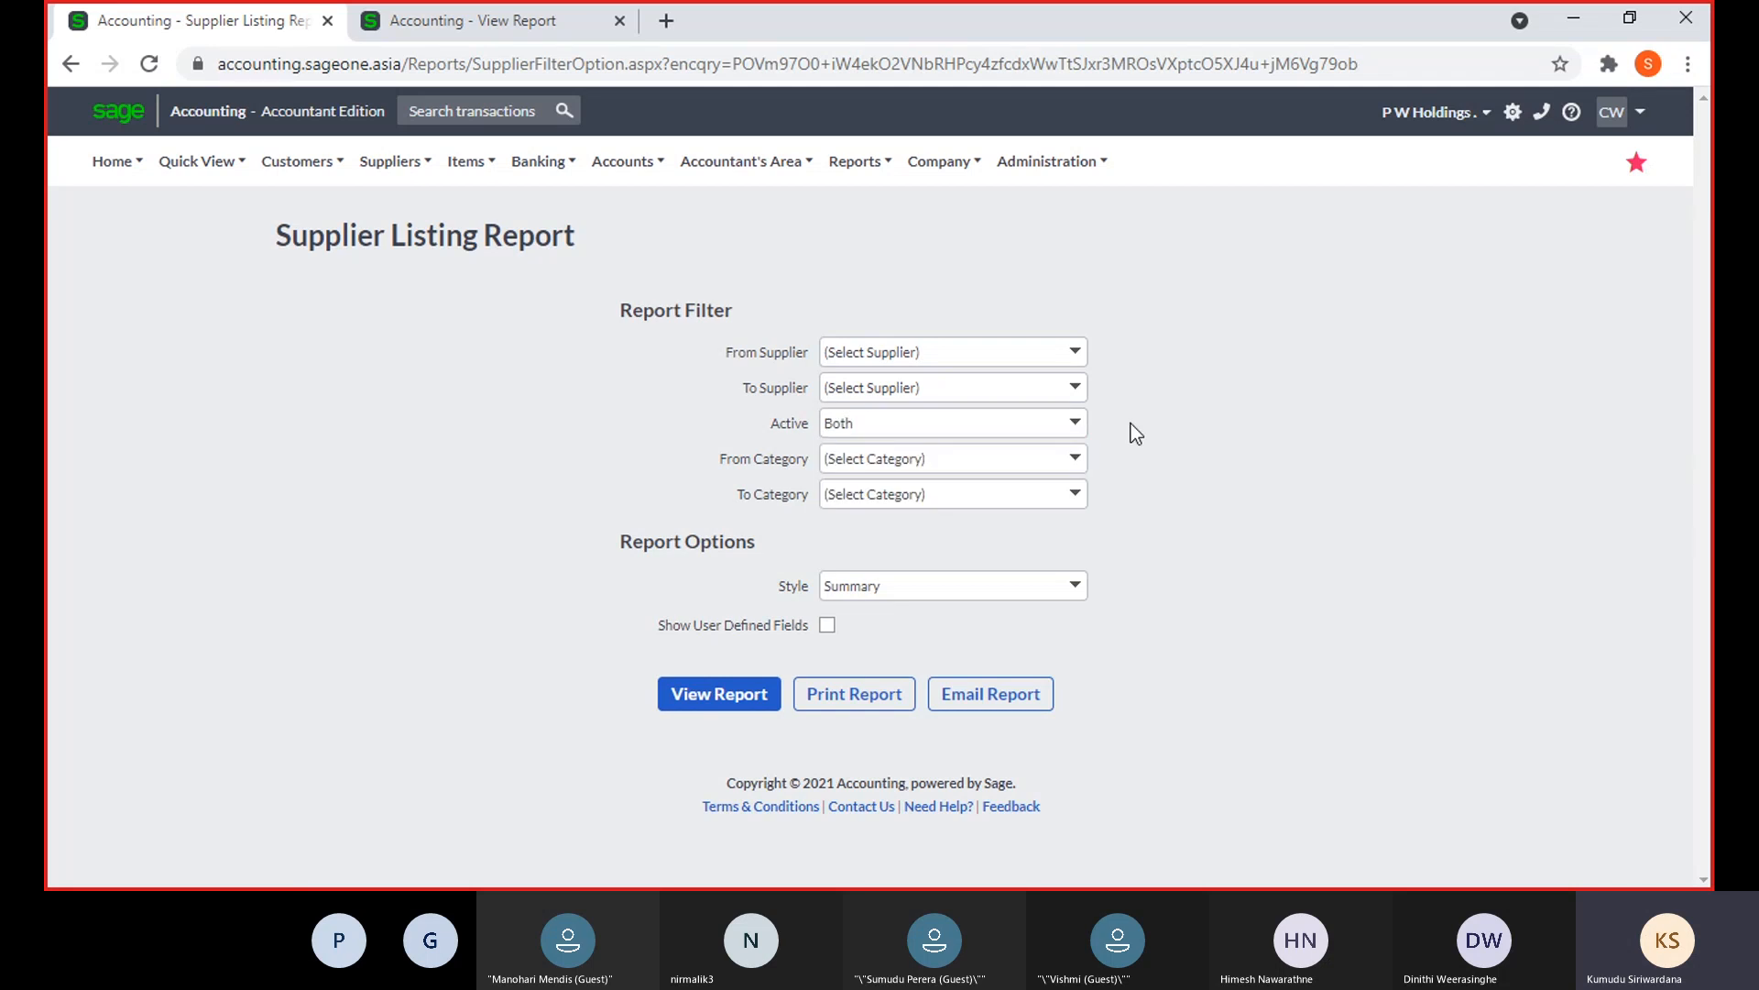
Check the From Category and Style choices, then view the Supplier Listing Report in Summary style for all suppliers
left_click(1075, 460)
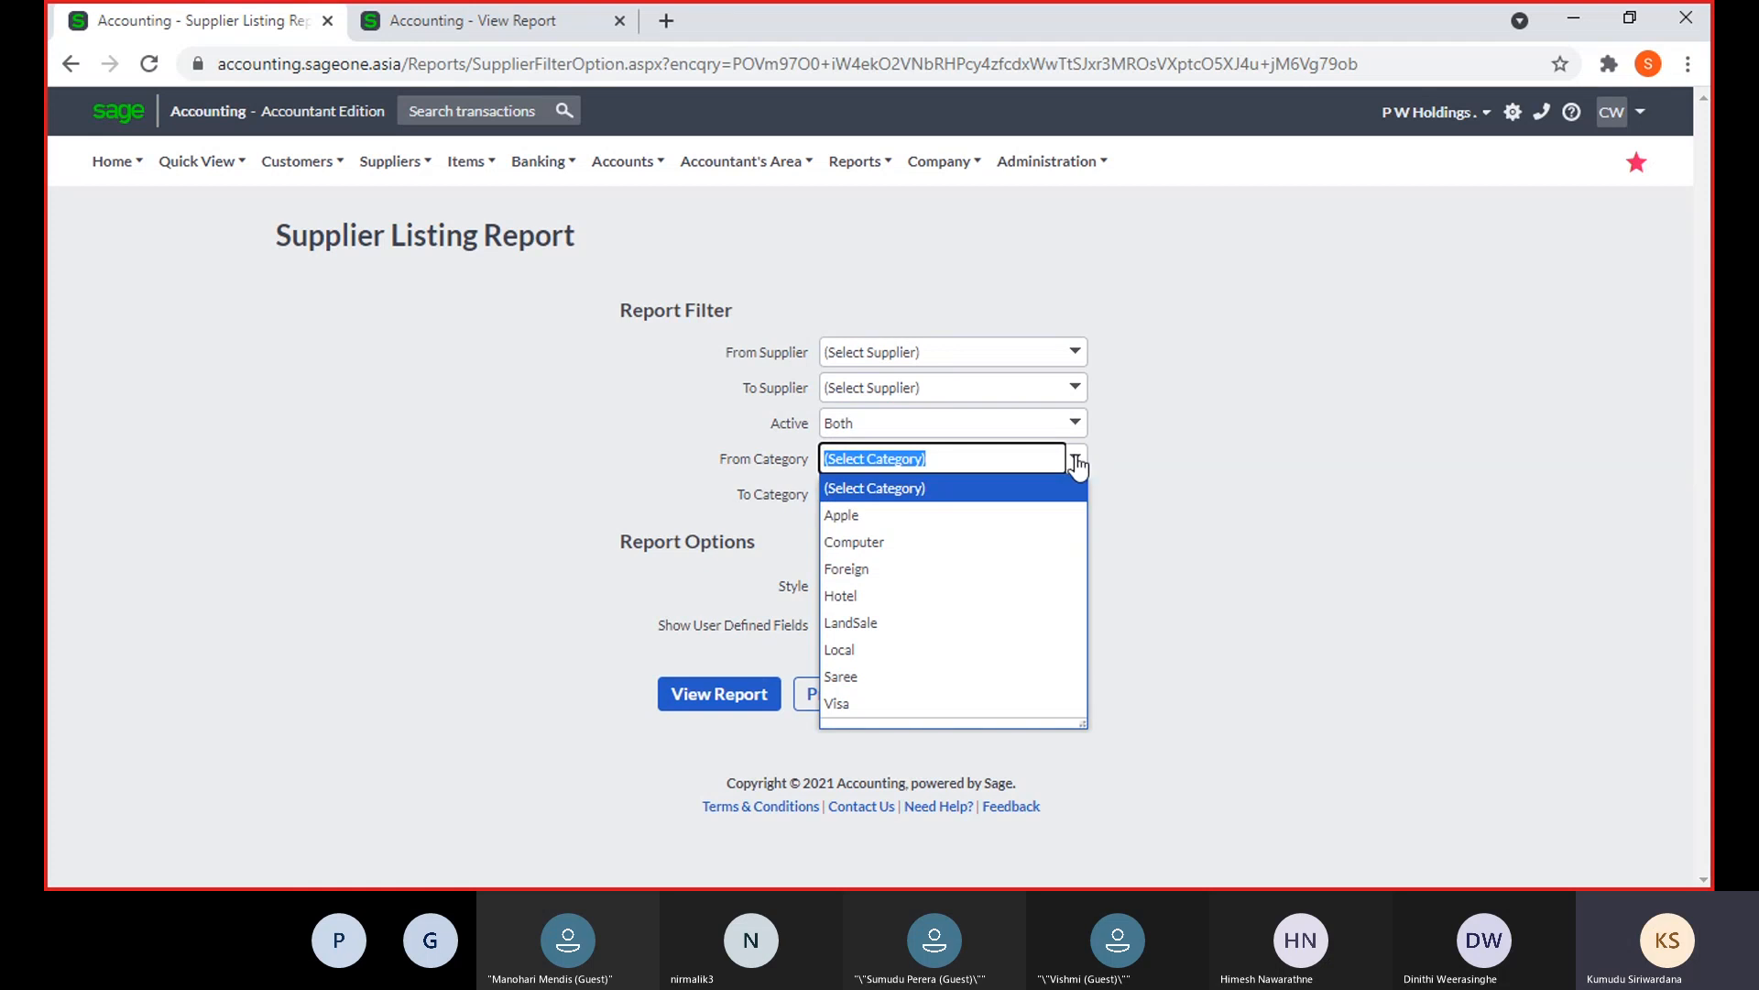
left_click(1157, 443)
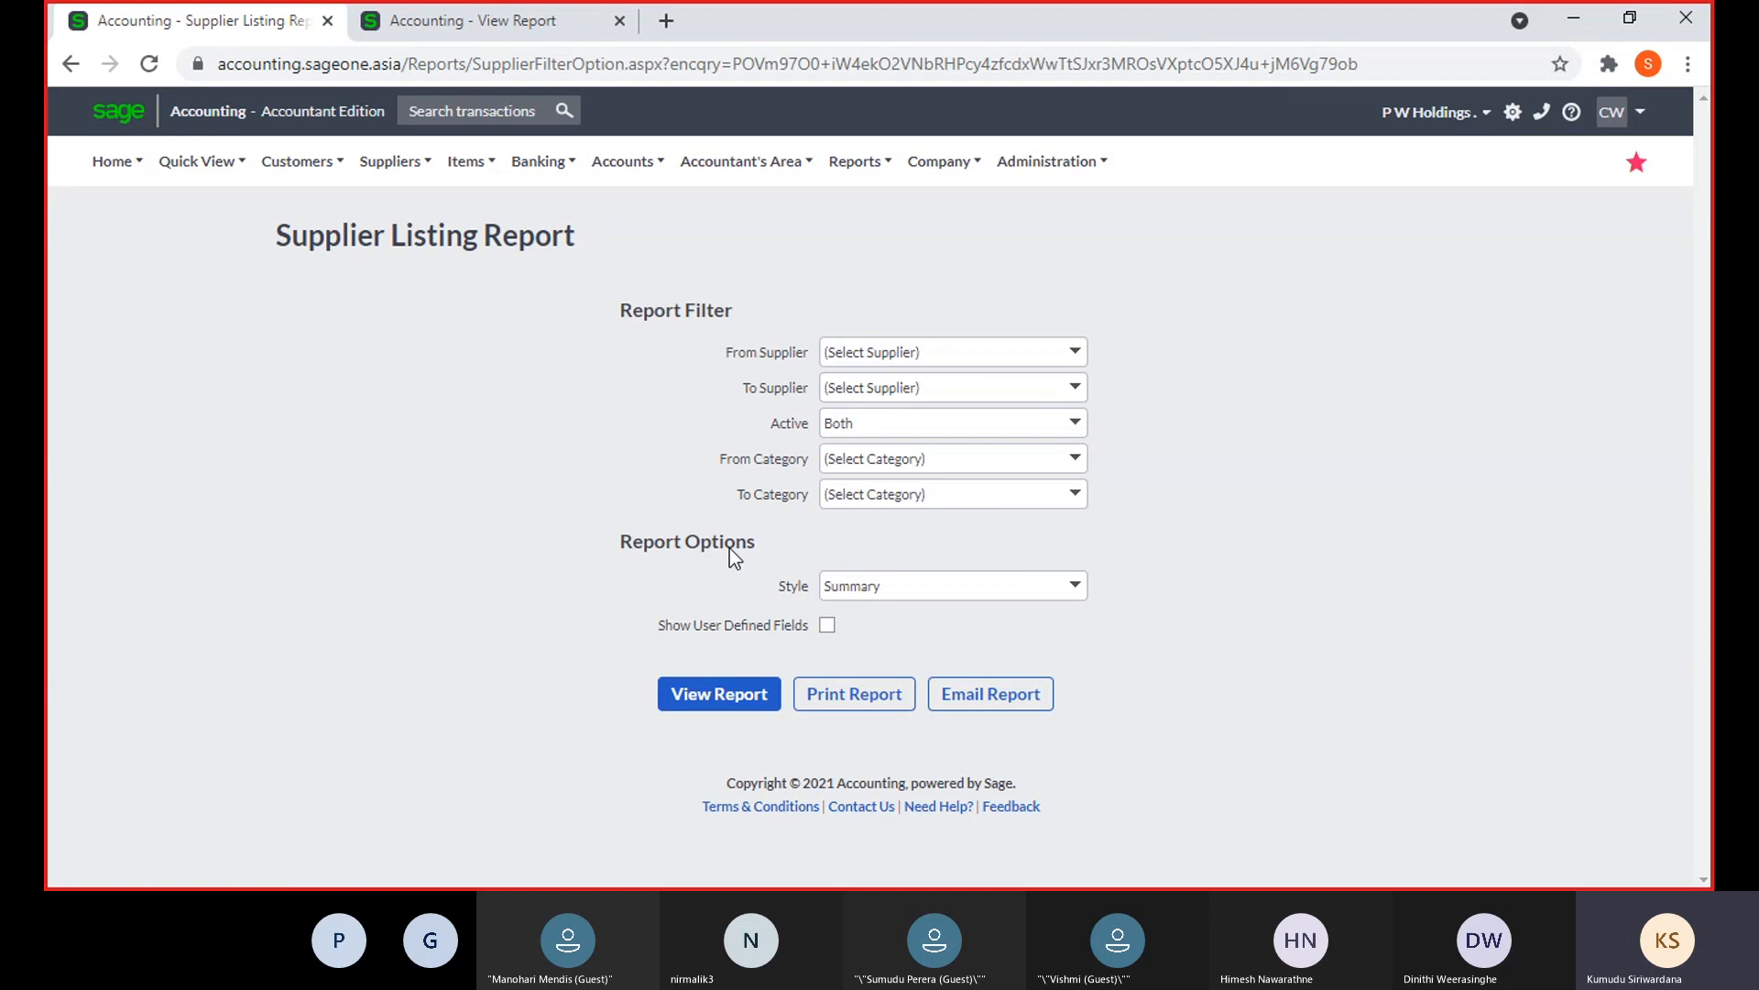
left_click(1085, 596)
left_click(1168, 548)
left_click(677, 698)
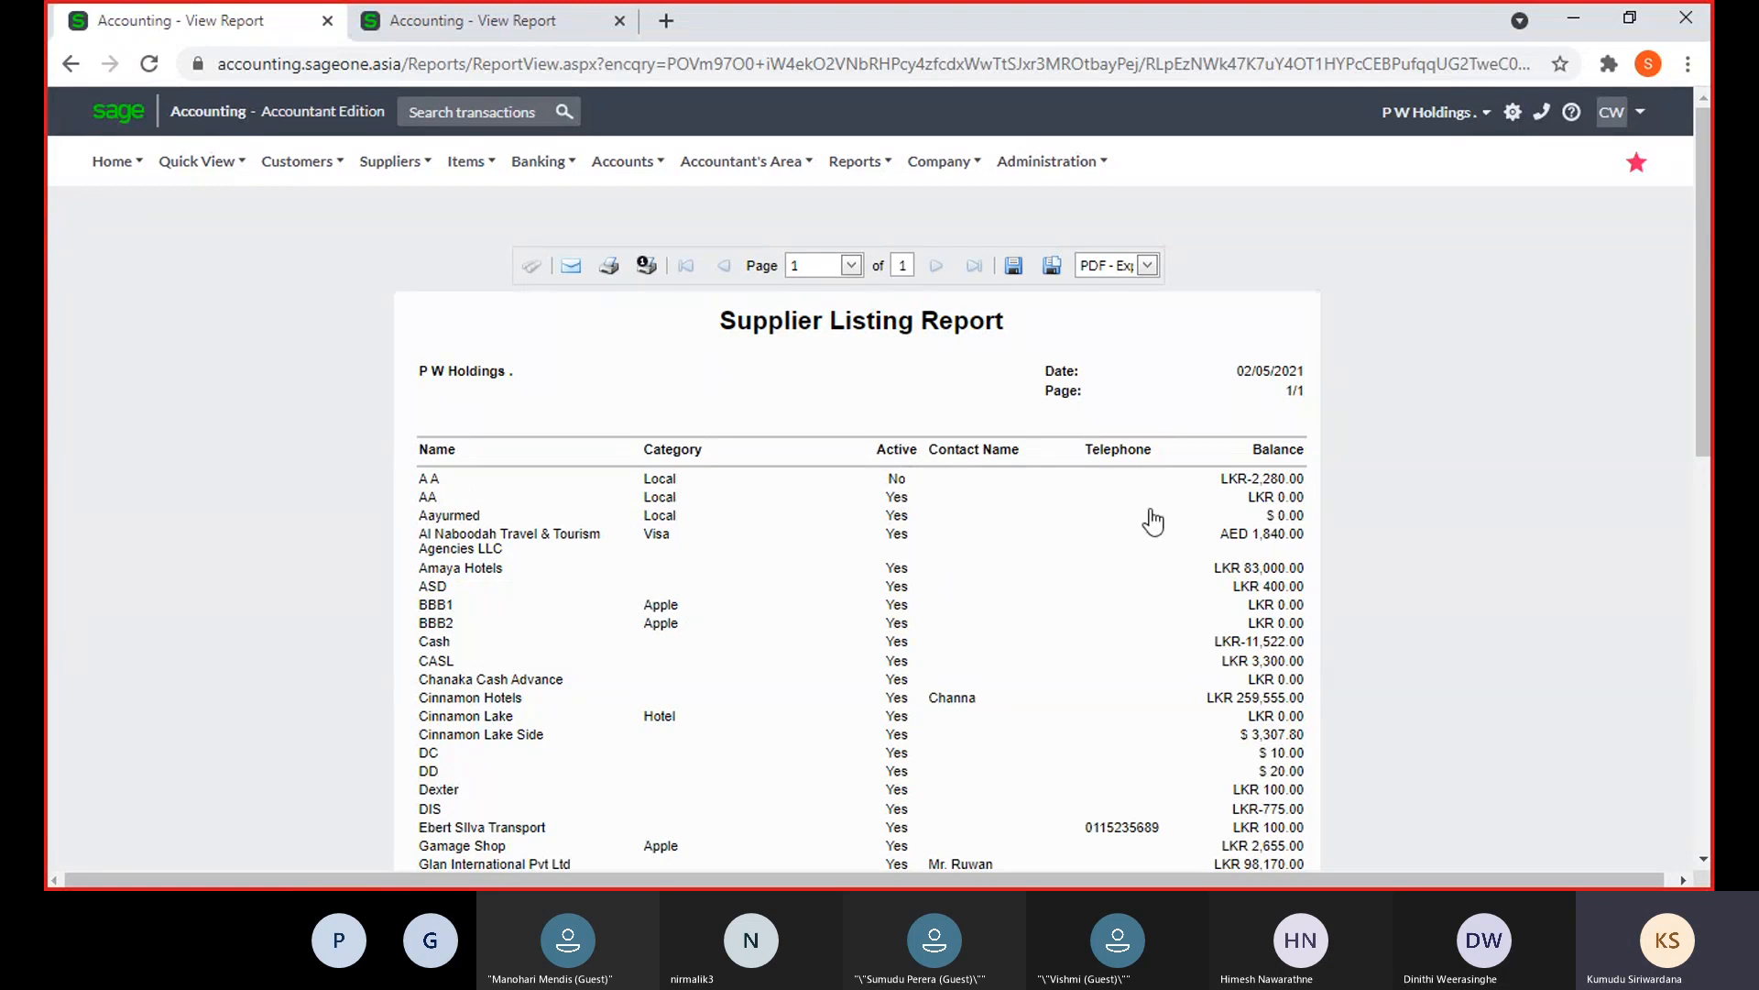
scroll(1142, 523, "down", 5)
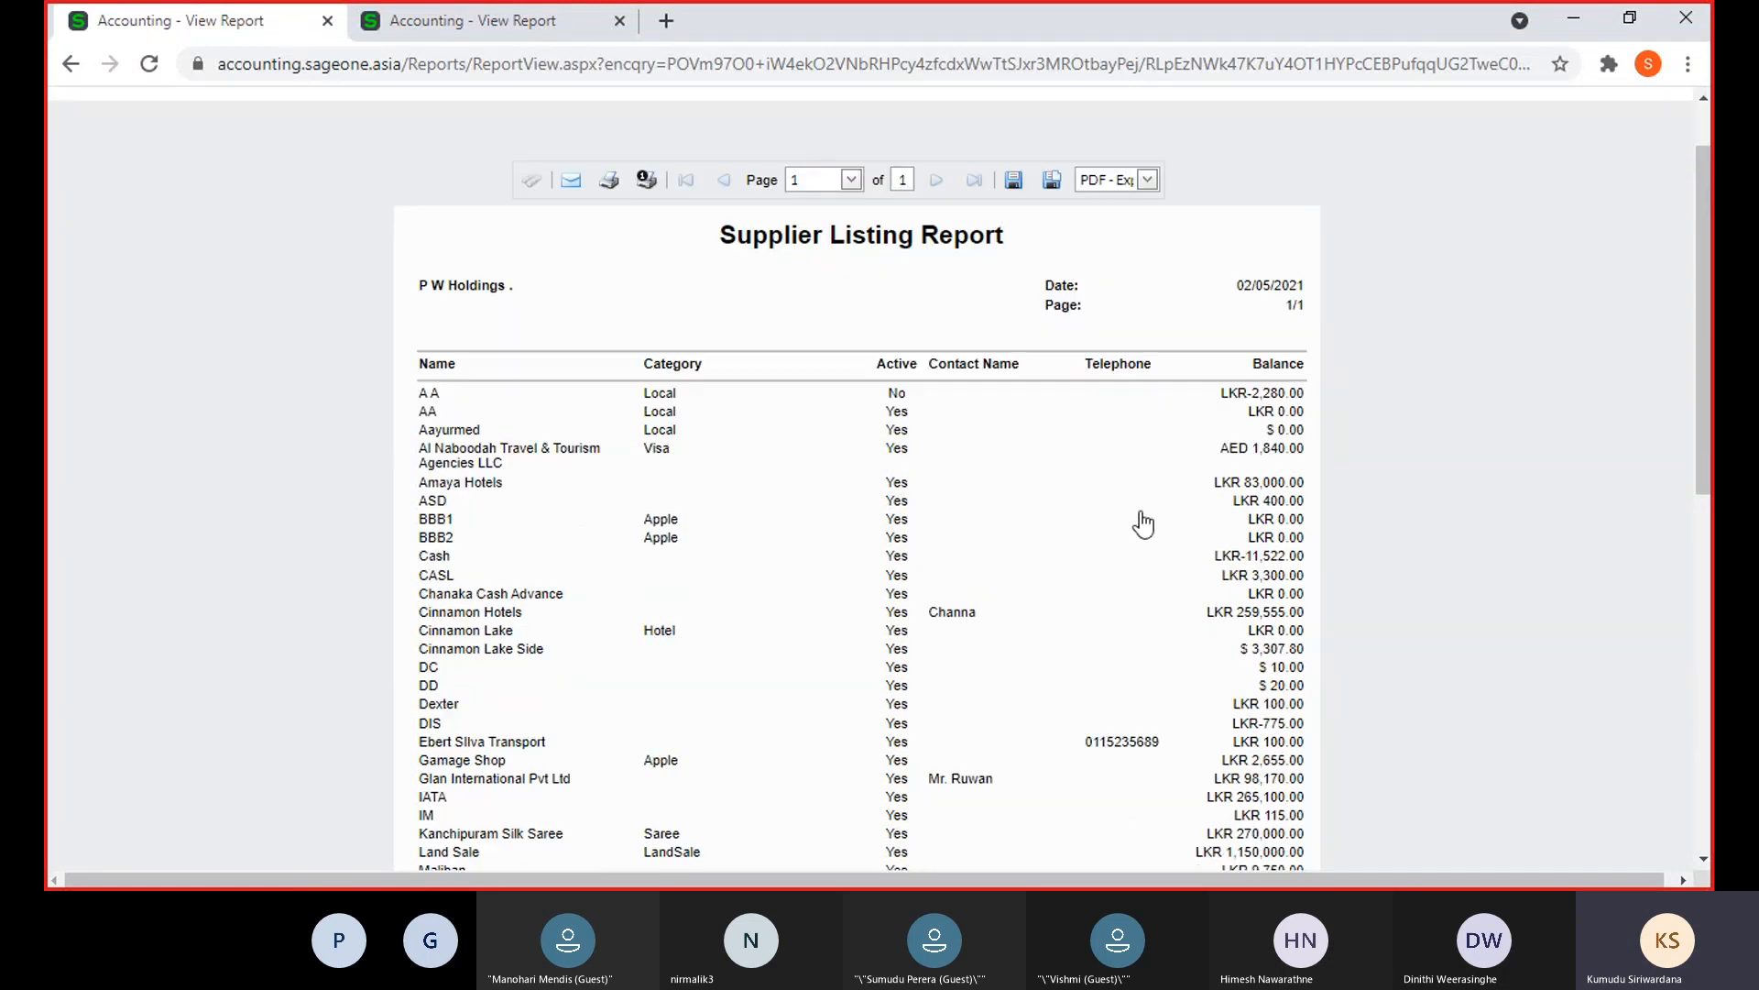
scroll(1143, 522, "up", 6)
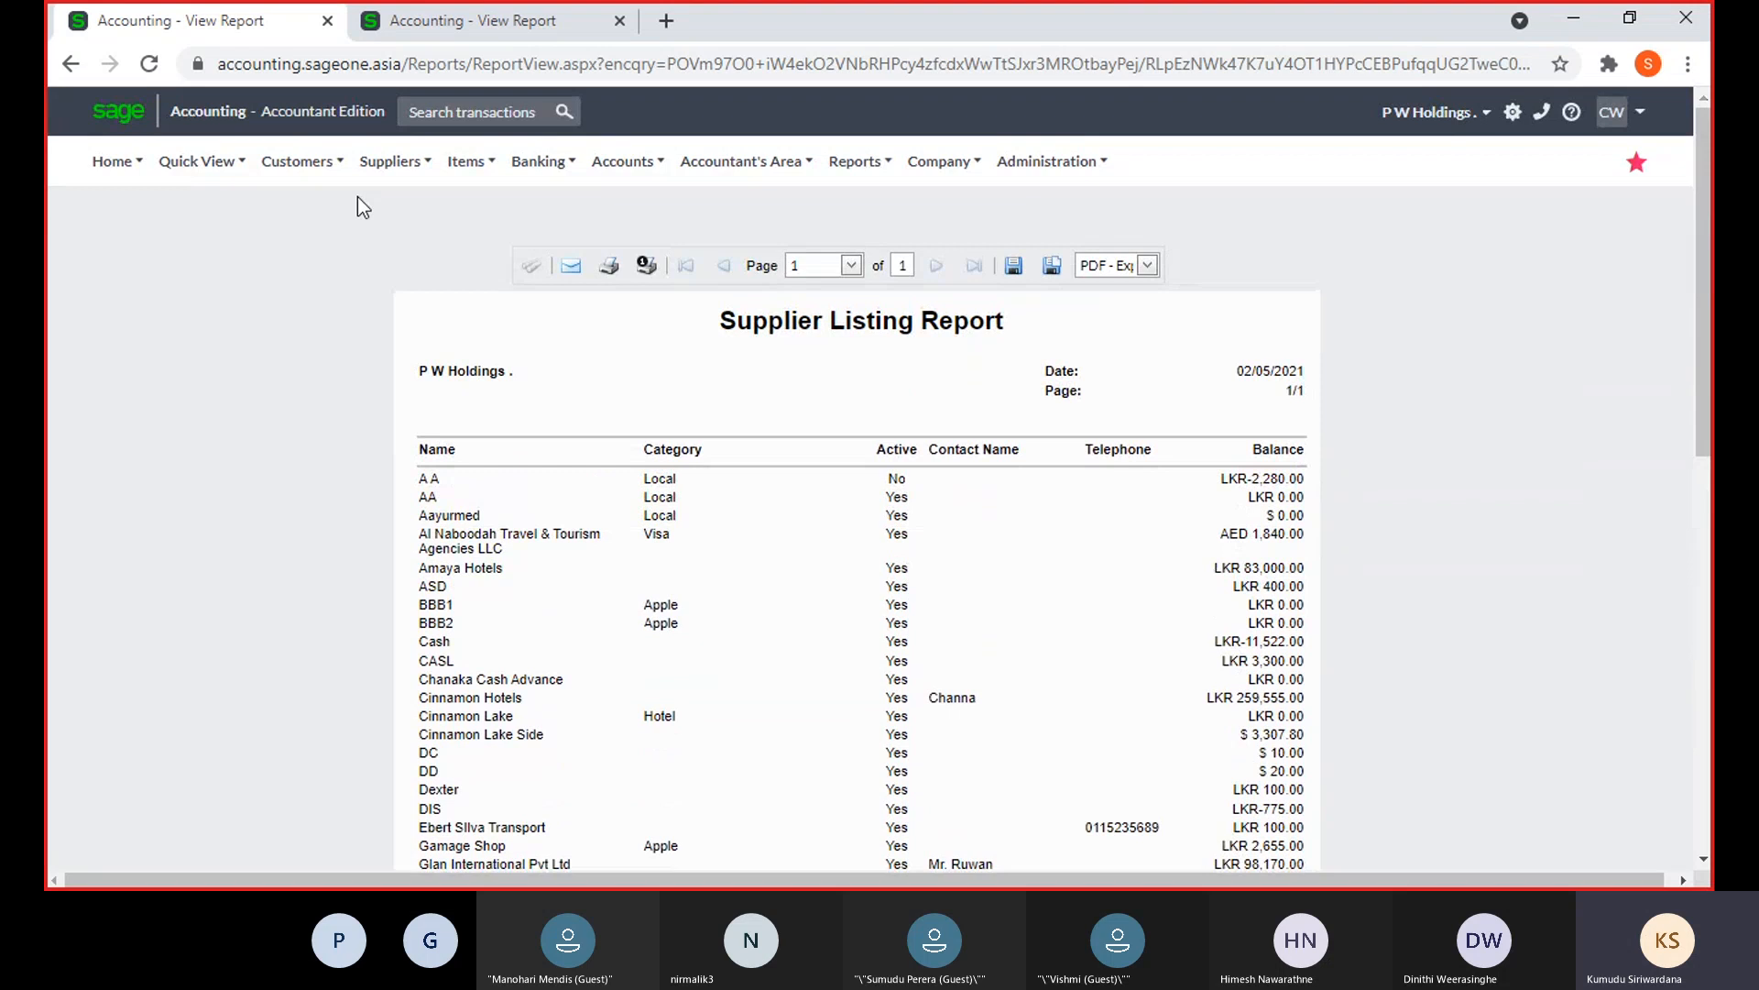
Reopen the List of Suppliers report options and view the Supplier Listing Report in Detailed style
left_click(390, 161)
mouse_move(420, 314)
left_click(528, 312)
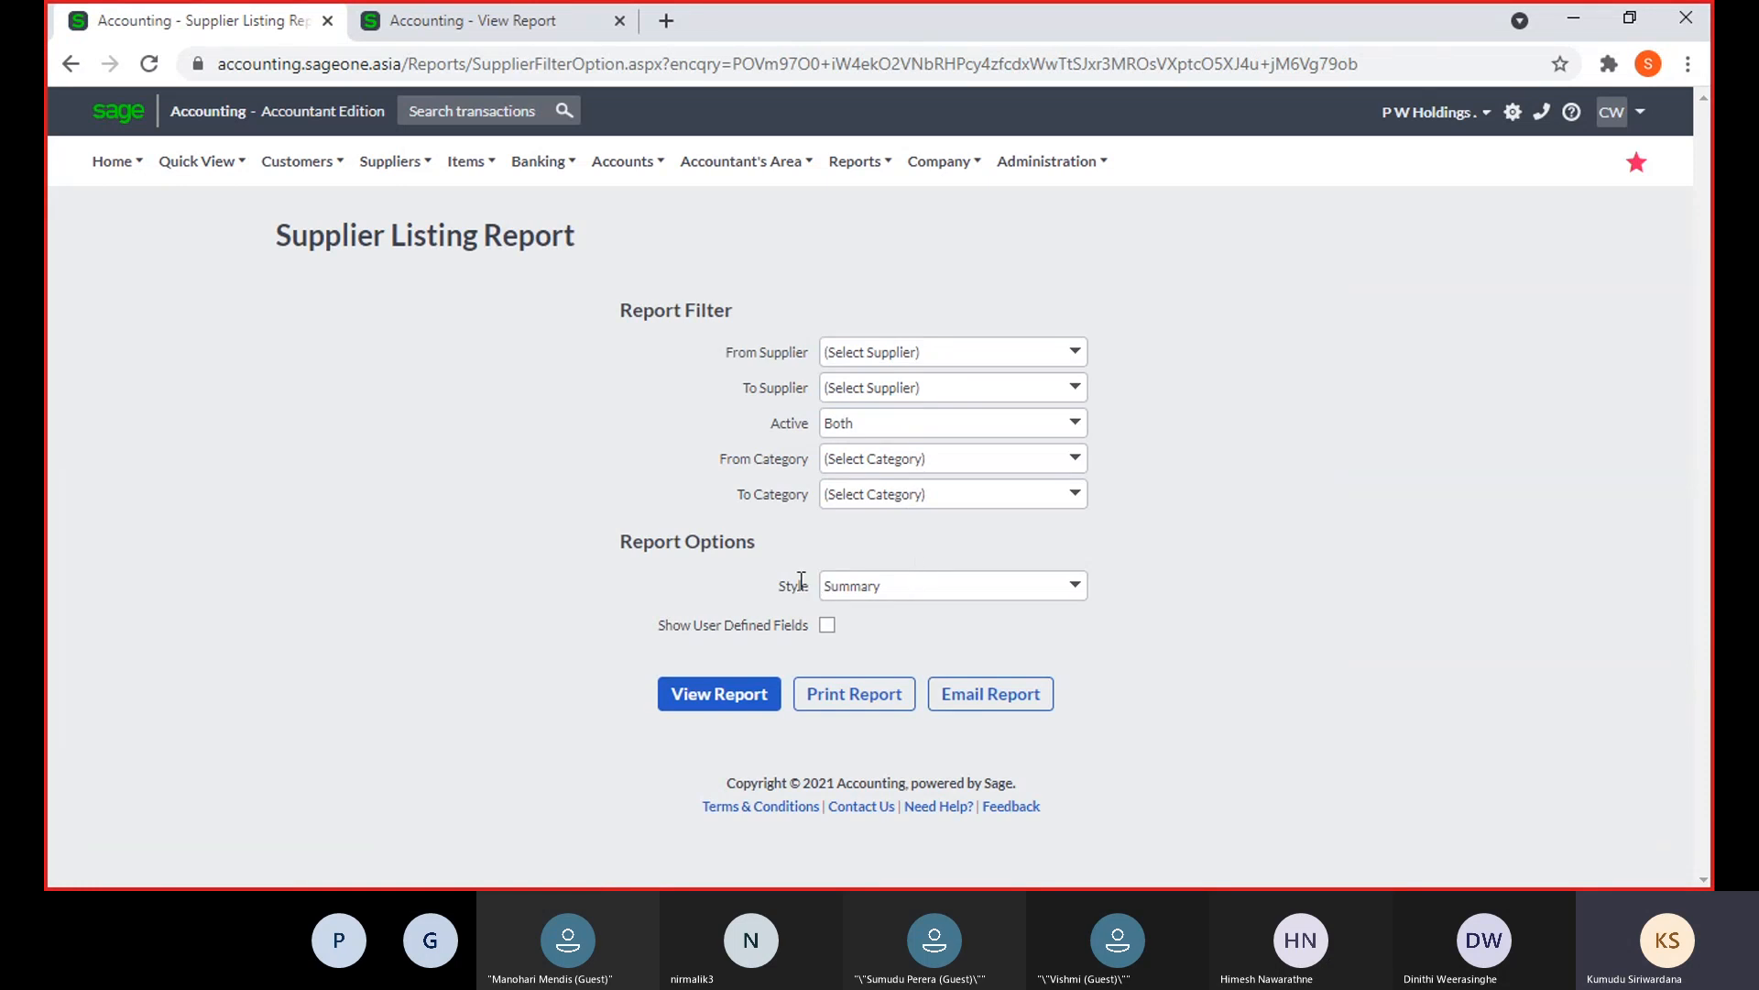
left_click(1073, 591)
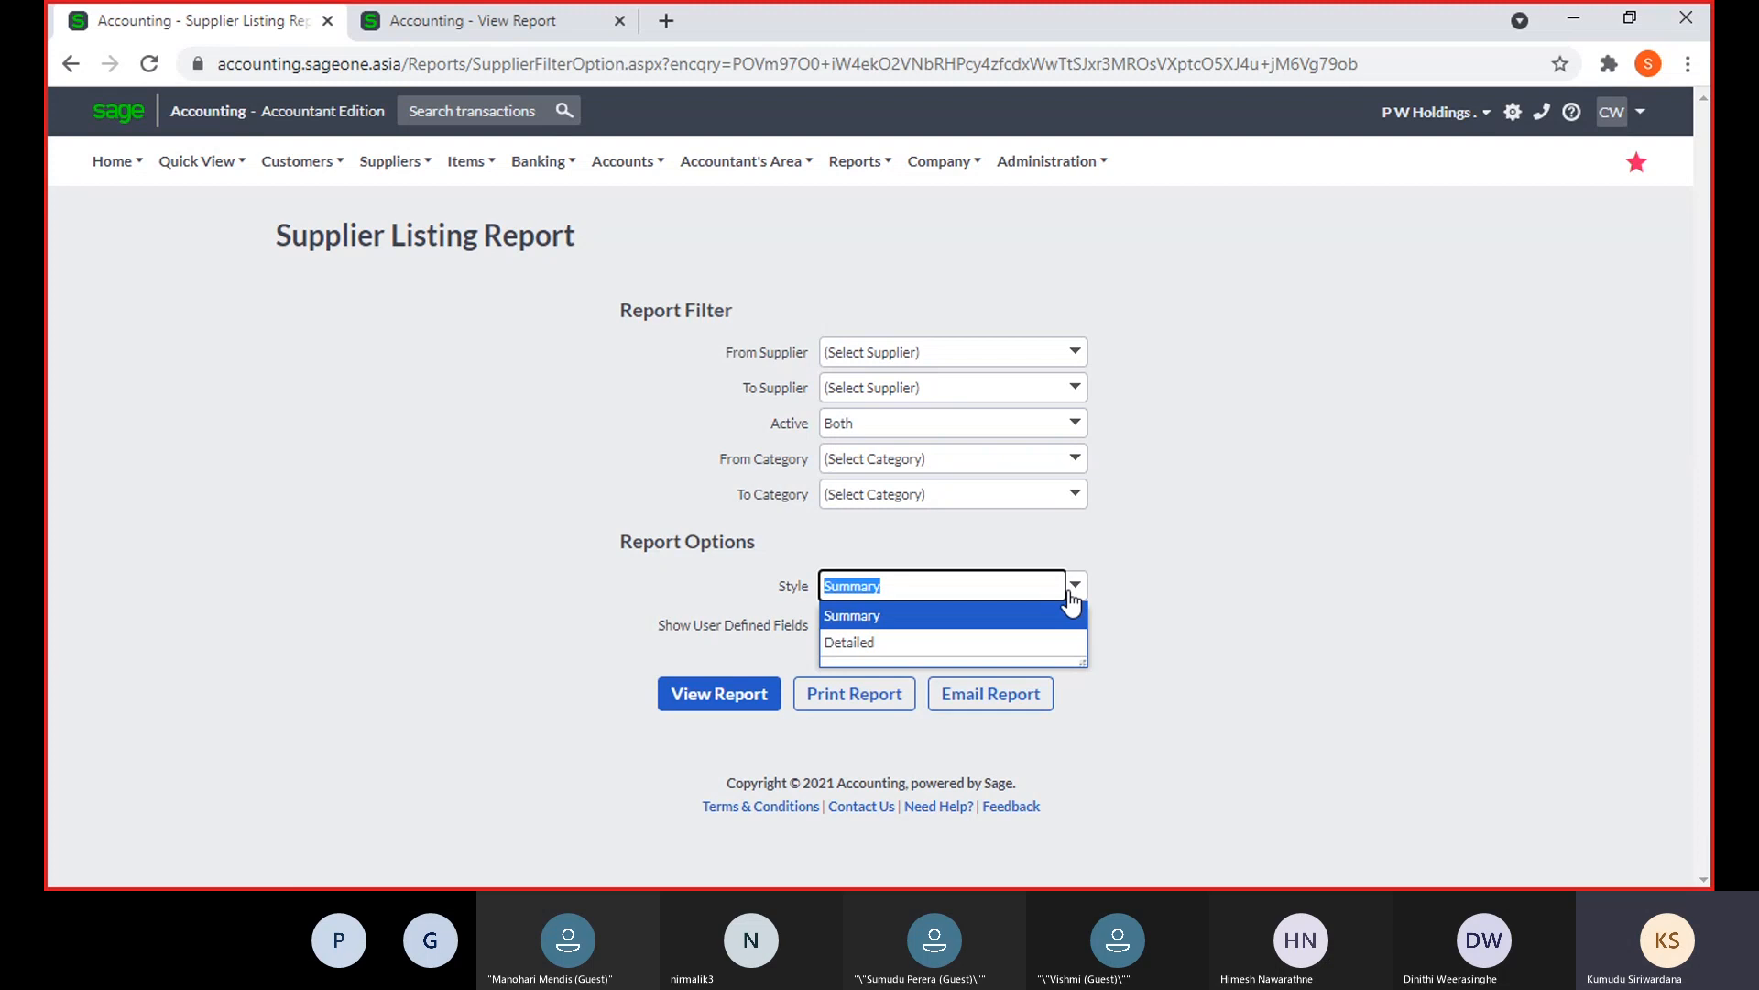
left_click(975, 647)
left_click(736, 698)
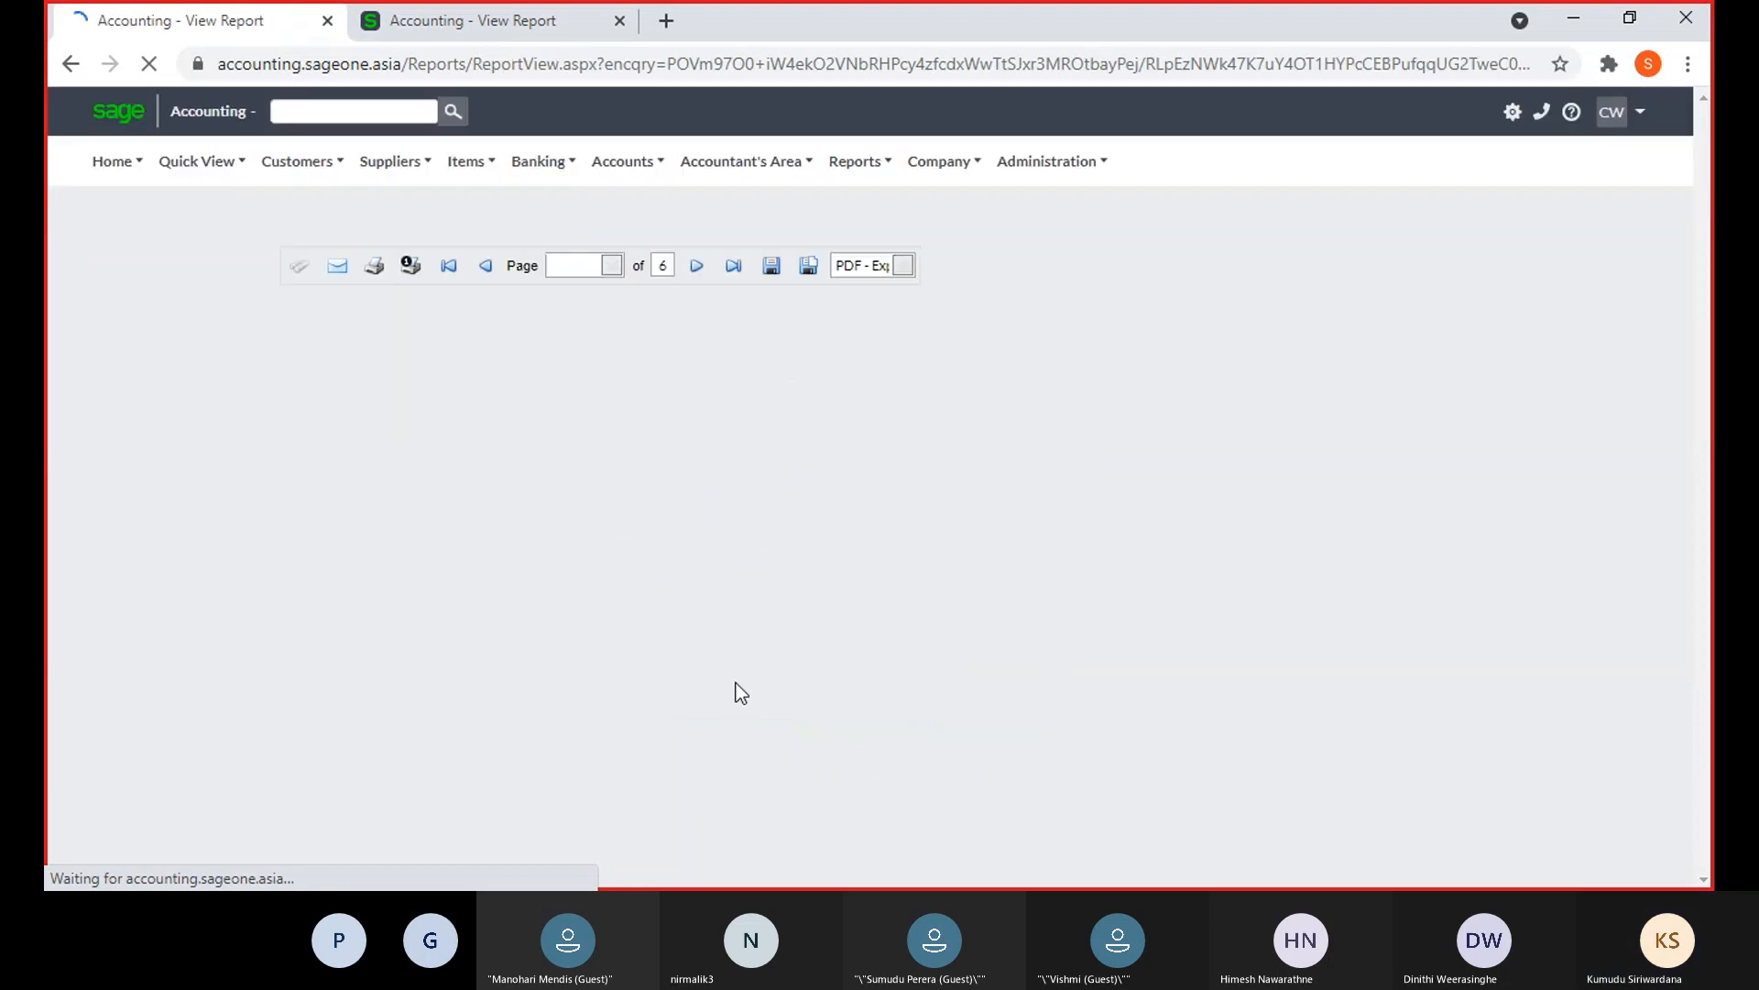
scroll(735, 669, "down", 1)
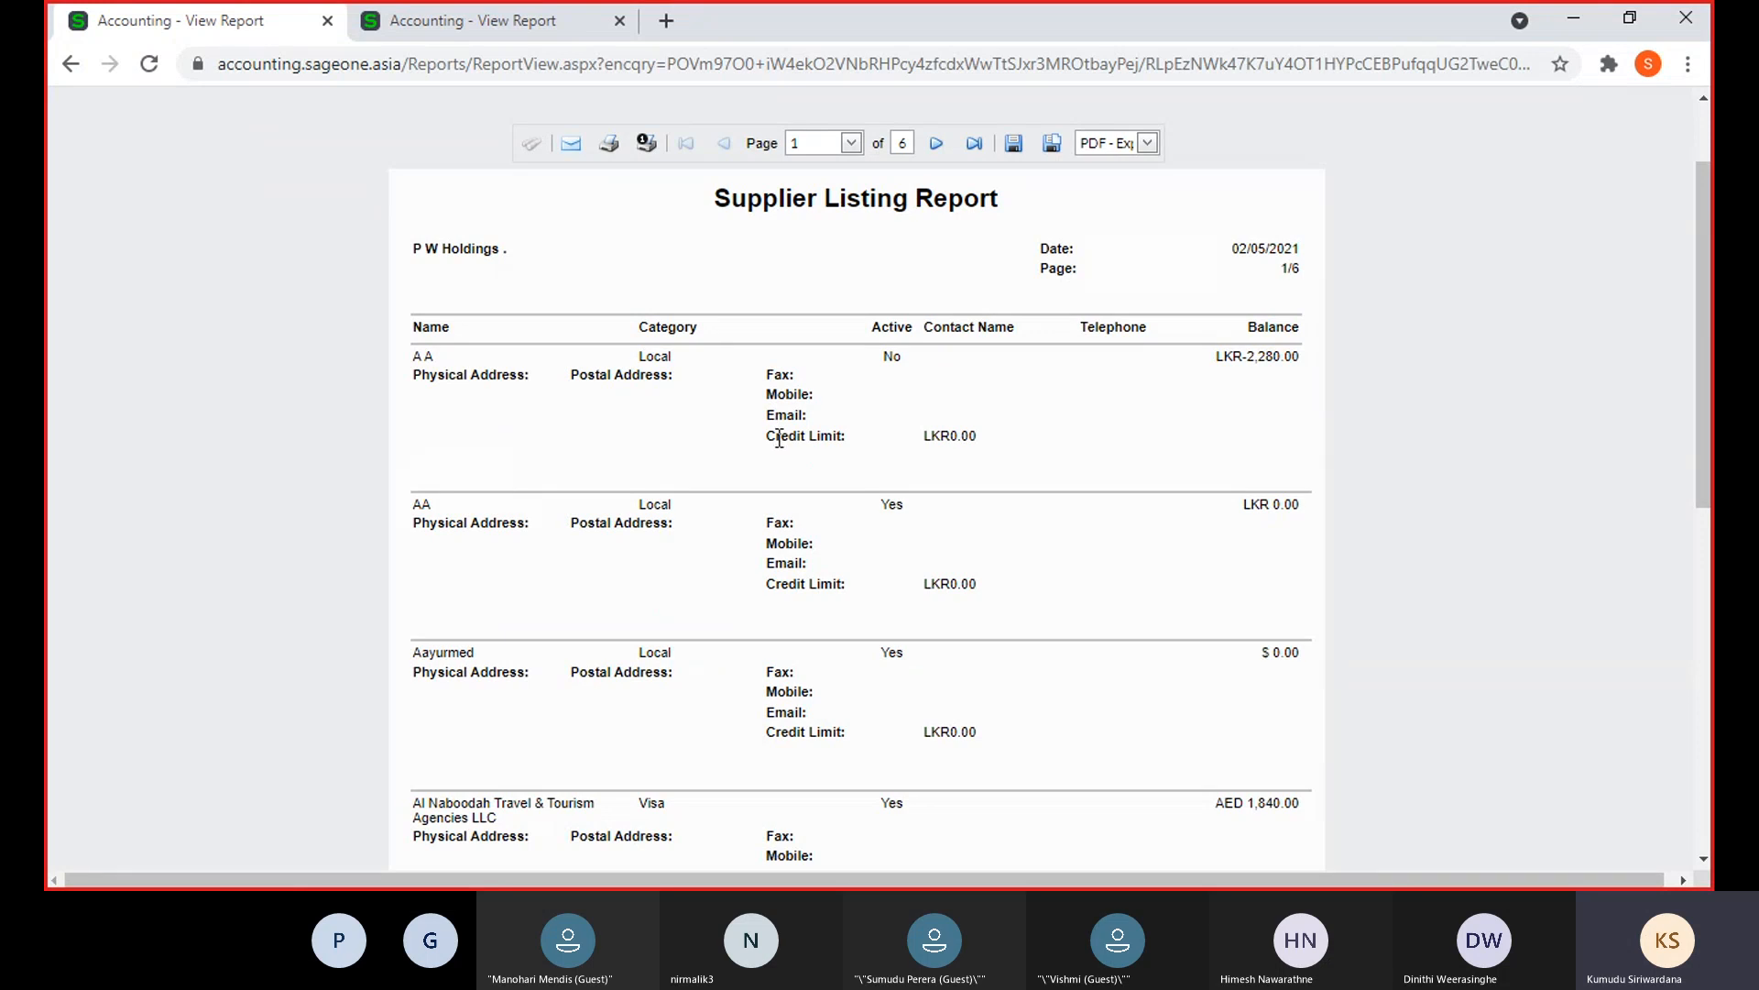
Duplicate the browser tab holding the detailed Supplier Listing Report and return to the original tab
right_click(189, 14)
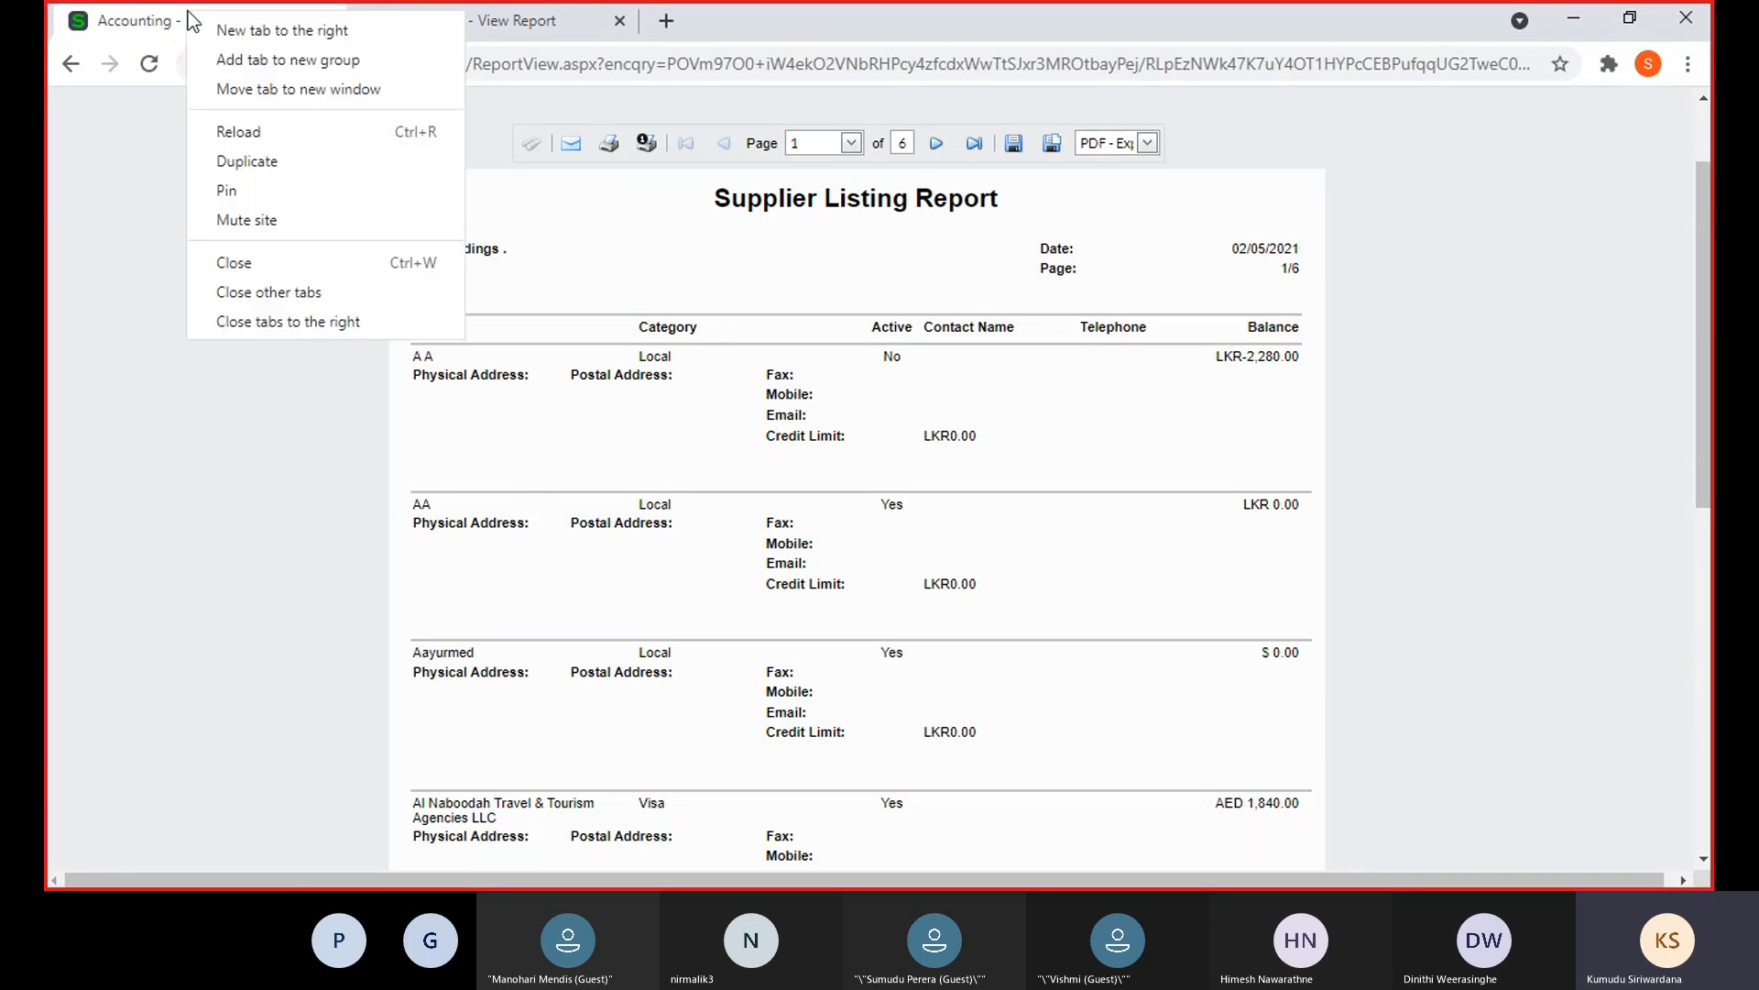
left_click(246, 161)
left_click(243, 22)
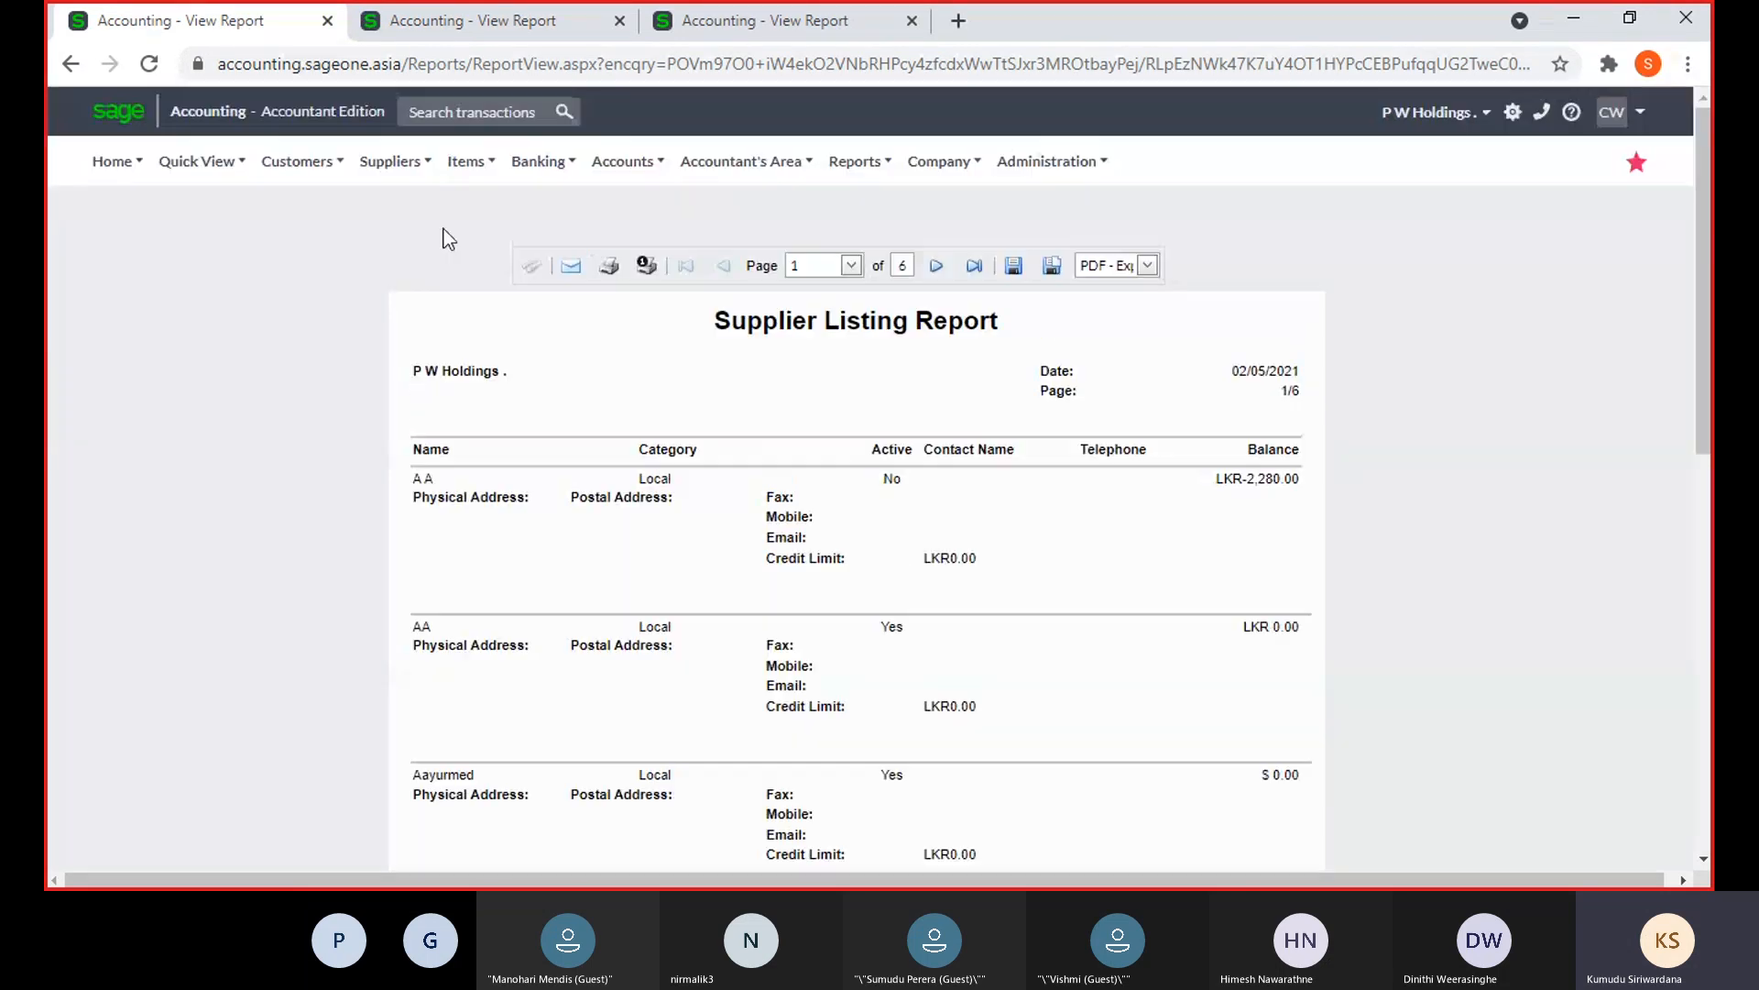
Reopen the List of Suppliers report in the original tab and view it in Summary style
mouse_move(425, 279)
mouse_move(403, 314)
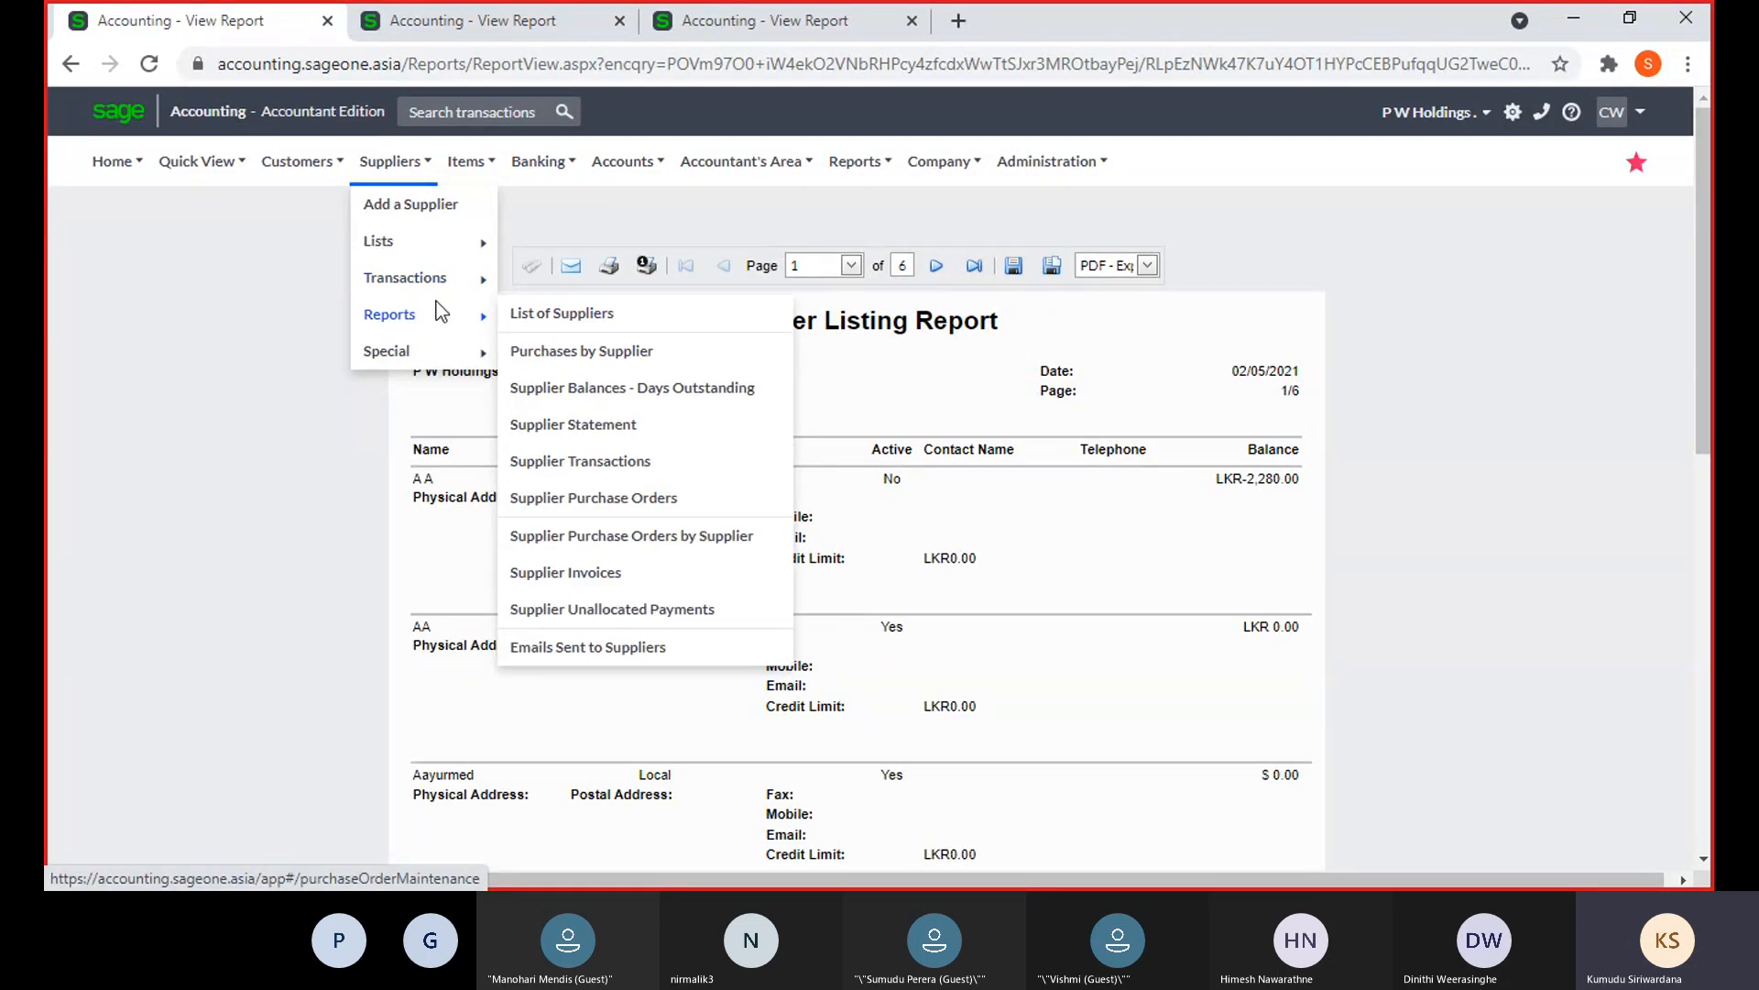
left_click(569, 321)
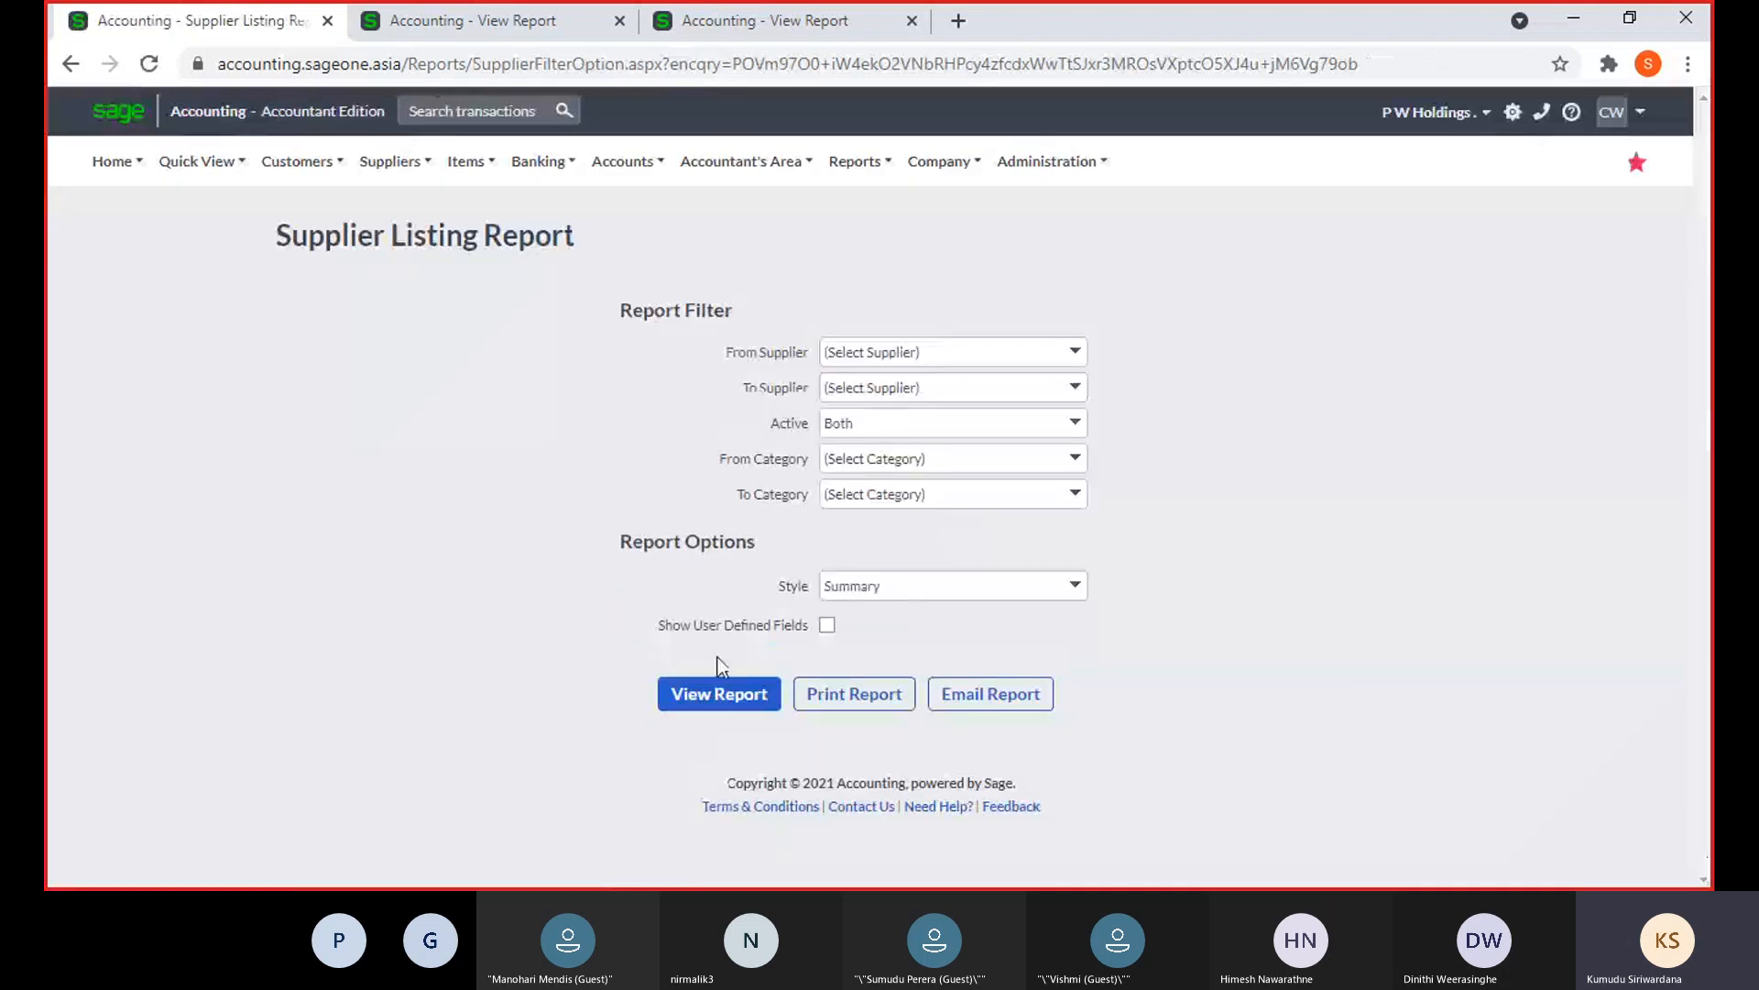
left_click(720, 692)
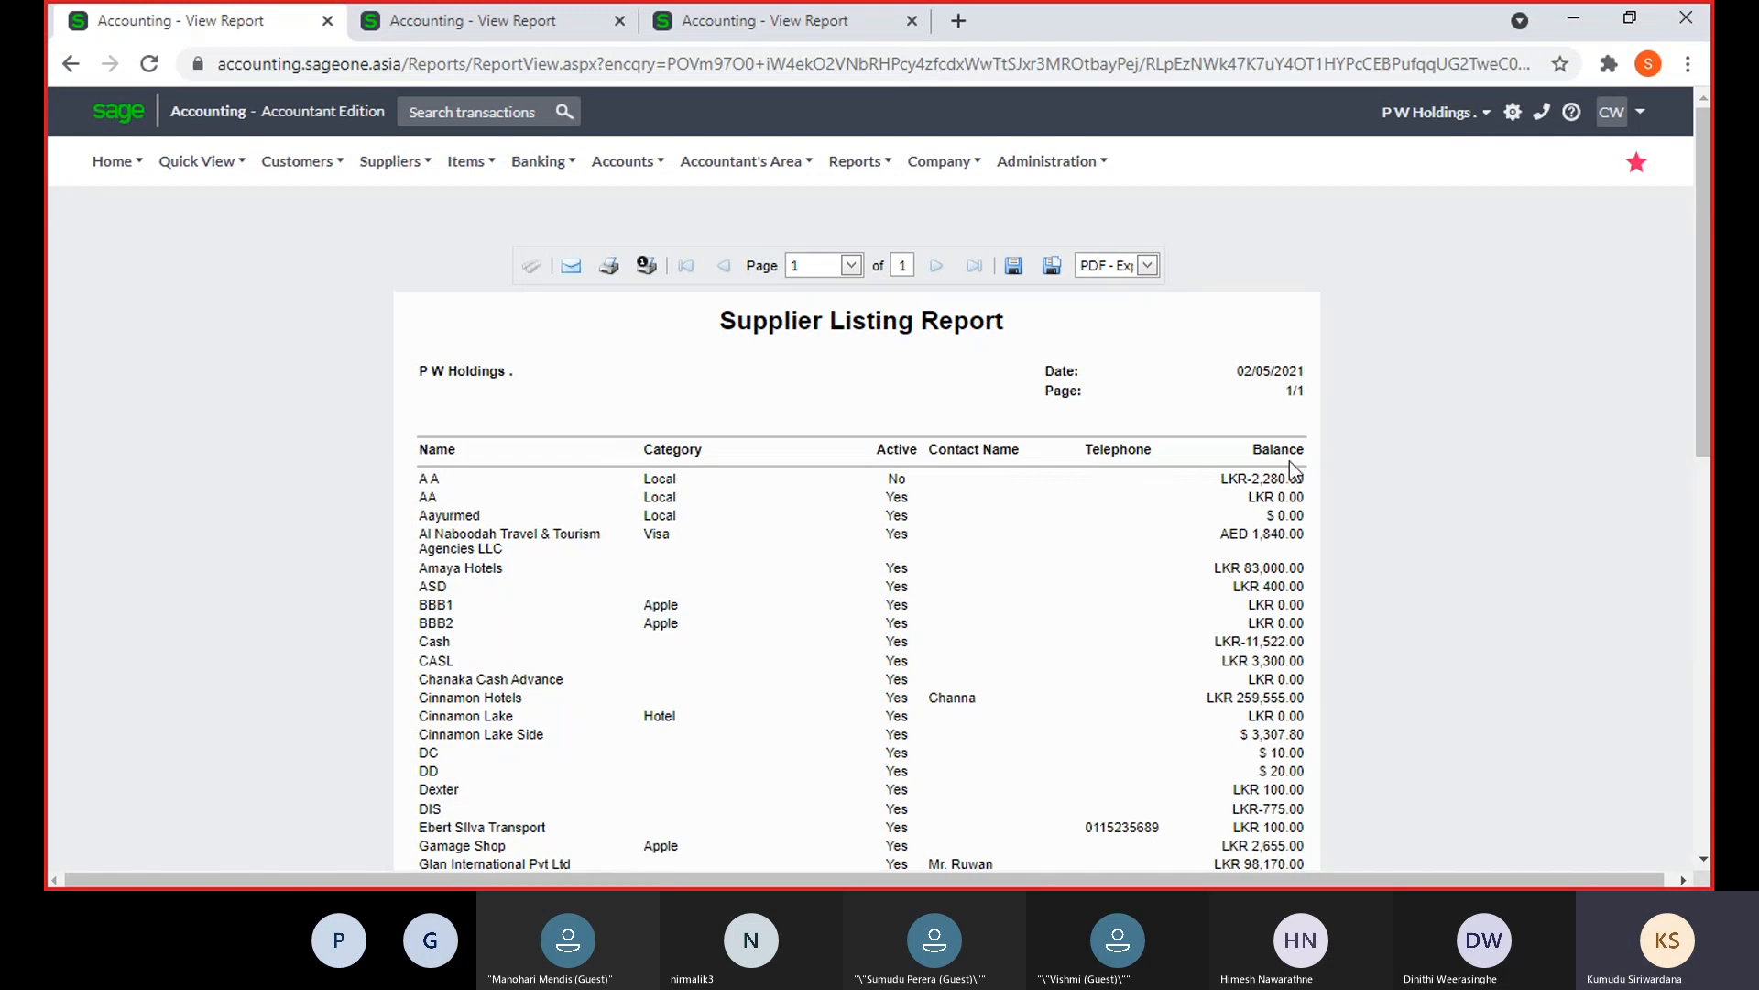
In the duplicated tab, run the List of Suppliers report again with its style set to Detailed
left_click(515, 22)
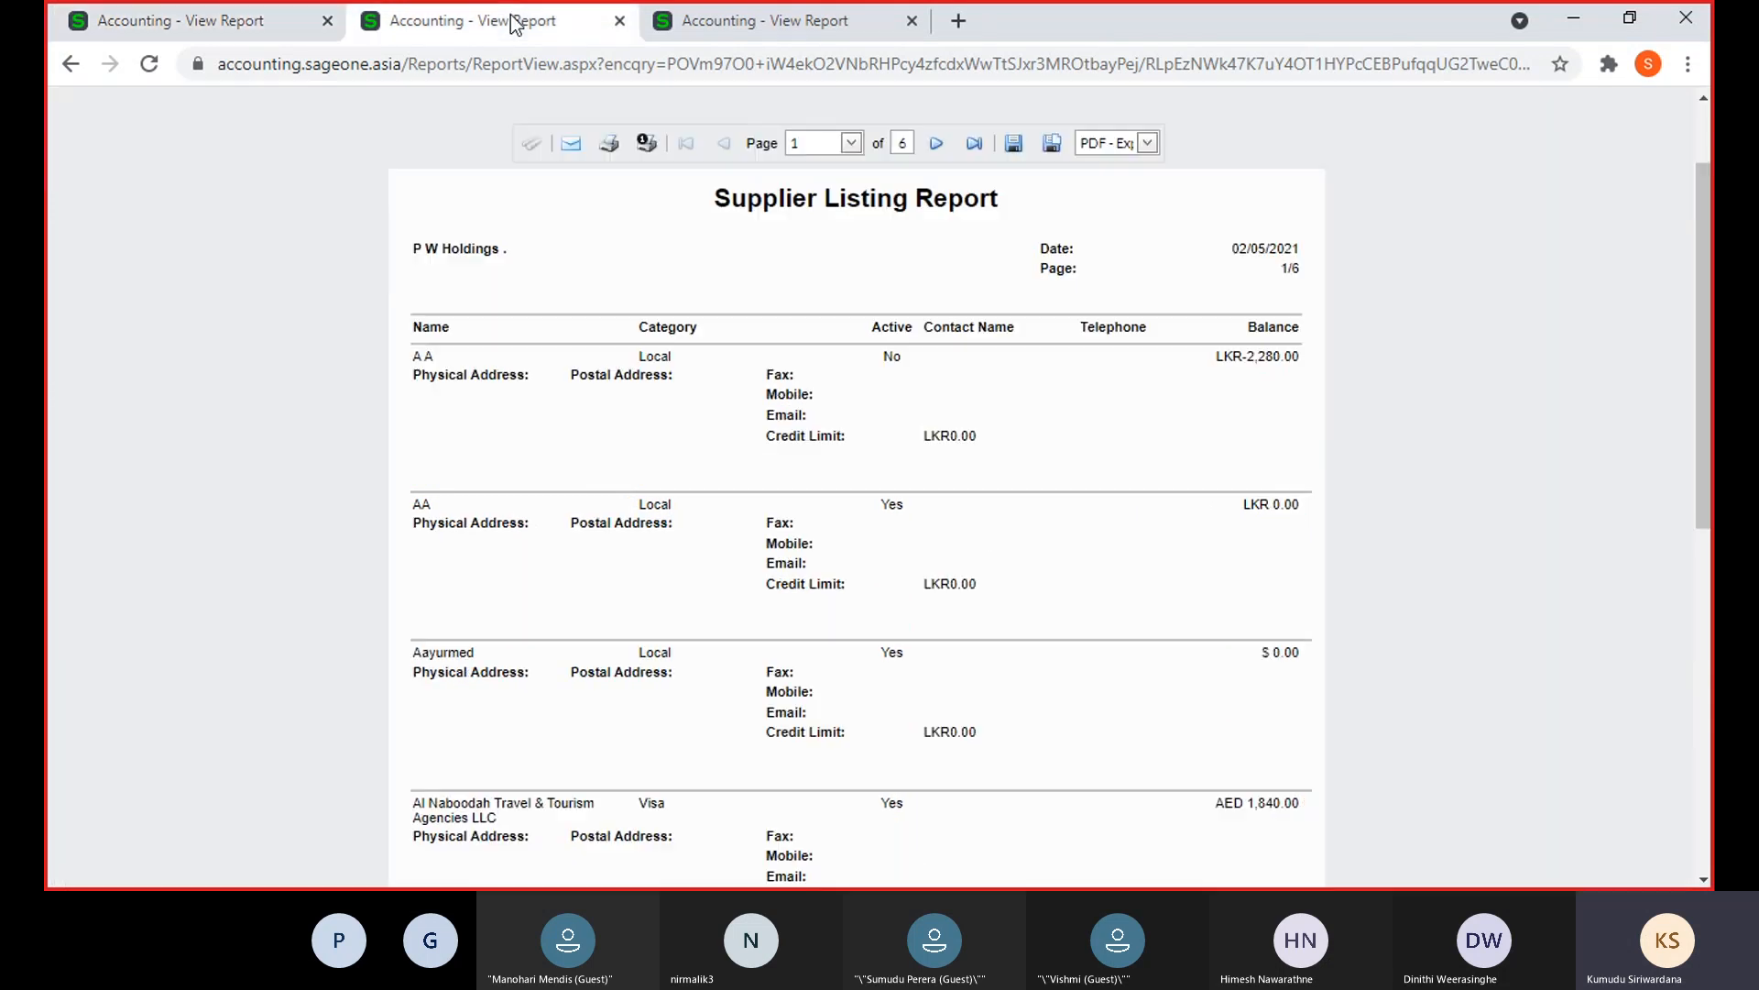
scroll(398, 204, "up", 2)
mouse_move(372, 174)
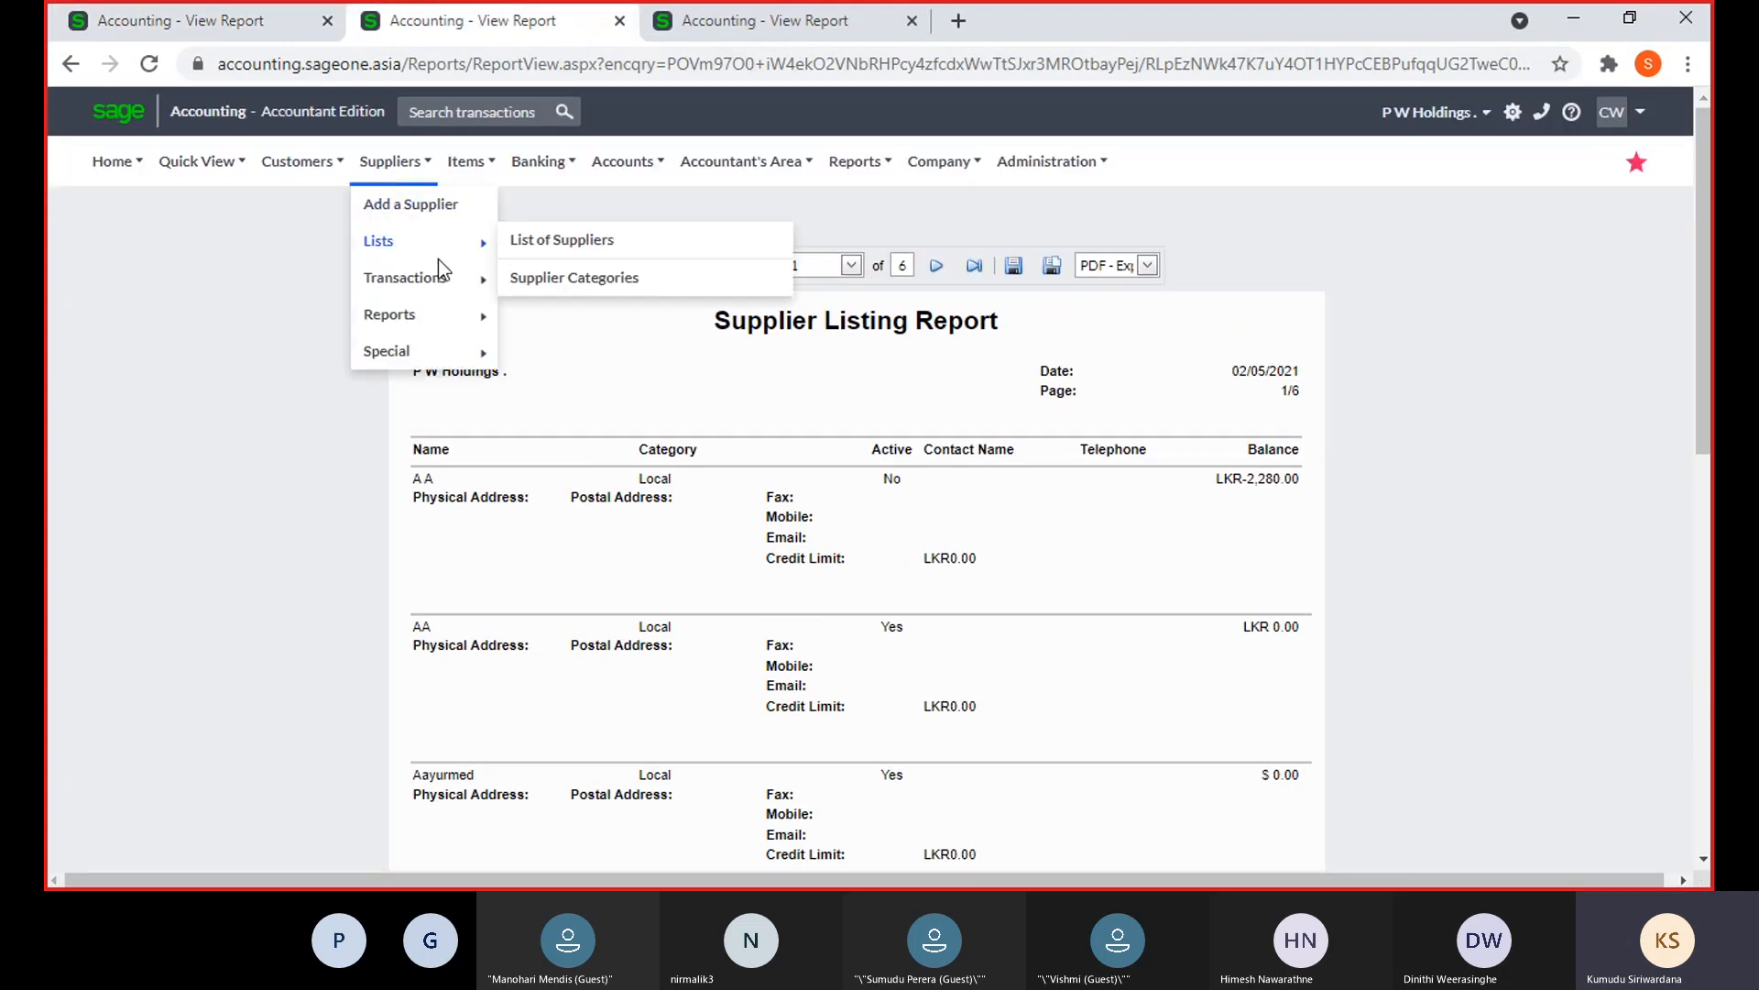
mouse_move(389, 315)
left_click(519, 316)
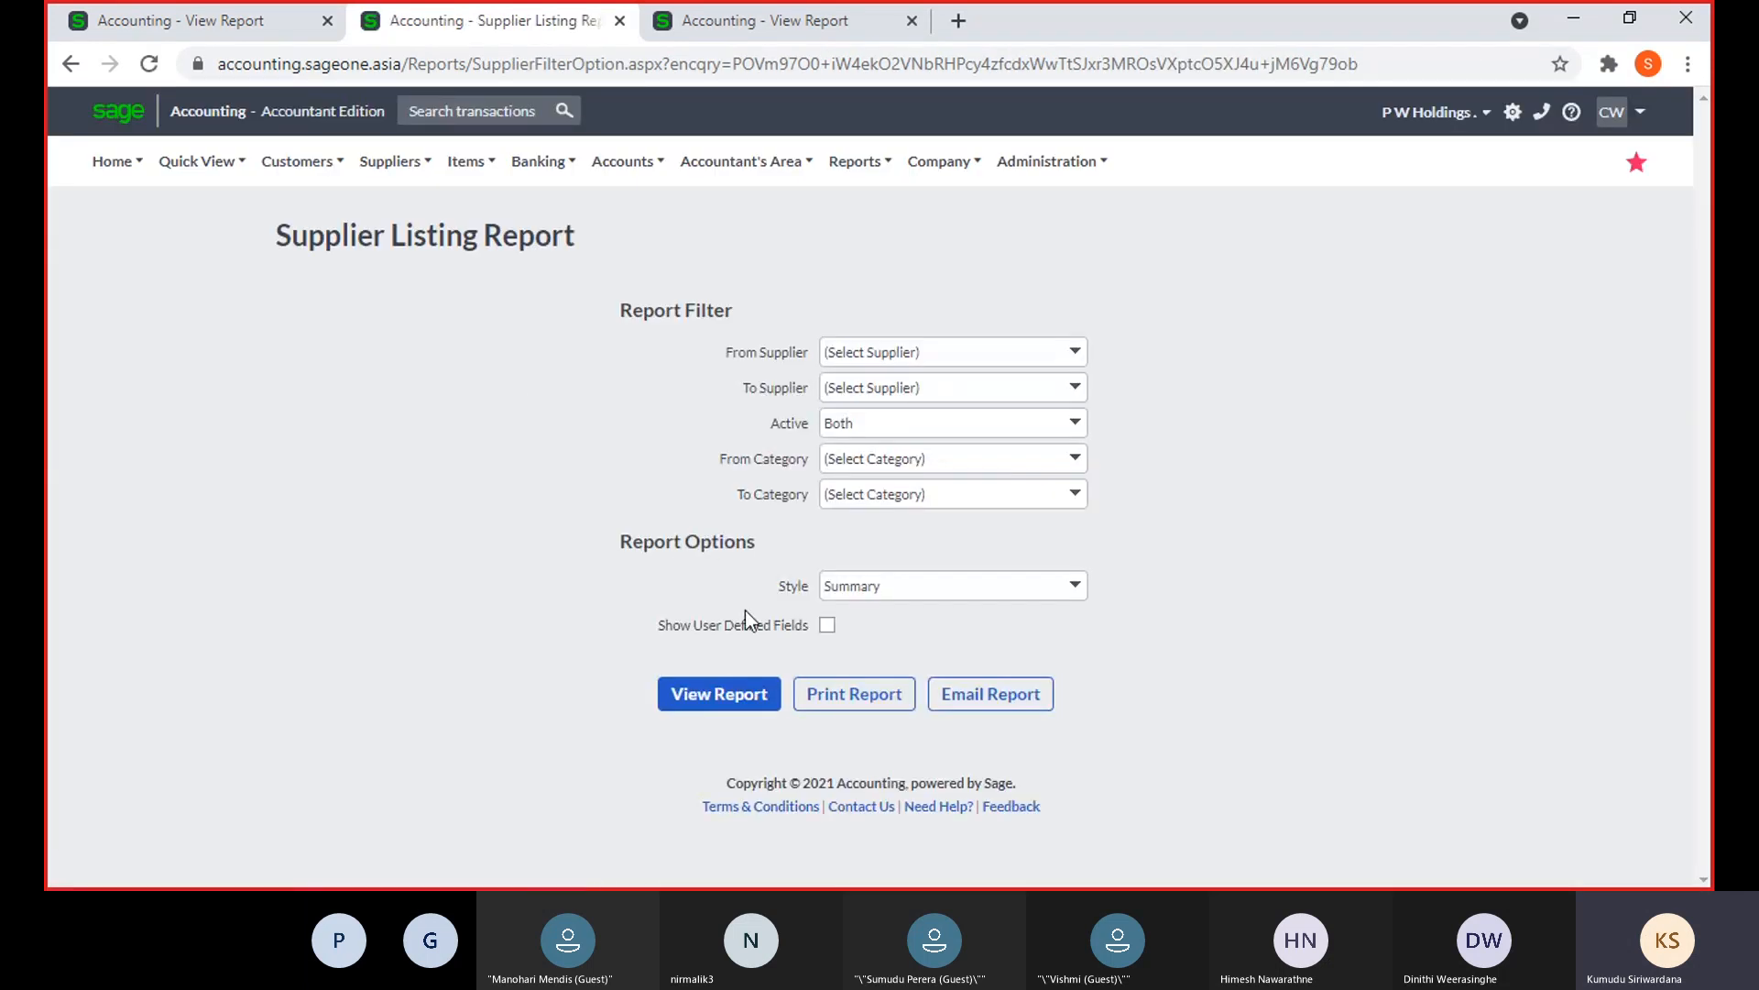
left_click(1074, 587)
left_click(964, 644)
left_click(766, 696)
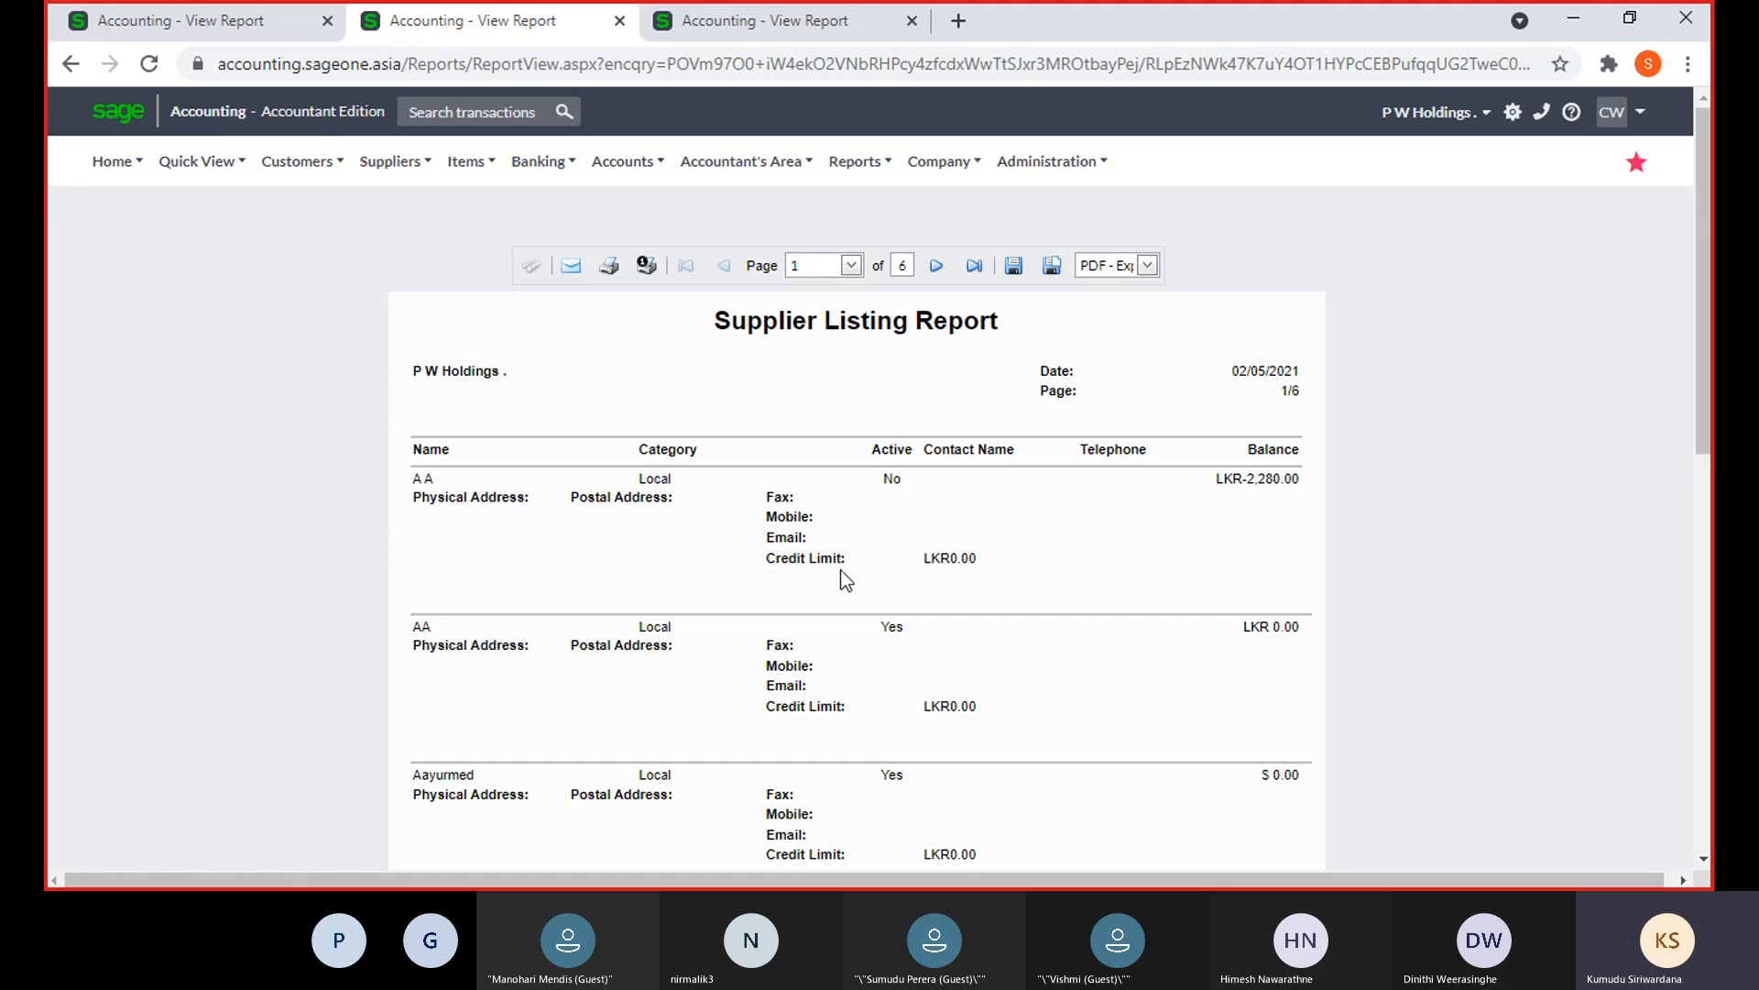
Duplicate the detailed report's tab and rerun the Supplier Listing Report there in Detailed style with Show User Defined Fields enabled
right_click(520, 28)
left_click(605, 191)
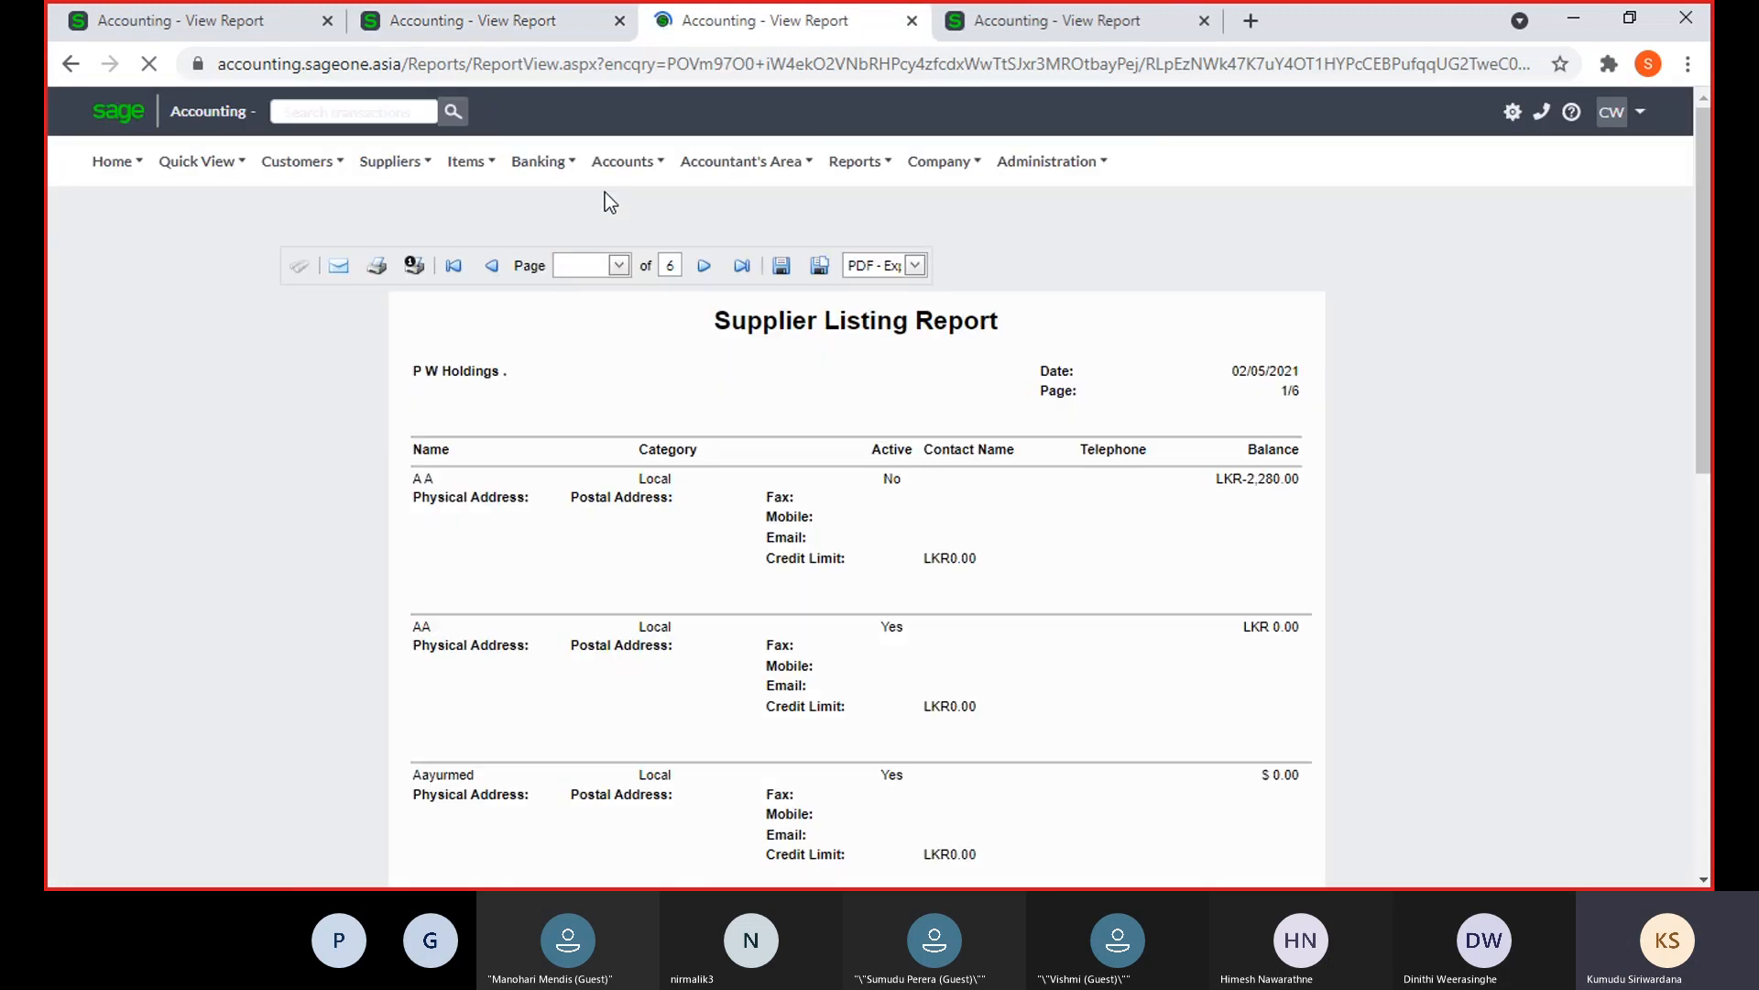
mouse_move(385, 163)
mouse_move(405, 317)
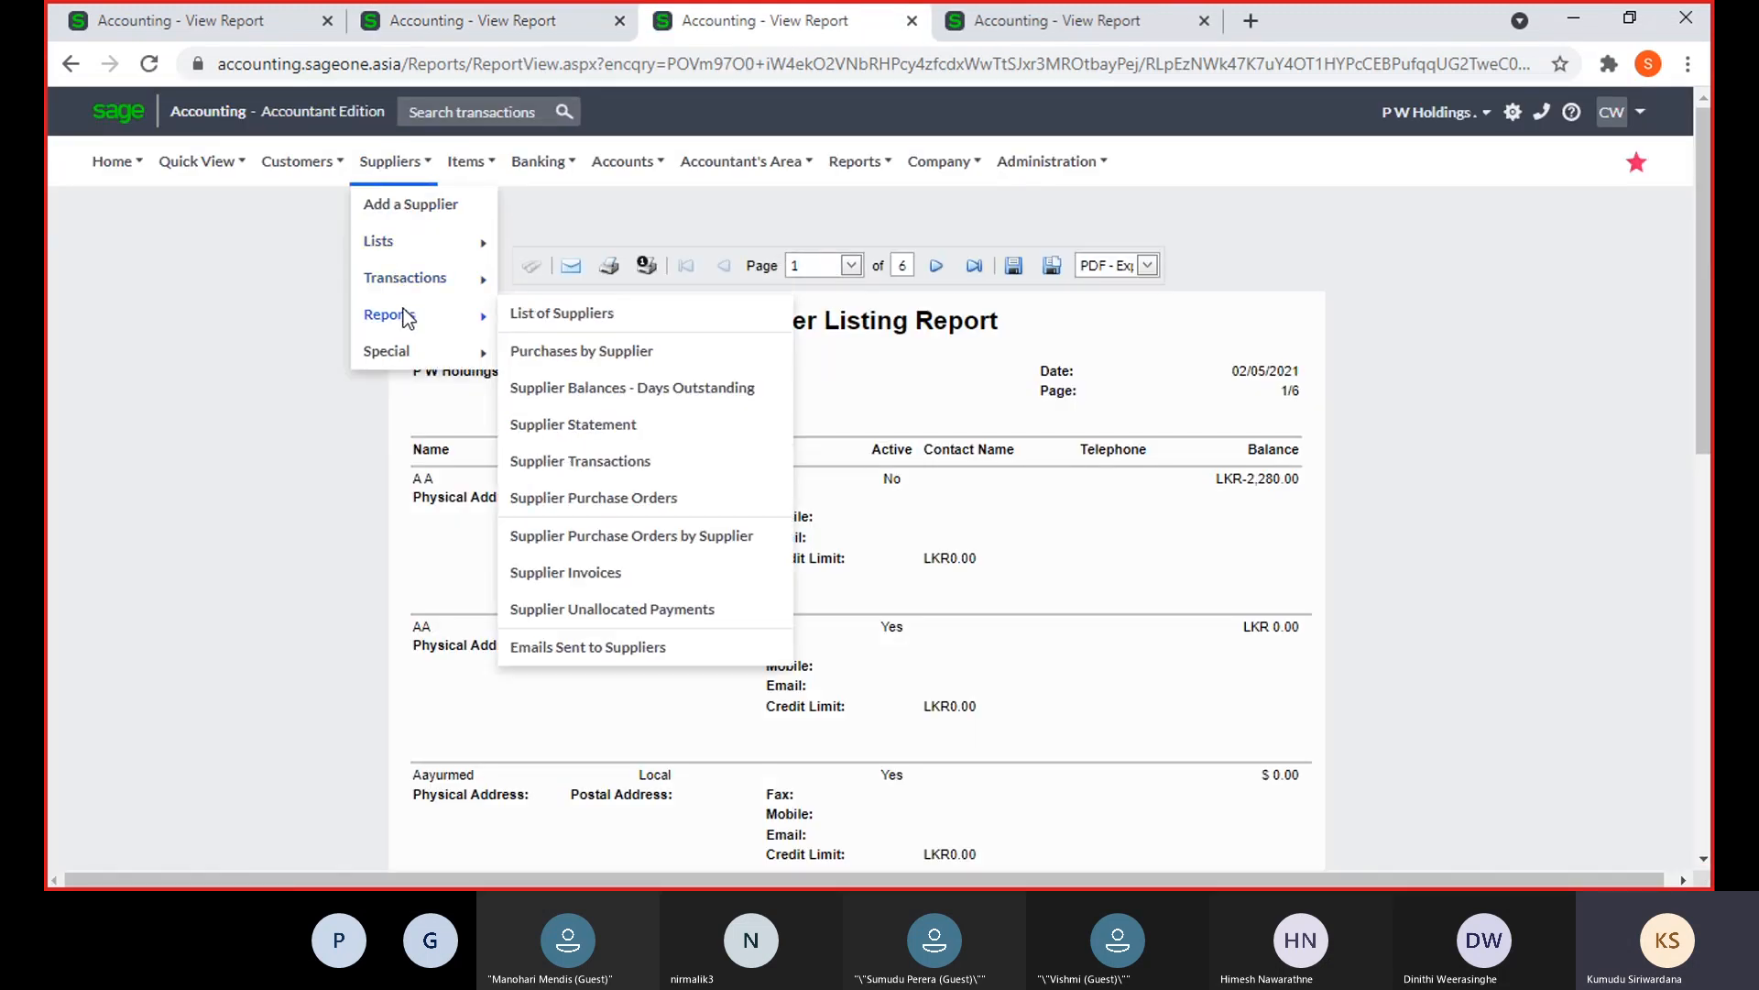
left_click(580, 328)
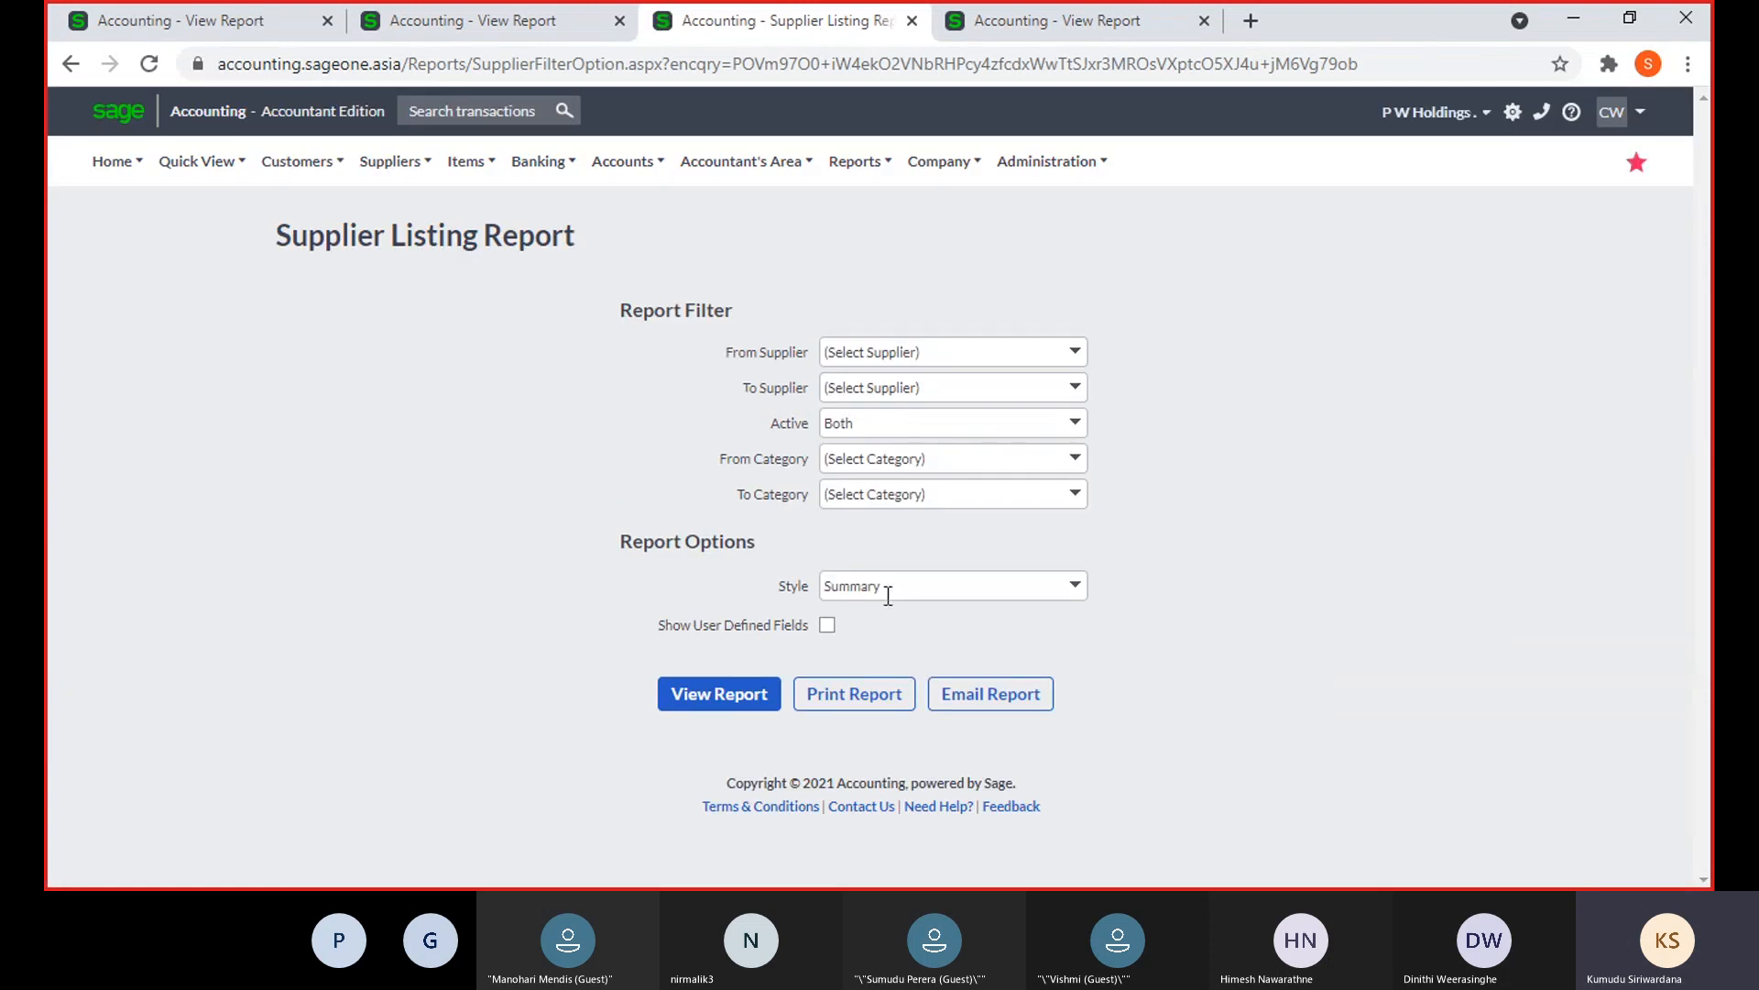
left_click(827, 627)
left_click(944, 587)
left_click(1075, 585)
left_click(1012, 641)
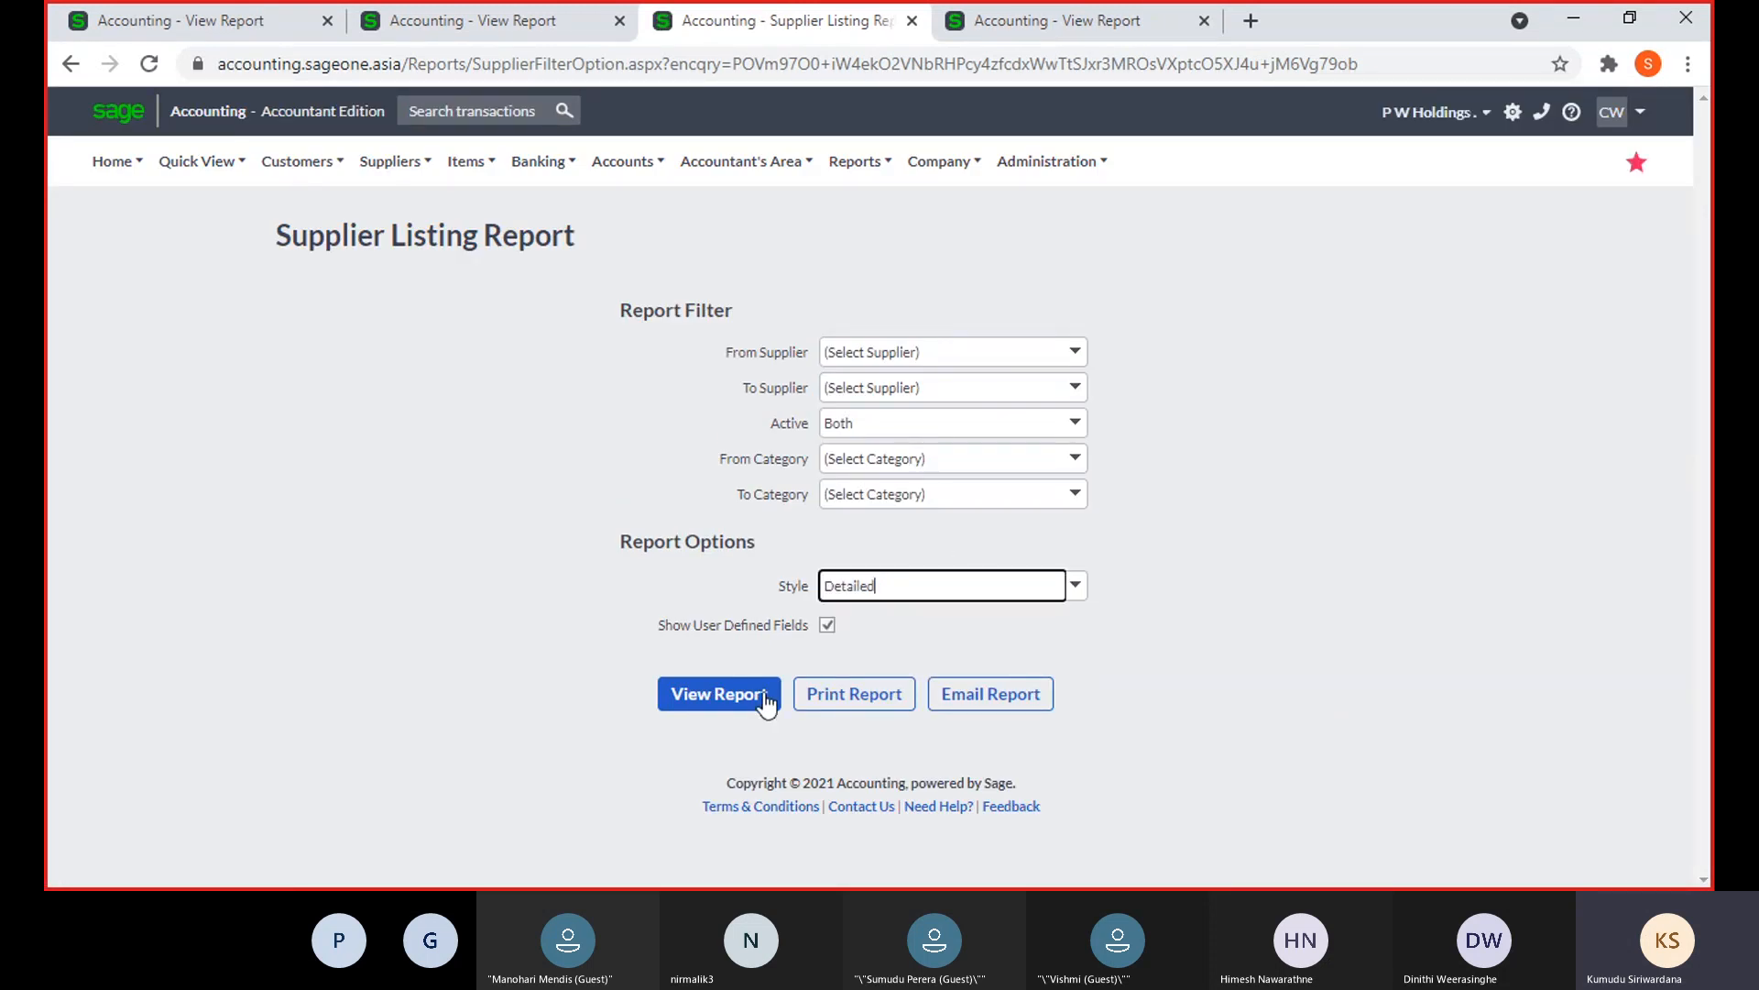
left_click(744, 697)
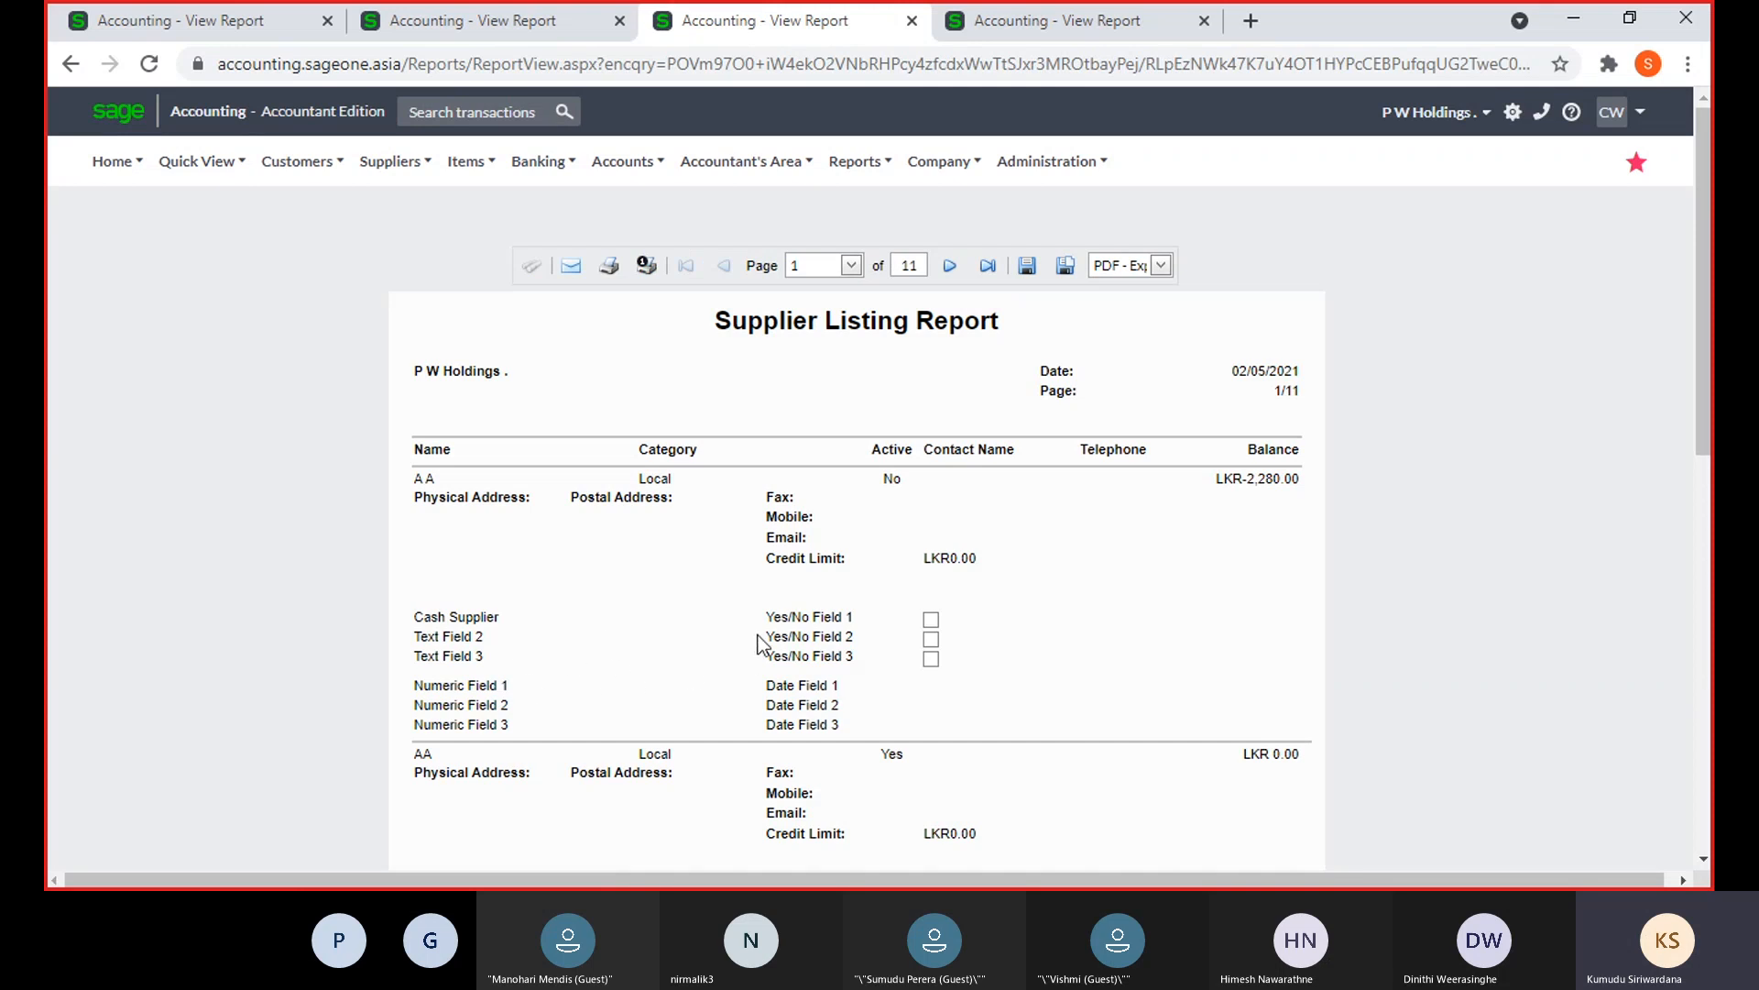
Switch to the Supplier Balances - Days Outstanding tab and open the Supplier user defined fields in Company Settings
left_click(1002, 31)
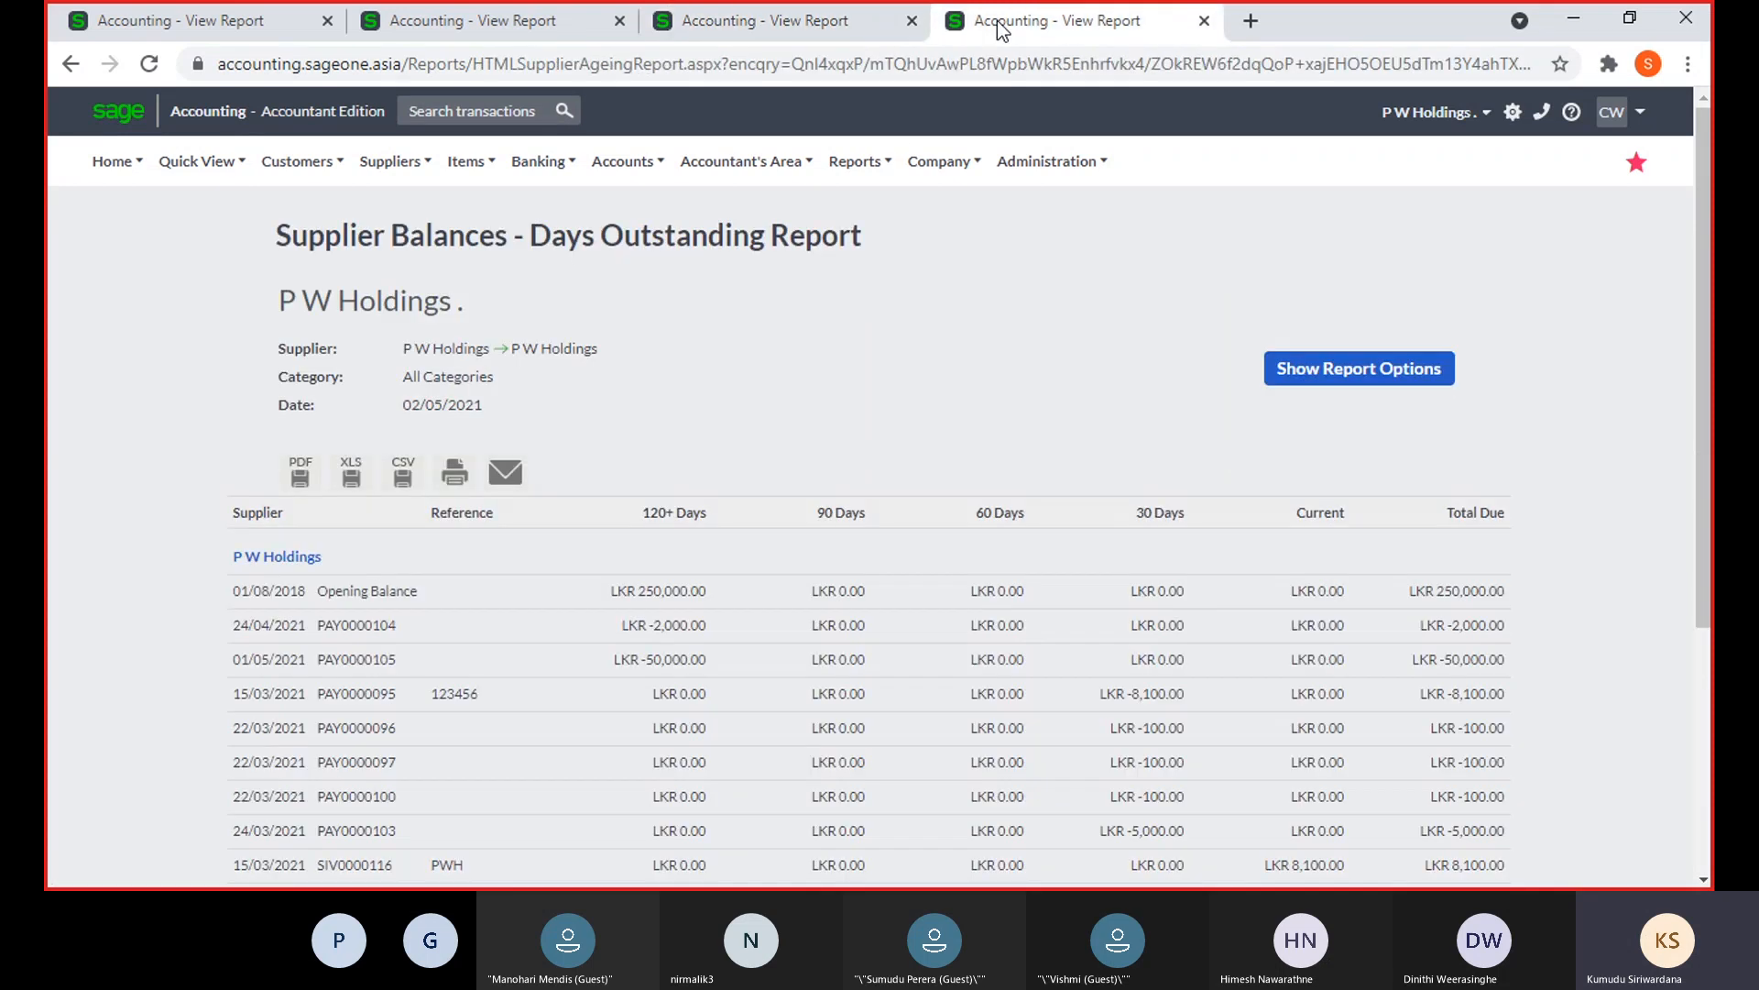
left_click(953, 163)
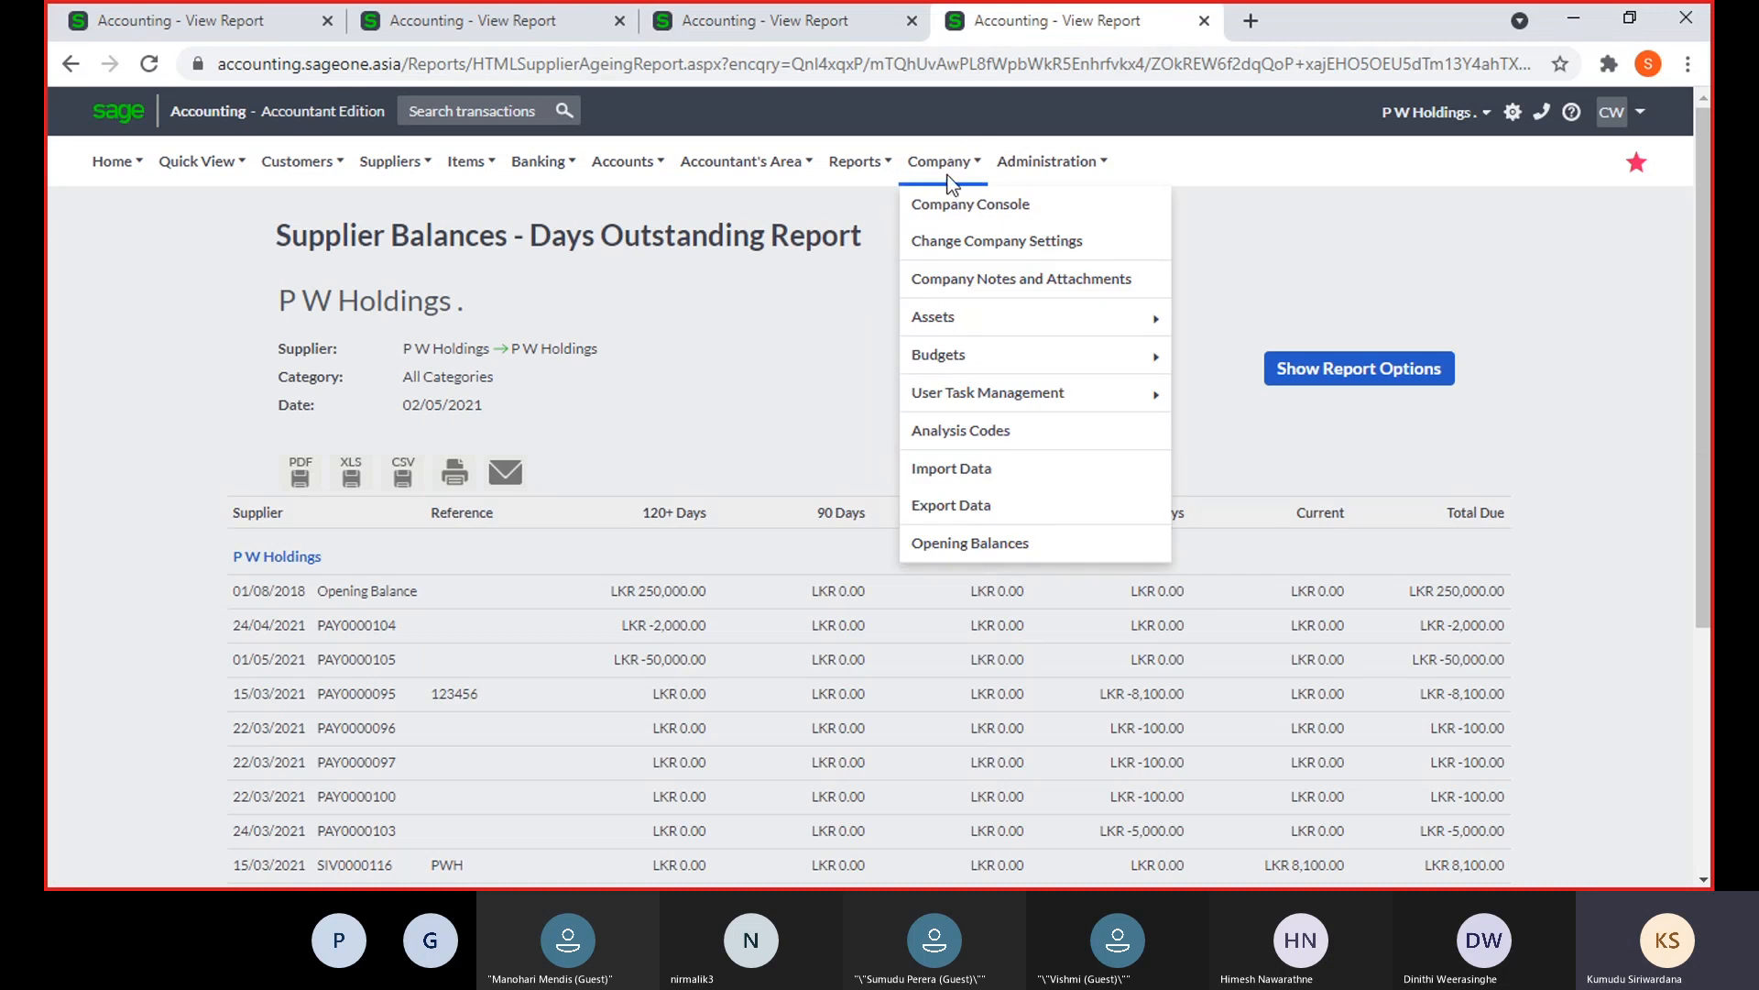
left_click(953, 260)
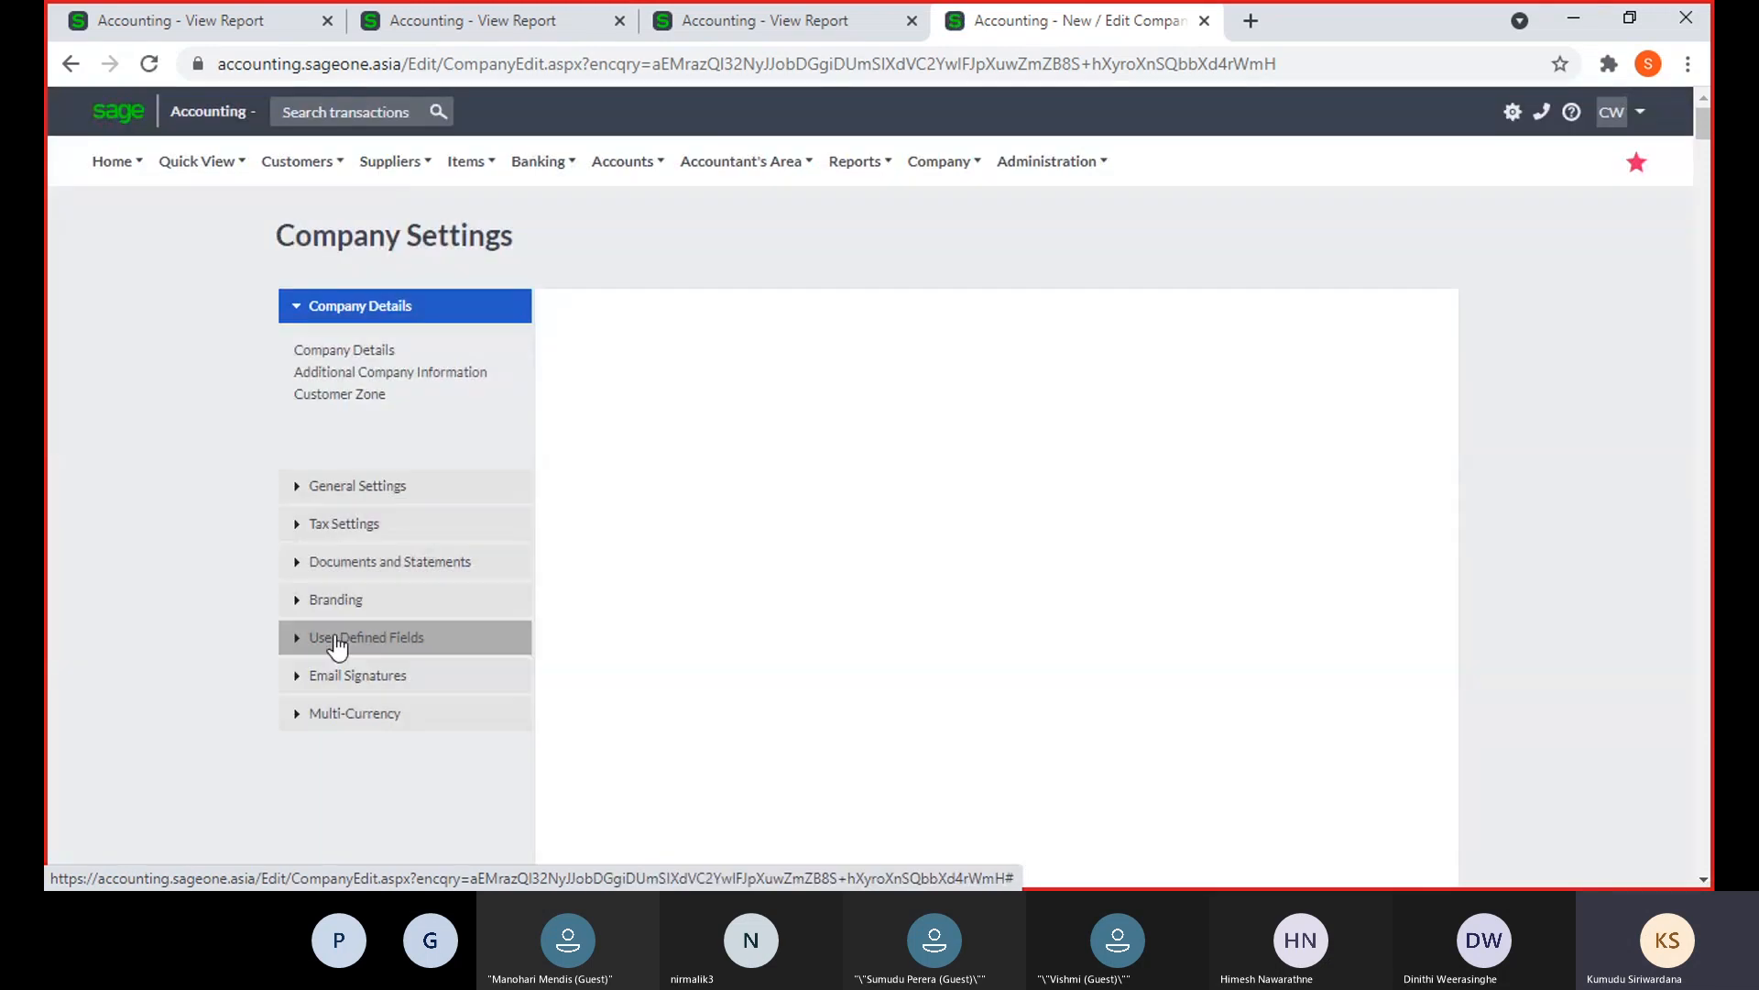
left_click(337, 646)
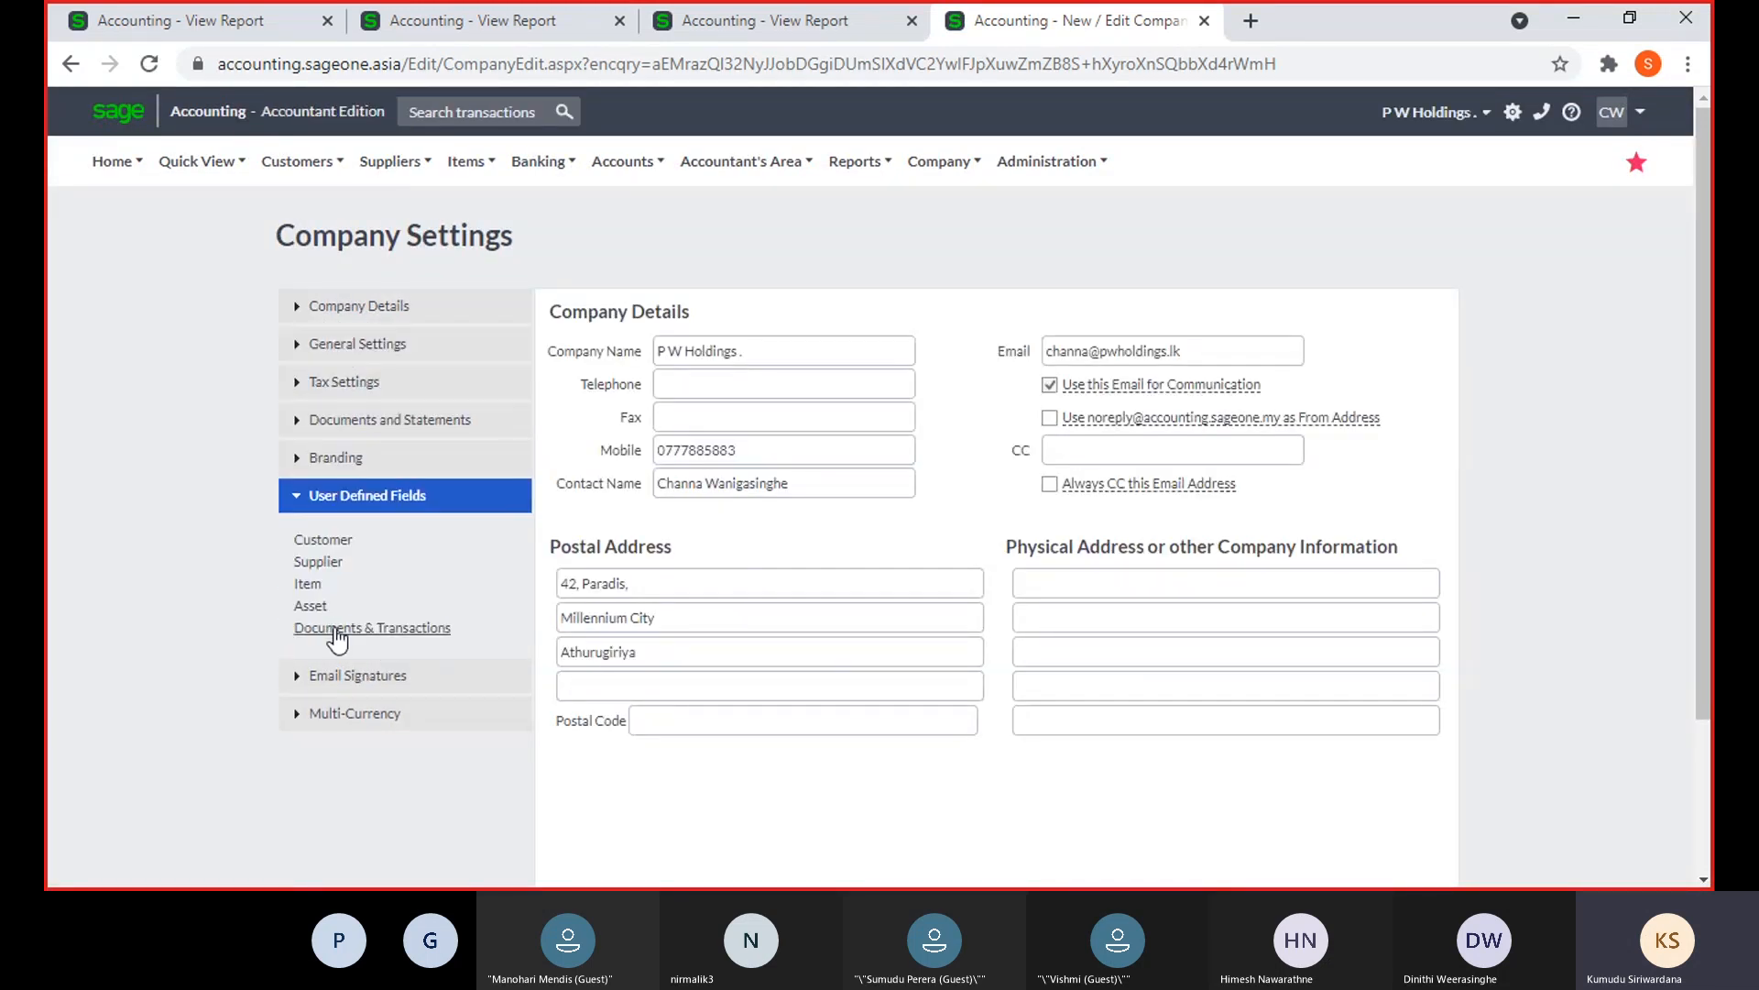
left_click(322, 562)
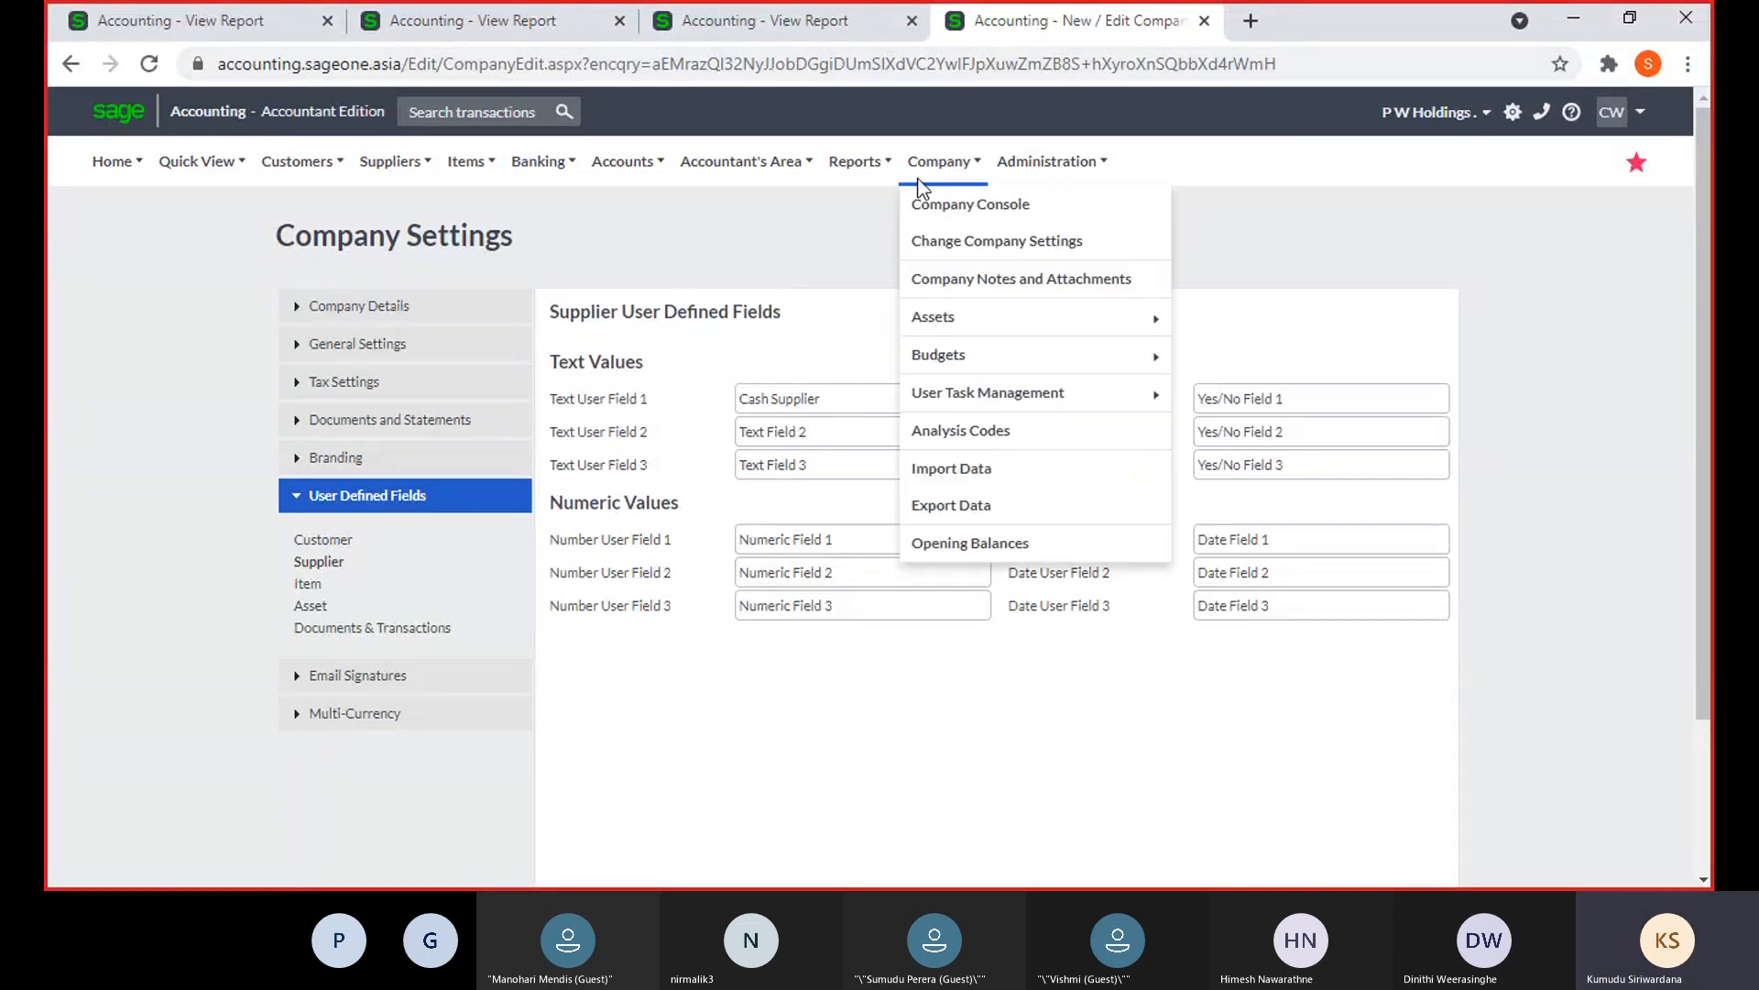
Open a new supplier record and examine its User Defined Fields section
mouse_move(405, 280)
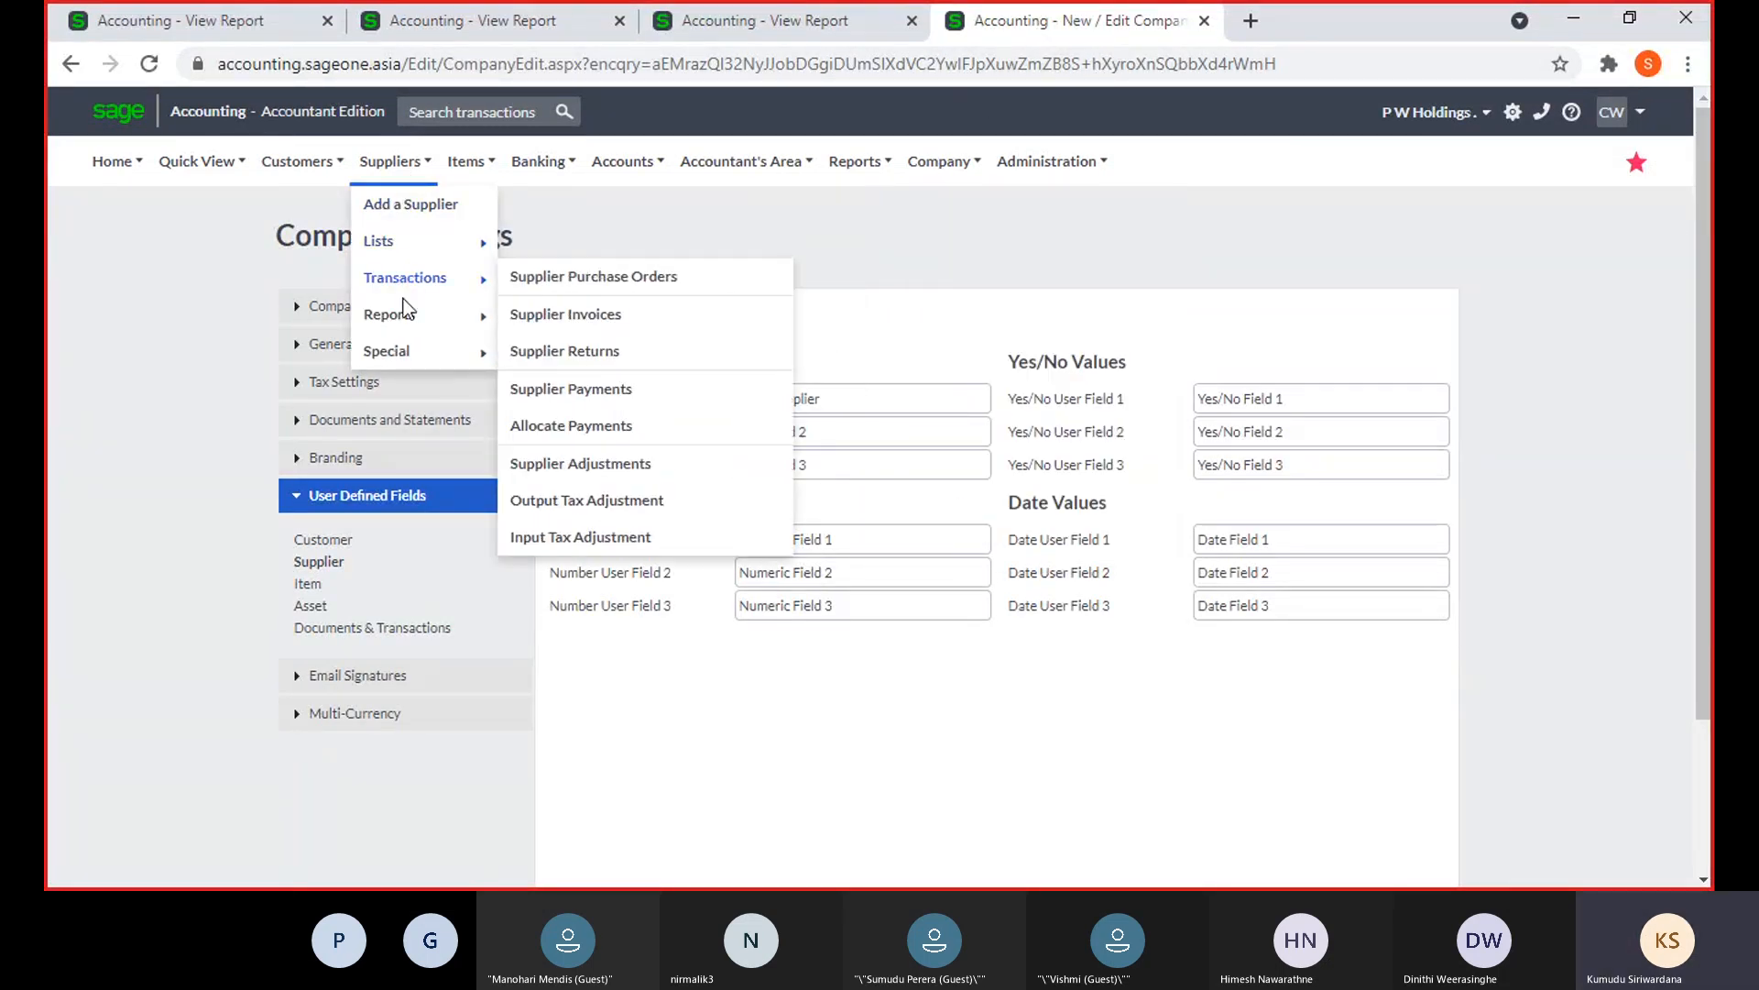
left_click(393, 203)
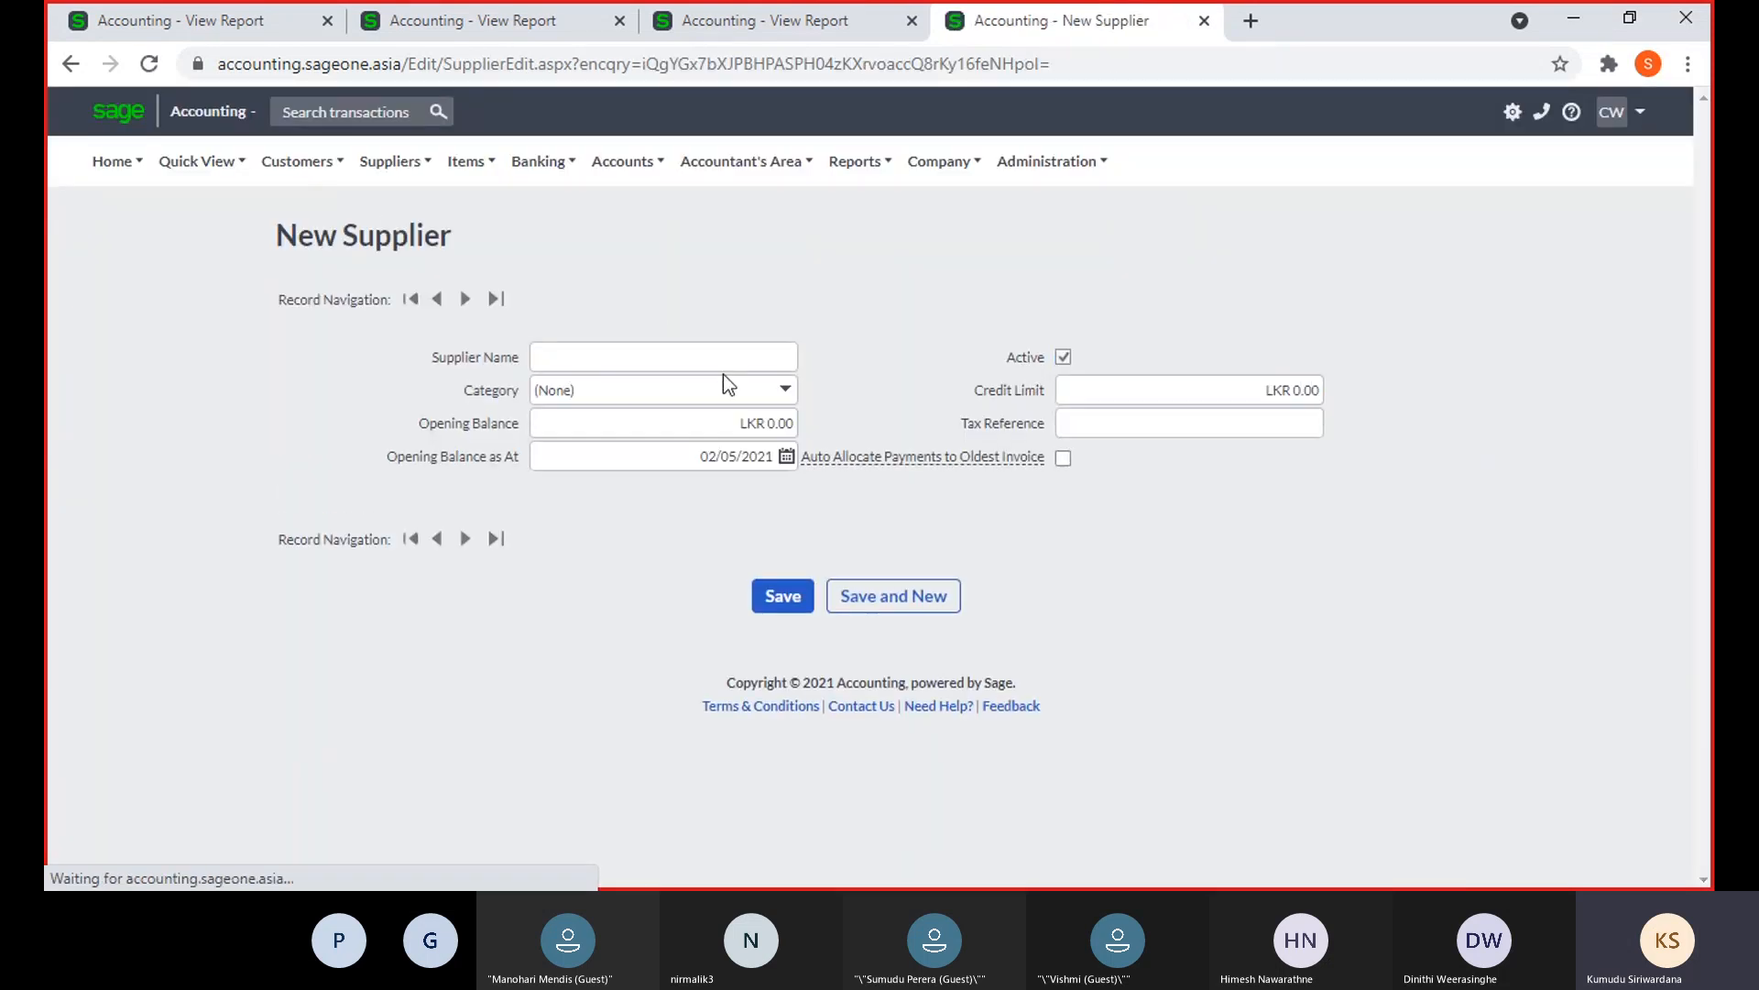
left_click(1017, 519)
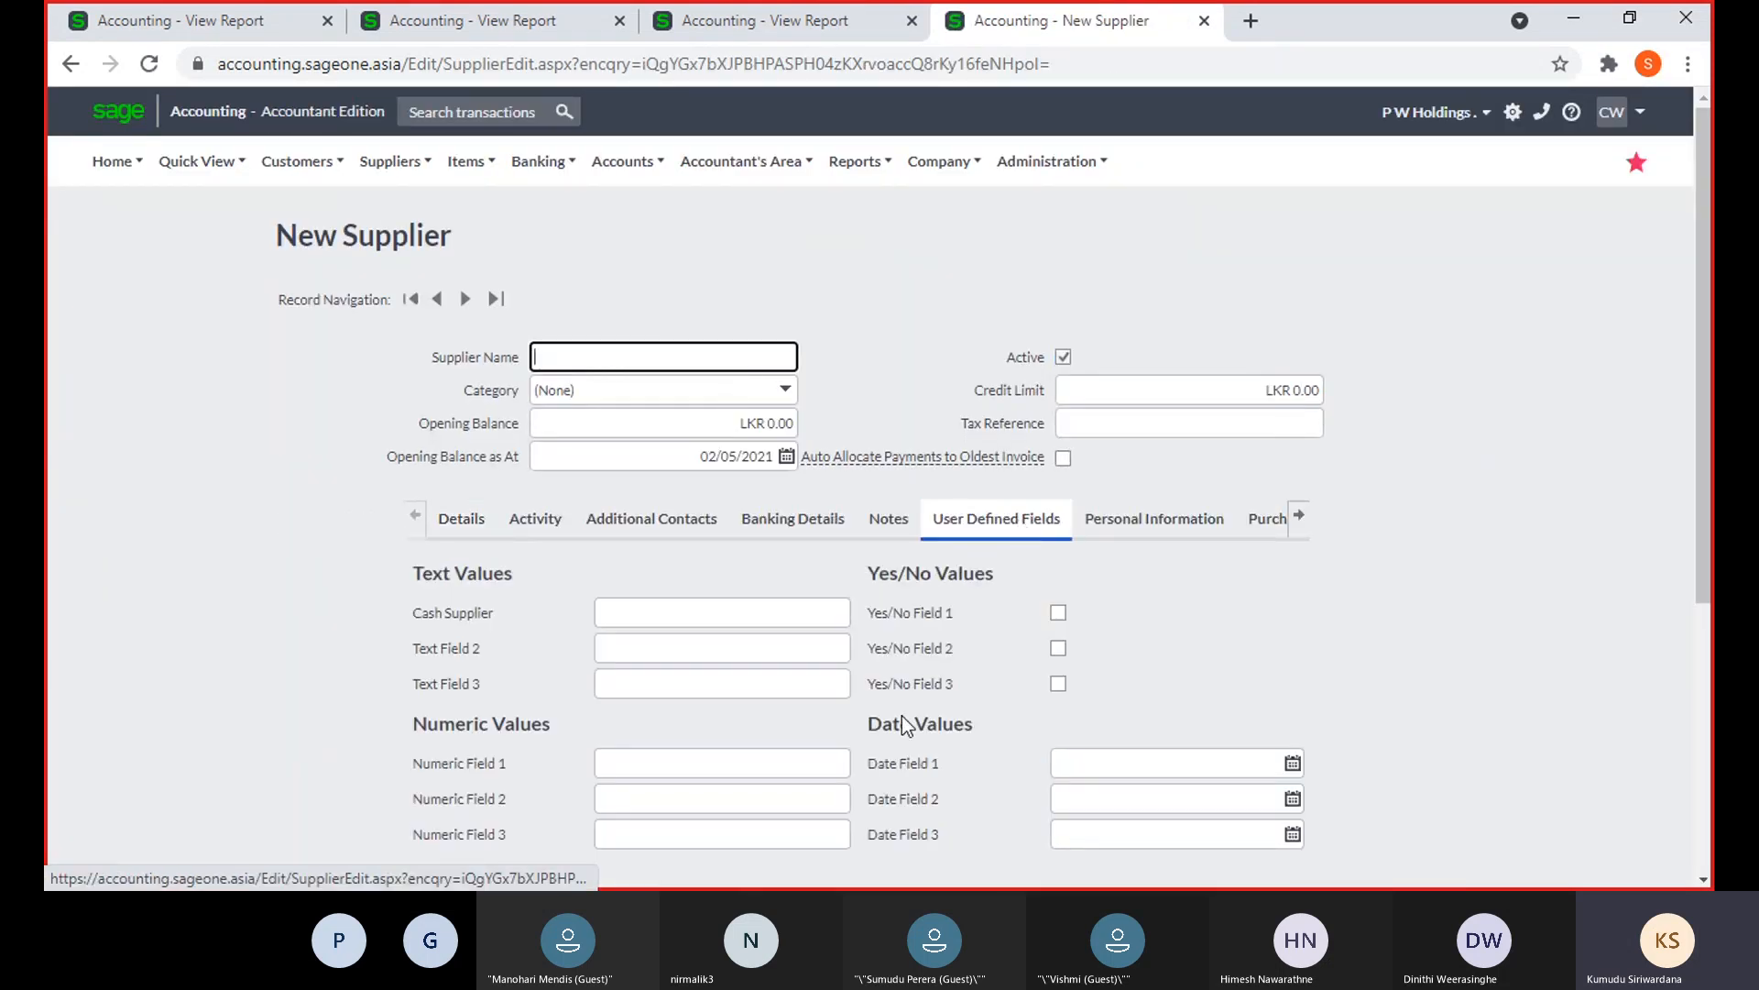
scroll(898, 654, "down", 3)
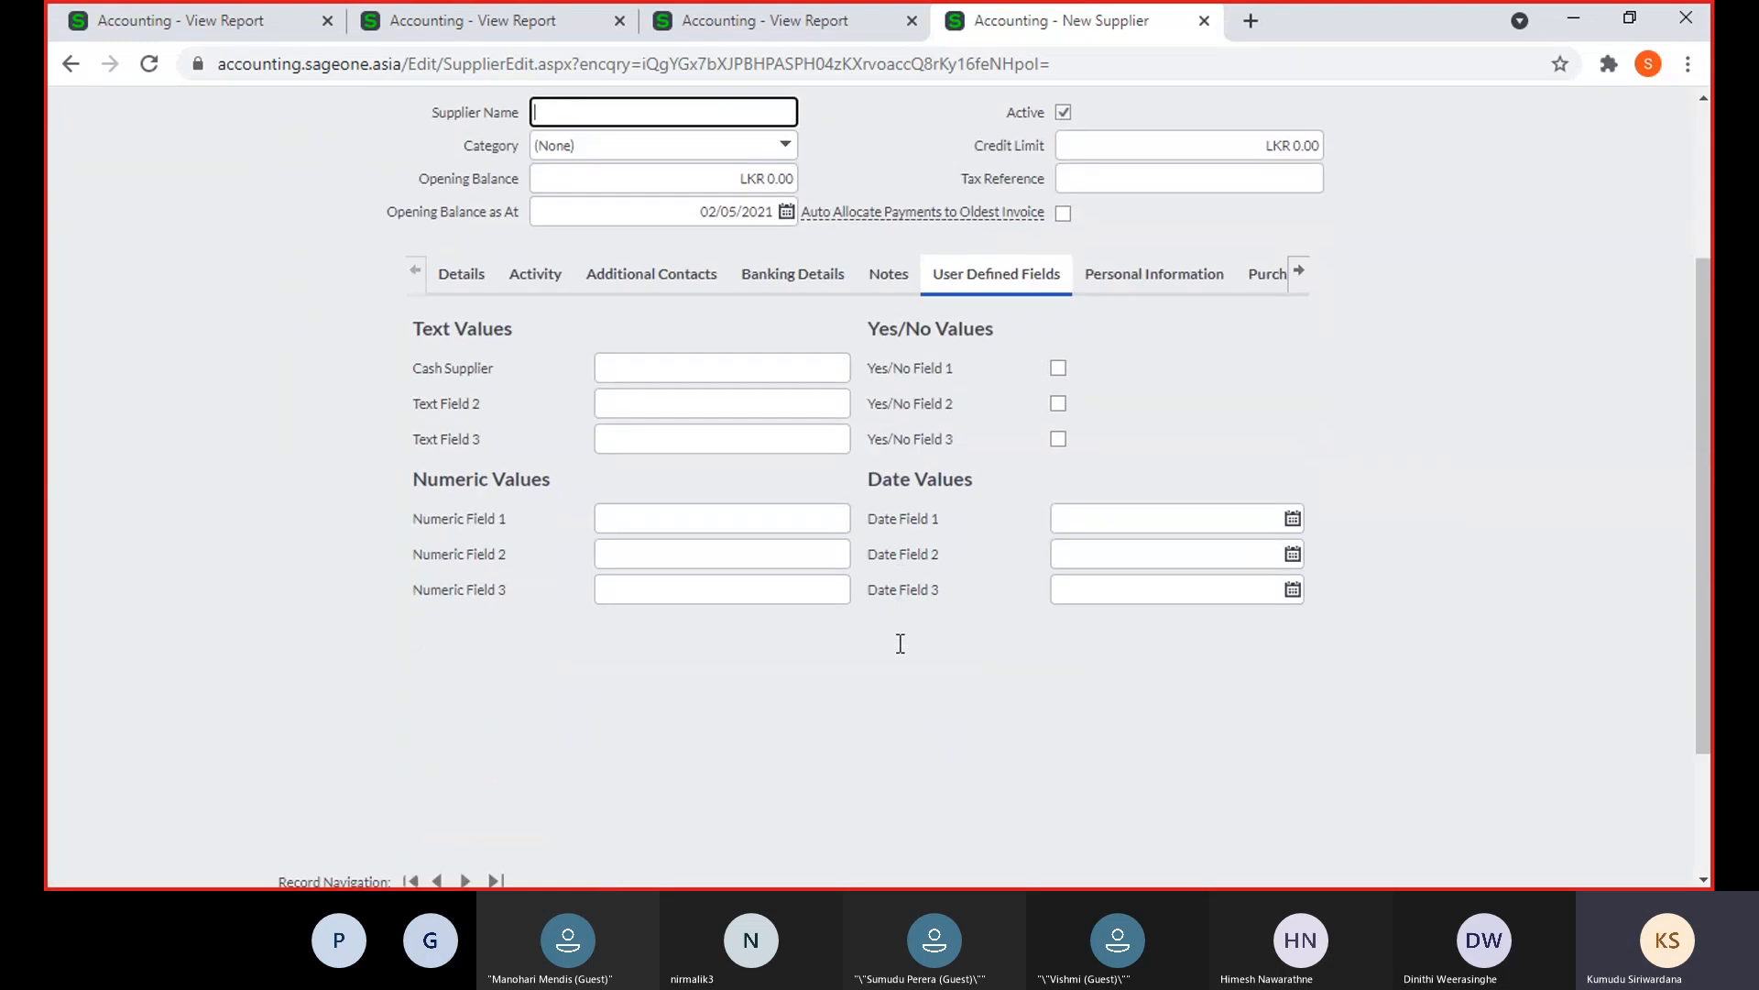
Check the export formats available for the Supplier Listing Report with user defined fields, then return to the New Supplier form
left_click(697, 20)
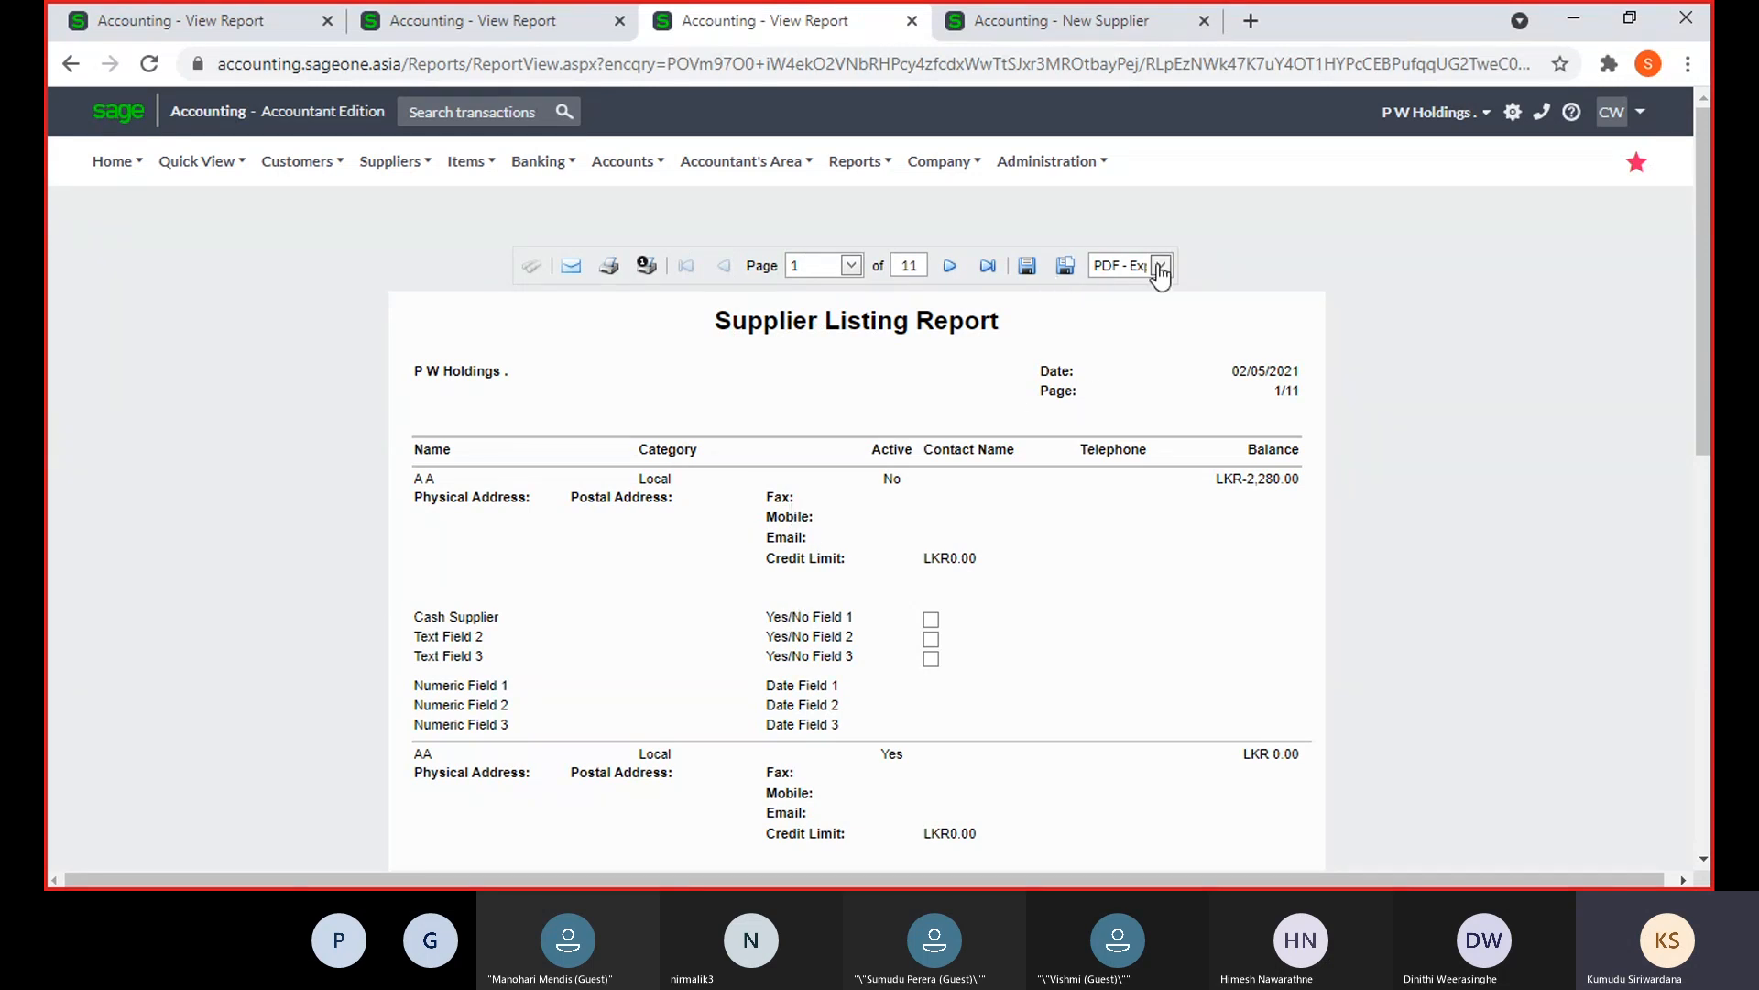
left_click(1160, 264)
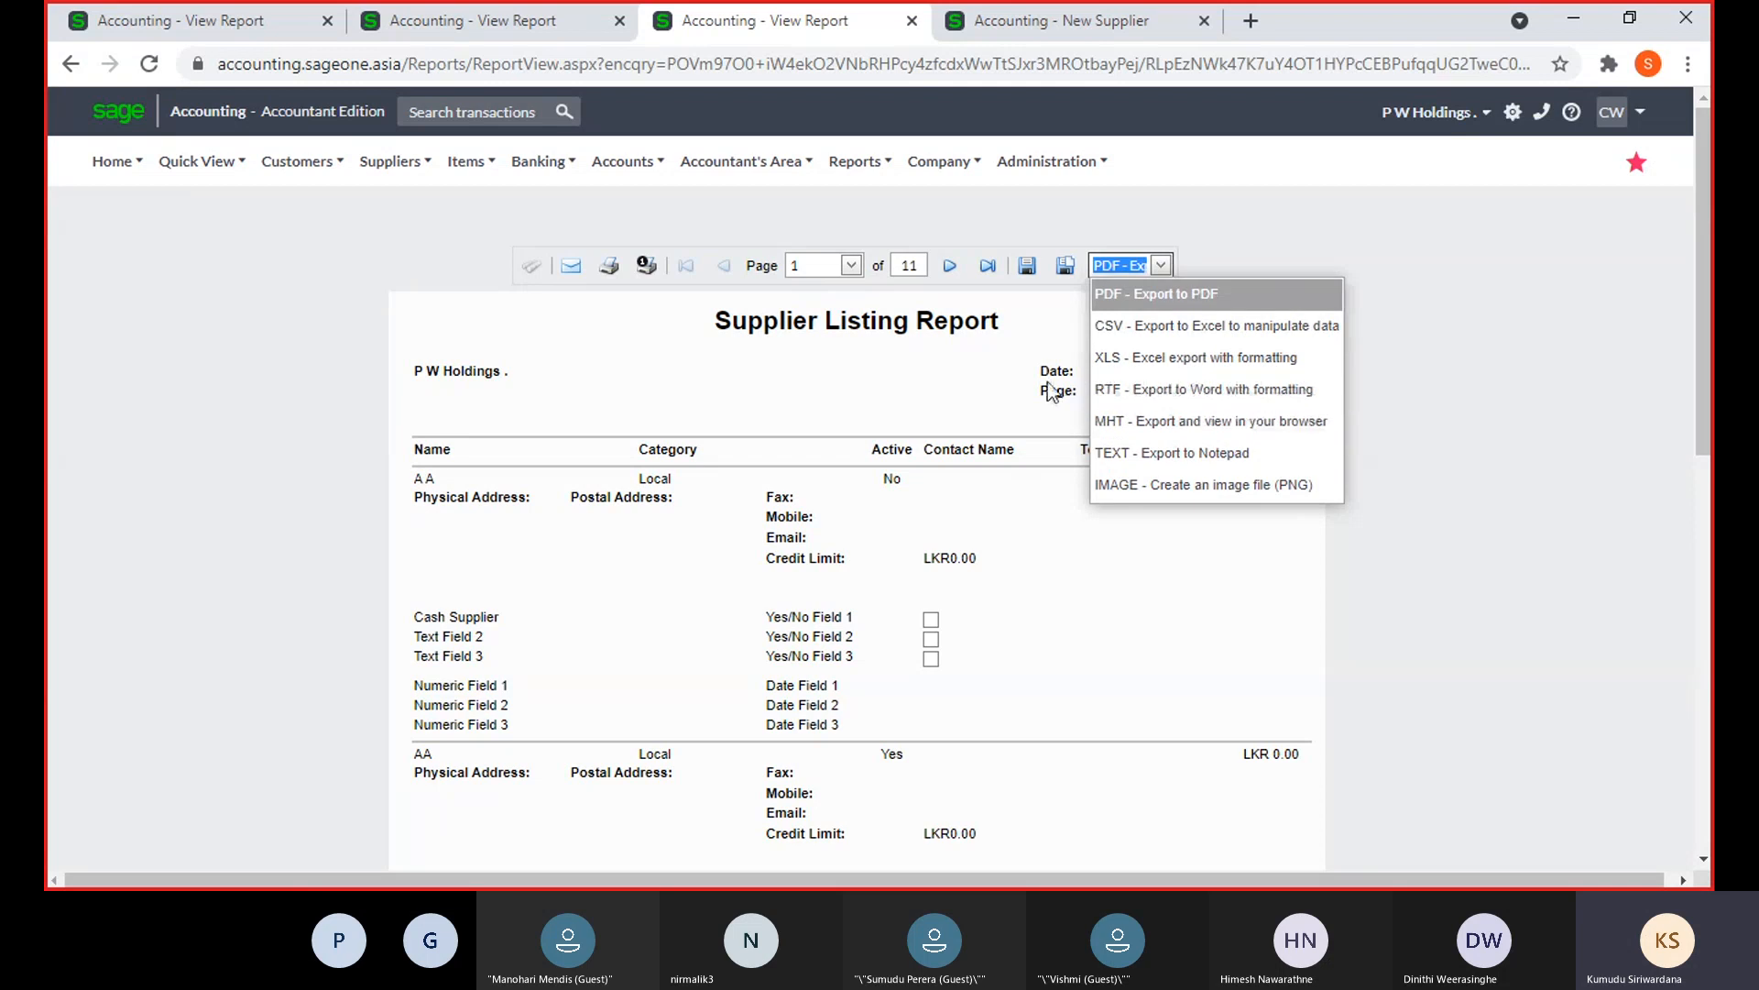
left_click(1315, 192)
left_click(1082, 34)
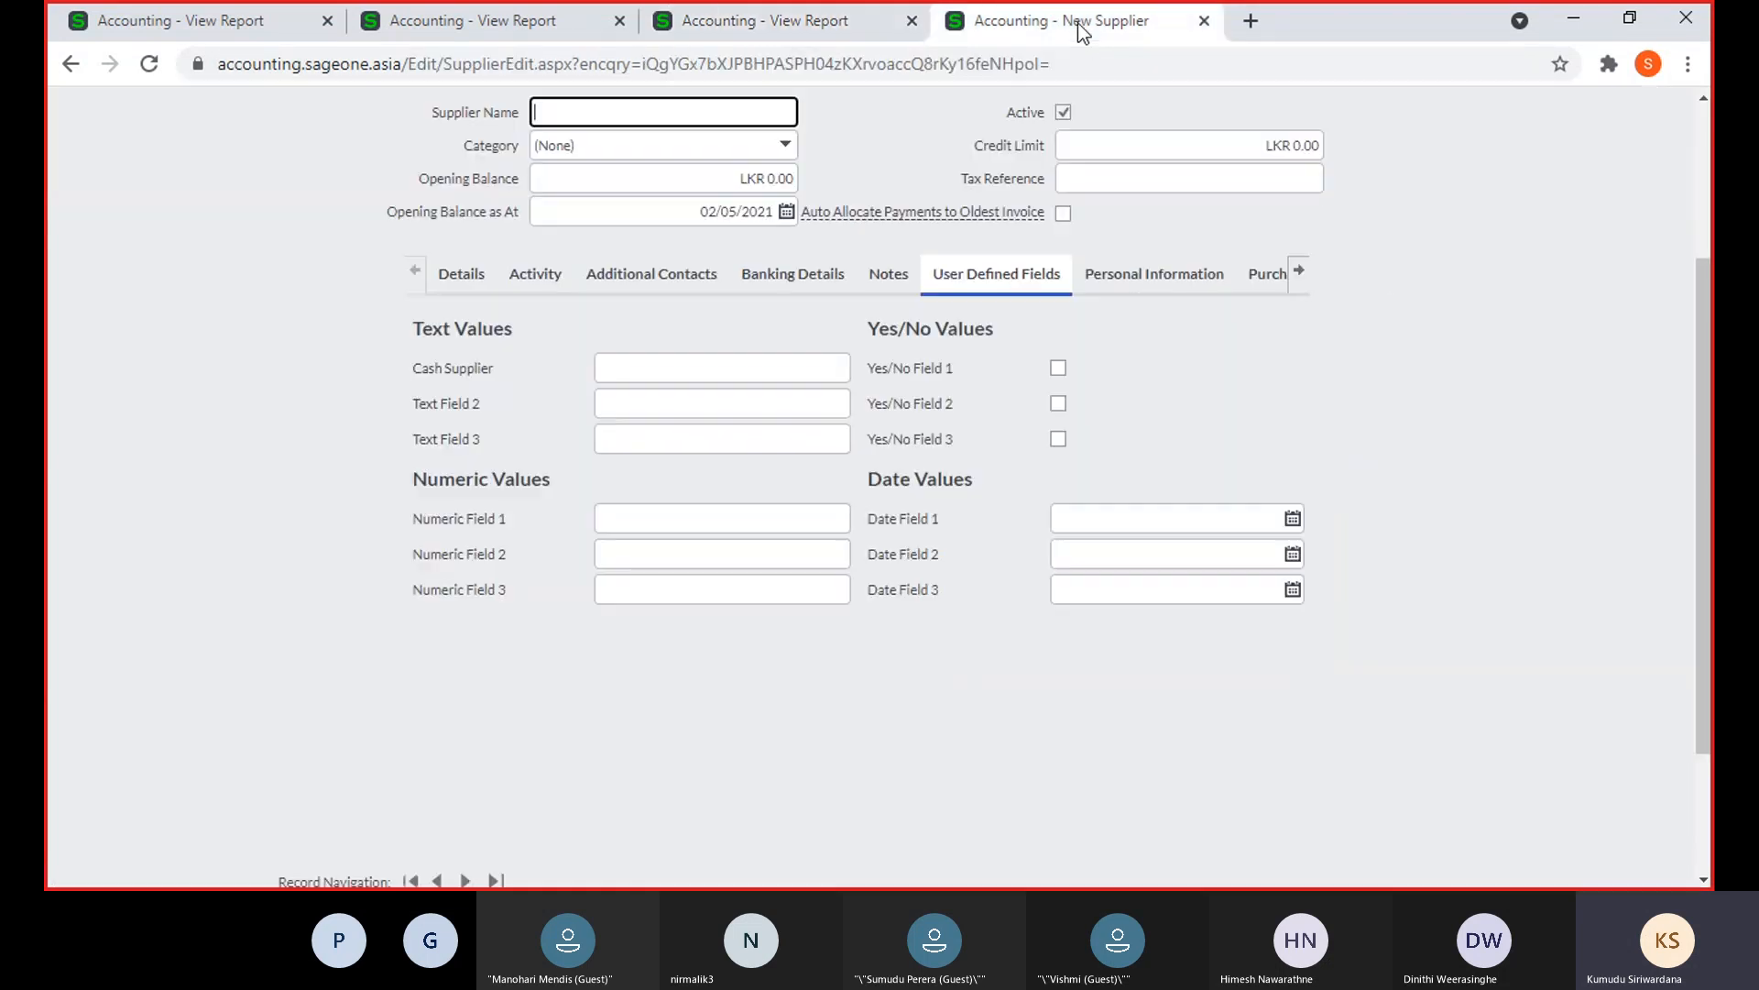
Open the List of Suppliers and check the columns and user defined fields offered in Customise Grid, then cancel
scroll(866, 185, "up", 3)
left_click(389, 161)
mouse_move(374, 317)
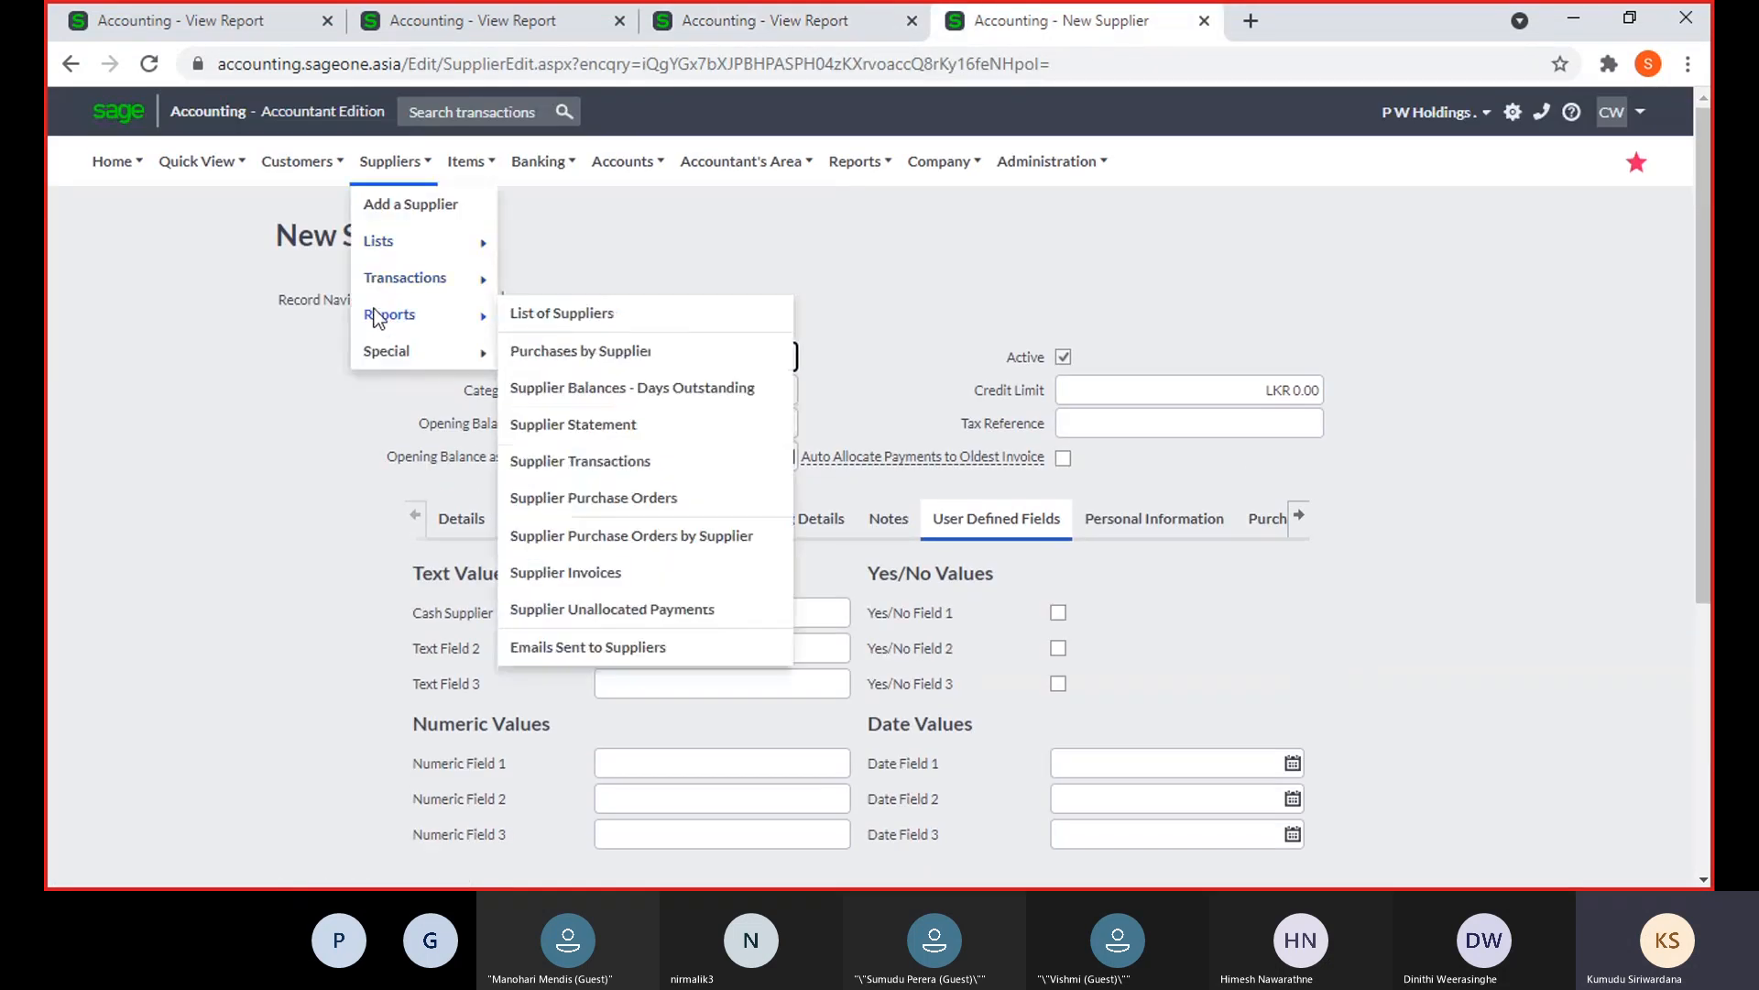
mouse_move(491, 250)
left_click(556, 249)
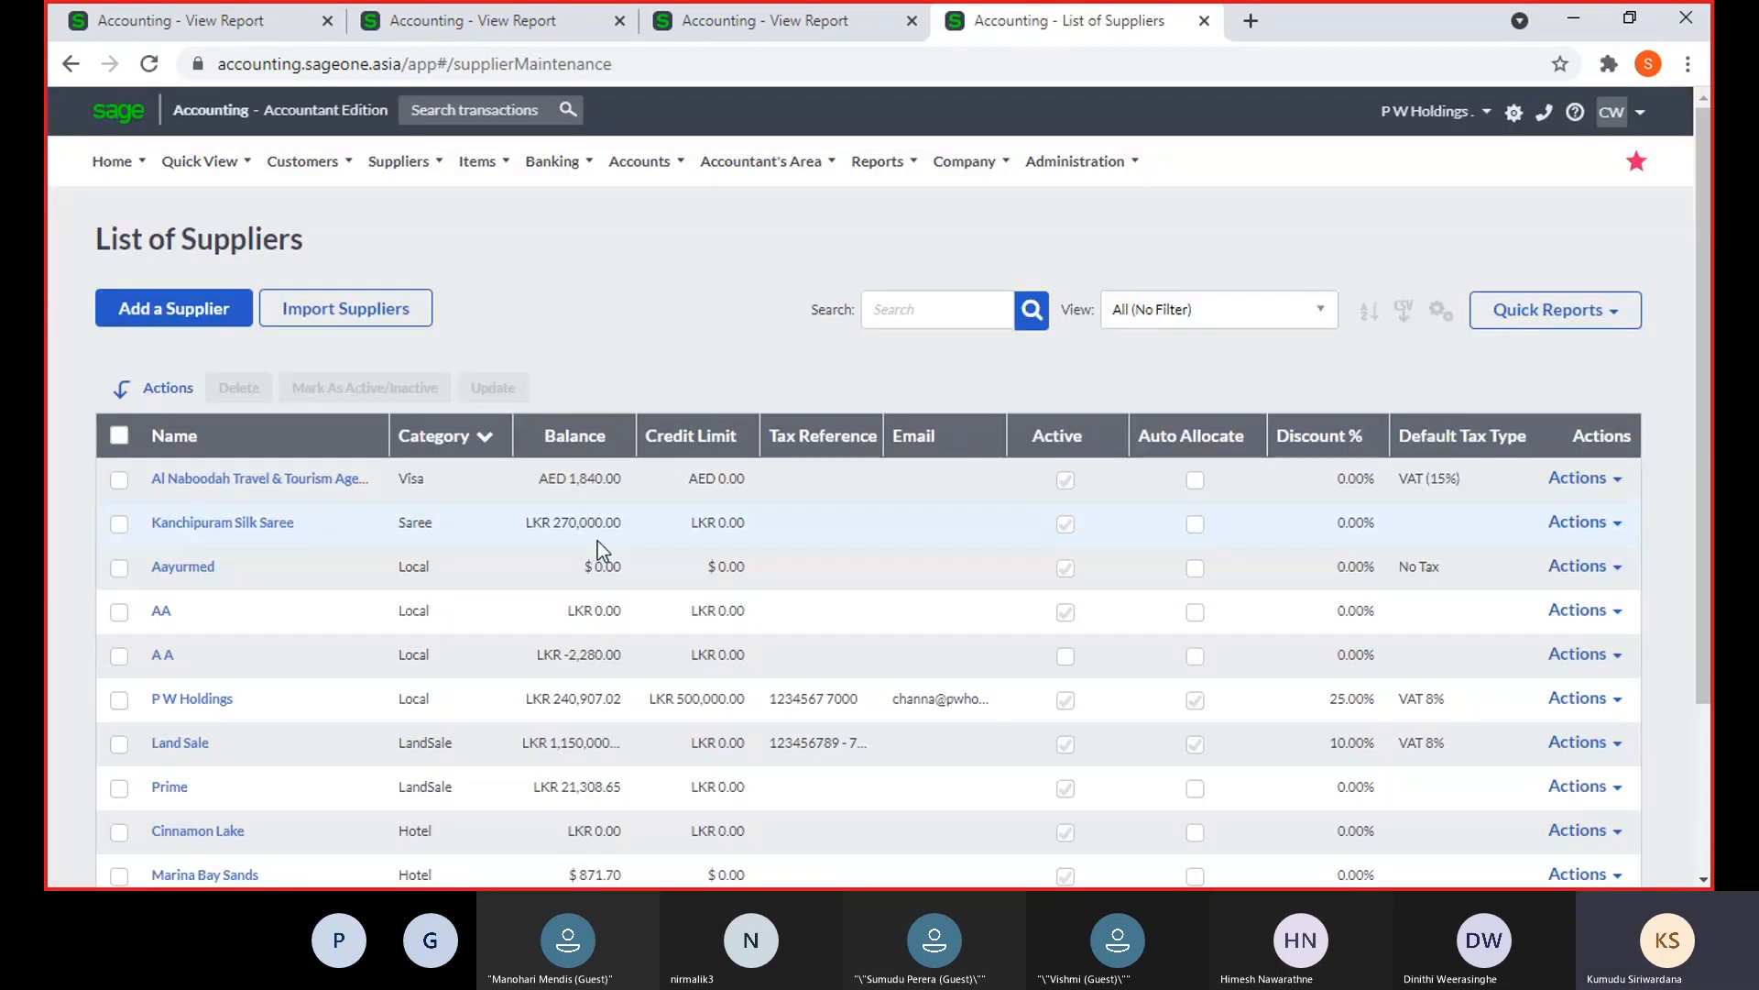
left_click(1440, 316)
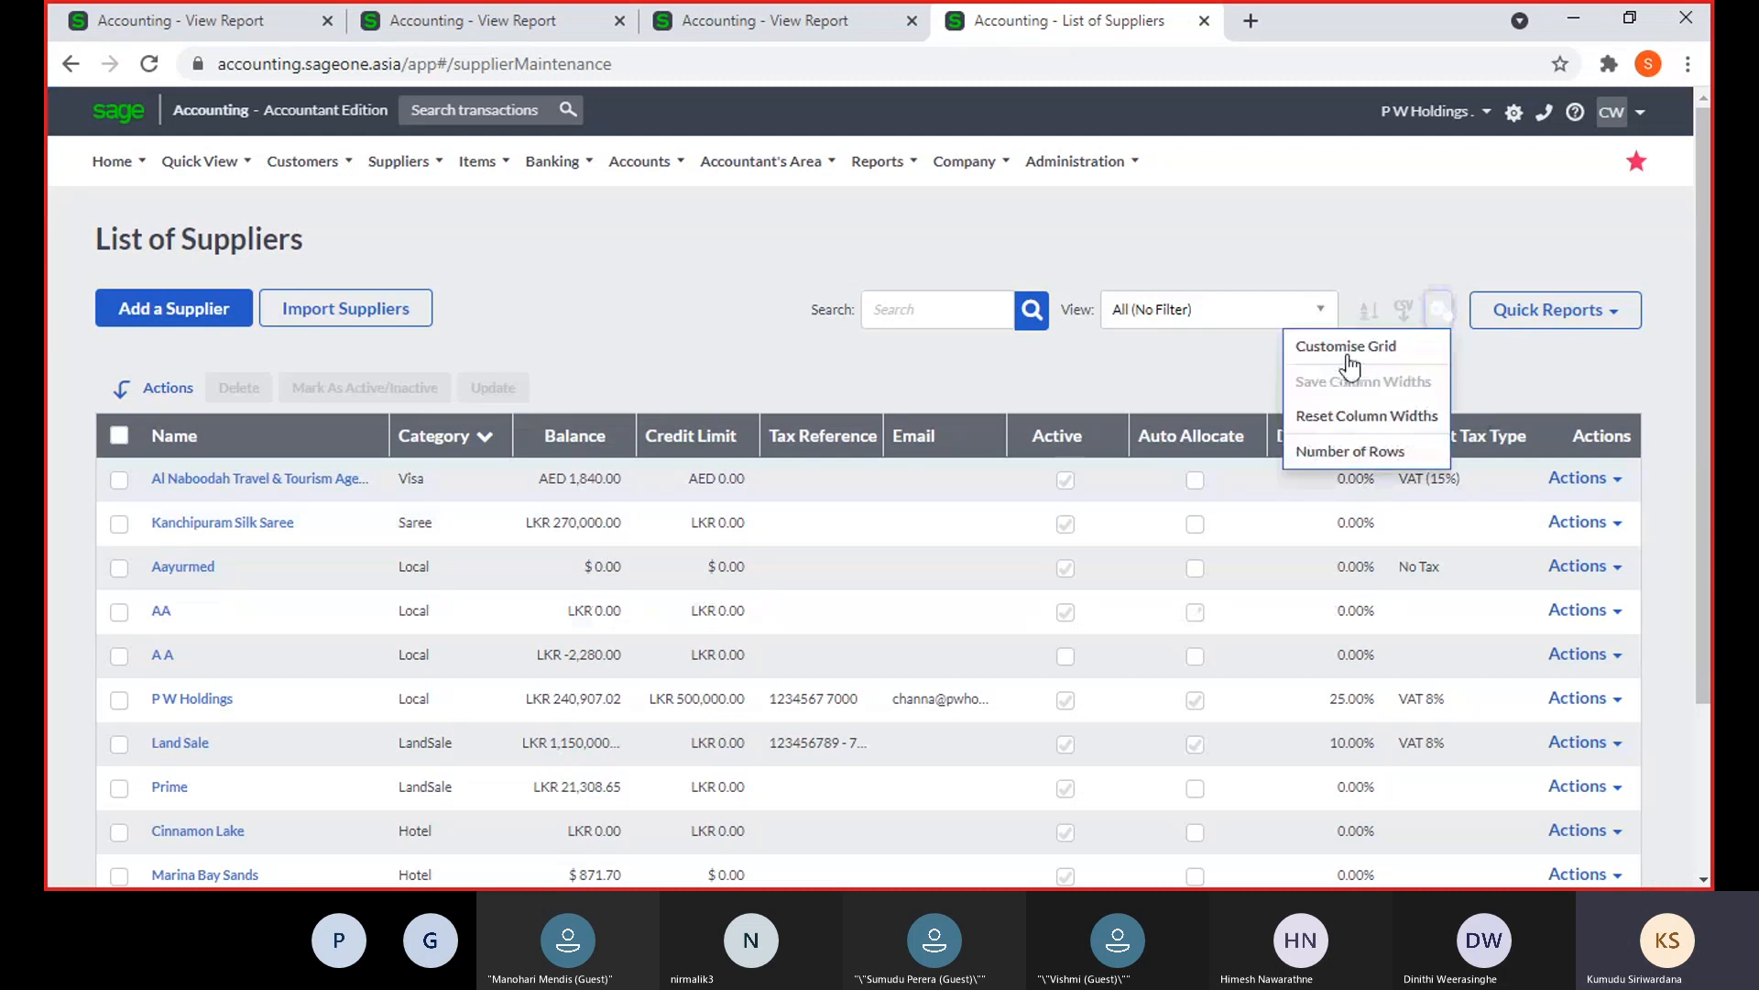
left_click(1347, 354)
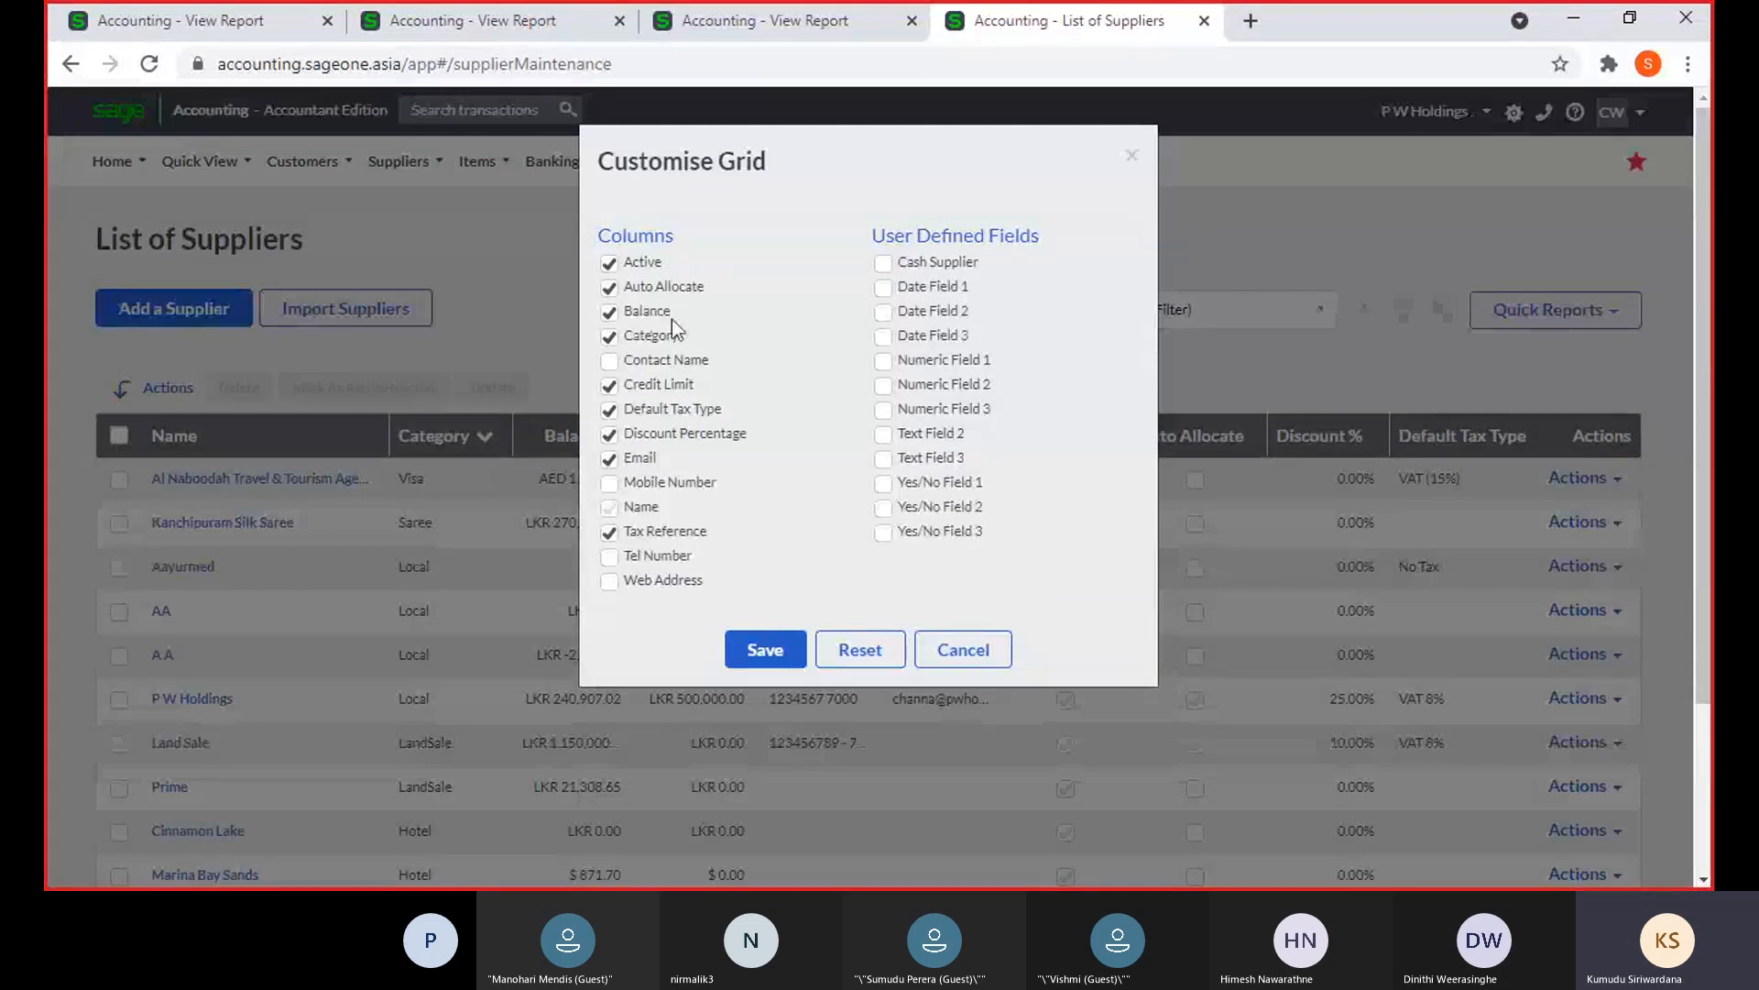
left_click(980, 656)
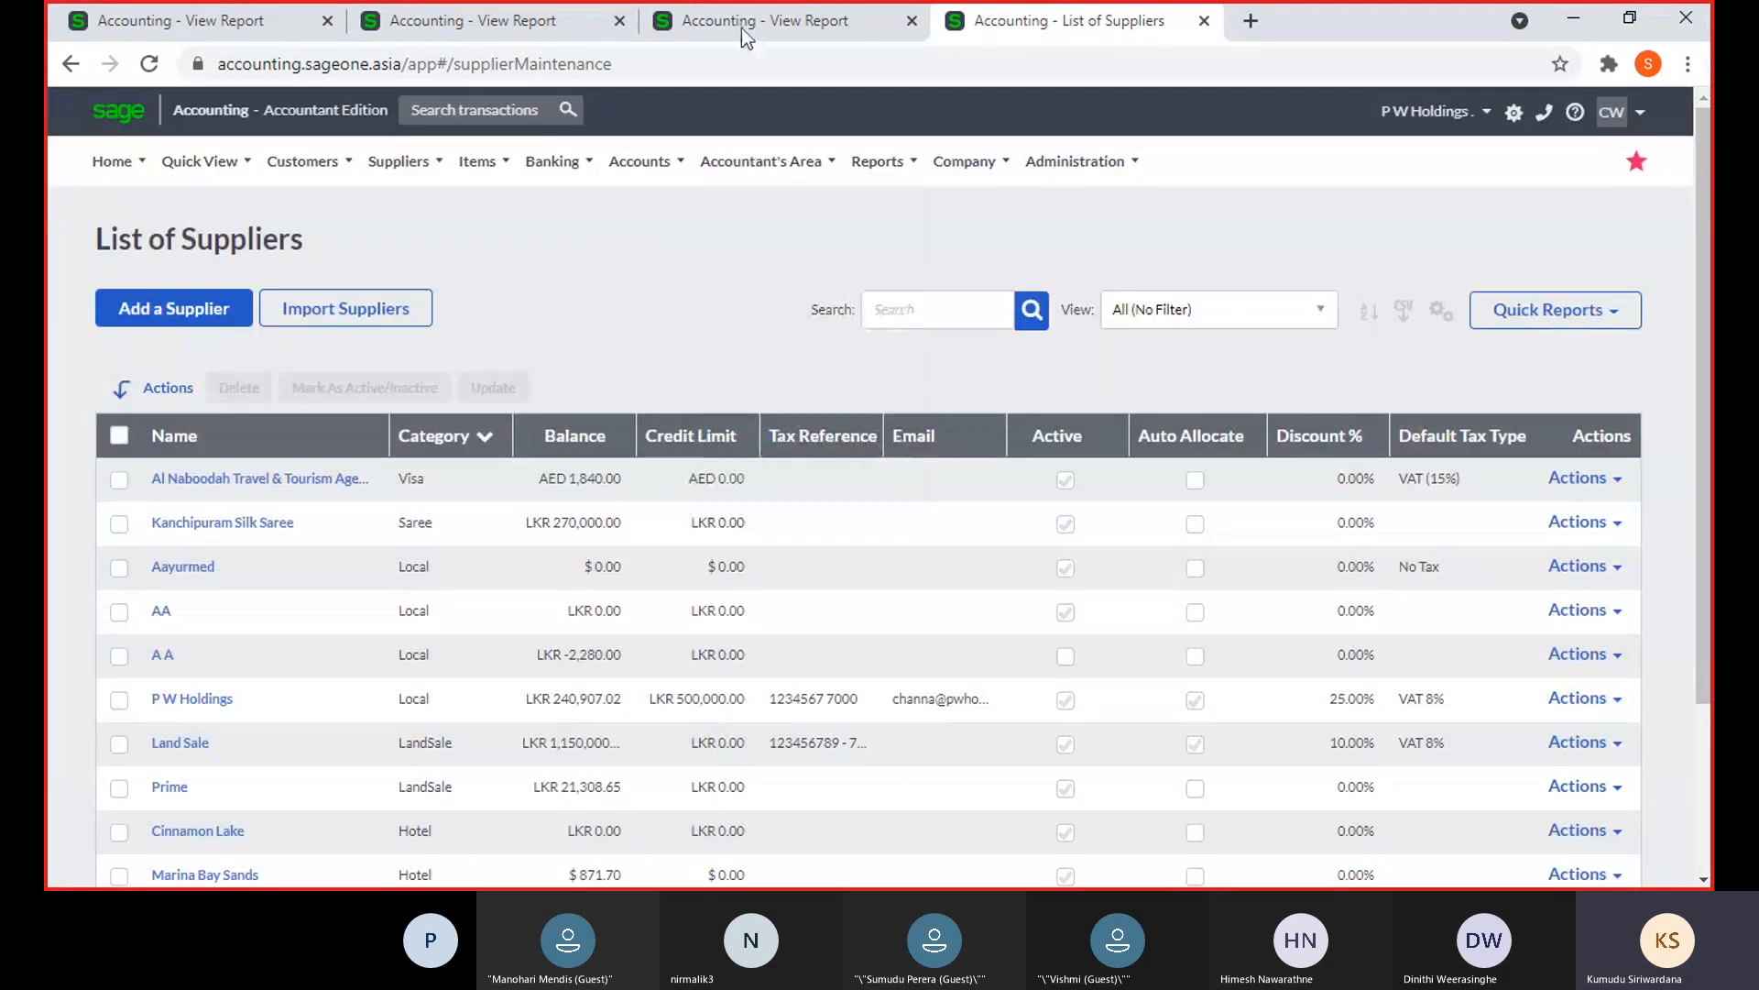
Return to the Supplier Listing Report with user defined fields and review its second page and export formats
left_click(741, 25)
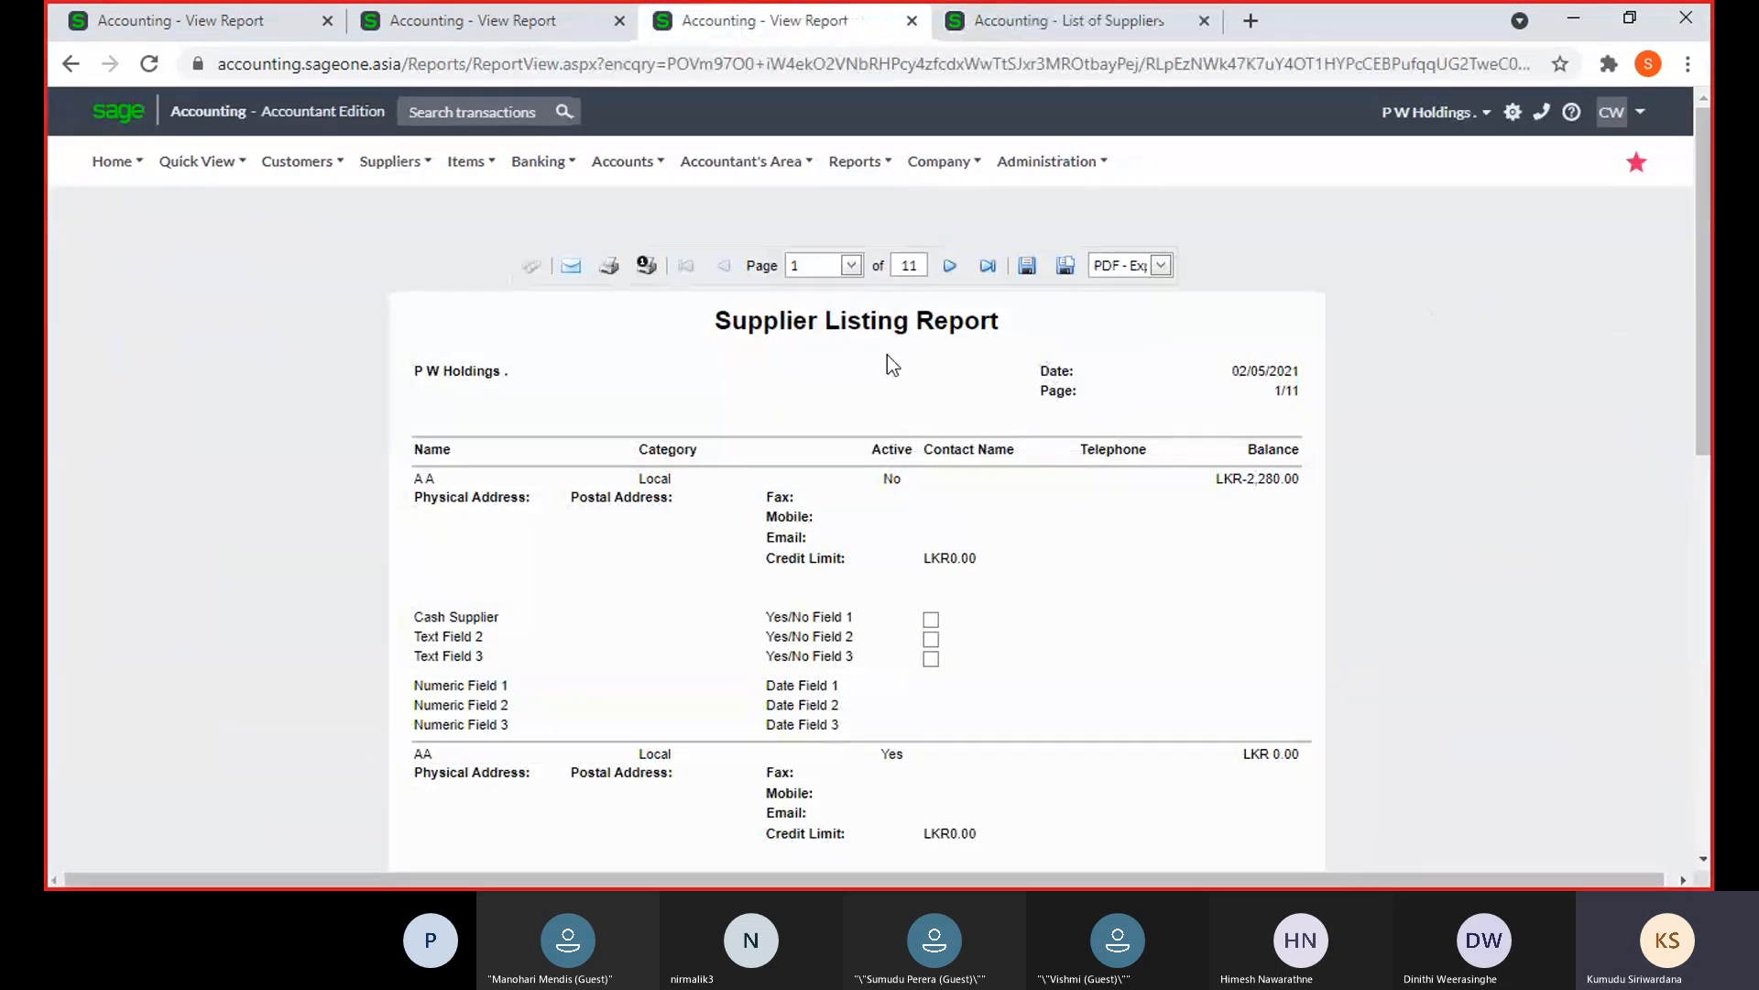
left_click(392, 161)
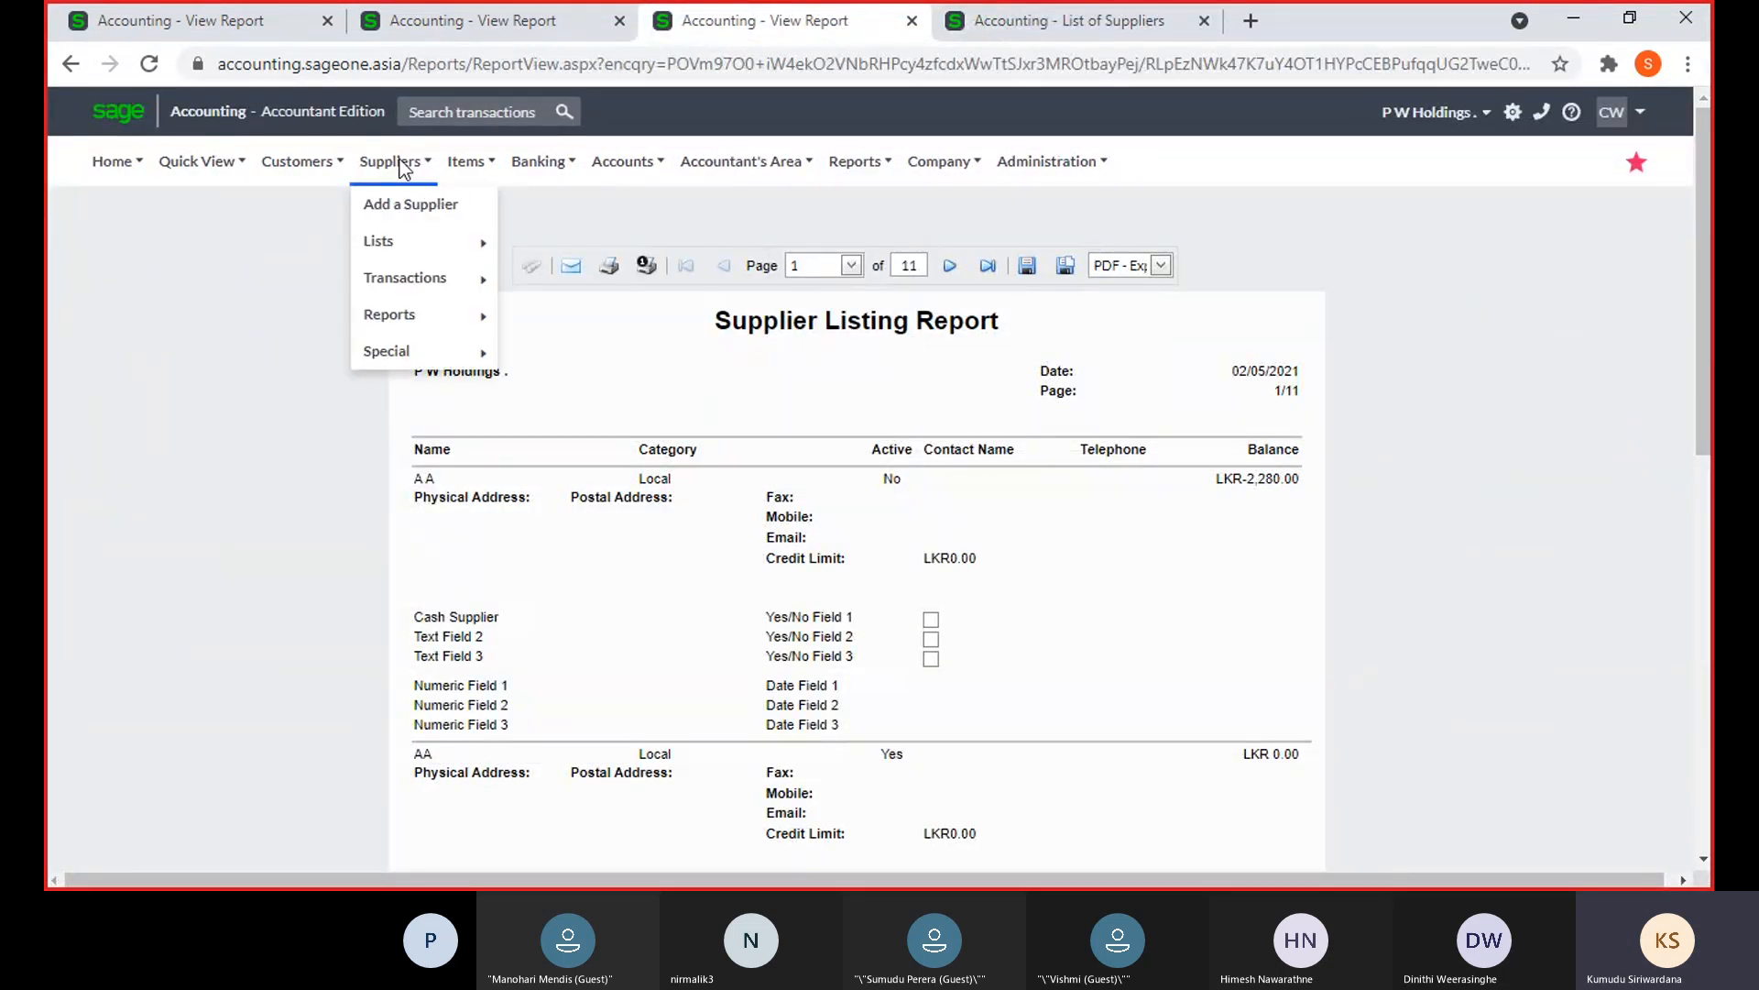
mouse_move(404, 288)
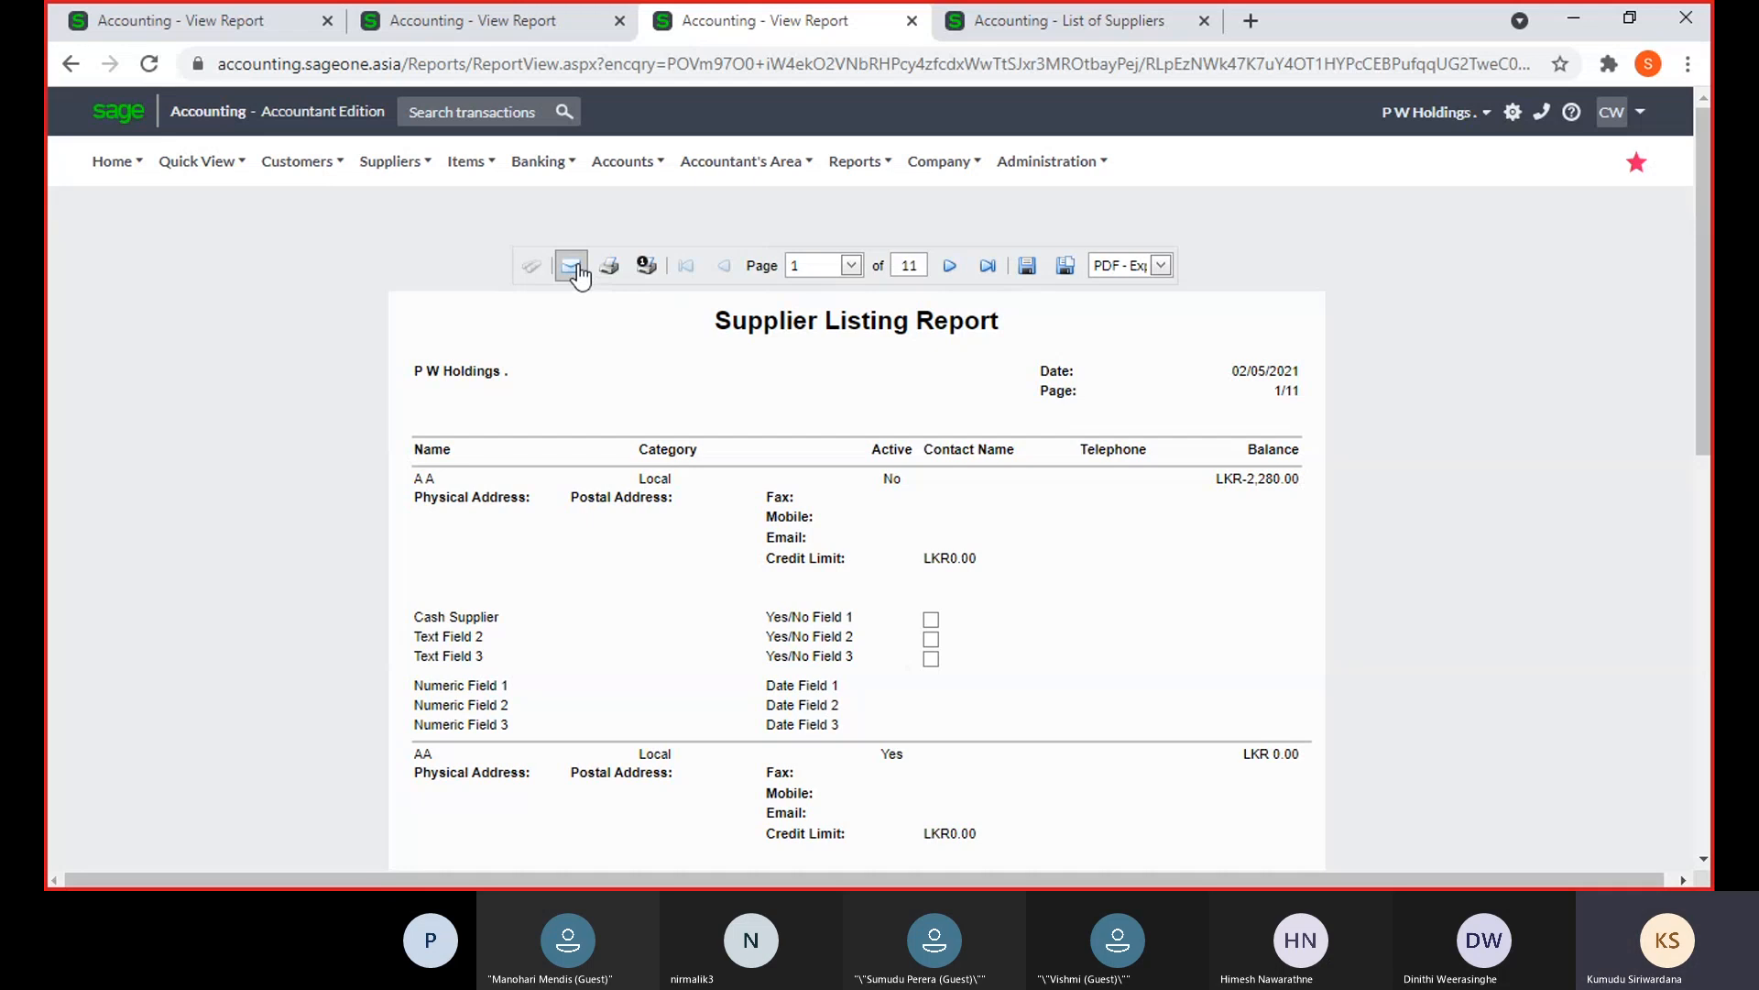
left_click(950, 267)
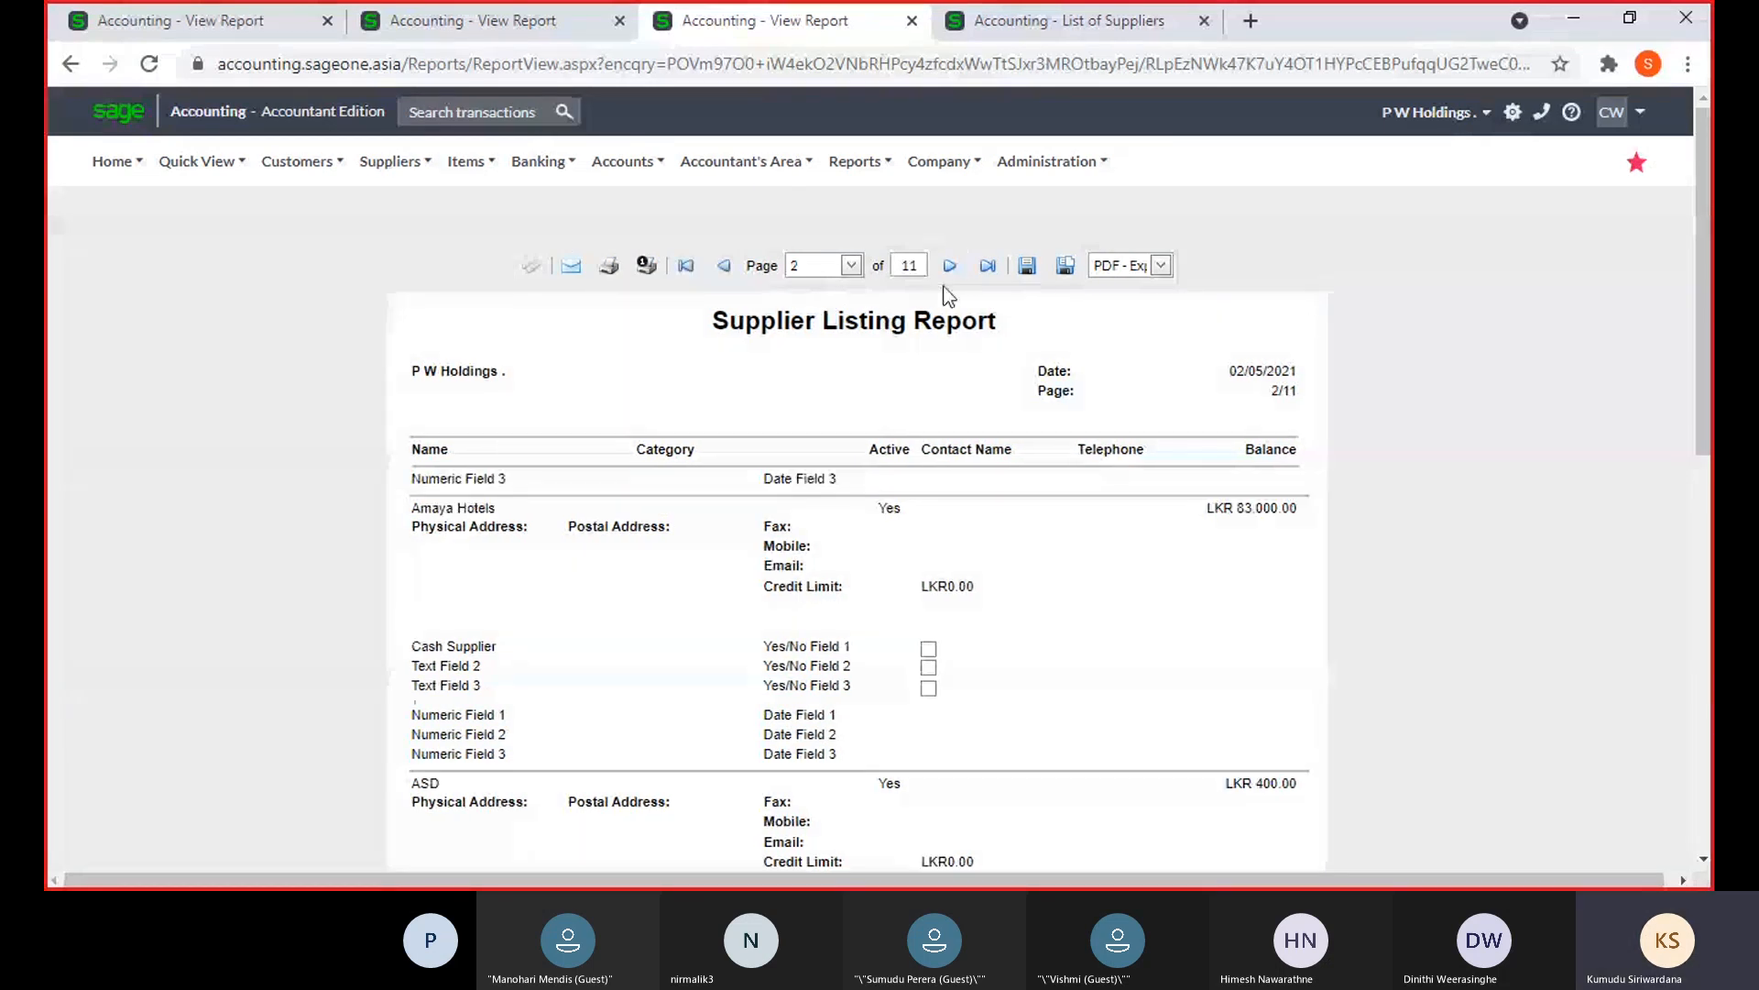
left_click(1160, 267)
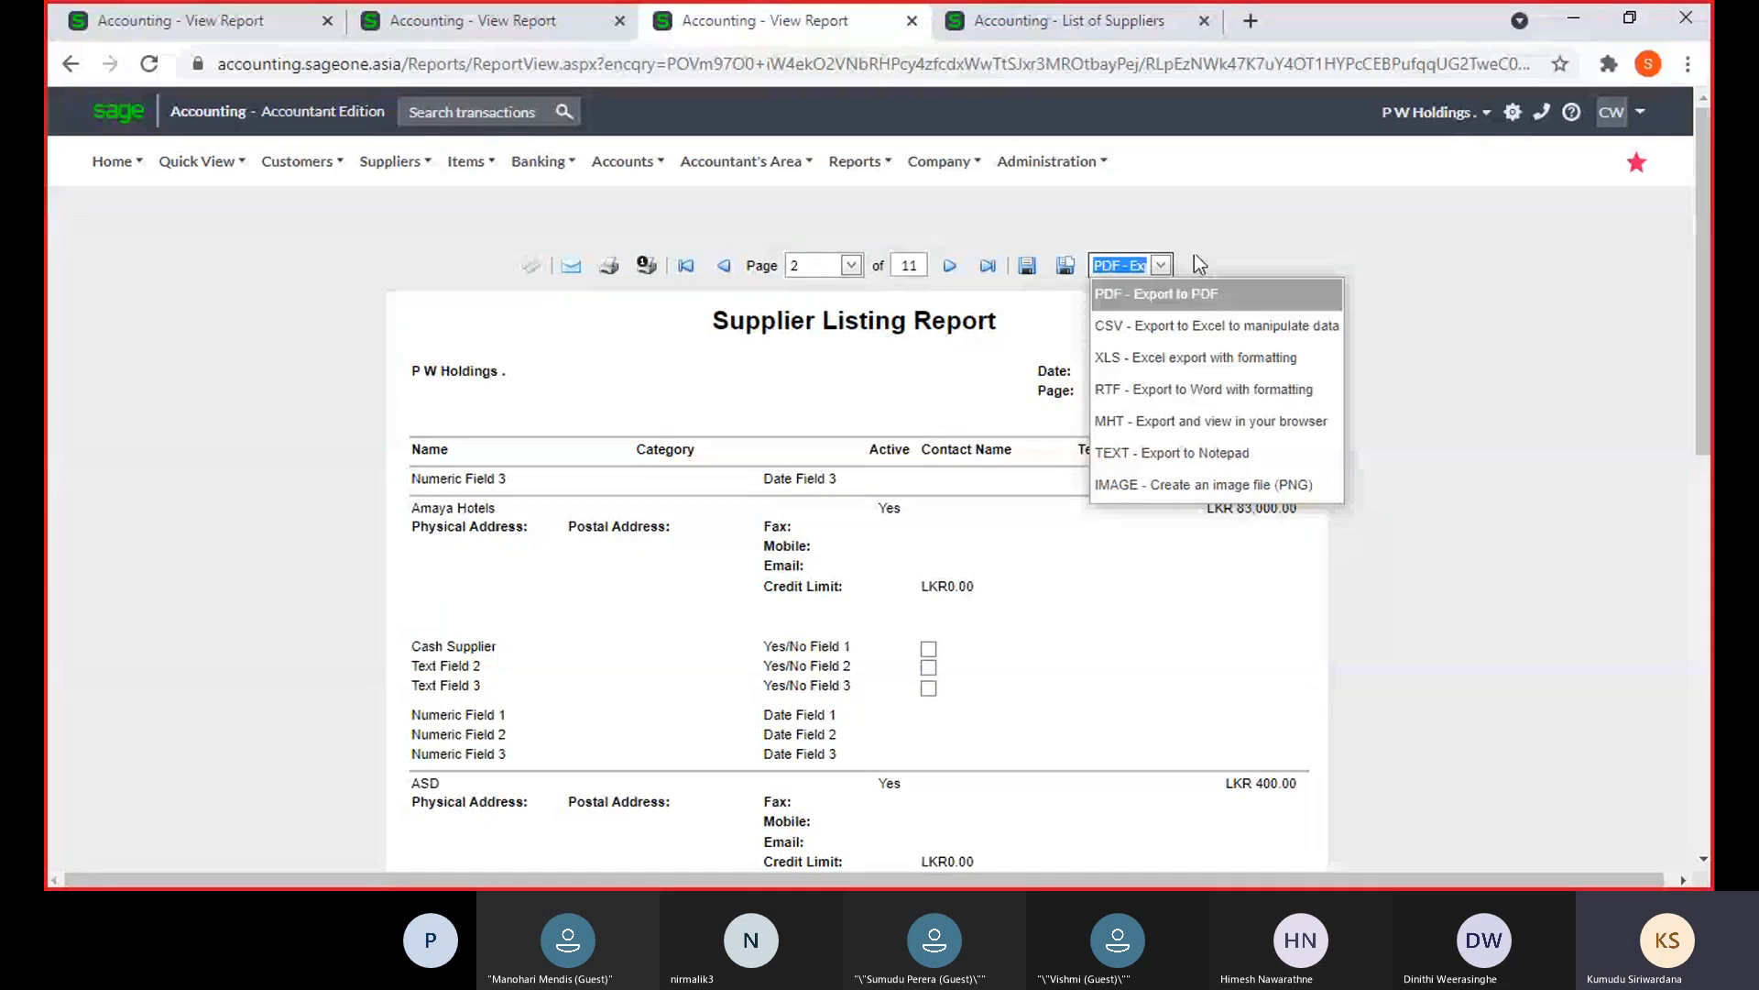
scroll(1240, 399, "down", 5)
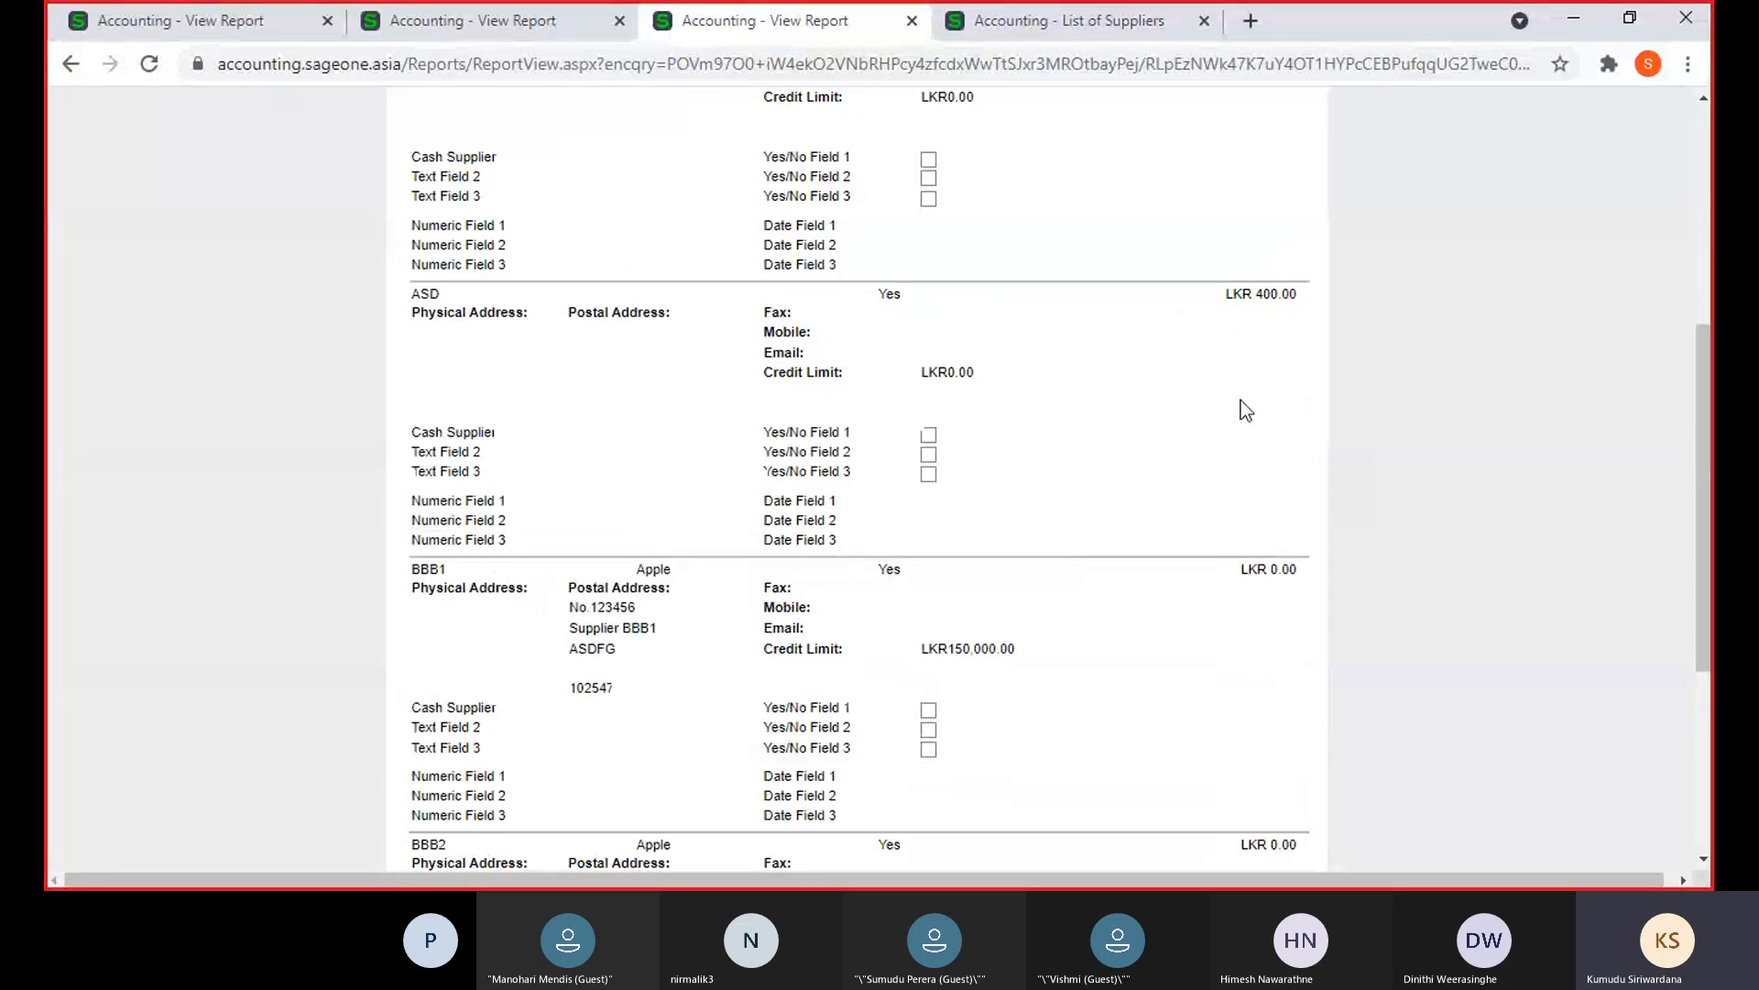
scroll(1240, 403, "up", 5)
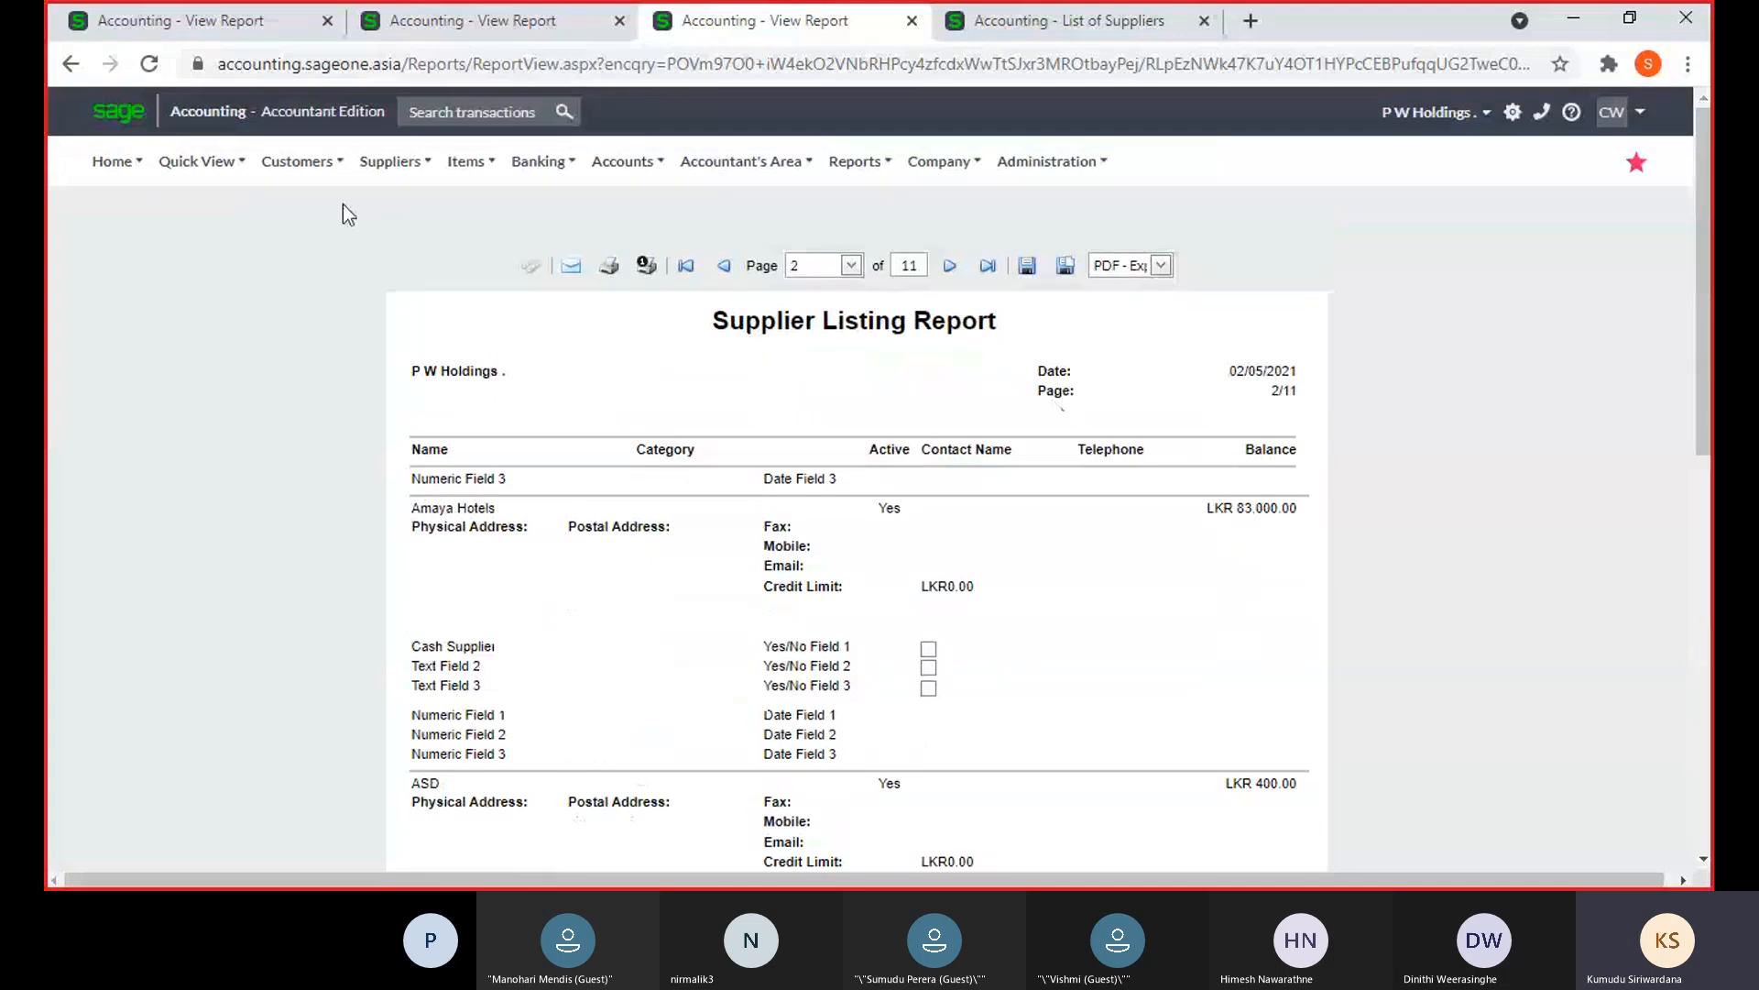
Open the Purchases By Supplier report options and check the categories available for the From Category filter
mouse_move(349, 174)
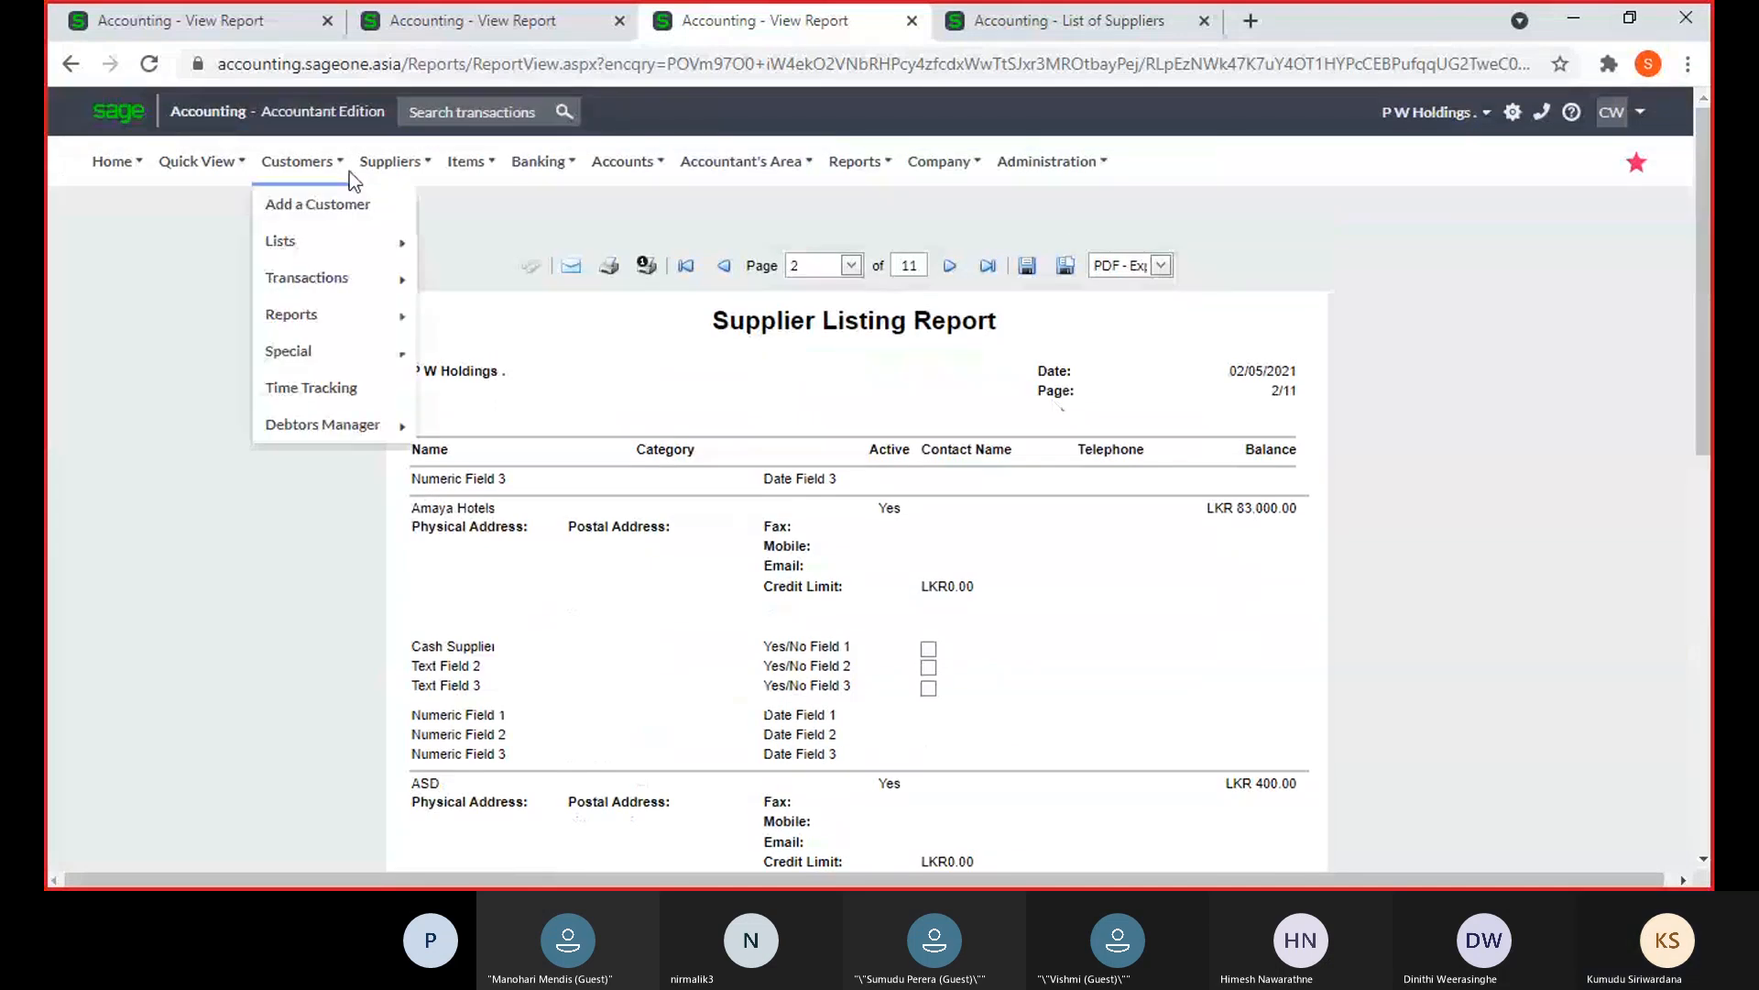
mouse_move(412, 315)
left_click(586, 349)
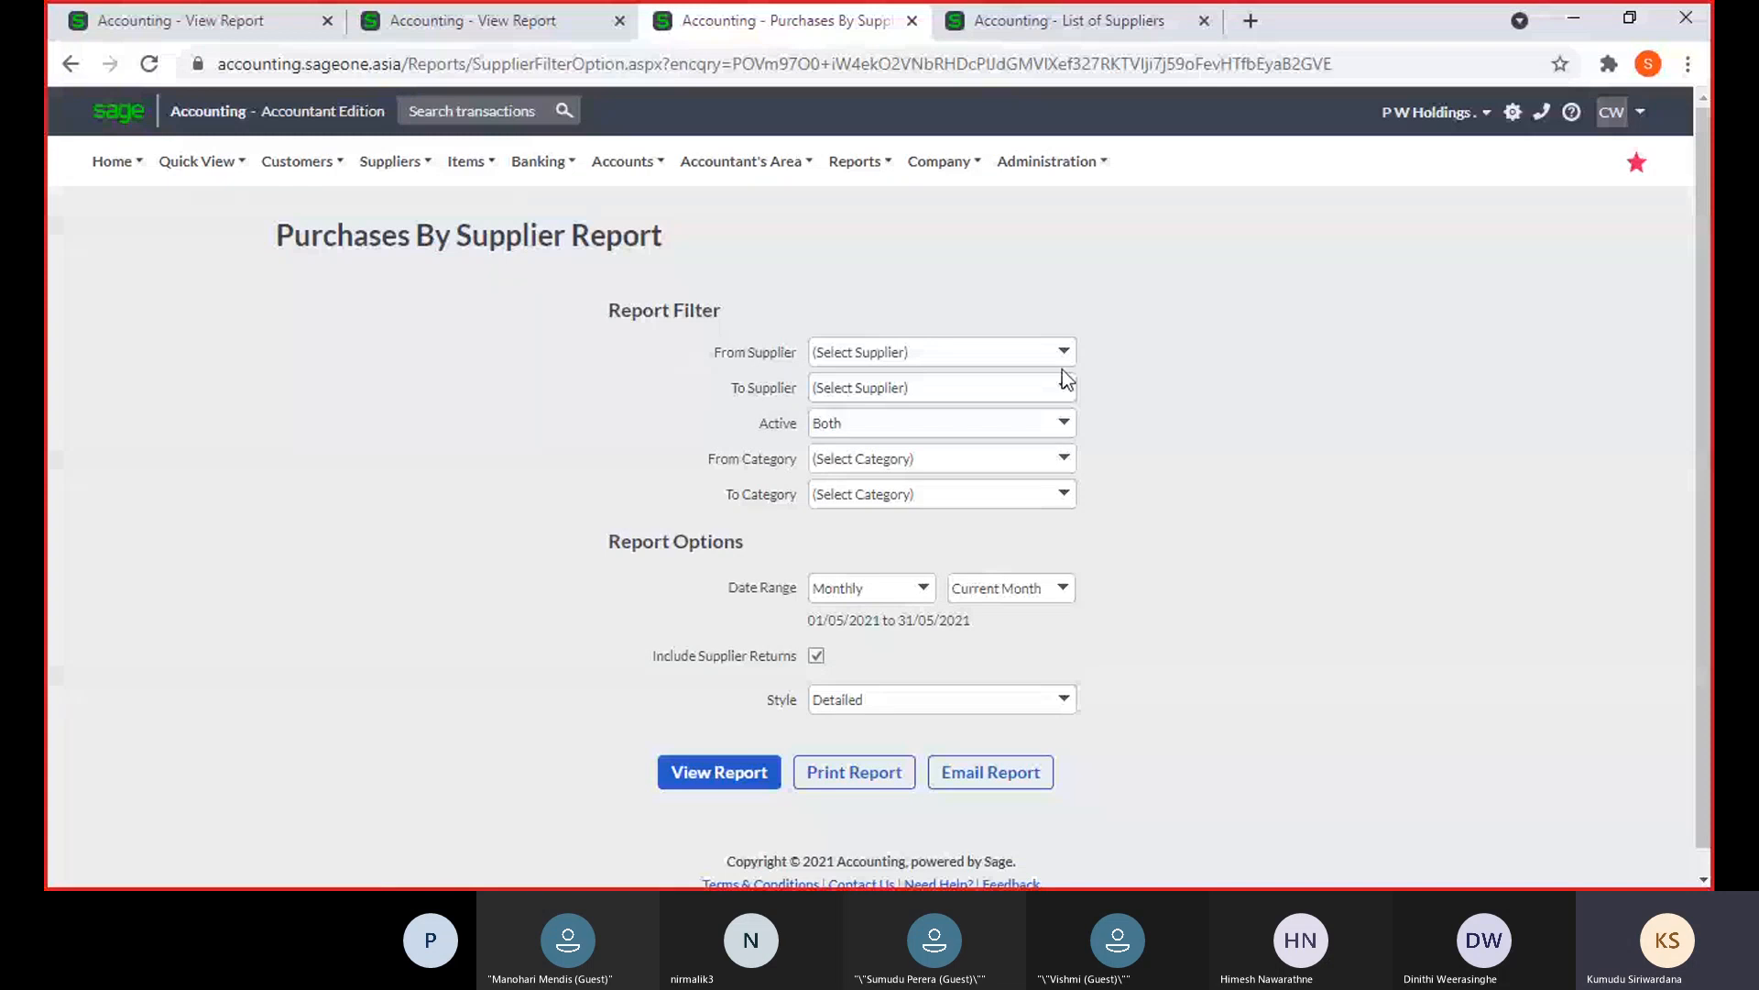
left_click(1065, 465)
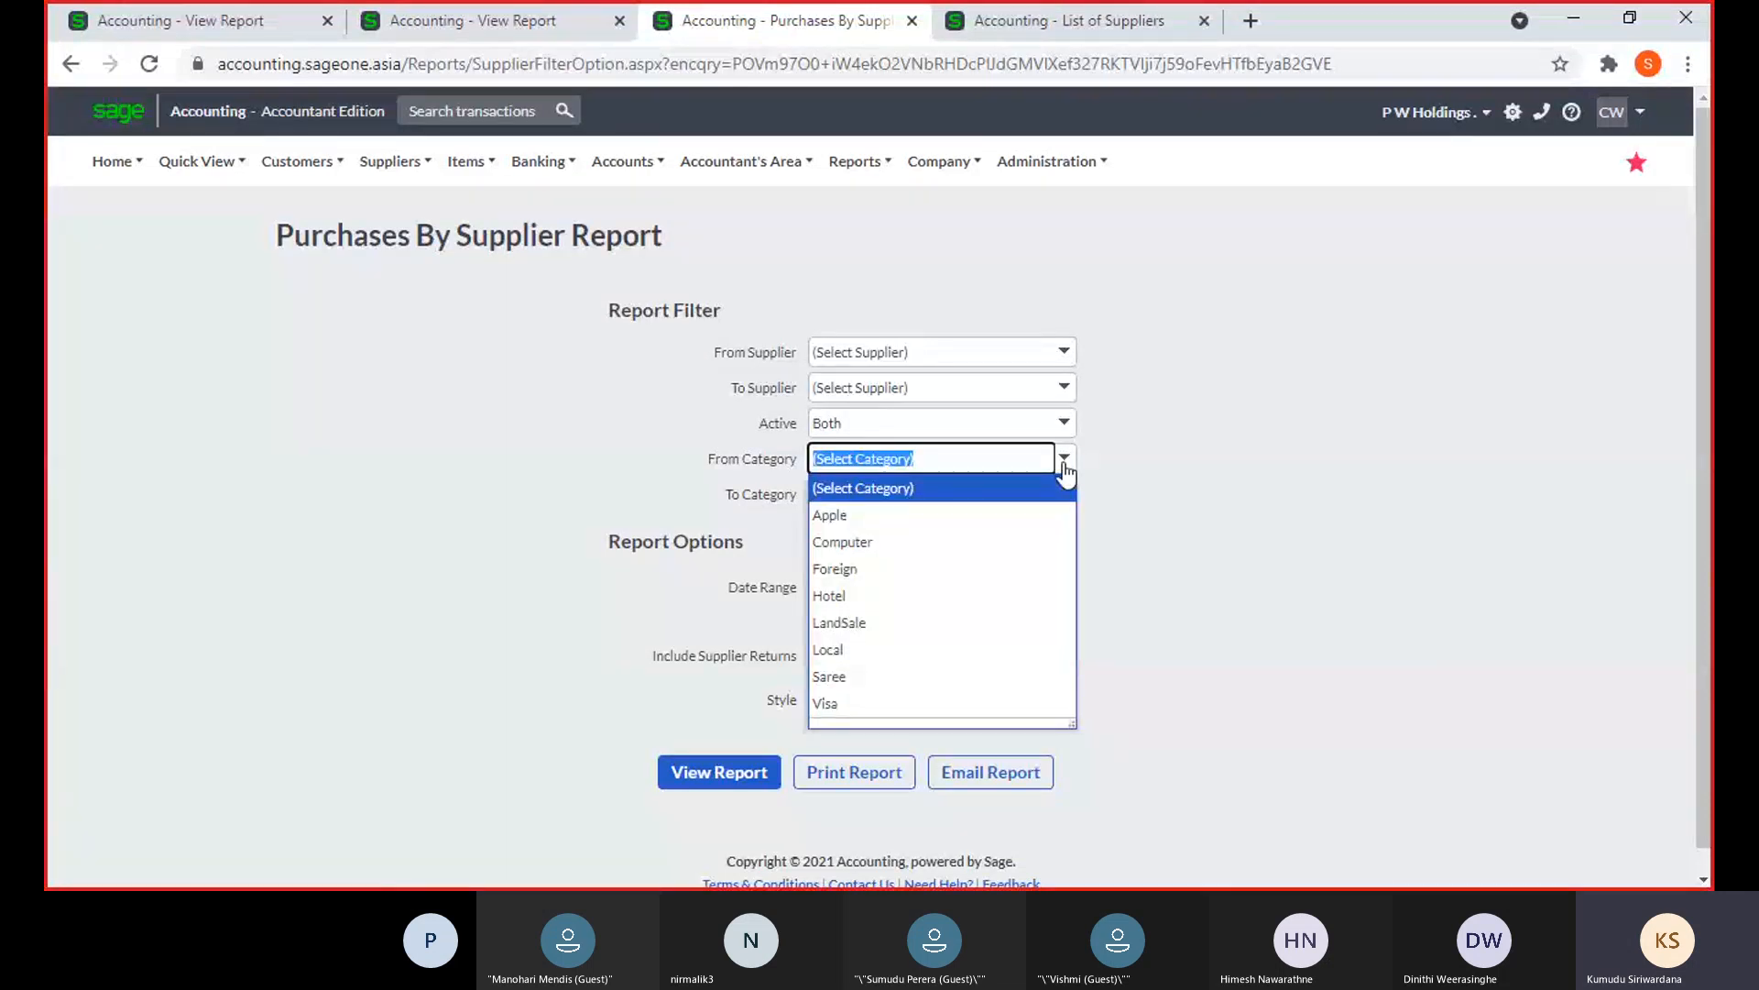
left_click(1215, 475)
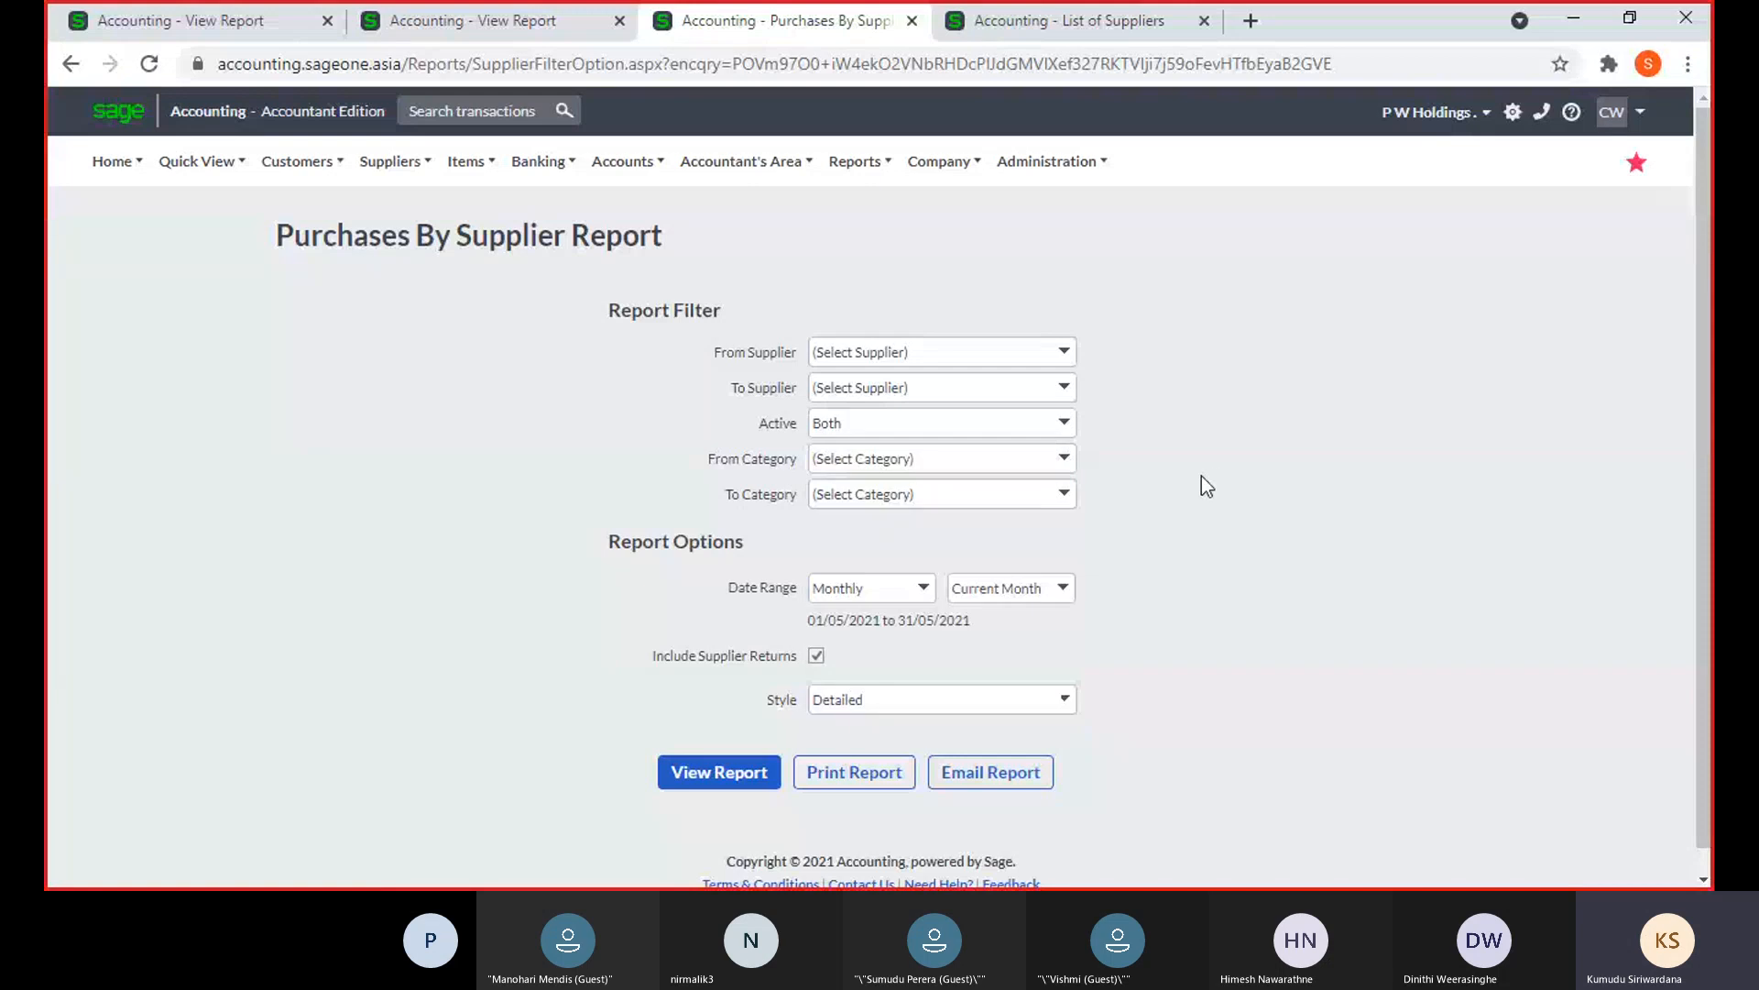
Try the Monthly, Quarterly and Yearly date ranges for the Purchases By Supplier Report
scroll(1201, 475, "down", 1)
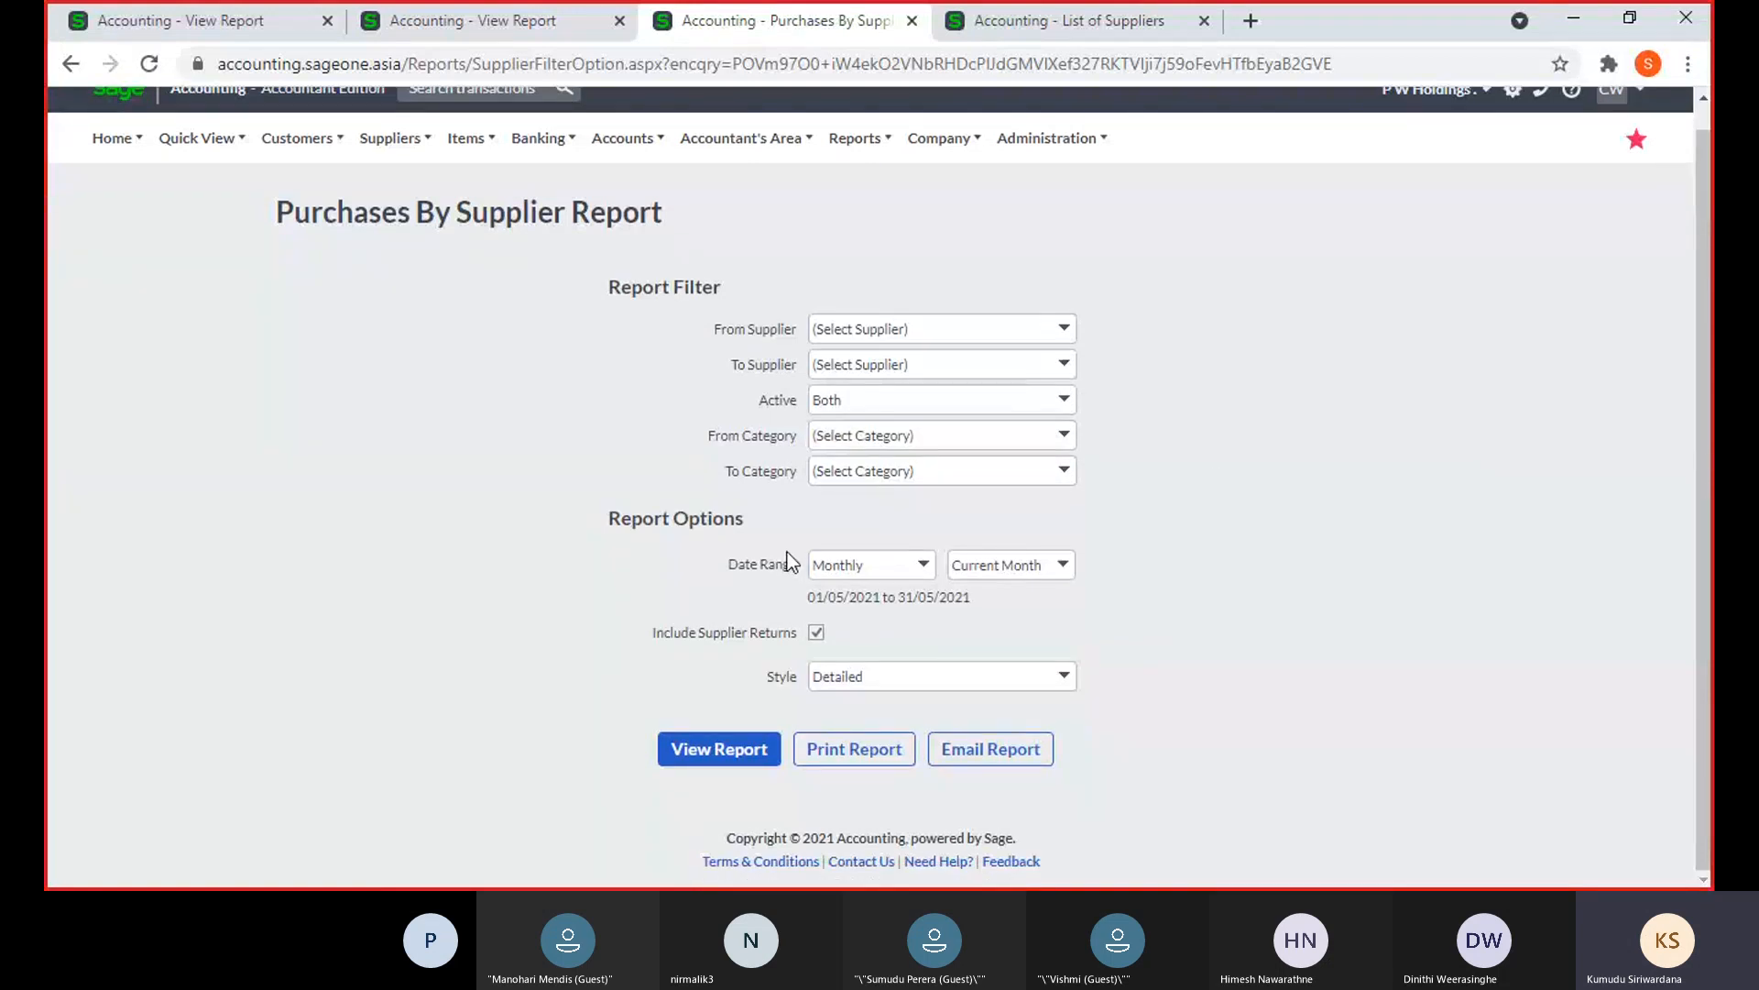
left_click(927, 570)
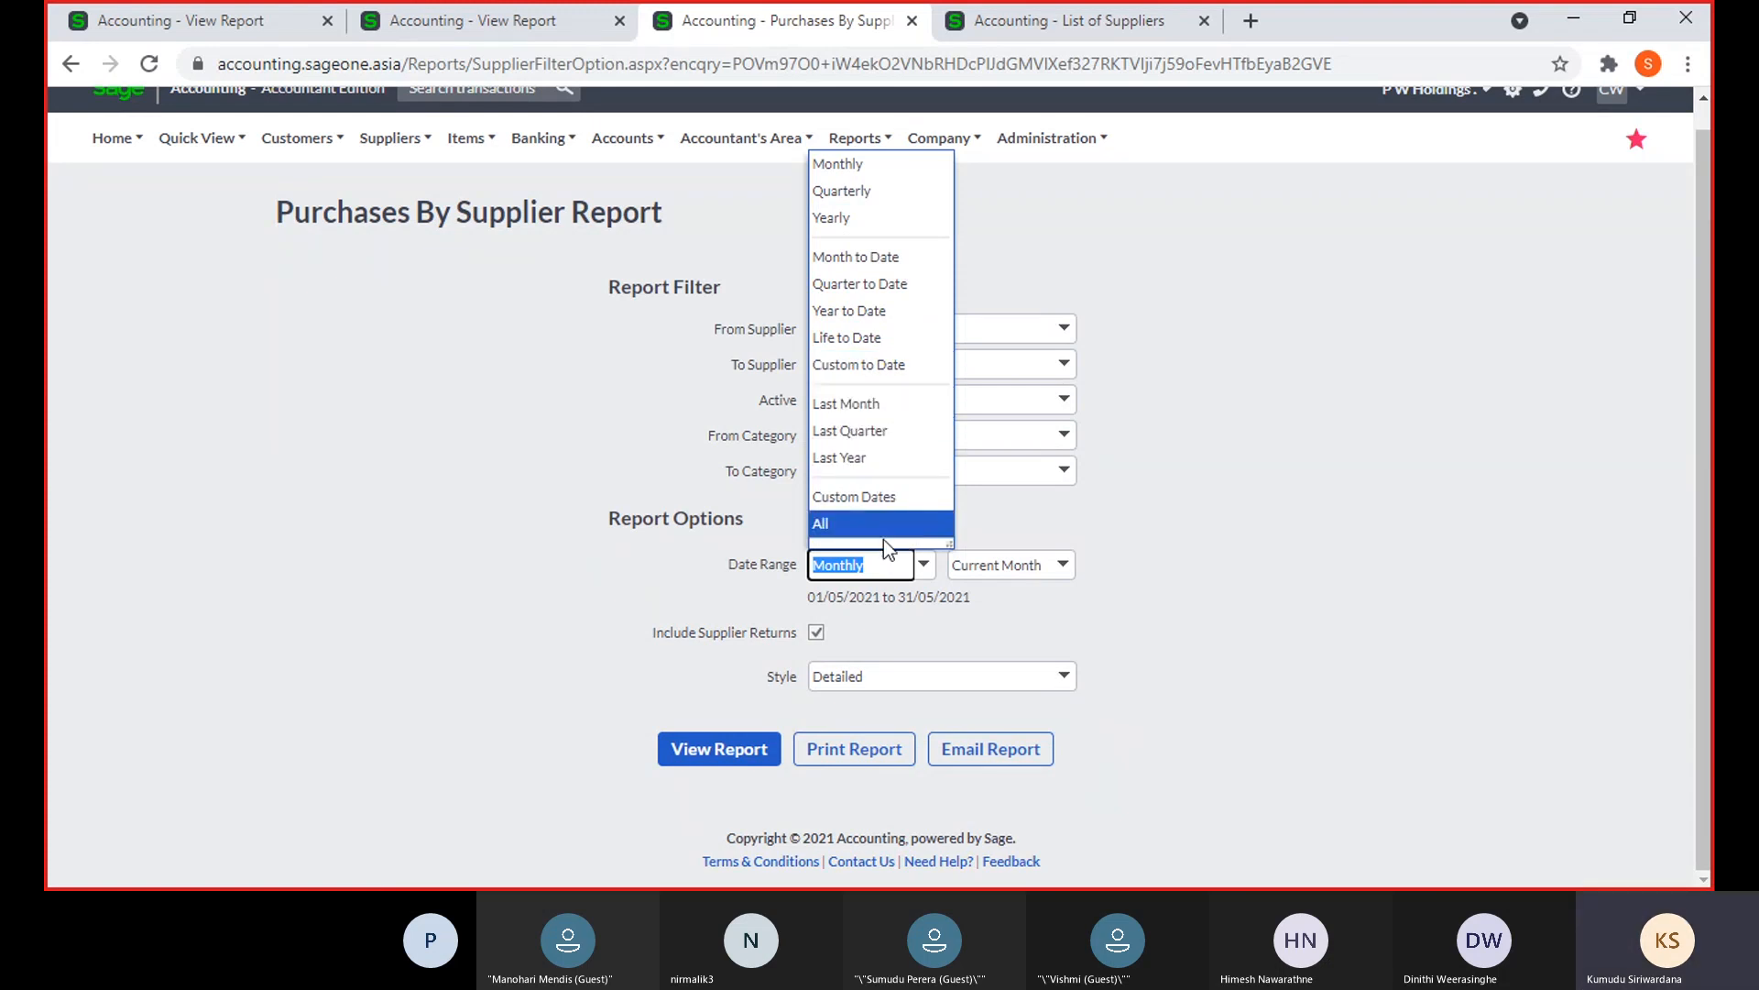
left_click(875, 167)
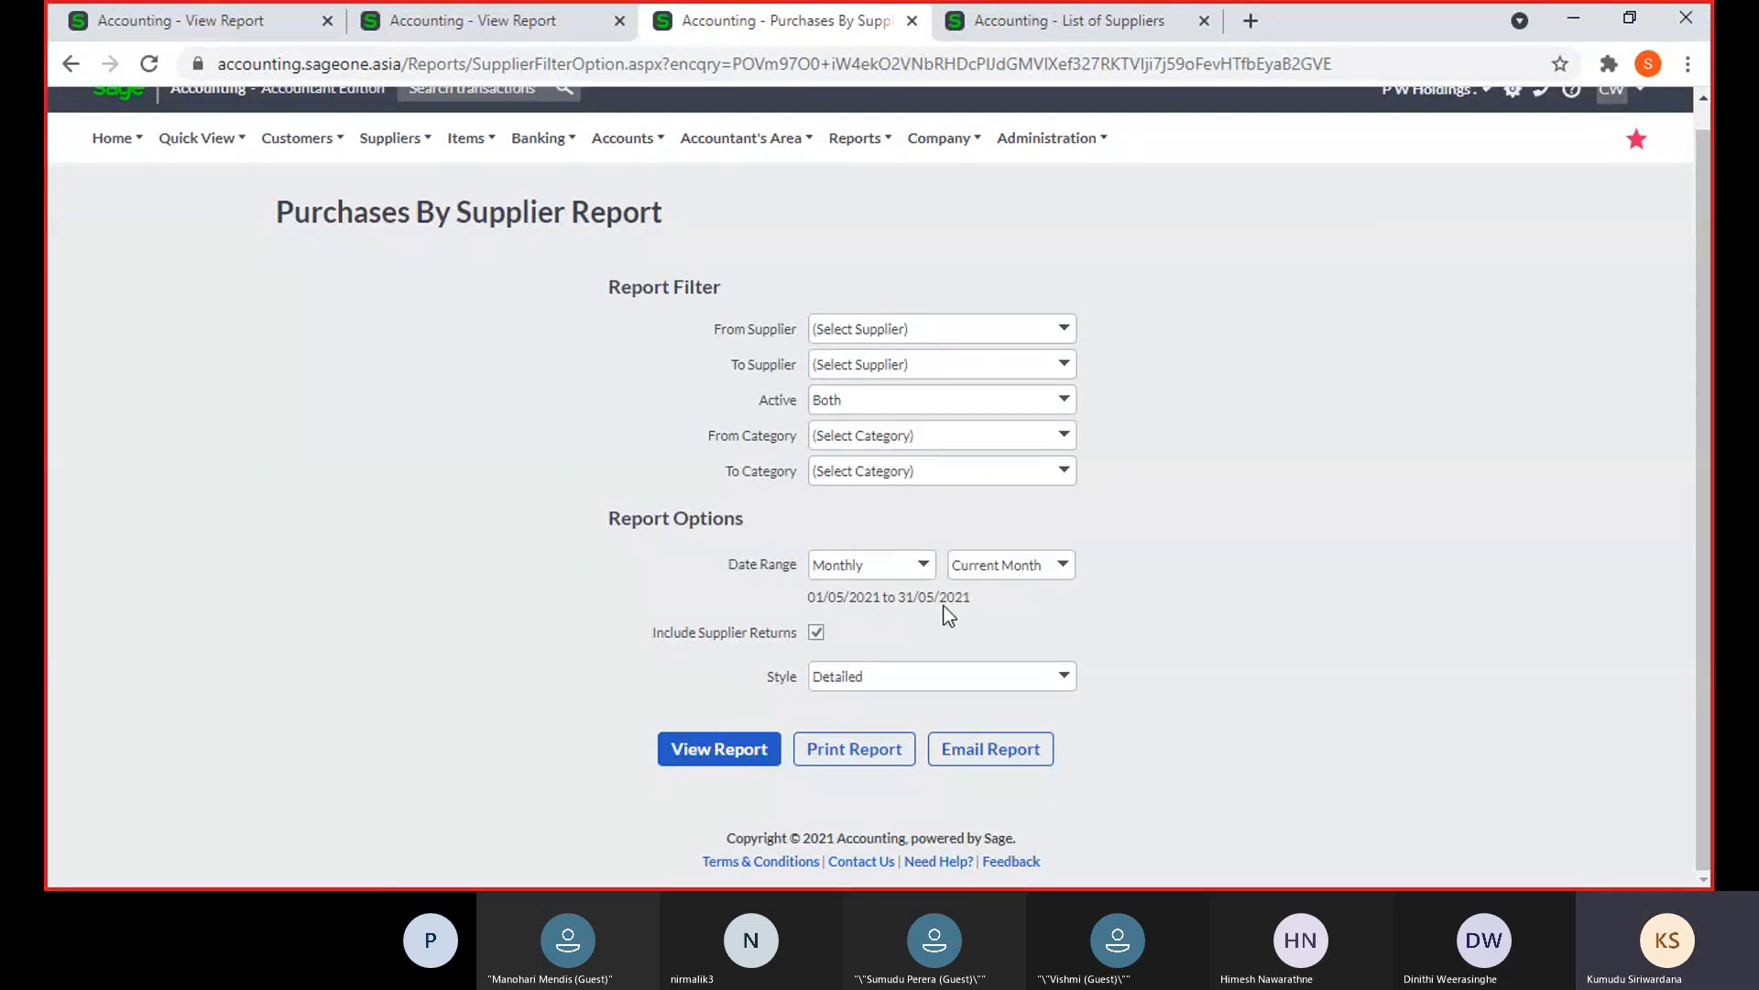
left_click(922, 565)
left_click(852, 645)
left_click(1095, 628)
left_click(923, 566)
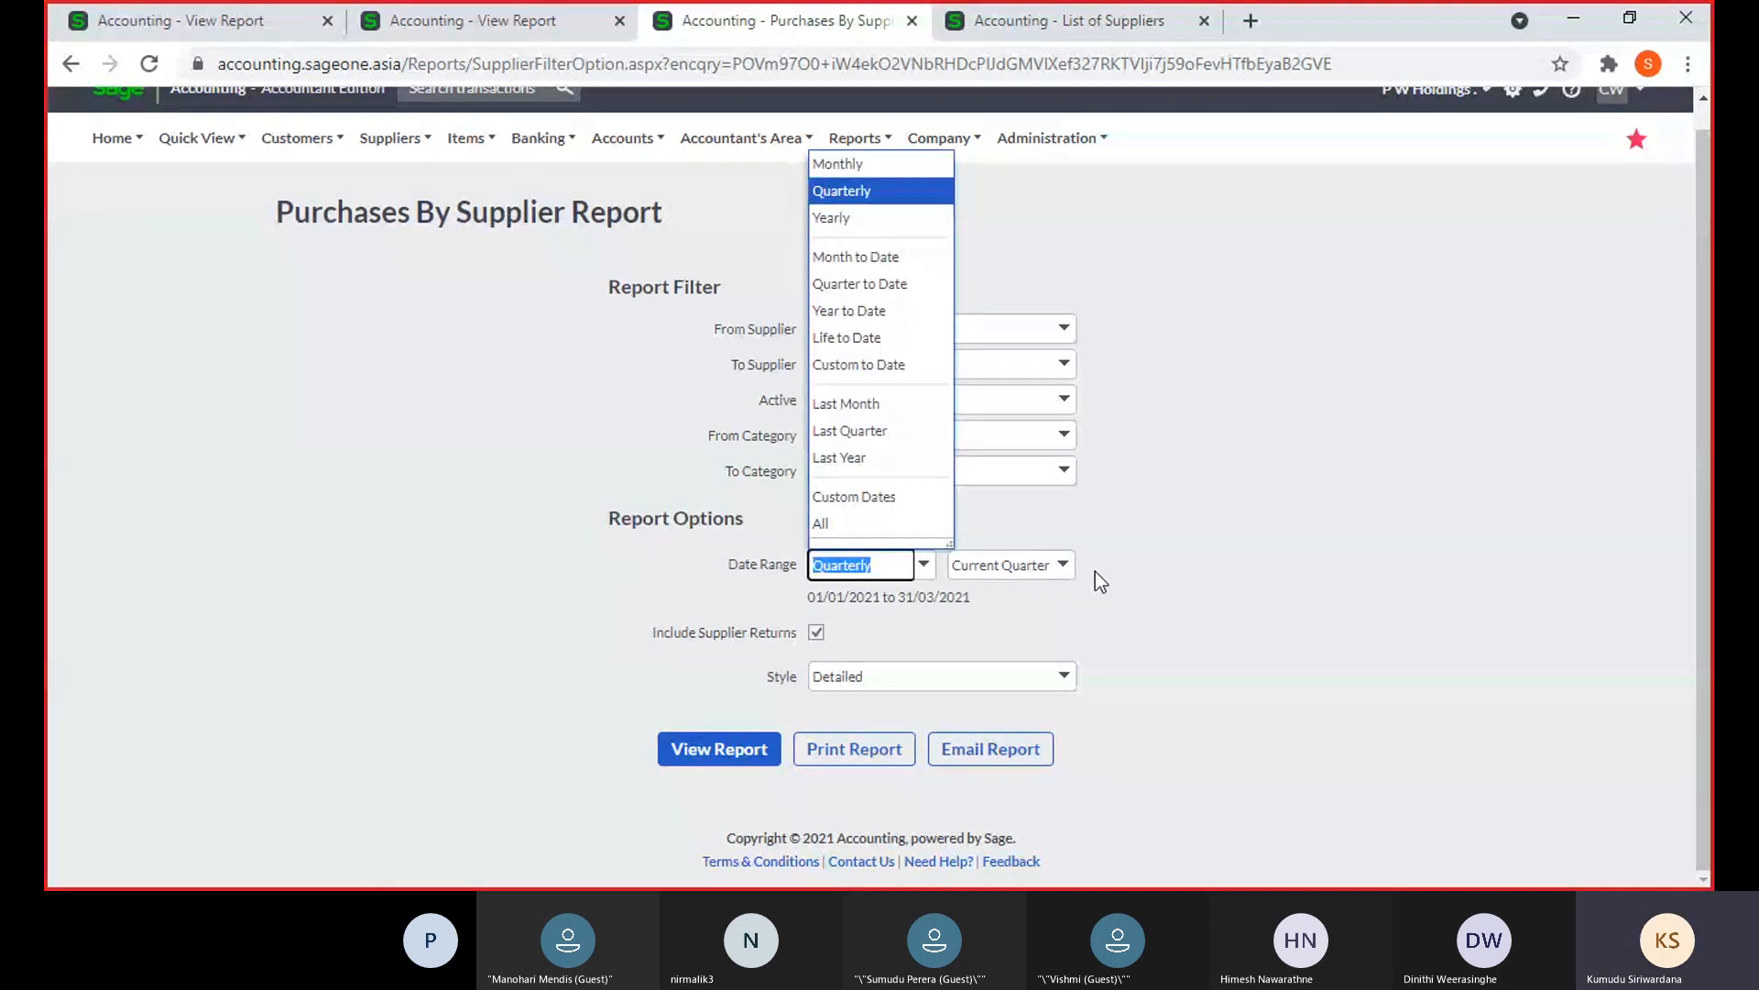
left_click(832, 218)
In the company's Financial Years settings, make 01/04/2021 to 31/03/2022 the current financial year and save
mouse_move(944, 142)
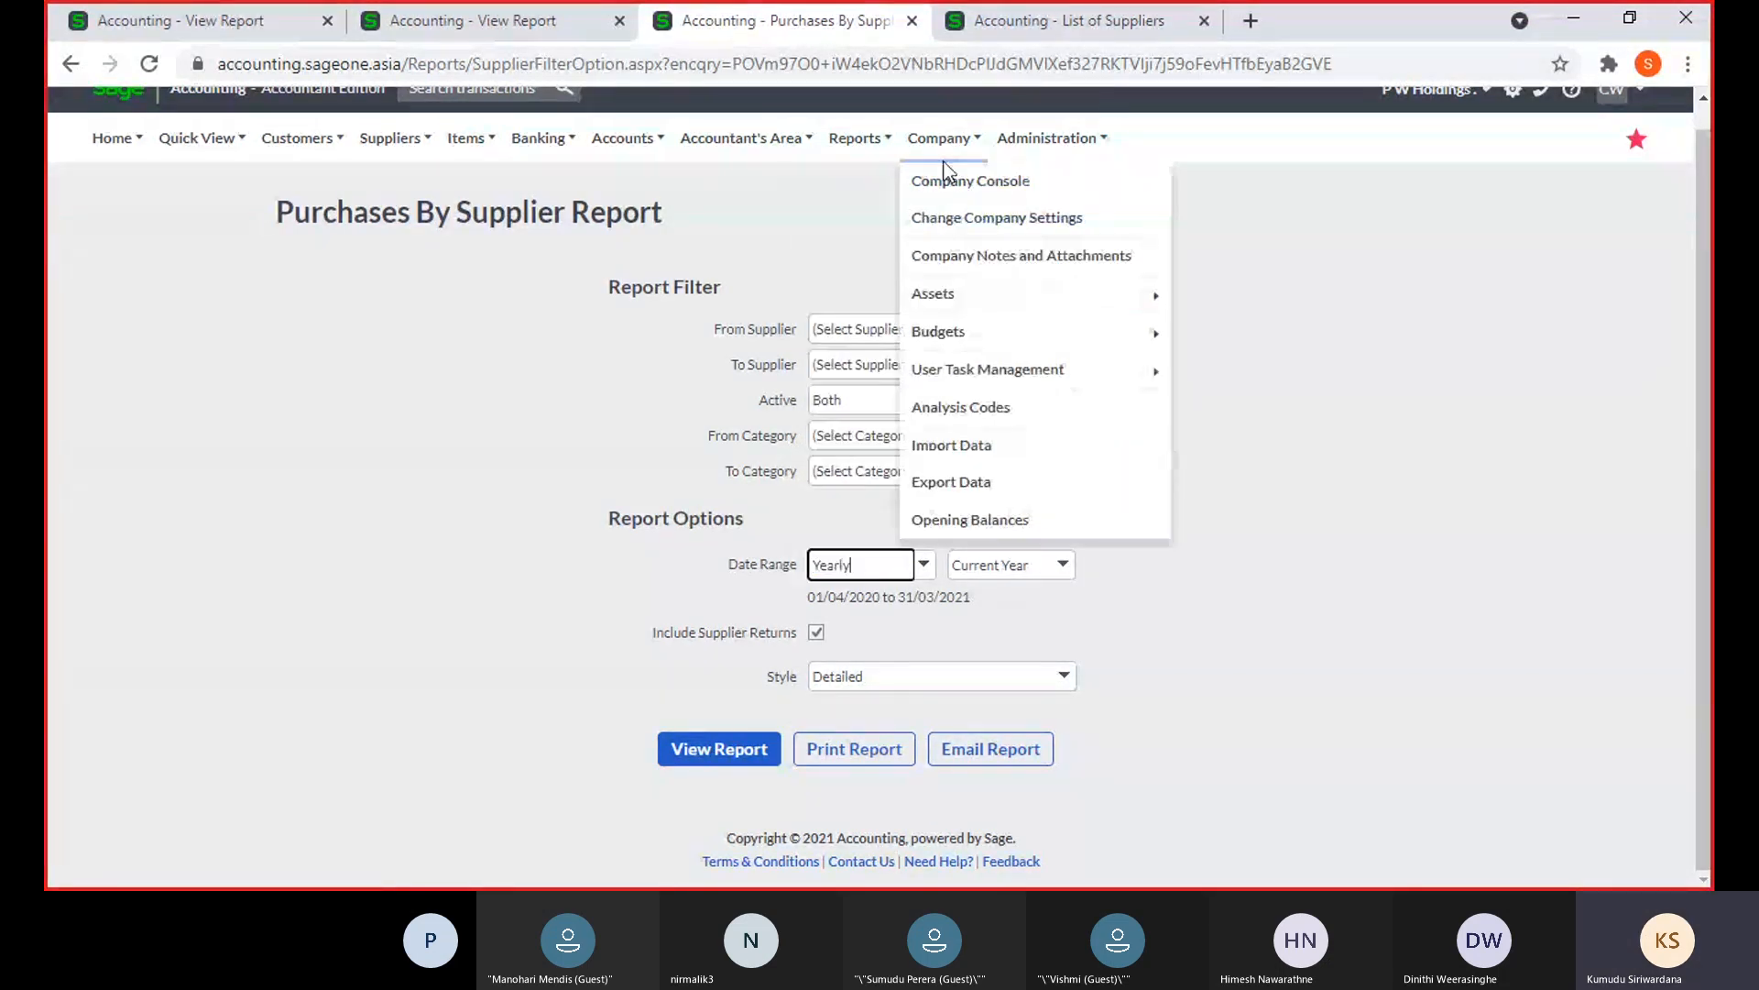
left_click(945, 221)
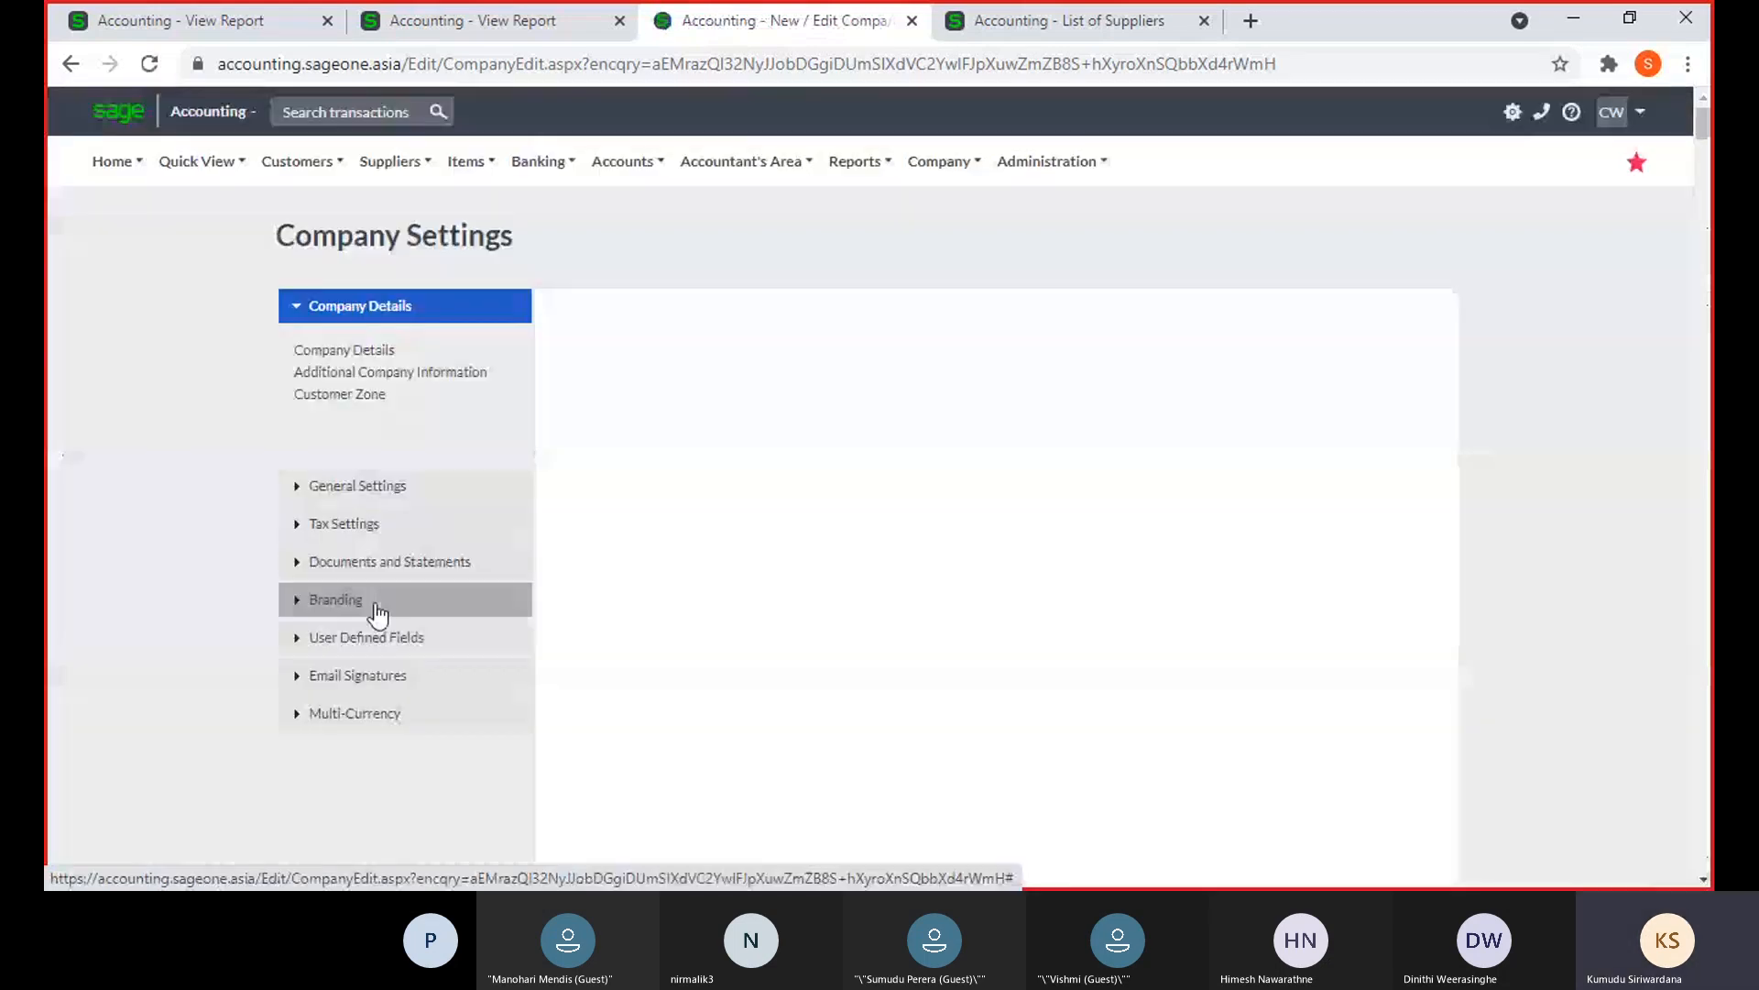
left_click(362, 486)
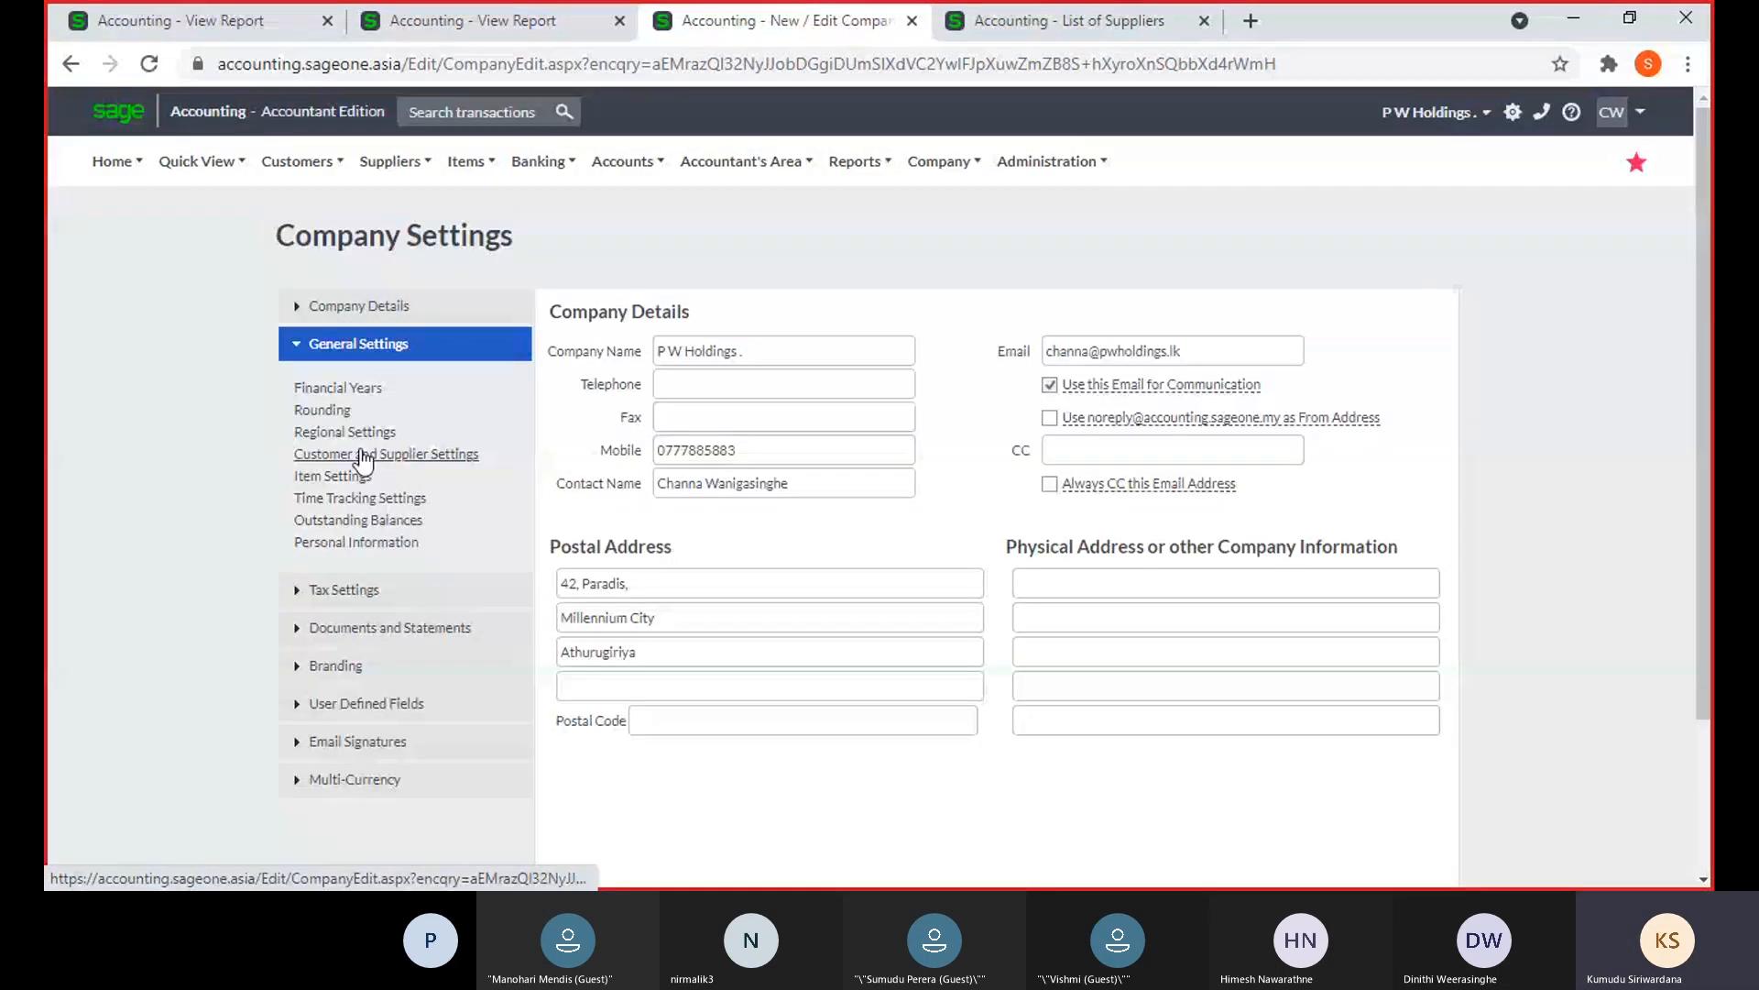
left_click(357, 390)
scroll(964, 722, "down", 3)
left_click(745, 749)
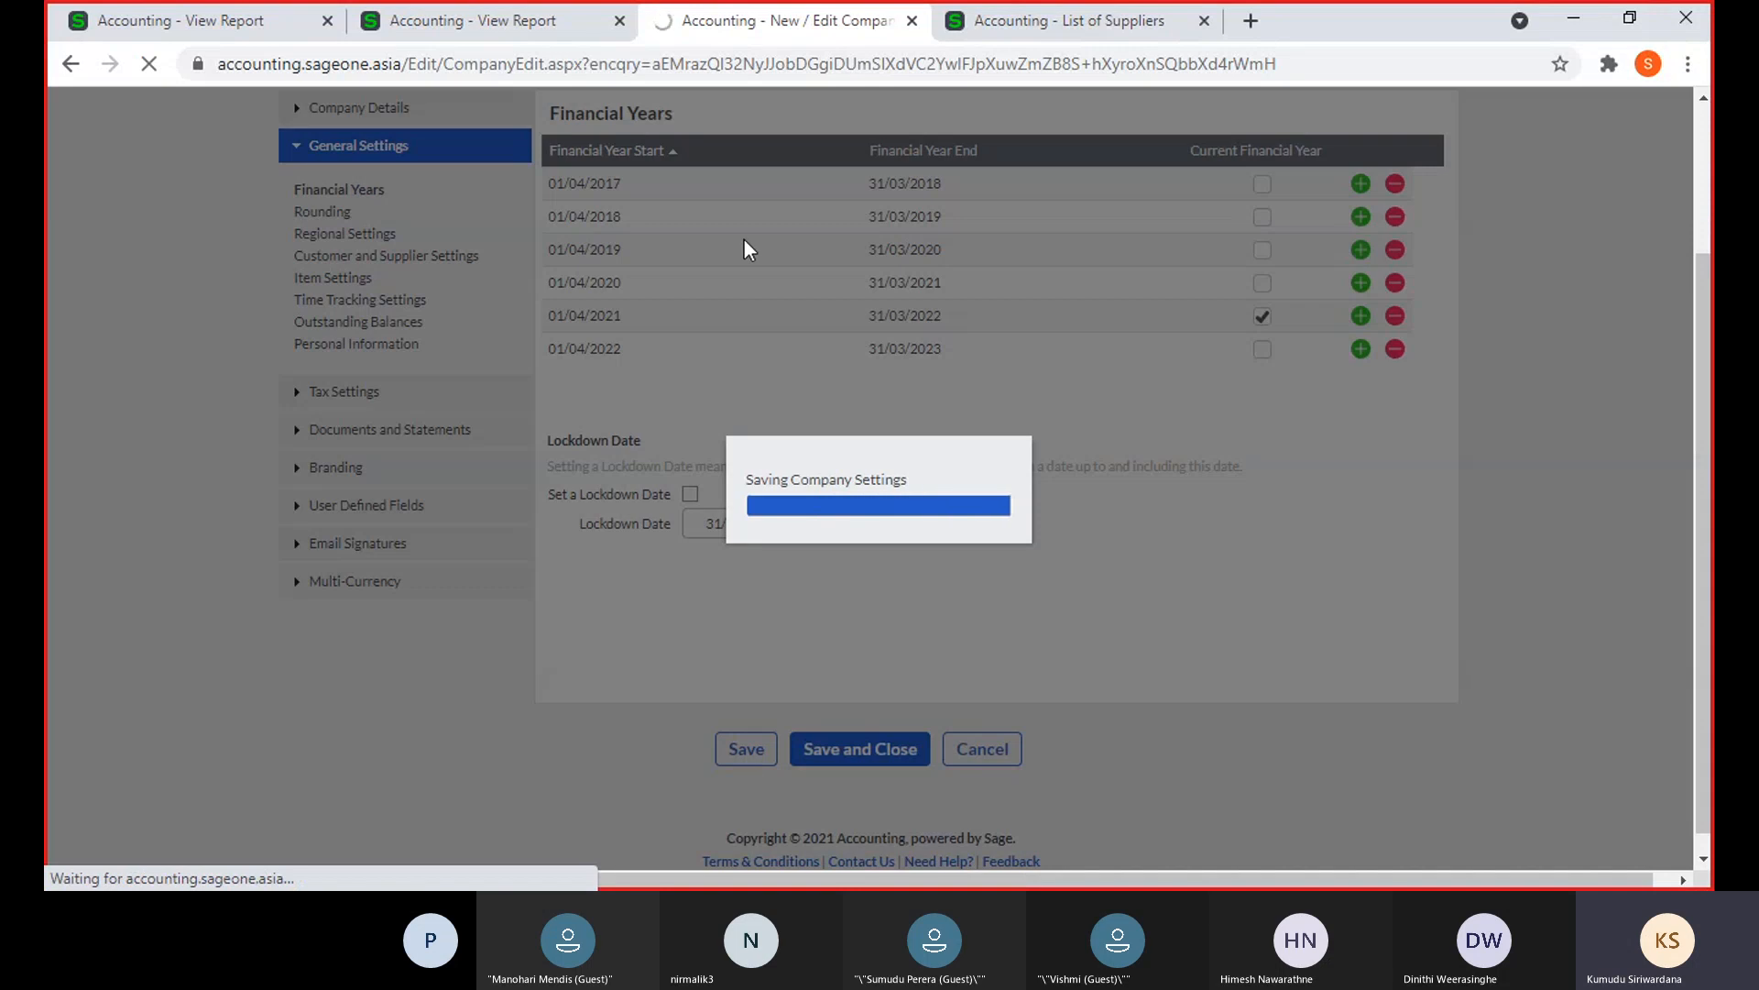
Close the other browser tabs and reopen the Purchases By Supplier report options
left_click(327, 21)
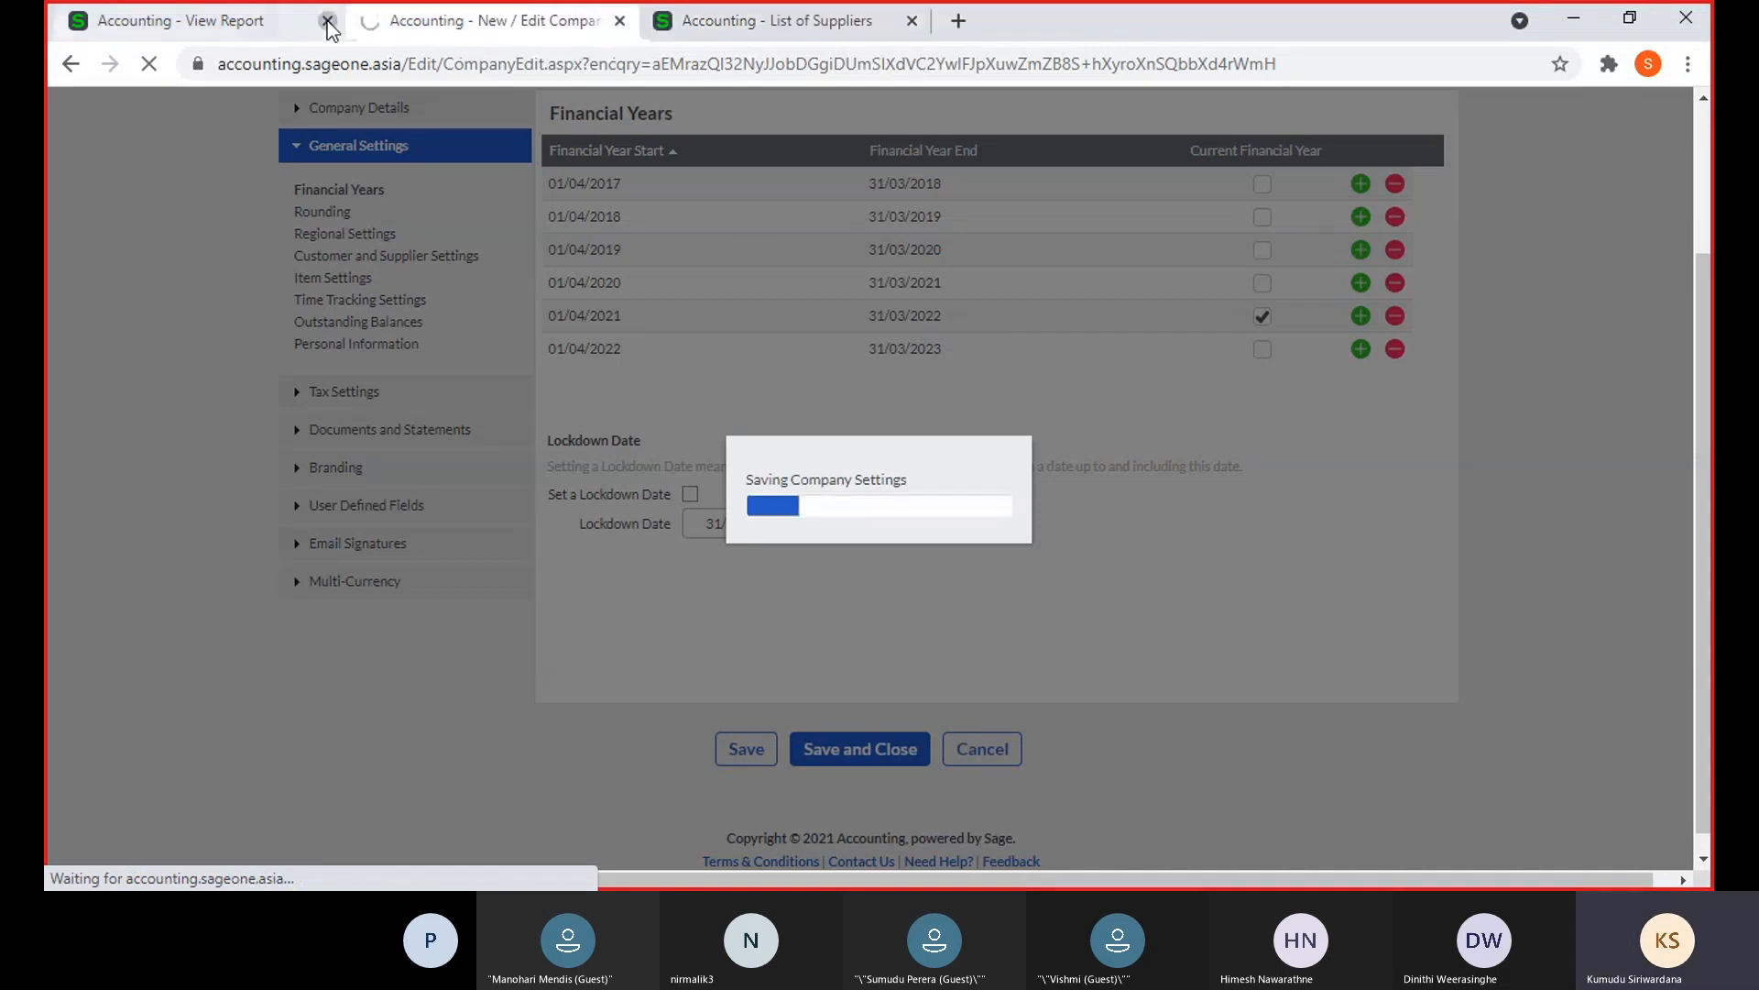
left_click(327, 21)
left_click(618, 21)
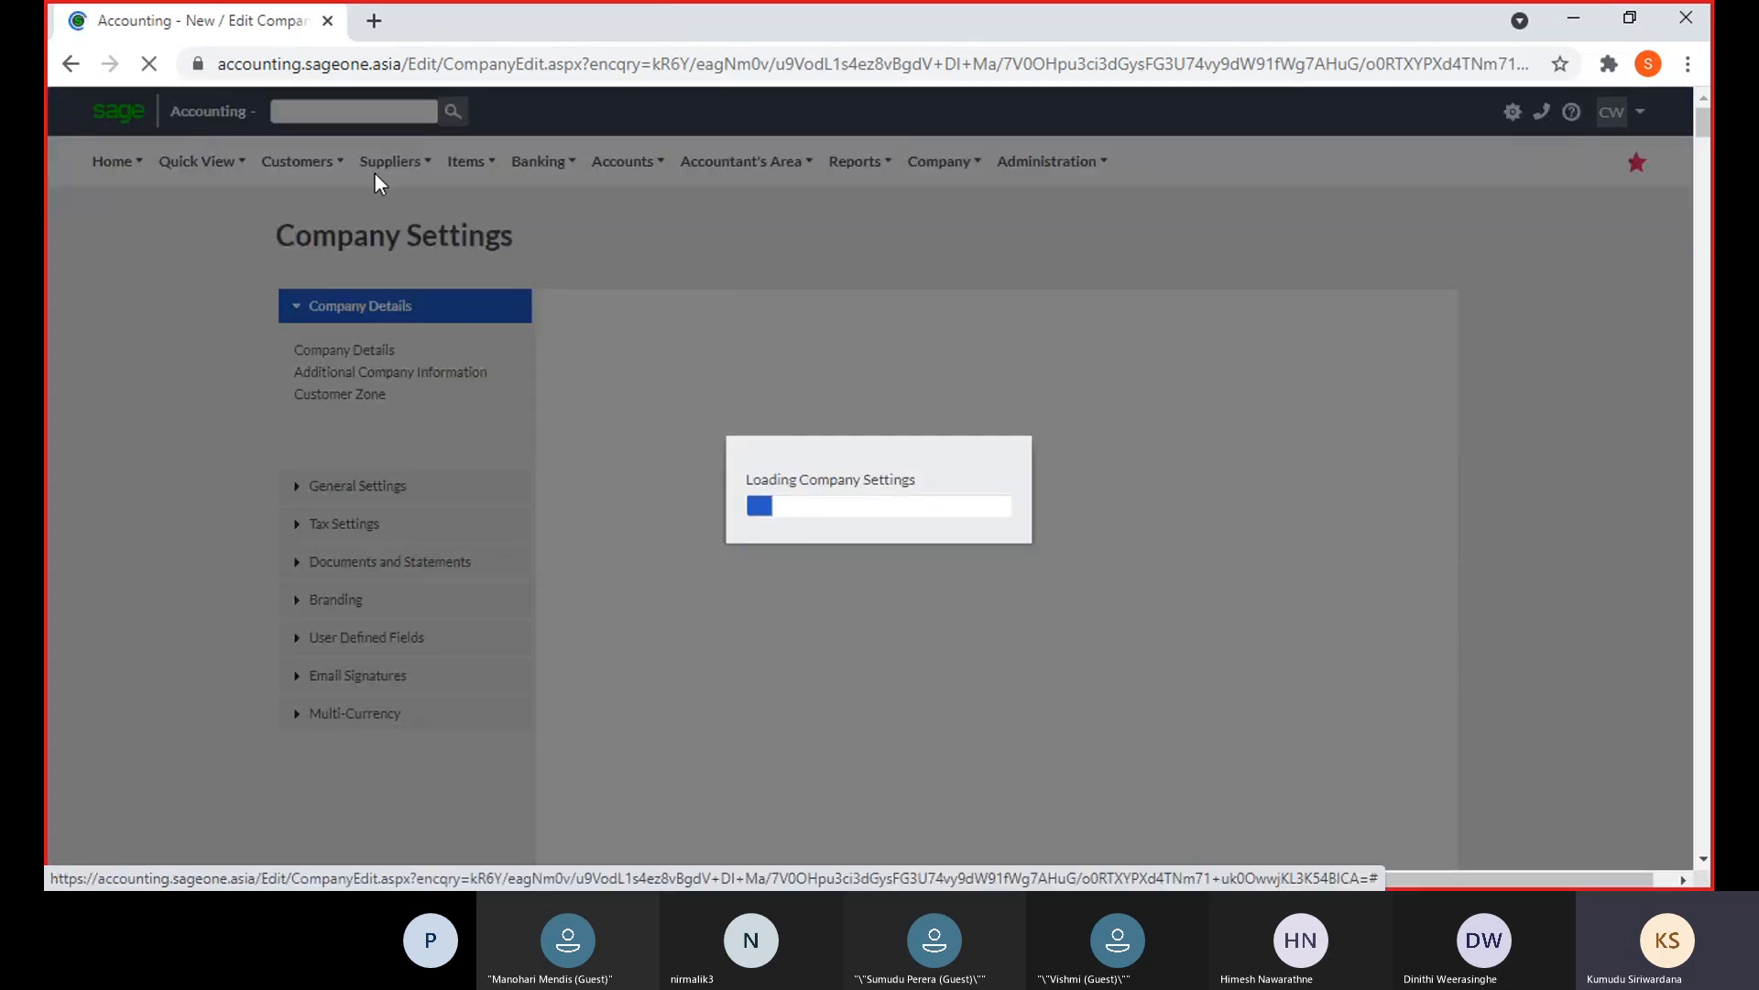
mouse_move(374, 172)
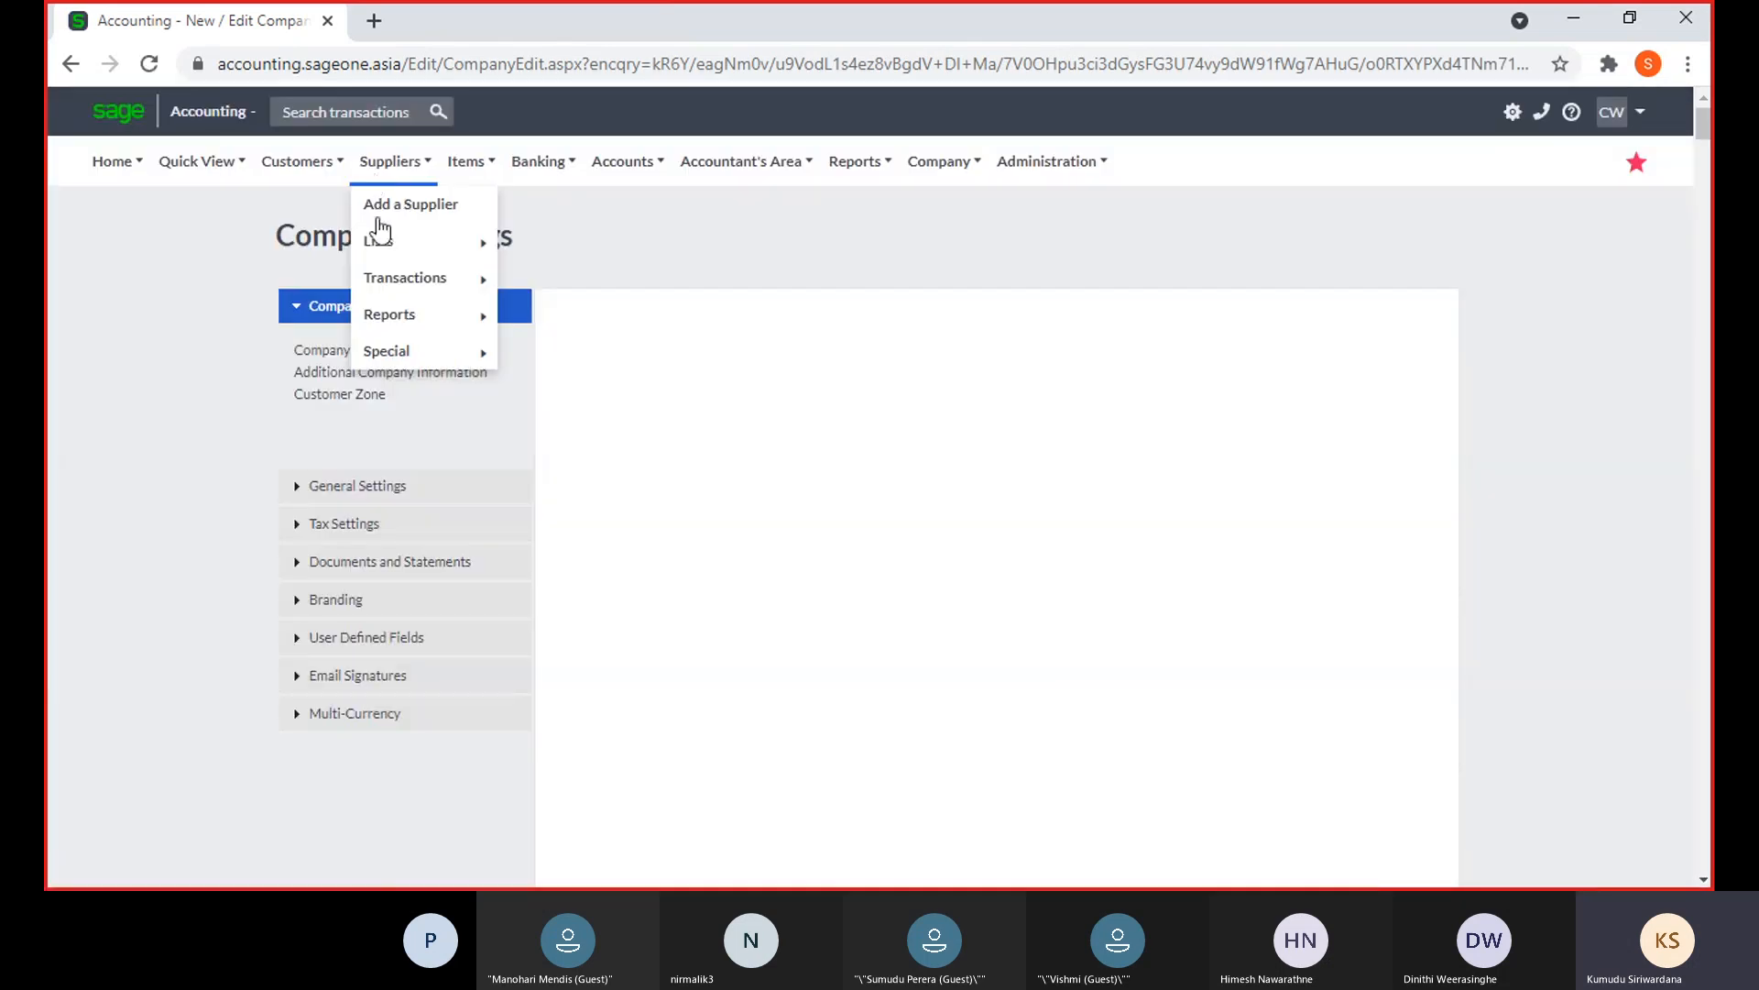
mouse_move(378, 266)
mouse_move(387, 308)
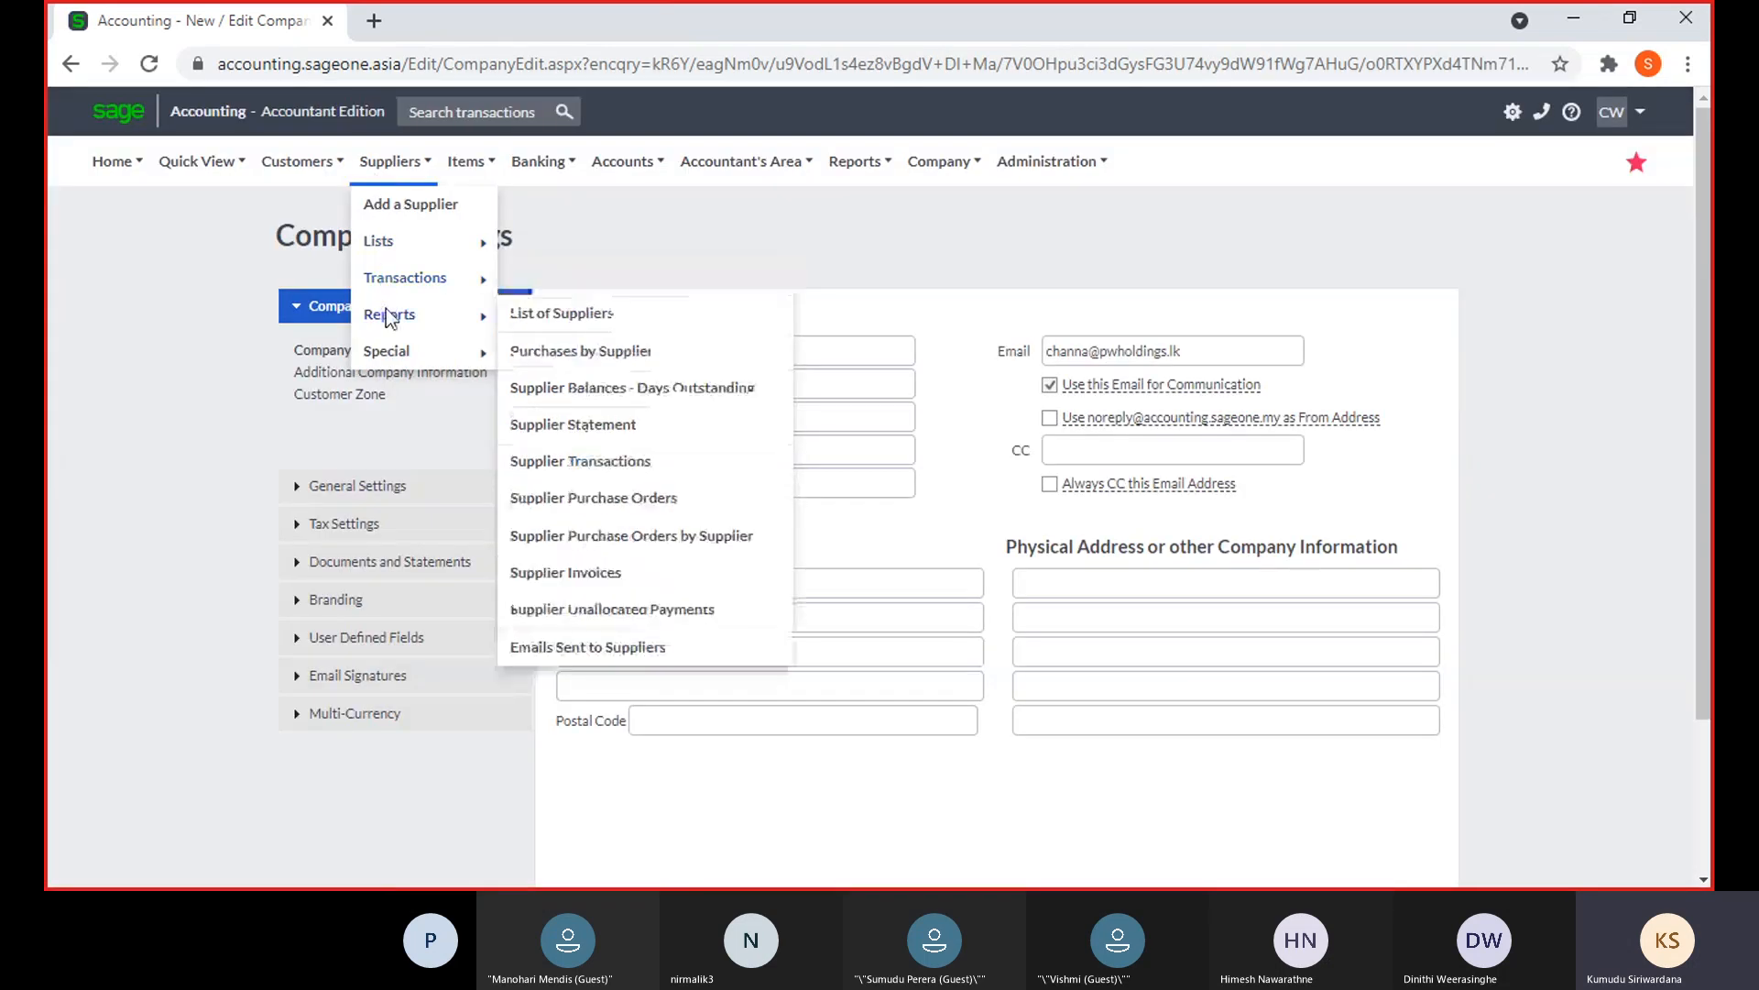
left_click(578, 367)
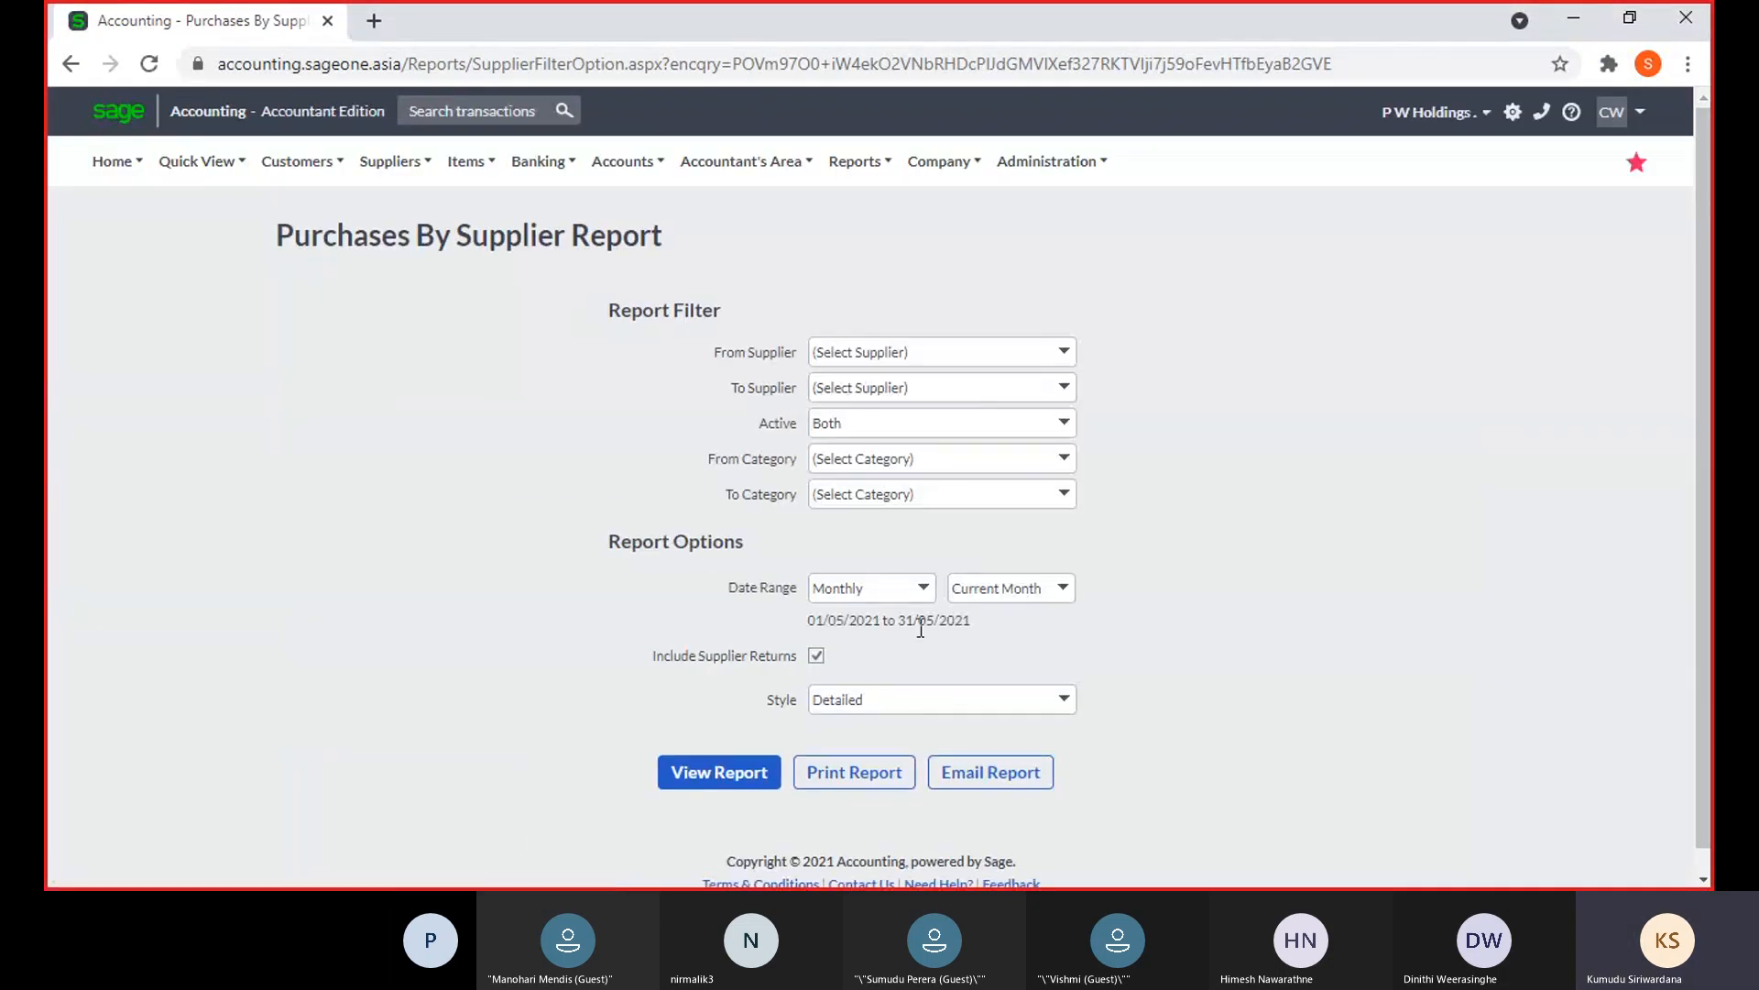
Set the date range to Quarterly and then Yearly to check the periods under the updated financial year
left_click(928, 594)
left_click(848, 213)
left_click(1165, 651)
left_click(880, 587)
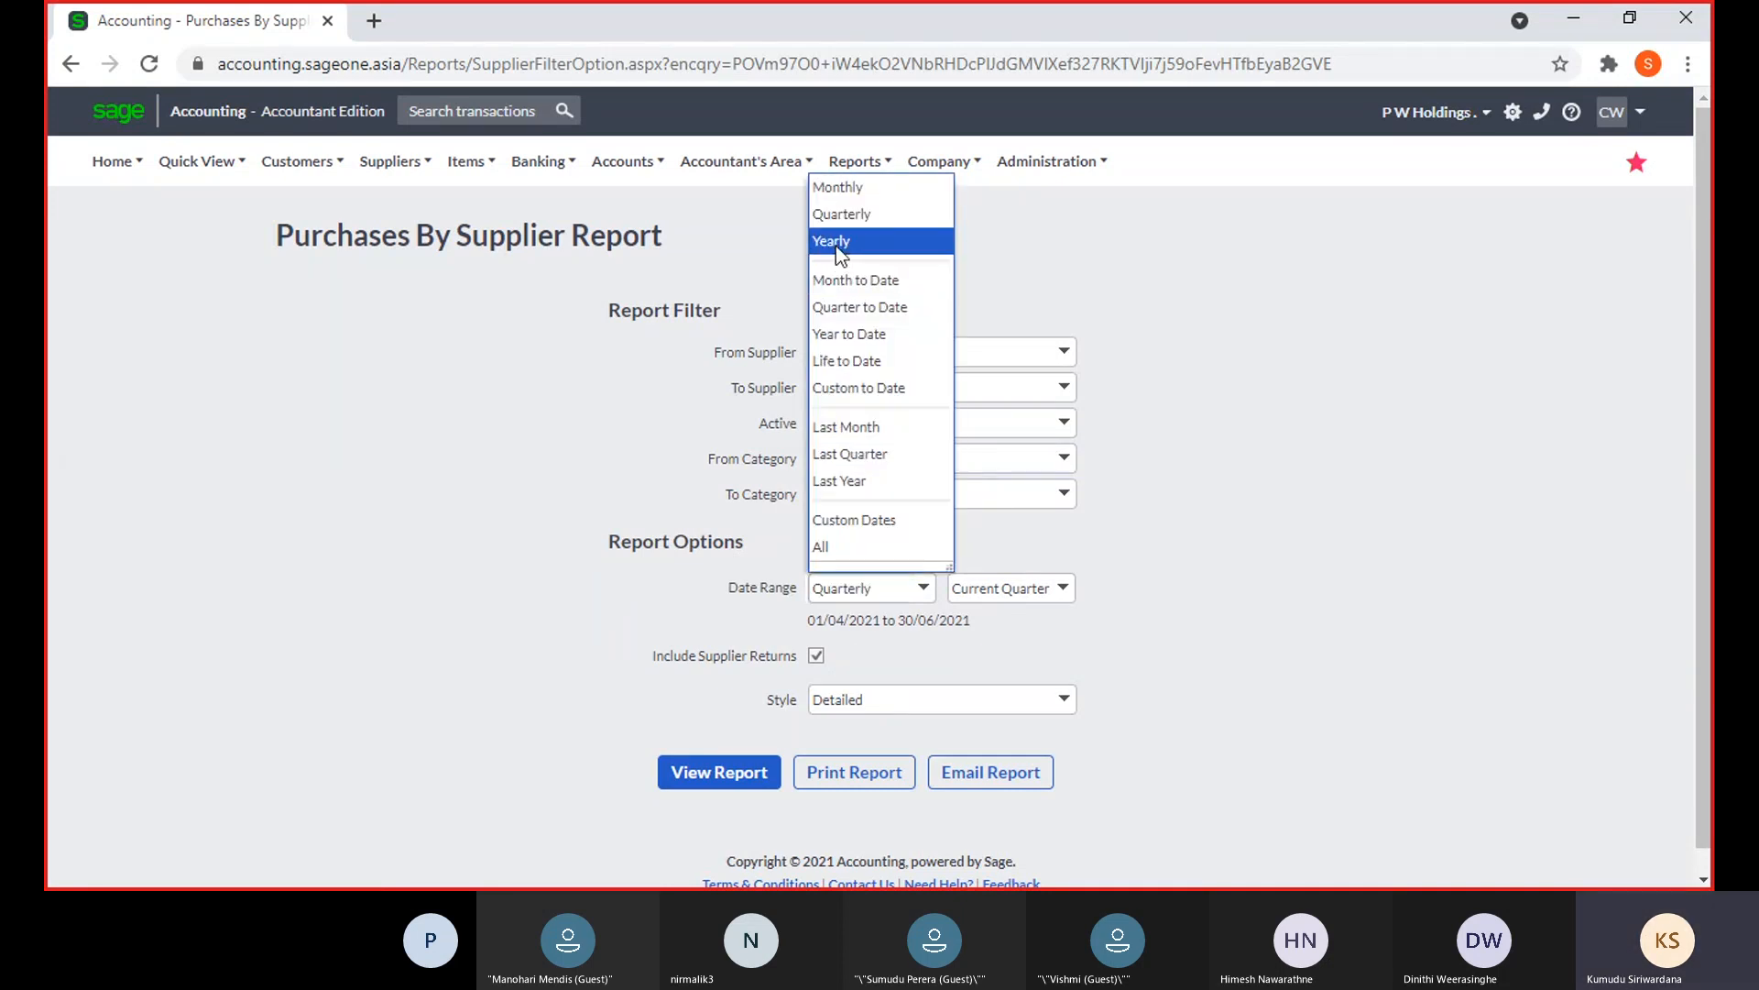
left_click(839, 247)
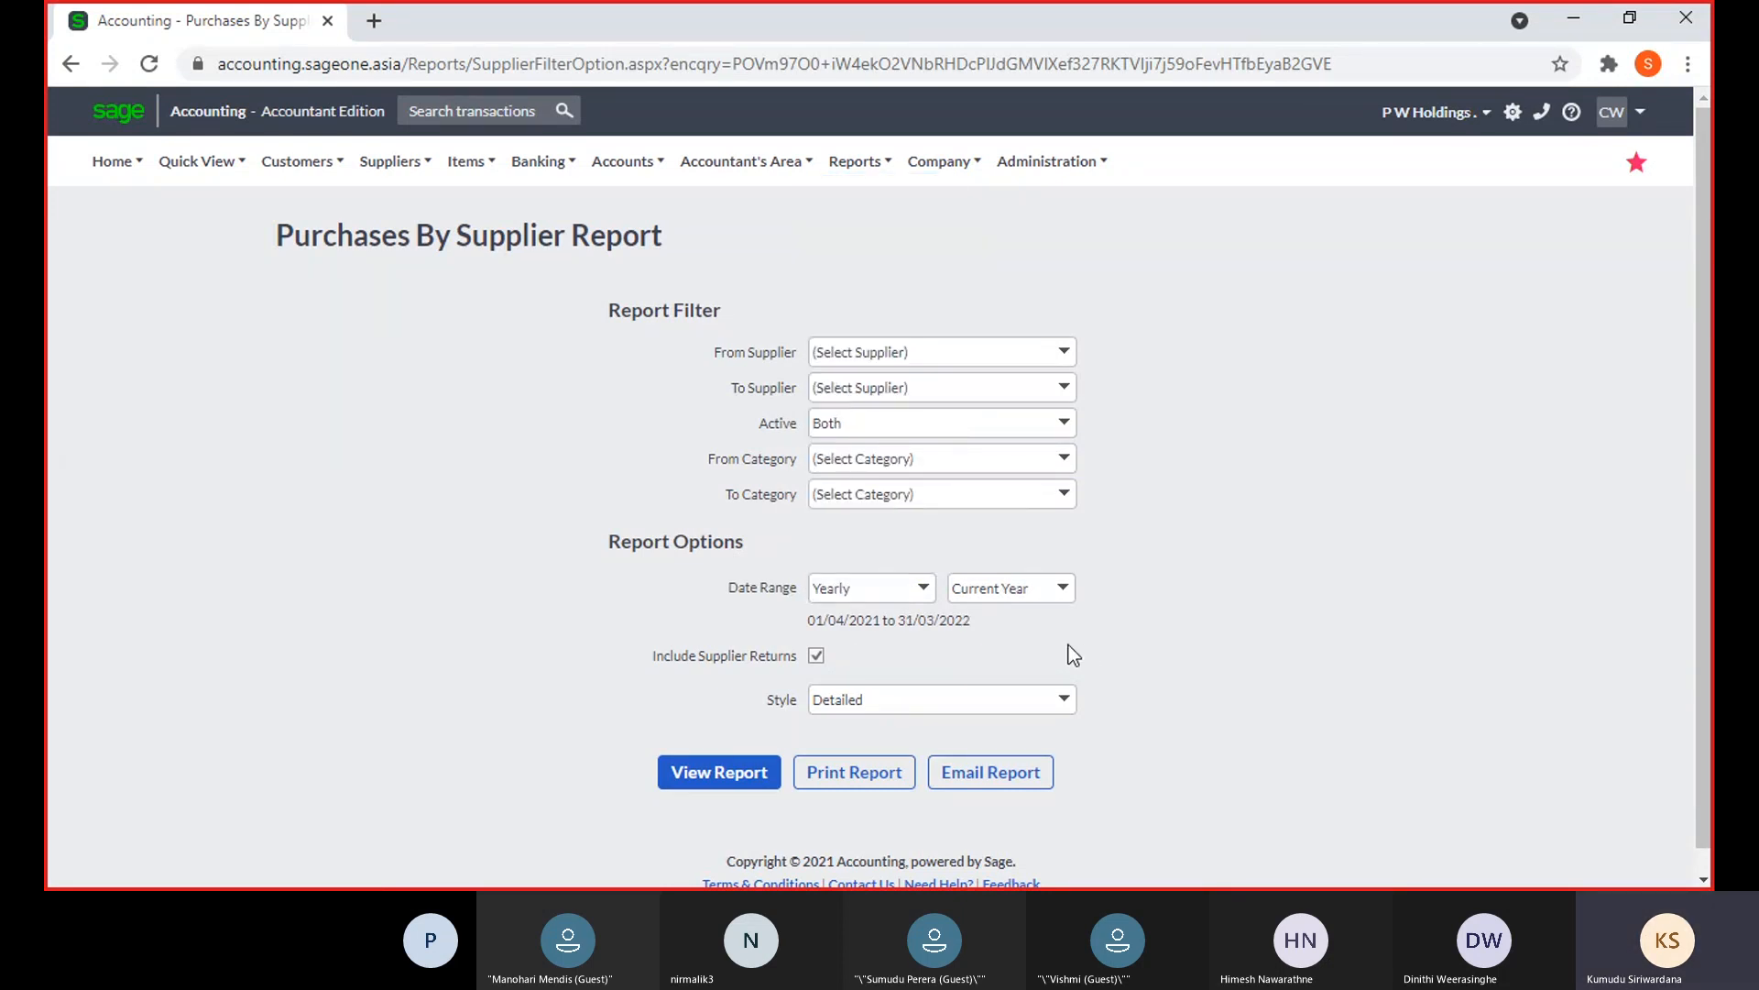
Try a Custom Dates range from 03/04/2021 to 23/03/2022 for the Purchases By Supplier Report
left_click(924, 588)
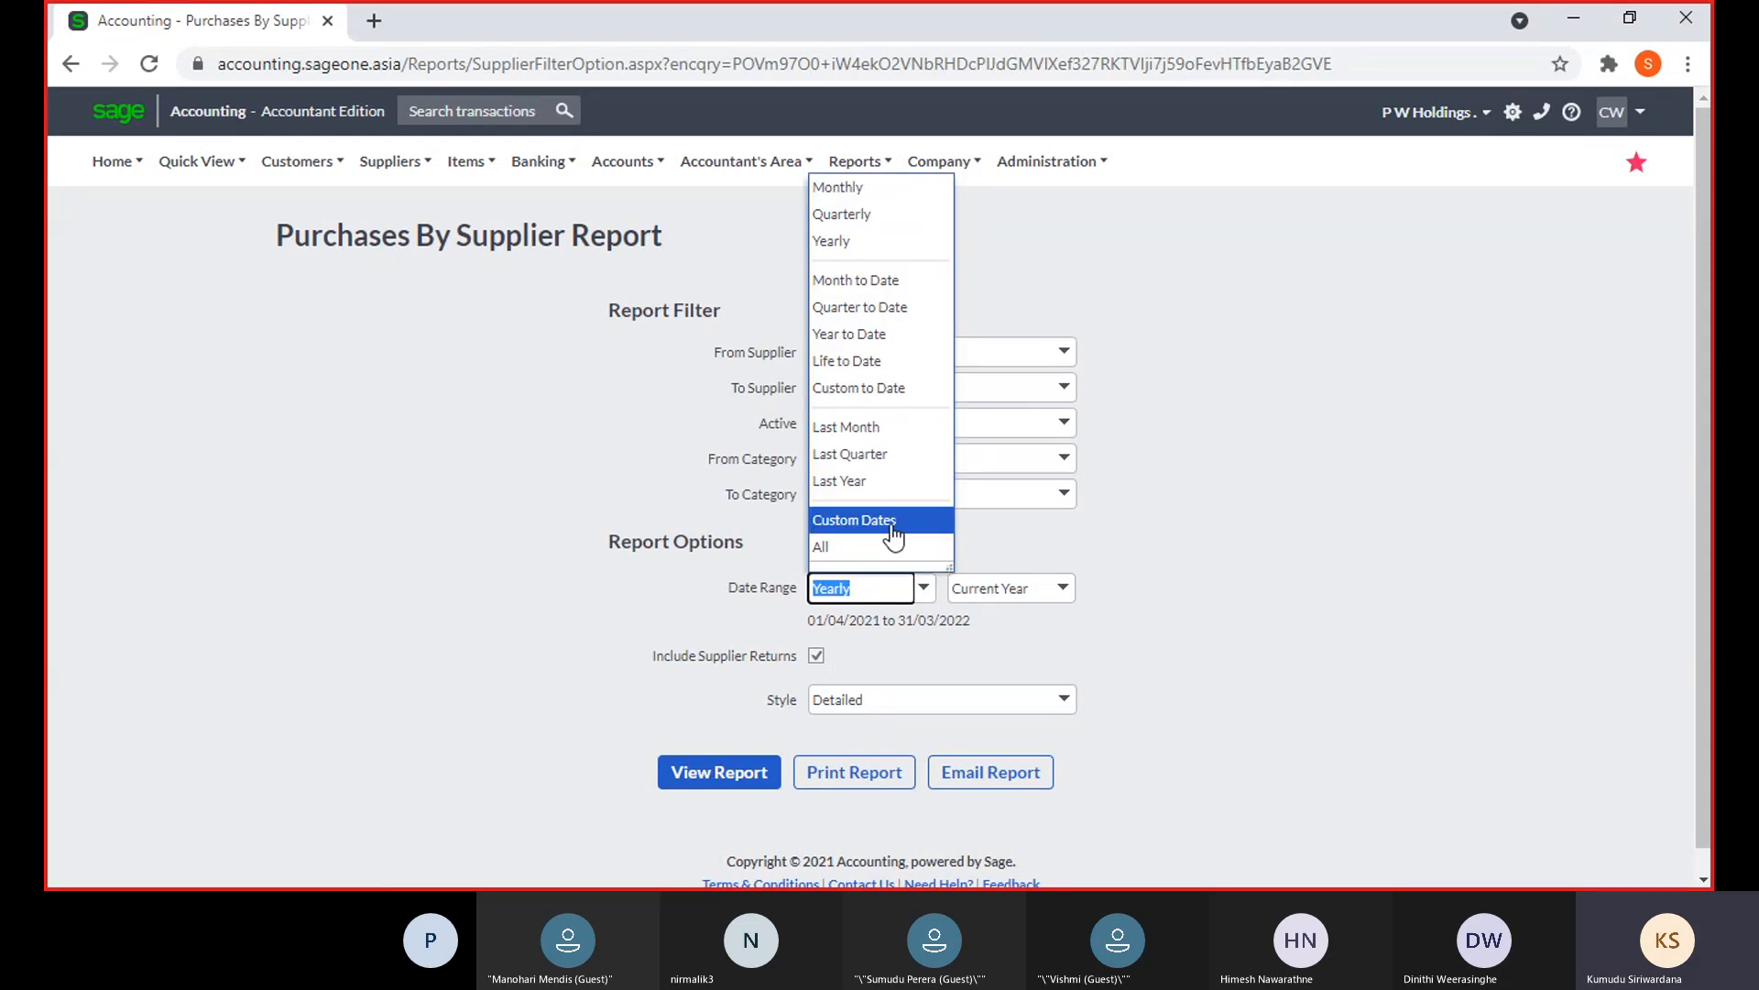
left_click(890, 522)
left_click(1011, 589)
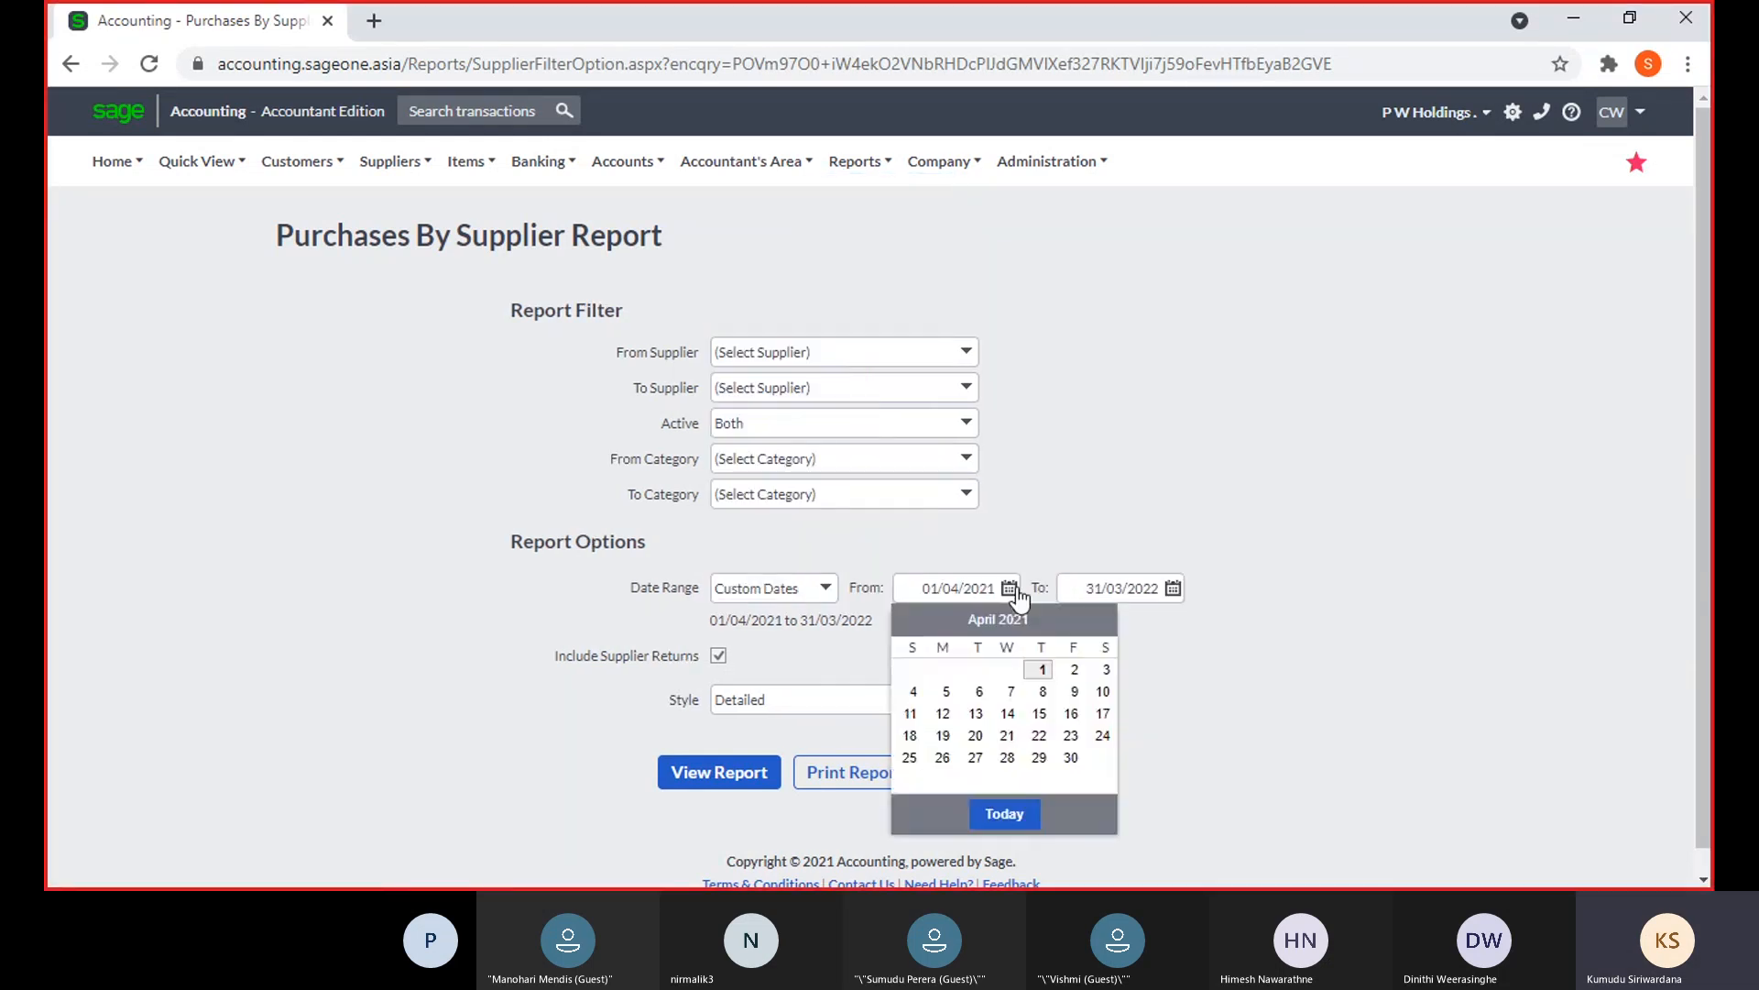
left_click(1107, 669)
left_click(1171, 735)
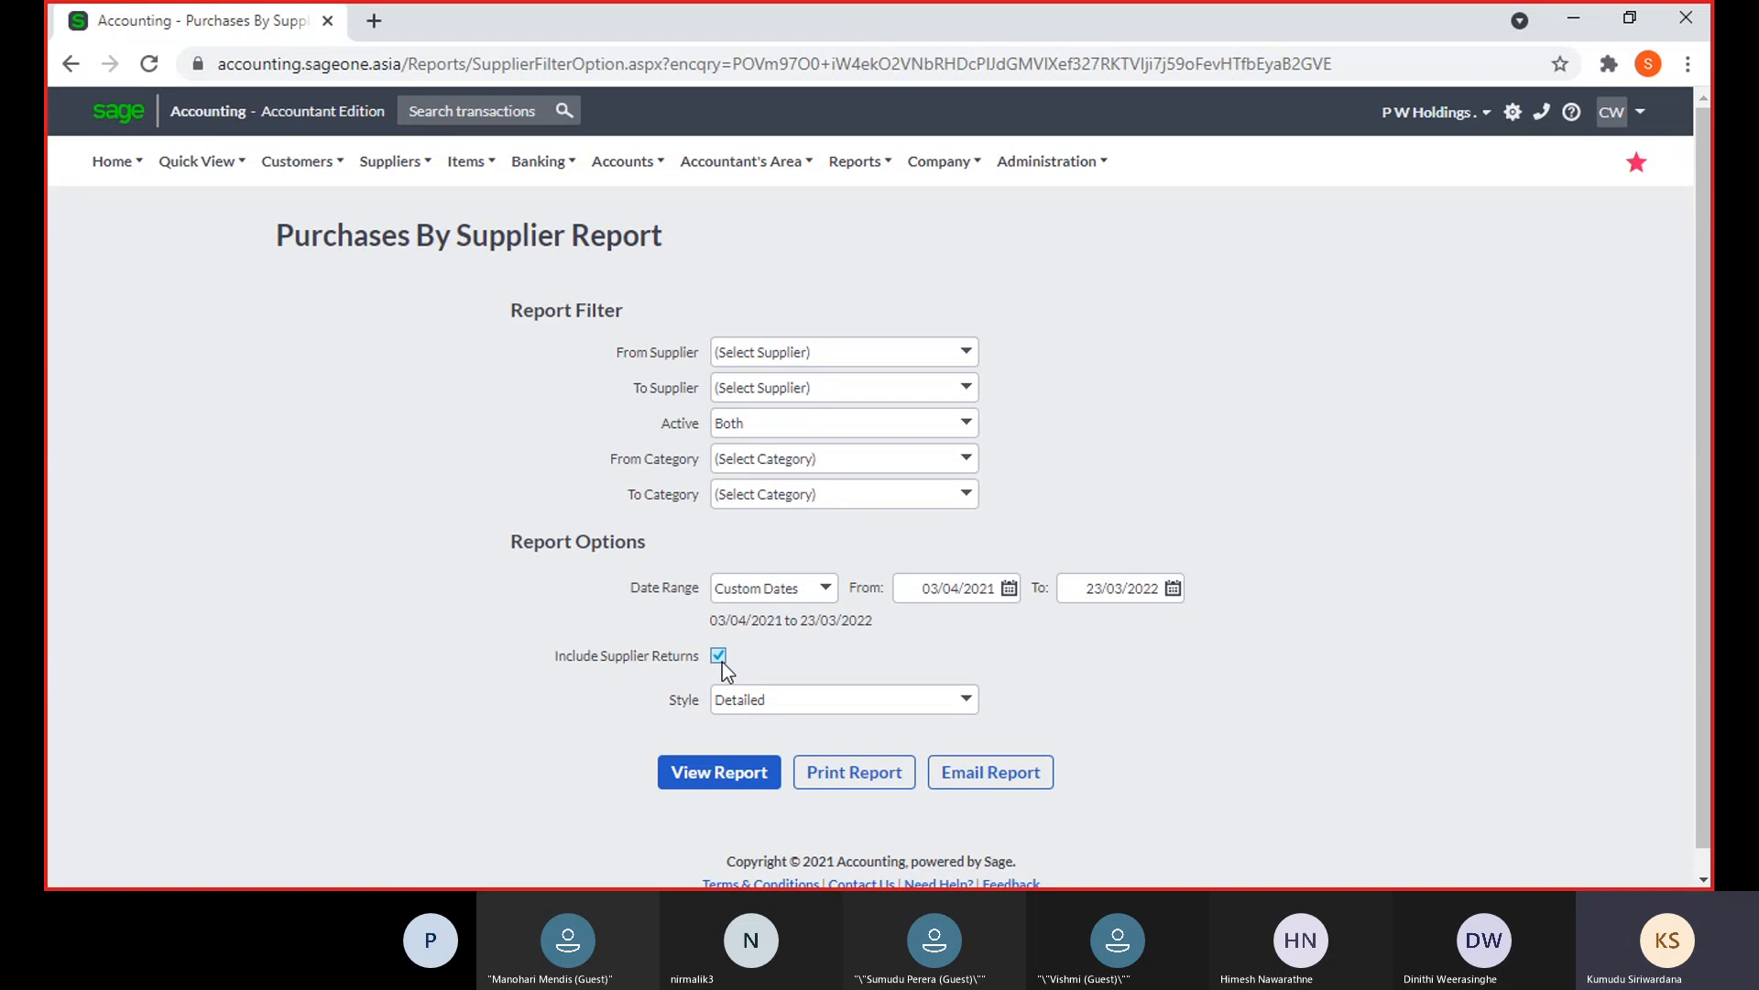
Set the date range to All, keep the Detailed style, and view the Purchases By Supplier Report
left_click(965, 701)
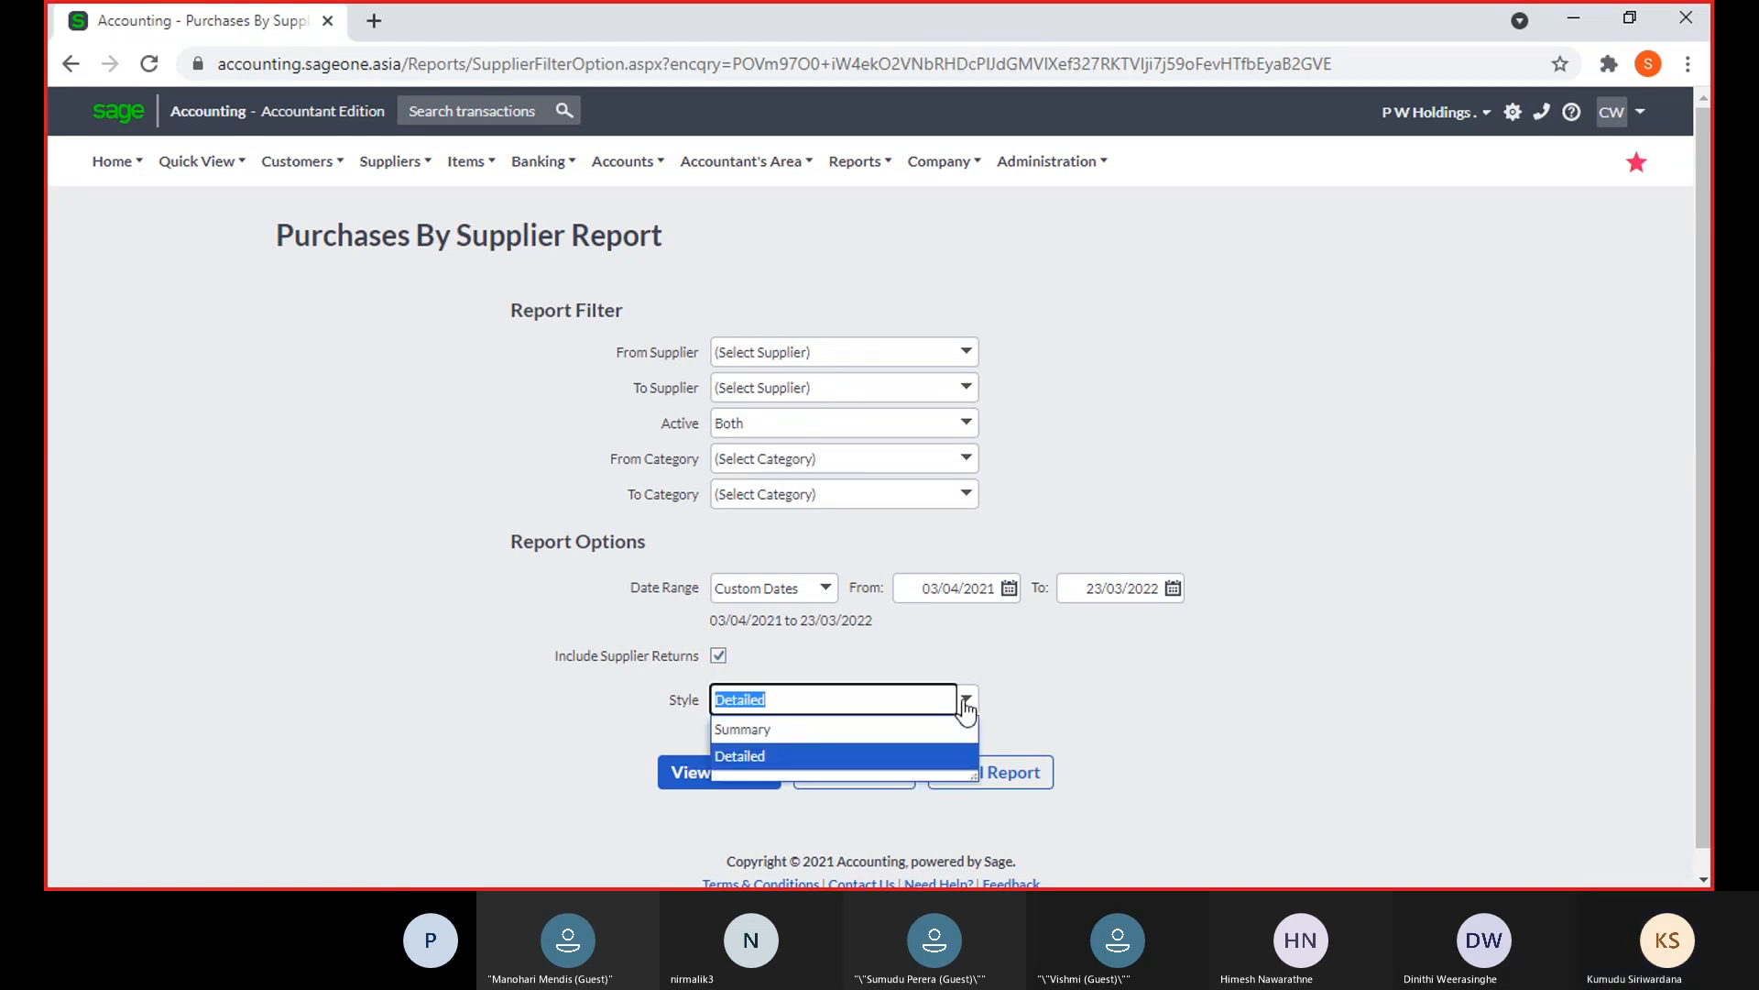
left_click(770, 588)
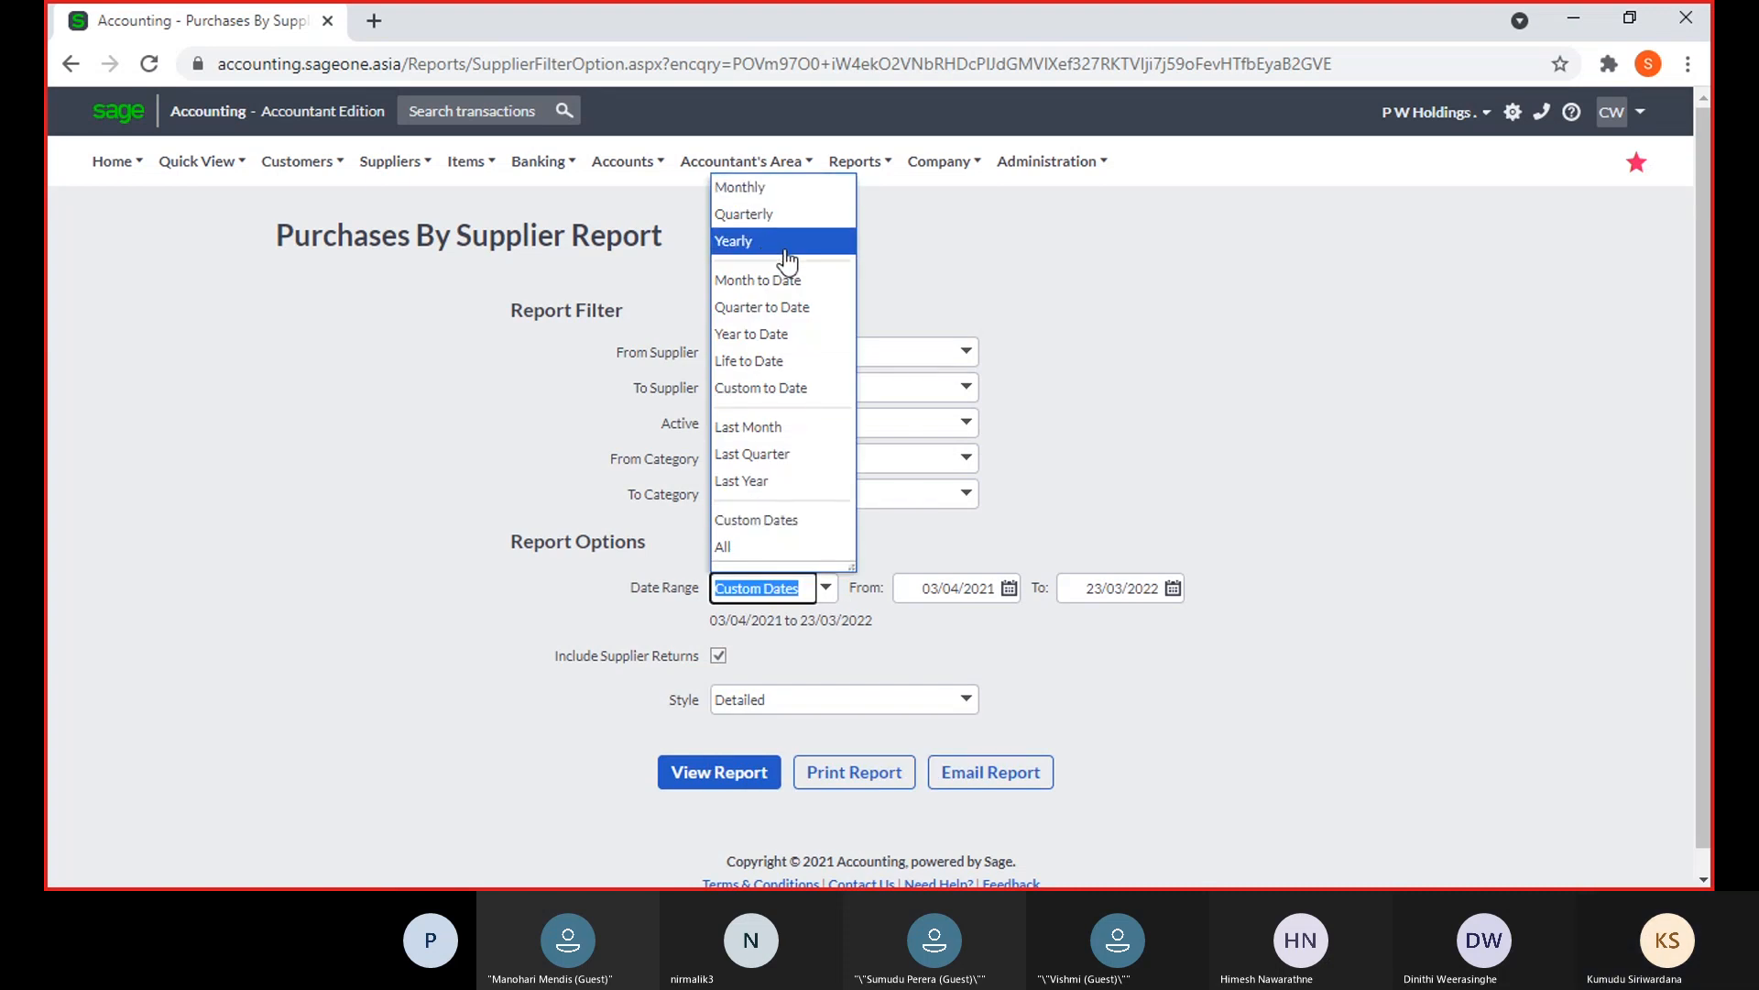
left_click(723, 546)
left_click(1073, 701)
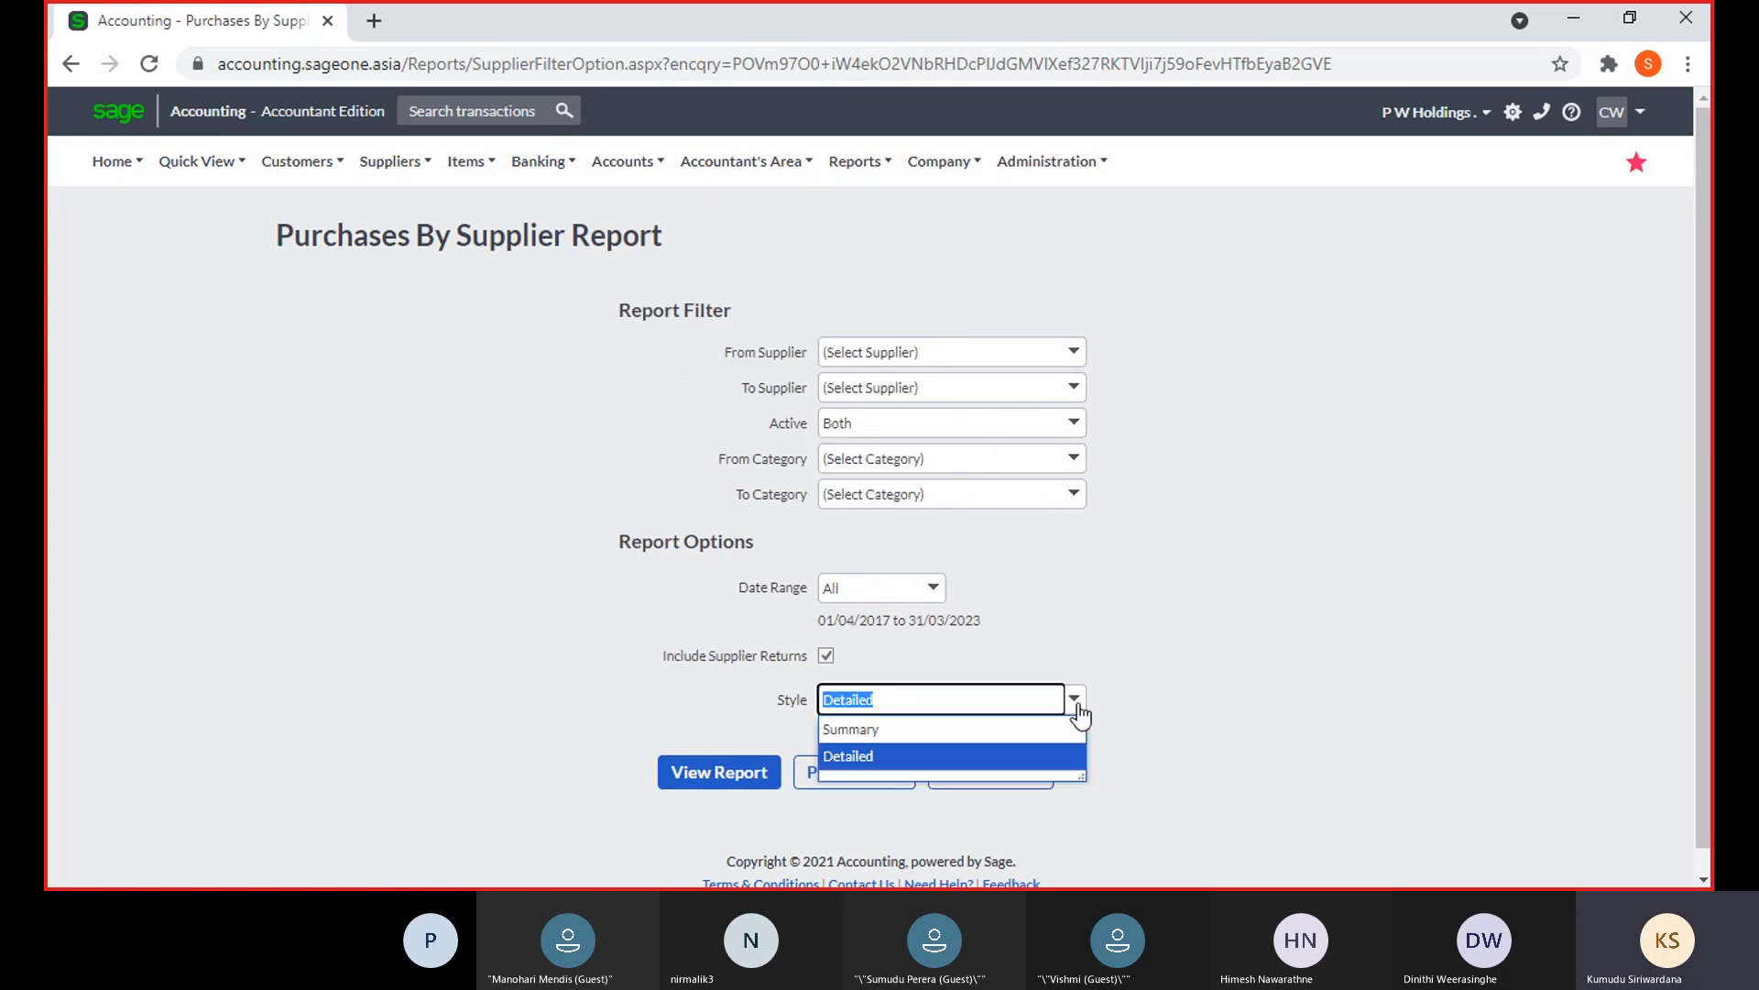
left_click(1002, 720)
left_click(715, 781)
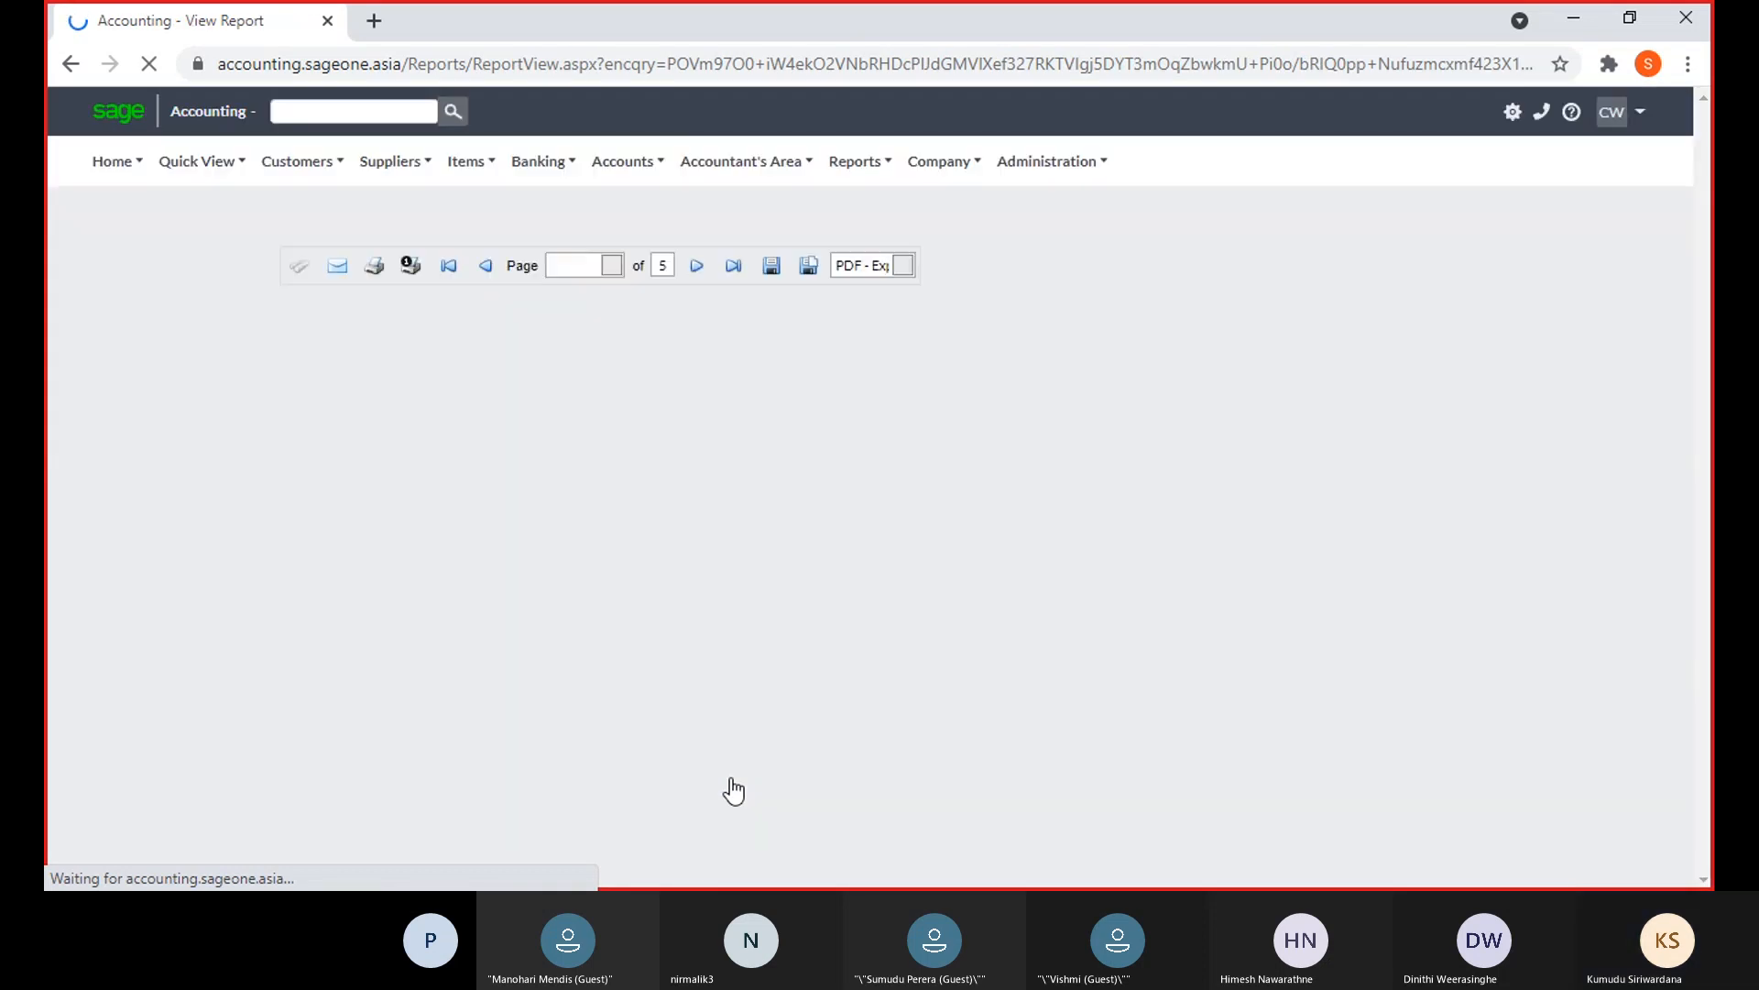
Examine the report's first page, including the dates, references, quantities and total purchases for each supplier
scroll(843, 644, "down", 1)
scroll(843, 643, "down", 2)
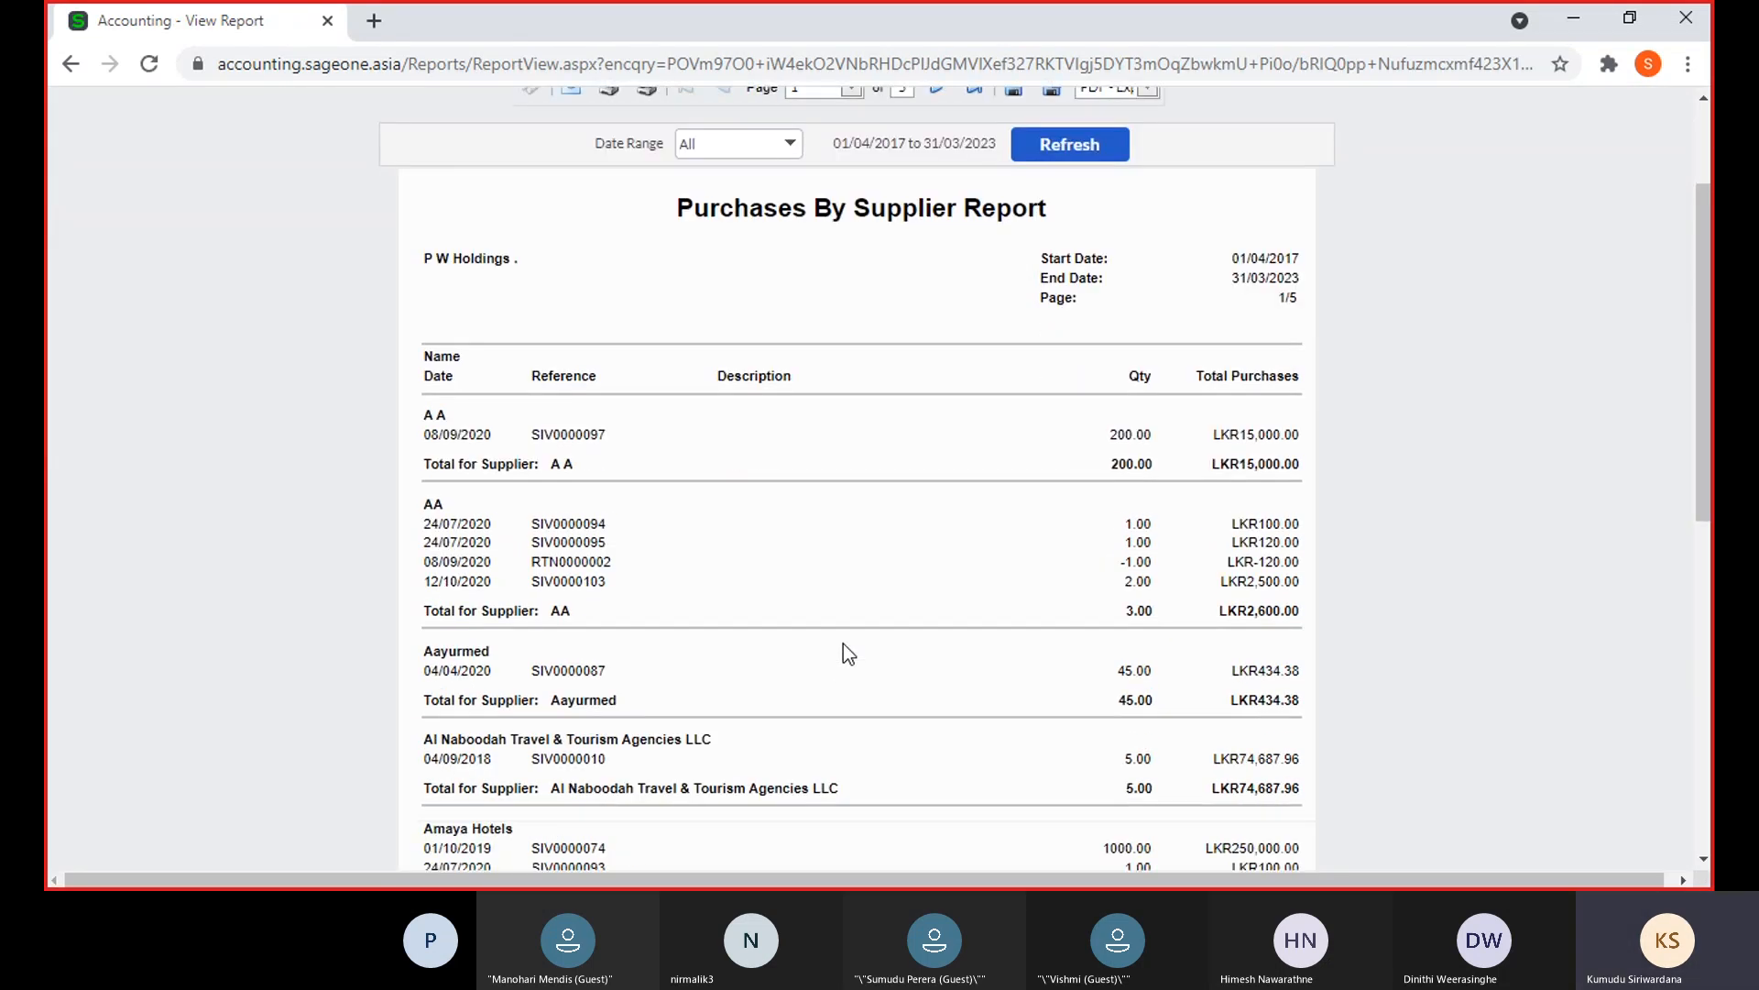
scroll(843, 643, "up", 3)
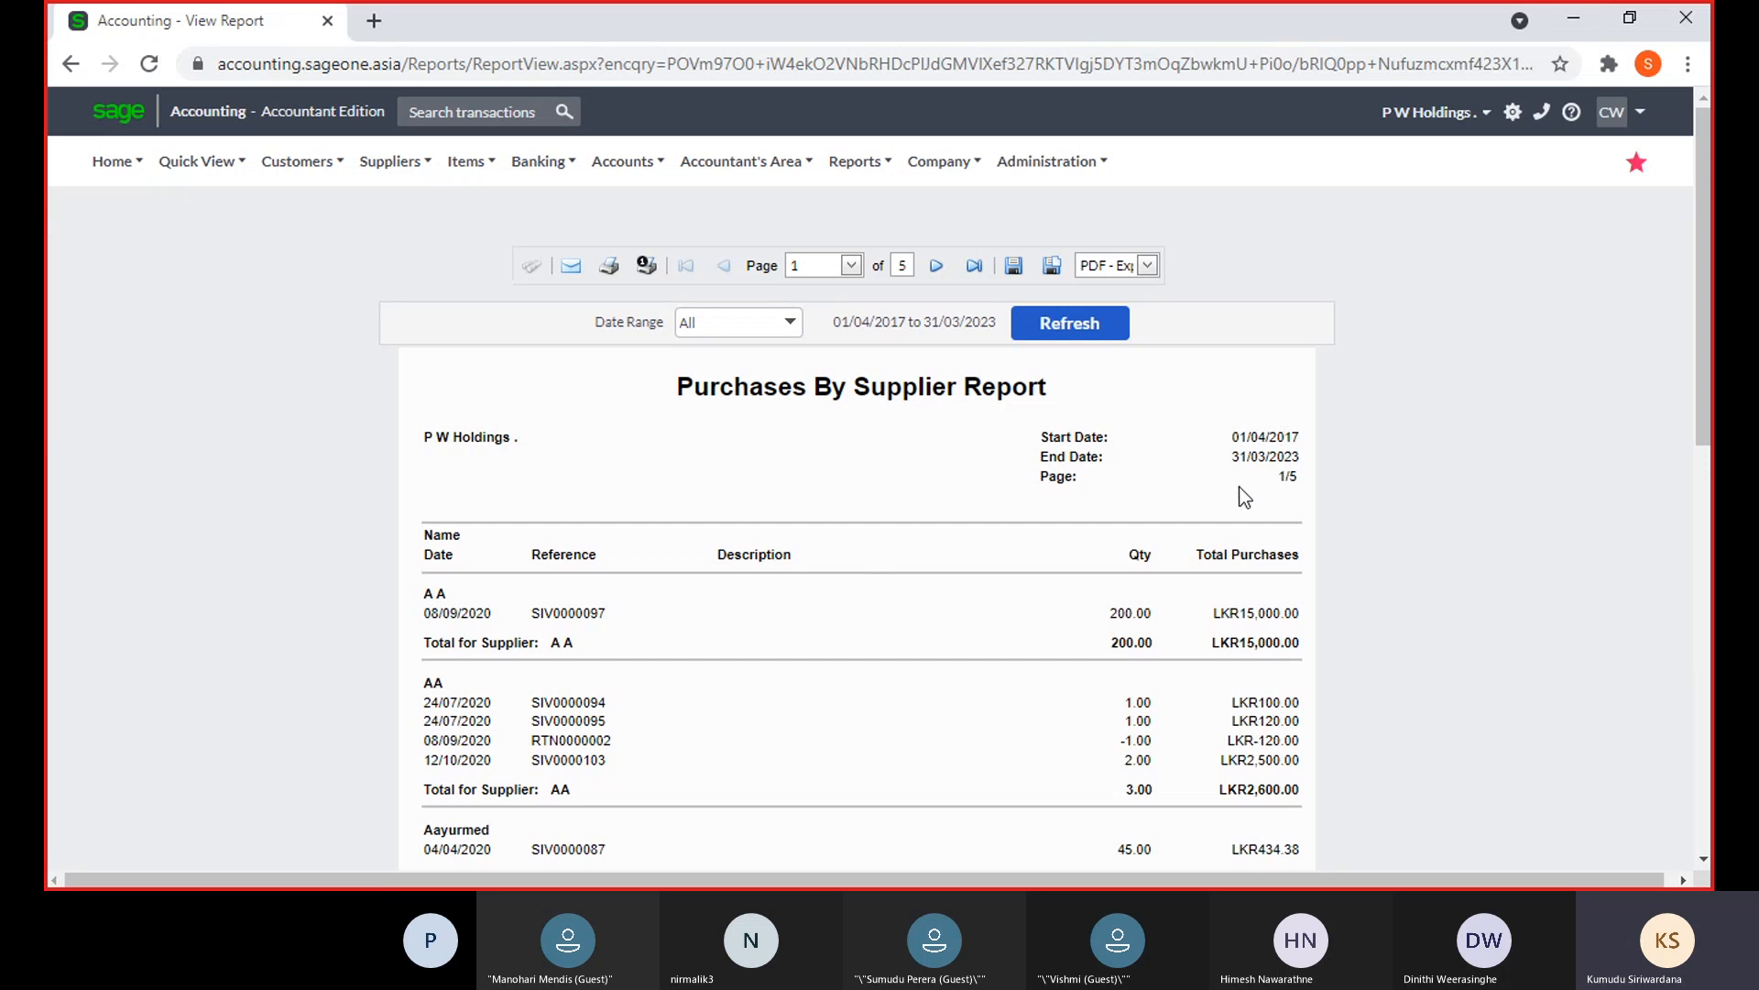
scroll(1192, 494, "down", 3)
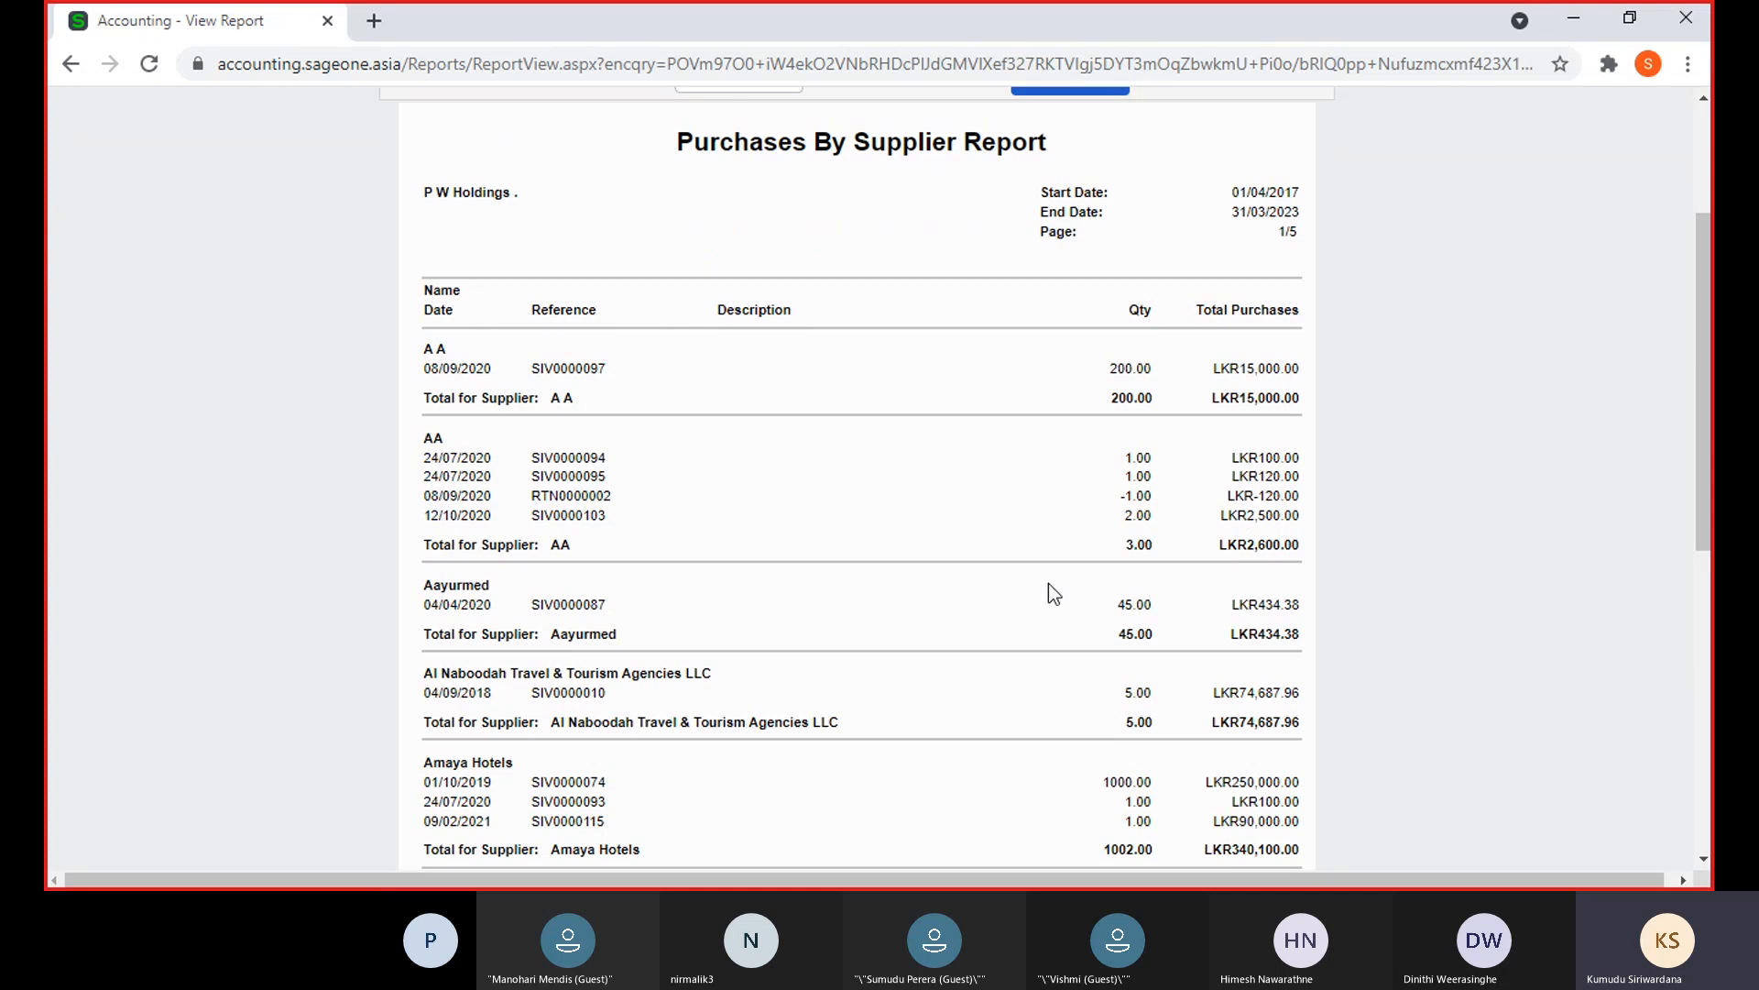
scroll(937, 598, "down", 1)
scroll(934, 591, "down", 2)
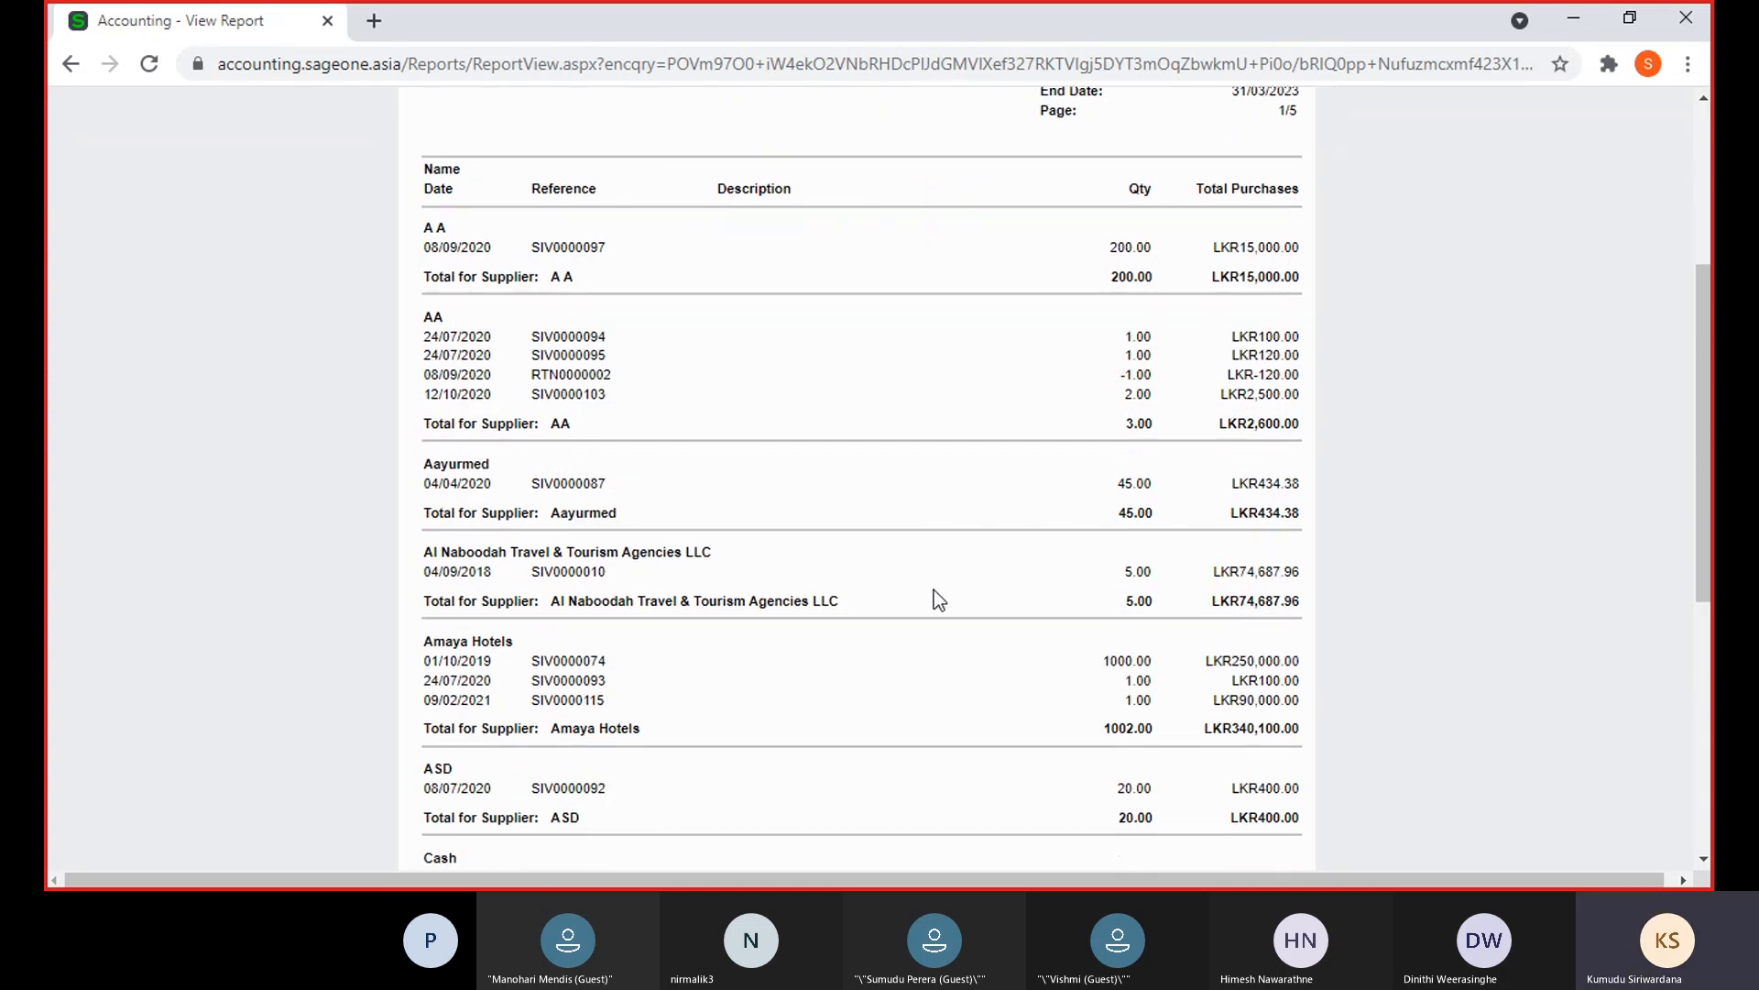
scroll(934, 591, "up", 1)
scroll(933, 590, "up", 2)
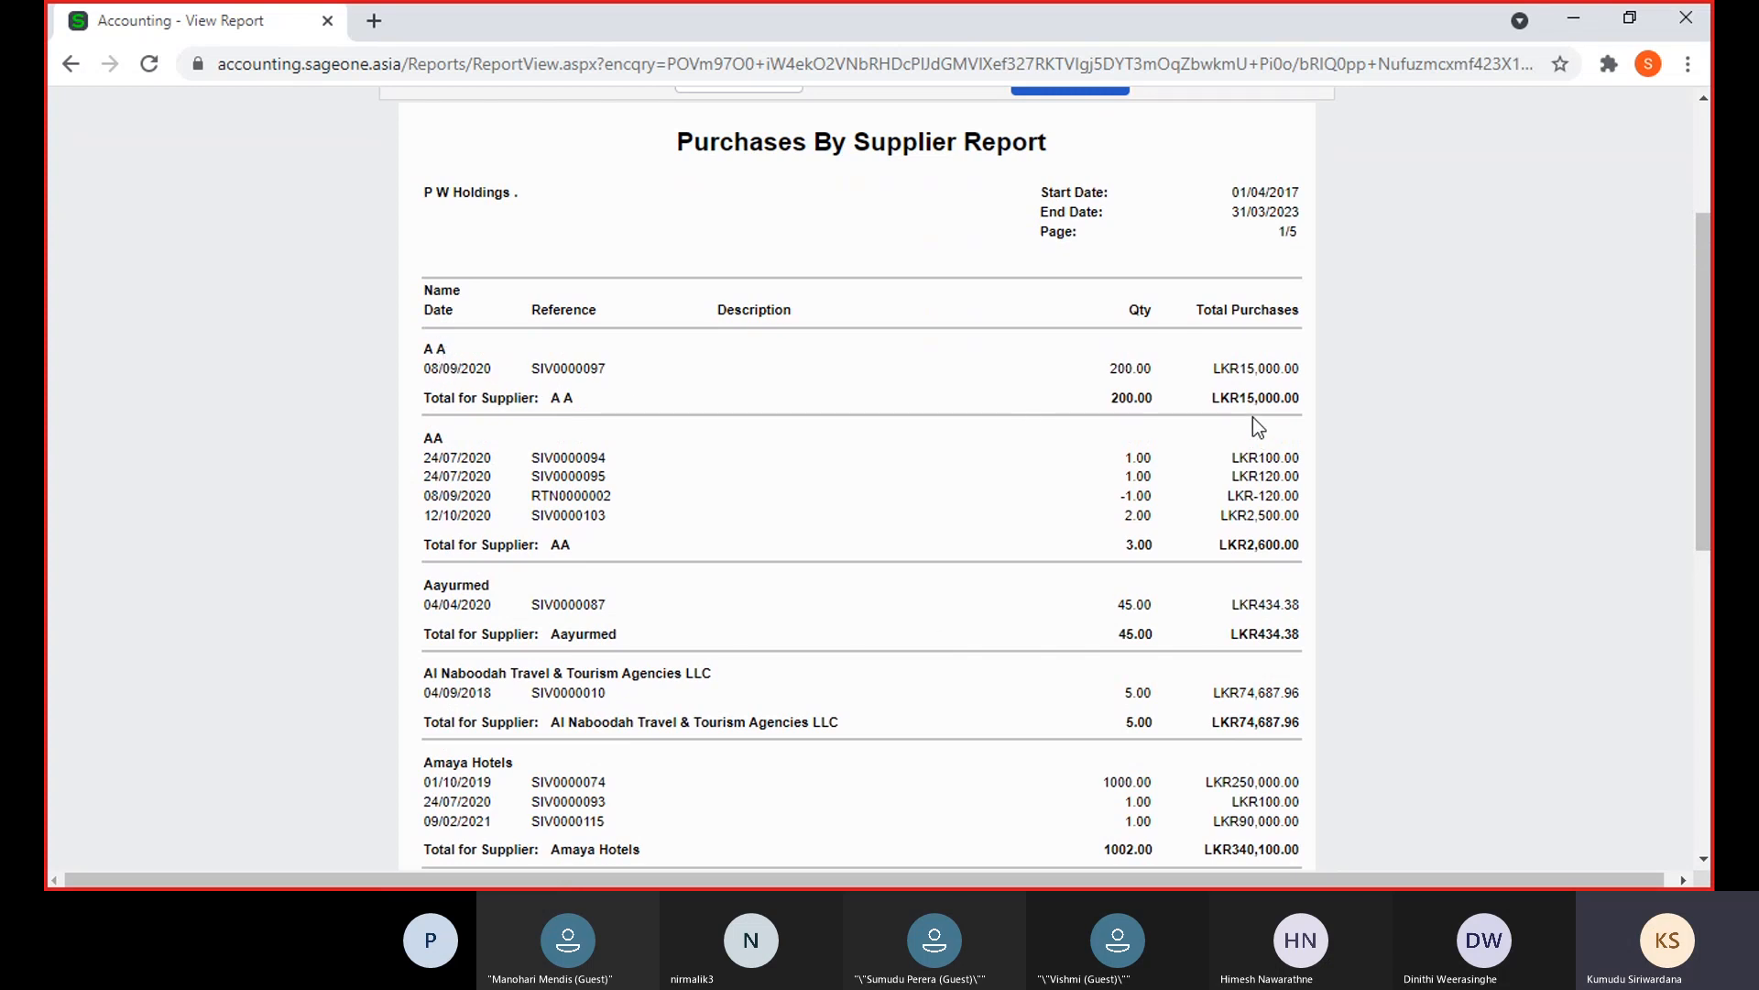
scroll(1252, 416, "down", 7)
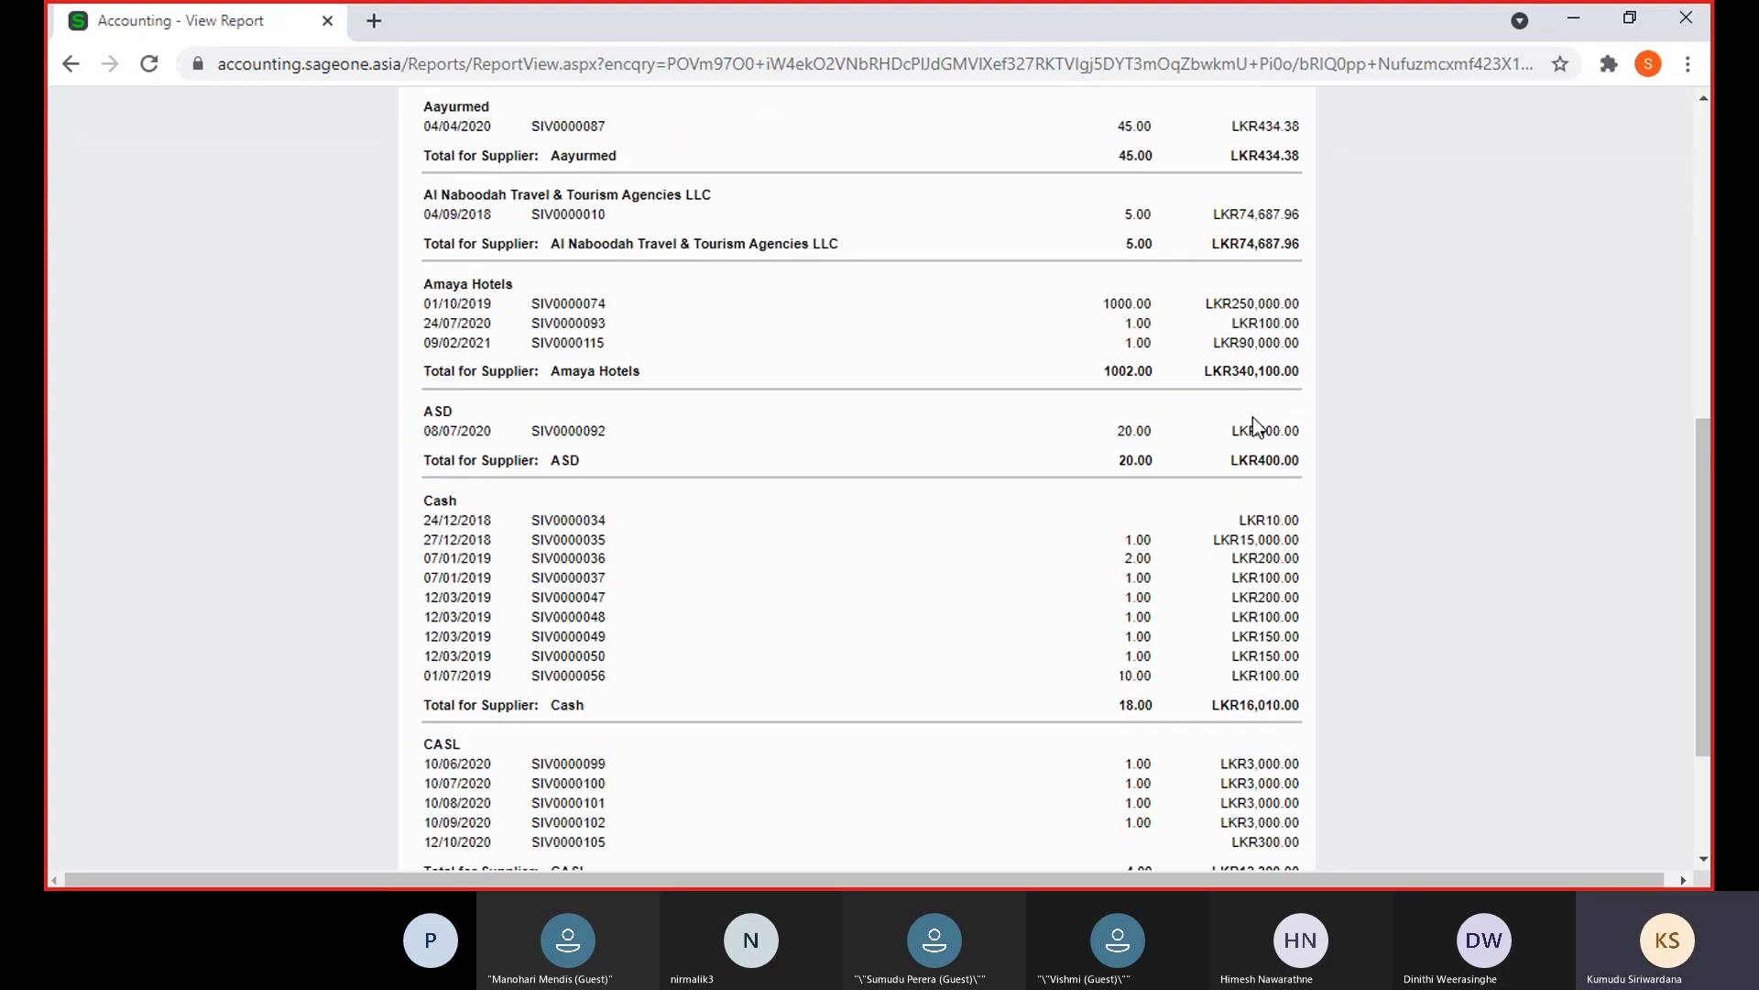
scroll(1256, 427, "up", 5)
scroll(1255, 427, "up", 2)
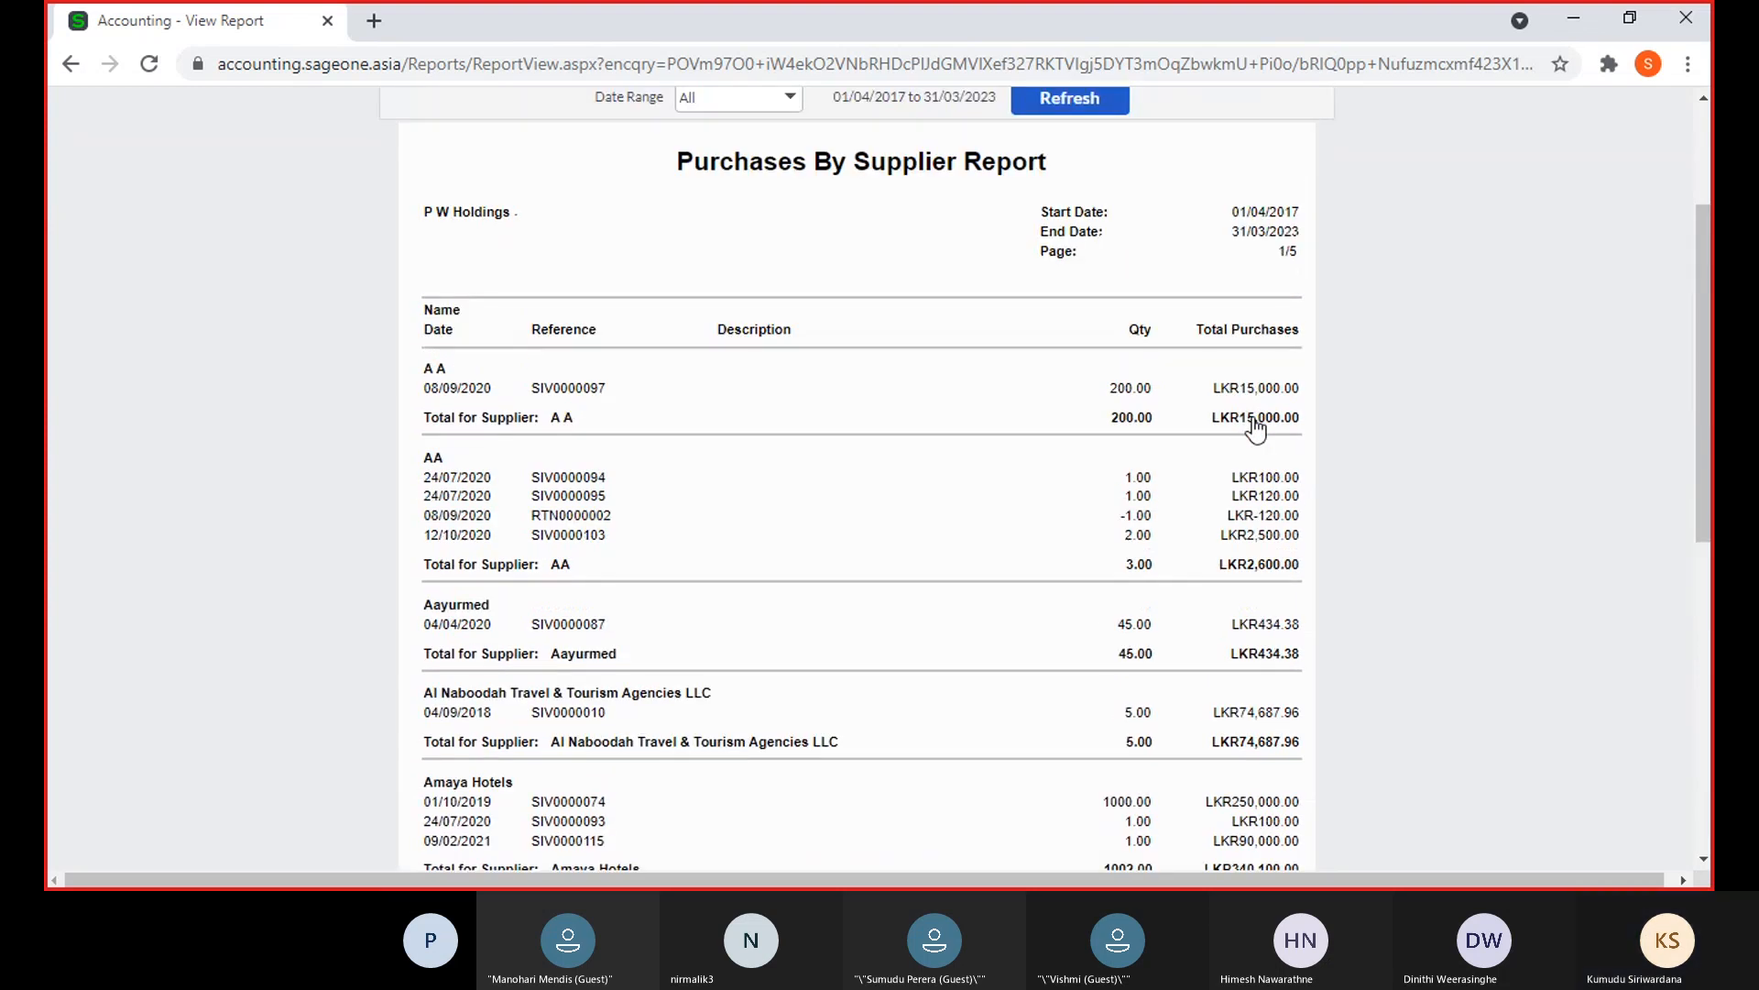
scroll(1255, 427, "up", 3)
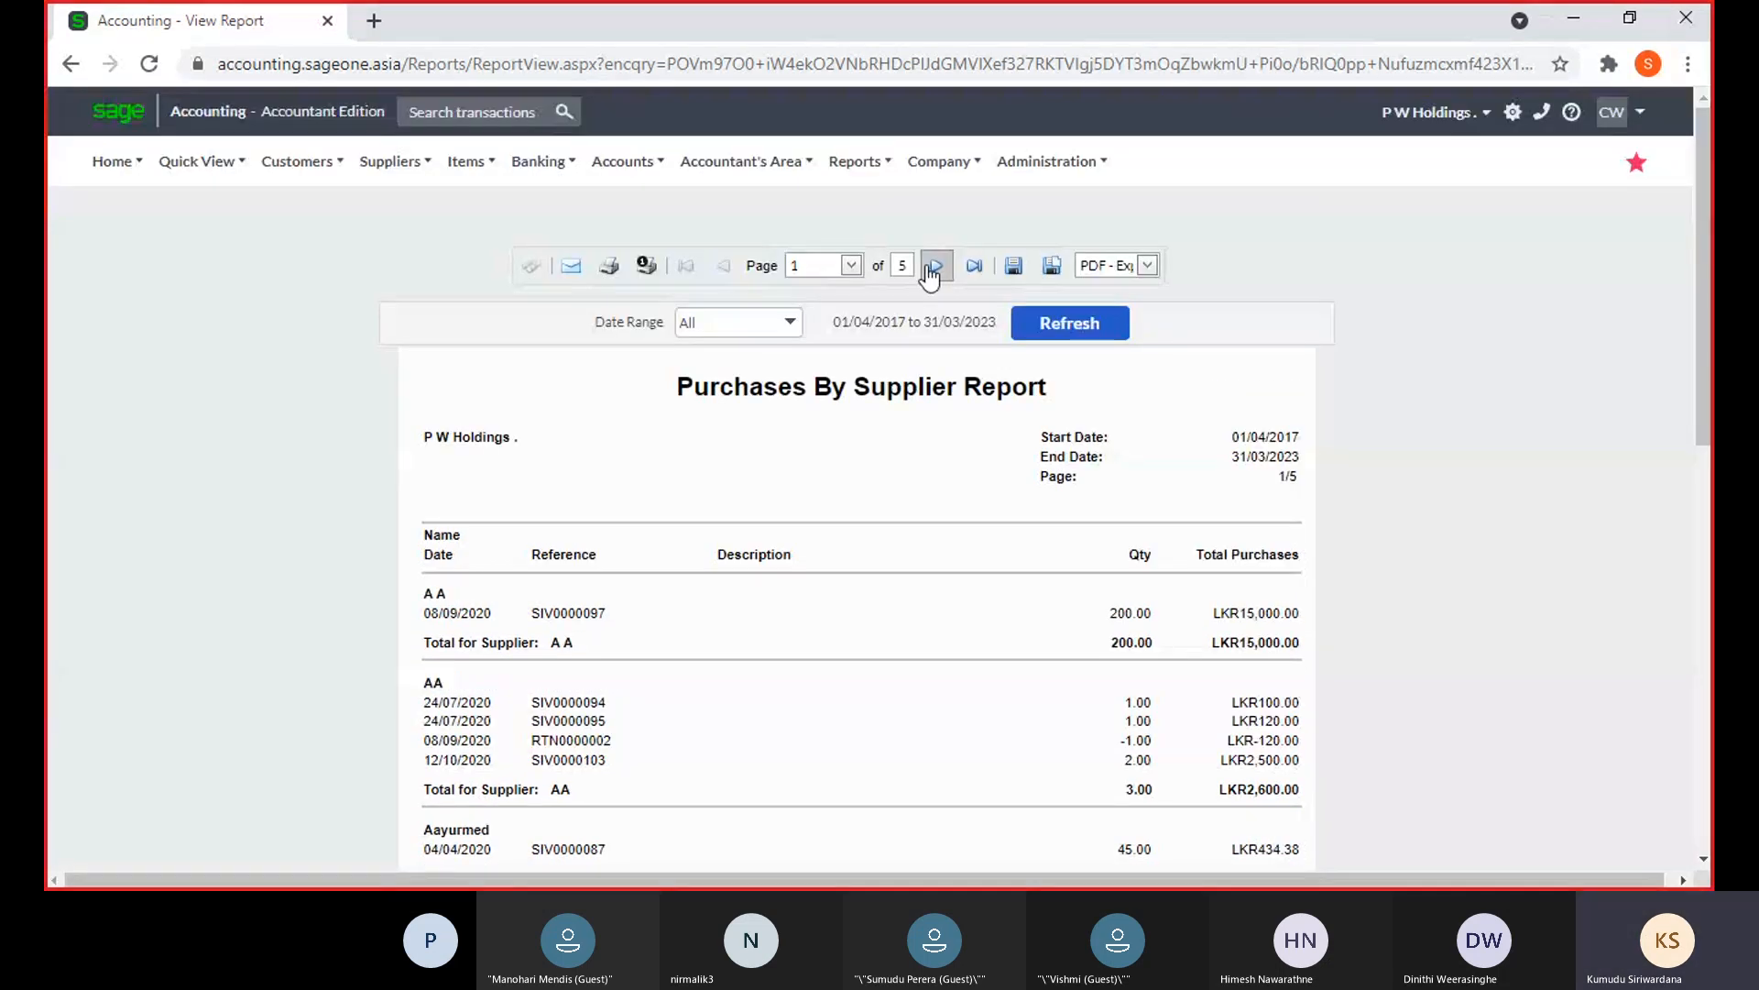
Go to the report's last page and review the remaining supplier totals and the grand total
left_click(933, 267)
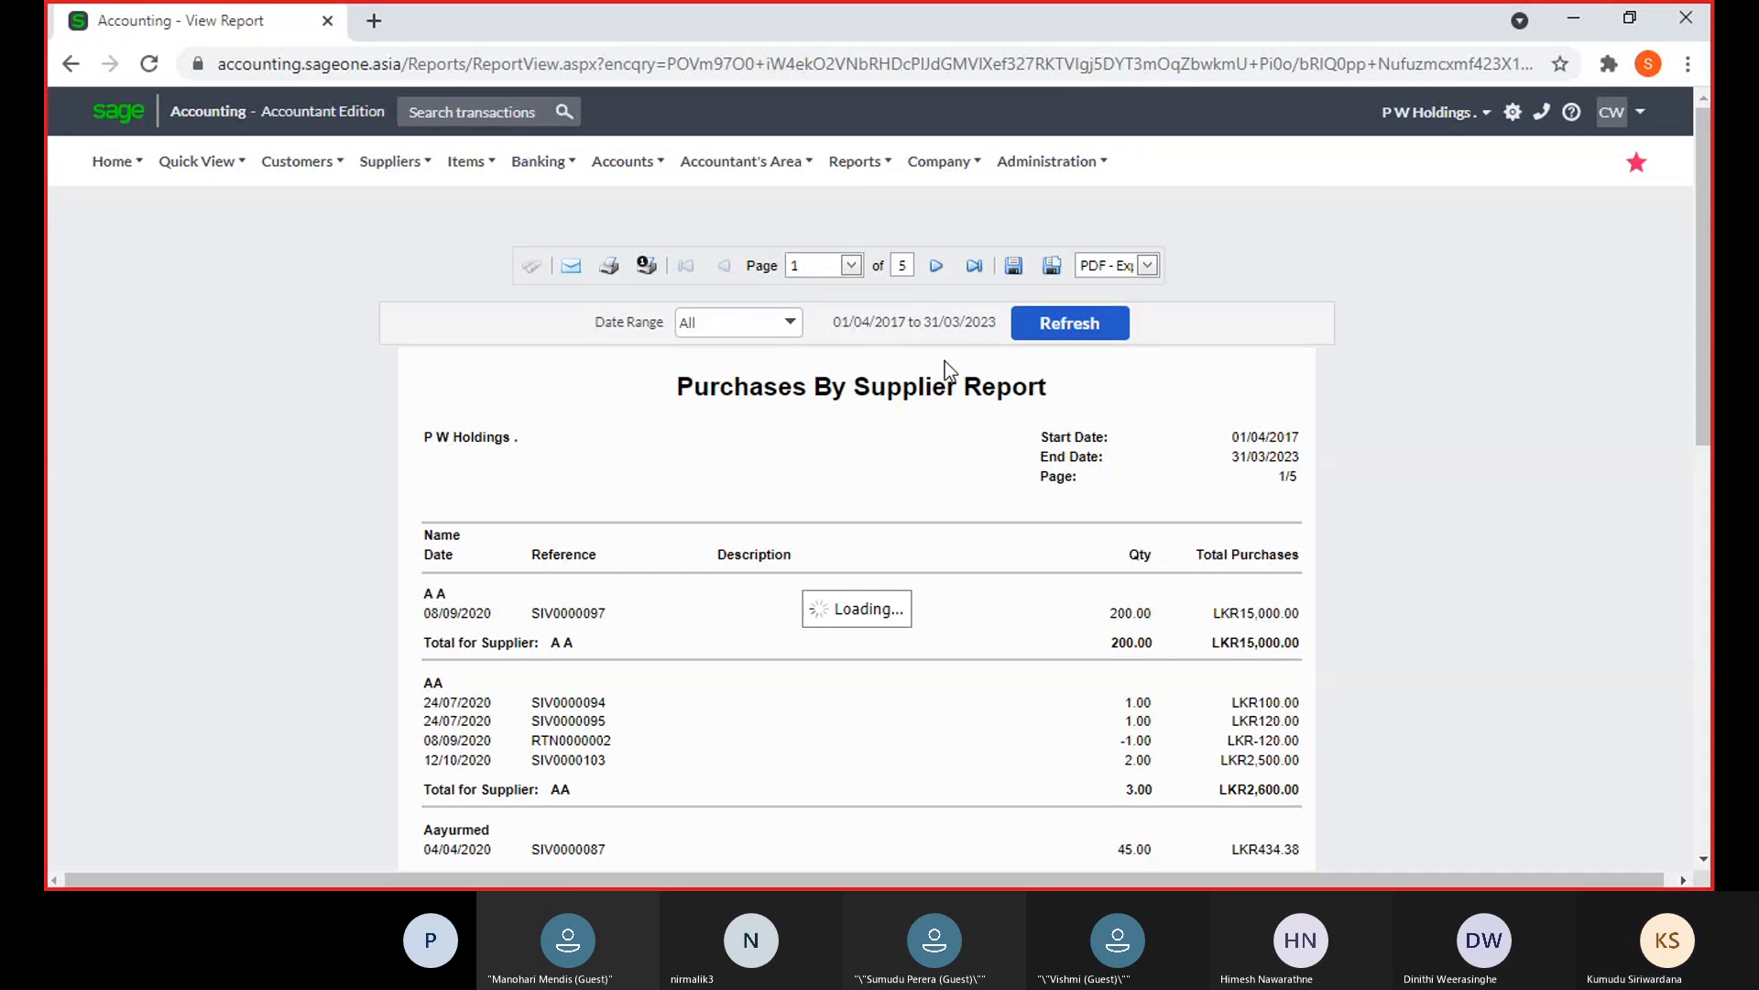
scroll(944, 361, "down", 1)
scroll(944, 361, "down", 20)
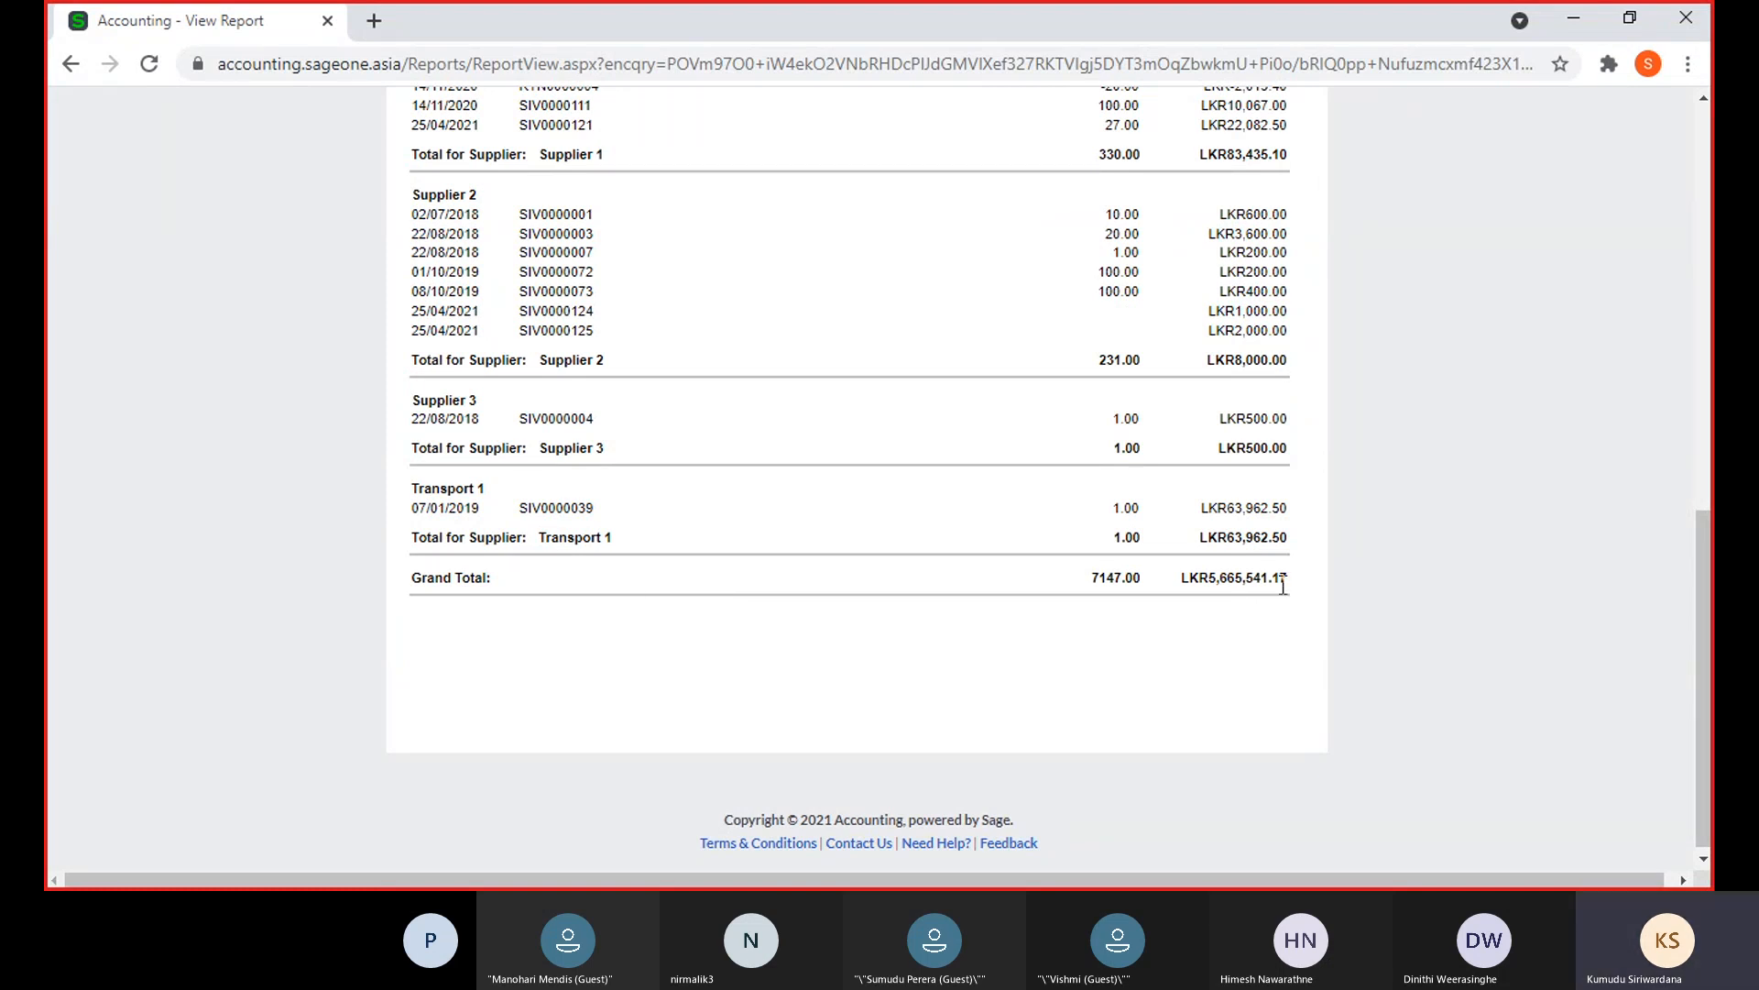
scroll(1283, 587, "up", 1)
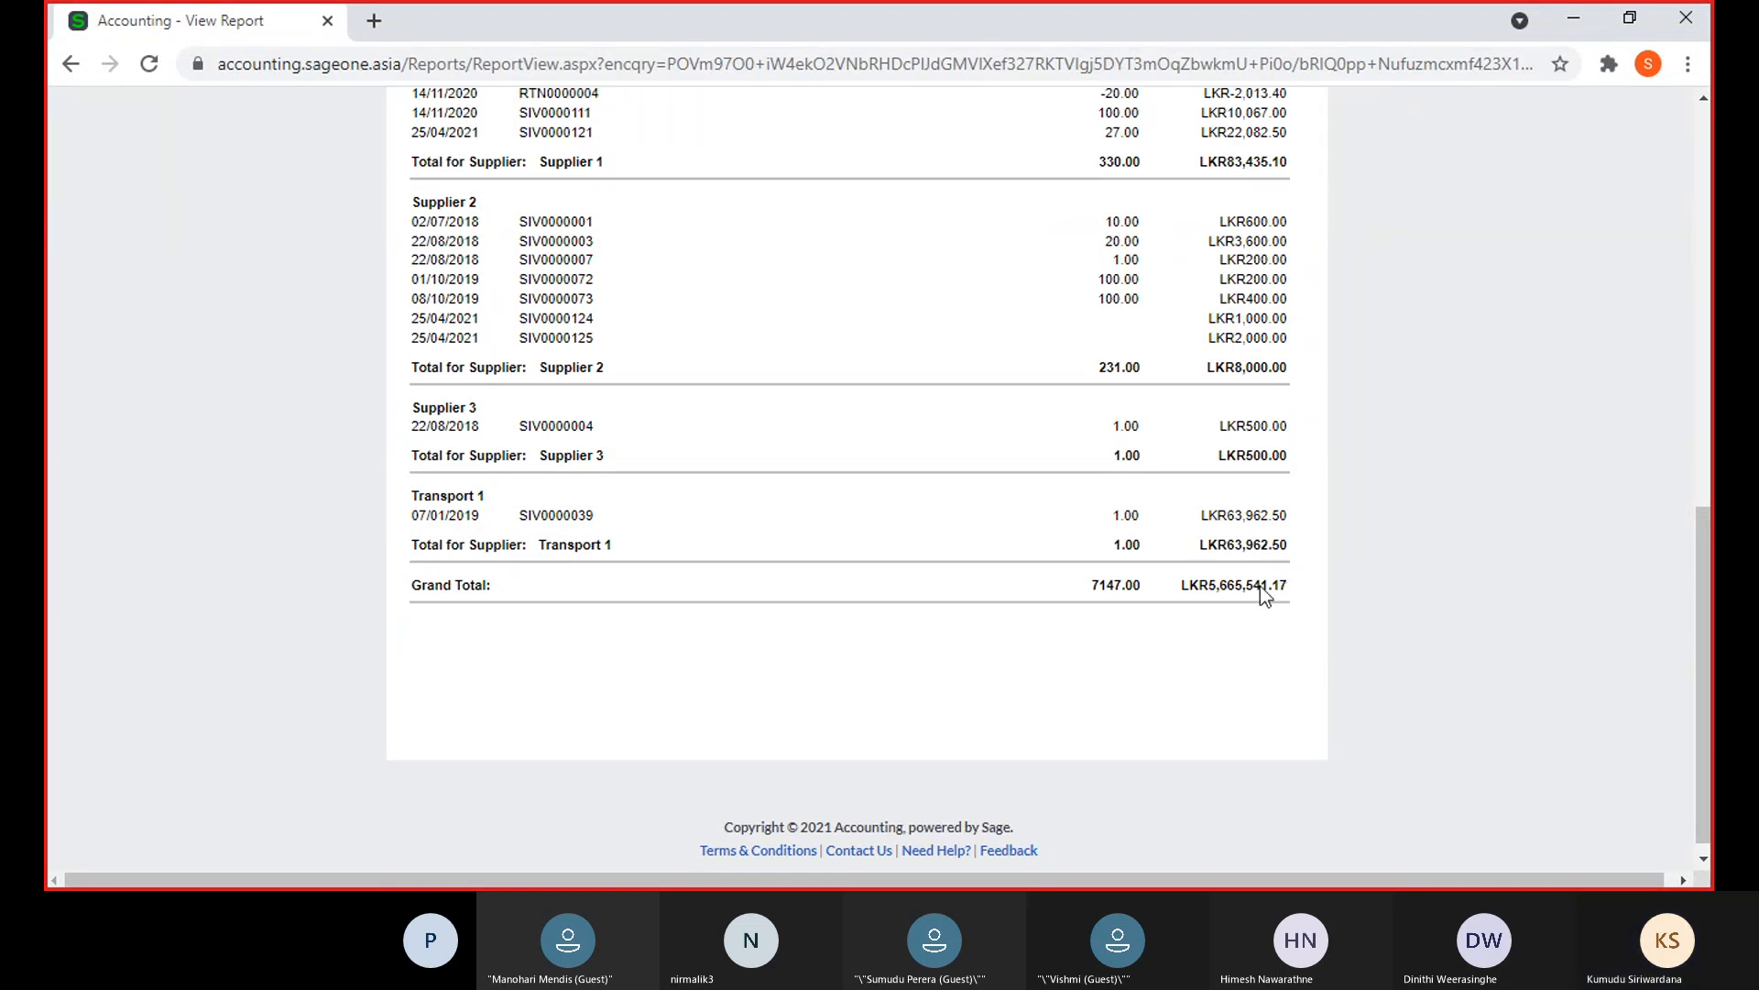
scroll(1265, 596, "up", 10)
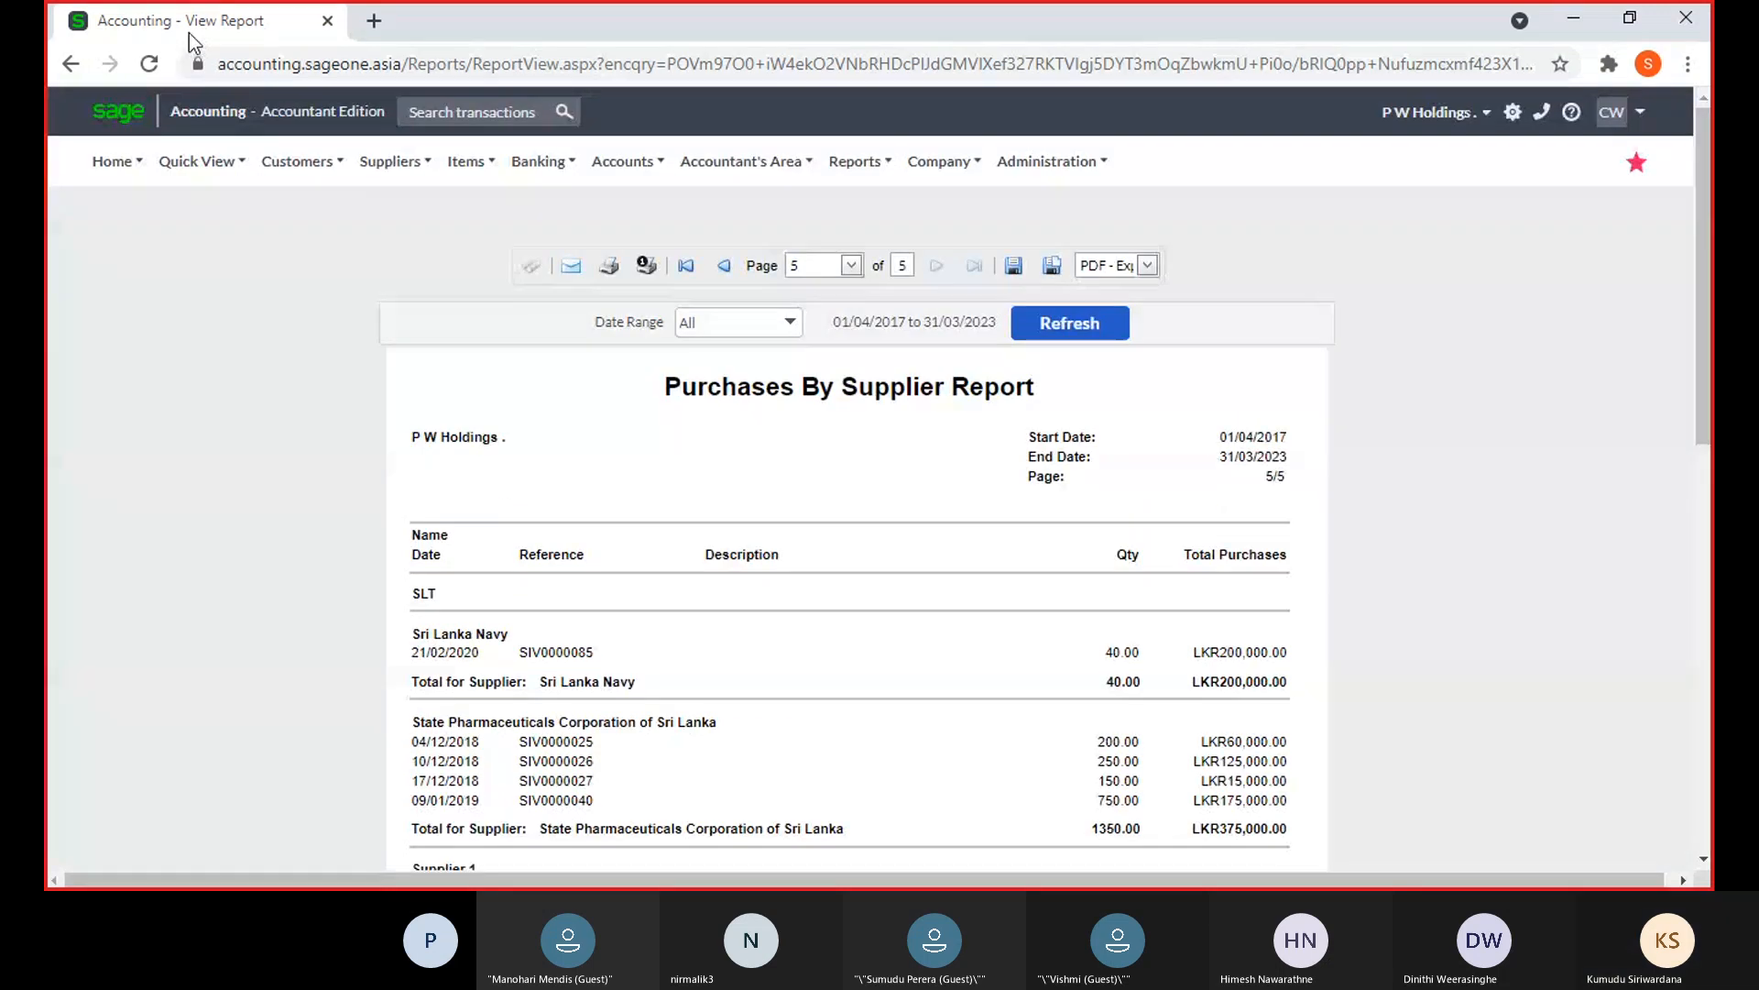
Duplicate the browser tab showing the Purchases By Supplier report
right_click(188, 33)
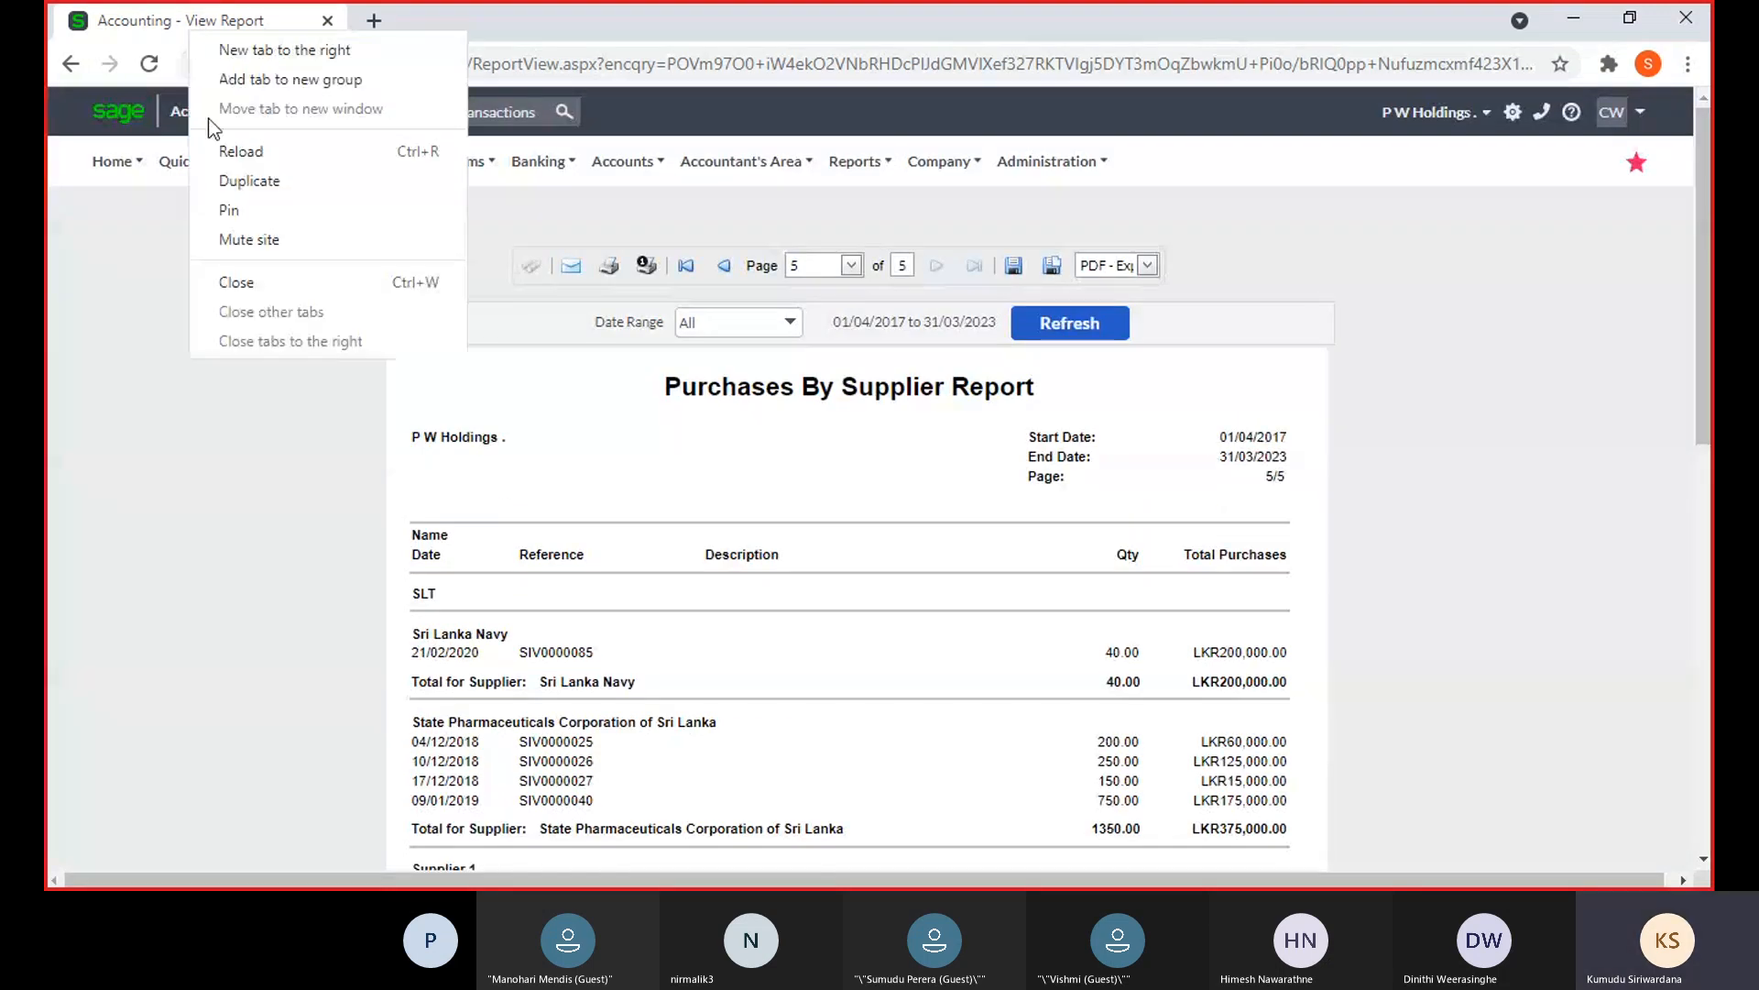
left_click(223, 180)
Try running the Purchases by Supplier report in Detailed style for the current month, and return to the previous report
mouse_move(386, 165)
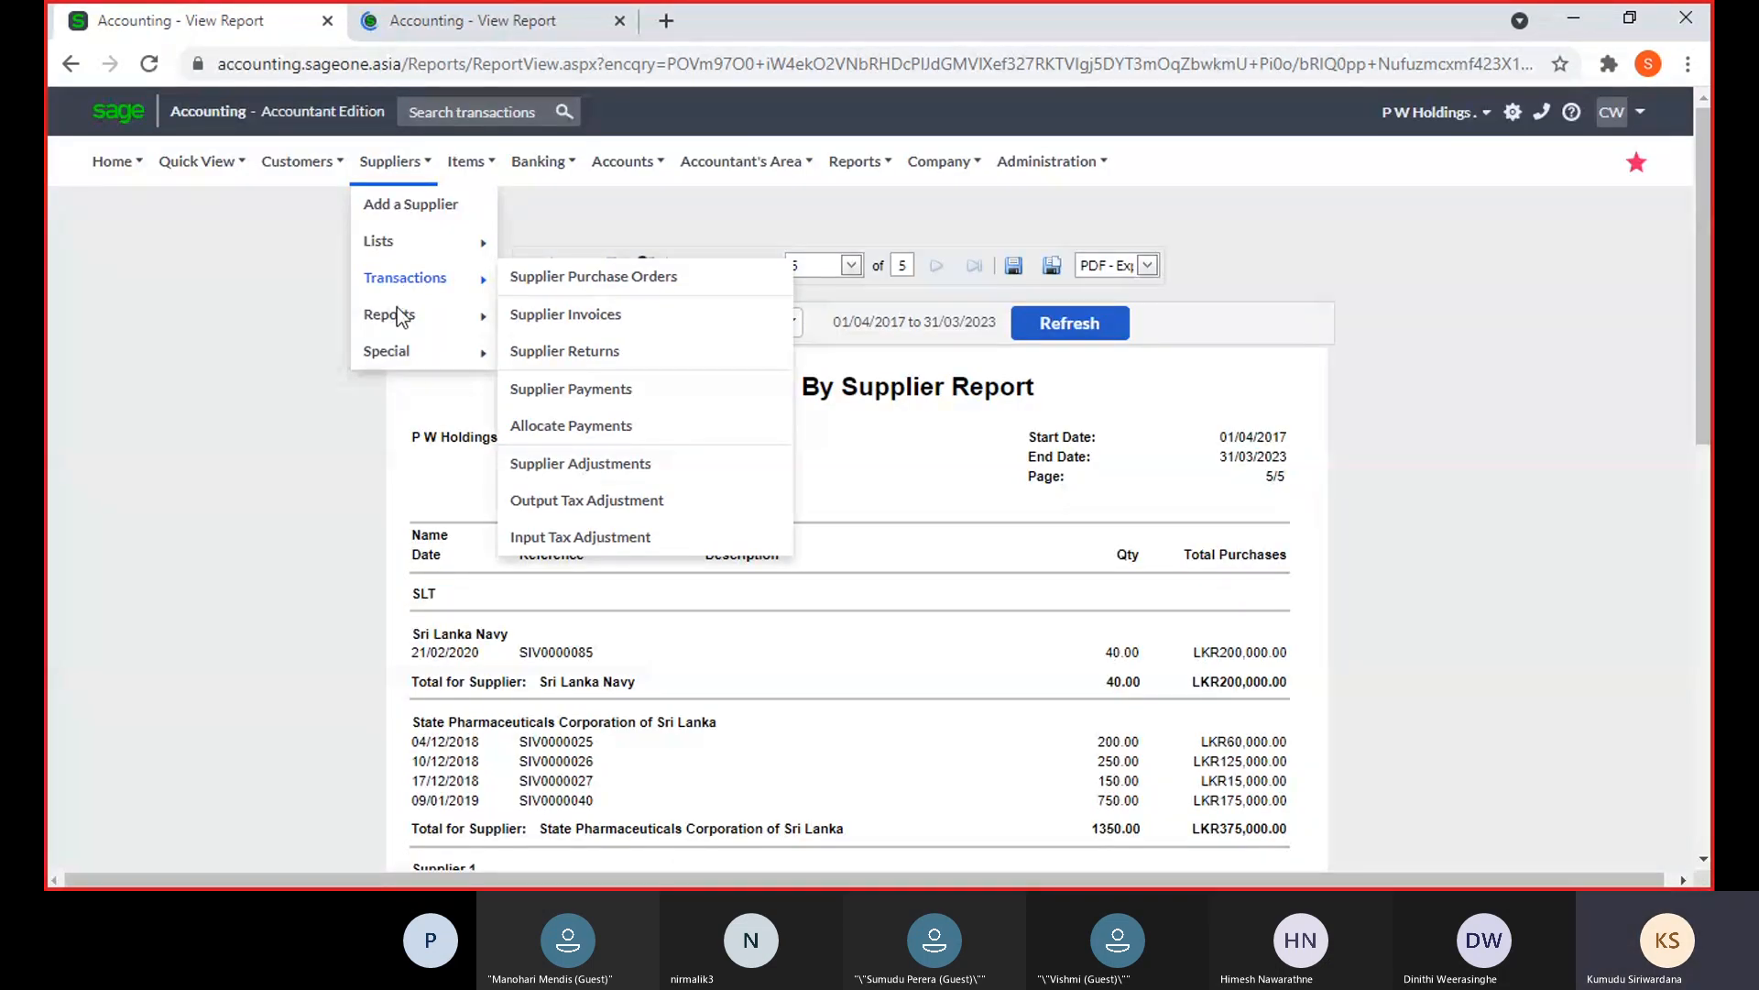
mouse_move(398, 316)
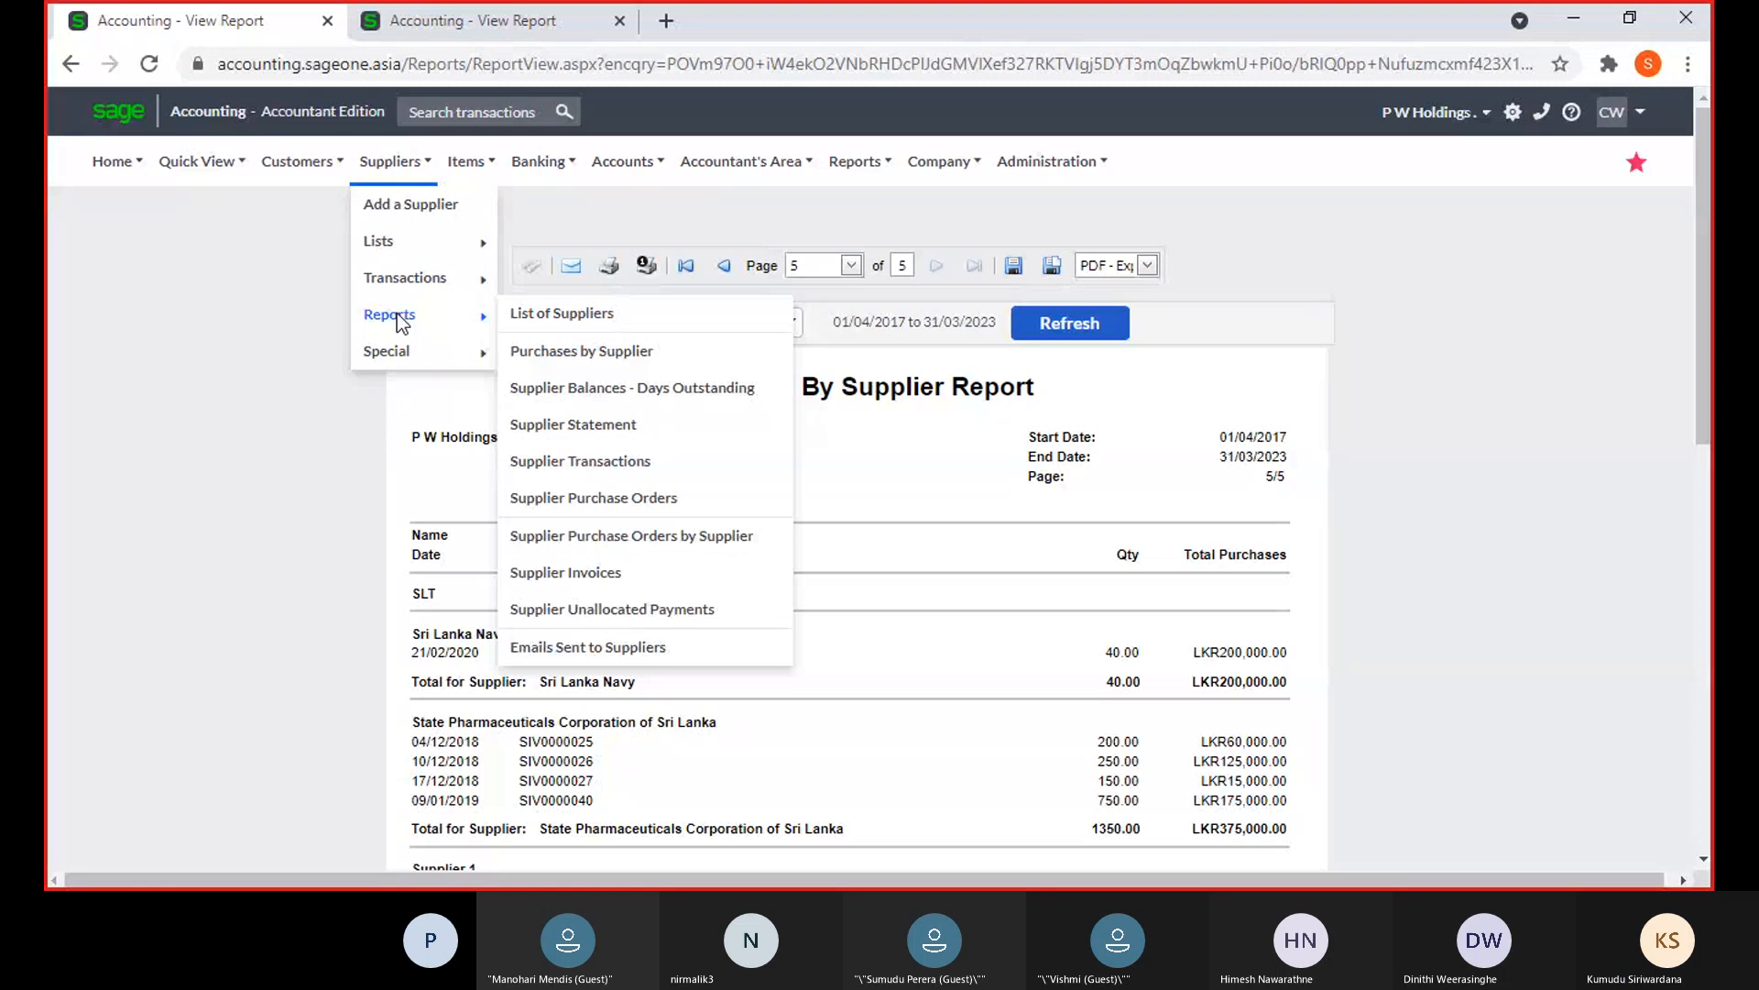
left_click(611, 354)
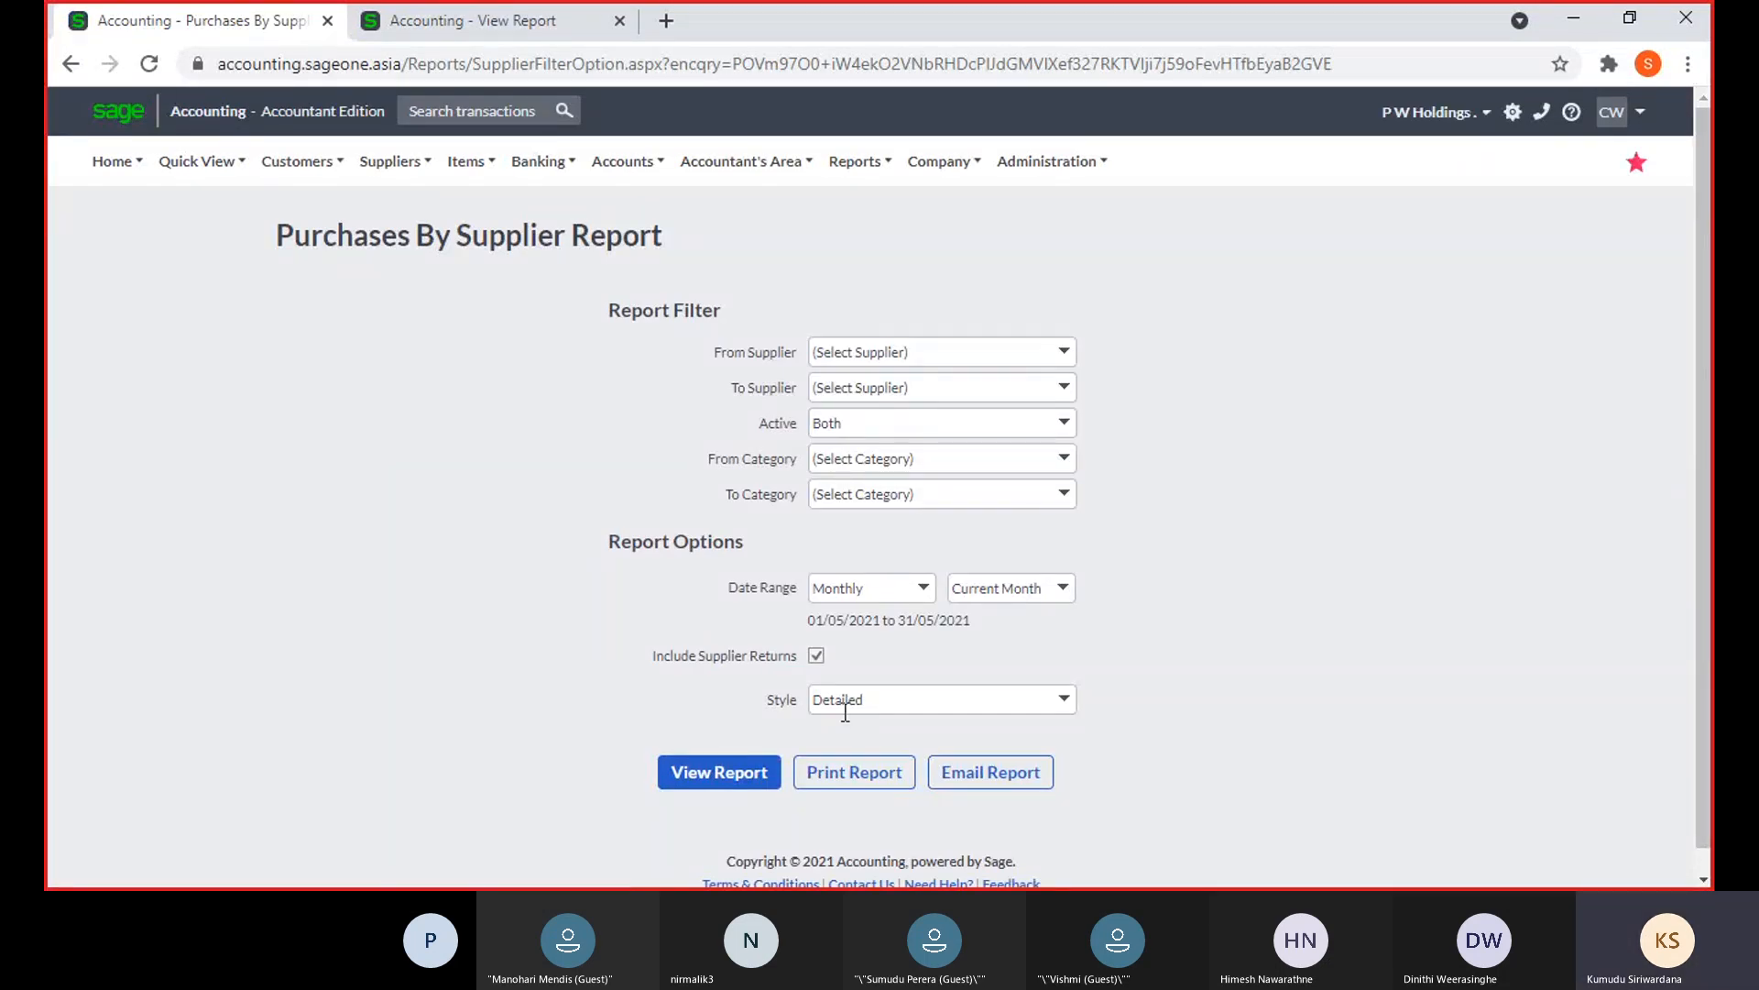
left_click(724, 771)
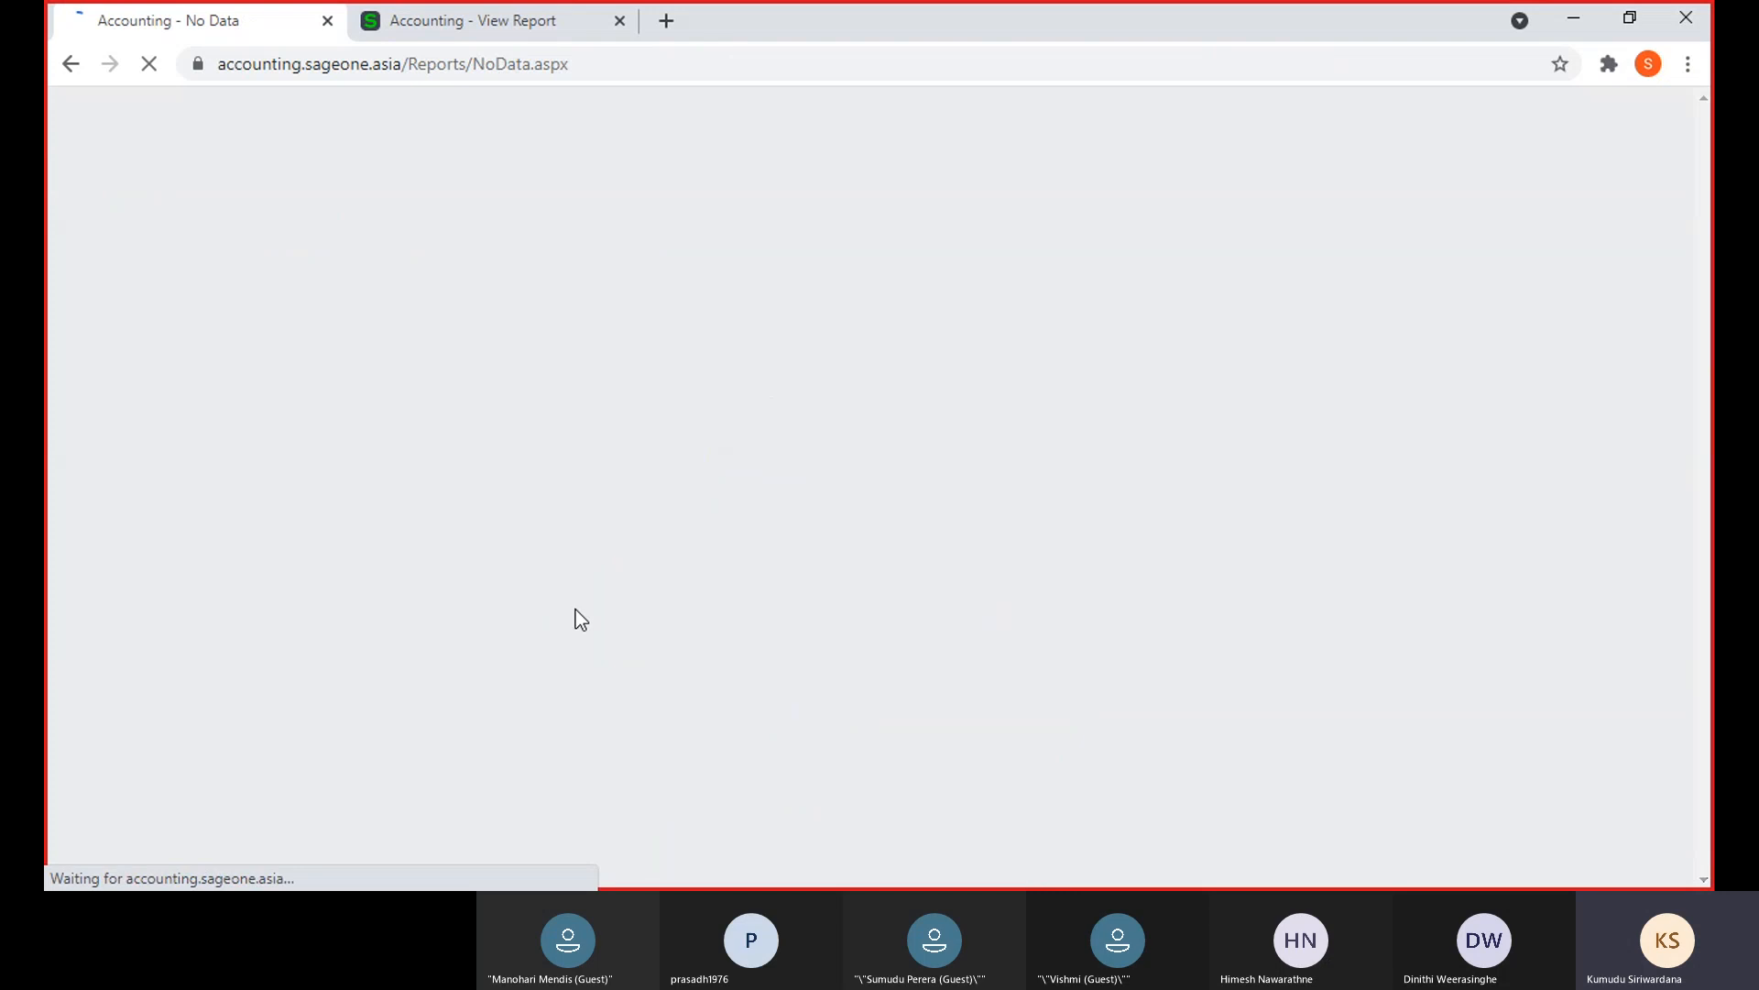
left_click(70, 63)
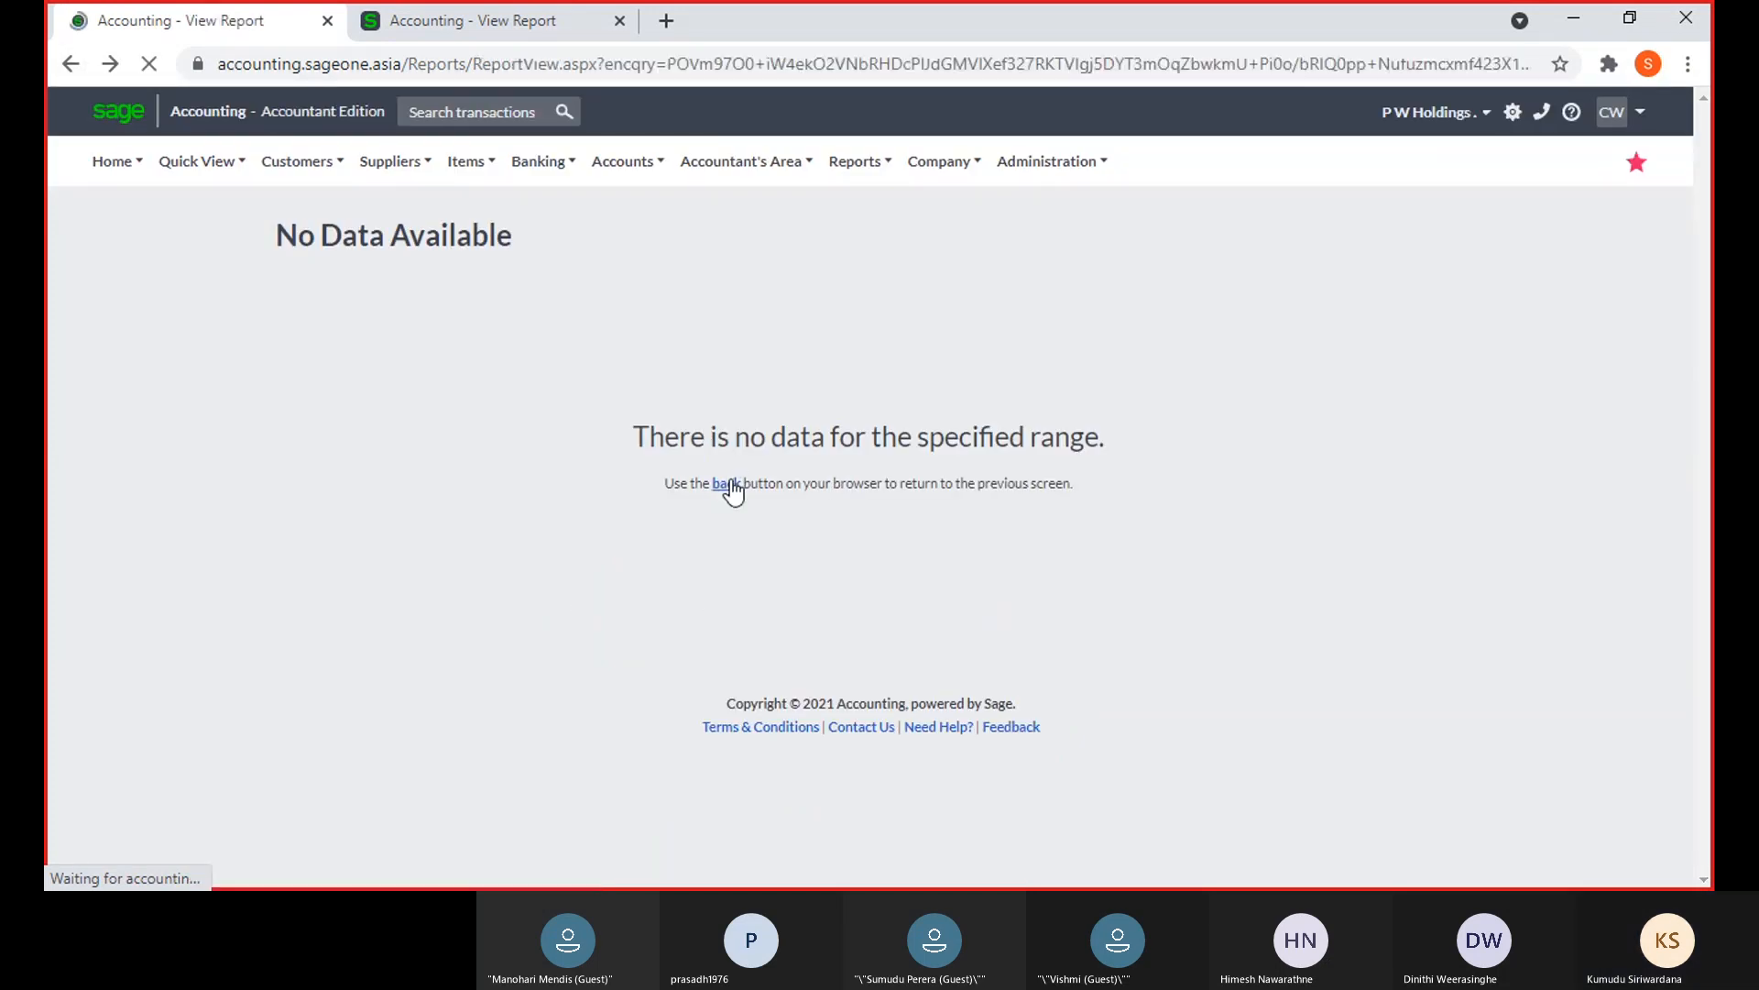
Run the Purchases by Supplier report in Detailed style with the date range set to All
mouse_move(371, 166)
mouse_move(421, 306)
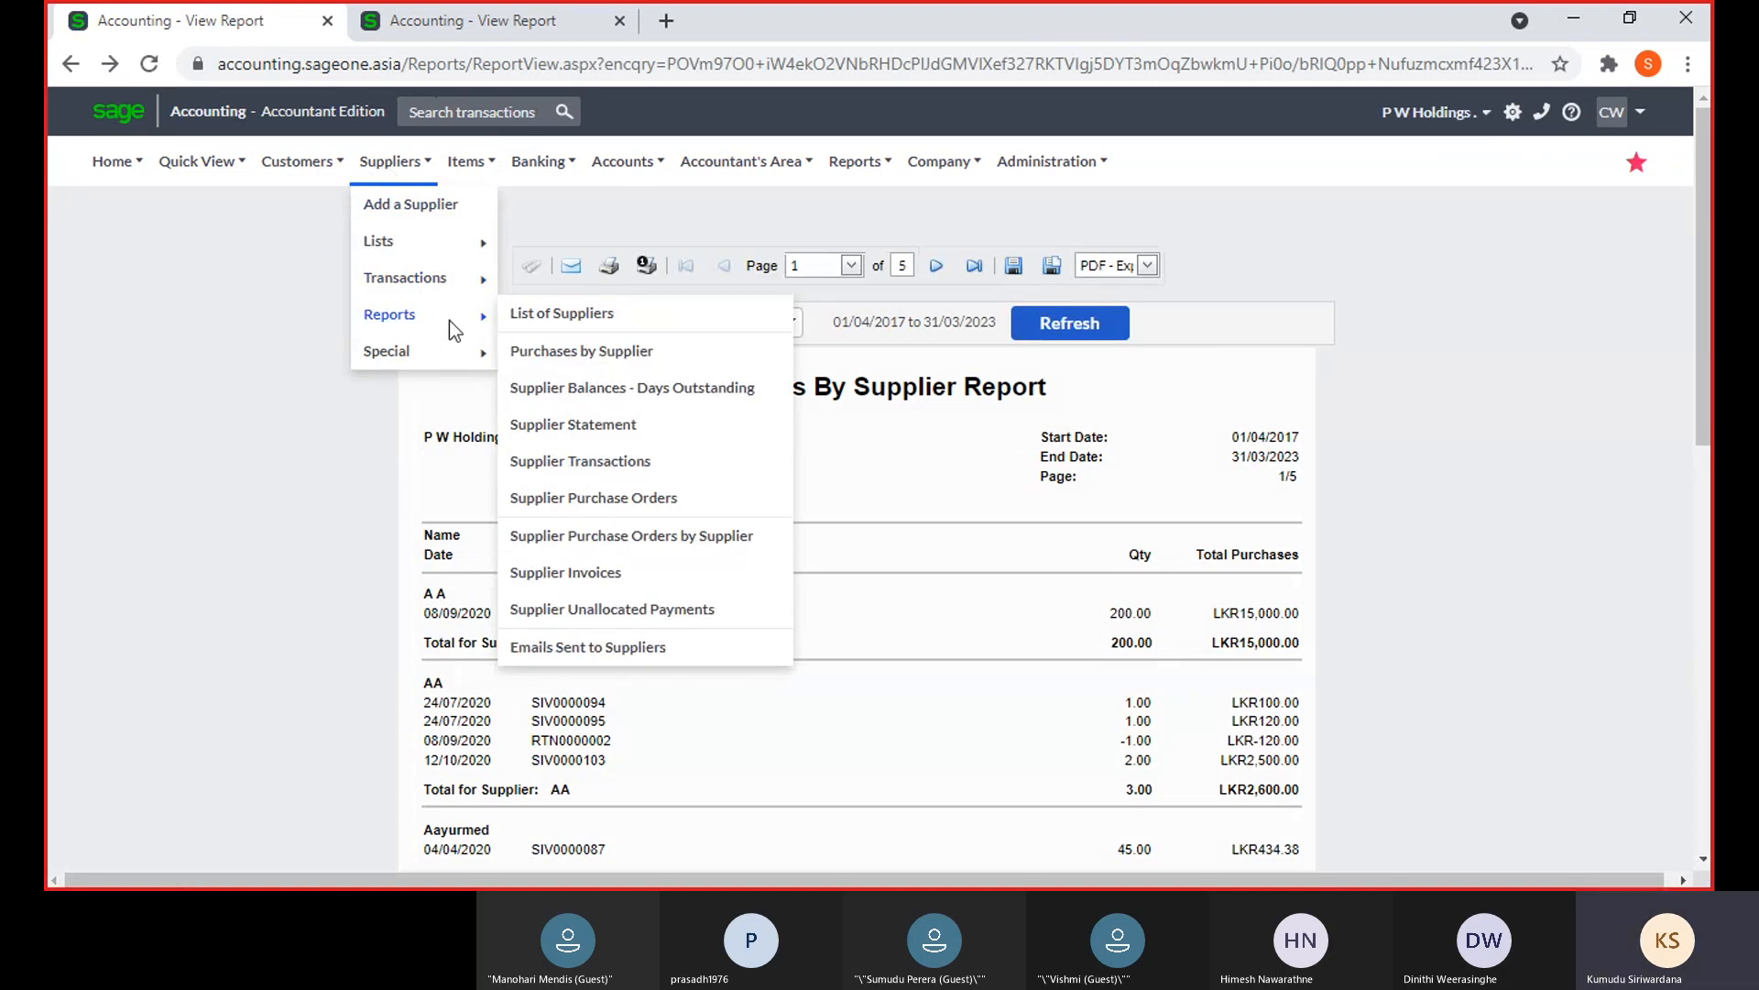
left_click(576, 351)
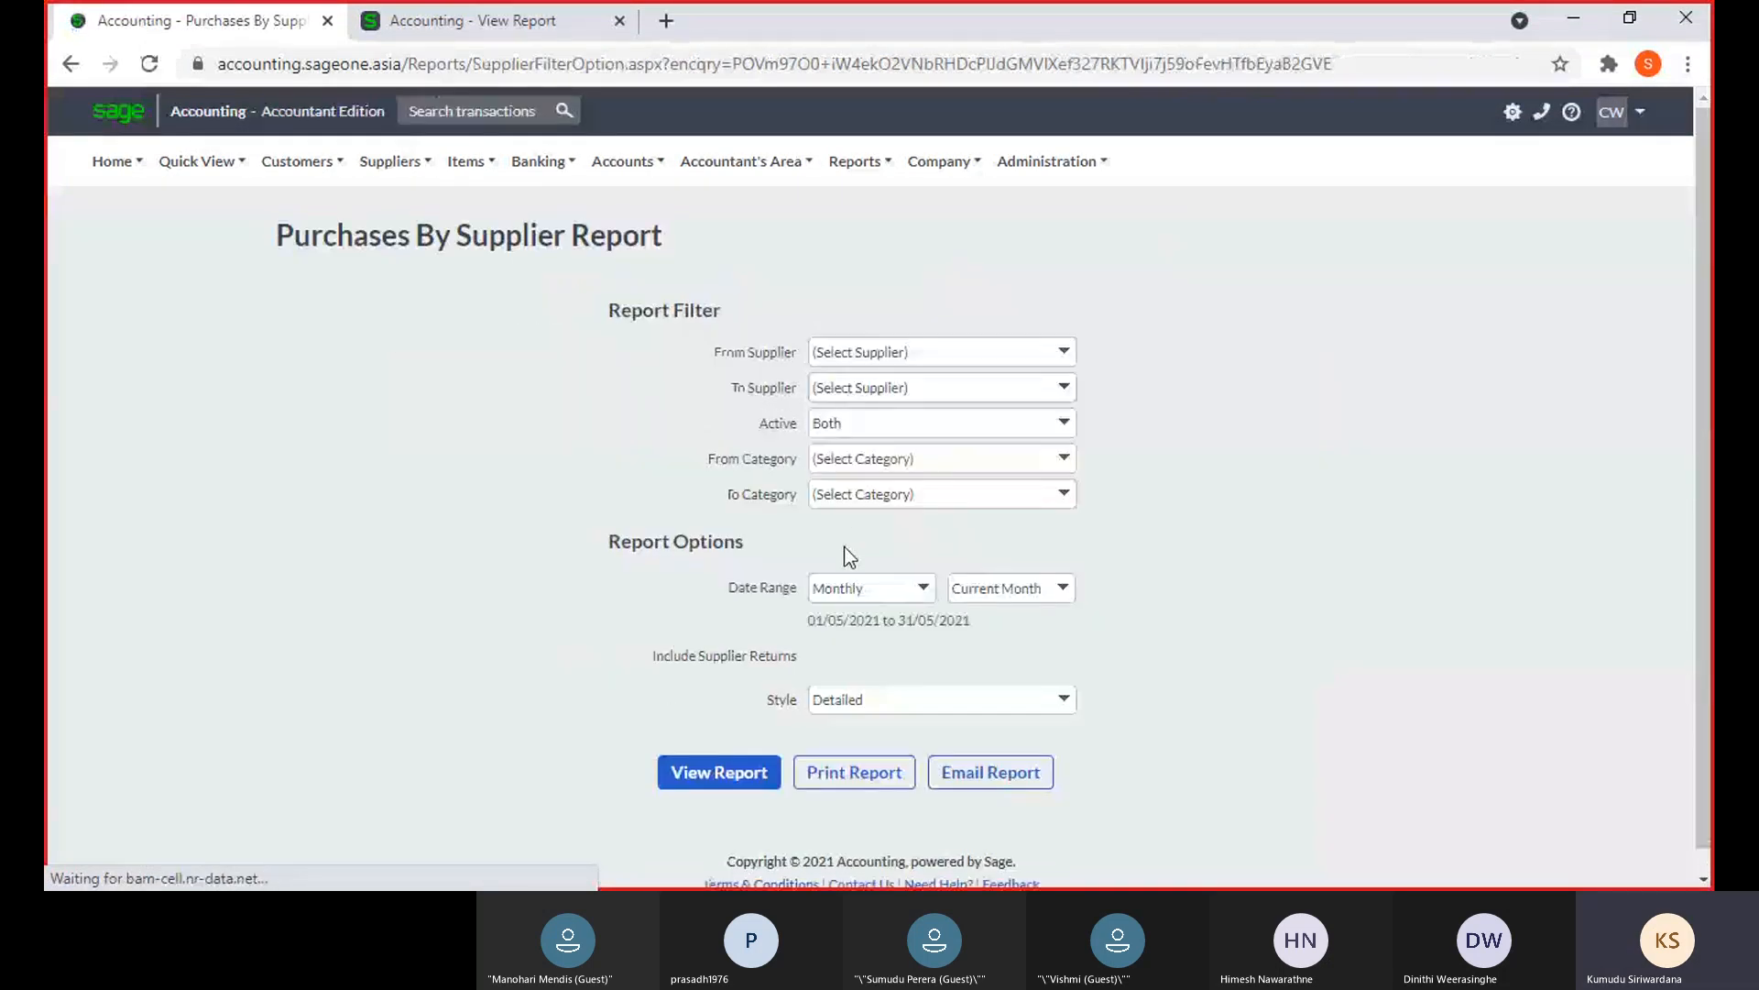
left_click(745, 774)
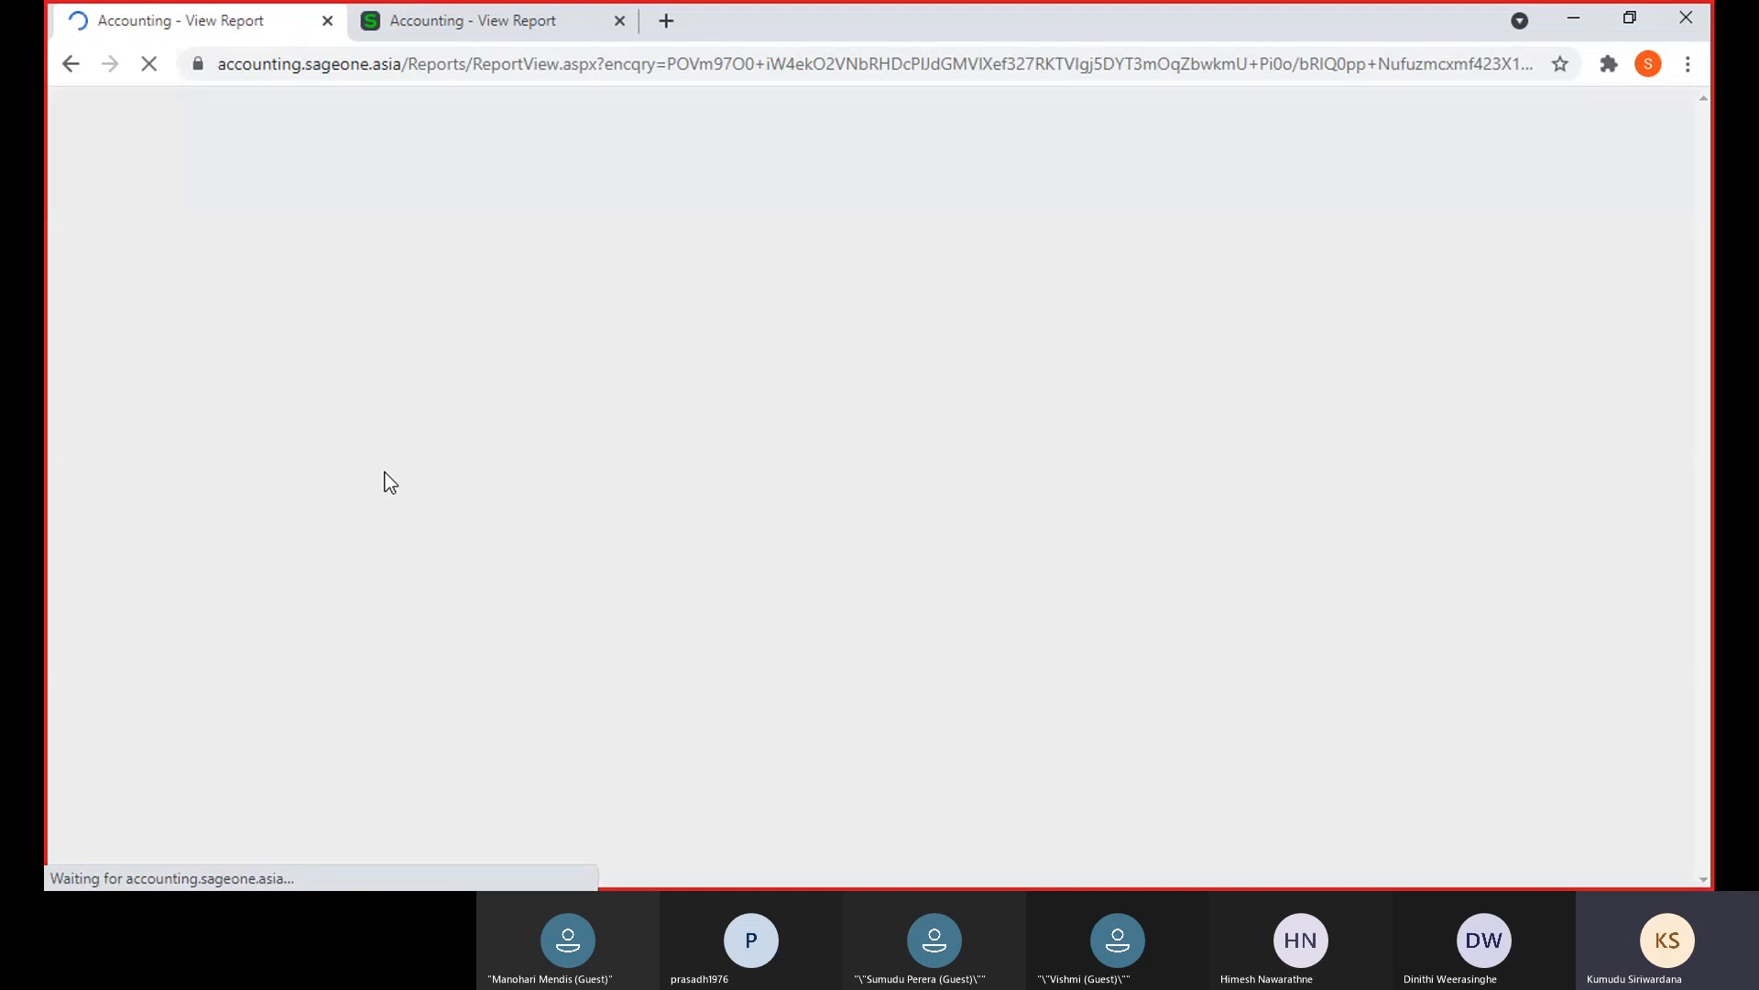
Compare the detailed Purchases By Supplier report with the undetailed version in the other browser tab, checking invoice item lines and supplier totals
scroll(850, 493, "down", 3)
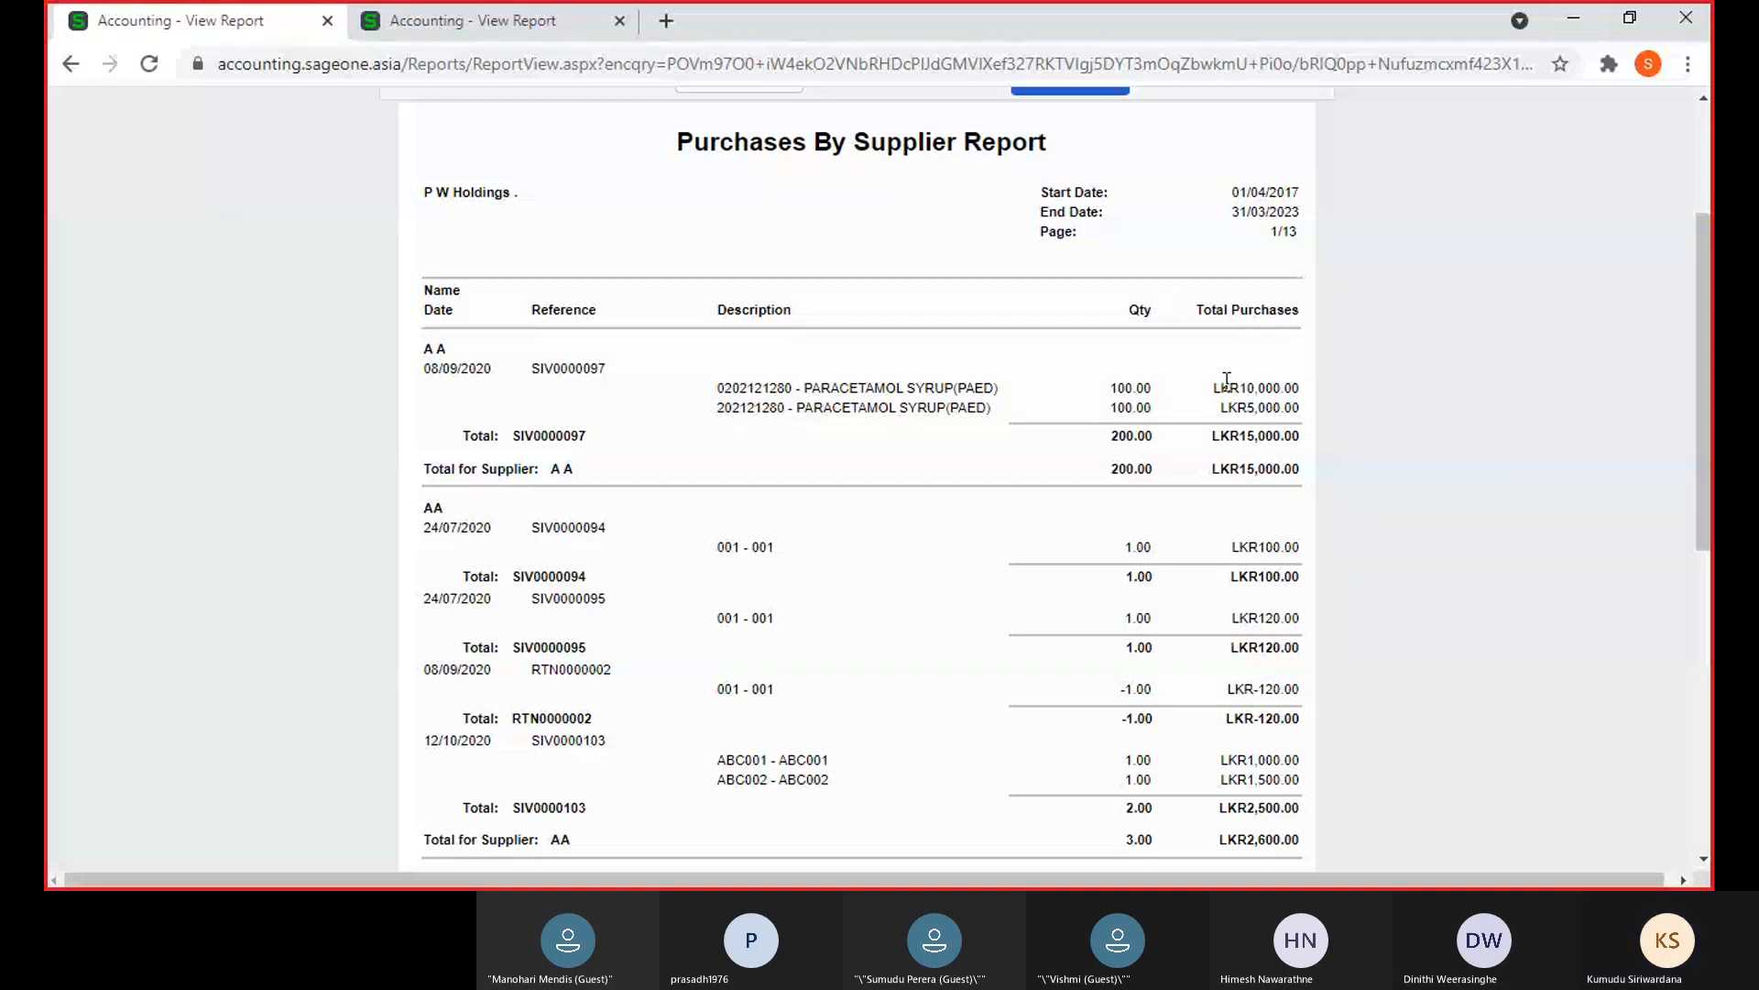
left_click(514, 28)
scroll(530, 514, "down", 1)
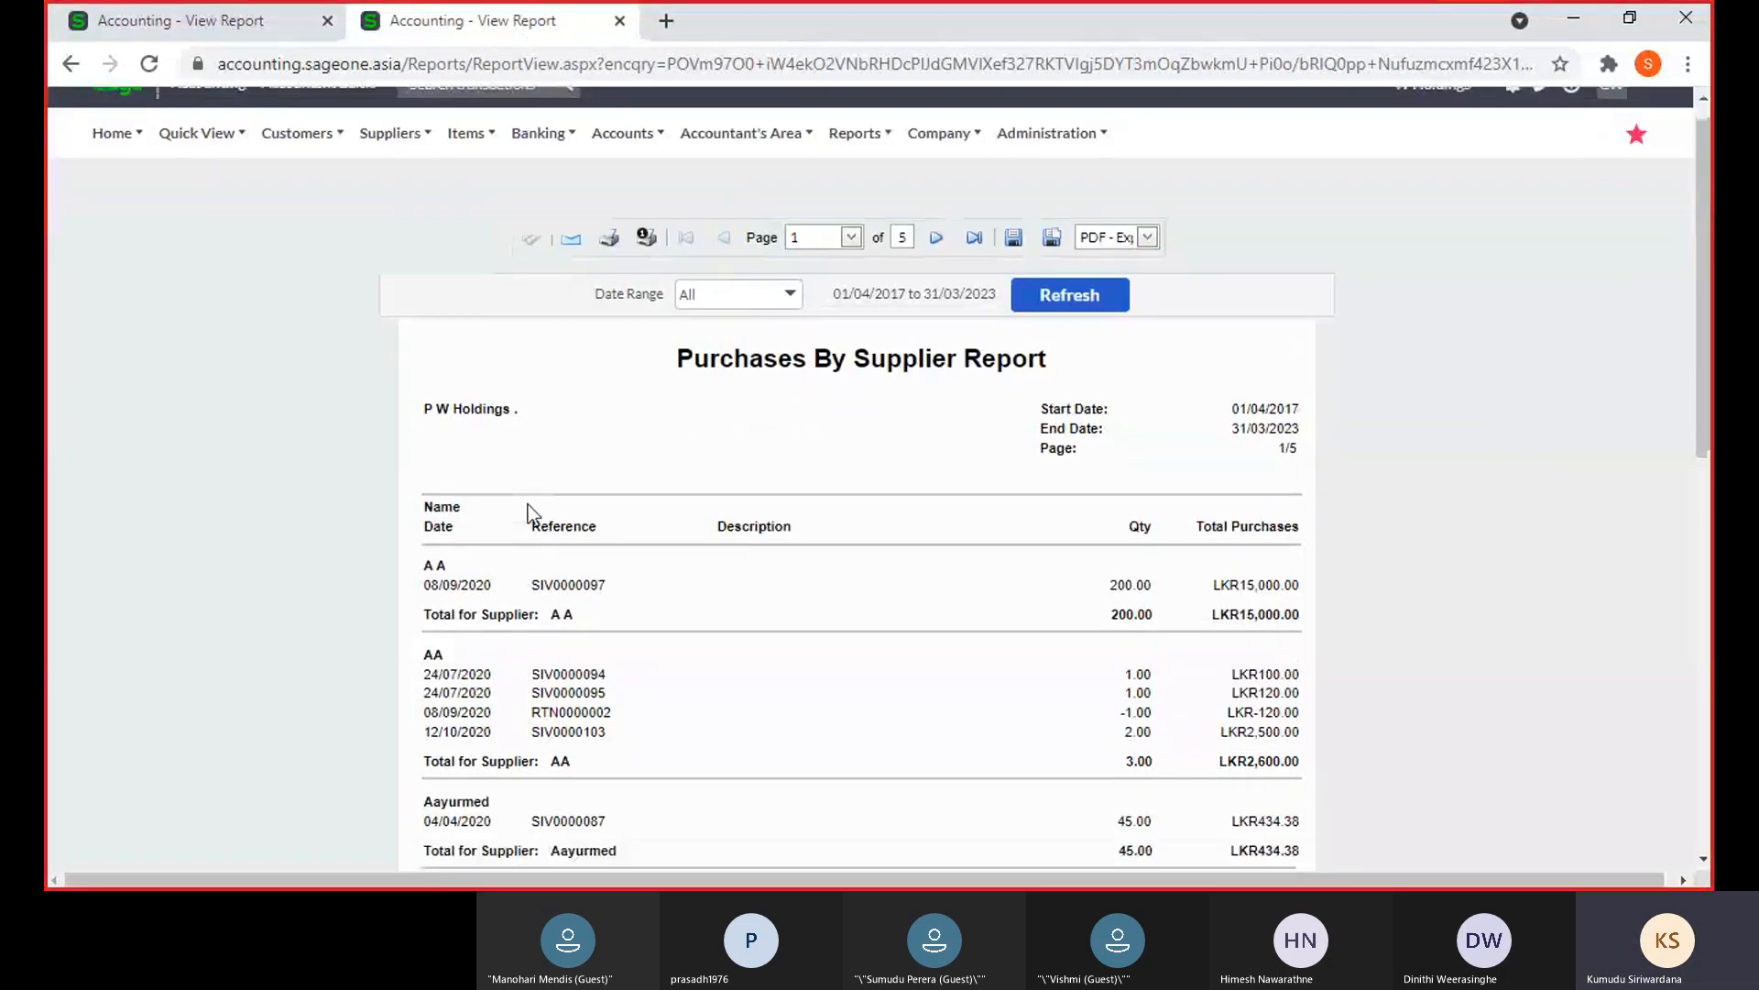
scroll(530, 513, "down", 1)
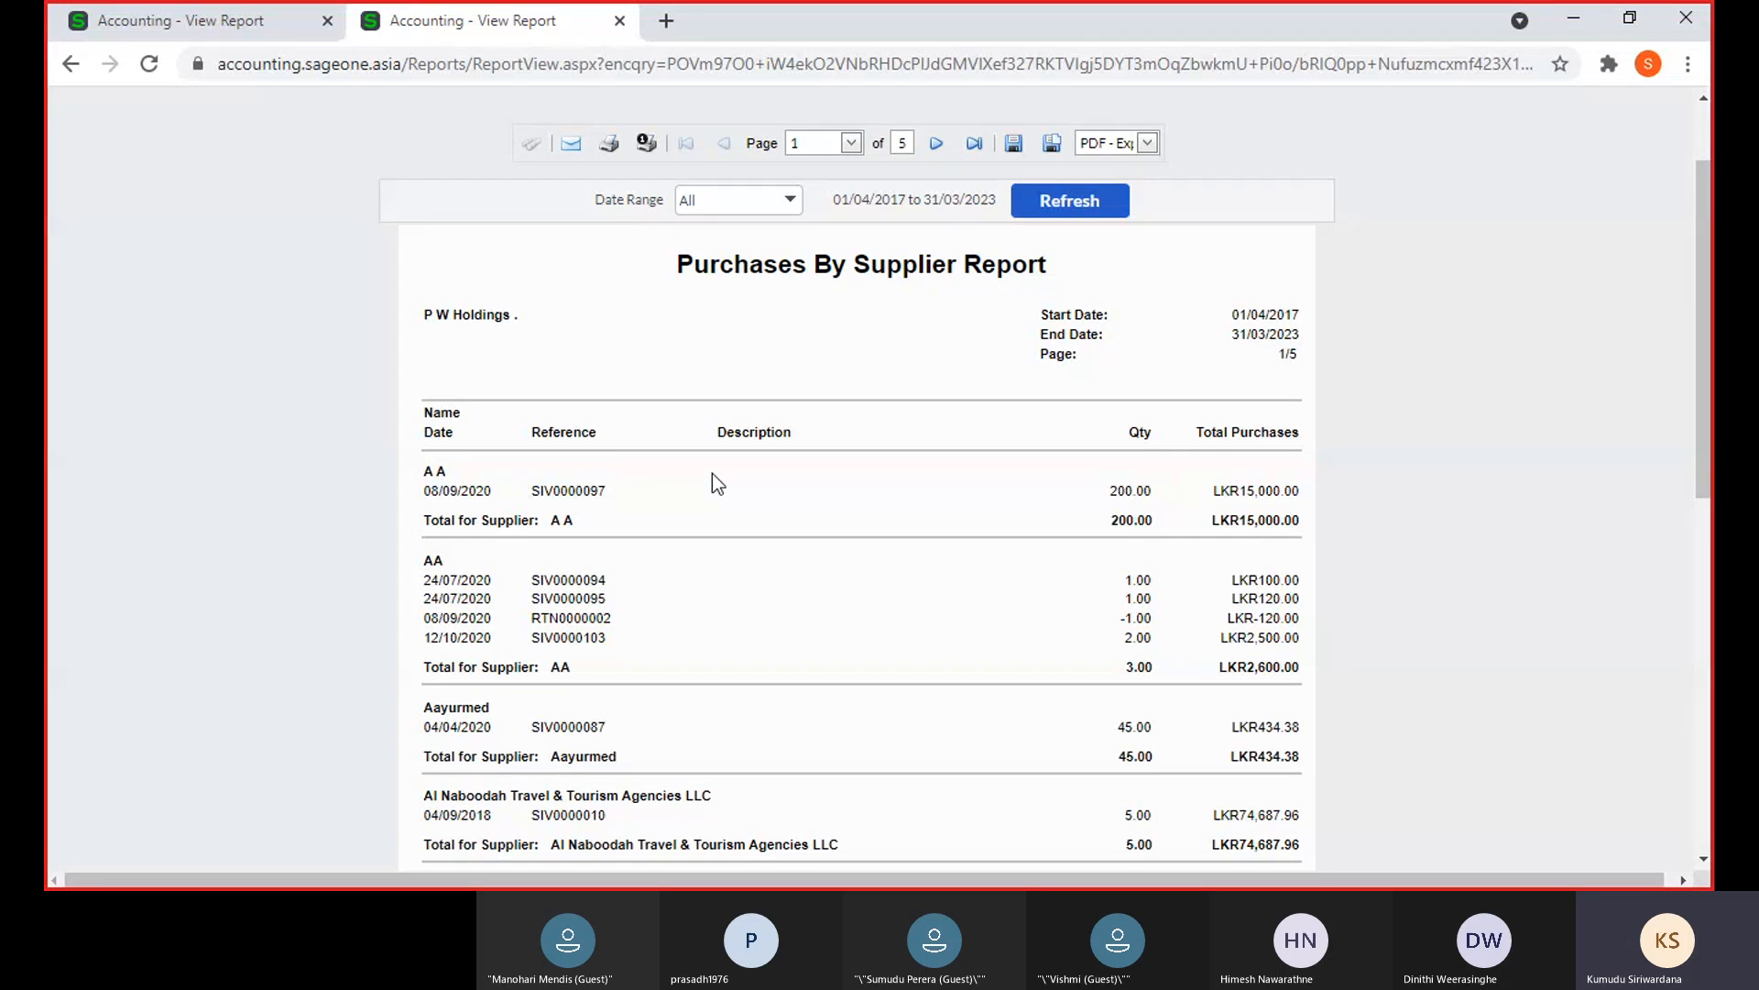
left_click(200, 27)
scroll(1008, 265, "down", 3)
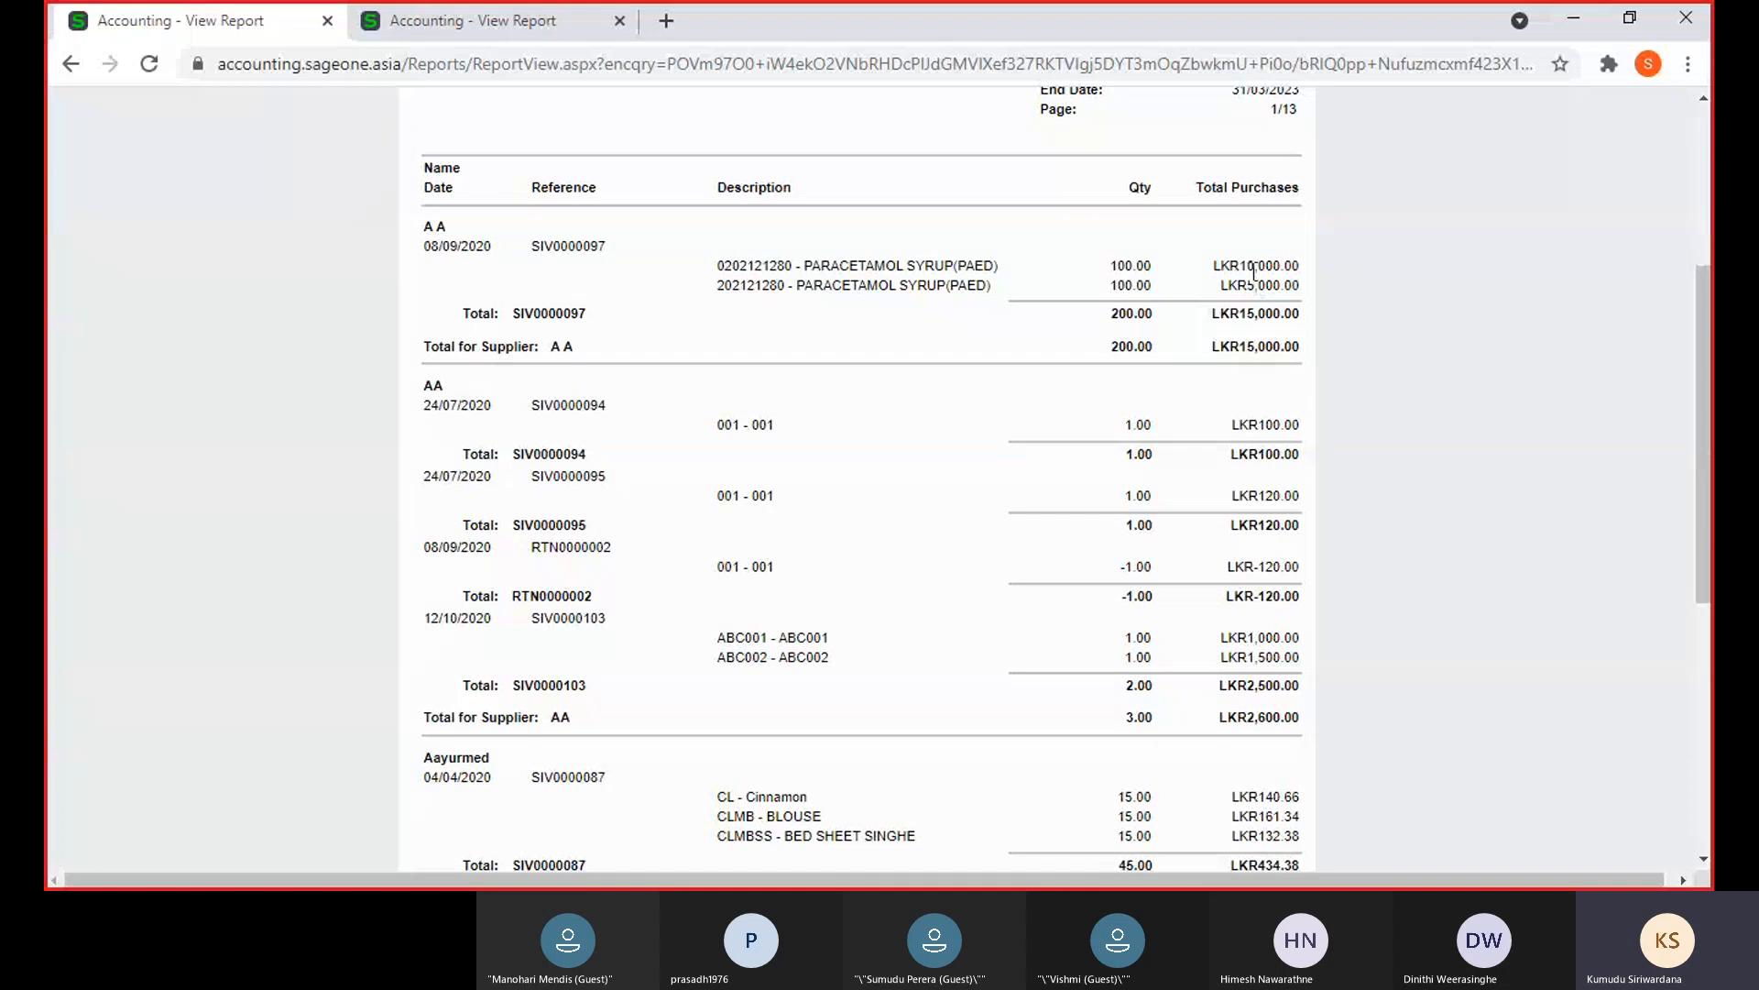
left_click(477, 20)
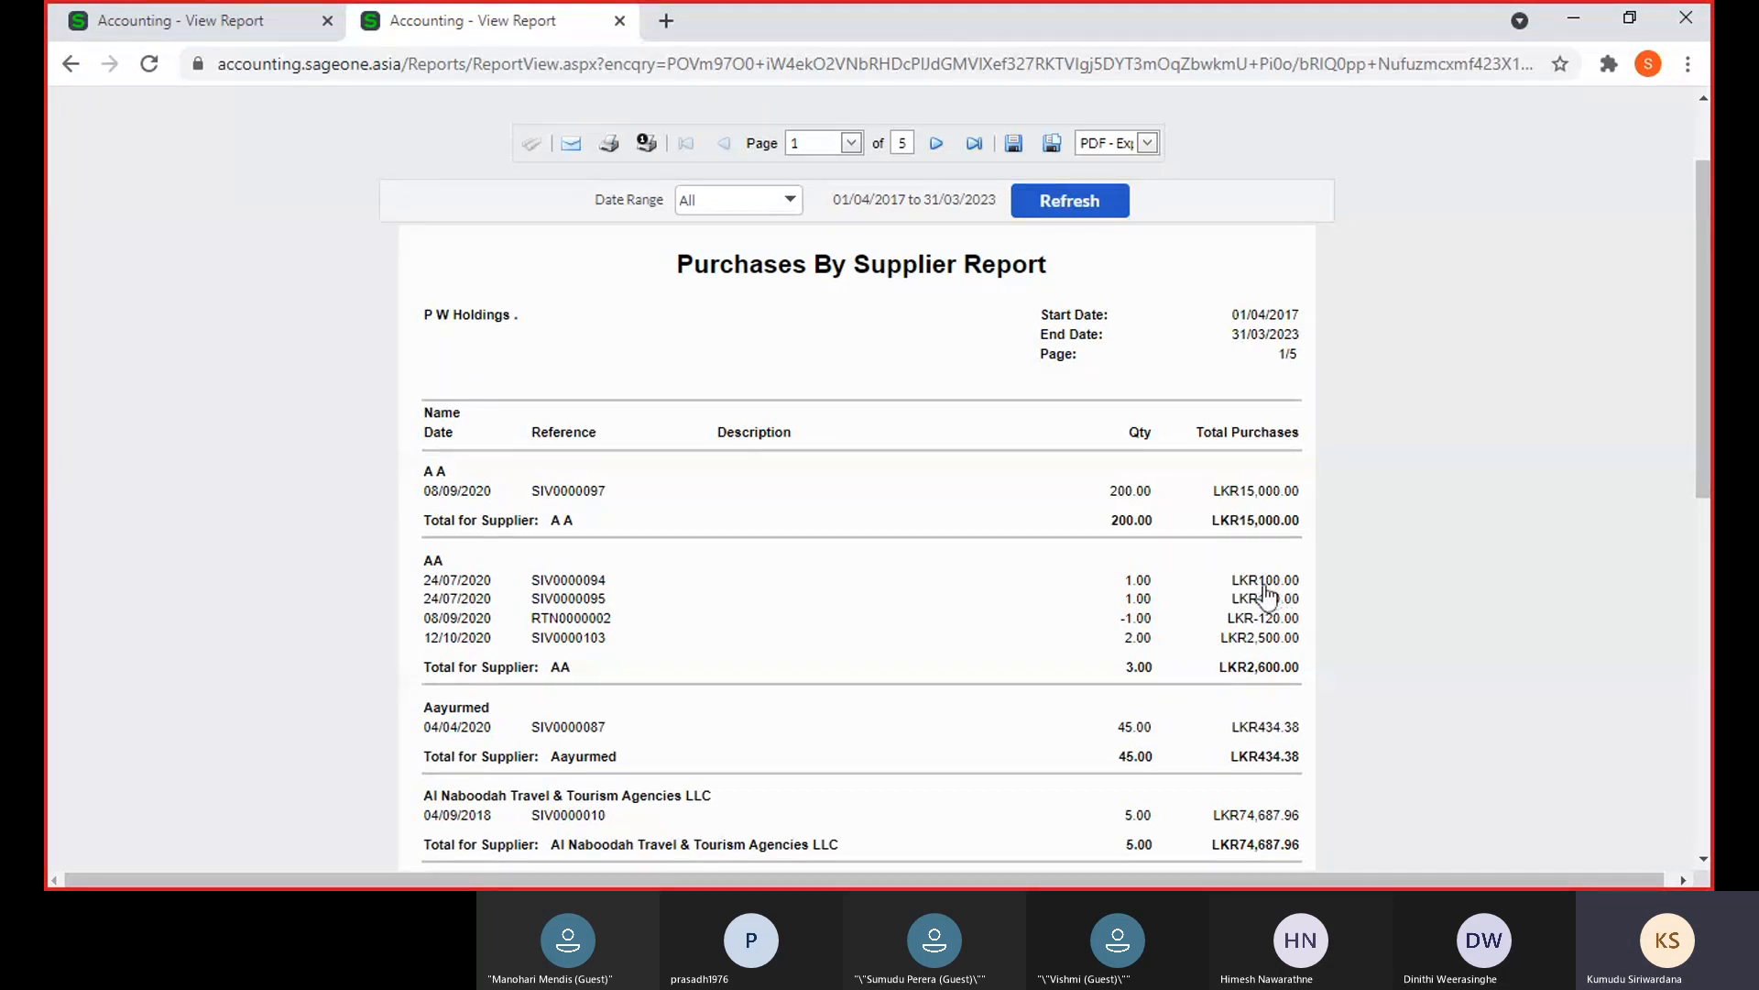
left_click(151, 33)
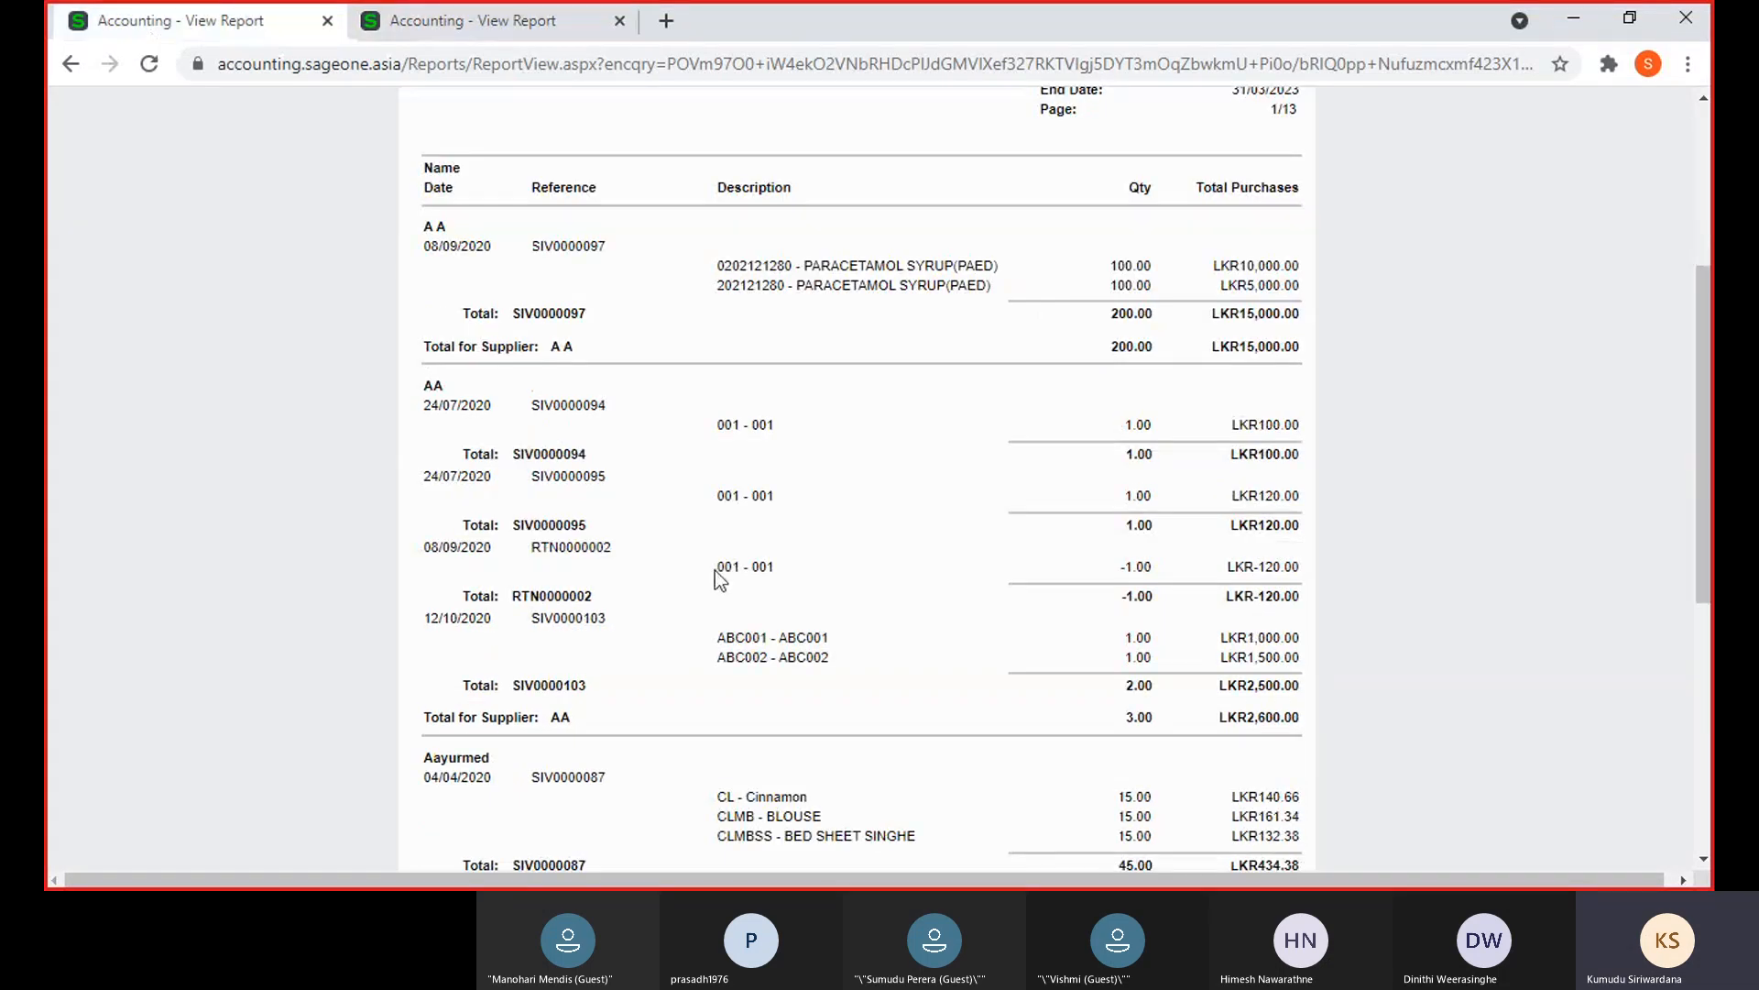
scroll(715, 570, "down", 5)
scroll(689, 551, "up", 4)
scroll(692, 552, "up", 3)
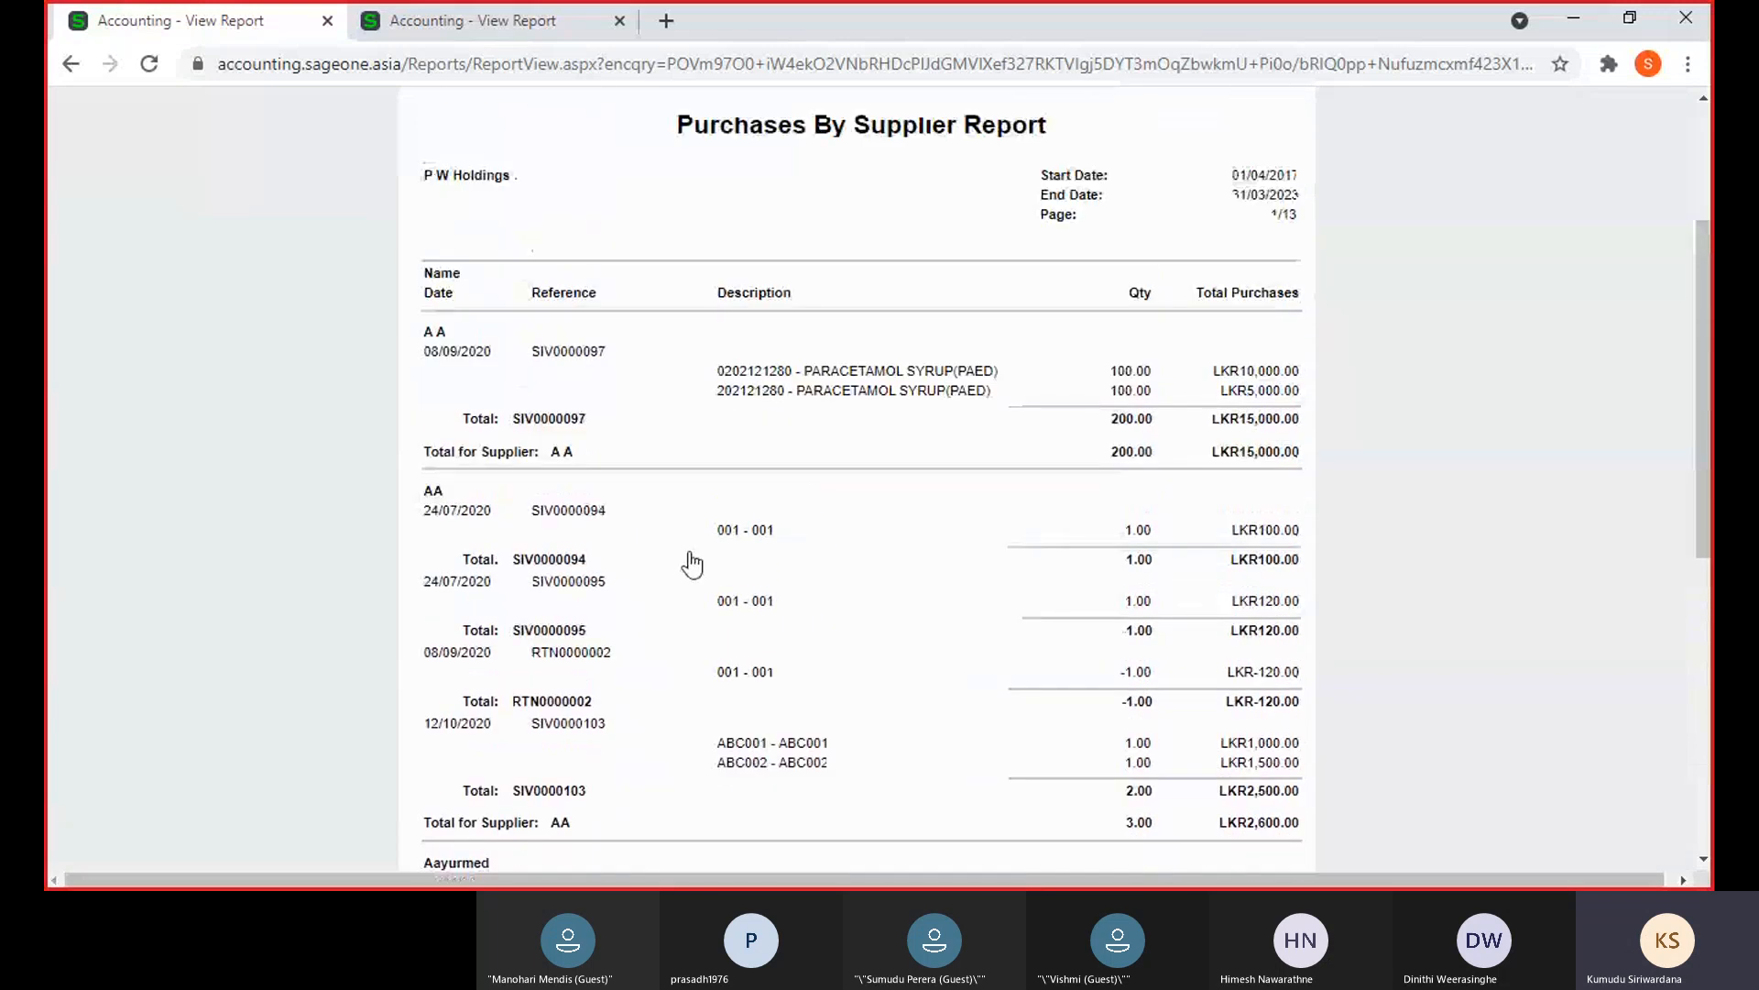
scroll(692, 564, "up", 2)
scroll(692, 564, "up", 2)
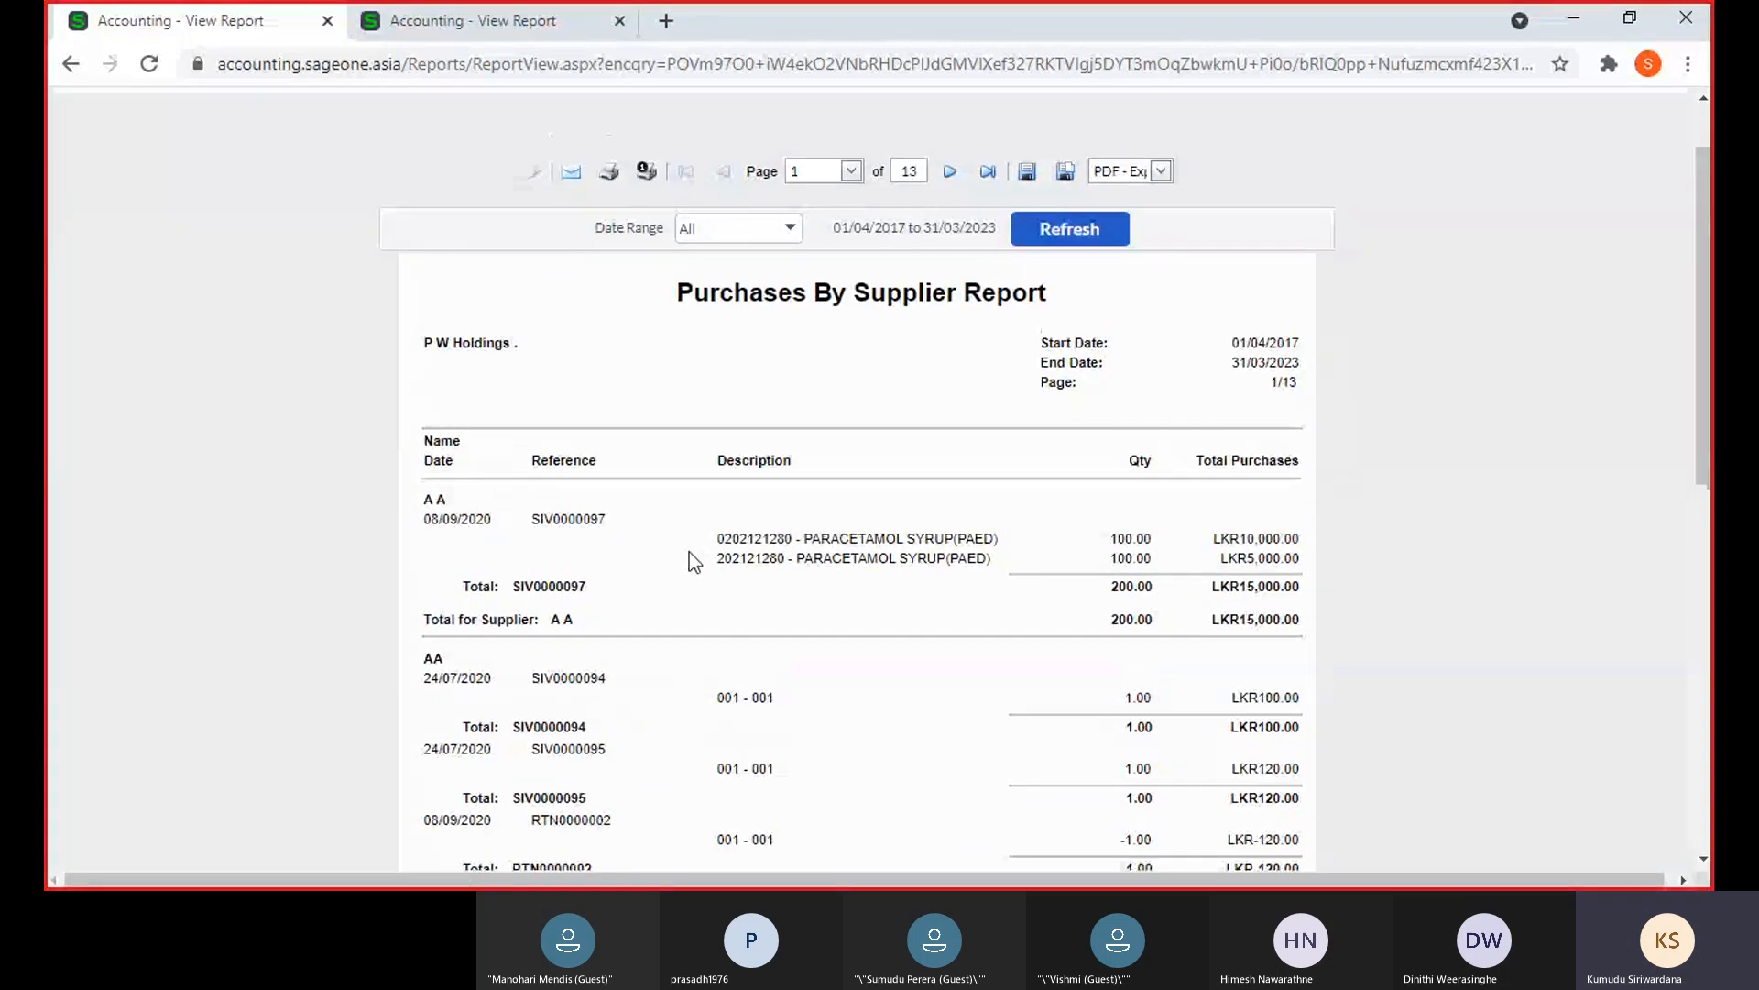
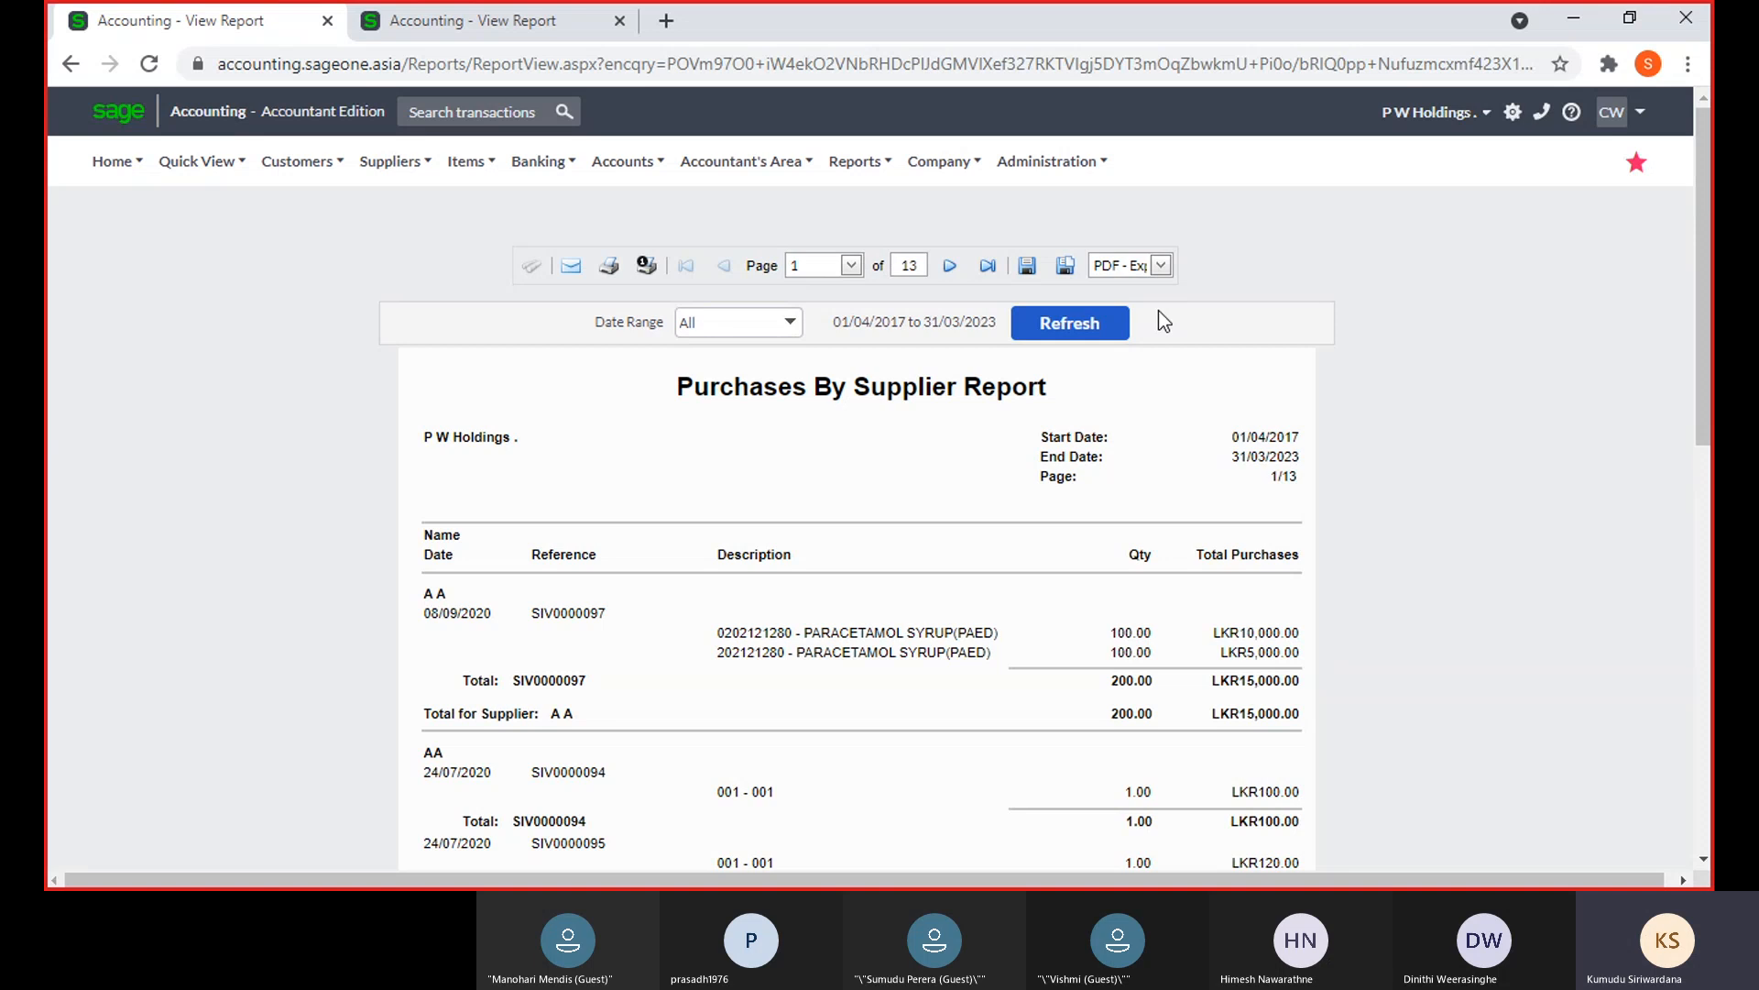
Run the Supplier Balances - Days Outstanding report in Summary style as at 02/05/2021 and review the ageing balances of all suppliers
mouse_move(392, 172)
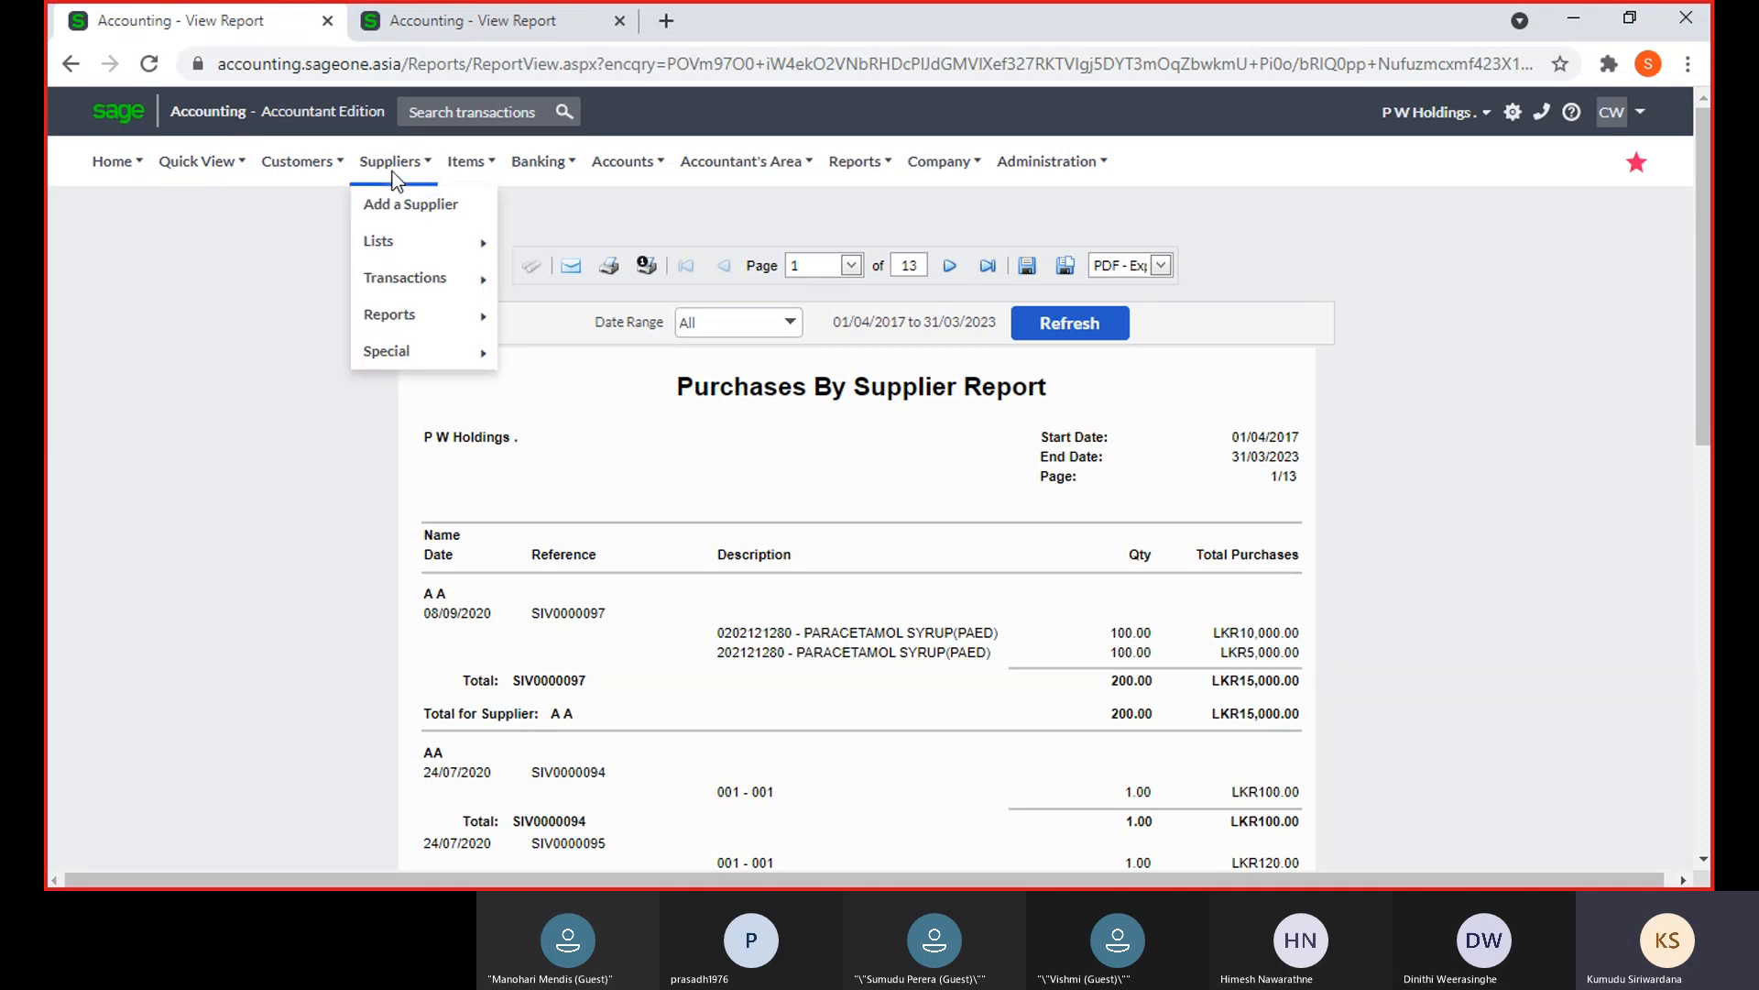
mouse_move(405, 321)
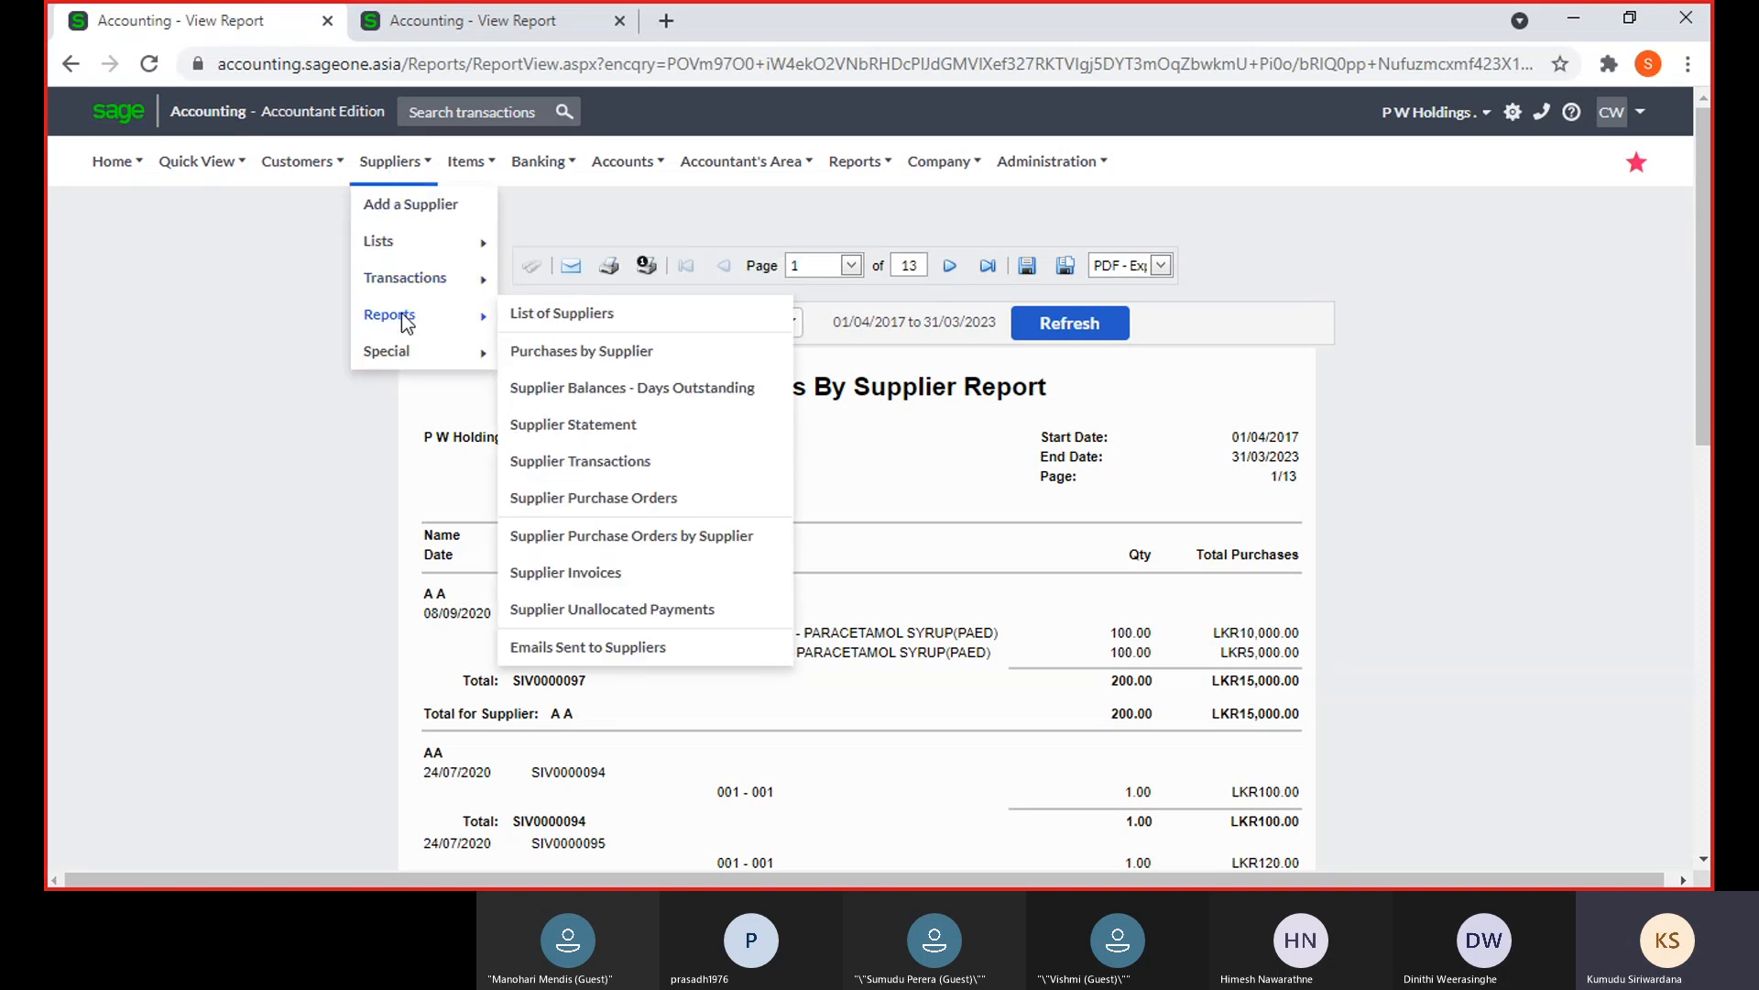
left_click(587, 396)
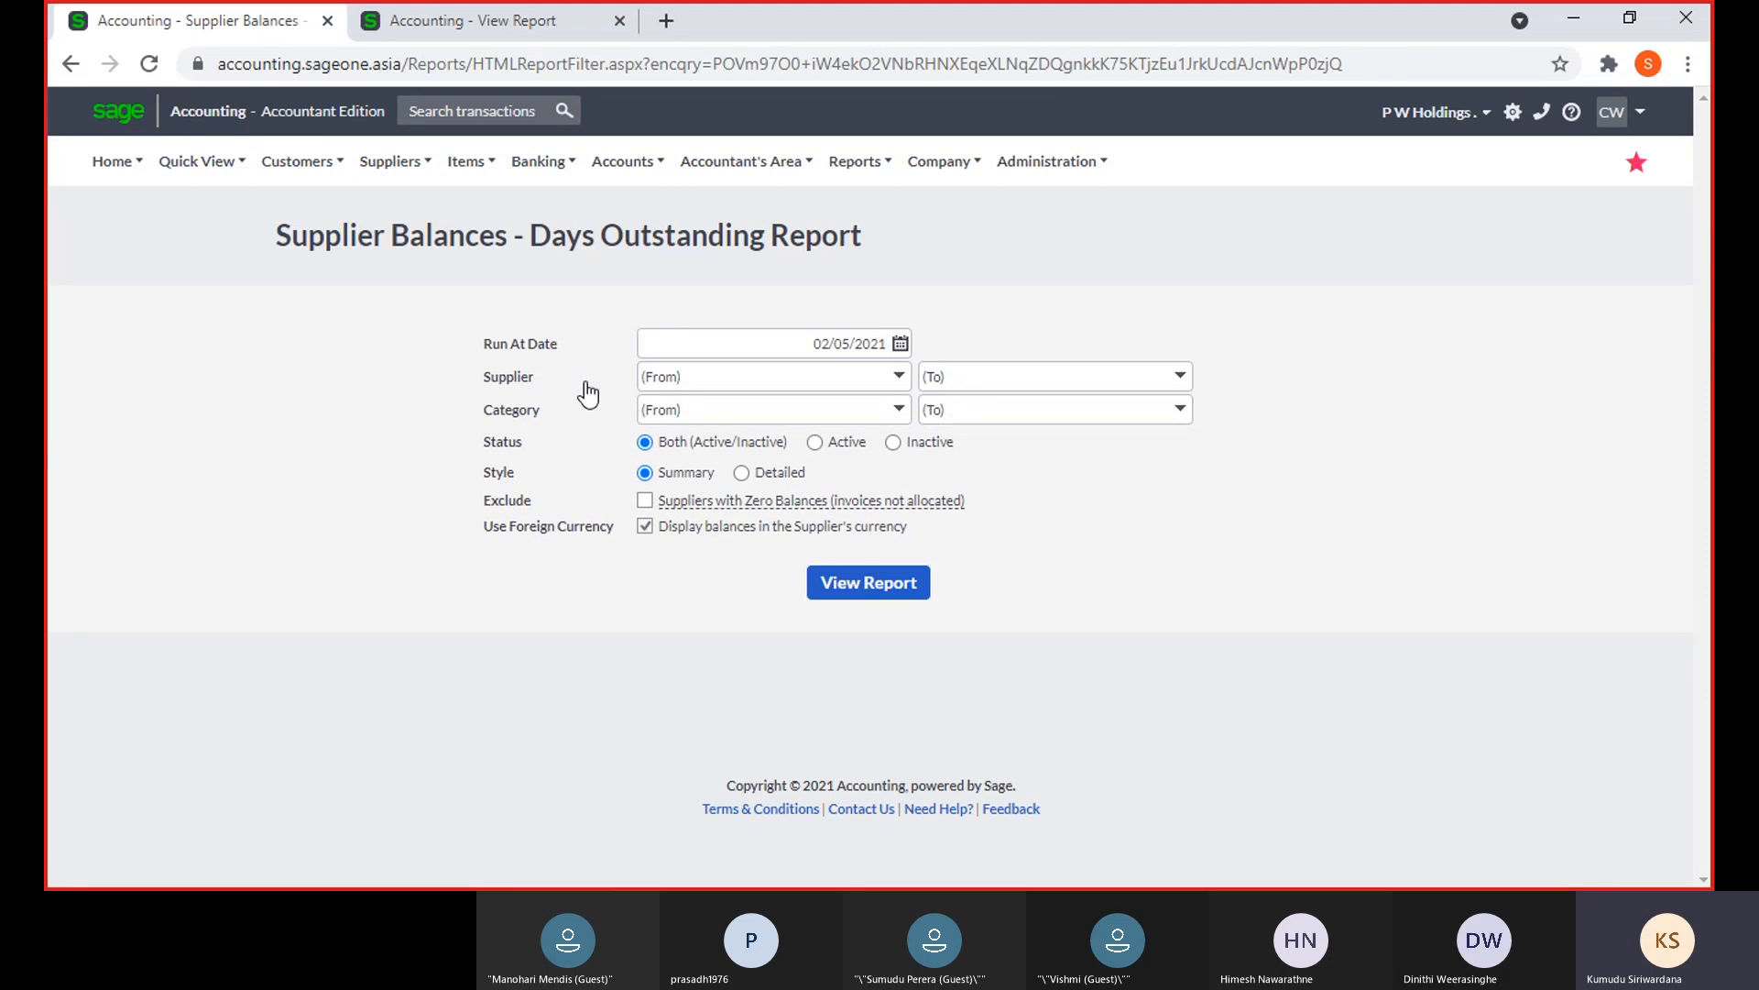
left_click(829, 588)
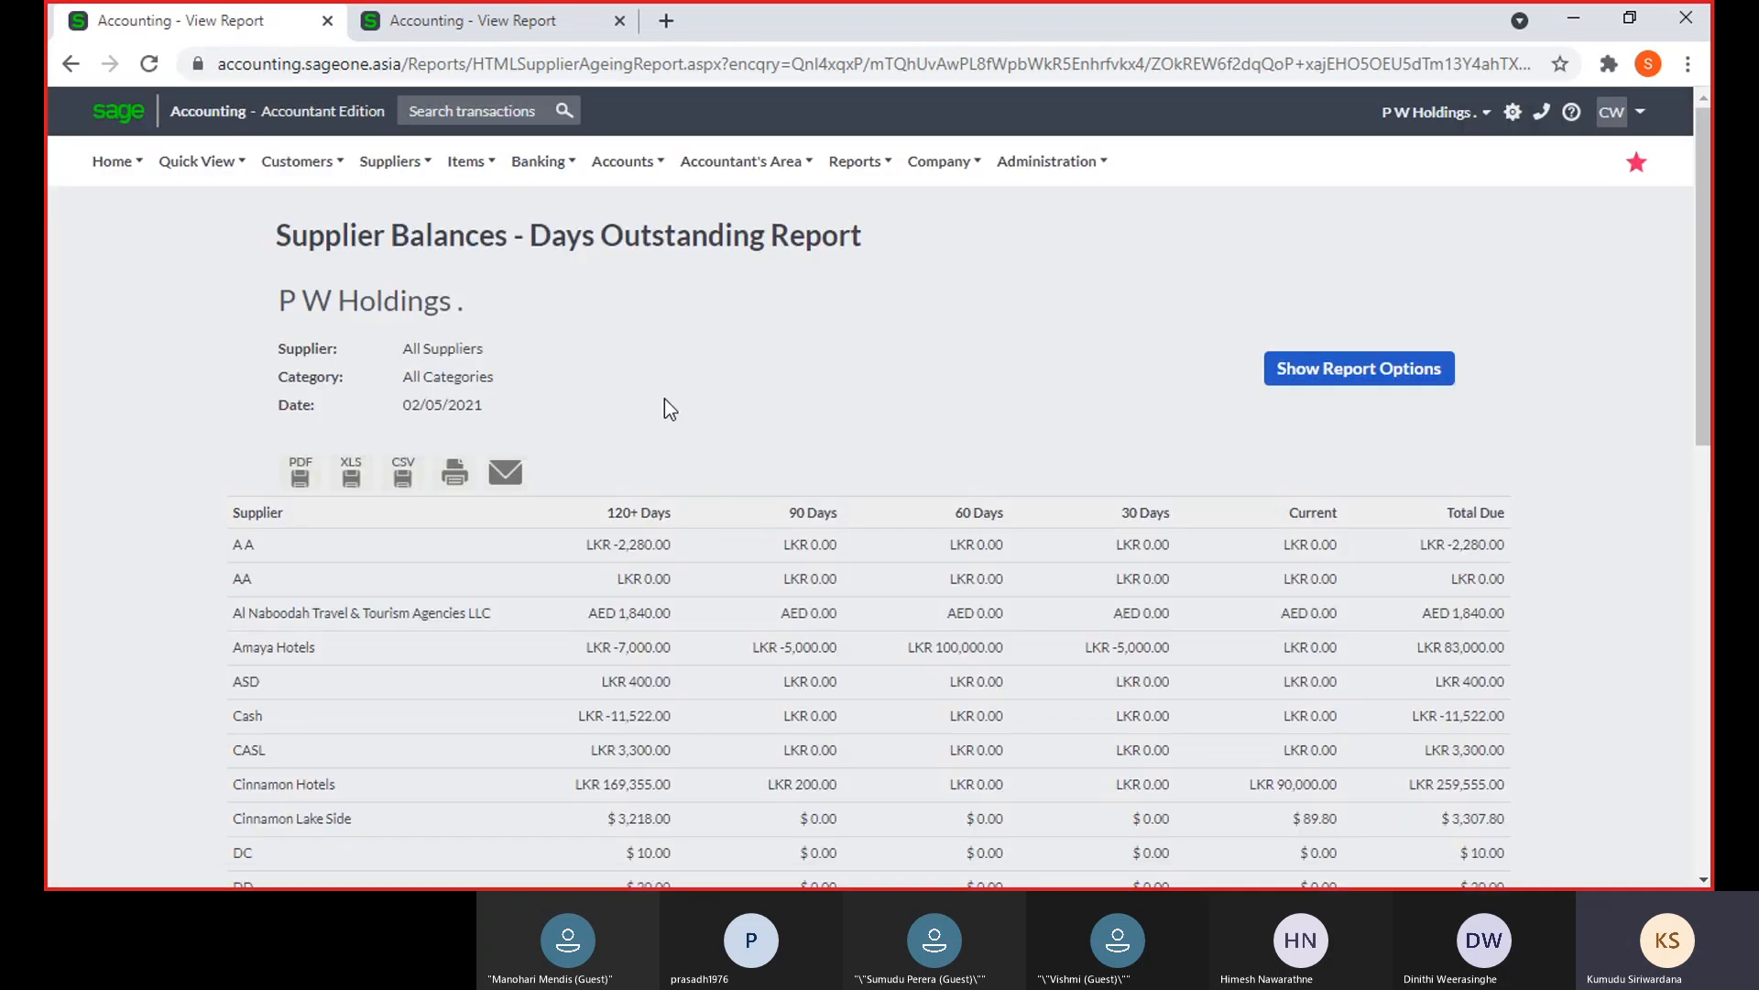
scroll(639, 406, "down", 3)
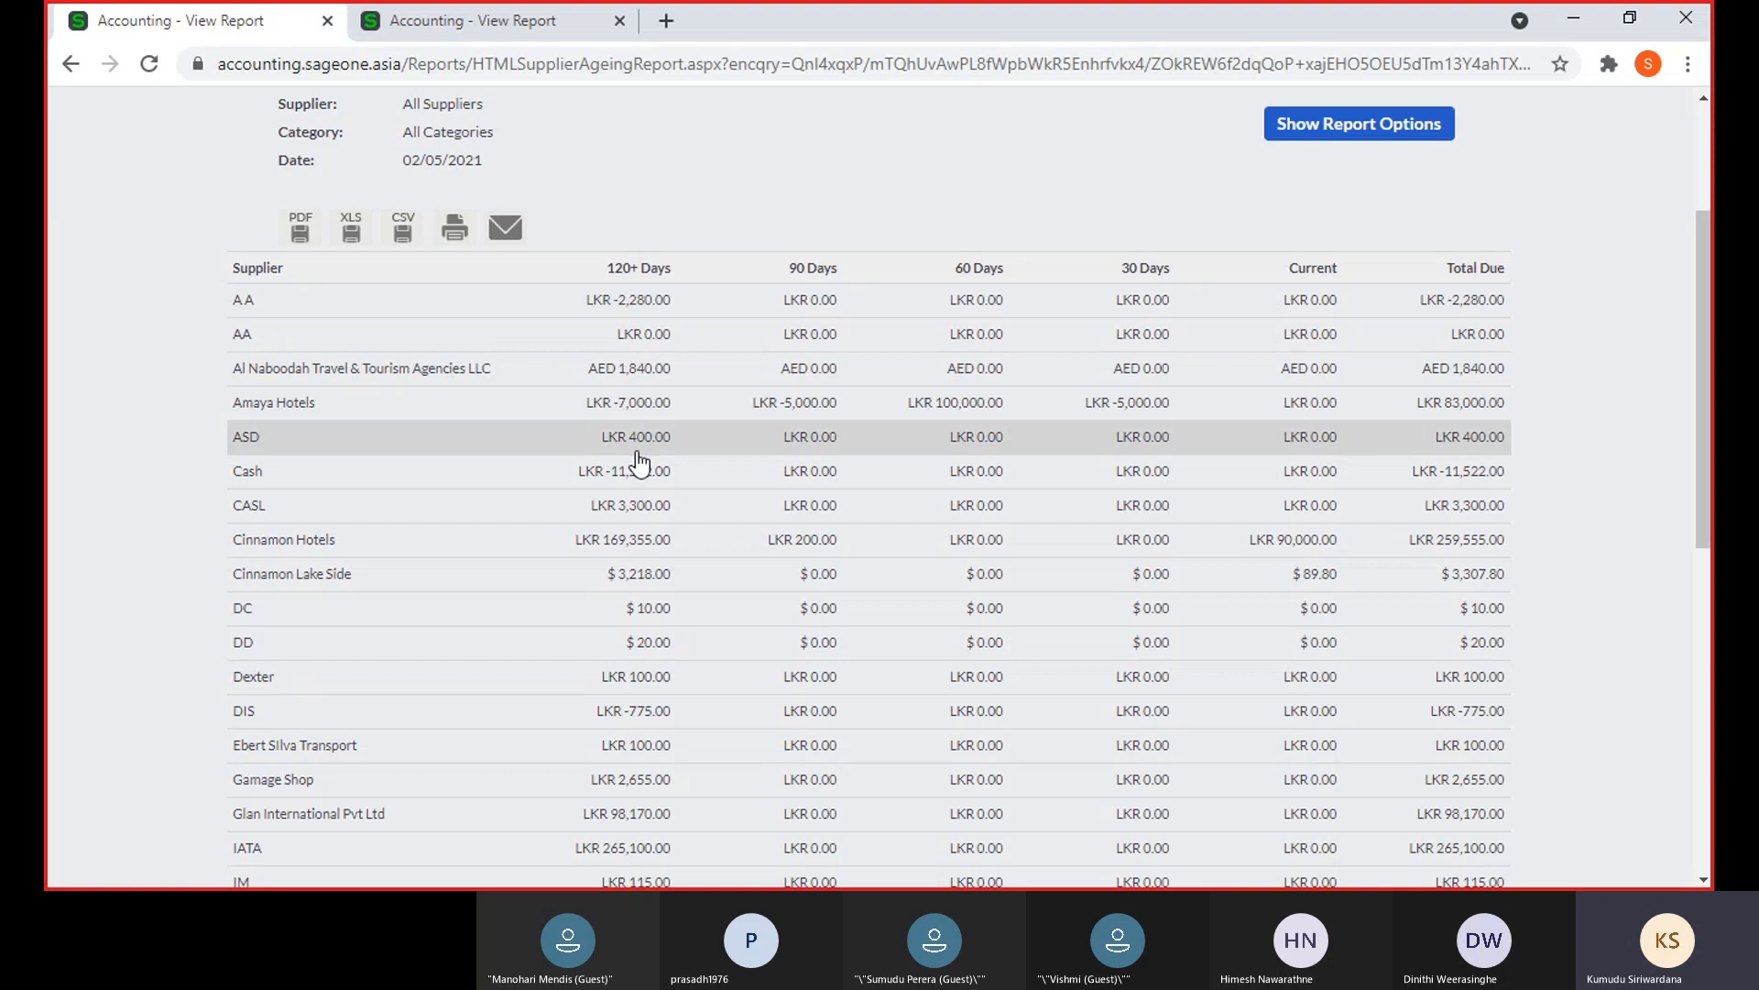
scroll(642, 470, "down", 8)
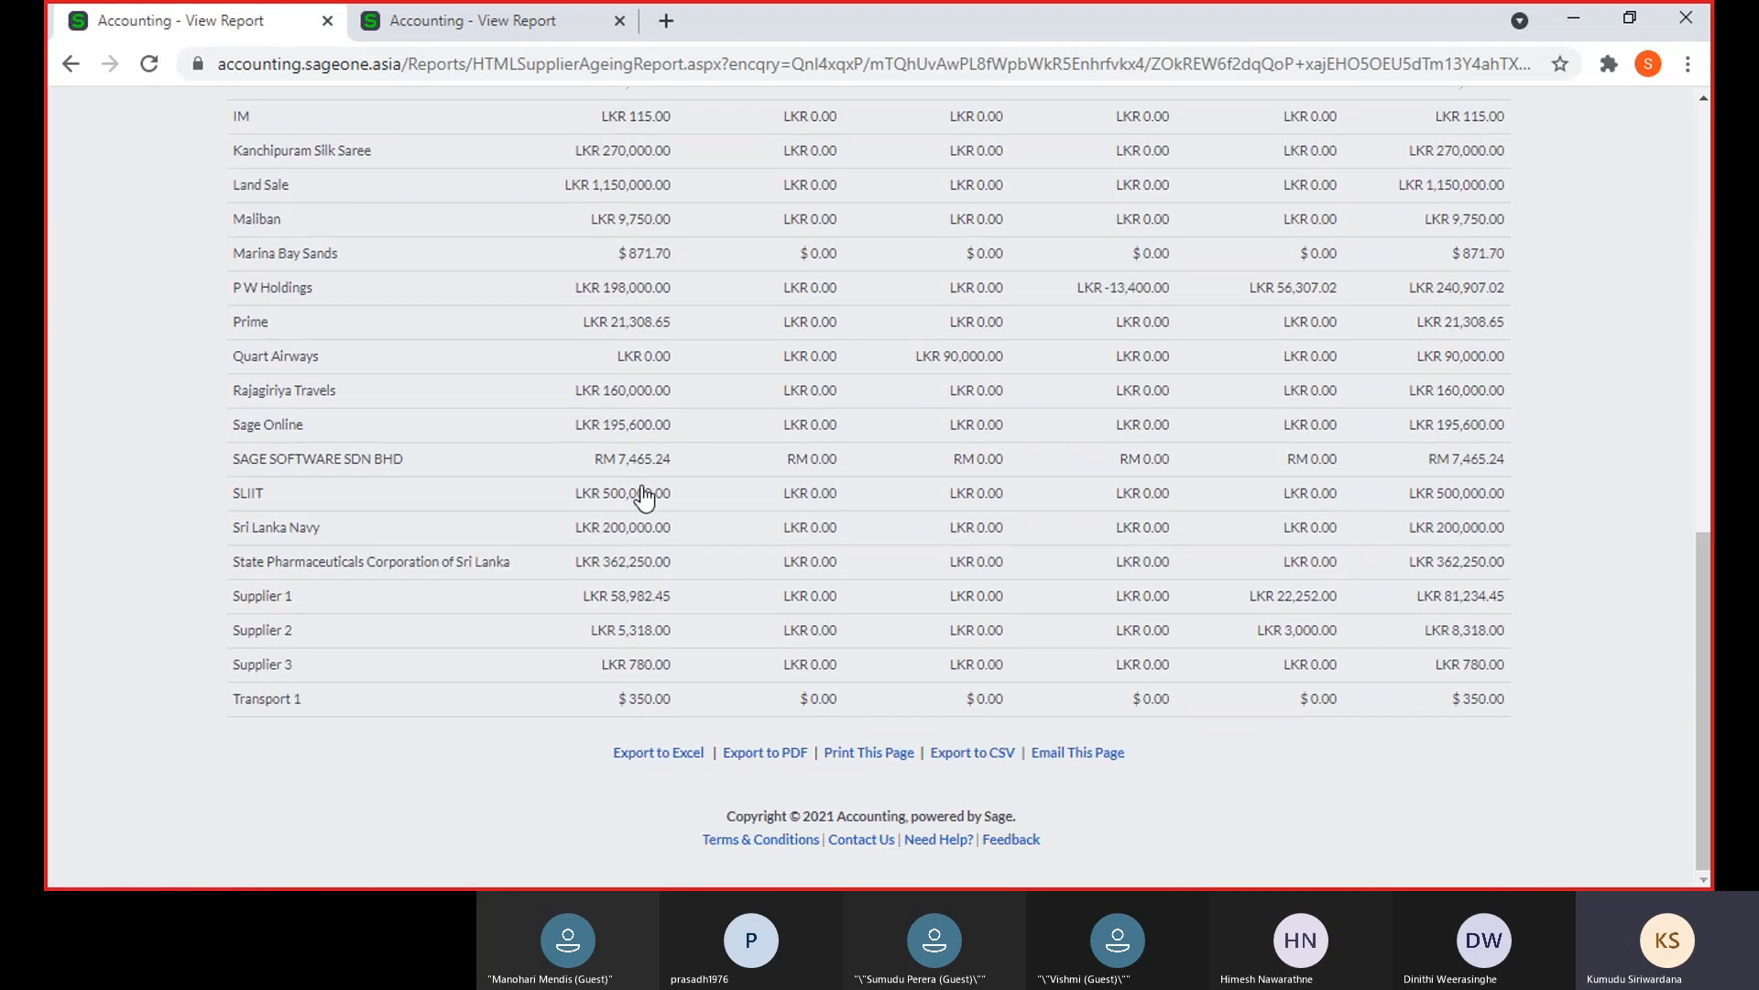
scroll(656, 536, "up", 10)
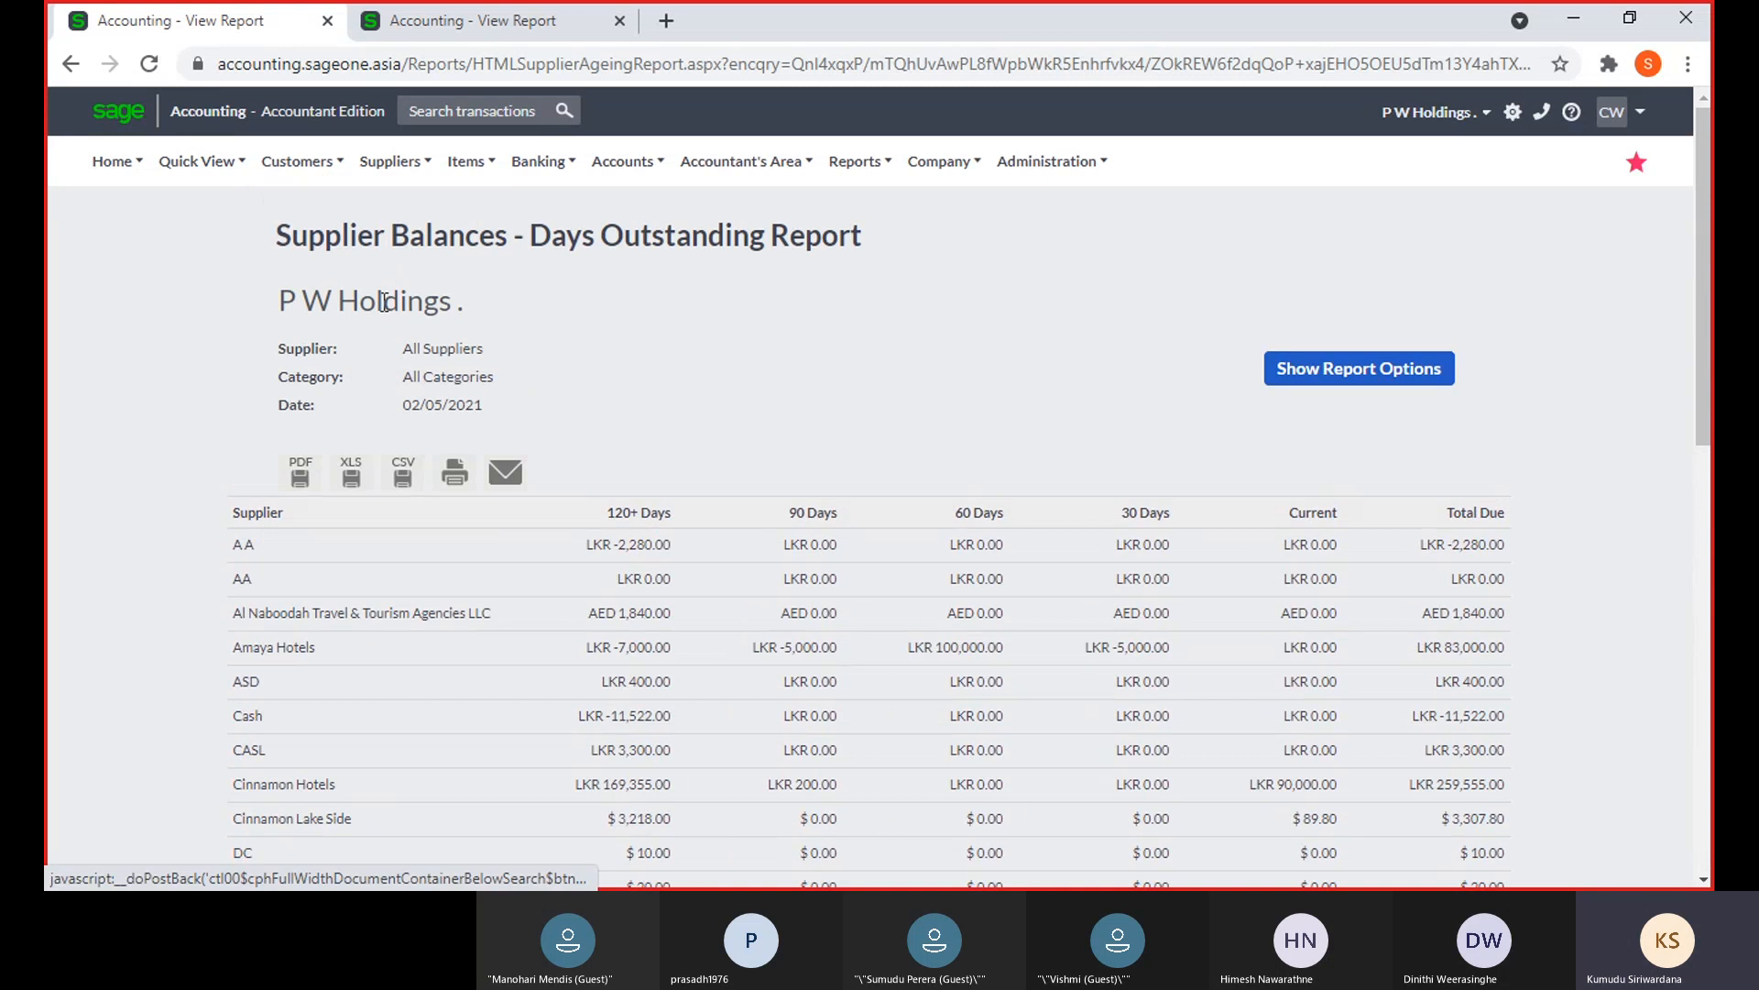
Reopen the filter options of the Supplier Balances - Days Outstanding report
mouse_move(417, 313)
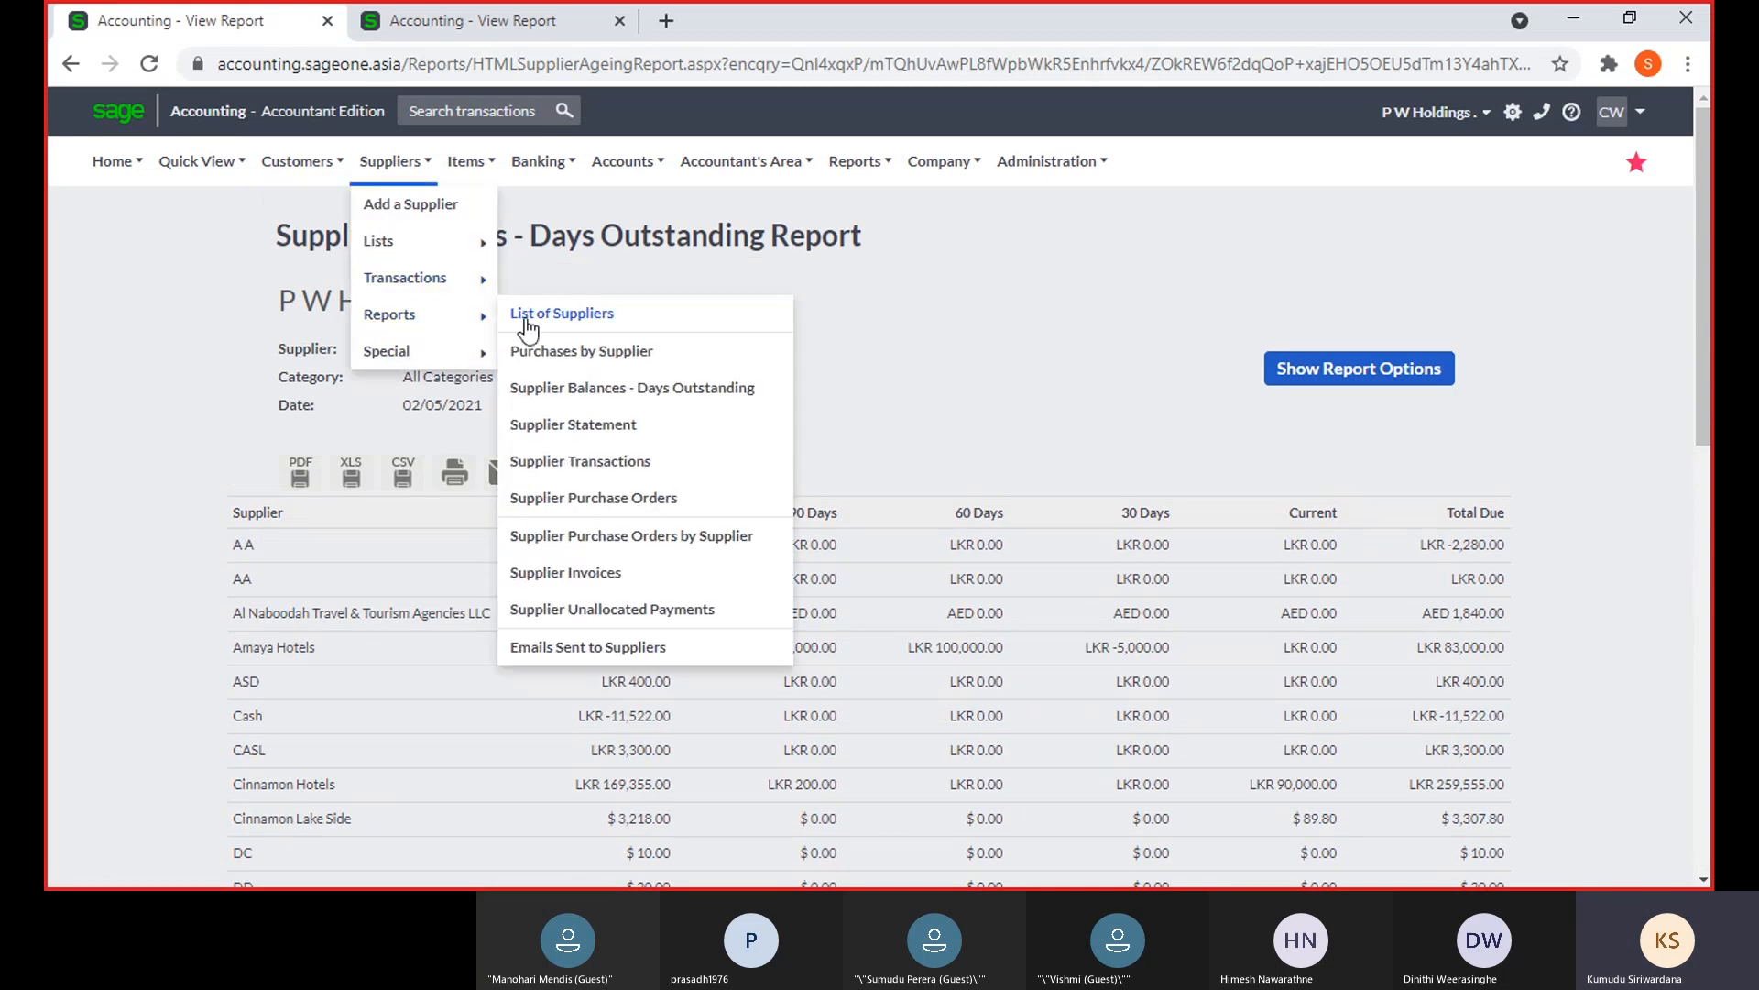
left_click(539, 390)
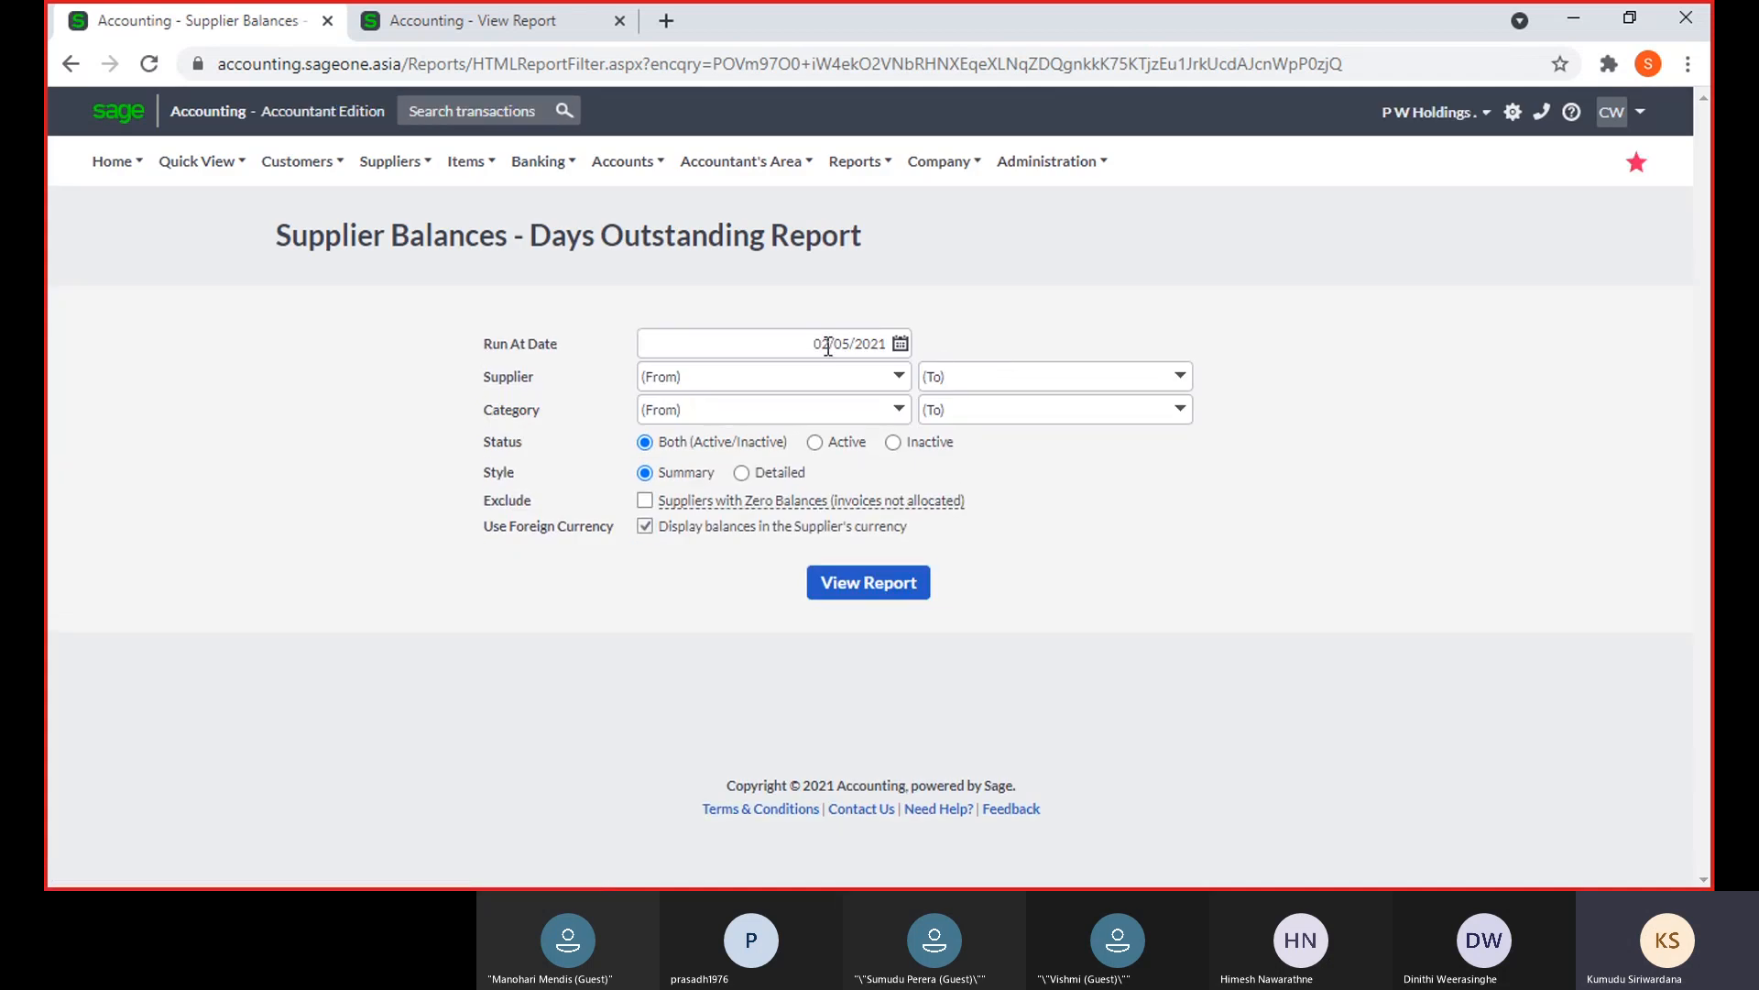
Try a Run At Date of 31/03/2021 for the report, and reset it to today's date, 02/05/2021
left_click(901, 345)
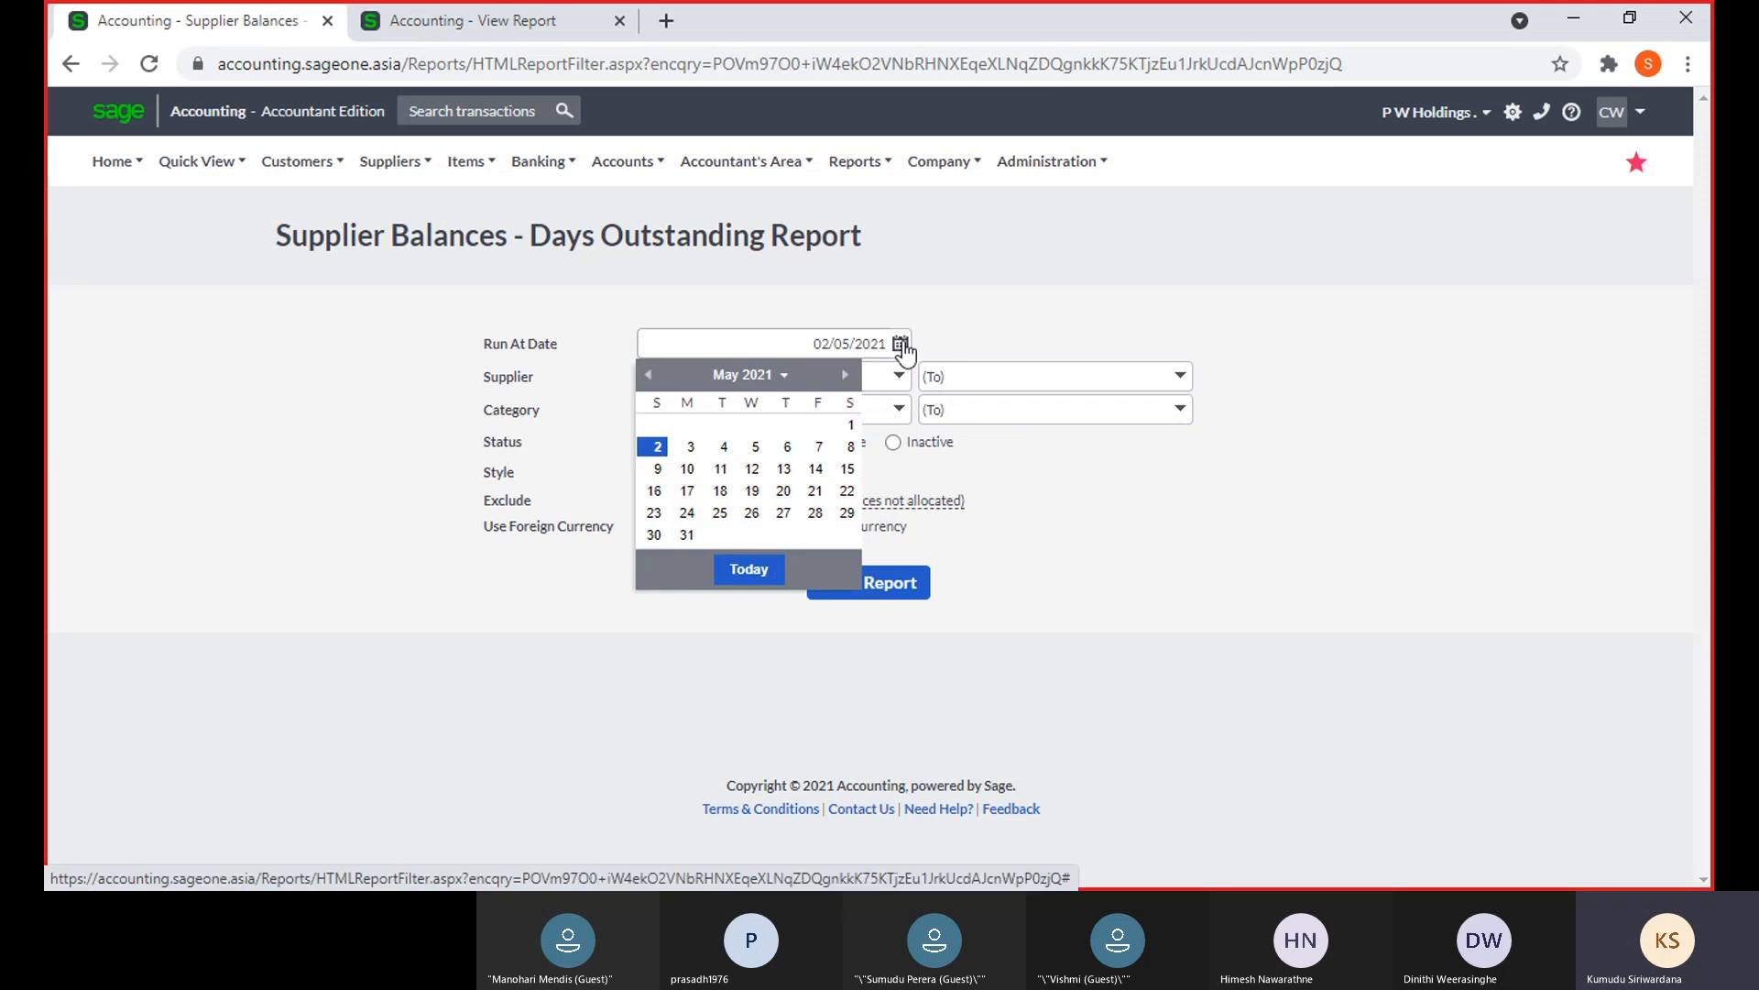
left_click(650, 375)
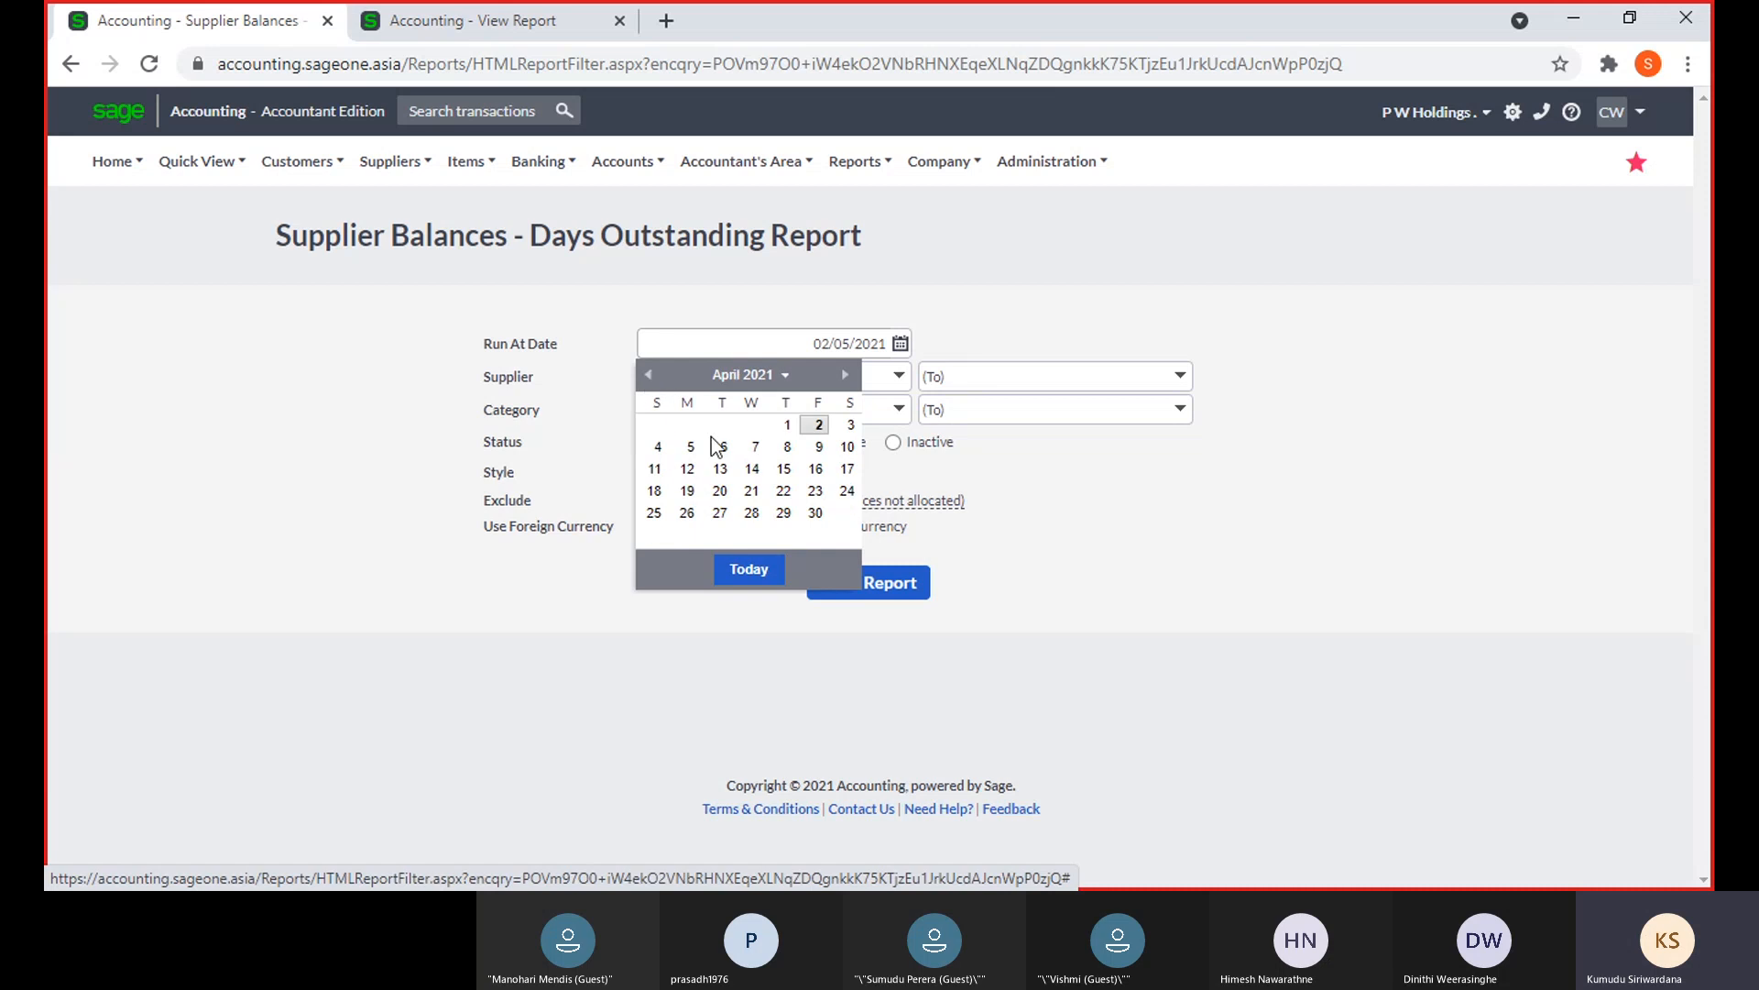
left_click(650, 377)
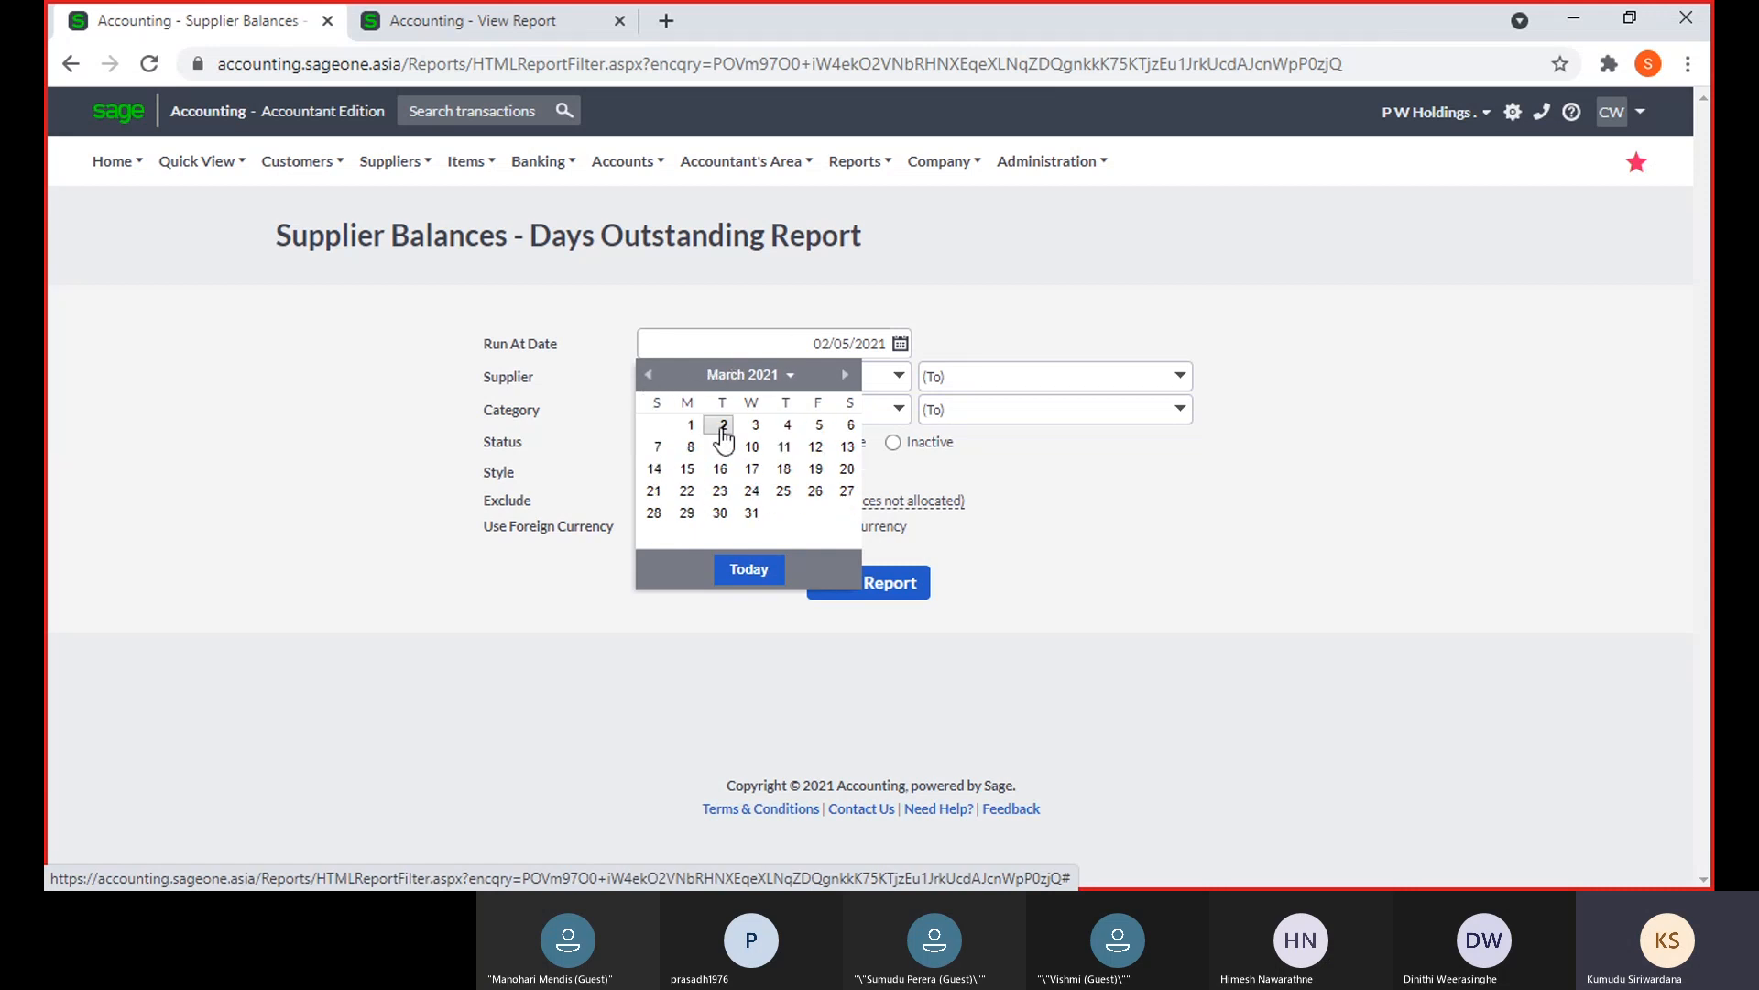
left_click(753, 515)
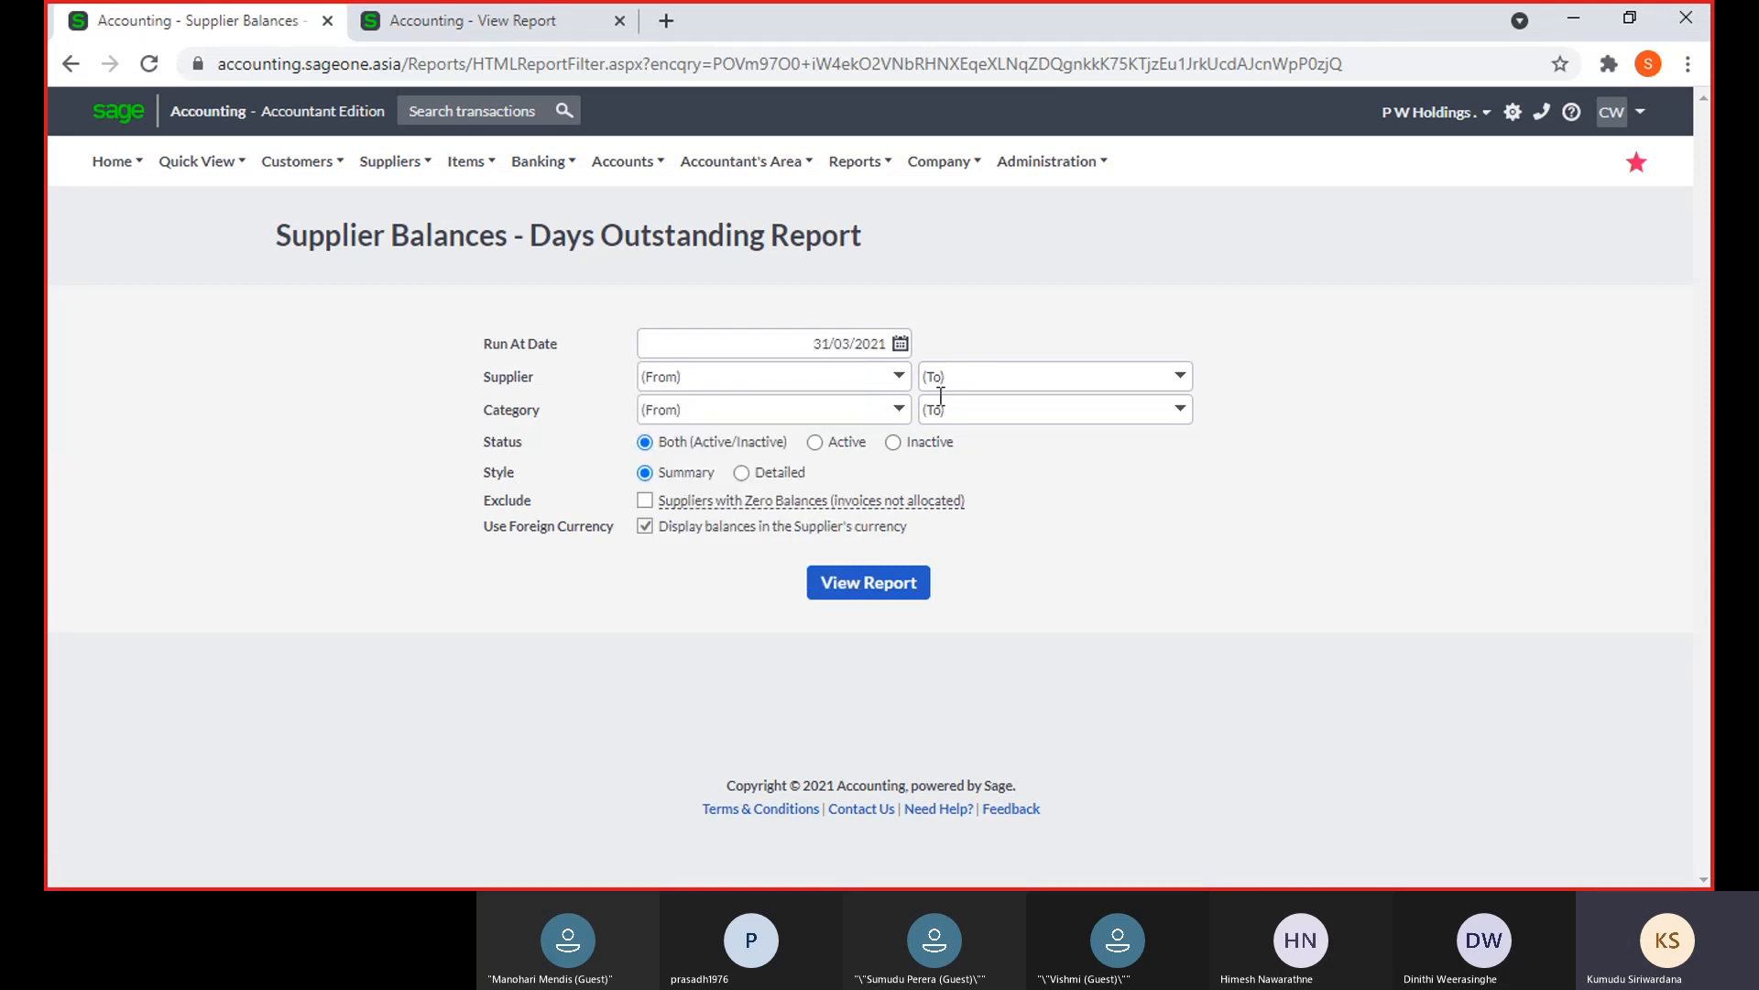
left_click(900, 343)
left_click(748, 569)
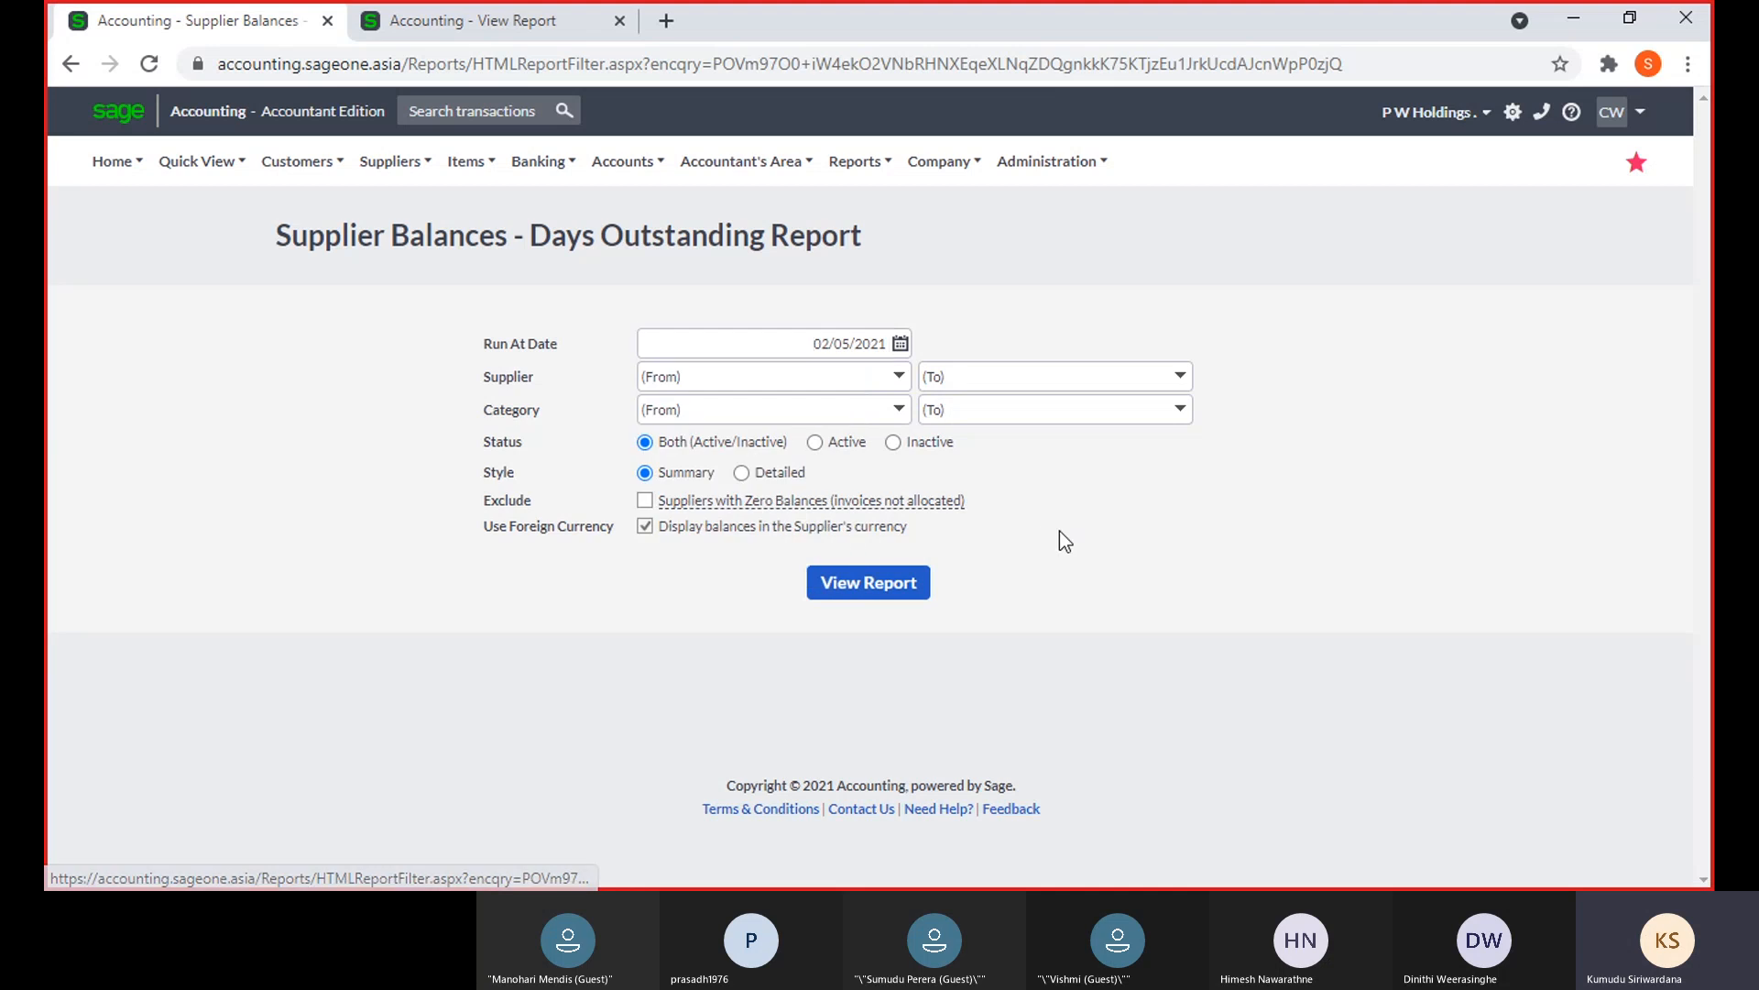
Look through the starting supplier and category filter choices without selecting any
left_click(897, 383)
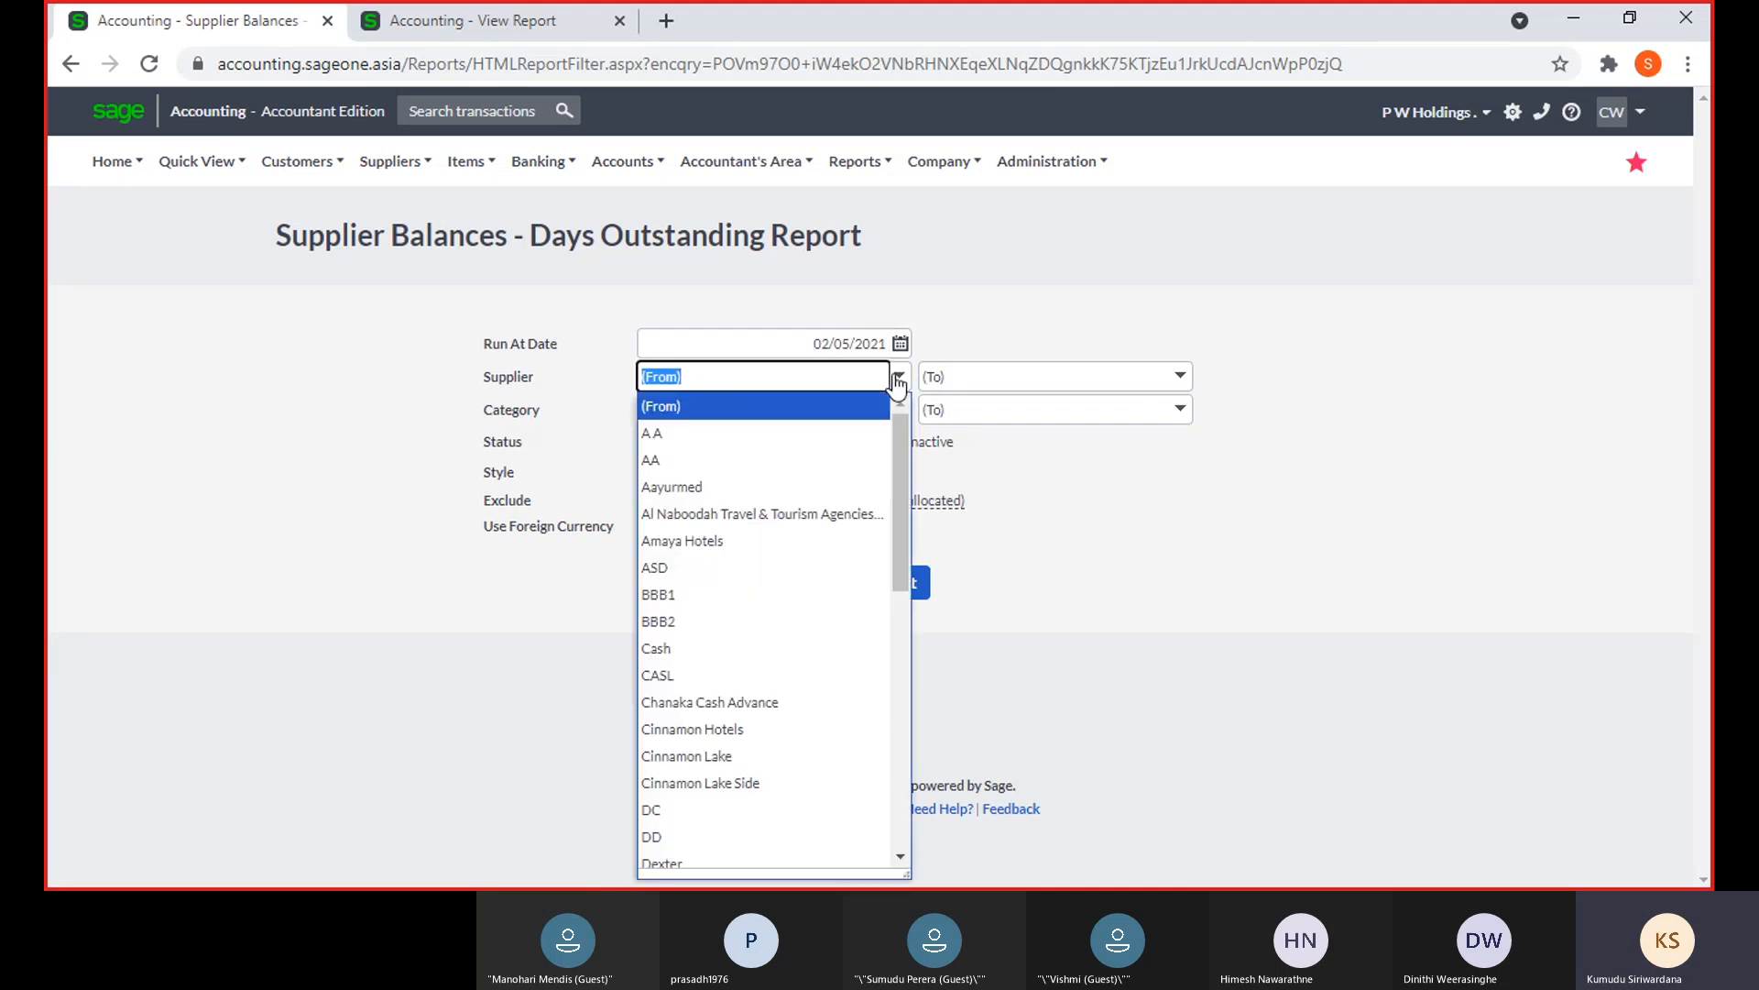
left_click(957, 338)
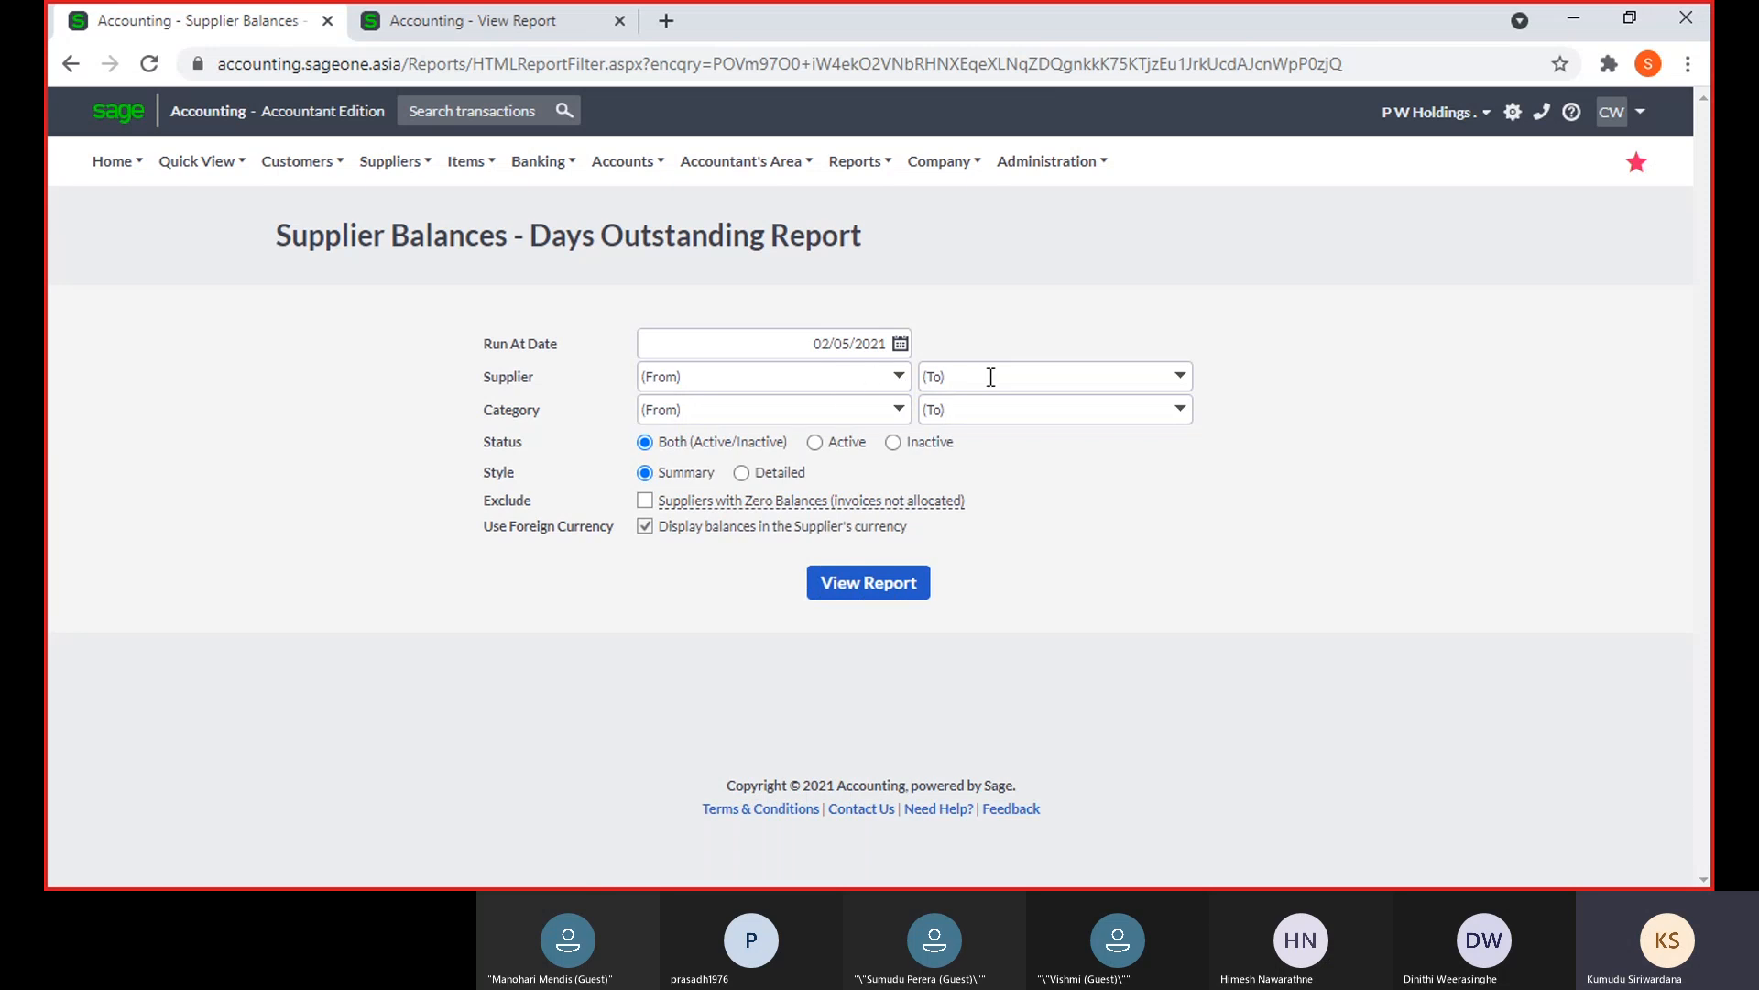
left_click(907, 409)
left_click(1023, 484)
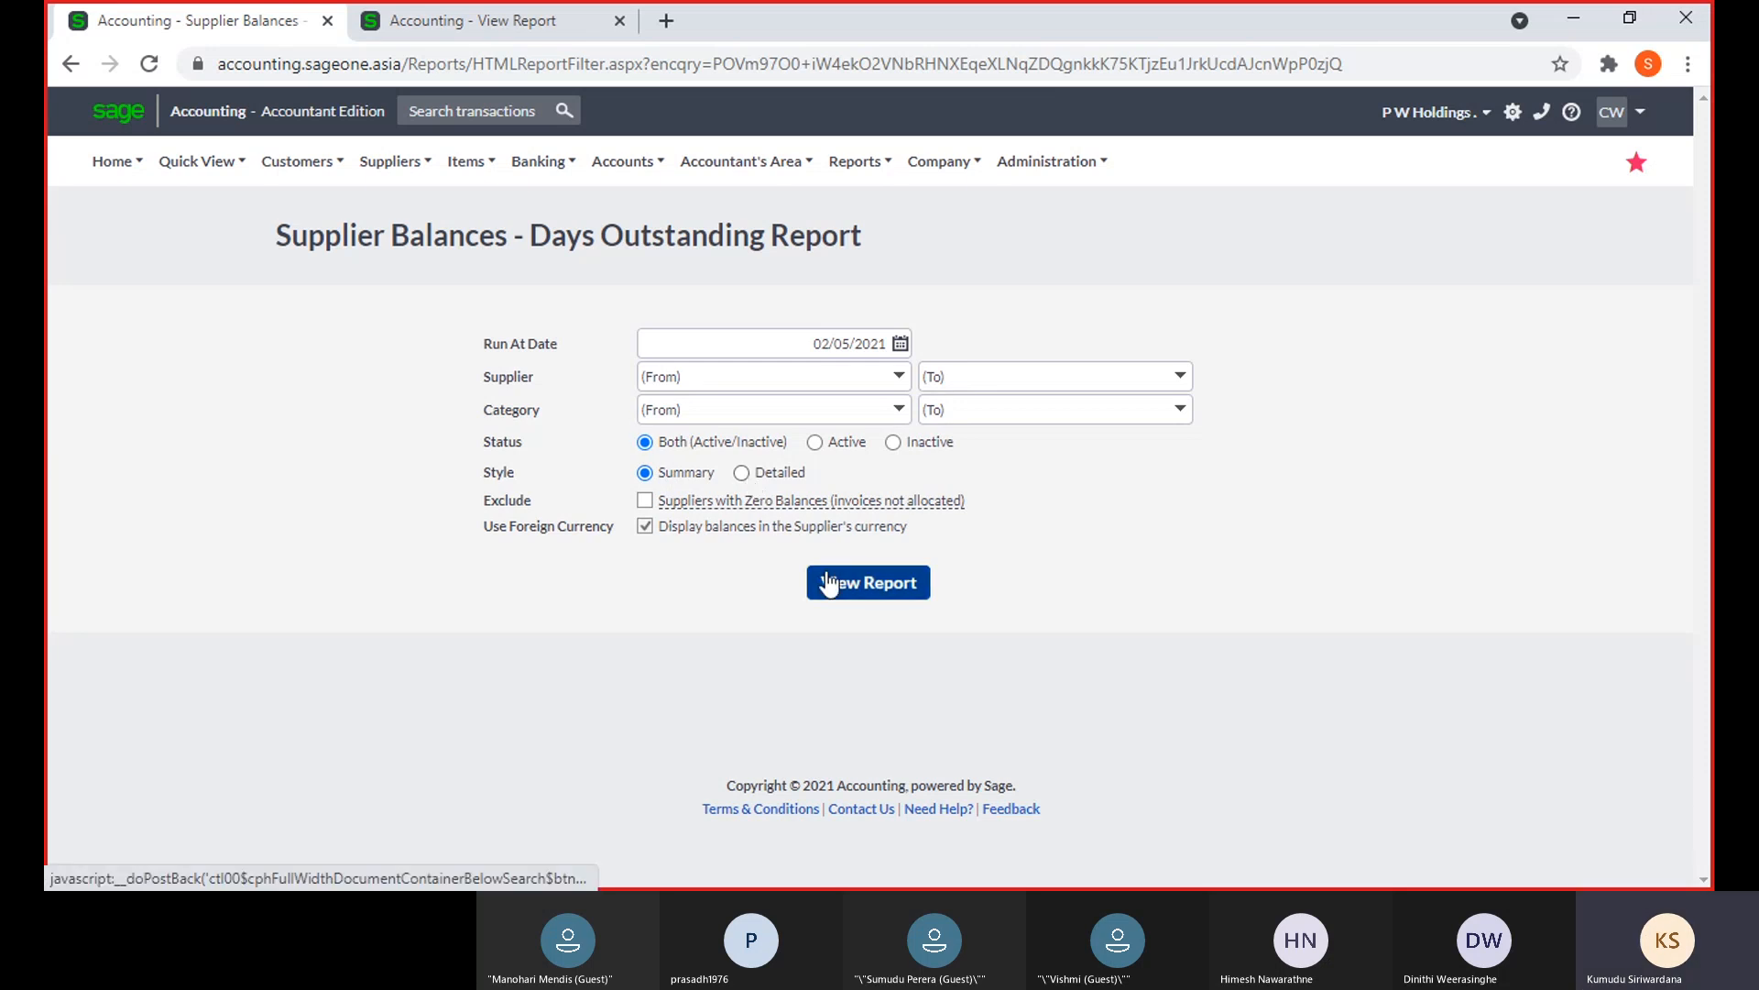
Run the Supplier Balances - Days Outstanding report in Summary style as at 02/05/2021 and duplicate its browser tab
left_click(848, 594)
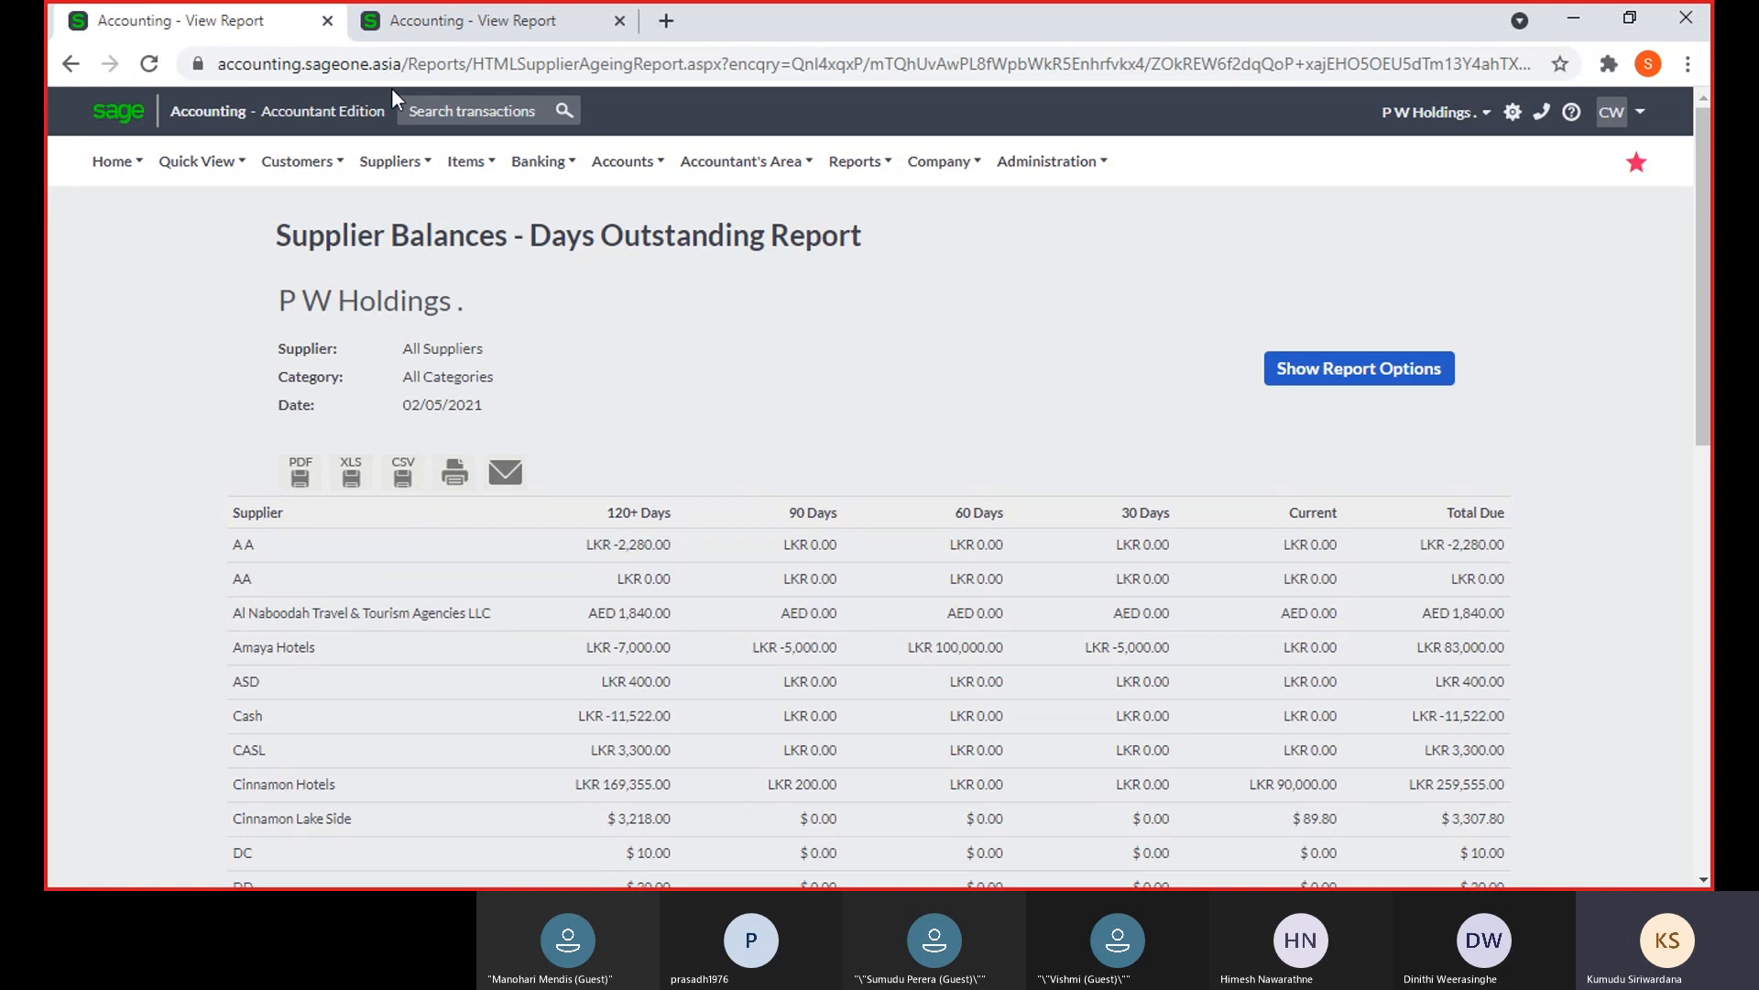
right_click(207, 22)
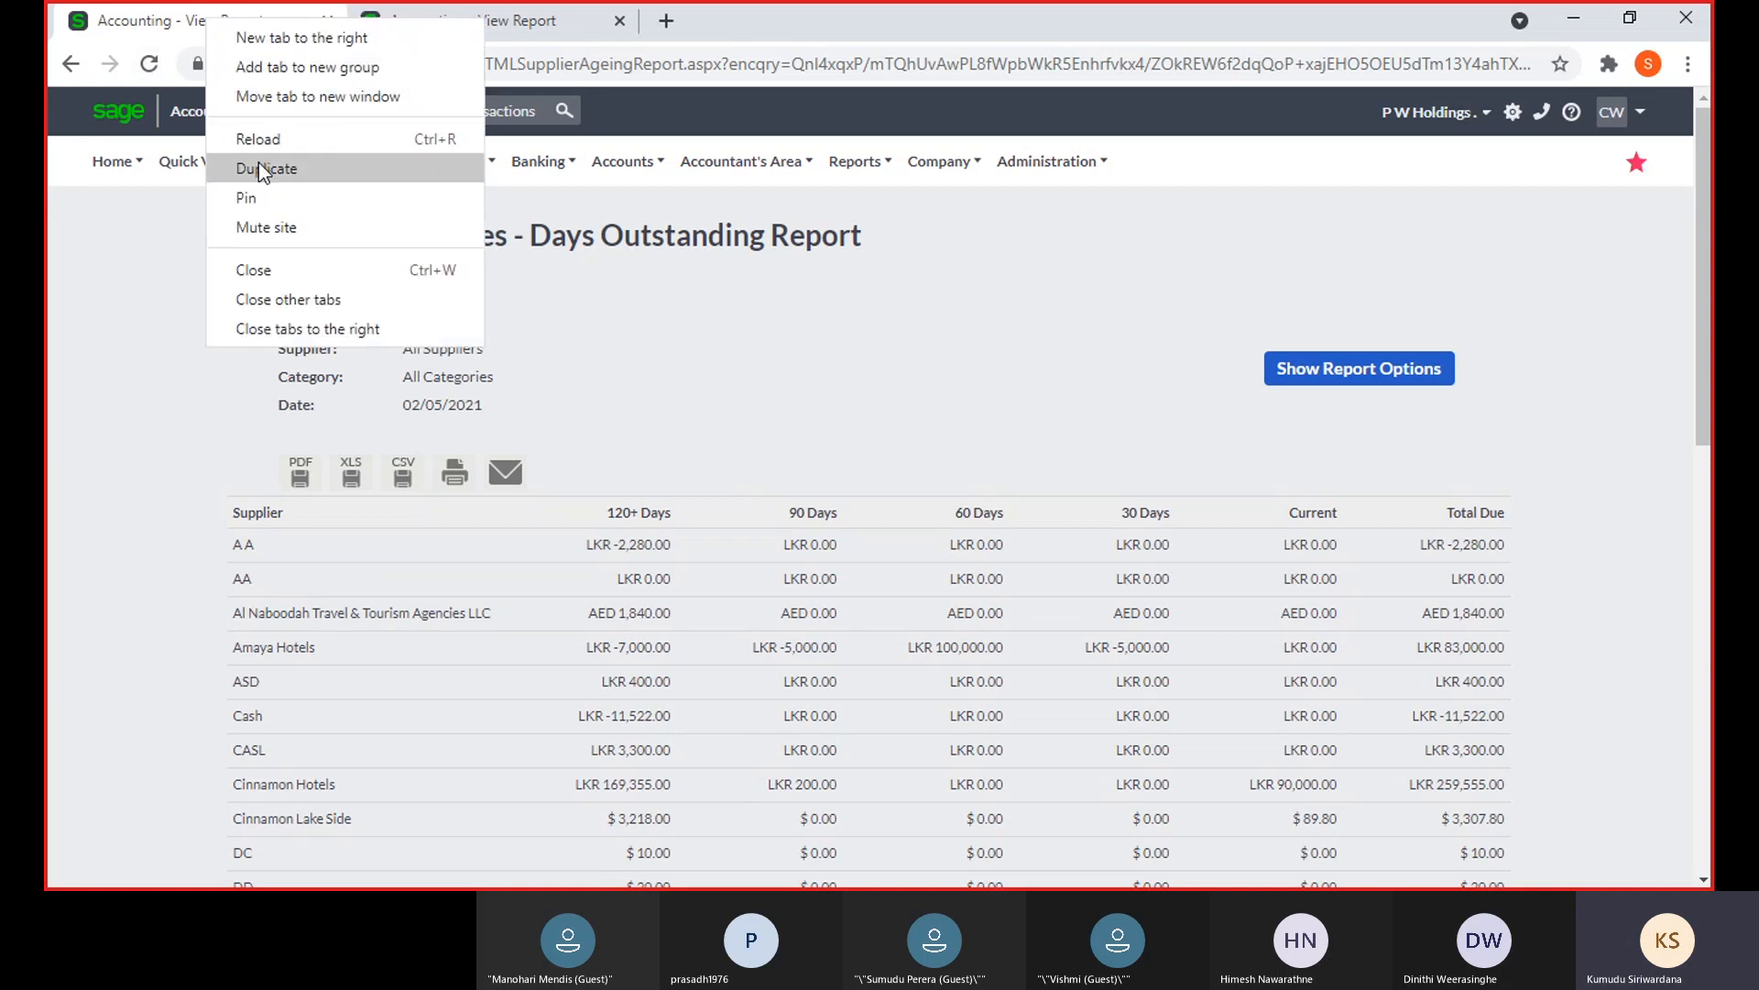
left_click(259, 165)
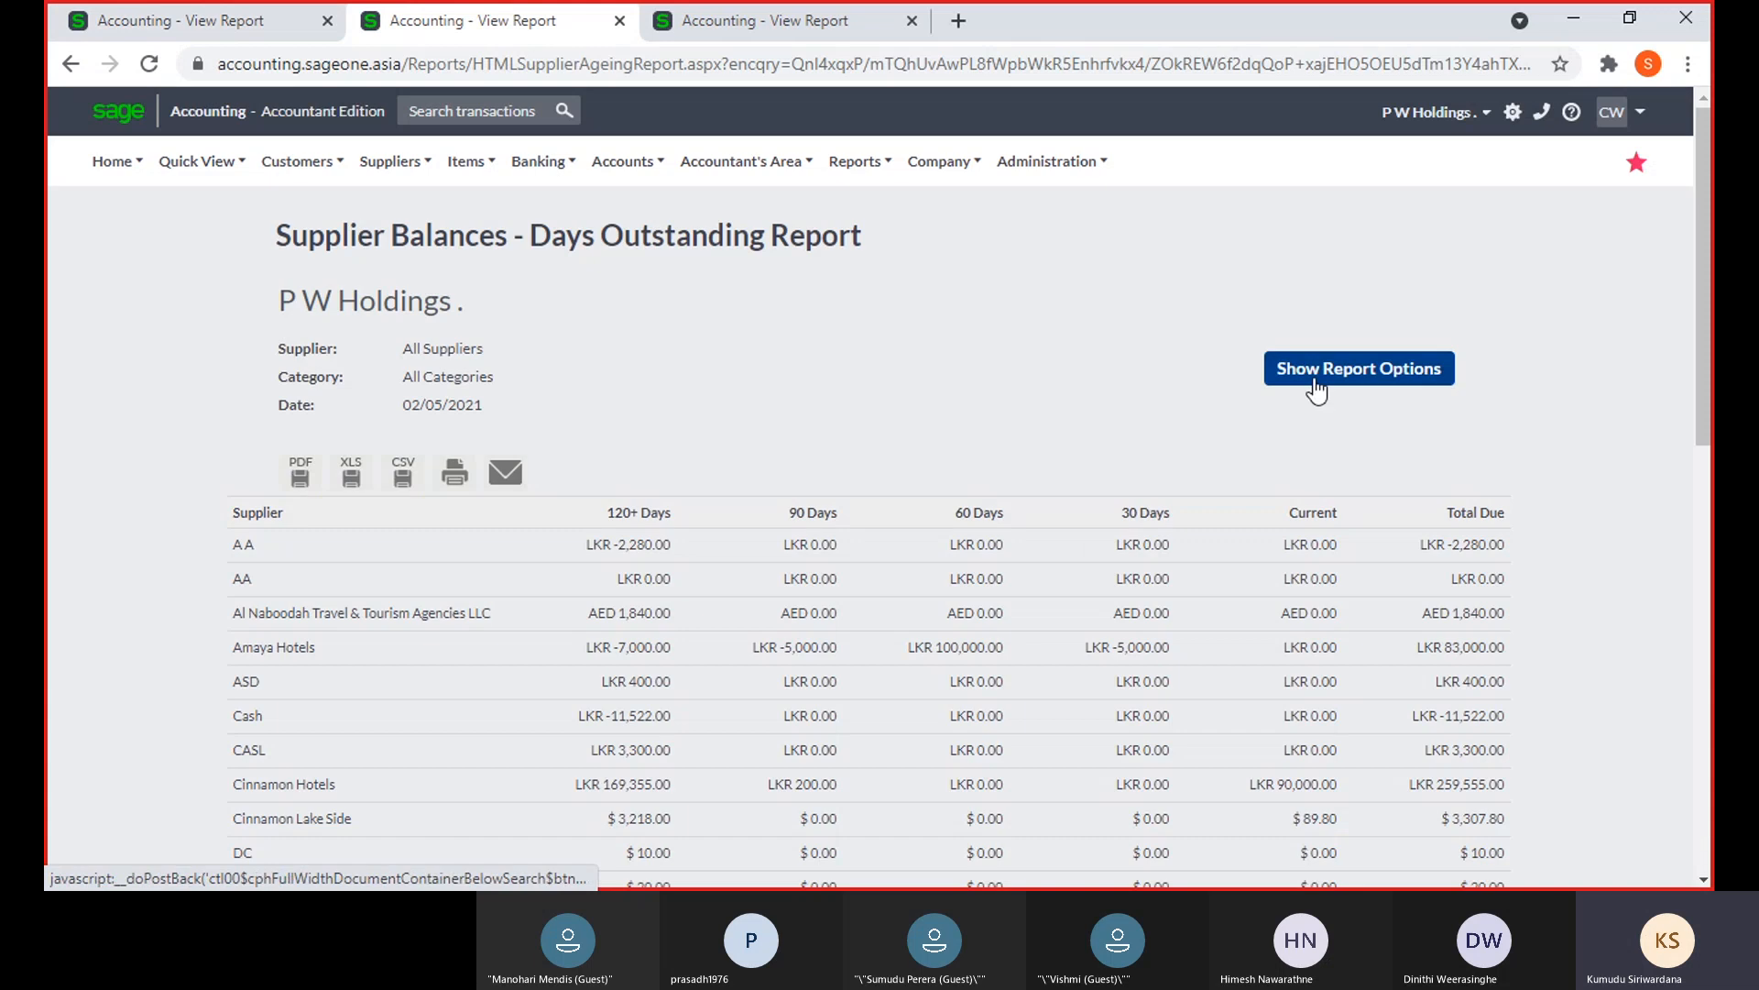
Rerun the report in Detailed style in the duplicated tab and look over the individual supplier transactions
left_click(1316, 385)
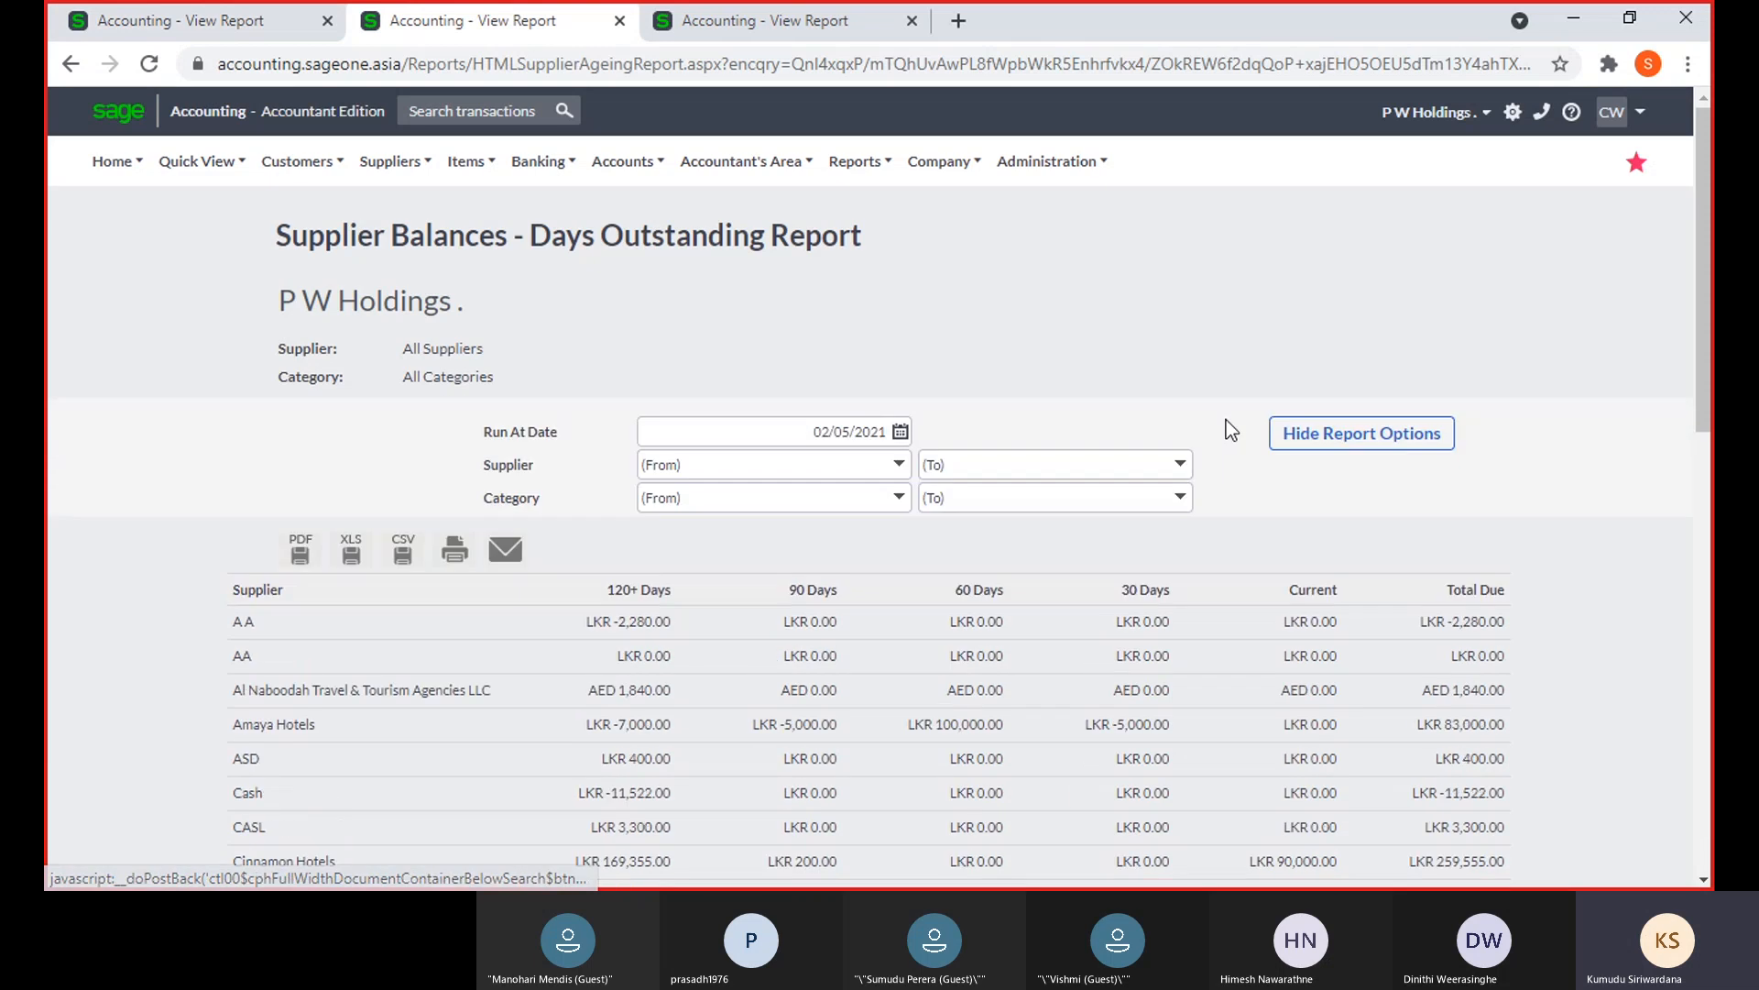
left_click(741, 497)
left_click(866, 595)
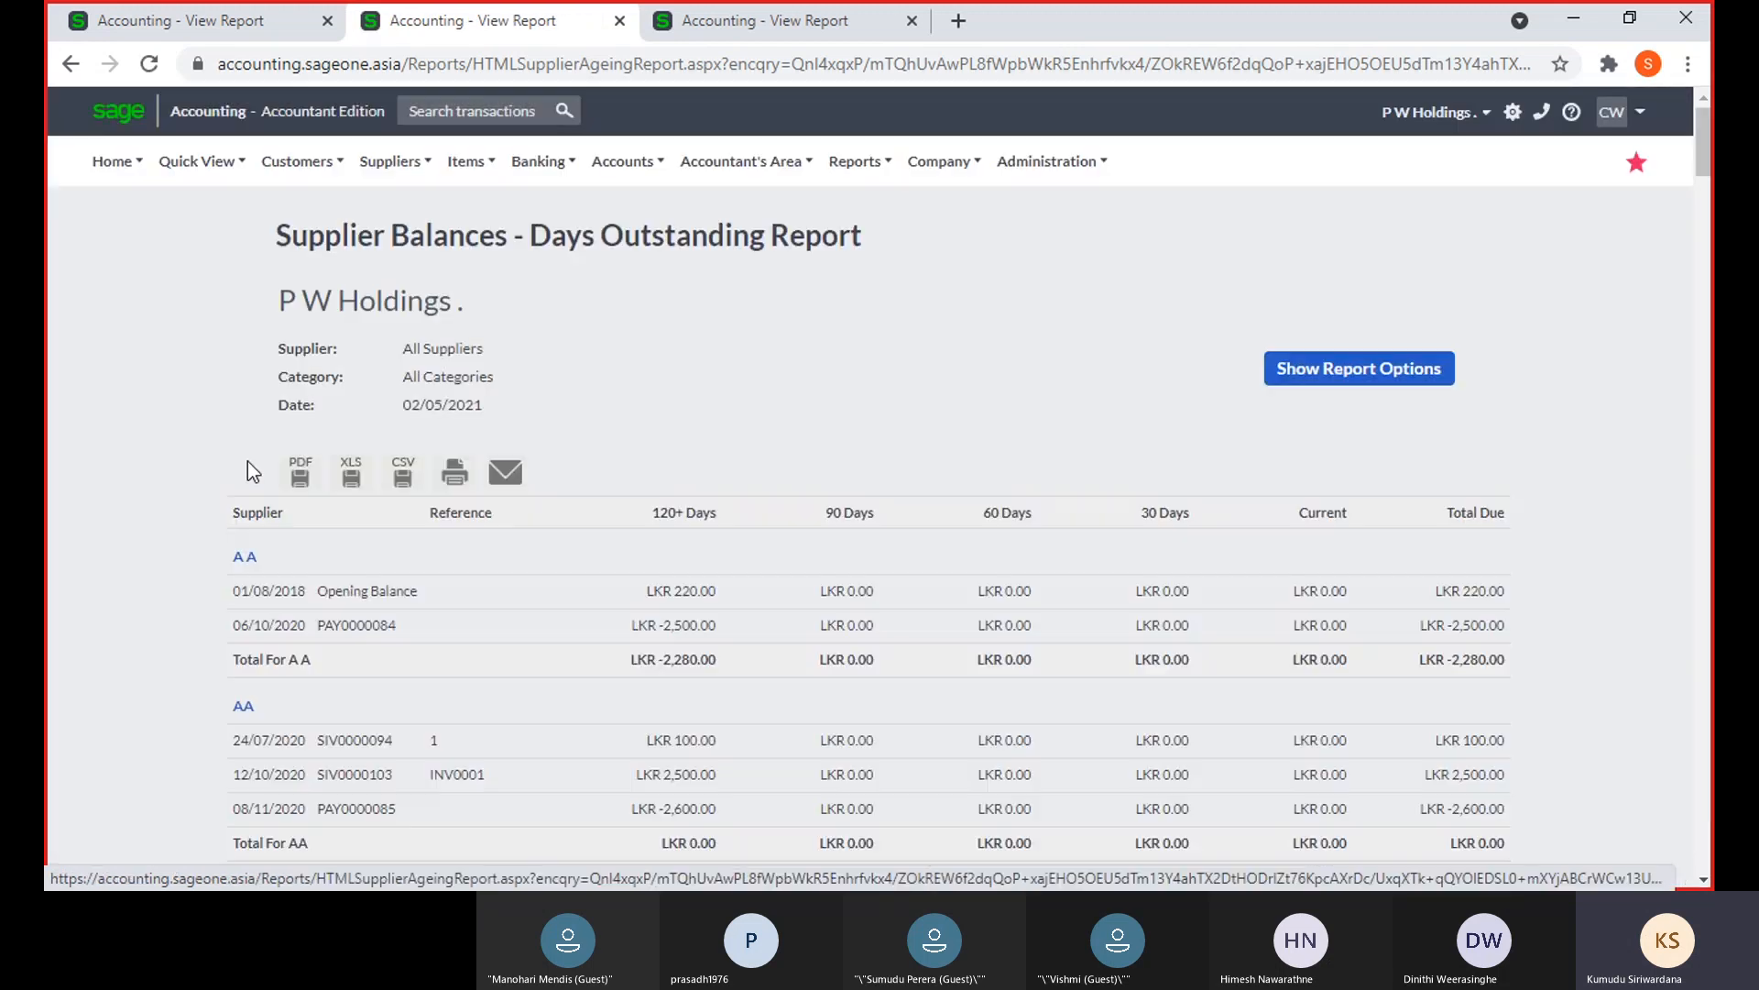
scroll(436, 514, "down", 3)
Compare the Summary report and its filter options with the Detailed report's transaction lines in the other tab
left_click(183, 18)
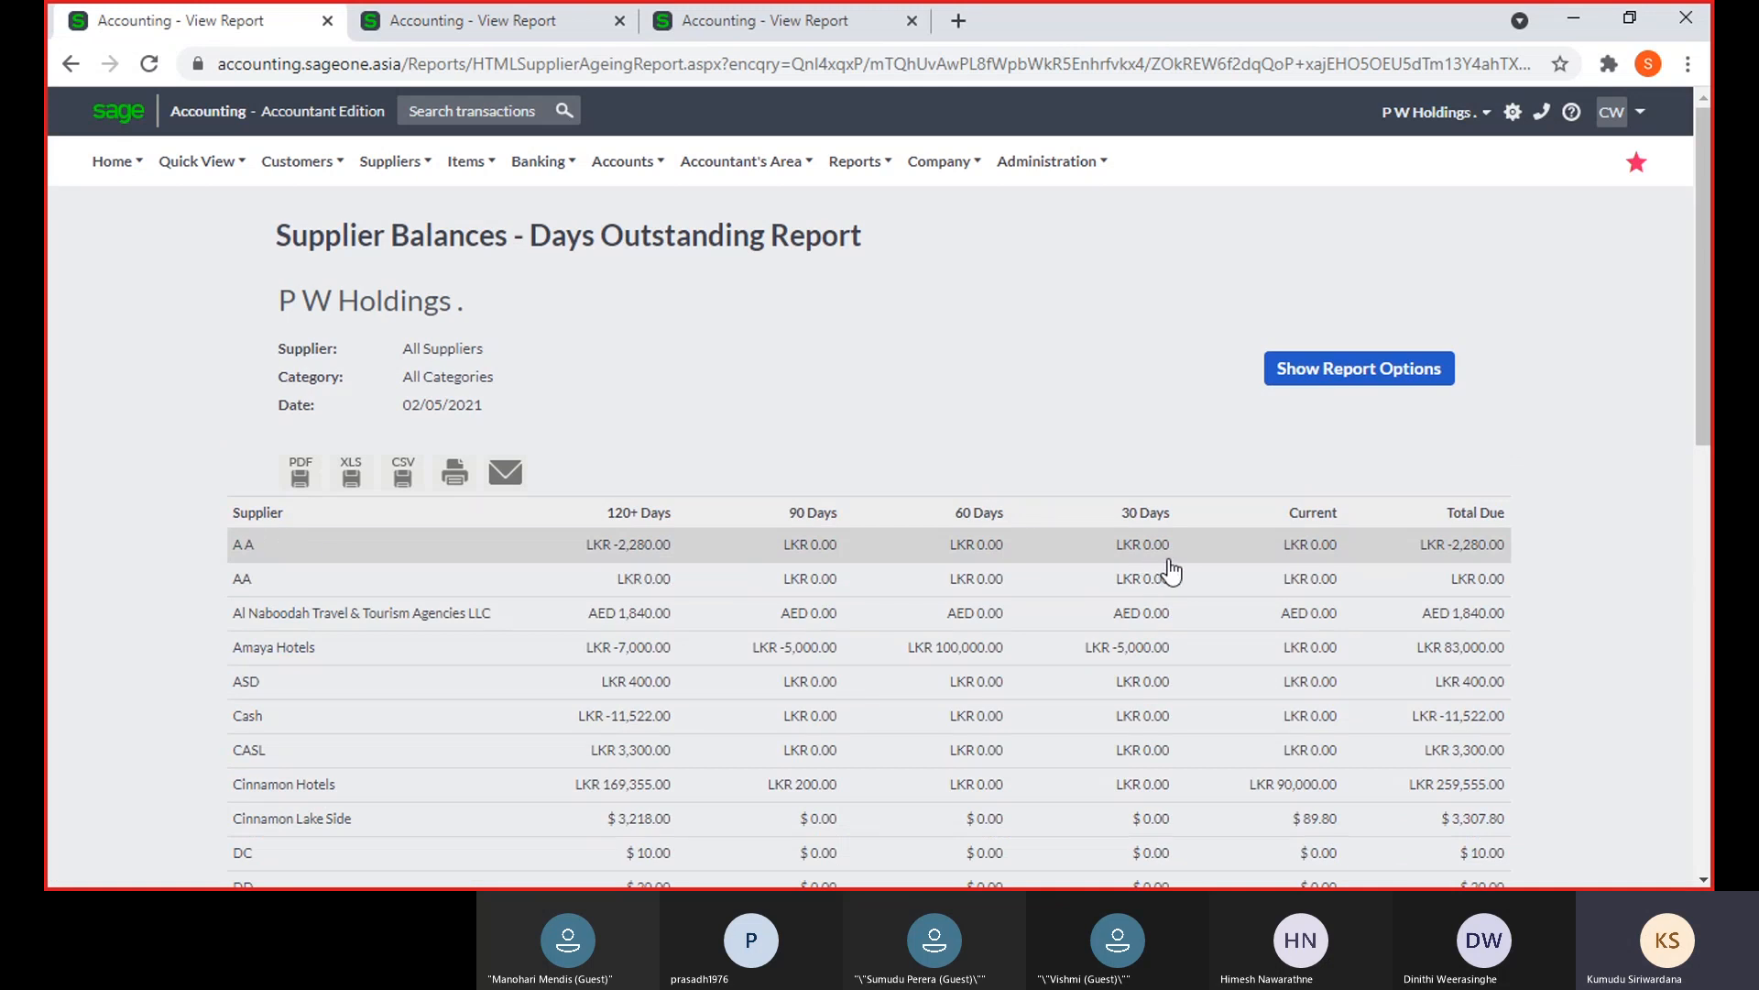
left_click(1359, 368)
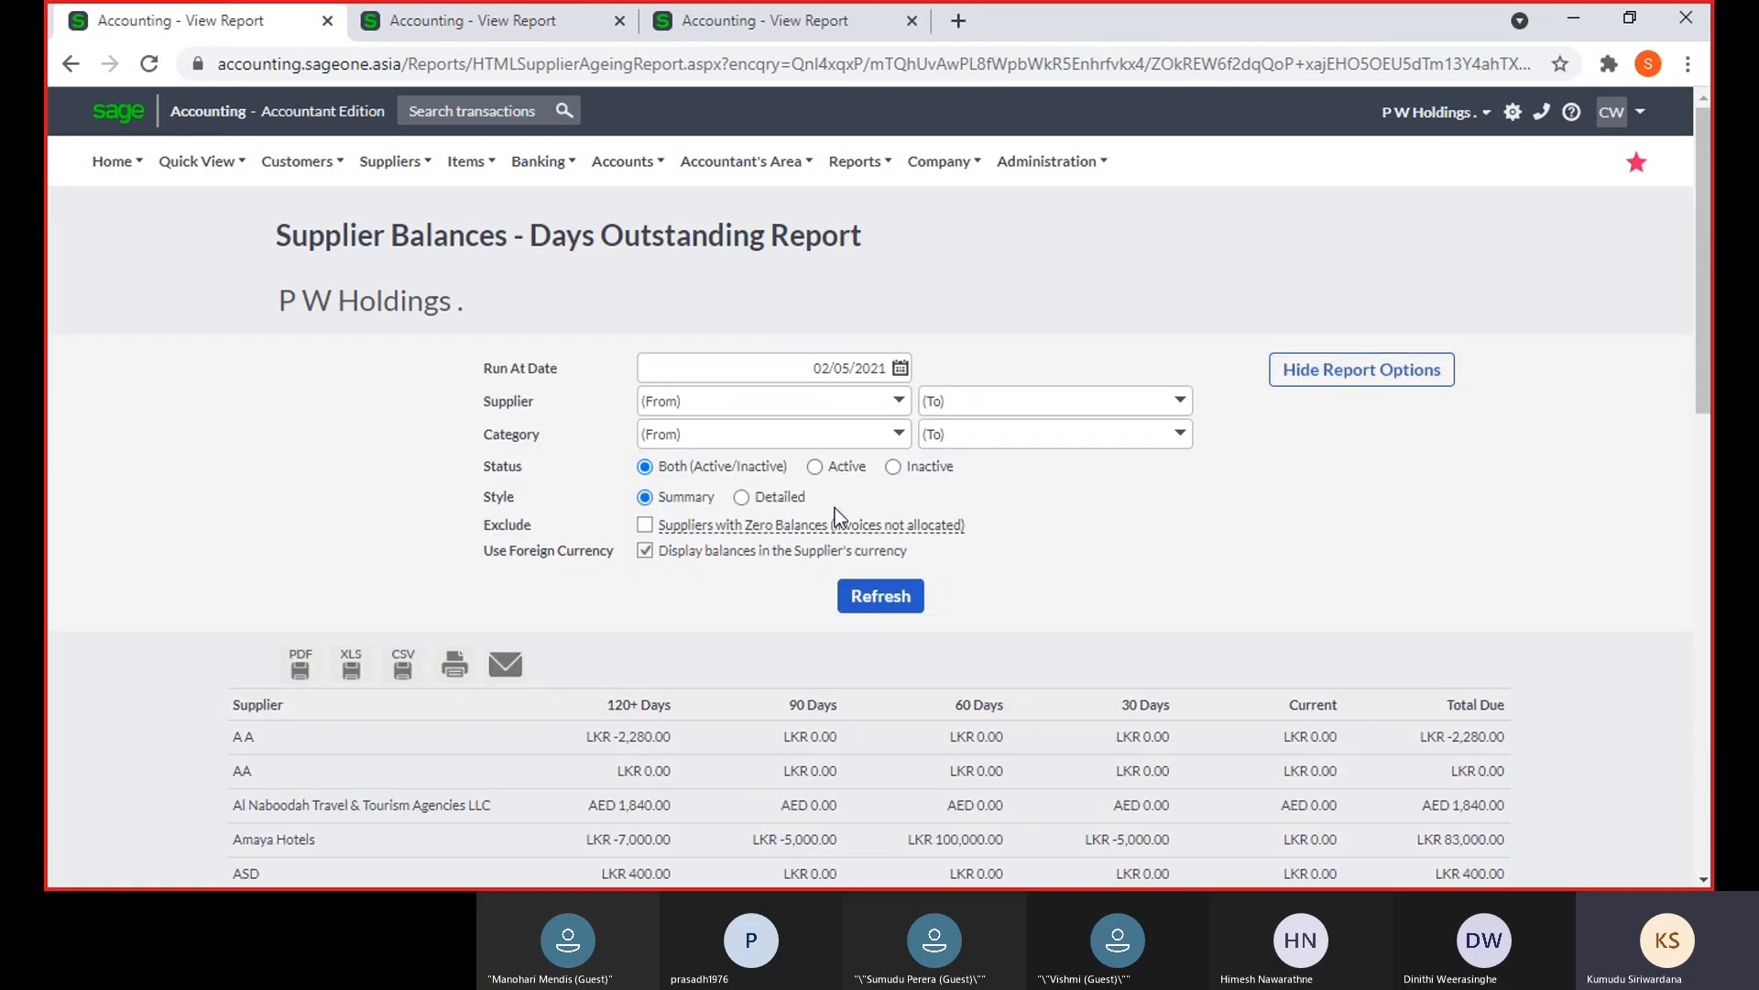
left_click(495, 27)
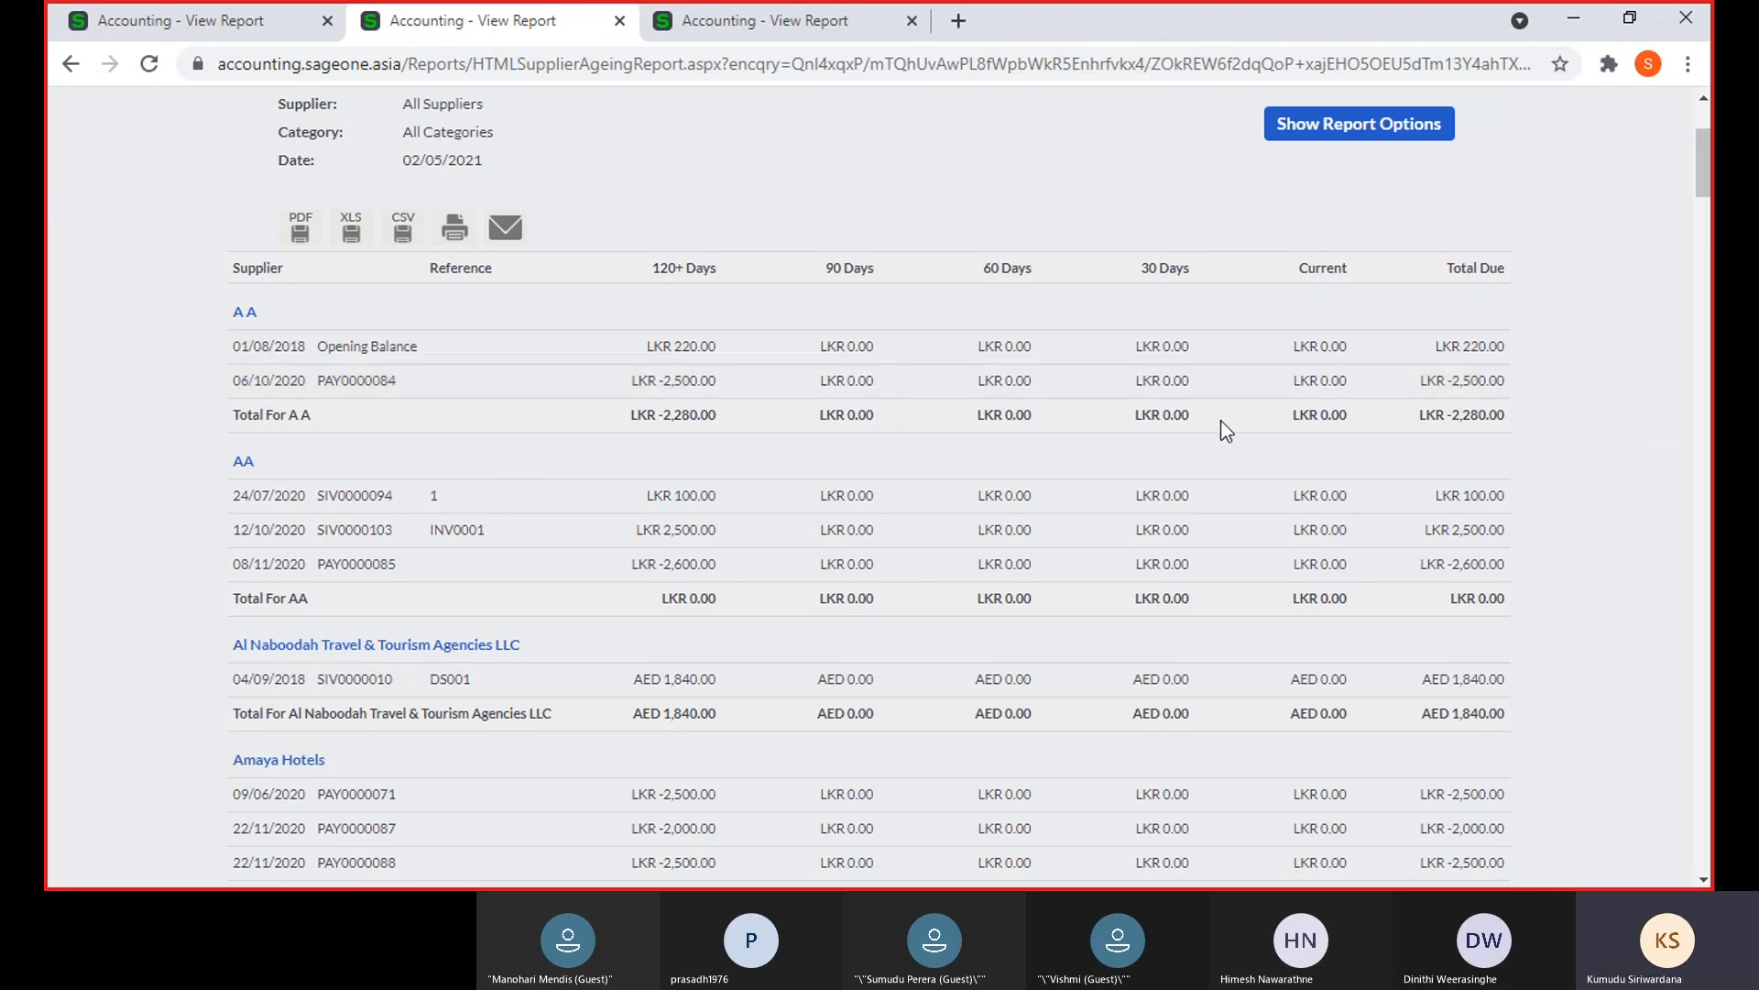
scroll(1226, 430, "down", 3)
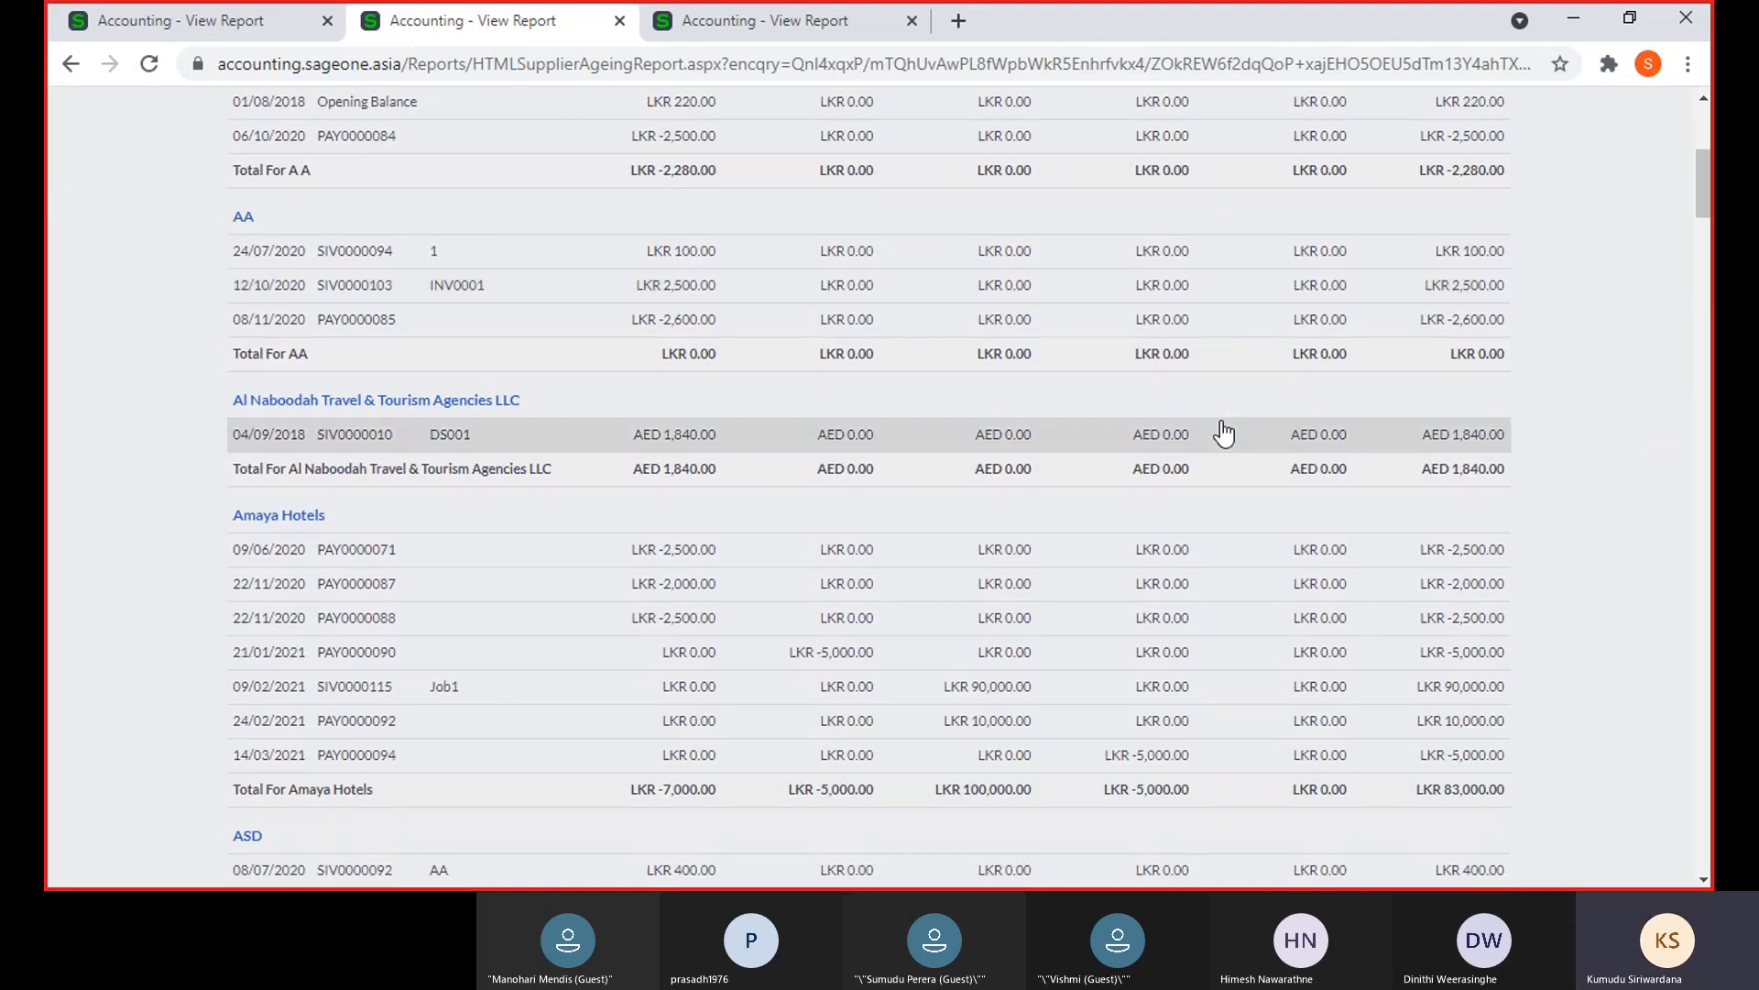
scroll(1224, 433, "up", 2)
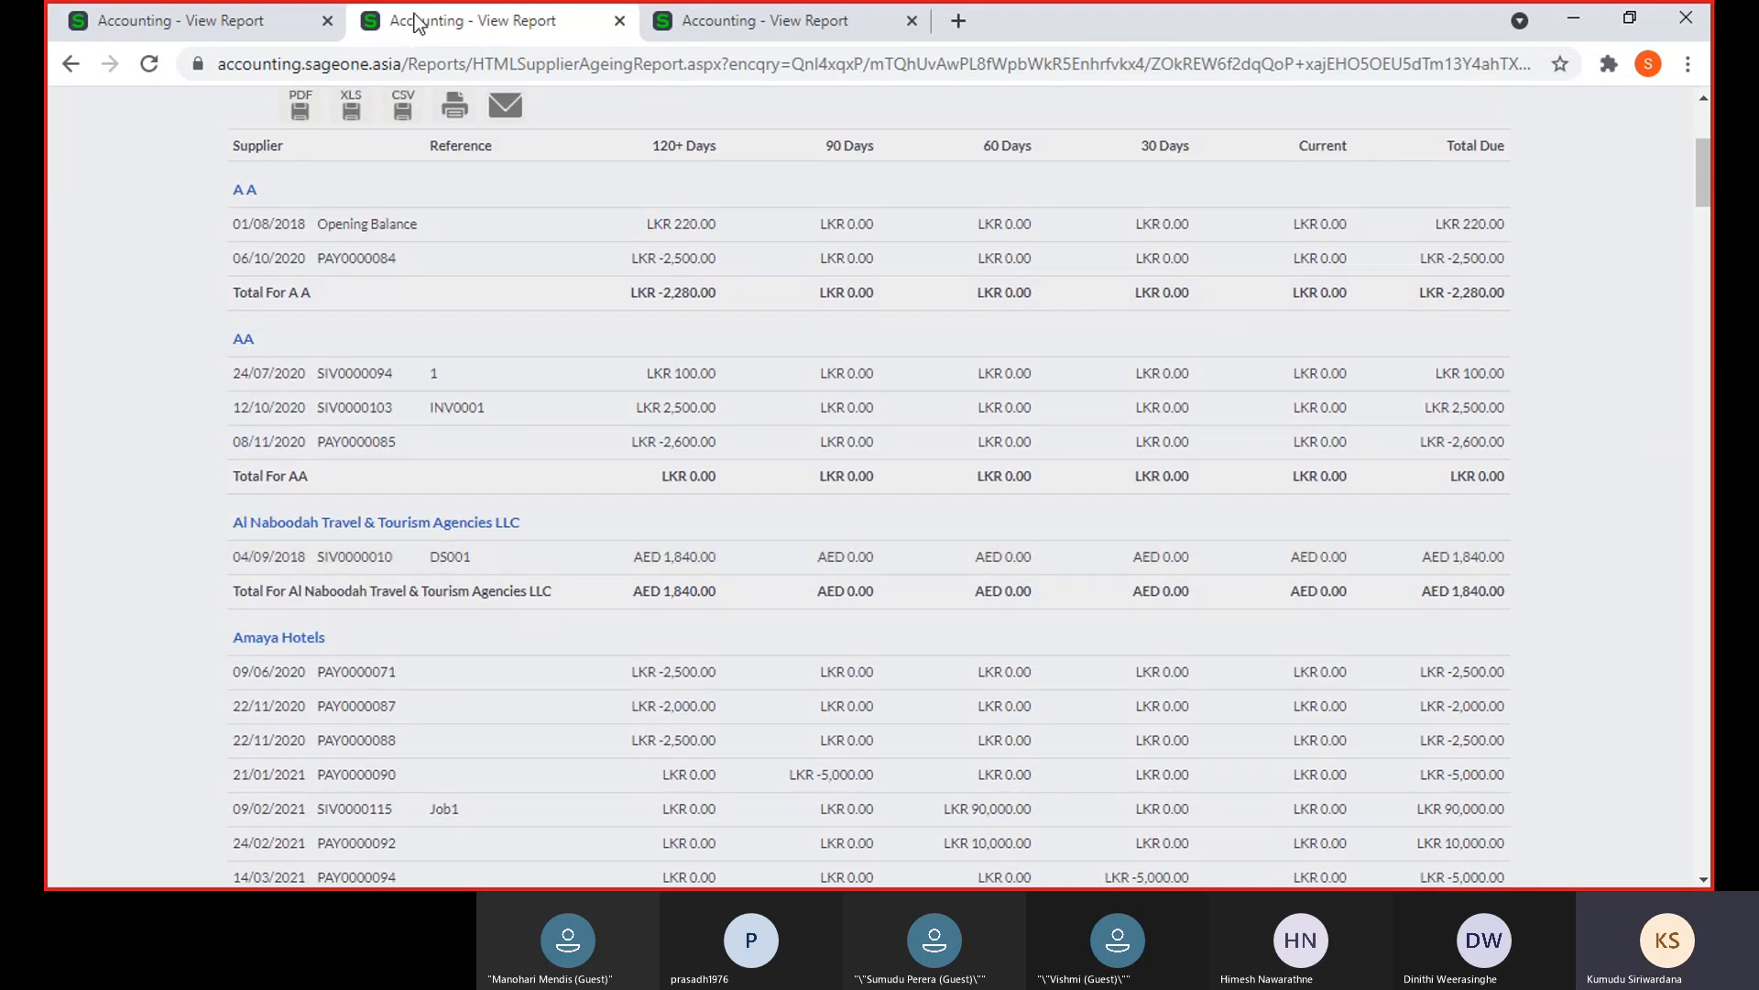
Duplicate the Detailed report's tab and show the report options in the copy
right_click(417, 20)
left_click(495, 168)
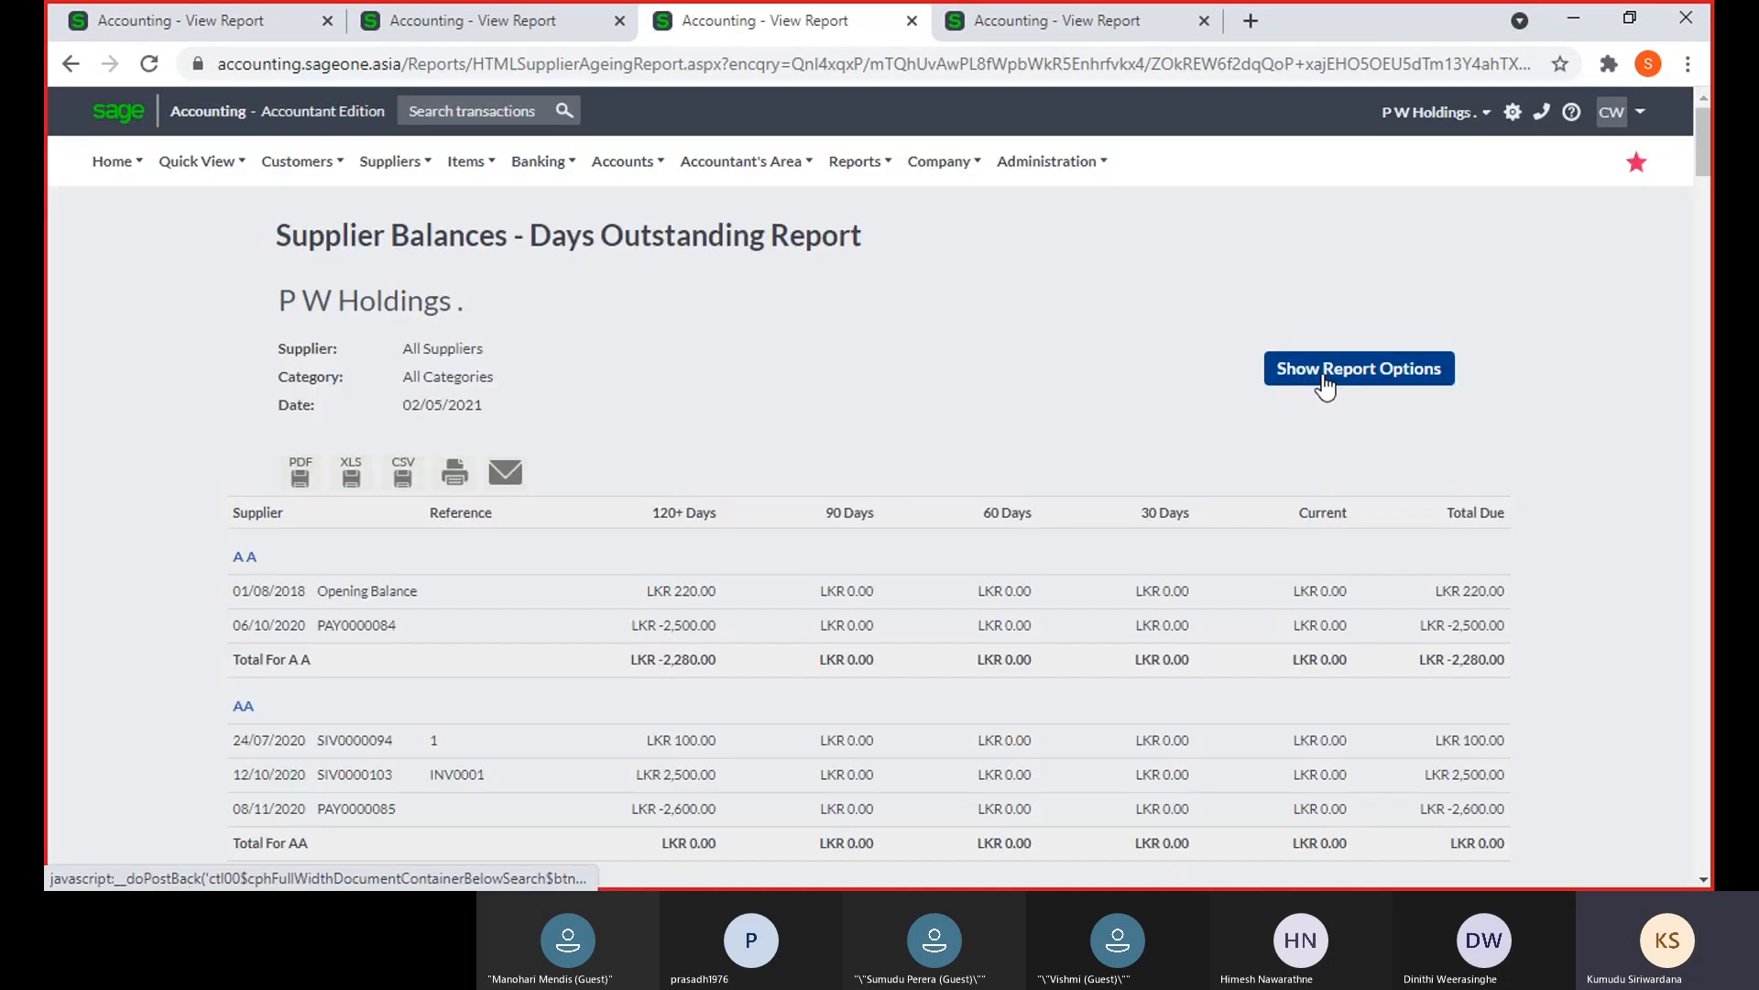
left_click(1330, 368)
Read the explanation of the zero-balance exclusion option and examine the detailed report for suppliers whose unallocated transactions total zero
mouse_move(695, 533)
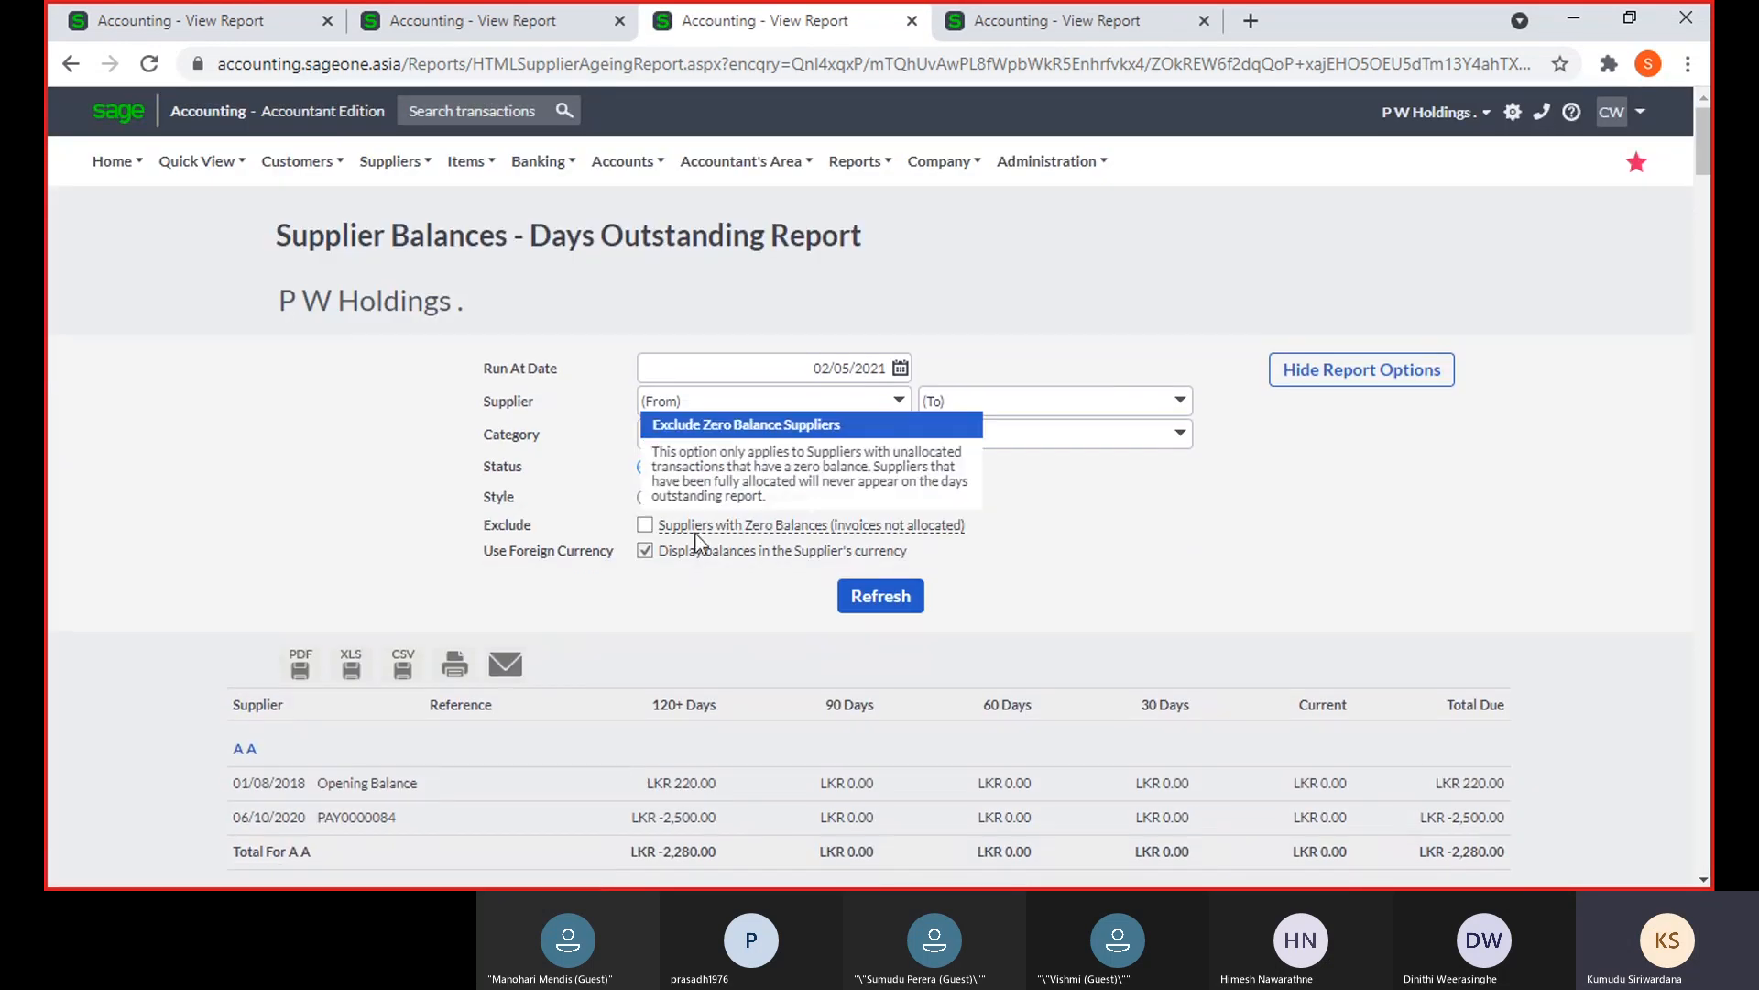
left_click(646, 550)
scroll(1008, 553, "down", 4)
scroll(1008, 553, "down", 3)
scroll(1008, 554, "up", 4)
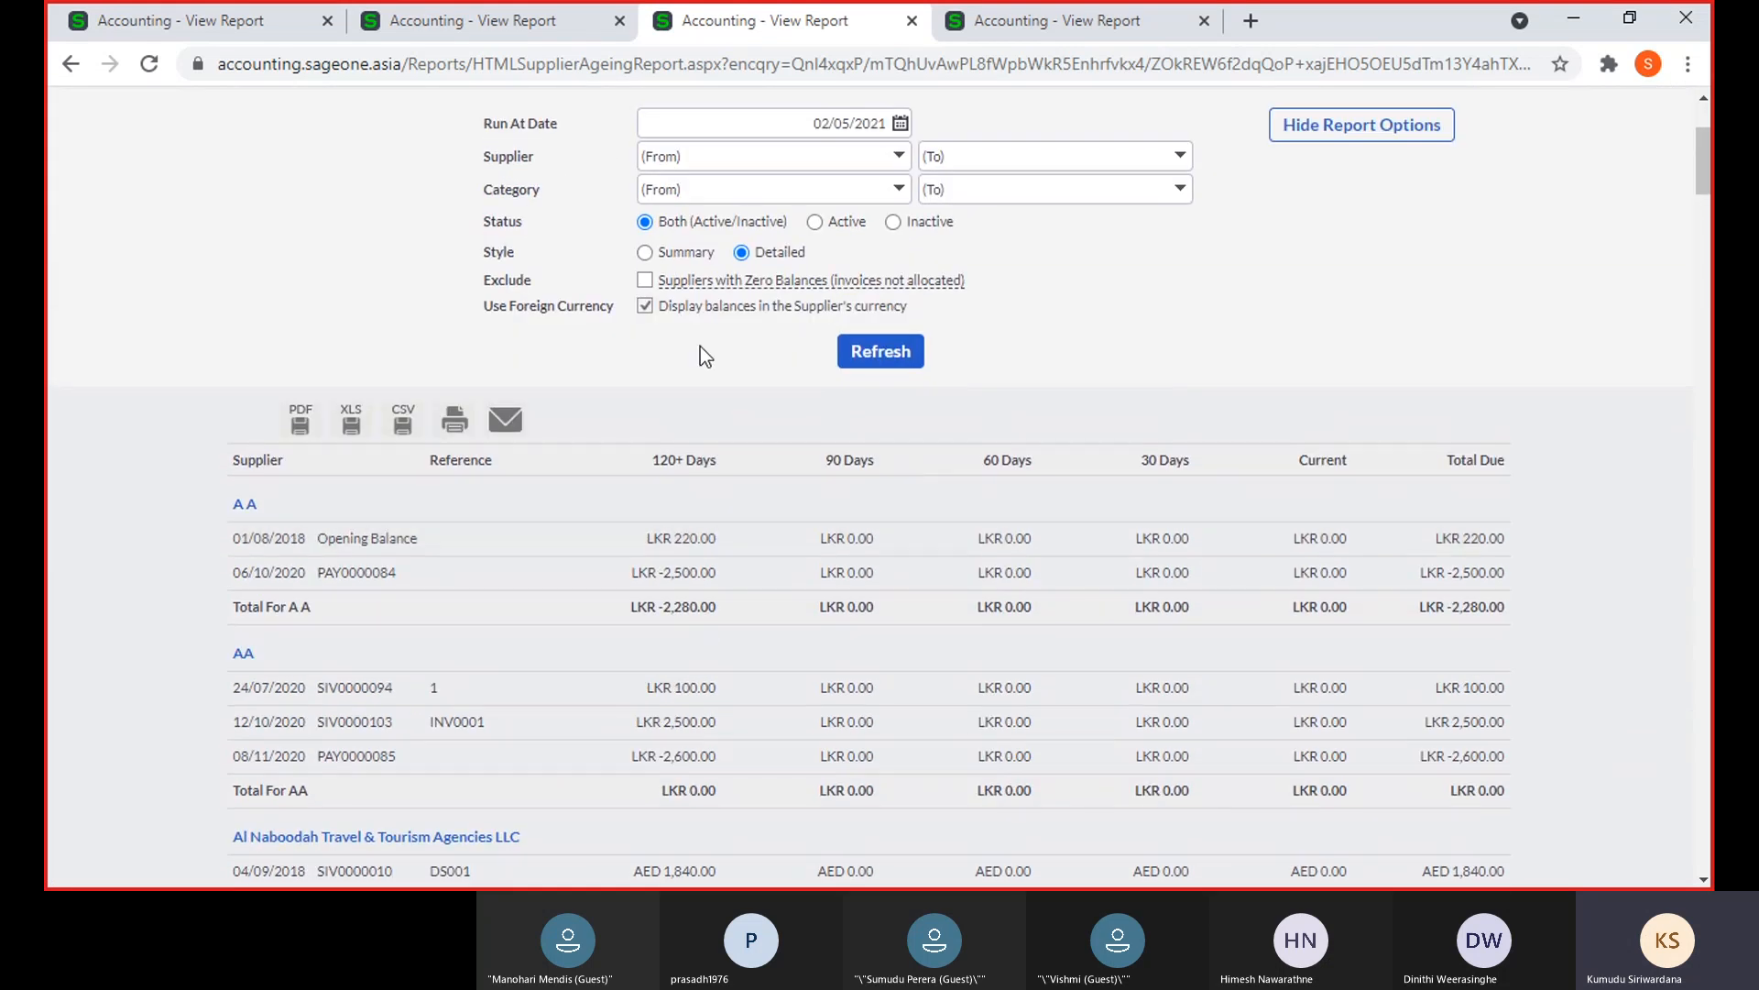
mouse_move(667, 285)
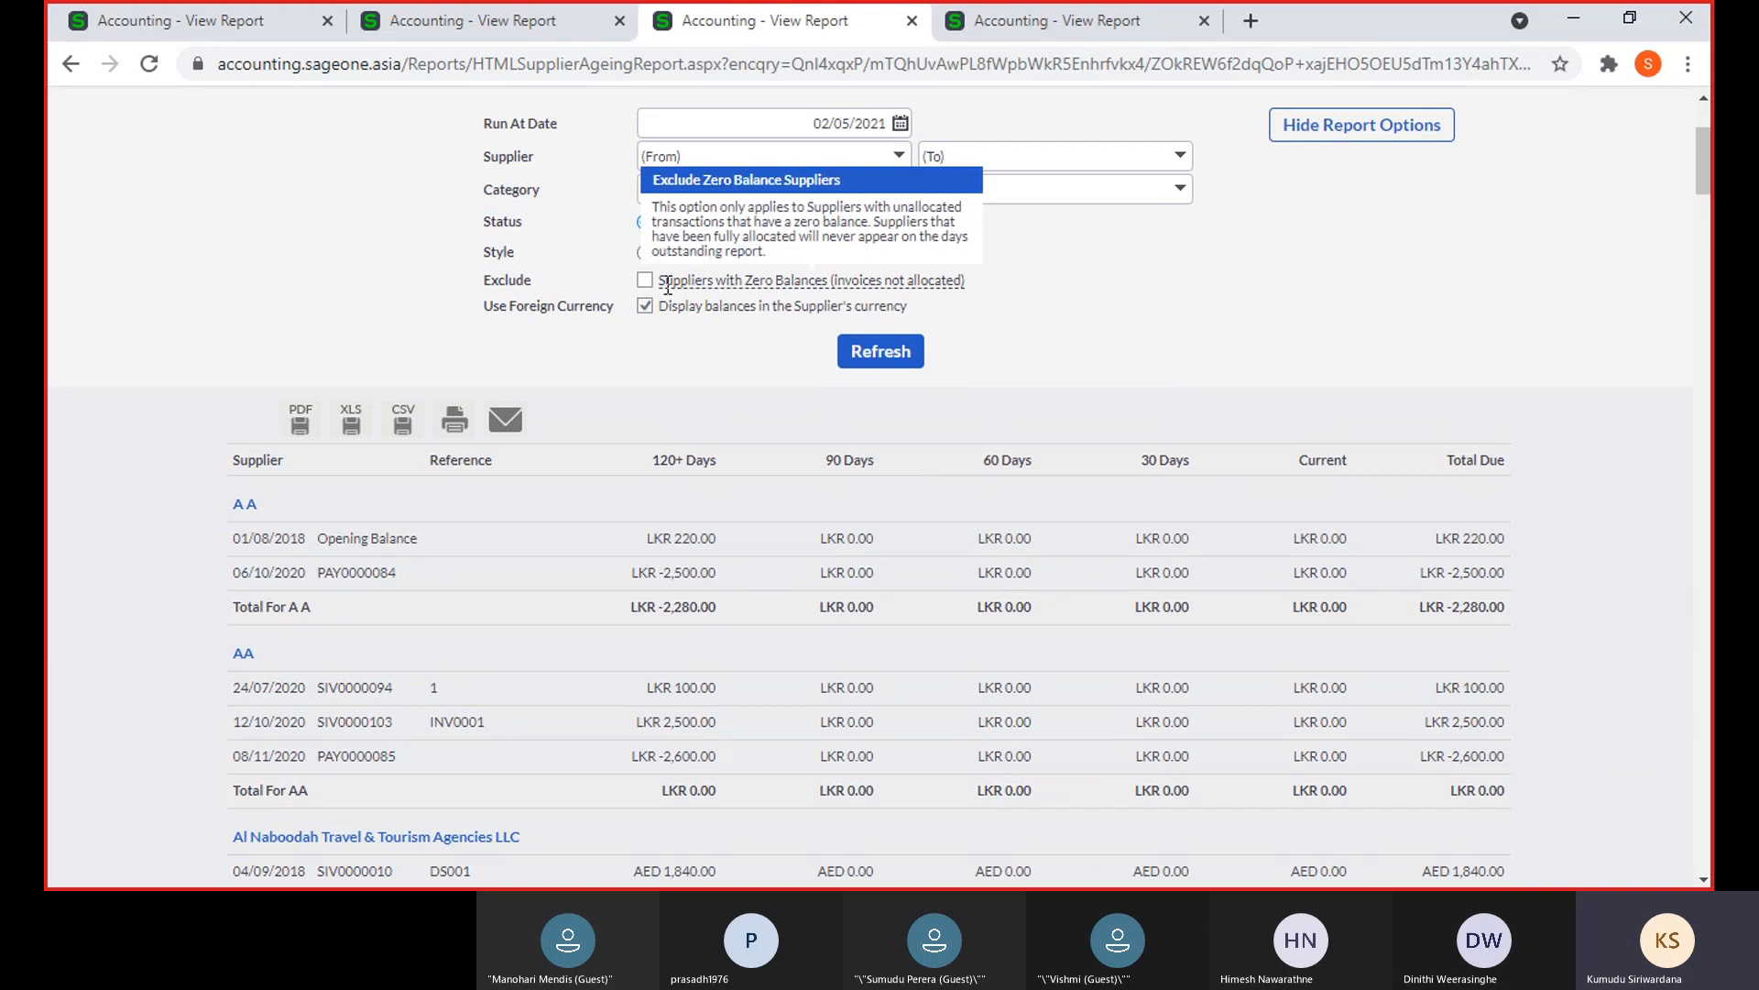
scroll(1188, 440, "down", 2)
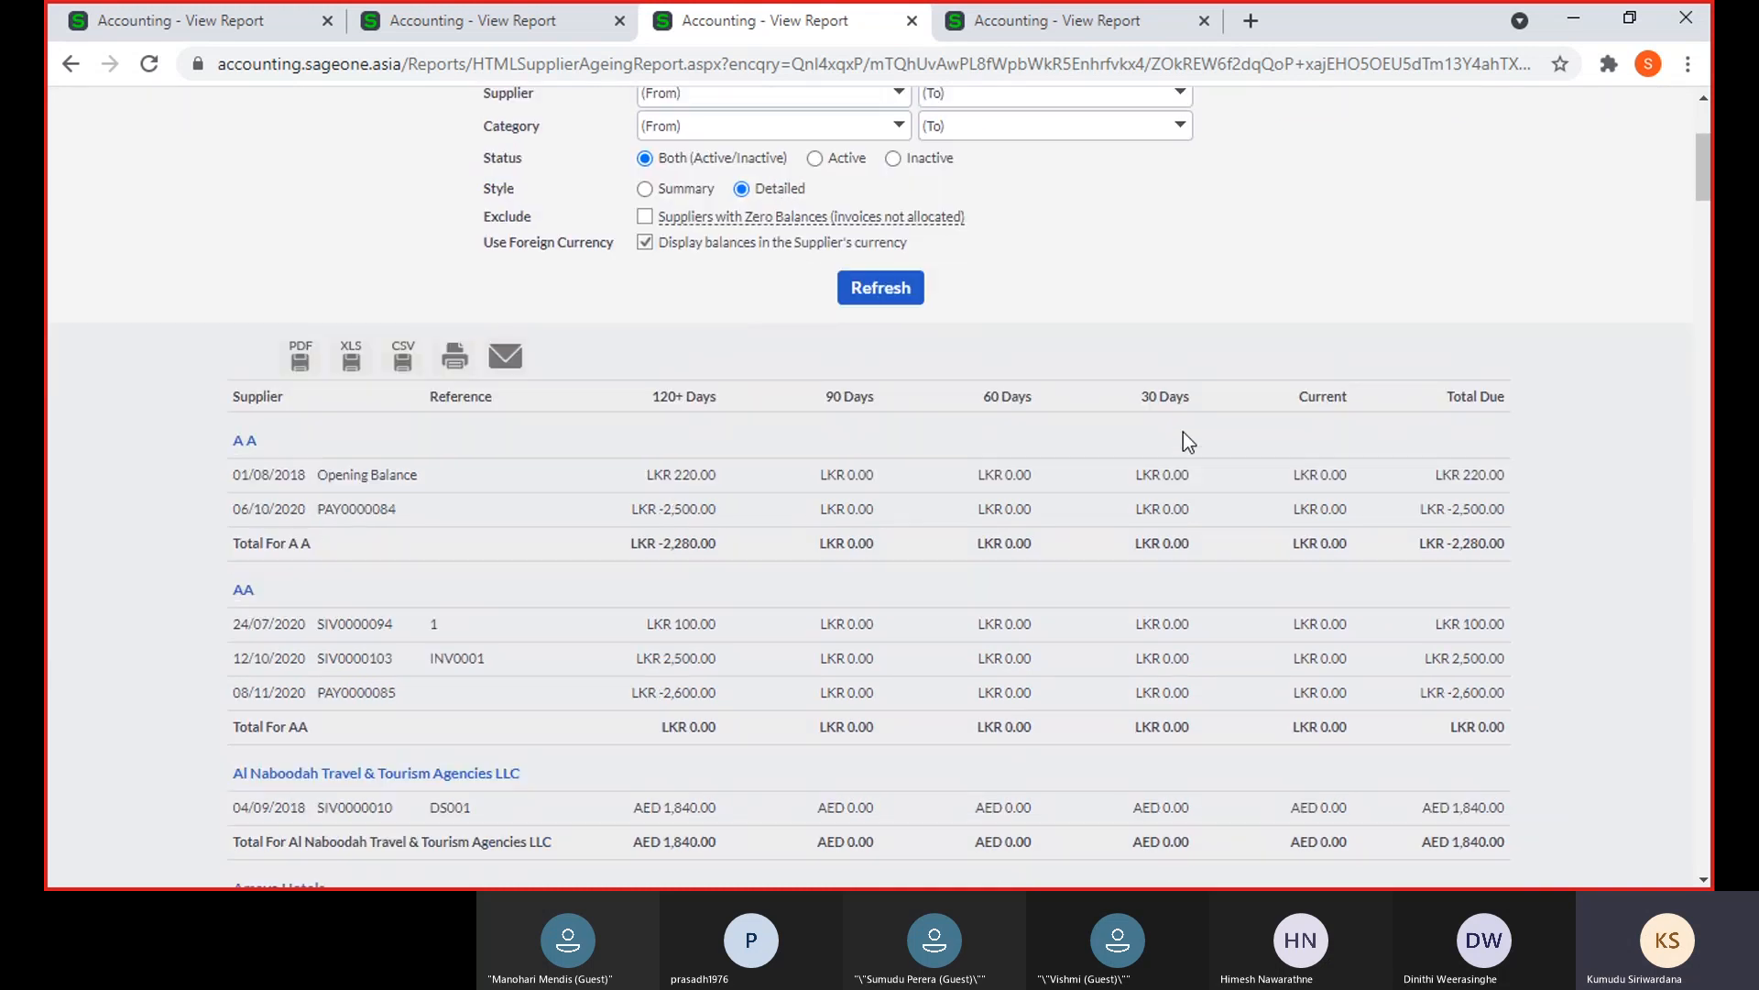
scroll(1188, 441, "down", 5)
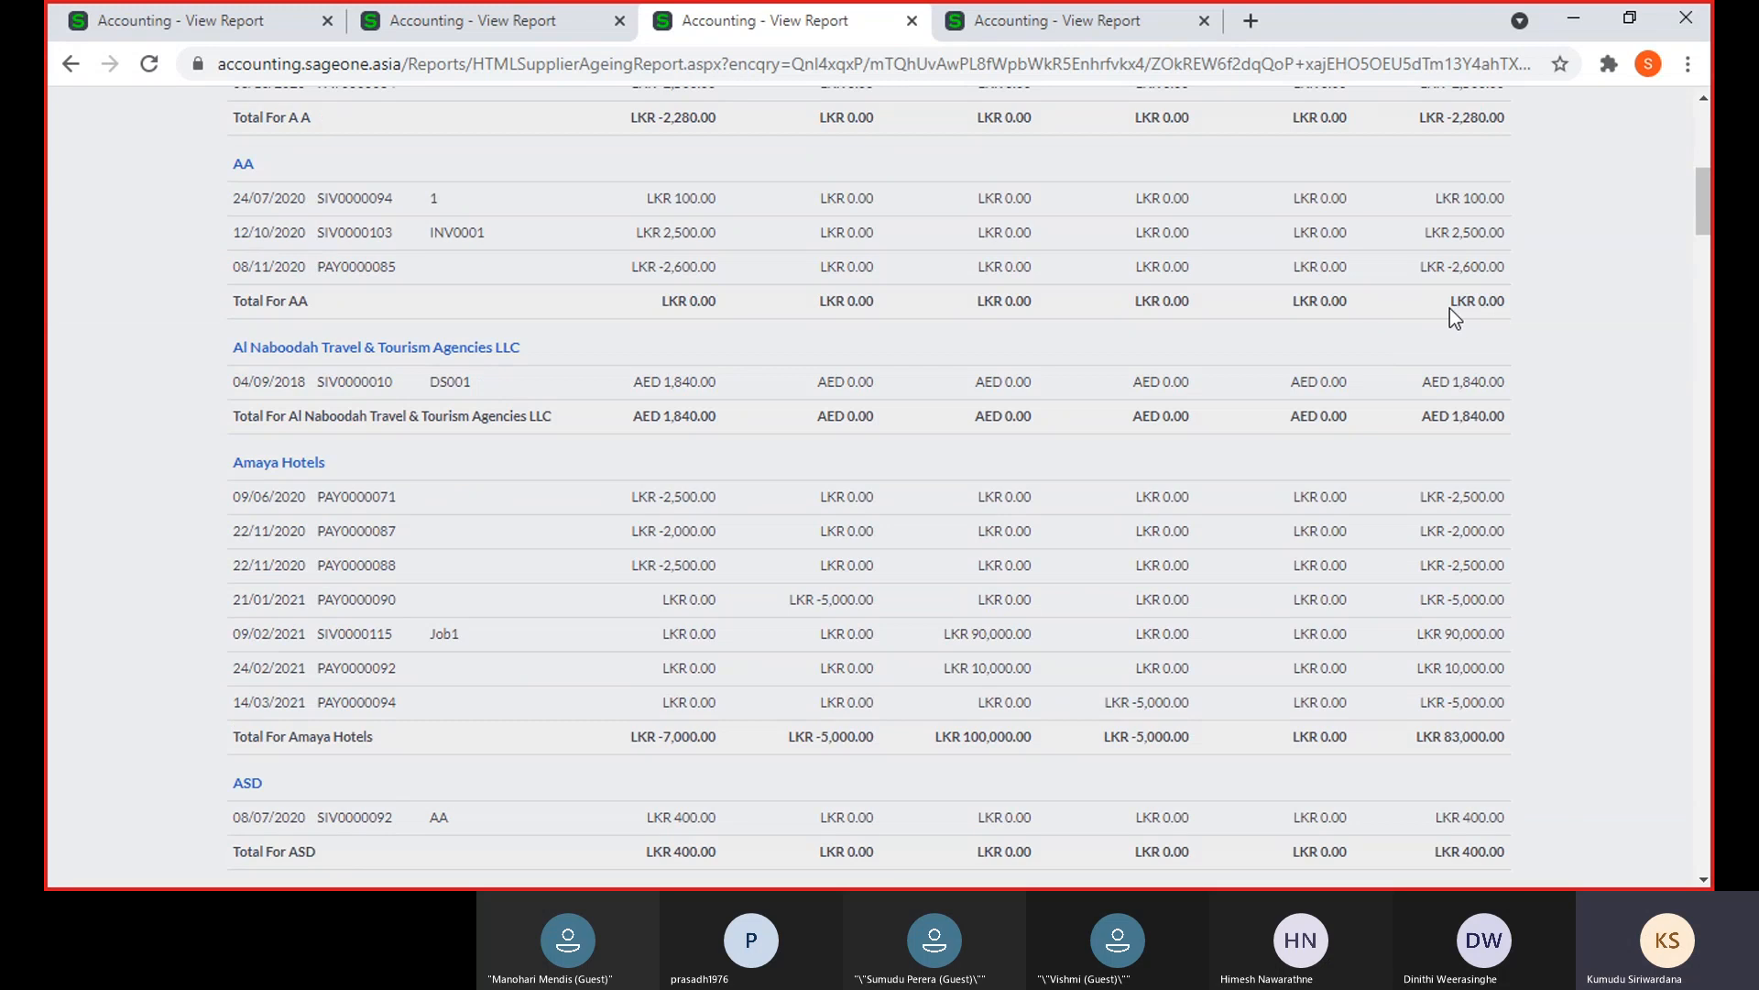
scroll(949, 337, "up", 1)
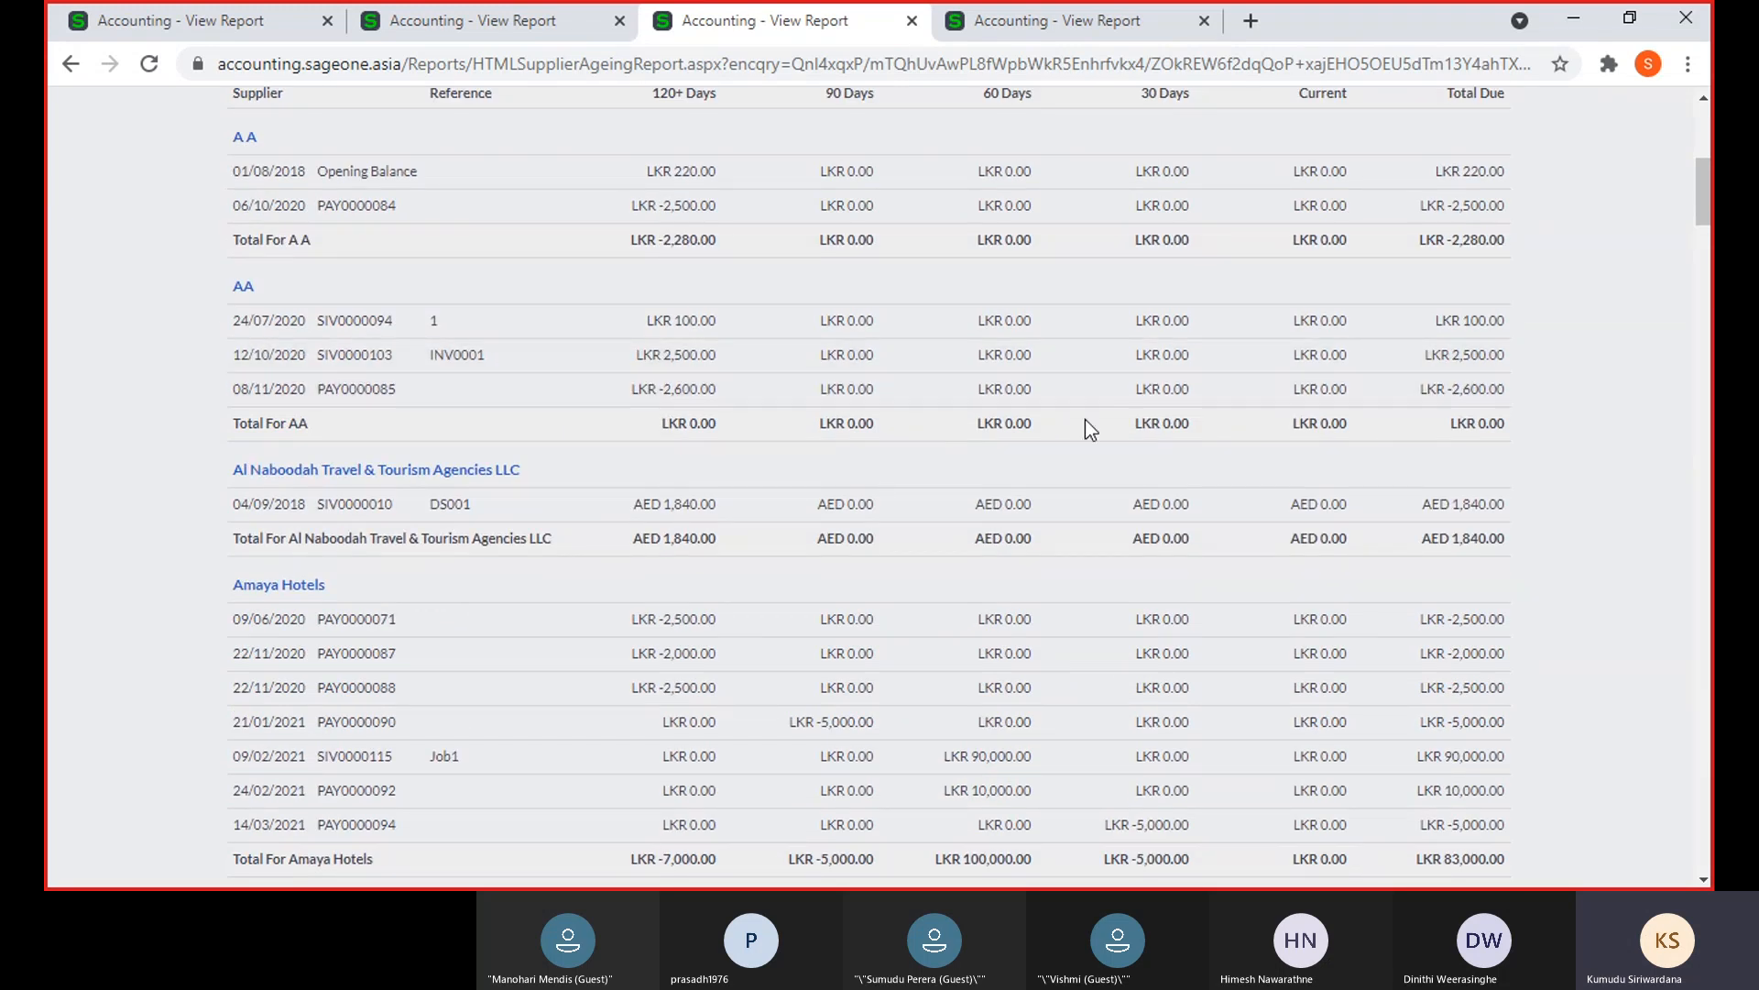
scroll(988, 359, "up", 5)
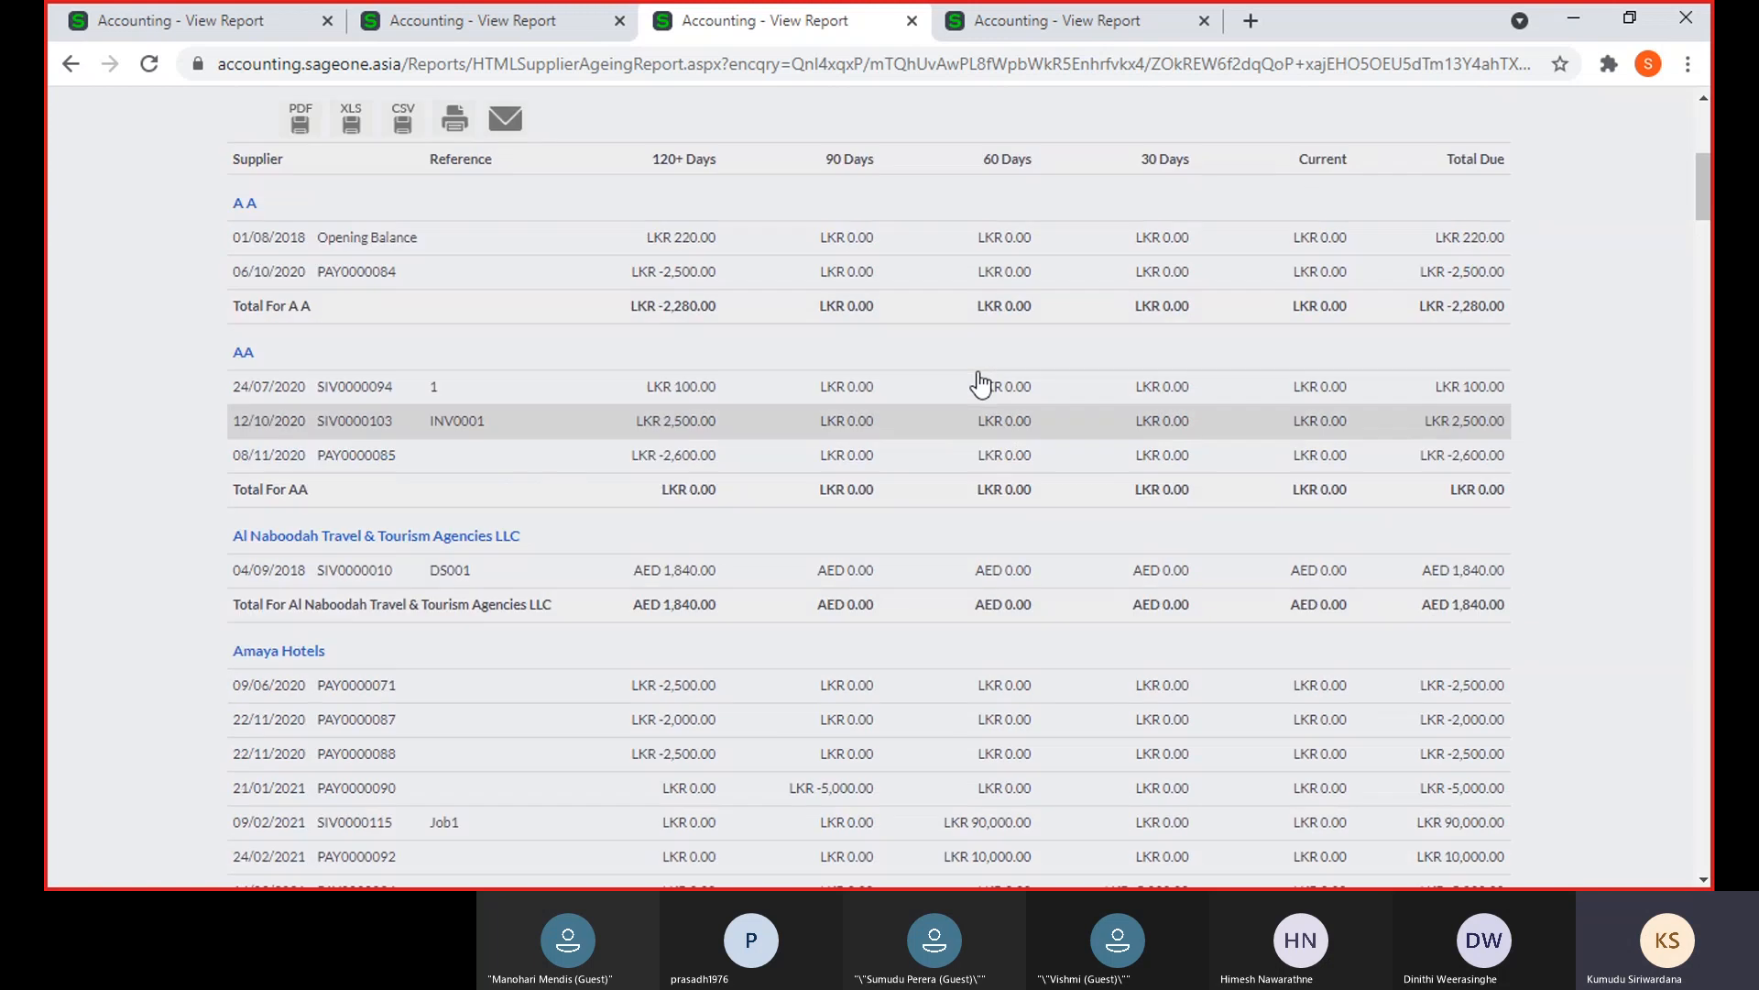
Rerun the Detailed report excluding Suppliers with Zero Balances (invoices not allocated), and review the listed suppliers
left_click(646, 403)
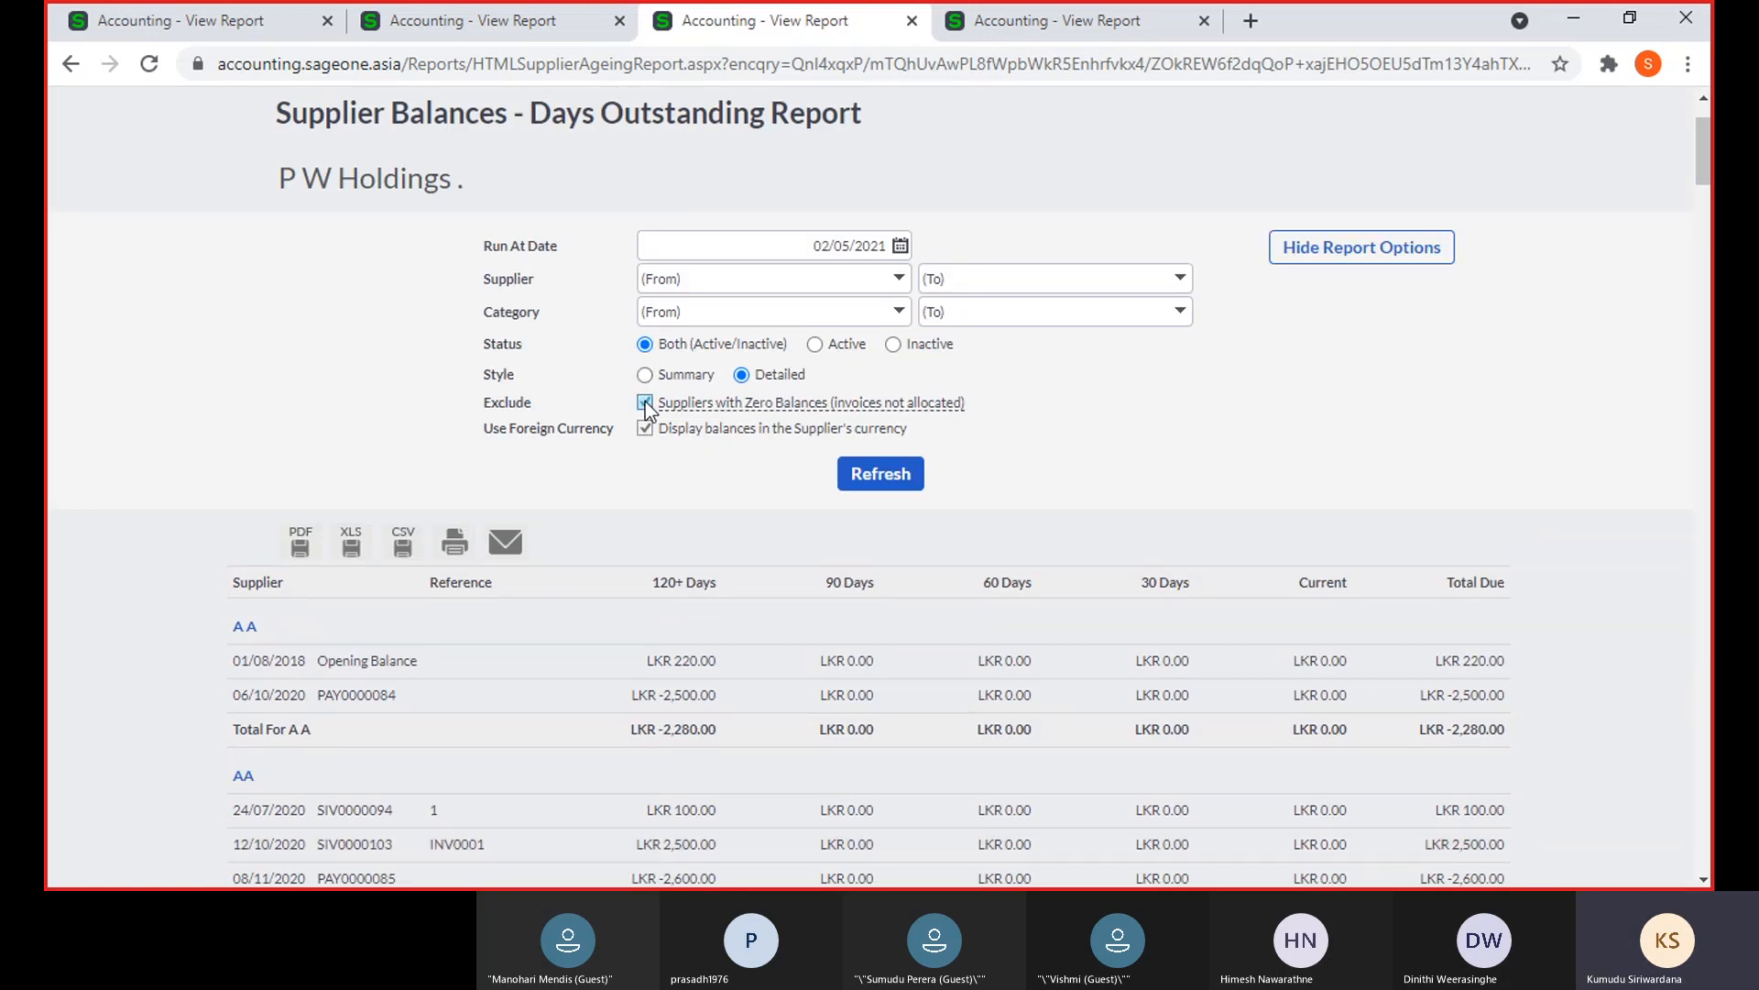
left_click(886, 475)
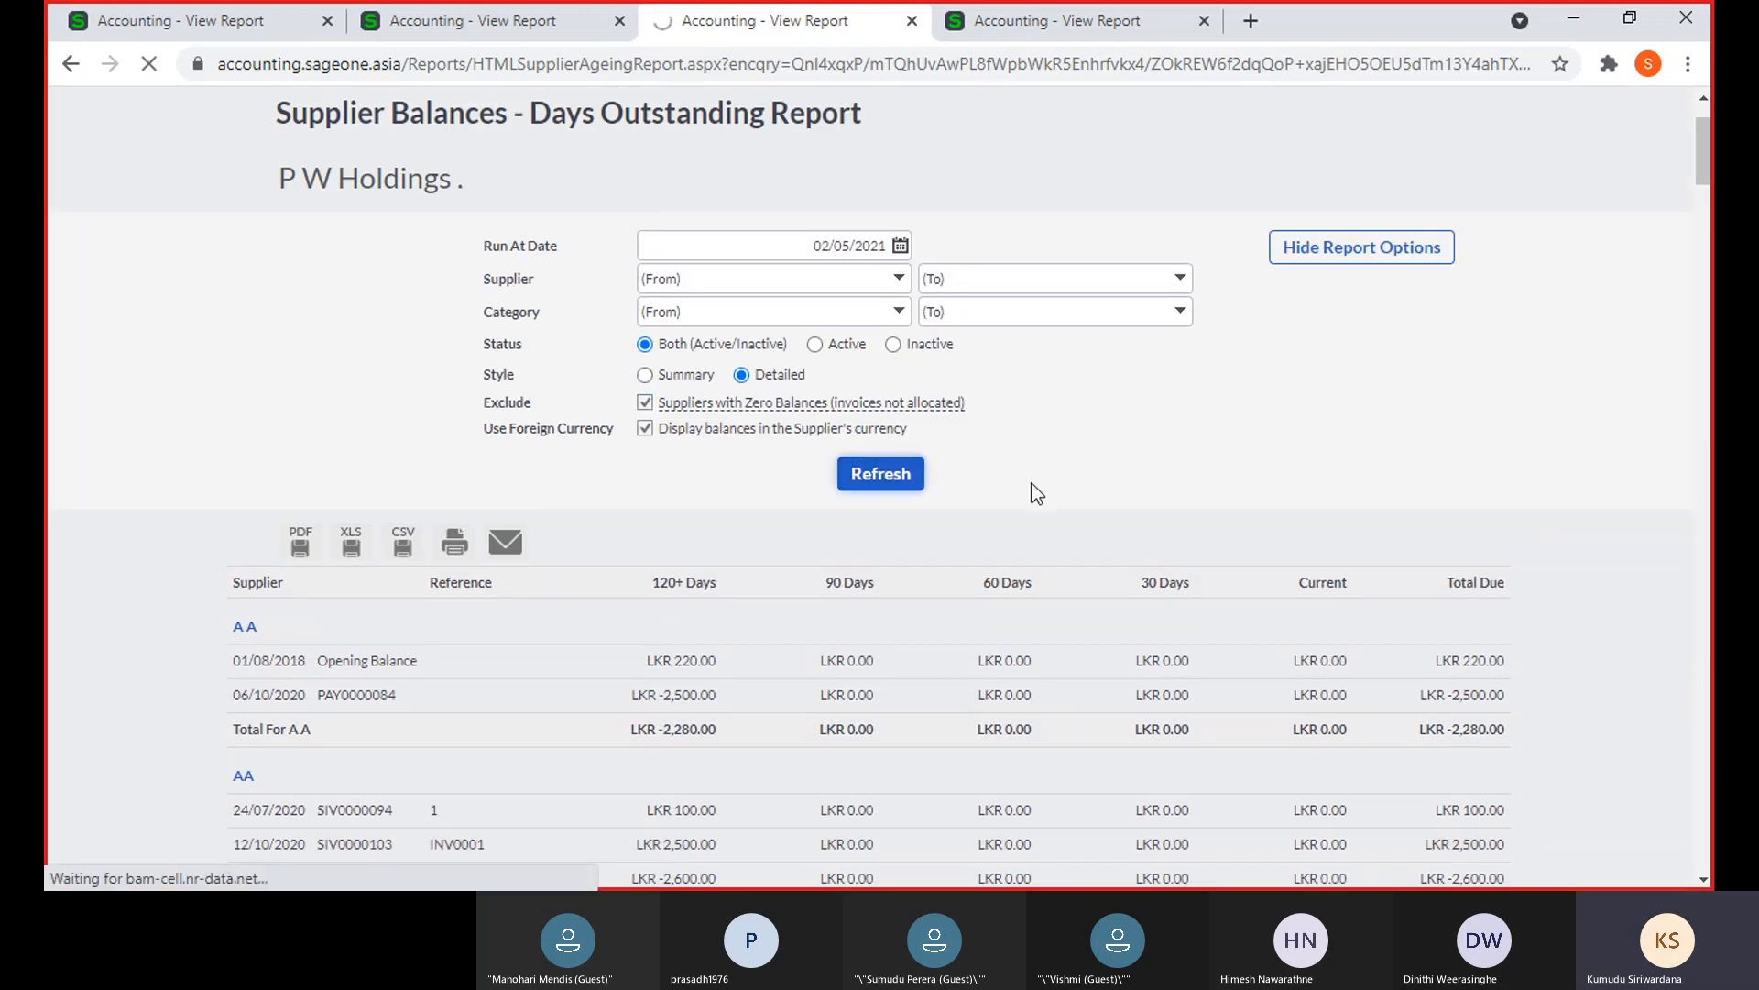
scroll(1033, 493, "down", 4)
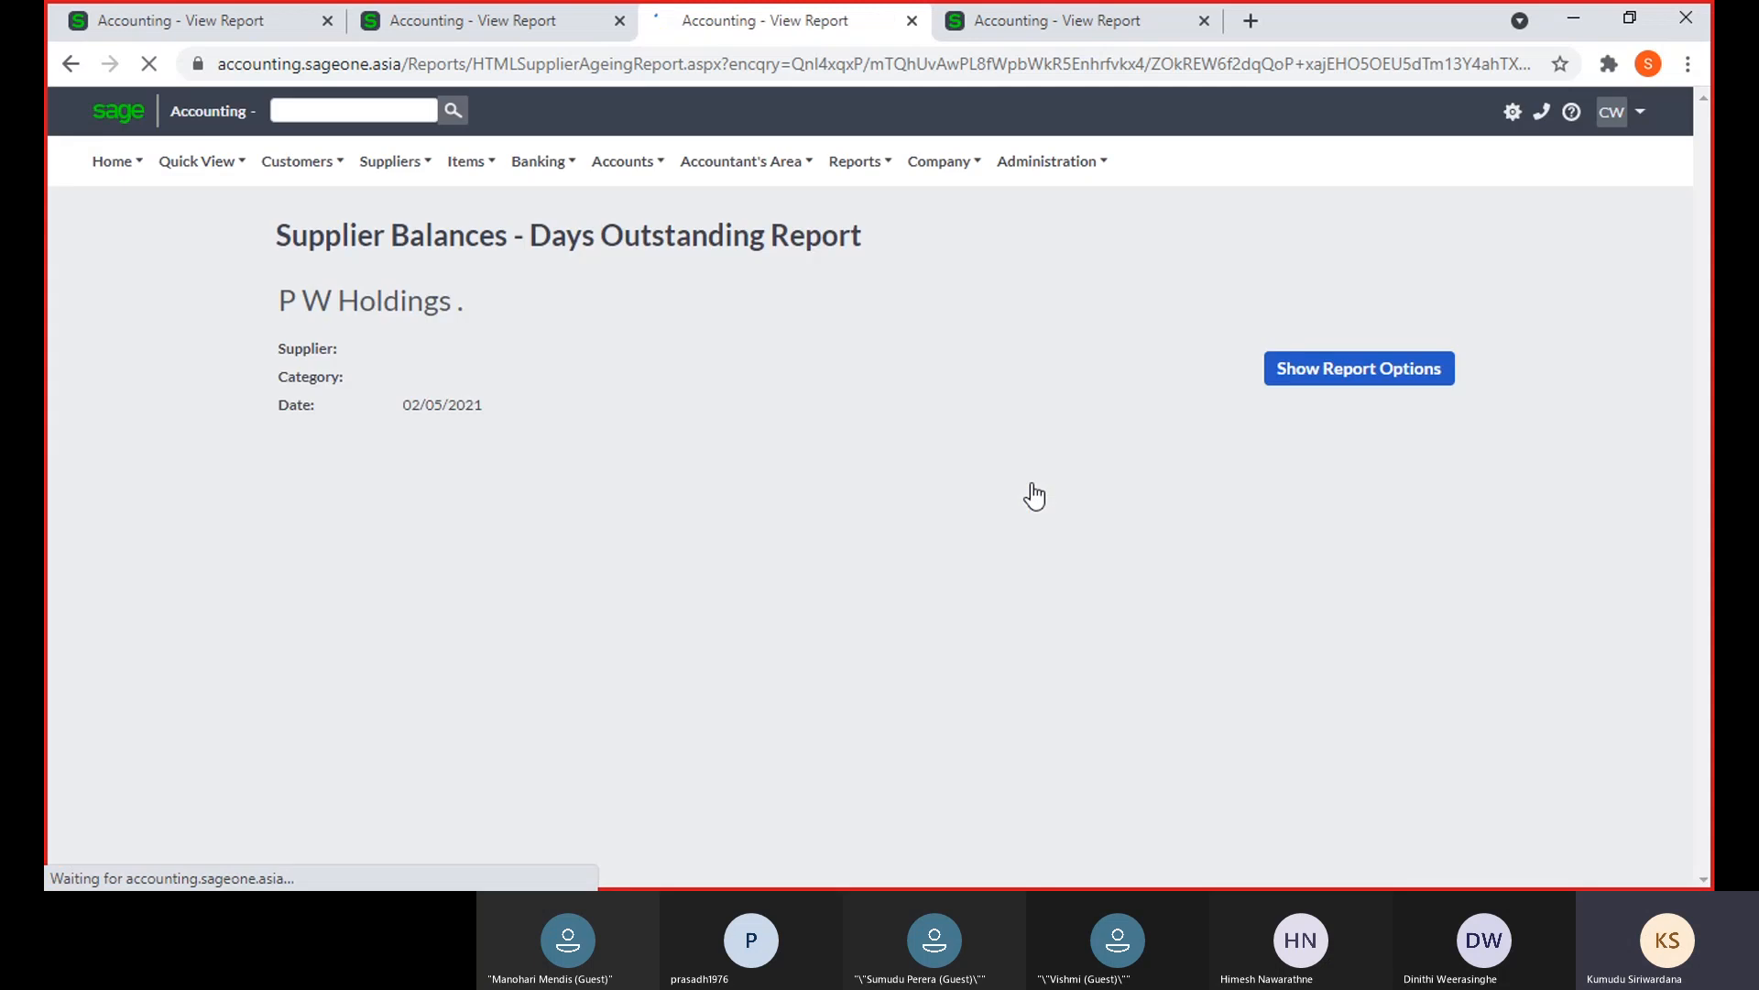
scroll(1239, 456, "down", 4)
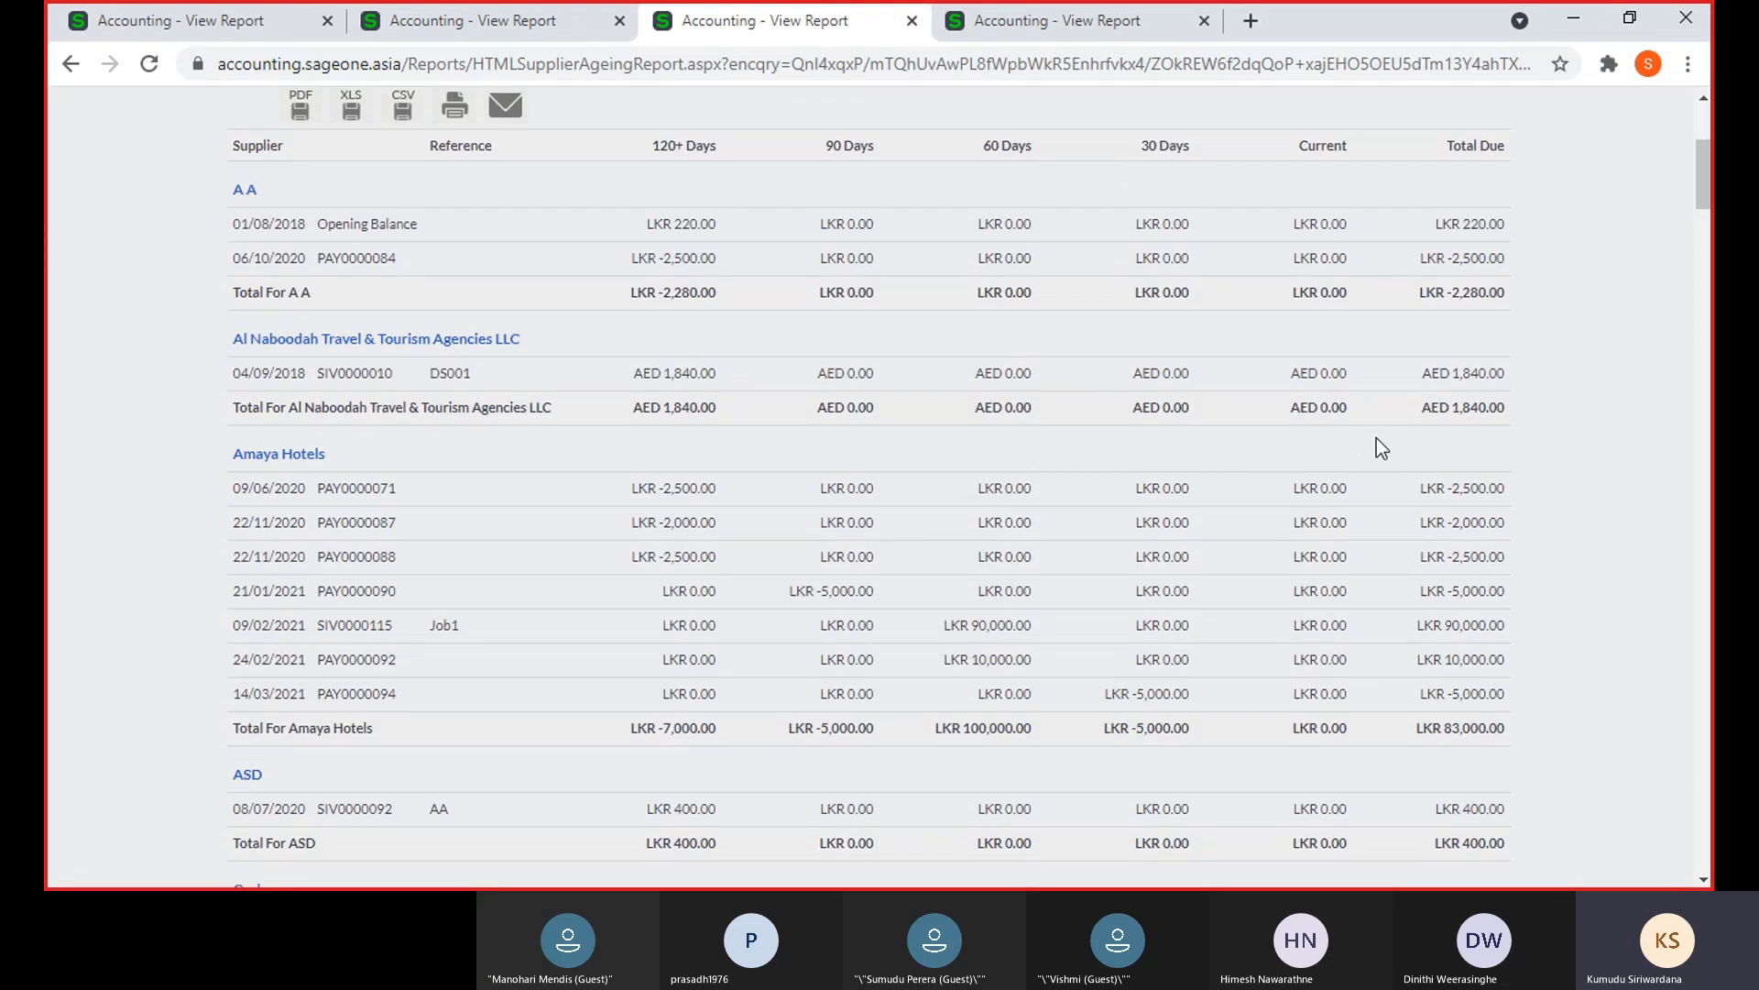
scroll(1376, 438, "up", 1)
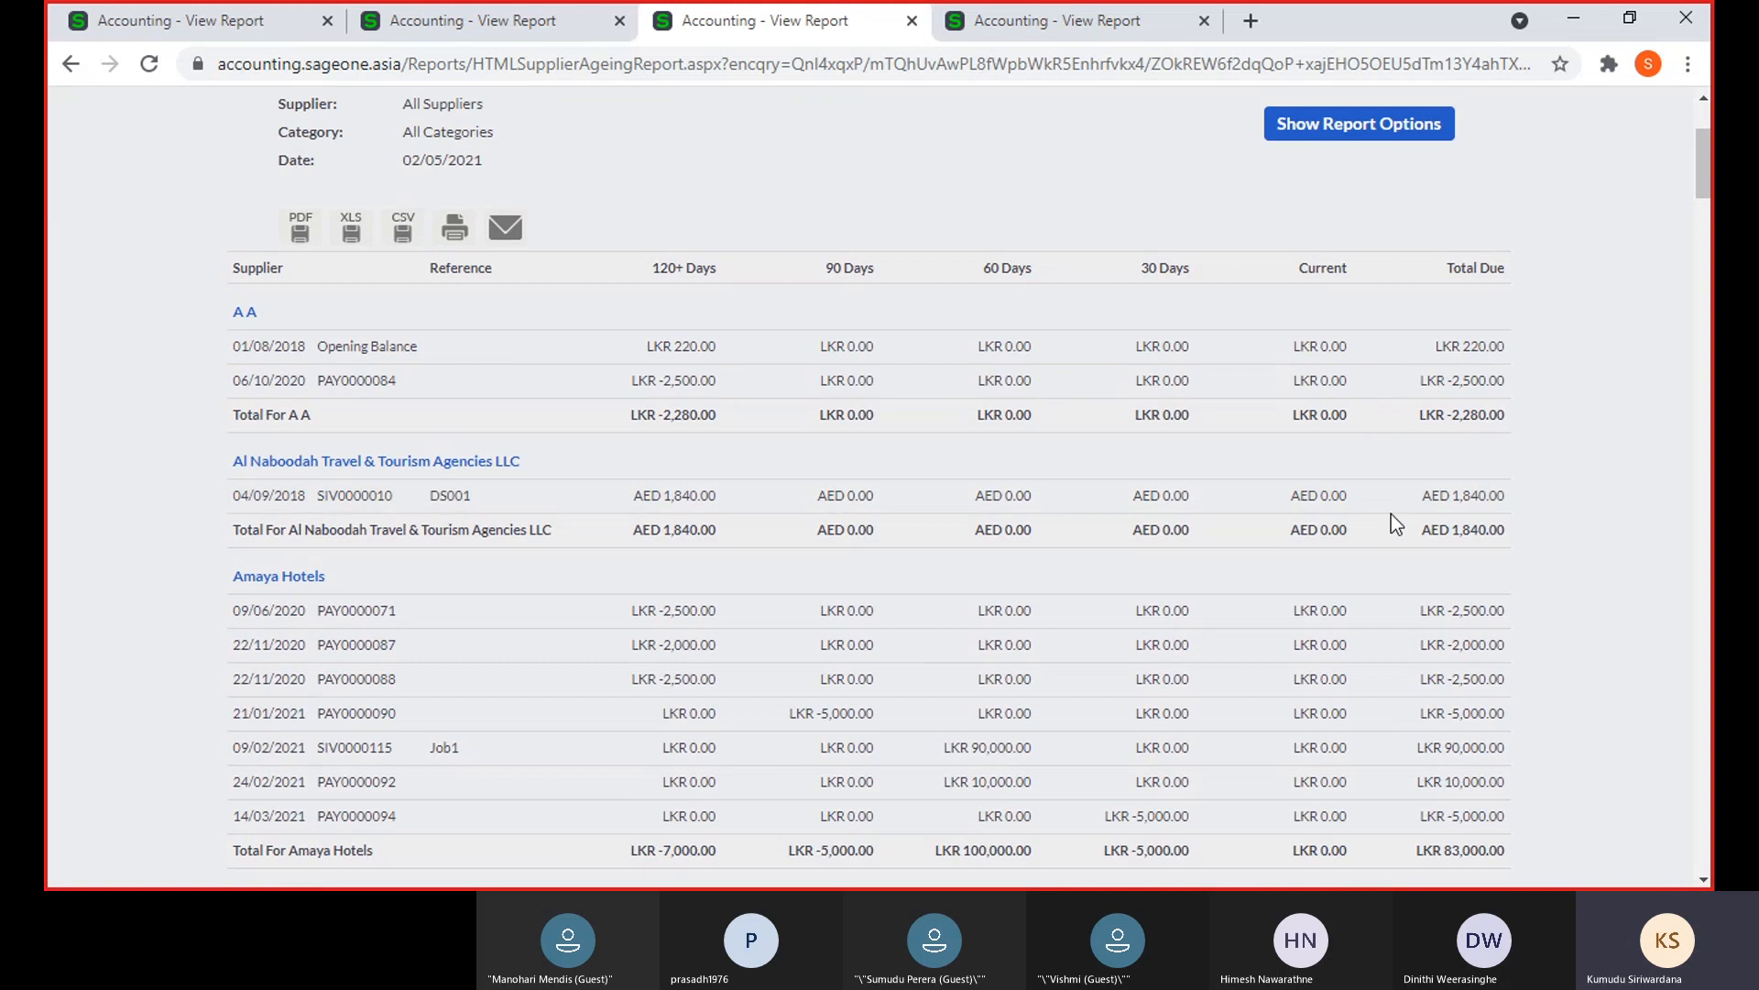
scroll(433, 520, "up", 1)
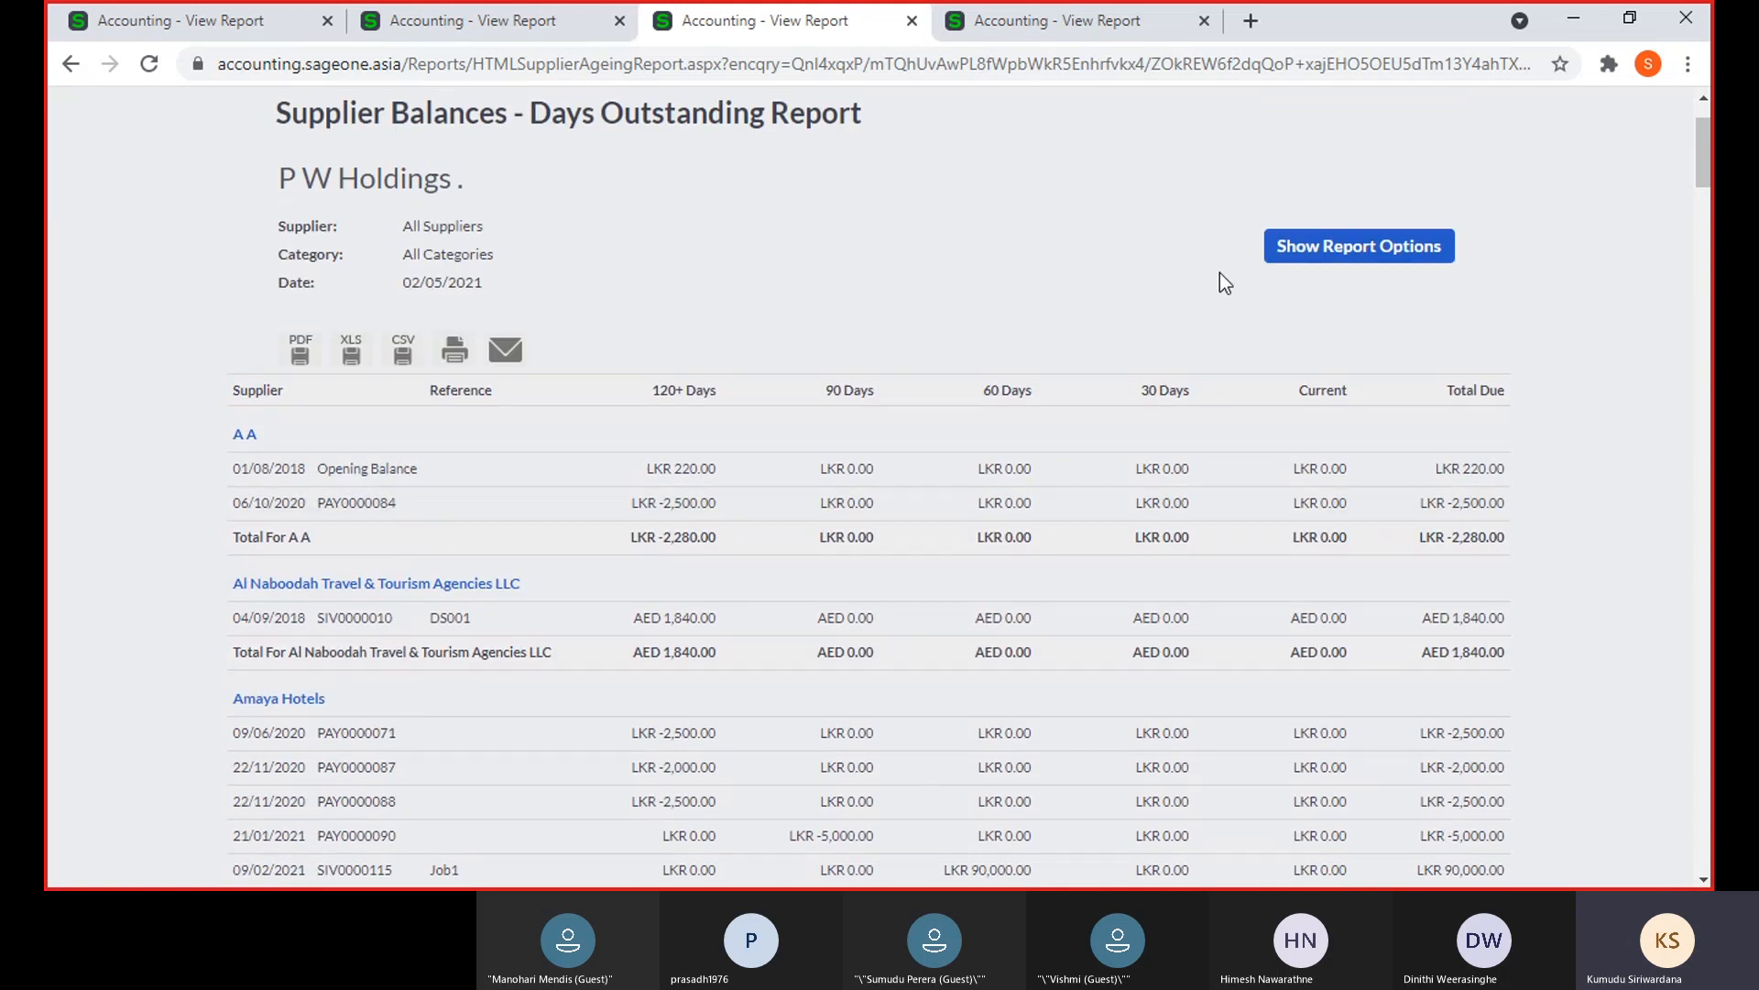
Rerun the Detailed report without the zero-balance exclusion and check whether supplier AA is listed
left_click(1329, 249)
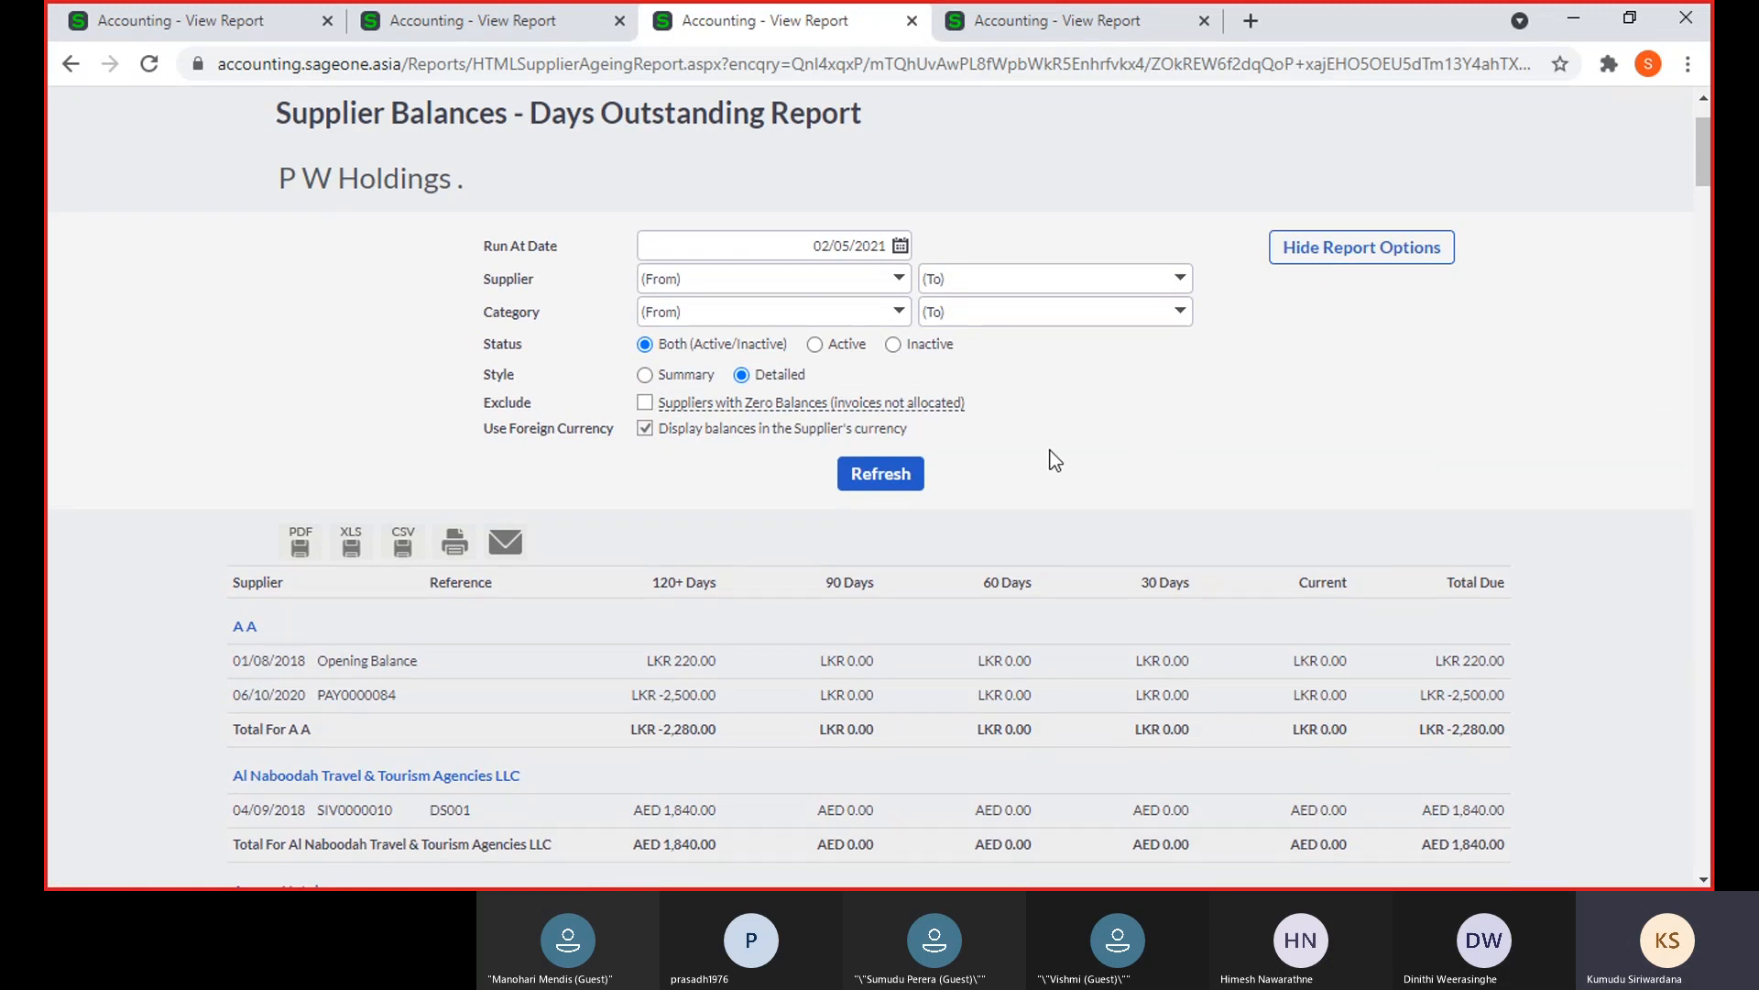
scroll(1050, 453, "down", 3)
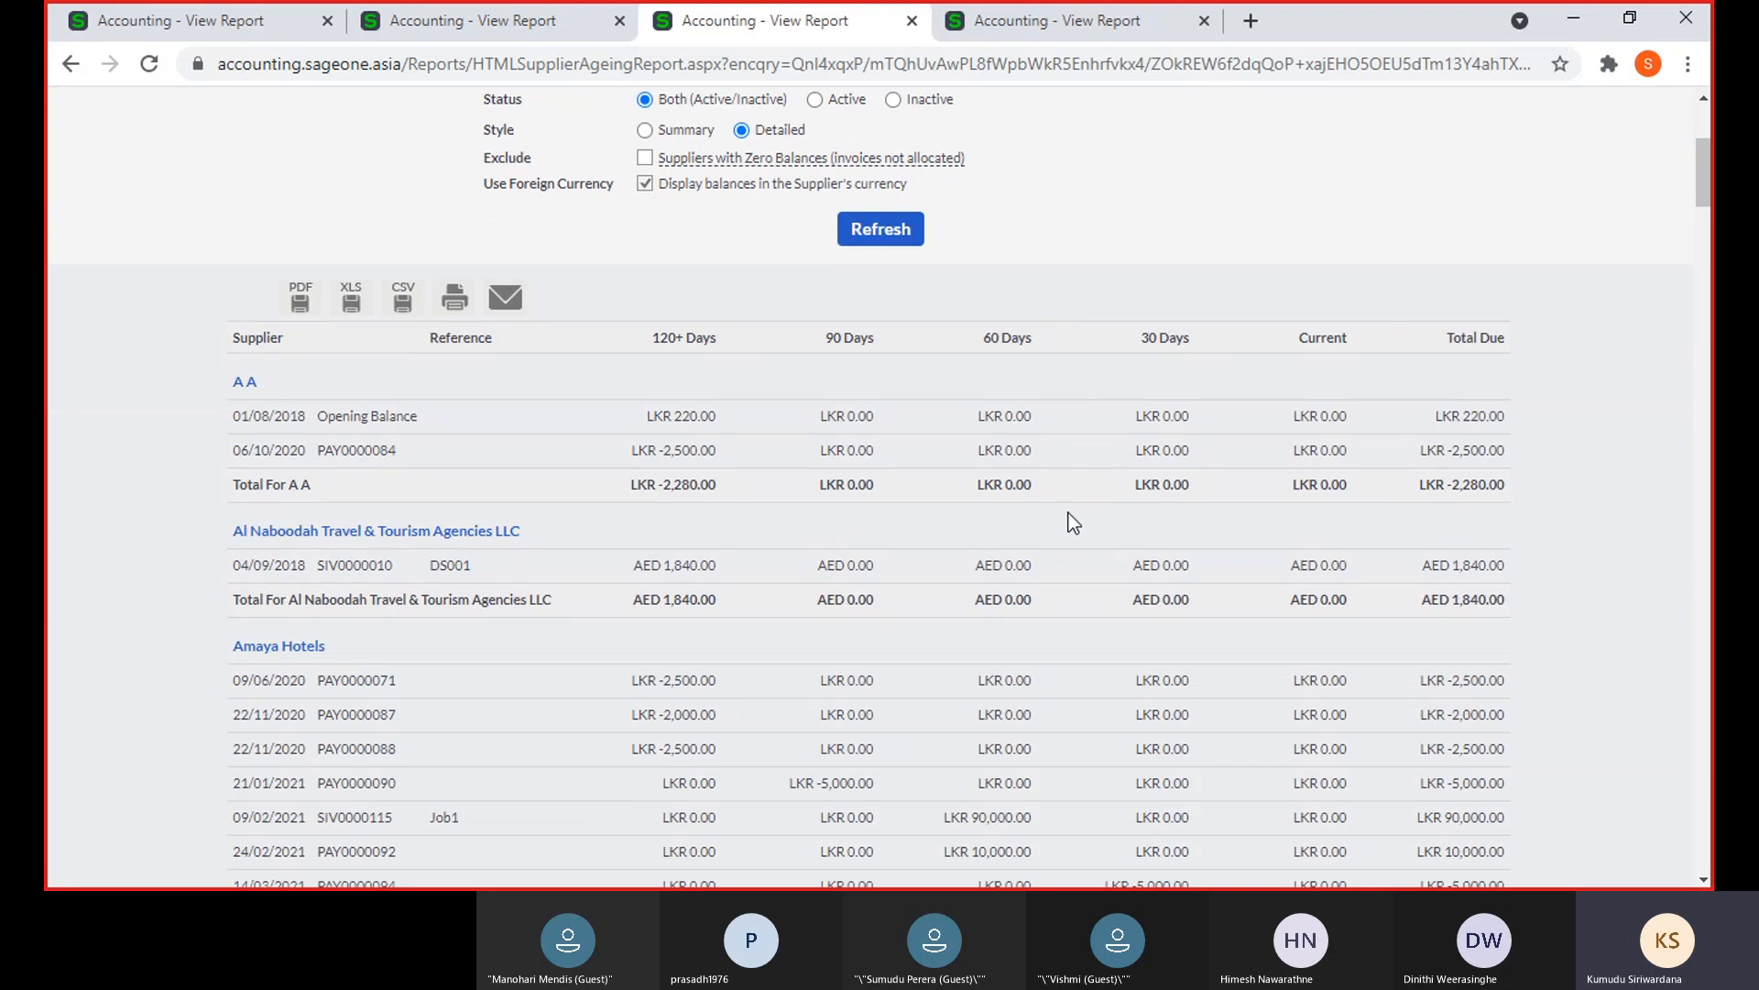
left_click(878, 234)
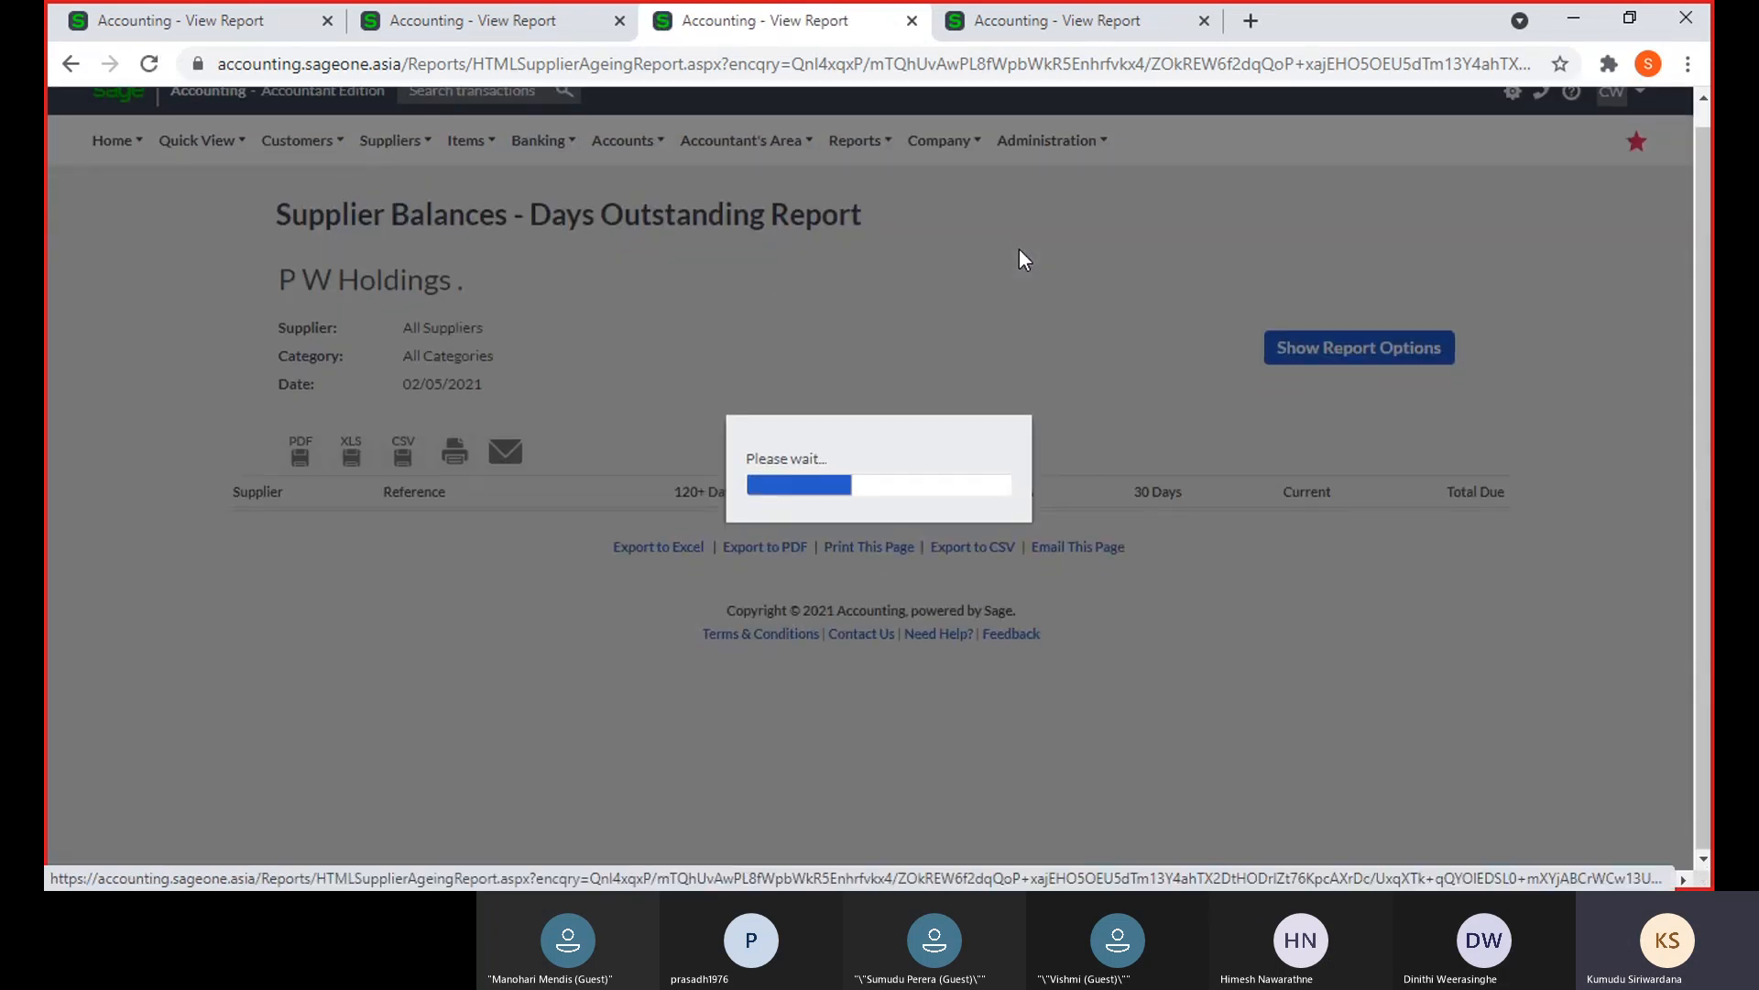
scroll(1019, 249, "down", 5)
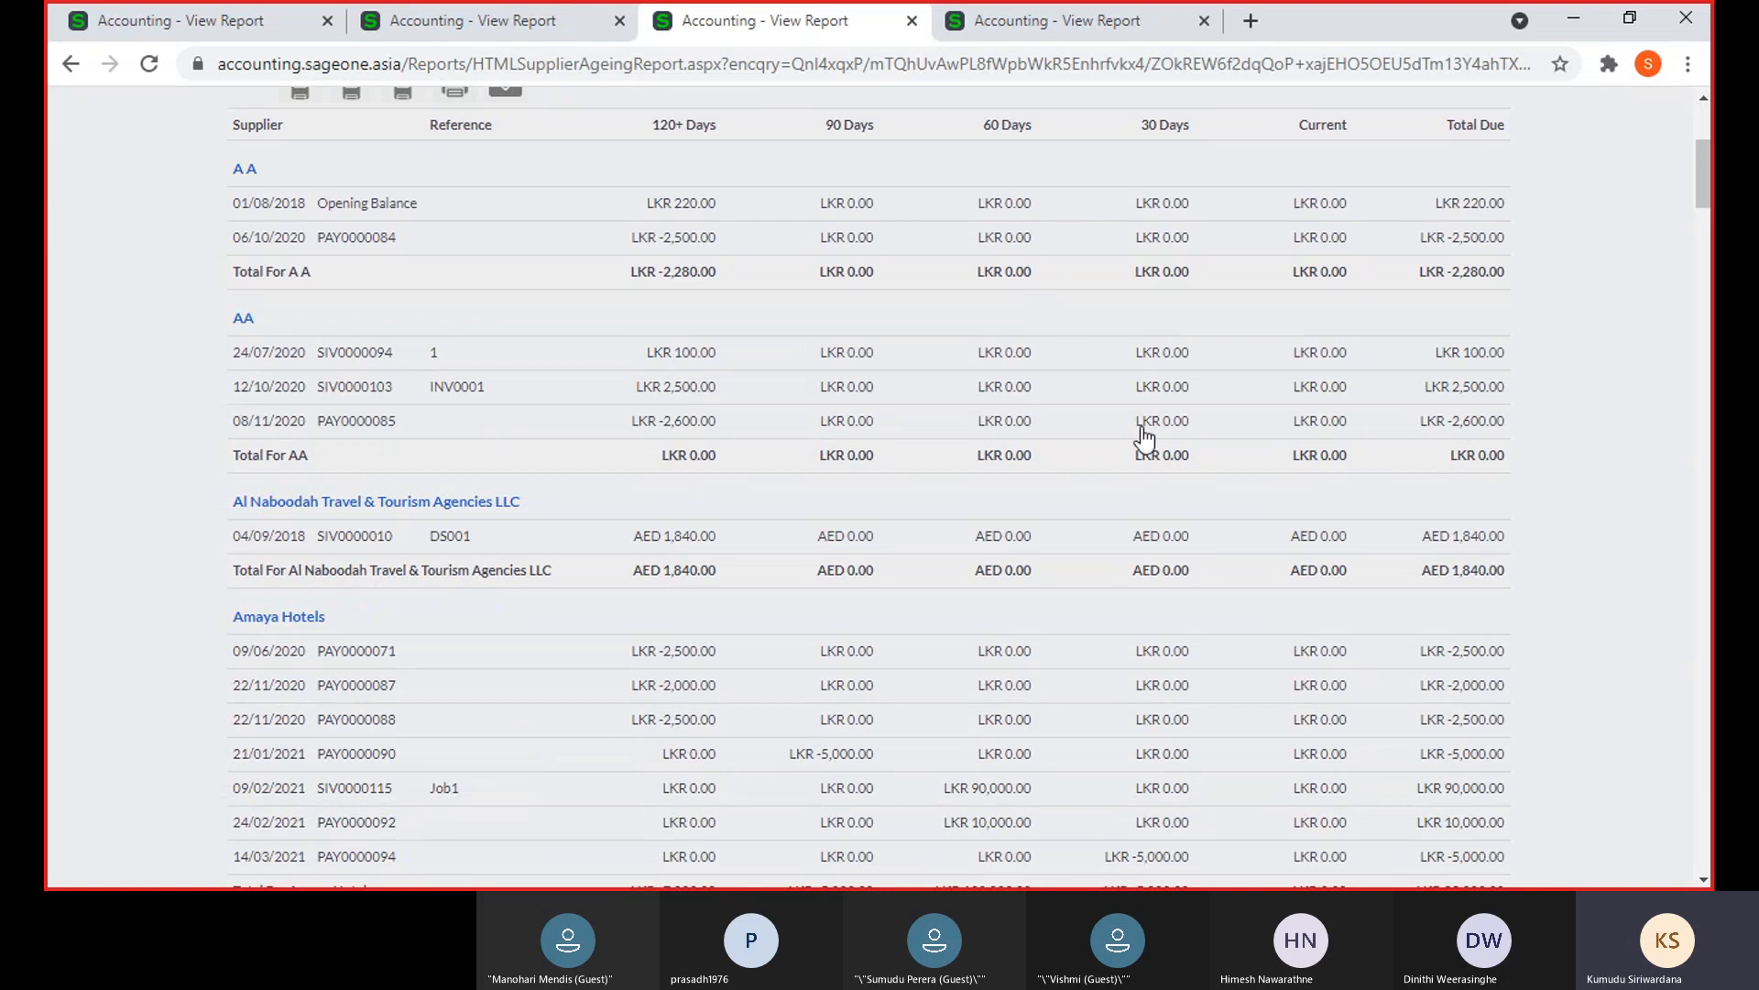
scroll(1420, 491, "up", 2)
scroll(1384, 503, "up", 3)
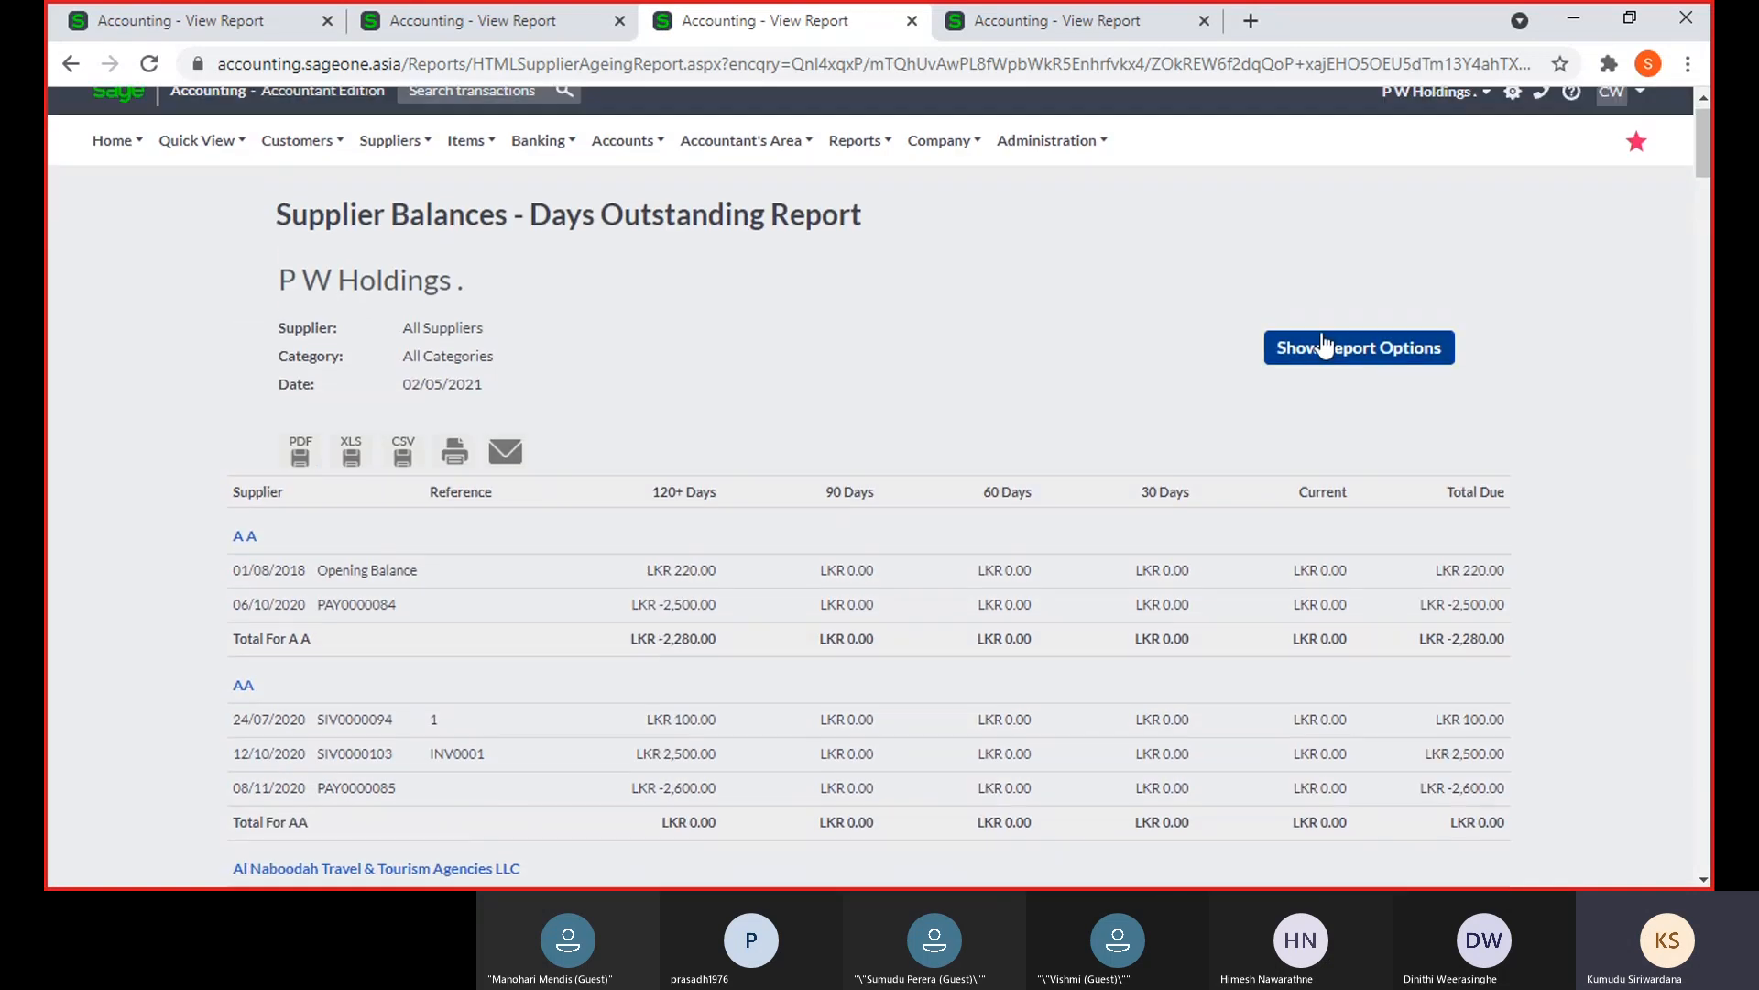
Exclude suppliers with zero balances again, refresh the Detailed report and check its supplier list
left_click(1310, 345)
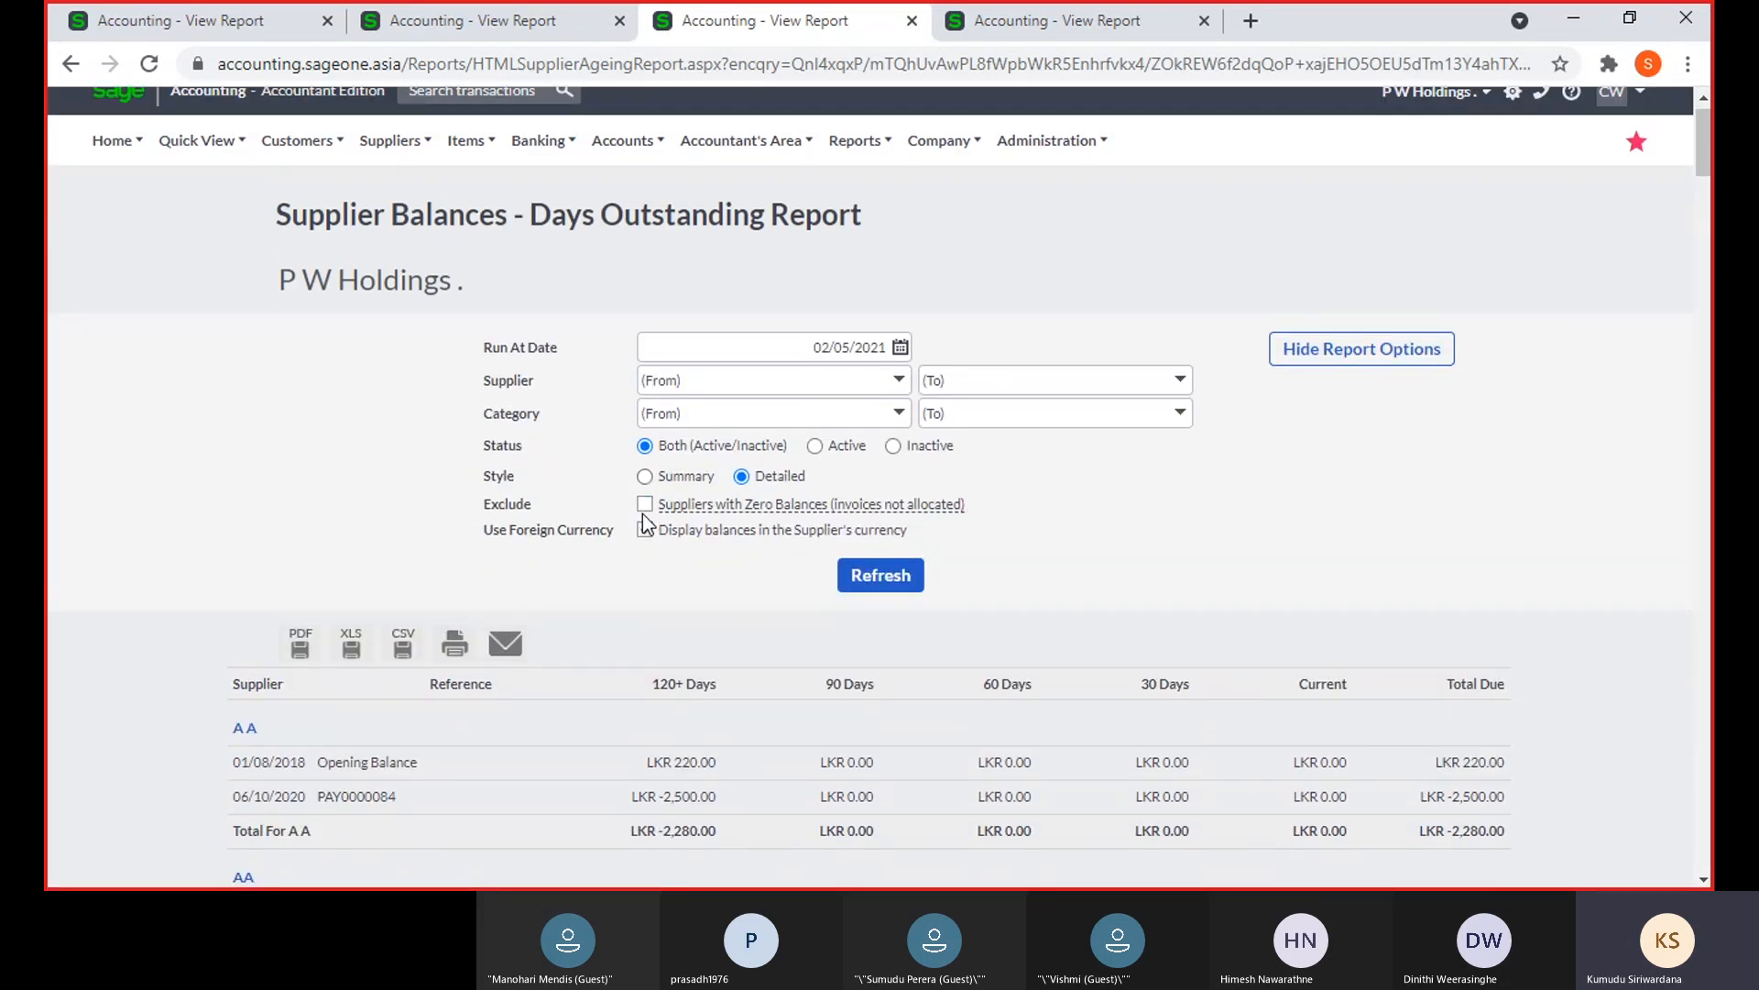
left_click(644, 505)
left_click(871, 577)
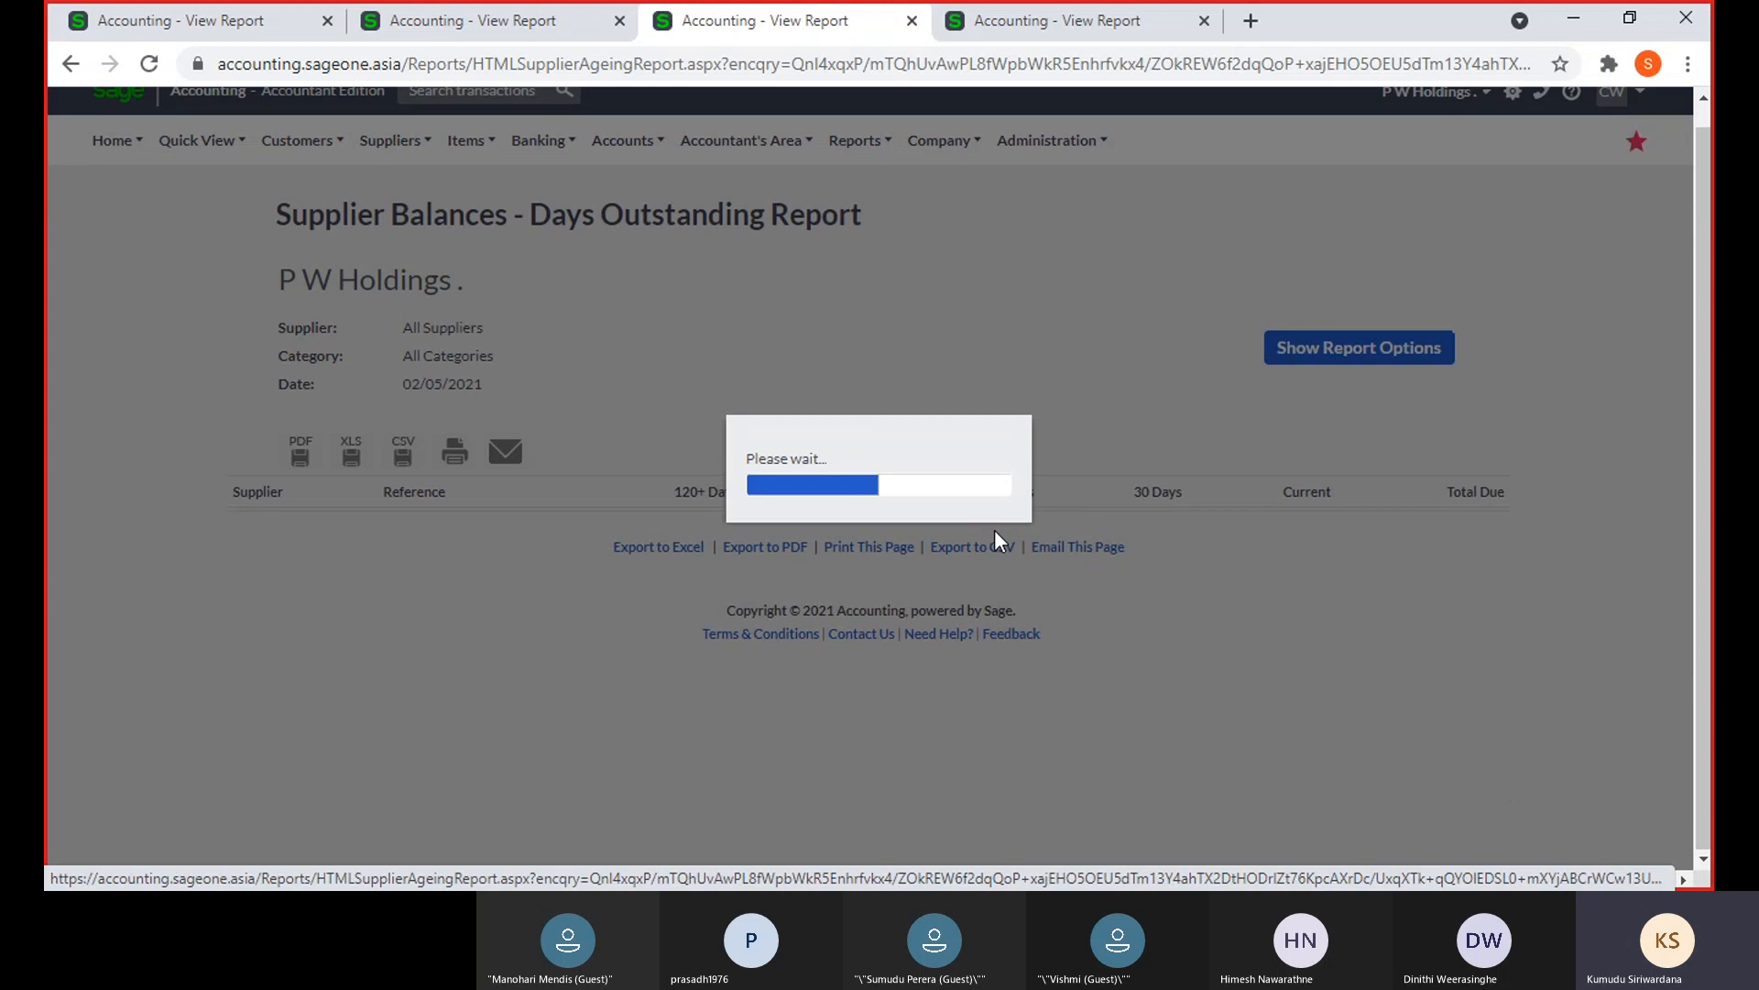
scroll(1191, 559, "down", 5)
scroll(531, 297, "up", 3)
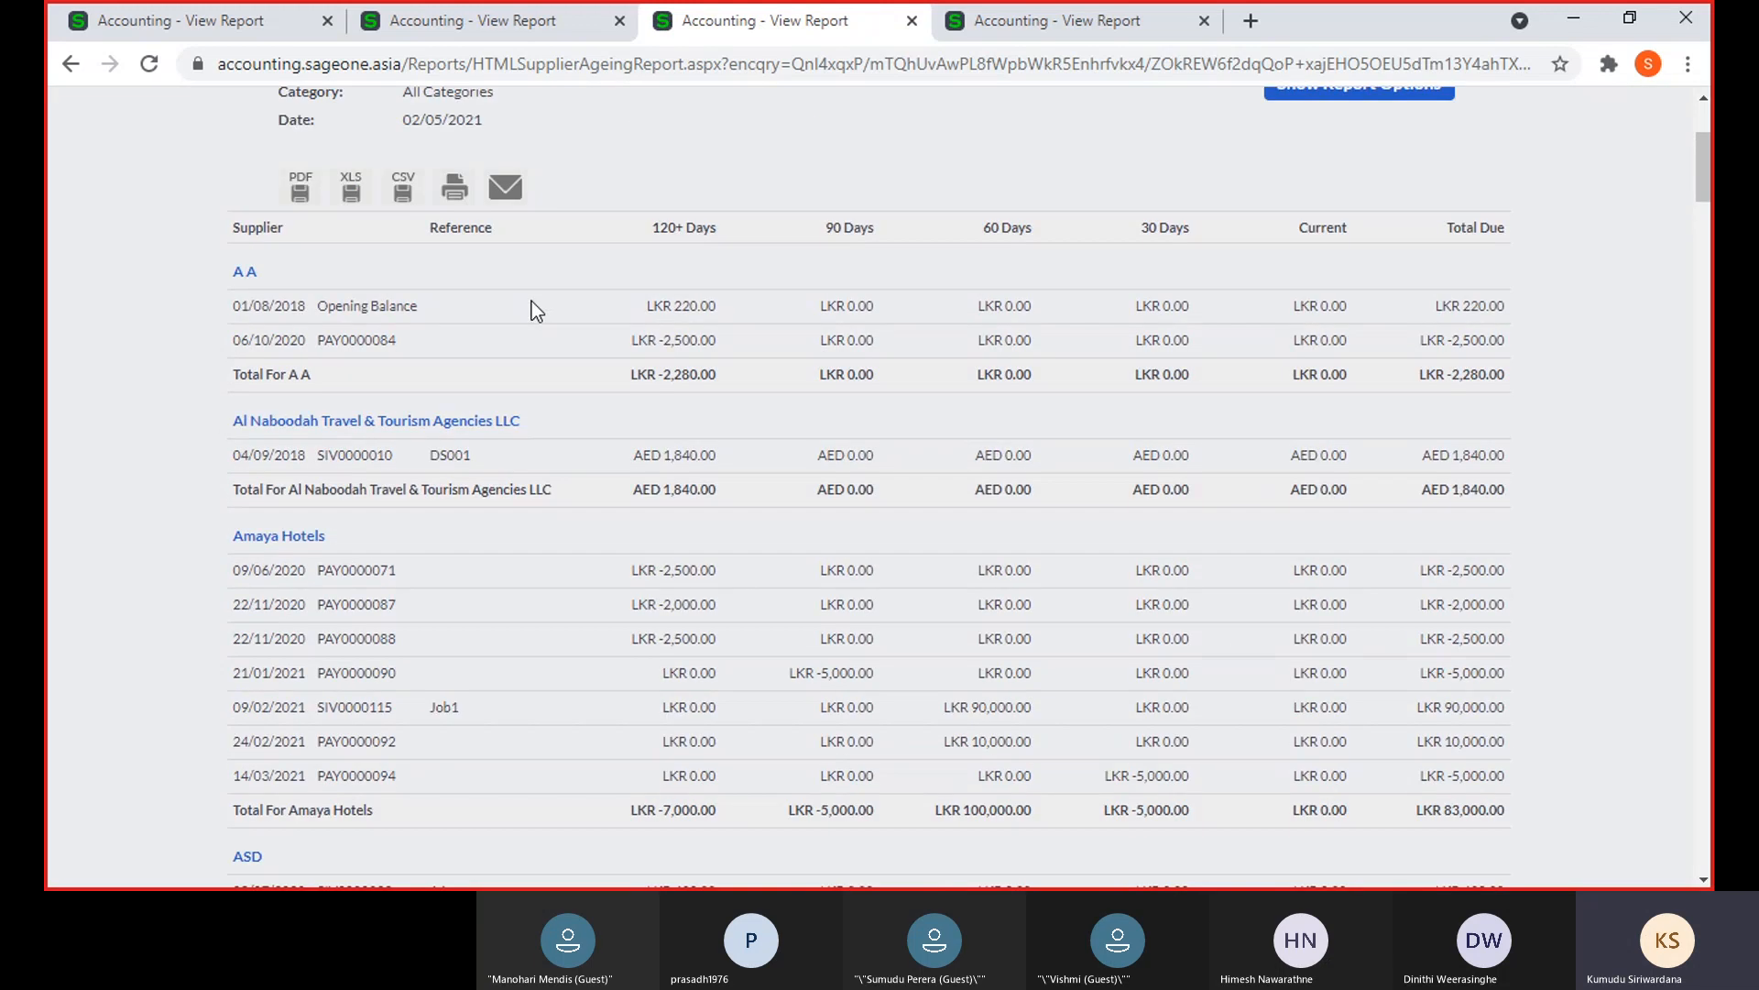
scroll(486, 321, "up", 1)
scroll(1141, 504, "up", 2)
Switch the report to Summary style without the zero-balance exclusion, refresh it and review the supplier balances in their own currencies
left_click(1284, 232)
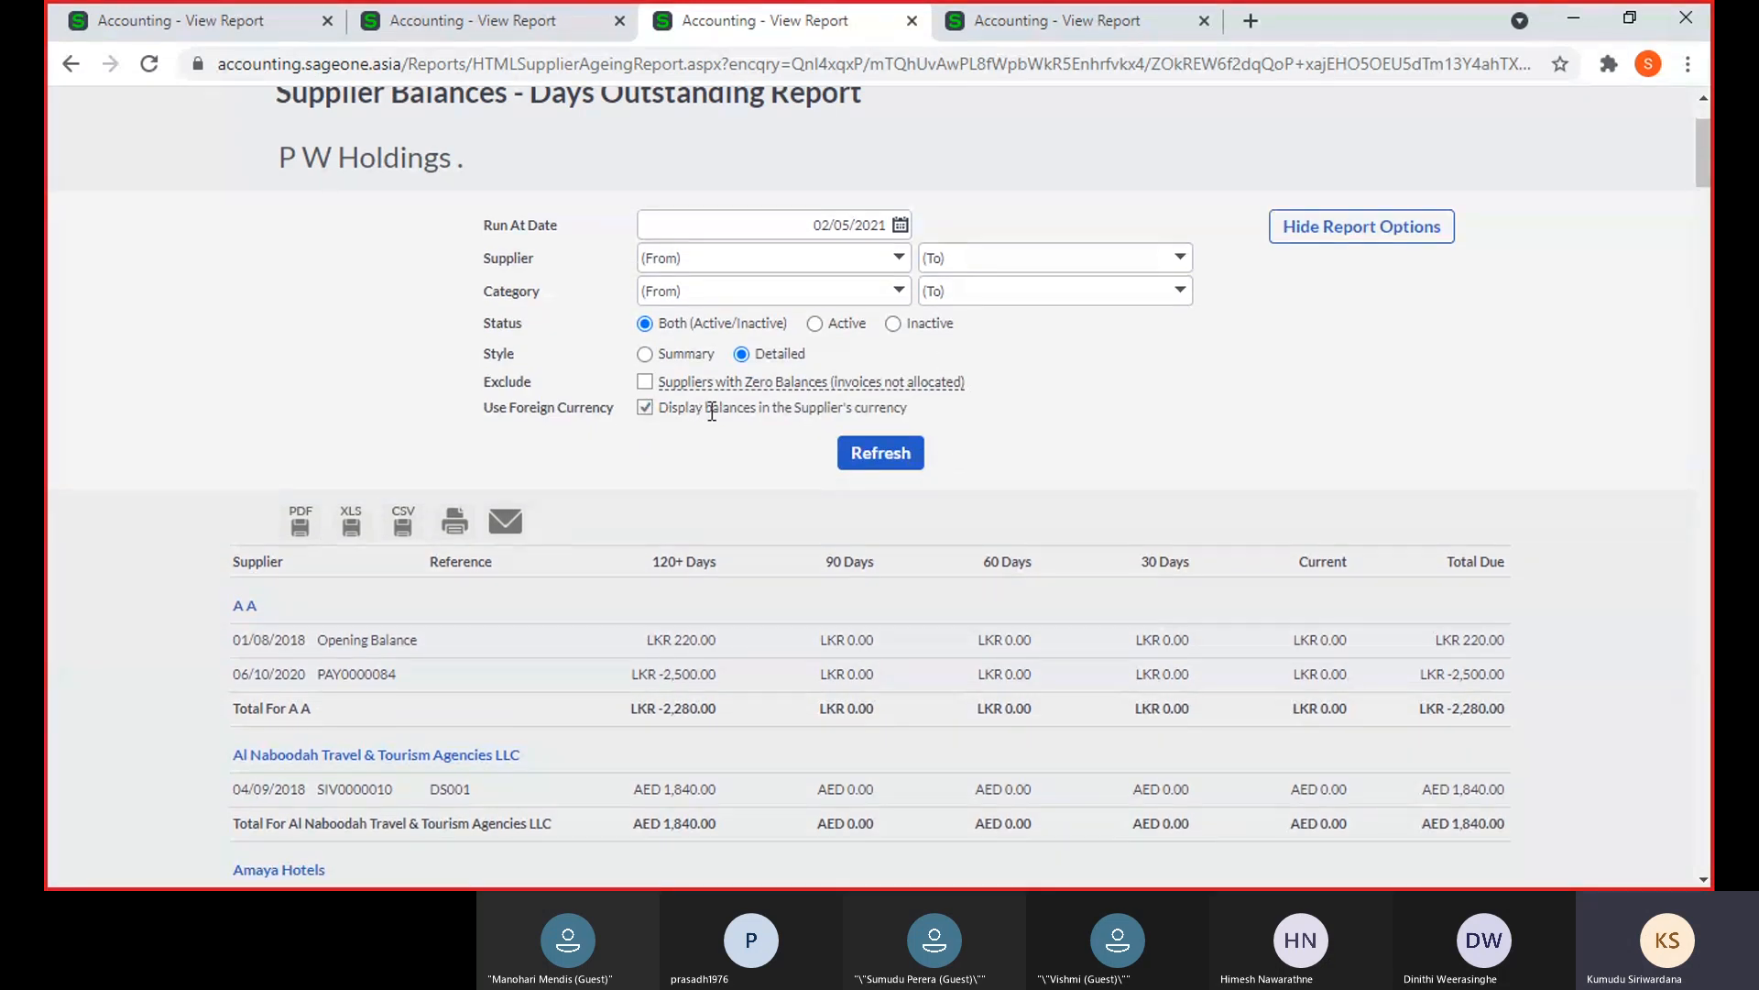
left_click(658, 360)
left_click(882, 463)
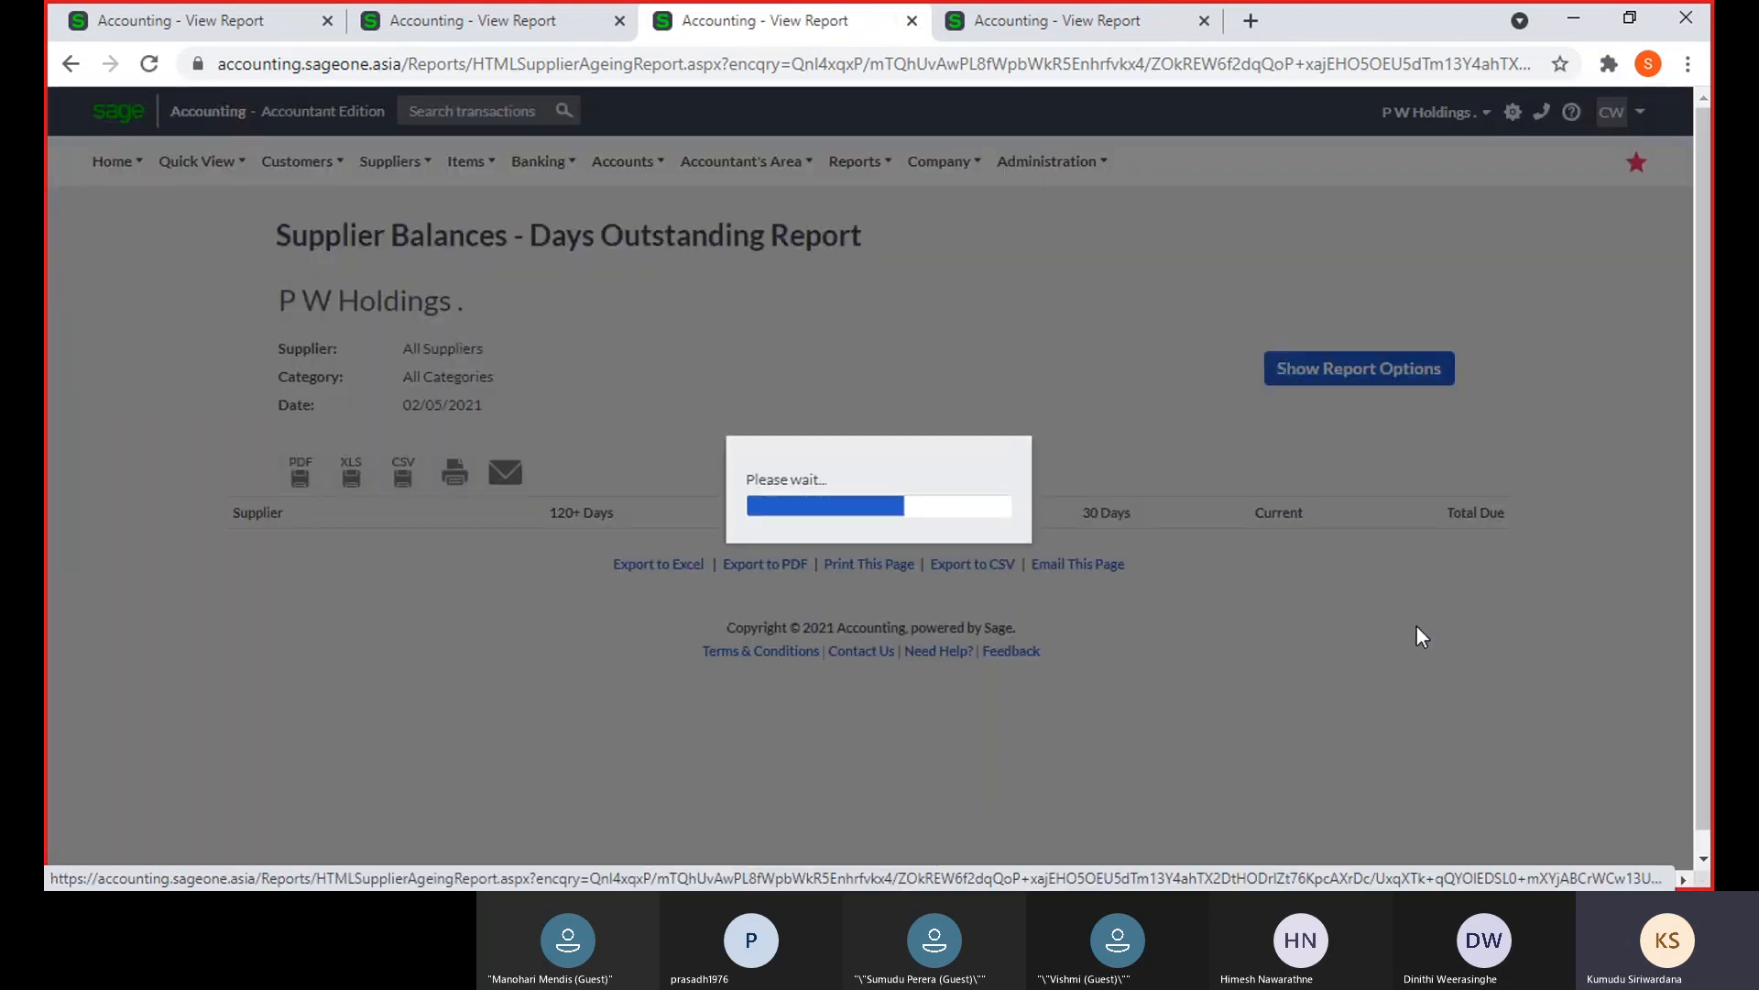
scroll(1419, 627, "down", 3)
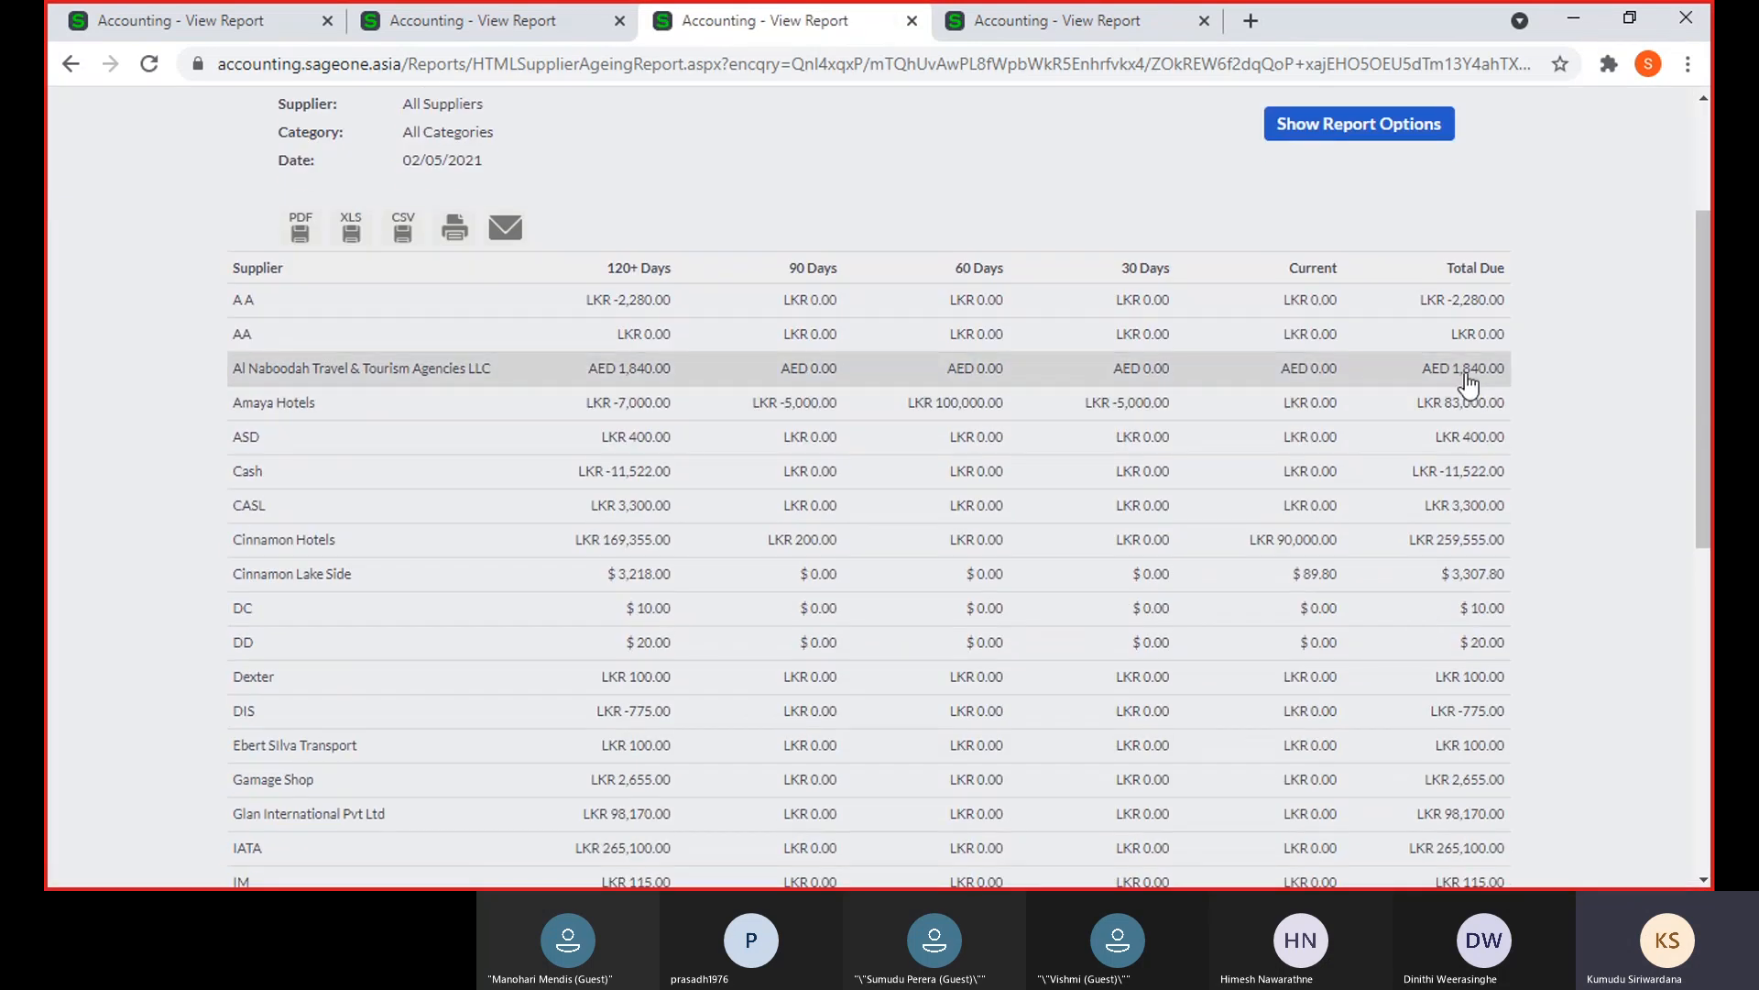
Rerun the Summary report without displaying balances in the Supplier's currency and review the balances down to the Grand Total
scroll(1484, 449, "down", 4)
scroll(1499, 531, "down", 4)
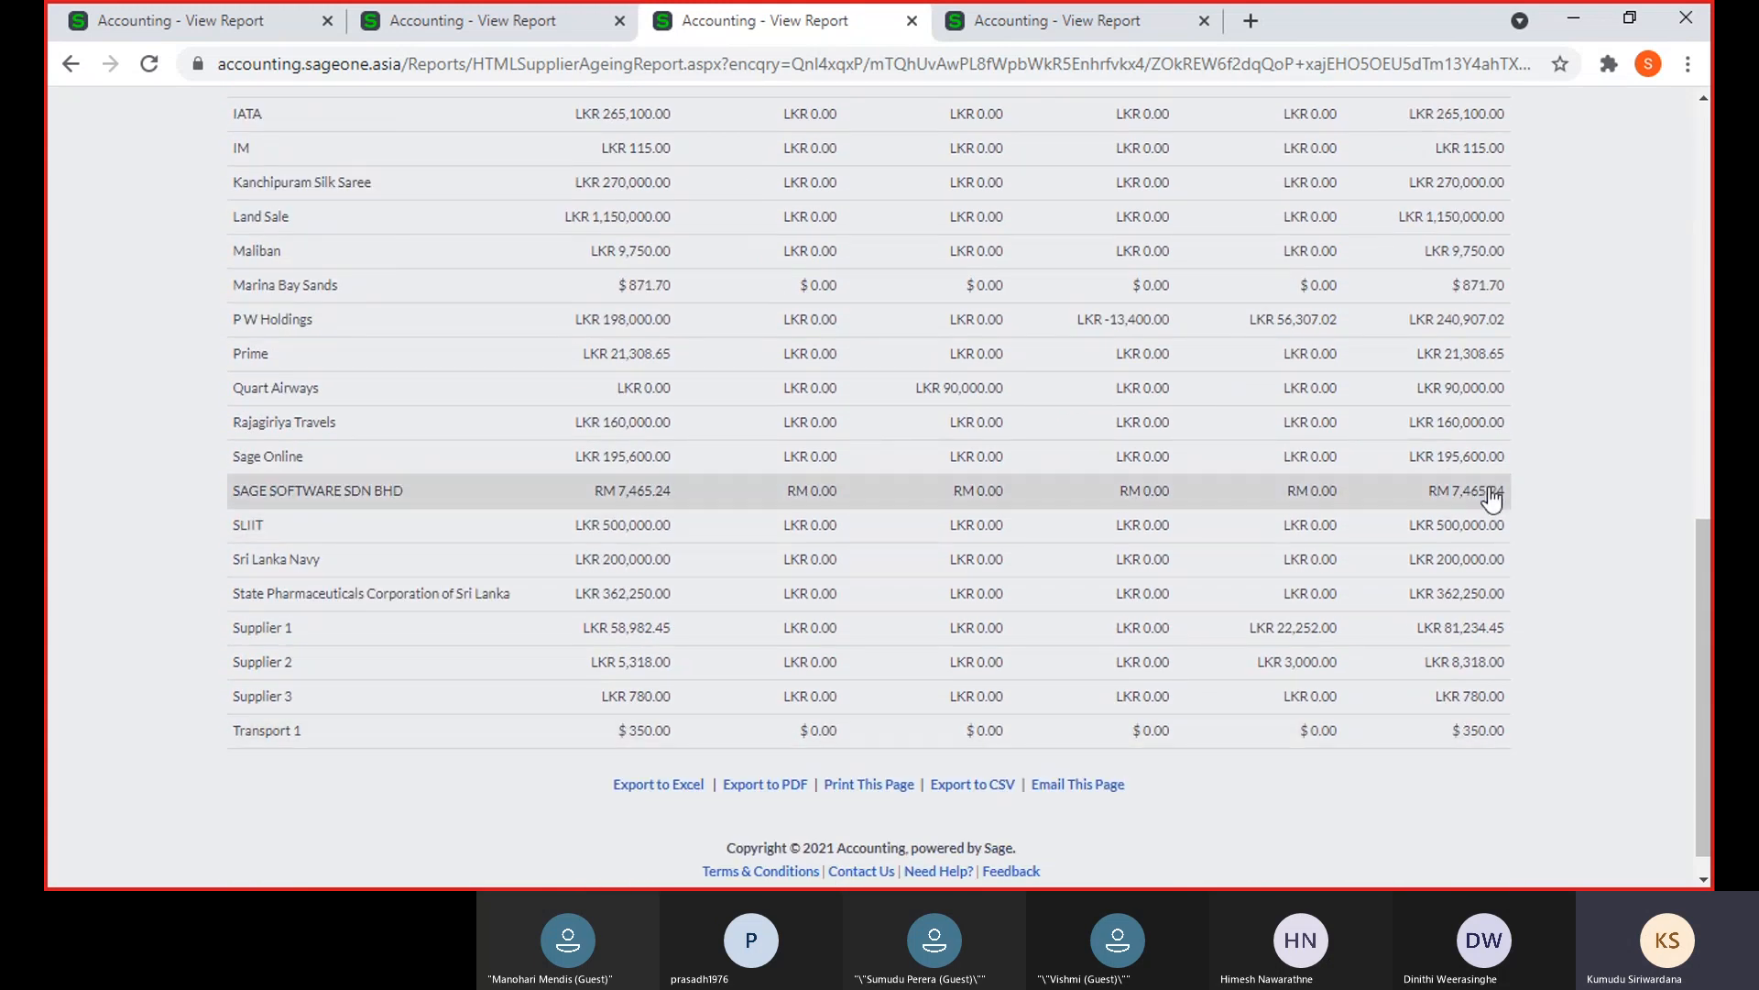
scroll(1491, 498, "up", 1)
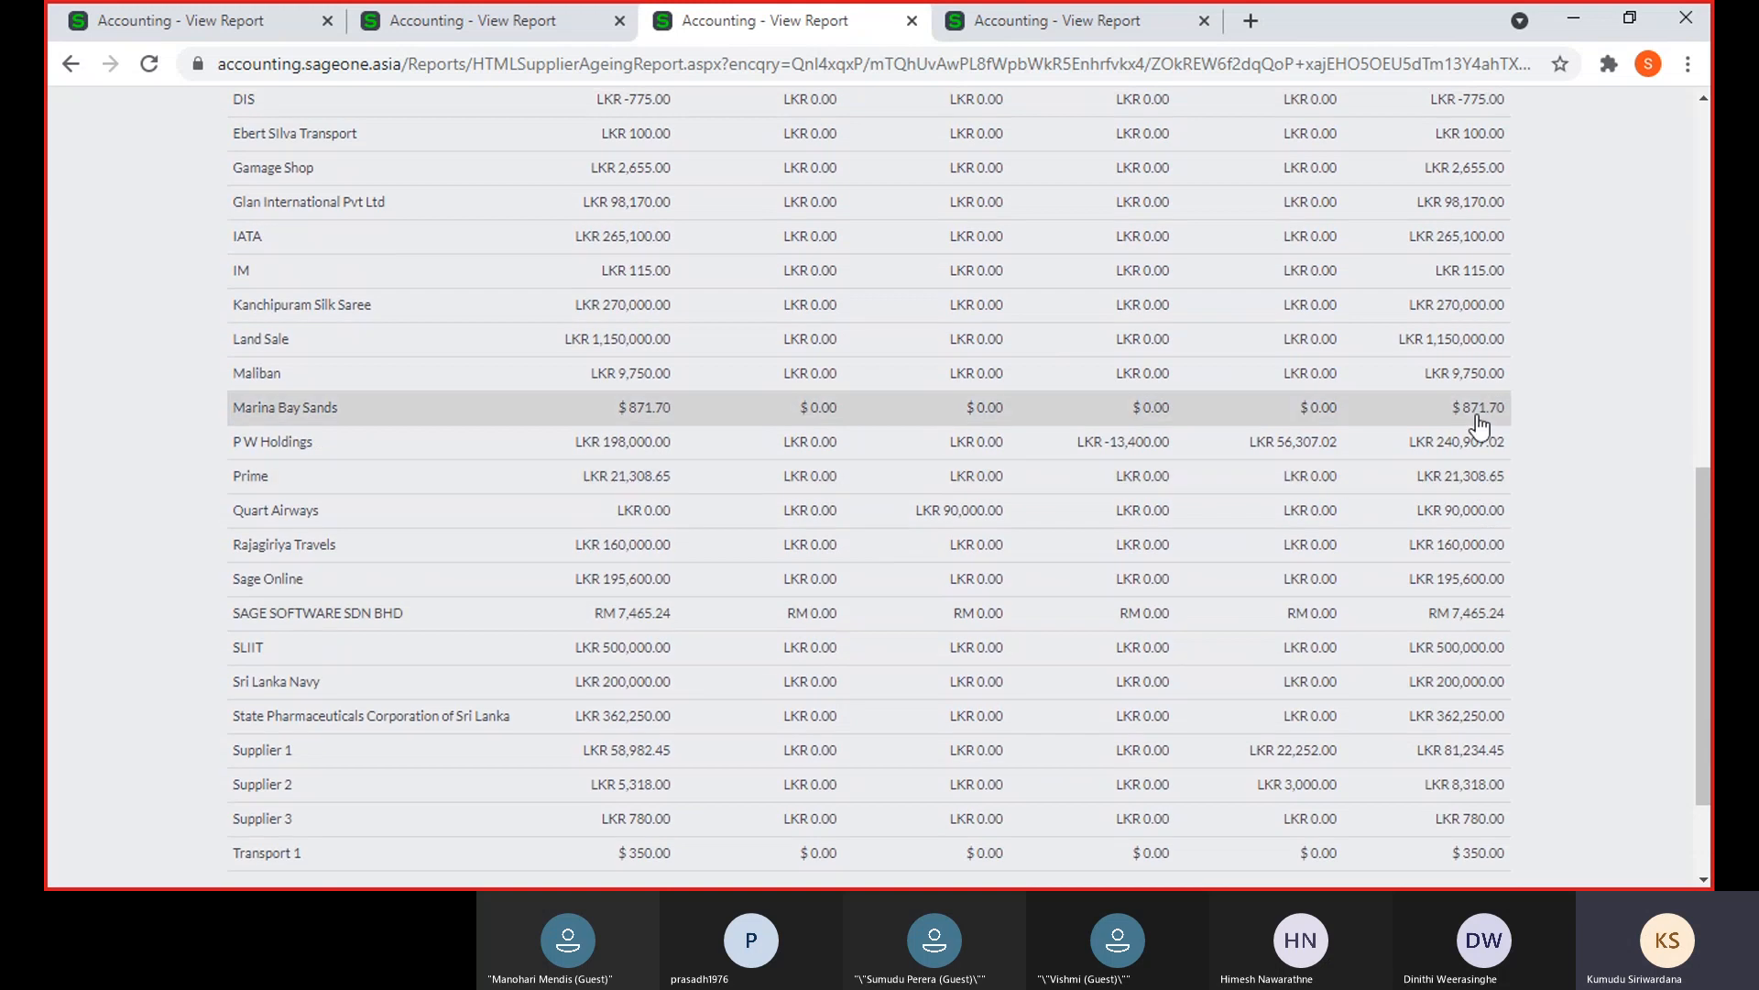
scroll(1480, 424, "up", 10)
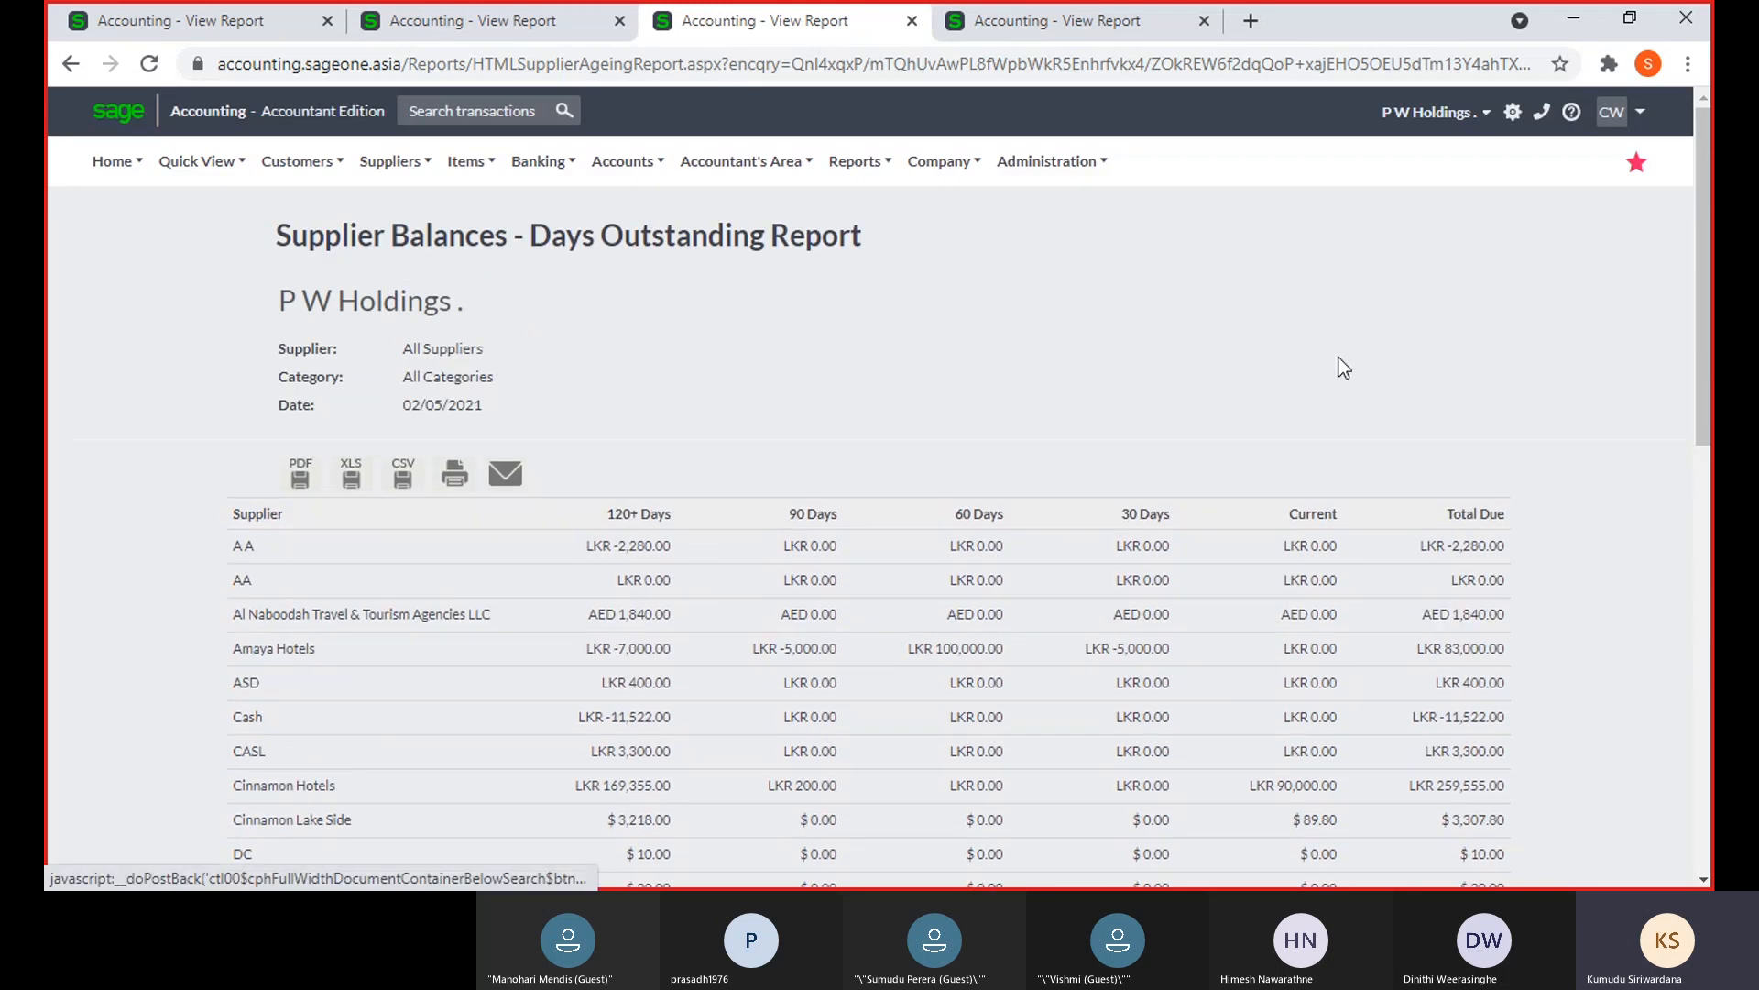
left_click(1343, 366)
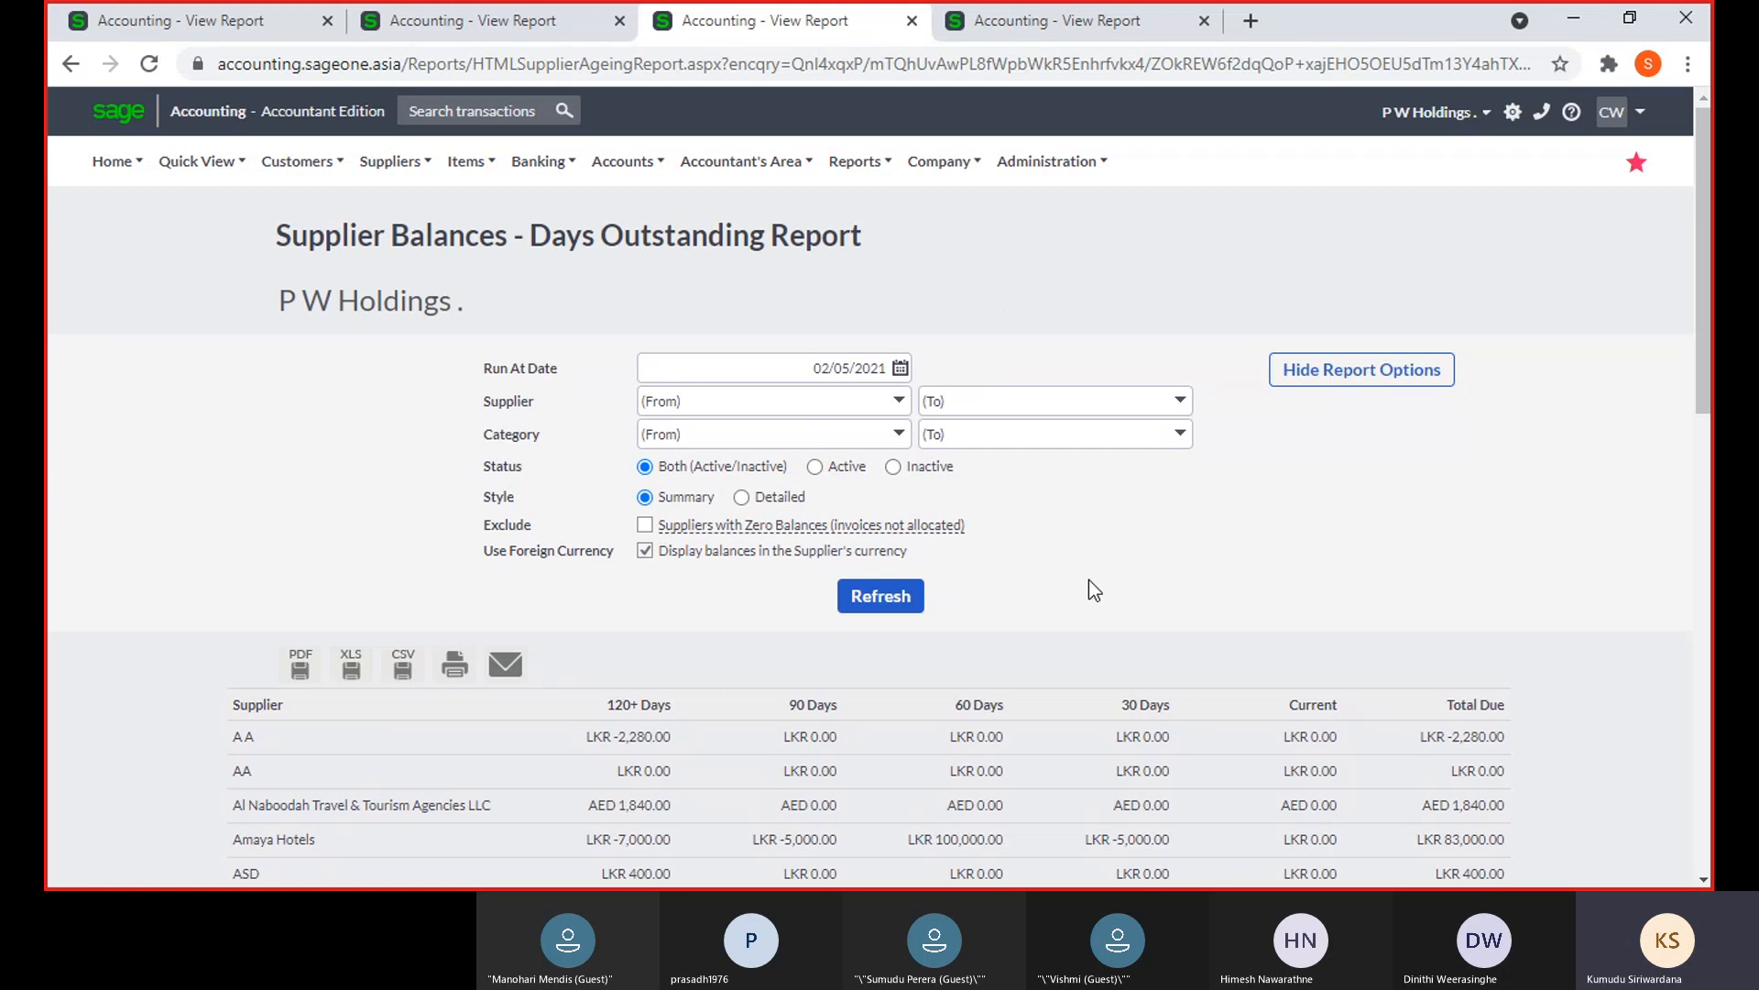
left_click(646, 551)
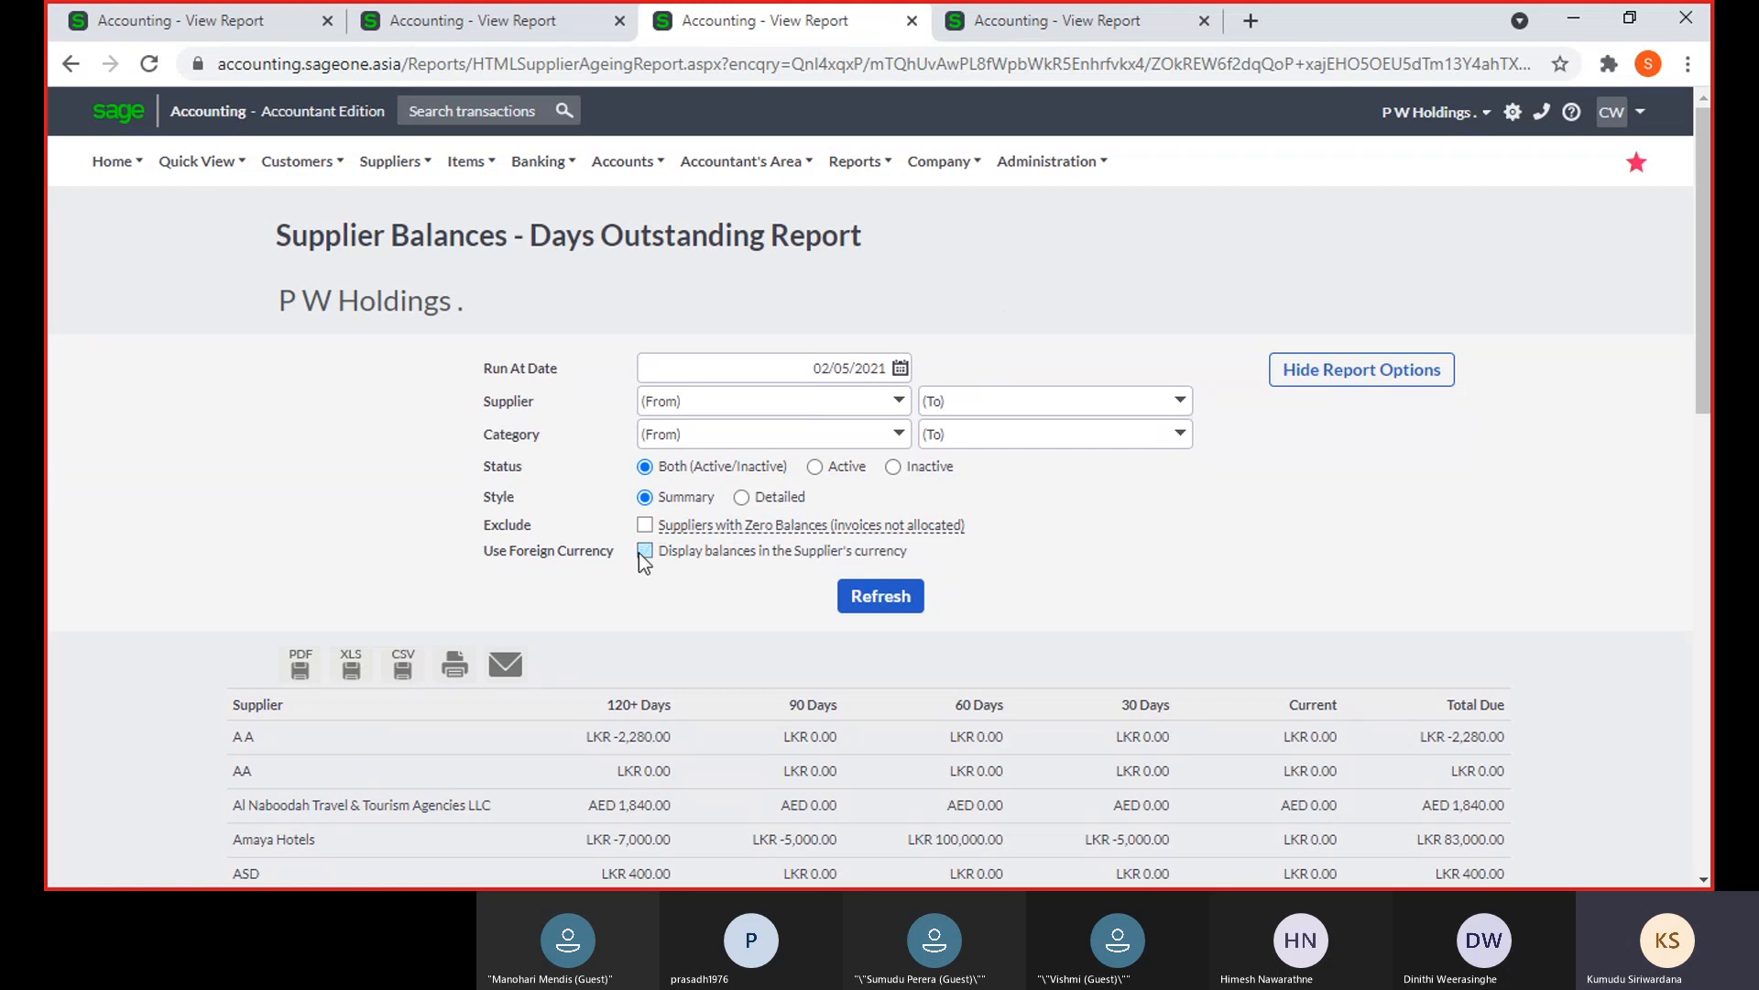
left_click(884, 597)
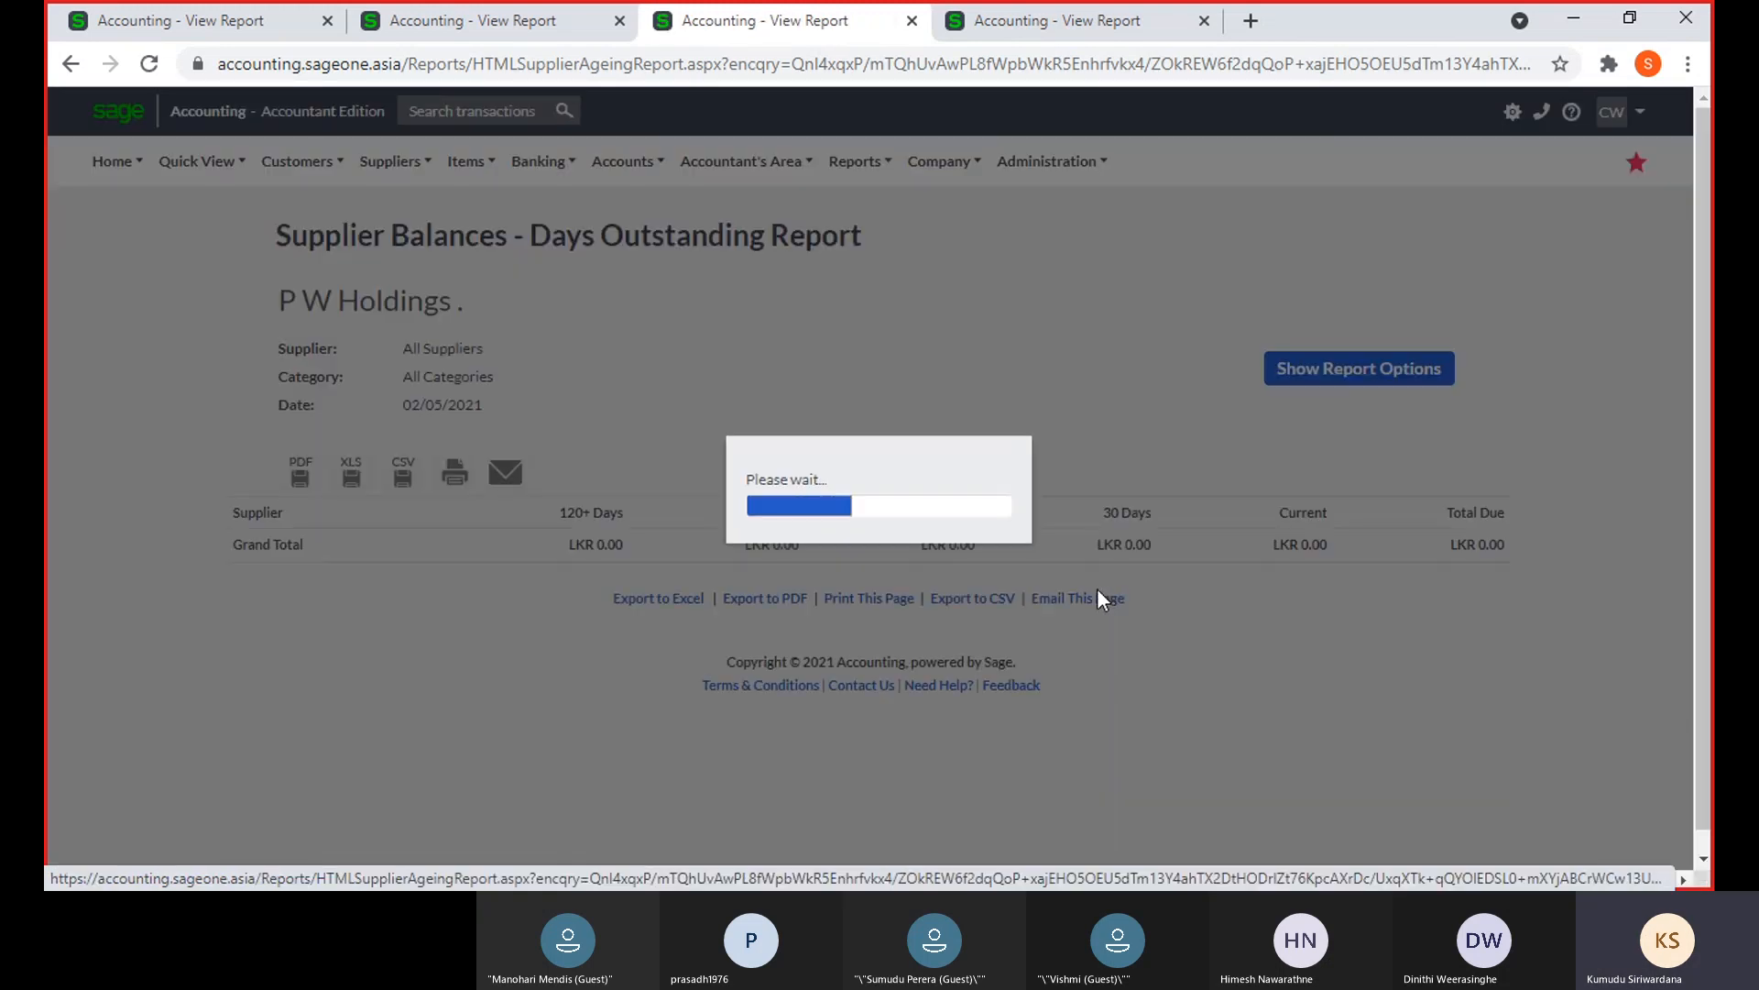
scroll(1099, 598, "down", 1)
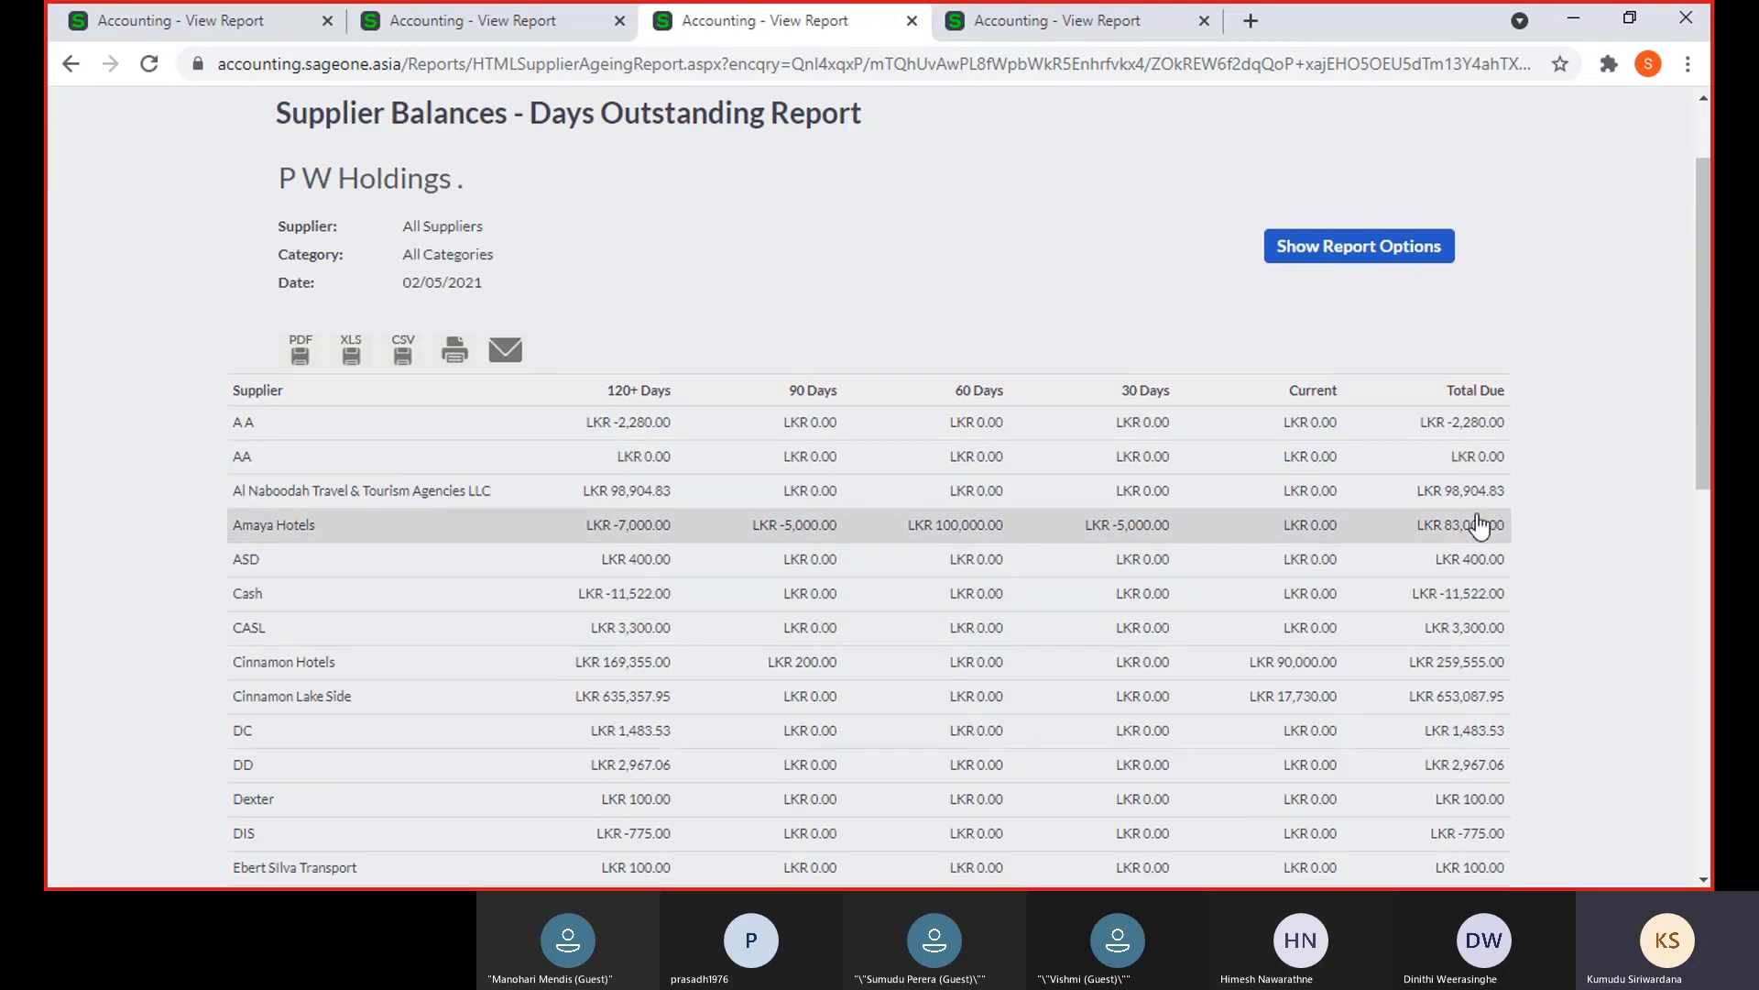
scroll(1494, 605, "down", 1)
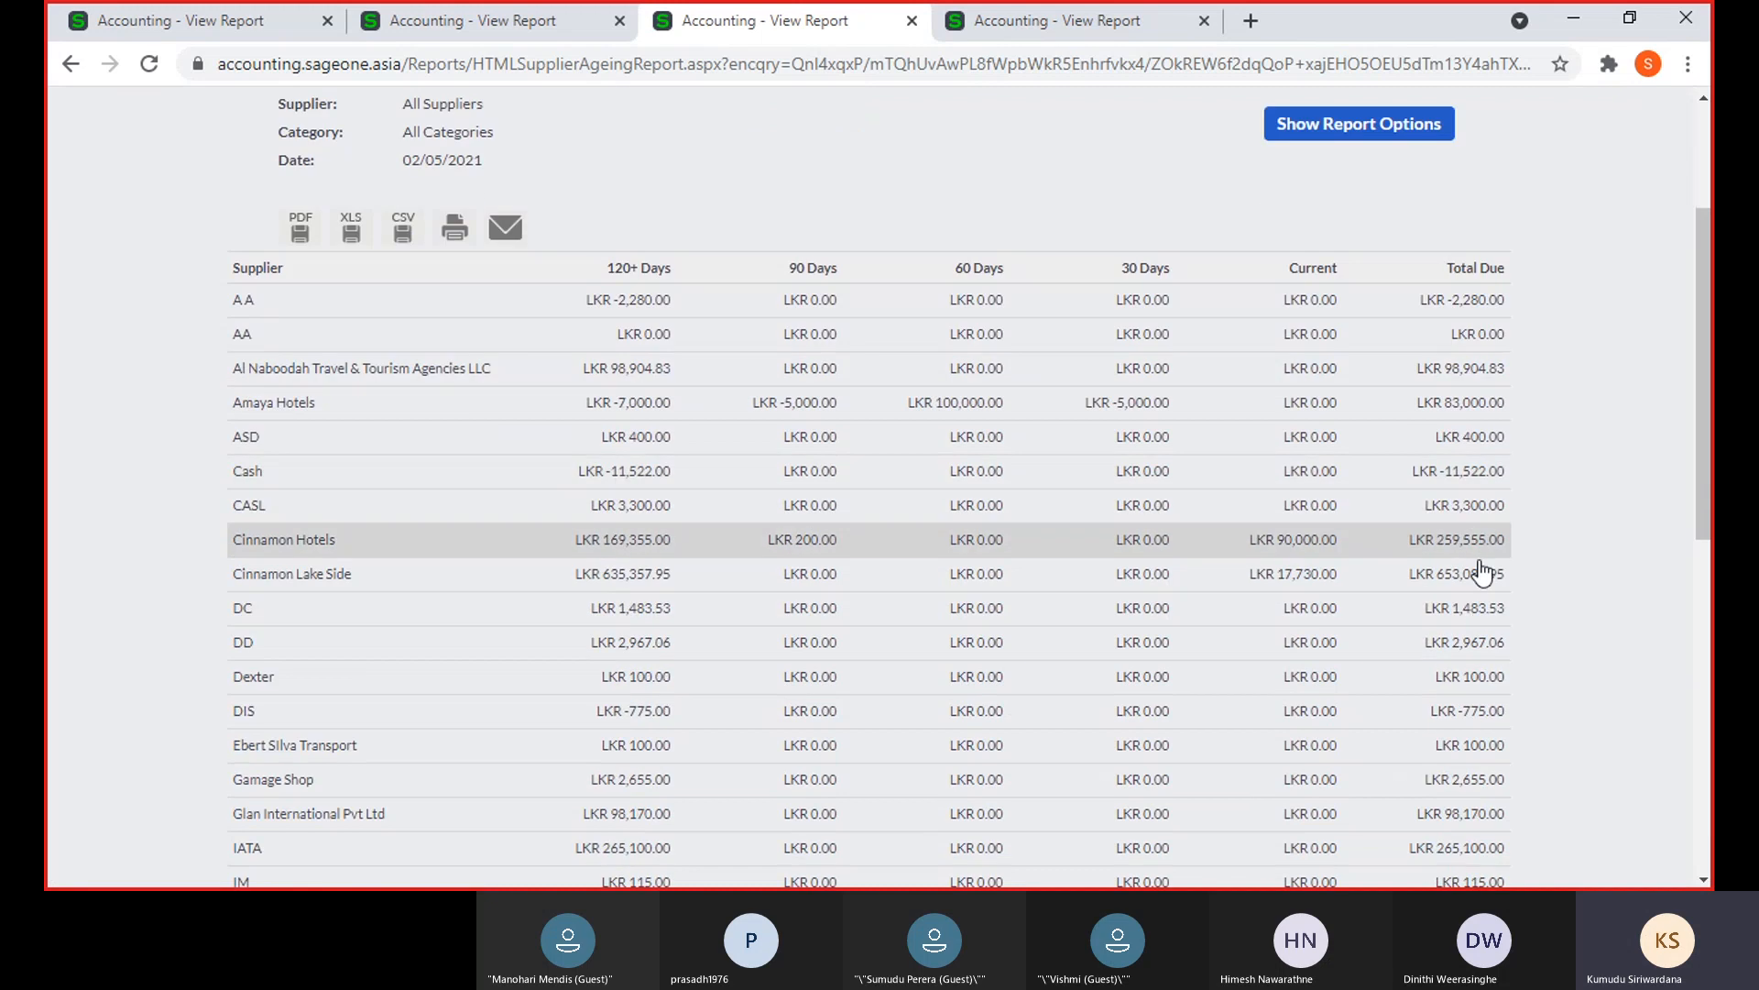
scroll(1482, 573, "down", 5)
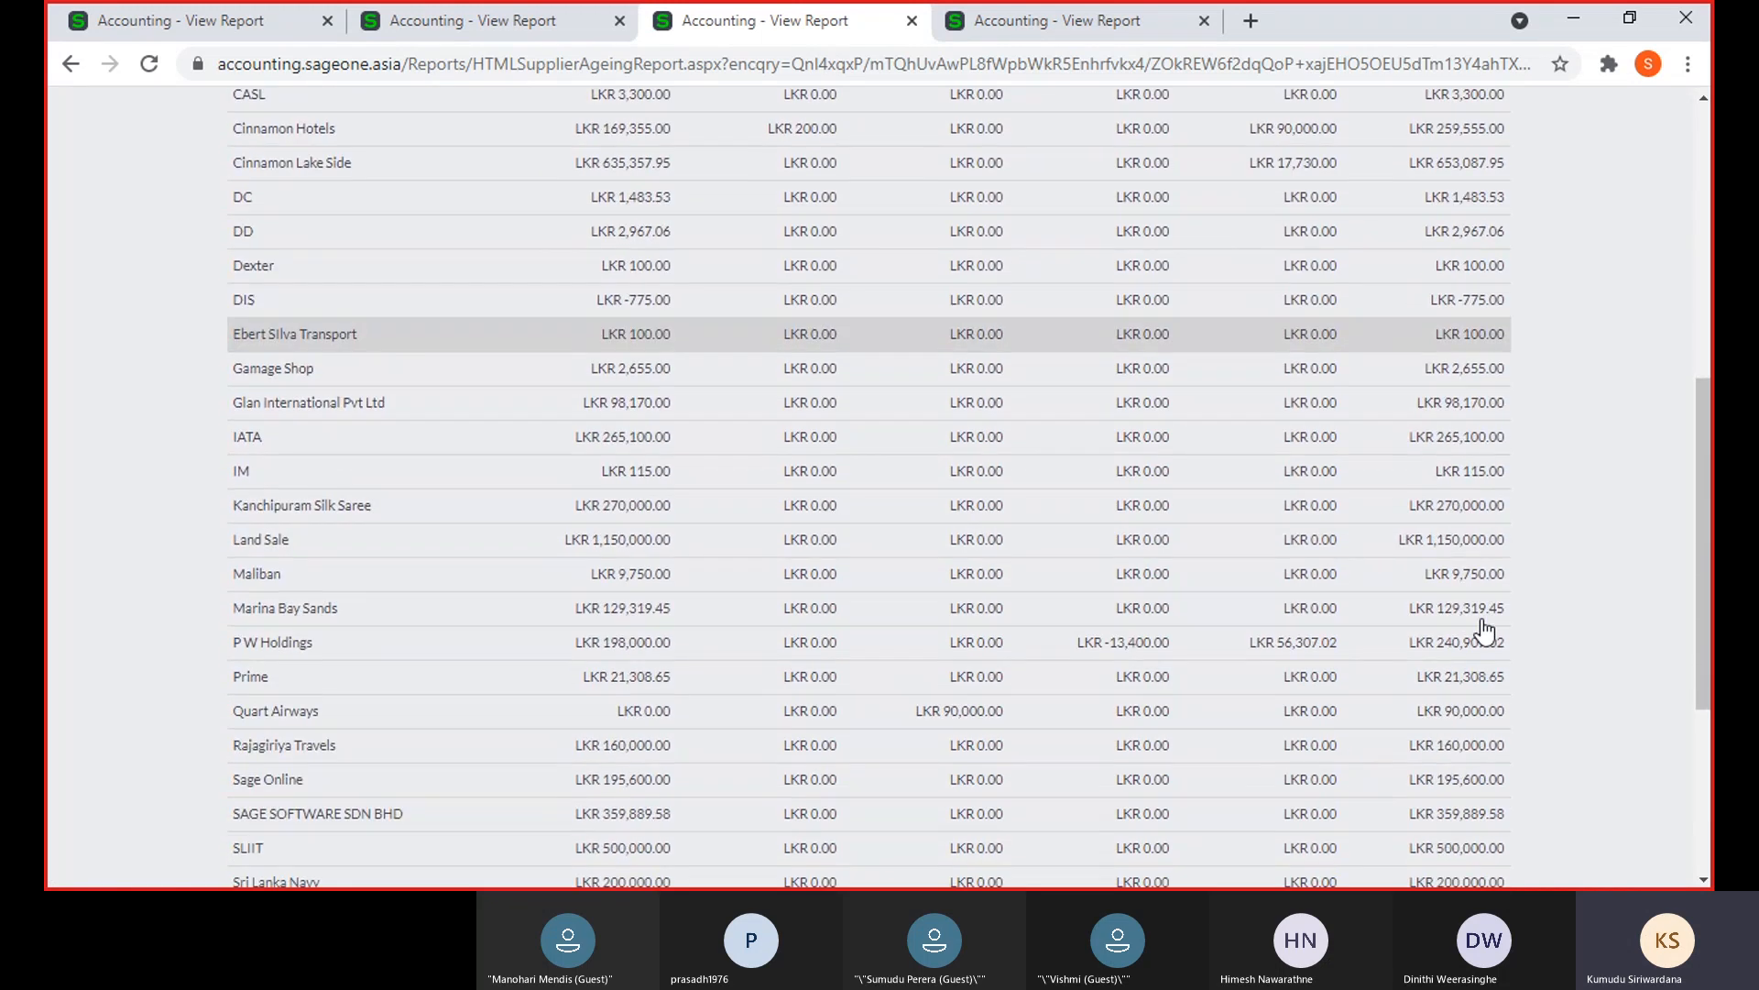
scroll(1484, 630, "down", 1)
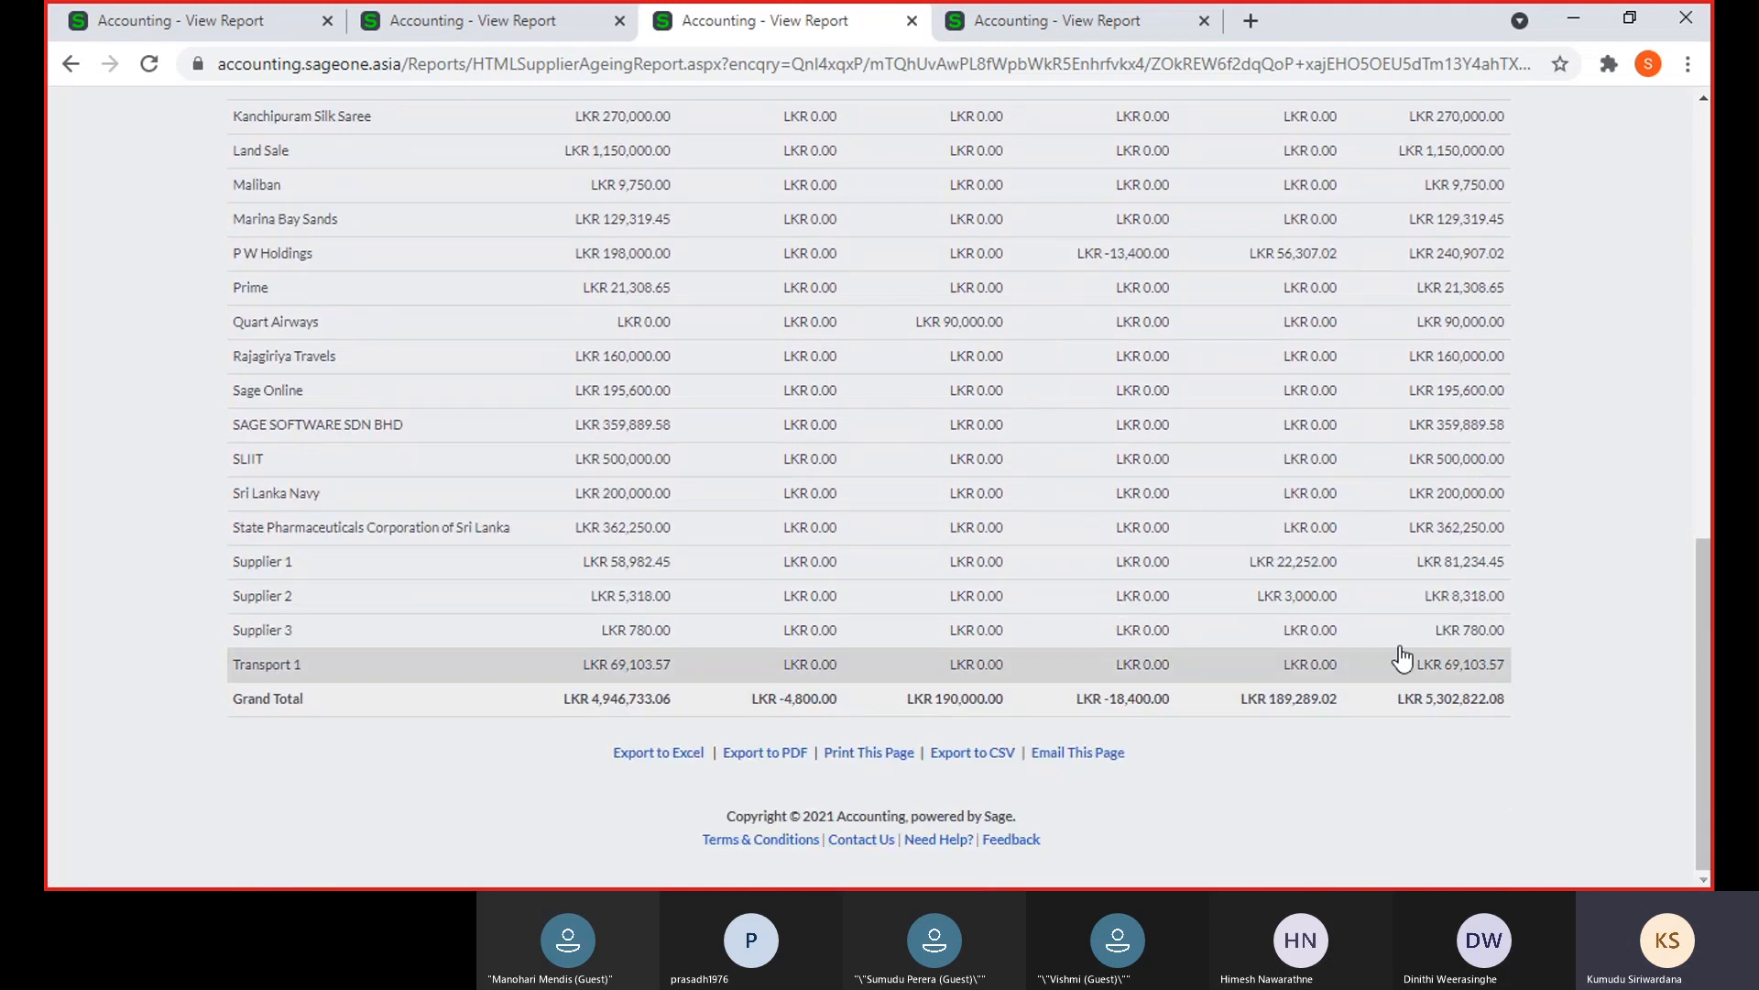
Duplicate the browser tab of the Supplier Balances - Days Outstanding report and close the Purchases By Supplier Report
left_click(1036, 28)
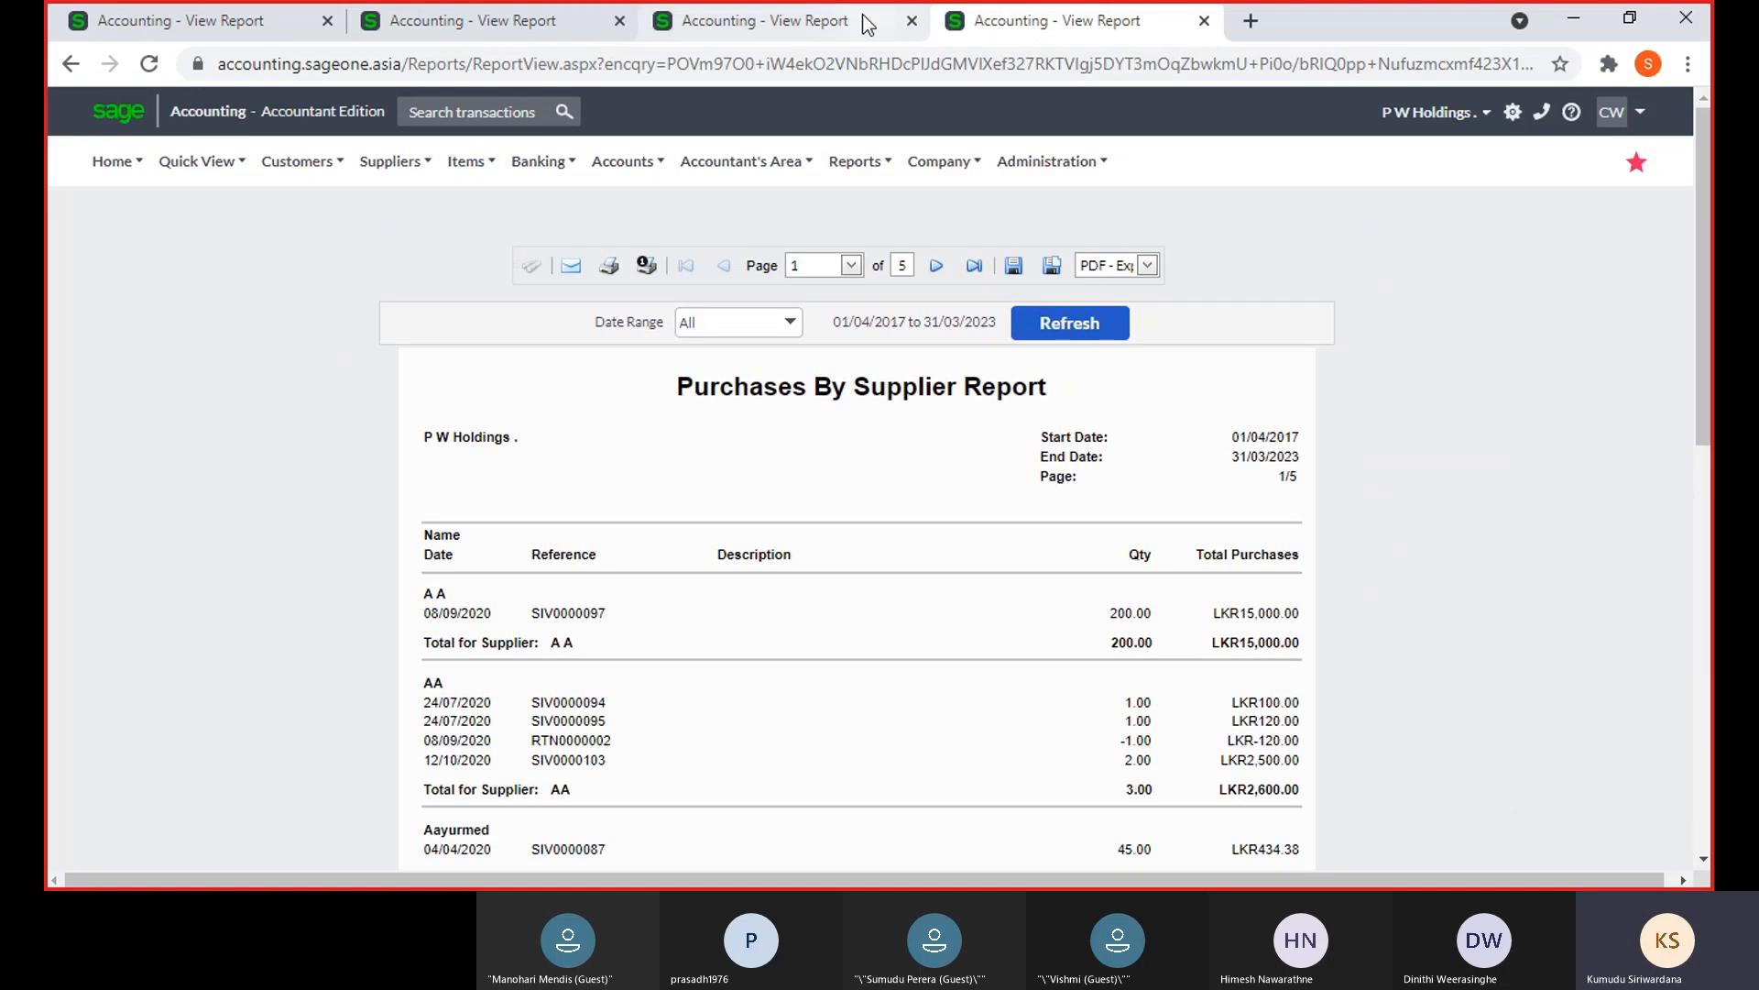
right_click(858, 26)
left_click(894, 180)
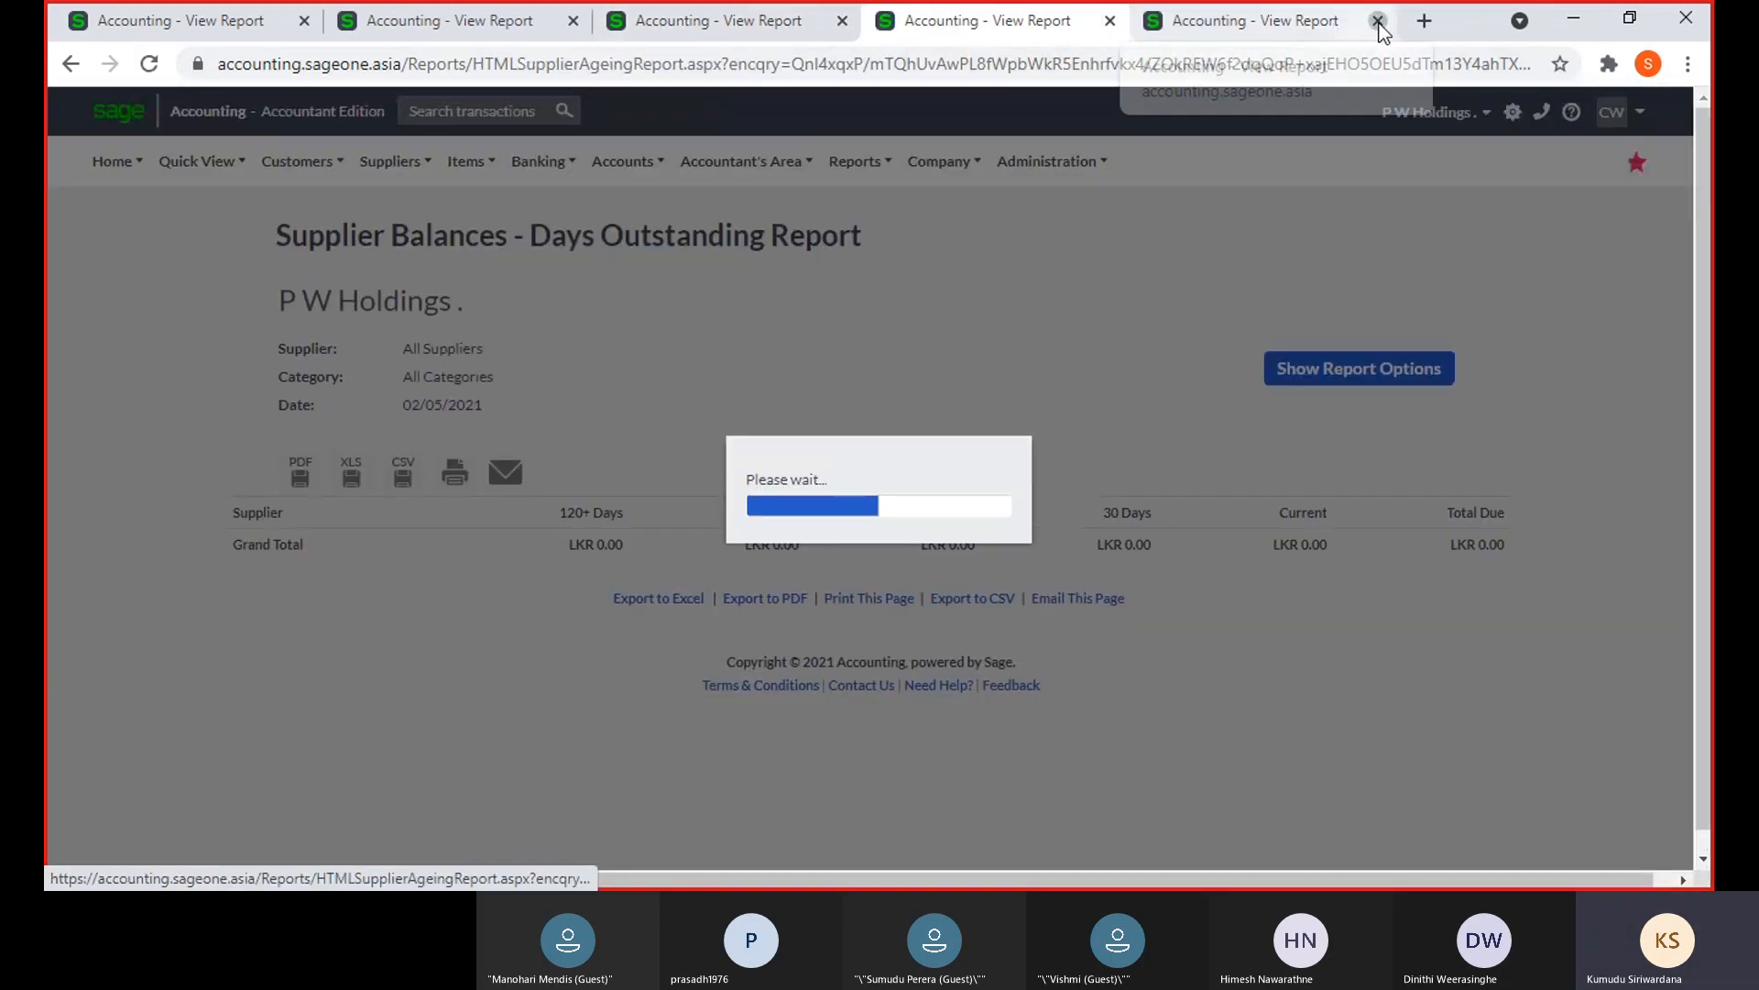
left_click(1378, 24)
Rerun the duplicated report with balances displayed in the Supplier's currency
left_click(1310, 375)
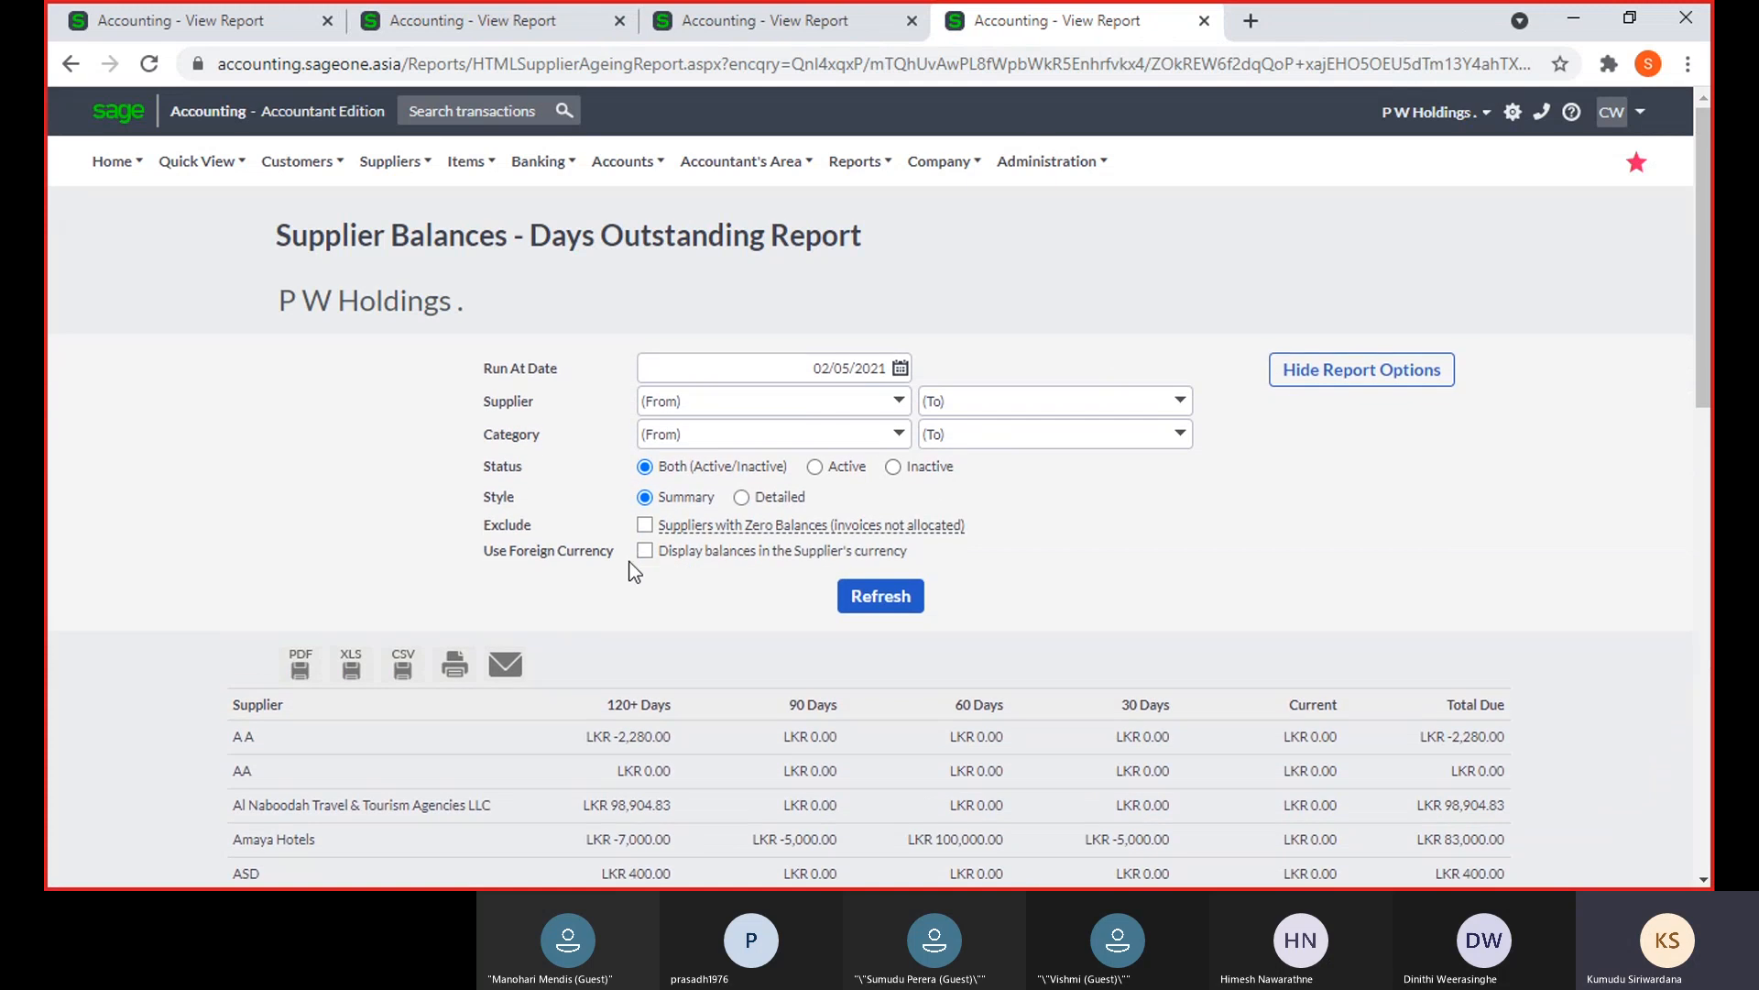
left_click(645, 551)
left_click(878, 596)
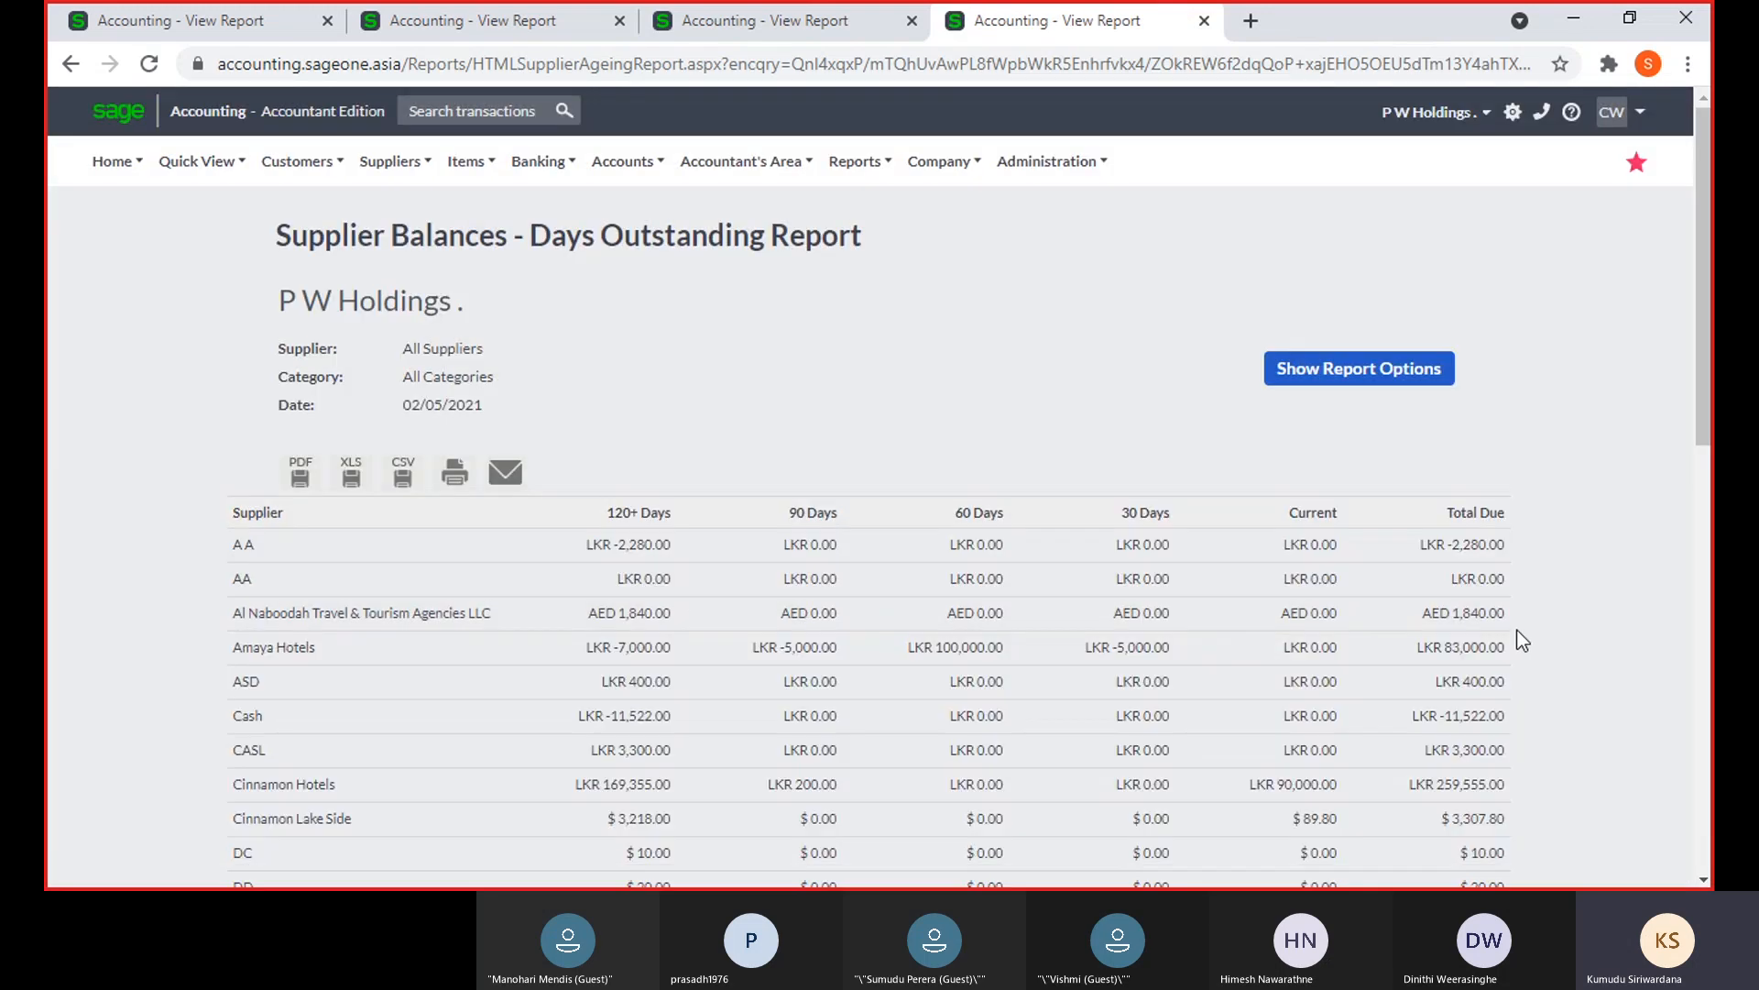
Compare supplier balances between the two report copies, and show the foreign-currency copy's options and last supplier rows
left_click(795, 20)
scroll(983, 507, "up", 2)
scroll(983, 507, "up", 10)
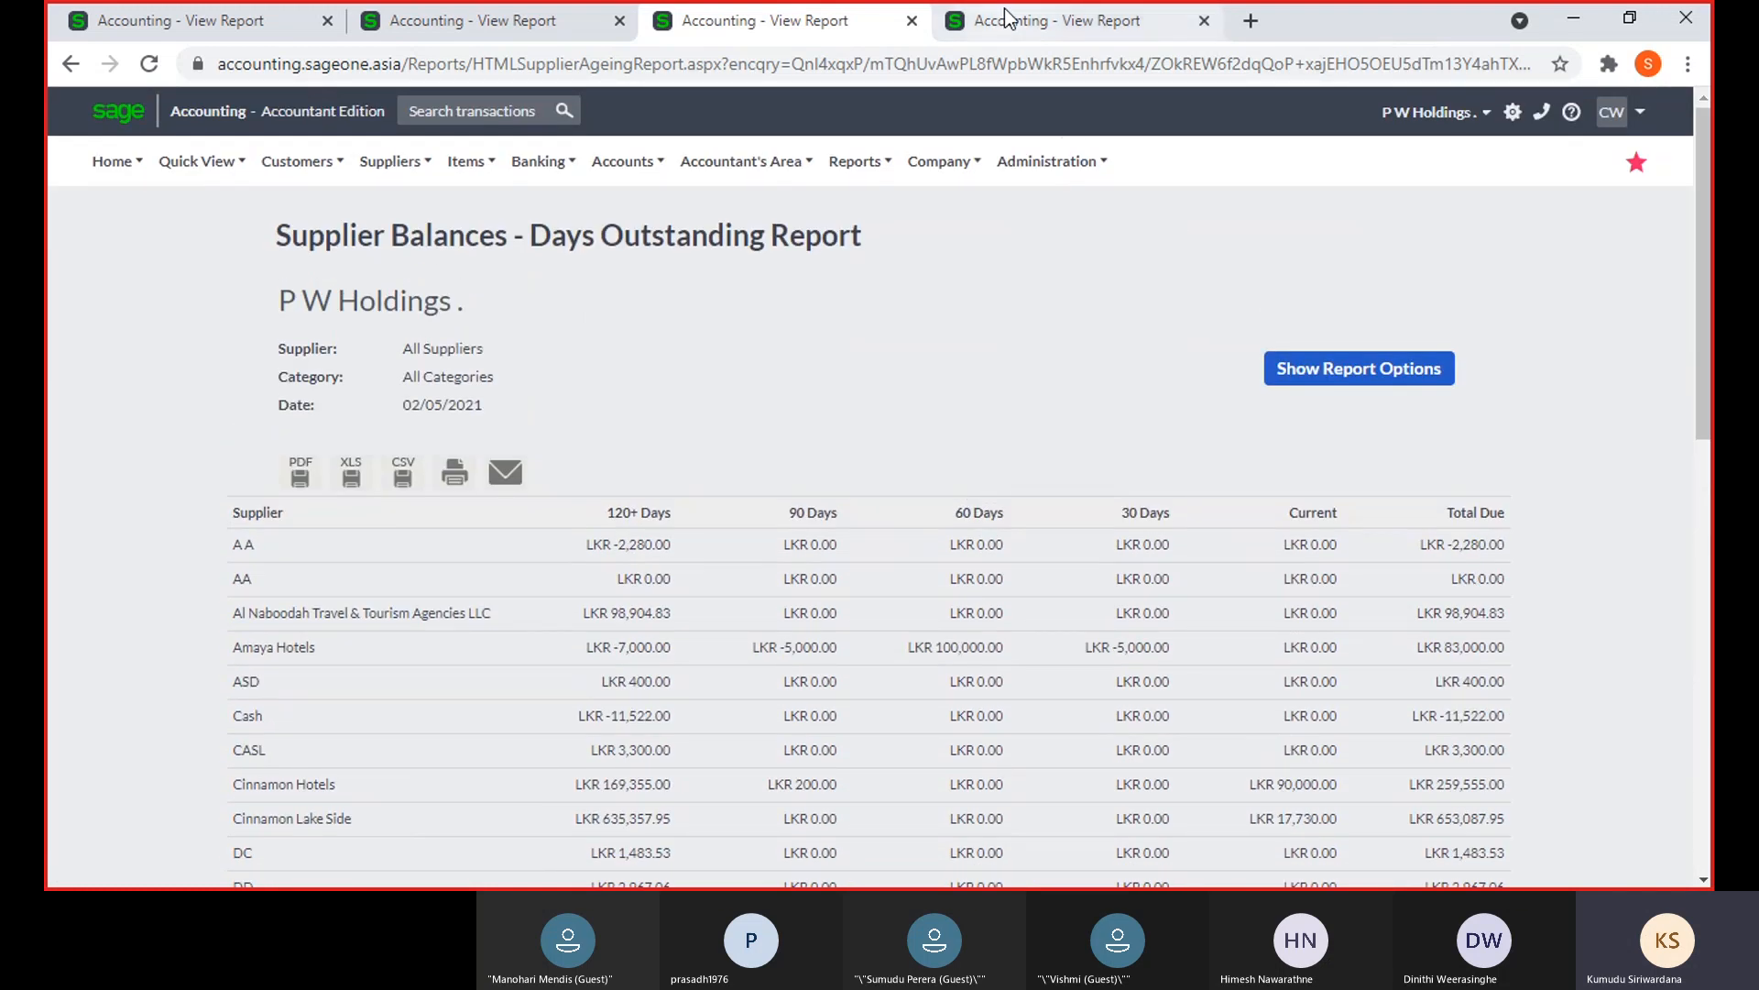
left_click(992, 27)
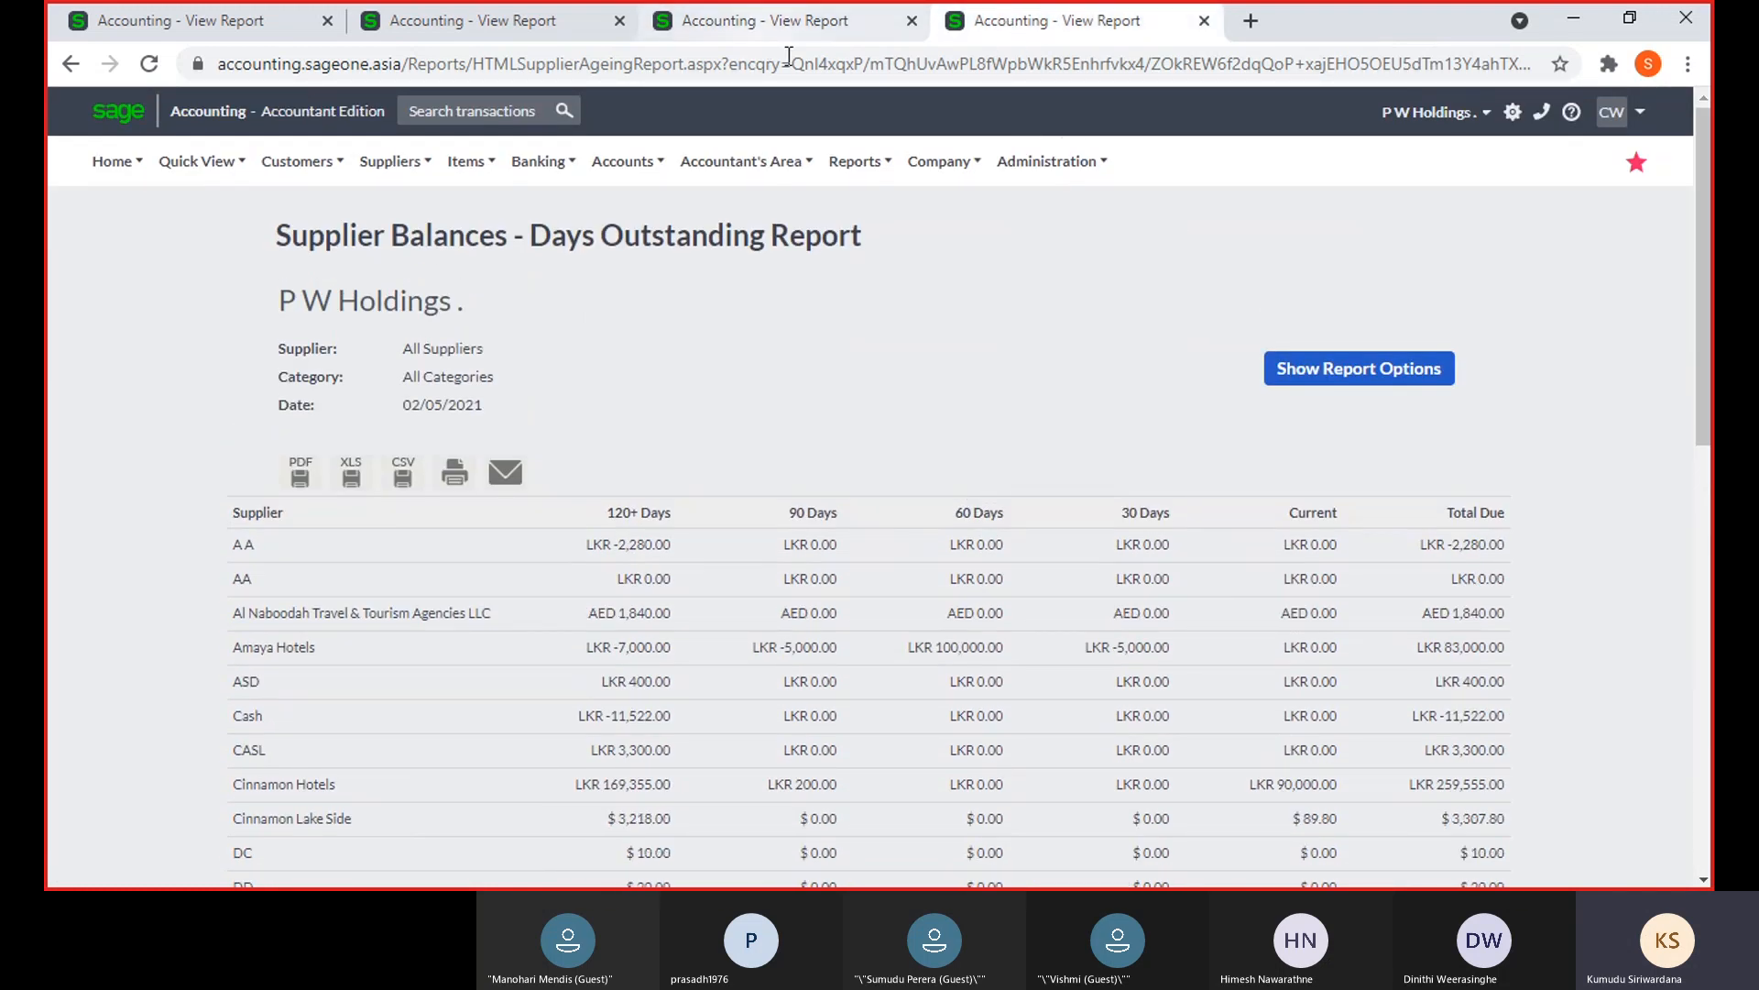
left_click(1374, 368)
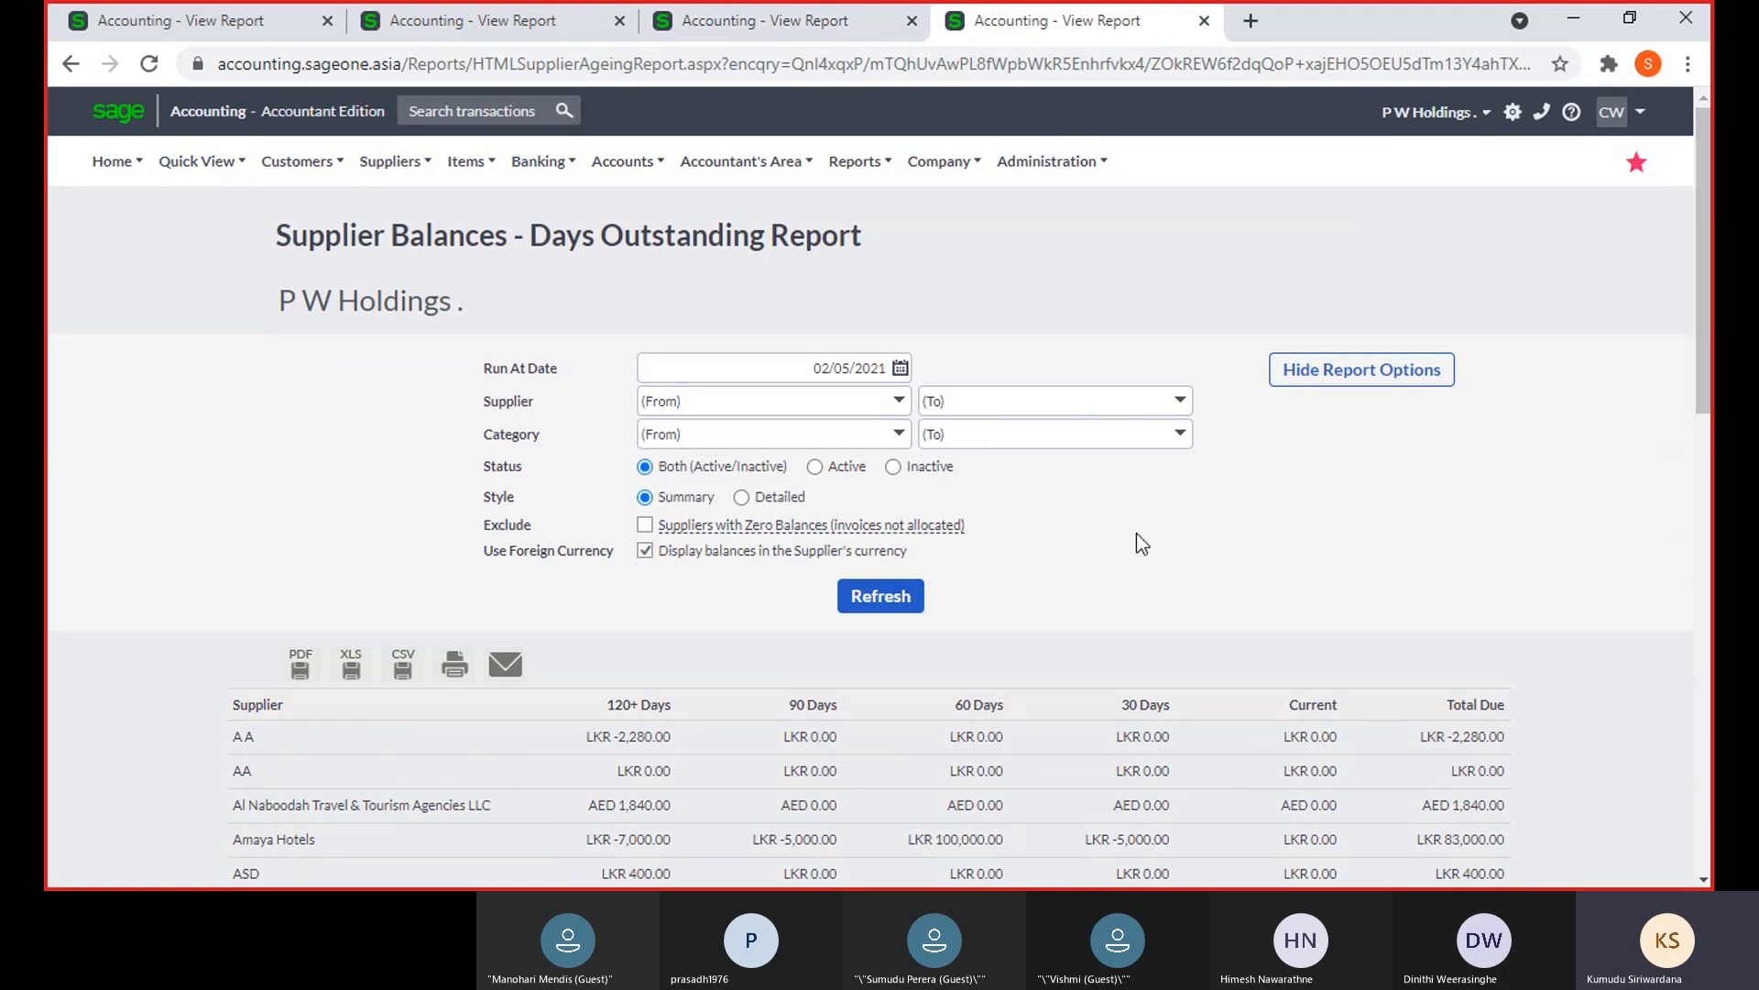
scroll(1145, 540, "down", 20)
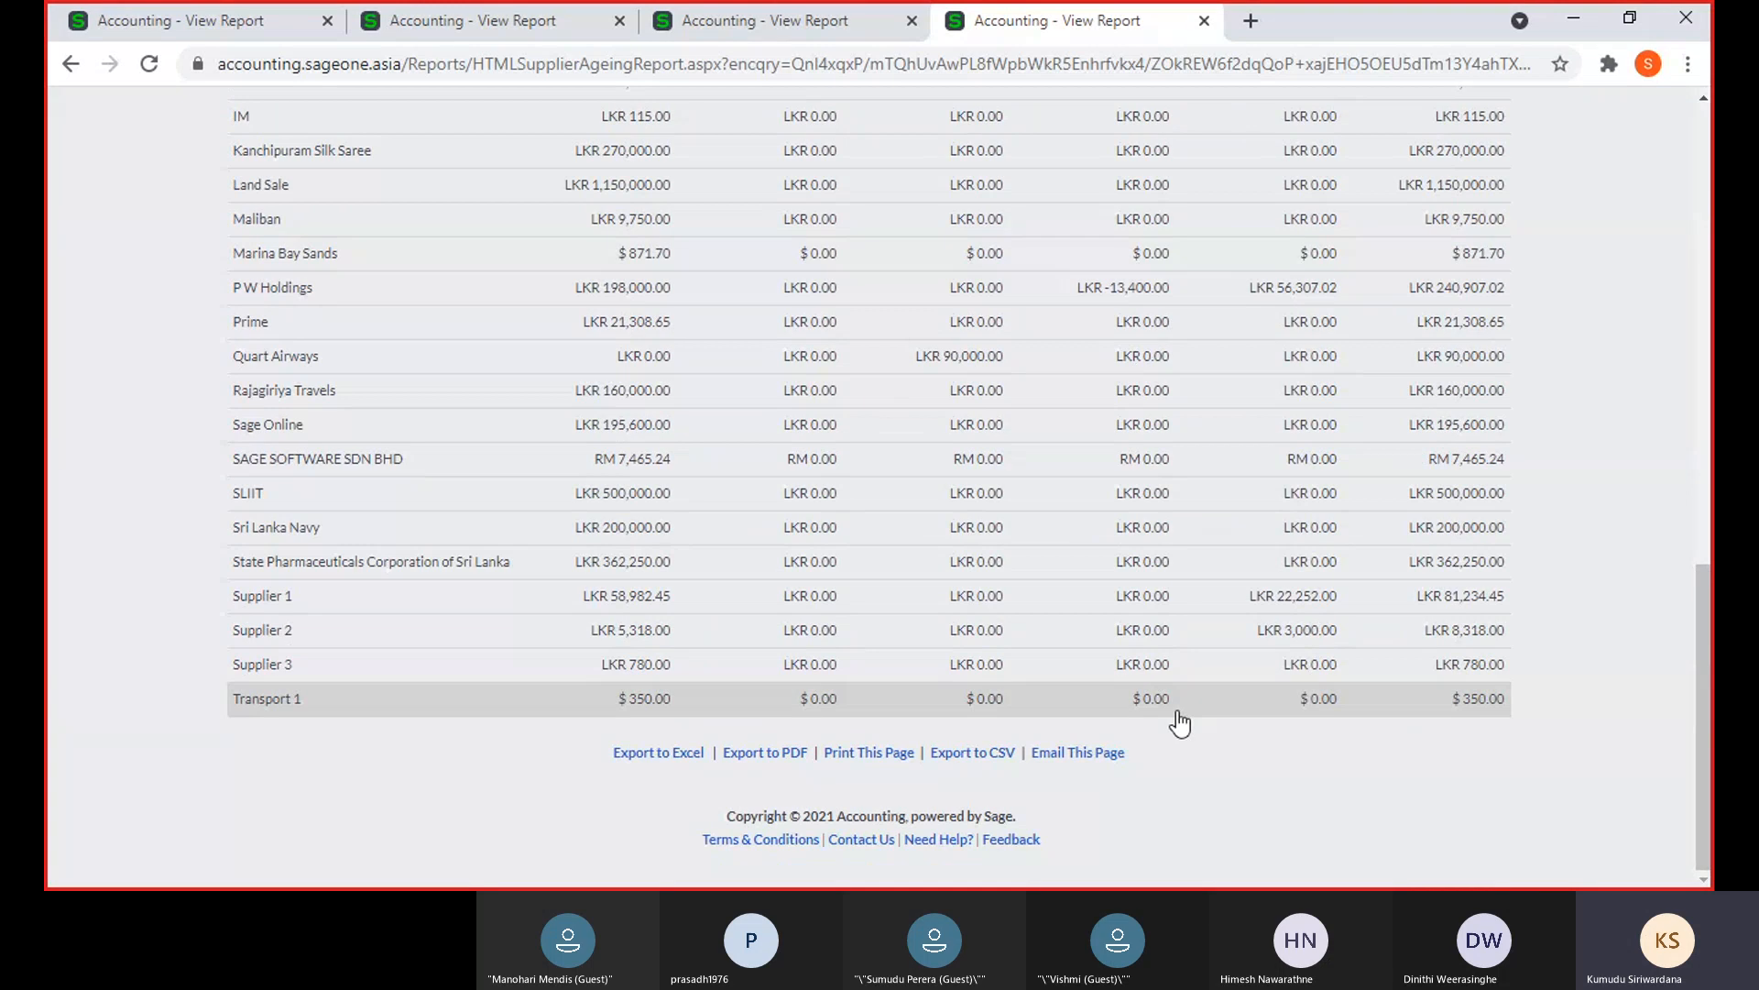
Rerun the original report copy with the Supplier's currency option off and check its Grand Total row
left_click(788, 20)
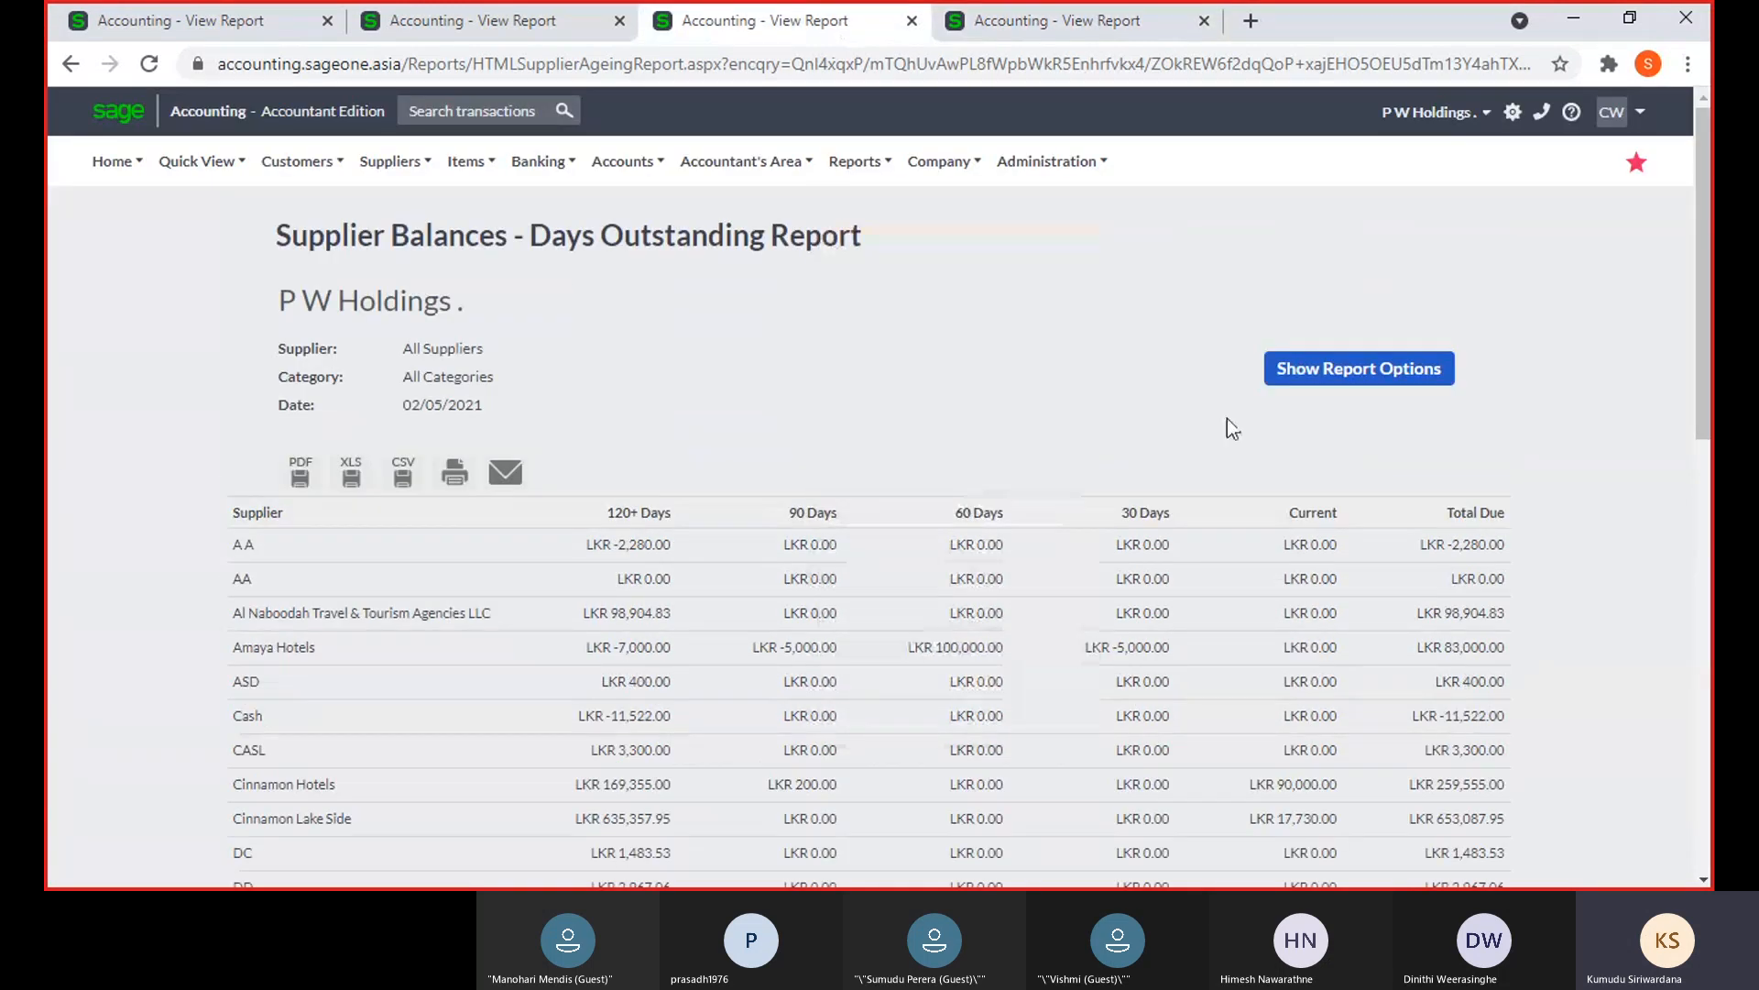
left_click(1301, 371)
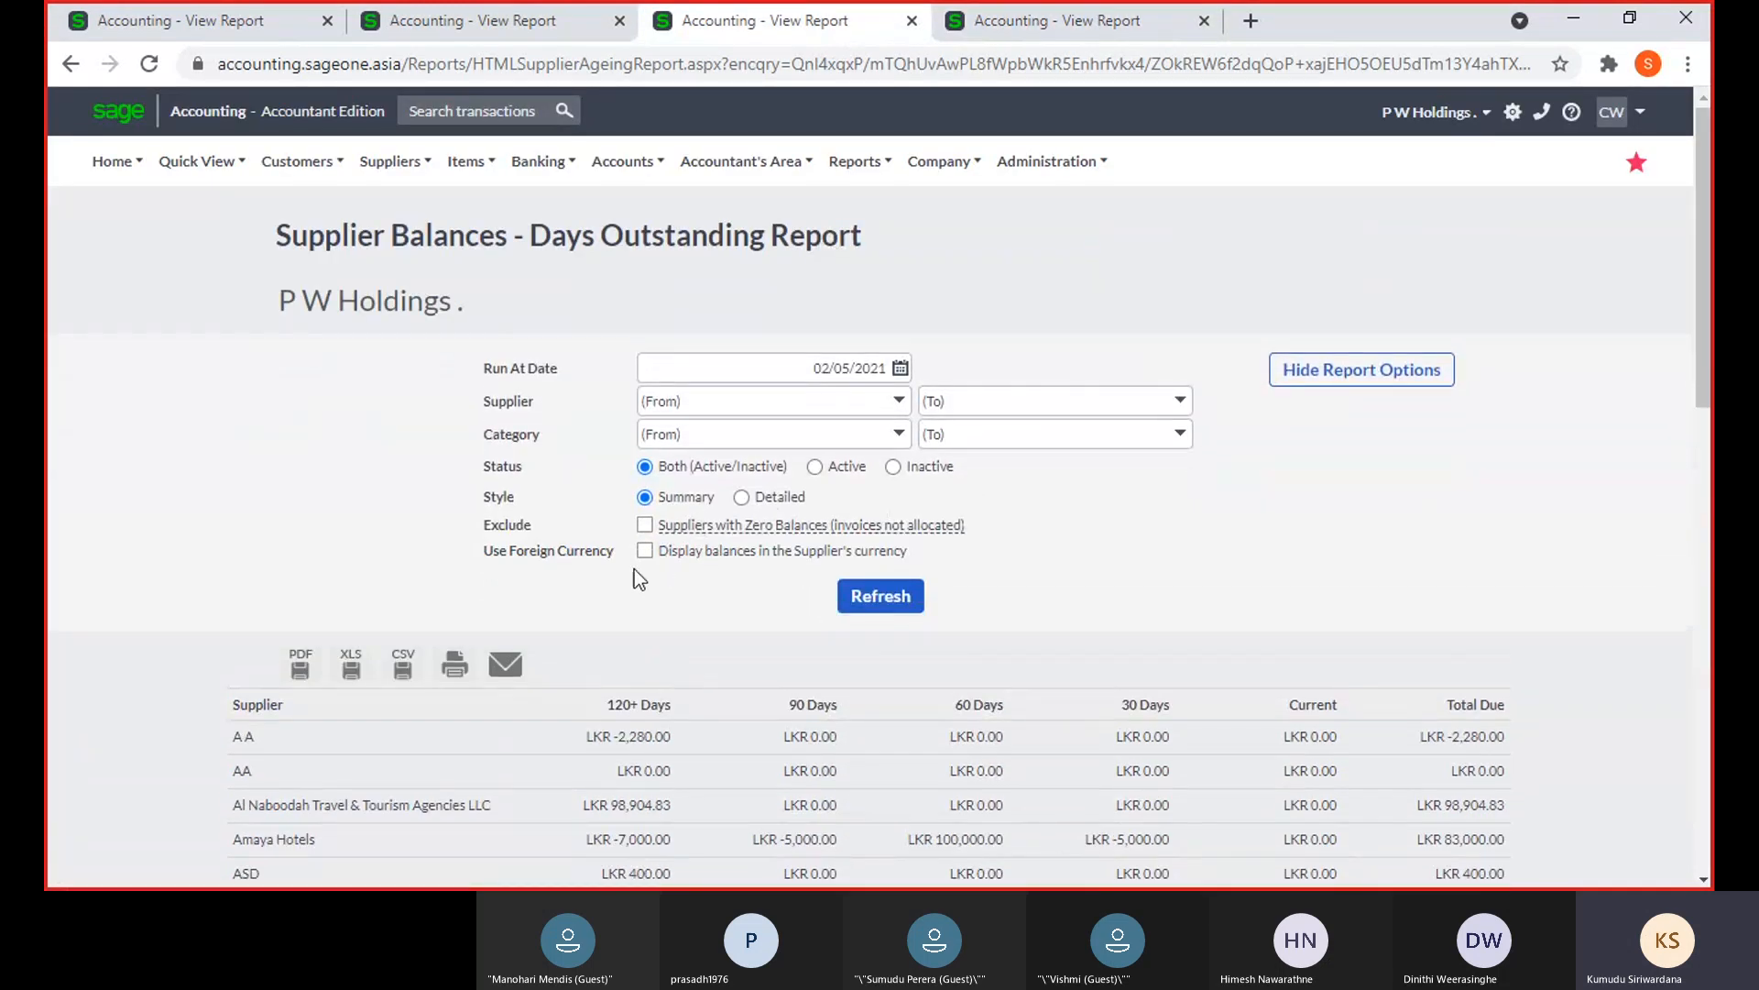
left_click(884, 601)
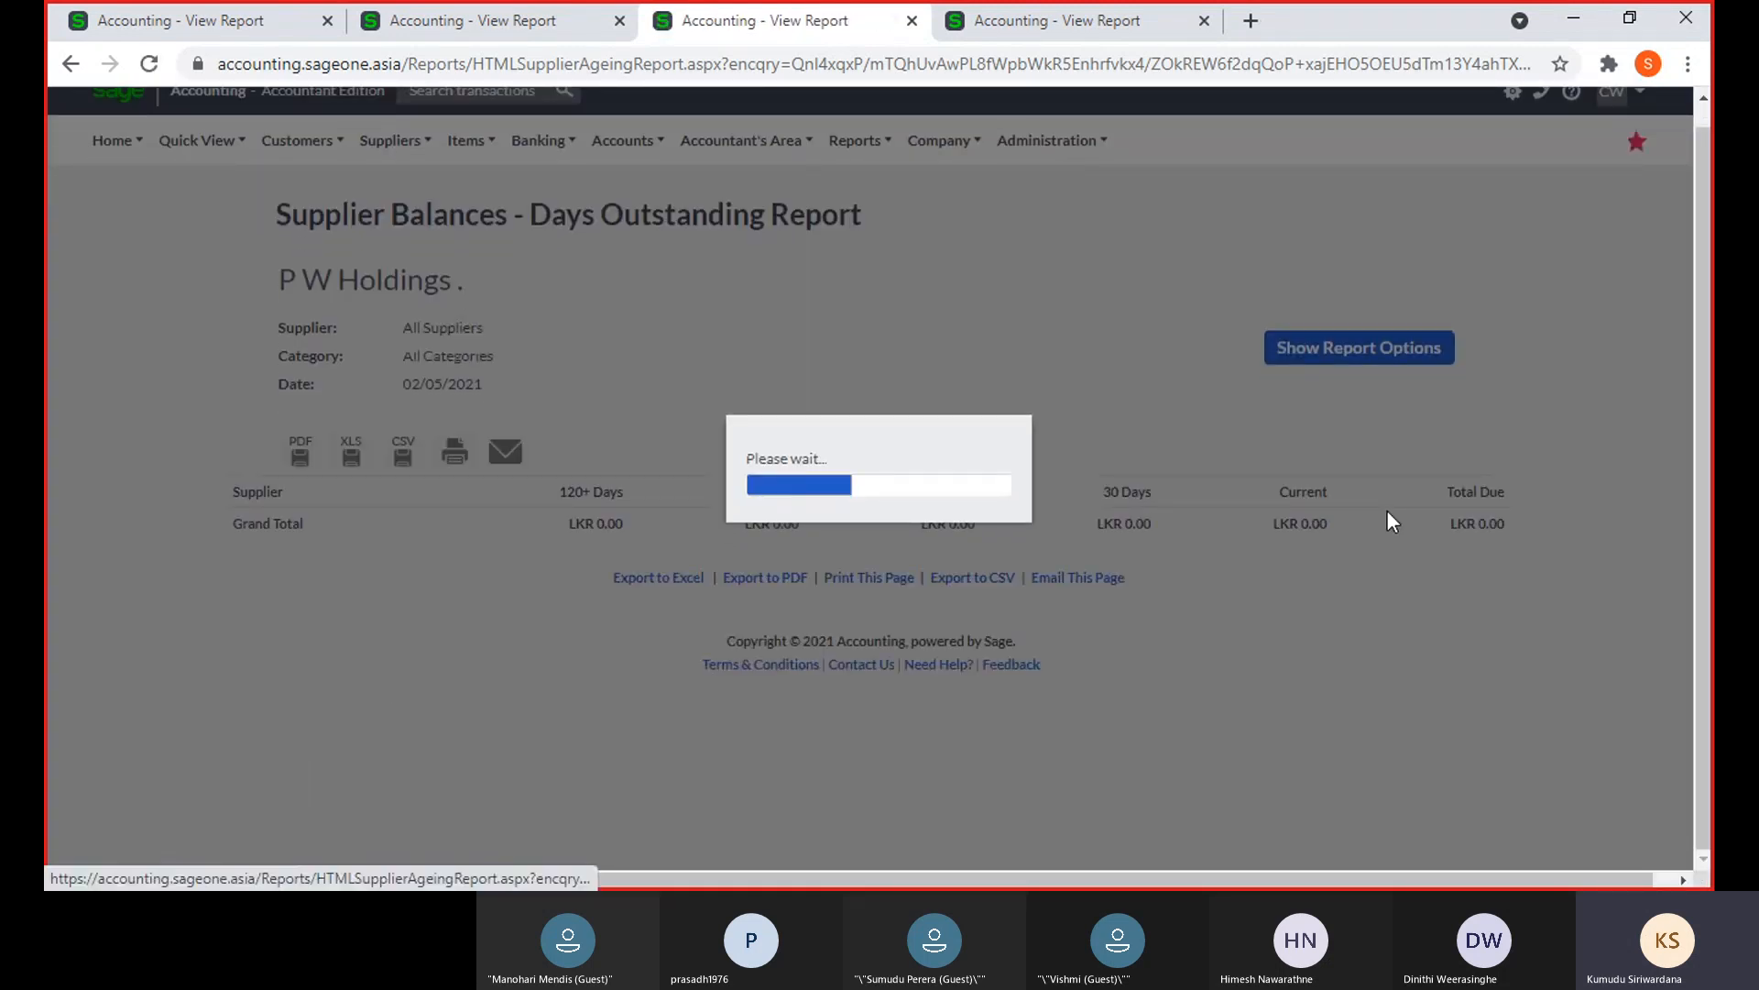
scroll(1388, 513, "down", 7)
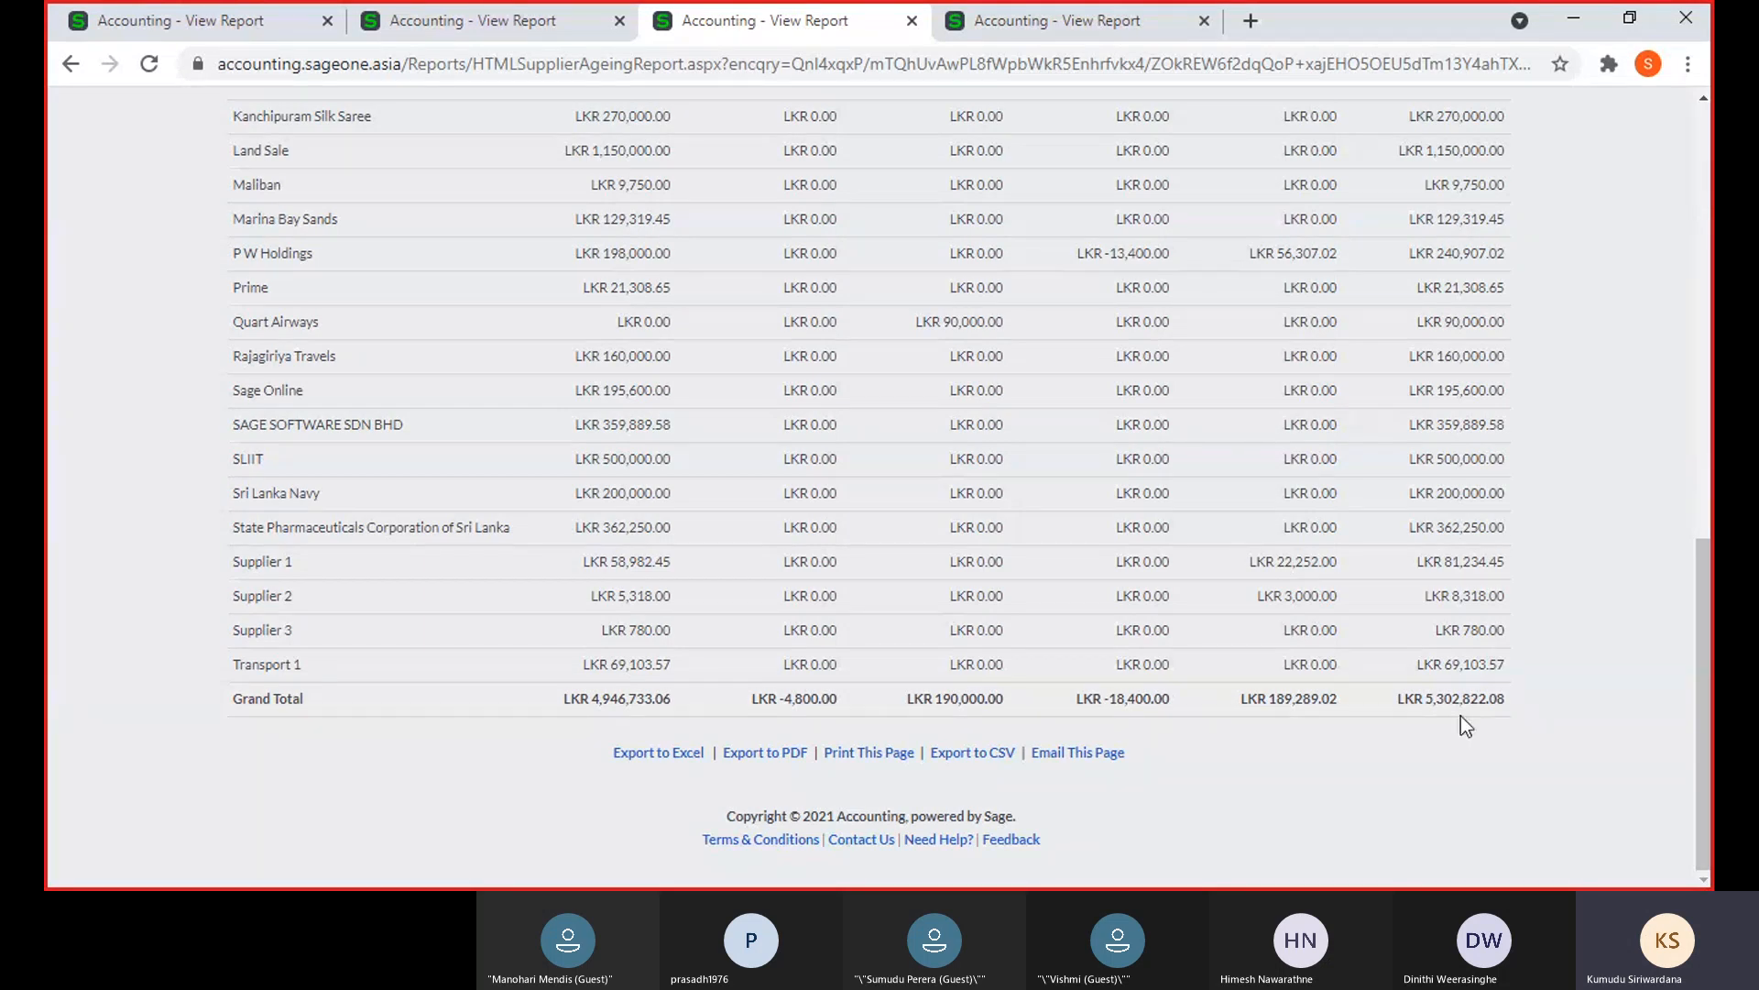
Compare the options and closing rows of the foreign-currency copy with those of the local-currency copy, checking for a Grand Total
left_click(1116, 22)
scroll(1414, 235, "up", 15)
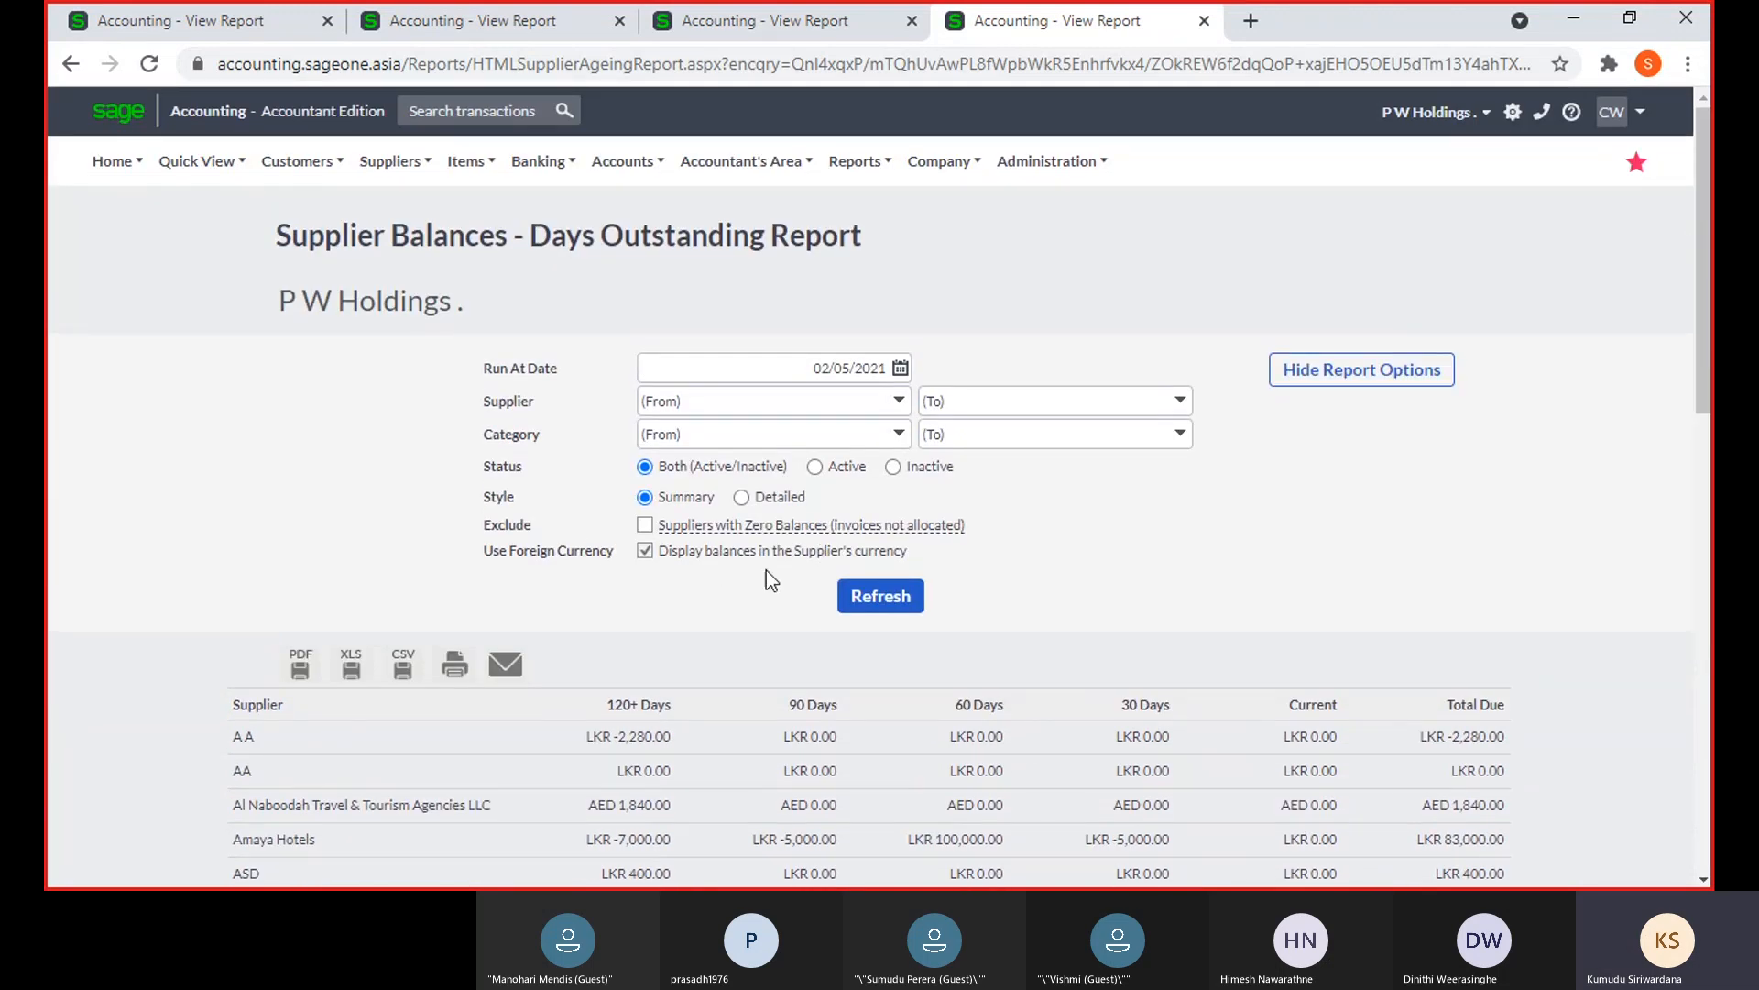
scroll(786, 568, "down", 7)
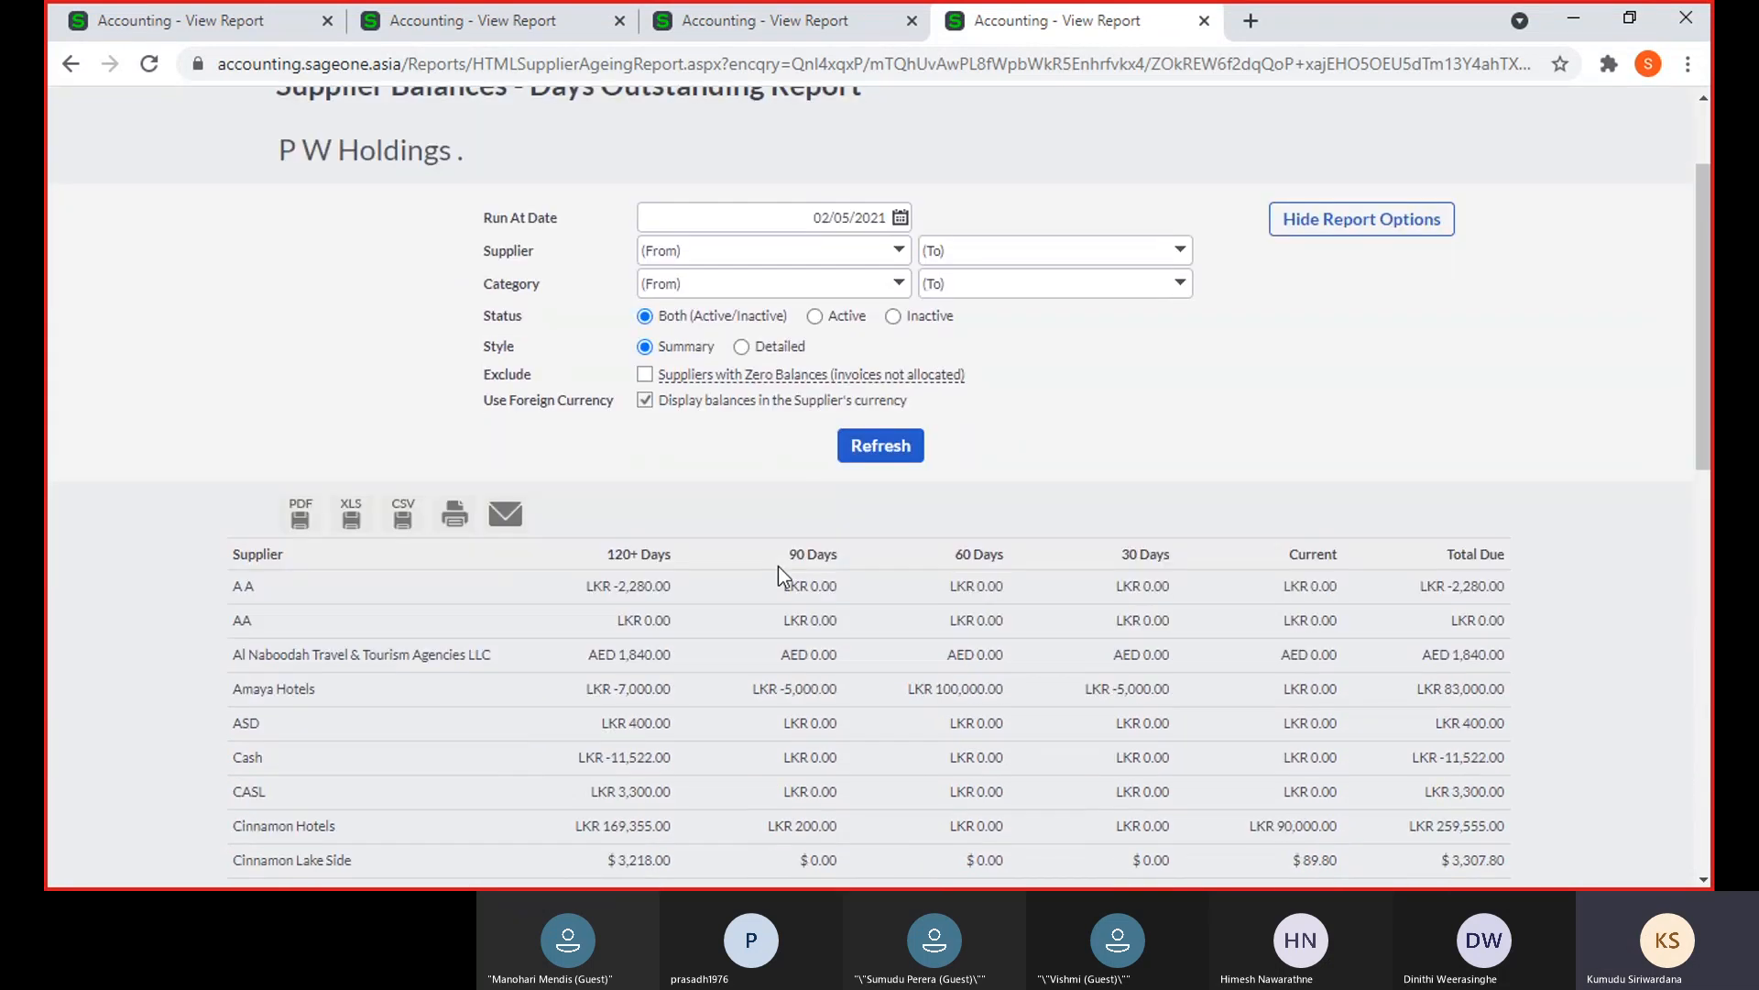
scroll(779, 575, "down", 7)
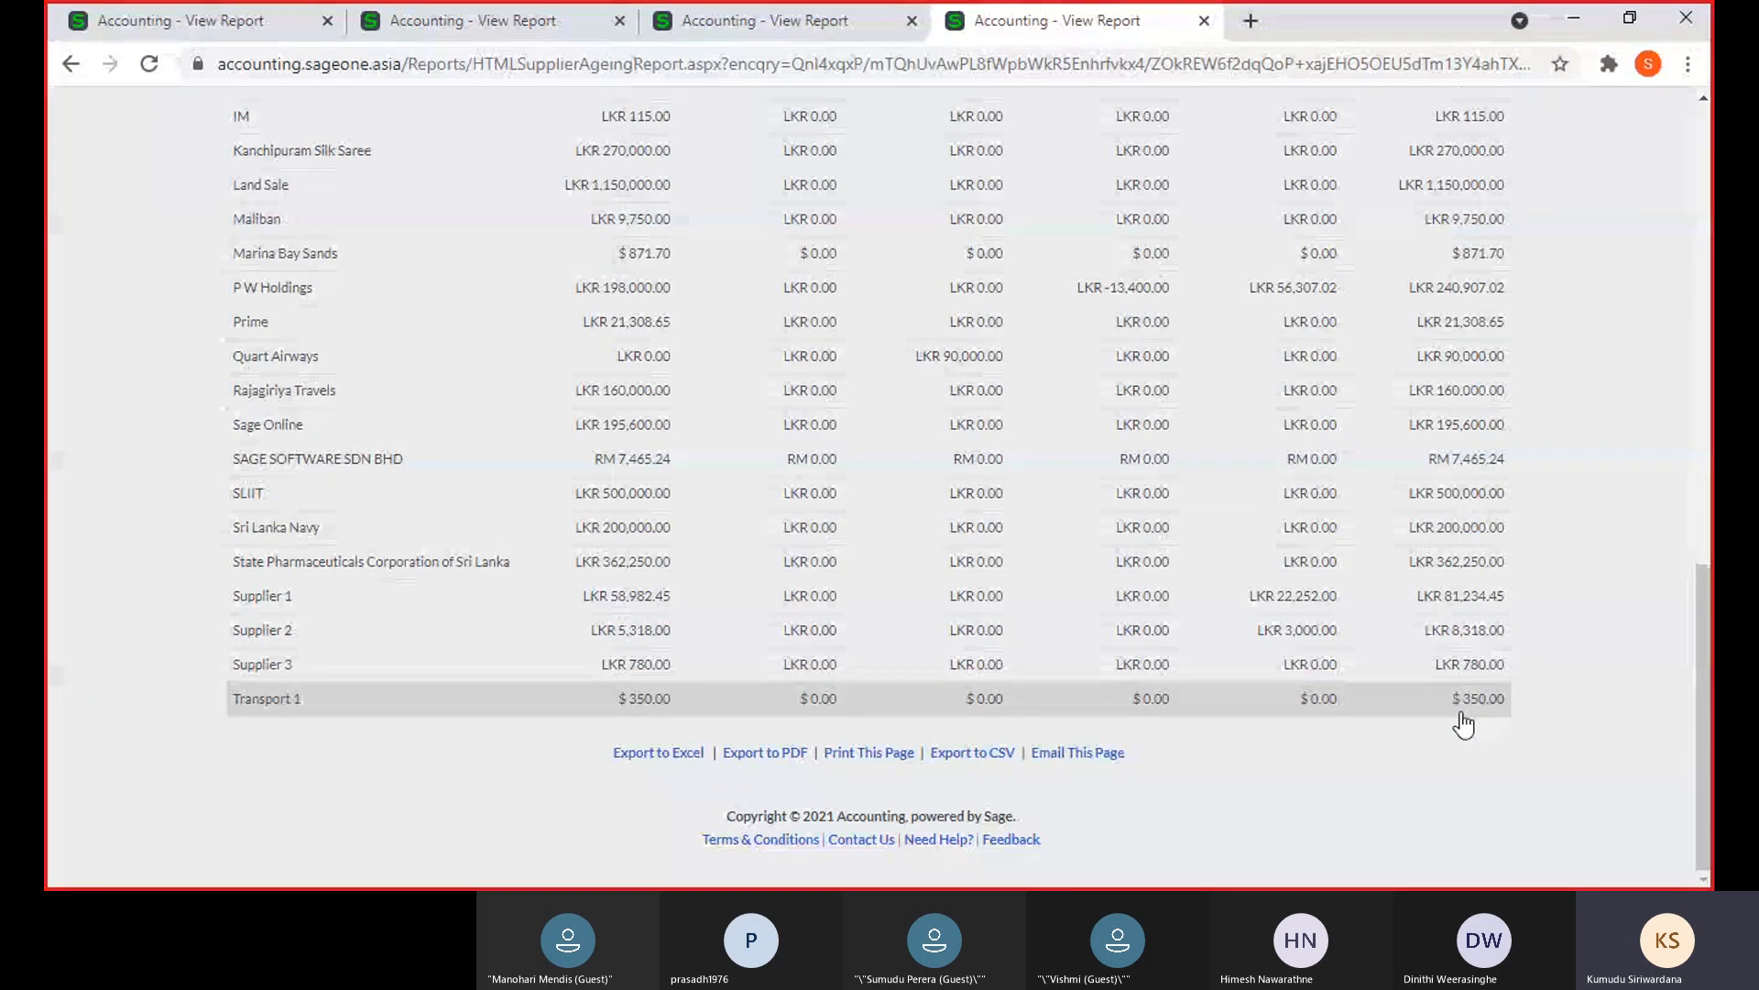
left_click(822, 23)
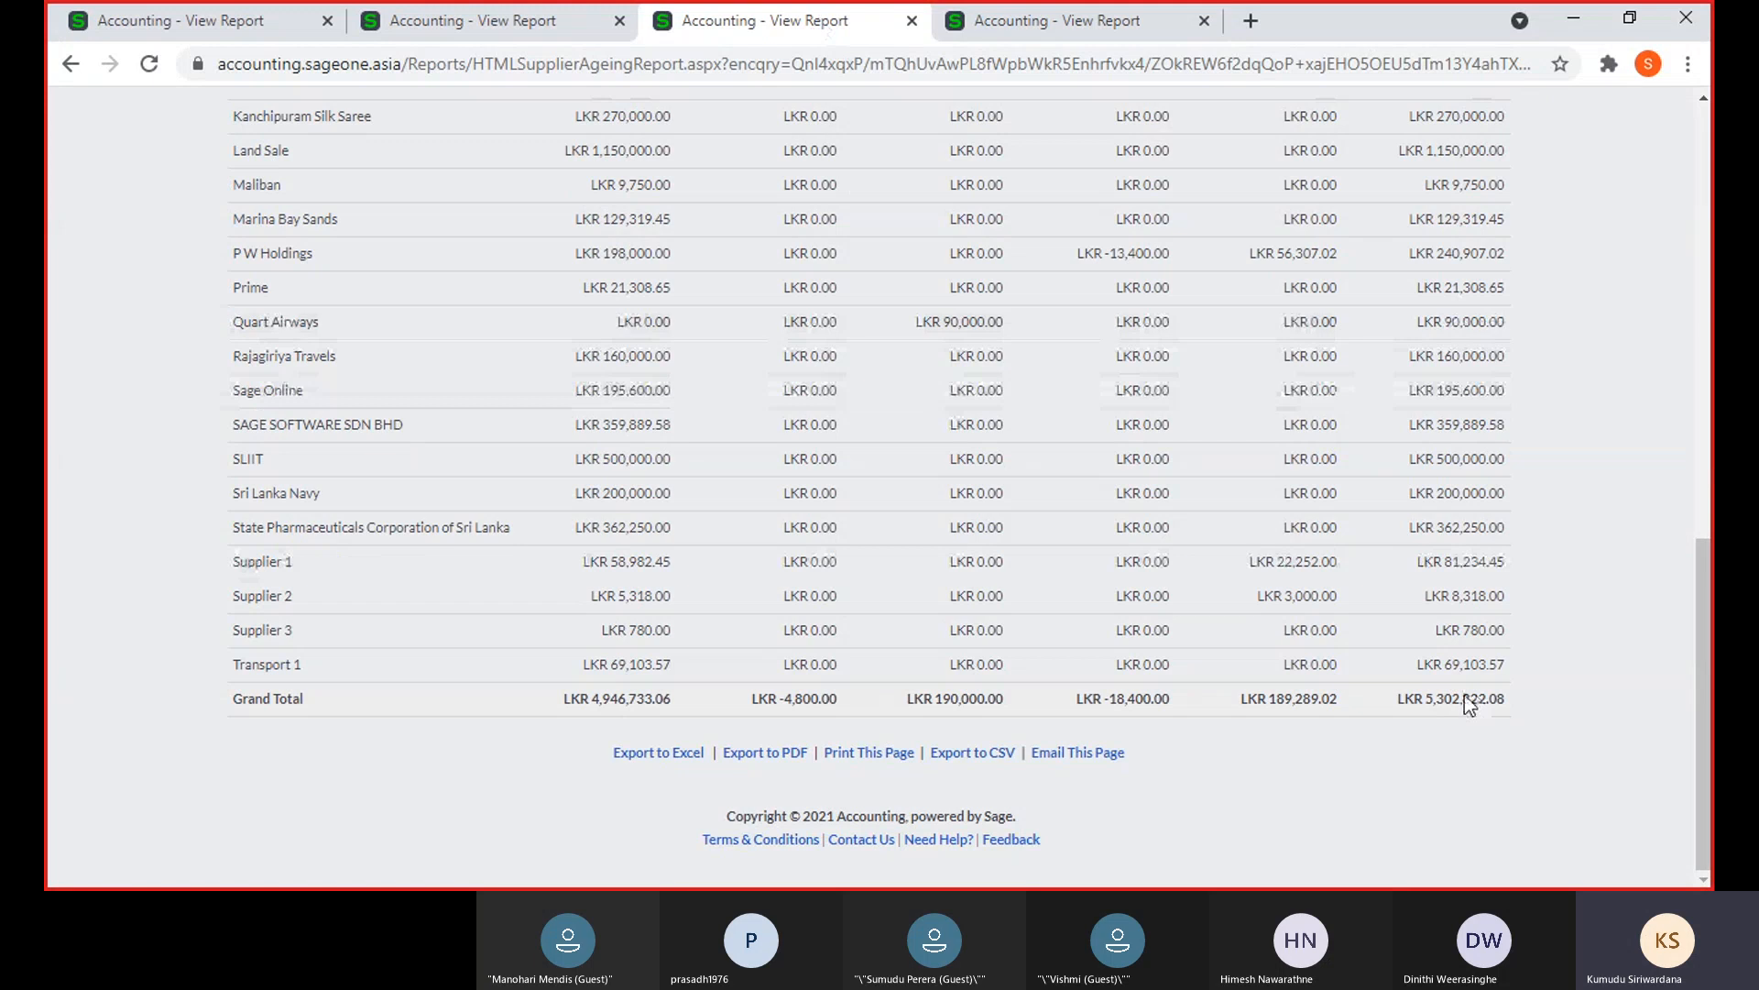
scroll(1013, 372, "up", 15)
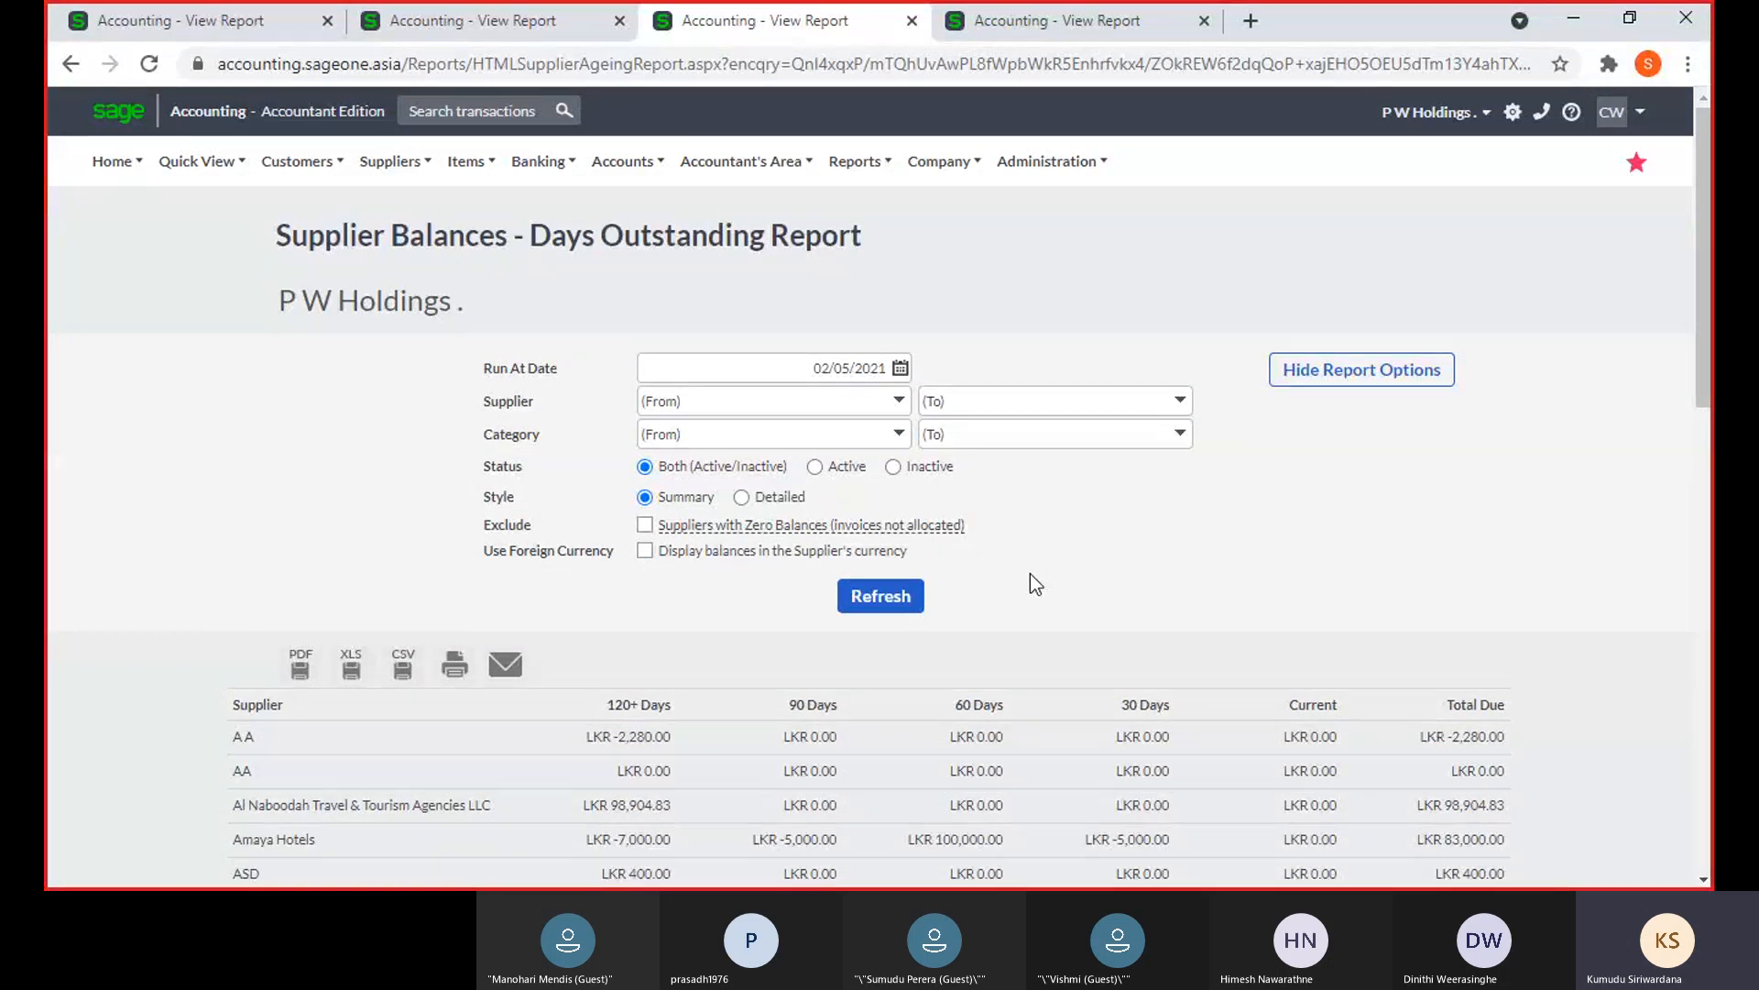
scroll(1026, 539, "down", 6)
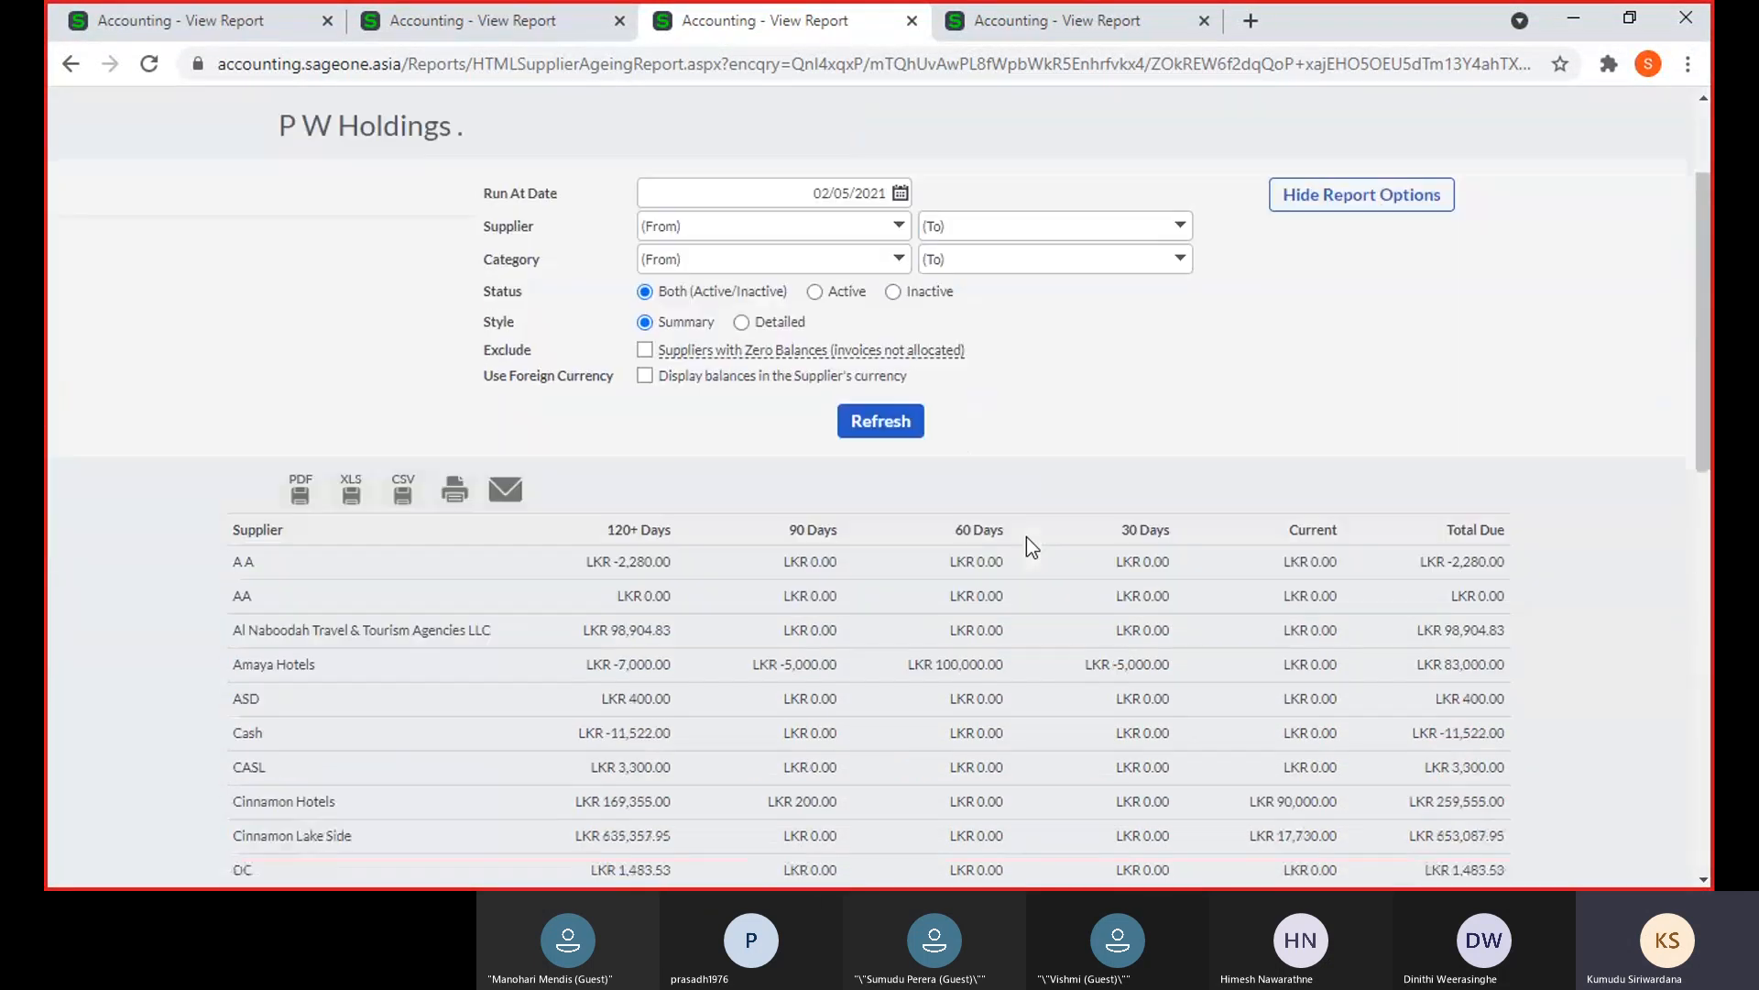
scroll(1030, 550, "down", 7)
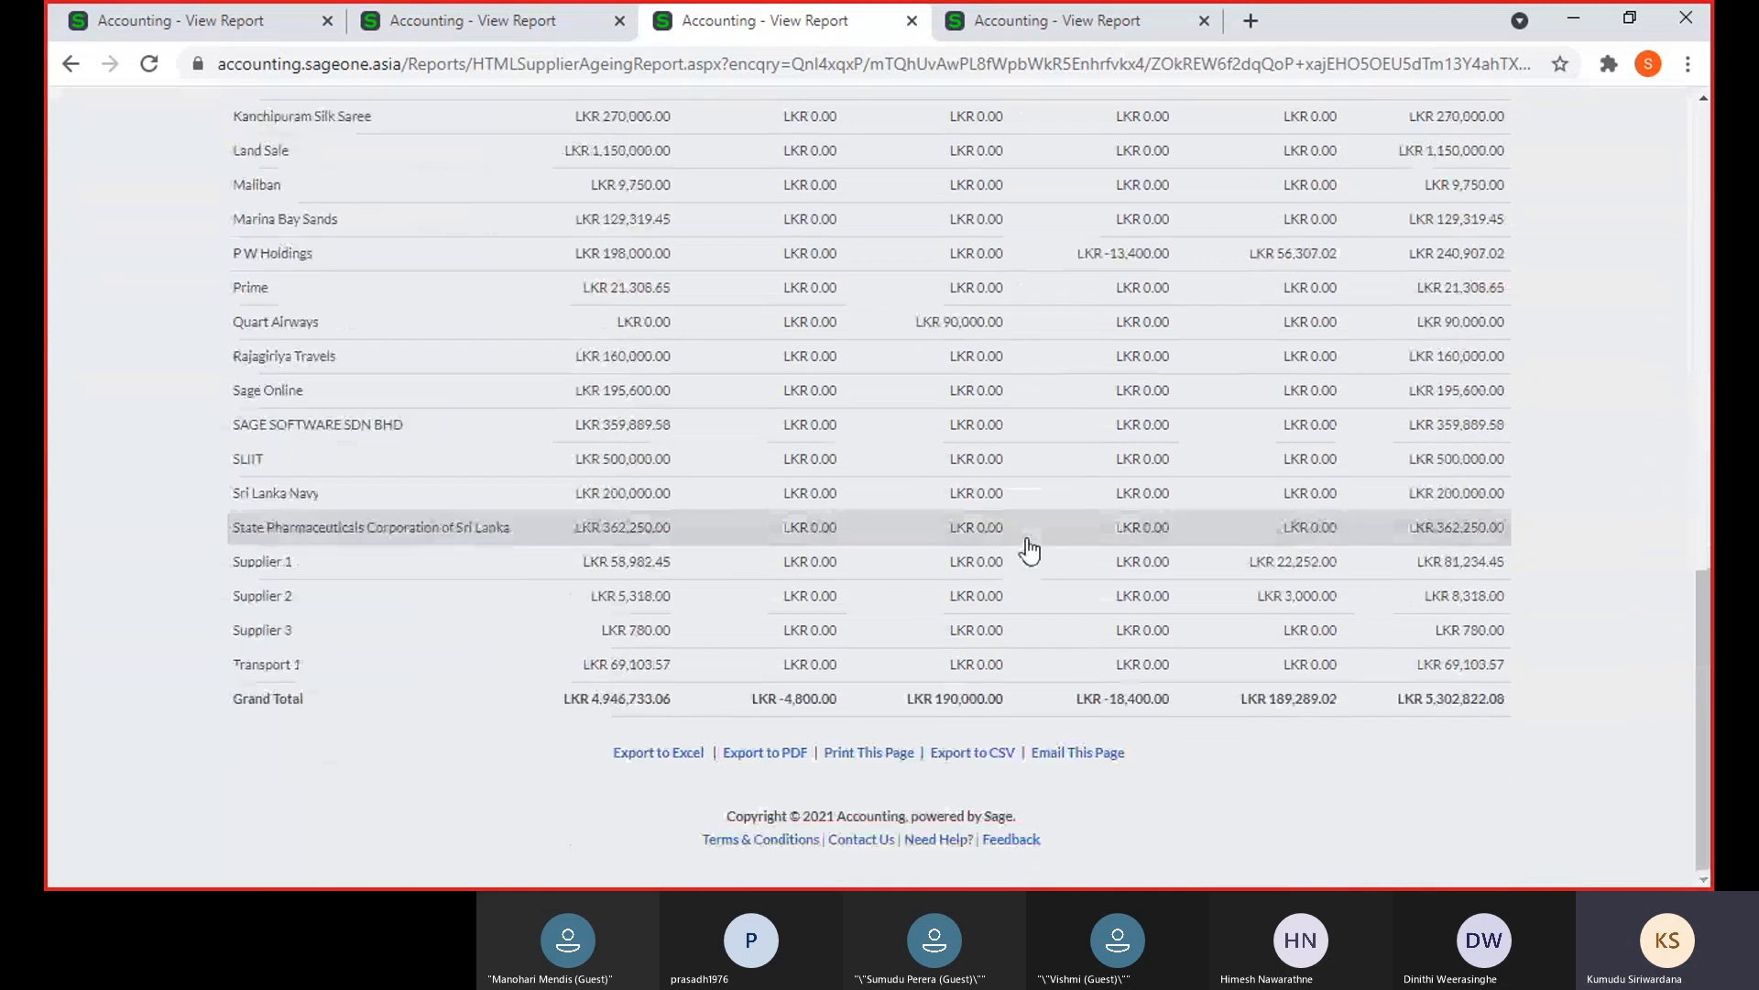
scroll(1030, 550, "up", 9)
scroll(1030, 550, "up", 3)
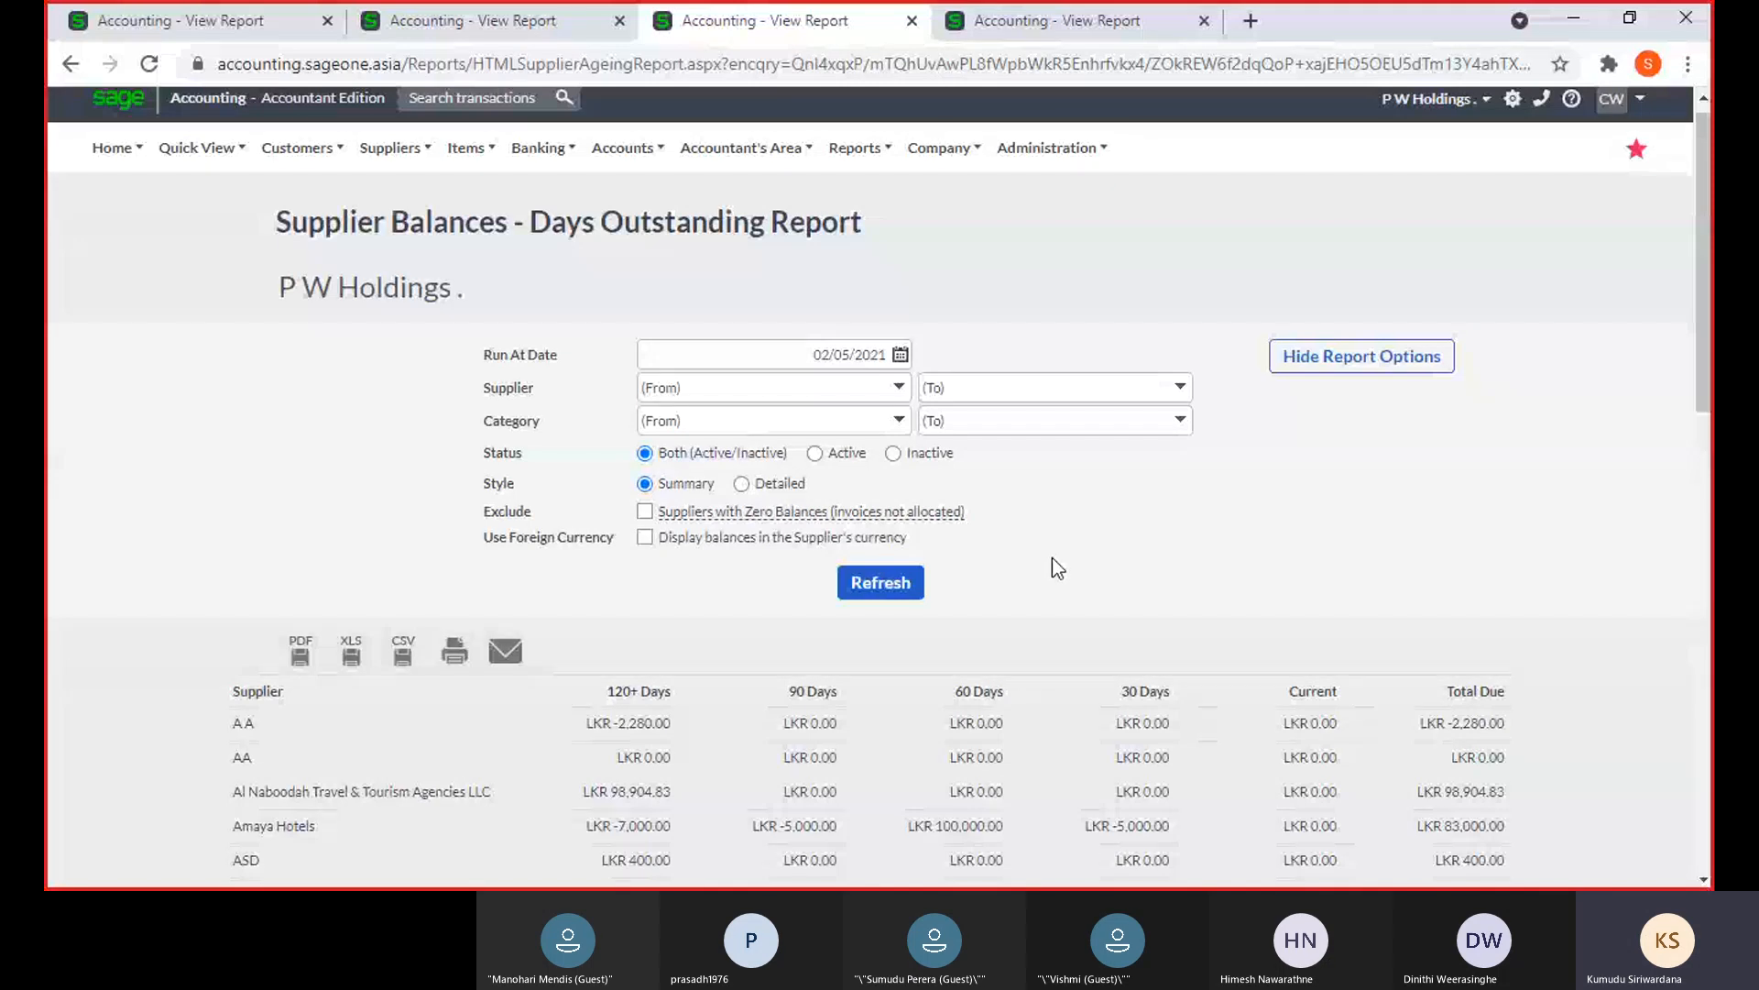
scroll(1054, 564, "down", 2)
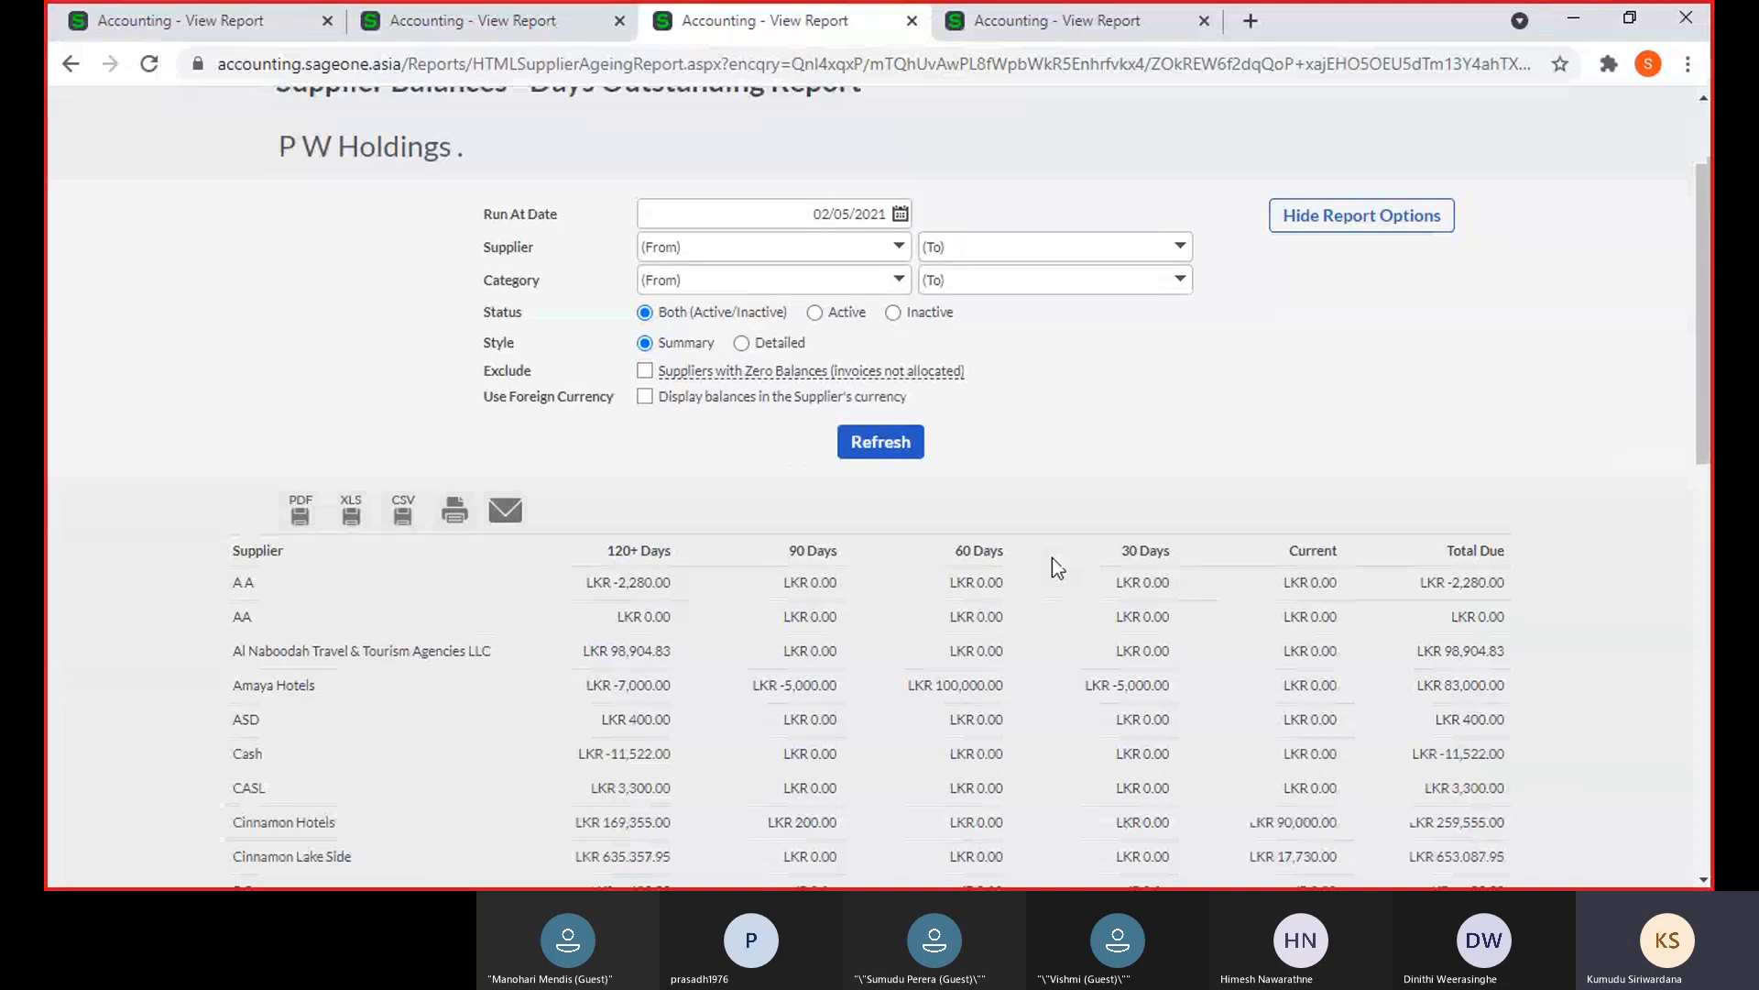
scroll(1052, 557, "down", 1)
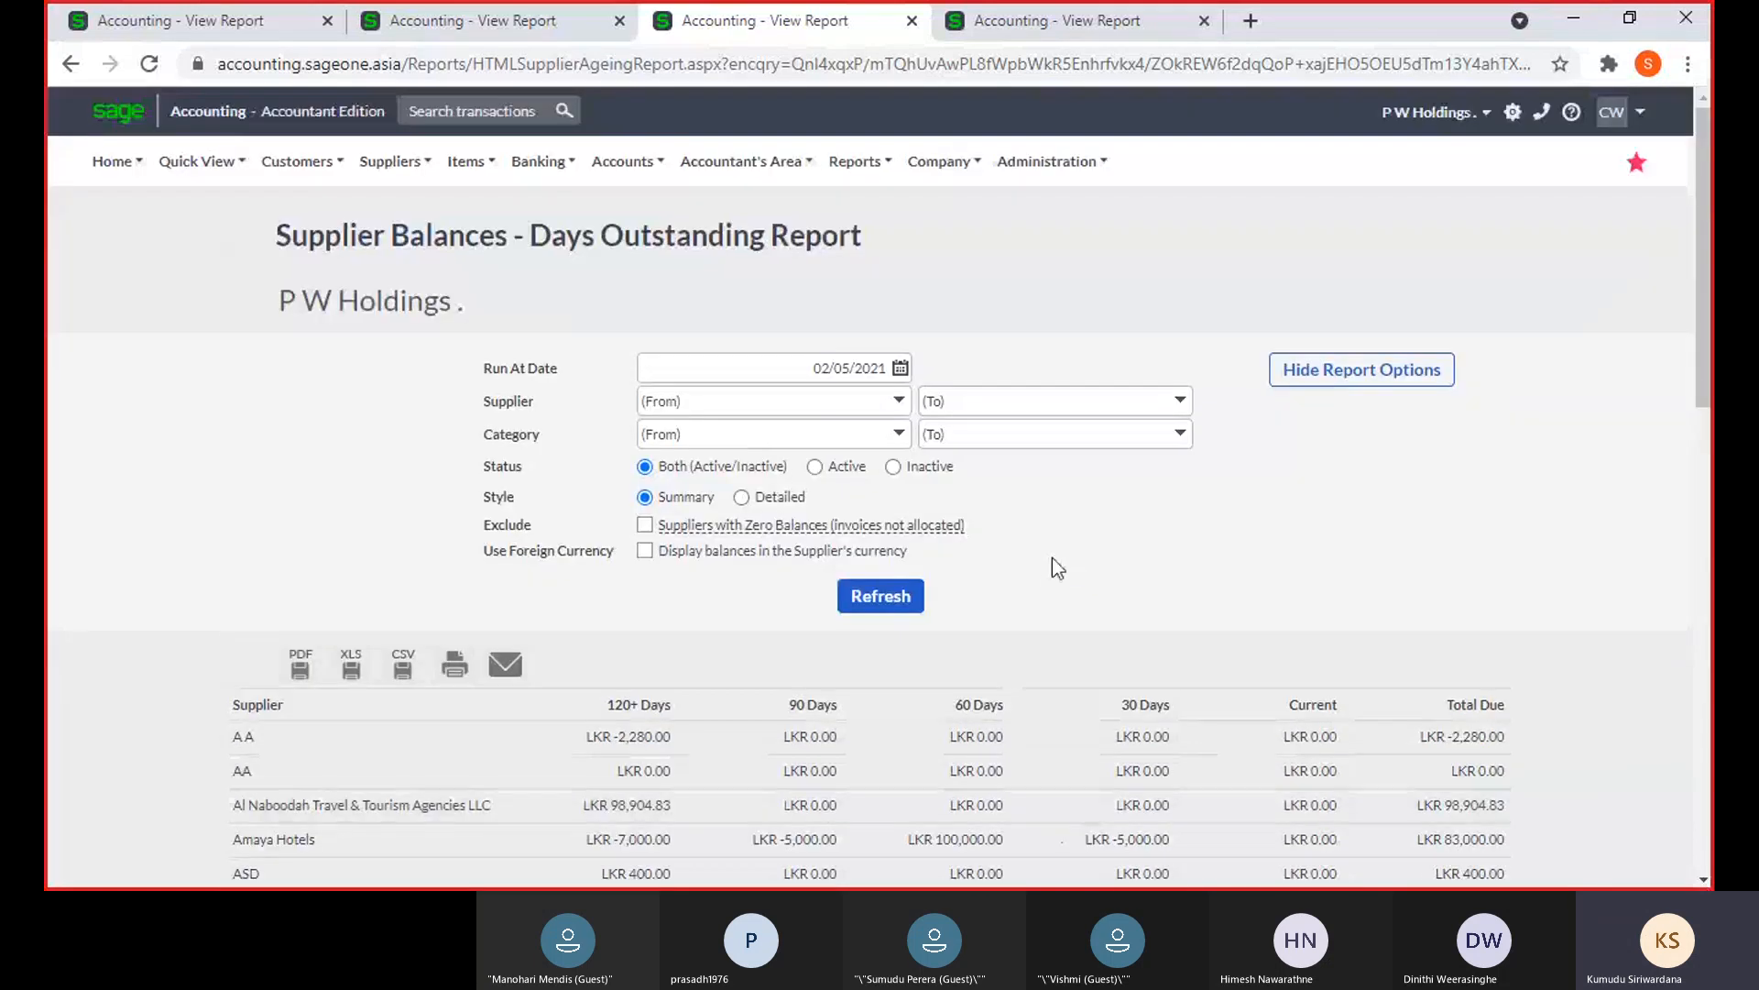
Refresh the report in the first browser tab, and go to the export and print options of the duplicated foreign-currency report
left_click(293, 11)
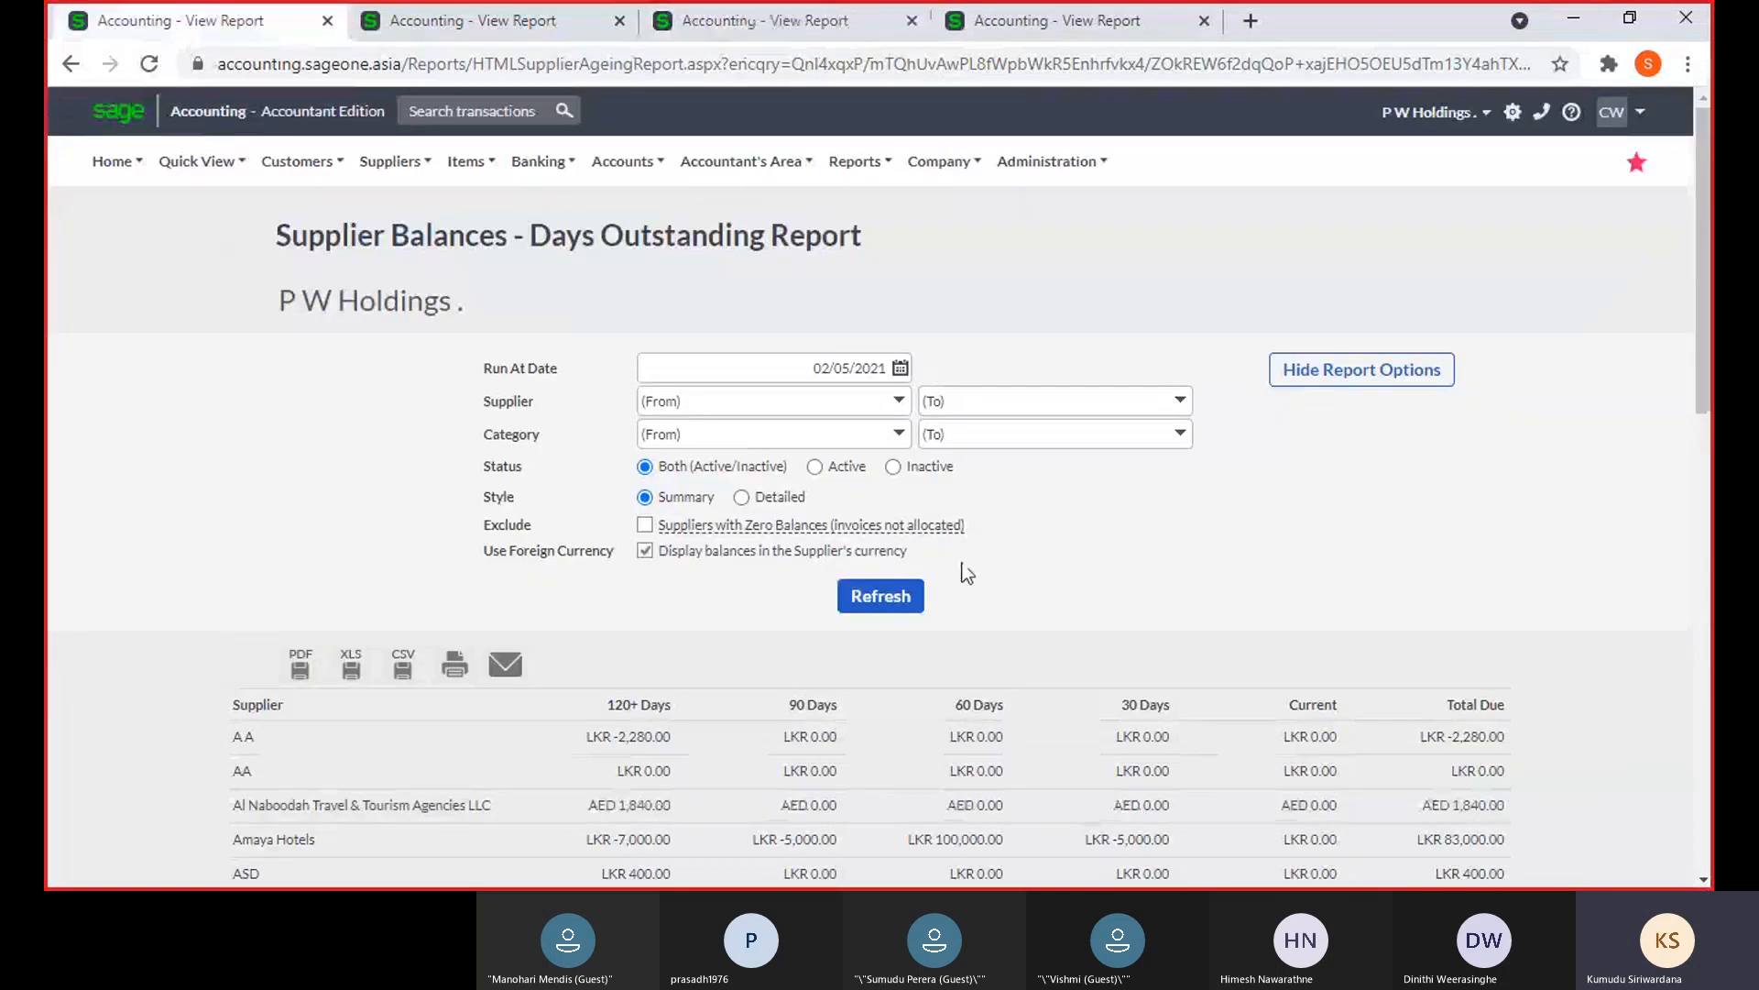
left_click(907, 595)
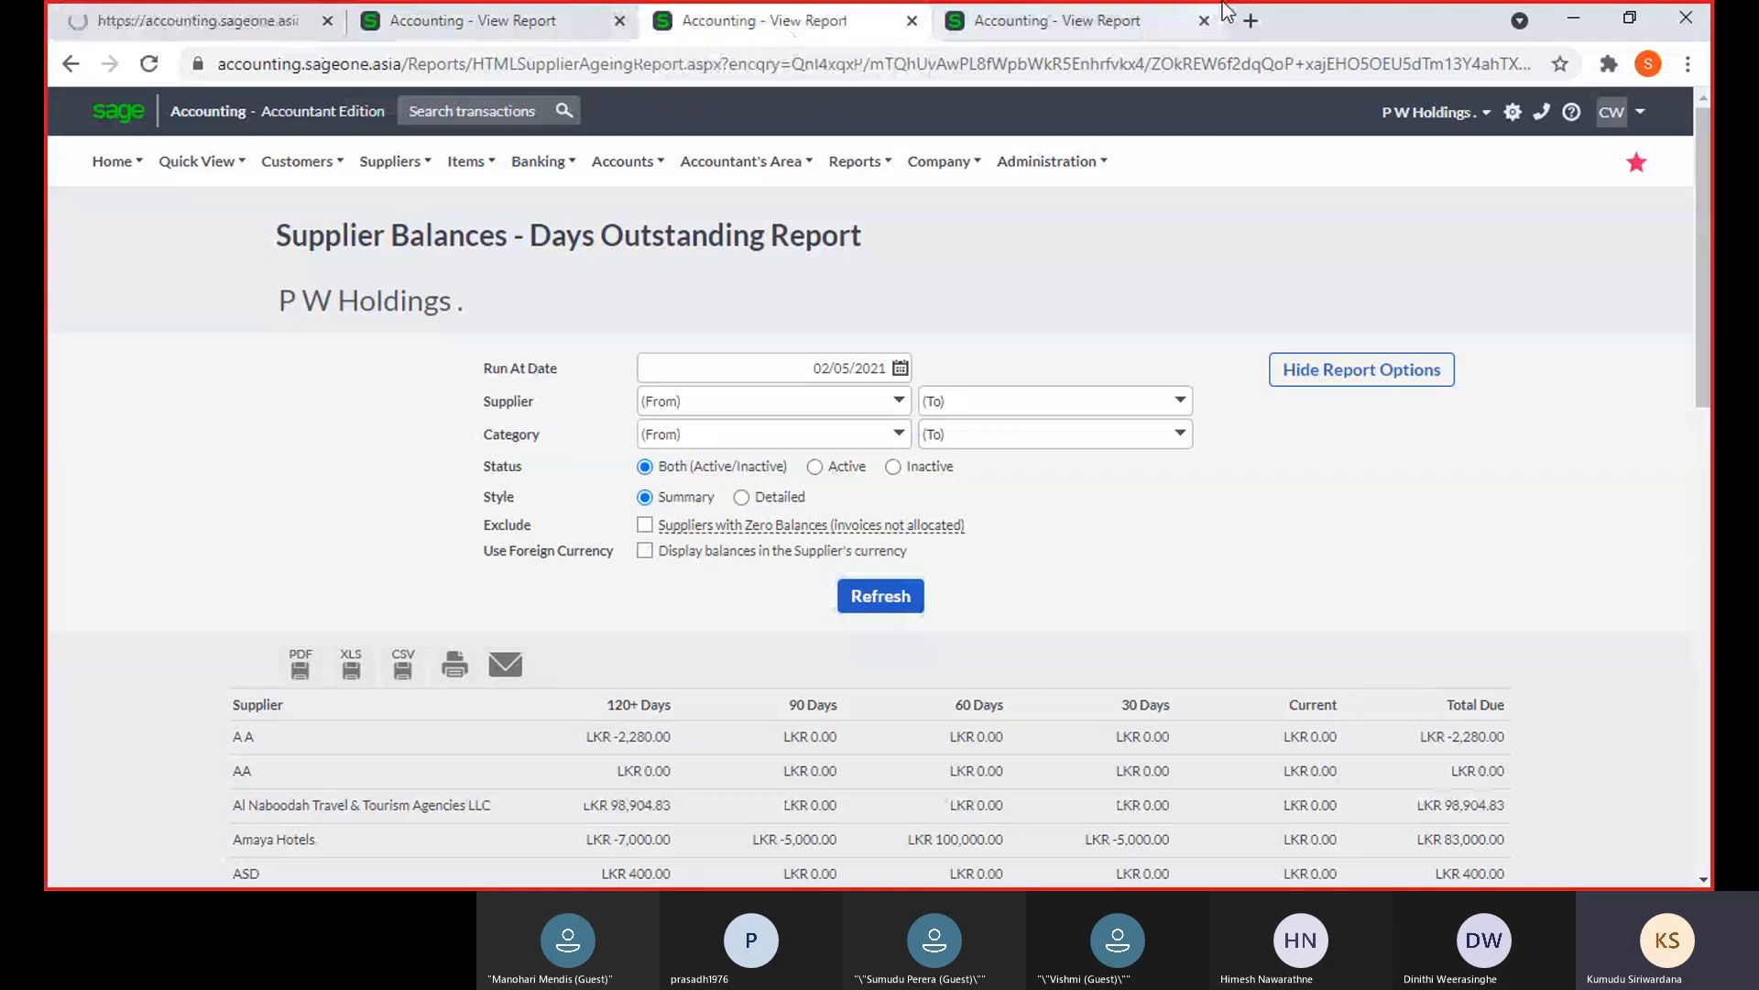
left_click(1106, 27)
scroll(729, 394, "up", 10)
scroll(731, 401, "down", 5)
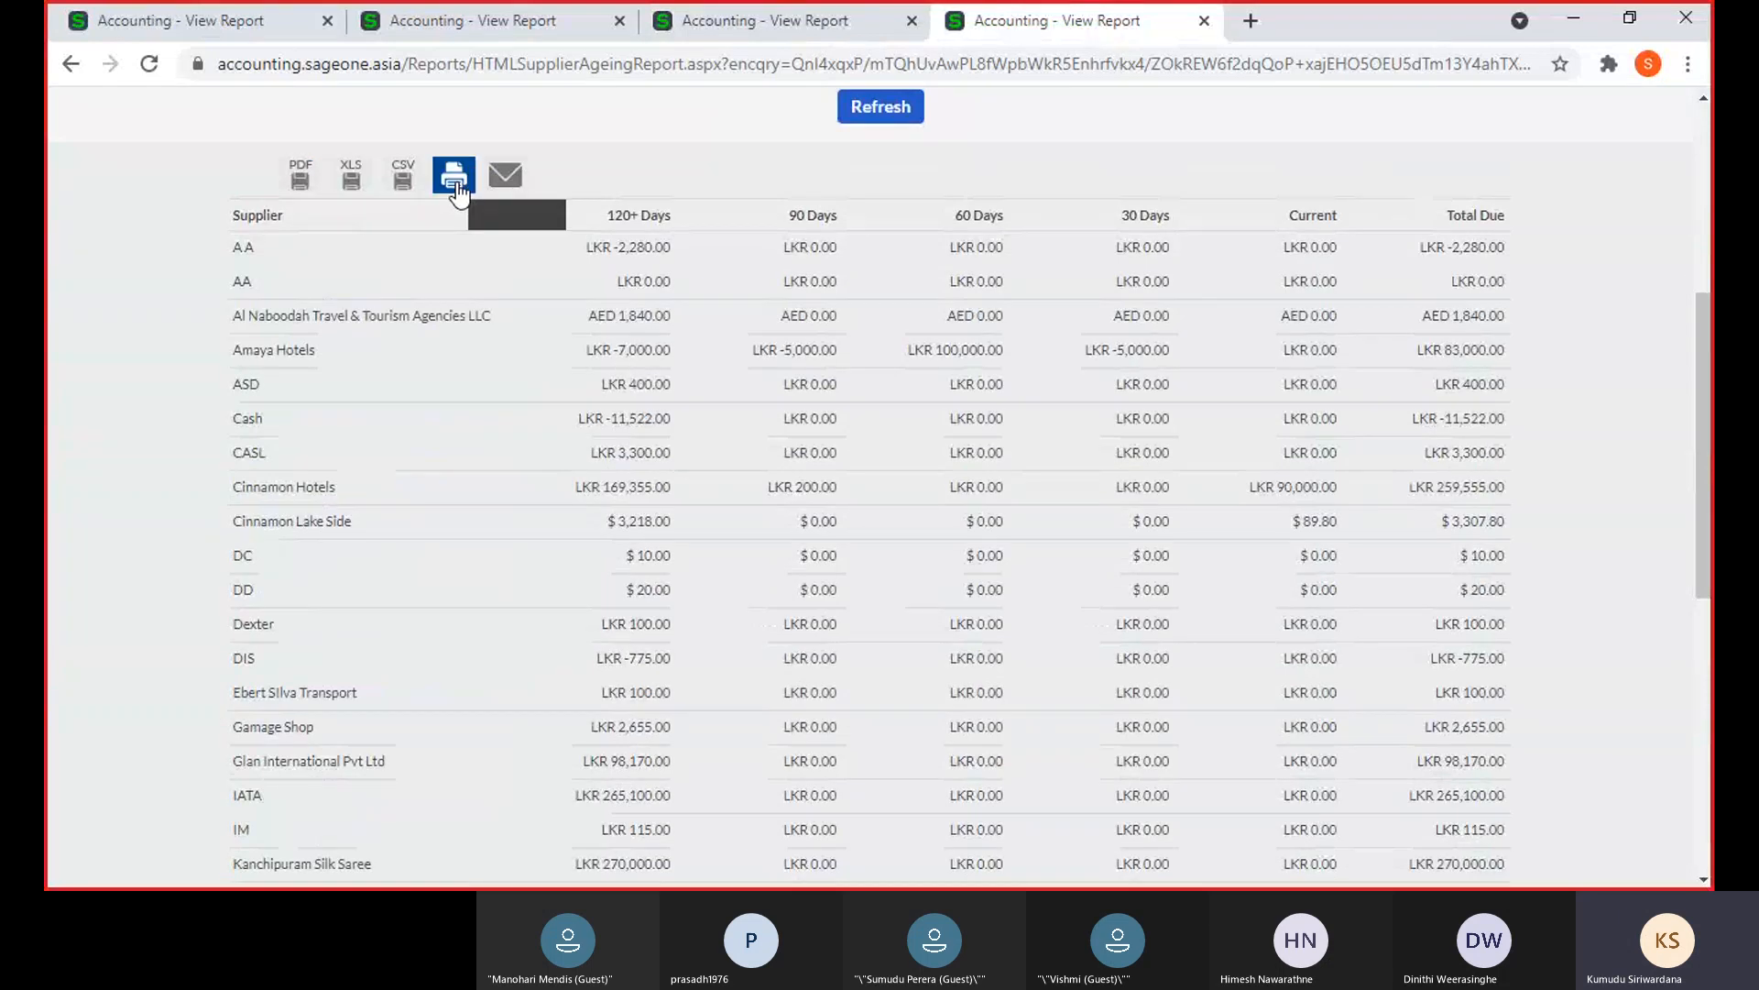
Review the remaining supplier rows, and close the other report tabs so only the foreign-currency copy stays open
scroll(682, 229, "down", 5)
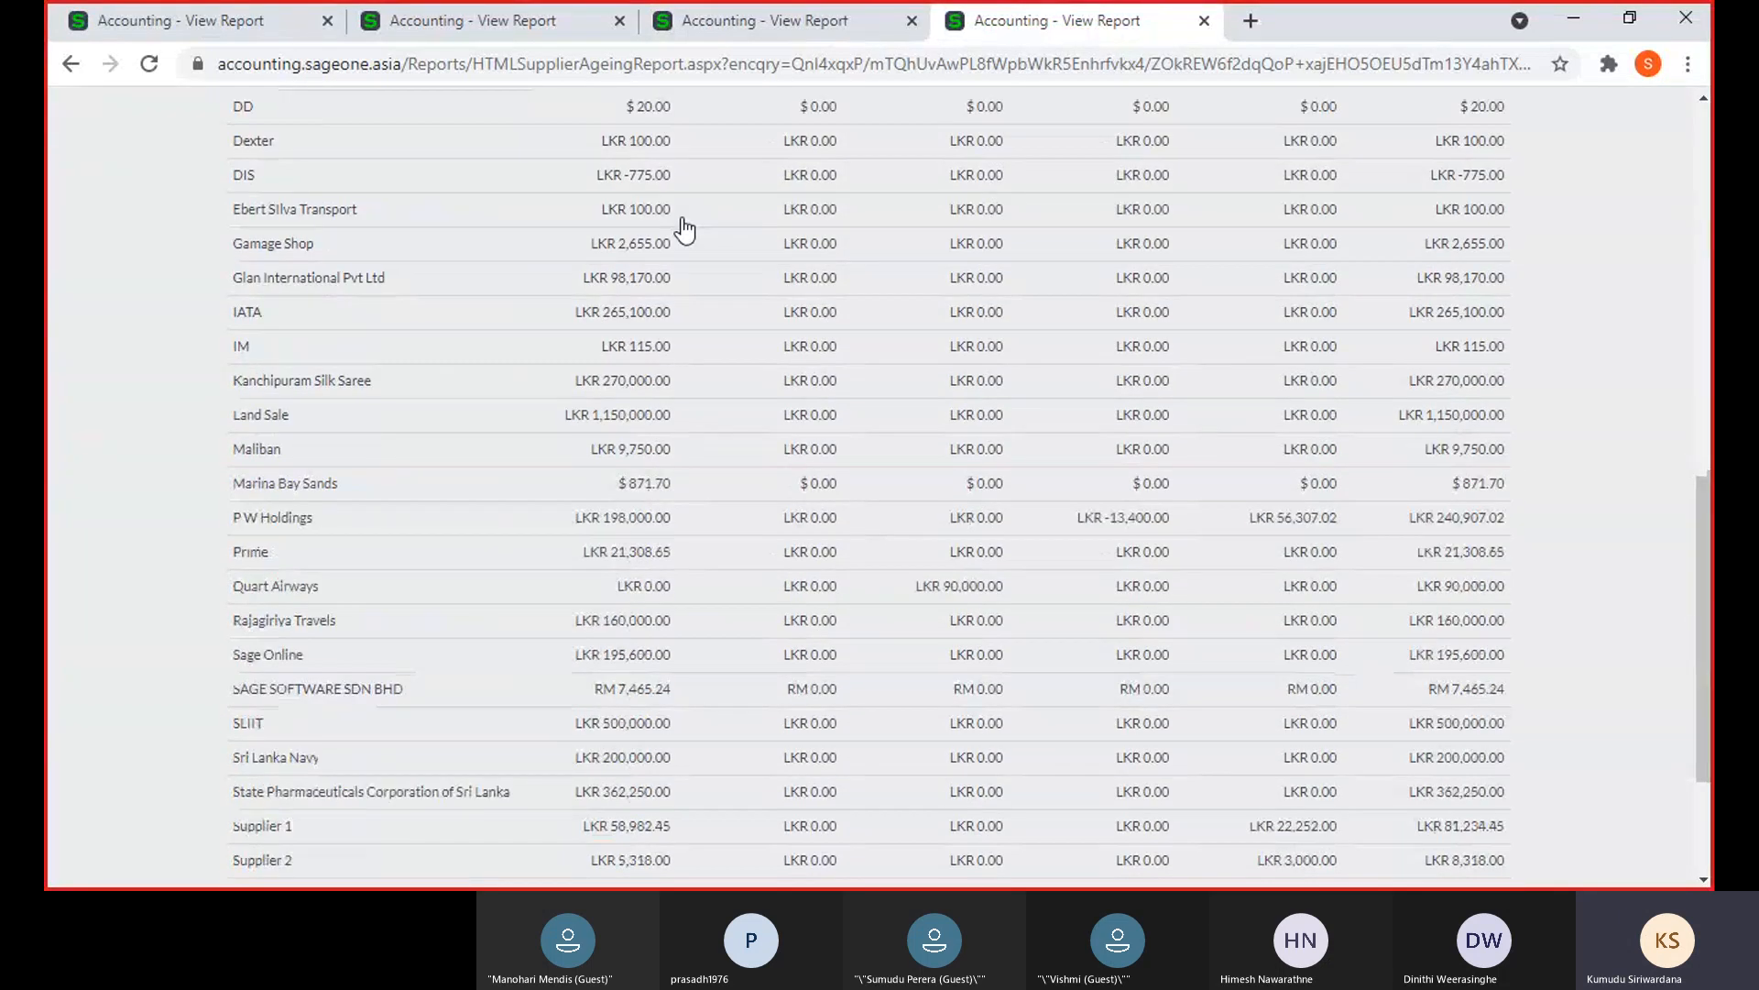
scroll(685, 231, "down", 3)
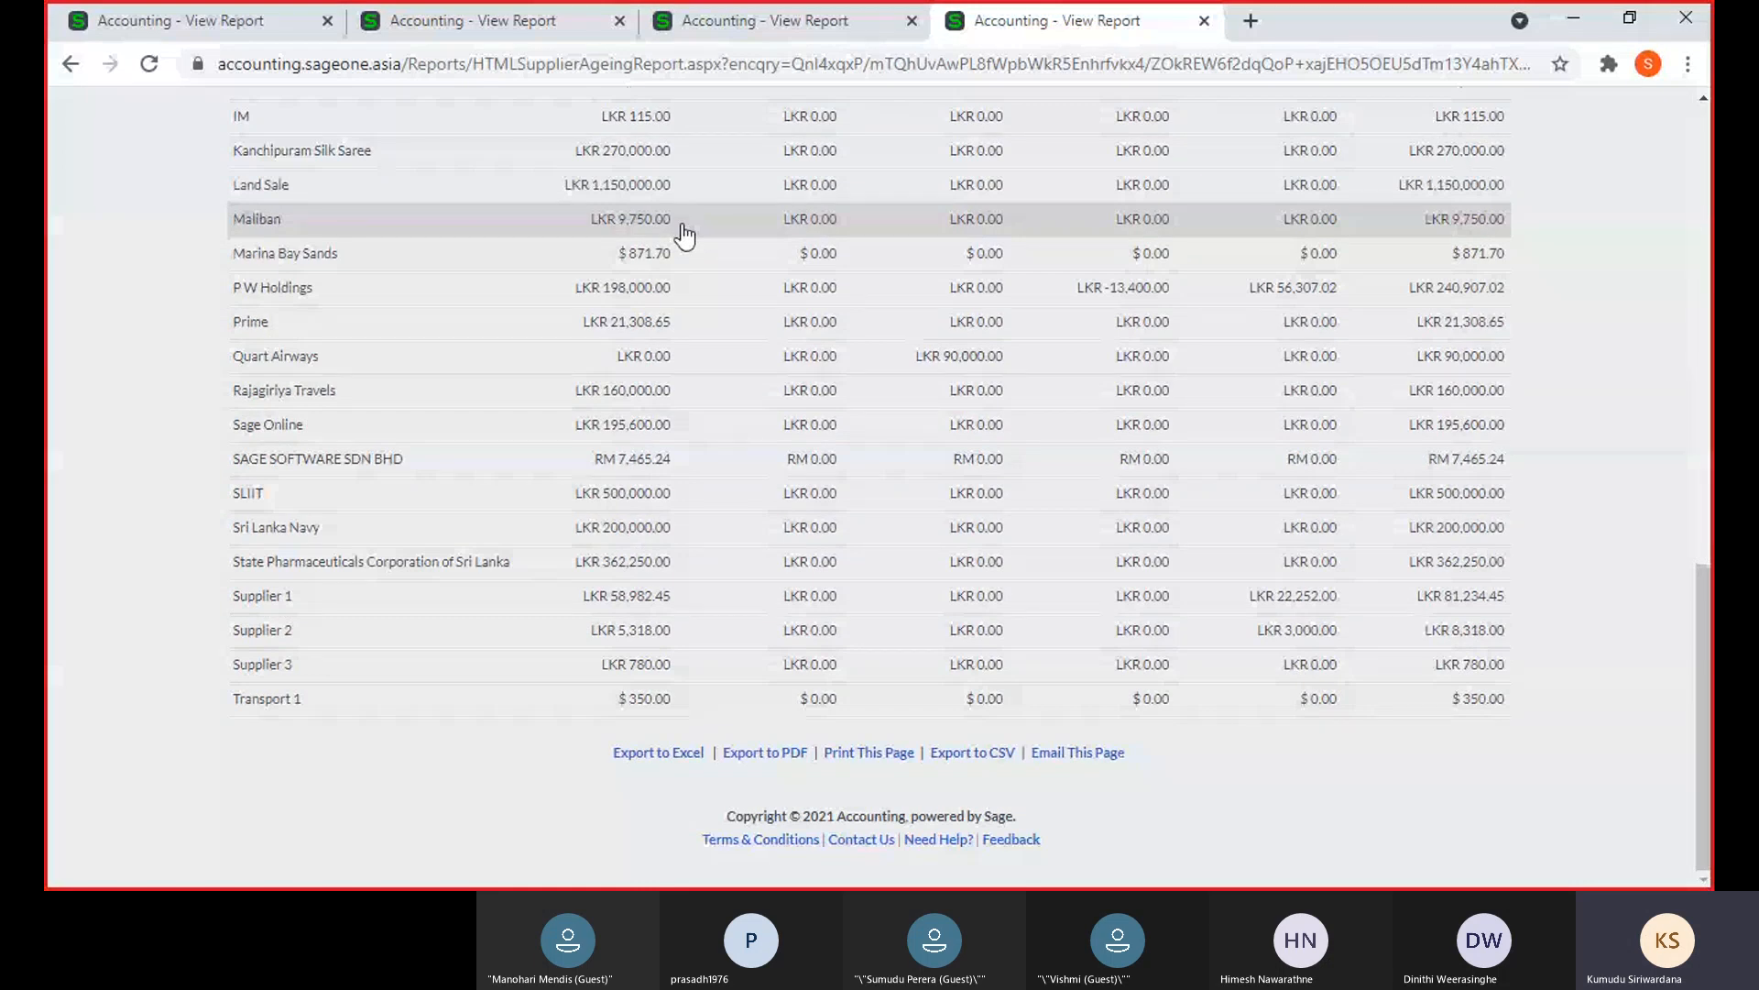
scroll(685, 234, "up", 12)
left_click(327, 21)
left_click(327, 21)
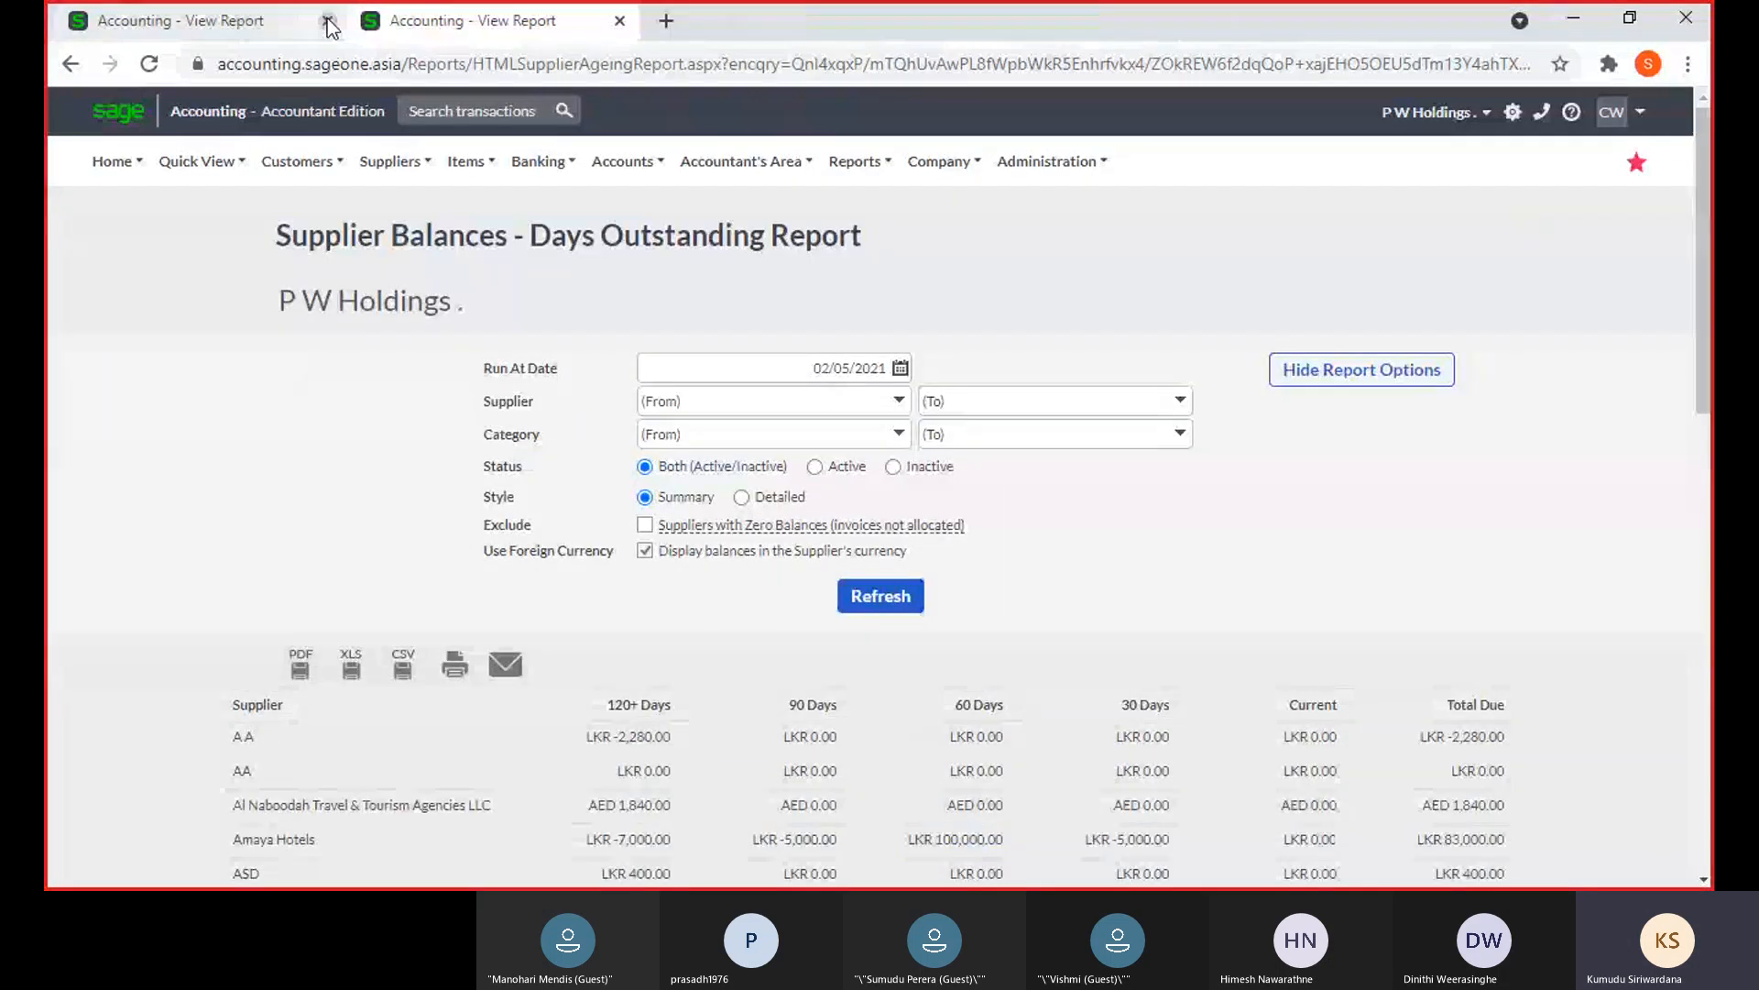
left_click(327, 21)
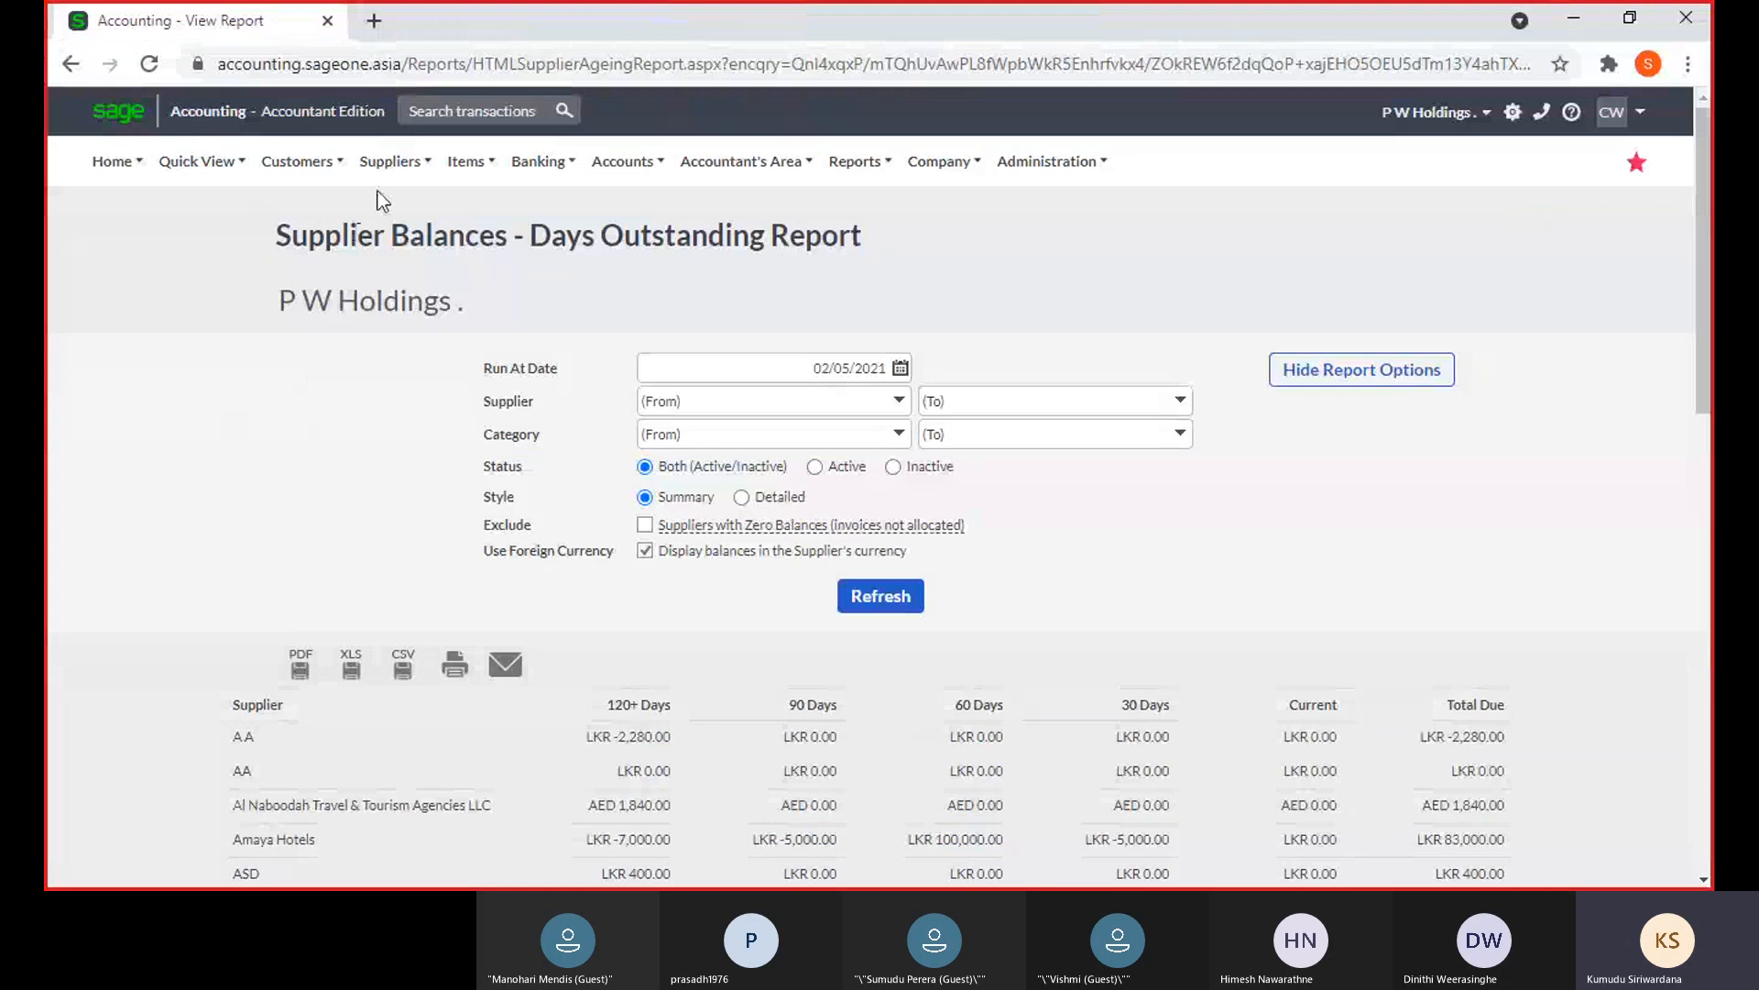
mouse_move(449, 316)
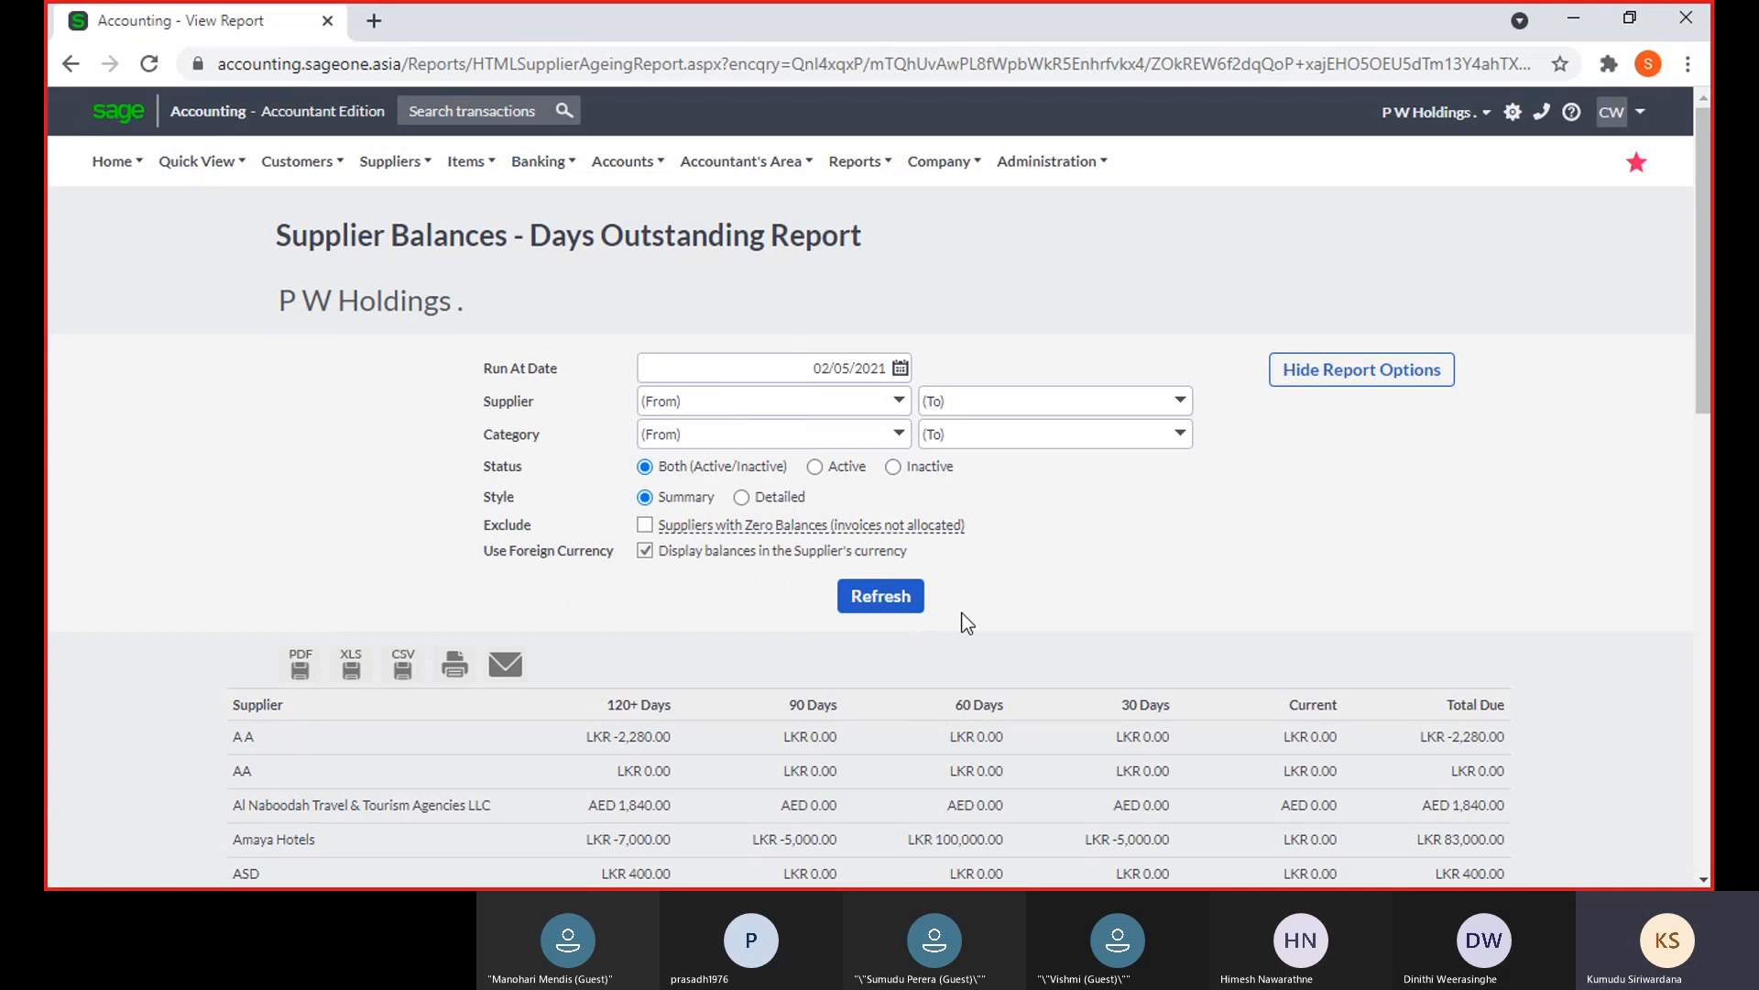
Duplicate the report tab and open Company Settings in the original tab
right_click(289, 37)
left_click(321, 173)
left_click(266, 31)
mouse_move(953, 162)
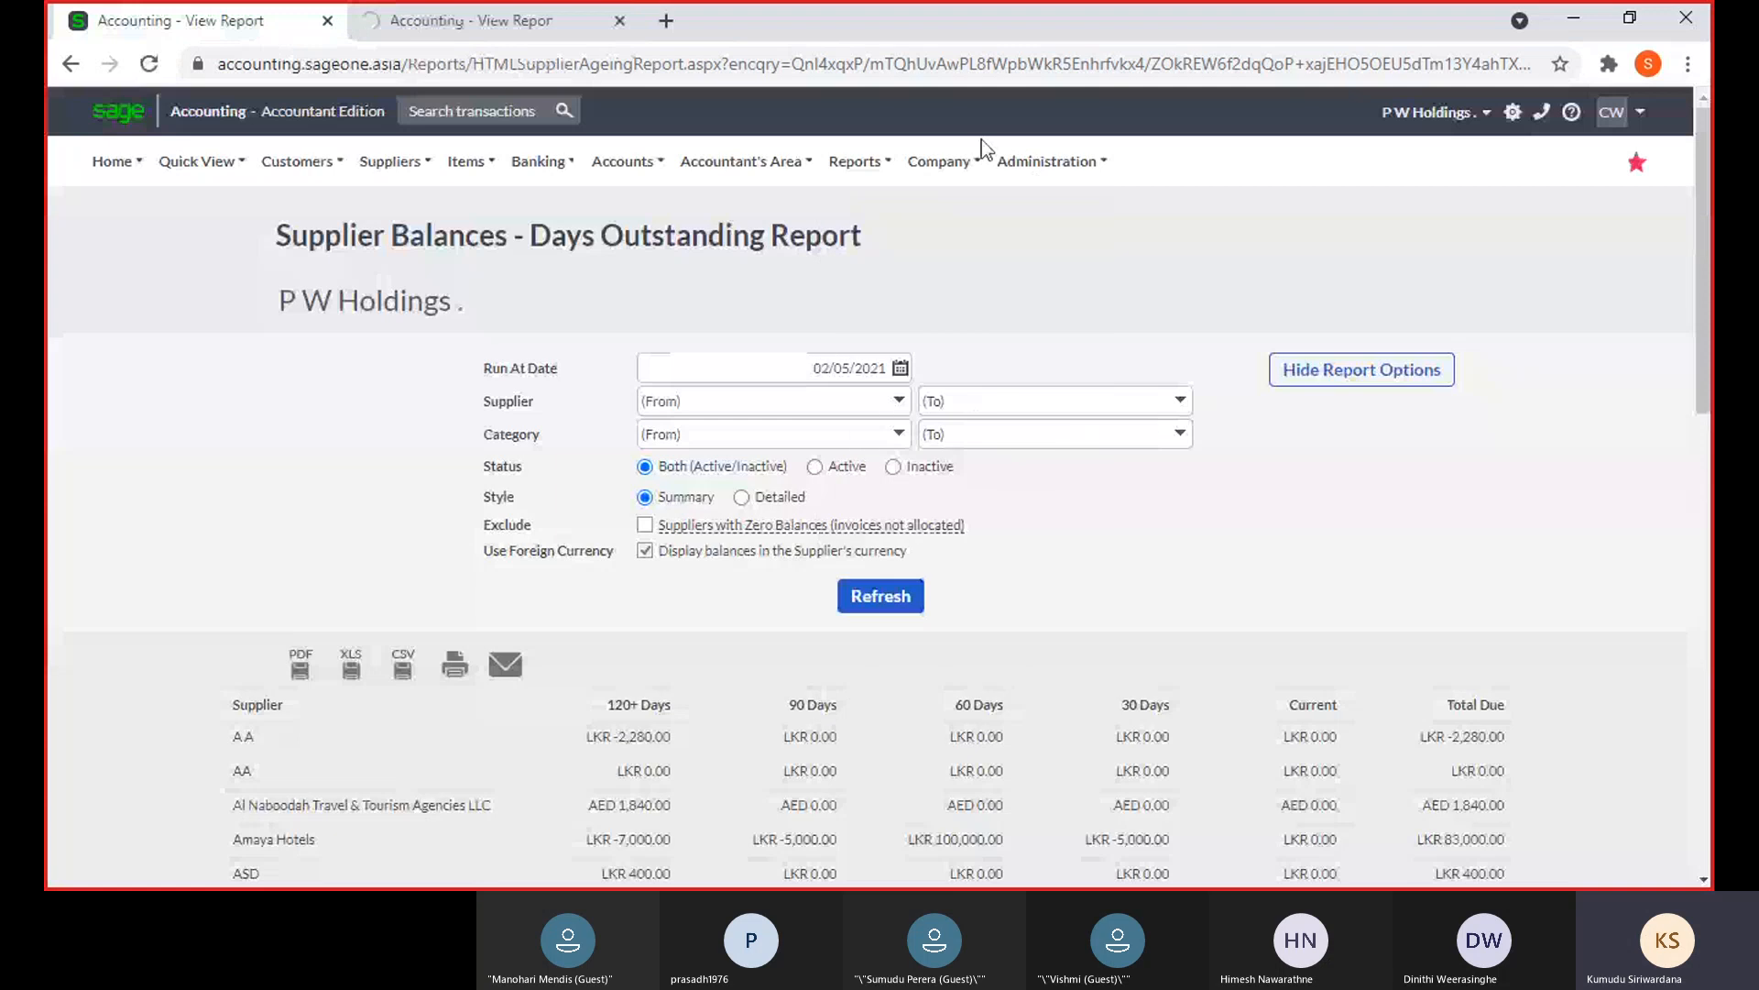
left_click(962, 246)
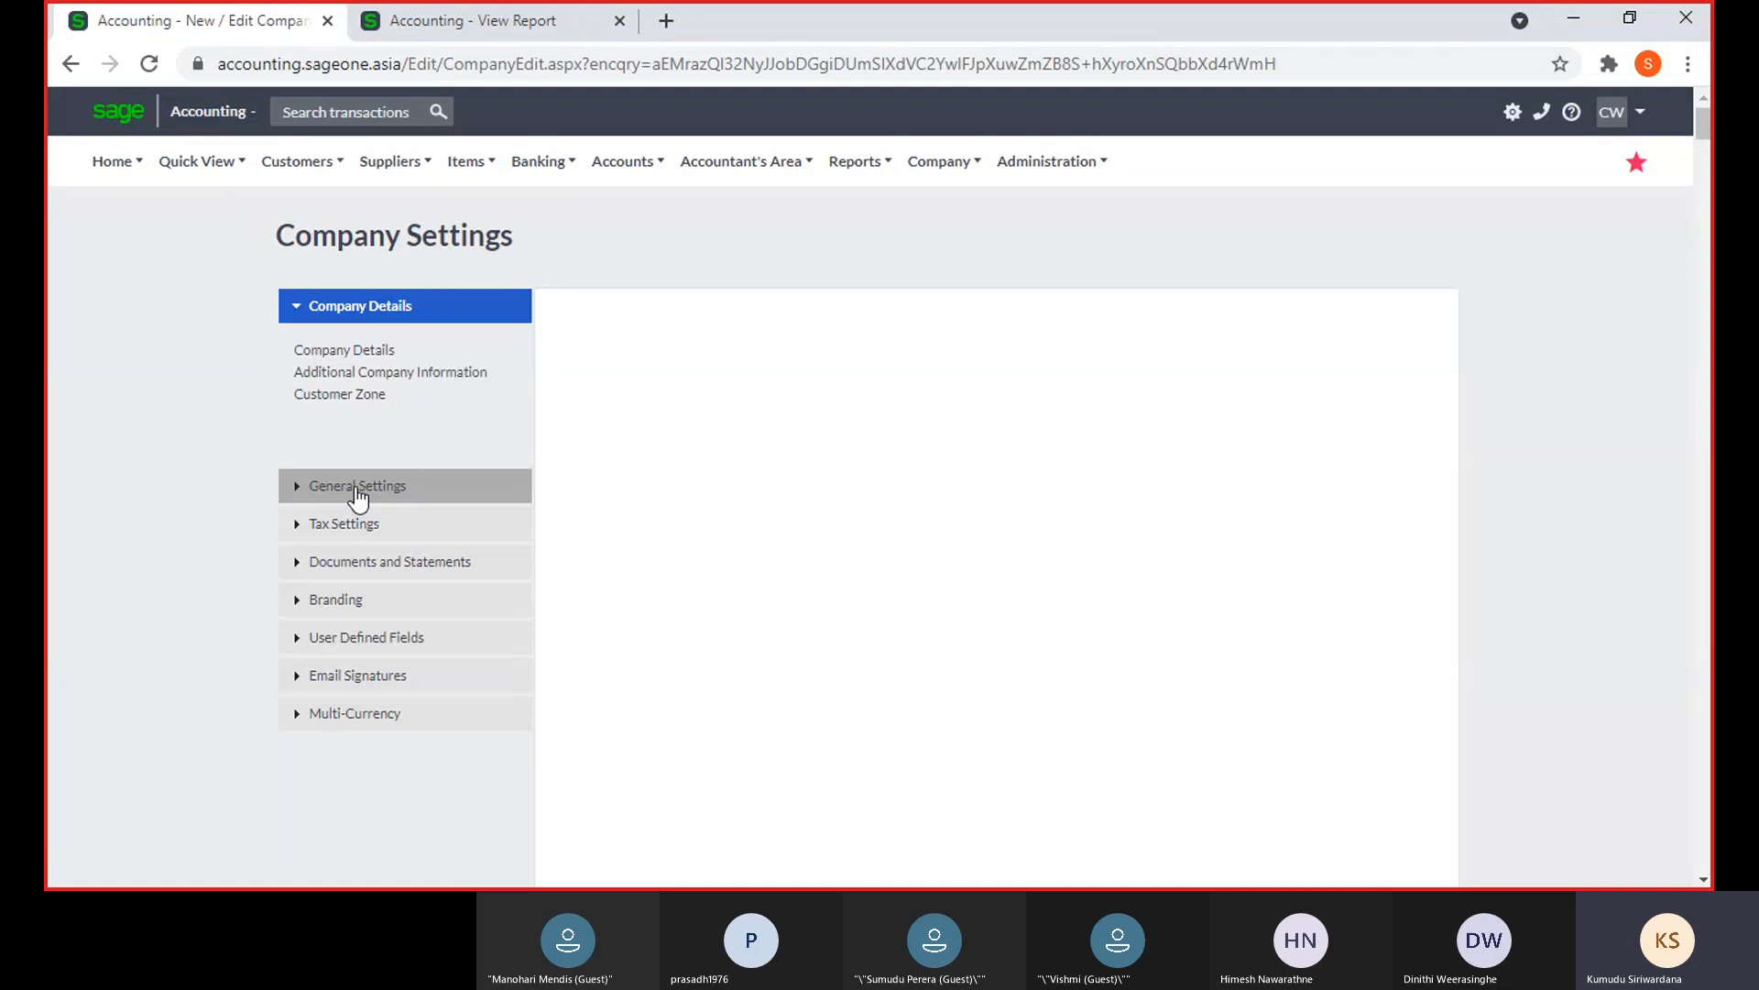
Look through Additional Company Information and Regional Settings, and open the Customer and Supplier Settings under General Settings
left_click(339, 397)
left_click(340, 374)
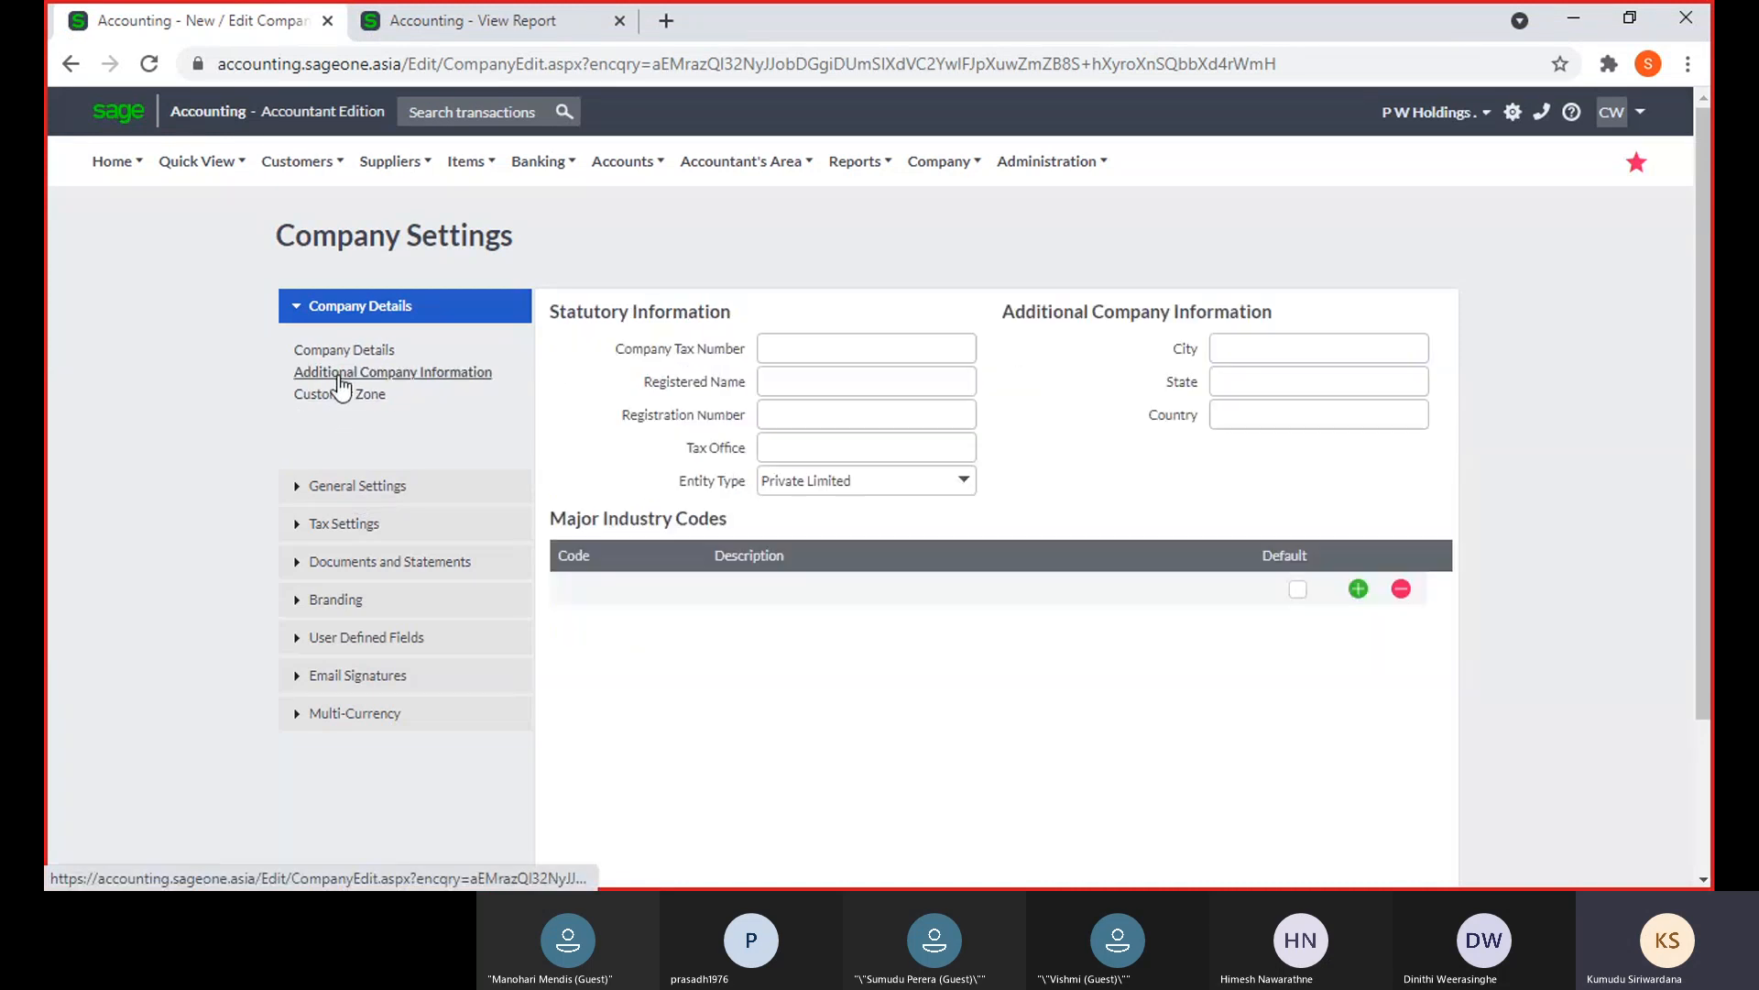
left_click(349, 493)
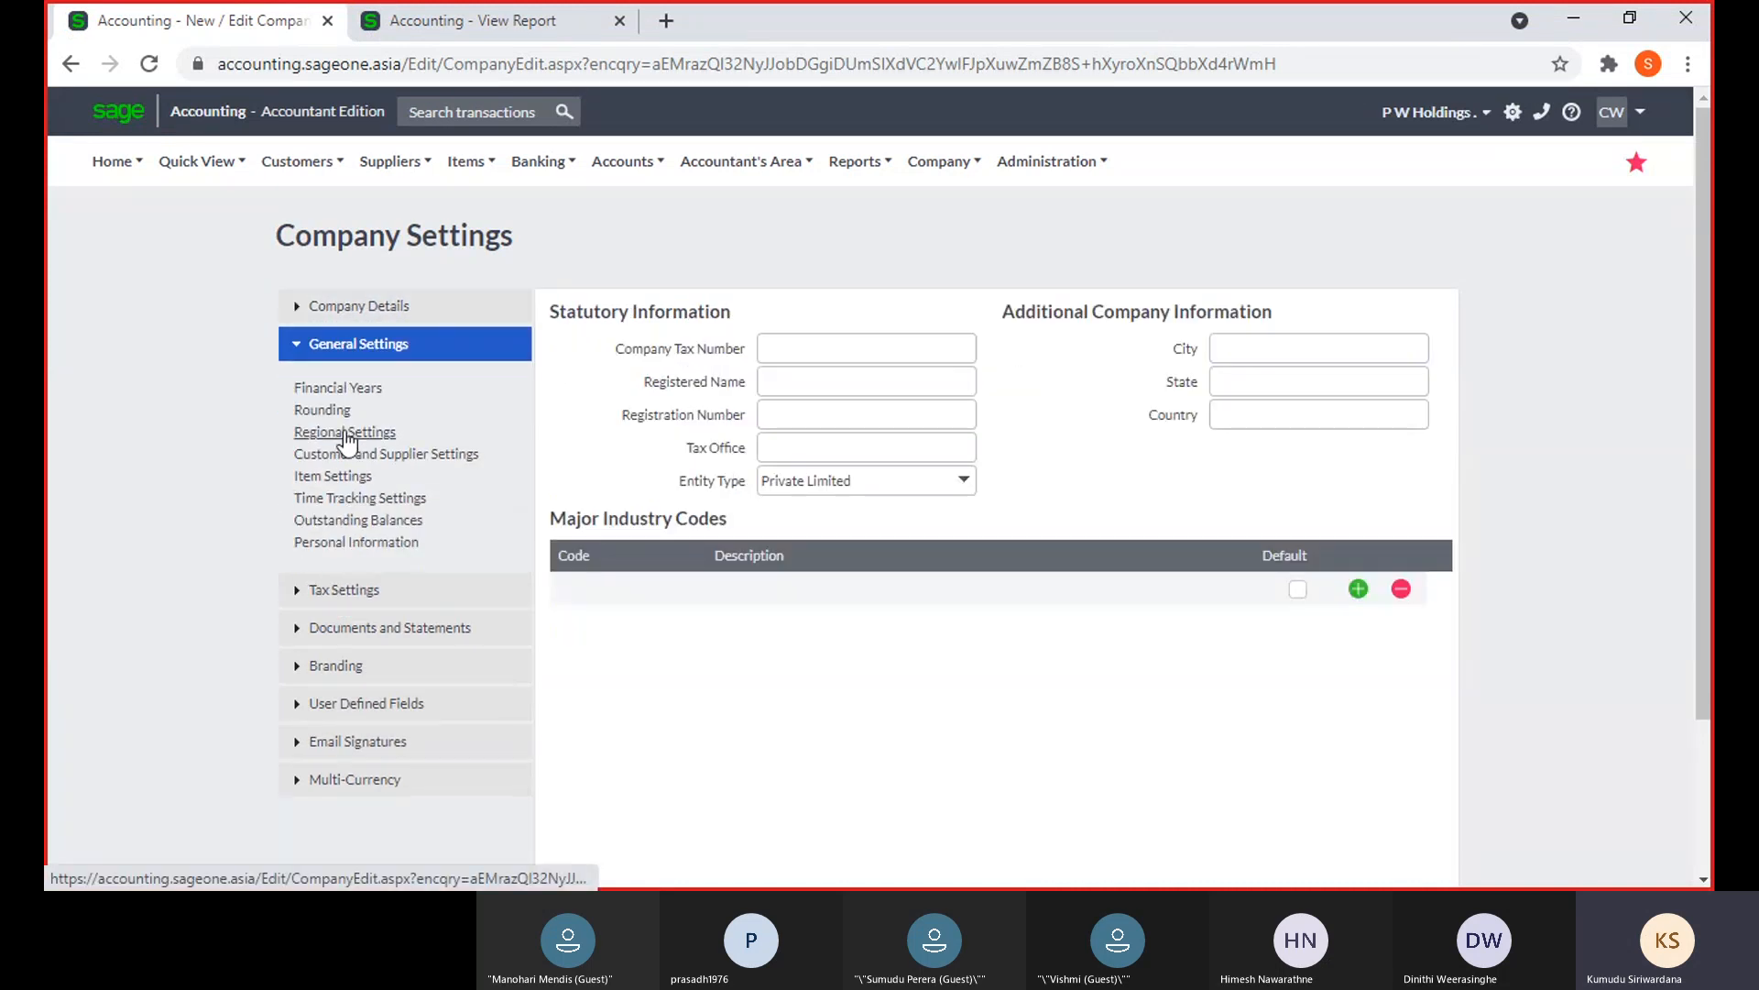
left_click(346, 434)
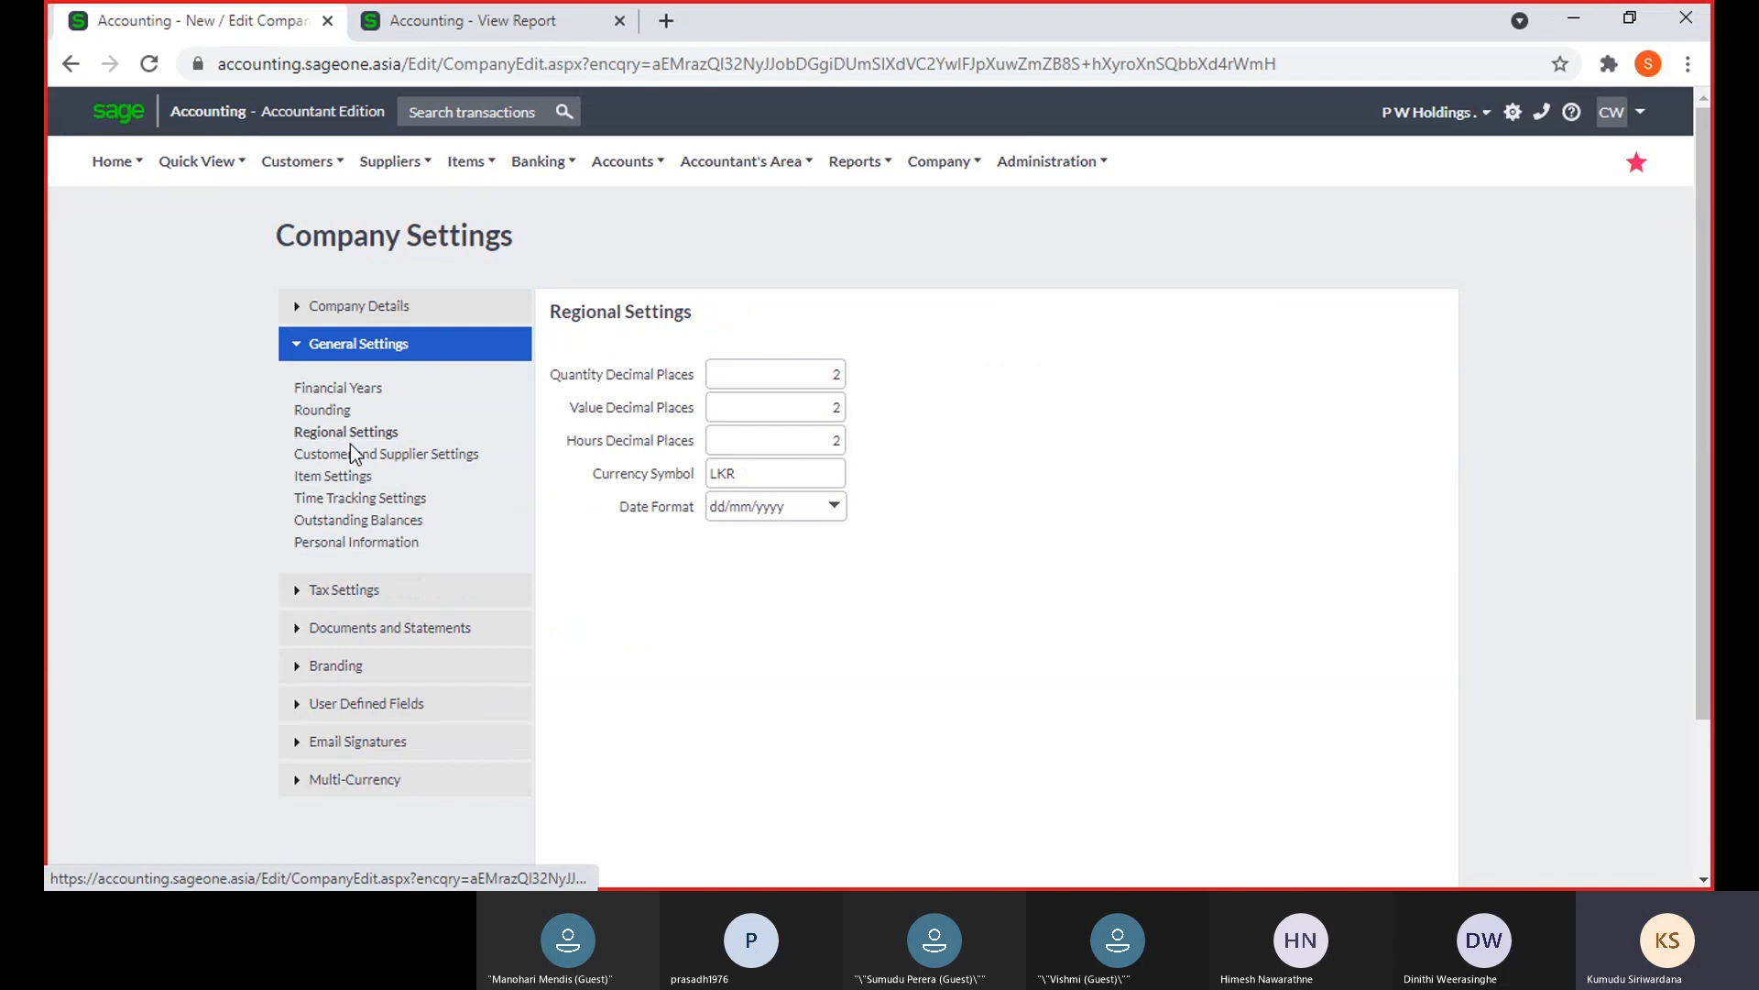
left_click(354, 457)
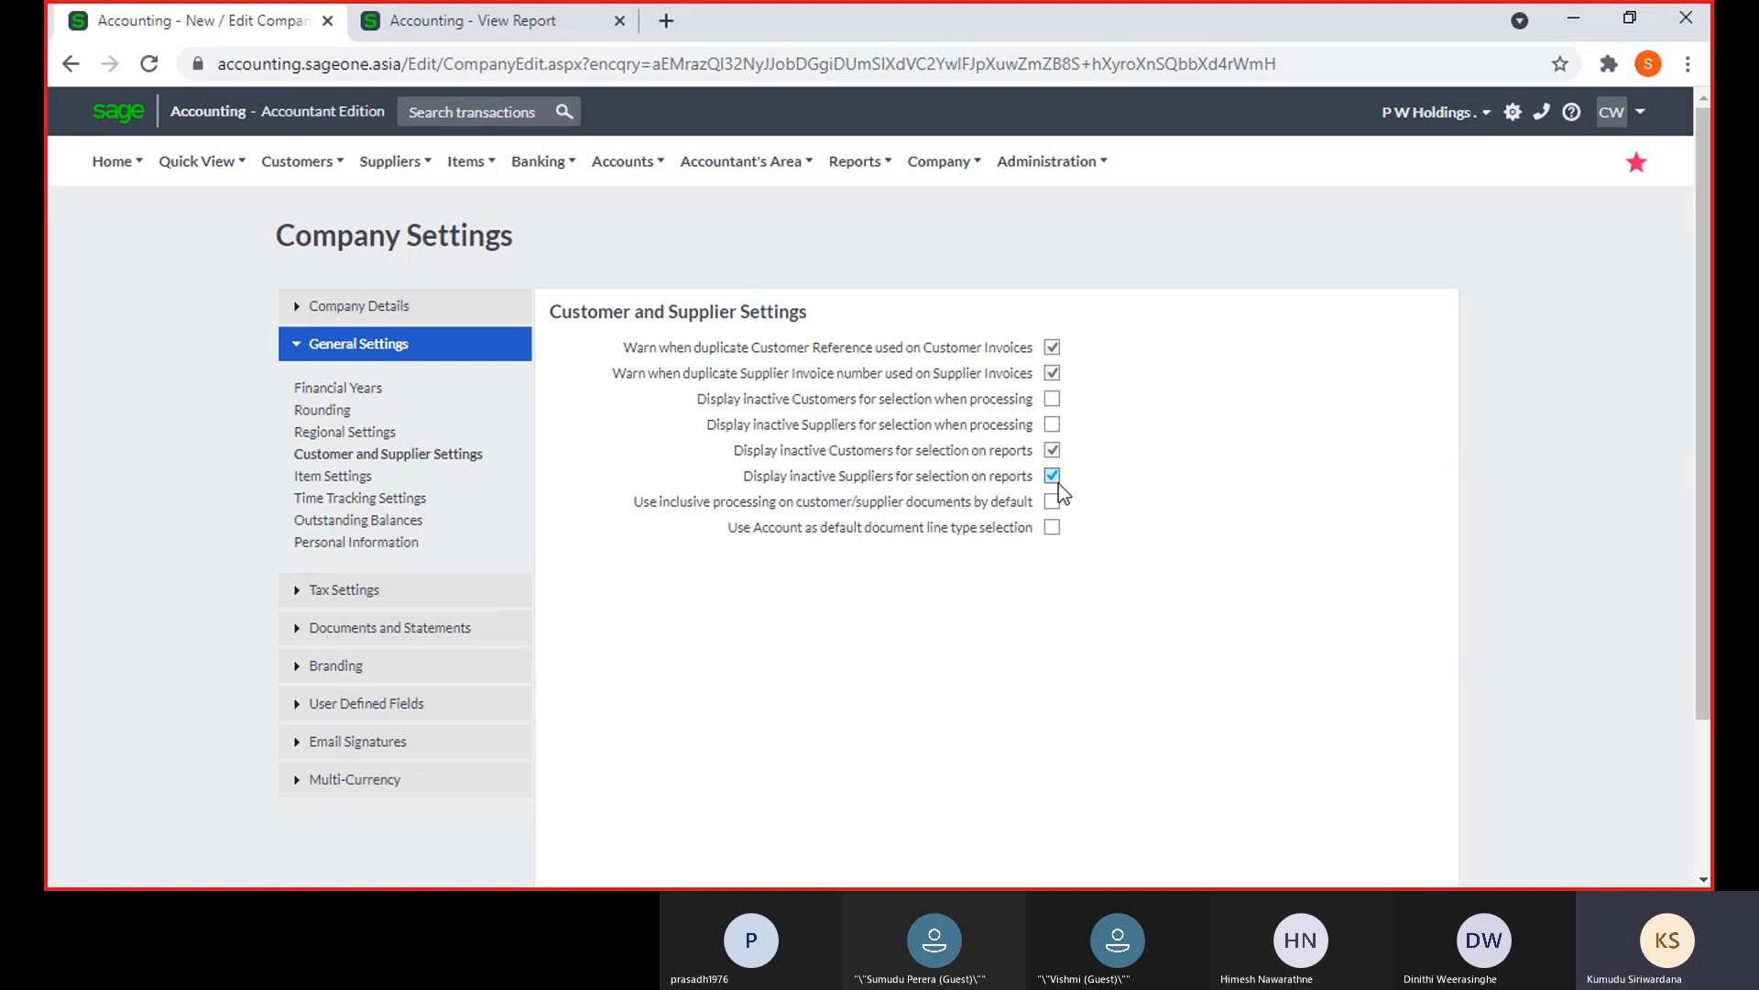
Switch to the duplicated report tab and open a new supplier form to show its Active option
left_click(481, 22)
mouse_move(384, 165)
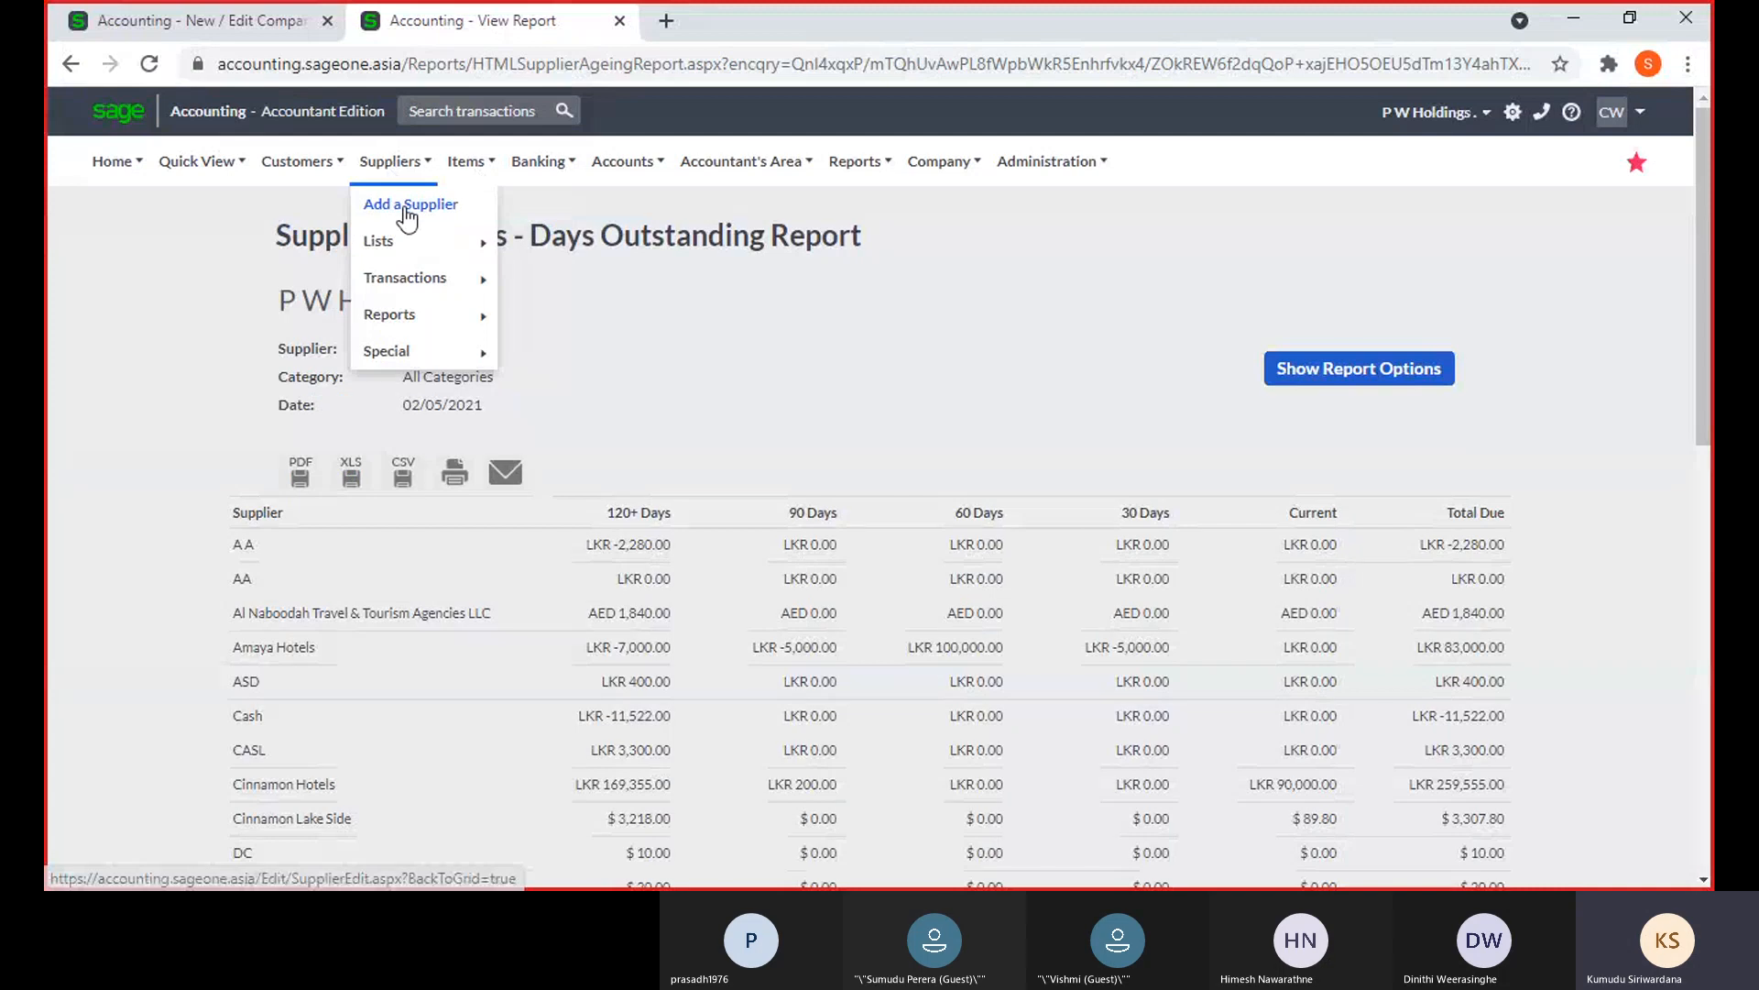
left_click(408, 217)
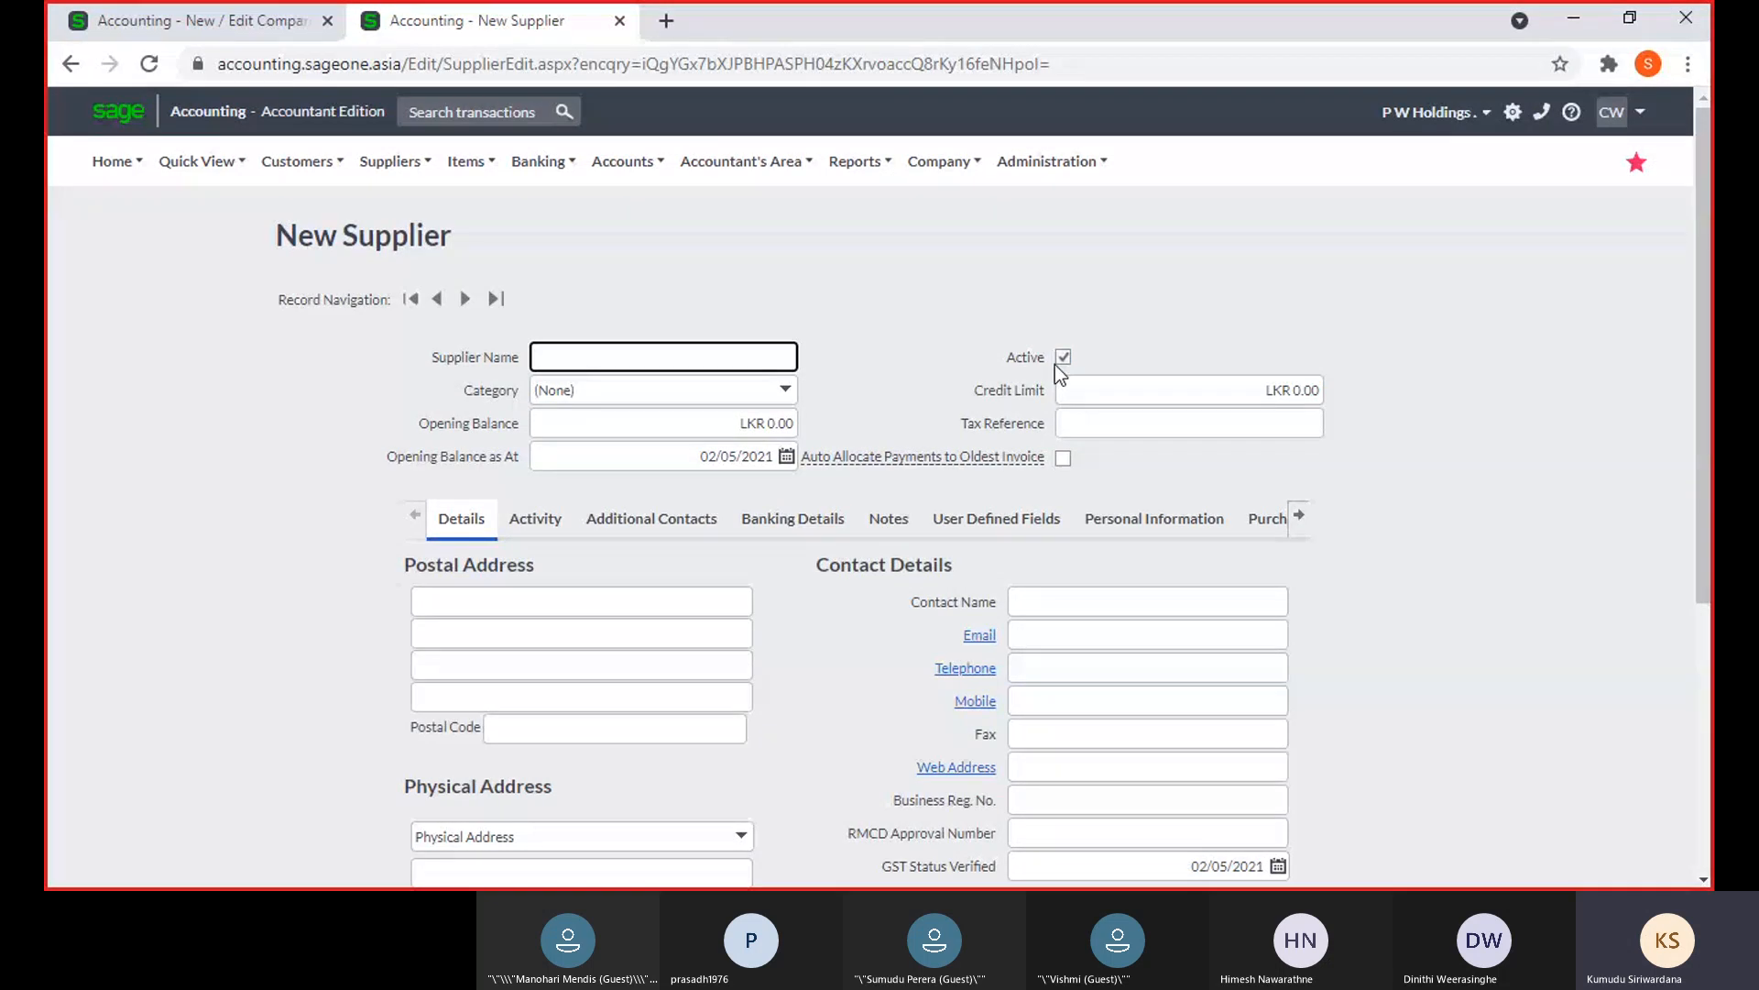
Return to the Company Settings and check the options for displaying inactive customers and suppliers on reports
left_click(201, 20)
mouse_move(298, 161)
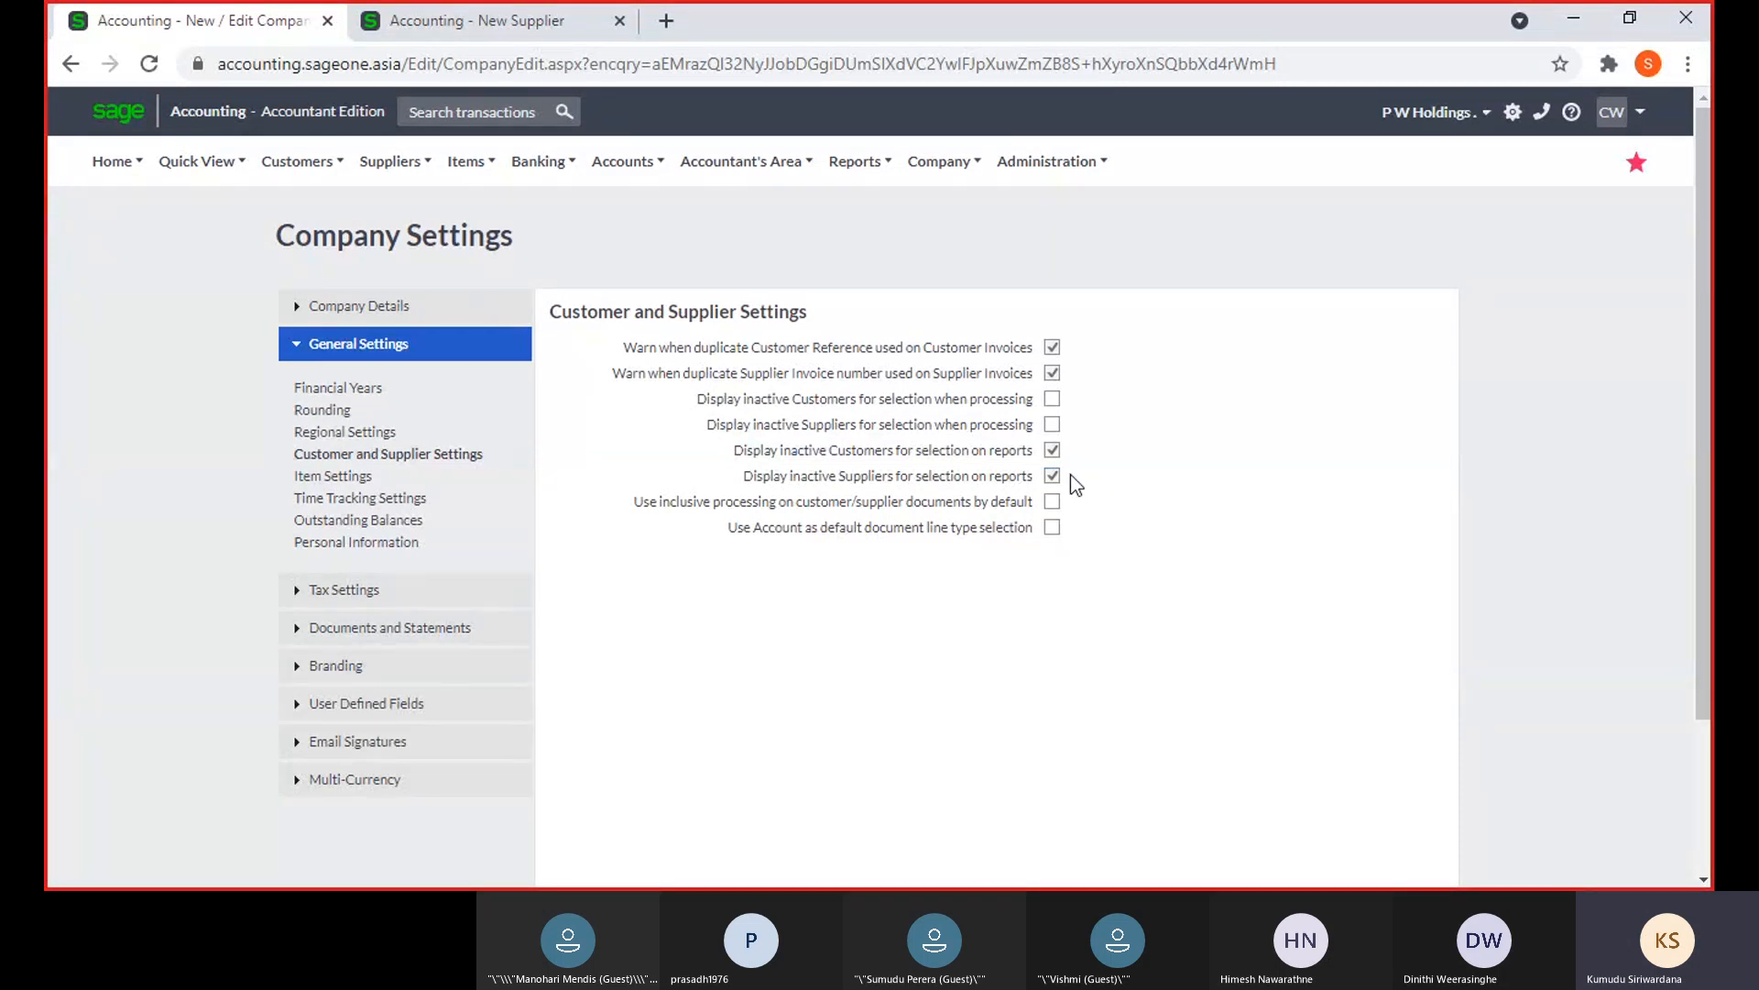
scroll(1063, 481, "down", 2)
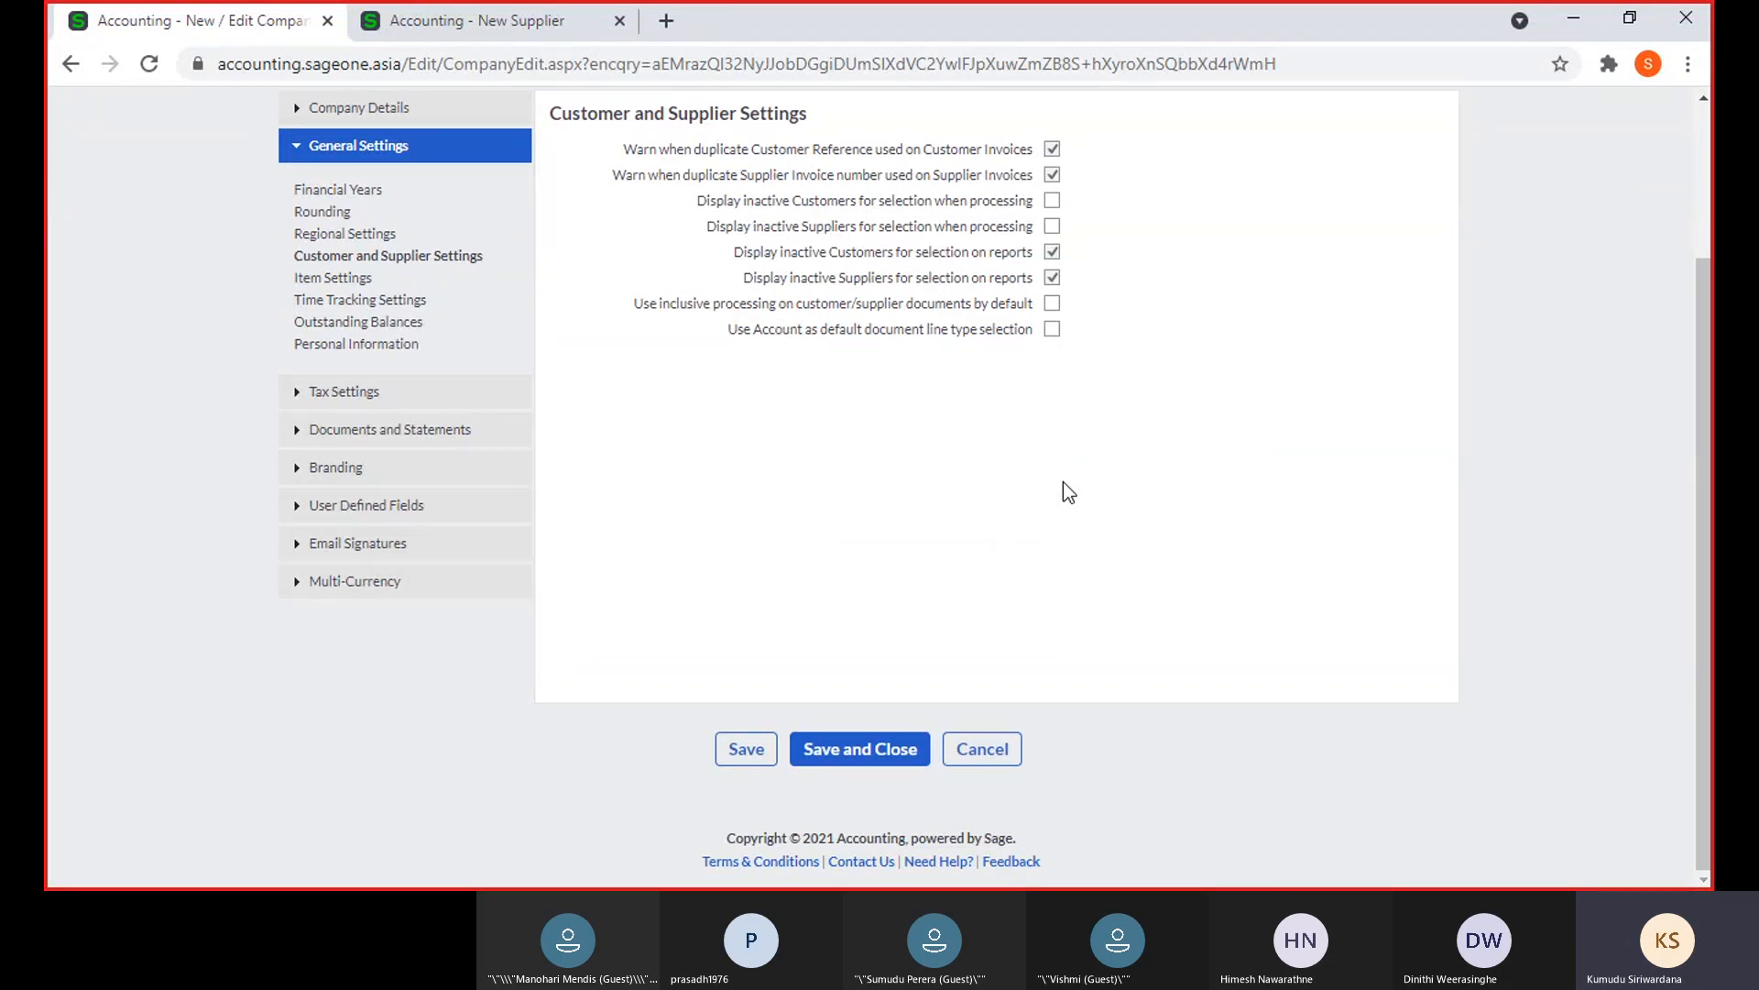
scroll(1063, 481, "up", 2)
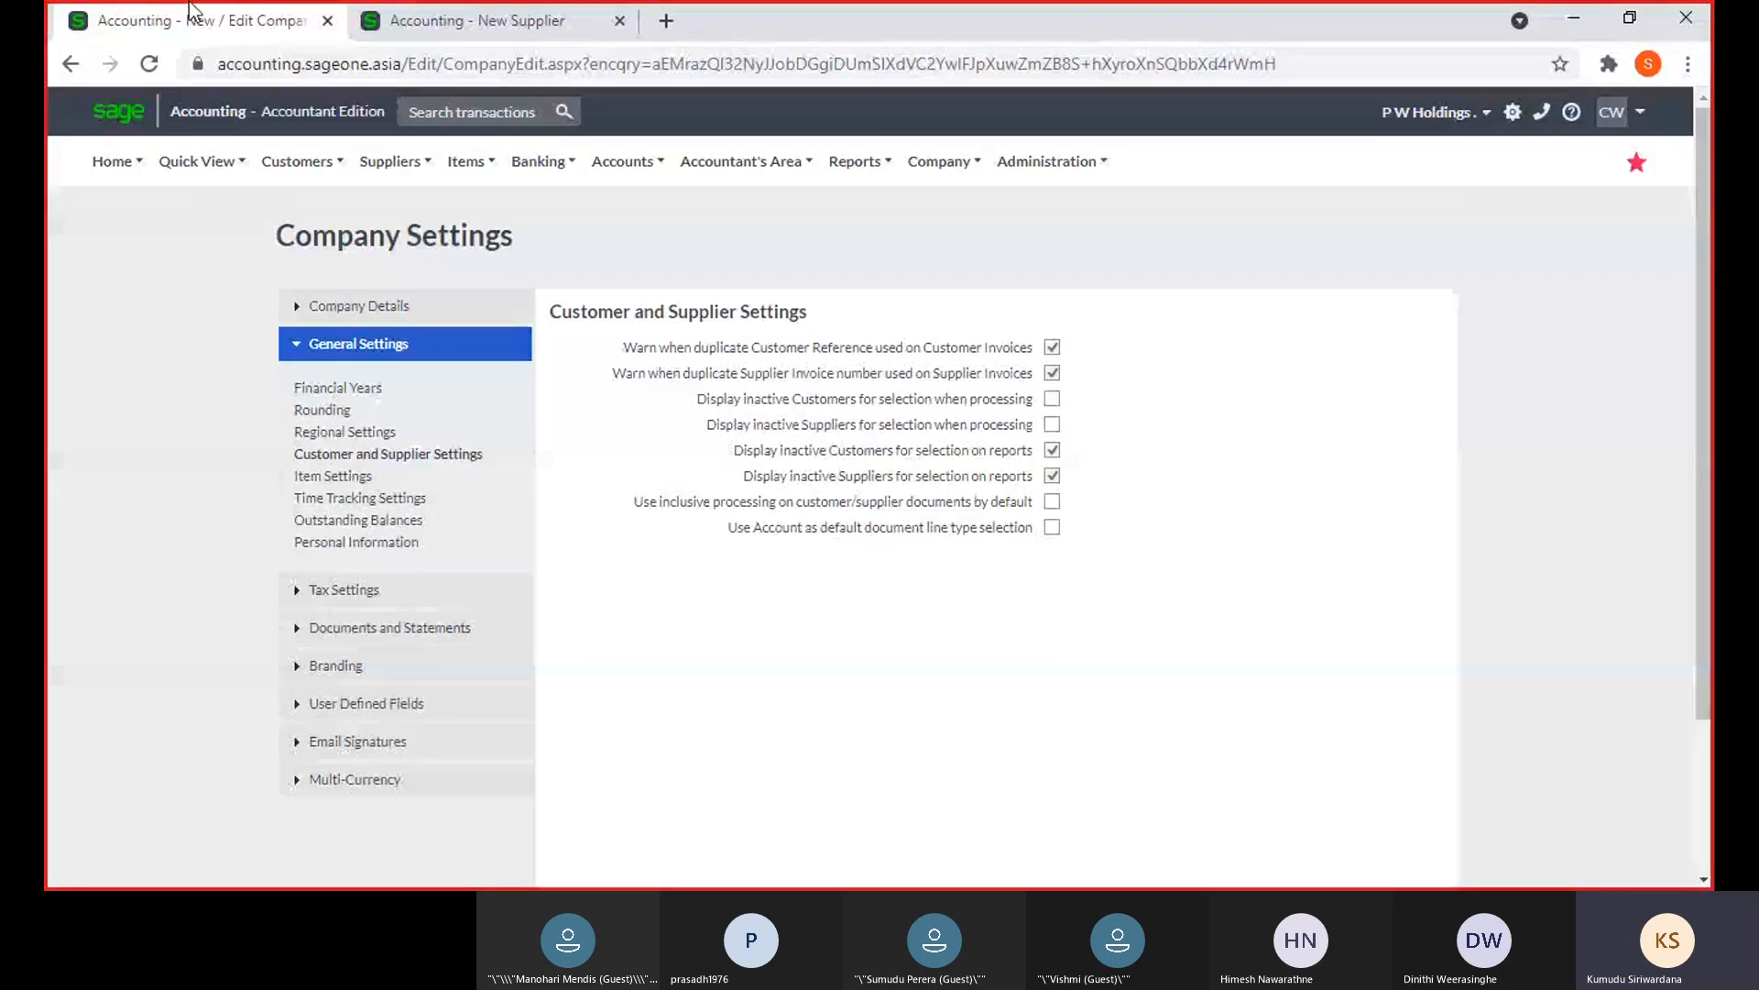
Close the Company Settings tab and open the Supplier Statement Report from the supplier reports
left_click(327, 20)
mouse_move(394, 163)
mouse_move(394, 315)
left_click(577, 427)
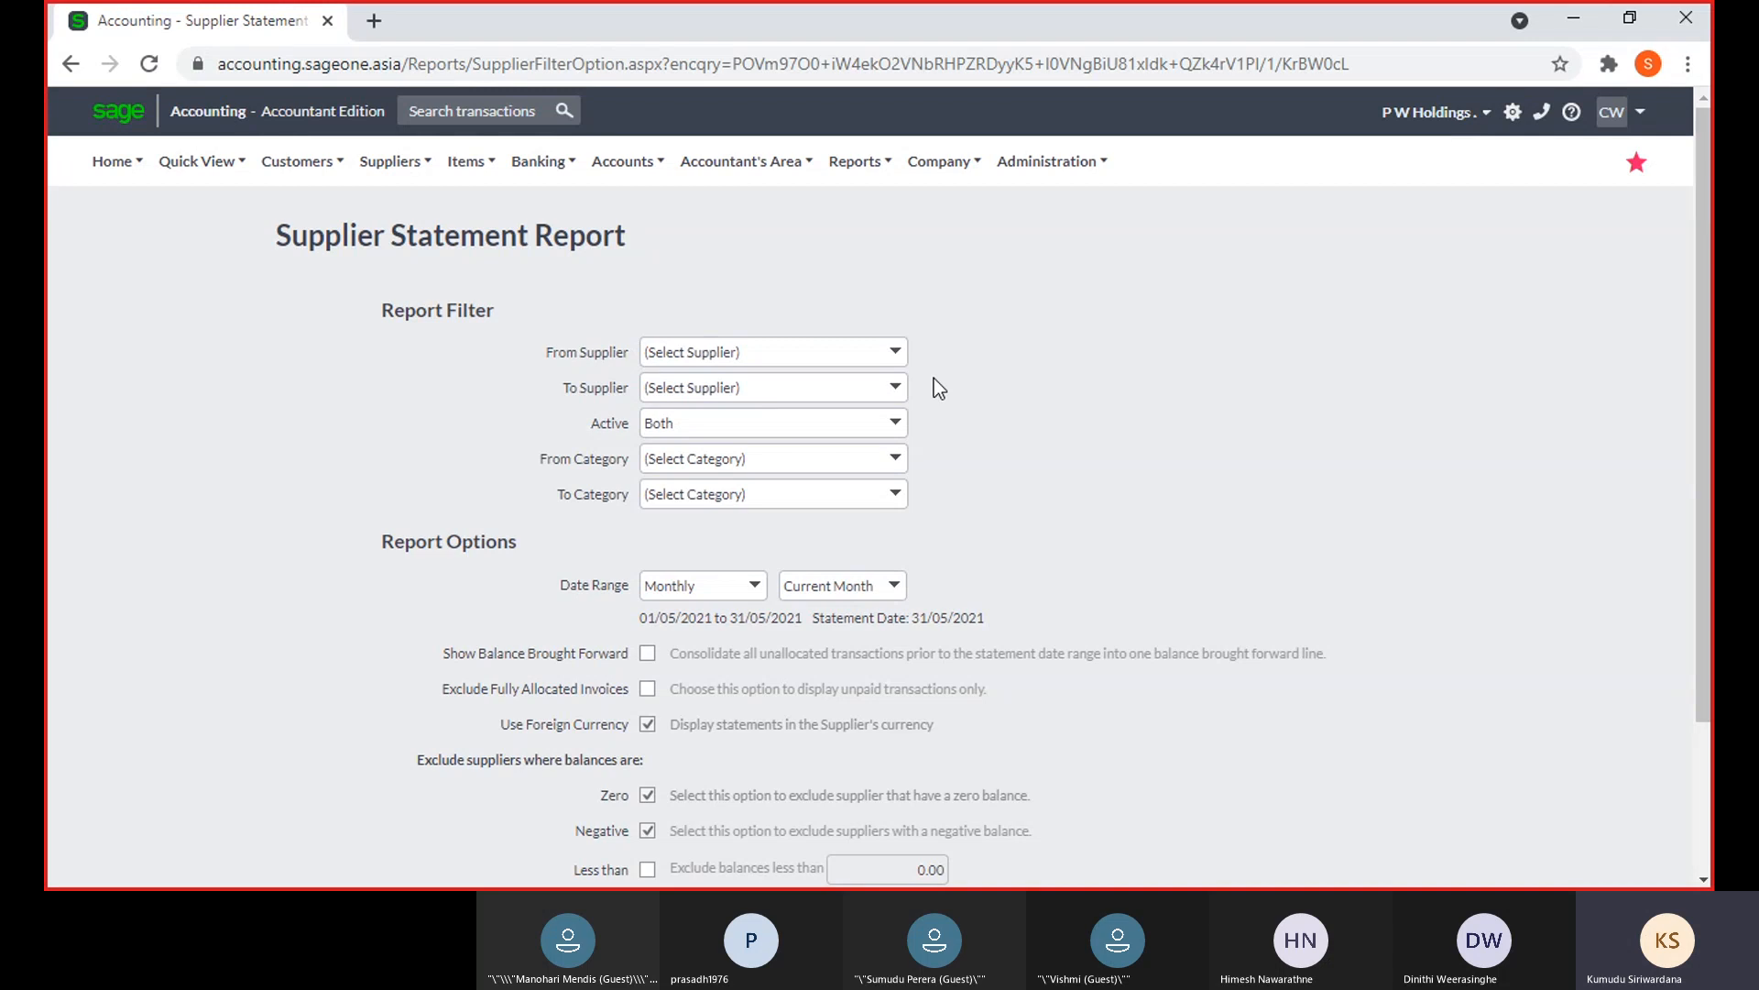
Show the Active and category filter choices of the Supplier Statement Report, leaving them unchanged
left_click(910, 425)
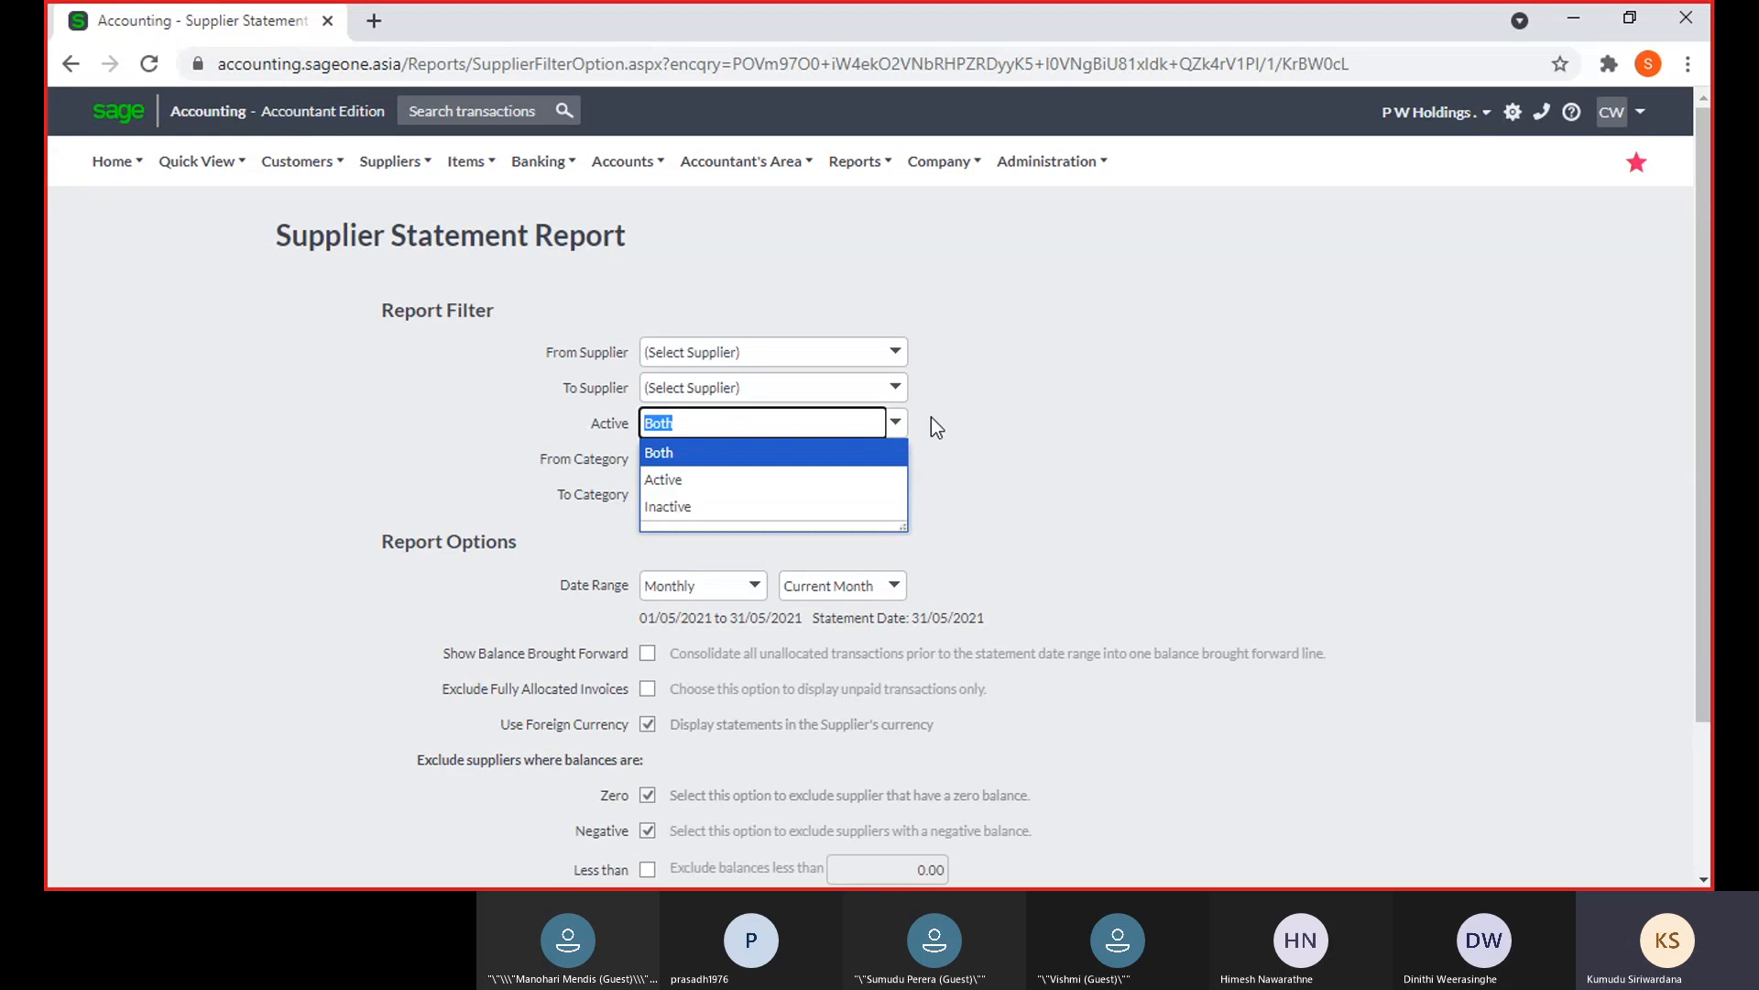
left_click(931, 416)
left_click(897, 459)
left_click(953, 458)
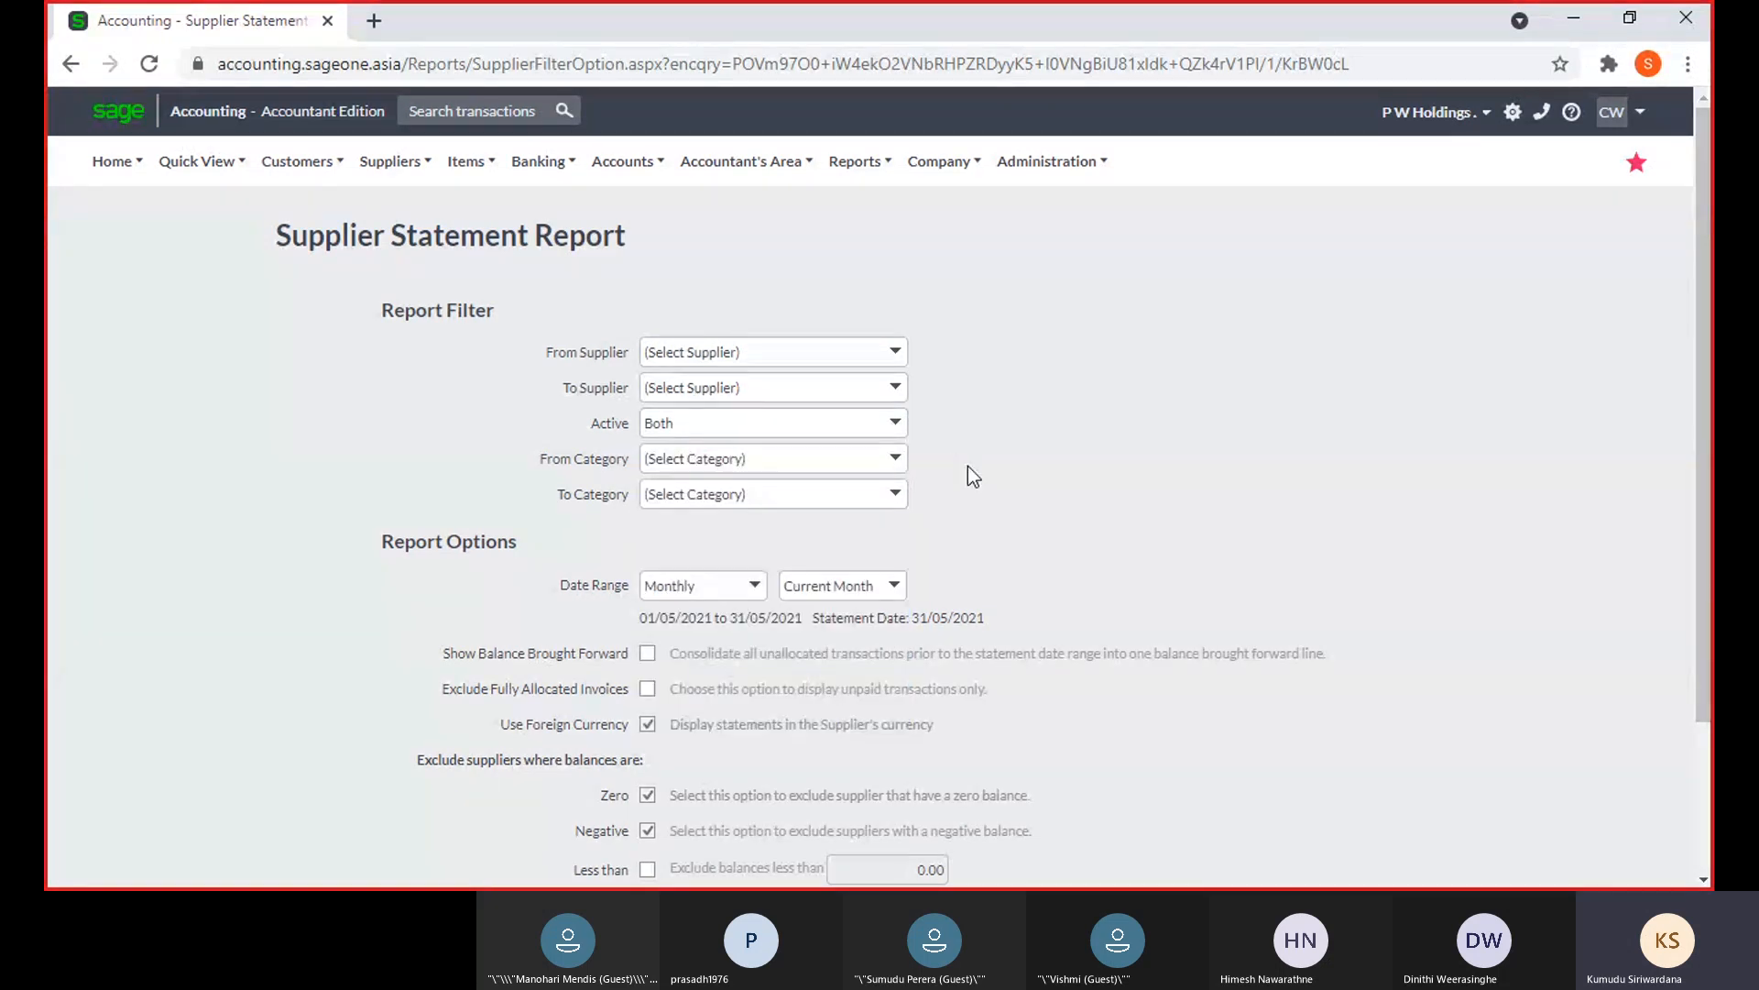
scroll(962, 467, "down", 3)
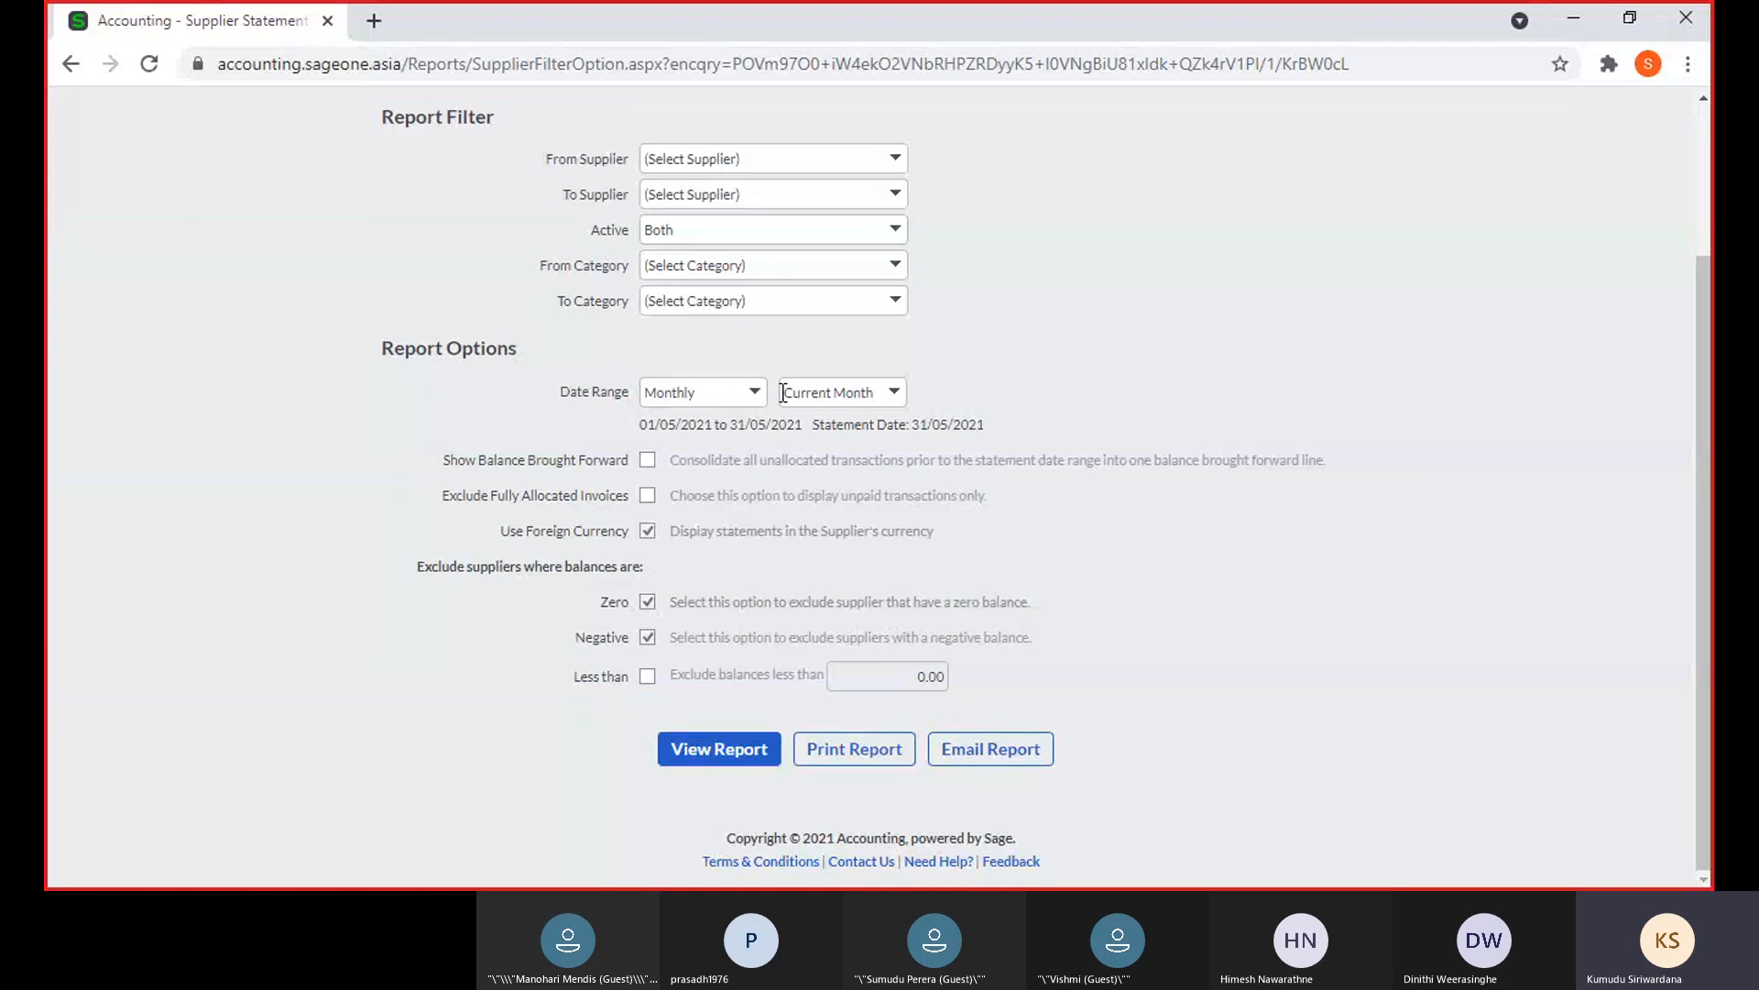
Set the Supplier Statement Report's date range to All
left_click(754, 394)
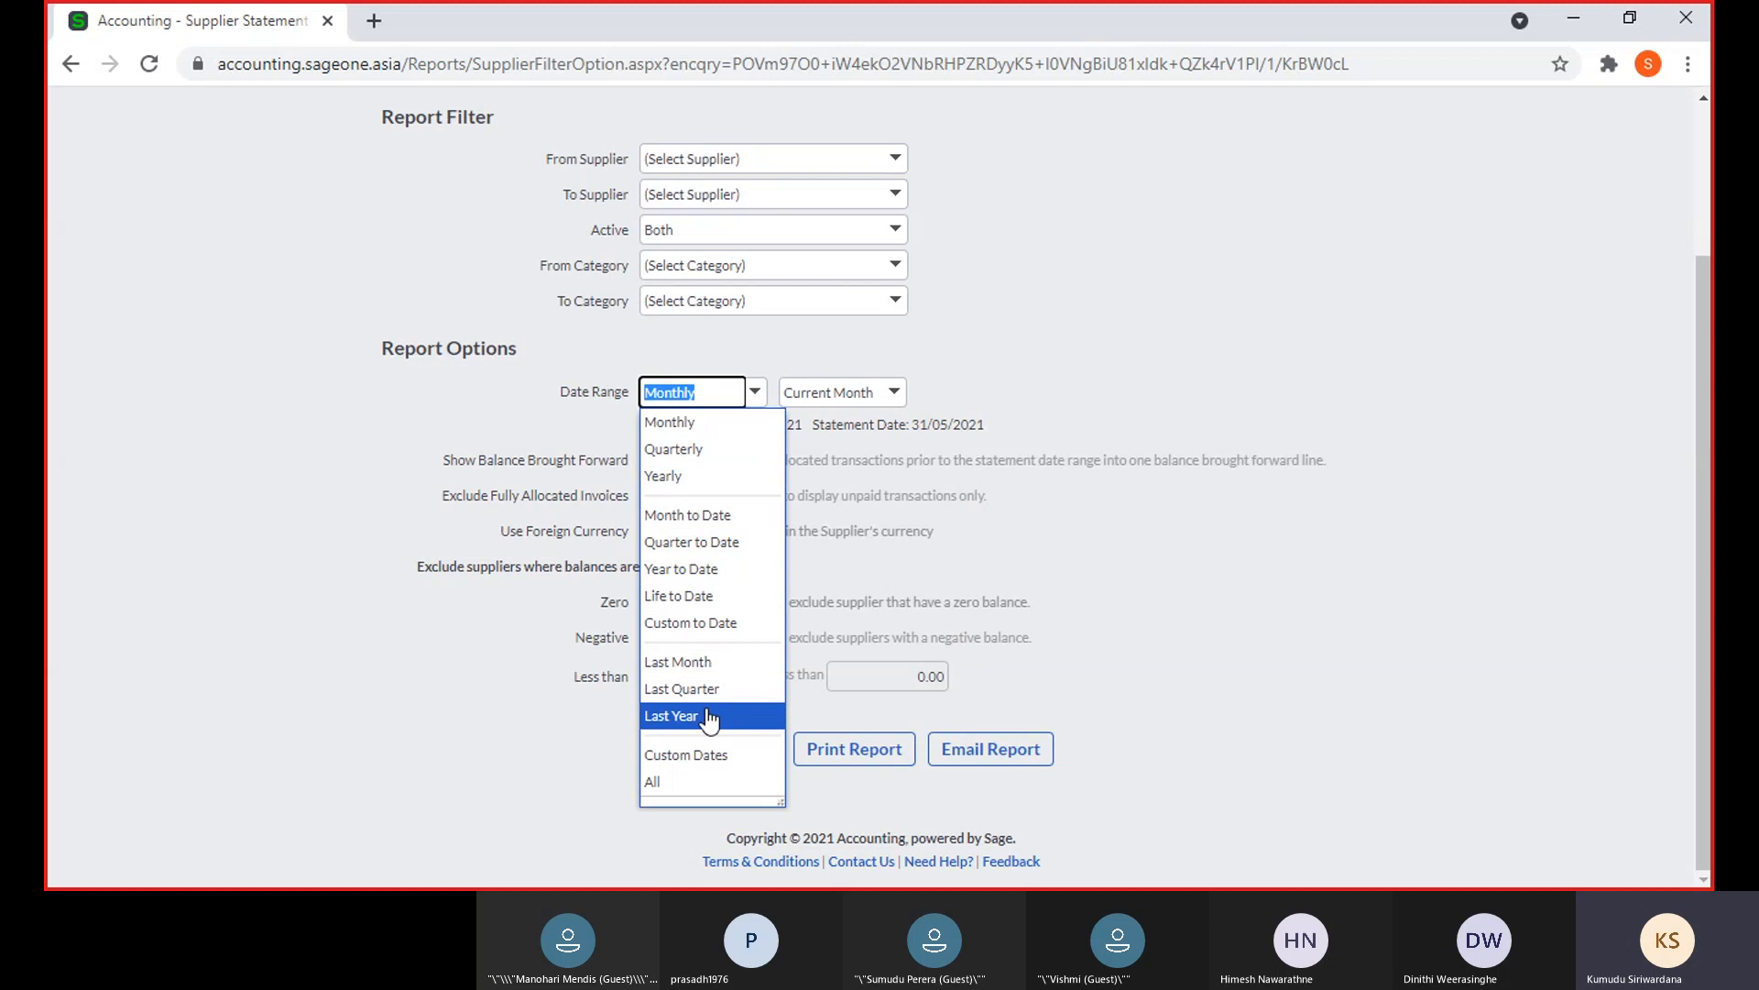
left_click(714, 786)
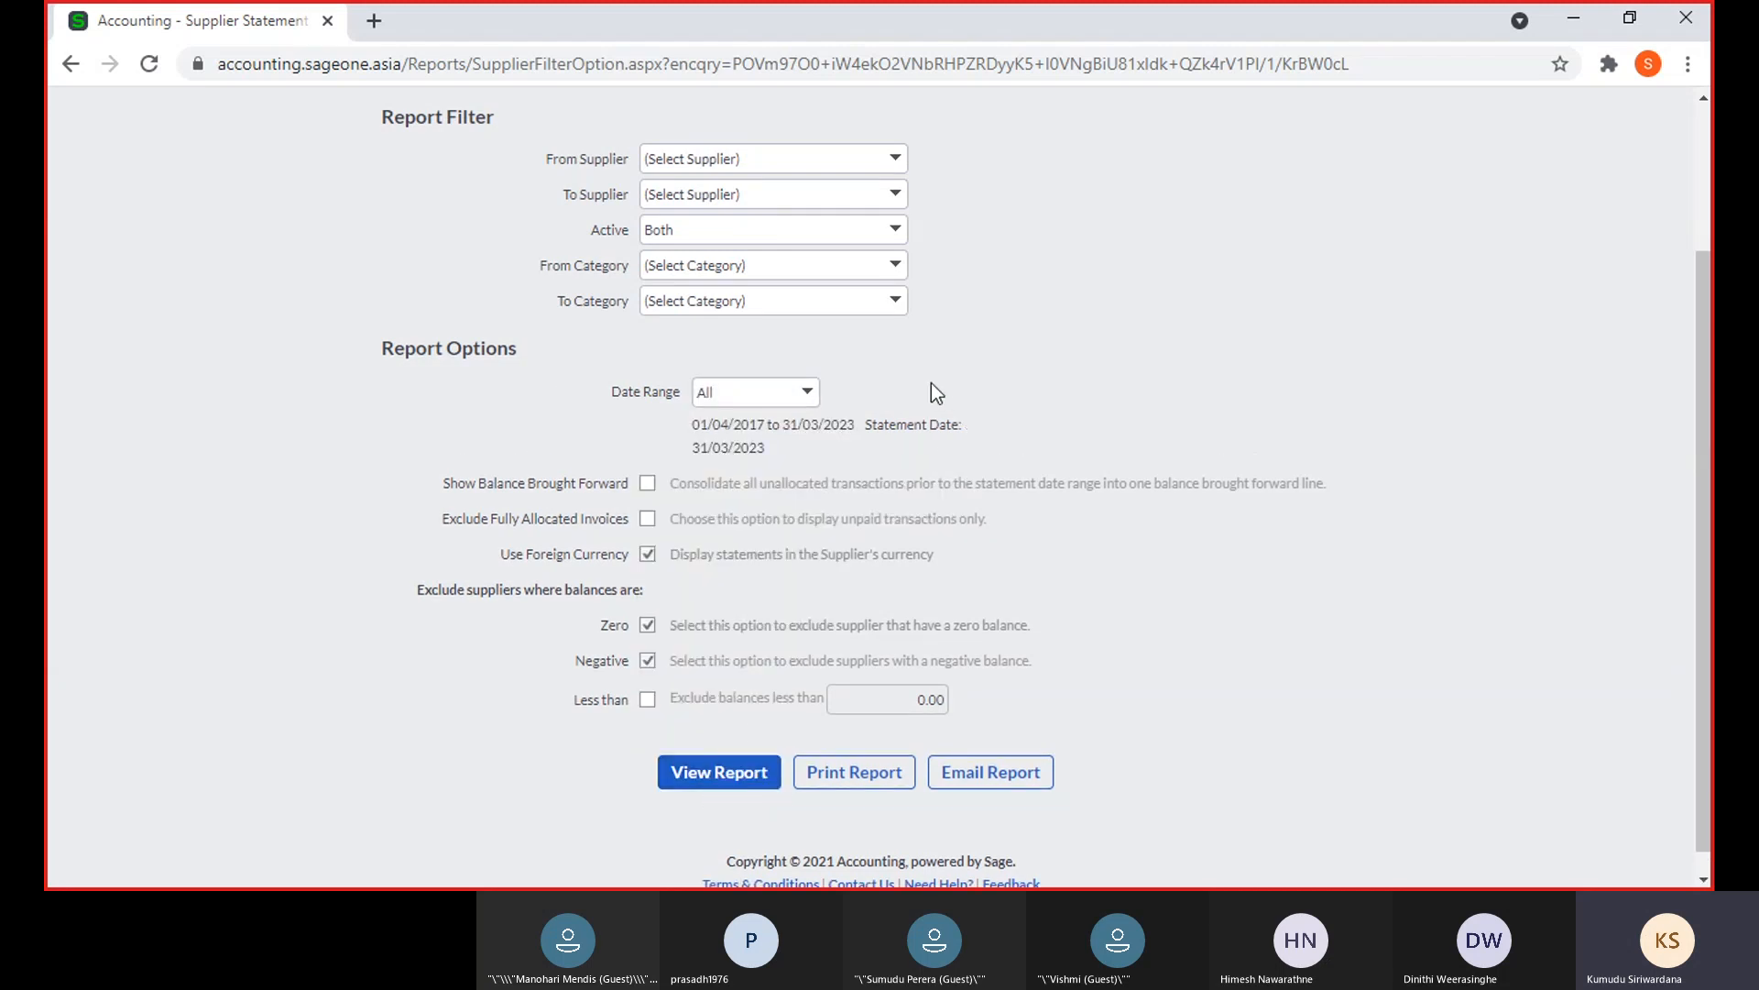
scroll(840, 346, "down", 1)
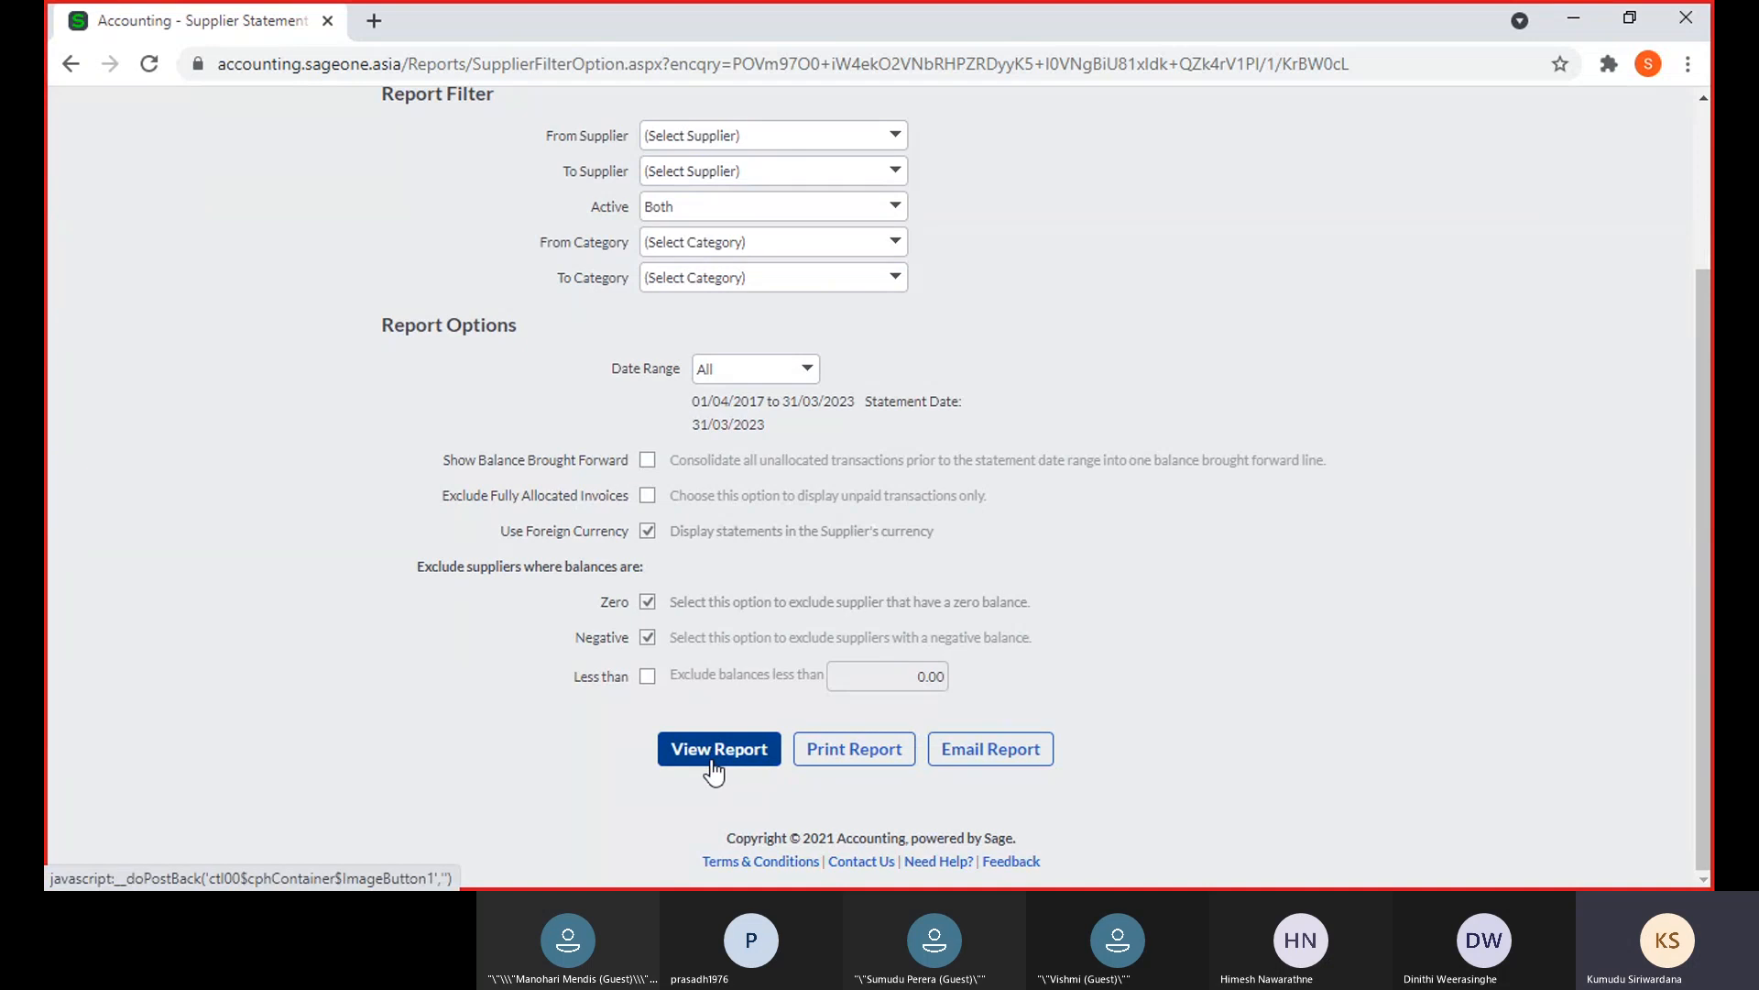
Set the date range to Yearly for the Current Year and view the supplier statement report
left_click(807, 372)
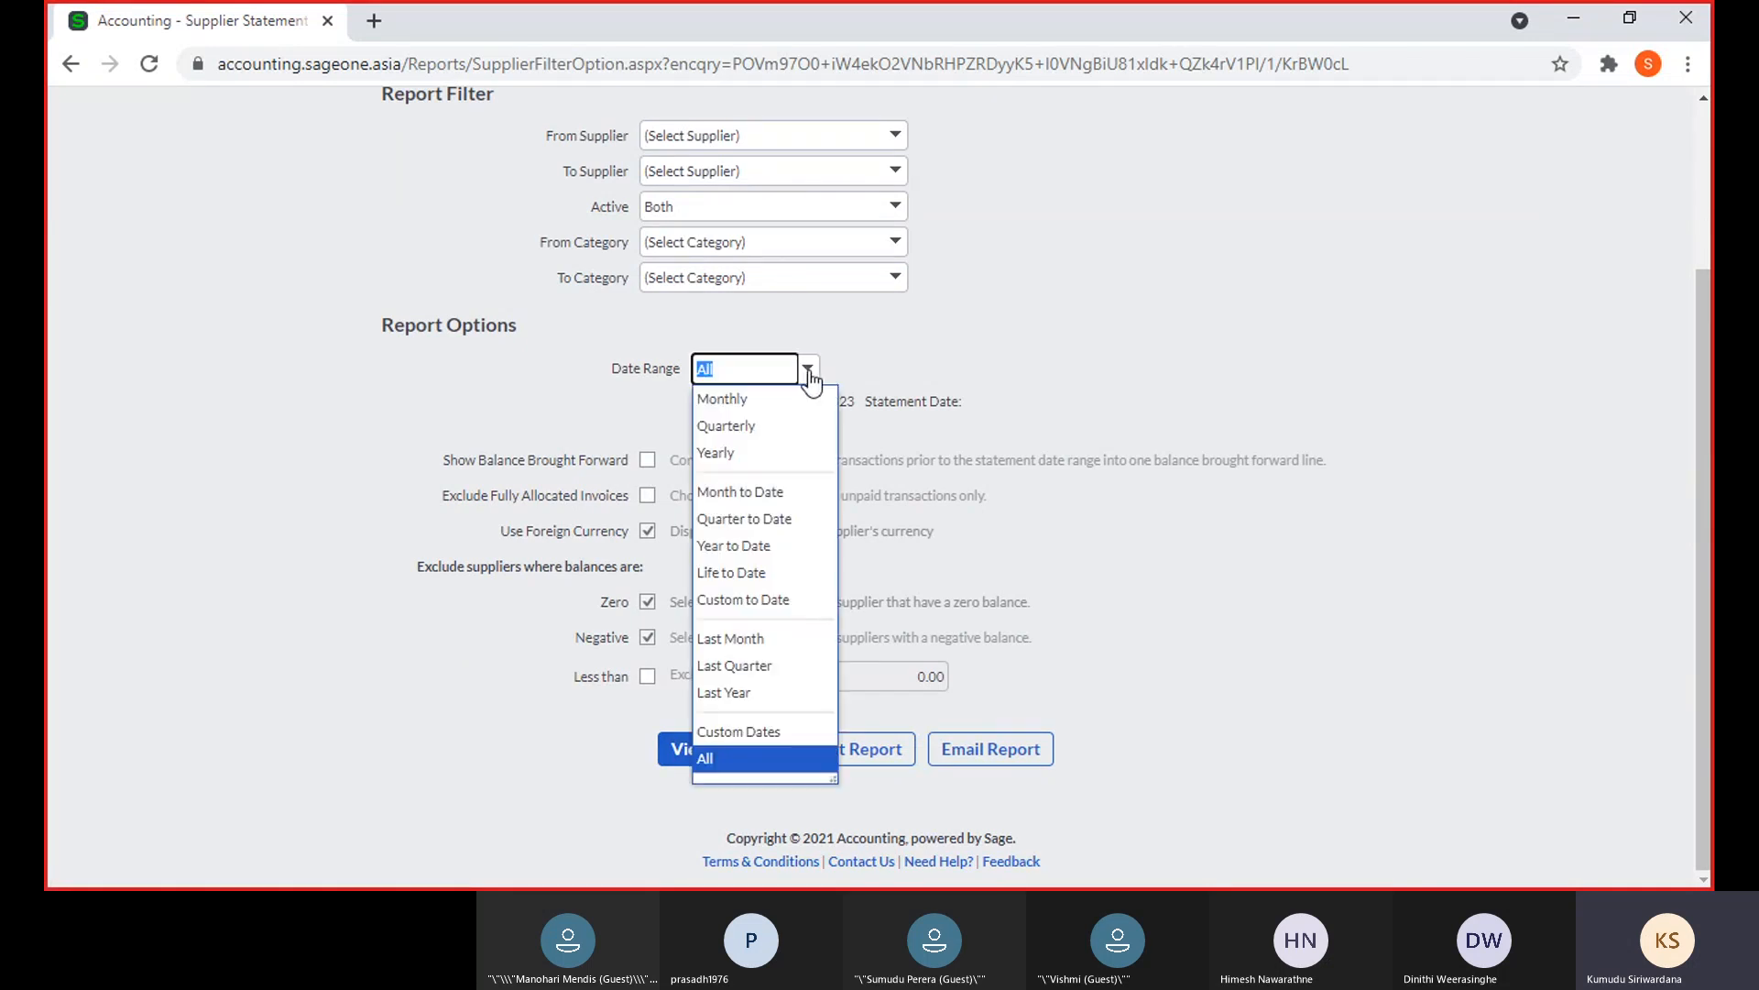
left_click(745, 453)
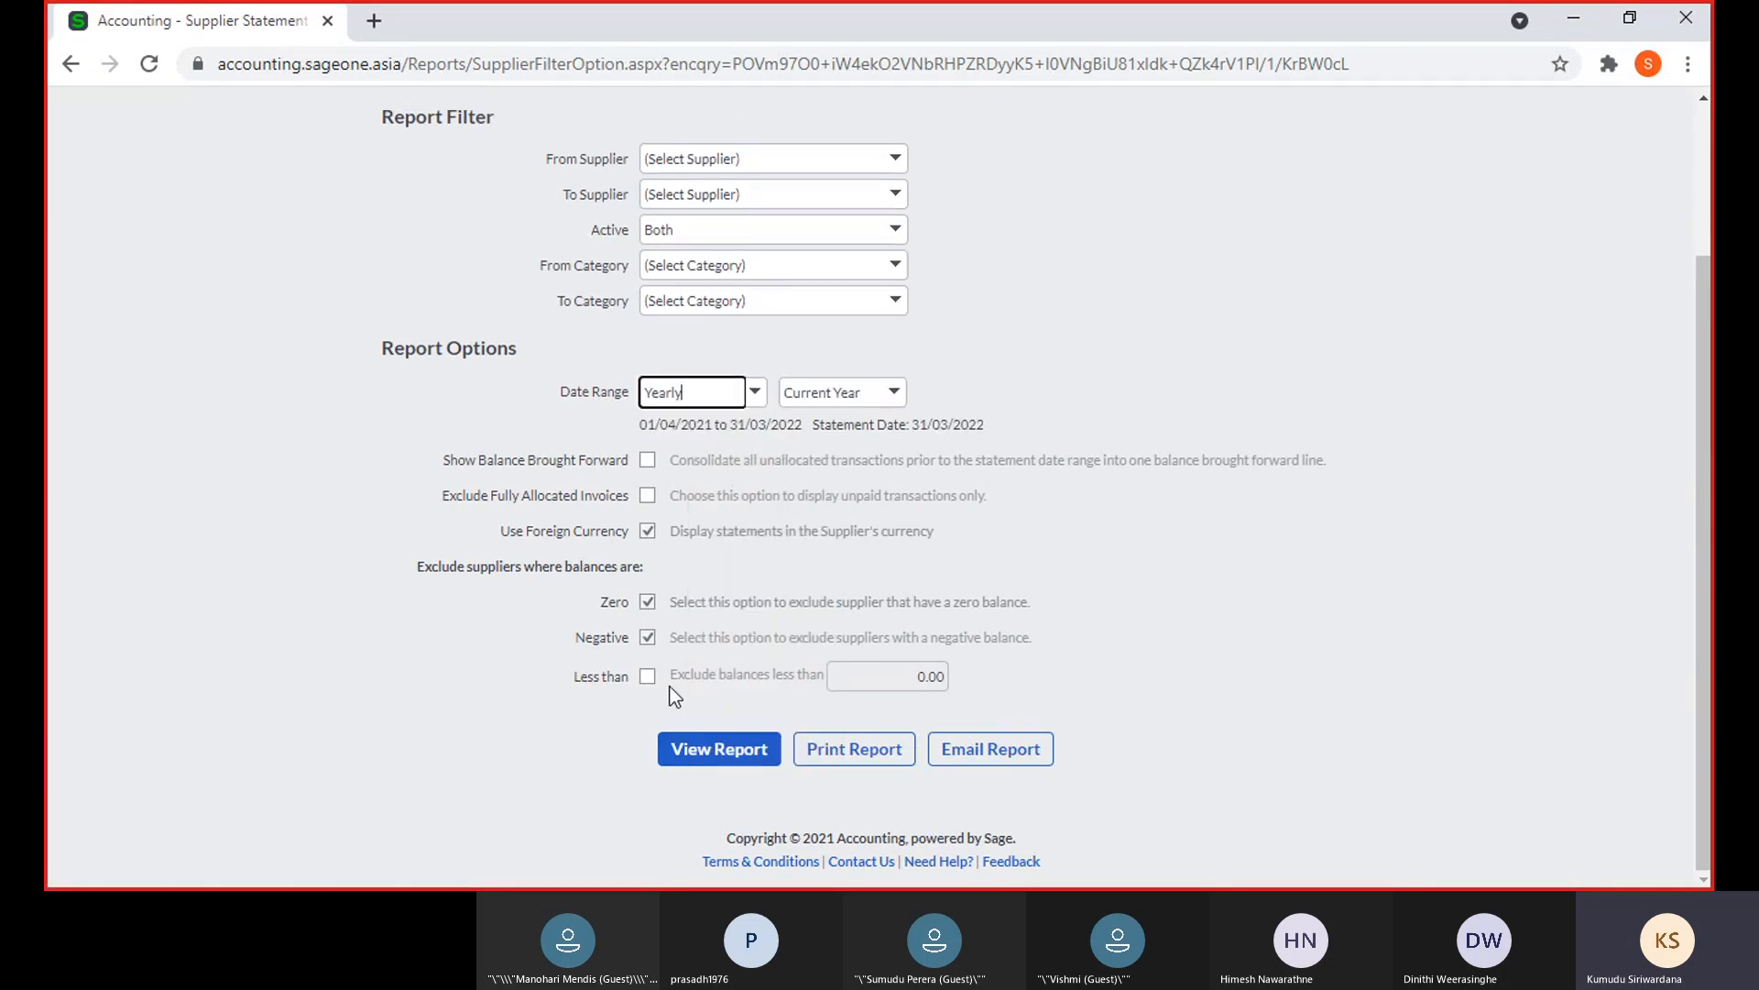
left_click(699, 747)
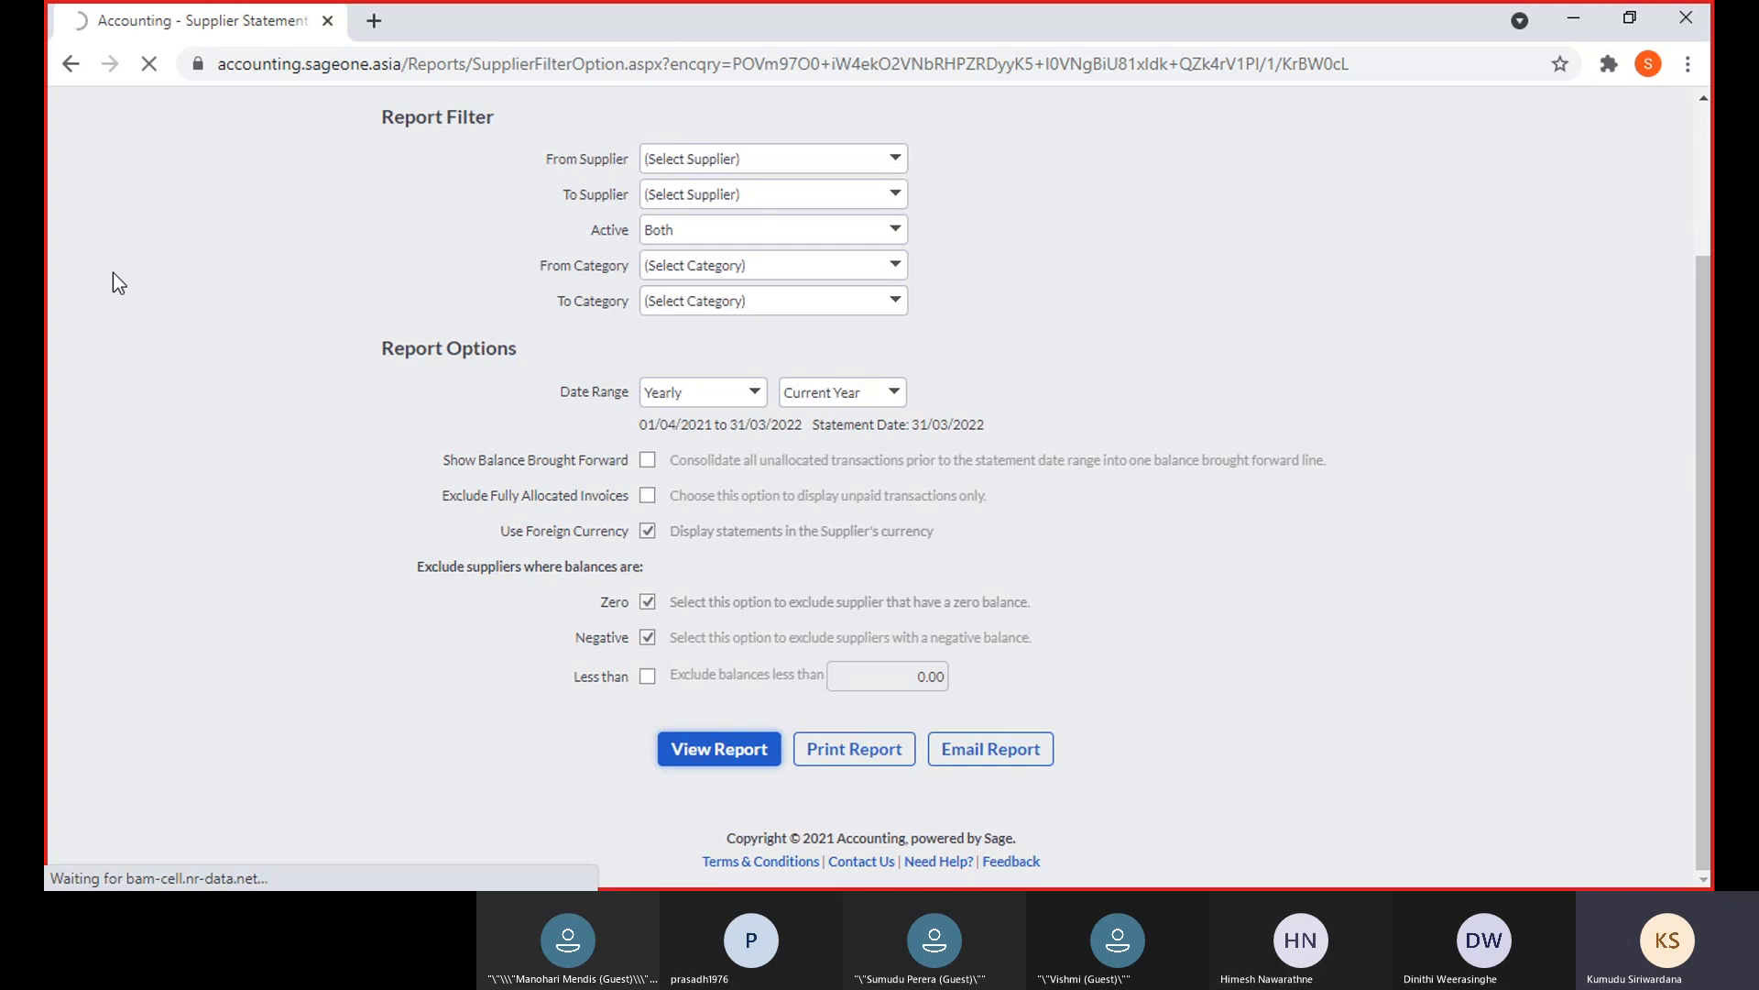
Duplicate the Supplier Statement Report tab and return to the original tab with the generated statement
right_click(170, 15)
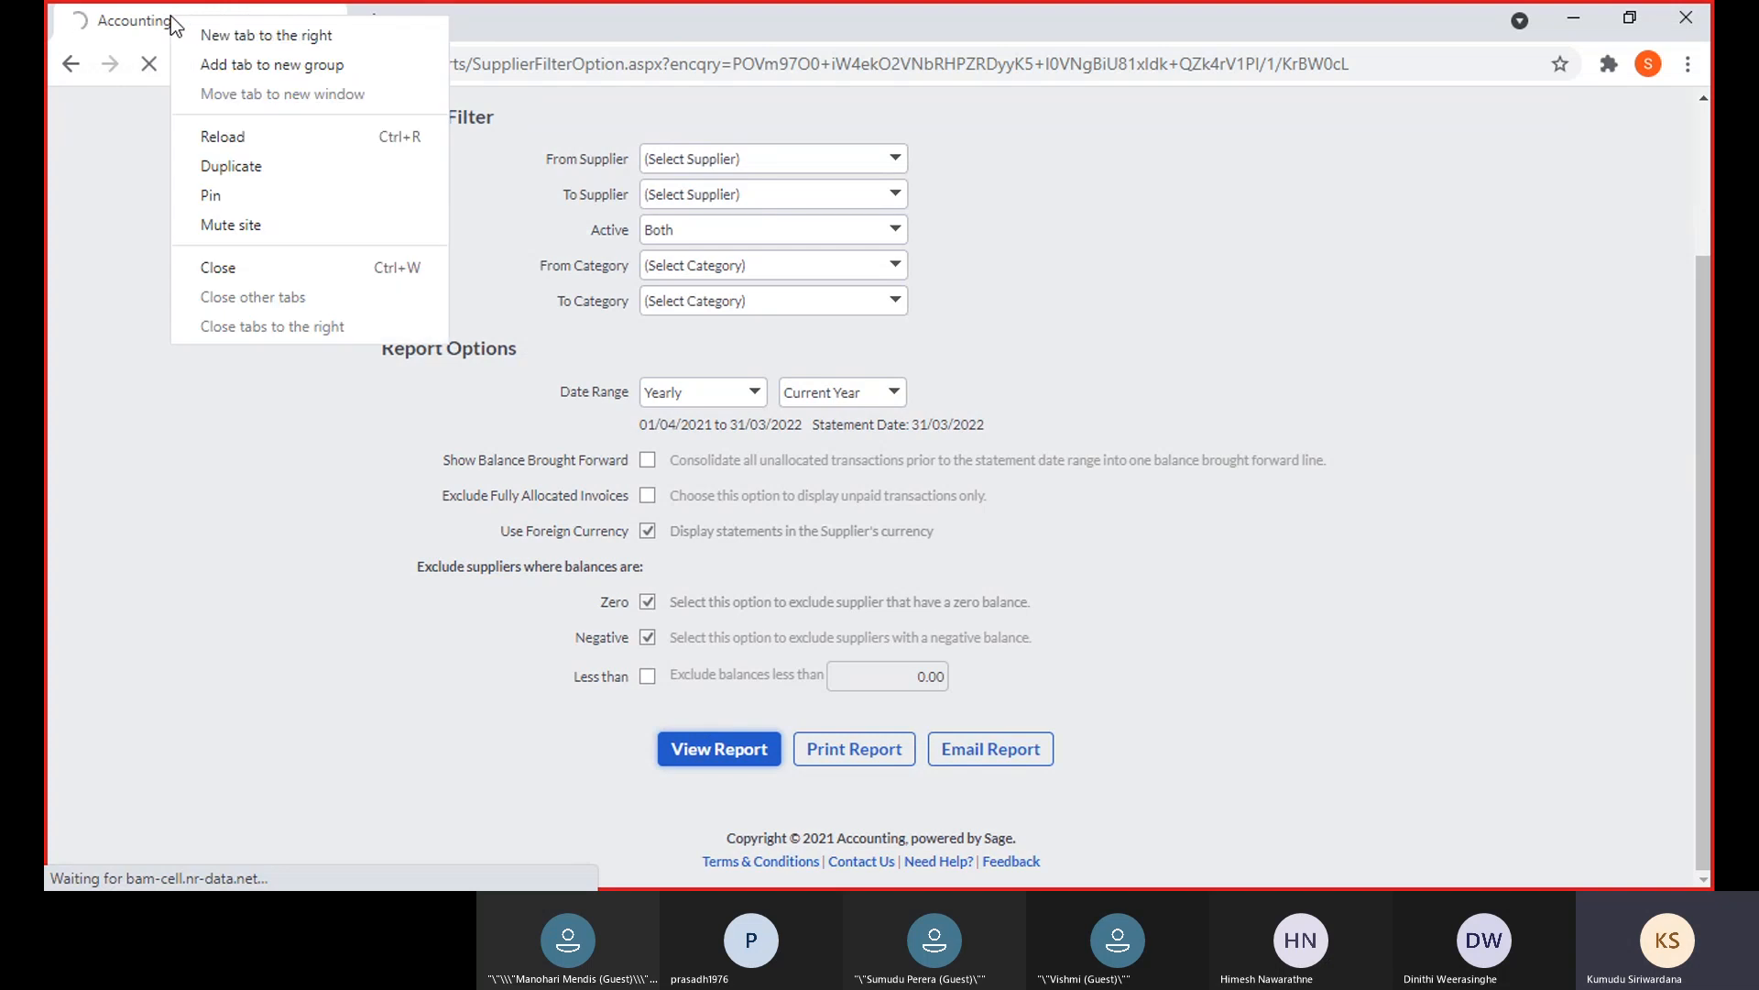
left_click(233, 167)
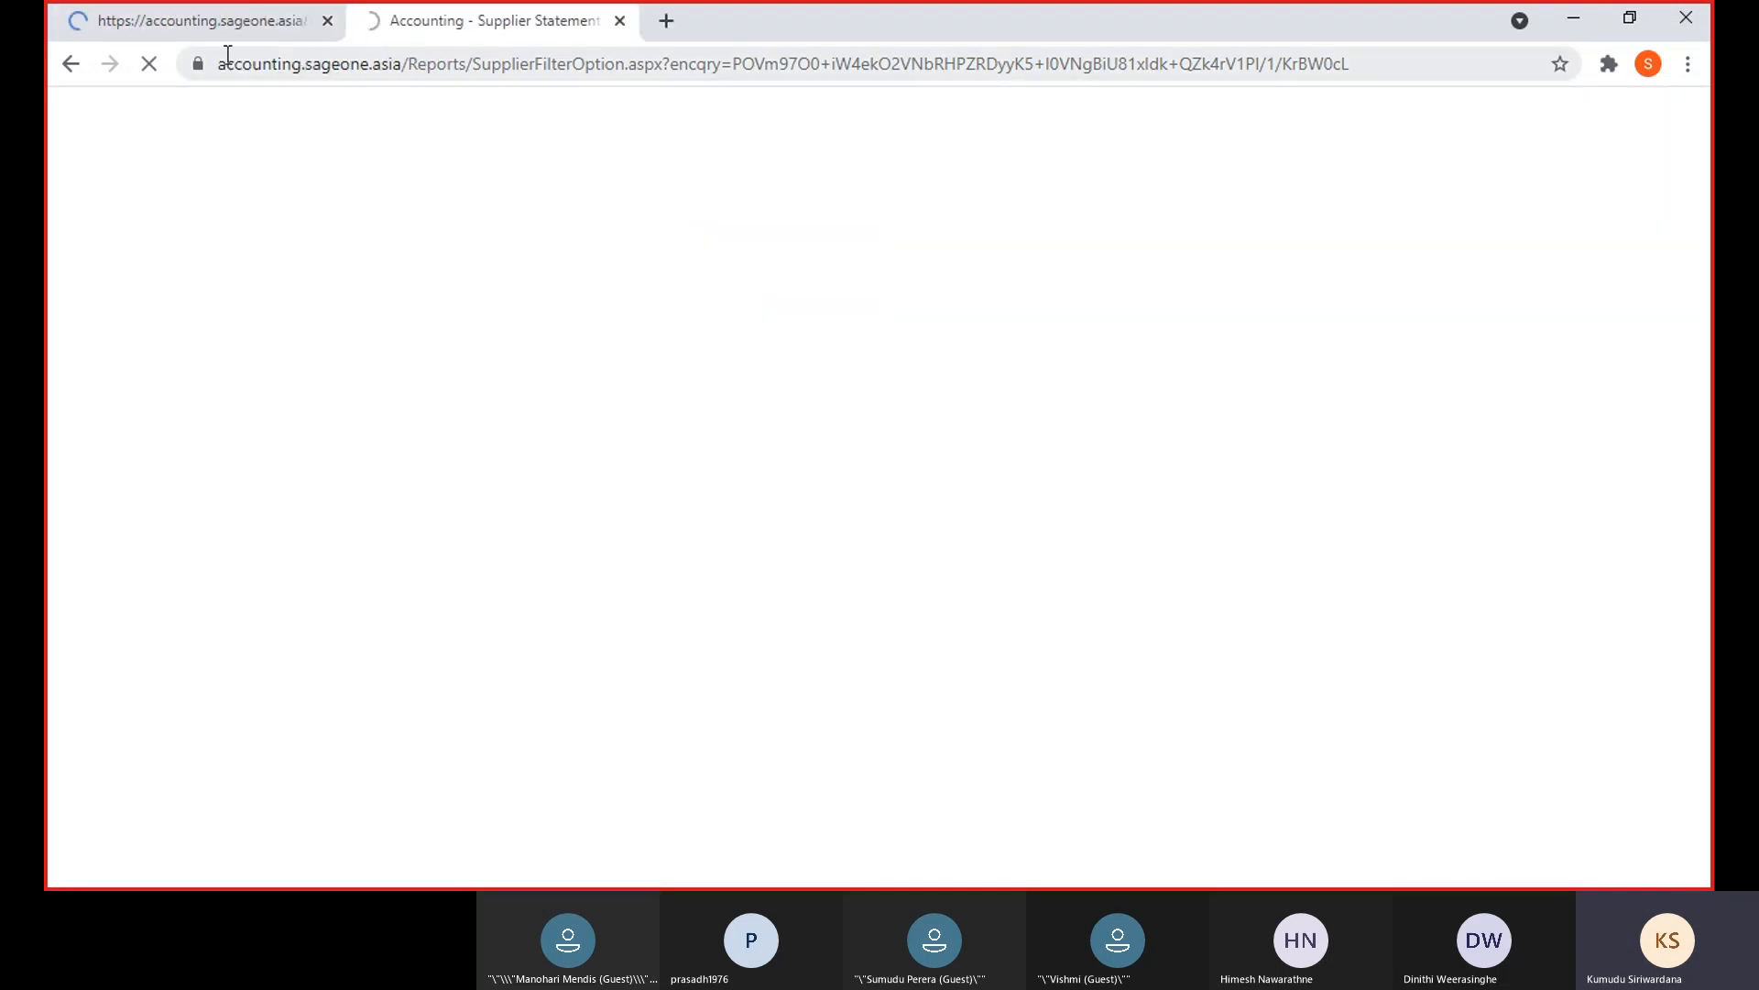
left_click(222, 35)
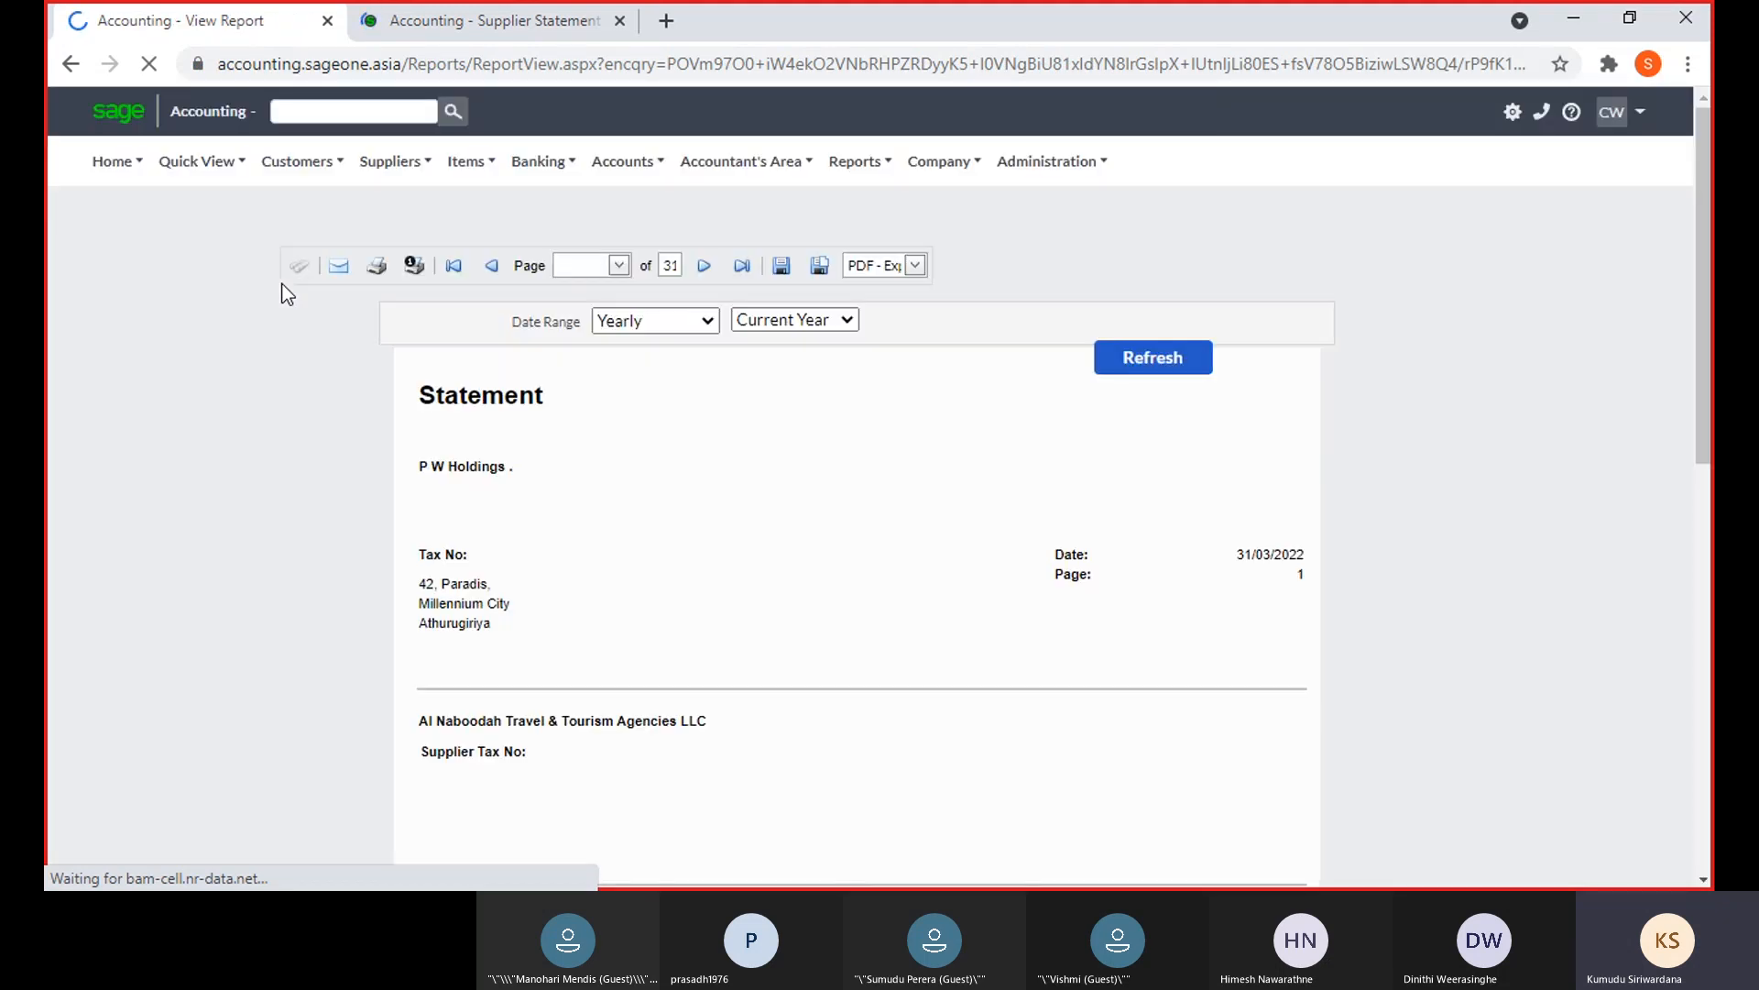
Examine the first supplier's statement and its invoice line, and compare it with the report options in the duplicated tab
scroll(828, 533, "down", 4)
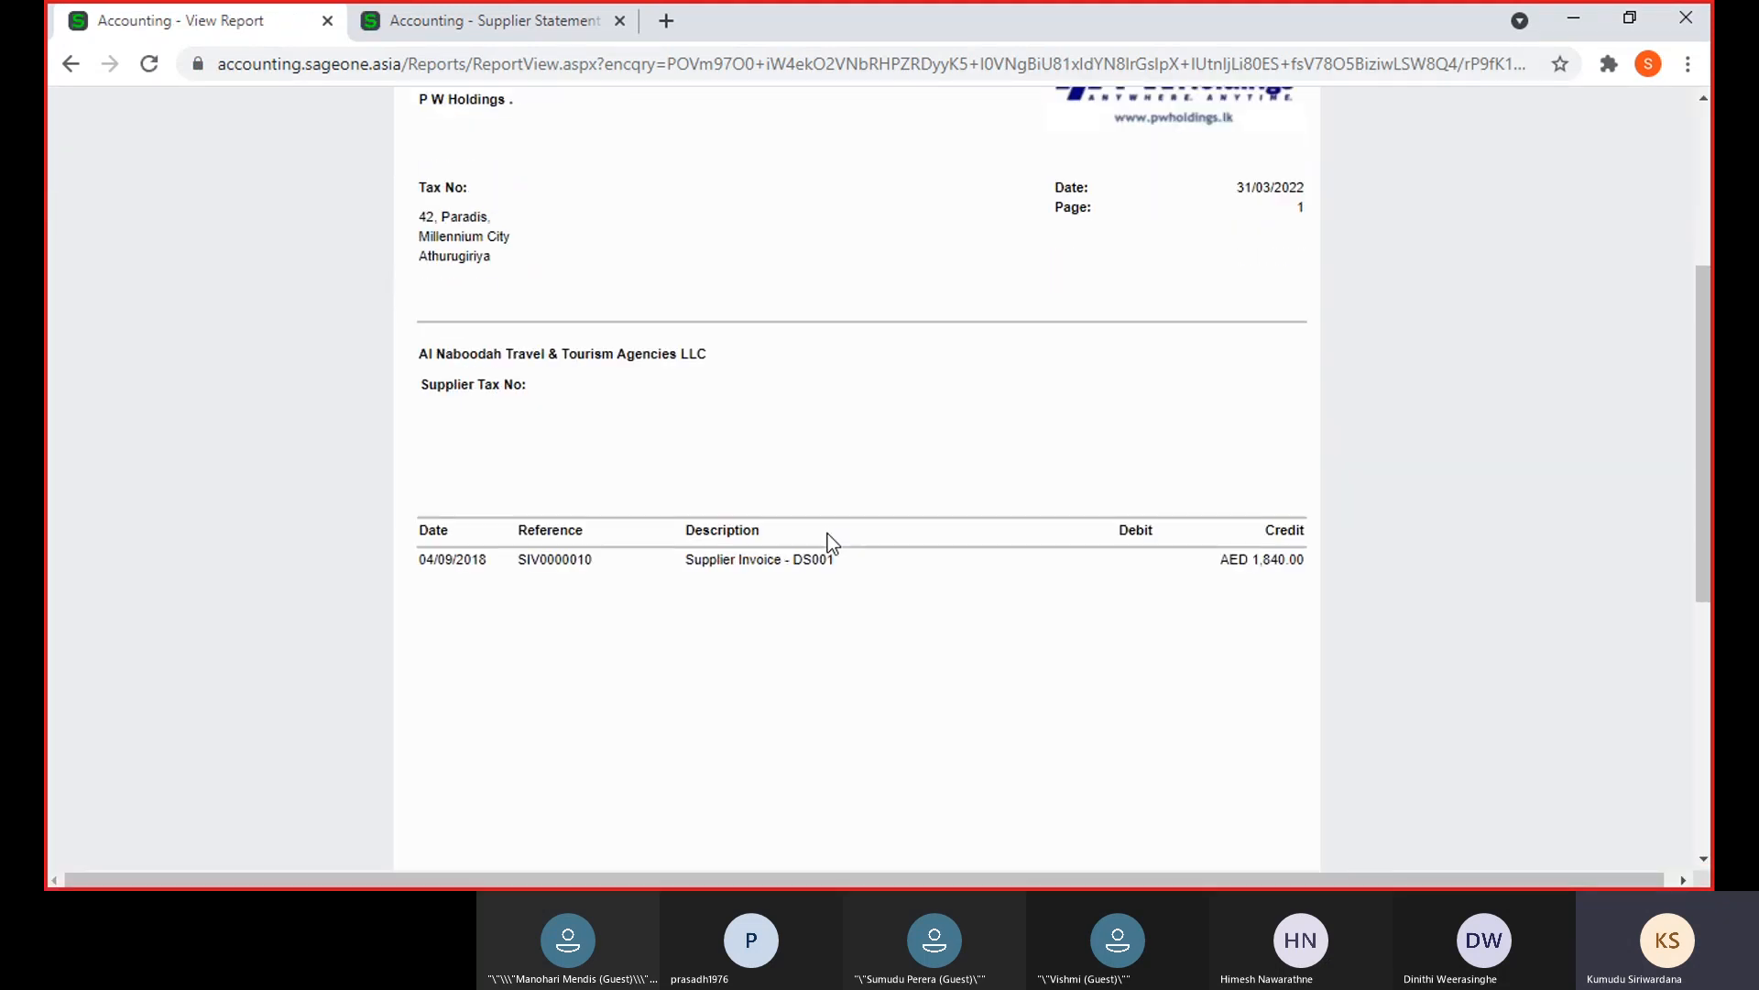
scroll(865, 605, "up", 4)
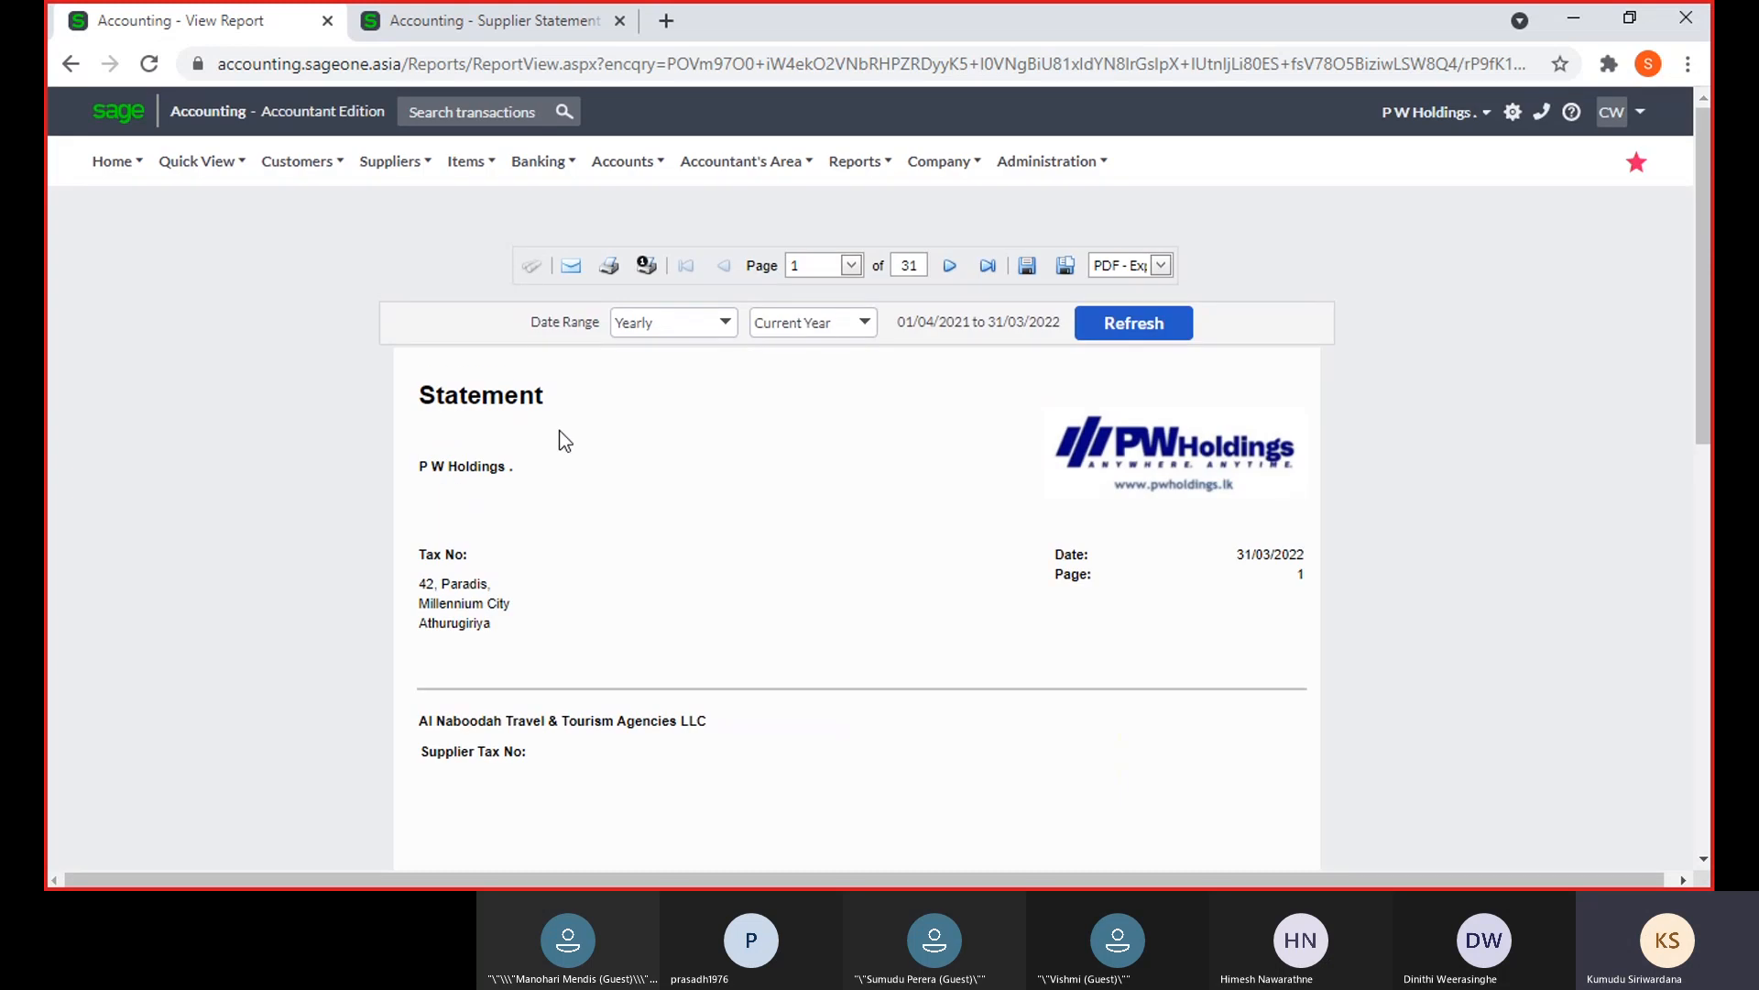
scroll(660, 366, "down", 3)
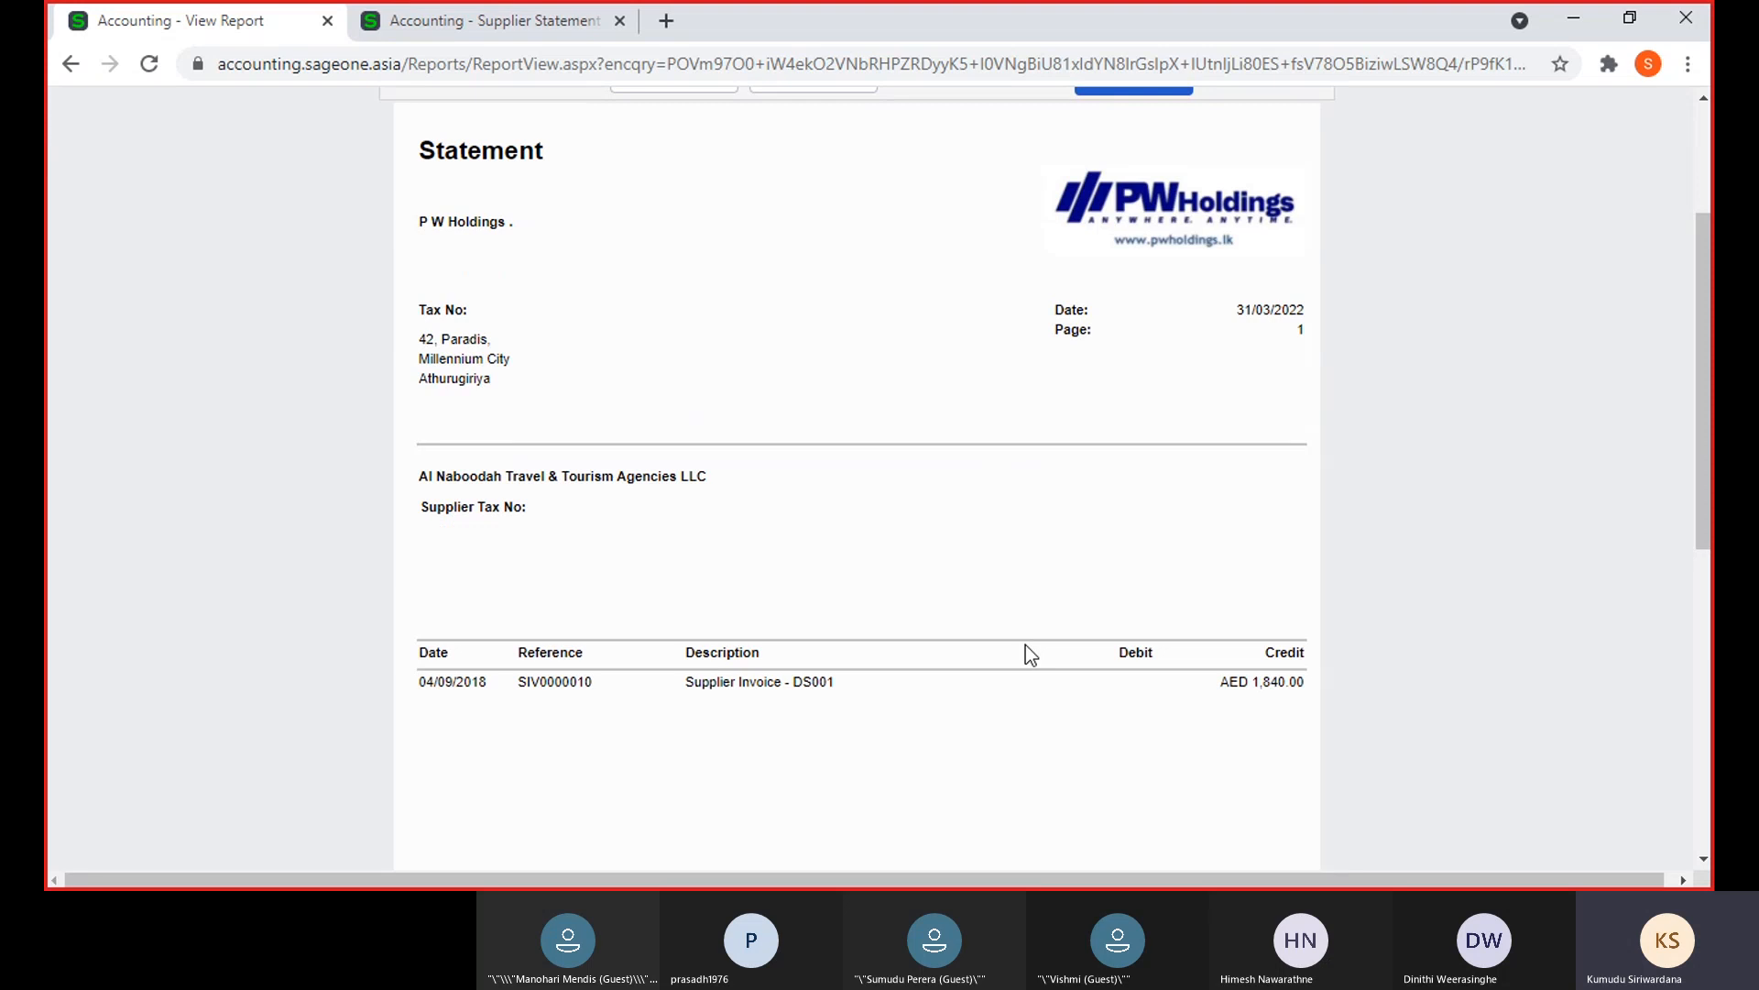
left_click(701, 685)
left_click(431, 28)
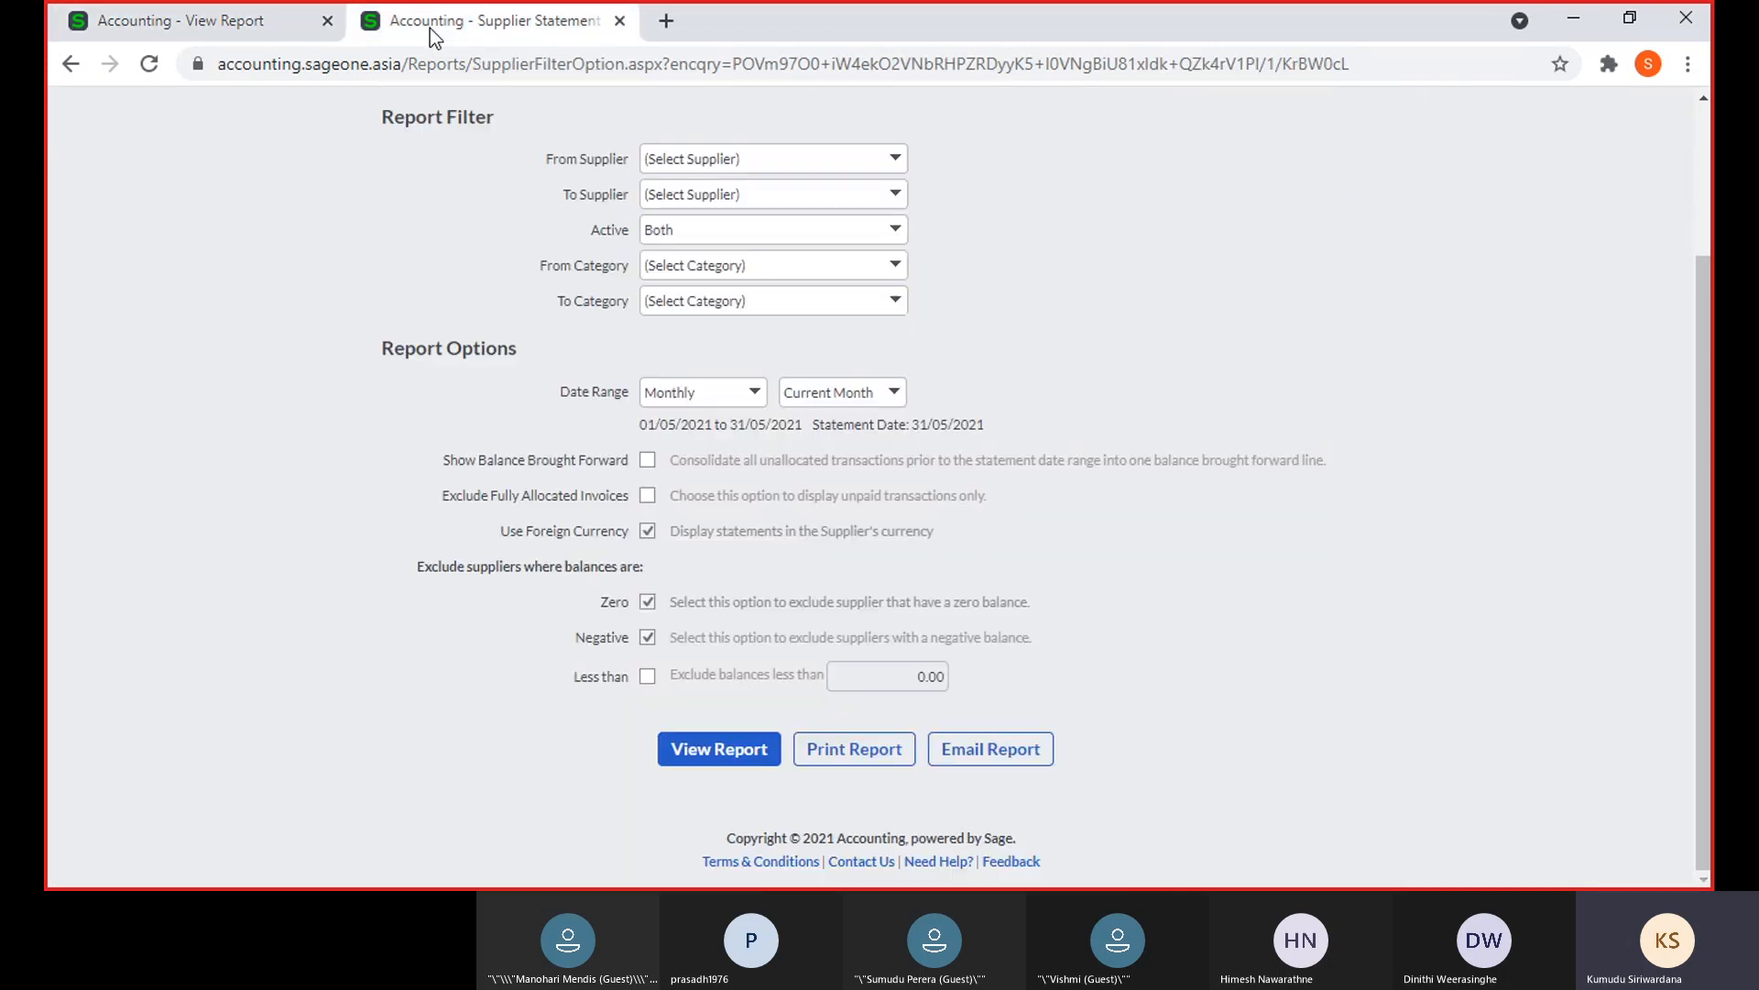
left_click(270, 19)
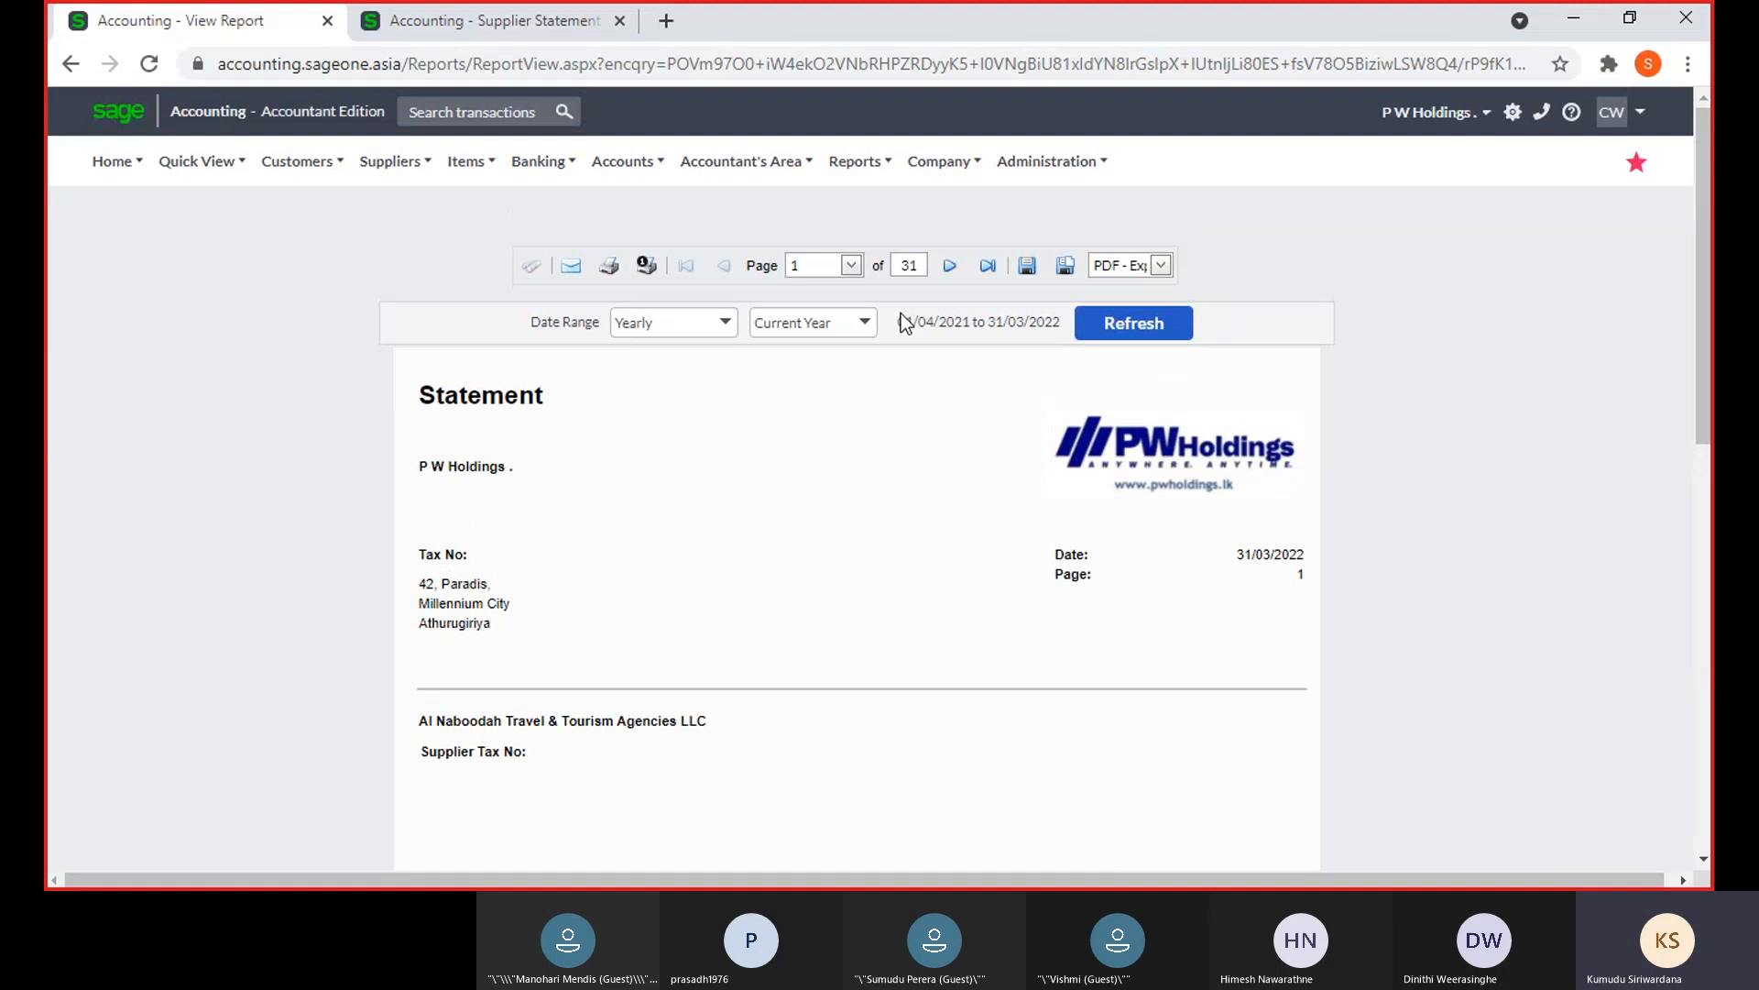
left_click(489, 27)
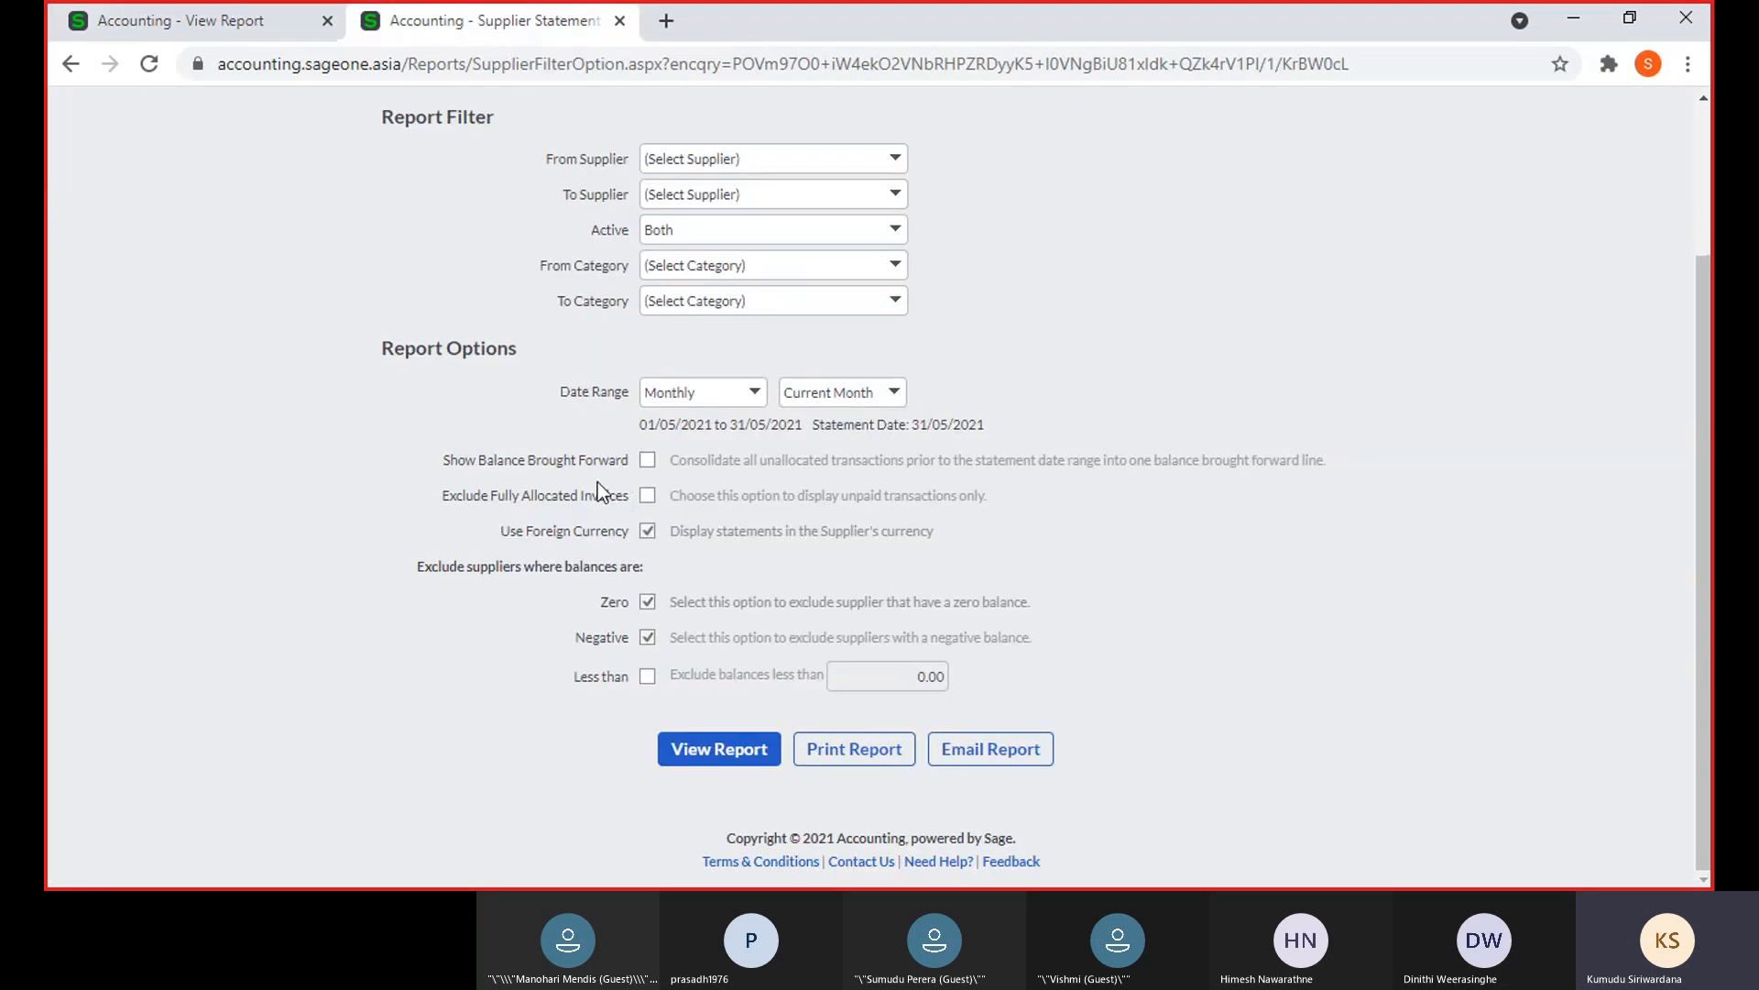
Enable Show Balance Brought Forward, set the supplier range from A A to Maliban, and view the supplier statement report
left_click(649, 464)
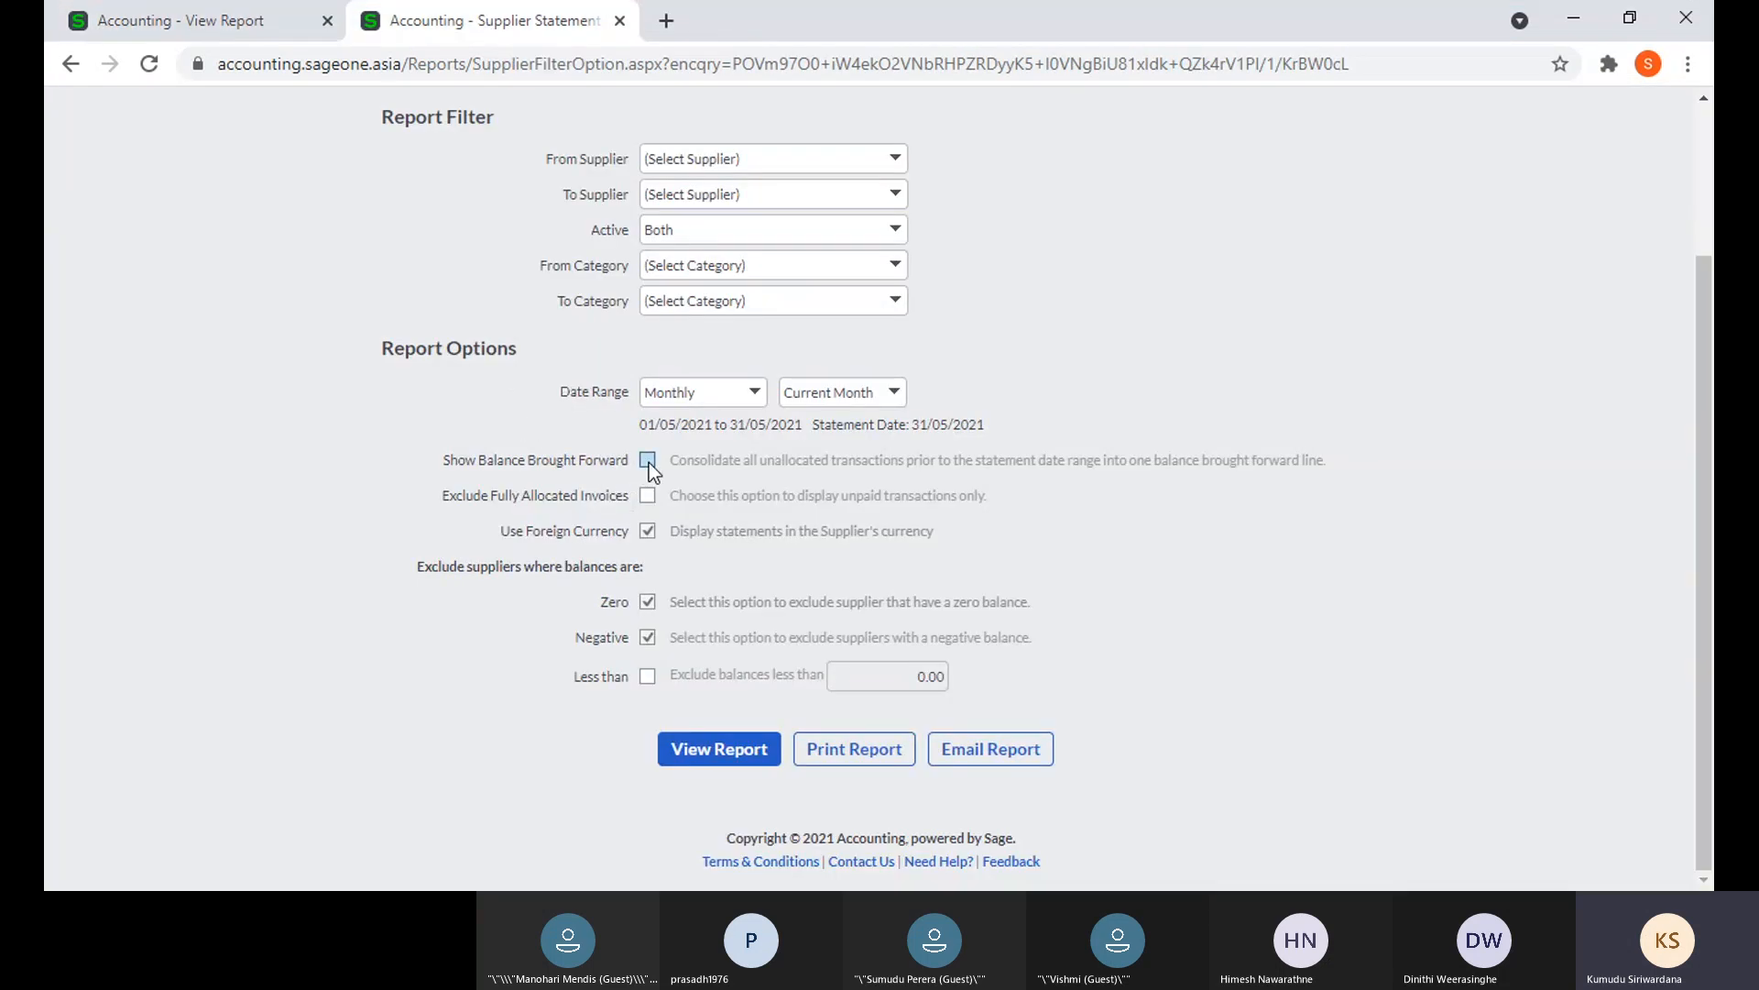
left_click(901, 170)
left_click(862, 204)
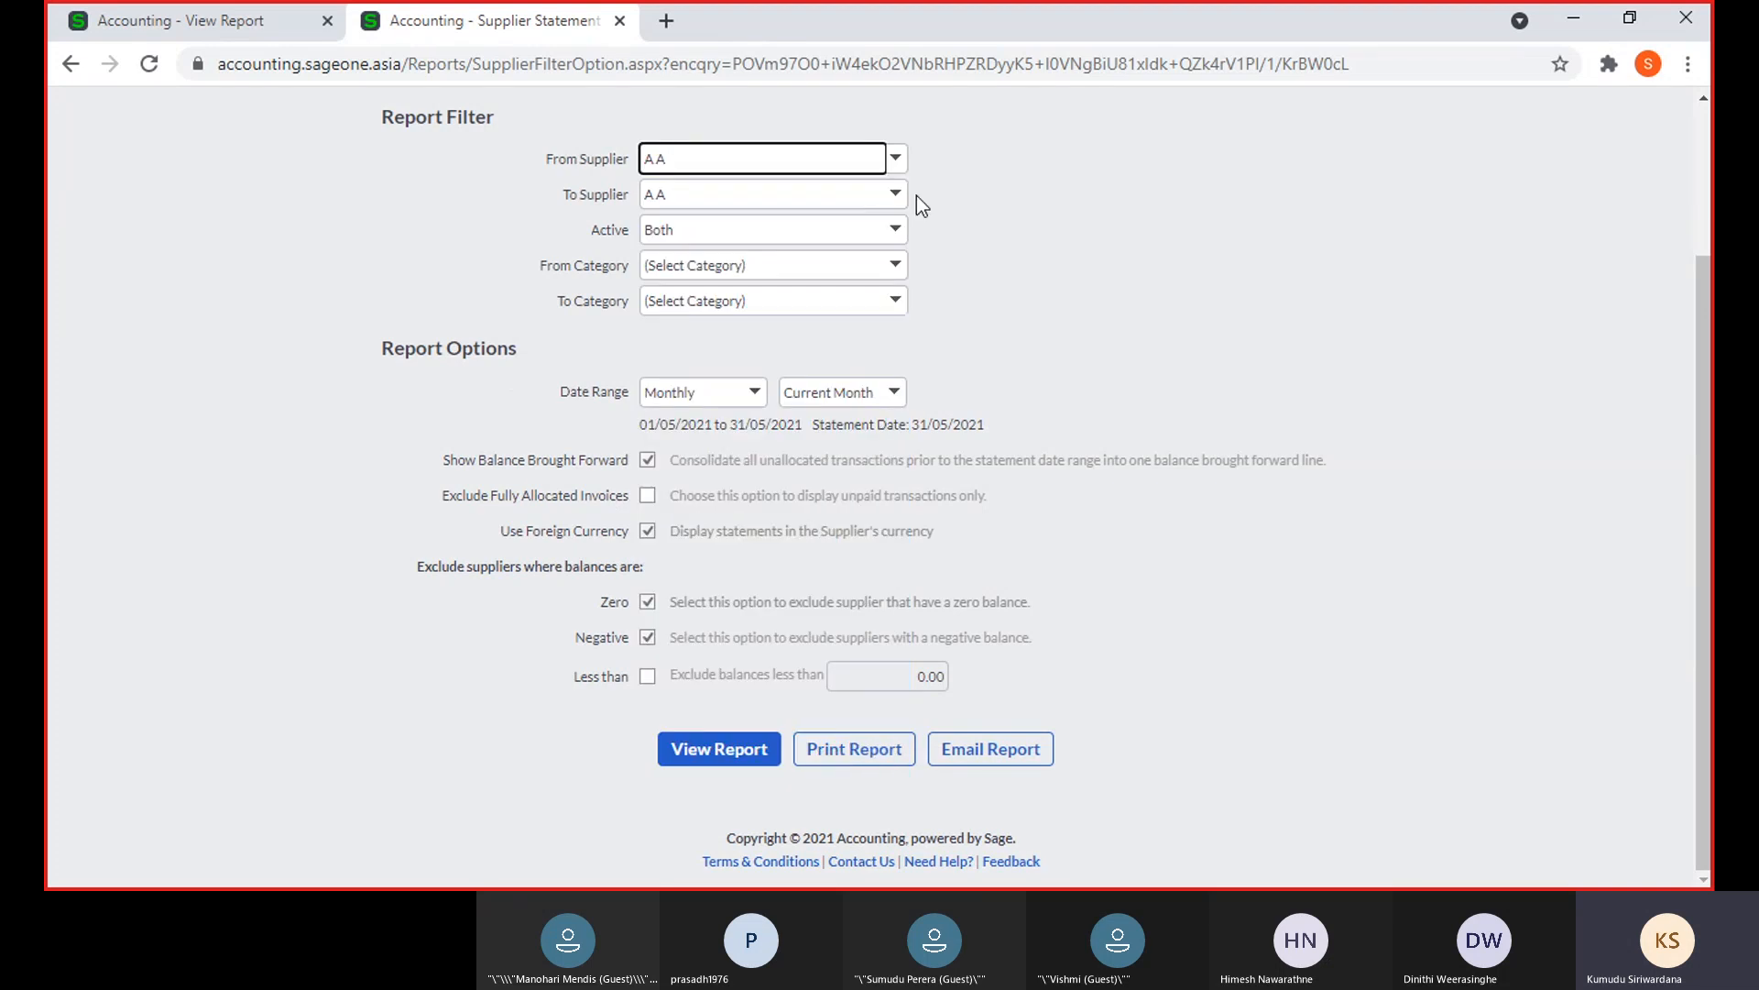
left_click(896, 195)
scroll(782, 424, "down", 5)
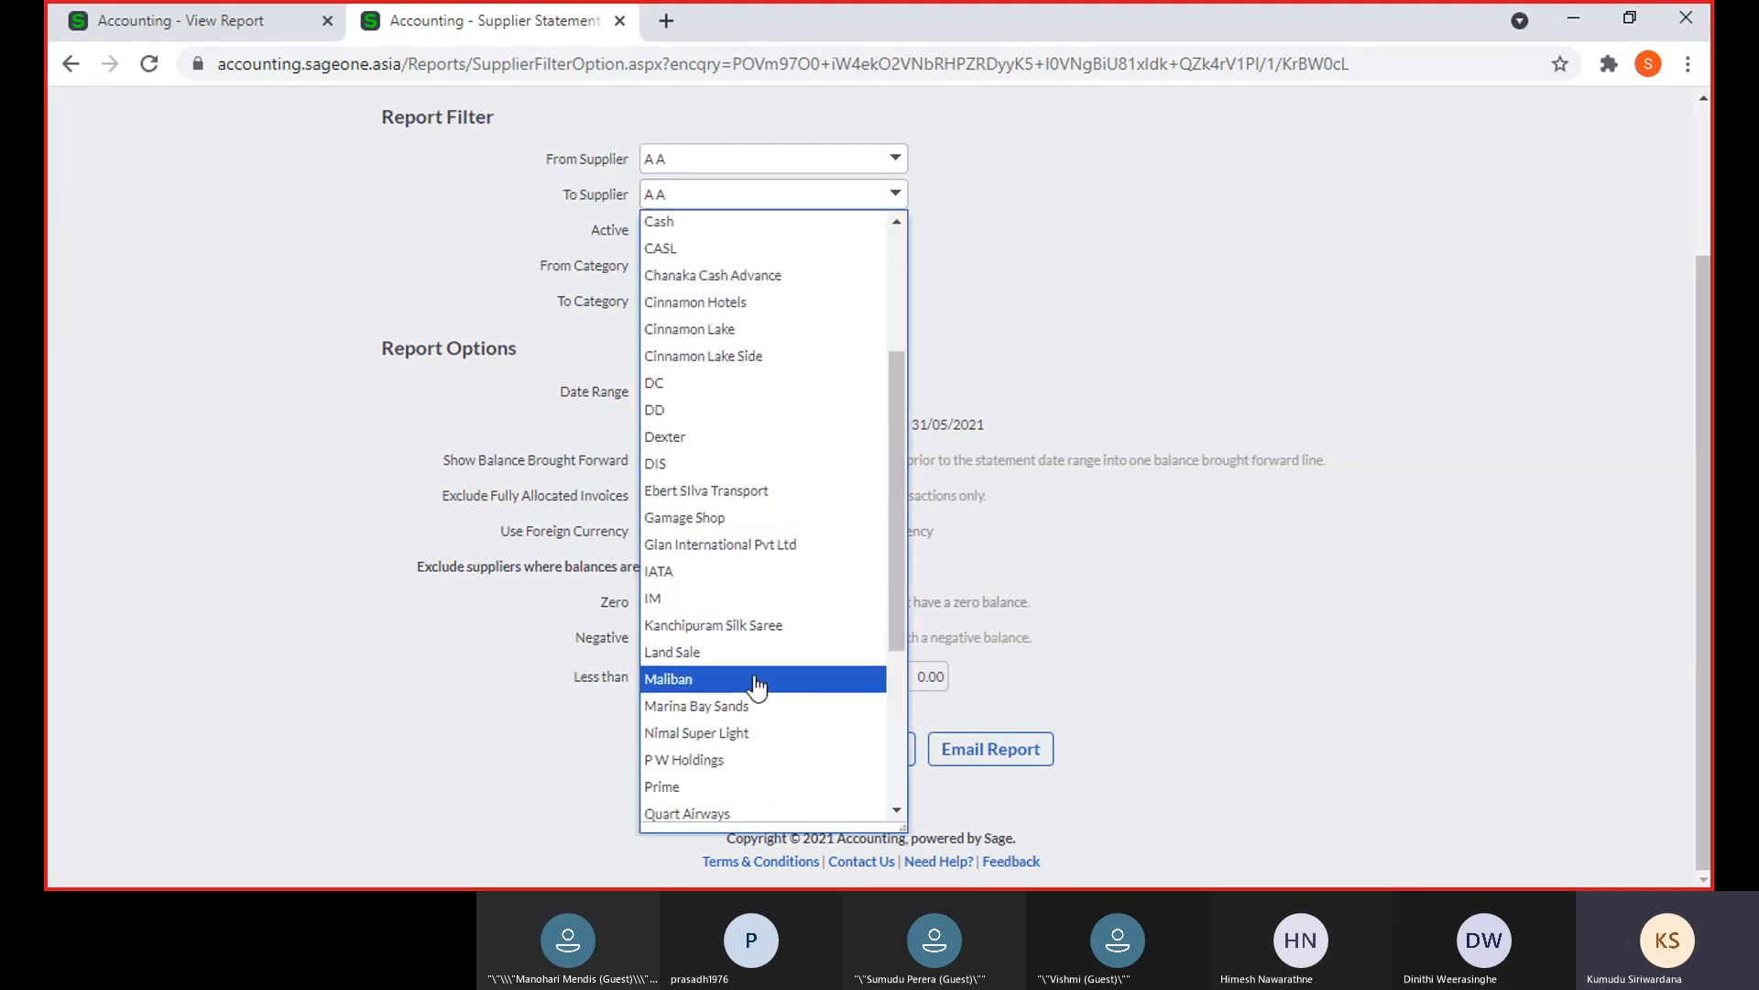
left_click(758, 678)
left_click(732, 735)
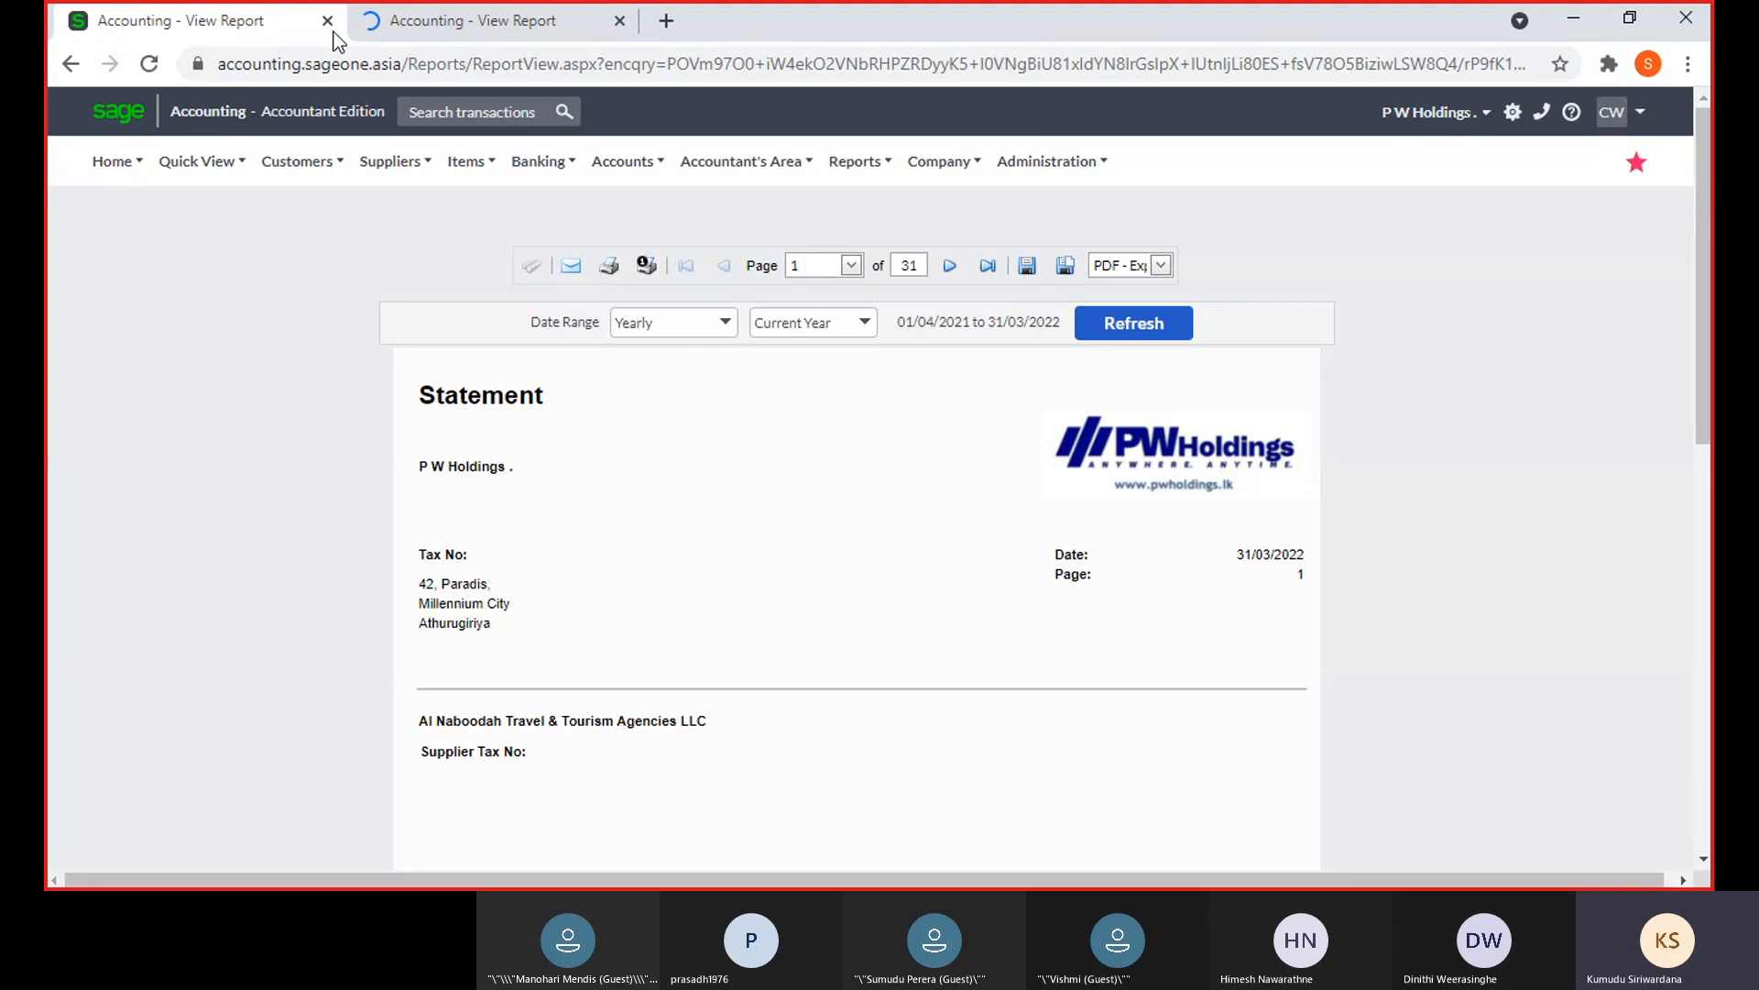
Compare the first supplier's transaction line in the yearly statement with the brought forward line in the monthly statement
scroll(505, 480, "down", 4)
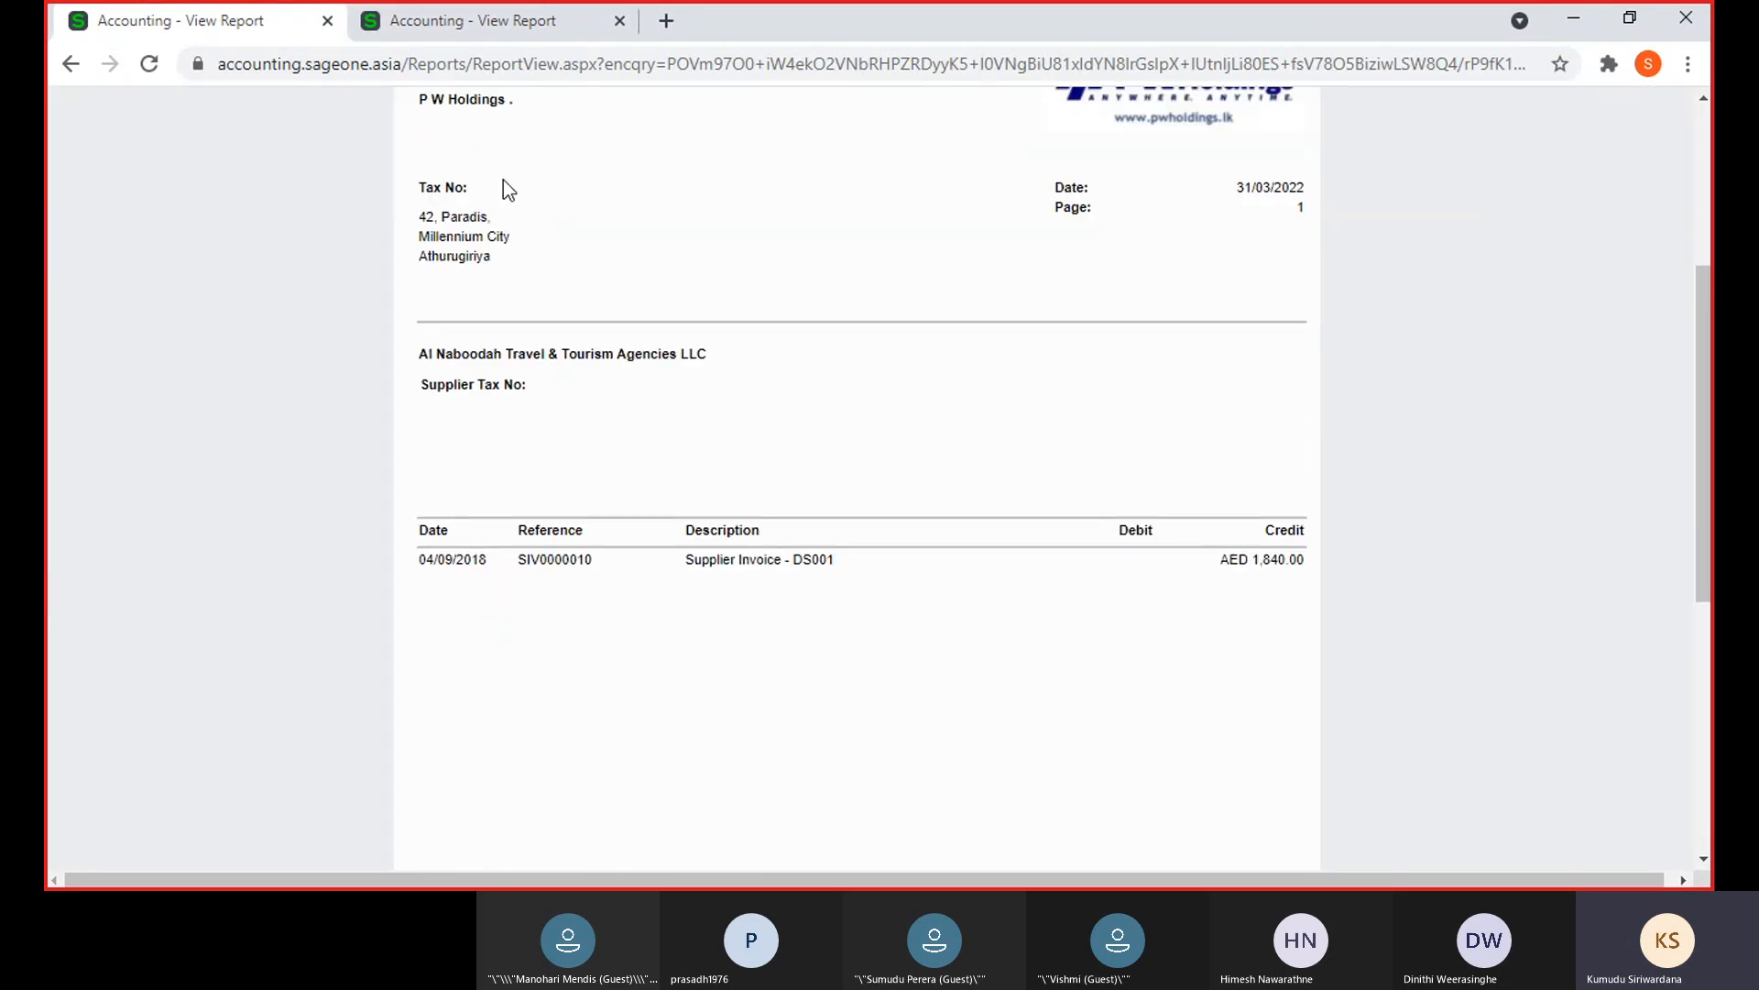
left_click(479, 18)
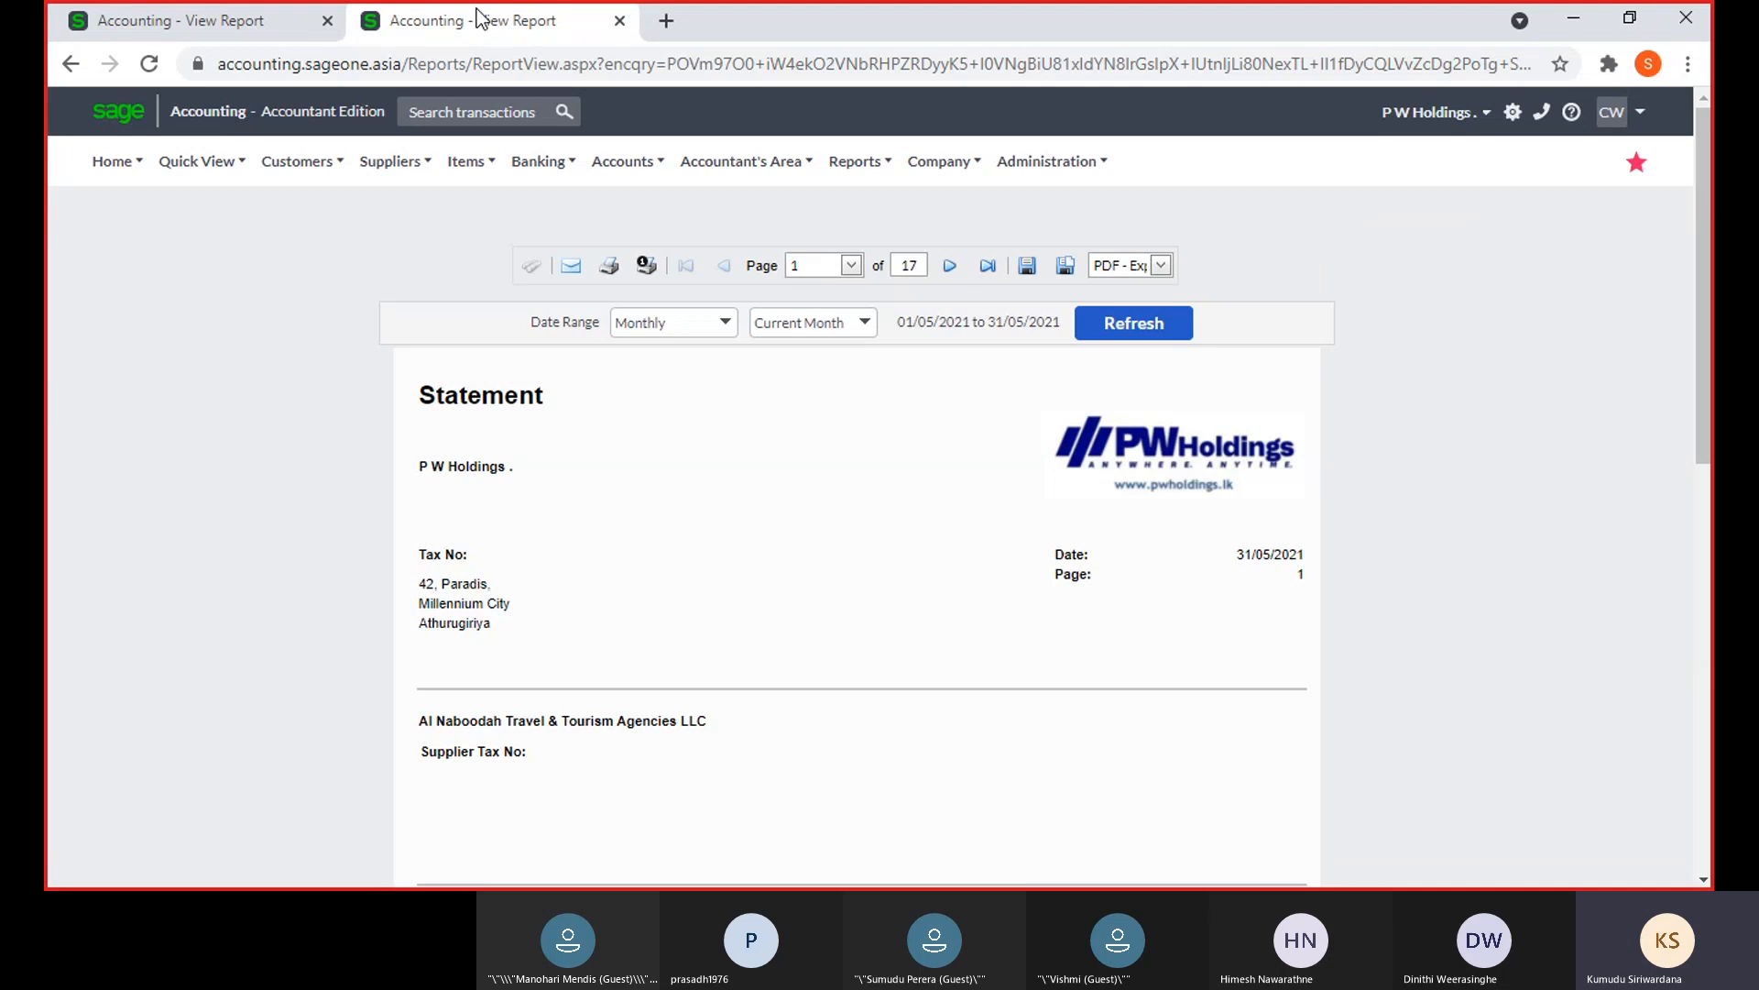
scroll(705, 682, "down", 4)
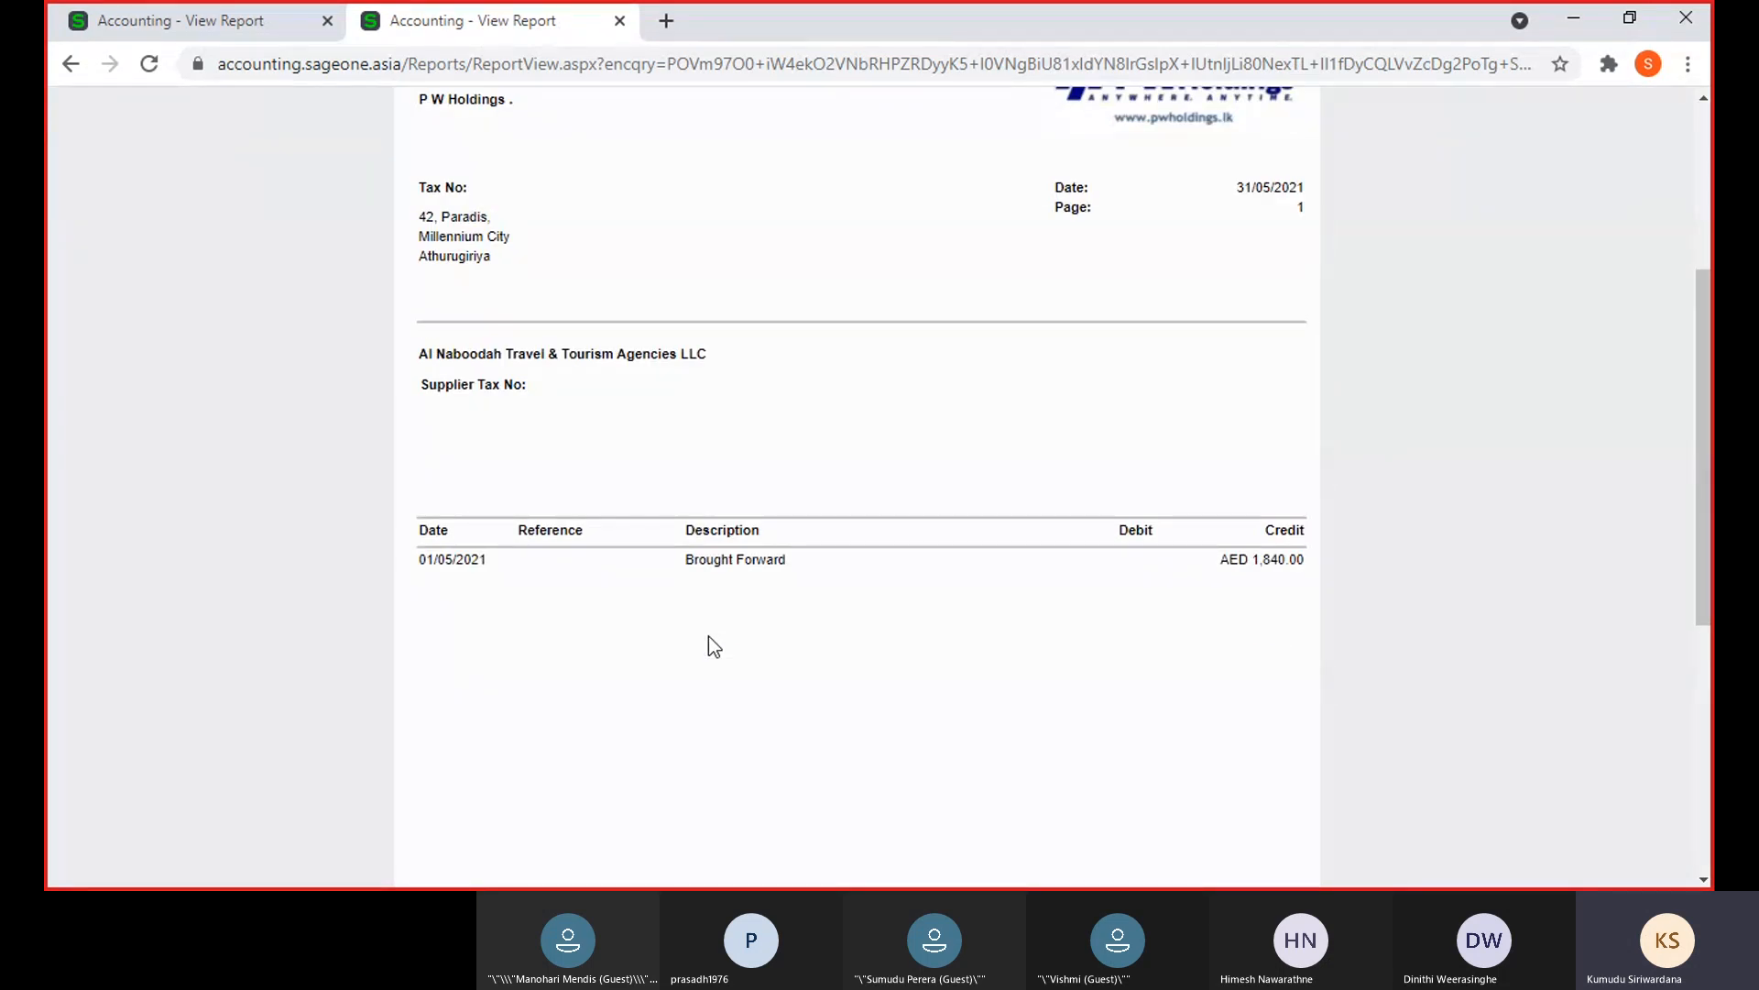
scroll(586, 513, "down", 4)
scroll(600, 527, "up", 2)
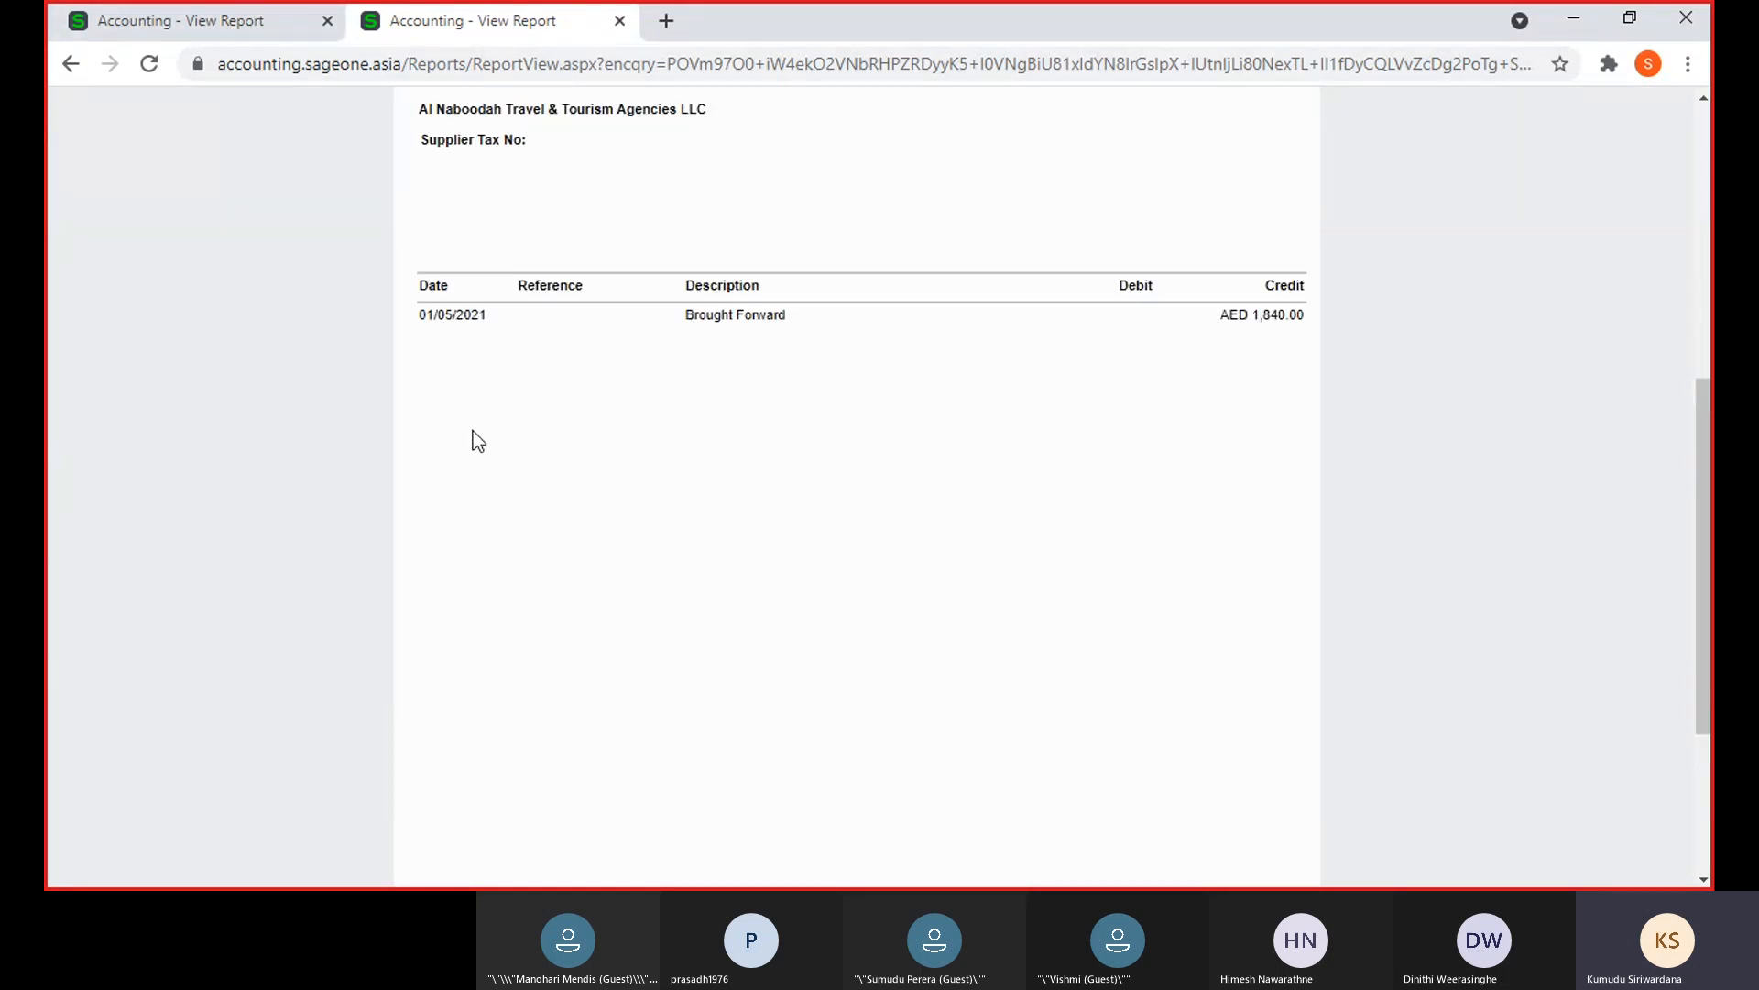
scroll(473, 436, "up", 1)
scroll(473, 437, "up", 1)
left_click(203, 28)
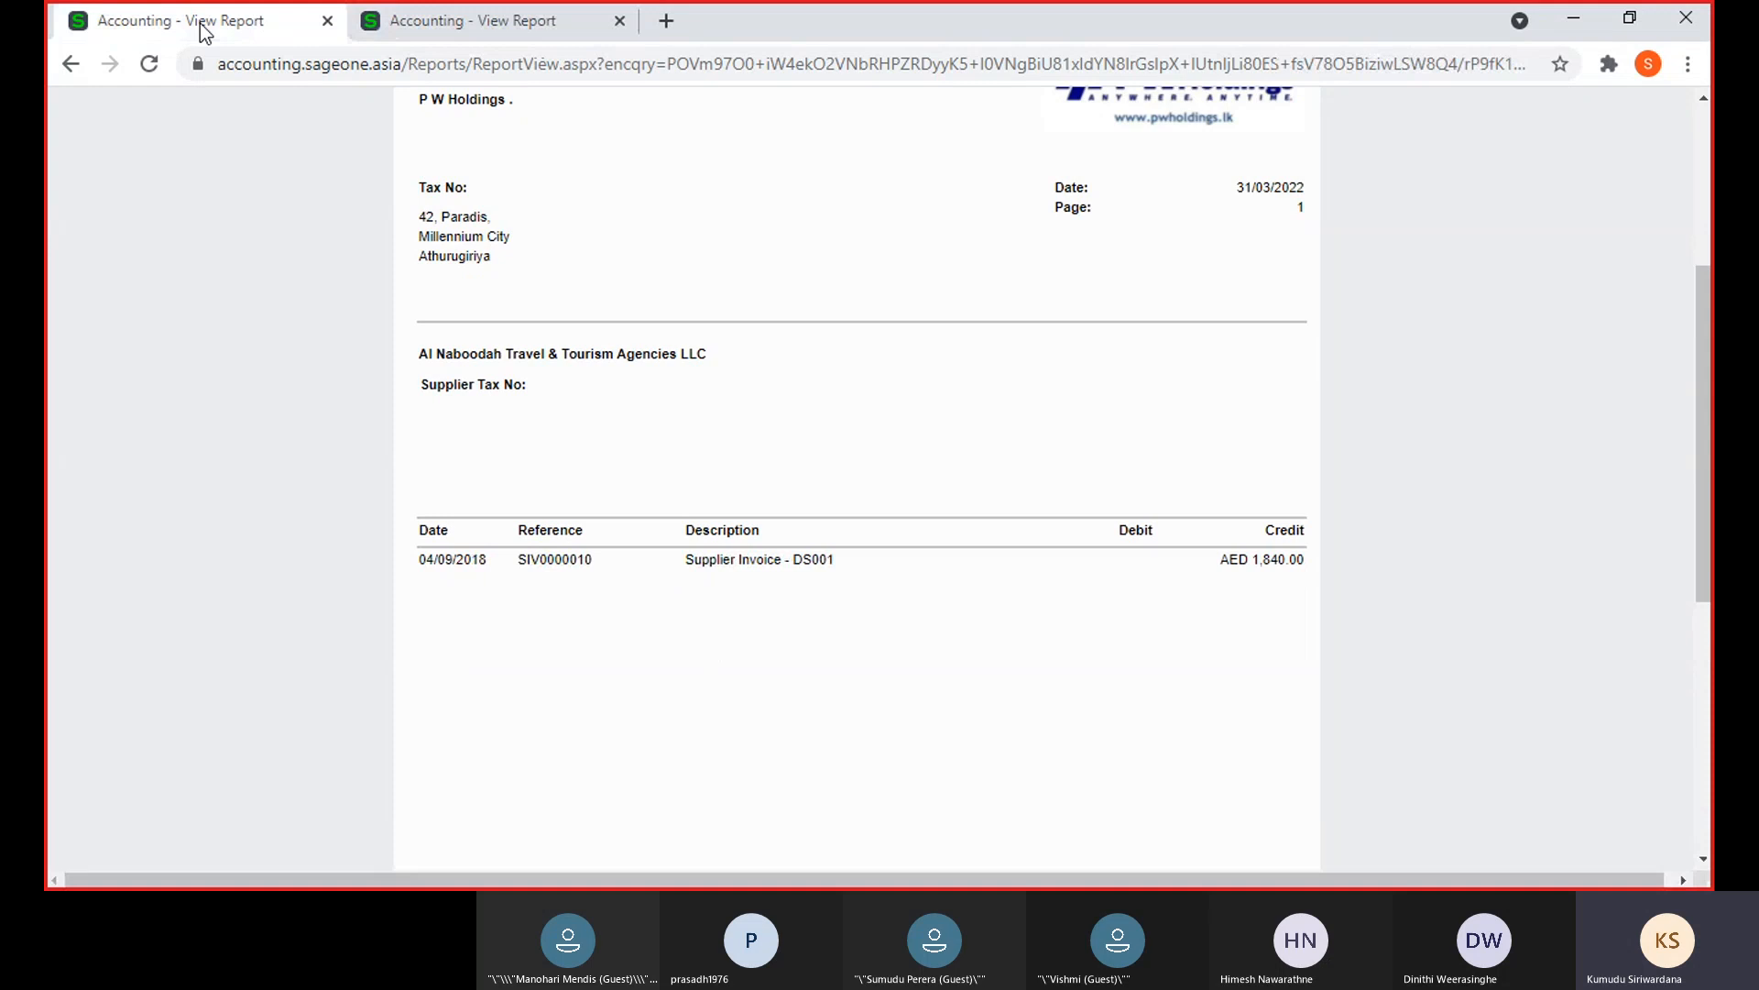
scroll(448, 591, "up", 1)
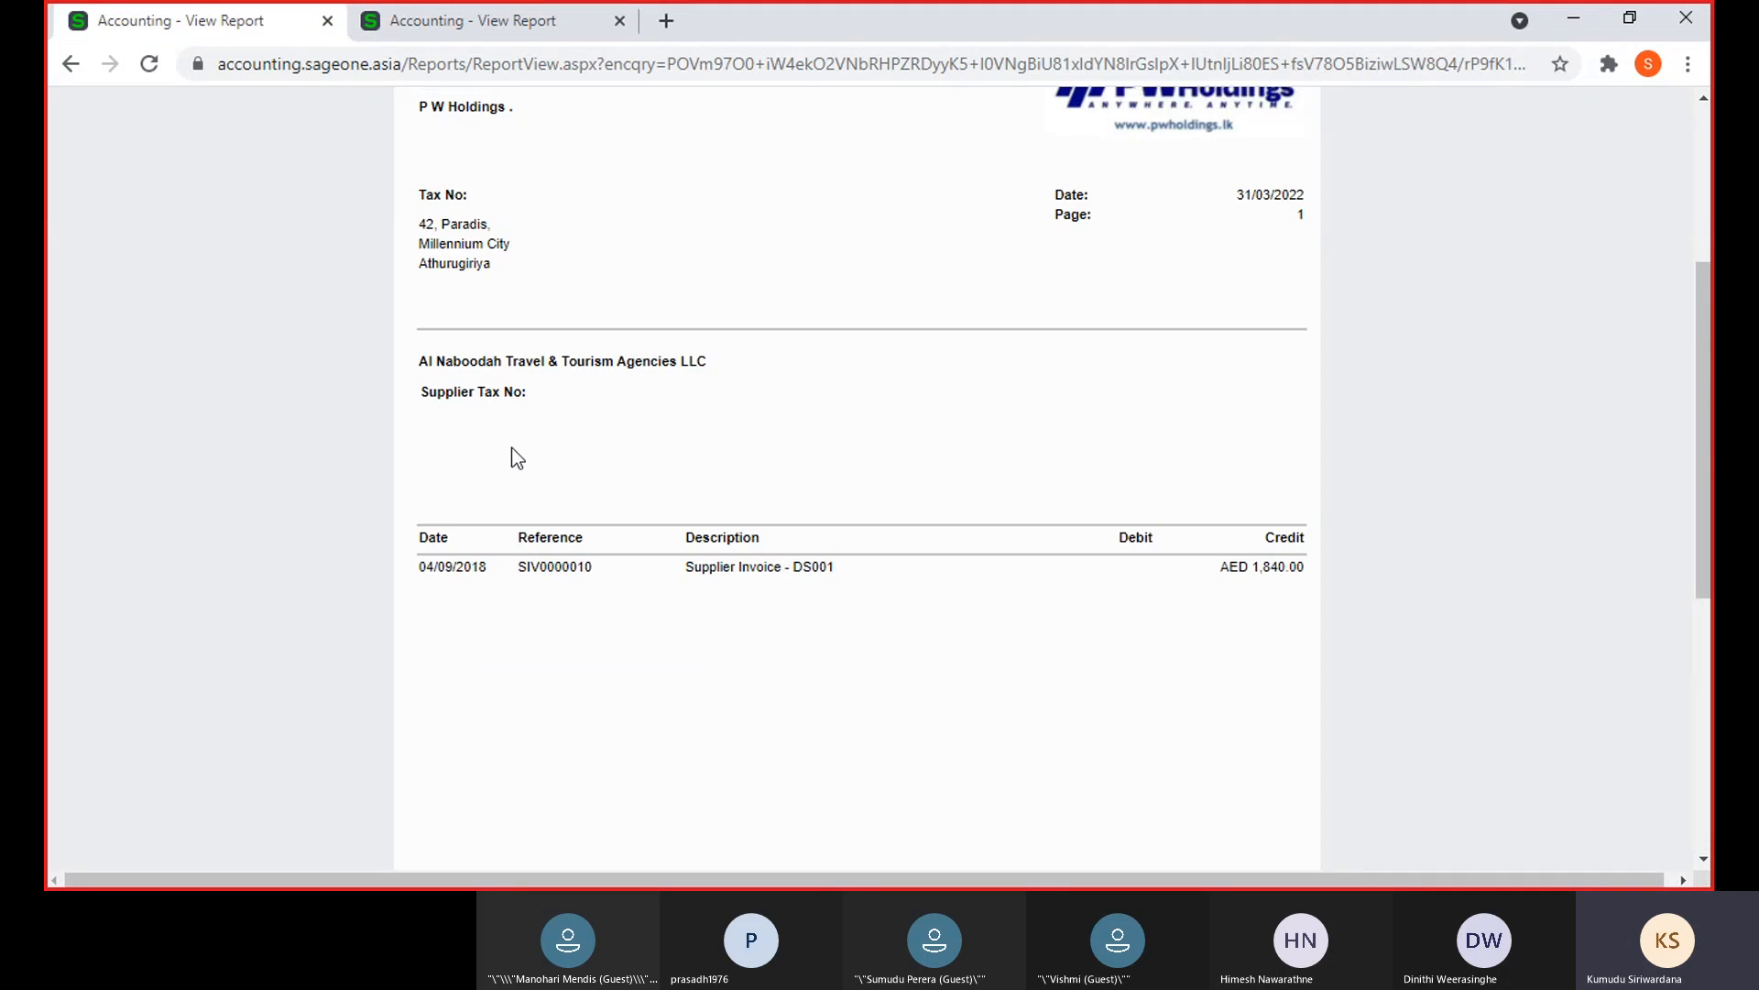
scroll(518, 458, "up", 3)
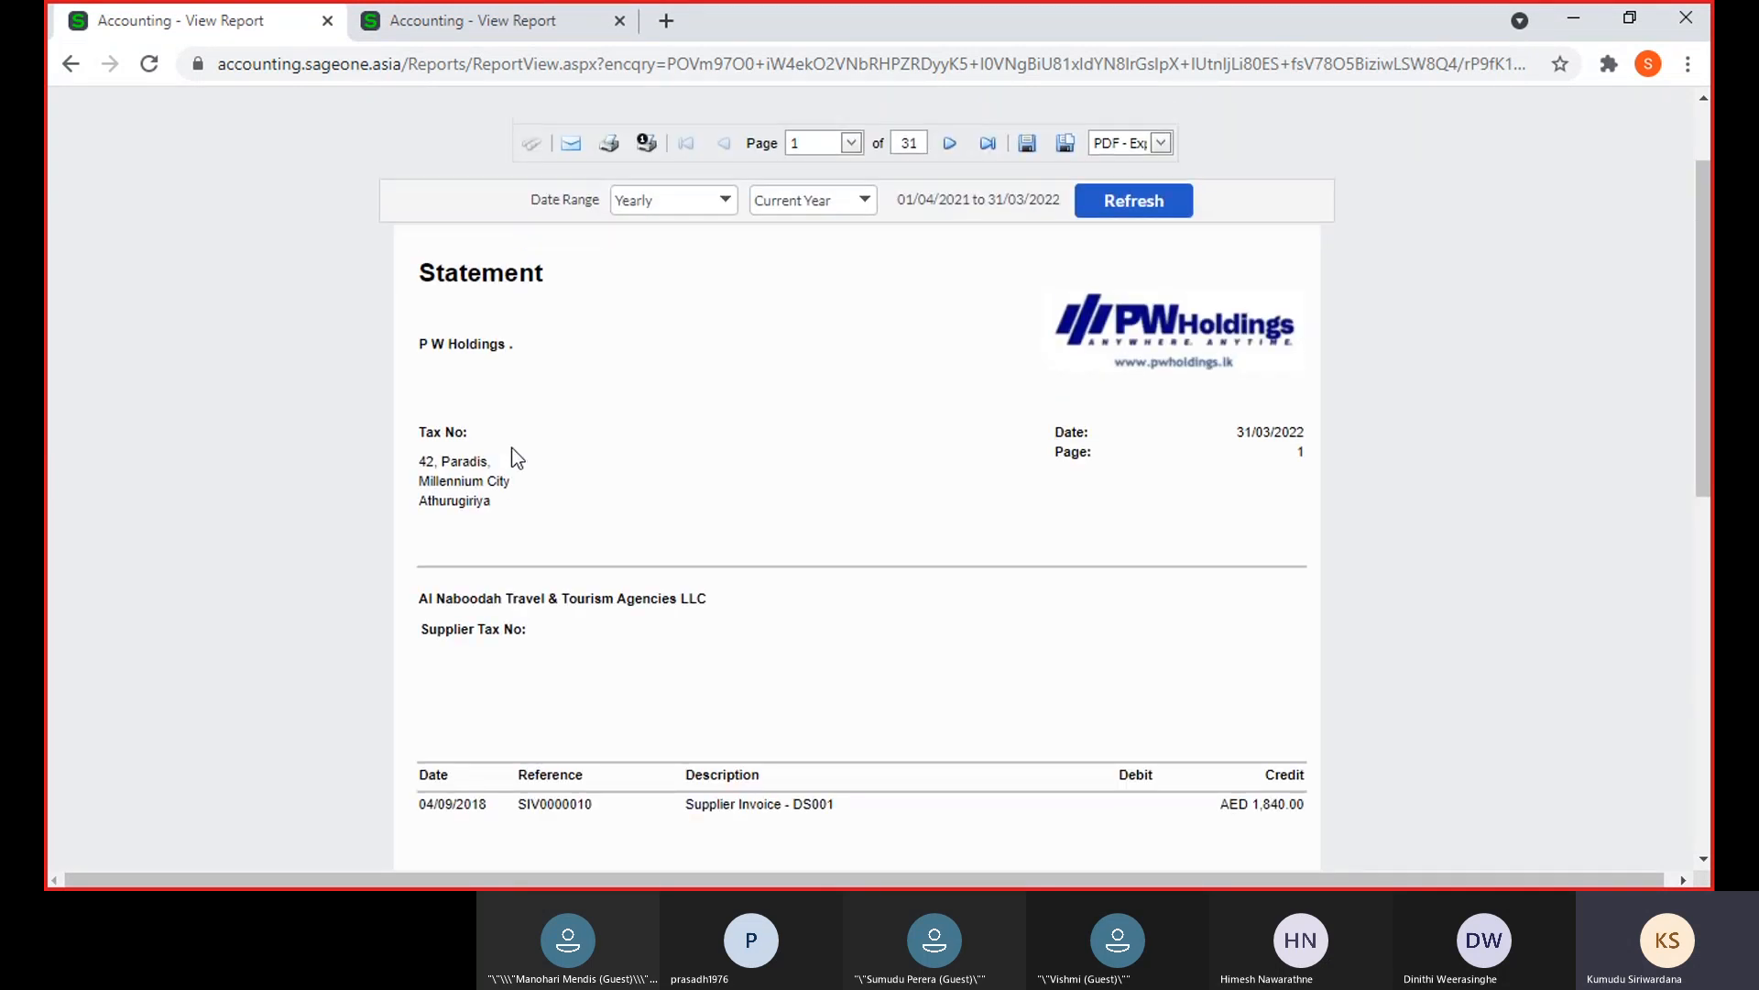
Close the yearly statement's tab, duplicate the monthly statement's tab, and open the Supplier Statement Report in the duplicate
left_click(327, 20)
right_click(260, 33)
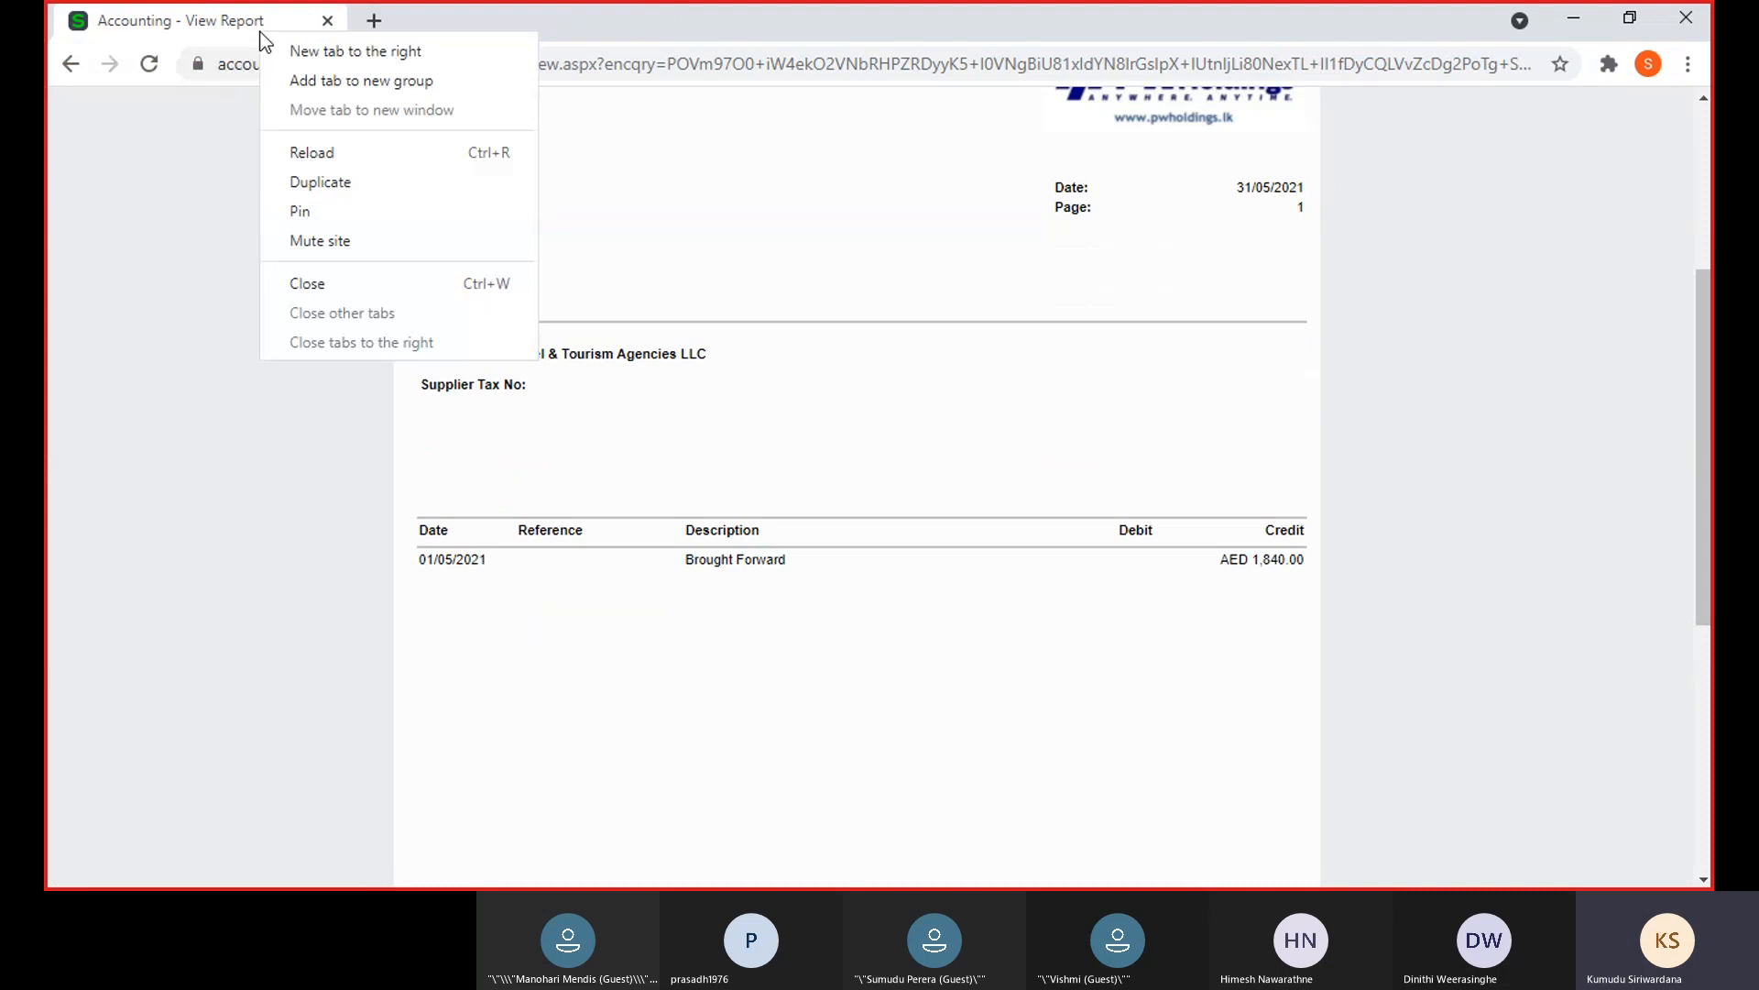
left_click(311, 181)
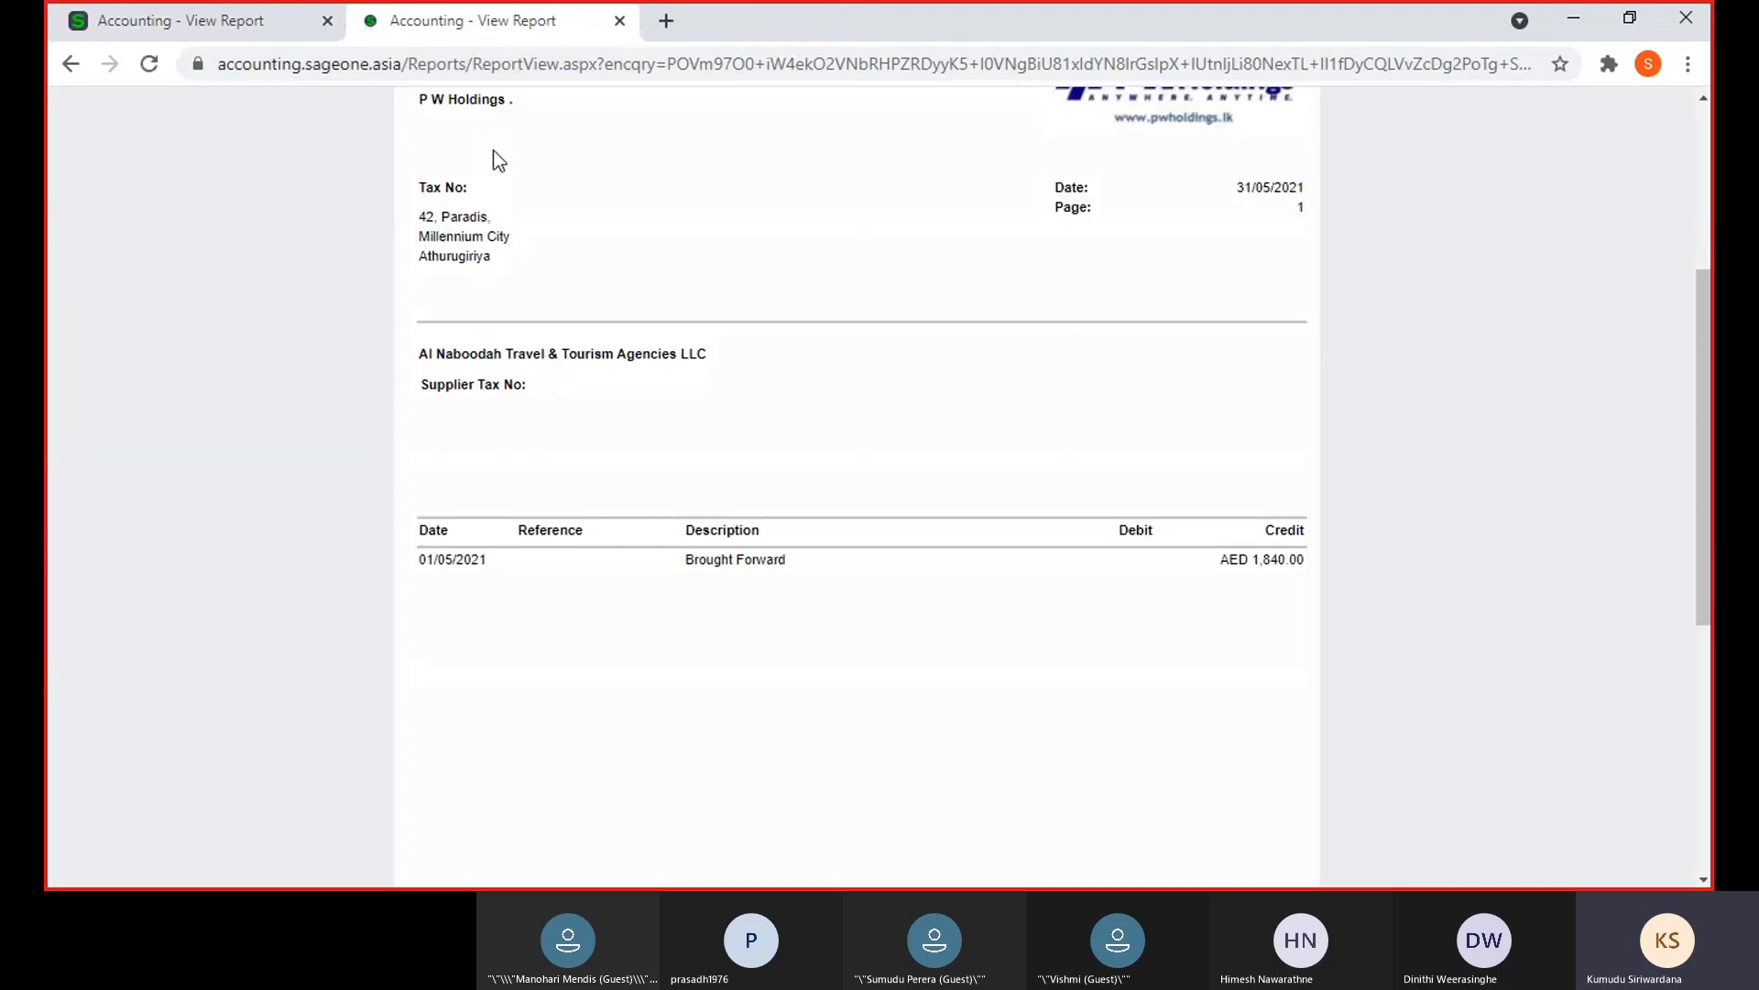
scroll(598, 277, "up", 3)
mouse_move(396, 165)
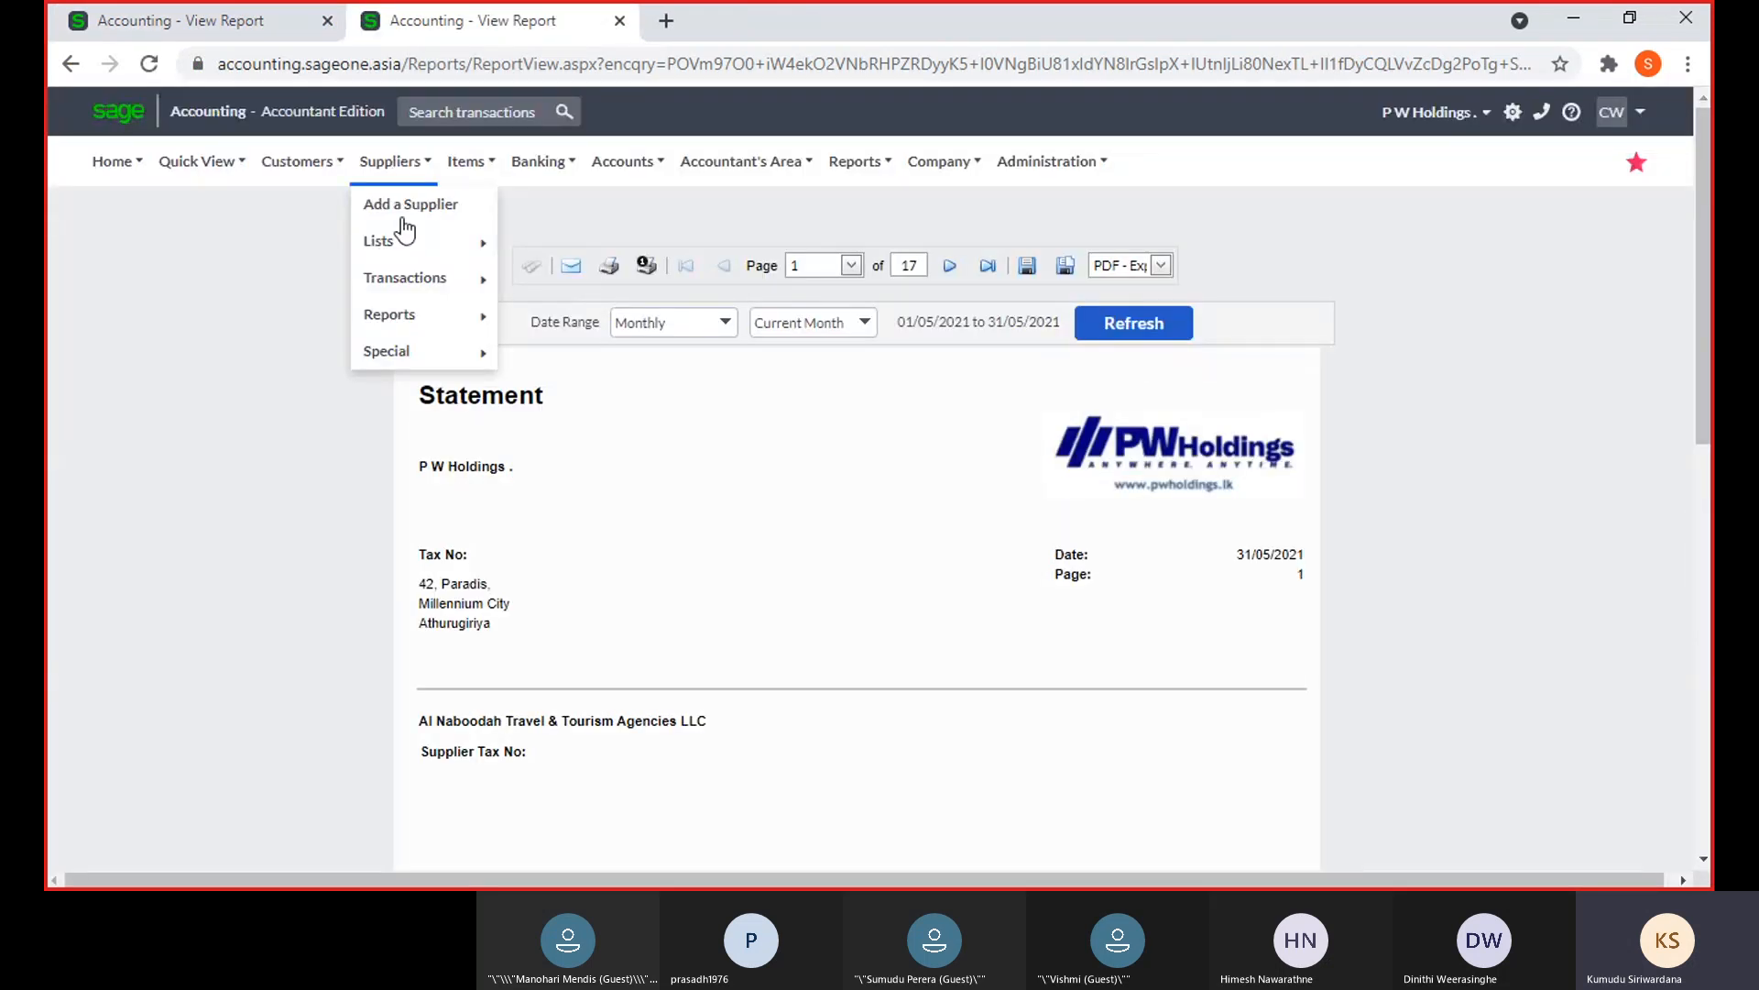
mouse_move(431, 315)
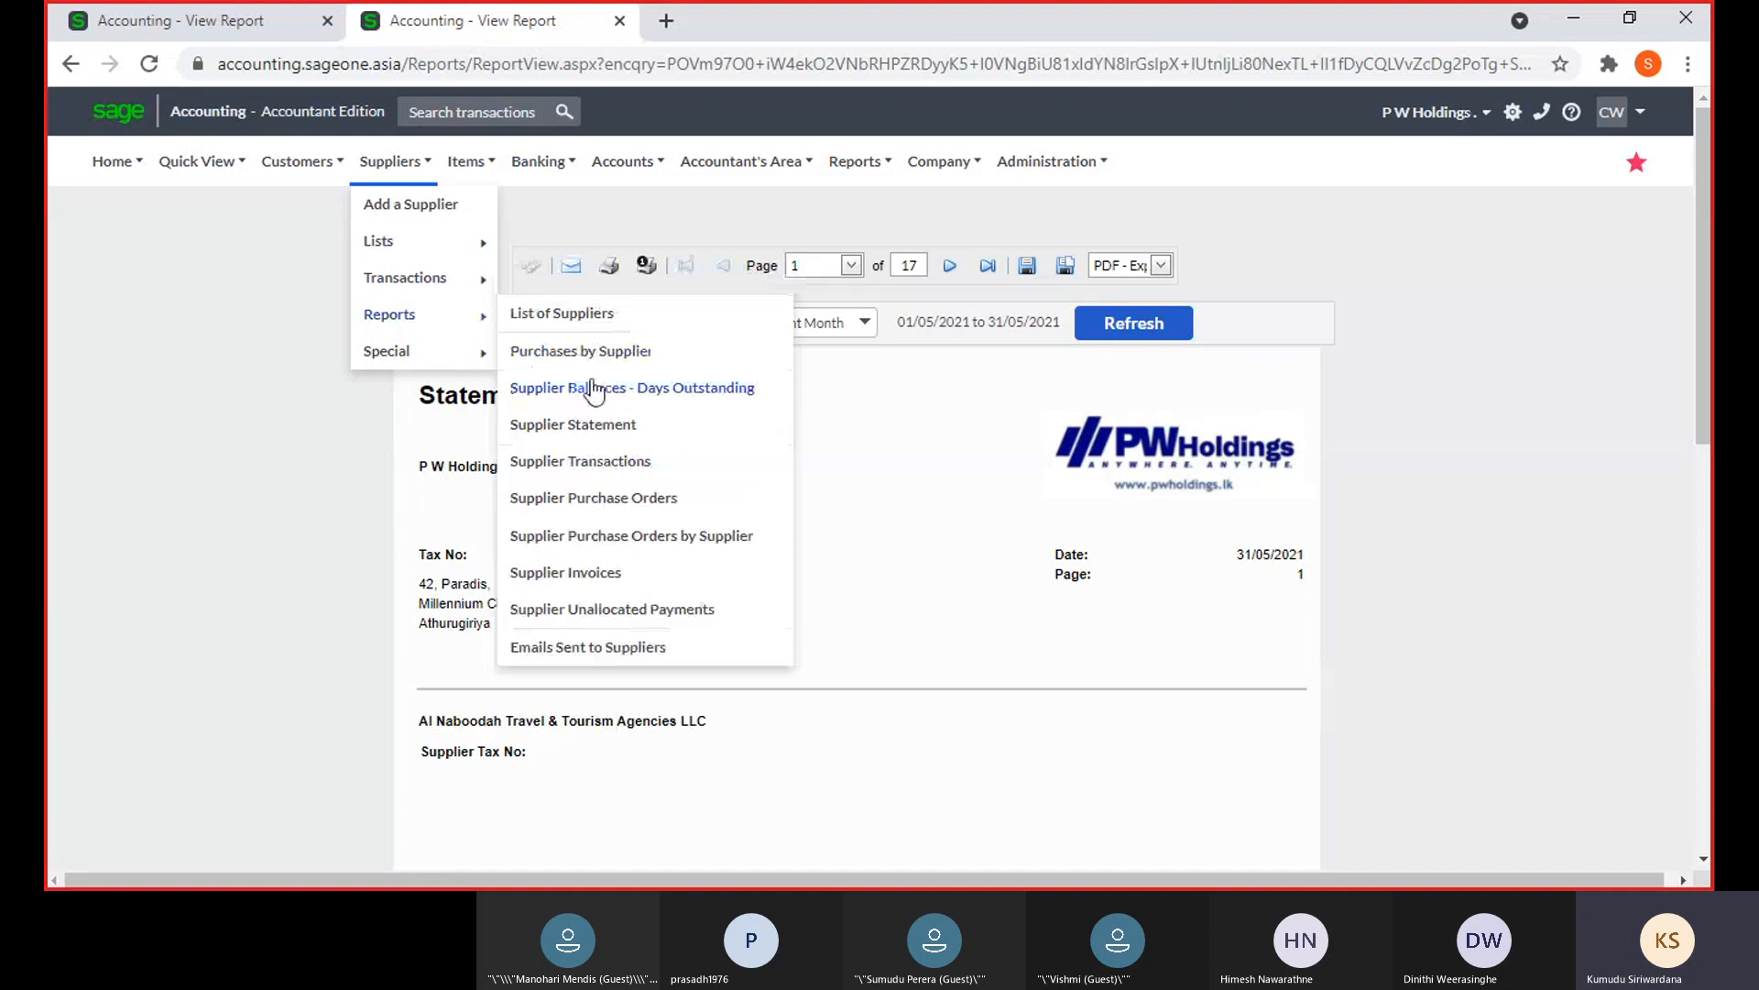
left_click(590, 427)
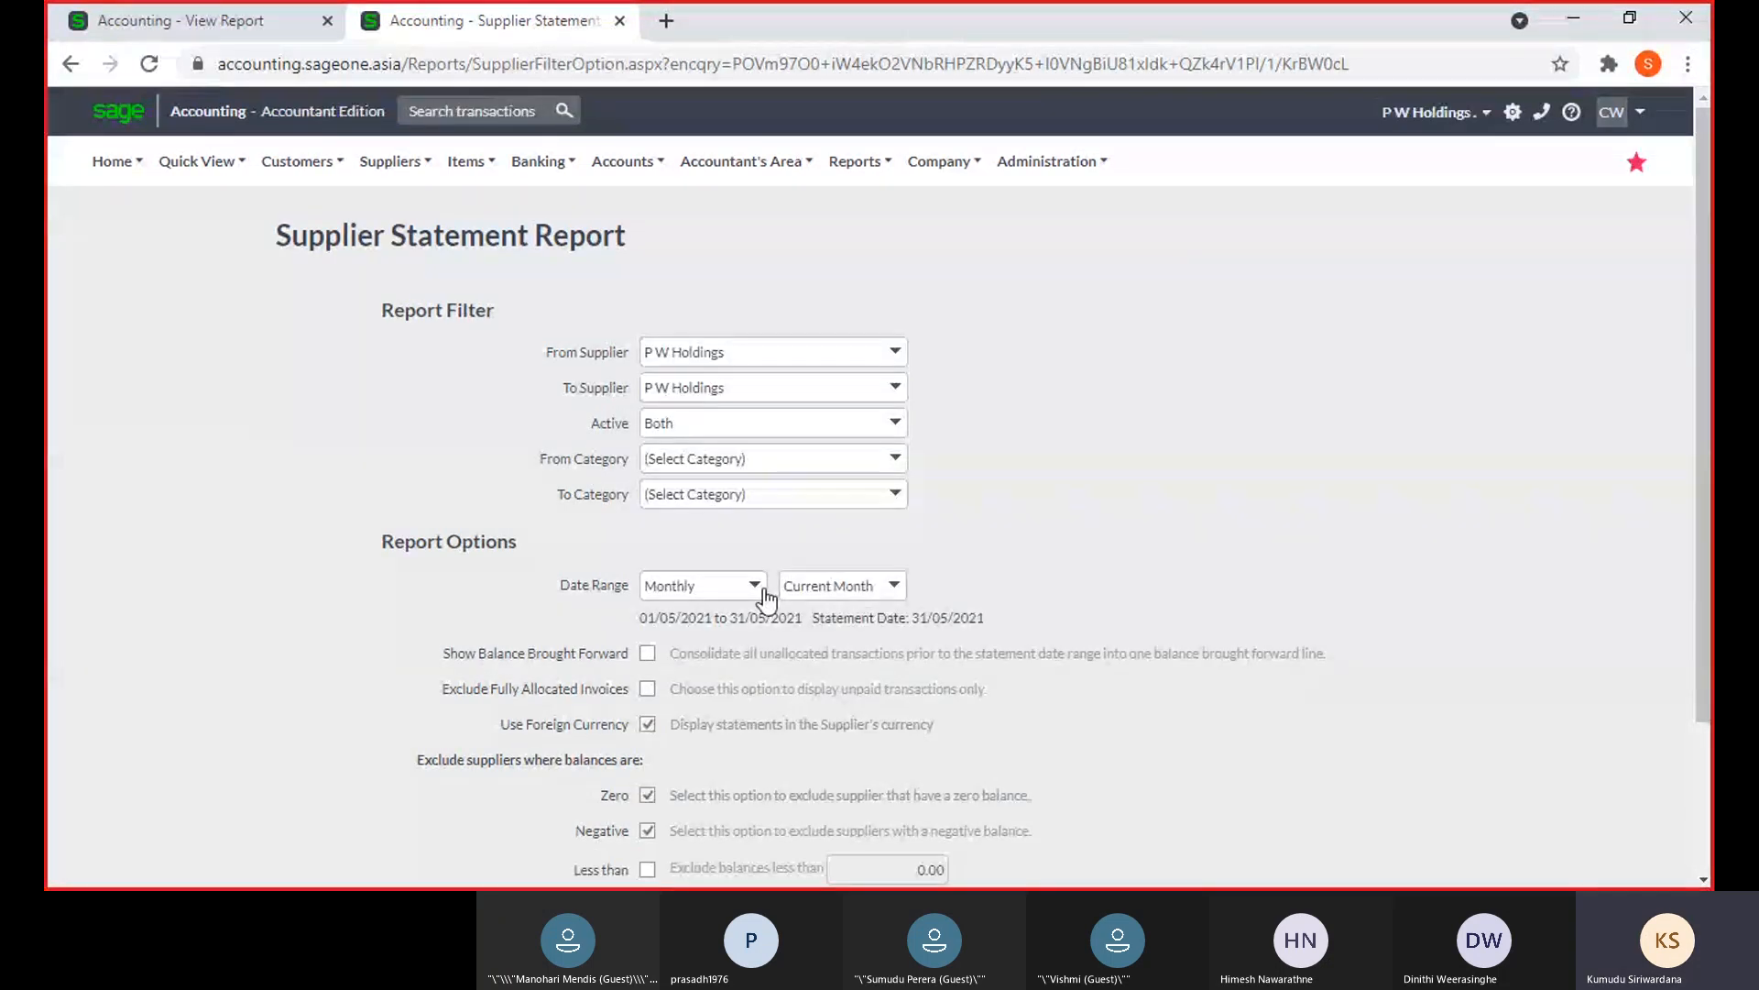
Set the date range to Yearly for the Current Year and view the statement for P W Holdings
left_click(760, 589)
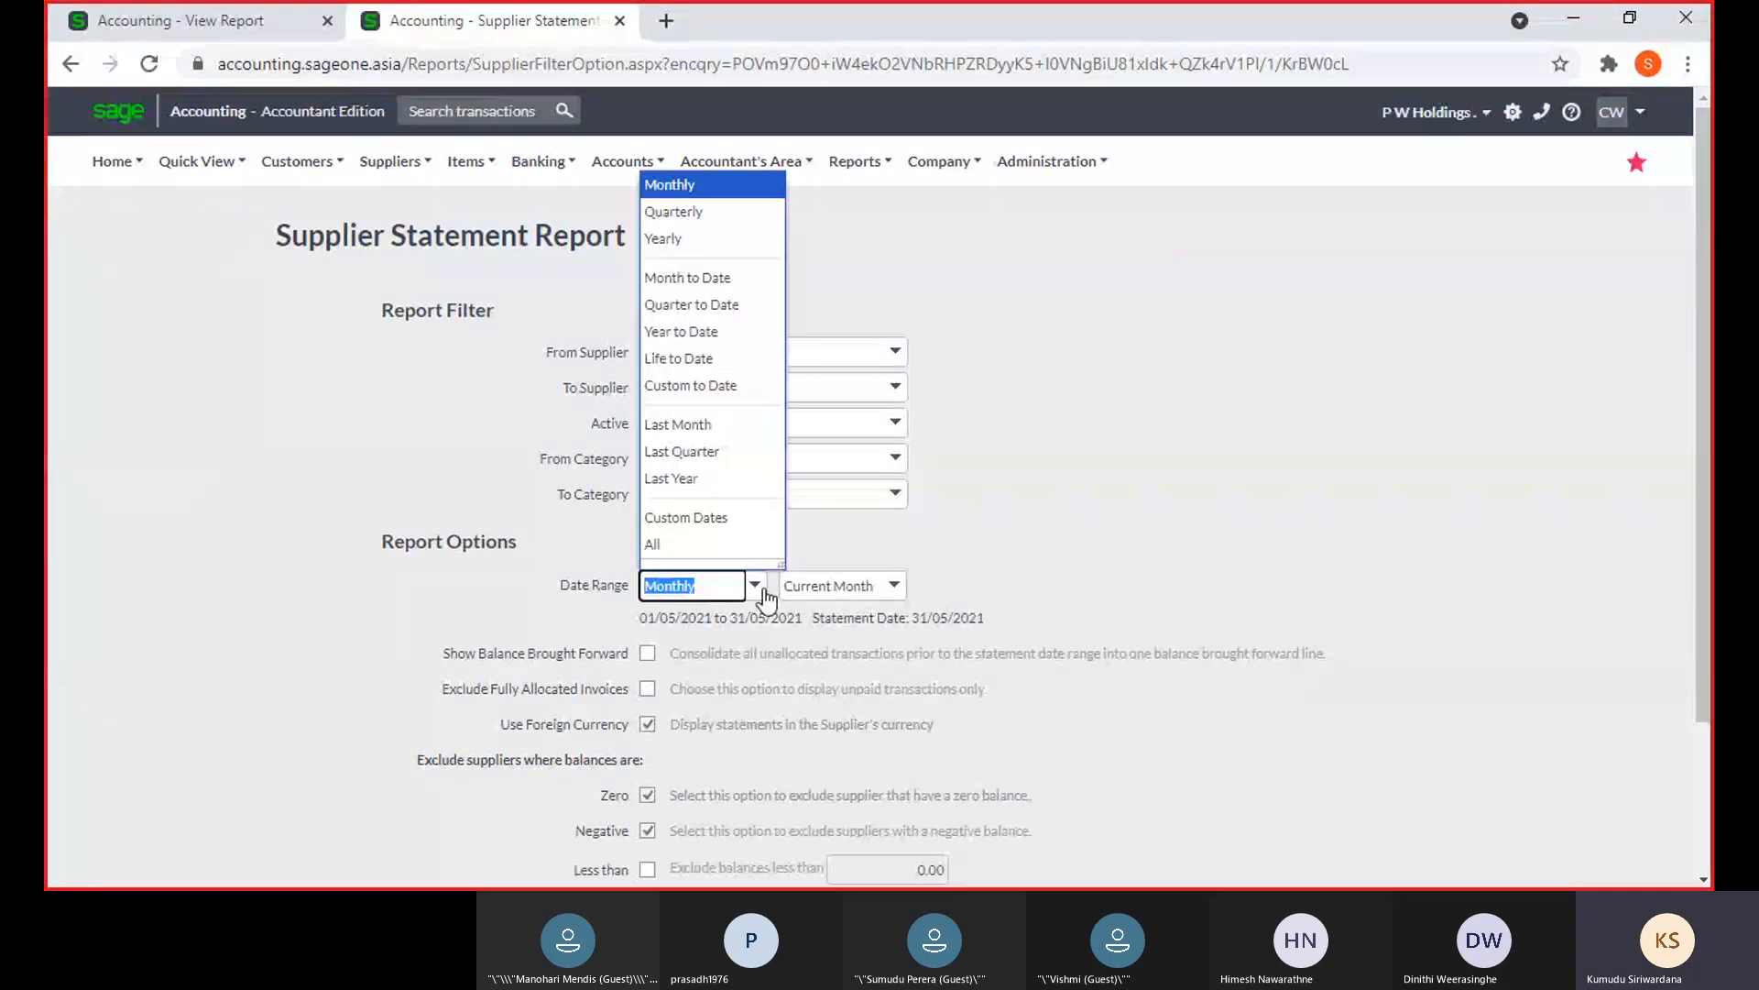
left_click(740, 246)
scroll(1008, 595, "down", 2)
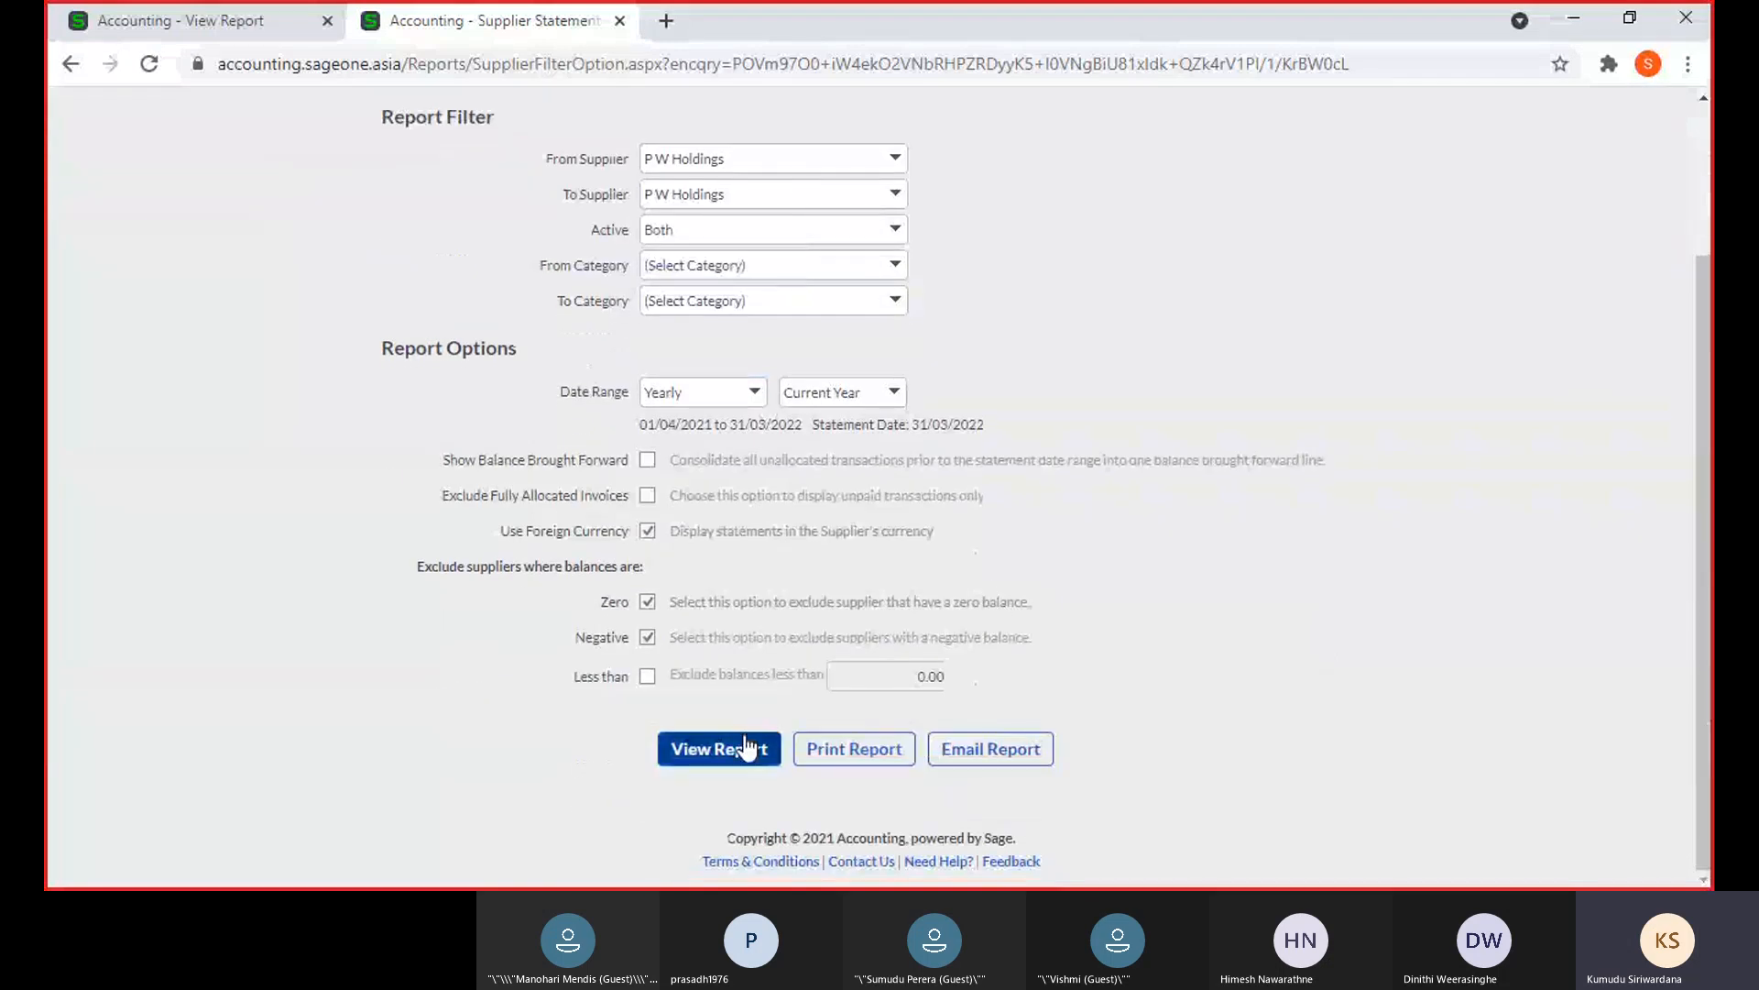
left_click(713, 748)
Close the monthly statement's tab, duplicate the Supplier Statement Report tab, and examine the P W Holdings statement in the original
left_click(327, 20)
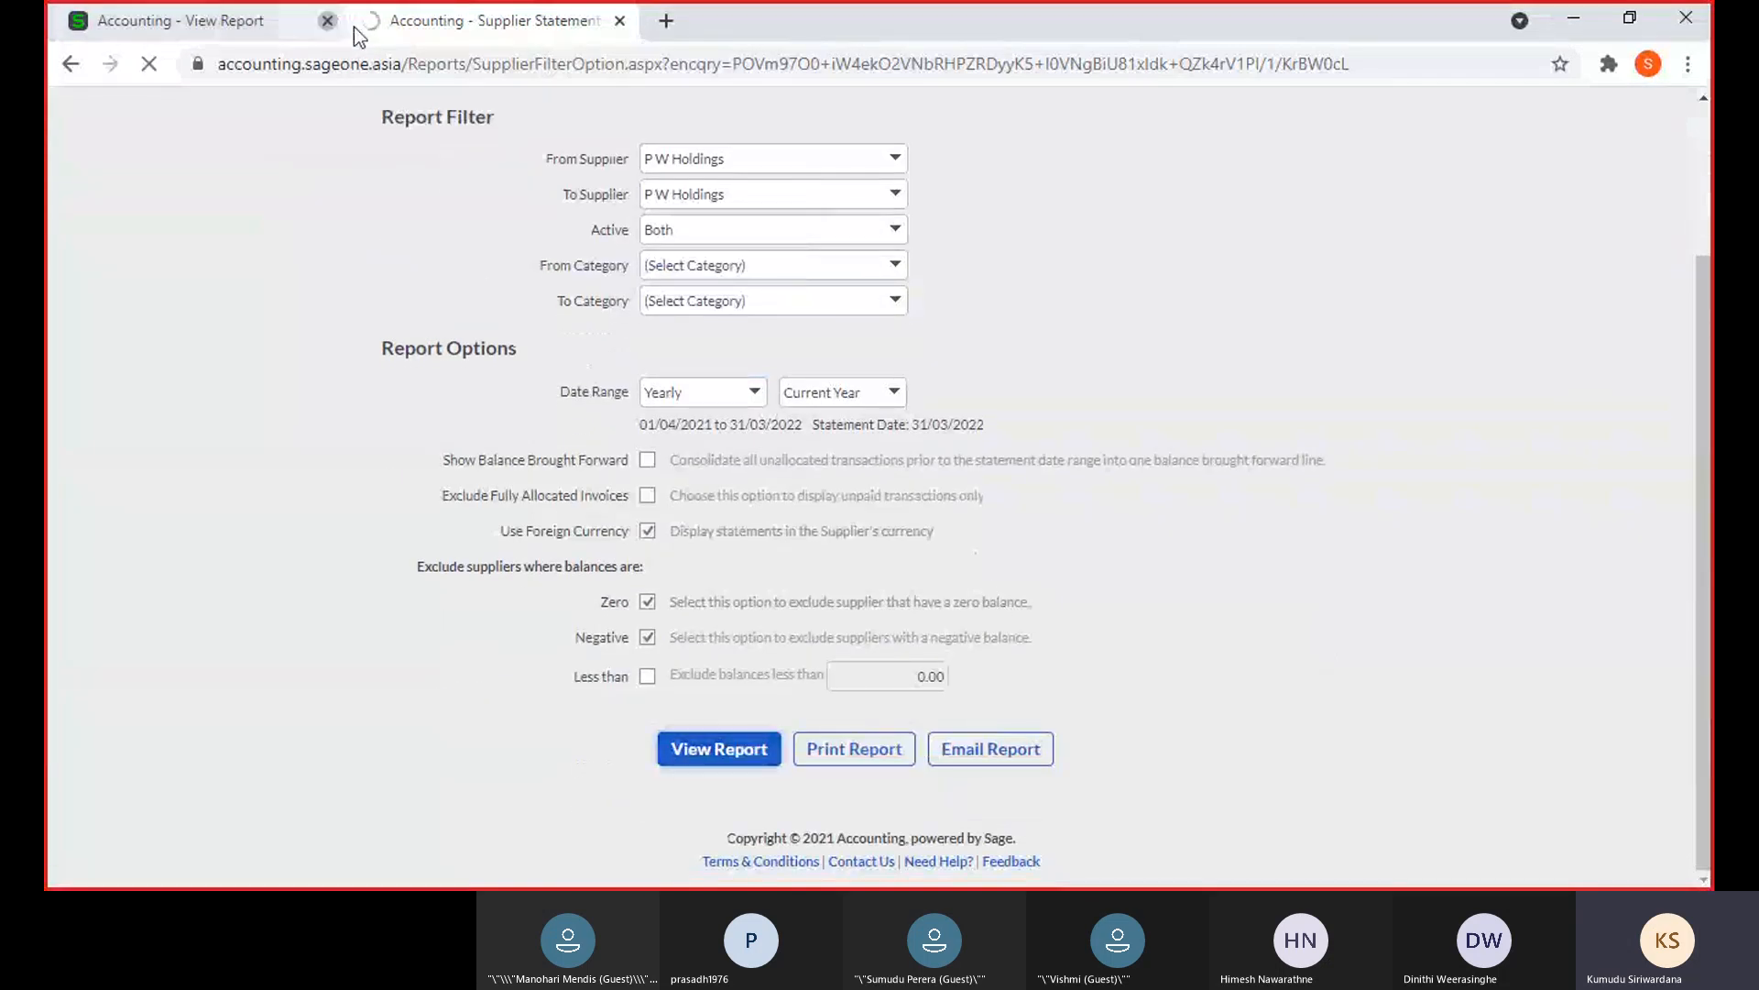
right_click(264, 25)
left_click(284, 154)
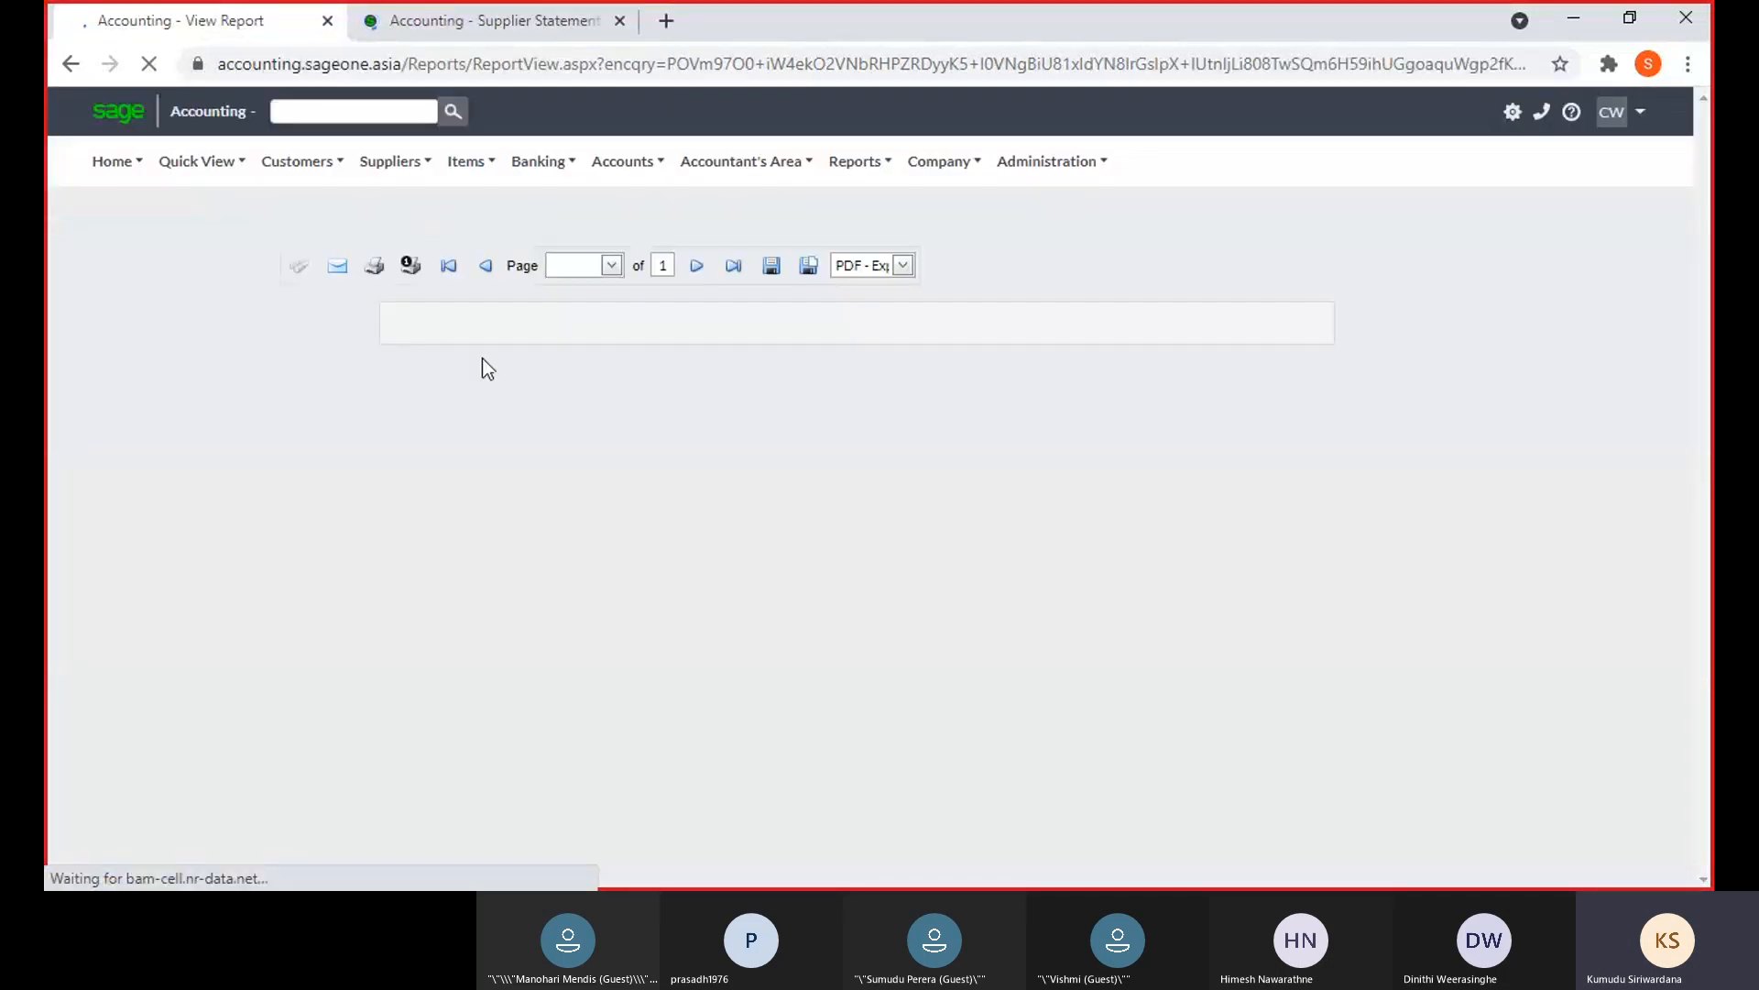
scroll(517, 492, "down", 3)
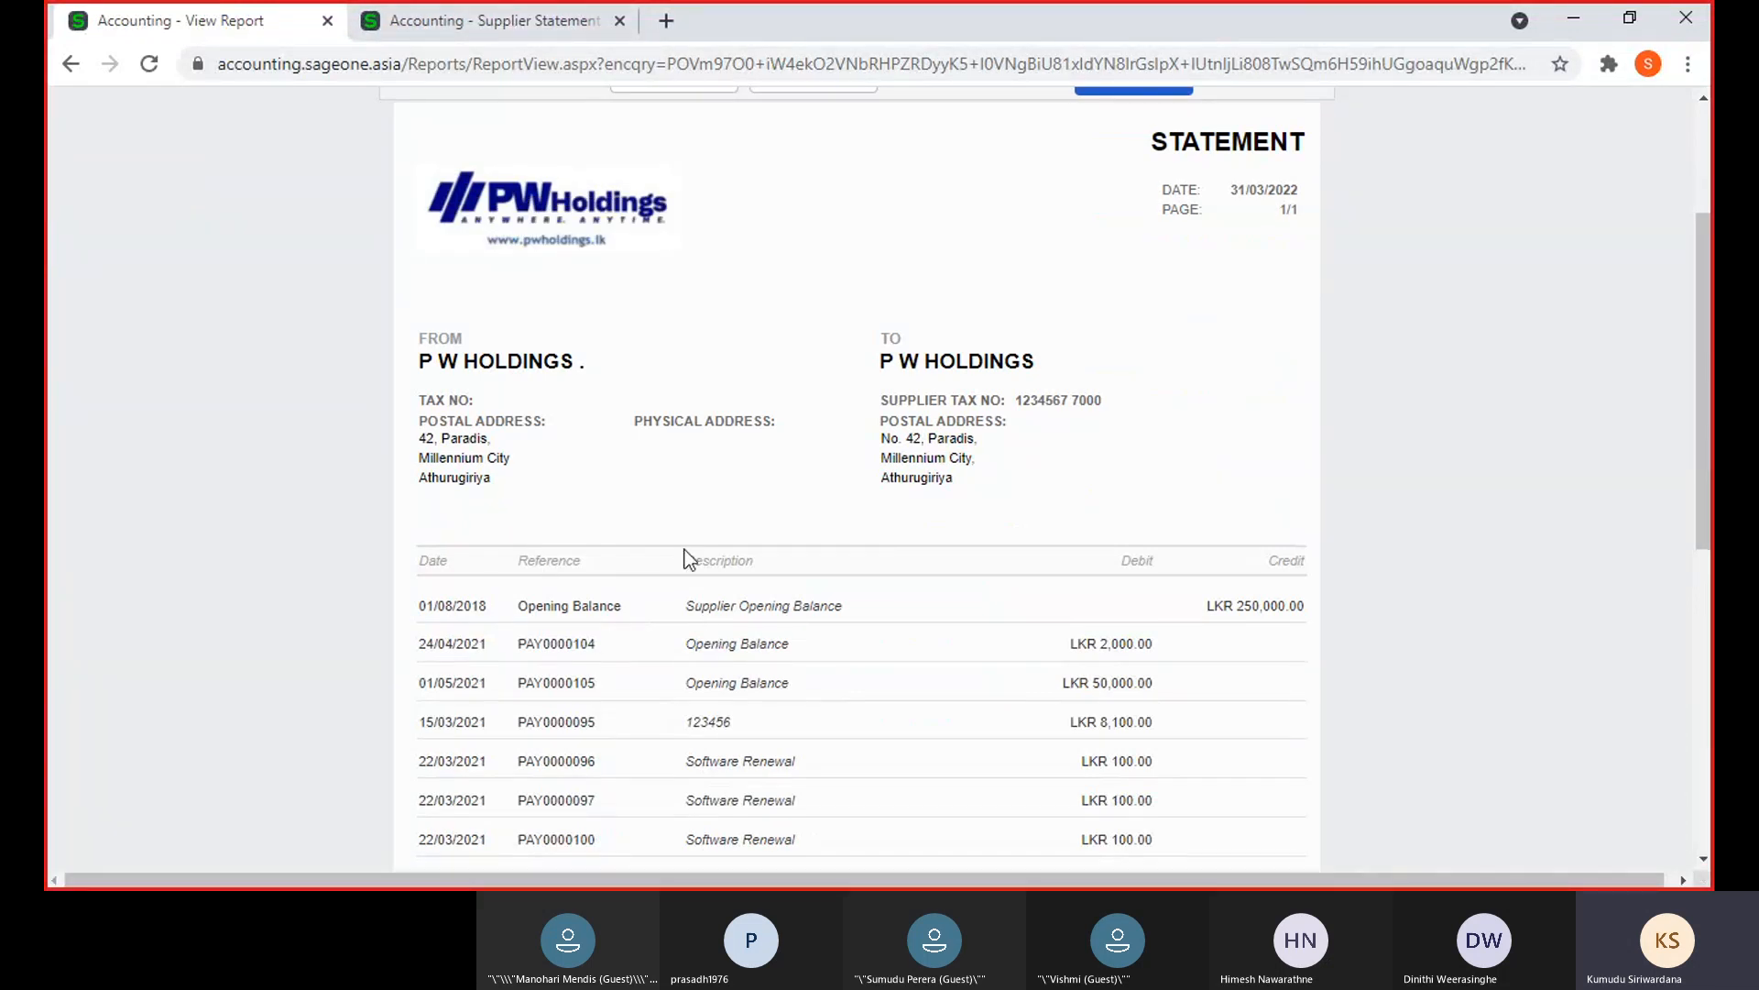
left_click(554, 23)
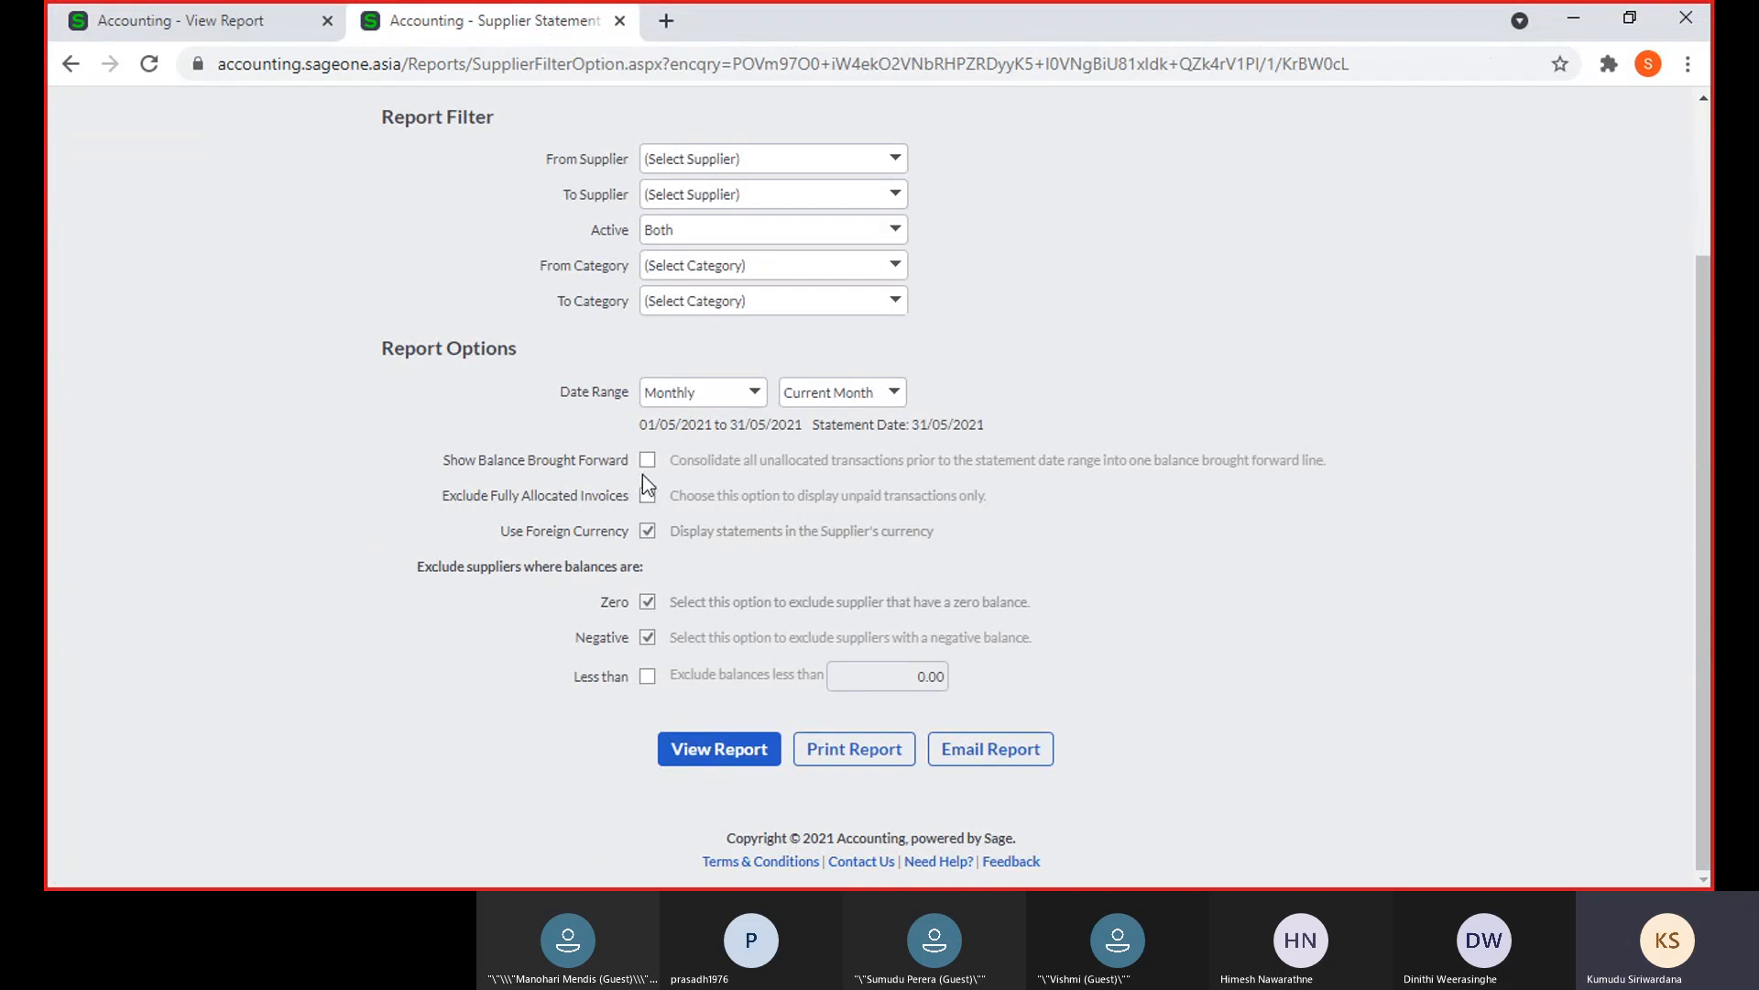
left_click(682, 763)
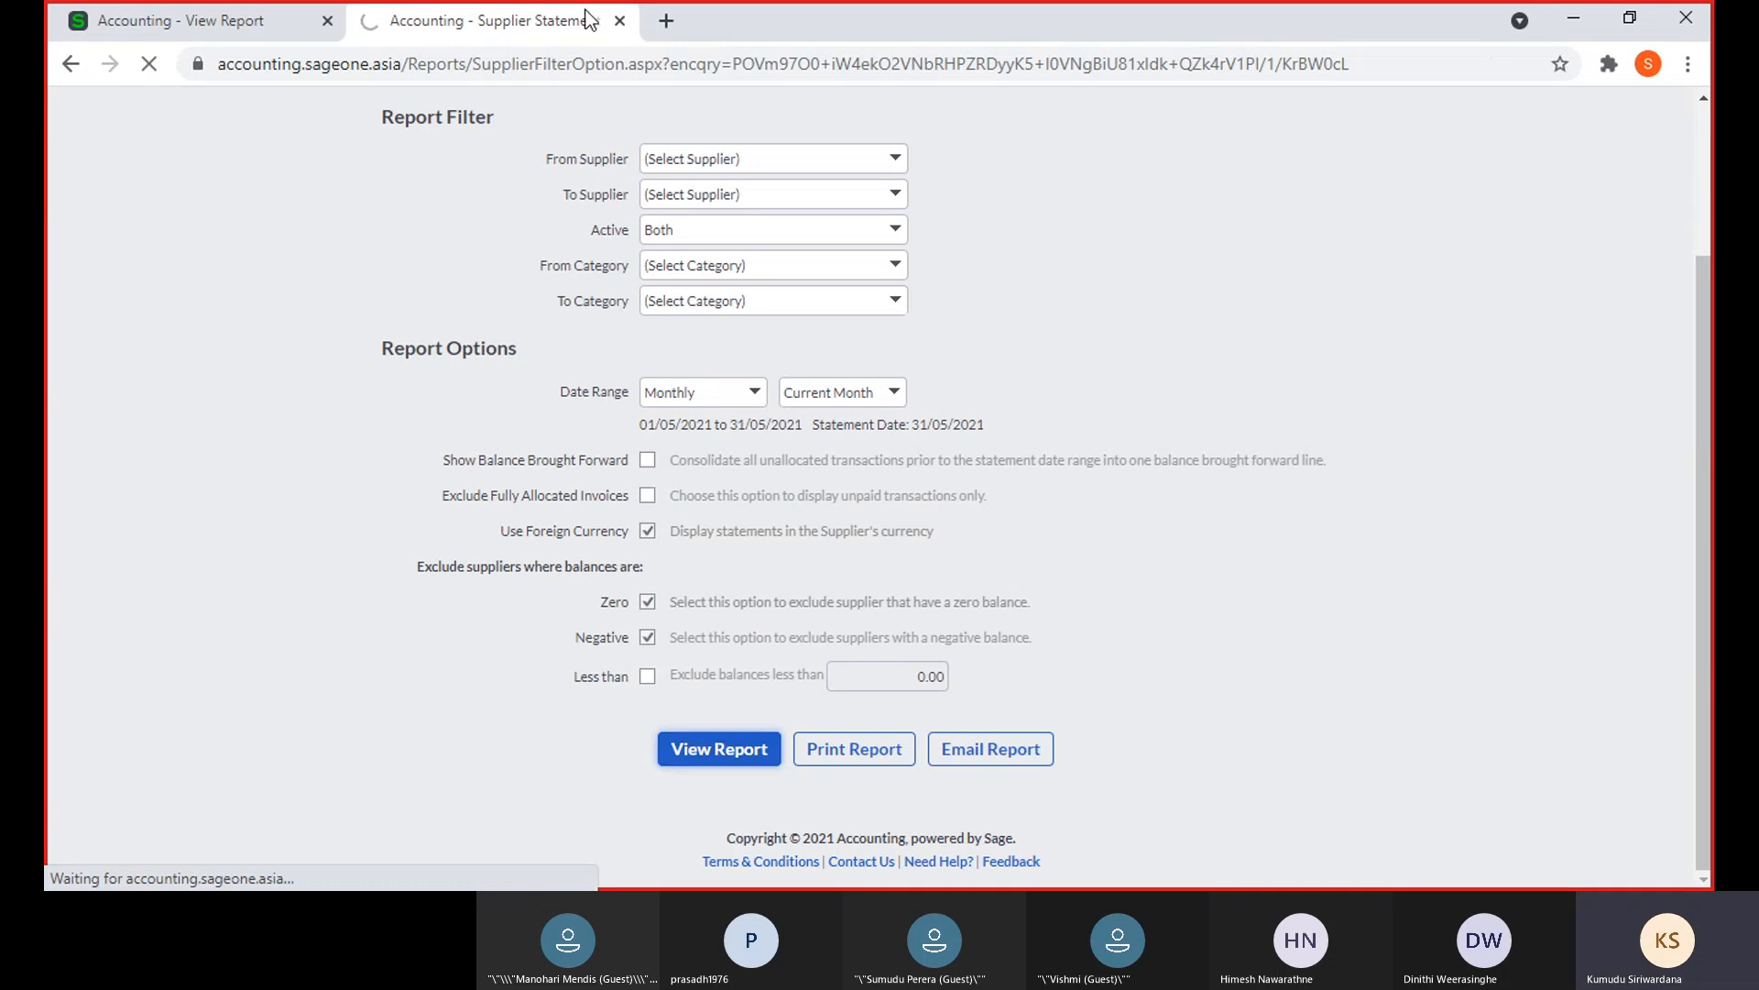
left_click(623, 27)
Duplicate the P W Holdings statement tab and open the Supplier Statement Report in the duplicate
right_click(183, 18)
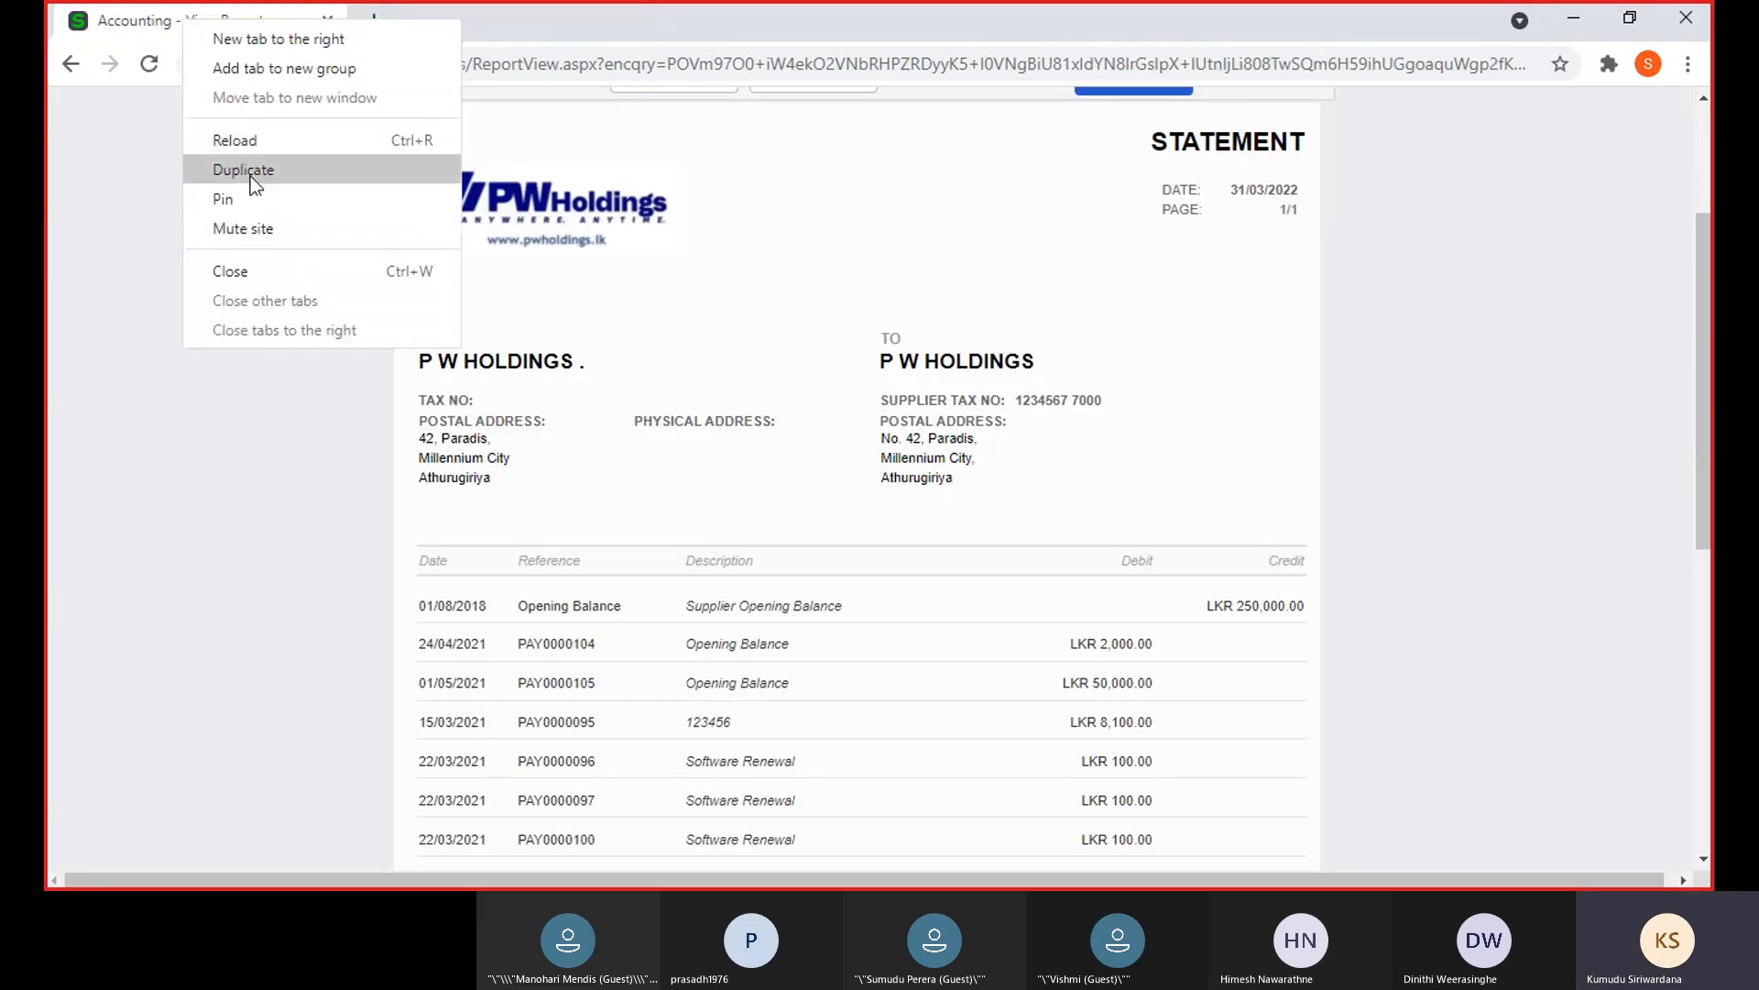
left_click(250, 175)
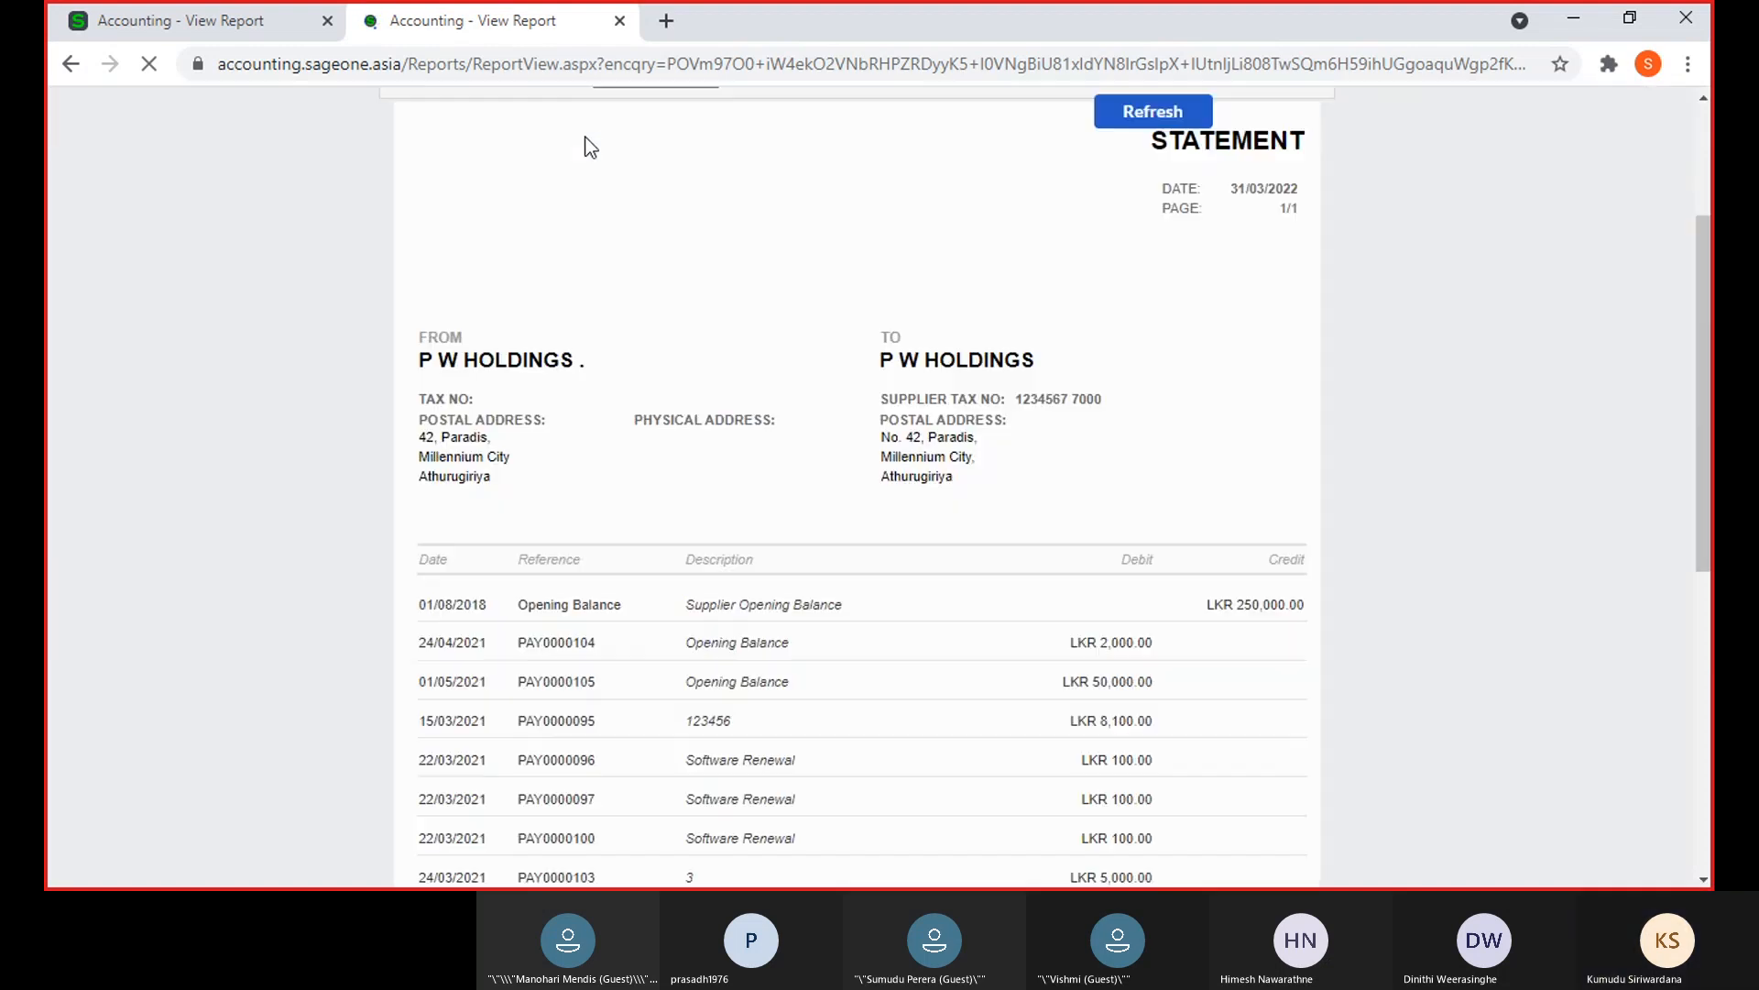
scroll(594, 337, "up", 2)
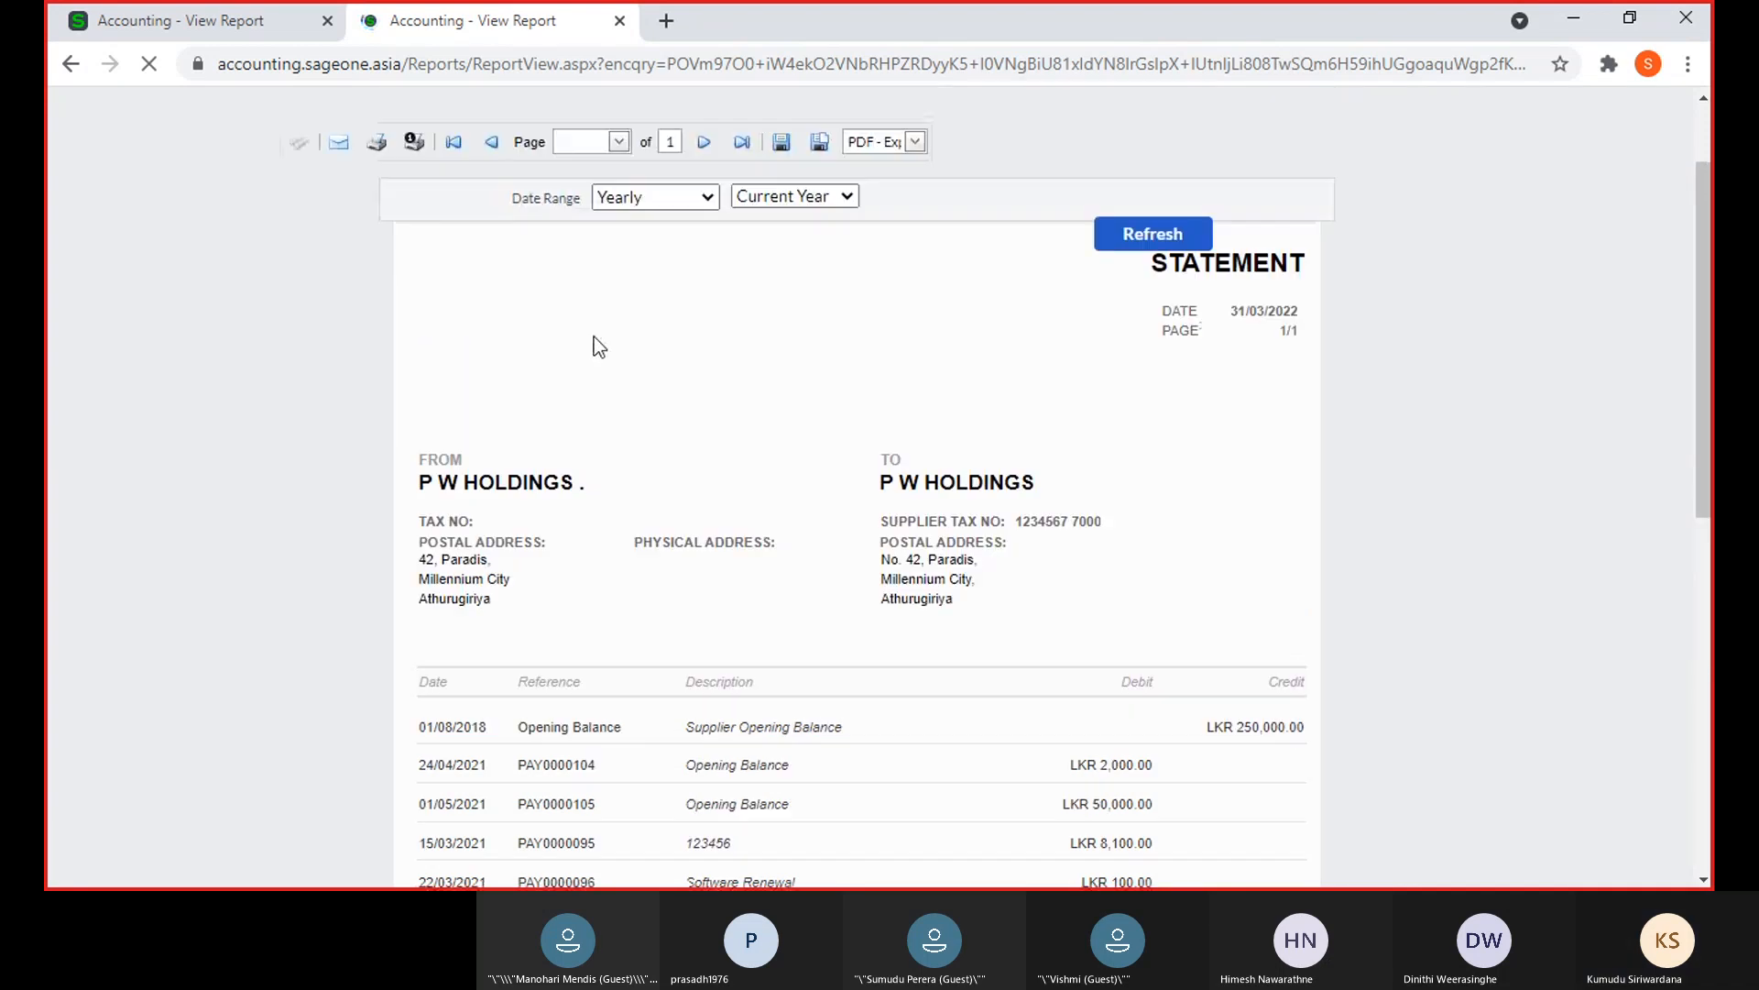
mouse_move(412, 176)
mouse_move(436, 322)
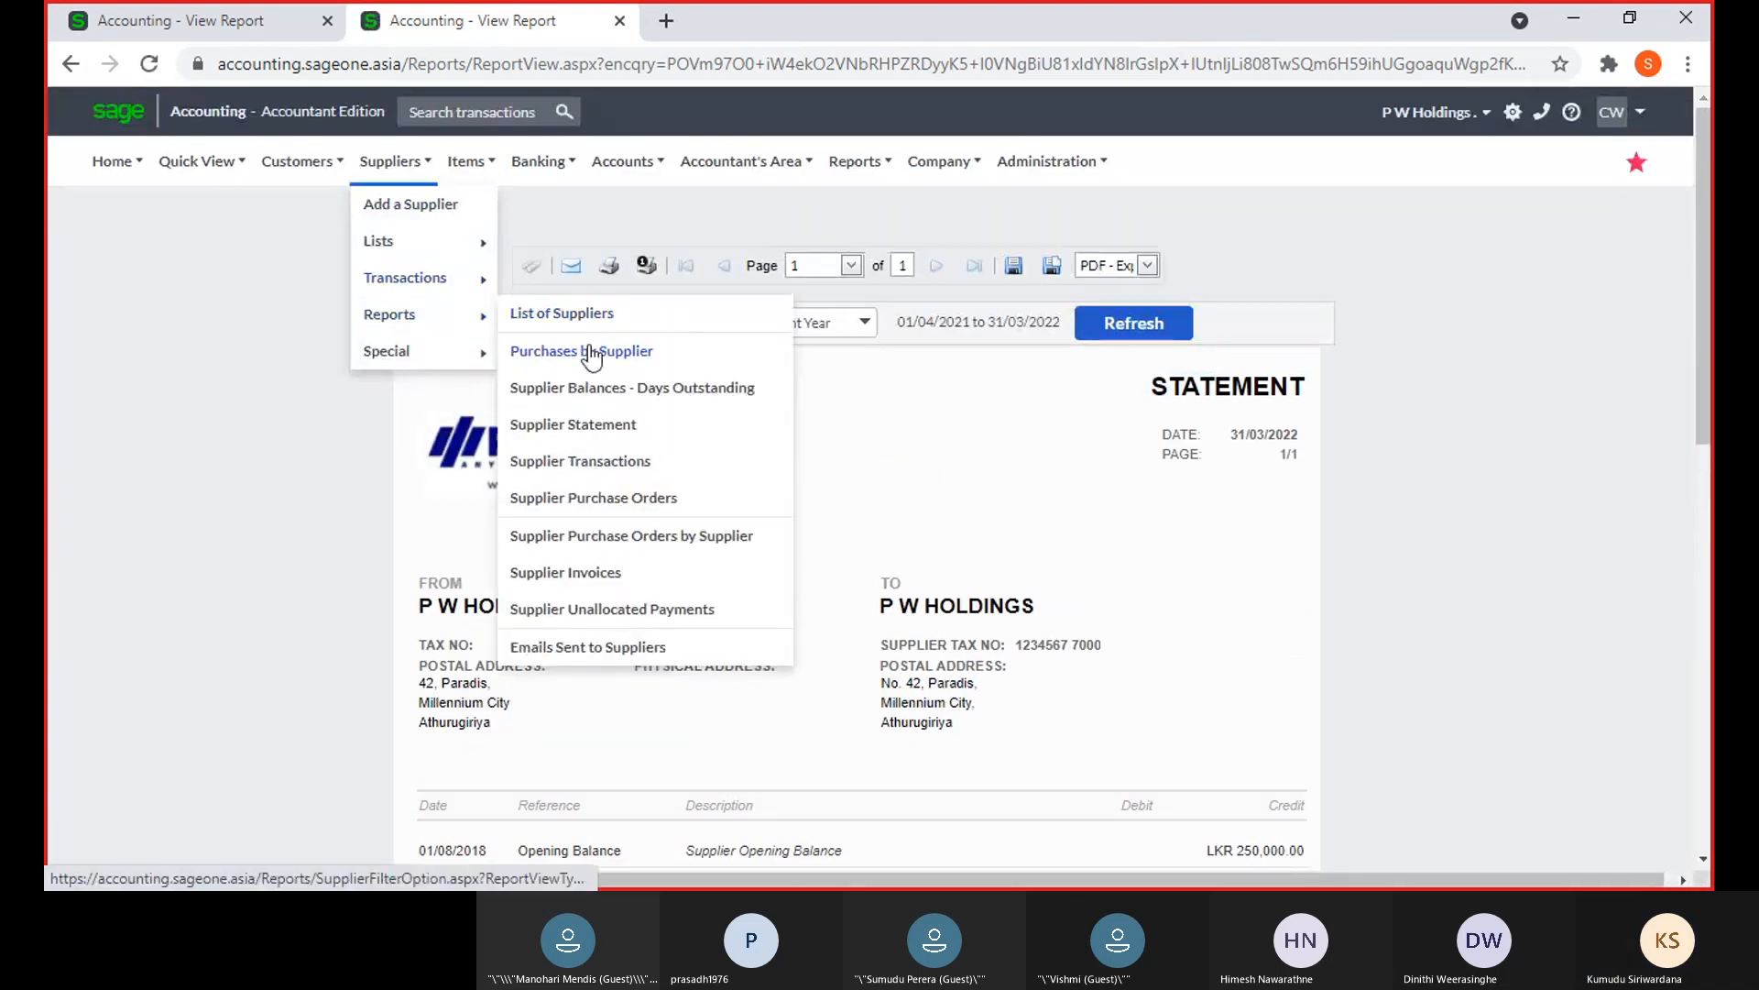
left_click(608, 433)
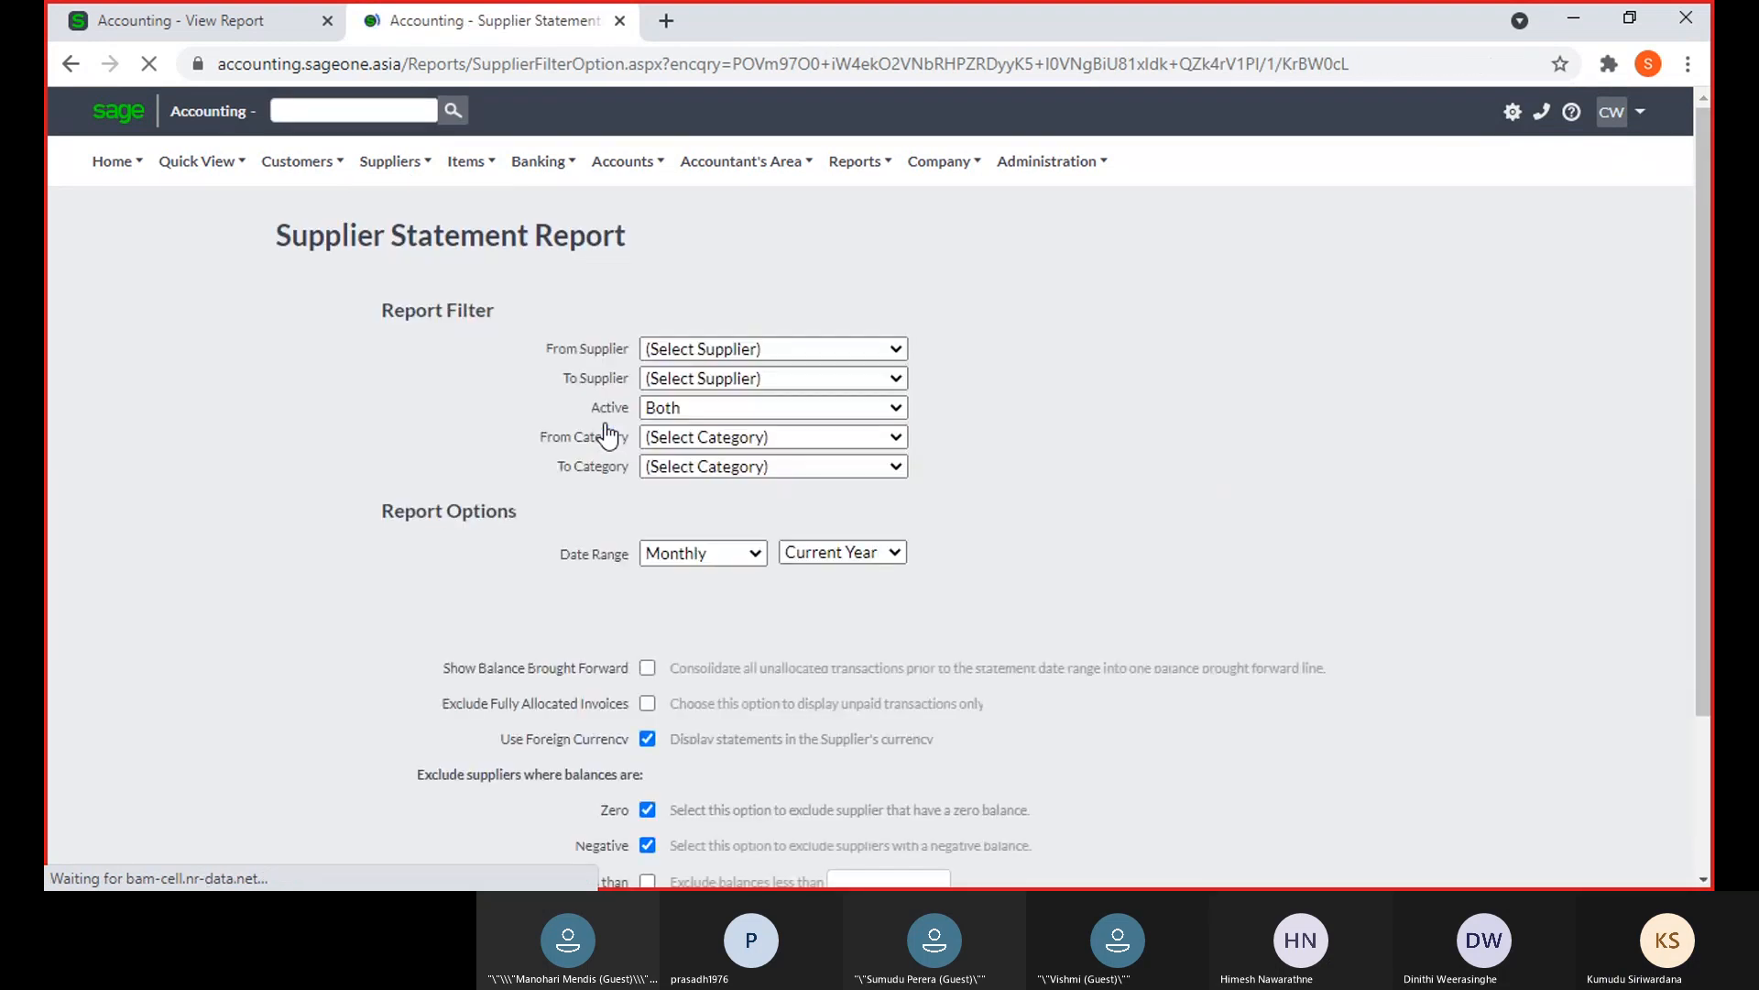
Filter the report from and to supplier P W Holdings and set the date range to Yearly for the Current Year
left_click(898, 357)
type("P W Holdings")
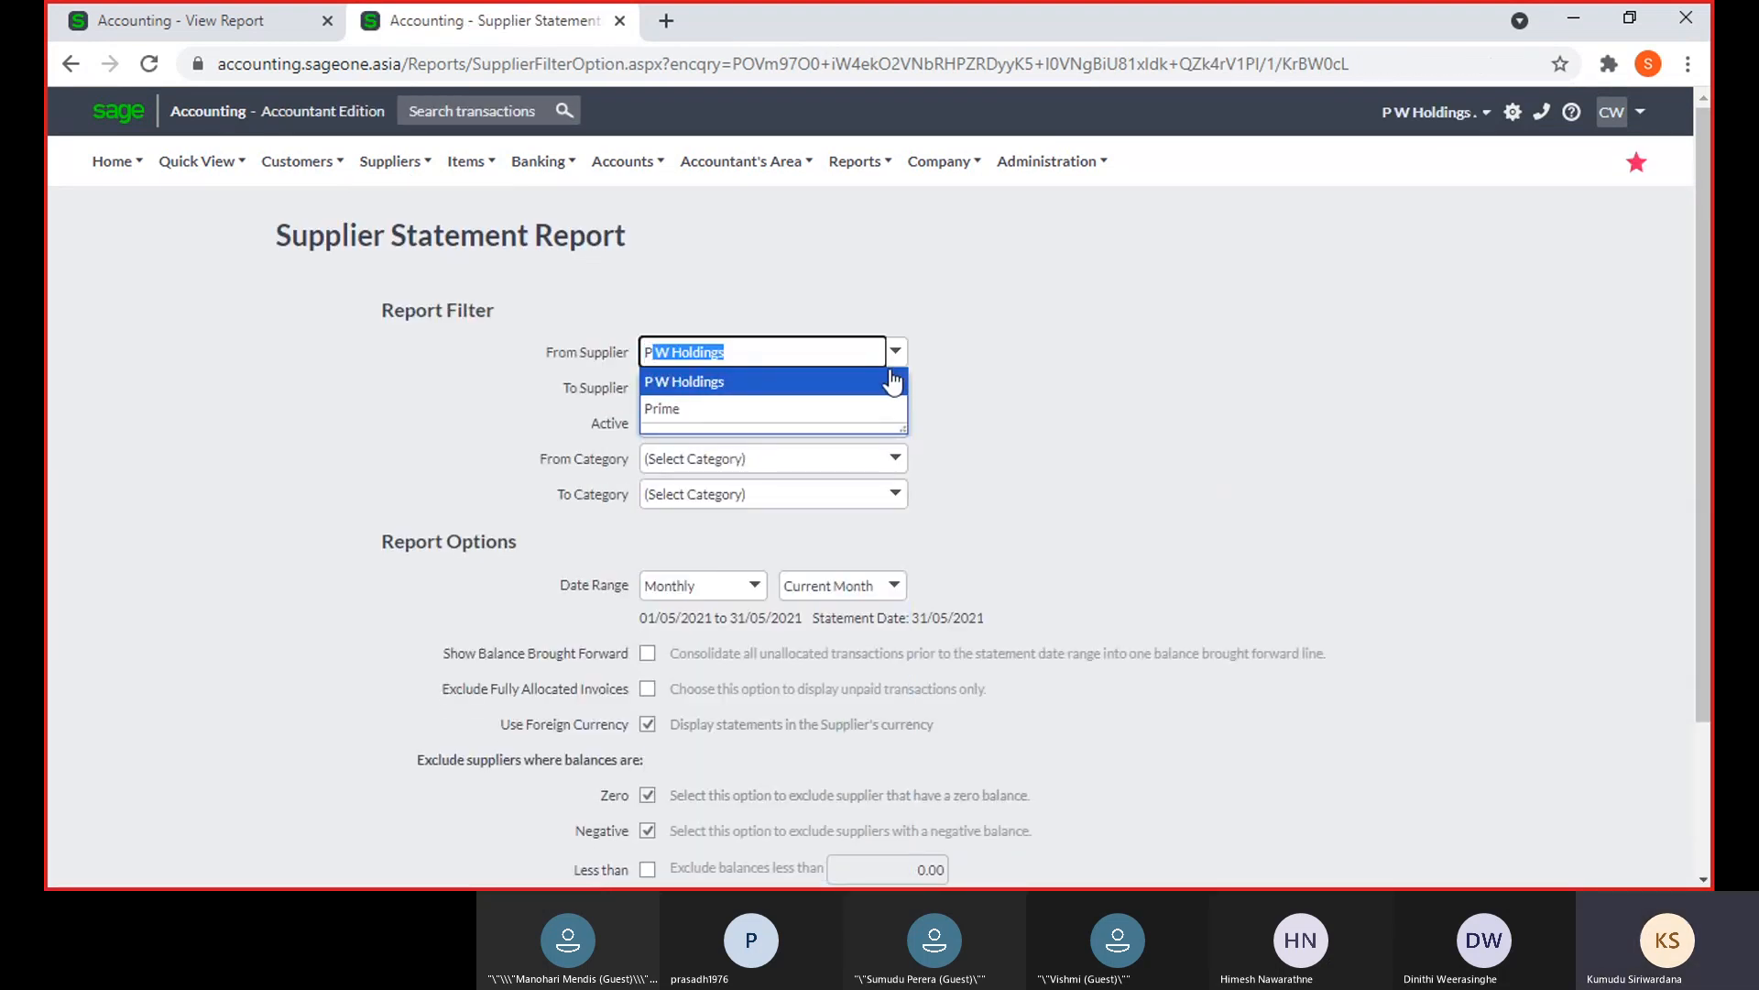
left_click(895, 387)
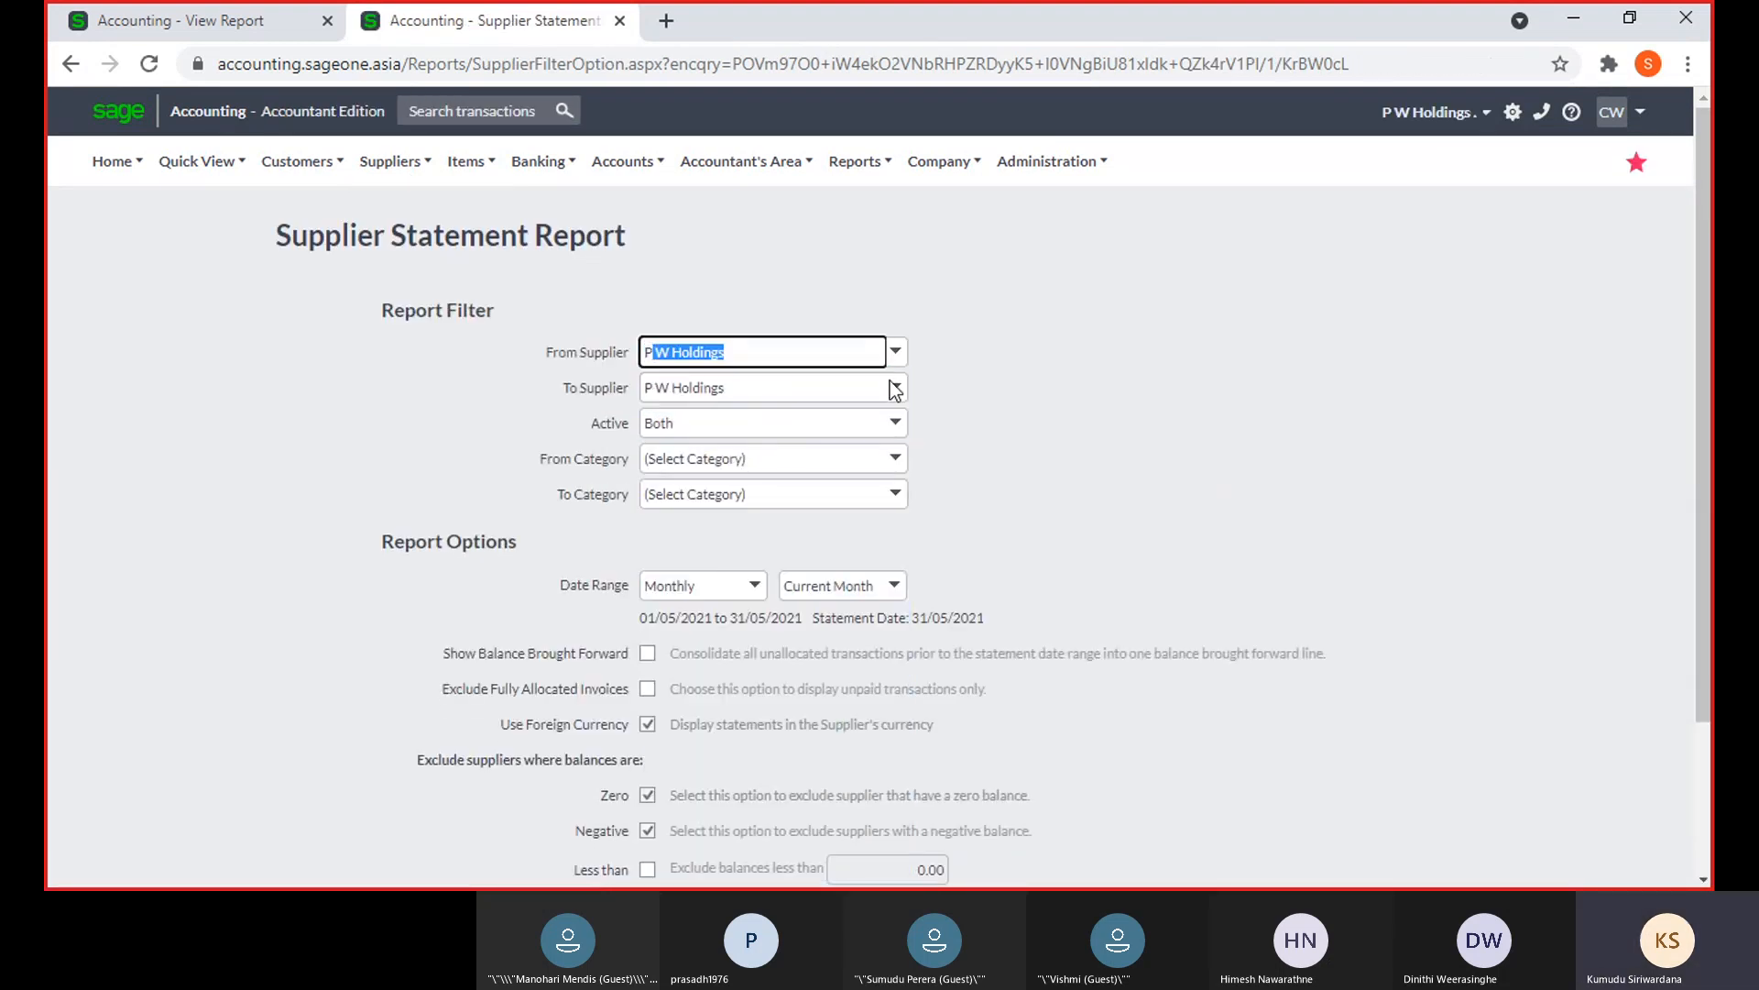
left_click(753, 585)
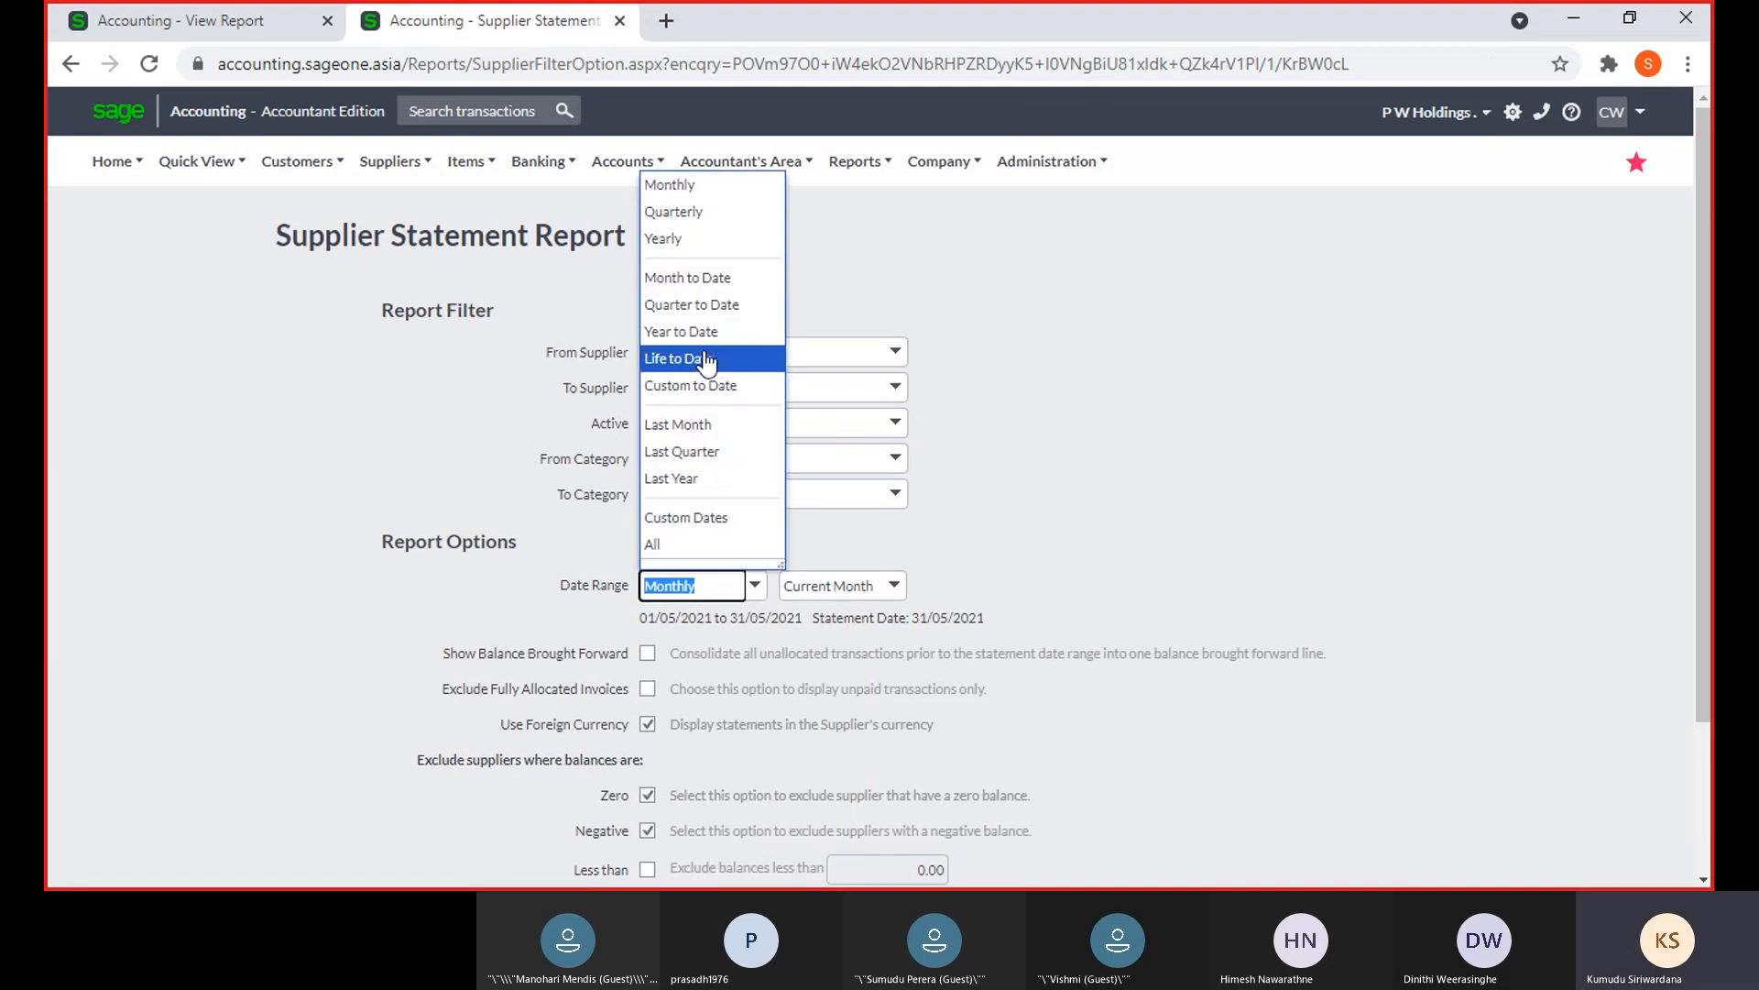
left_click(704, 240)
Generate the P W Holdings supplier statement and examine its transaction lines
scroll(983, 625, "down", 1)
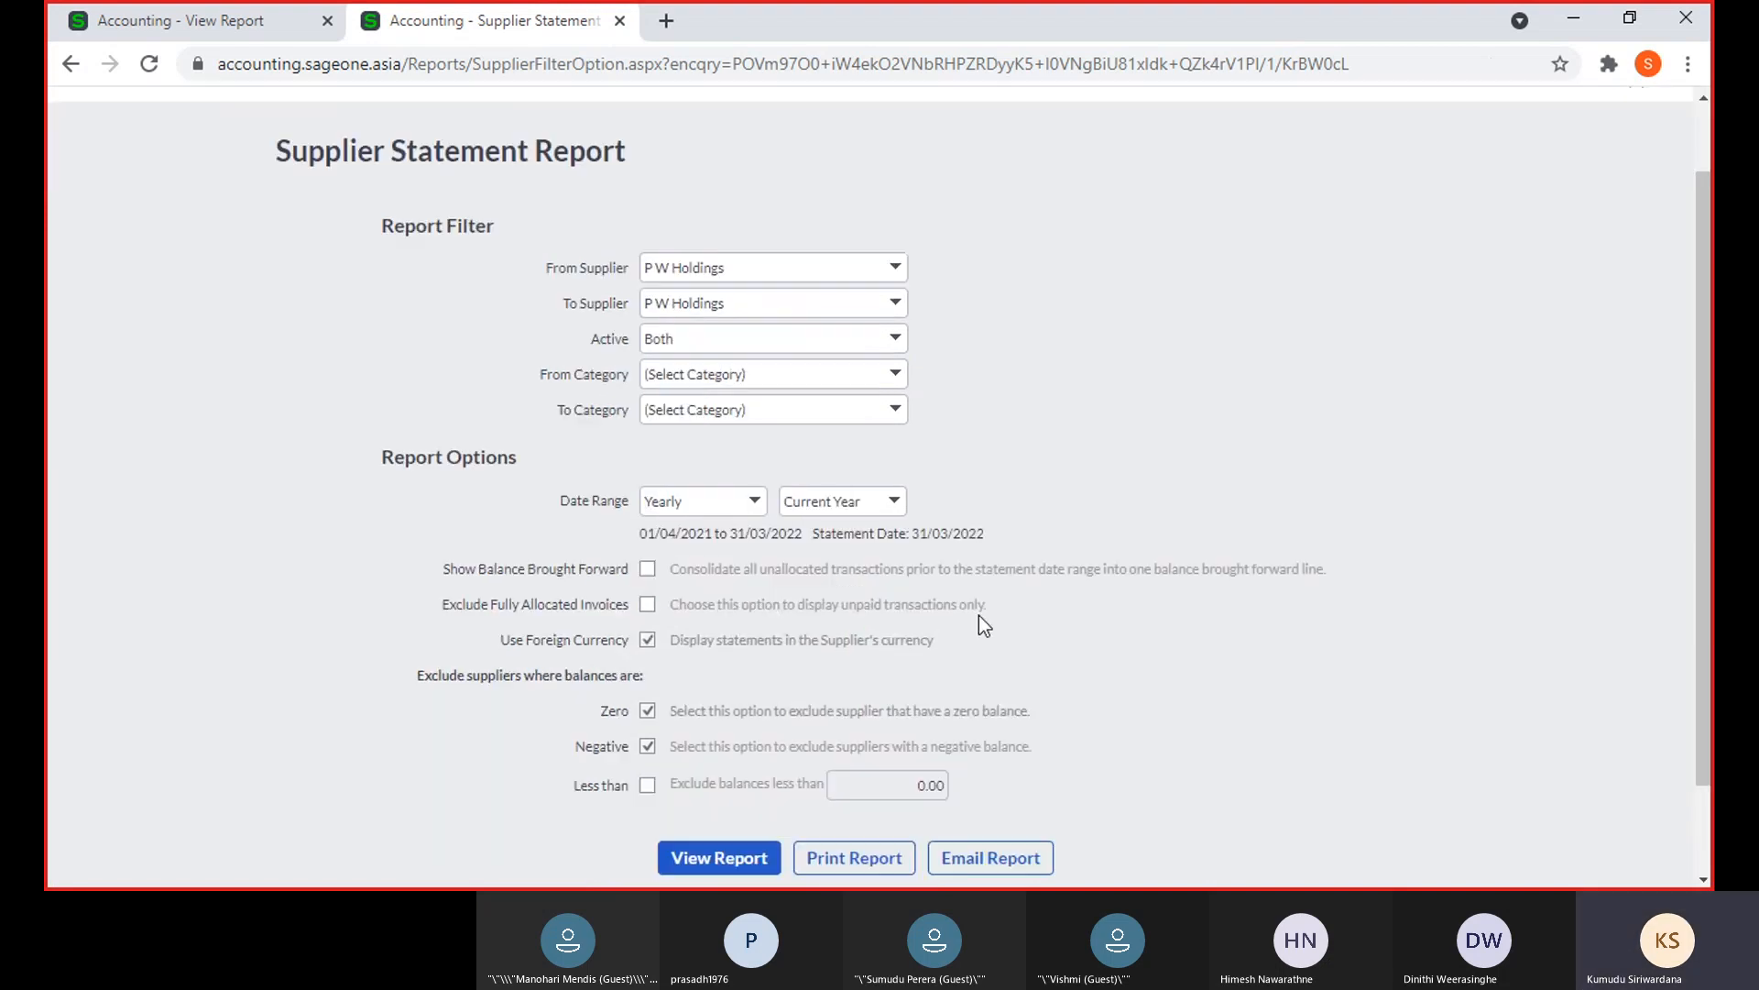
scroll(978, 614, "down", 1)
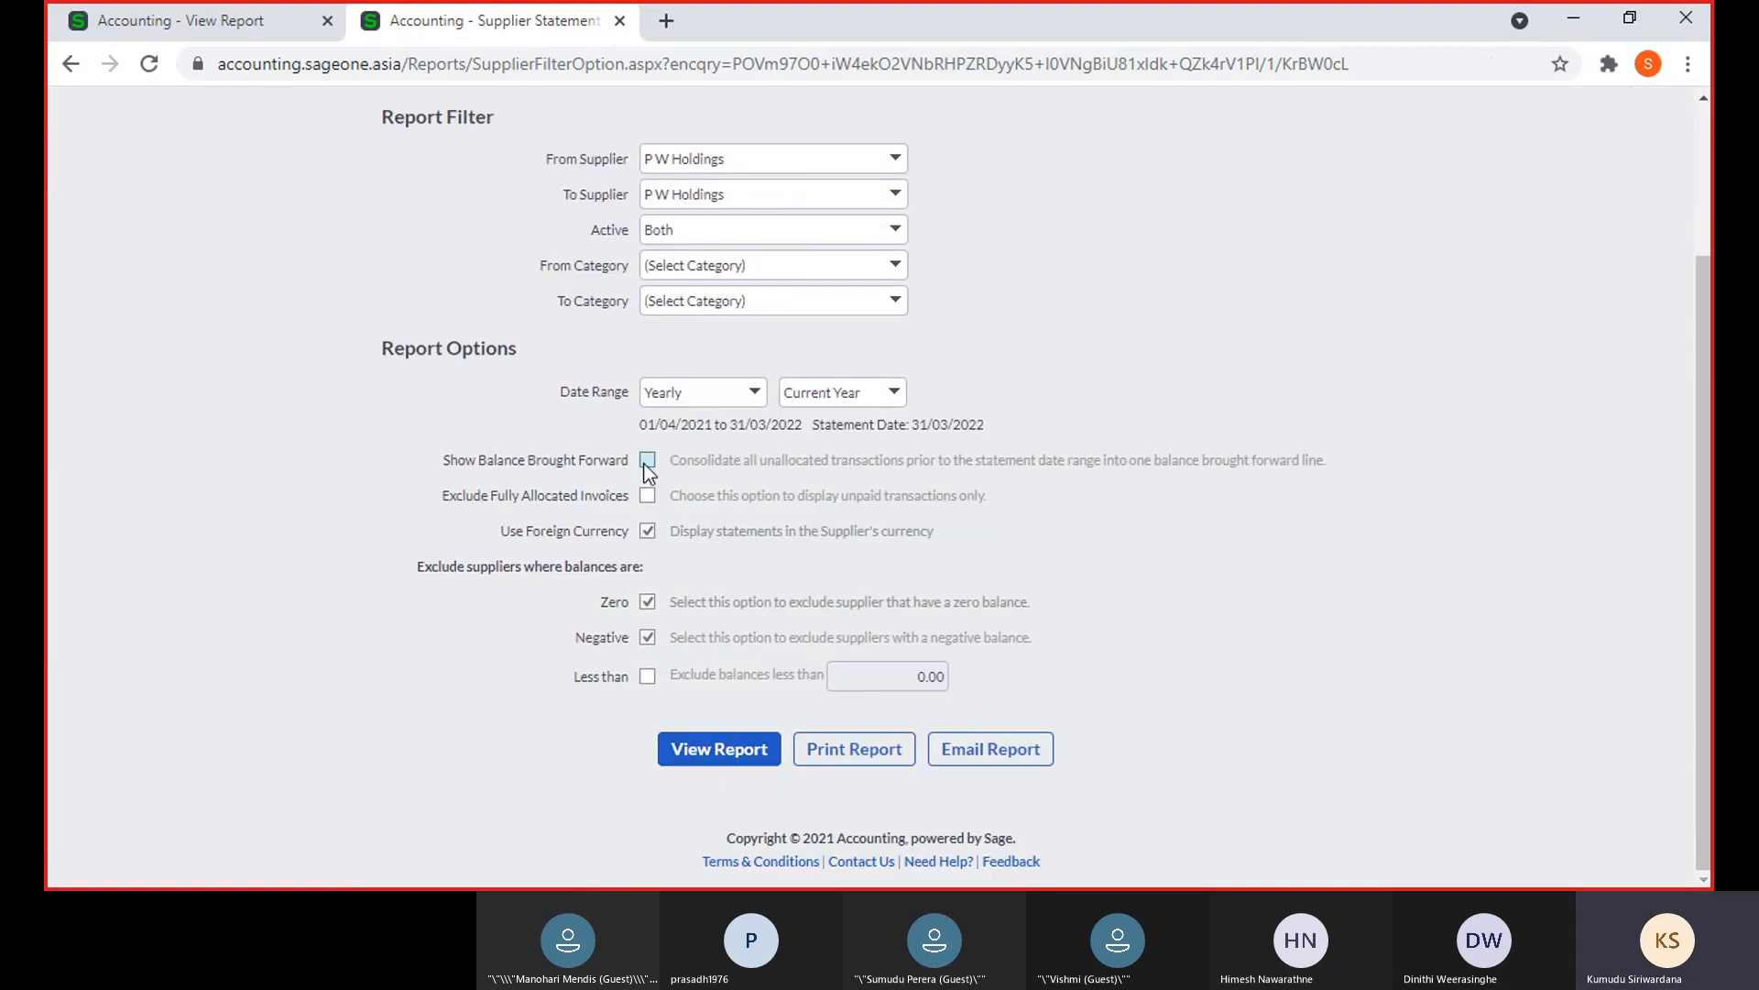
left_click(686, 755)
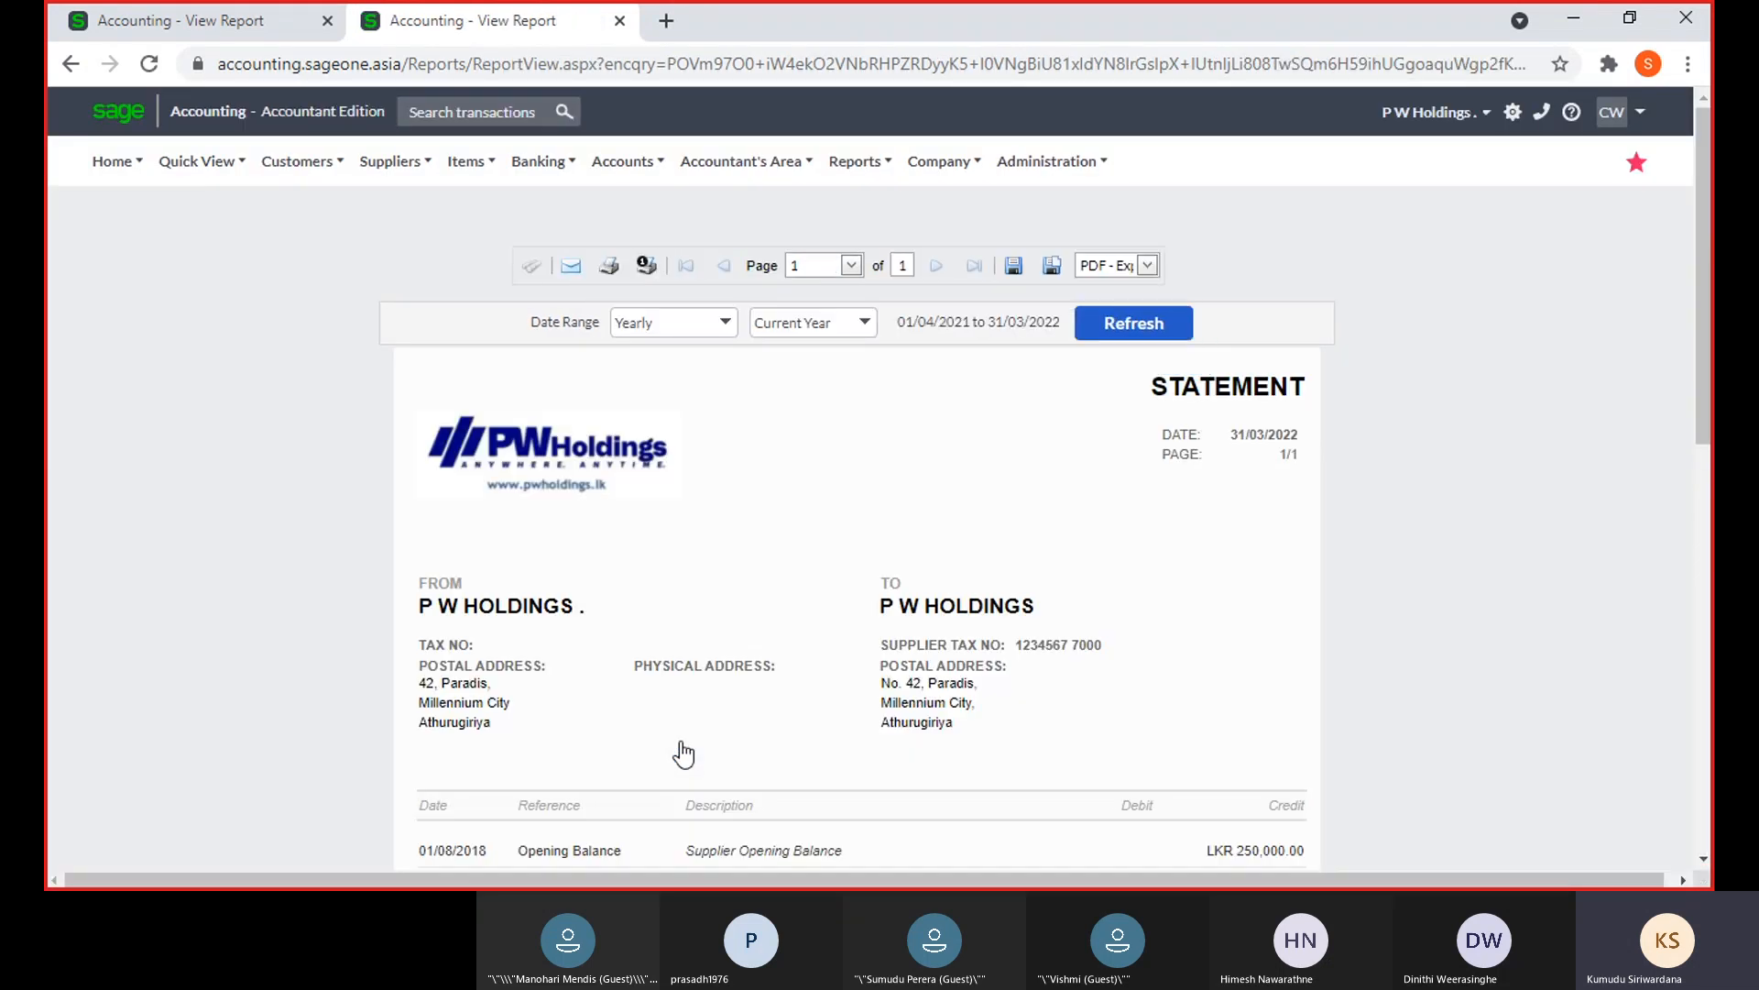
scroll(683, 753, "down", 1)
scroll(683, 754, "down", 3)
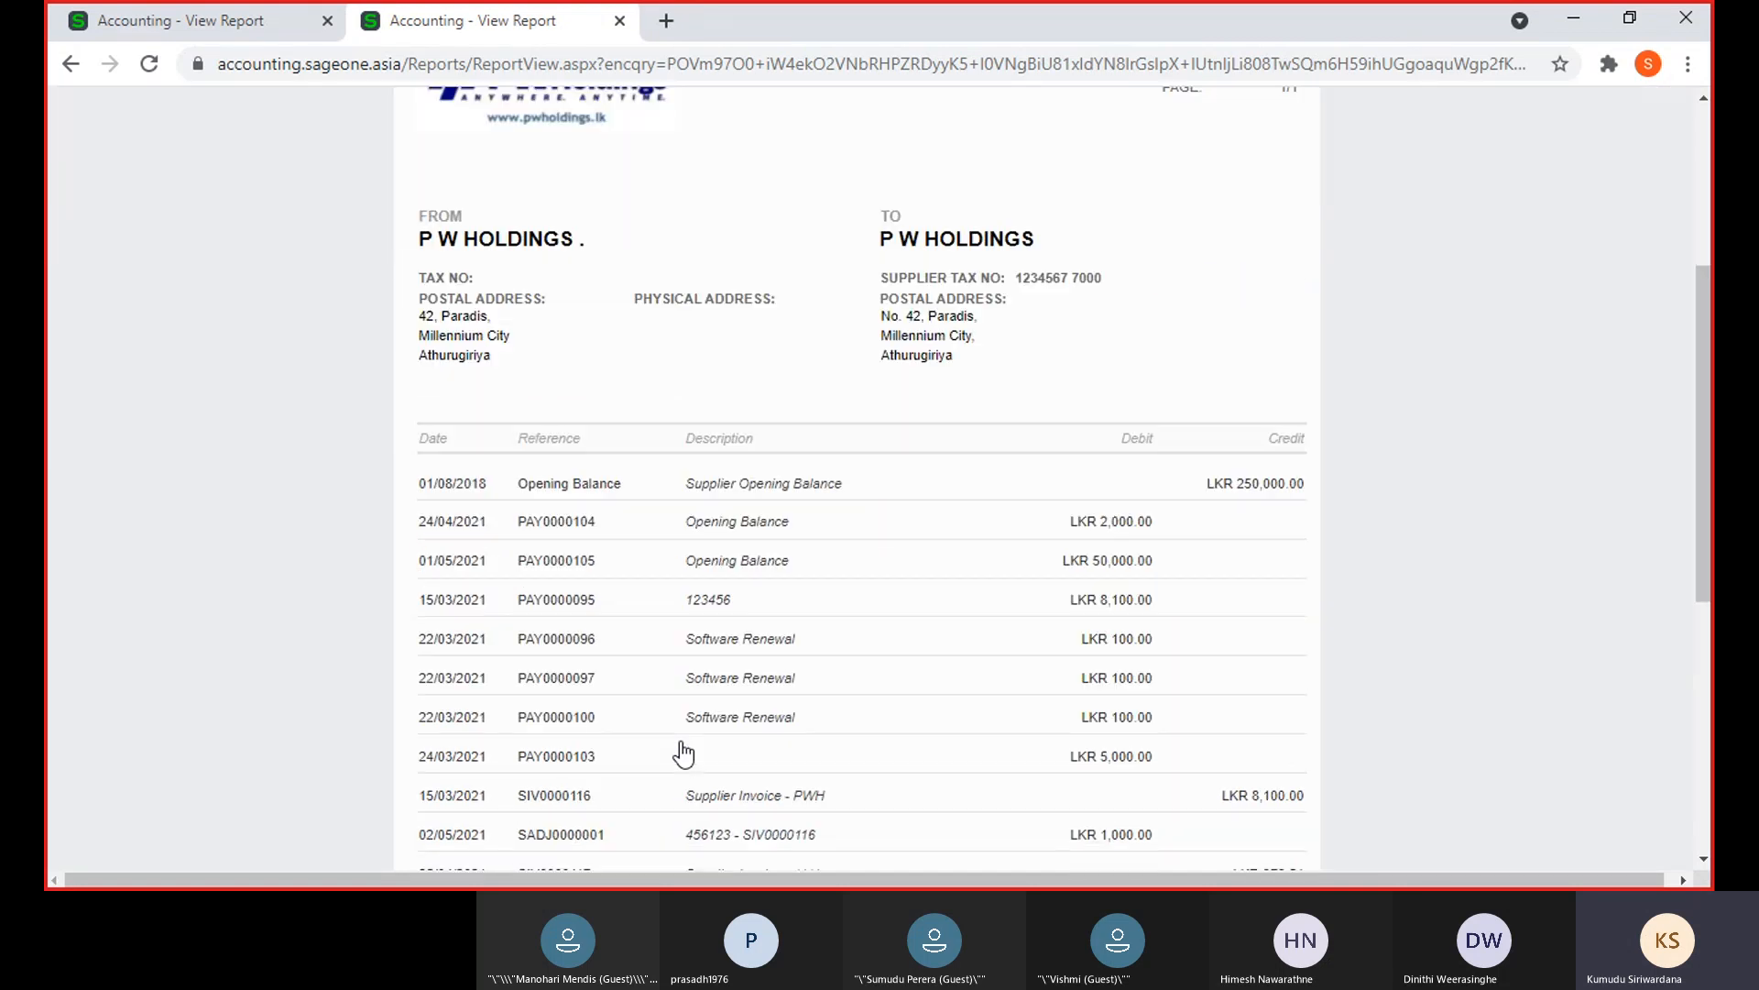
Leave the yearly P W Holdings statement and open the Supplier Statement Report options in the same tab
scroll(682, 753, "up", 4)
left_click(297, 162)
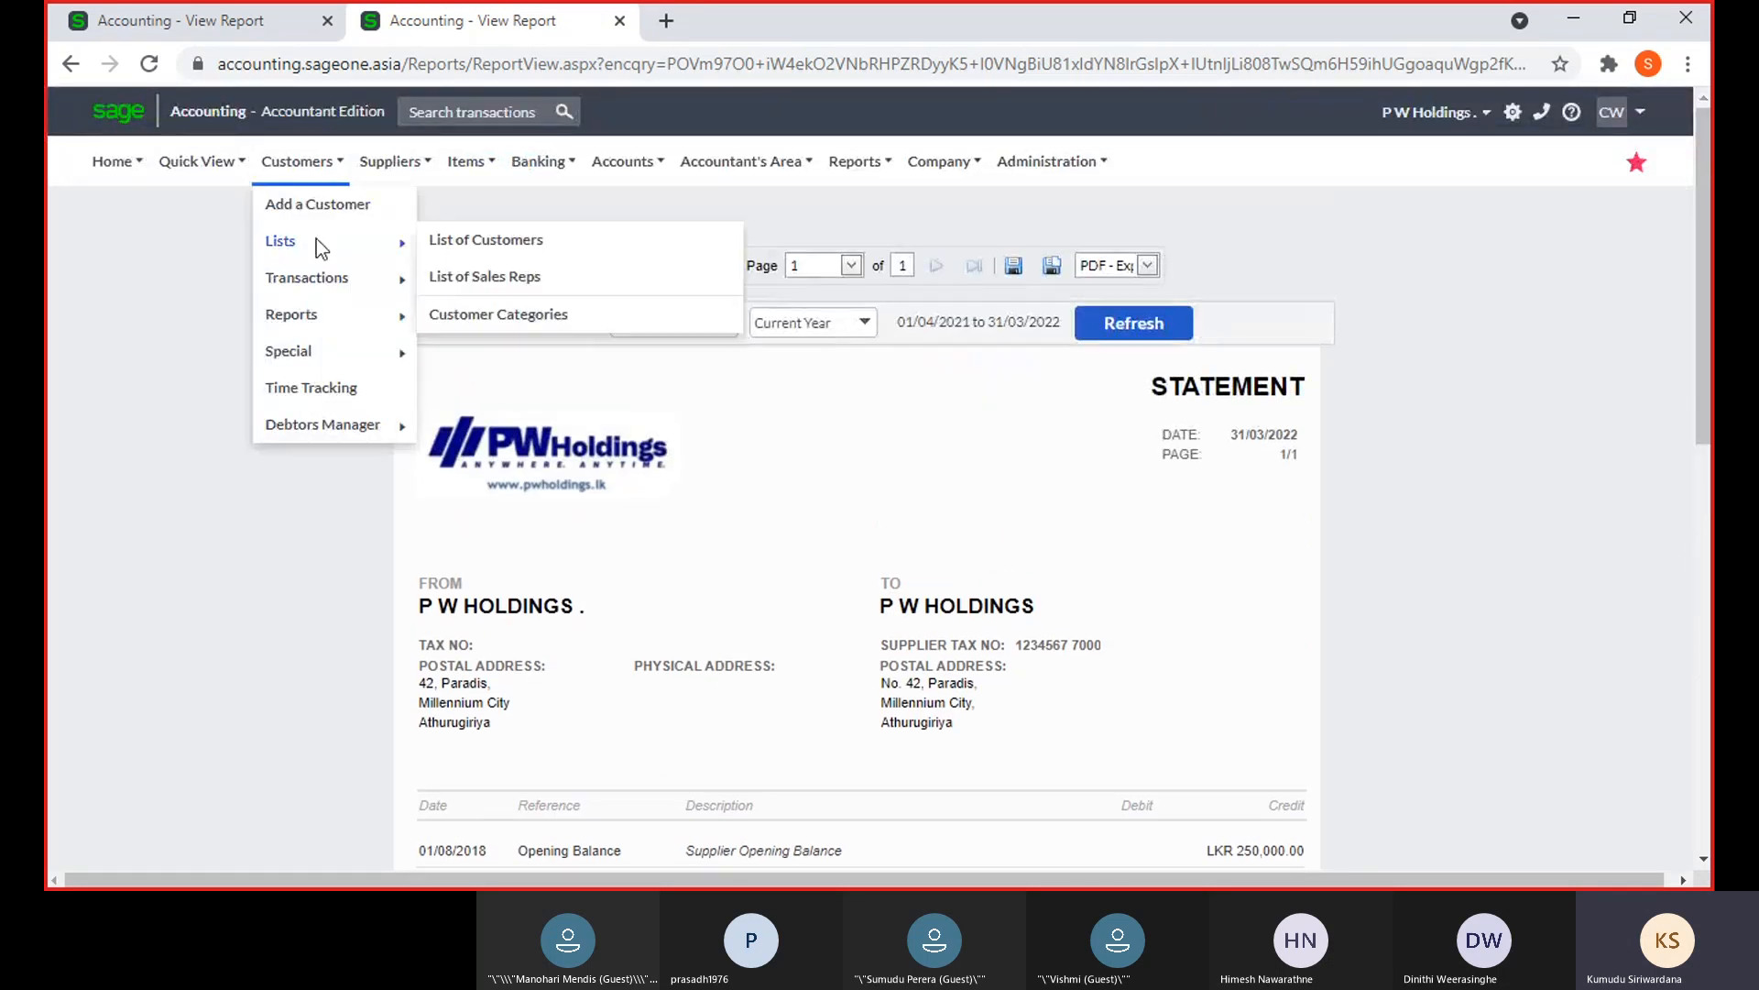
mouse_move(327, 337)
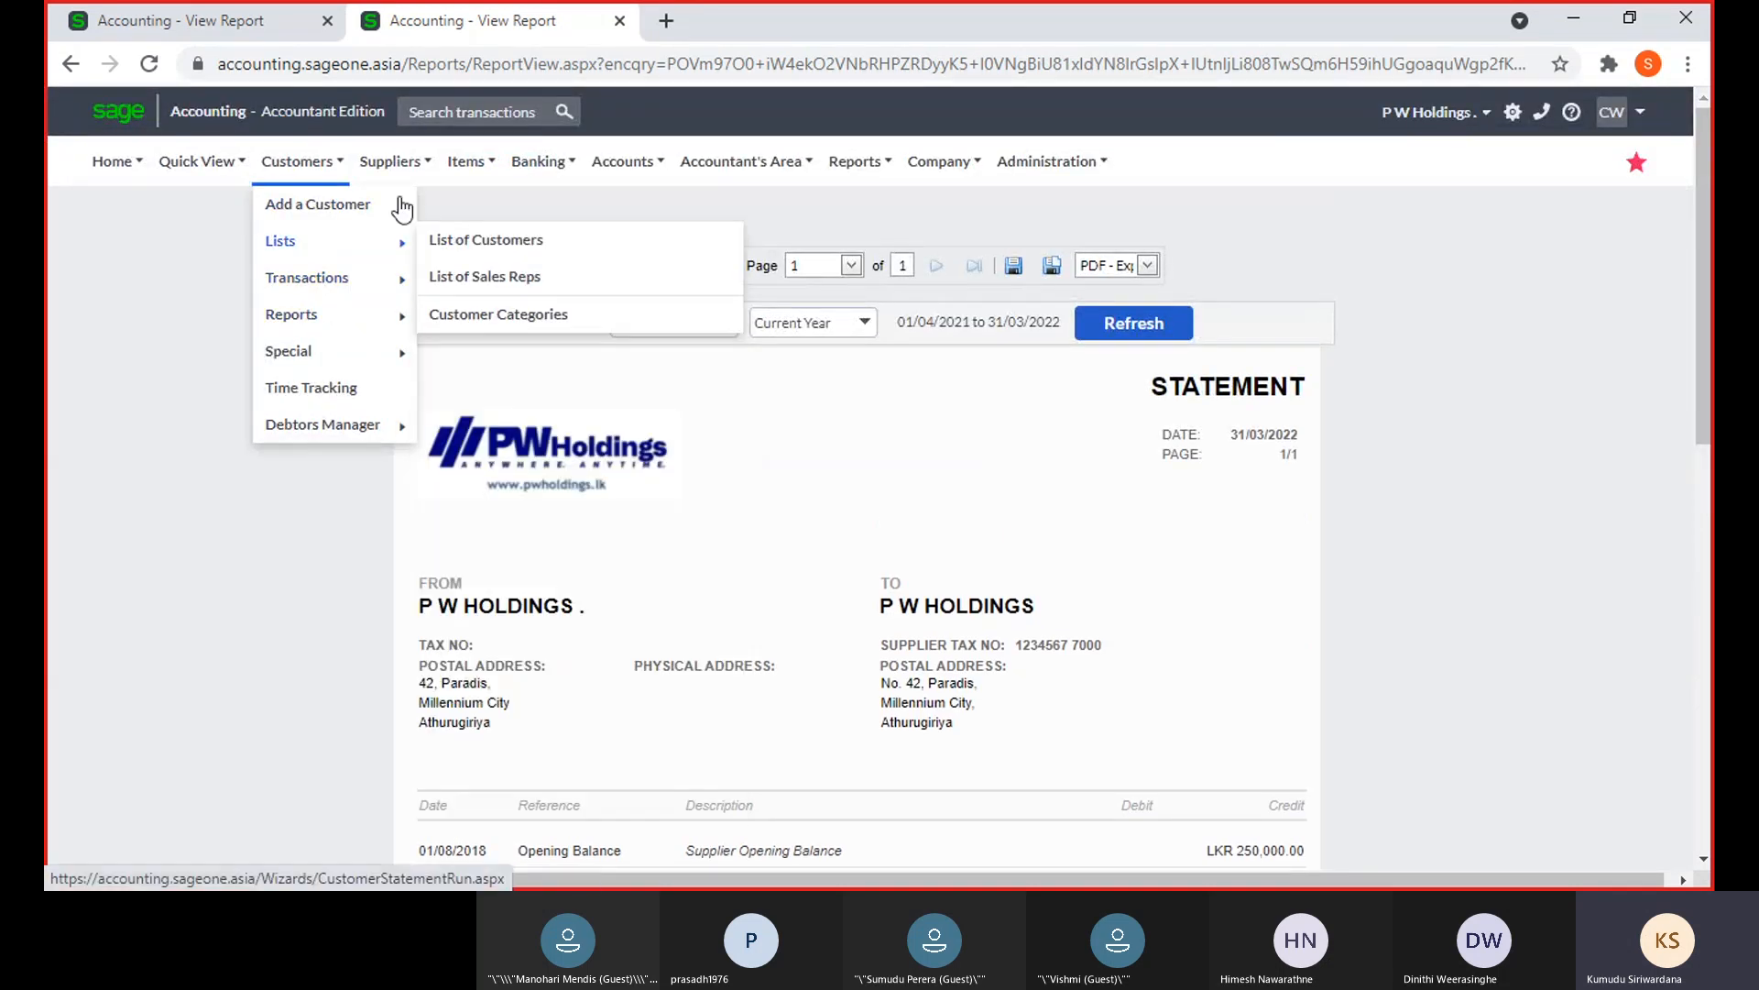
left_click(393, 162)
mouse_move(429, 298)
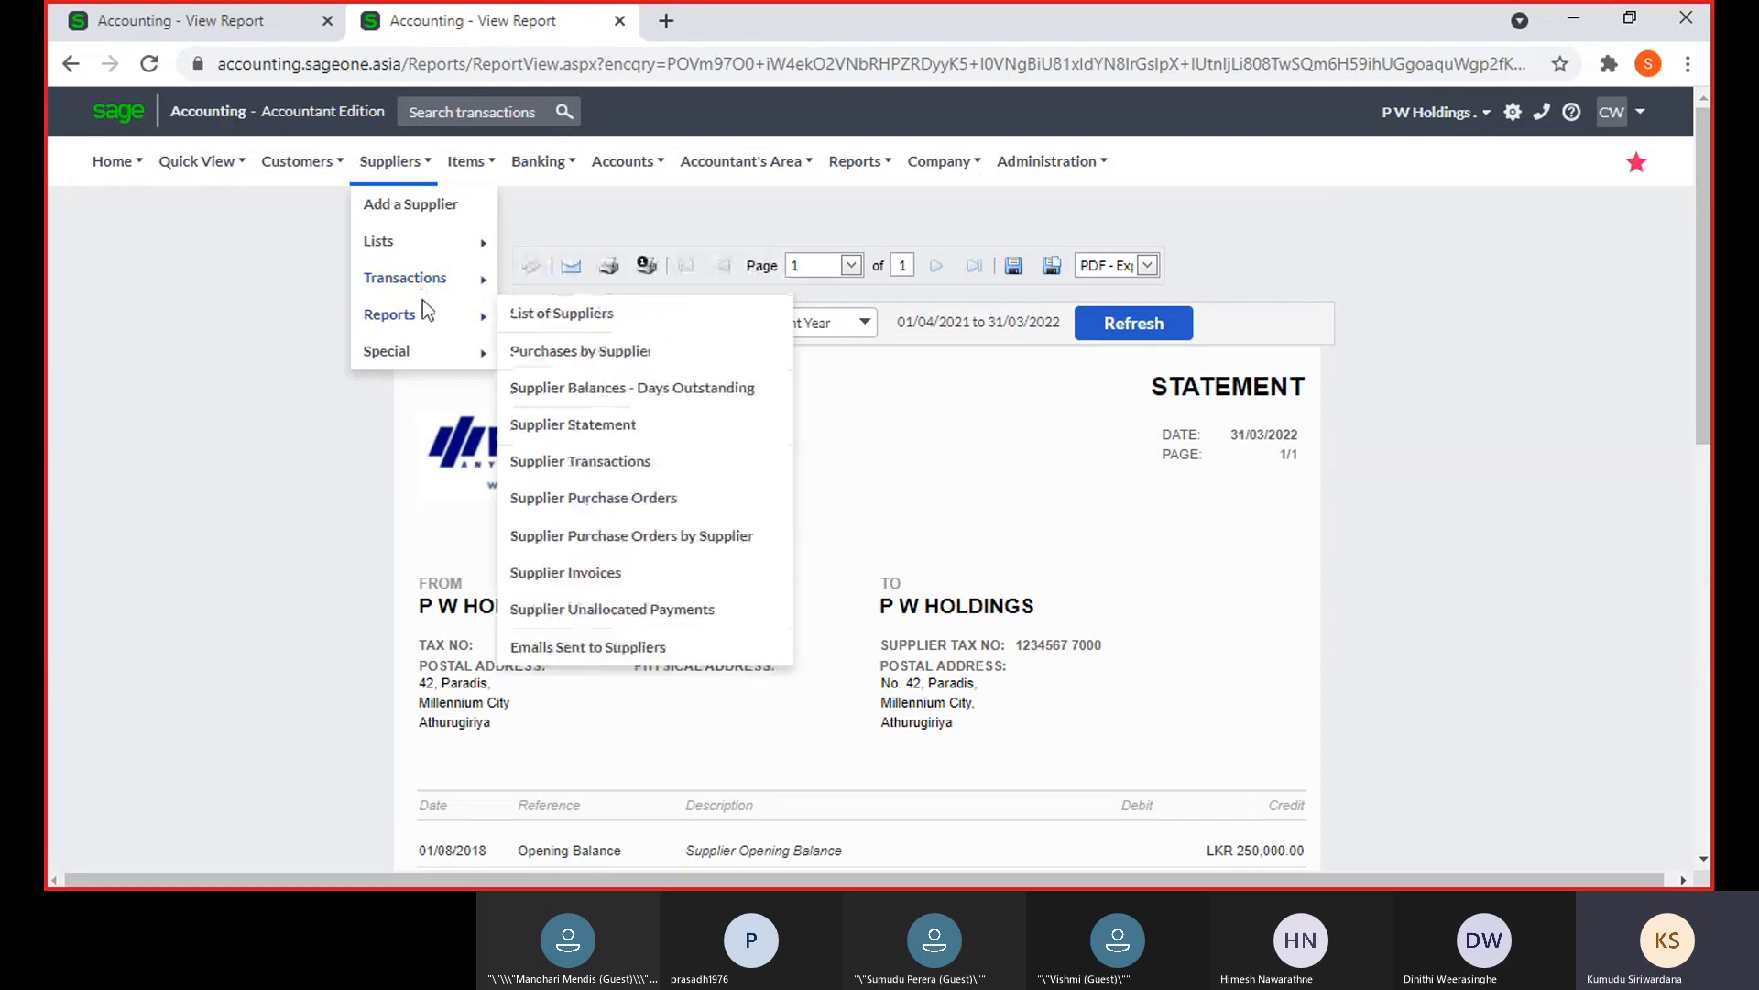
left_click(619, 426)
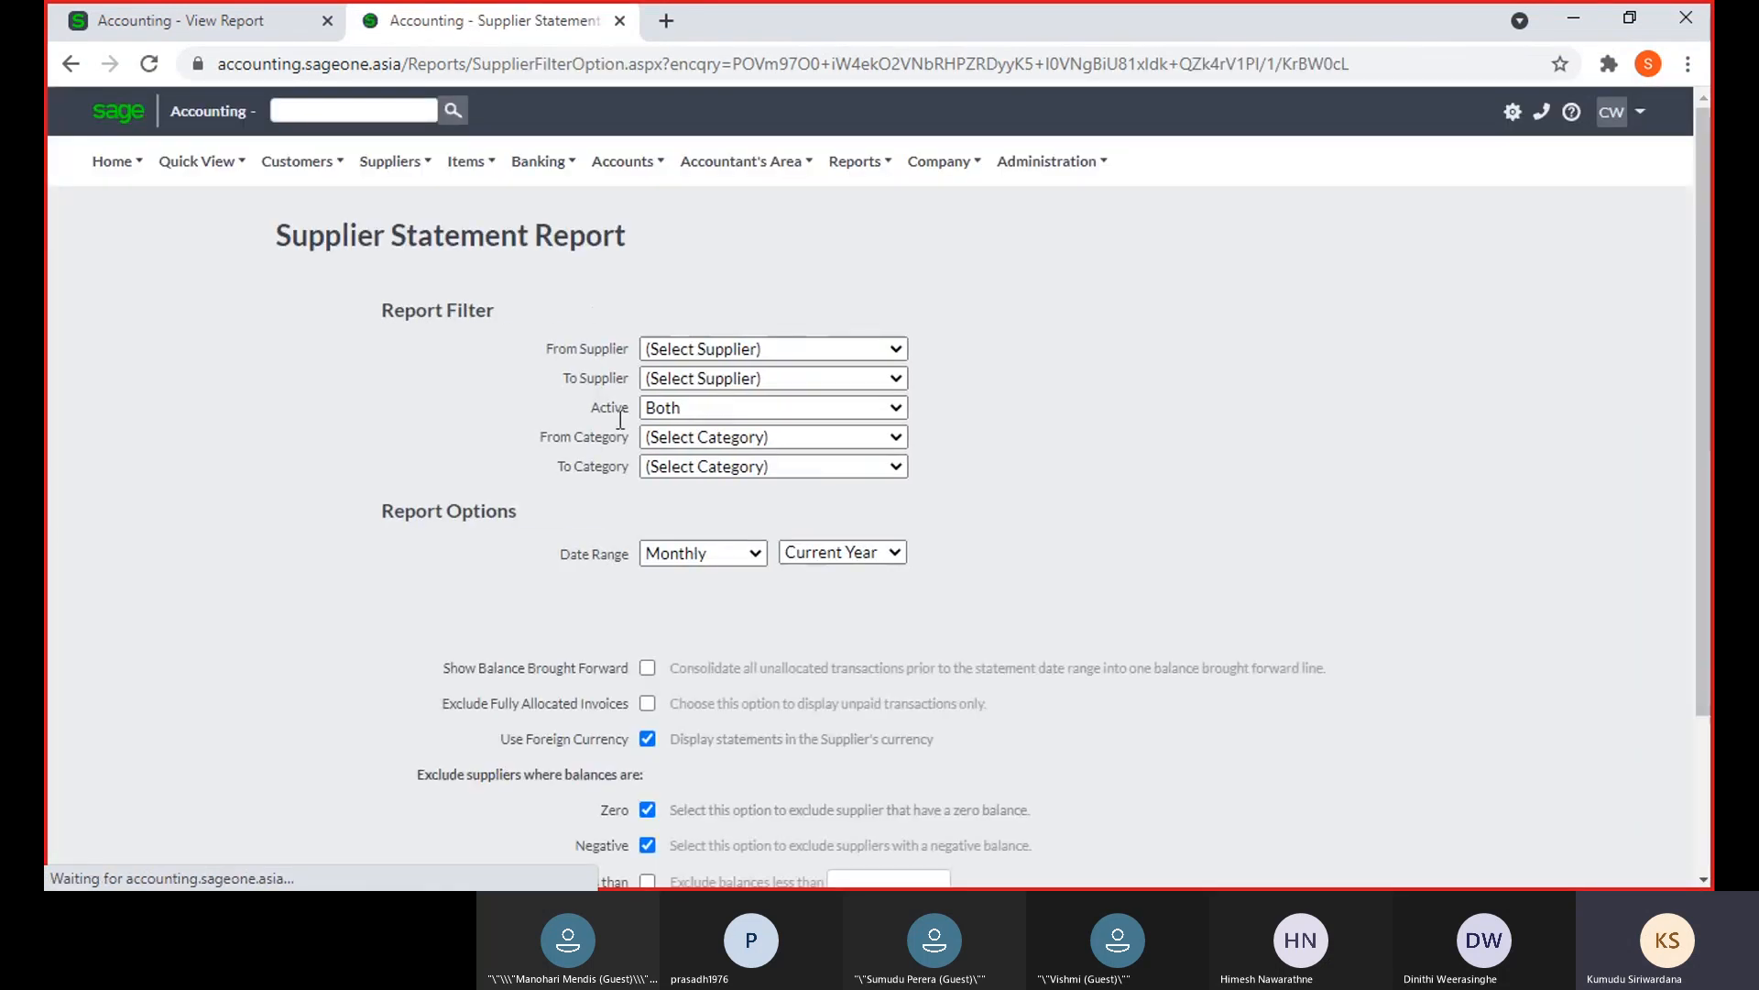
Filter the report from and to supplier P W Holdings, and generate the Monthly statement for the Current Month
scroll(715, 486, "down", 1)
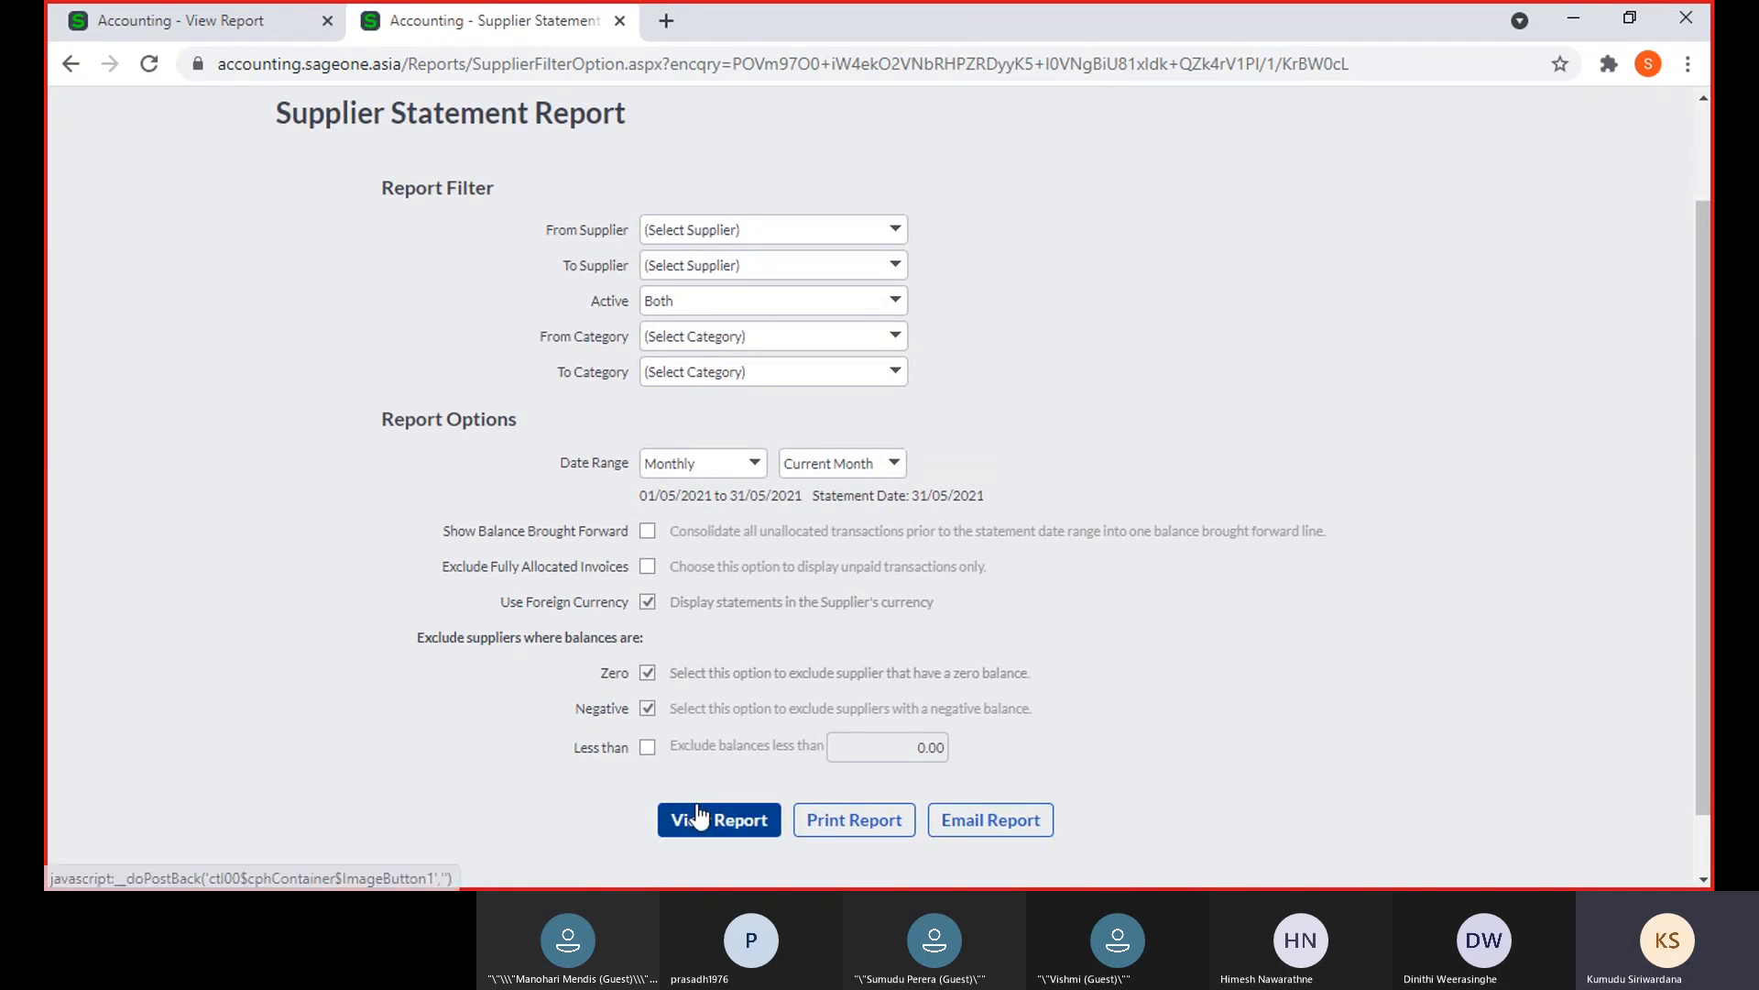
left_click(898, 230)
type("P W Holdings")
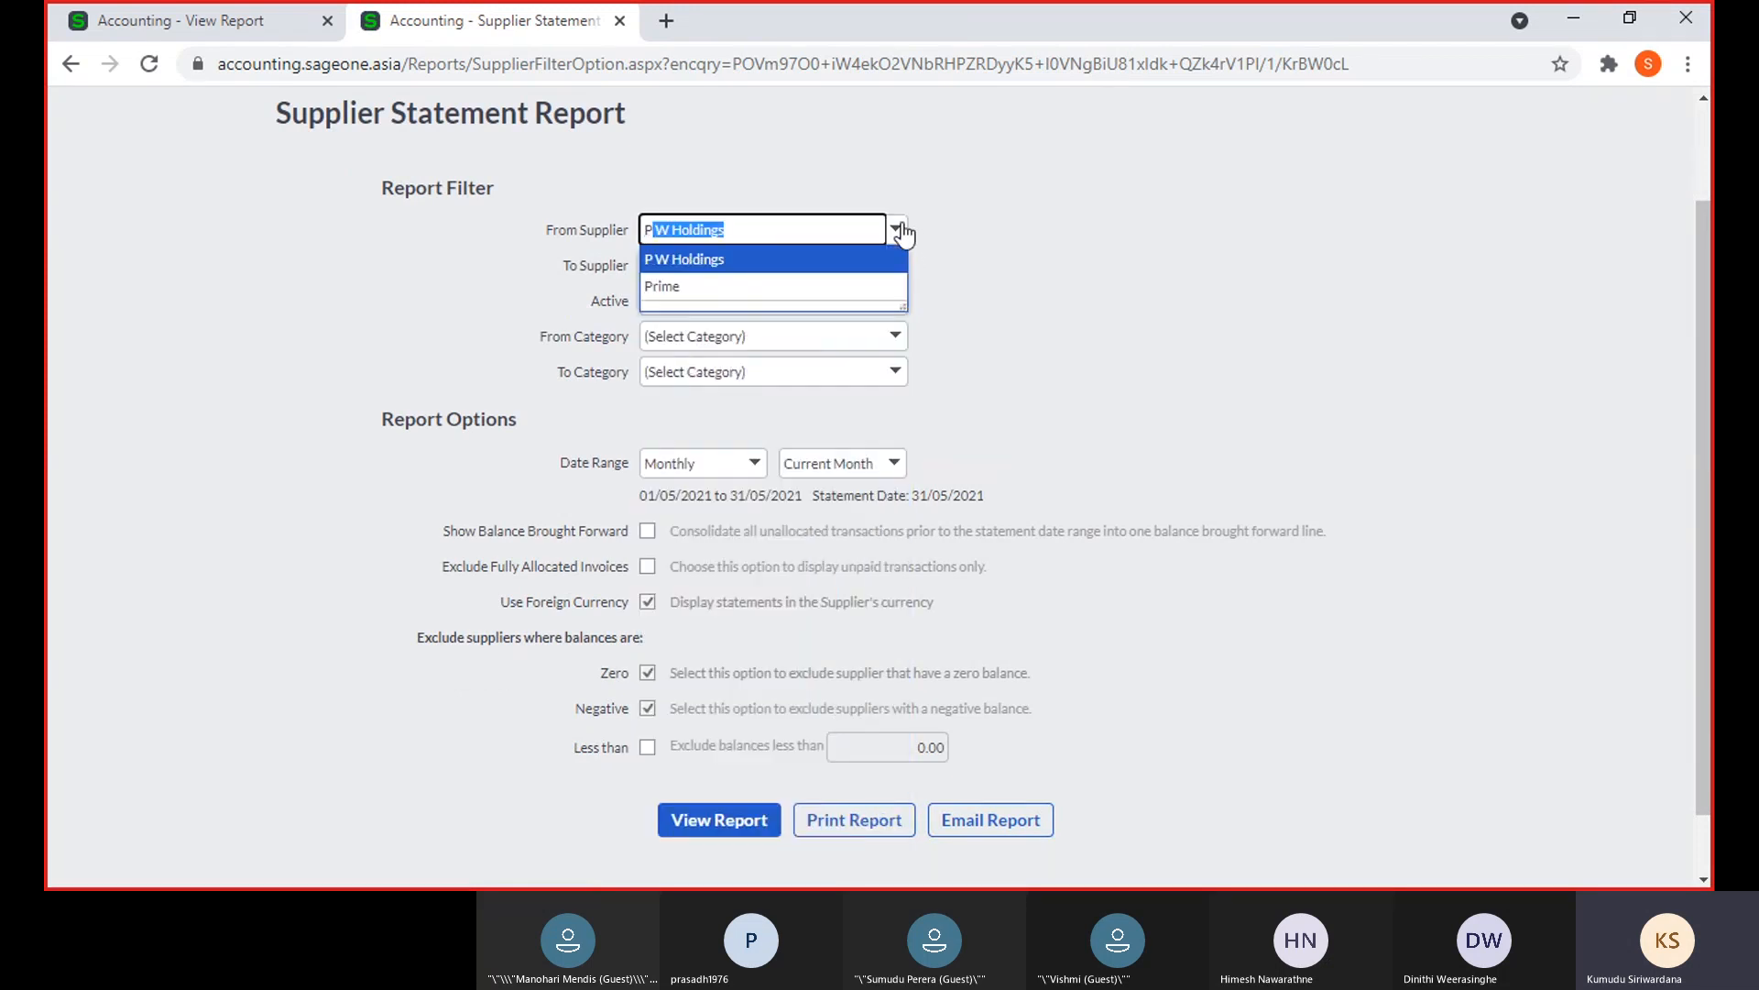
left_click(902, 269)
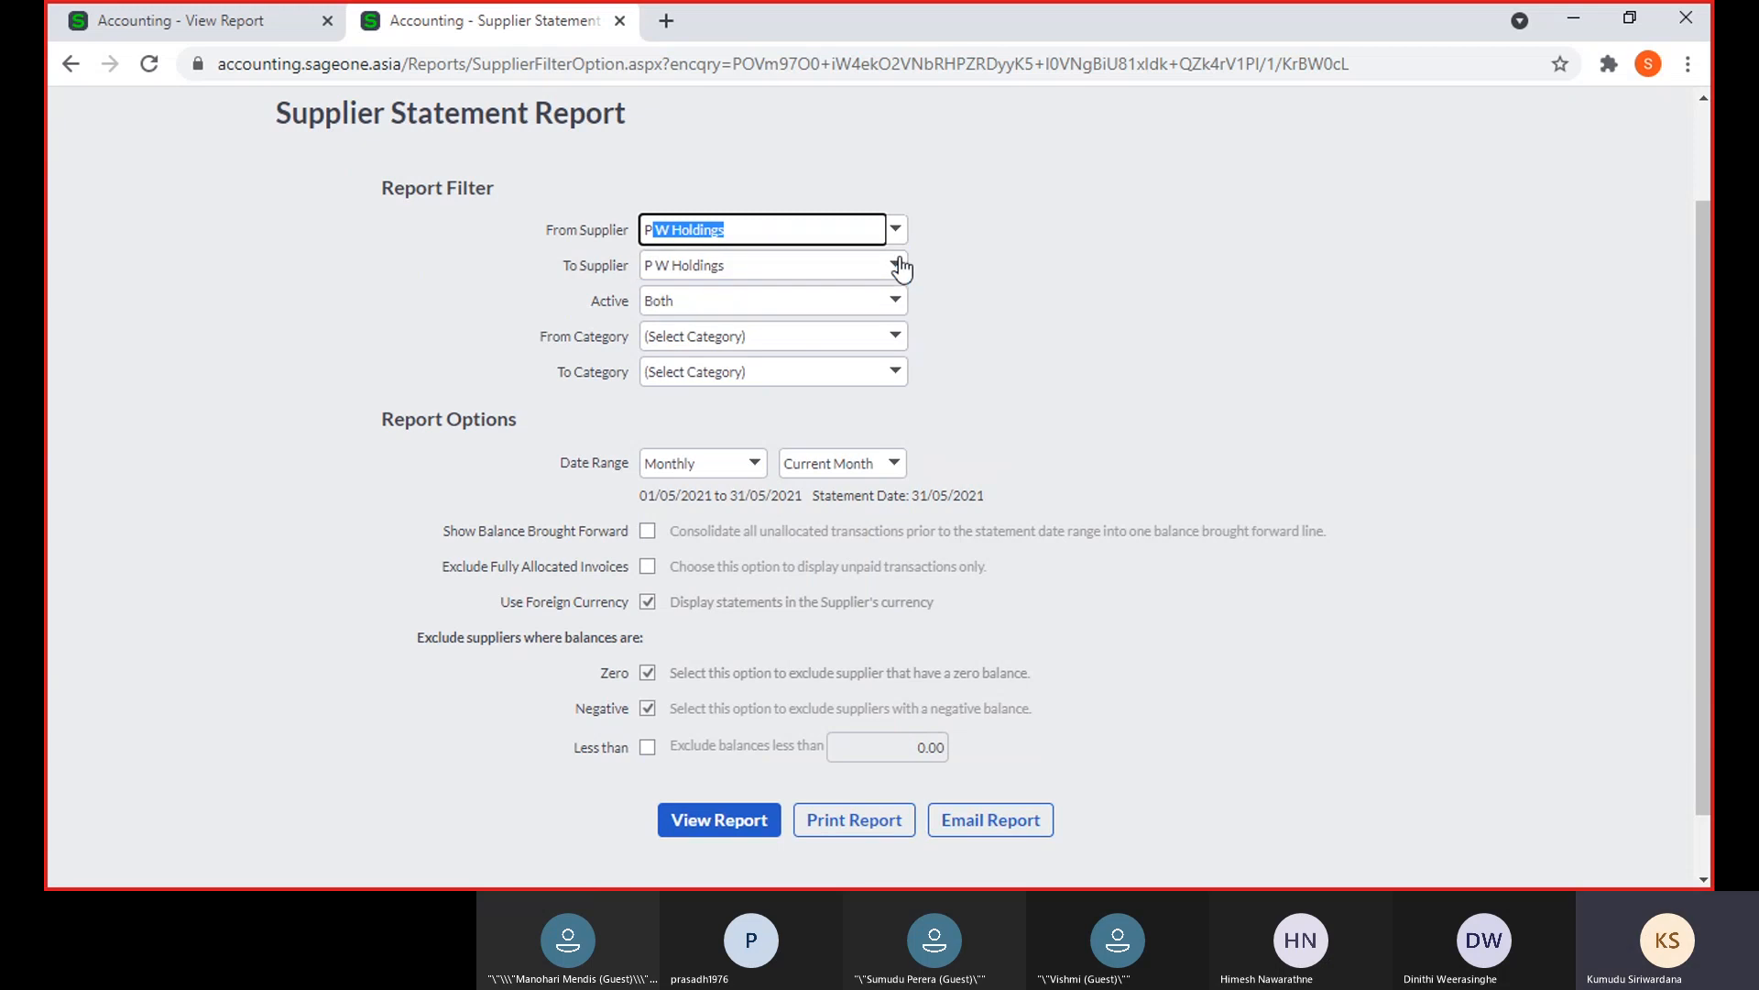
left_click(692, 827)
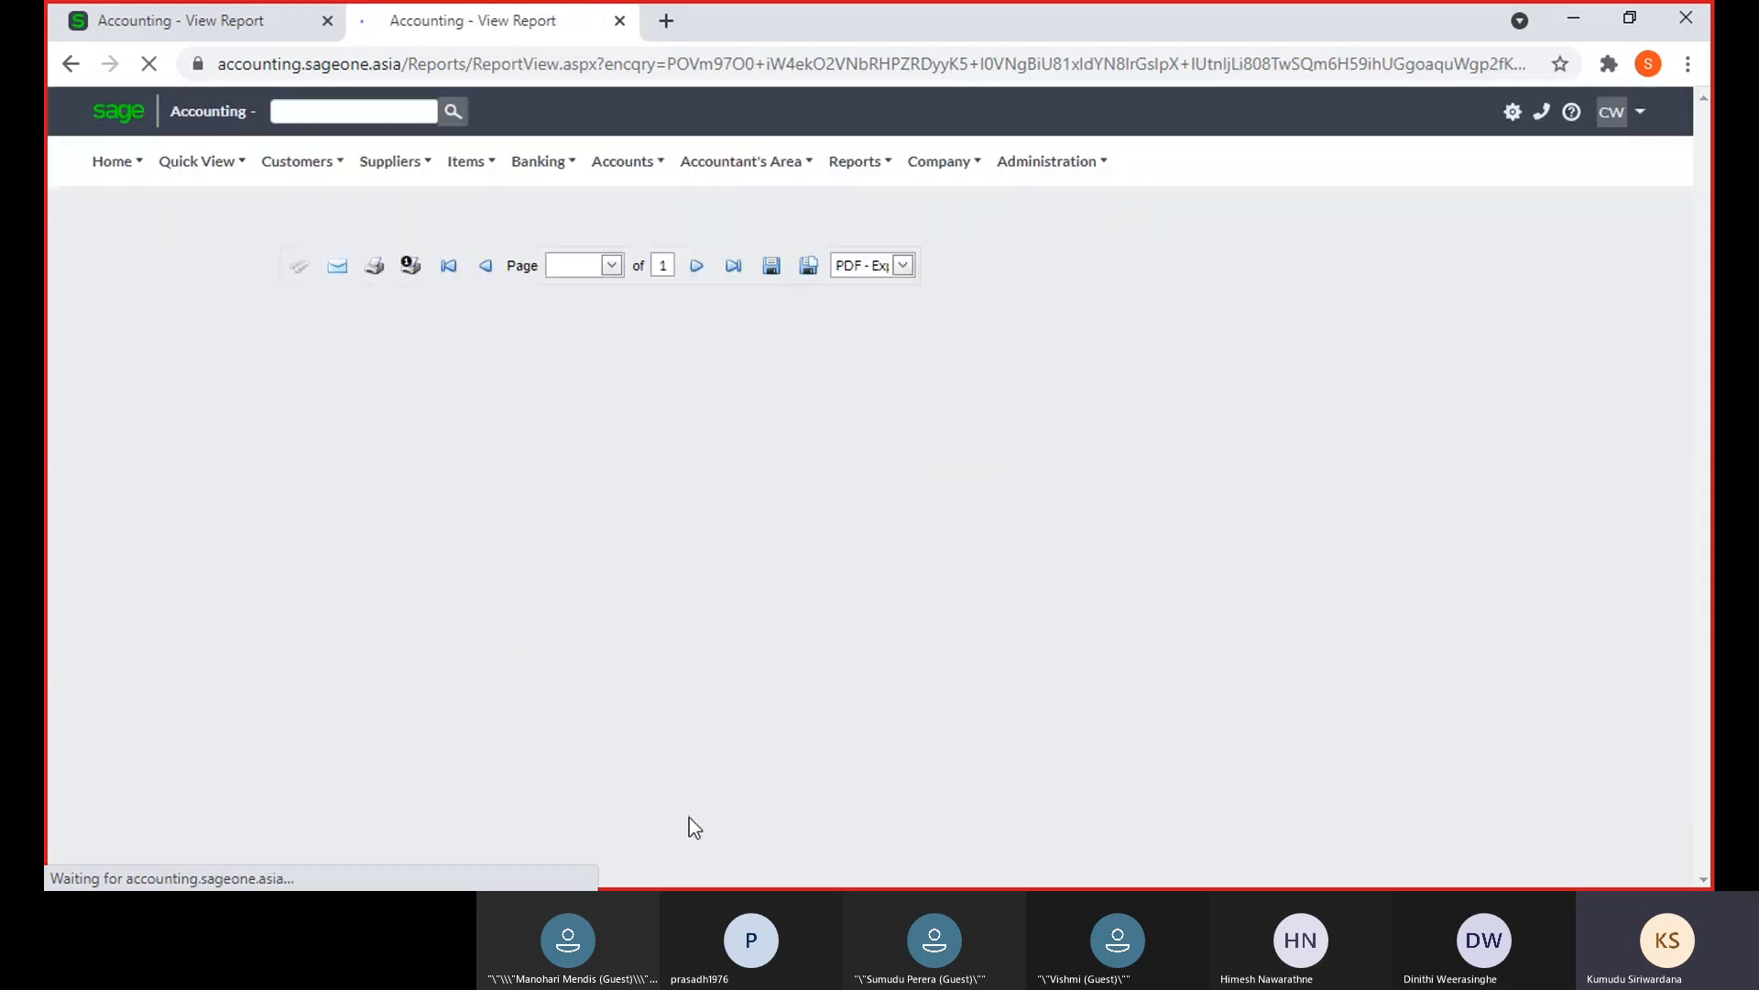
scroll(689, 792, "down", 1)
scroll(689, 791, "down", 2)
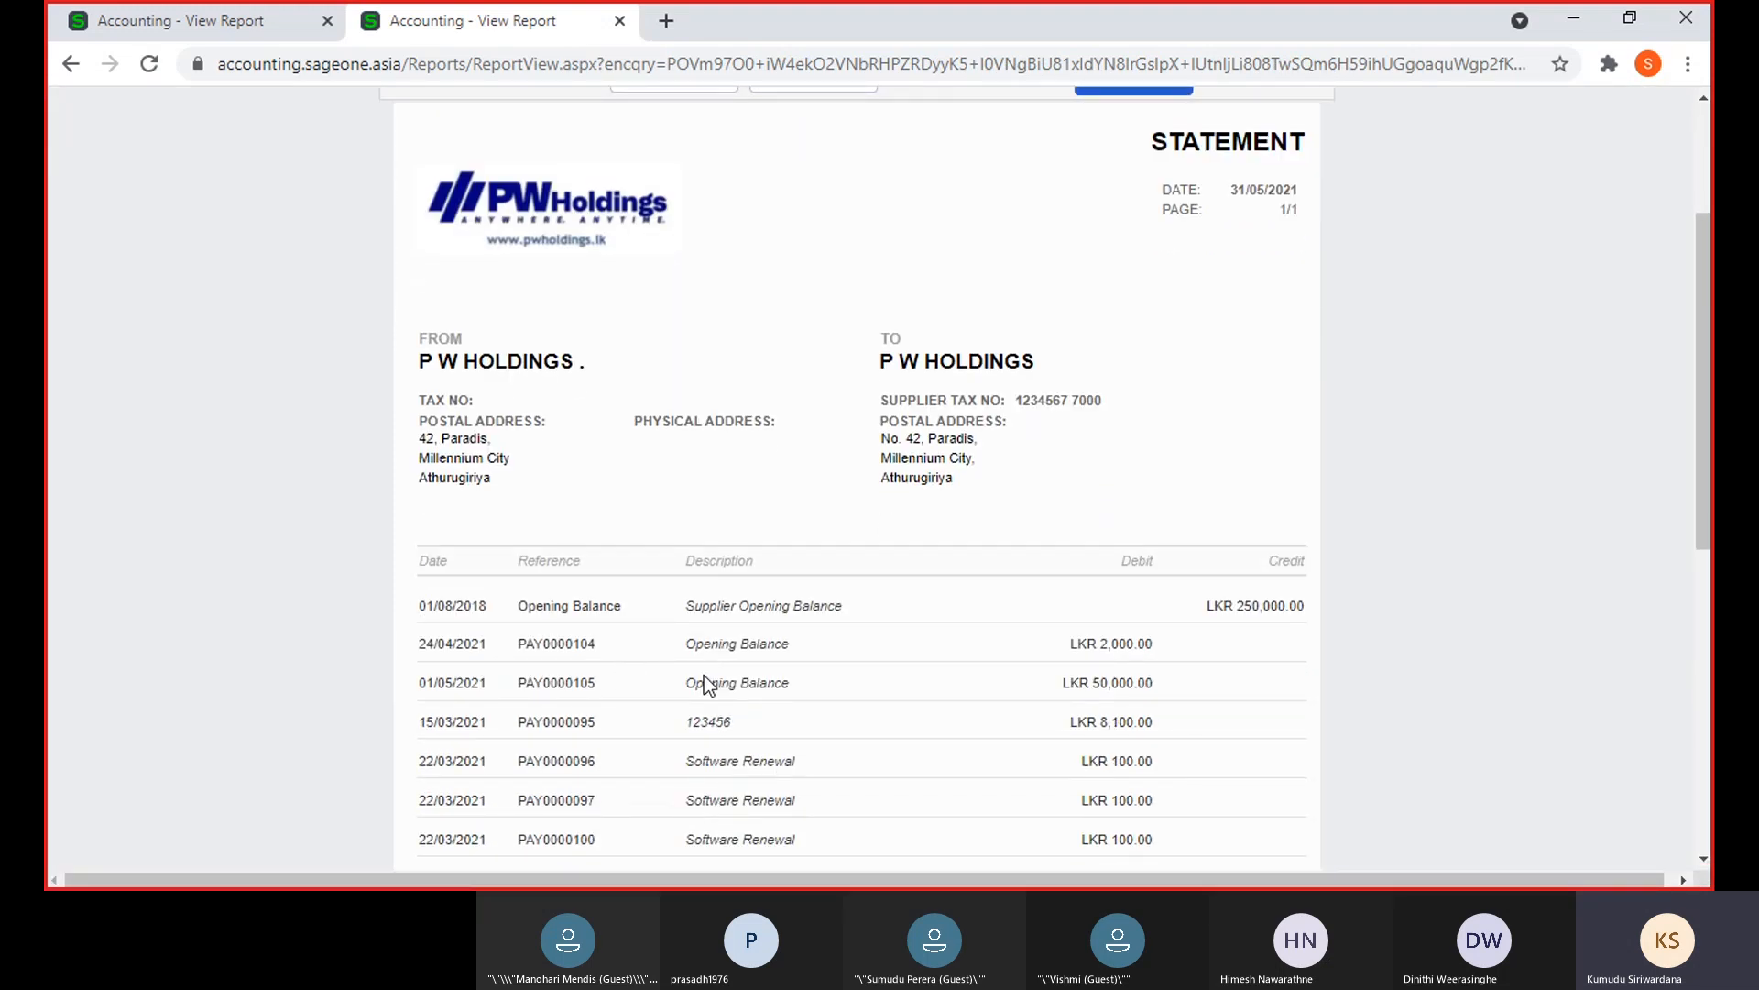
Try generating an unfiltered Supplier Statement Report with fully allocated invoices excluded in the other statement's tab, and close that tab
left_click(245, 37)
scroll(432, 158, "up", 3)
mouse_move(403, 163)
mouse_move(412, 312)
left_click(561, 436)
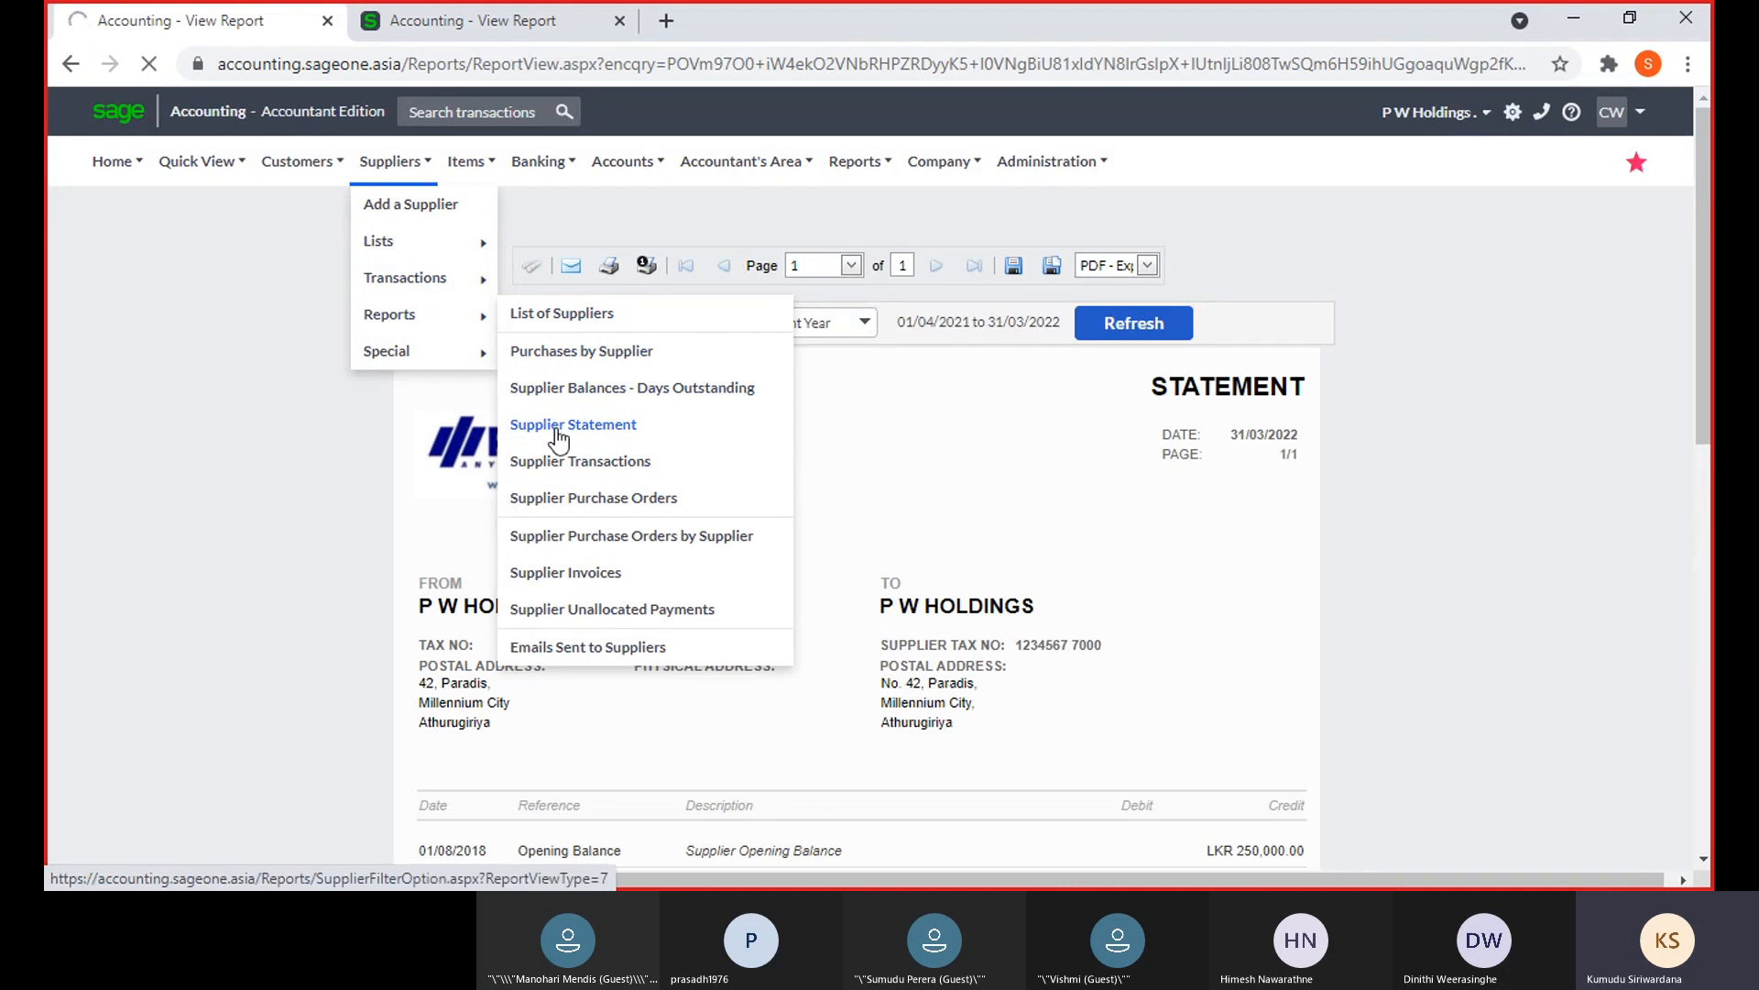
left_click(558, 438)
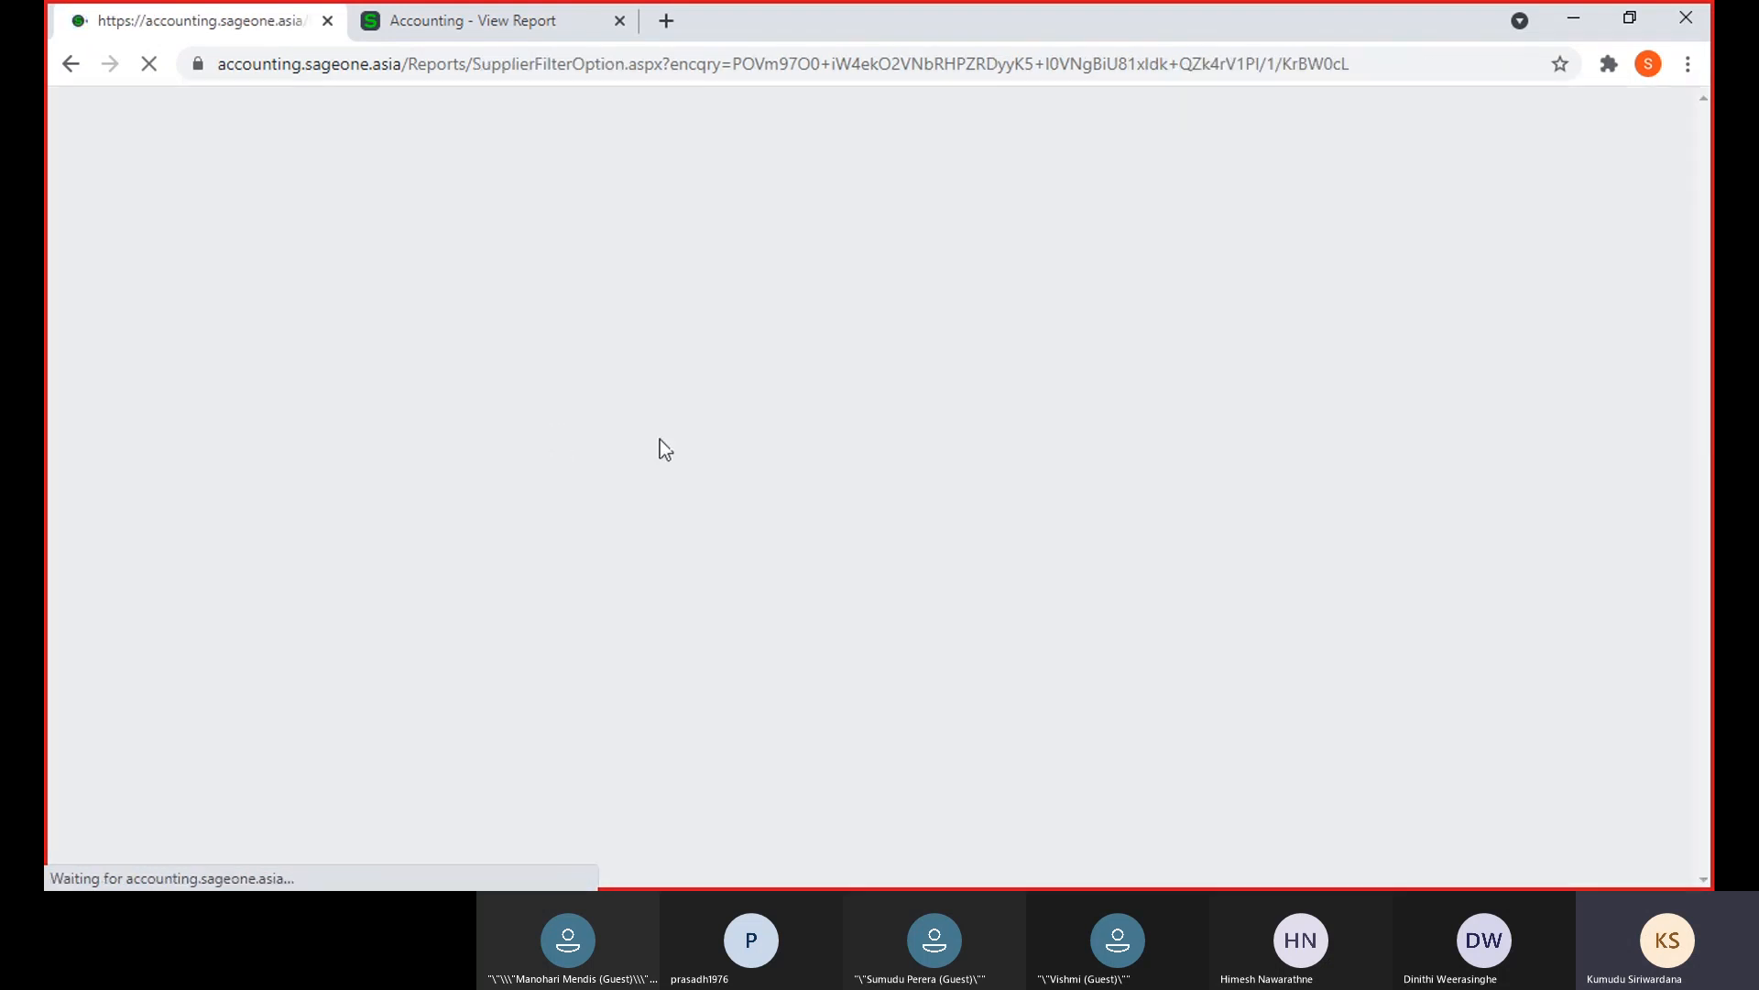
scroll(751, 550, "down", 1)
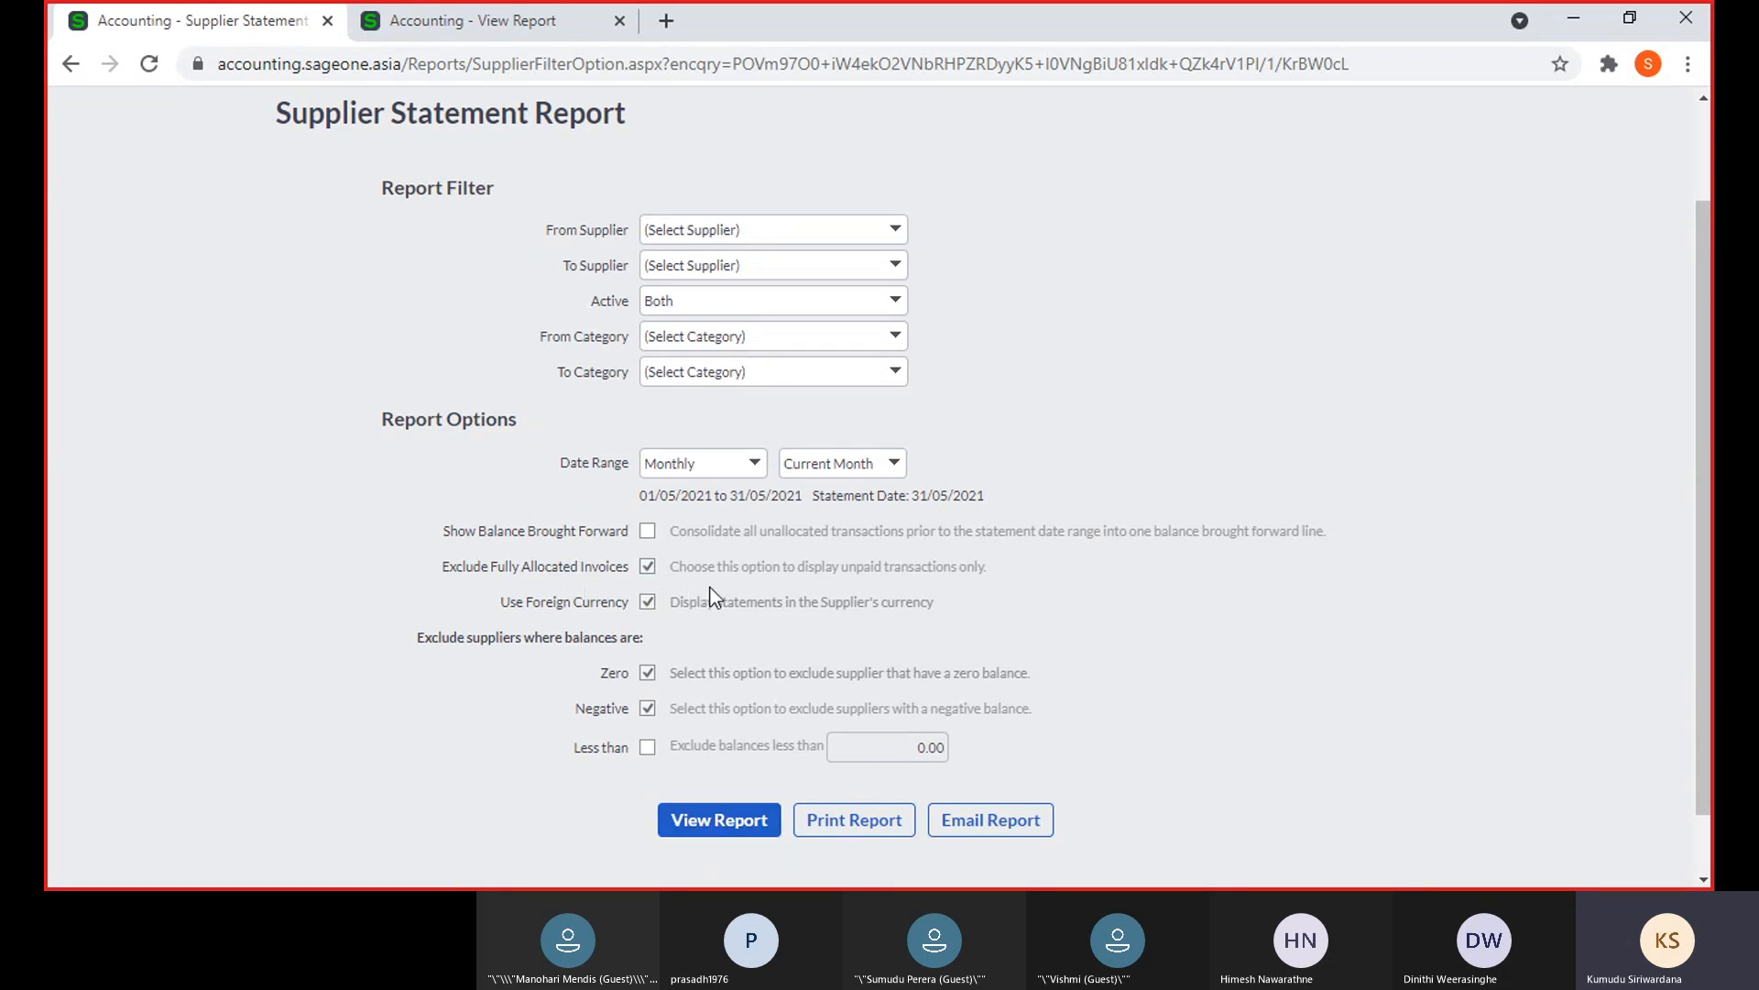
left_click(721, 836)
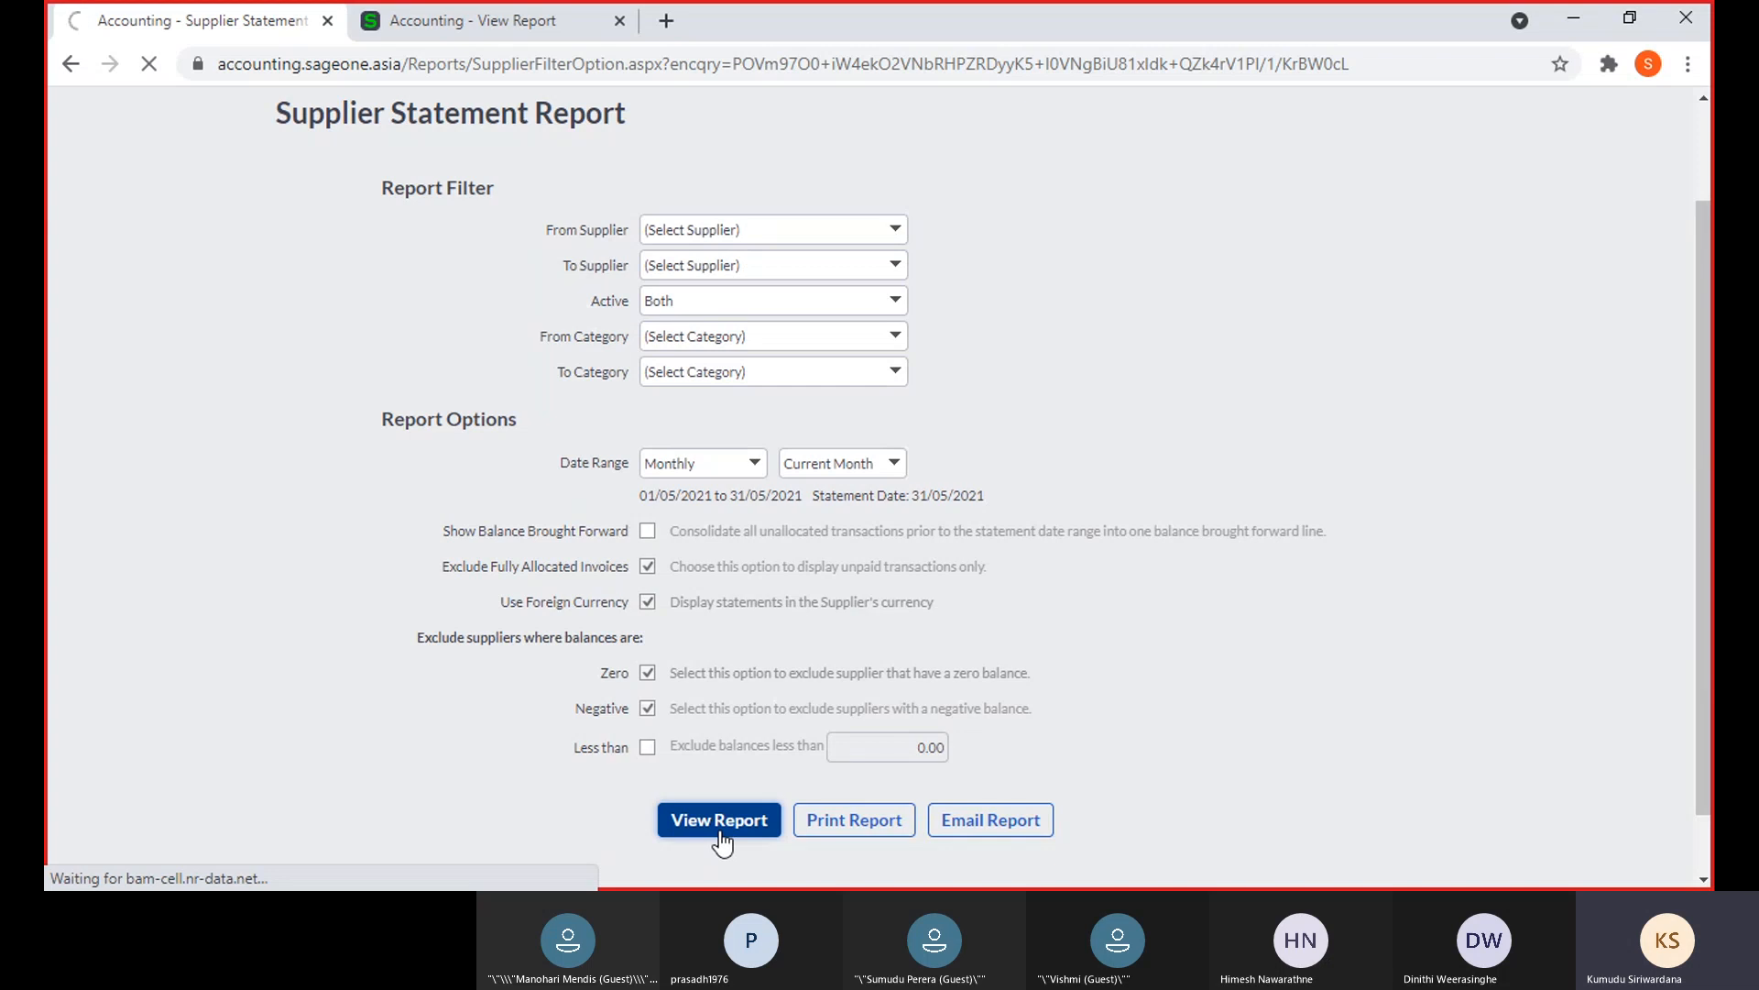
left_click(327, 20)
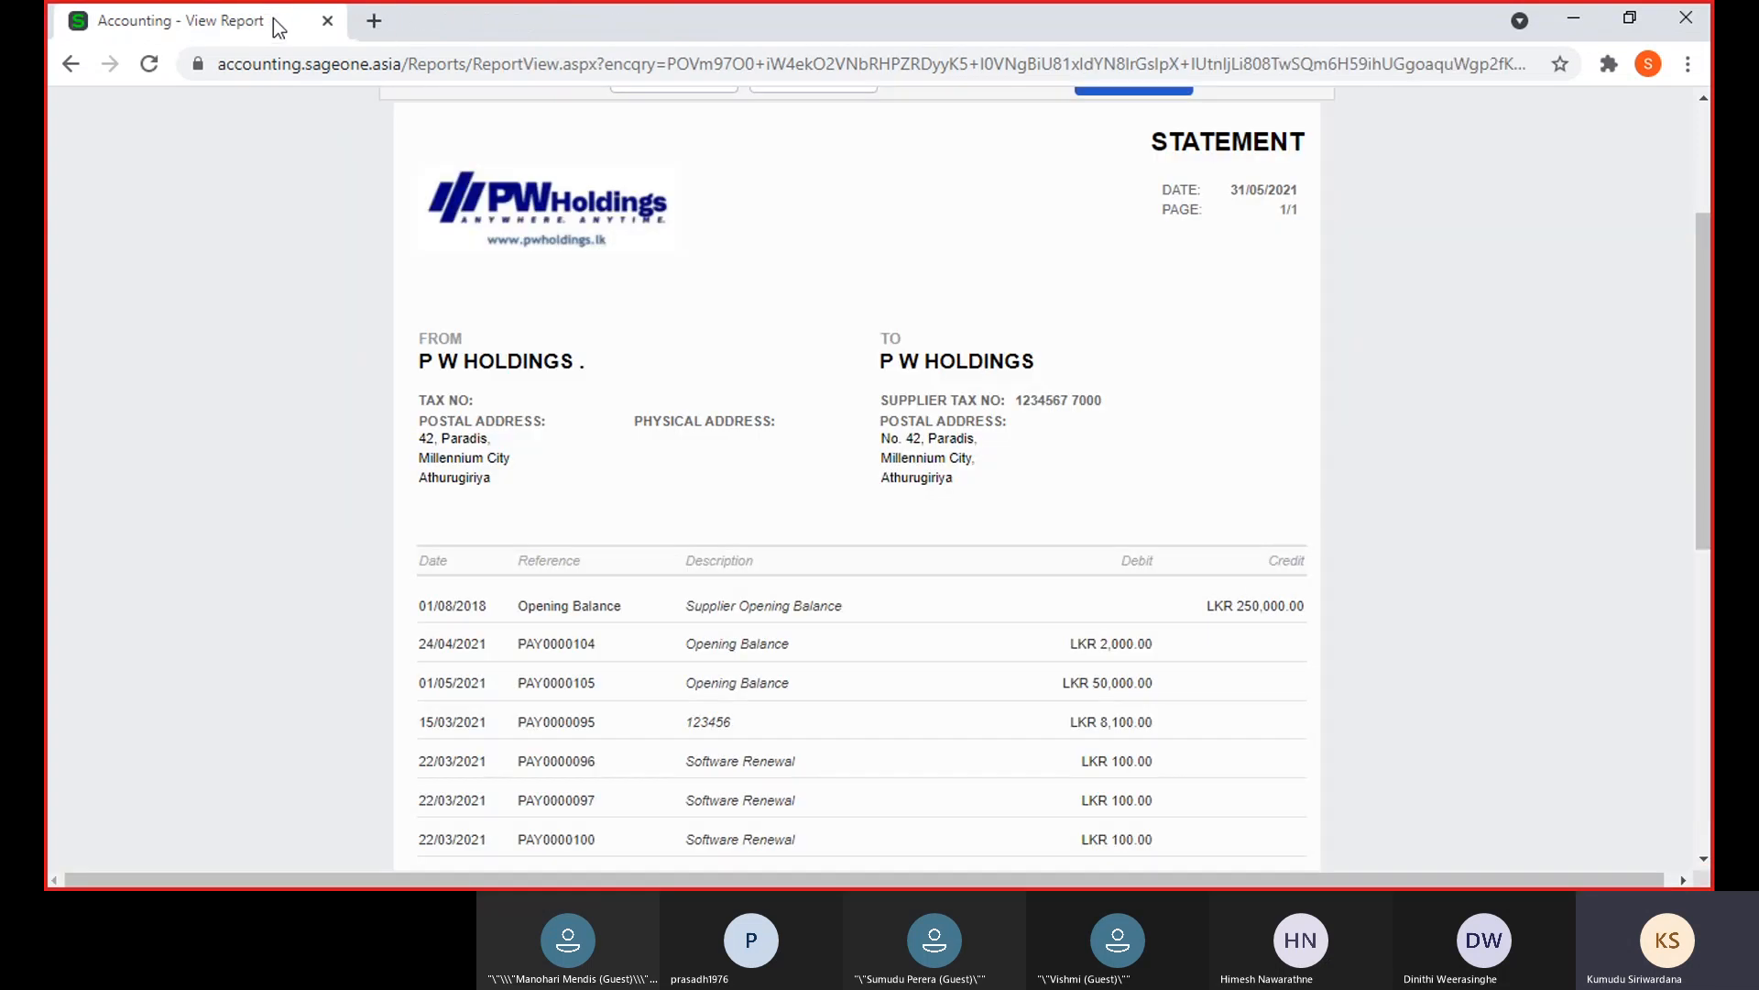
Duplicate the monthly P W Holdings statement tab and open the Supplier Statement Report options in the duplicate
right_click(214, 20)
left_click(262, 171)
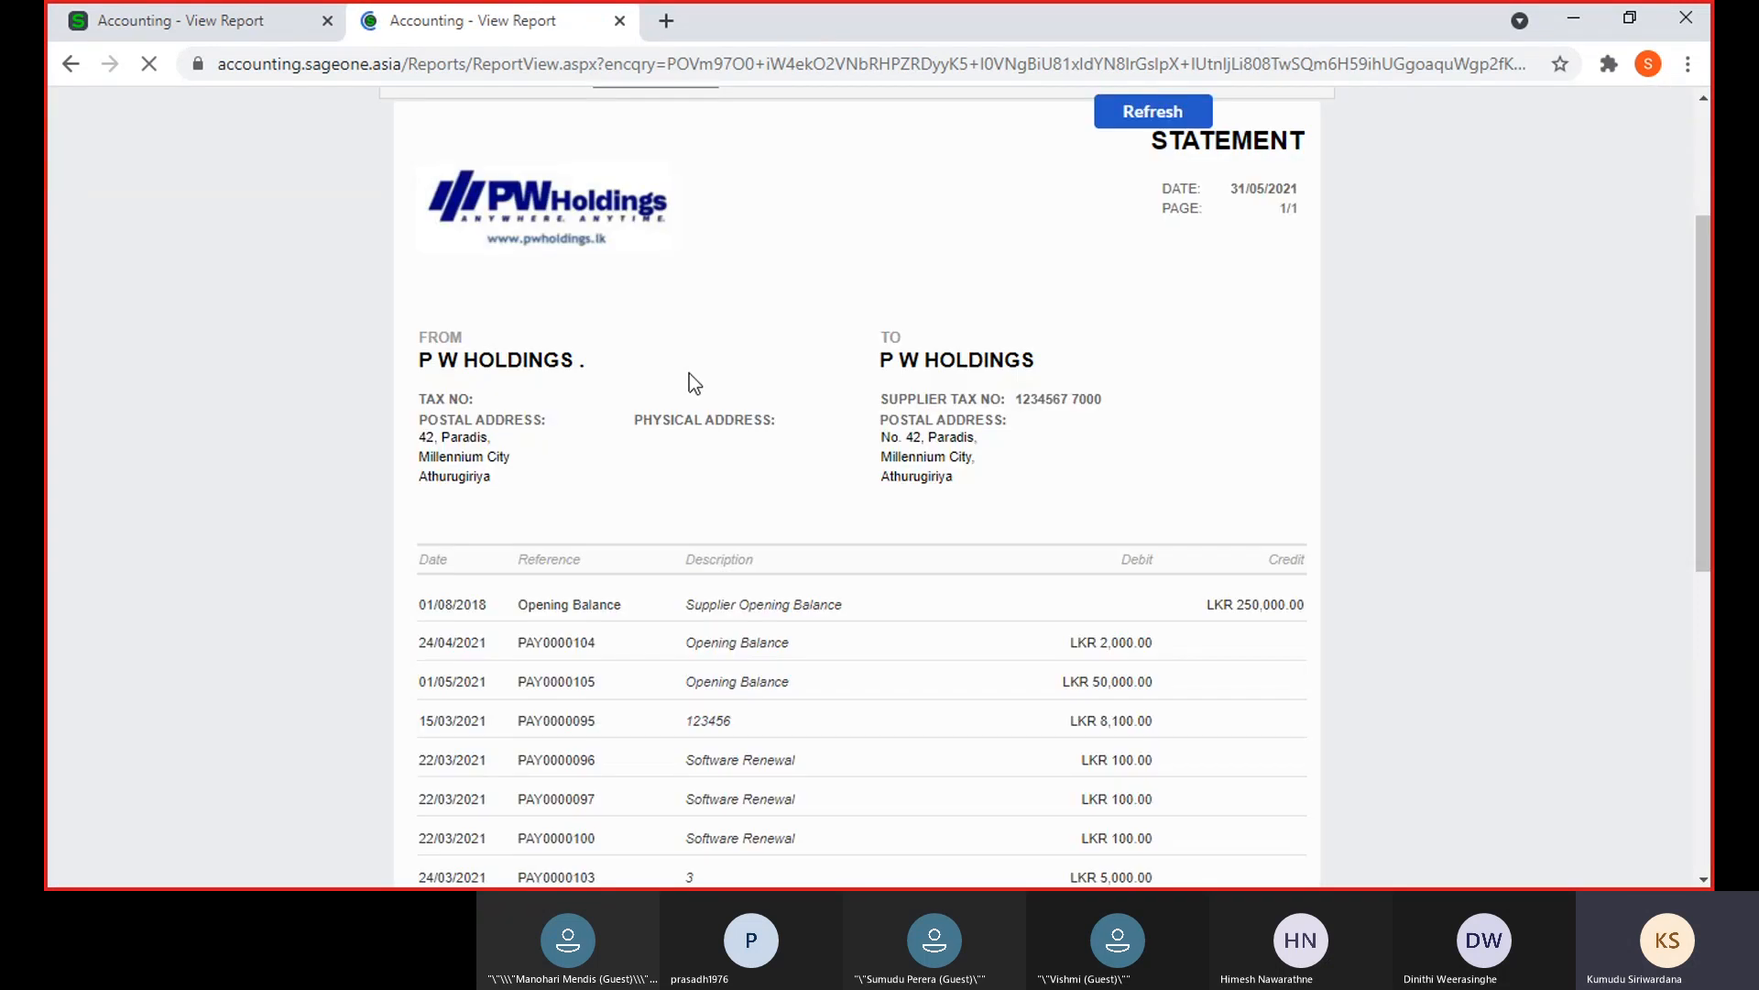
scroll(653, 363, "up", 1)
mouse_move(395, 162)
mouse_move(396, 314)
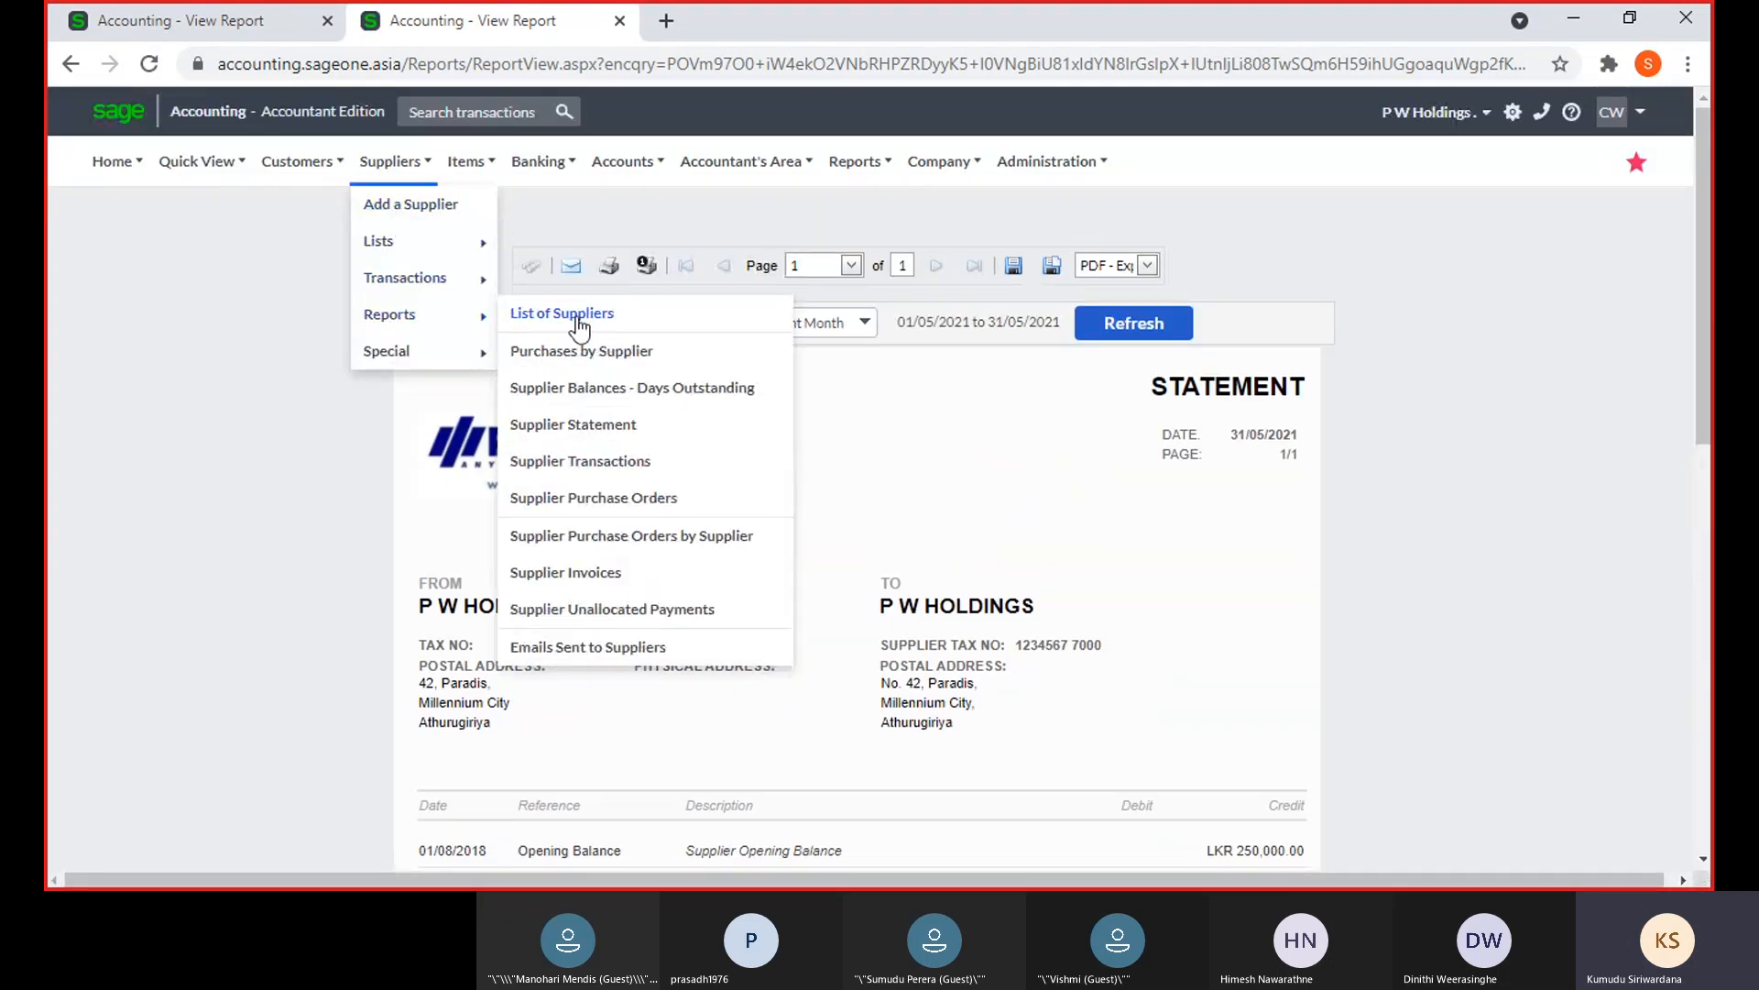
left_click(585, 425)
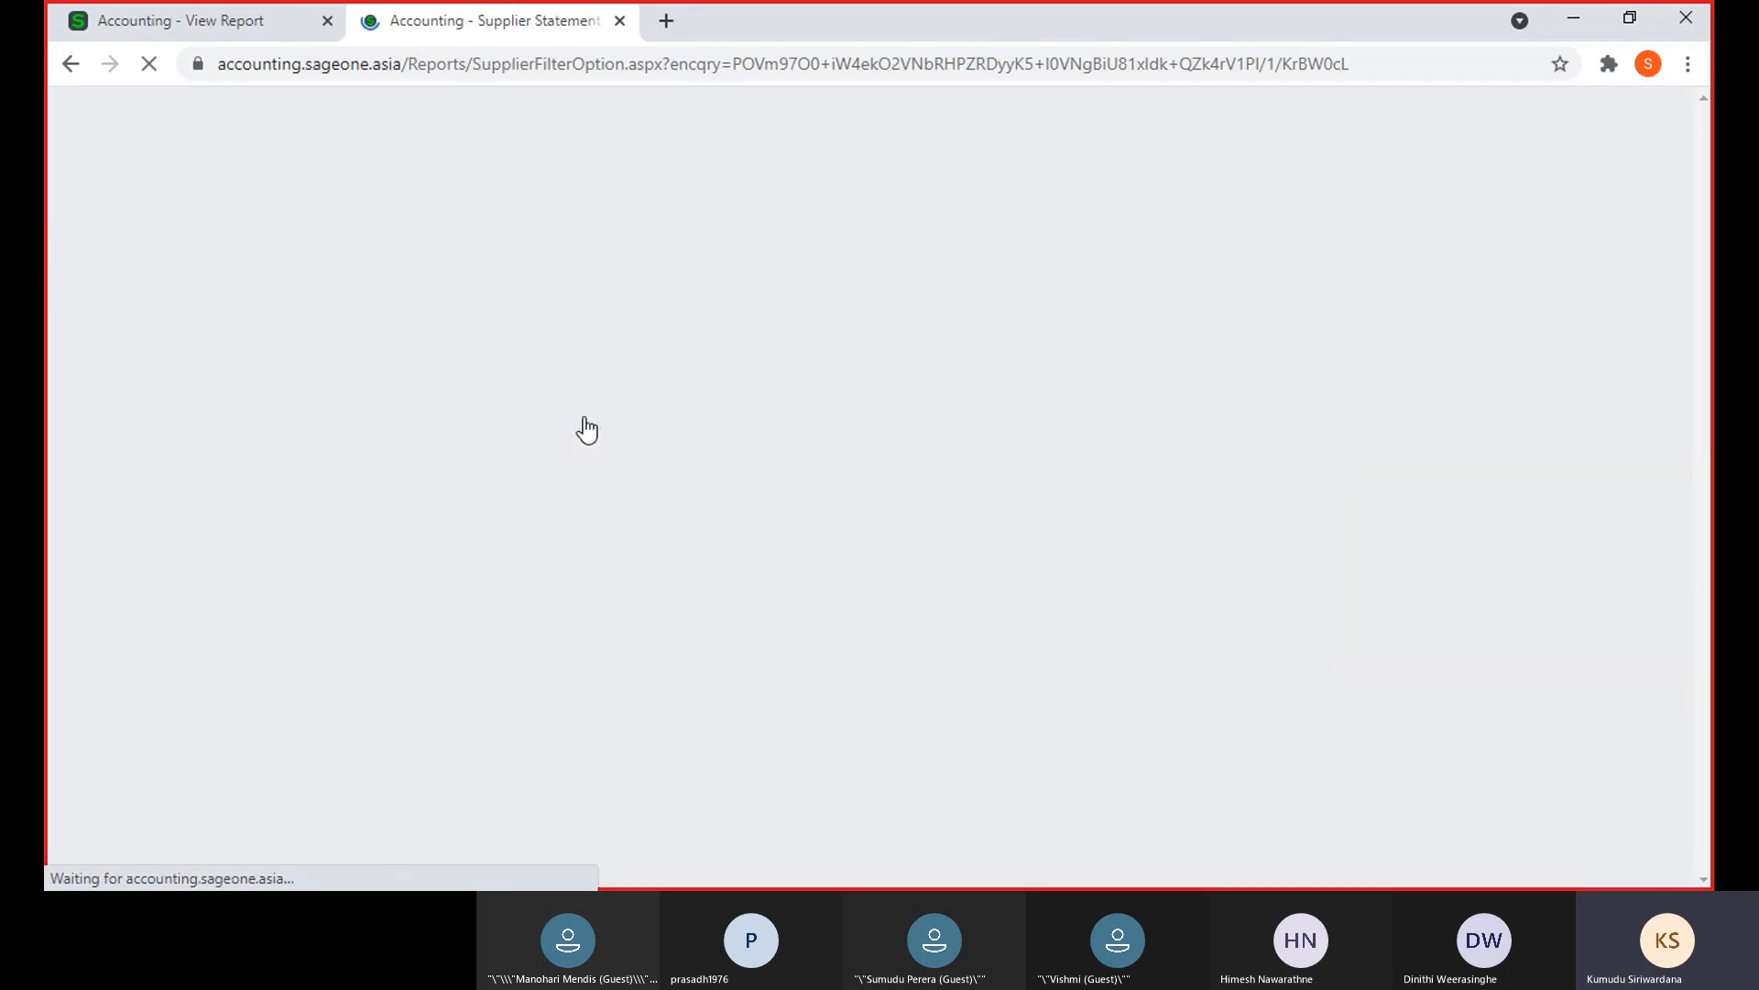
Filter the report from and to supplier P W Holdings and enable Exclude Fully Allocated Invoices
left_click(894, 353)
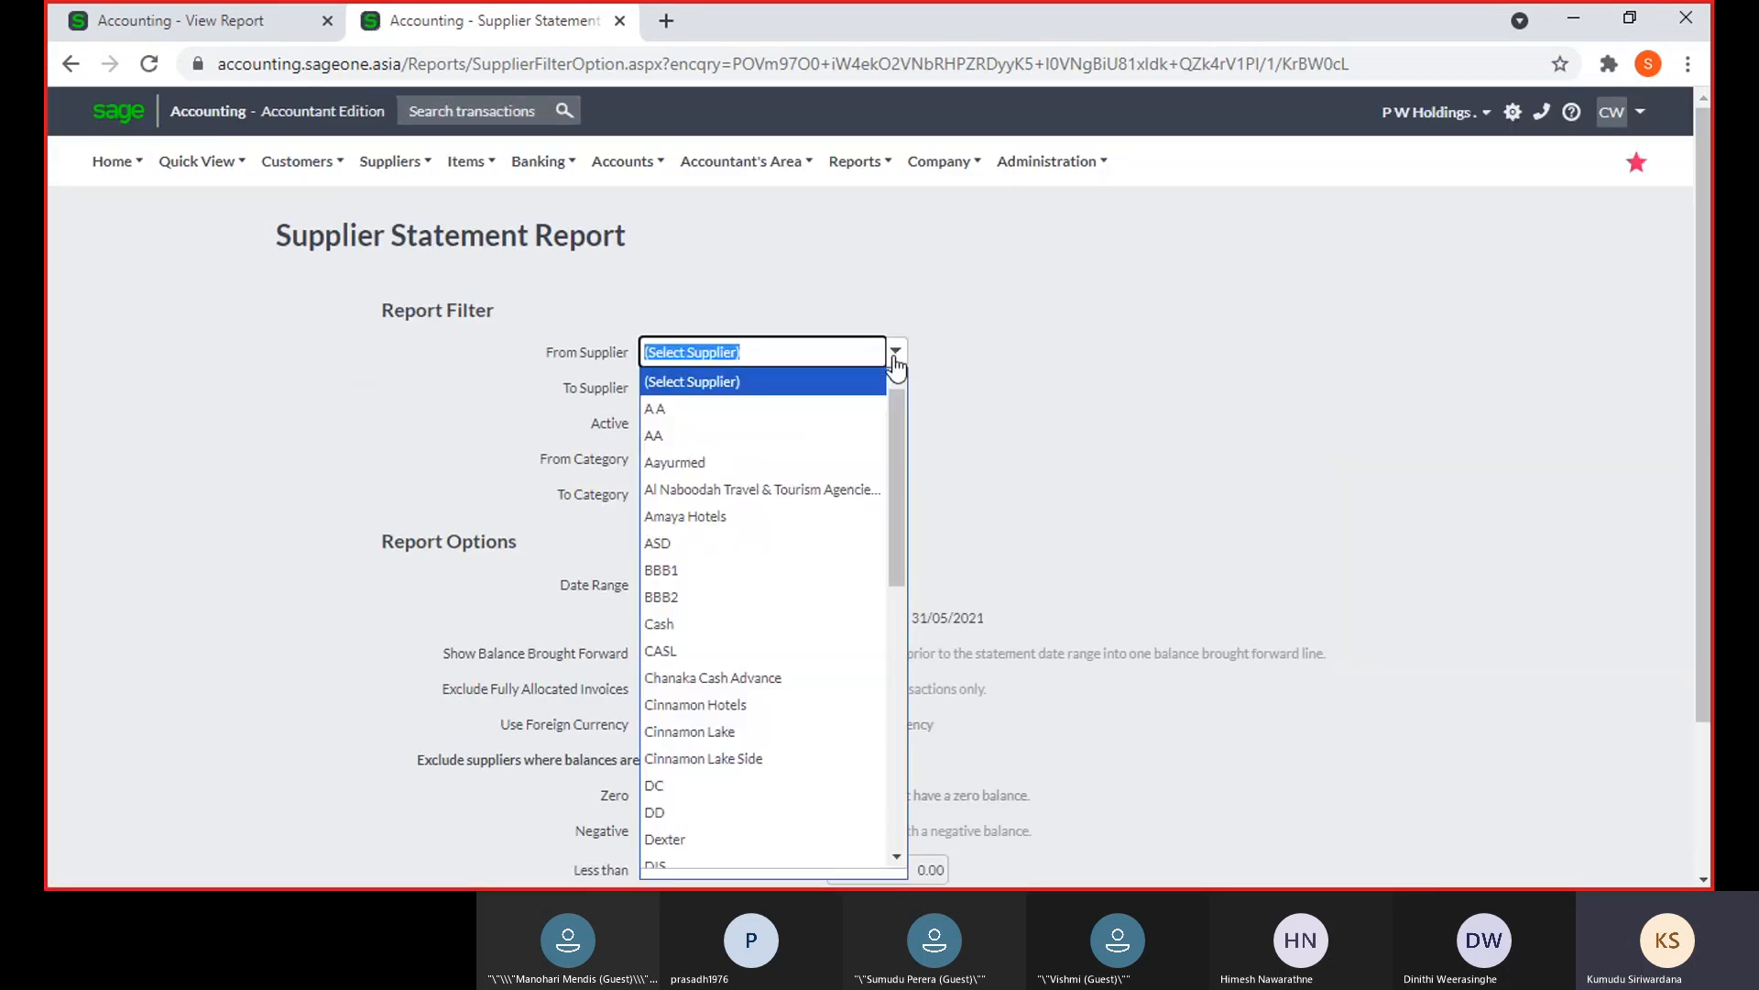
type("P W Holdings")
left_click(915, 401)
scroll(825, 495, "down", 1)
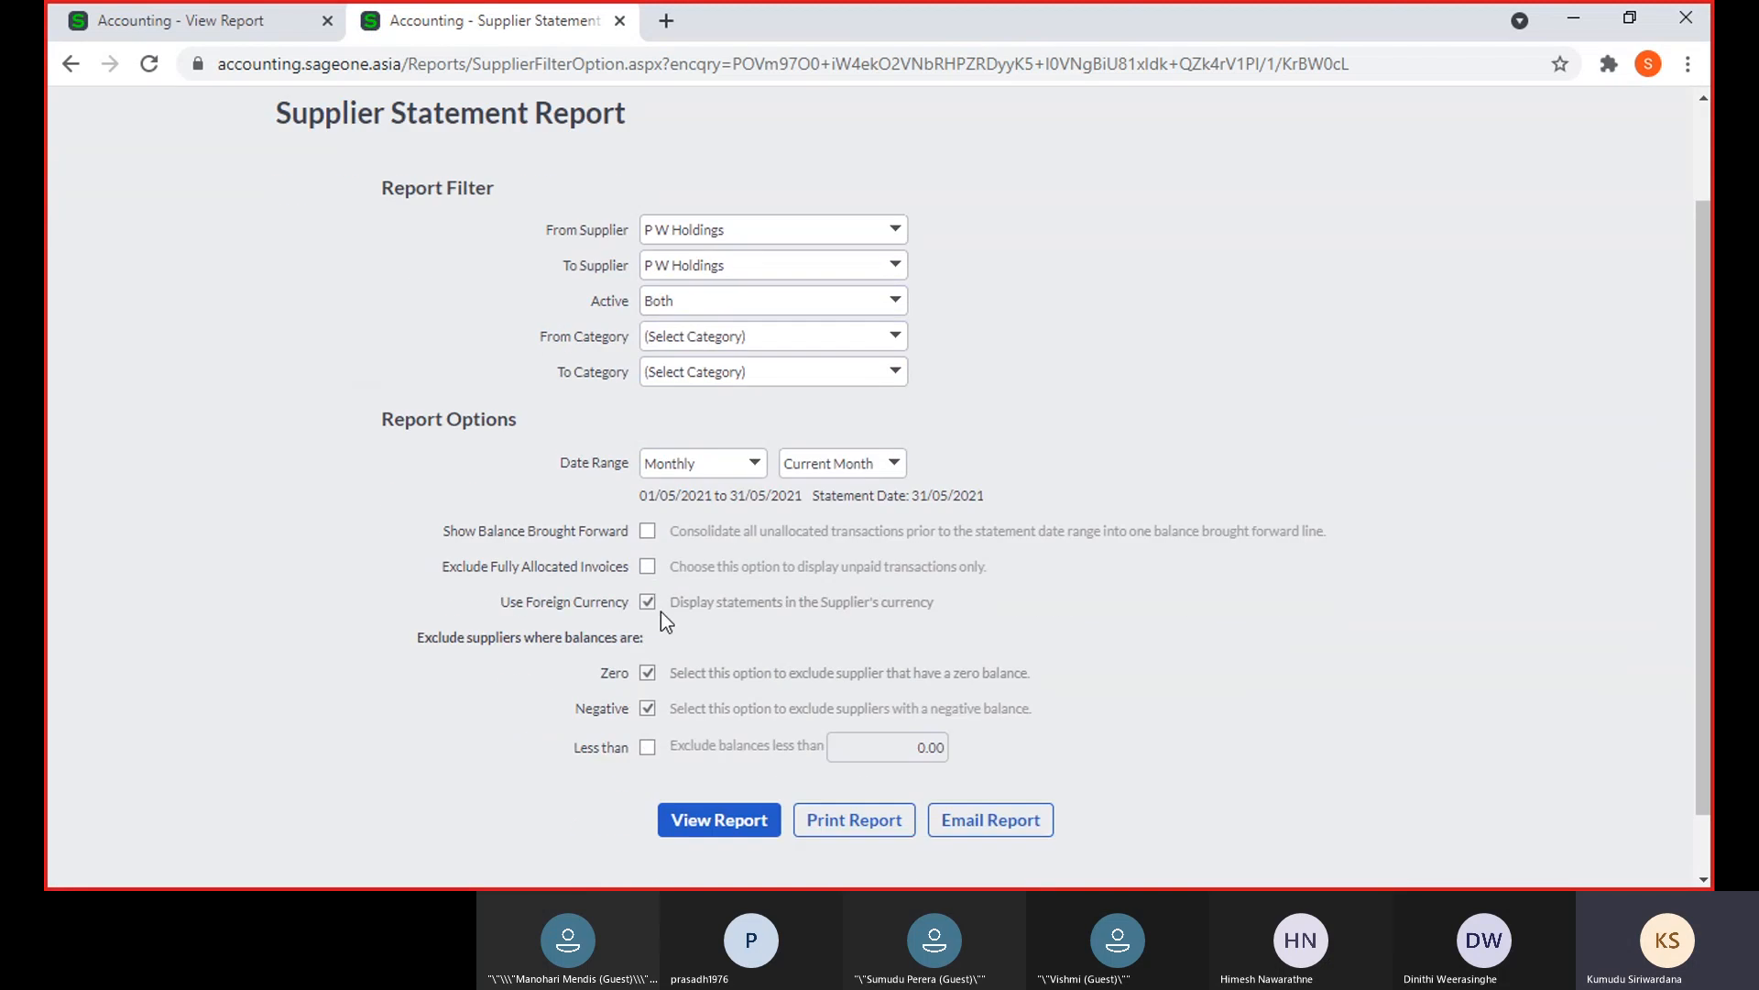
left_click(647, 566)
Generate the filtered supplier statement and examine its unpaid transaction lines
left_click(689, 820)
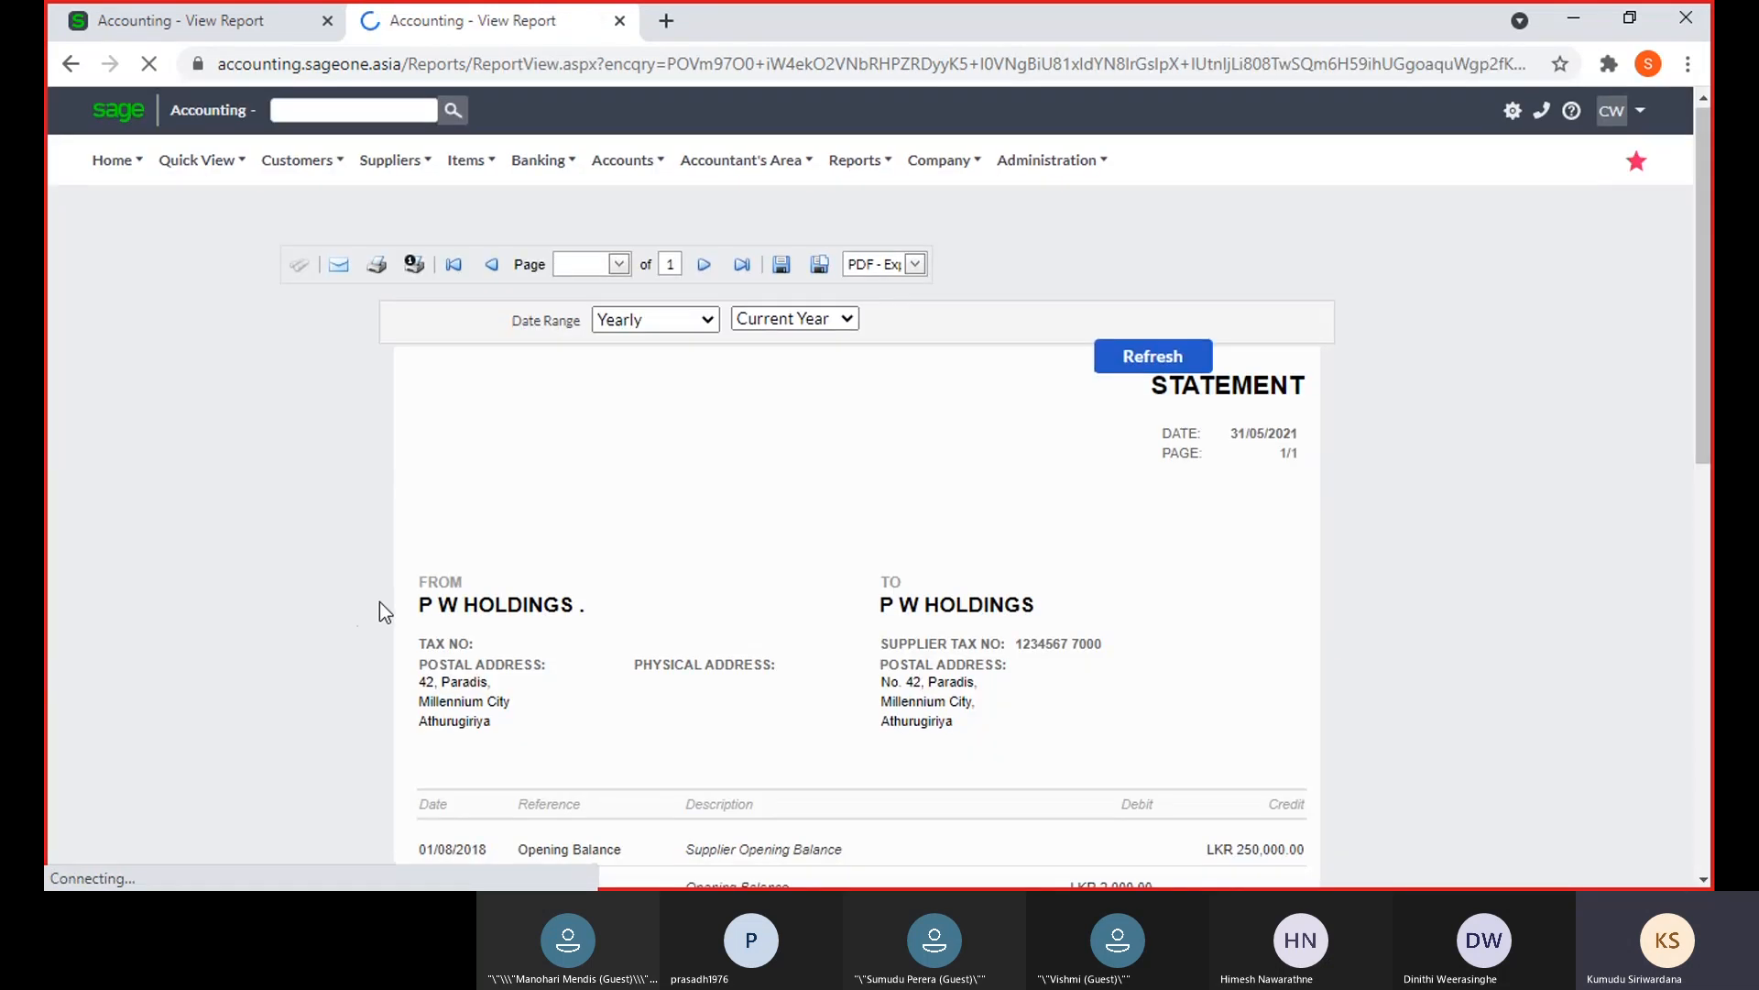
scroll(379, 602, "down", 5)
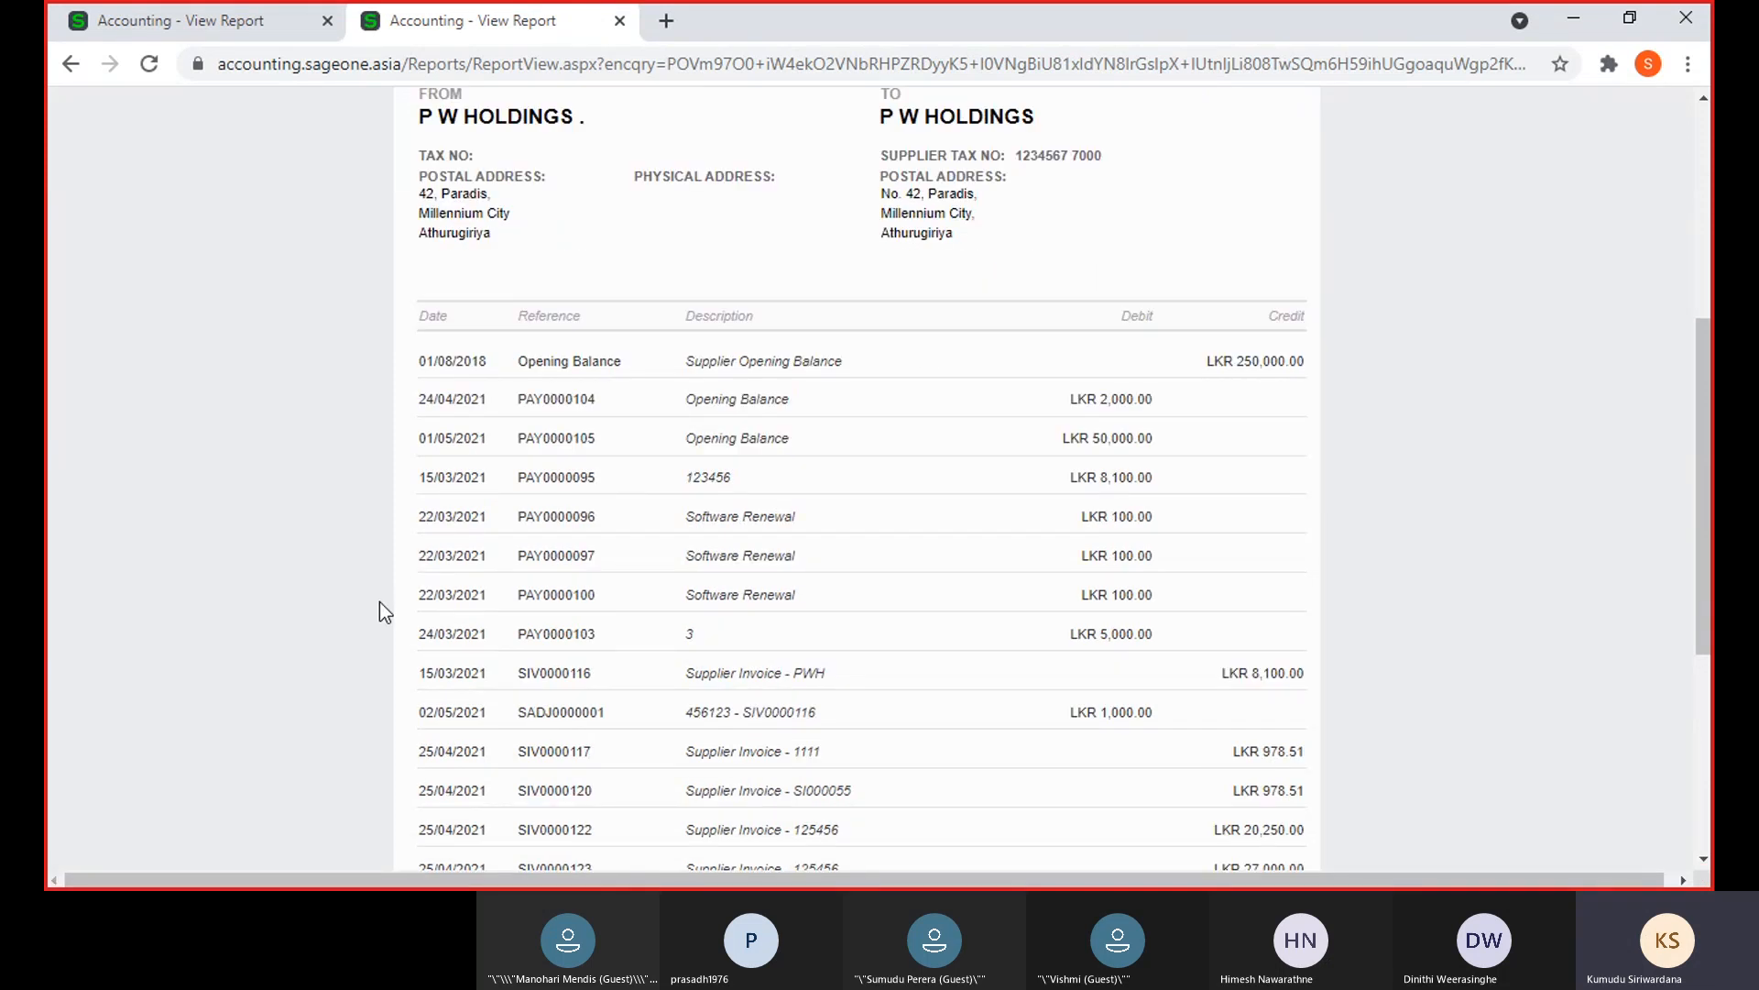
scroll(446, 608, "down", 1)
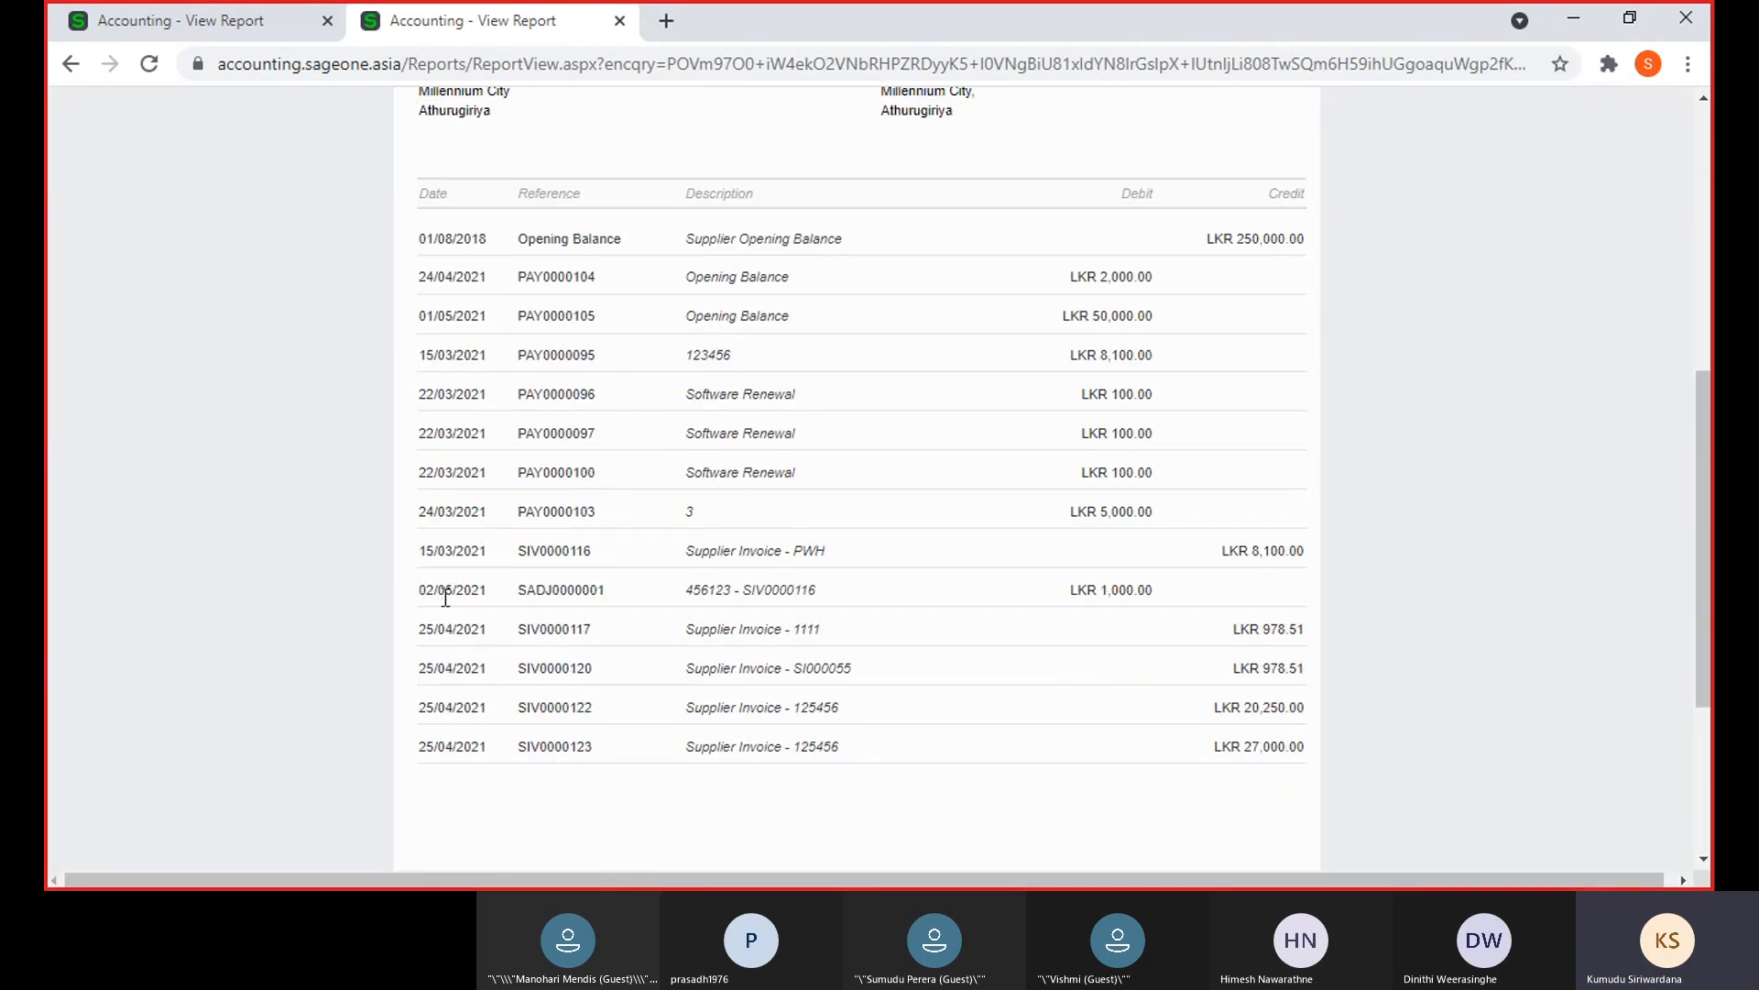
Return from the generated statement to the Supplier Statement Report options
scroll(445, 597, "up", 6)
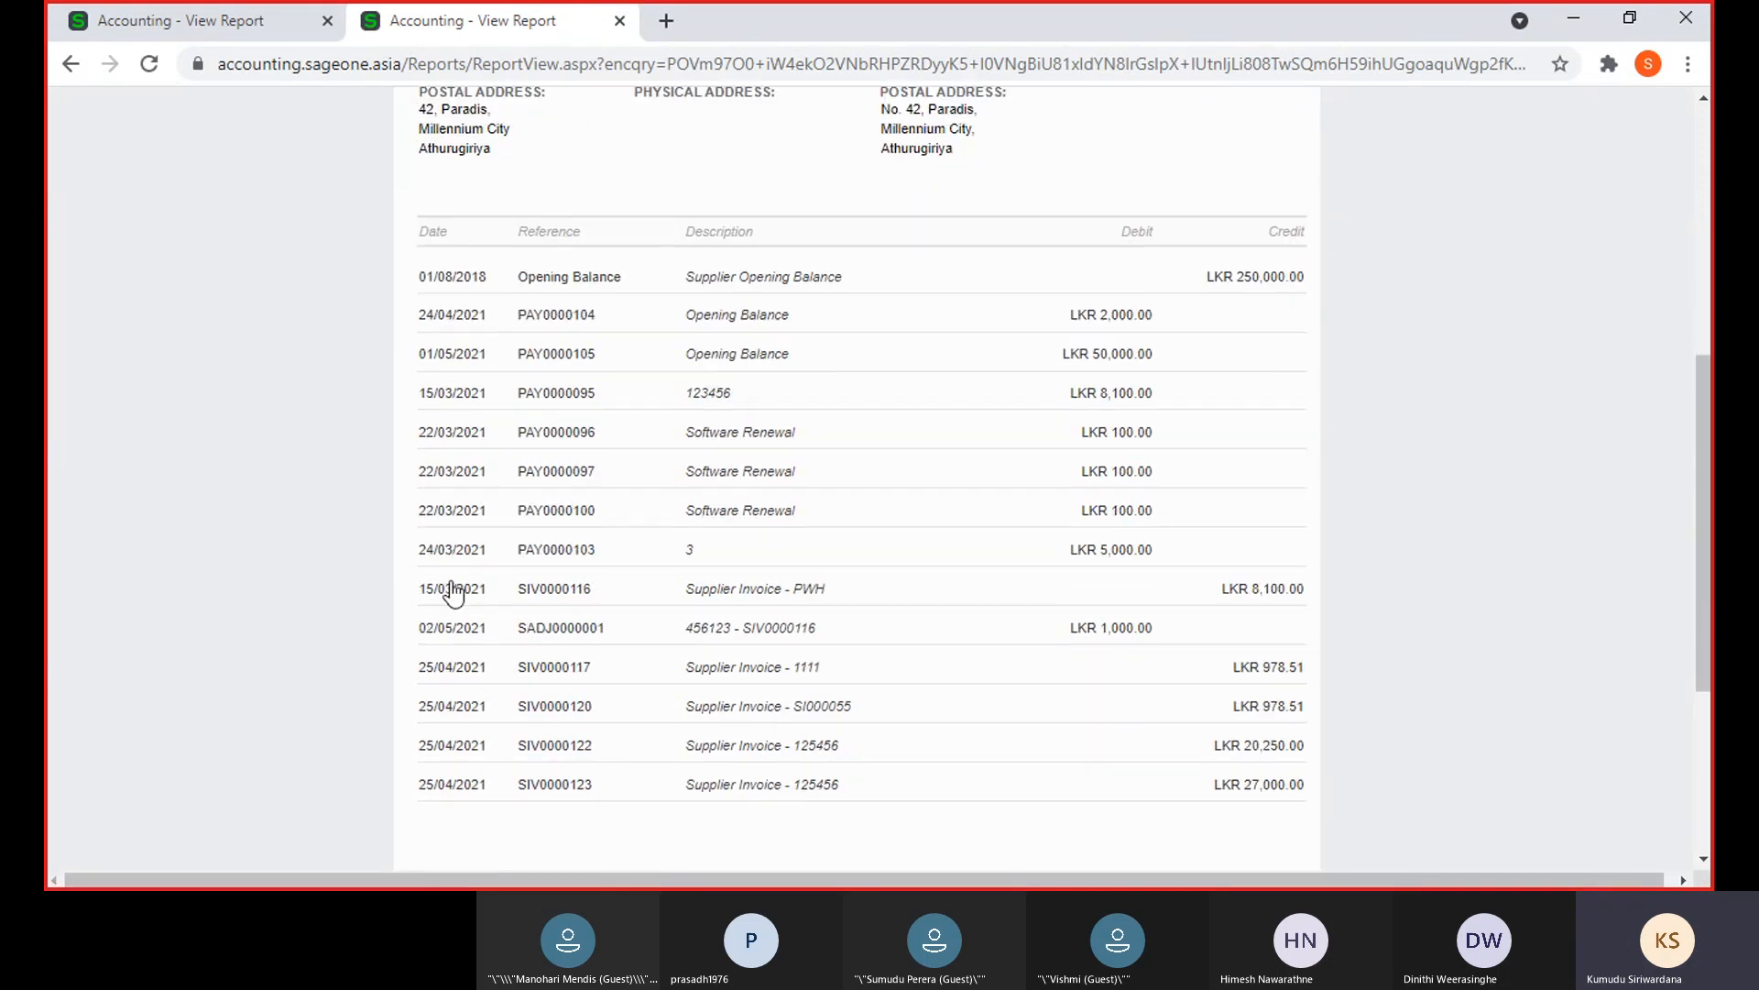
left_click(409, 168)
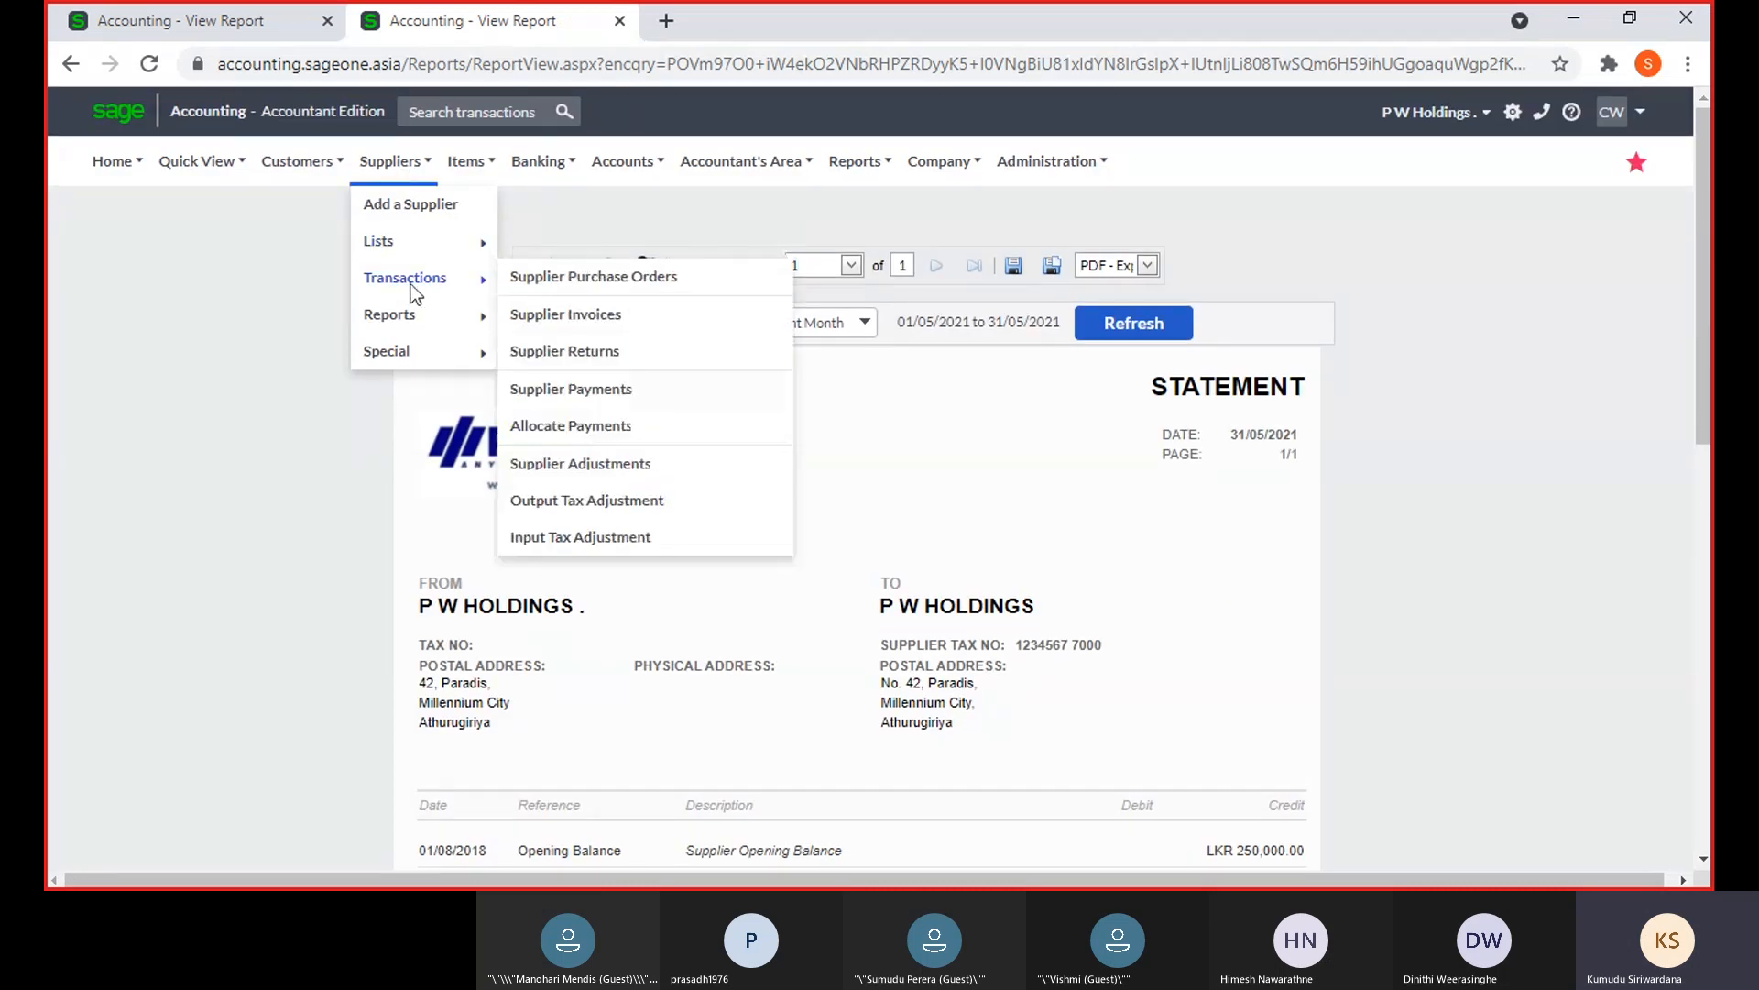
mouse_move(431, 315)
left_click(582, 427)
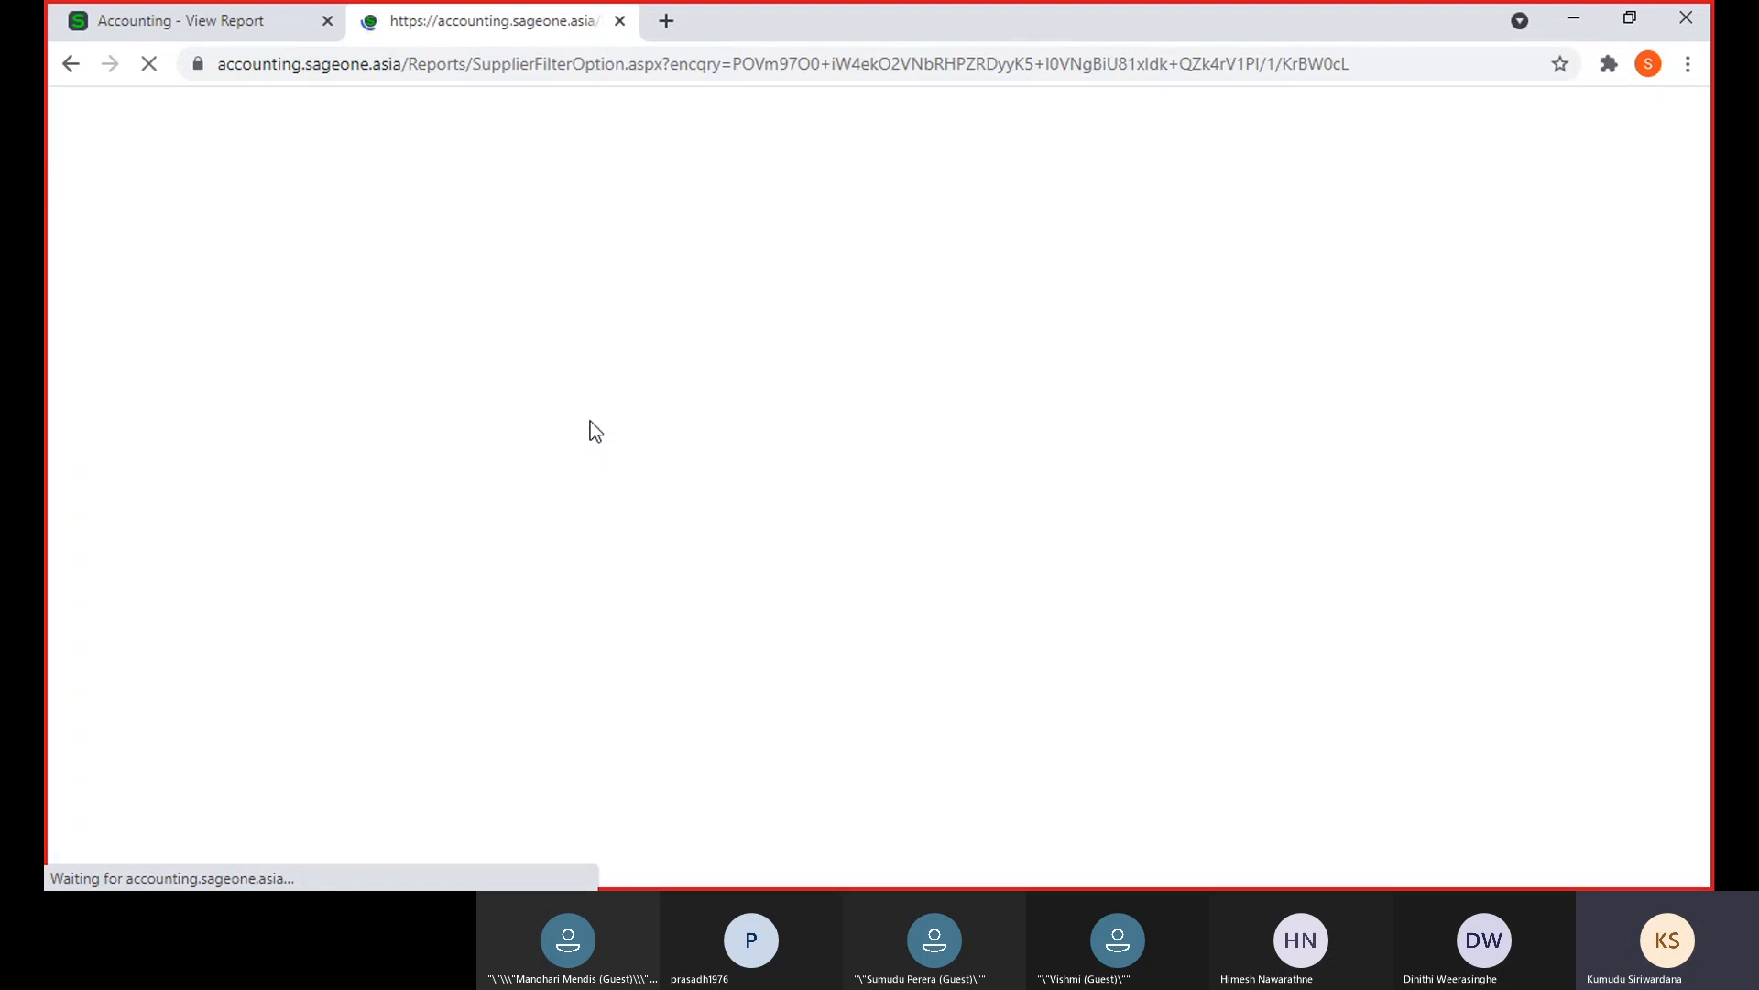
Enable the Less than exclusion for supplier balances and set its threshold to 2,500.00
scroll(590, 420, "down", 3)
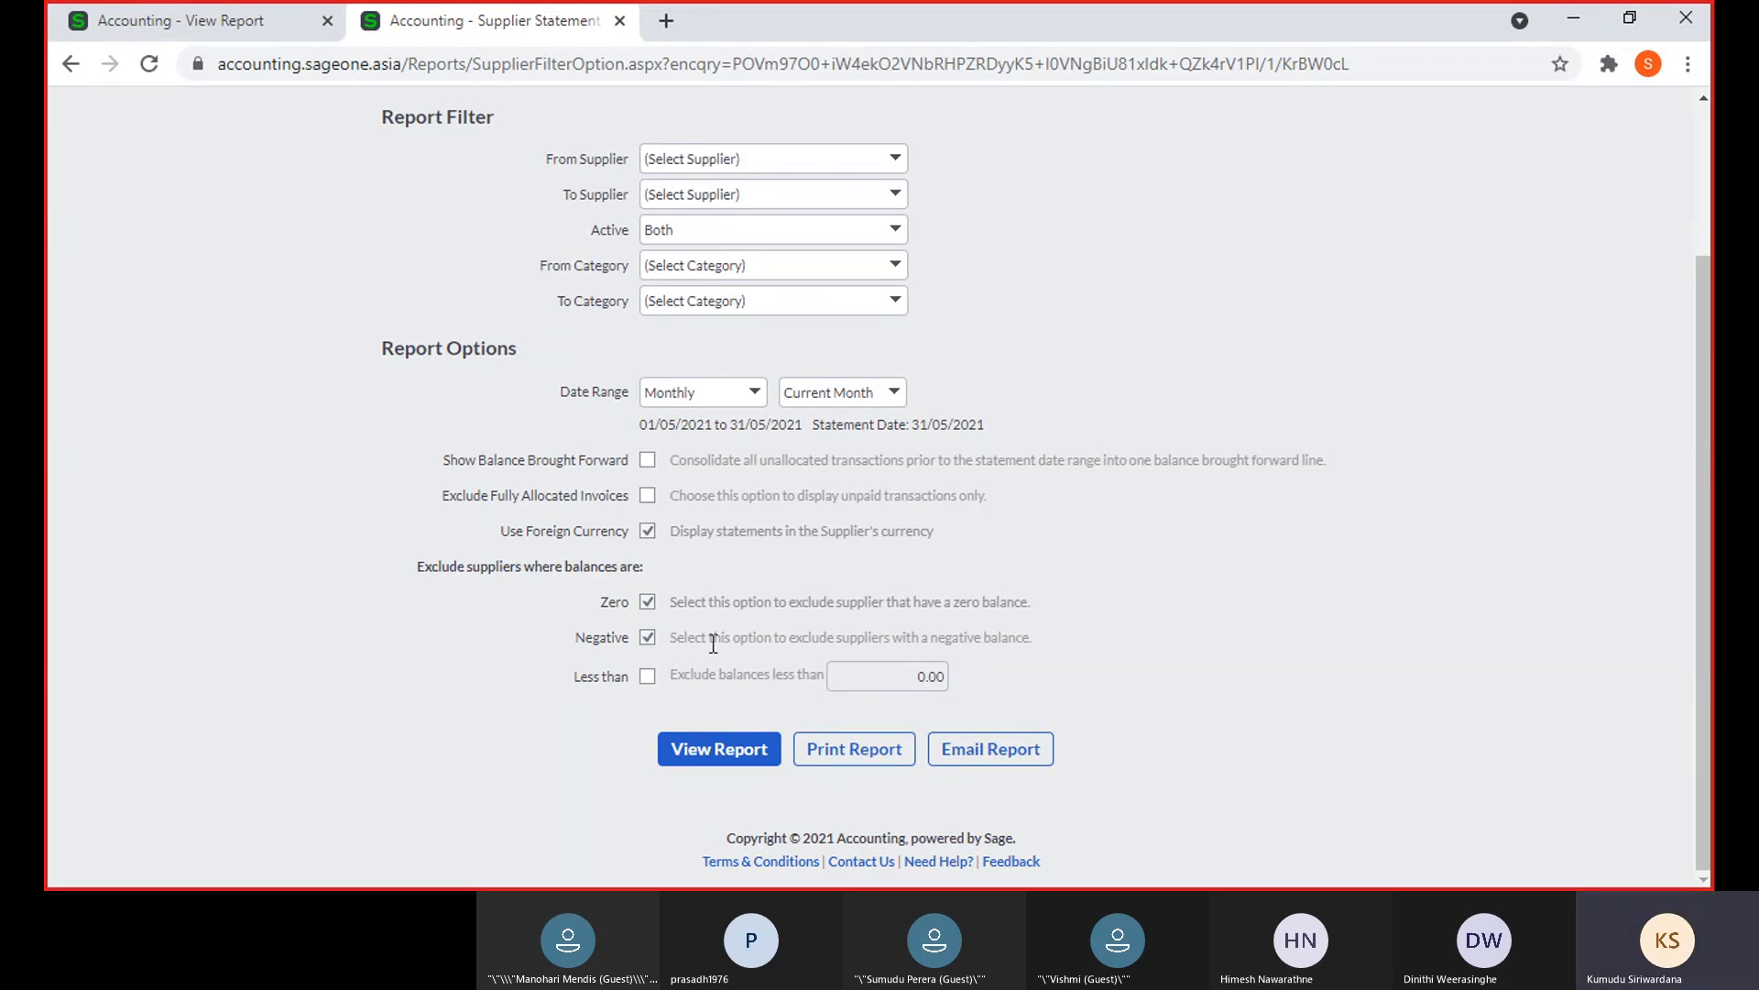
left_click(648, 677)
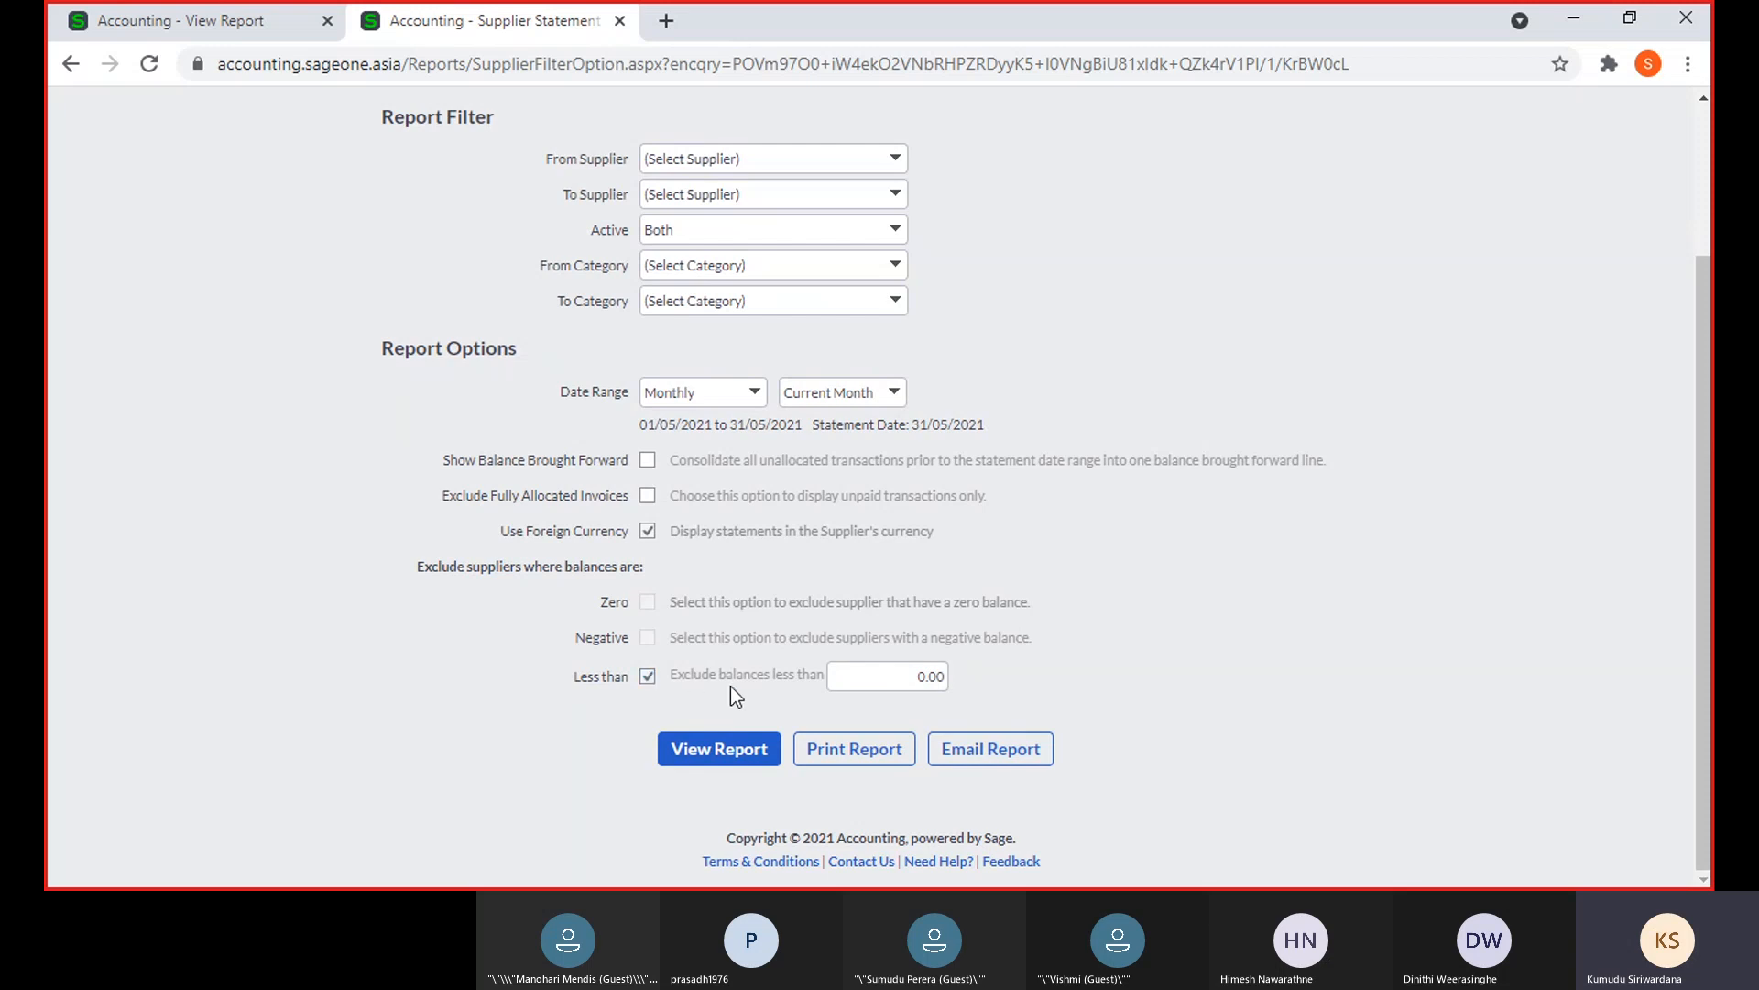
left_click(905, 685)
type("2")
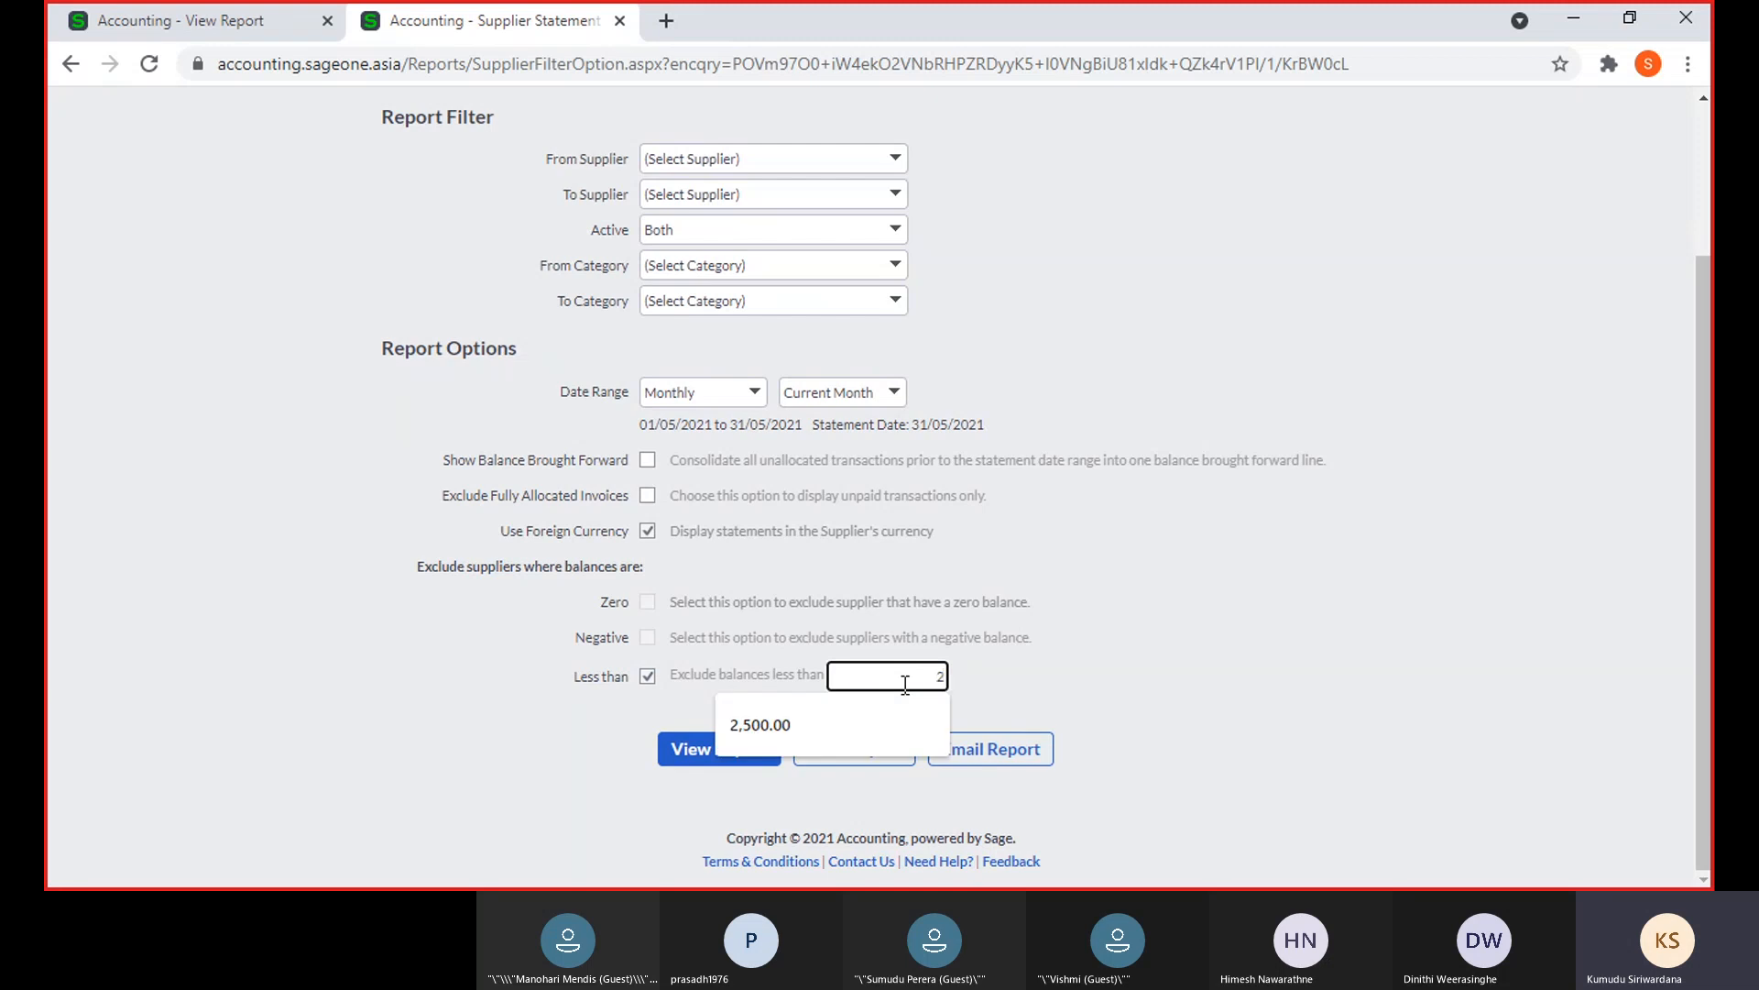
type("500")
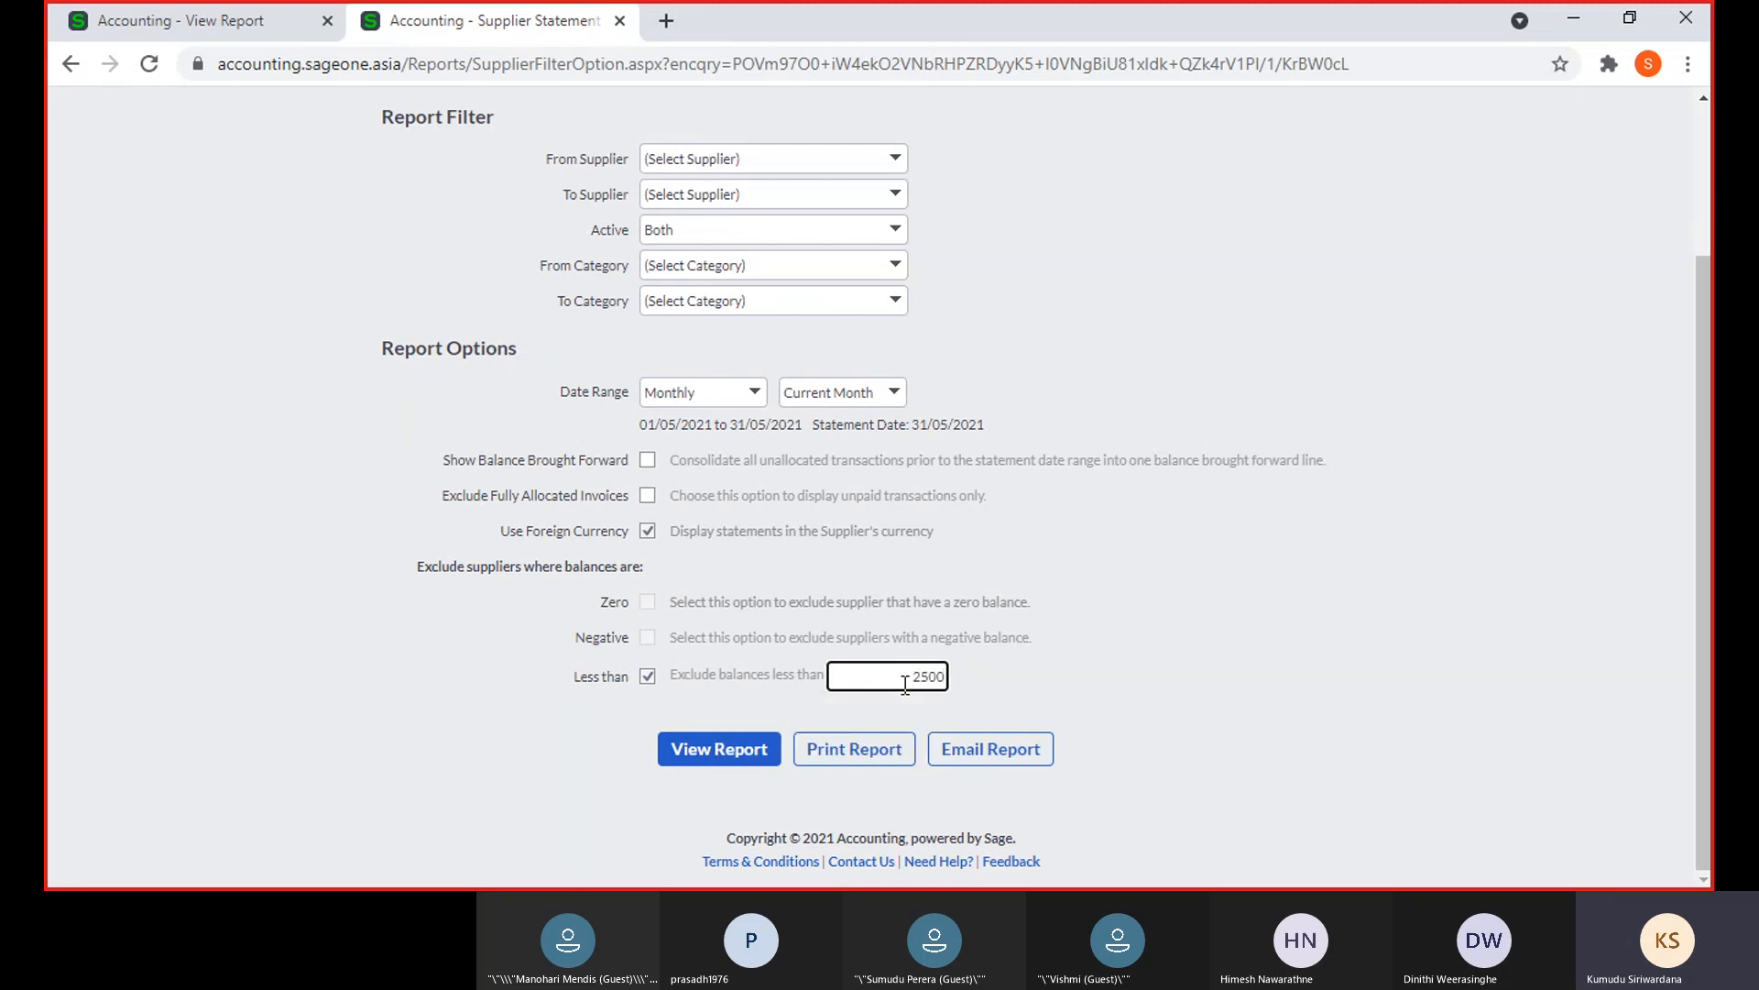
left_click(1041, 694)
Turn off the Less than exclusion and exclude suppliers with Zero and Negative balances instead
left_click(647, 676)
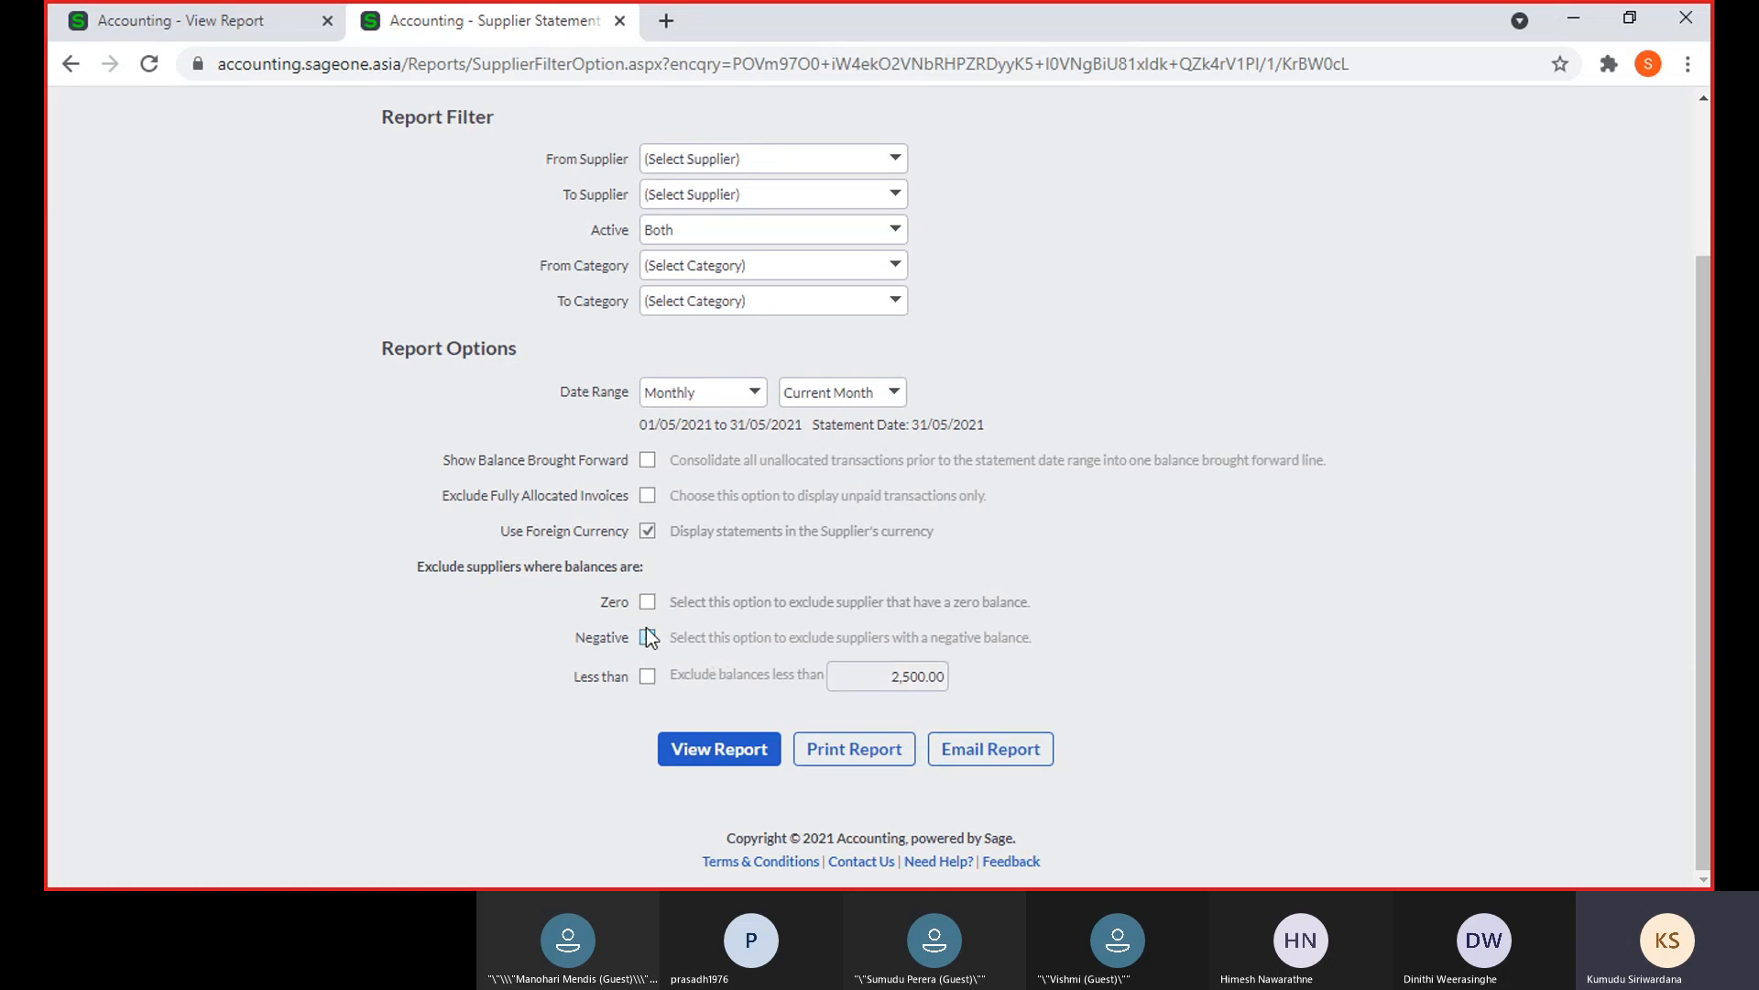
left_click(649, 679)
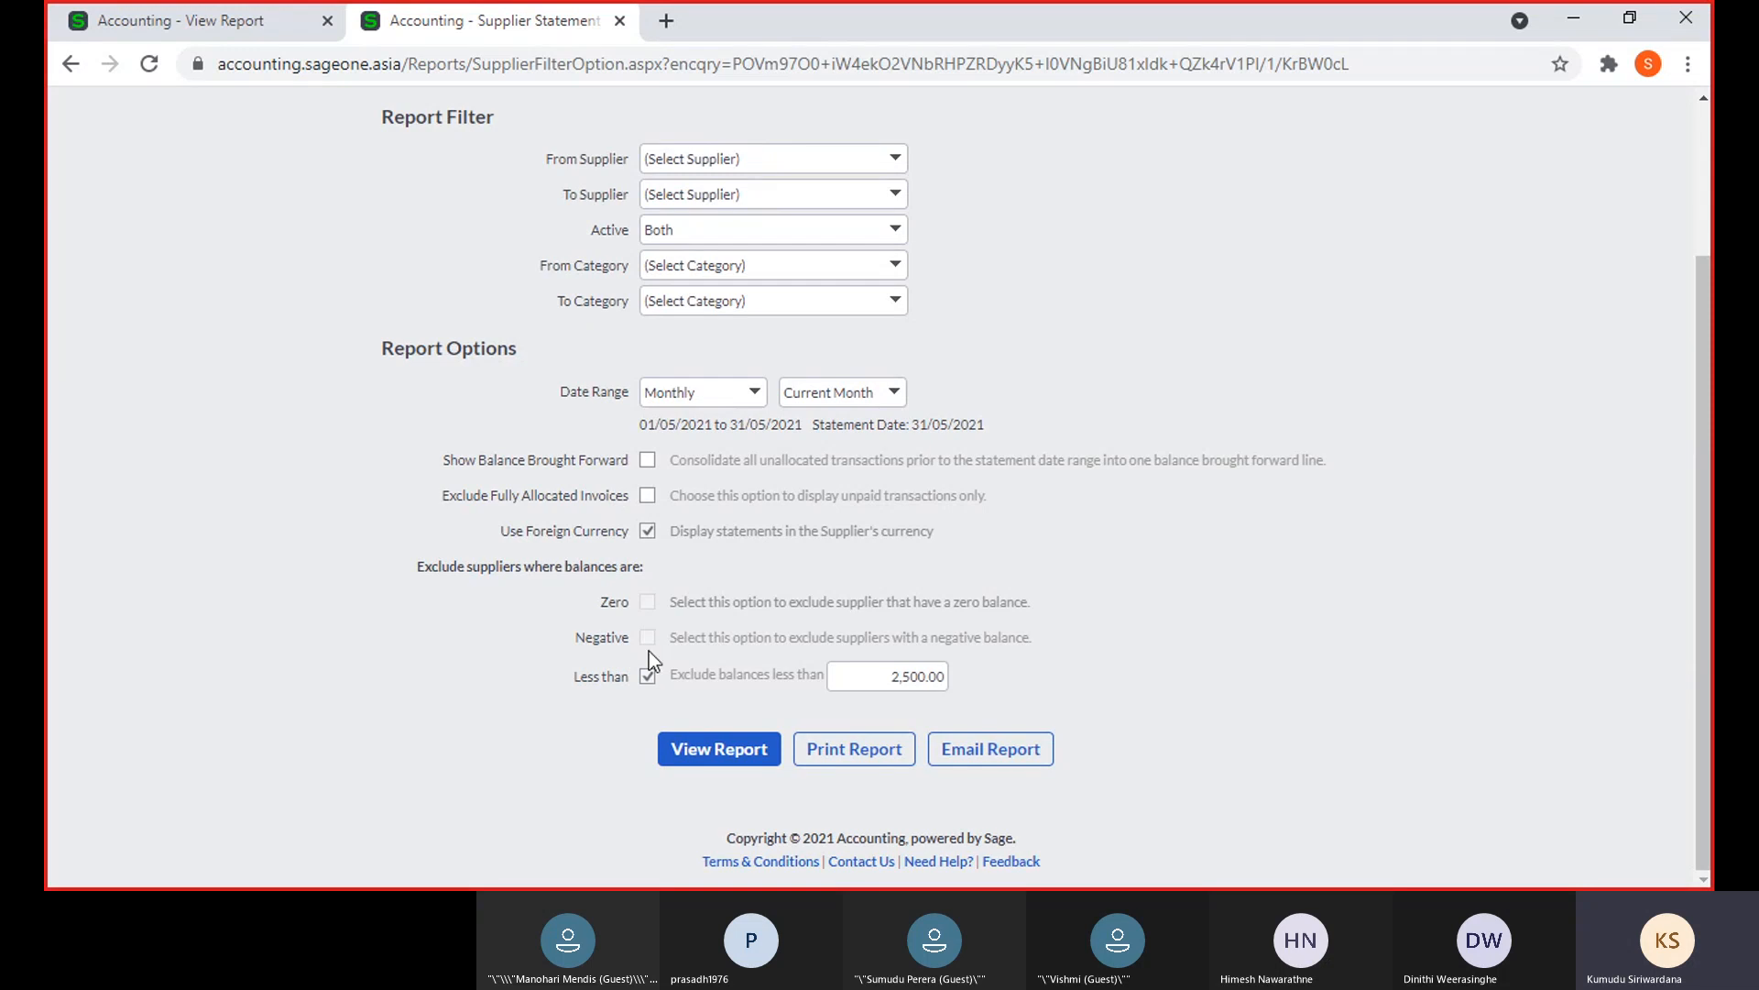
left_click(649, 678)
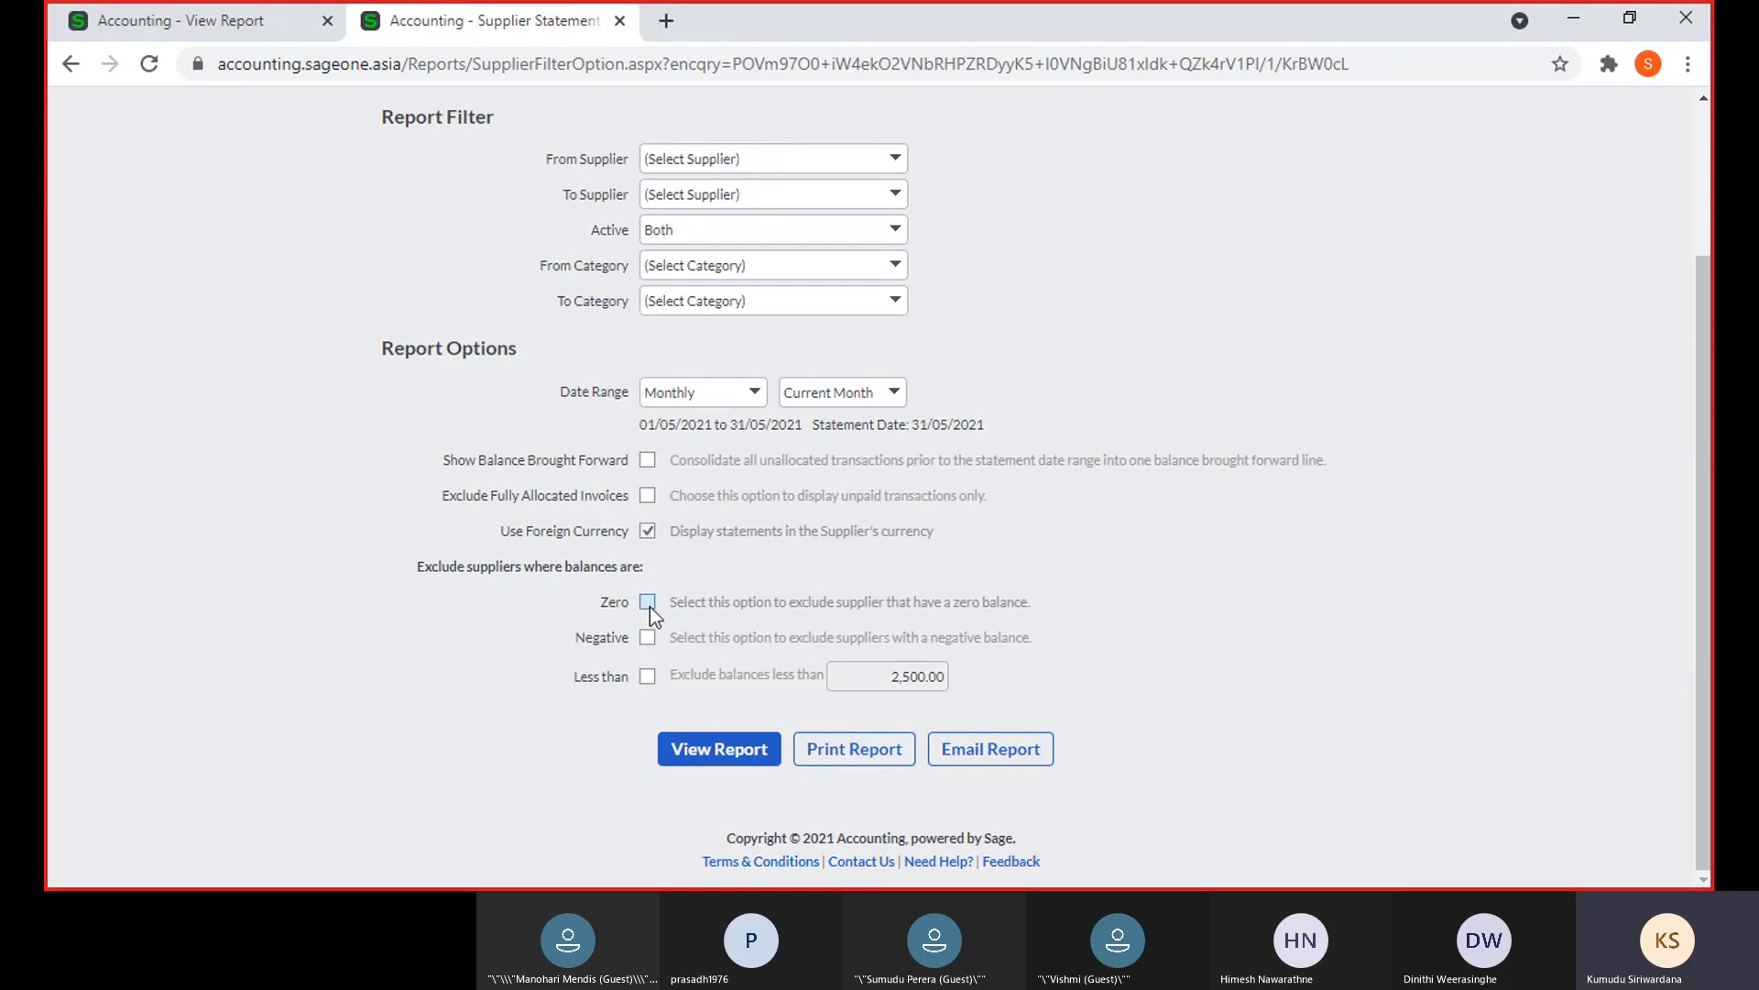
left_click(648, 602)
Enable Show Balance Brought Forward and filter the report from and to supplier P W Holdings
left_click(648, 460)
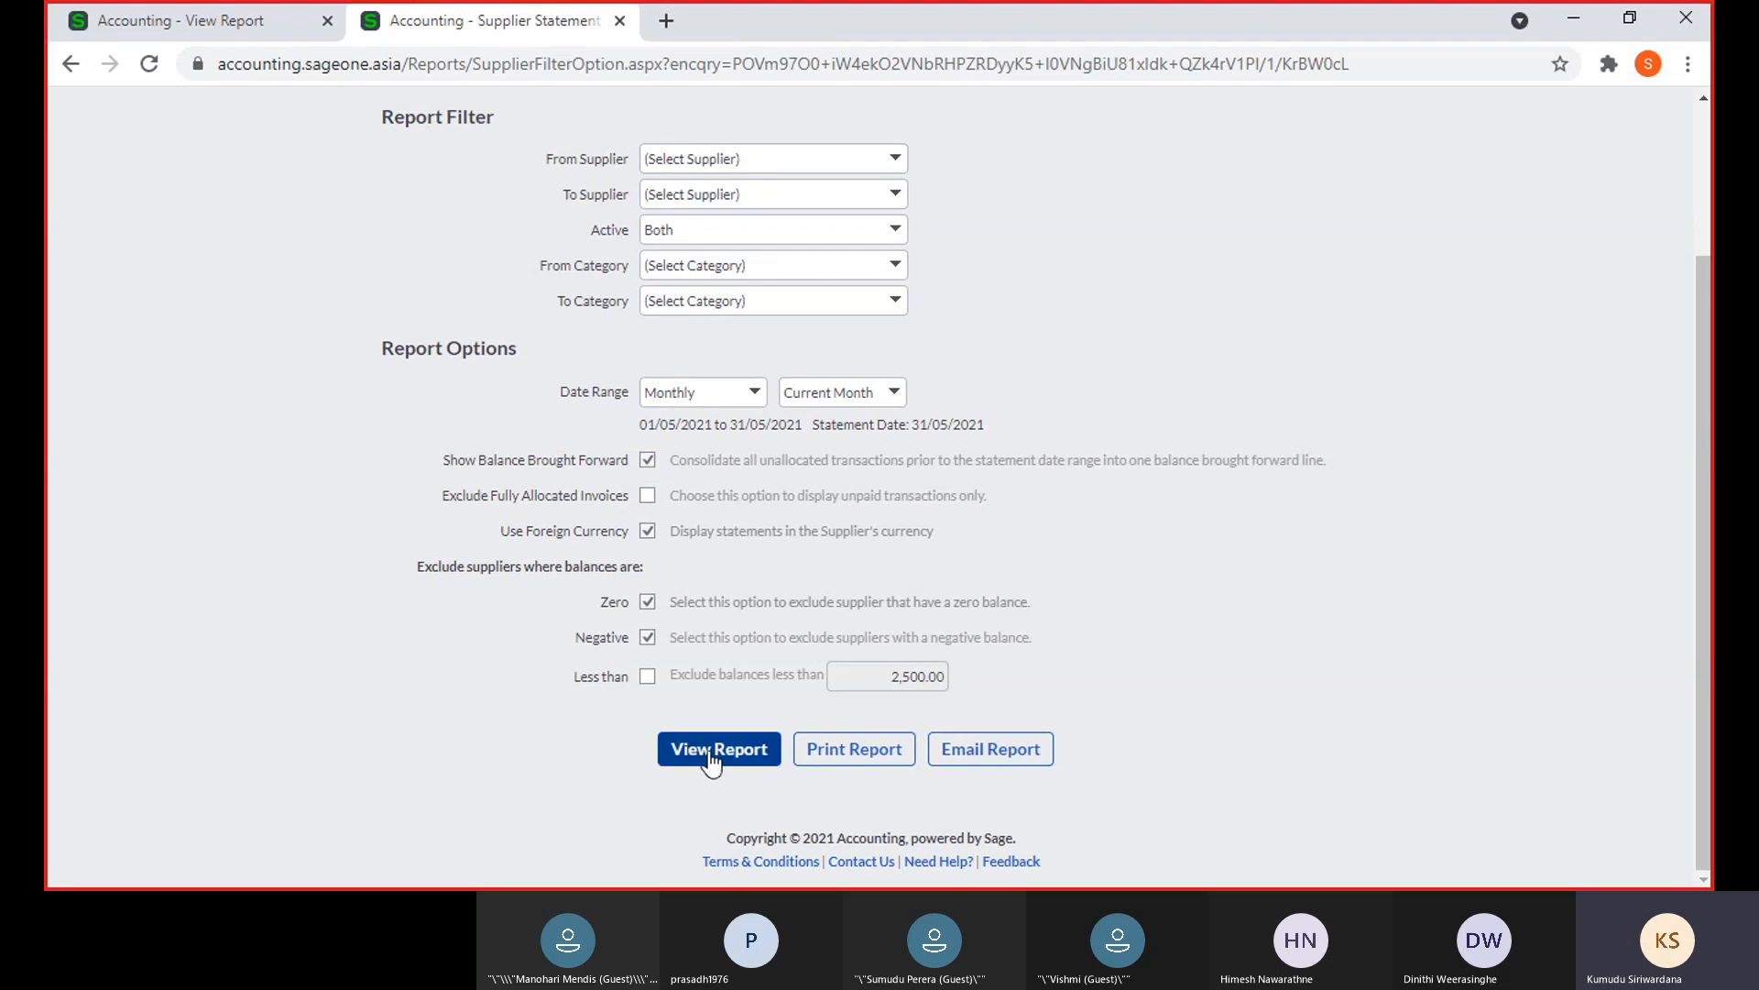
left_click(894, 161)
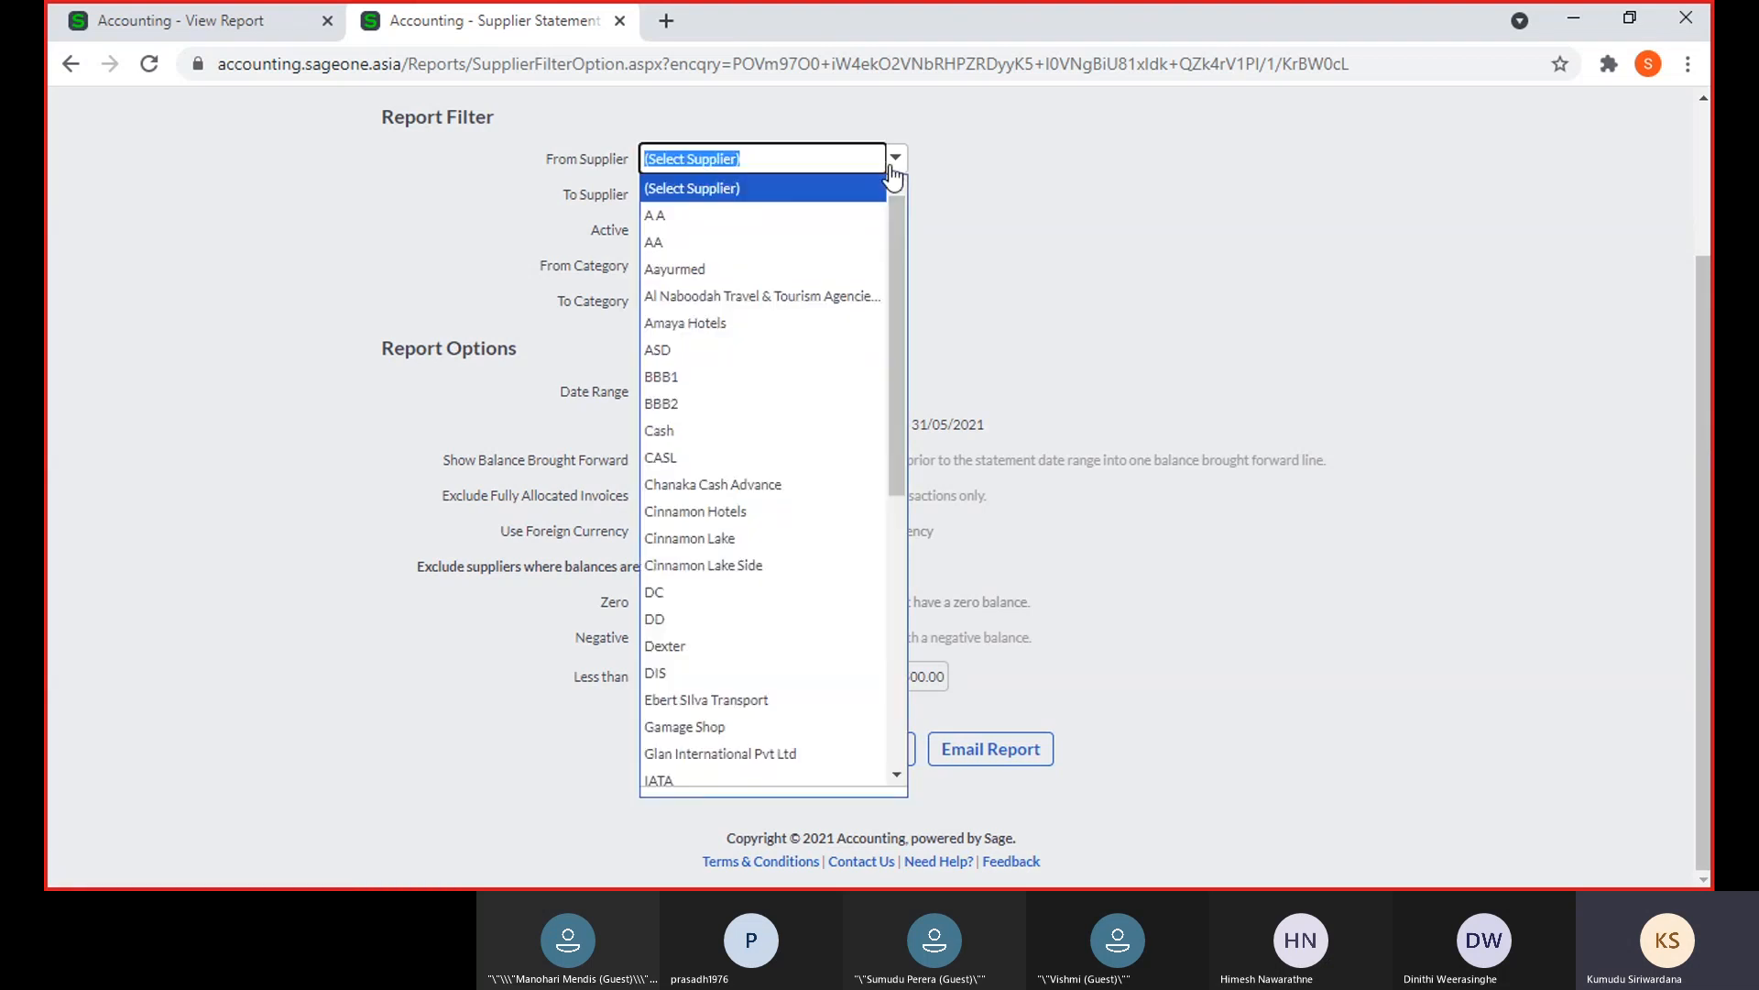
type("P W Holdings")
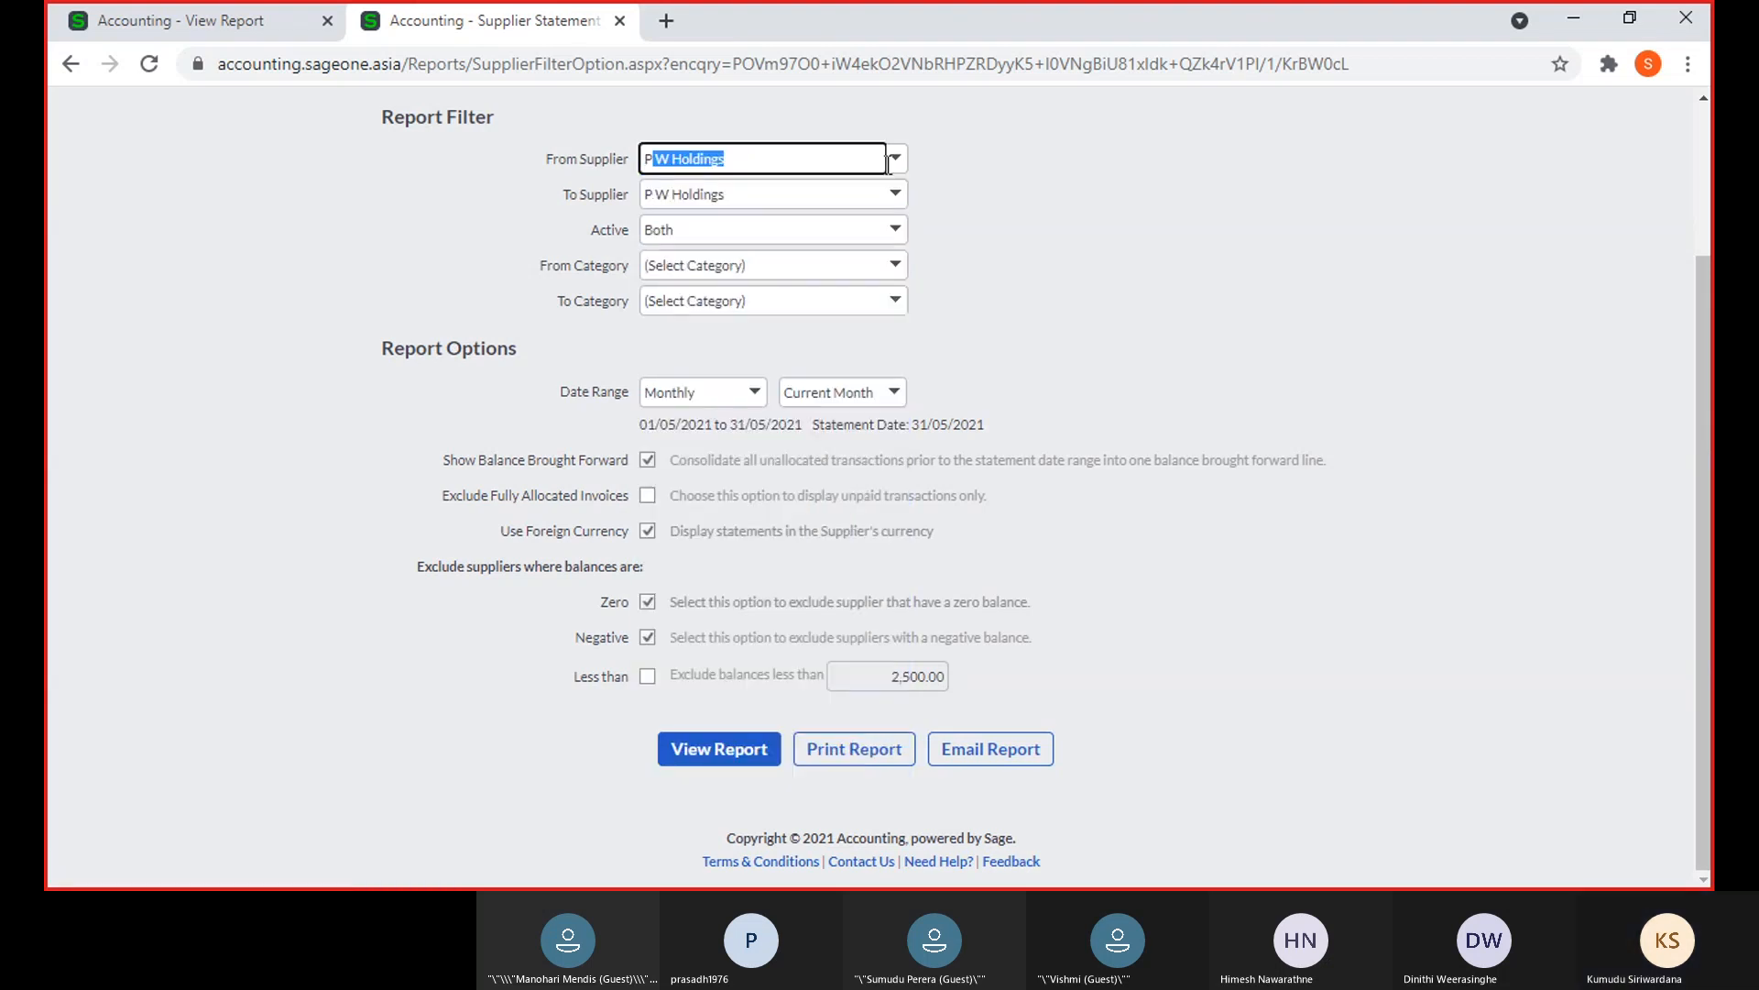
Generate the P W Holdings supplier statement for the current month with the balance brought forward
left_click(738, 747)
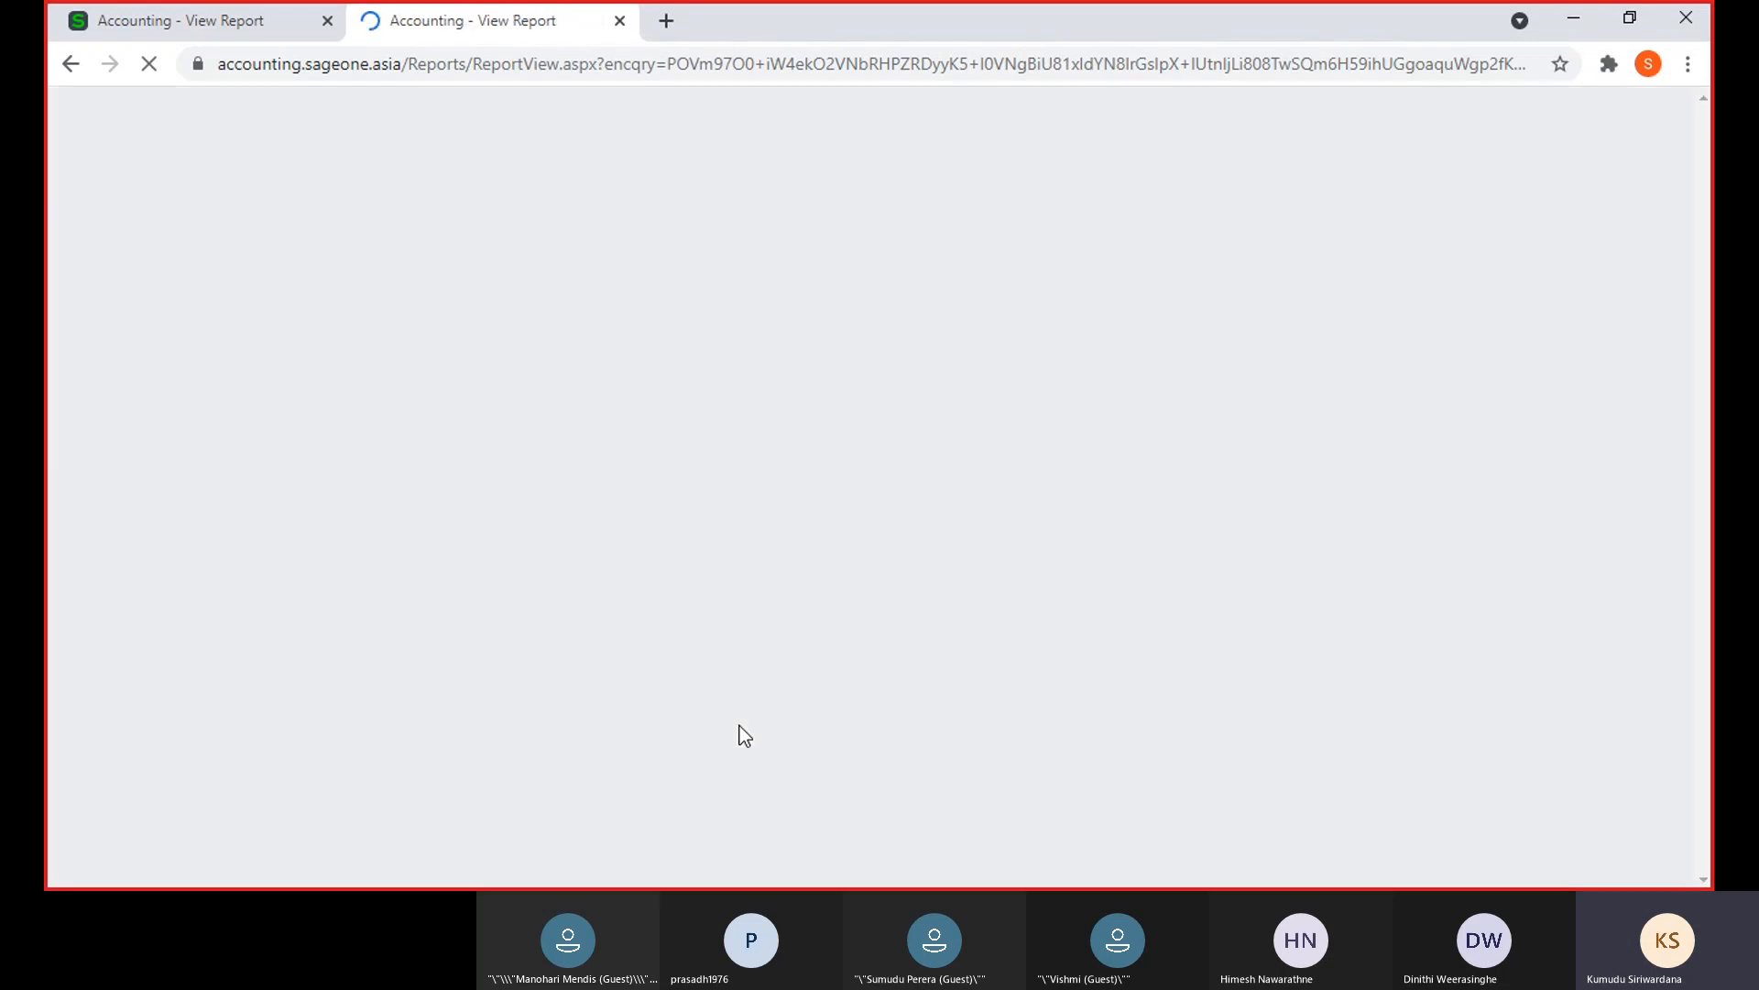
scroll(740, 726, "down", 3)
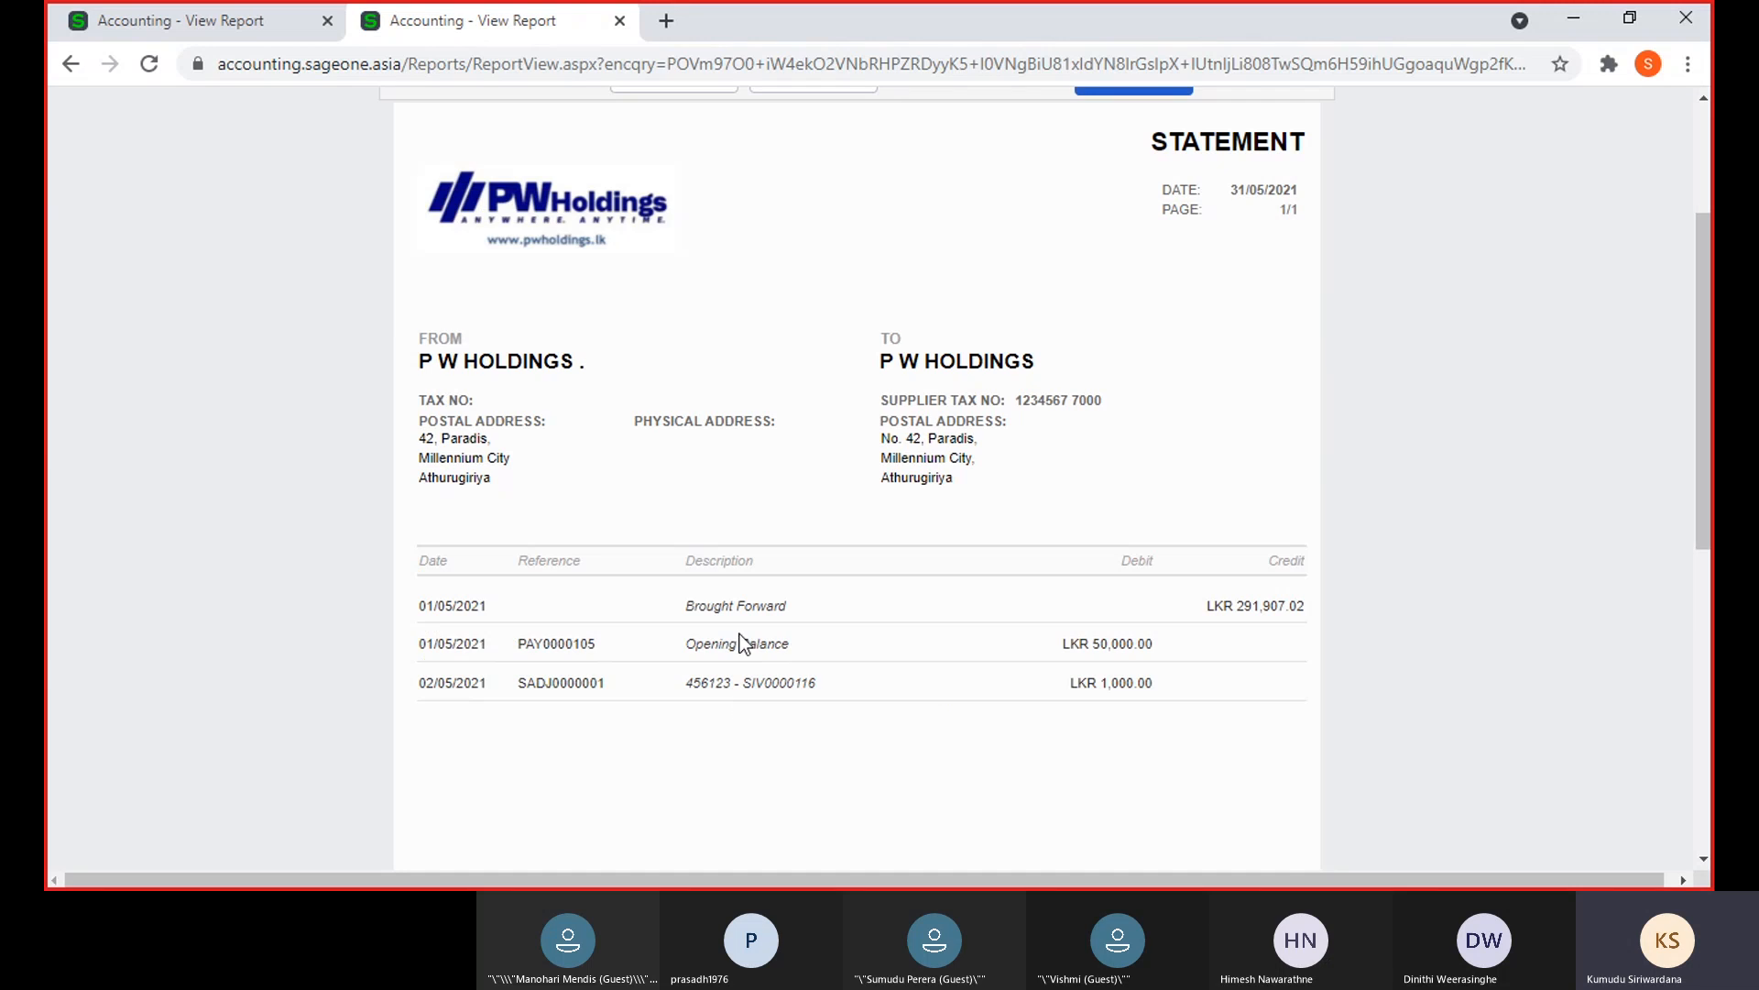
scroll(540, 550, "up", 3)
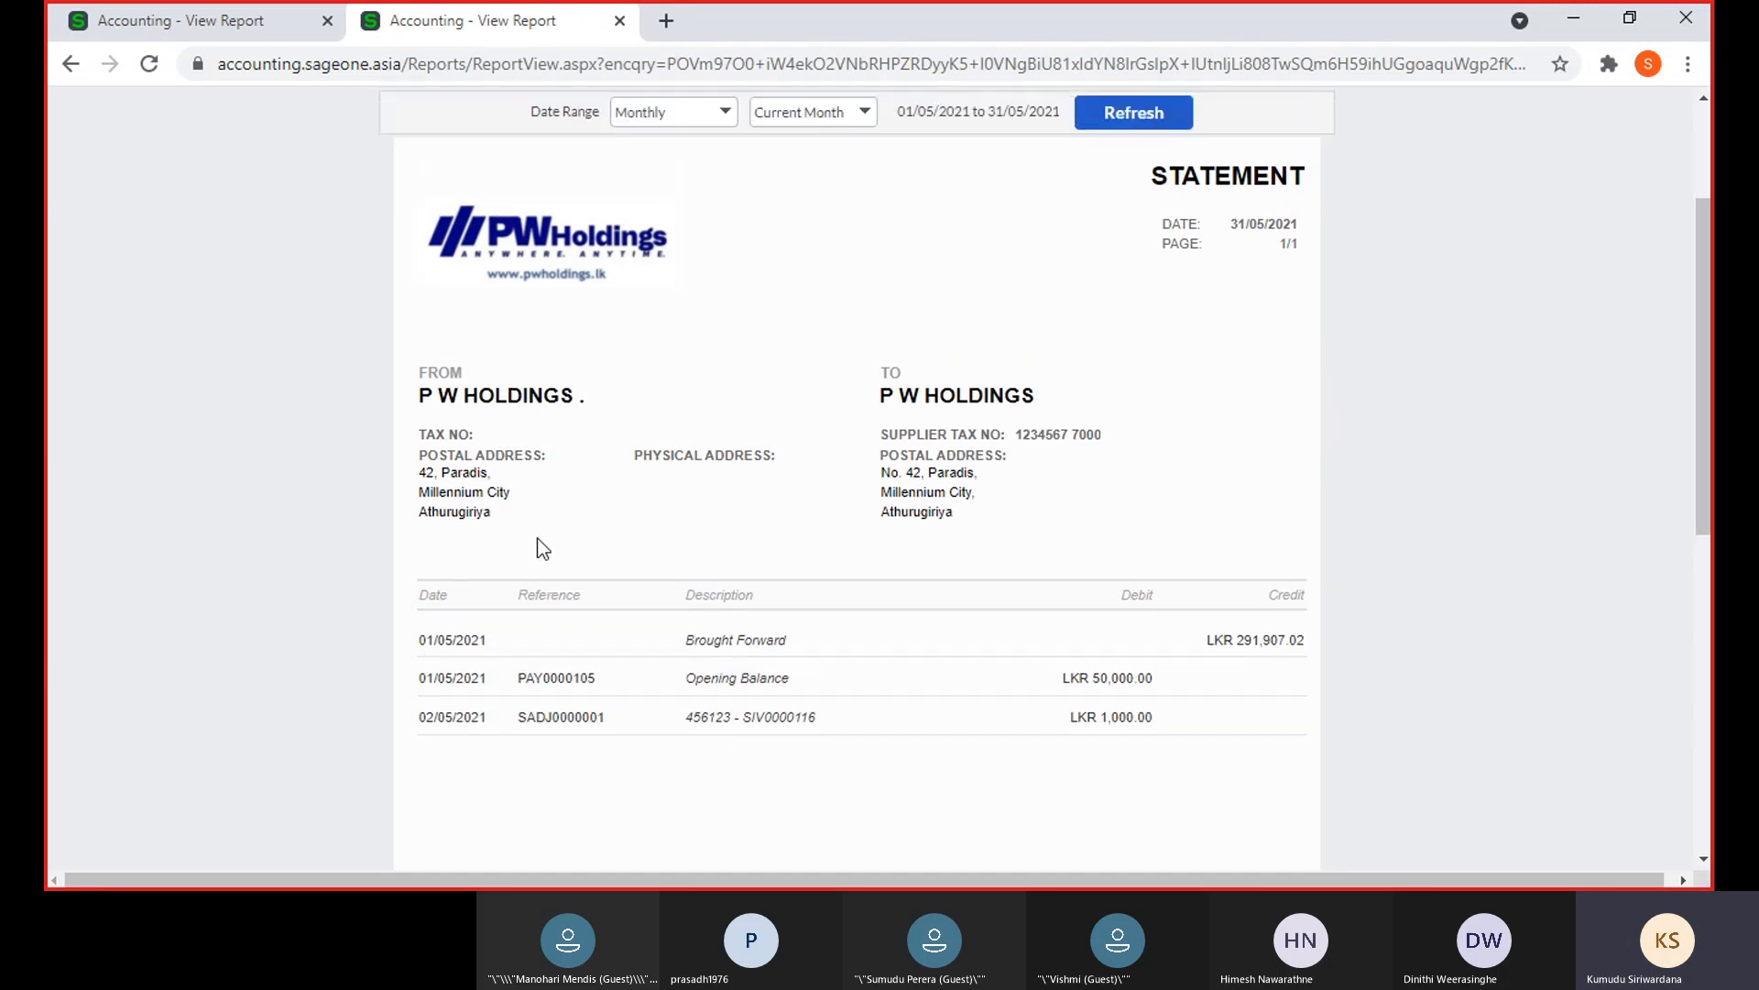
Compare the brought-forward statement with the detailed P W Holdings statement in the other browser tab, checking the transaction lines and date range
mouse_move(367, 162)
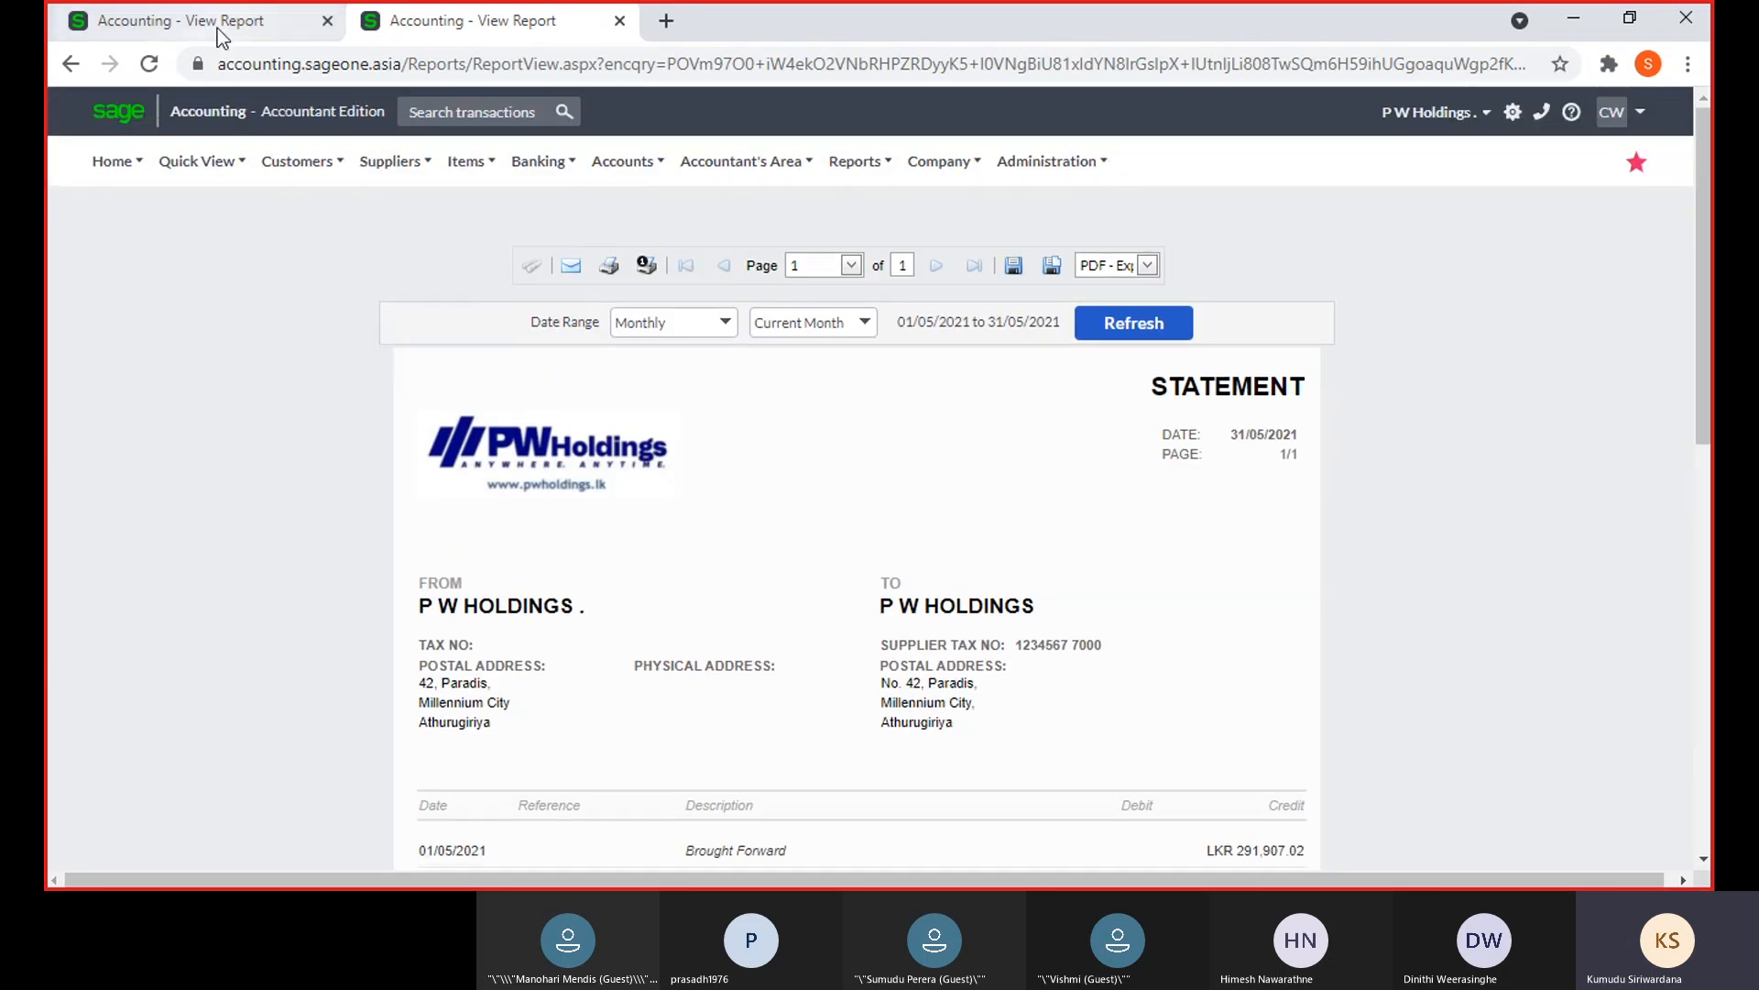
left_click(218, 26)
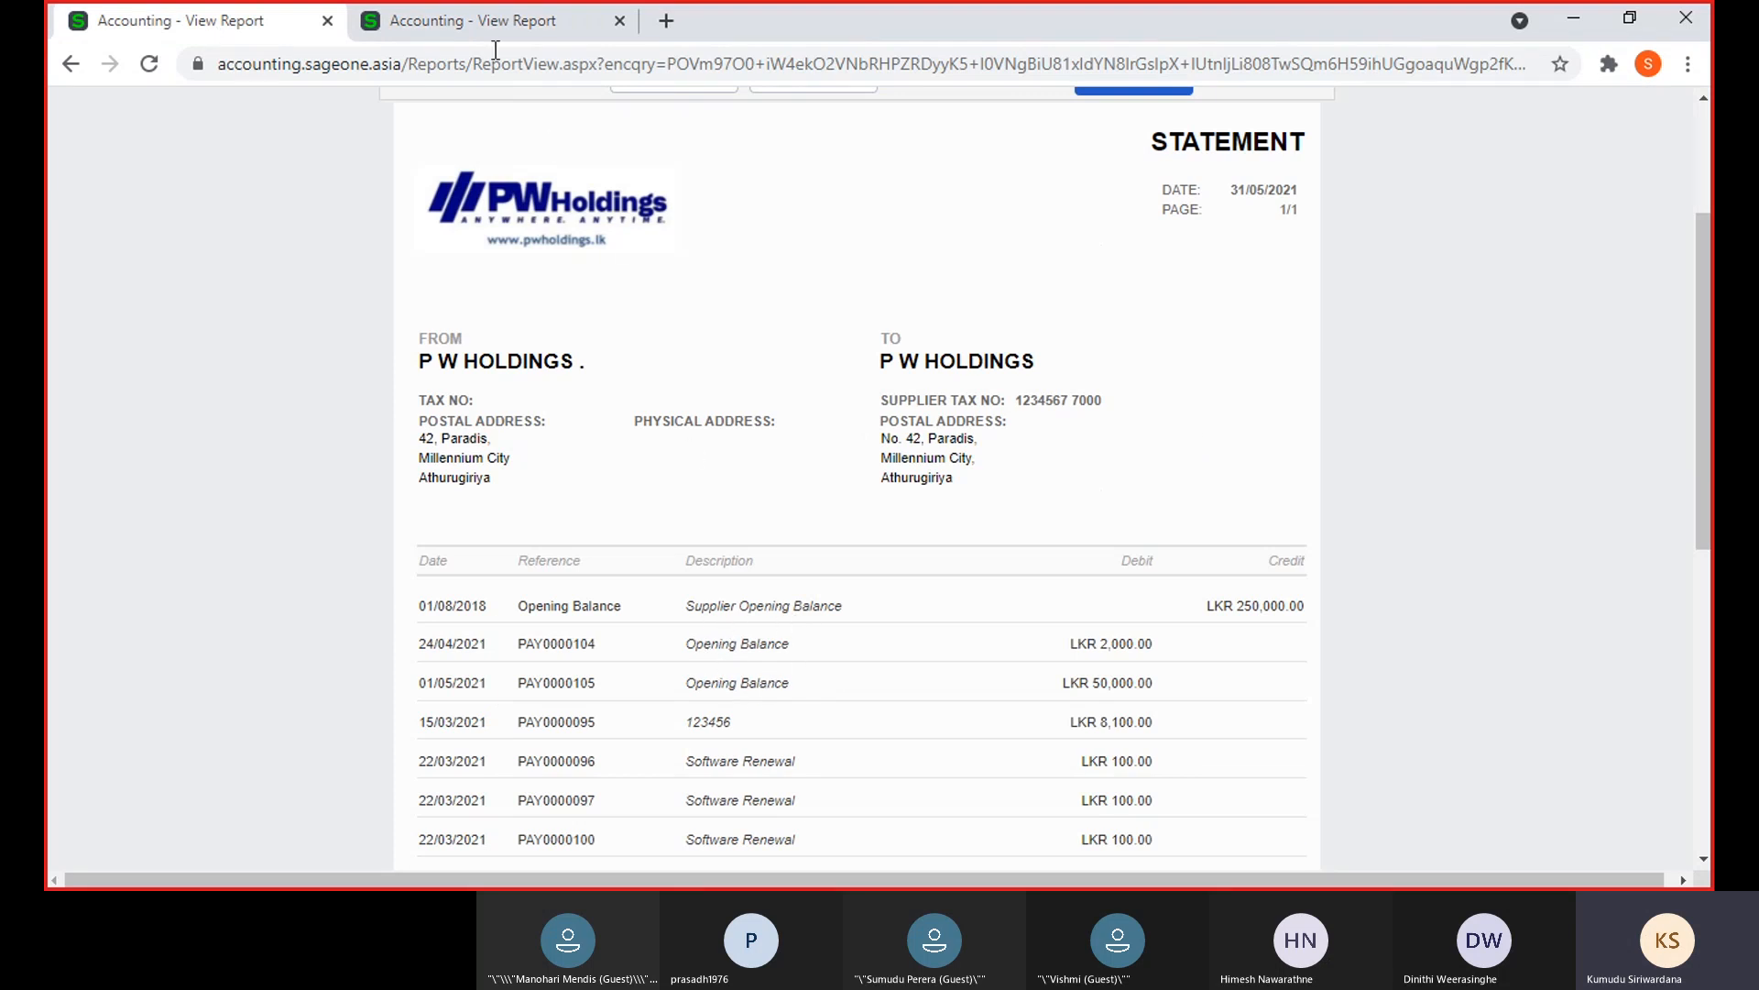
left_click(490, 20)
scroll(705, 687, "down", 3)
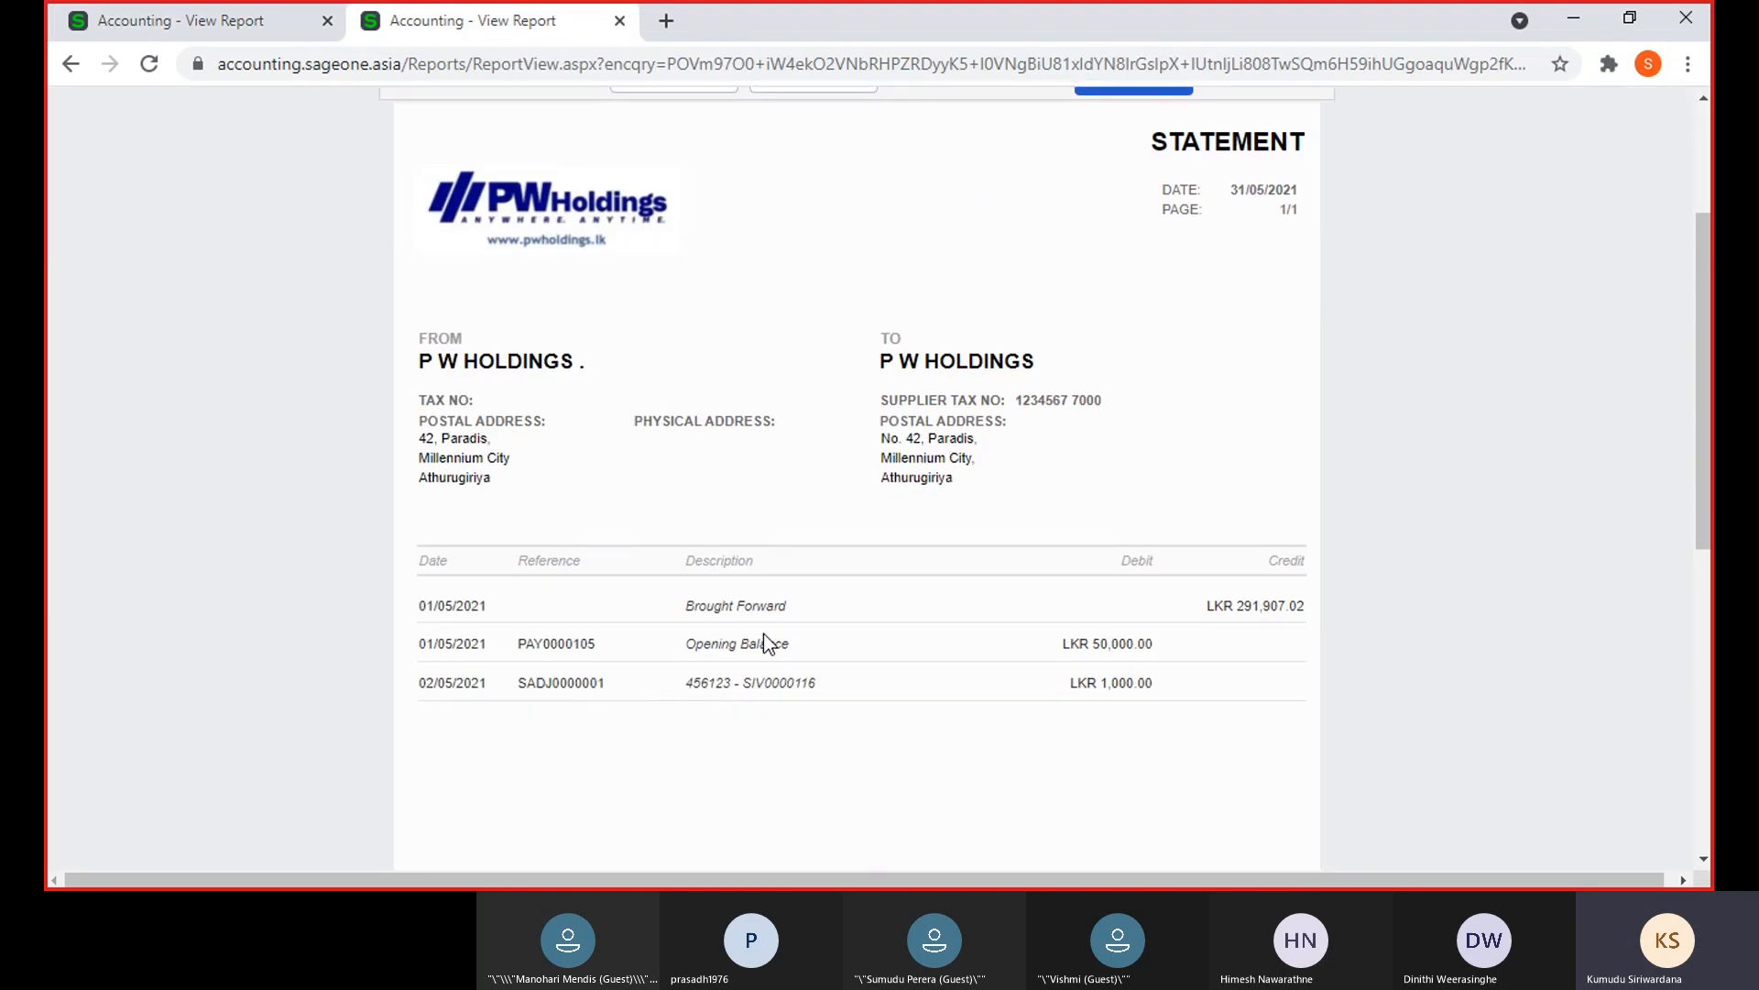
scroll(767, 642, "up", 3)
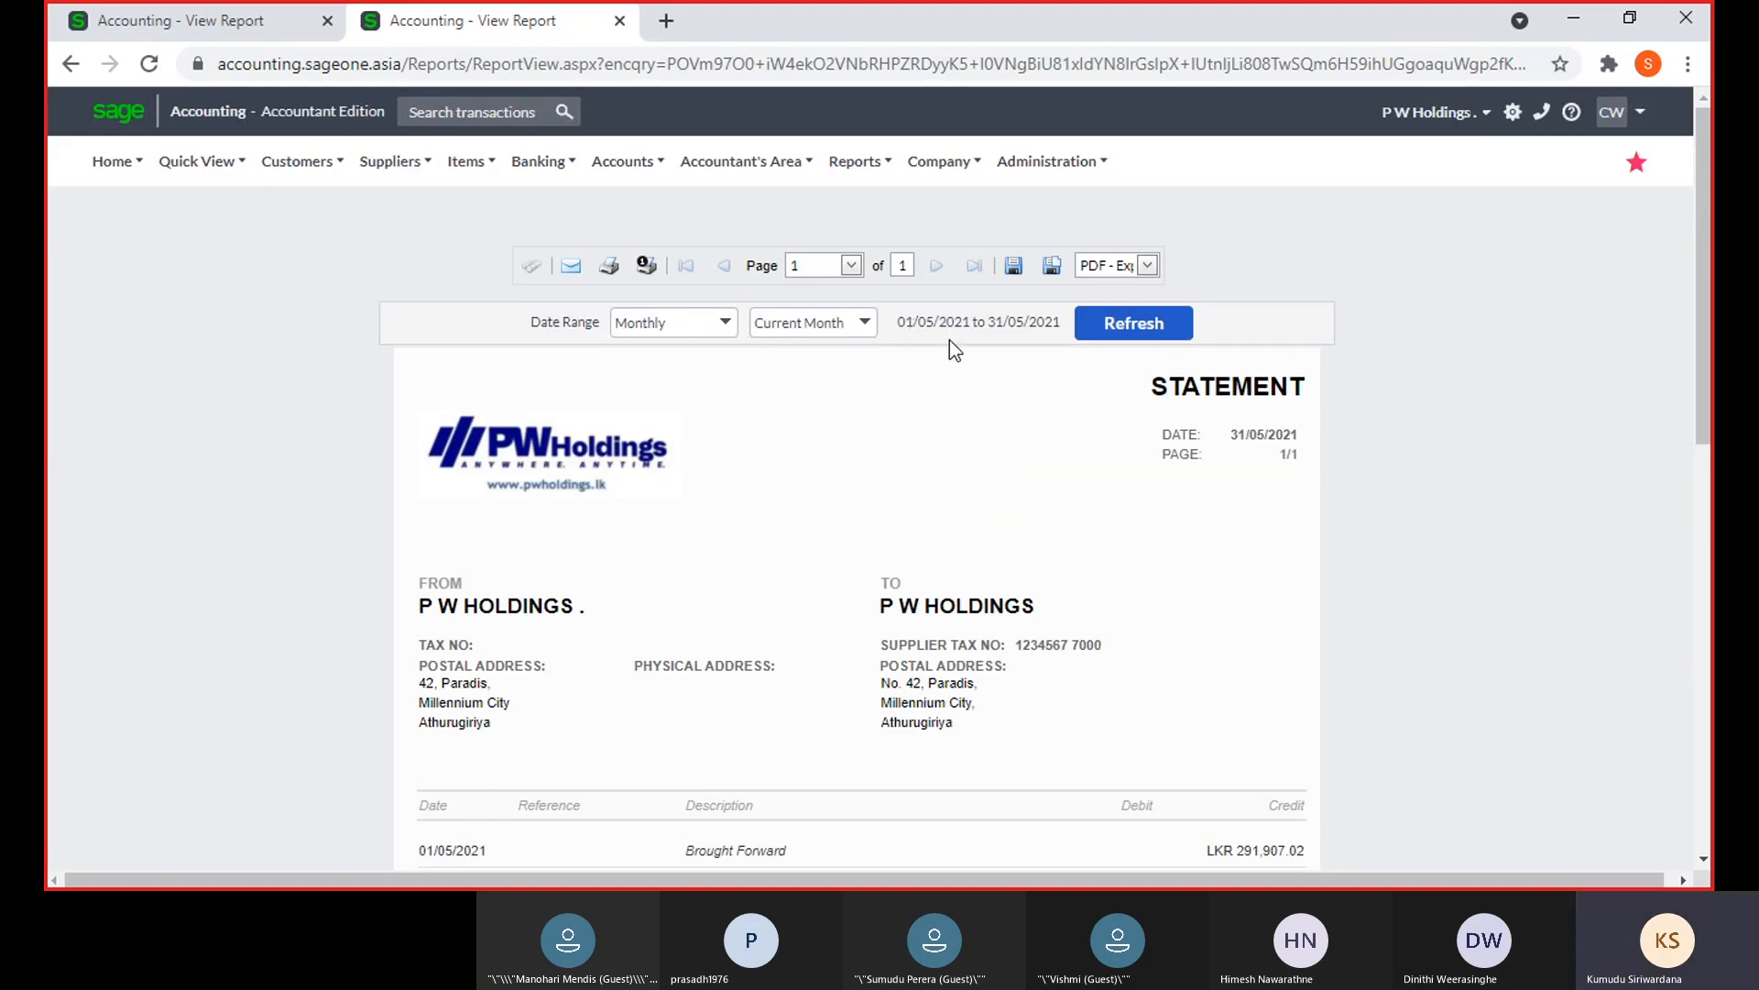
scroll(900, 456, "down", 3)
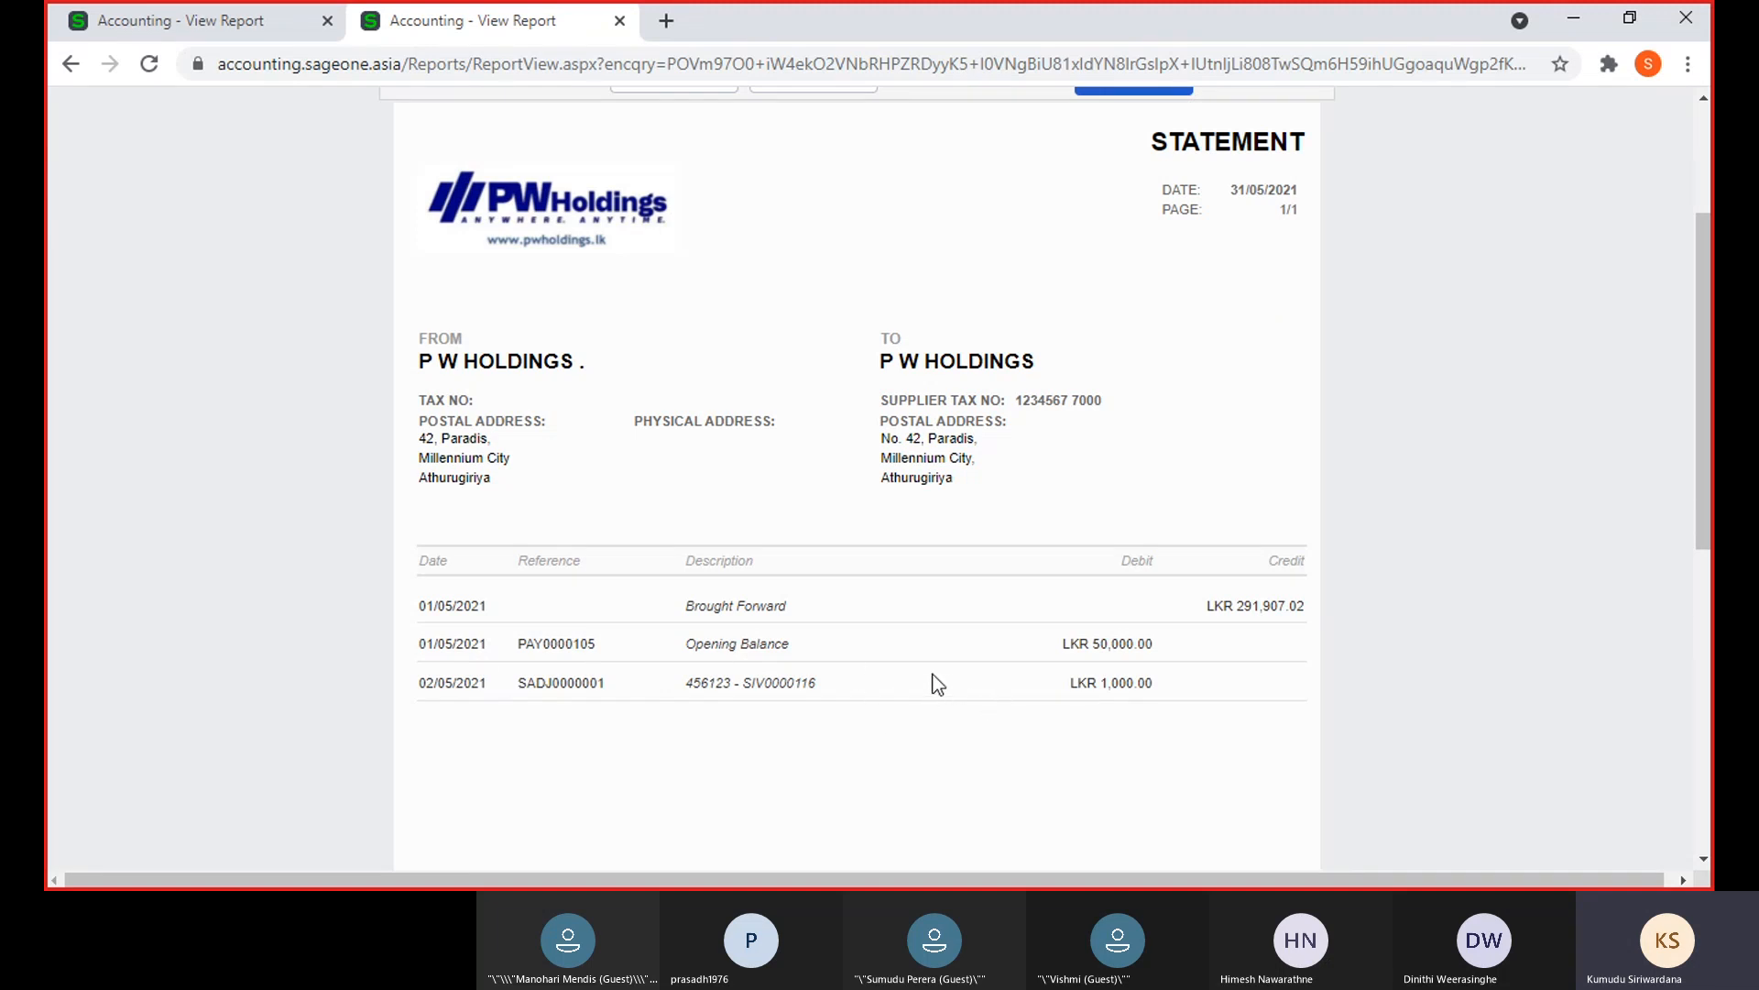
scroll(921, 674, "up", 2)
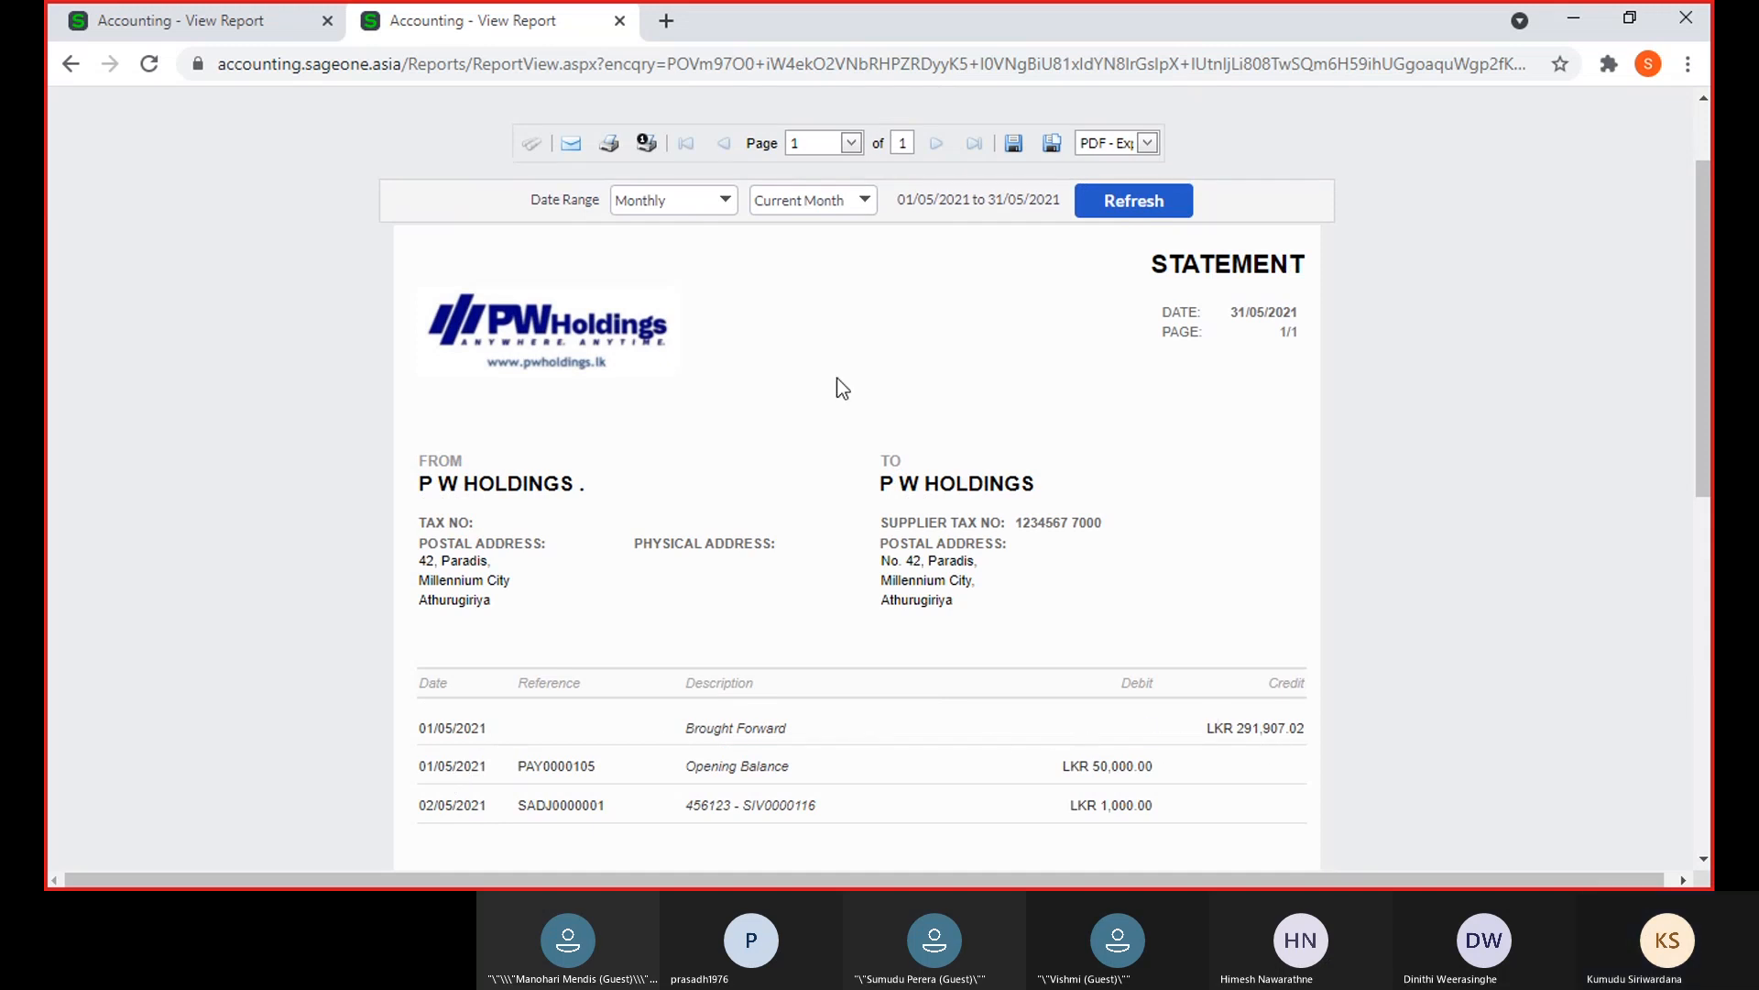
scroll(524, 206, "up", 2)
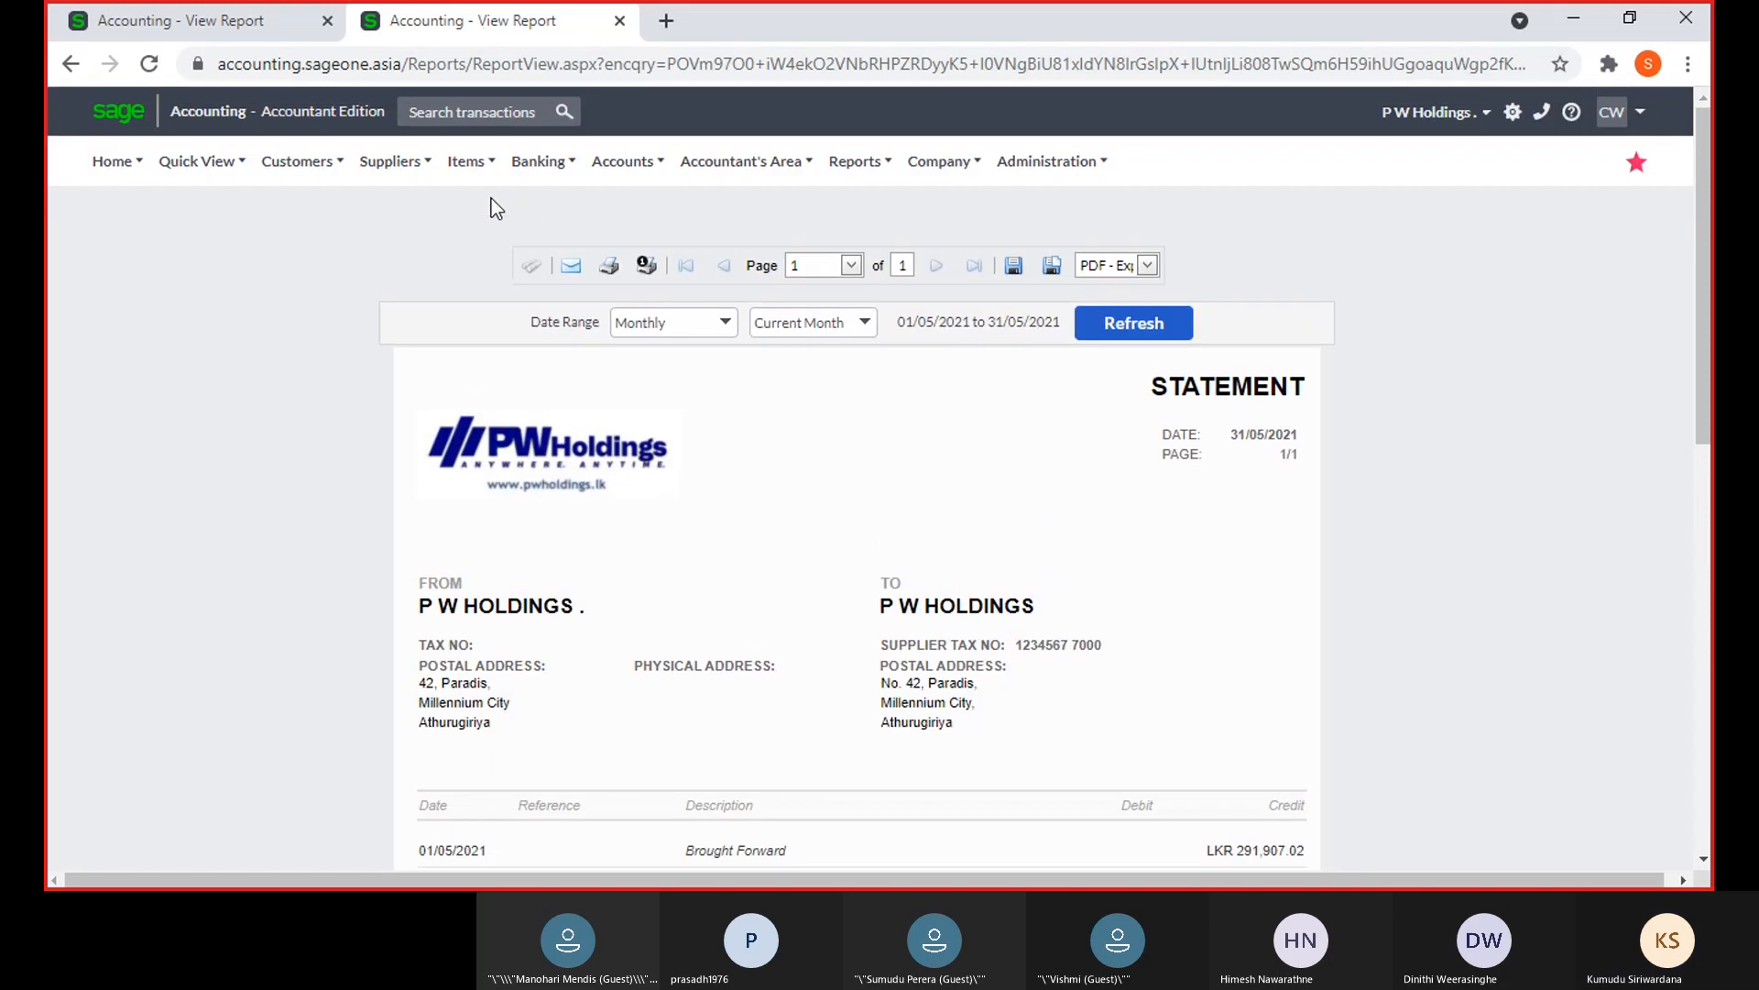
Reopen the Supplier Statement Report options from the supplier reports
left_click(394, 161)
mouse_move(393, 315)
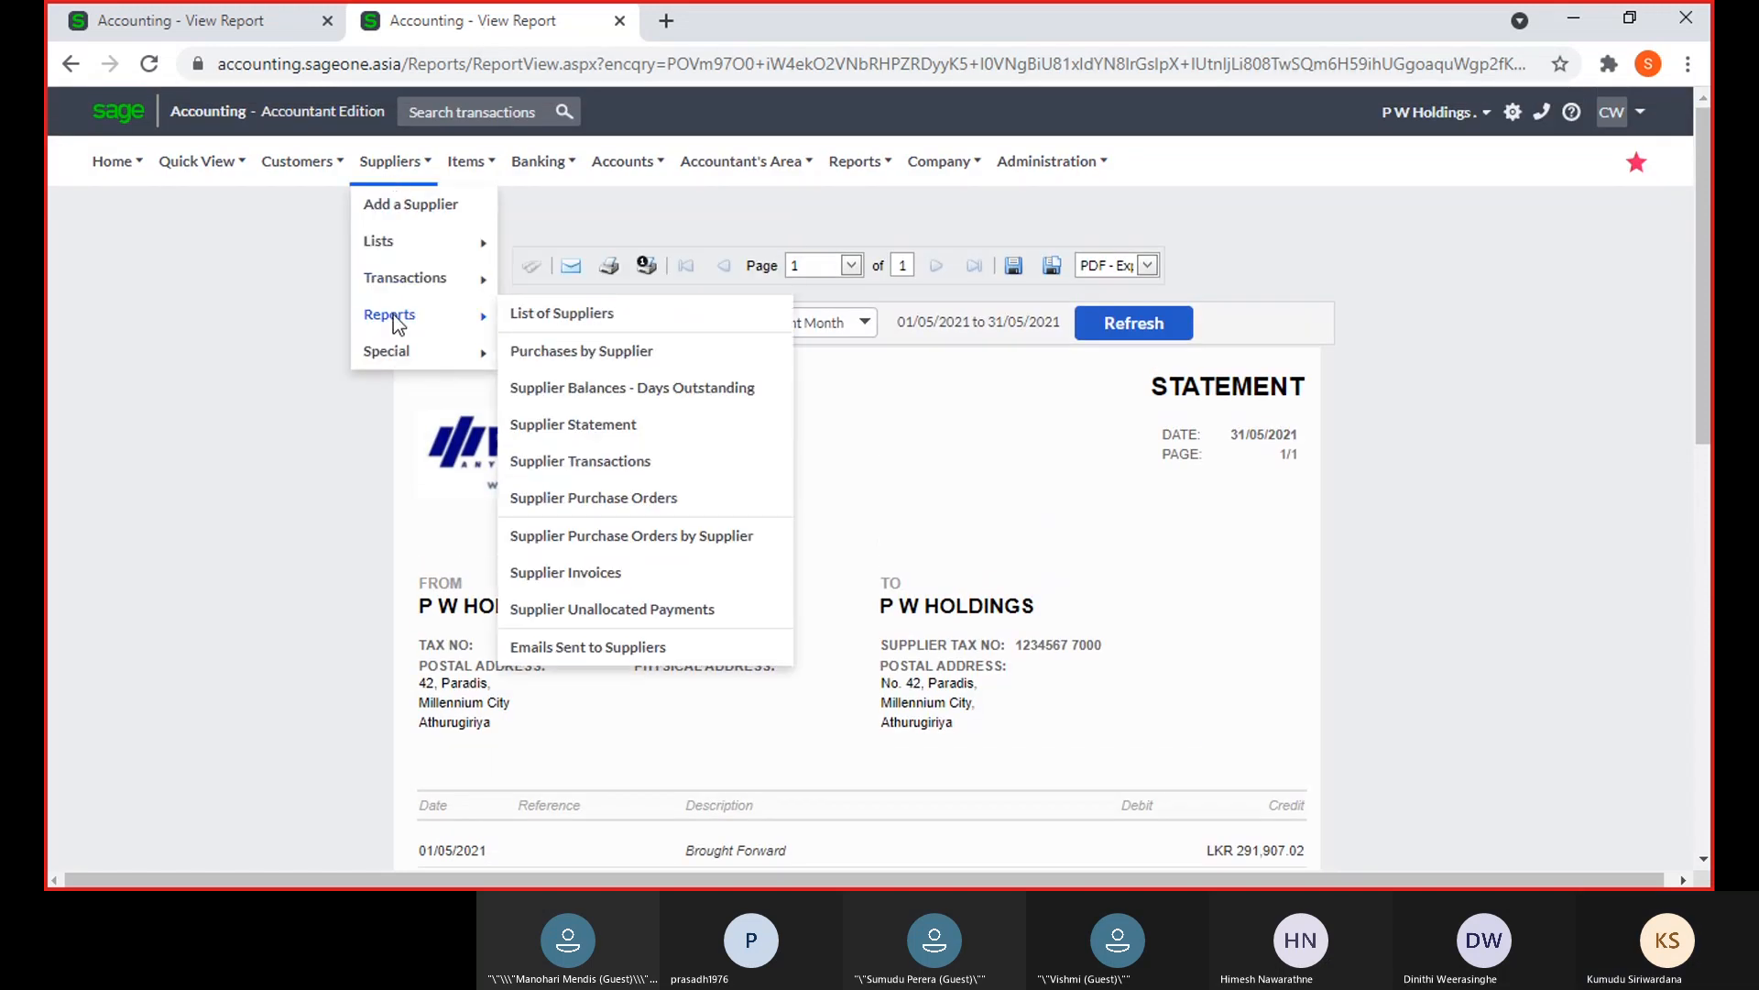
left_click(608, 433)
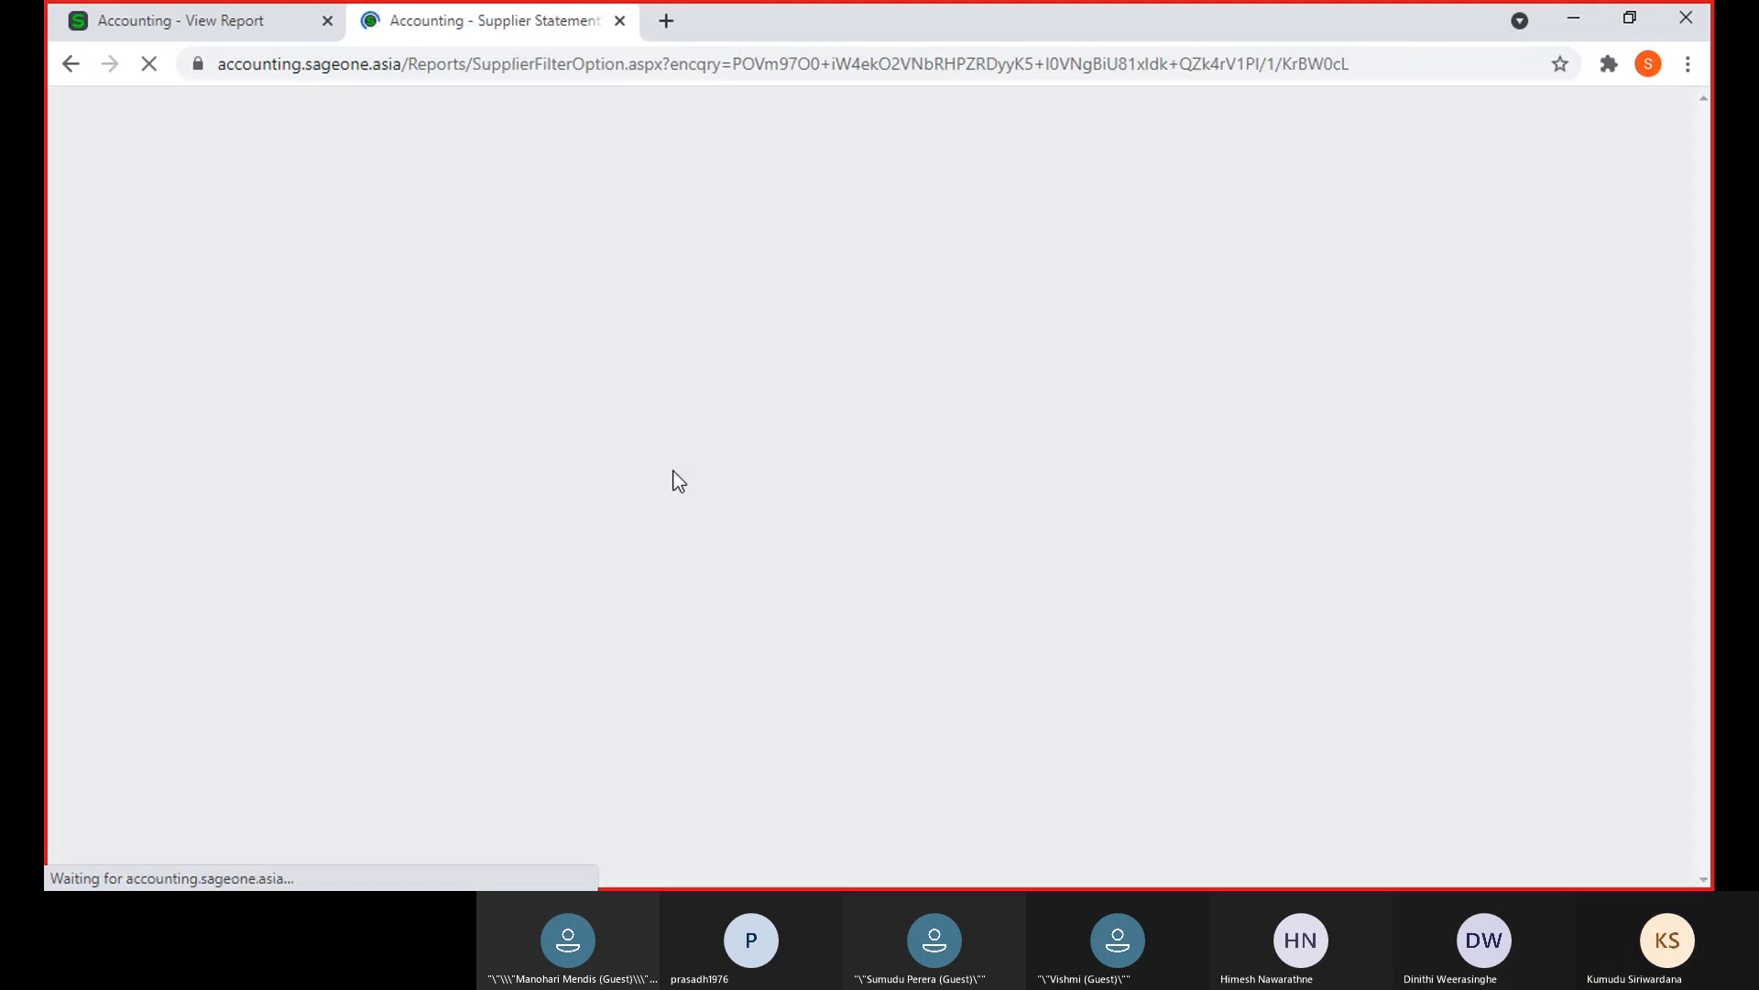
scroll(971, 491, "down", 2)
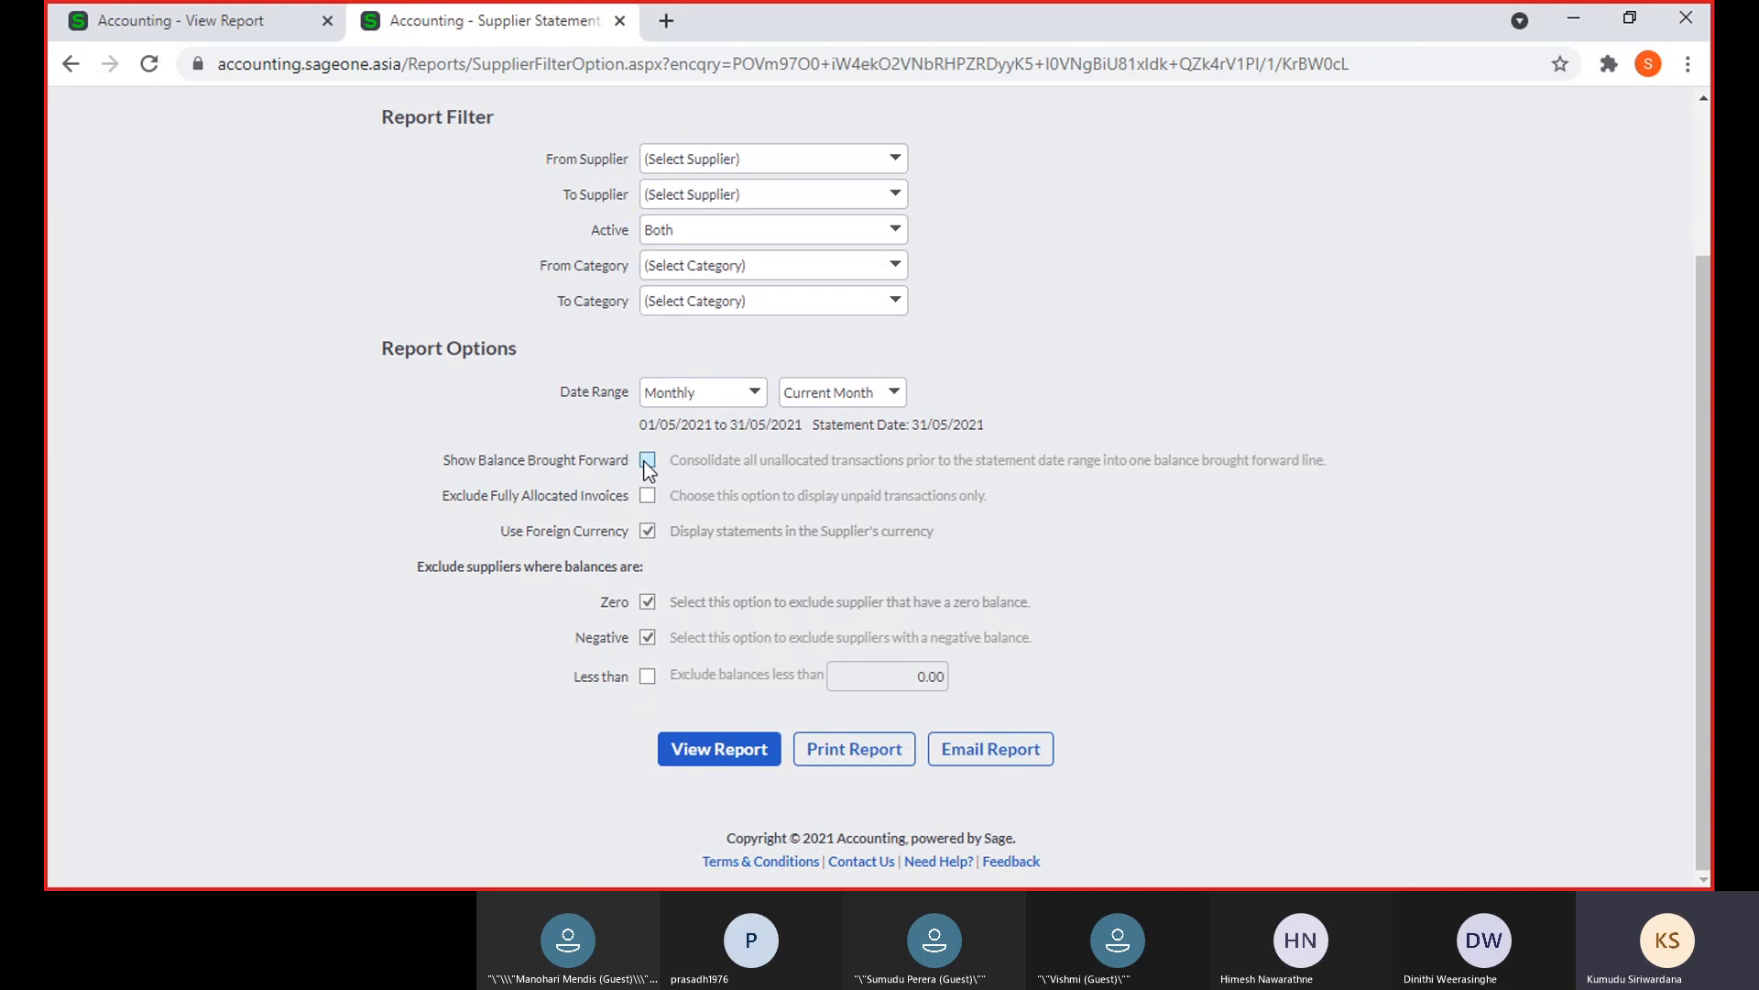
Enable the Less than exclusion for supplier balances and set the threshold to 2,500.00
left_click(648, 531)
left_click(648, 676)
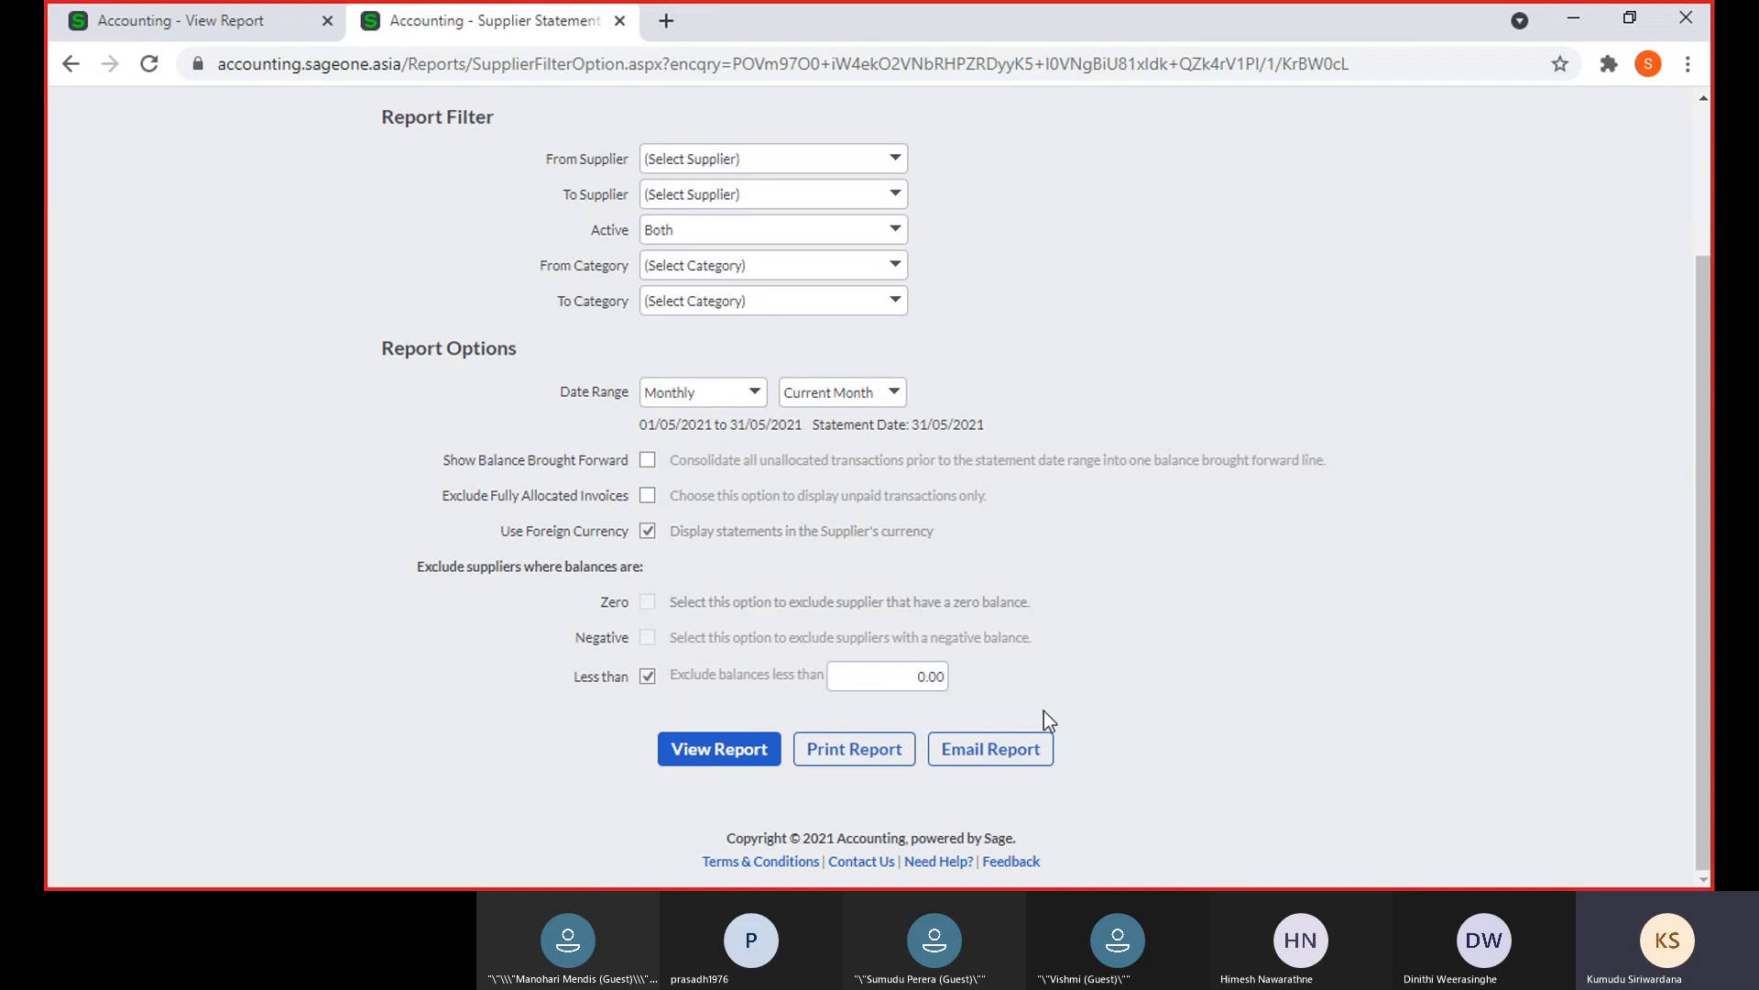
left_click(907, 680)
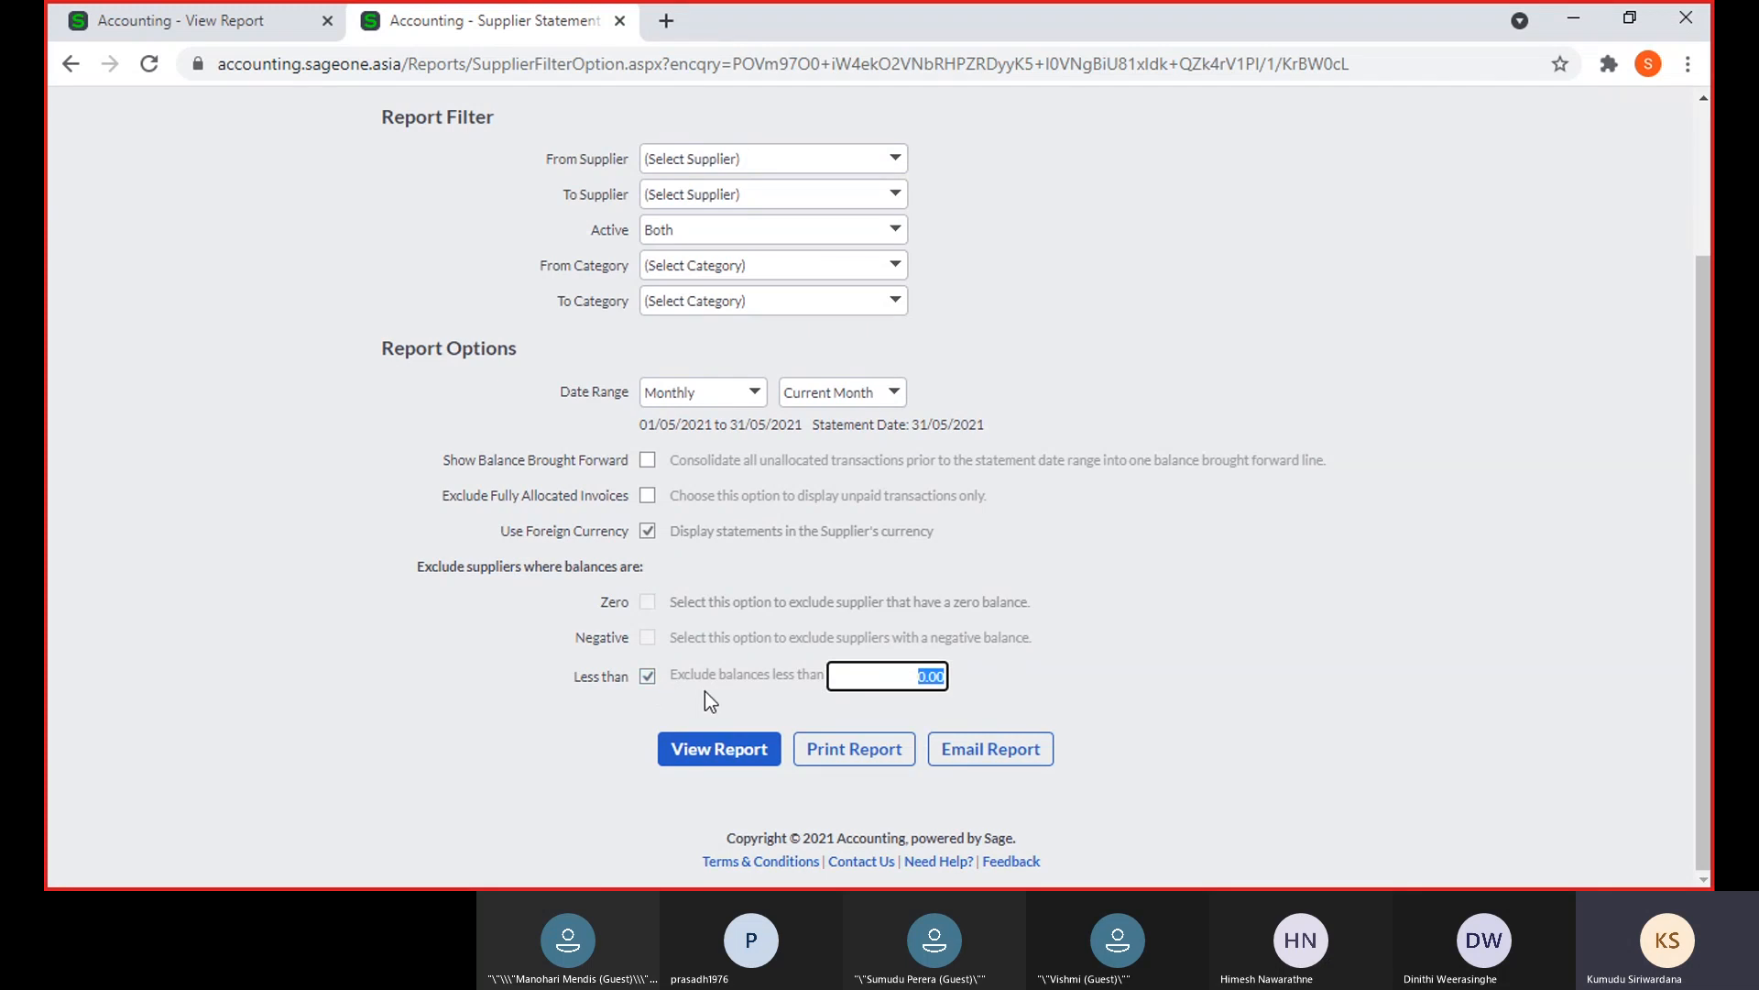
type("2500")
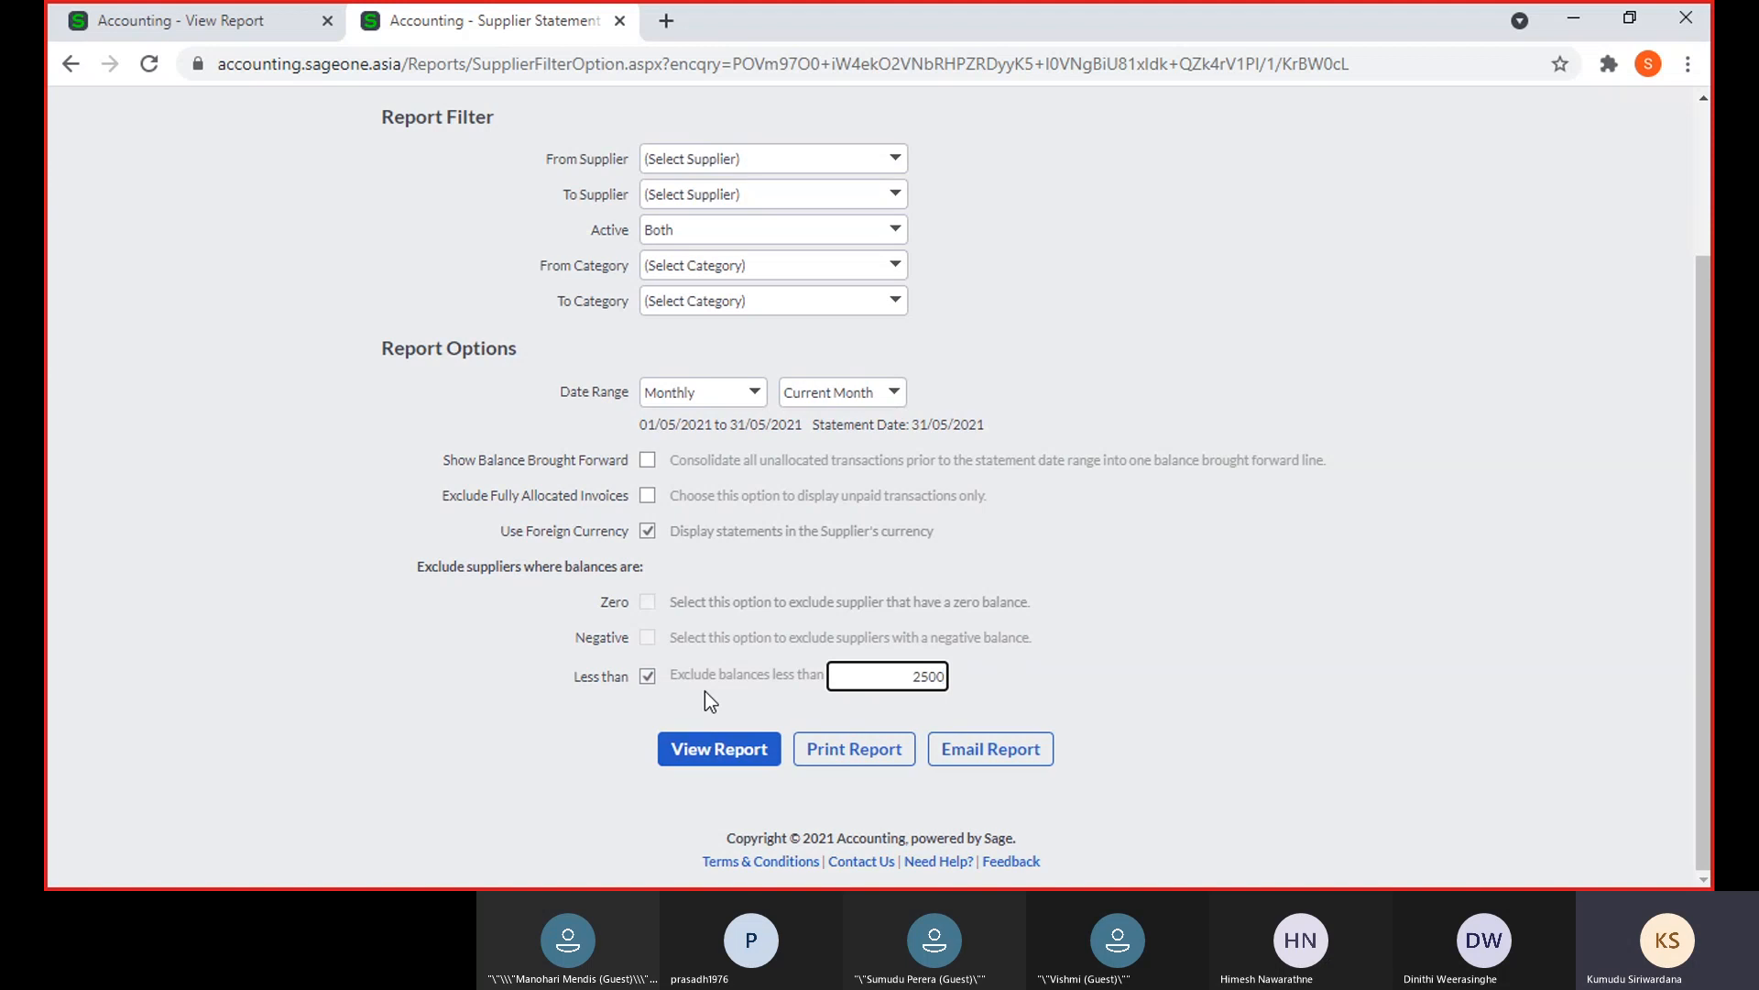
left_click(1128, 661)
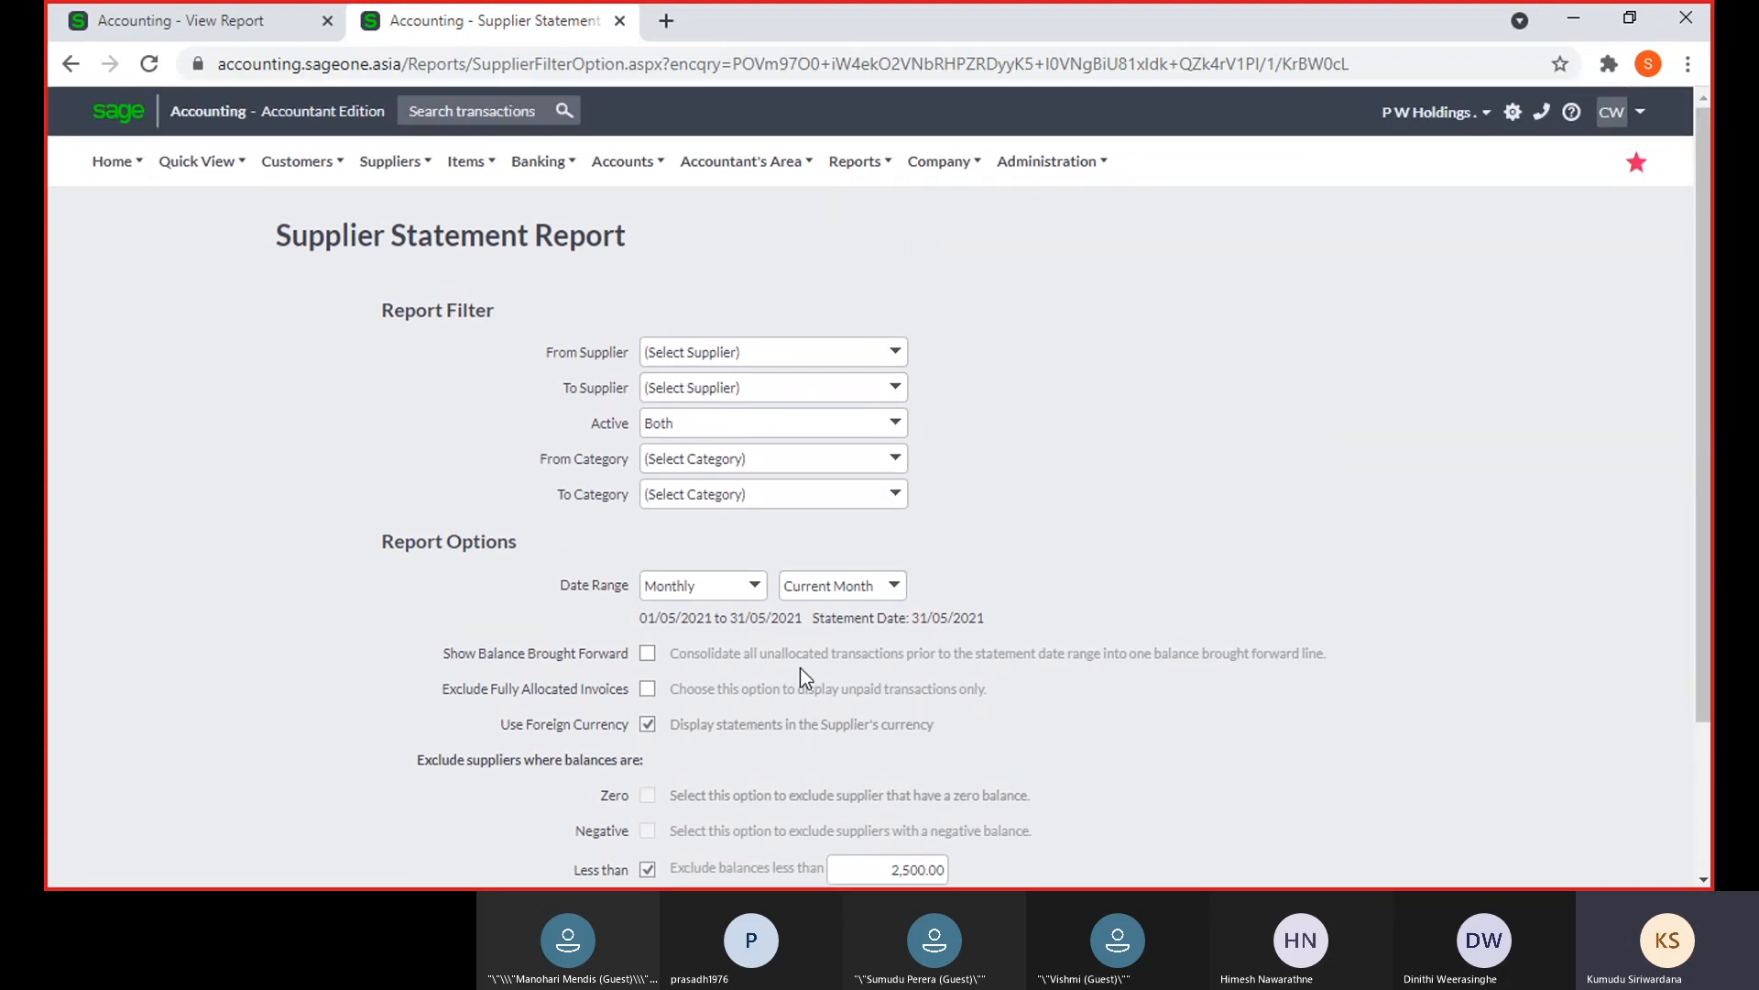
scroll(661, 685, "down", 3)
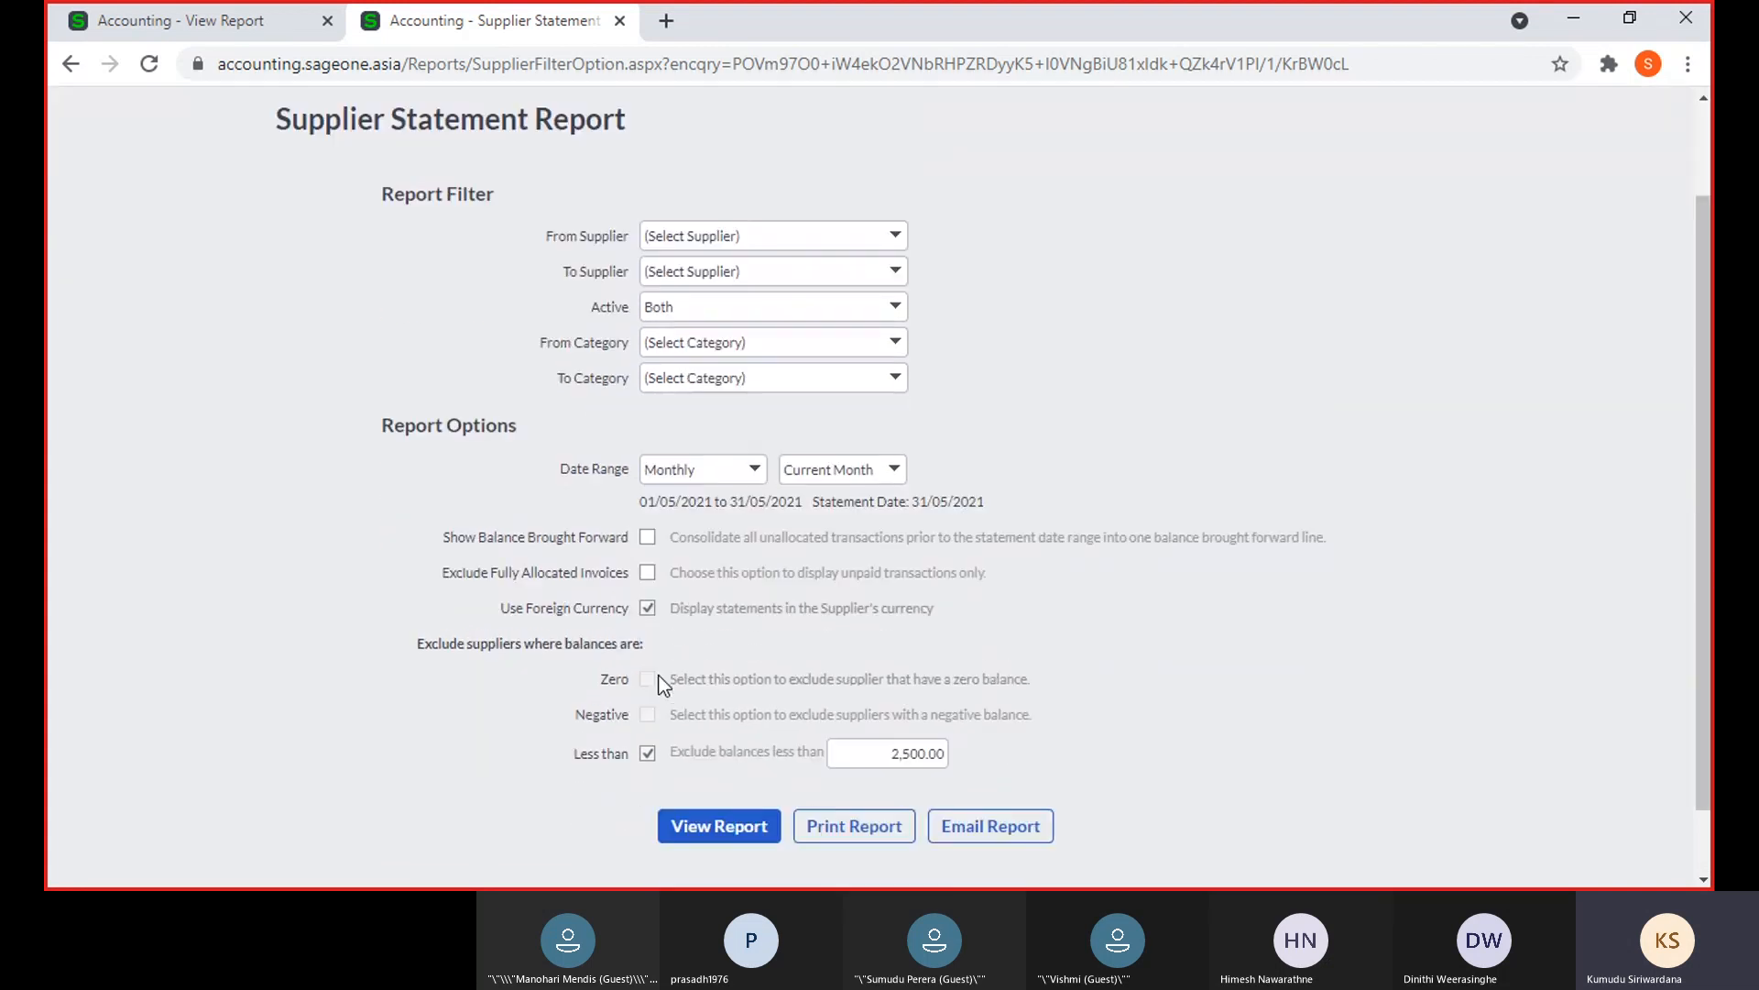
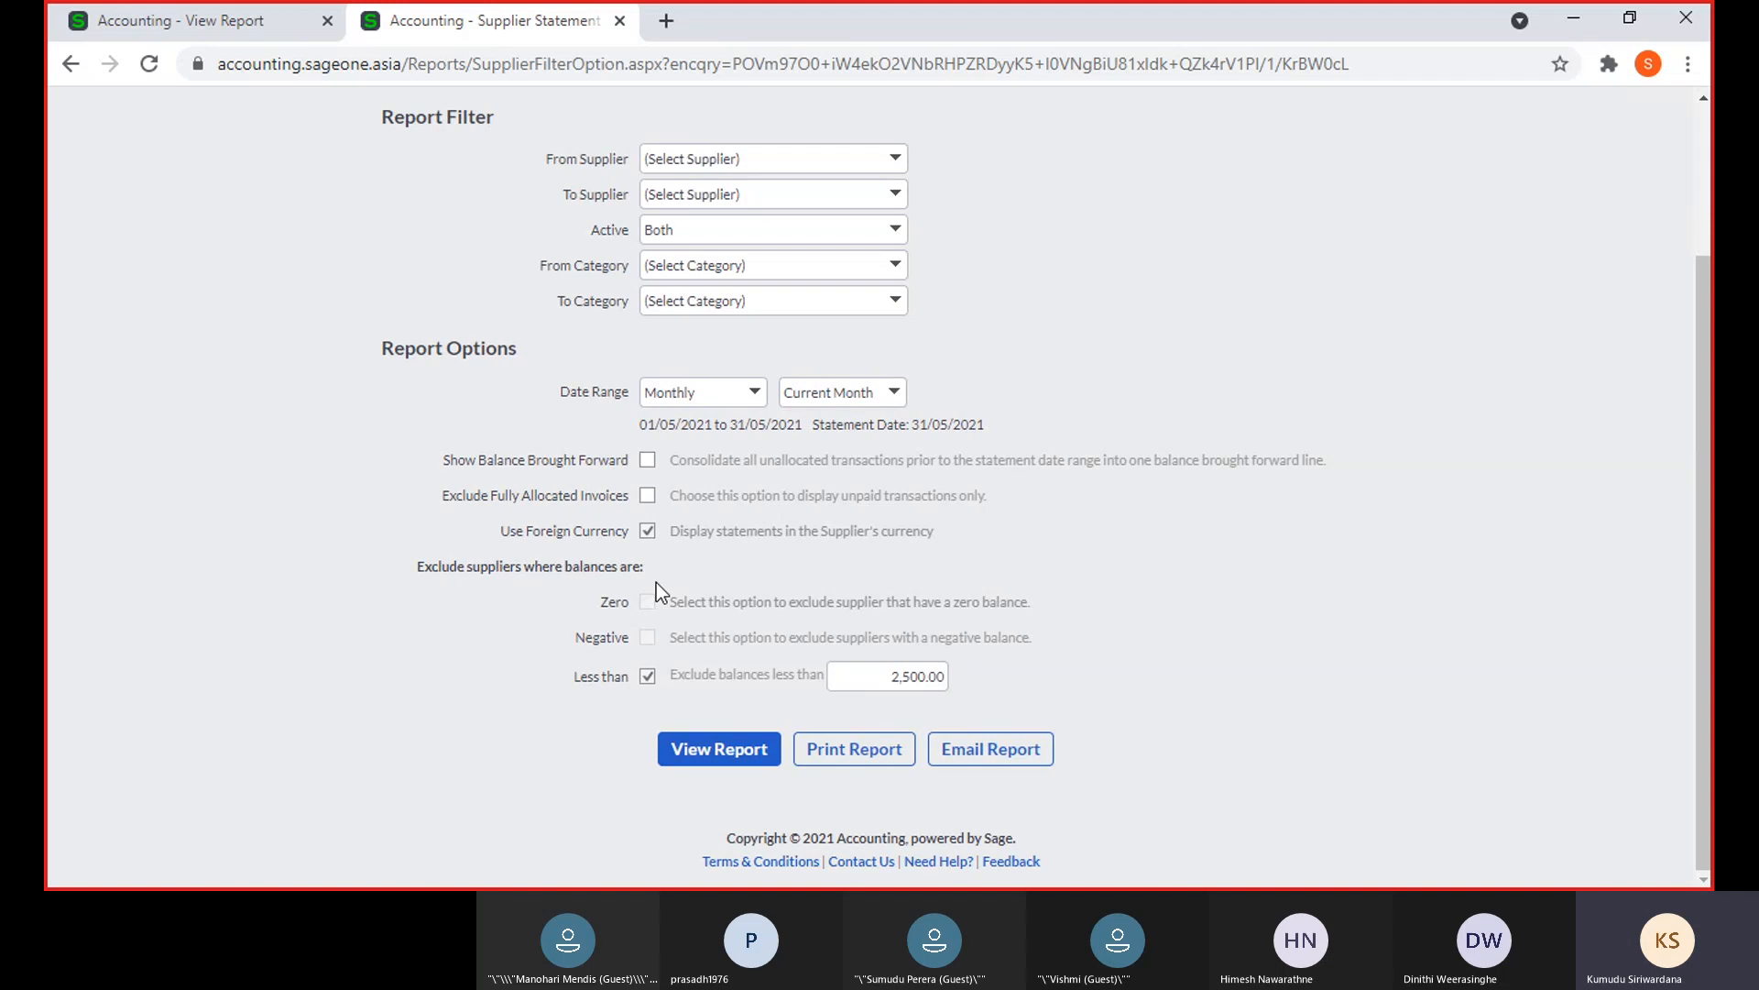
Review the transaction lines of the detailed P W Holdings statement, and return to the Supplier Statement Report options
scroll(656, 591, "up", 2)
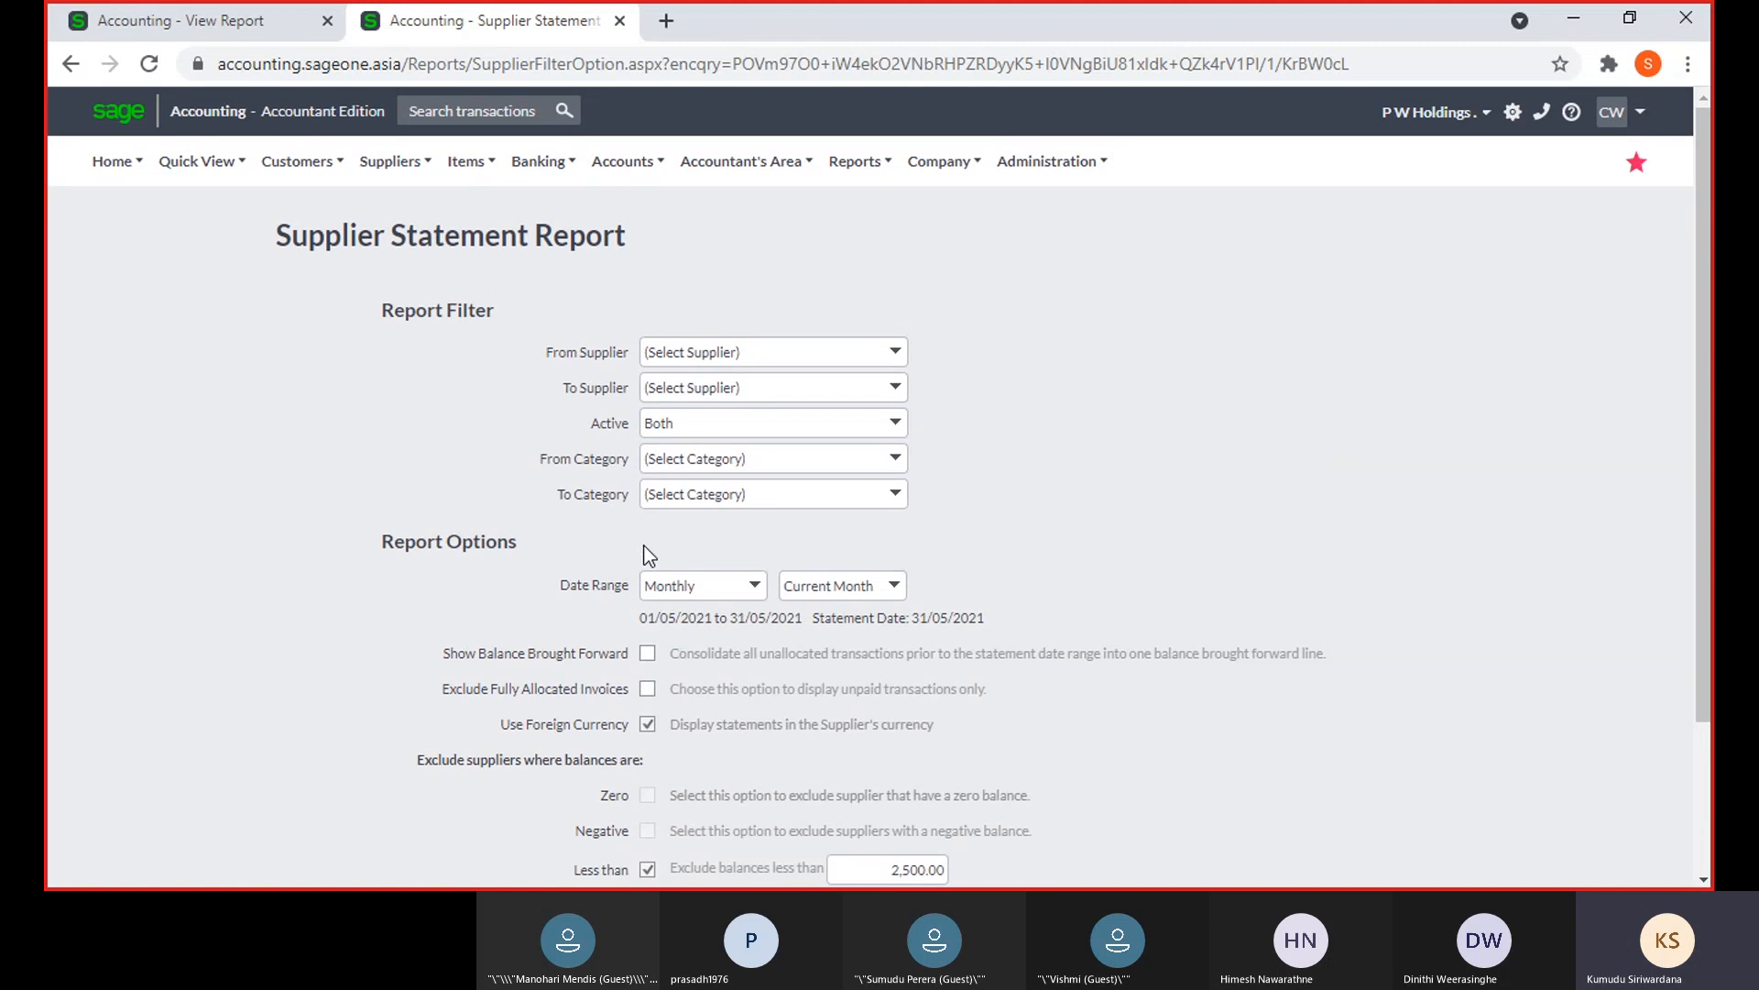
left_click(205, 37)
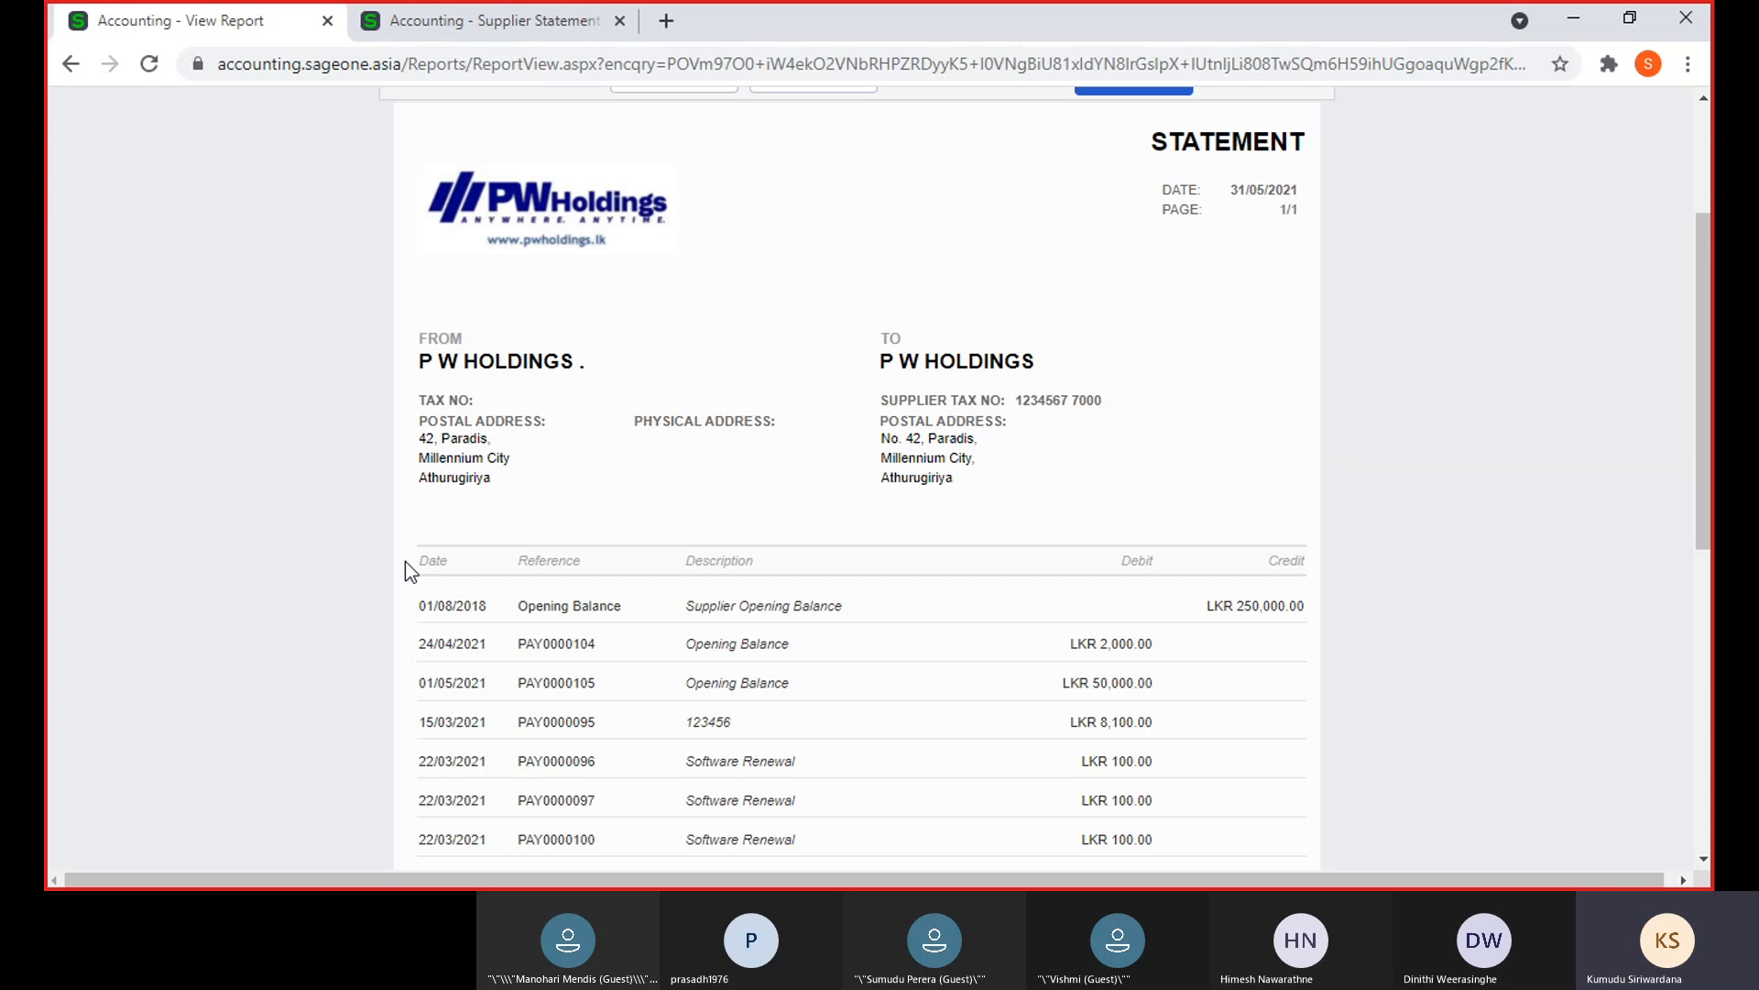
scroll(405, 560, "up", 1)
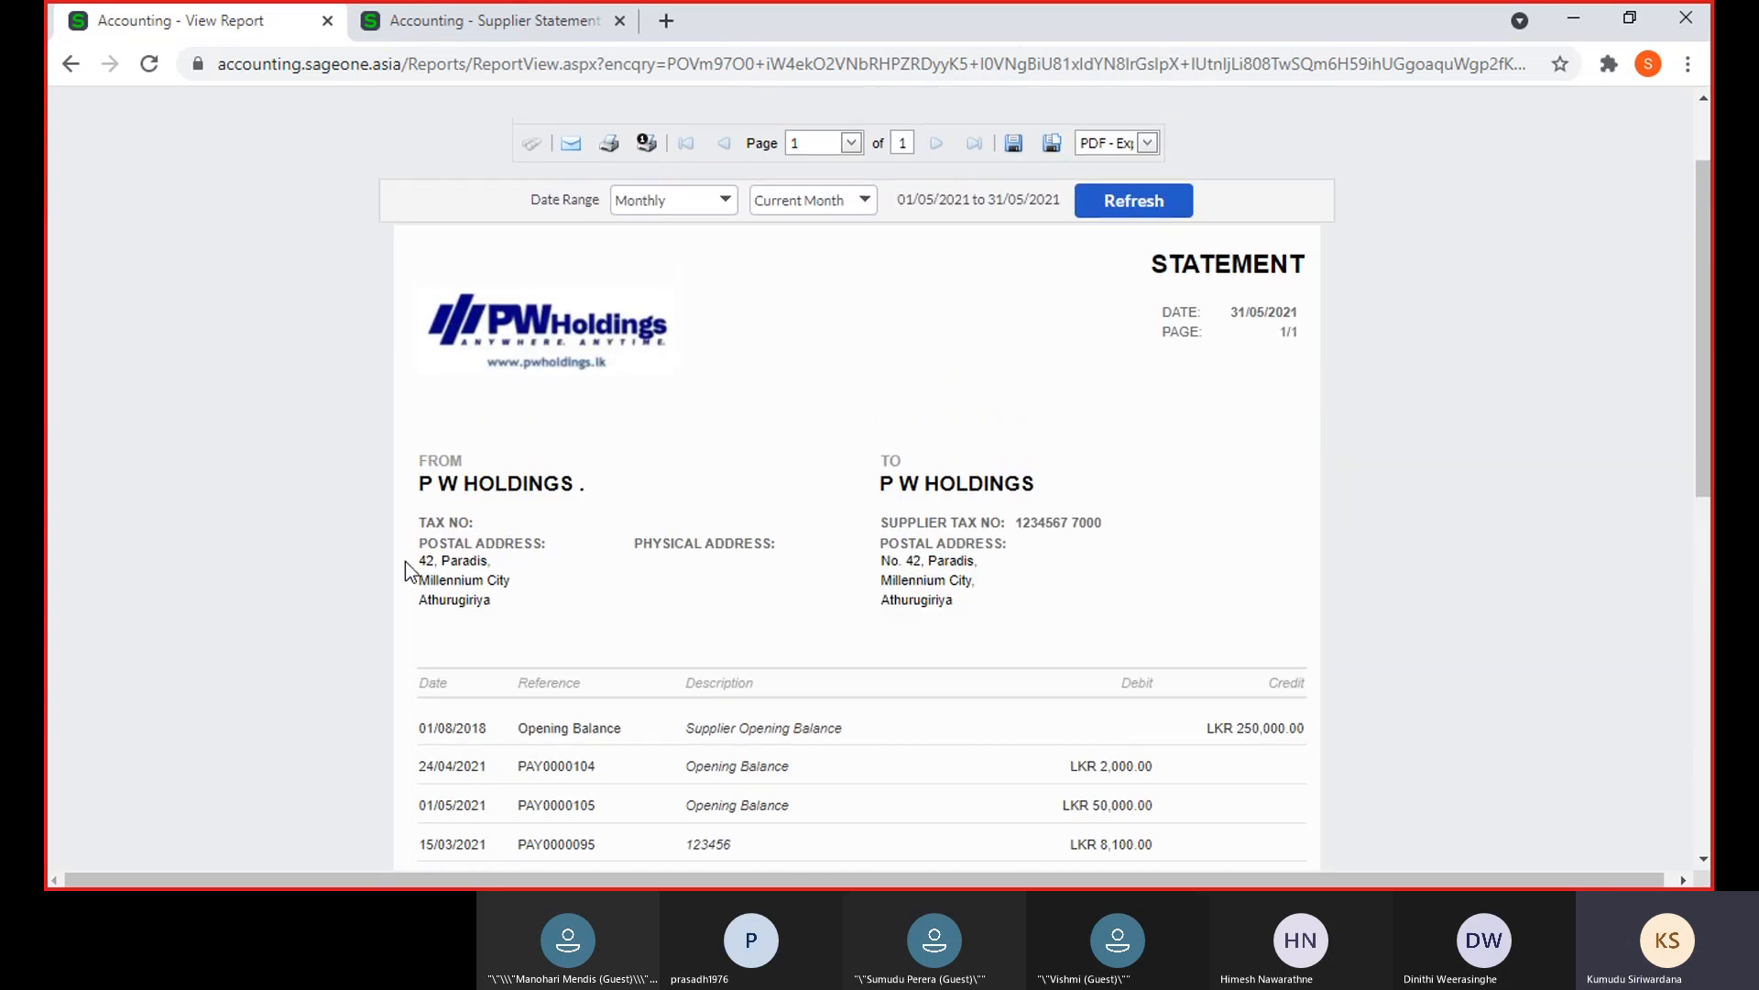
scroll(405, 570, "down", 2)
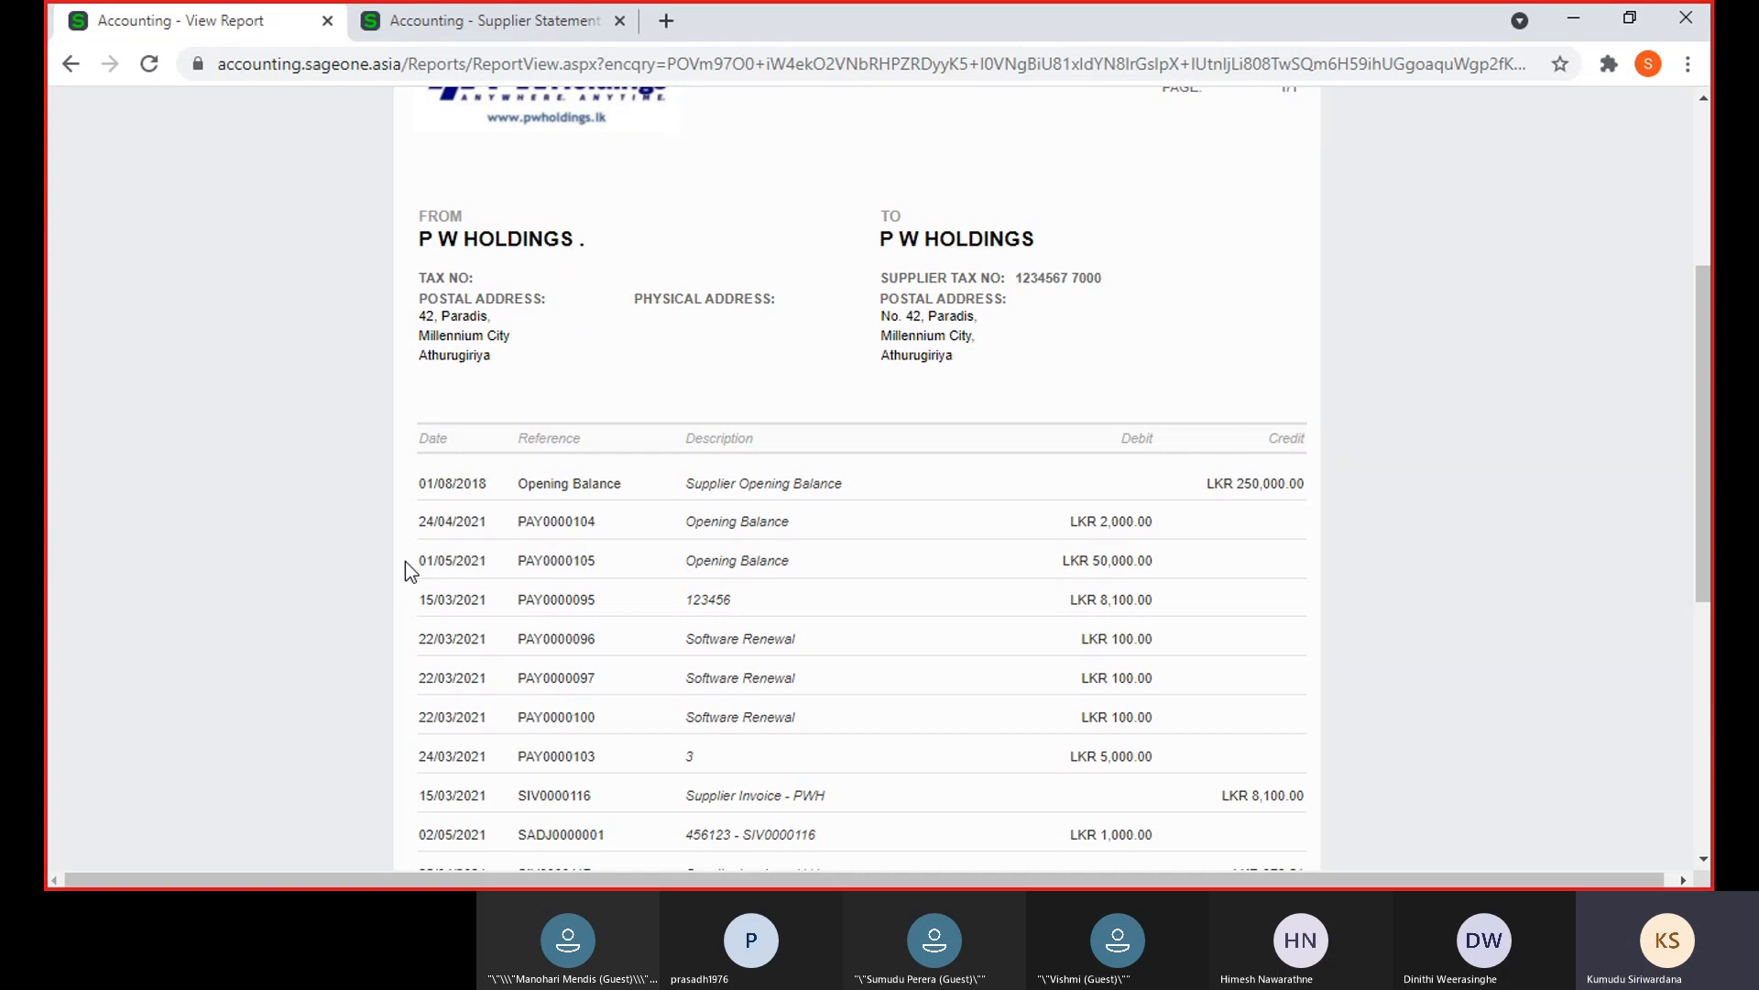
left_click(423, 32)
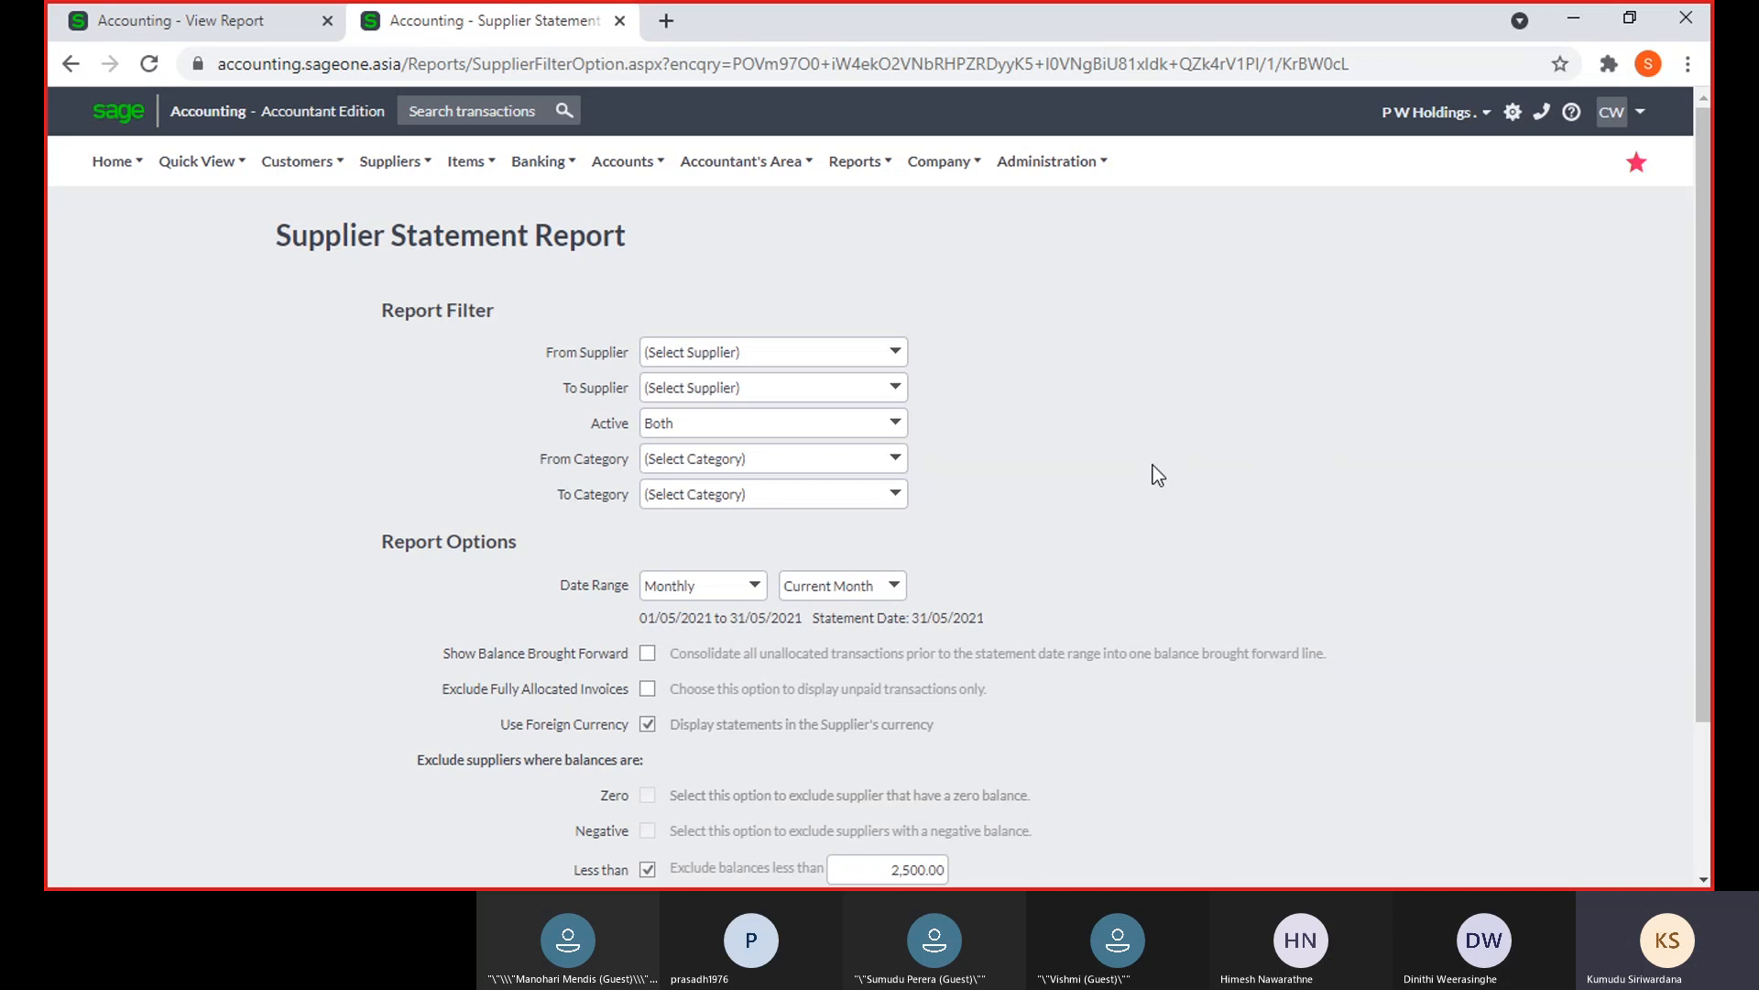
left_click(1019, 887)
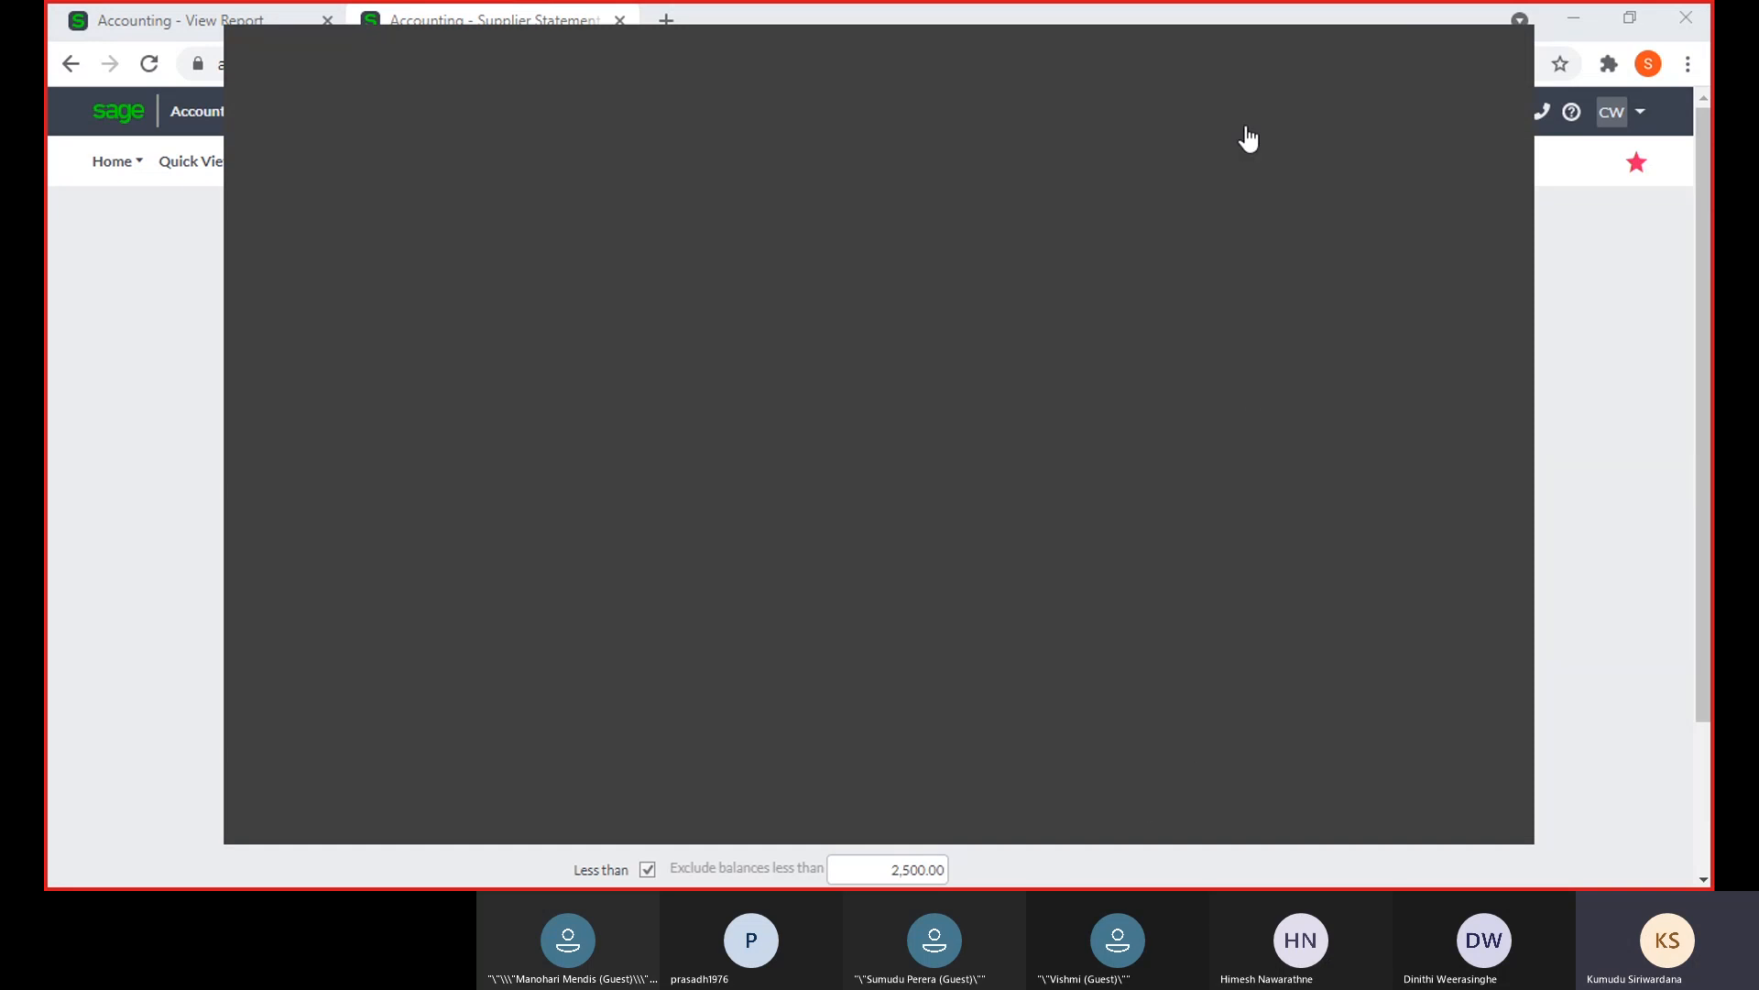
left_click(85, 270)
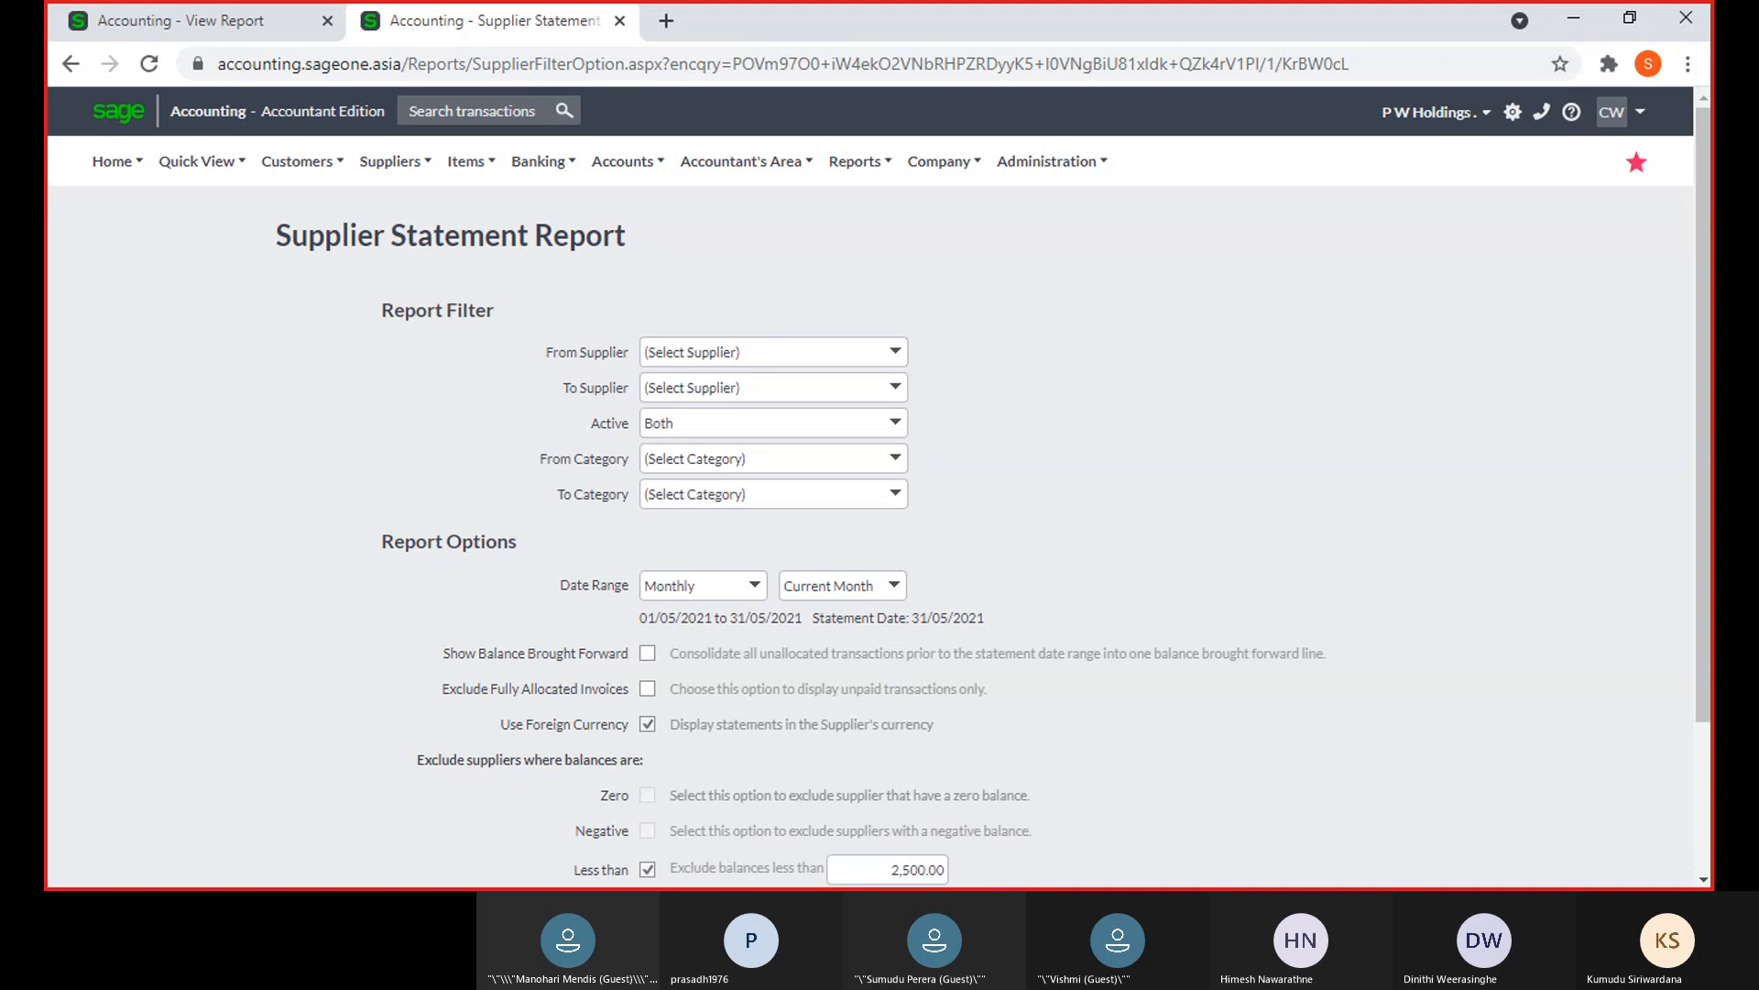
key("alt+Tab")
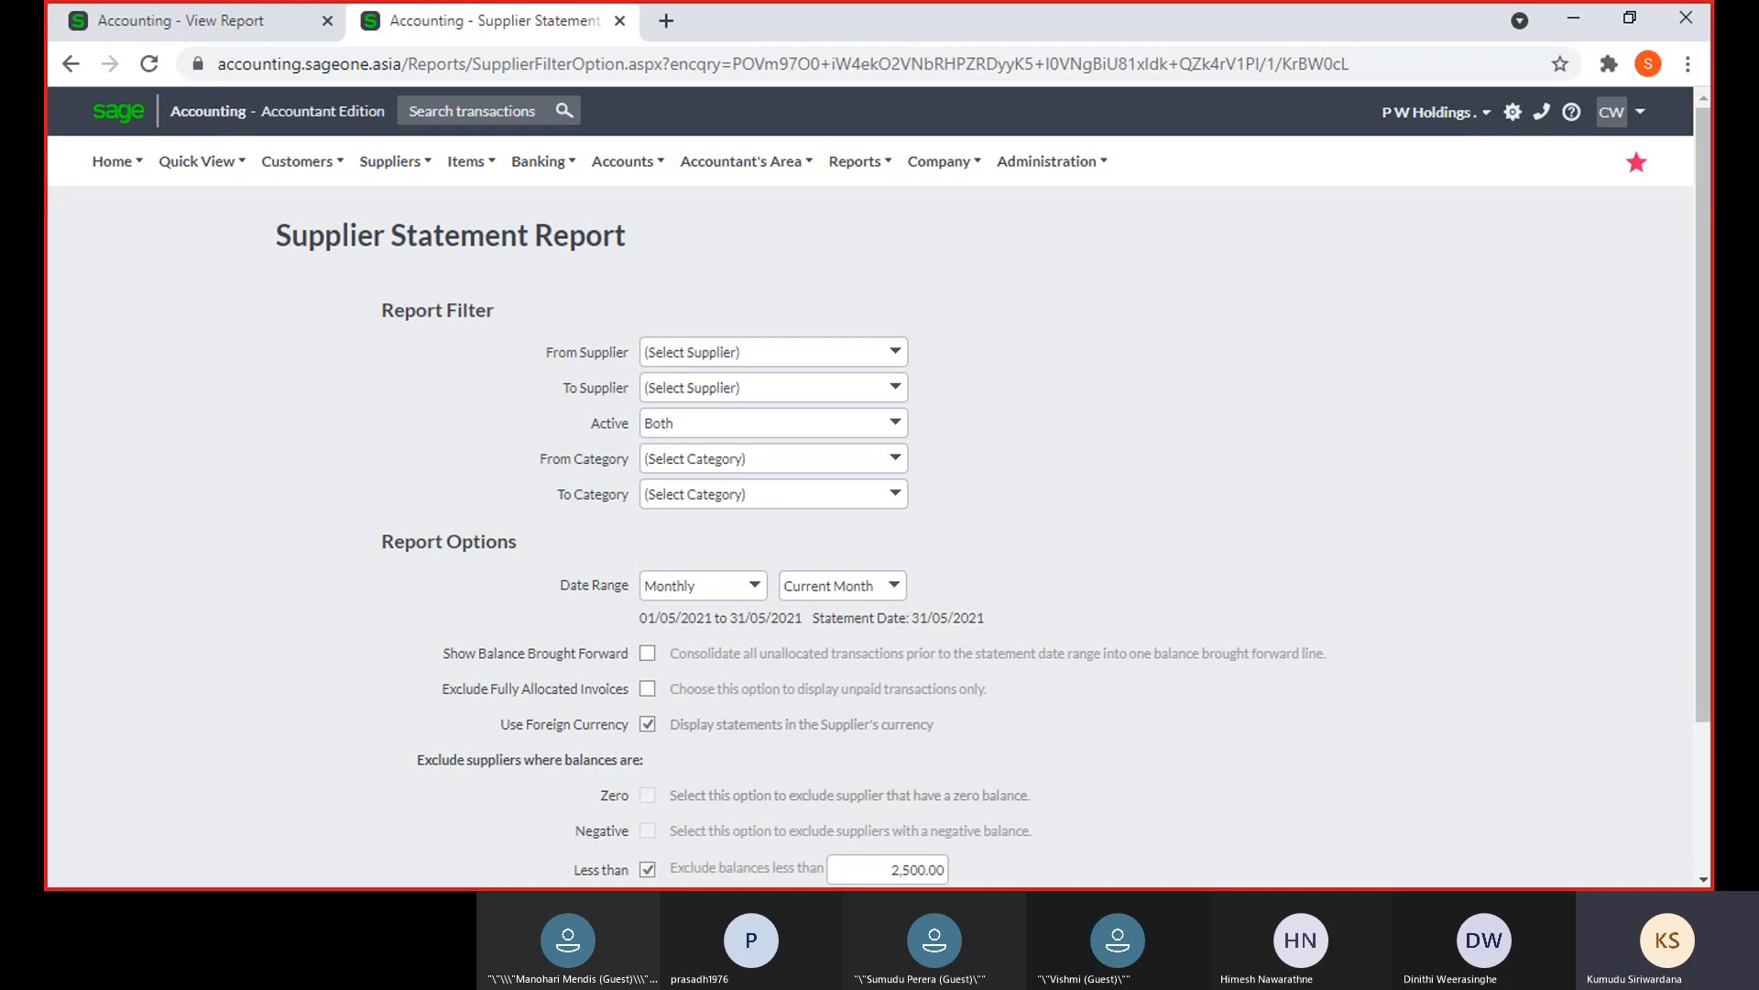
key("alt+Tab")
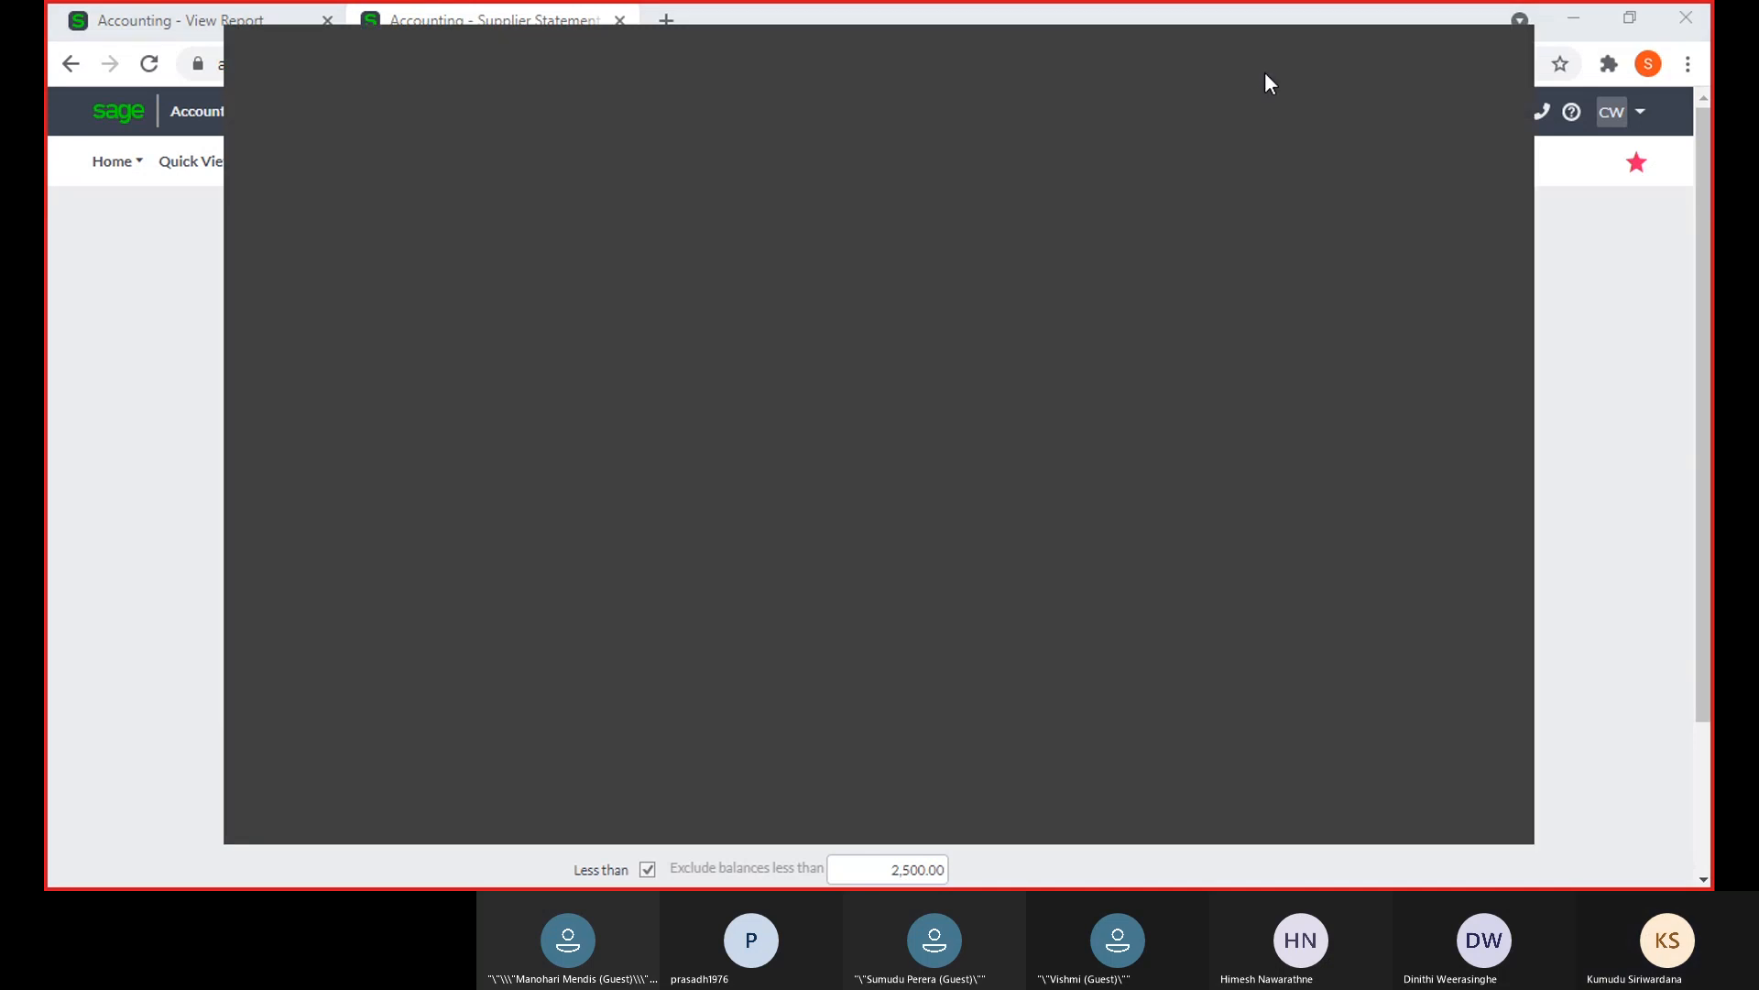
left_click(85, 360)
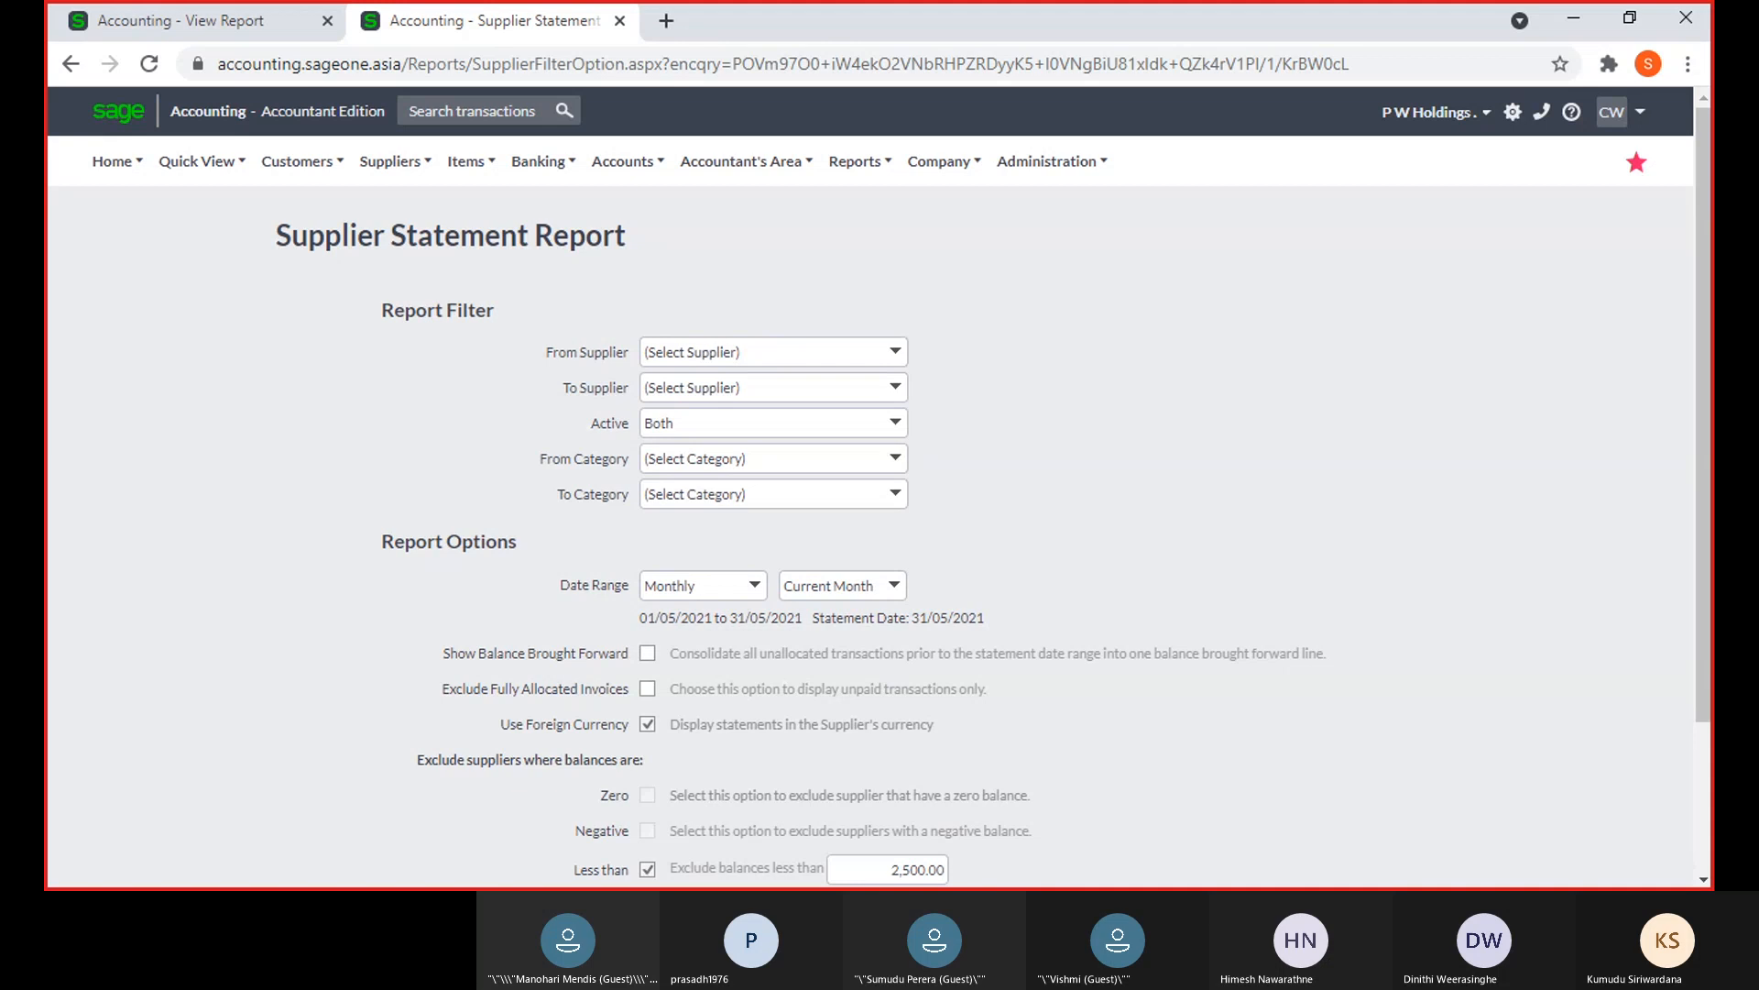
key("alt+Tab")
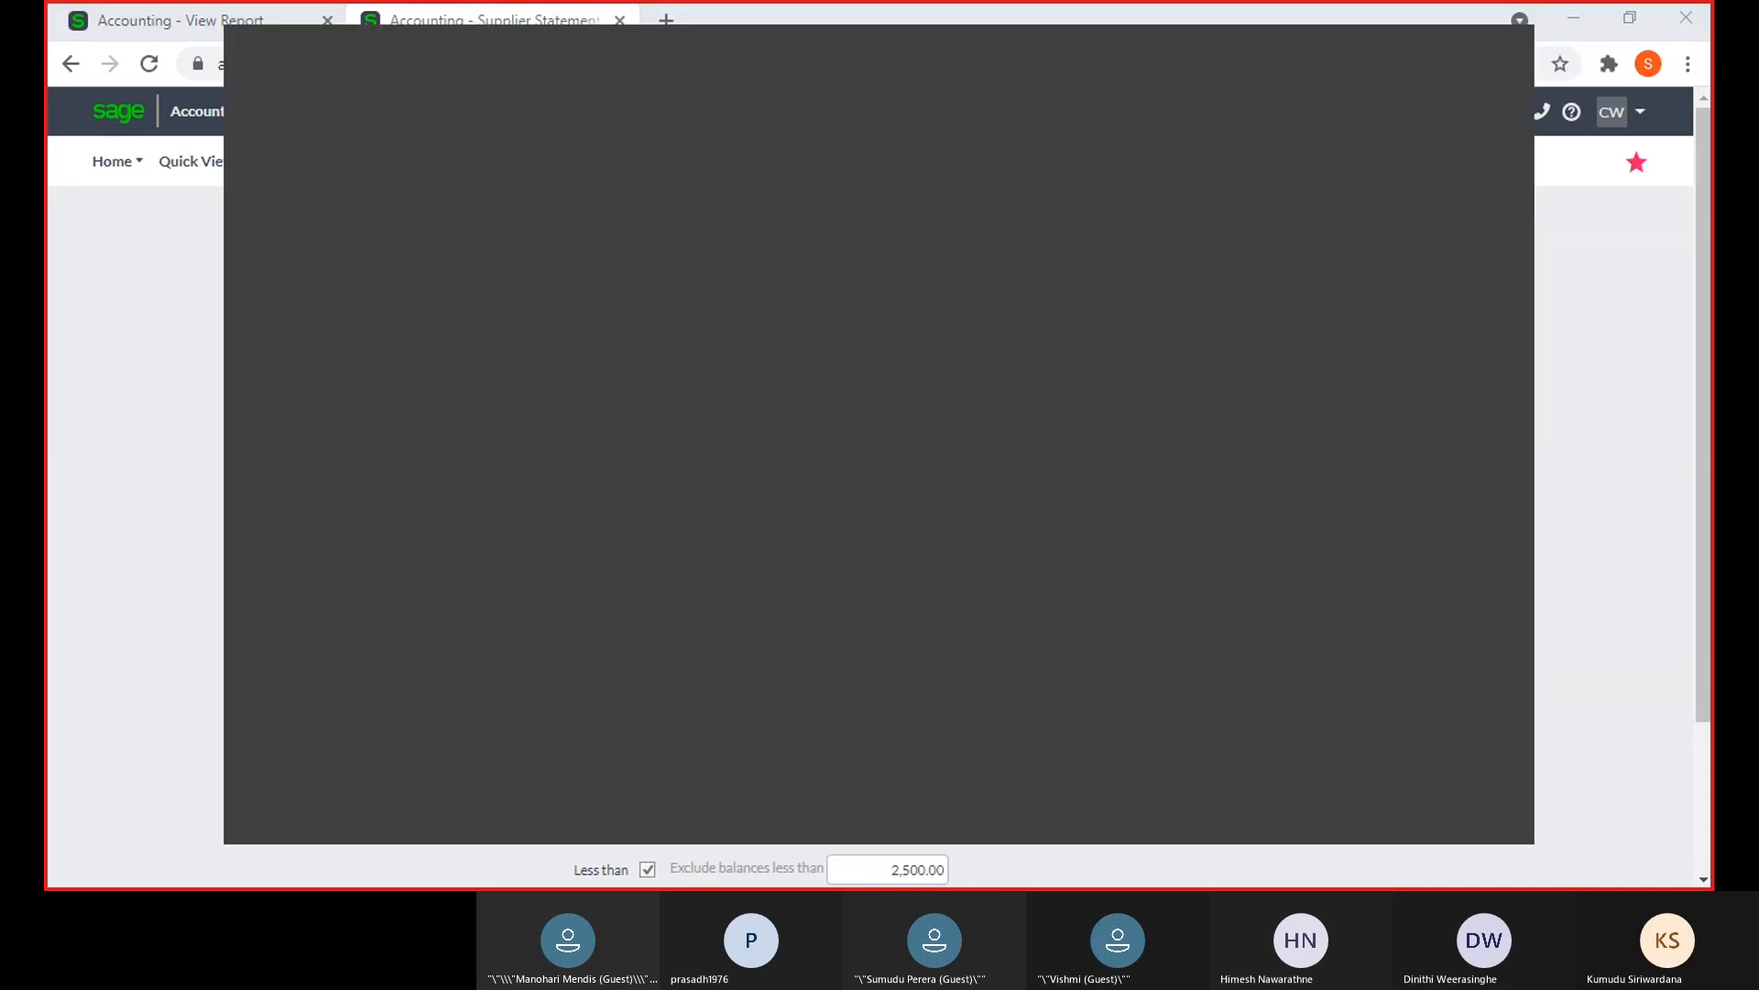
left_click(171, 266)
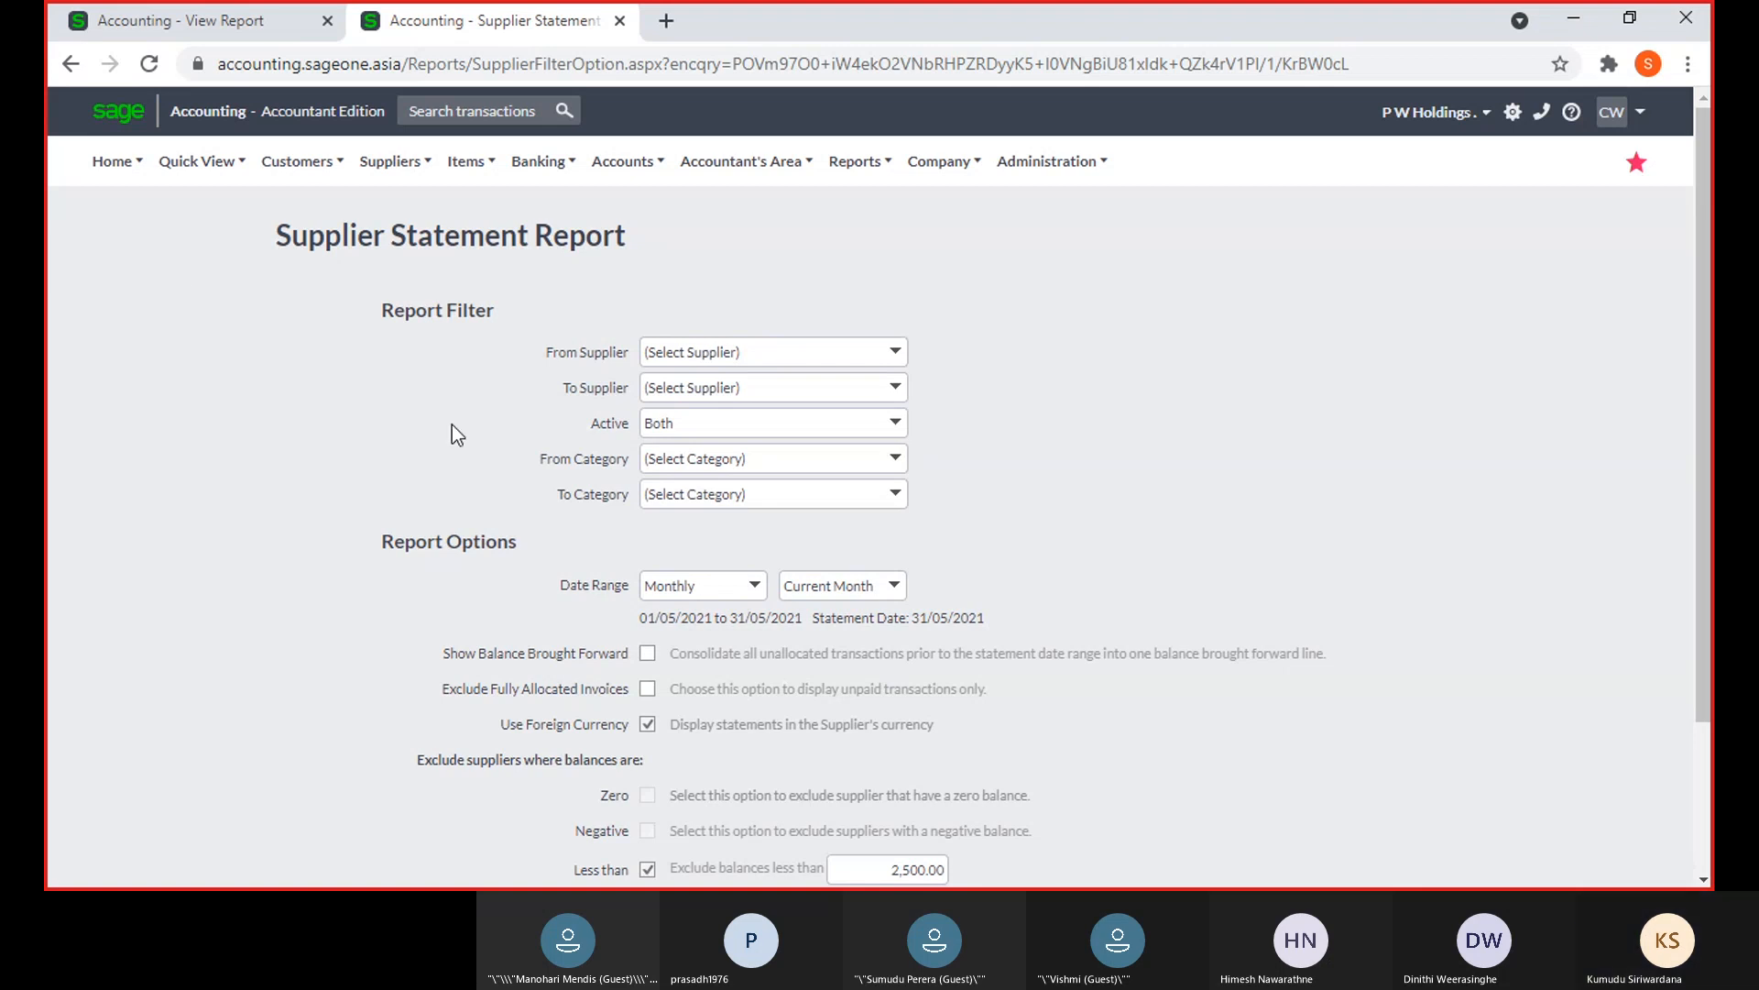
left_click(951, 909)
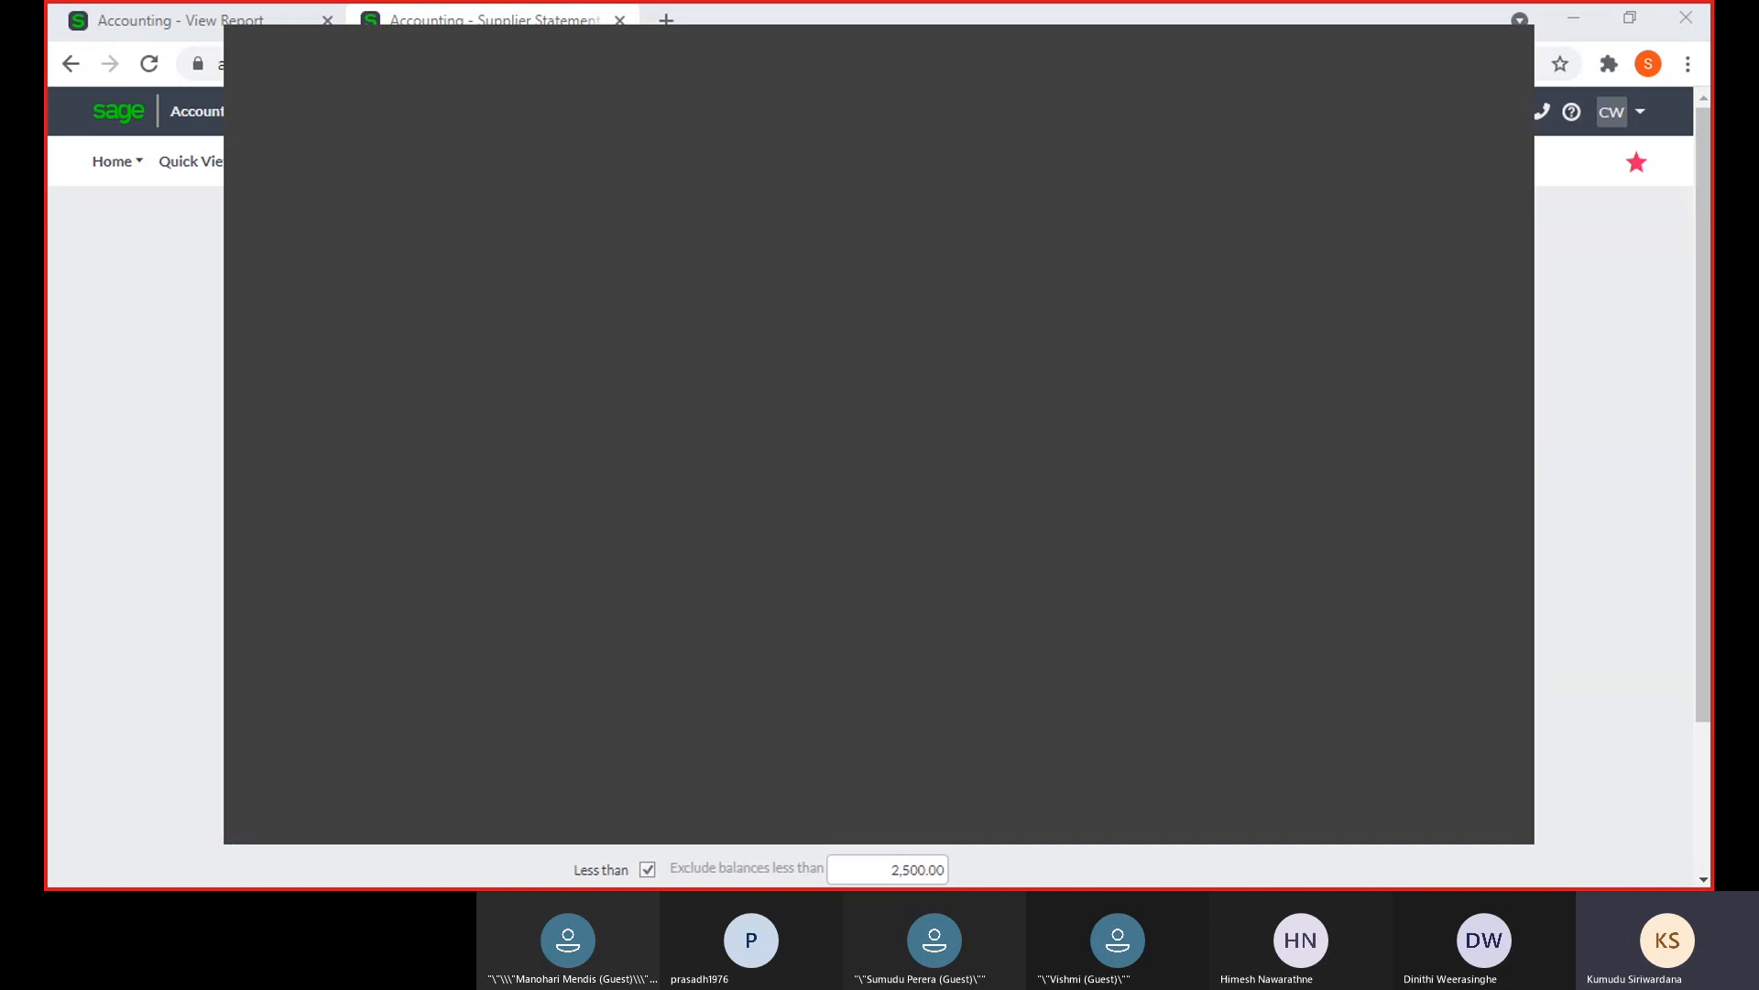
left_click(113, 381)
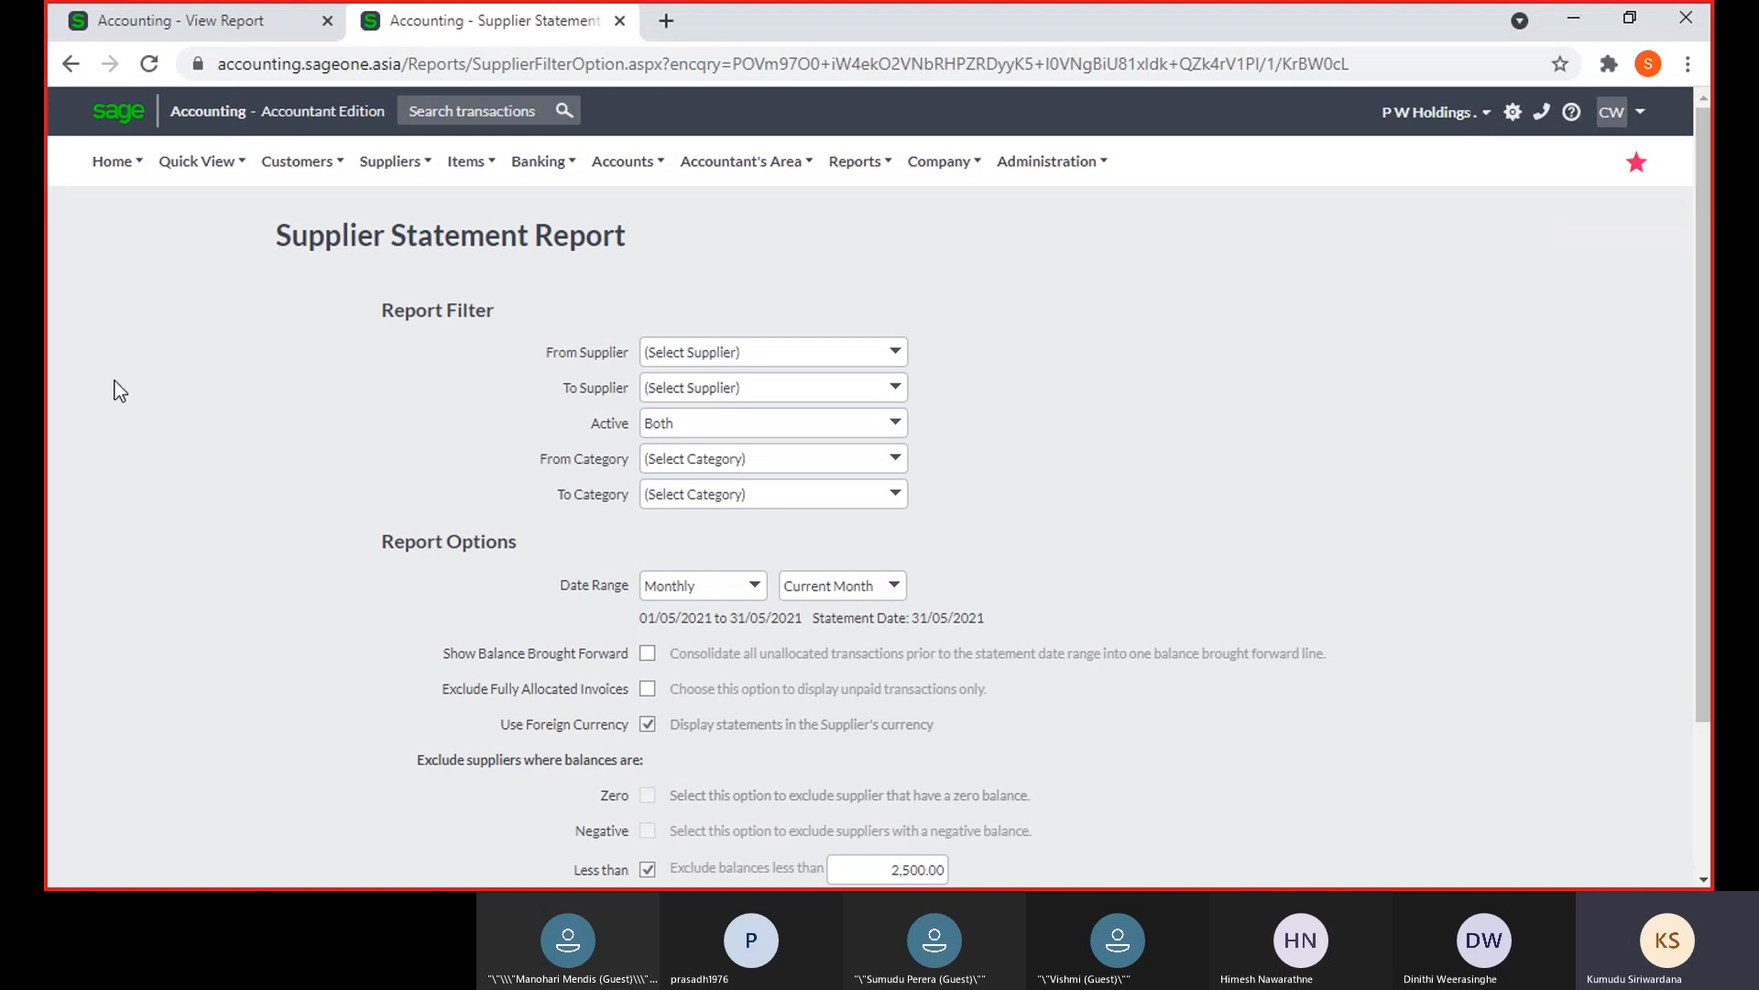
Open the Supplier Transactions Report options from the supplier reports, and close the tab with the detailed statement
mouse_move(382, 183)
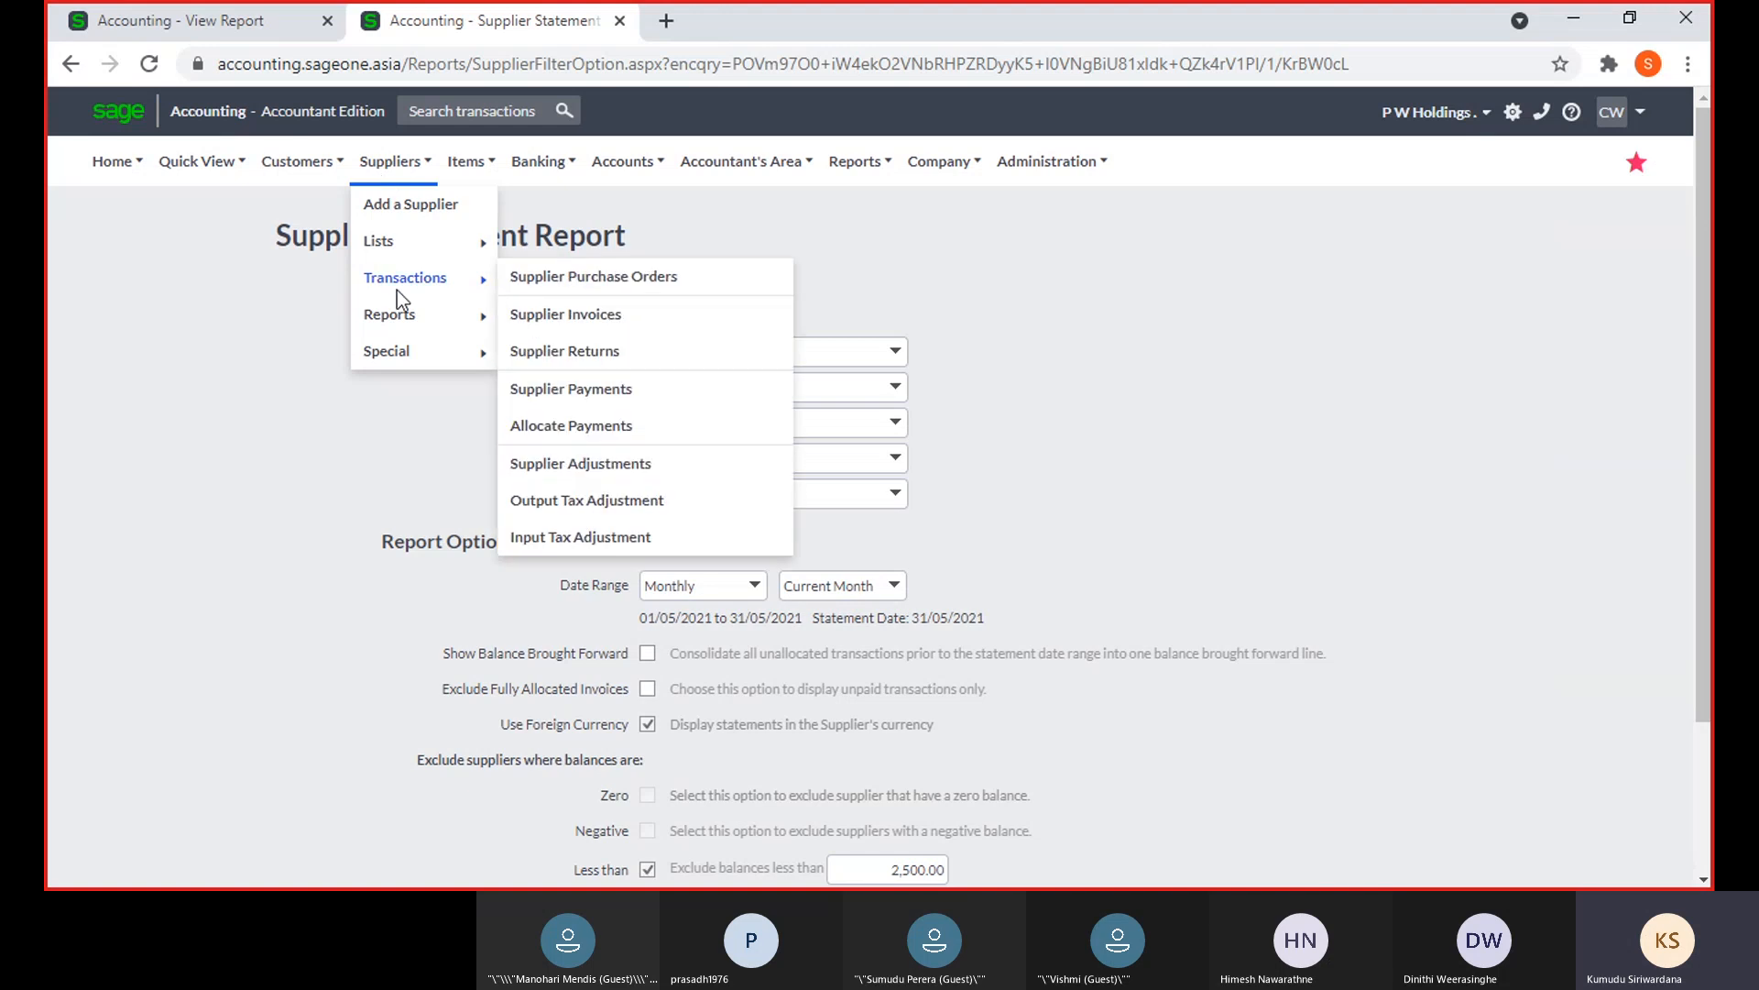
mouse_move(404, 315)
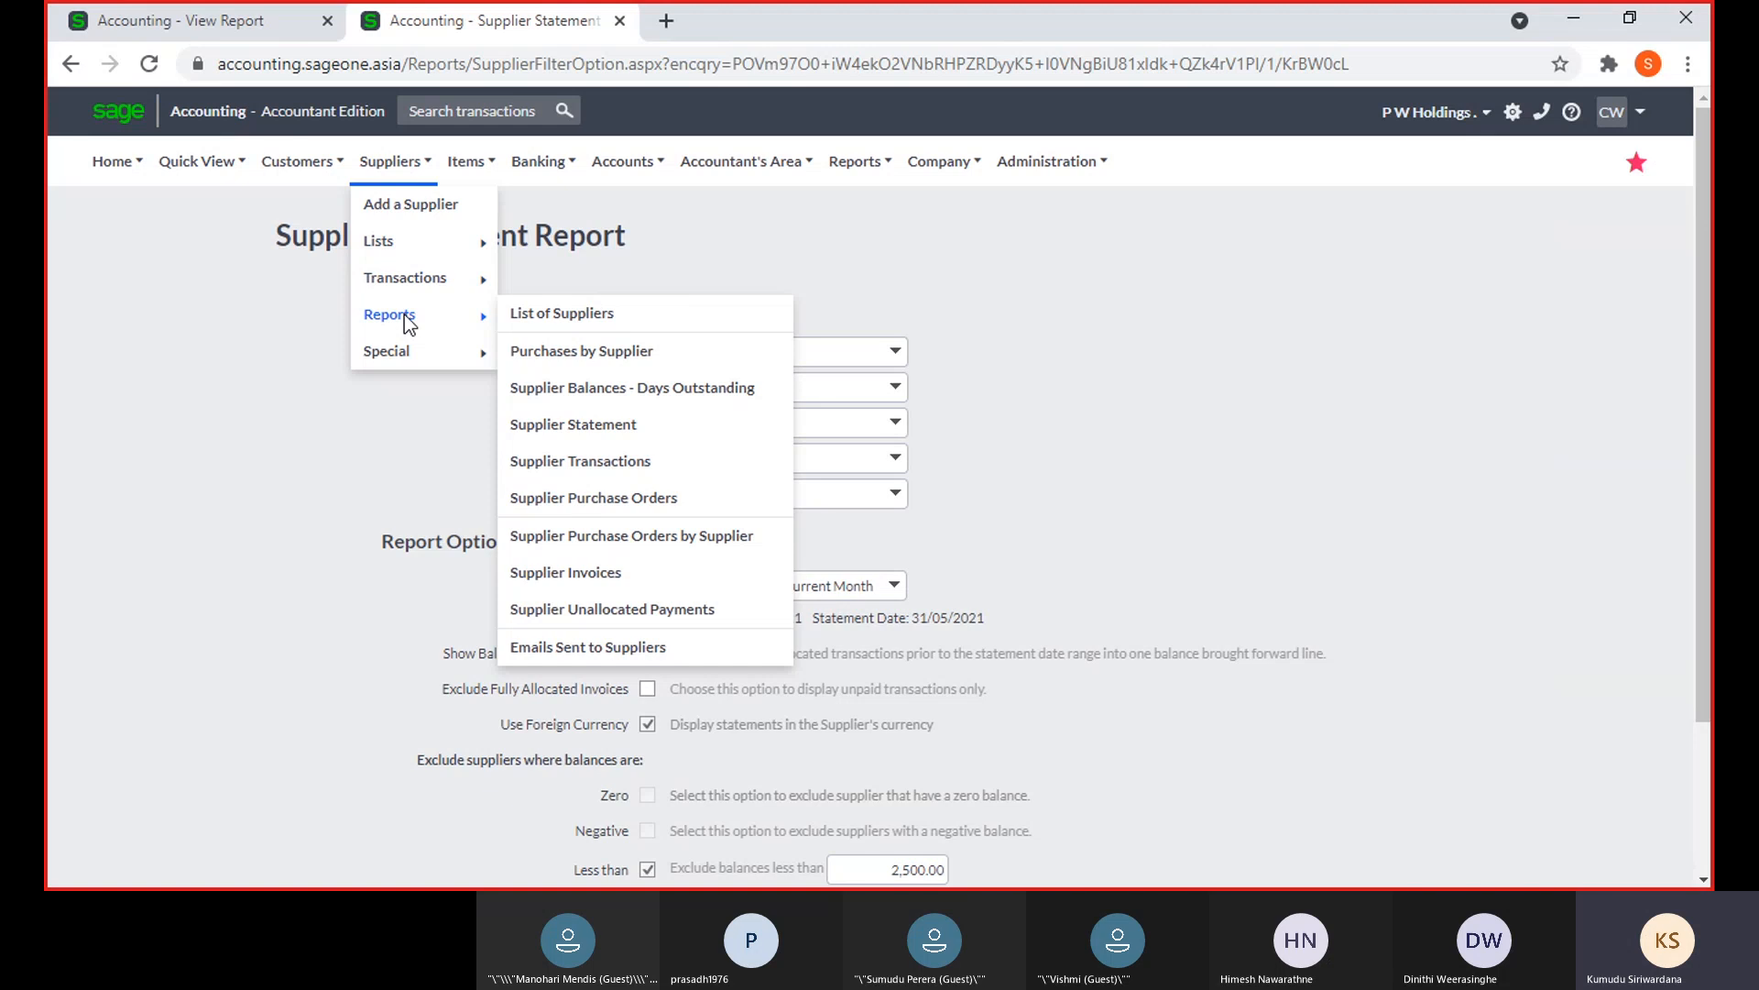
left_click(592, 467)
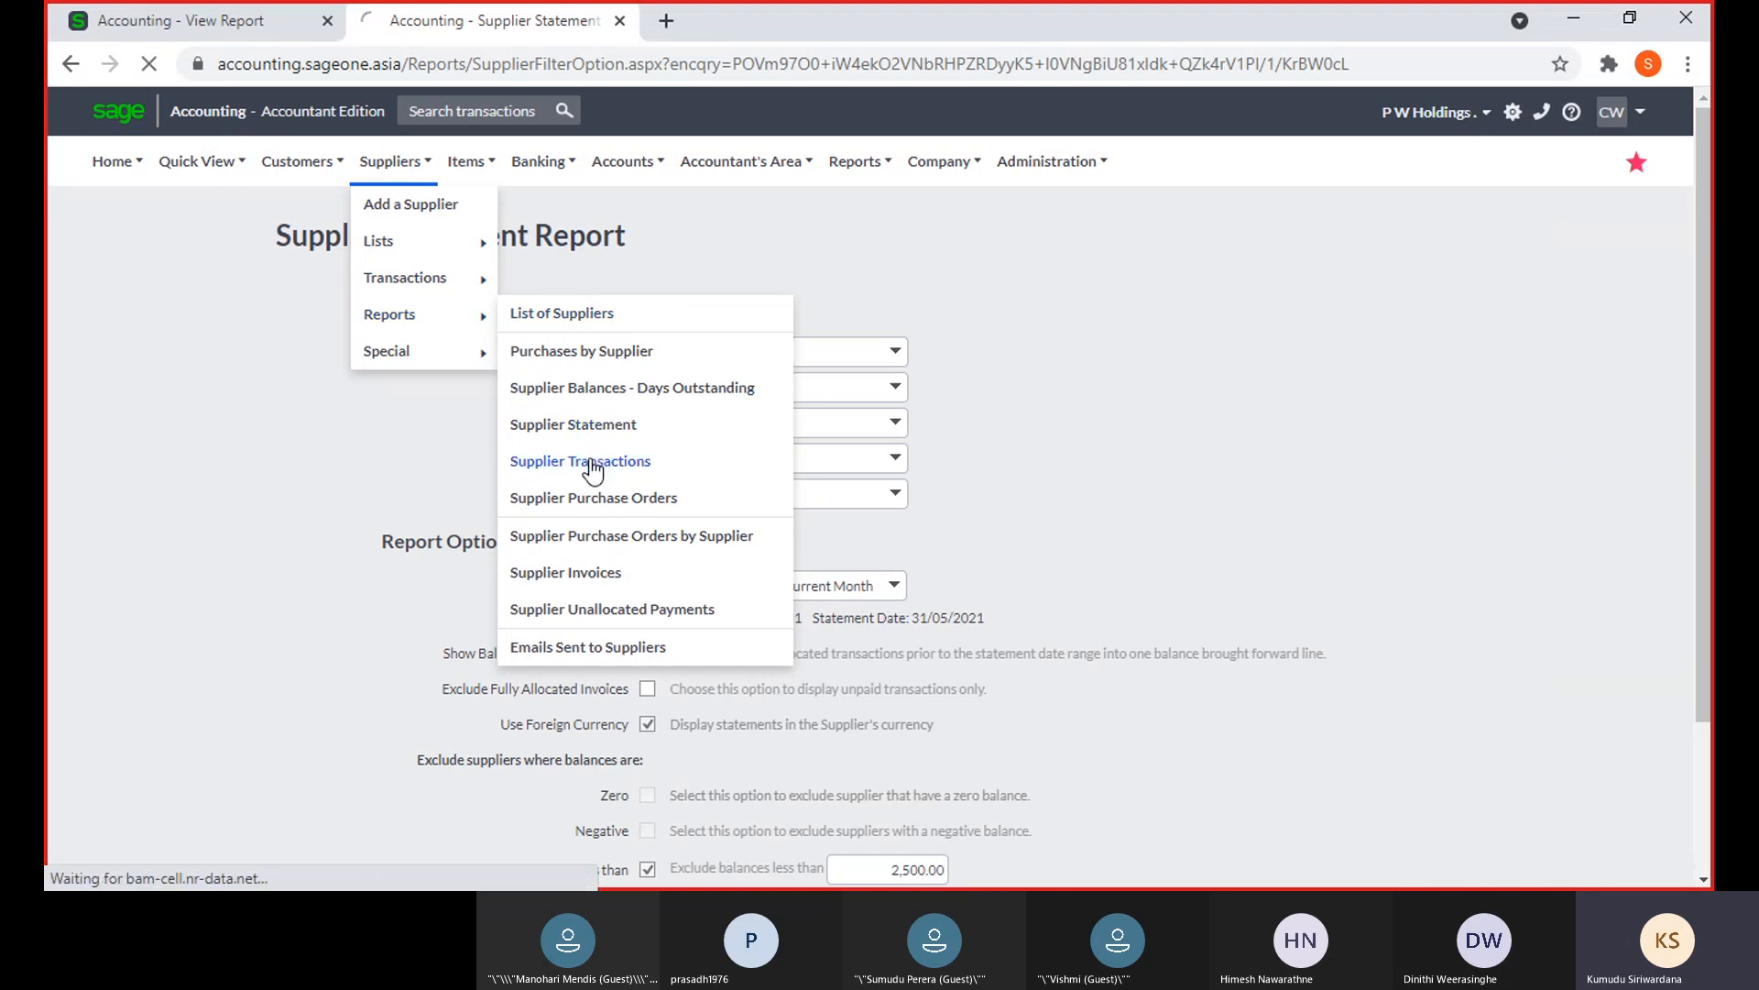
left_click(328, 20)
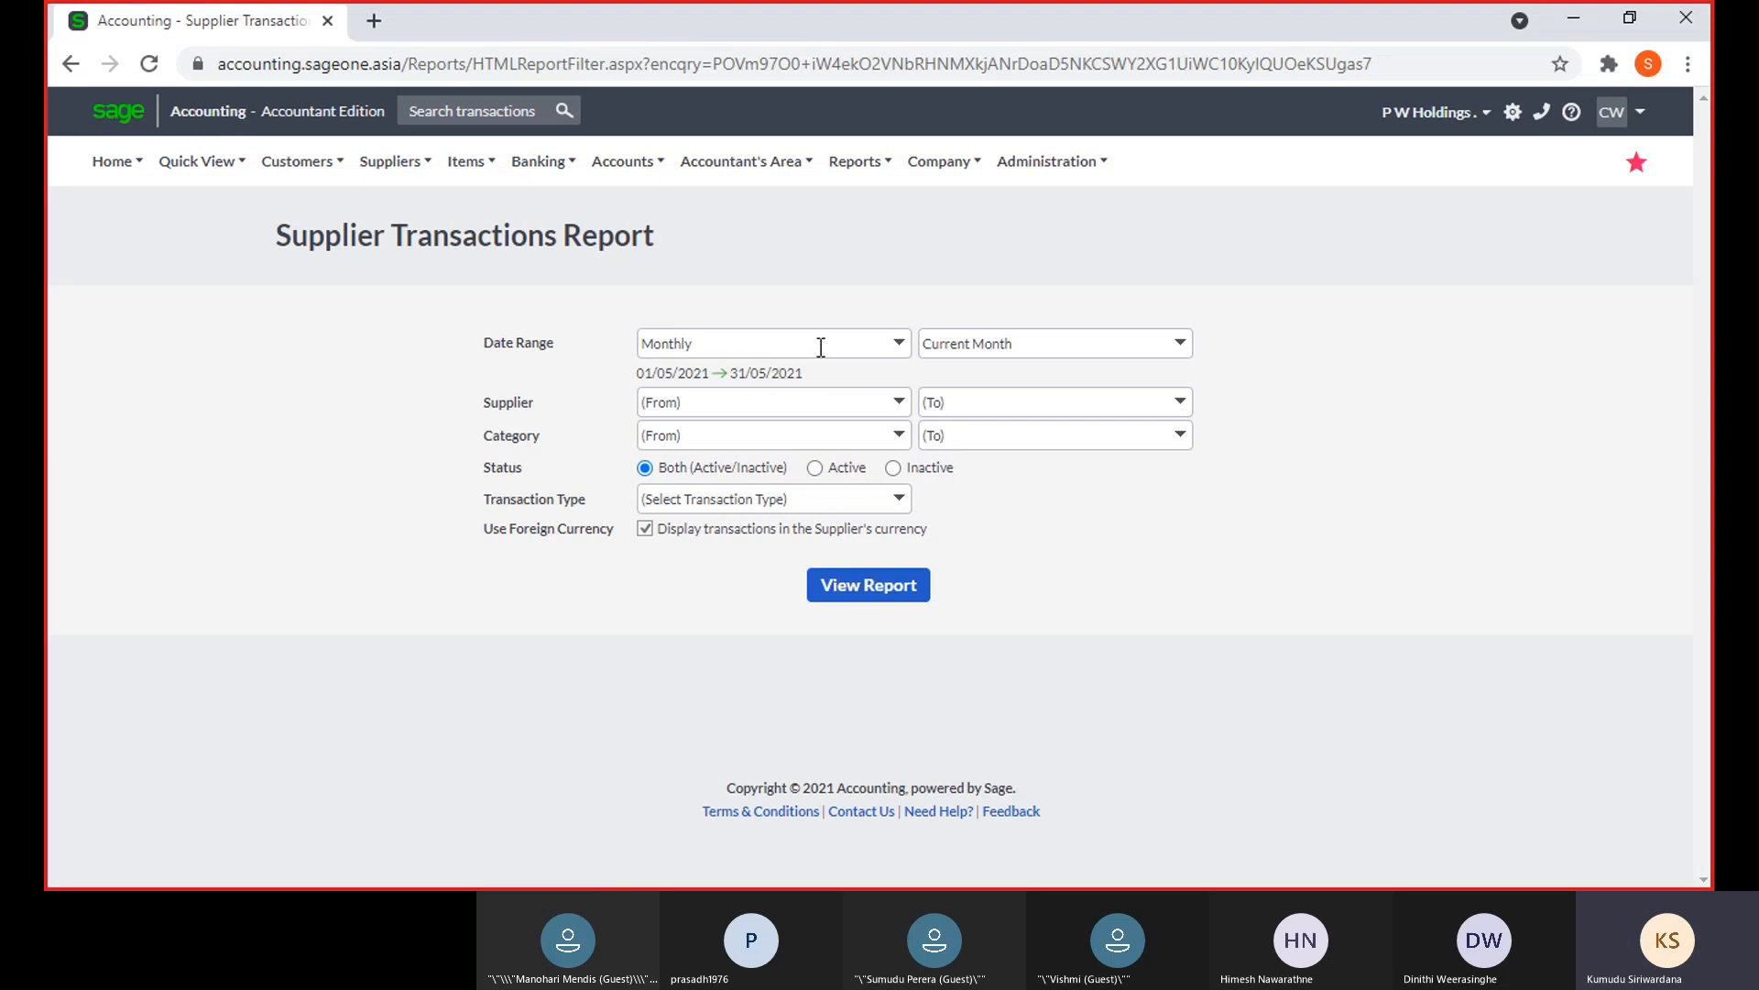
Set the report's date range to Yearly for the current year
left_click(907, 346)
left_click(842, 426)
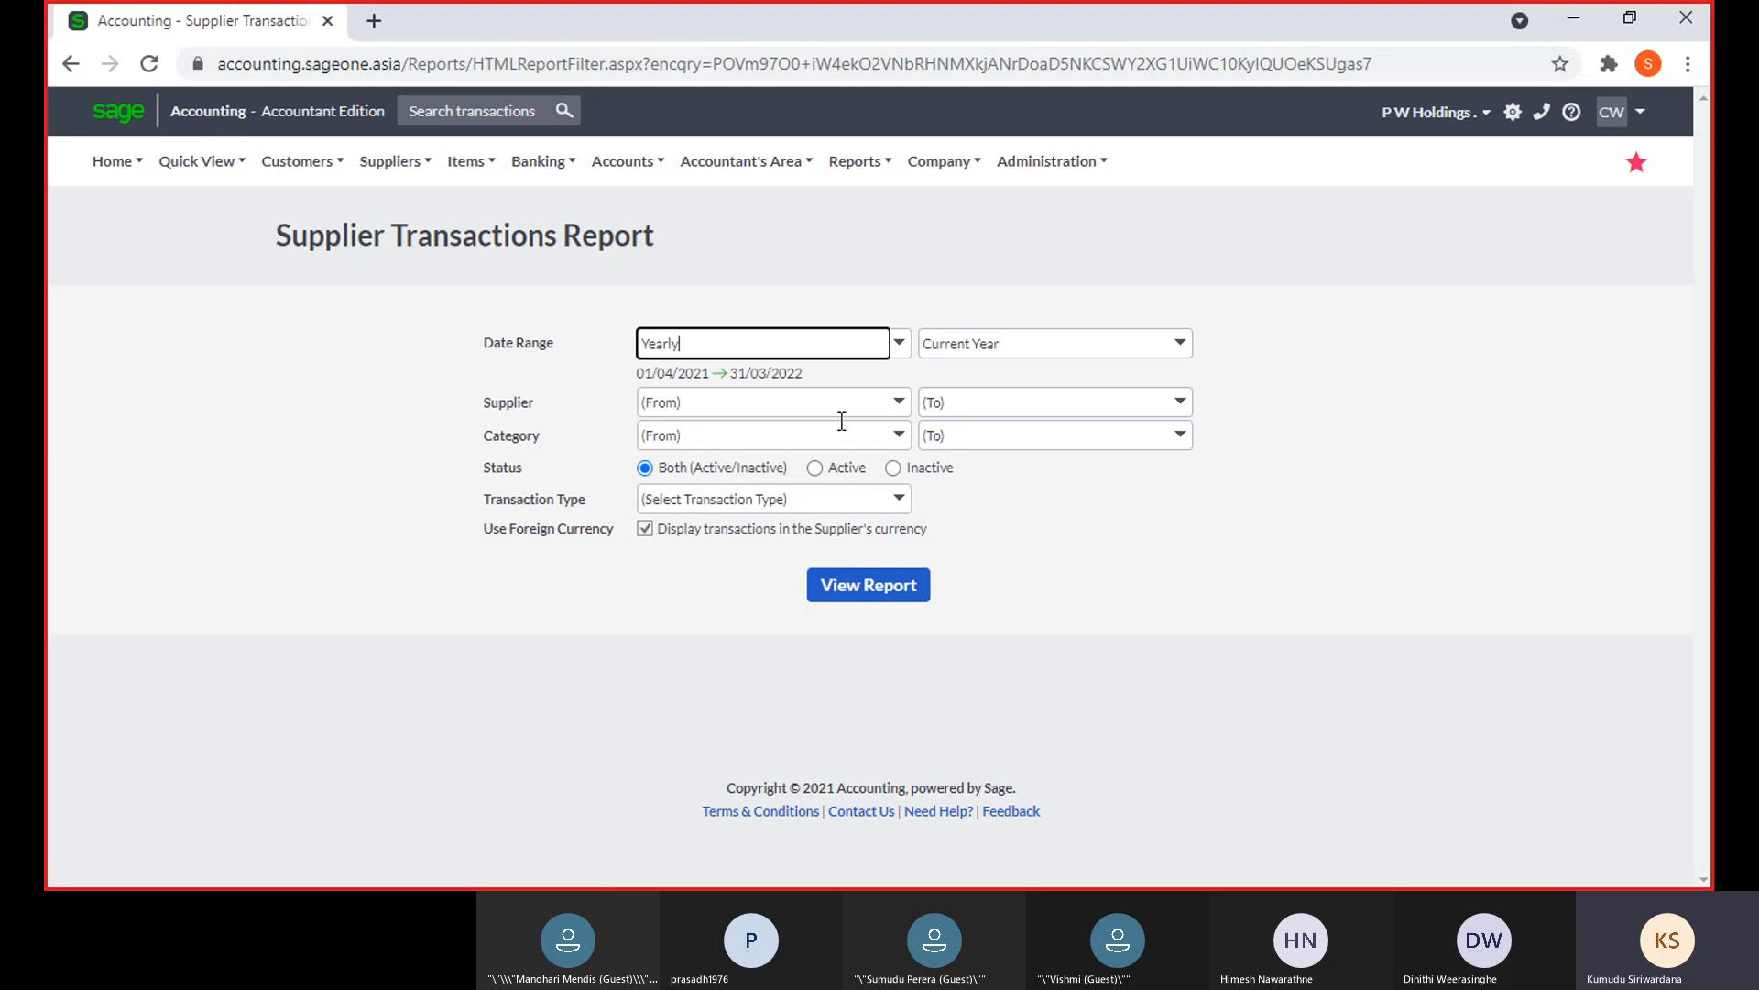
Look through the available supplier, category and transaction type filter choices without changing them
left_click(902, 407)
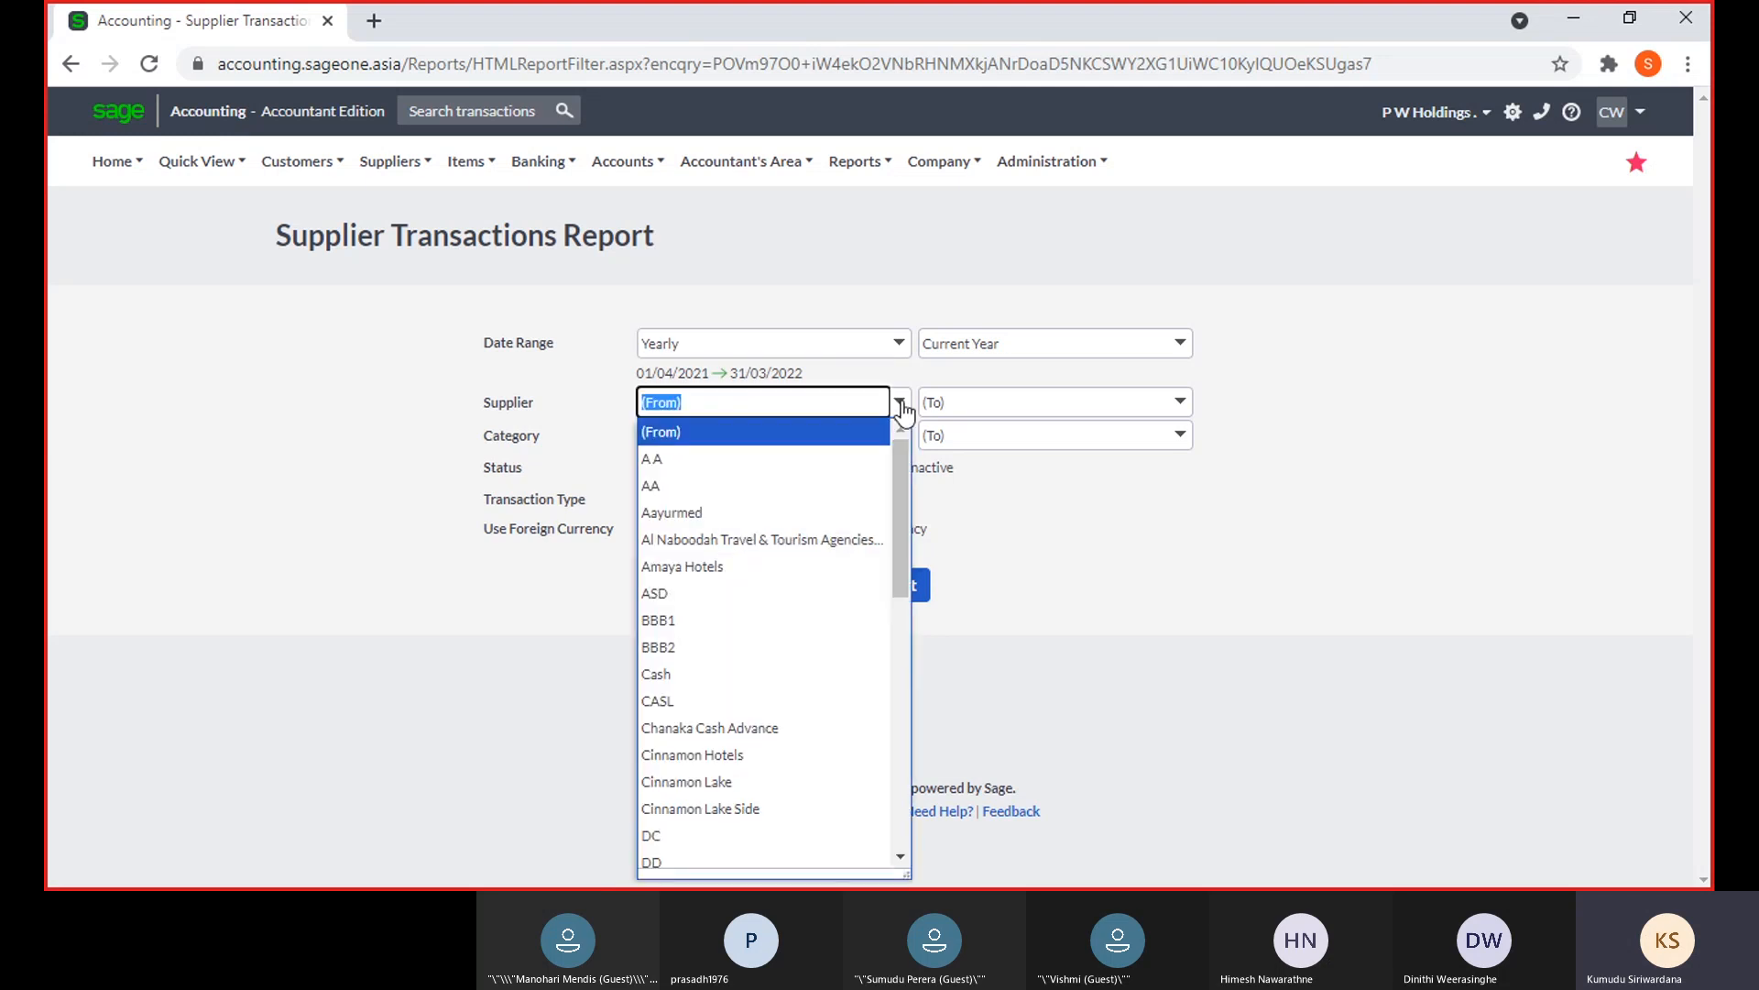
left_click(901, 406)
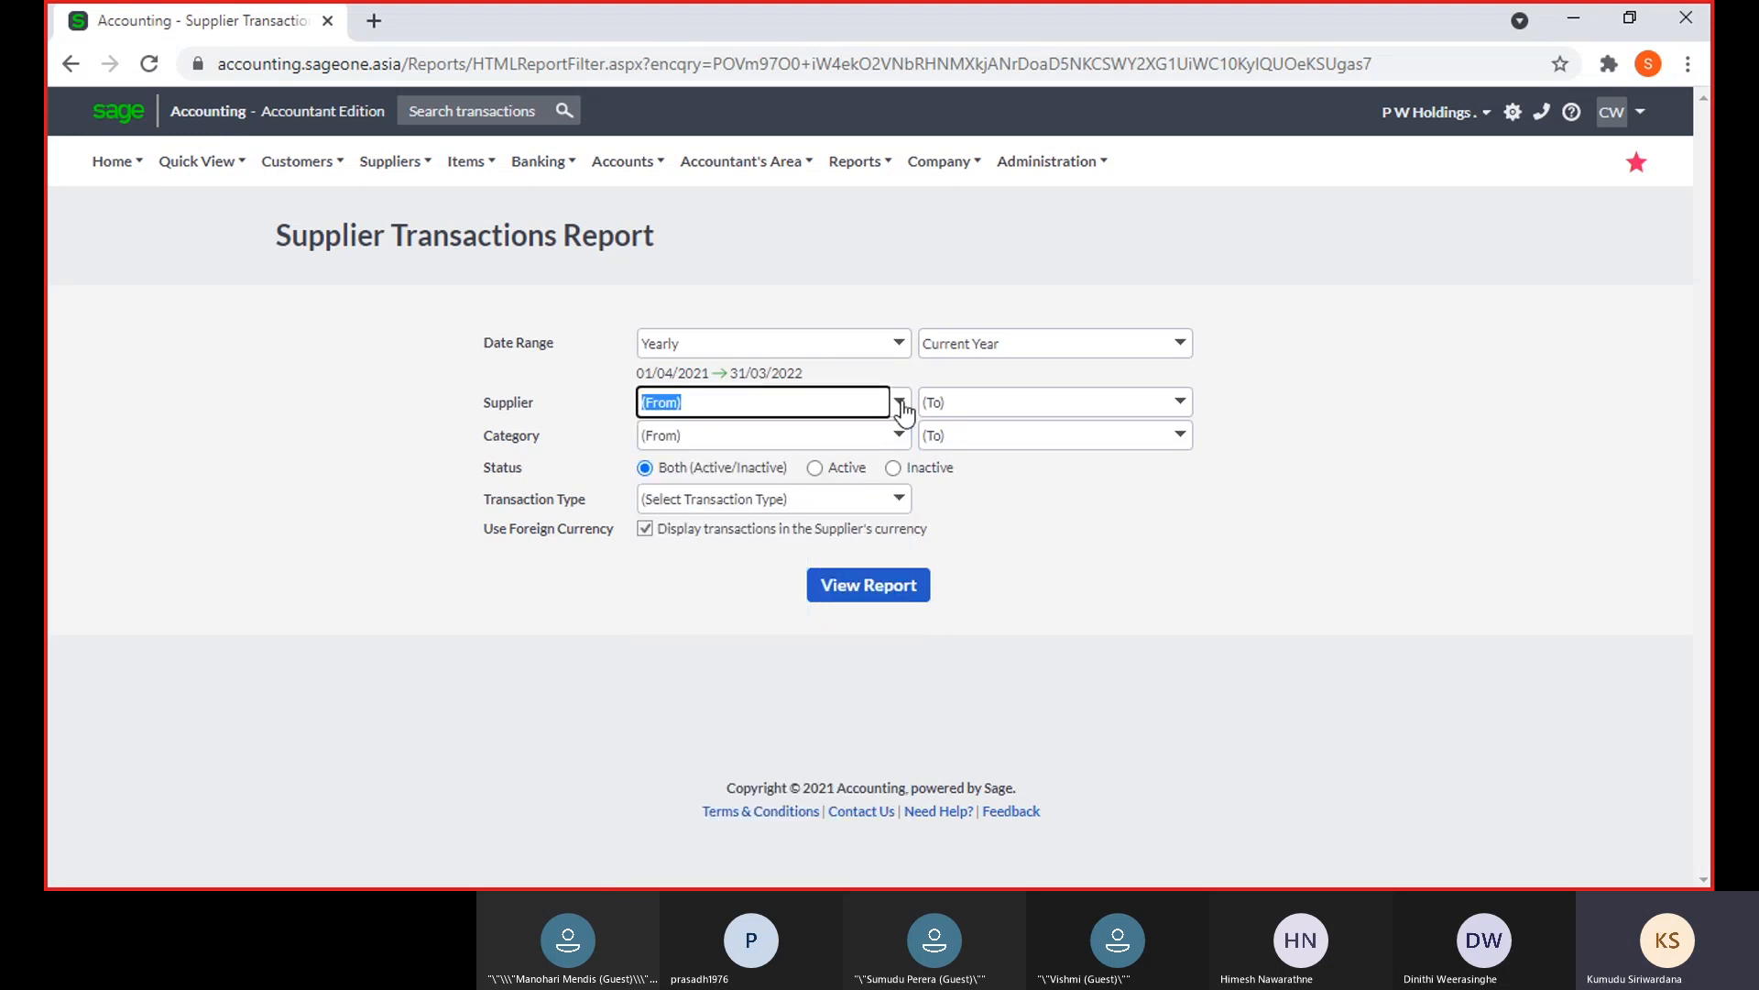
left_click(1030, 546)
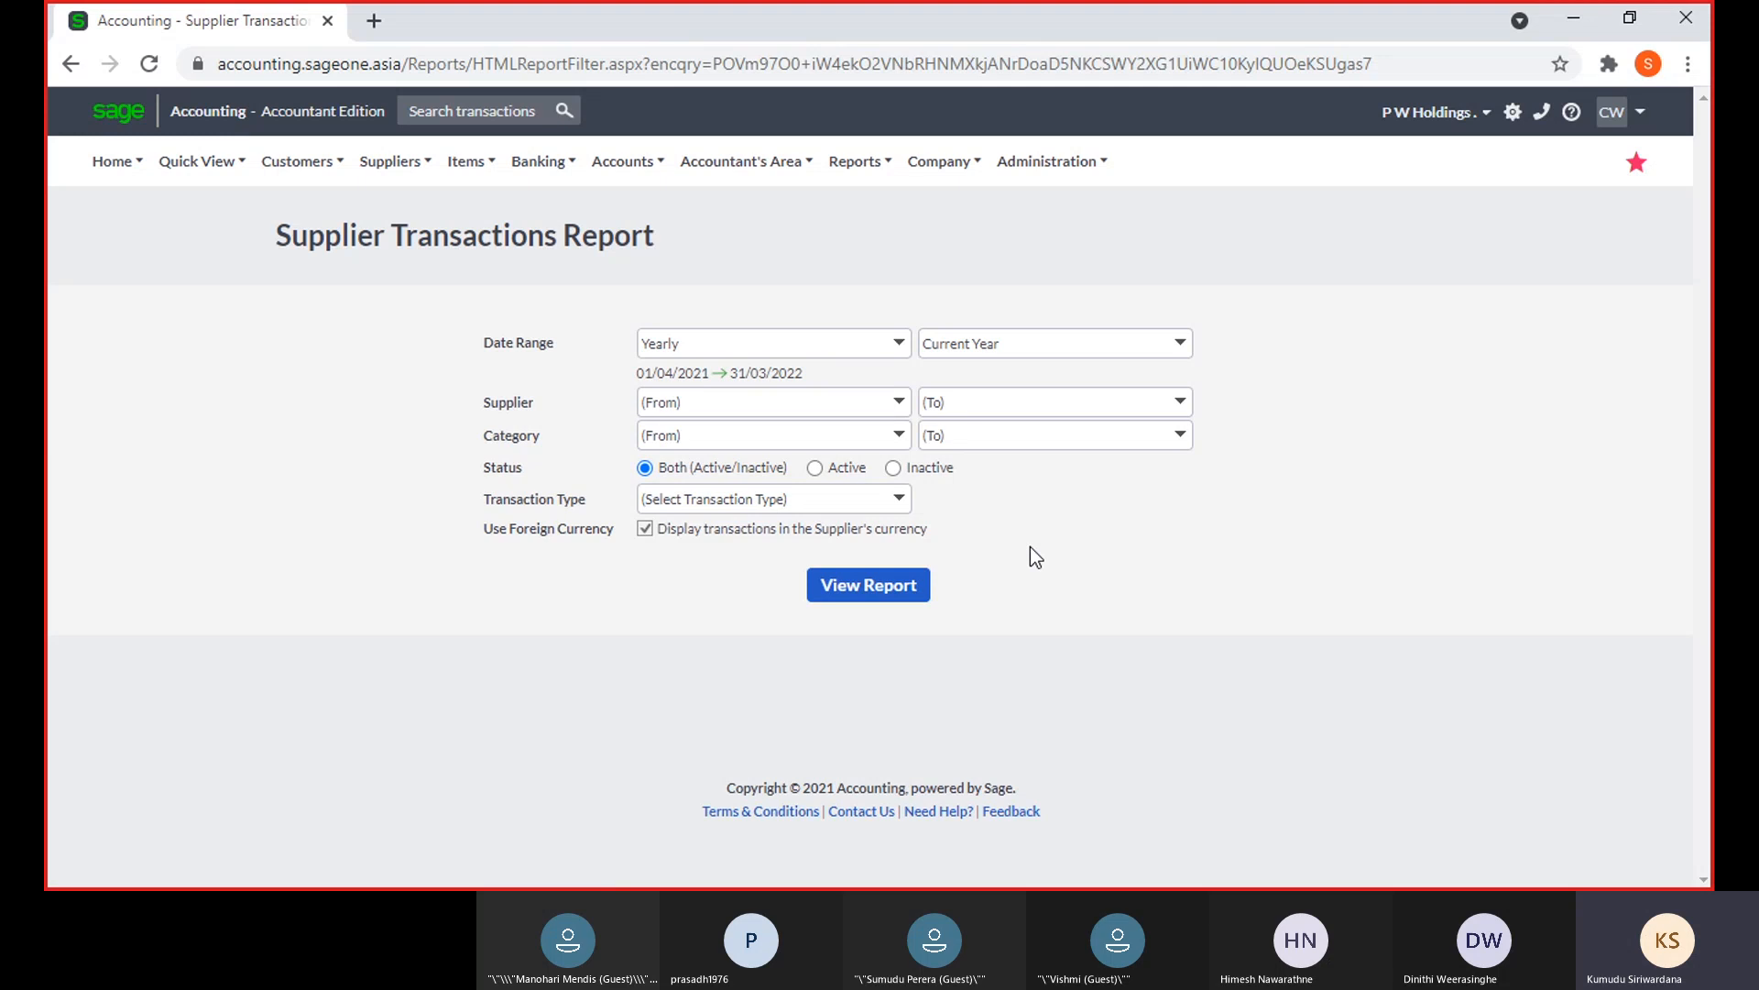
left_click(902, 436)
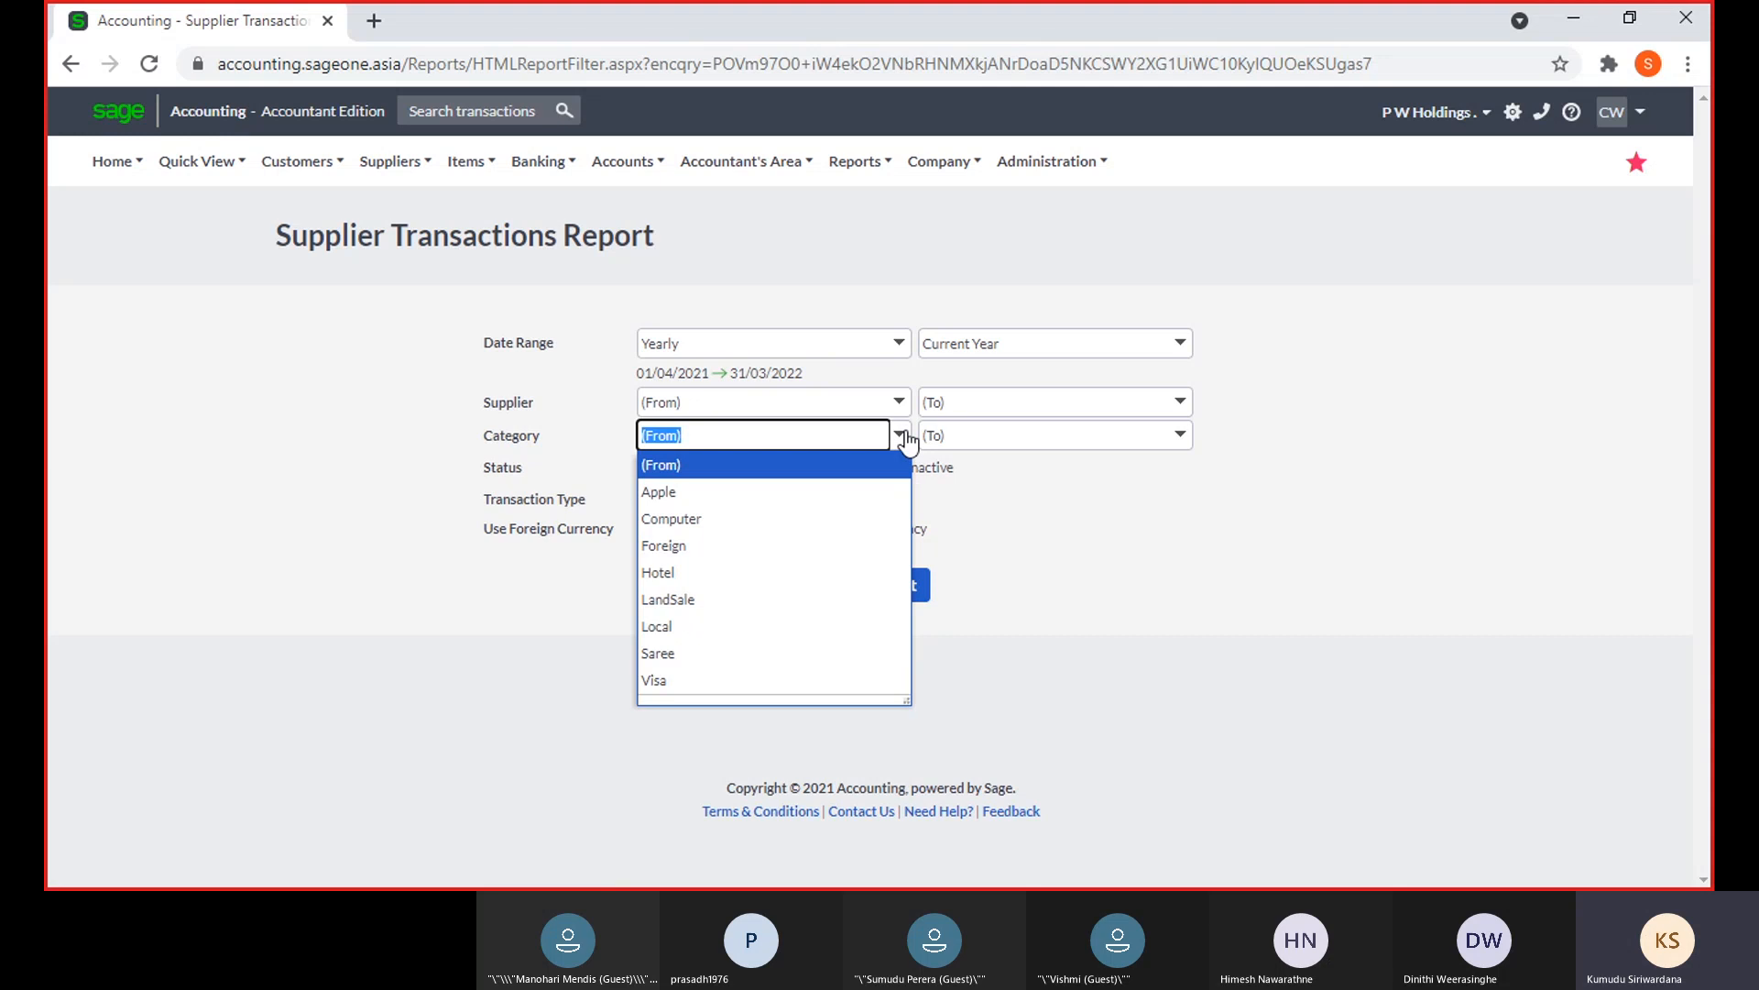
left_click(1025, 516)
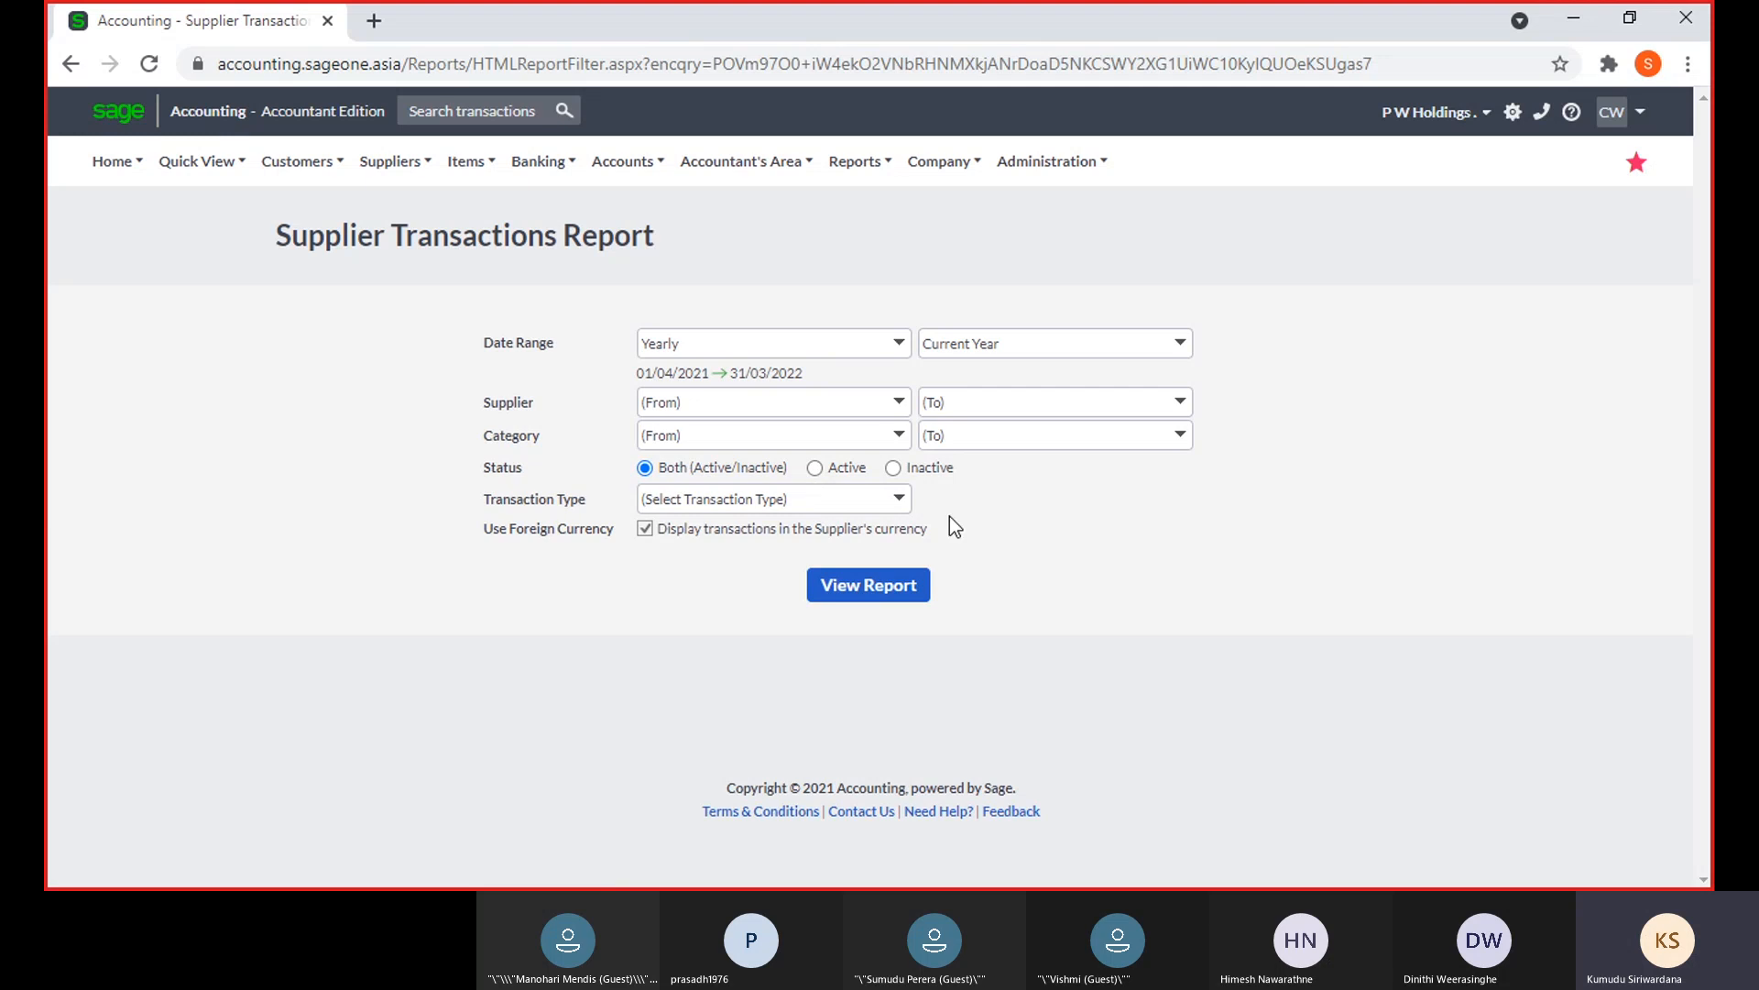
left_click(903, 506)
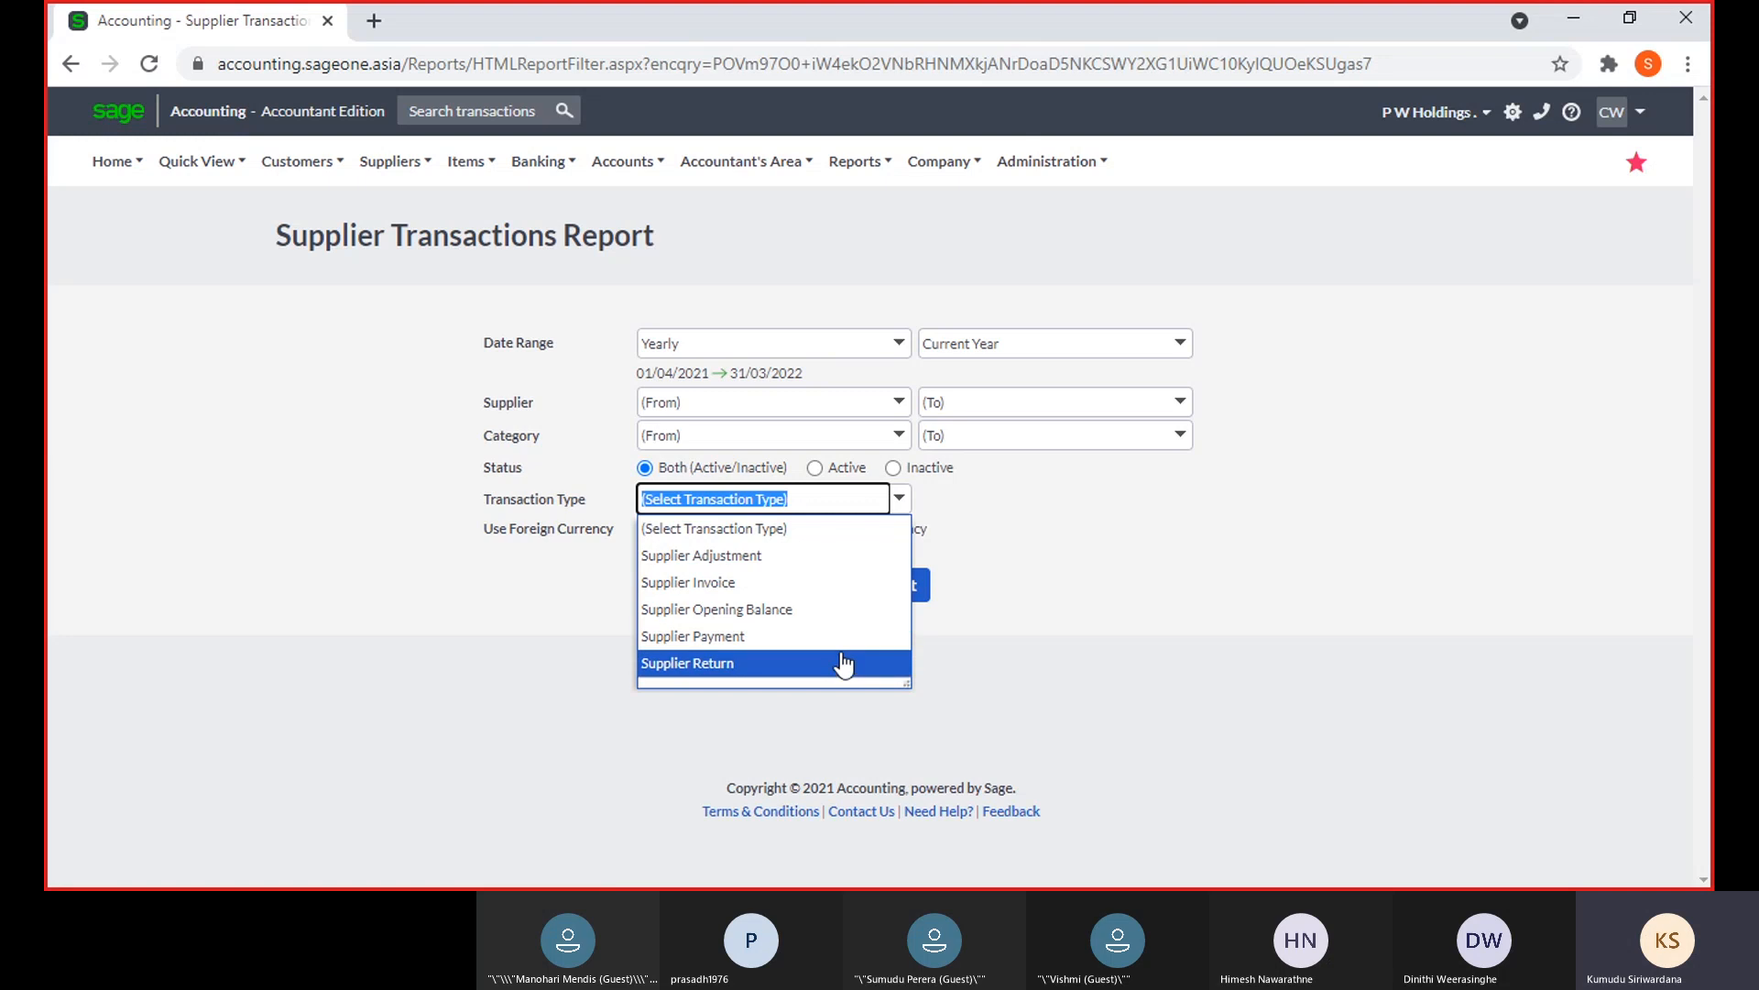
left_click(1025, 576)
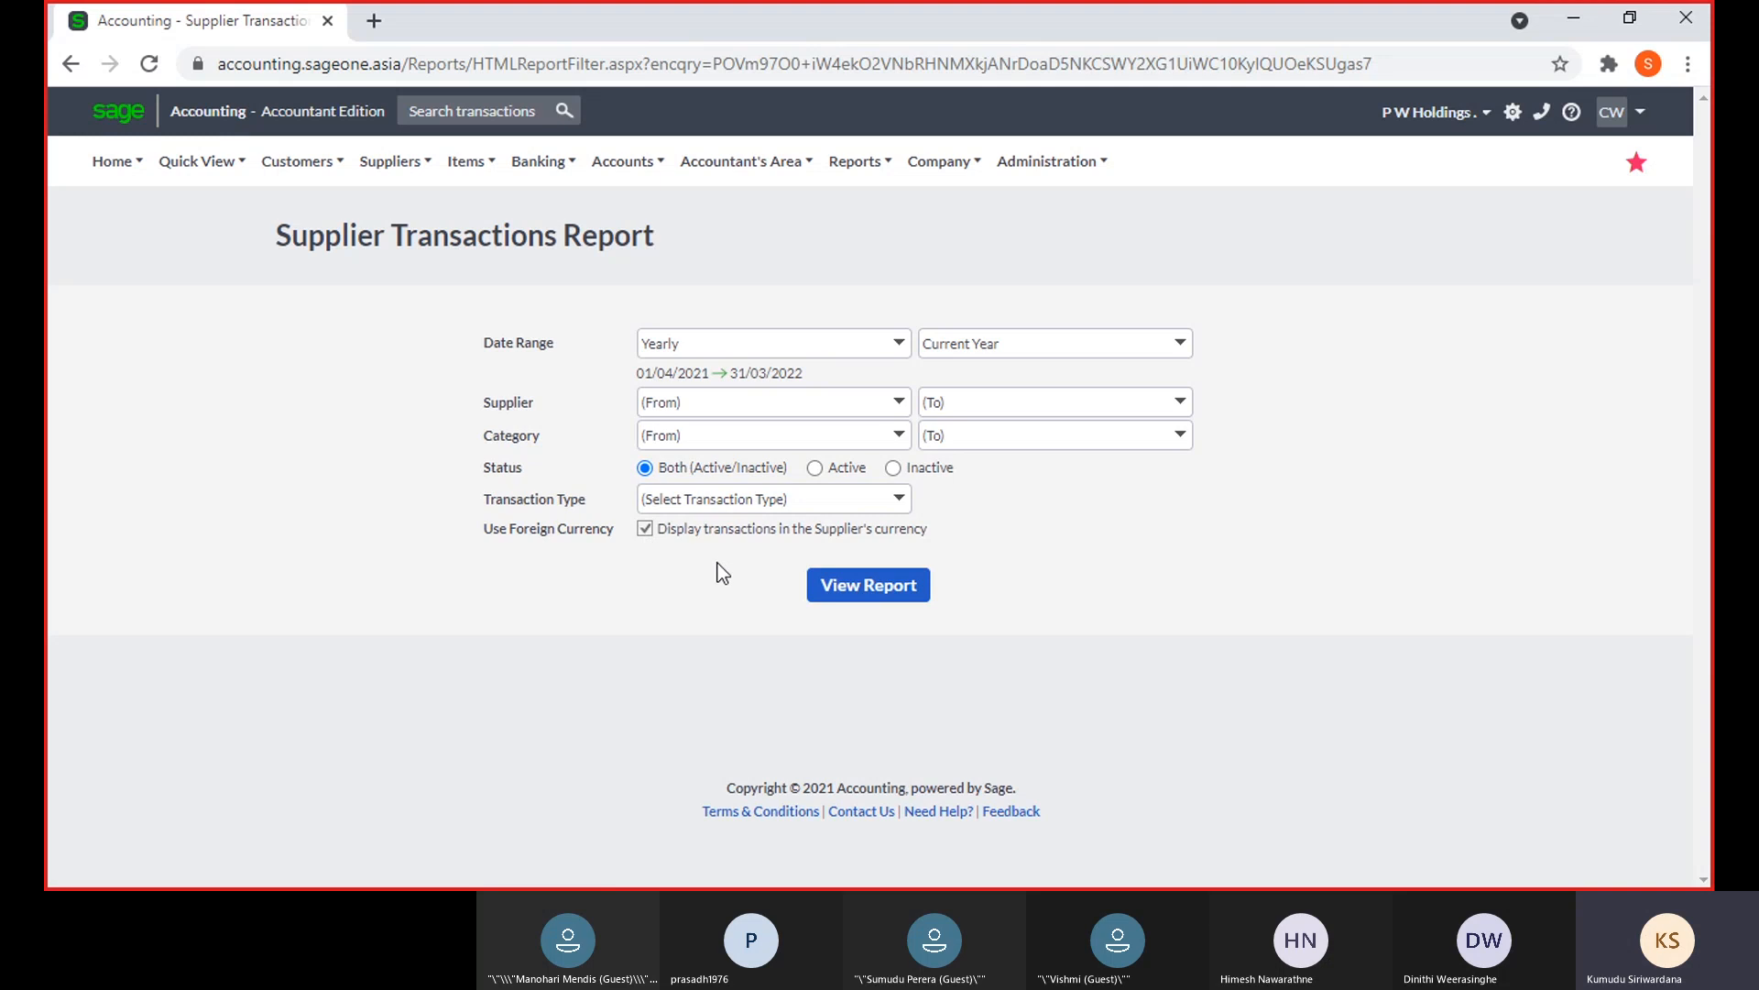
Generate the Supplier Transactions Report for all suppliers and review each supplier's balances, transactions and period movement
left_click(845, 594)
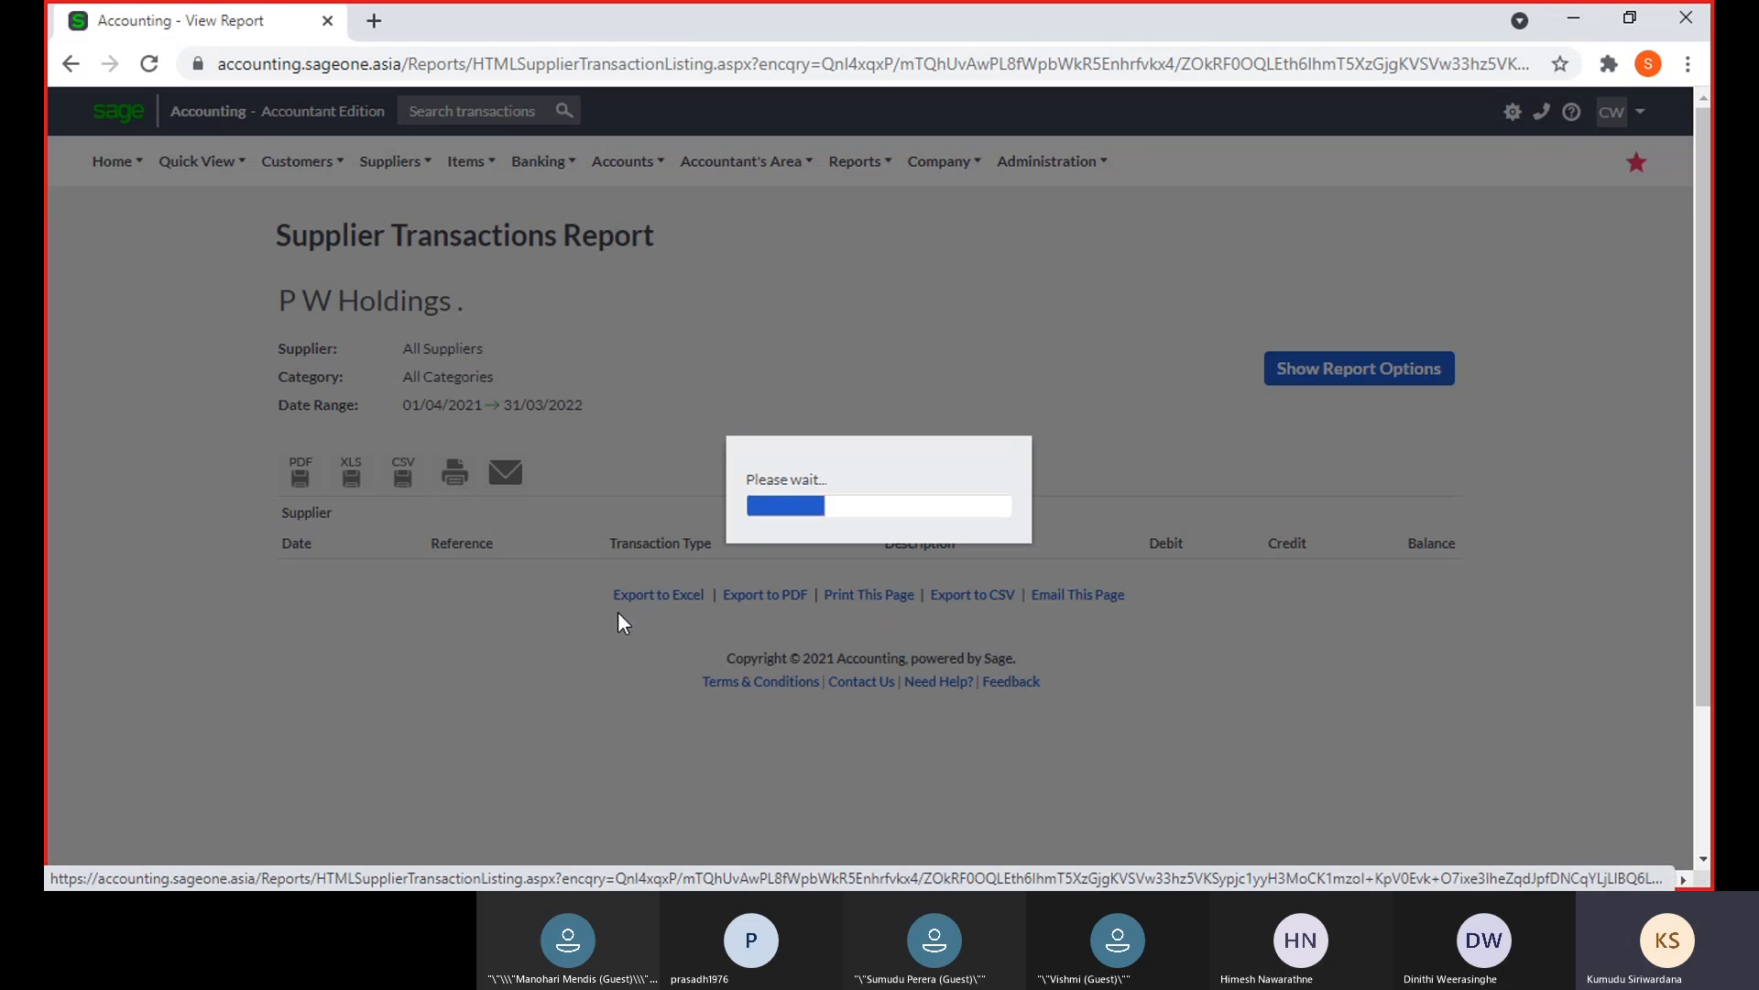
scroll(617, 612, "down", 1)
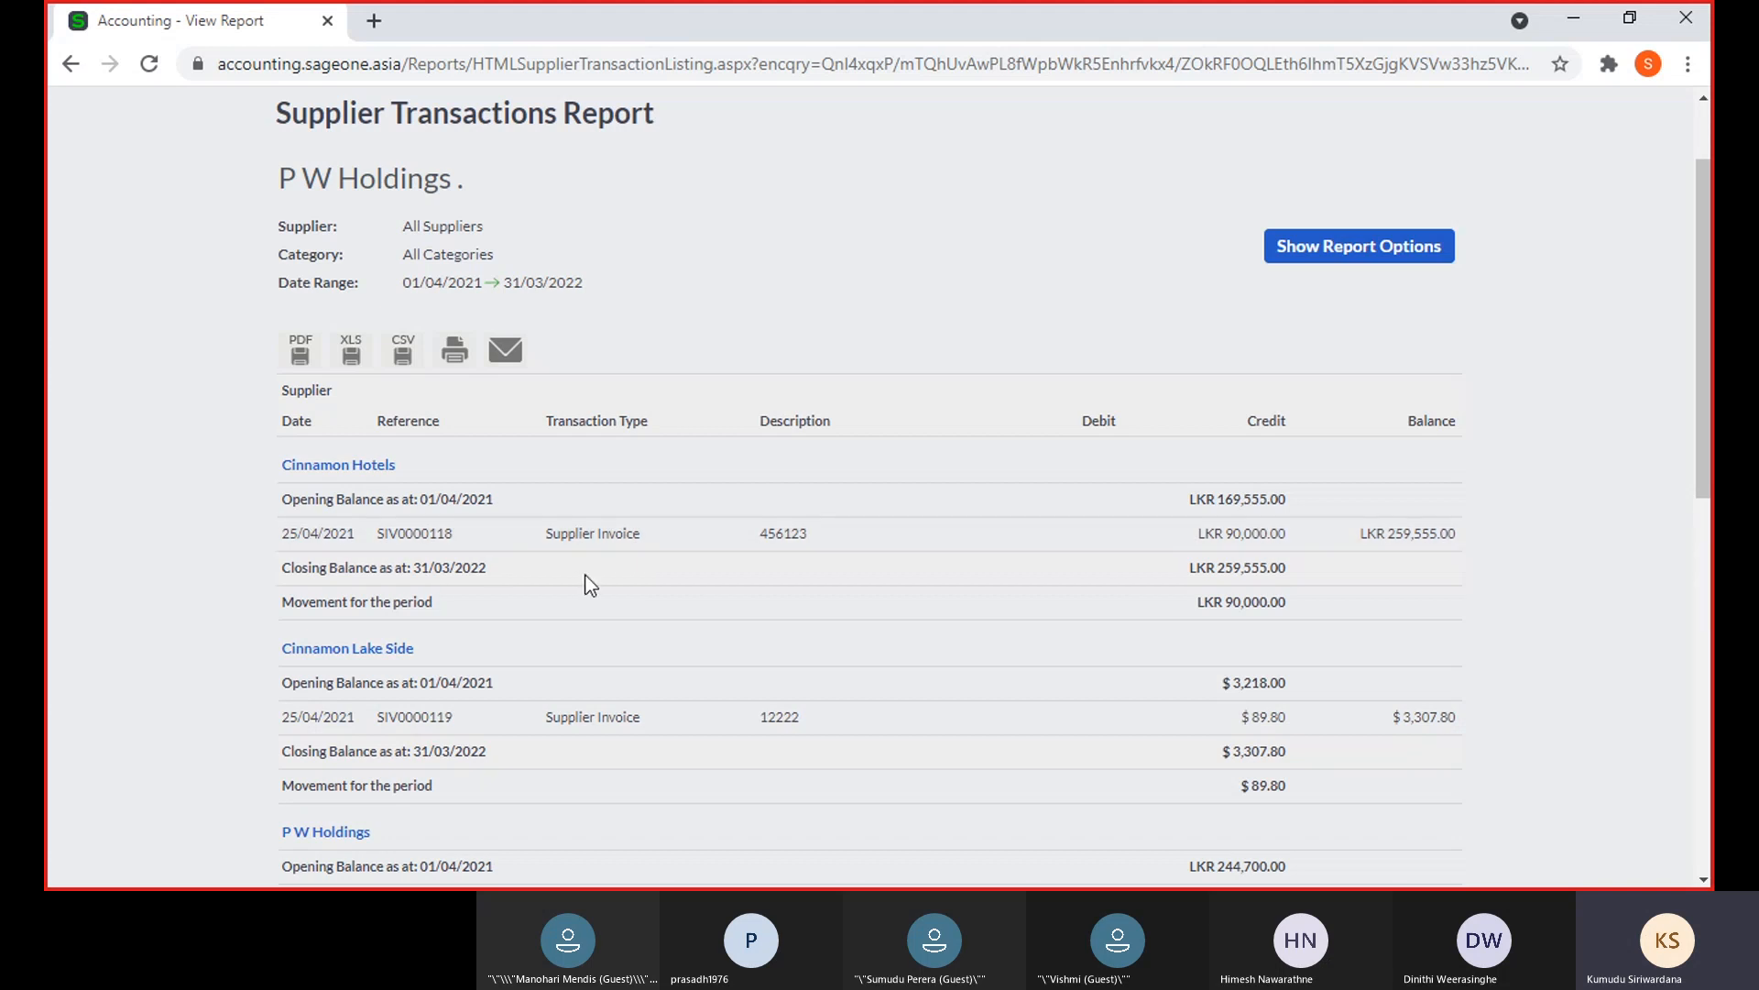
scroll(562, 616, "down", 1)
scroll(561, 623, "down", 3)
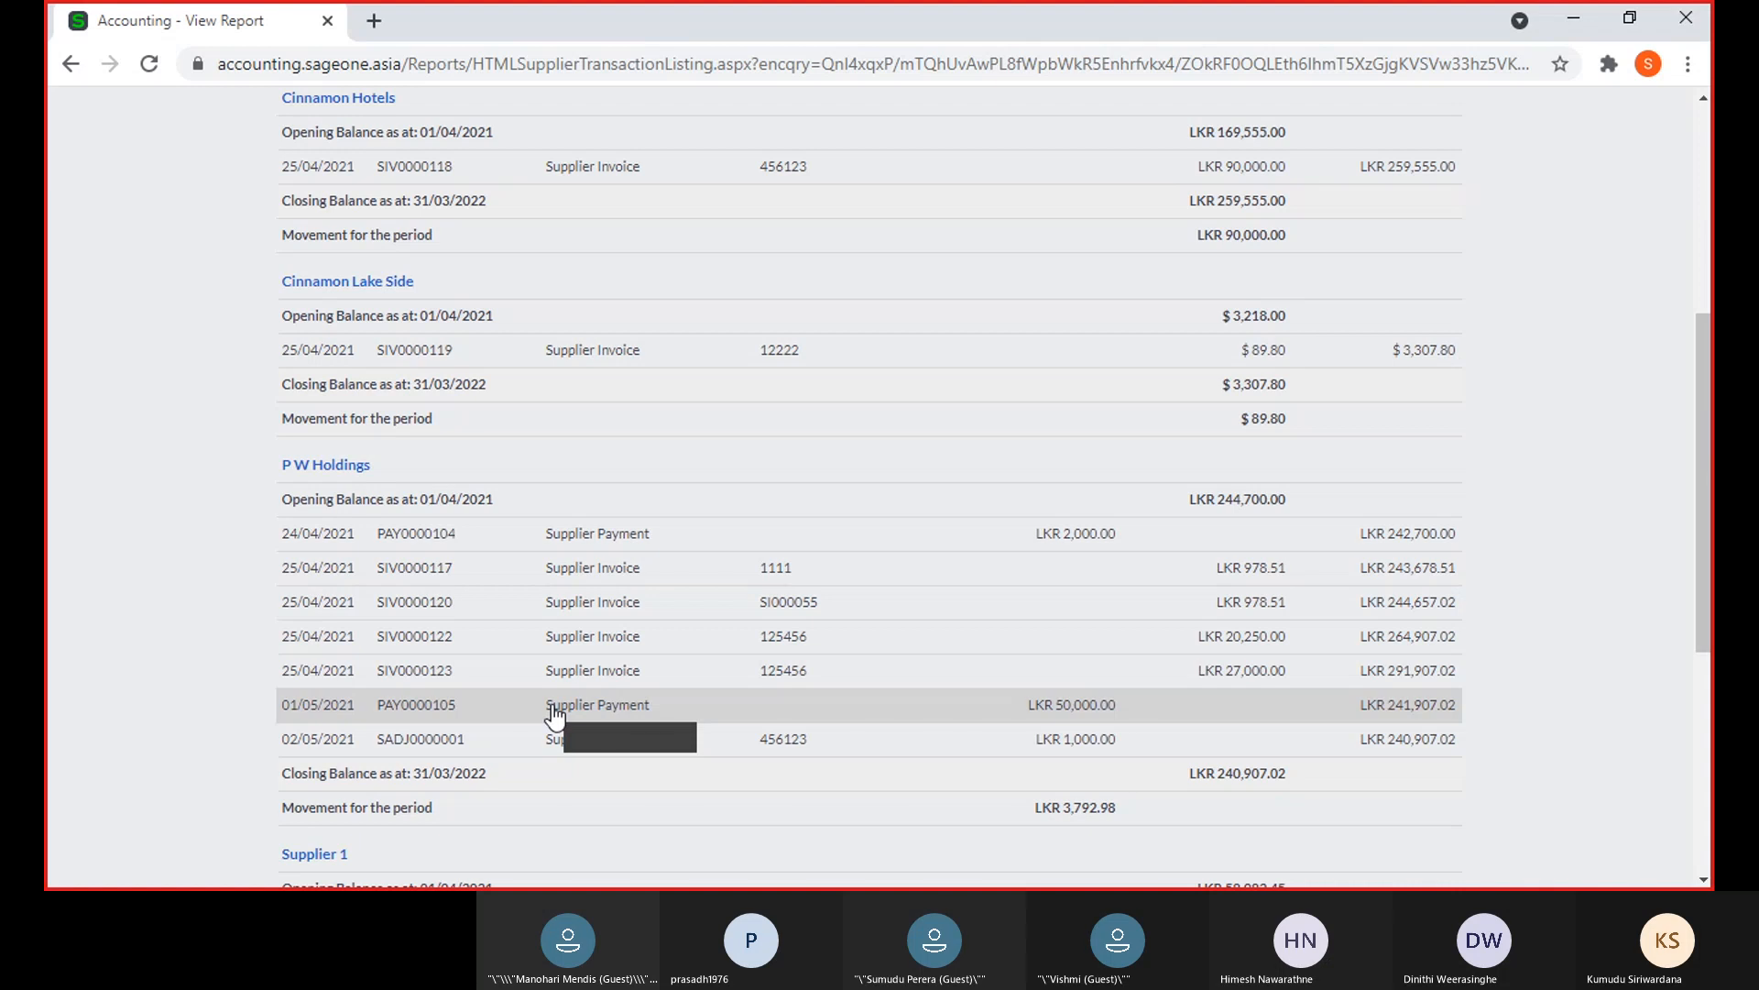
scroll(555, 714, "down", 1)
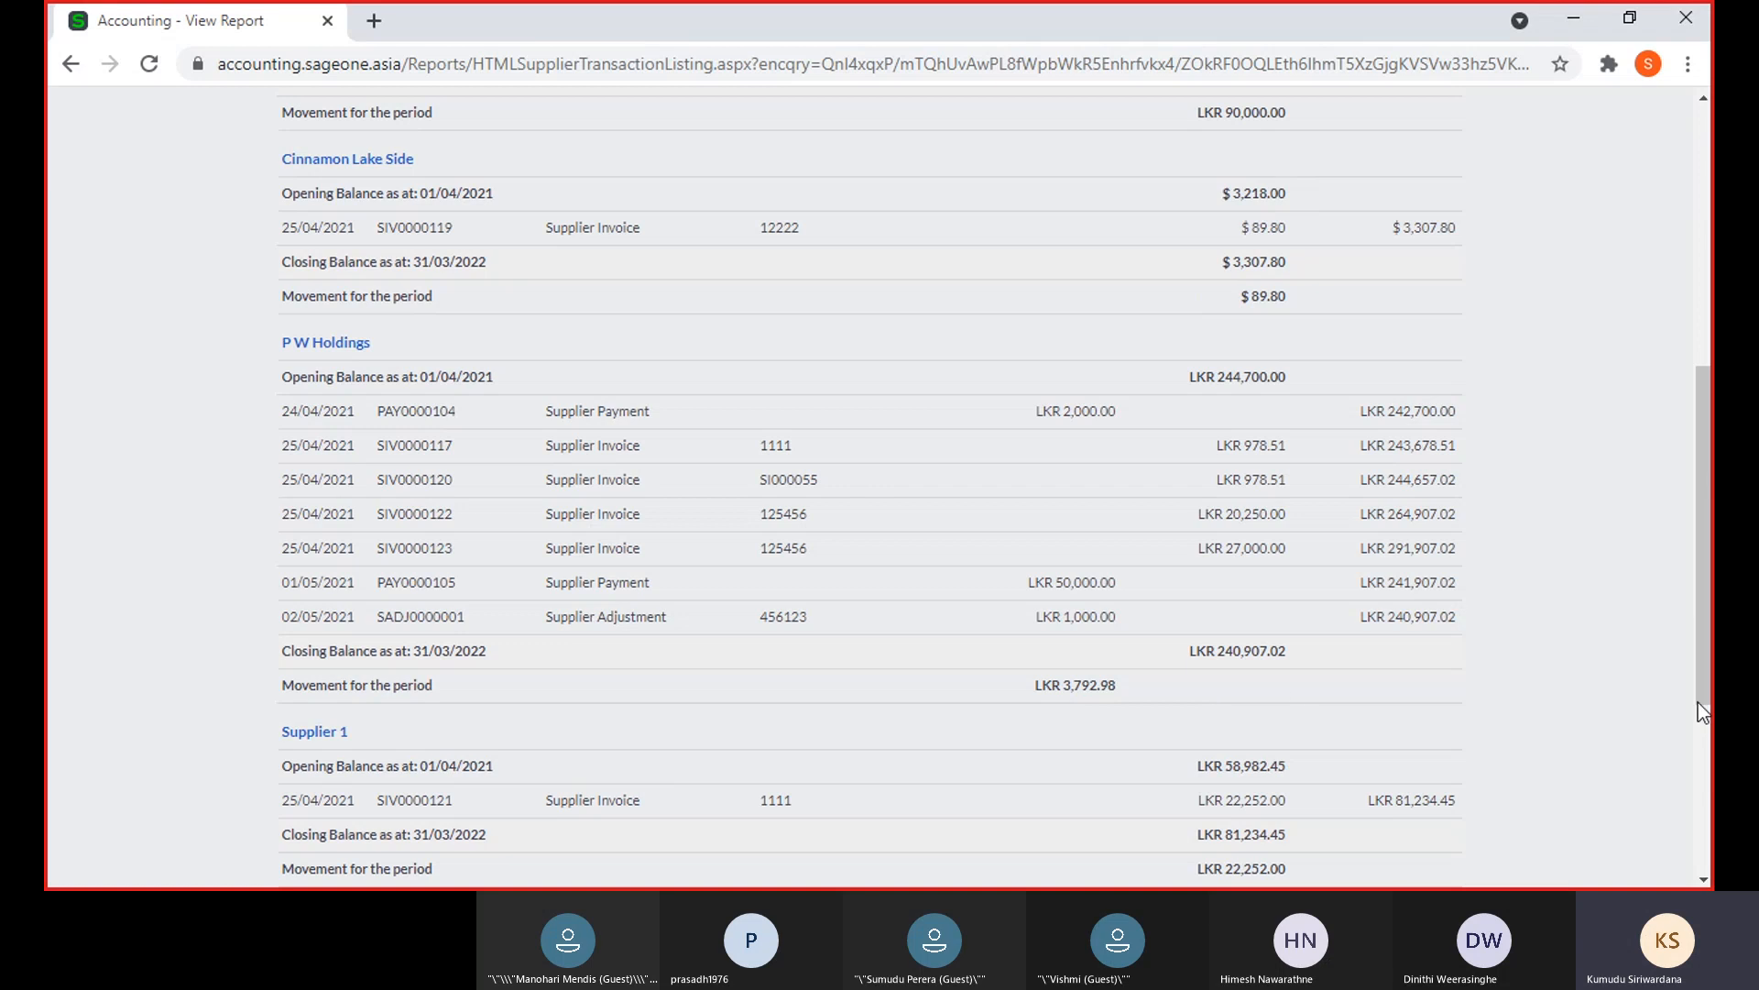
scroll(601, 464, "up", 7)
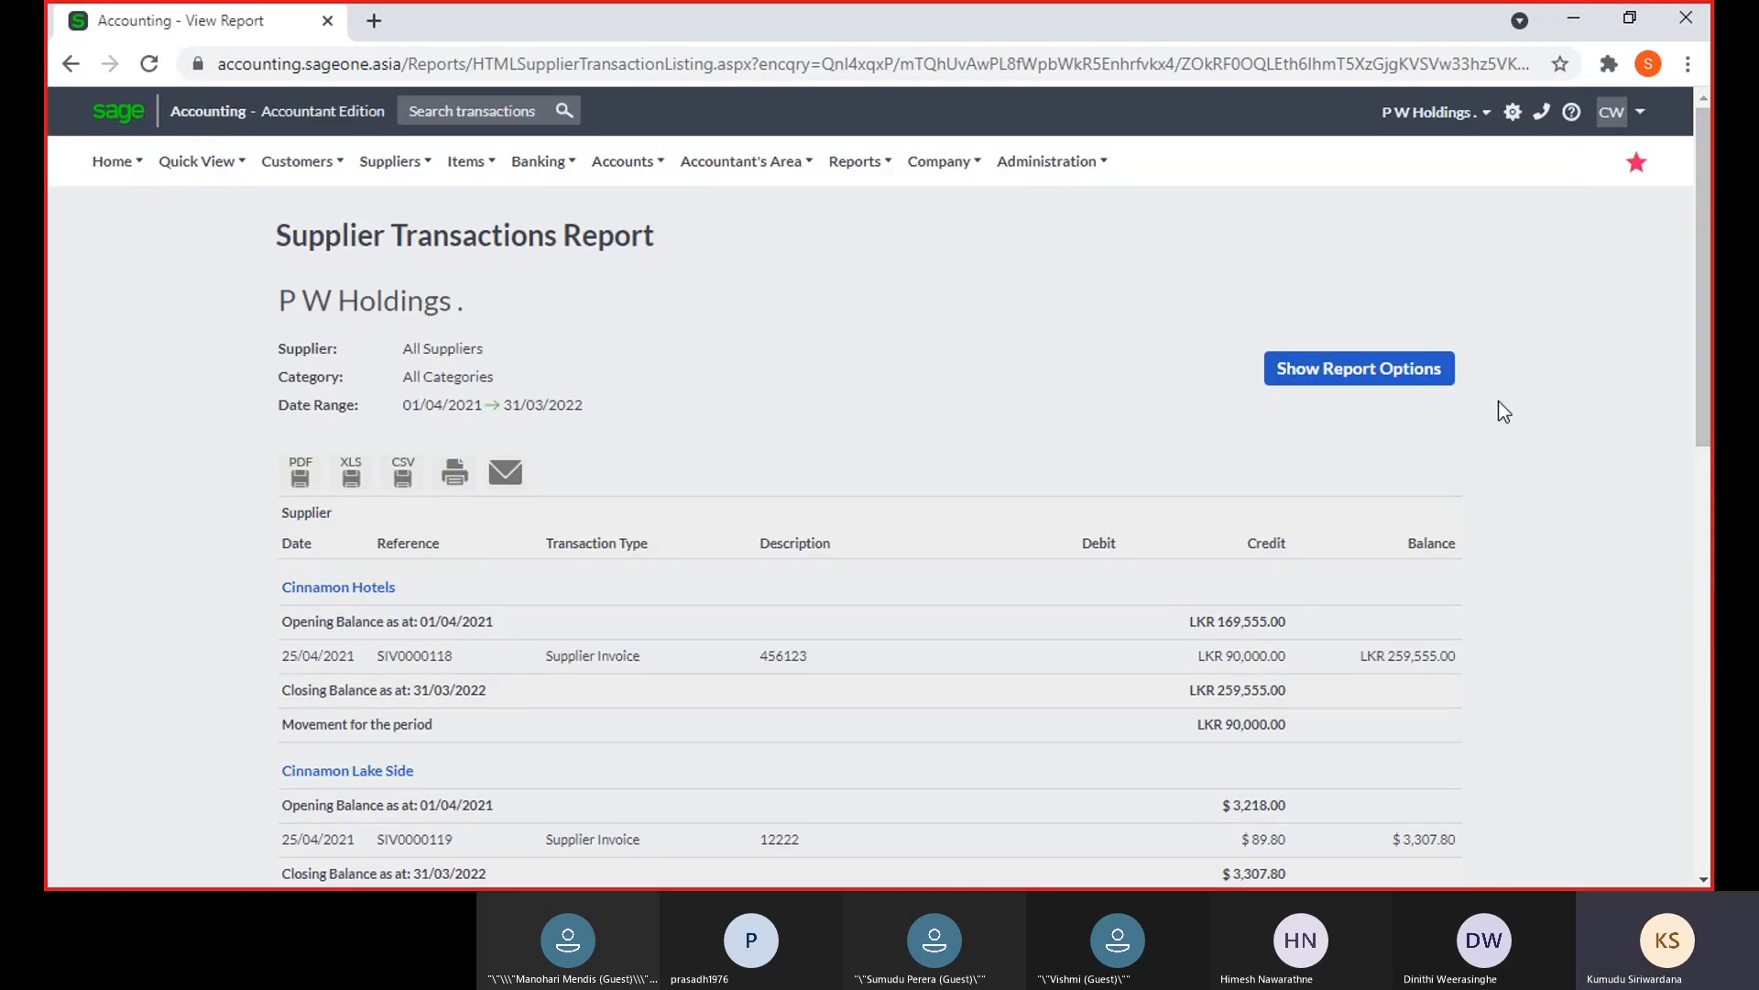
scroll(1485, 408, "down", 2)
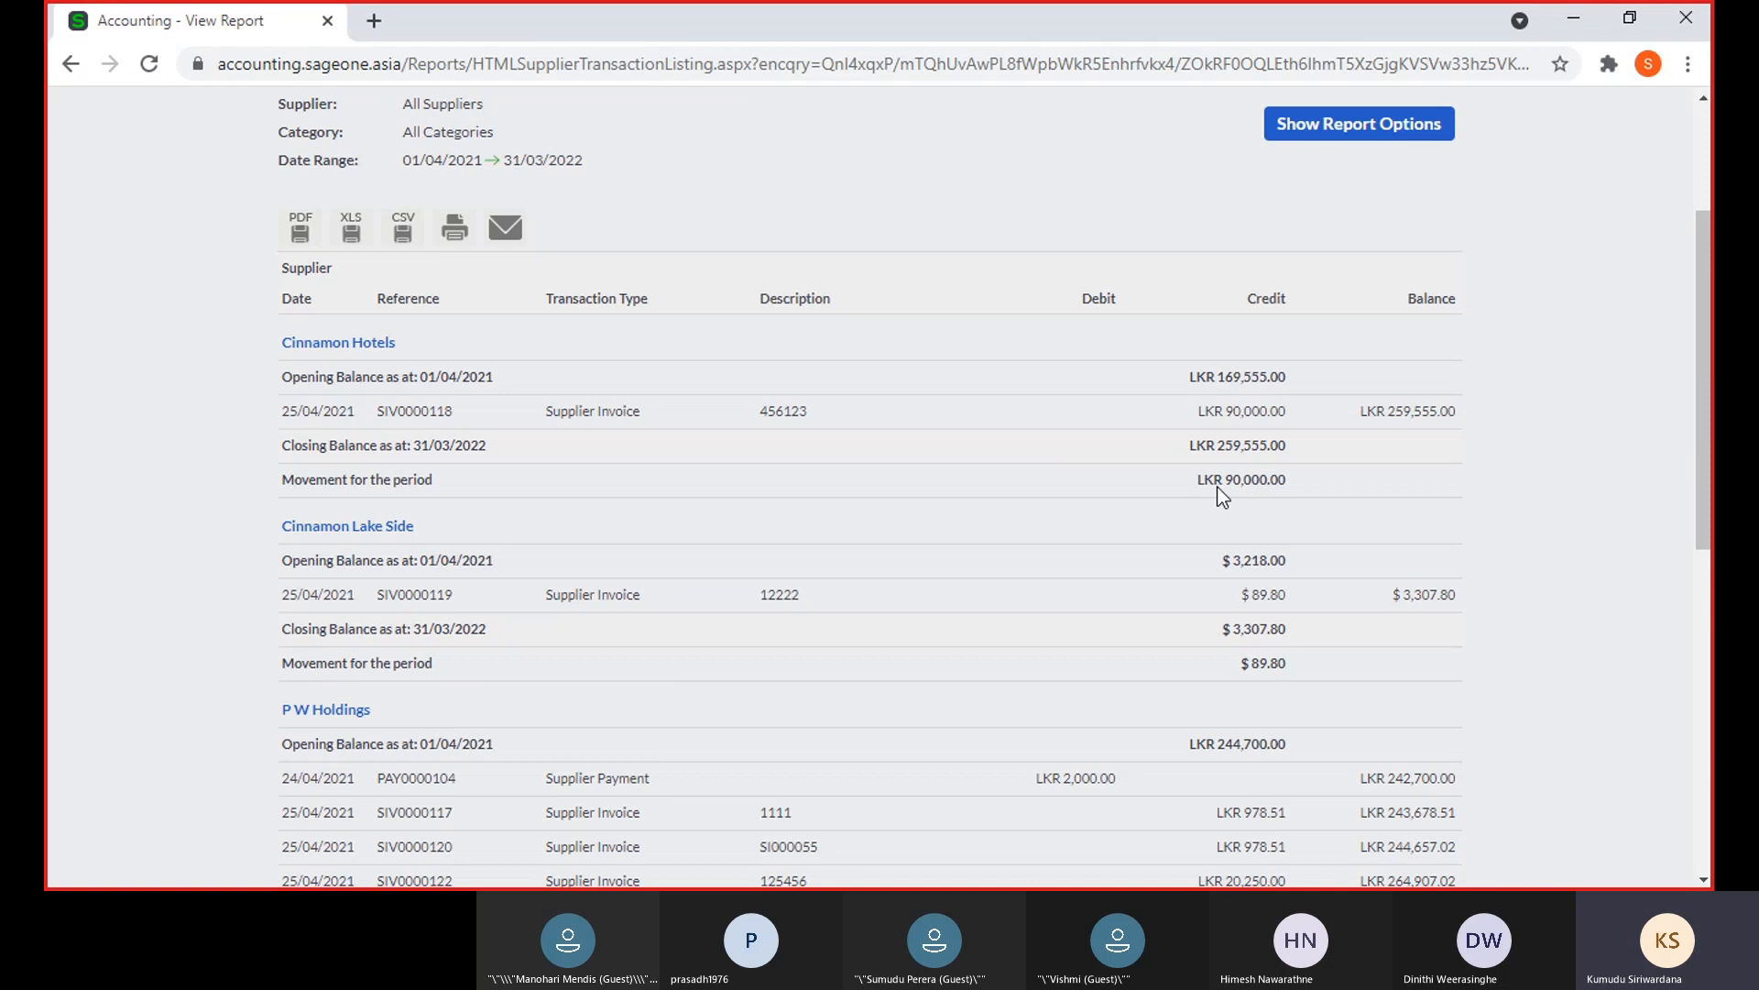
scroll(1223, 496, "down", 1)
scroll(1223, 497, "down", 8)
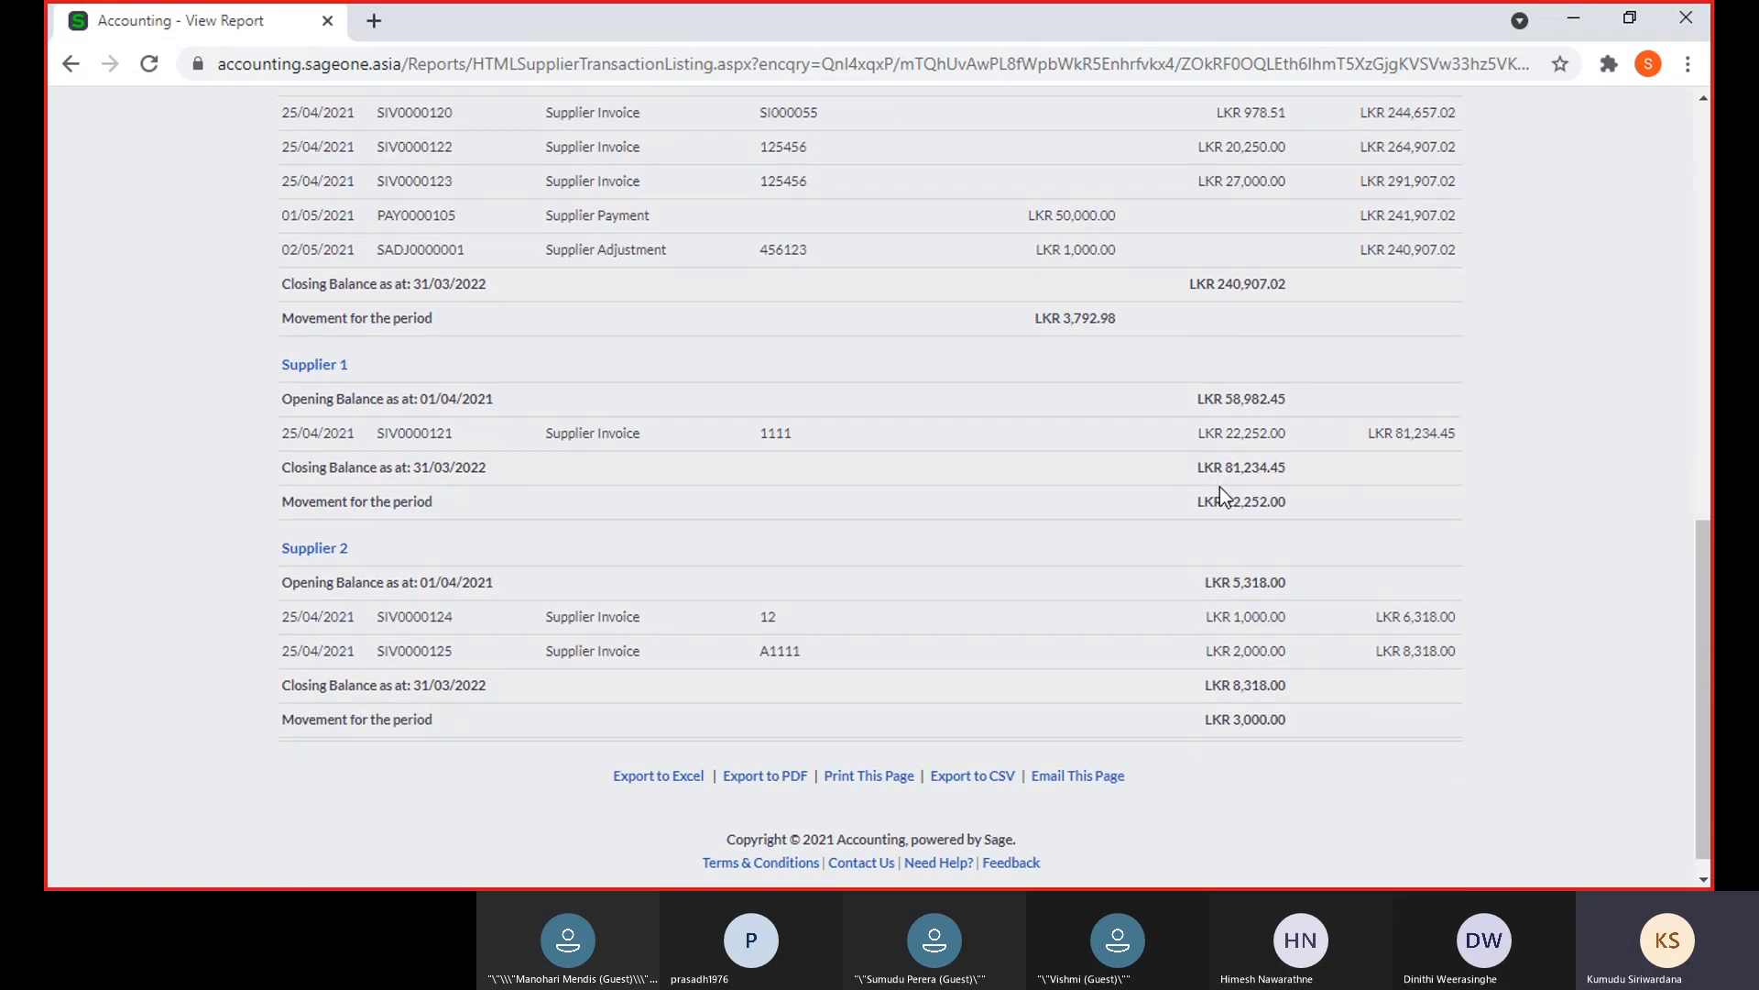
scroll(1228, 504, "up", 11)
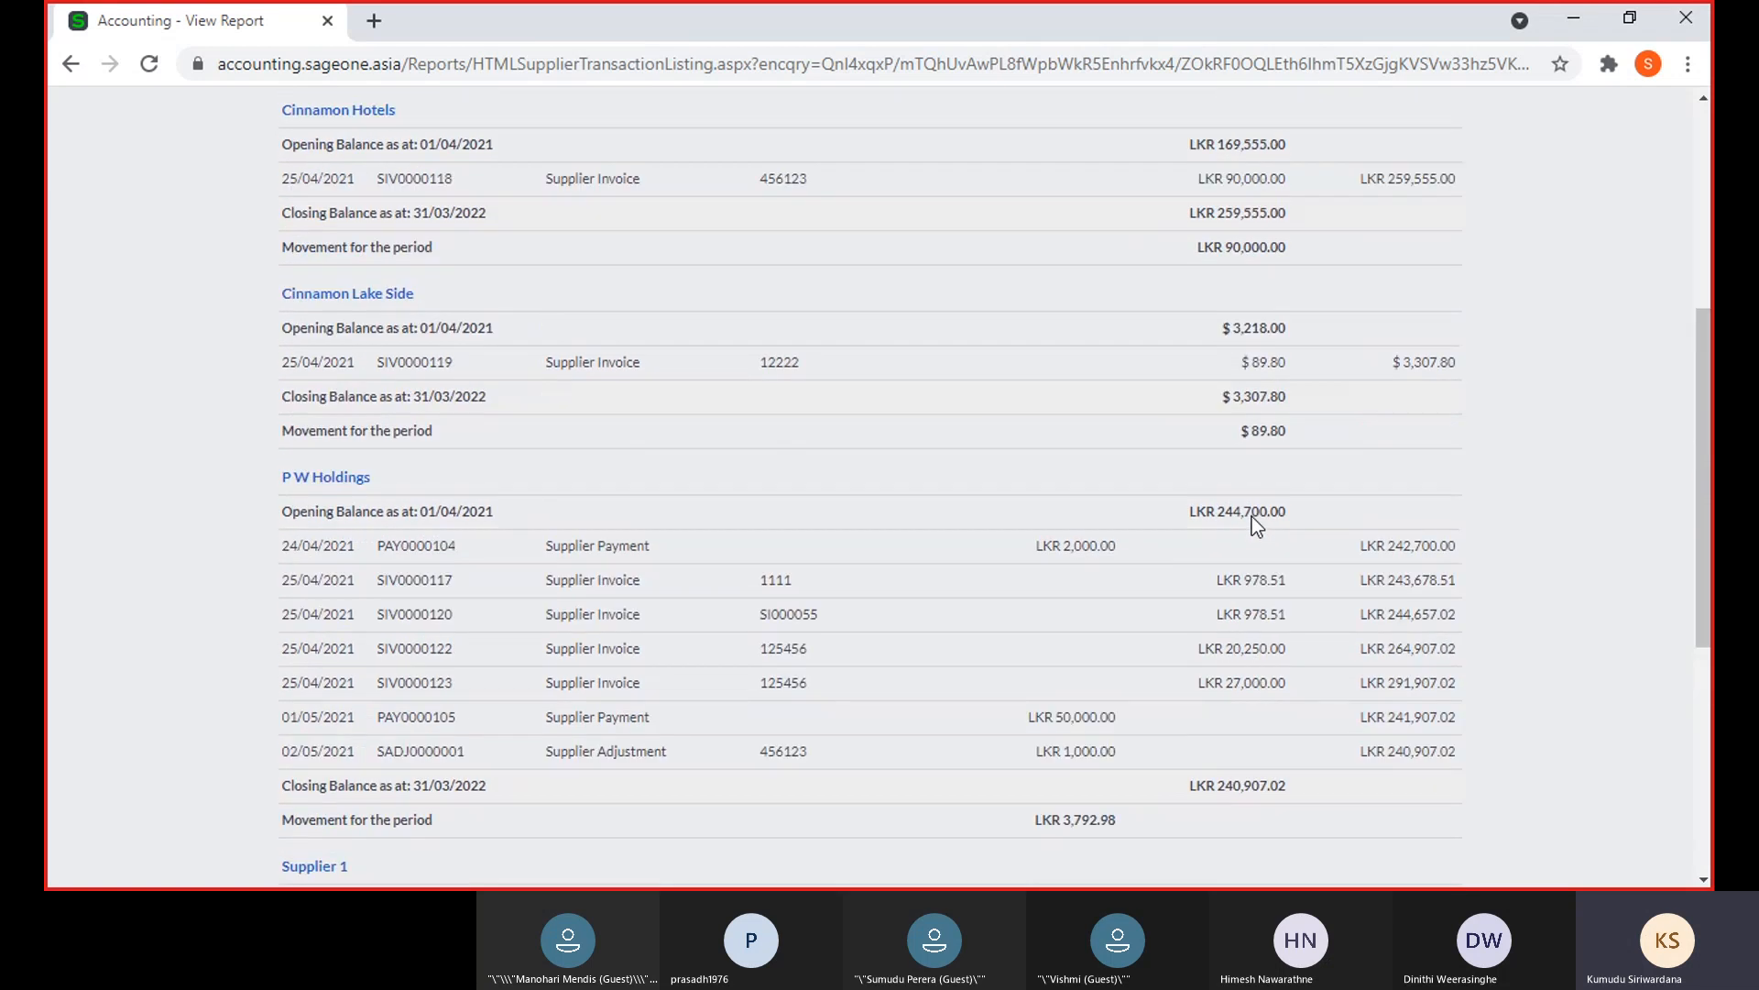
Turn off displaying transactions in the supplier's currency and refresh the report
left_click(1274, 380)
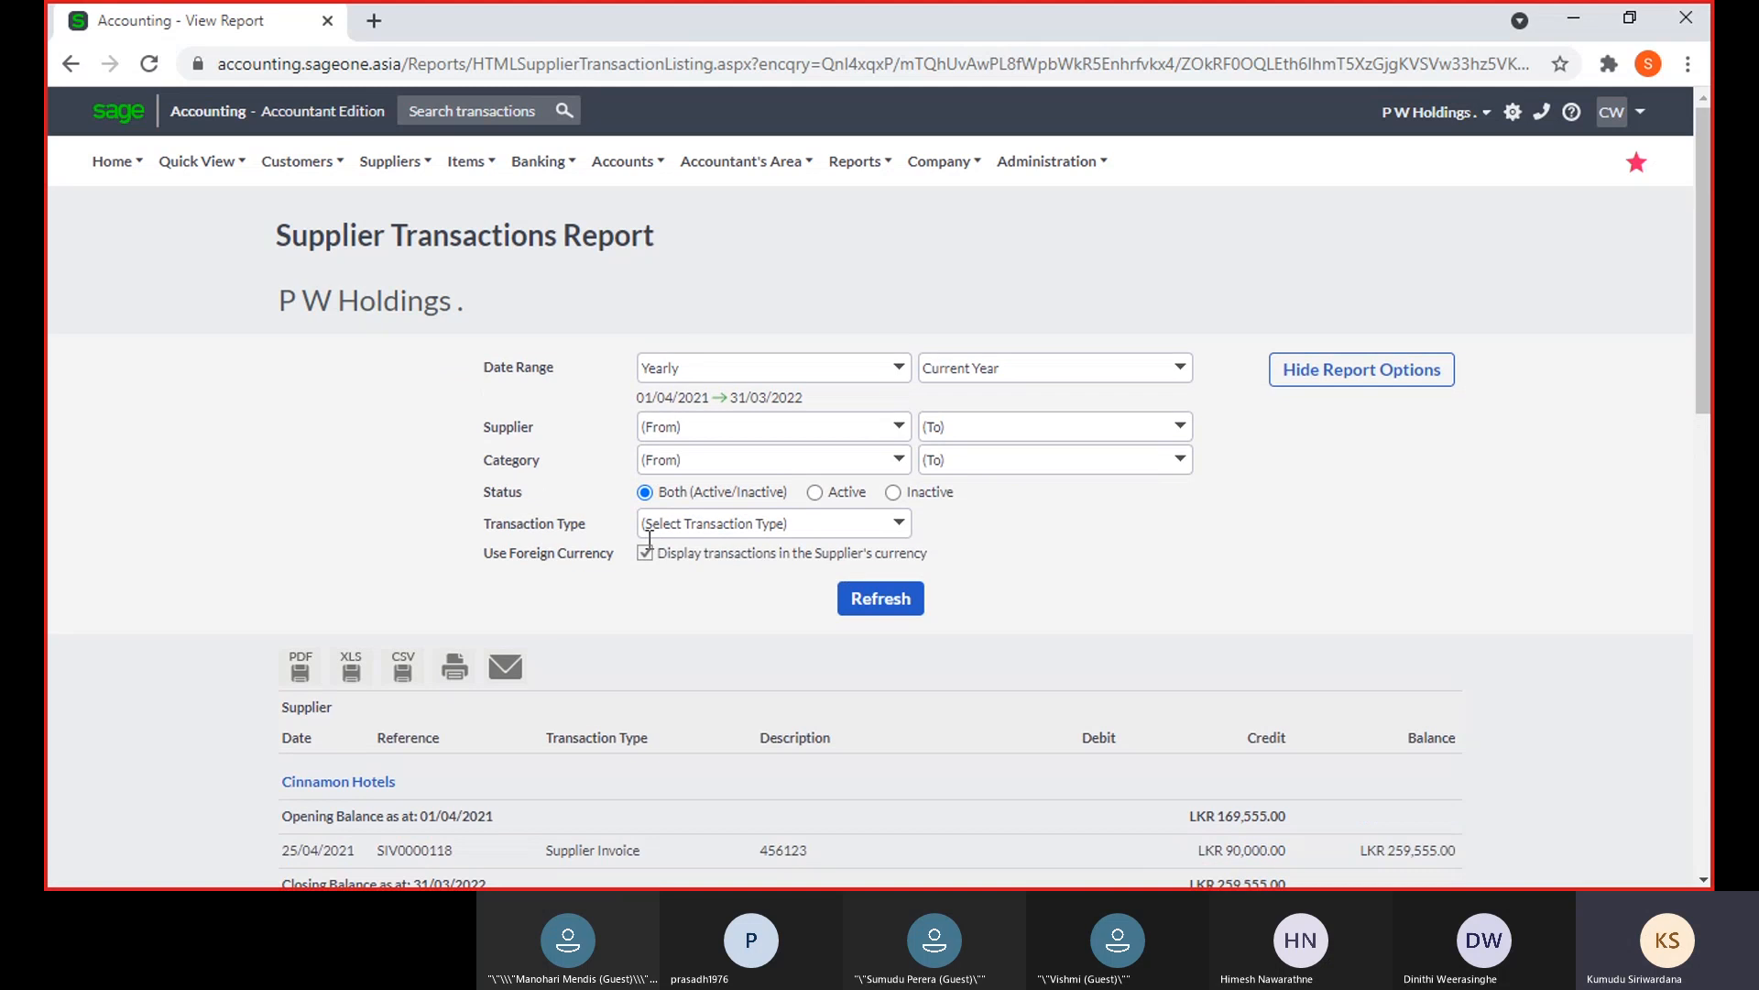
left_click(645, 553)
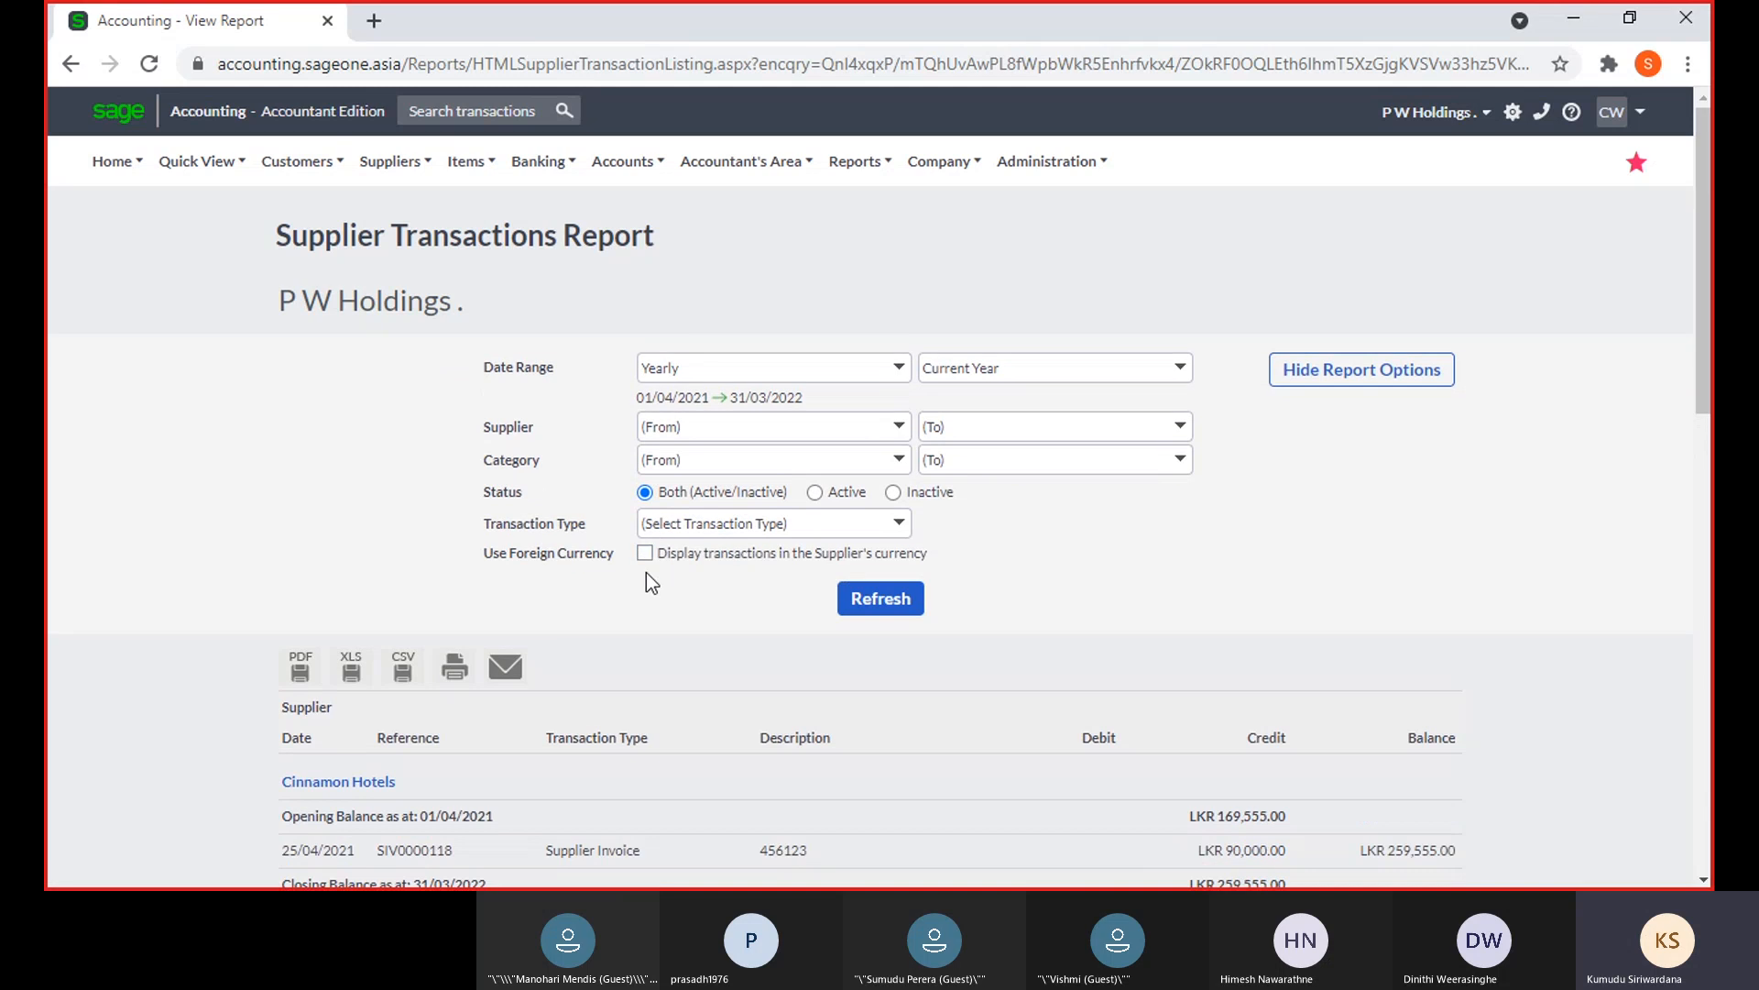
left_click(852, 607)
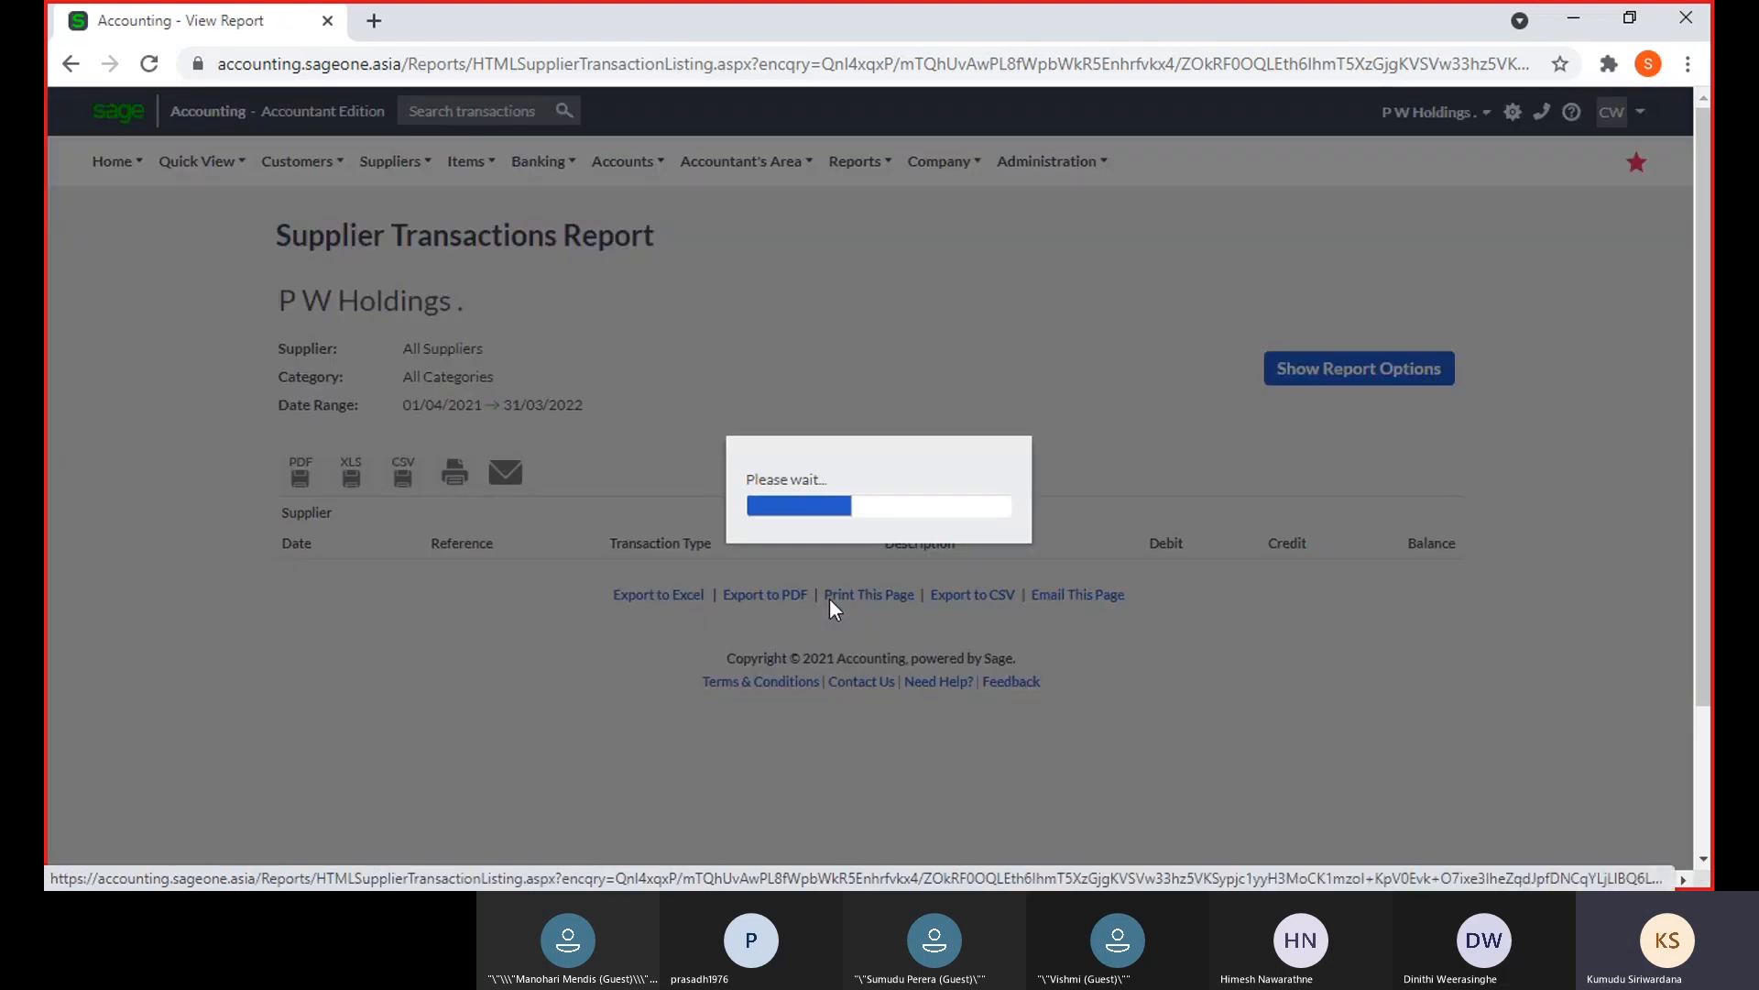
Review the refreshed report's local-currency amounts, foreign currency movement lines and grand total
scroll(828, 598, "down", 3)
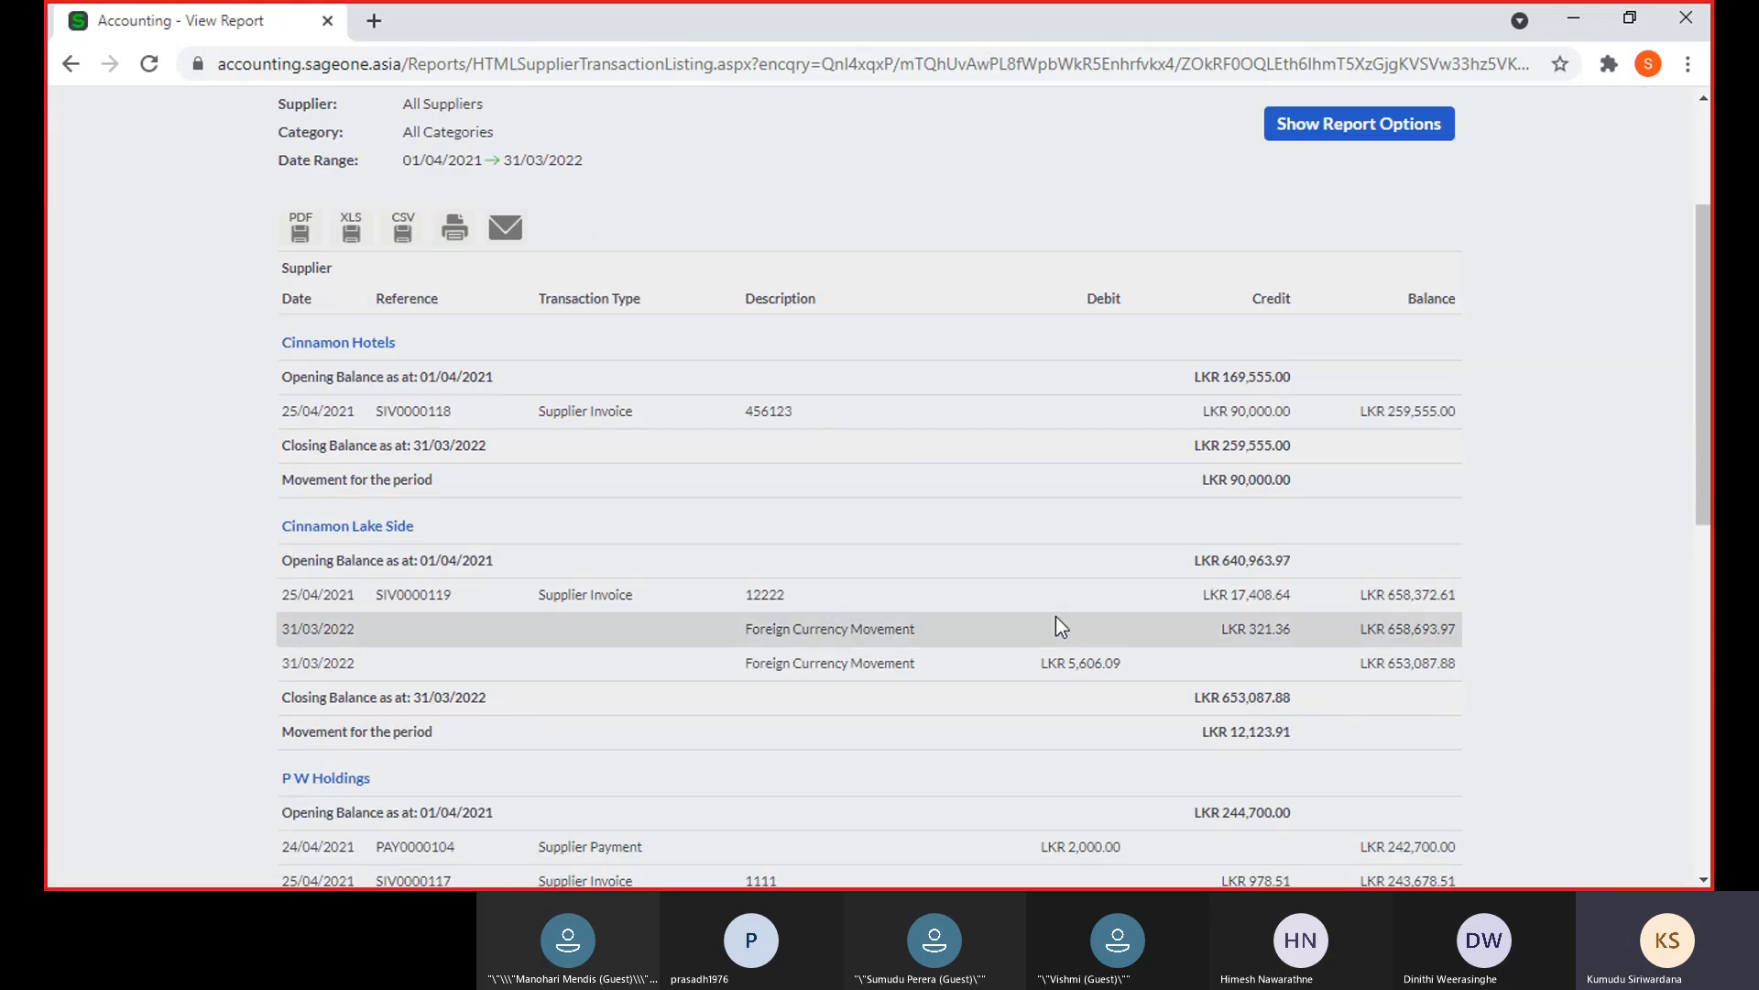
scroll(1055, 618, "down", 10)
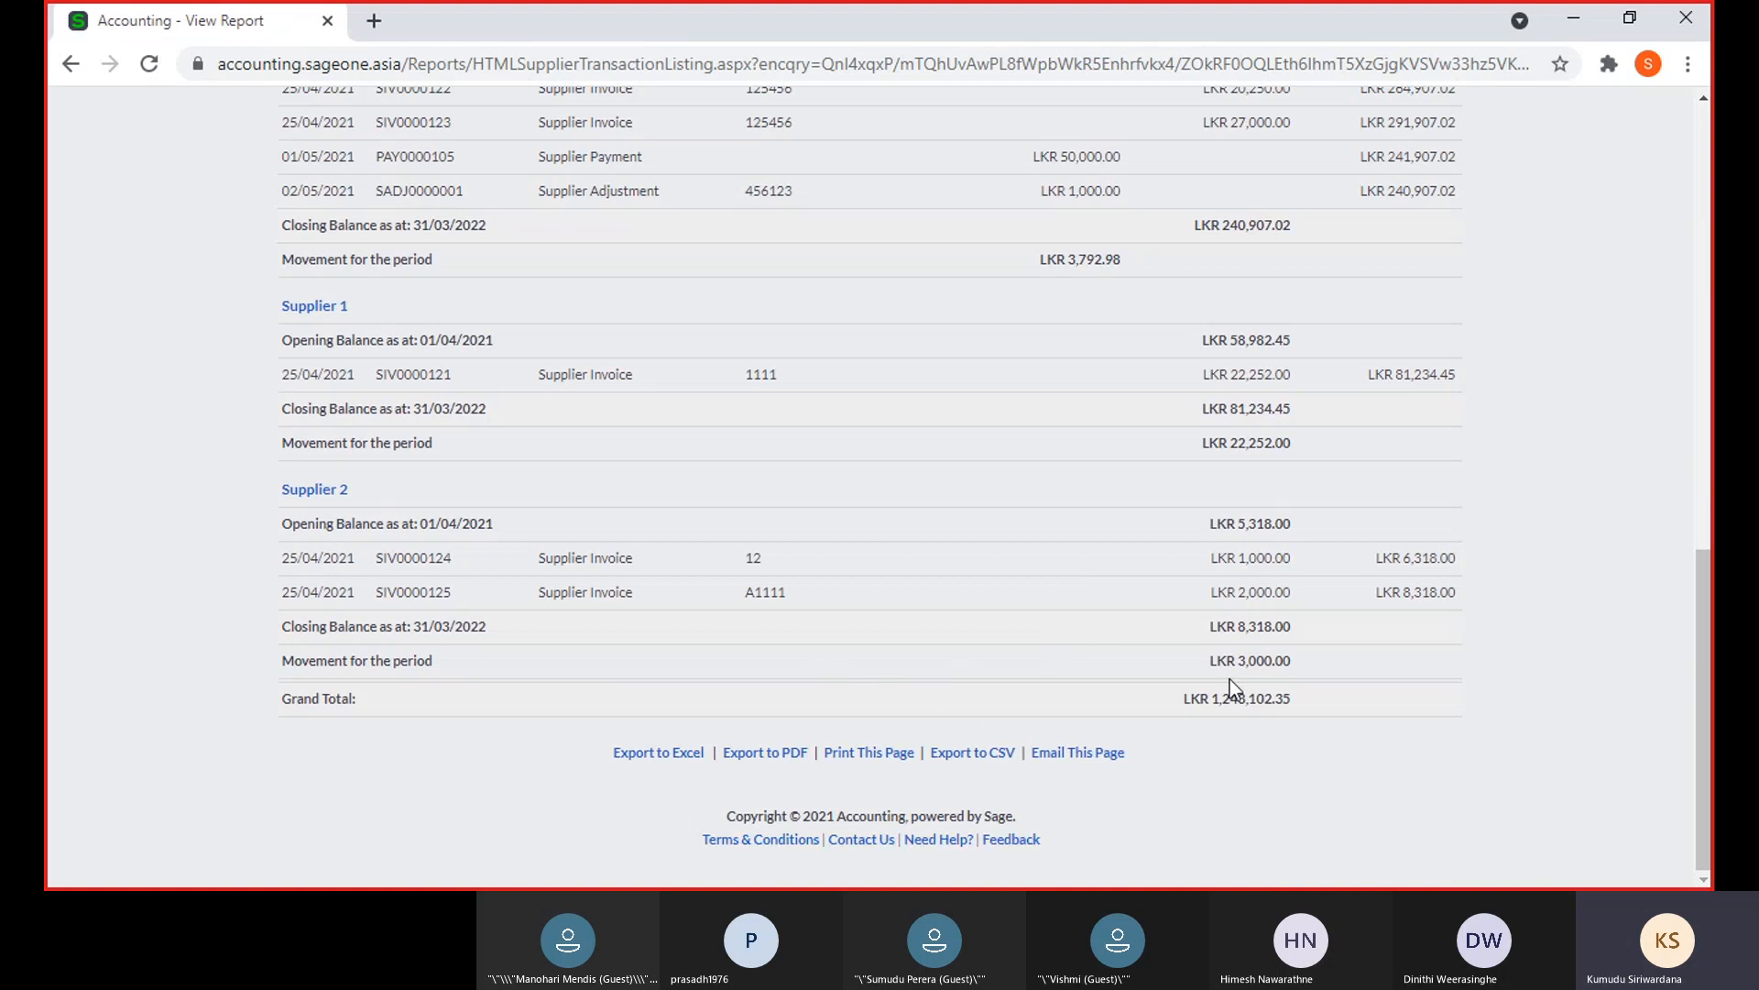
scroll(1230, 679, "up", 6)
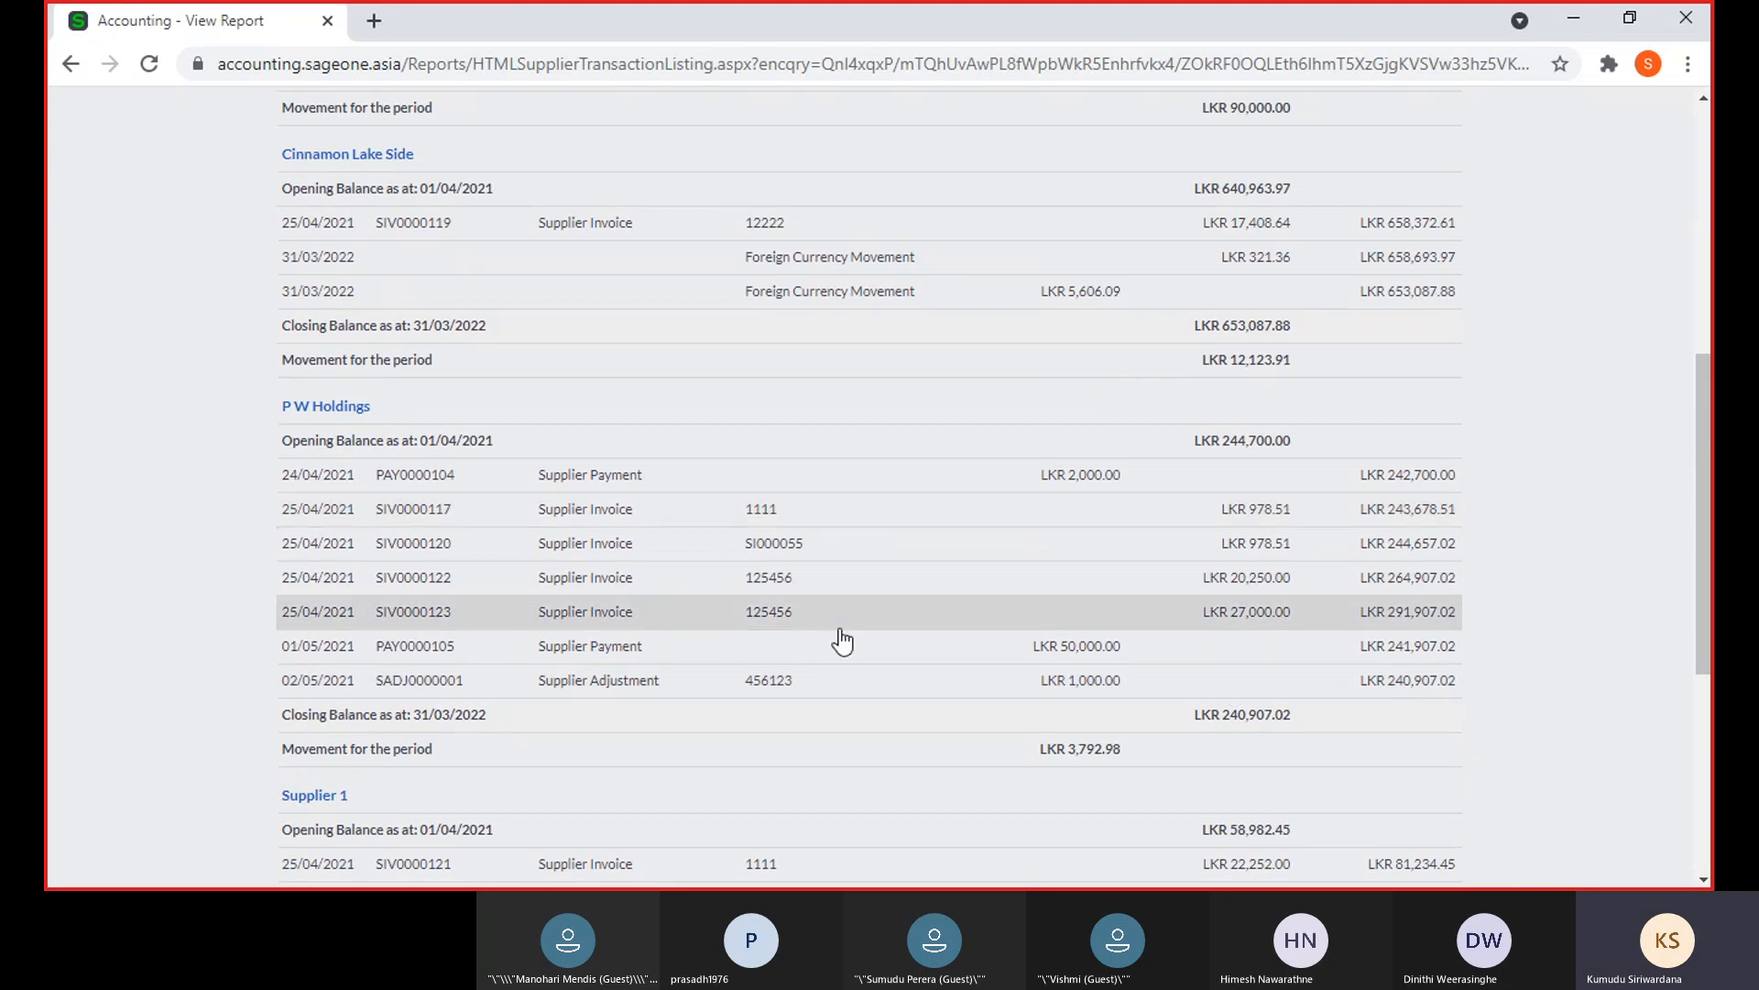
scroll(845, 701, "down", 1)
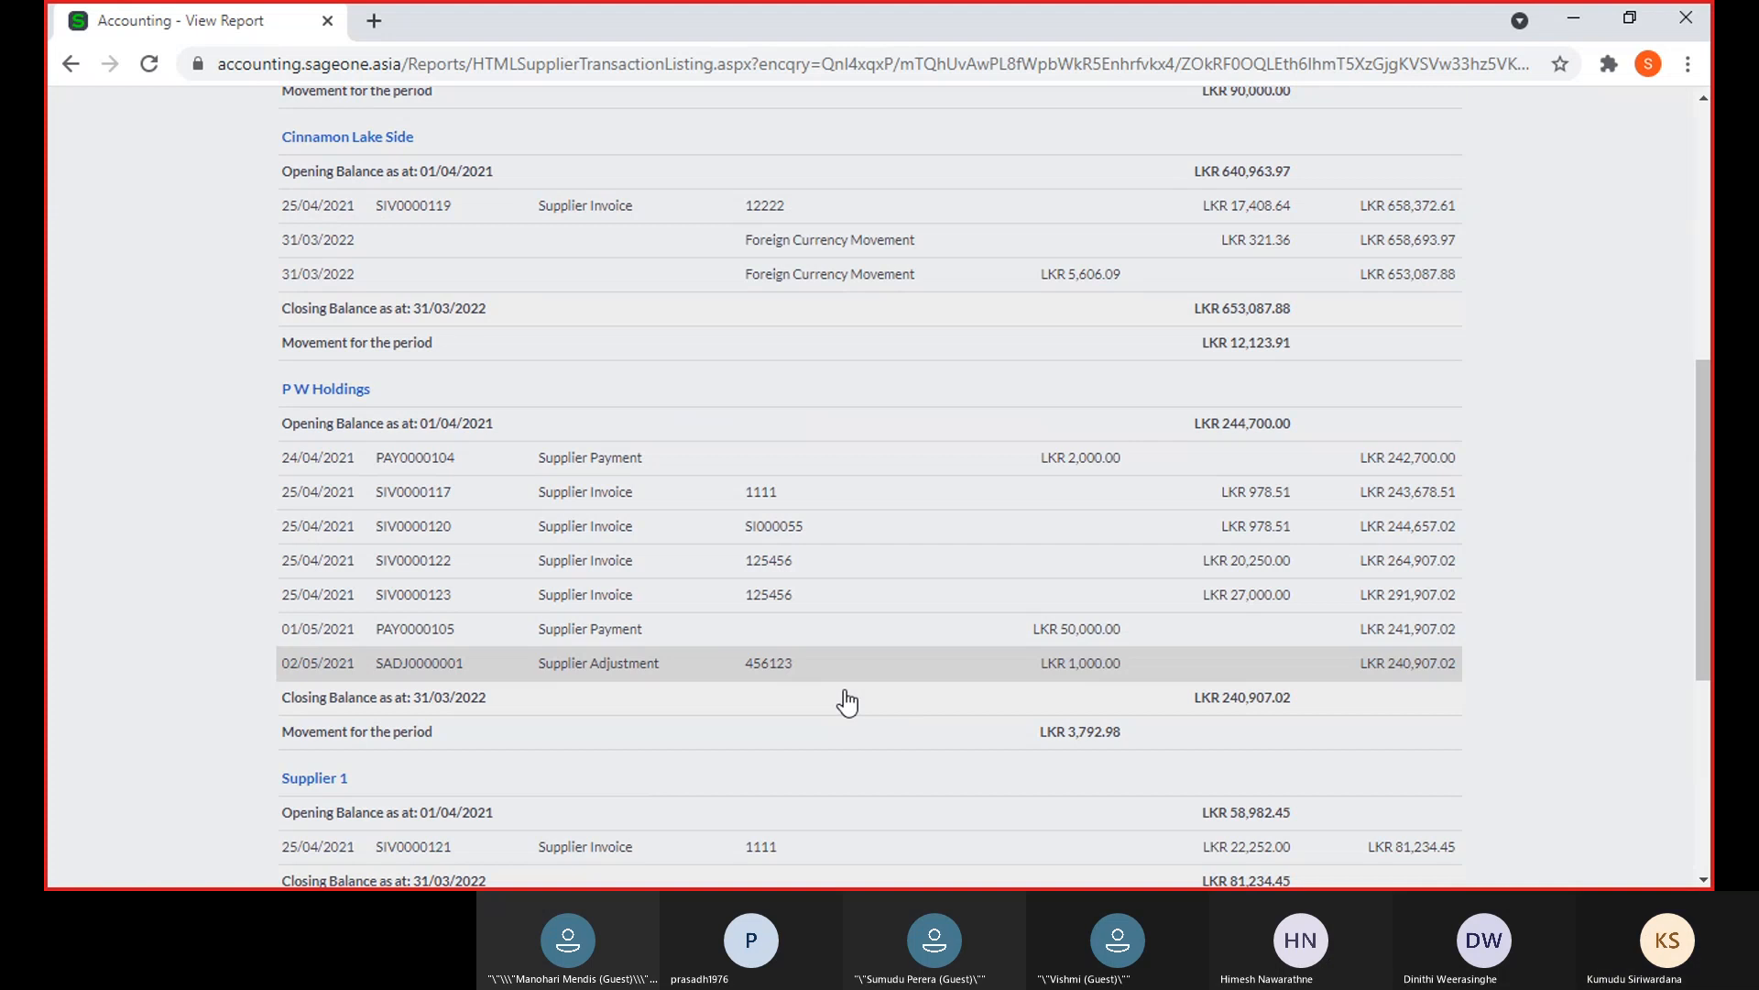
scroll(846, 701, "down", 4)
scroll(846, 701, "up", 6)
scroll(844, 696, "up", 4)
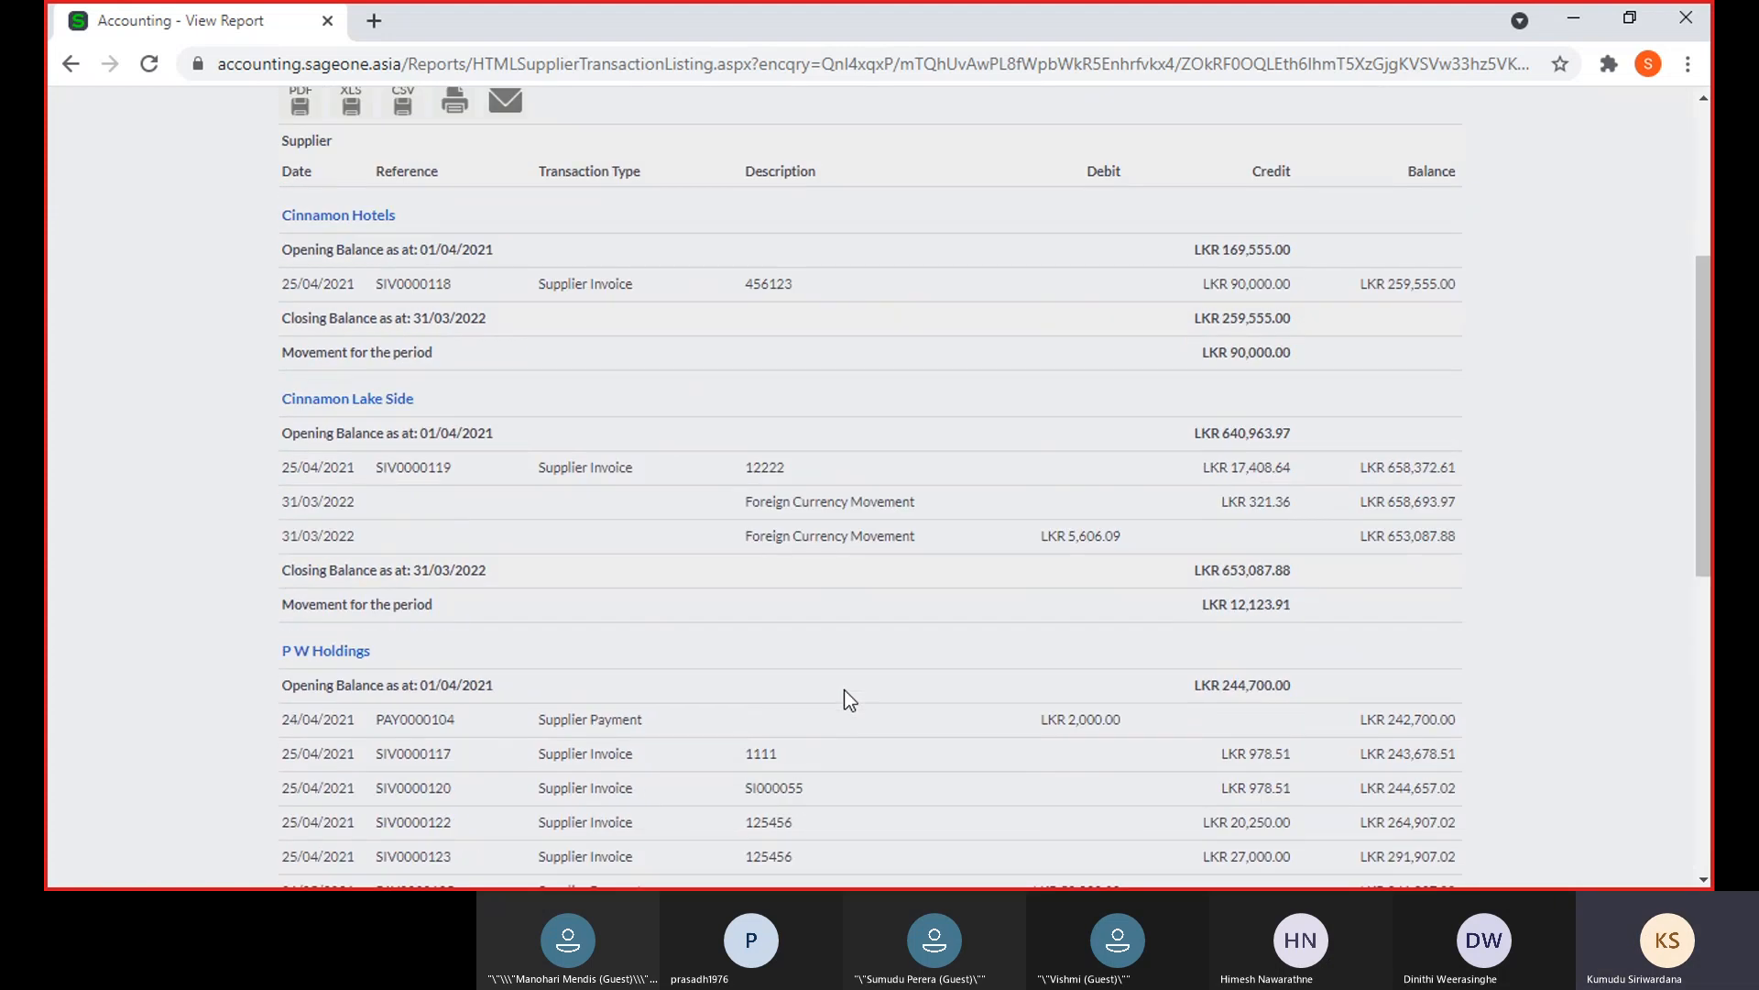
Filter the report to the Supplier Payment transaction type, refresh it and check the listed payments
left_click(1306, 243)
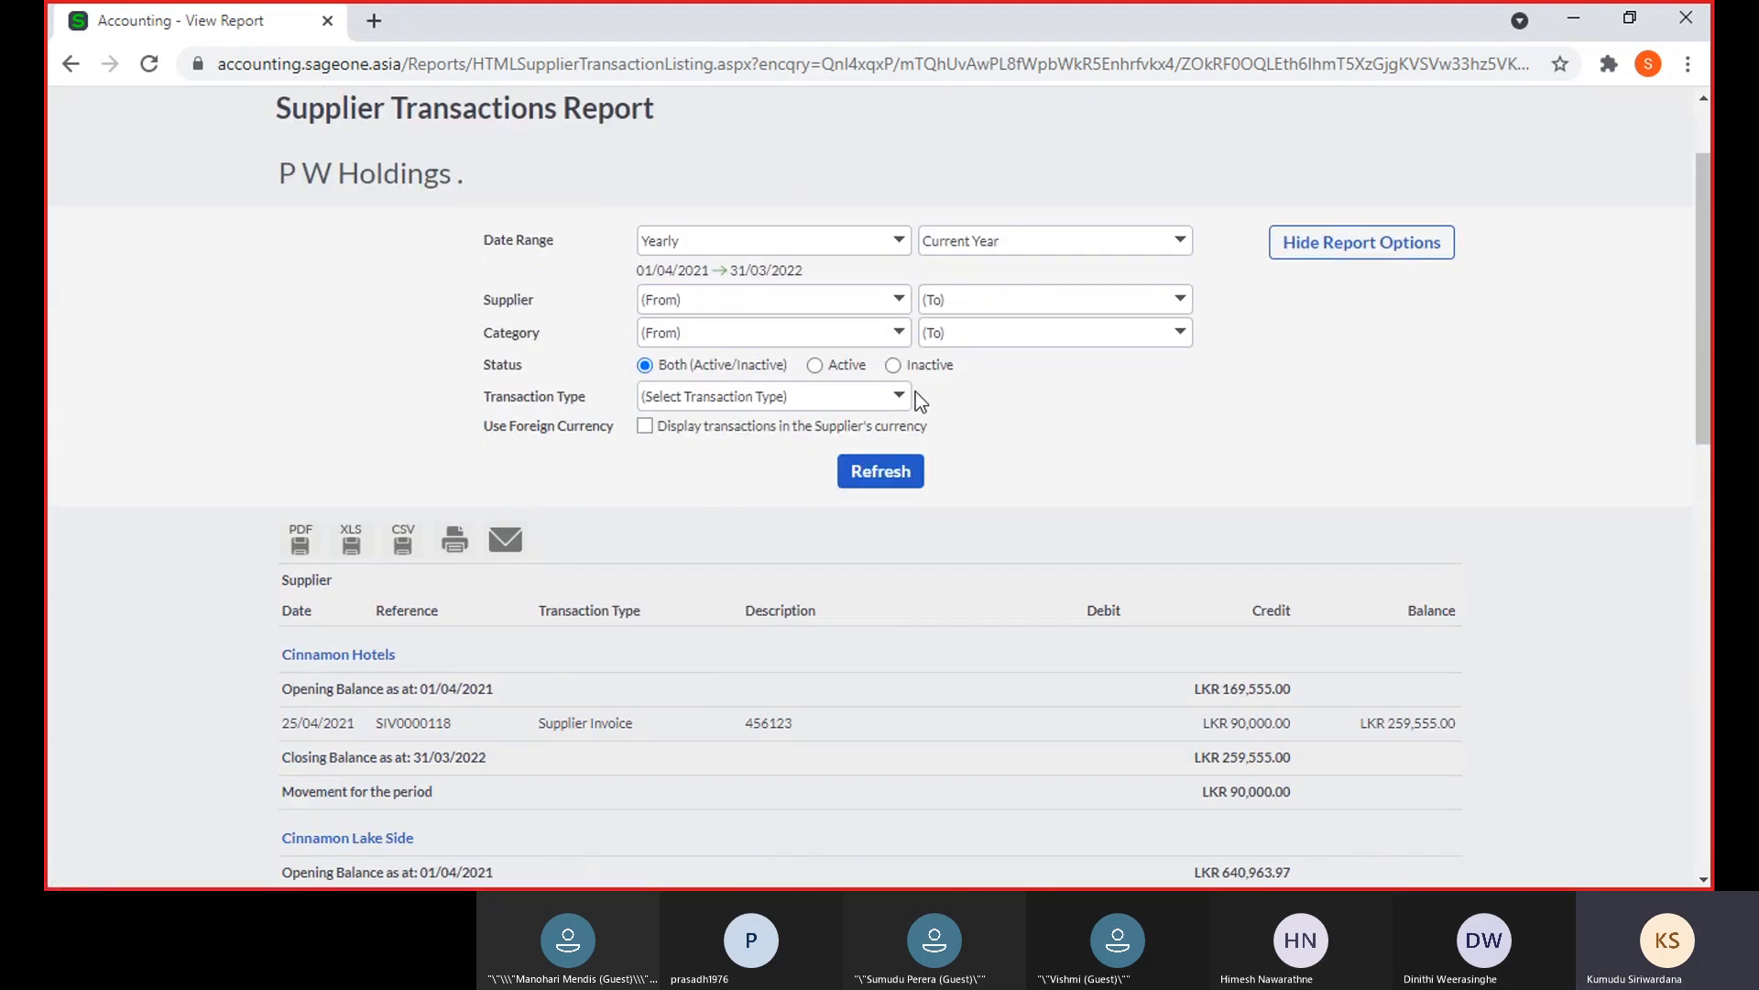
left_click(900, 396)
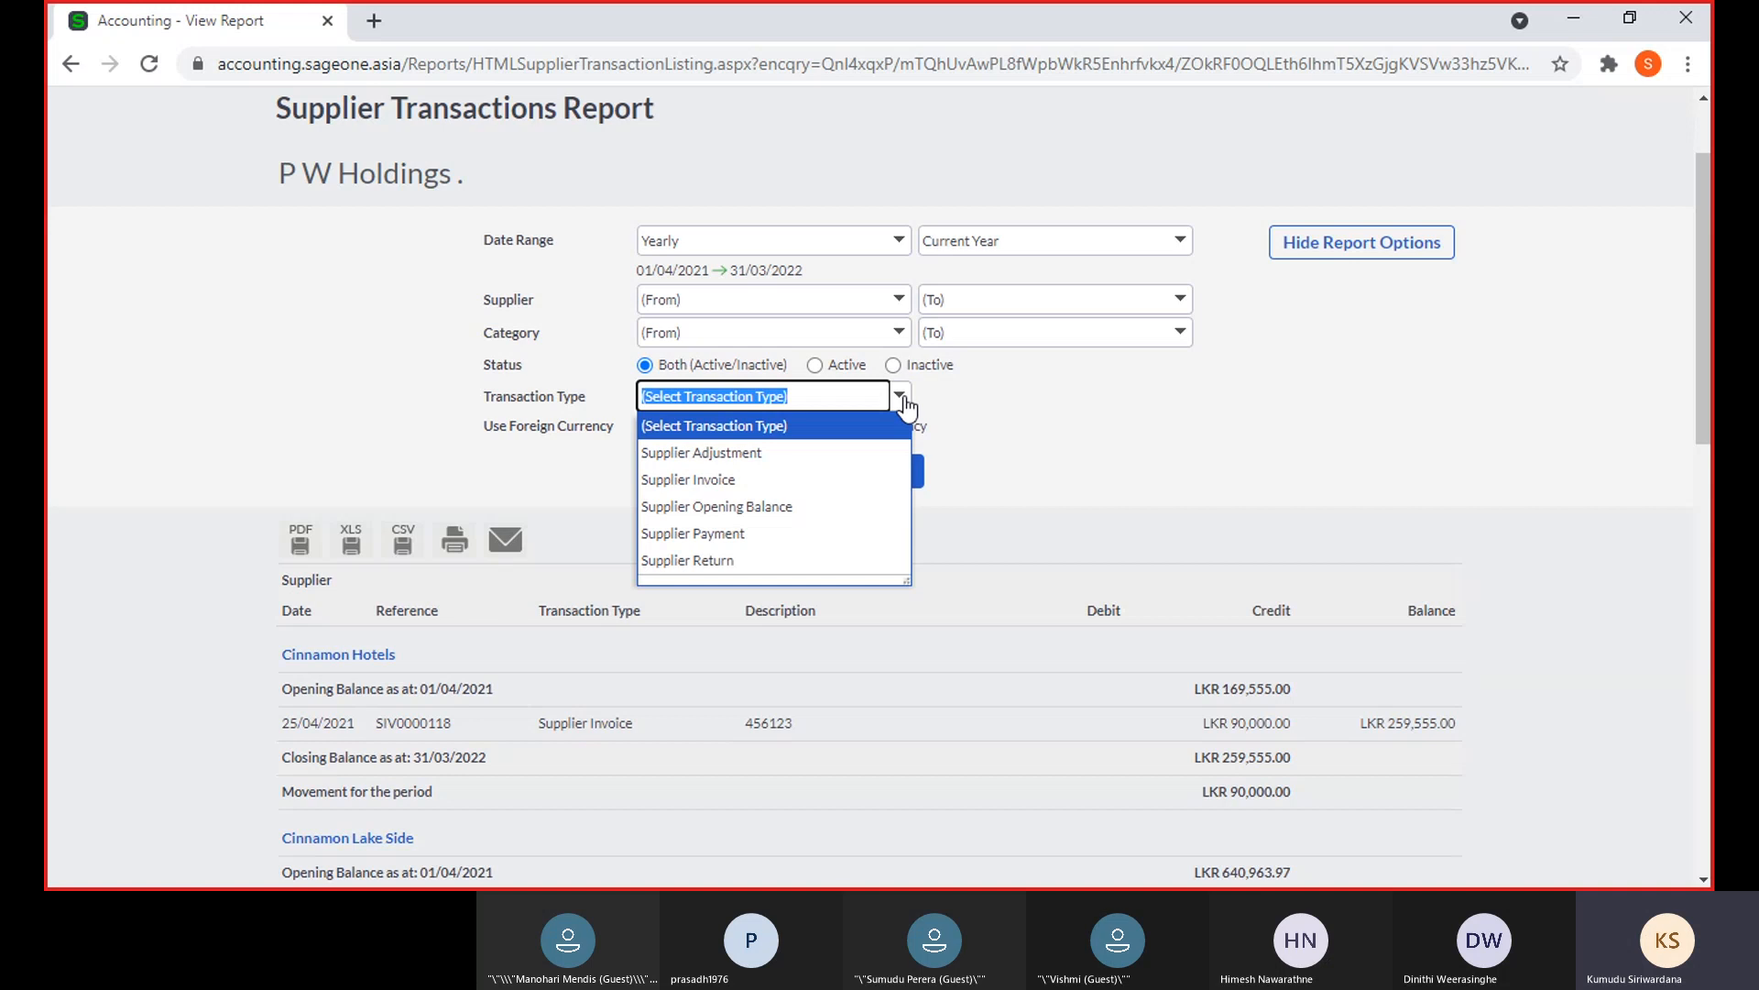
left_click(795, 534)
left_click(869, 484)
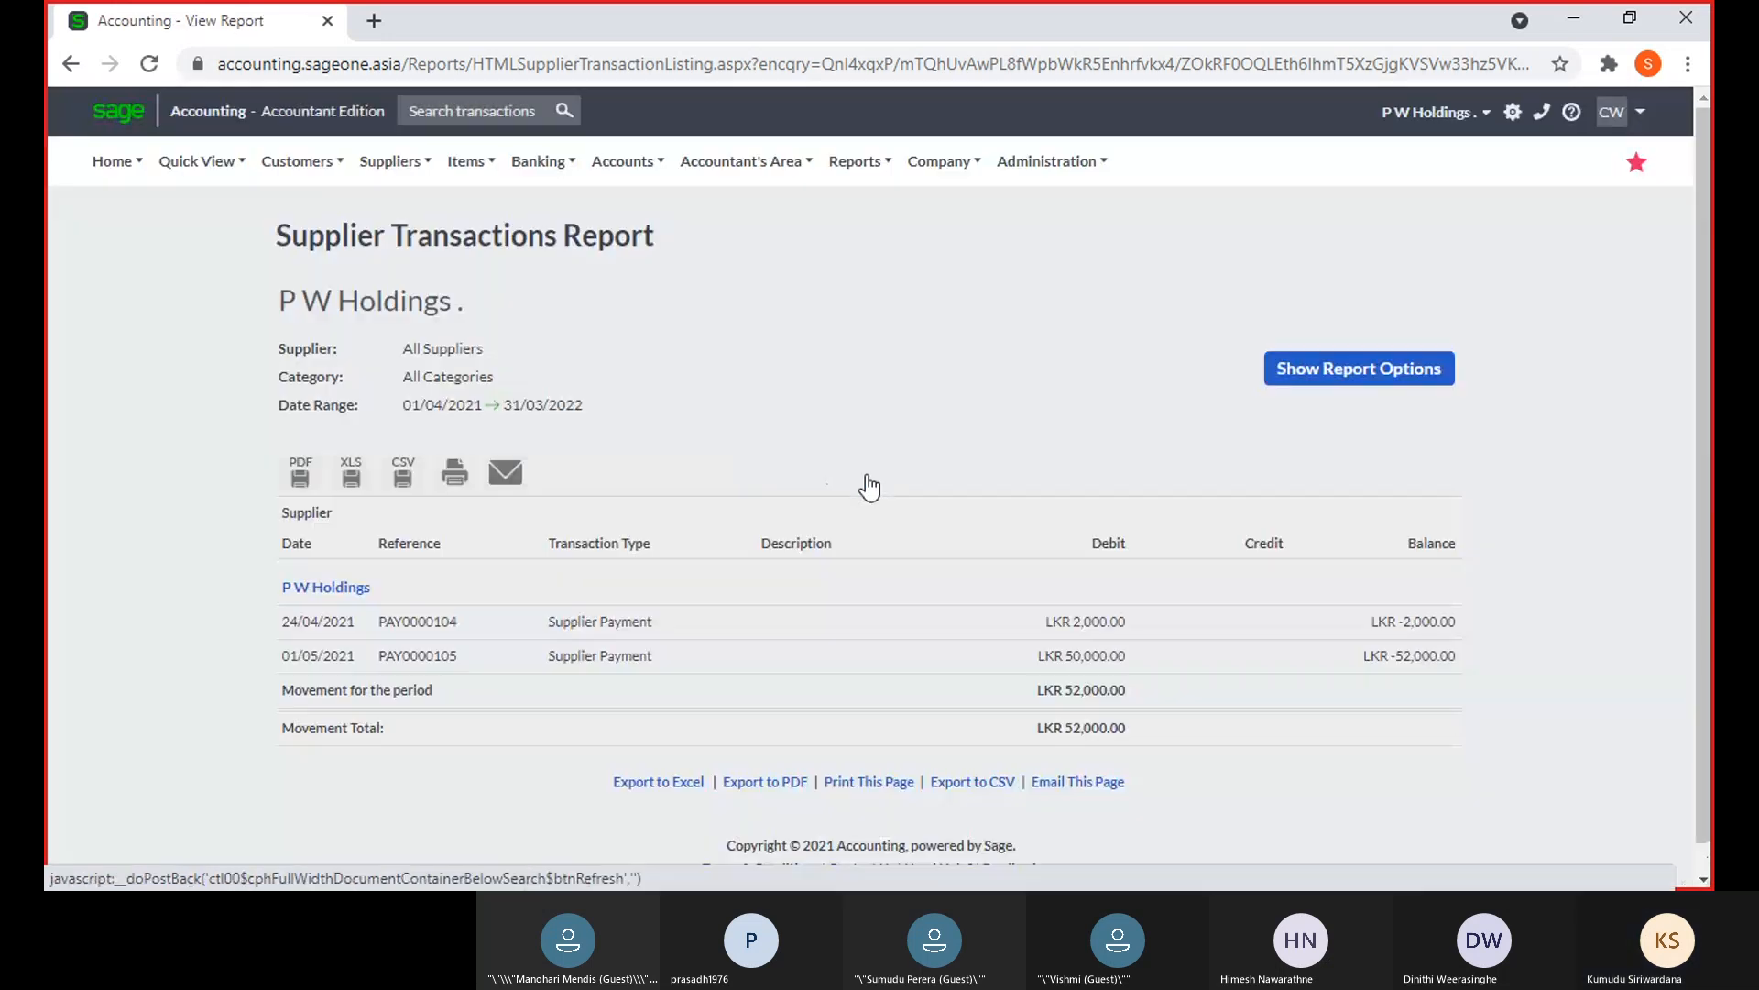
scroll(869, 487, "down", 2)
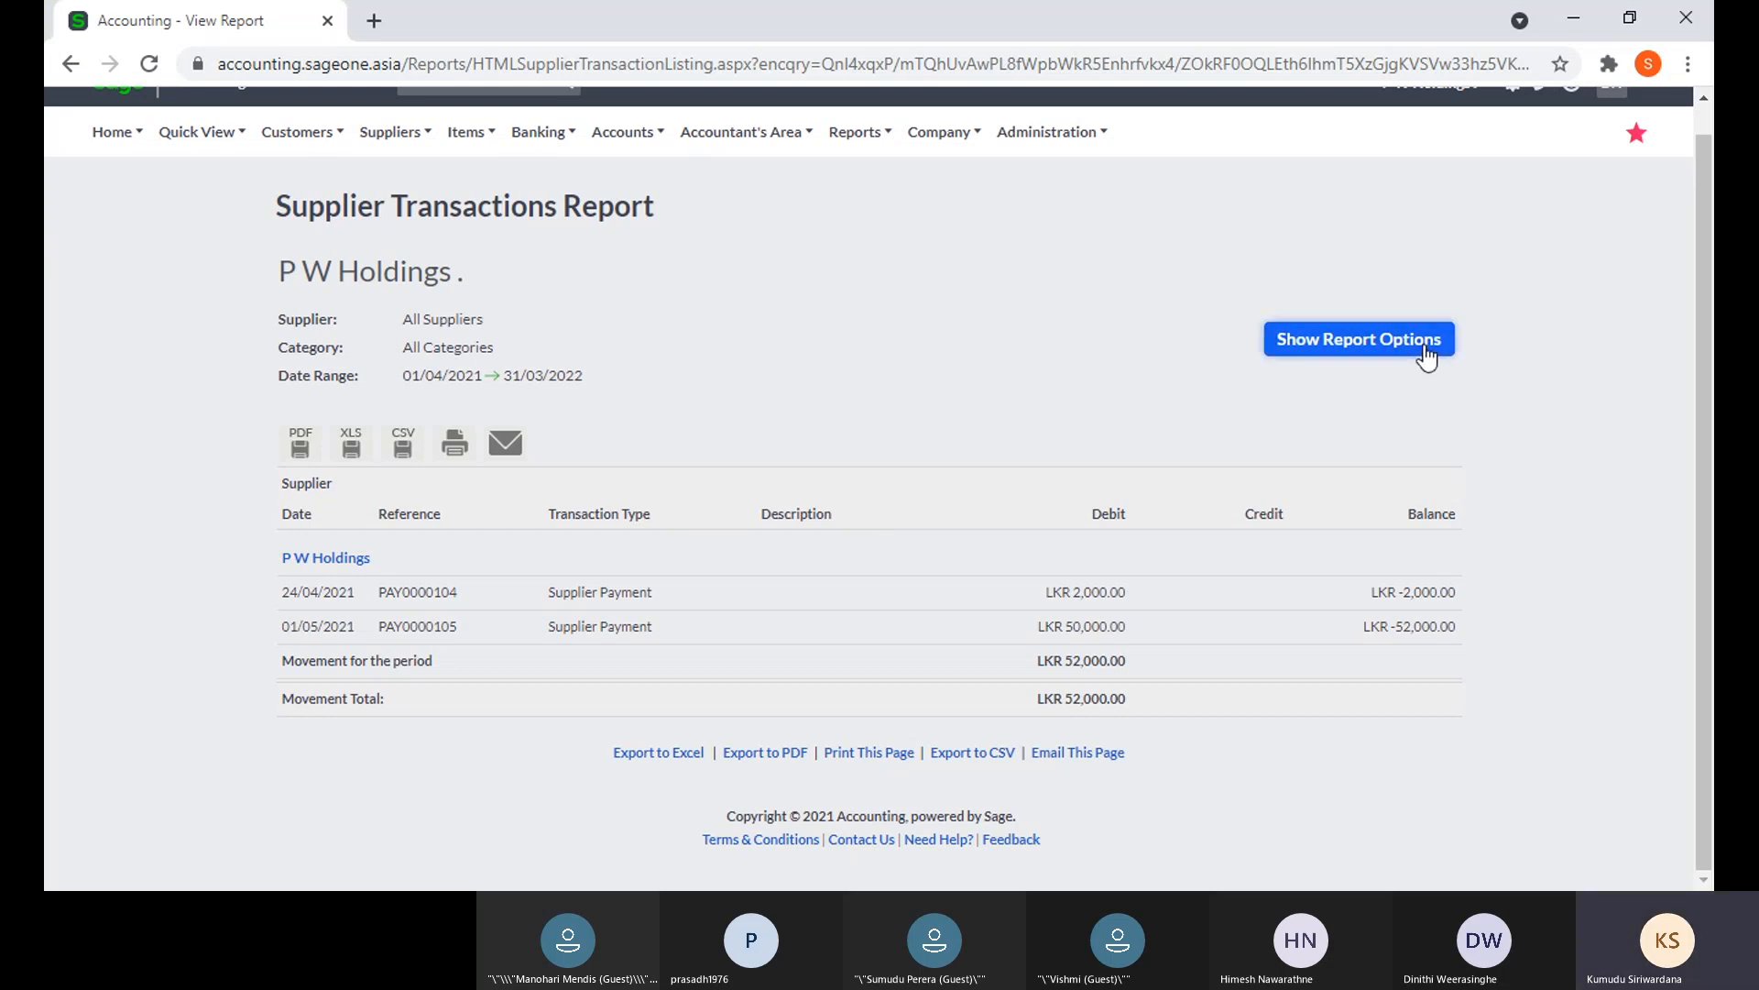
Change the transaction type filter to Supplier Invoice, refresh the report and look over the listed invoices
left_click(1379, 347)
left_click(899, 494)
left_click(788, 577)
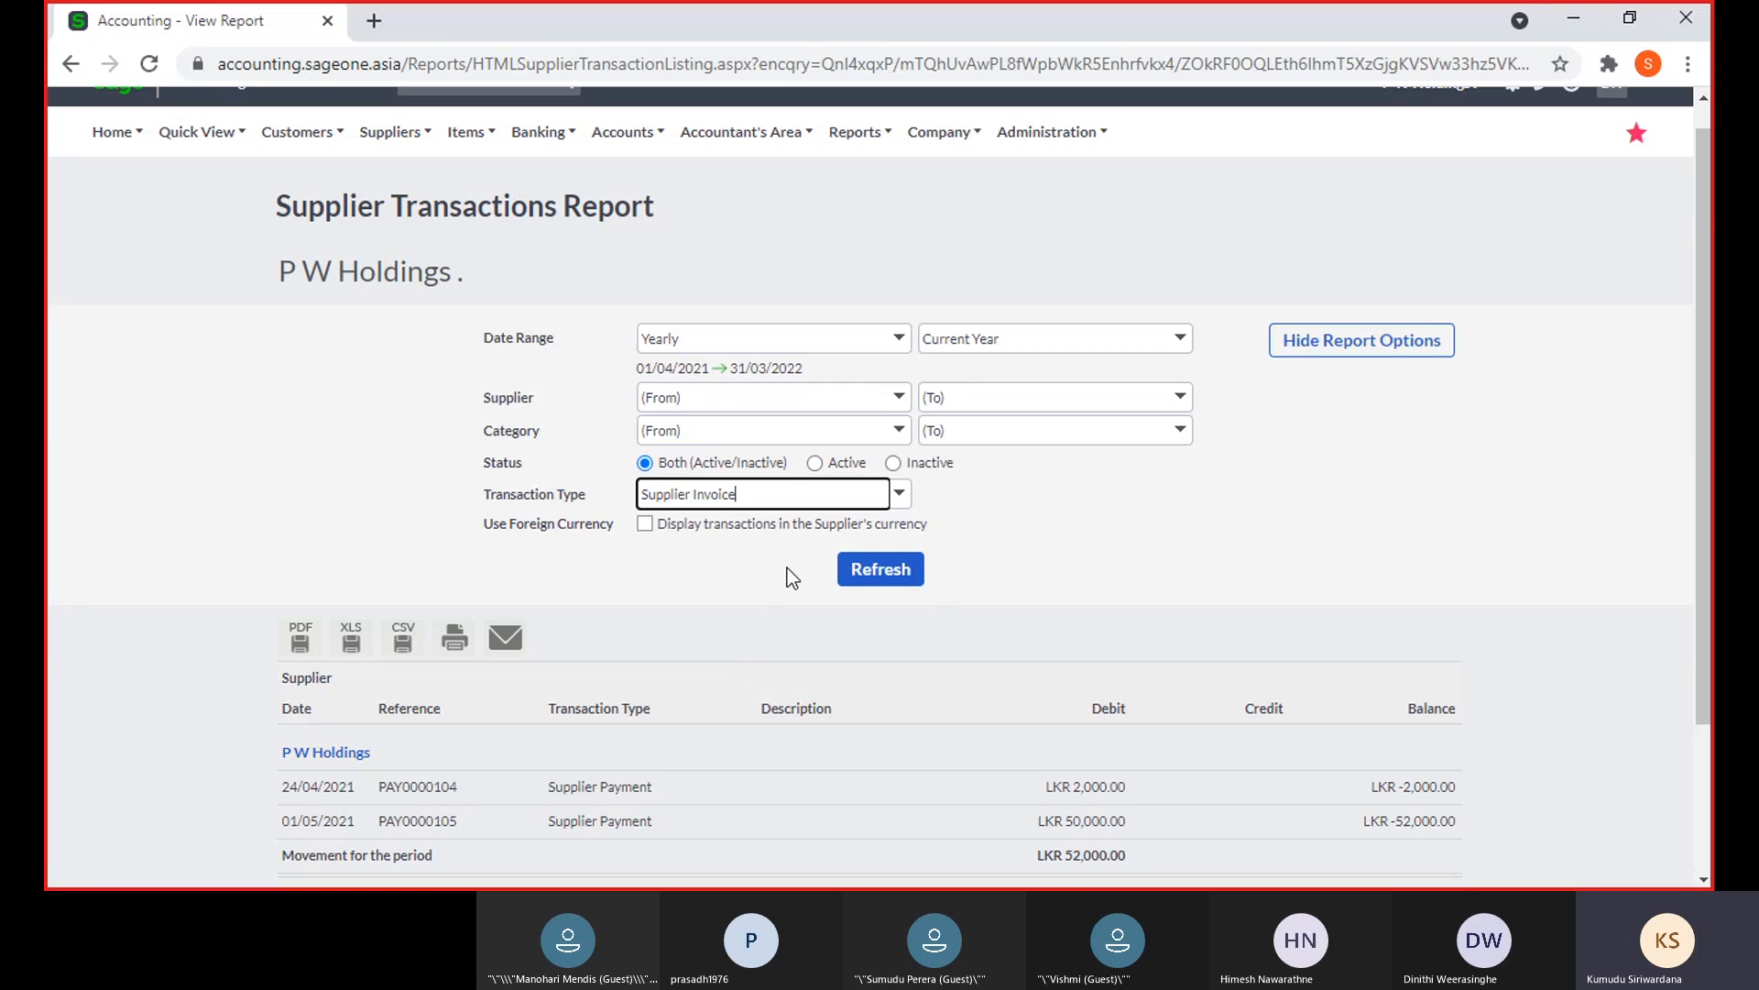
left_click(893, 569)
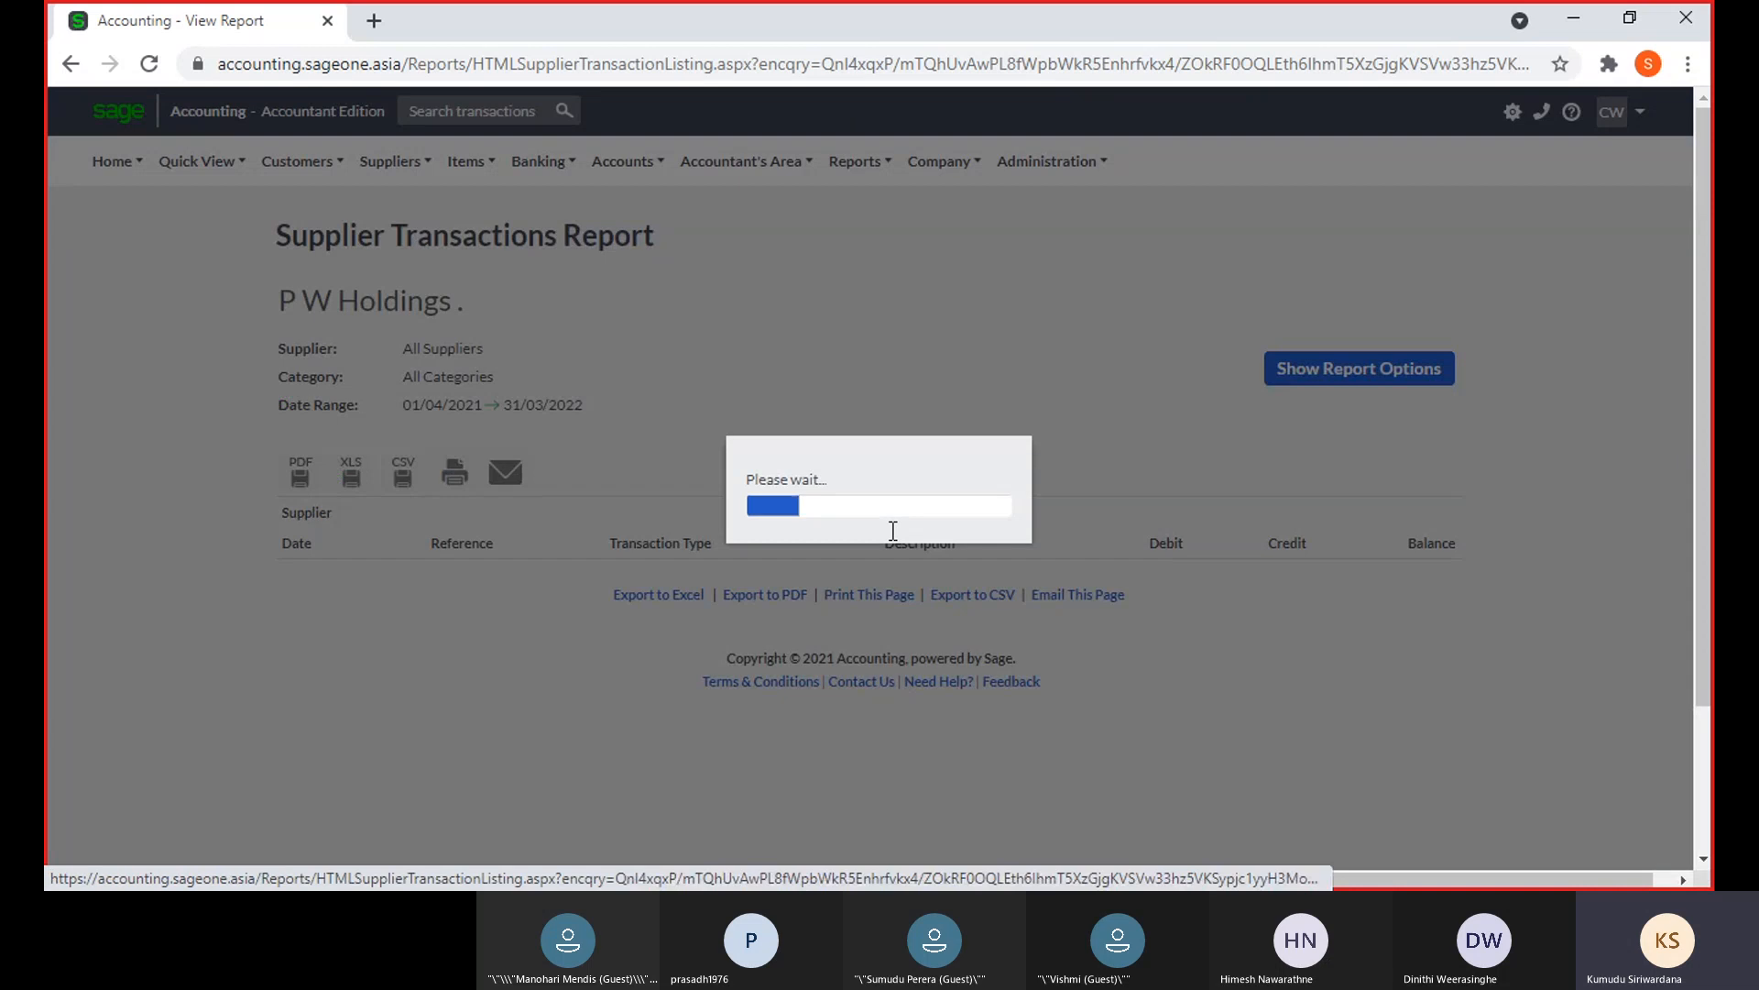
scroll(894, 540, "down", 7)
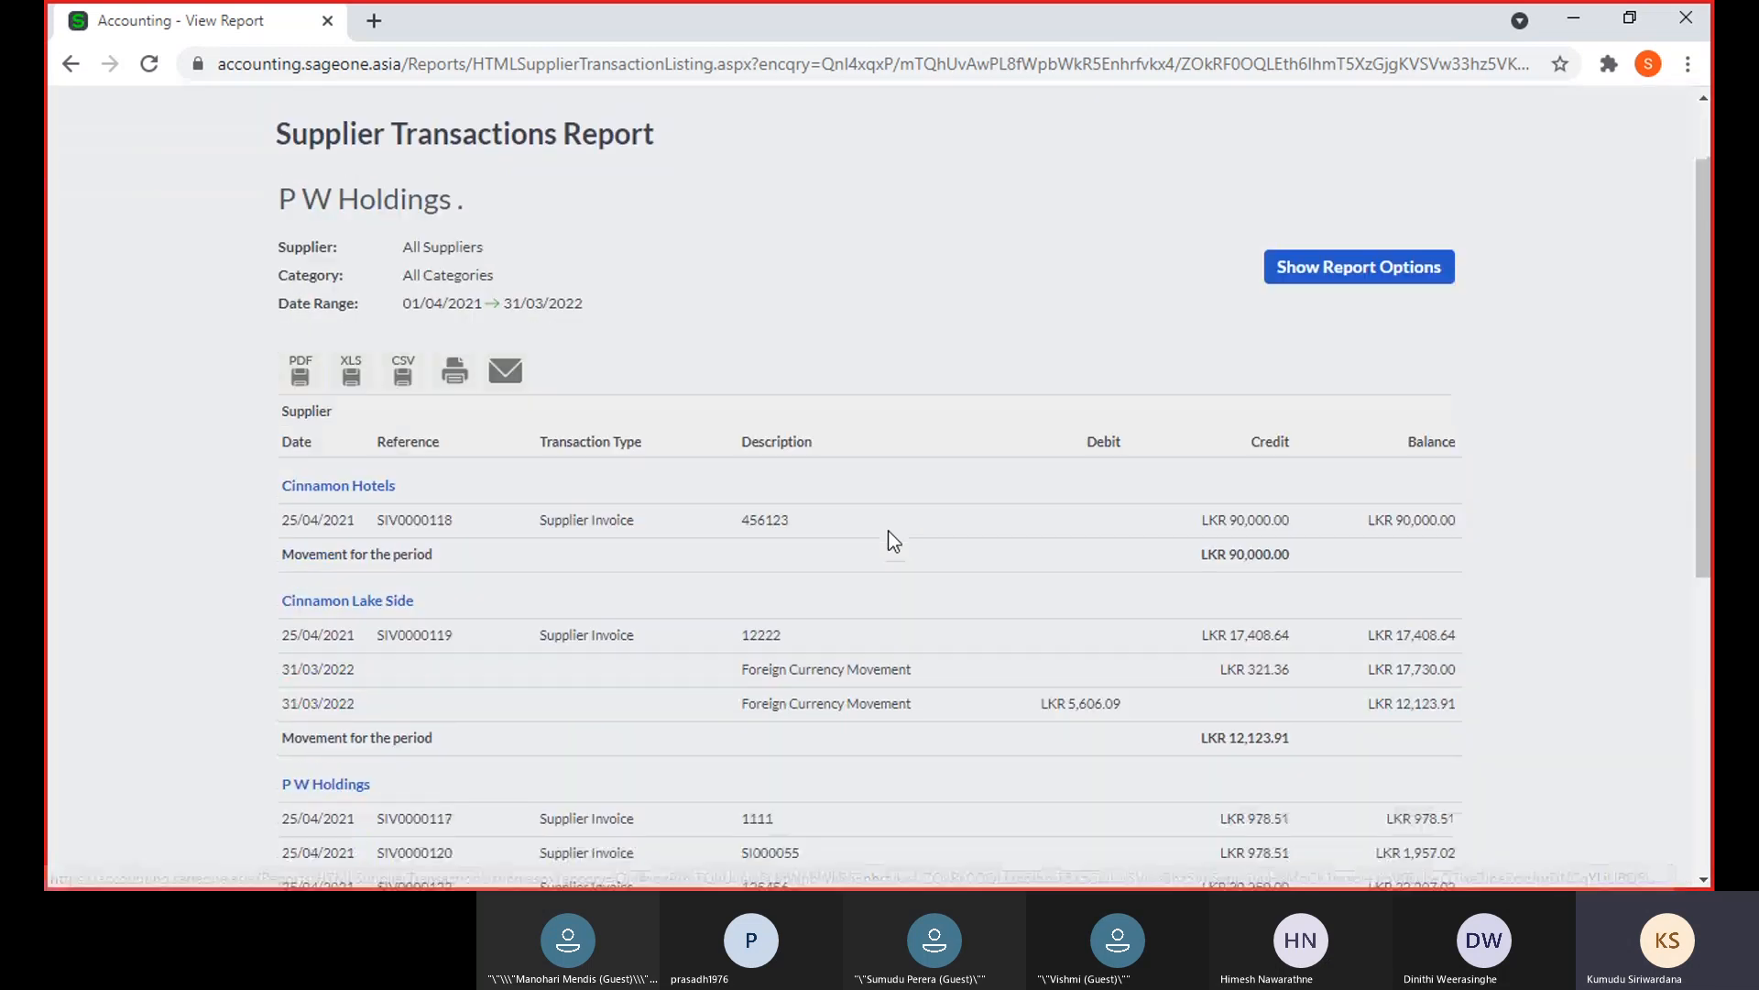
Go through the filtered invoices and movement totals from start to end, and show the report options again
scroll(894, 541, "up", 3)
scroll(889, 533, "up", 5)
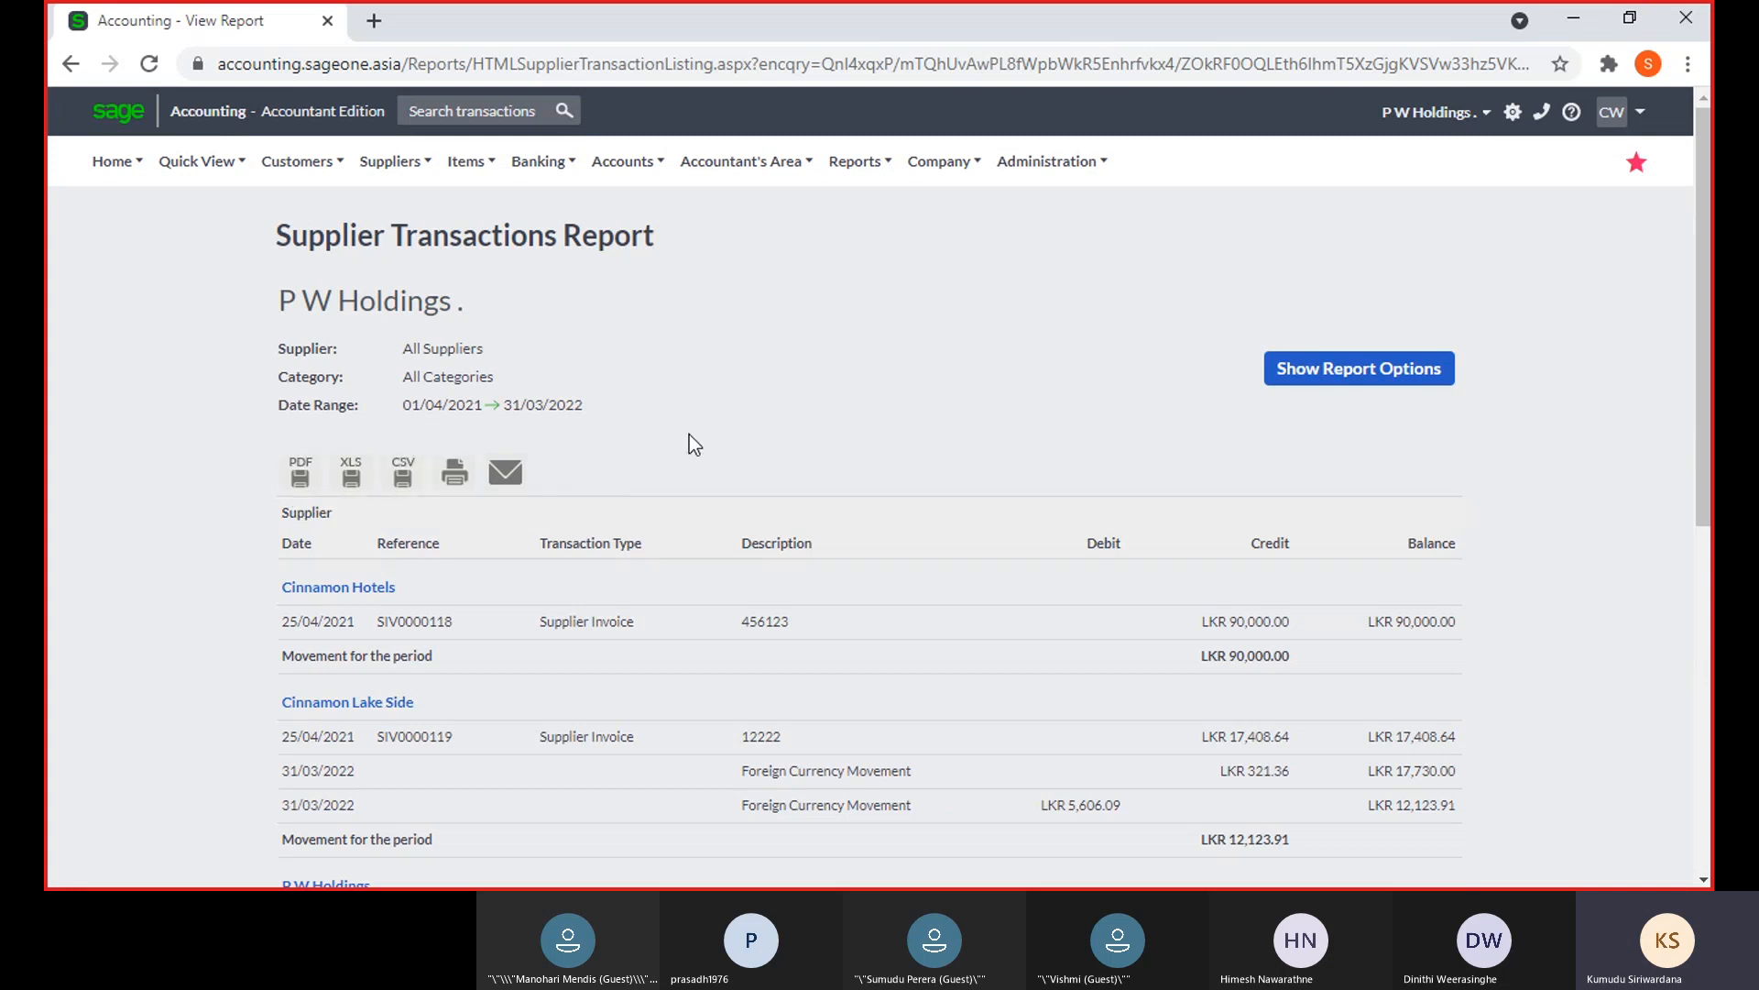
scroll(737, 429, "down", 7)
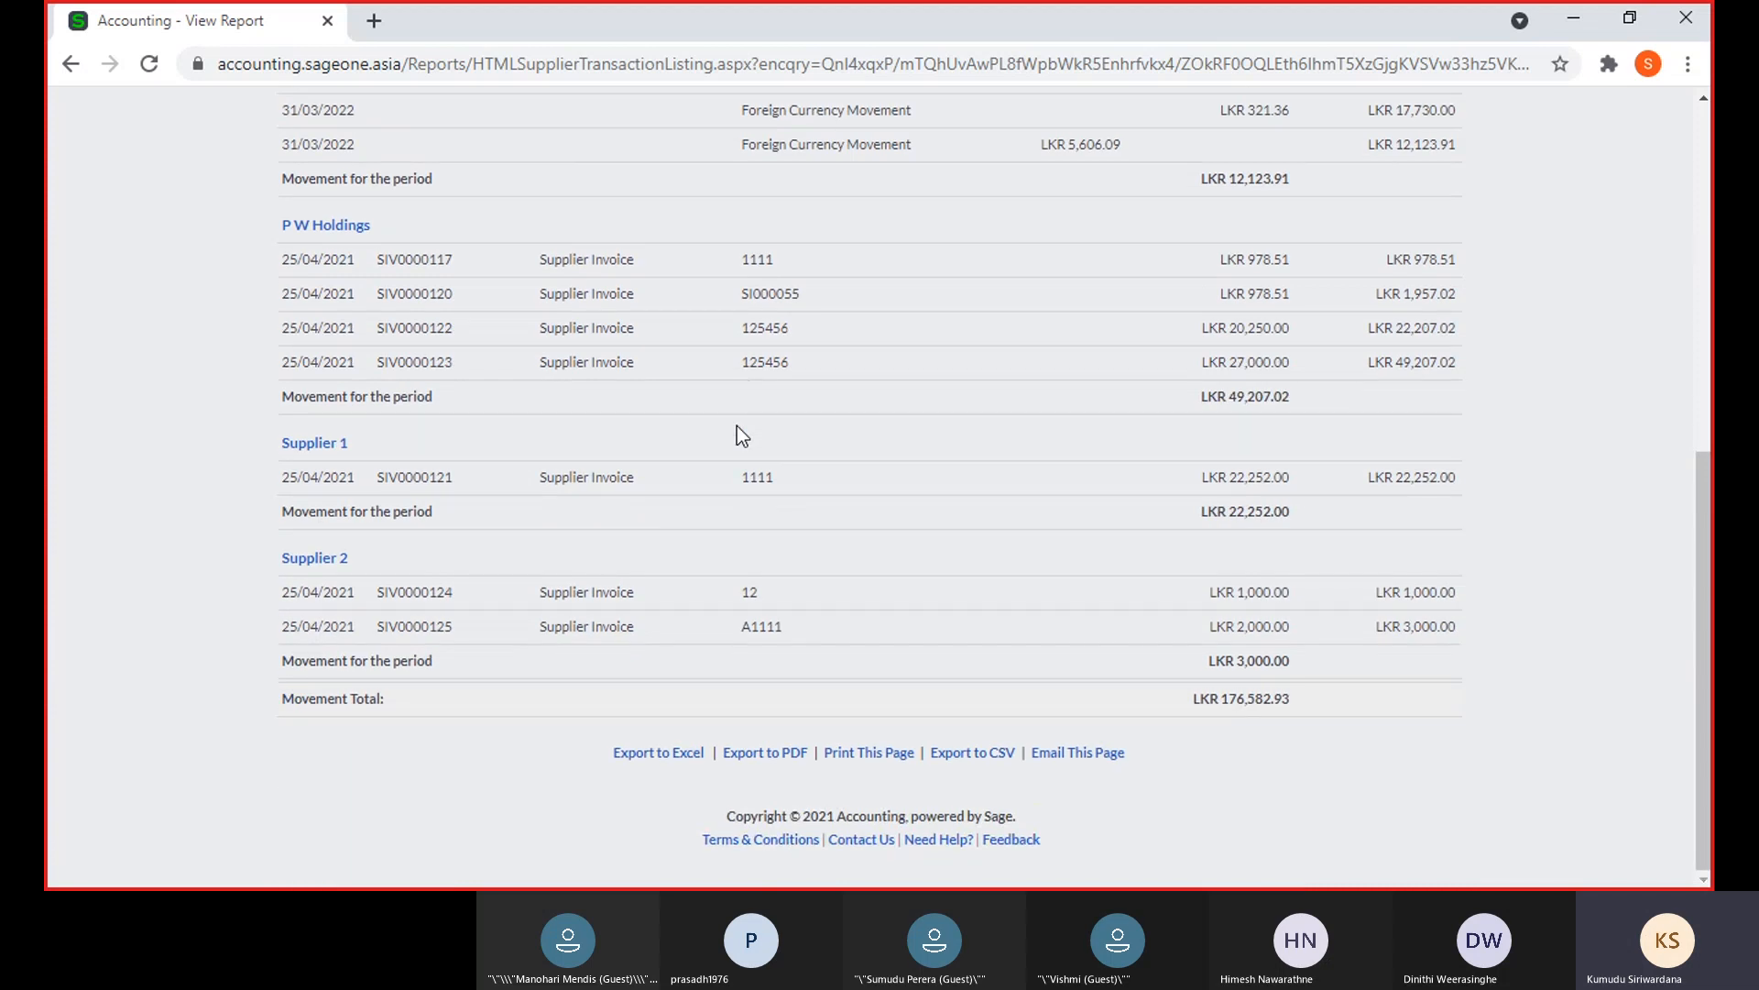
scroll(737, 426, "up", 10)
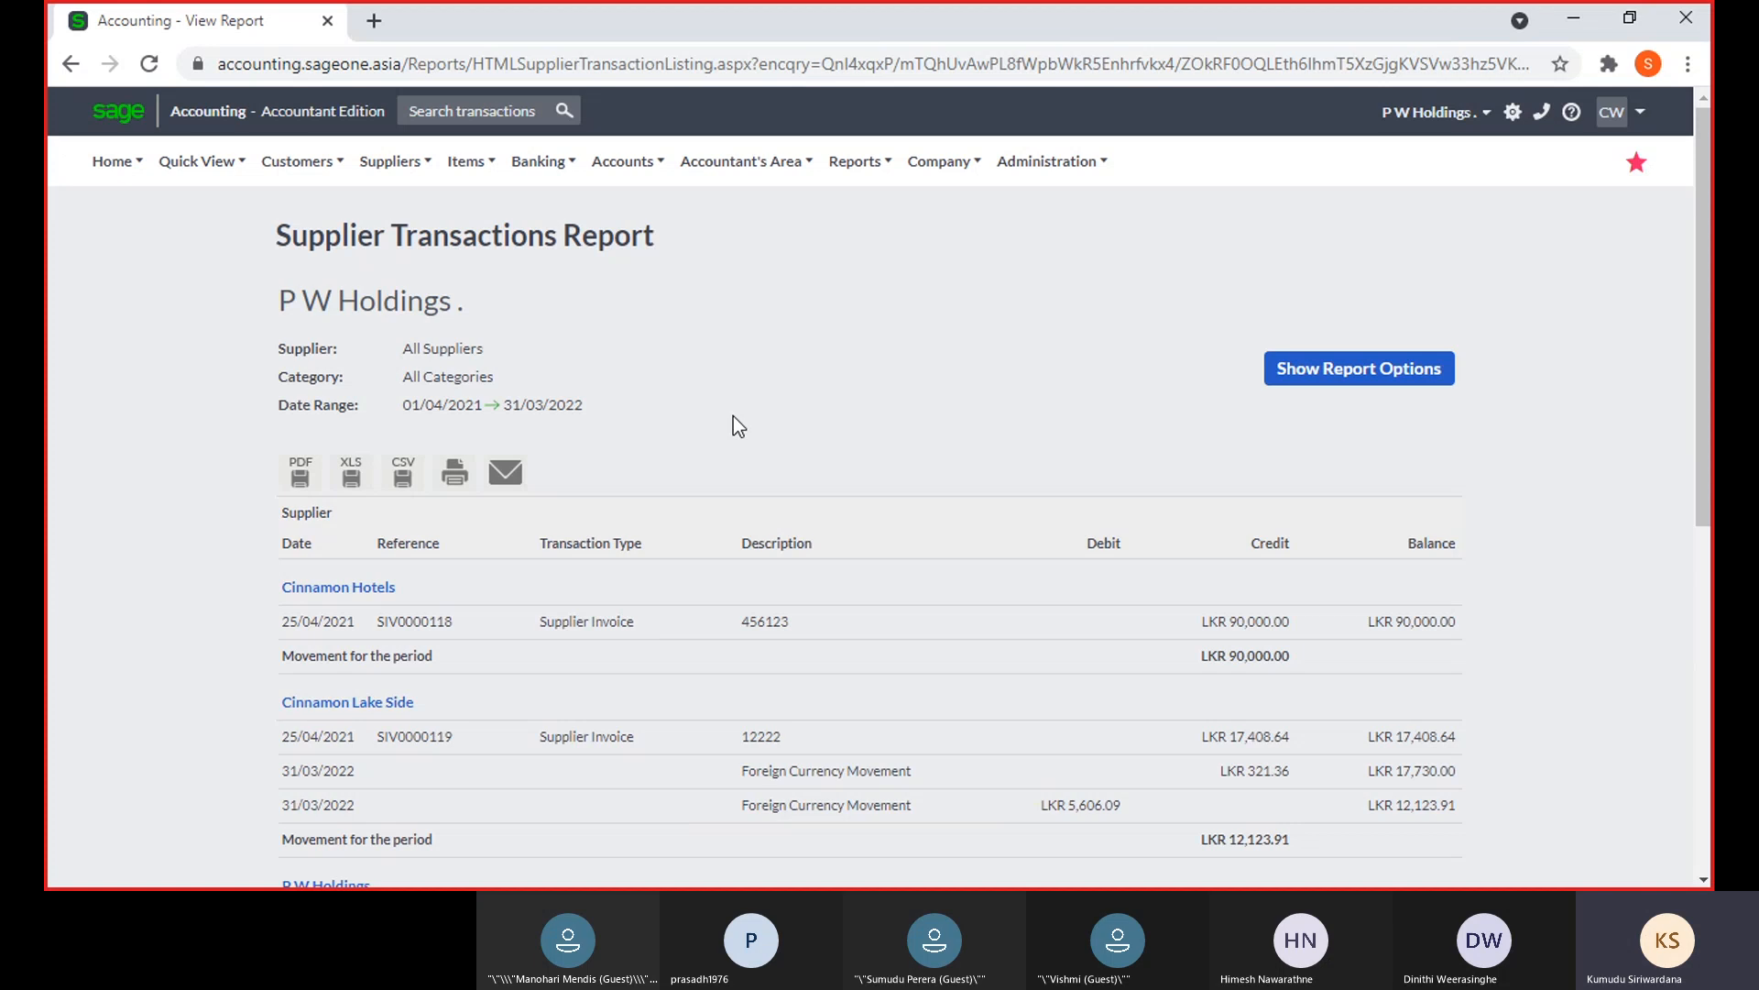
left_click(1268, 378)
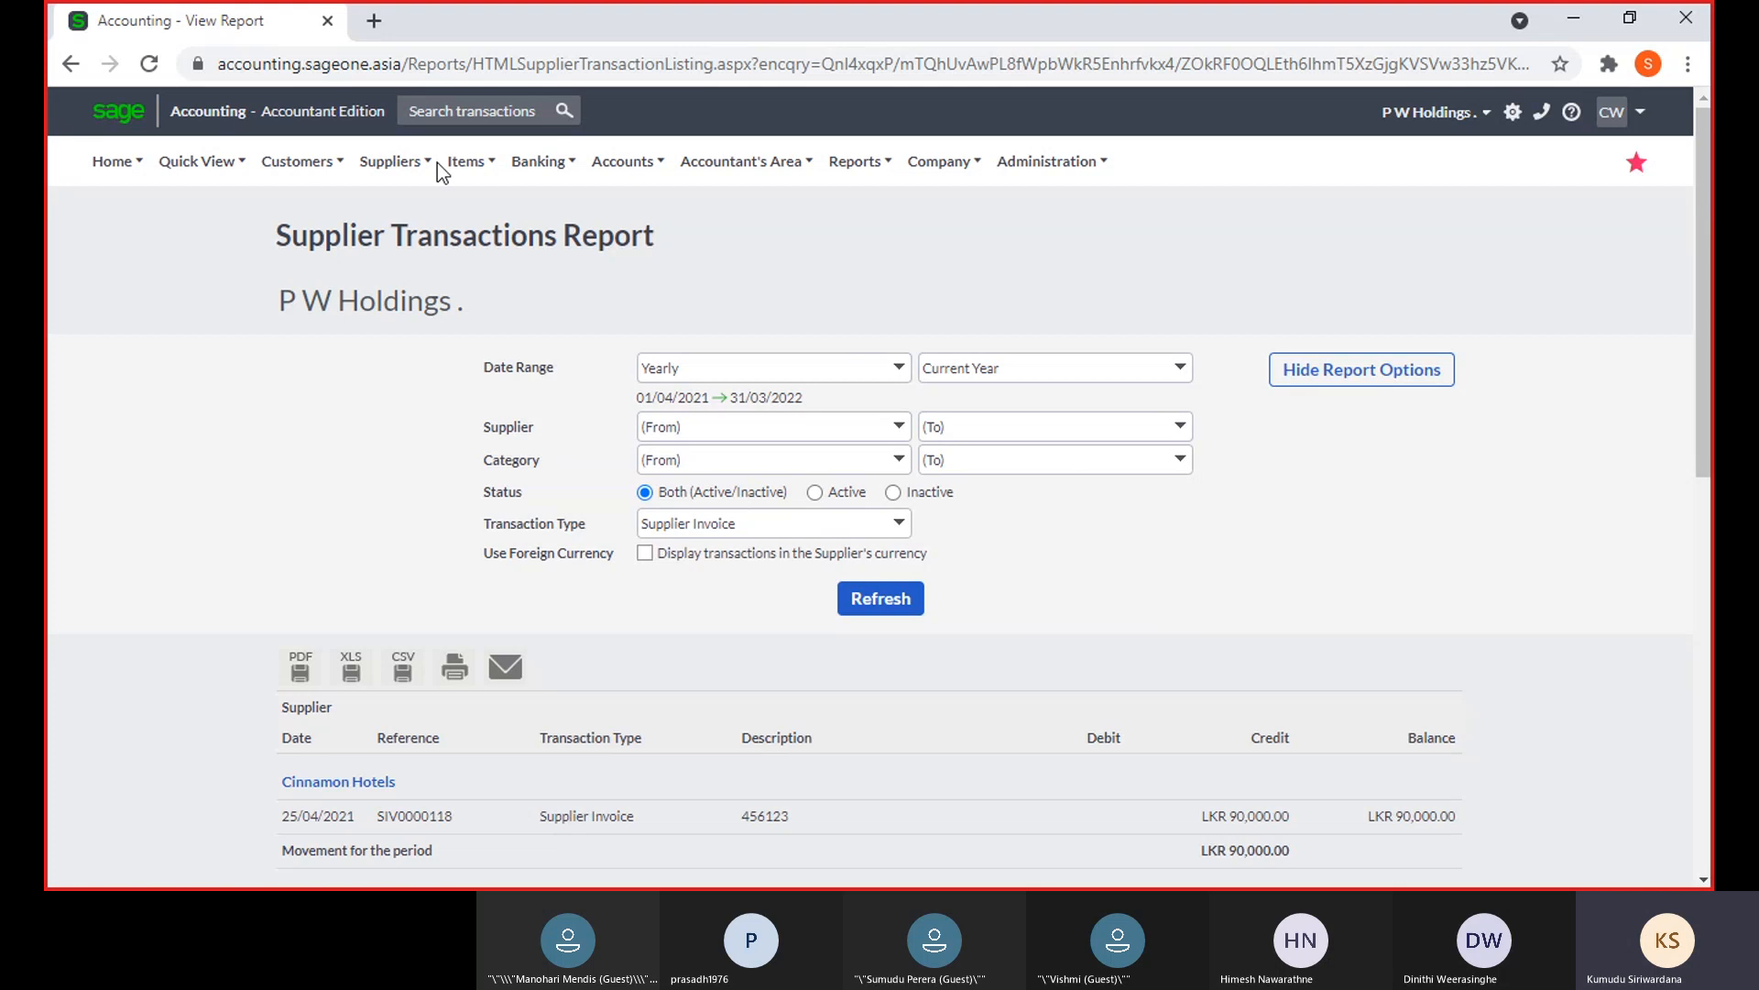
Open the Supplier Purchase Orders report from the supplier reports
left_click(410, 161)
mouse_move(431, 321)
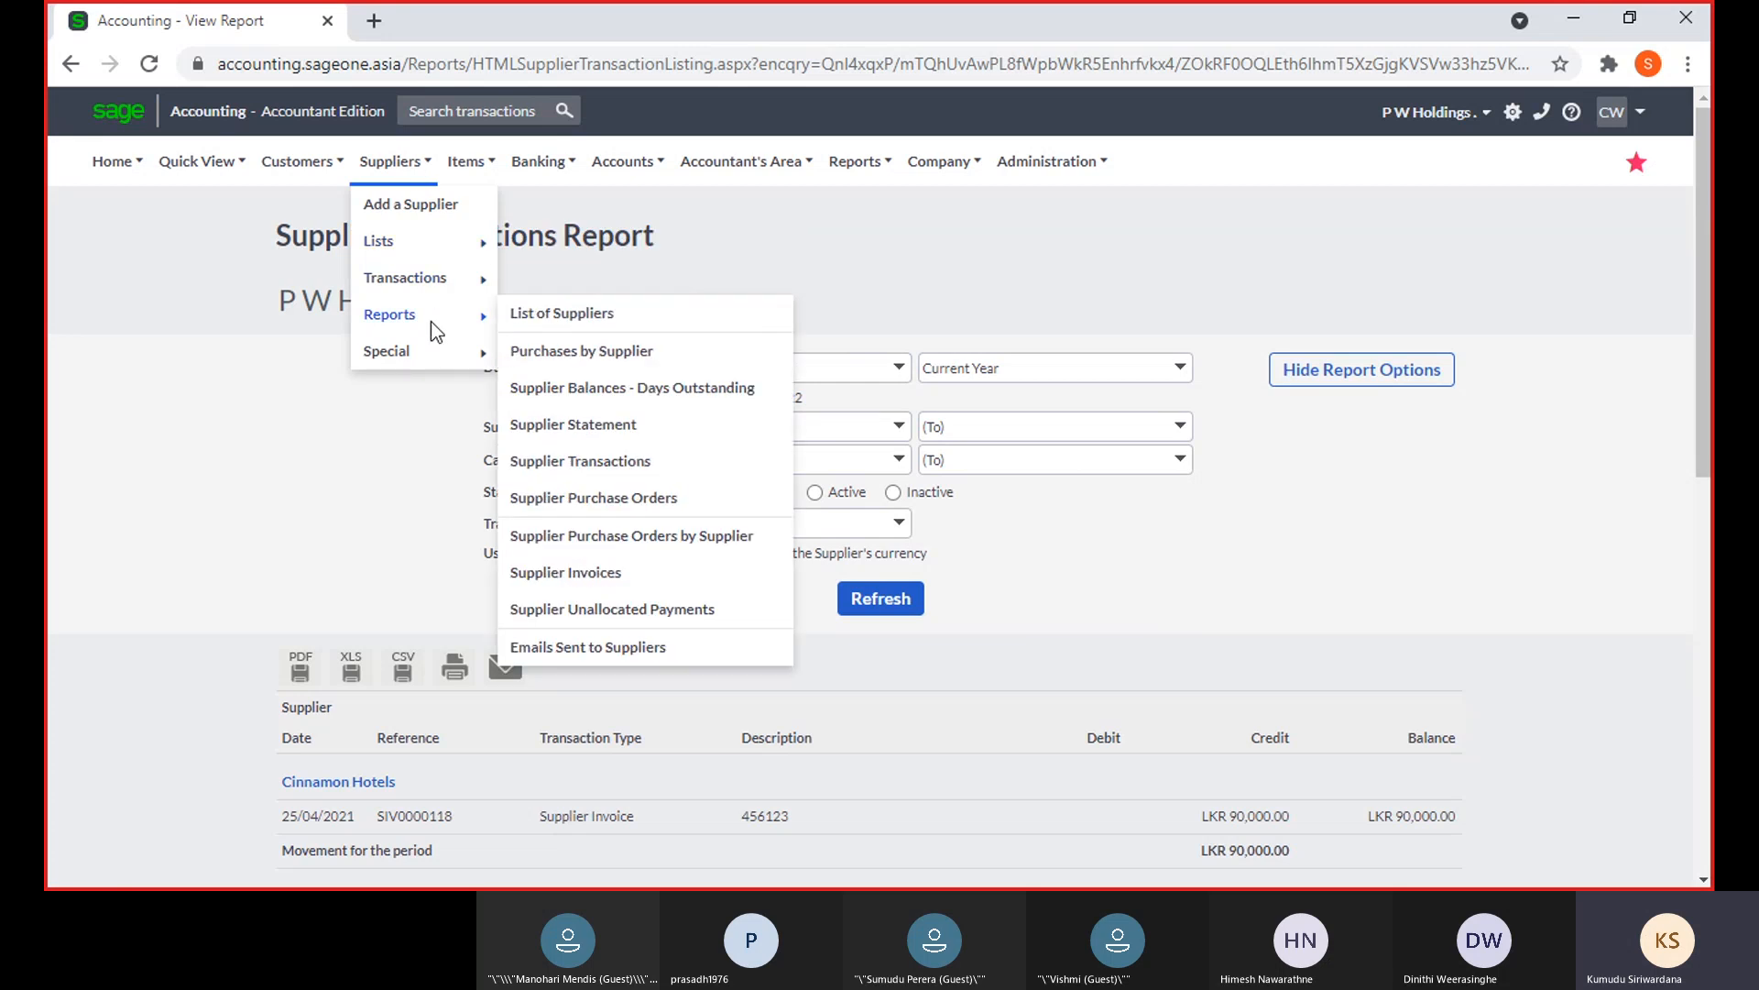
left_click(592, 506)
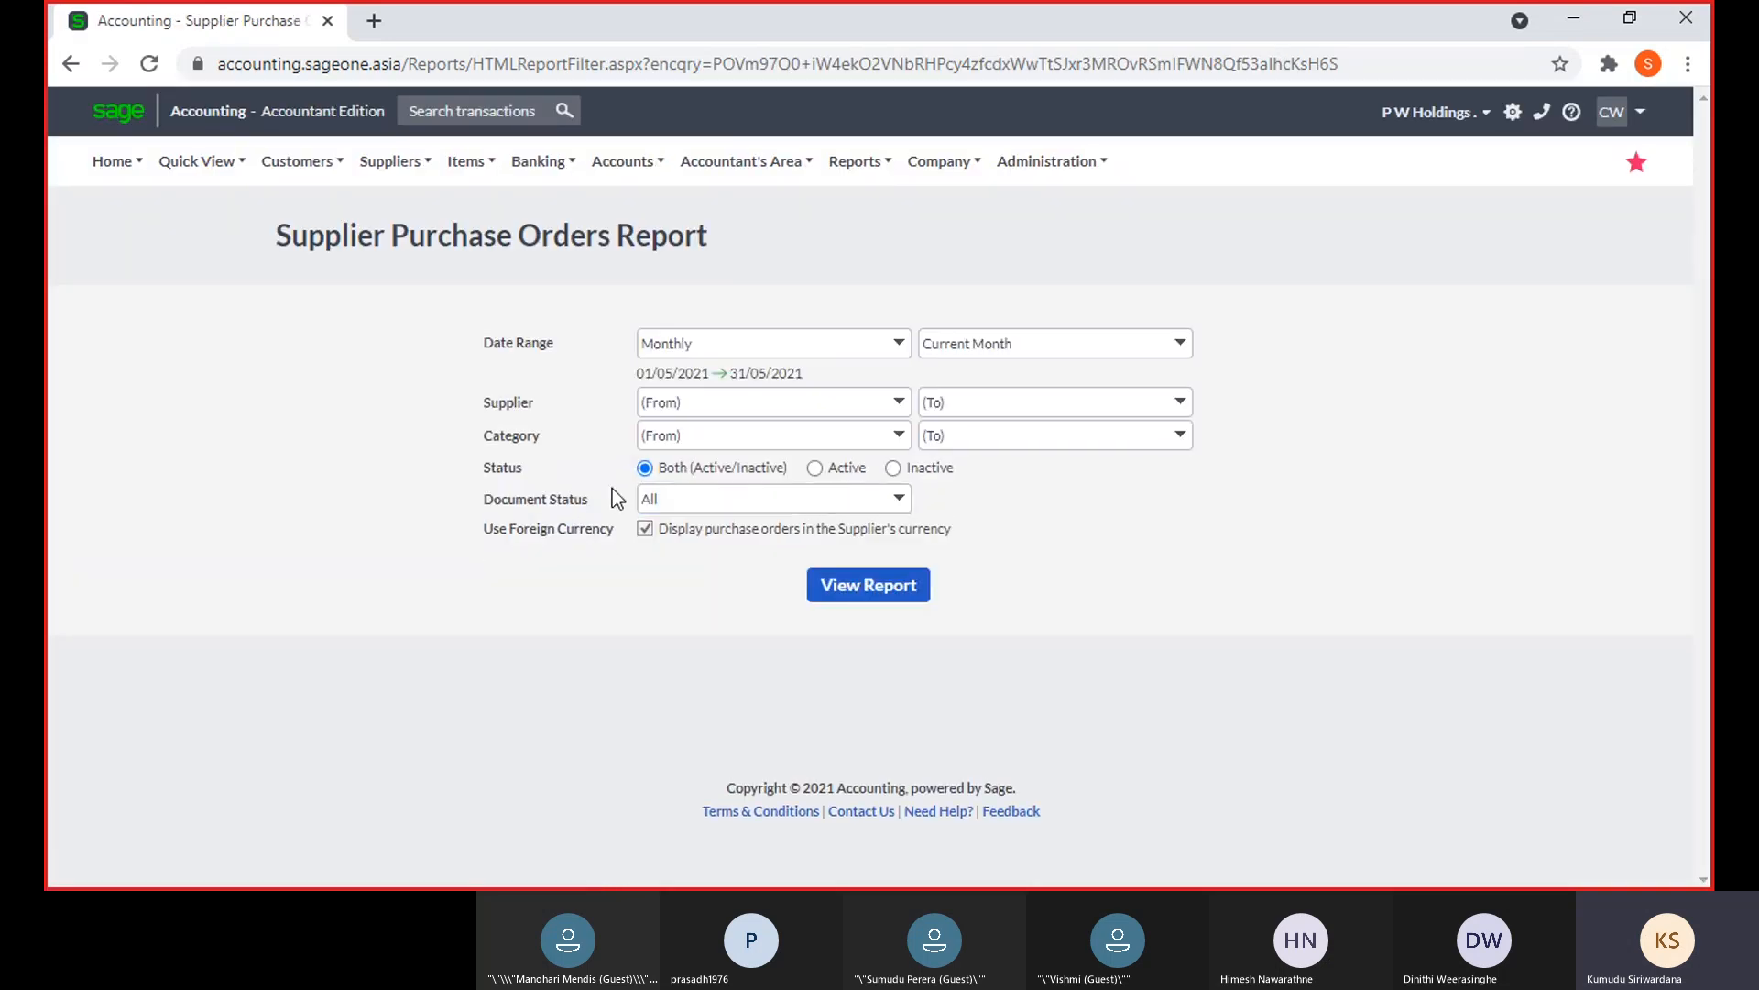
Set the purchase orders report's date range to Yearly, Last Year
left_click(903, 350)
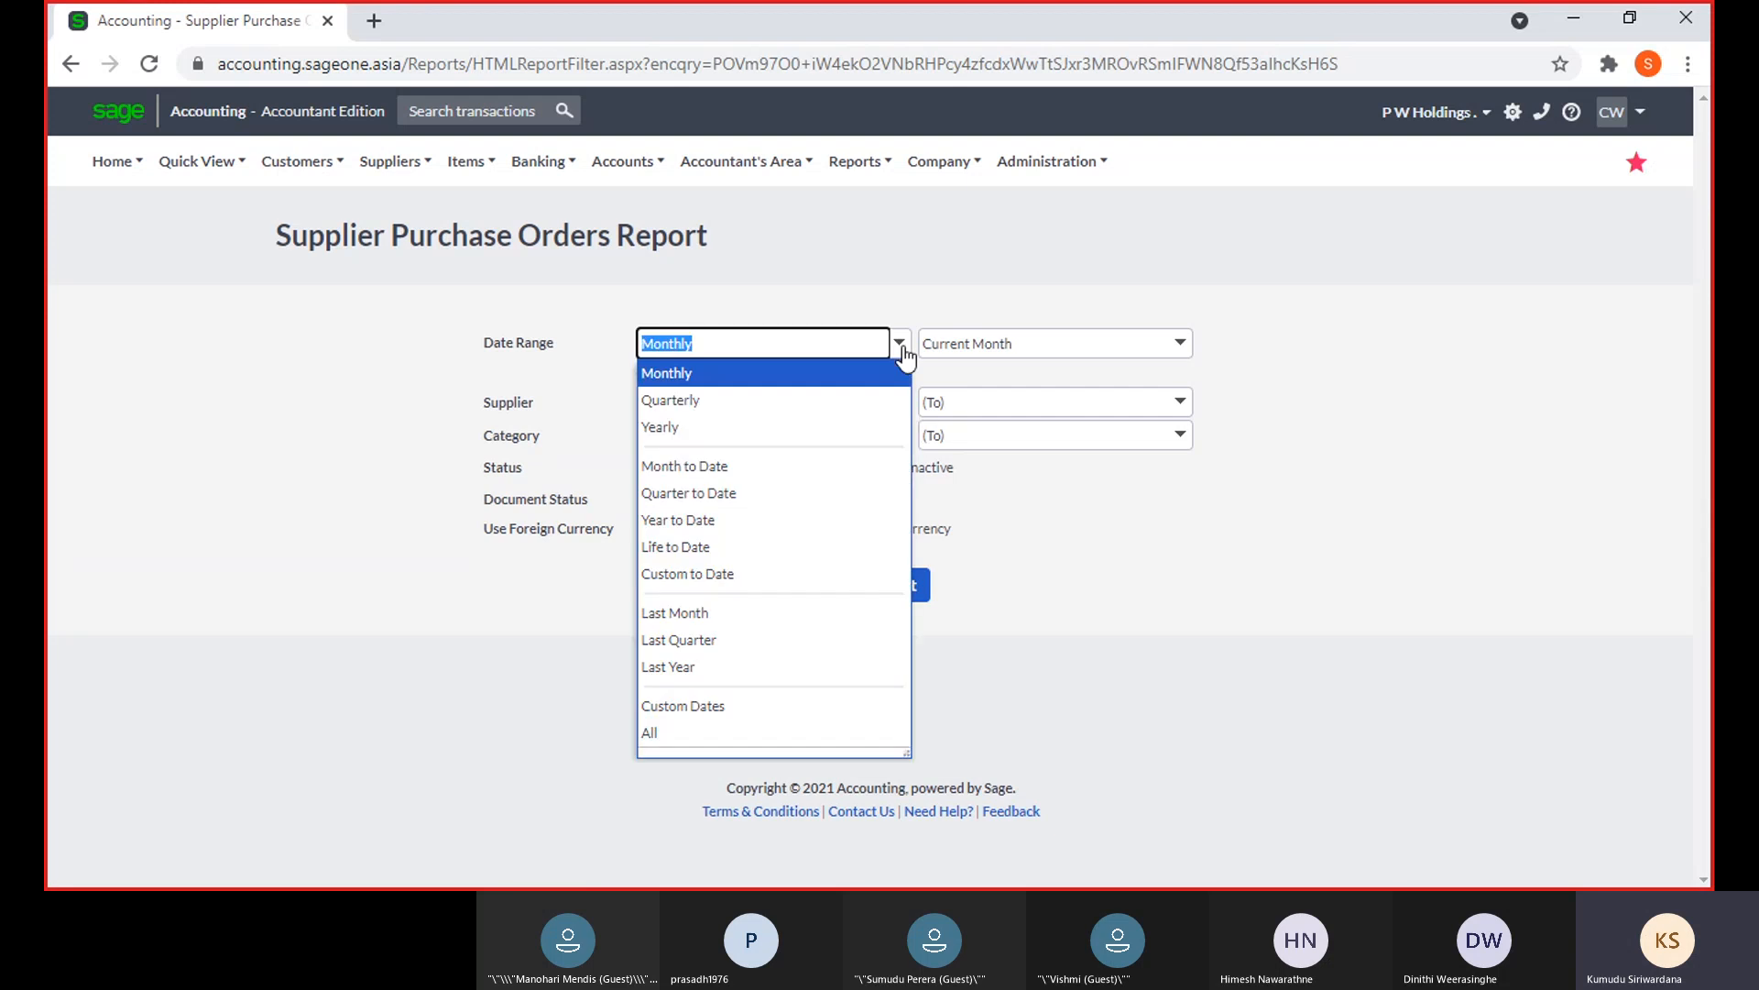
left_click(856, 429)
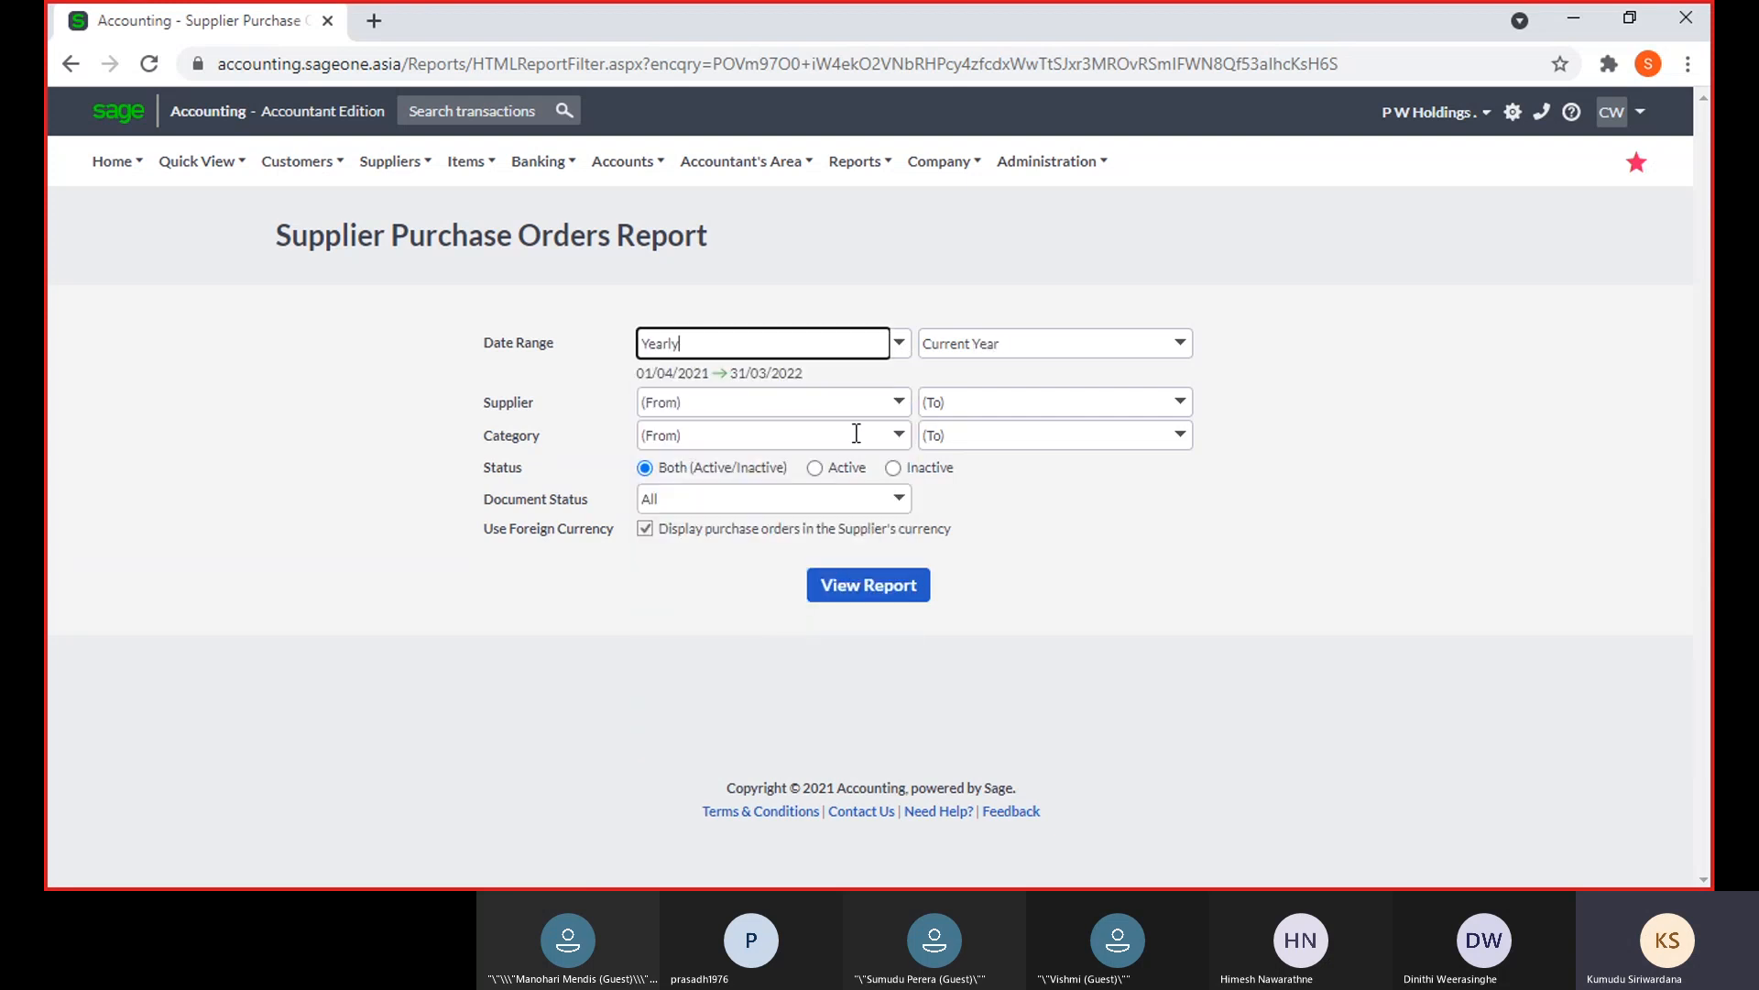
left_click(1335, 388)
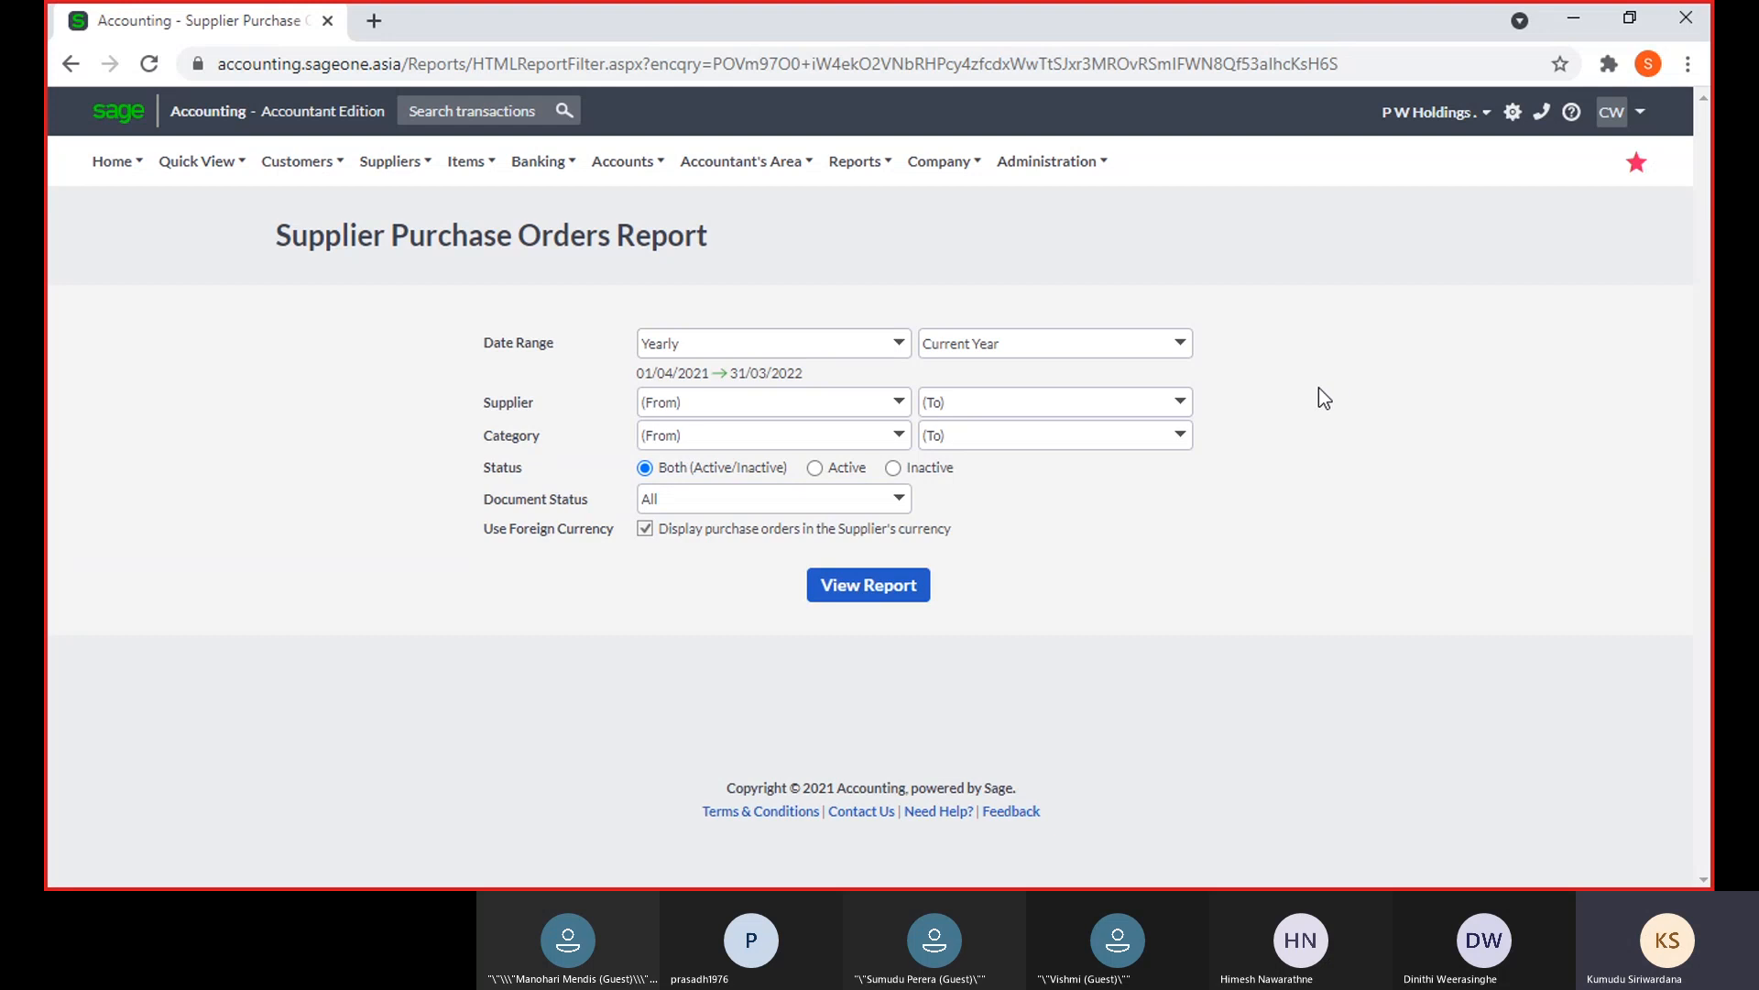
left_click(1180, 355)
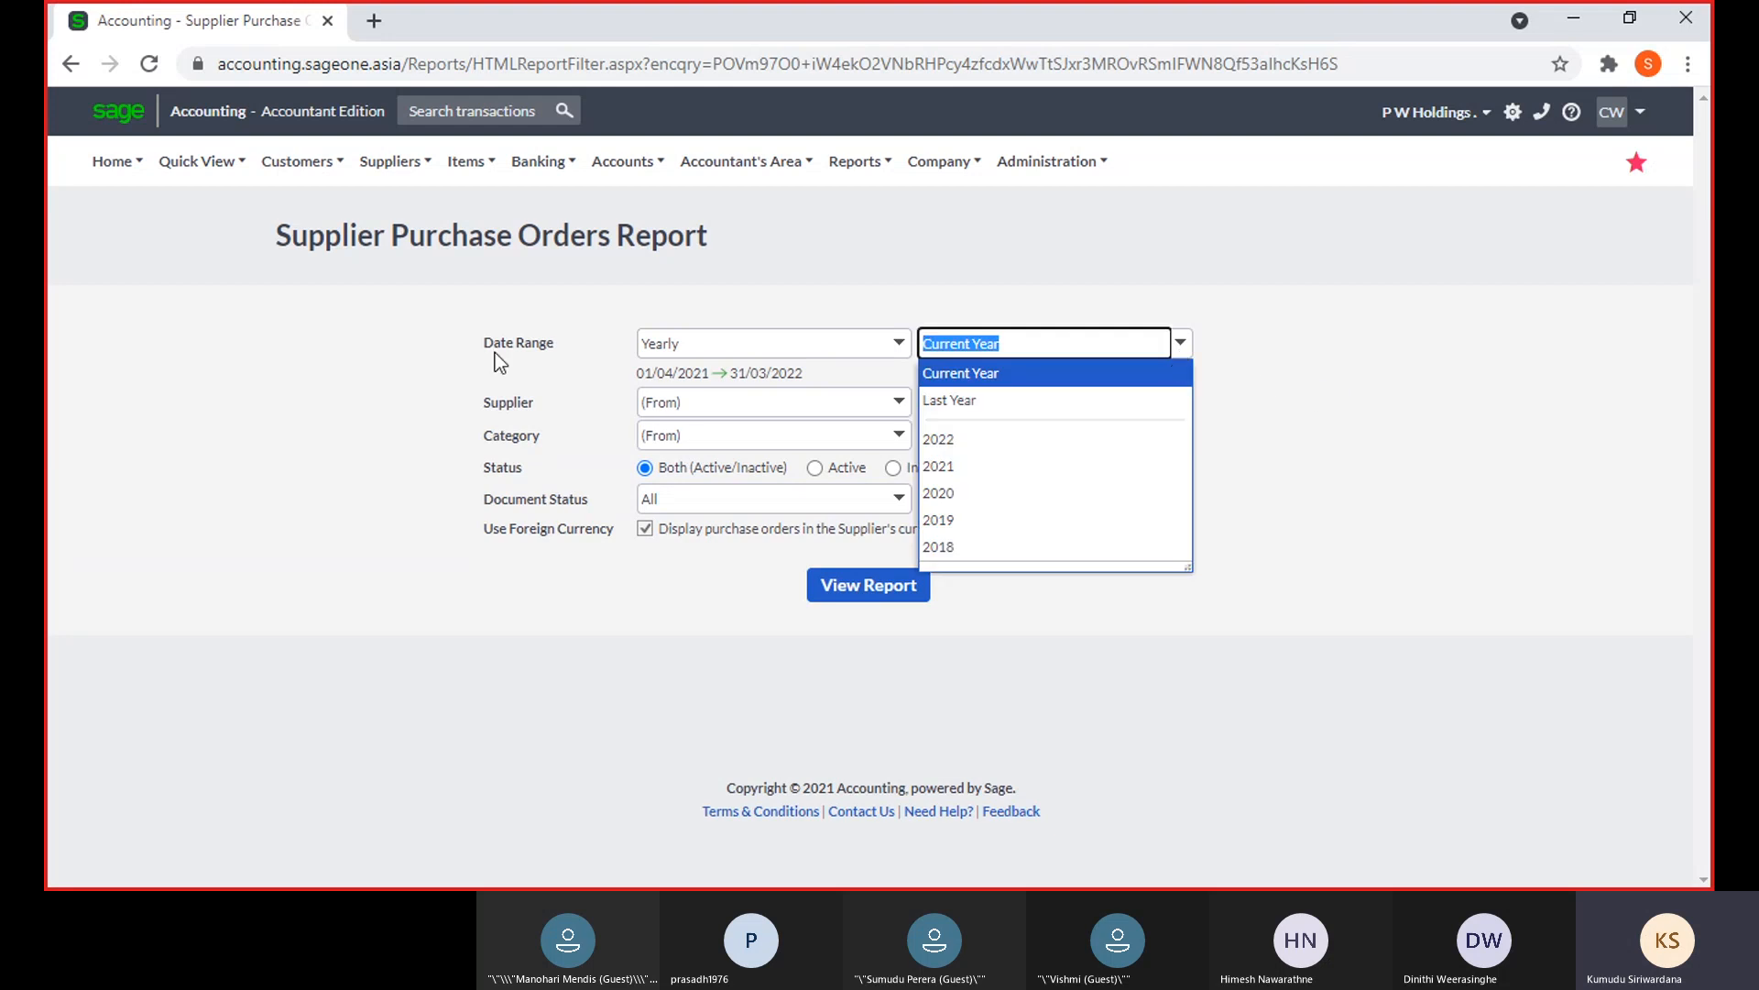
left_click(564, 327)
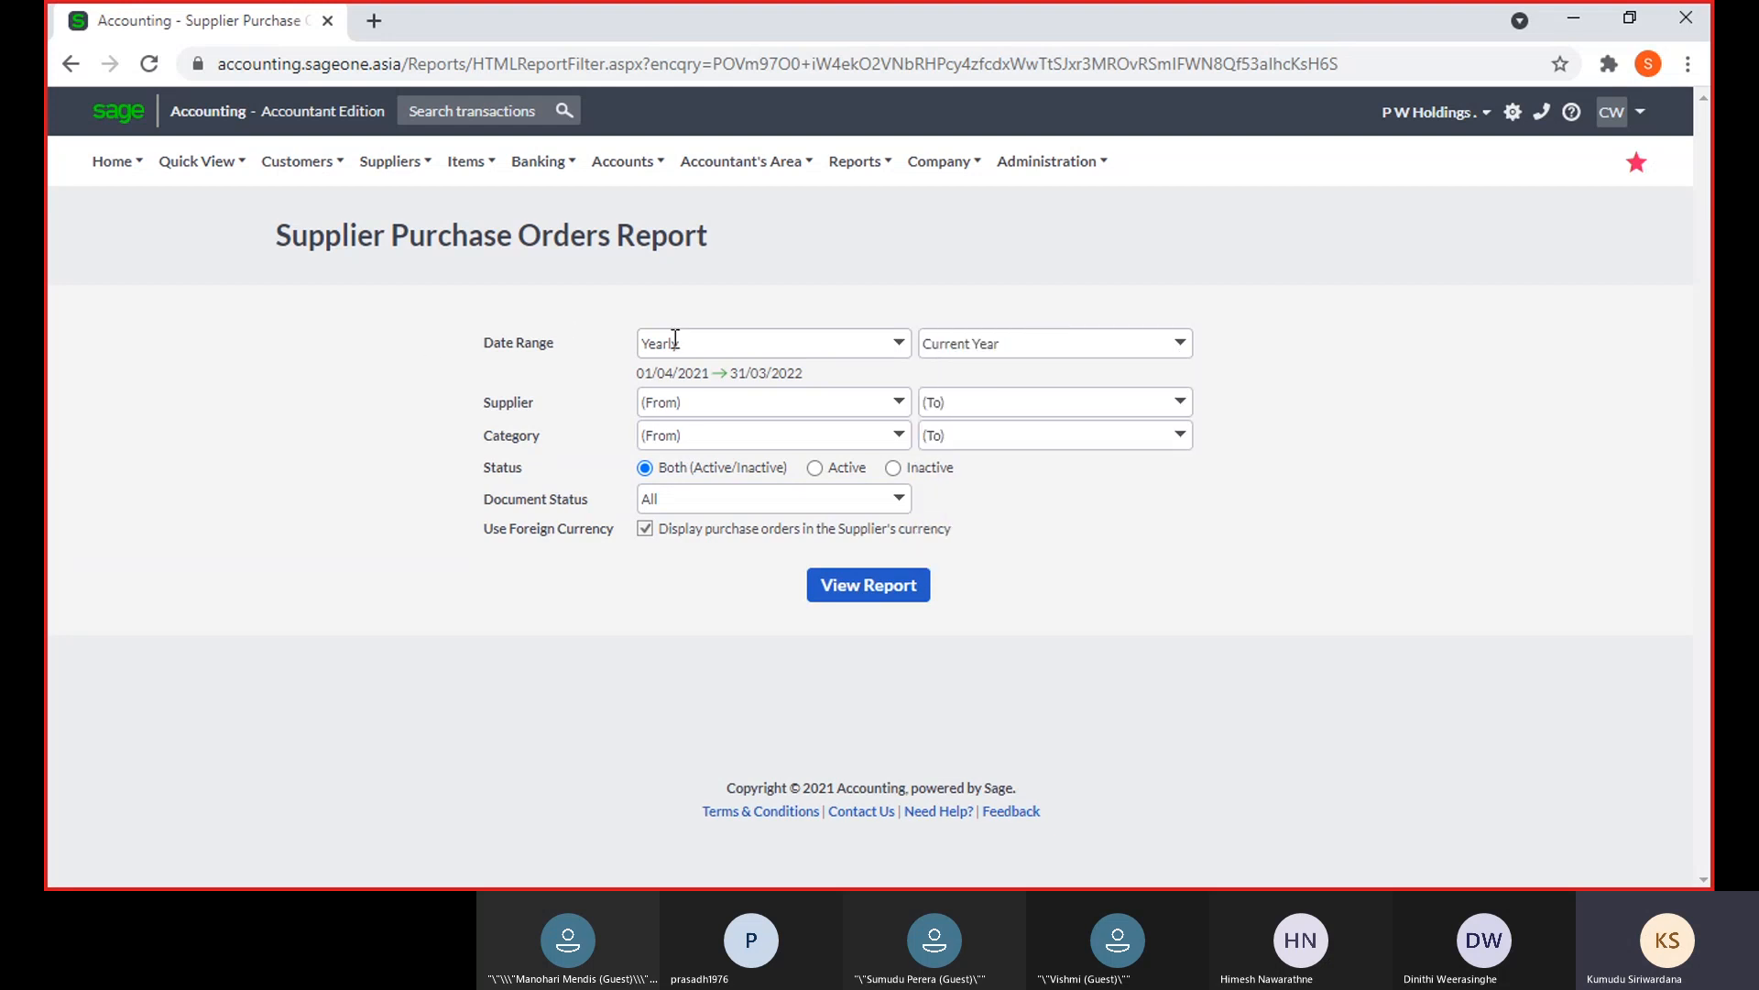
left_click(1184, 347)
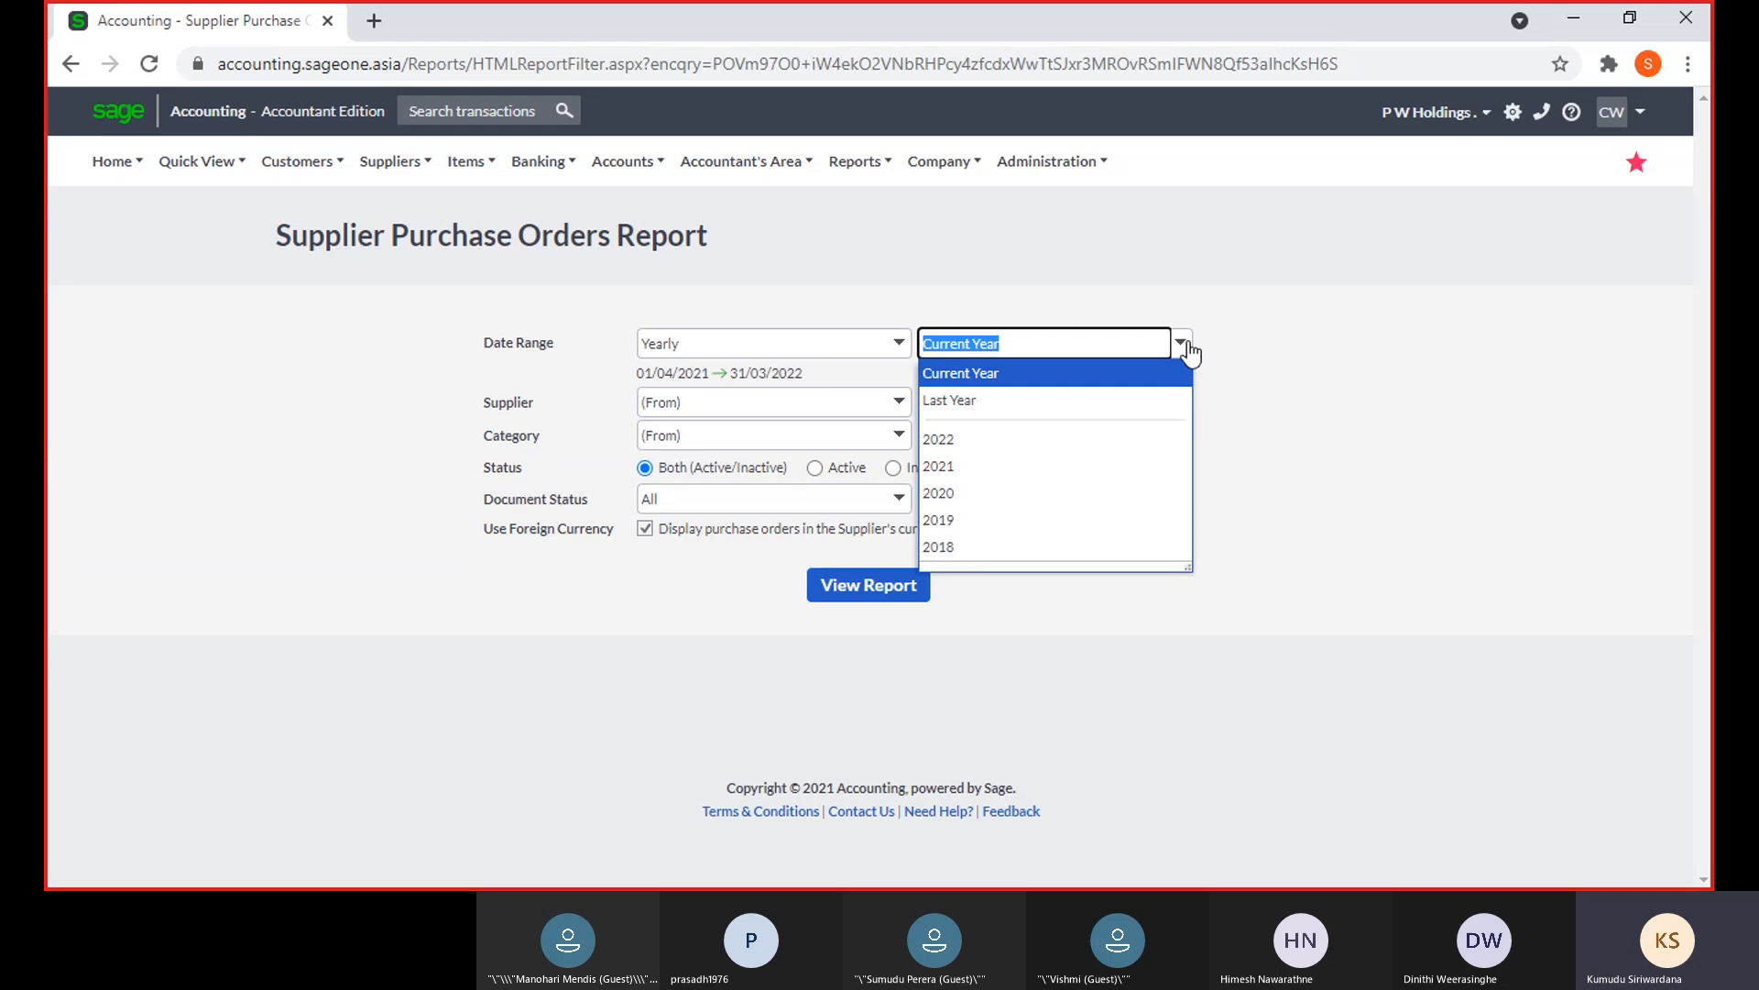
left_click(1167, 403)
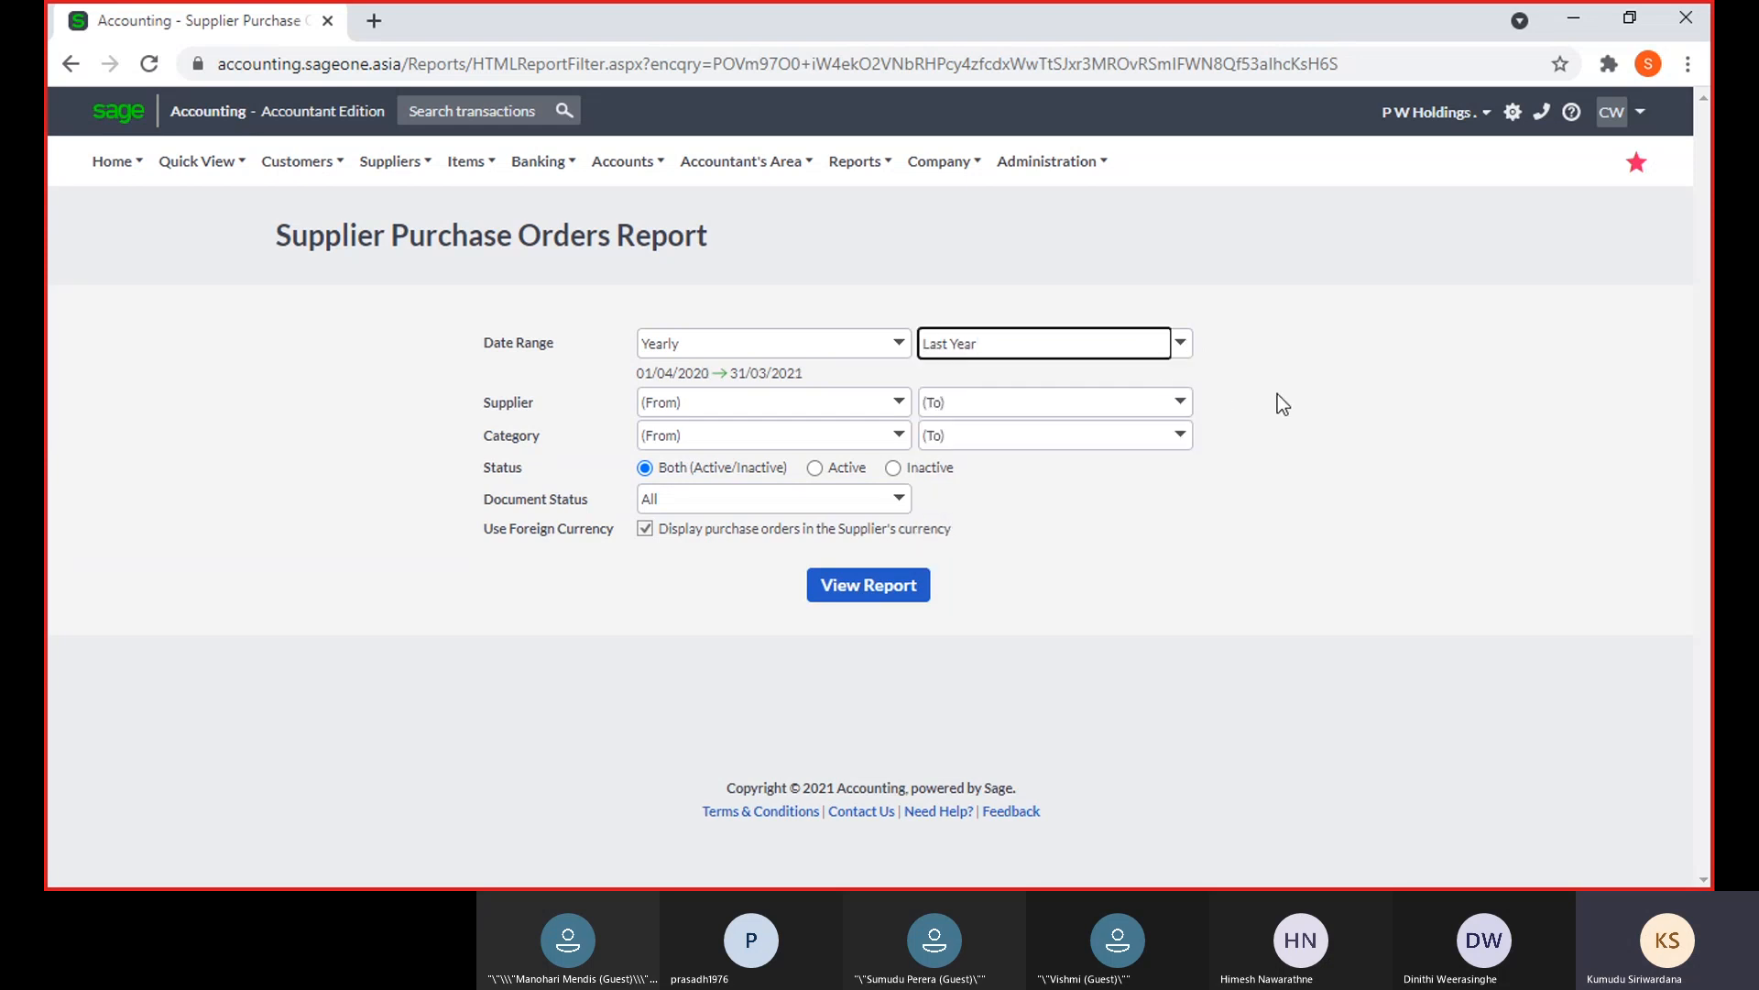
Examine the choices offered for the supplier, category and document status filters without changing them
left_click(899, 402)
left_click(1112, 524)
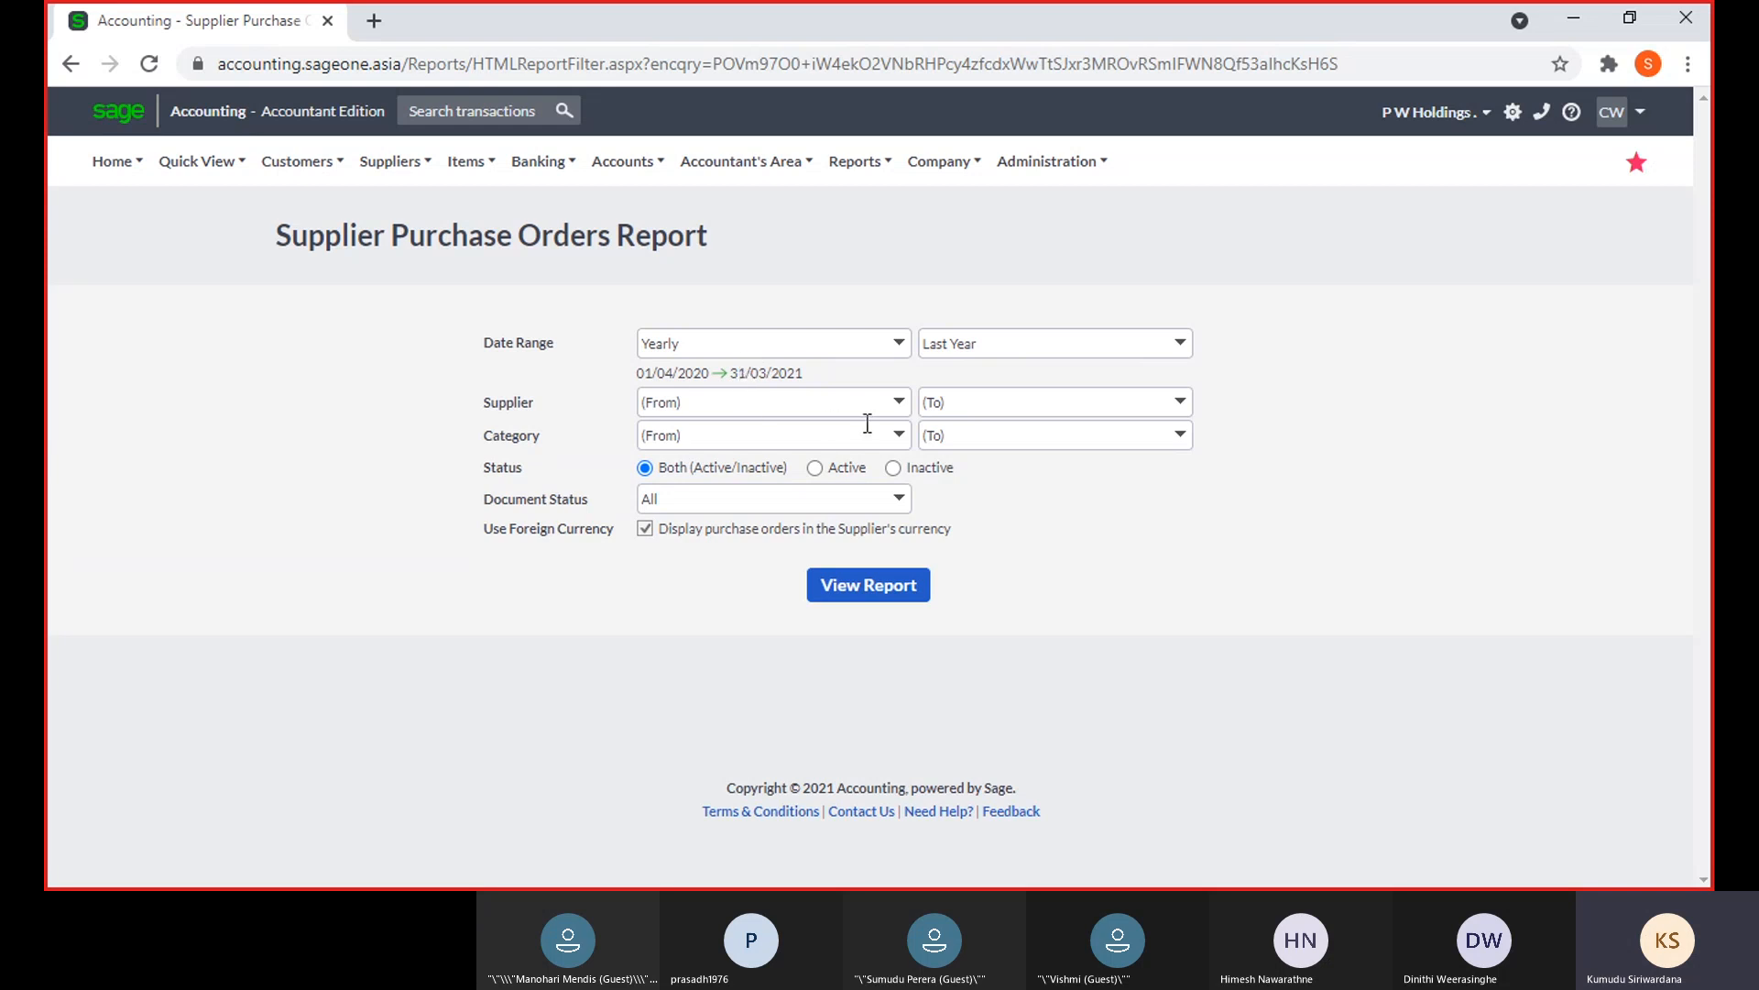
left_click(896, 408)
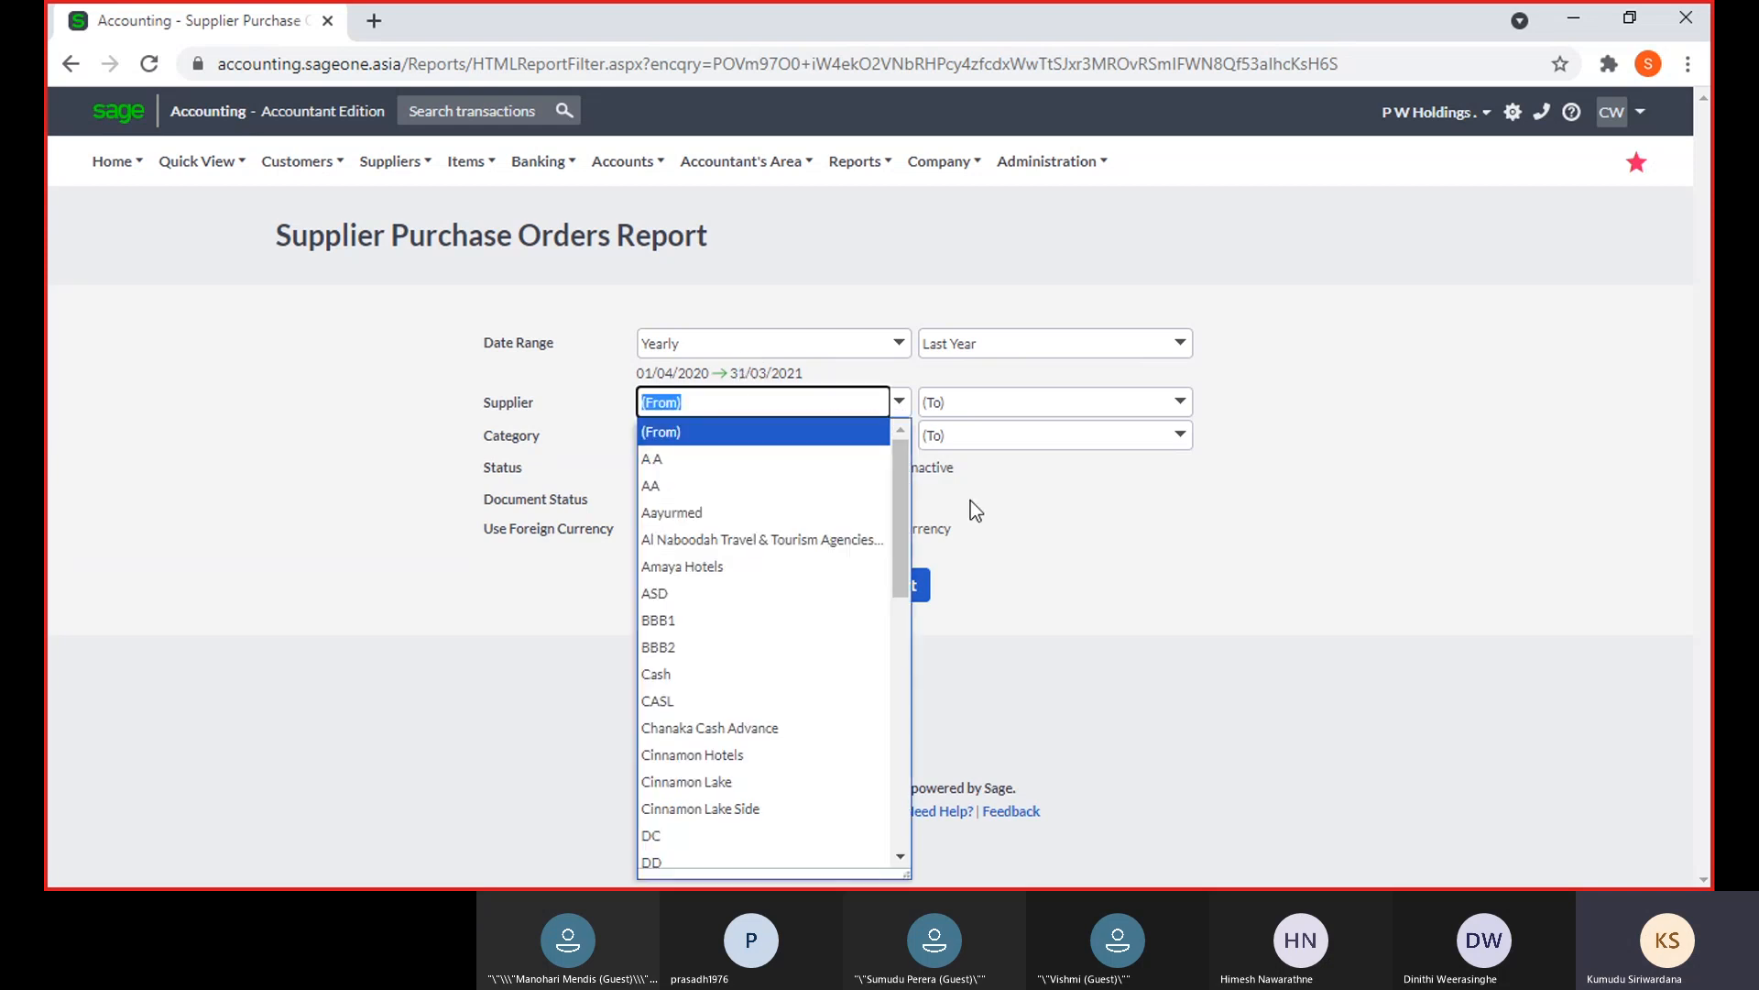
left_click(980, 509)
left_click(906, 445)
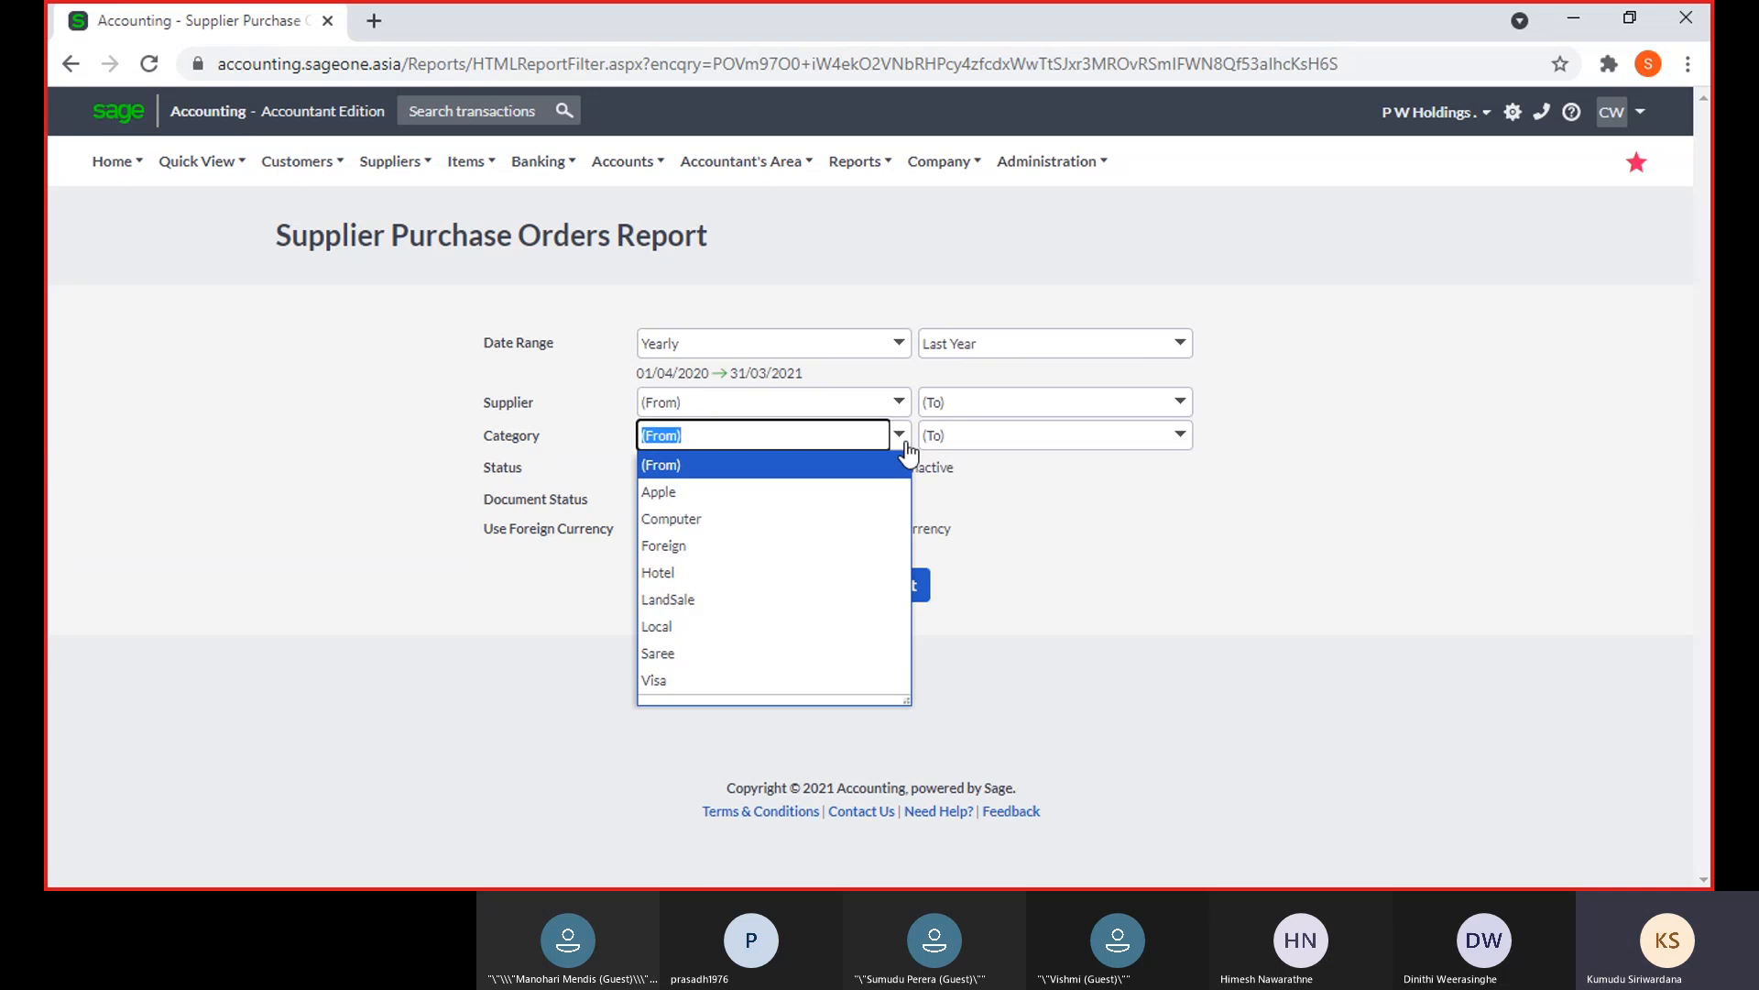
left_click(977, 515)
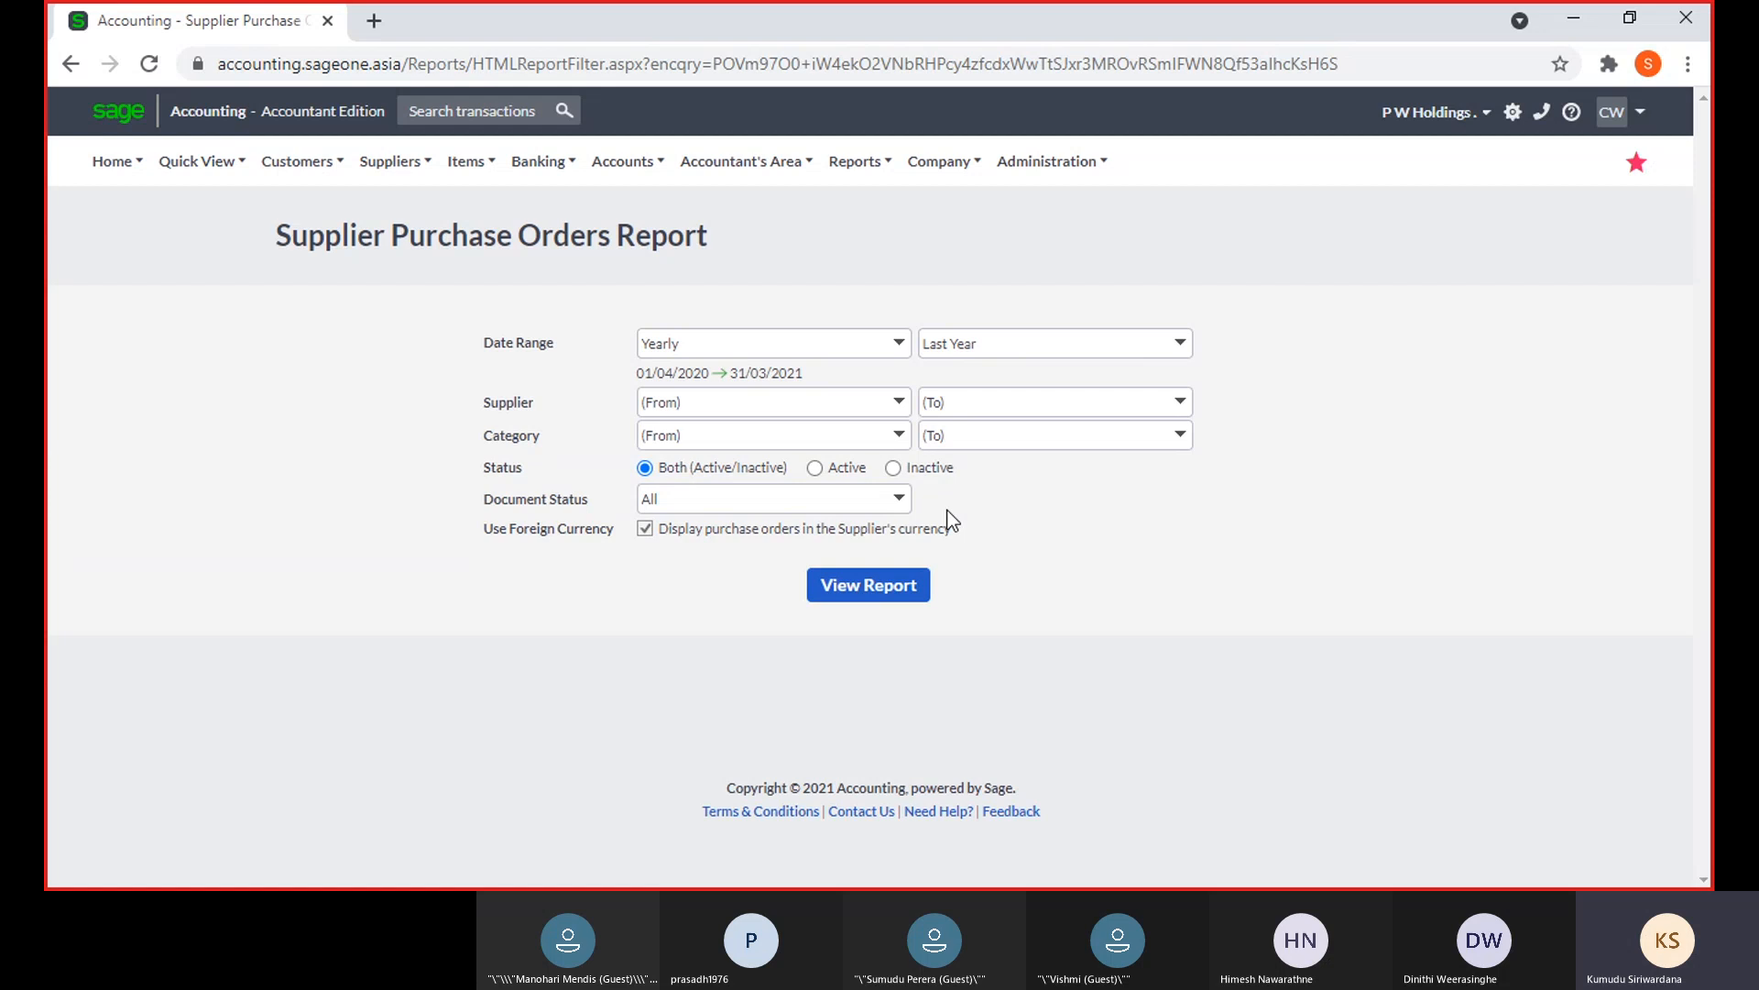
left_click(897, 510)
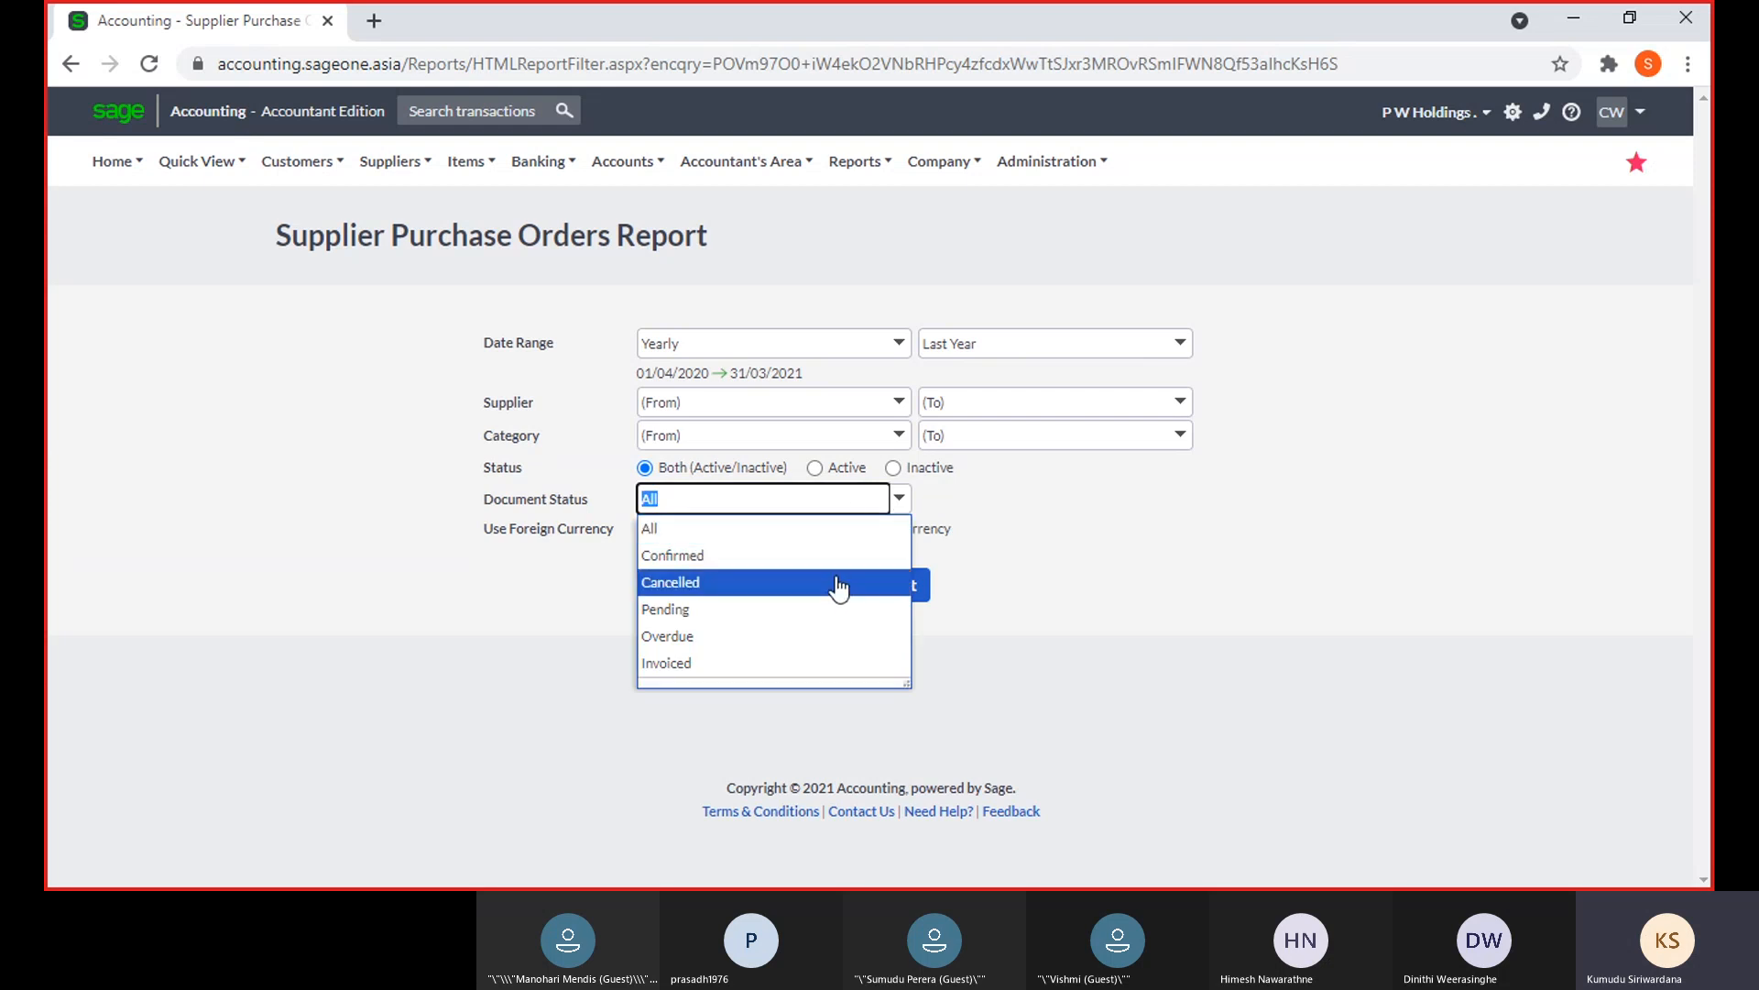
left_click(355, 428)
Duplicate the report's browser tab and open the Supplier Purchase Orders list in the copy to see the order statuses
right_click(240, 29)
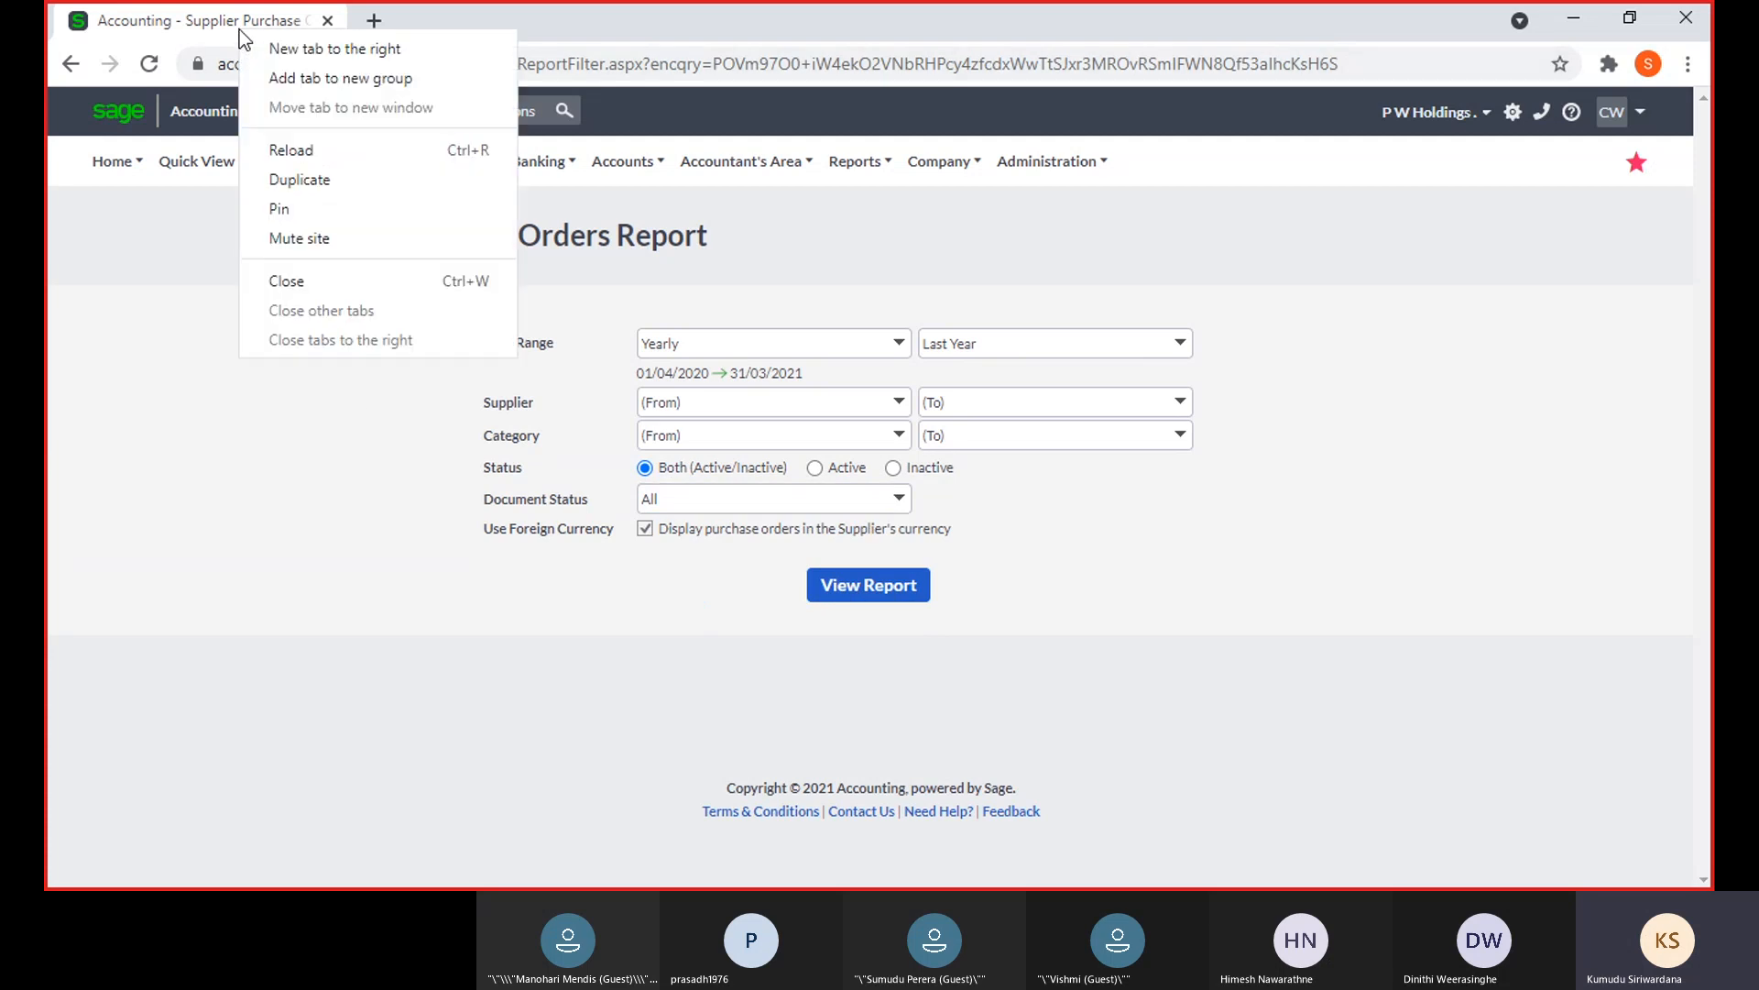
left_click(298, 182)
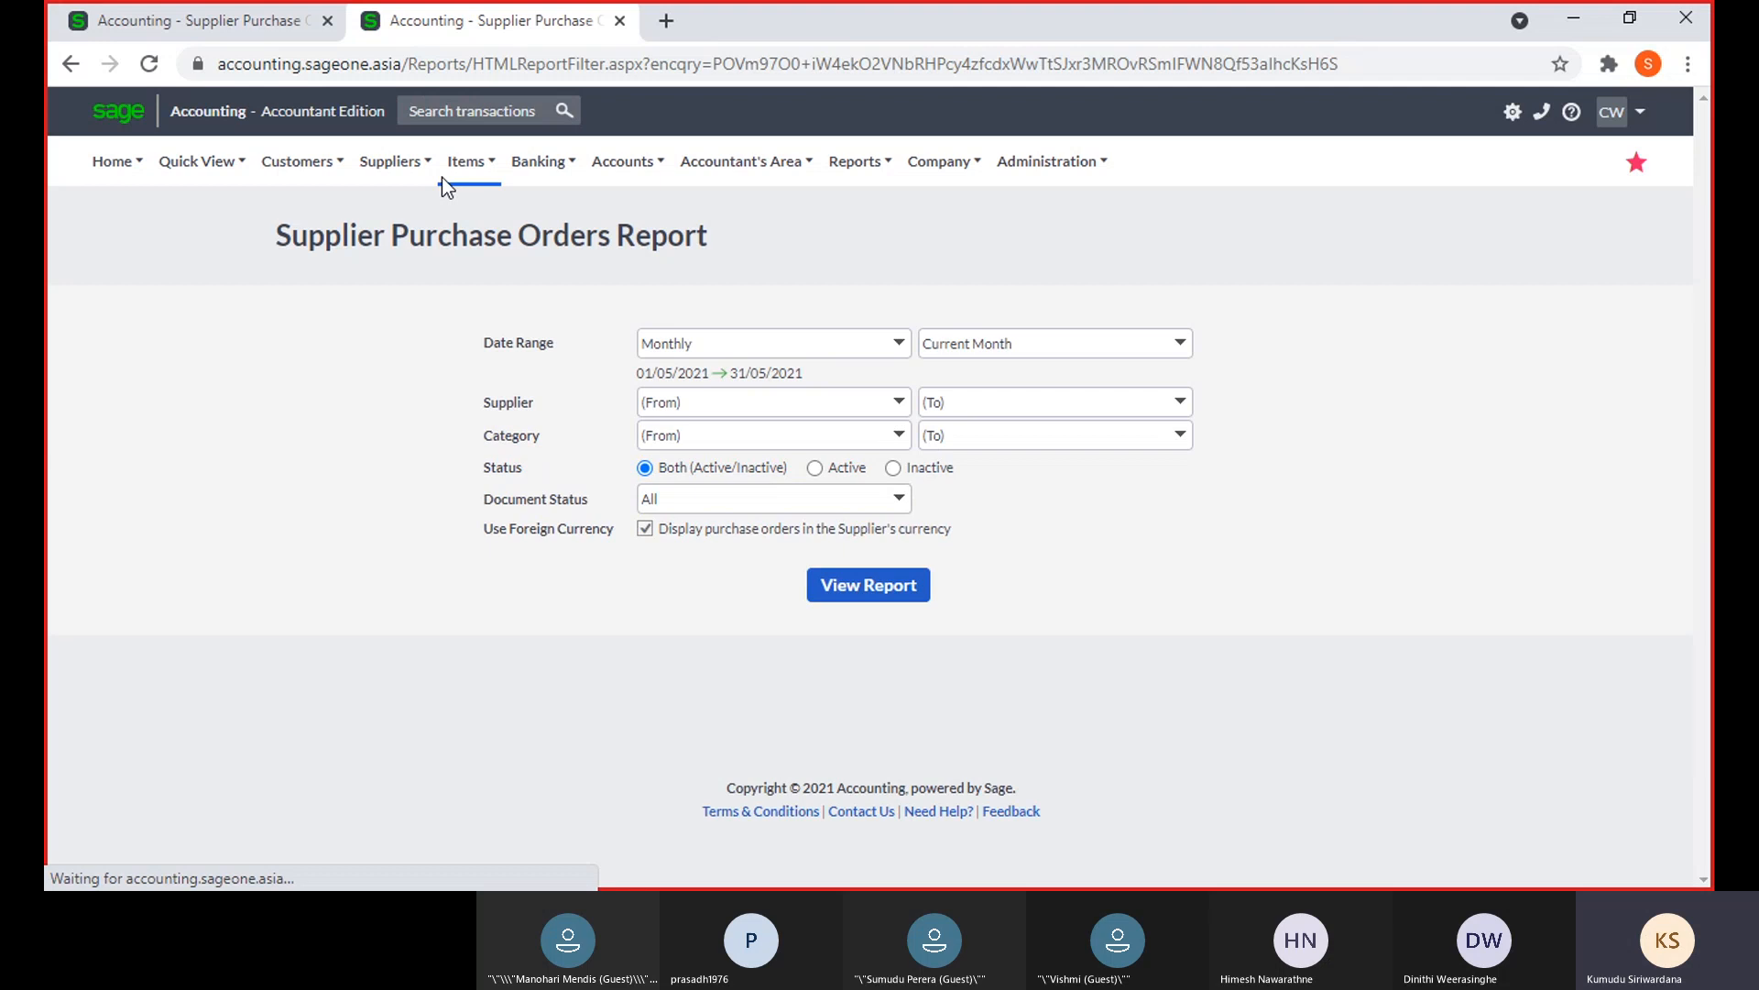
mouse_move(386, 179)
mouse_move(390, 280)
left_click(576, 278)
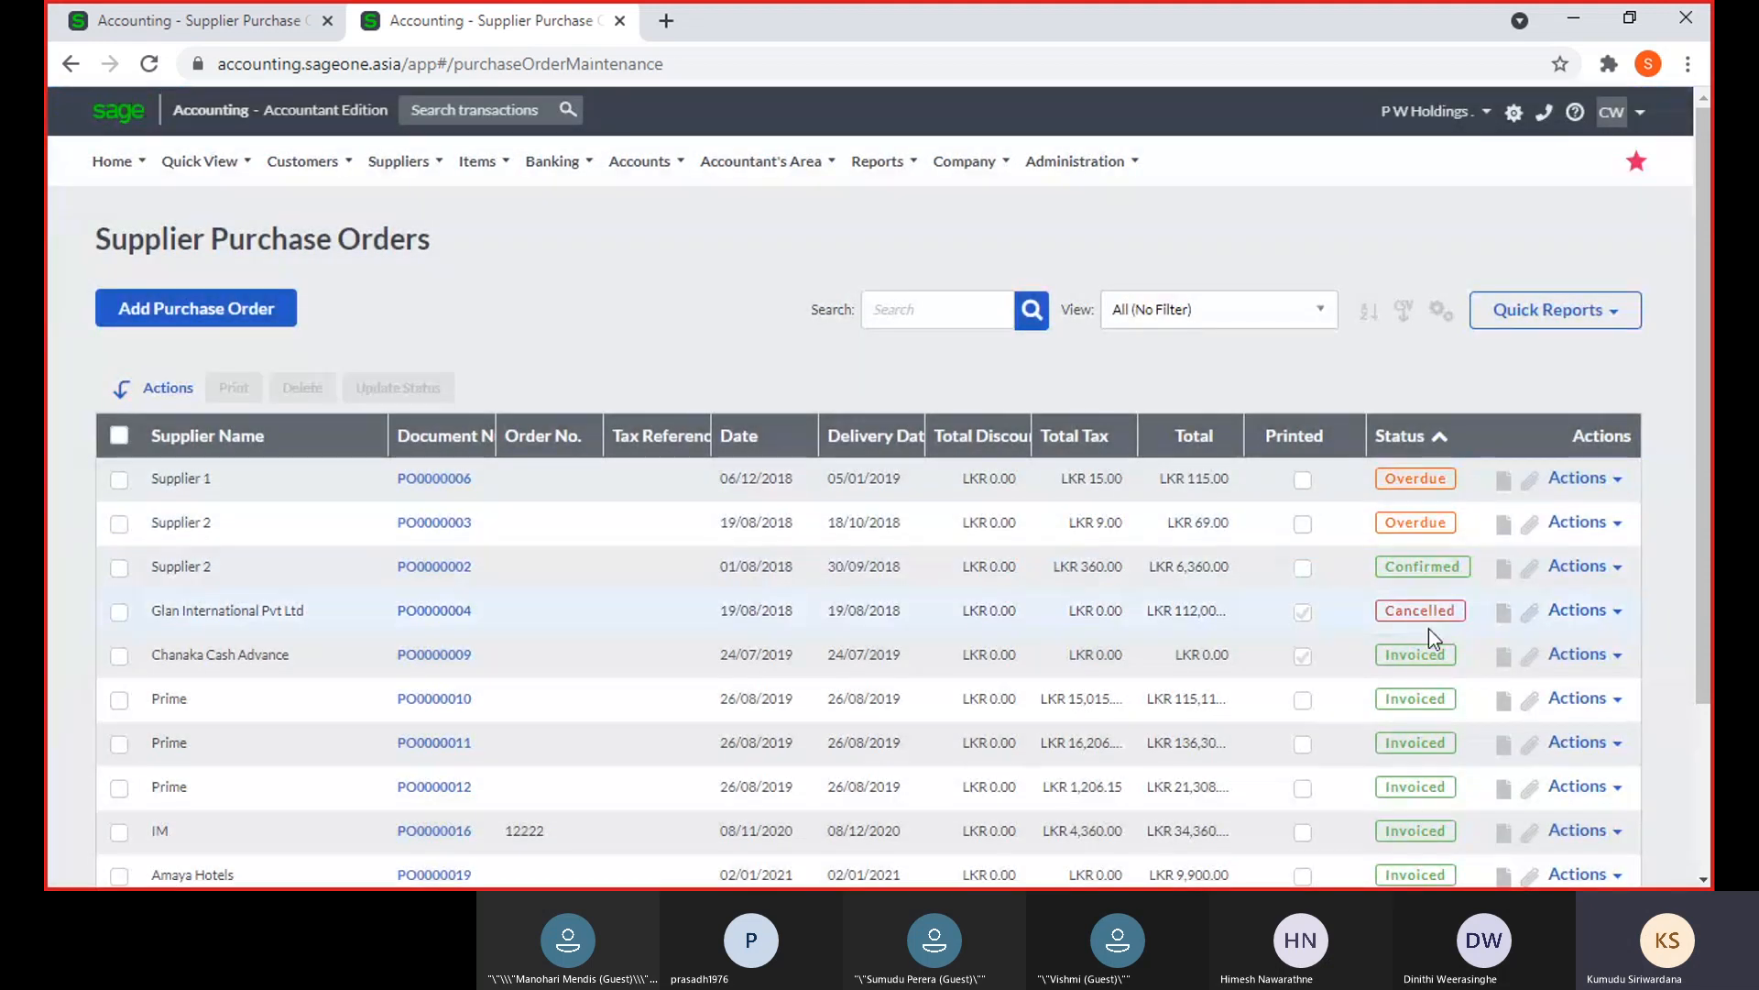
Return to the report's original tab, recheck the document status choices and generate the report with status All
left_click(231, 27)
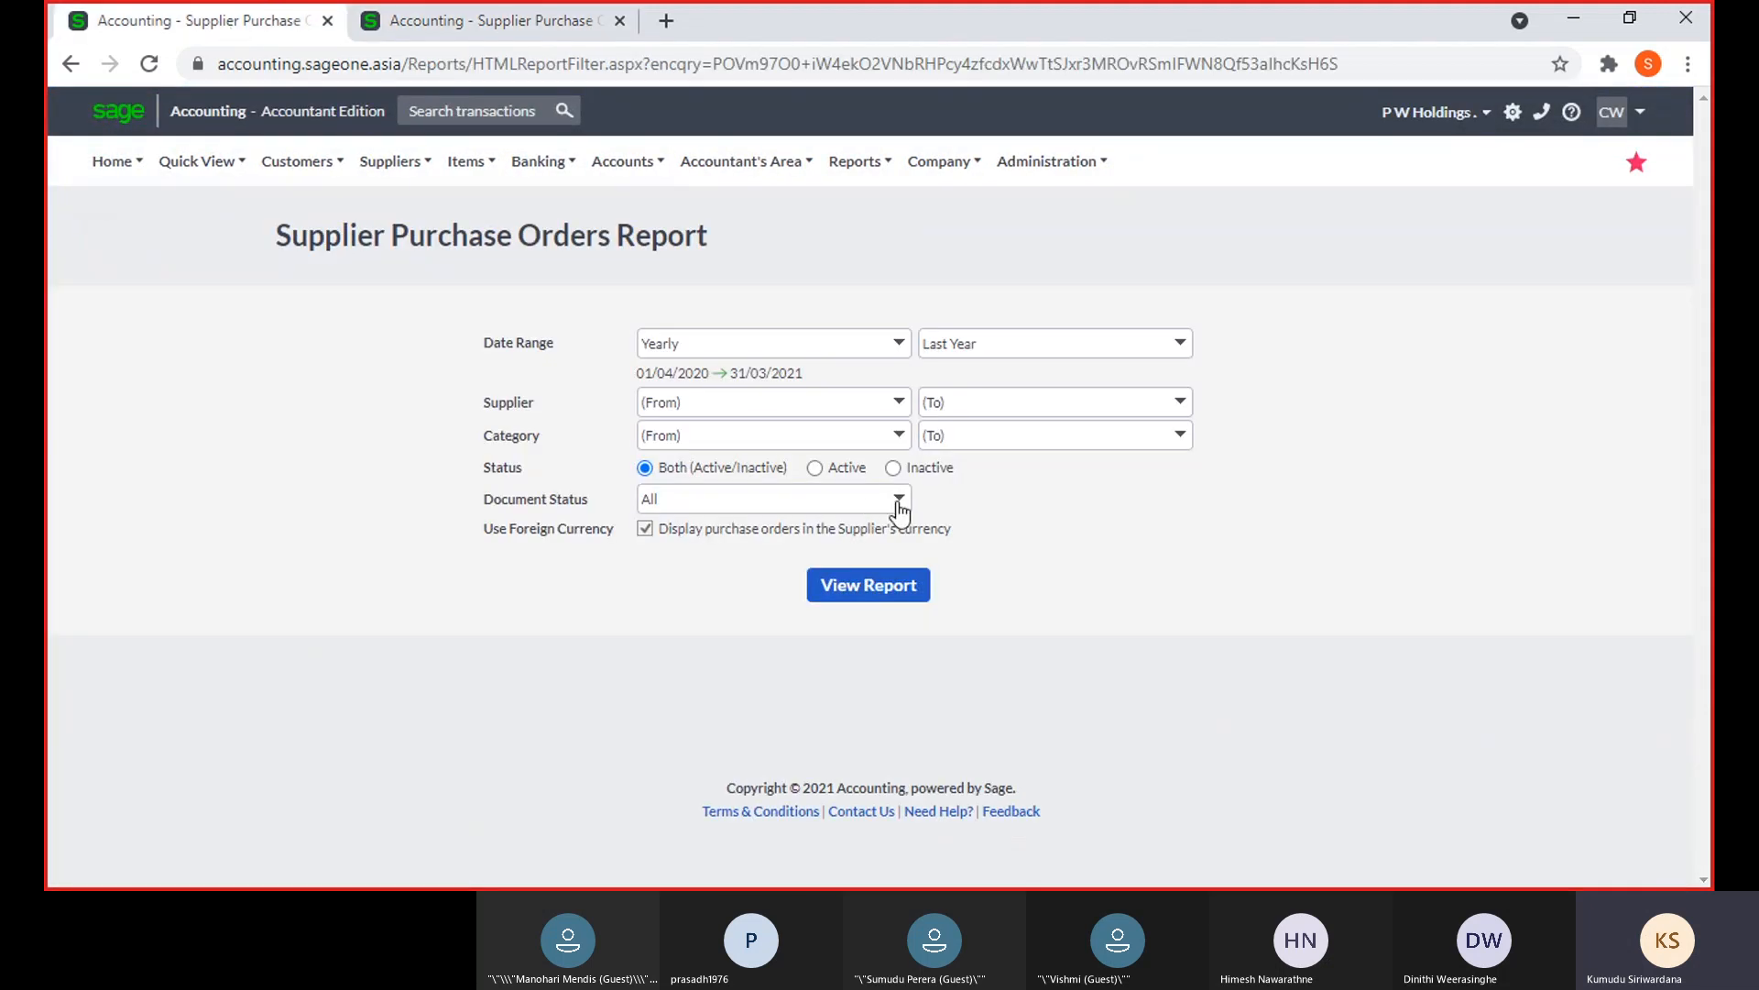
left_click(899, 498)
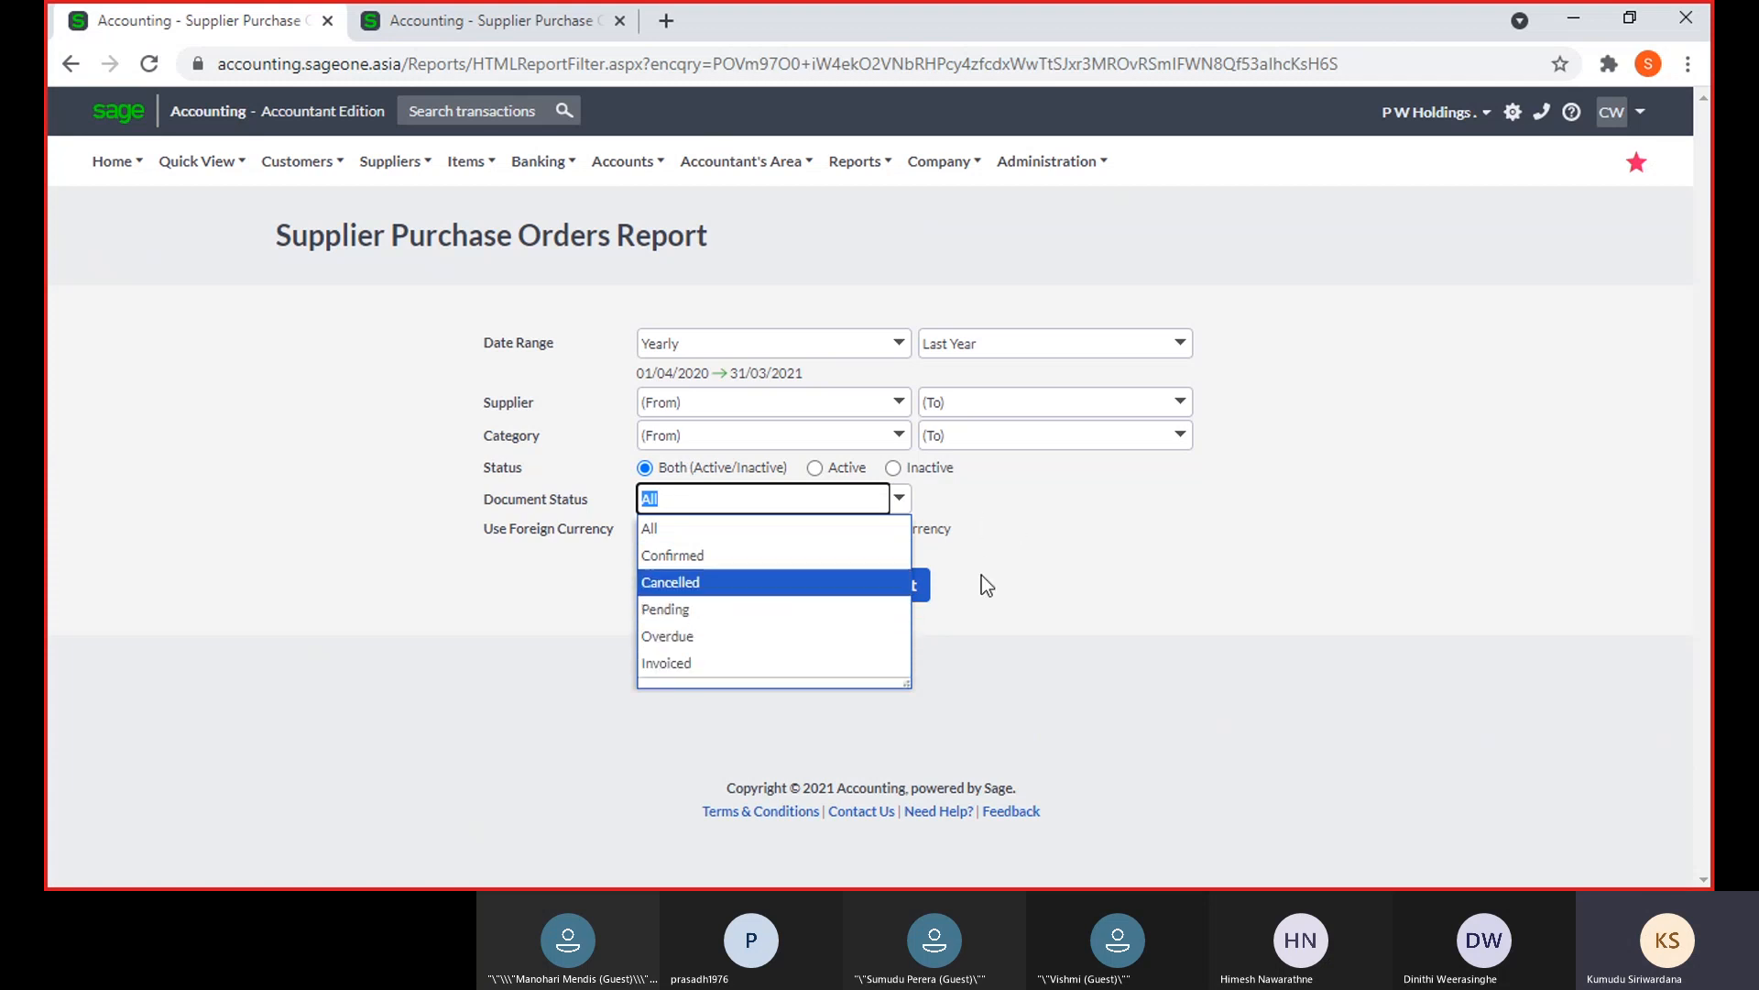
left_click(1008, 547)
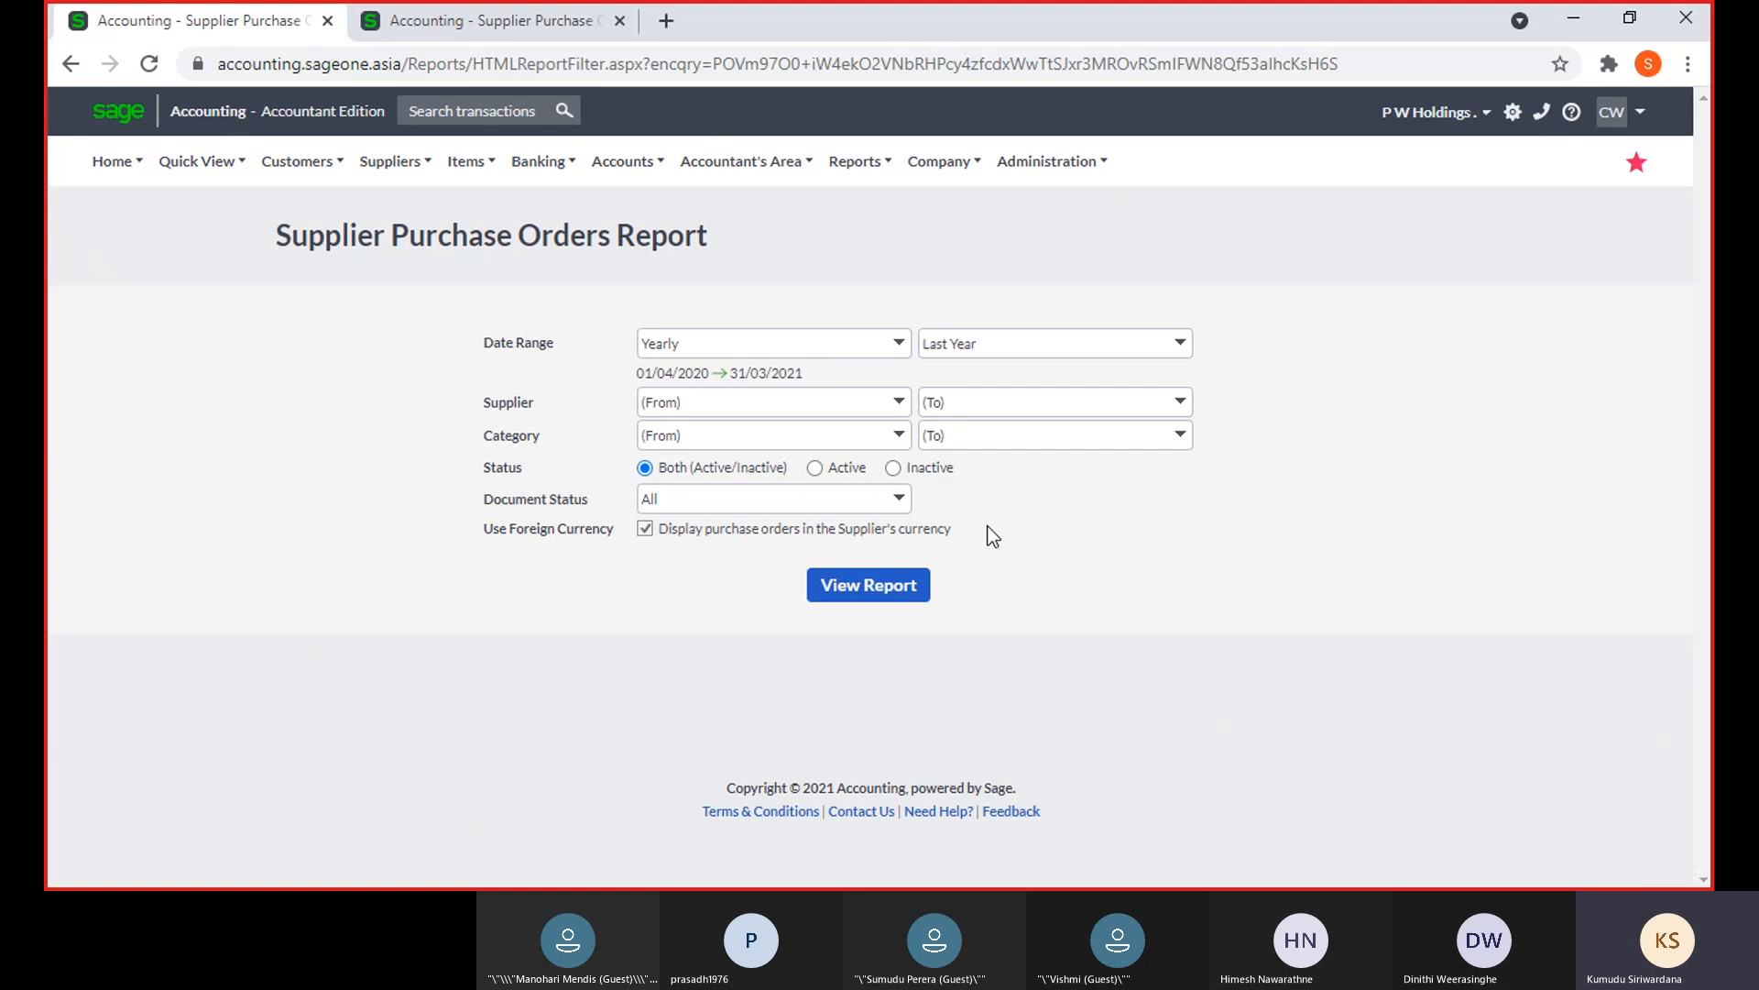
left_click(902, 513)
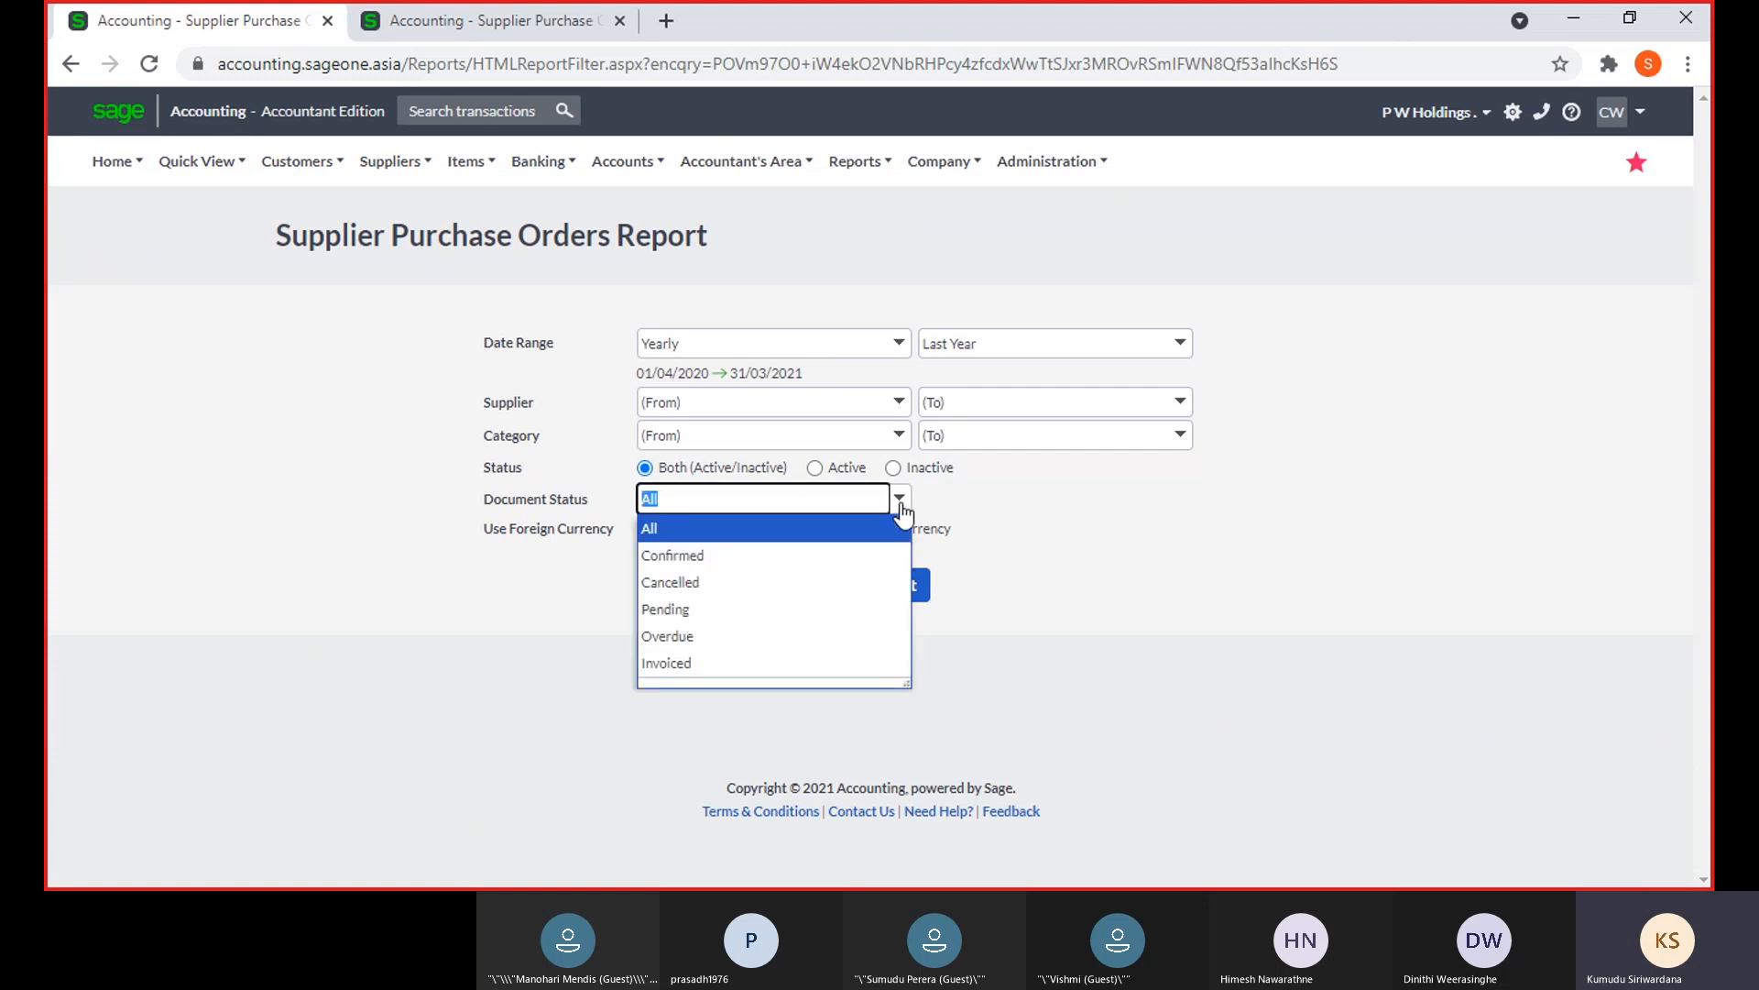
left_click(1092, 524)
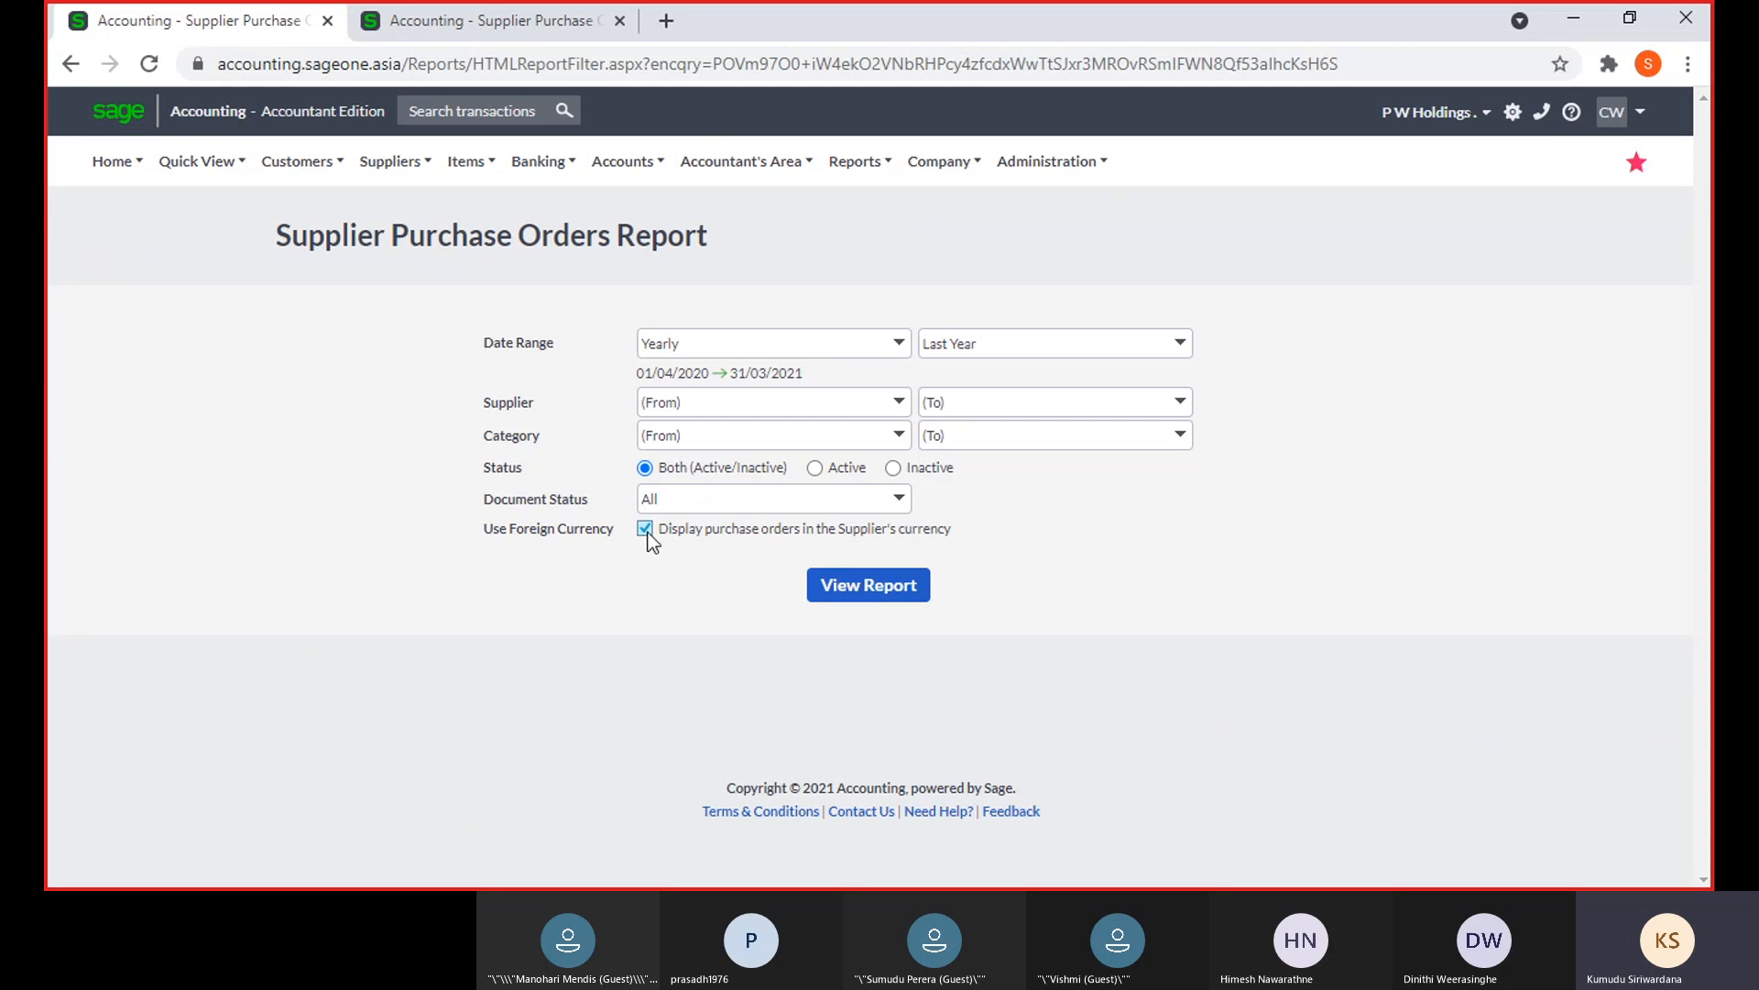
left_click(843, 589)
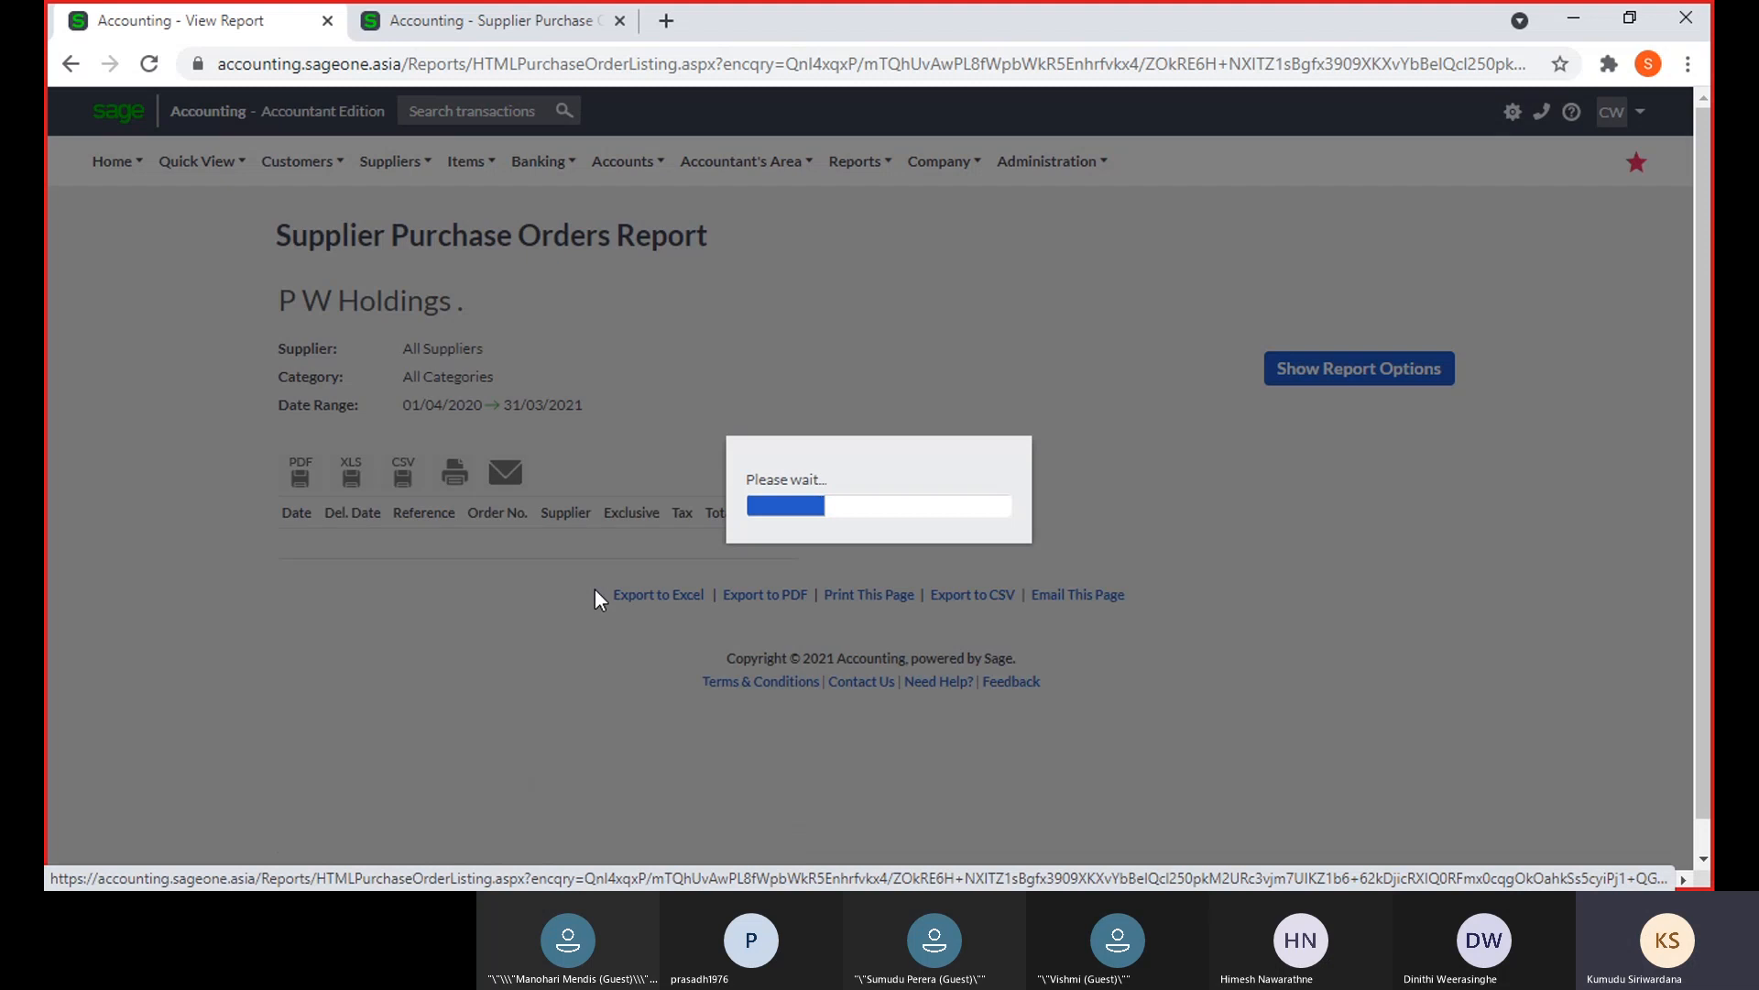
scroll(597, 602, "down", 2)
scroll(597, 602, "up", 2)
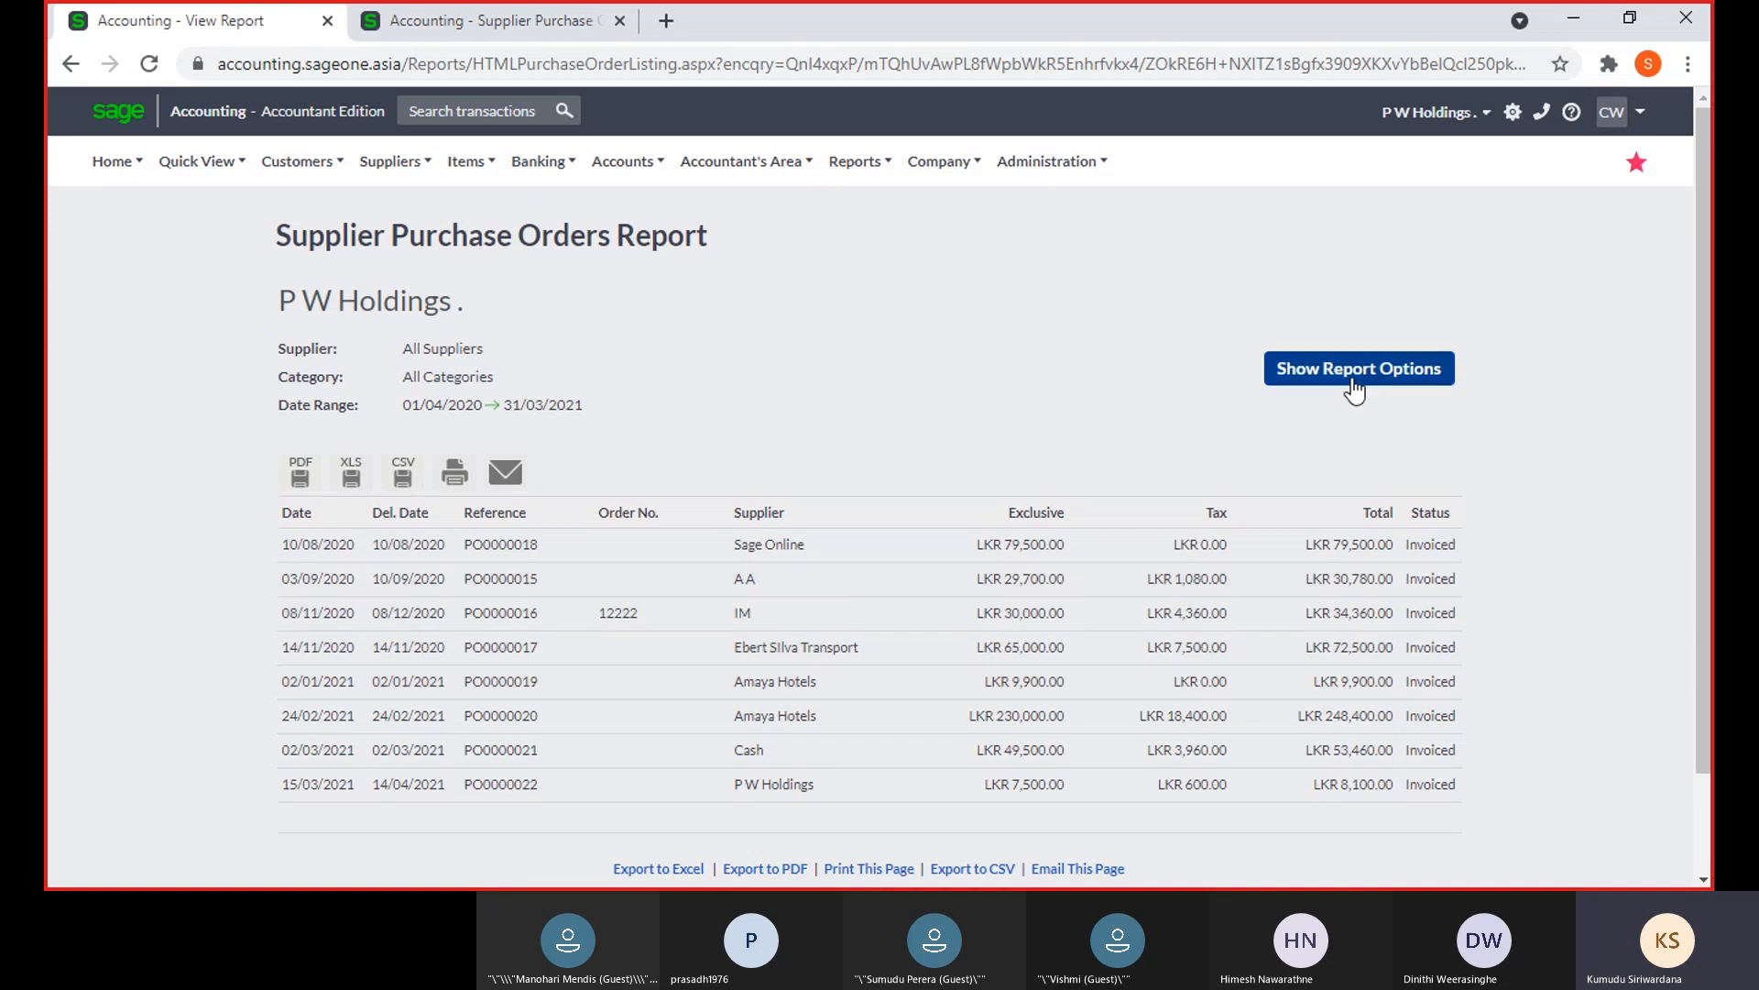
Change the report's date range to All, refresh it and look through the listed purchase orders and their statuses
left_click(1350, 375)
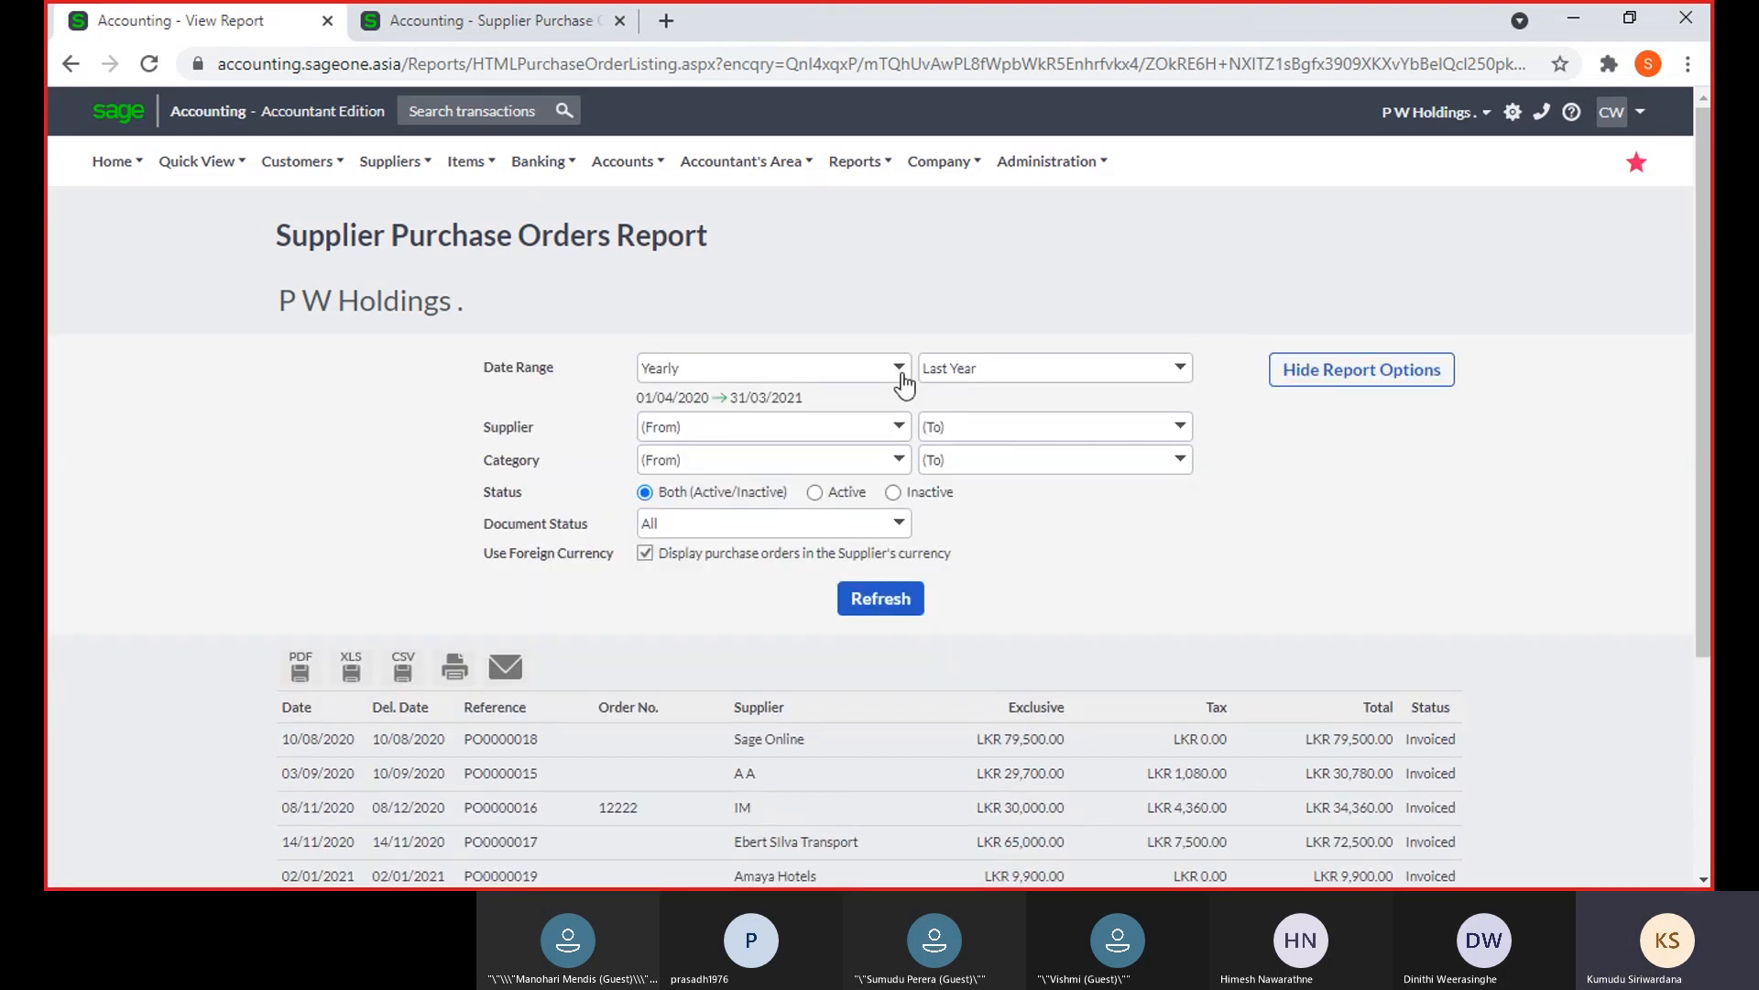
left_click(902, 382)
left_click(785, 757)
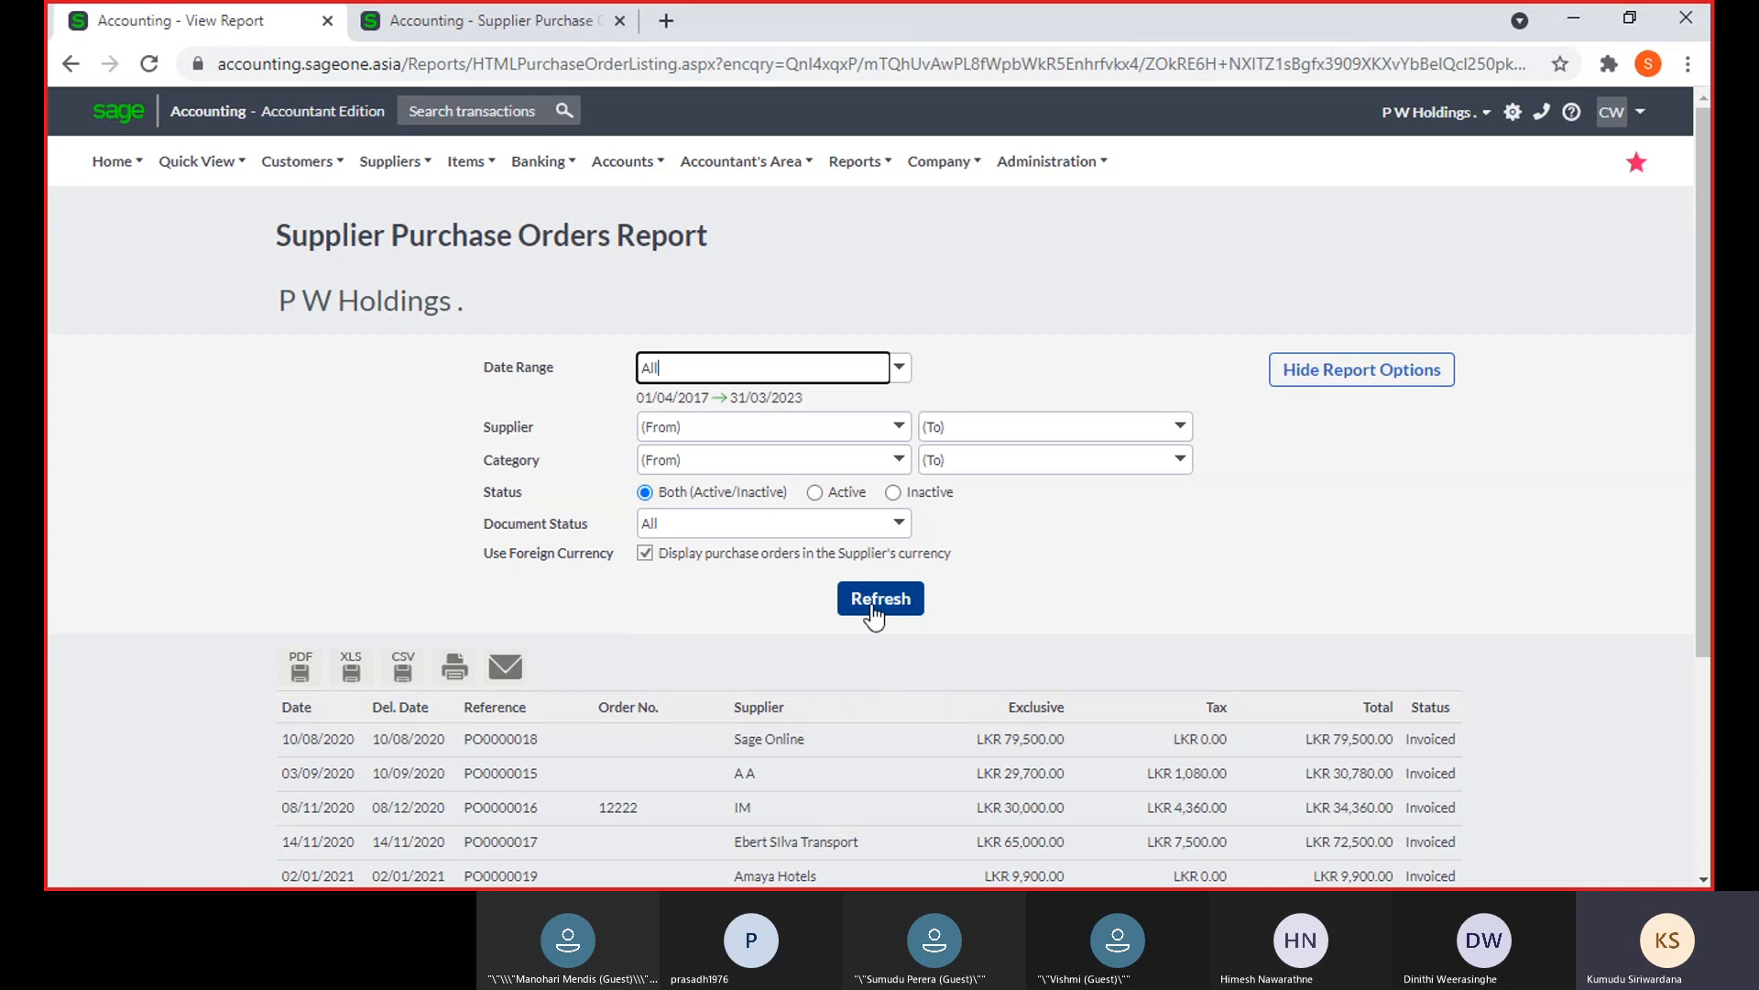
left_click(873, 610)
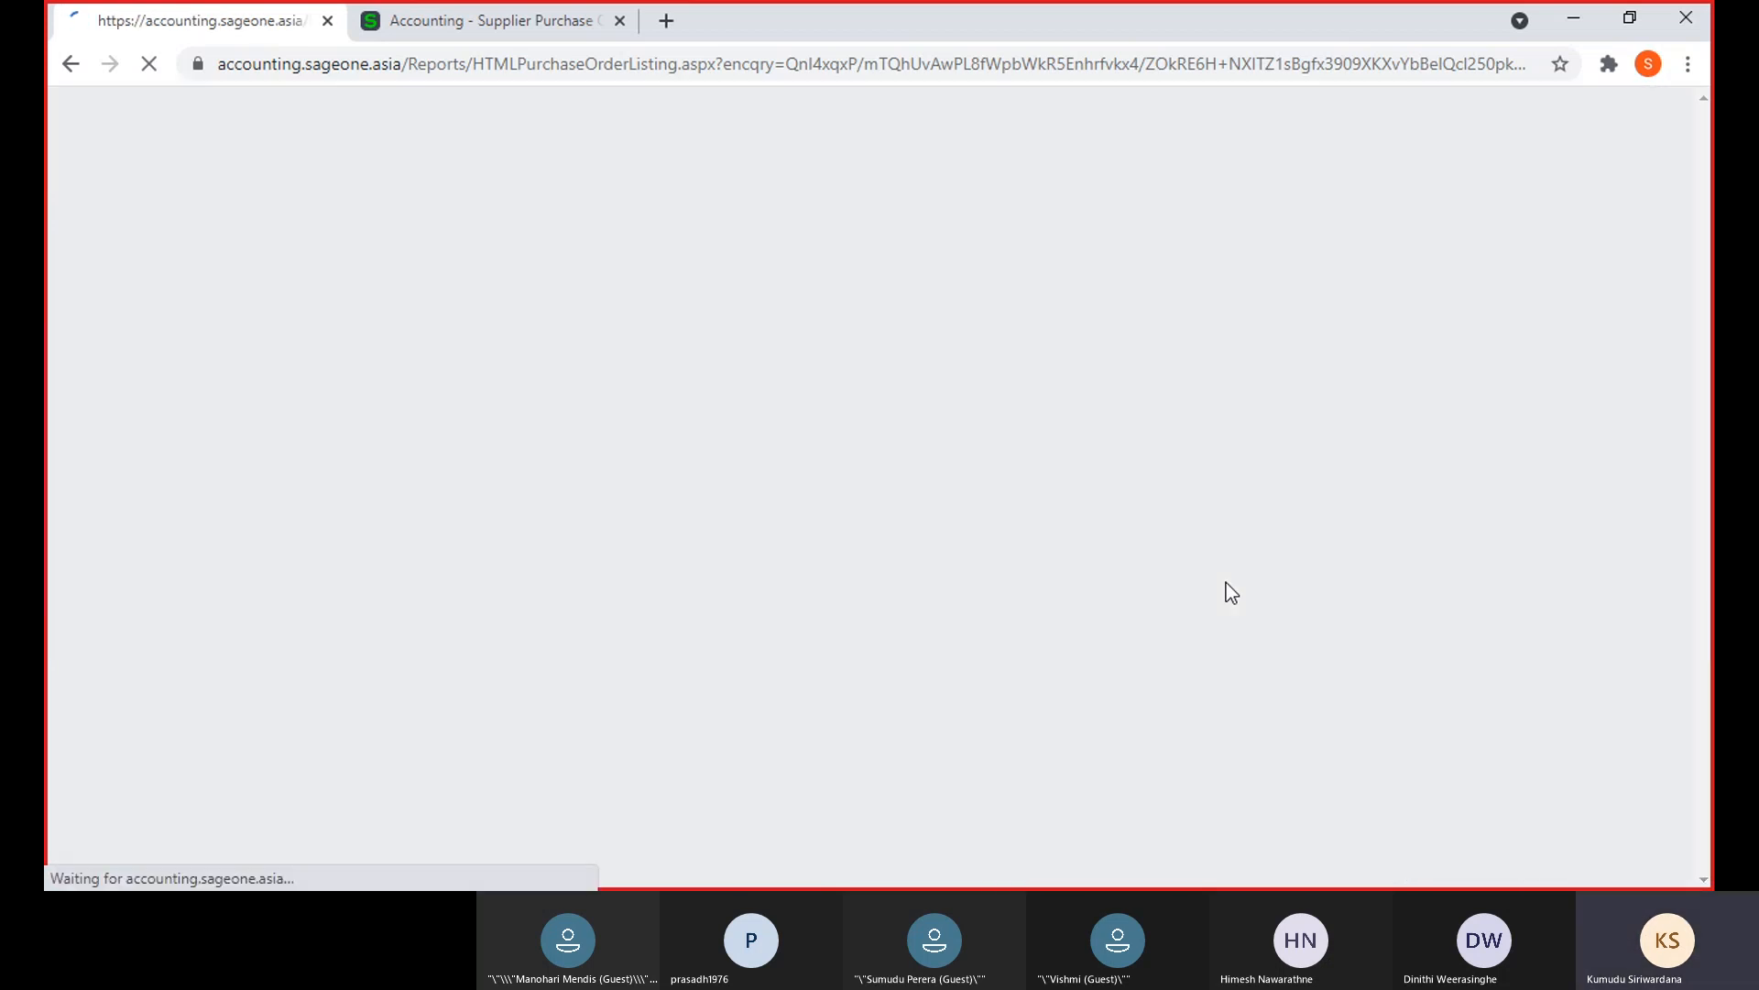
scroll(1226, 582, "down", 3)
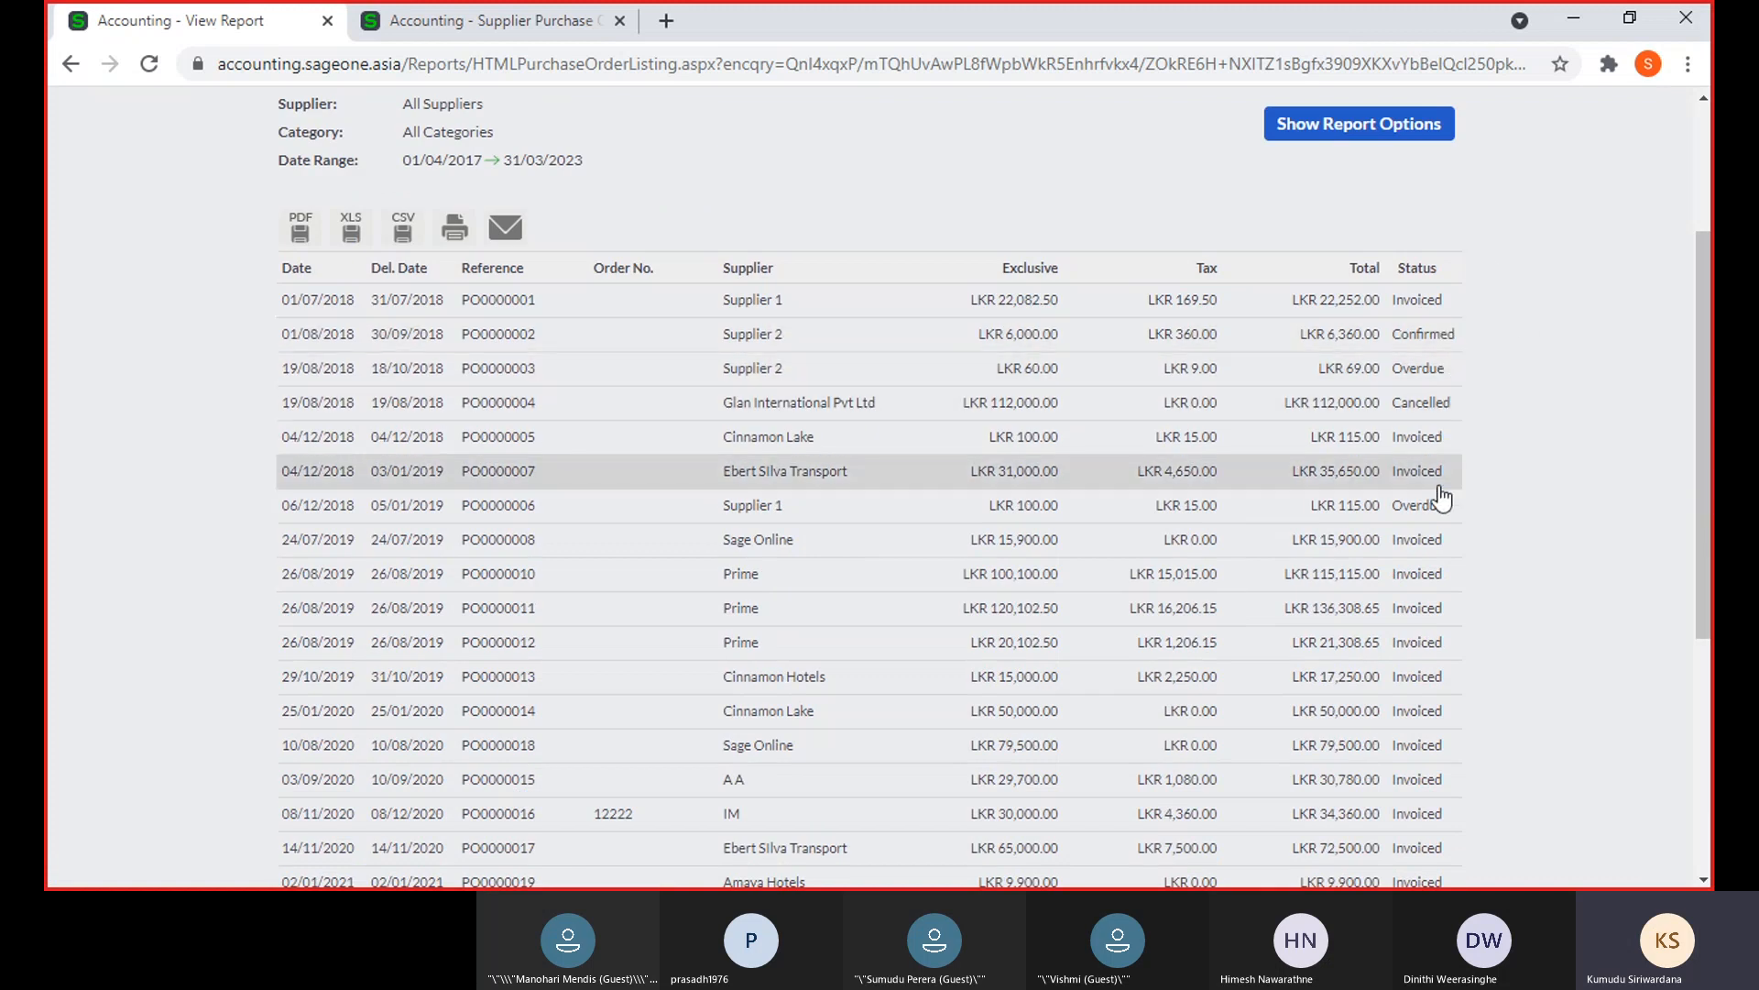
scroll(1443, 499, "down", 5)
scroll(1443, 504, "up", 2)
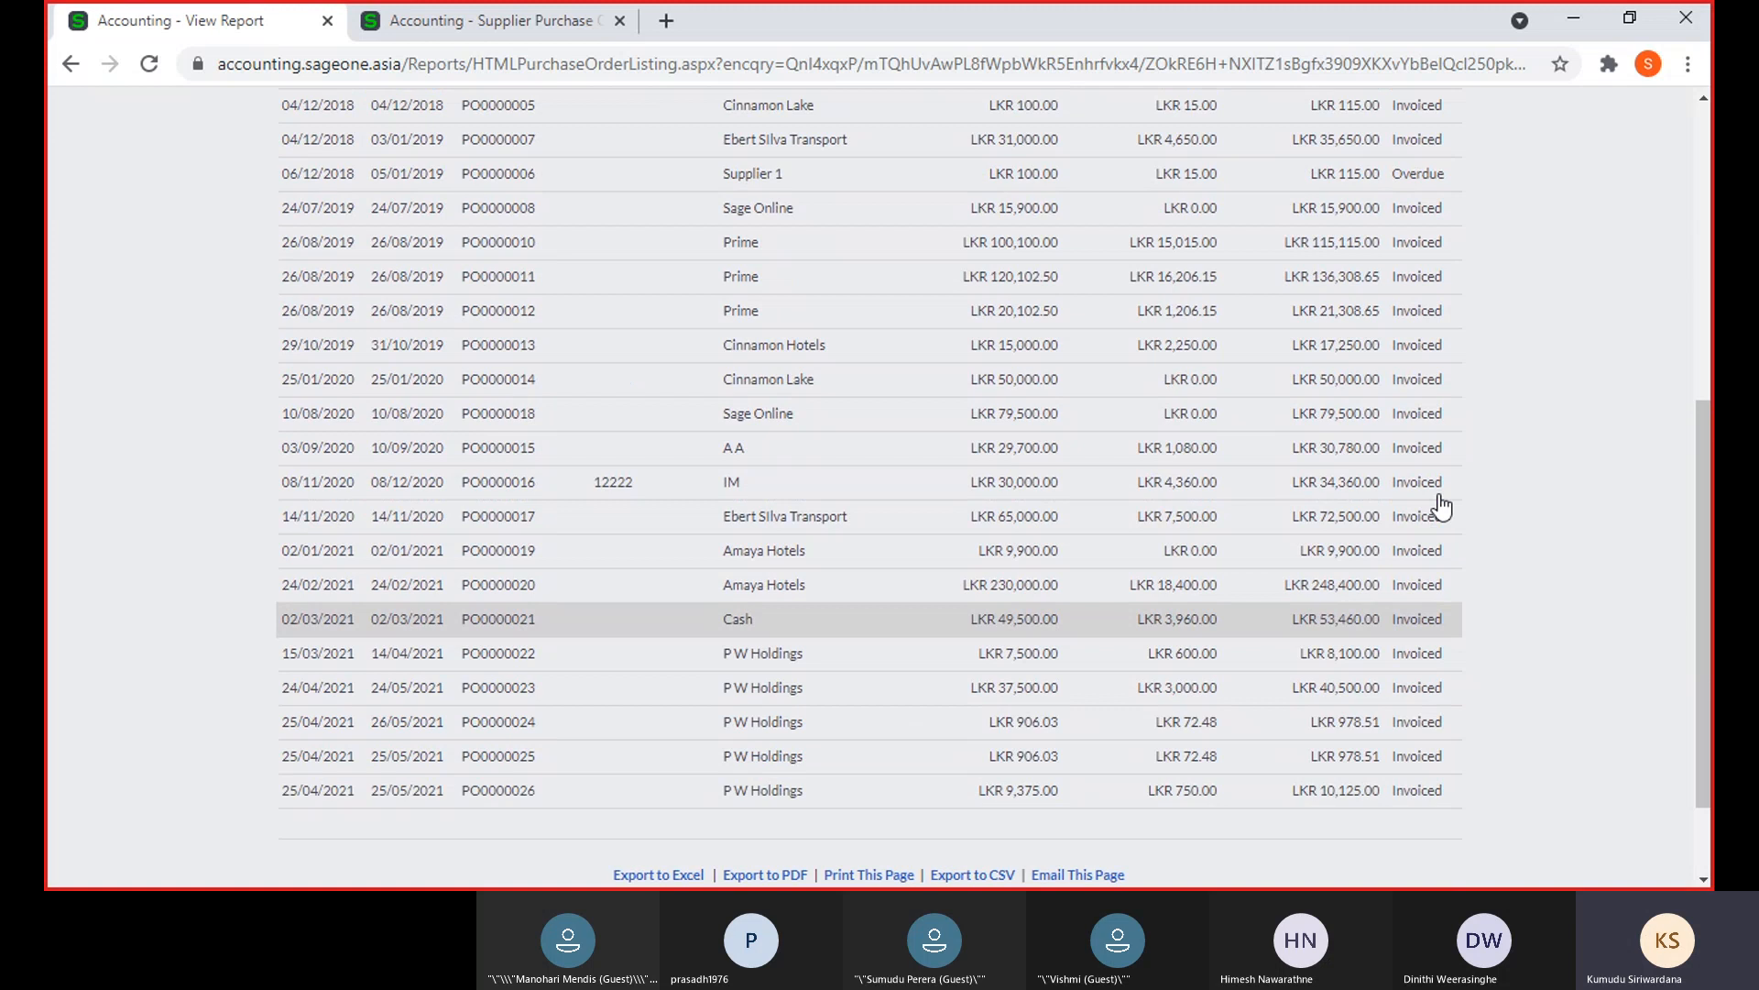
scroll(1441, 505, "up", 10)
Turn off displaying purchase orders in the supplier's currency, refresh the report and check the grand total line below the orders
left_click(1366, 370)
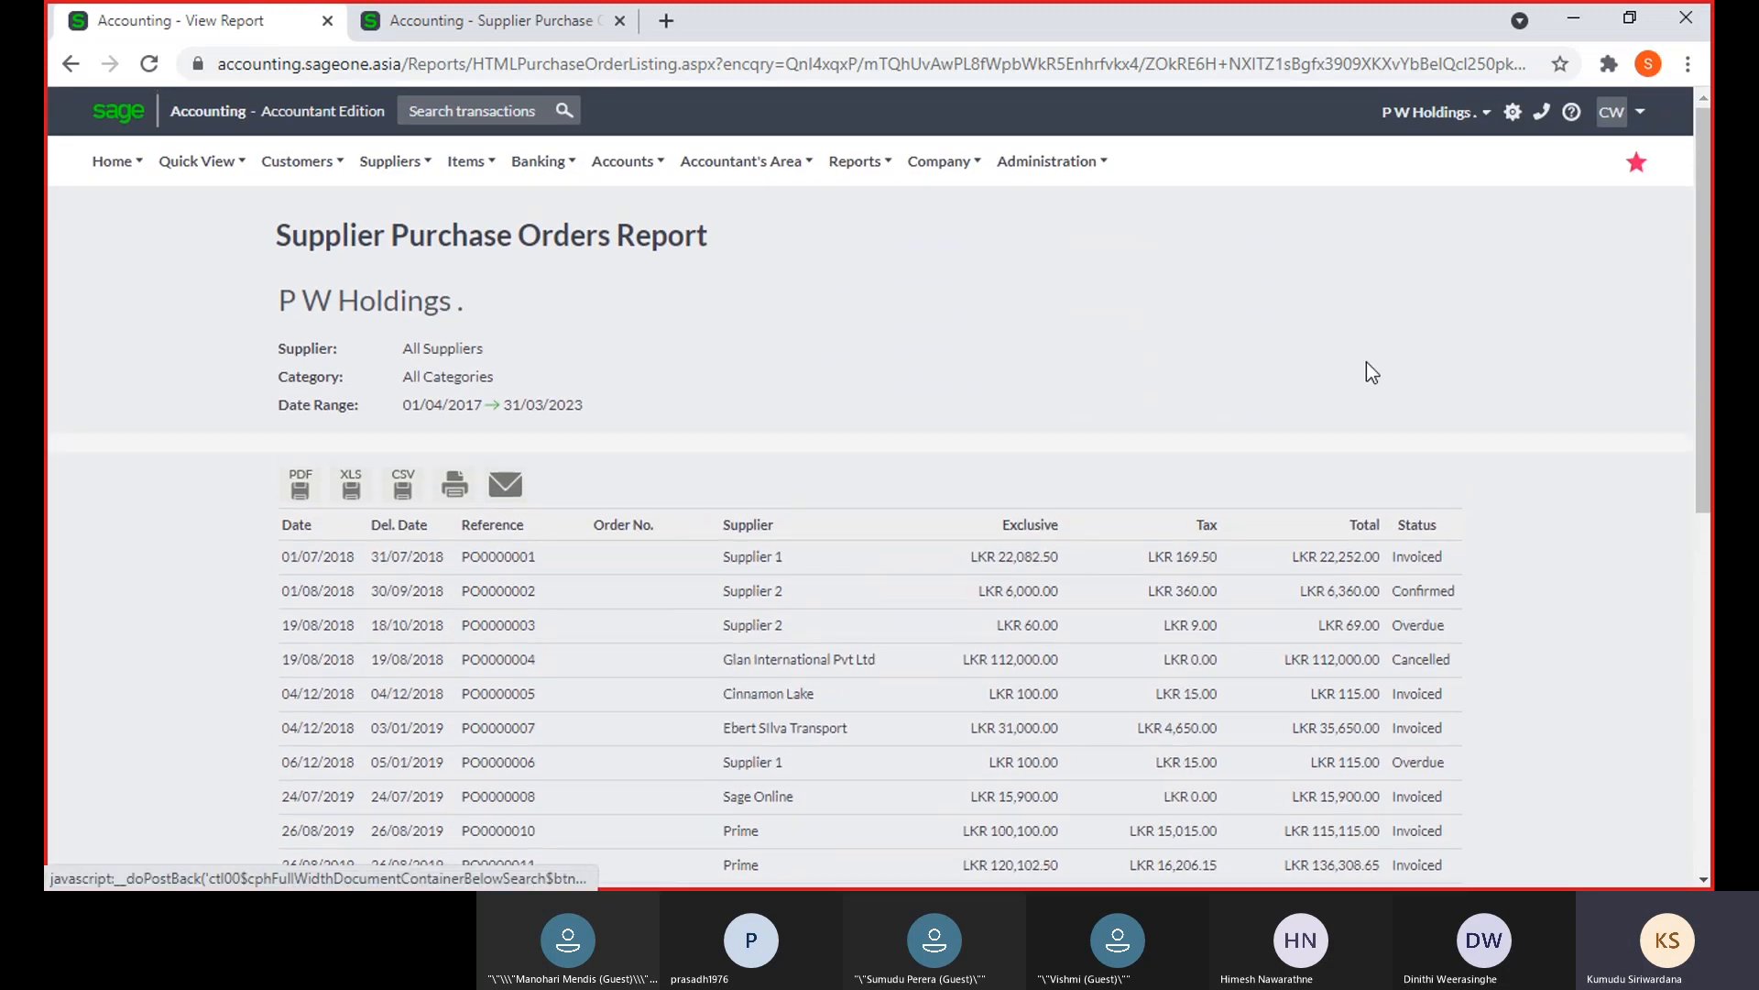
scroll(862, 505, "down", 3)
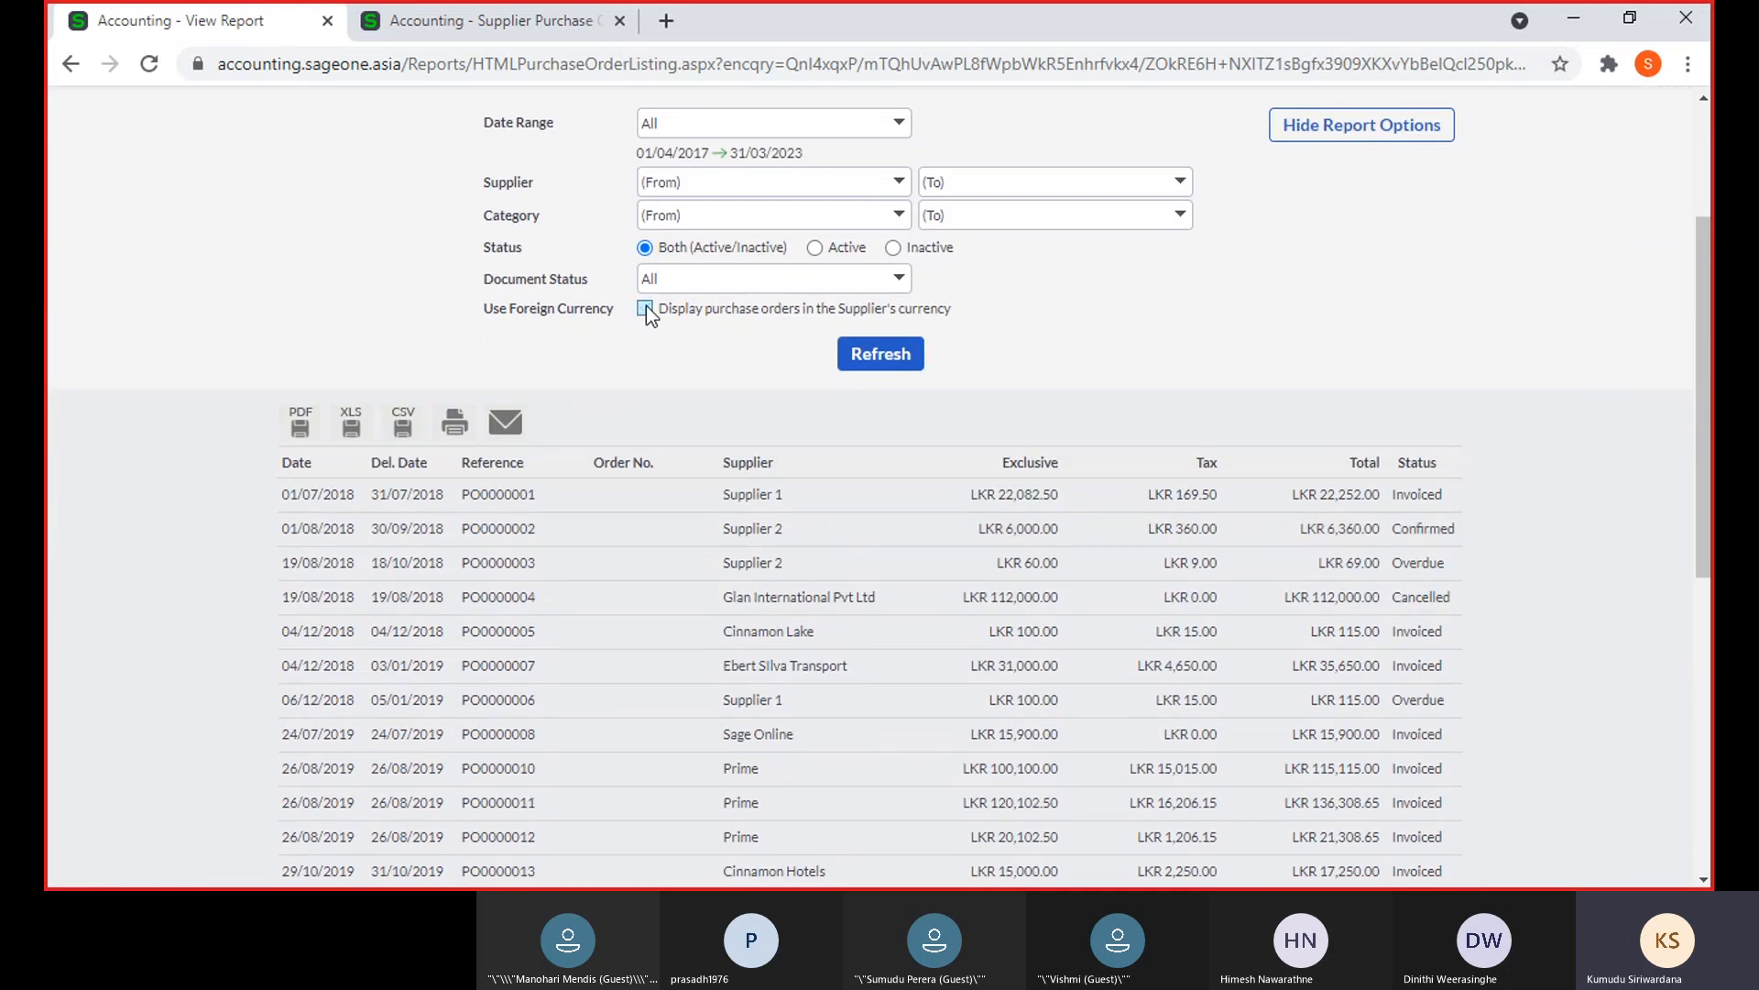
left_click(850, 357)
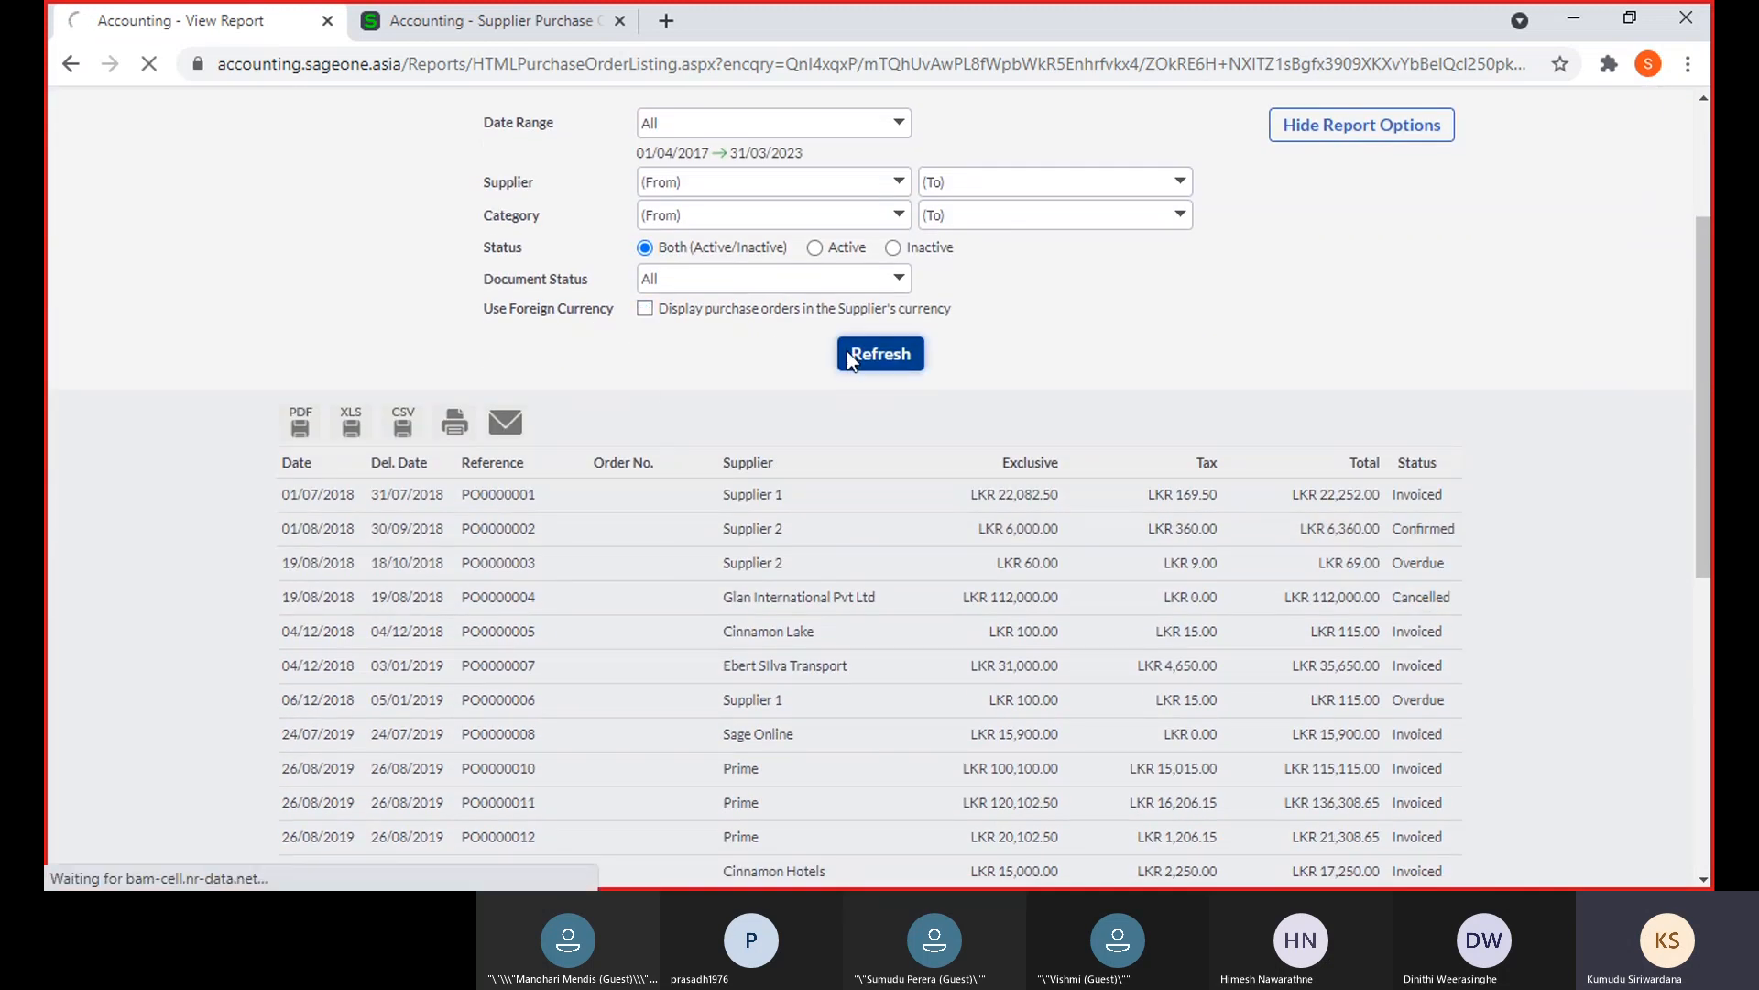
scroll(850, 359, "down", 6)
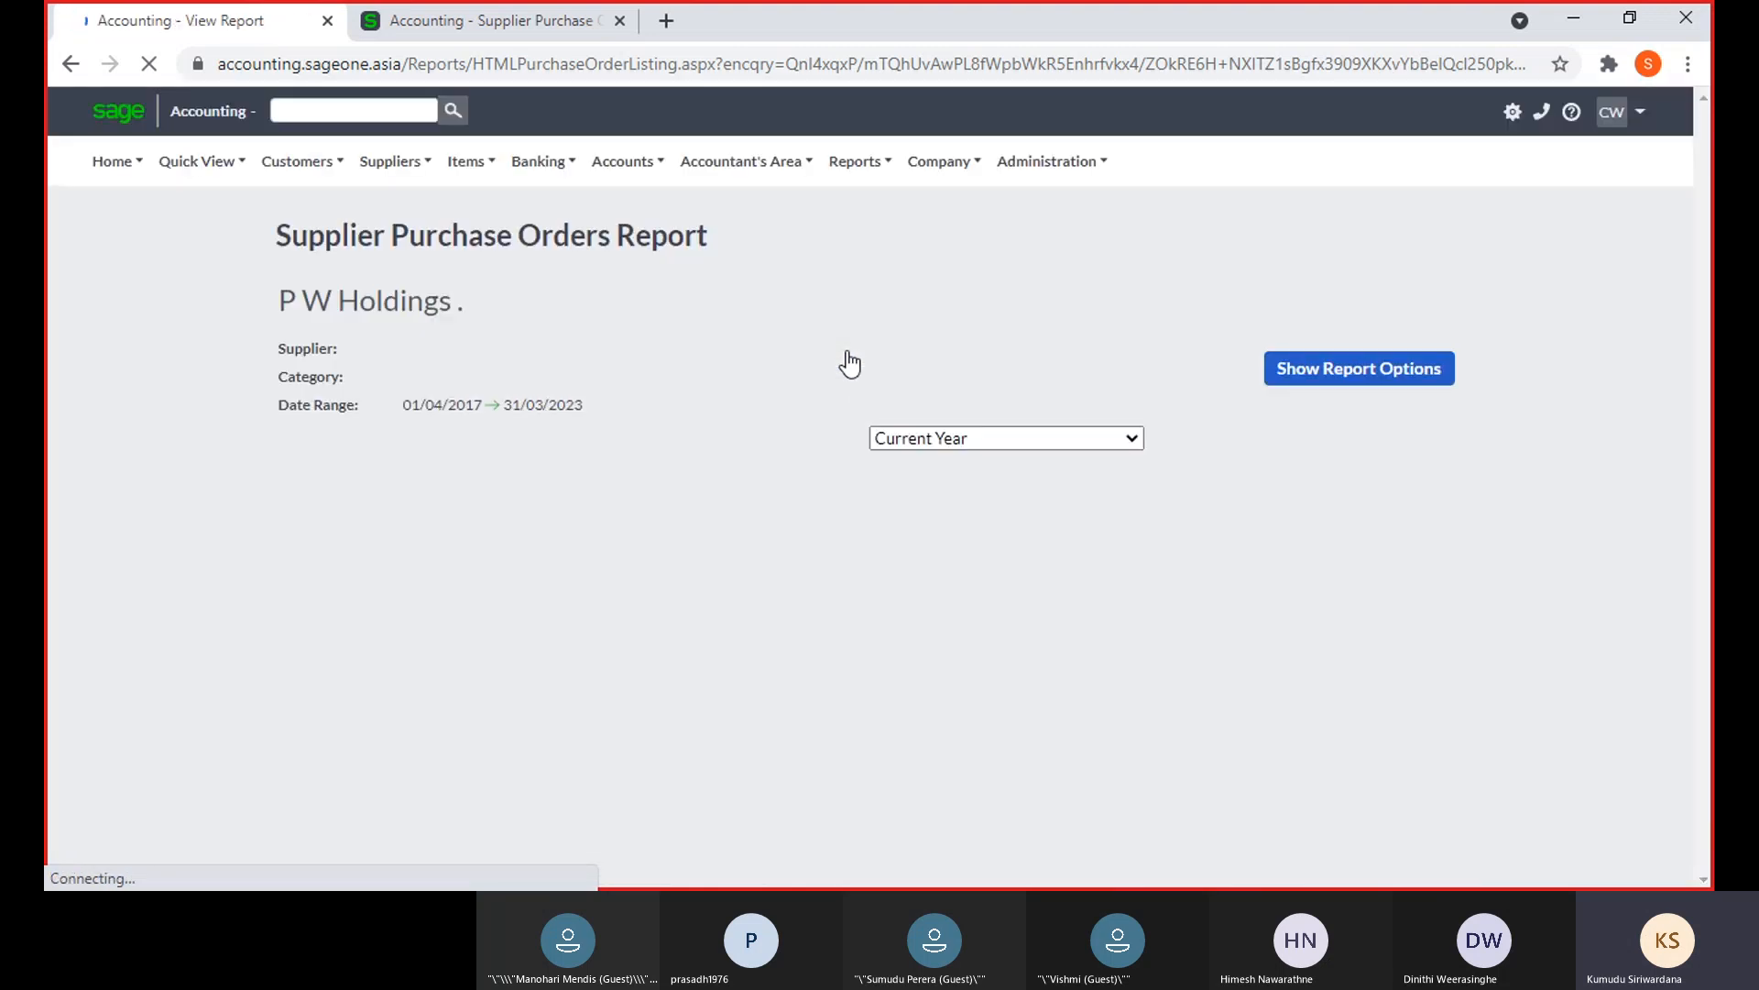
scroll(850, 367, "down", 8)
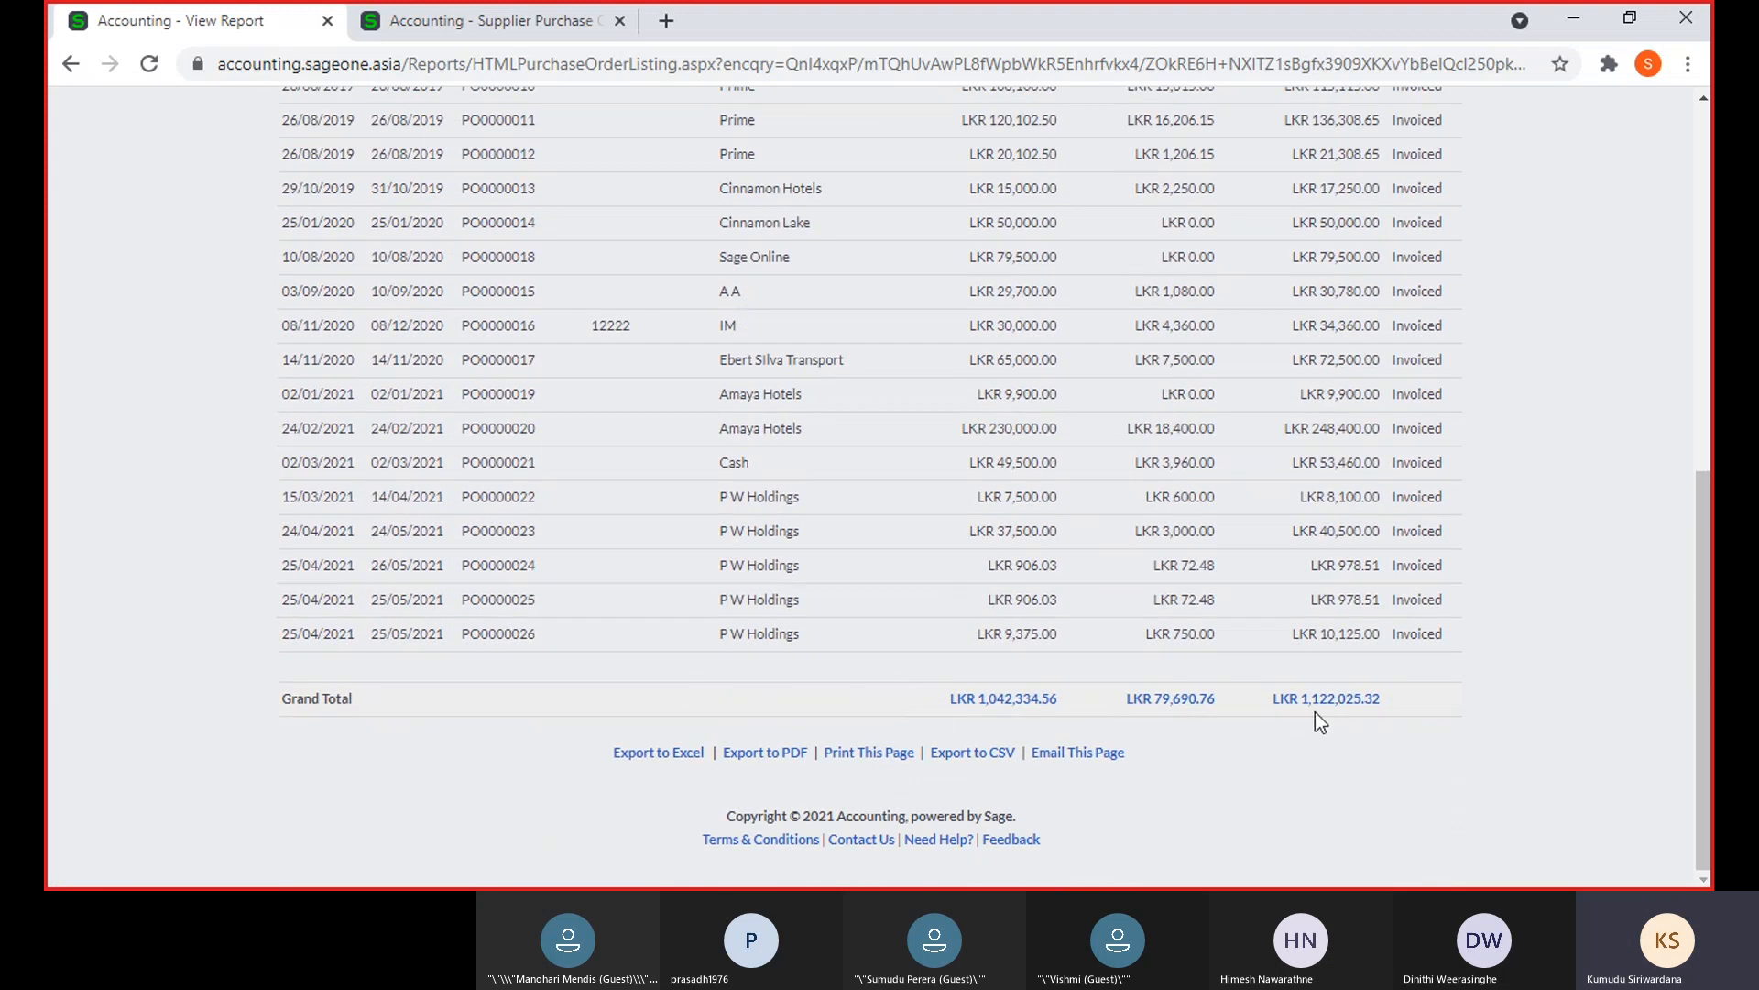
scroll(1316, 701, "up", 6)
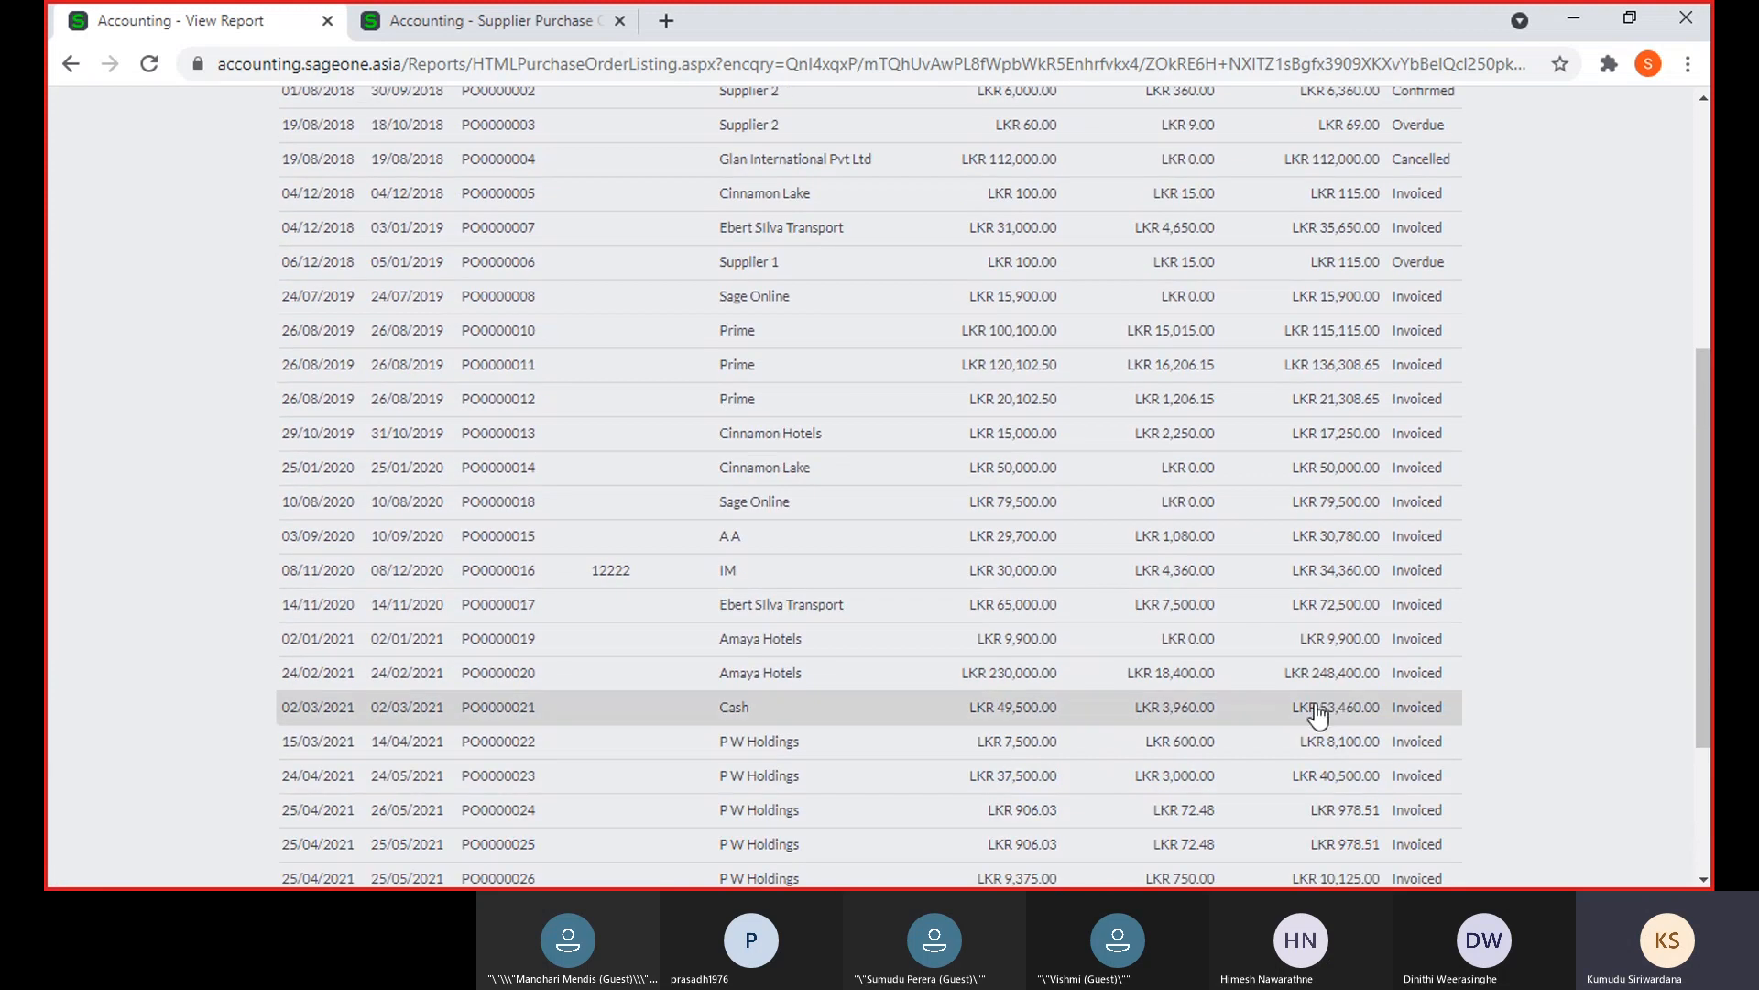
scroll(1316, 715, "up", 1)
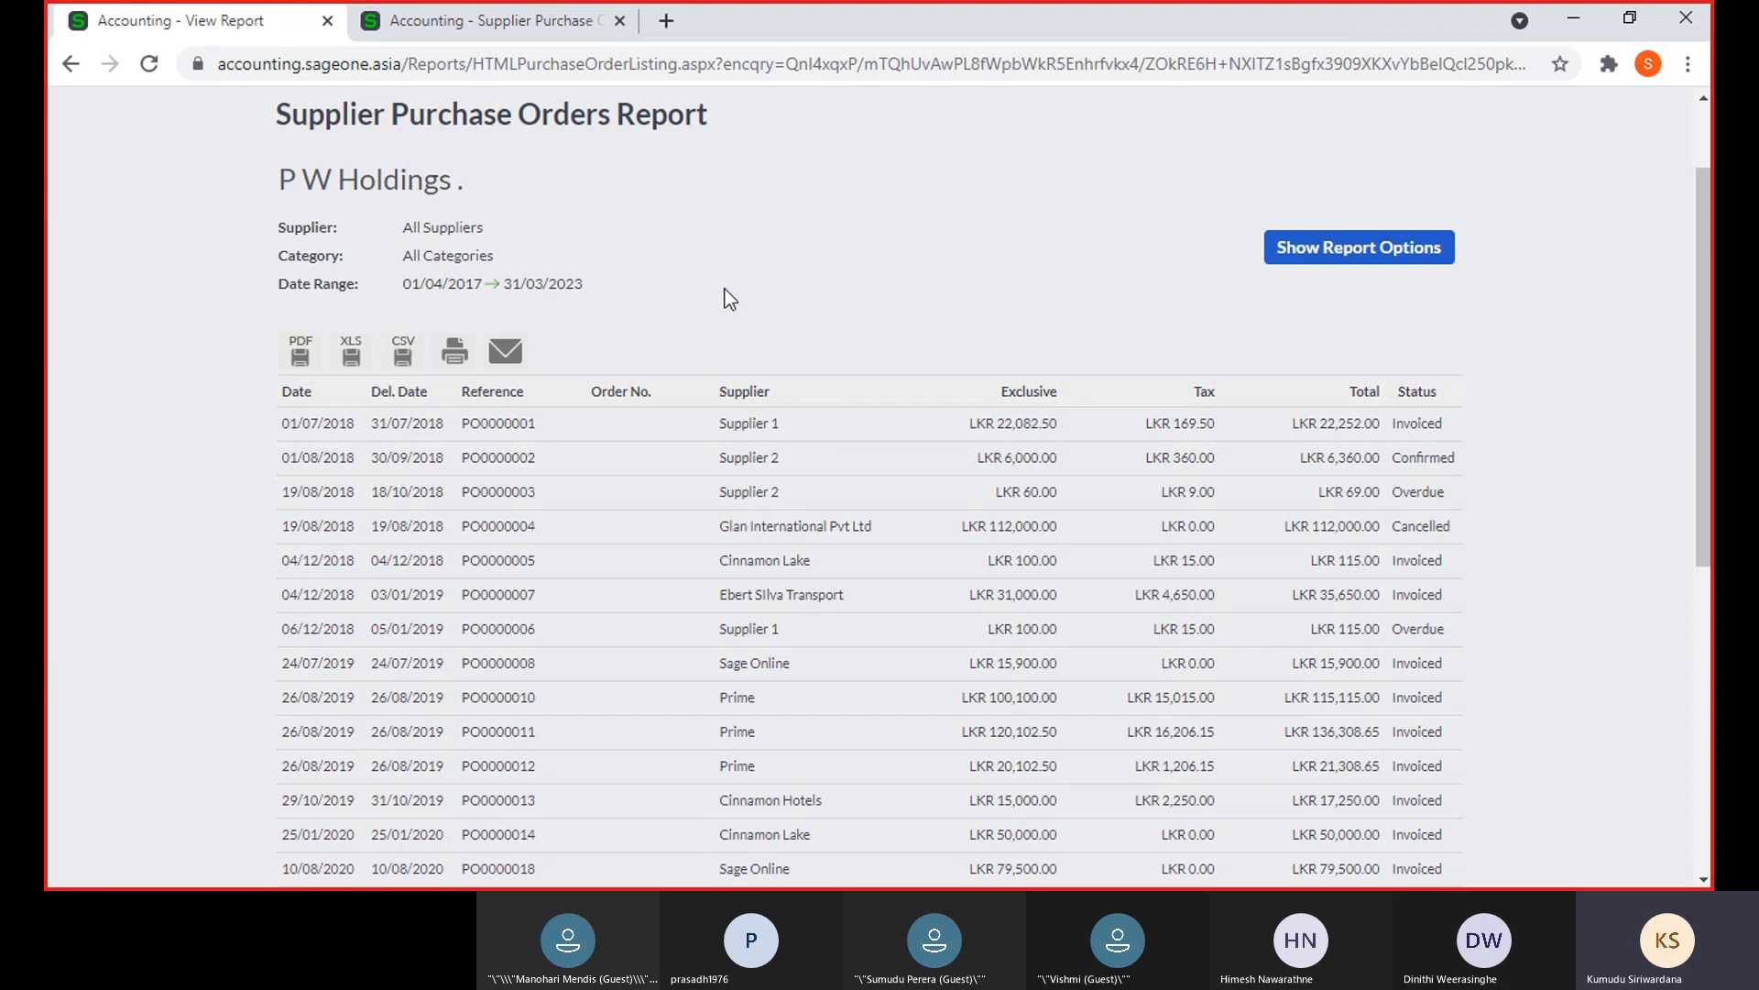
scroll(724, 304, "up", 2)
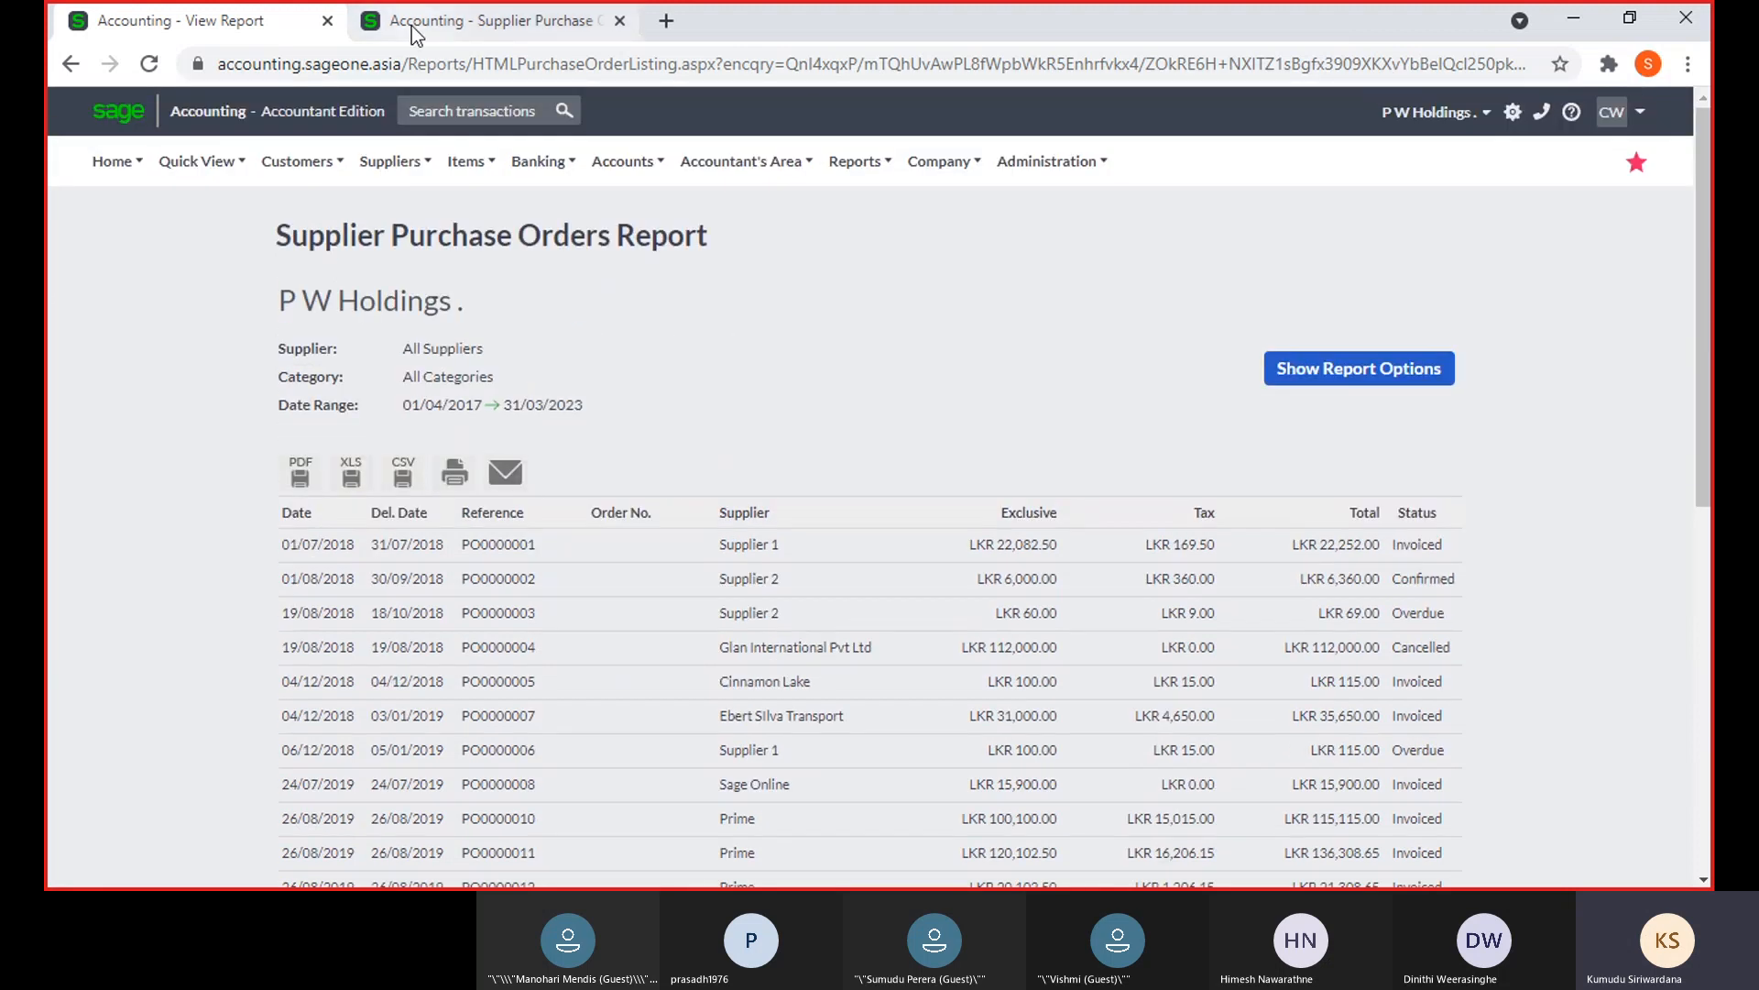
In the second browser tab, open the Supplier Purchase Orders By Supplier Report and generate it with the date range All
left_click(411, 25)
left_click(393, 163)
mouse_move(423, 329)
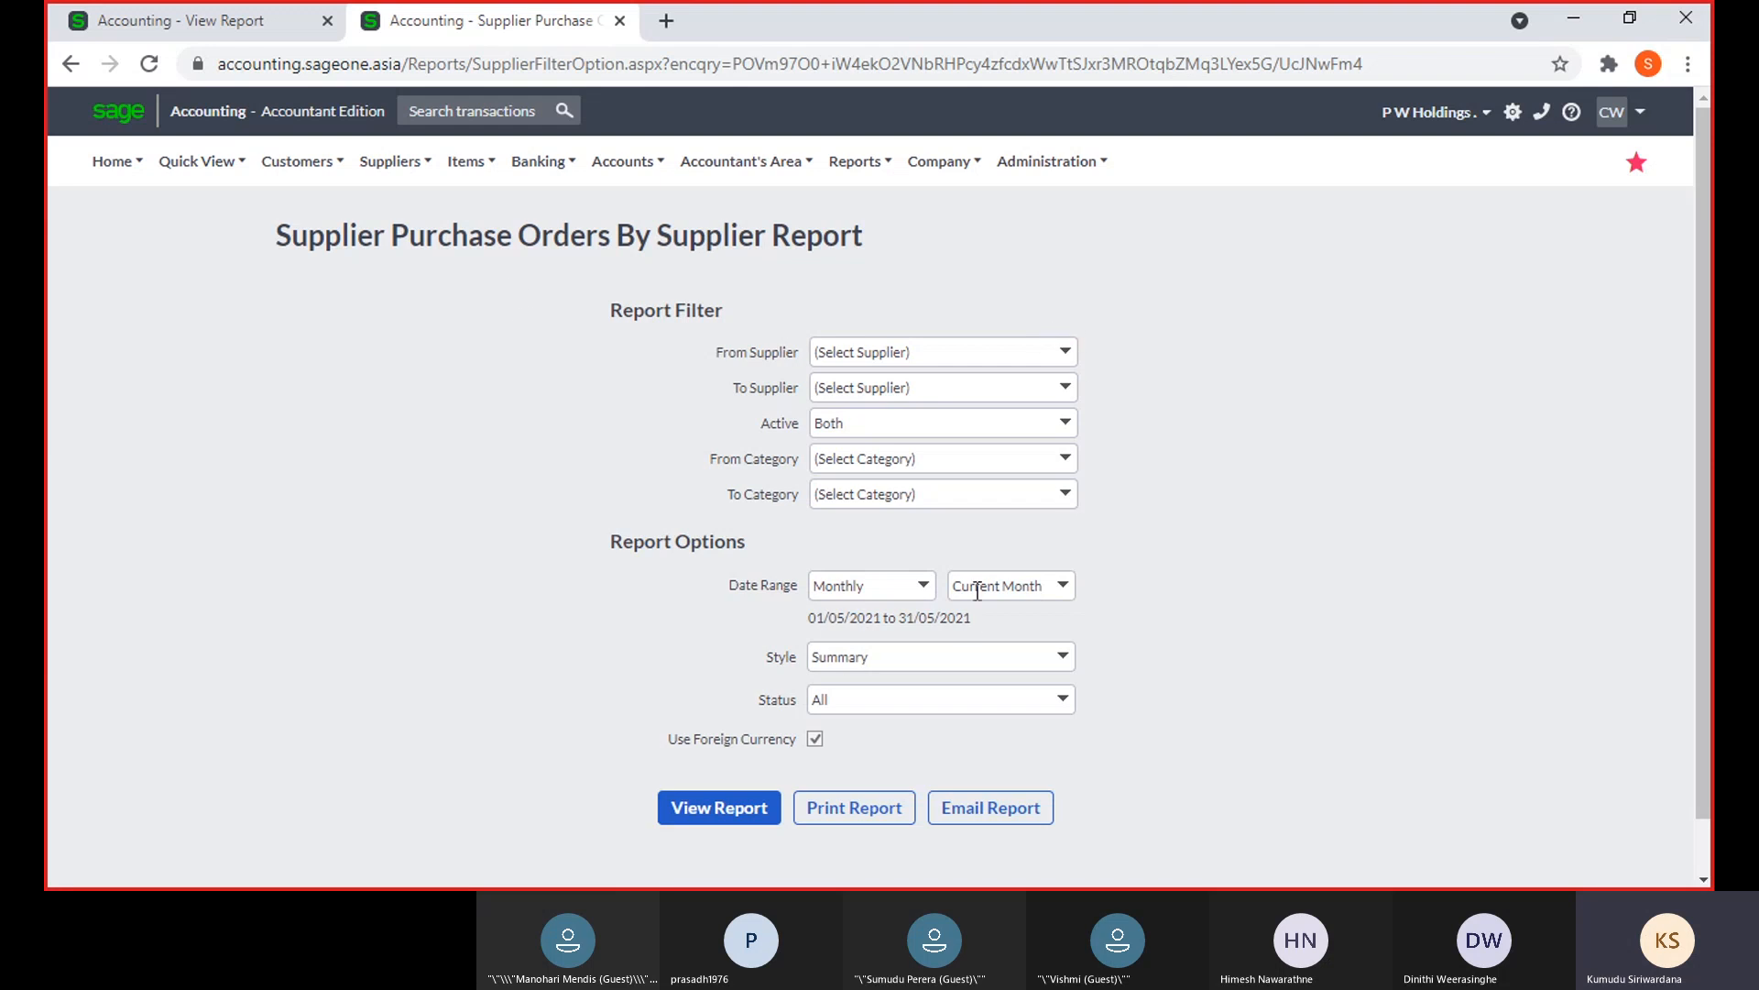
left_click(928, 586)
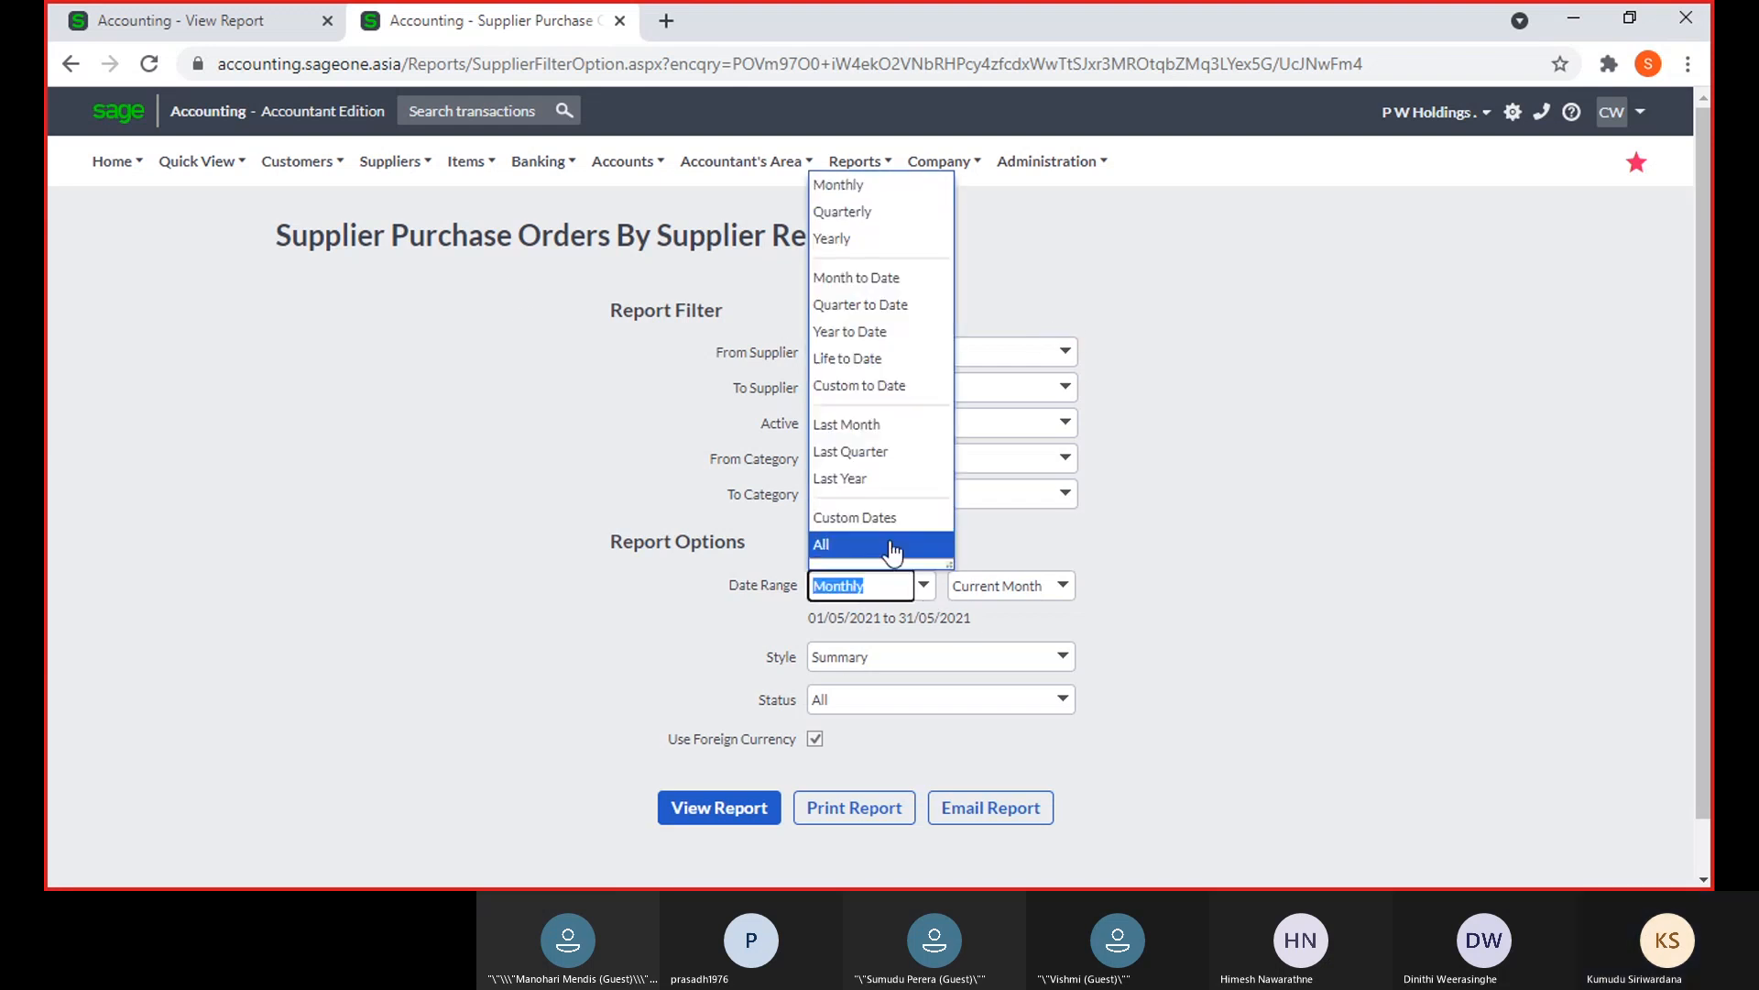
left_click(896, 548)
left_click(775, 806)
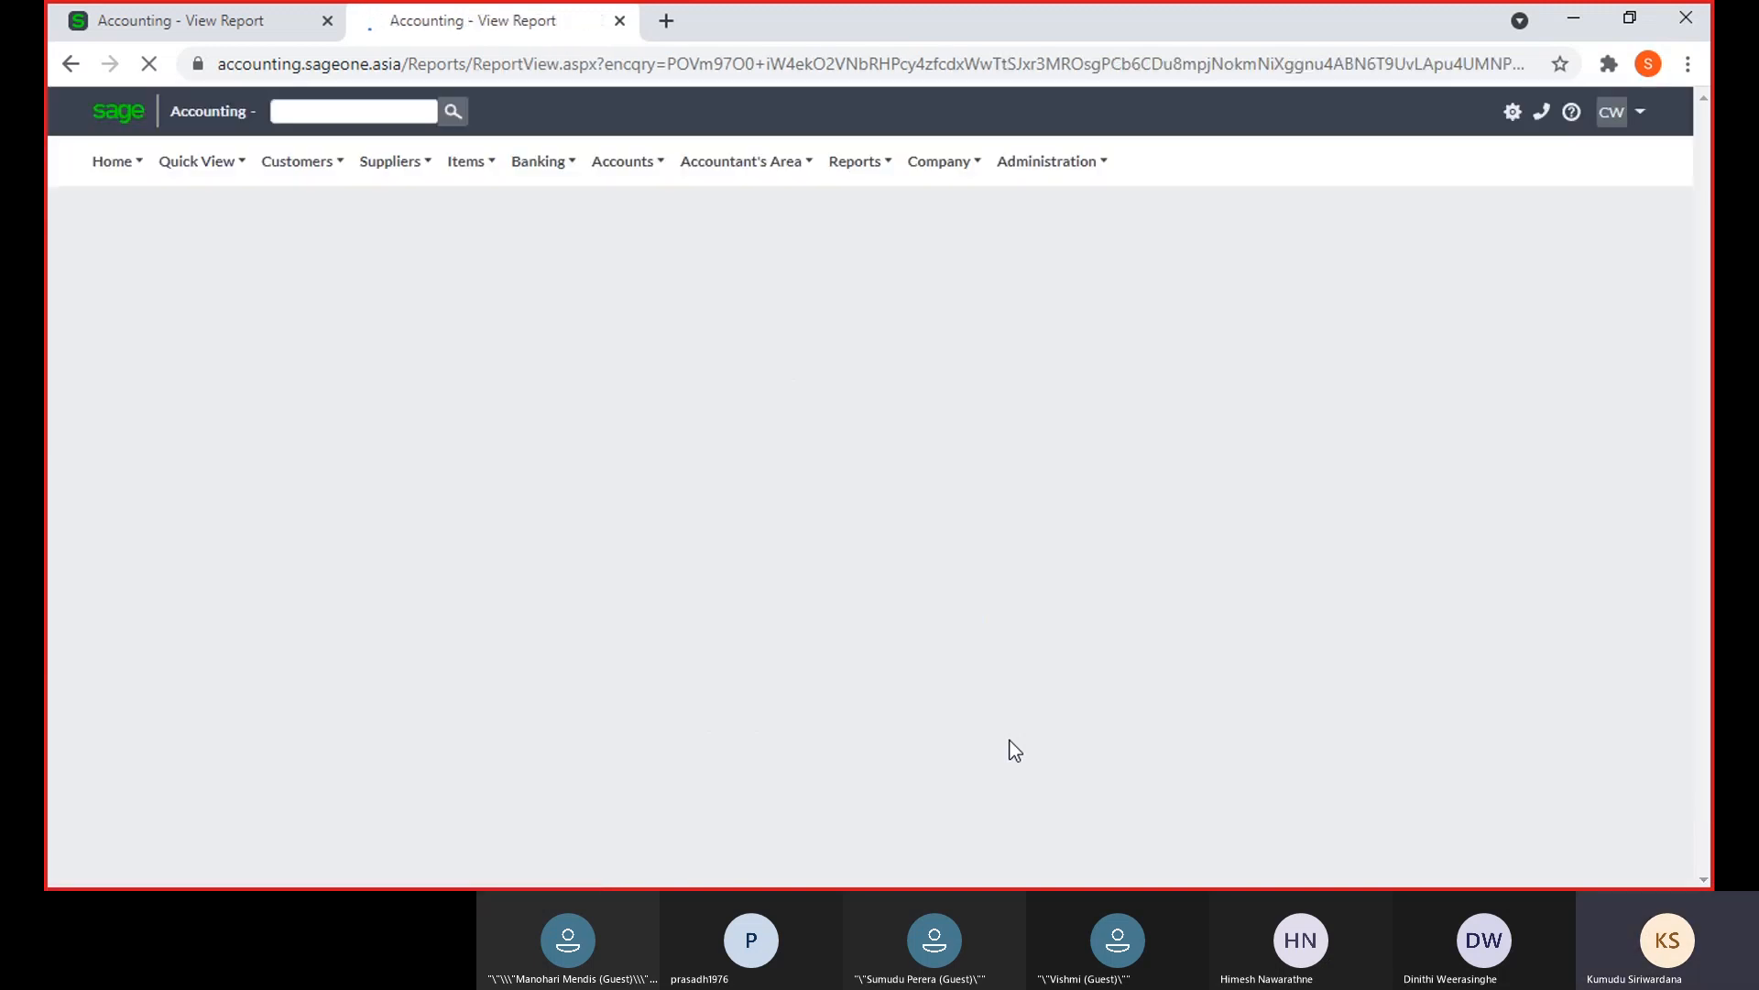
scroll(997, 737, "down", 1)
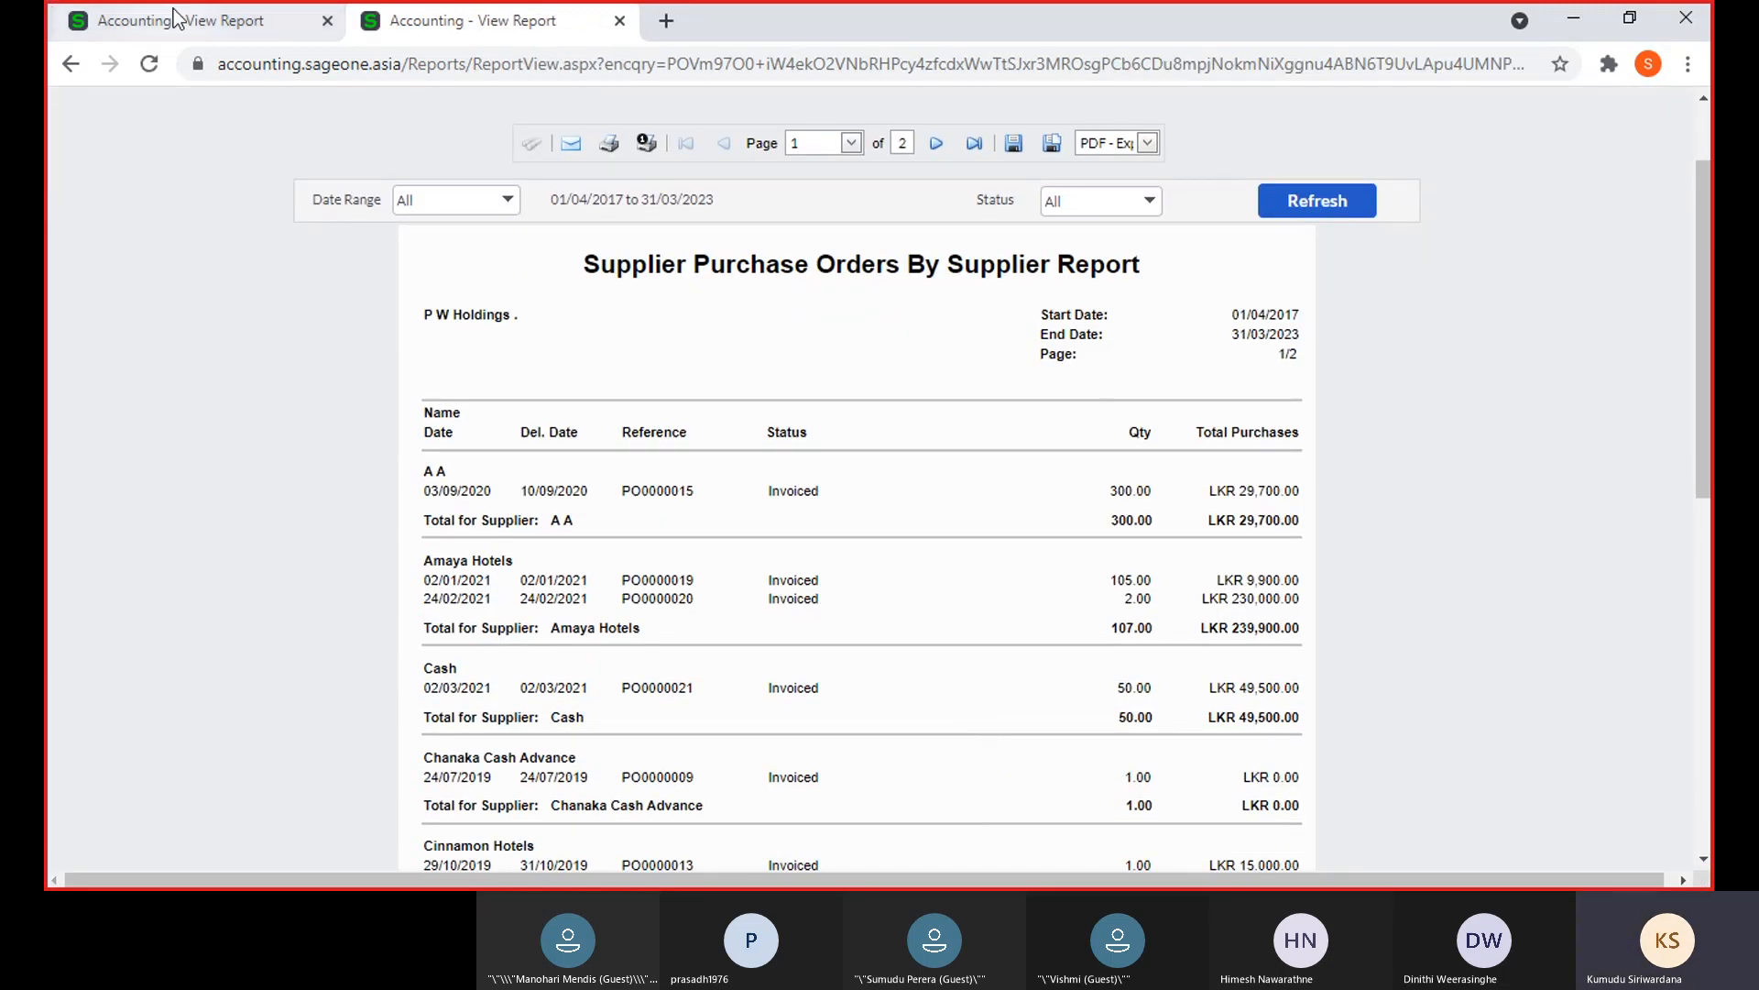
Compare the Supplier Purchase Orders Report in the first tab with the By Supplier version, examining how orders are grouped and totalled per supplier
left_click(174, 16)
mouse_move(393, 157)
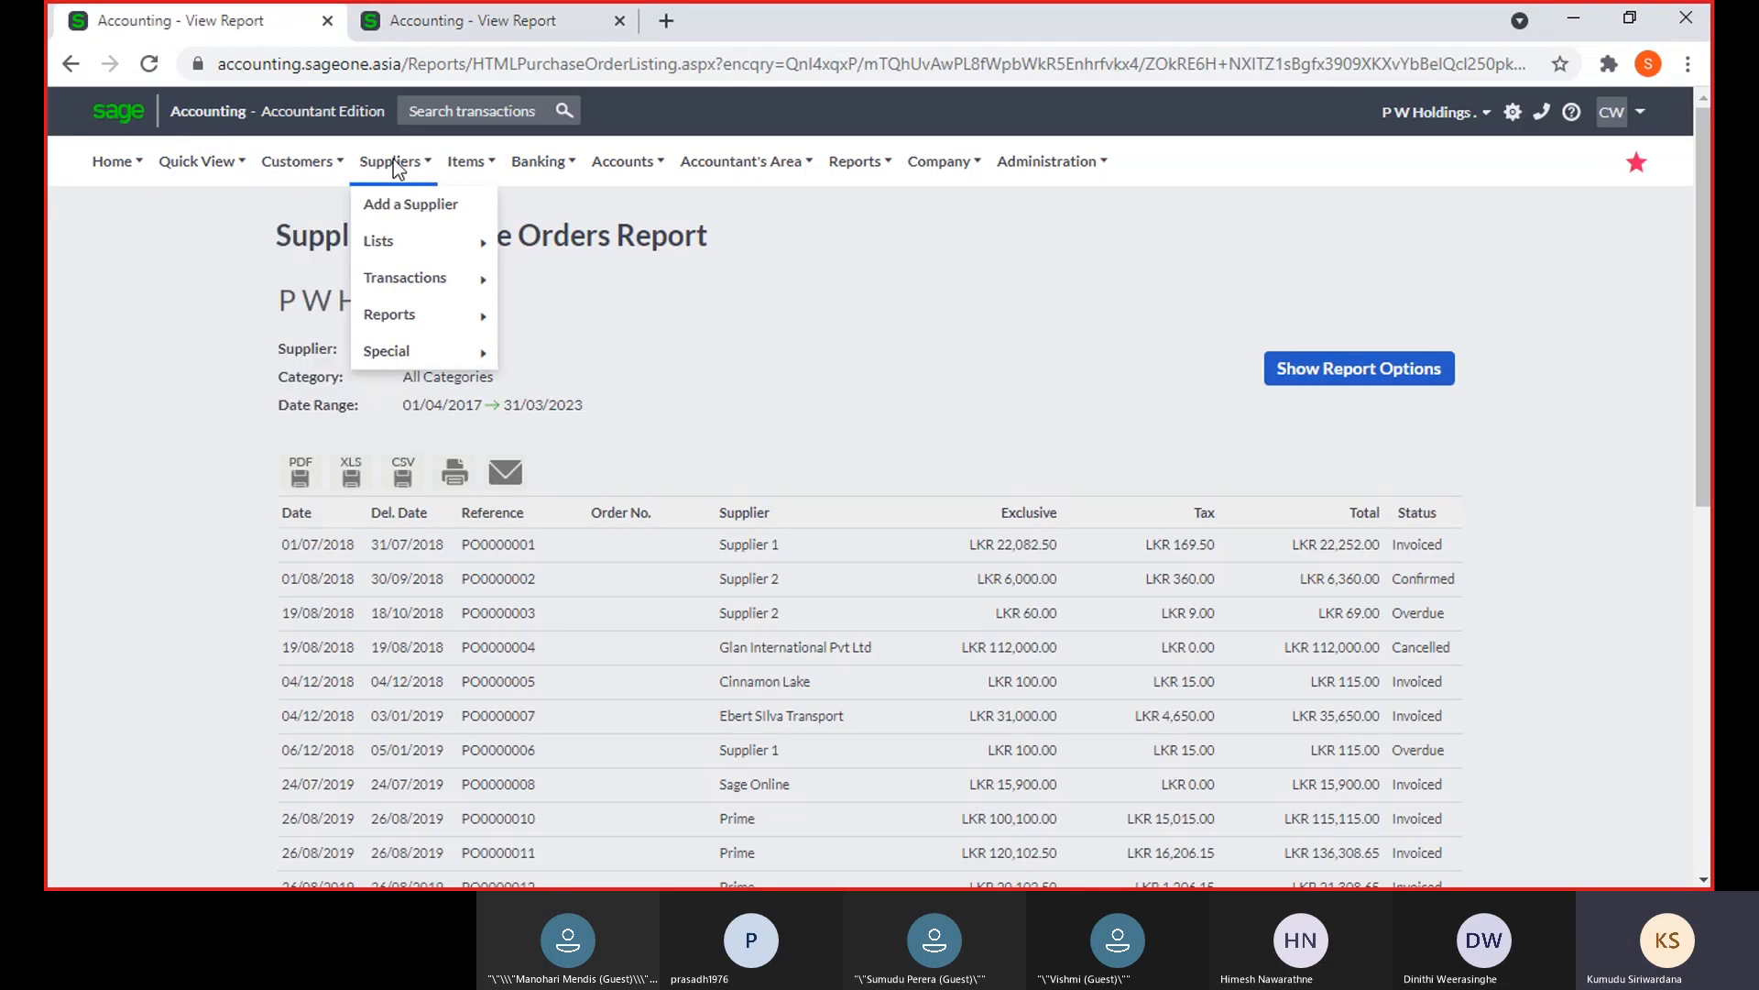
mouse_move(397, 317)
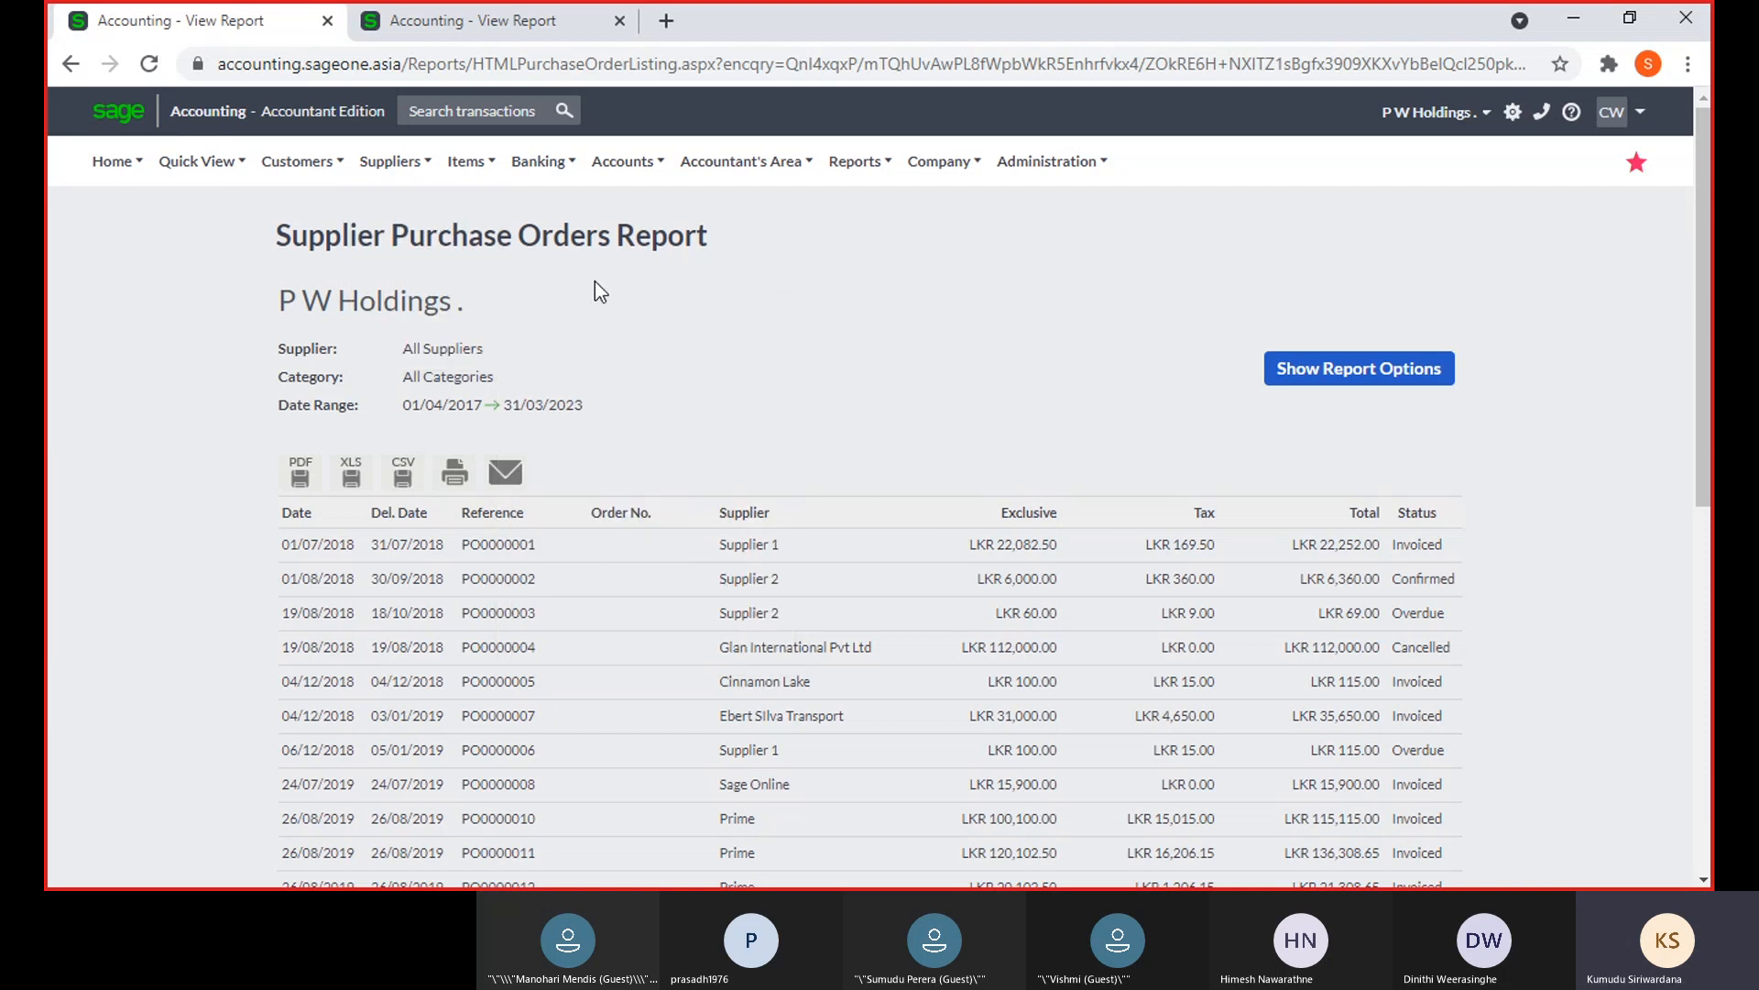
scroll(657, 358, "down", 1)
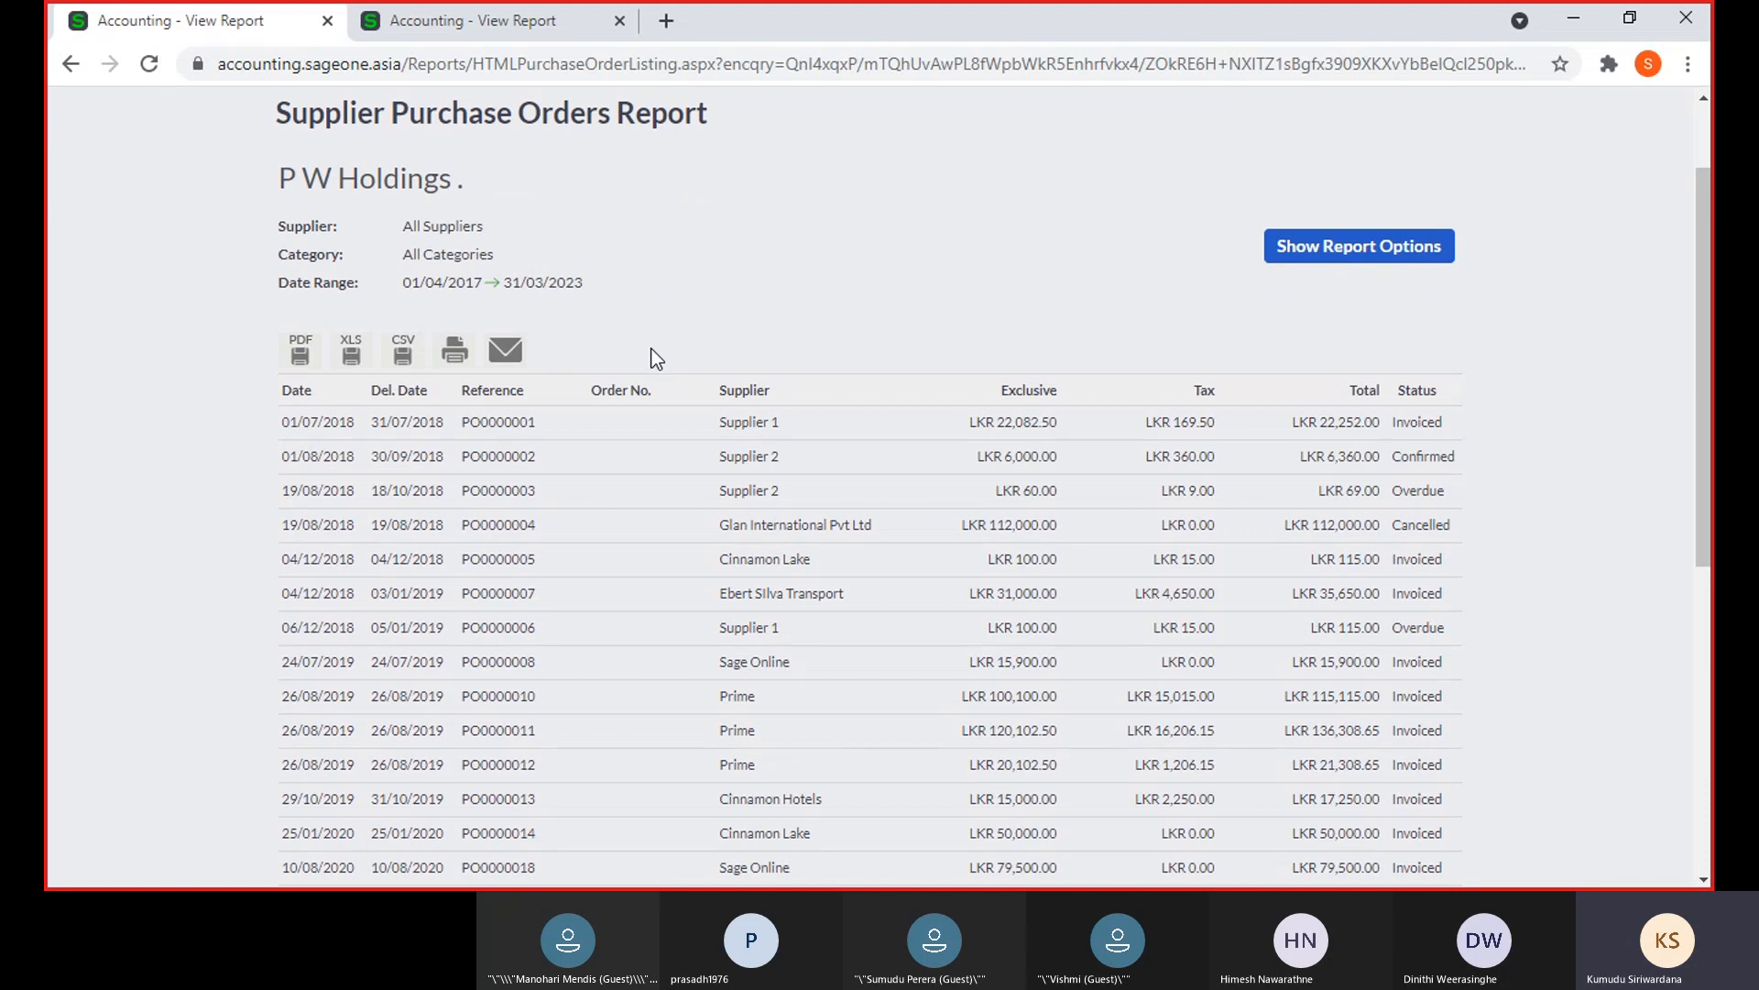
left_click(451, 27)
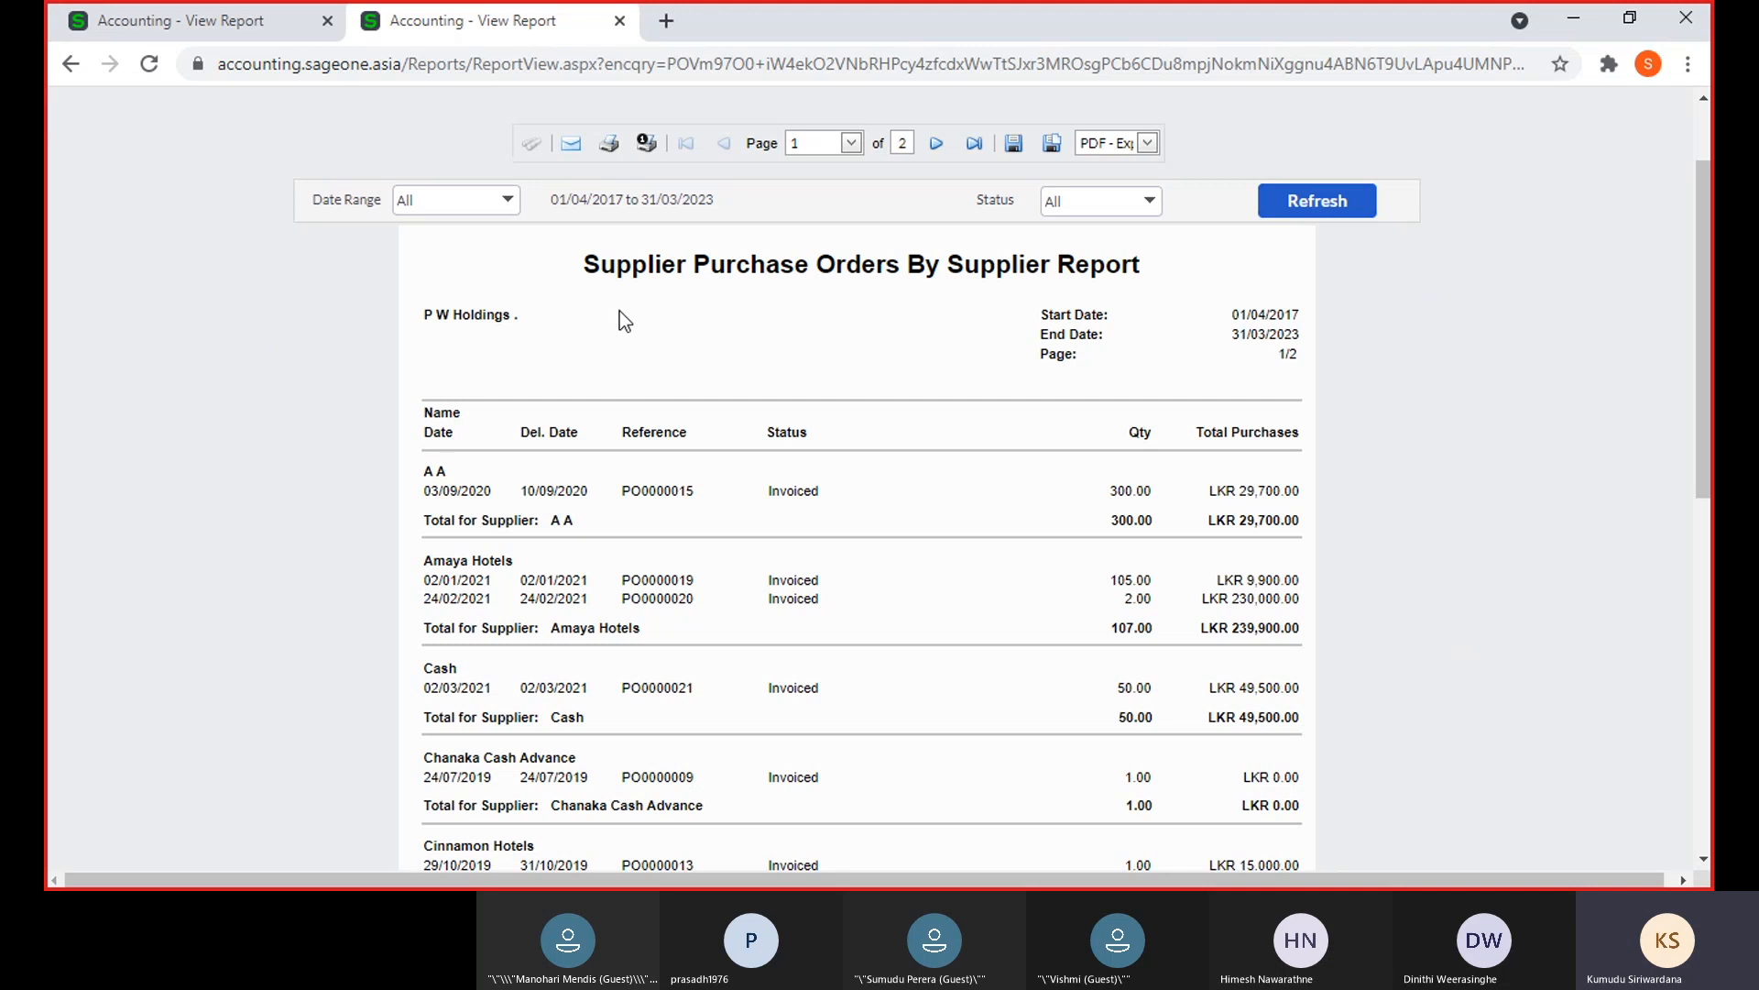
scroll(620, 312, "down", 1)
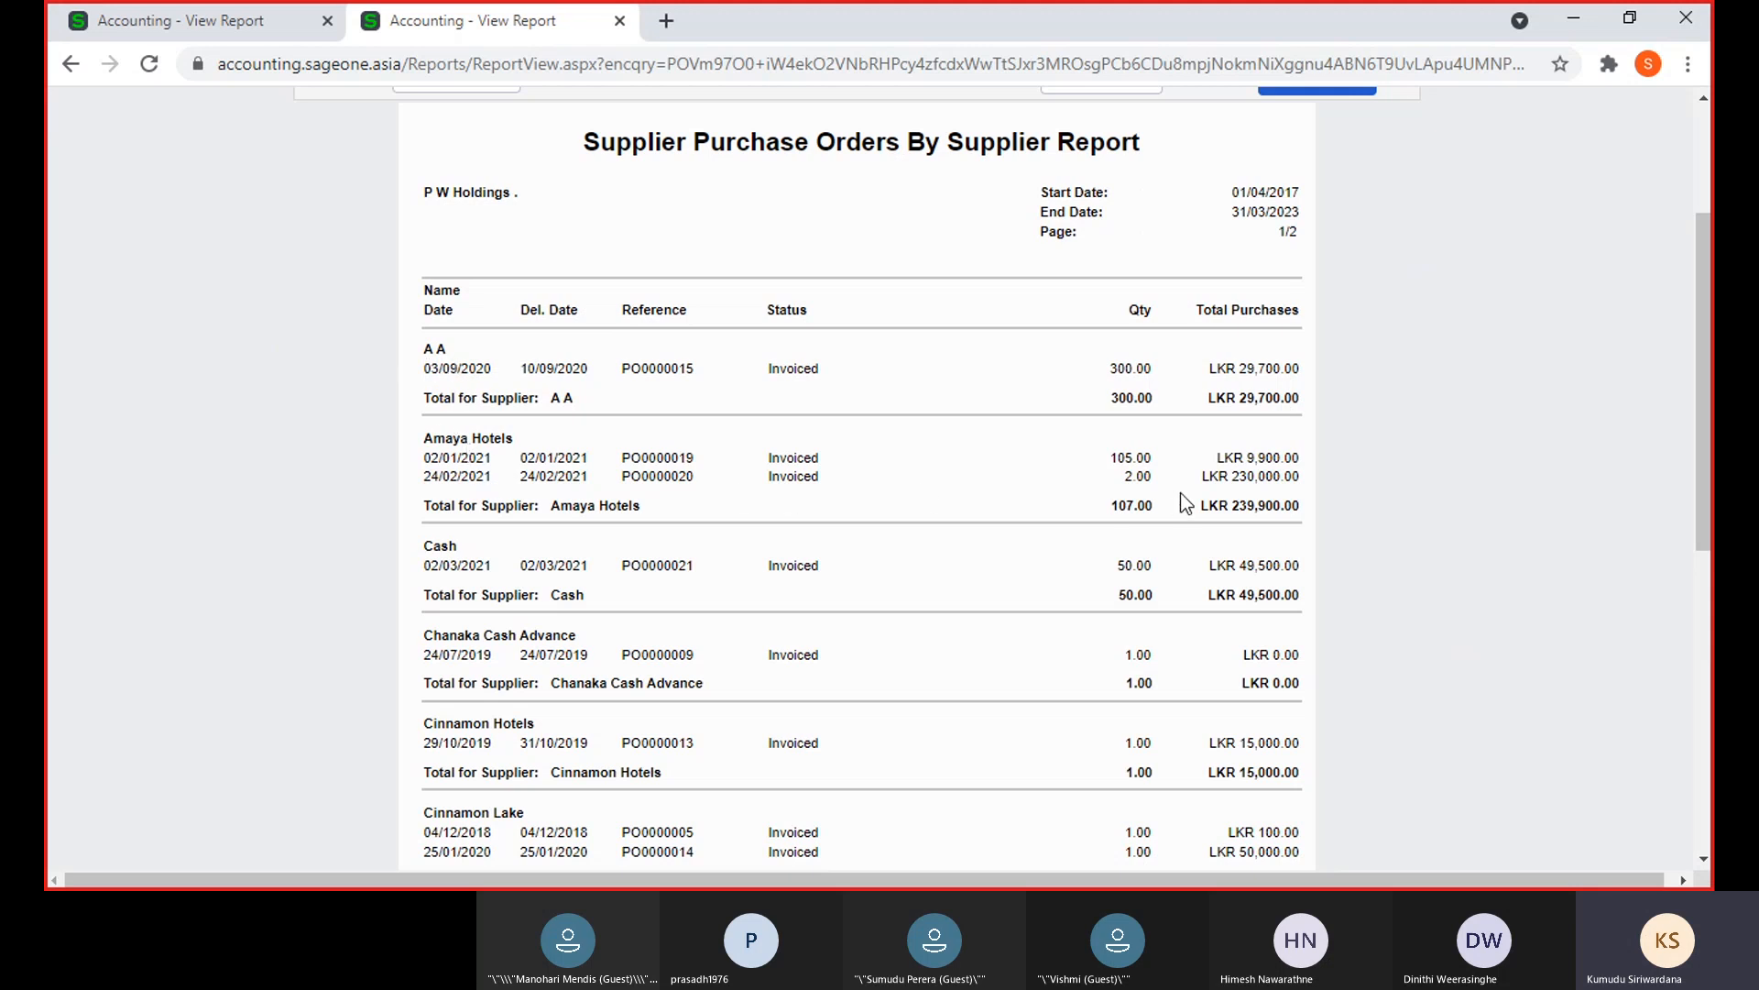
Examine the summary purchase orders by supplier report and compare it with the overall Supplier Purchase Orders Report
scroll(1206, 489, "down", 3)
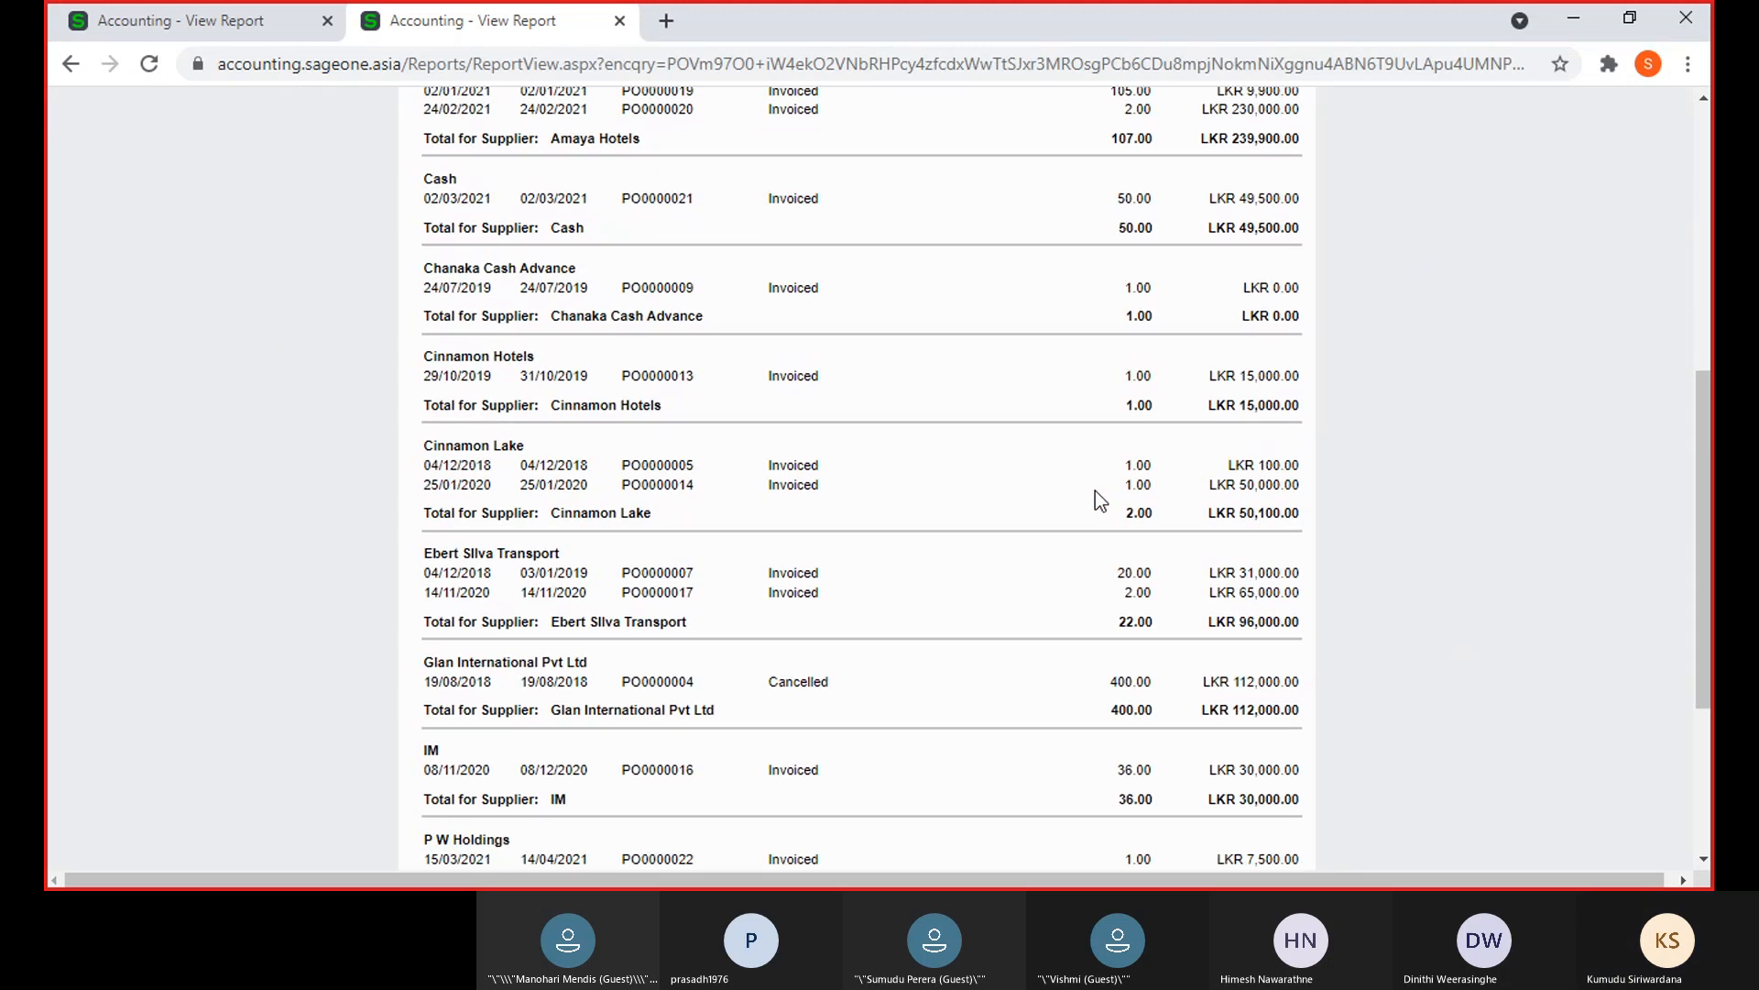
scroll(1021, 483, "up", 4)
scroll(1028, 488, "up", 1)
scroll(1028, 487, "down", 5)
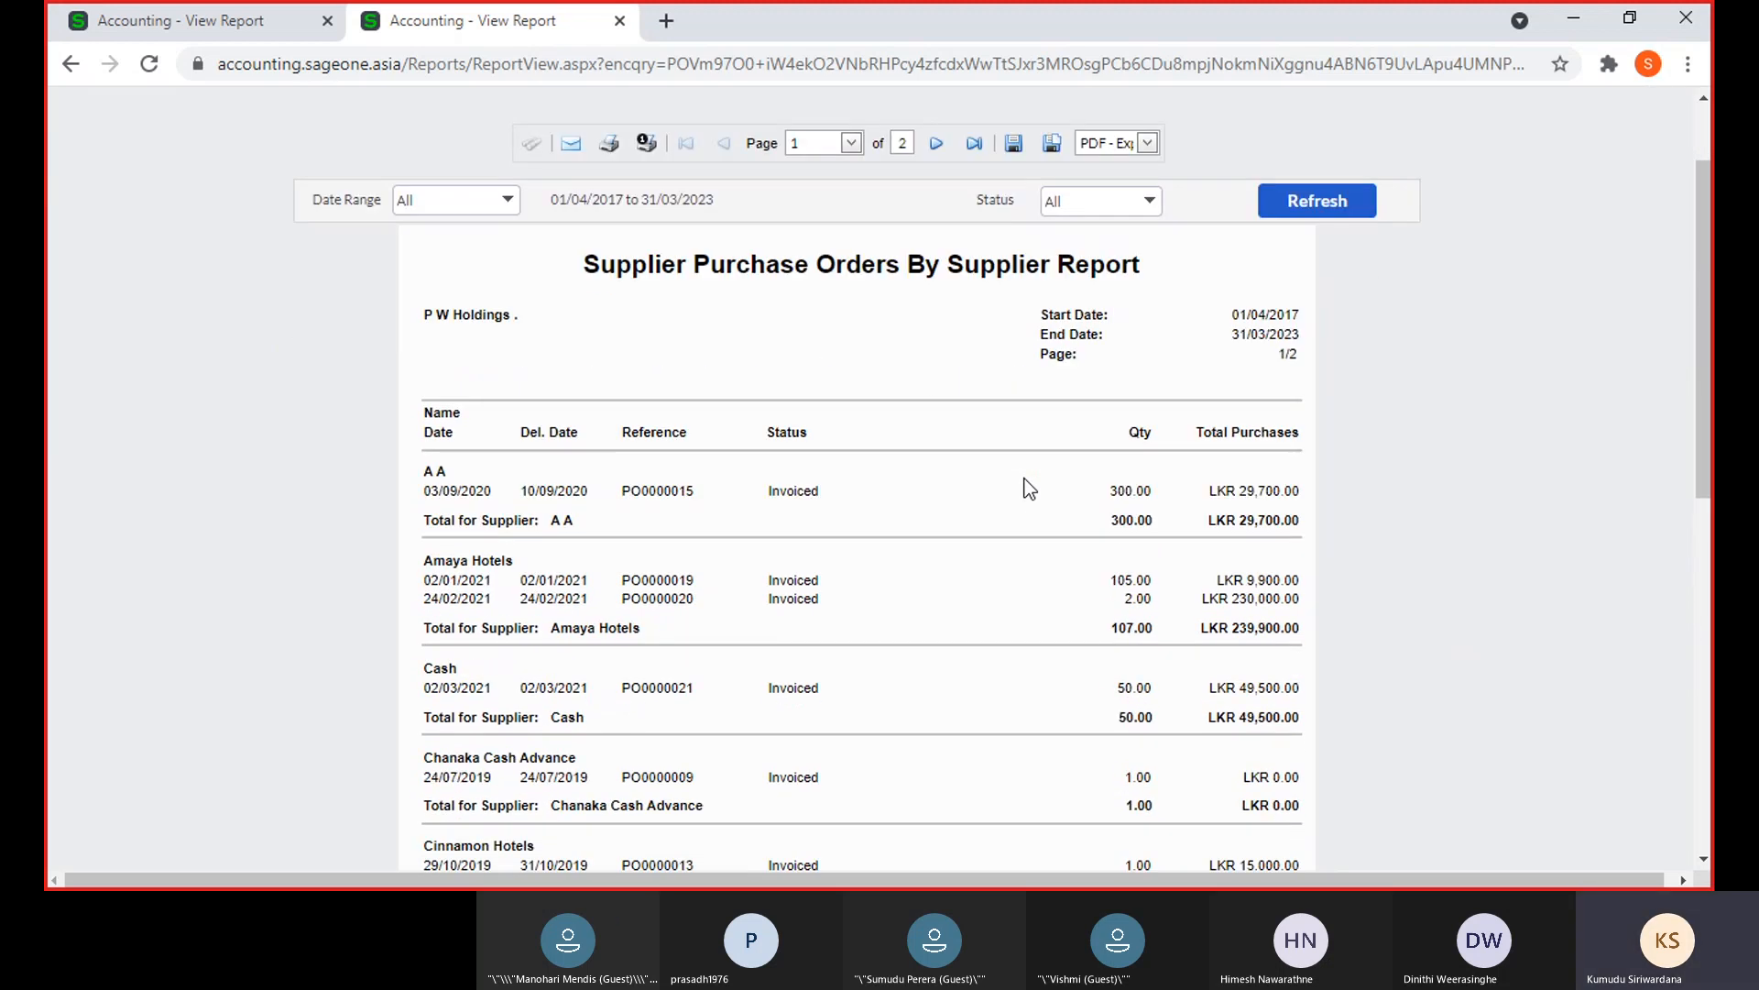
scroll(1029, 488, "down", 2)
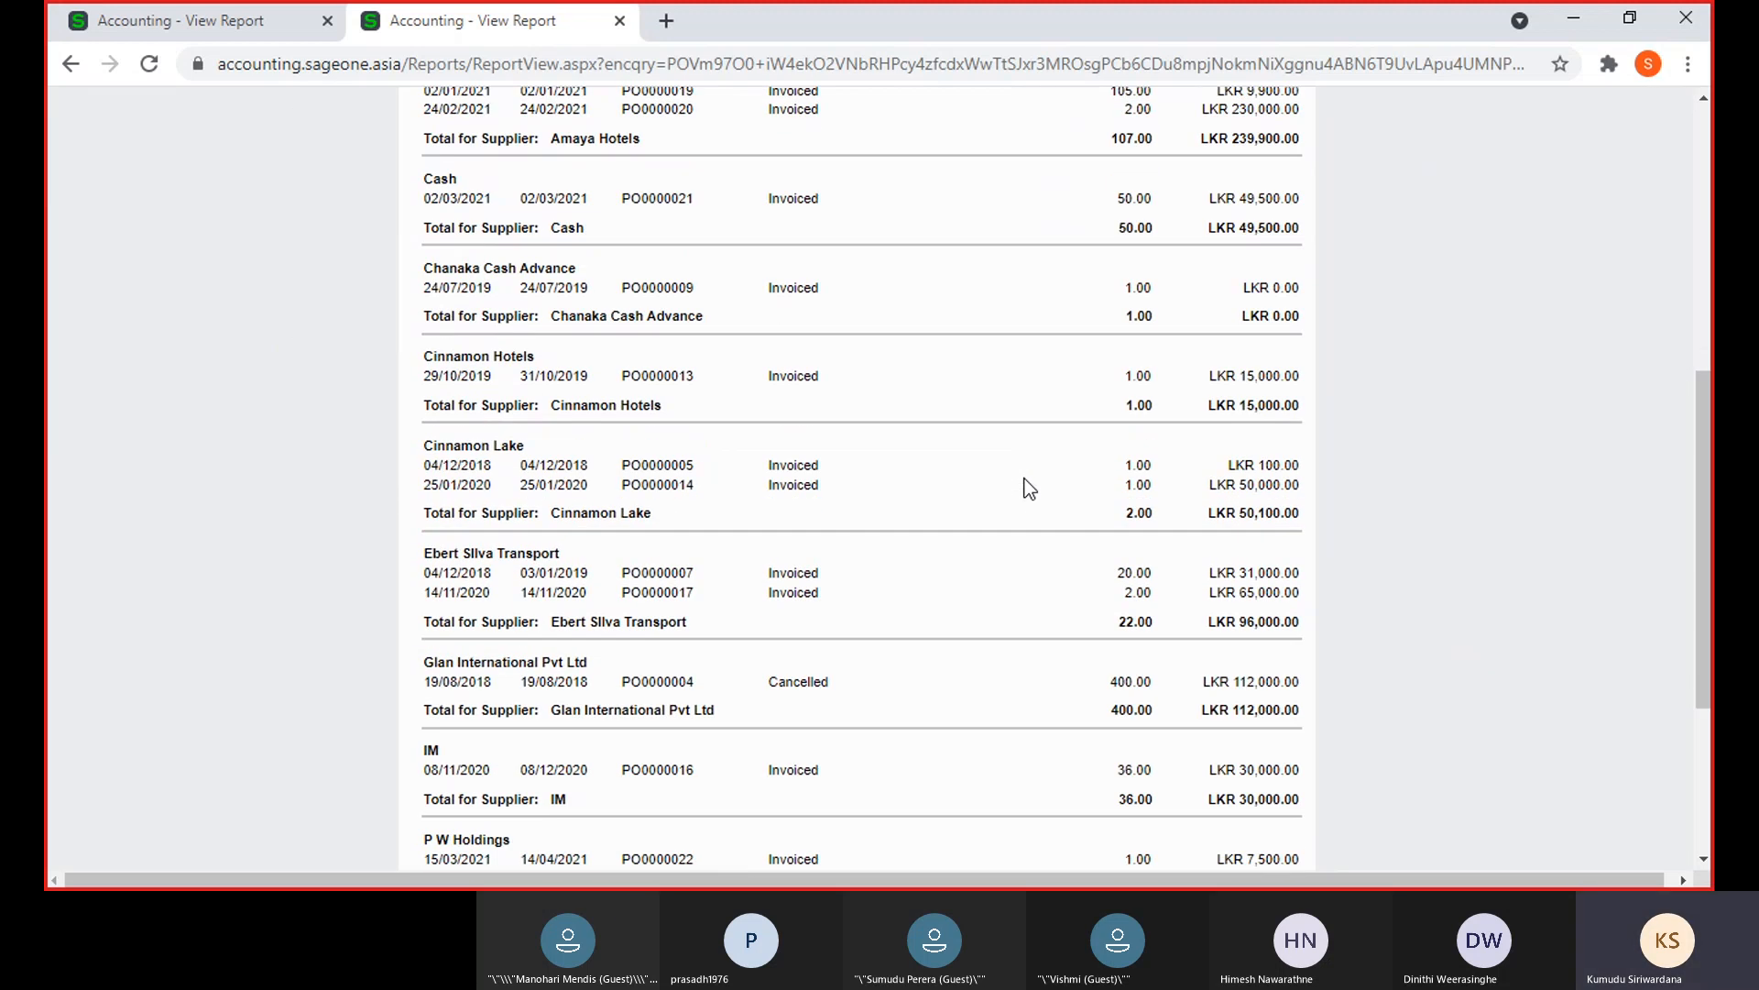
left_click(186, 26)
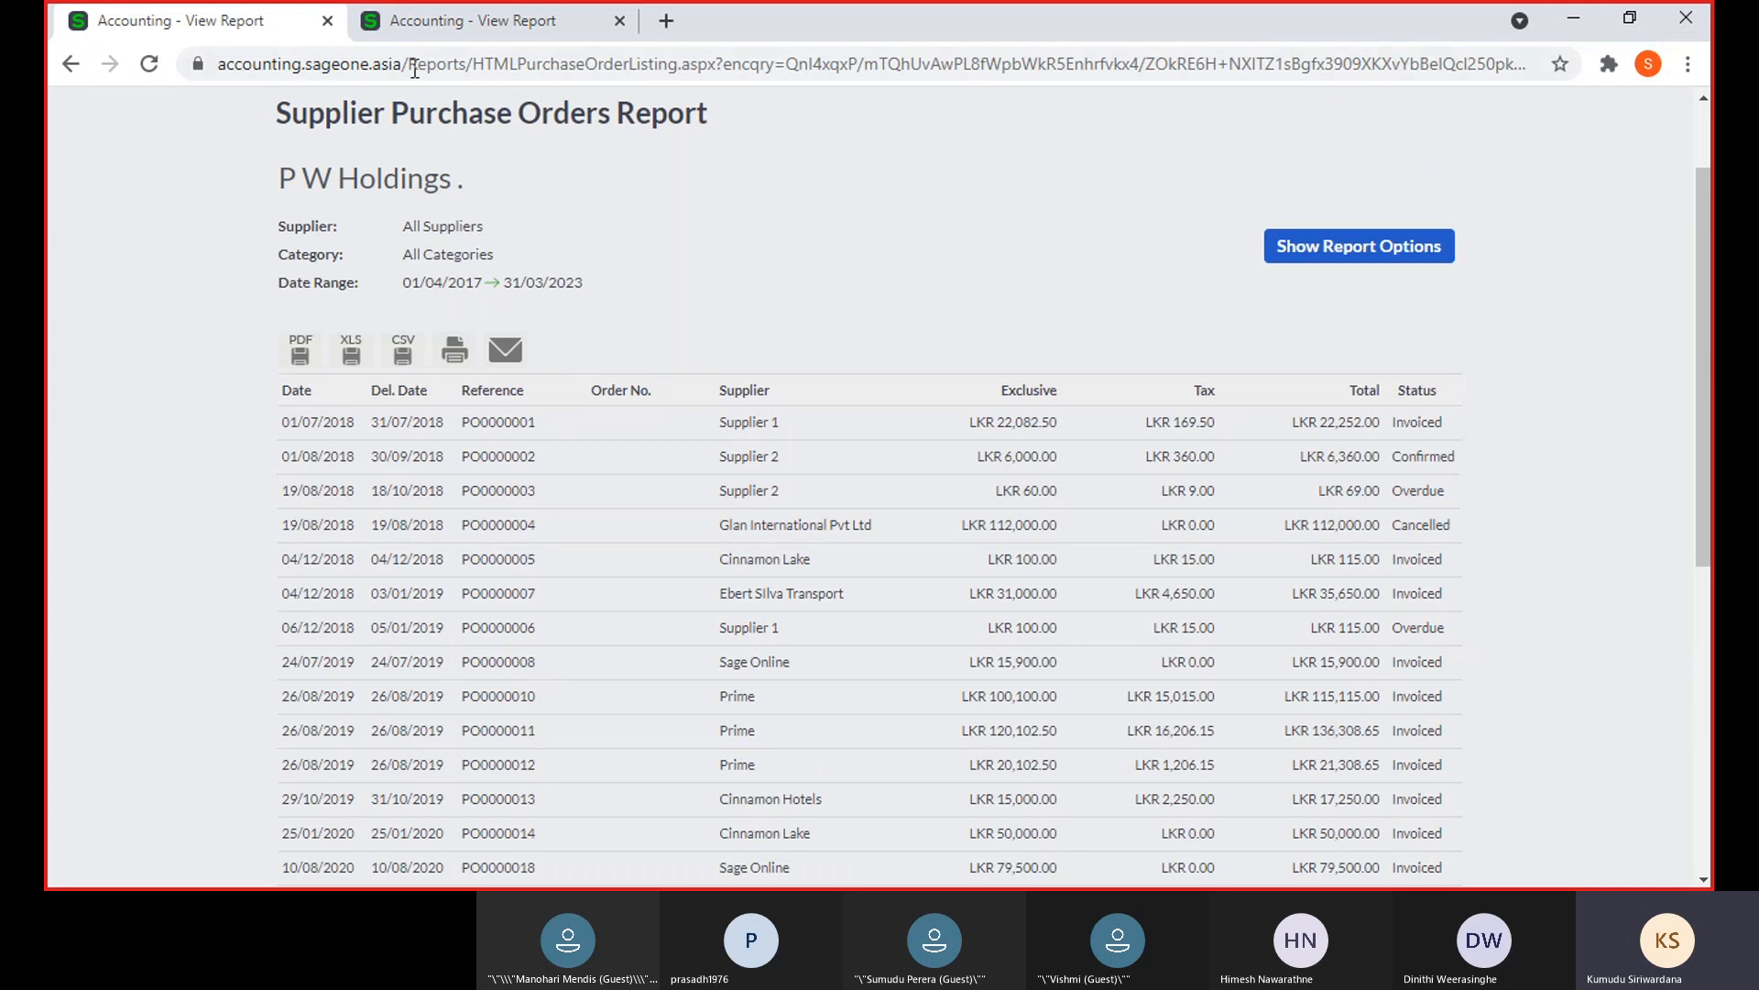
left_click(406, 30)
scroll(642, 406, "up", 1)
scroll(643, 407, "up", 3)
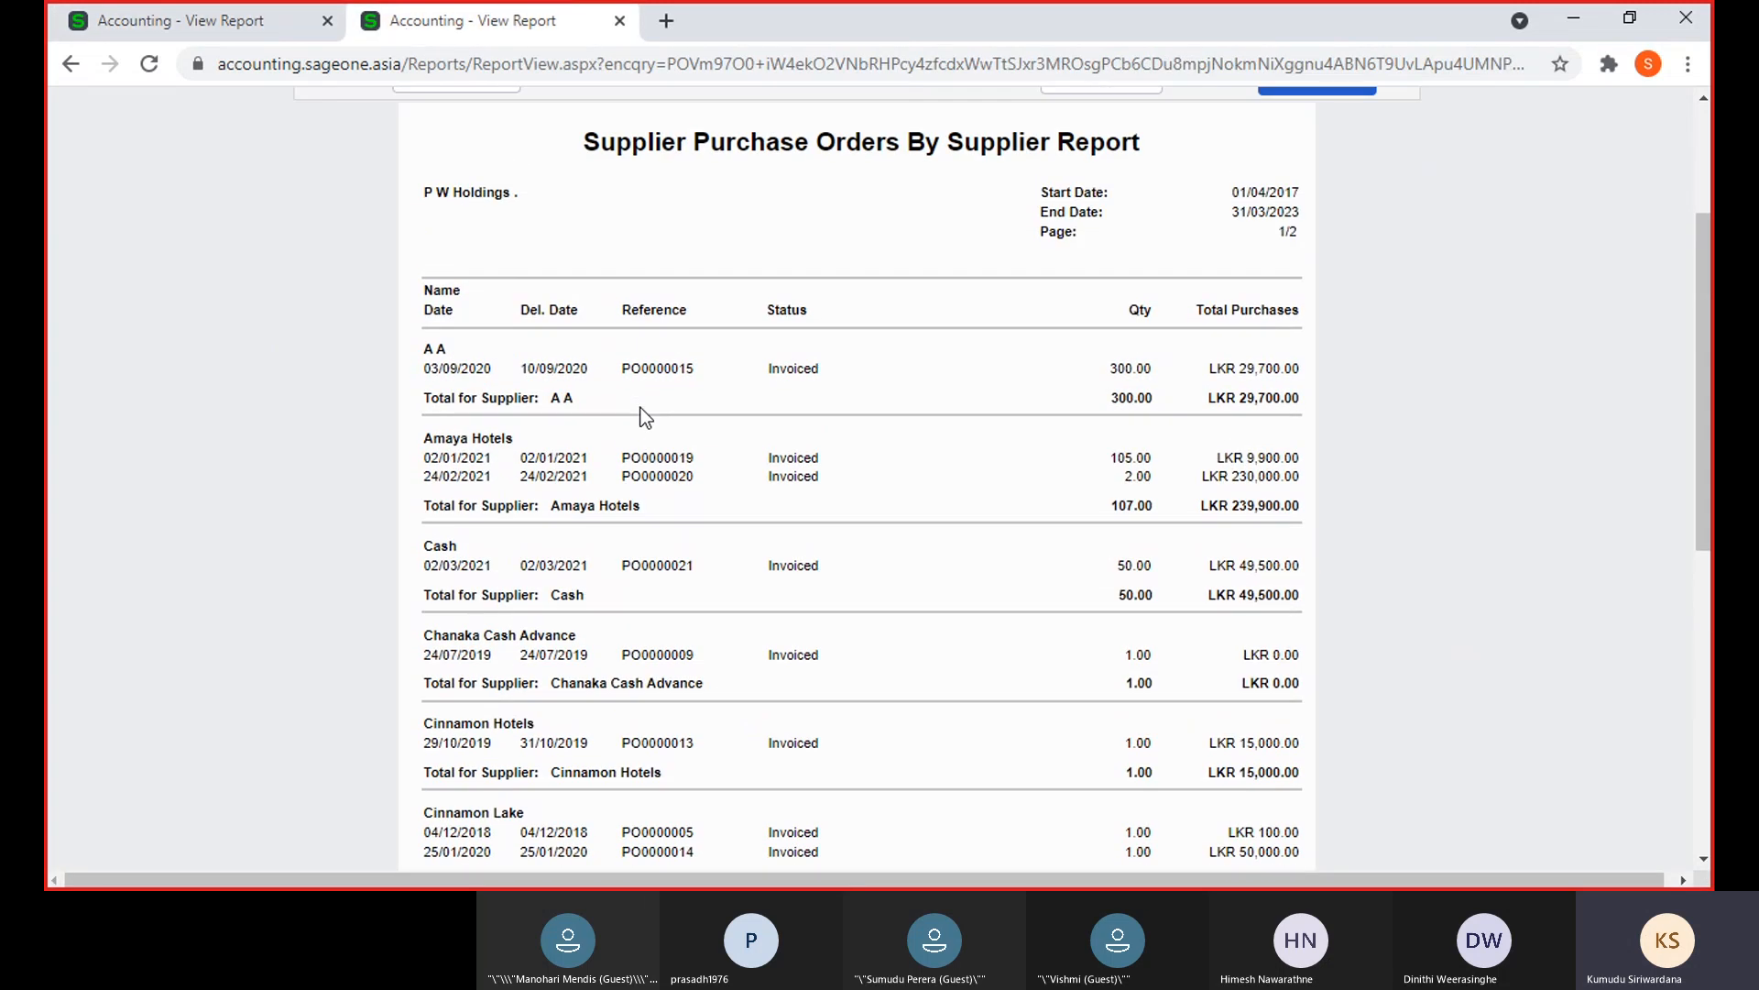
scroll(645, 417, "up", 1)
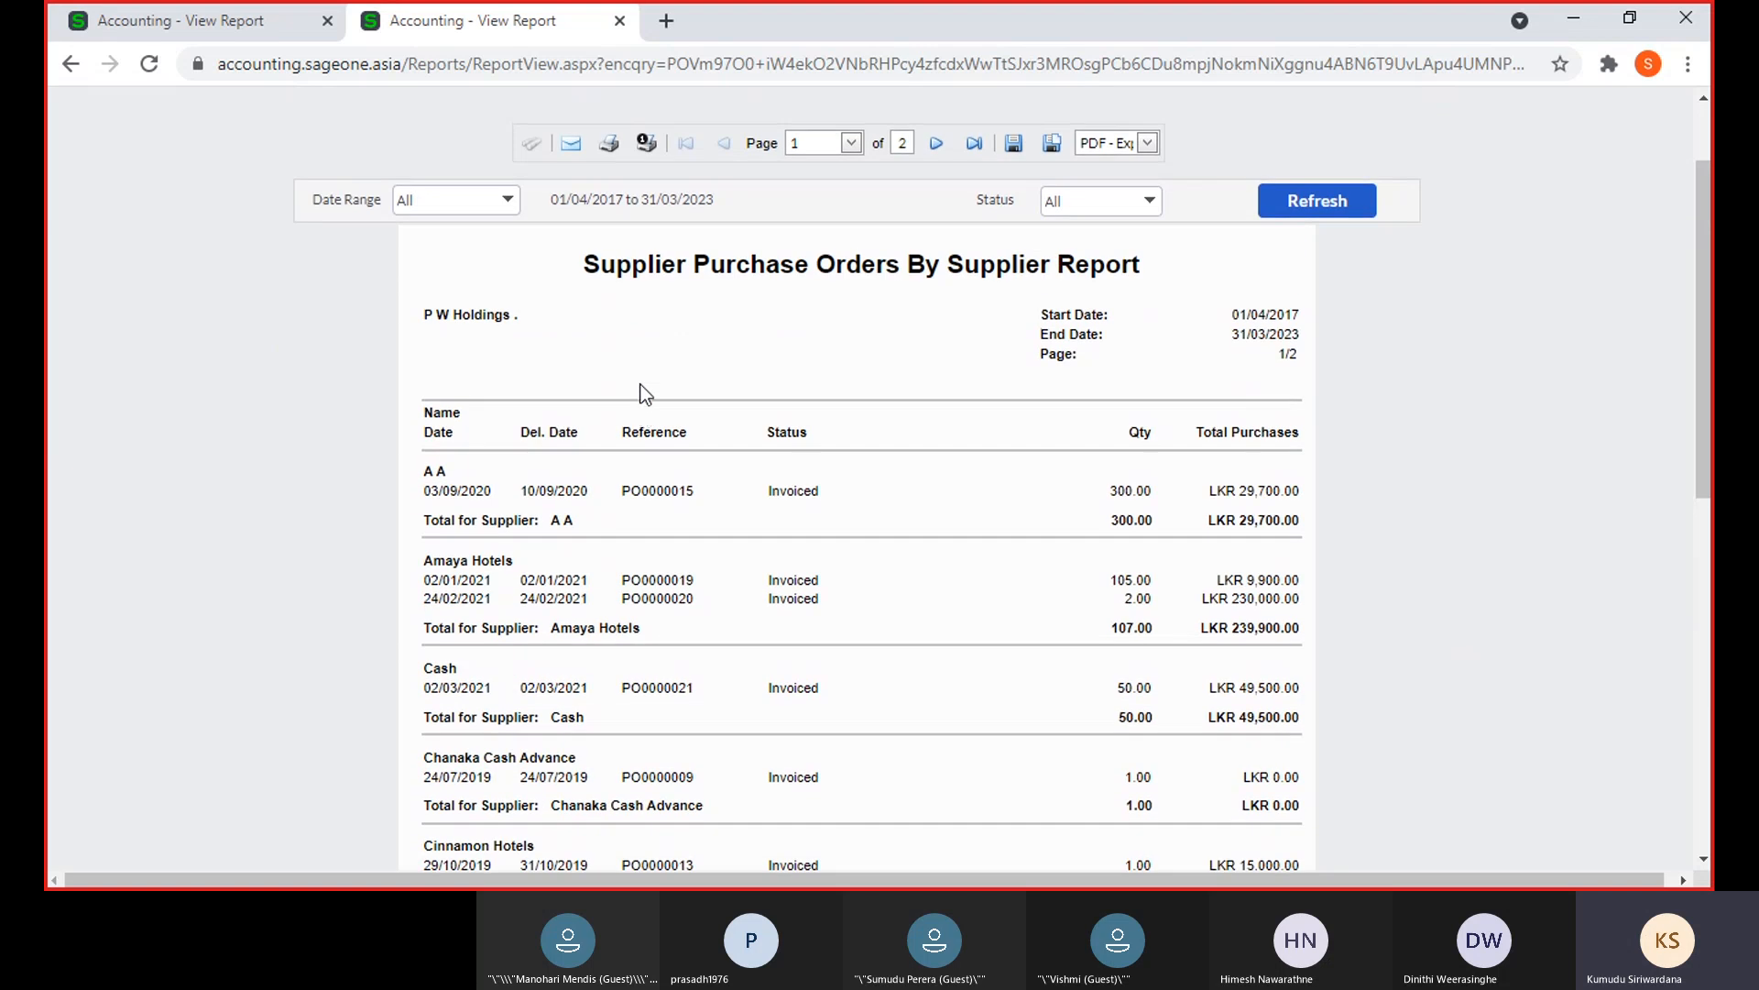
Open the filter options of the Supplier Purchase Orders by Supplier report and set the date range to All
scroll(645, 394, "up", 1)
left_click(394, 161)
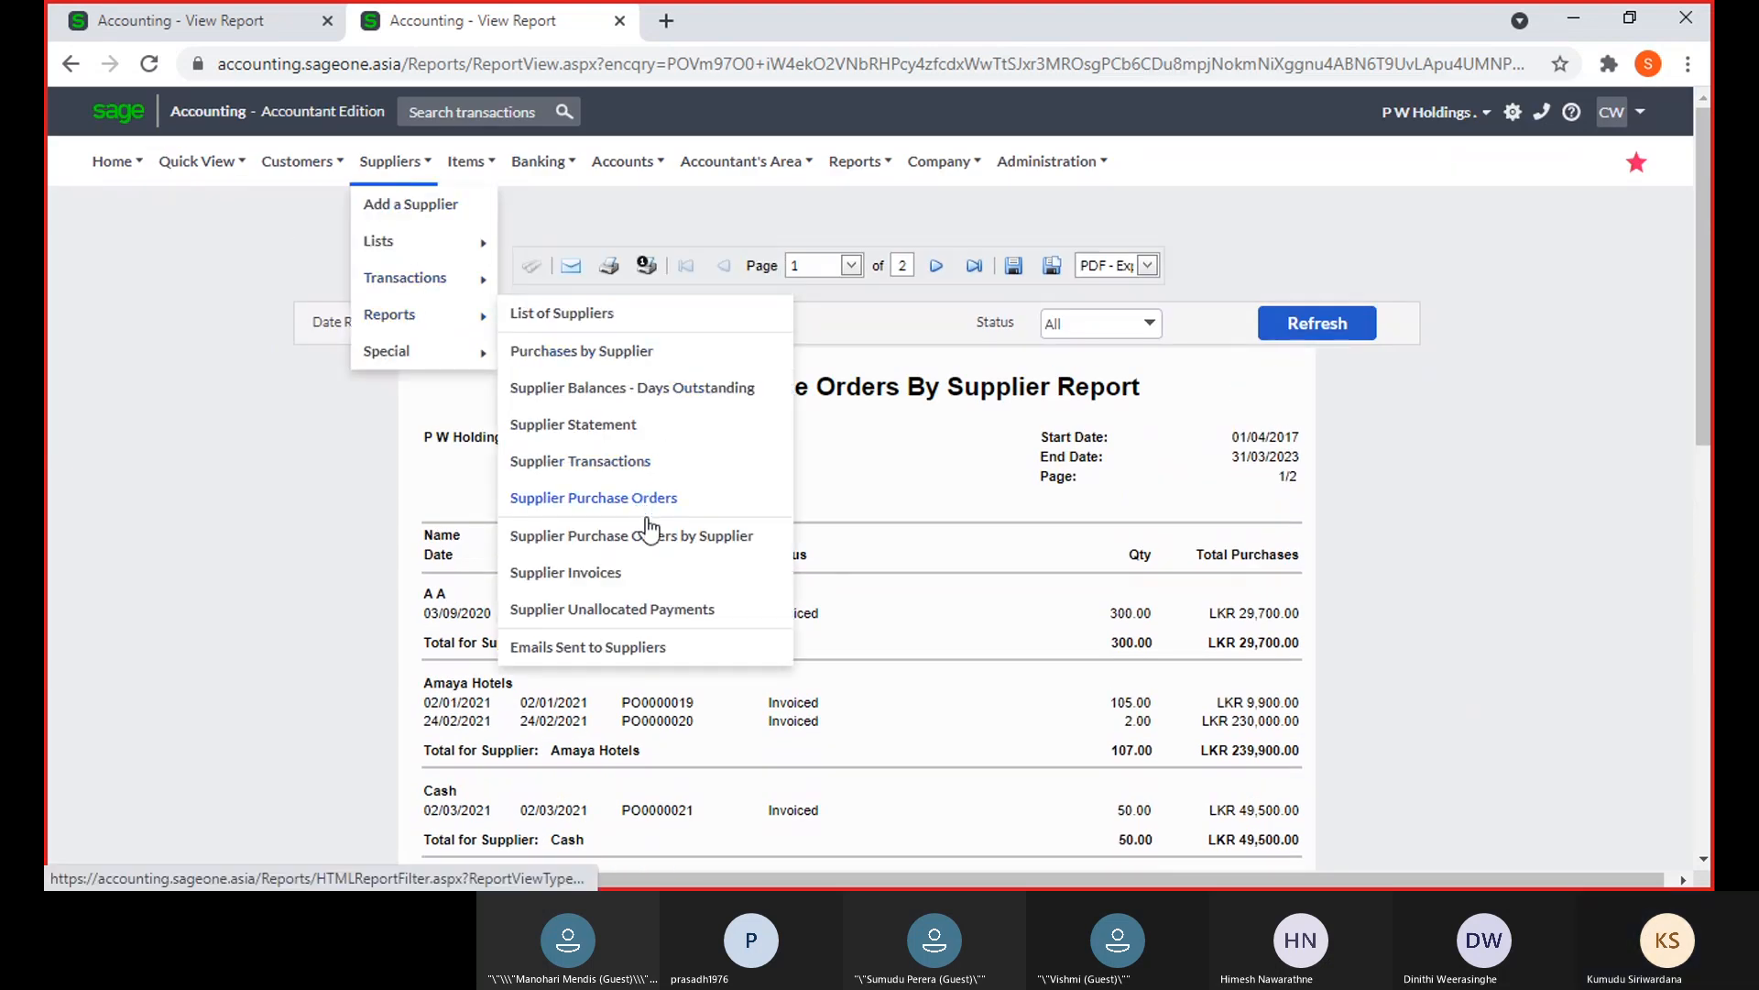
left_click(647, 529)
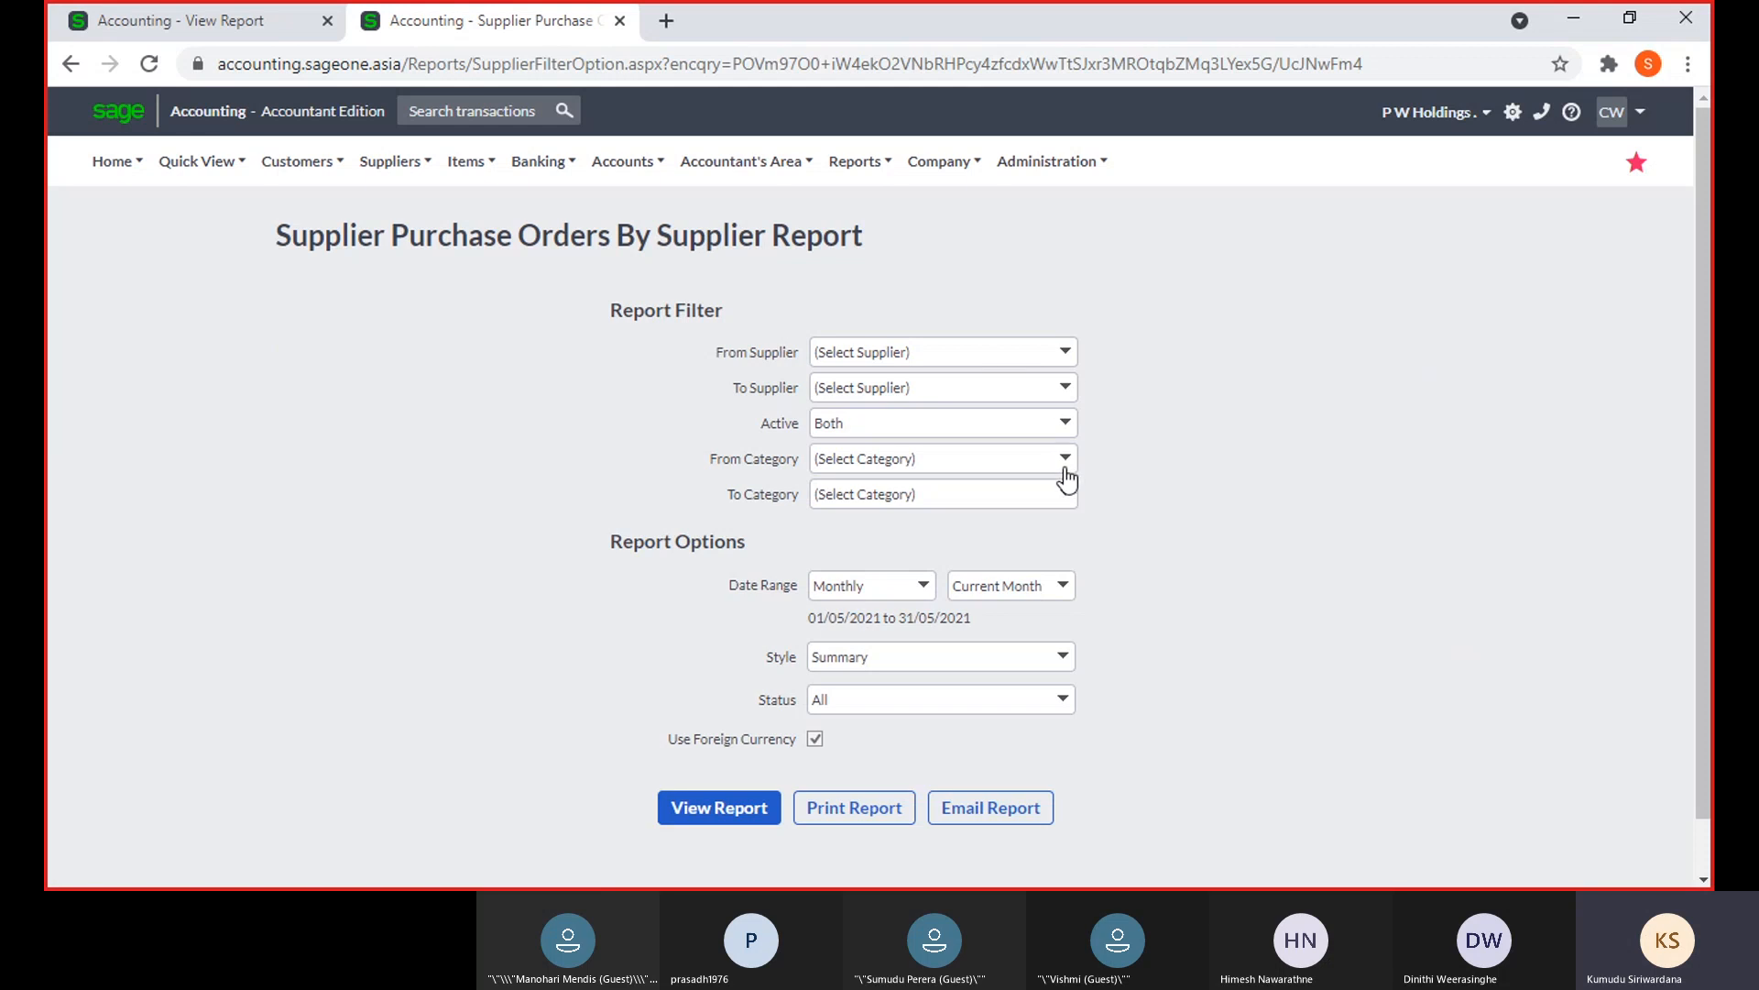
scroll(1064, 518, "down", 1)
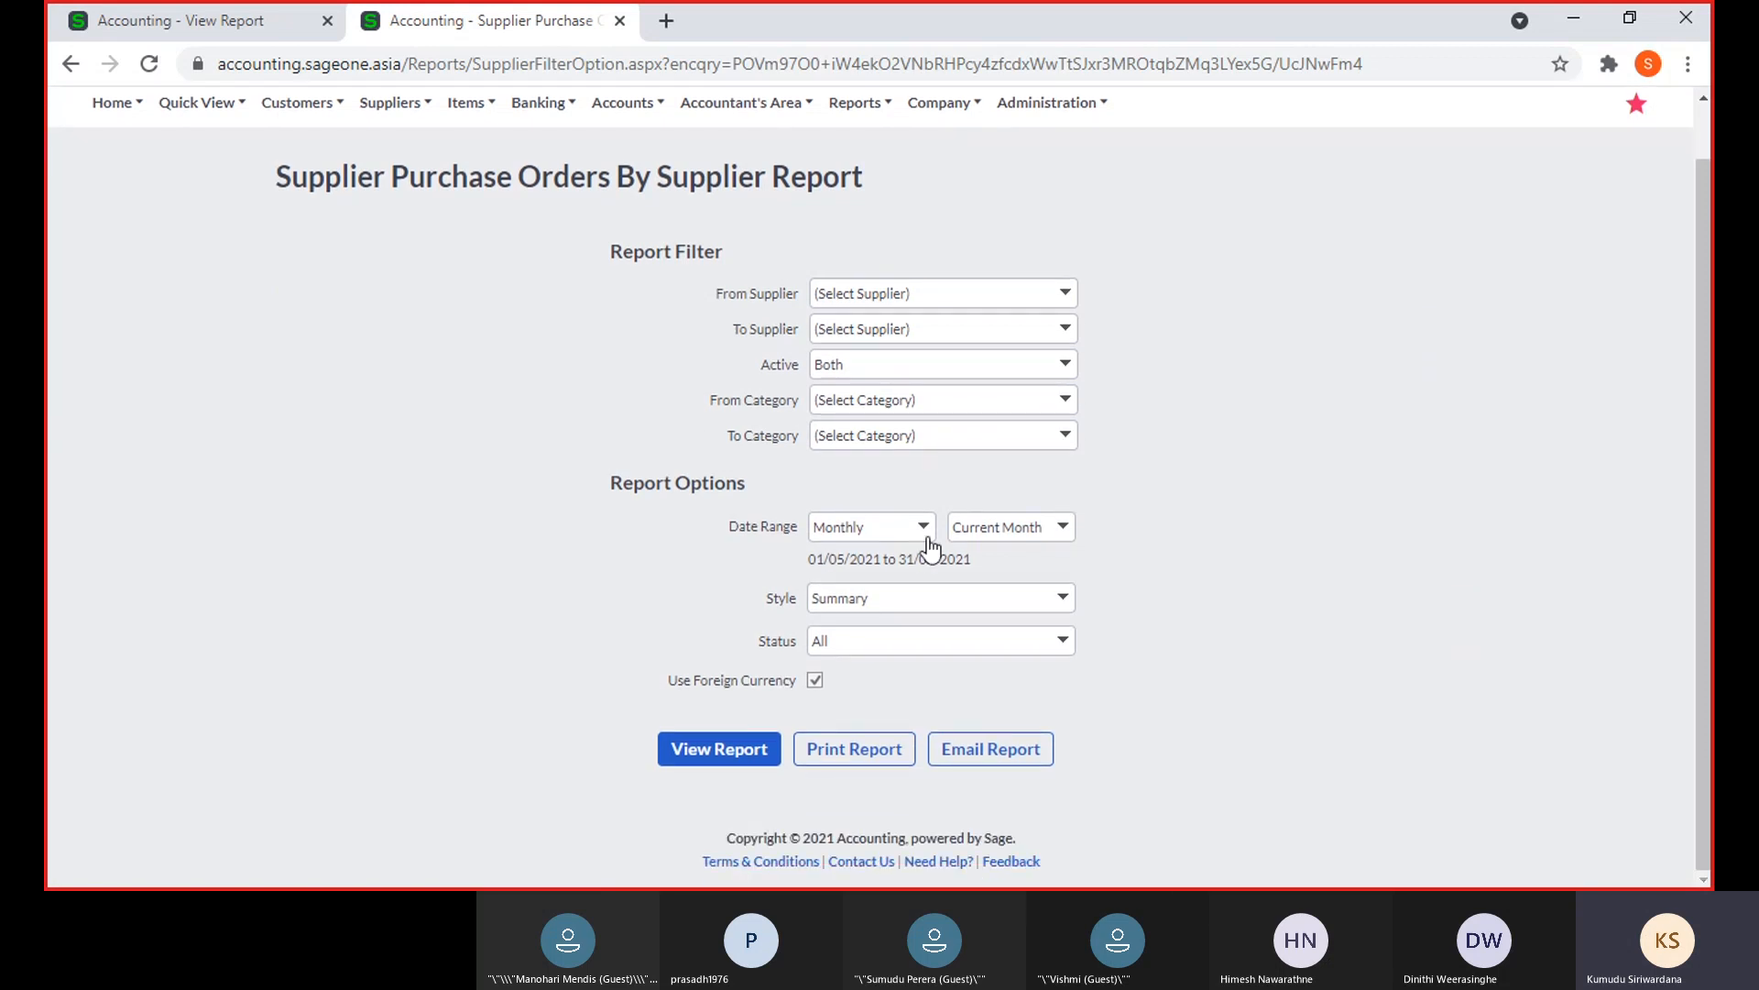
left_click(924, 532)
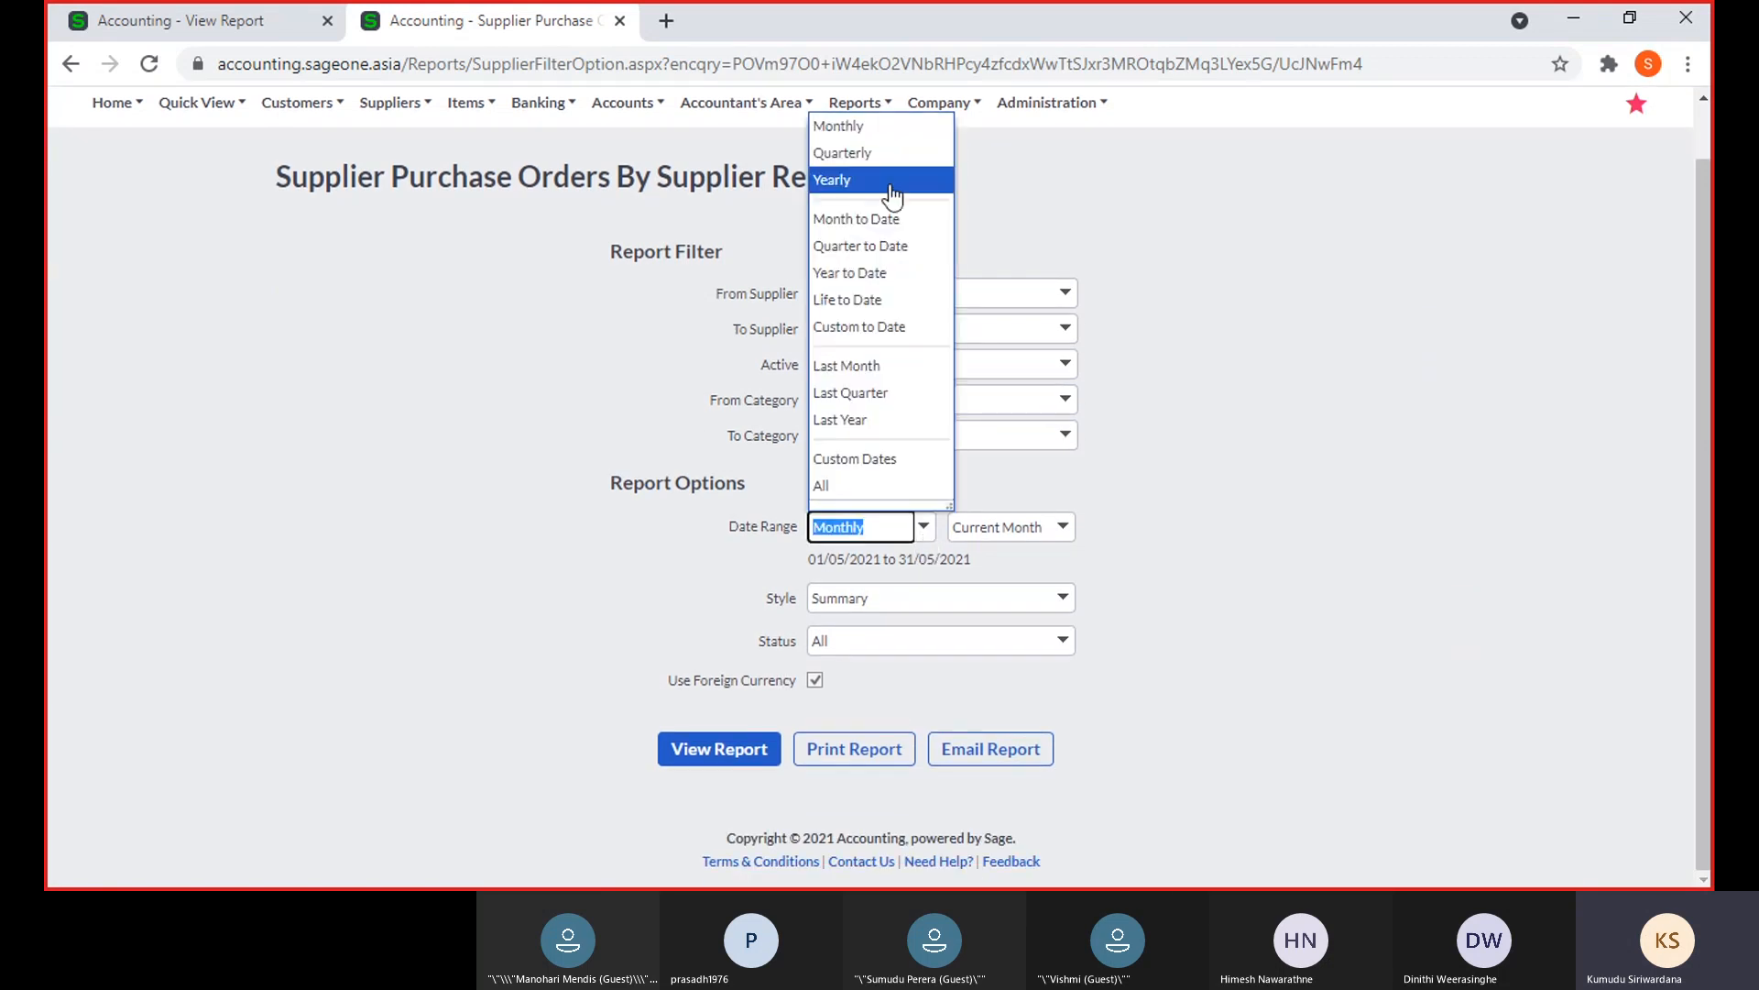
left_click(869, 486)
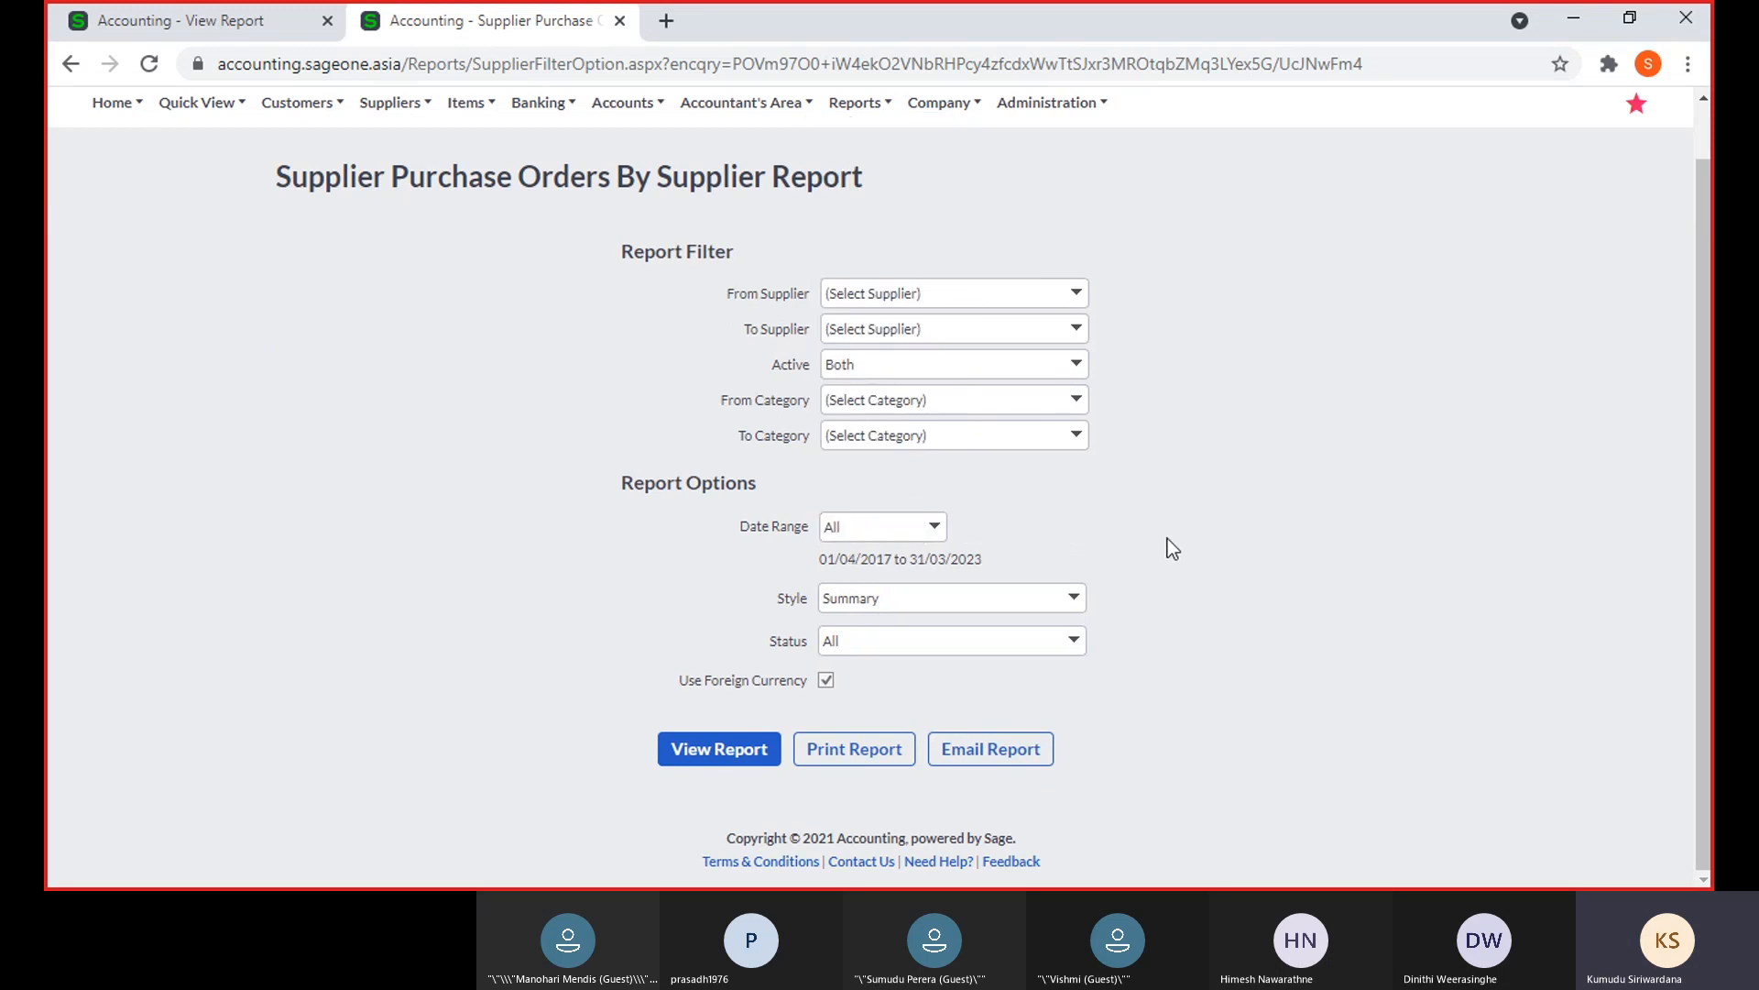
Review the style and status choices, turn off Use Foreign Currency, and view the report in Summary style with status All
left_click(1074, 599)
left_click(1153, 592)
left_click(1076, 643)
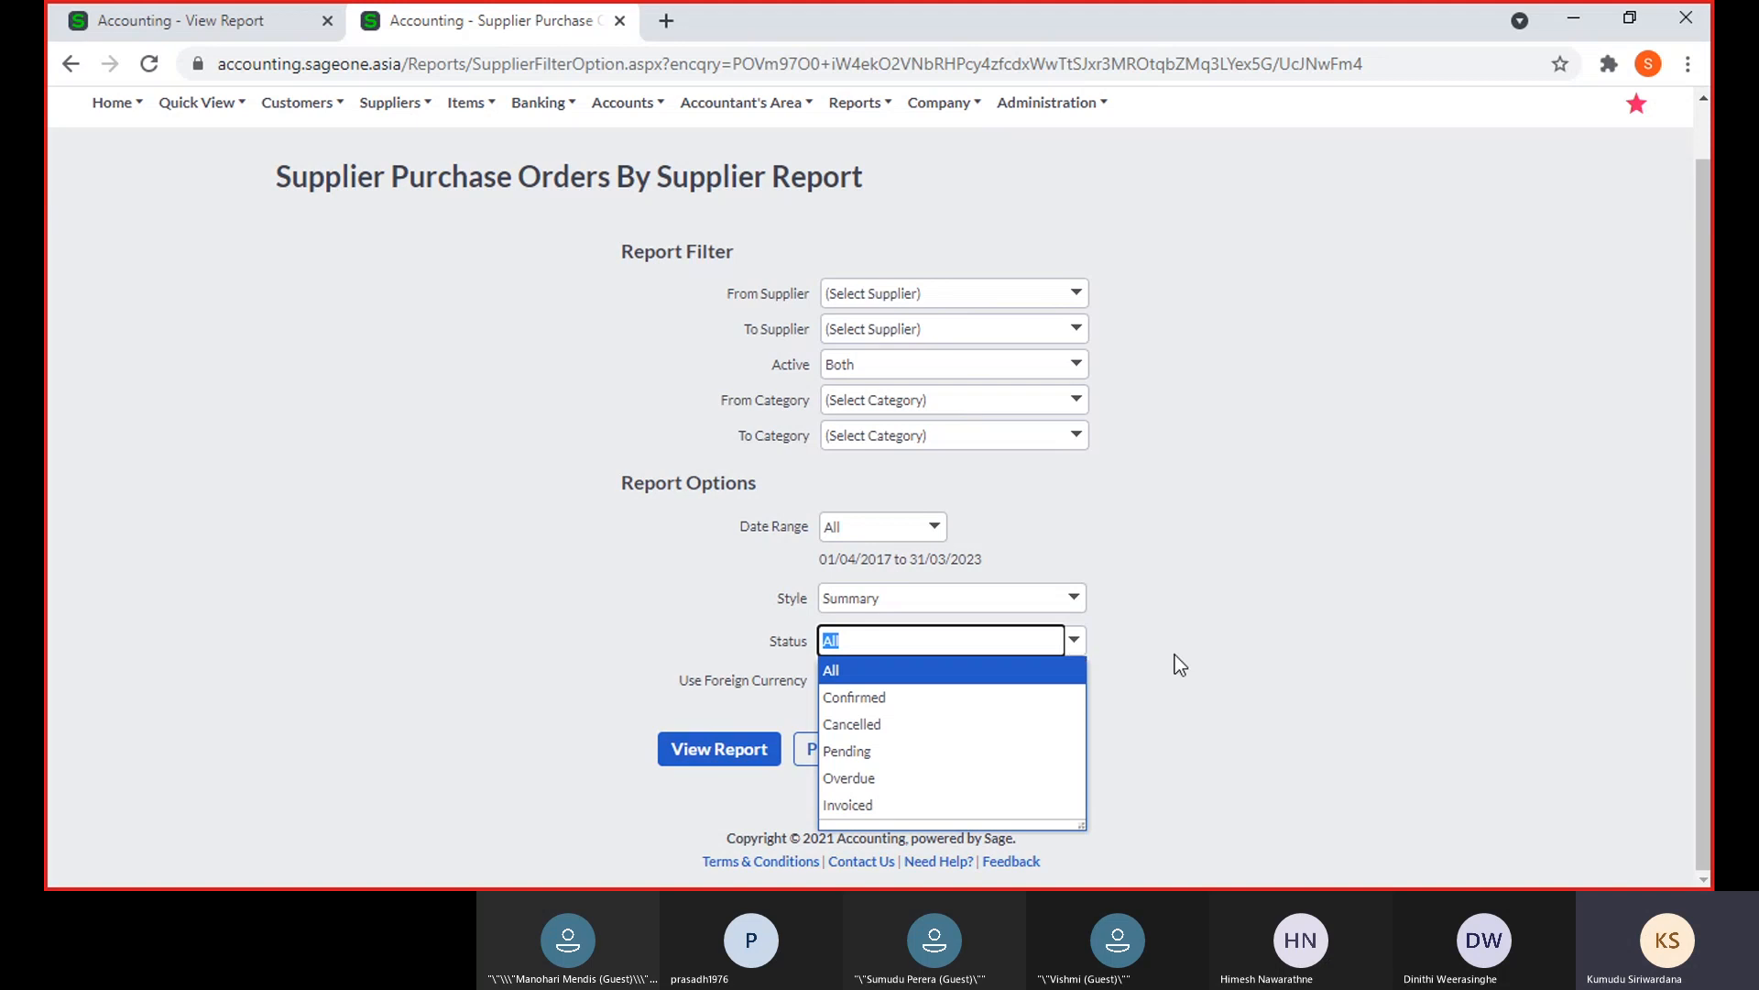
left_click(1194, 672)
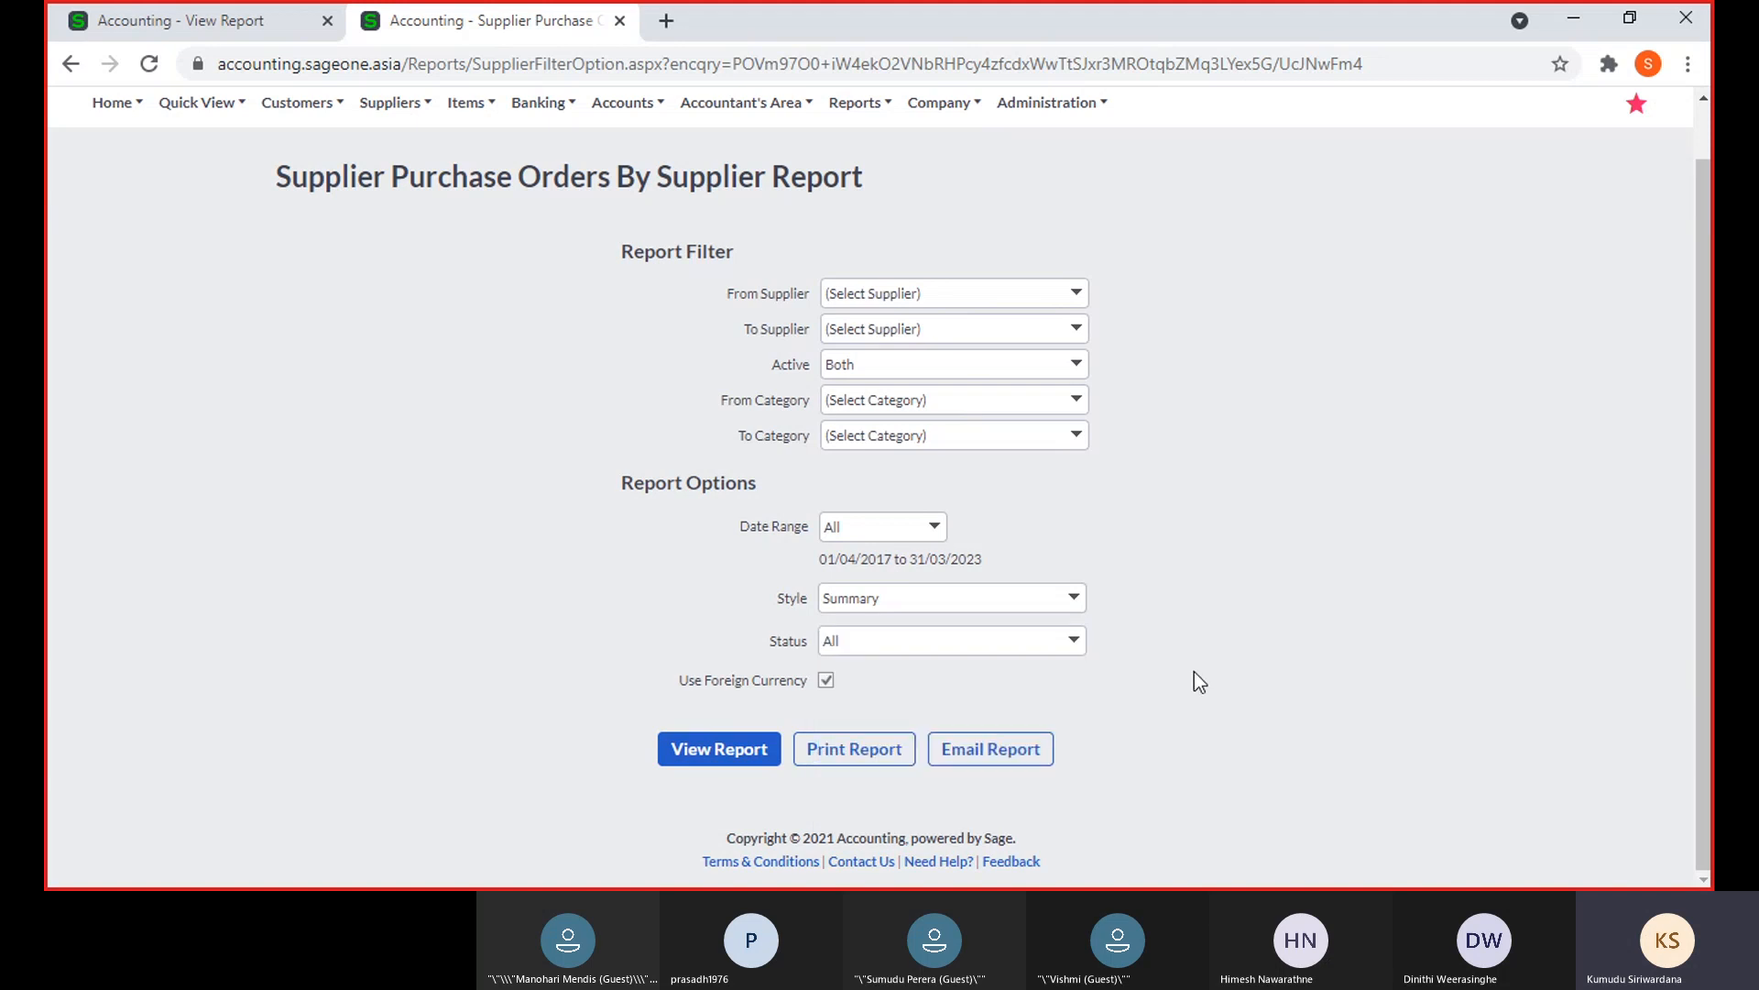
left_click(826, 680)
left_click(729, 750)
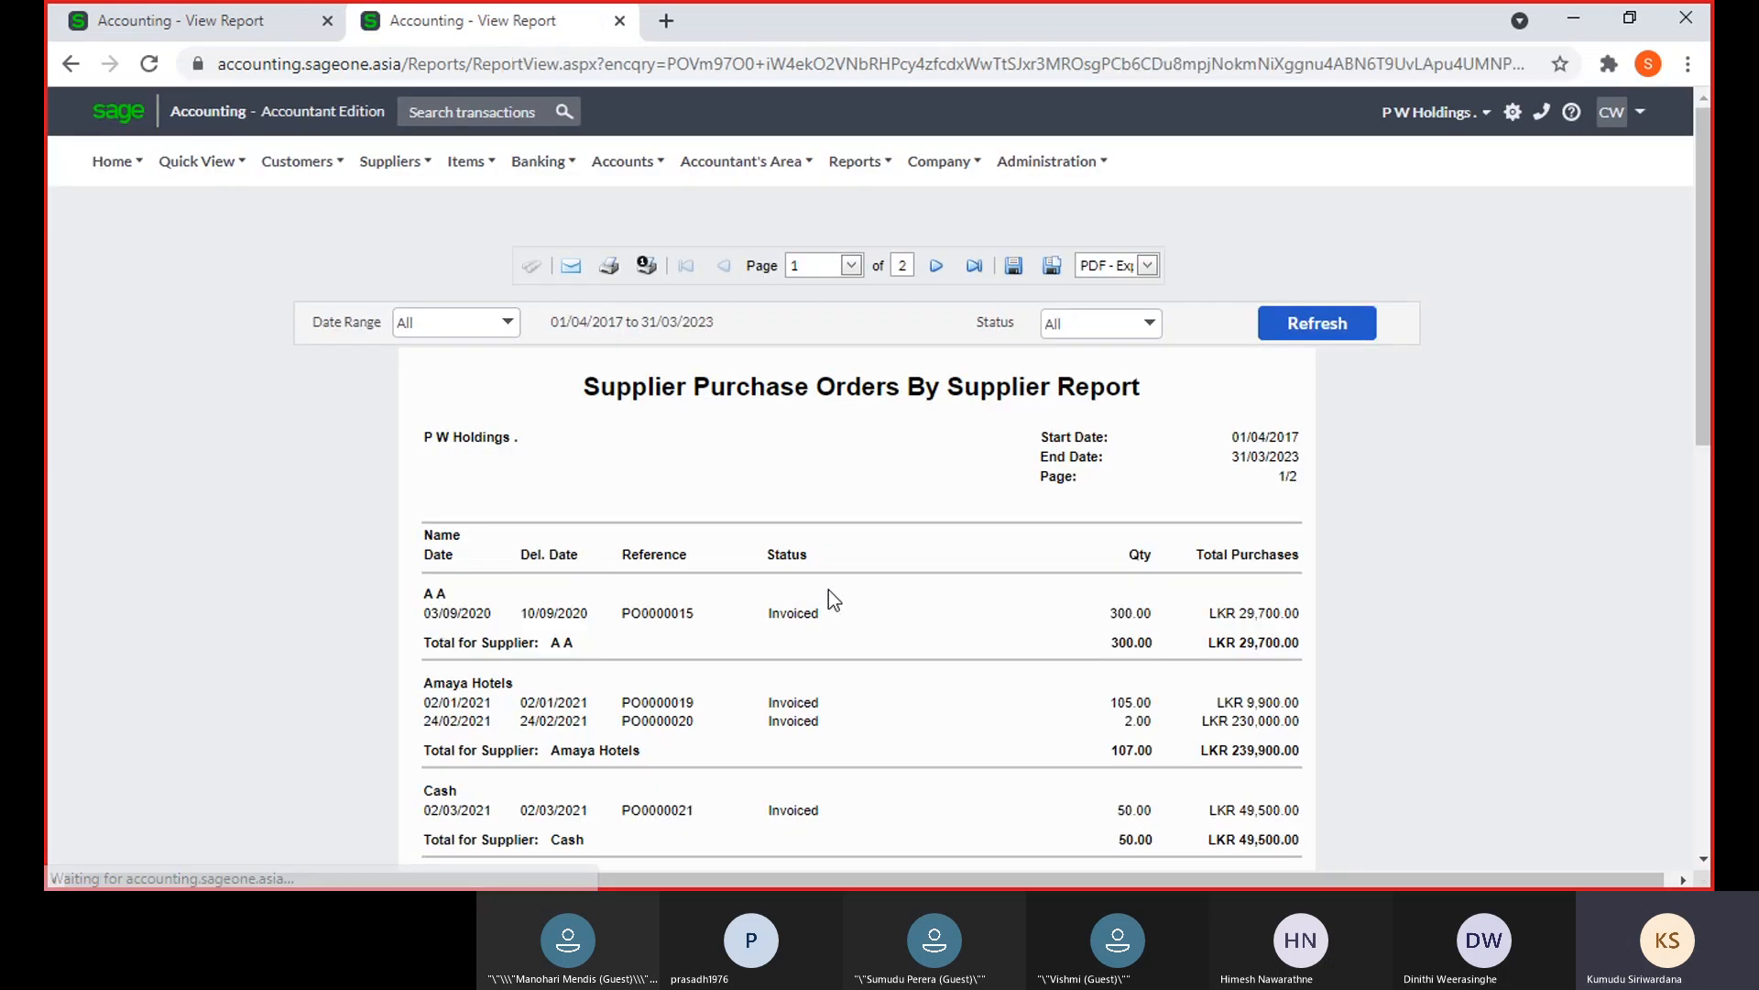
Duplicate the summary report's browser tab and open the Supplier Purchase Orders by Supplier options in the copy
right_click(455, 25)
left_click(494, 170)
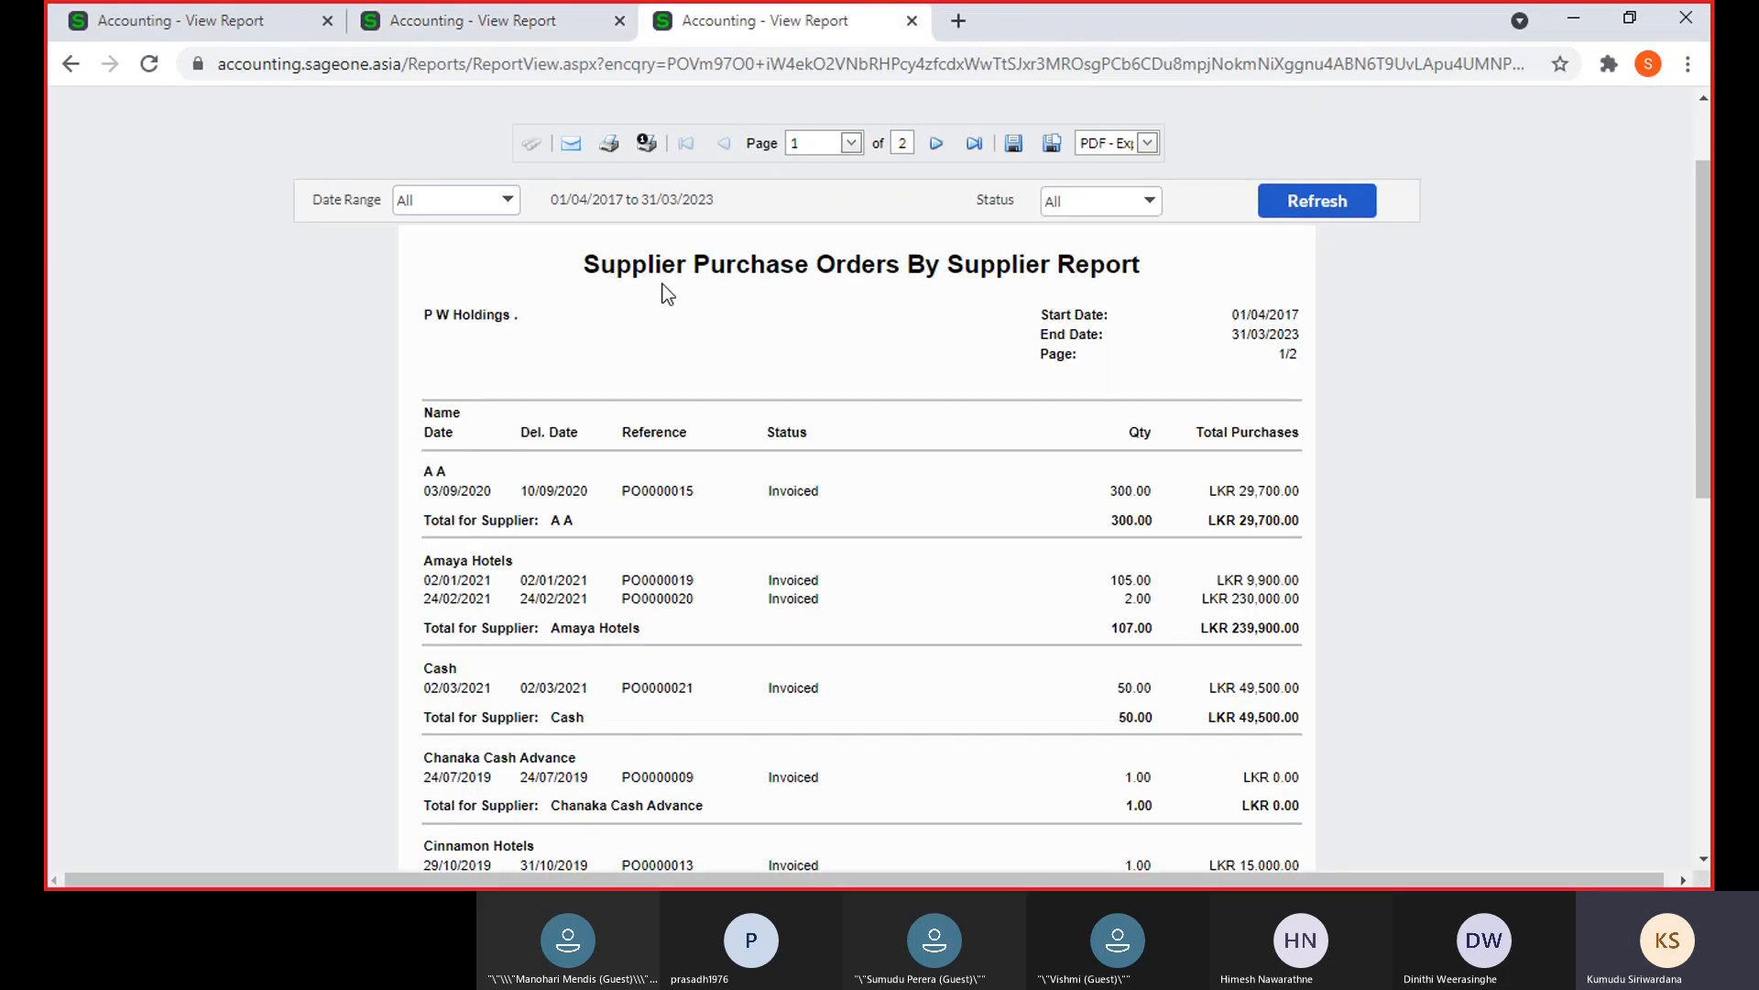
scroll(394, 113, "up", 2)
mouse_move(394, 170)
mouse_move(399, 324)
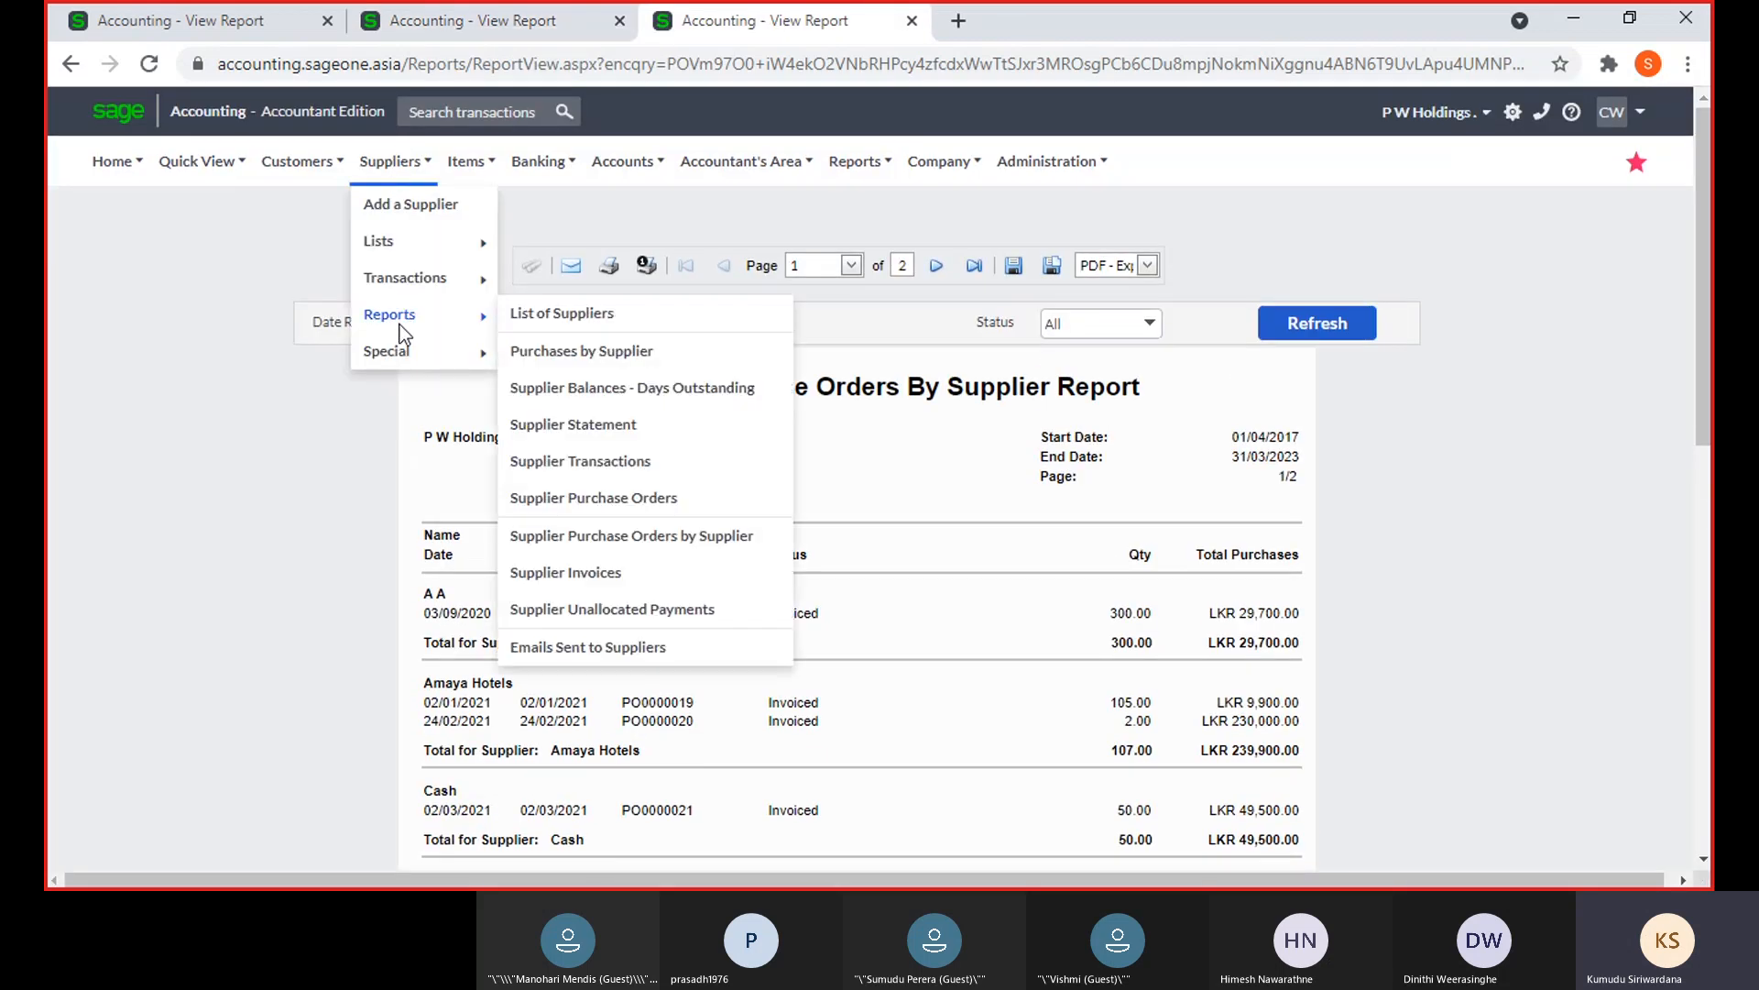
left_click(613, 547)
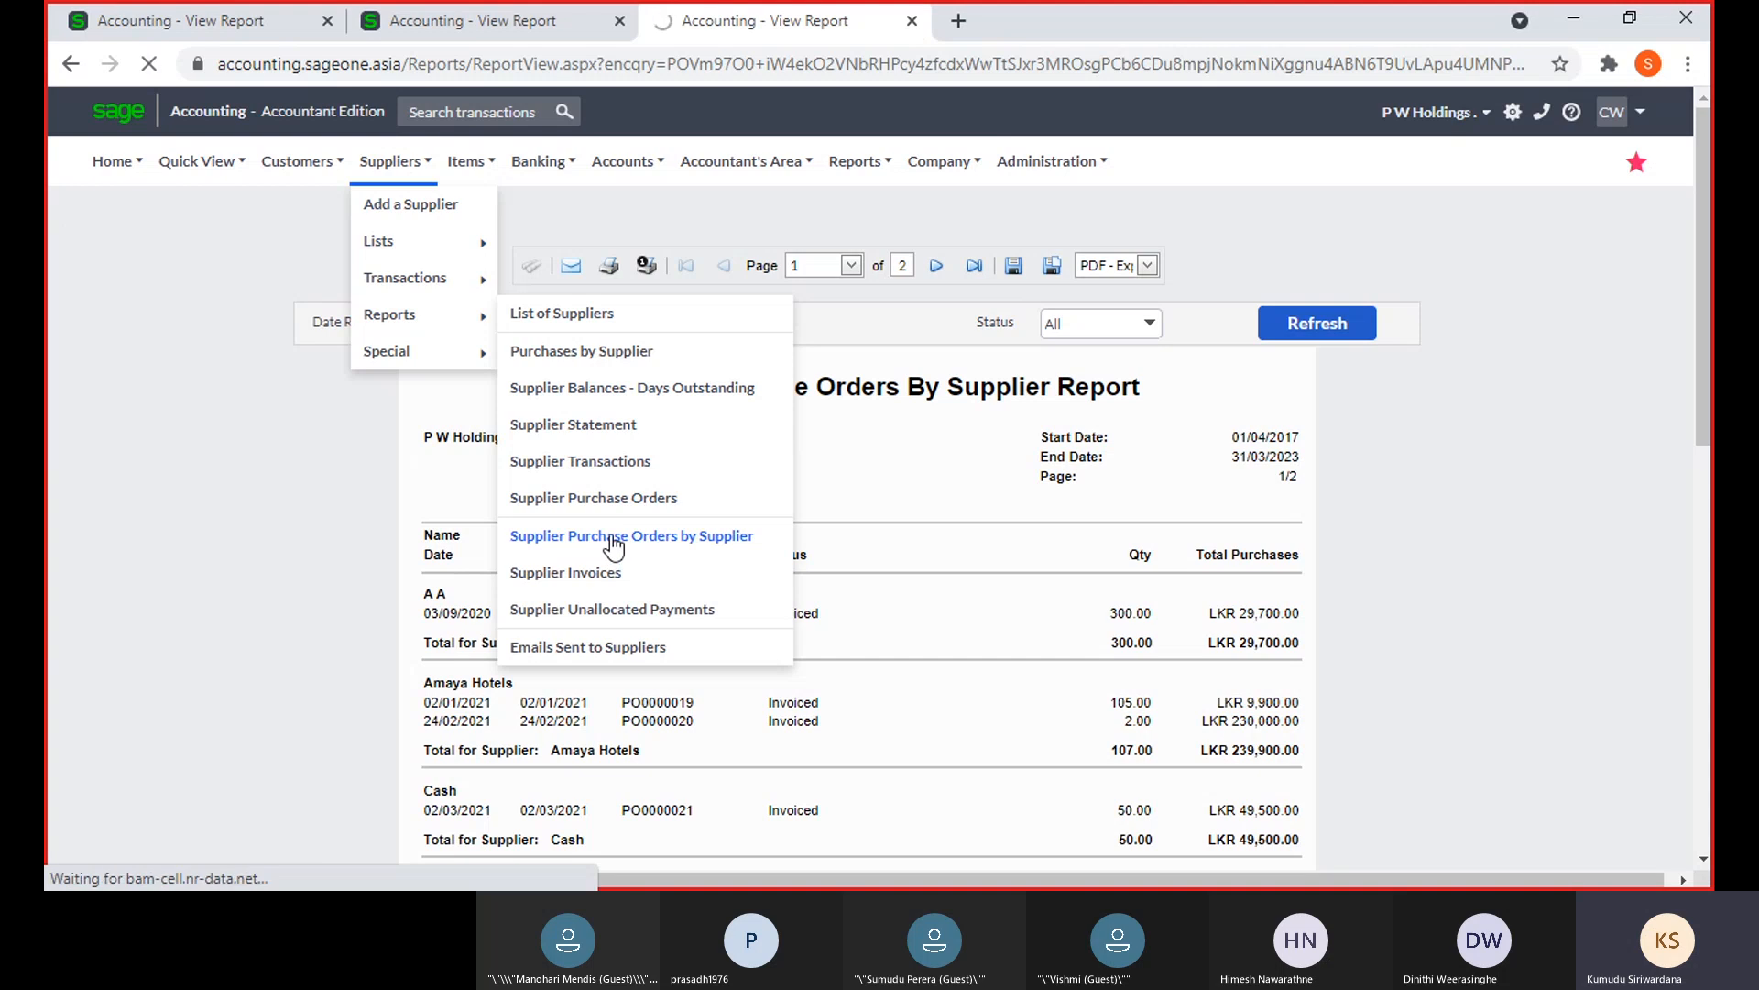
View the by-supplier report with the date range set to All, style set to Detailed, and Use Foreign Currency turned off
scroll(807, 549, "down", 1)
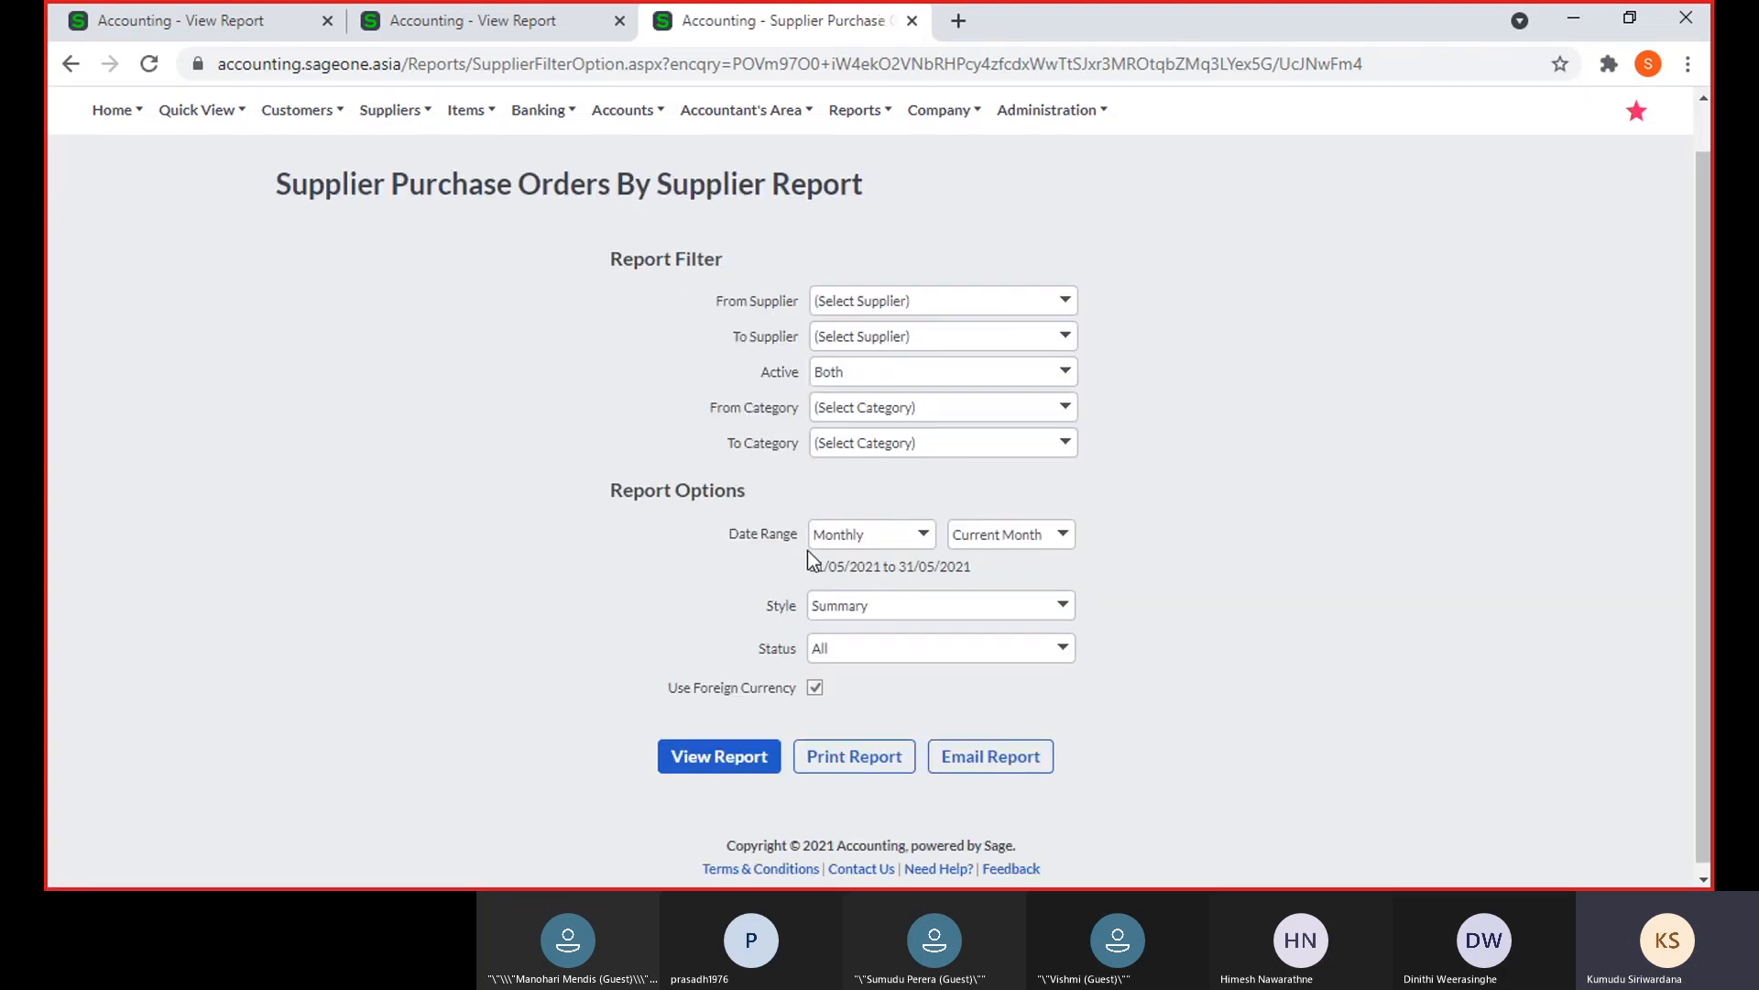
left_click(921, 529)
left_click(866, 488)
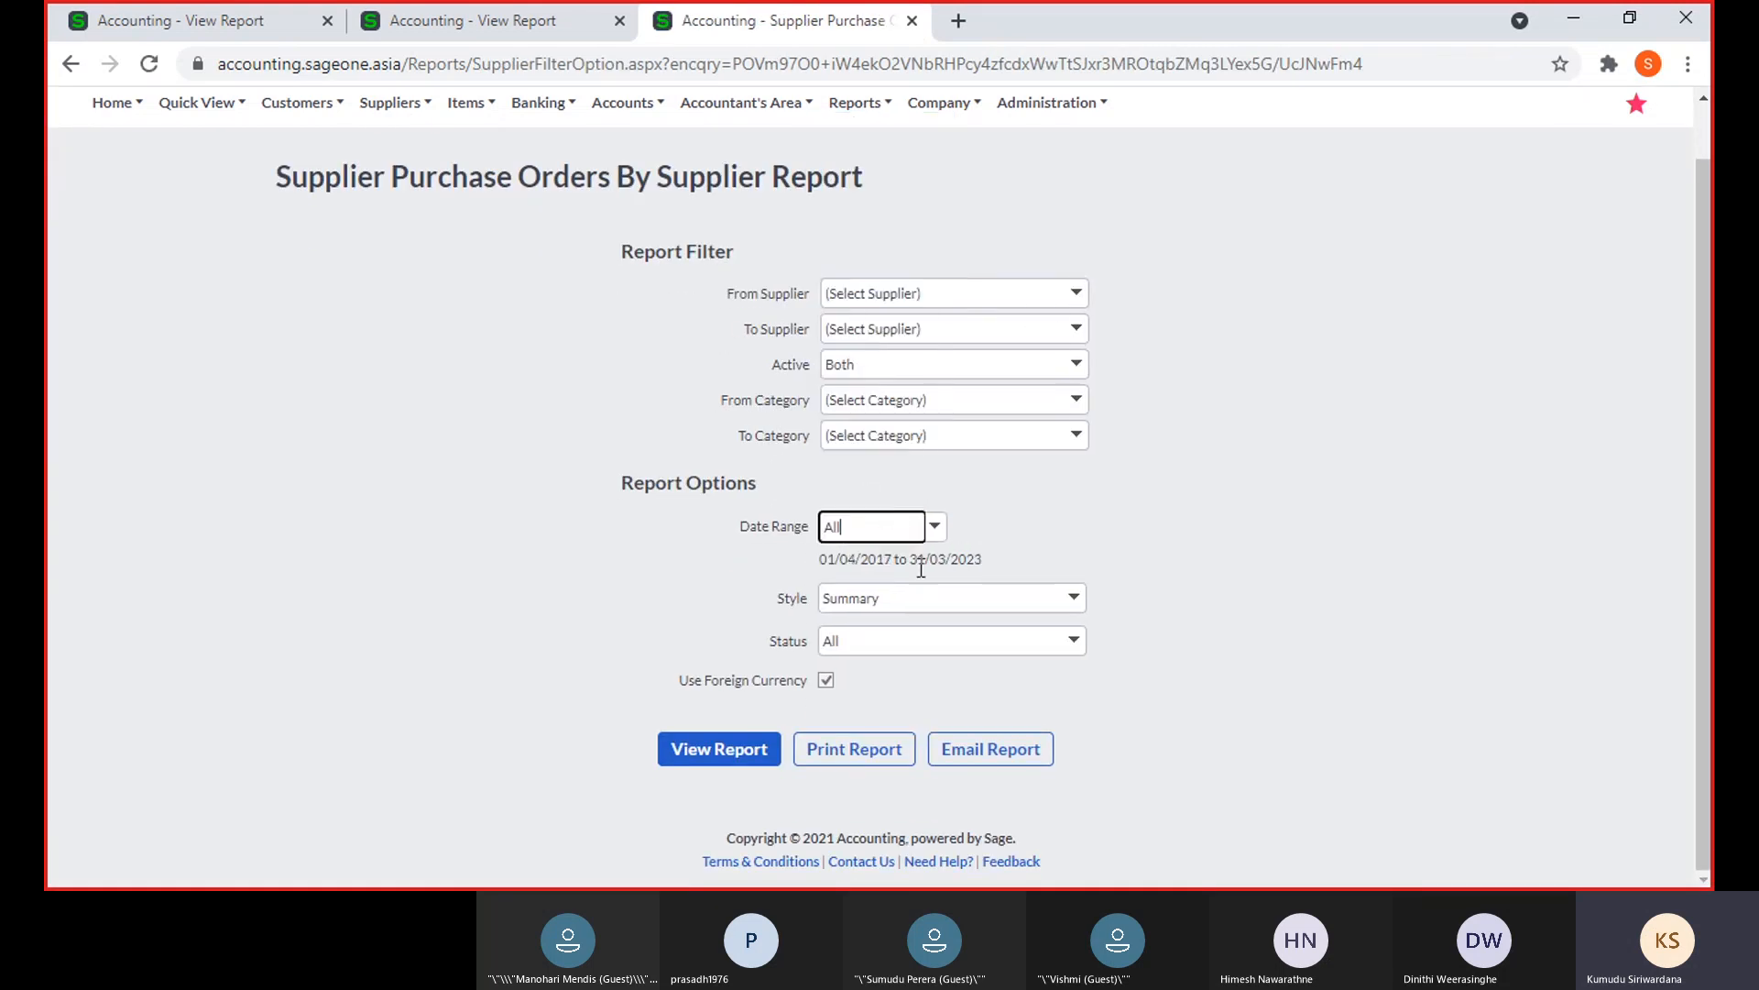
left_click(1074, 601)
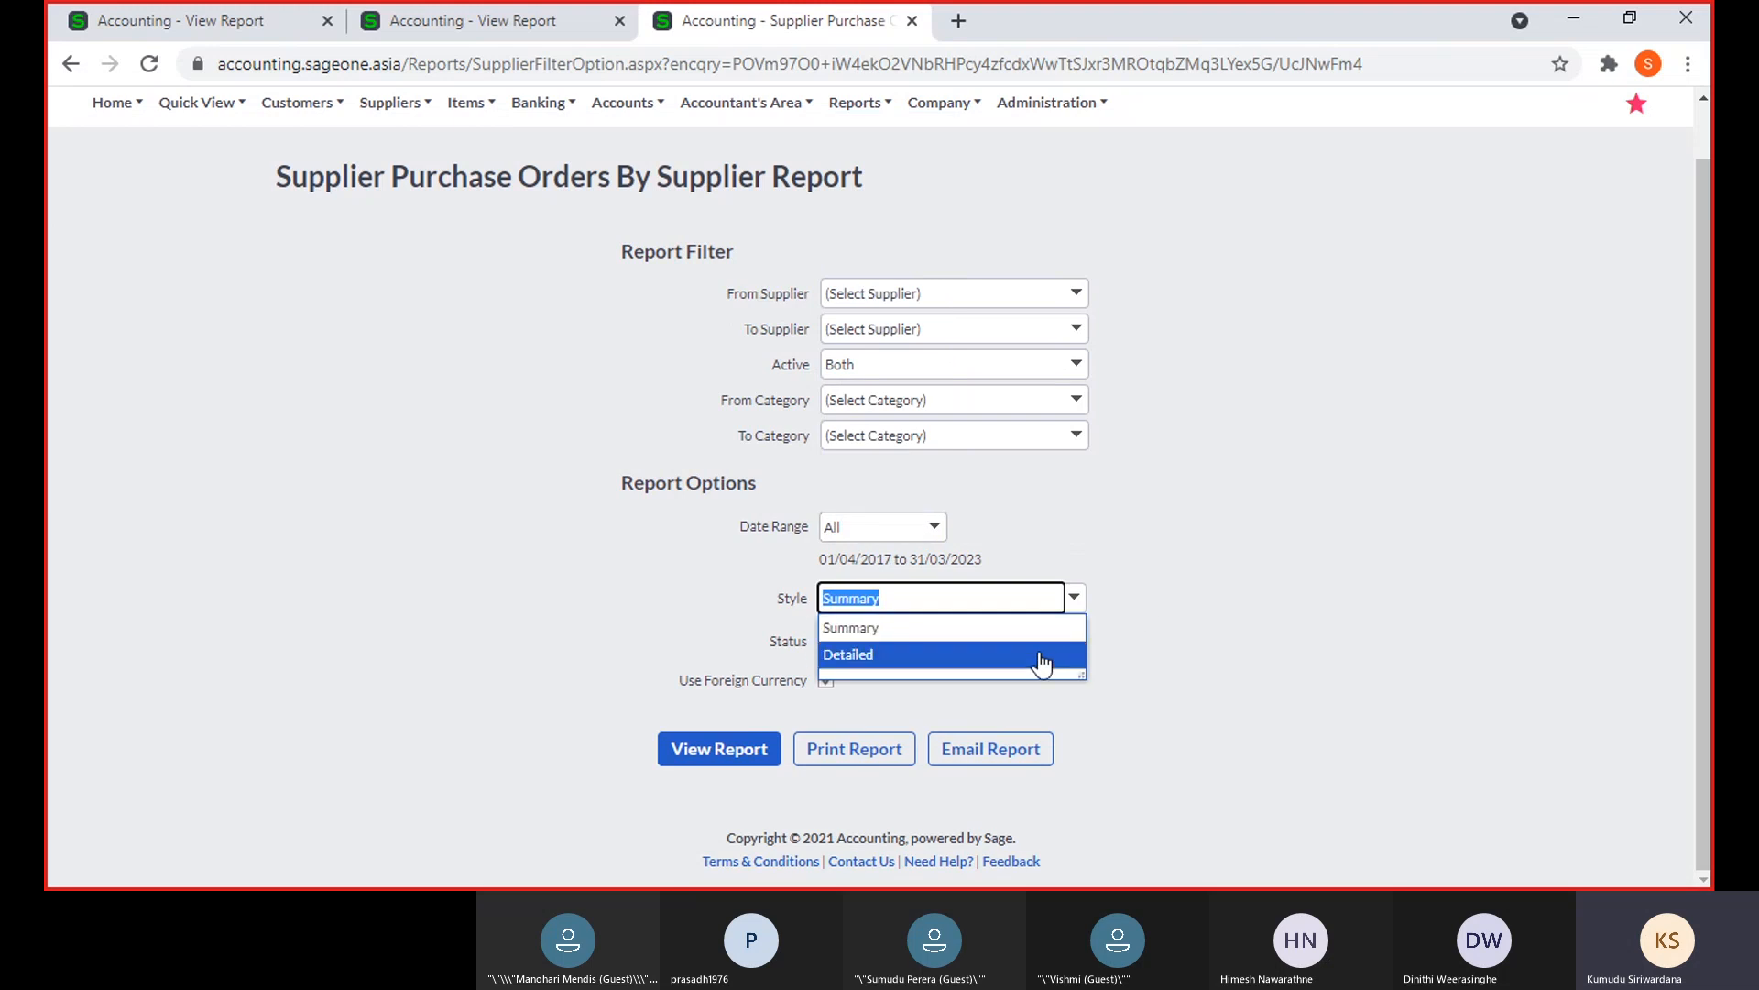
left_click(1041, 658)
left_click(1160, 652)
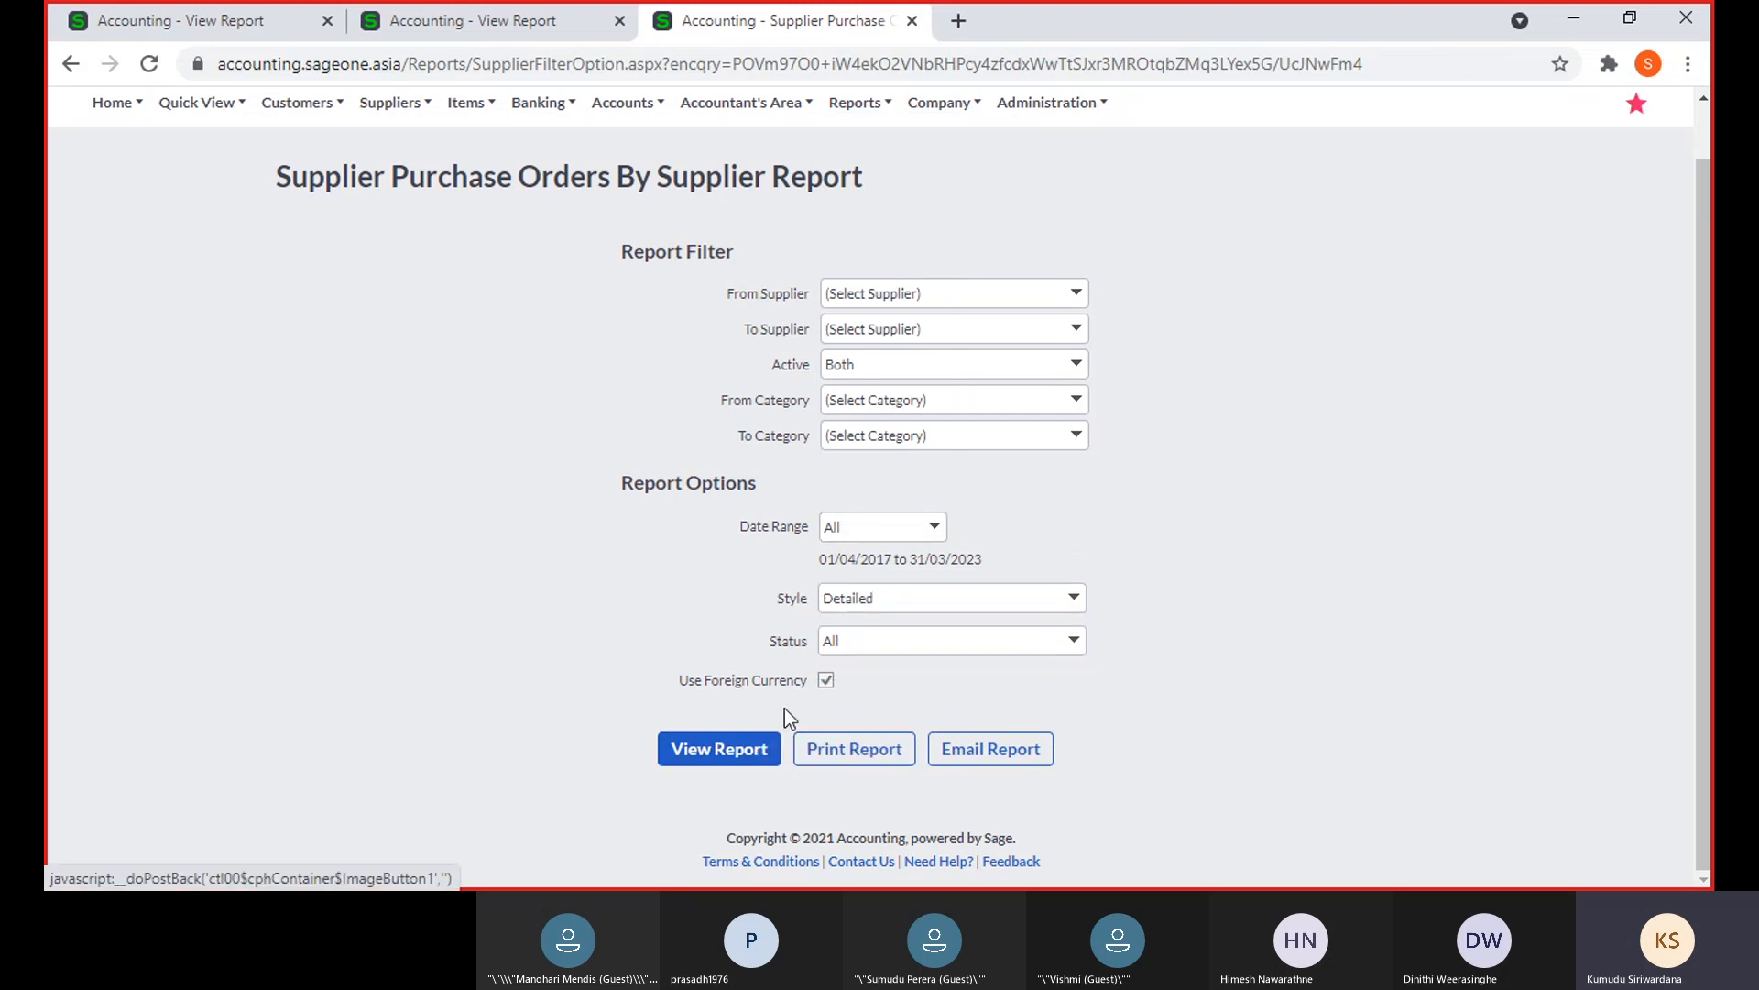
left_click(829, 681)
left_click(724, 751)
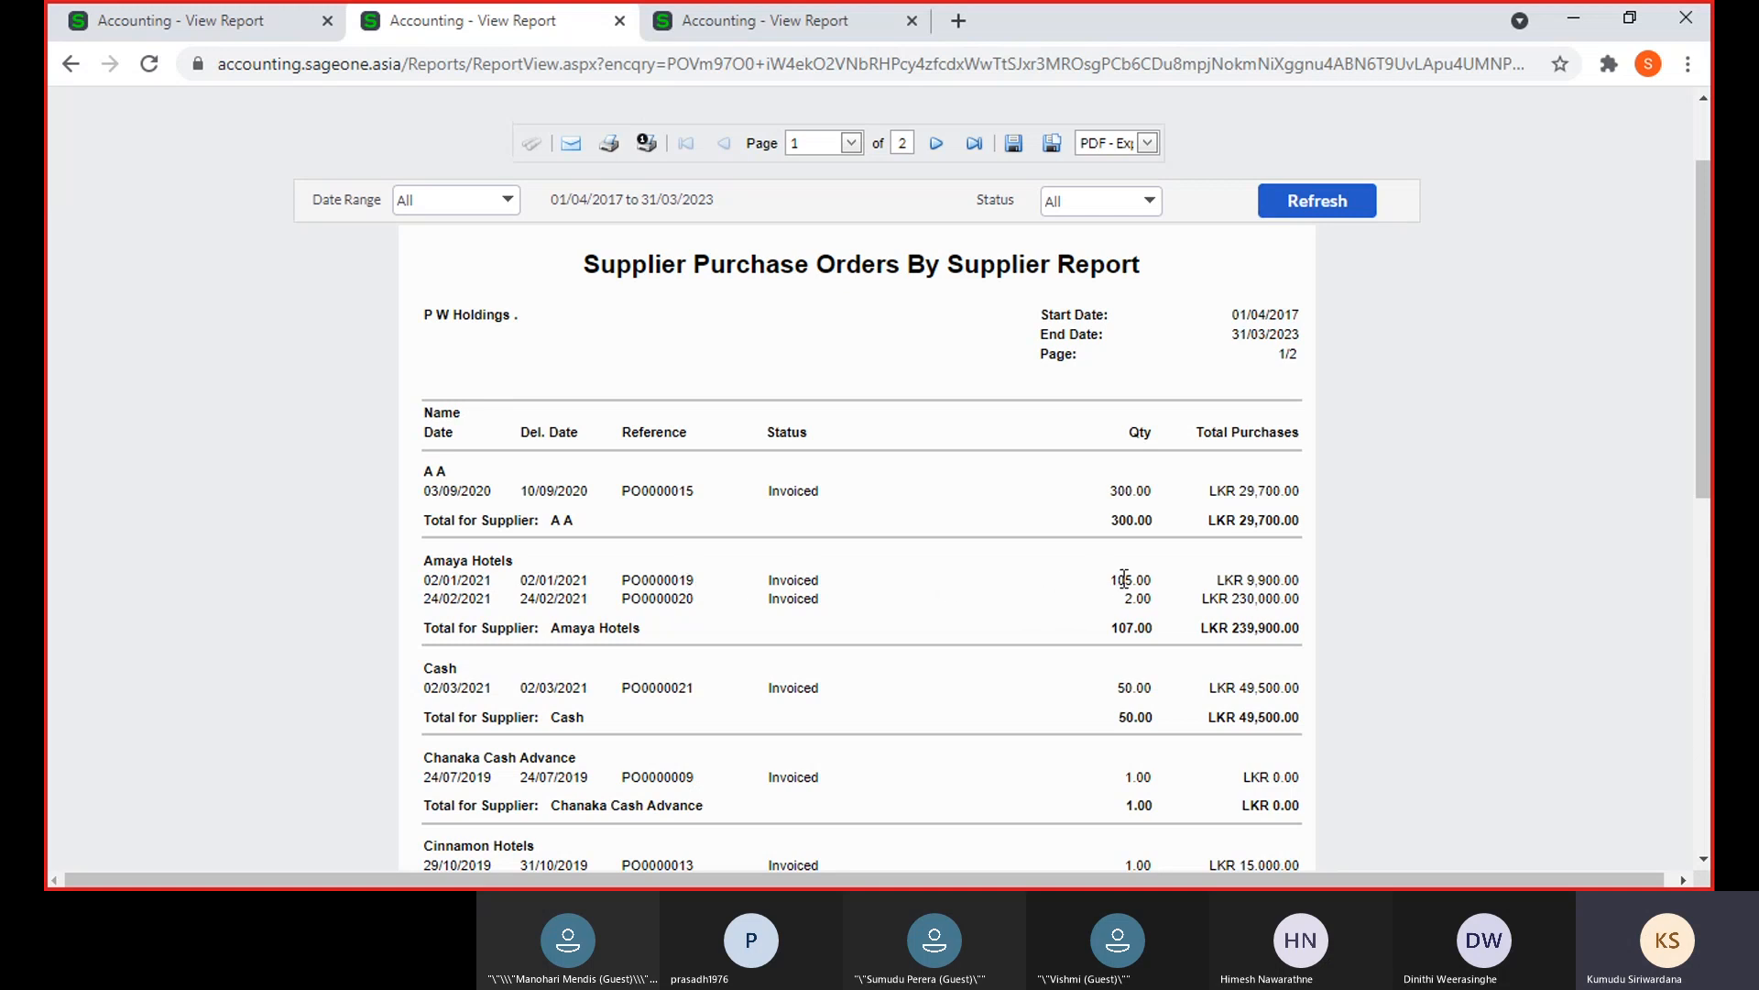
Compare the item lines and quantities in the detailed purchase orders by supplier report with the summary version
left_click(724, 11)
scroll(999, 542, "down", 3)
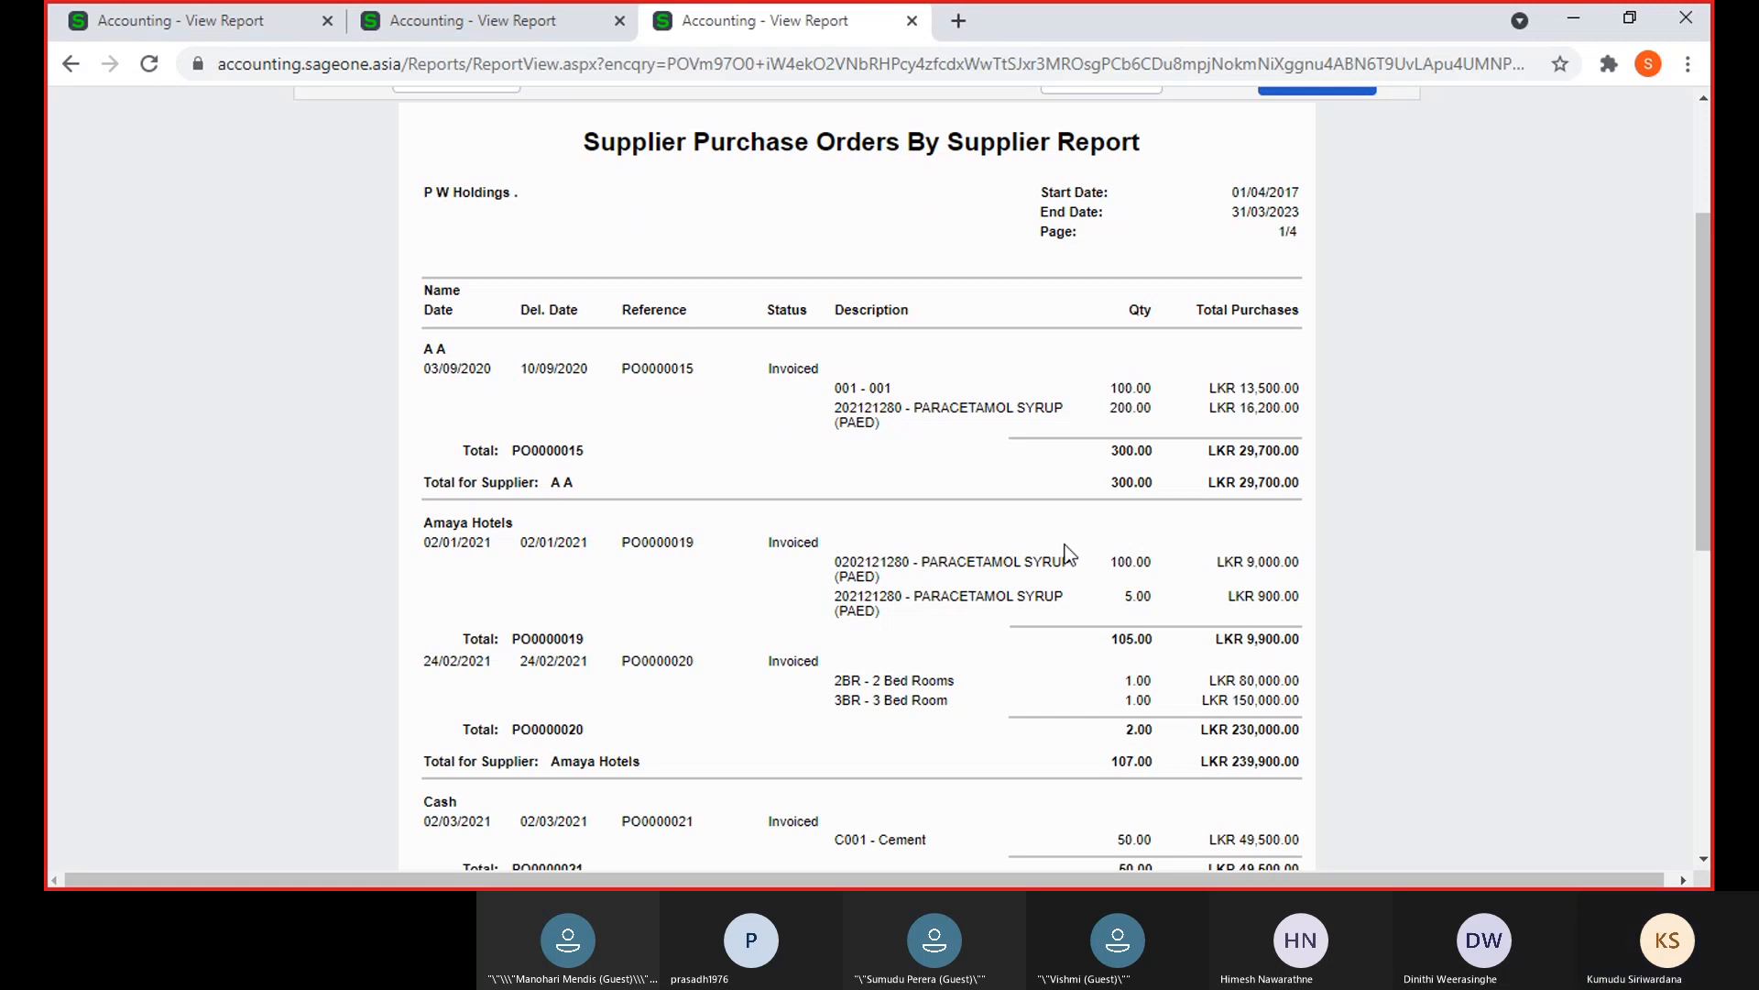
left_click(406, 28)
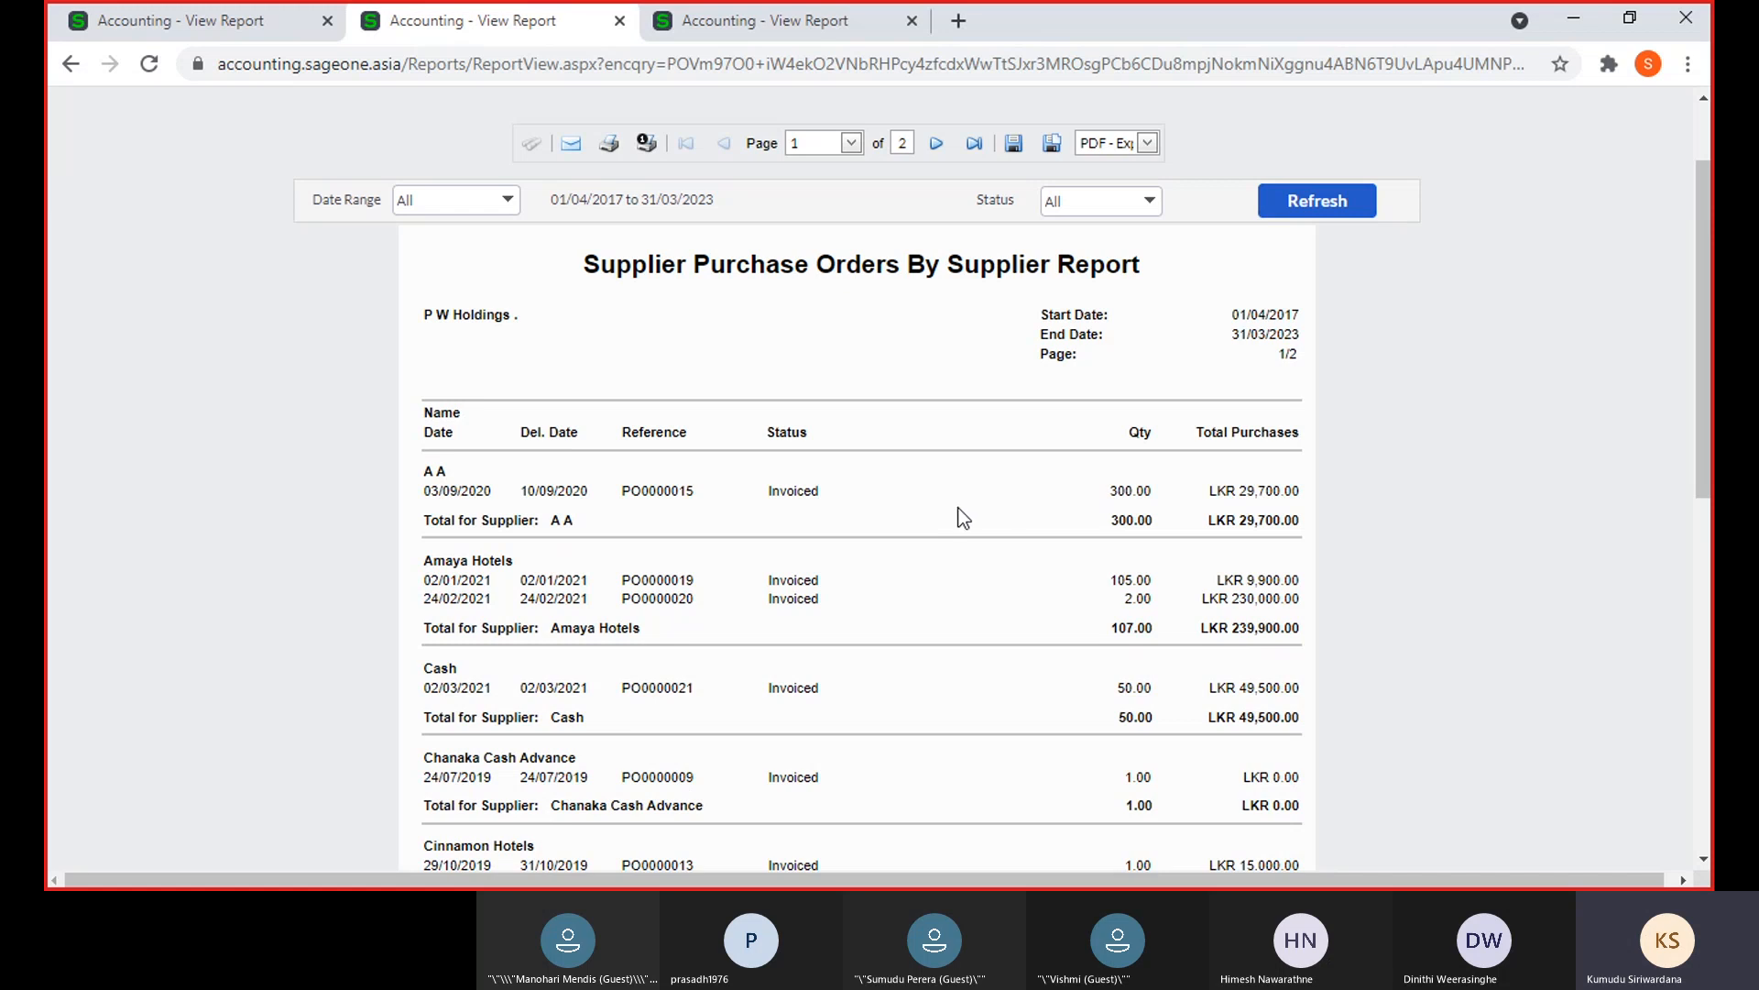
left_click(711, 34)
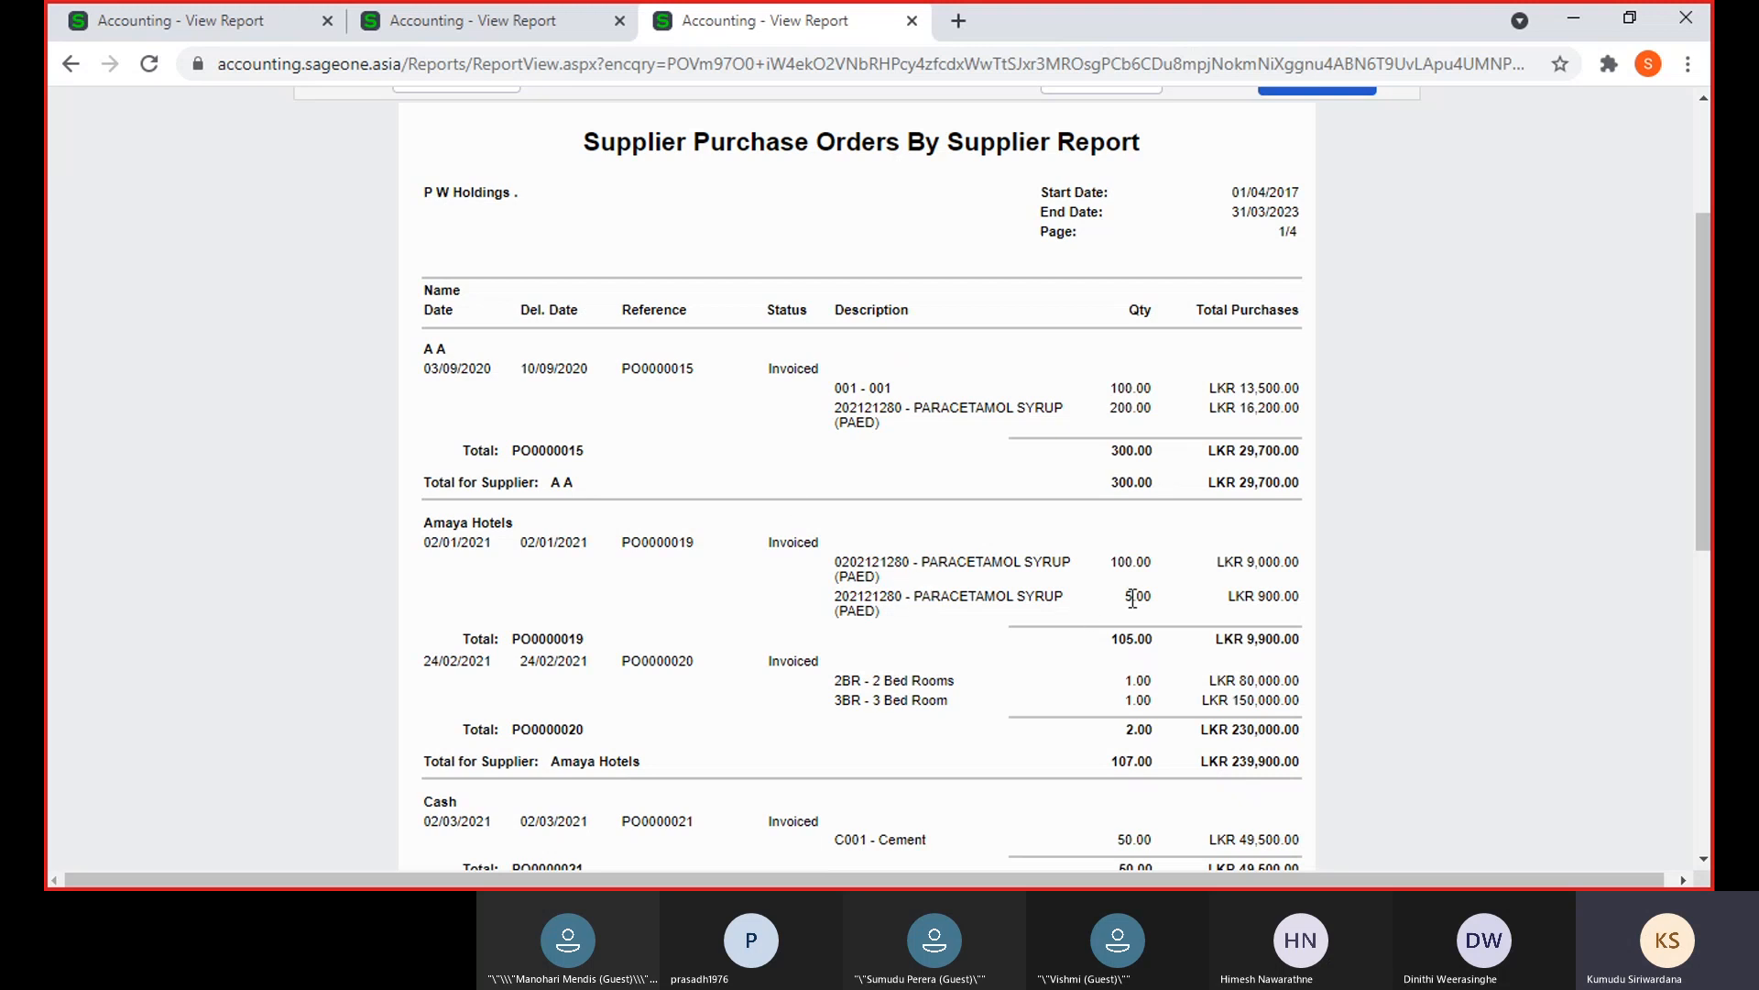
scroll(985, 584, "down", 5)
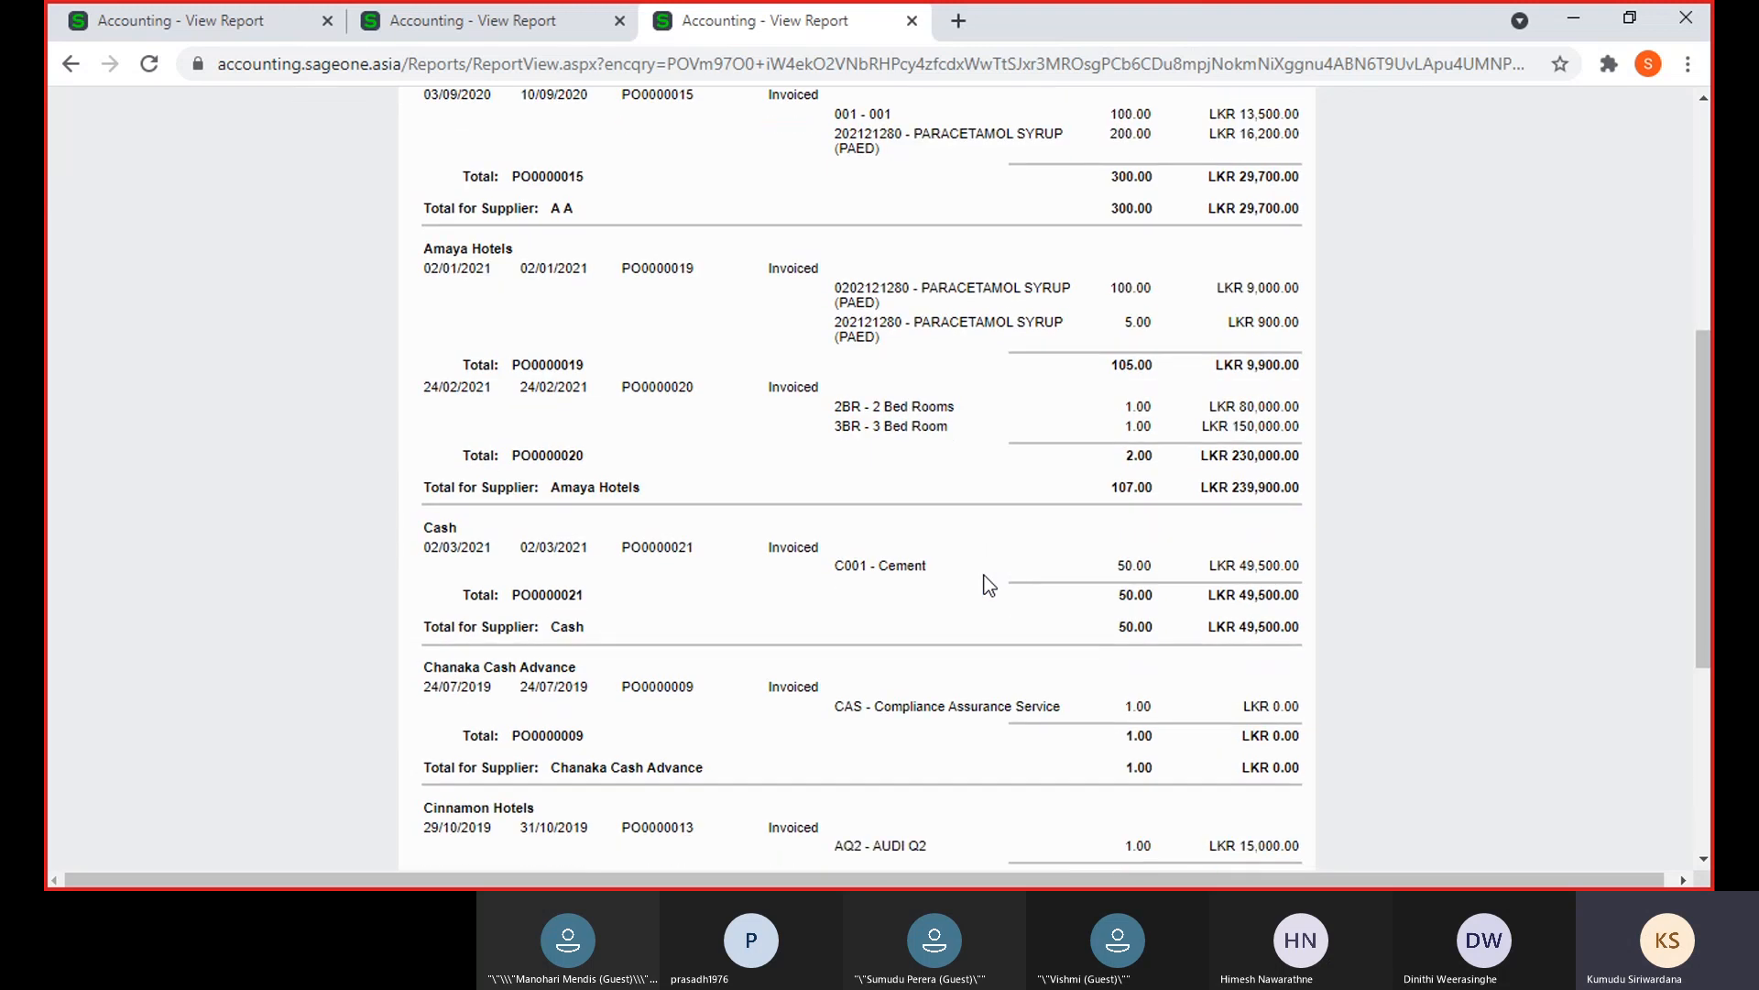
scroll(989, 584, "up", 8)
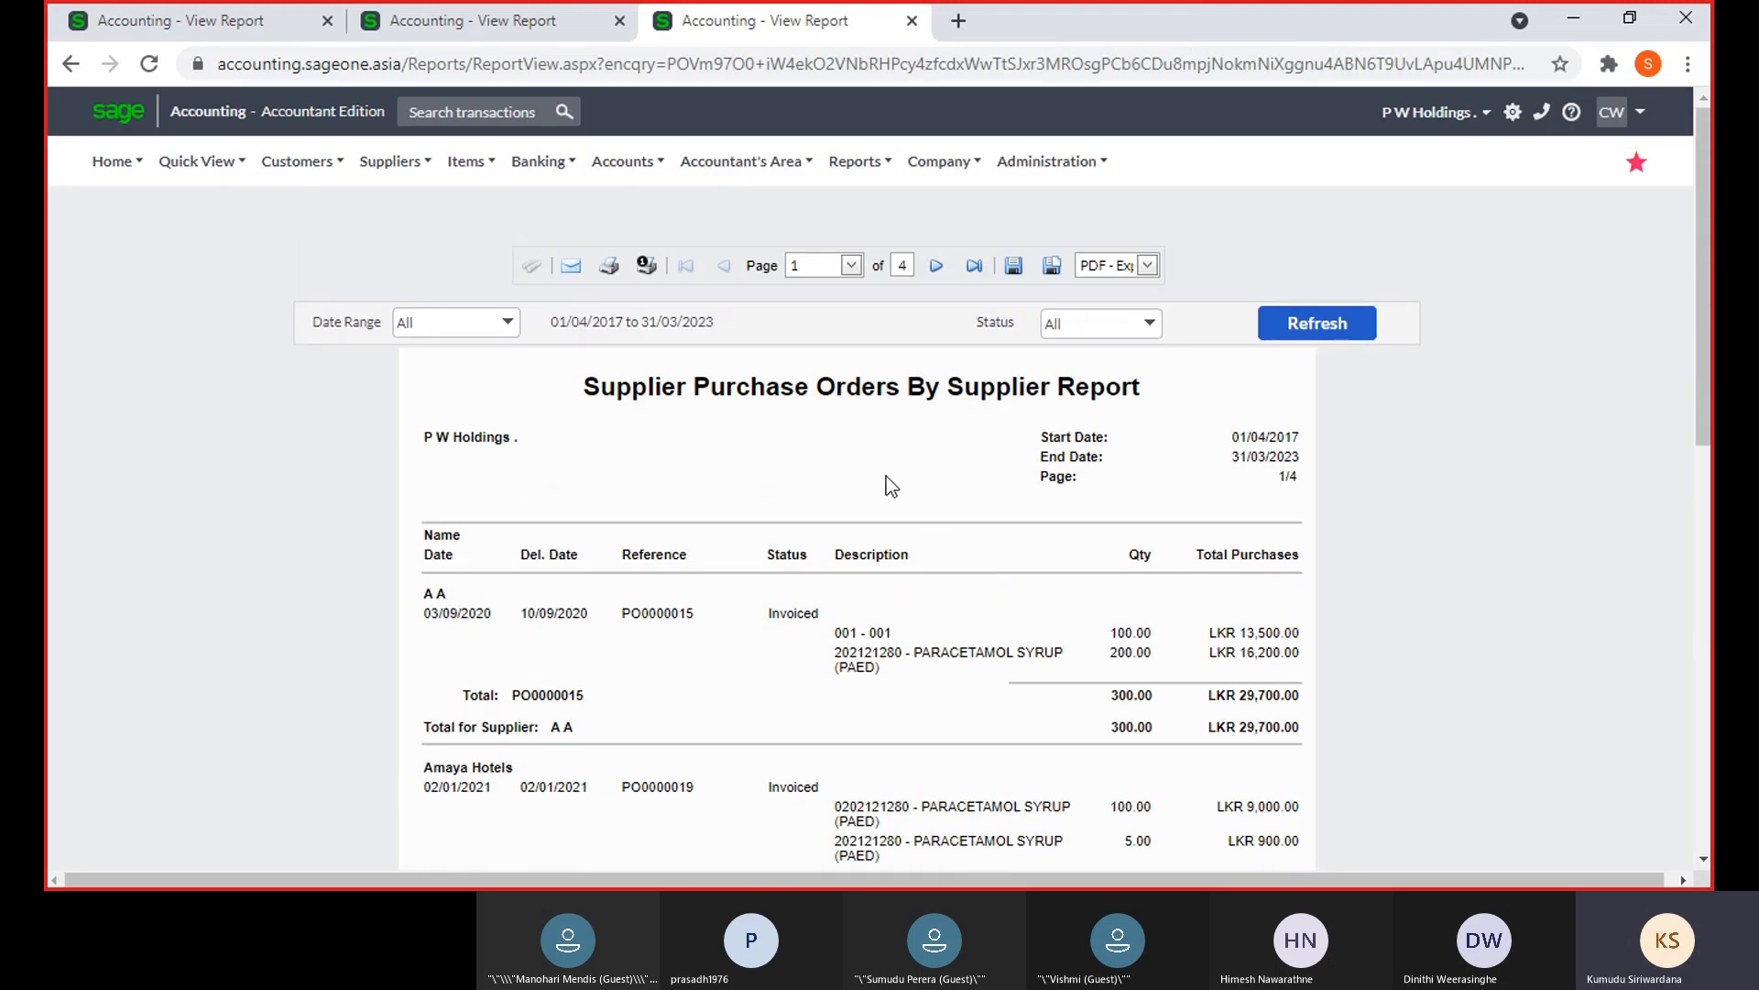
Reopen the Supplier Purchase Orders by Supplier options, set the style to Detailed, and review the available status filters
mouse_move(427, 169)
mouse_move(396, 314)
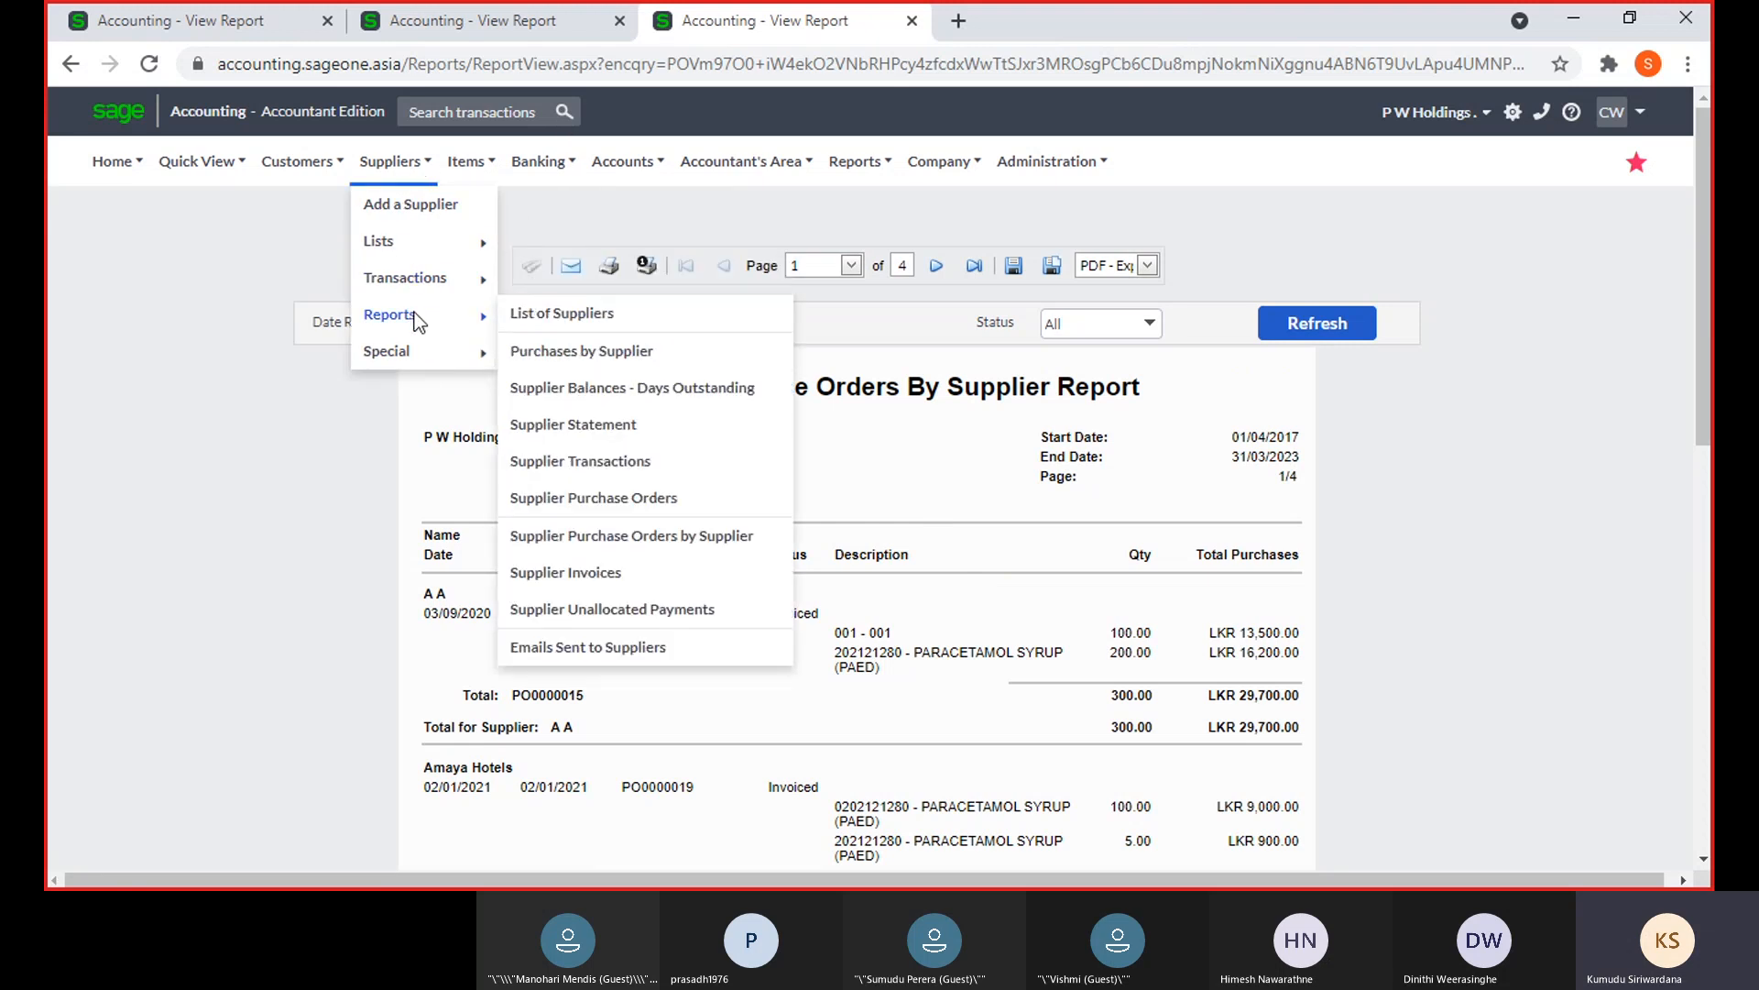
left_click(642, 536)
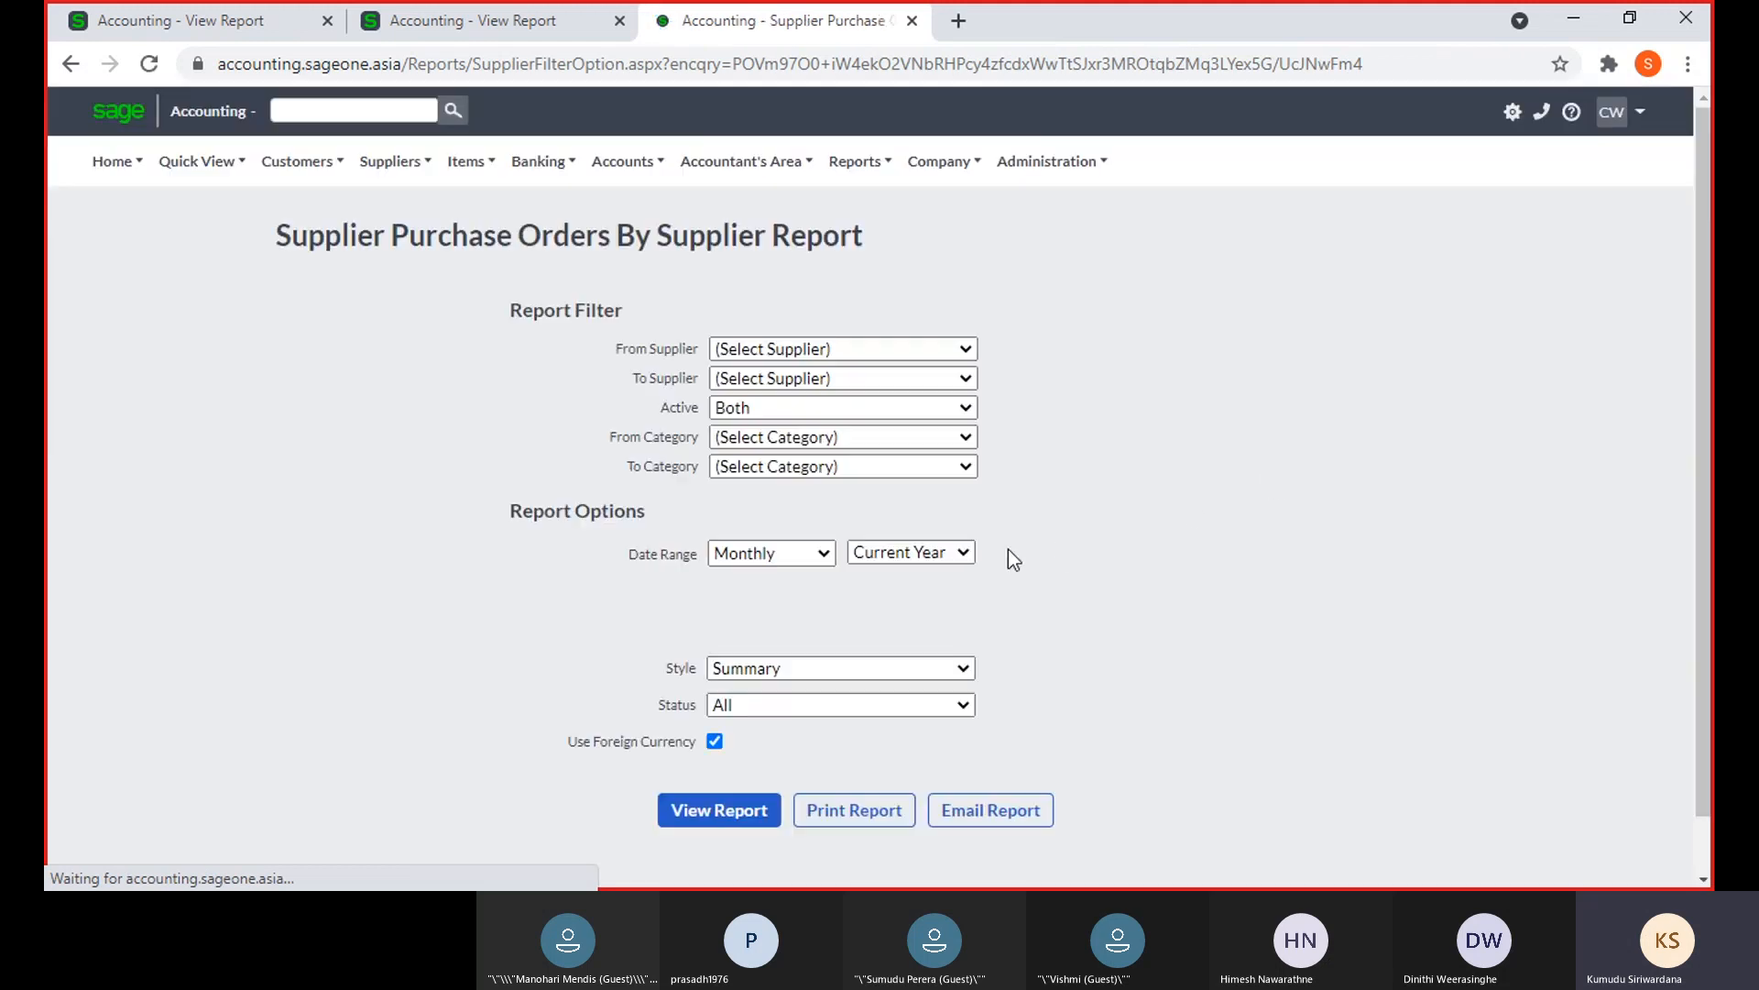
scroll(1008, 548, "down", 1)
left_click(1064, 605)
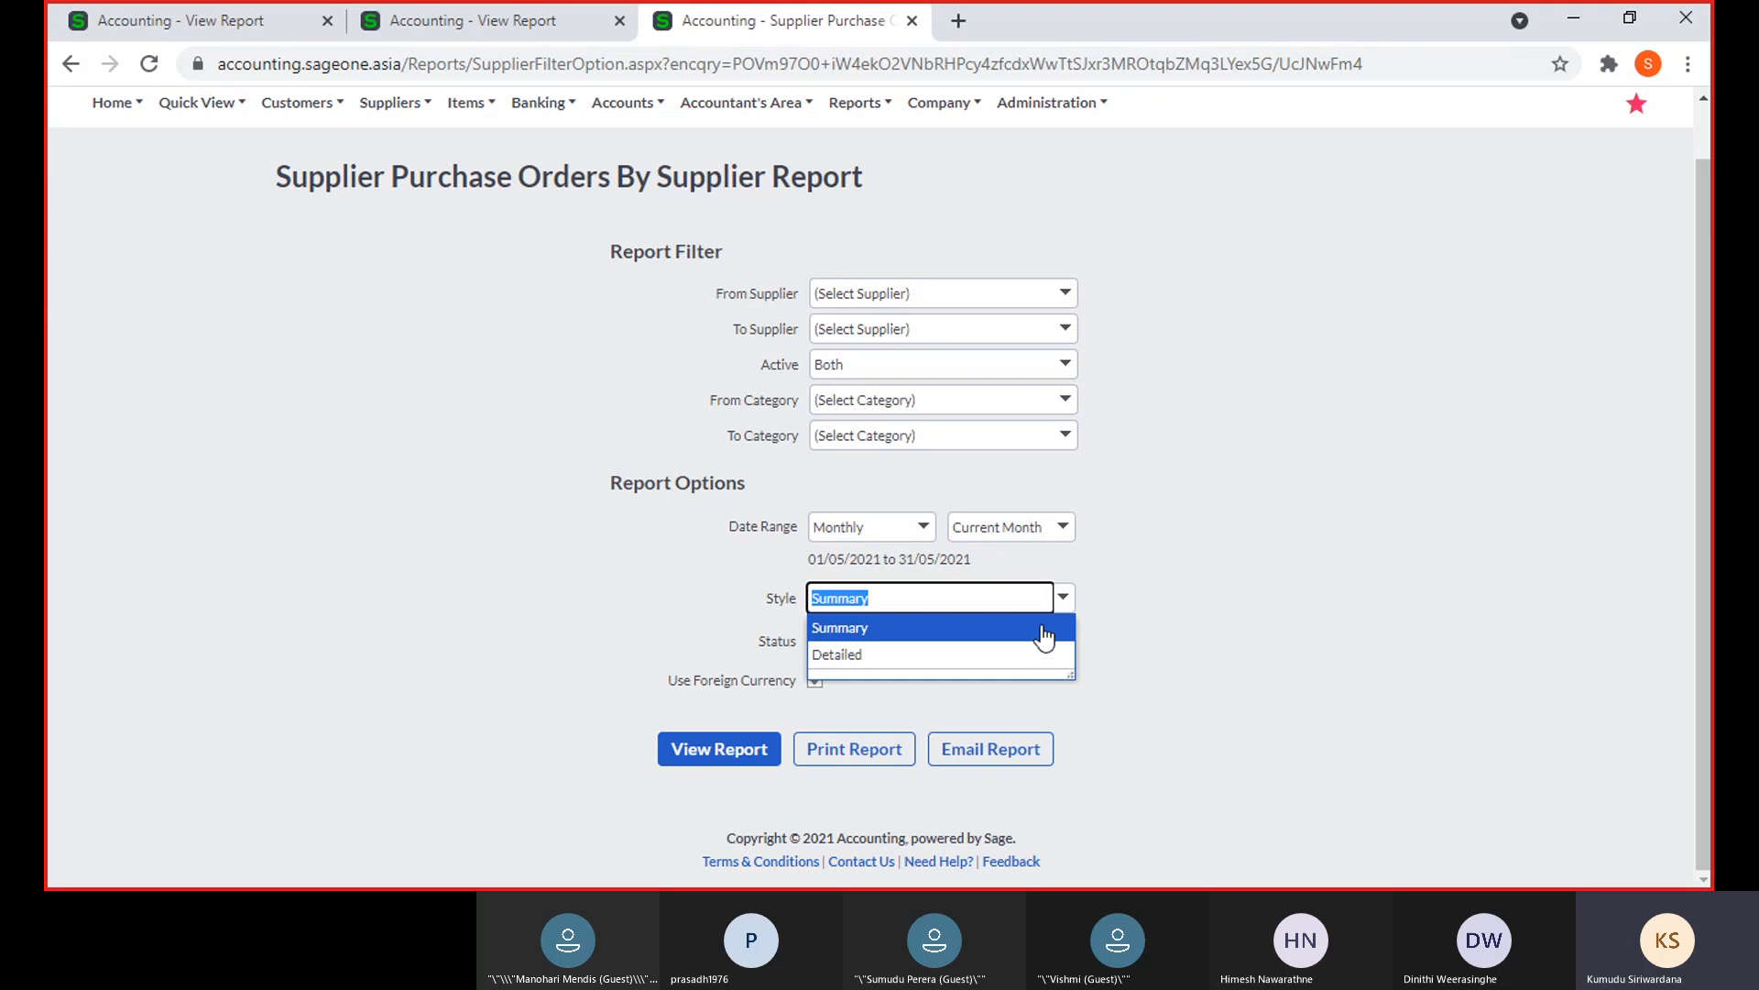
left_click(1008, 654)
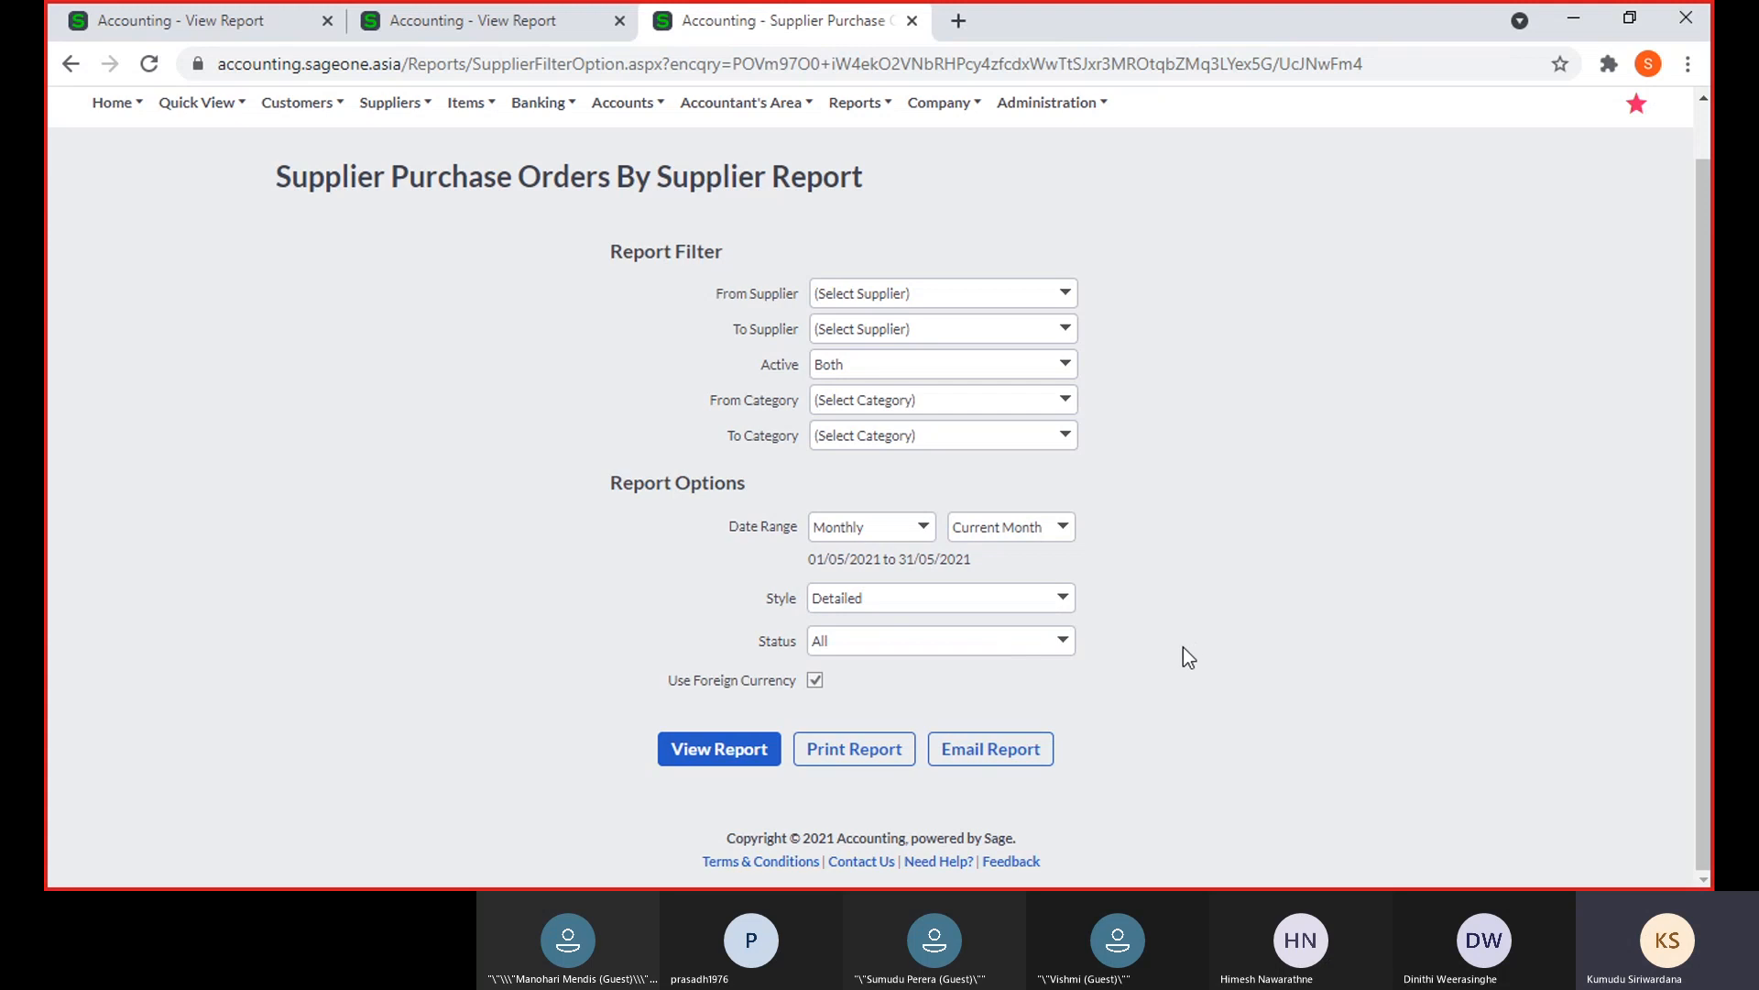
left_click(1065, 641)
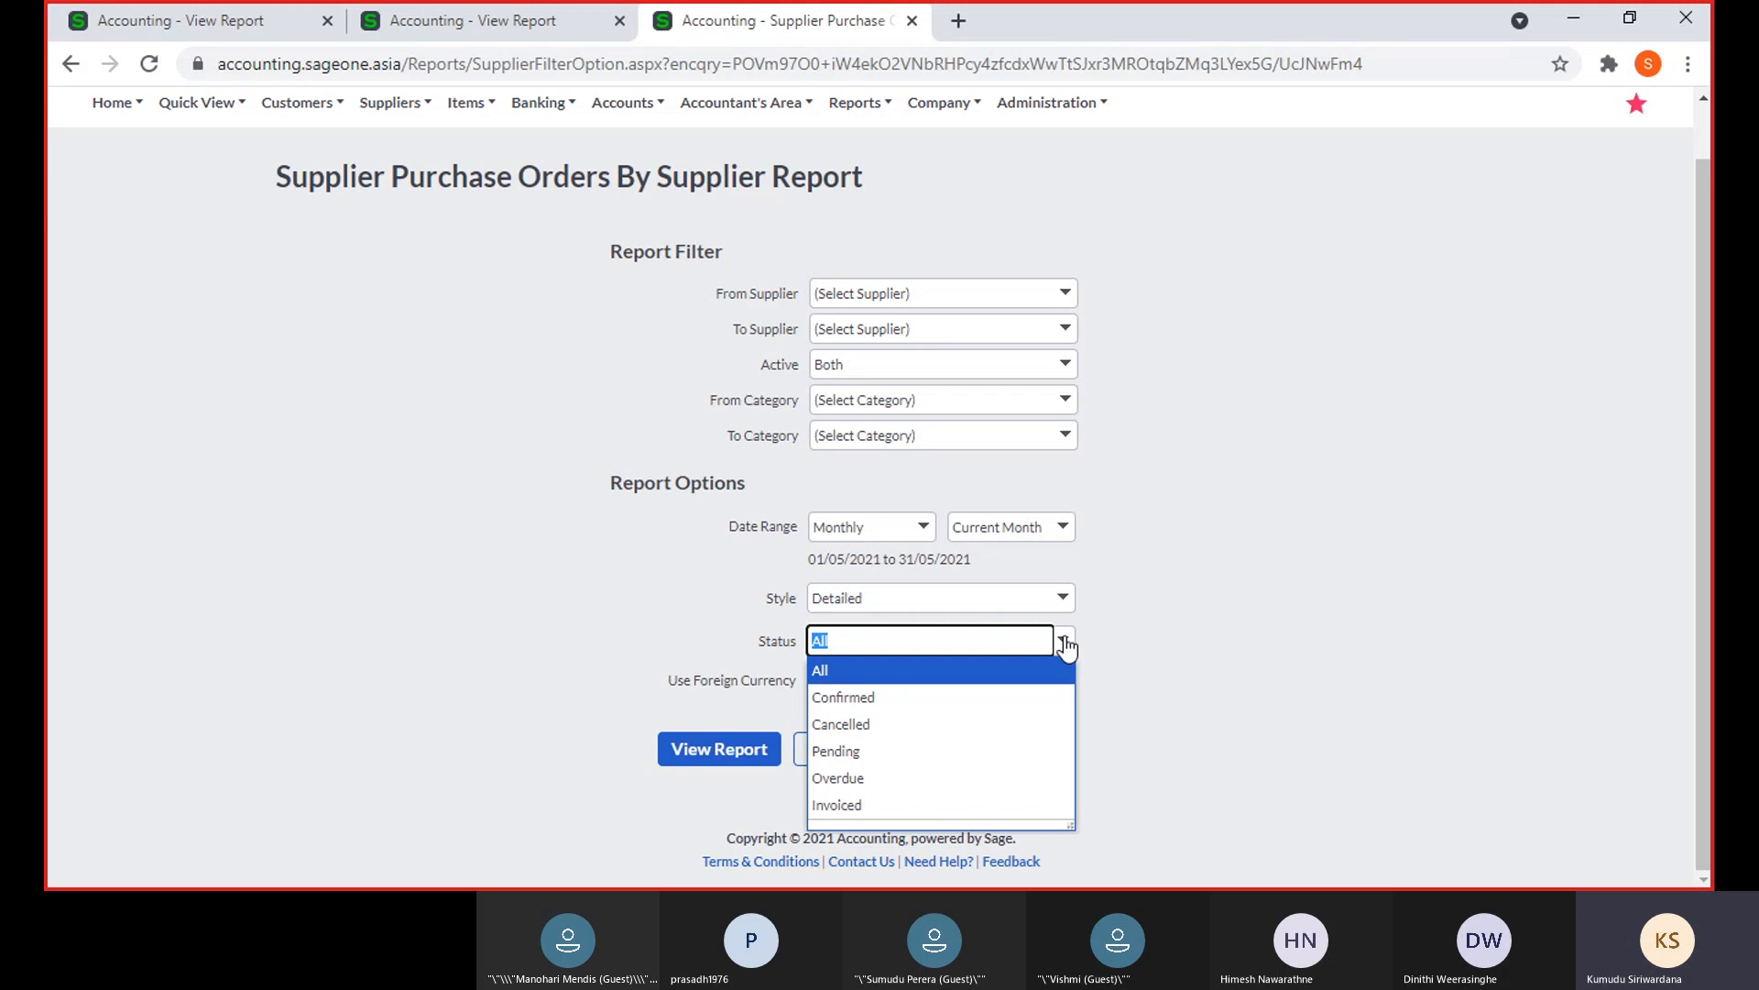
left_click(1133, 641)
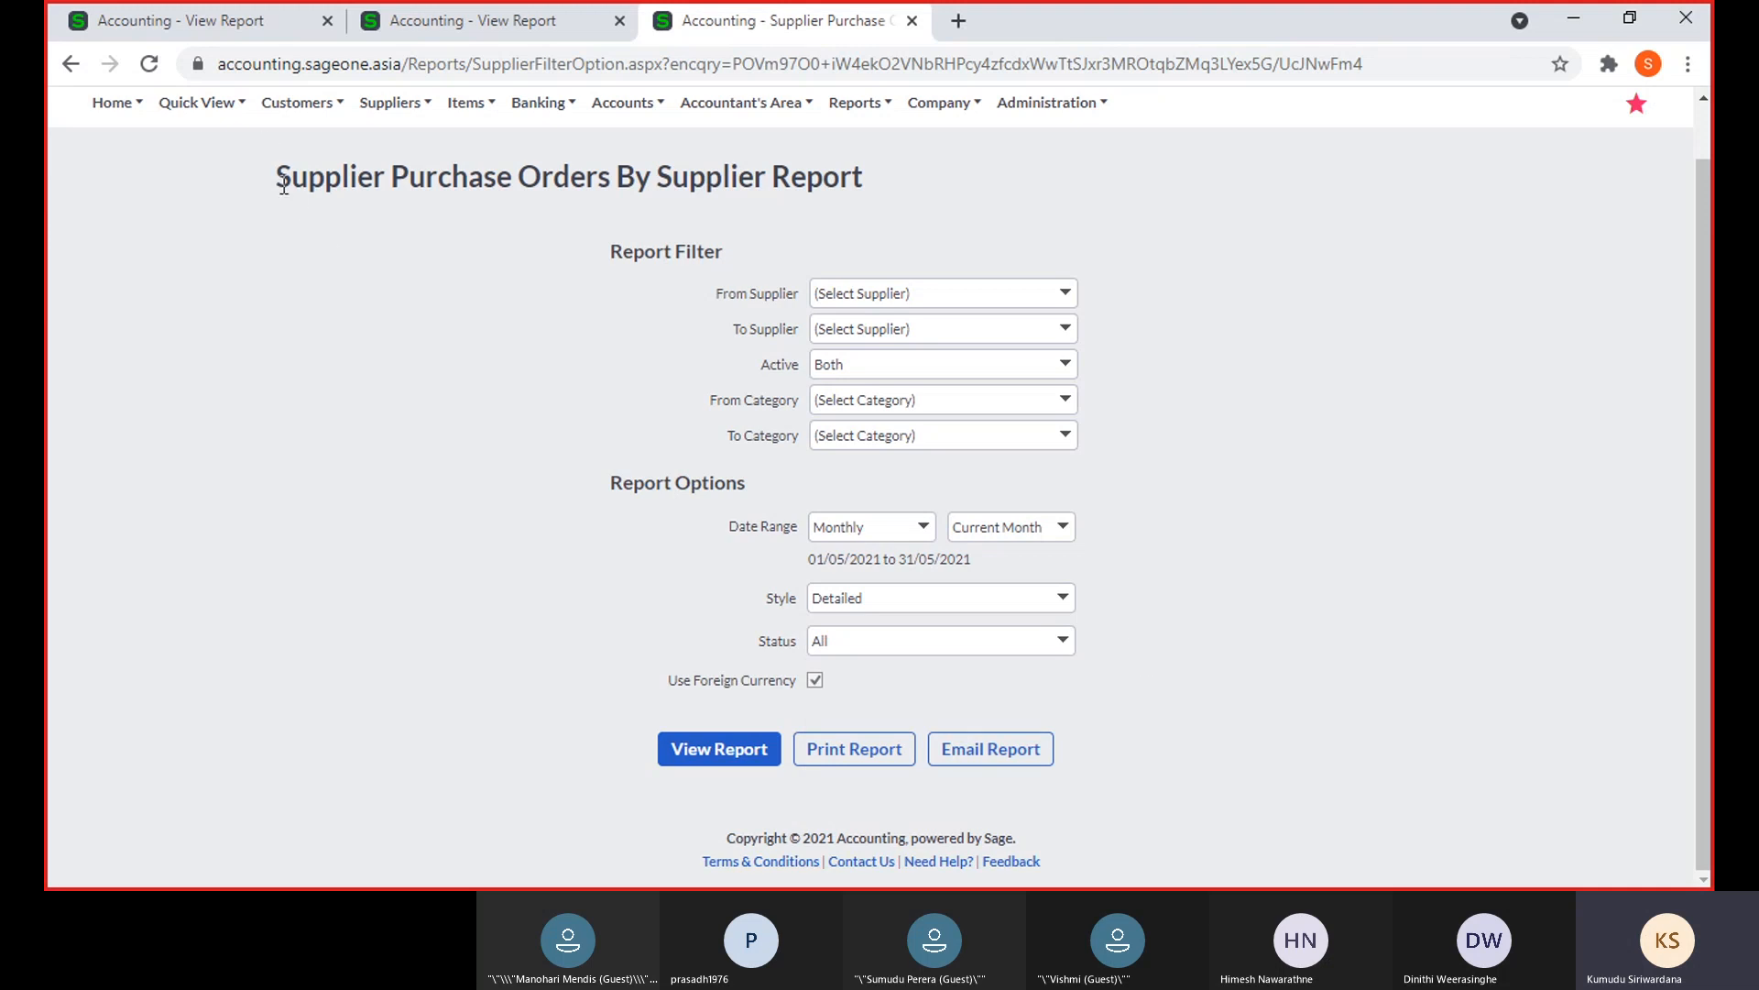
Return to the Supplier Purchase Orders report tab and review the list of available supplier reports
left_click(228, 29)
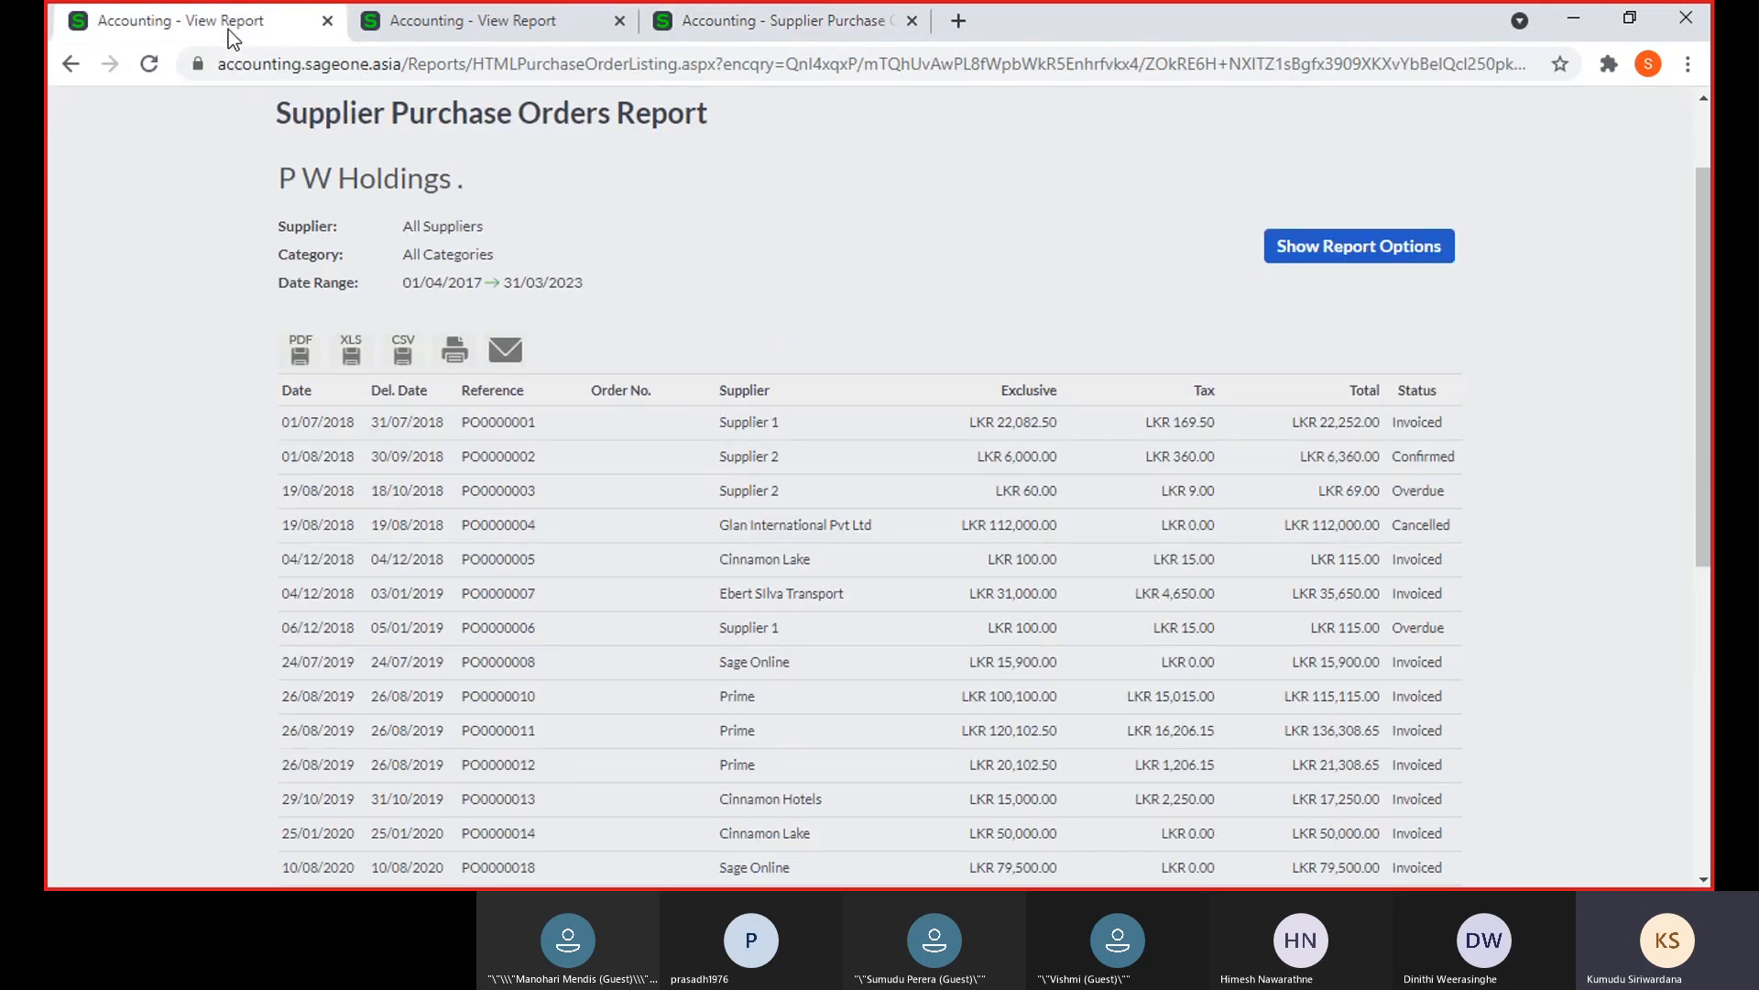
scroll(293, 142, "up", 2)
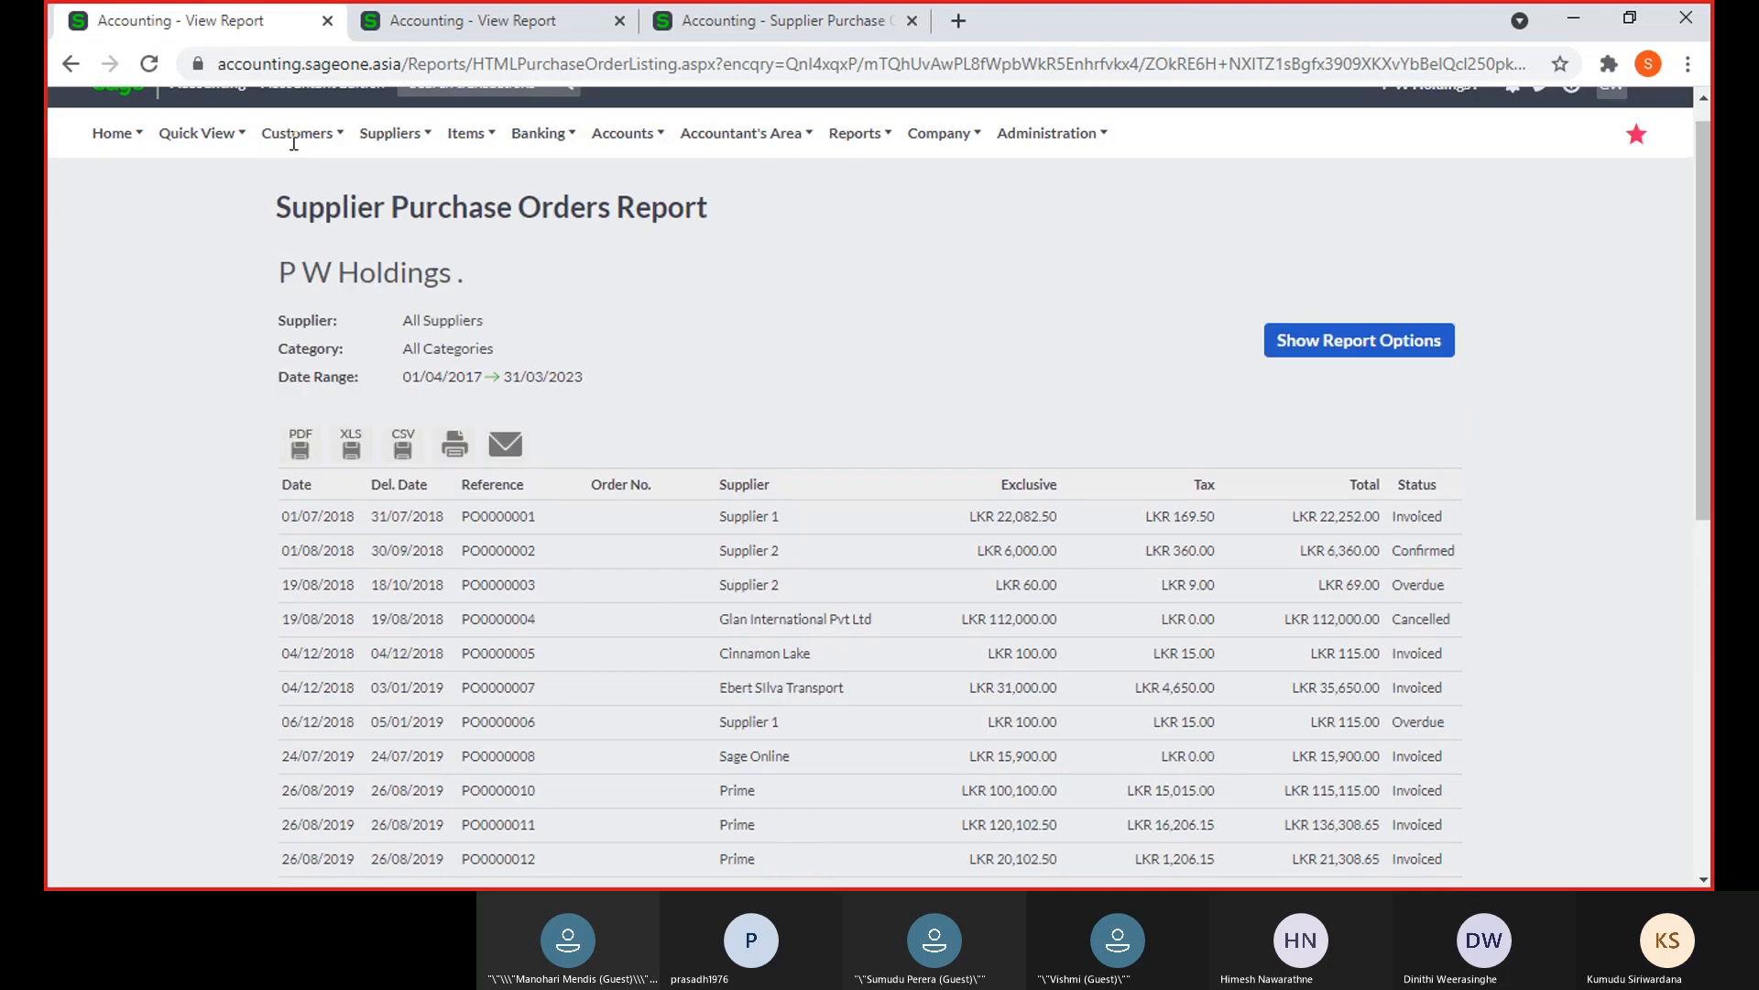
mouse_move(368, 163)
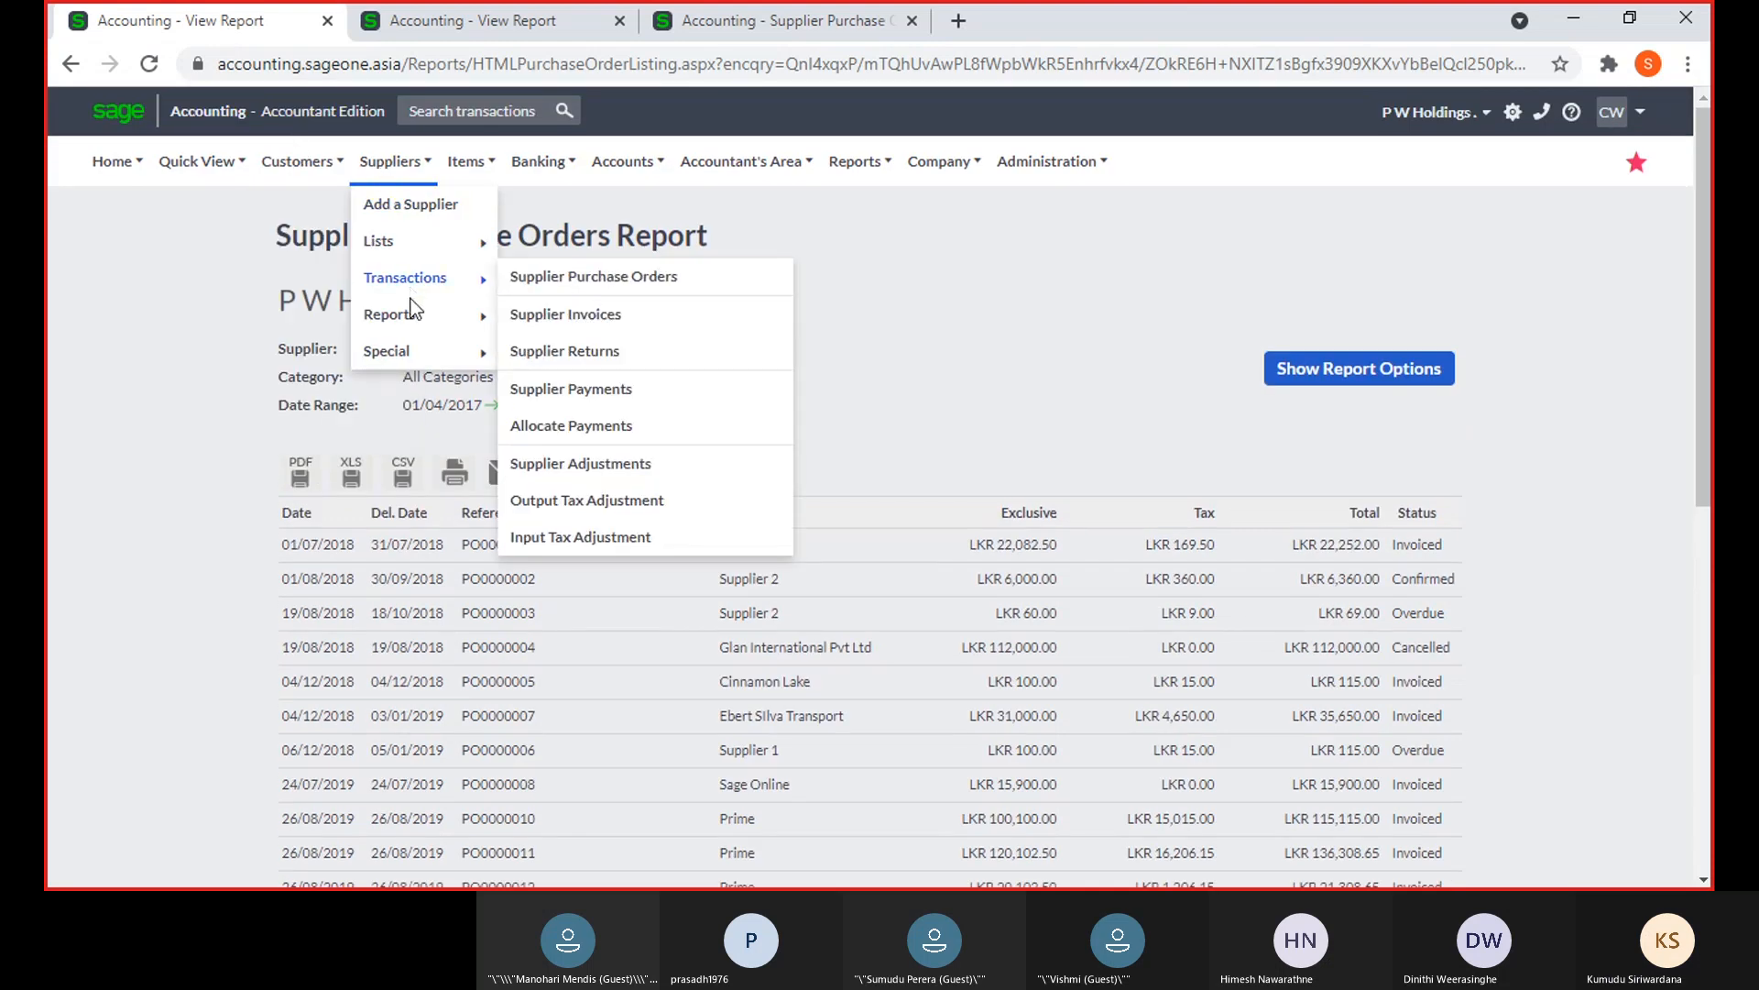
mouse_move(394, 315)
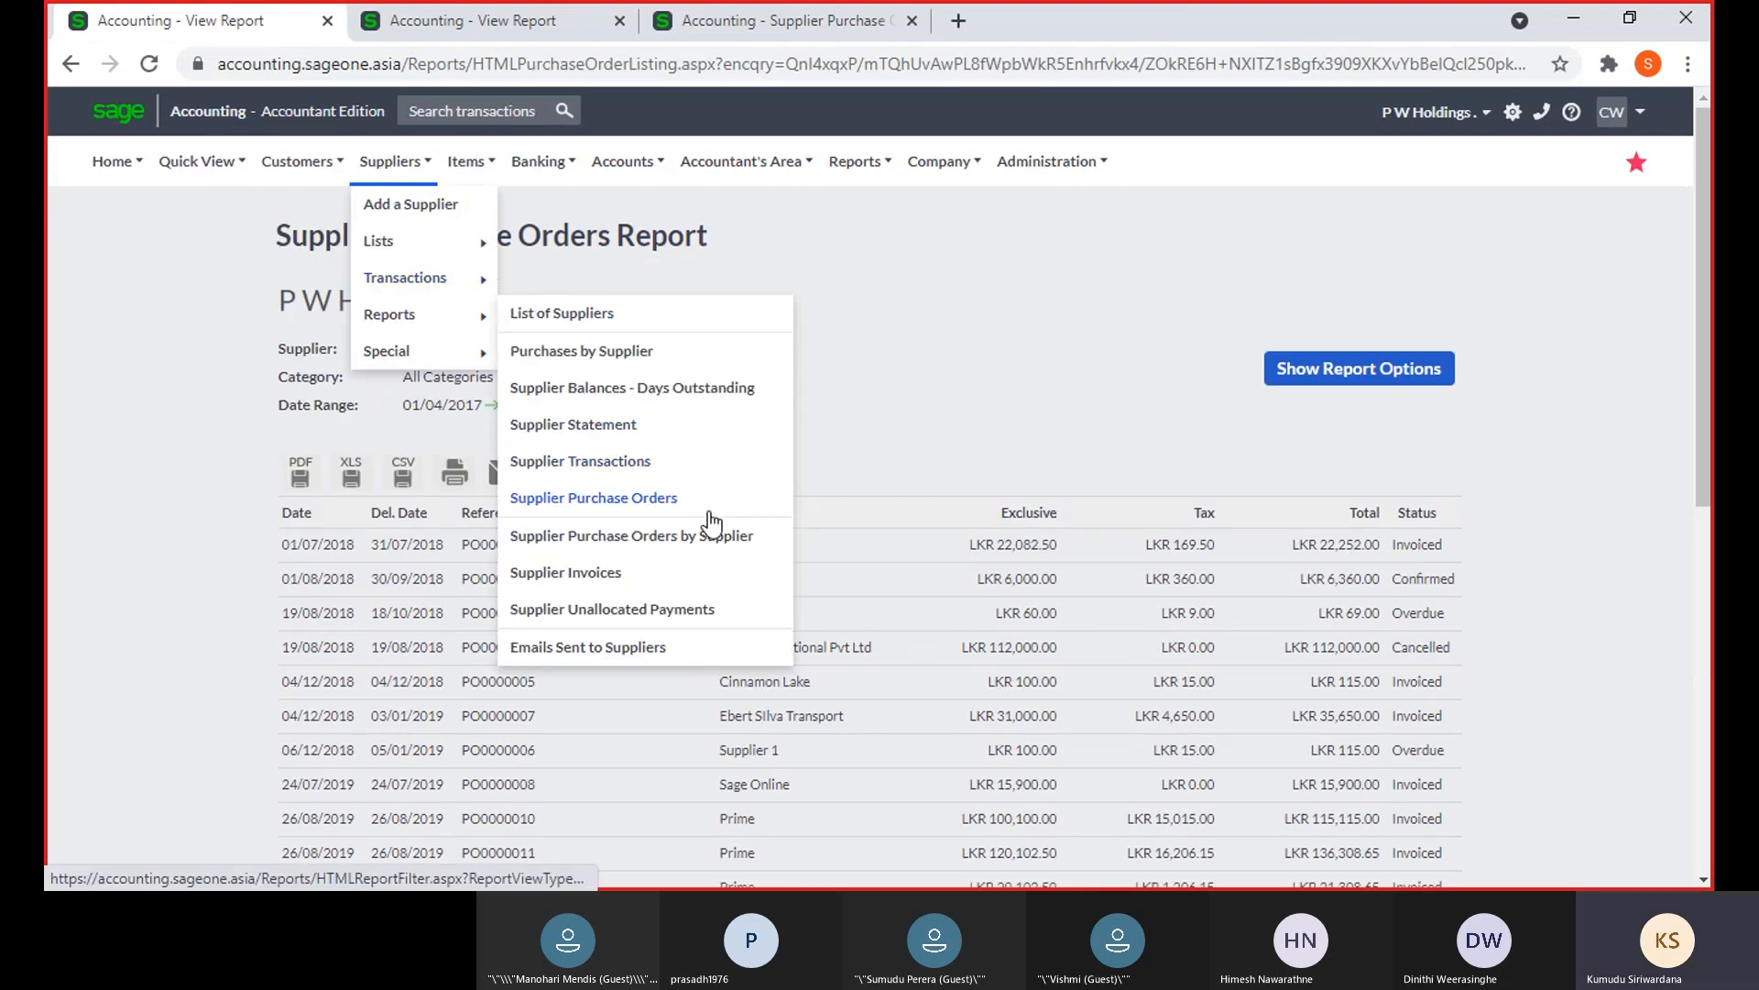
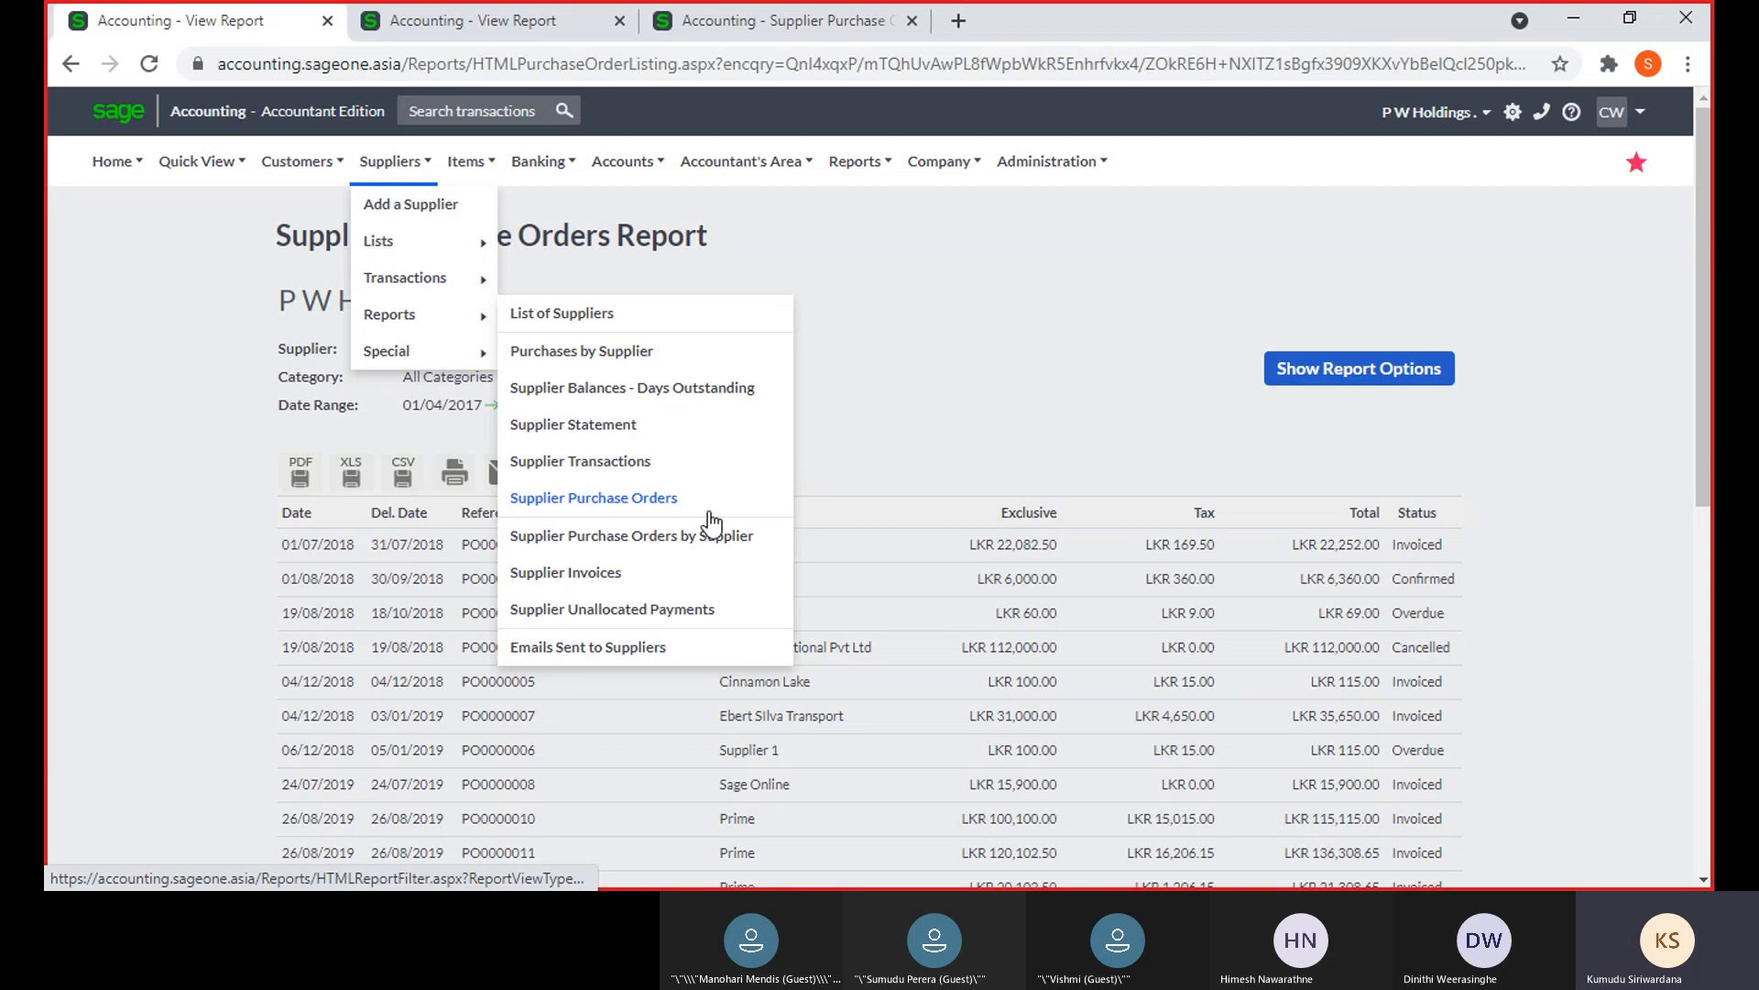
Close the two extra report tabs and open the Supplier Invoices report options
left_click(619, 20)
left_click(620, 20)
mouse_move(404, 156)
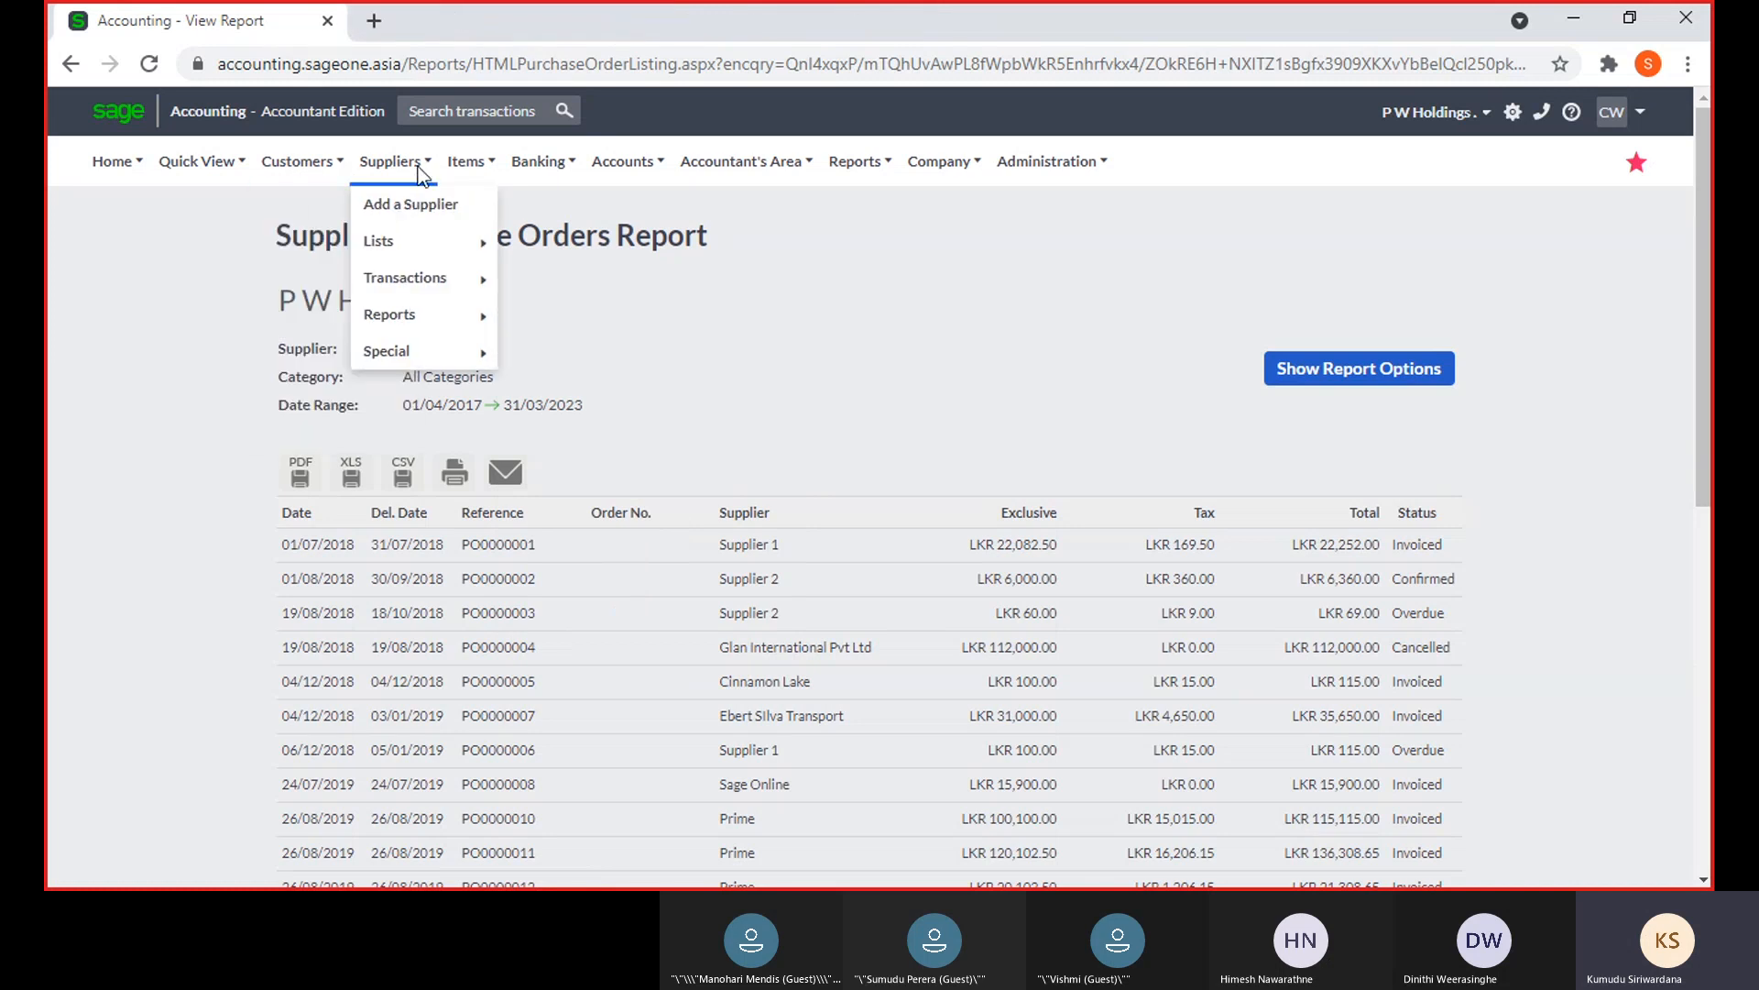
mouse_move(408, 308)
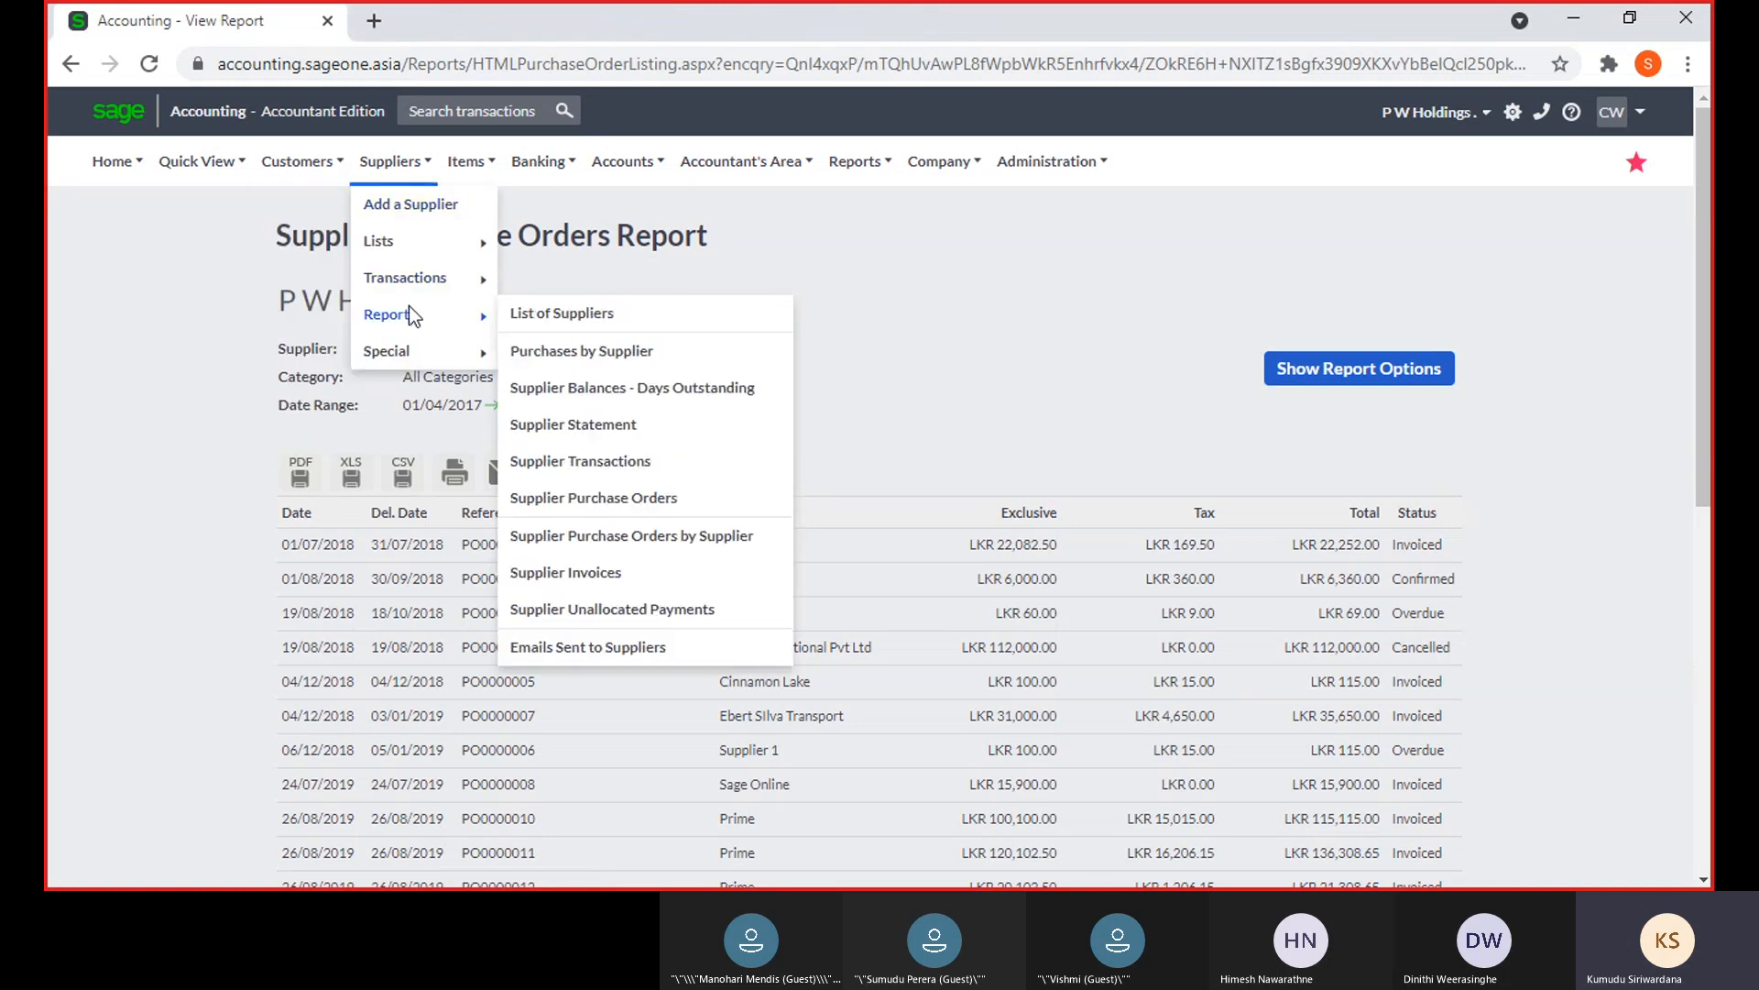
left_click(607, 575)
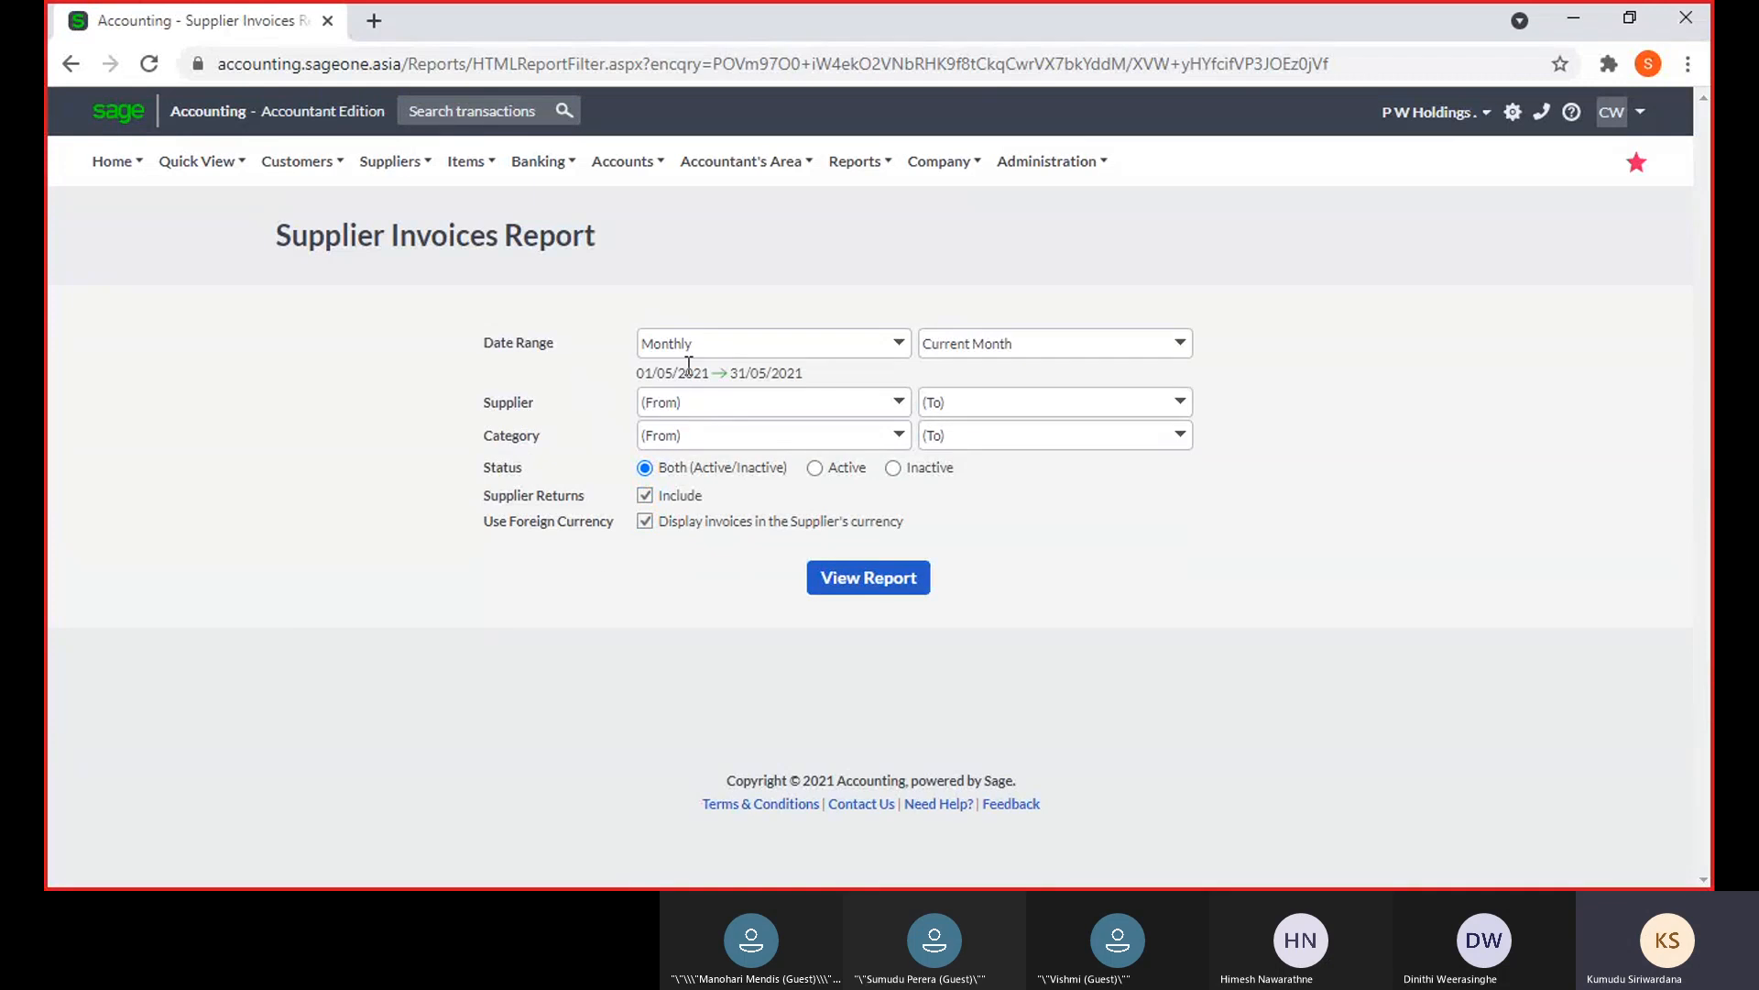
Set the Supplier Invoices report's date range to All, check the supplier and category filters, and view the report
left_click(898, 353)
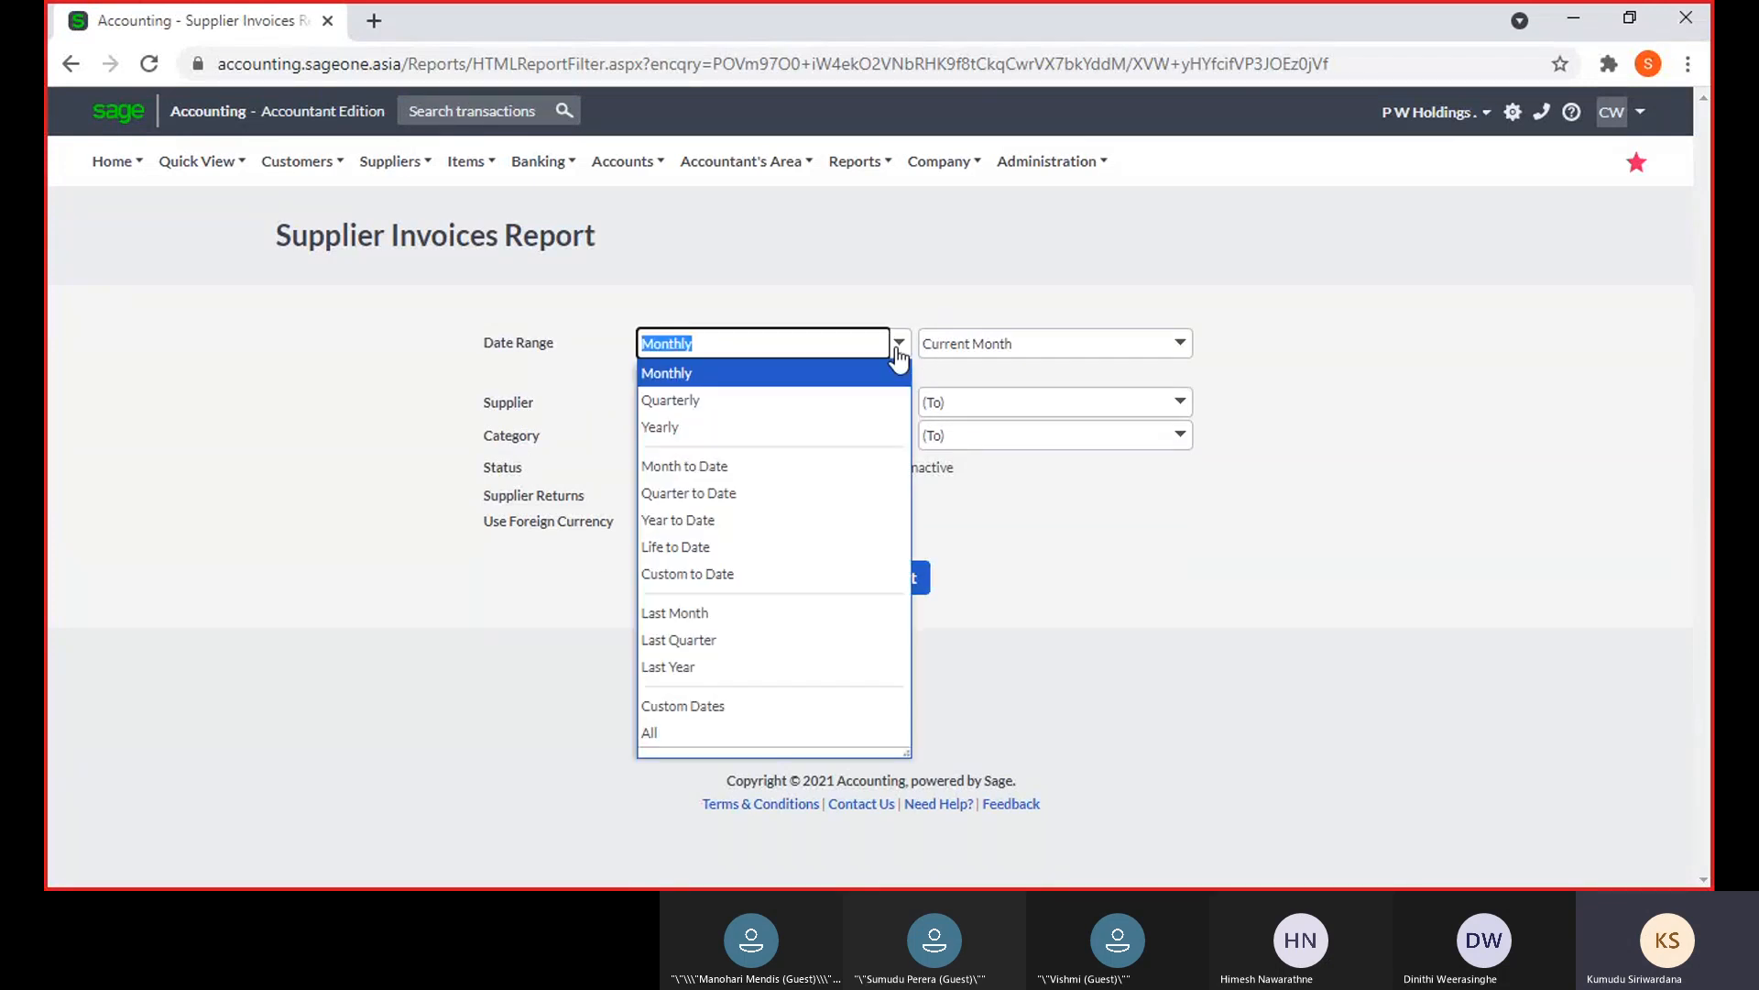
left_click(725, 732)
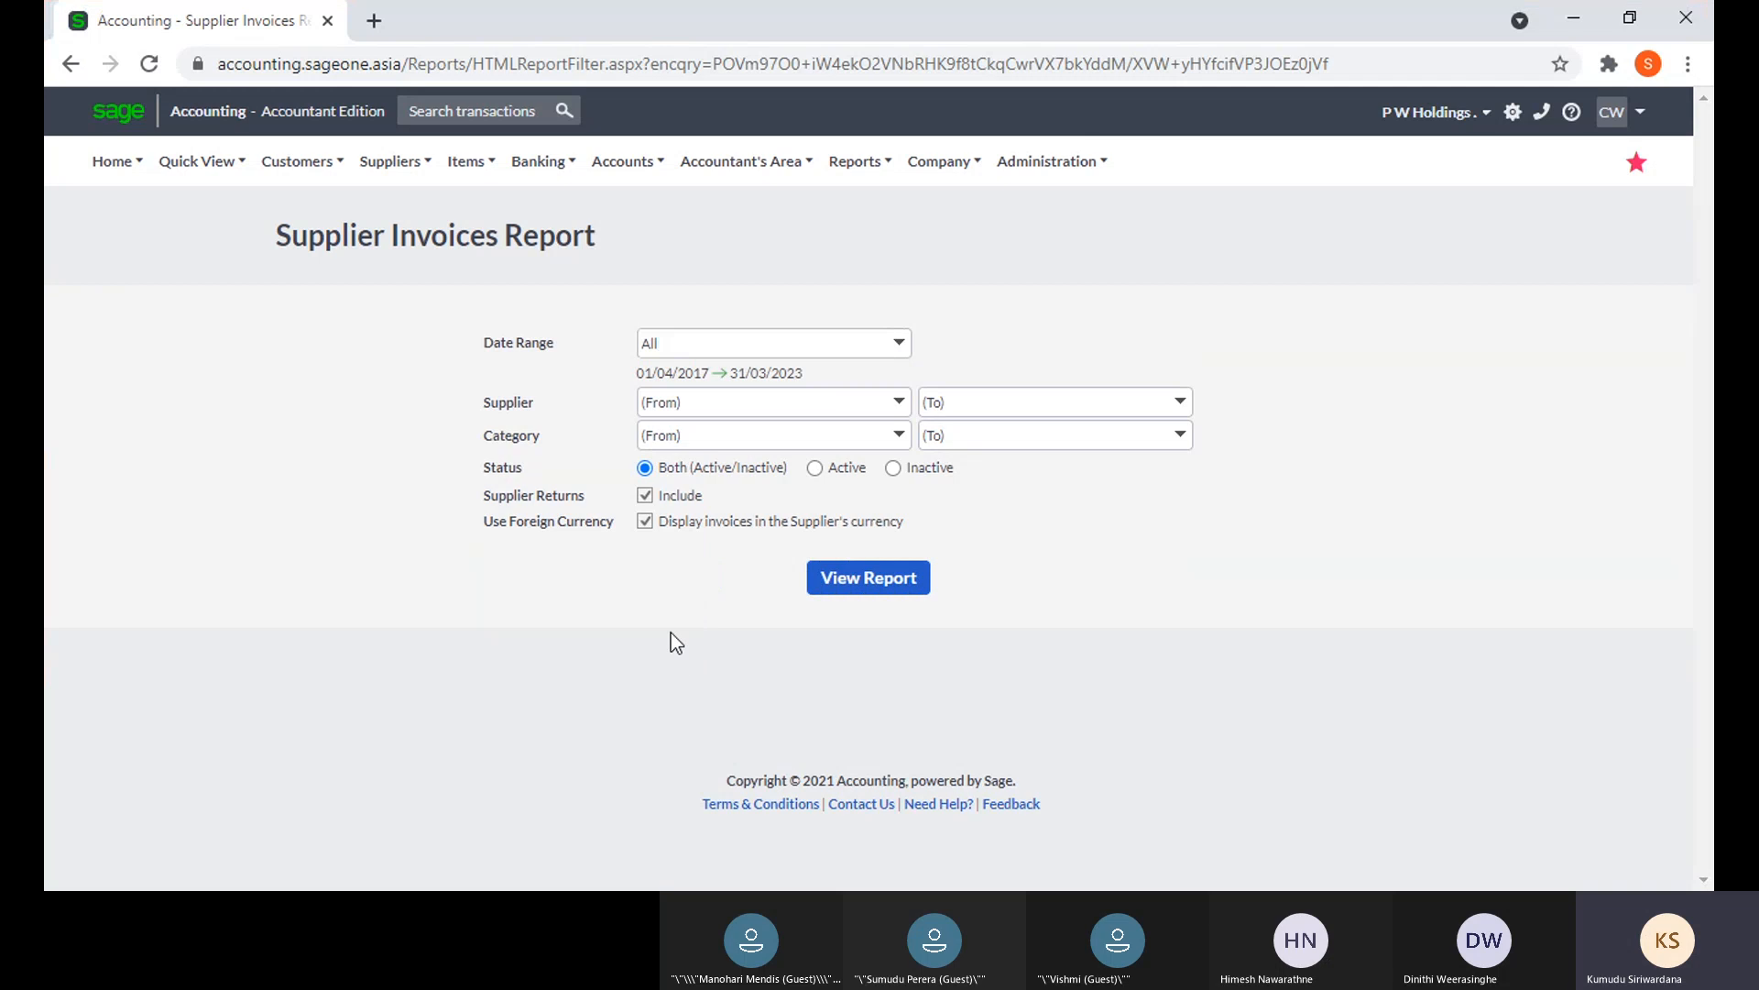
left_click(899, 401)
left_click(949, 370)
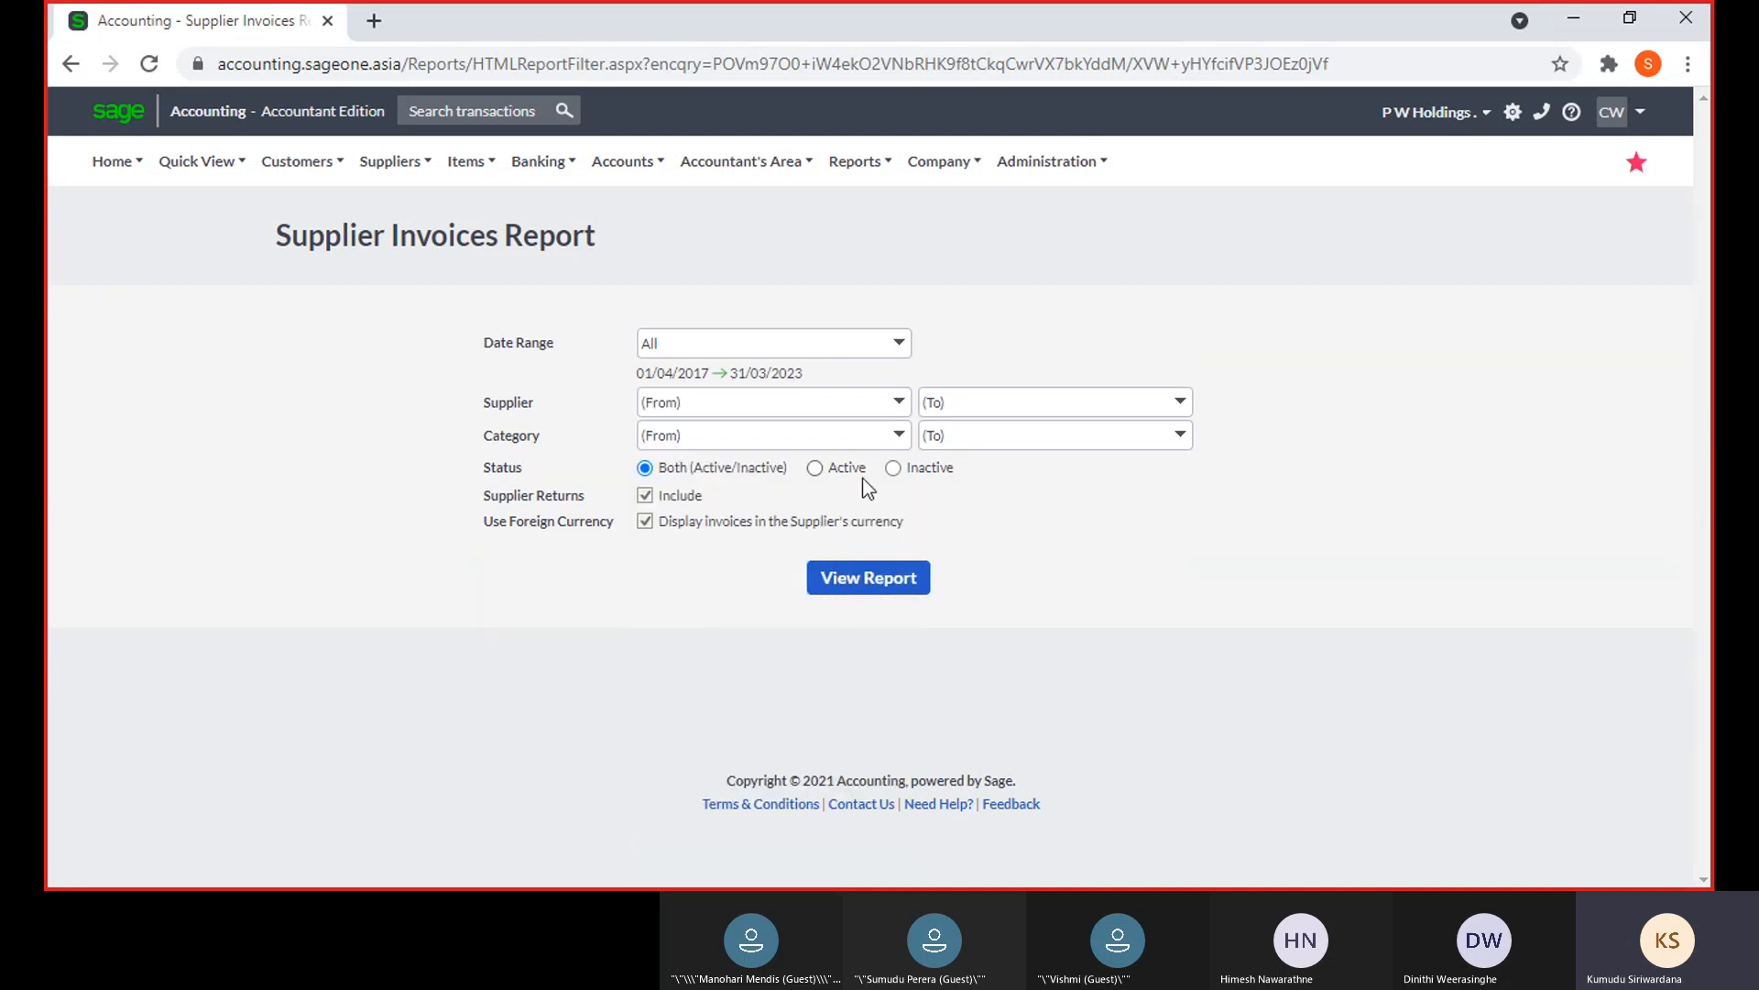
left_click(898, 442)
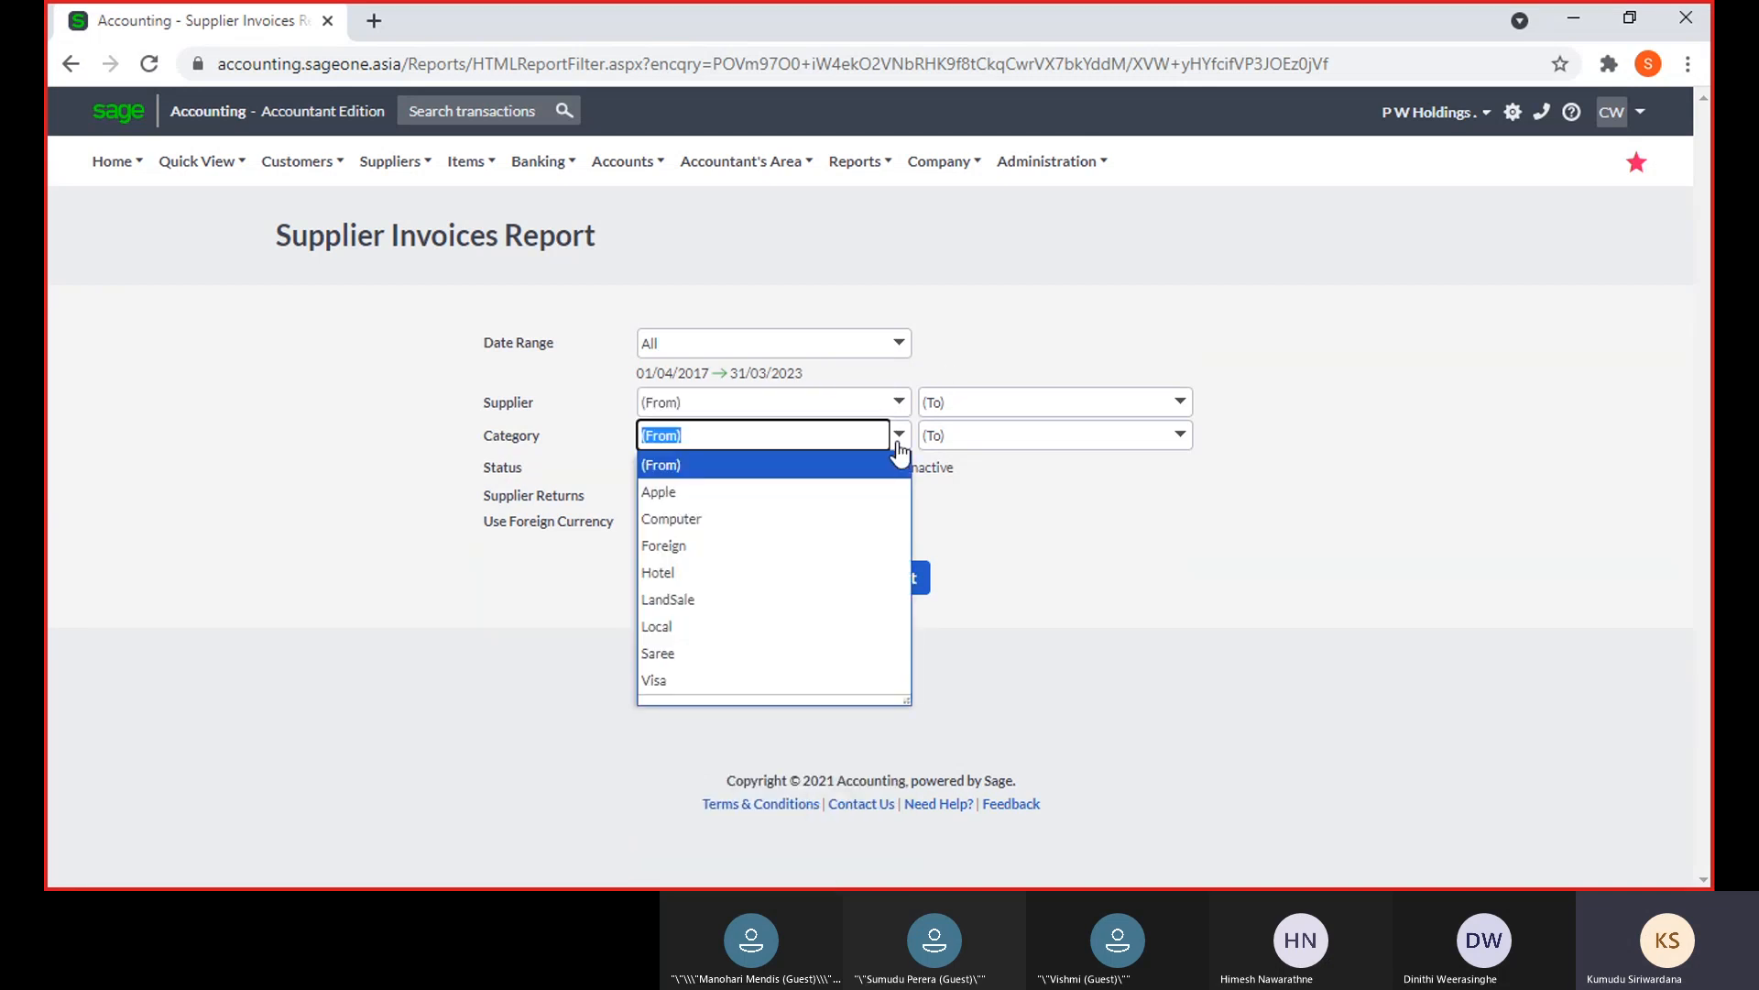
left_click(949, 359)
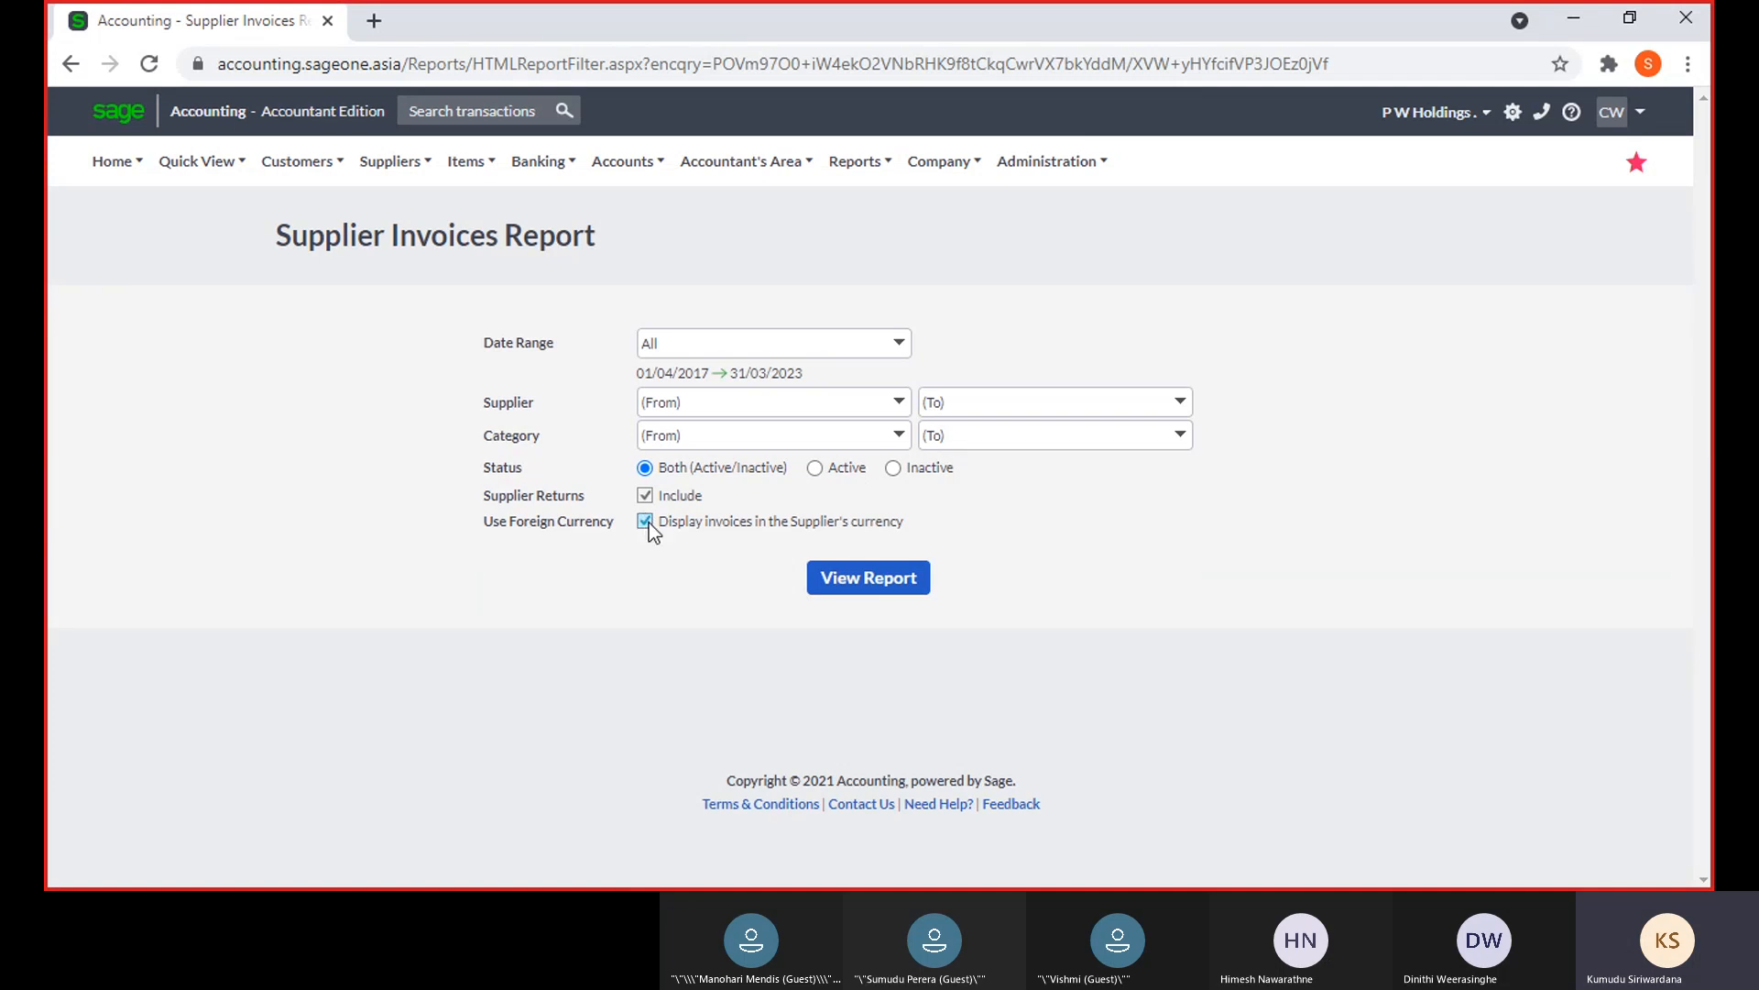
left_click(843, 586)
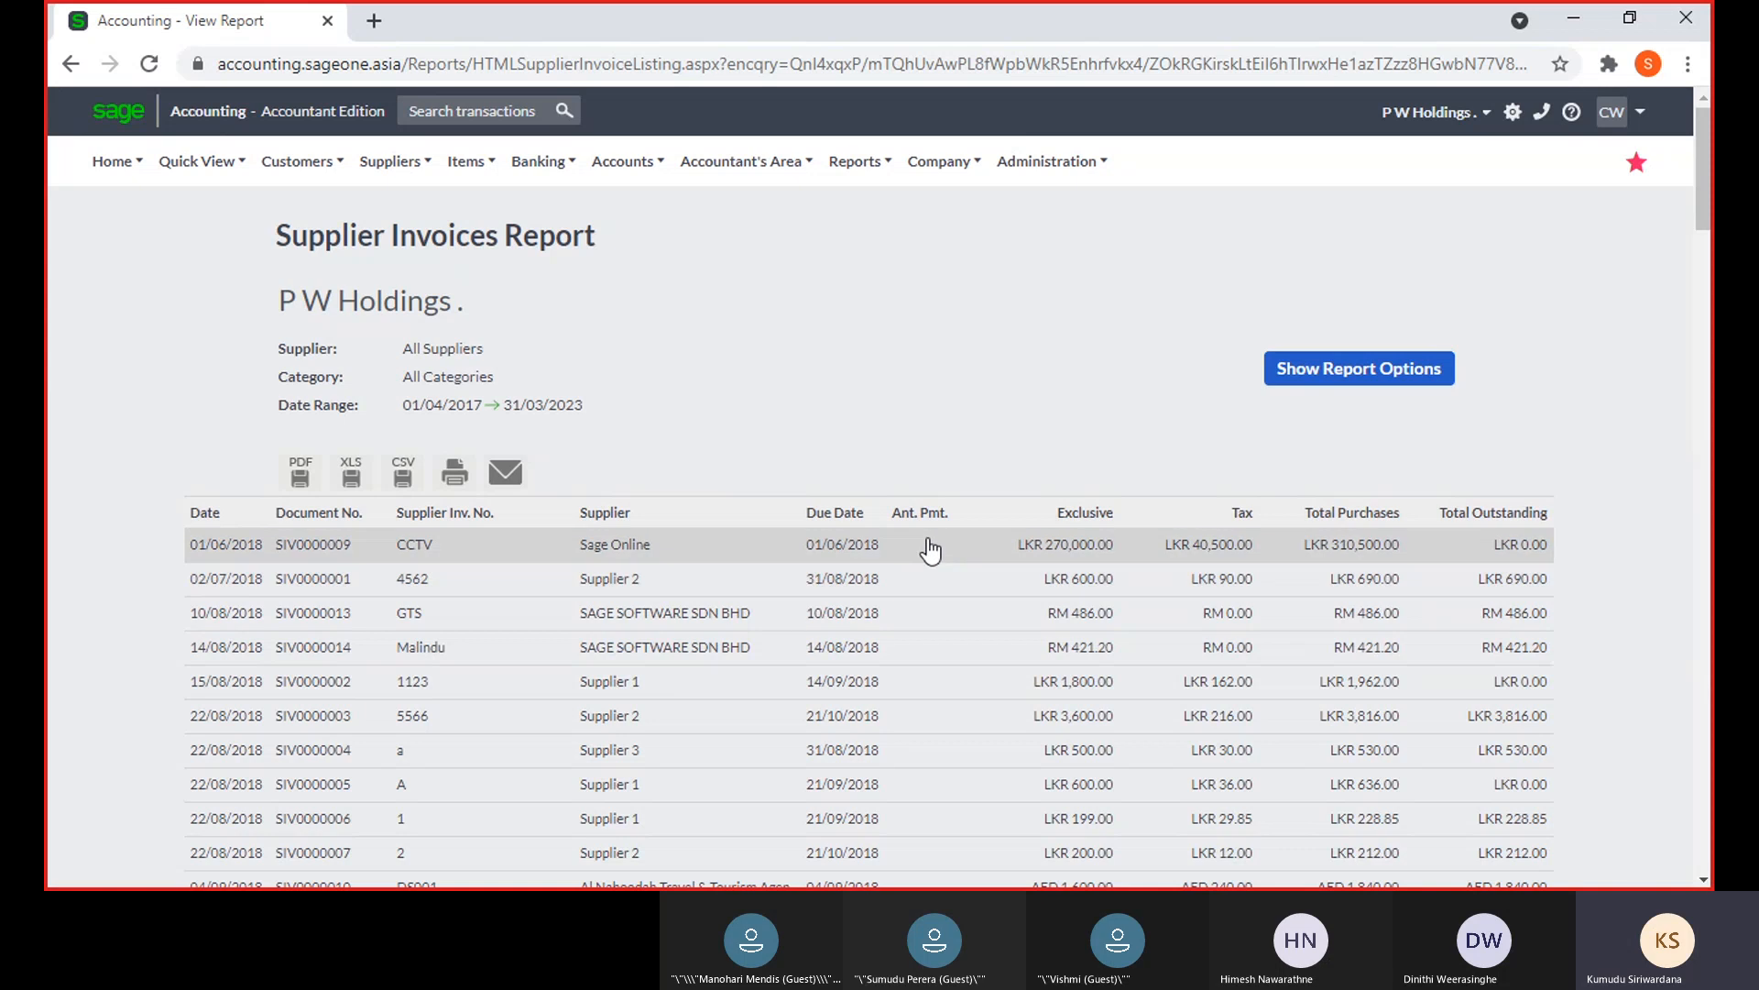
Examine the supplier invoices listing, including the foreign-currency amounts, the outstanding totals and the supplier return entries
scroll(930, 563, "down", 15)
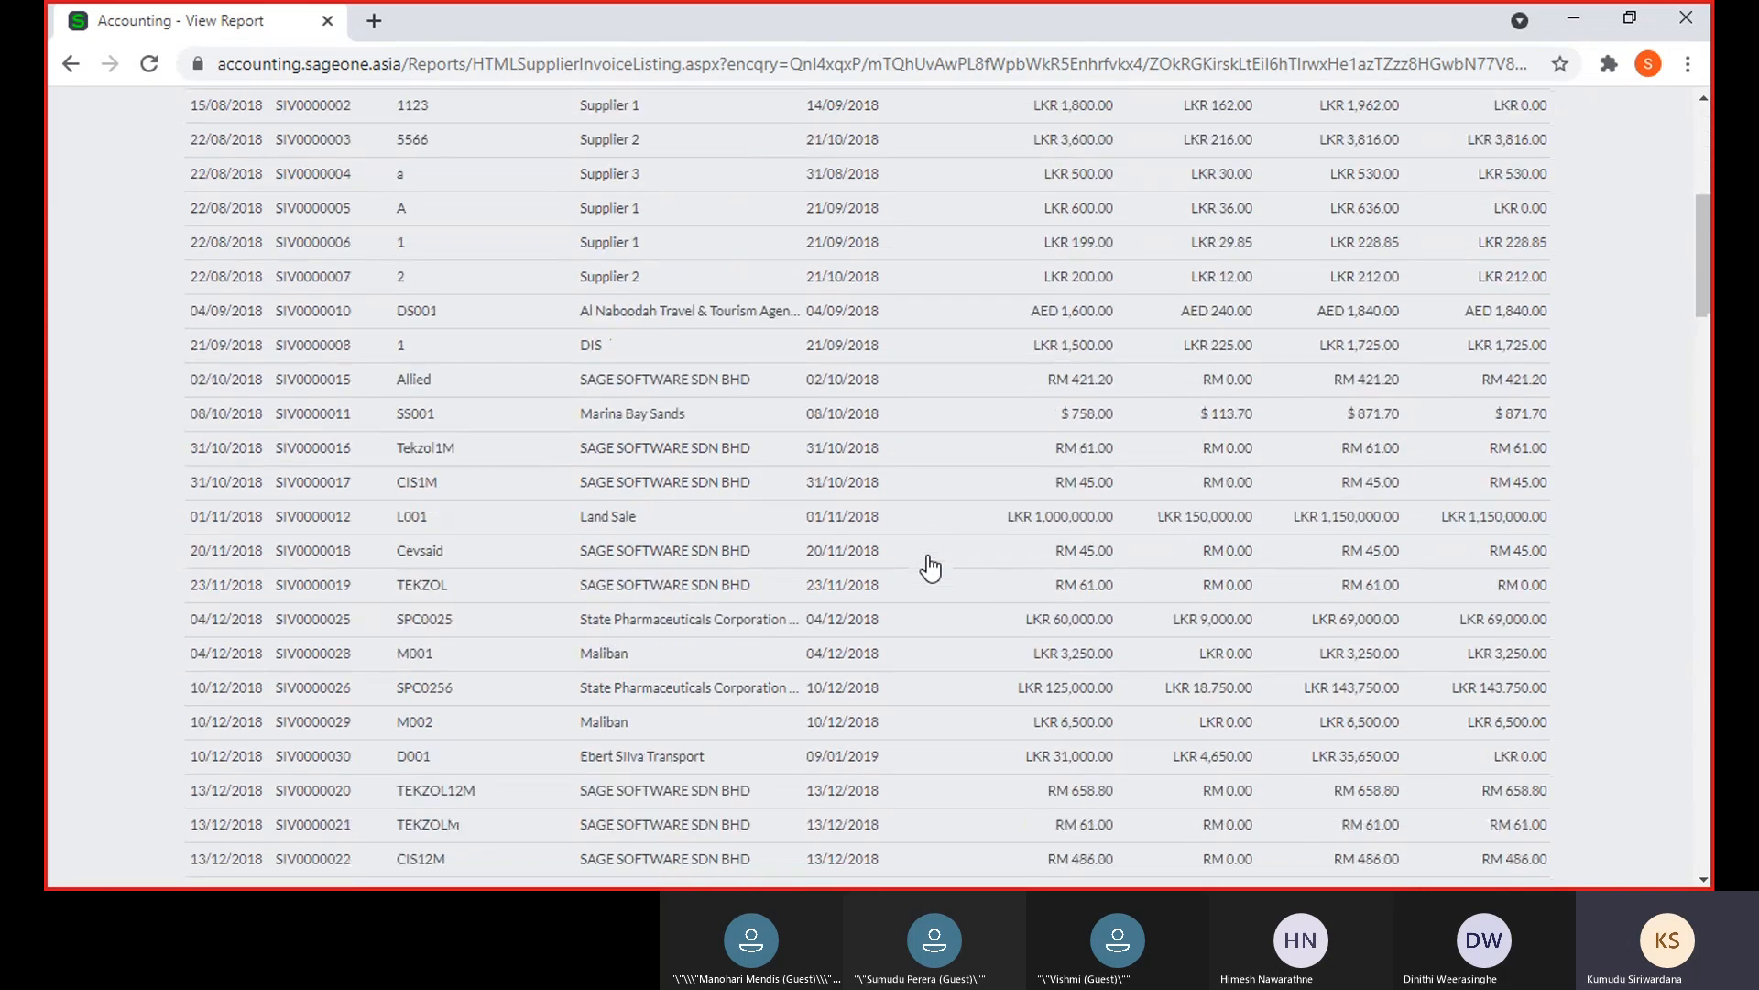
scroll(930, 569, "down", 15)
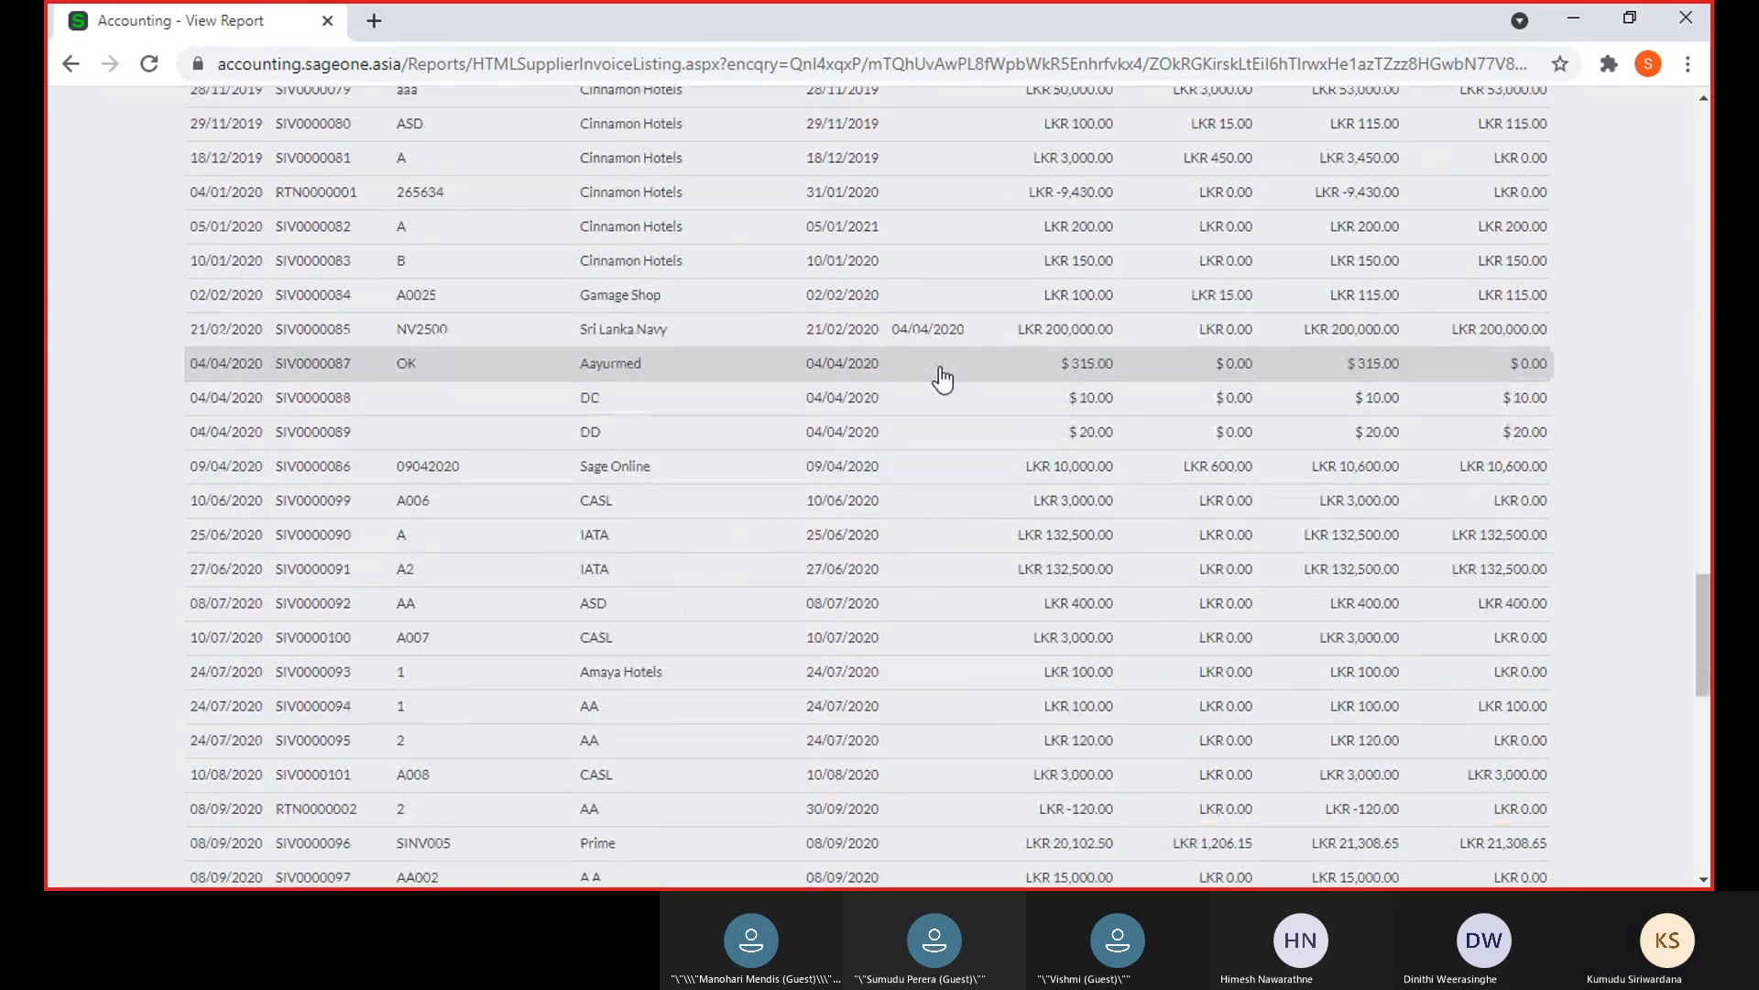
scroll(945, 359, "up", 20)
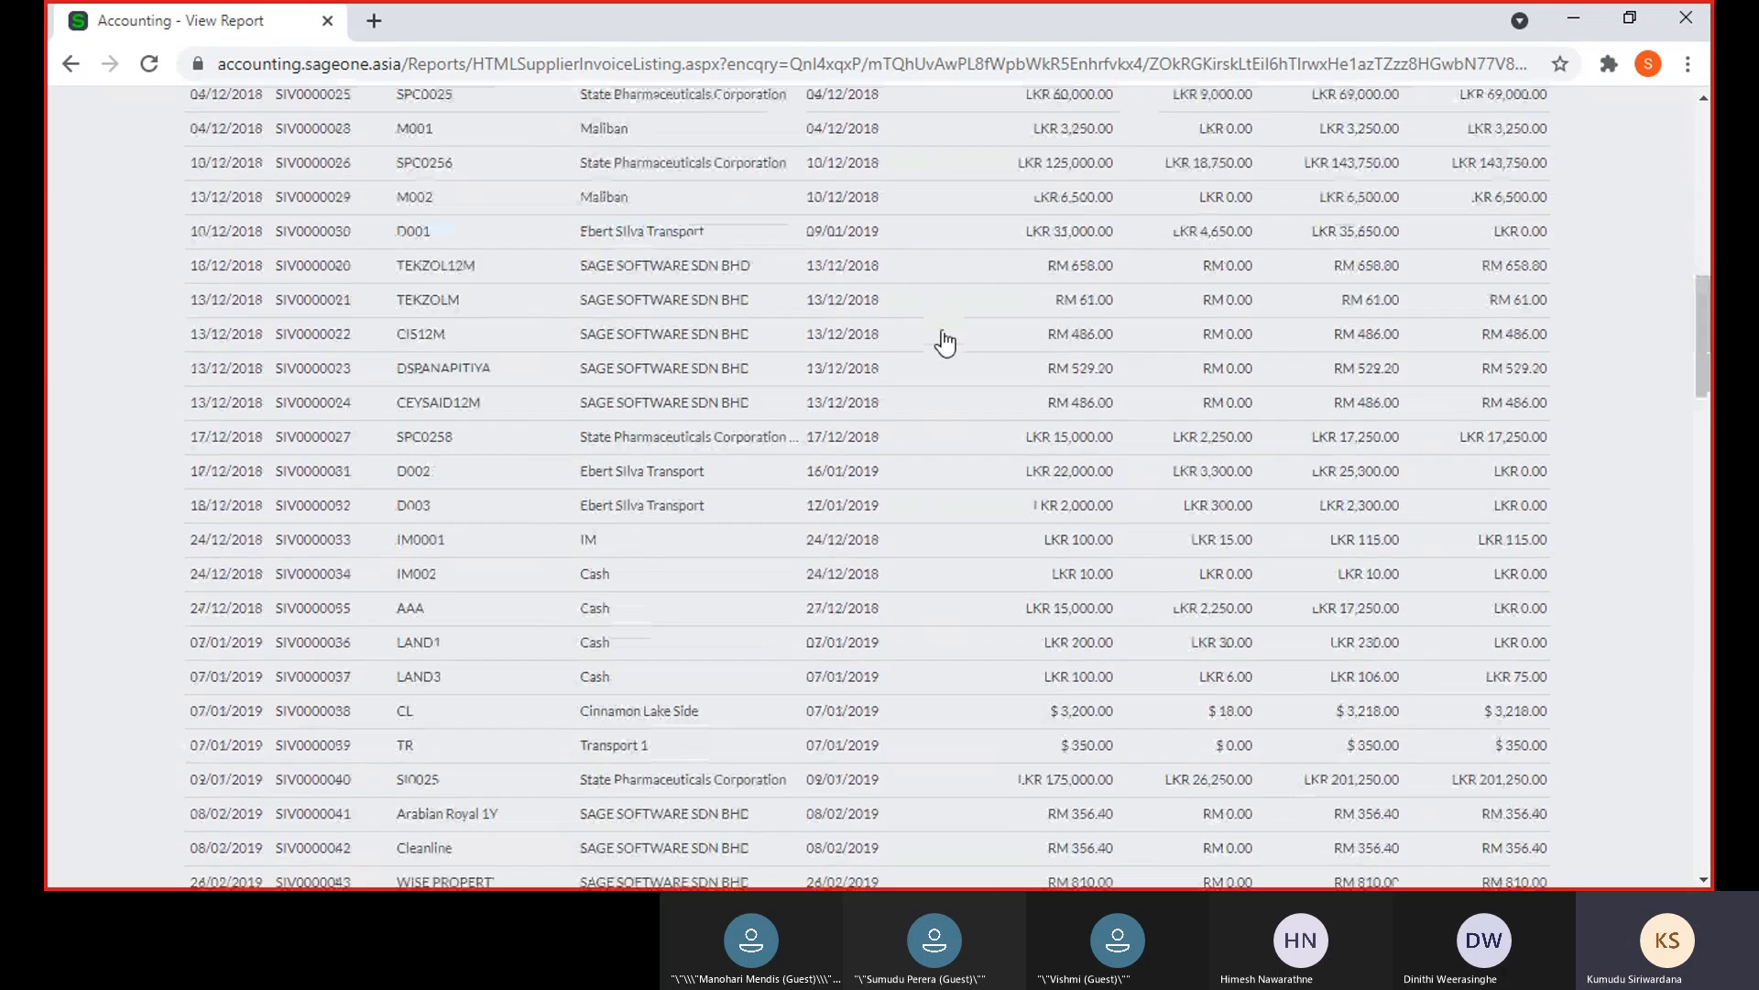
scroll(944, 343, "up", 2)
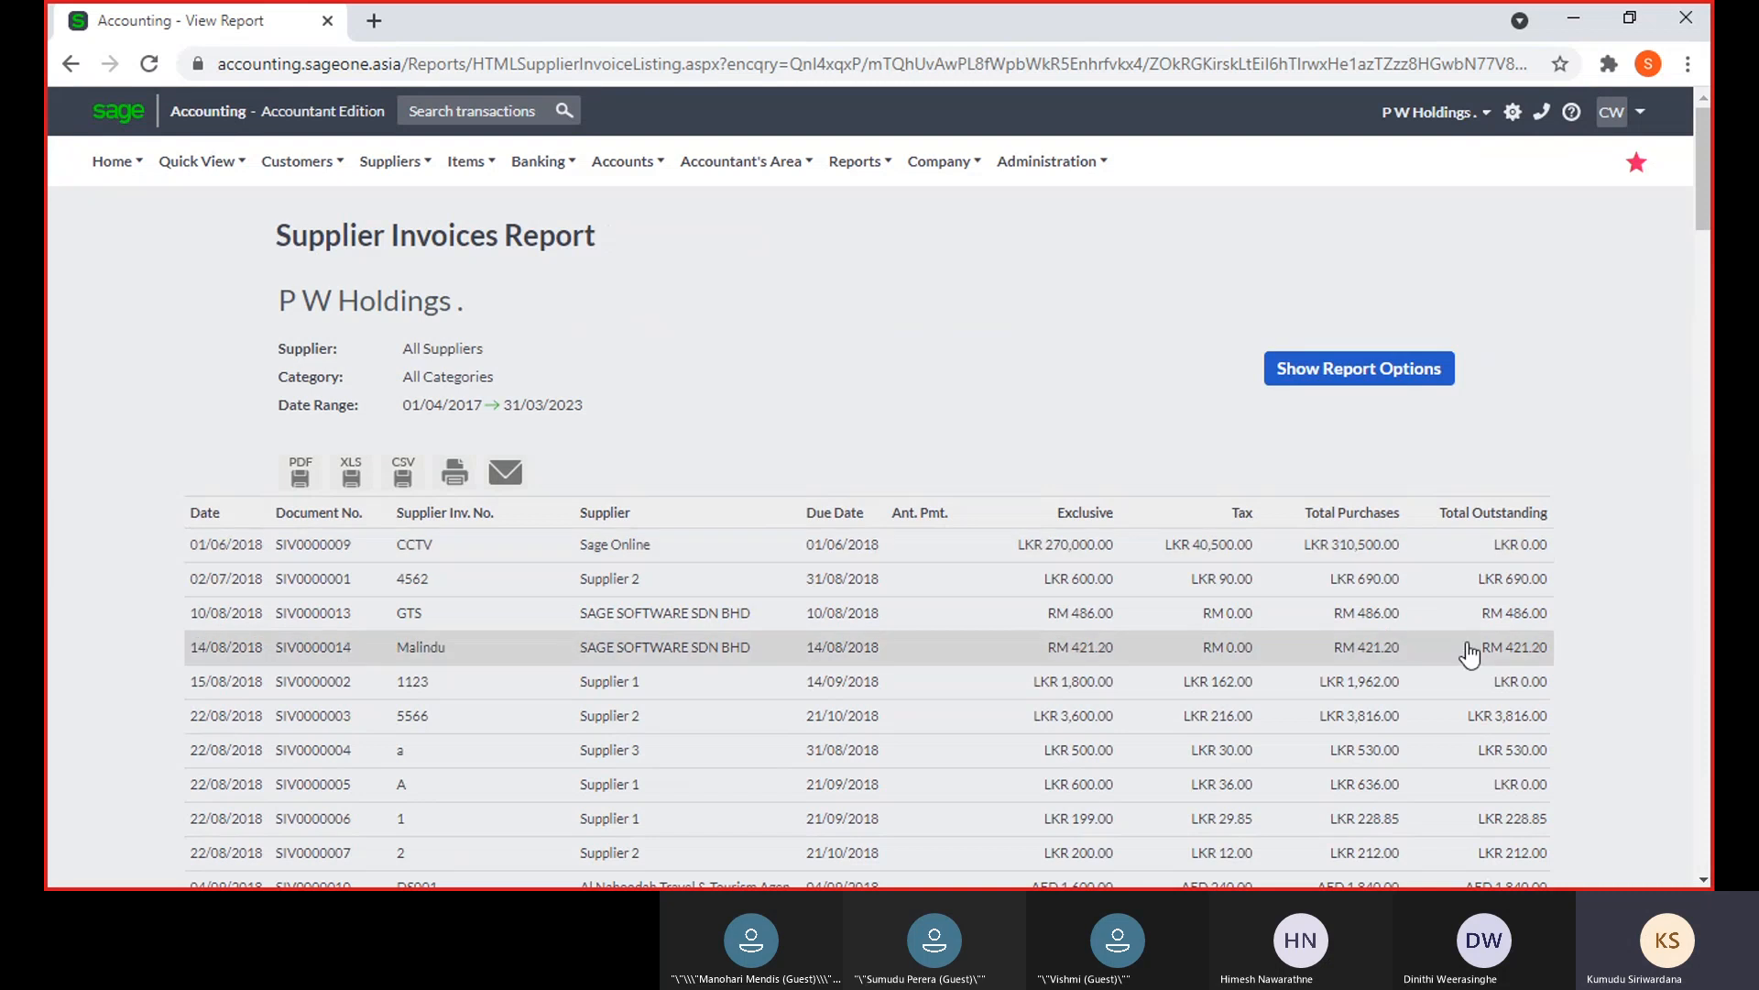
scroll(1410, 481, "down", 4)
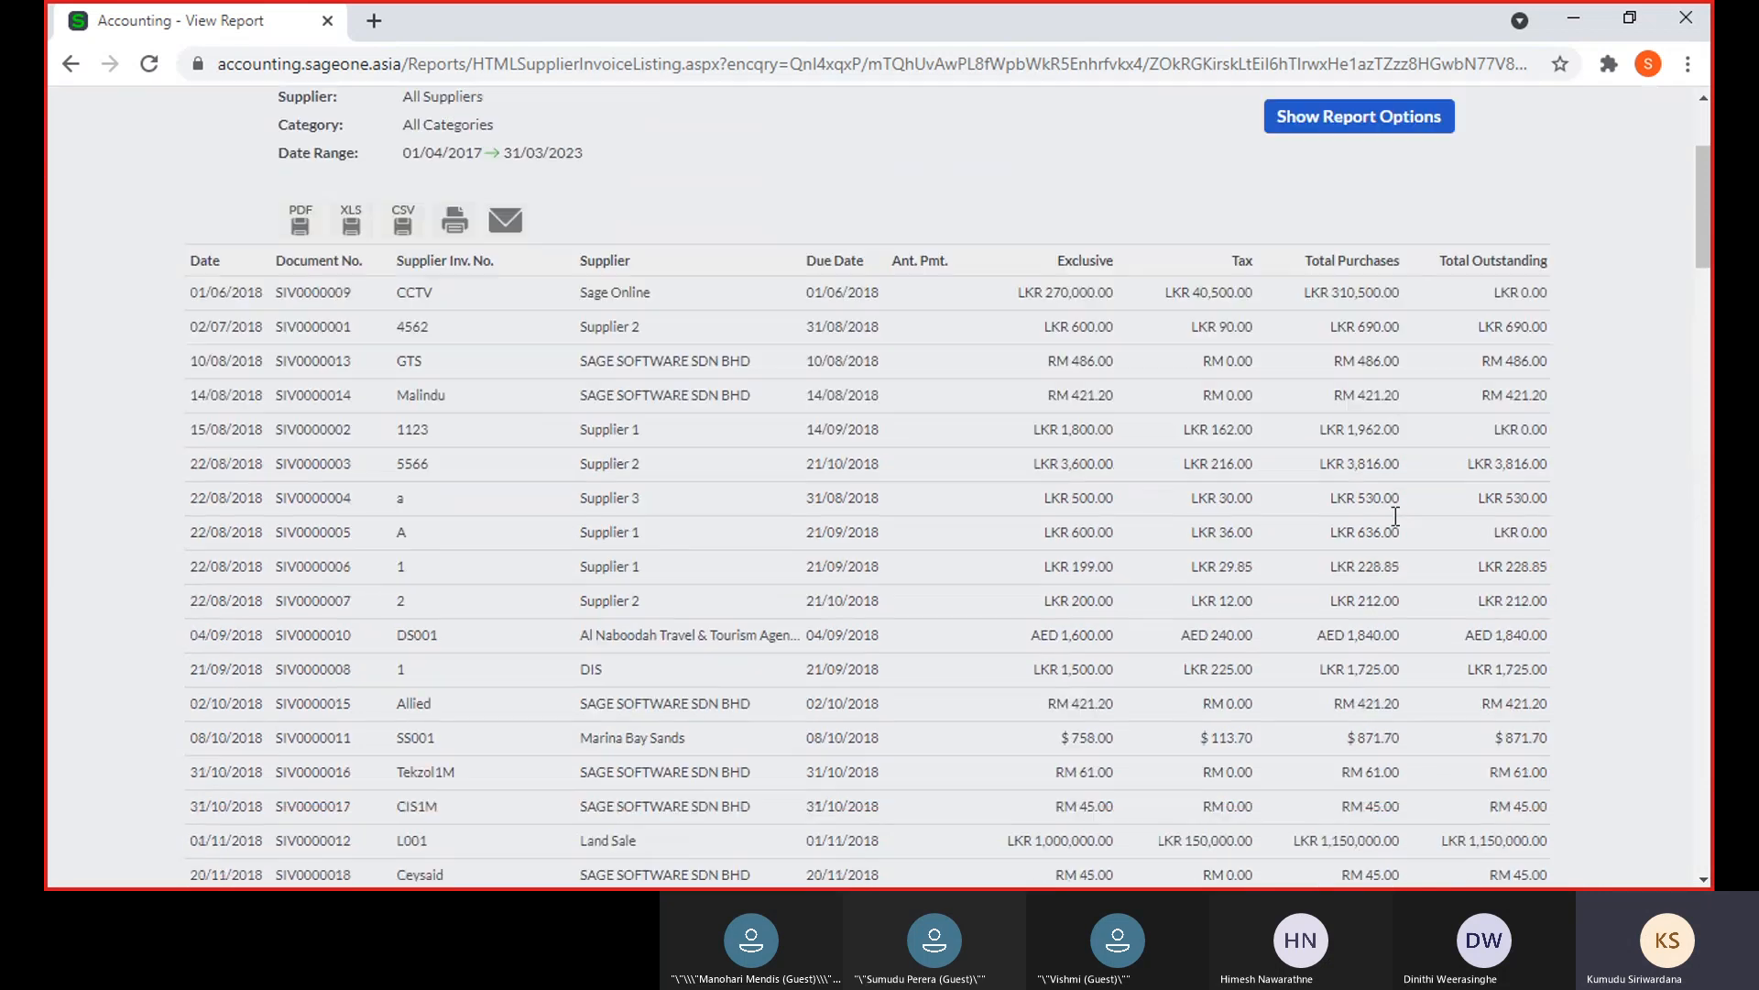
scroll(1396, 518, "down", 10)
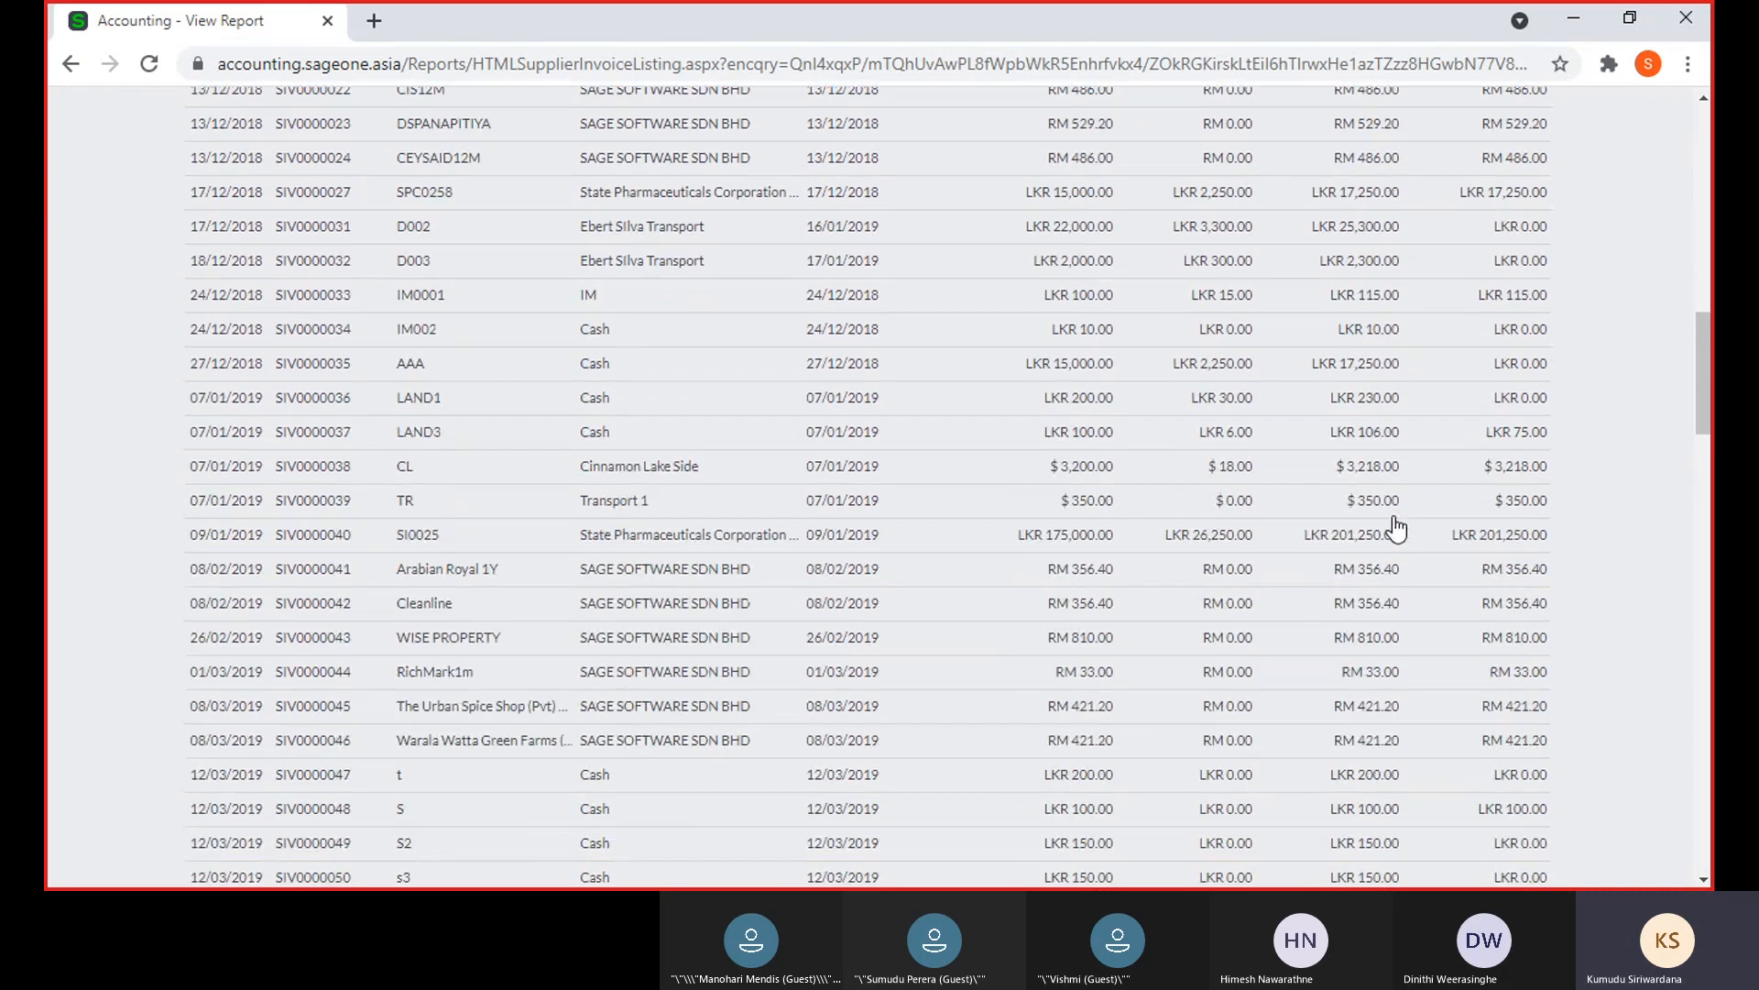
scroll(1395, 529, "down", 8)
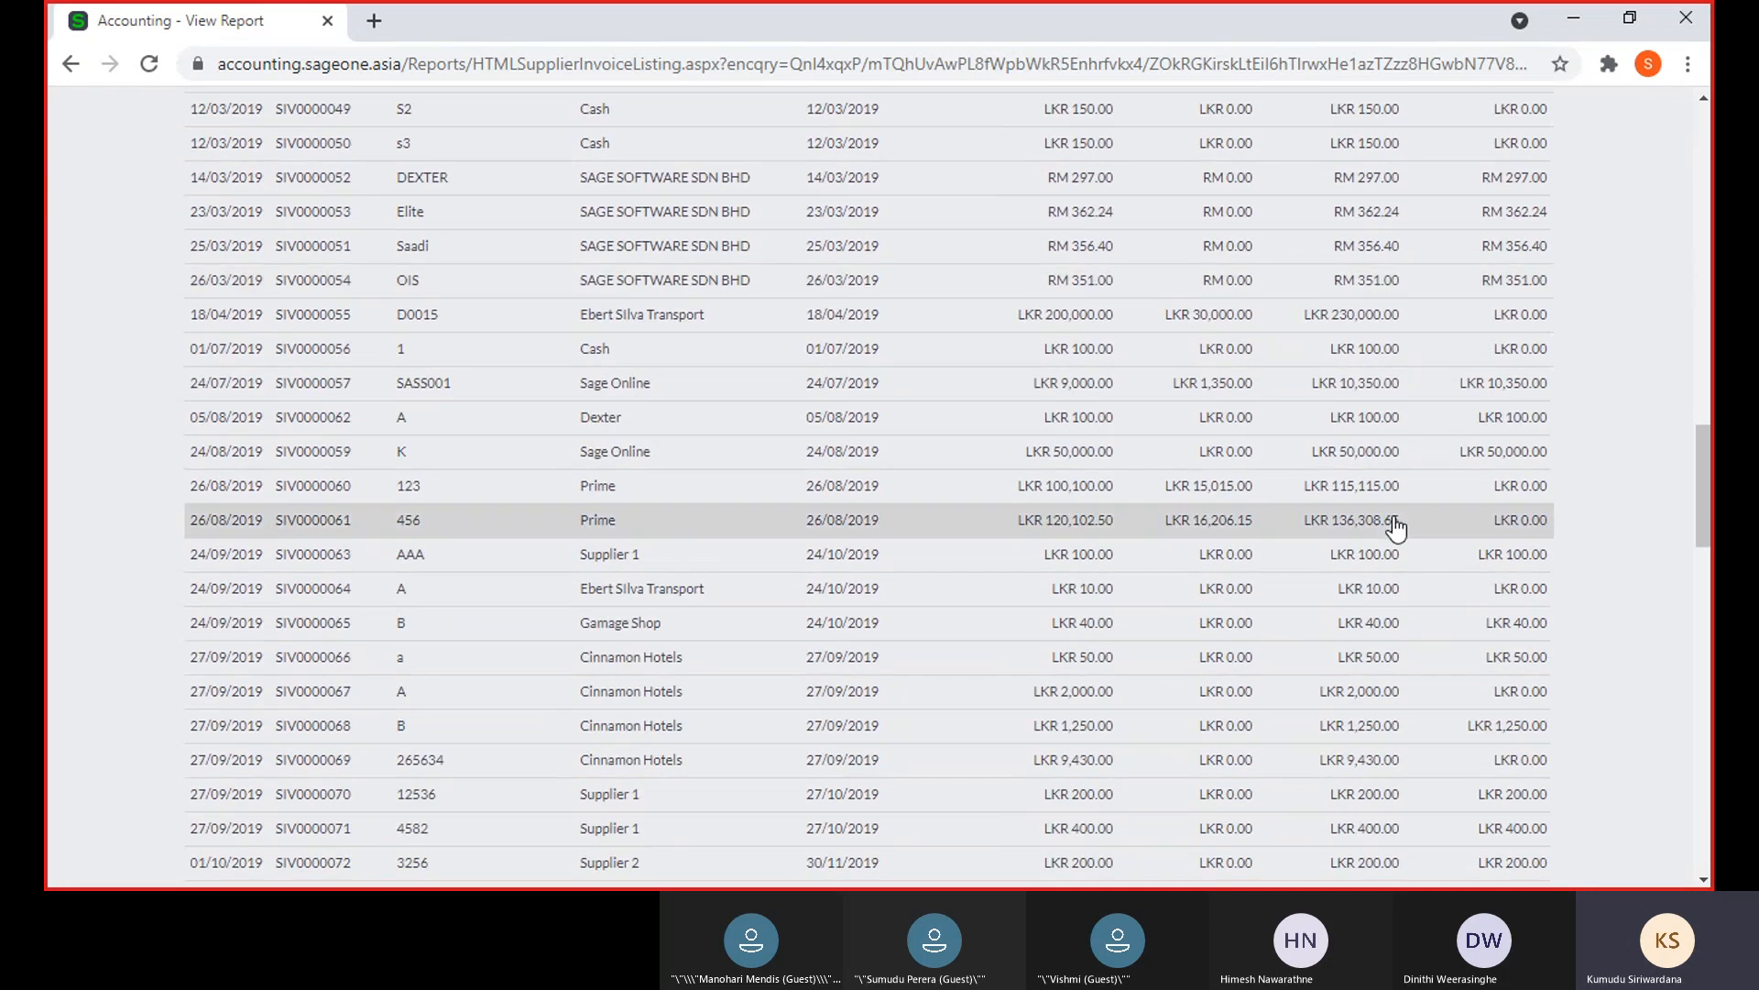
scroll(1396, 528, "down", 6)
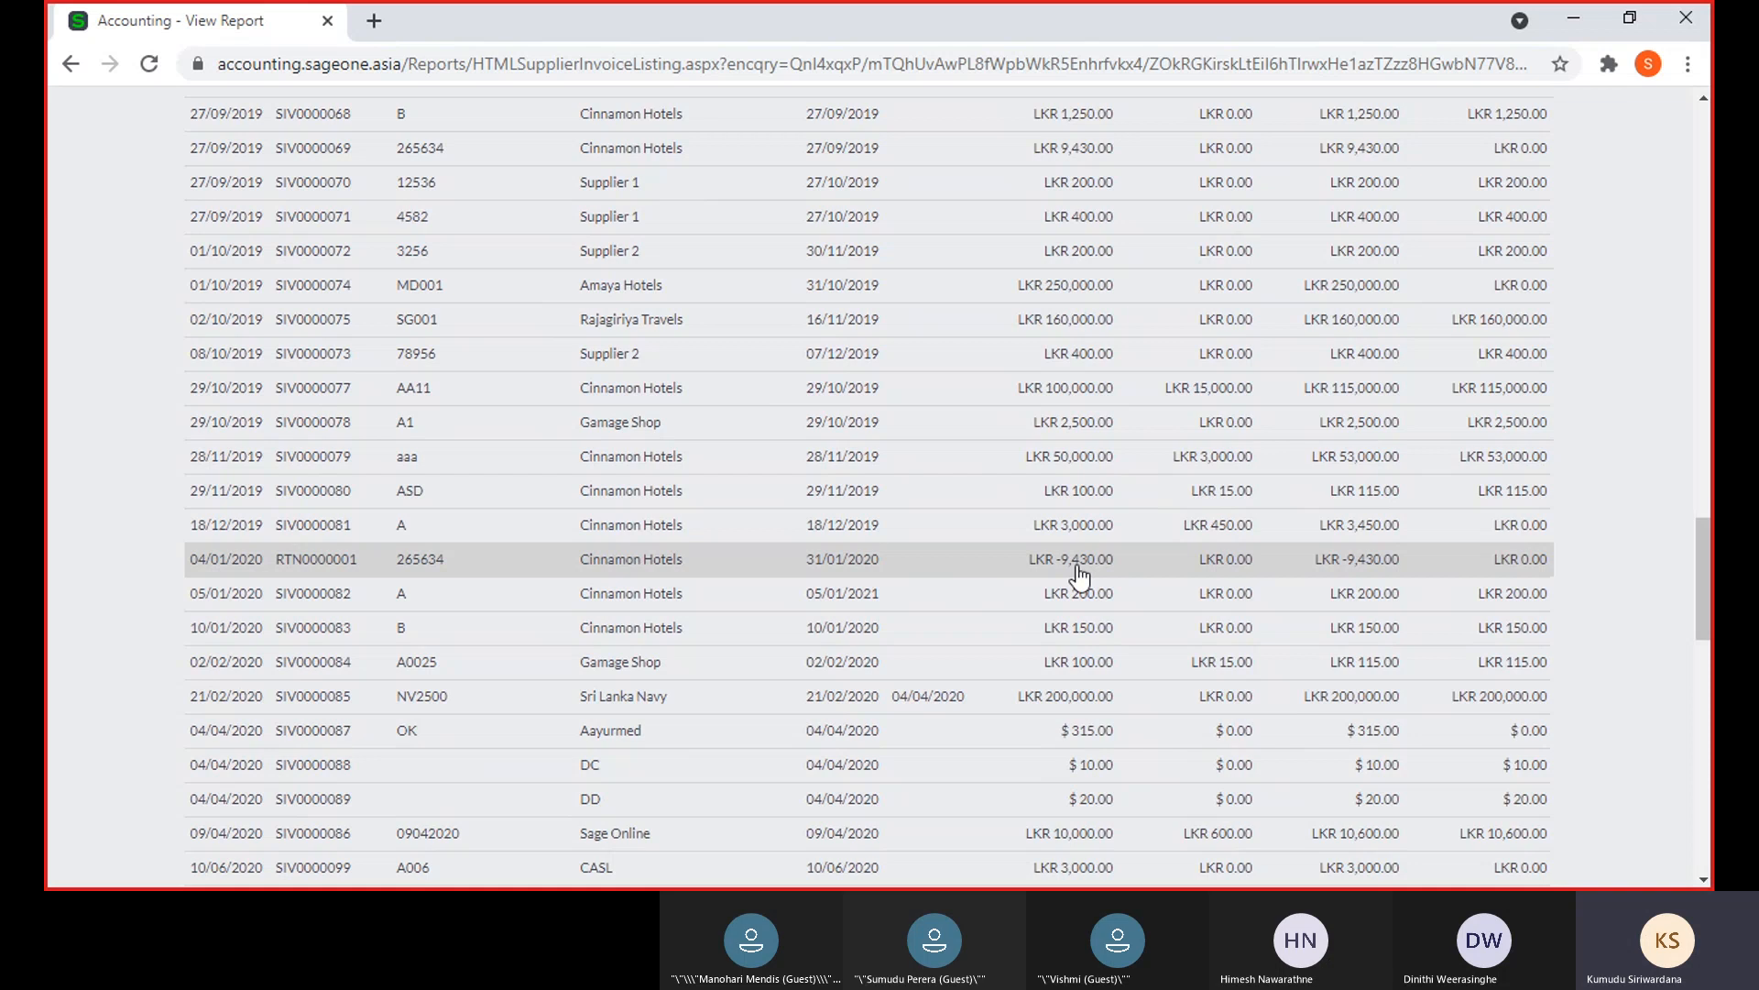
scroll(1618, 314, "up", 4)
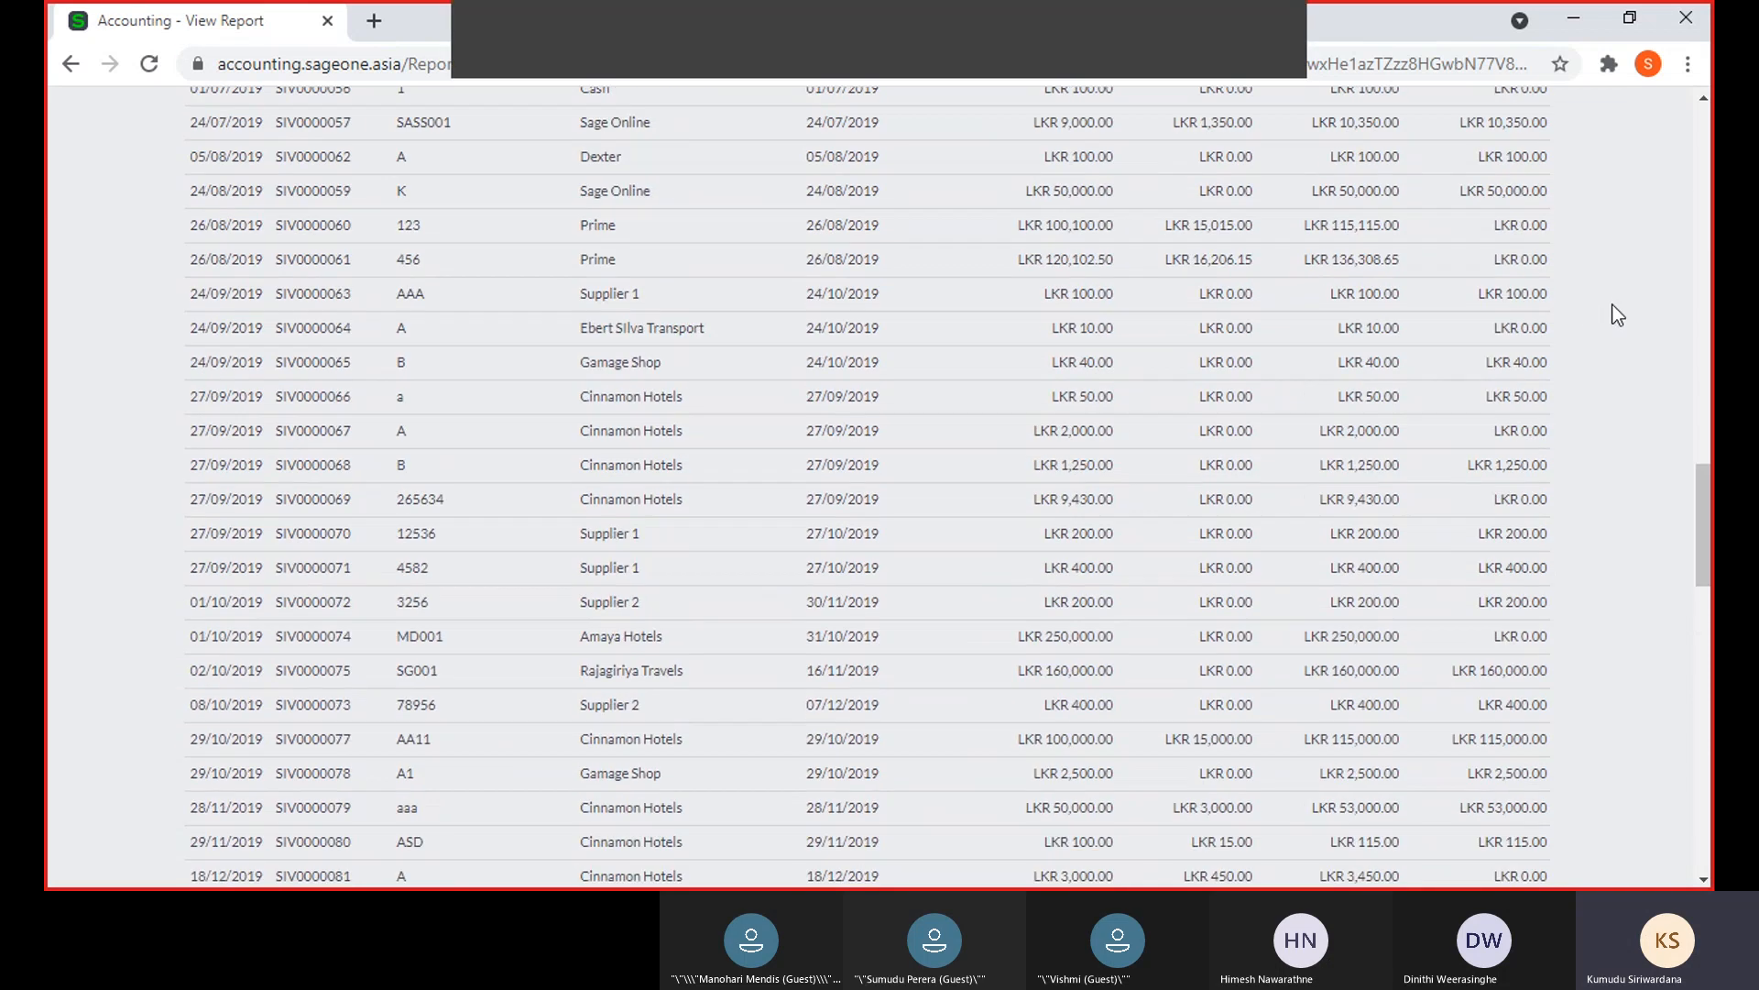
scroll(1622, 330, "up", 20)
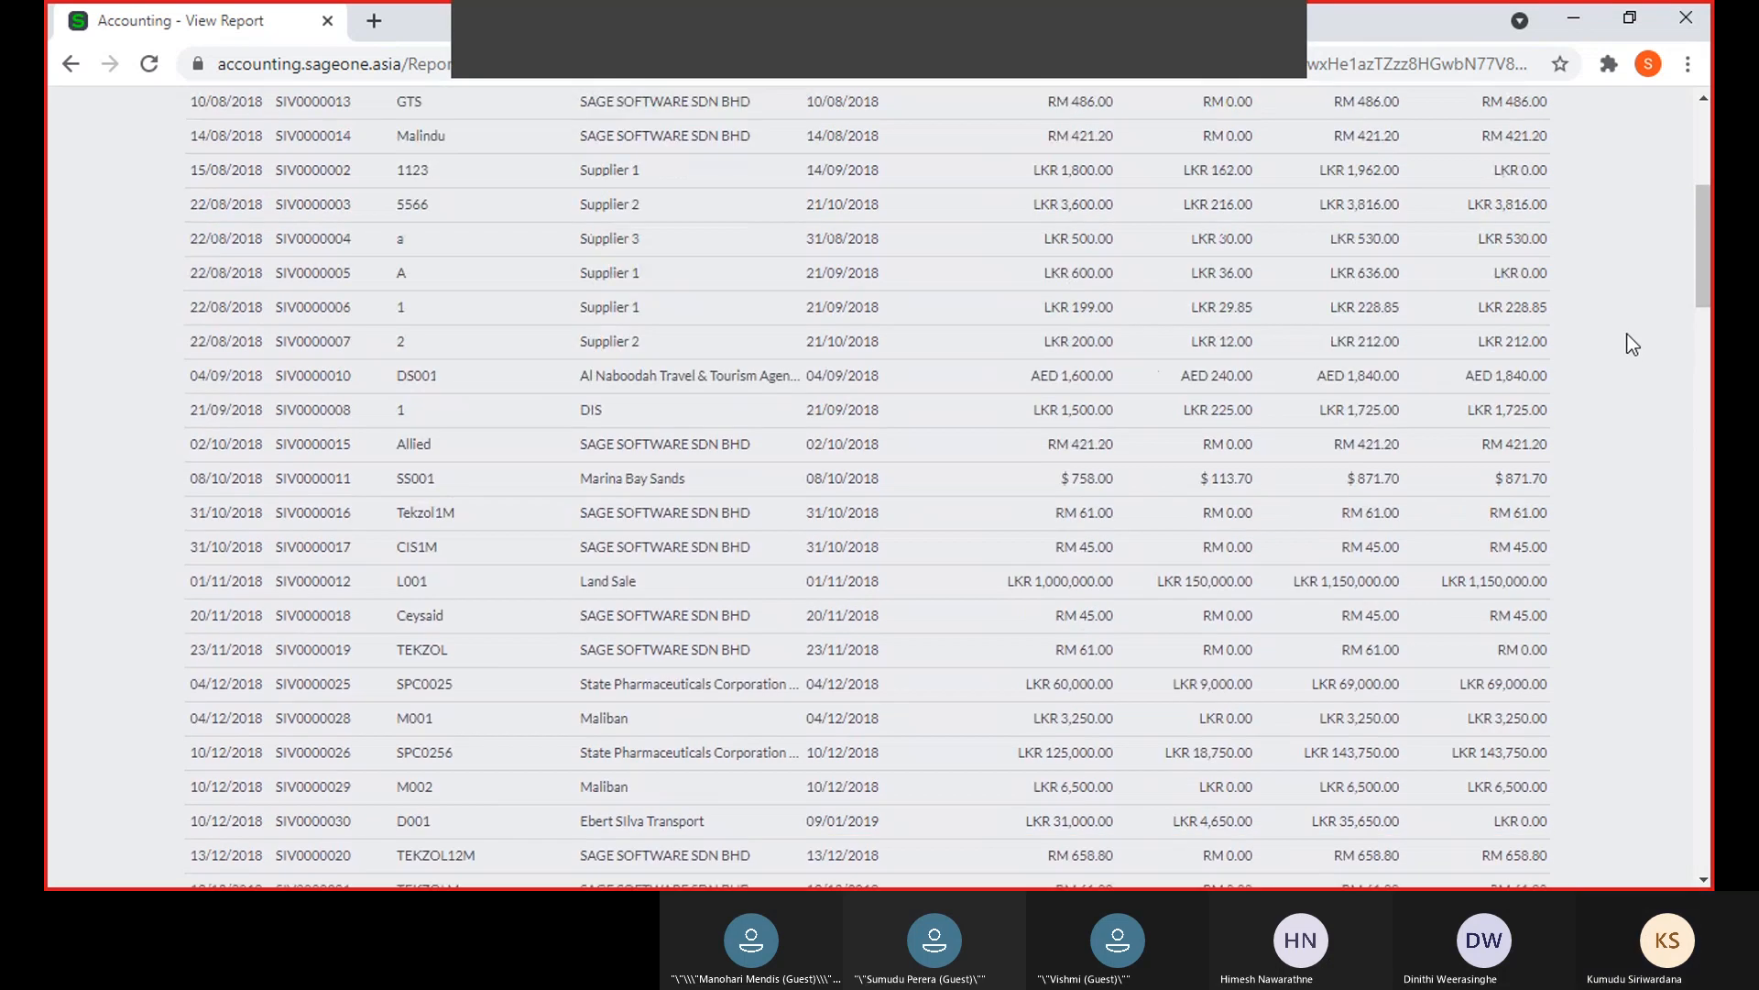
scroll(1633, 344, "up", 8)
Refresh the Supplier Invoices report with Use Foreign Currency turned off and check the amounts through to the grand total
left_click(1366, 368)
left_click(644, 544)
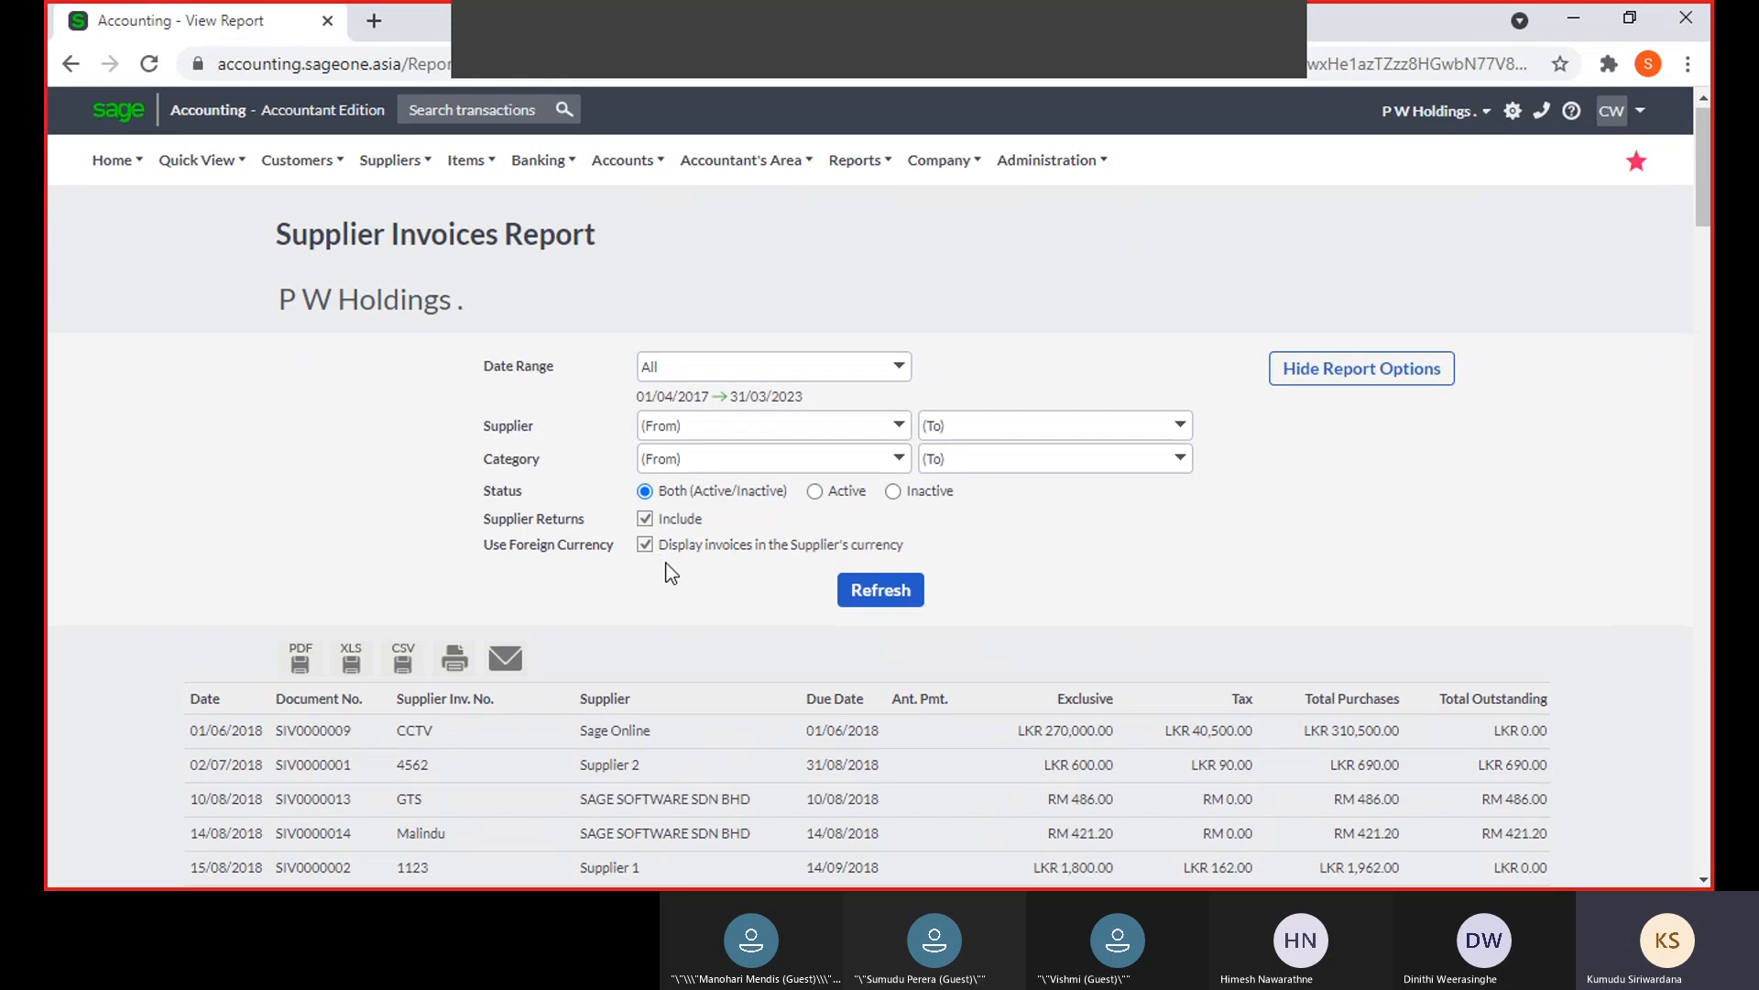
scroll(672, 573, "down", 1)
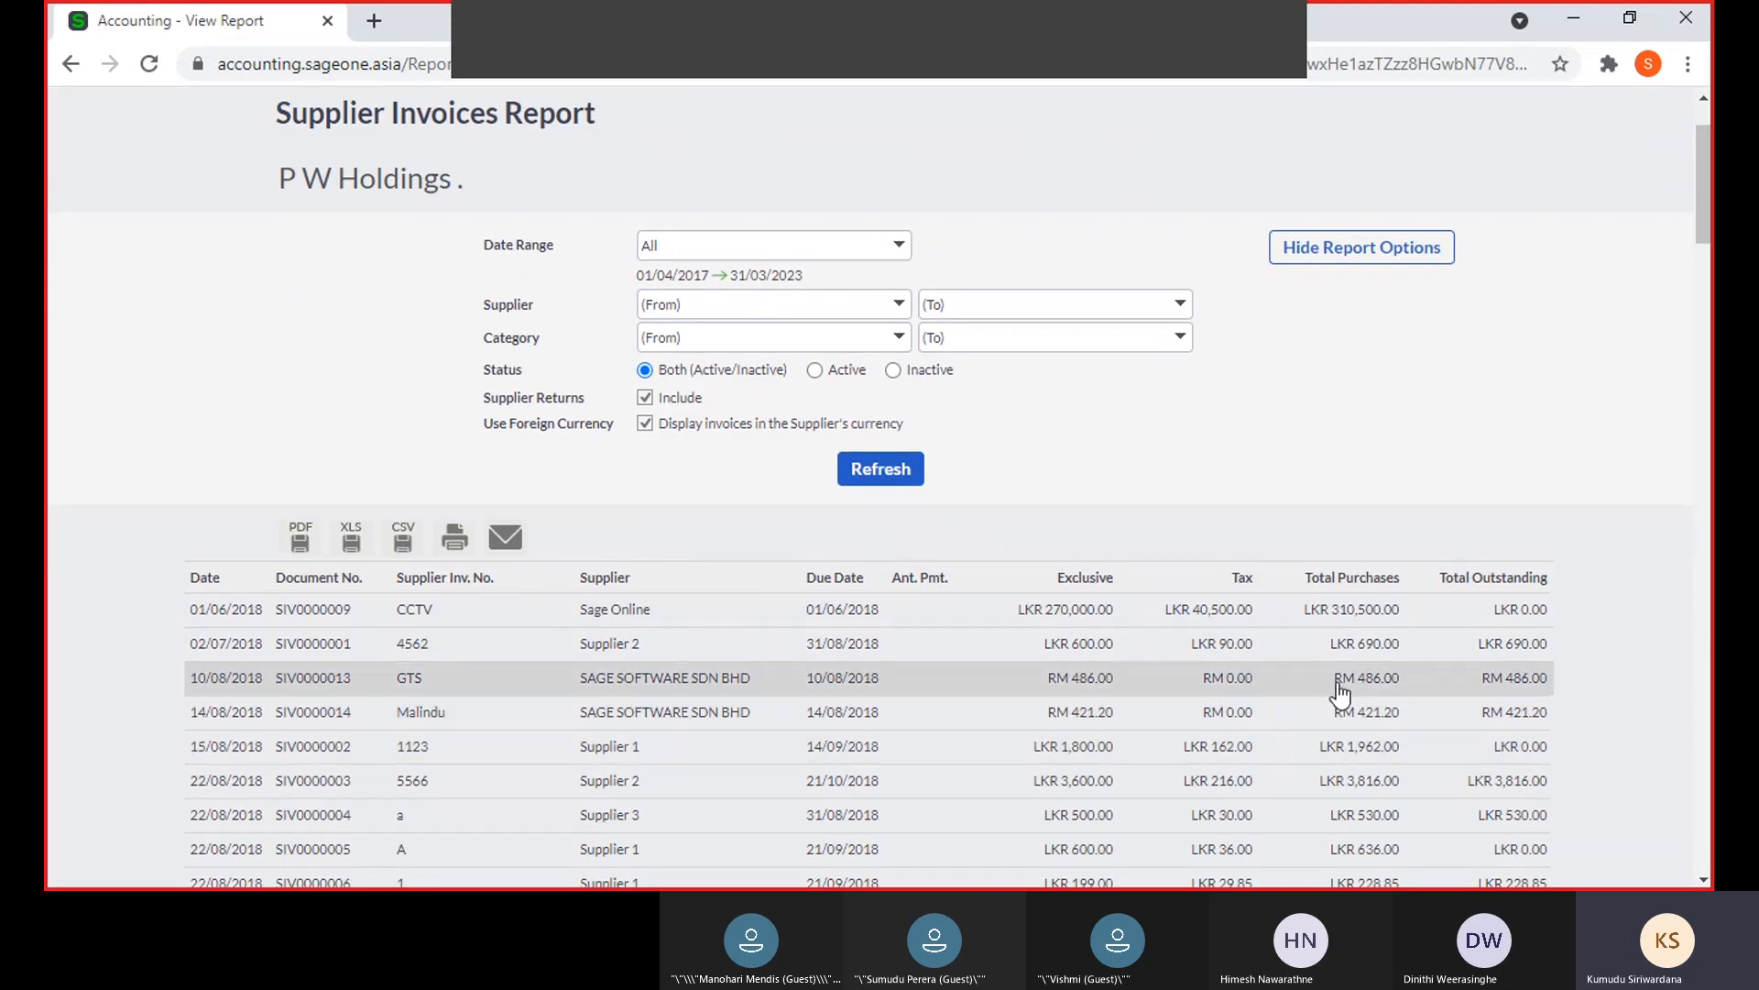
left_click(644, 425)
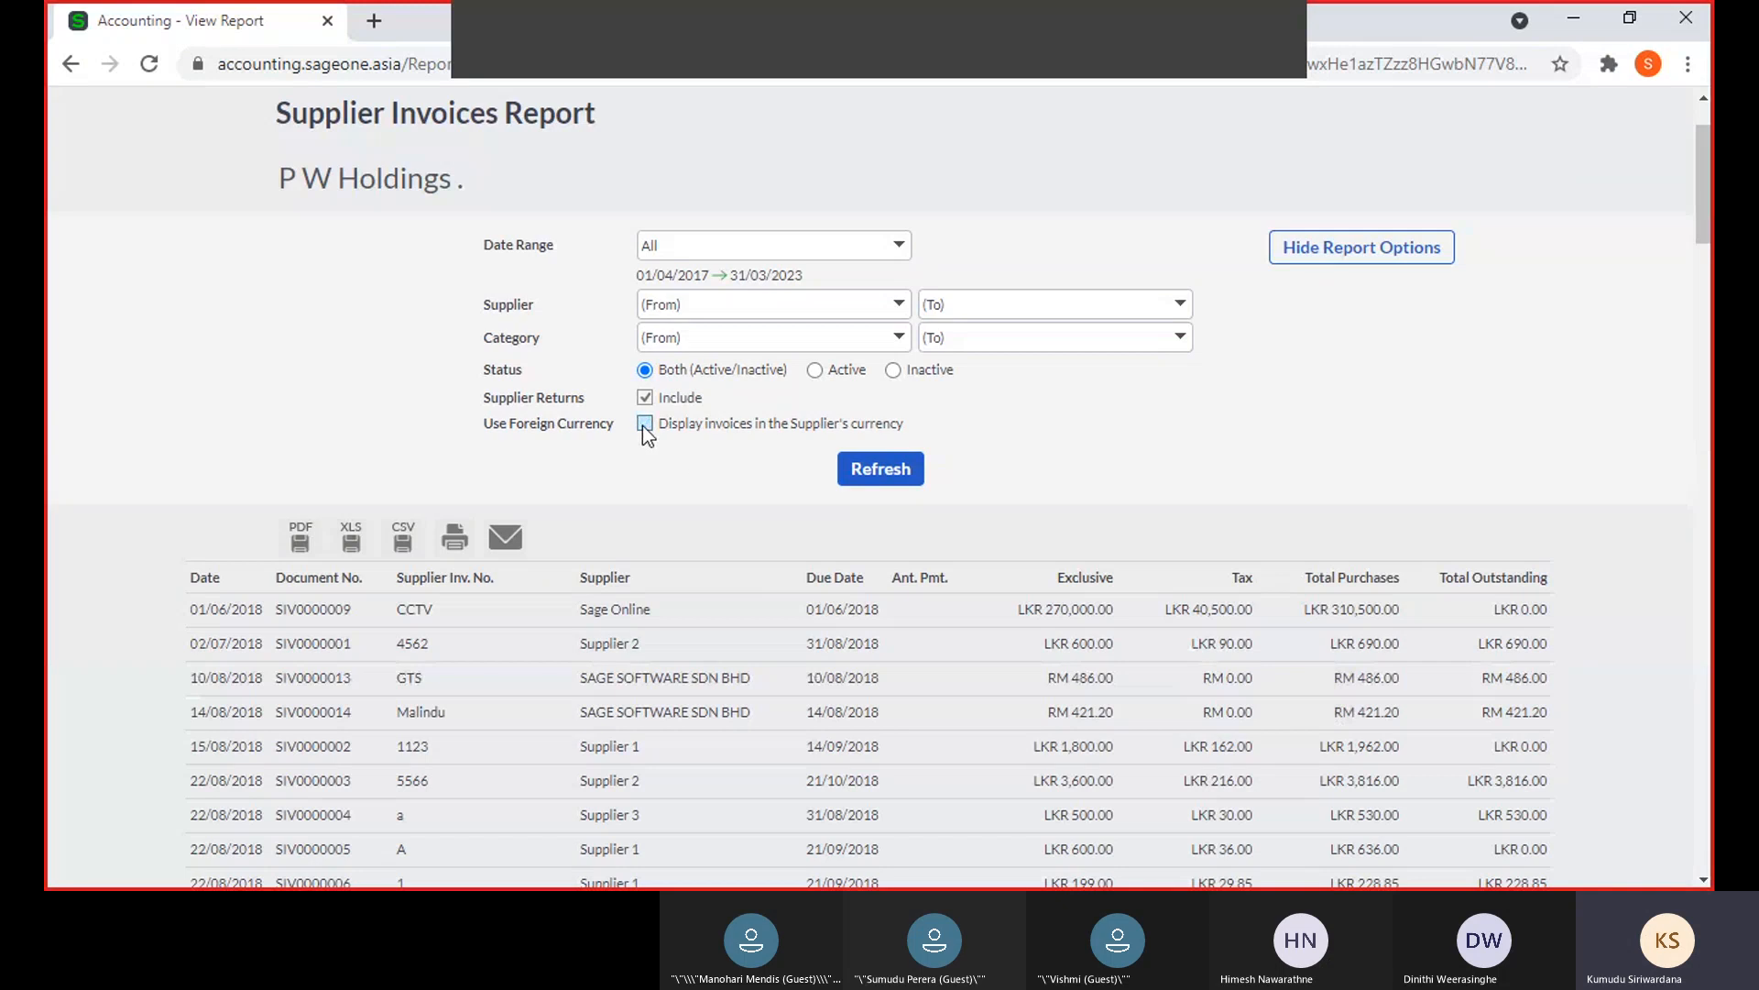
left_click(869, 479)
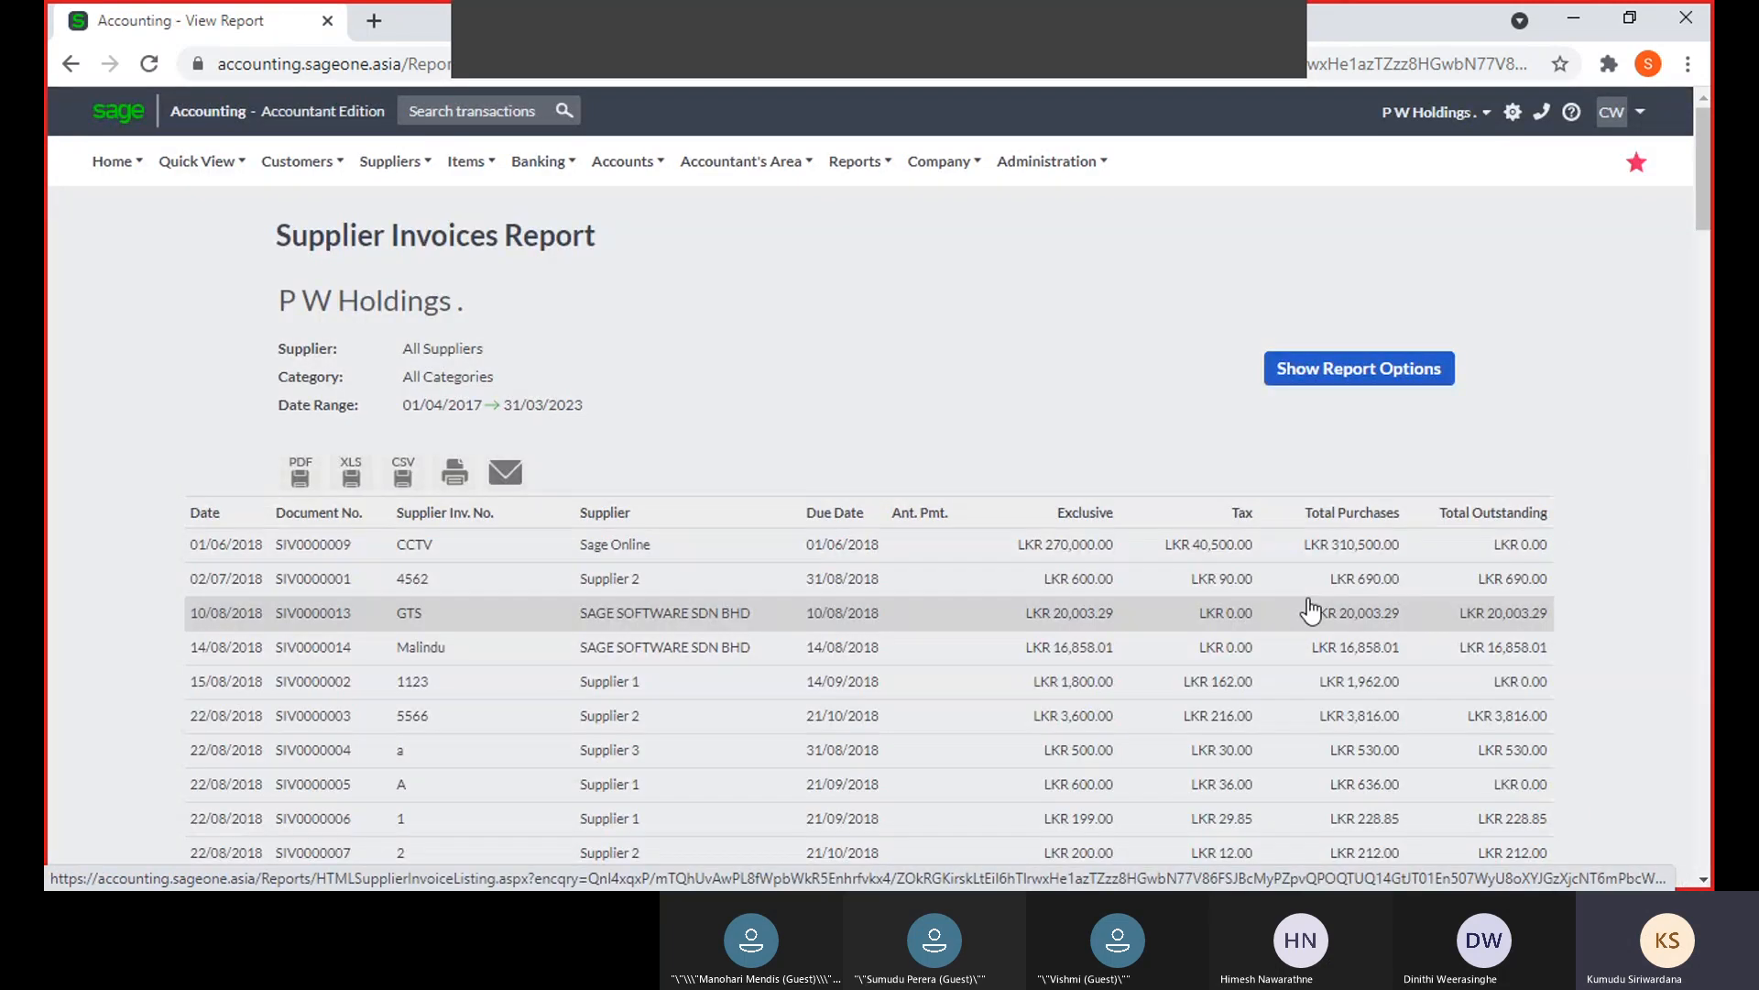
scroll(1312, 613, "down", 1)
scroll(1317, 615, "down", 20)
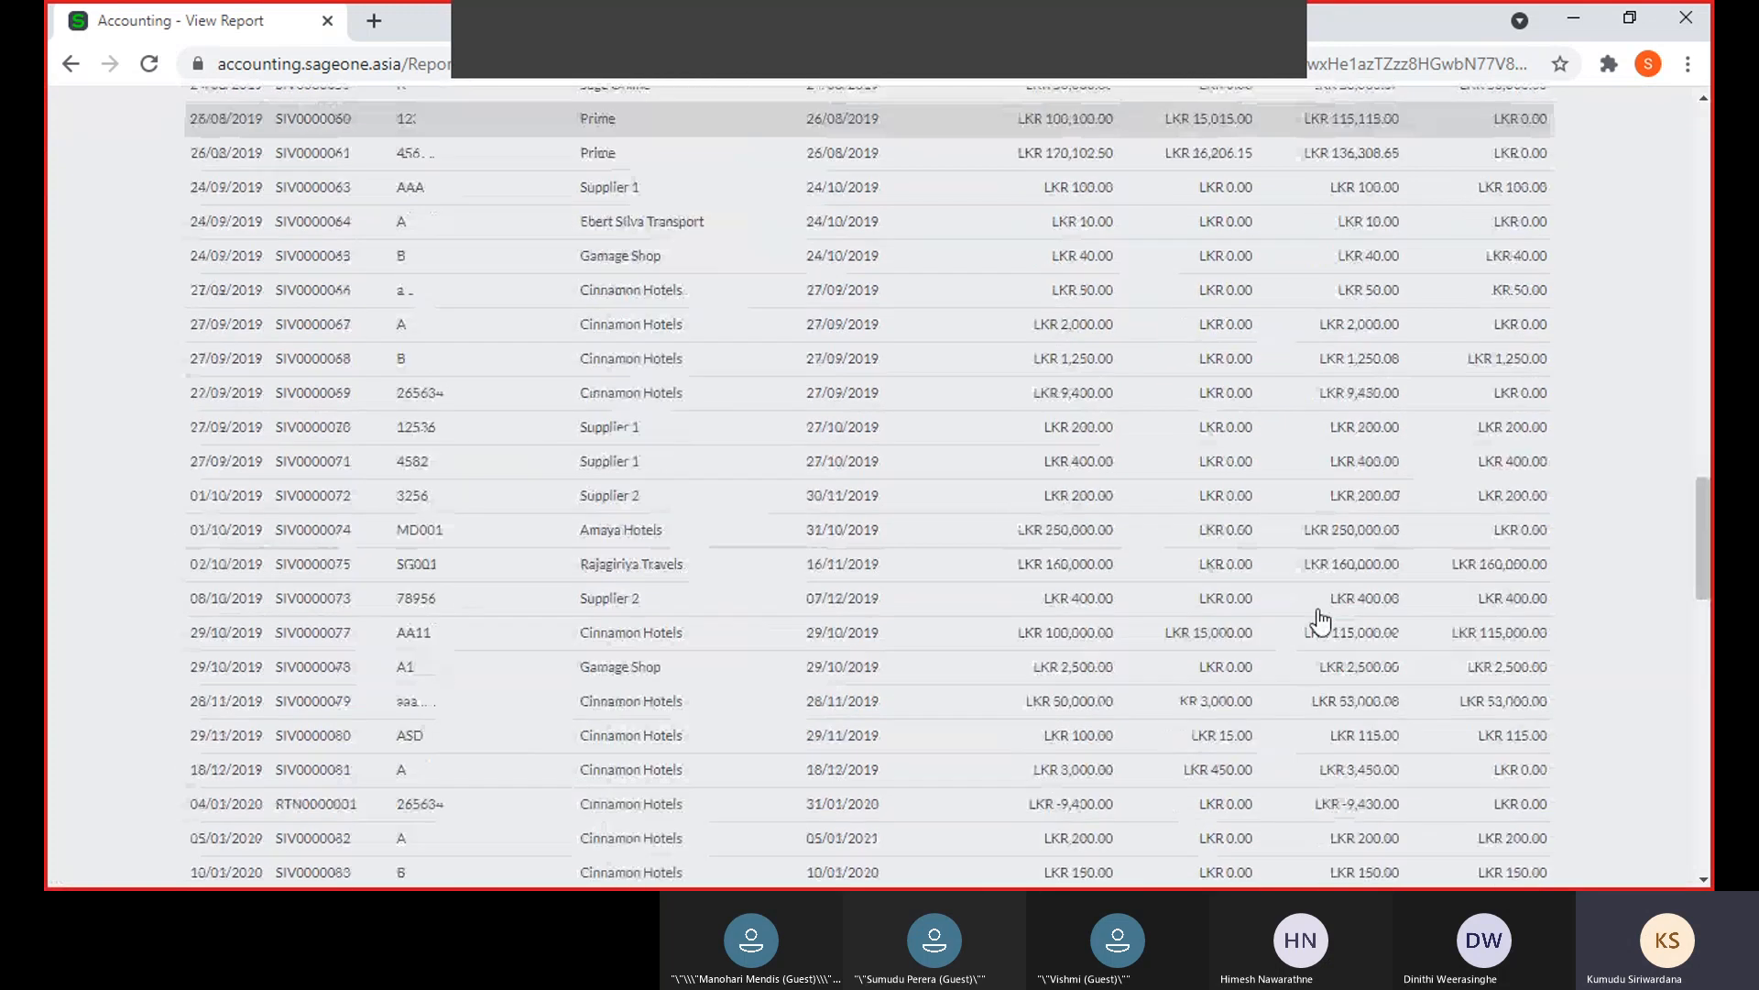
scroll(1322, 642, "down", 6)
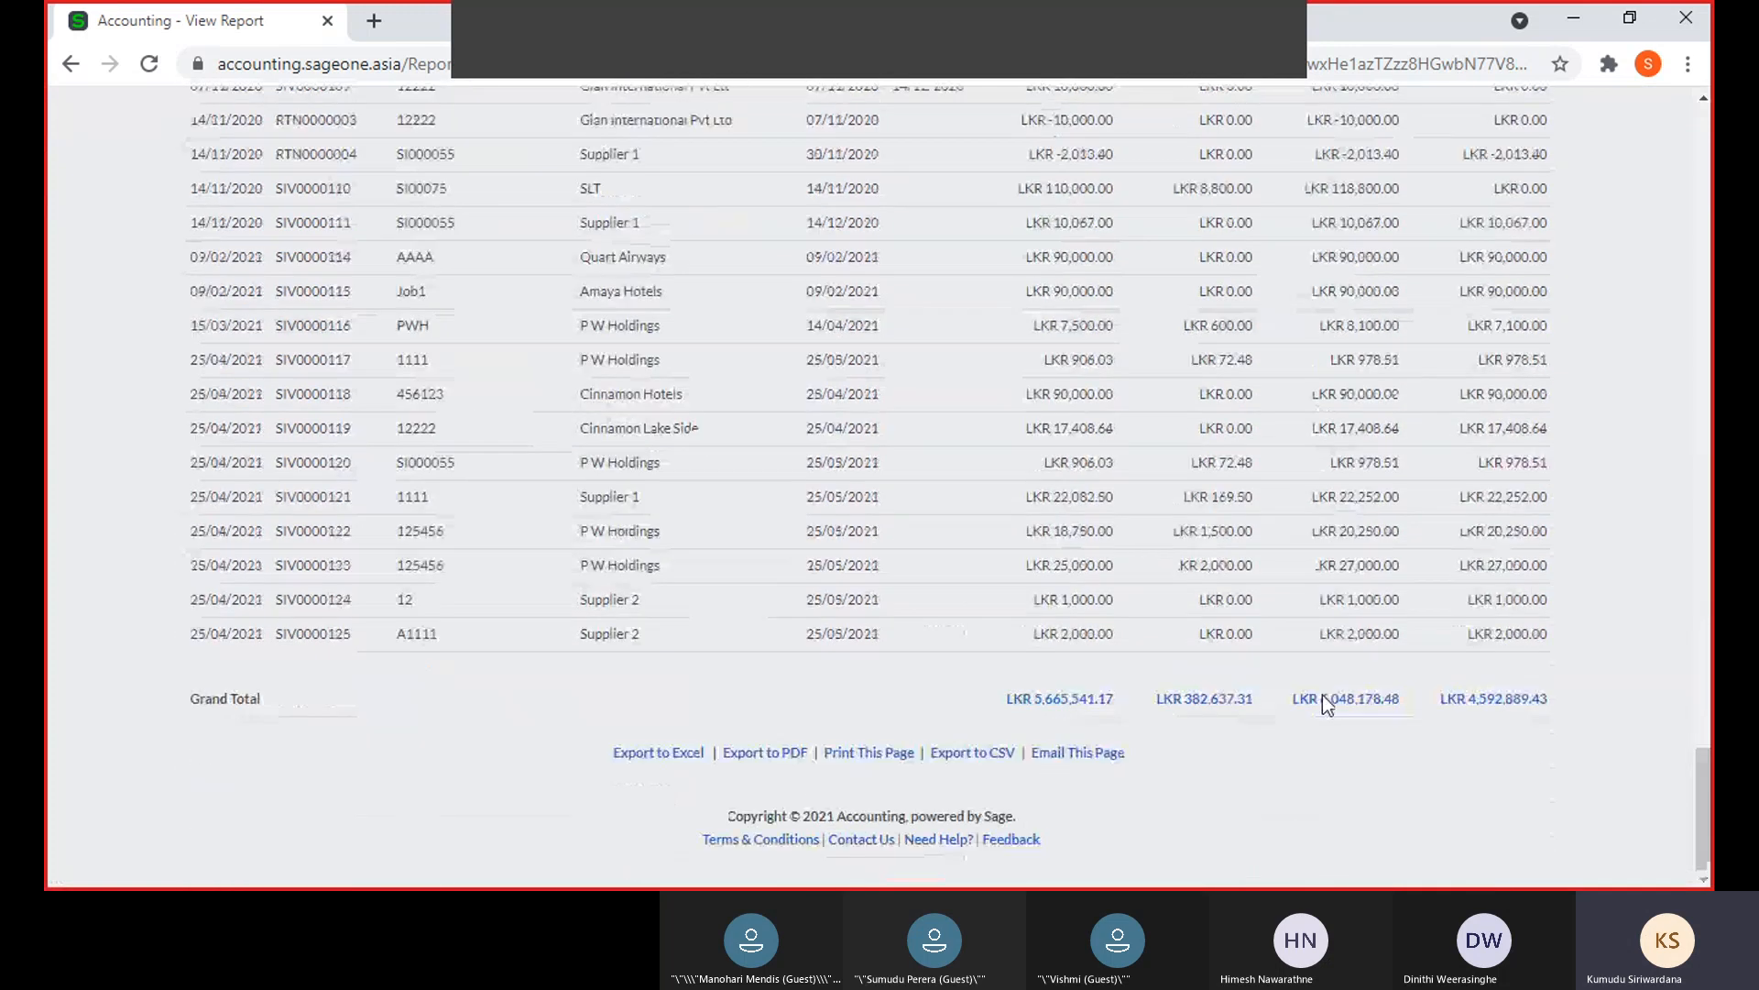
scroll(1323, 695, "up", 5)
scroll(1323, 694, "up", 15)
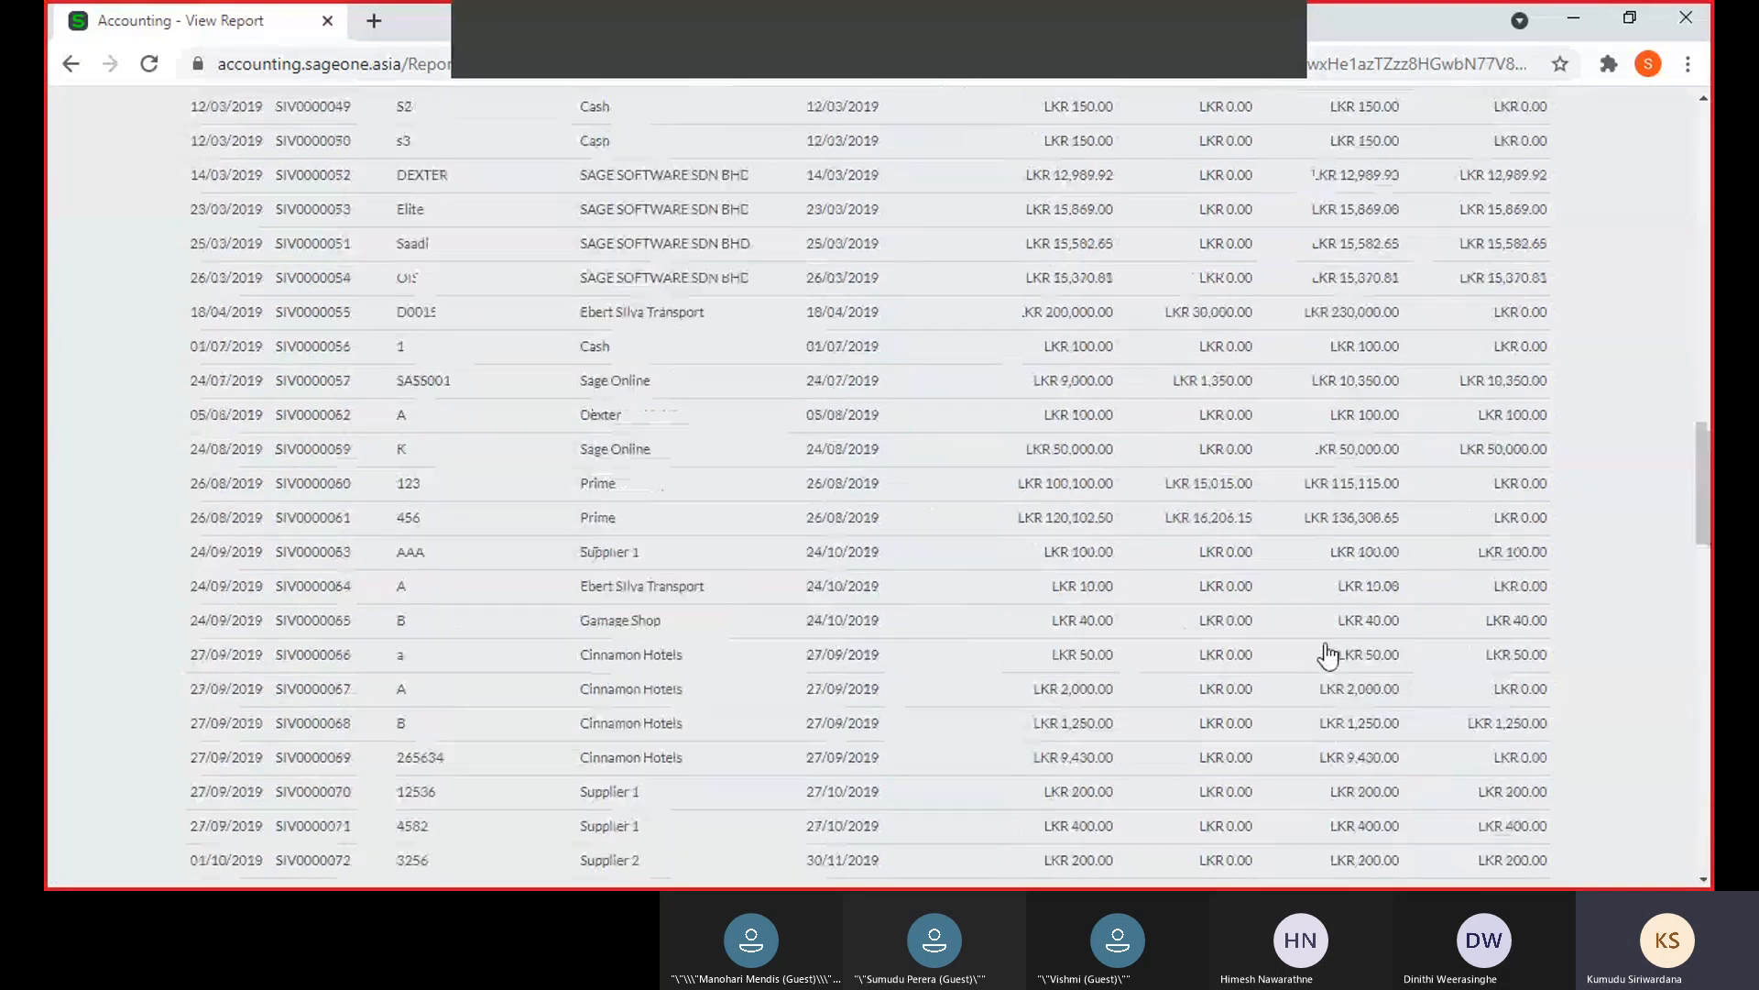
scroll(1327, 654, "up", 5)
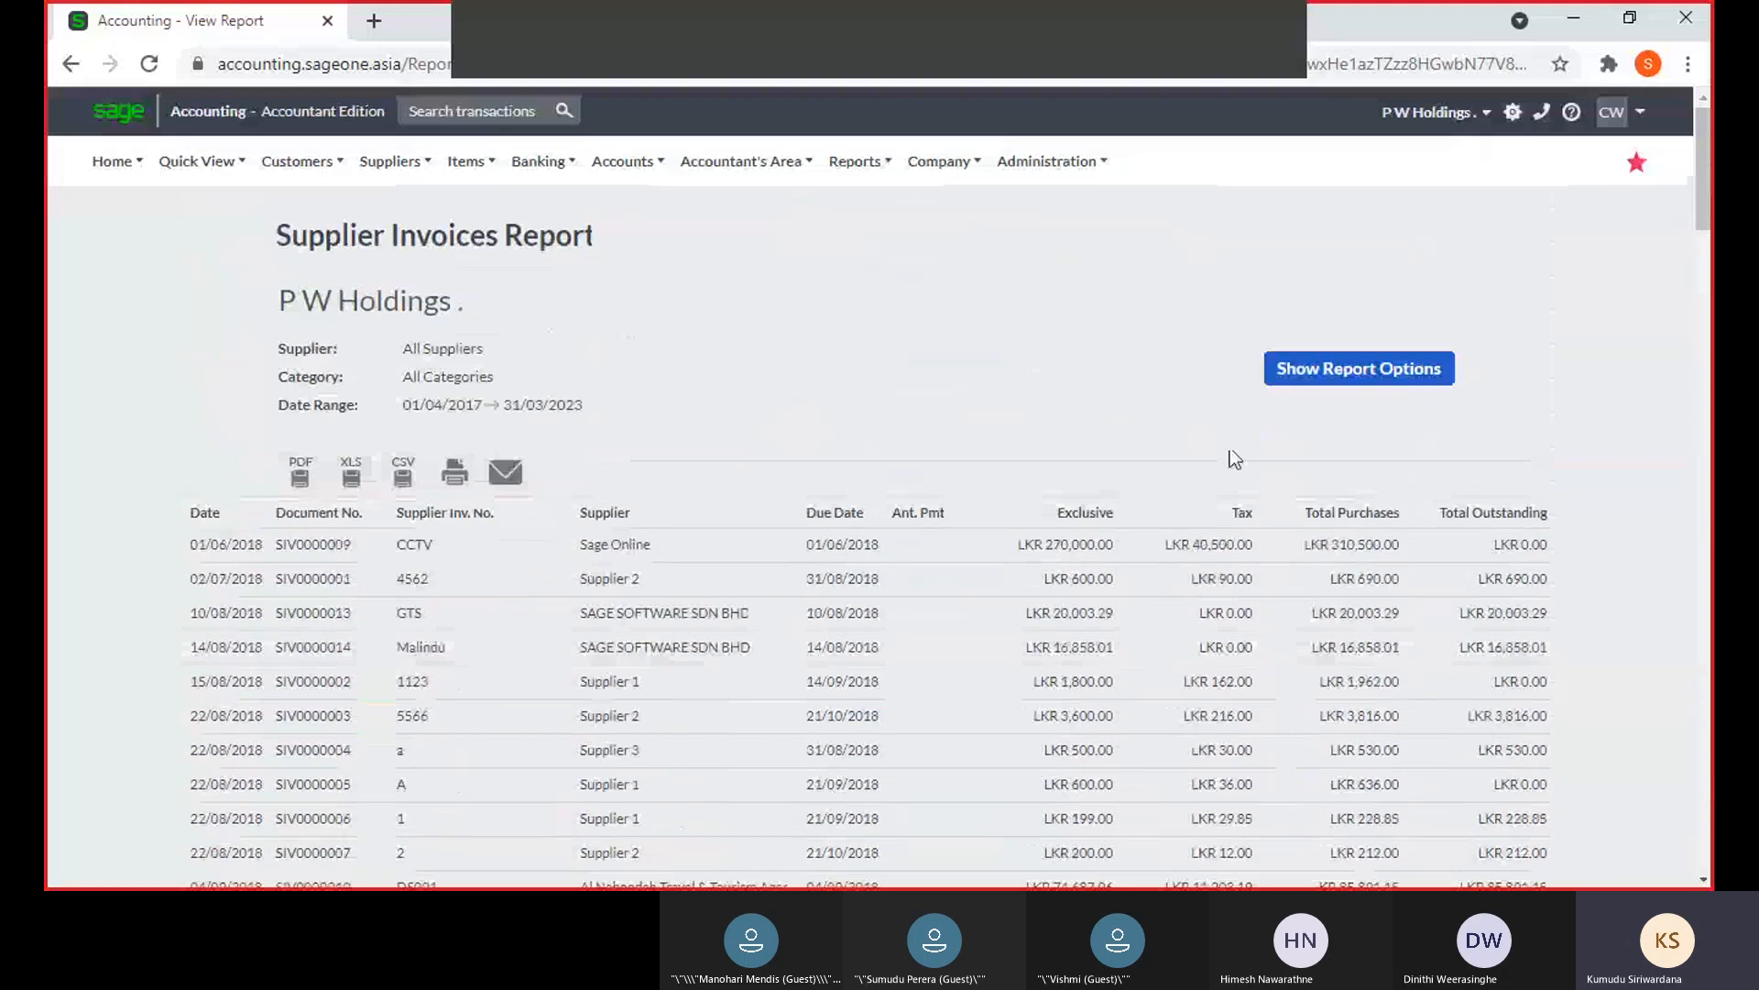
Show the Supplier Invoices report's filter options and duplicate the report's browser tab
left_click(1296, 368)
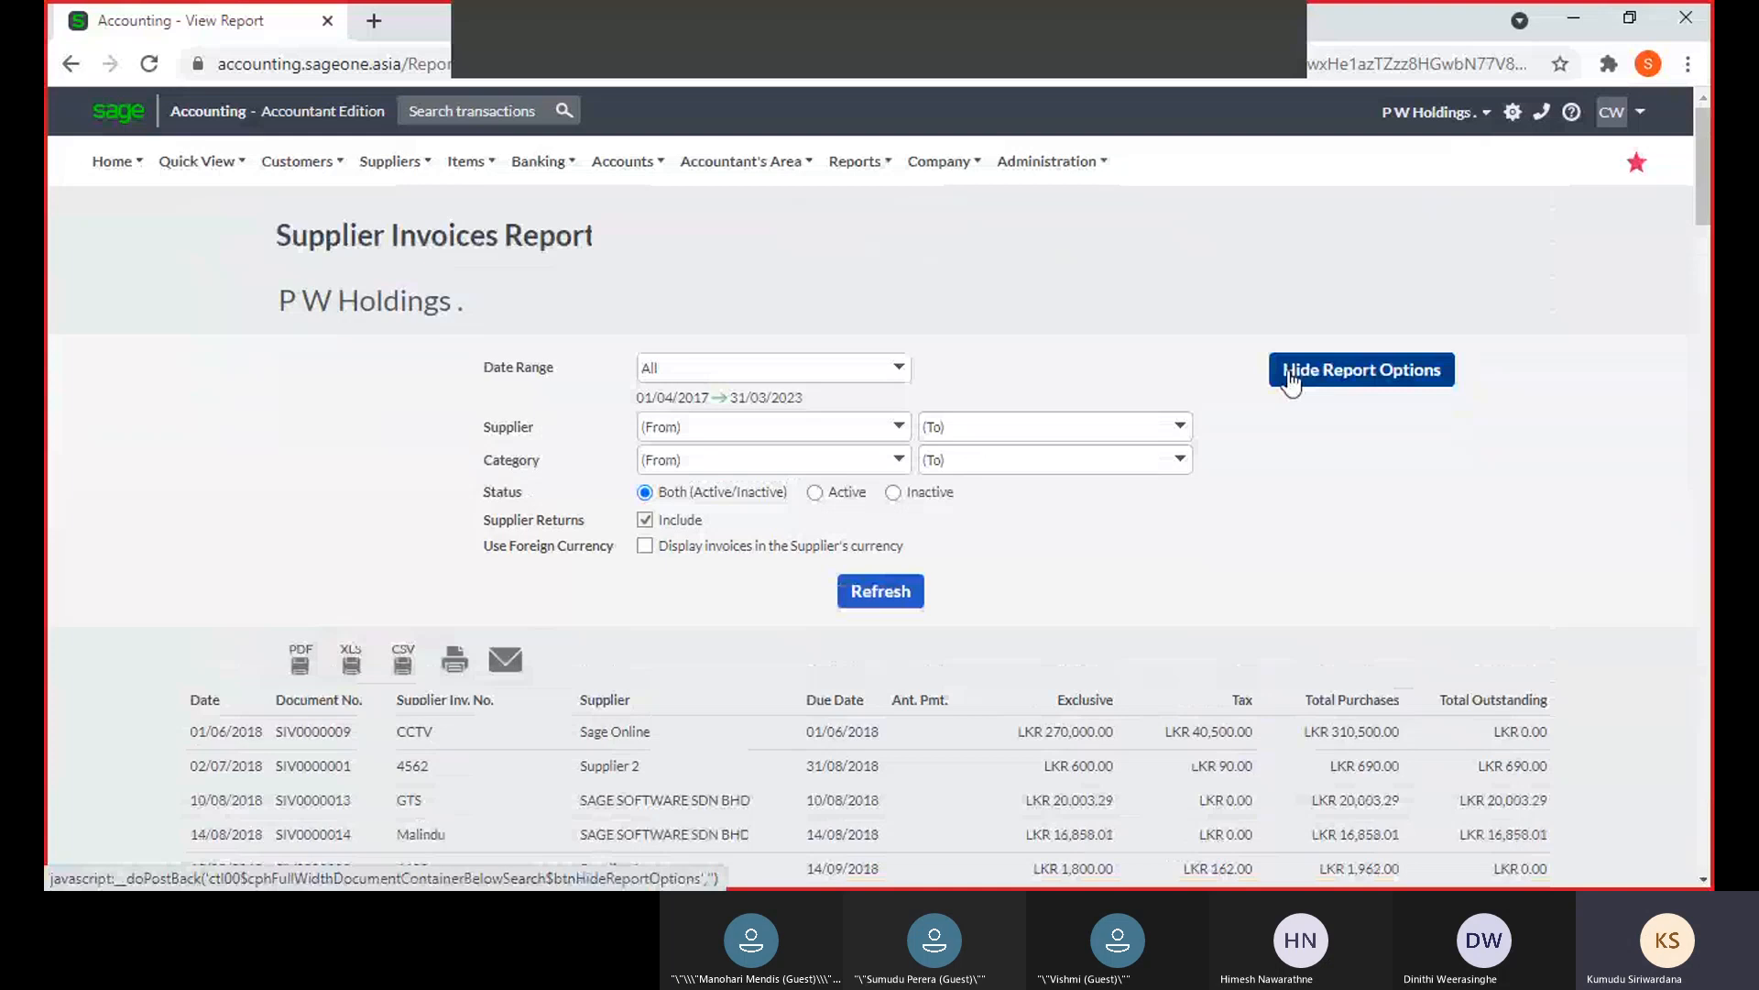
right_click(195, 30)
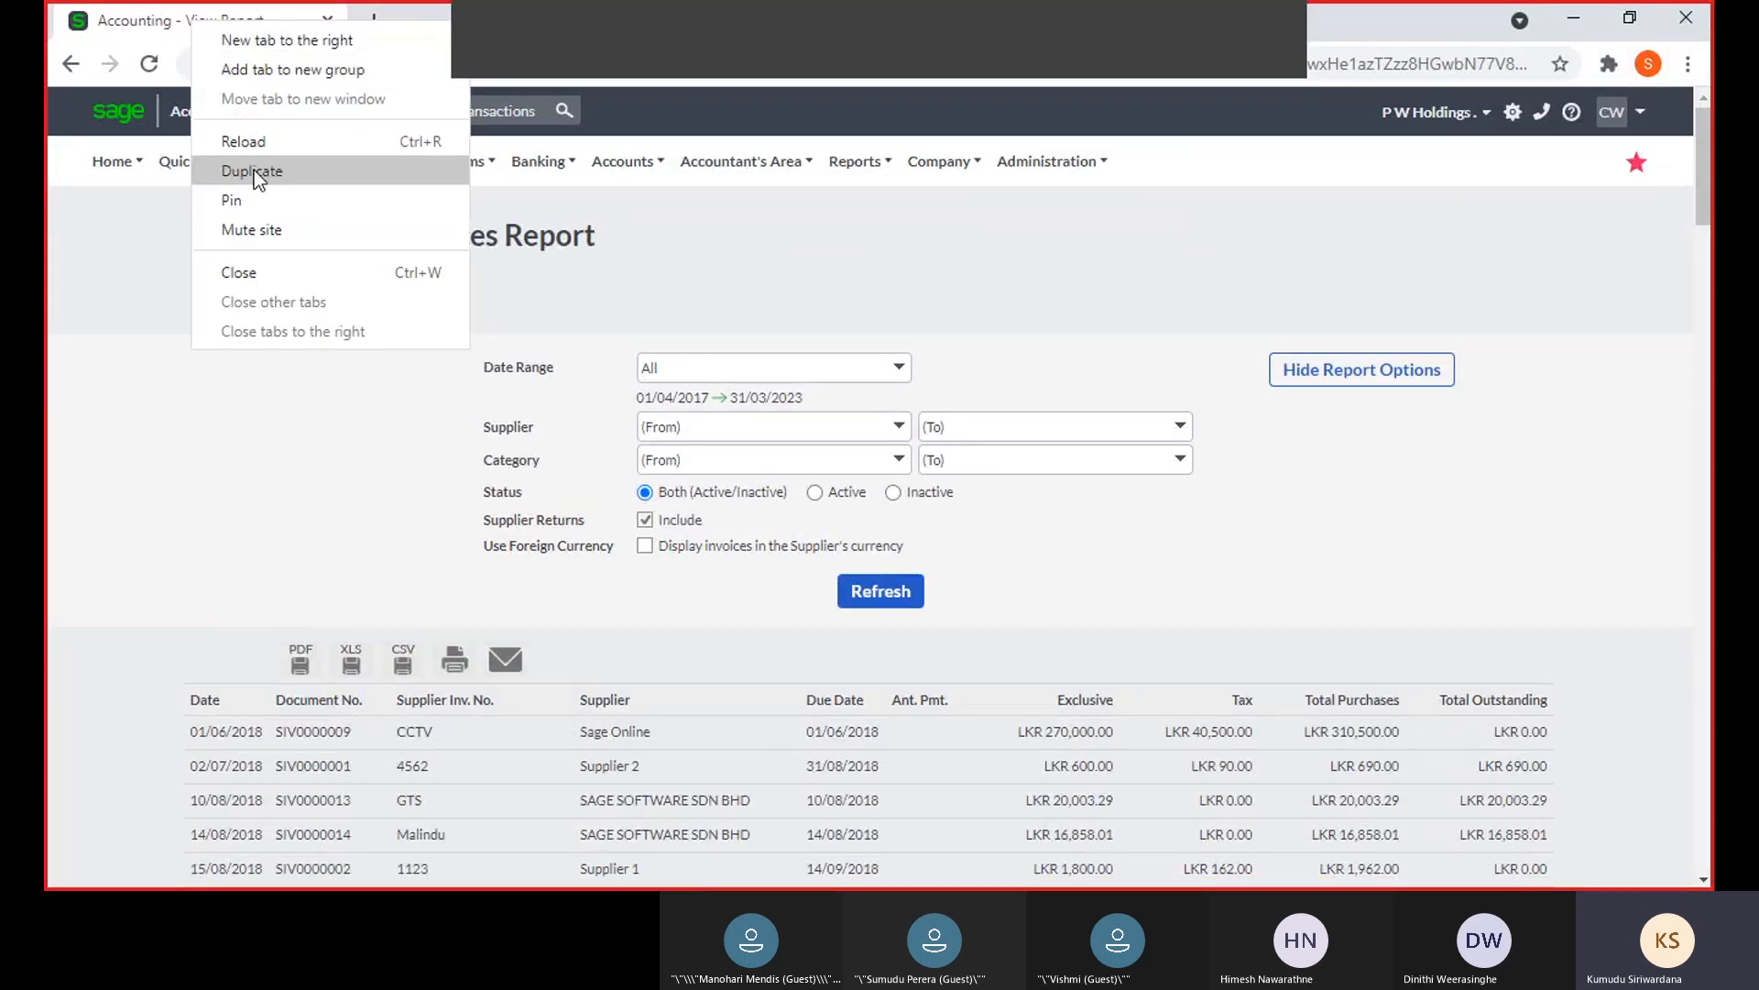
left_click(251, 165)
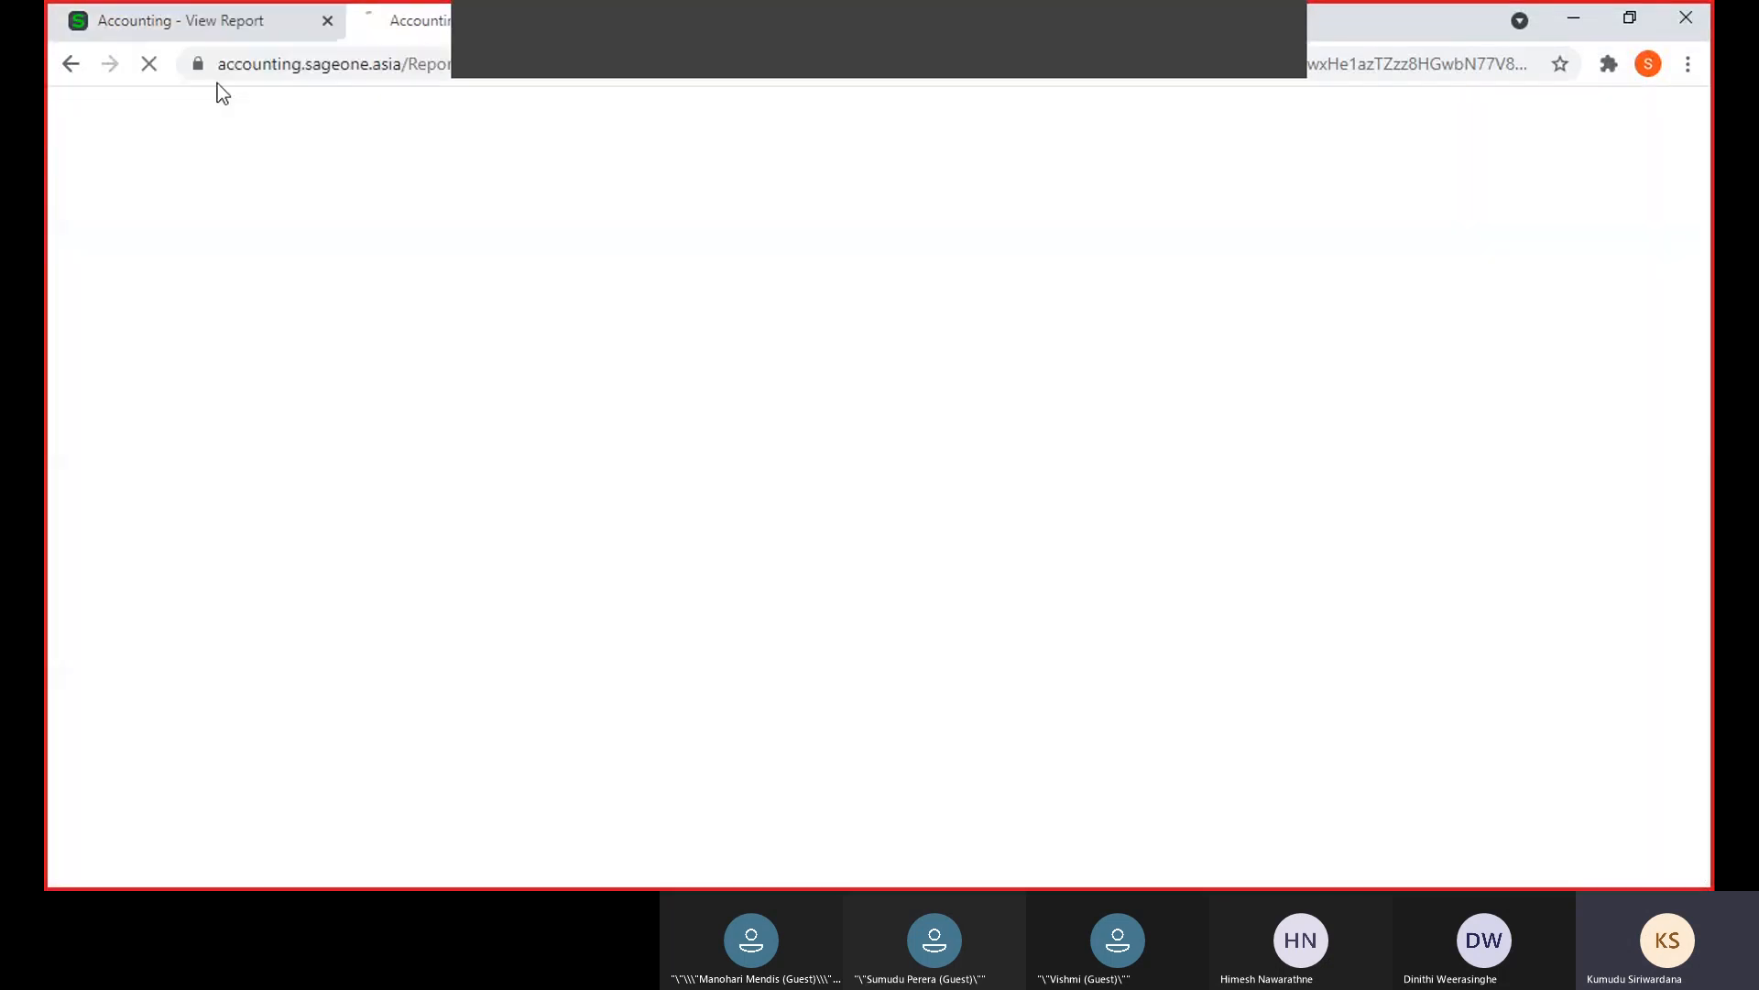
Open the supplier invoices list in the original browser tab and sort it by document number in ascending order
left_click(214, 27)
mouse_move(394, 162)
mouse_move(406, 277)
left_click(547, 315)
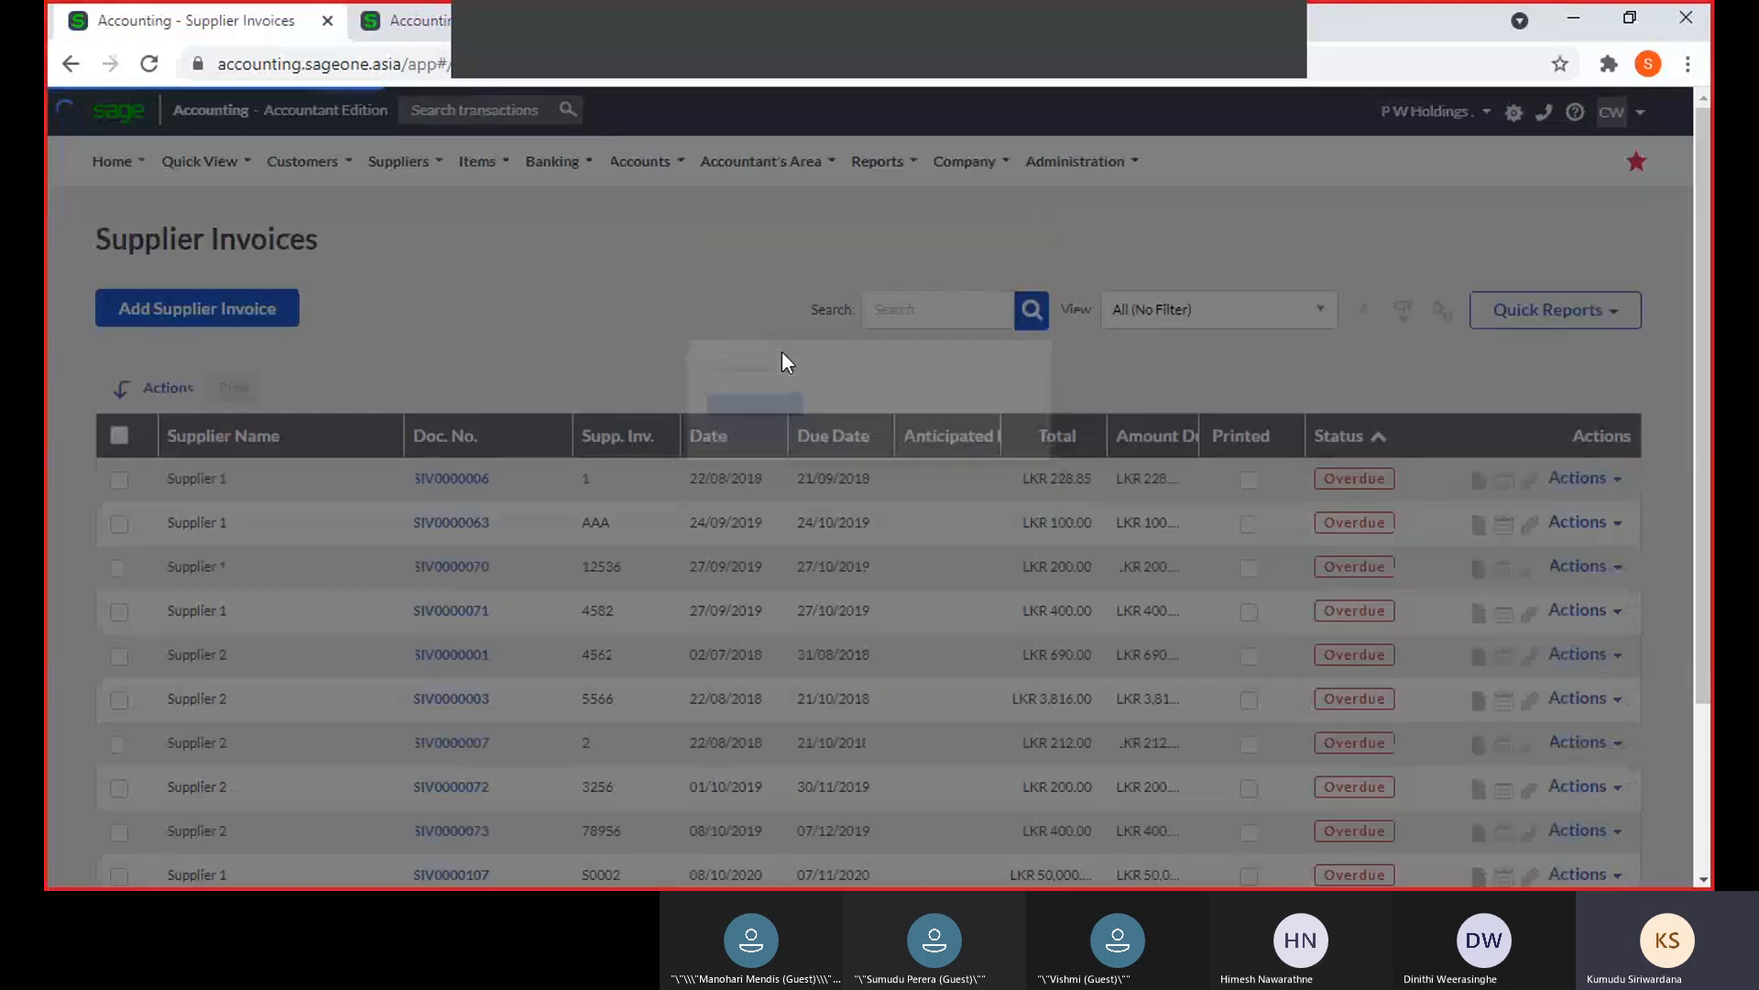
left_click(883, 312)
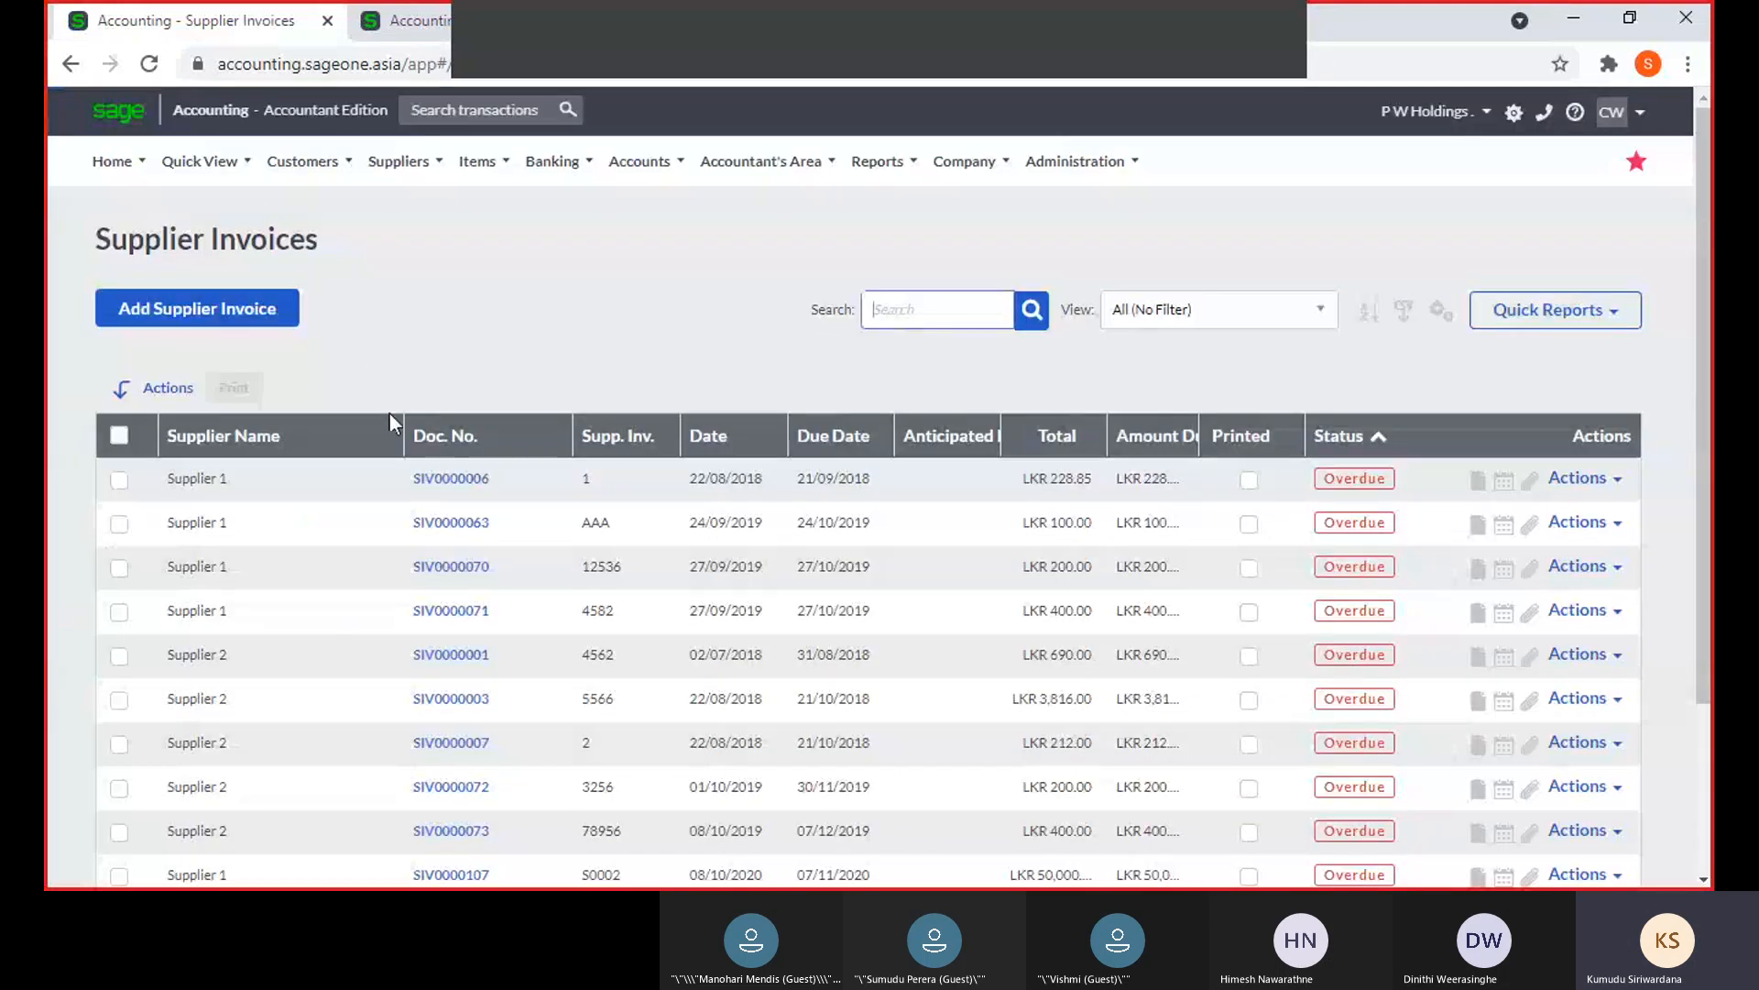
left_click(456, 436)
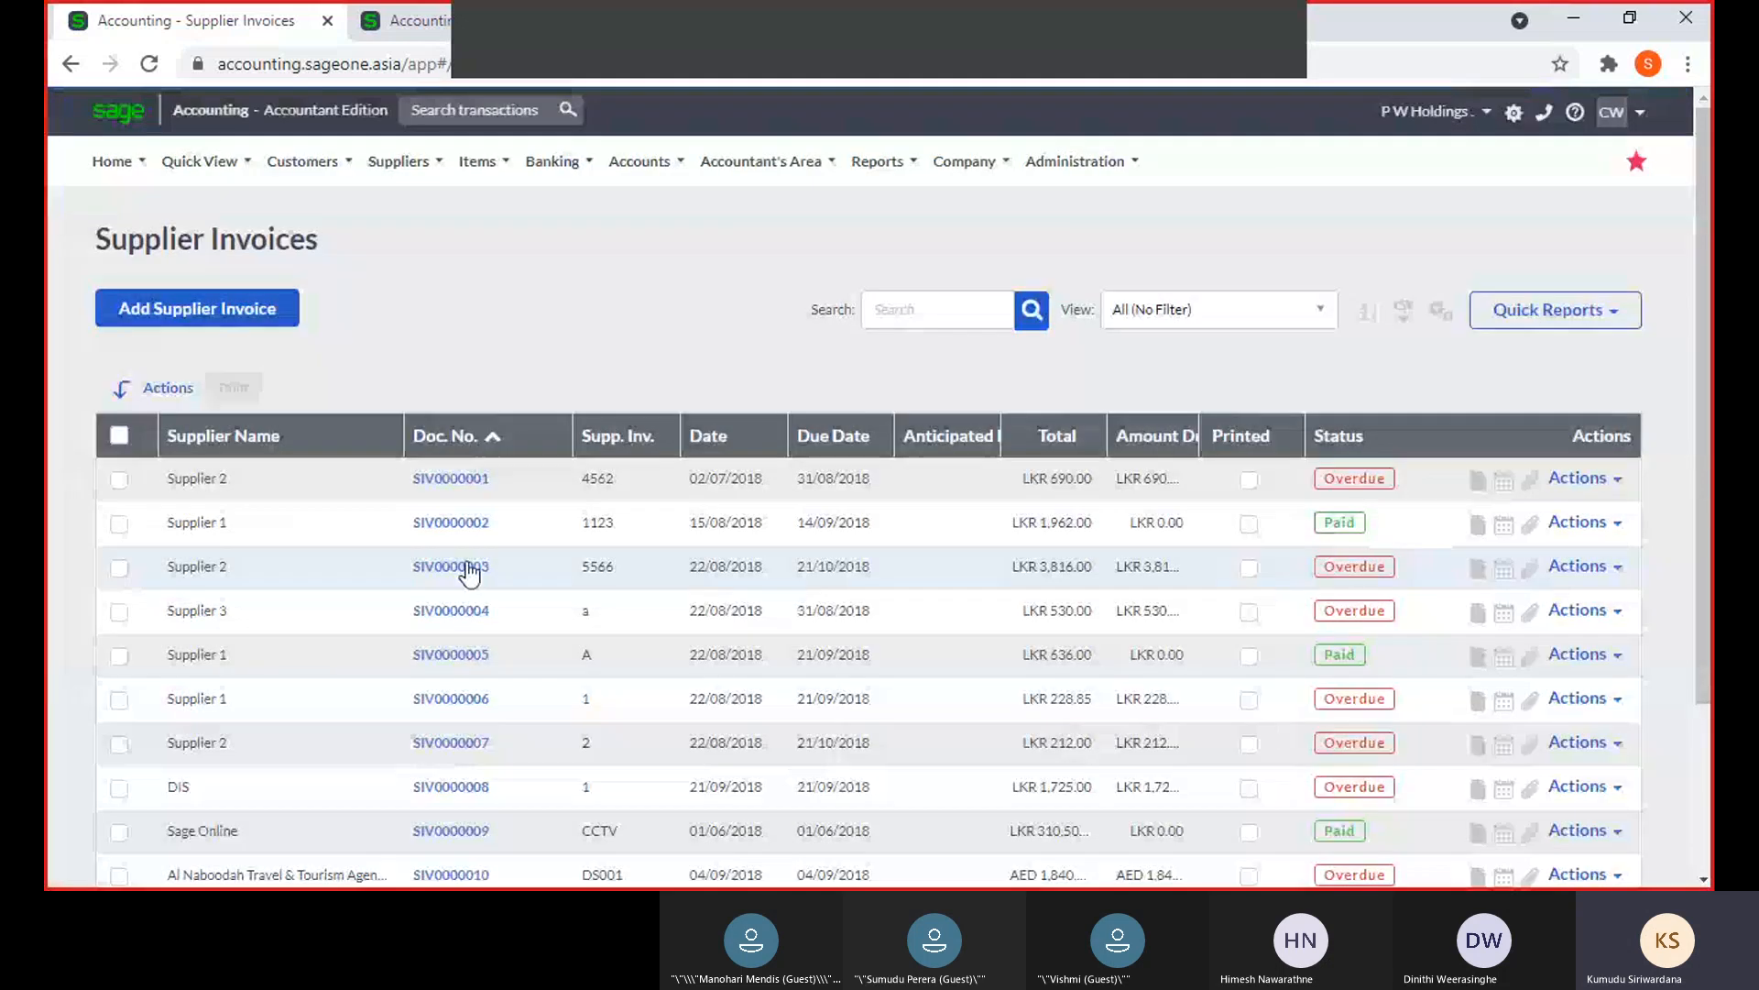
scroll(467, 724, "down", 1)
left_click(464, 716)
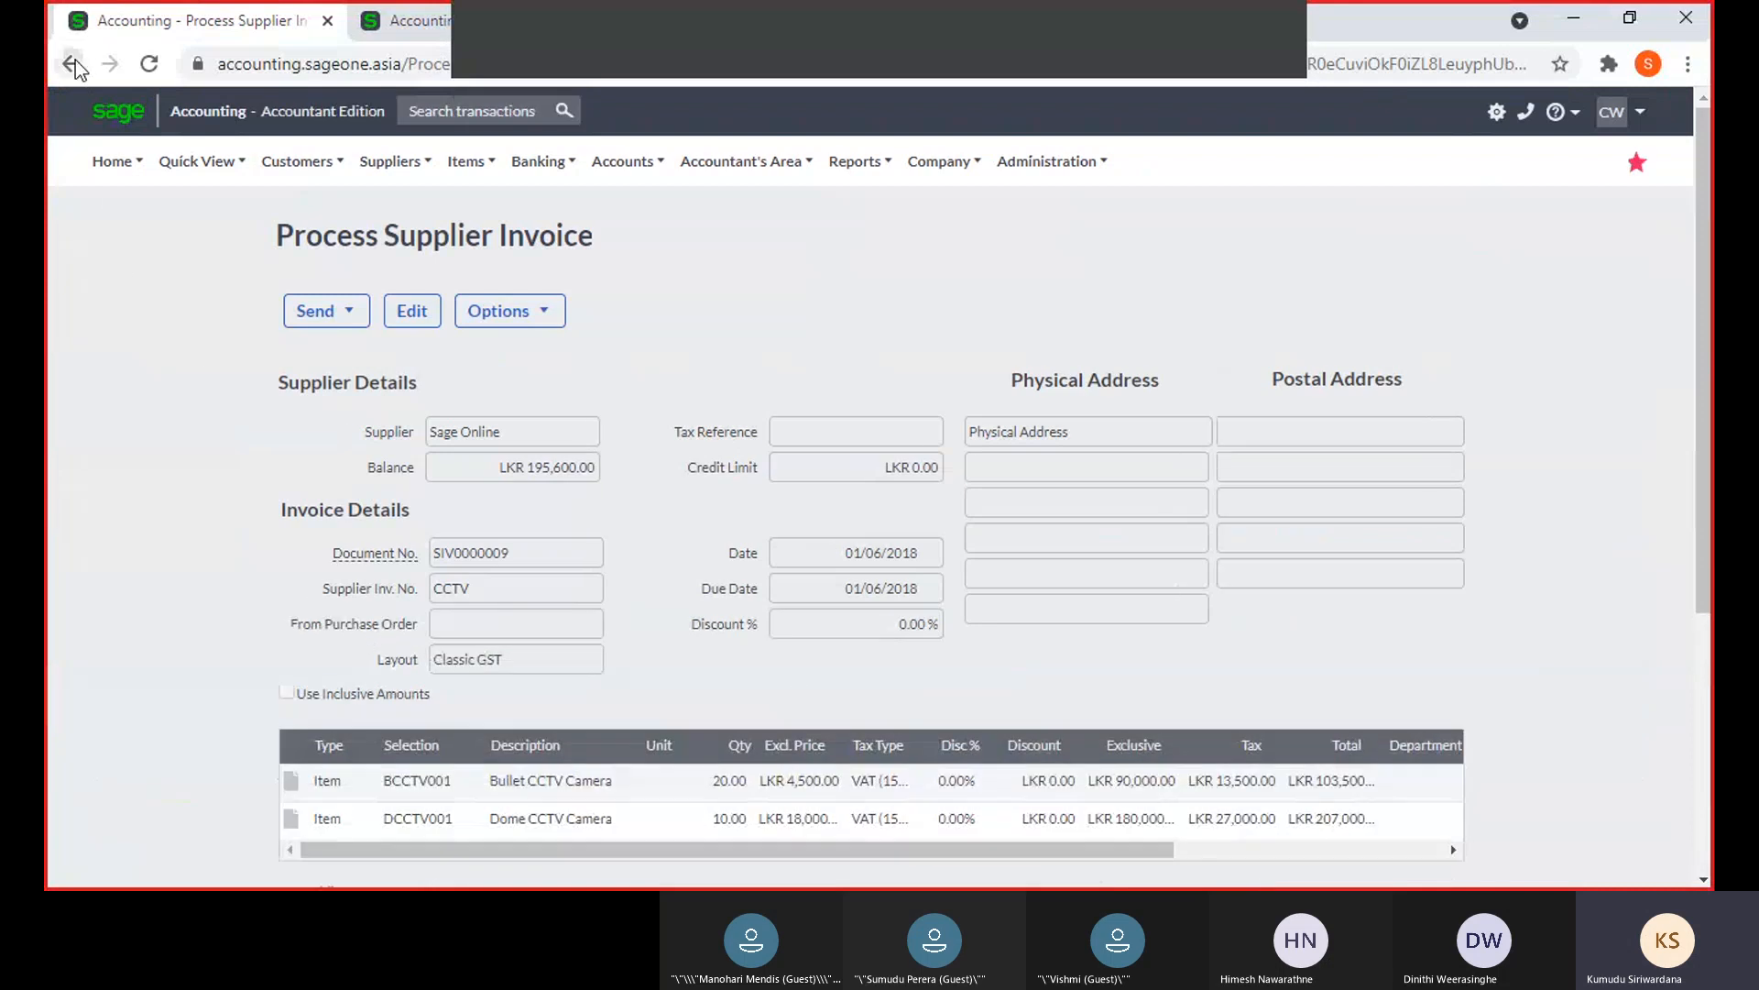
left_click(74, 64)
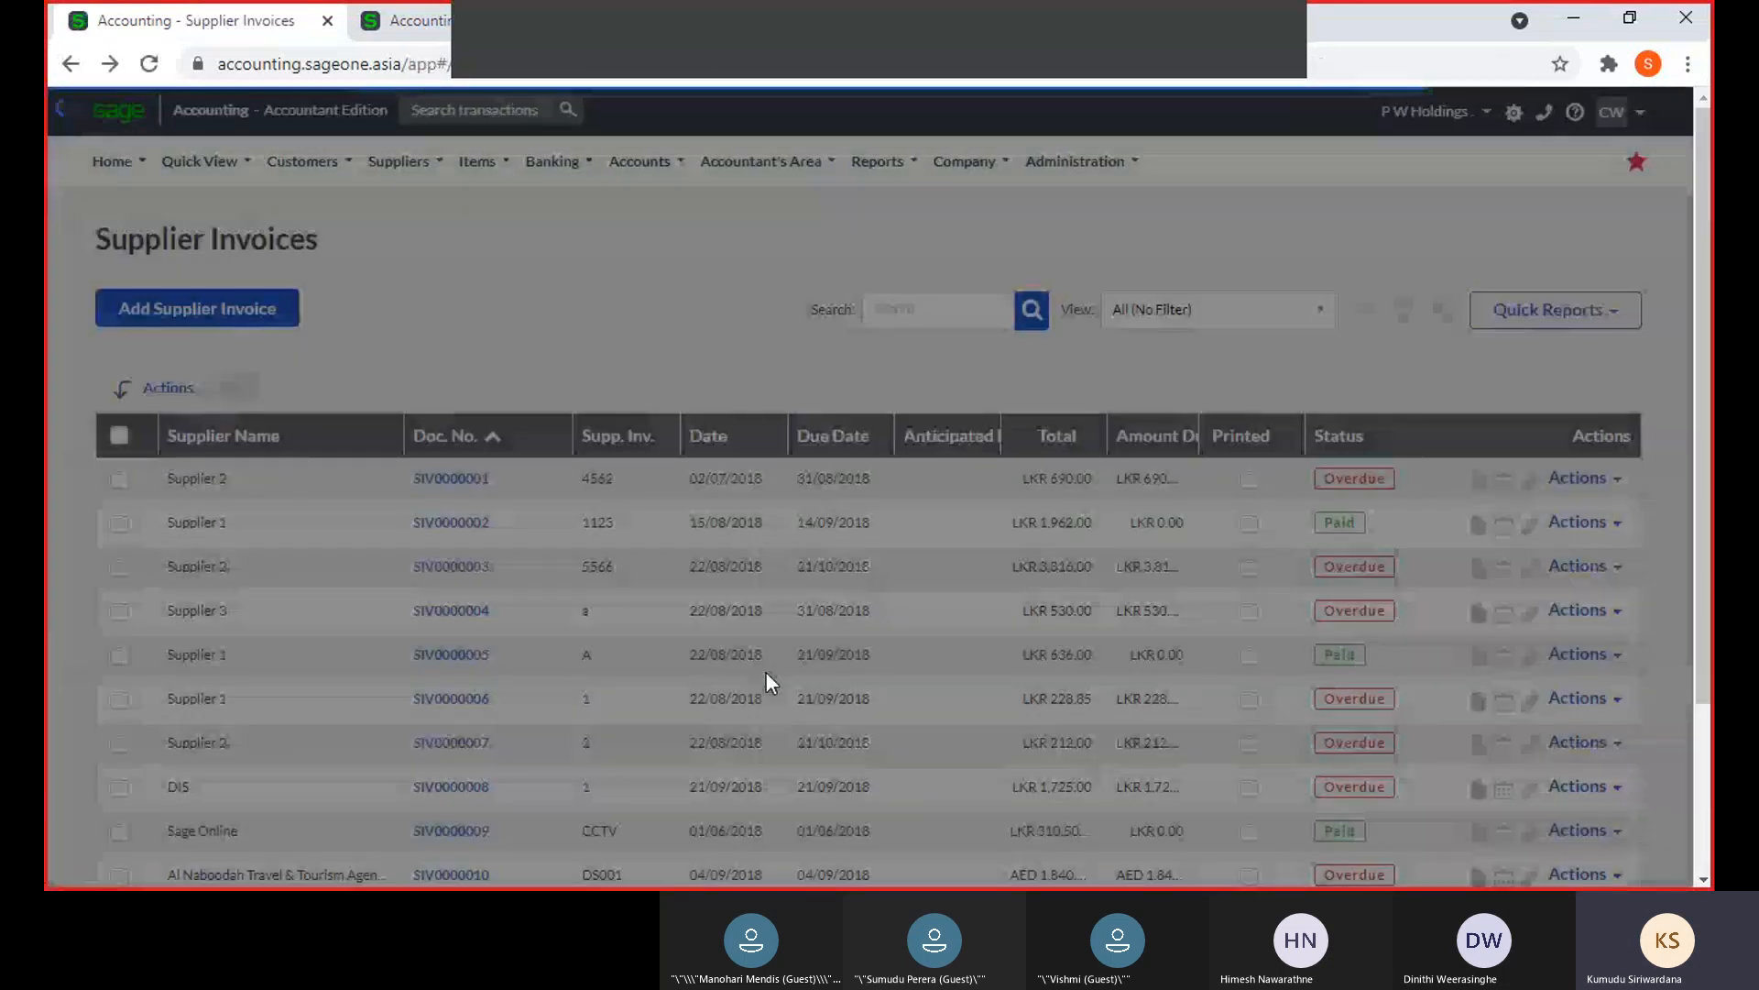
Add an anticipated payment dated 02/05/2021 to the DIS supplier invoice of 21/09/2018
scroll(766, 673, "down", 3)
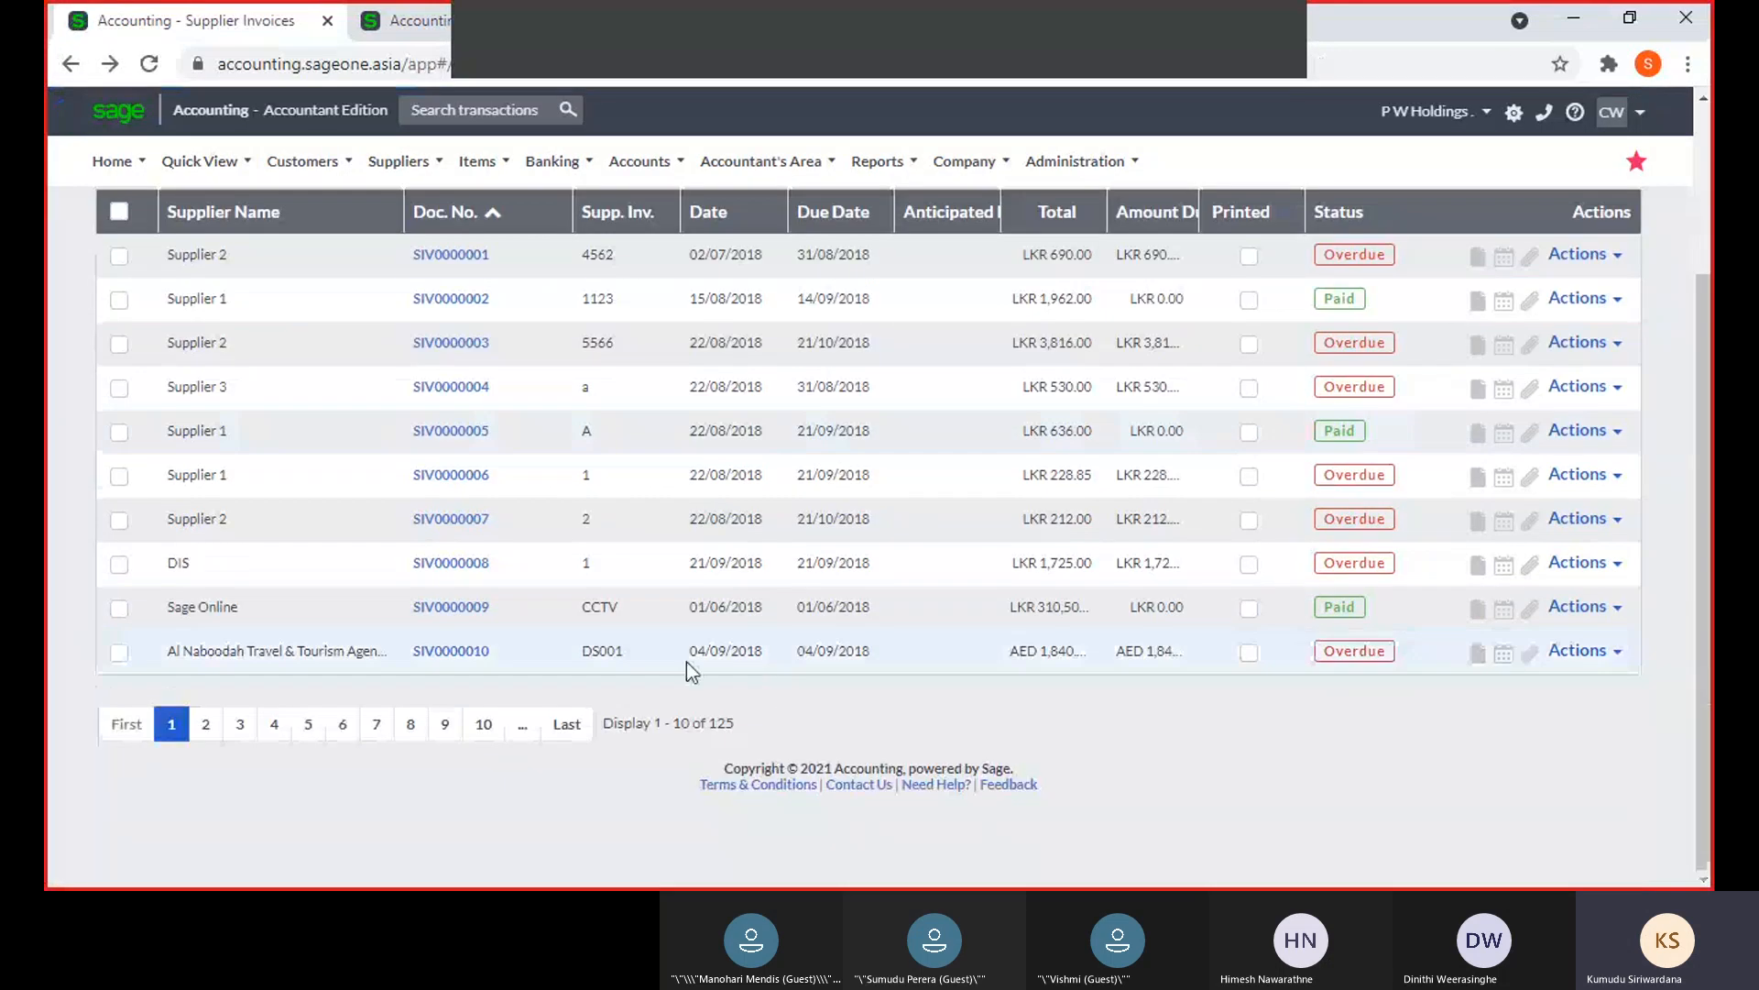
left_click(458, 565)
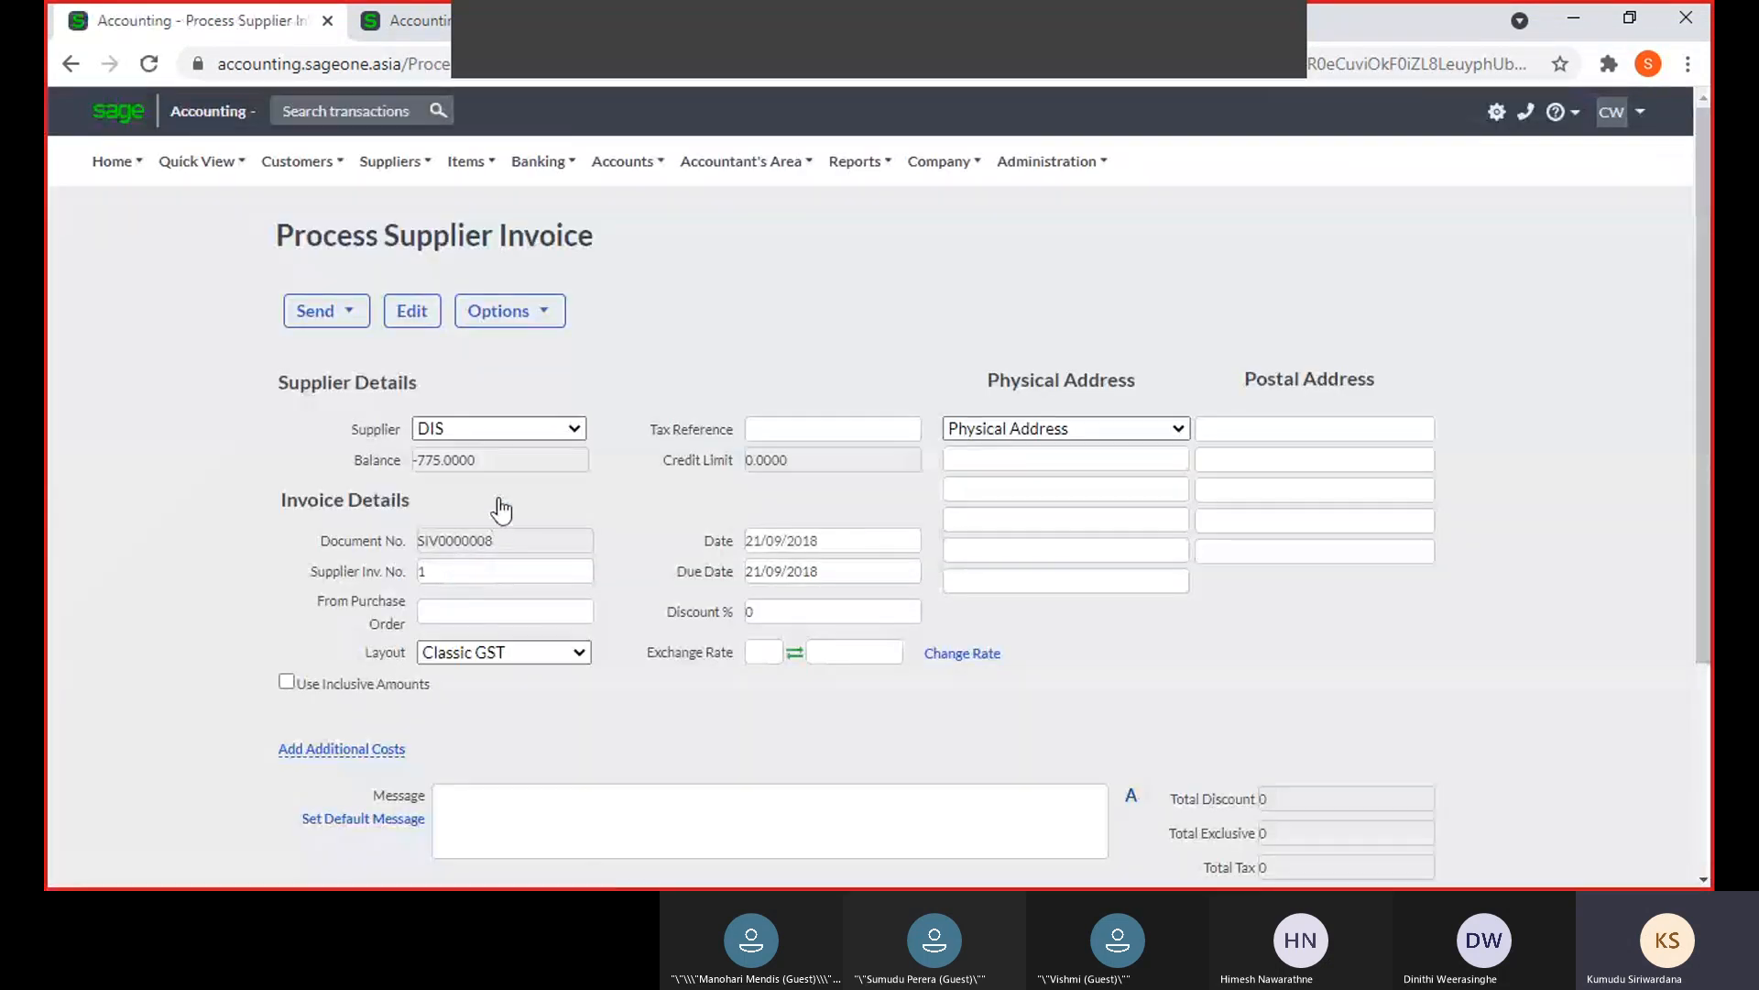
left_click(482, 313)
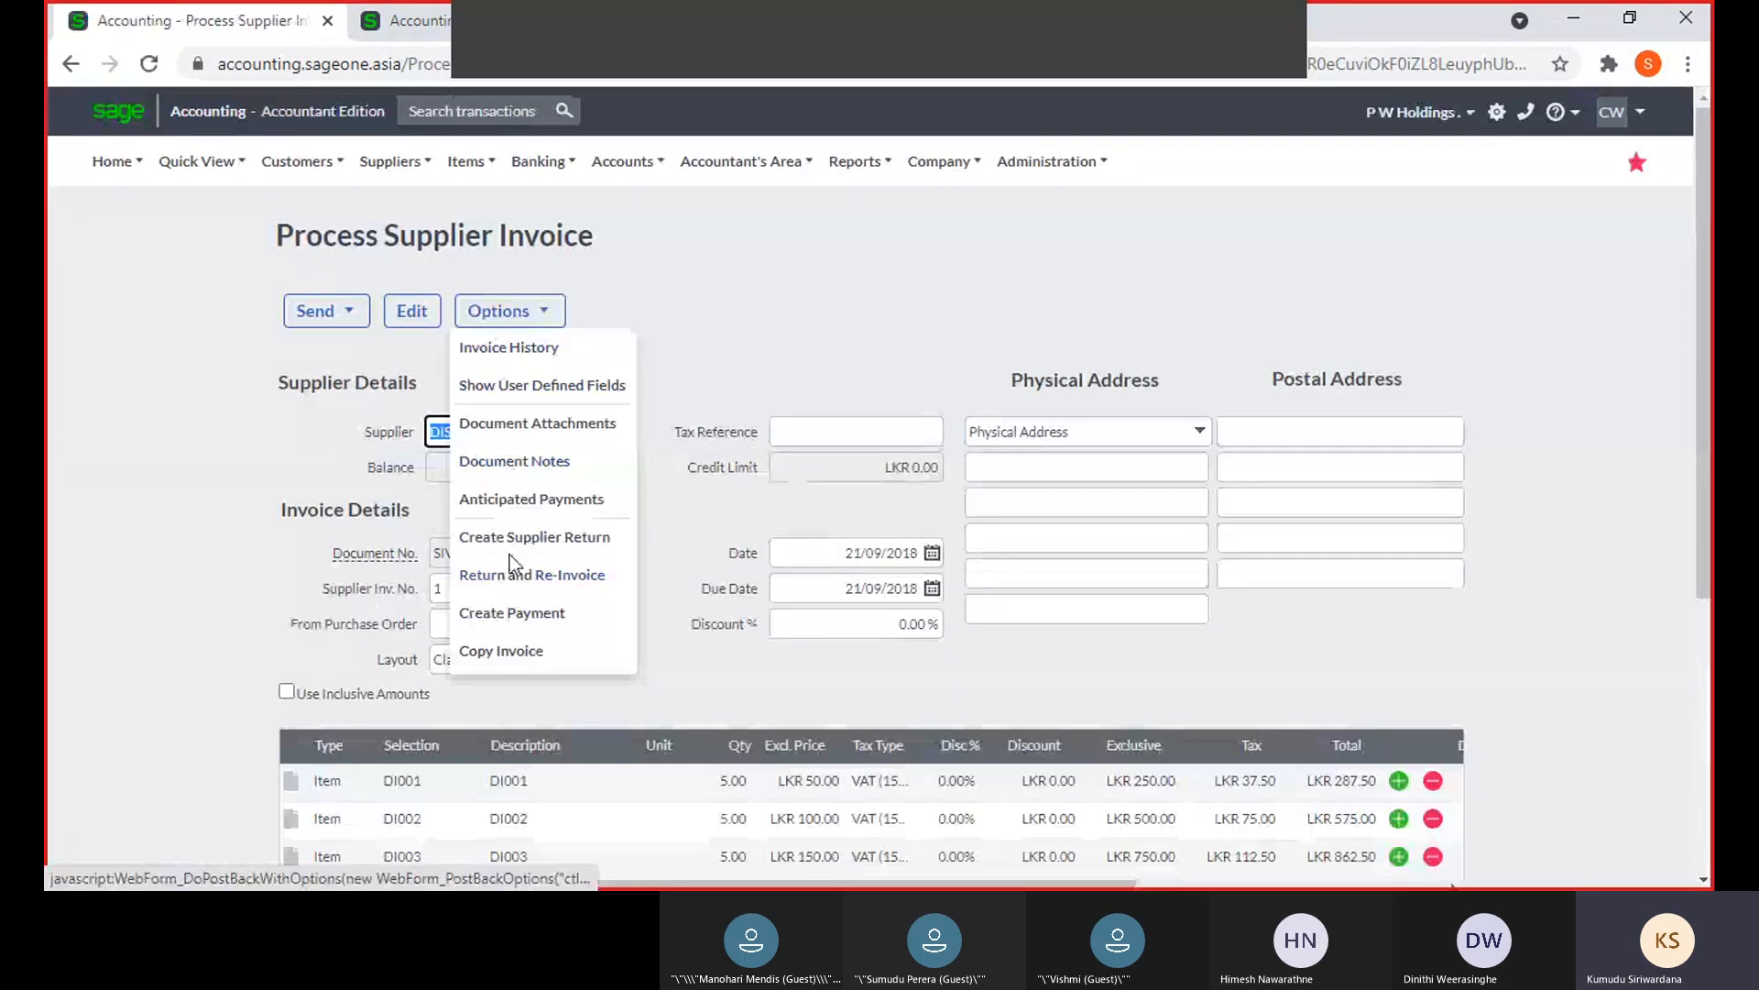
left_click(535, 500)
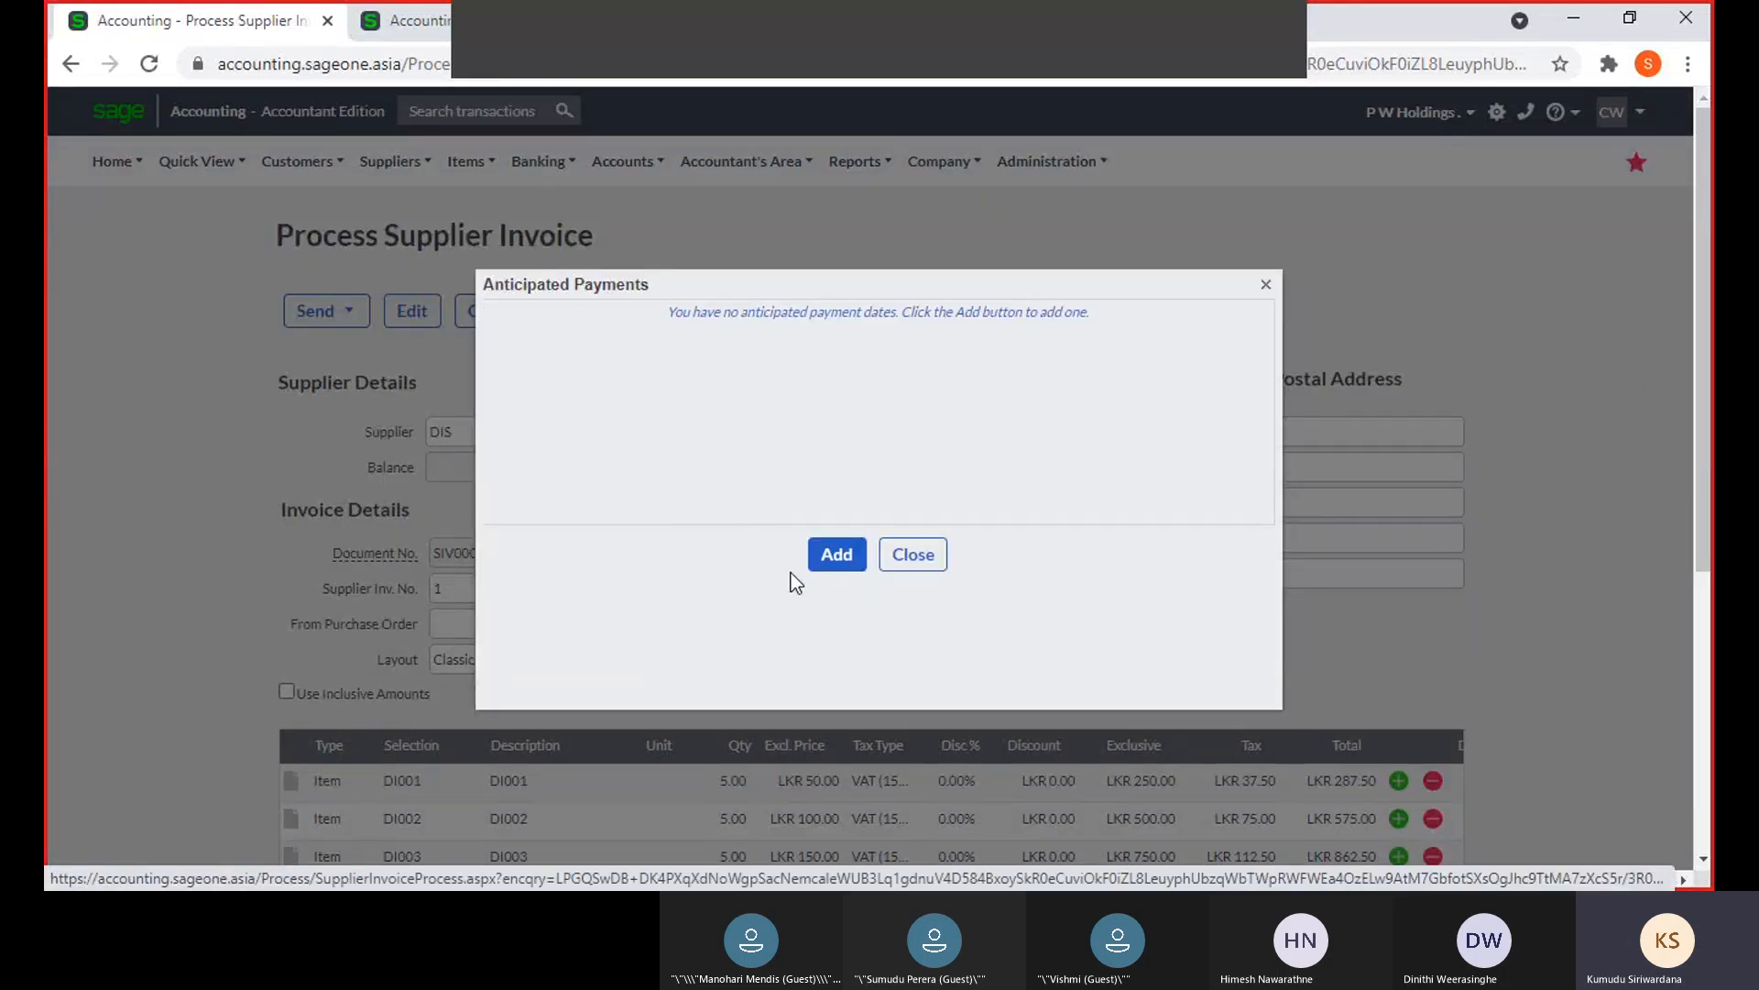
left_click(833, 553)
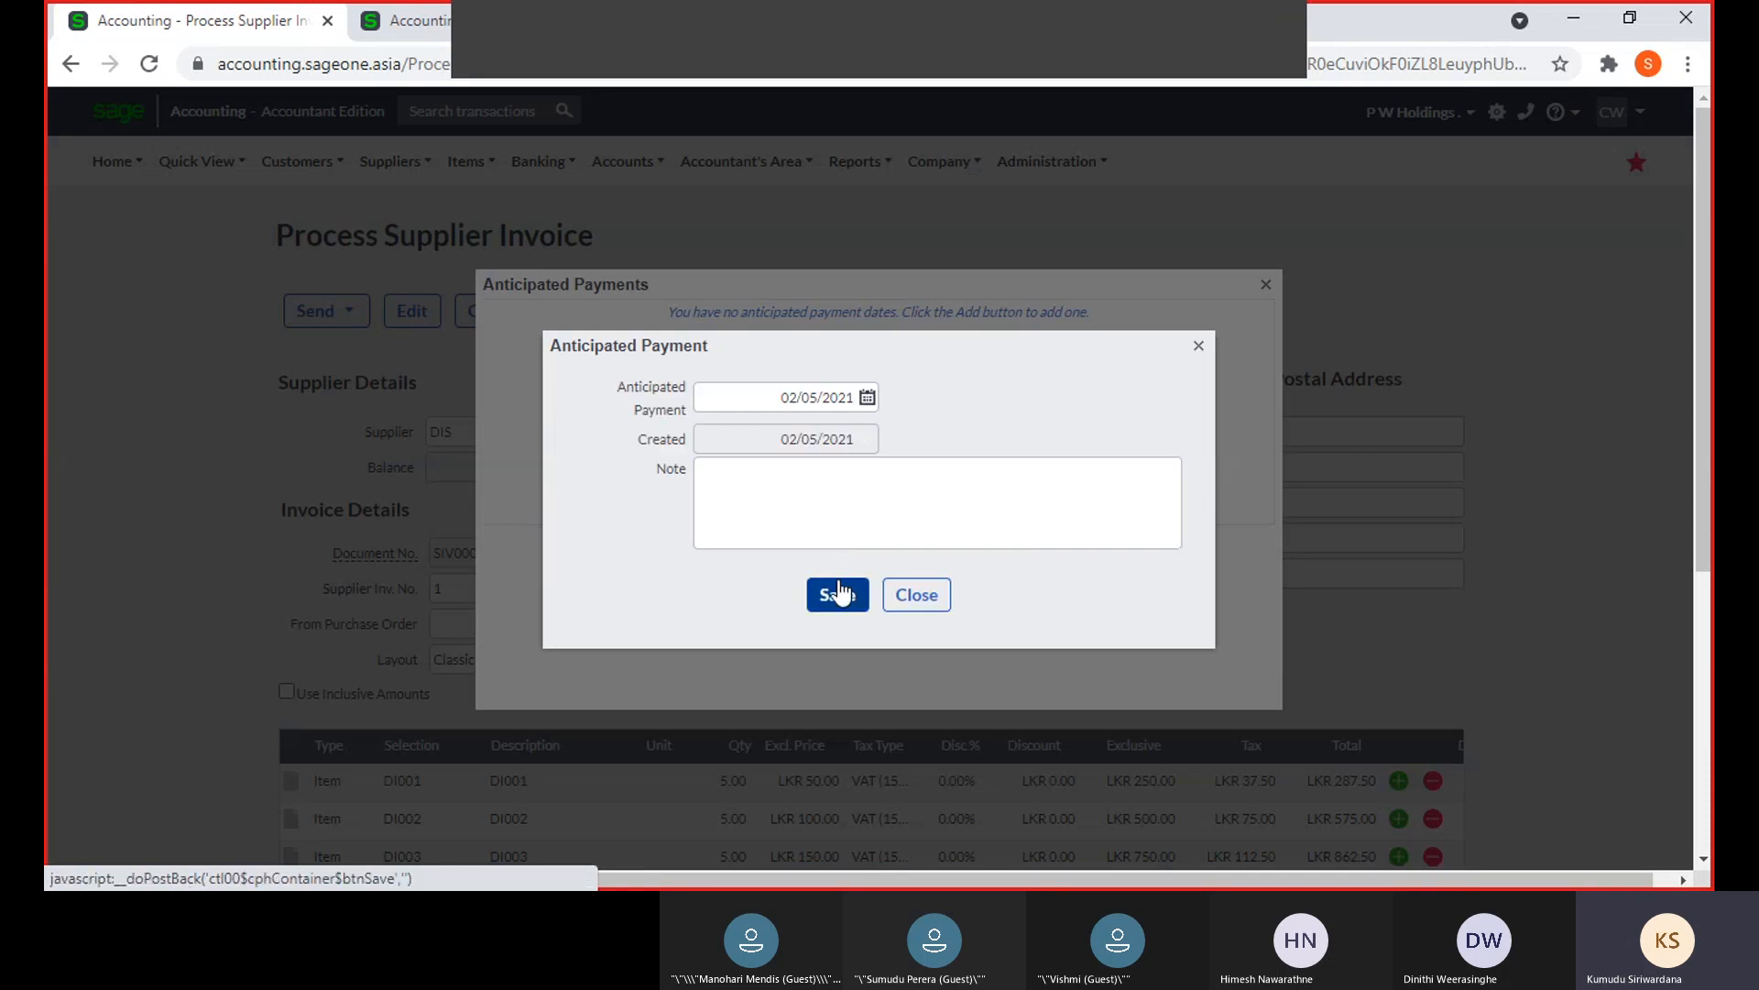
left_click(838, 594)
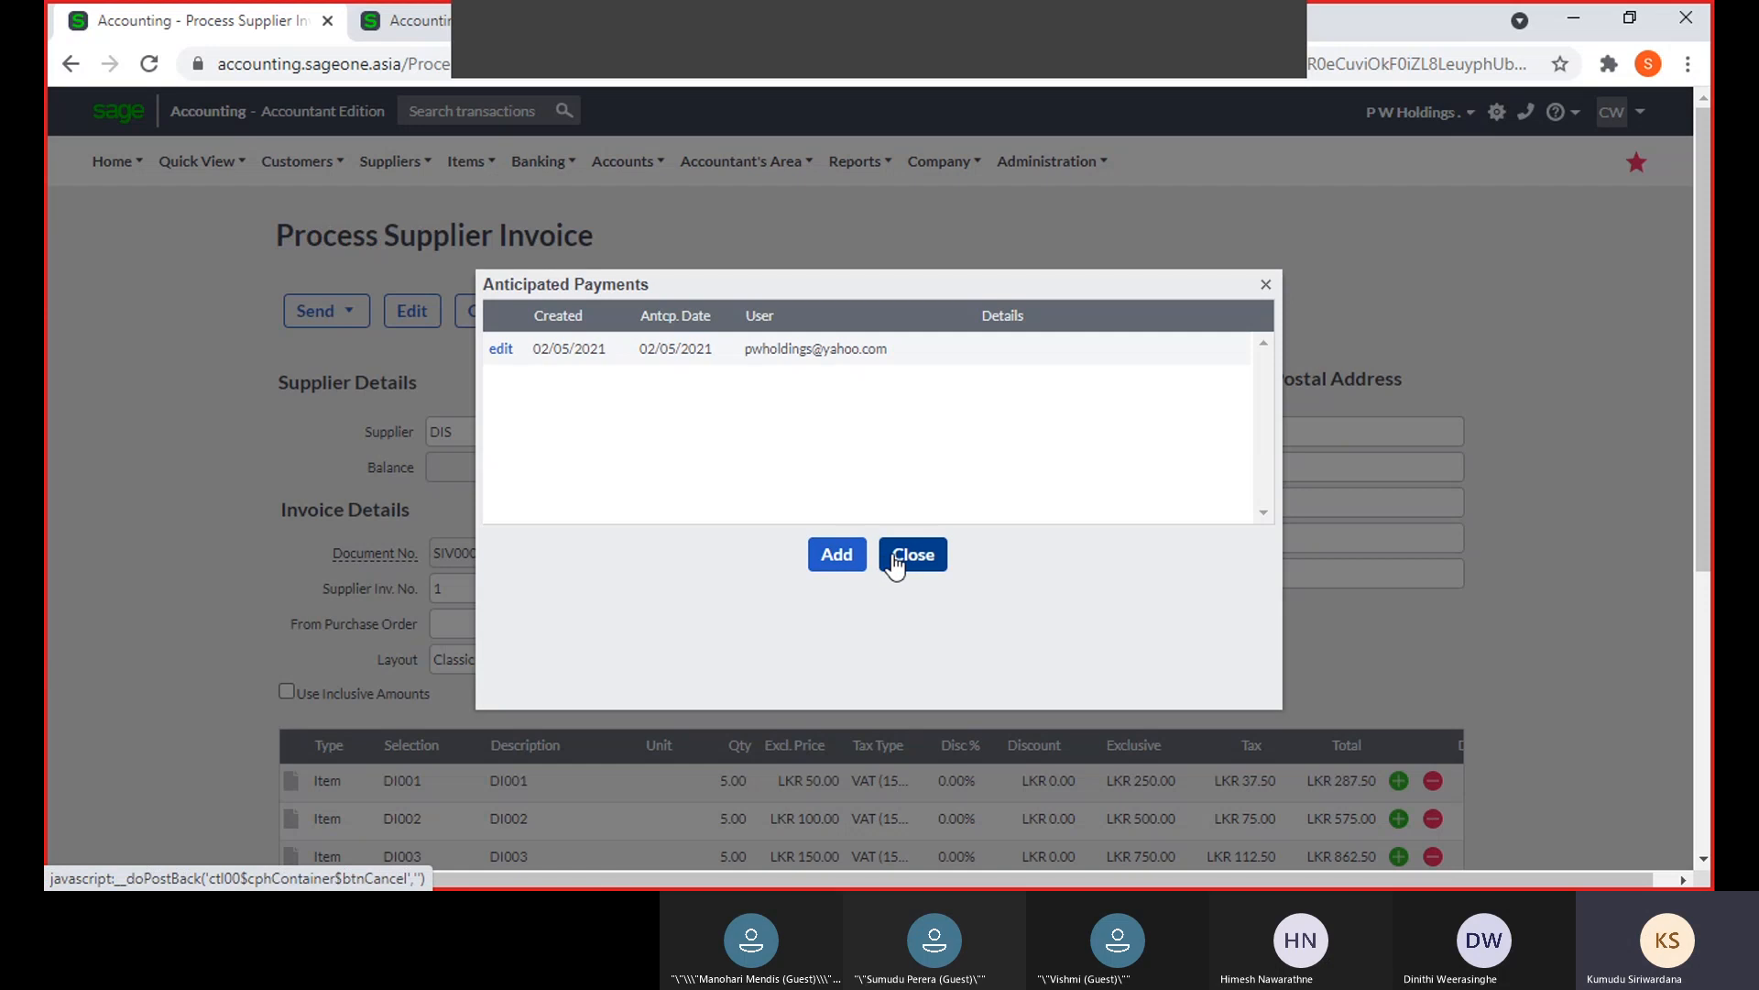
left_click(903, 561)
Reload the Supplier Invoices report in the other browser tab and check the anticipated payment date on the DIS invoice
left_click(394, 32)
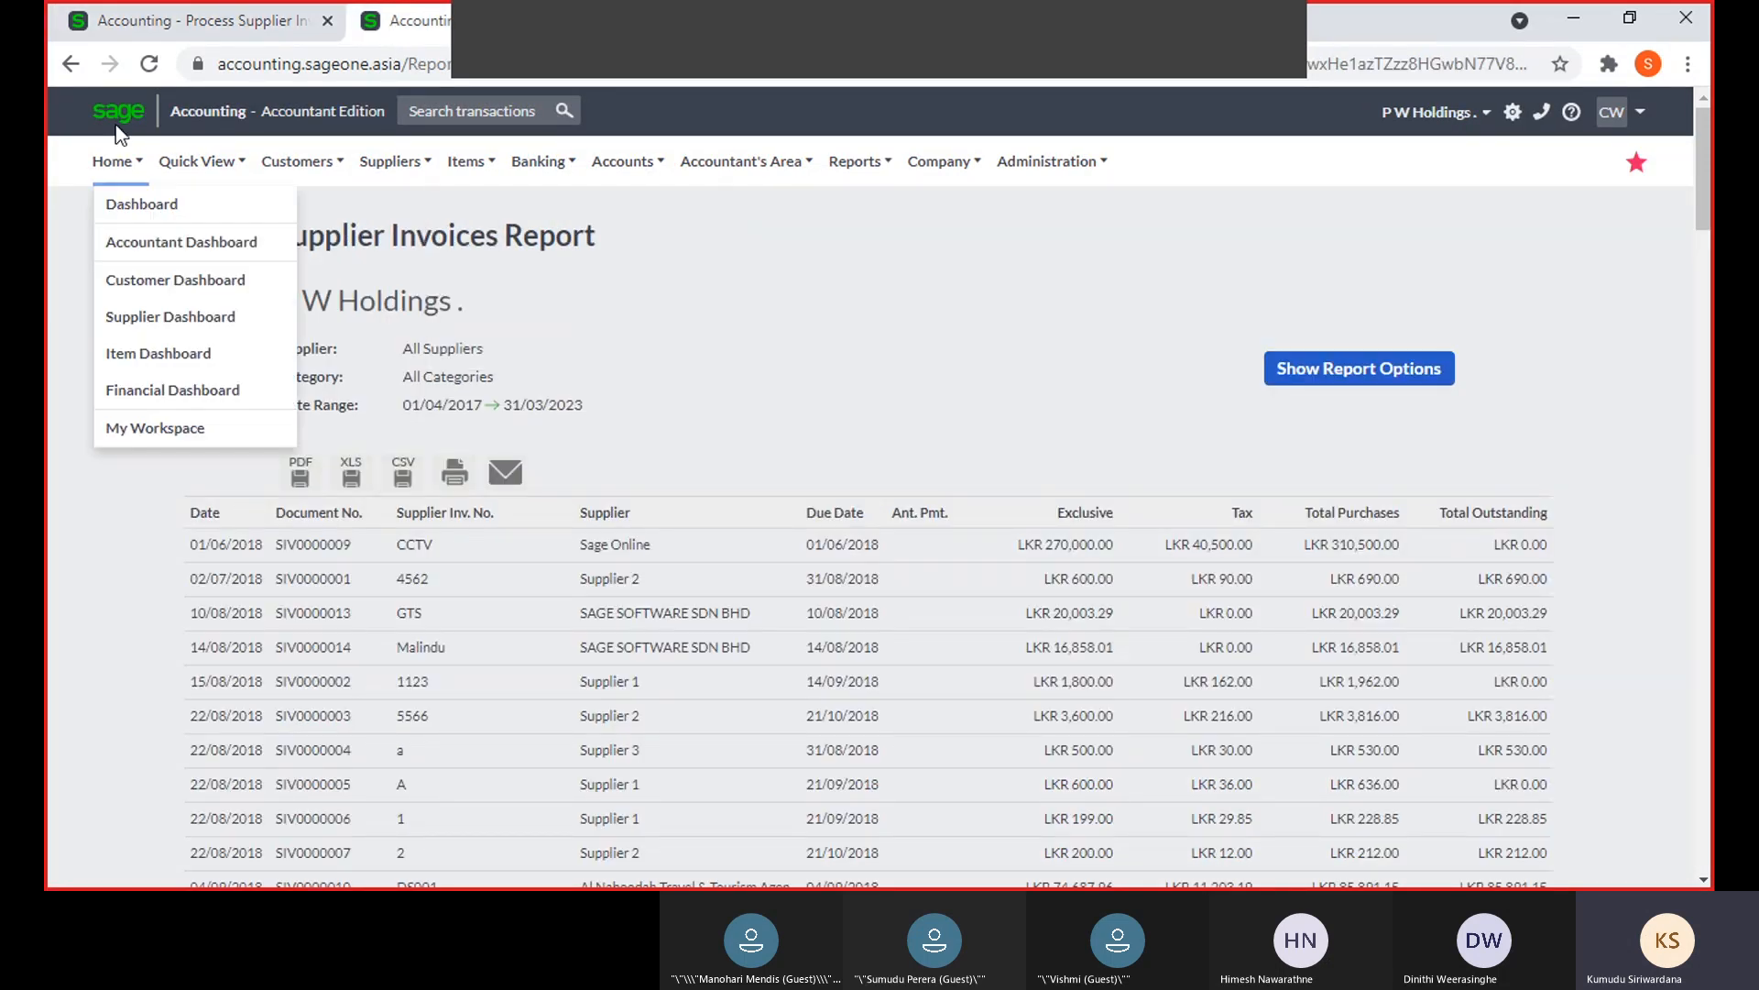
left_click(149, 64)
mouse_move(197, 162)
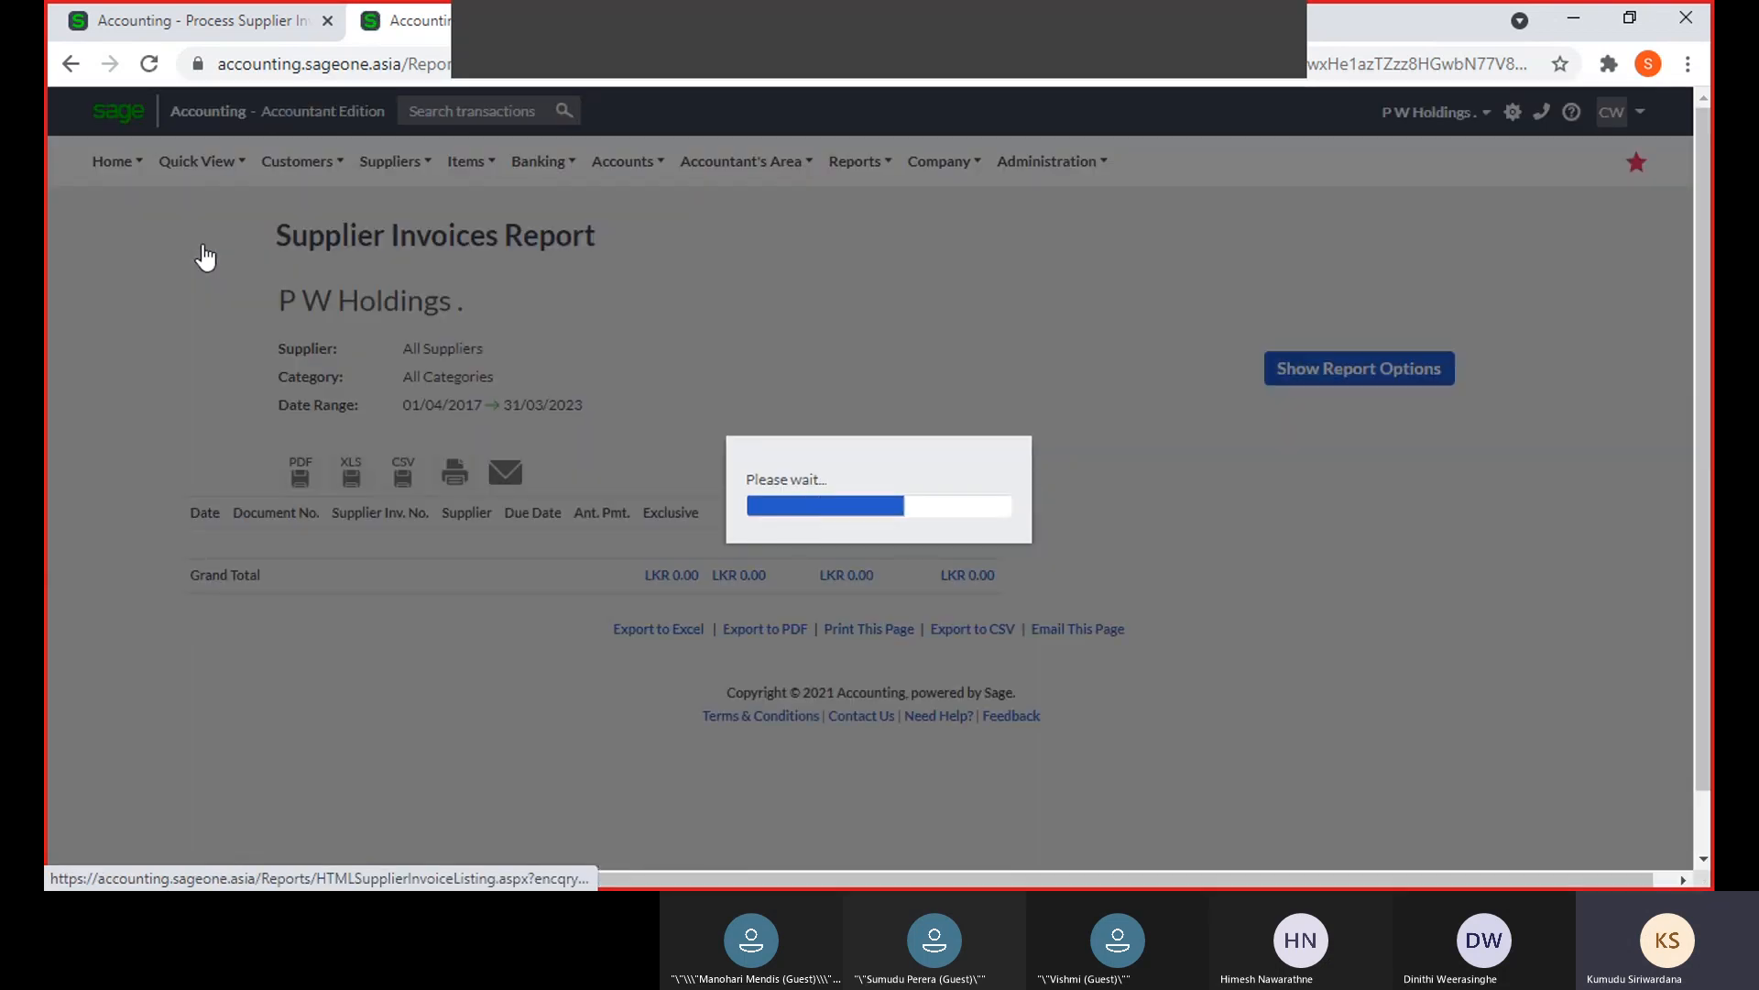
scroll(205, 258, "down", 2)
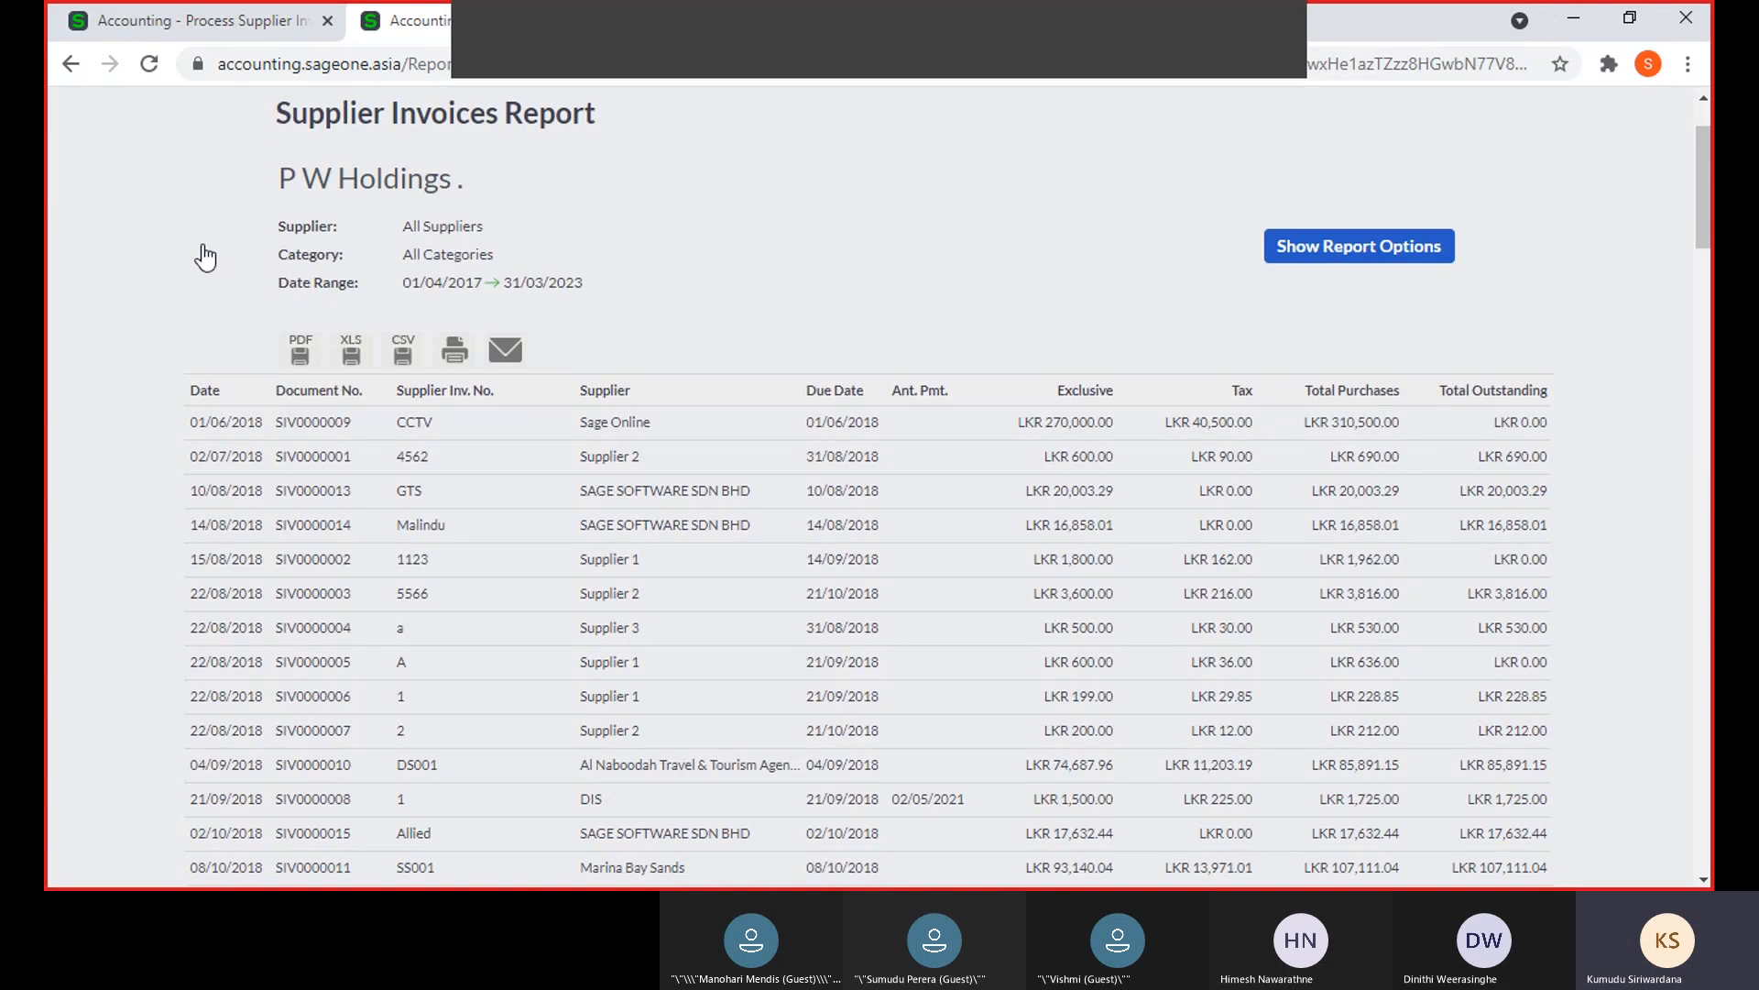
Switch back to the invoice's browser tab and return to the supplier invoices list
left_click(204, 26)
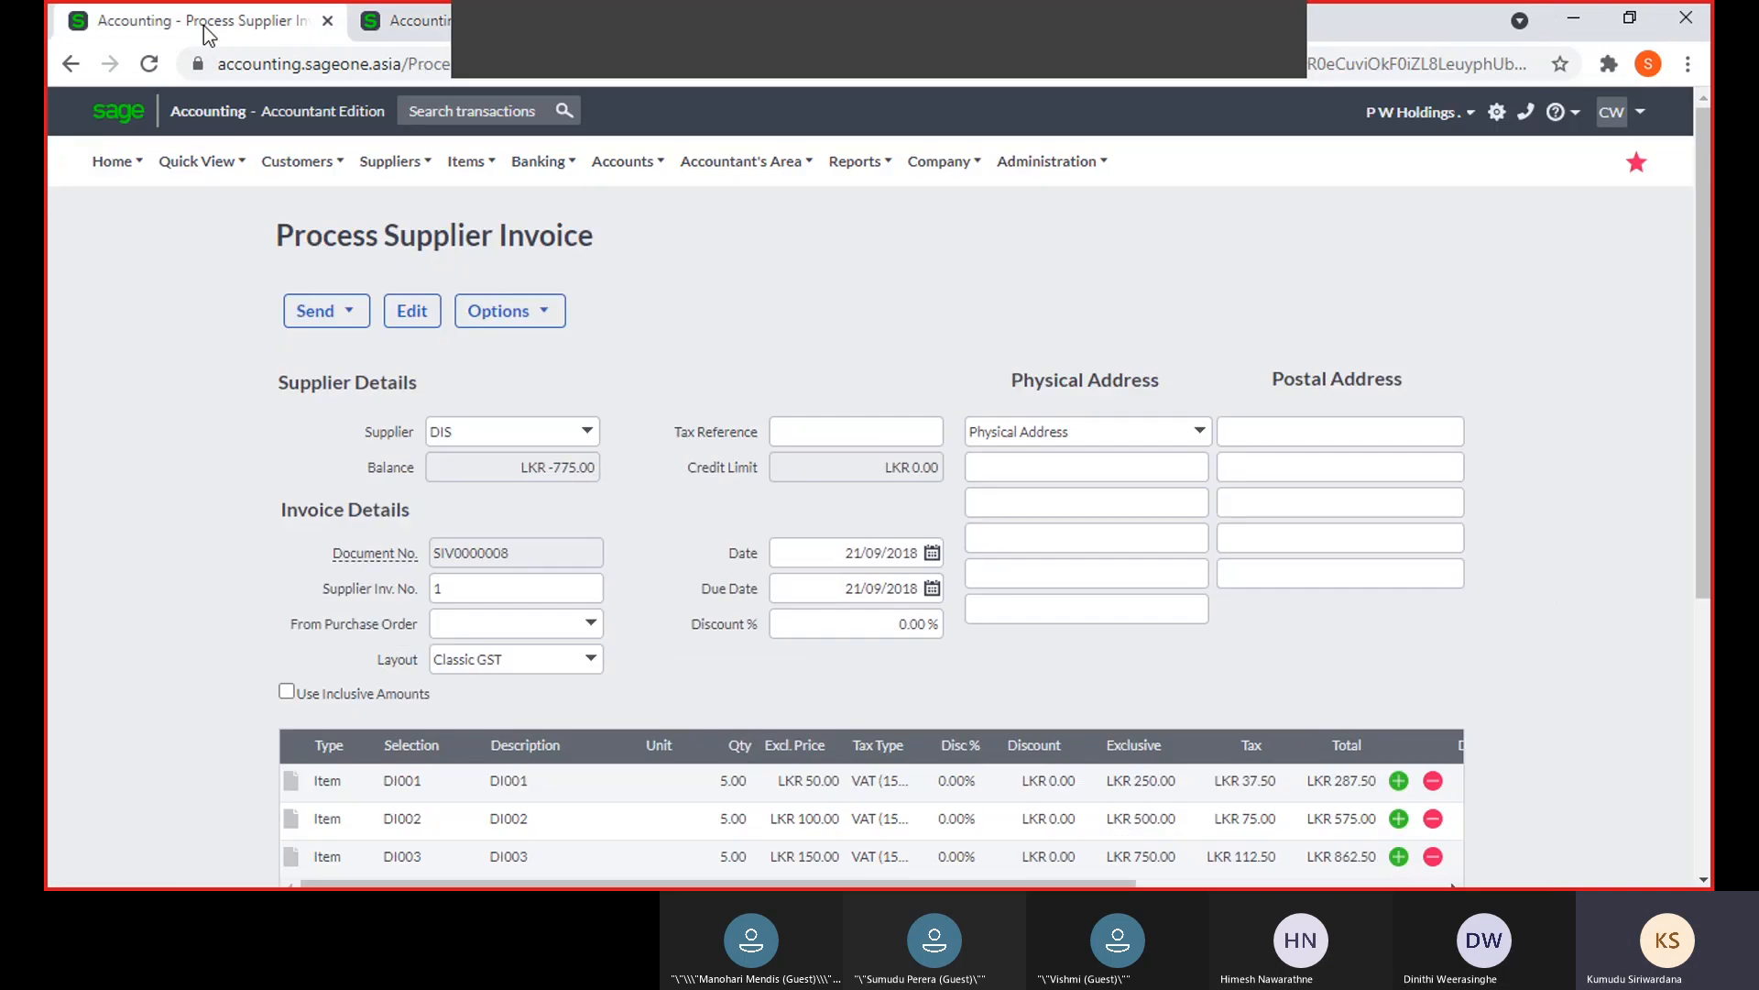
mouse_move(327, 183)
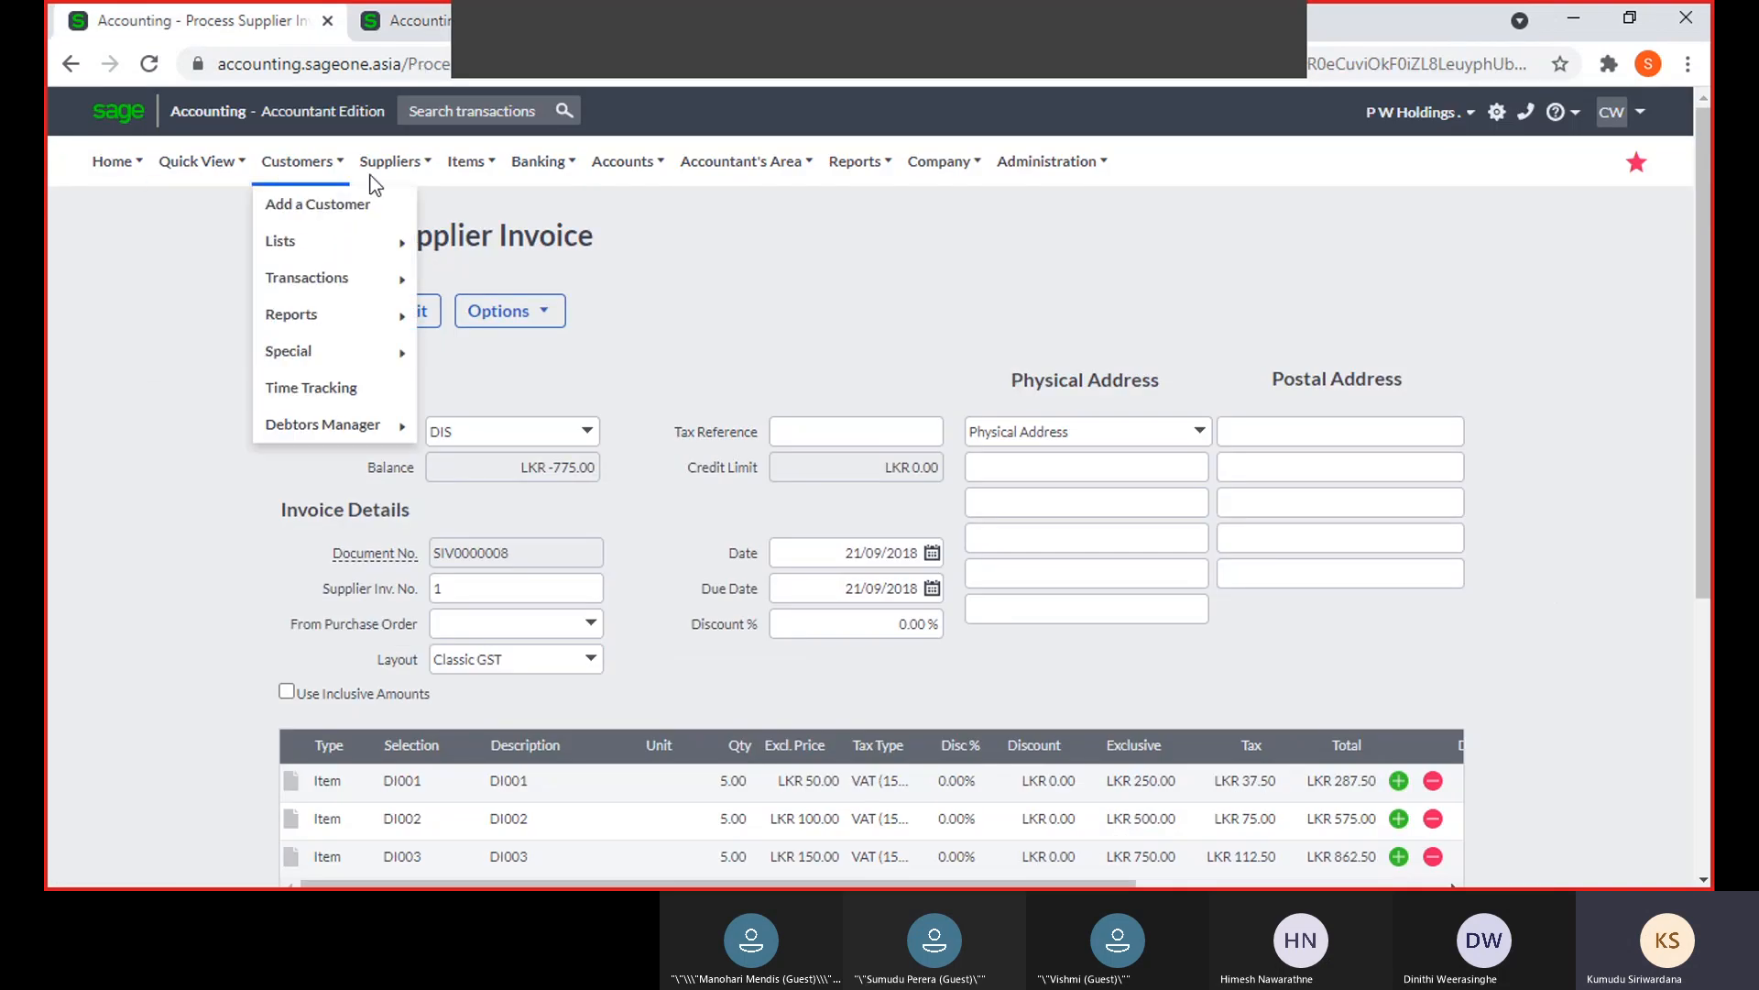
left_click(372, 34)
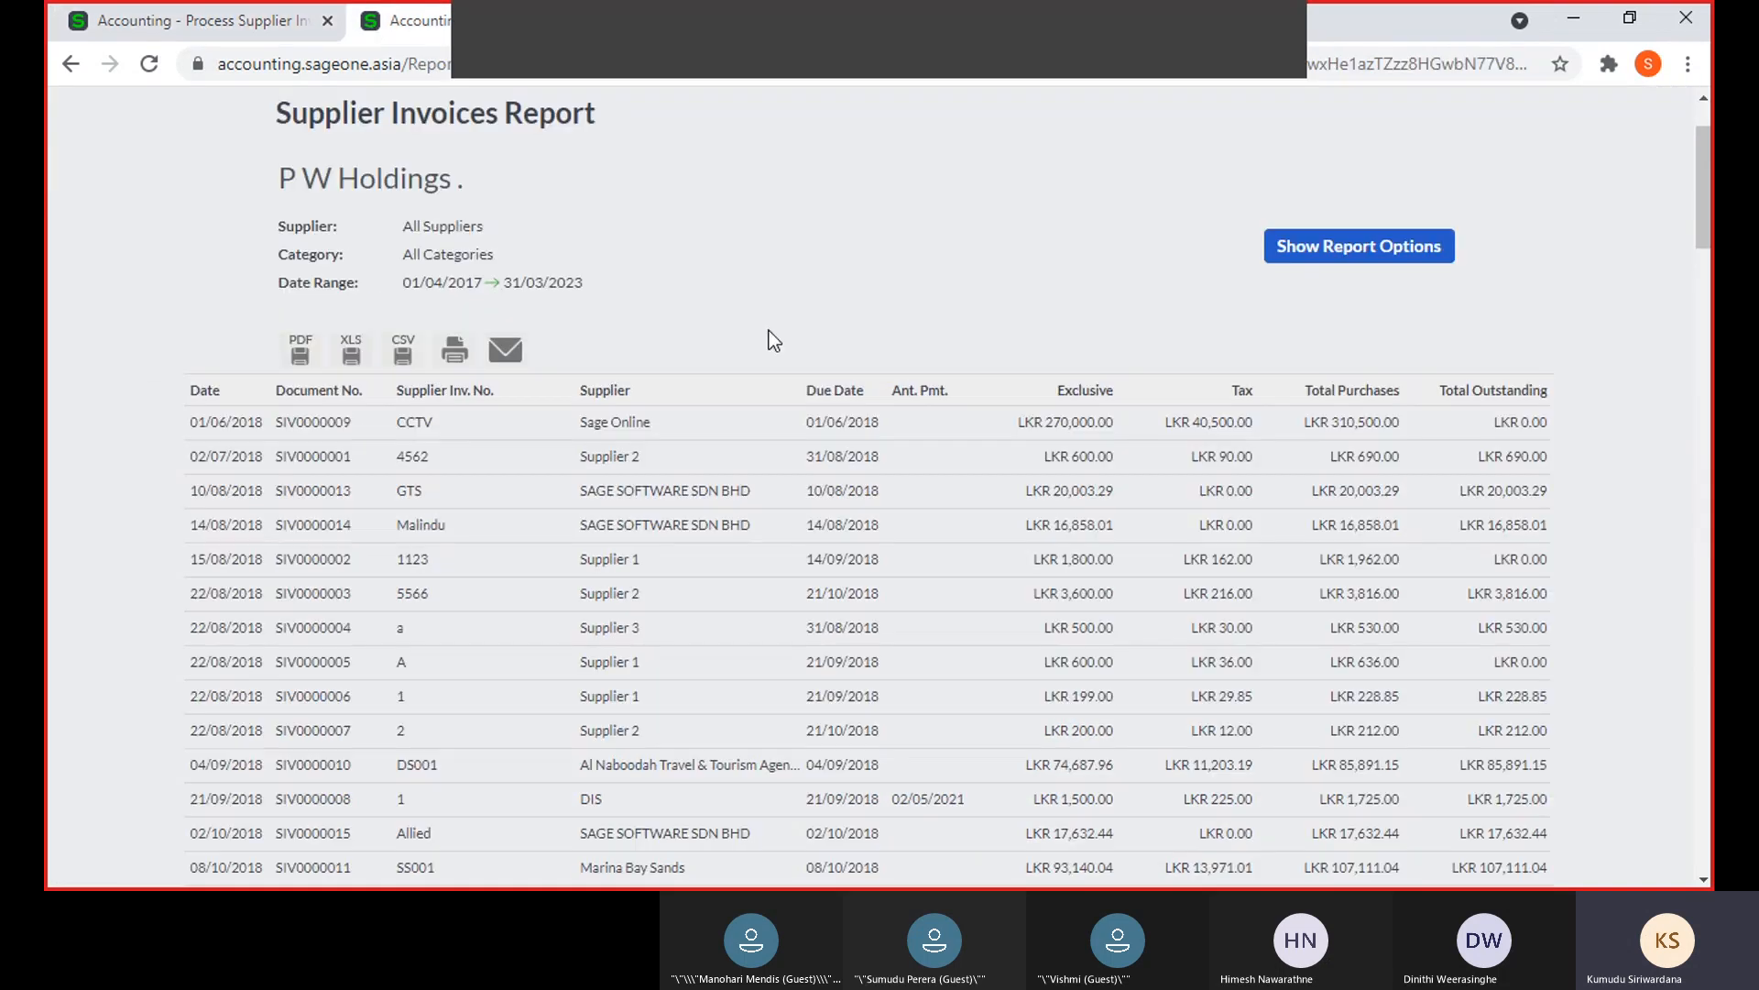
left_click(236, 25)
mouse_move(394, 161)
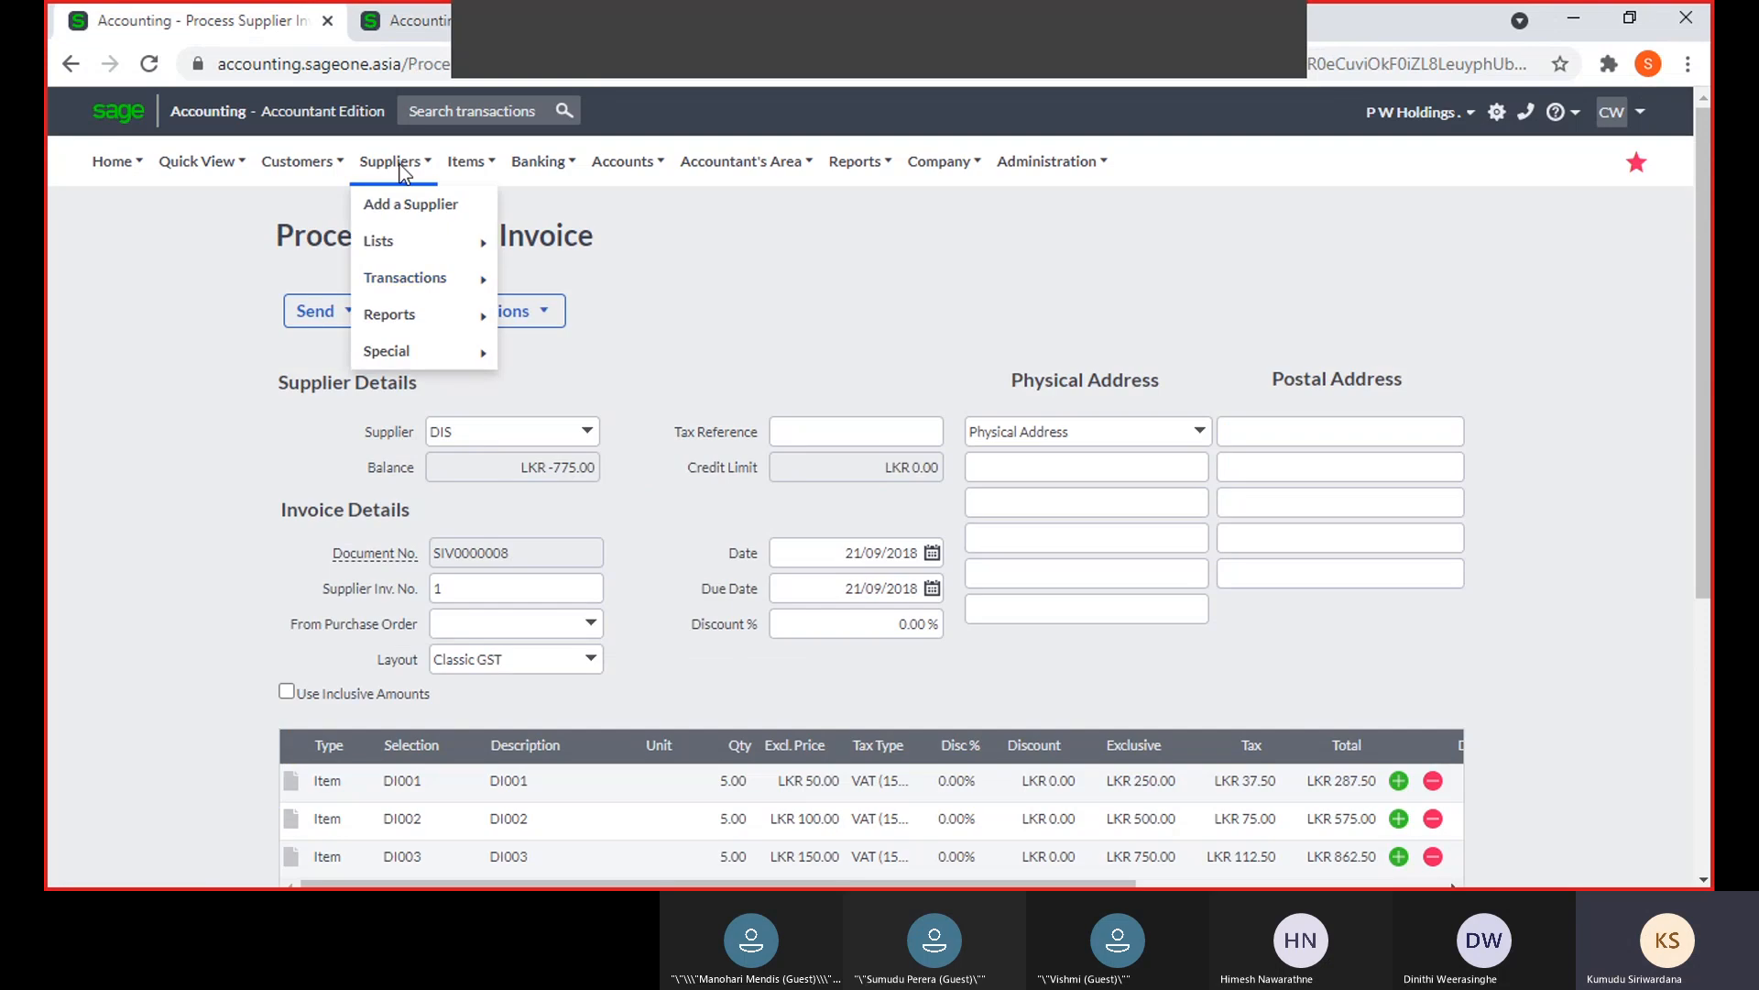
mouse_move(405, 276)
left_click(600, 325)
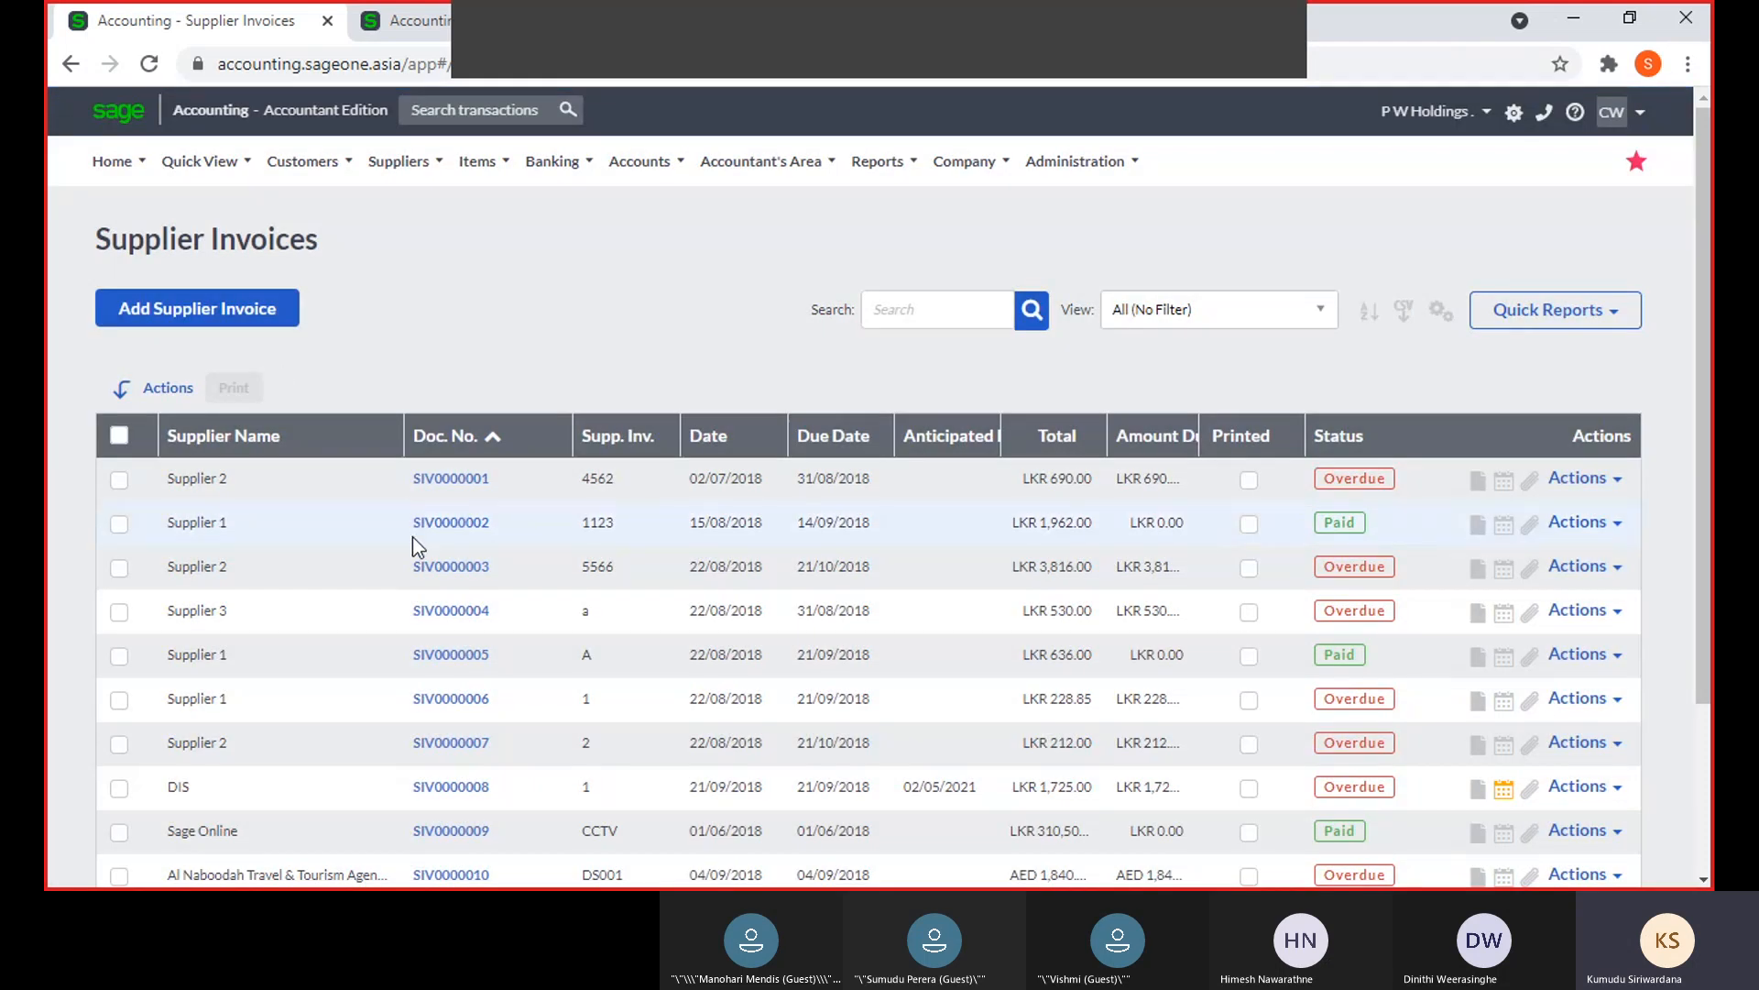
Add an anticipated payment dated 02/05/2021 to the Supplier 2 invoice of 22/08/2018 for LKR 3,816.00 and save the invoice
left_click(431, 569)
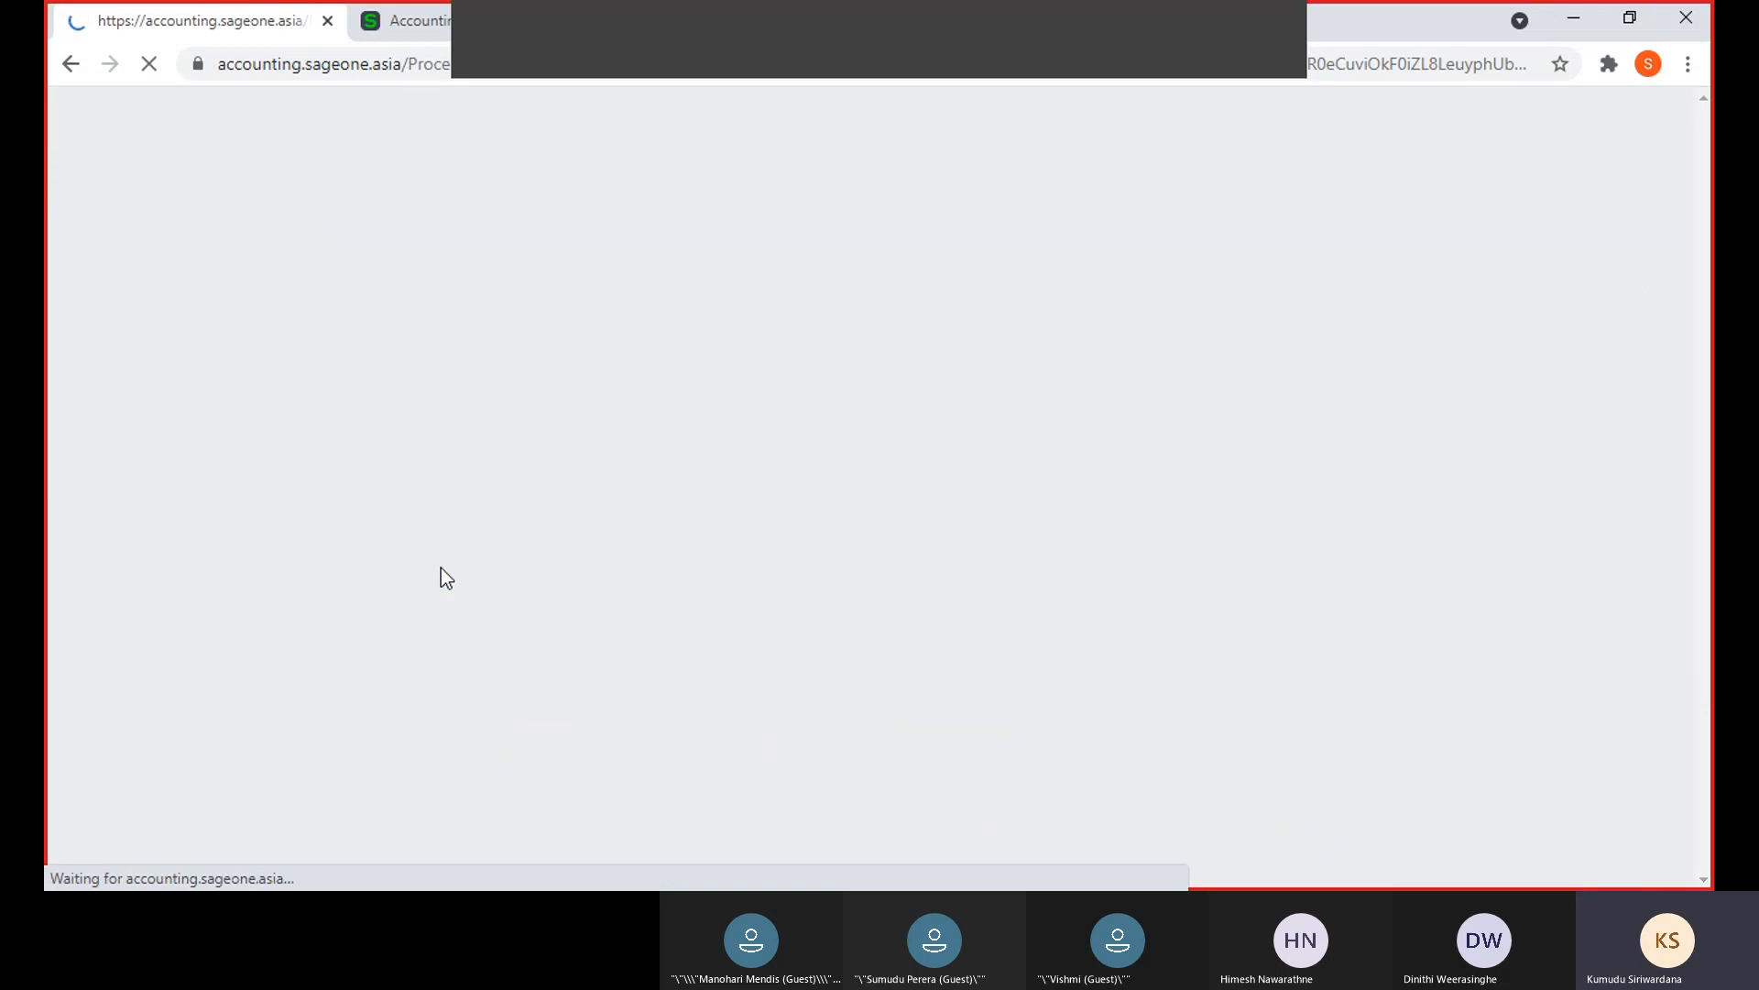
left_click(521, 303)
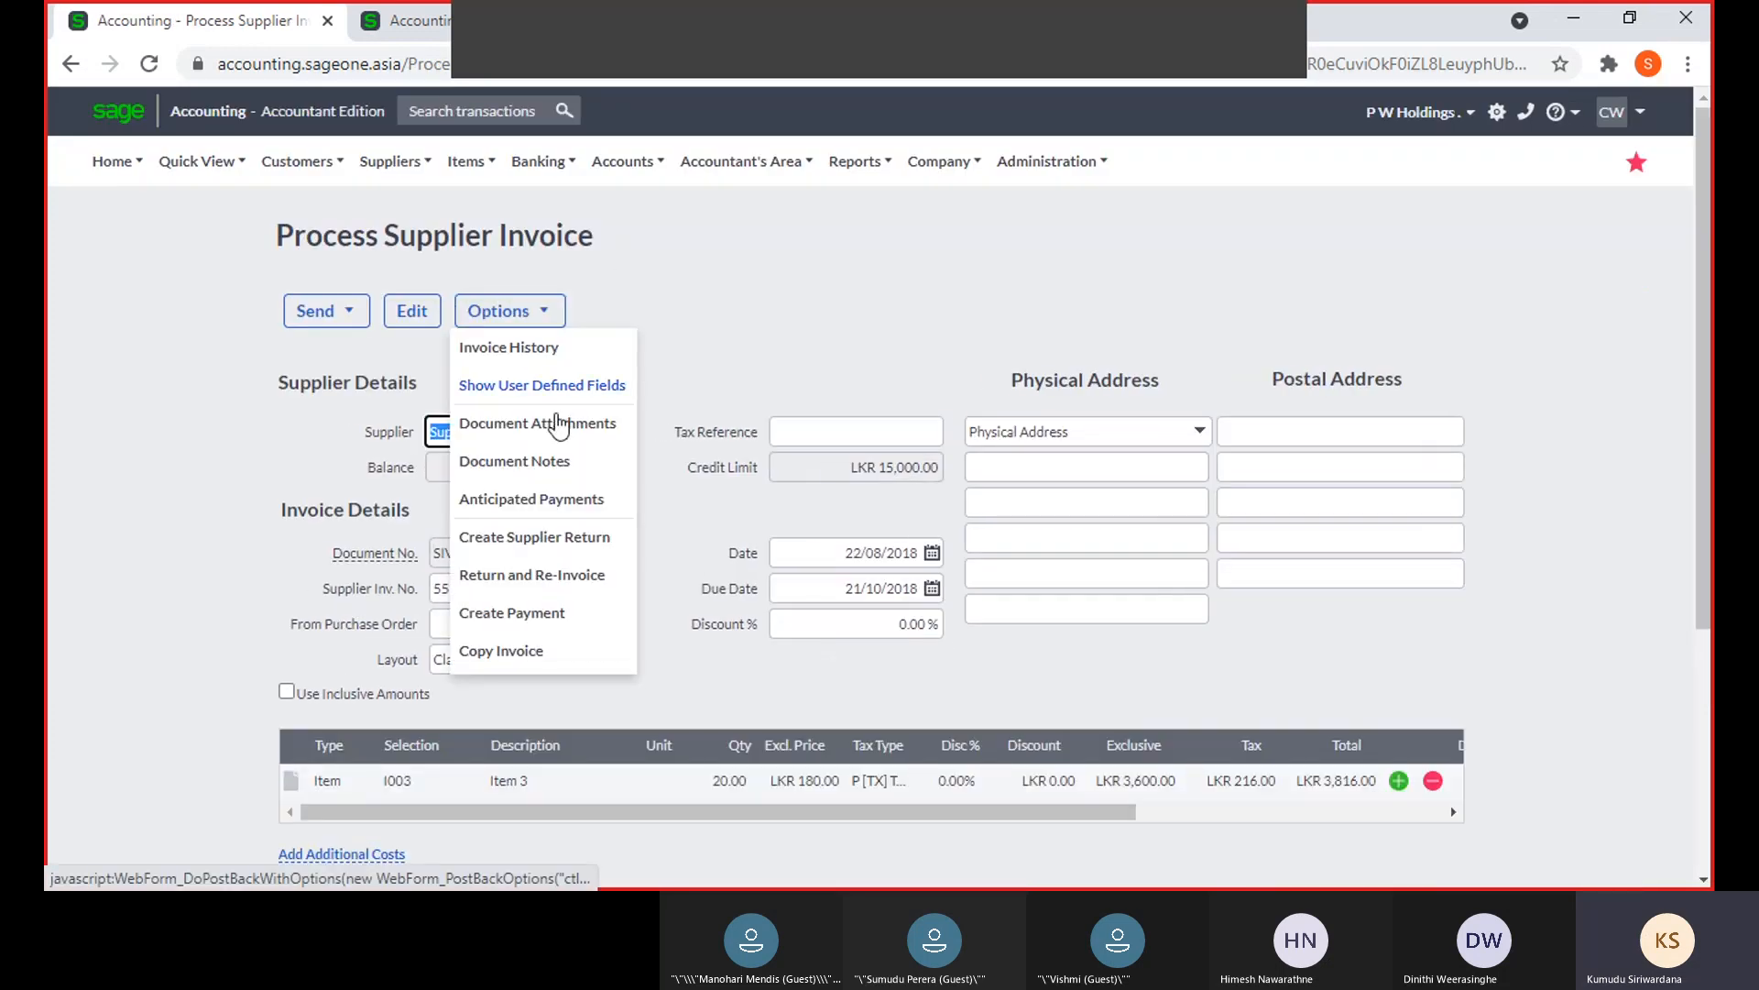
left_click(568, 500)
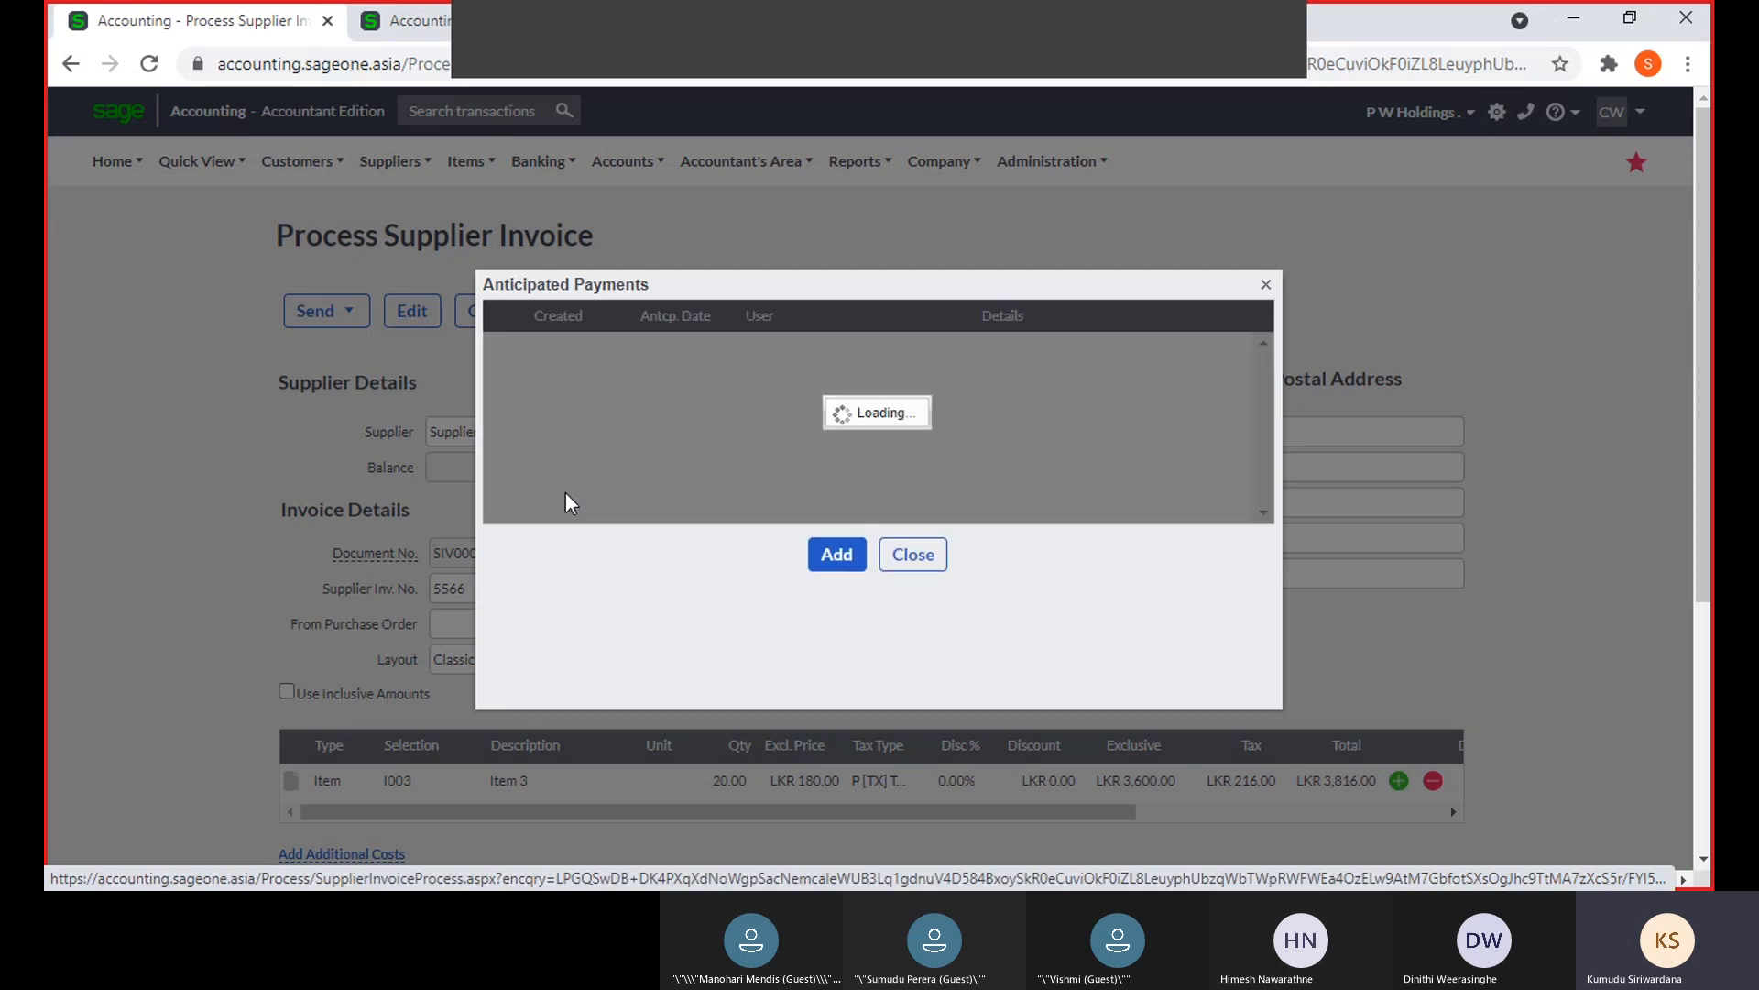
left_click(840, 556)
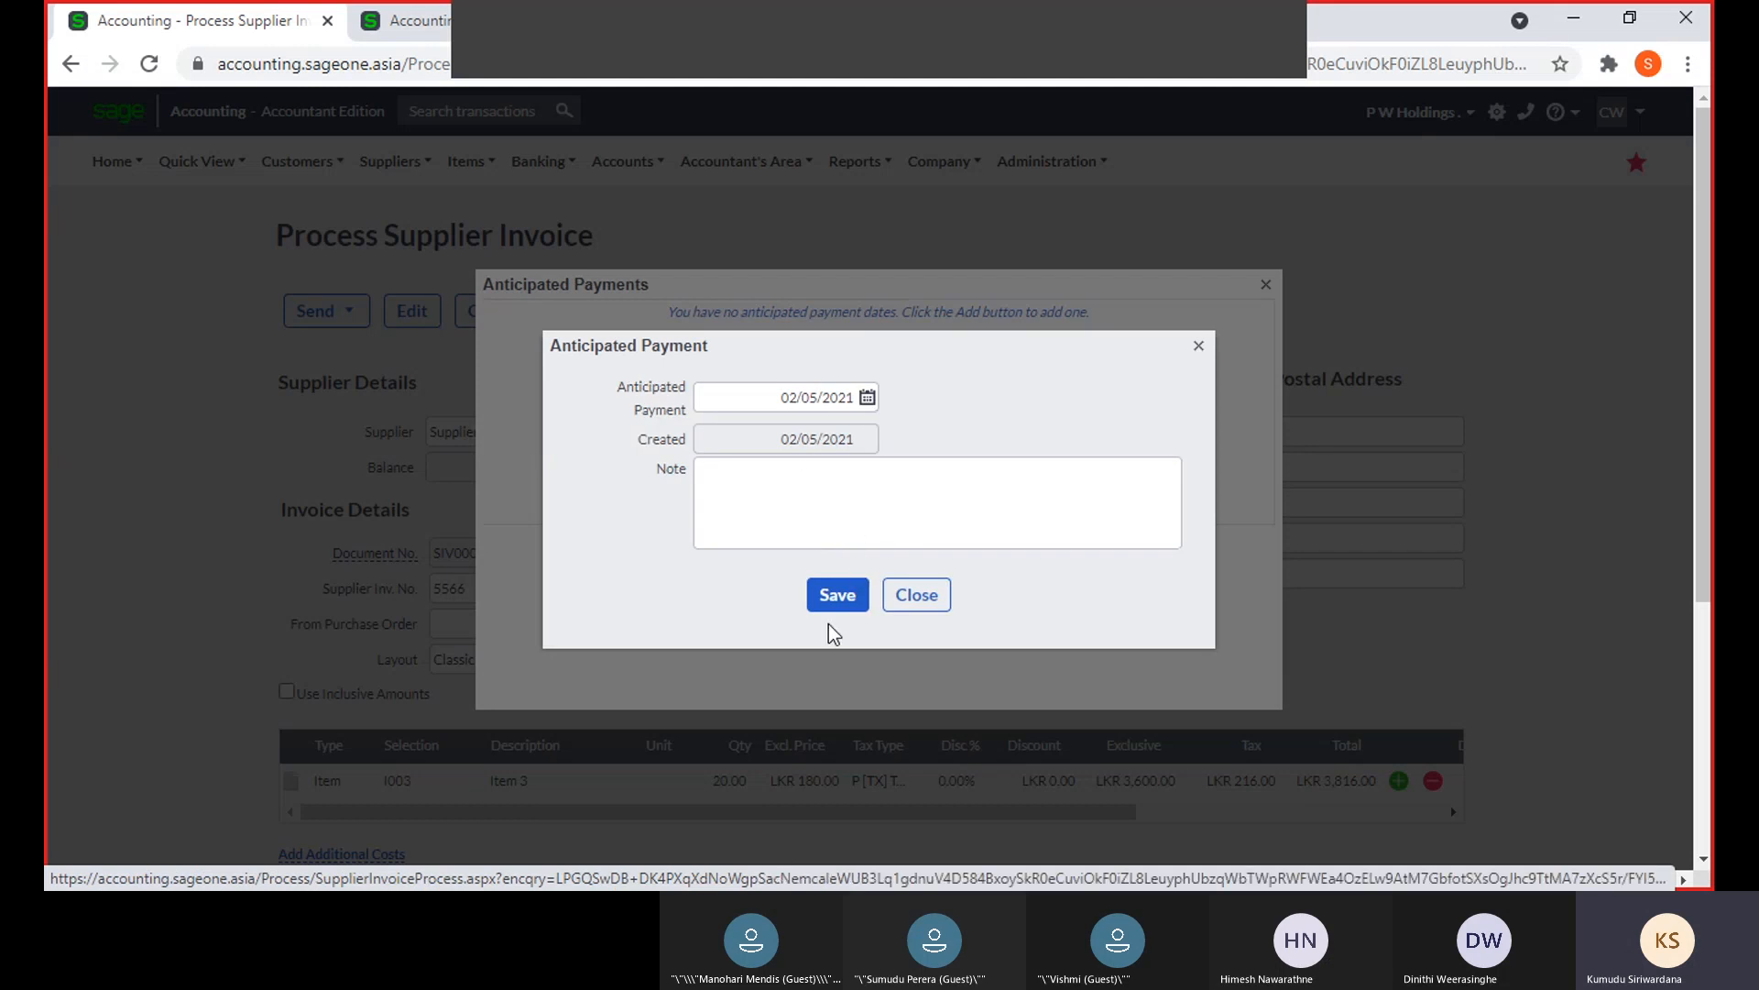
left_click(828, 603)
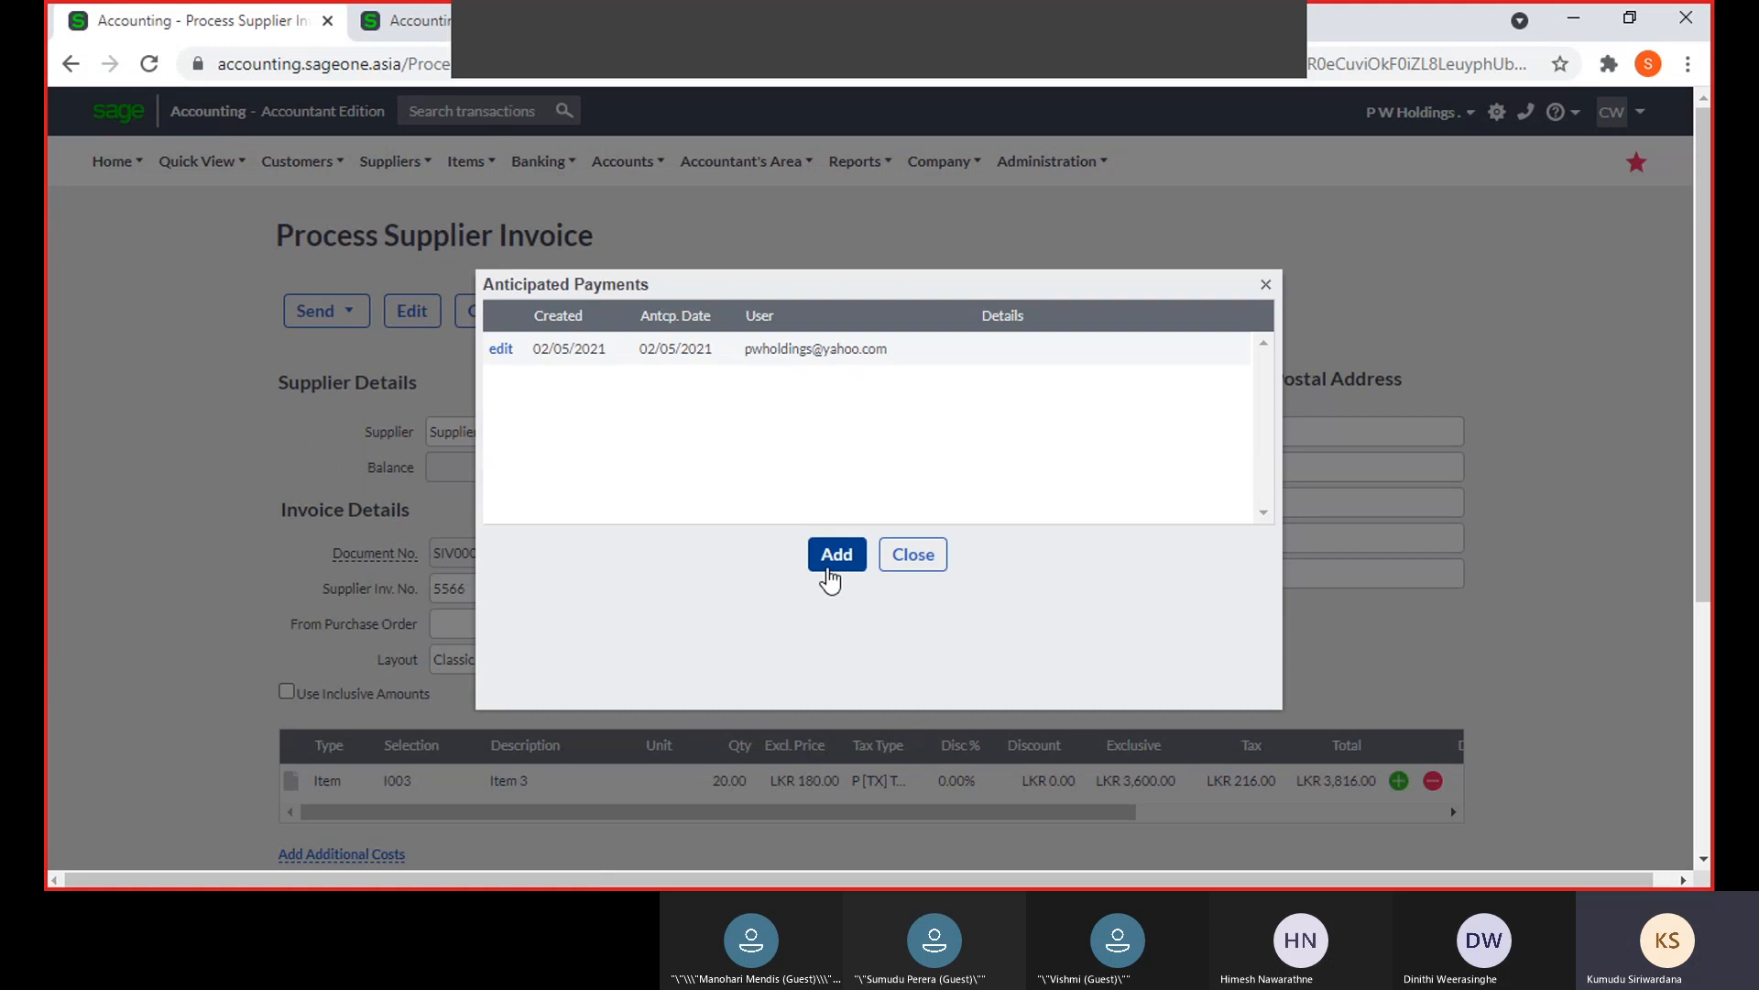
left_click(912, 554)
scroll(632, 706, "down", 4)
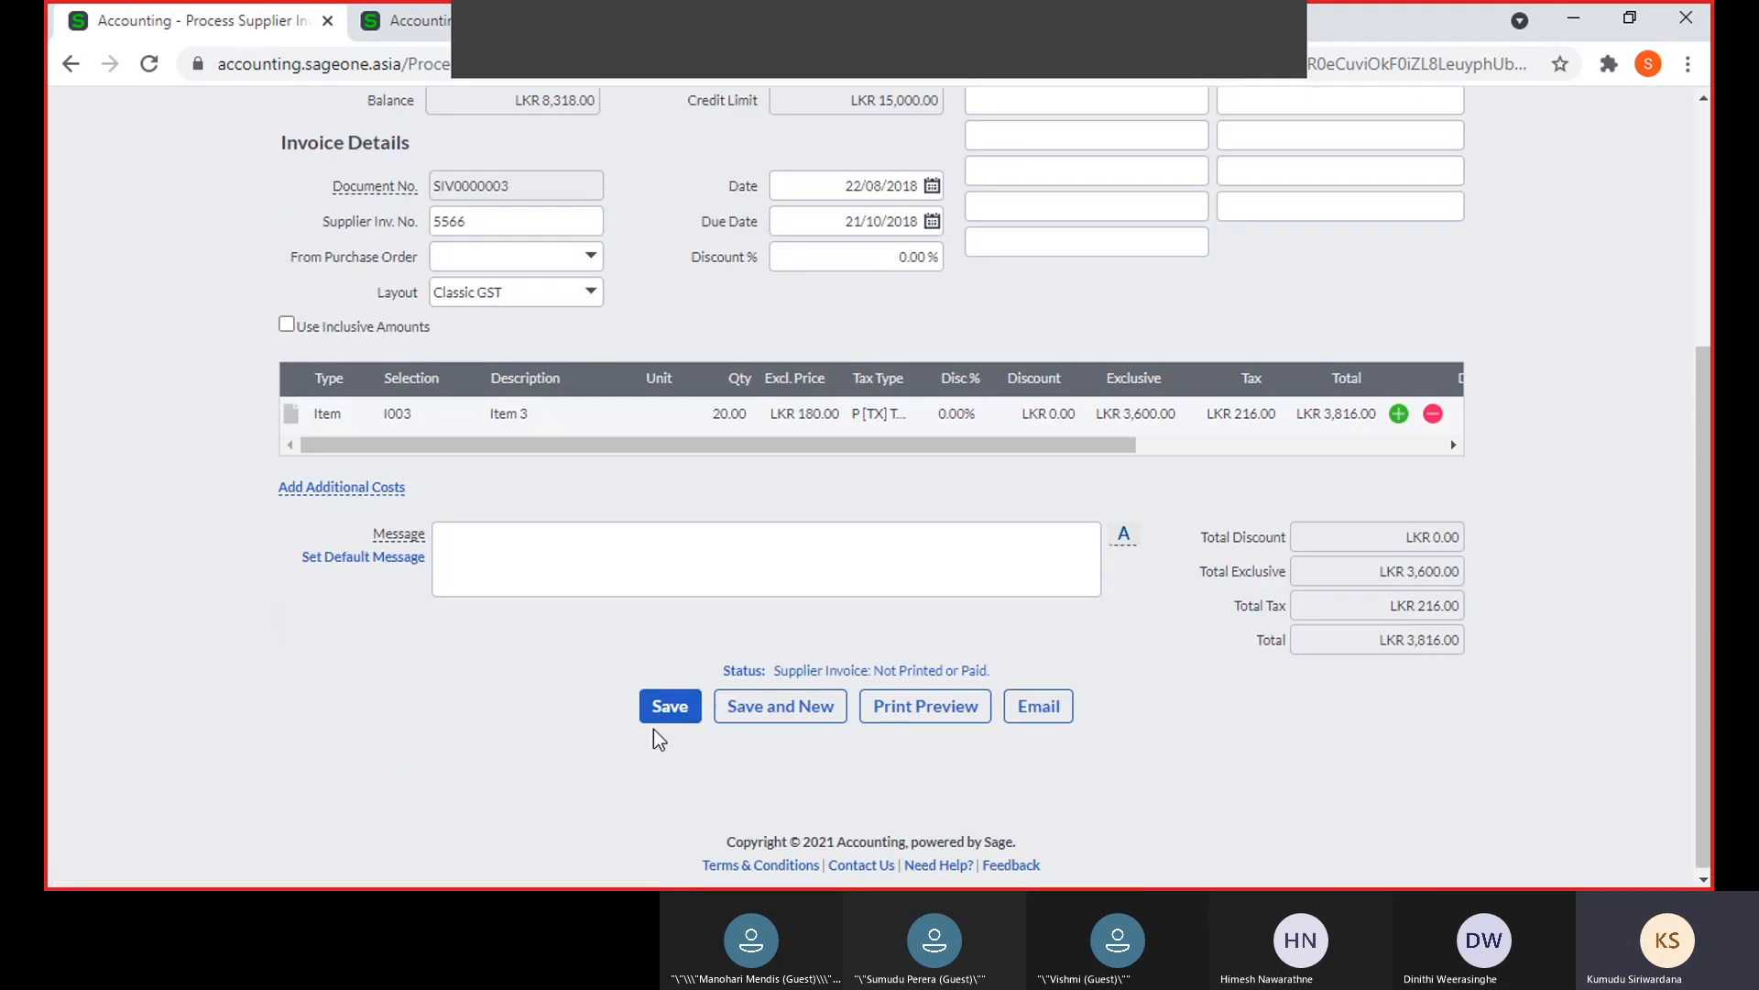
left_click(655, 713)
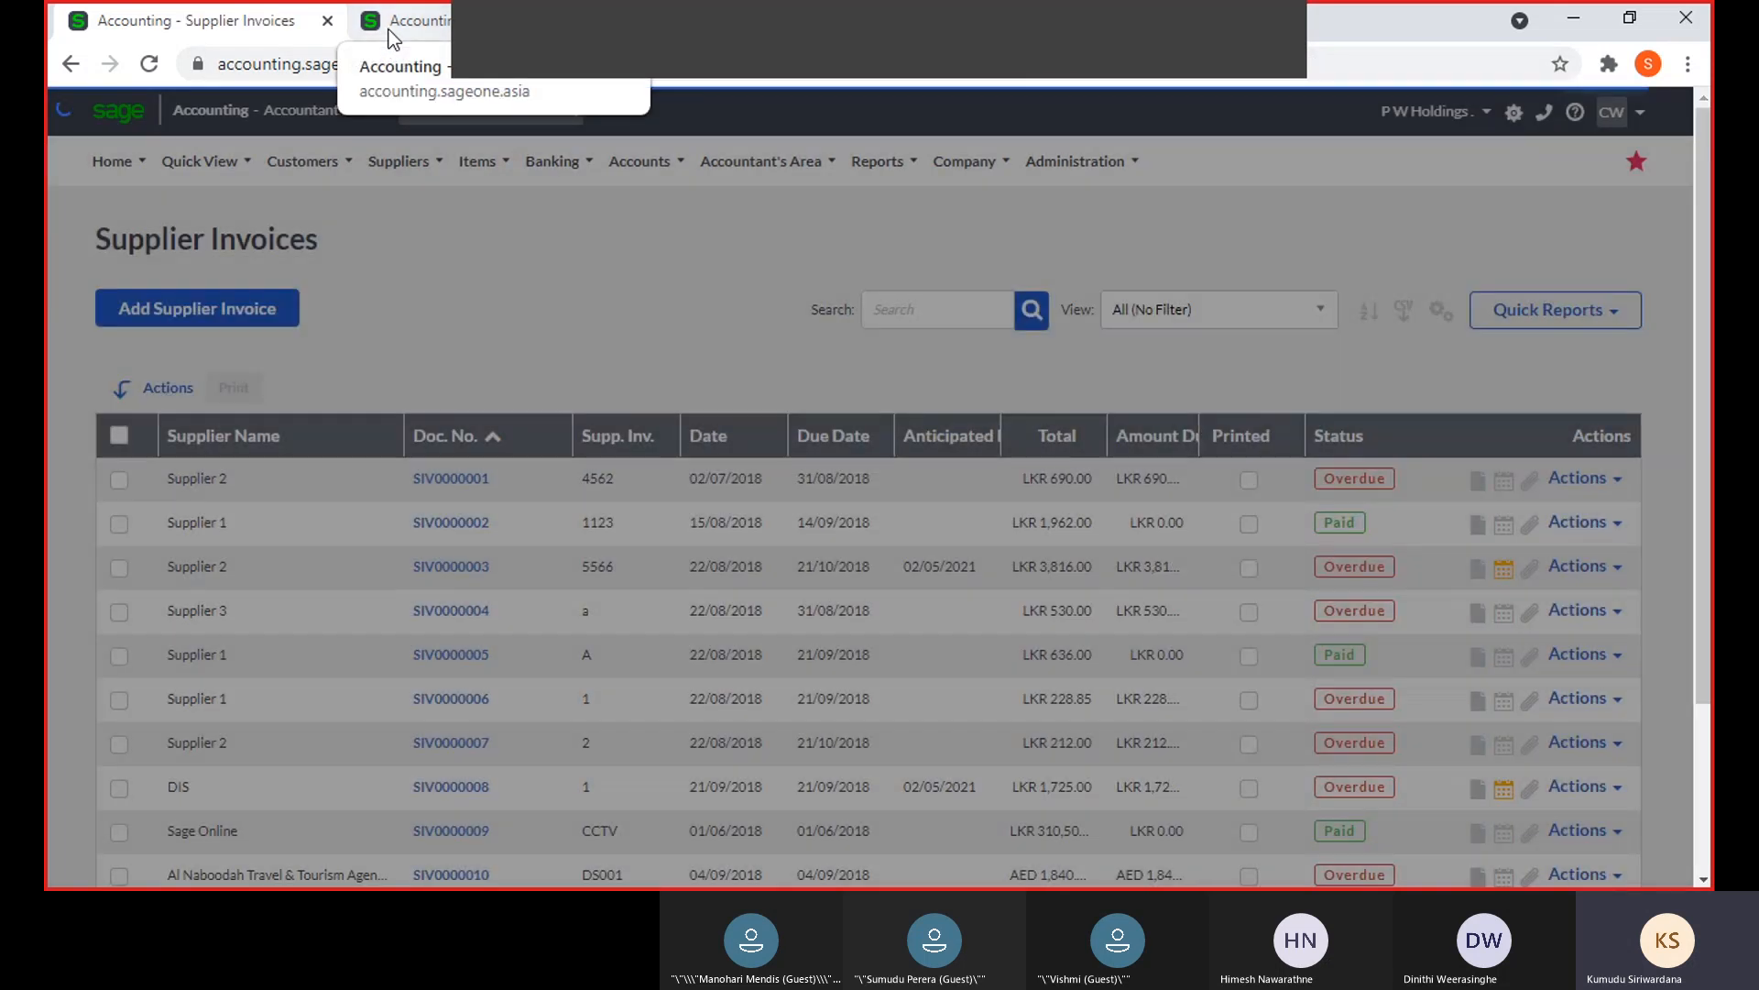
Reload the Supplier Invoices report and check the anticipated payment date on the Supplier 2 invoice
left_click(389, 29)
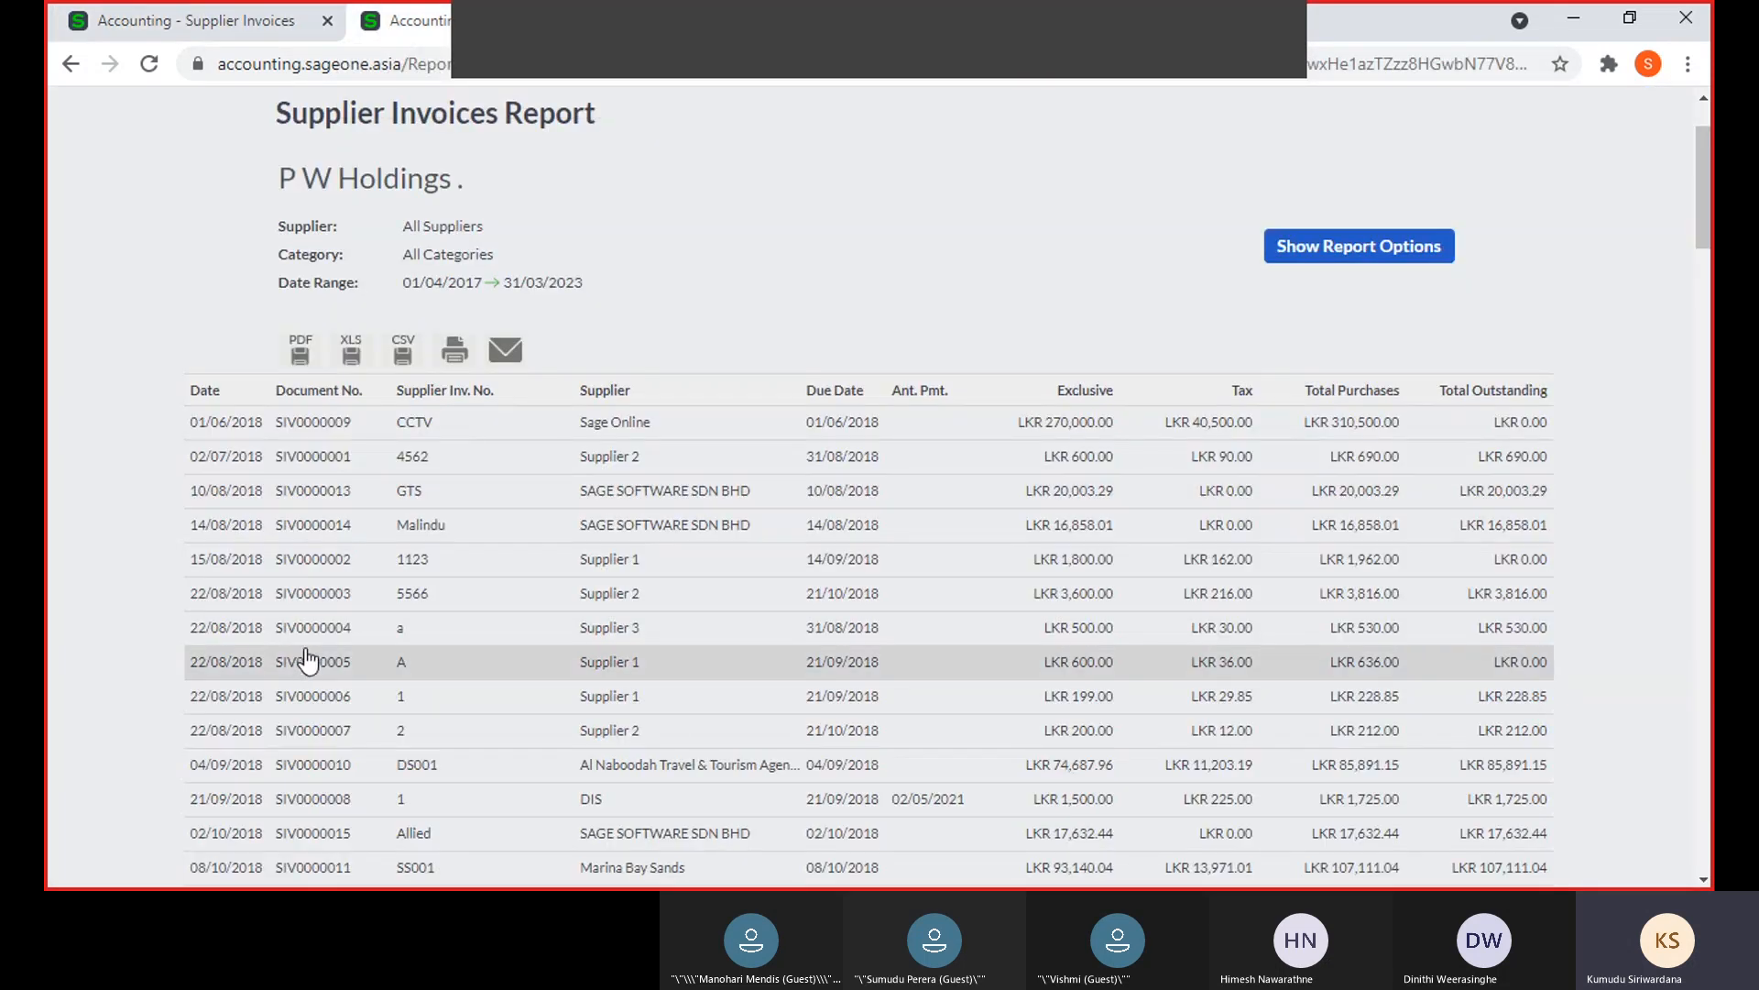
left_click(154, 66)
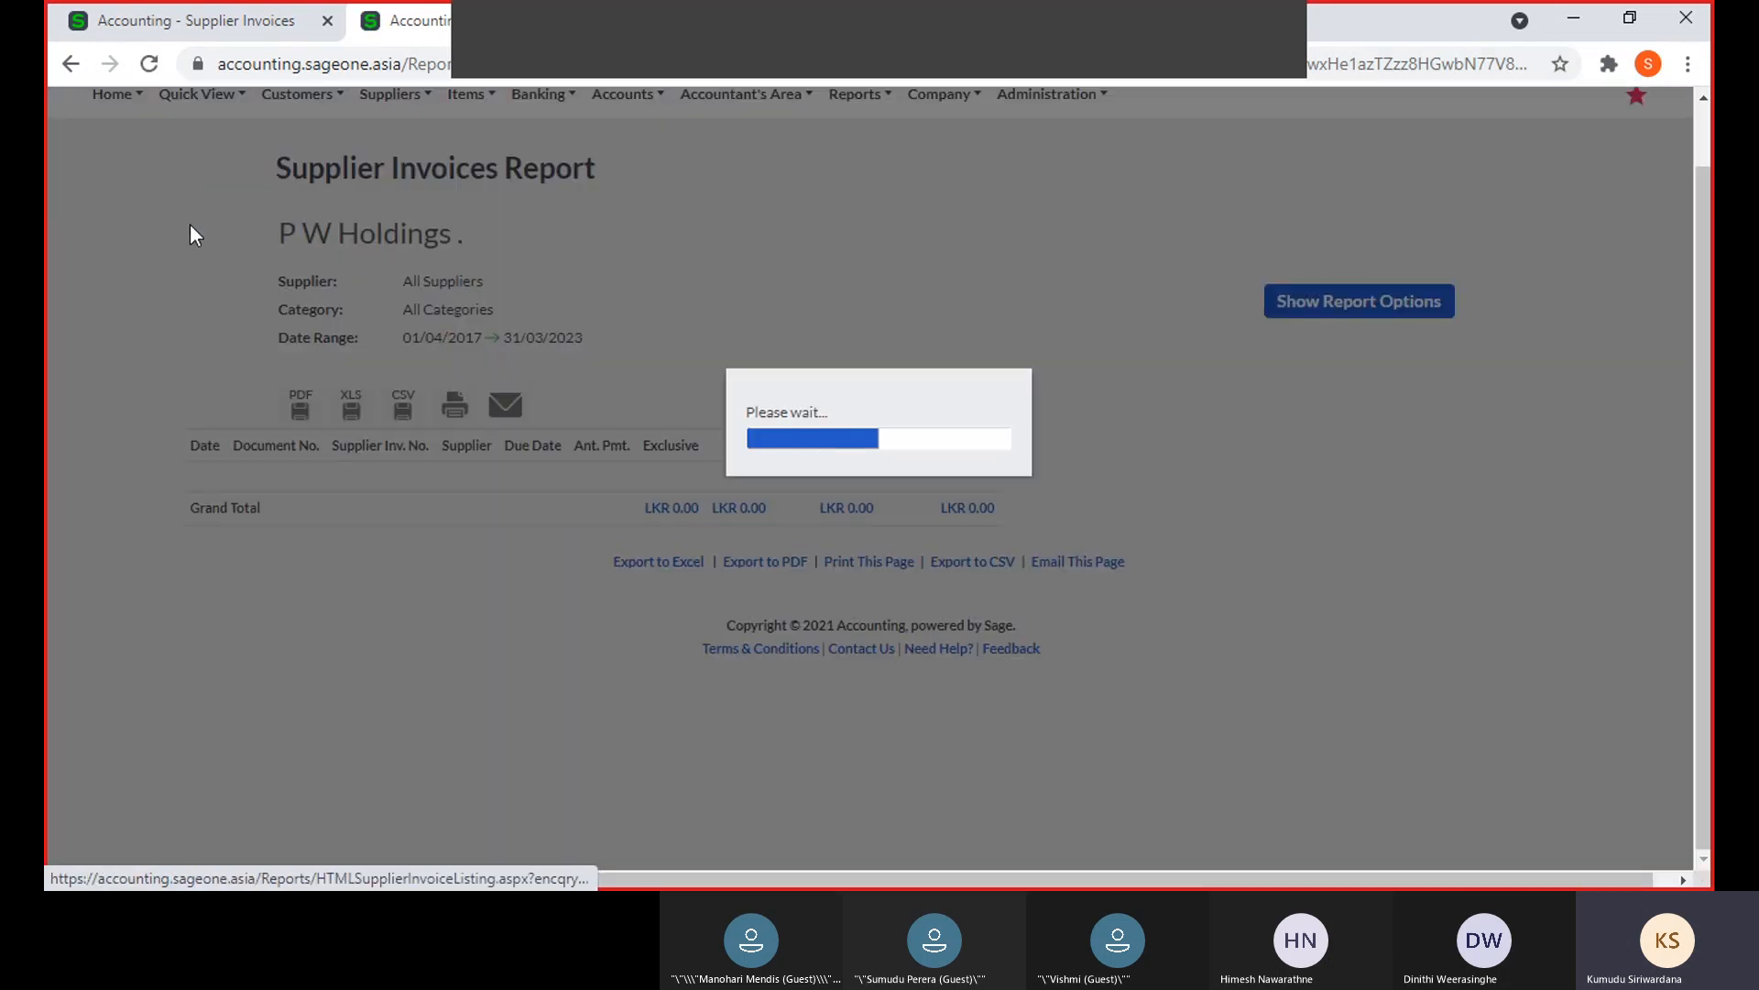
scroll(587, 704, "down", 1)
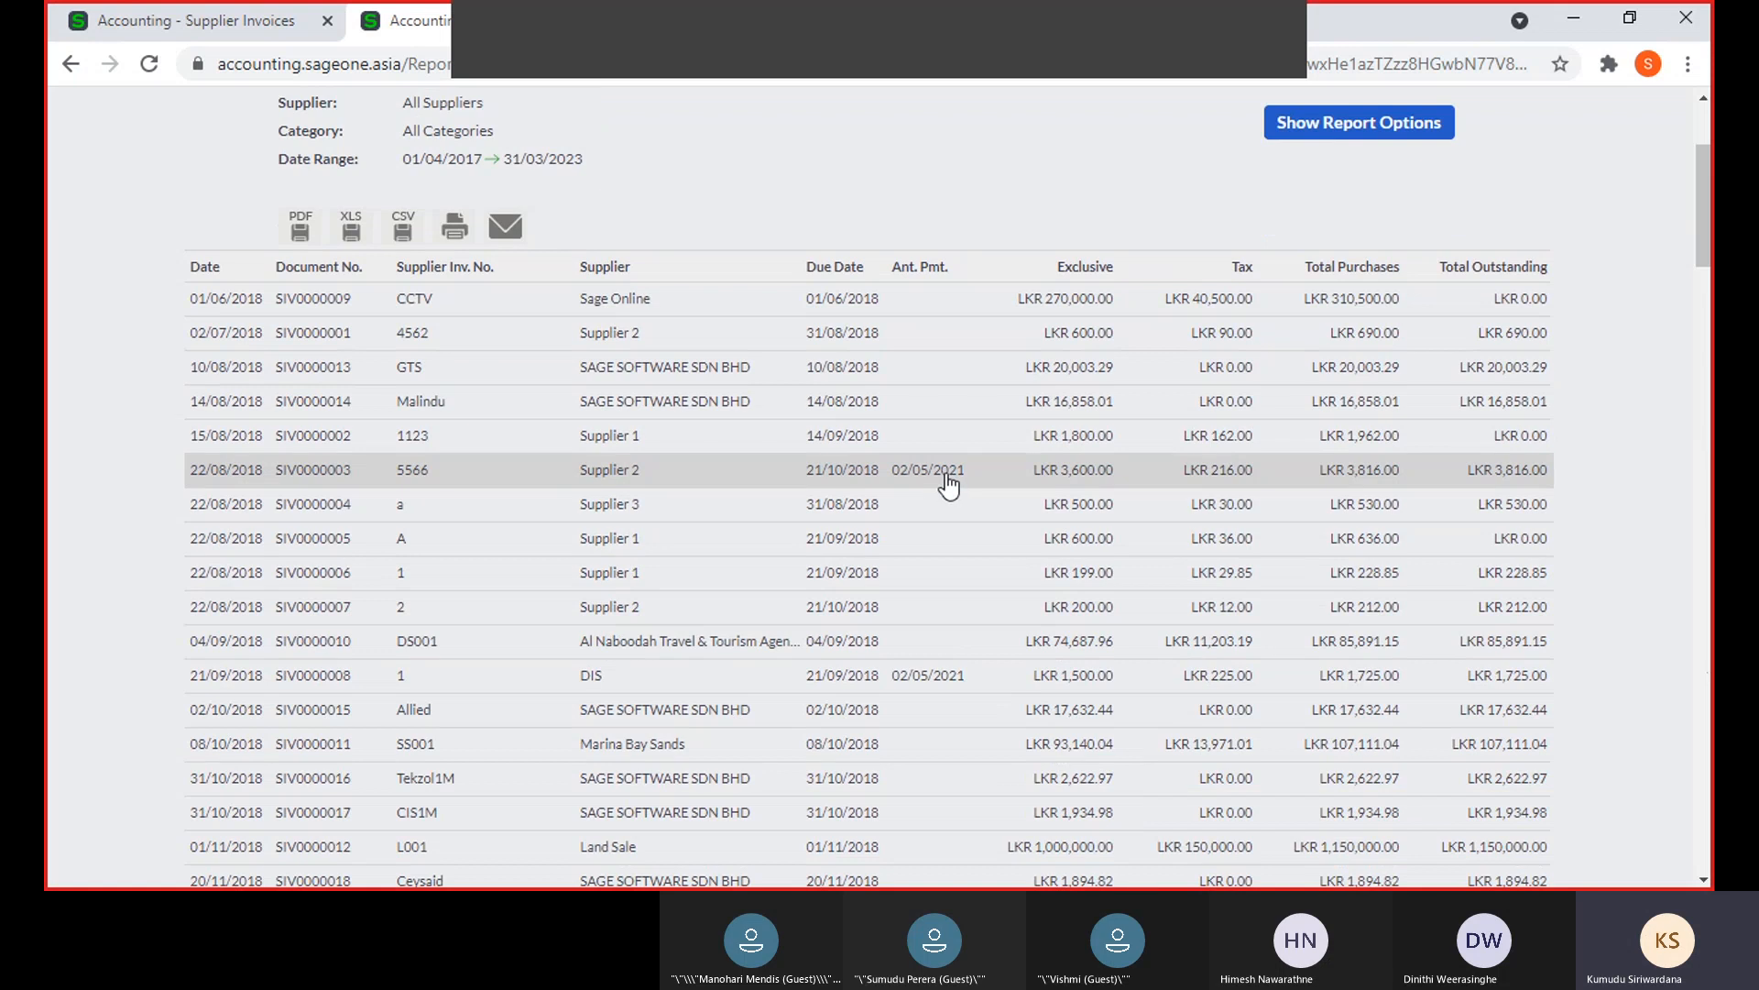
scroll(948, 486, "up", 3)
Review the columns available for the supplier invoices grid and close the customisation without changes
left_click(180, 20)
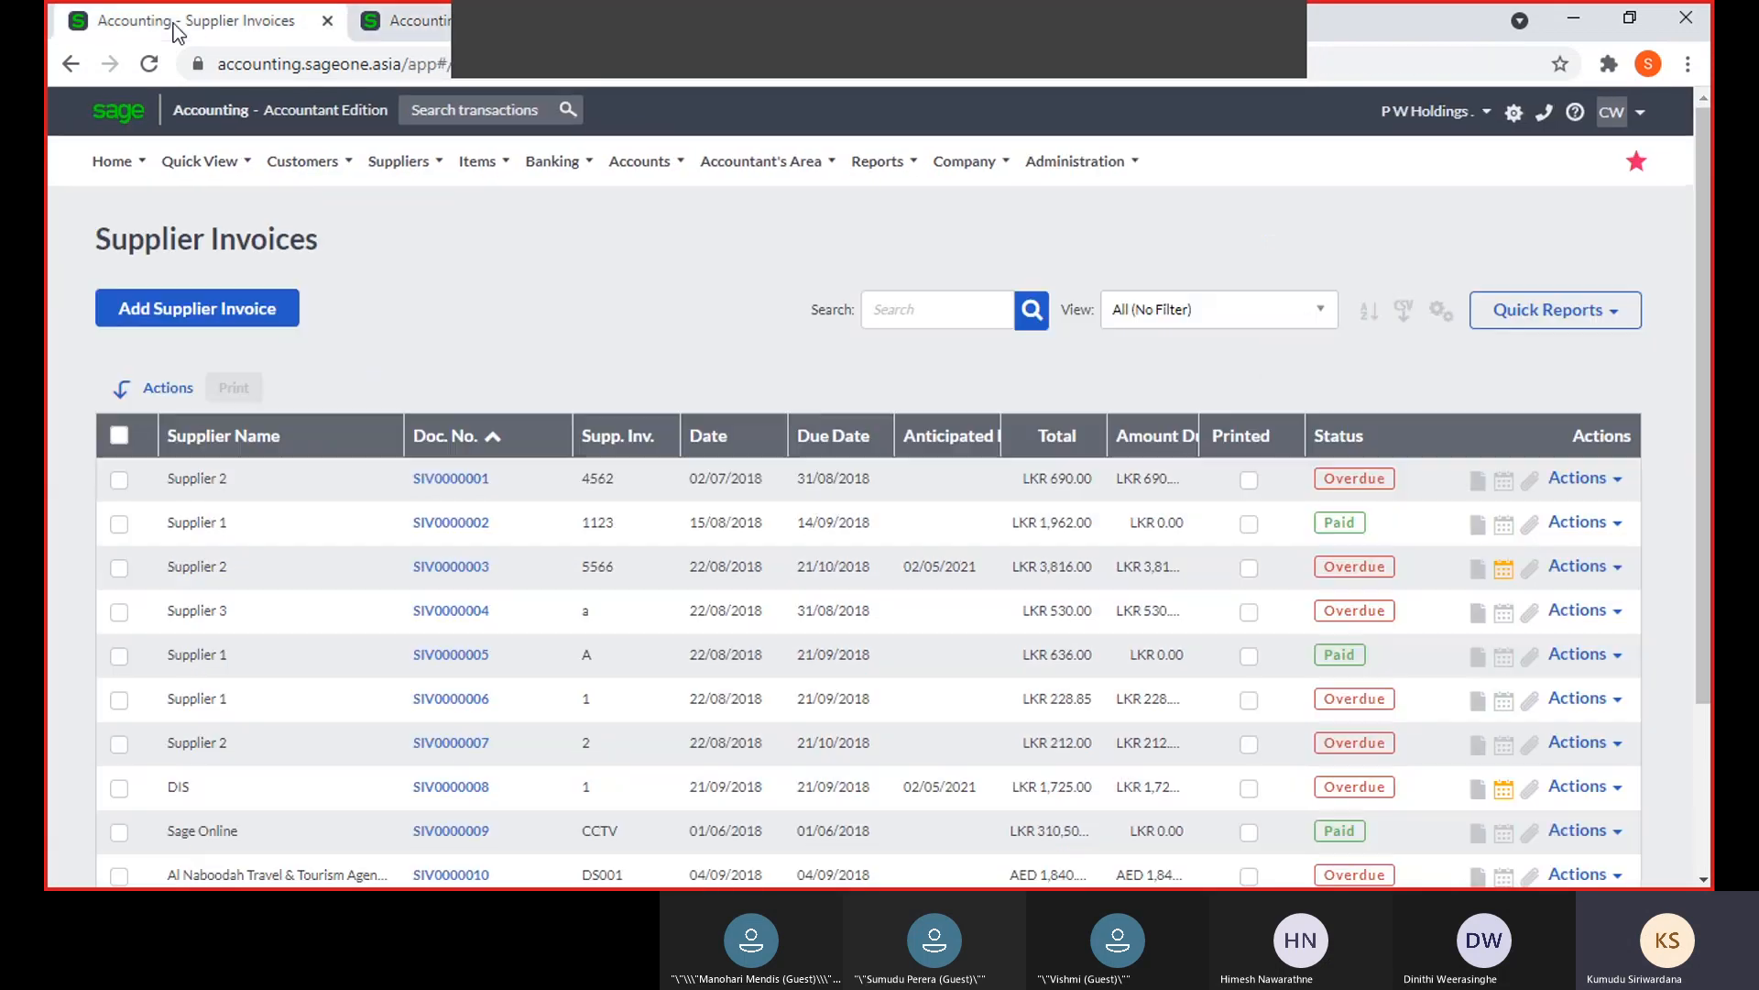
left_click(1441, 311)
left_click(1435, 345)
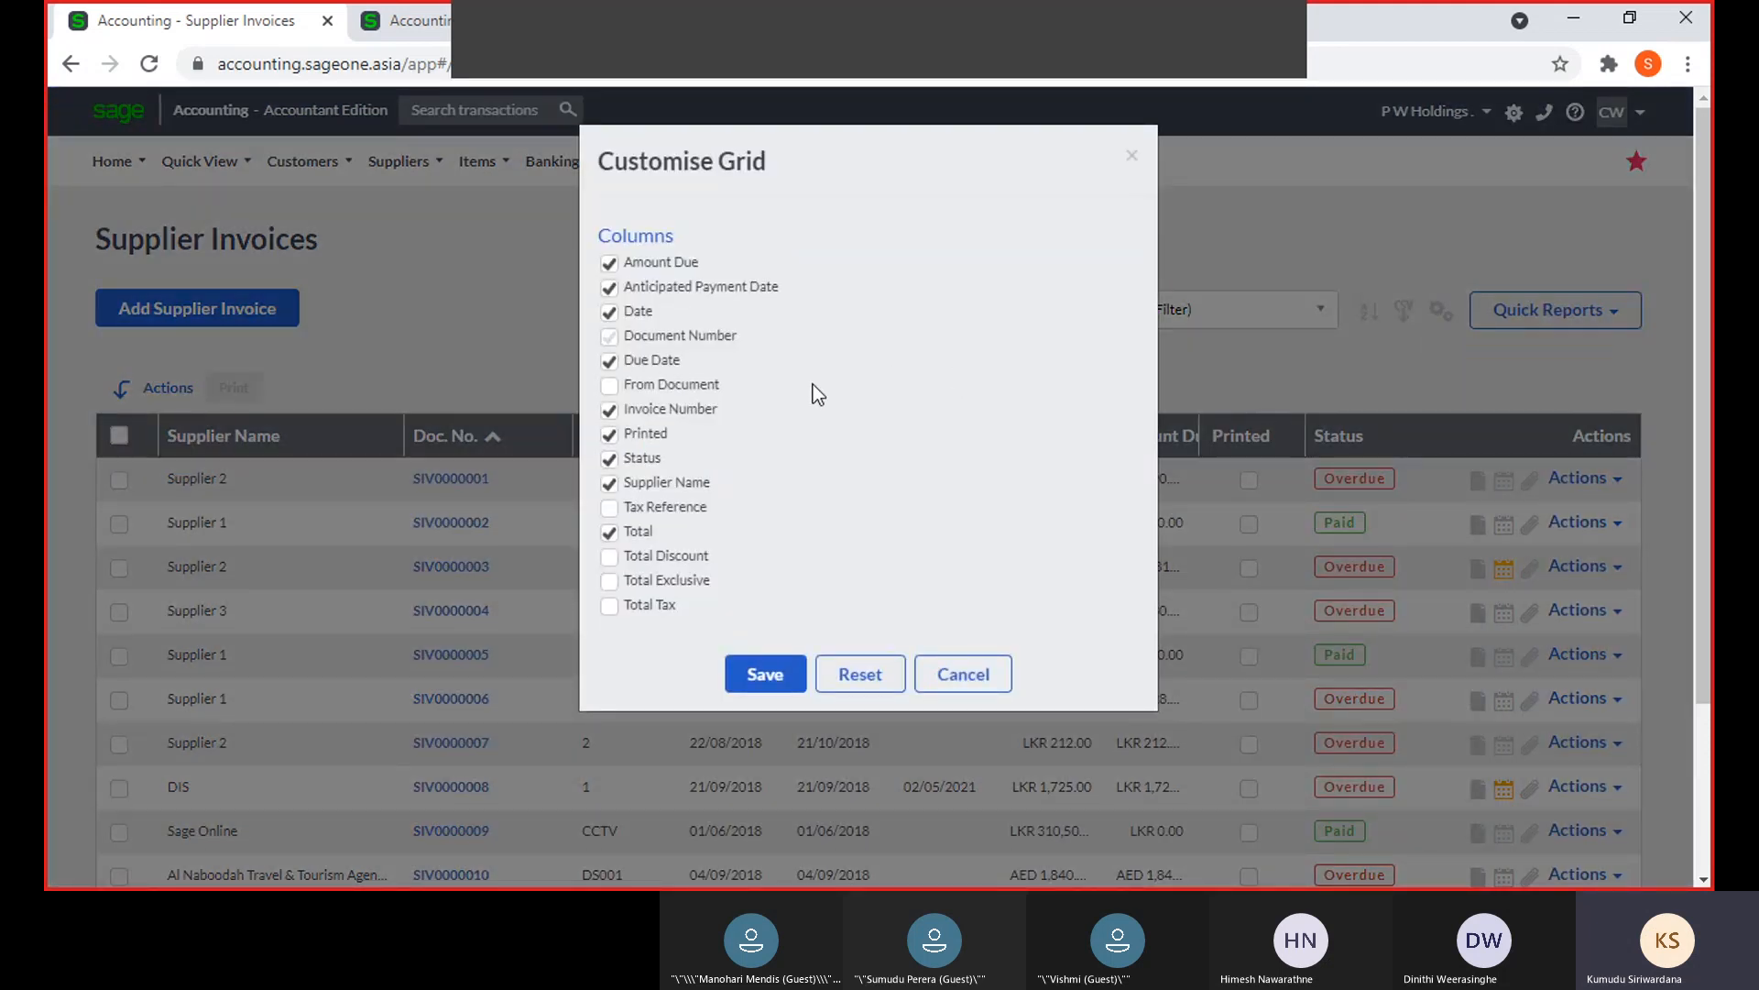
left_click(933, 685)
Sort the supplier invoices list by latest anticipated payment date, widen that column, and return to the Supplier Invoices report
left_click(950, 437)
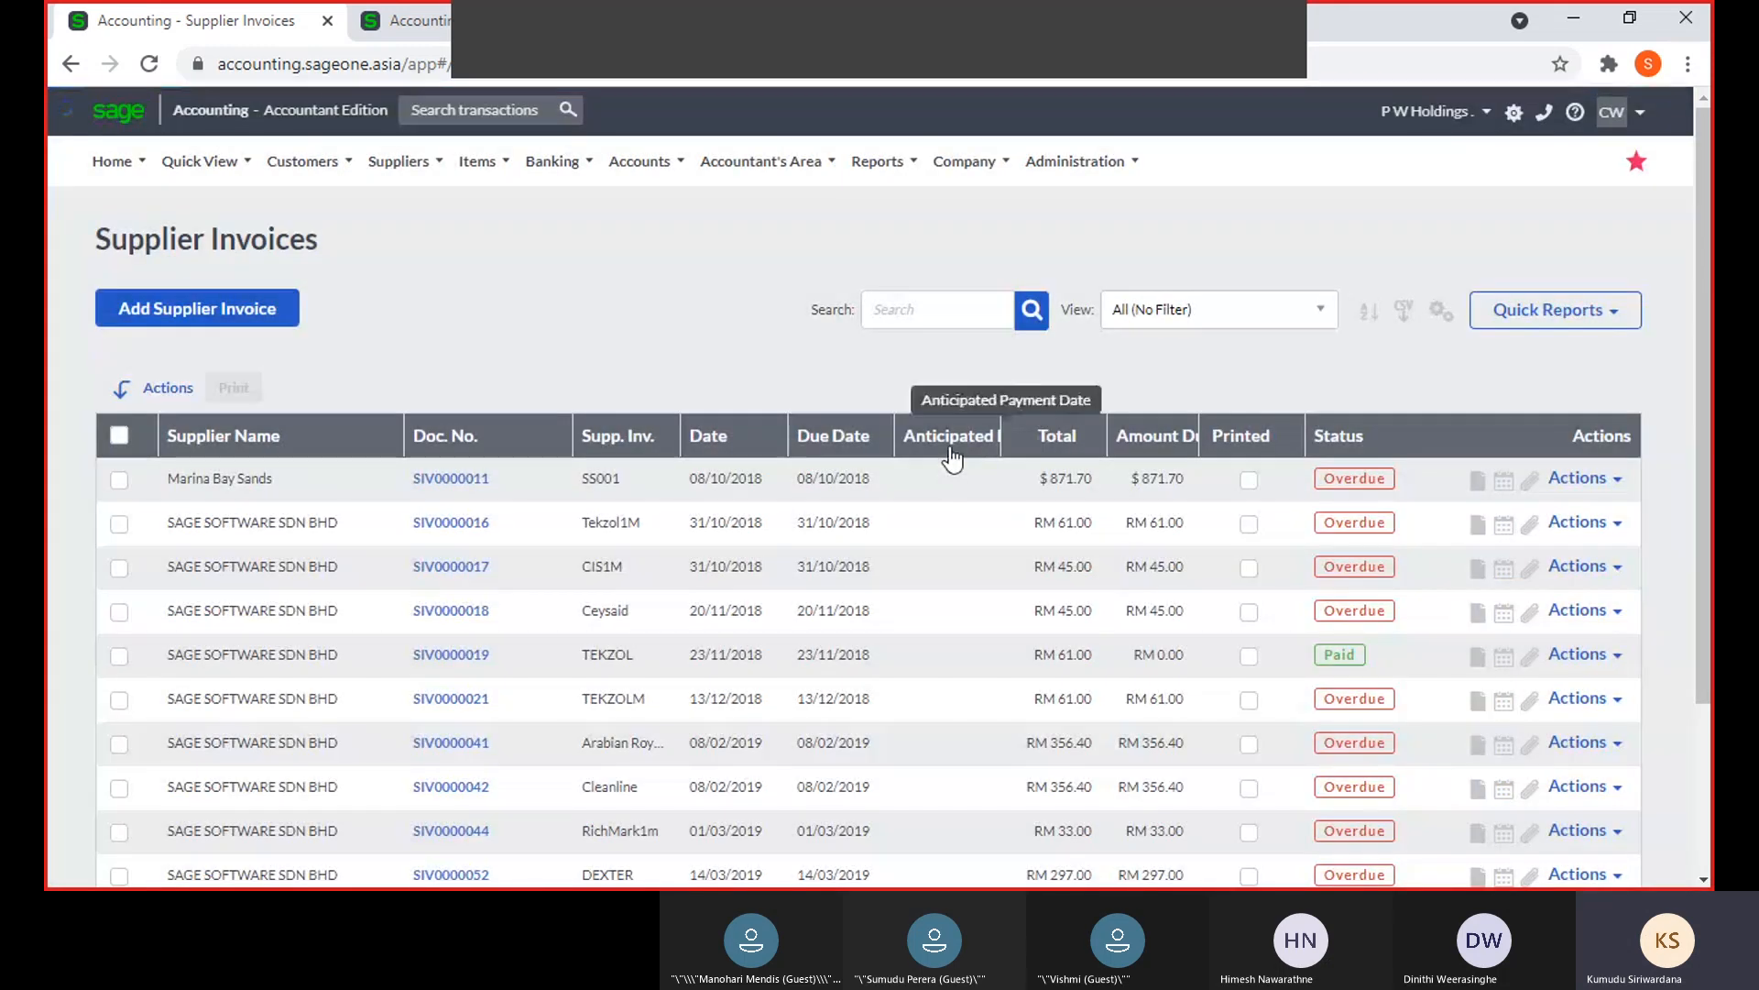
left_click(950, 447)
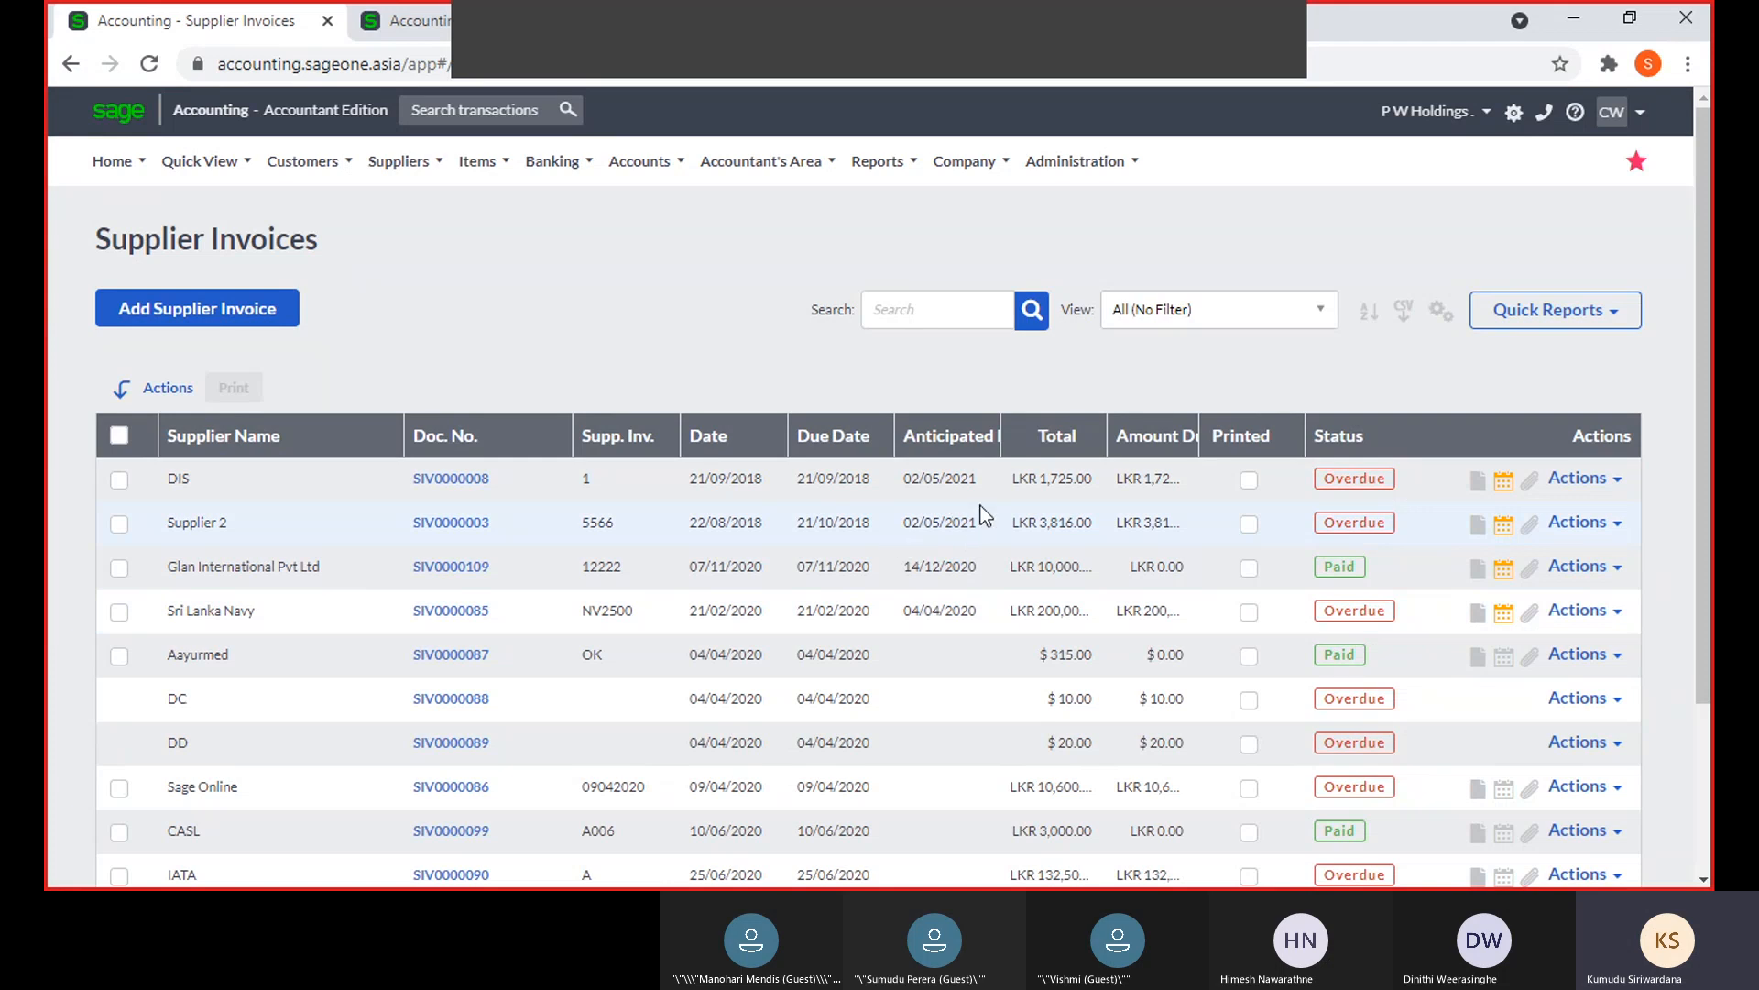
left_click_drag(1000, 438, 1045, 438)
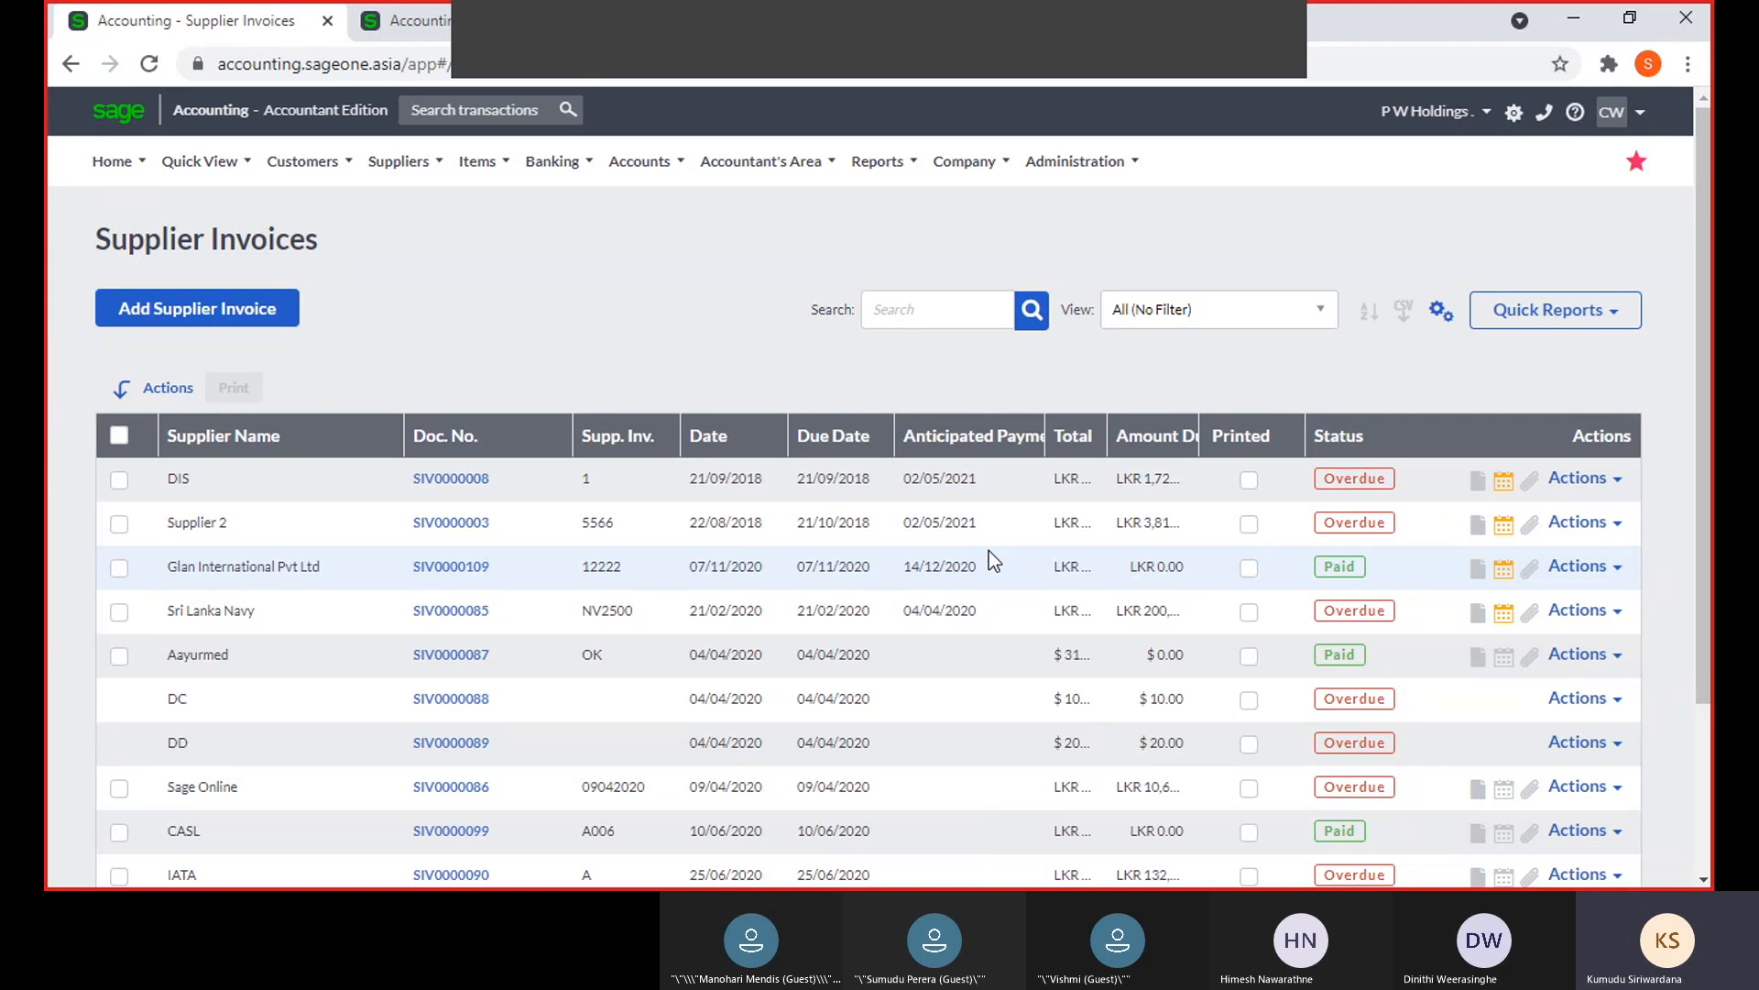
left_click(407, 37)
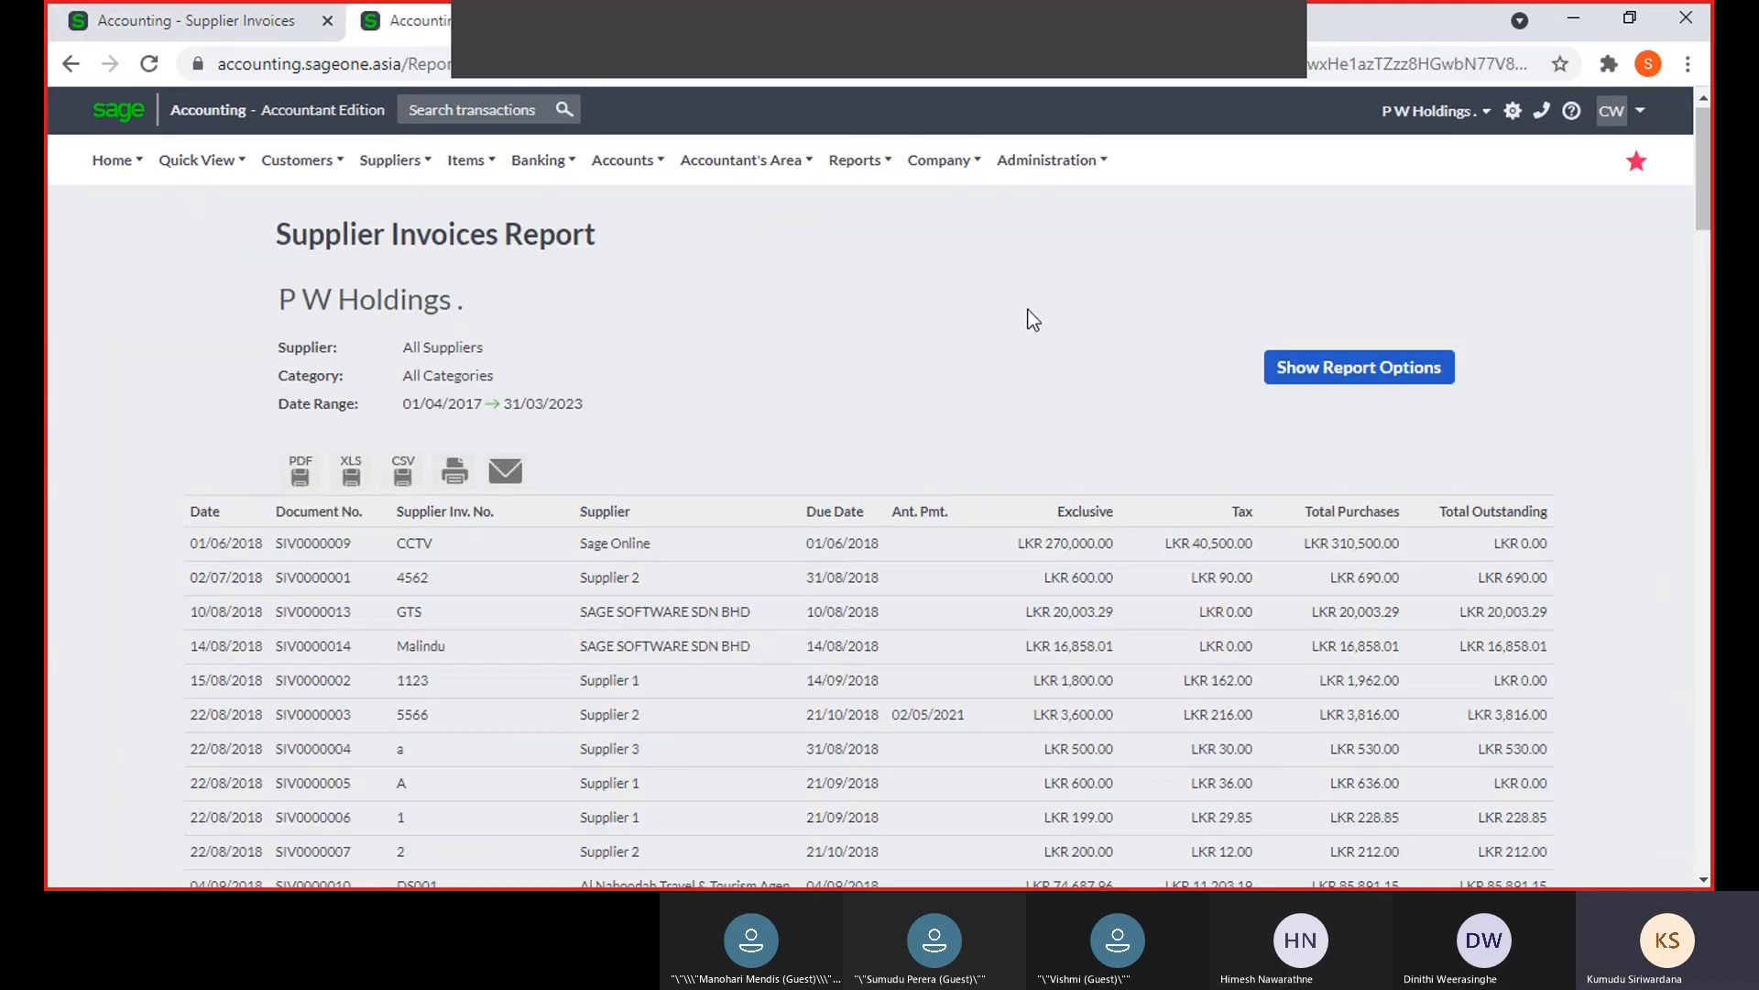
Look through the invoices of all suppliers in the Supplier Invoices report and the supplier reports on offer
scroll(1028, 309, "down", 3)
scroll(1028, 310, "down", 18)
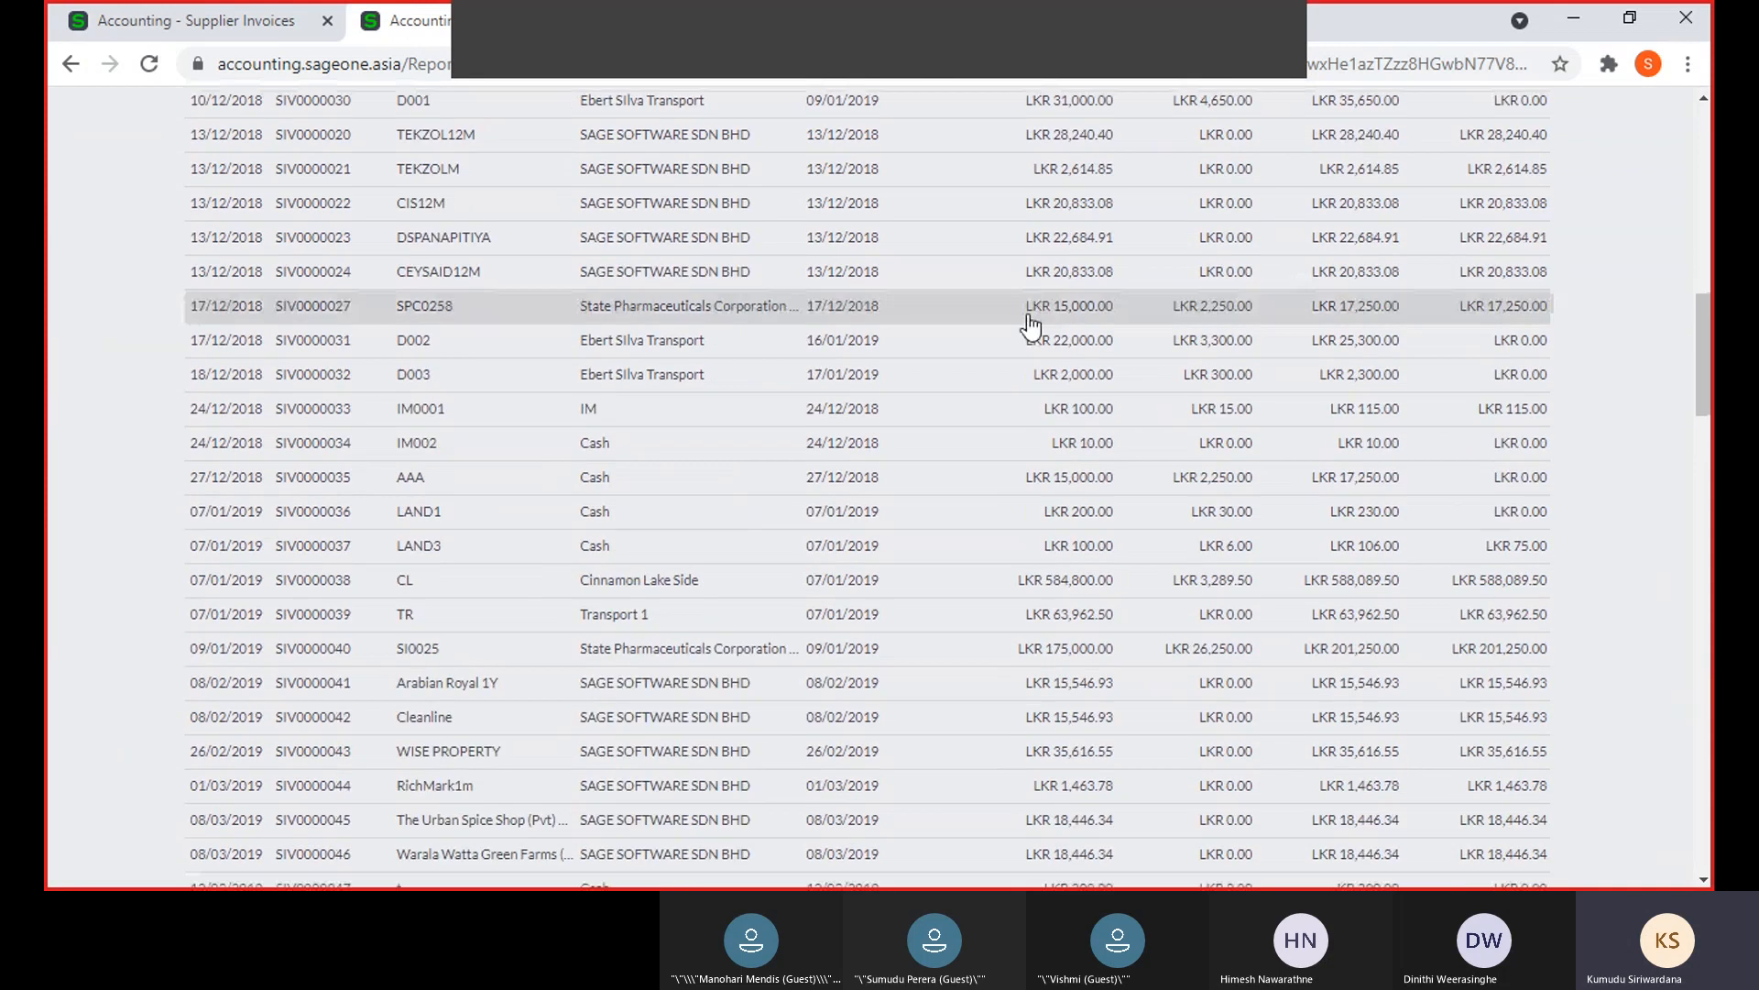
scroll(1034, 318, "down", 15)
left_click_drag(1698, 722, 1706, 177)
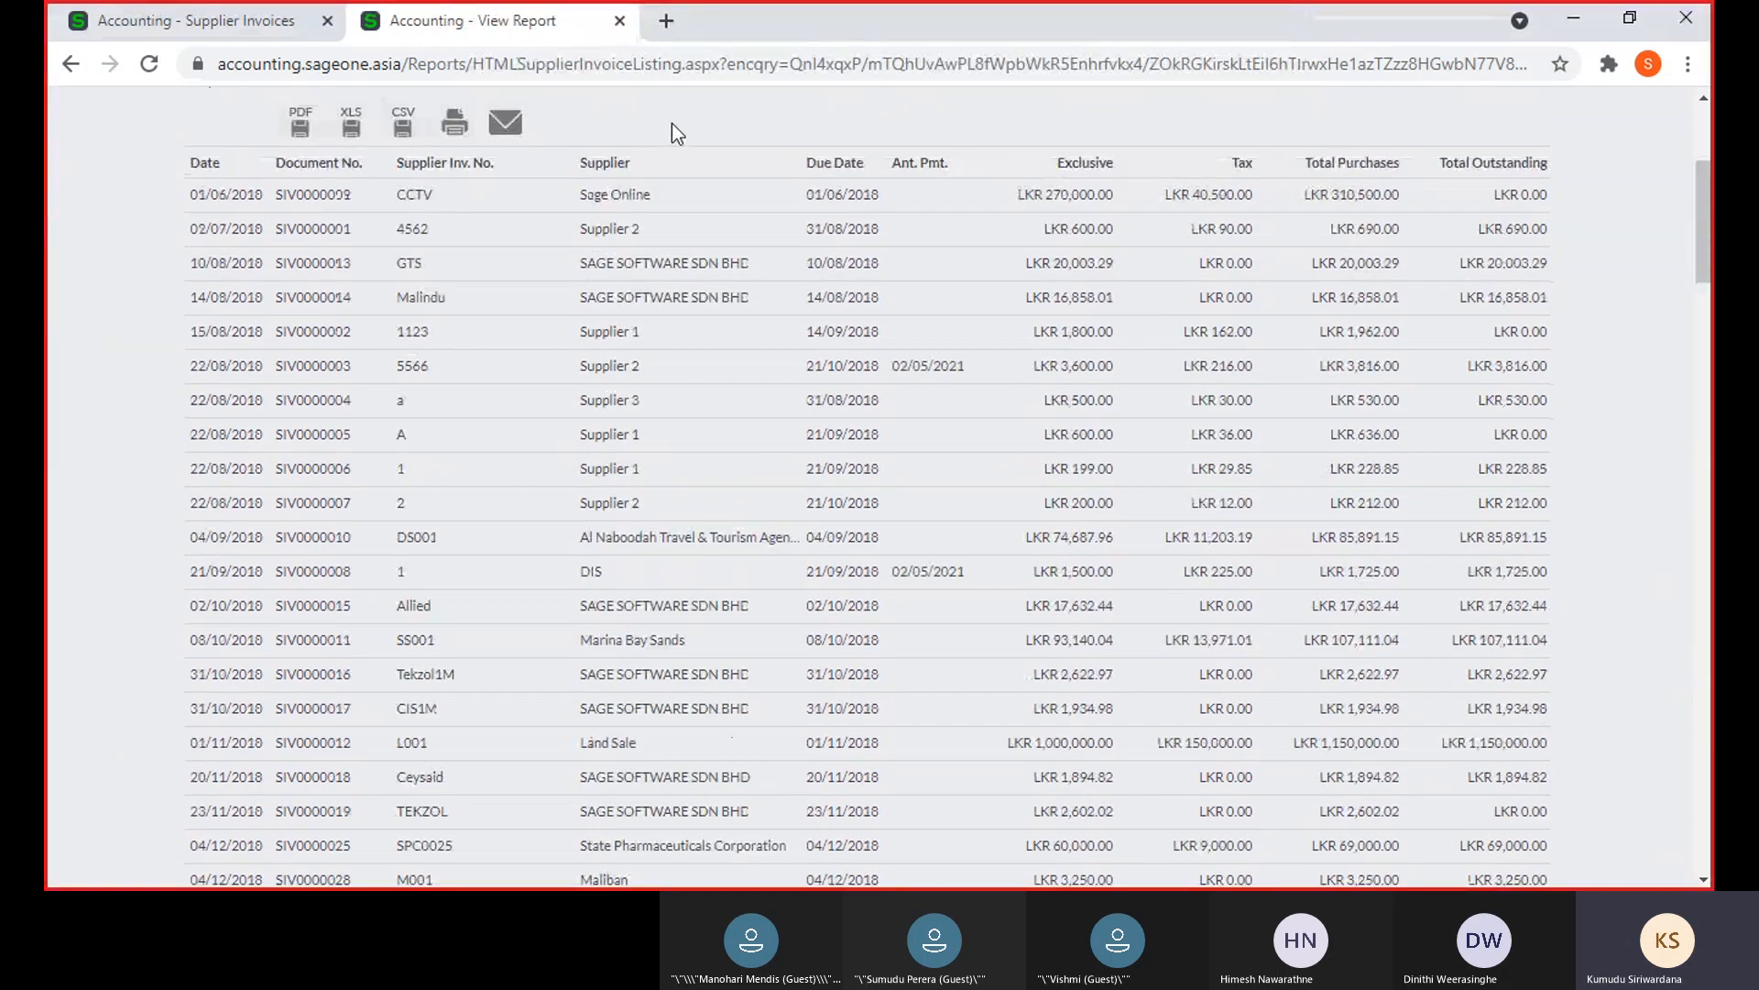
scroll(673, 123, "up", 4)
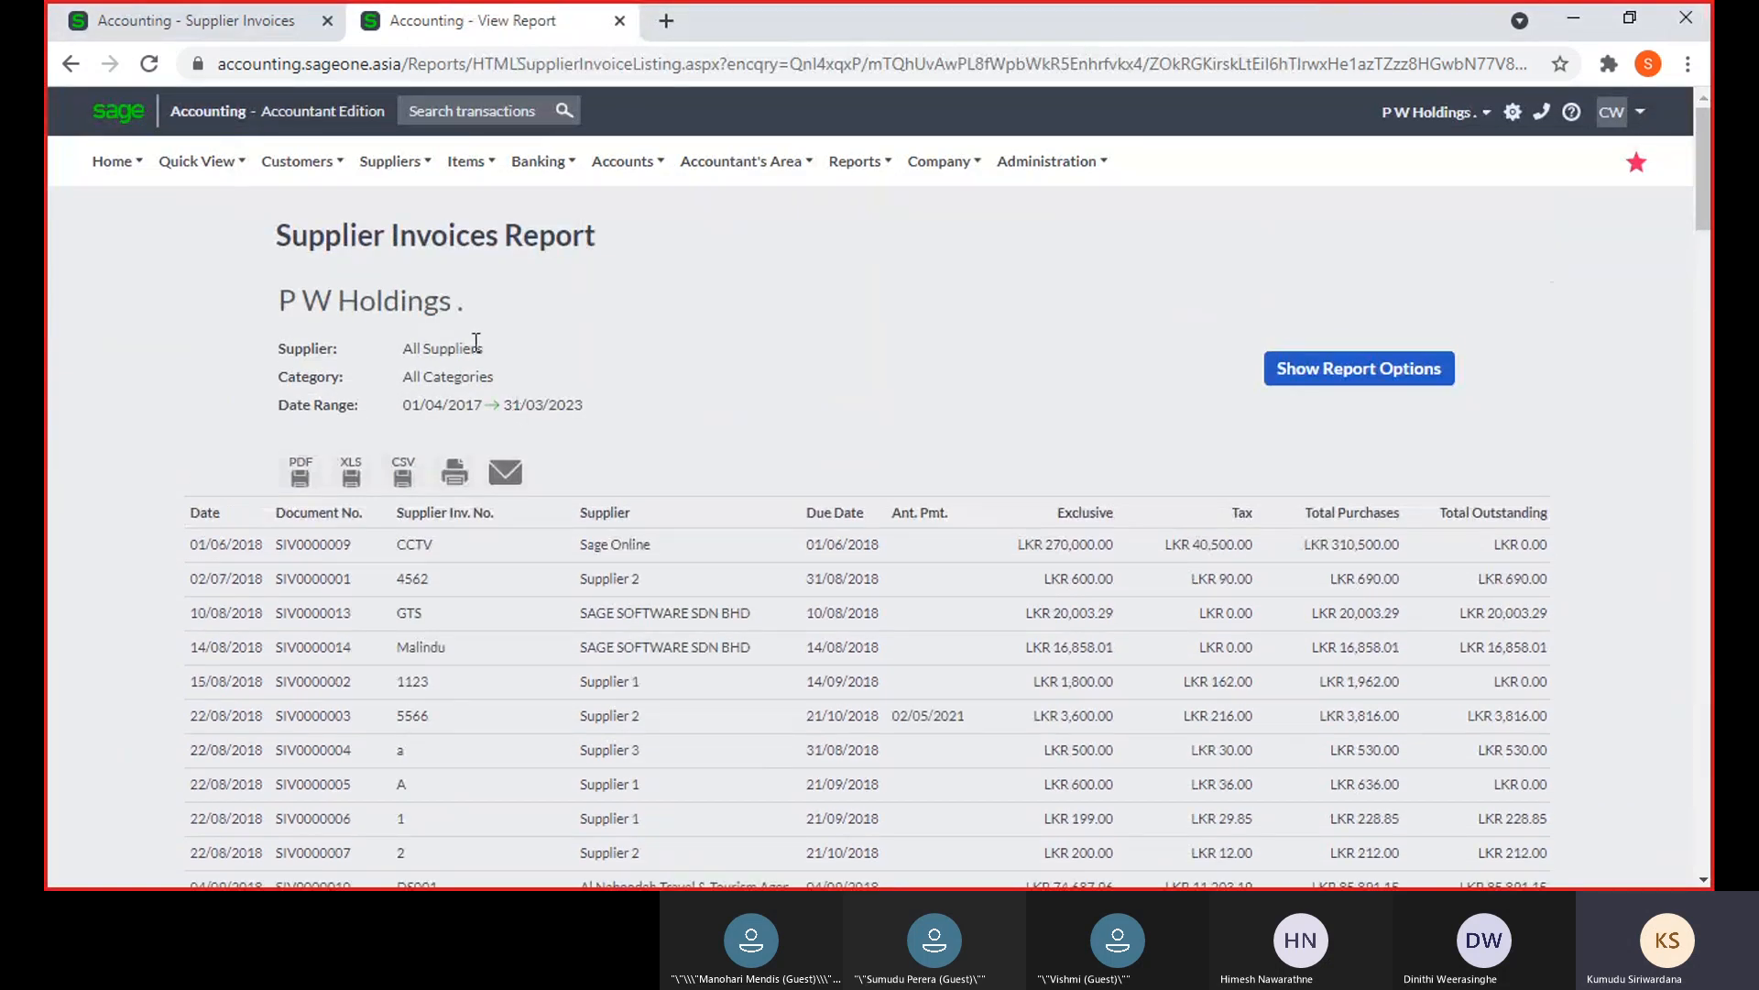
mouse_move(389, 177)
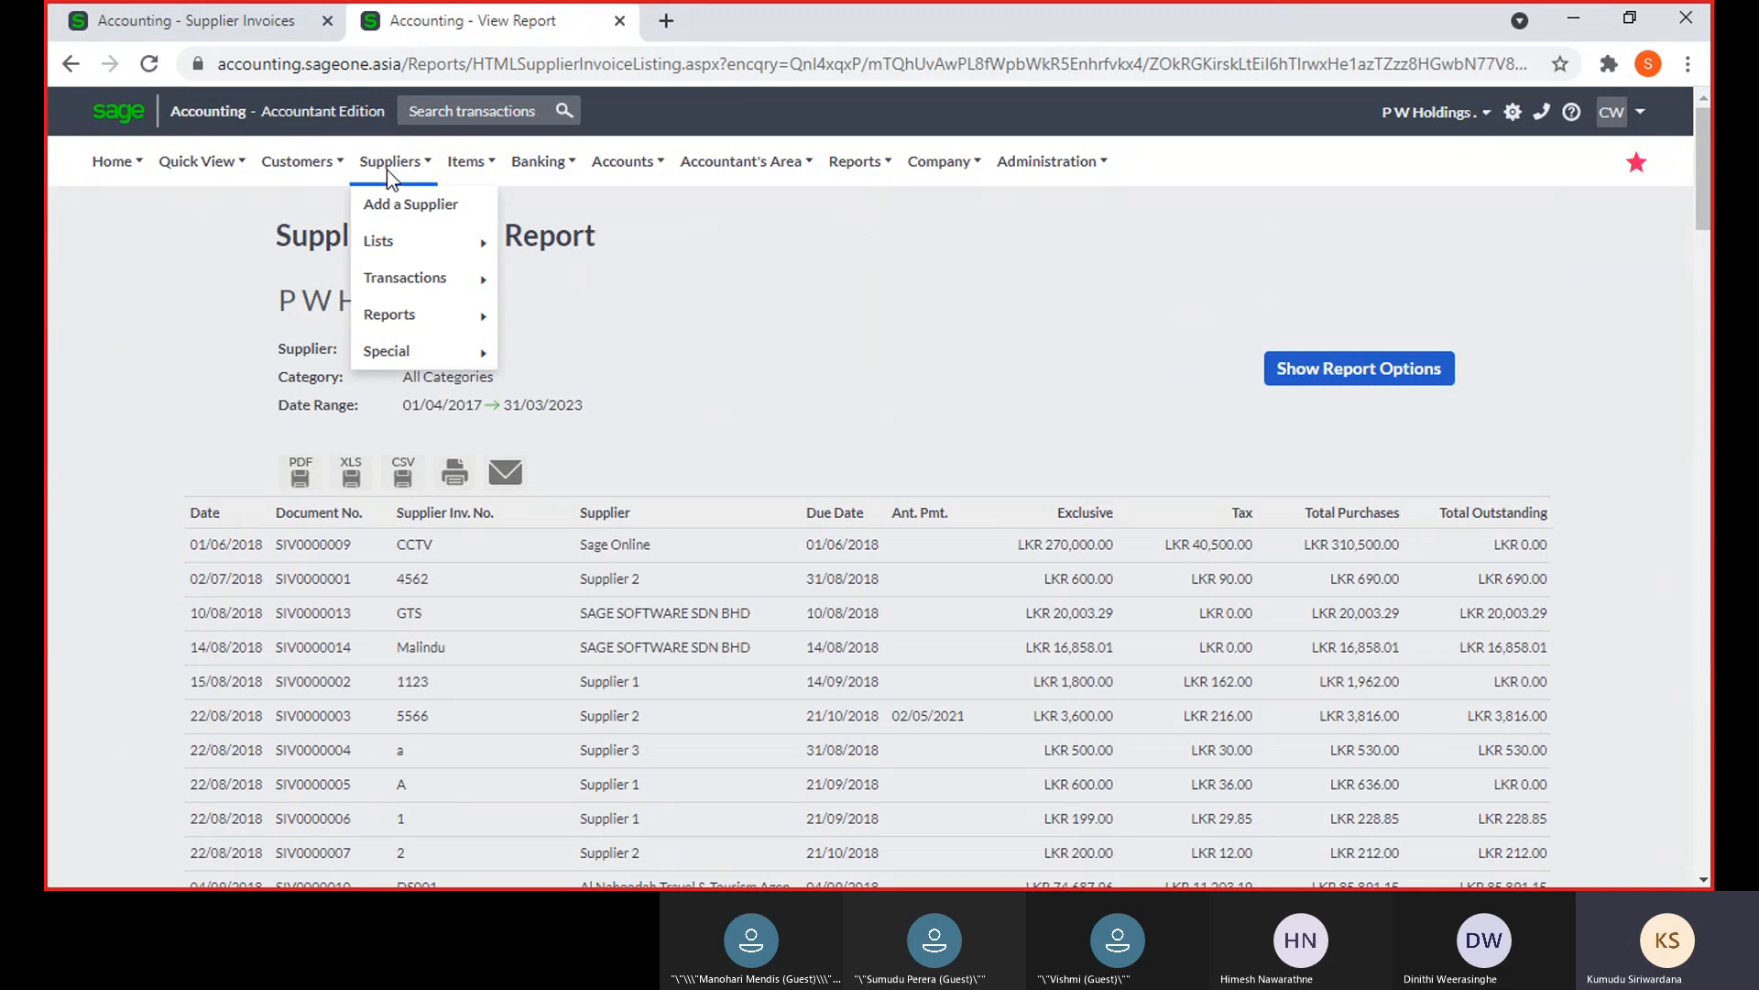
mouse_move(414, 317)
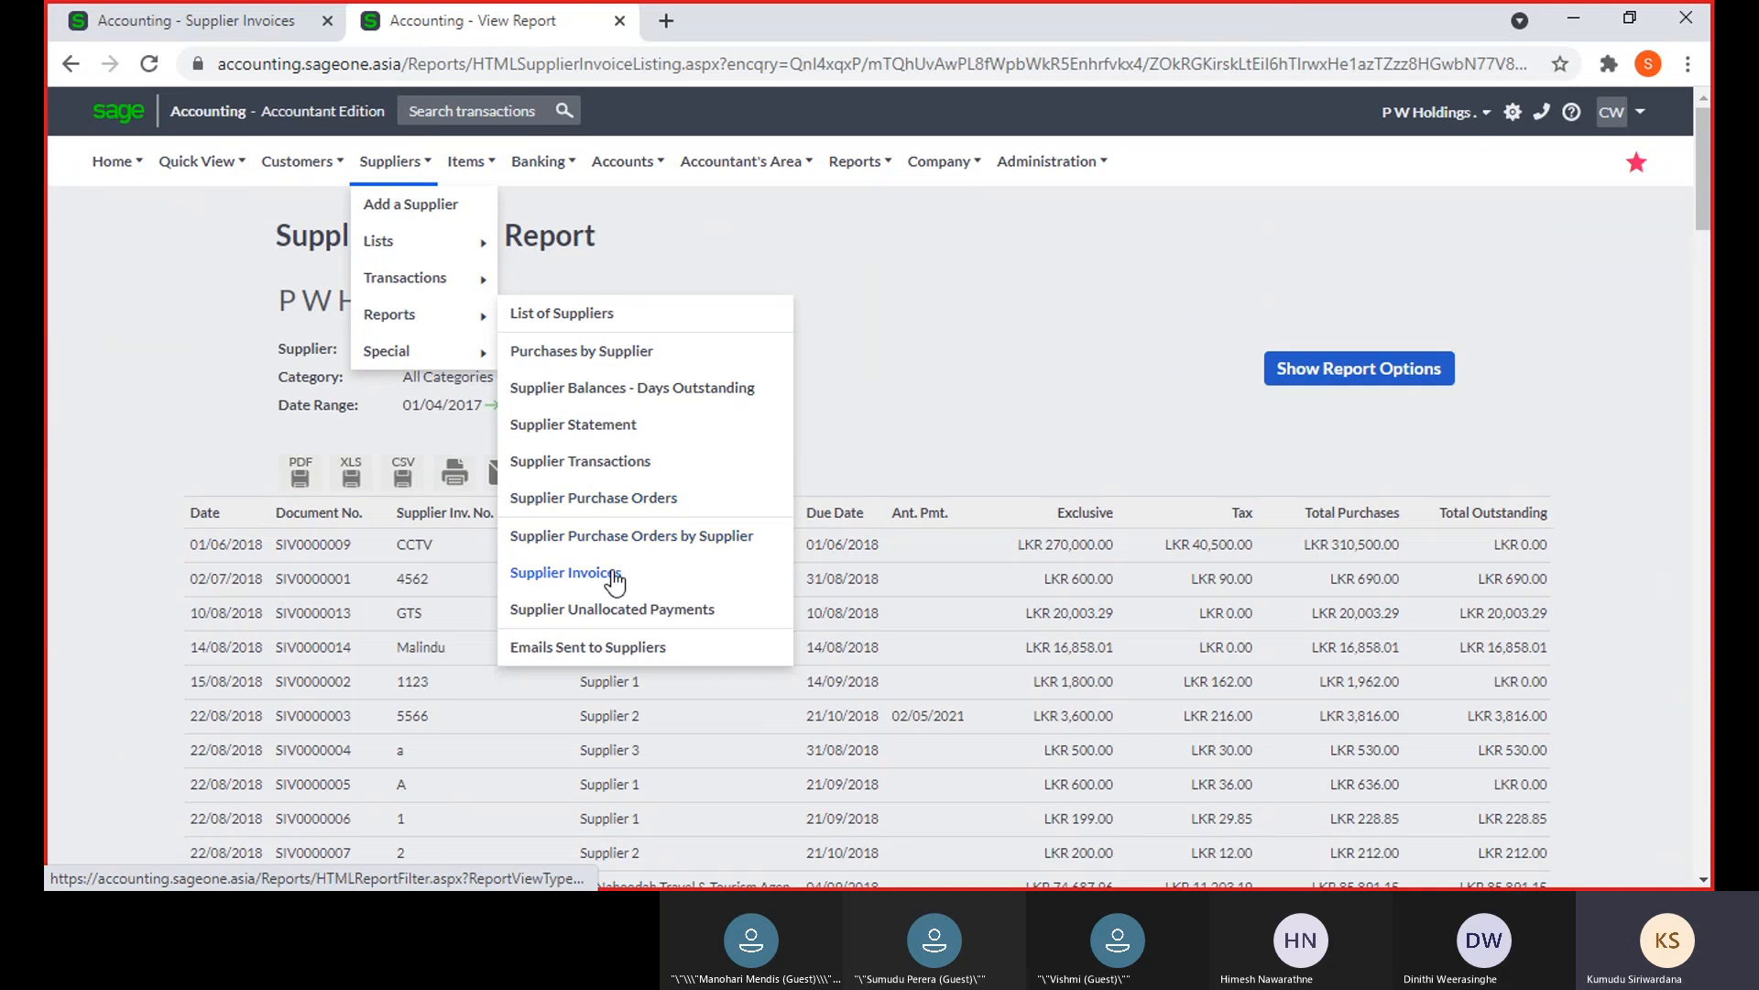
Open the Supplier Purchase Orders list in the other browser tab and look over its orders
left_click(284, 21)
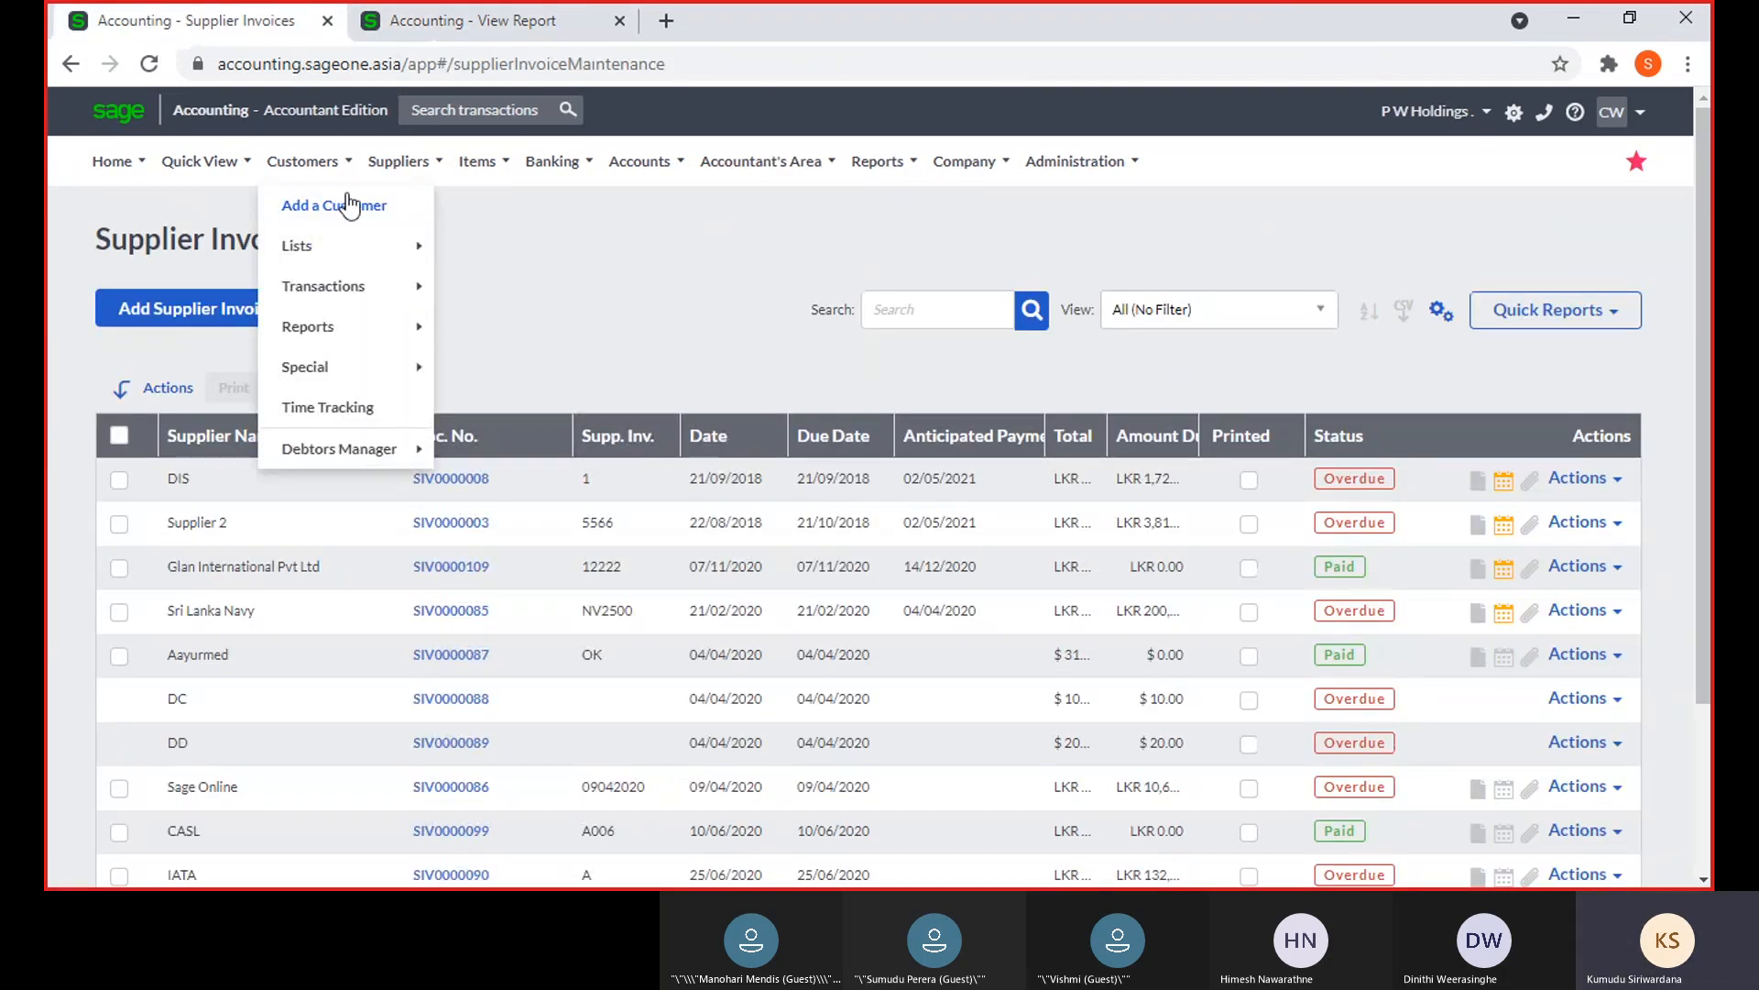
mouse_move(423, 285)
left_click(580, 290)
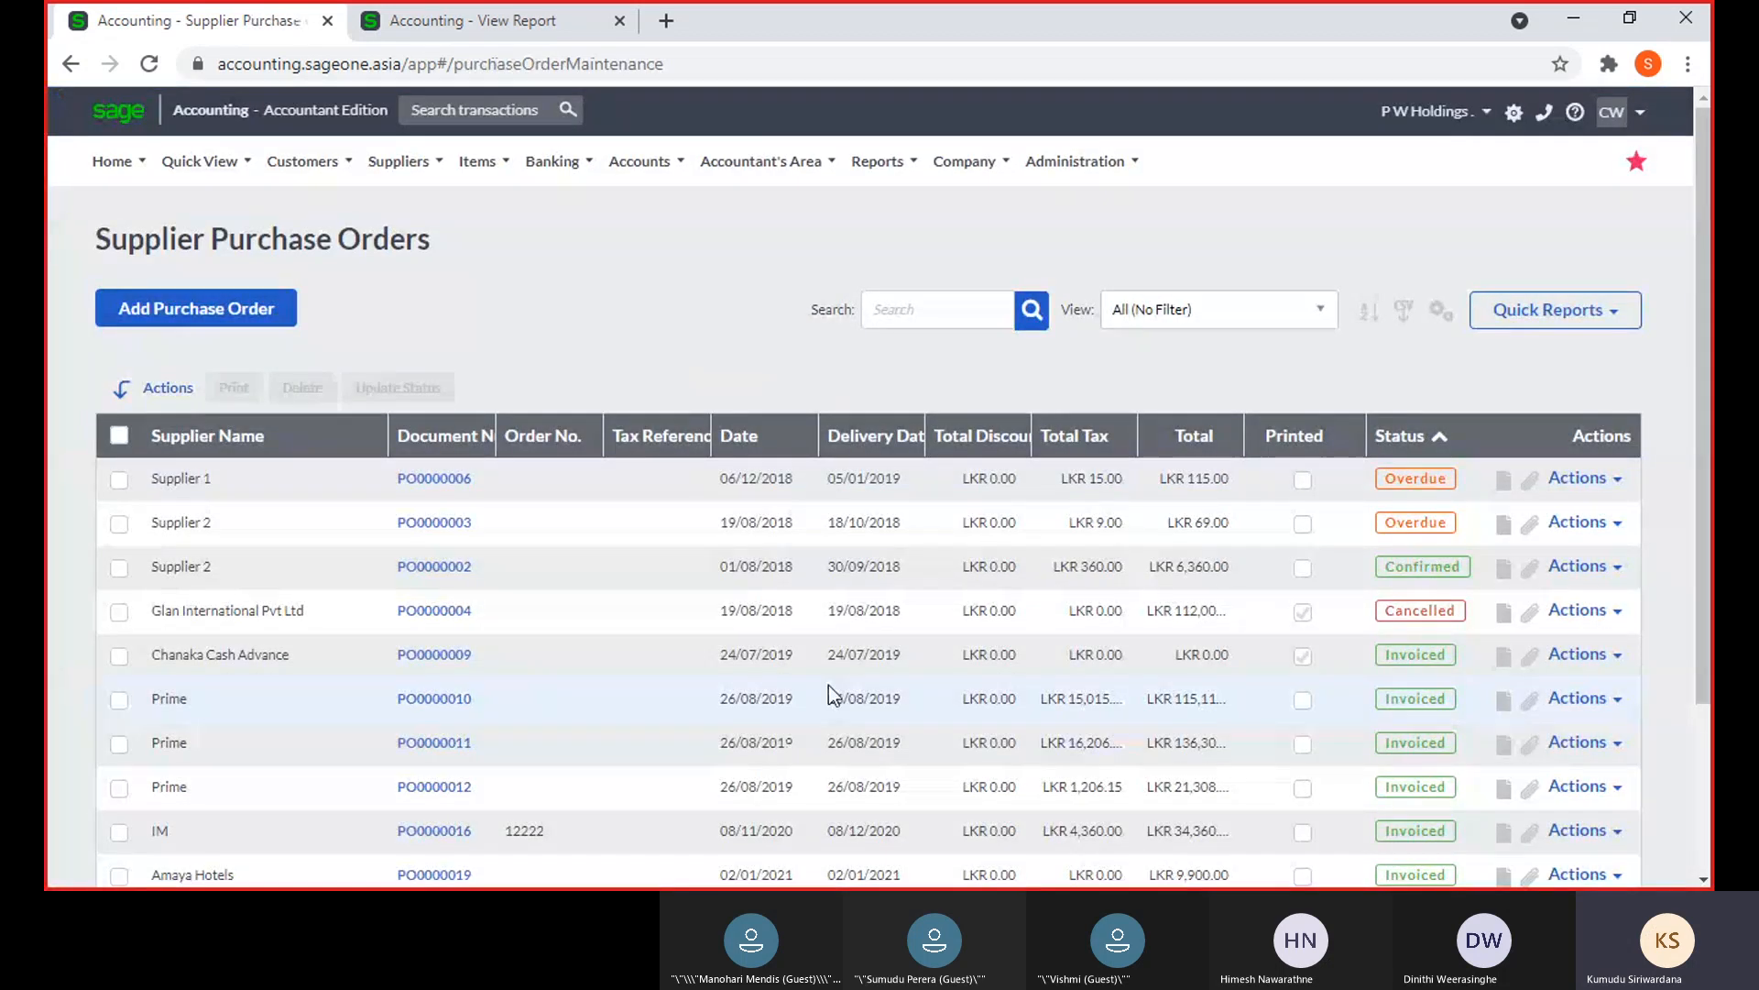
scroll(1164, 555, "down", 3)
scroll(675, 303, "up", 3)
Open the Supplier Invoices transaction list and return to the browser tab with the Supplier Invoices report
mouse_move(405, 290)
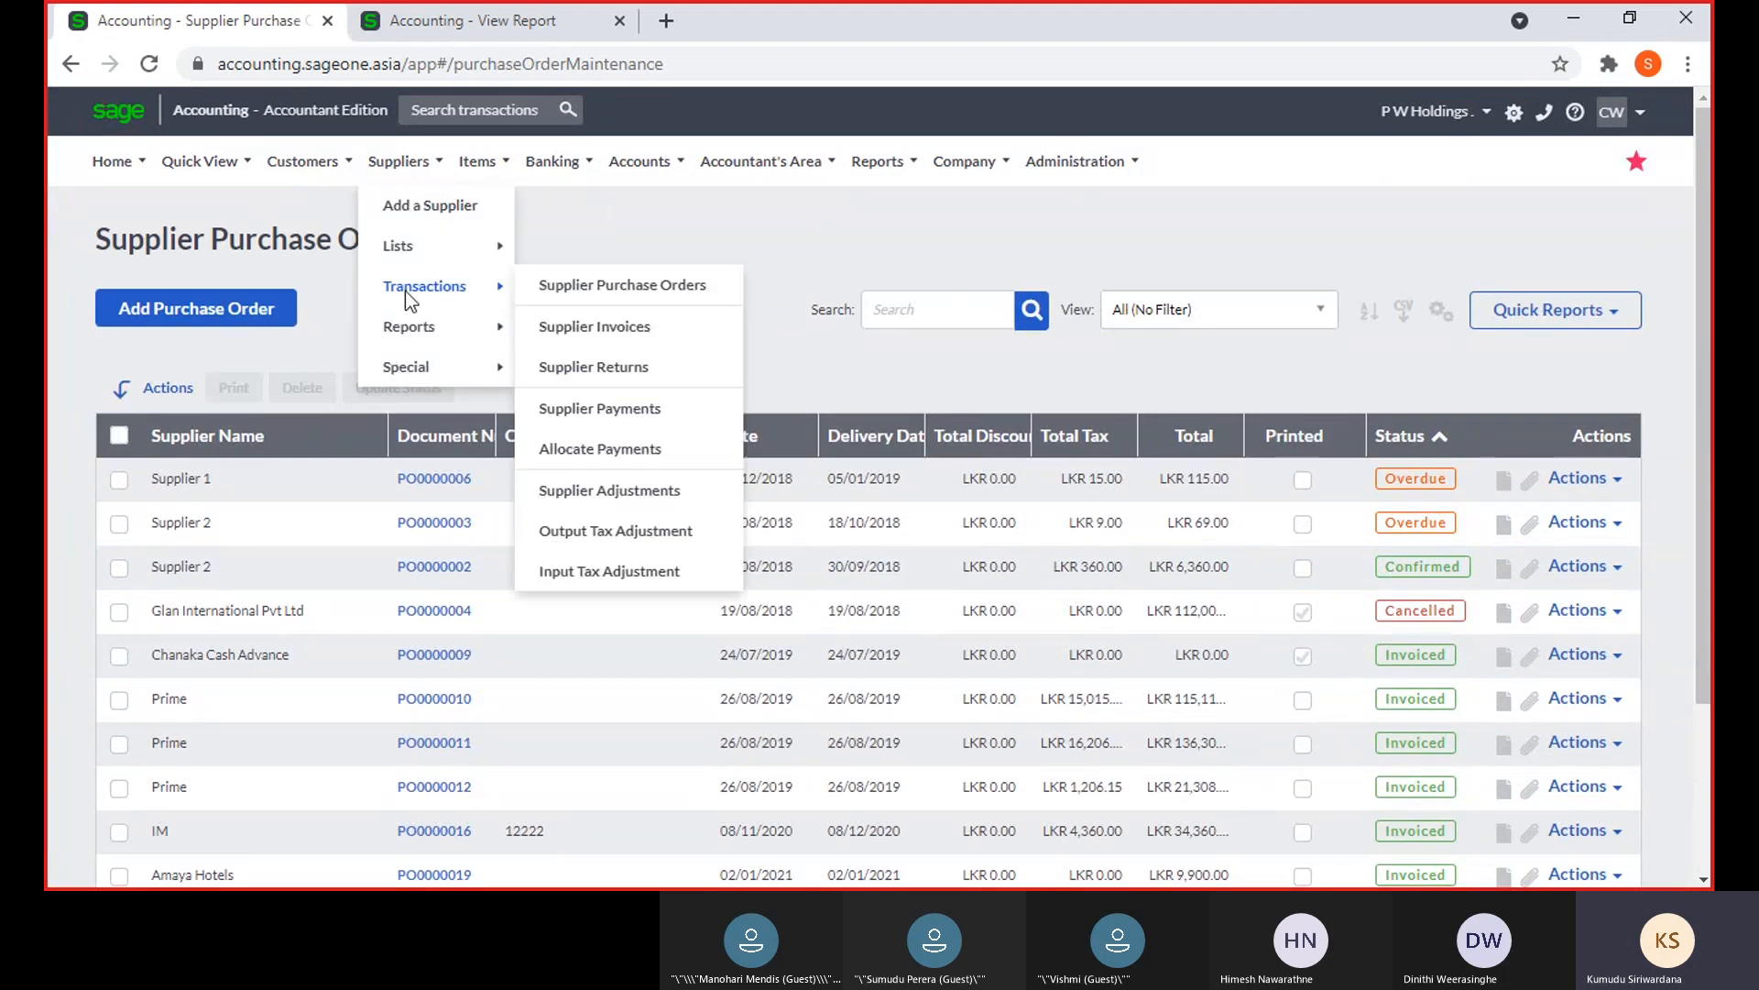
left_click(572, 325)
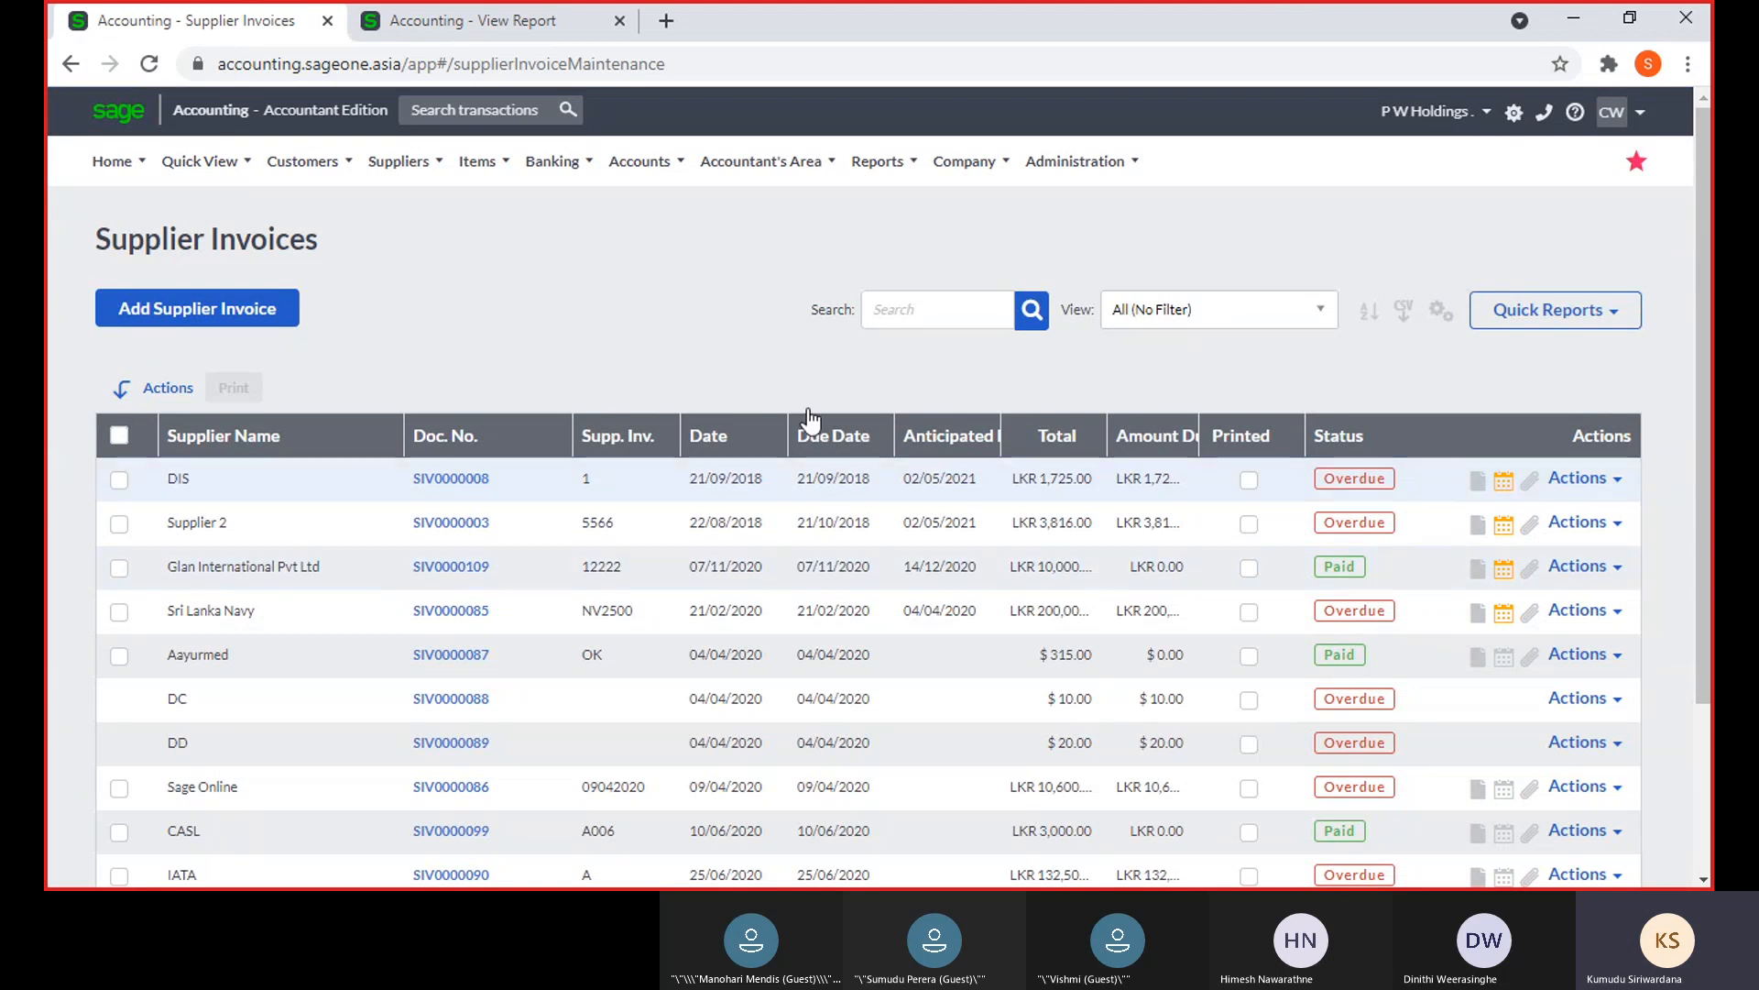
left_click(428, 17)
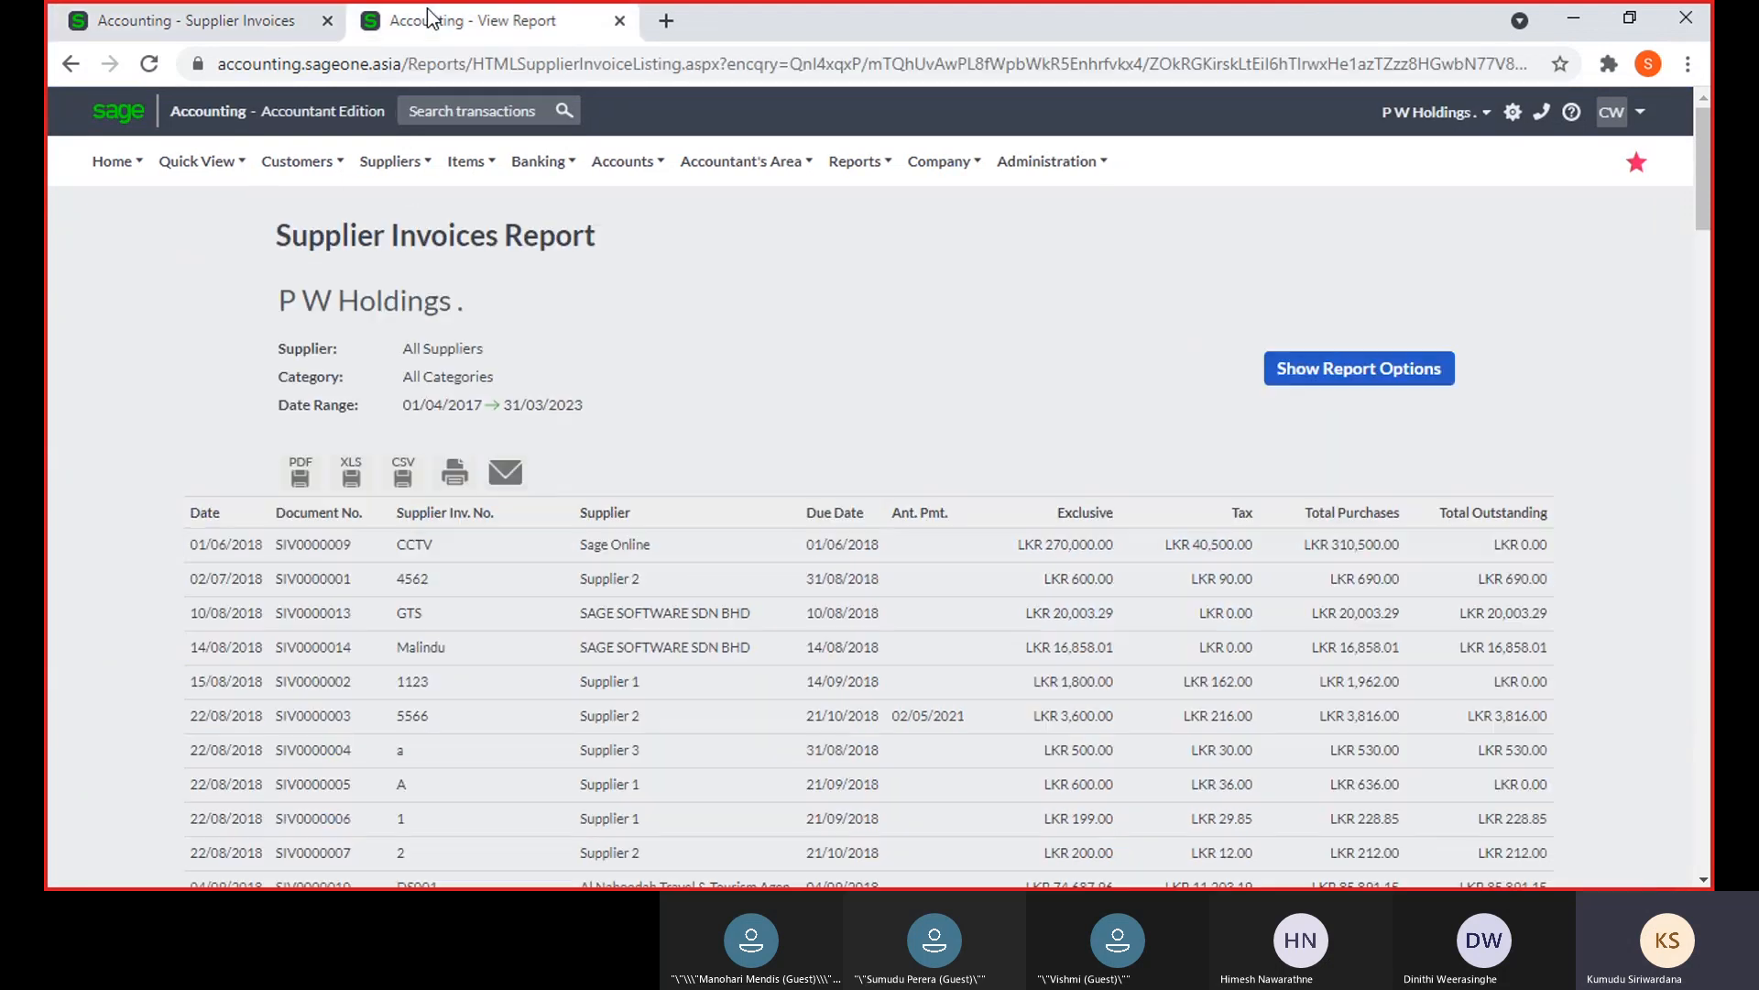
Show the Supplier Invoices report's options and review the available supplier transactions and reports
left_click(1285, 355)
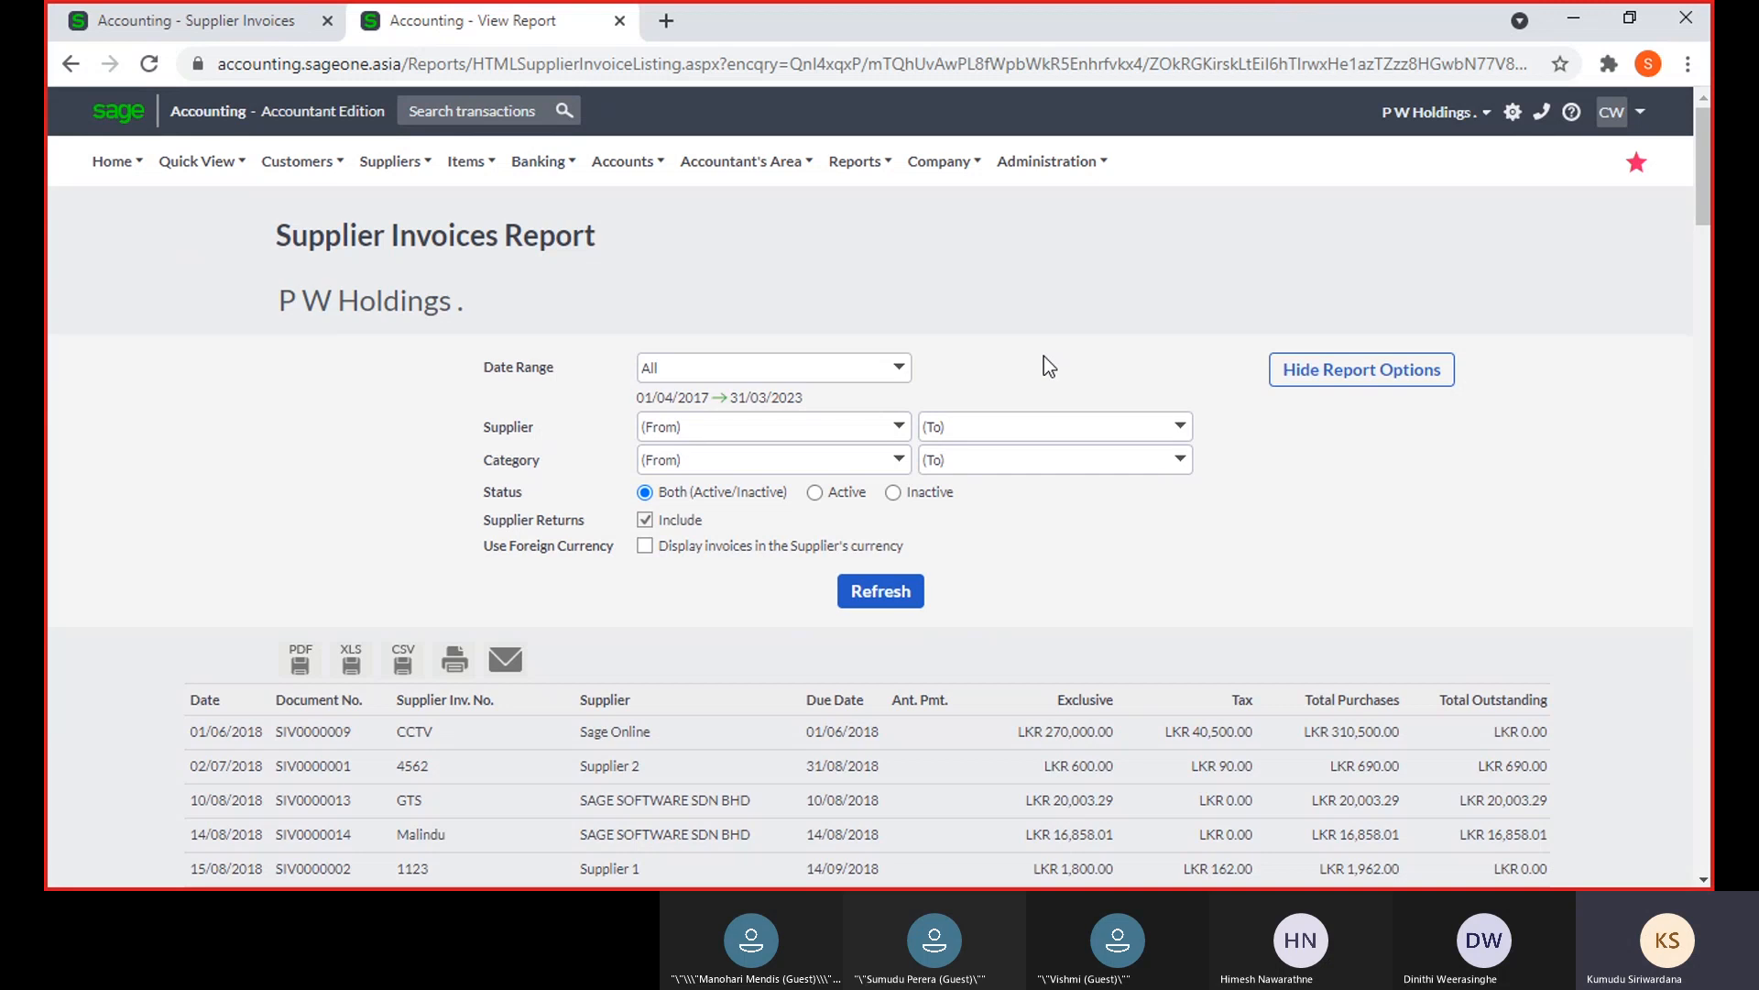
mouse_move(394, 163)
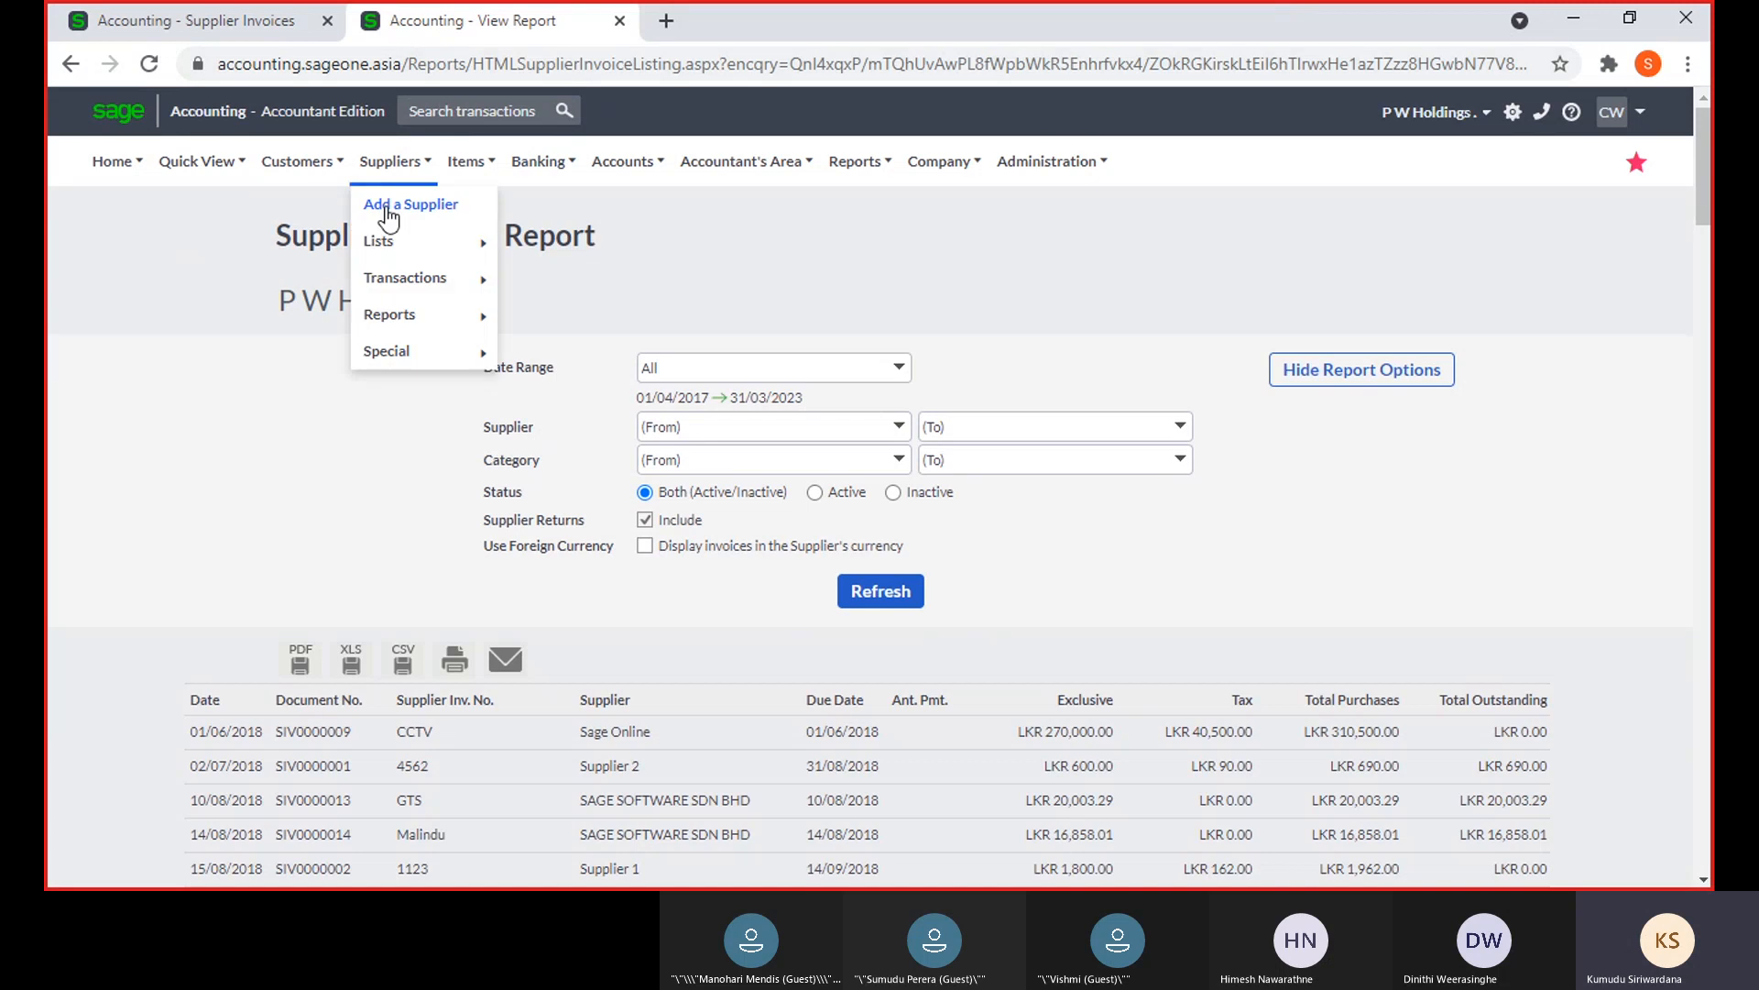
mouse_move(394, 278)
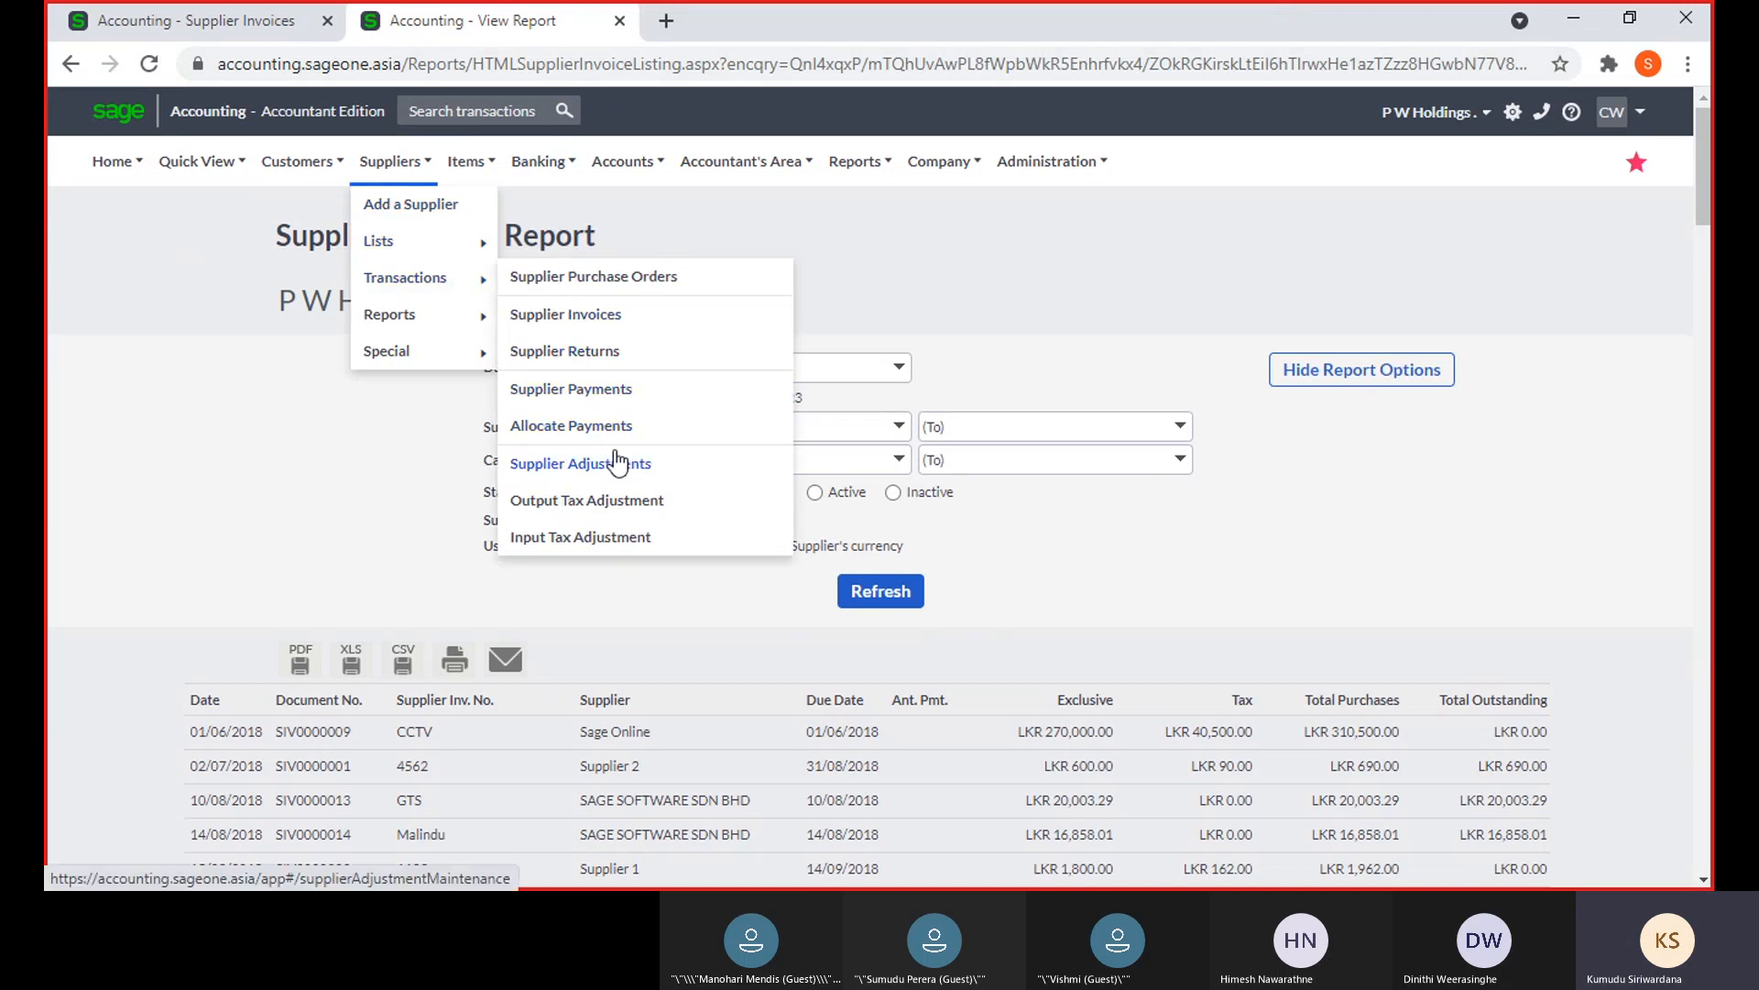
mouse_move(484, 317)
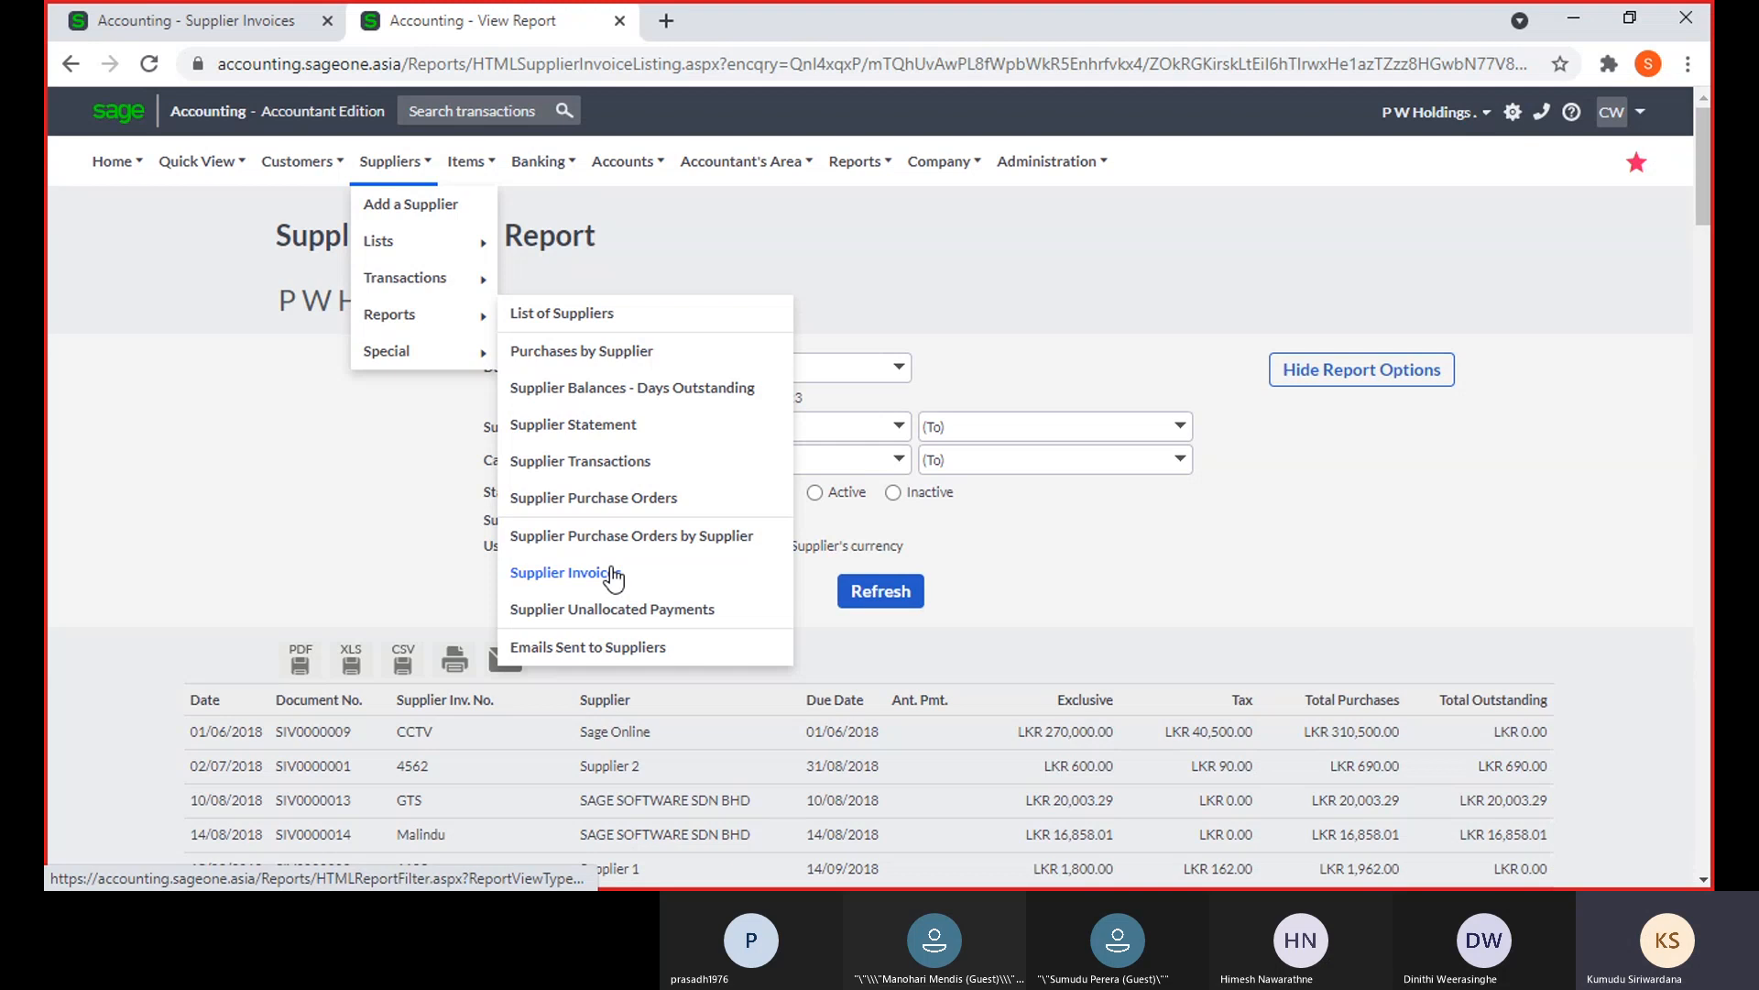
left_click(612, 574)
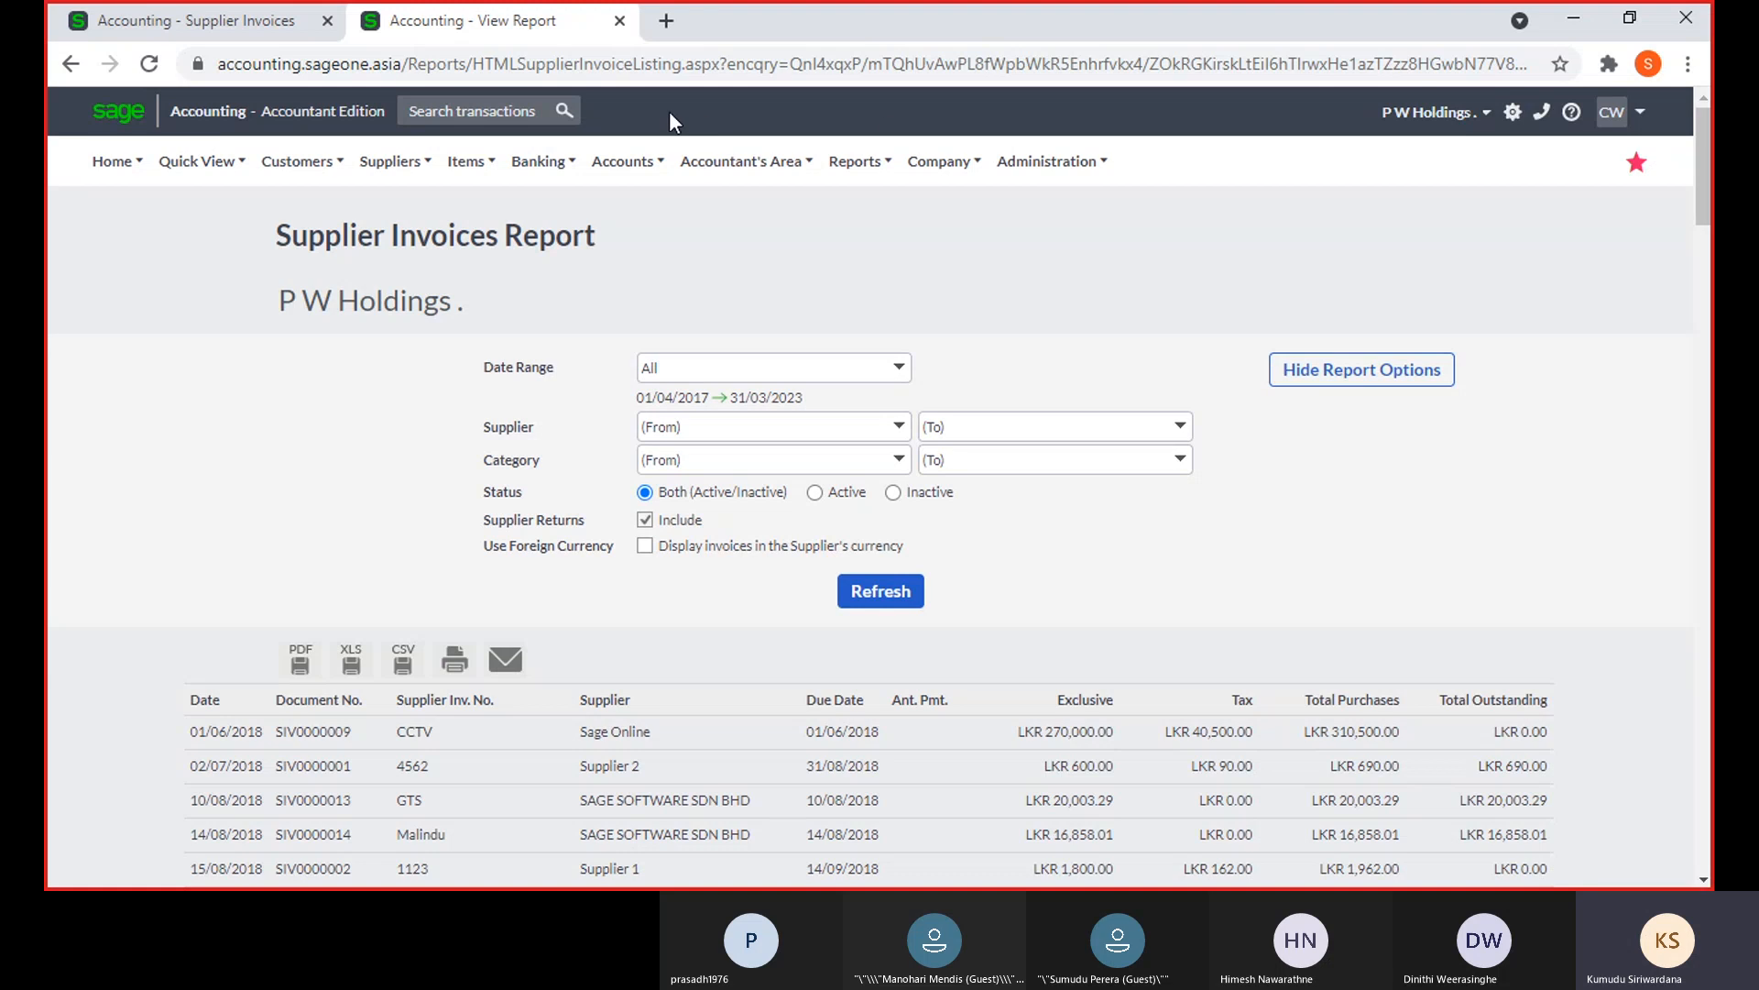
Run the Supplier Unallocated Payments report for all suppliers and categories with the date range All
mouse_move(411, 179)
mouse_move(427, 314)
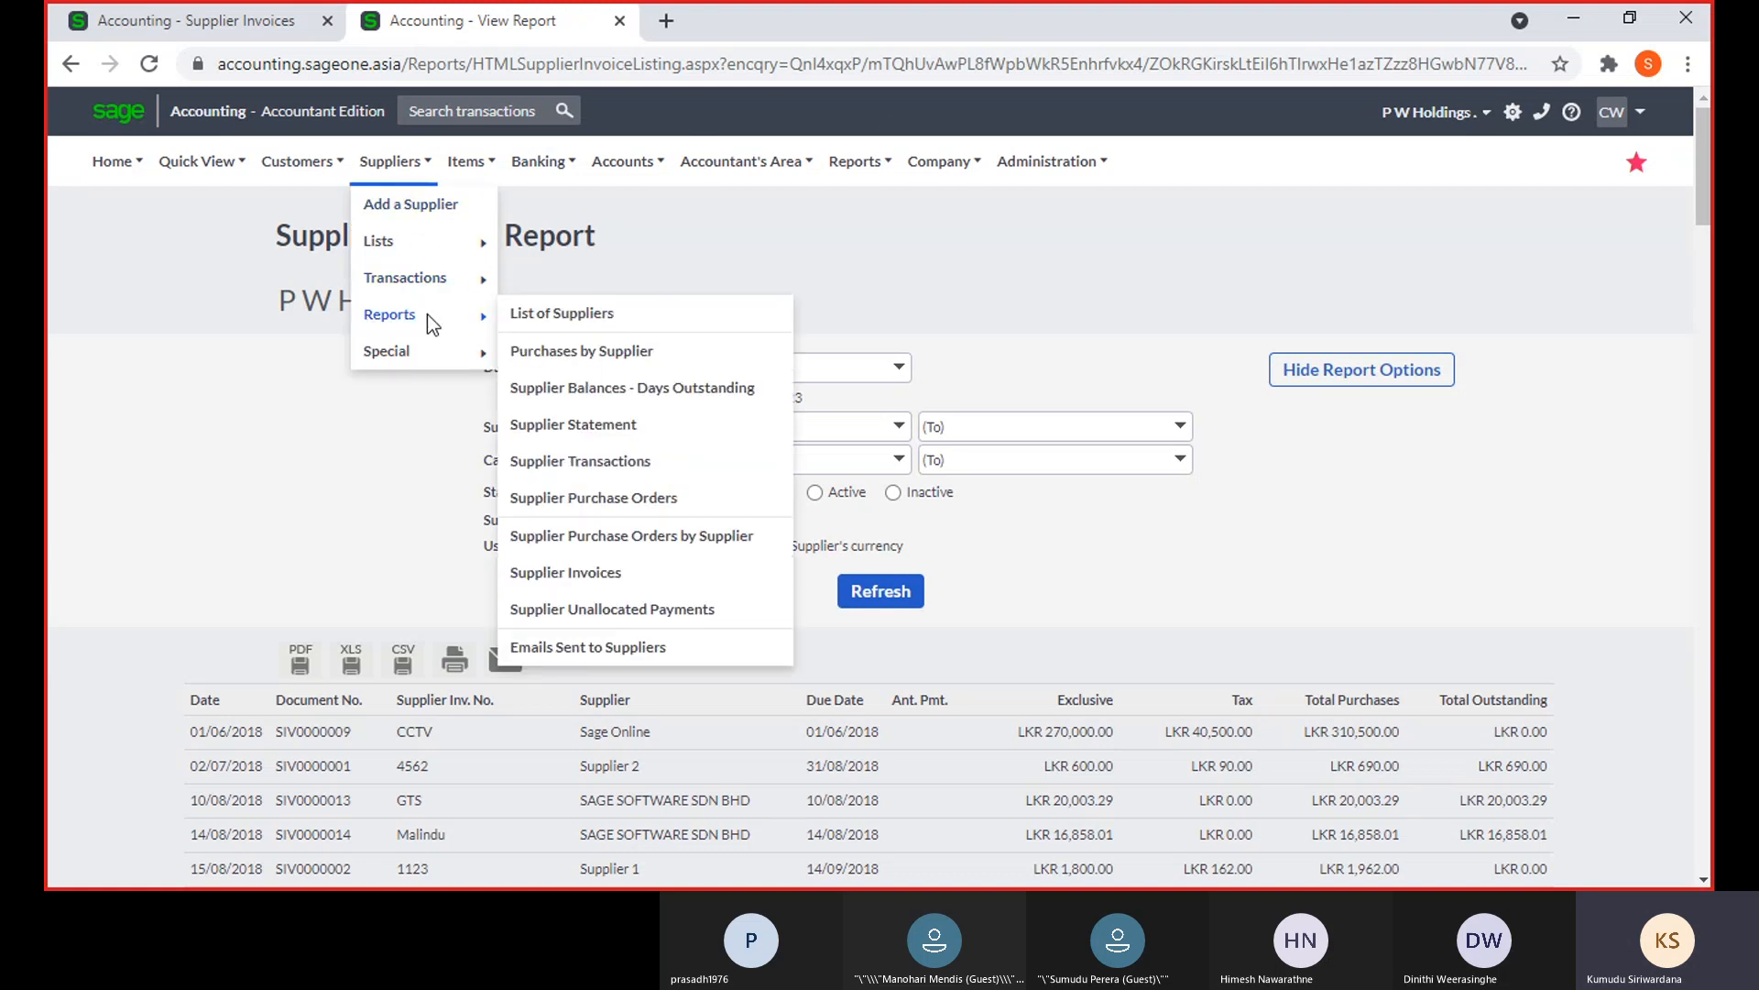
left_click(688, 626)
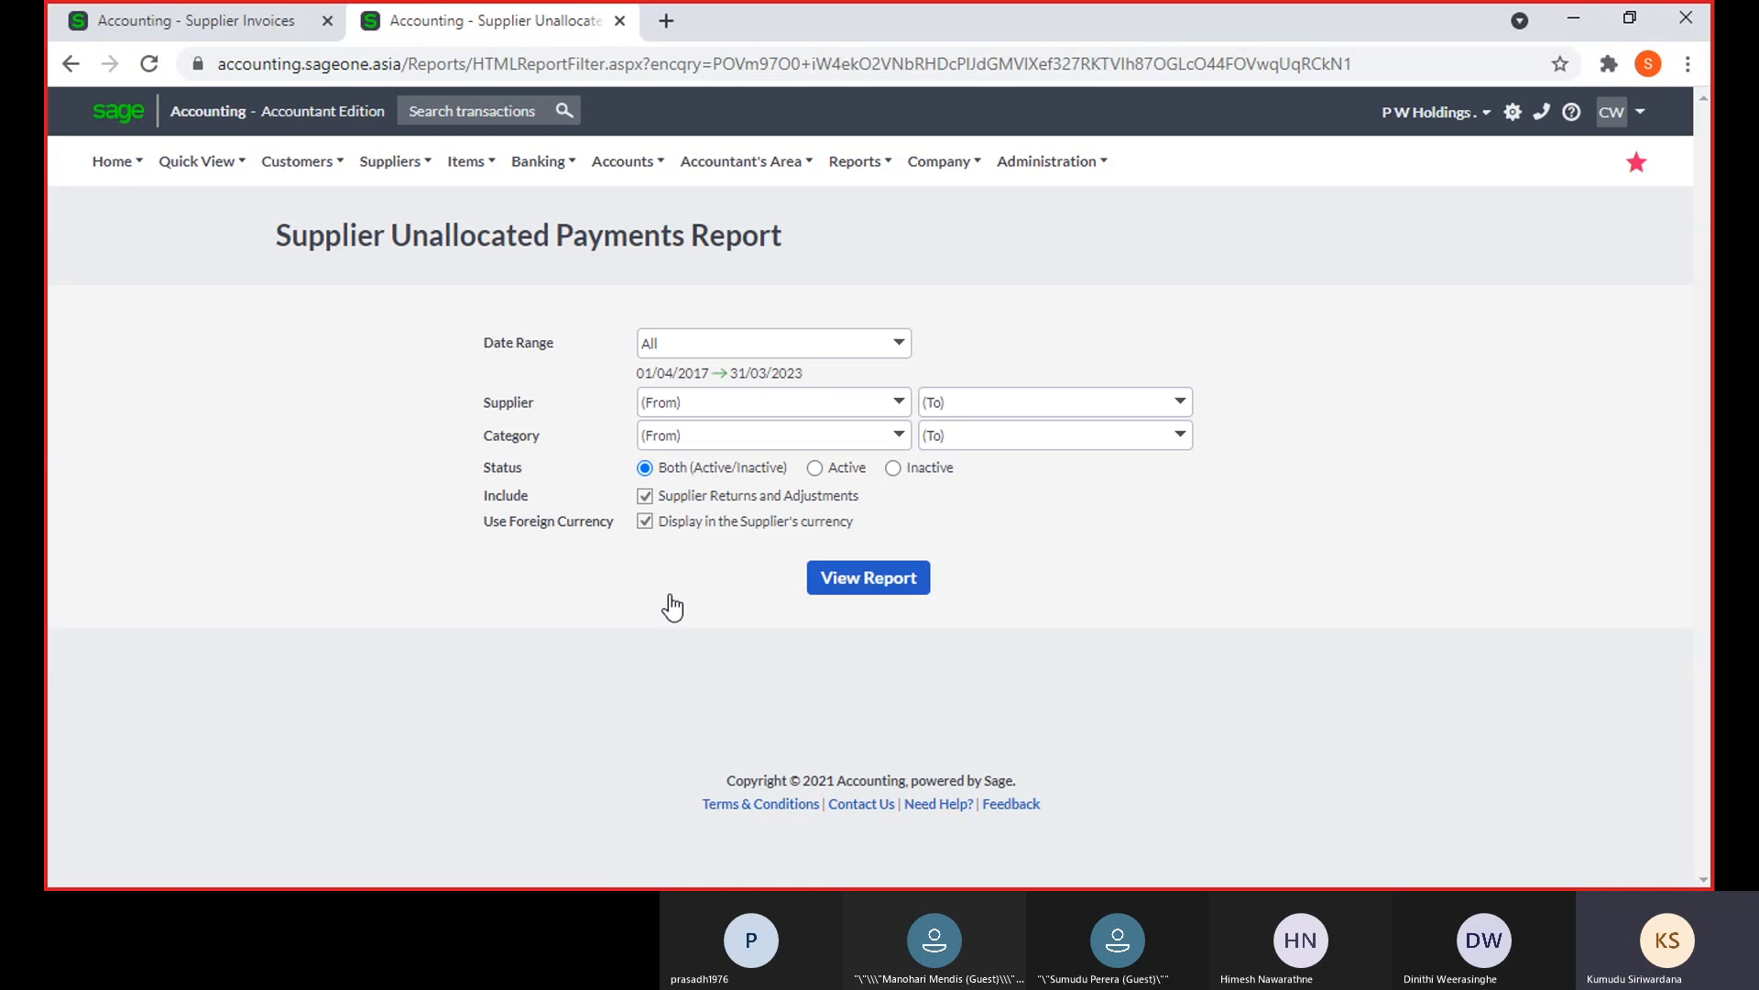
left_click(863, 591)
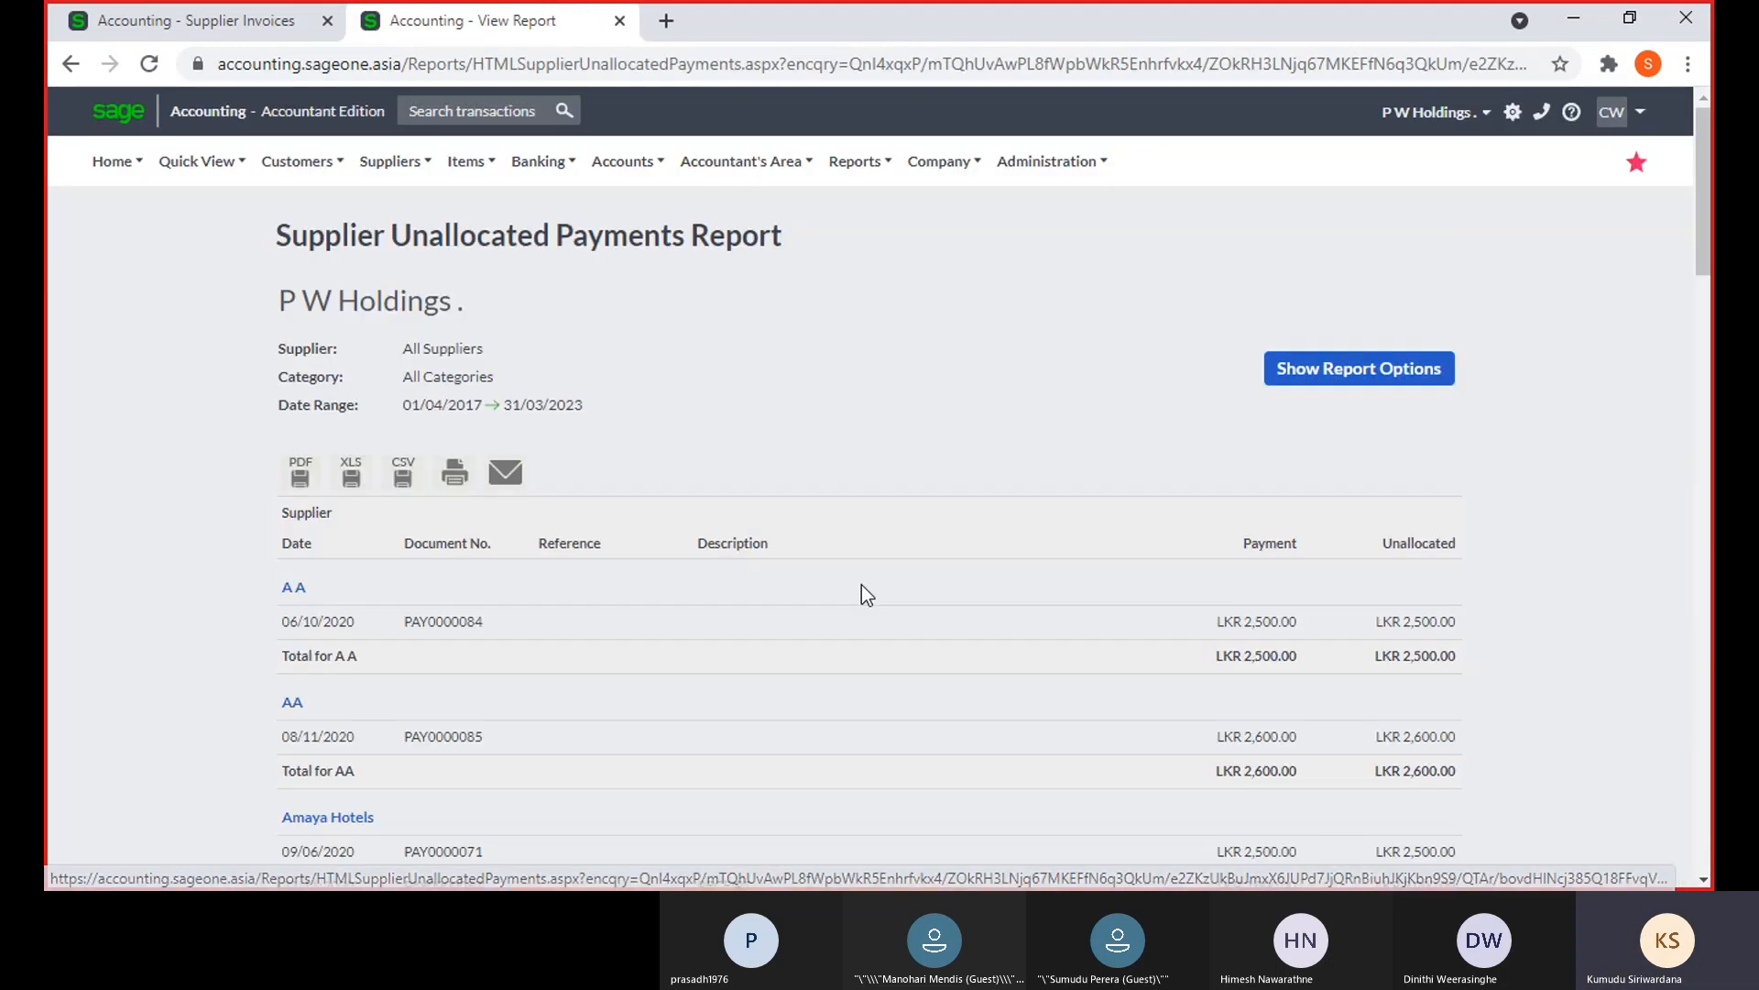
scroll(861, 596, "down", 4)
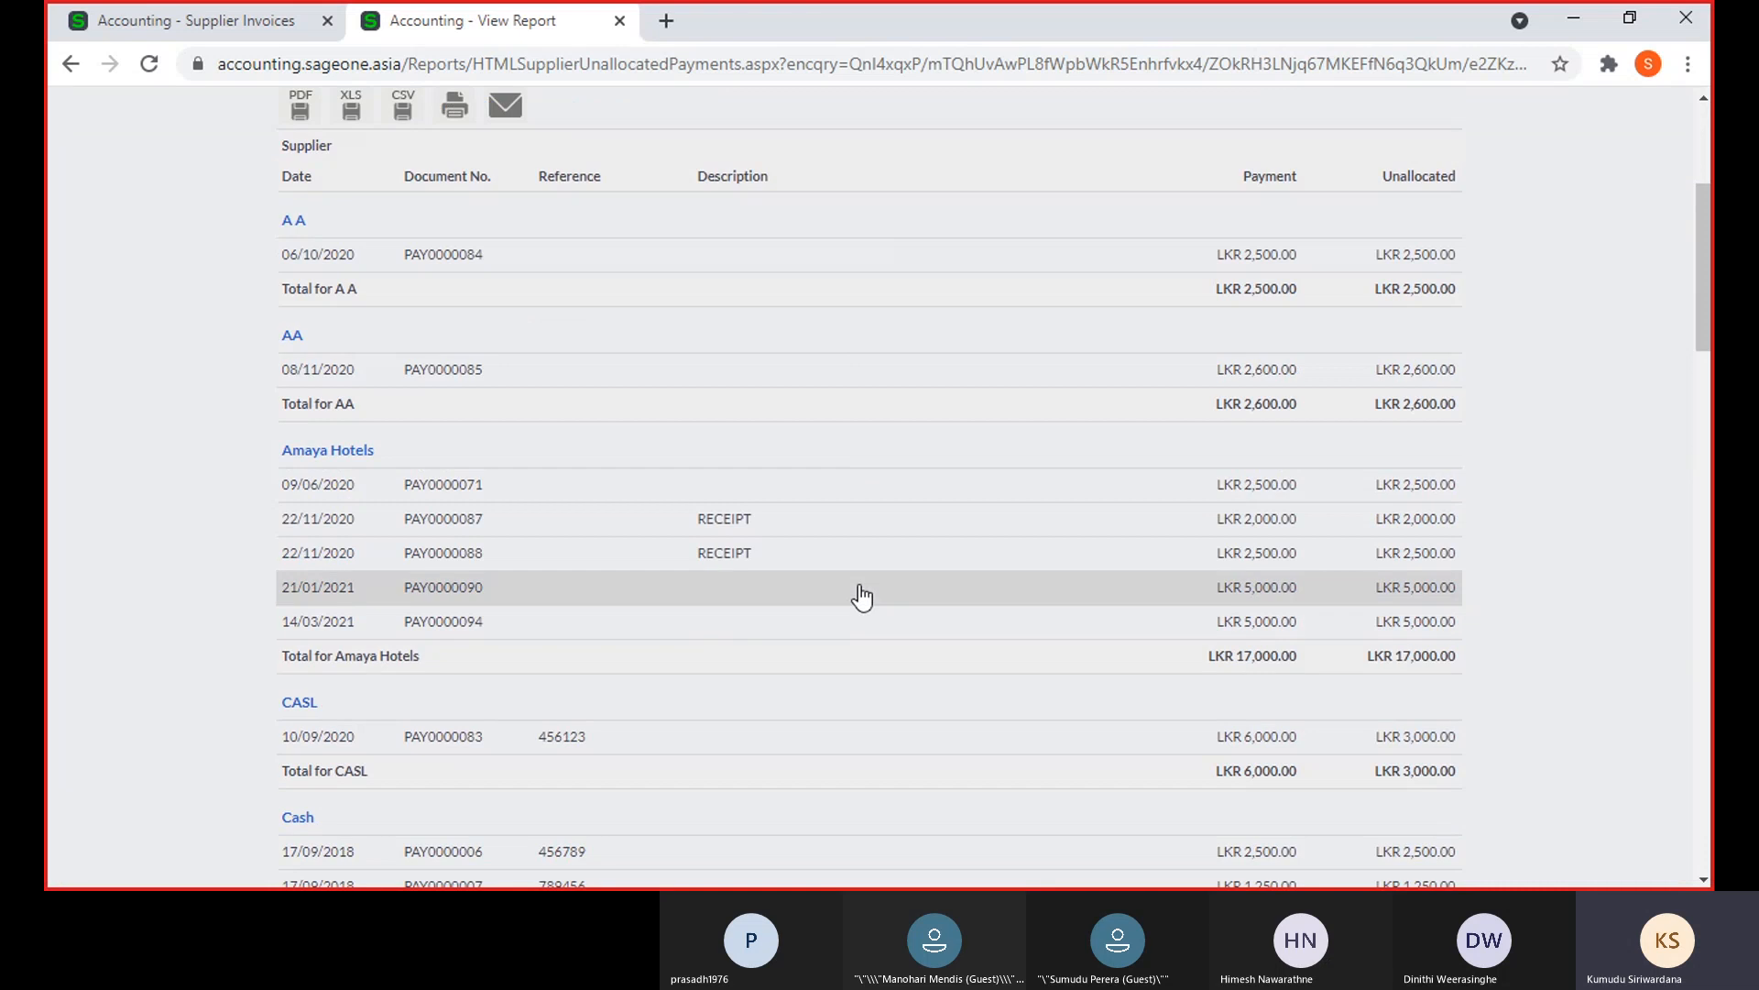
scroll(866, 551, "up", 3)
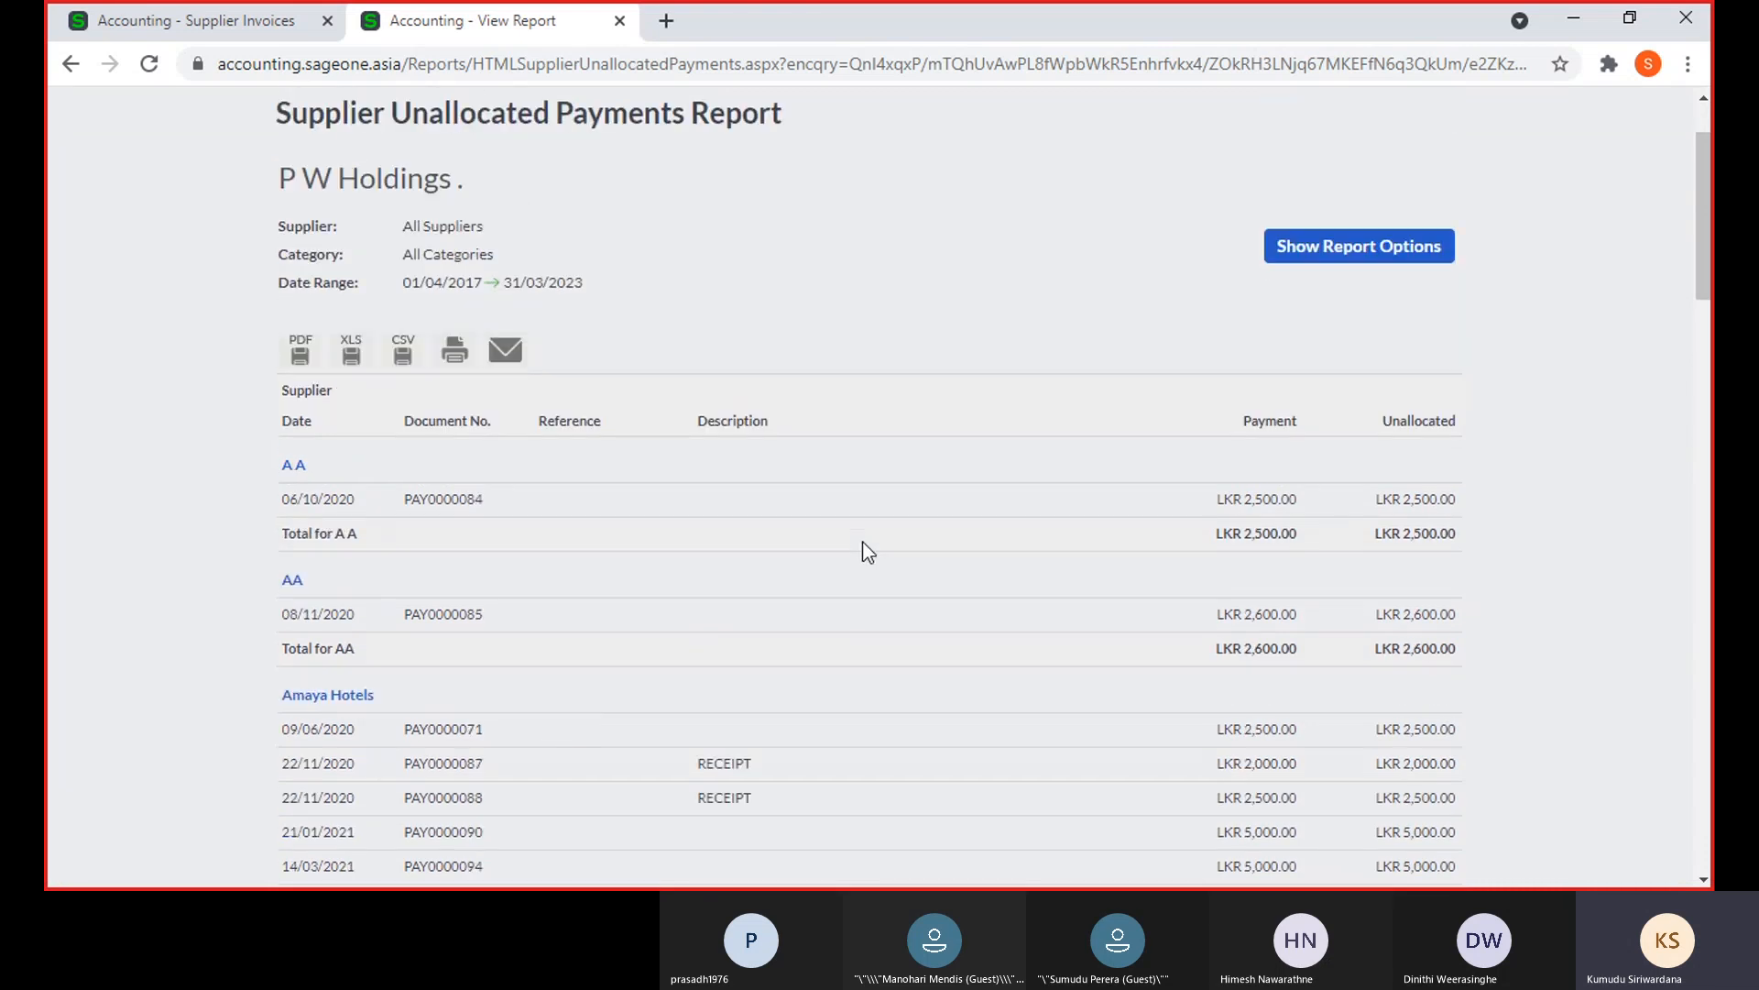
Load the Allocate Payments page for suppliers in the other browser tab and return to the Supplier Unallocated Payments report
left_click(223, 30)
left_click(399, 162)
mouse_move(431, 326)
mouse_move(459, 286)
left_click(600, 447)
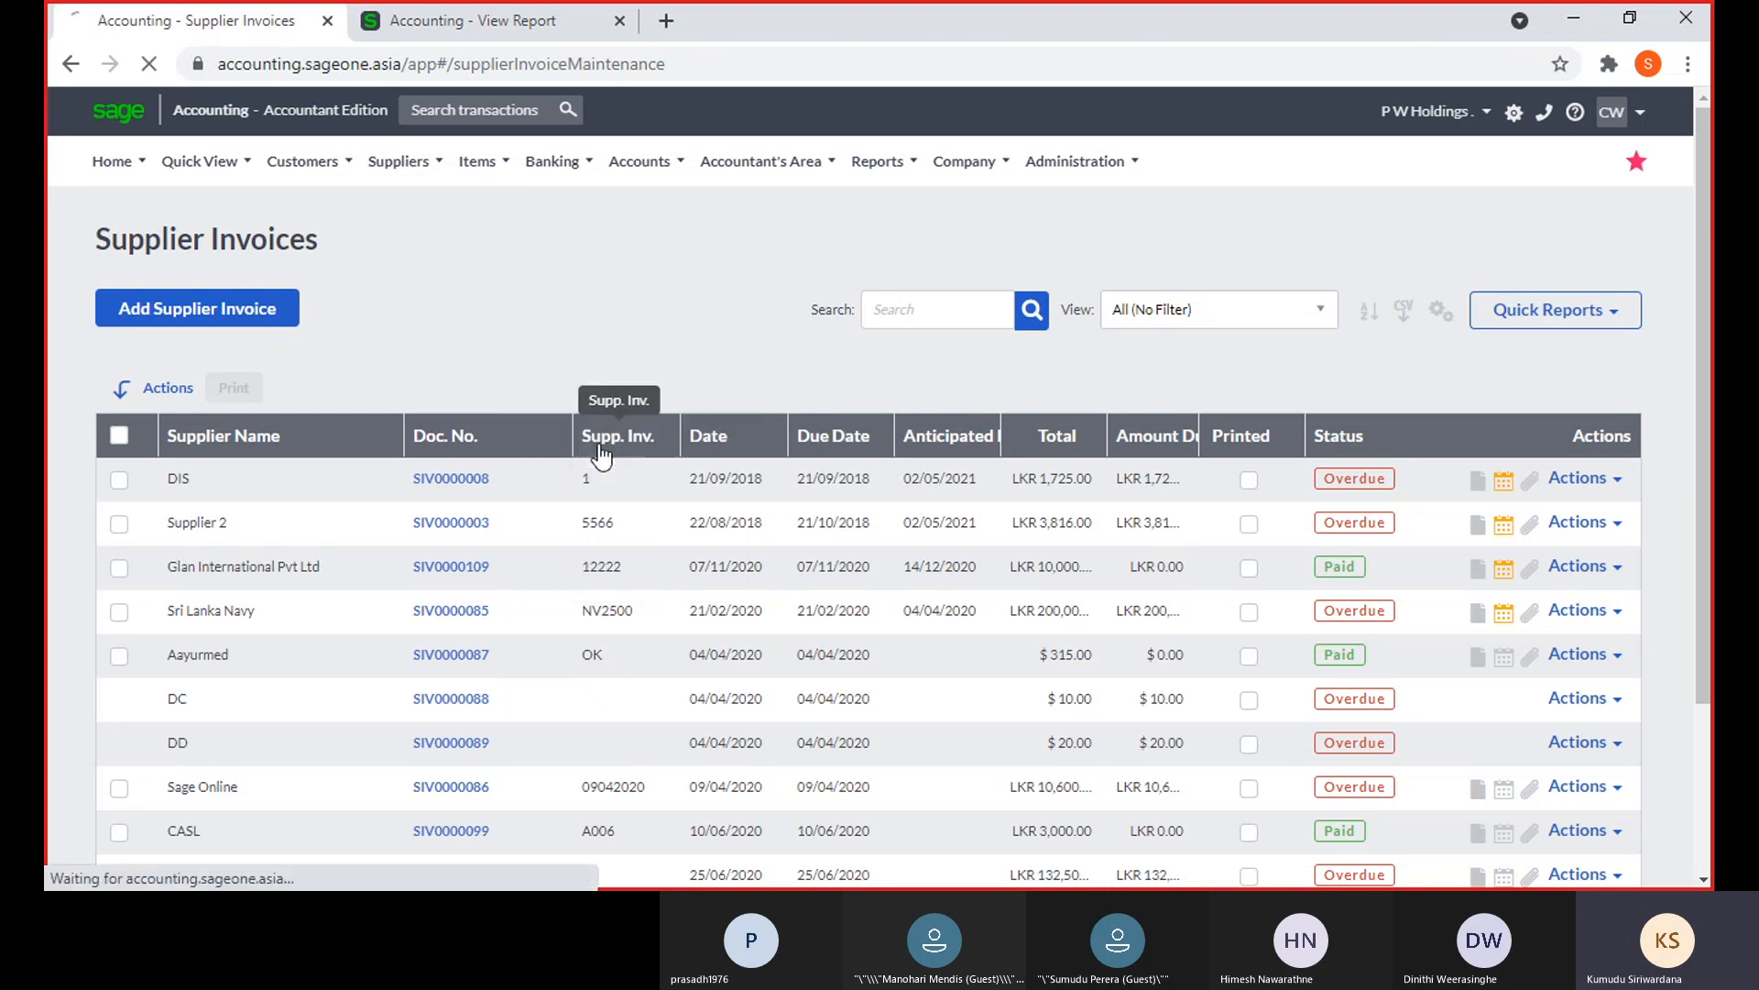
left_click(427, 36)
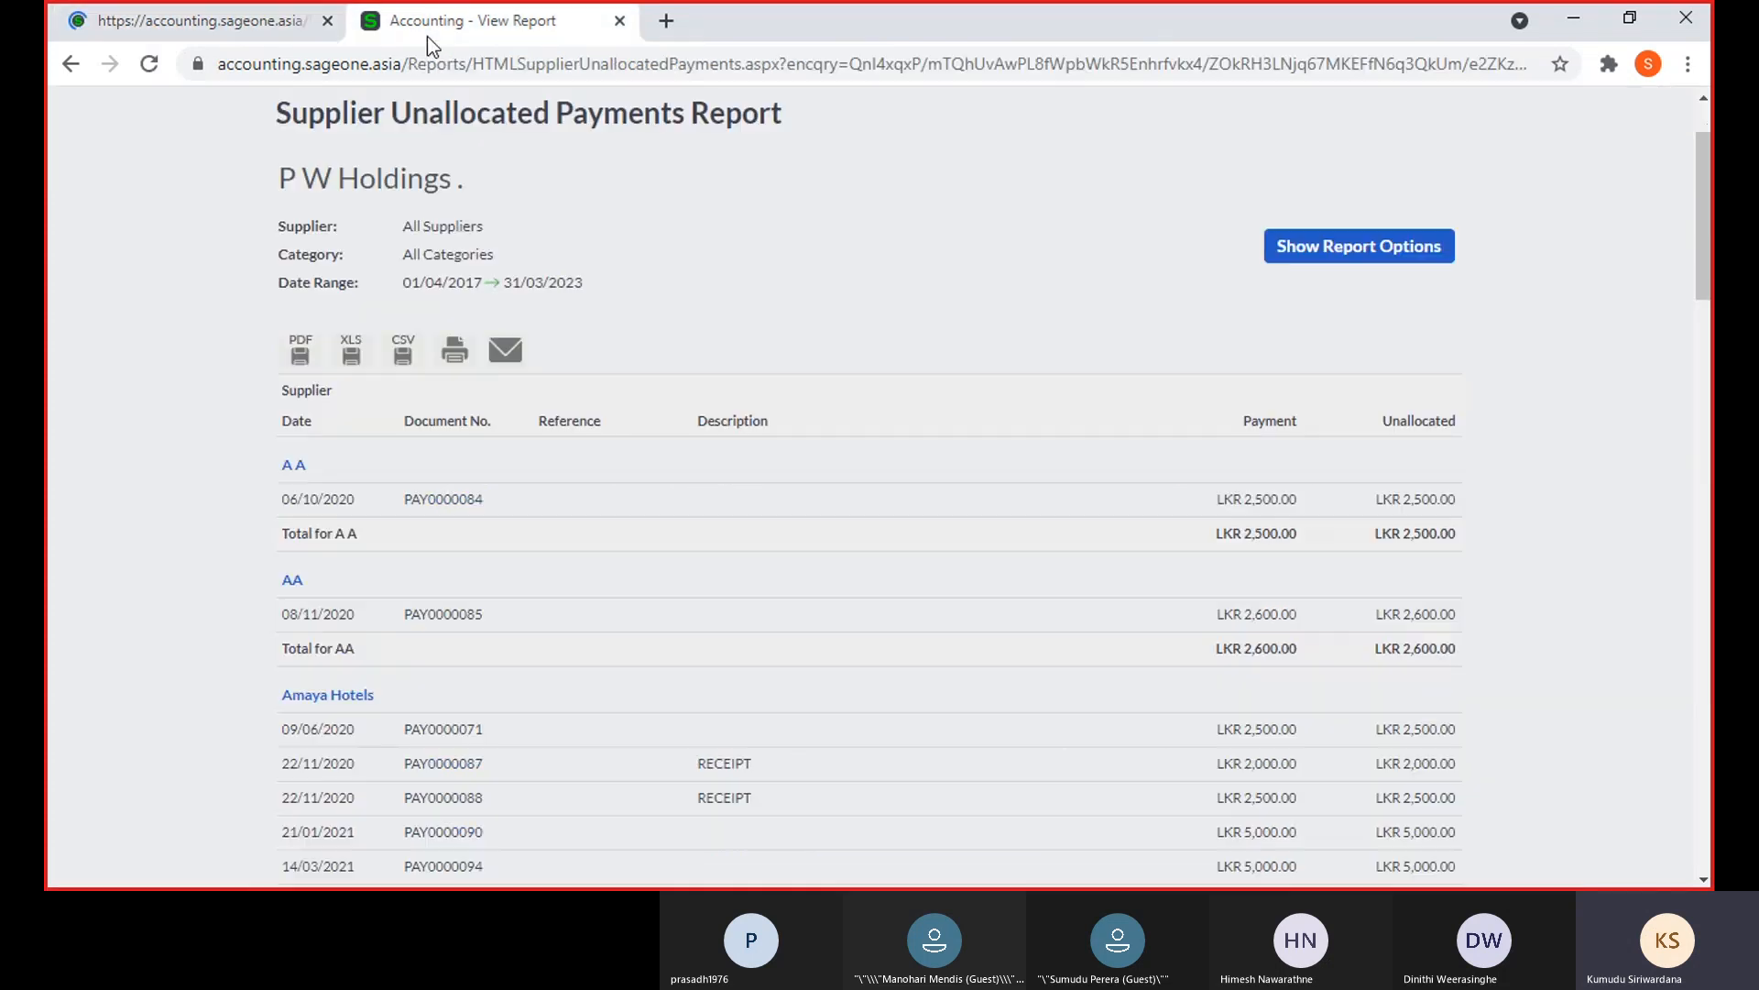
Examine the payment and unallocated amounts listed per supplier in the Supplier Unallocated Payments report
scroll(712, 476, "down", 3)
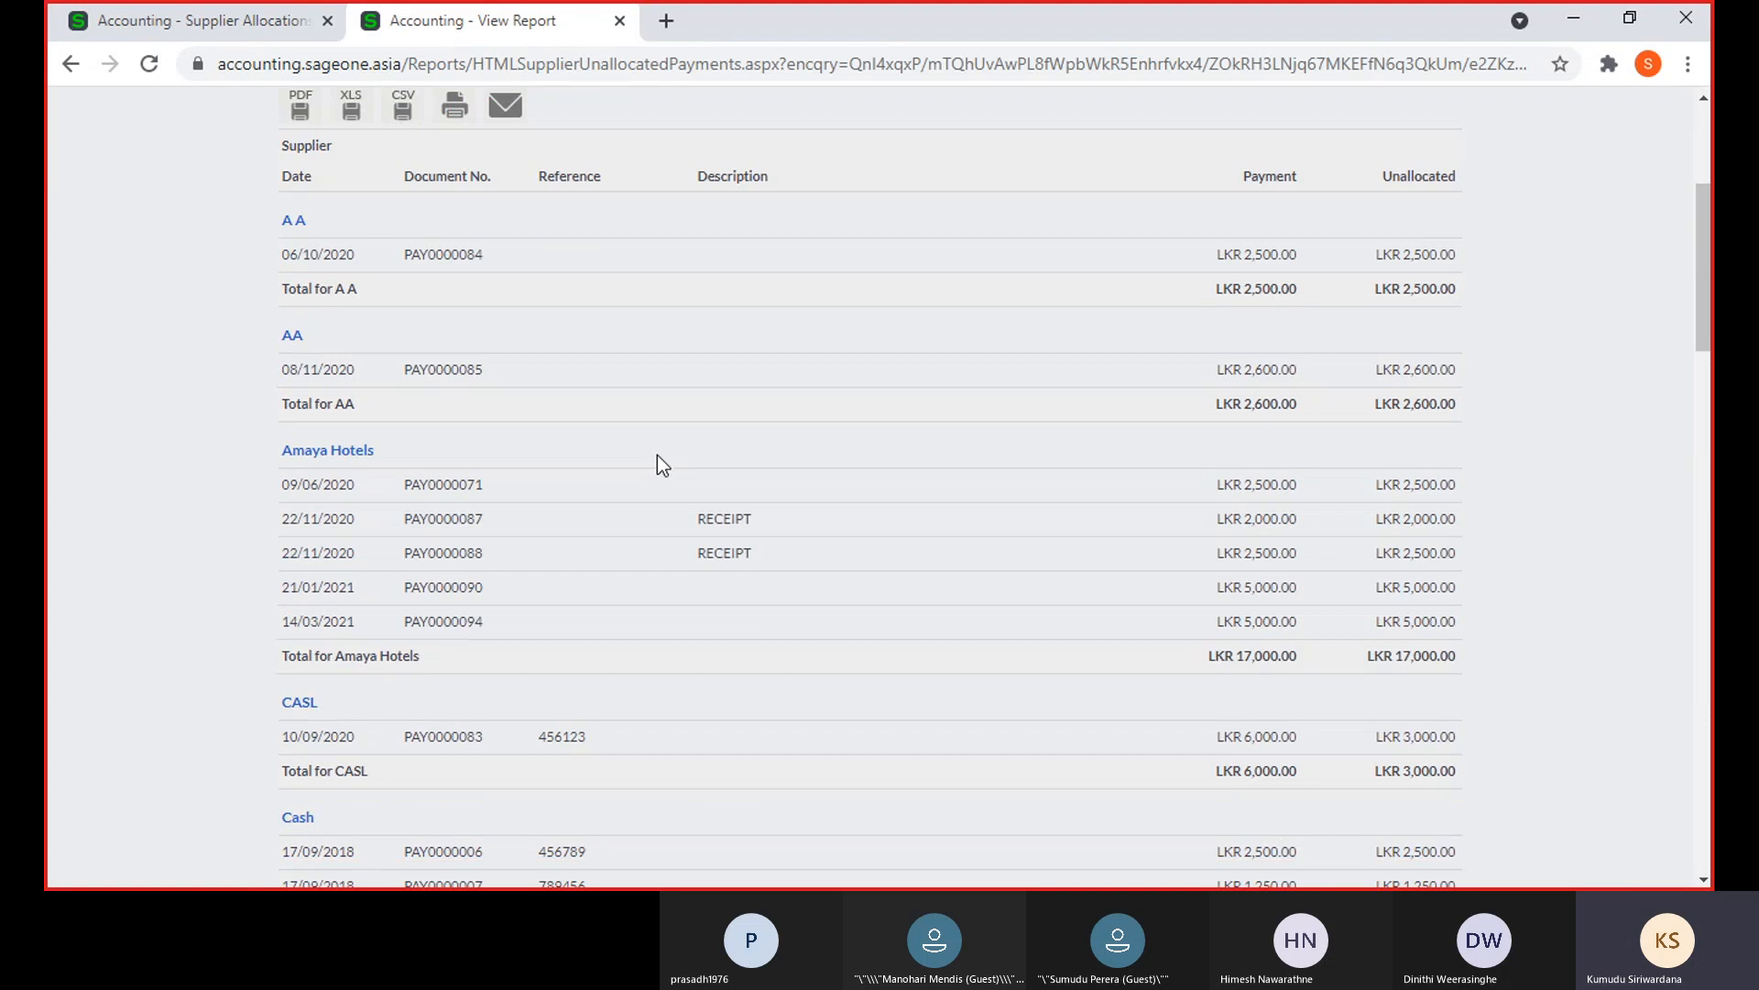
scroll(657, 454, "down", 20)
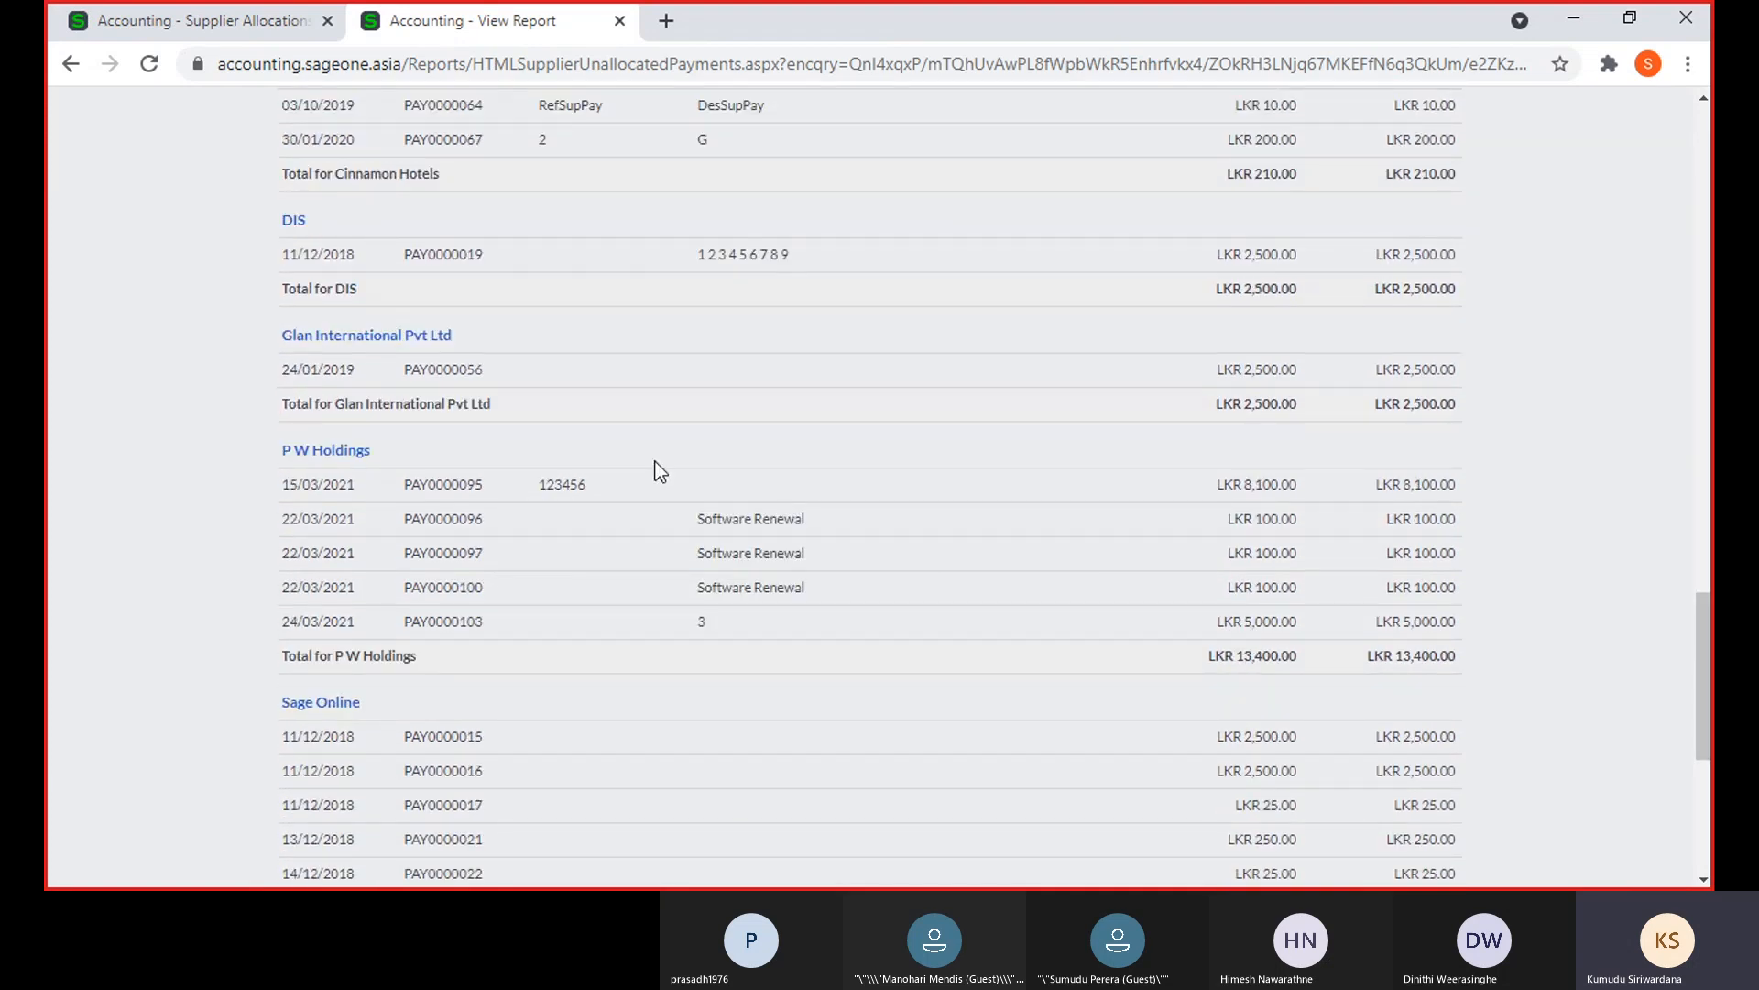
scroll(657, 467, "up", 20)
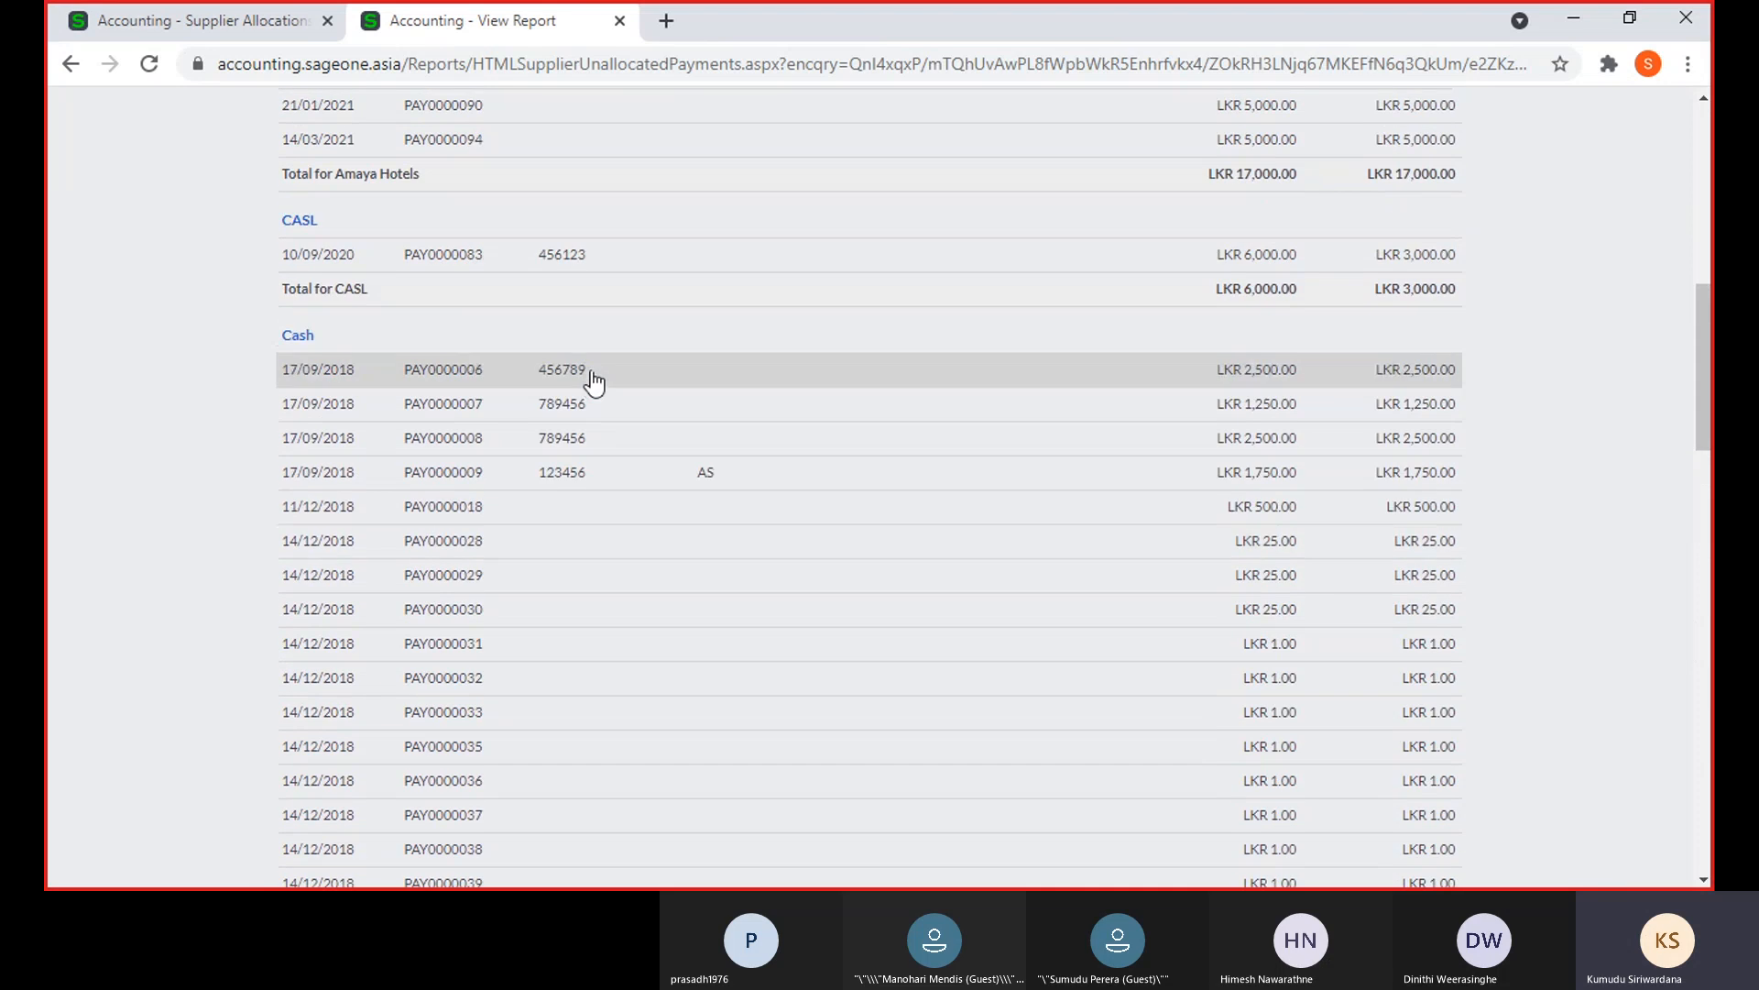
scroll(594, 383, "up", 1)
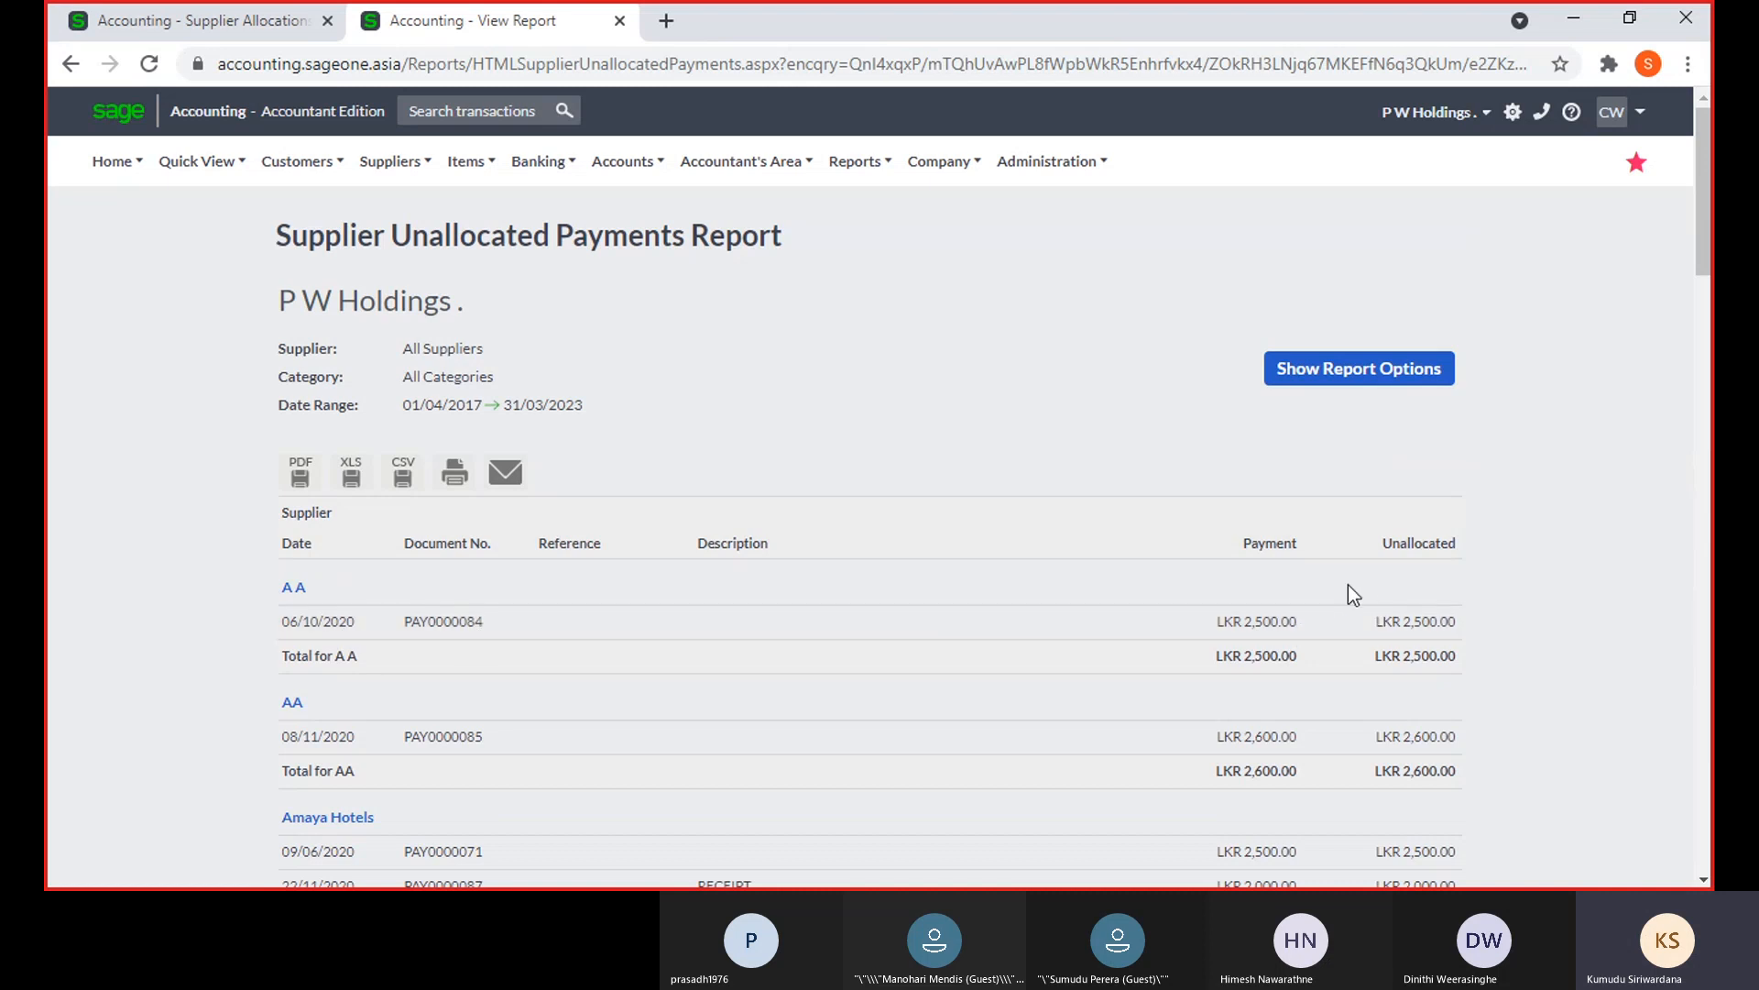
scroll(1349, 591, "down", 4)
scroll(1349, 600, "down", 5)
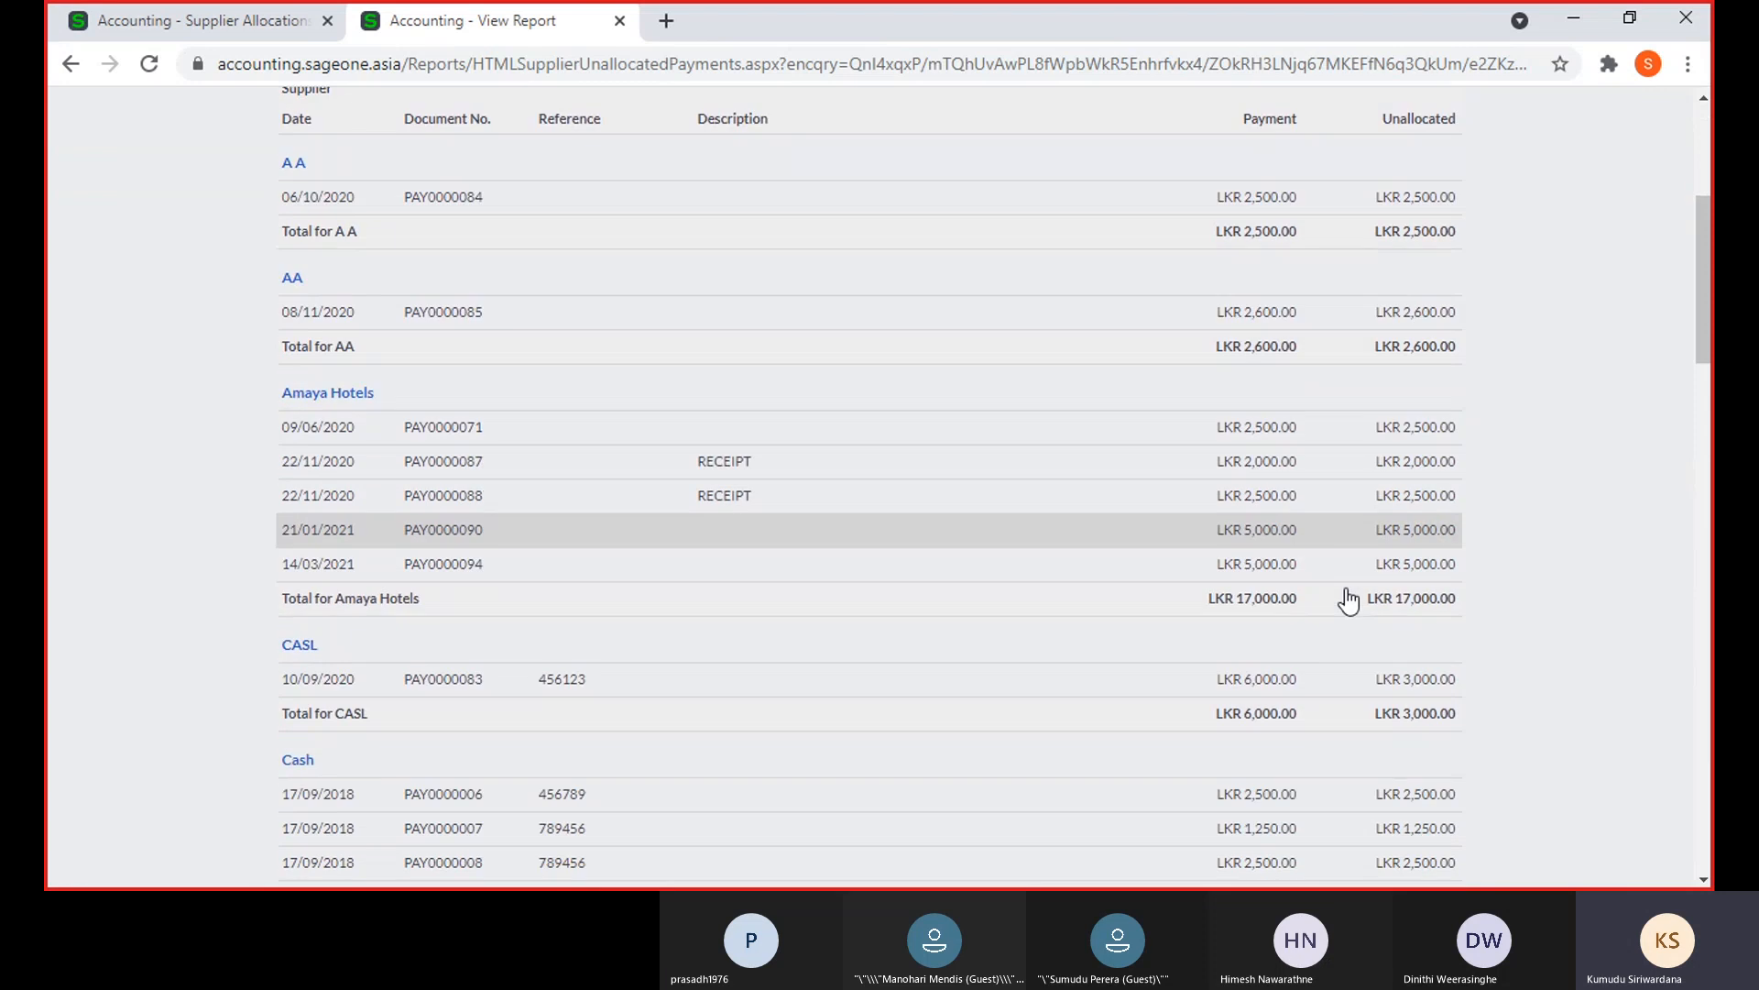
scroll(1349, 610, "down", 19)
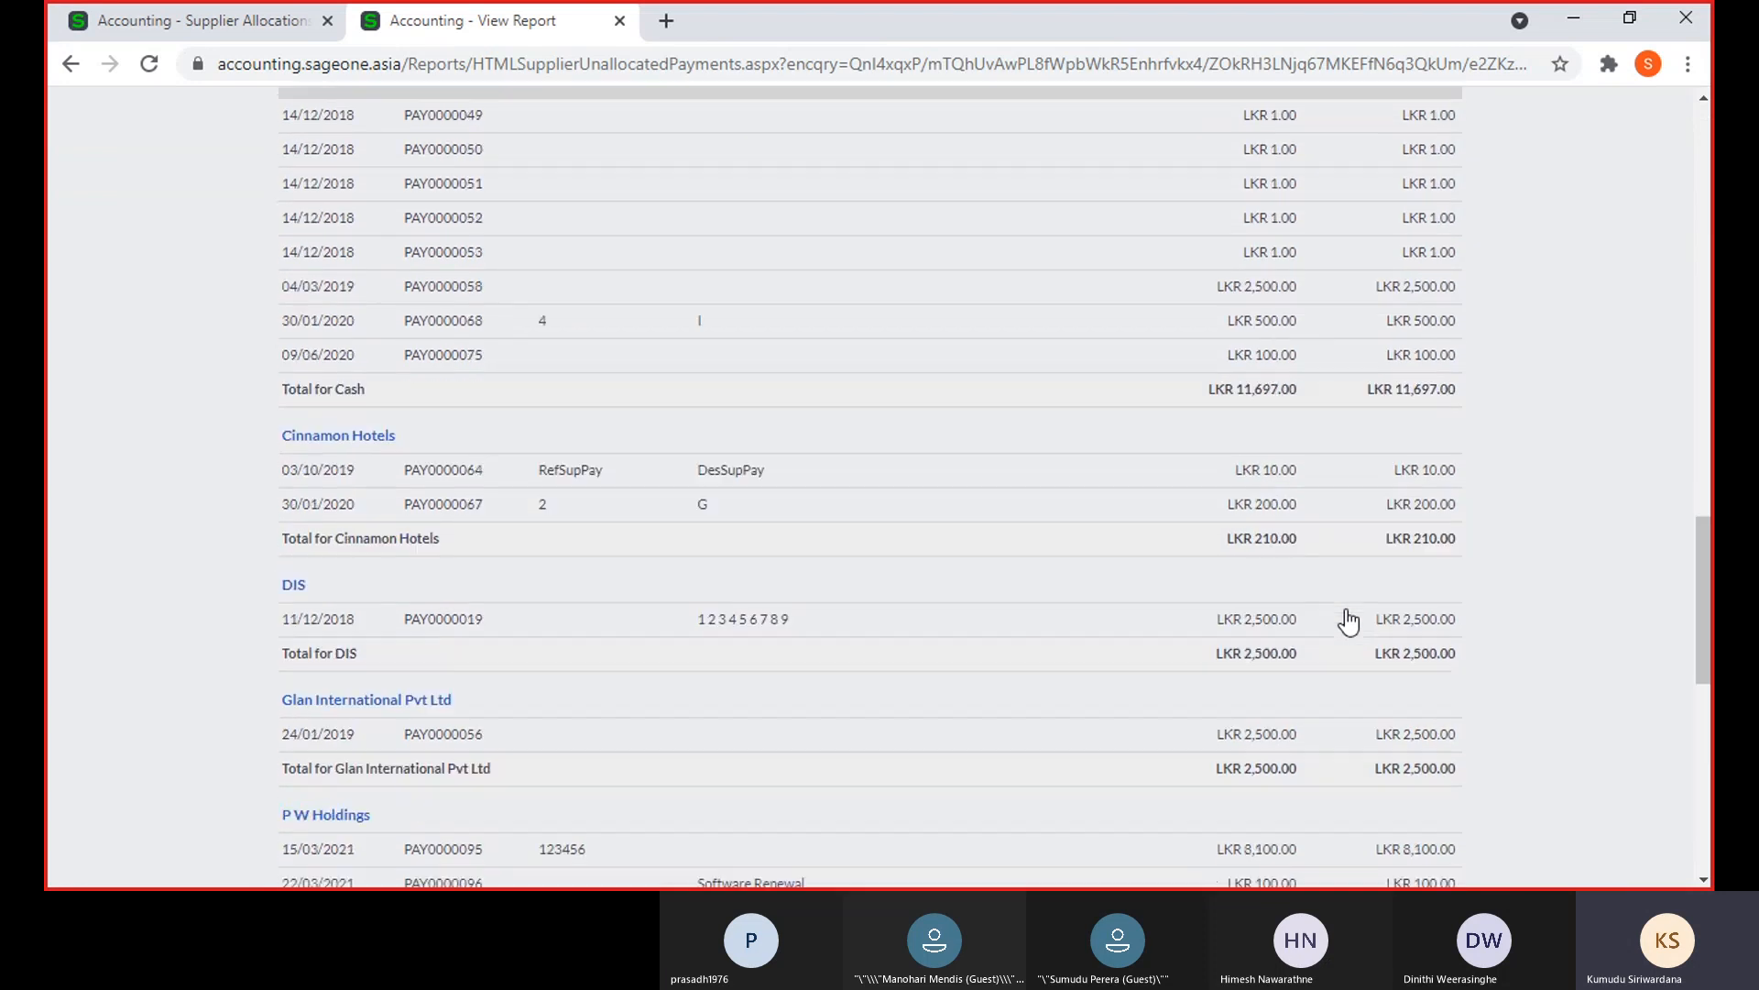
scroll(1348, 622, "down", 2)
scroll(1349, 619, "up", 5)
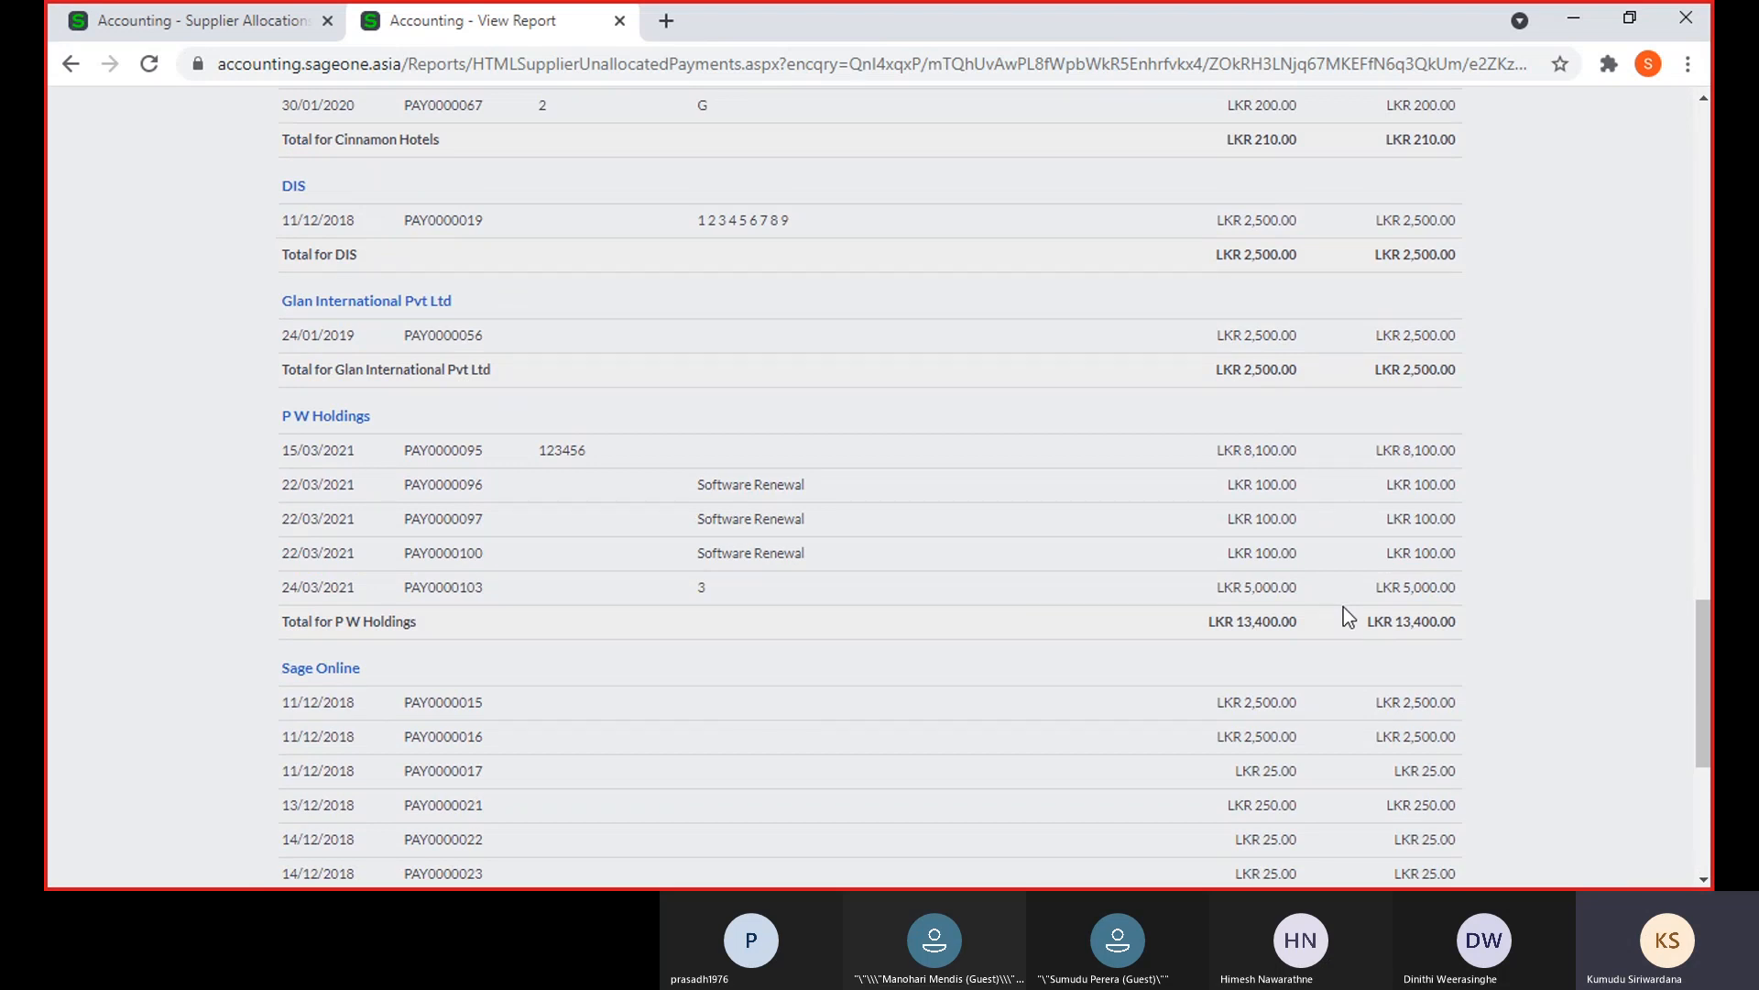
scroll(1343, 607, "up", 6)
Show the Supplier Unallocated Payments report's options and check the date range choices, keeping All
scroll(848, 443, "up", 20)
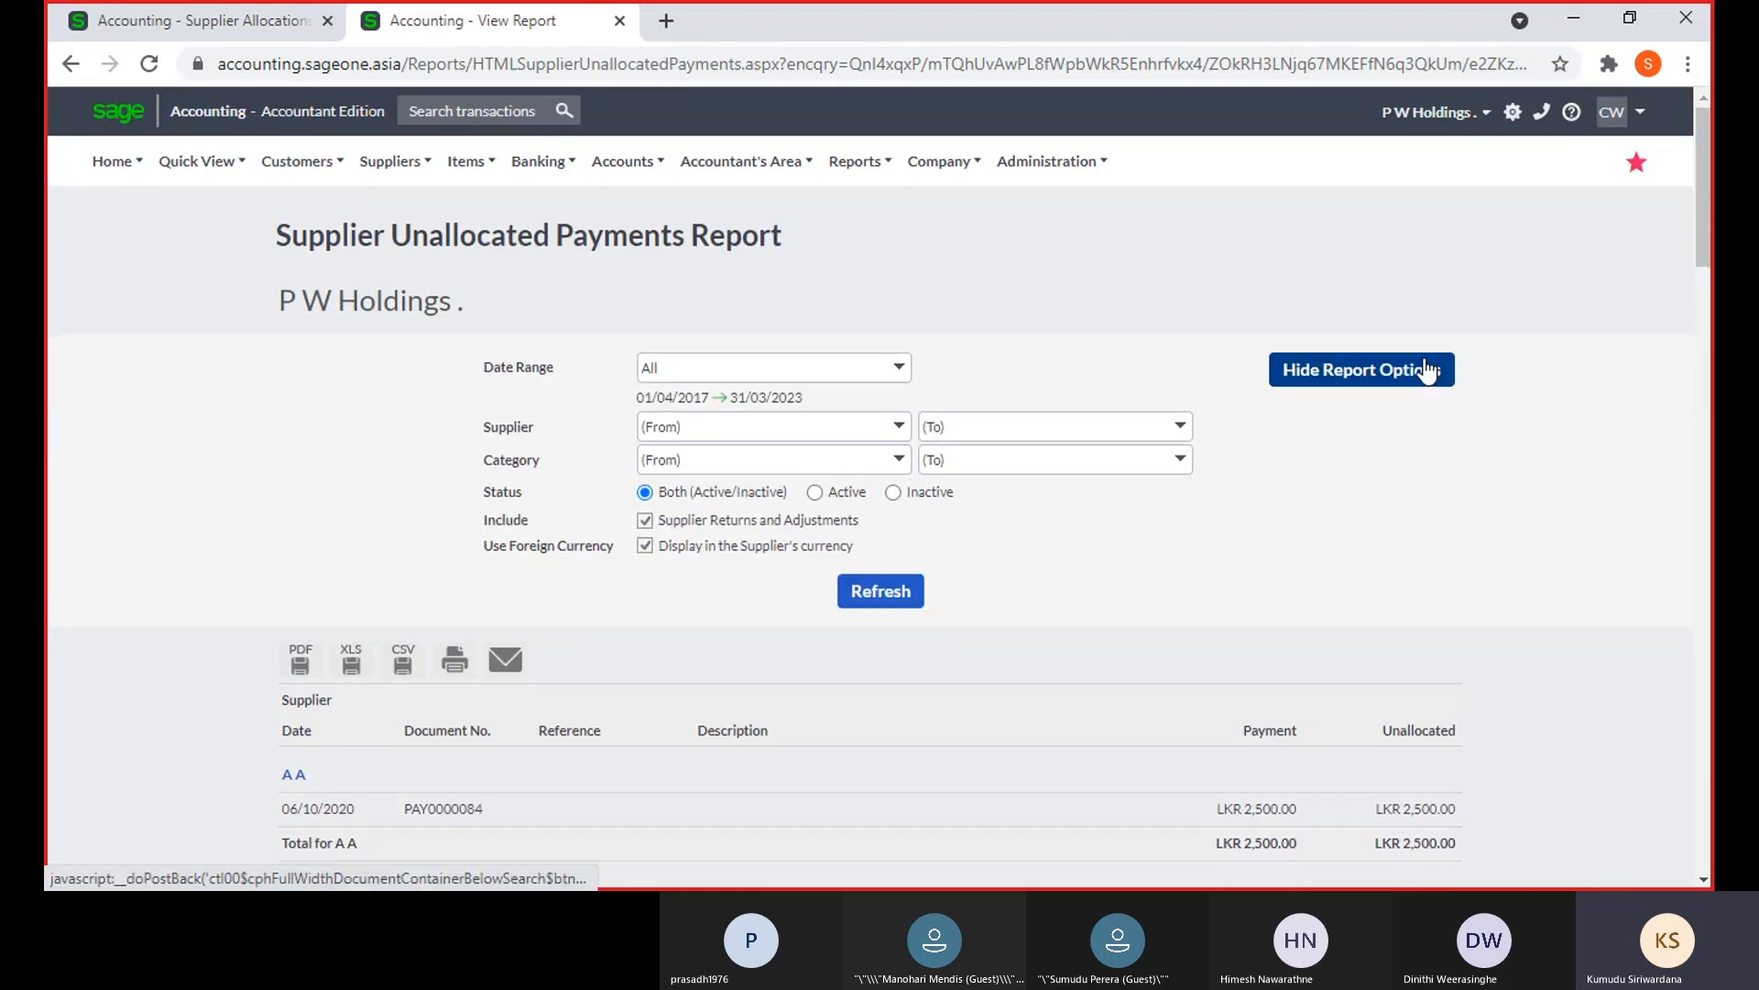
left_click(910, 369)
left_click(1014, 365)
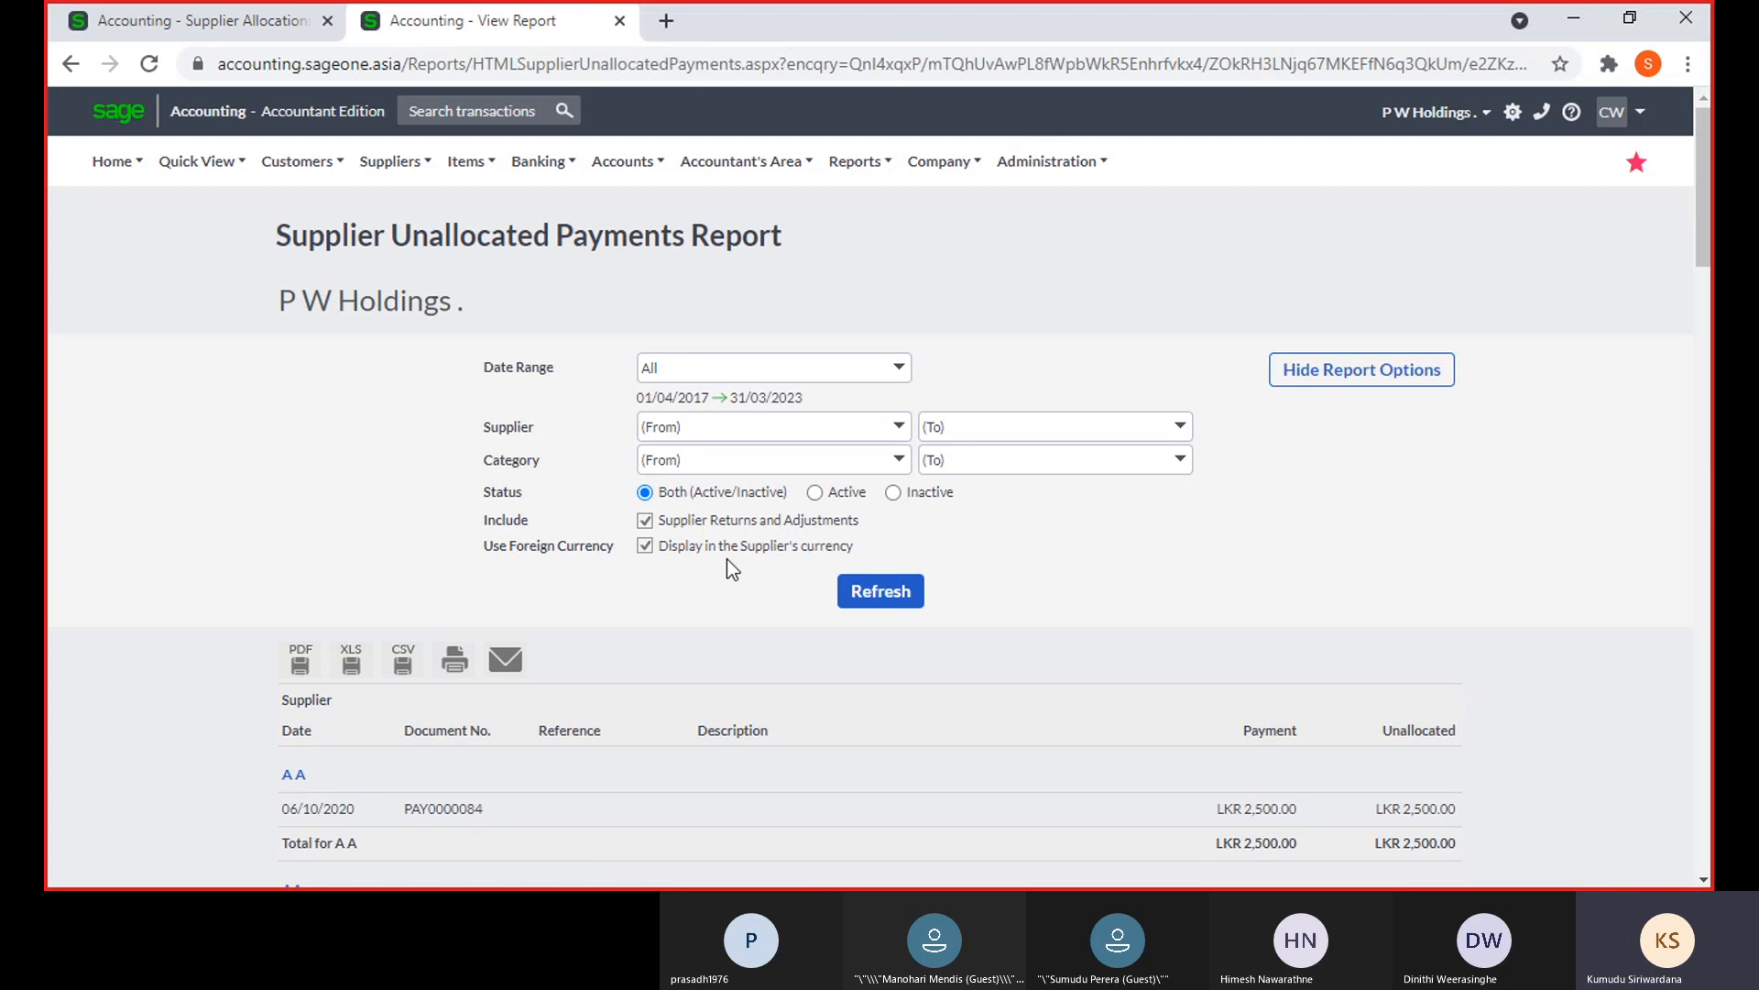
Go through the unallocated payments once more, from supplier A A down to Supplier 1
scroll(728, 560, "down", 8)
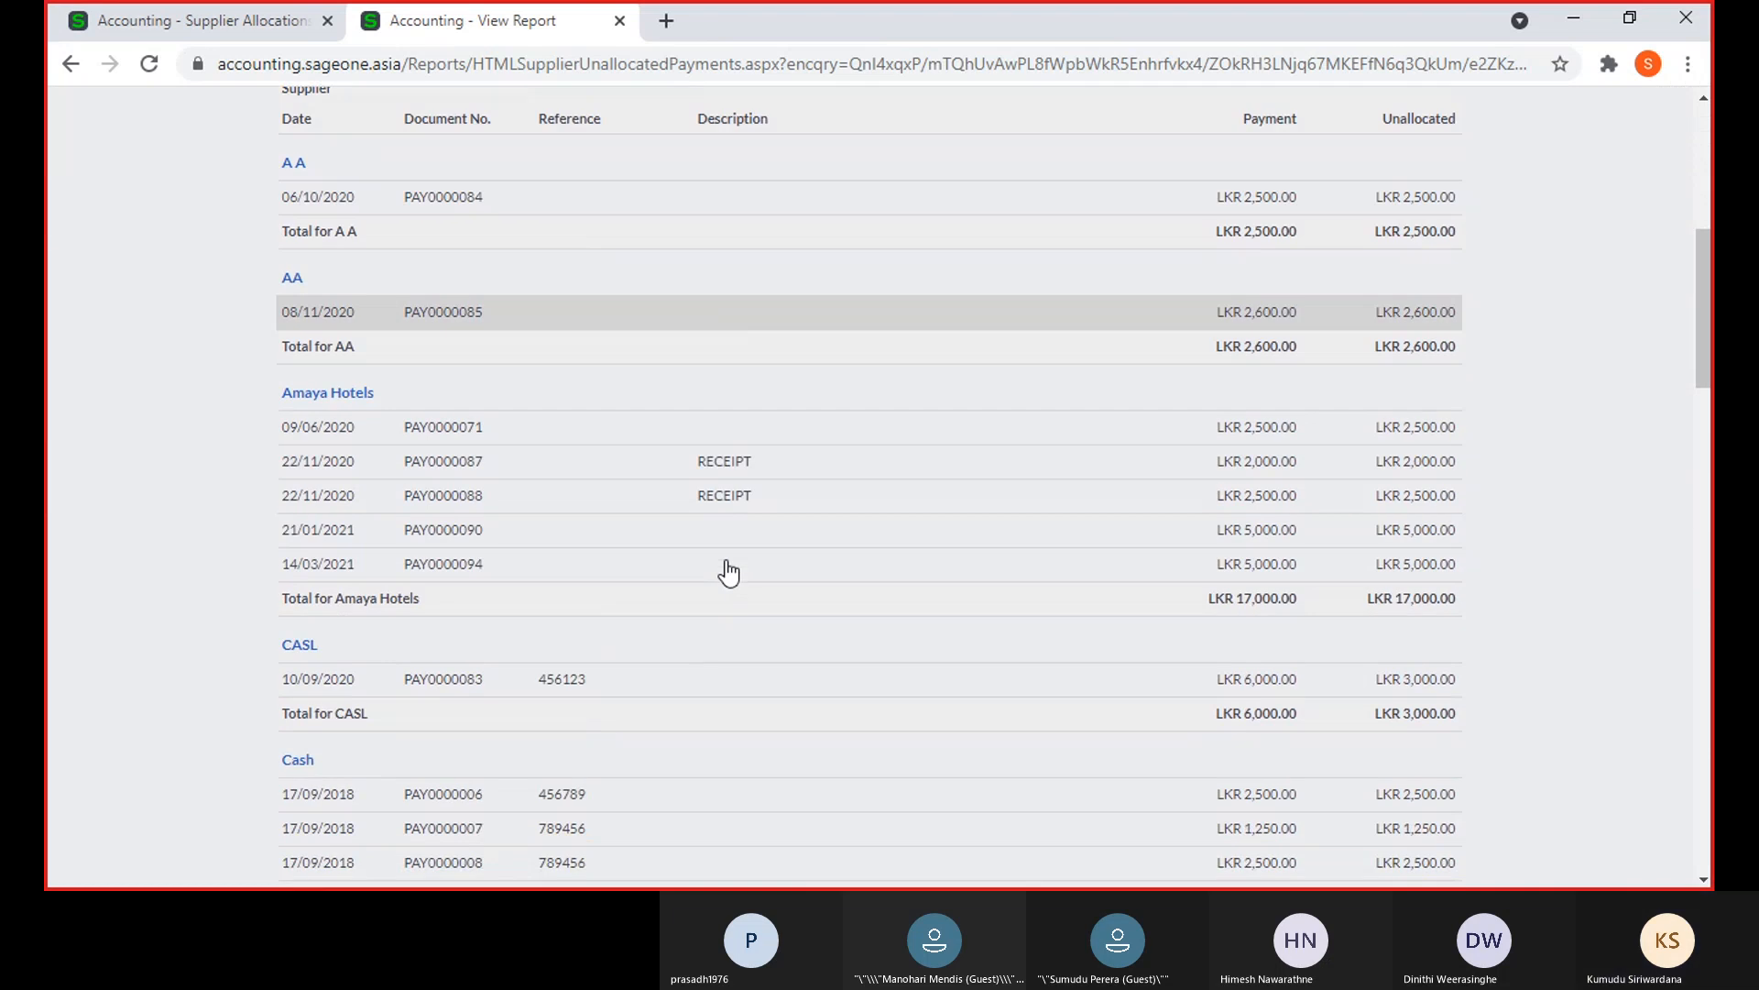
scroll(729, 573, "down", 7)
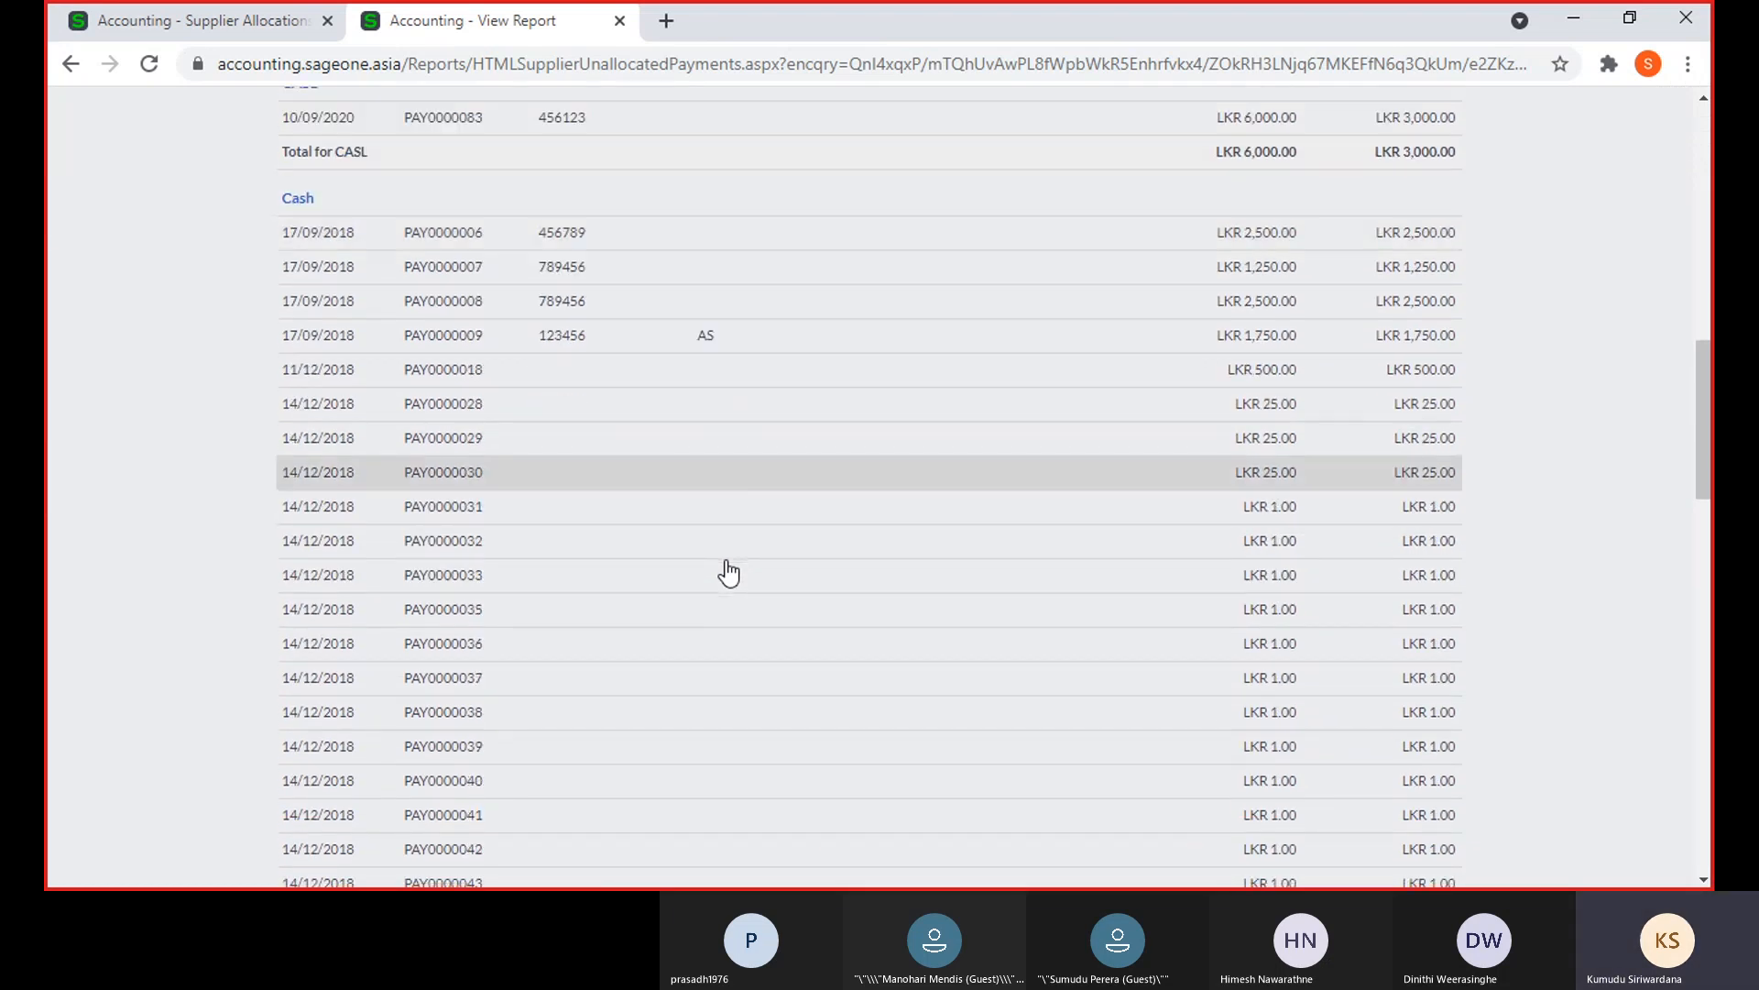
scroll(729, 573, "down", 12)
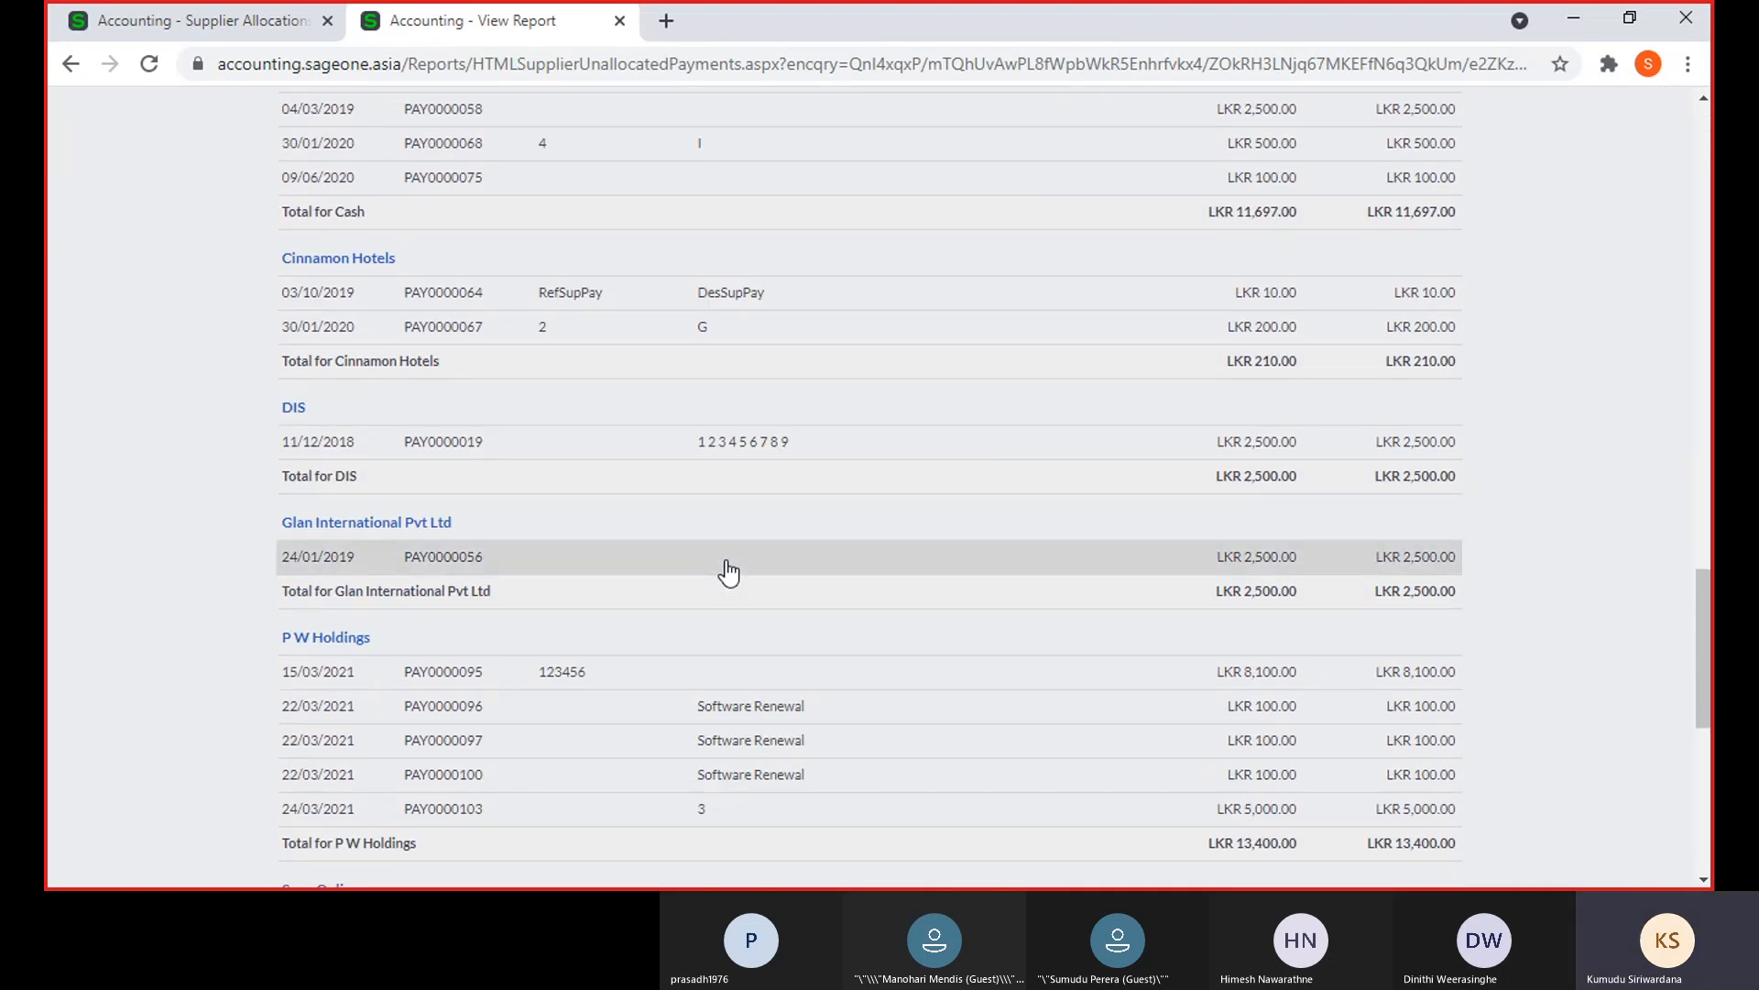
scroll(729, 572, "down", 5)
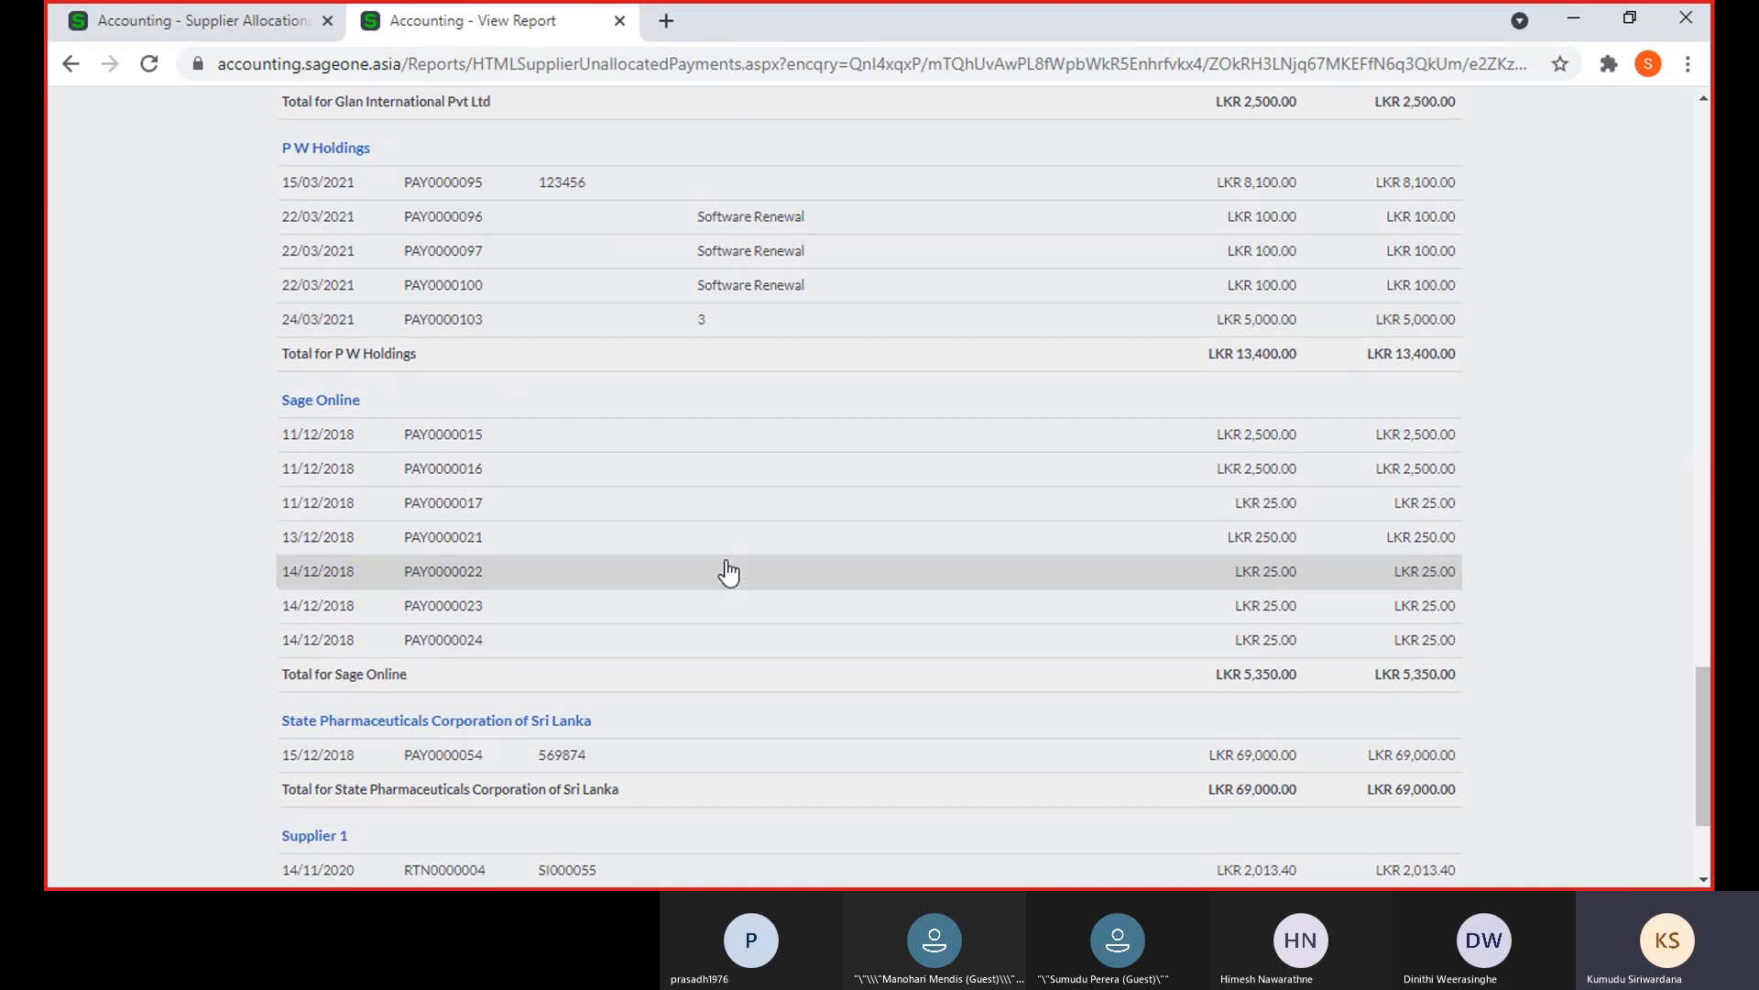
Check the last entries of the Supplier Unallocated Payments report, down to Supplier 1, and return to the report options
scroll(729, 573, "down", 3)
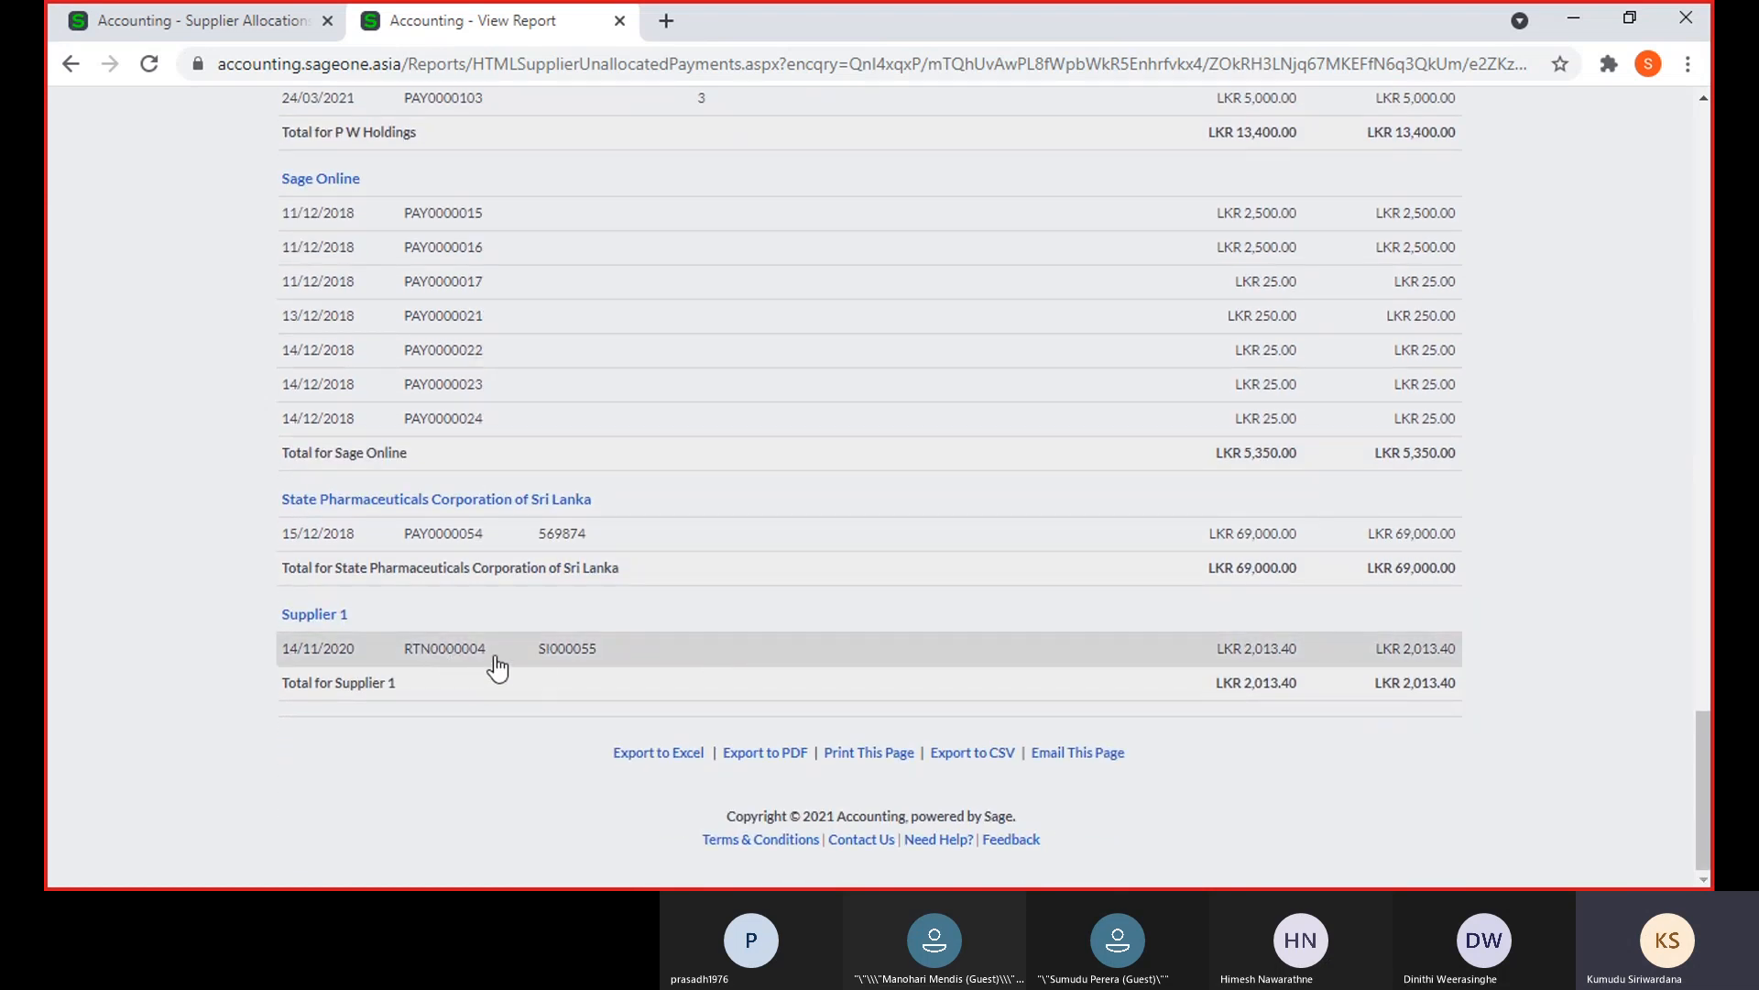
scroll(734, 597, "up", 3)
scroll(731, 600, "up", 9)
scroll(733, 597, "up", 13)
scroll(731, 598, "up", 8)
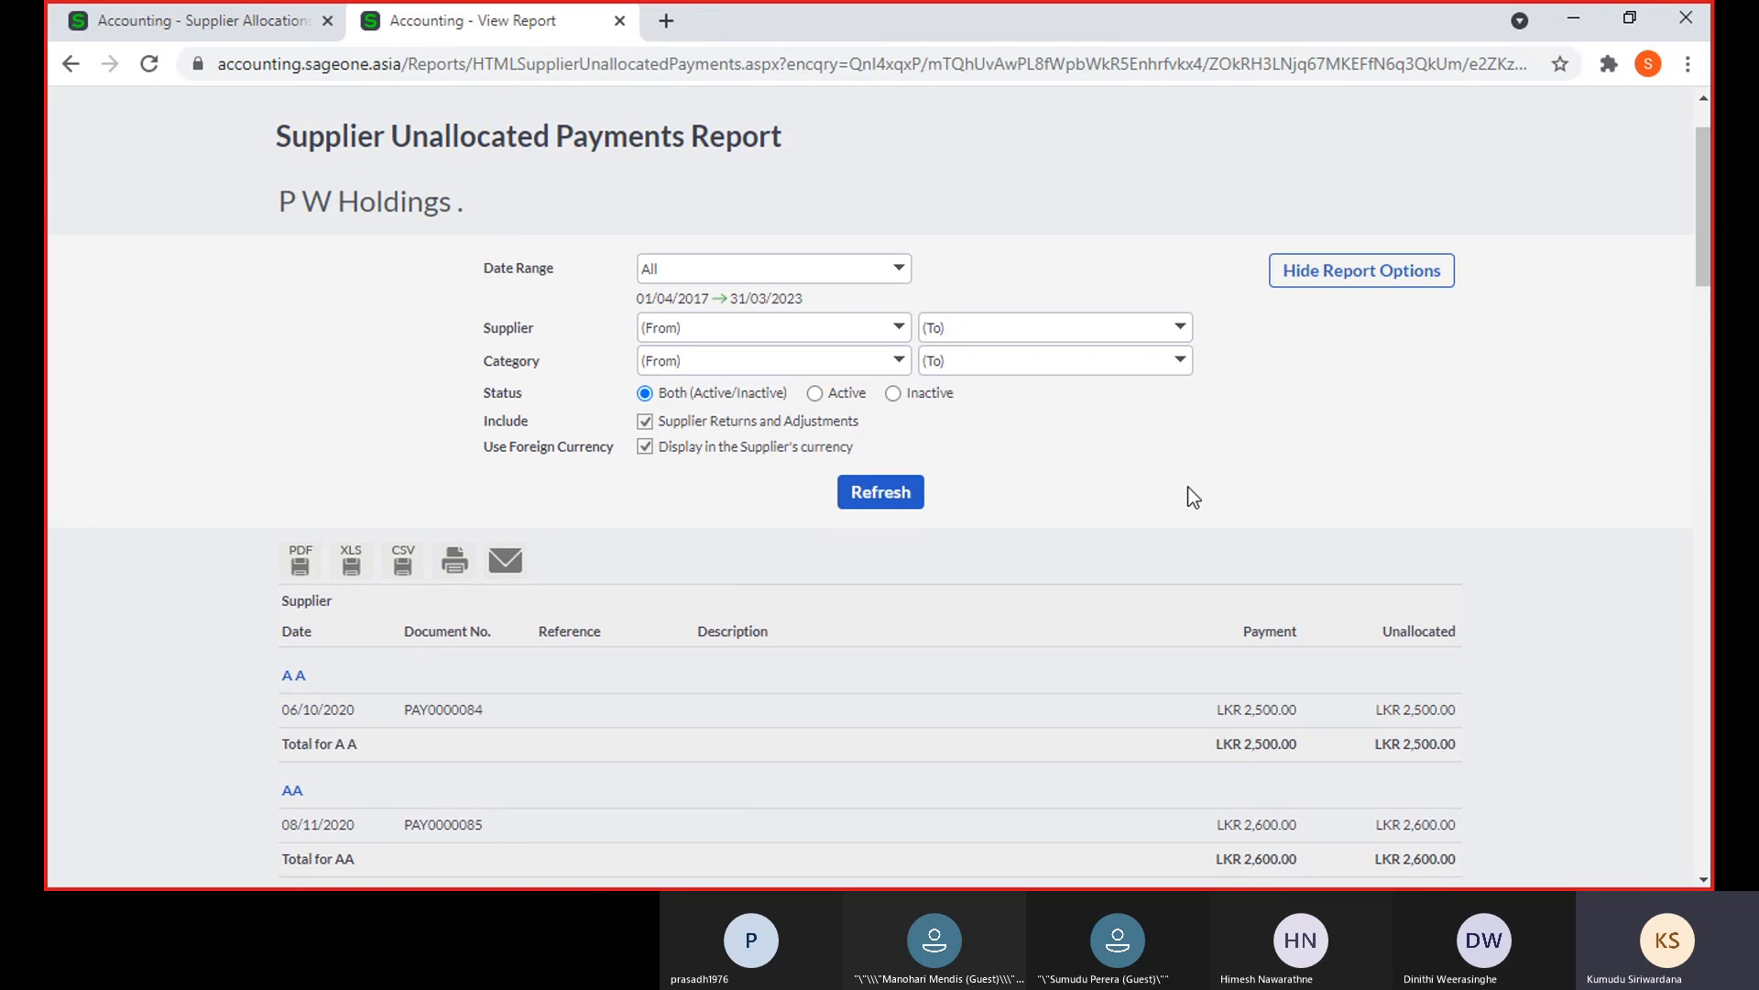
scroll(1193, 497, "up", 1)
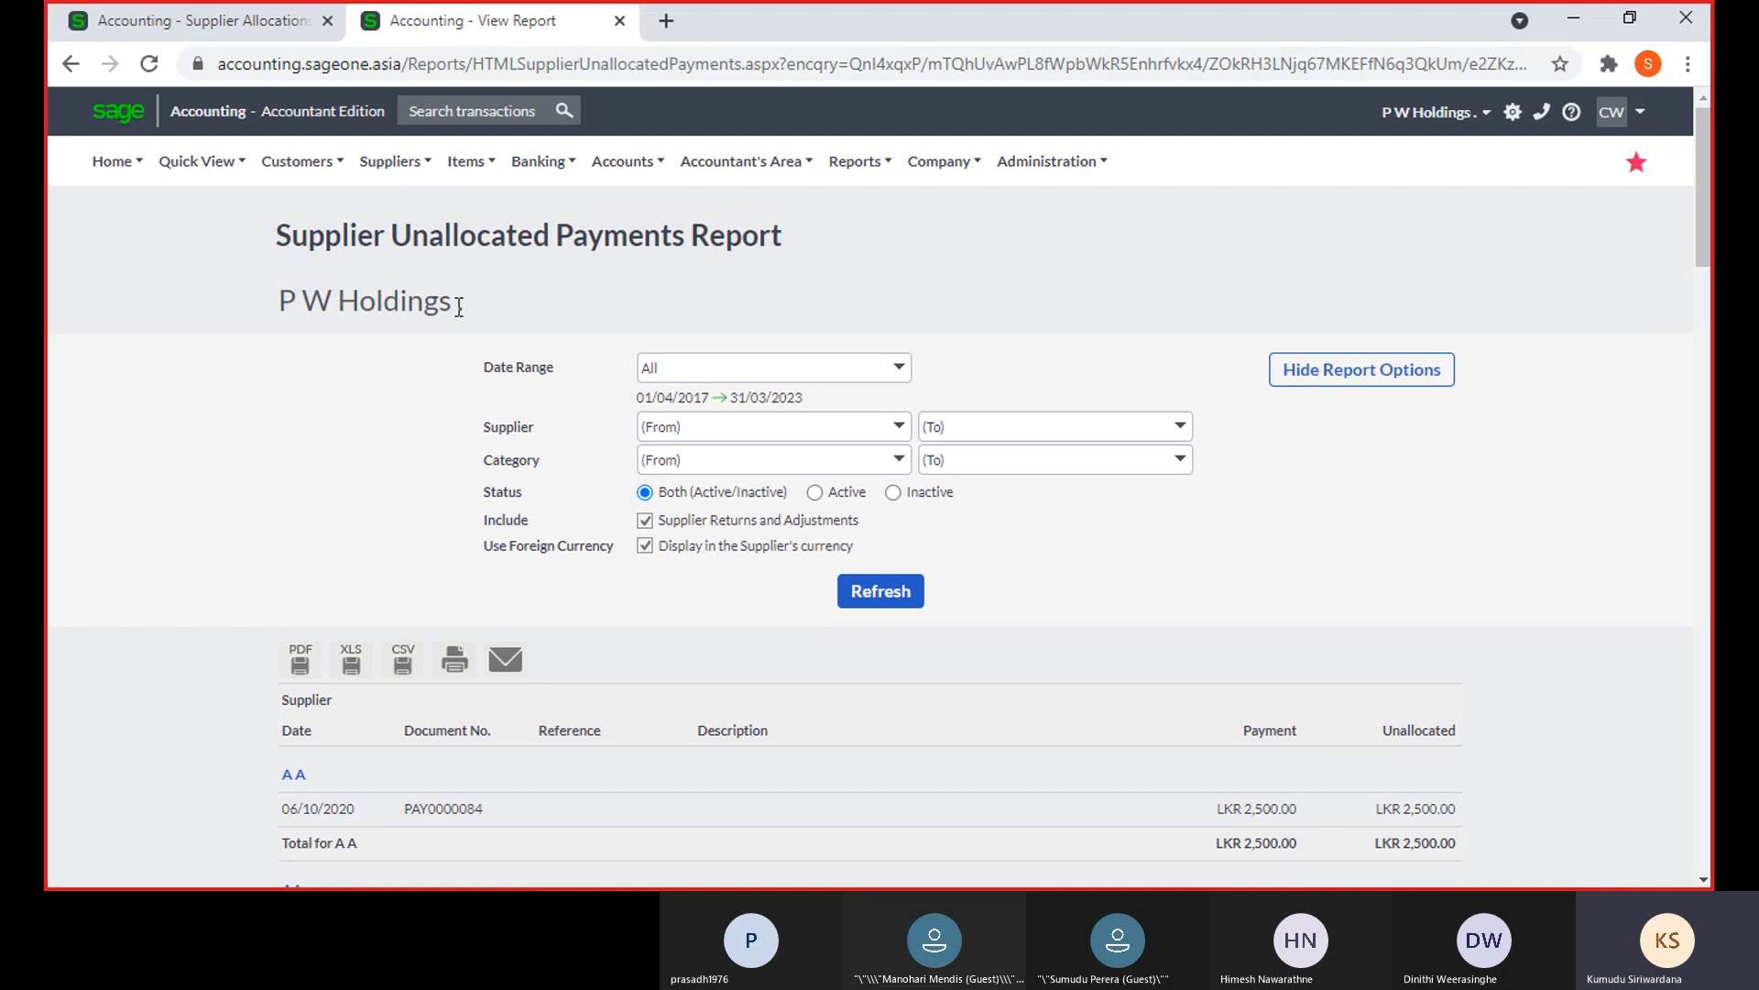
Show the supplier Allocations page in the other browser tab, return to the report and review the first suppliers' unallocated payments
left_click(190, 23)
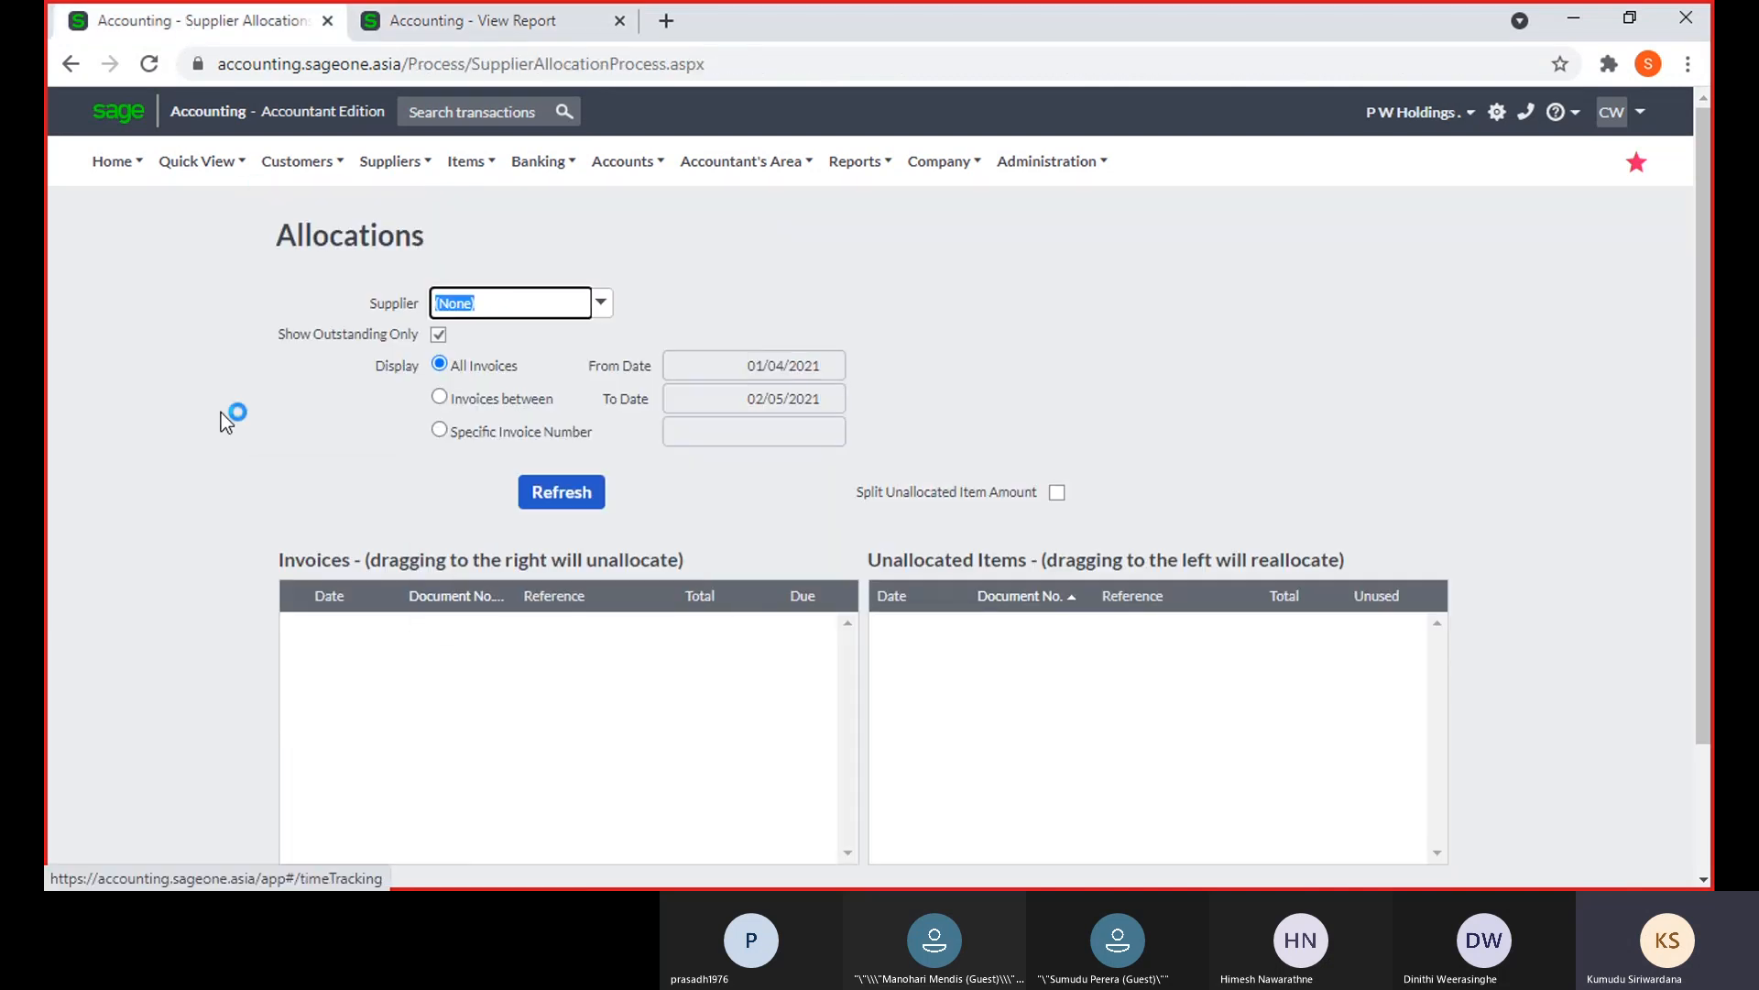
left_click(403, 33)
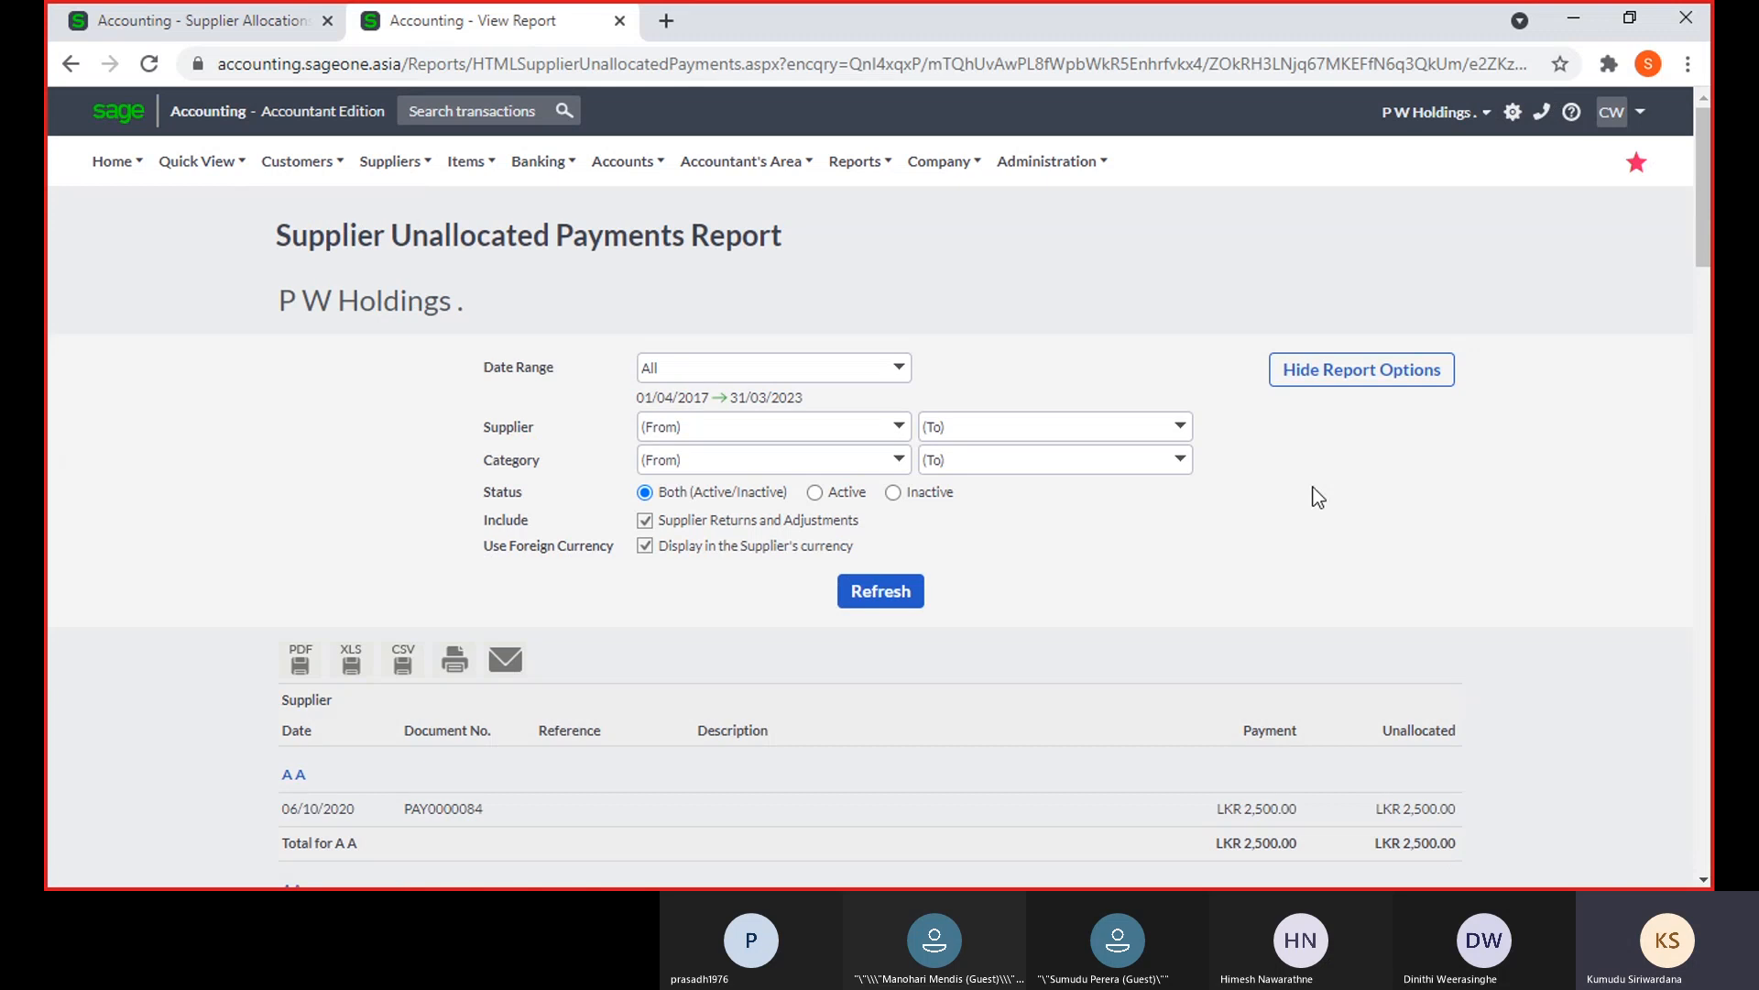
scroll(1274, 446, "down", 4)
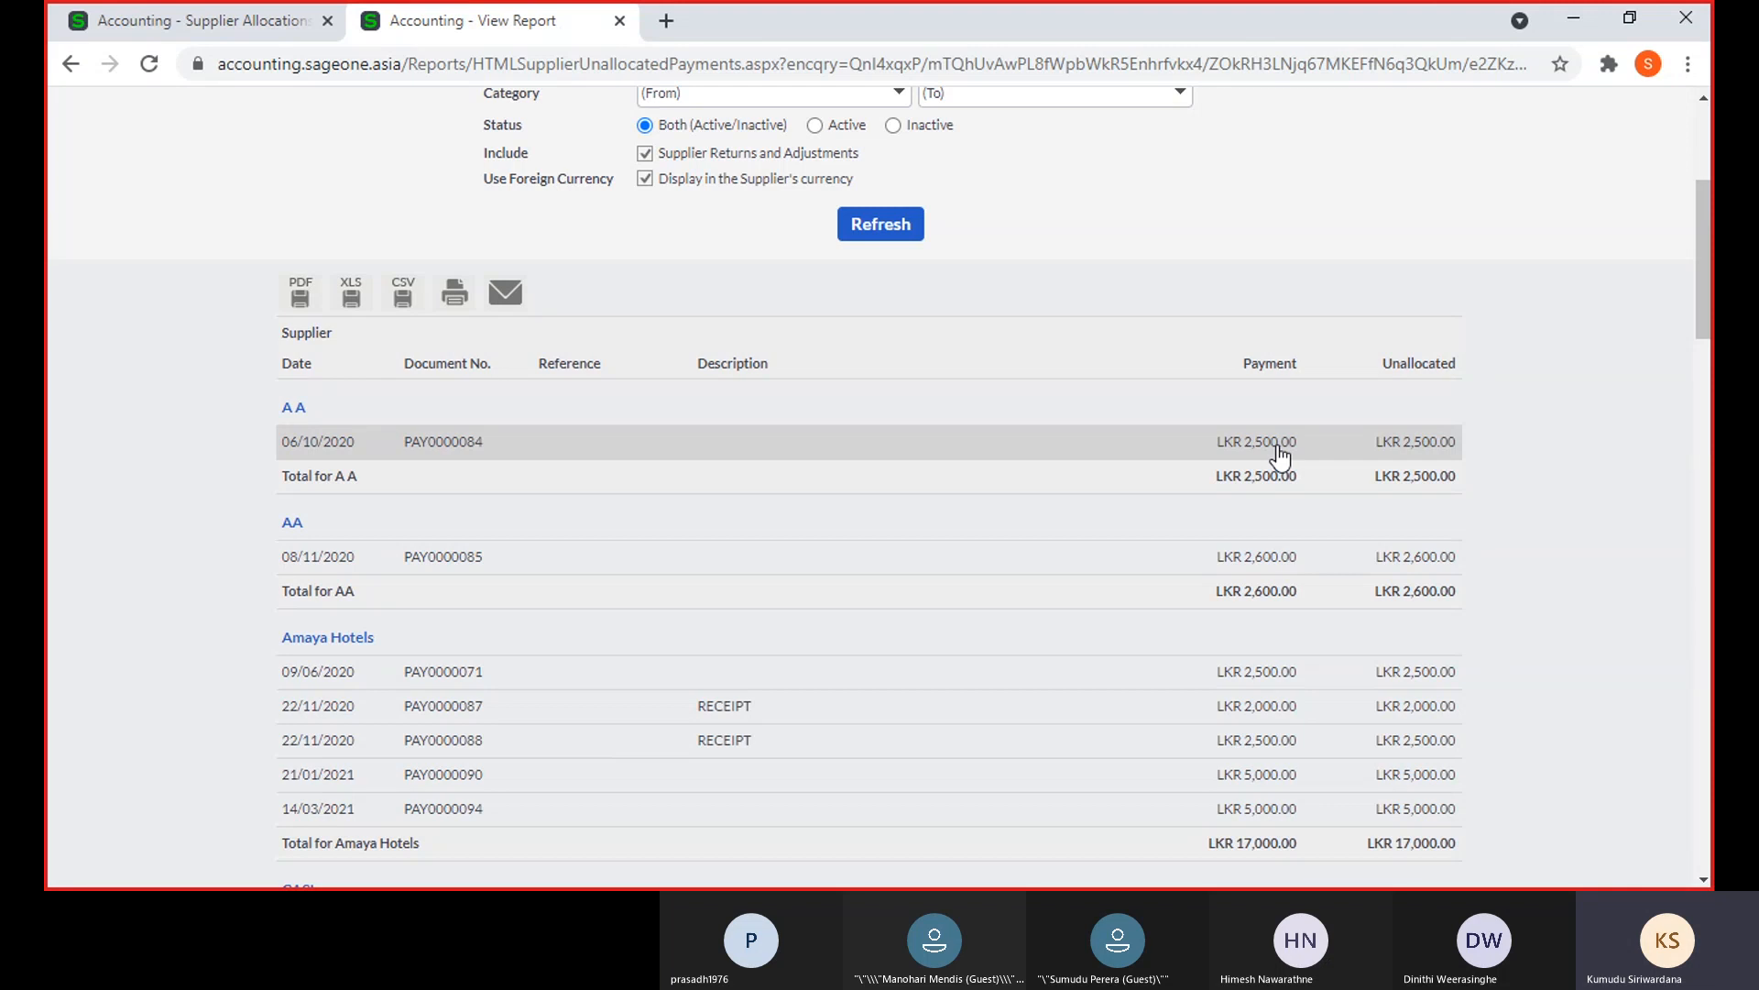
scroll(1280, 455, "down", 3)
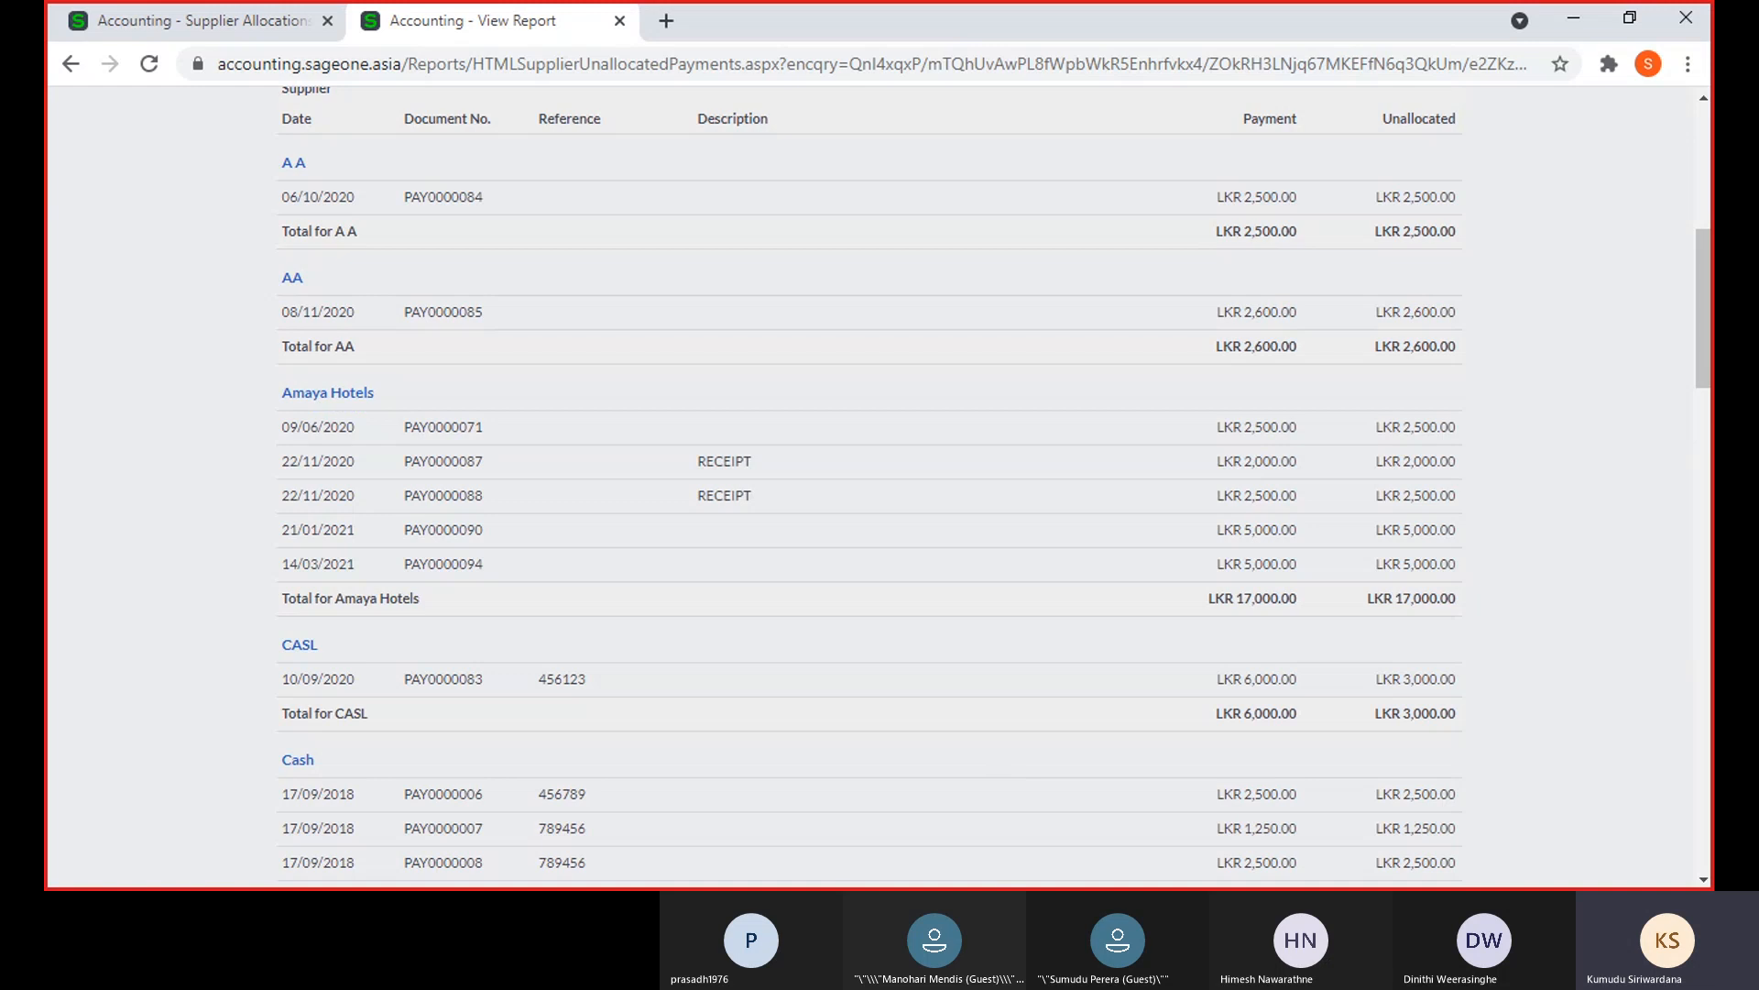
Compare the payment and unallocated amounts listed for CASL and Cash in the report
left_click(991, 790)
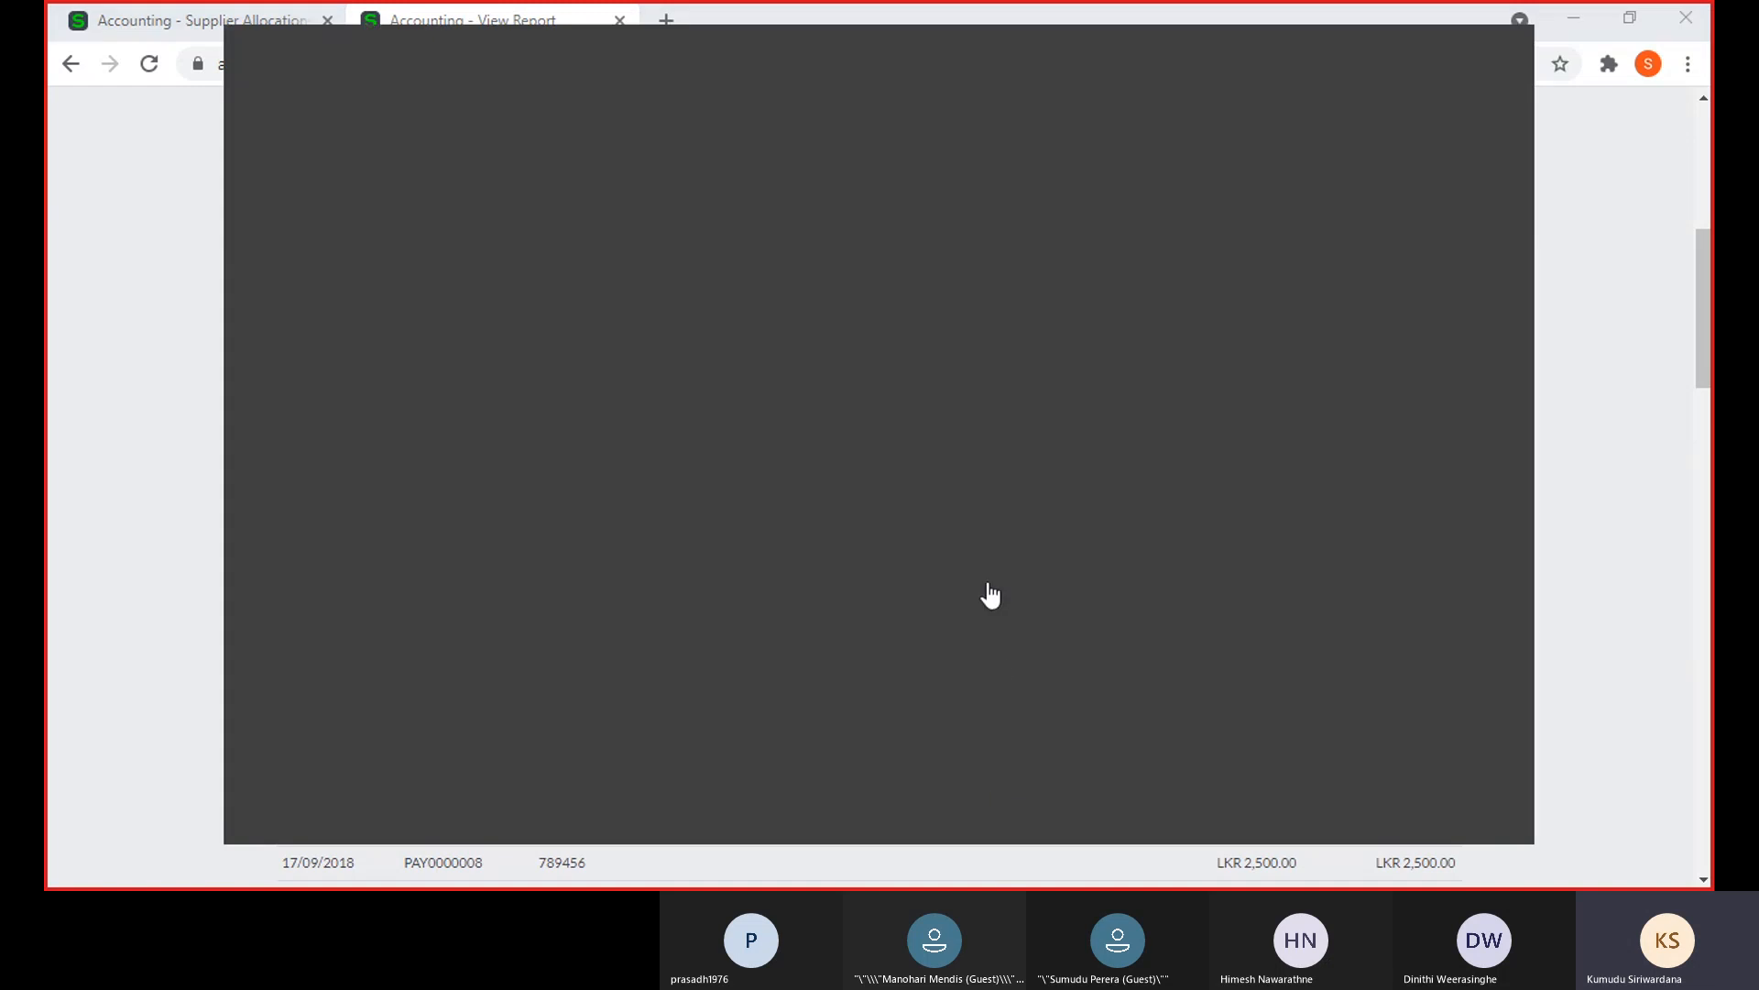
left_click(151, 629)
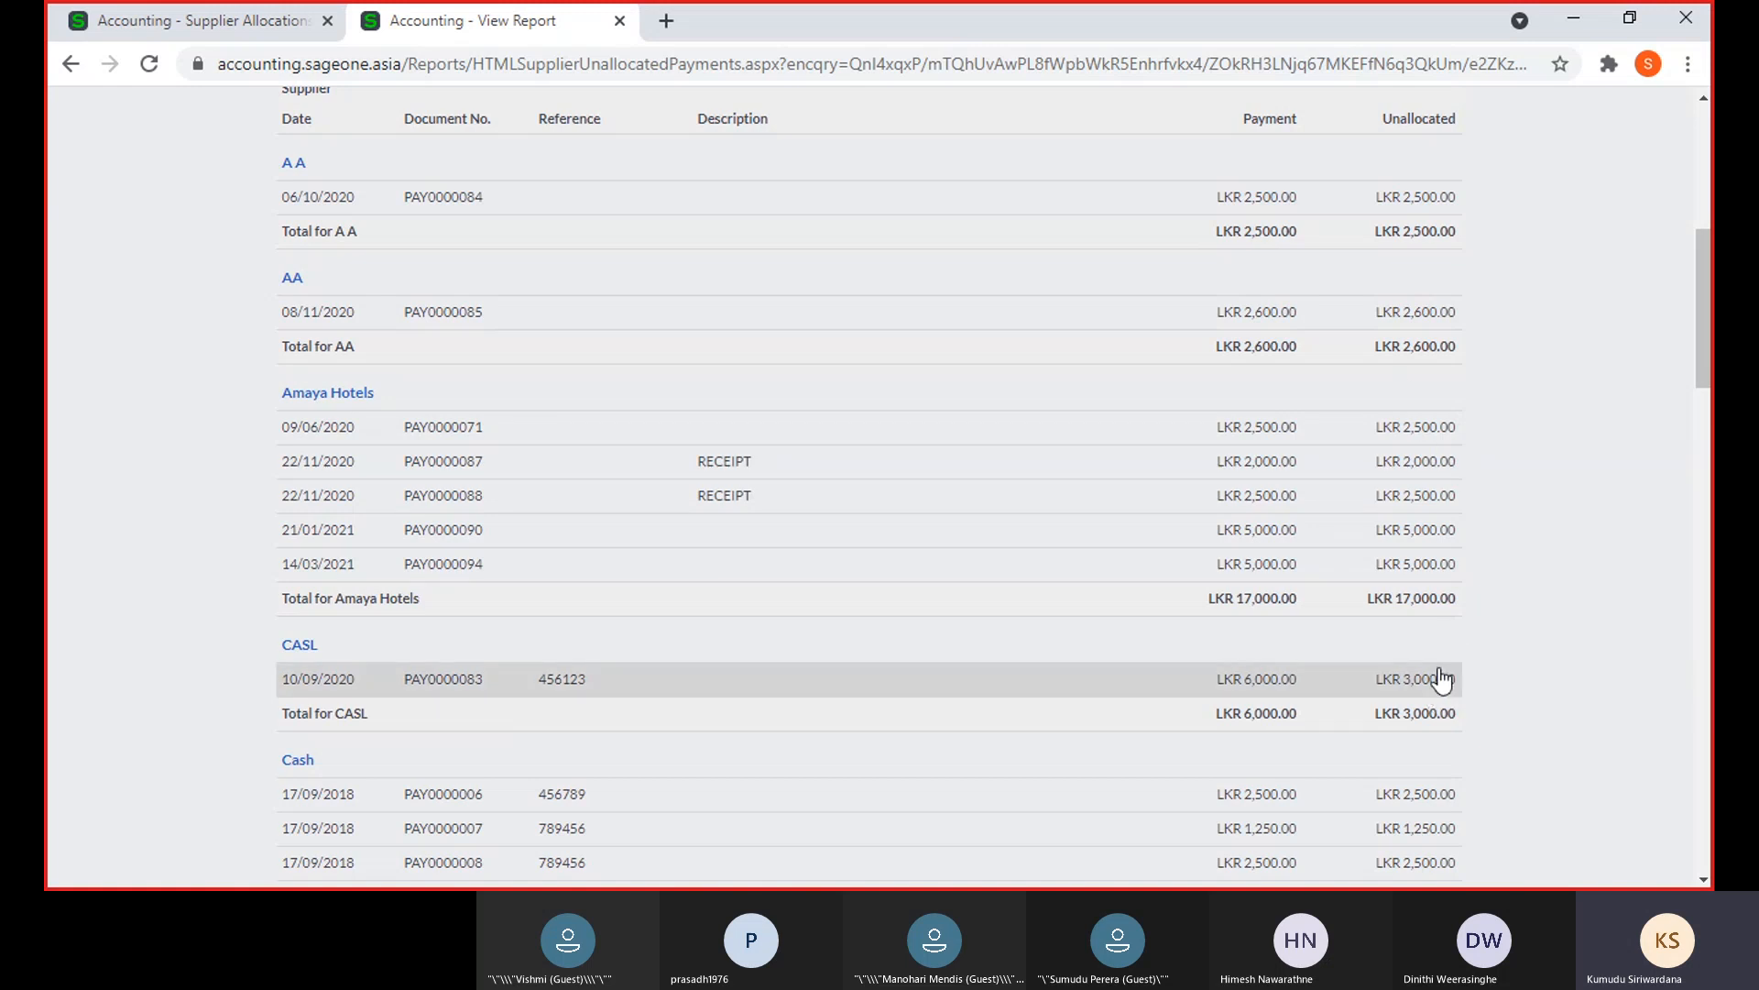
scroll(1430, 688, "down", 5)
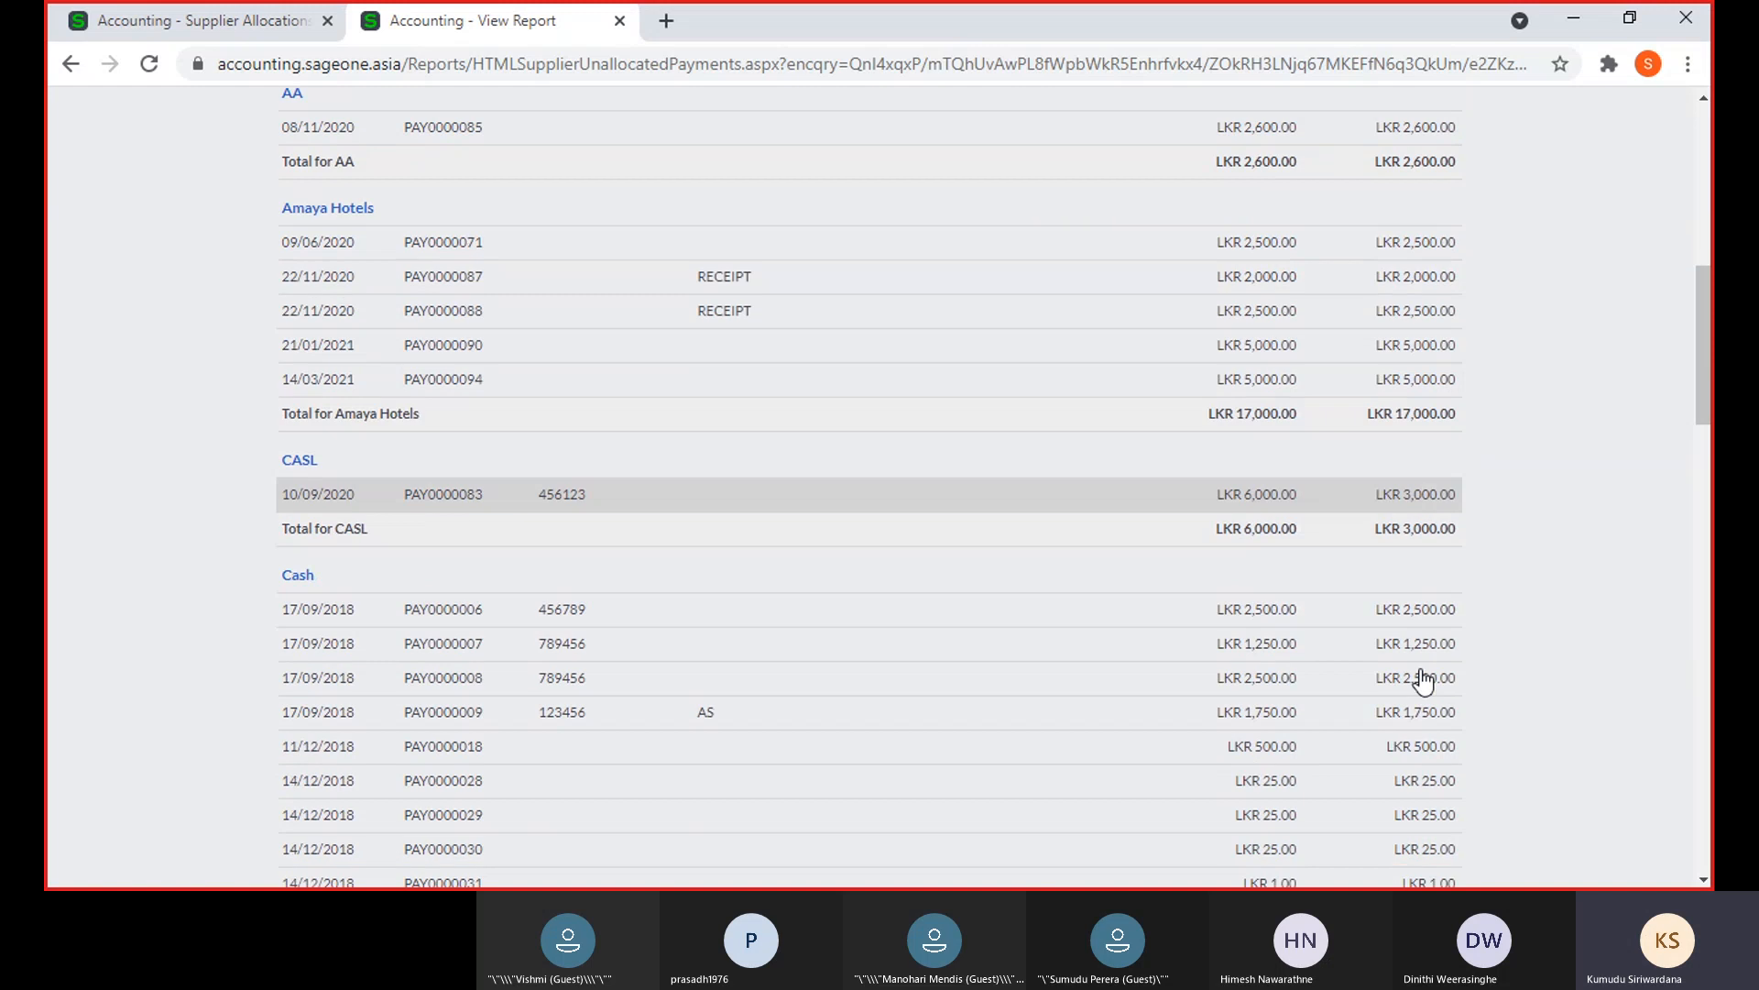
scroll(1210, 503, "down", 3)
scroll(491, 157, "up", 4)
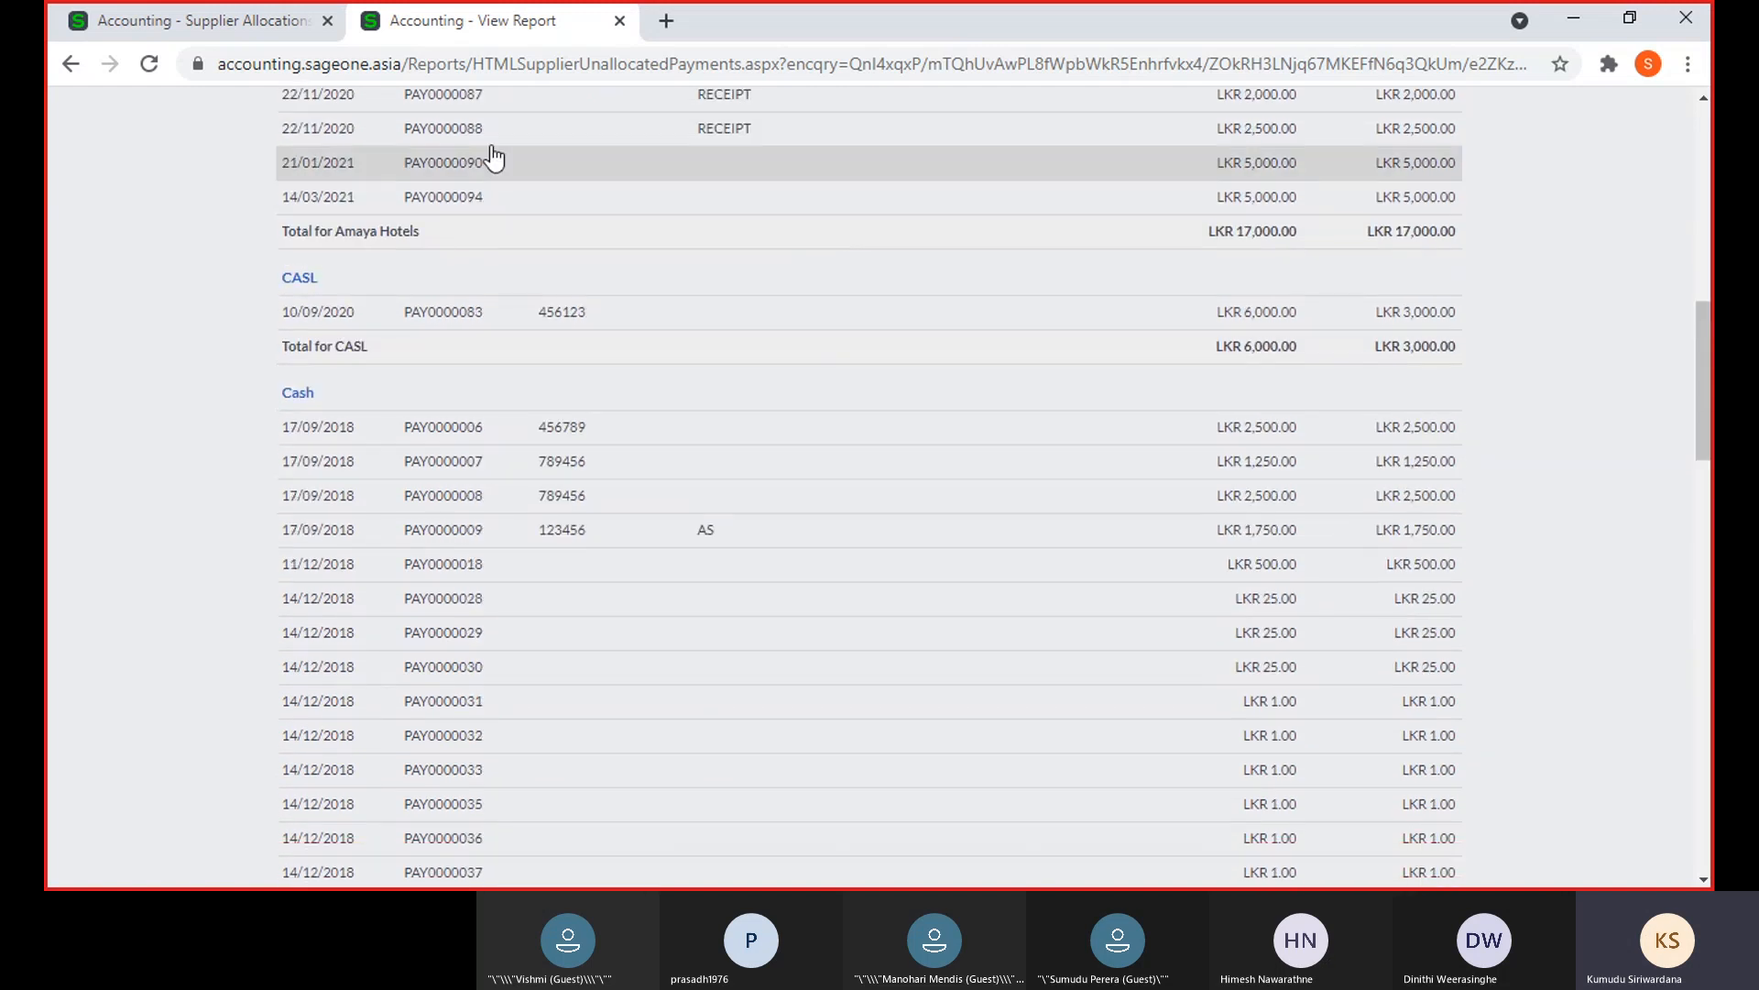
Close the Supplier Unallocated Payments report's browser tab and open the Emails Sent to Suppliers report filter
left_click(619, 21)
left_click(392, 163)
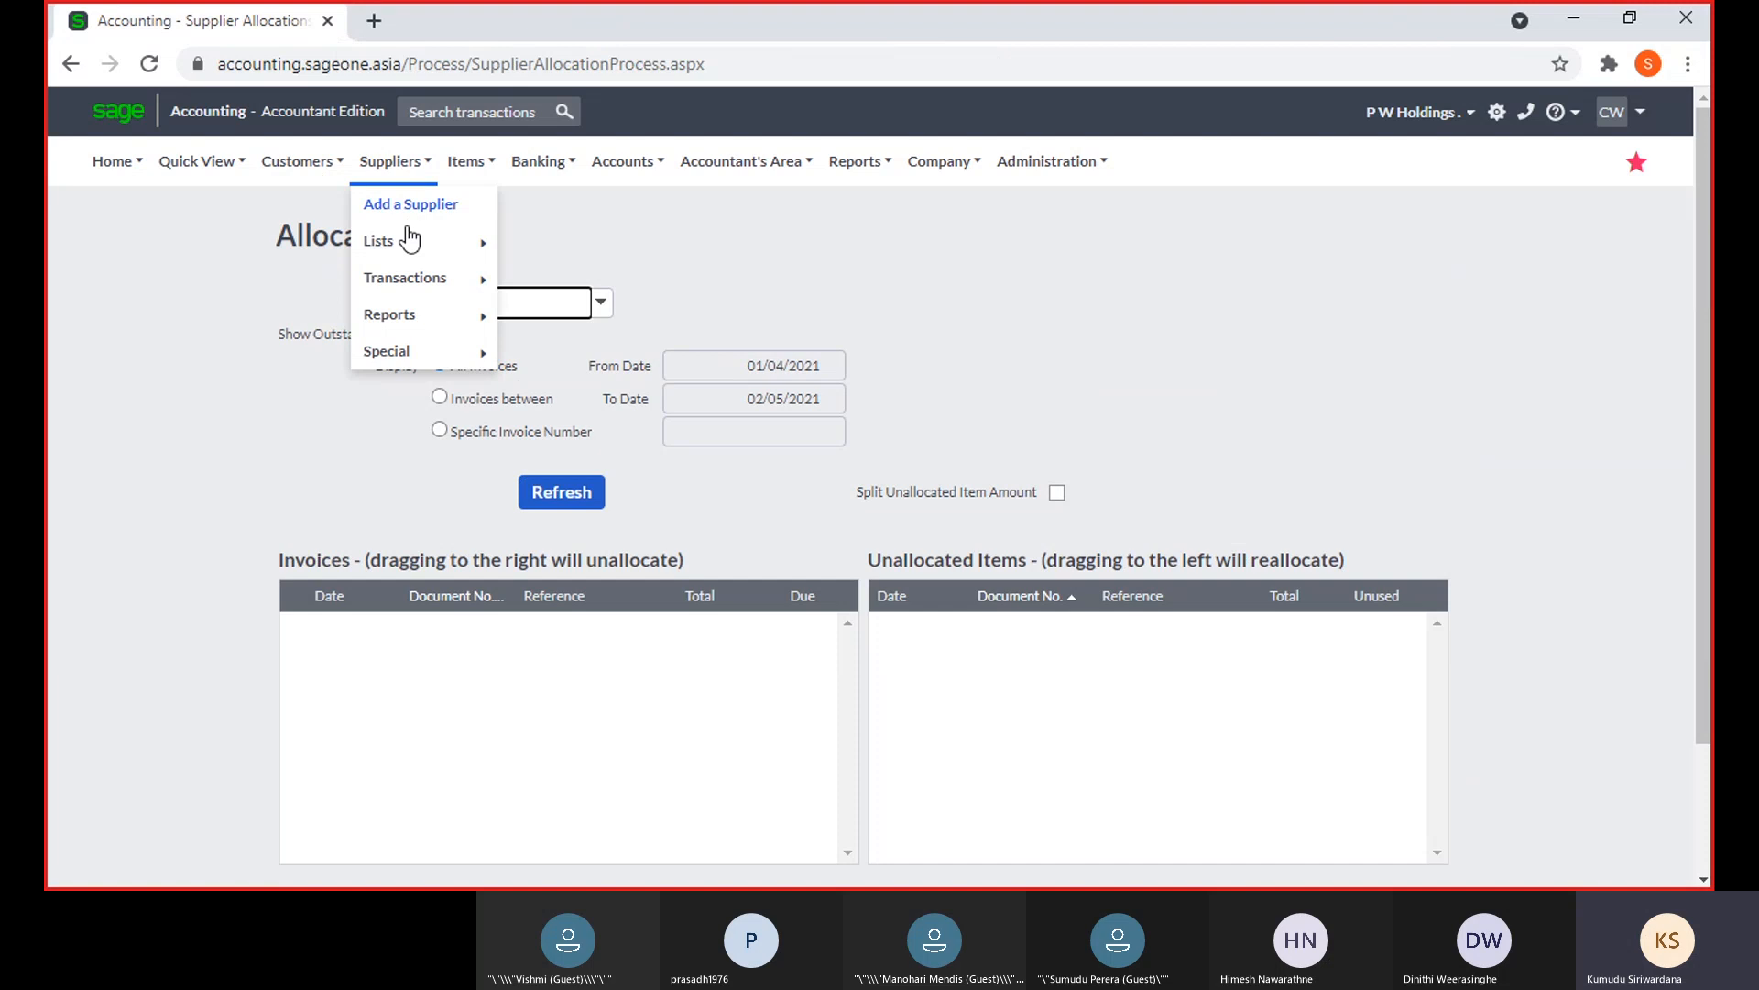
mouse_move(417, 319)
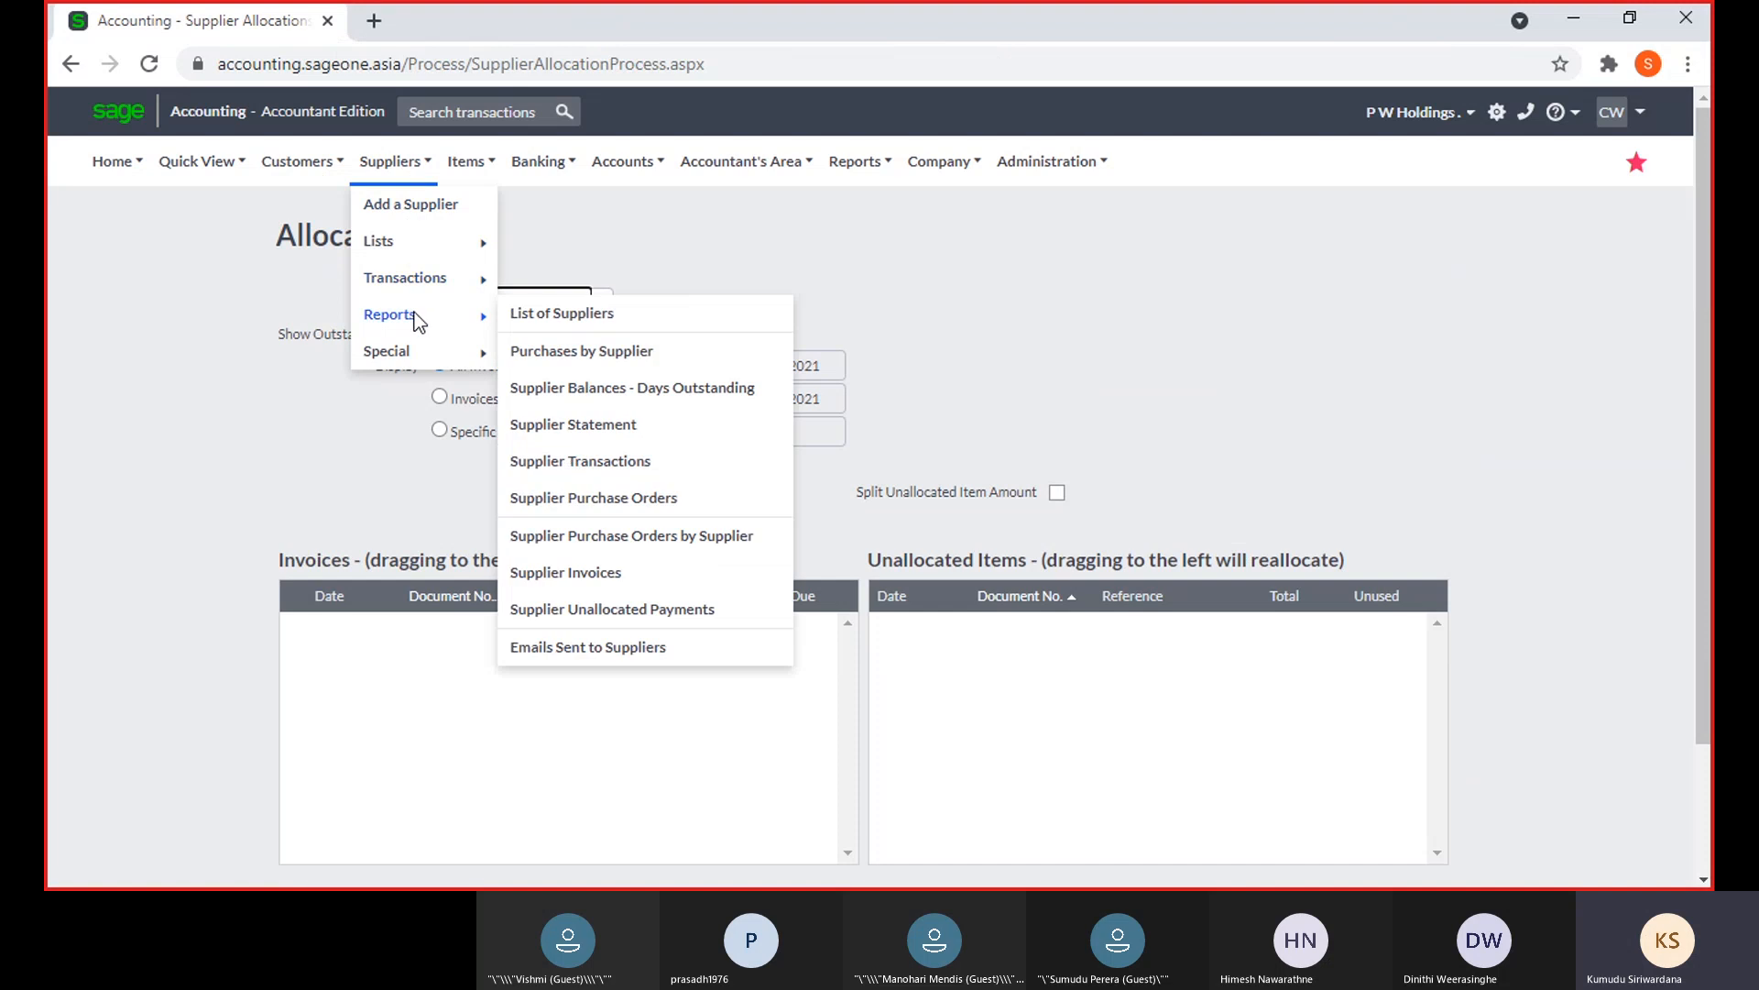
left_click(609, 657)
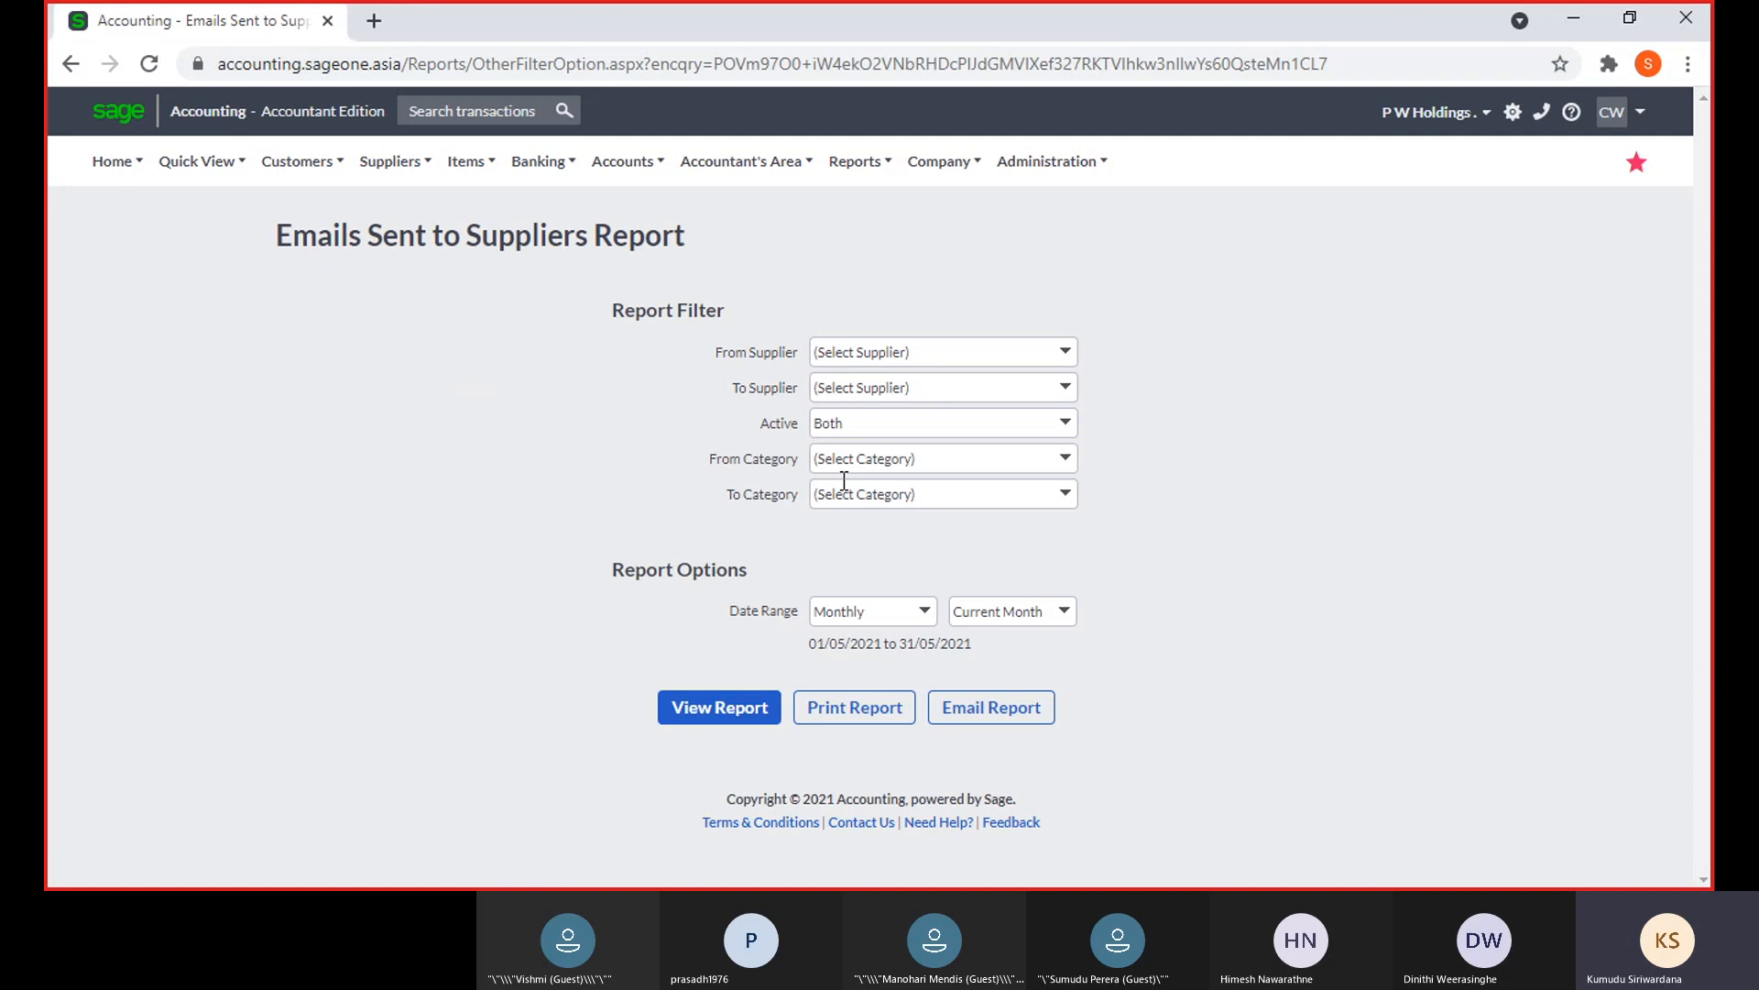
Run the Emails Sent to Suppliers report with the date range All and examine the emails it lists
left_click(924, 611)
left_click(838, 265)
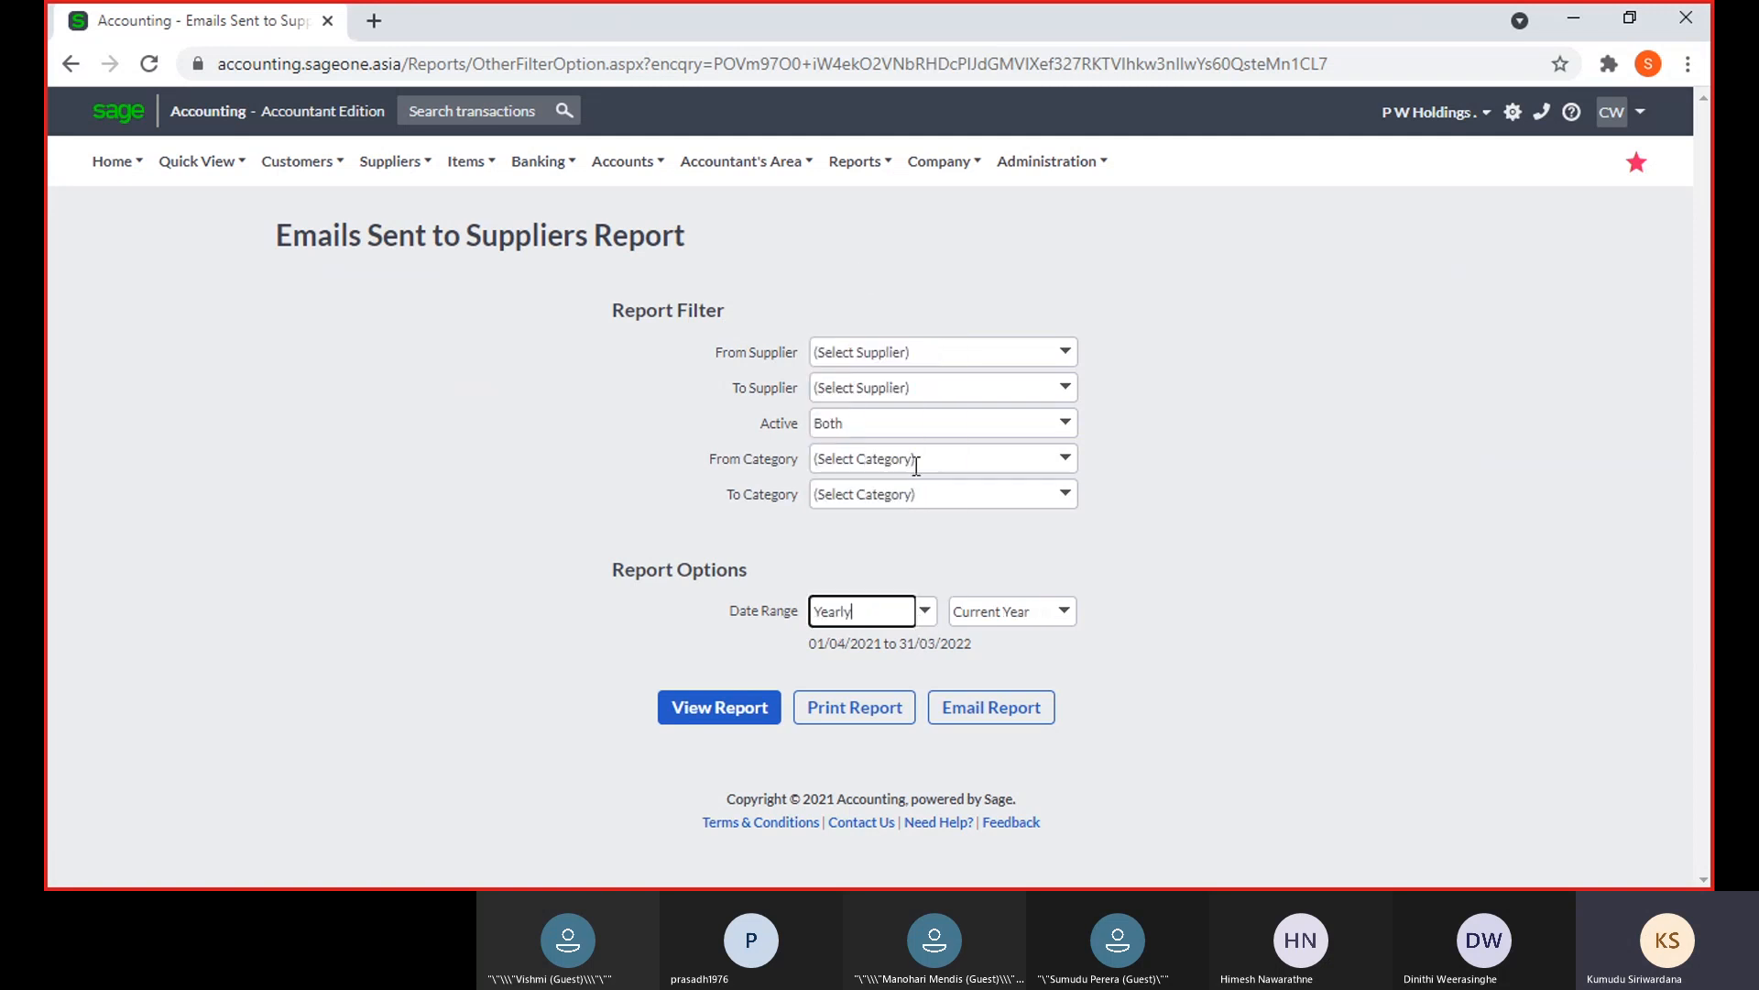
left_click(924, 611)
left_click(856, 573)
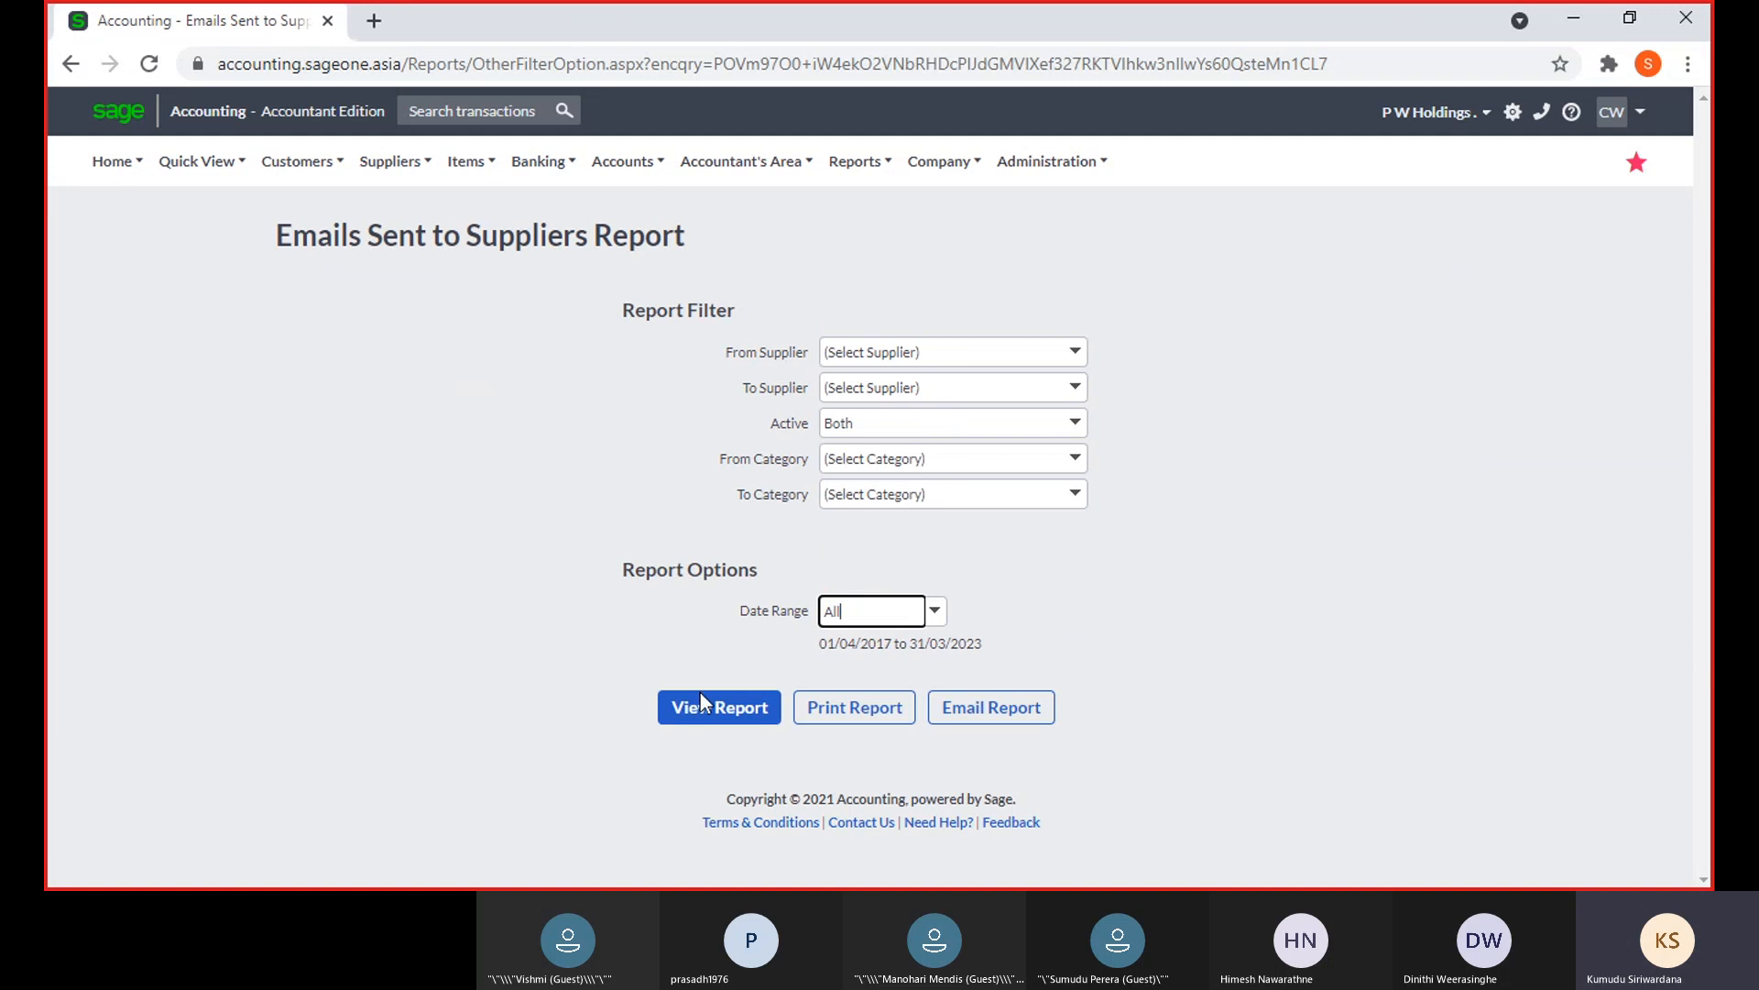
left_click(702, 699)
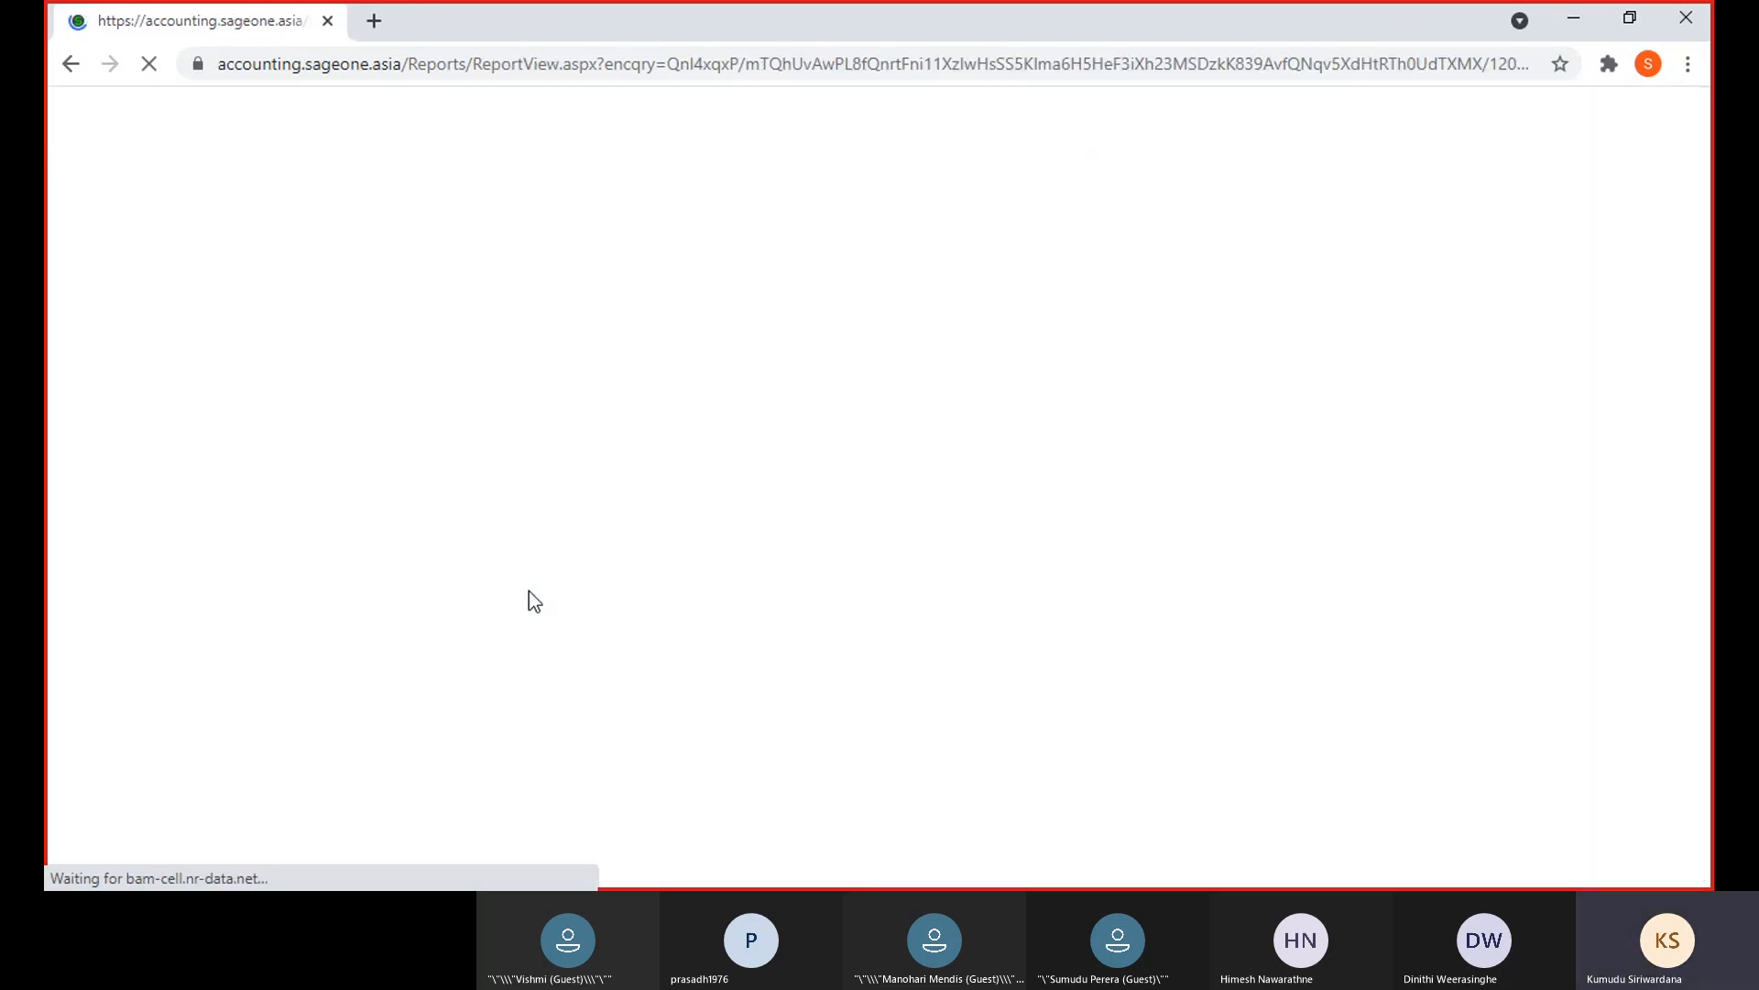
scroll(529, 592, "down", 1)
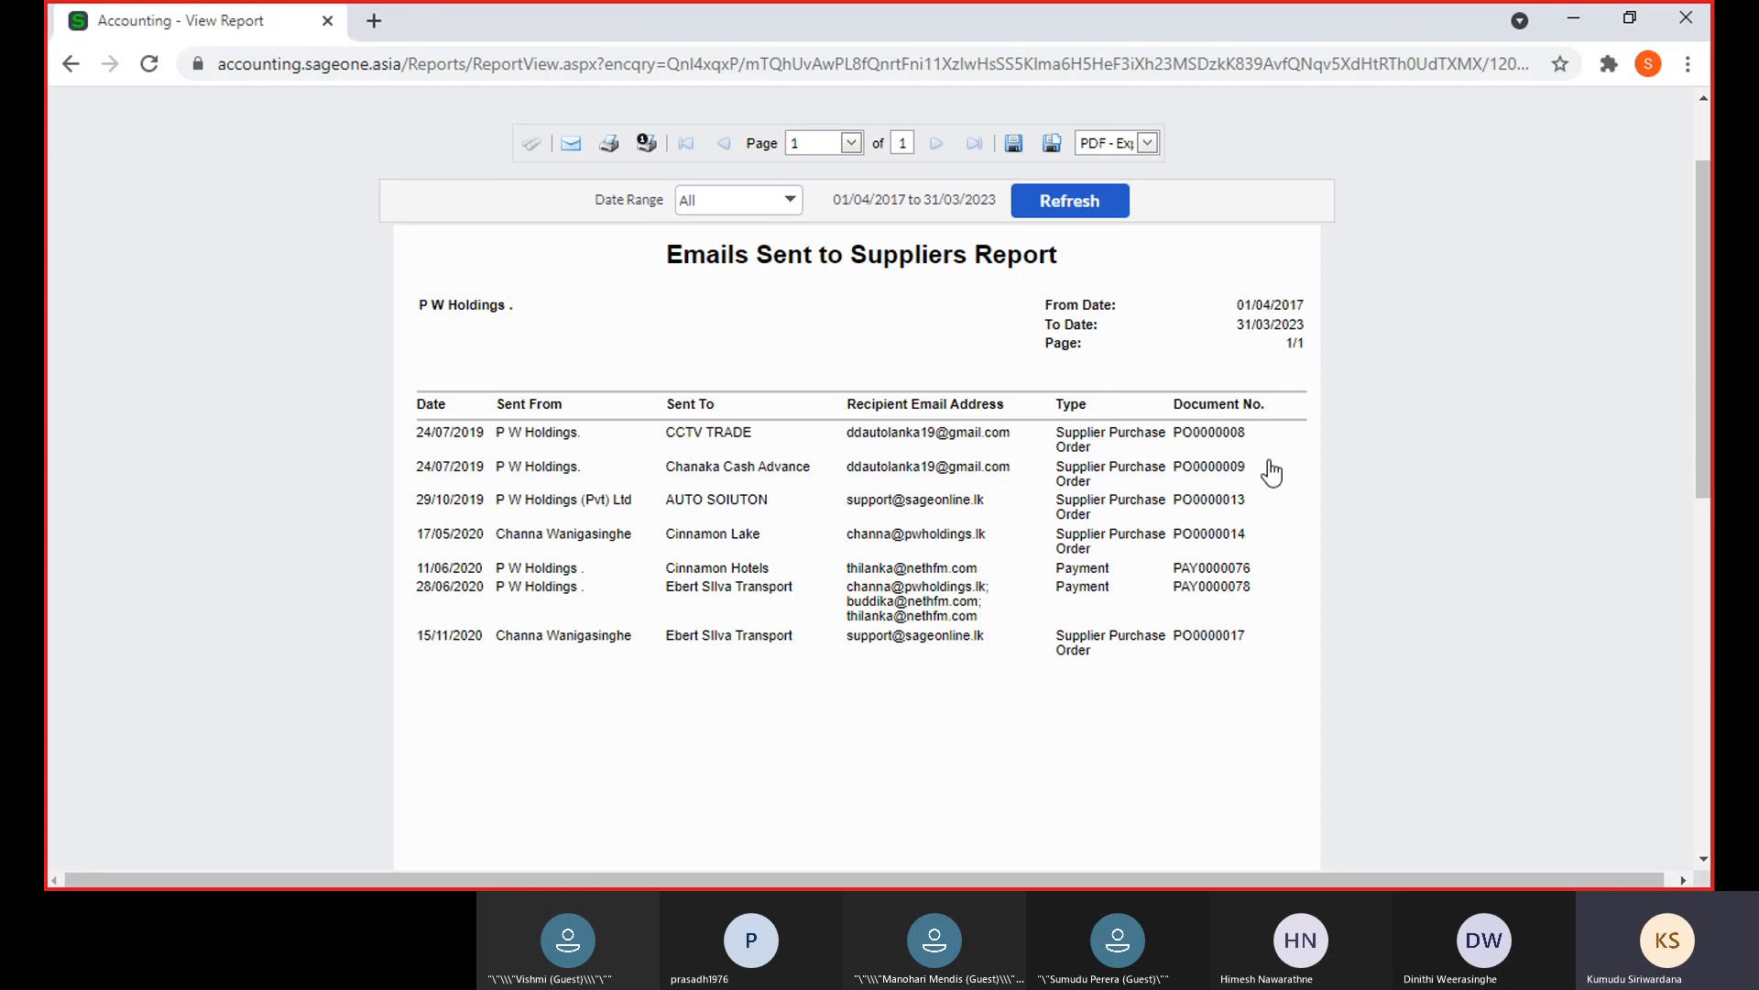
scroll(1265, 522, "up", 2)
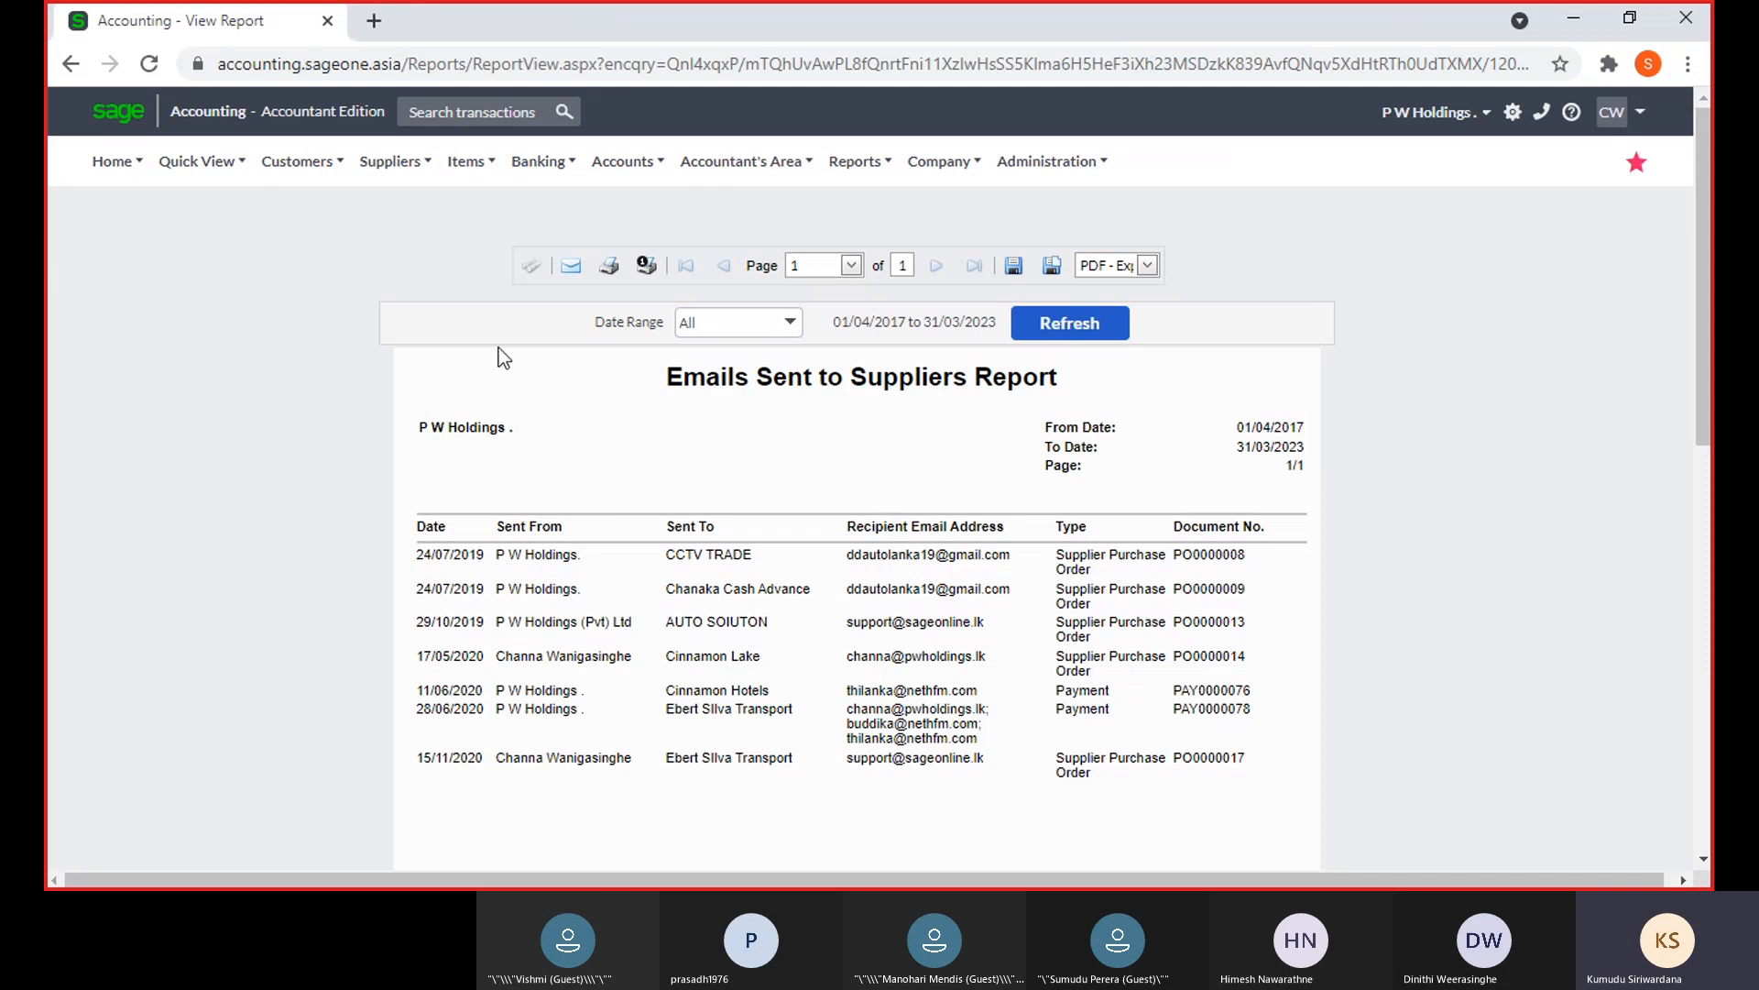
Open the Adjust Opening Balances page for suppliers
mouse_move(339, 174)
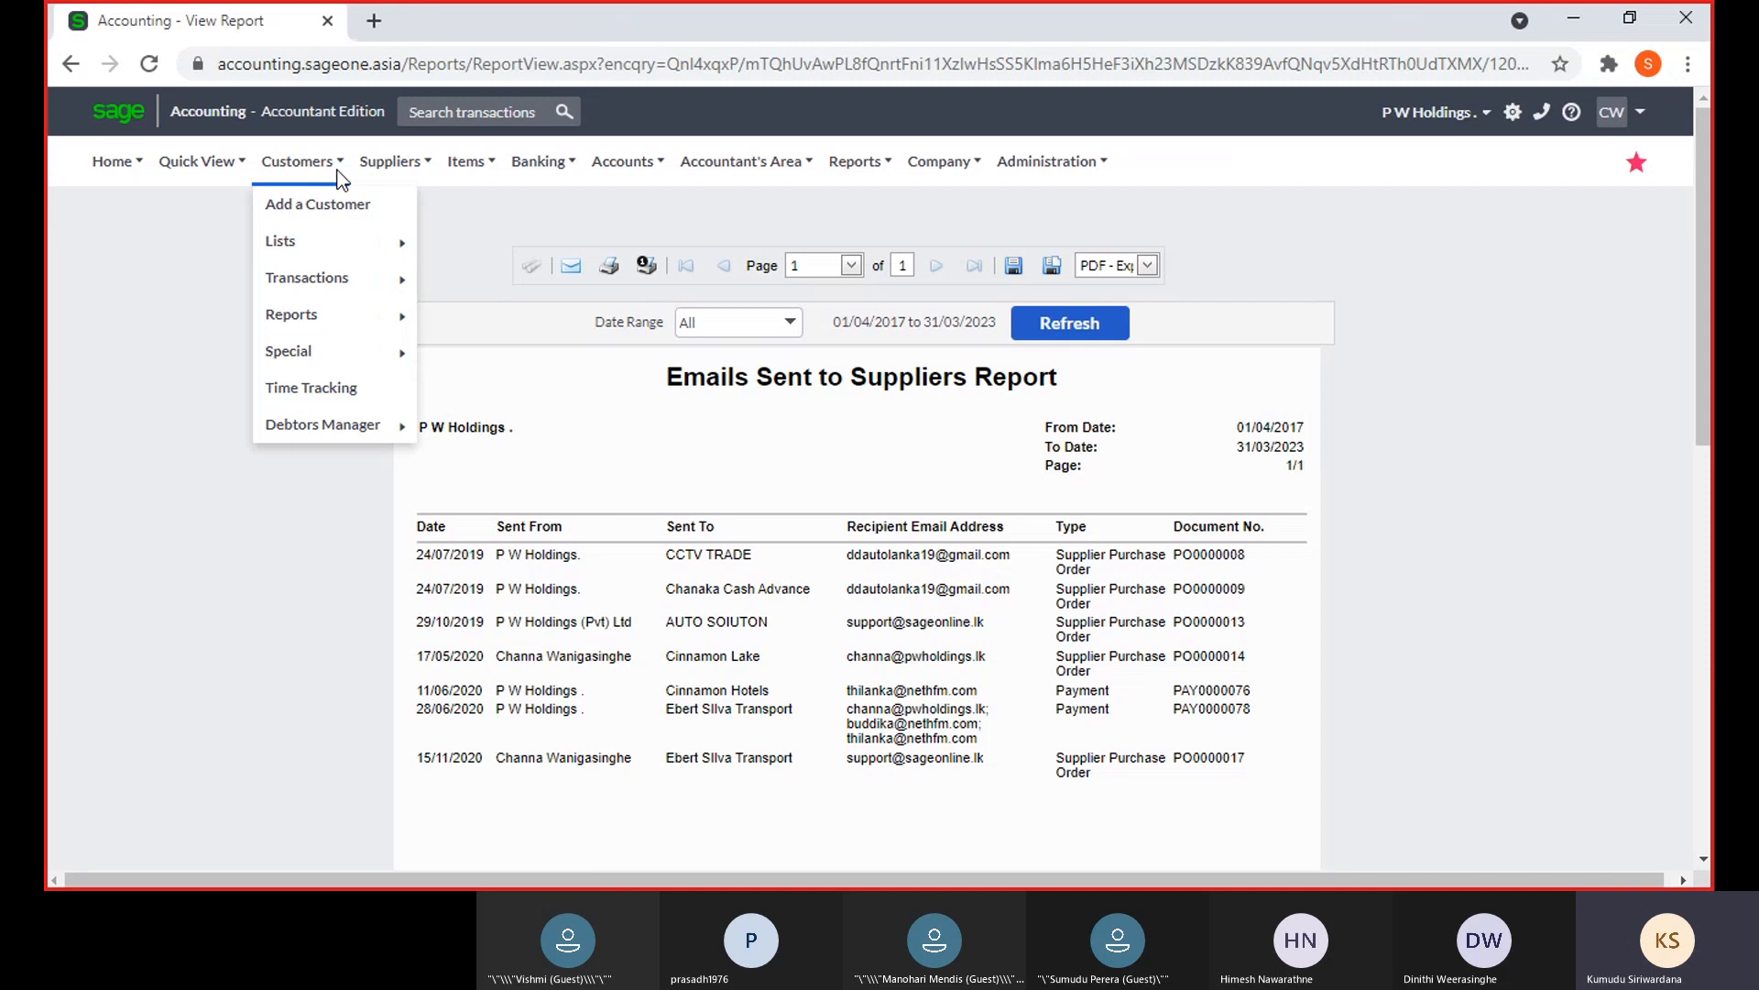
mouse_move(411, 314)
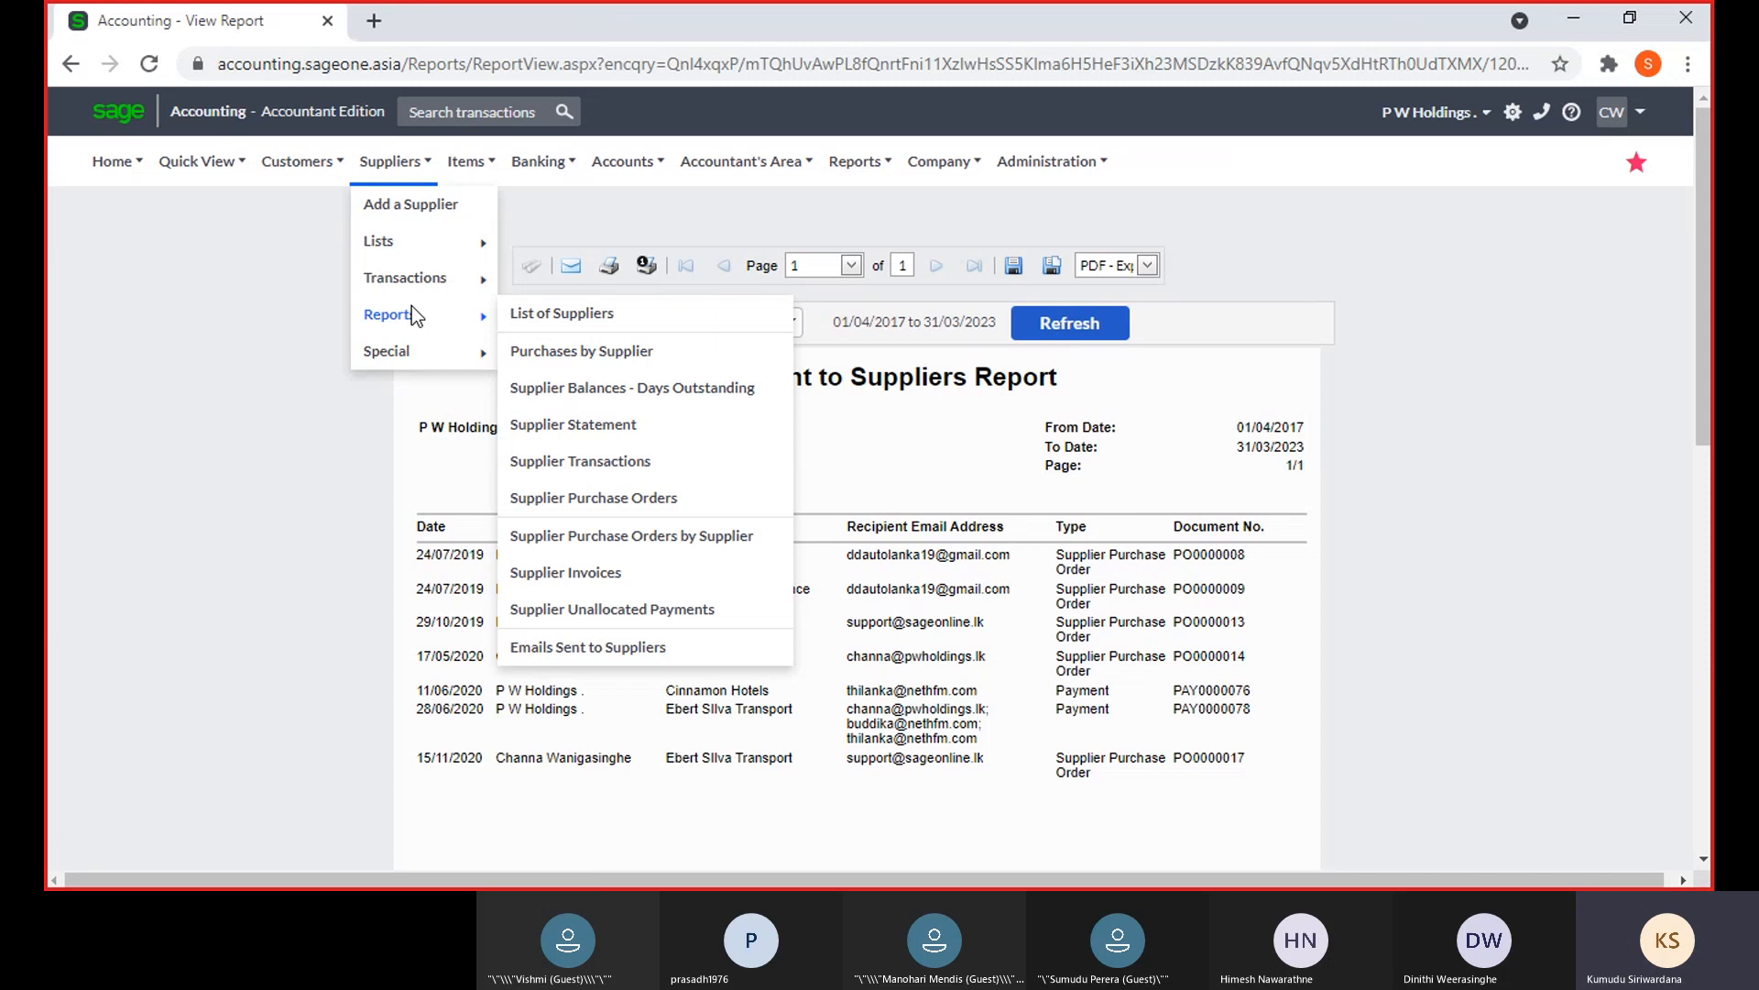
mouse_move(413, 345)
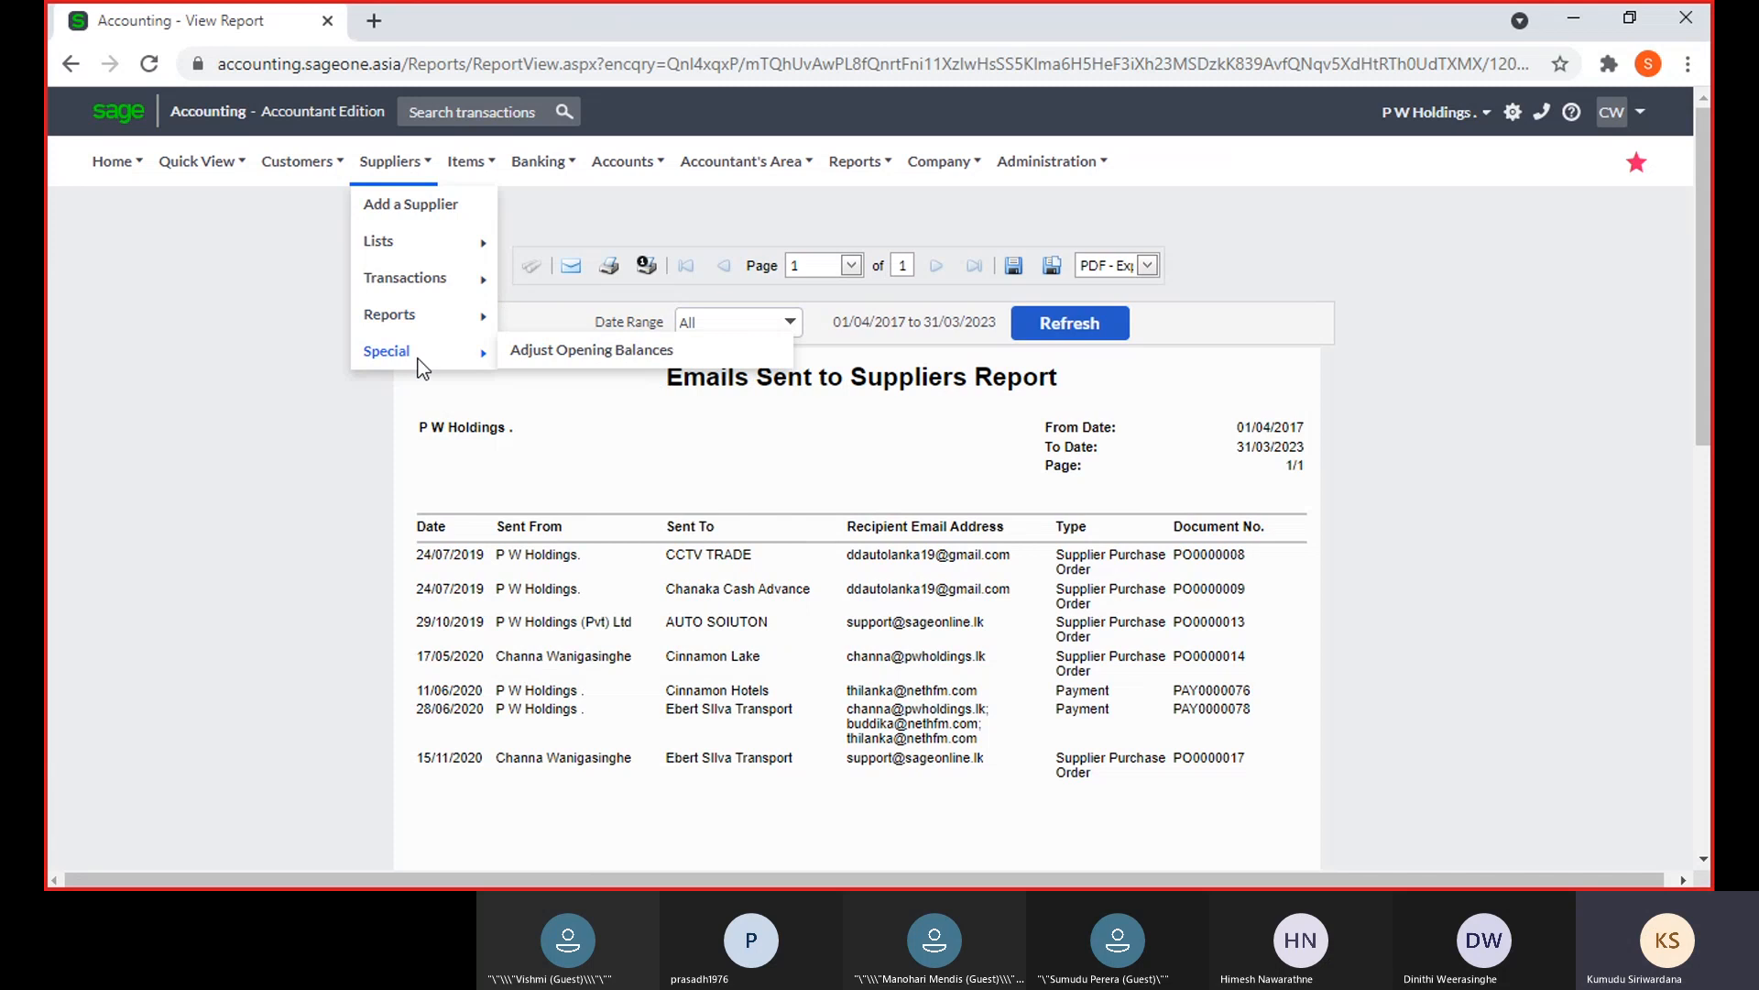
left_click(524, 353)
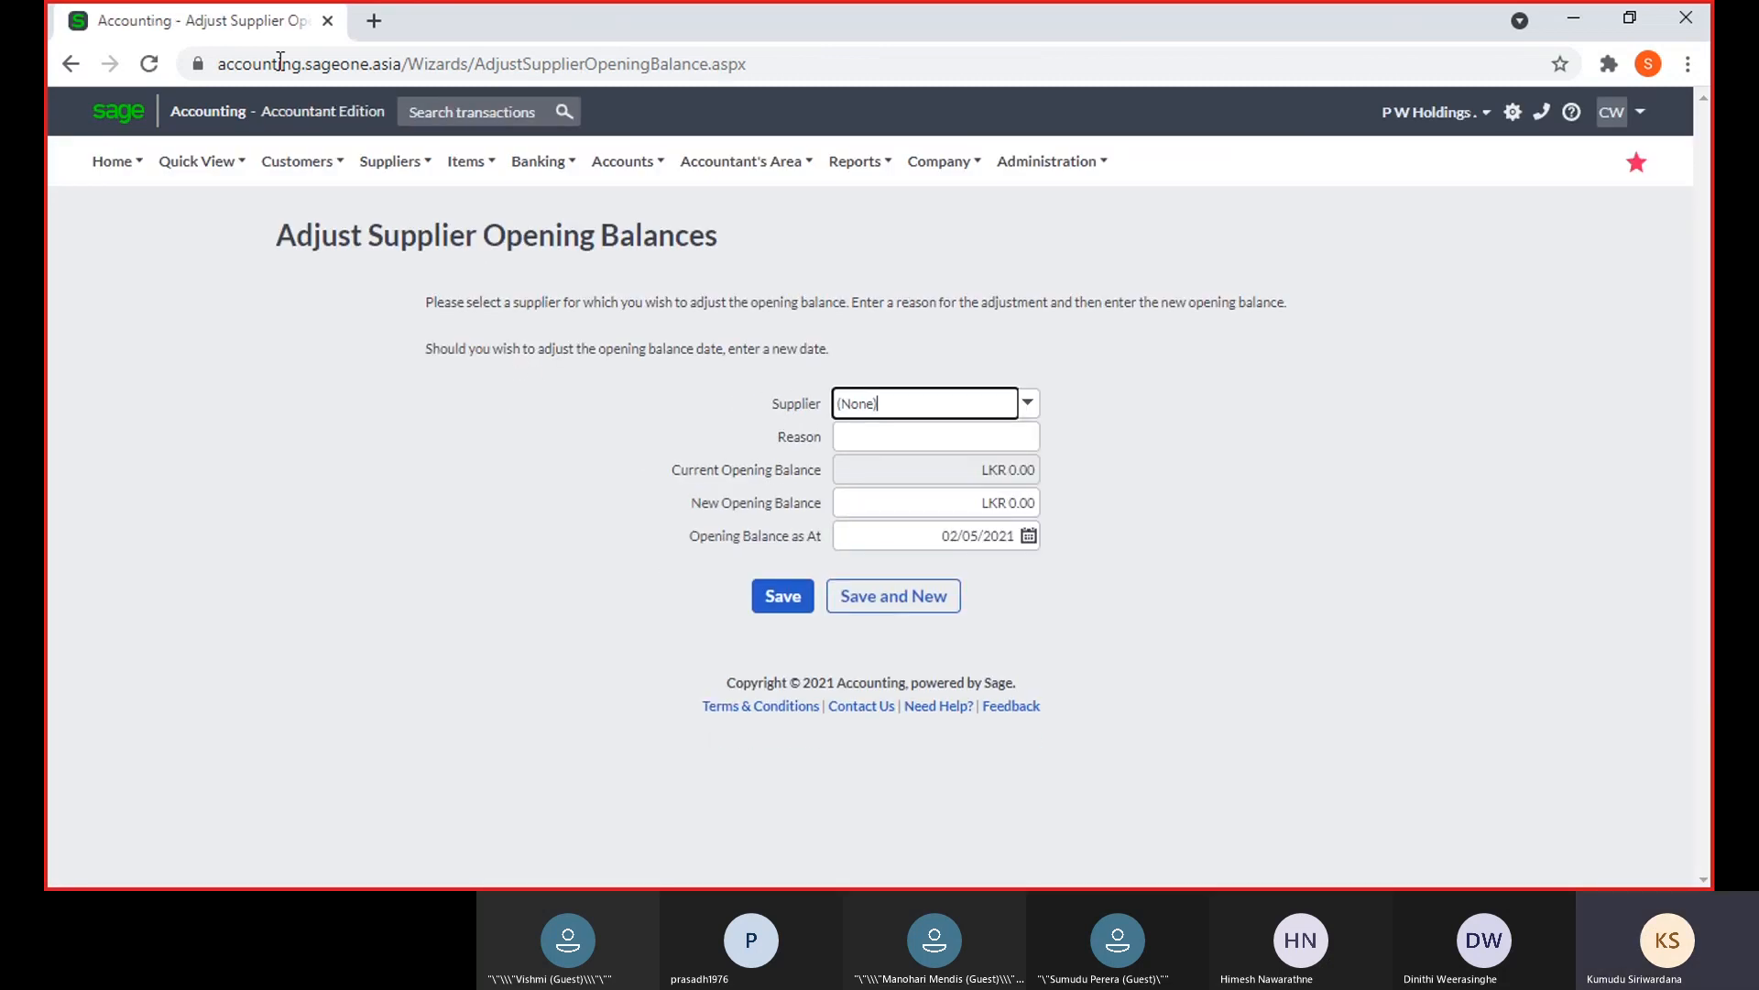
Duplicate the browser tab and open a new supplier record in the copy to show its Opening Balance field
right_click(234, 22)
left_click(291, 165)
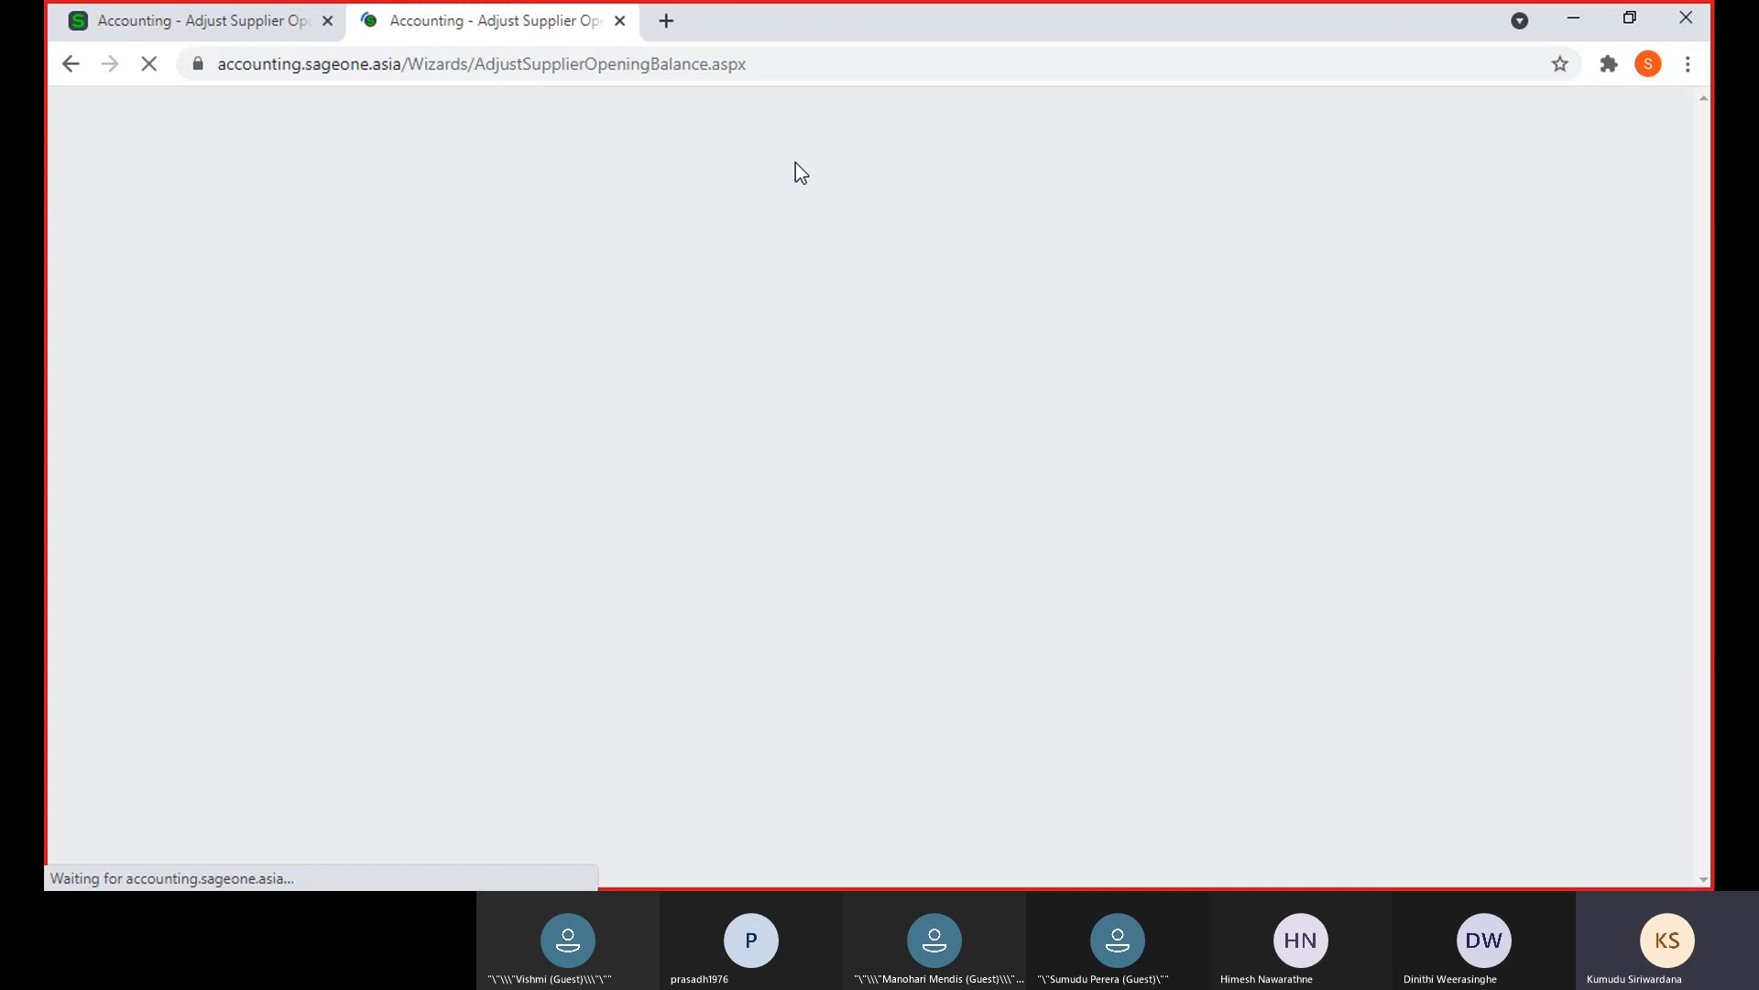
mouse_move(525, 180)
left_click(383, 210)
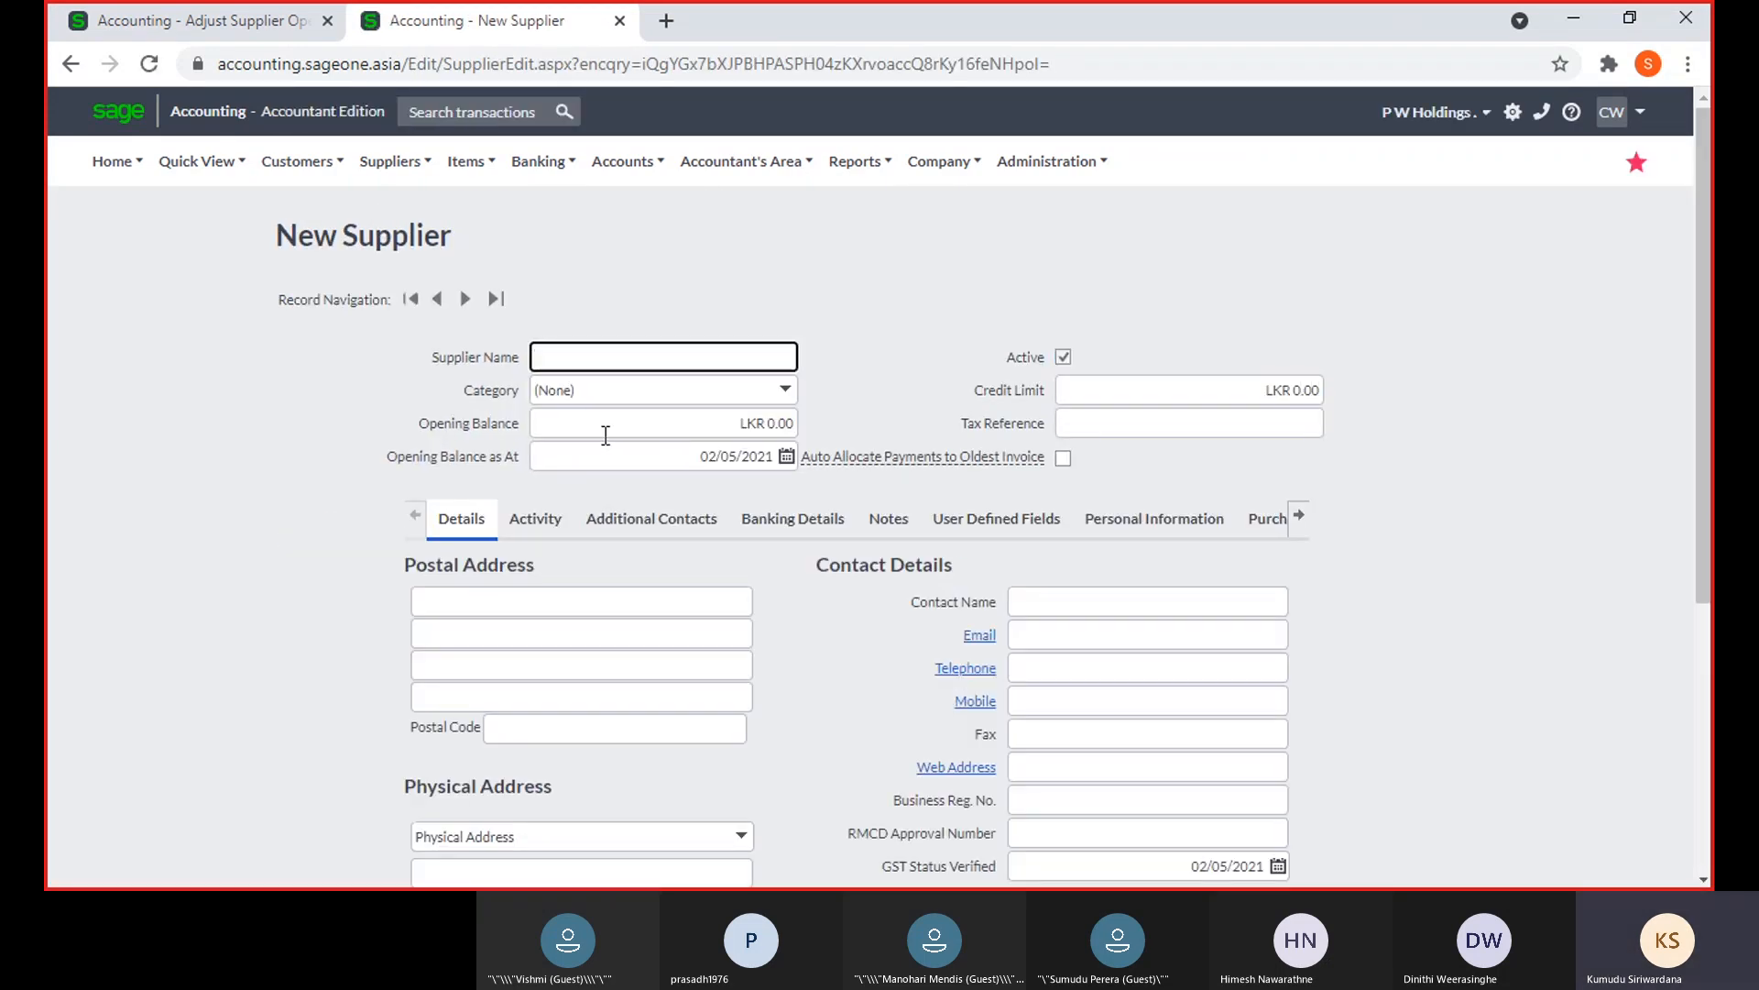
left_click(606, 432)
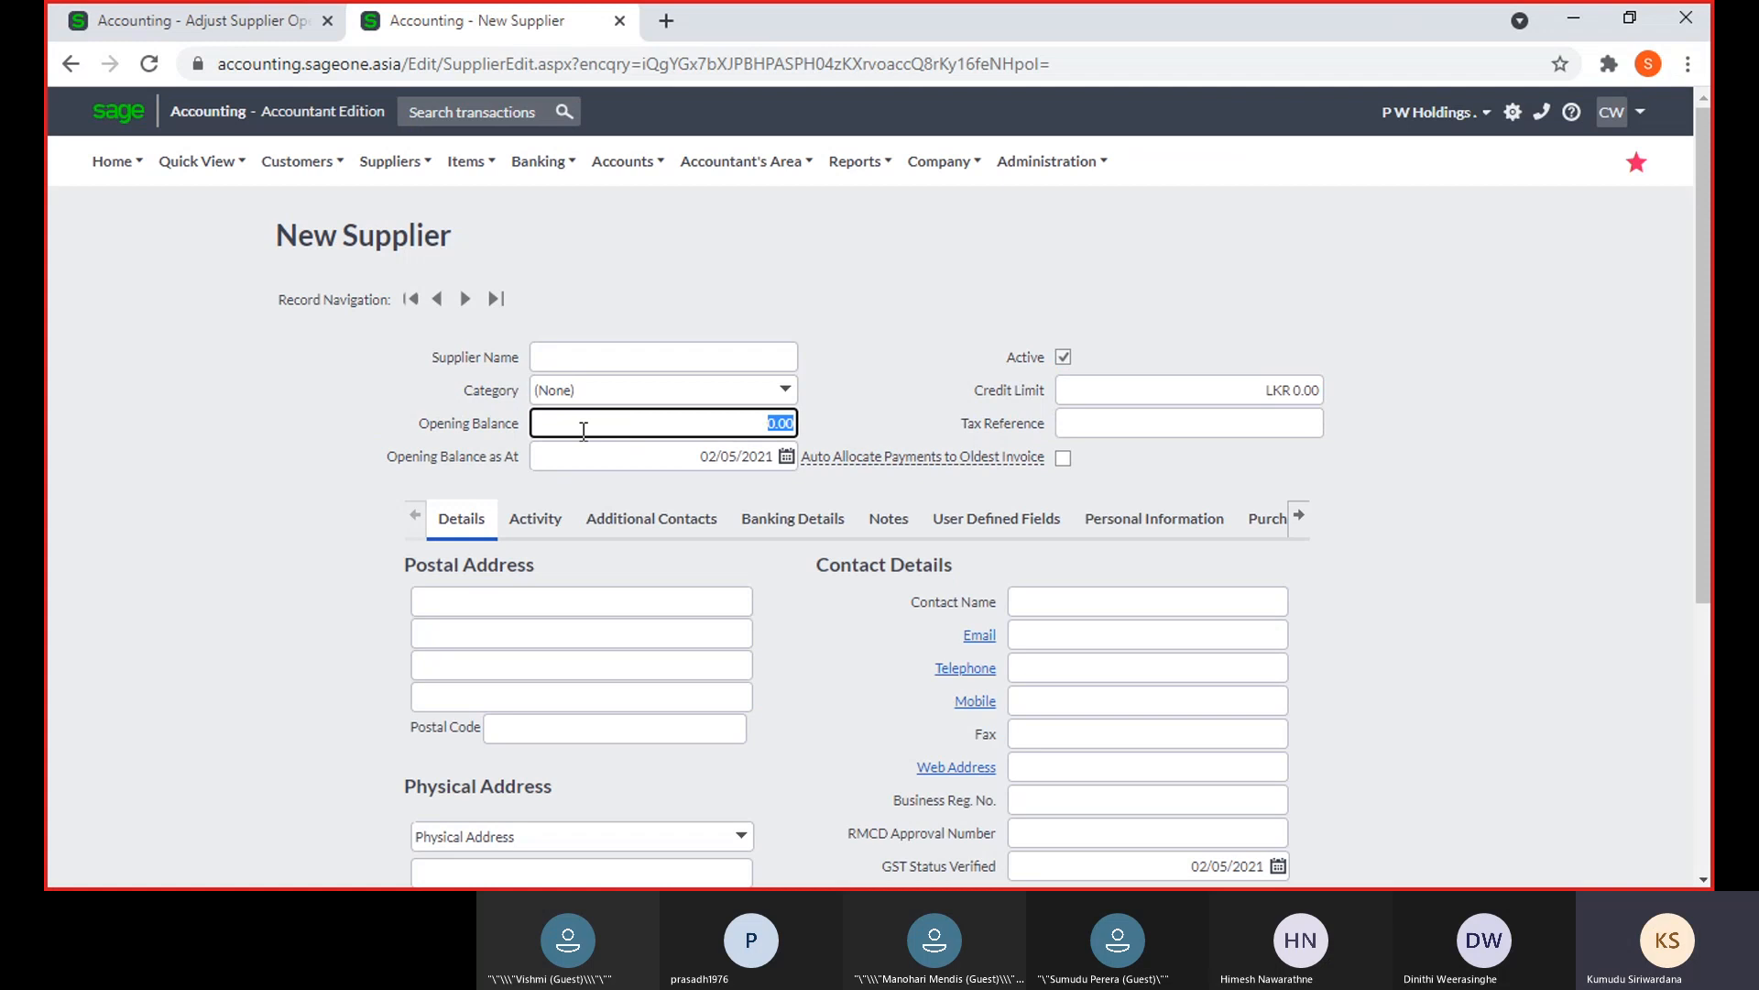
Open the company's Opening Balances and show the Supplier Opening Balances grid through the Trade Payables account
mouse_move(942, 168)
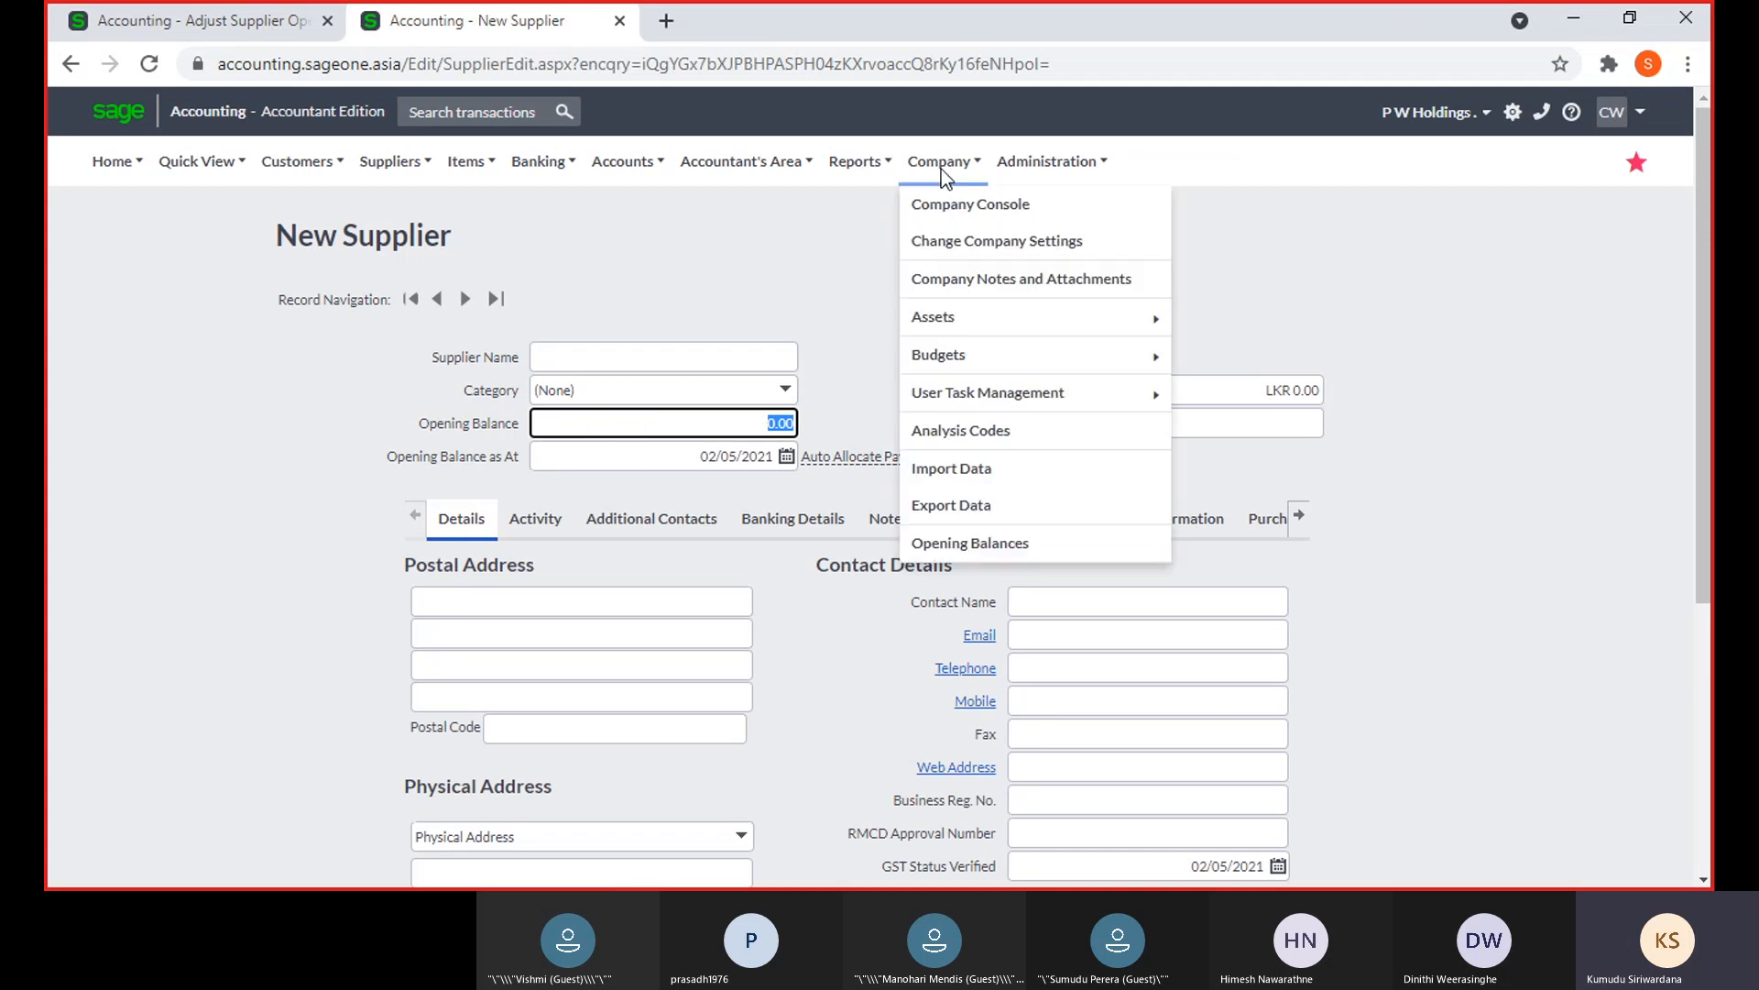
left_click(970, 544)
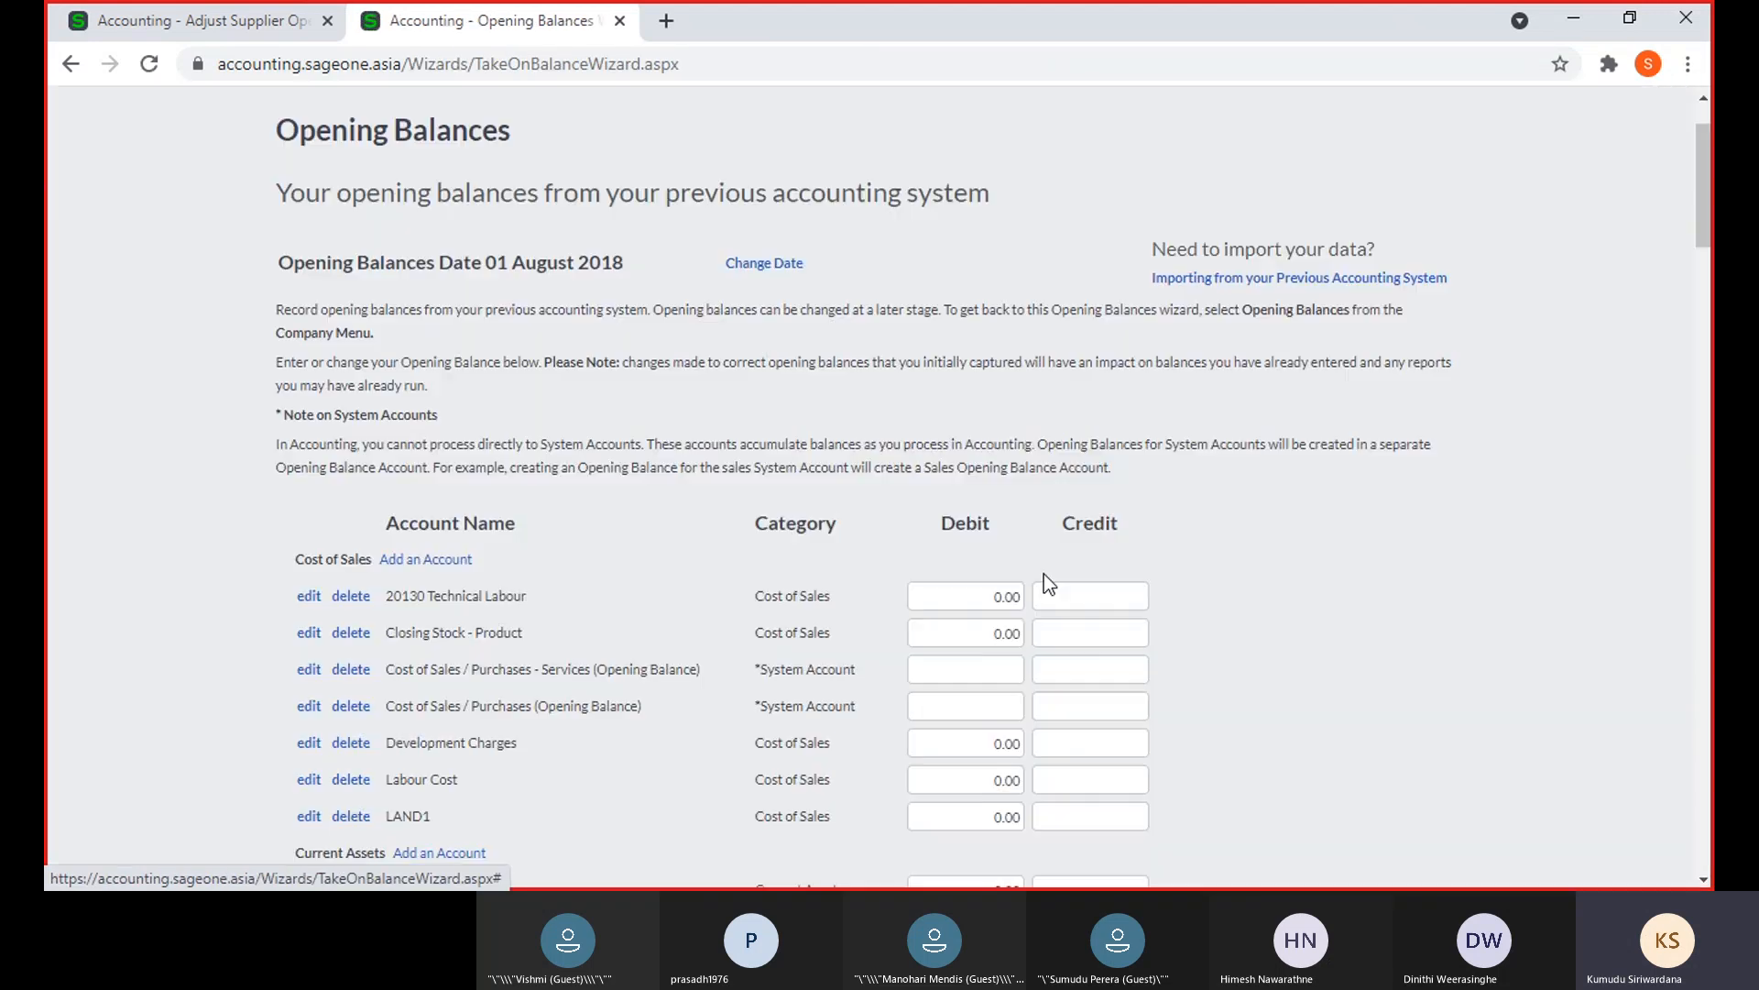
scroll(1052, 577, "down", 5)
scroll(1229, 498, "down", 8)
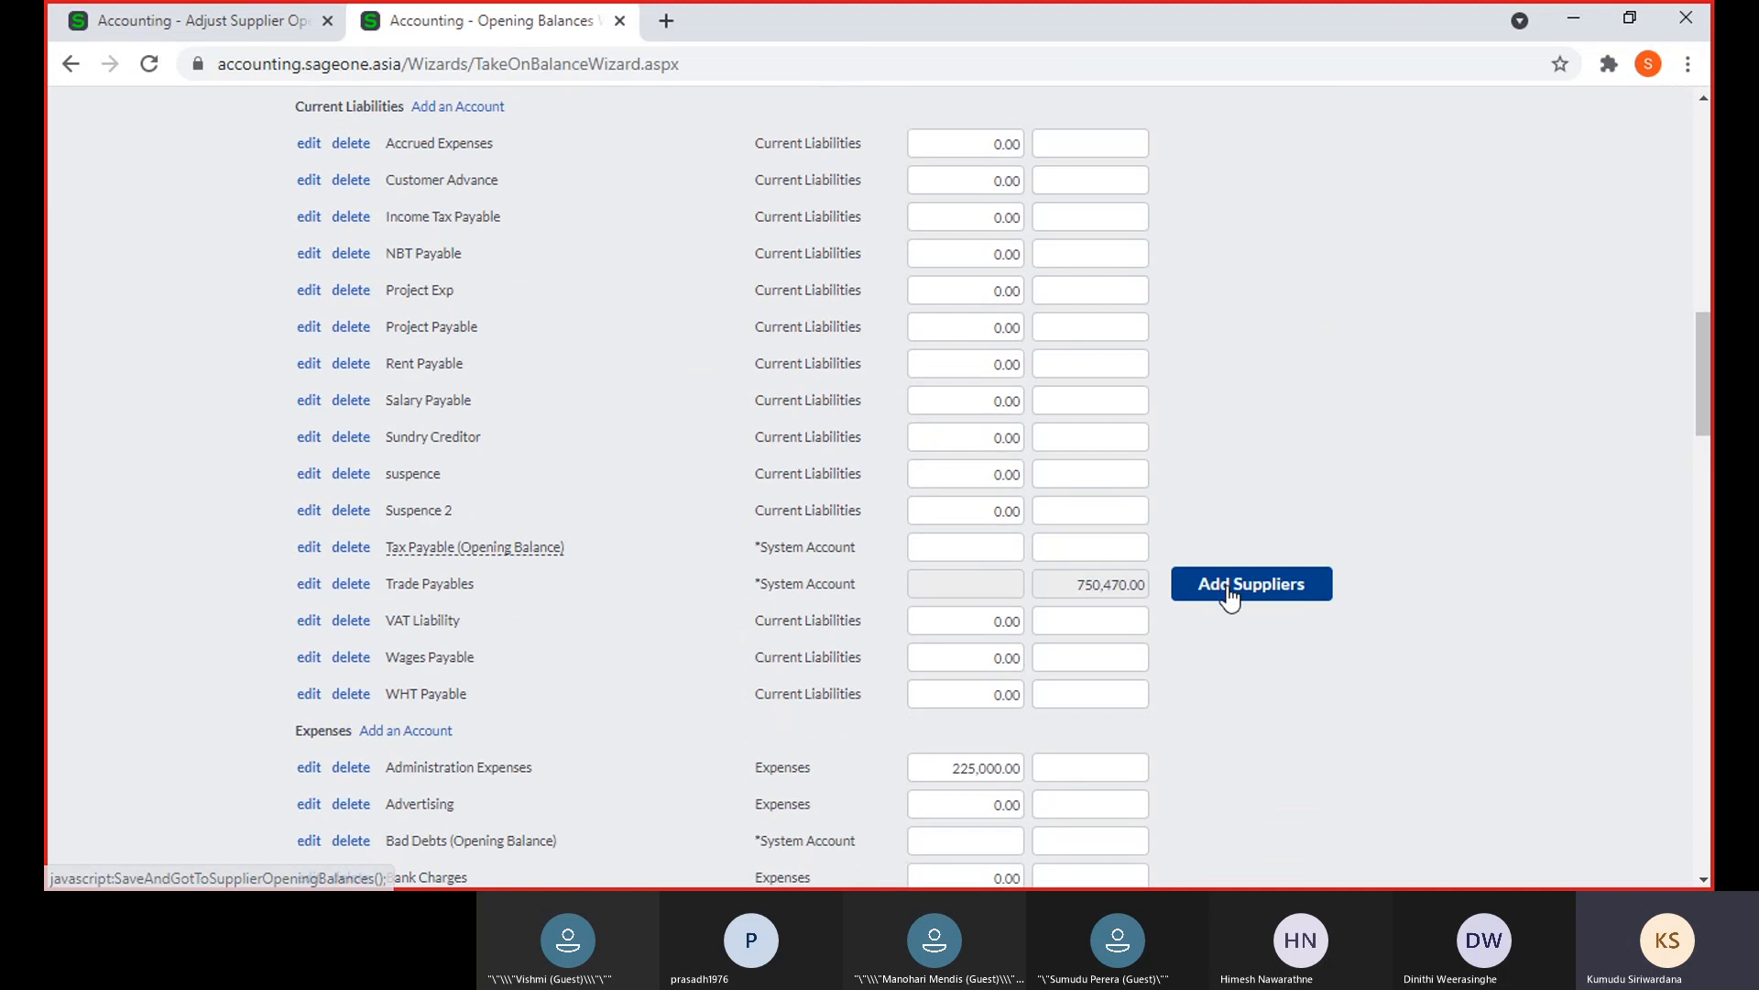
left_click(1229, 595)
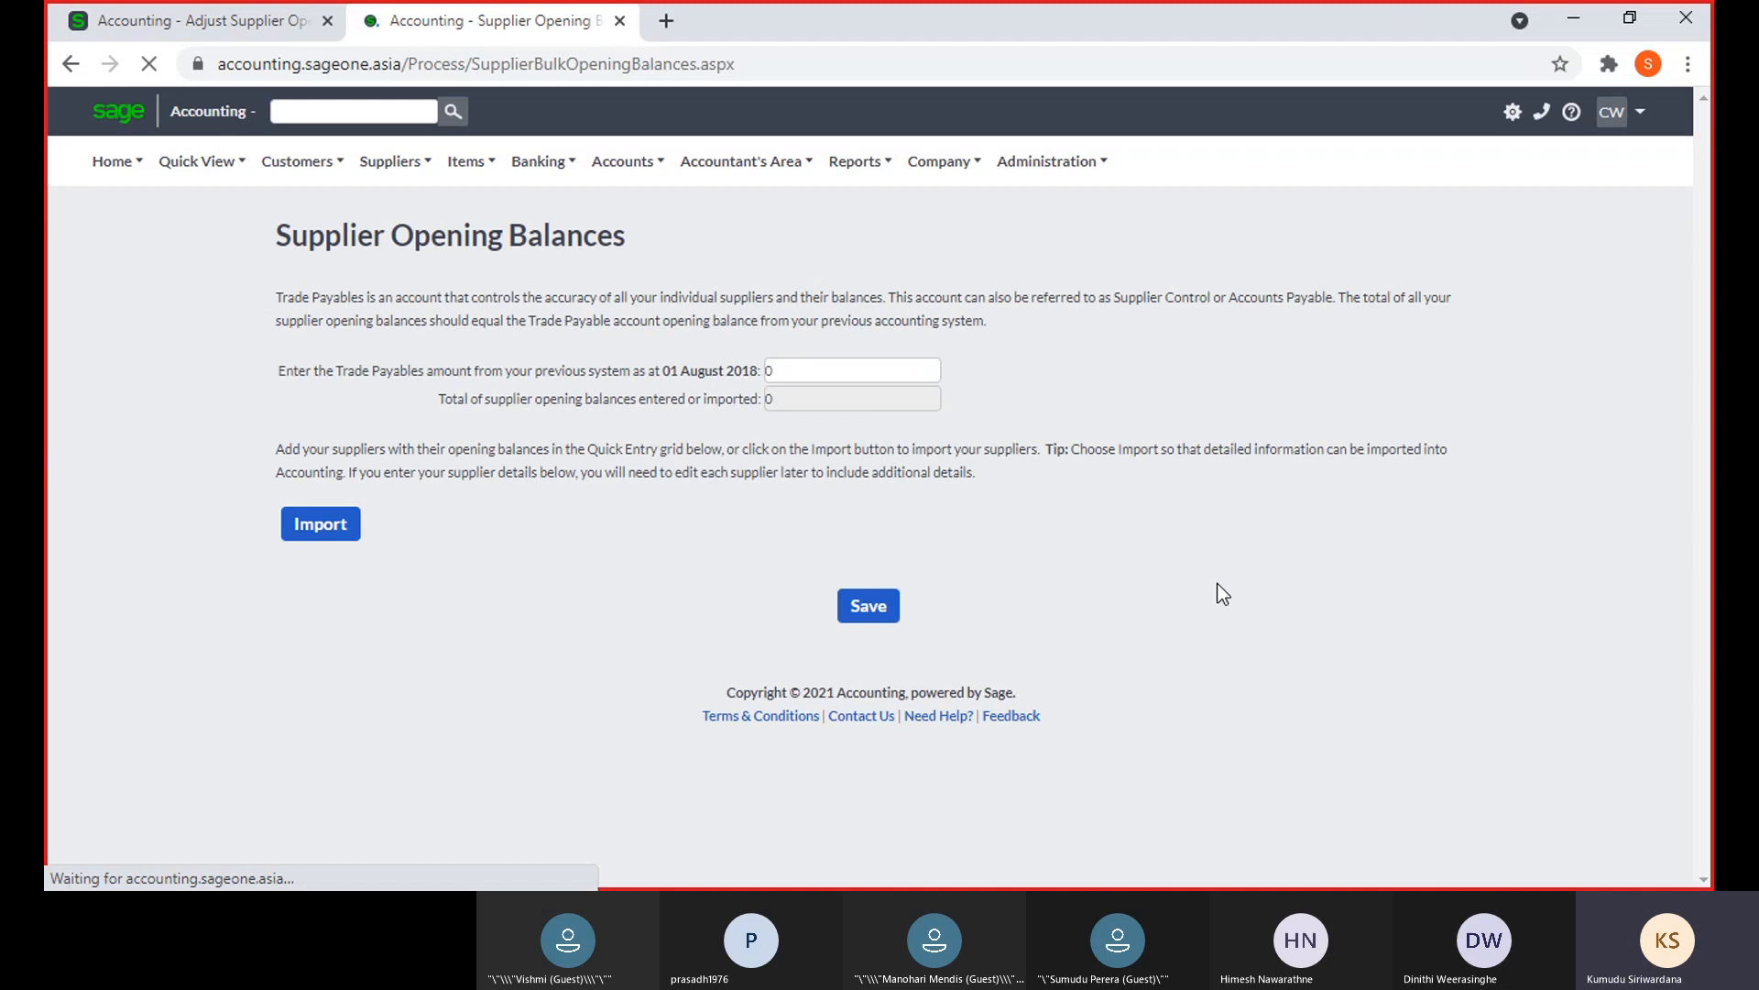
scroll(1127, 552, "down", 1)
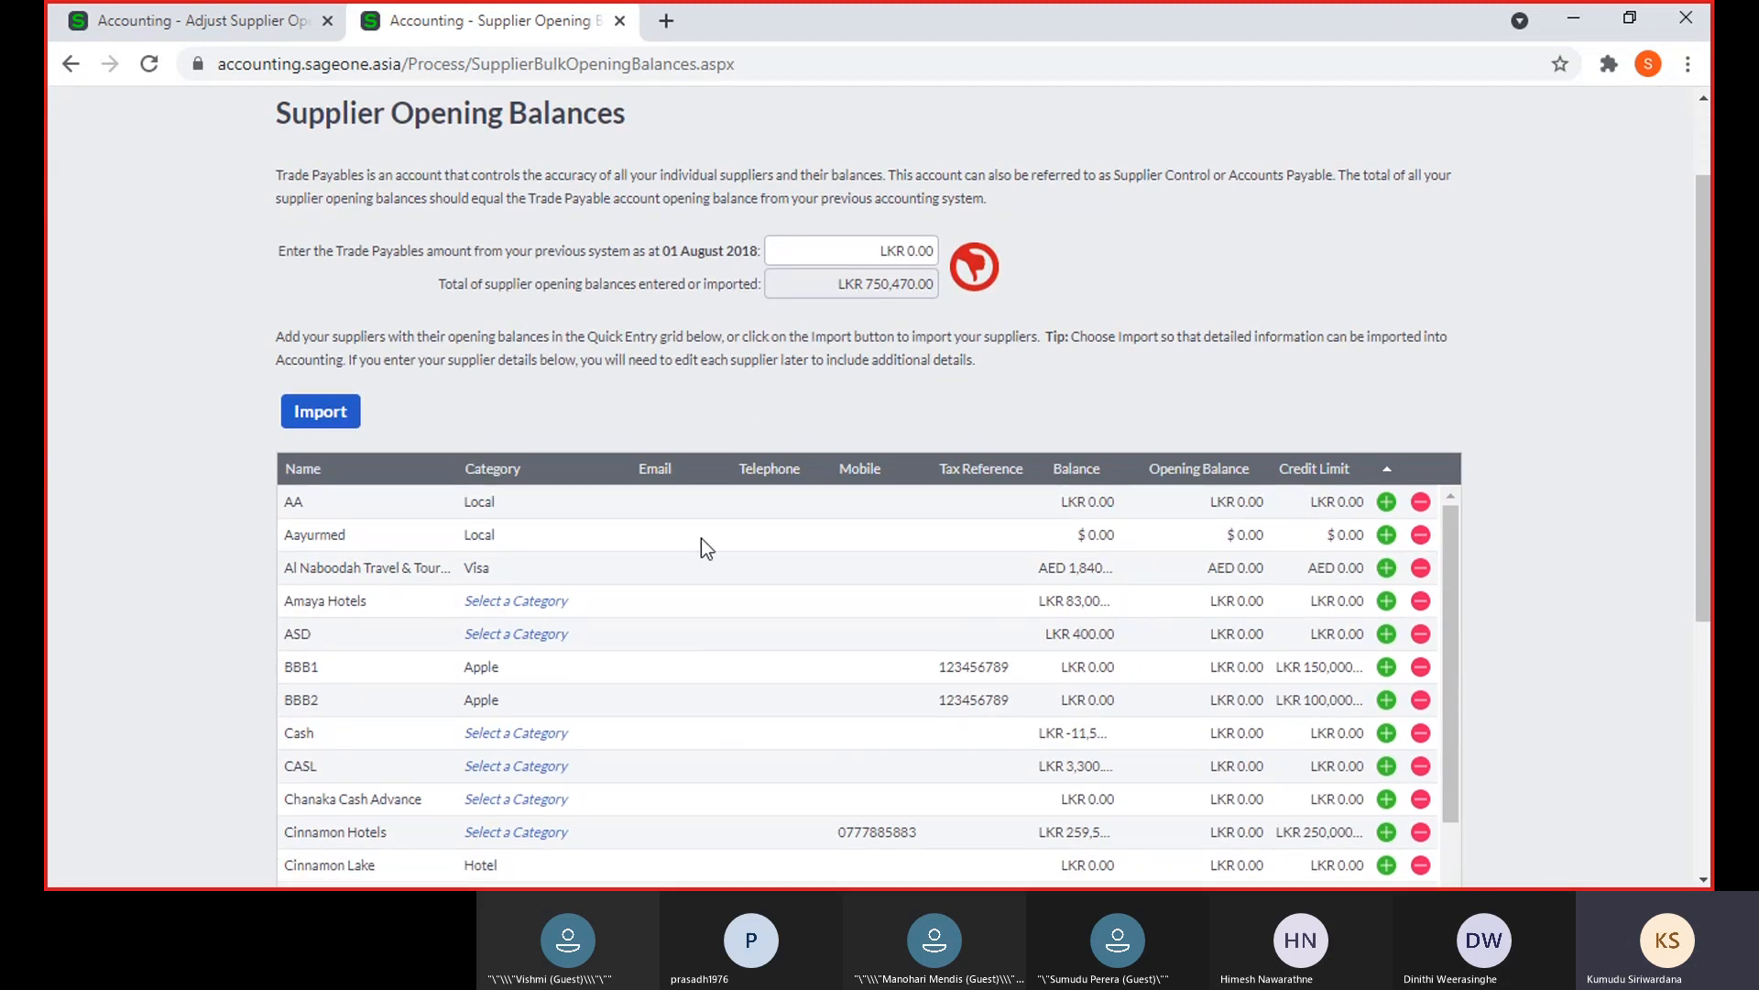
Close the Supplier Opening Balances browser tab and reload the Adjust Supplier Opening Balances page
left_click(619, 20)
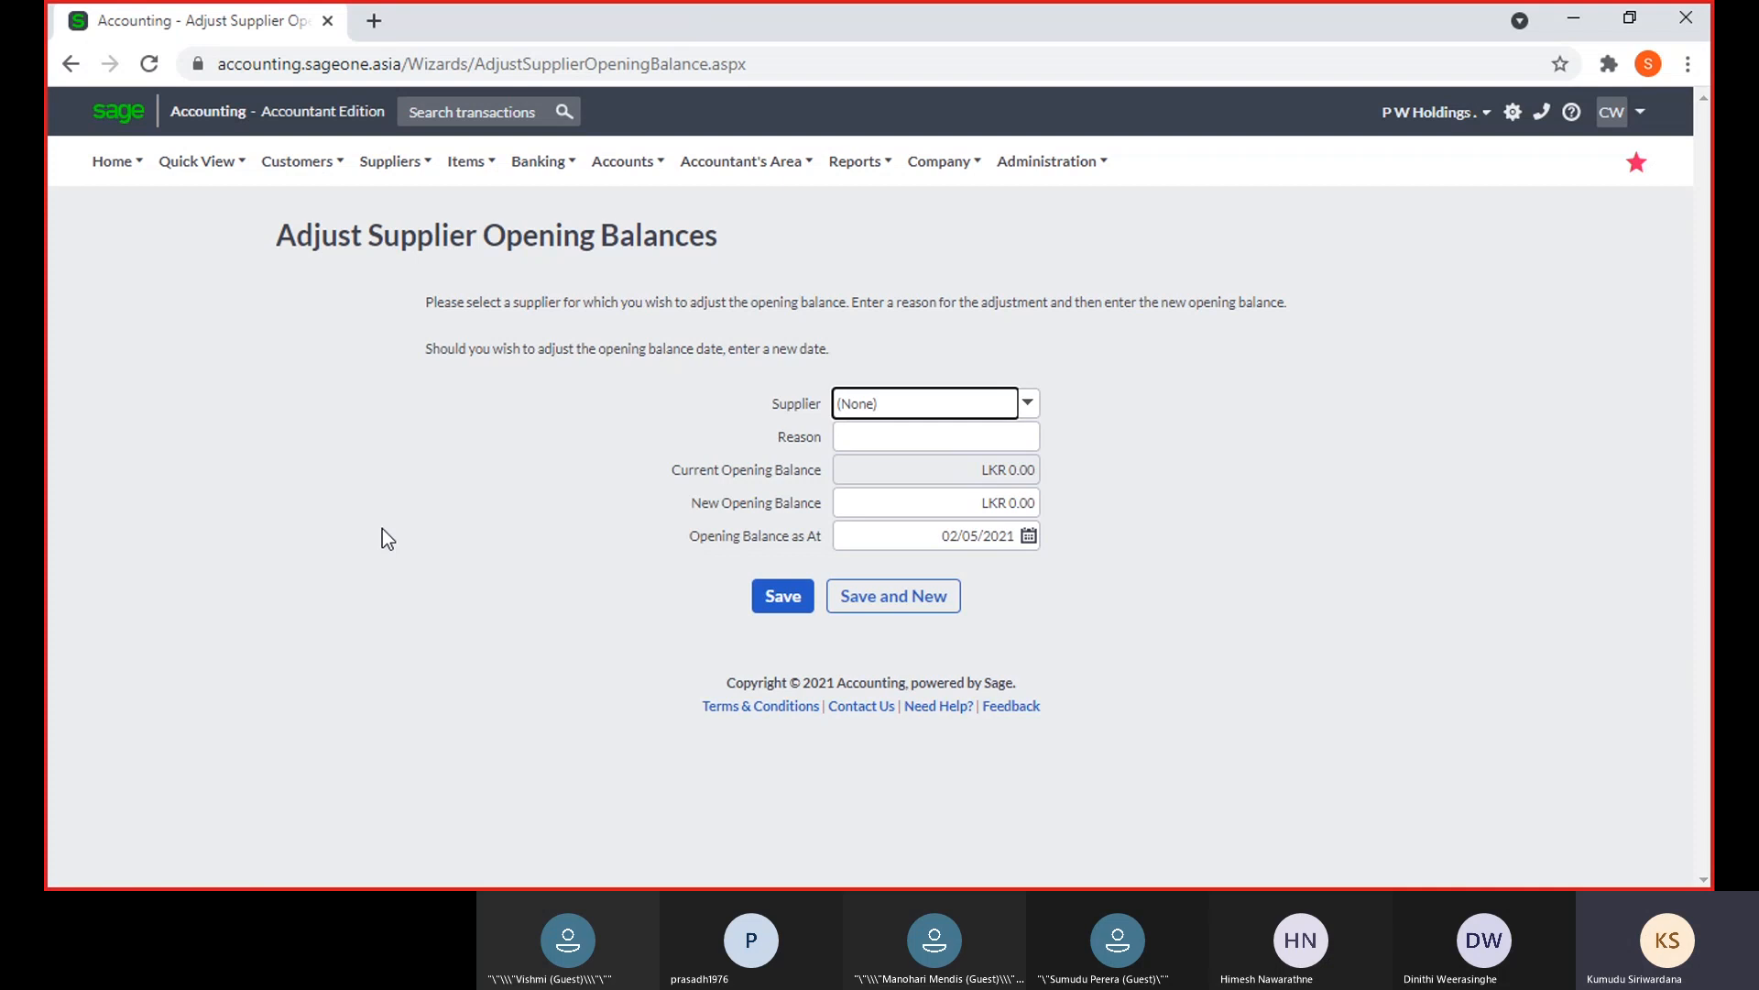
left_click(389, 161)
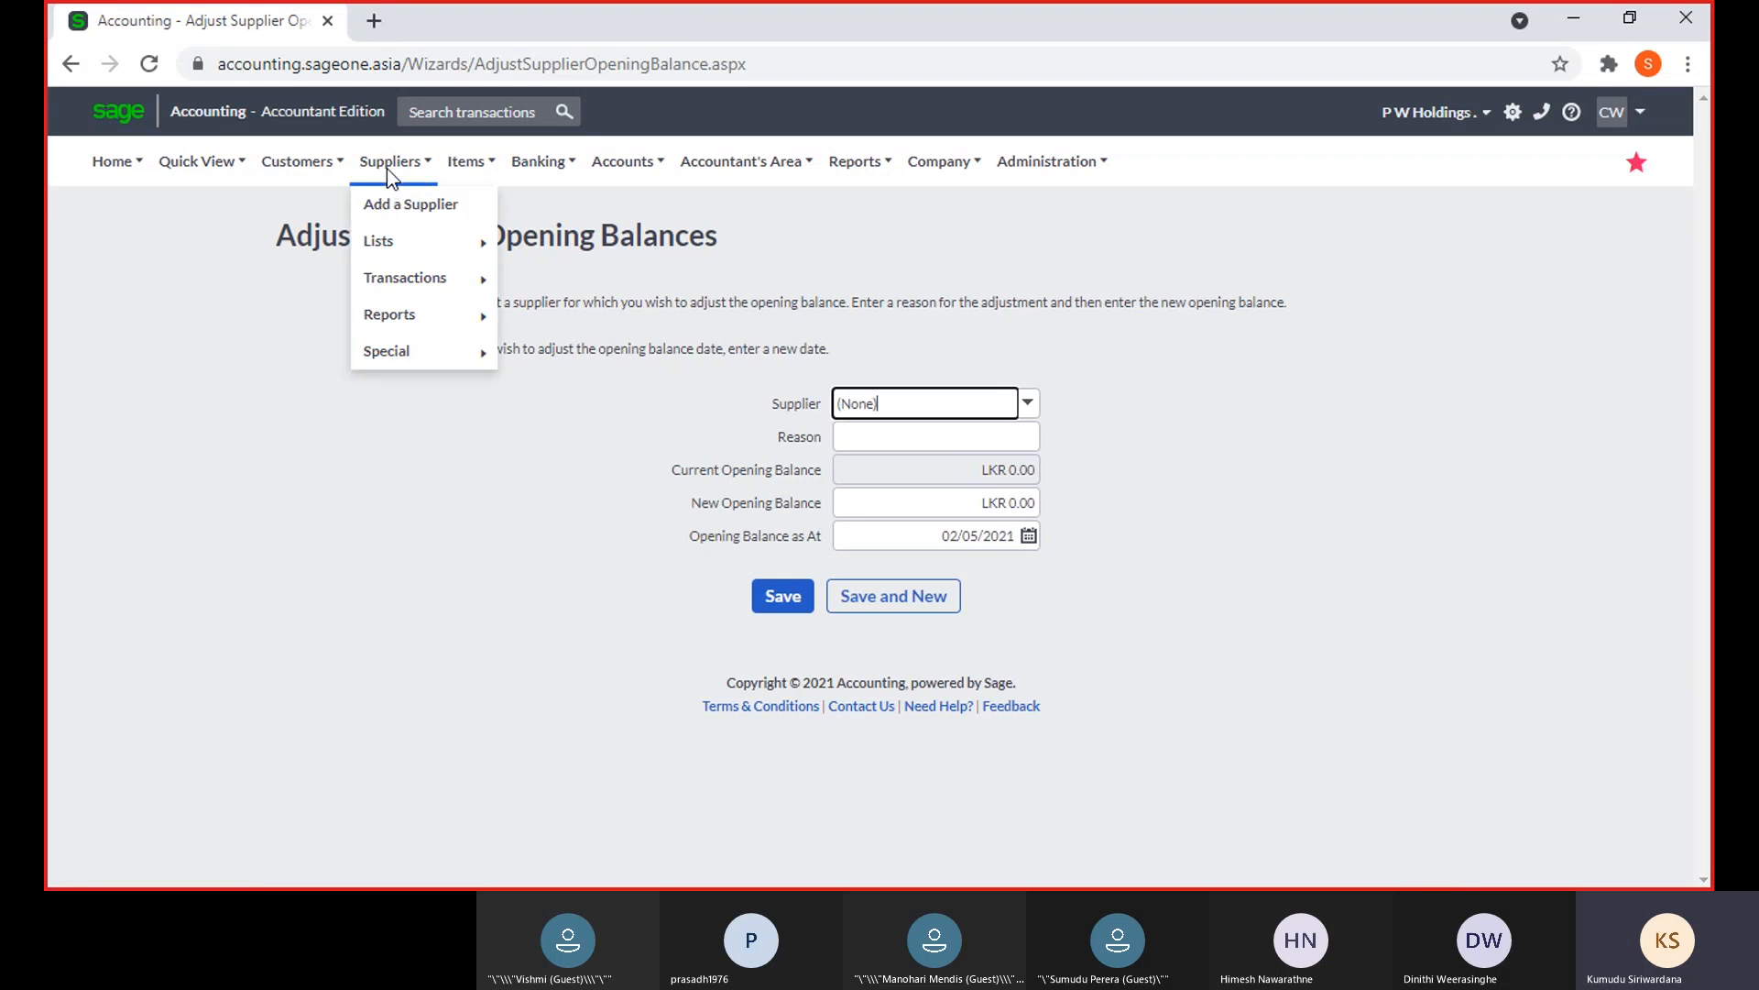
mouse_move(410, 350)
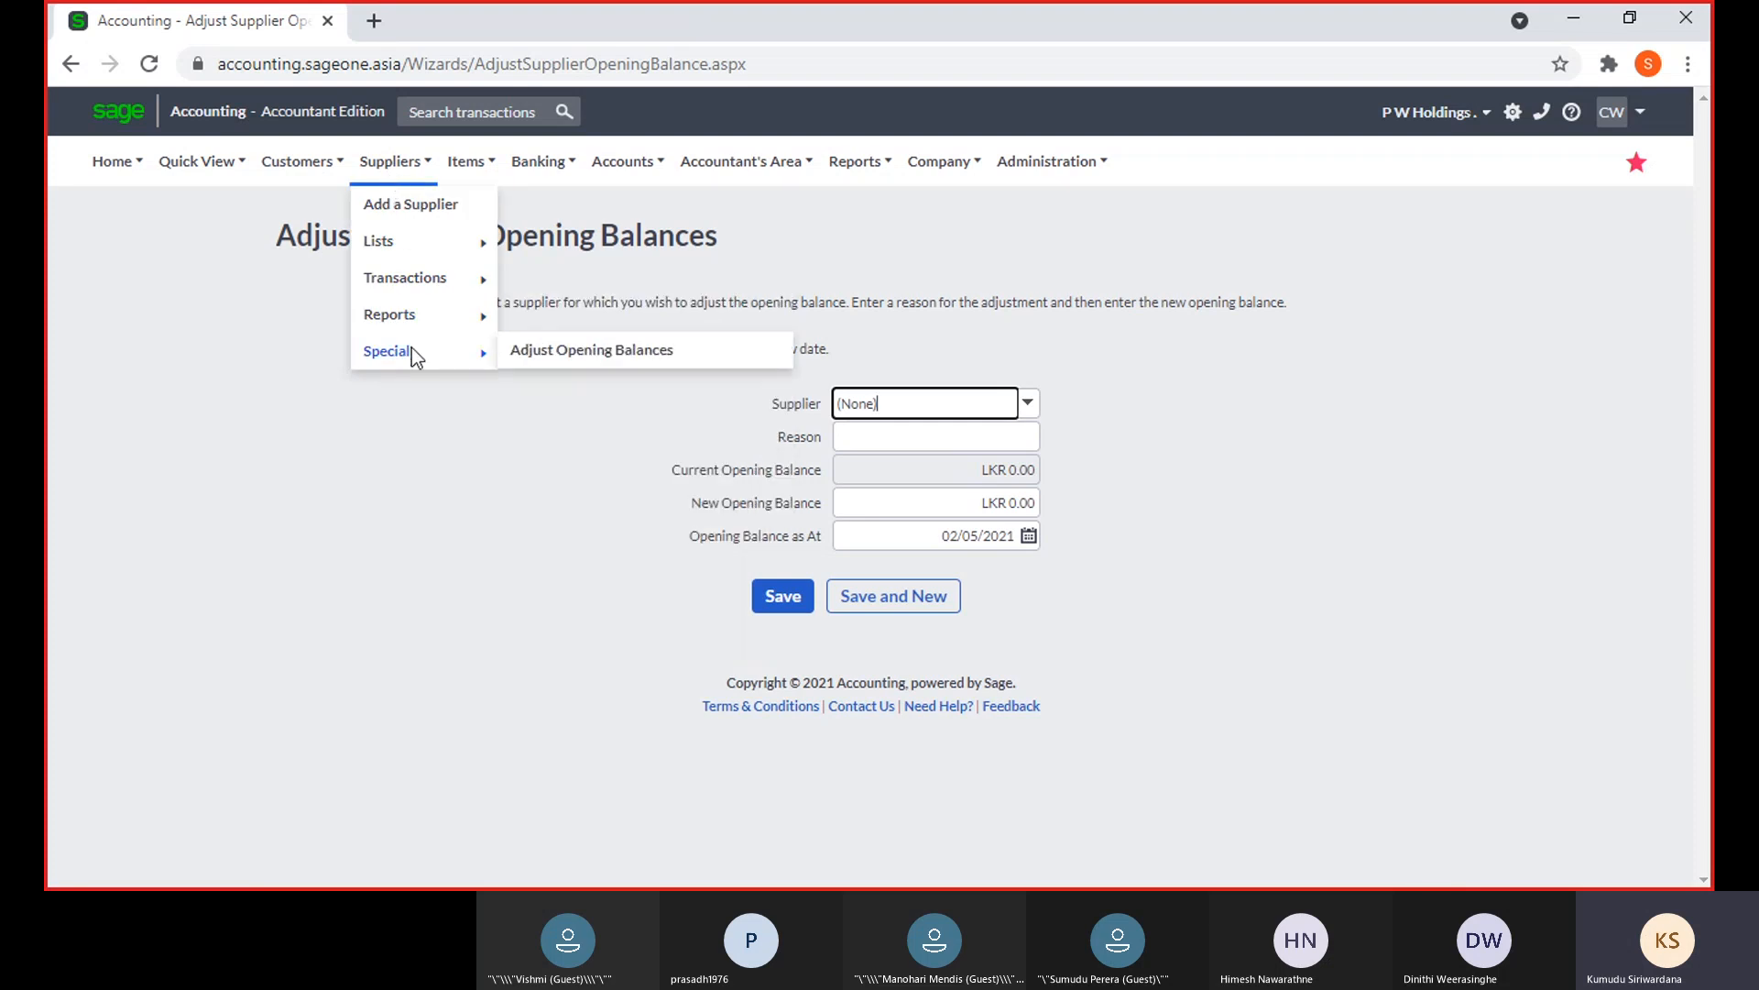
left_click(514, 354)
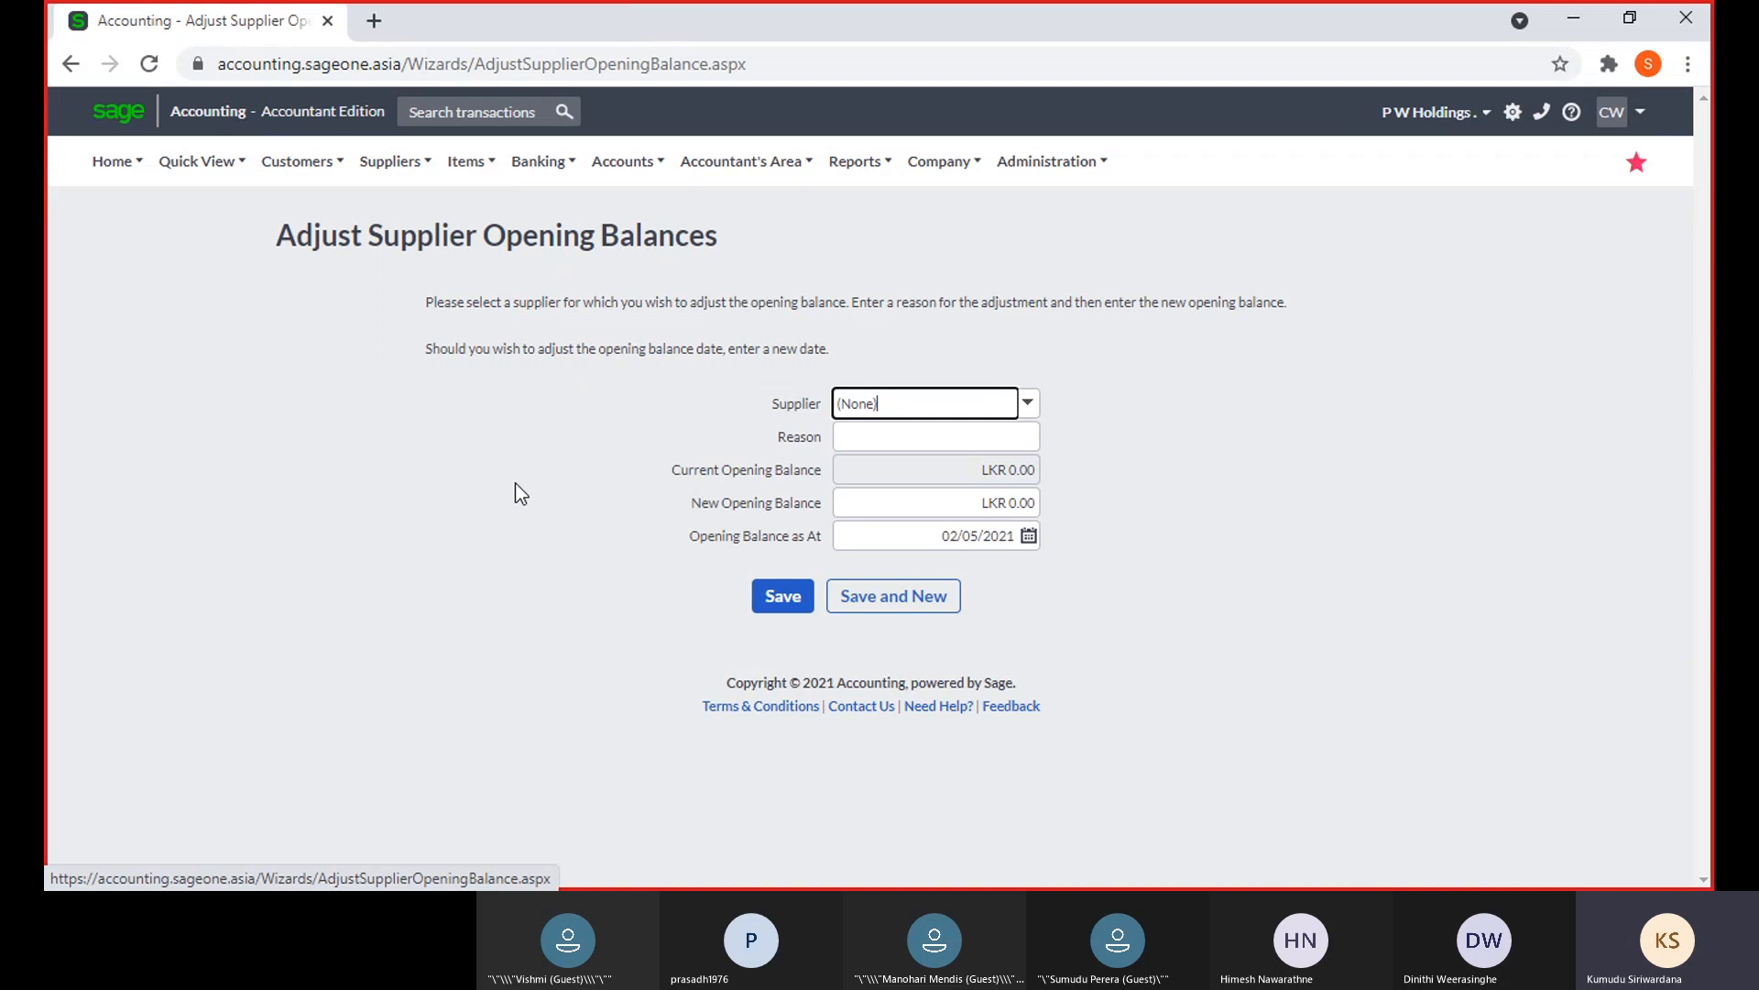
Select the supplier Amaya Hotels and choose Audit as the reason for its opening balance adjustment
left_click(1029, 409)
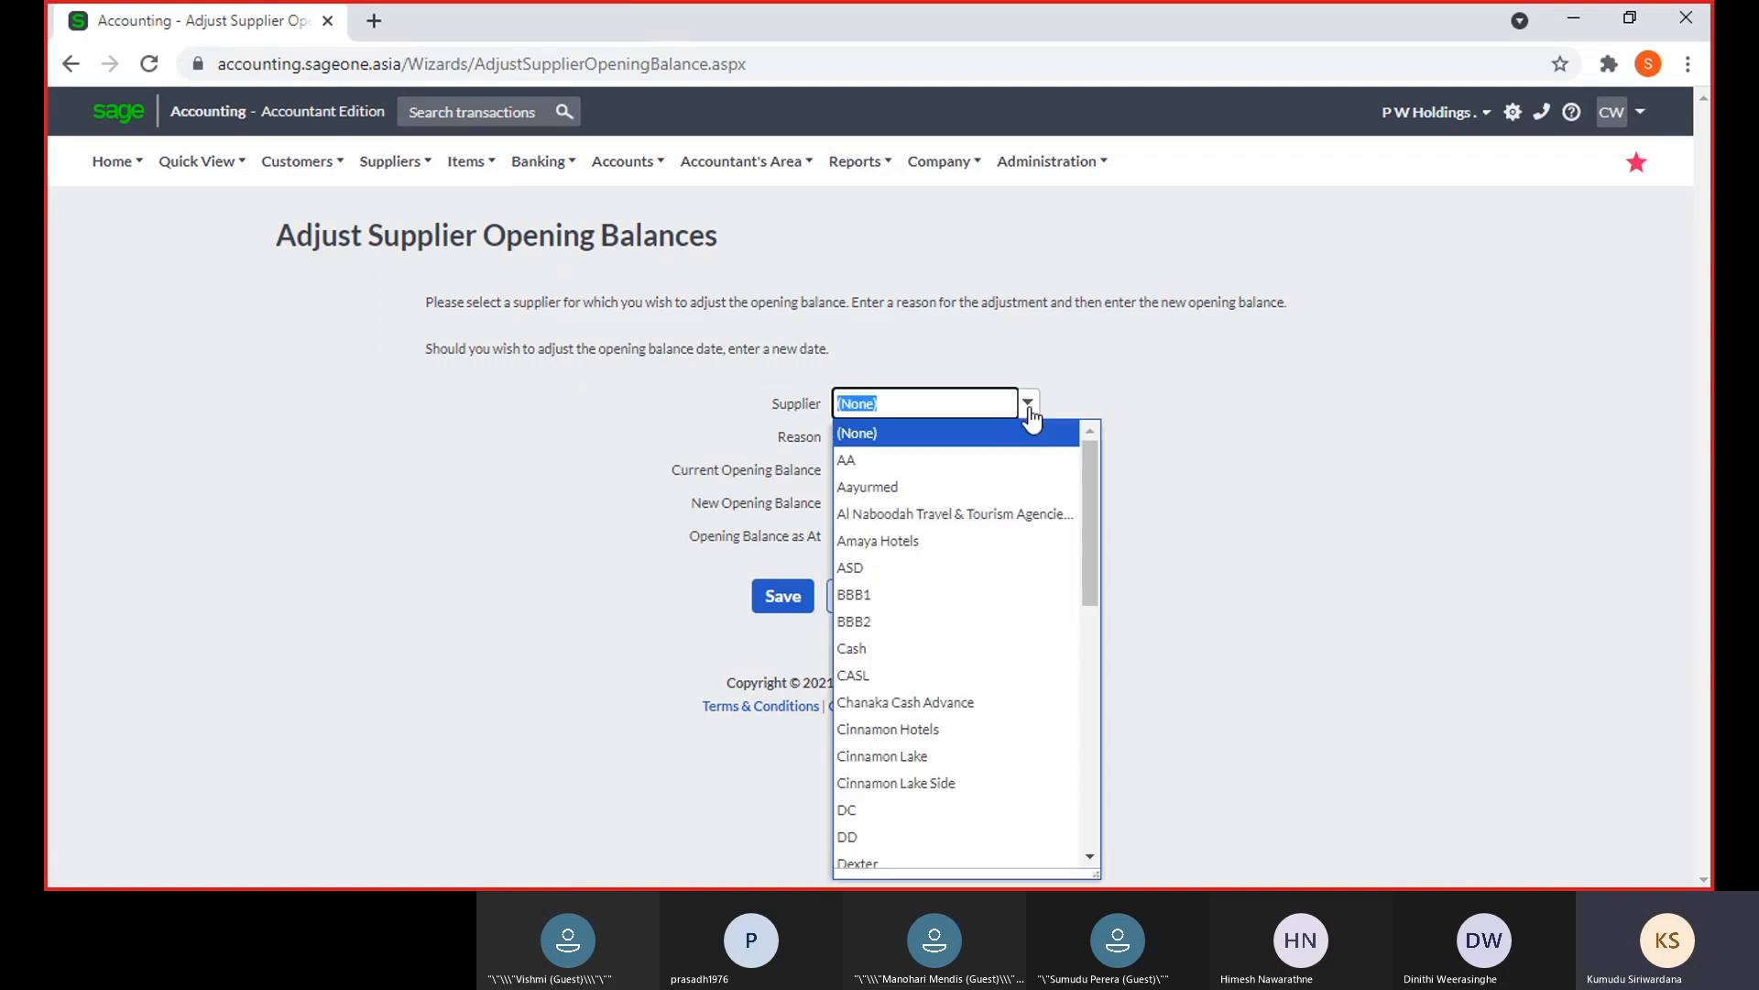
left_click(981, 546)
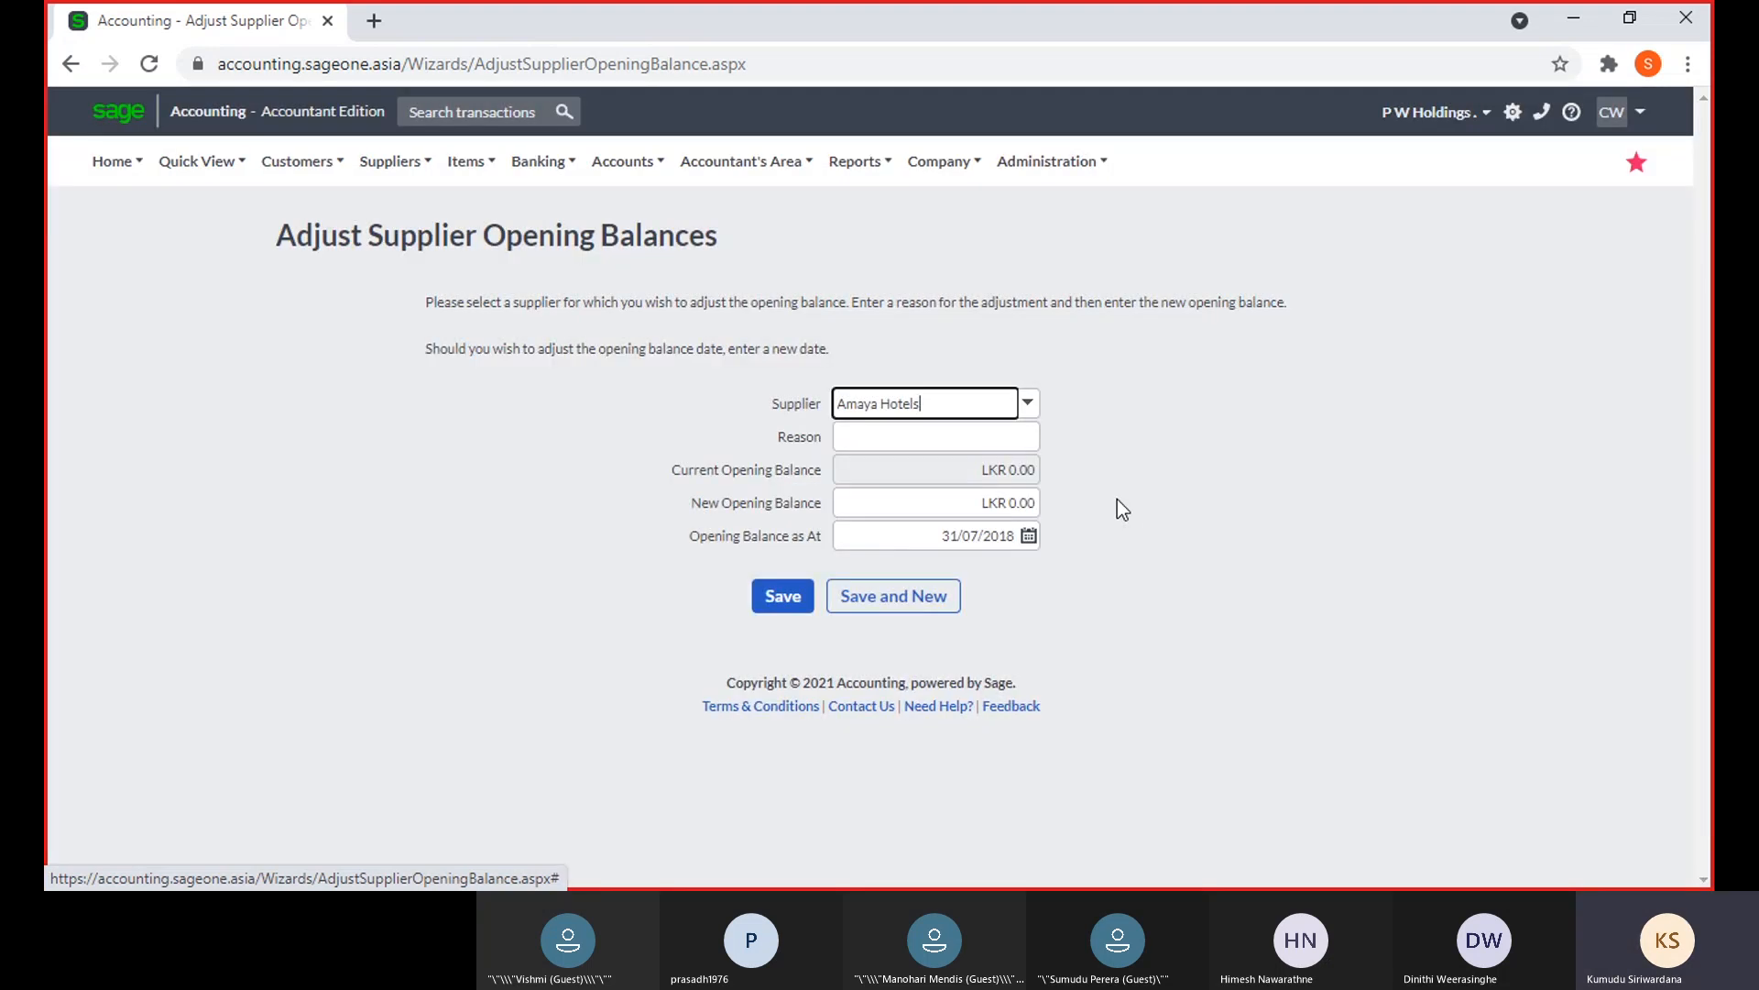
left_click(955, 445)
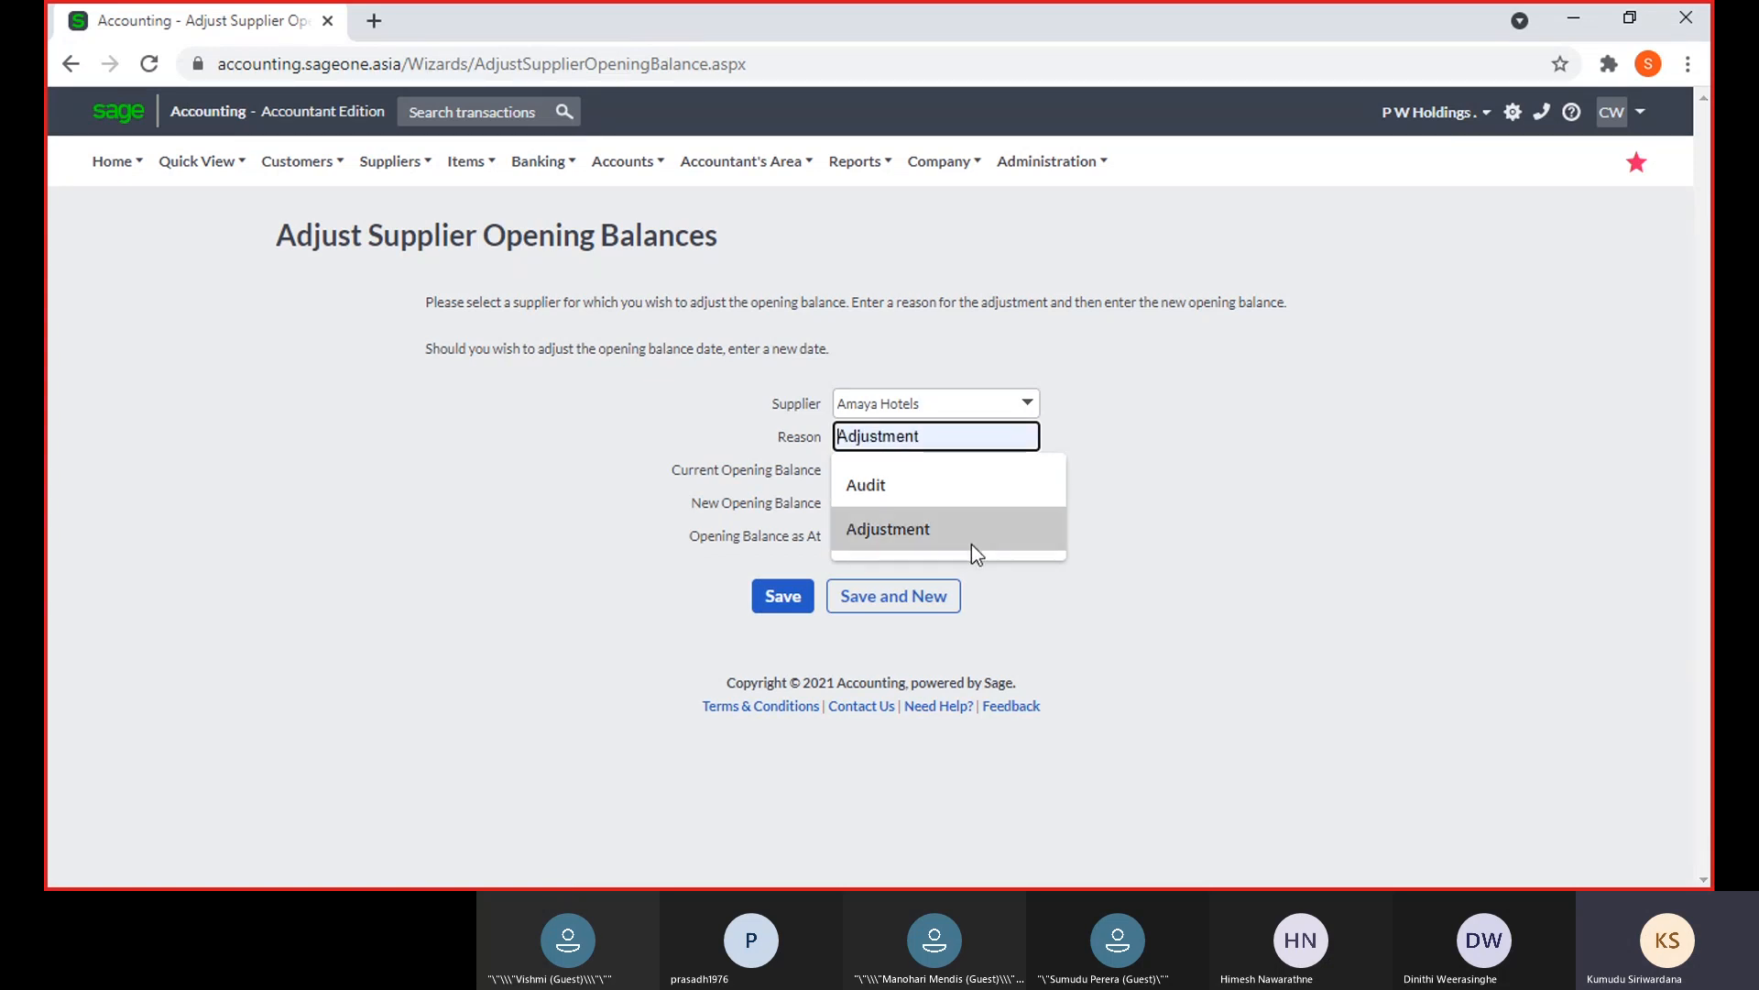
left_click(963, 498)
left_click(1134, 498)
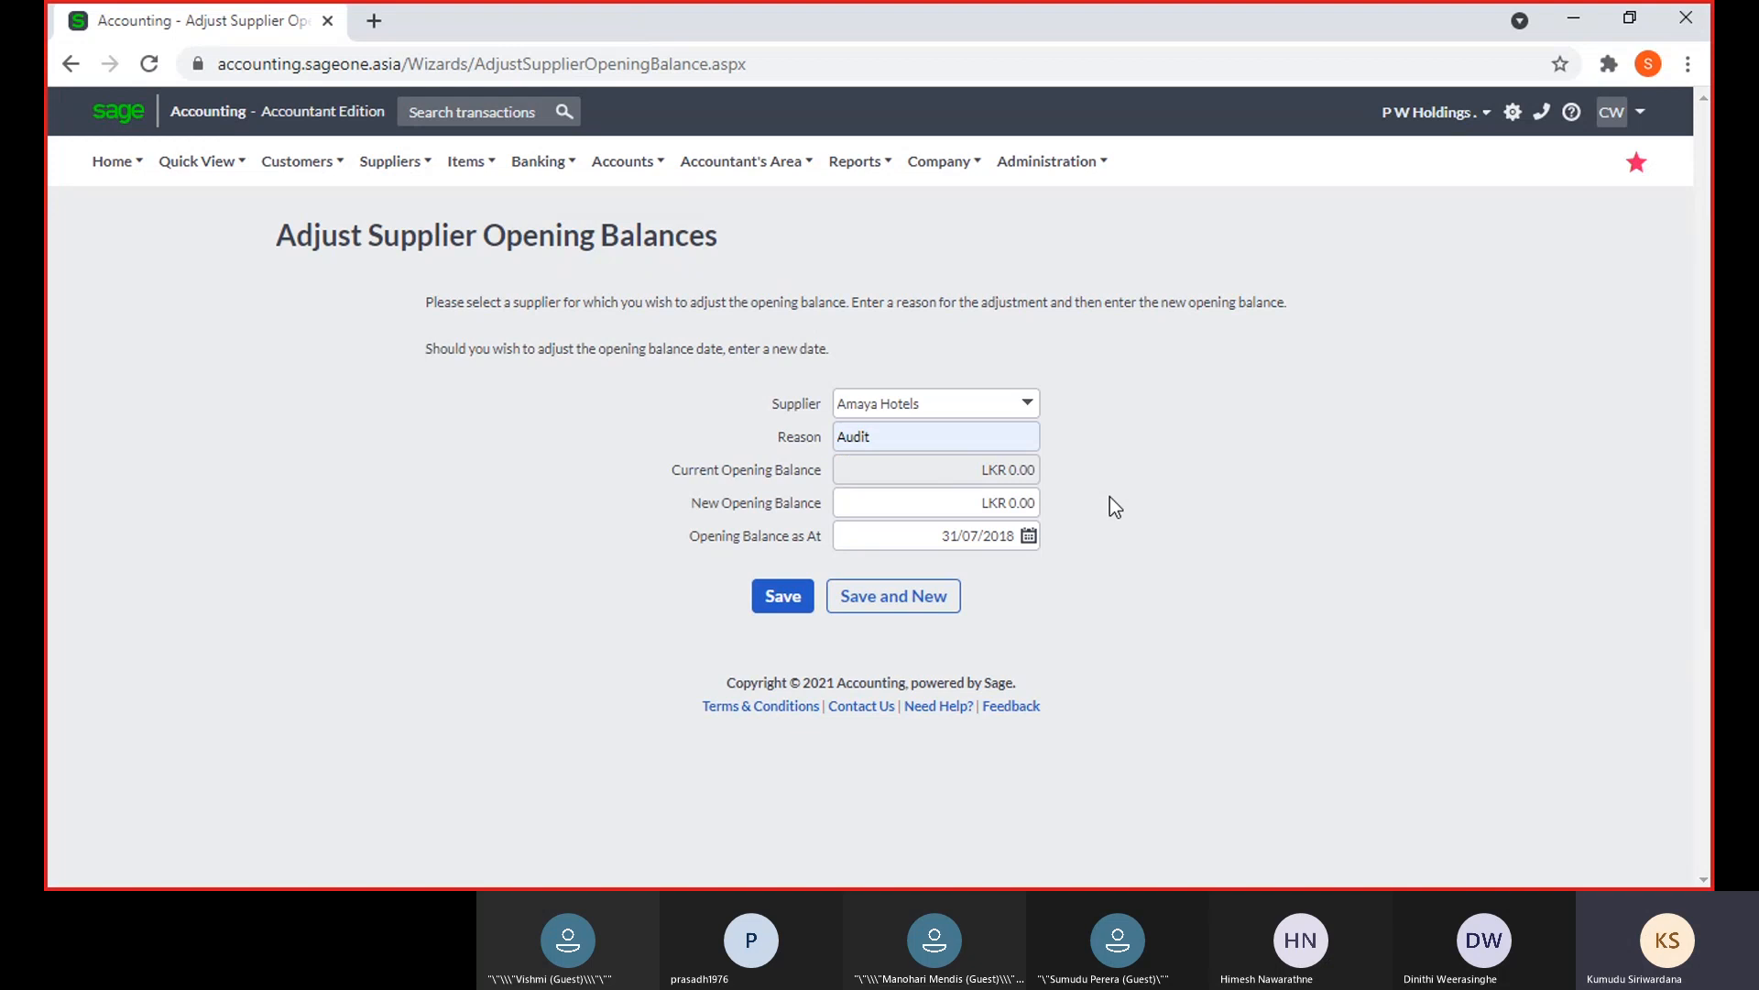
left_click(930, 499)
left_click(1201, 524)
Select the supplier P W Holdings and set its new opening balance to LKR 50,000.00
left_click(1034, 404)
type("p")
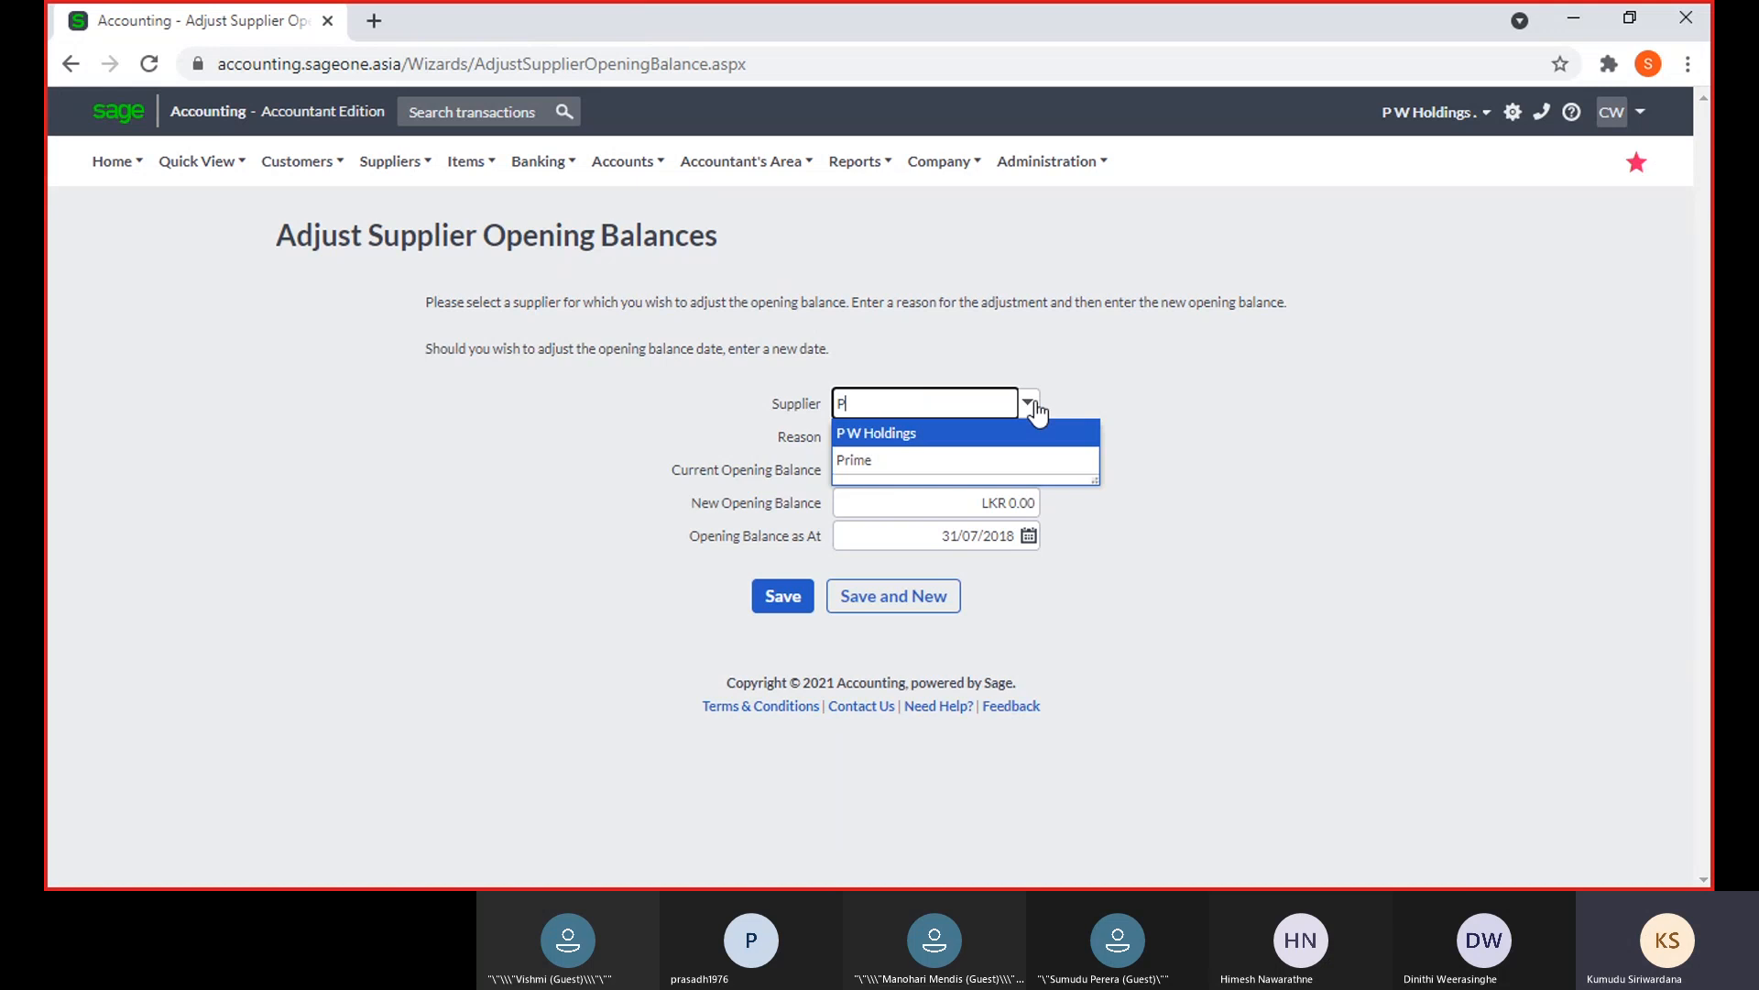
key("Return")
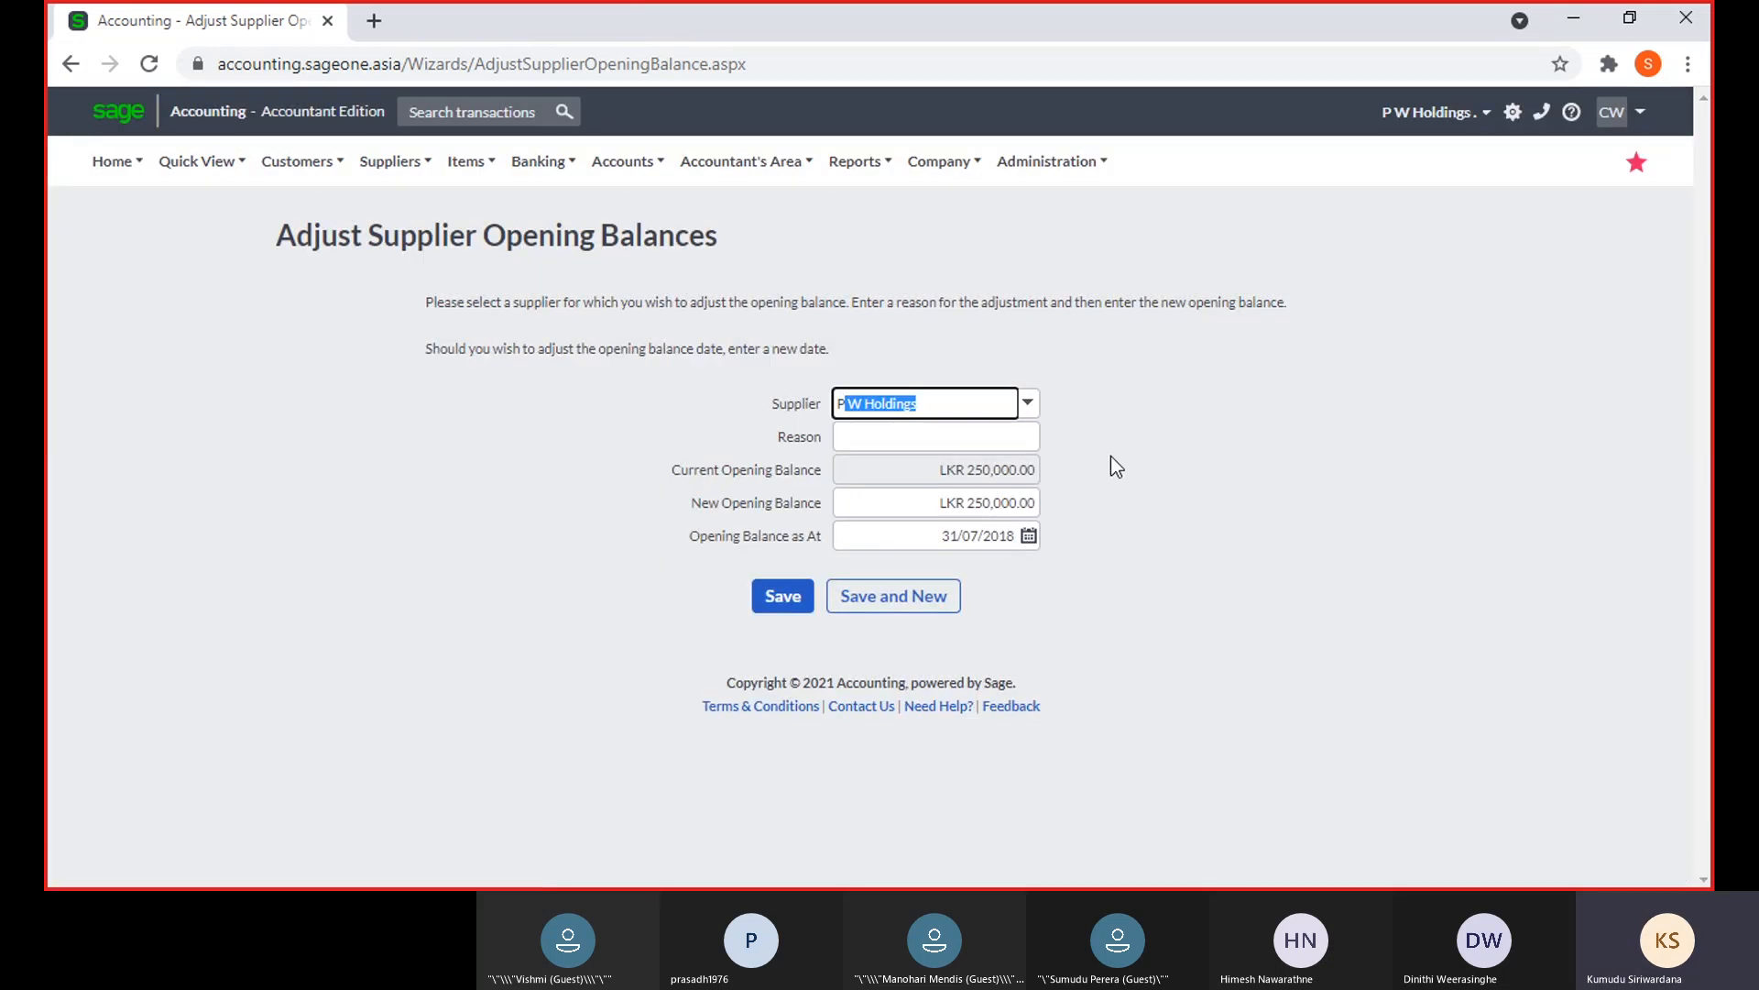
left_click(952, 510)
key("Right")
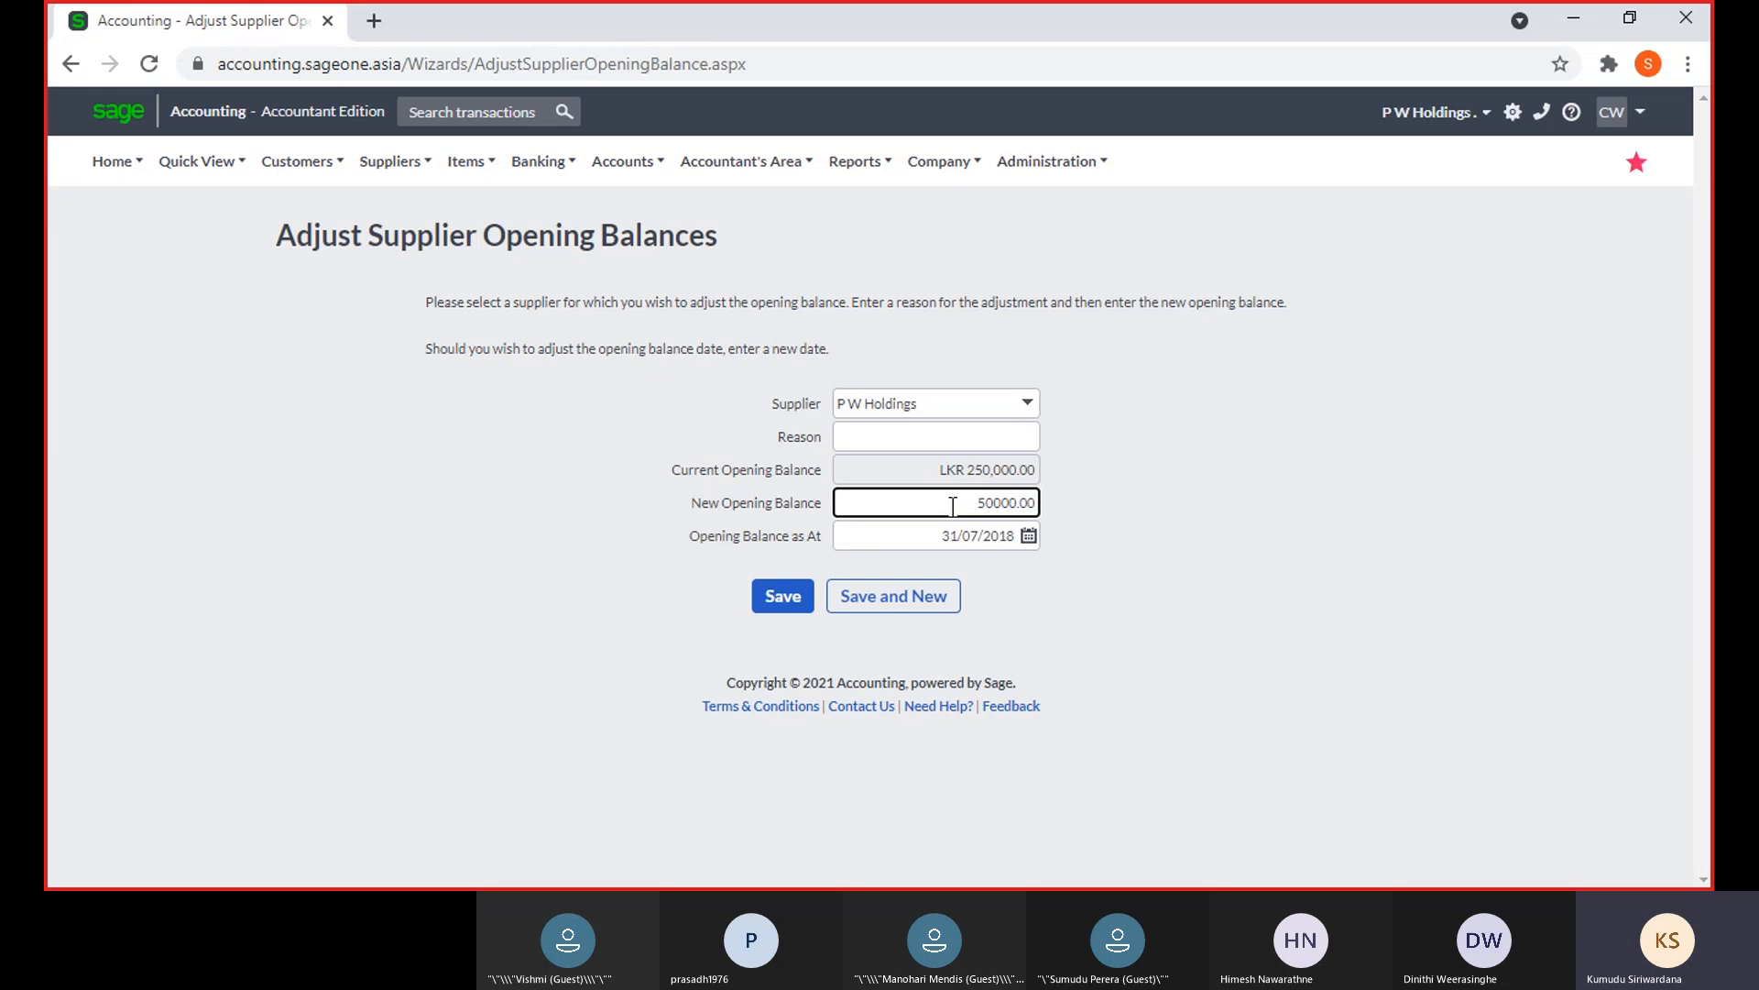
key("BackSpace")
left_click(1164, 687)
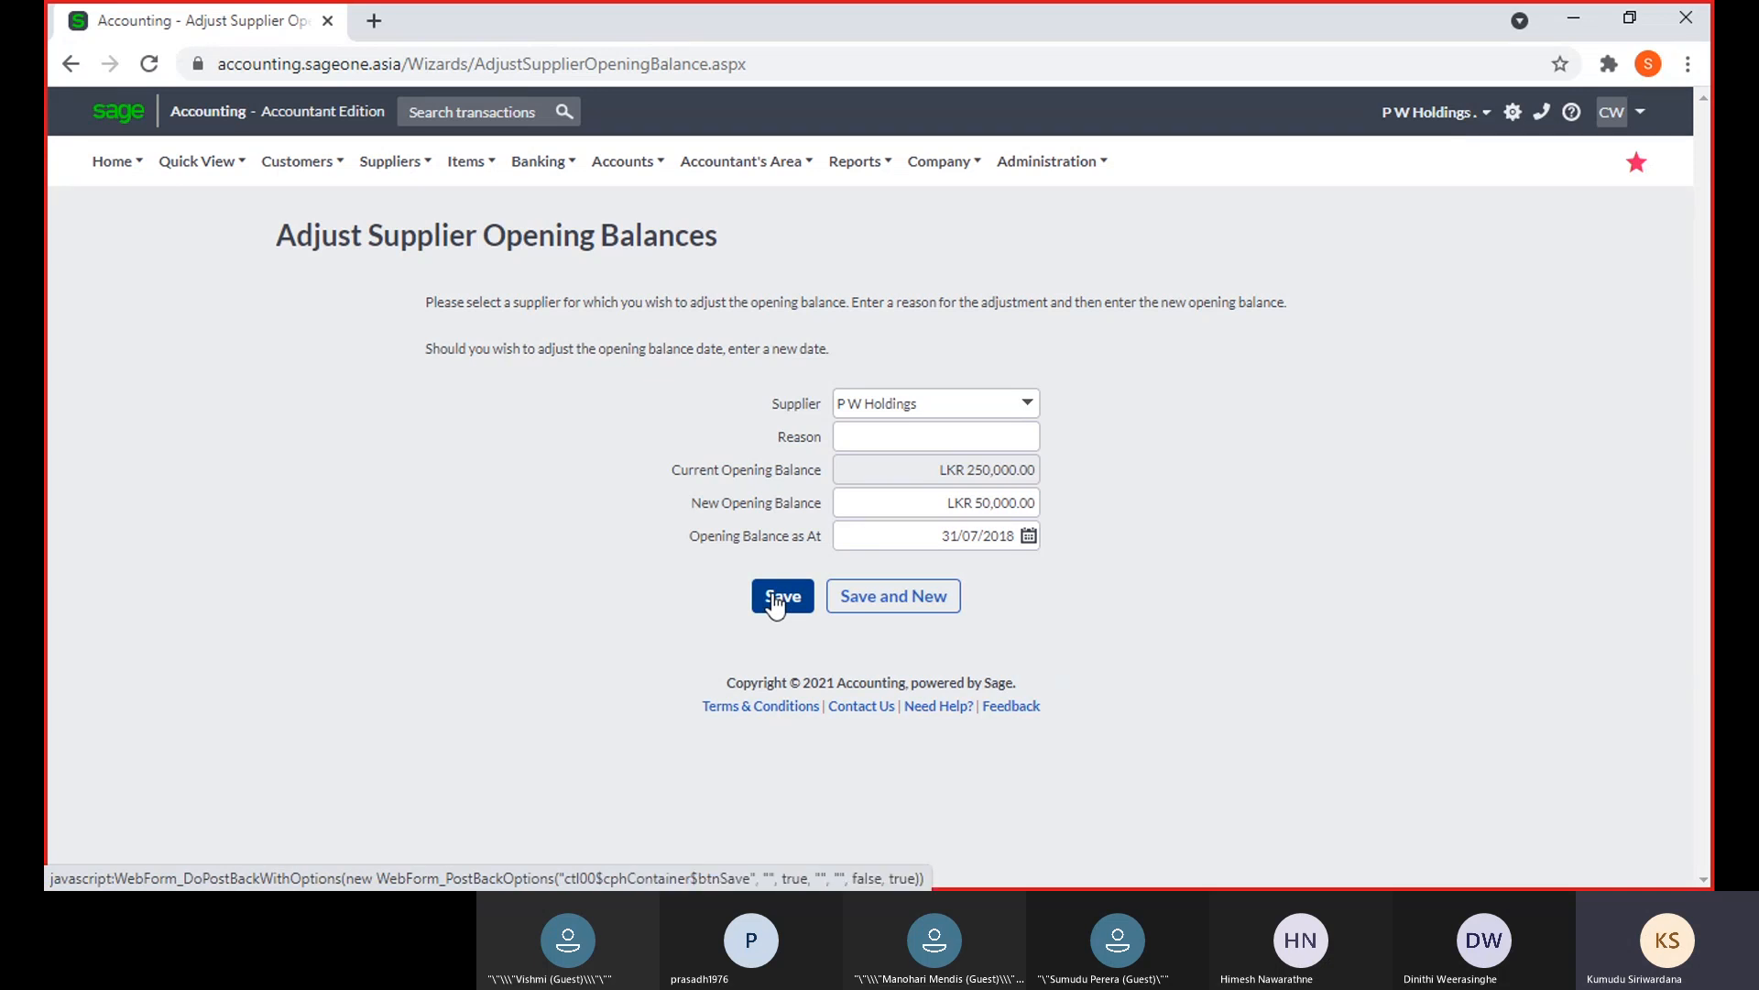
Enter Audit as the adjustment reason and save the P W Holdings opening balance
left_click(774, 598)
left_click(855, 526)
left_click(887, 436)
left_click(887, 480)
left_click(803, 600)
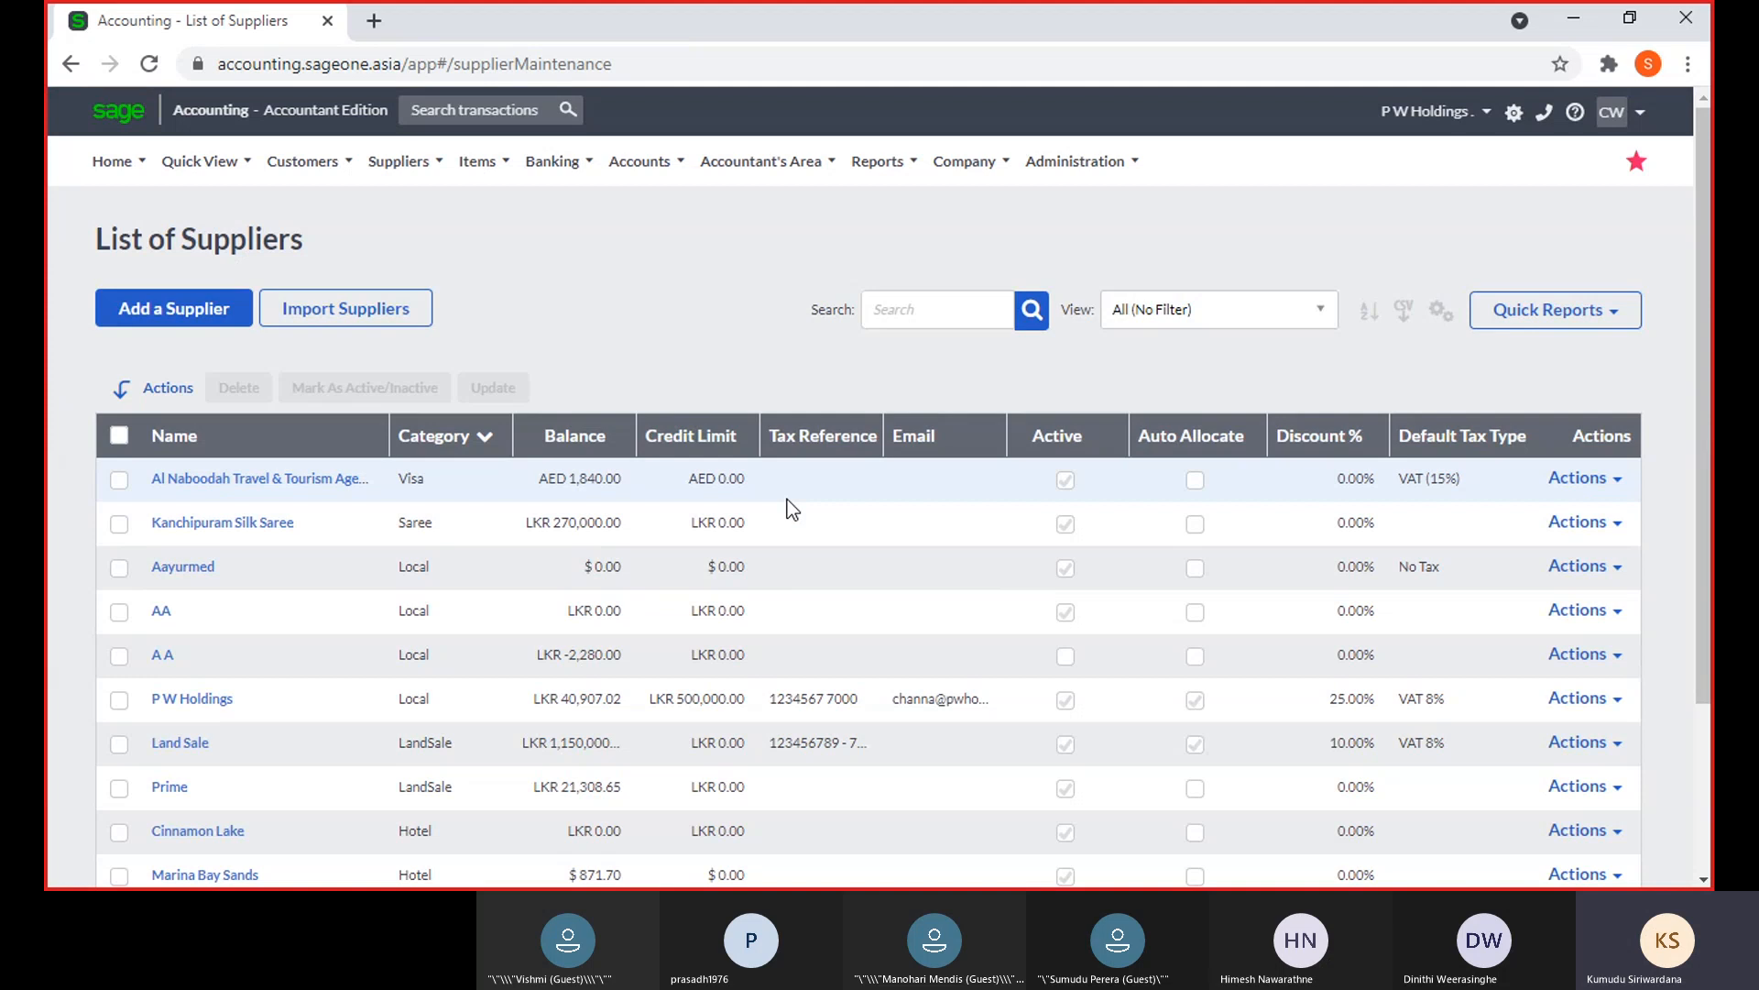
Reopen the supplier opening balance adjustment and select P W Holdings to check its current opening balance and date
left_click(399, 161)
mouse_move(397, 161)
mouse_move(424, 367)
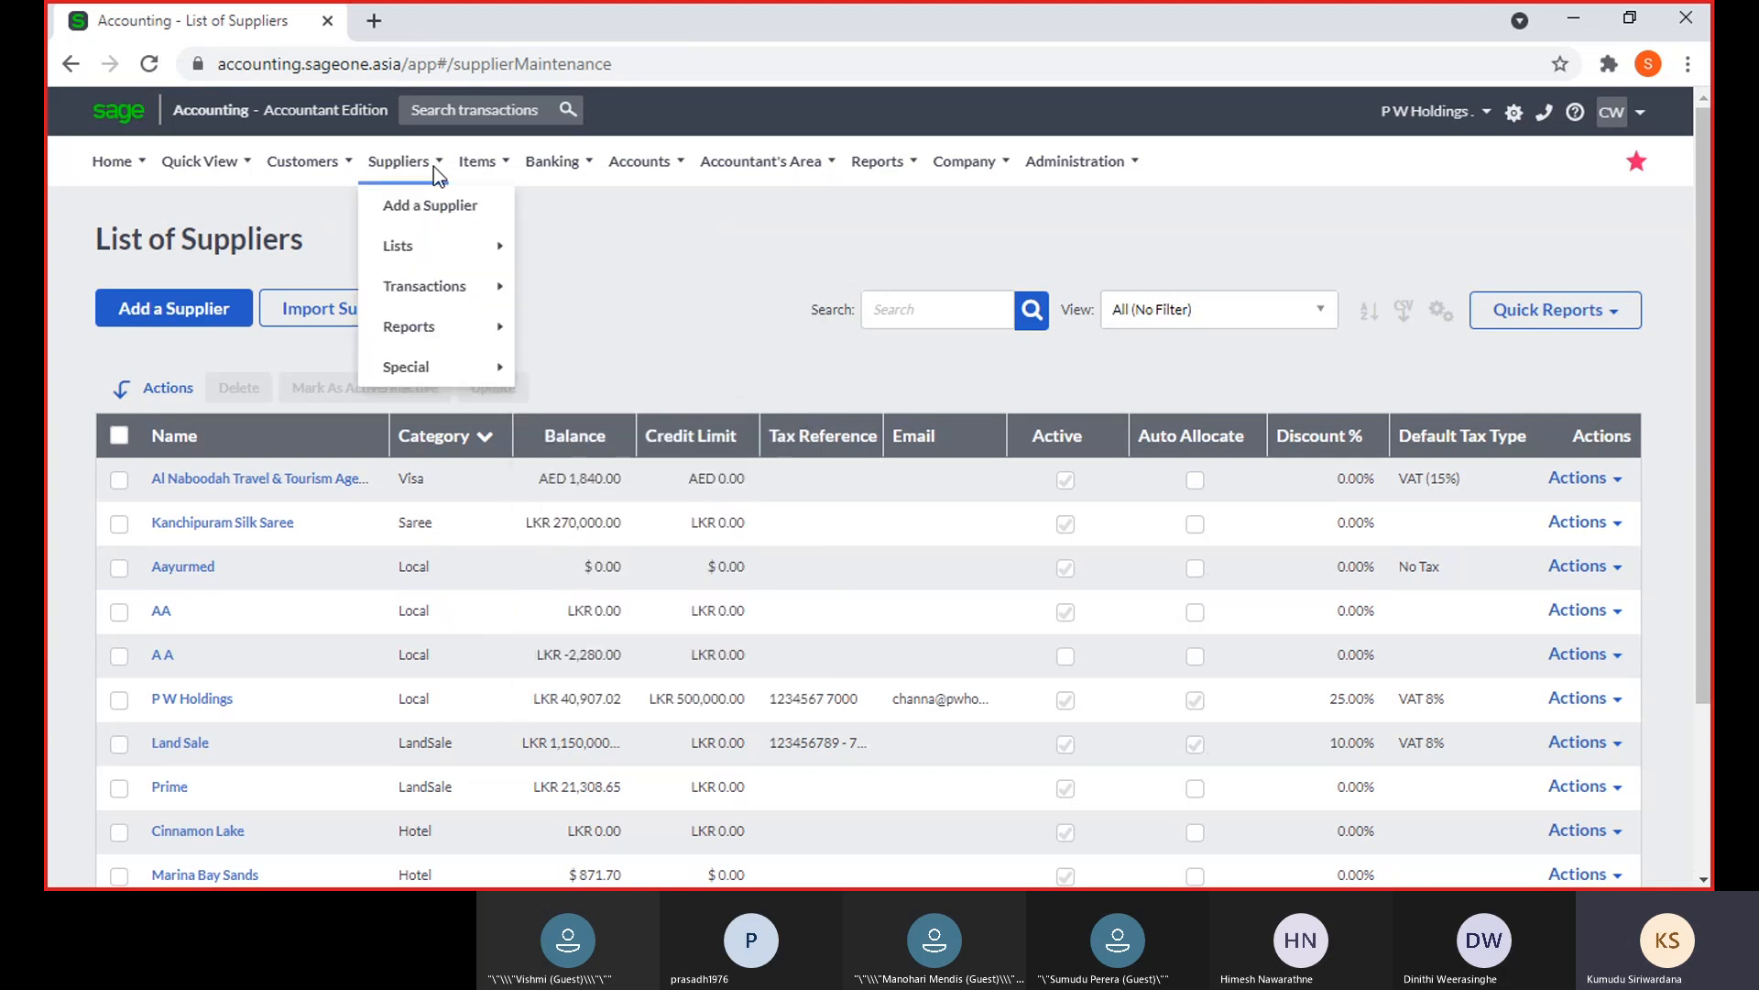
left_click(580, 374)
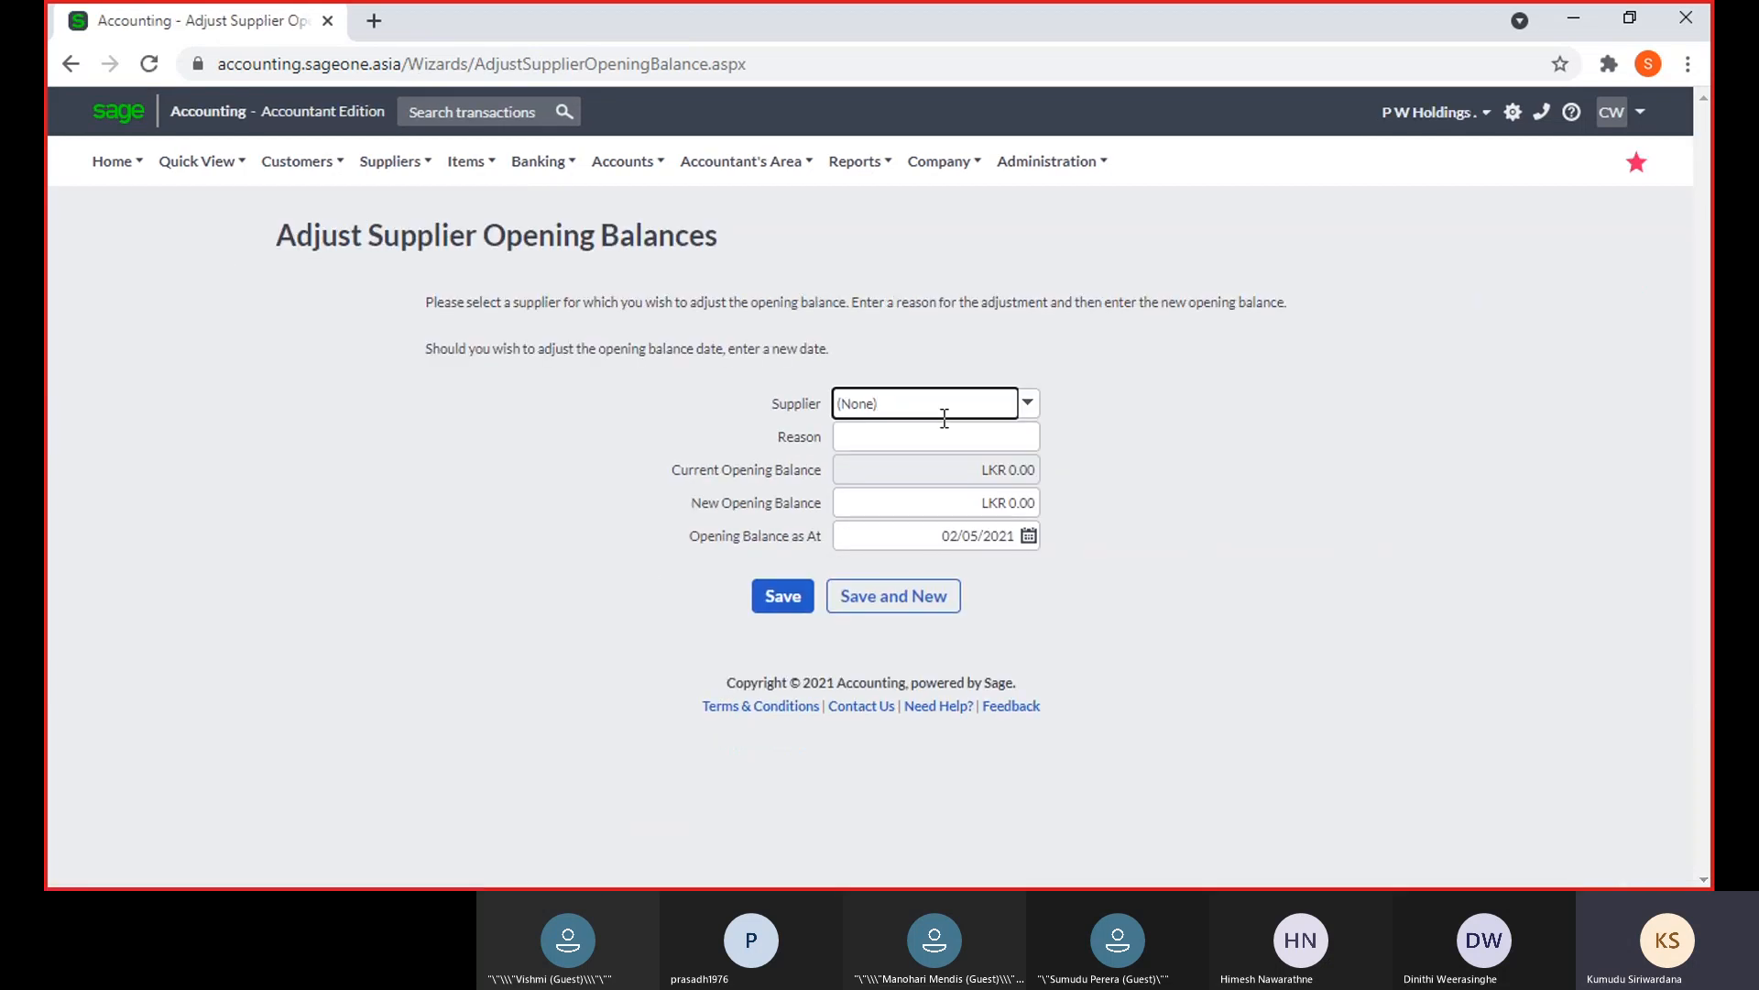
left_click(1036, 410)
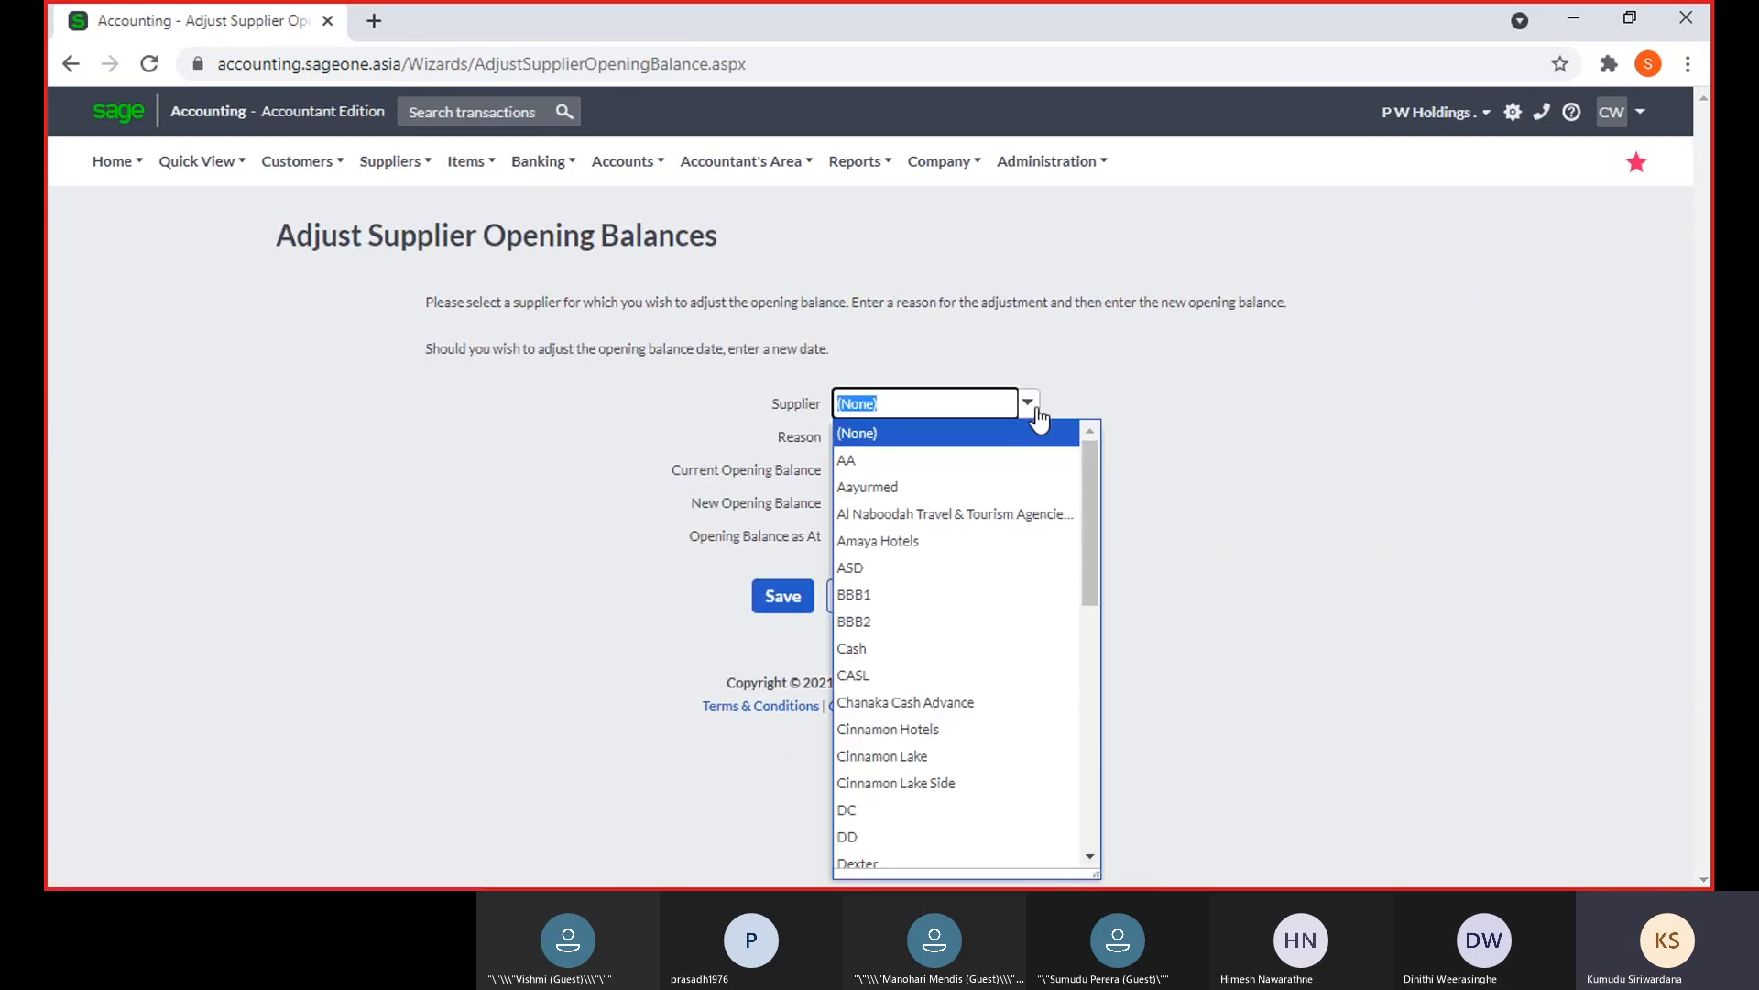
type("P W Holdings")
left_click(1036, 410)
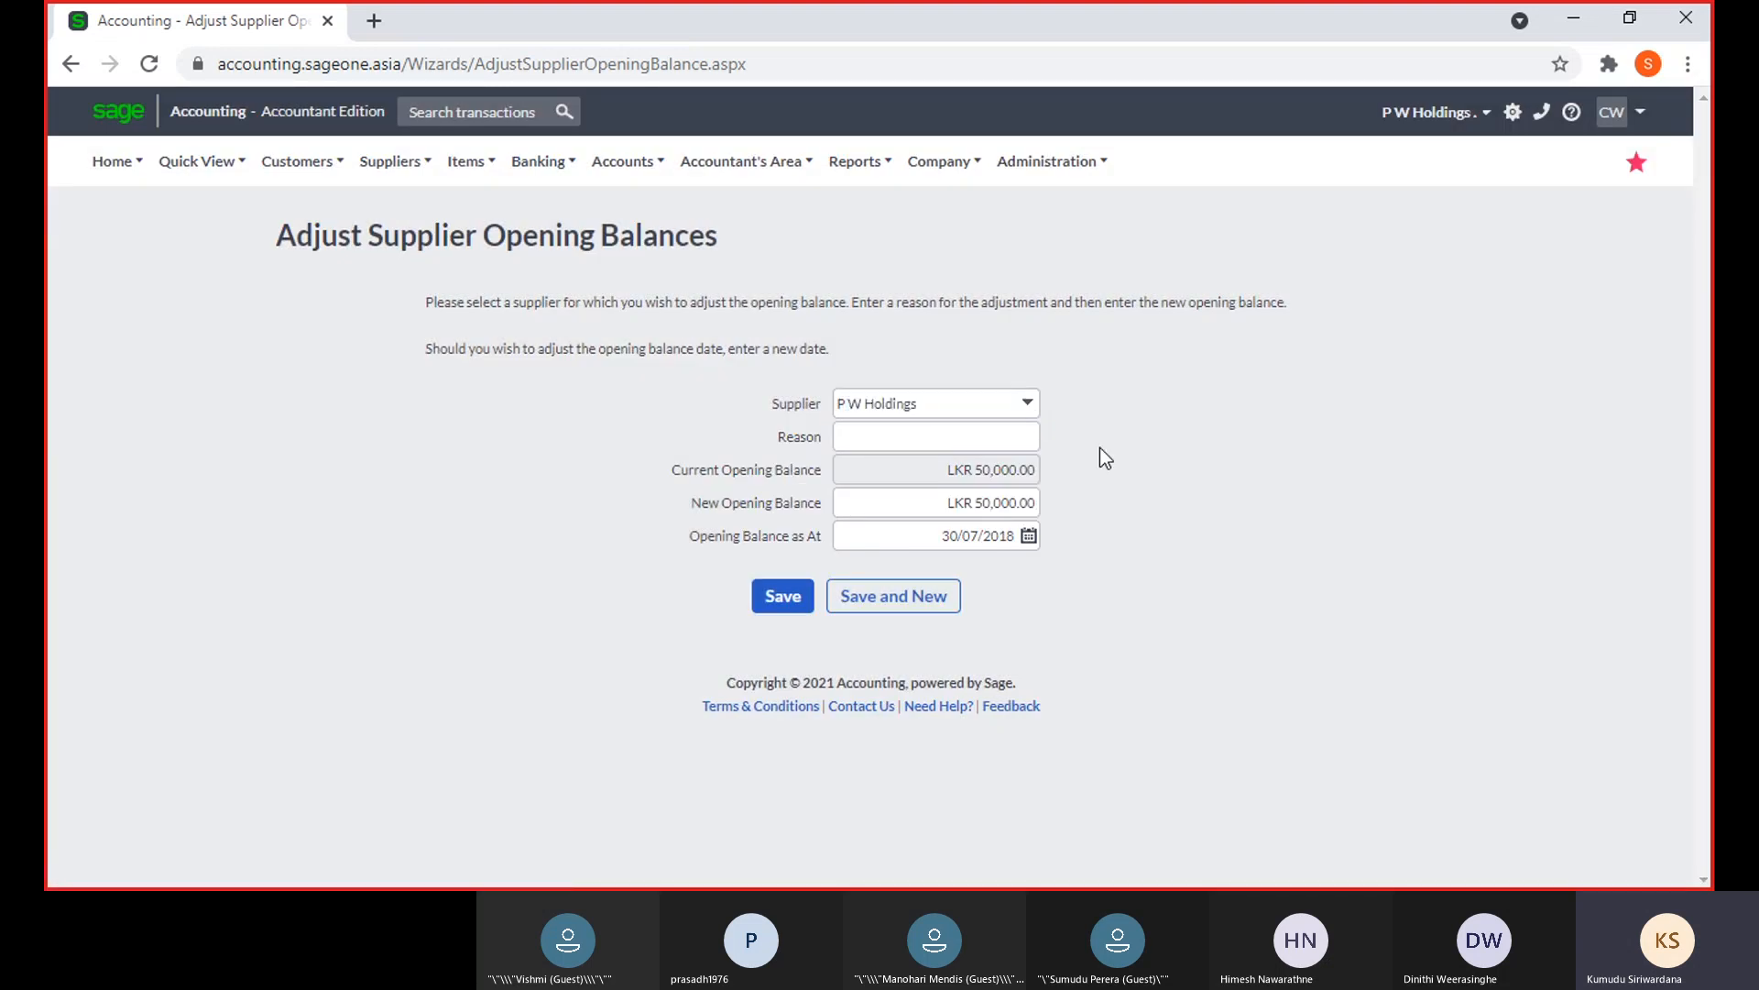
left_click(962, 440)
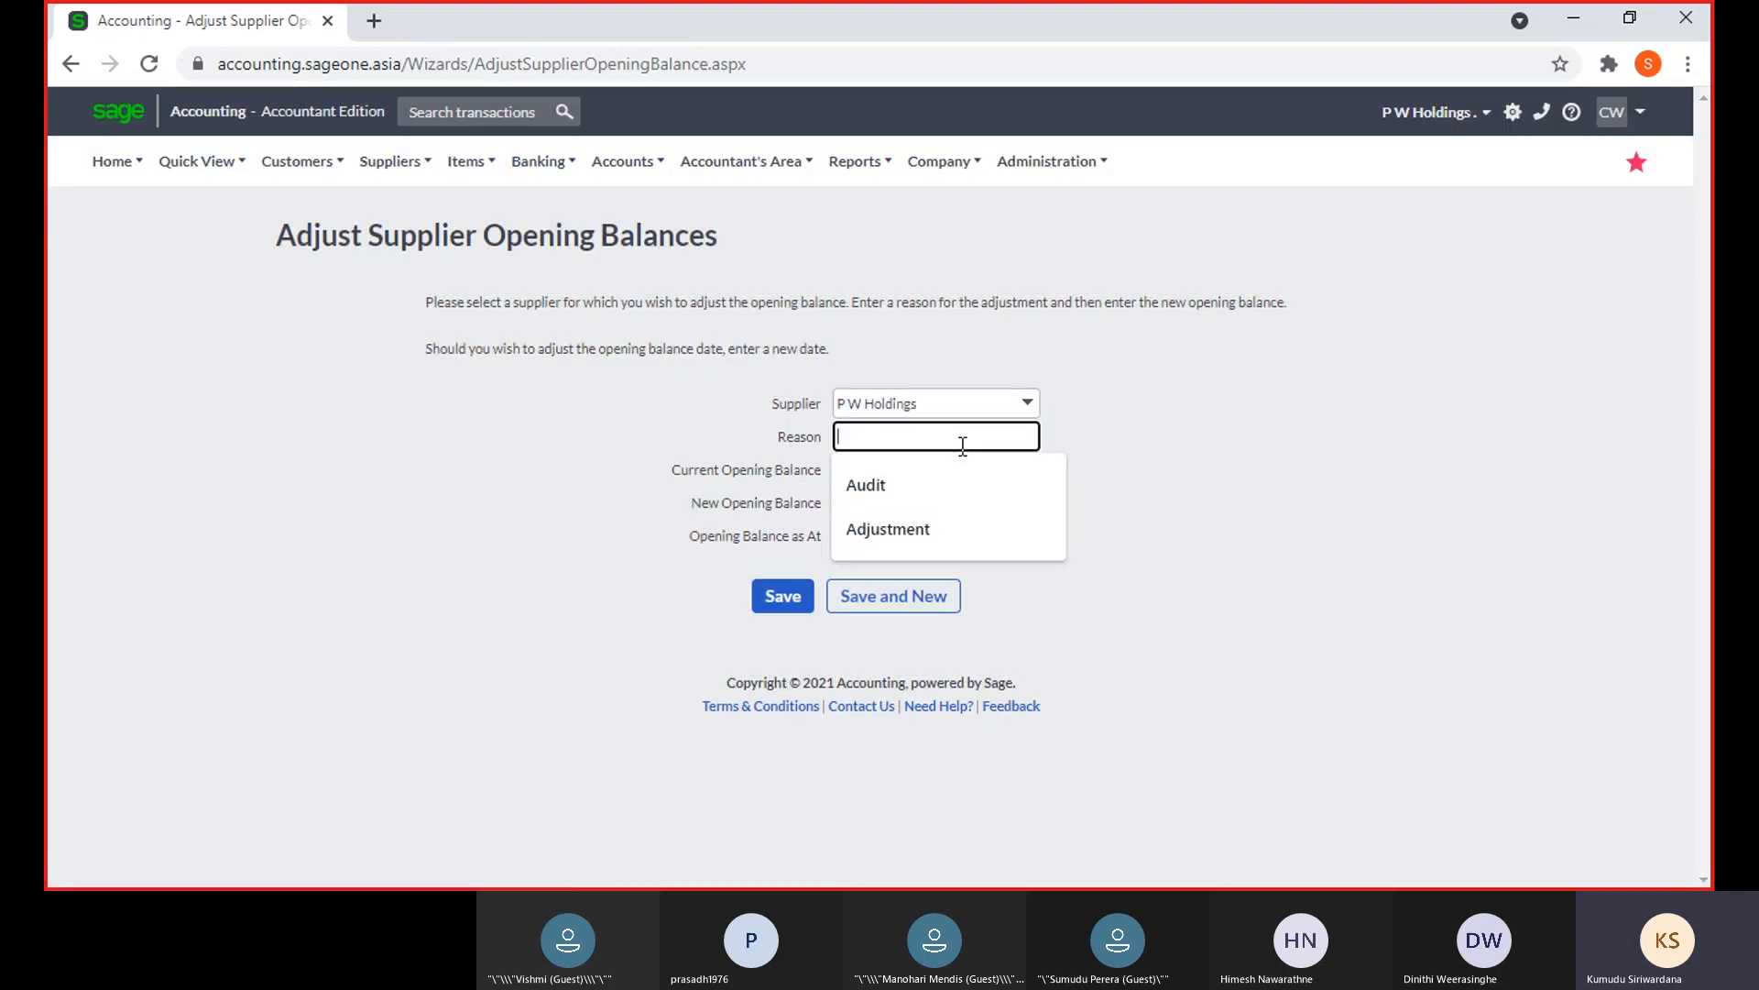
left_click(1122, 432)
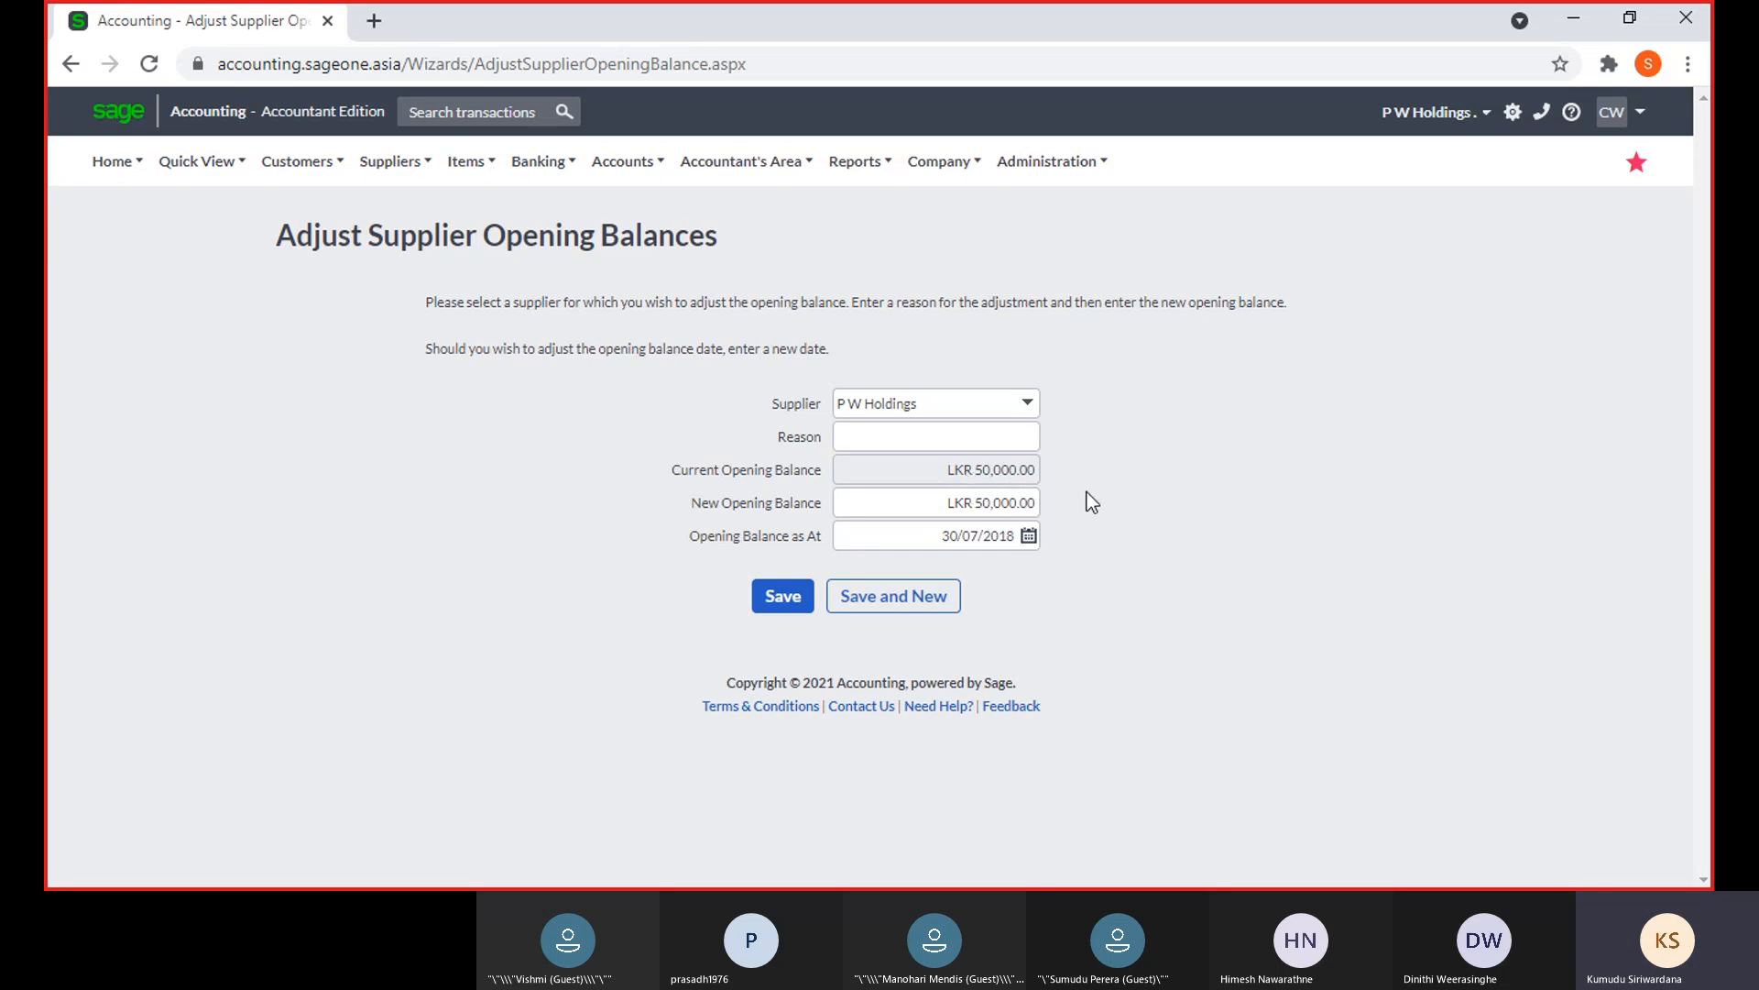
left_click(967, 507)
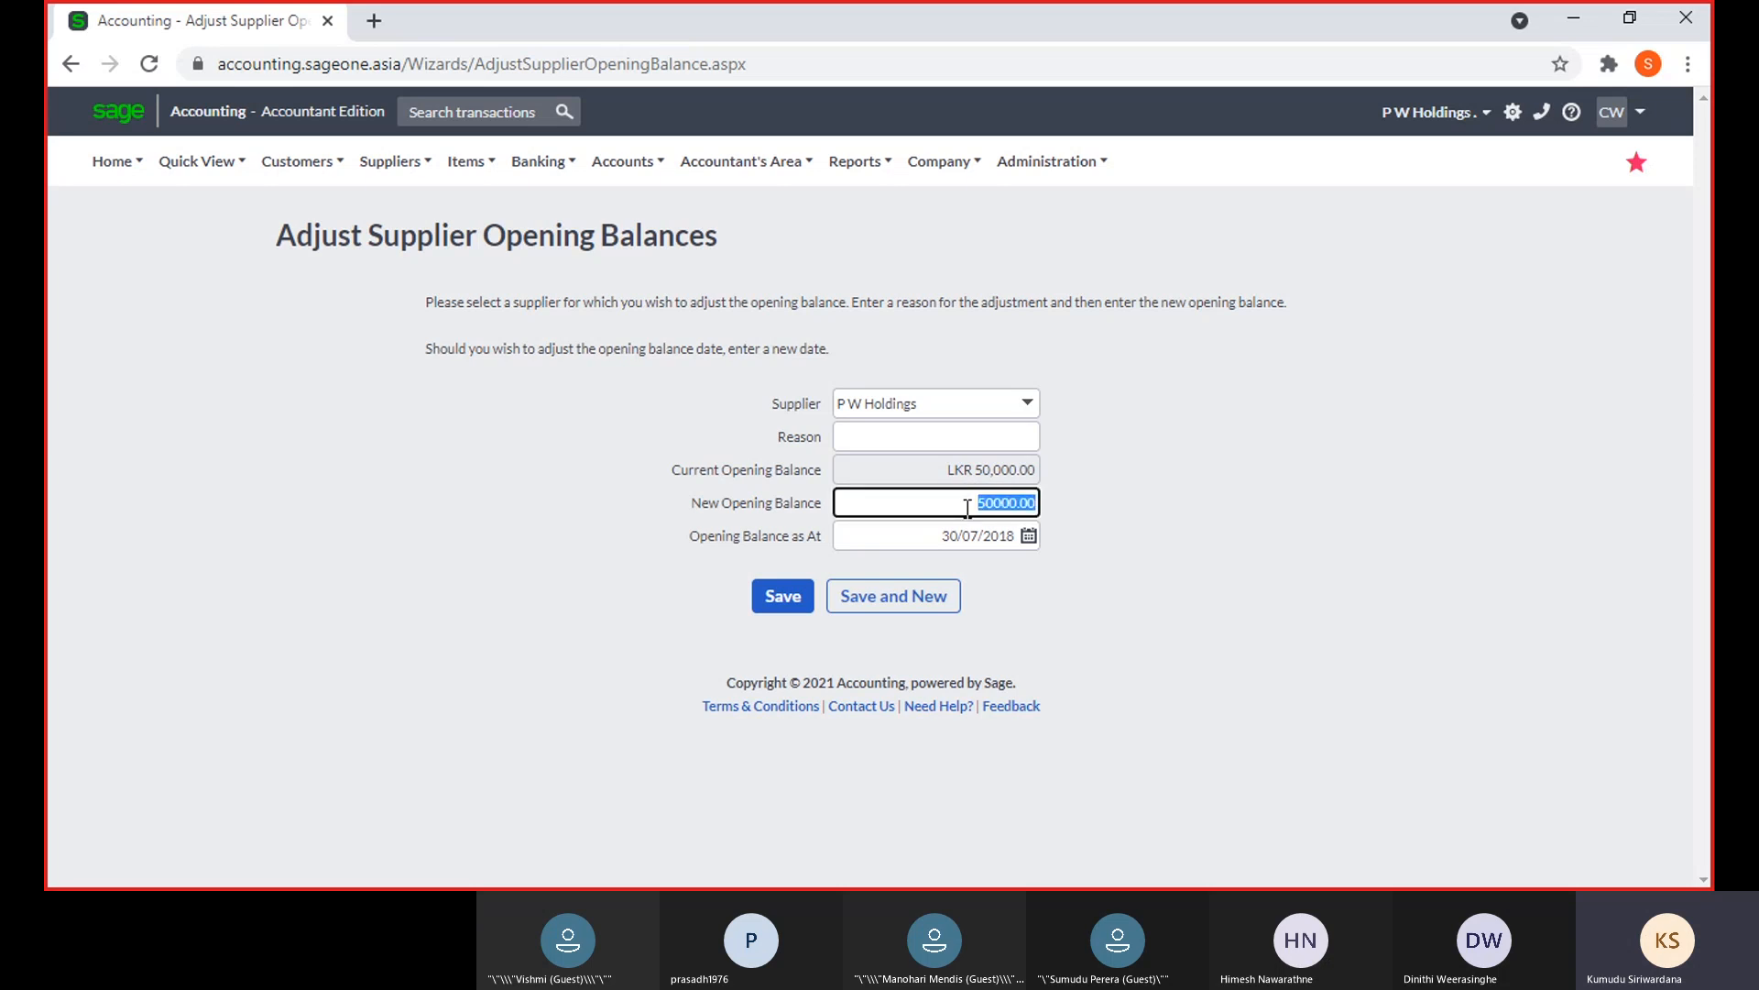
left_click(1045, 607)
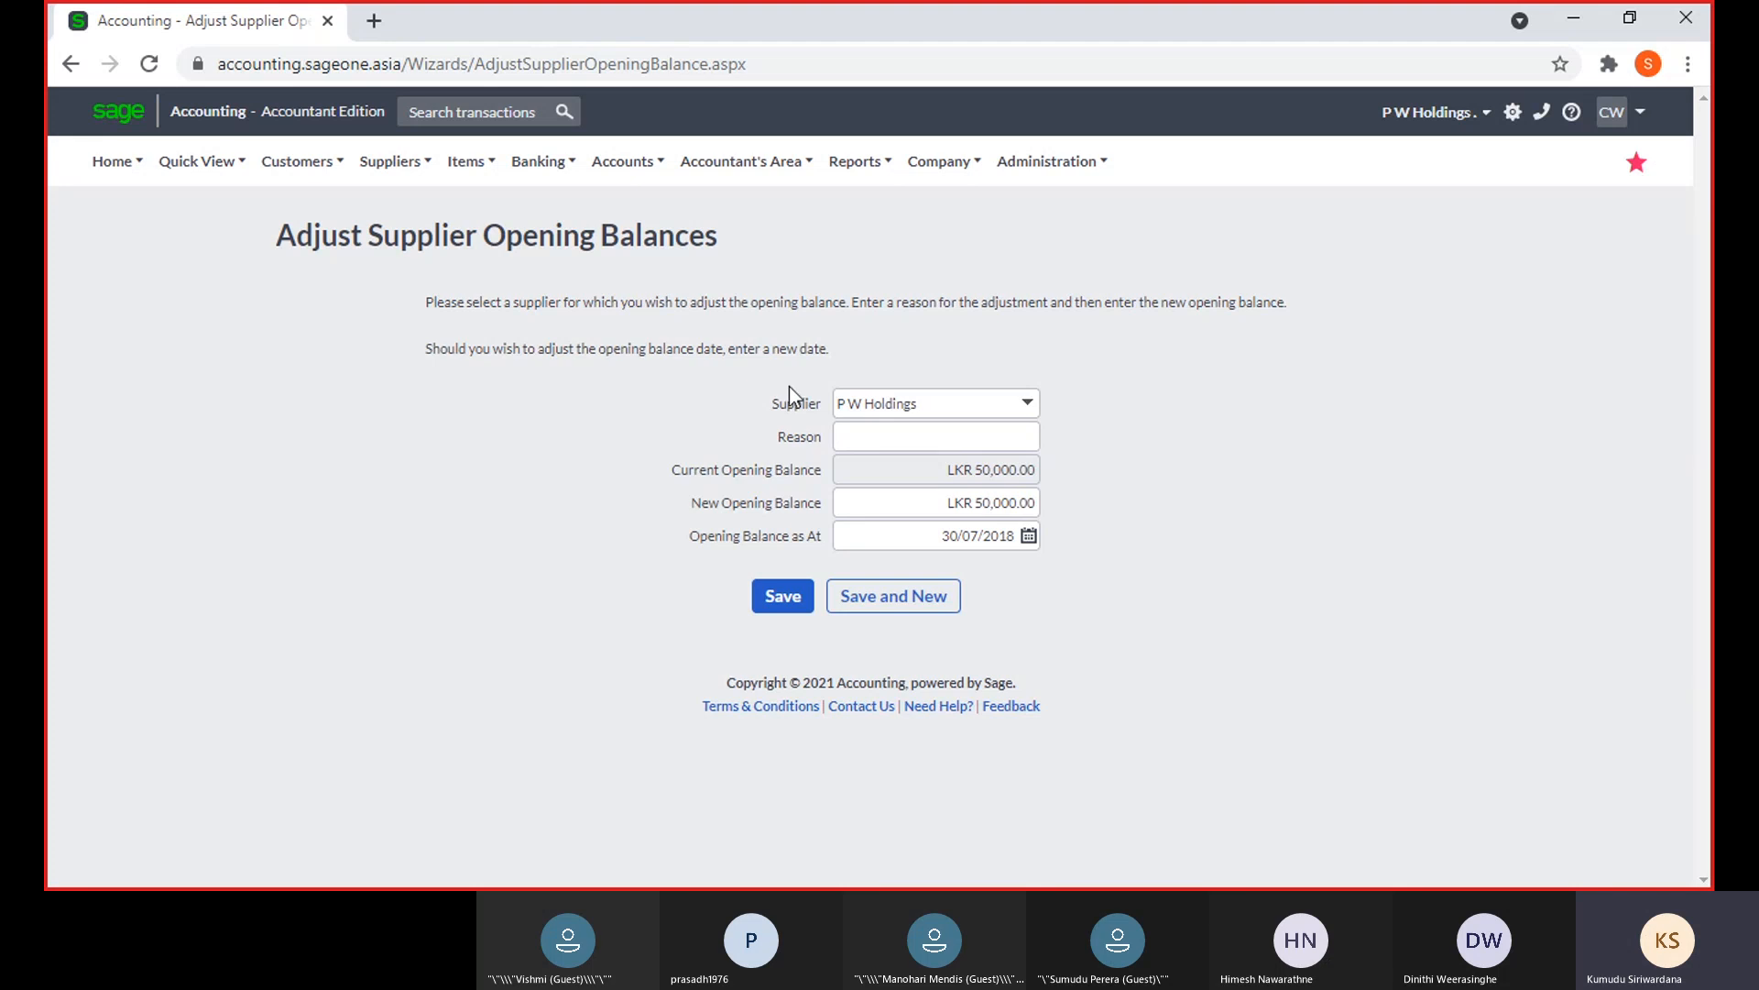
Open a new supplier record and examine the currencies available in its default settings
left_click(386, 162)
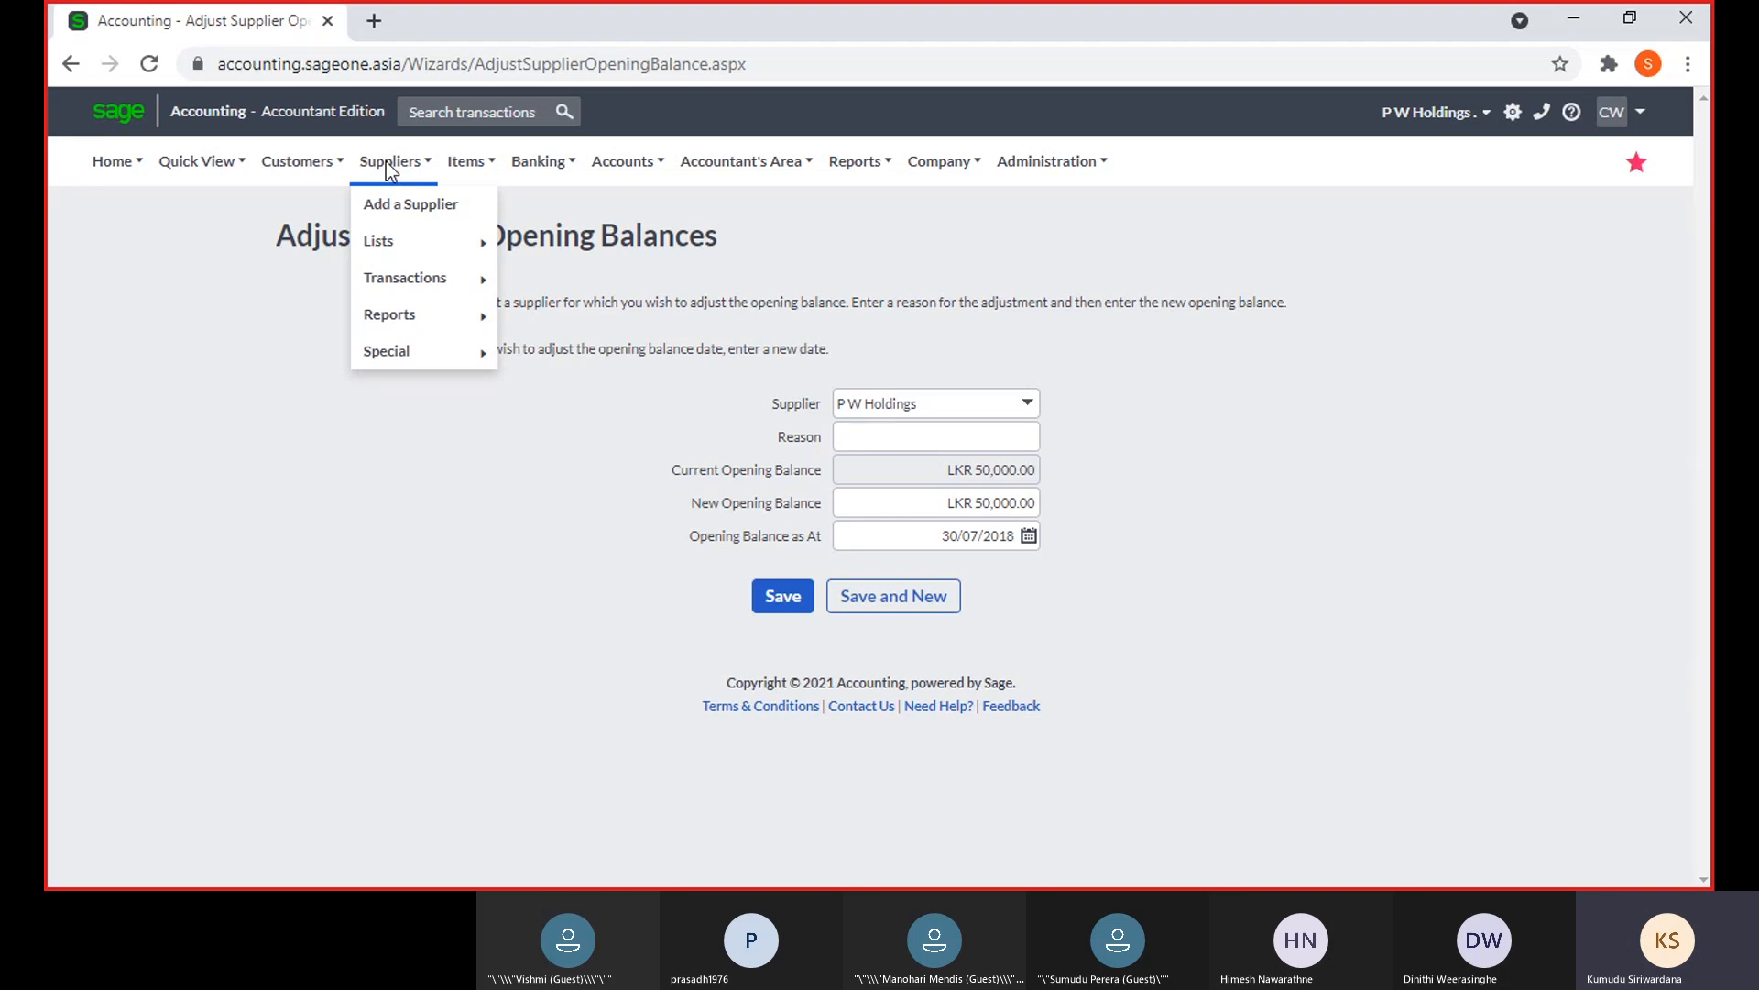
left_click(413, 218)
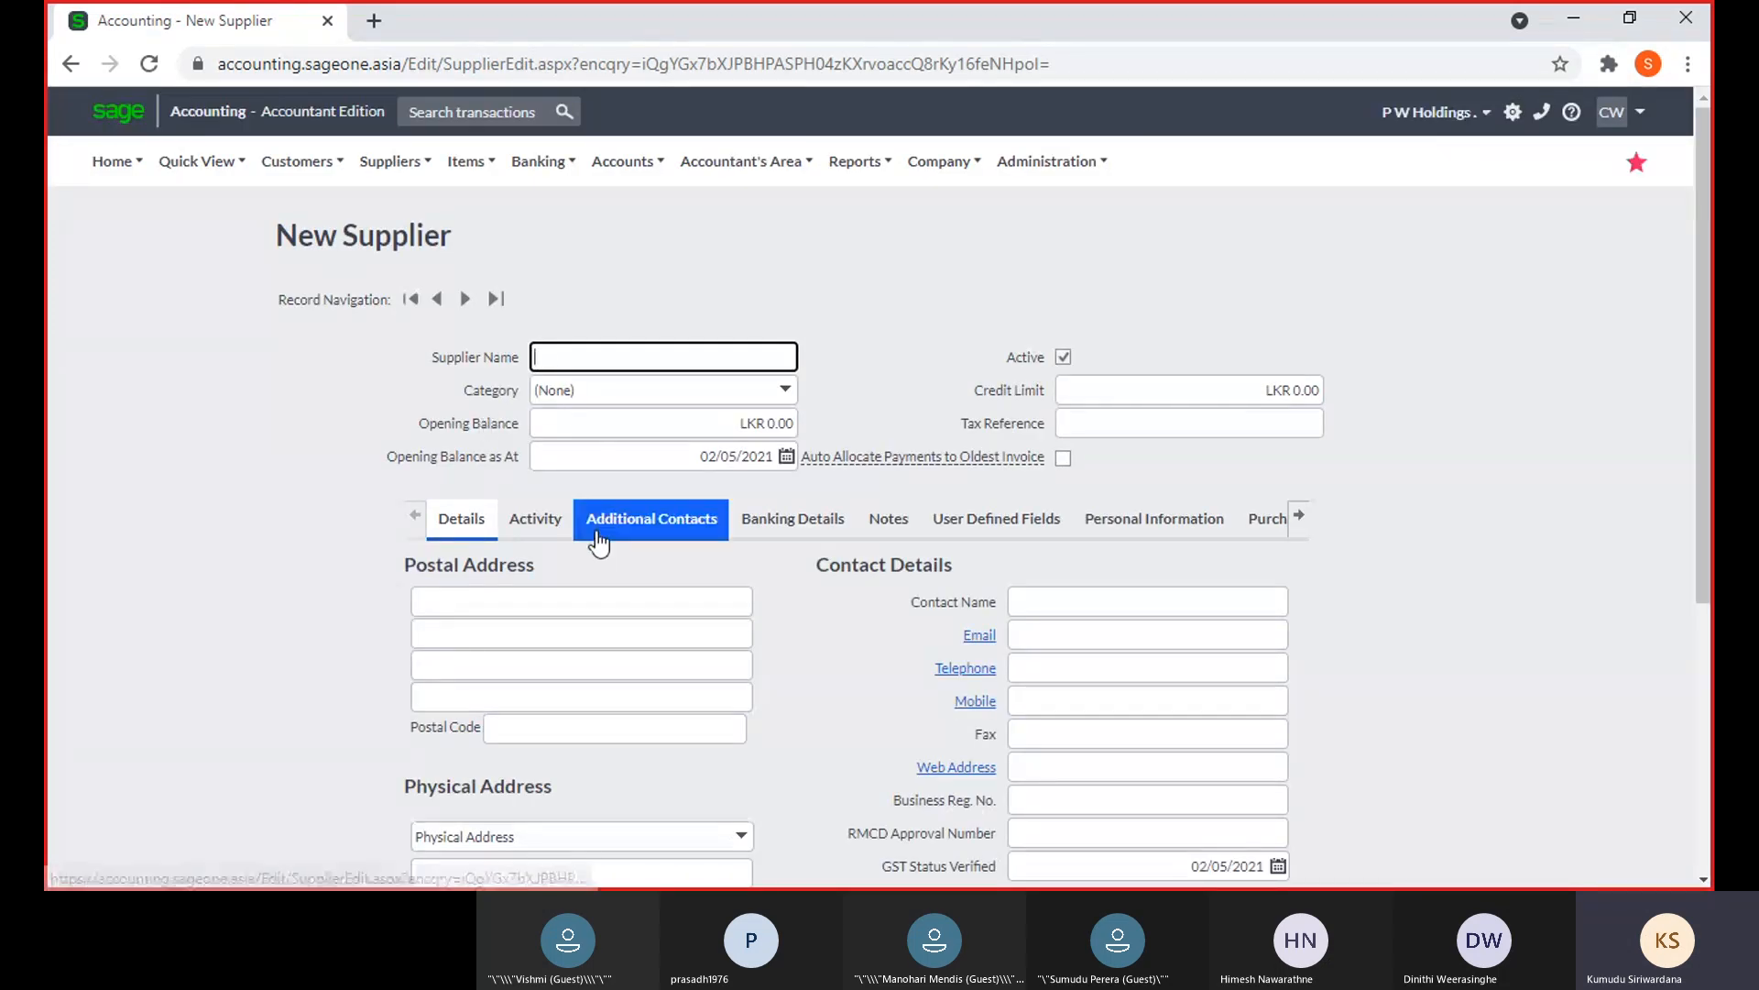
scroll(585, 621, "down", 1)
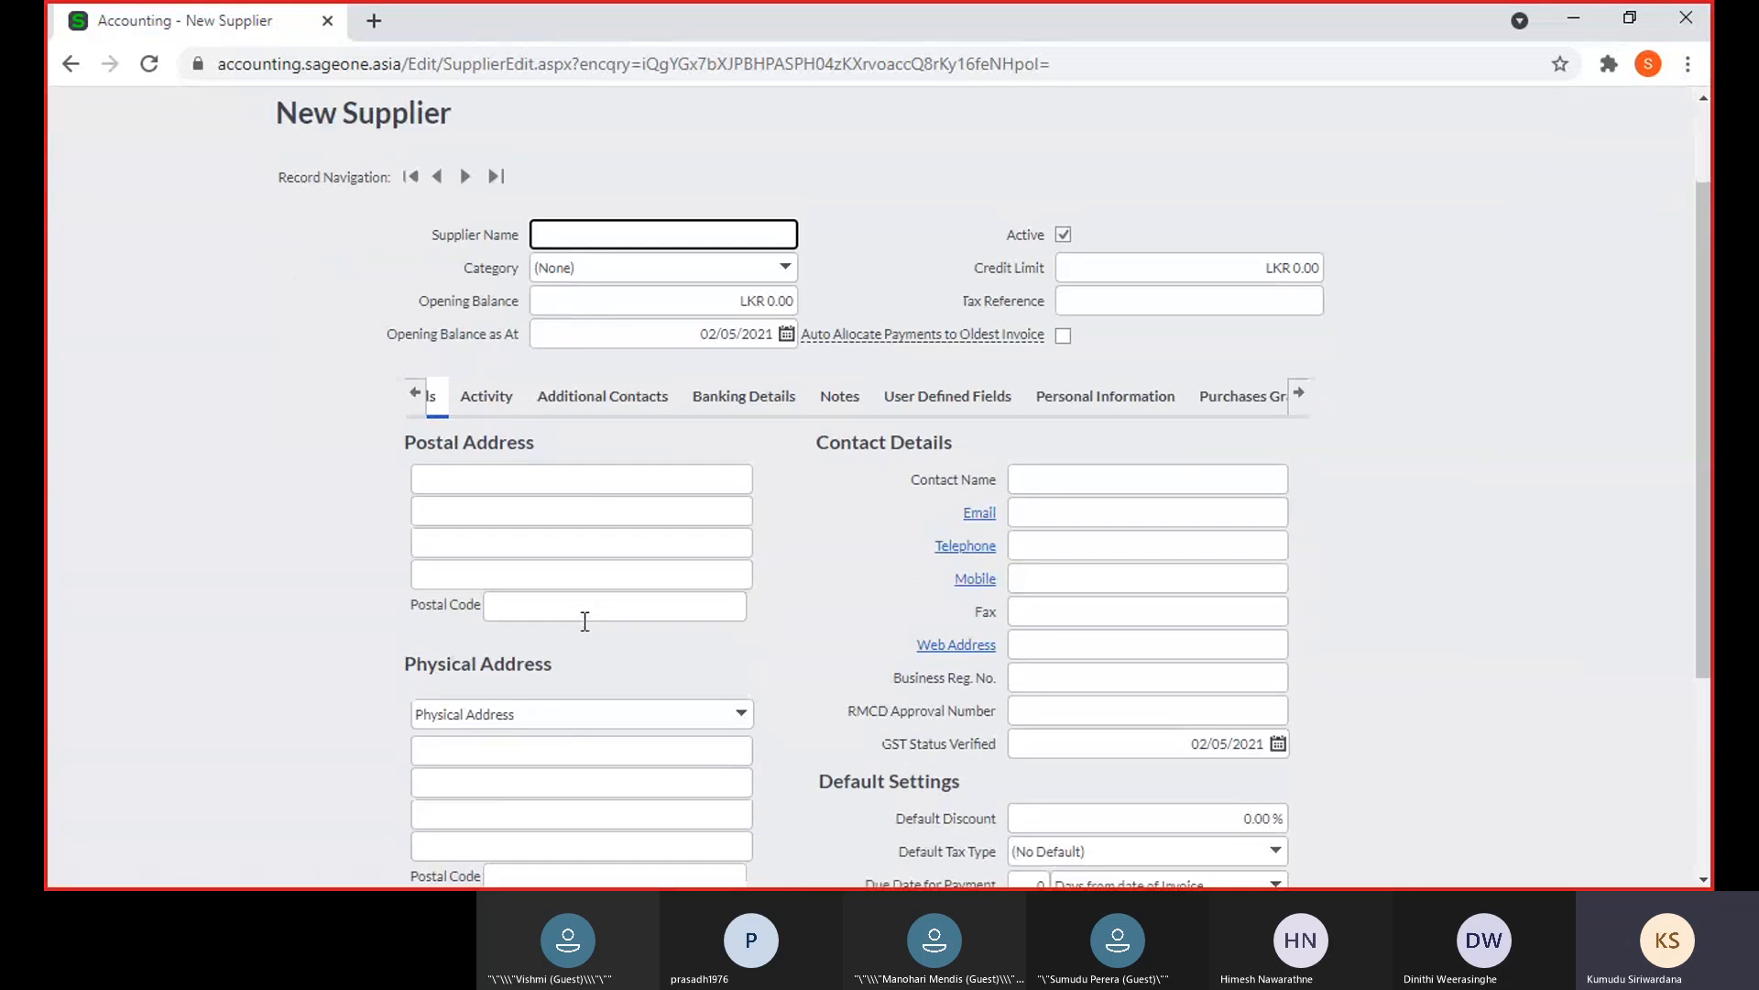
scroll(818, 541, "down", 3)
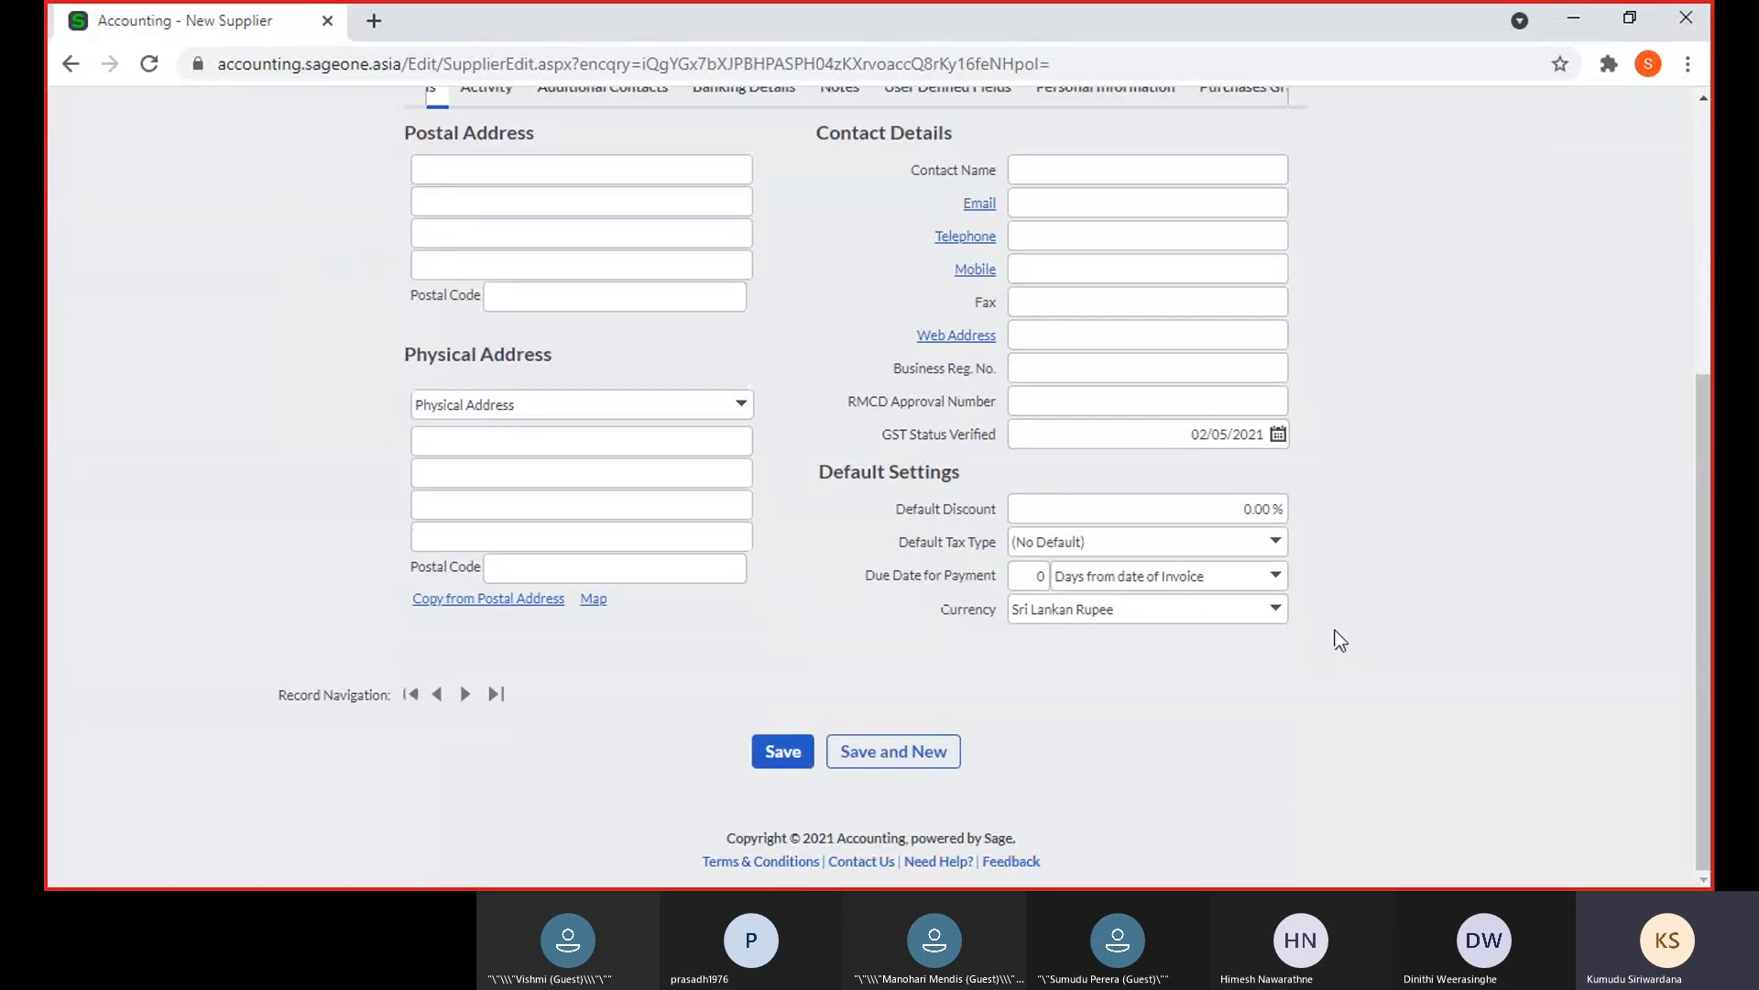
left_click(1277, 611)
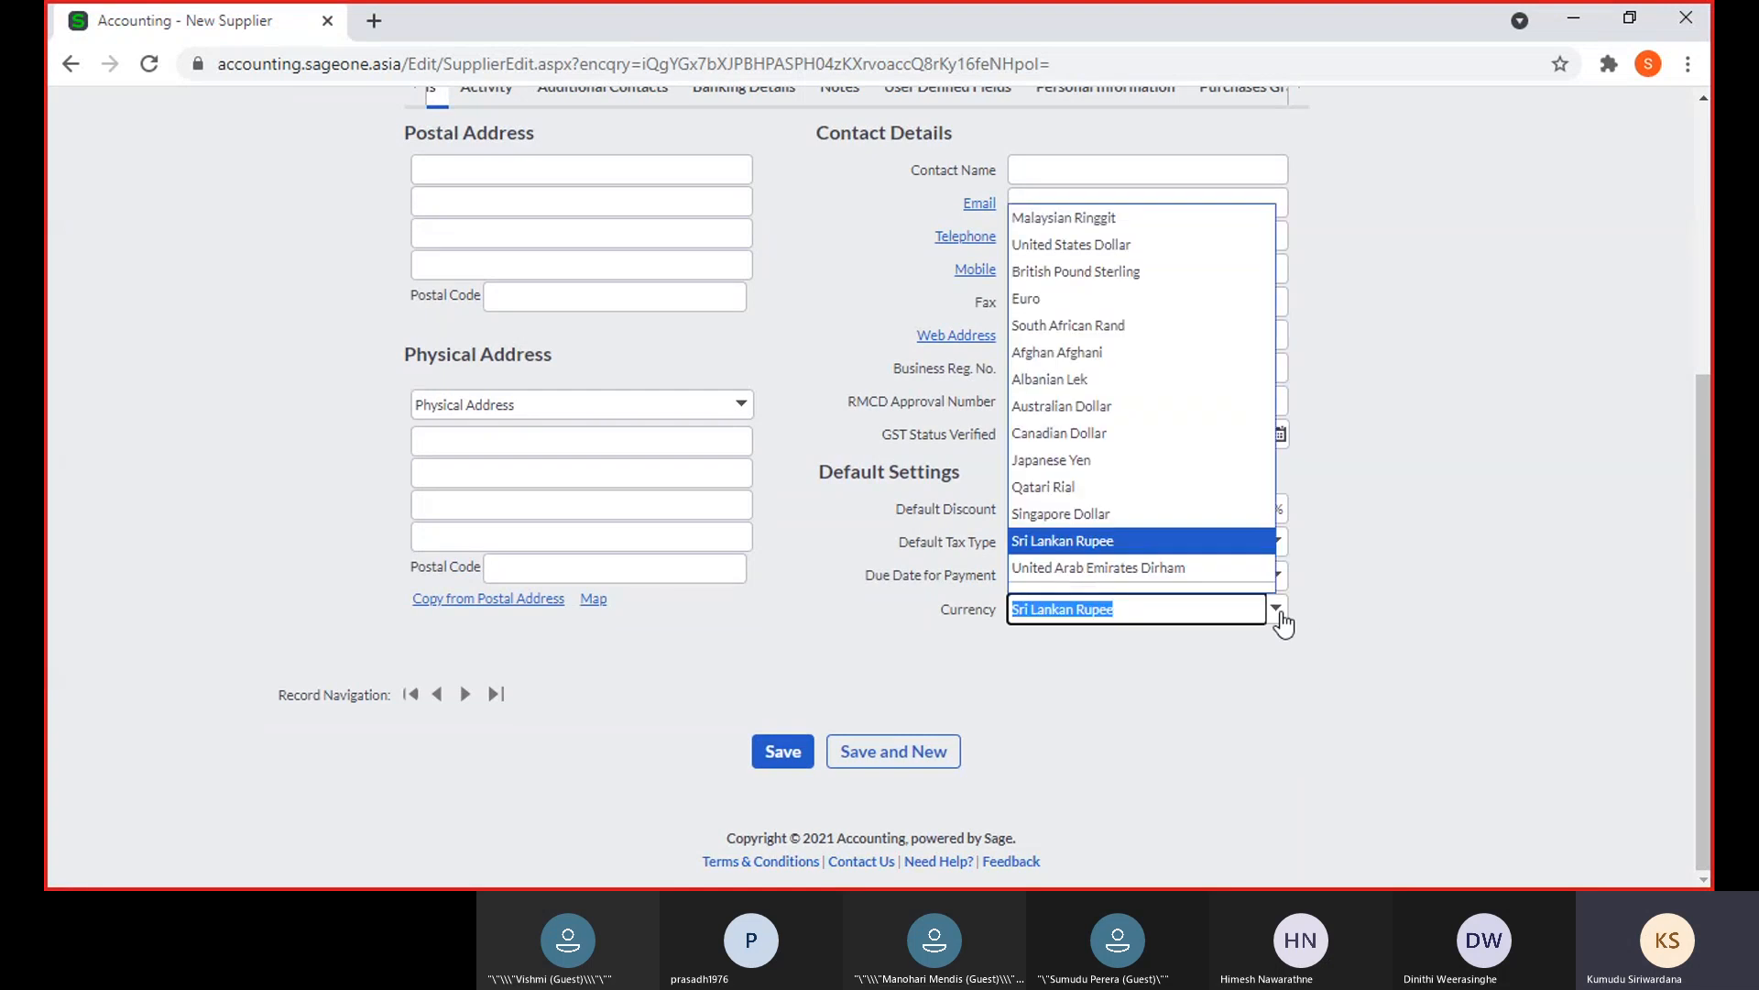
left_click(1316, 583)
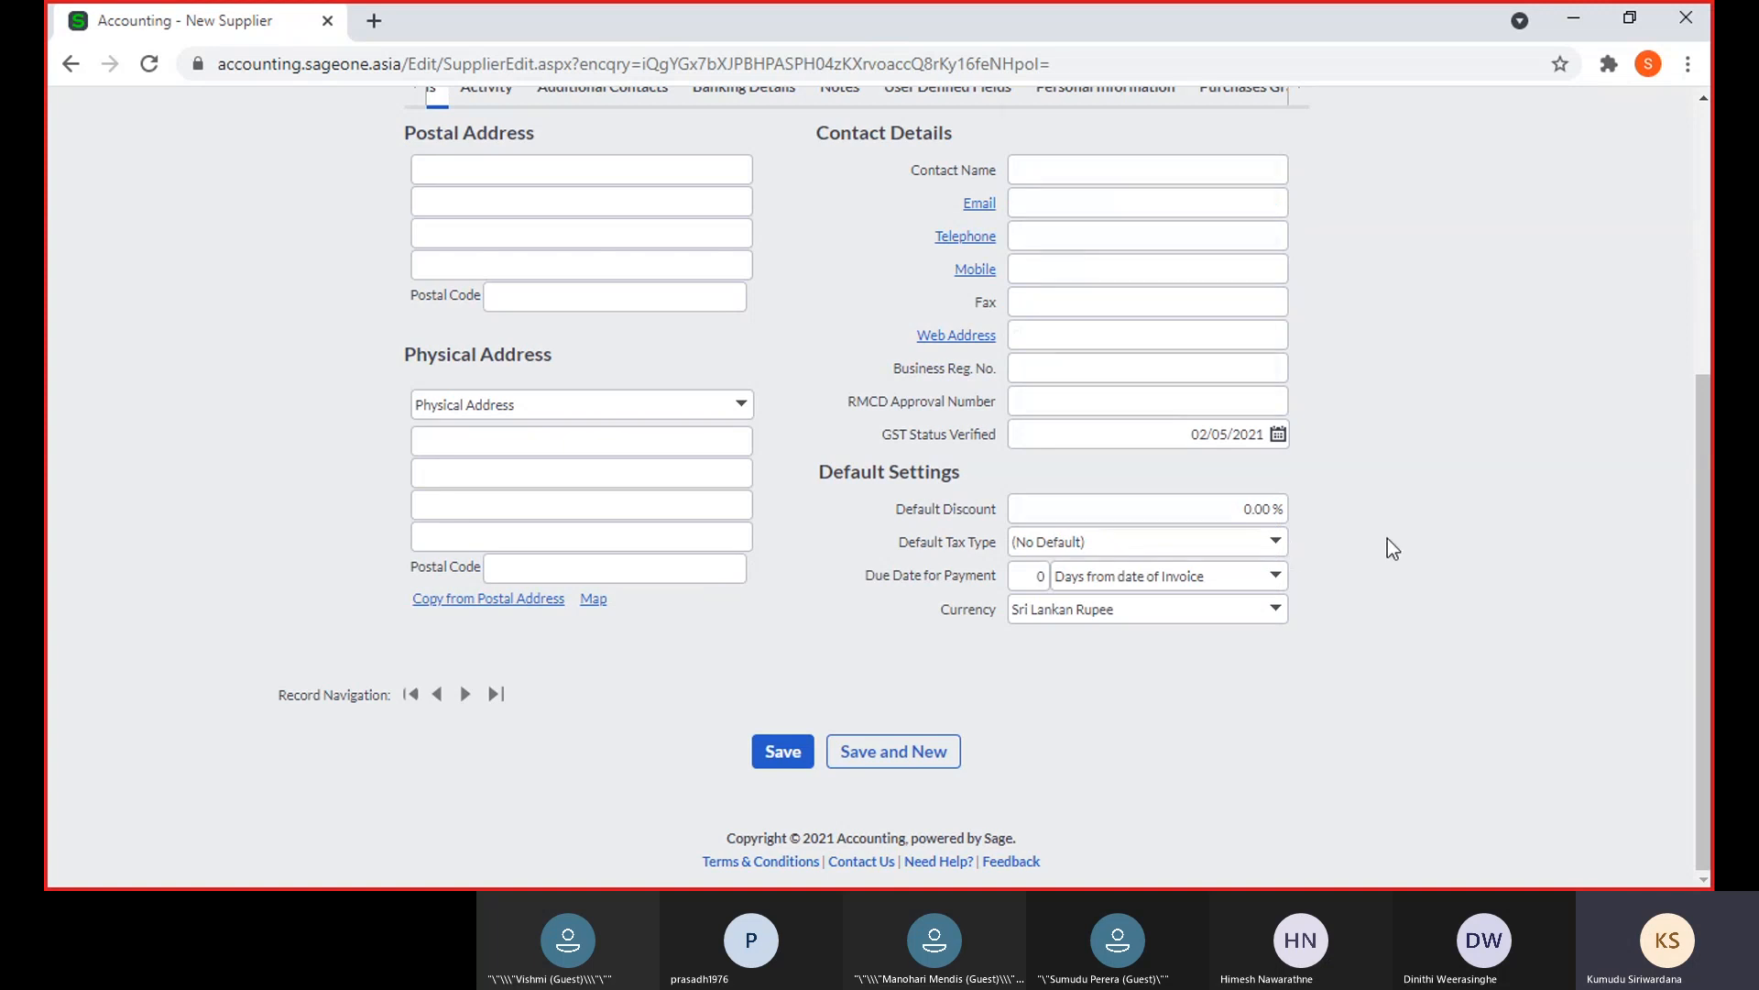
Examine the new supplier's Banking Details, User Defined Fields and Report Layouts sections
scroll(850, 491, "up", 5)
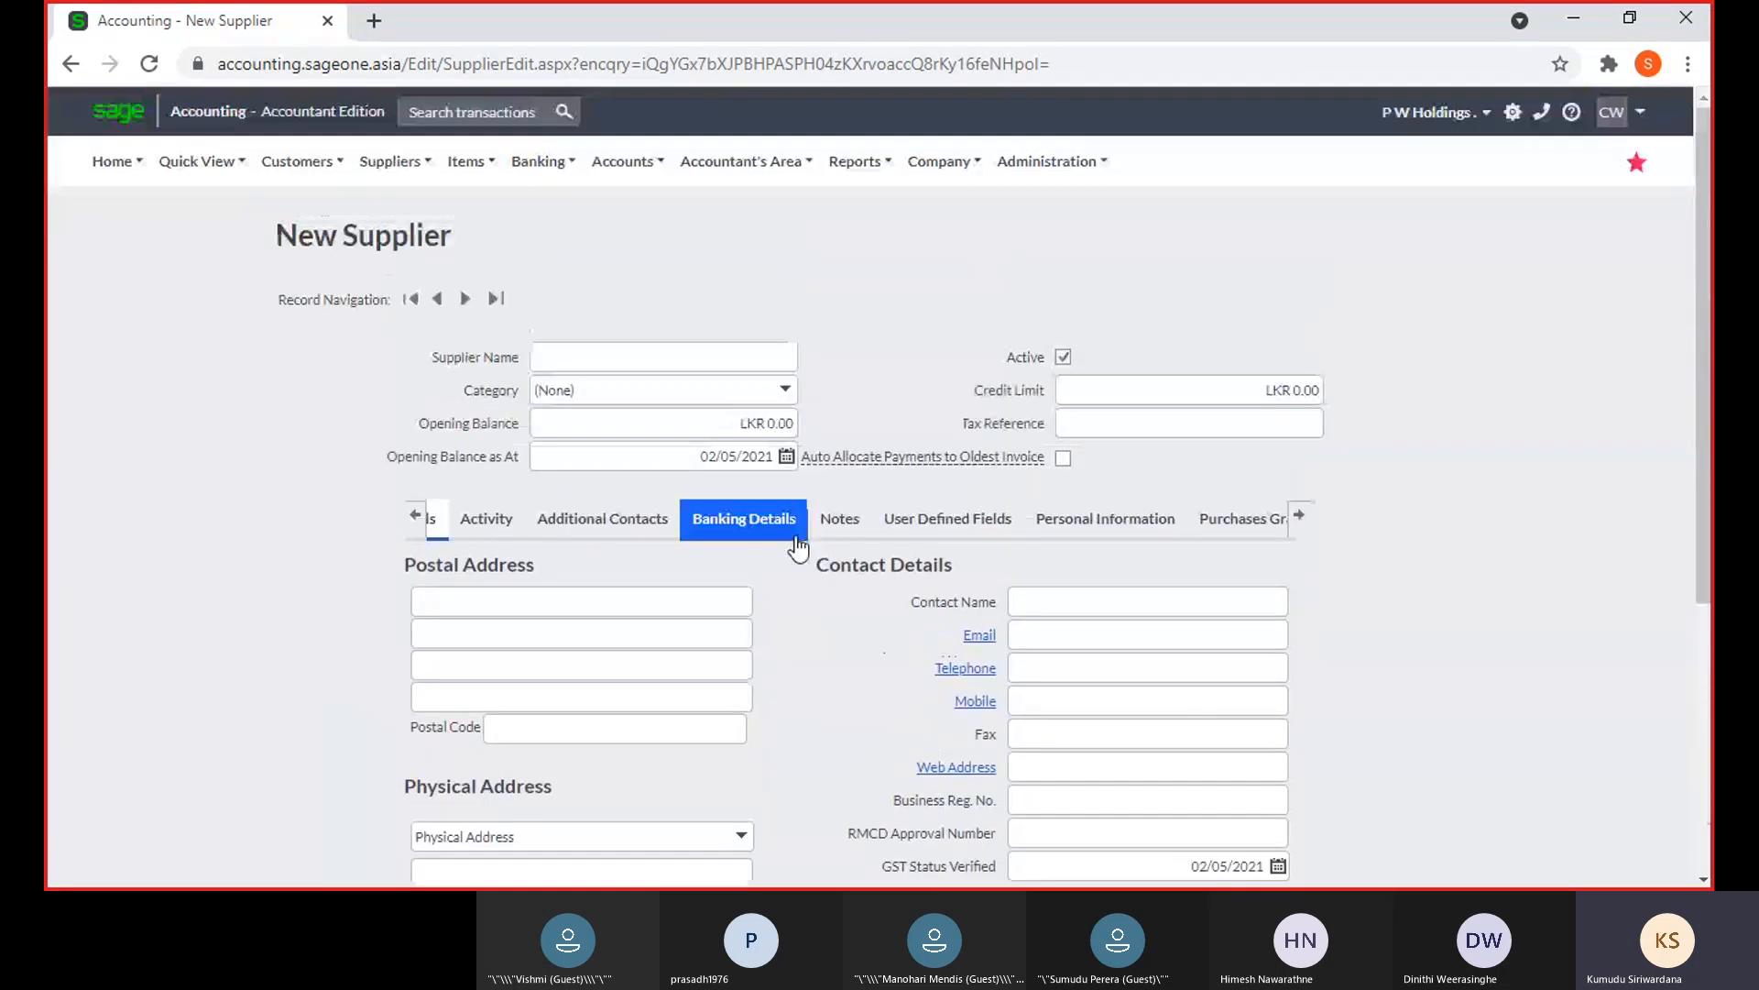
left_click(737, 536)
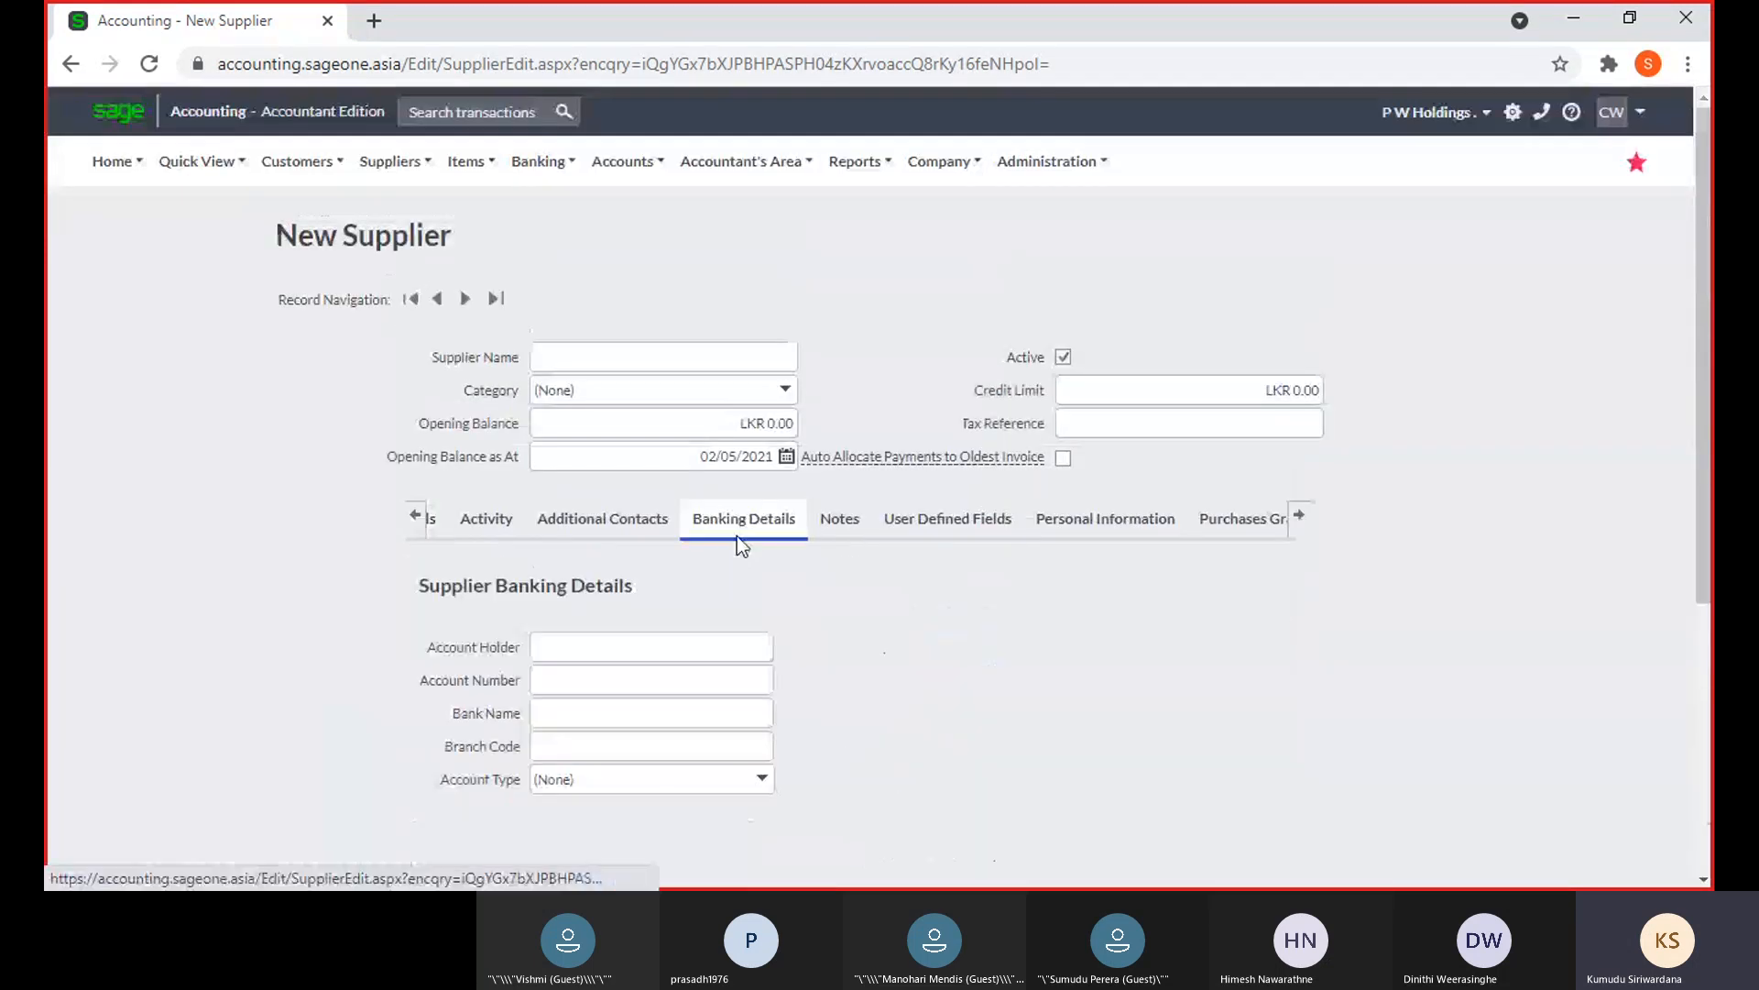
left_click(629, 549)
left_click(930, 524)
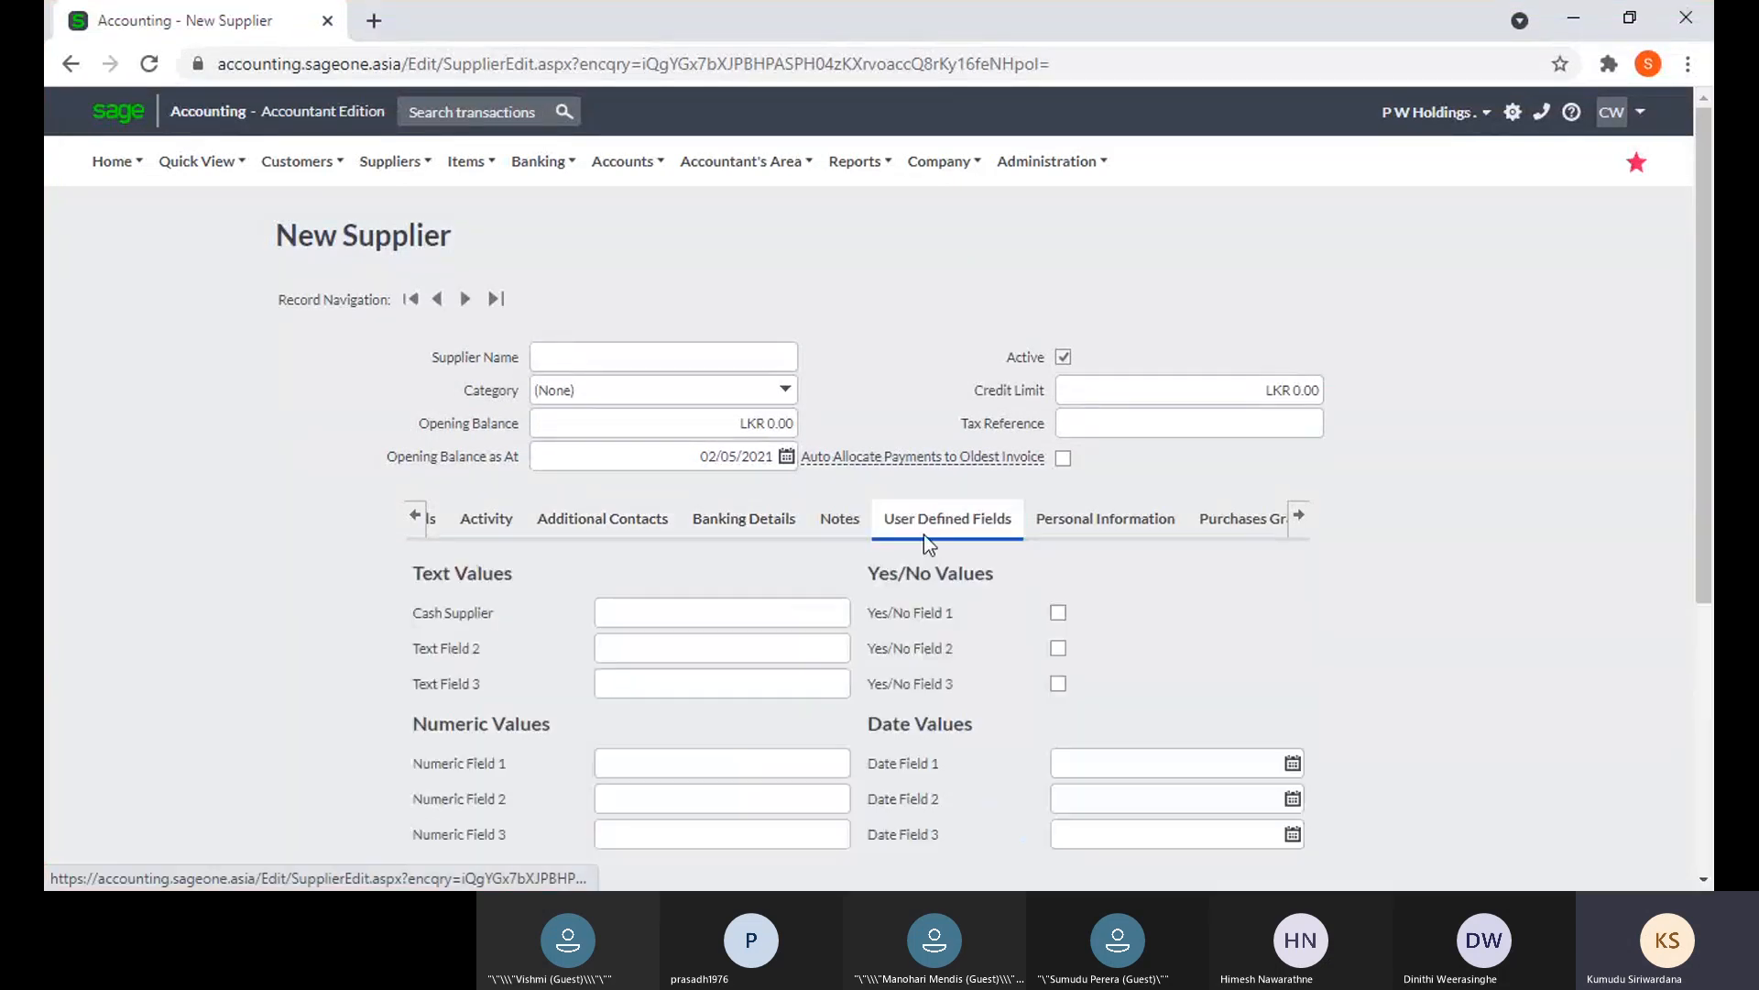
left_click(1297, 520)
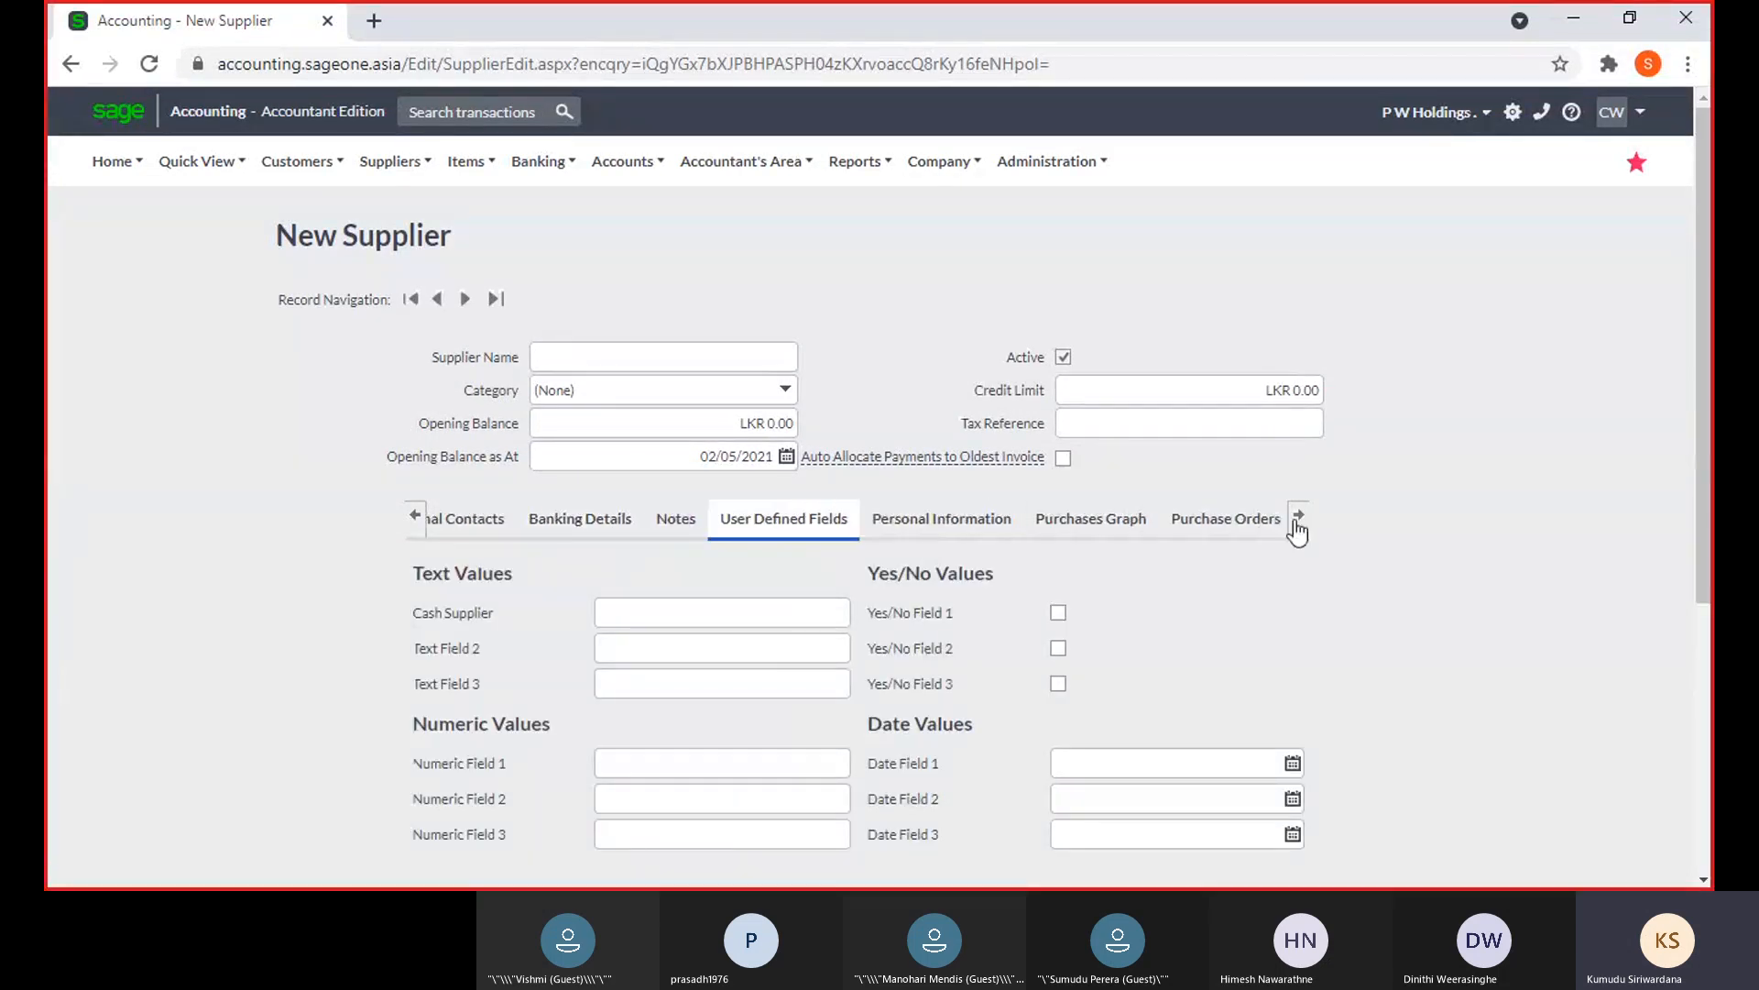
left_click(1297, 520)
left_click(1297, 521)
left_click(1244, 521)
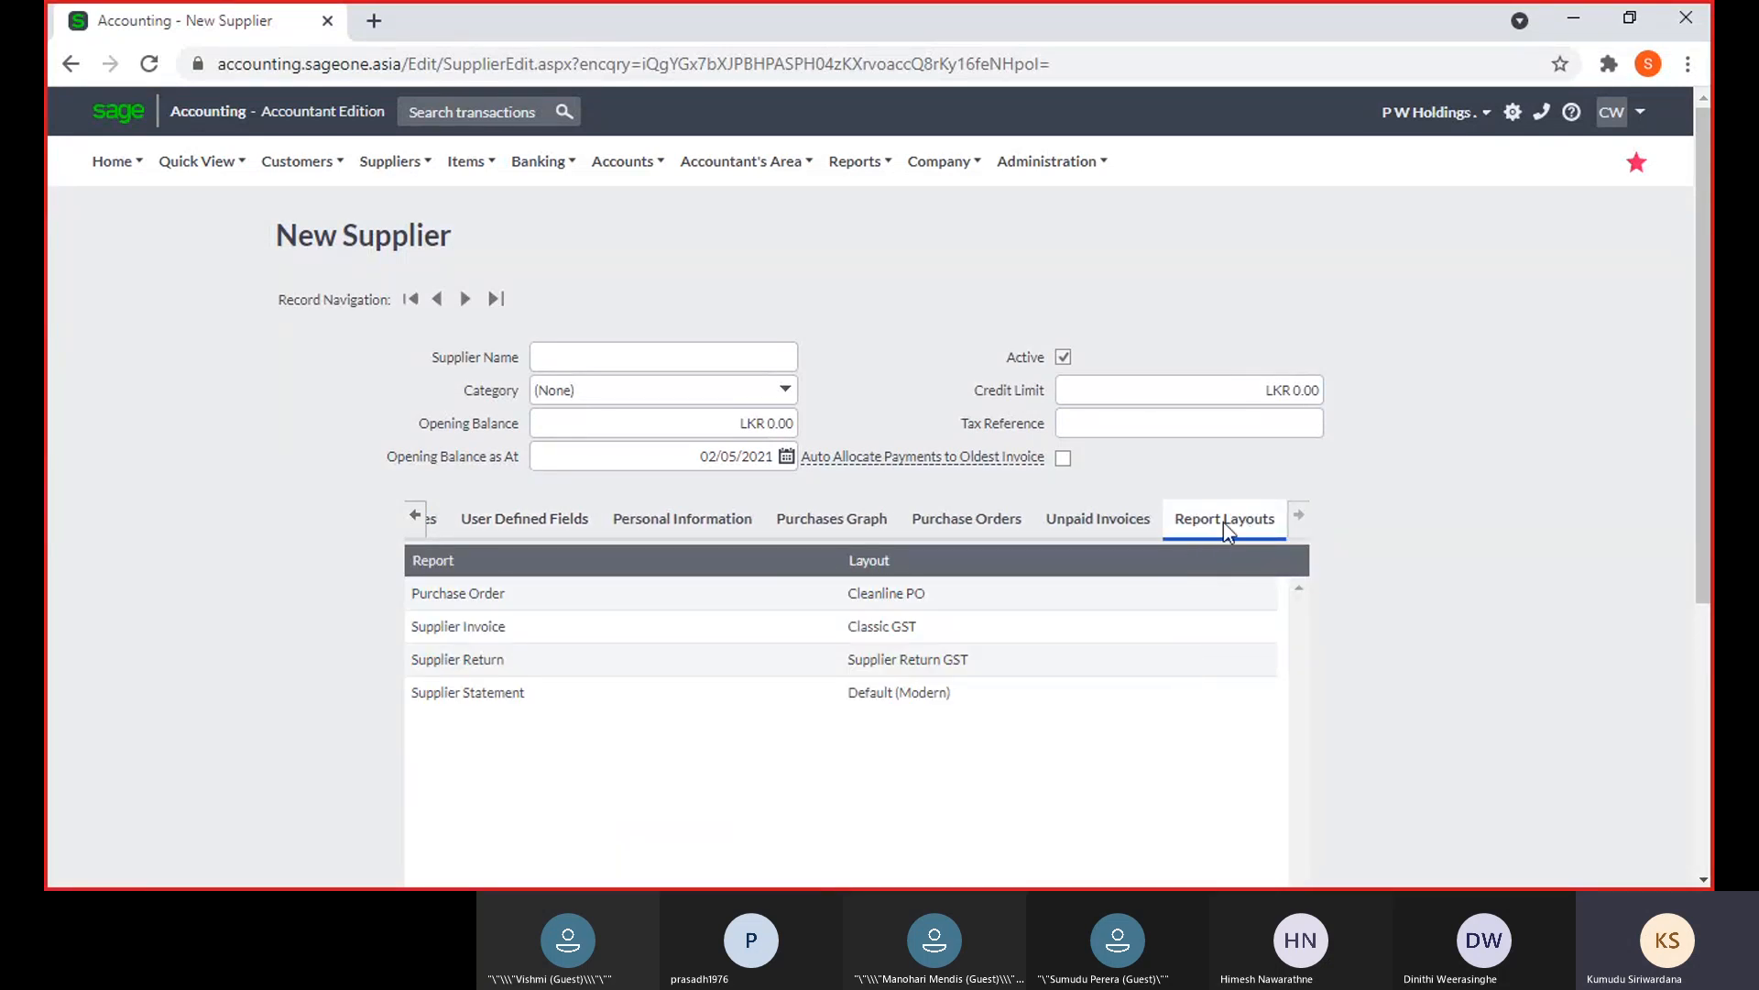
left_click(1162, 640)
left_click(1263, 596)
left_click(1406, 609)
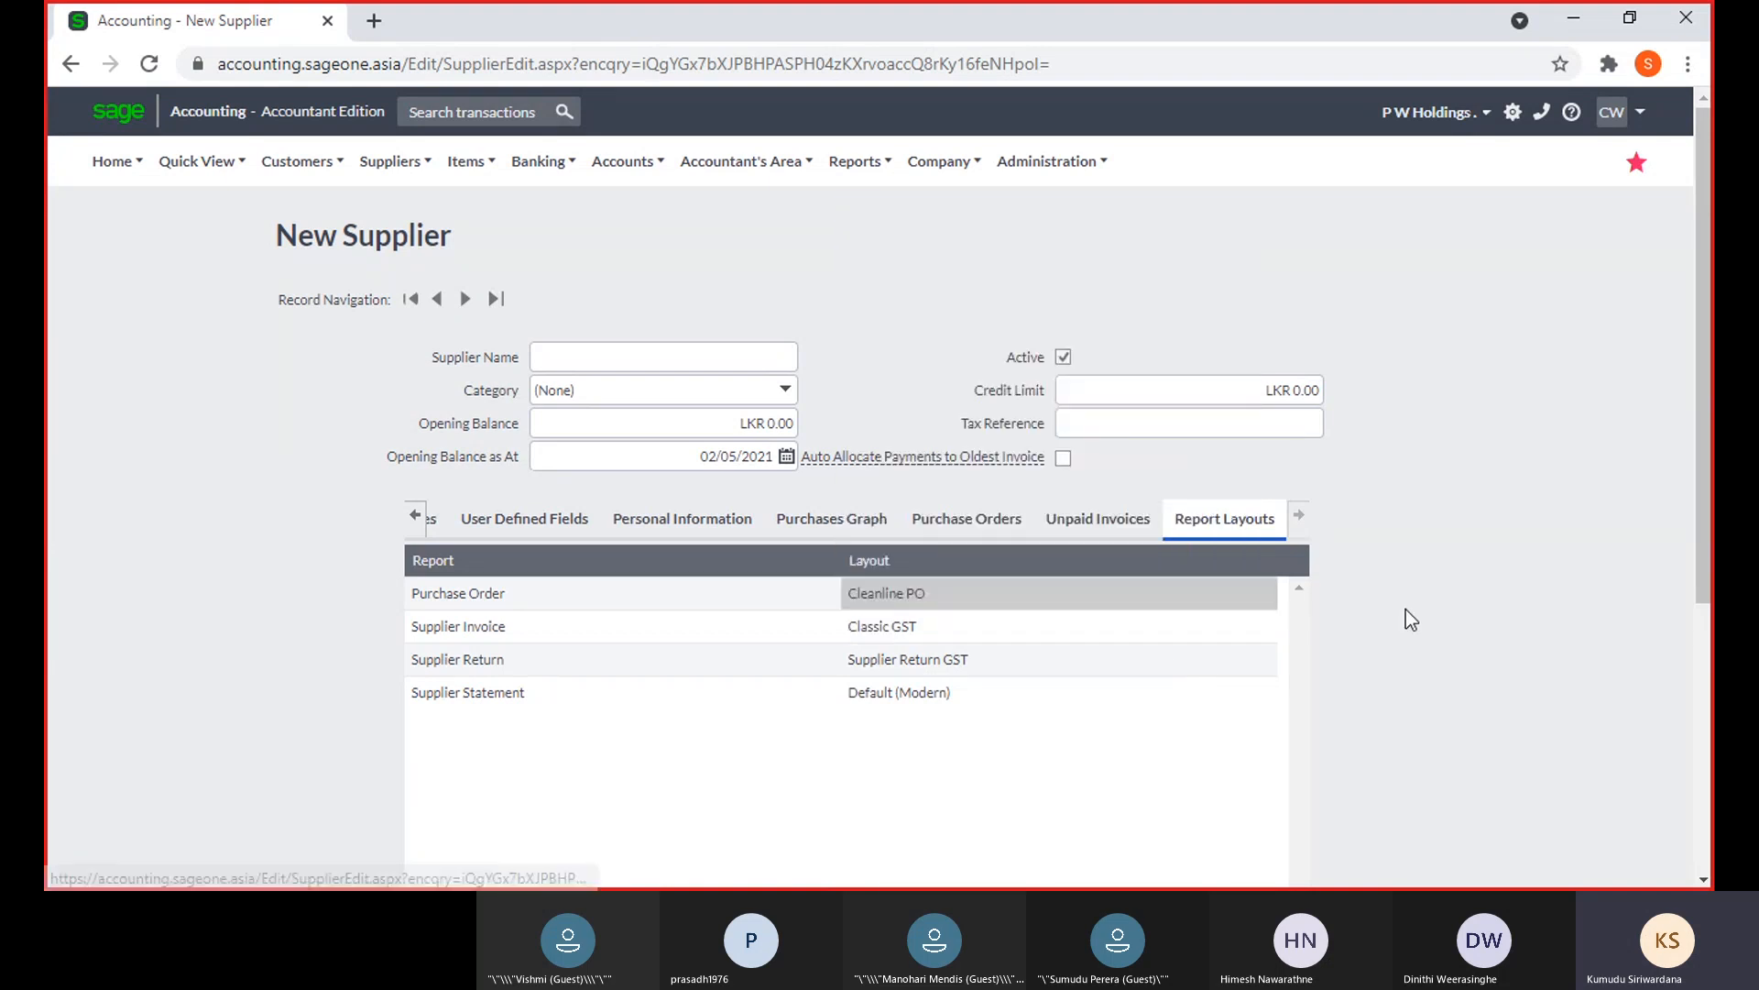
In the List of Suppliers, review the Customise Grid column options without changing them and sort the suppliers by name
mouse_move(397, 165)
mouse_move(407, 236)
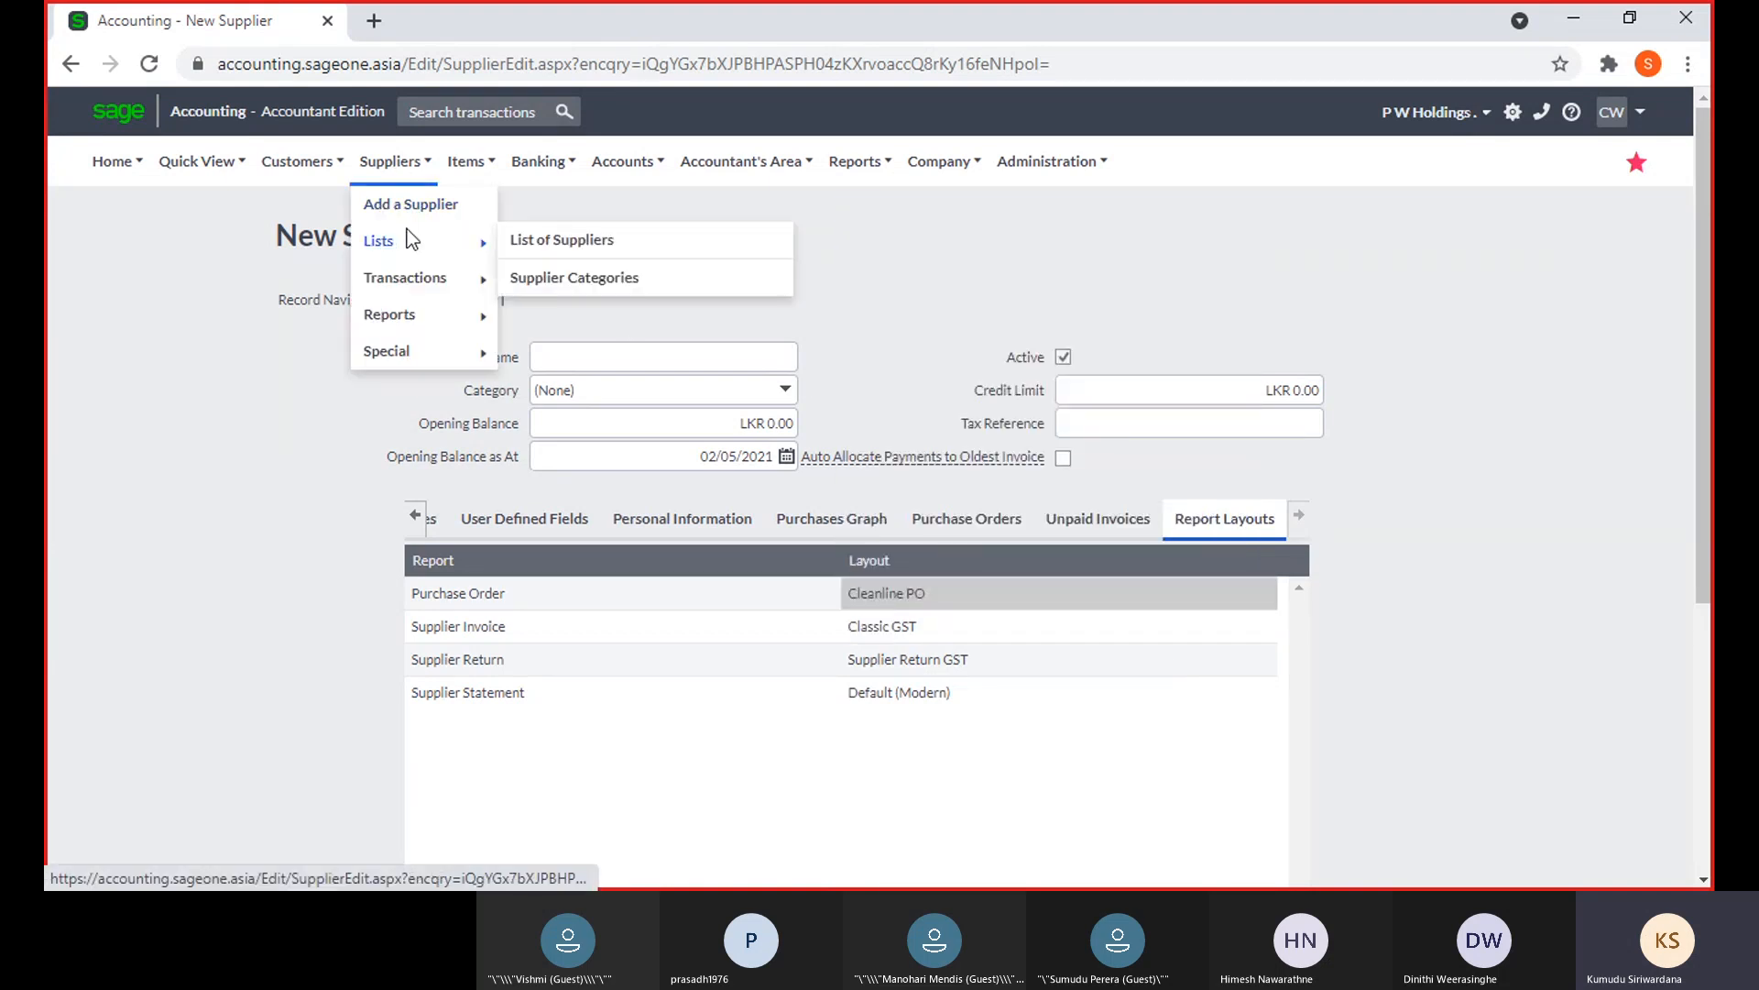
left_click(553, 257)
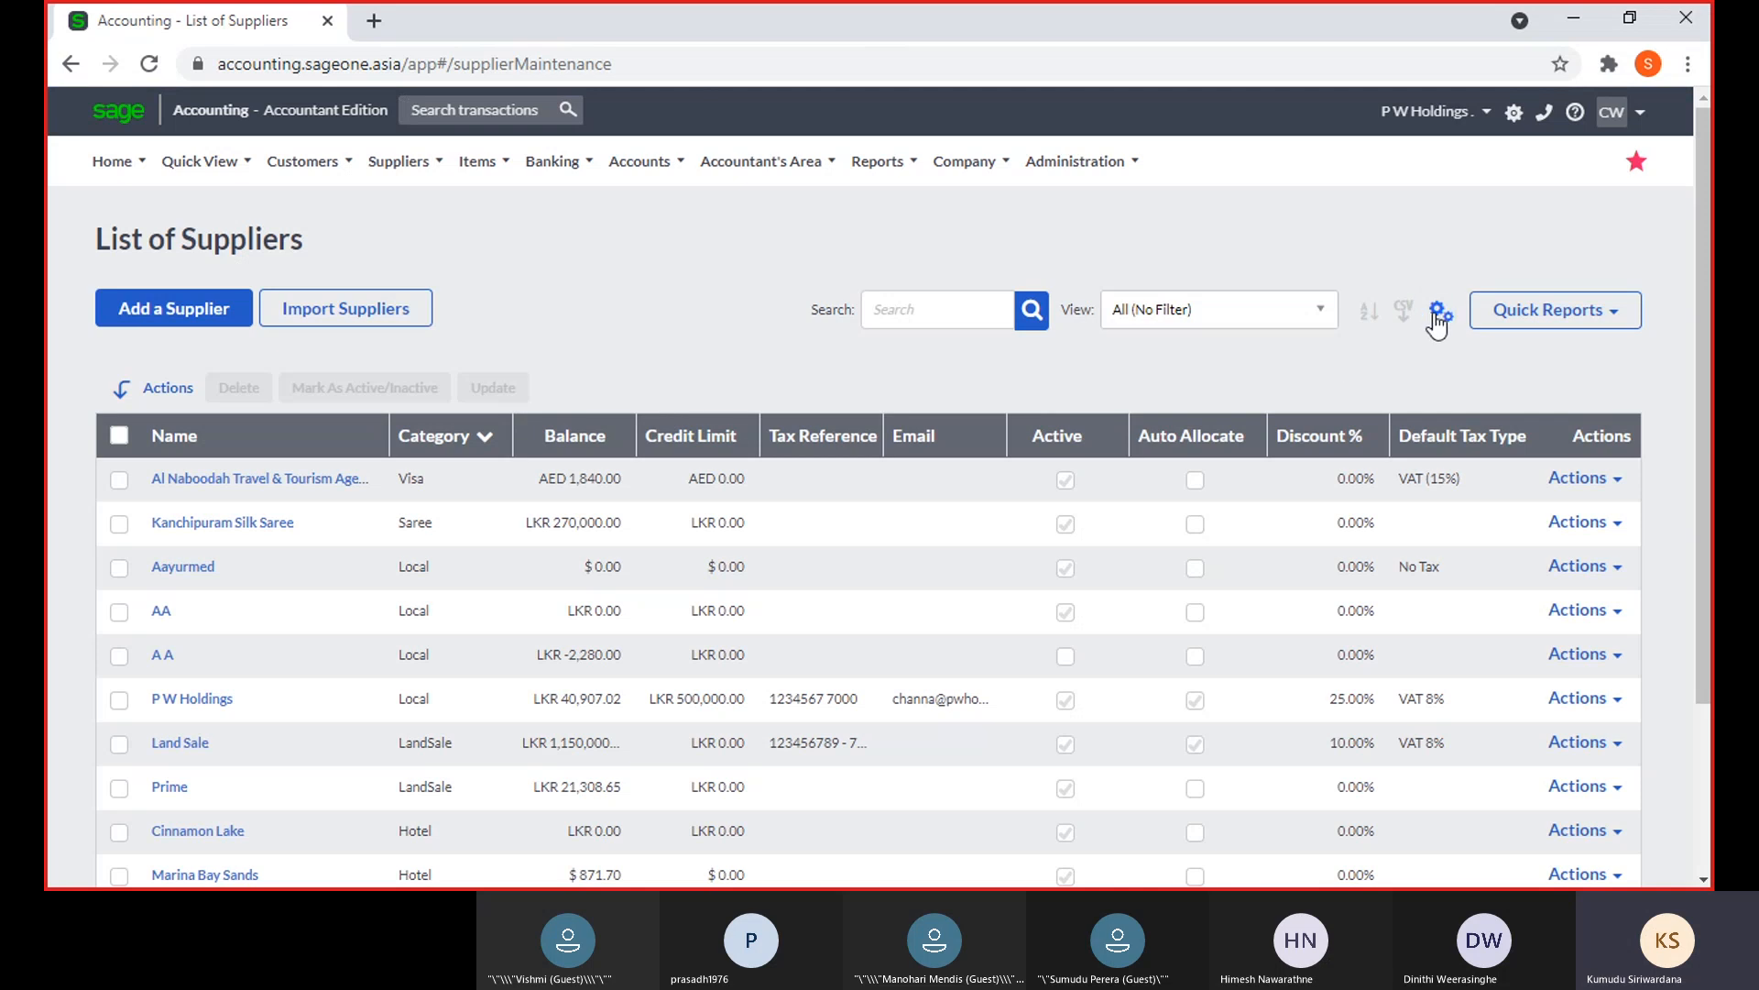
left_click(1438, 313)
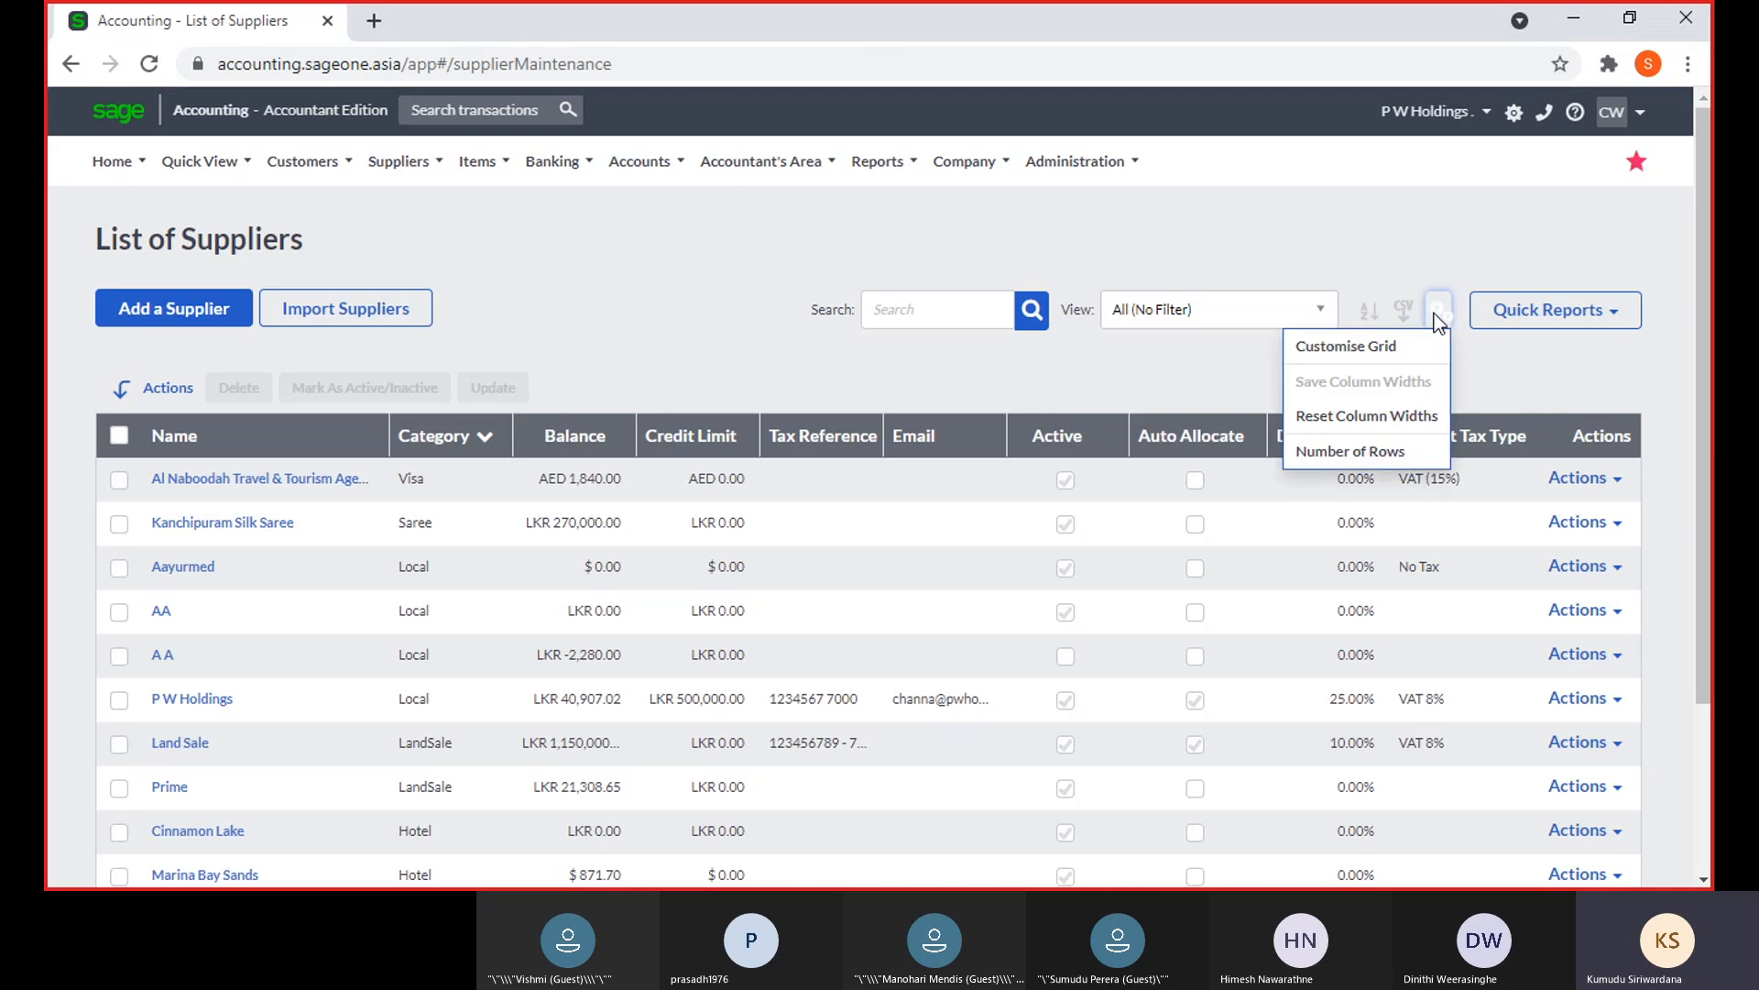
left_click(1364, 346)
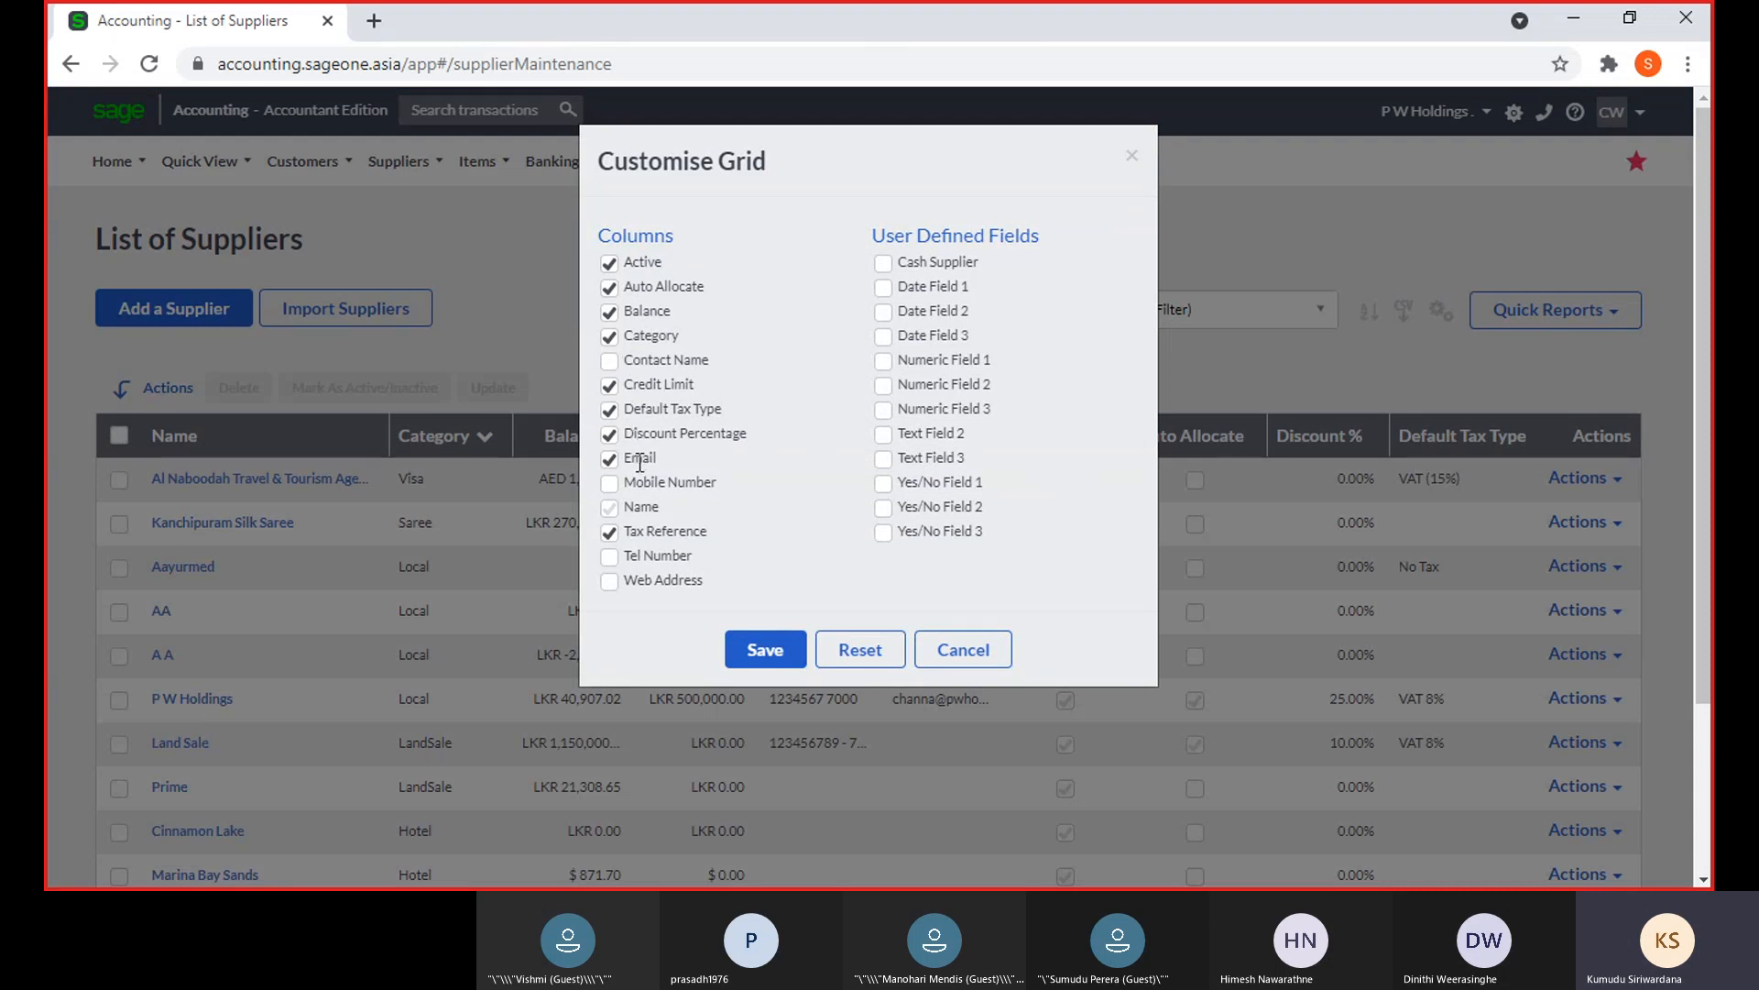
left_click(936, 656)
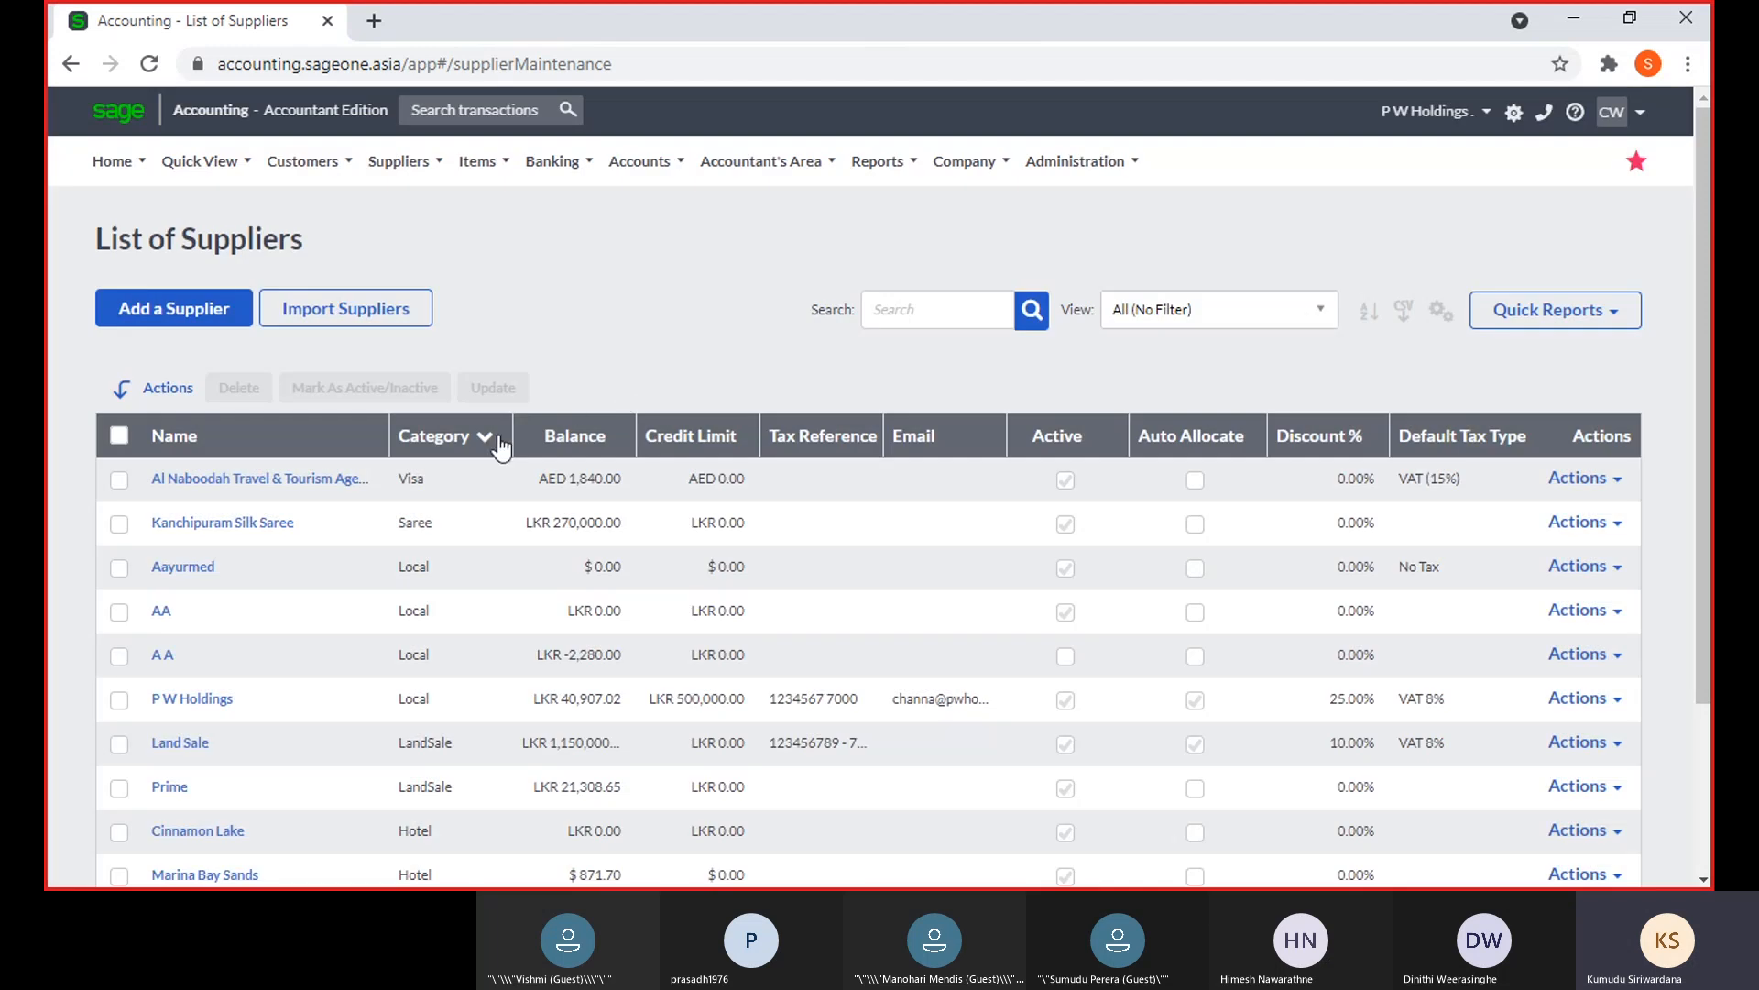
left_click(269, 450)
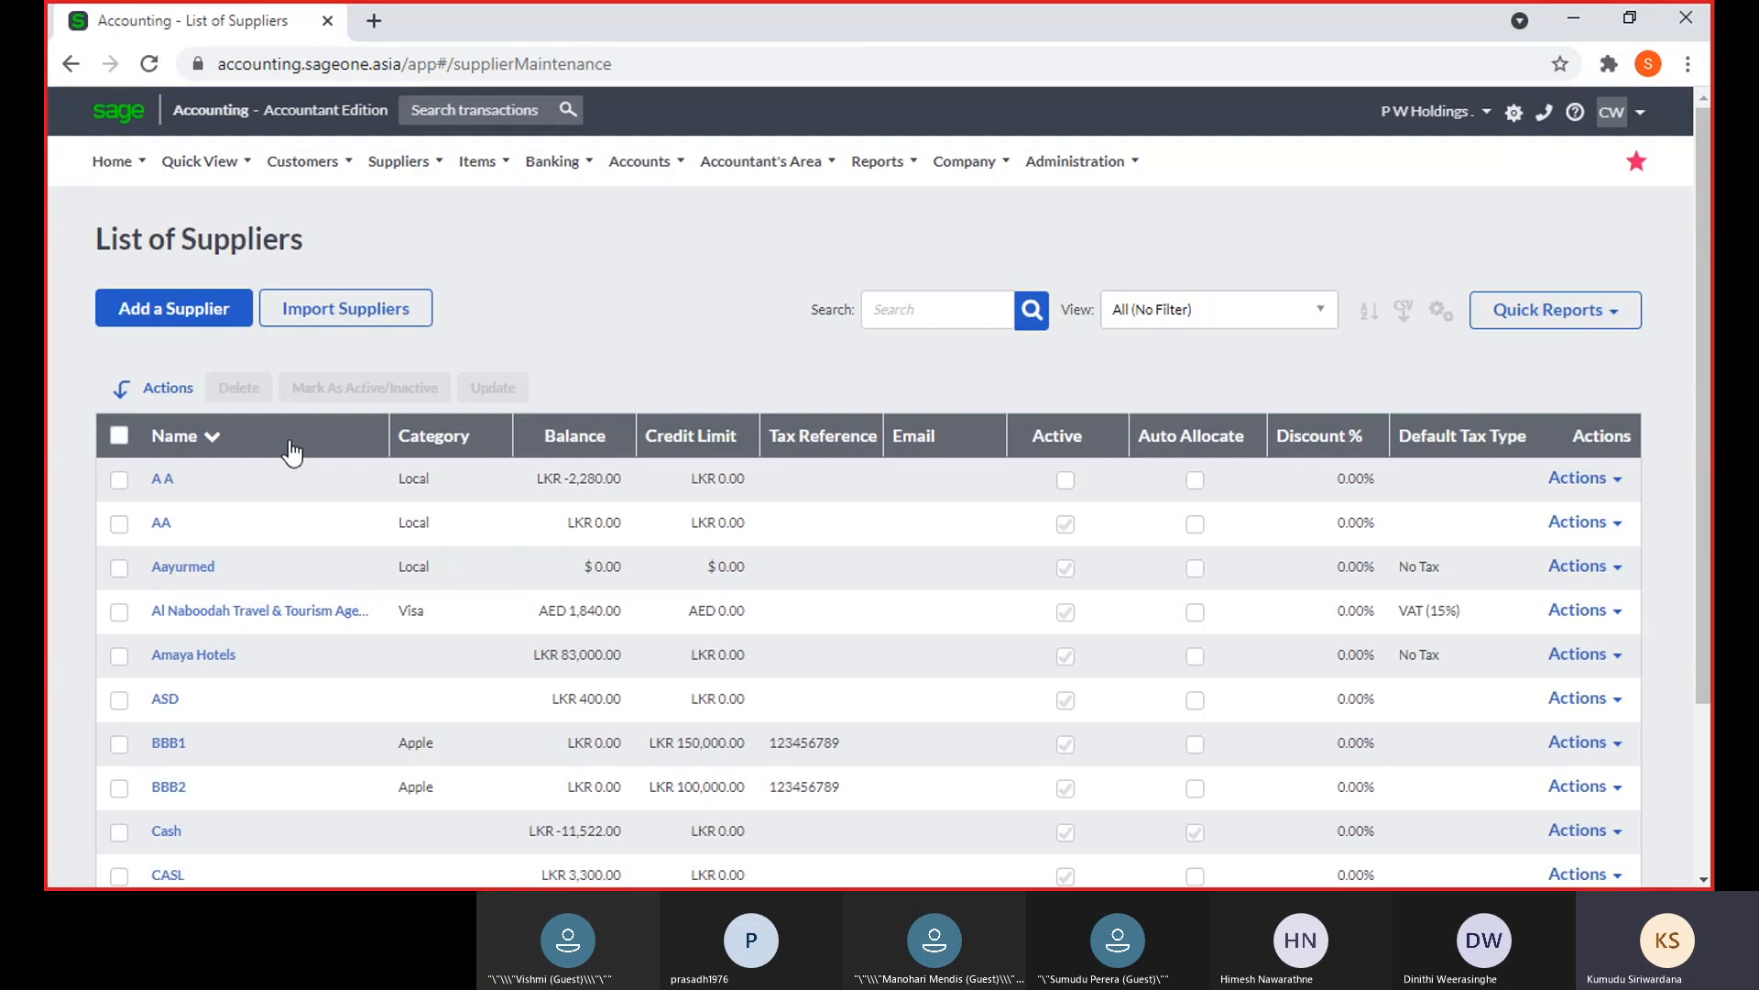
Switch the supplier list's name sorting to descending order and back to ascending
left_click(289, 438)
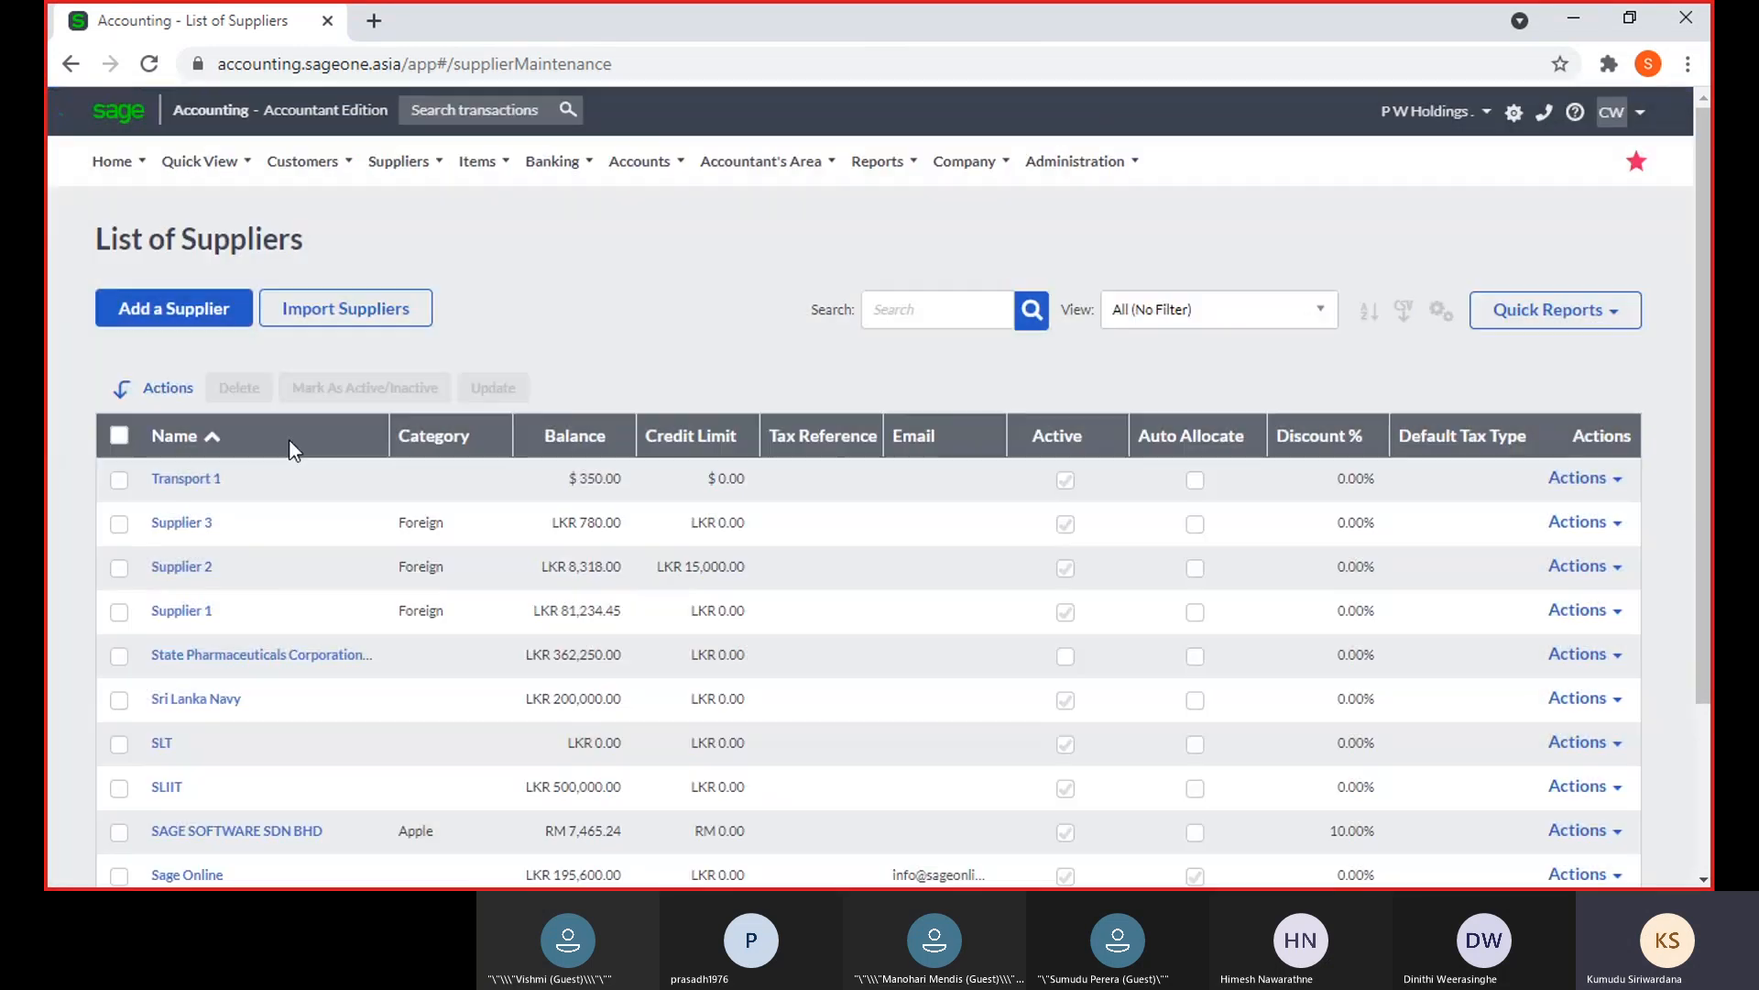
left_click(289, 440)
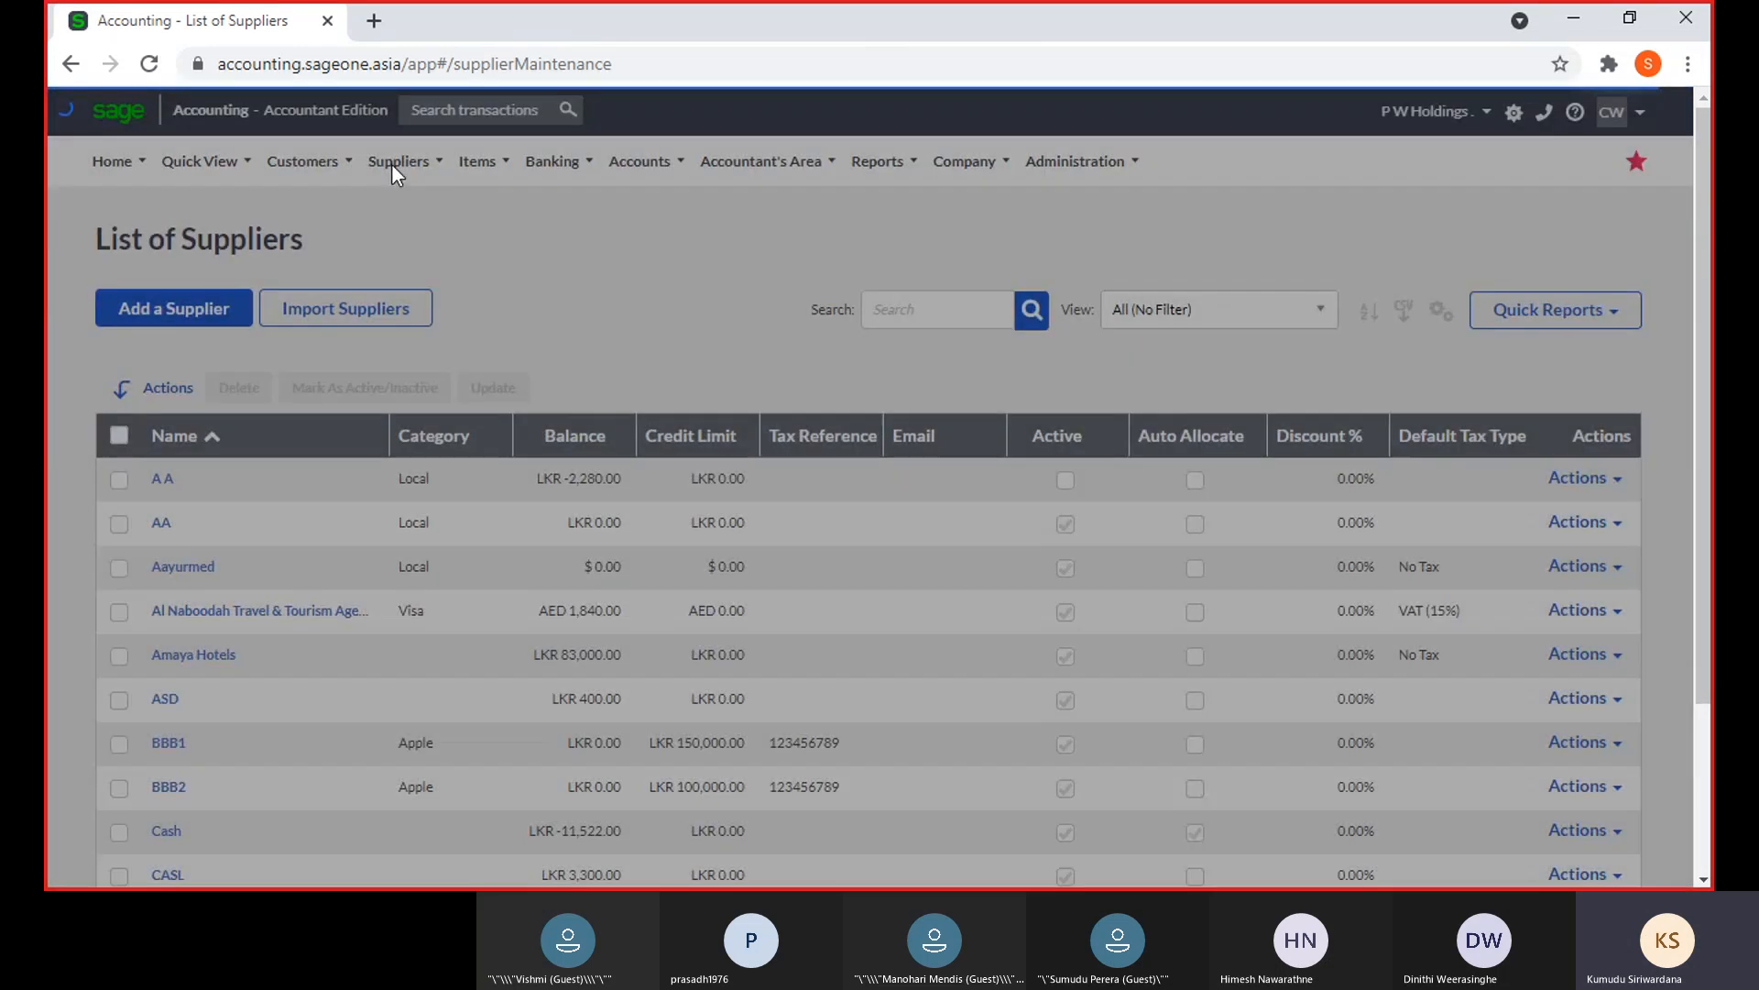
View the Supplier Categories list and open a blank new supplier category form
left_click(392, 163)
mouse_move(403, 243)
left_click(594, 285)
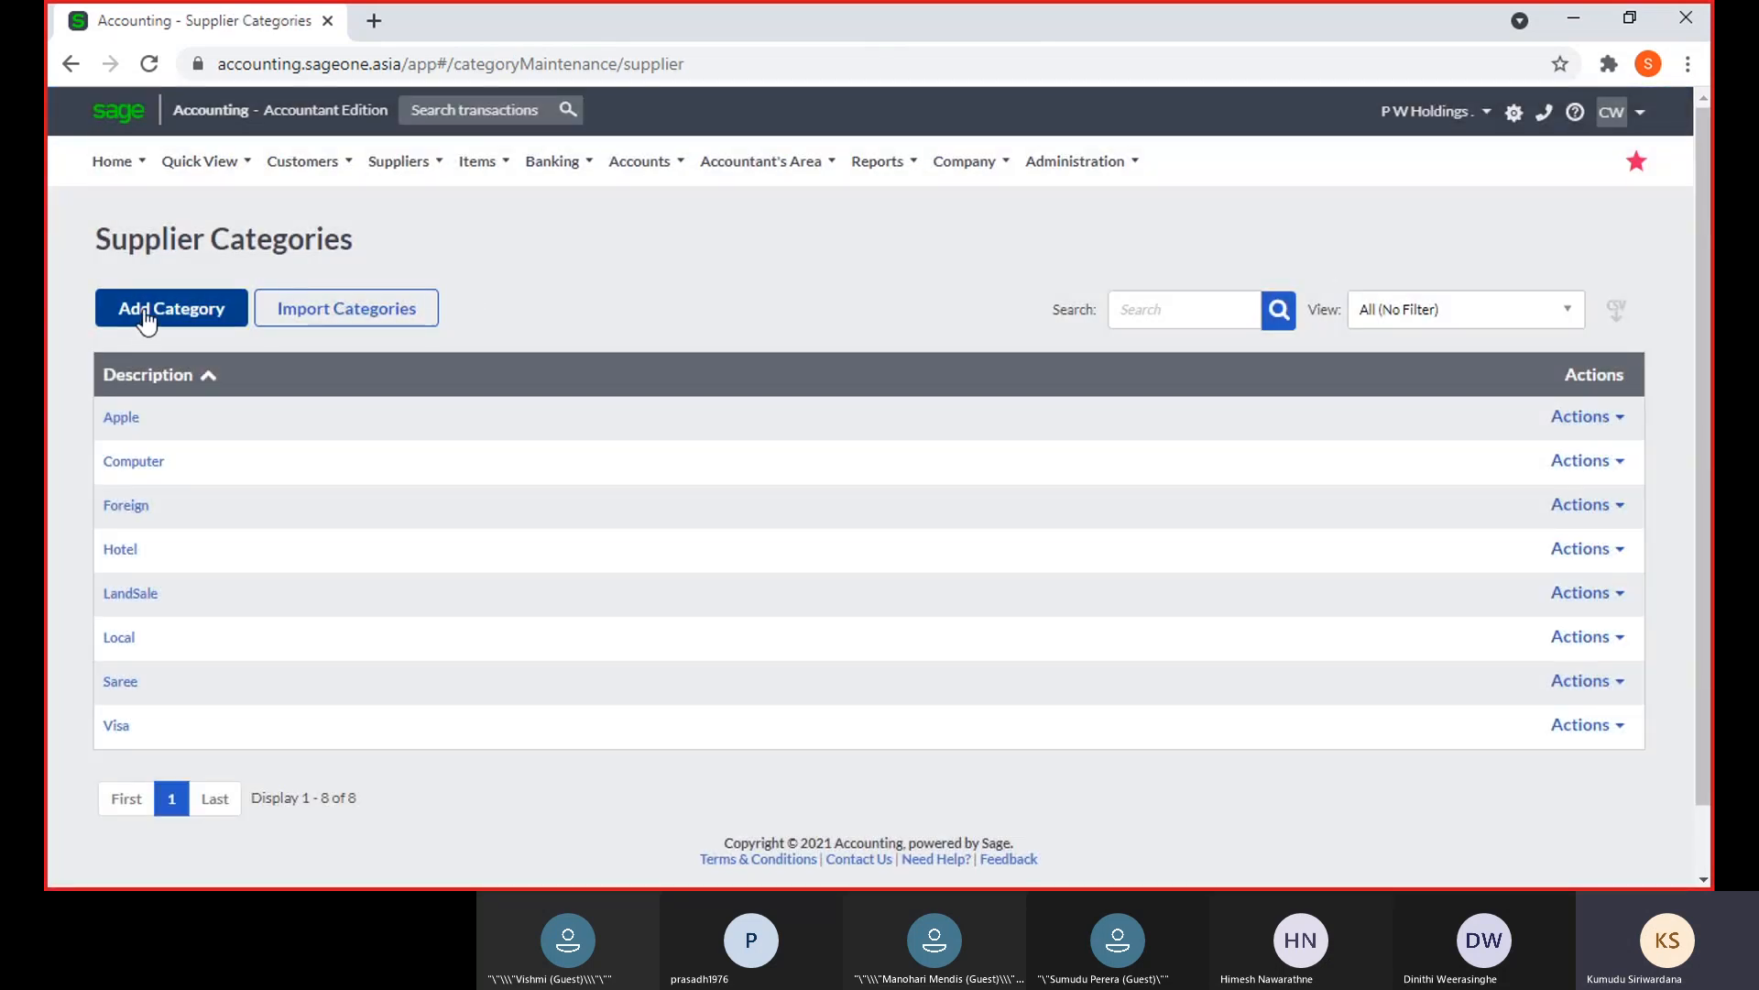
left_click(145, 316)
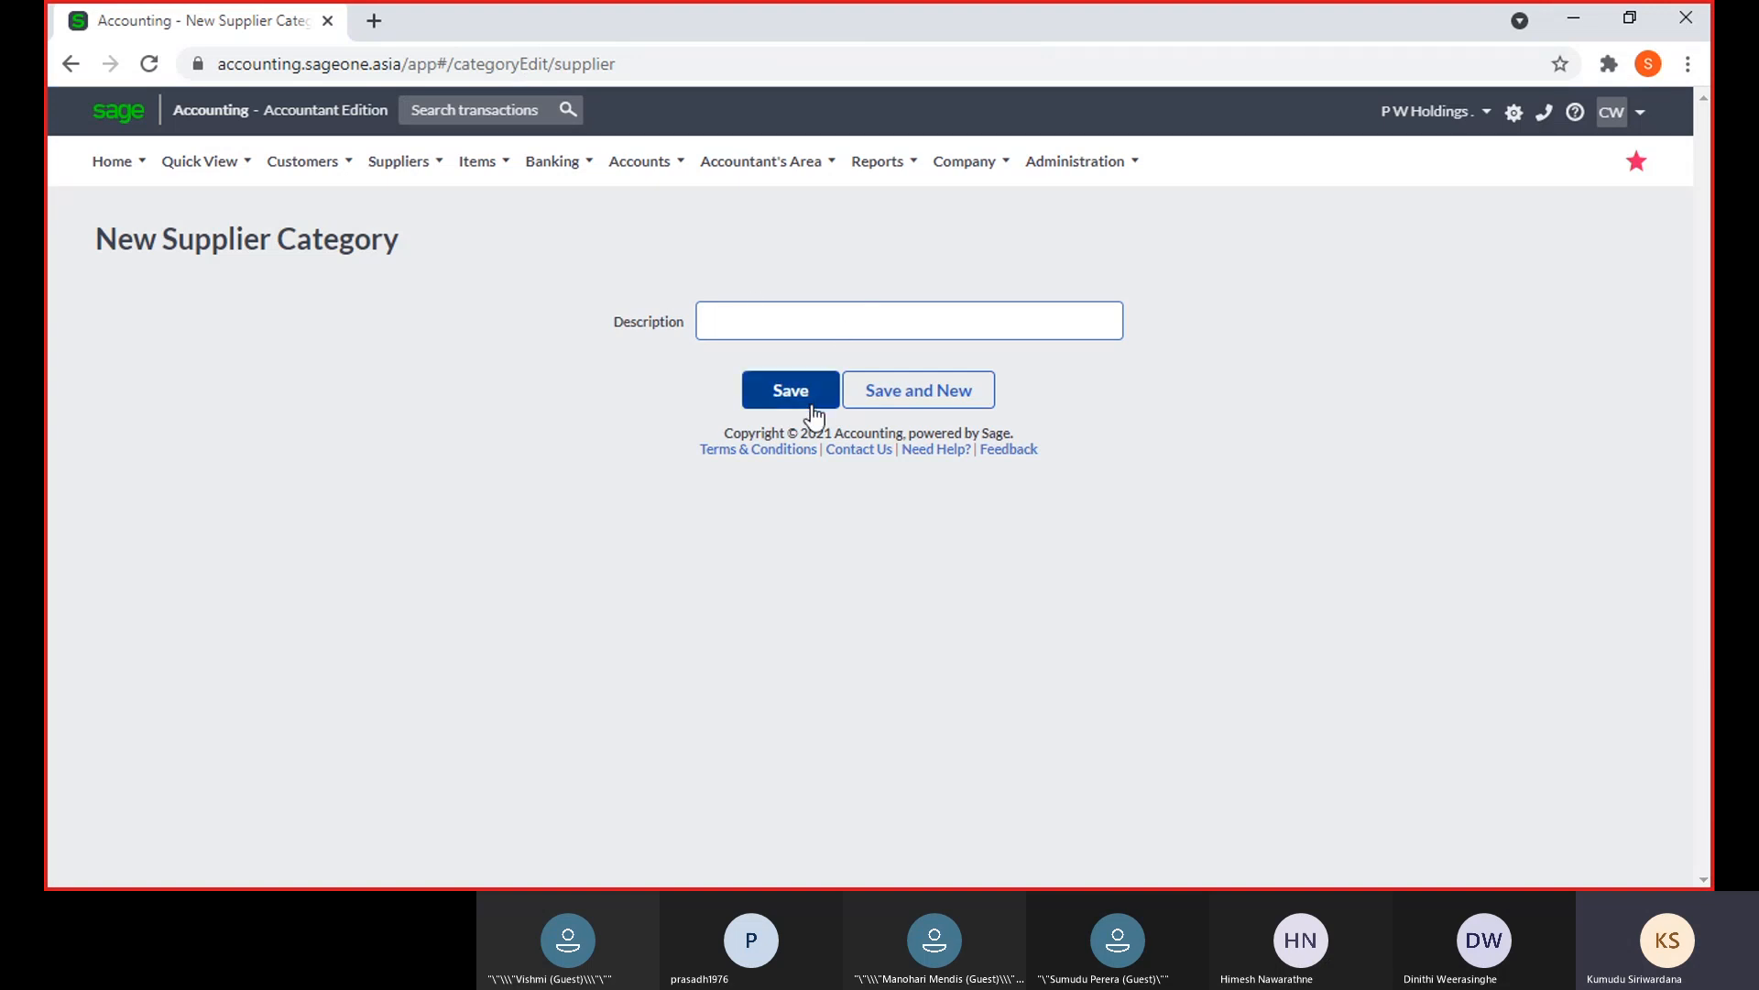
From the Supplier Purchase Orders list, start a new purchase order with P W Holdings as the supplier
mouse_move(388, 186)
mouse_move(397, 285)
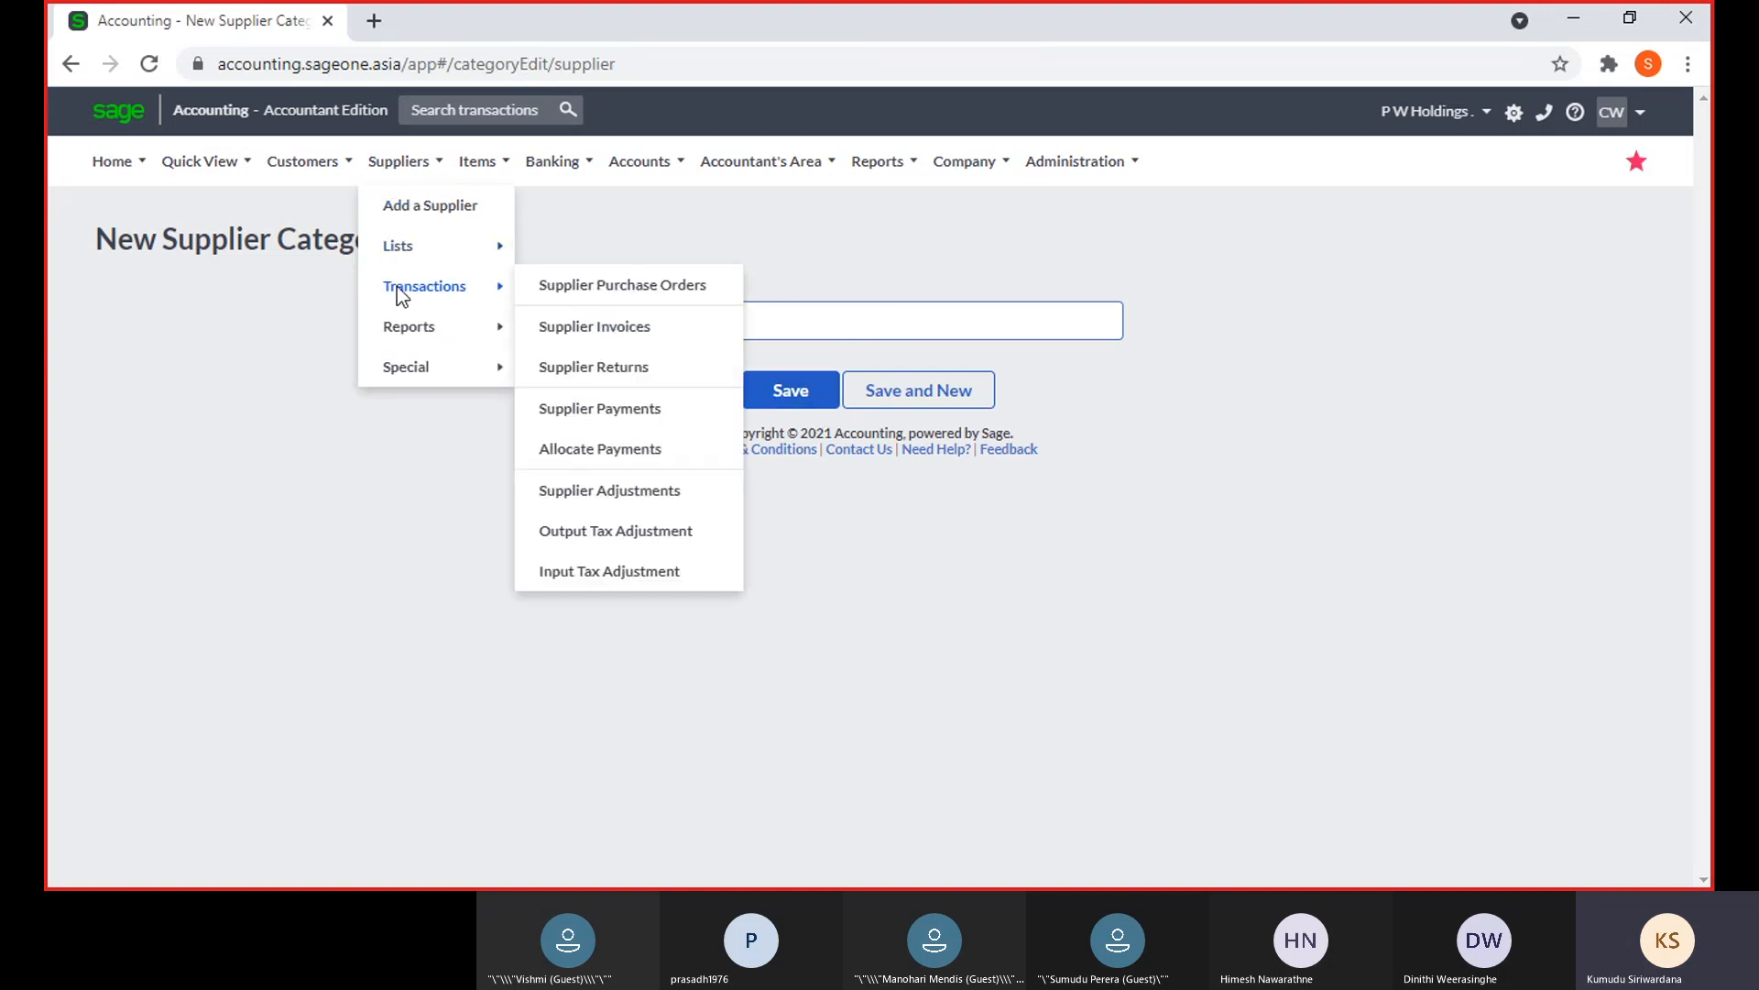
left_click(598, 289)
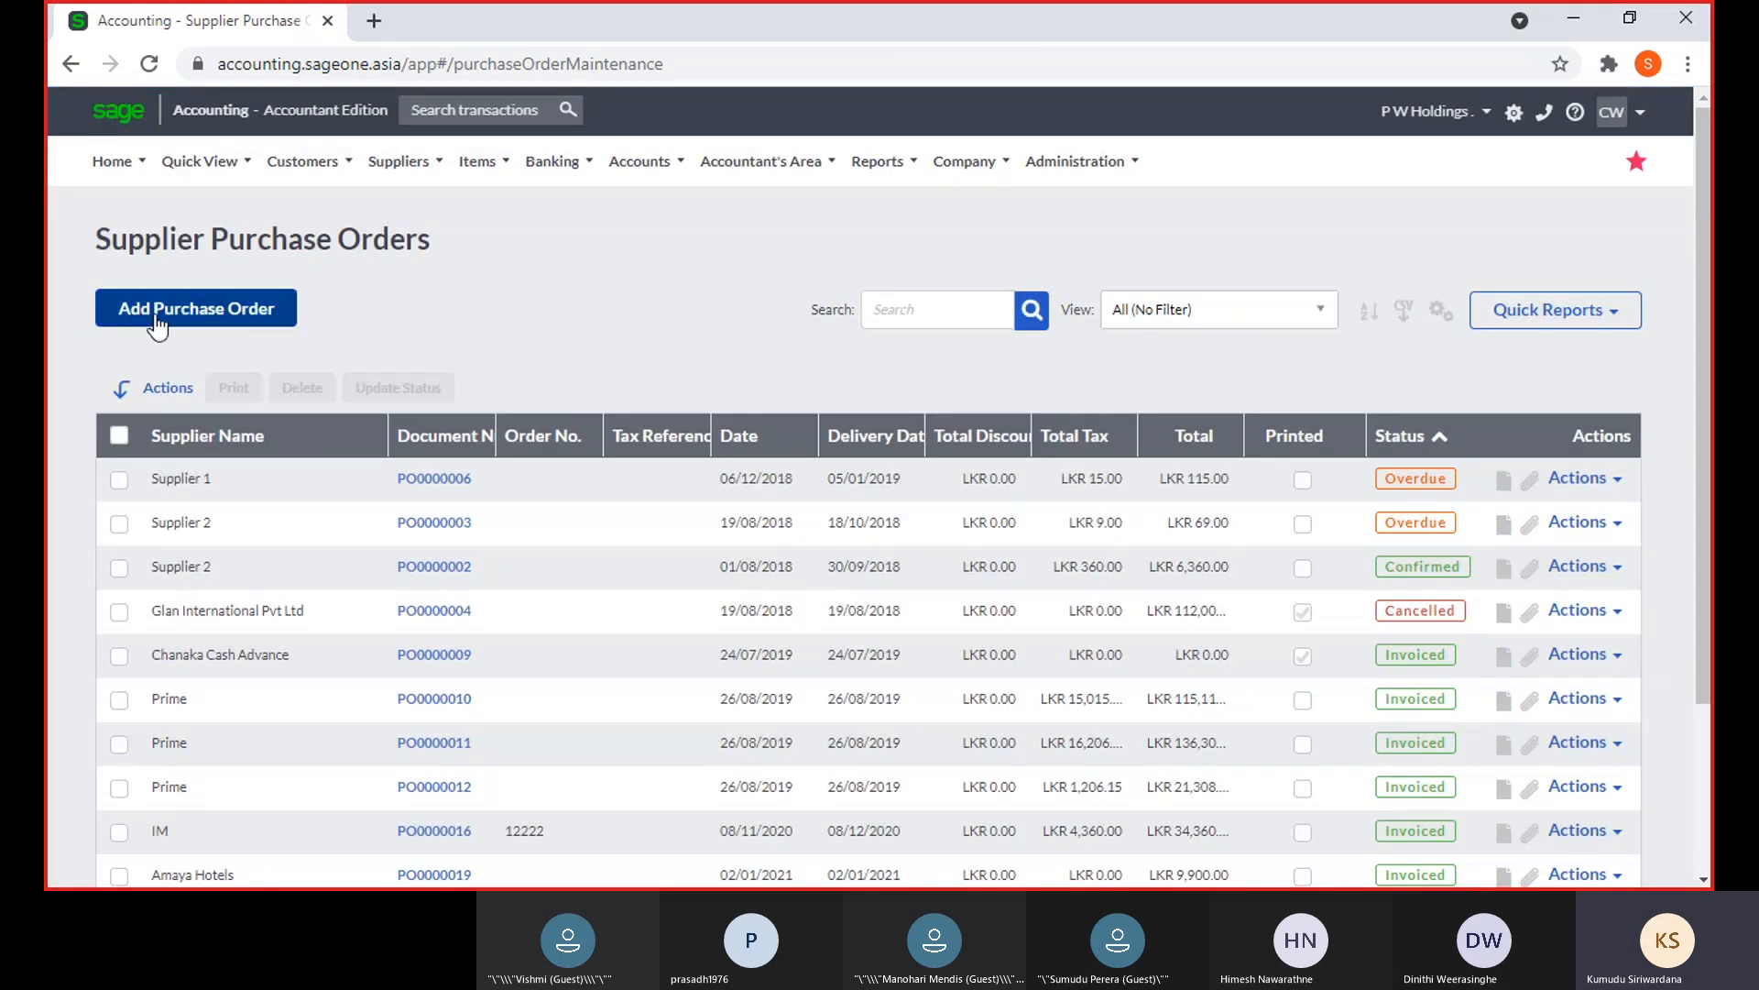
left_click(159, 322)
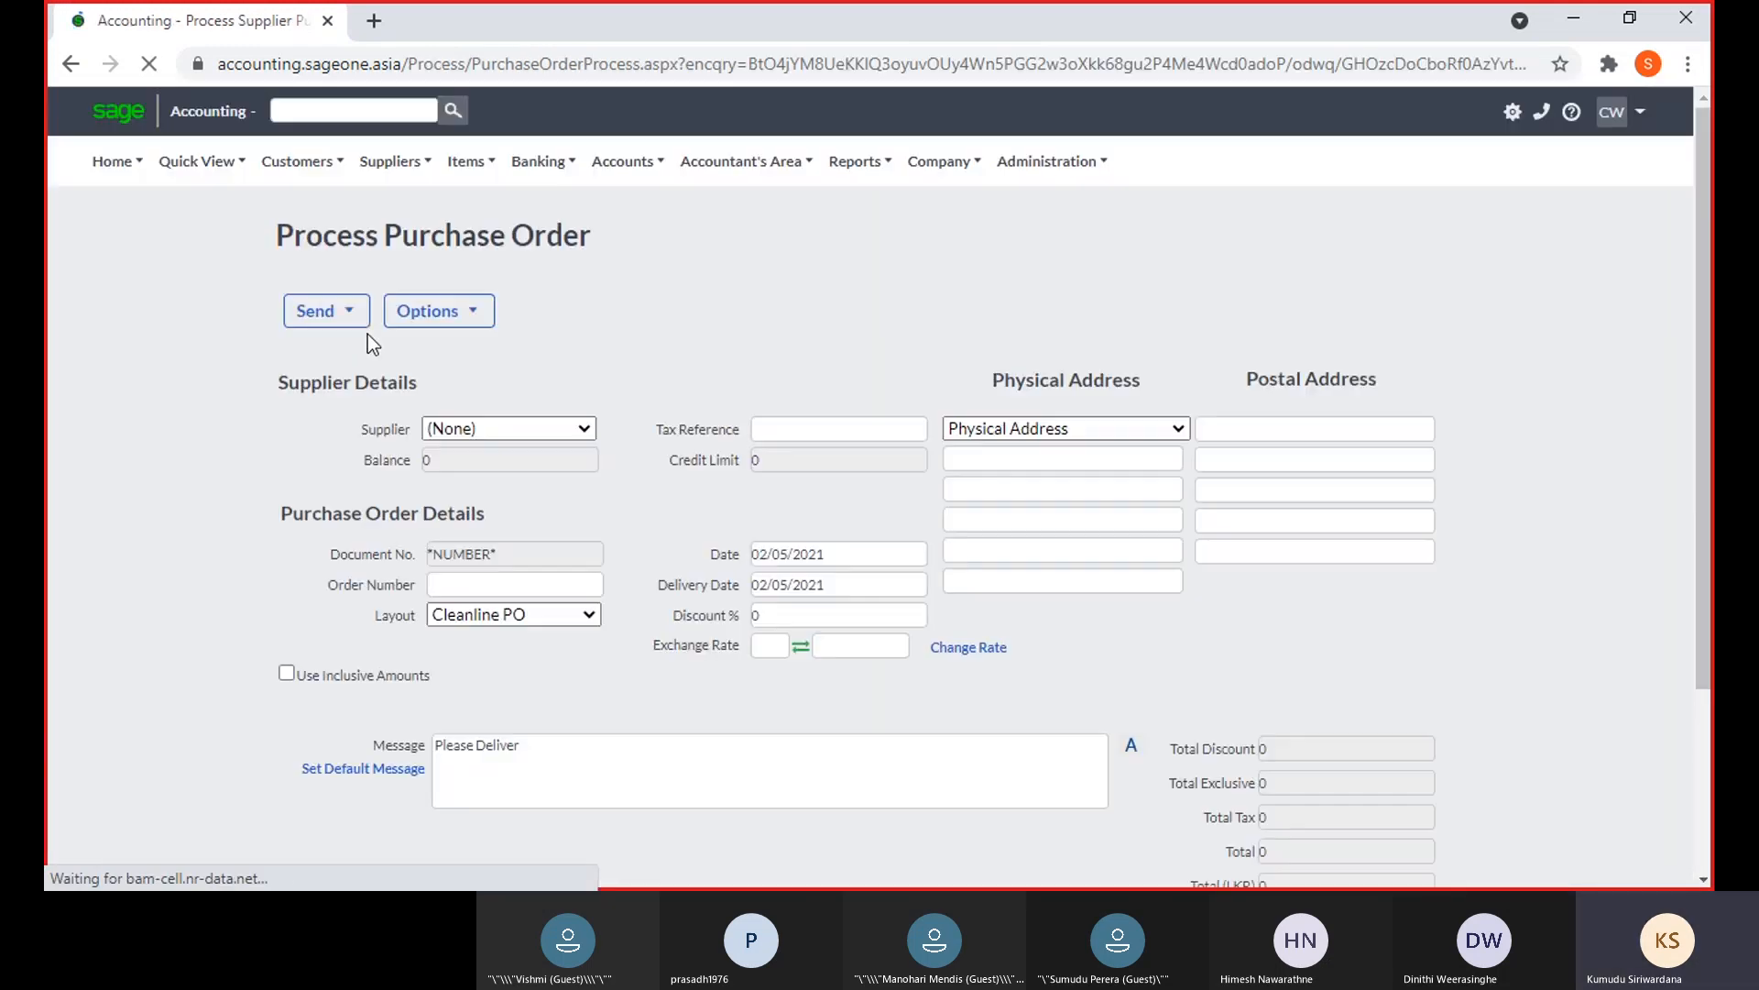
type("P W Holdings")
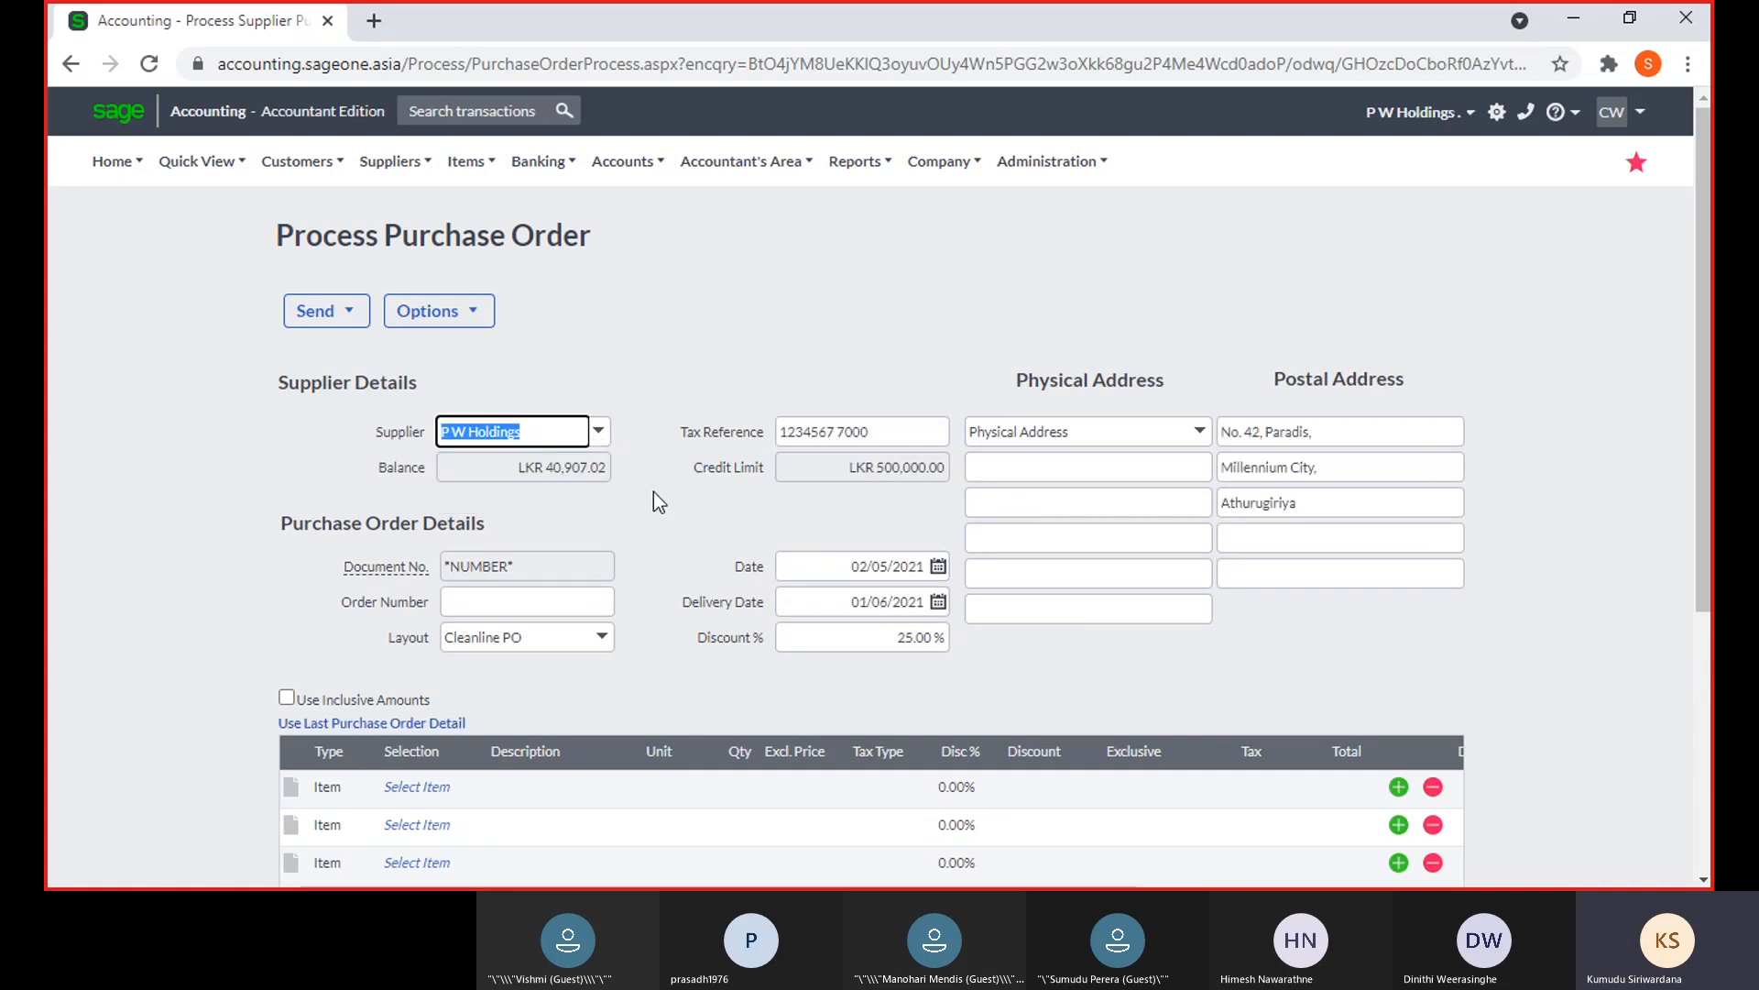
left_click(620, 524)
Examine the items available for the purchase order's first line and the form's message, totals and output options
scroll(542, 587, "down", 2)
left_click(432, 545)
left_click(469, 544)
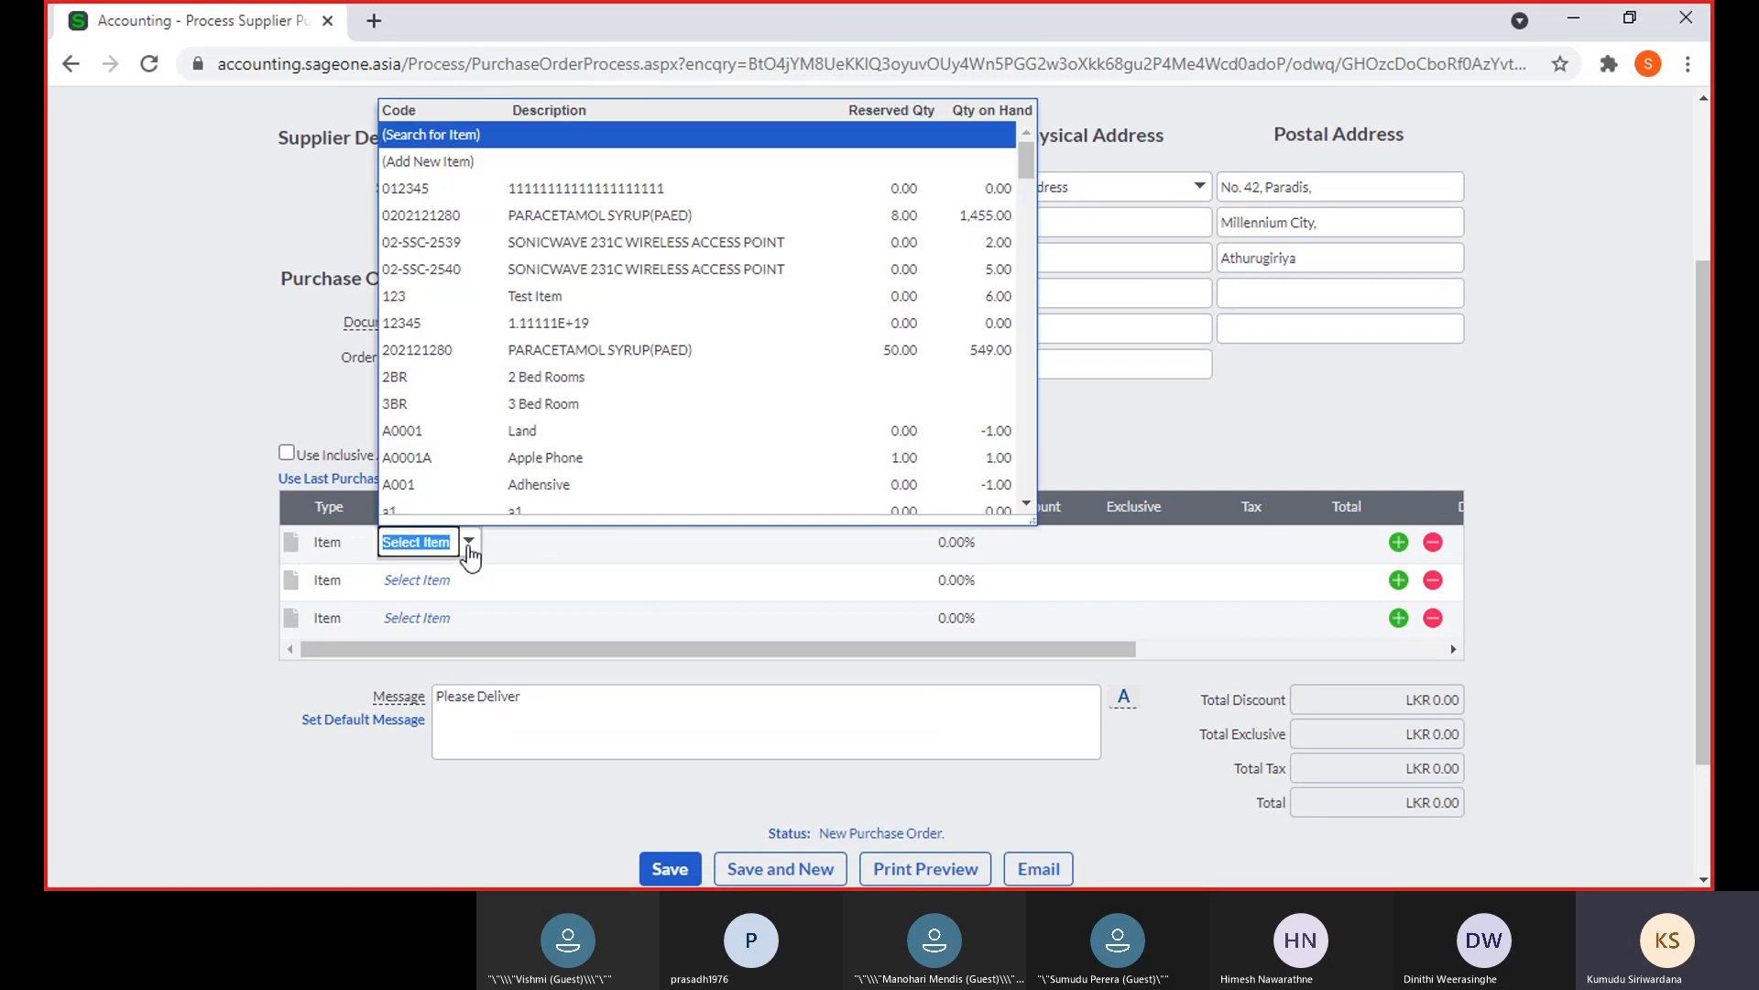
left_click(224, 373)
scroll(914, 808, "down", 2)
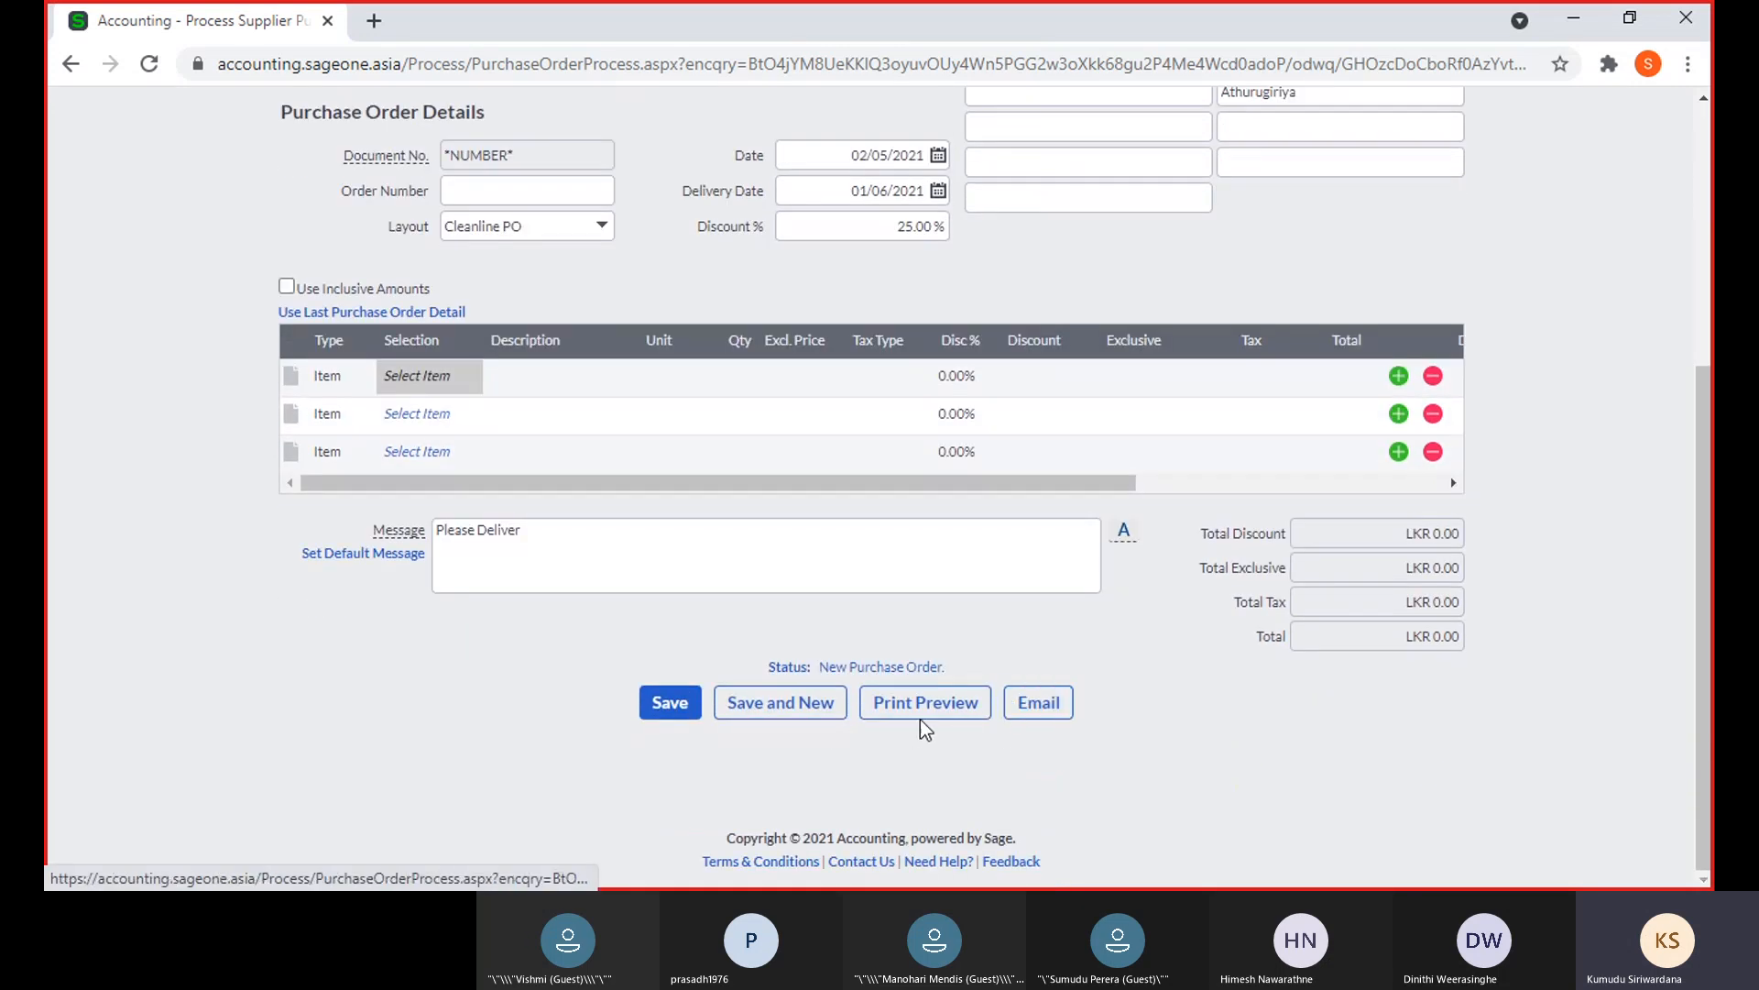
scroll(855, 713, "up", 3)
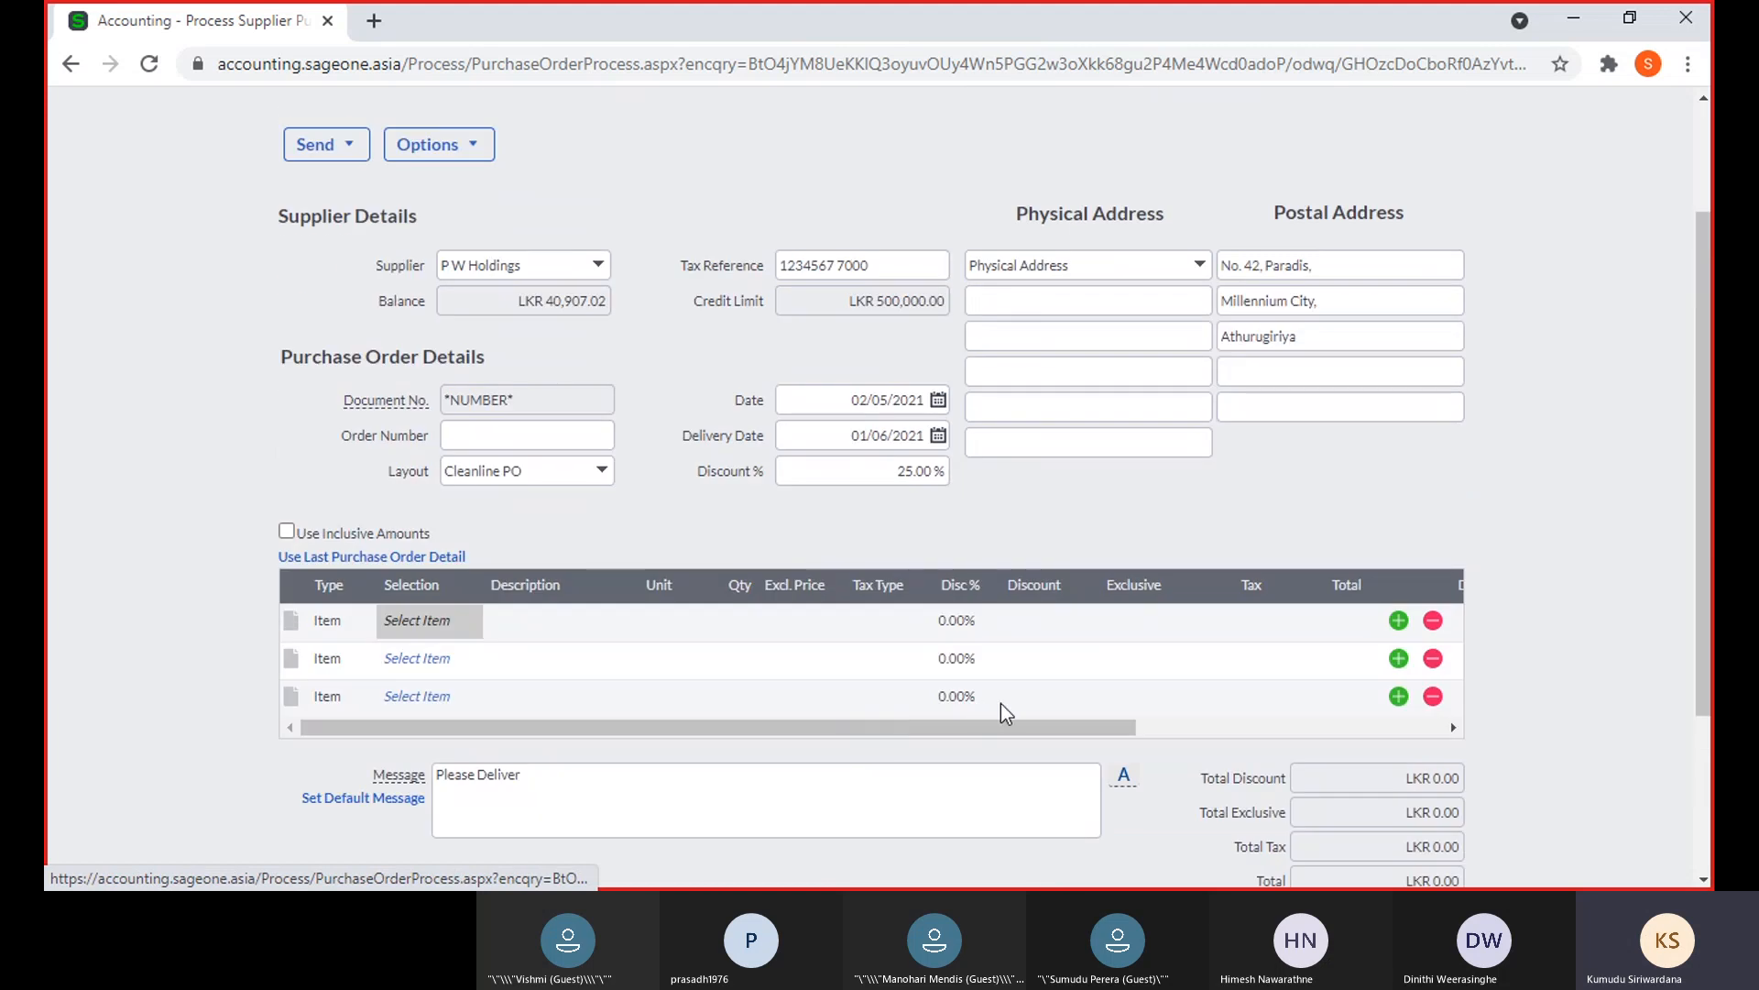
scroll(1001, 702, "up", 2)
Abandon the unsaved purchase order and return to the Supplier Purchase Orders list
mouse_move(550, 190)
mouse_move(364, 160)
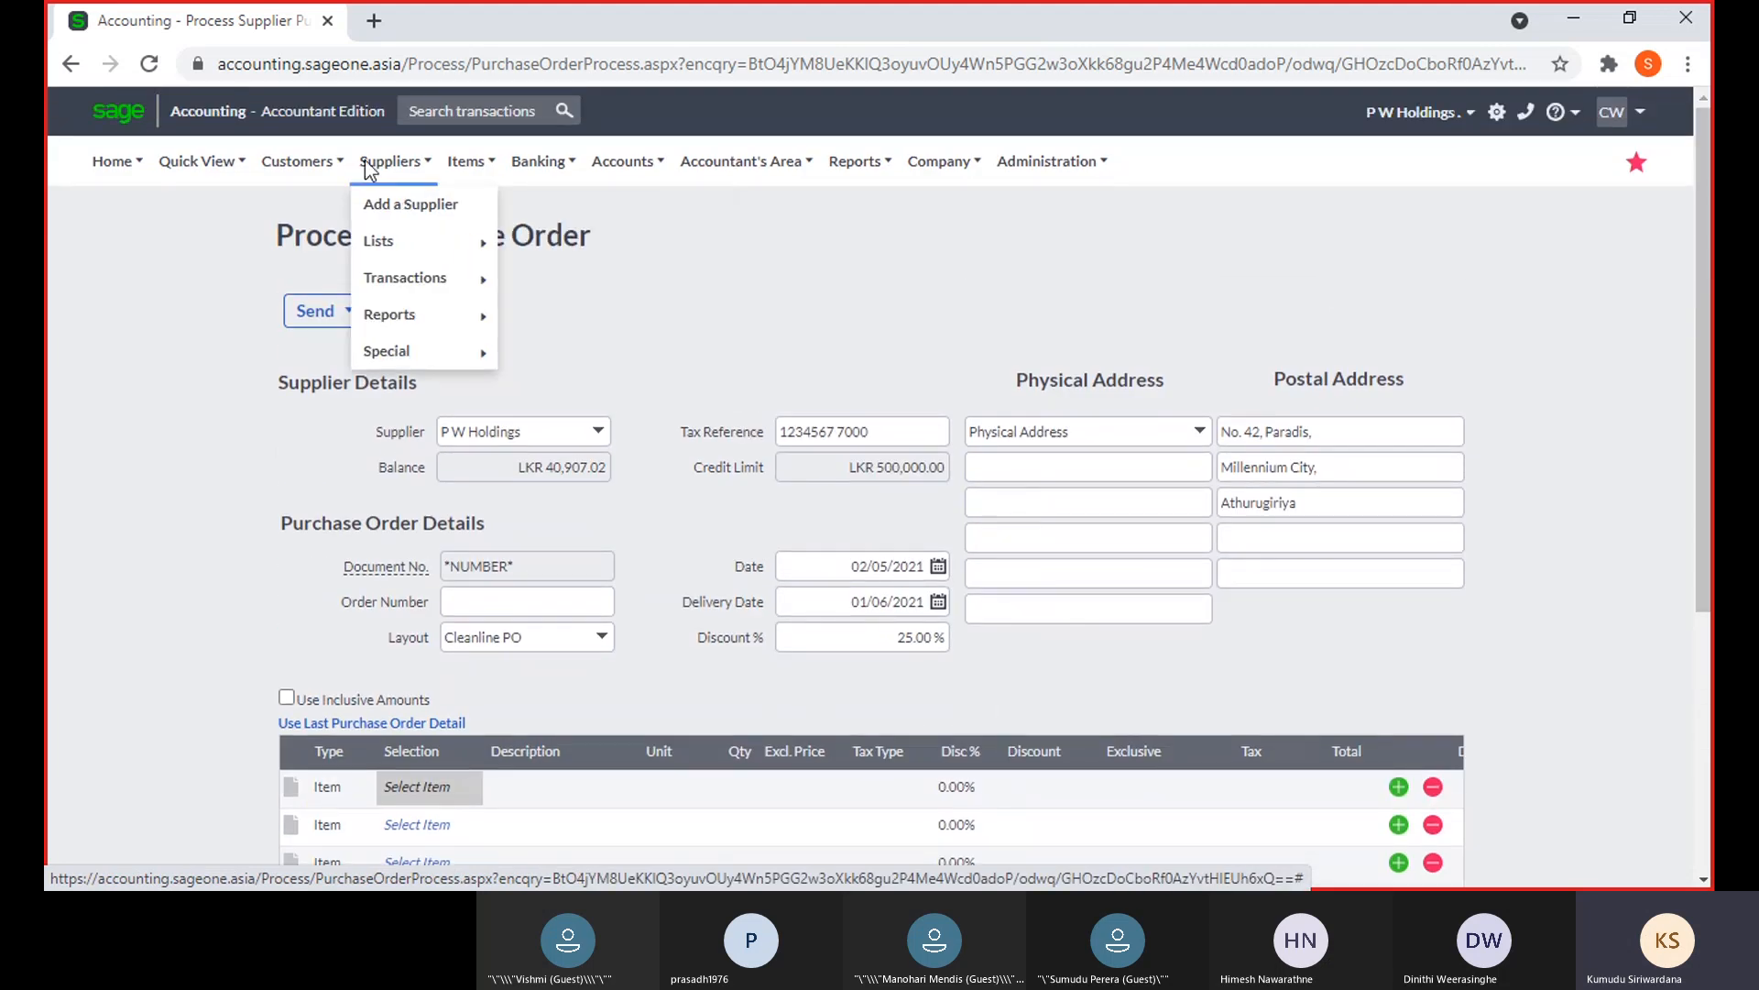
mouse_move(395, 278)
left_click(579, 279)
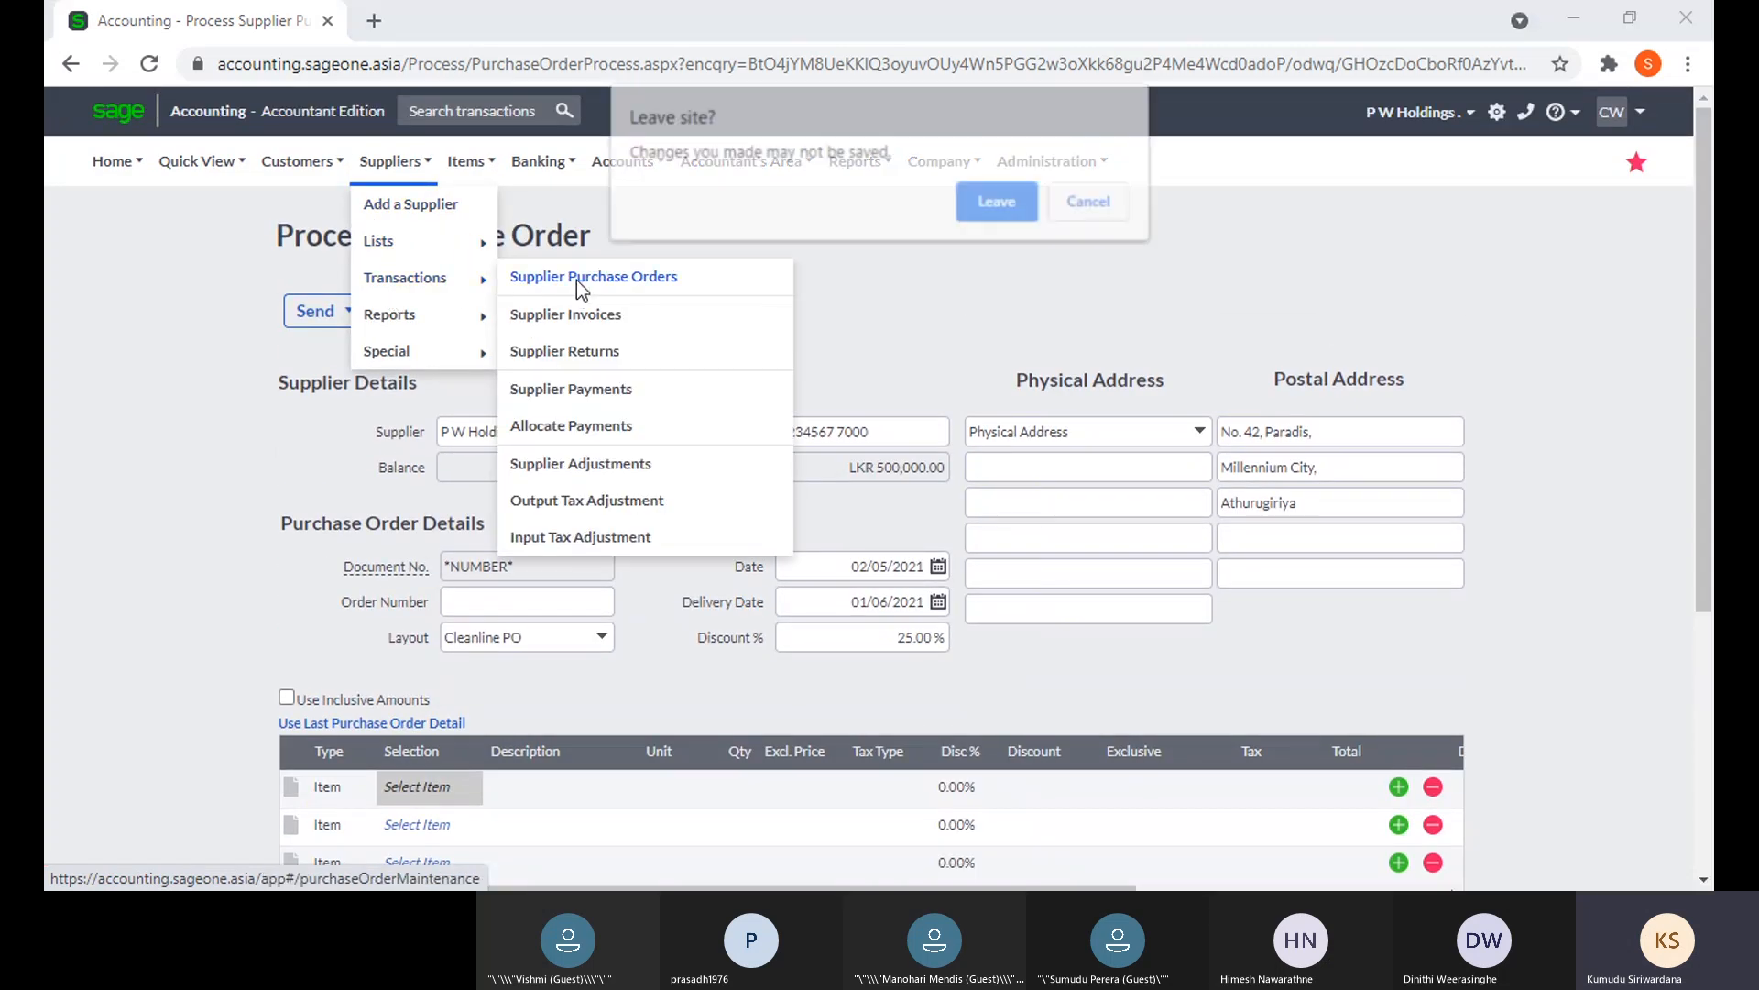
left_click(1033, 197)
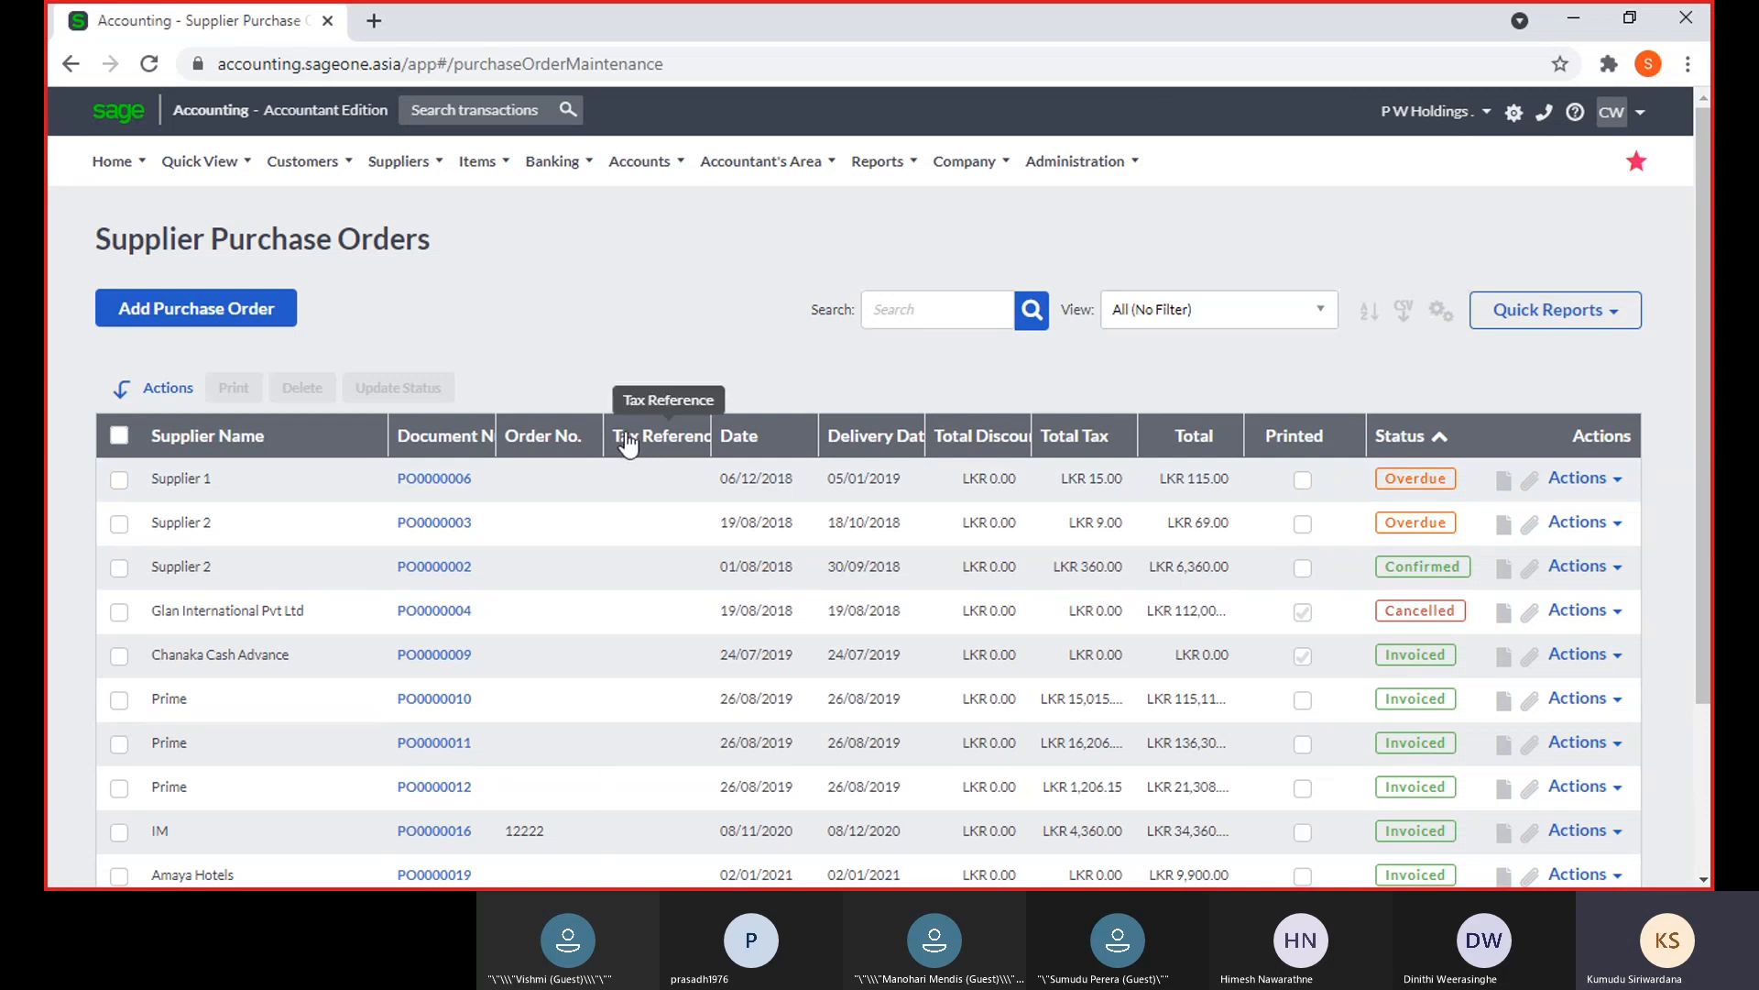
Select the first three purchase orders and review the options for updating their status, without saving a change
left_click(124, 484)
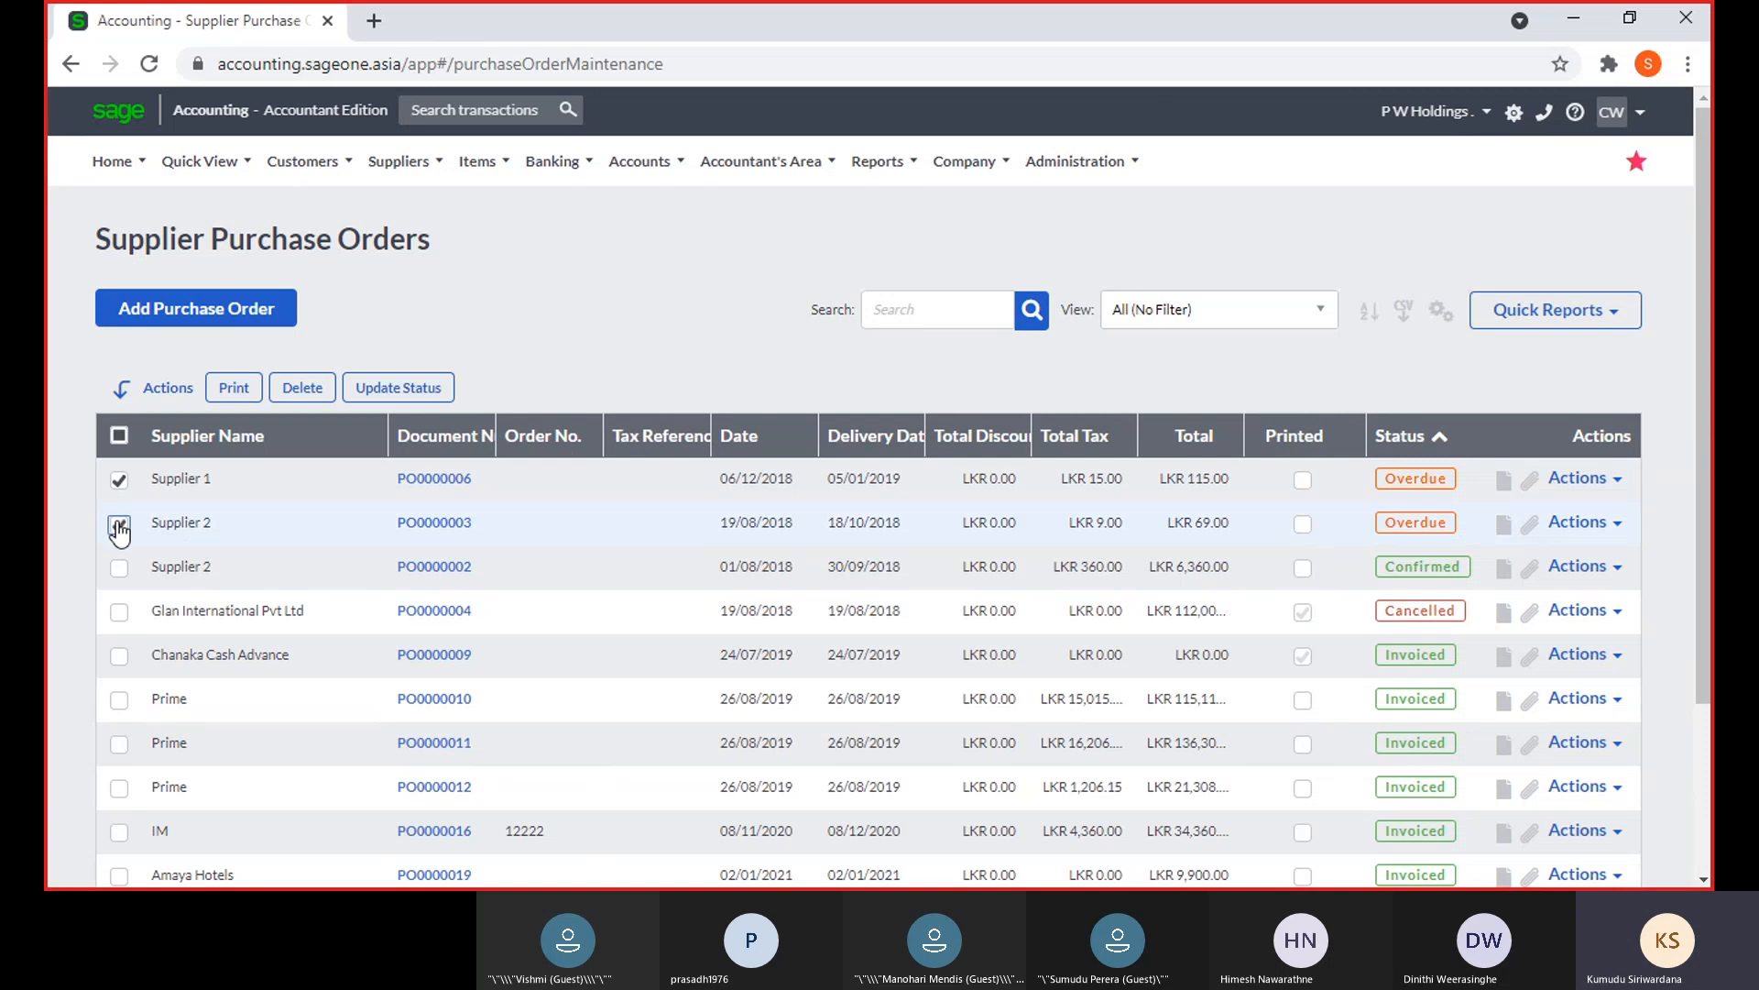
left_click(119, 526)
left_click(124, 570)
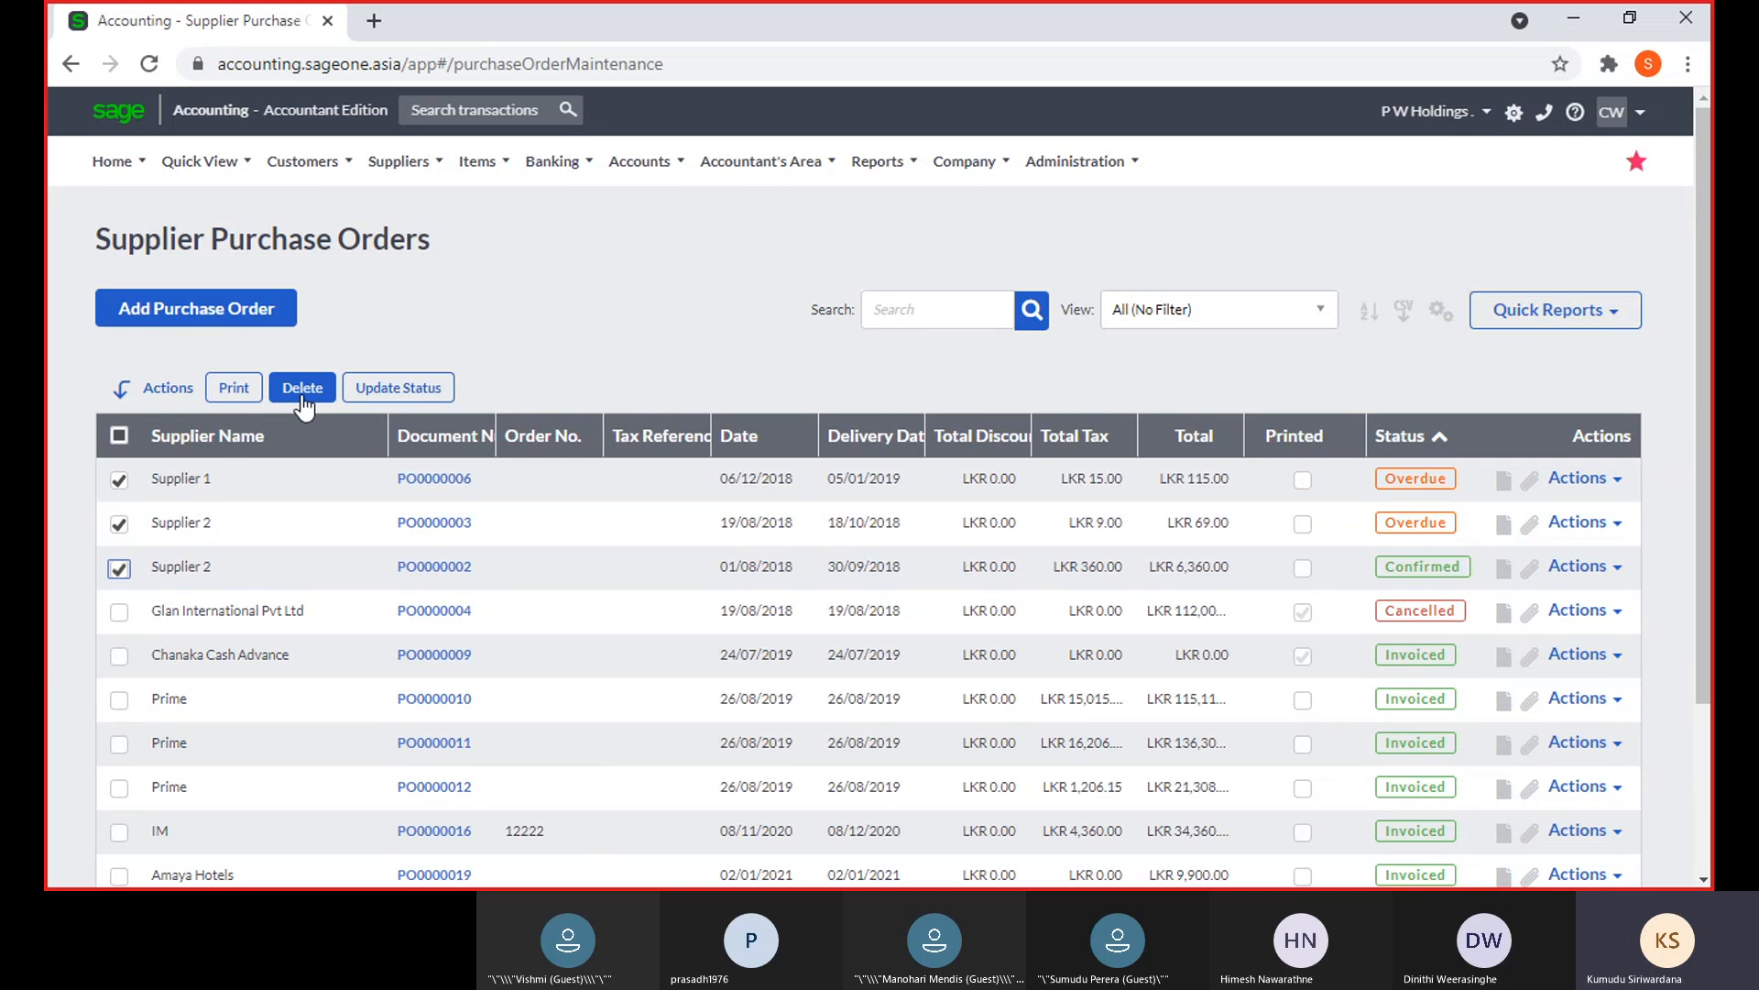
left_click(376, 403)
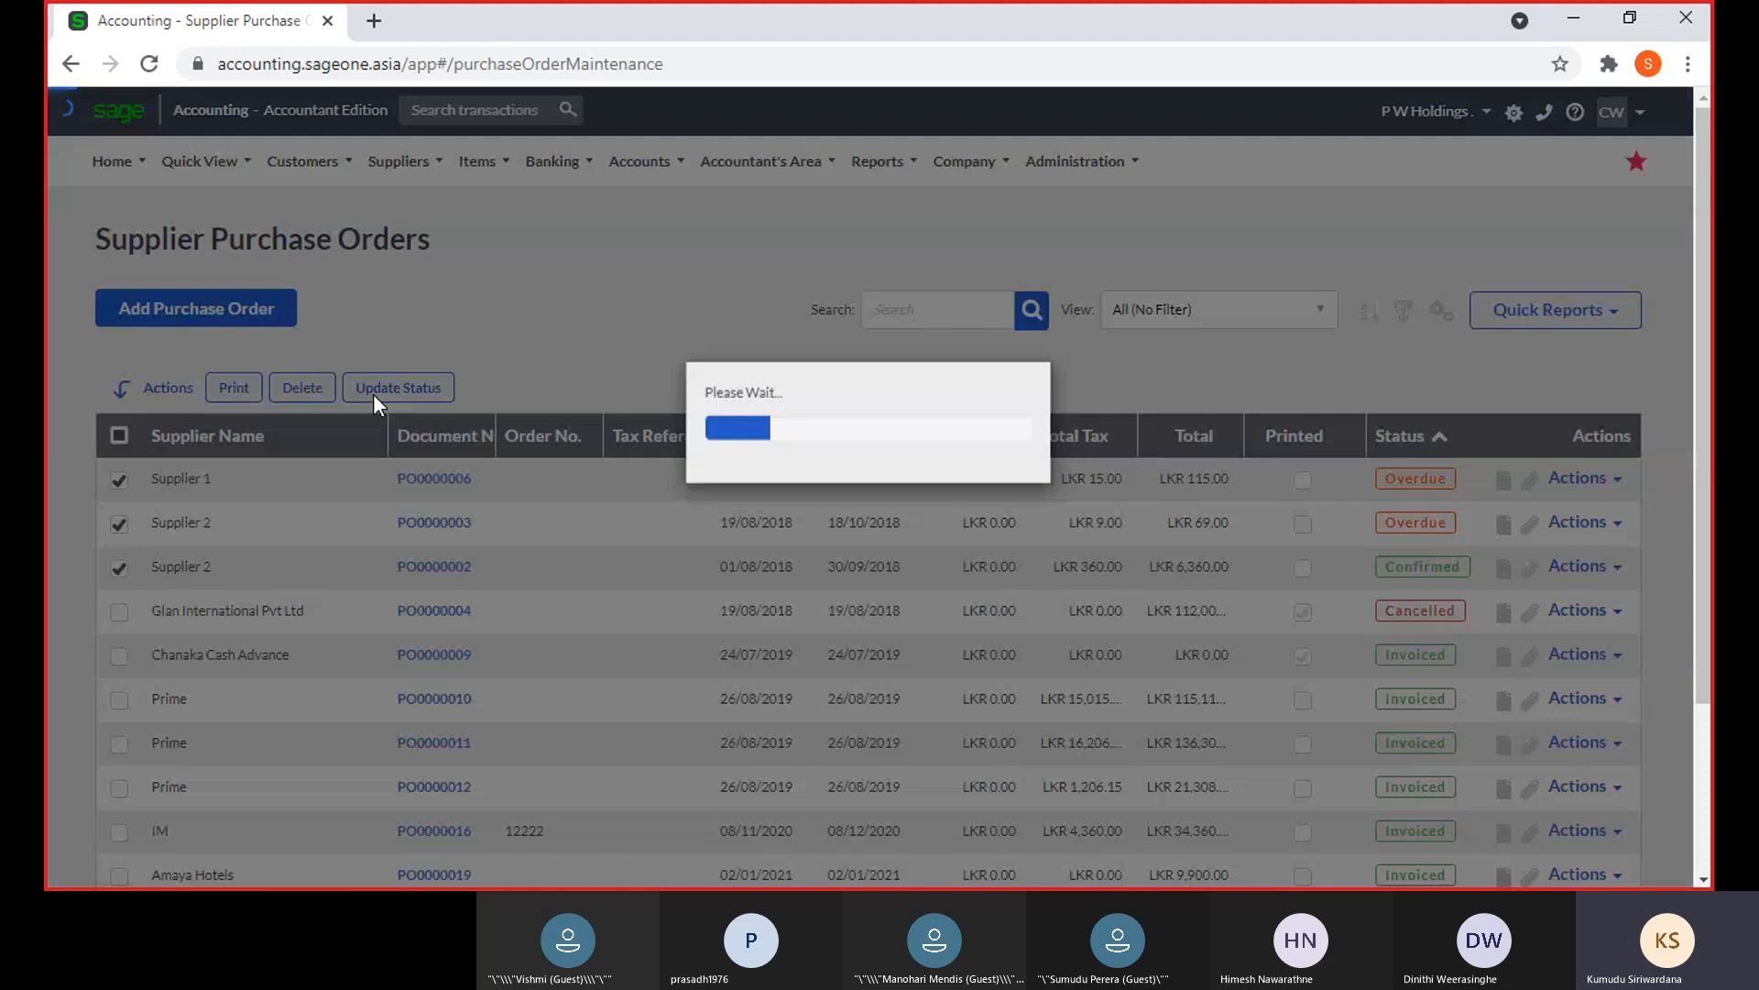
left_click(1034, 246)
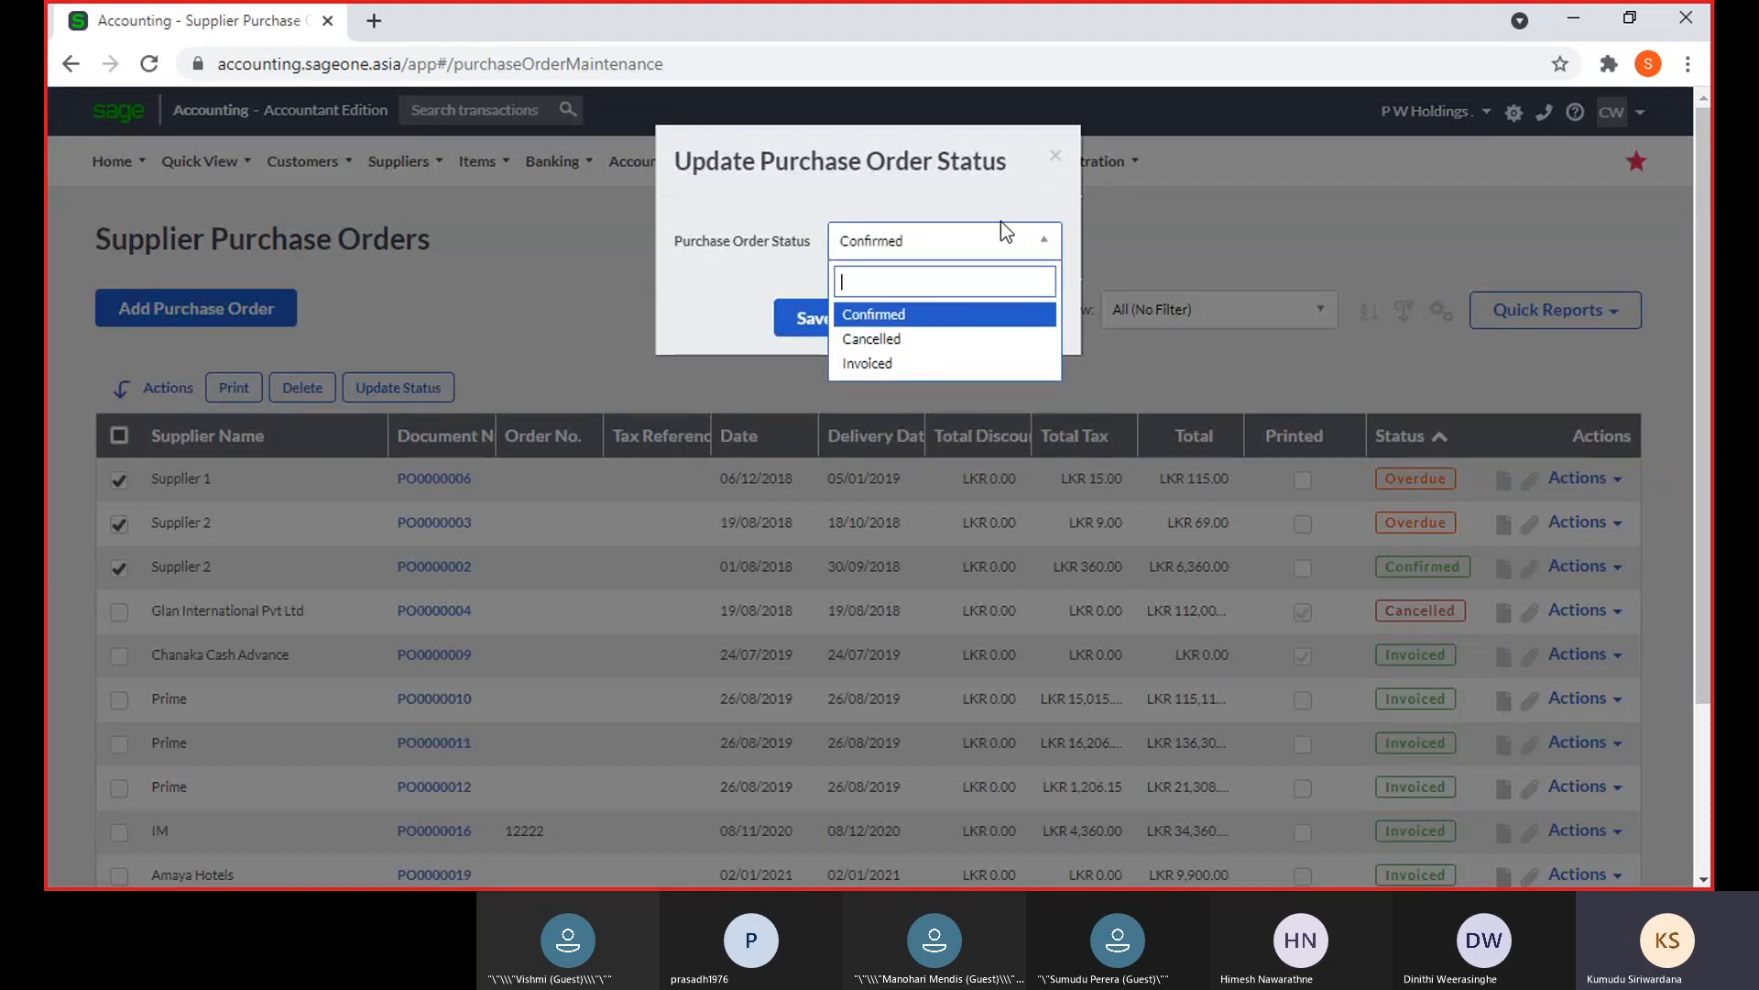
left_click(1059, 157)
left_click(1055, 159)
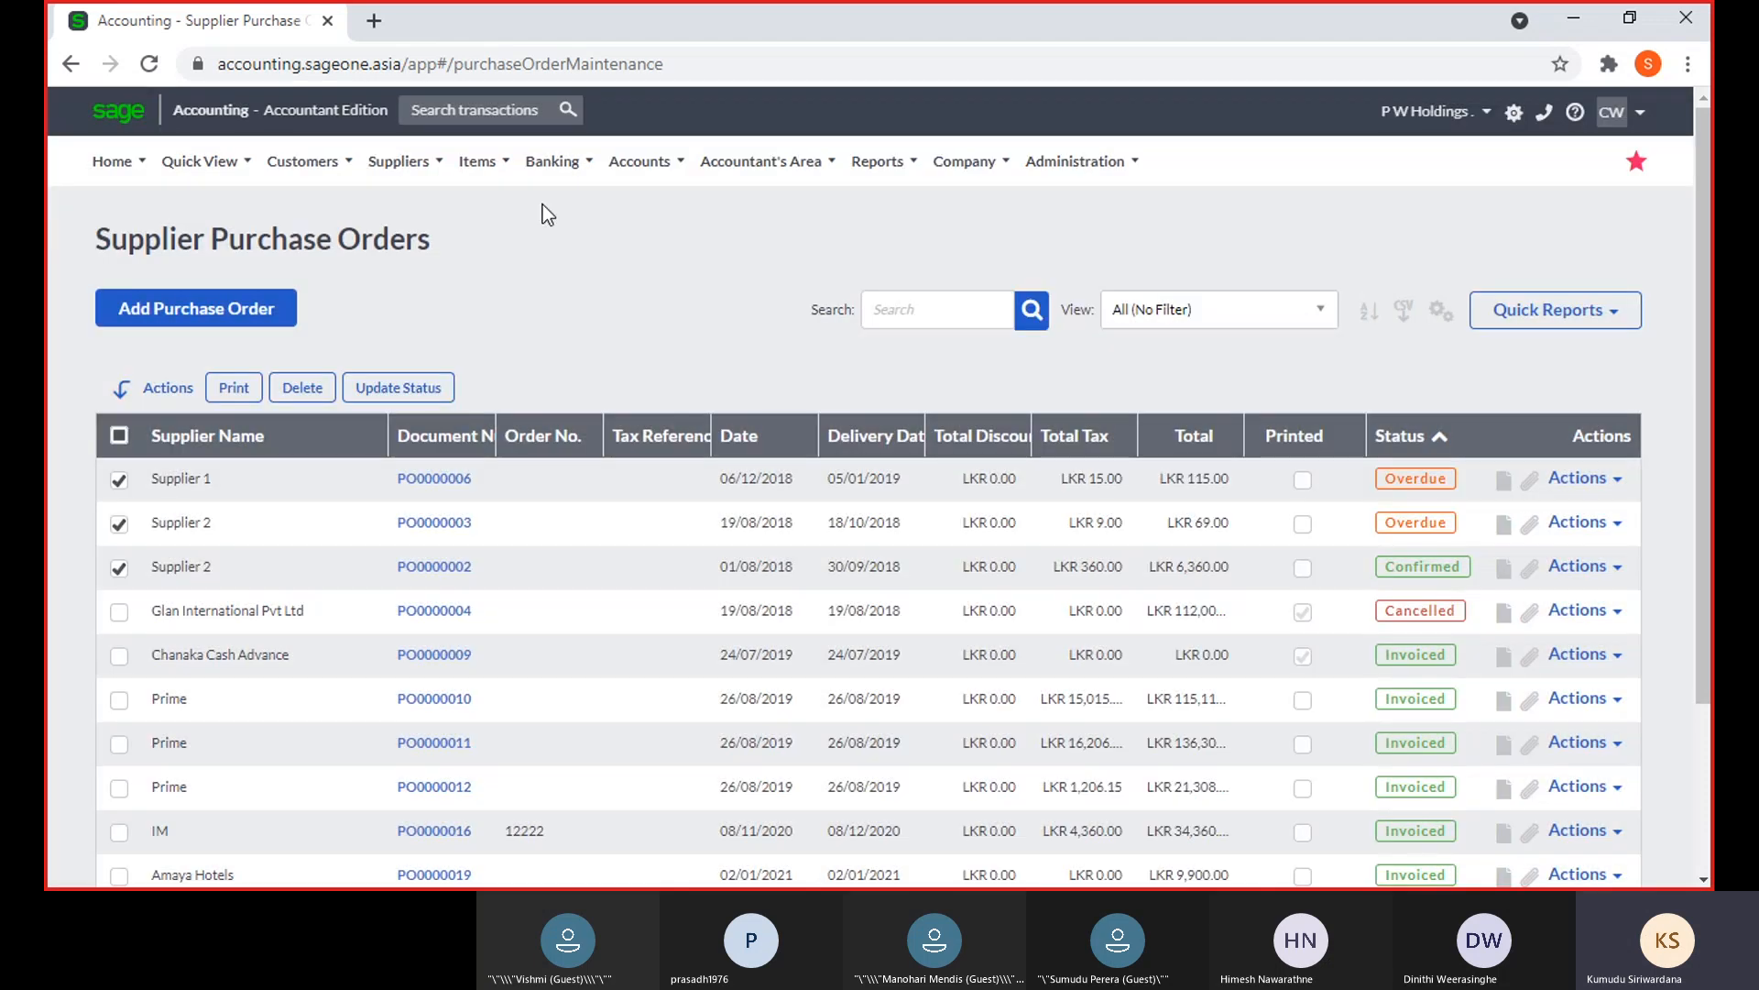
Start a new supplier invoice for P W Holdings with supplier invoice number 456123
mouse_move(398, 161)
mouse_move(424, 286)
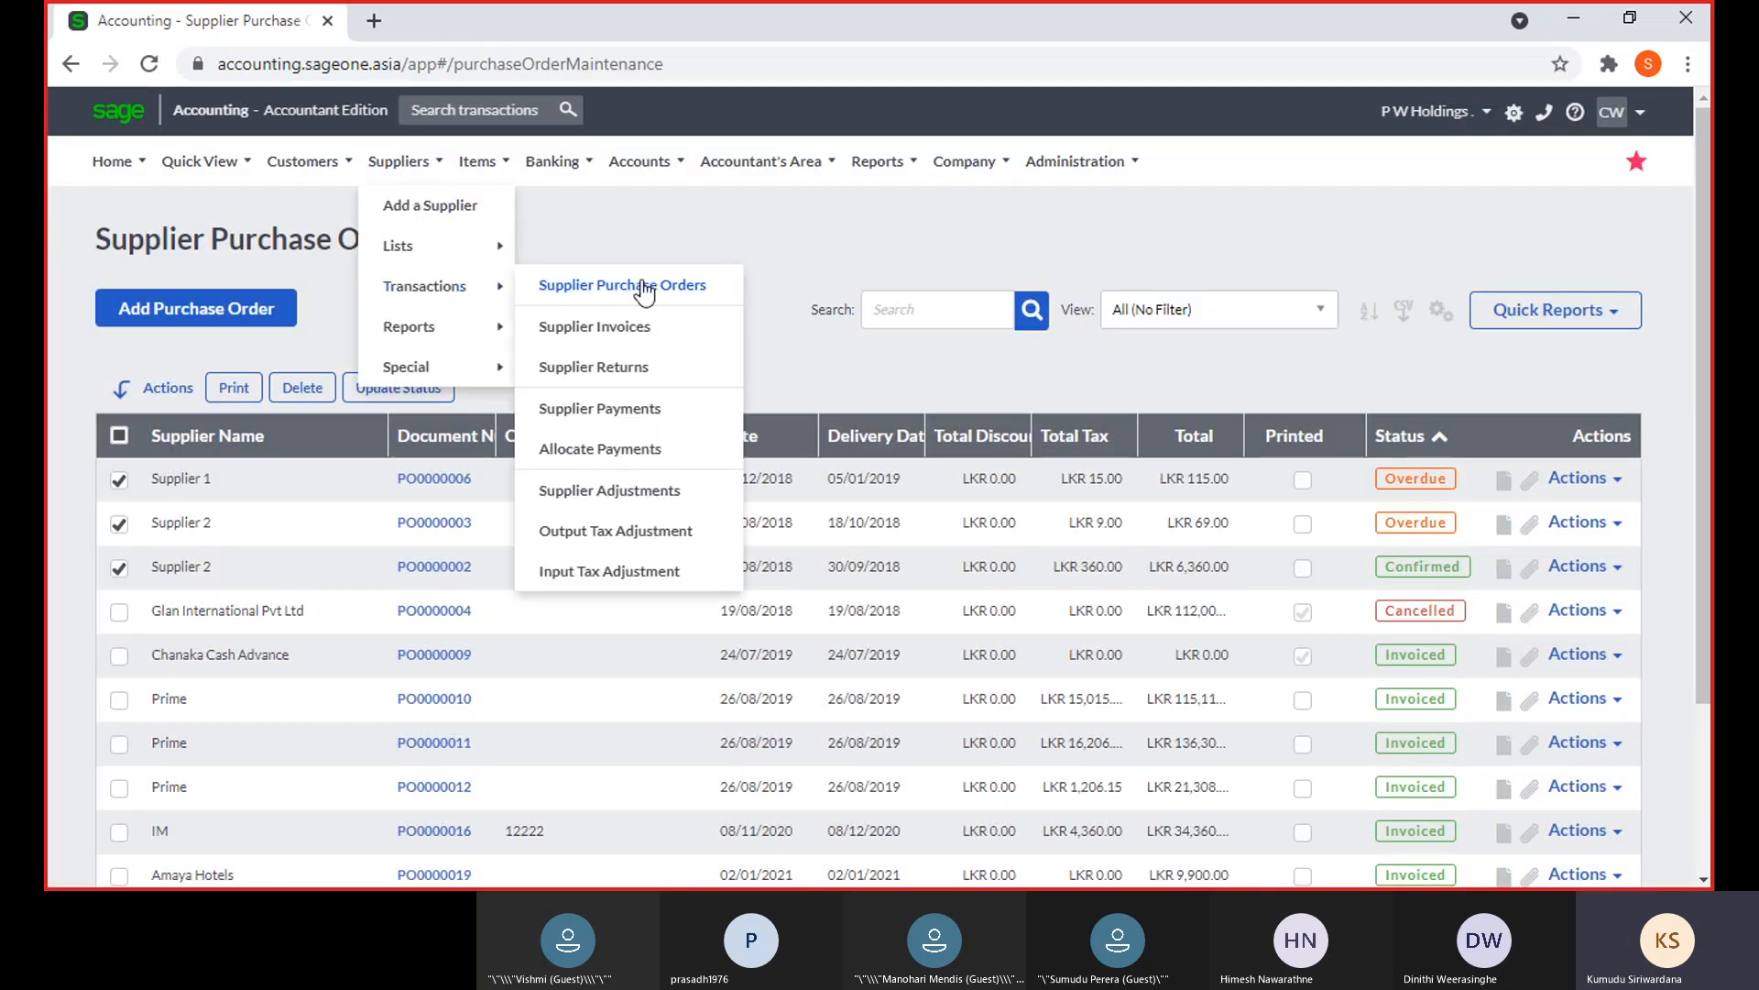
left_click(635, 328)
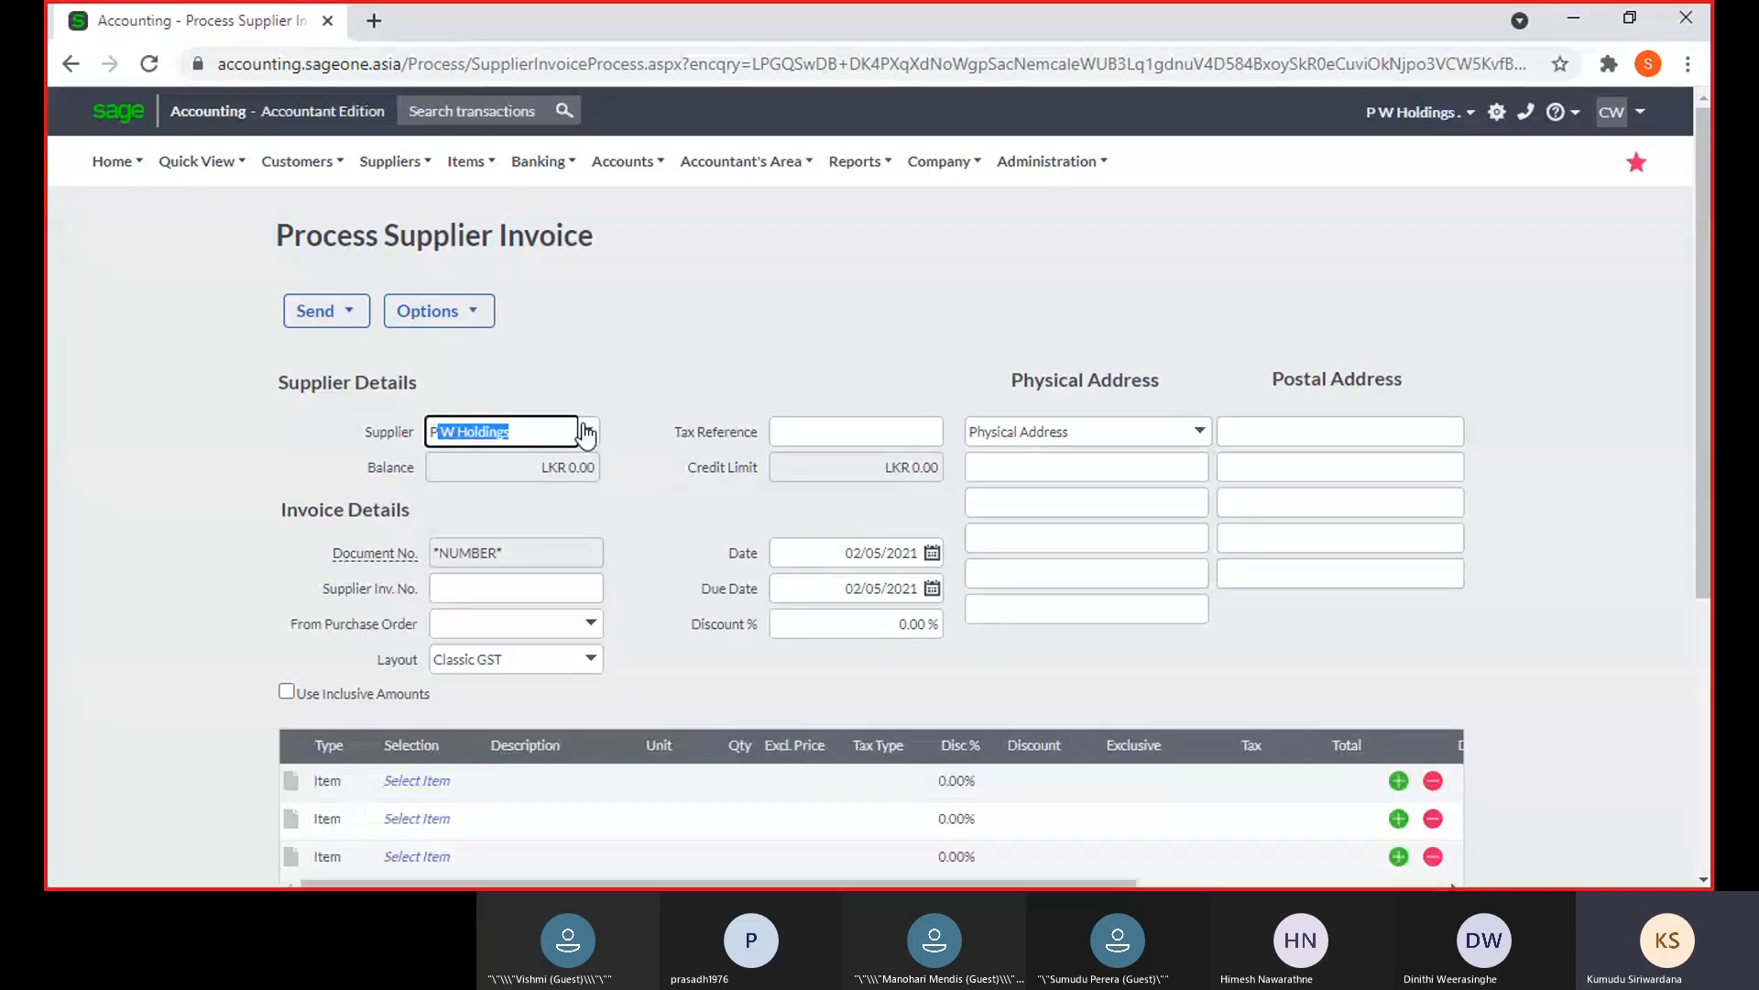
left_click(522, 588)
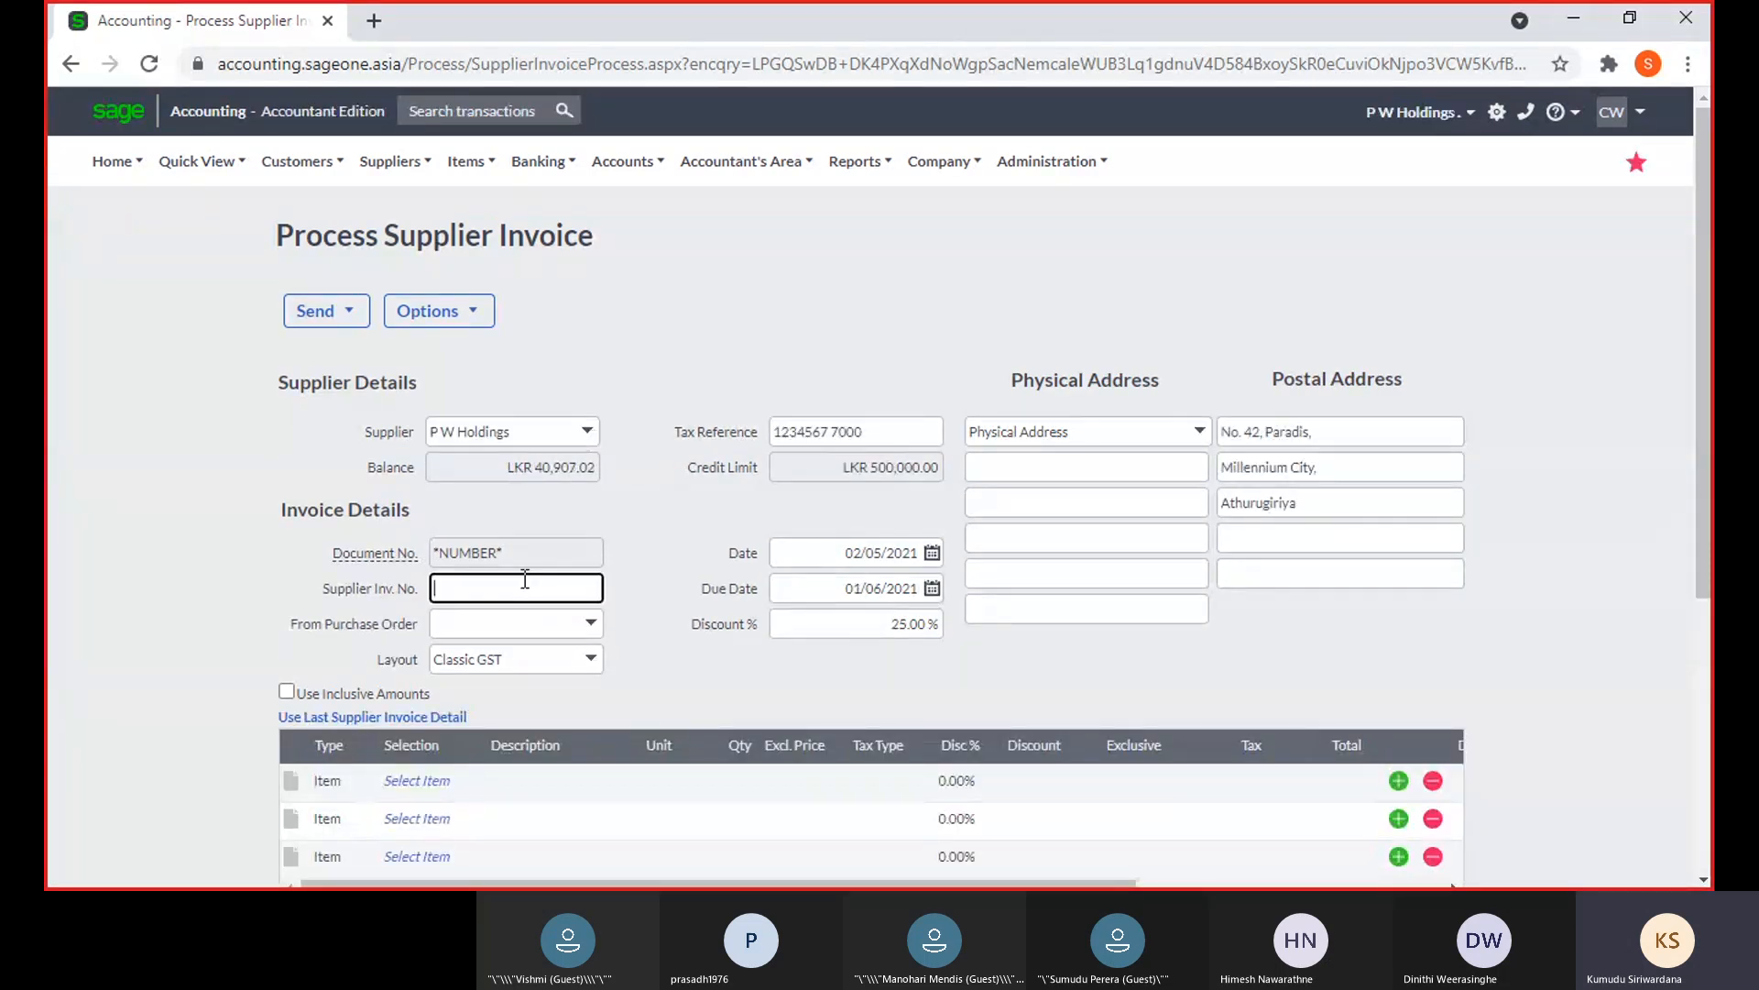
left_click(553, 636)
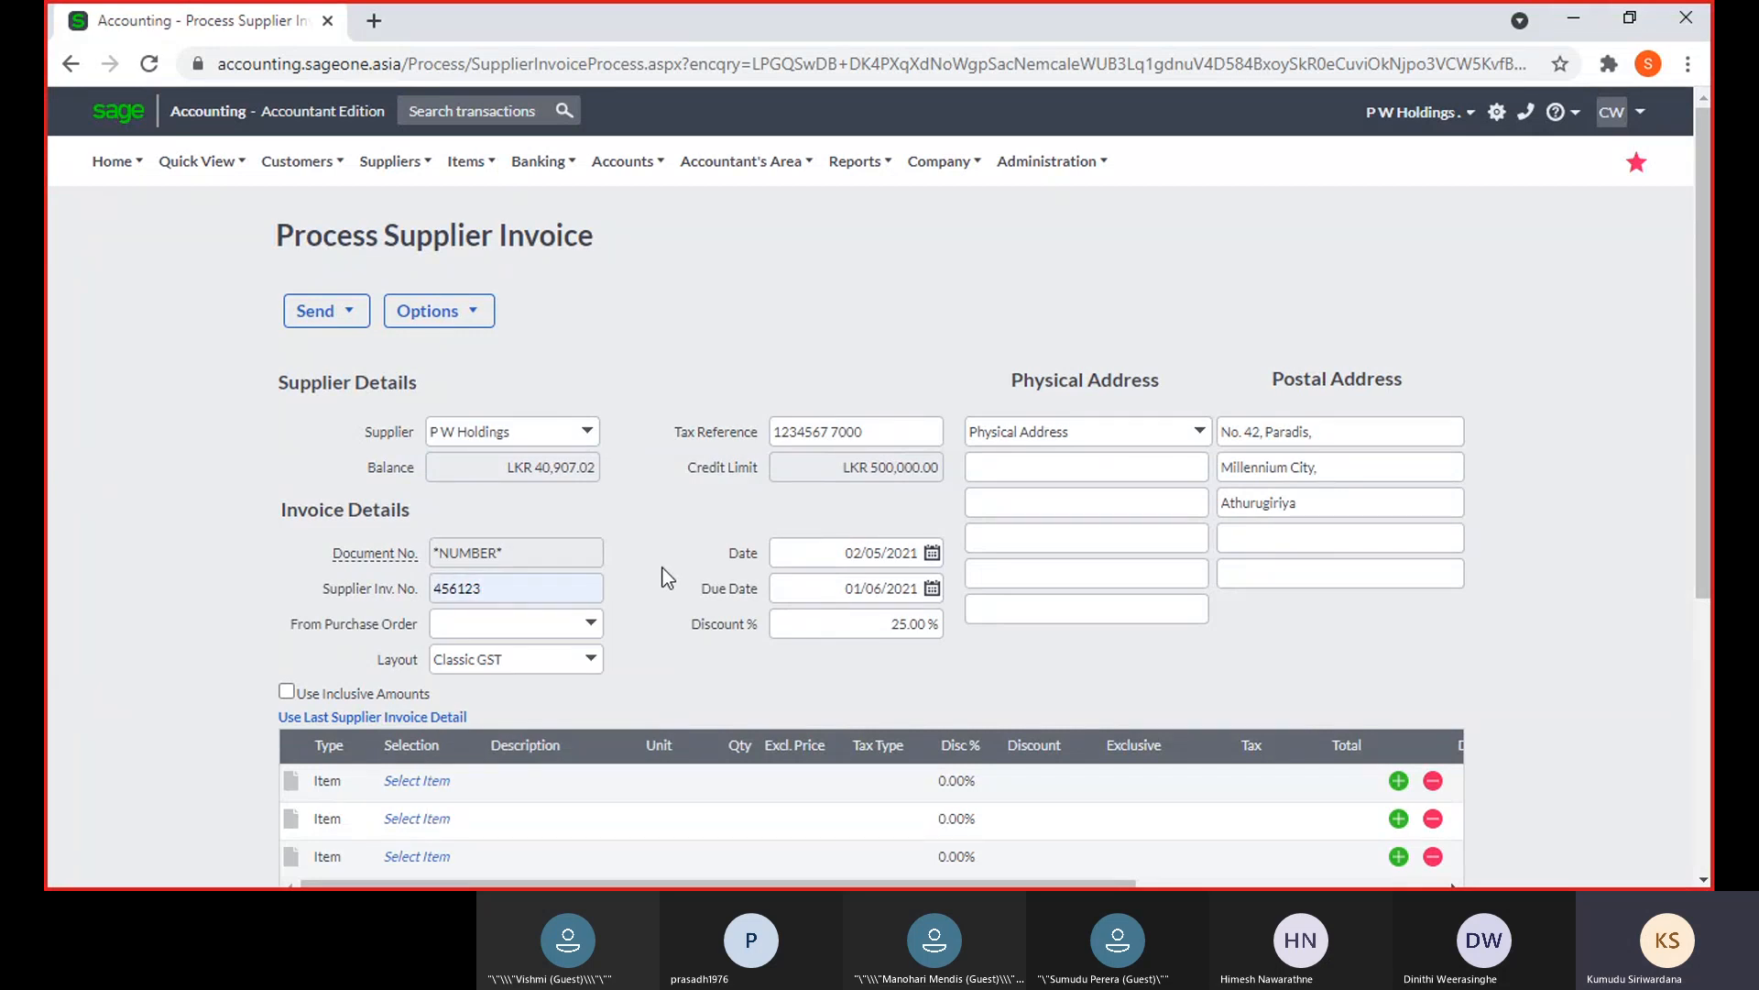
Examine the purchase orders that the invoice can be based on and the items available for its first line
left_click(591, 632)
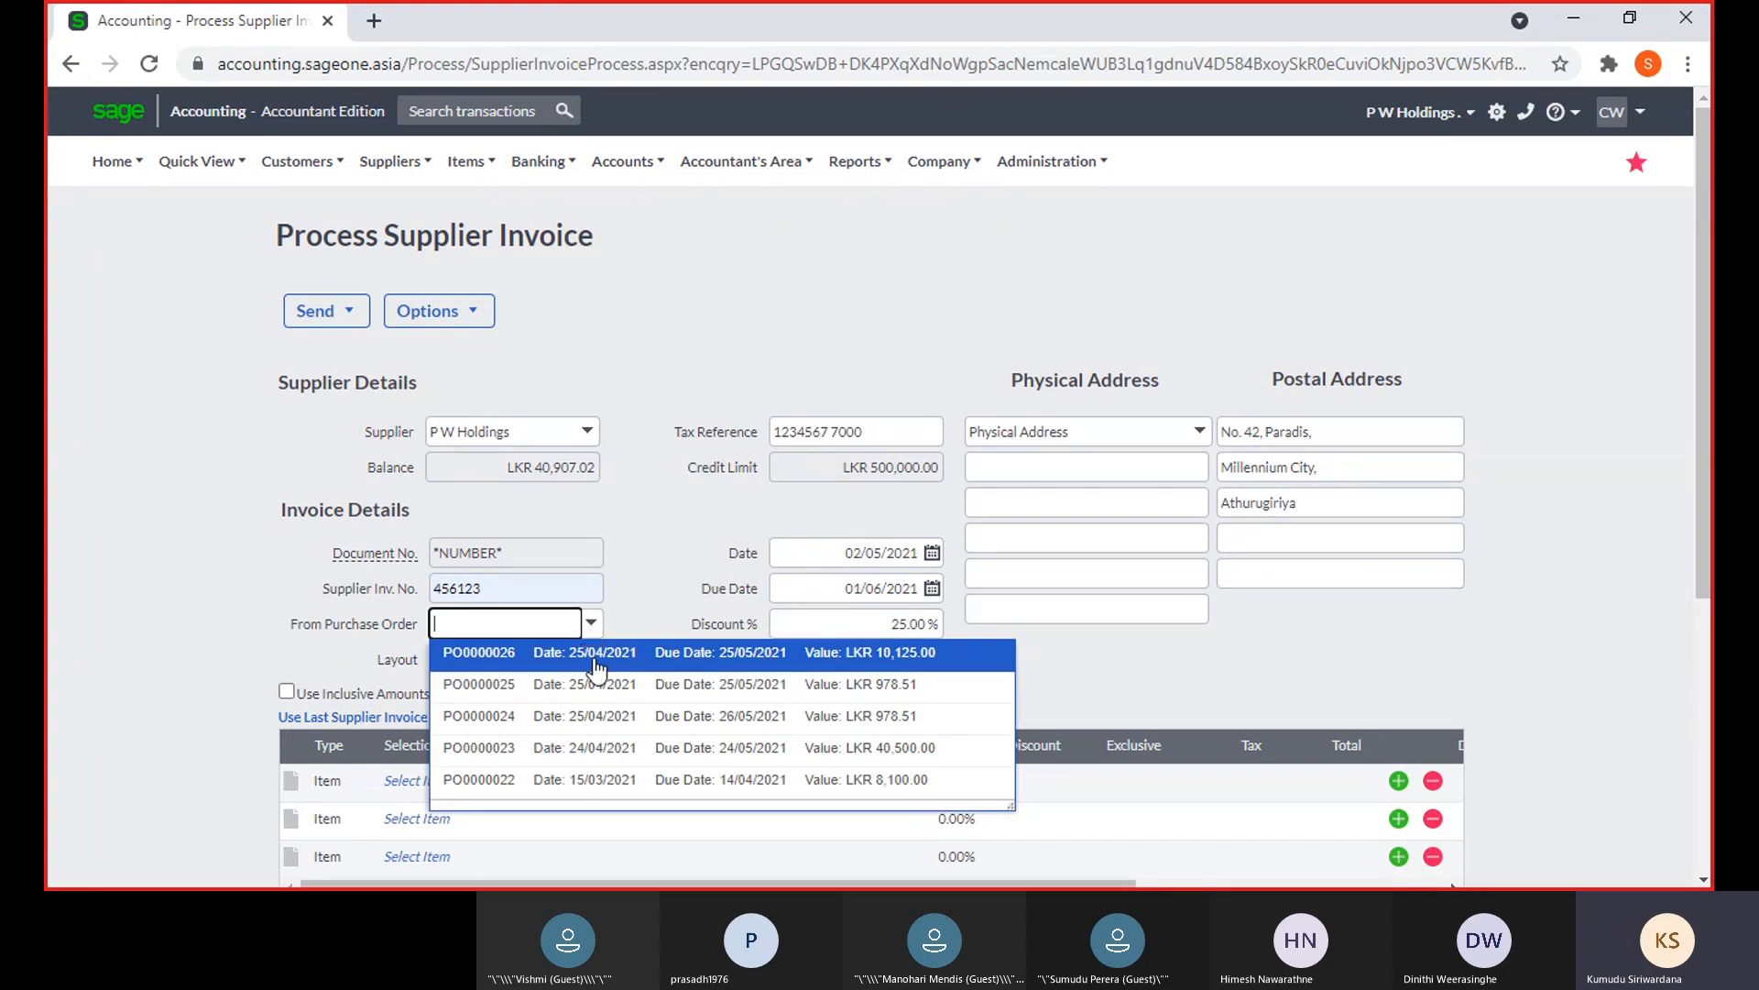
left_click(651, 597)
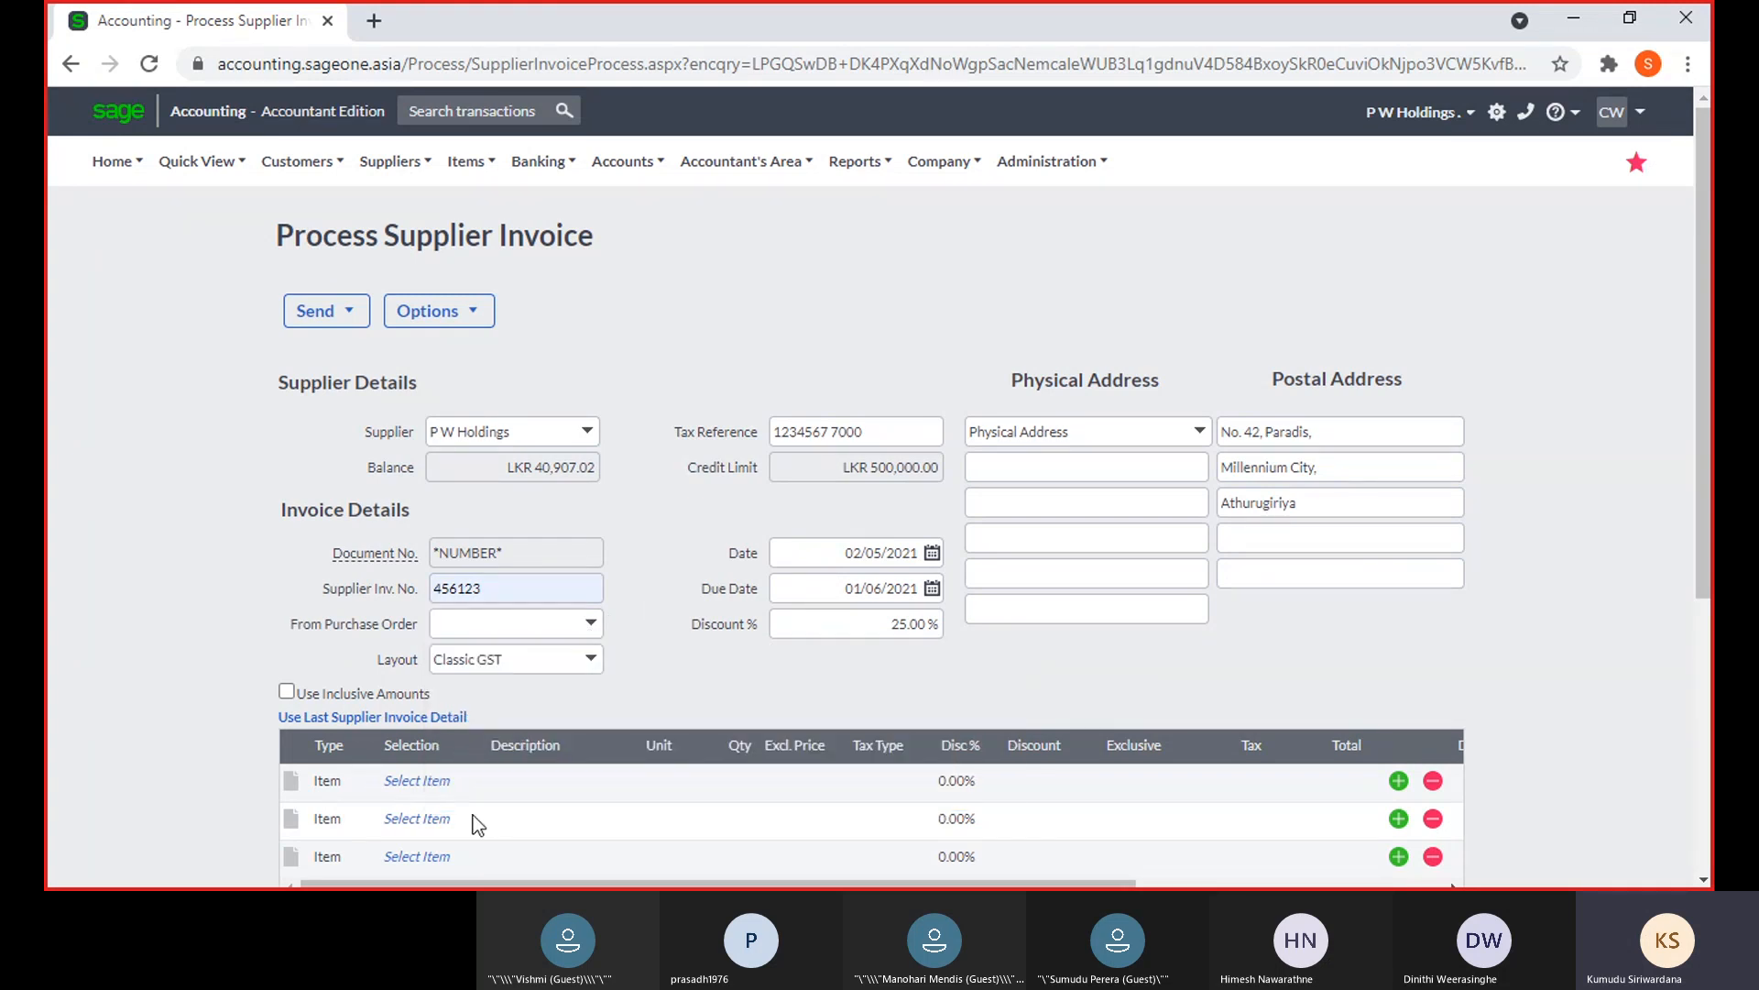
left_click(464, 786)
left_click(468, 781)
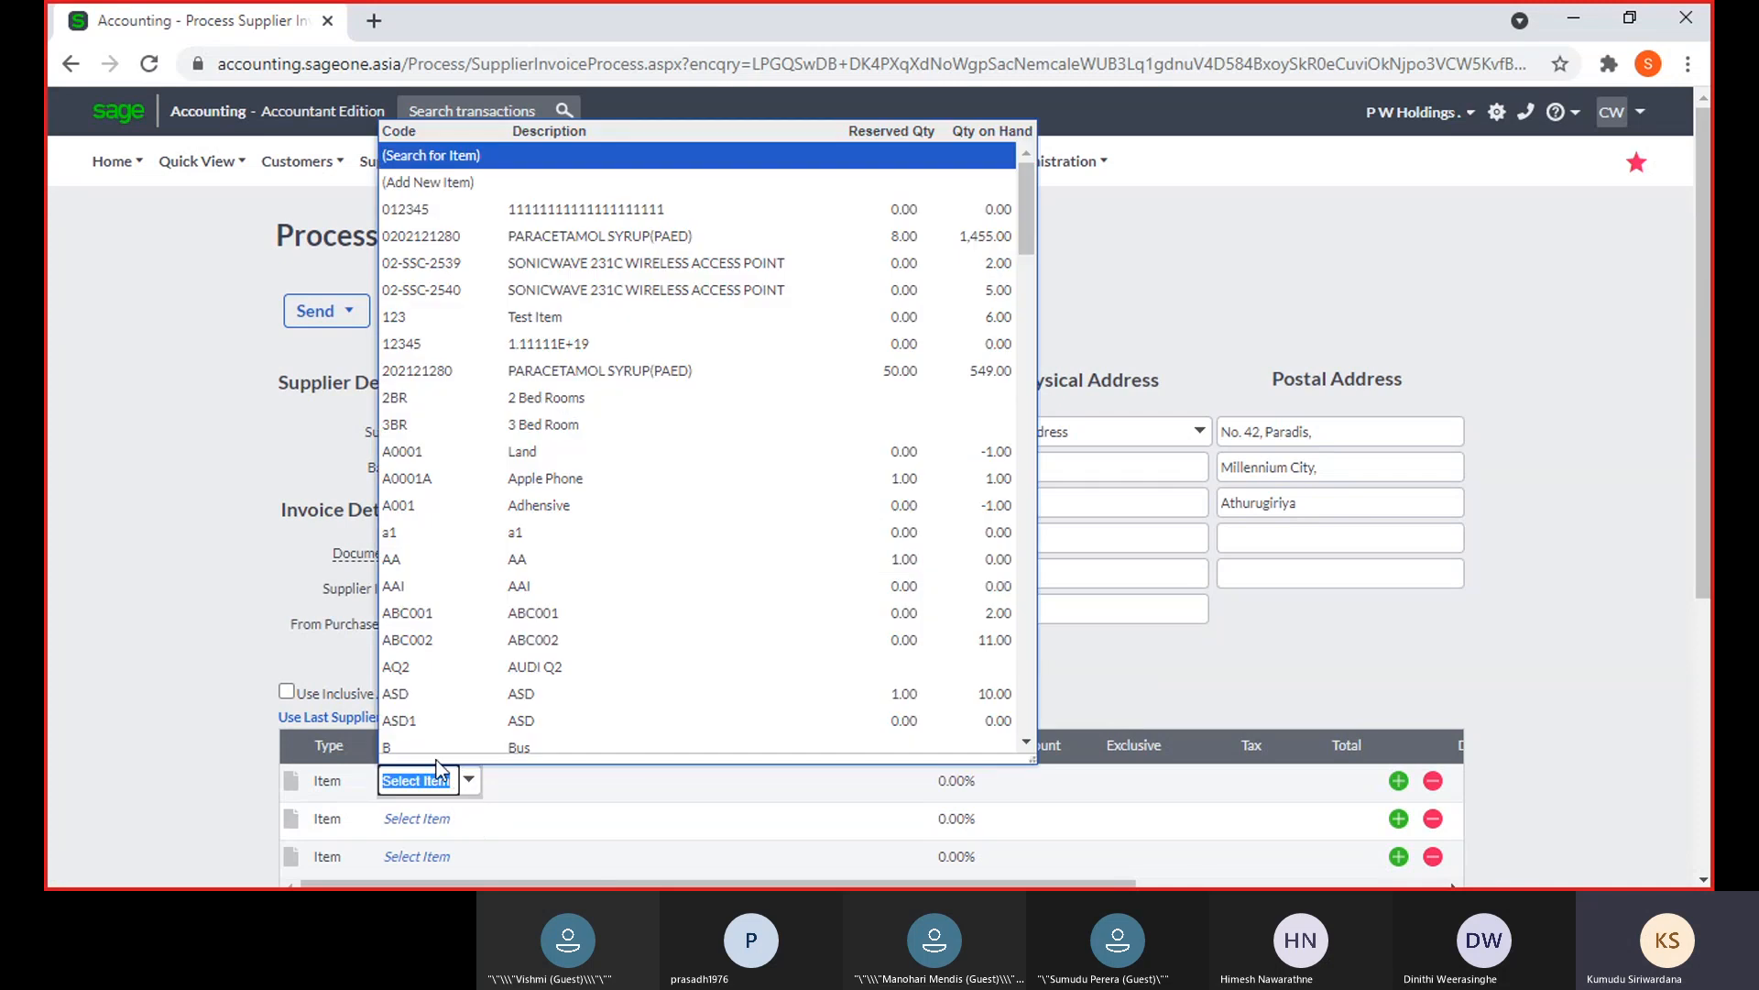
left_click(152, 580)
Leave the unsaved invoice for the Supplier Purchase Orders list and review the actions available for Supplier 1's order
mouse_move(390, 156)
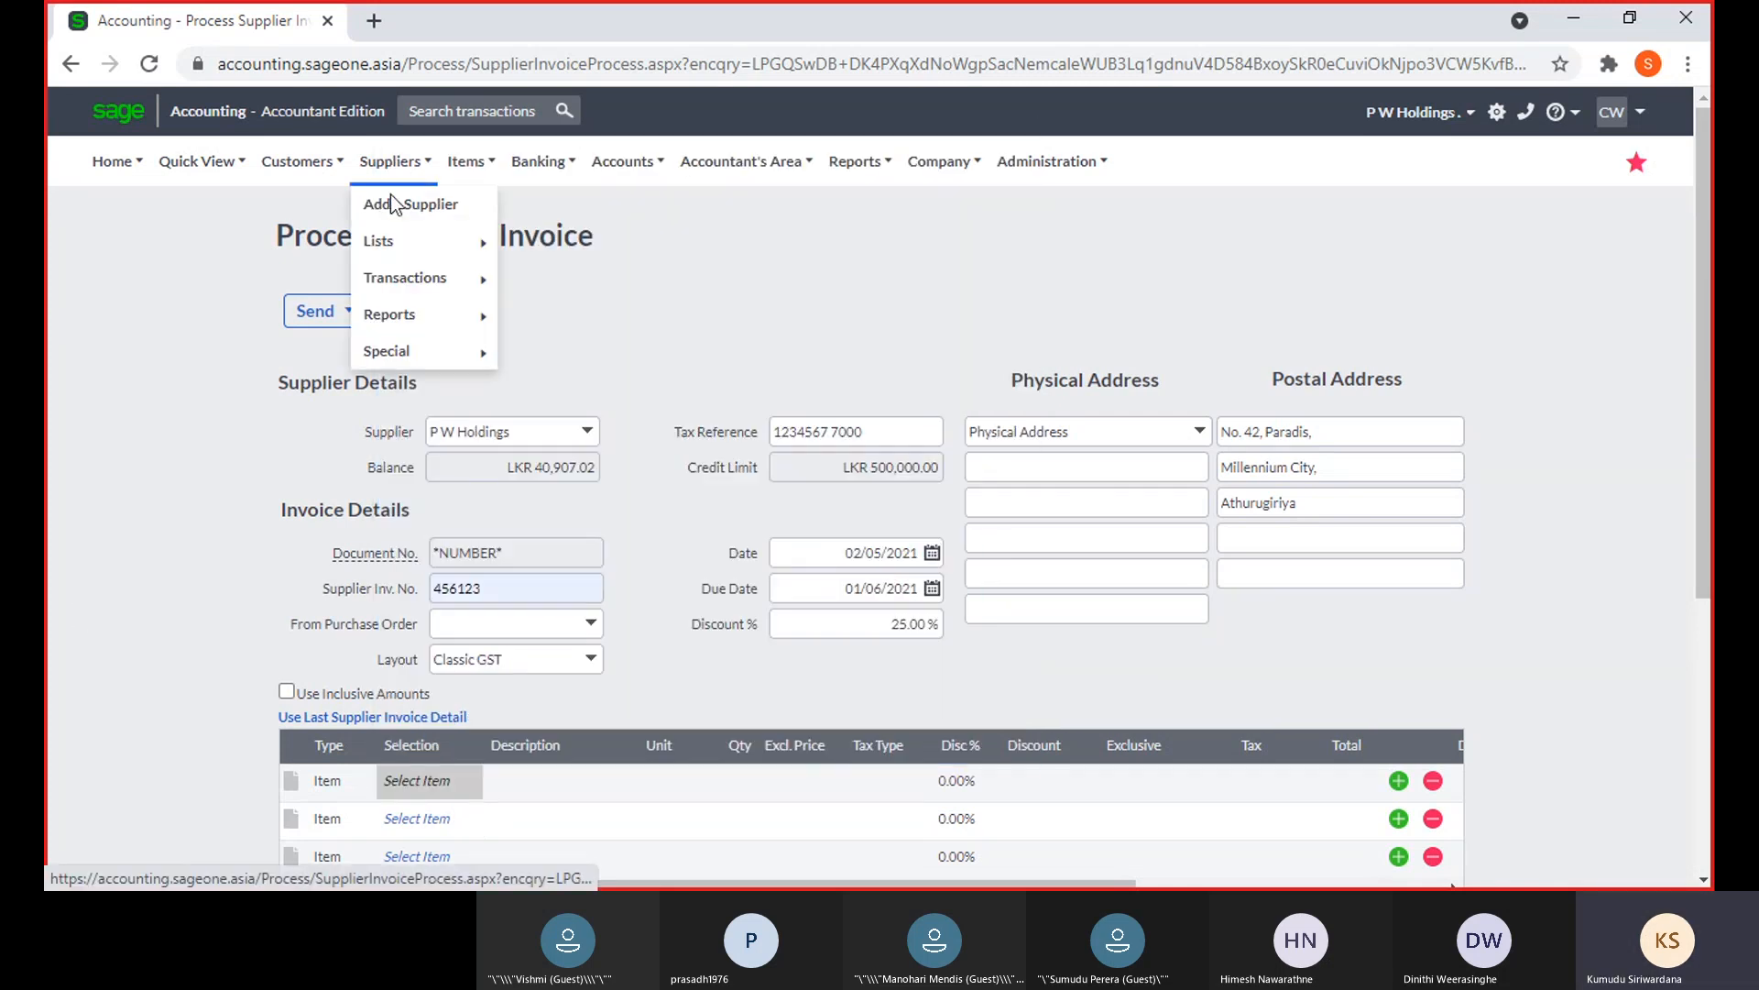
mouse_move(400, 277)
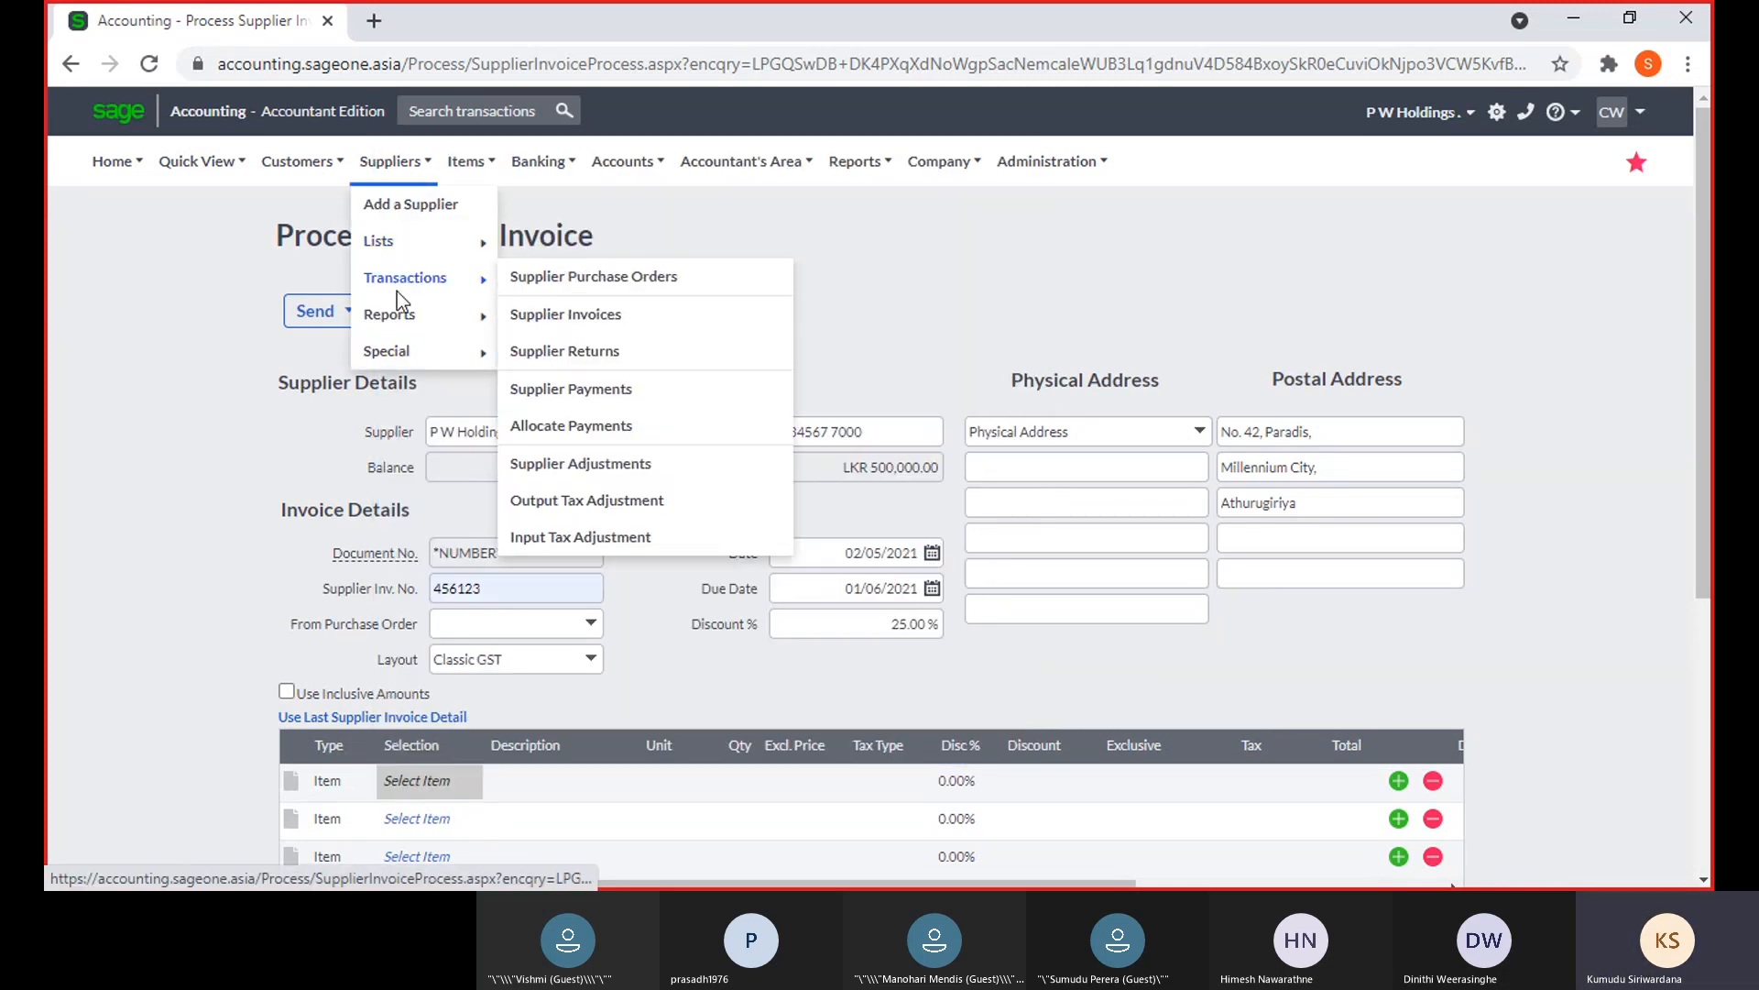
left_click(553, 278)
left_click(984, 200)
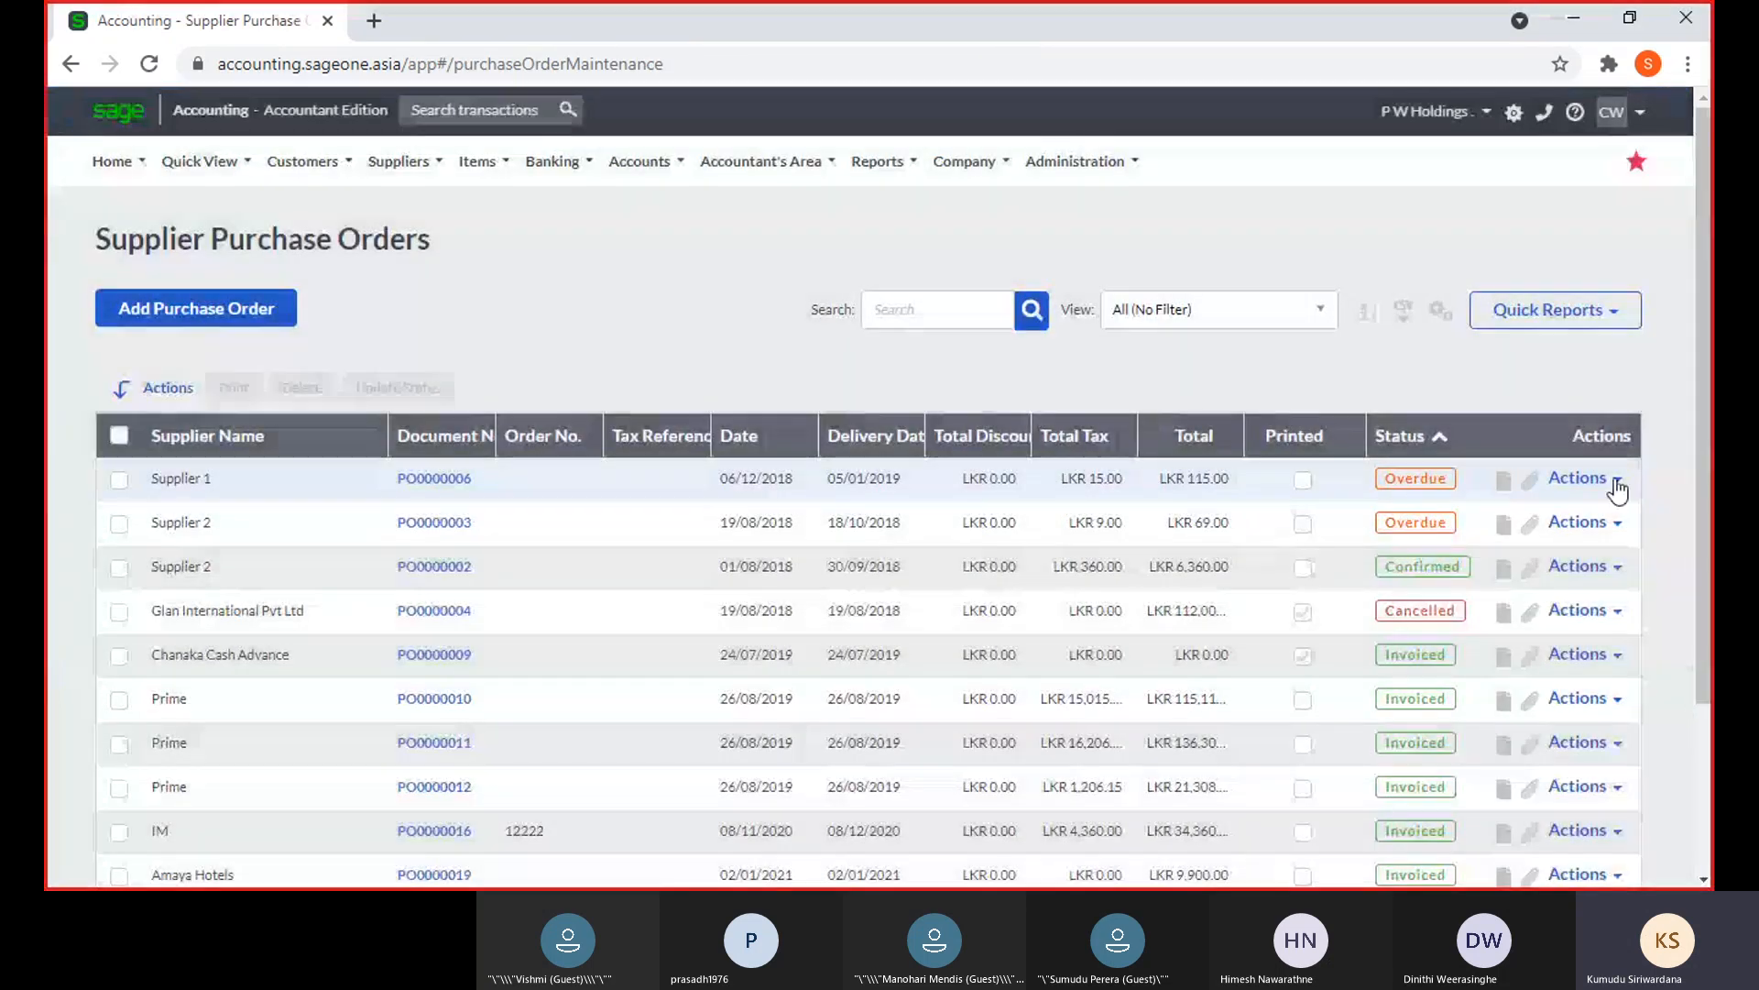
left_click(1598, 479)
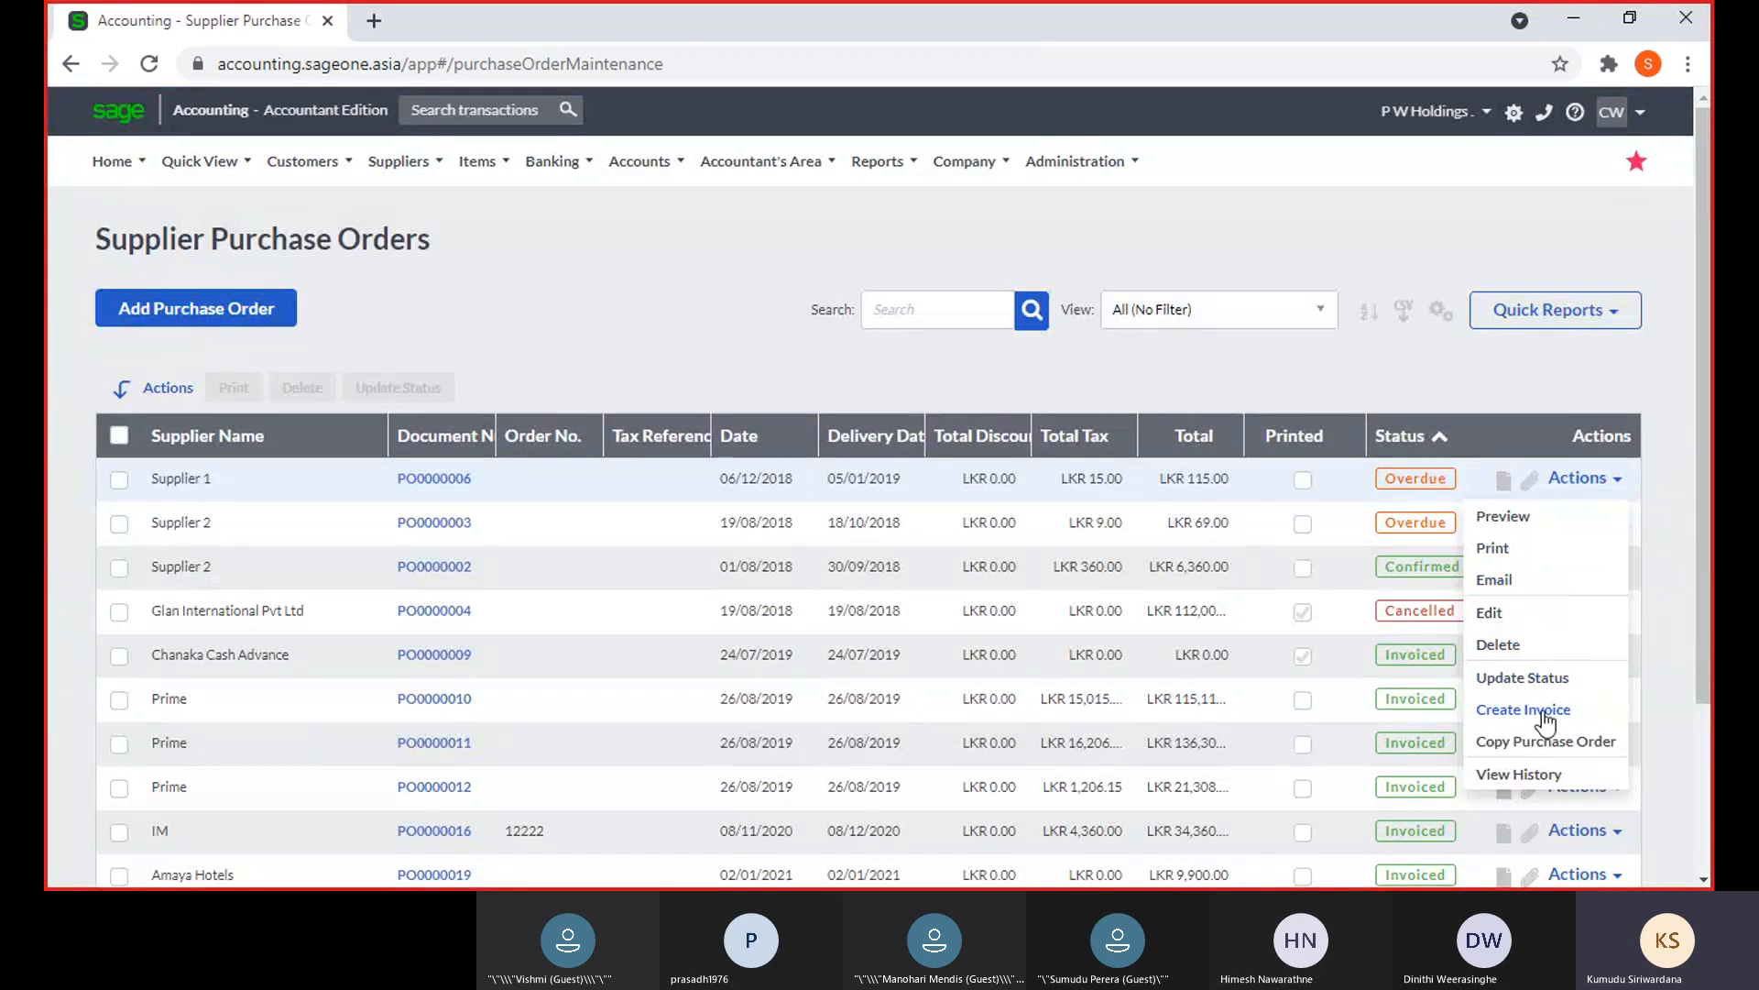
View the Supplier Returns list, then open a blank supplier return and examine its fields
mouse_move(398, 161)
mouse_move(424, 286)
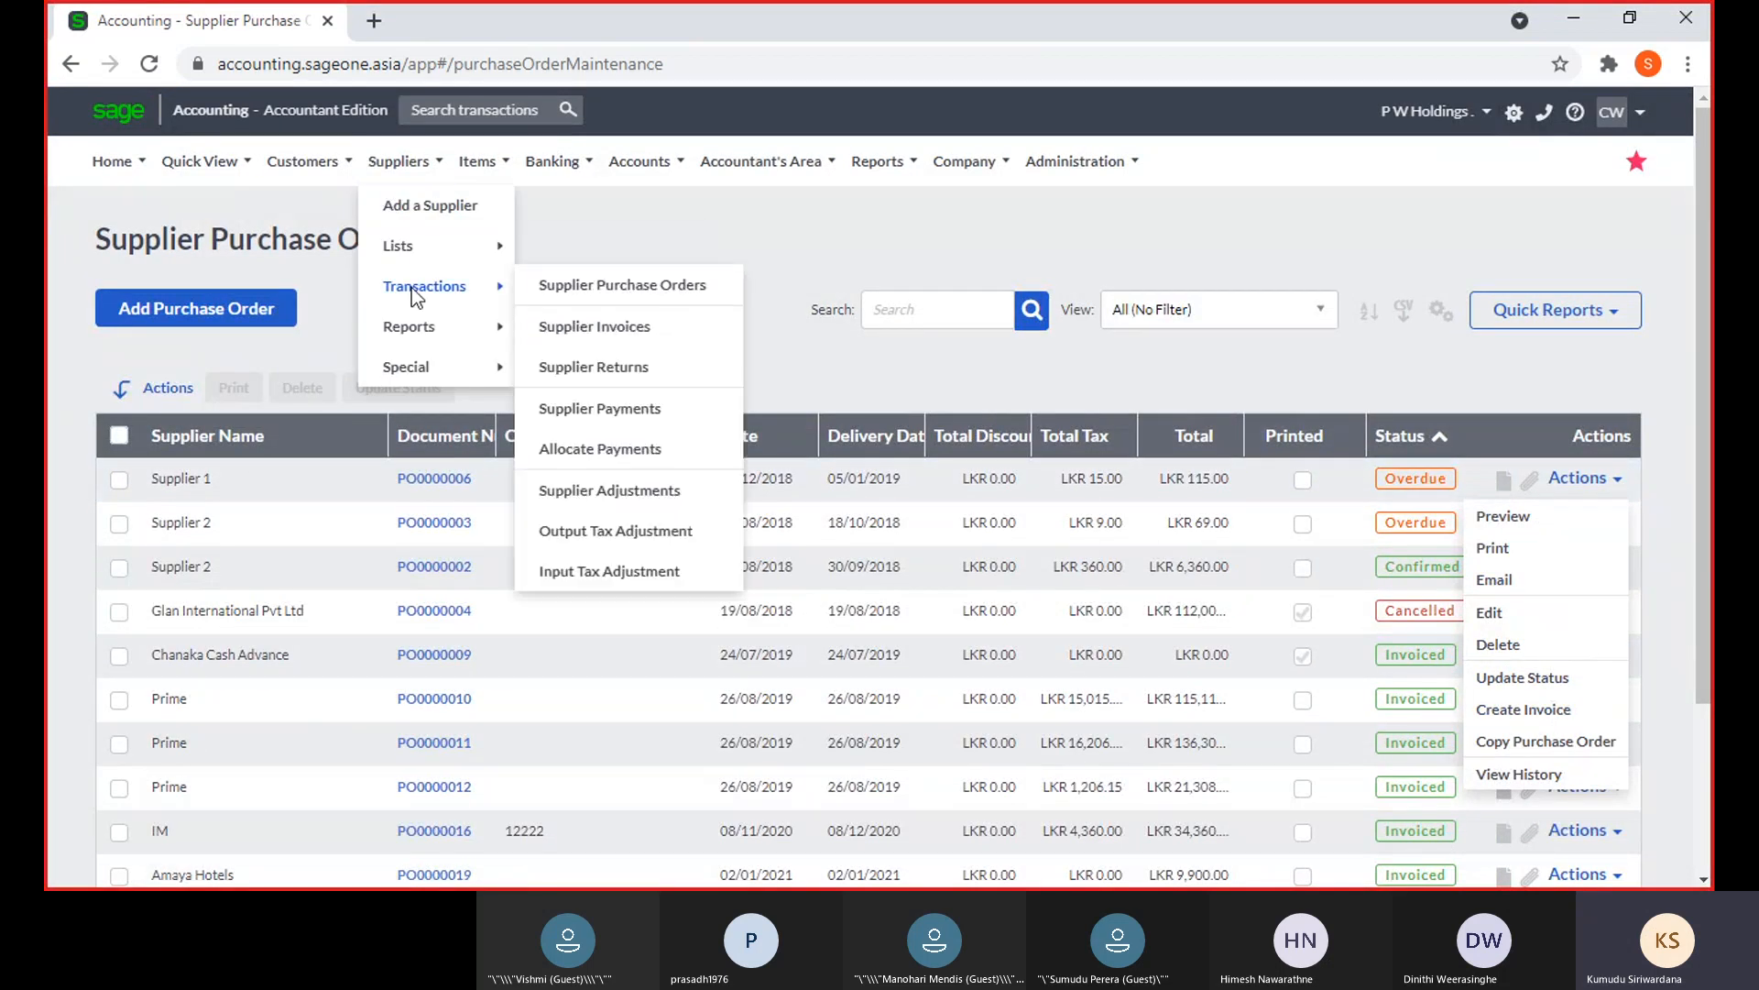
left_click(570, 378)
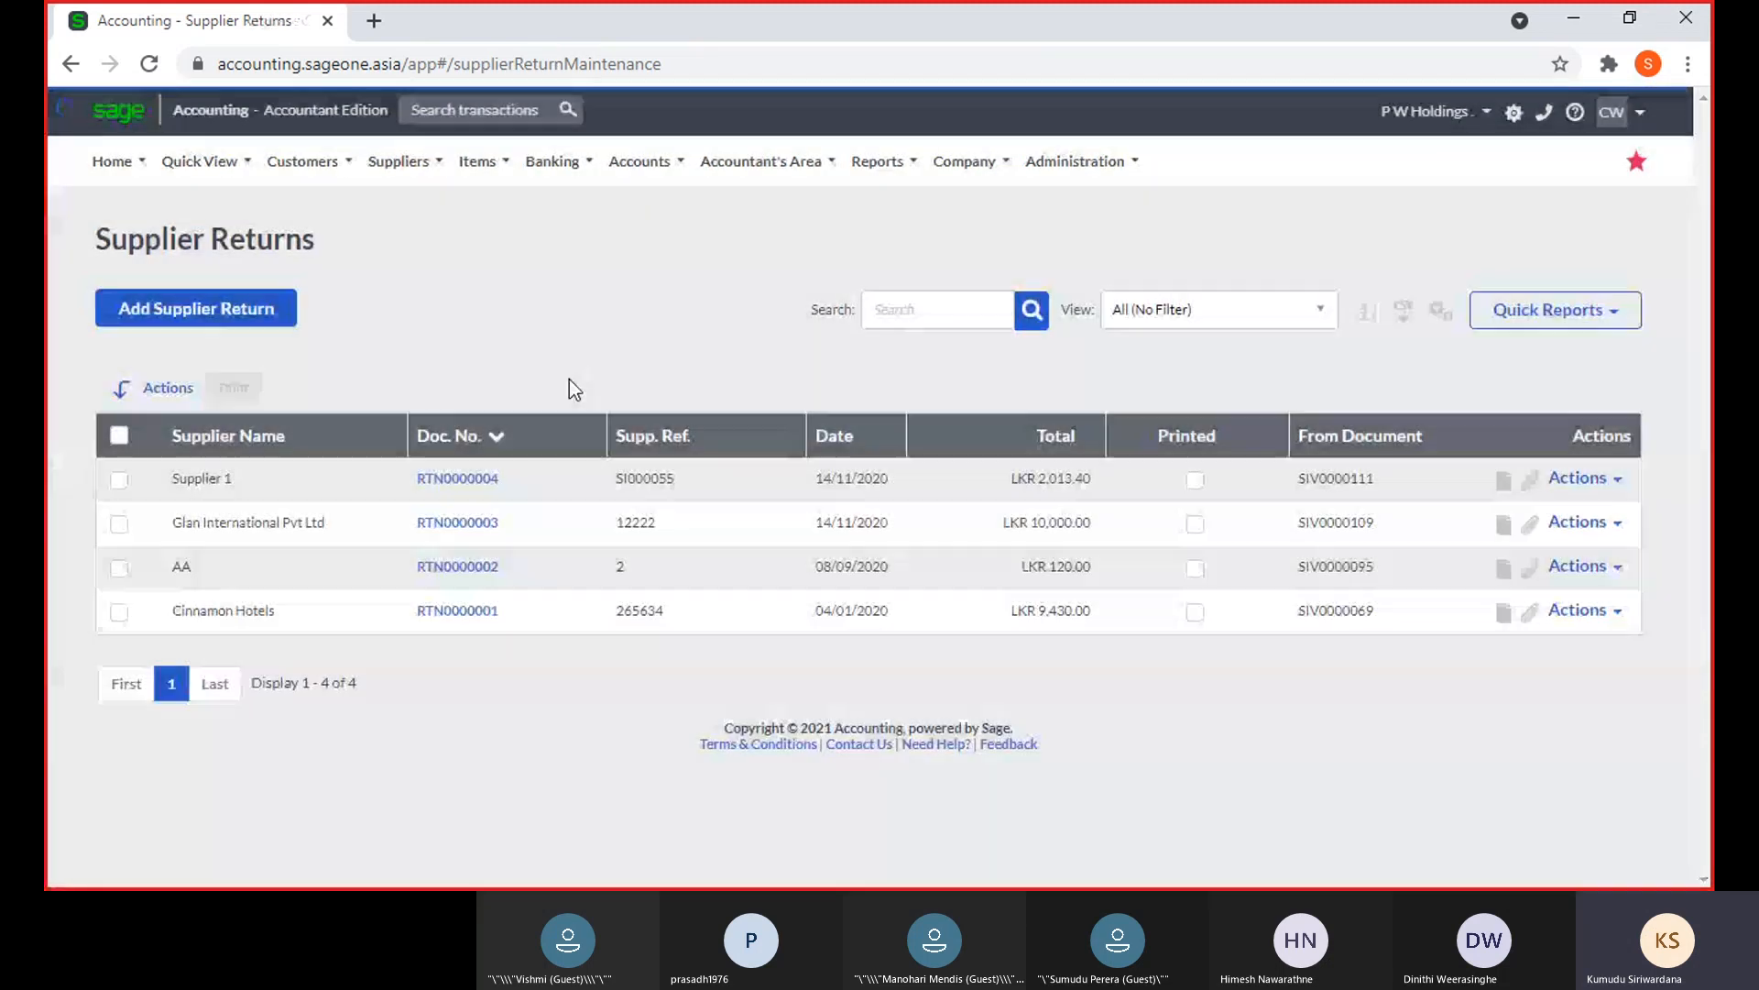
left_click(275, 326)
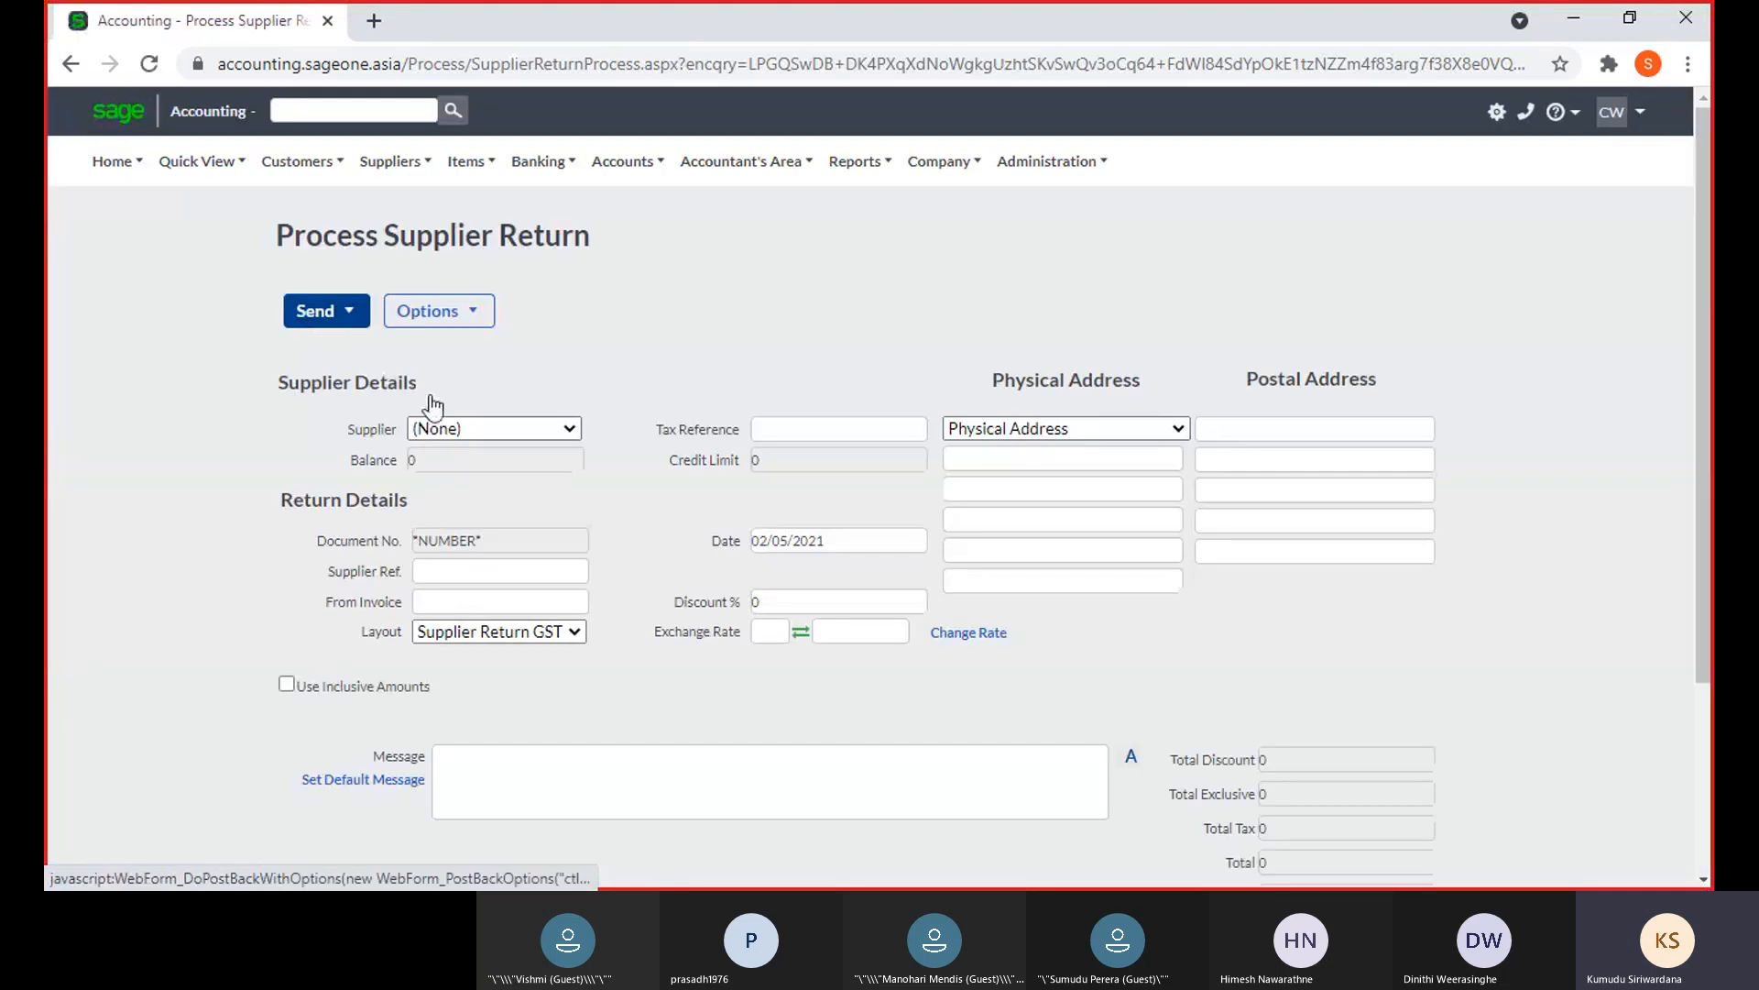
scroll(632, 559, "down", 3)
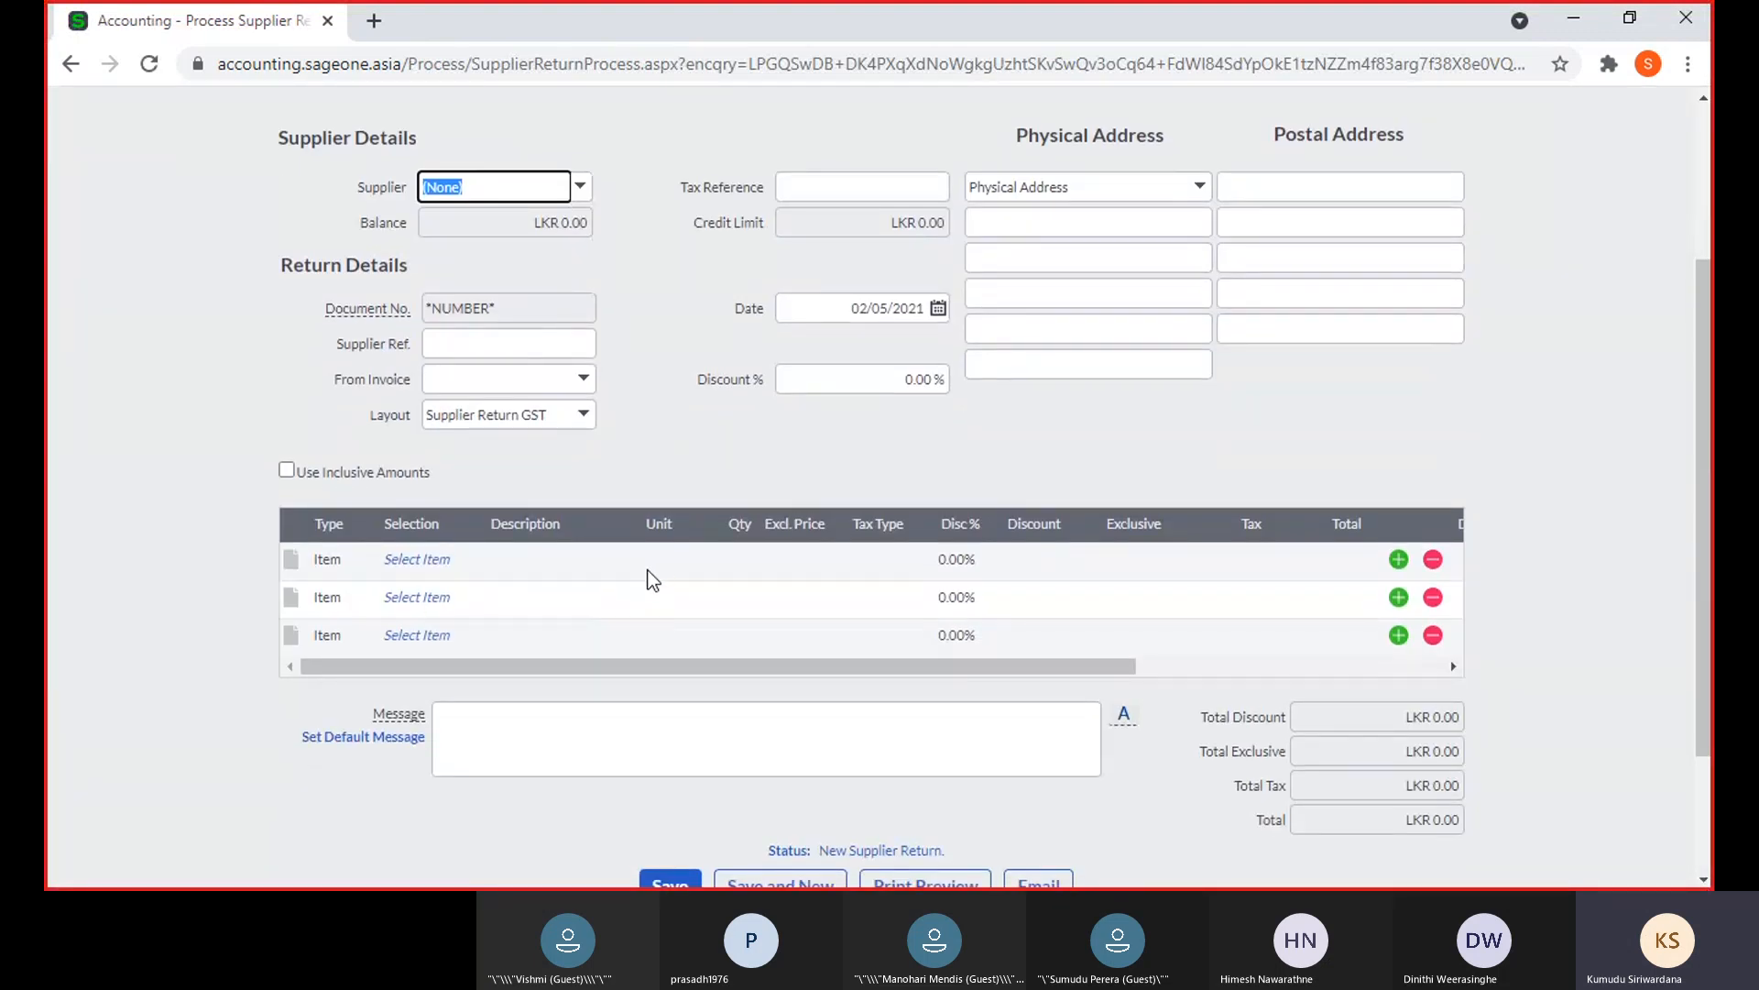
scroll(631, 552, "up", 3)
mouse_move(394, 161)
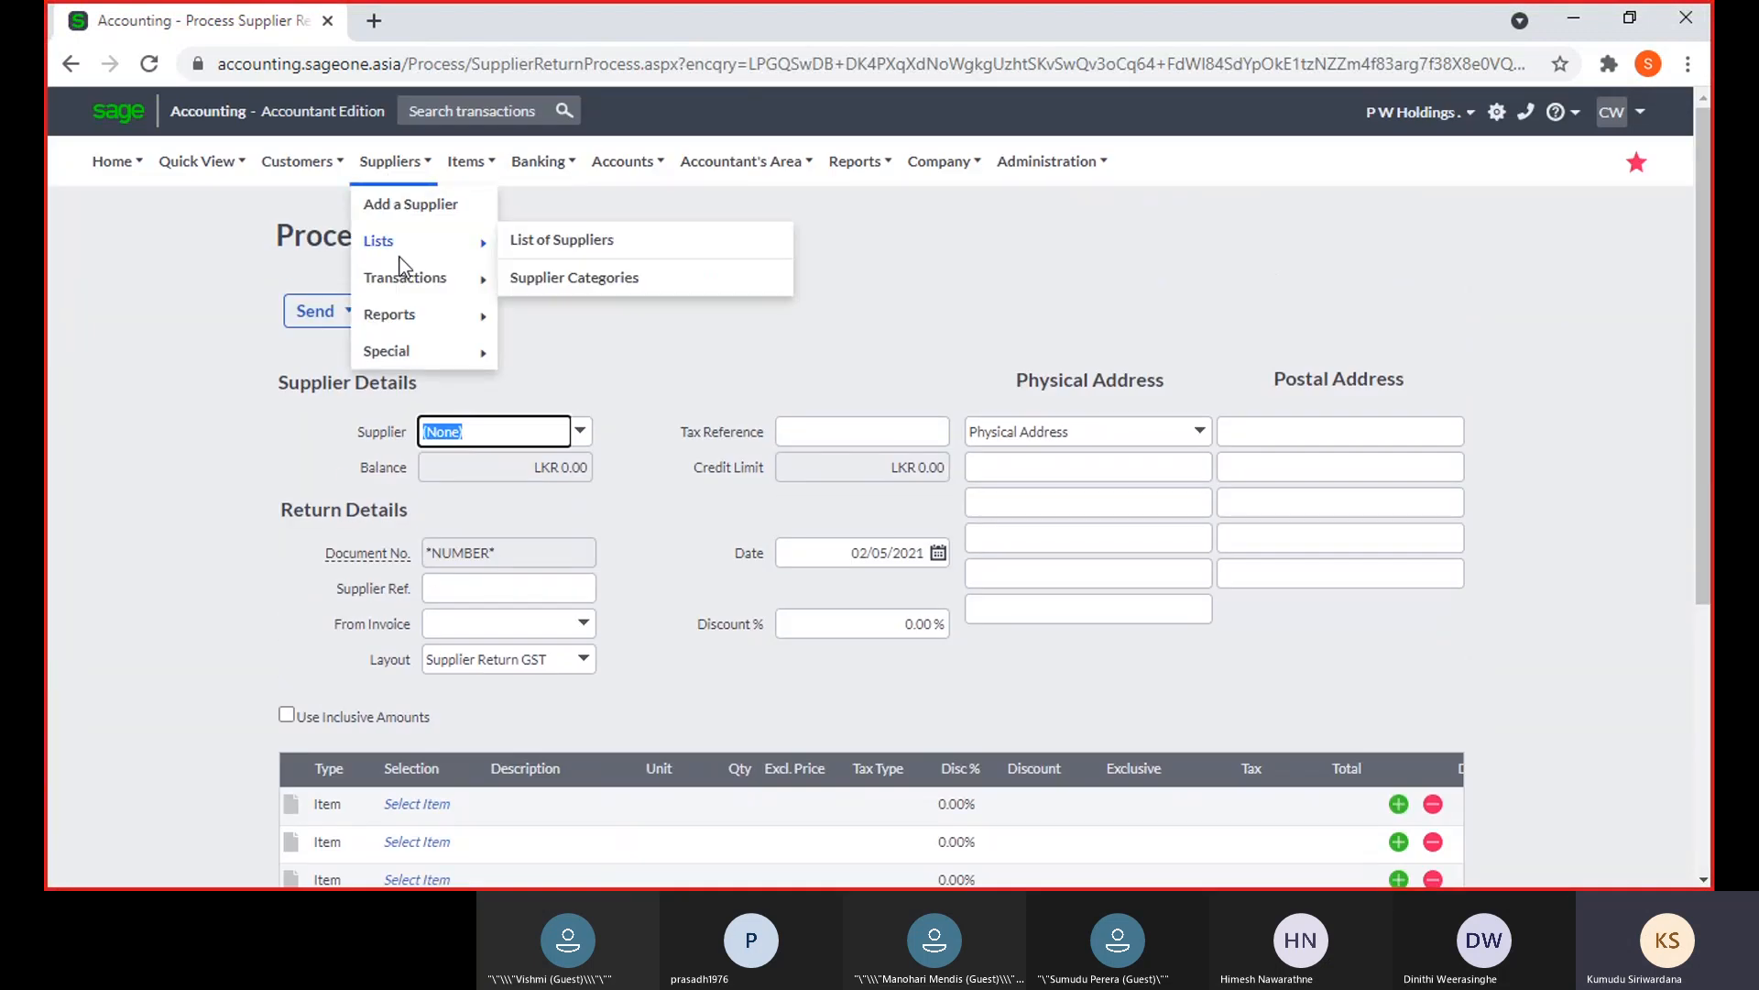
View the Supplier Invoices list and review the actions available for the DIS invoice
mouse_move(412, 277)
left_click(565, 314)
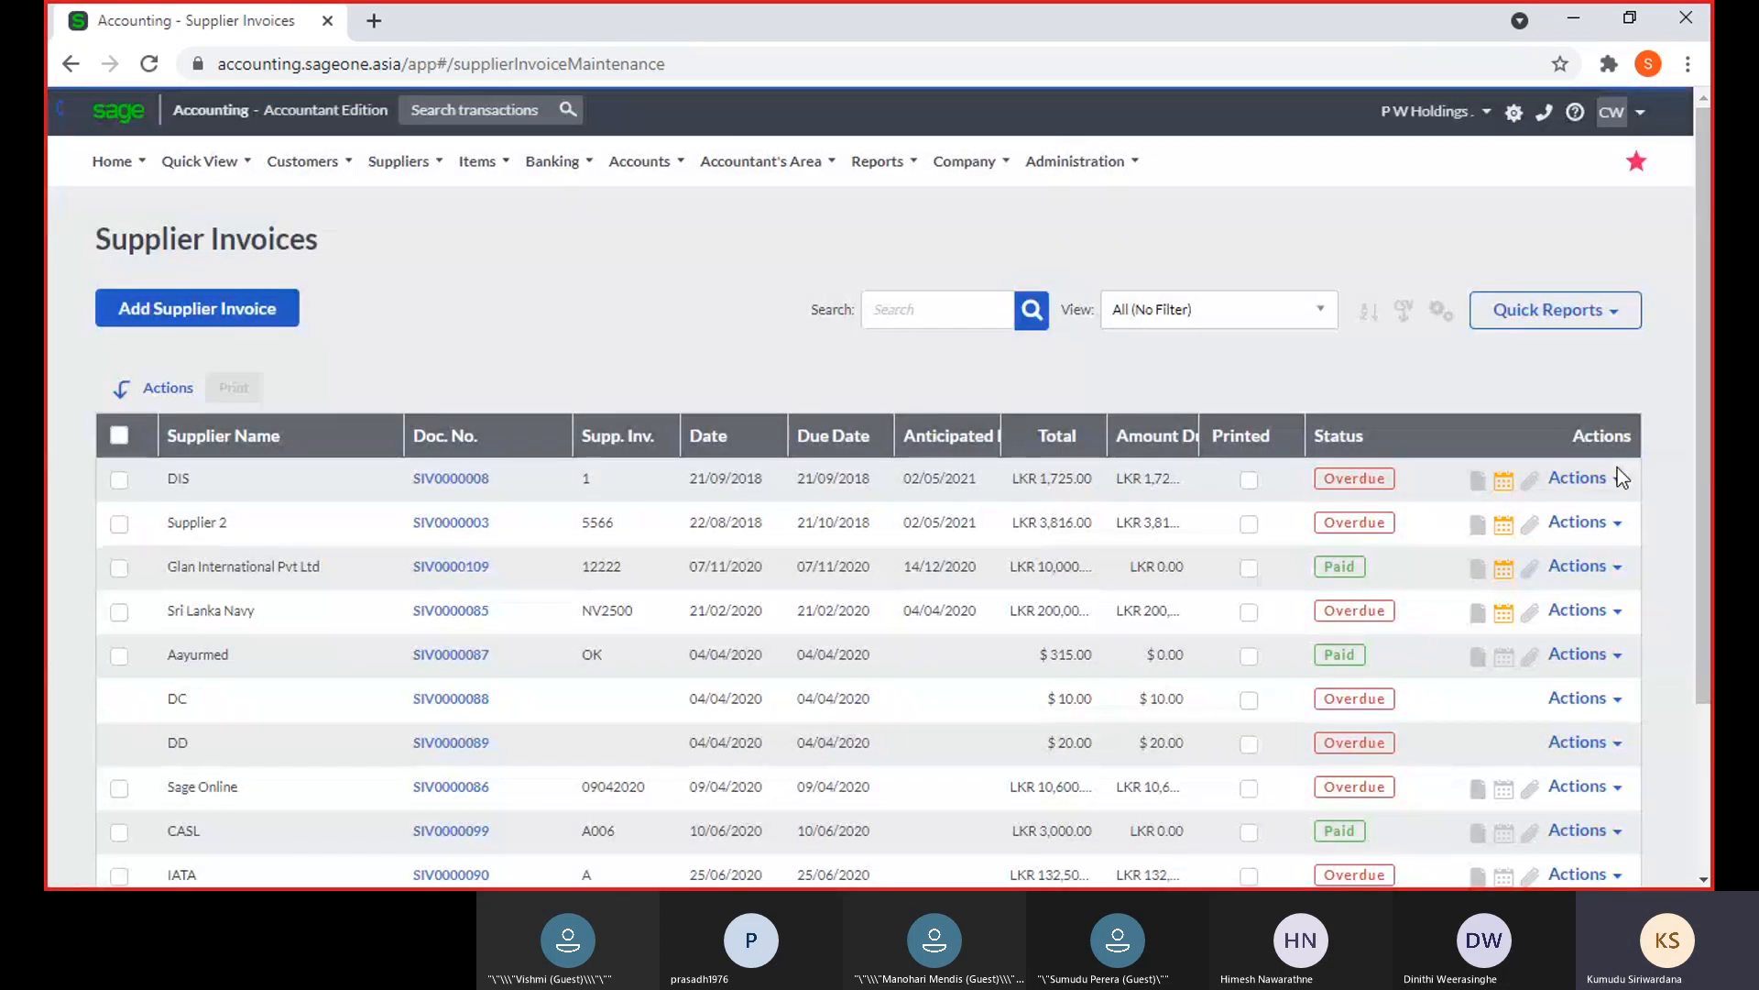
left_click(1615, 478)
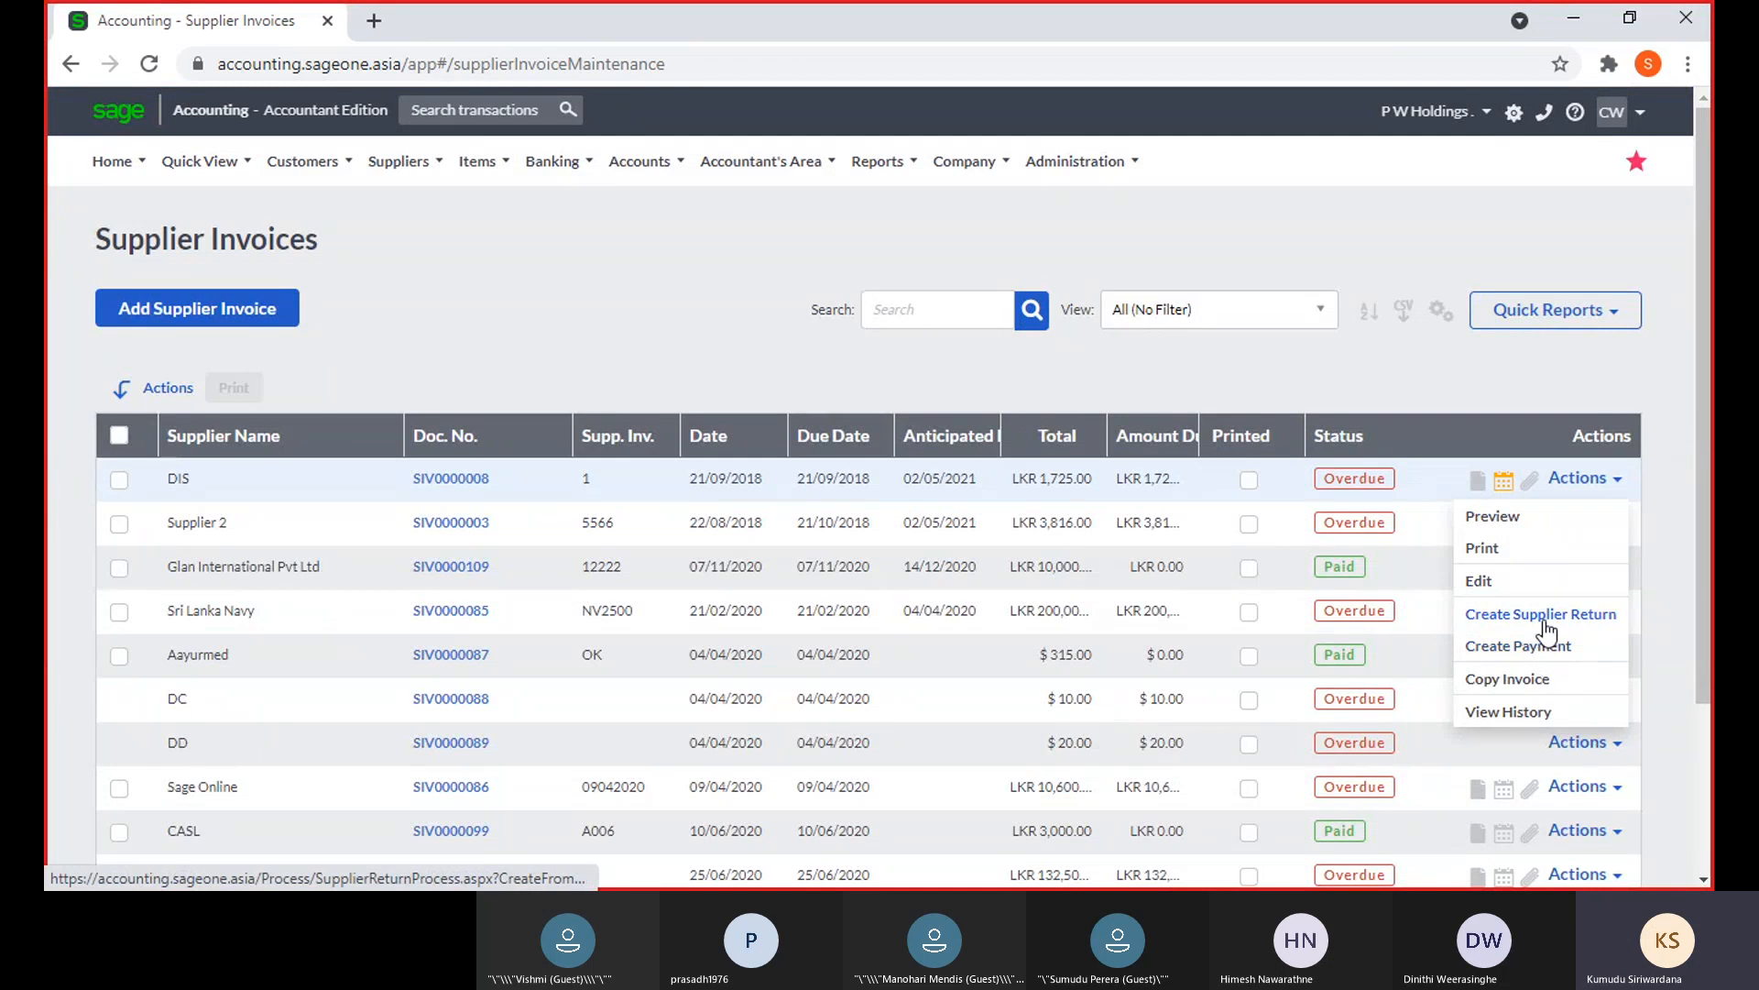
View the Supplier Payments list, then start a new supplier payment for P W Holdings
mouse_move(404, 161)
mouse_move(417, 275)
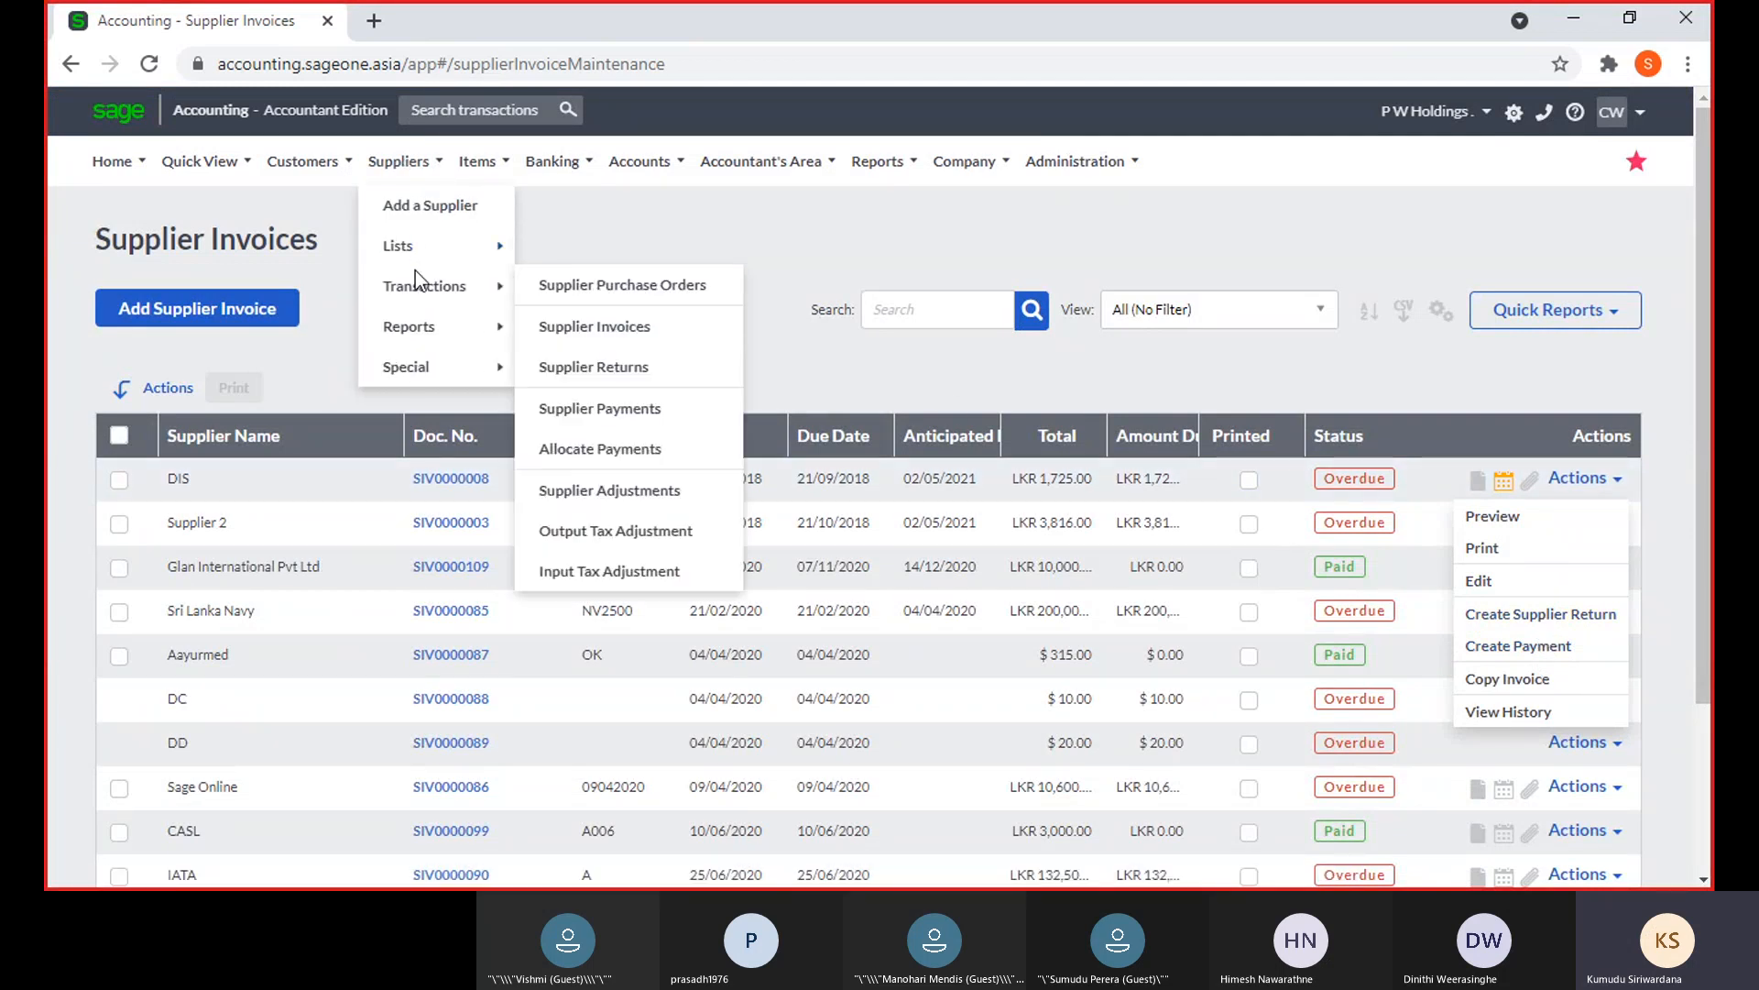
left_click(602, 406)
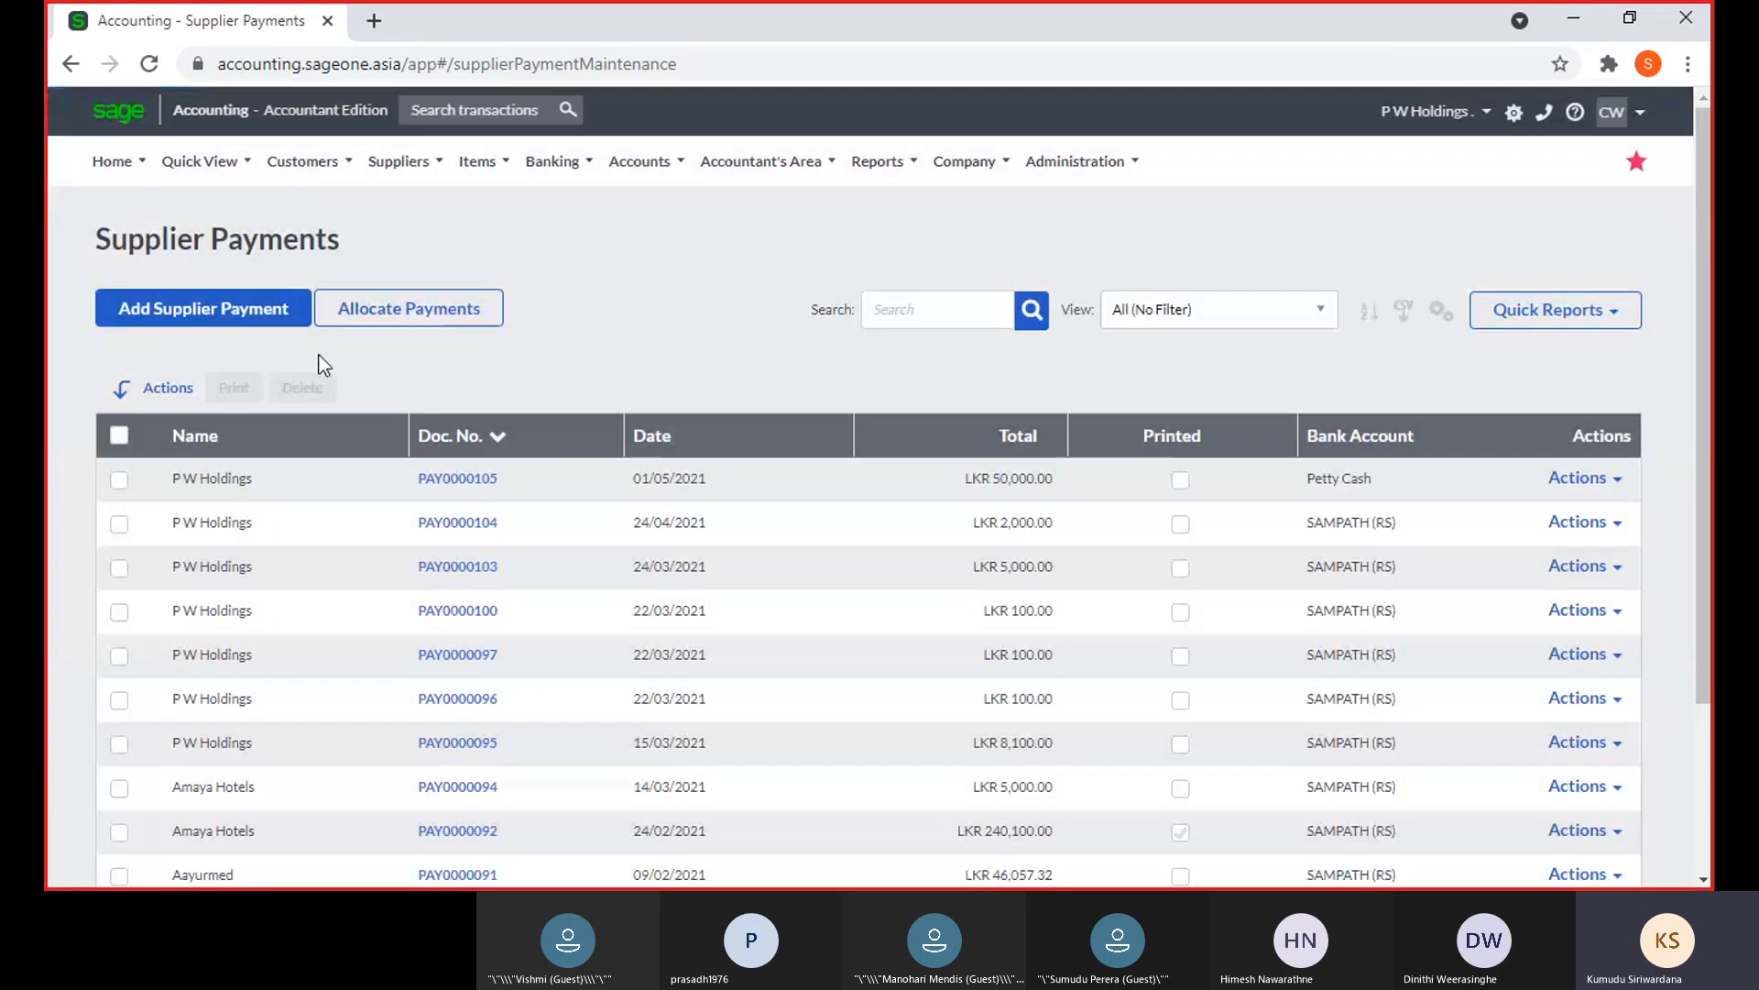
left_click(280, 307)
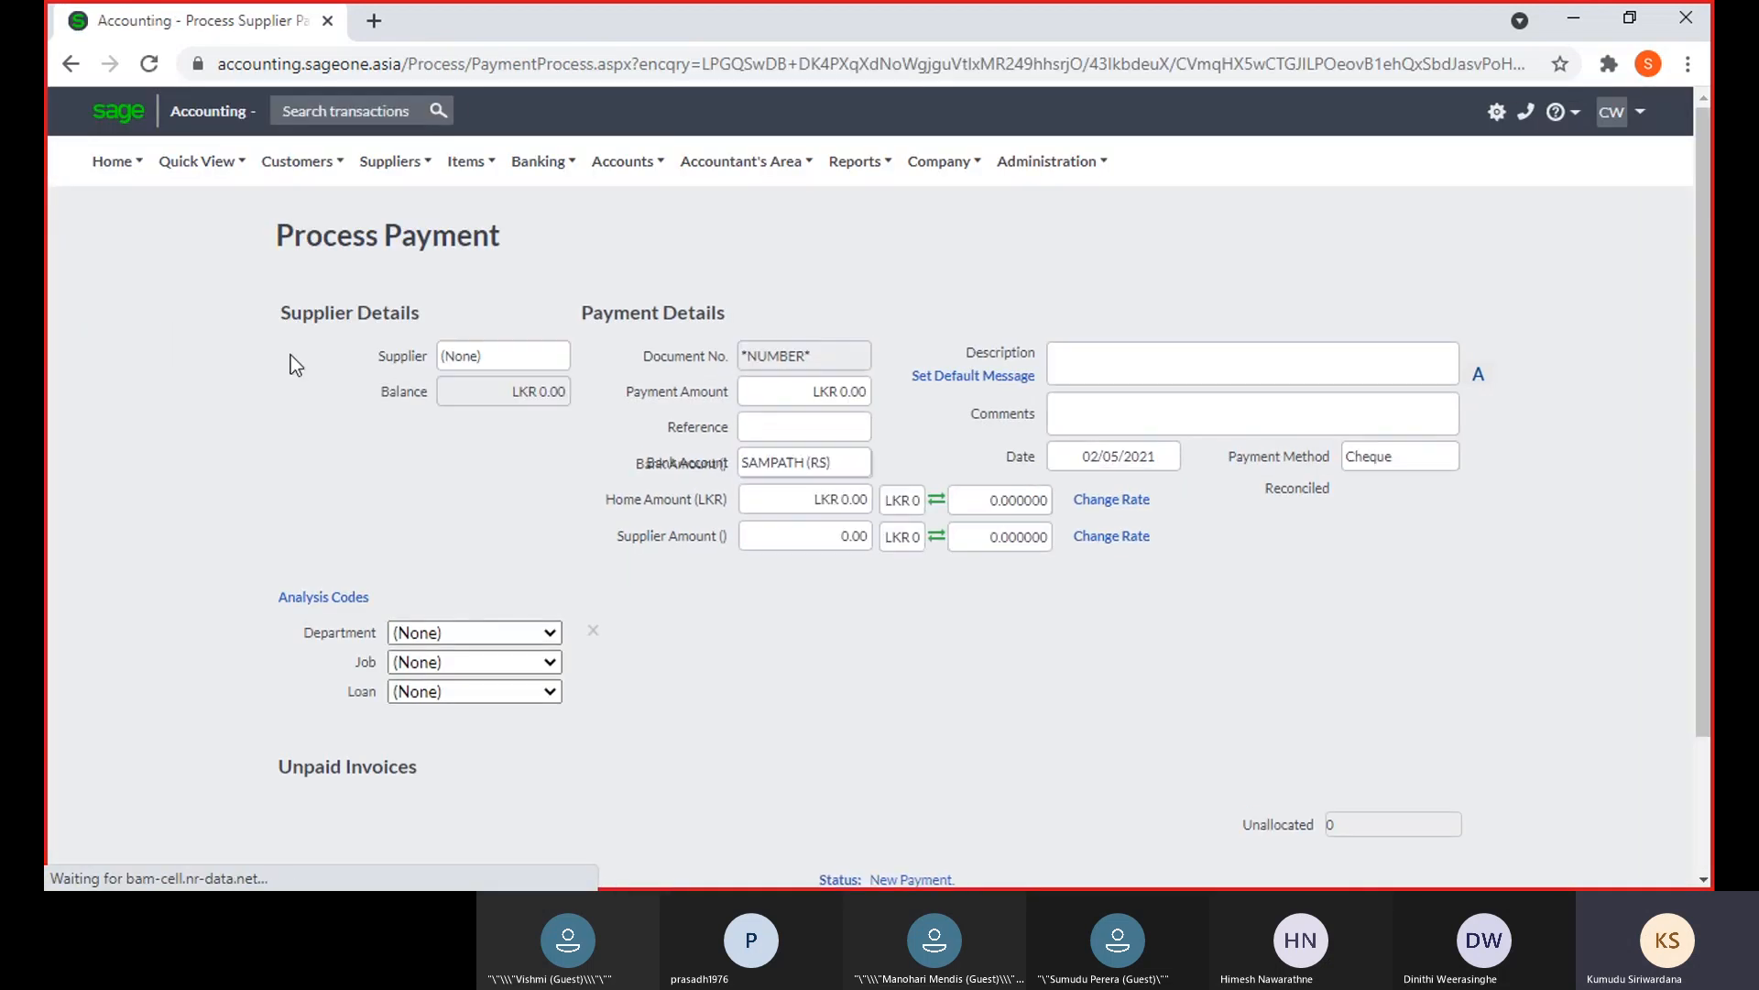
type("p")
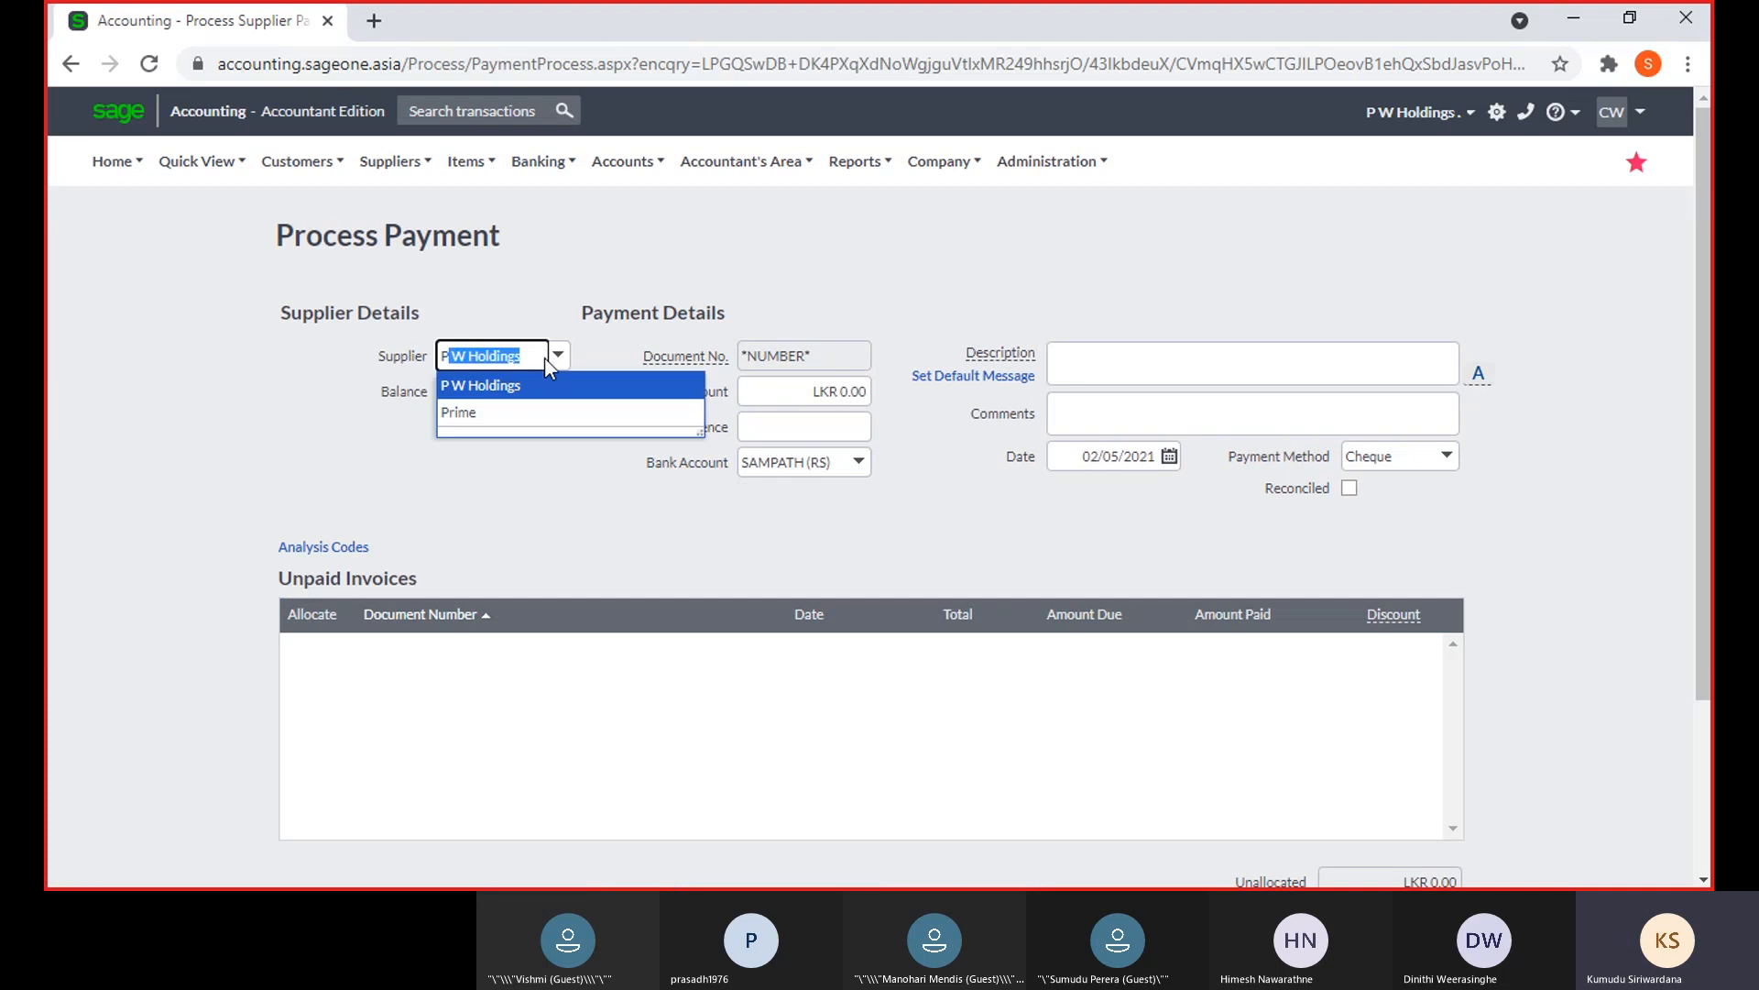
key("Return")
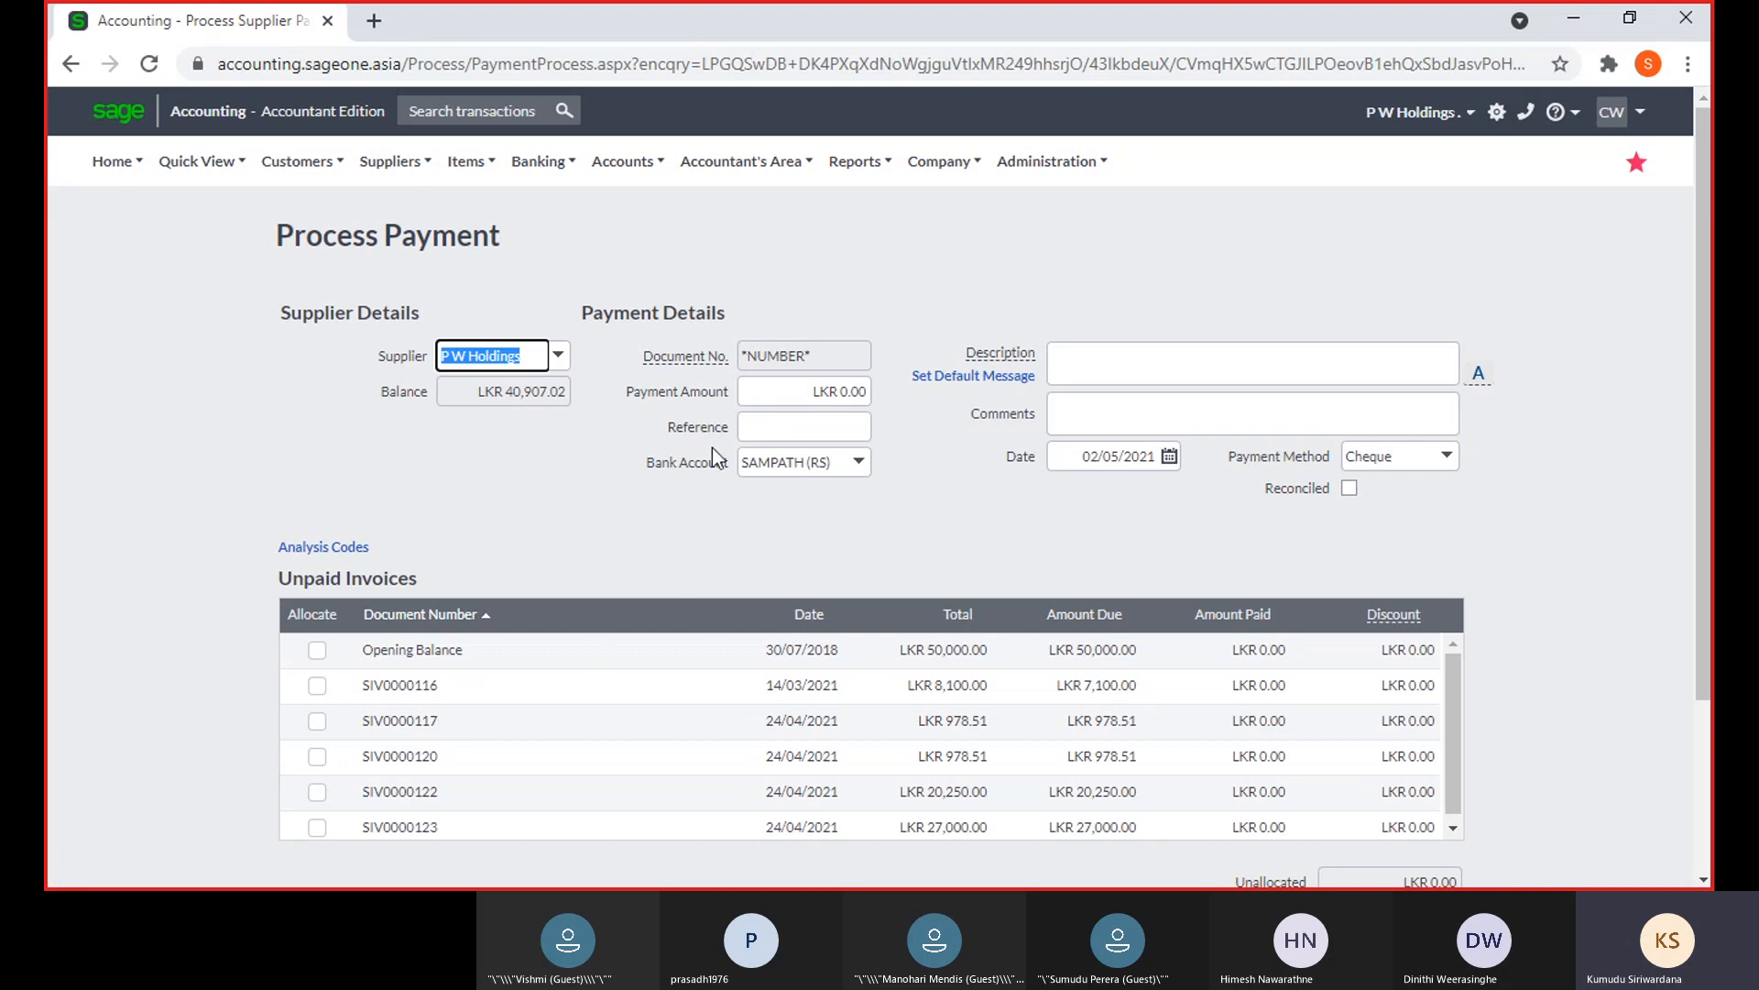
Examine the payment's amount, reference and description fields, plus the available payment methods and bank accounts
left_click(769, 429)
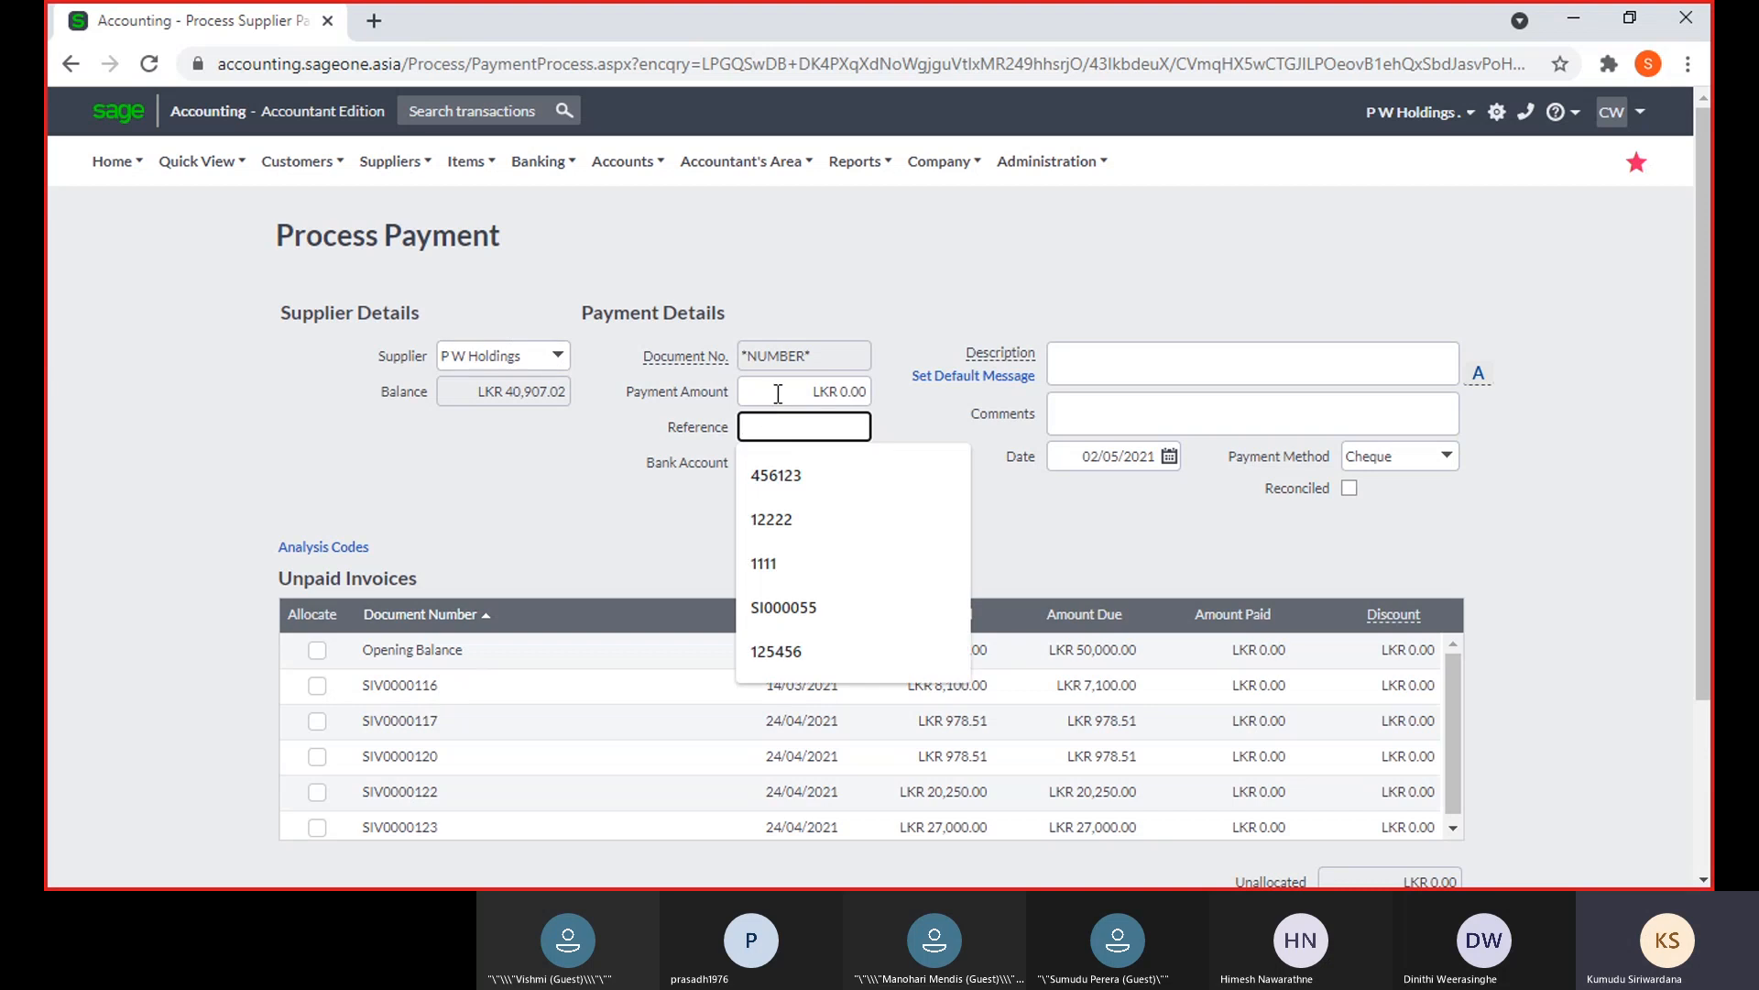
left_click(778, 393)
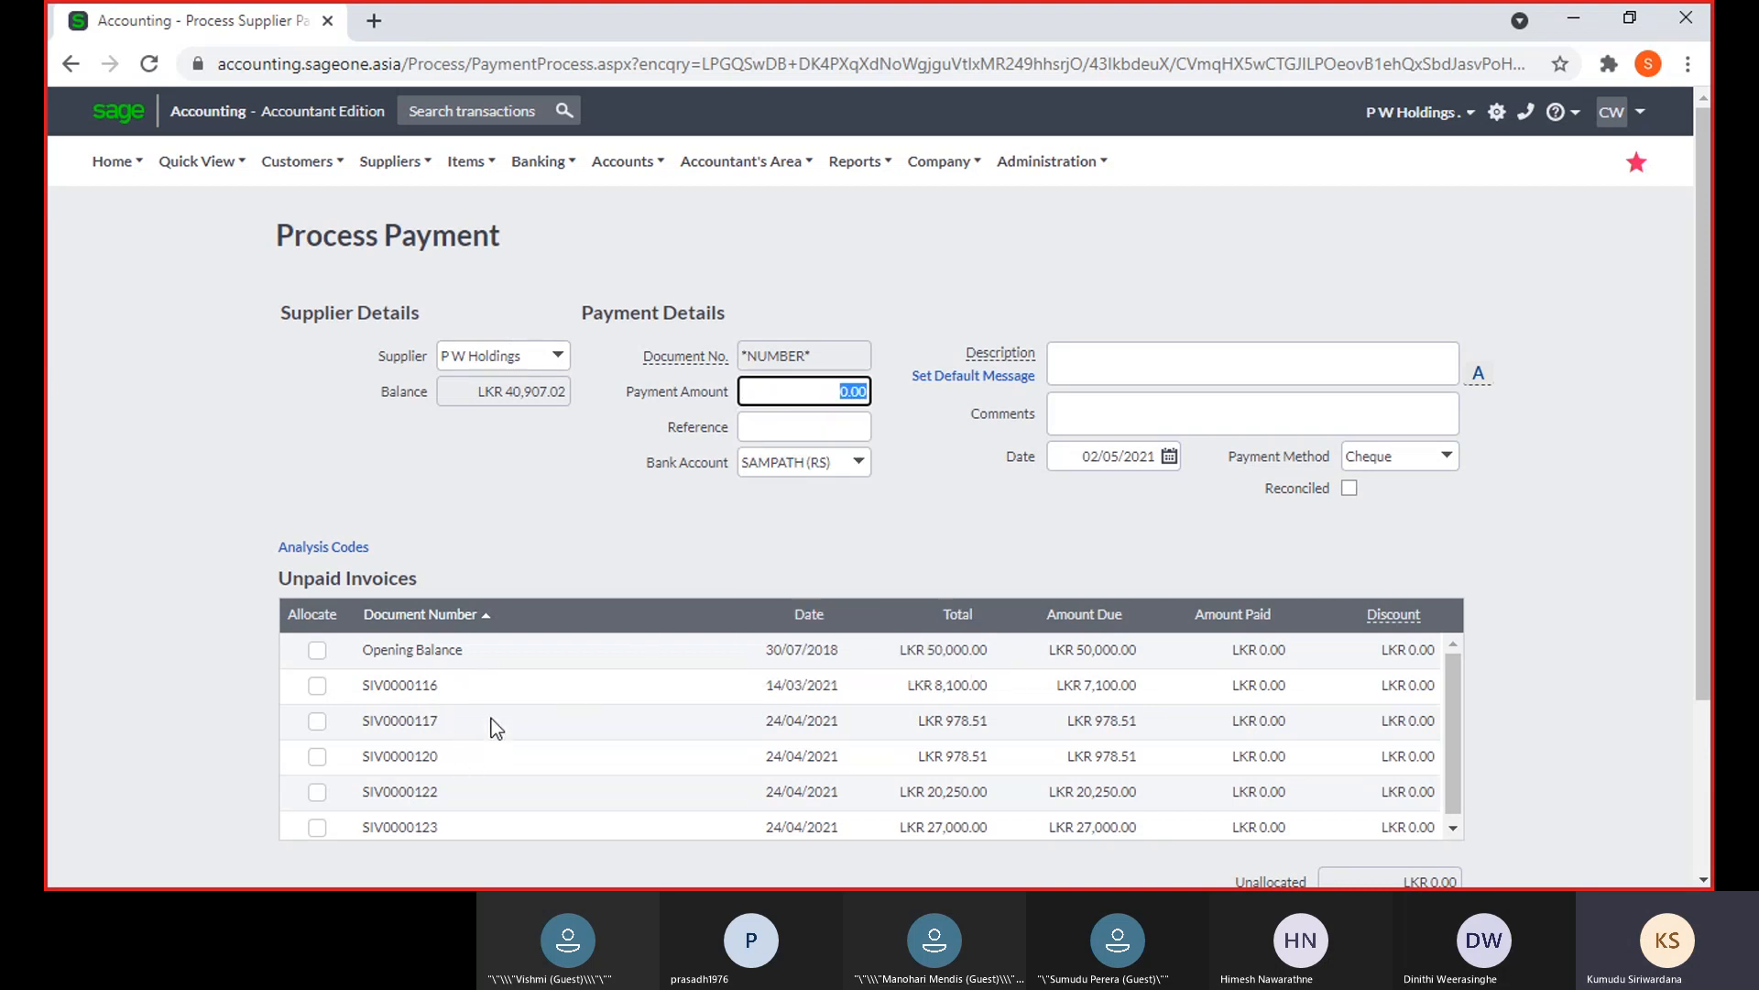
left_click(1145, 377)
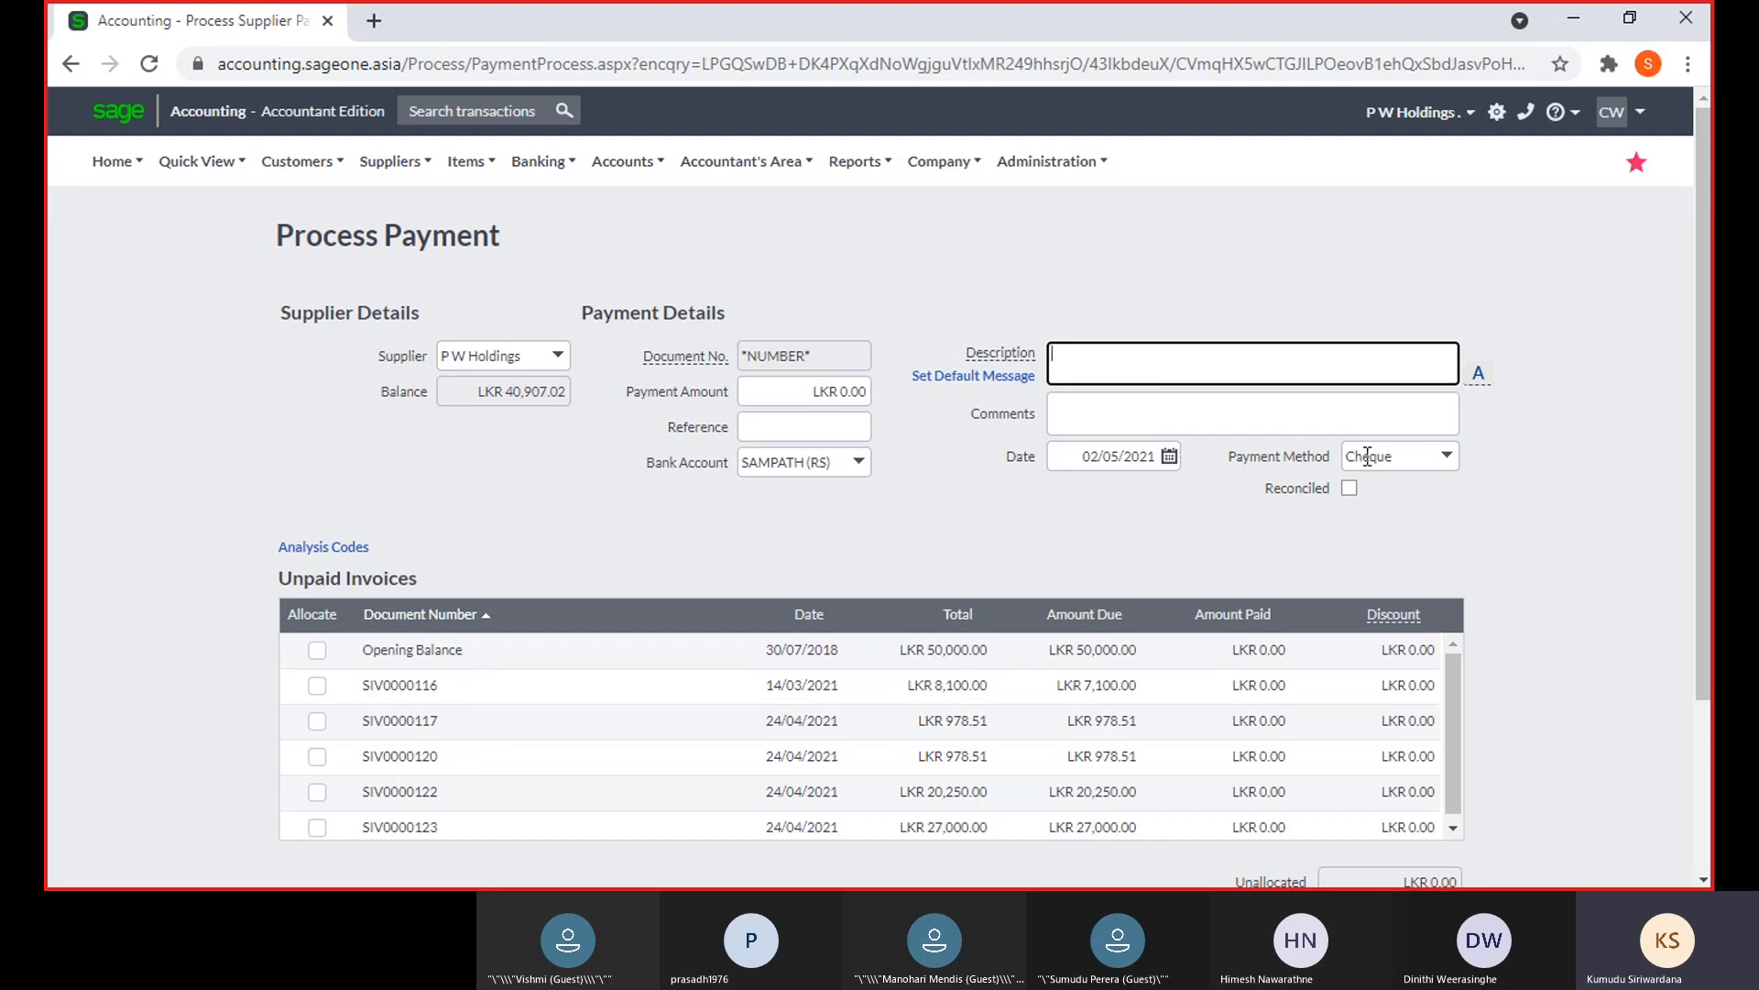
left_click(1456, 462)
left_click(1458, 463)
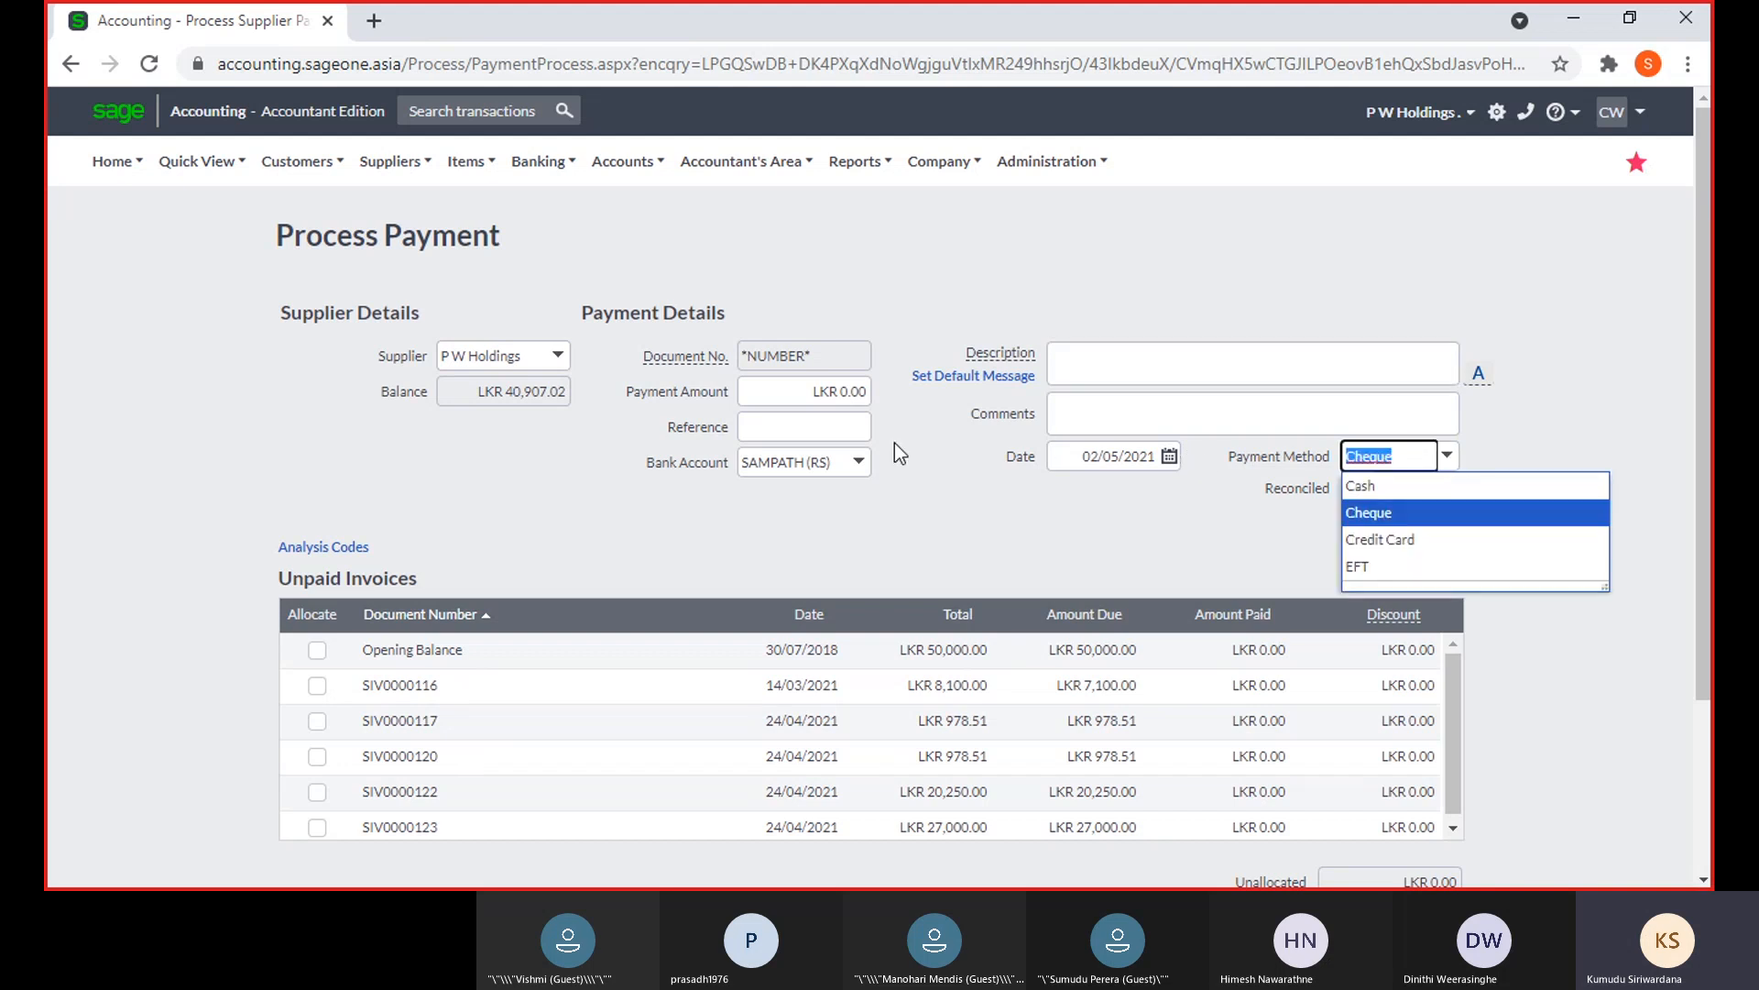
left_click(867, 473)
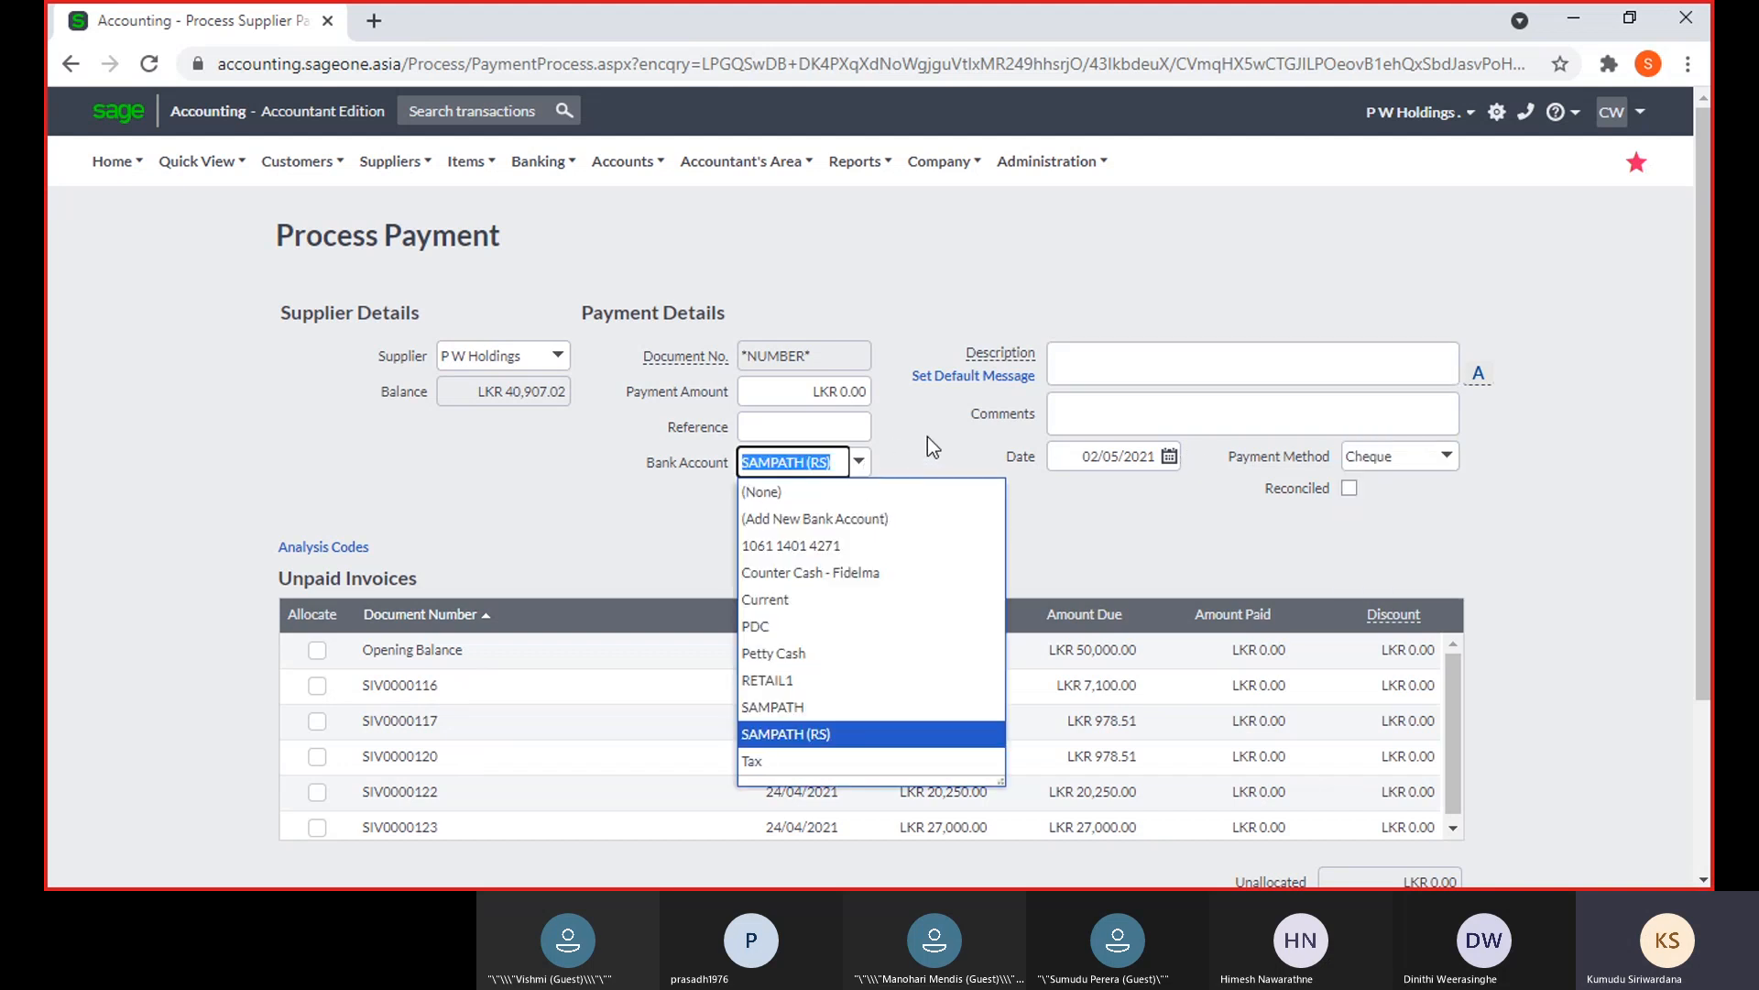
left_click(928, 436)
scroll(550, 440, "down", 3)
scroll(293, 421, "up", 1)
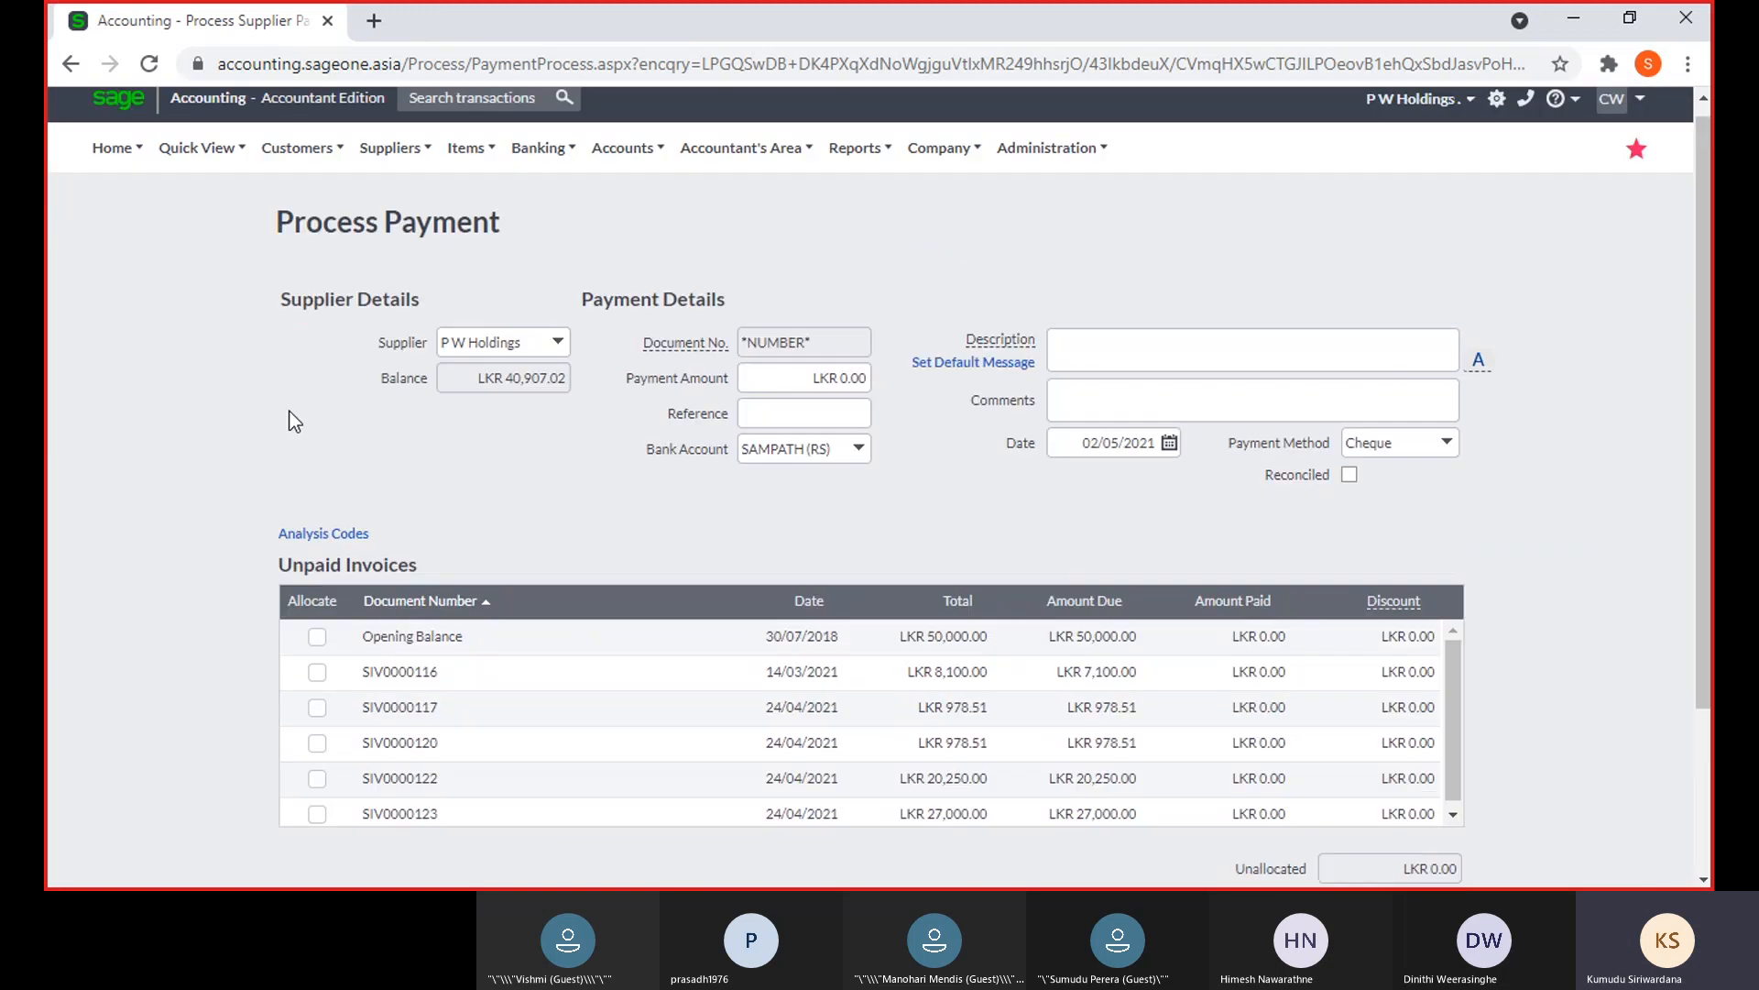
Leave the unsaved payment for Allocate Payments and load P W Holdings' outstanding invoices and unallocated items
mouse_move(385, 164)
mouse_move(394, 288)
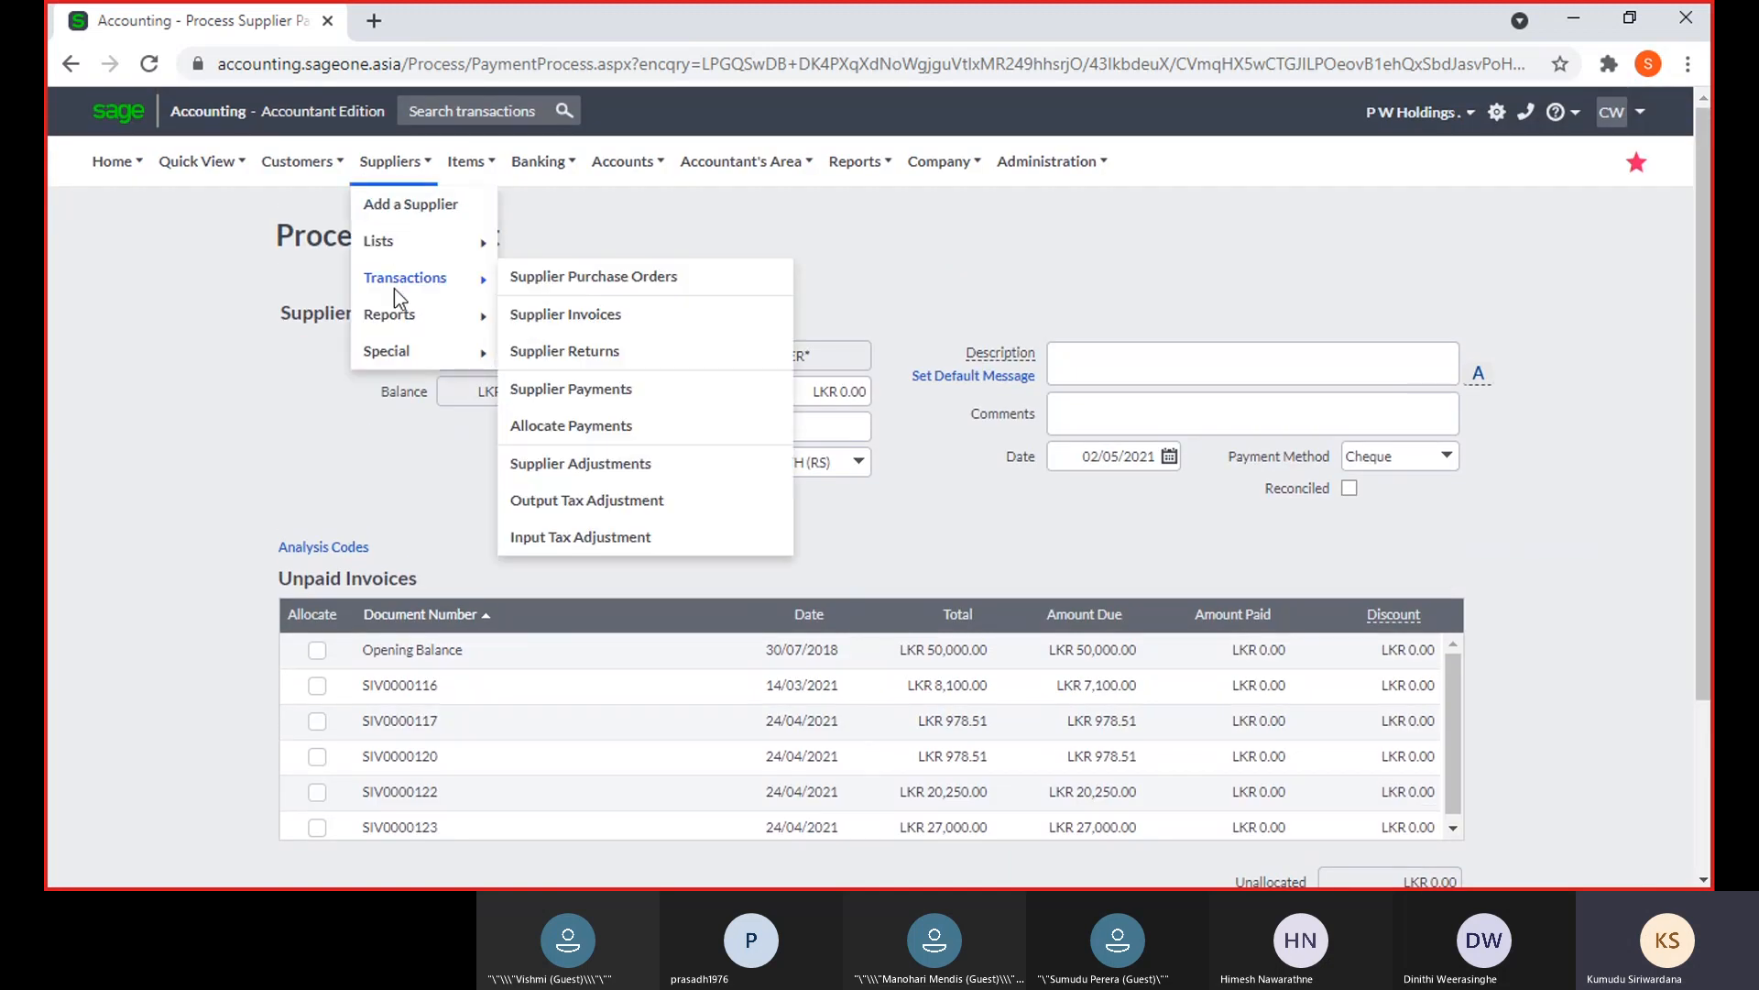
left_click(636, 423)
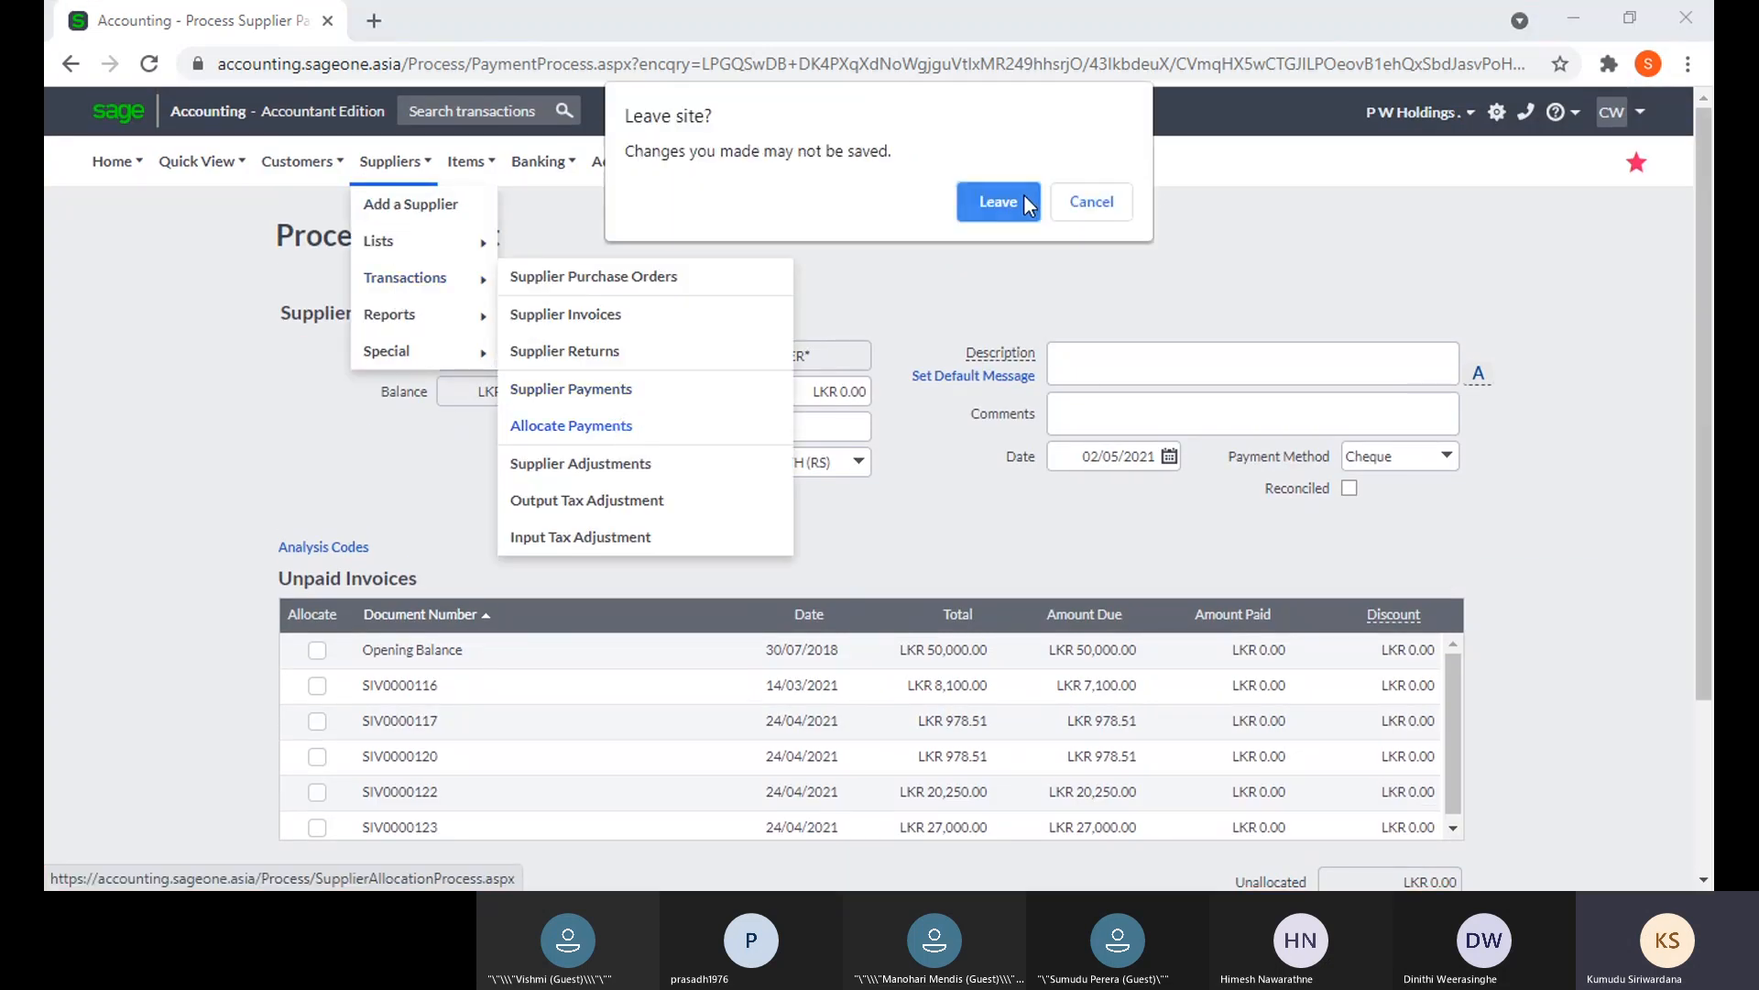
left_click(1028, 204)
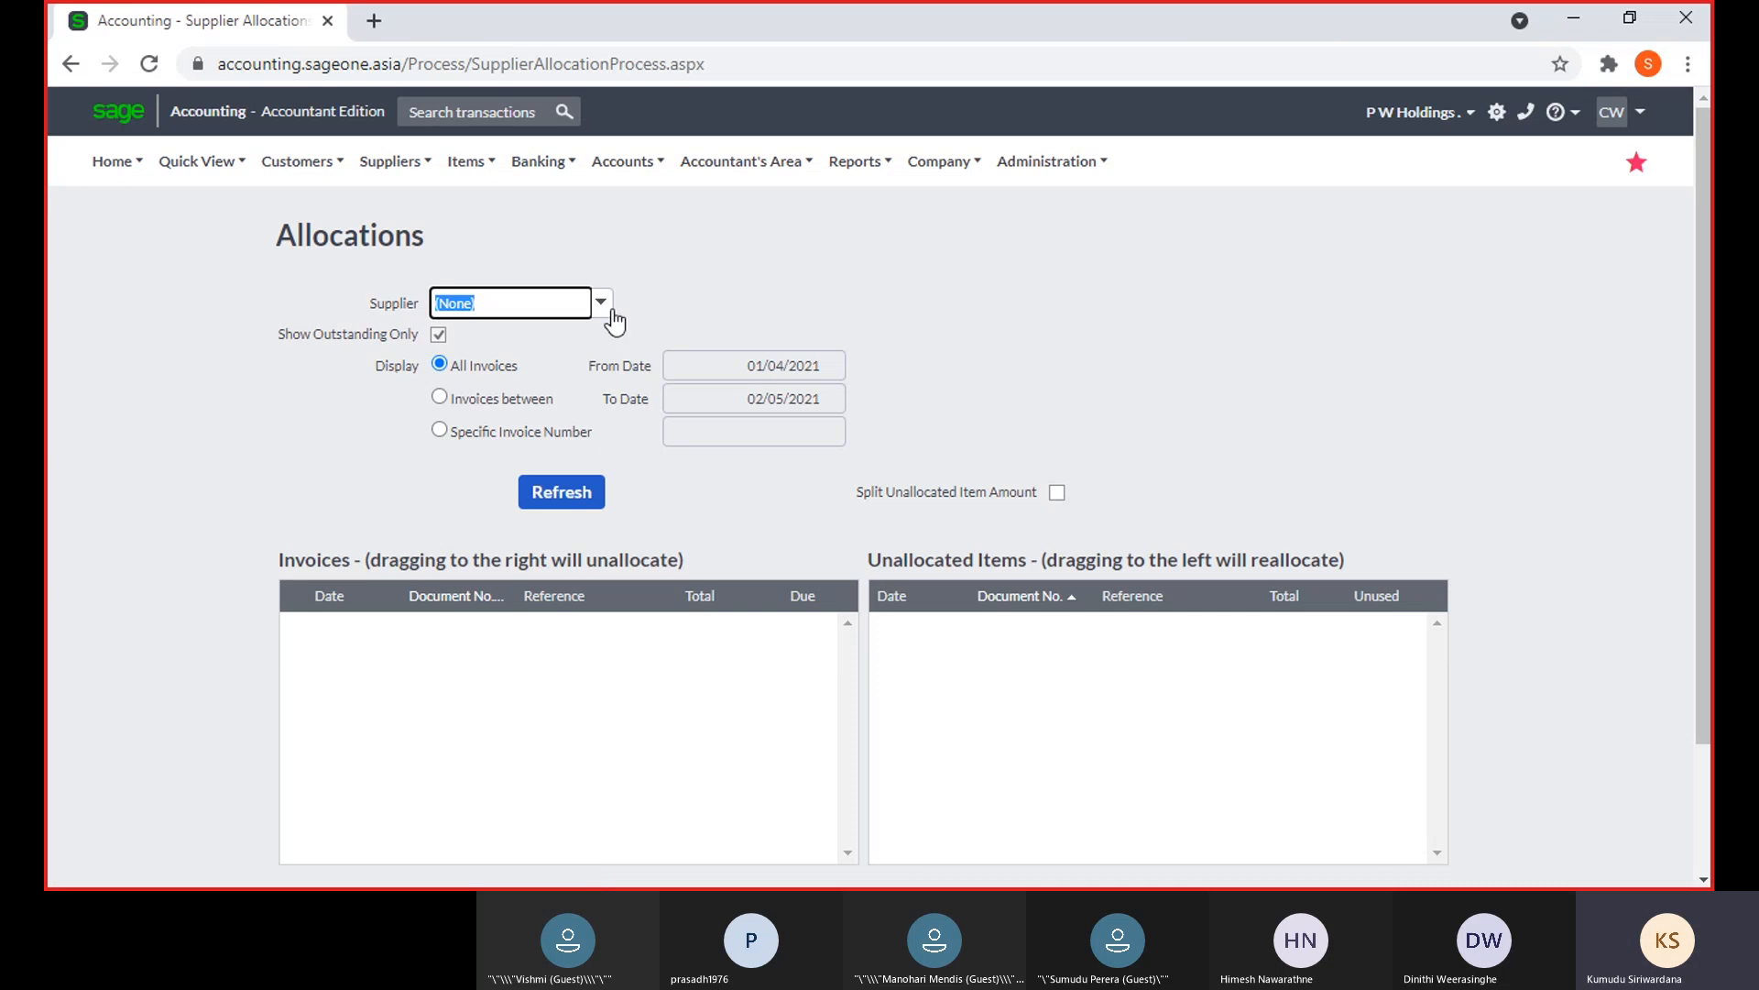
type("PW Holdings")
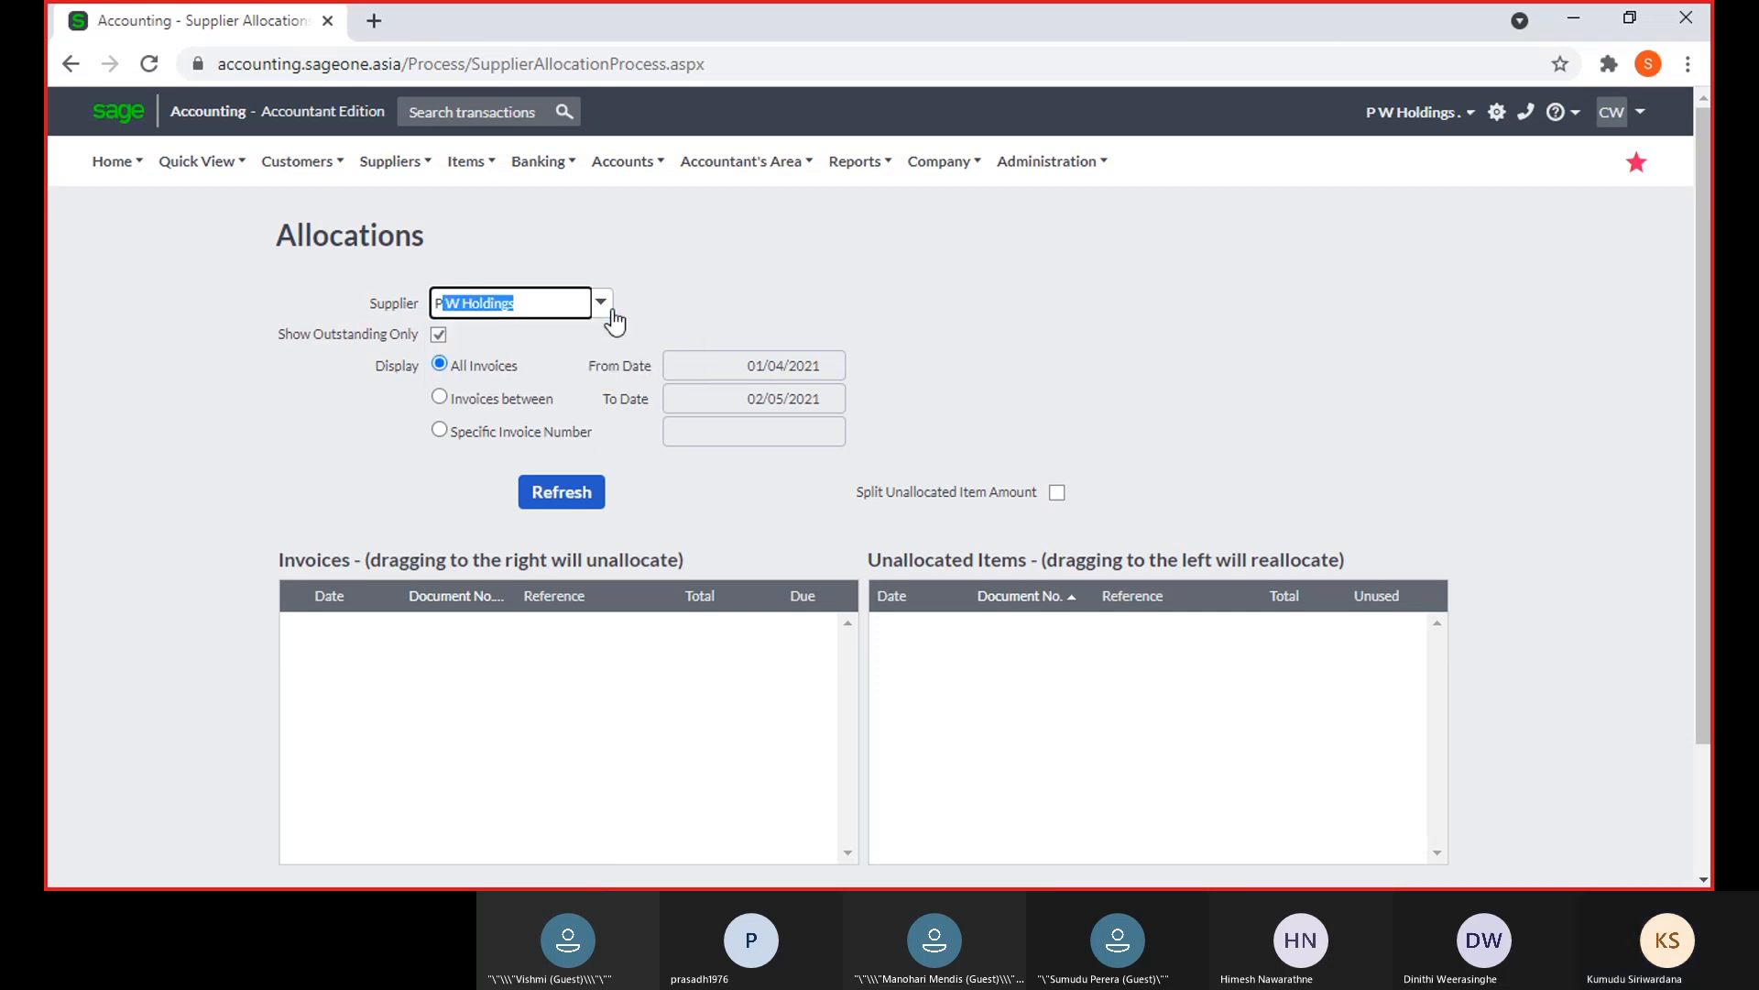
left_click(548, 490)
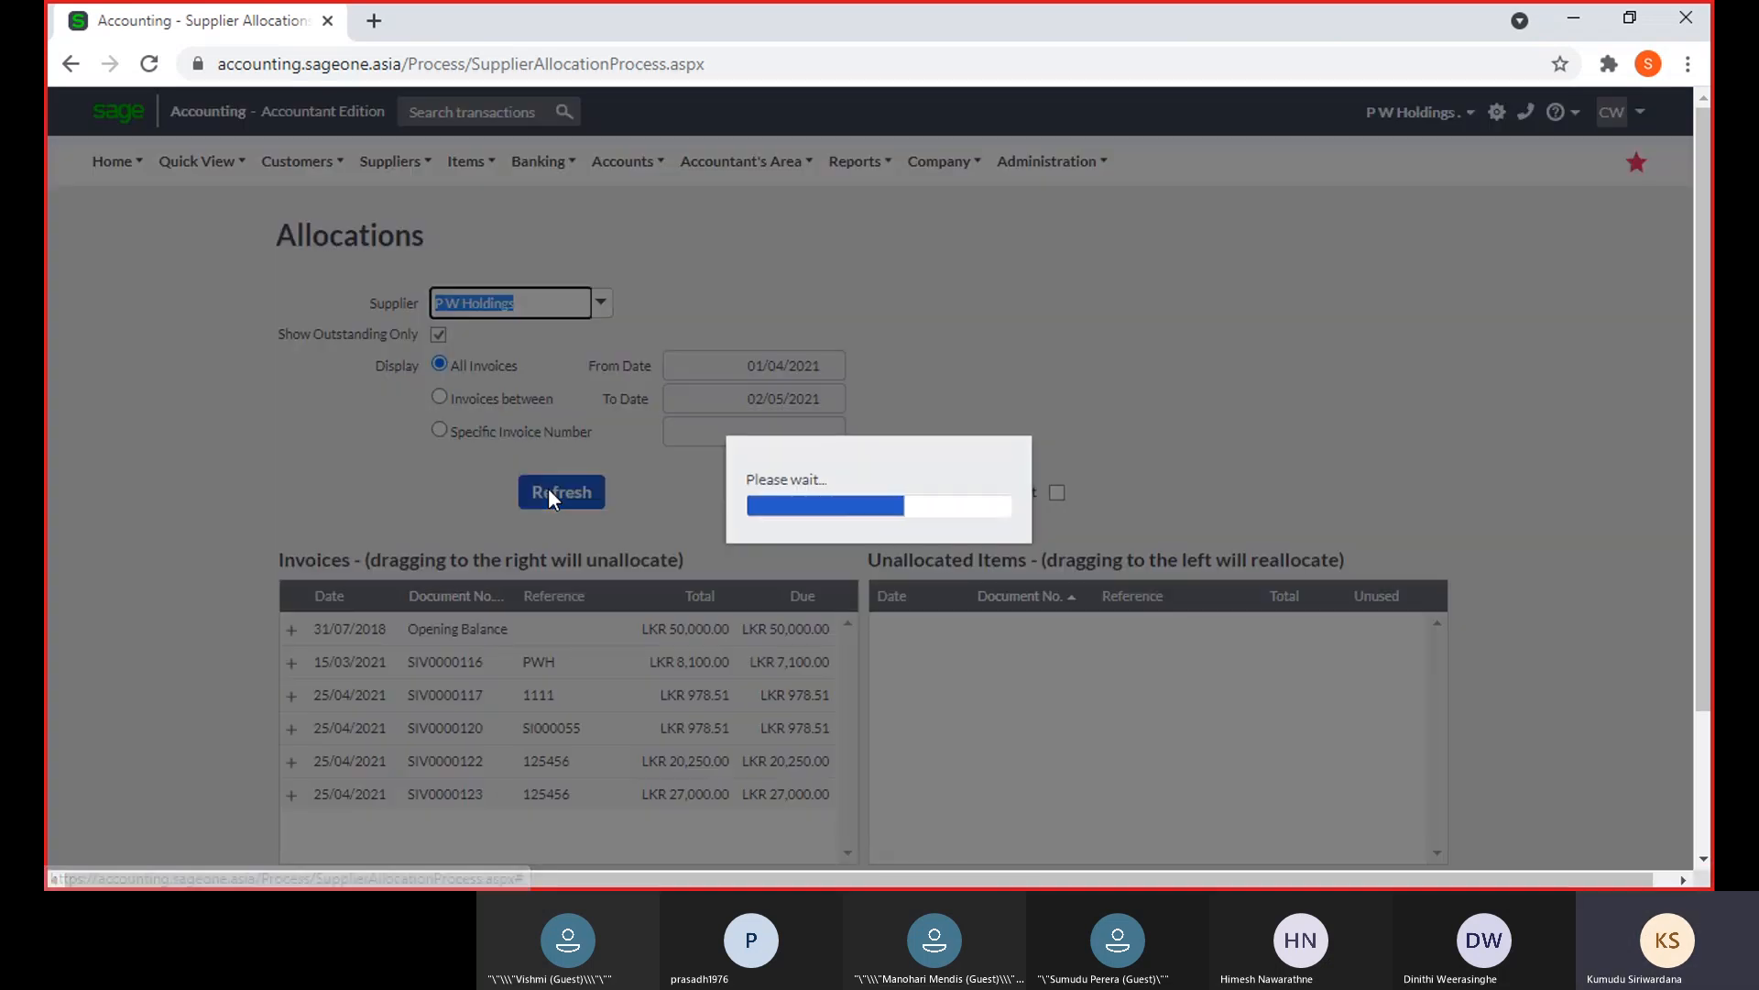
scroll(711, 607, "down", 3)
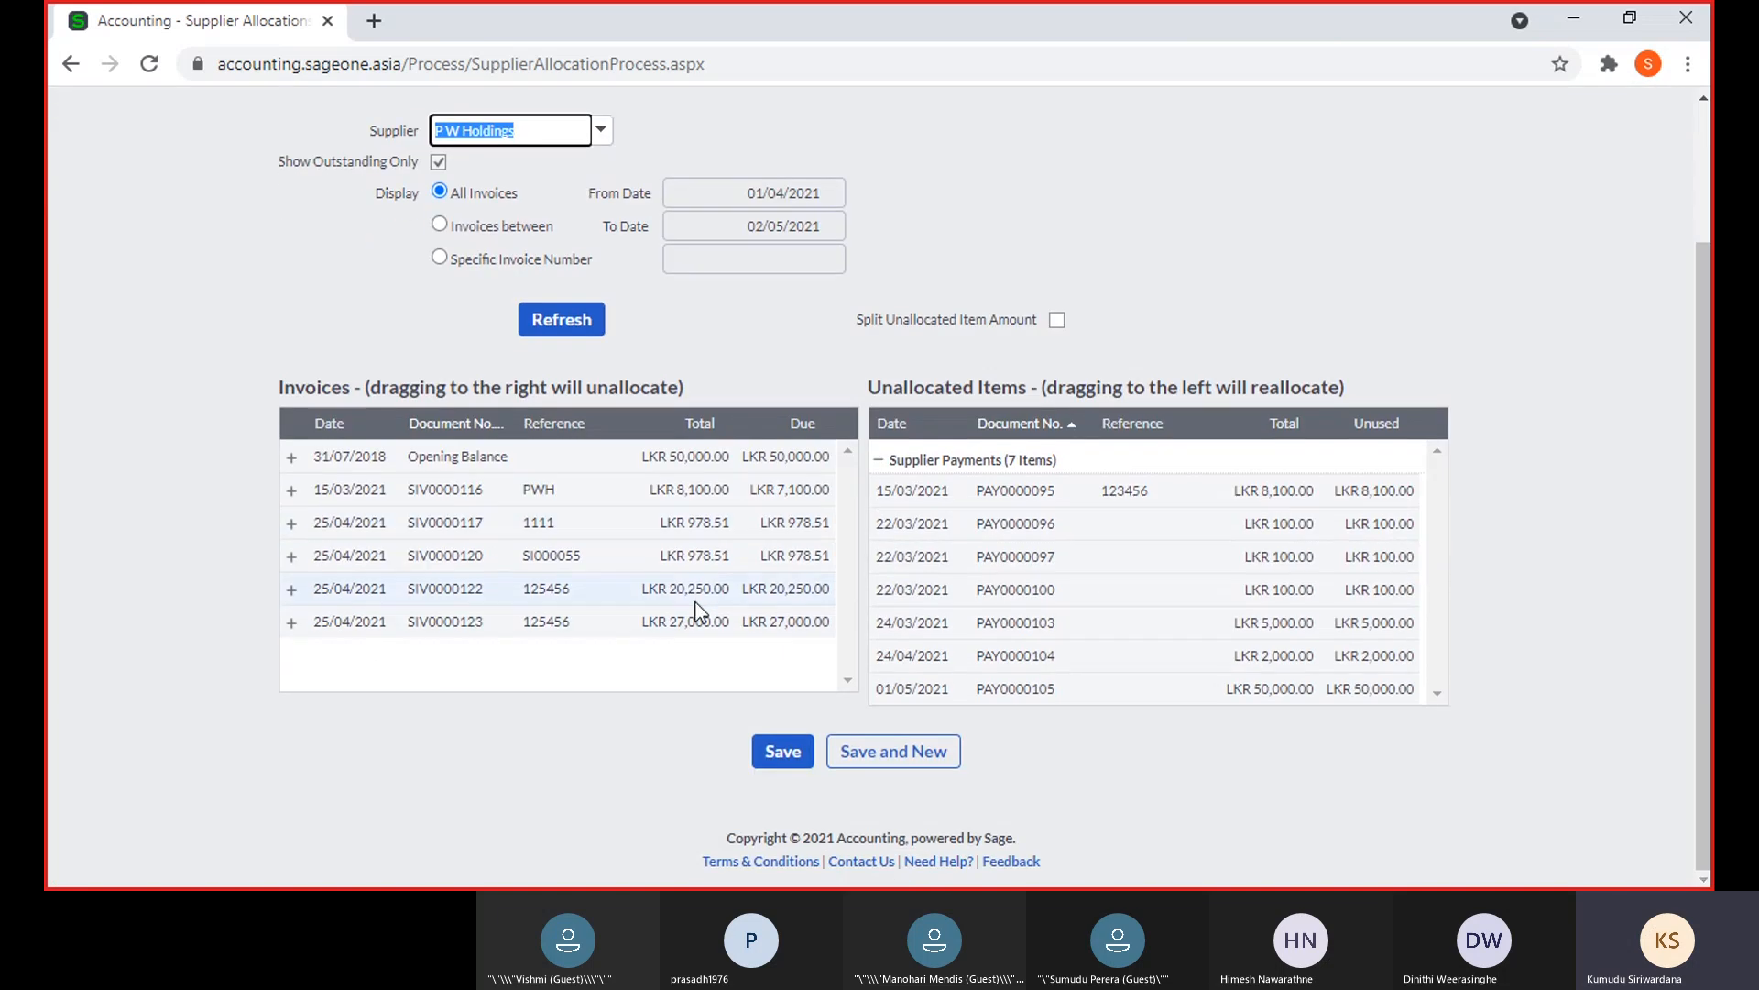
scroll(678, 602, "up", 3)
View the Supplier Adjustments list, then open a blank supplier adjustment and examine its fields and effect choices
left_click(394, 161)
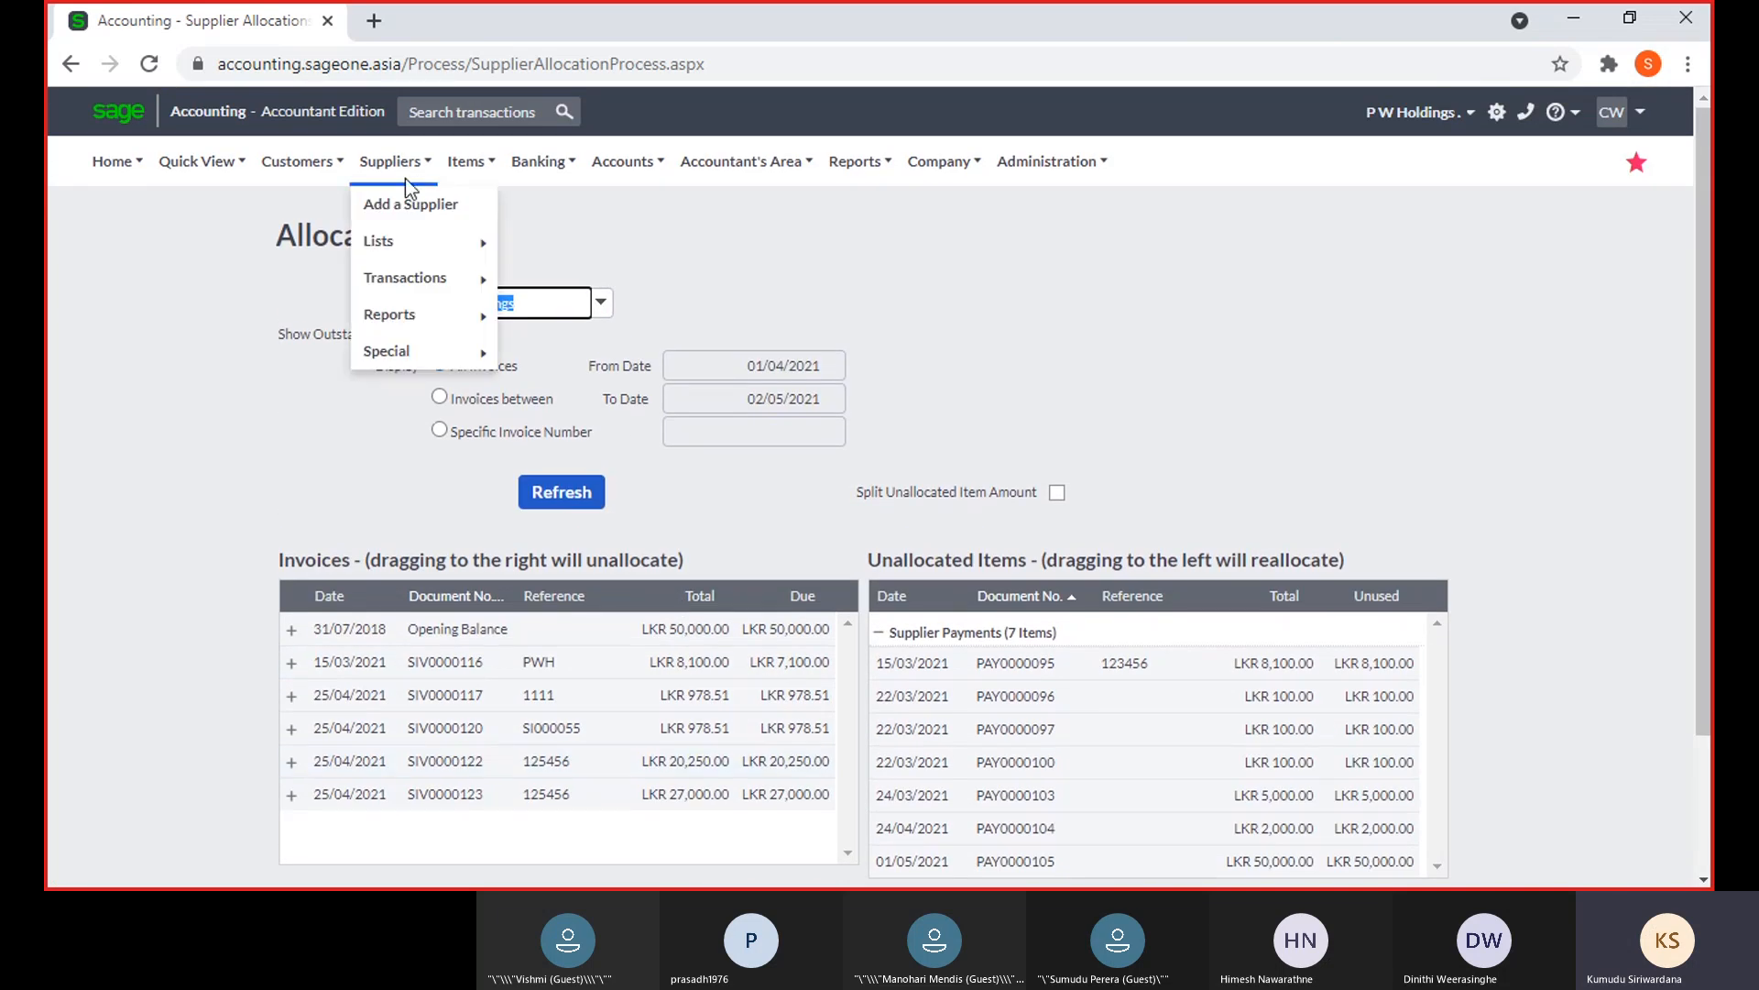
mouse_move(410, 288)
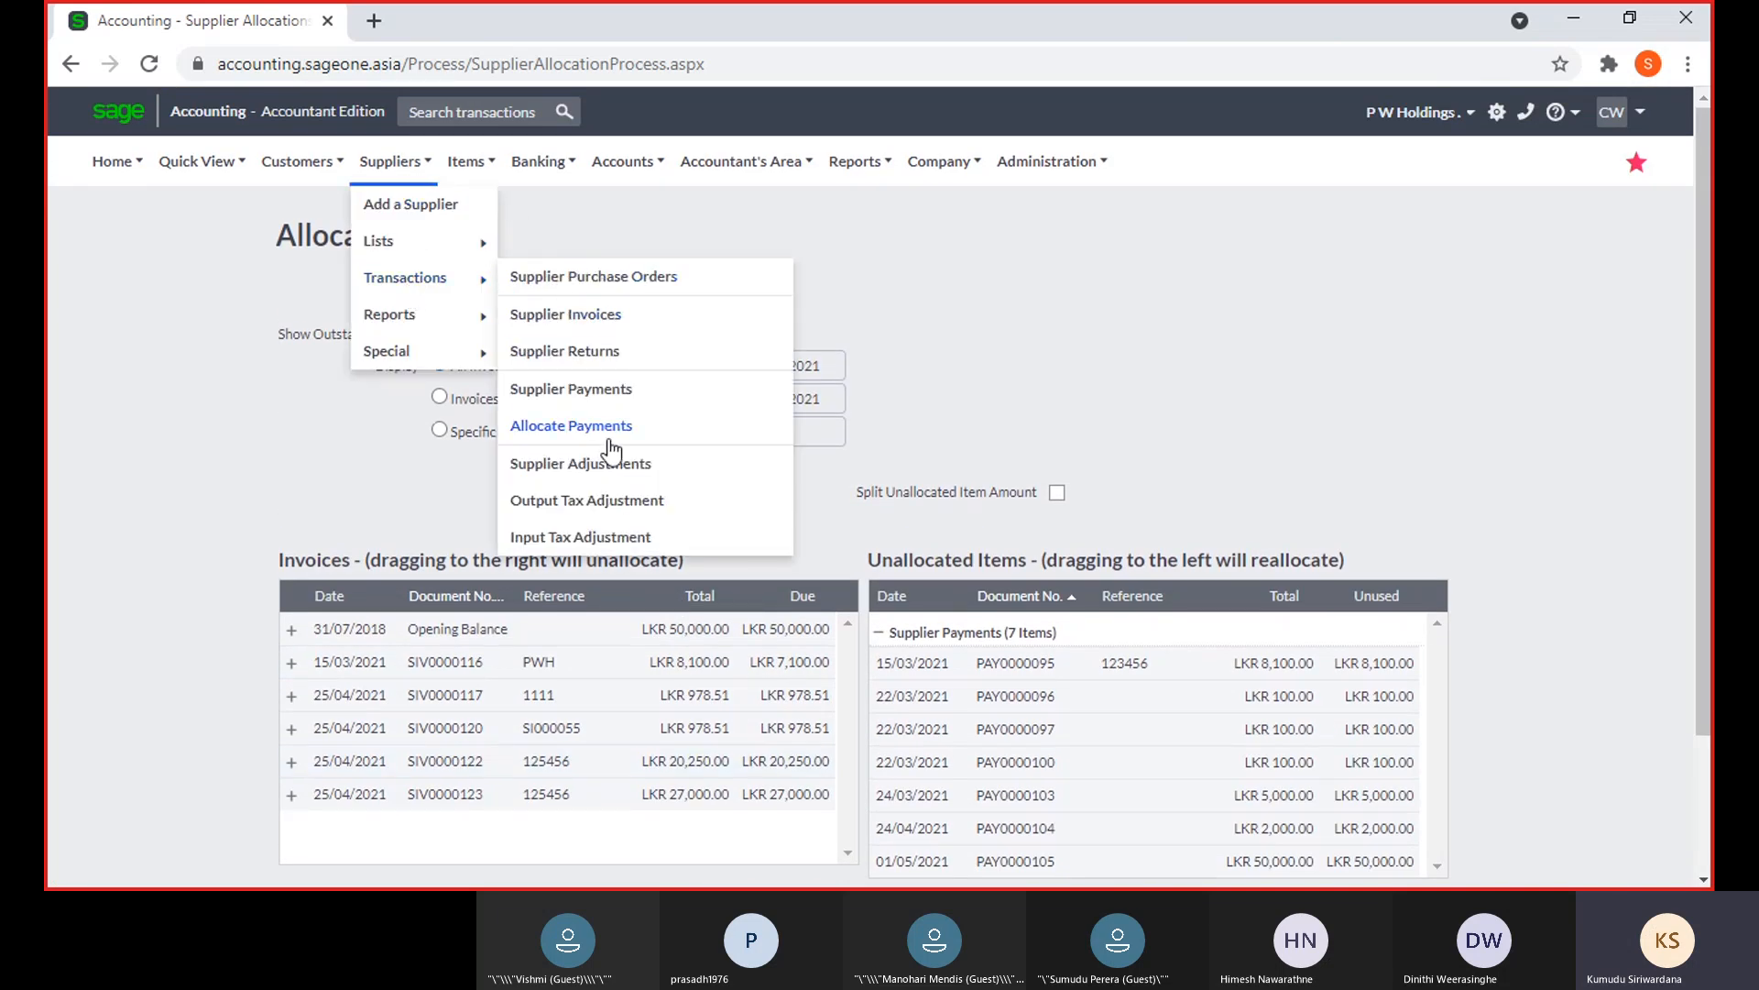
left_click(620, 470)
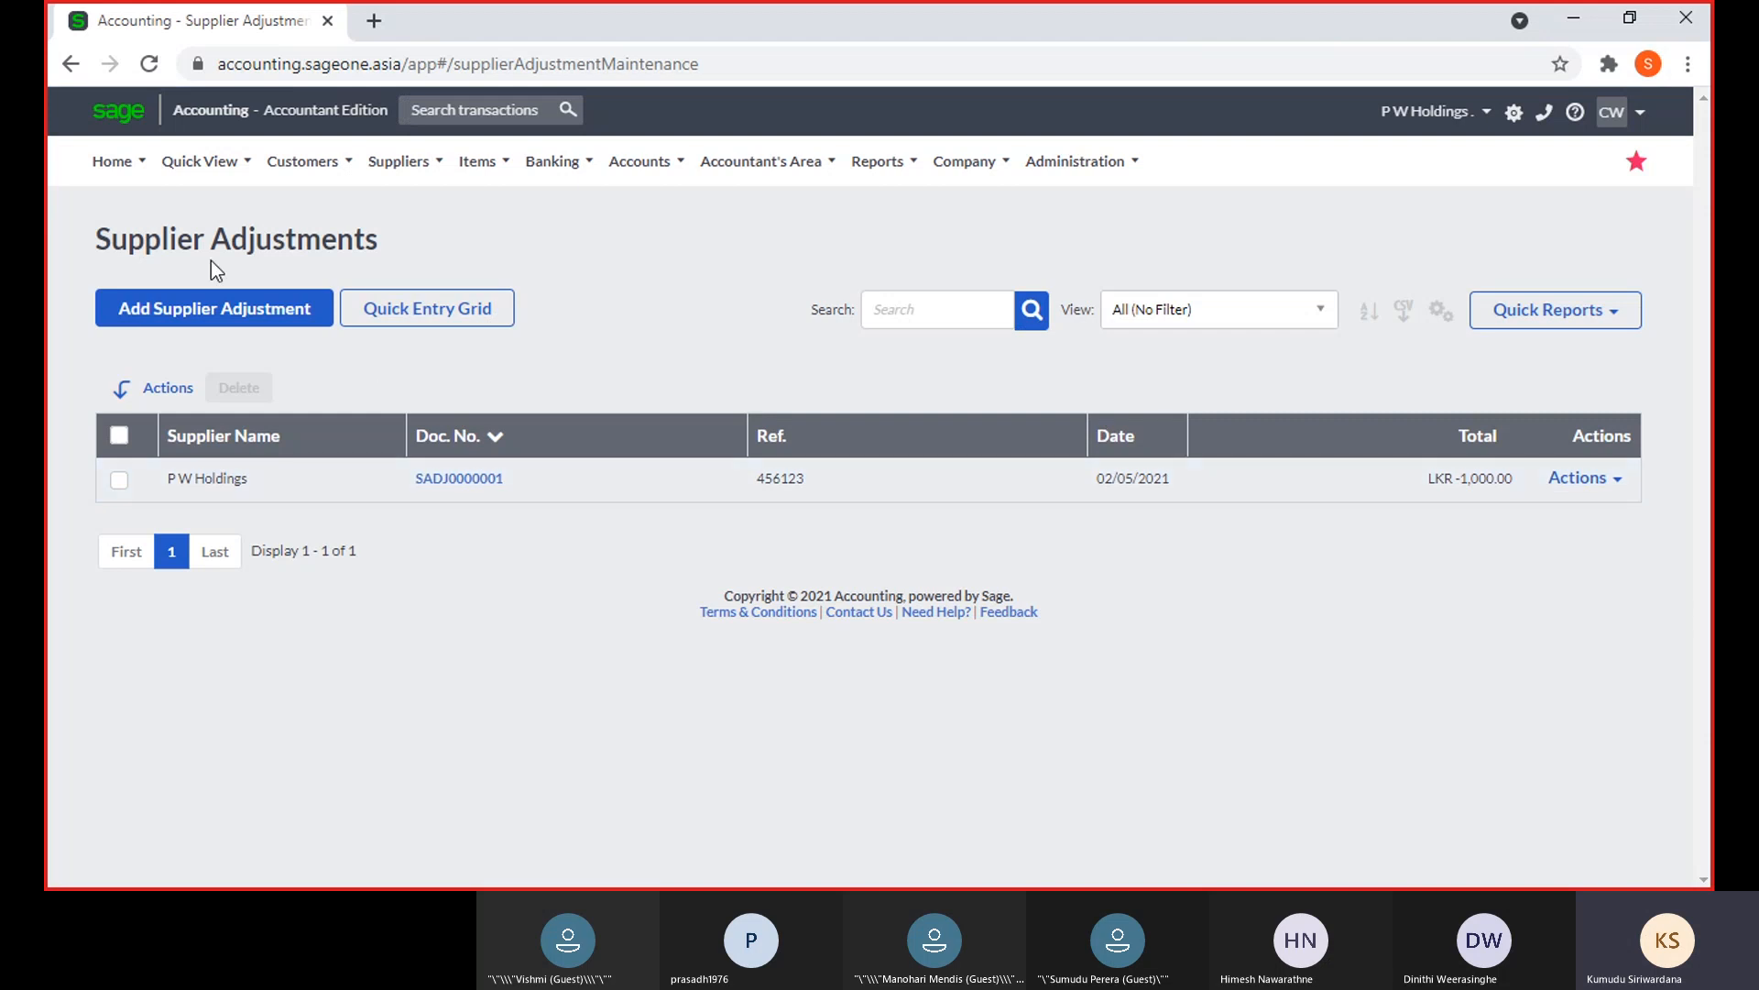
left_click(236, 317)
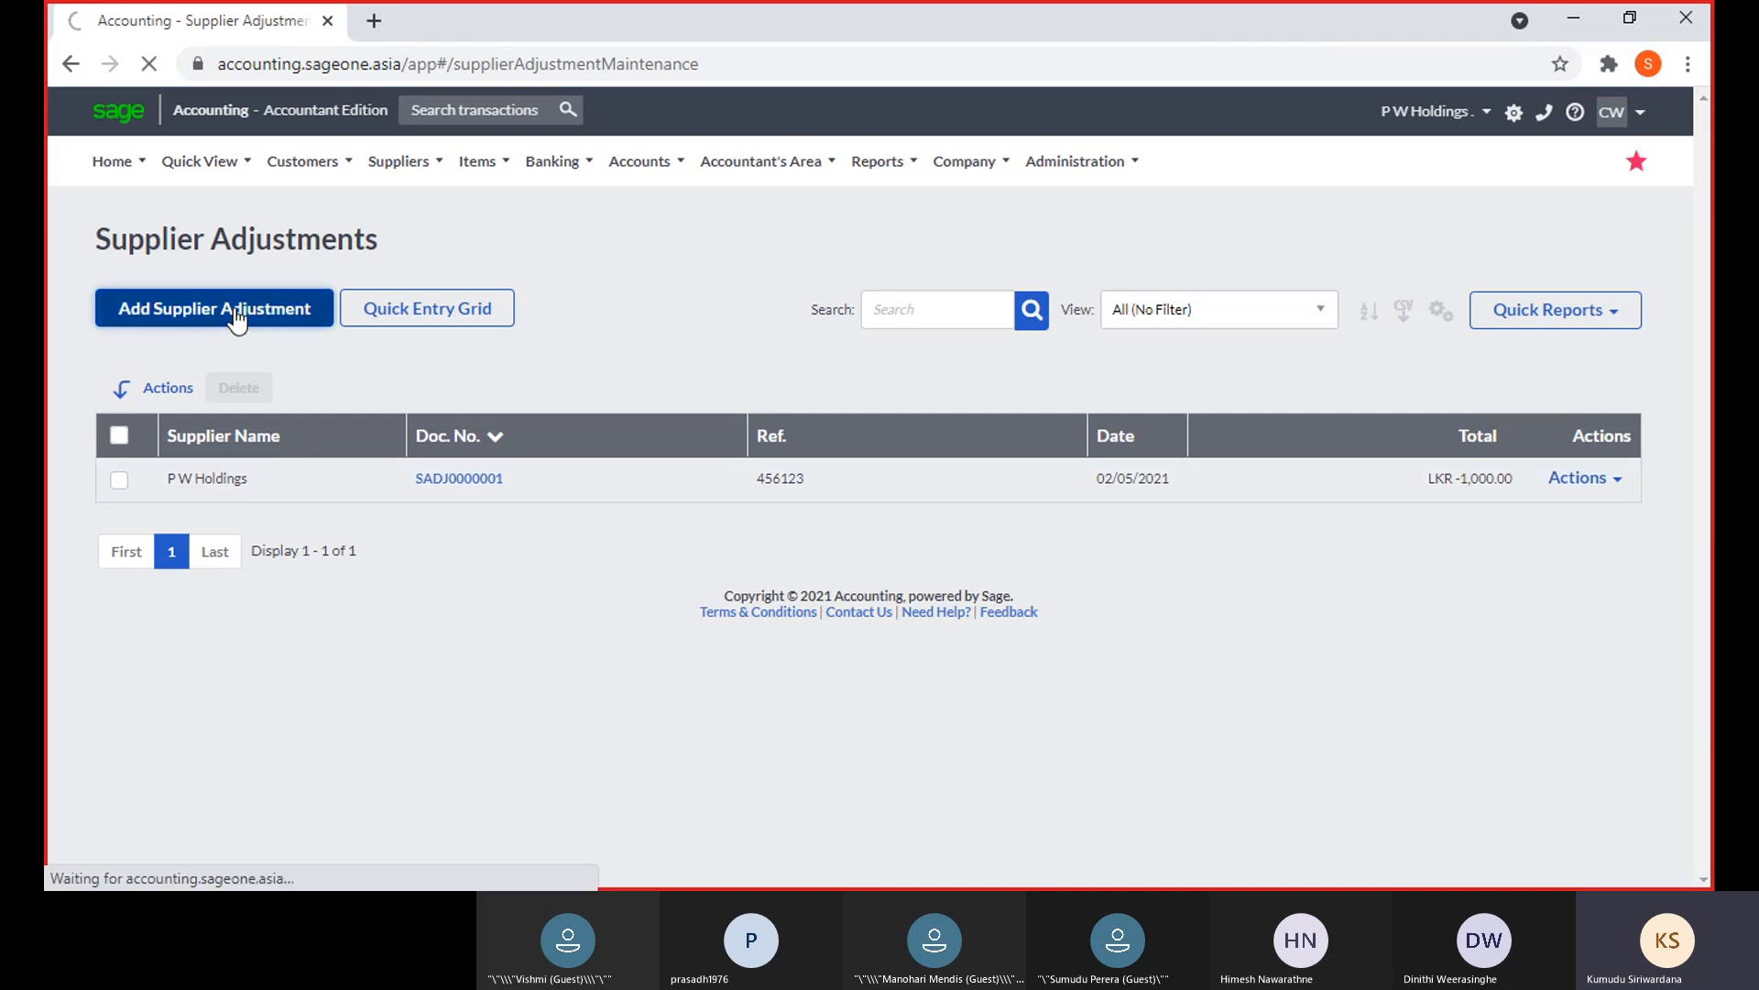
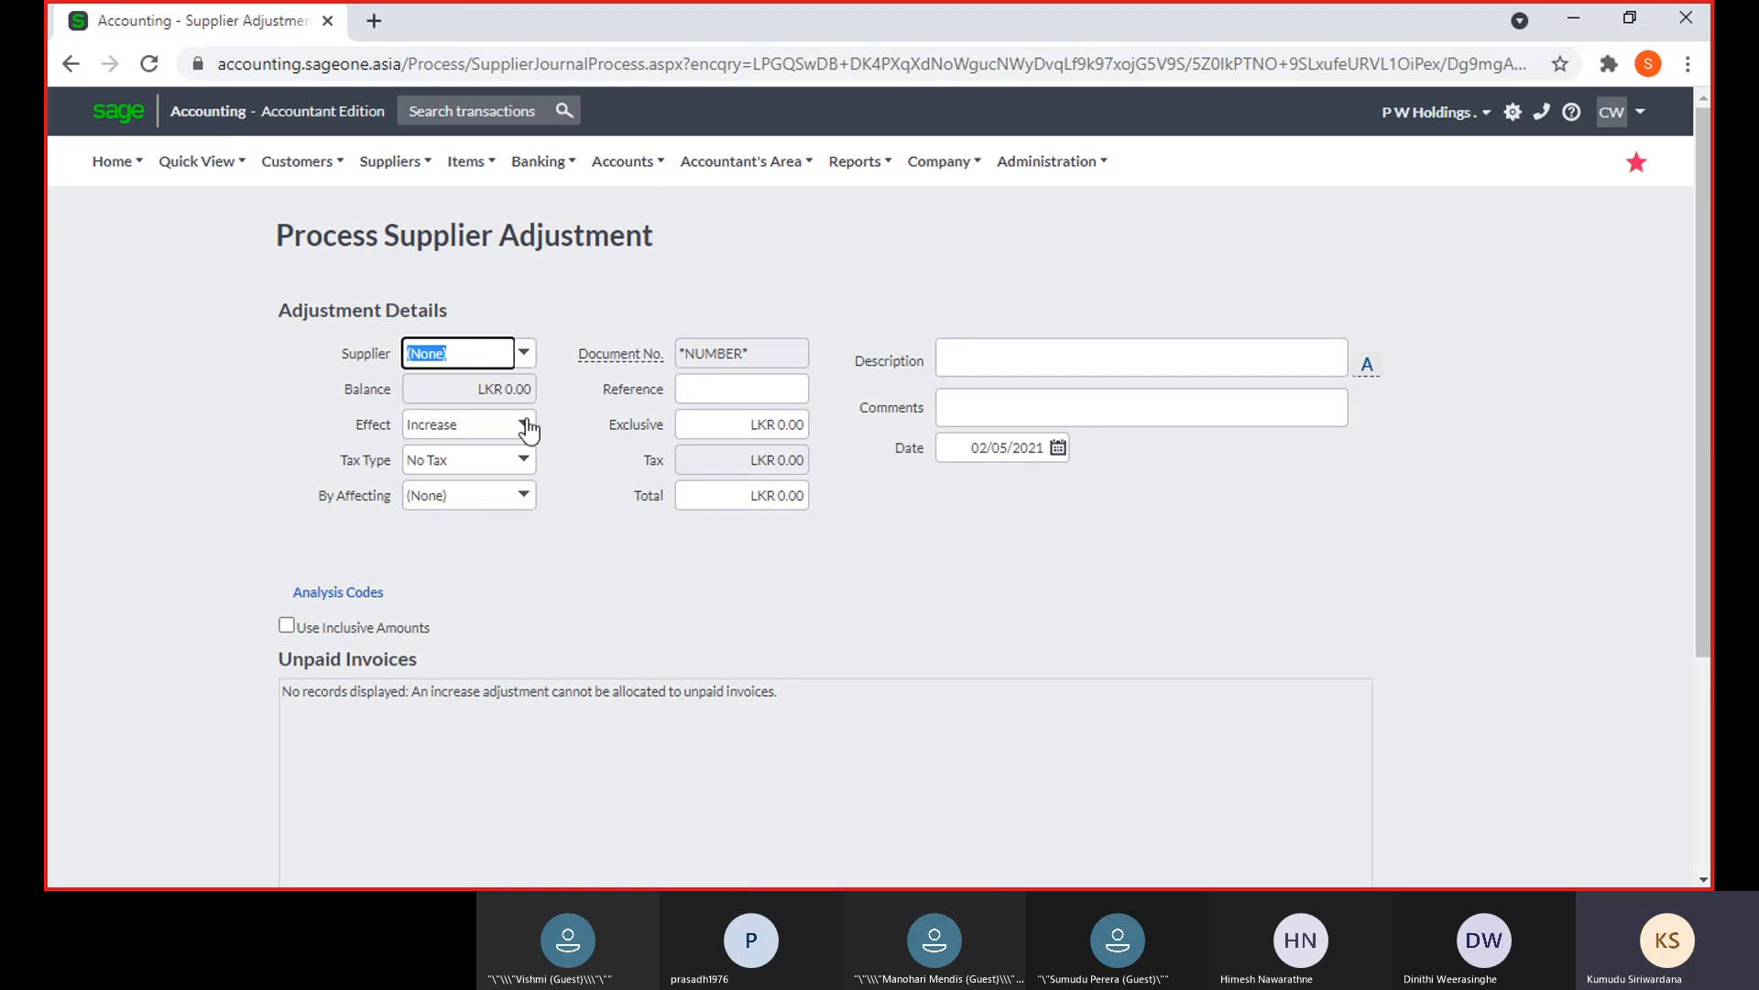
left_click(523, 426)
left_click(558, 301)
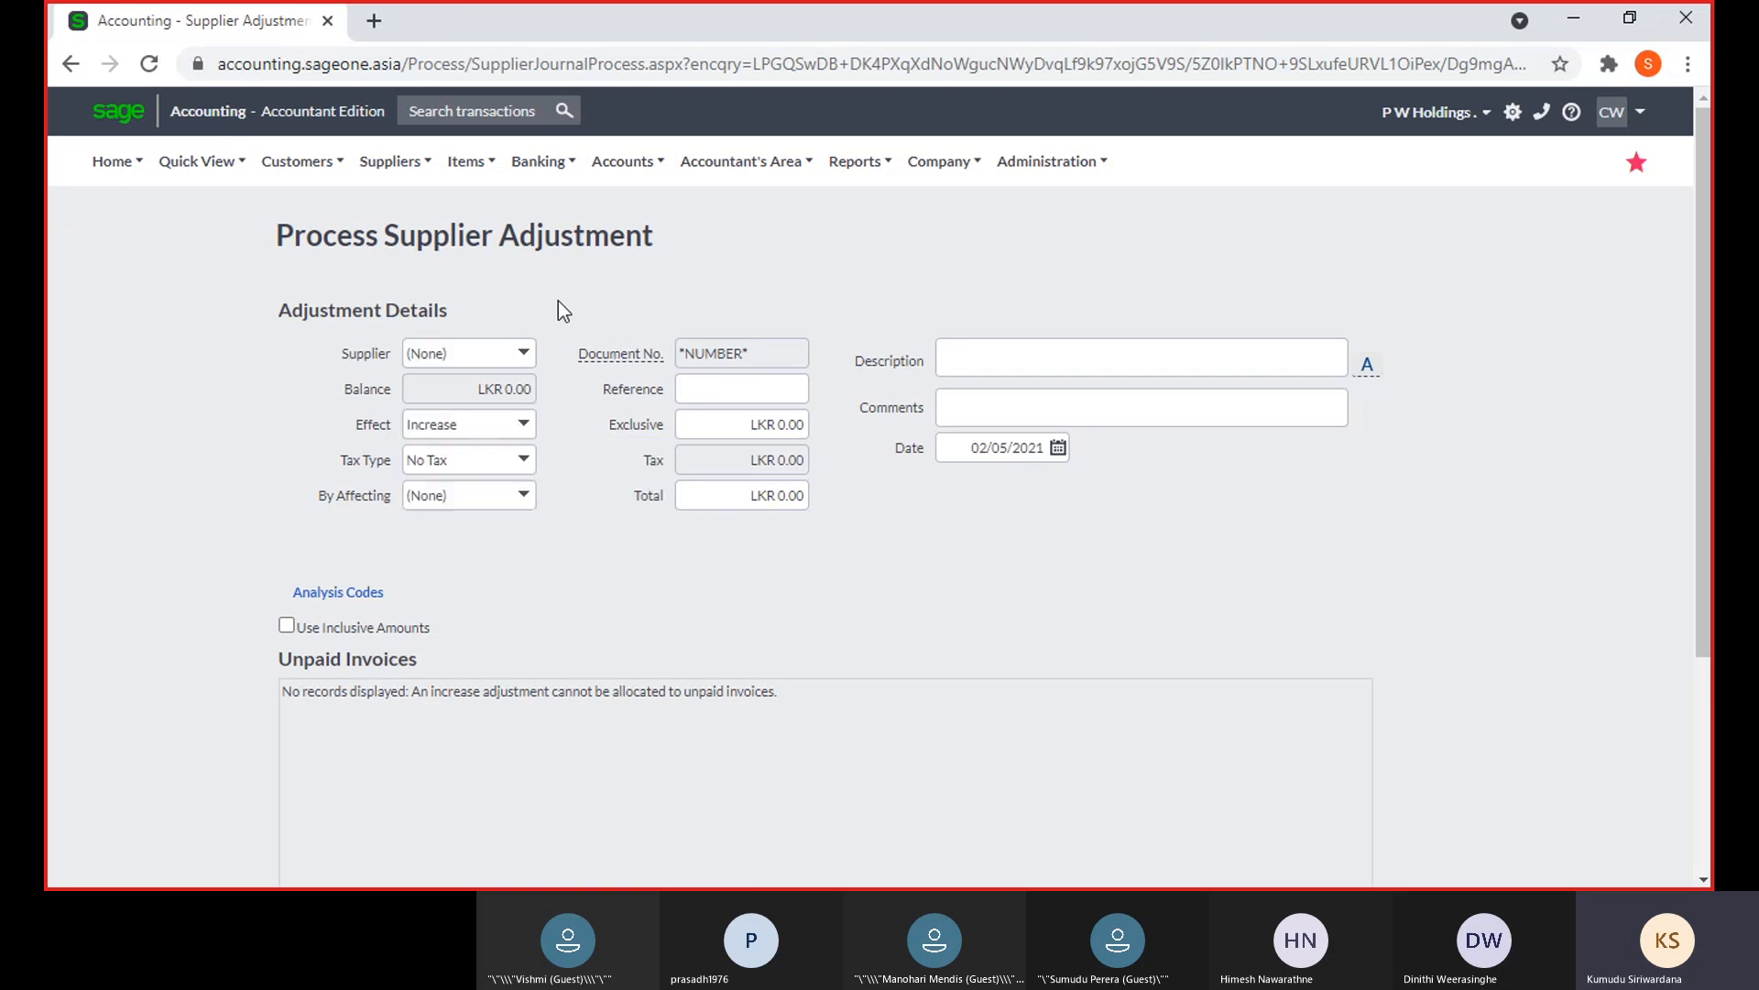
Open the filter options of the Supplier Balances - Days Outstanding report
mouse_move(375, 166)
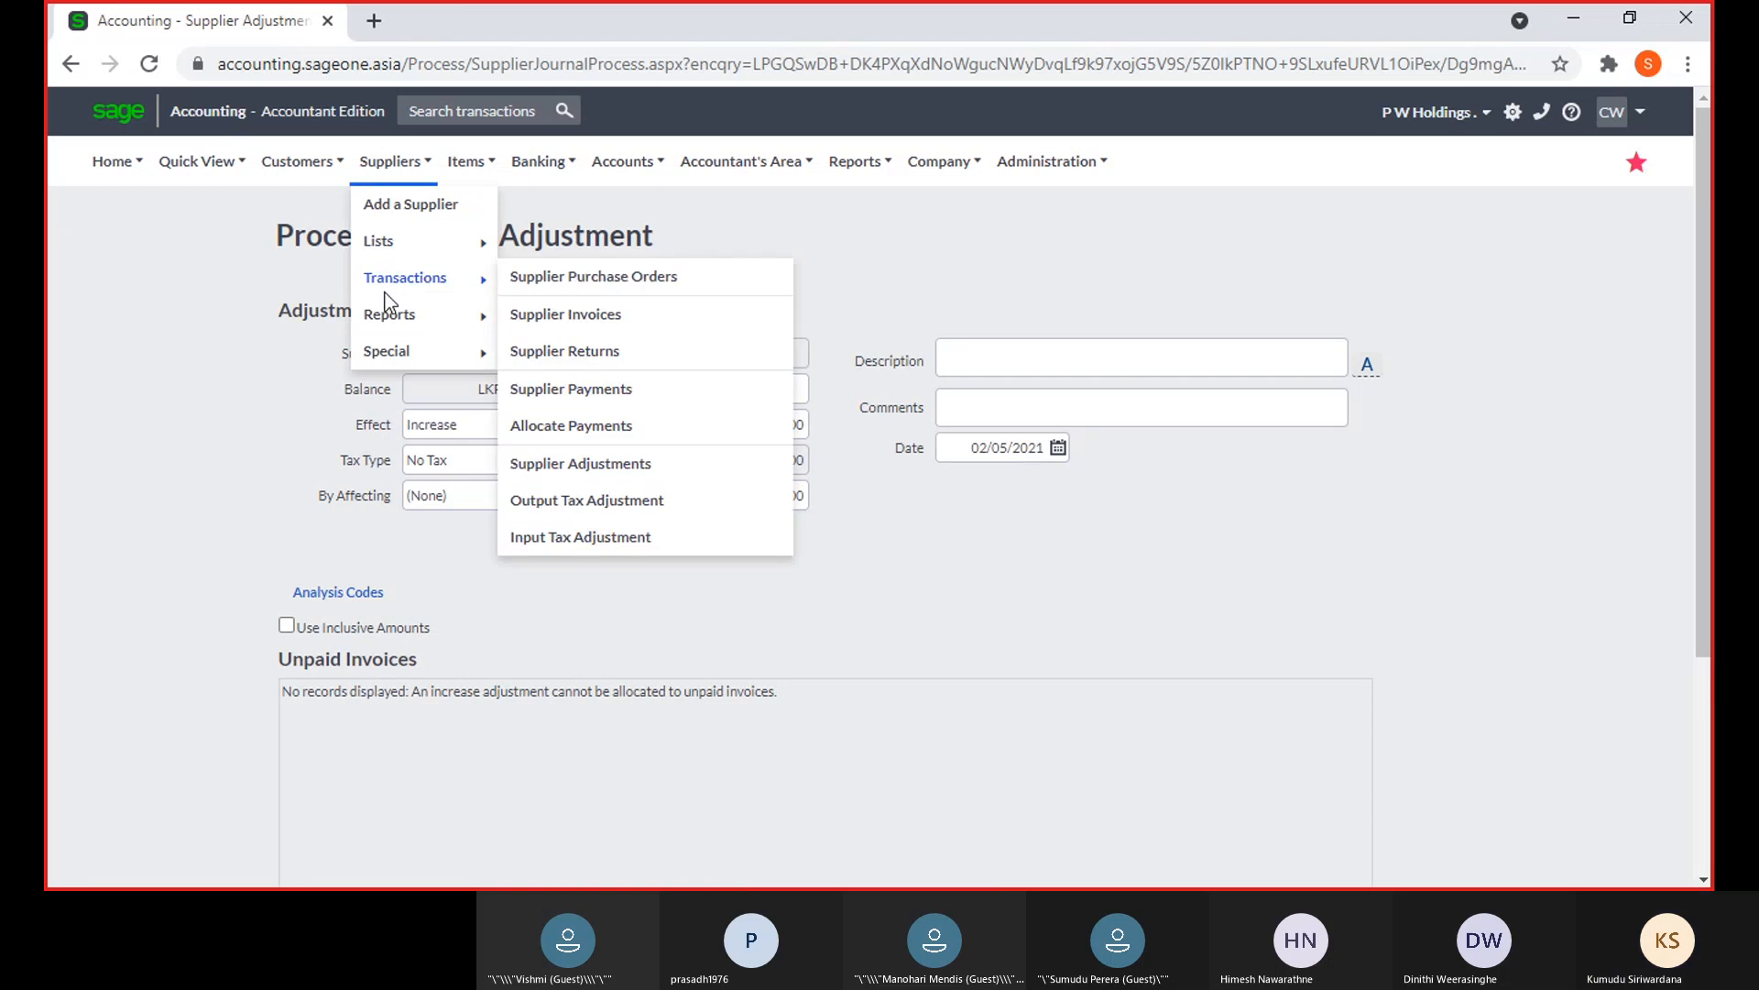
mouse_move(392, 317)
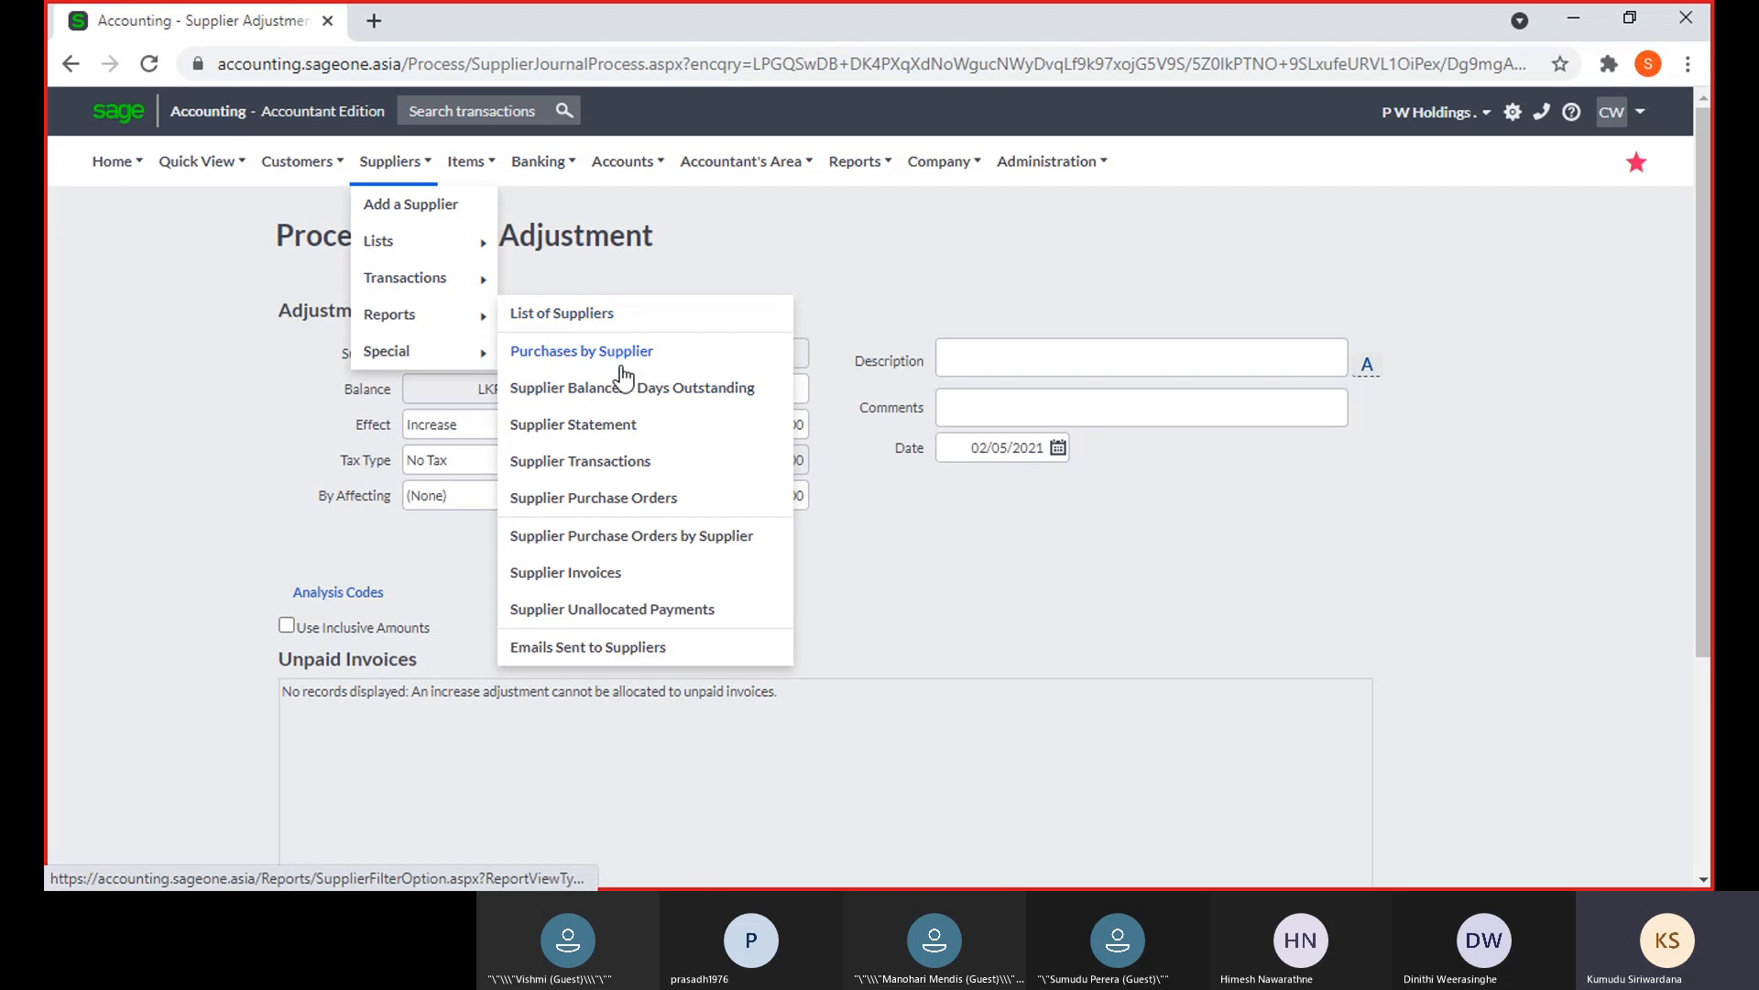
left_click(626, 400)
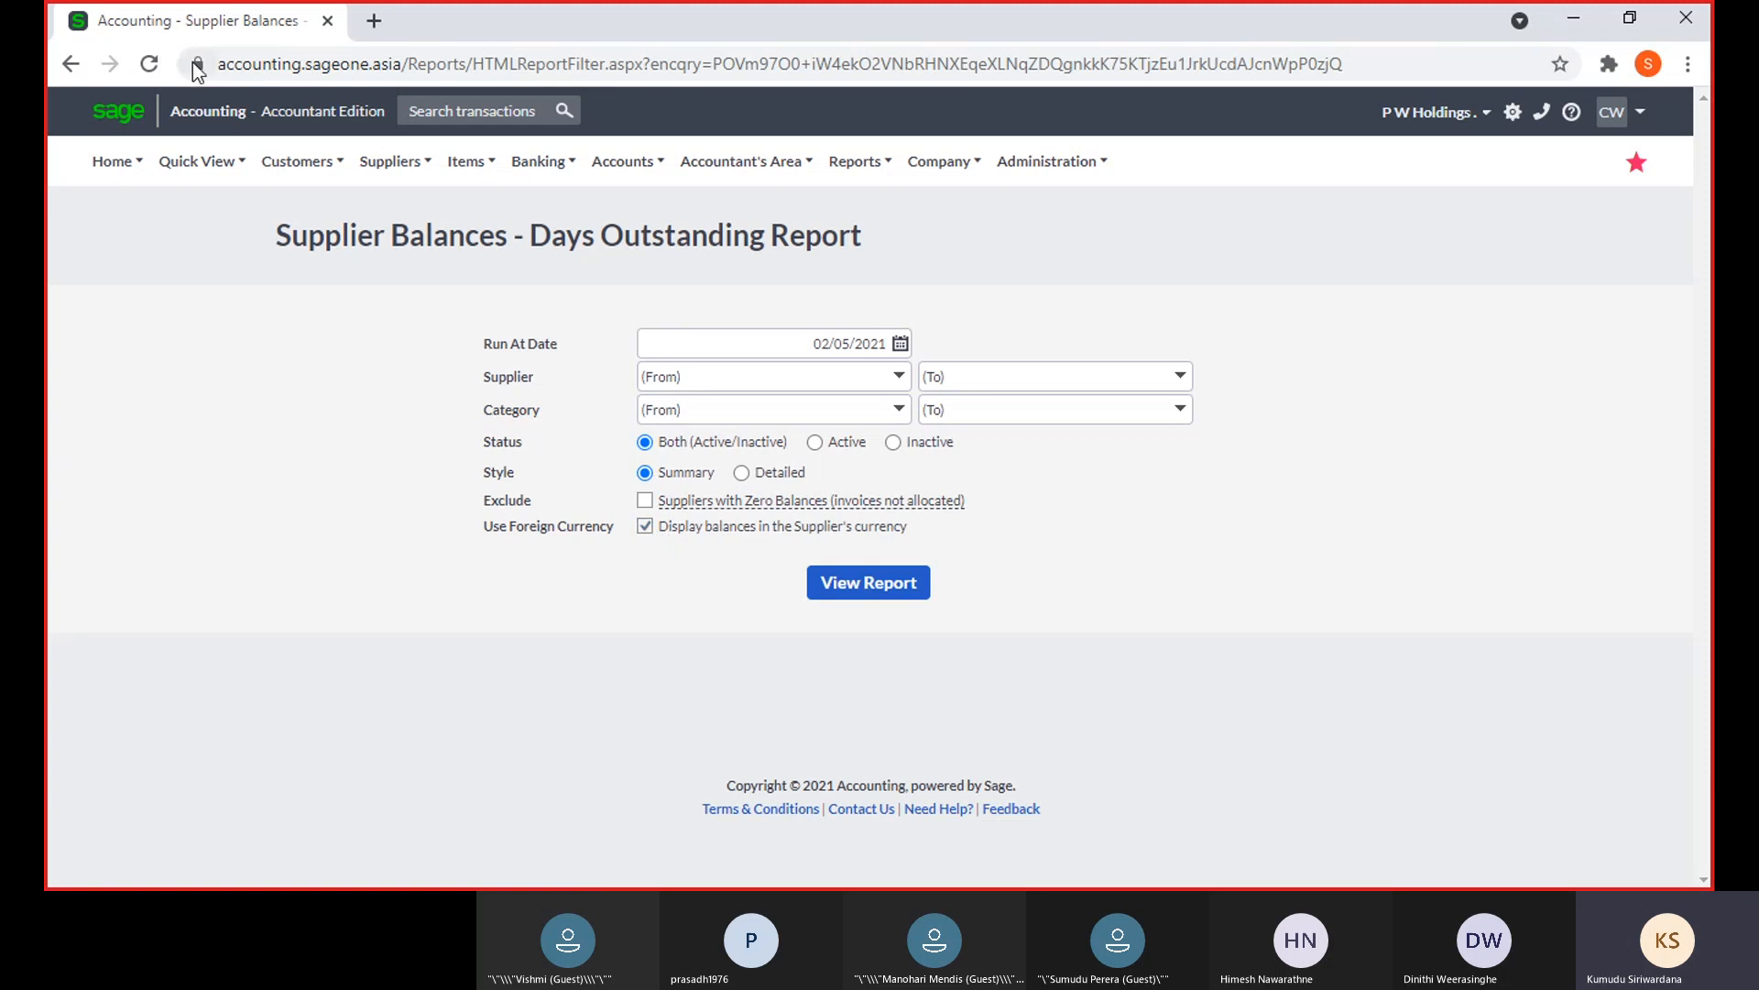
Open the Supplier Transactions report's filter options and examine the available transaction types and date ranges
mouse_move(313, 316)
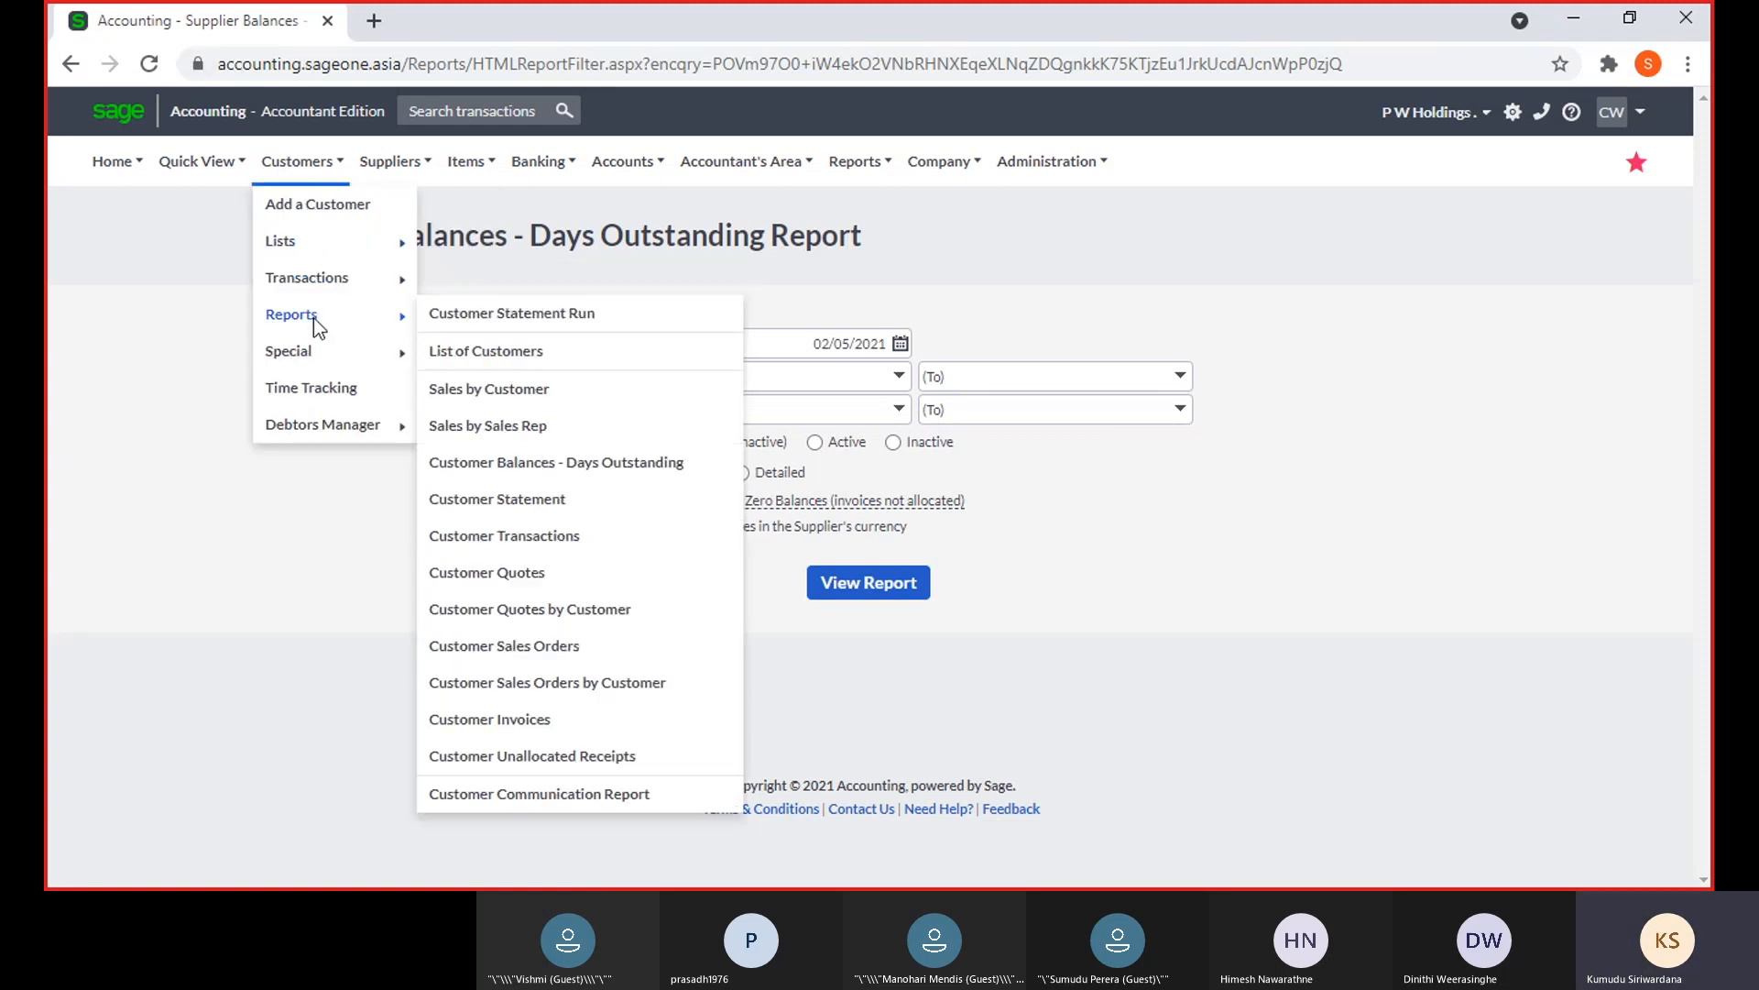
mouse_move(390, 162)
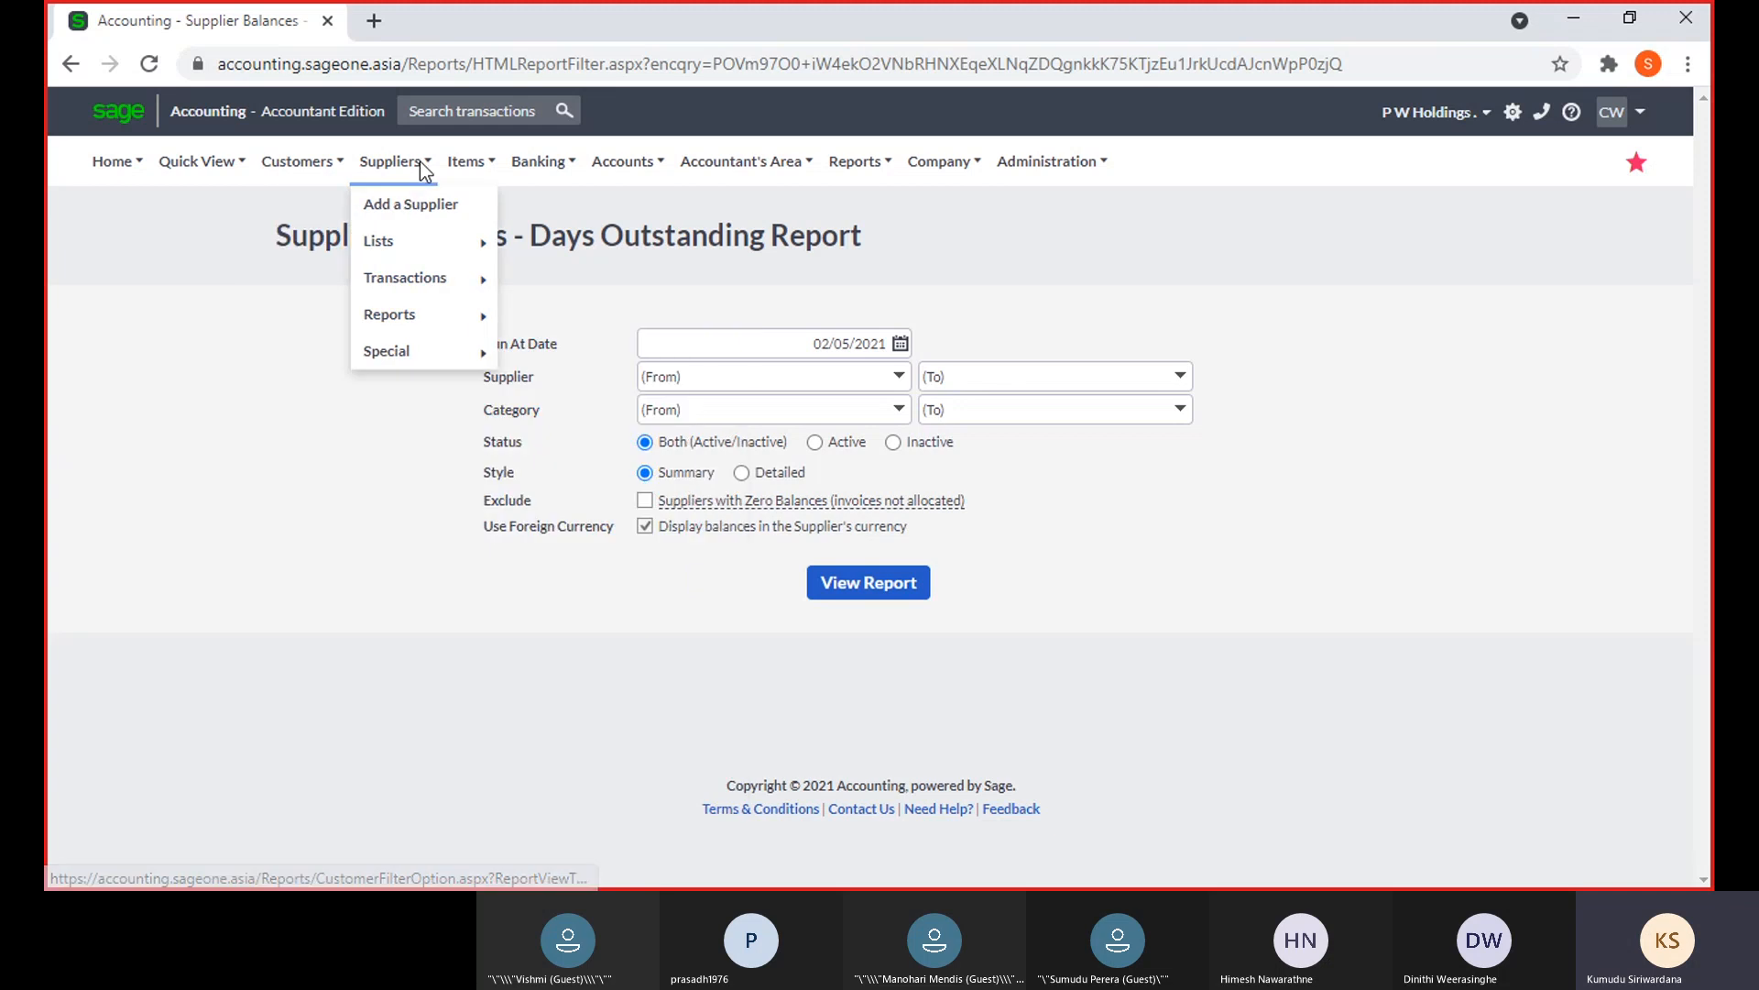
mouse_move(419, 315)
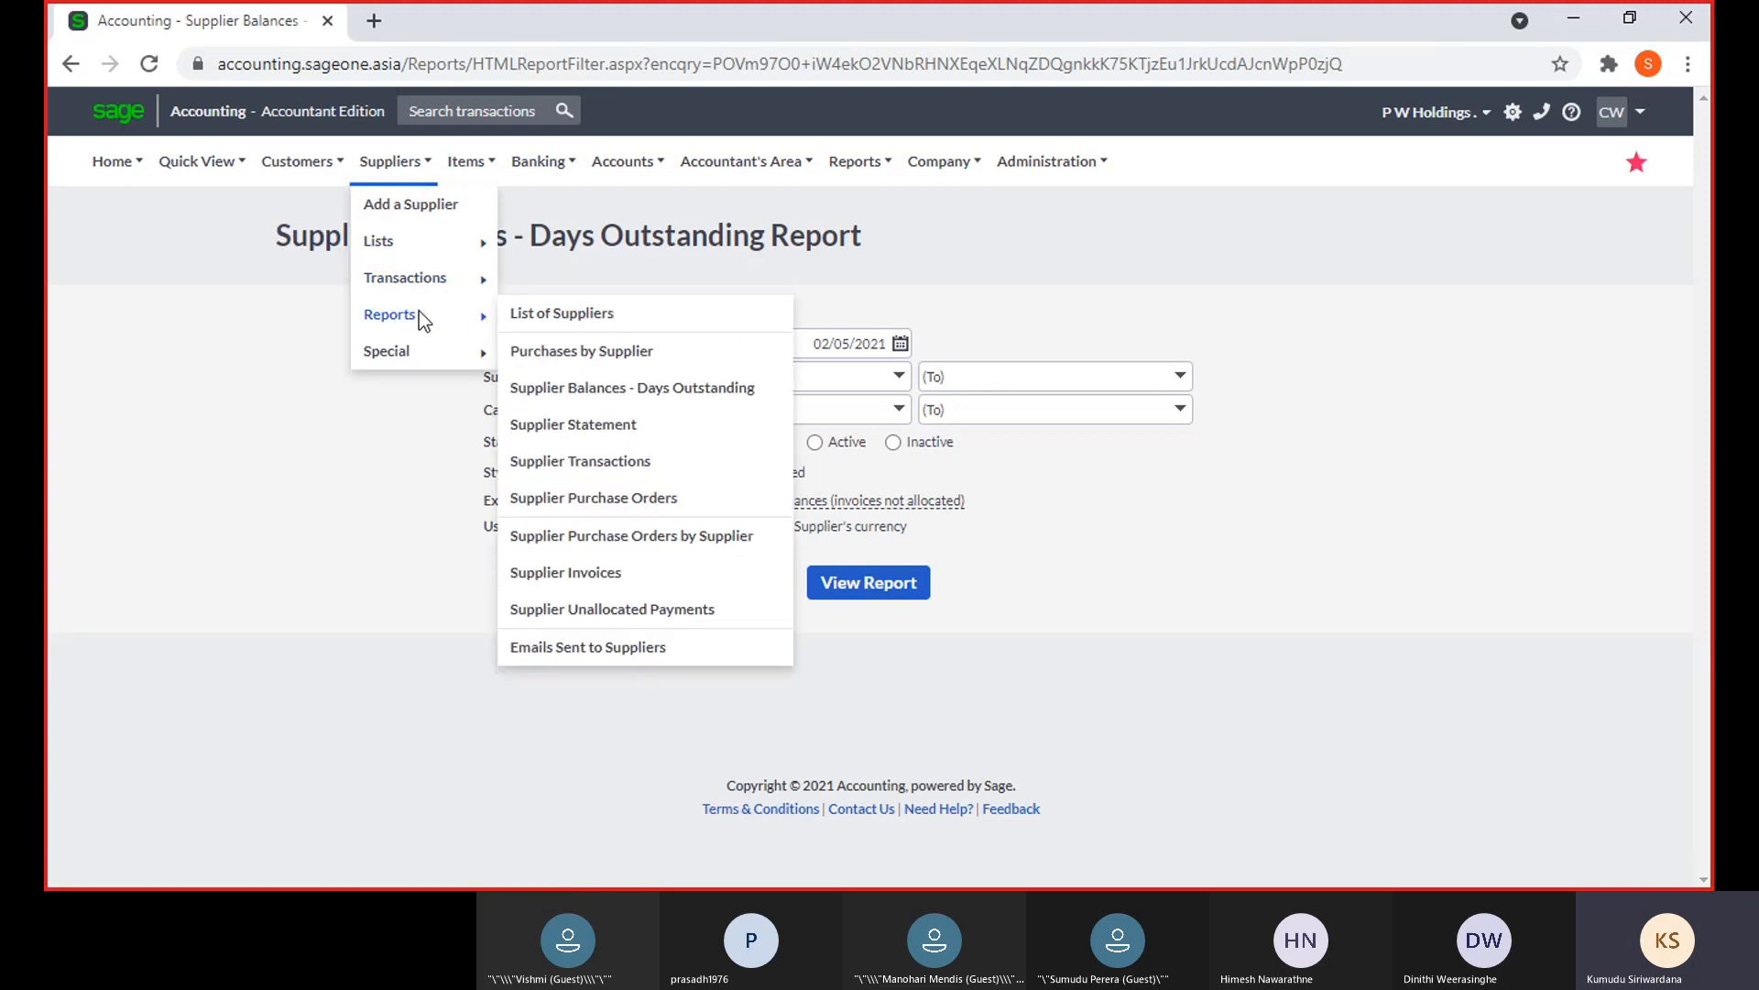
left_click(578, 469)
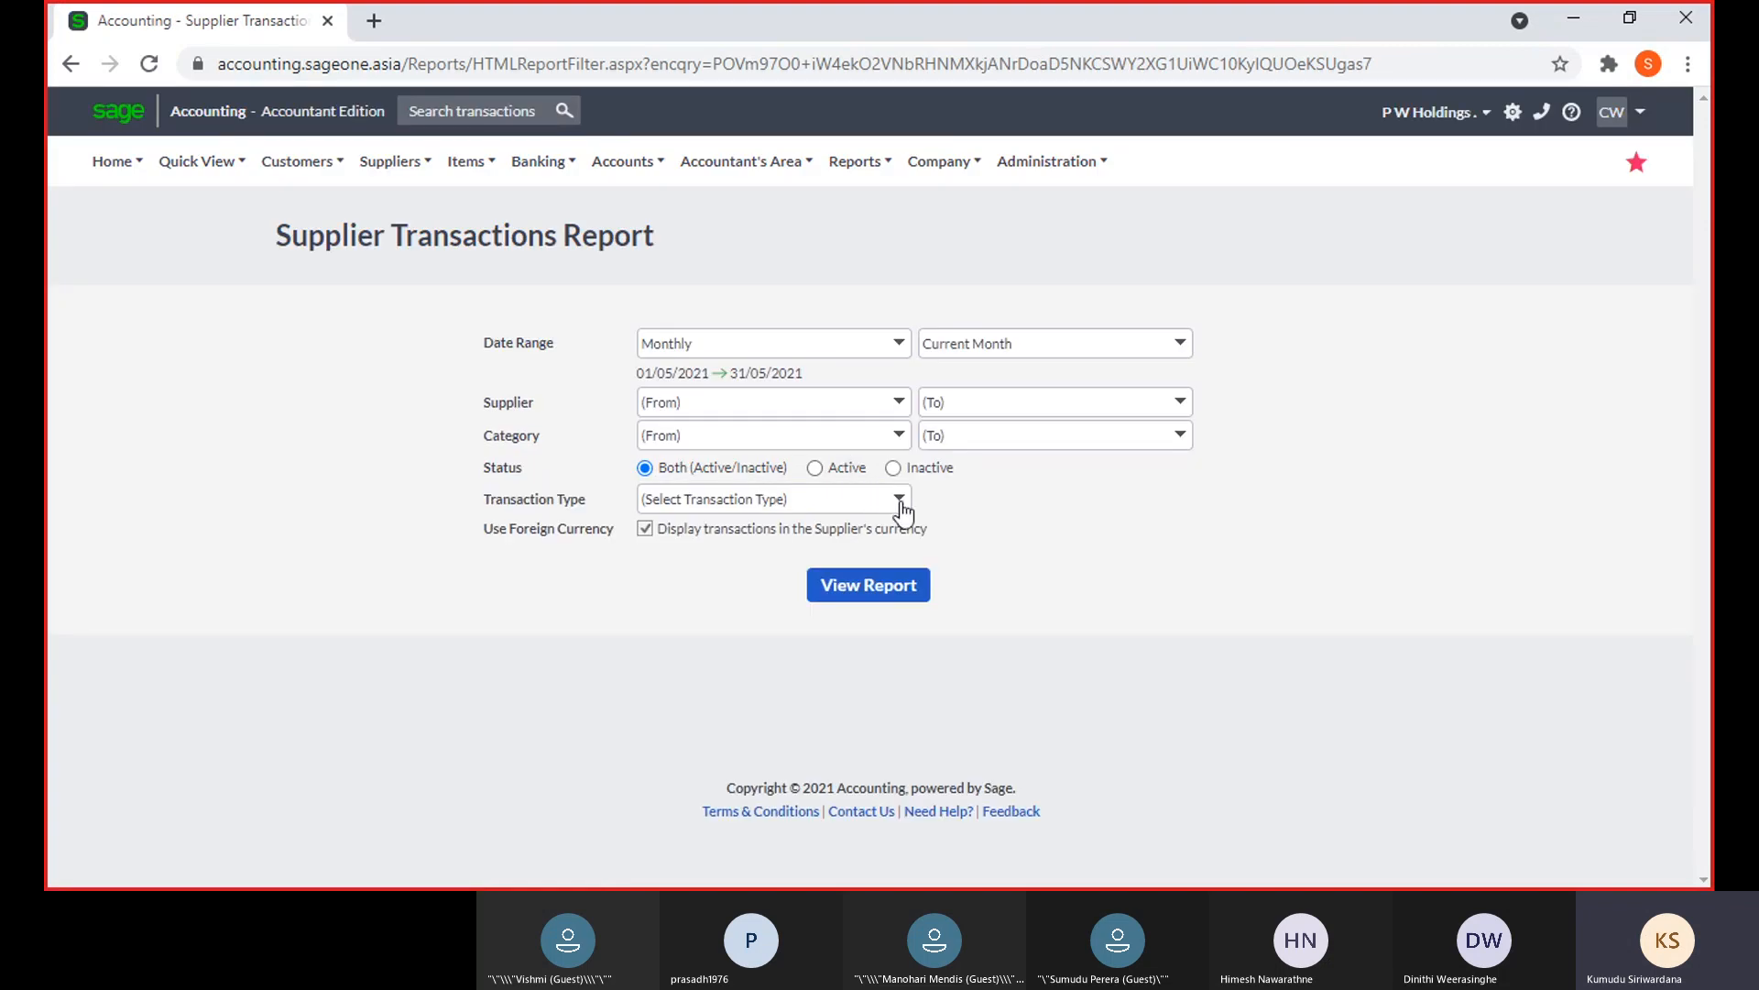
left_click(899, 501)
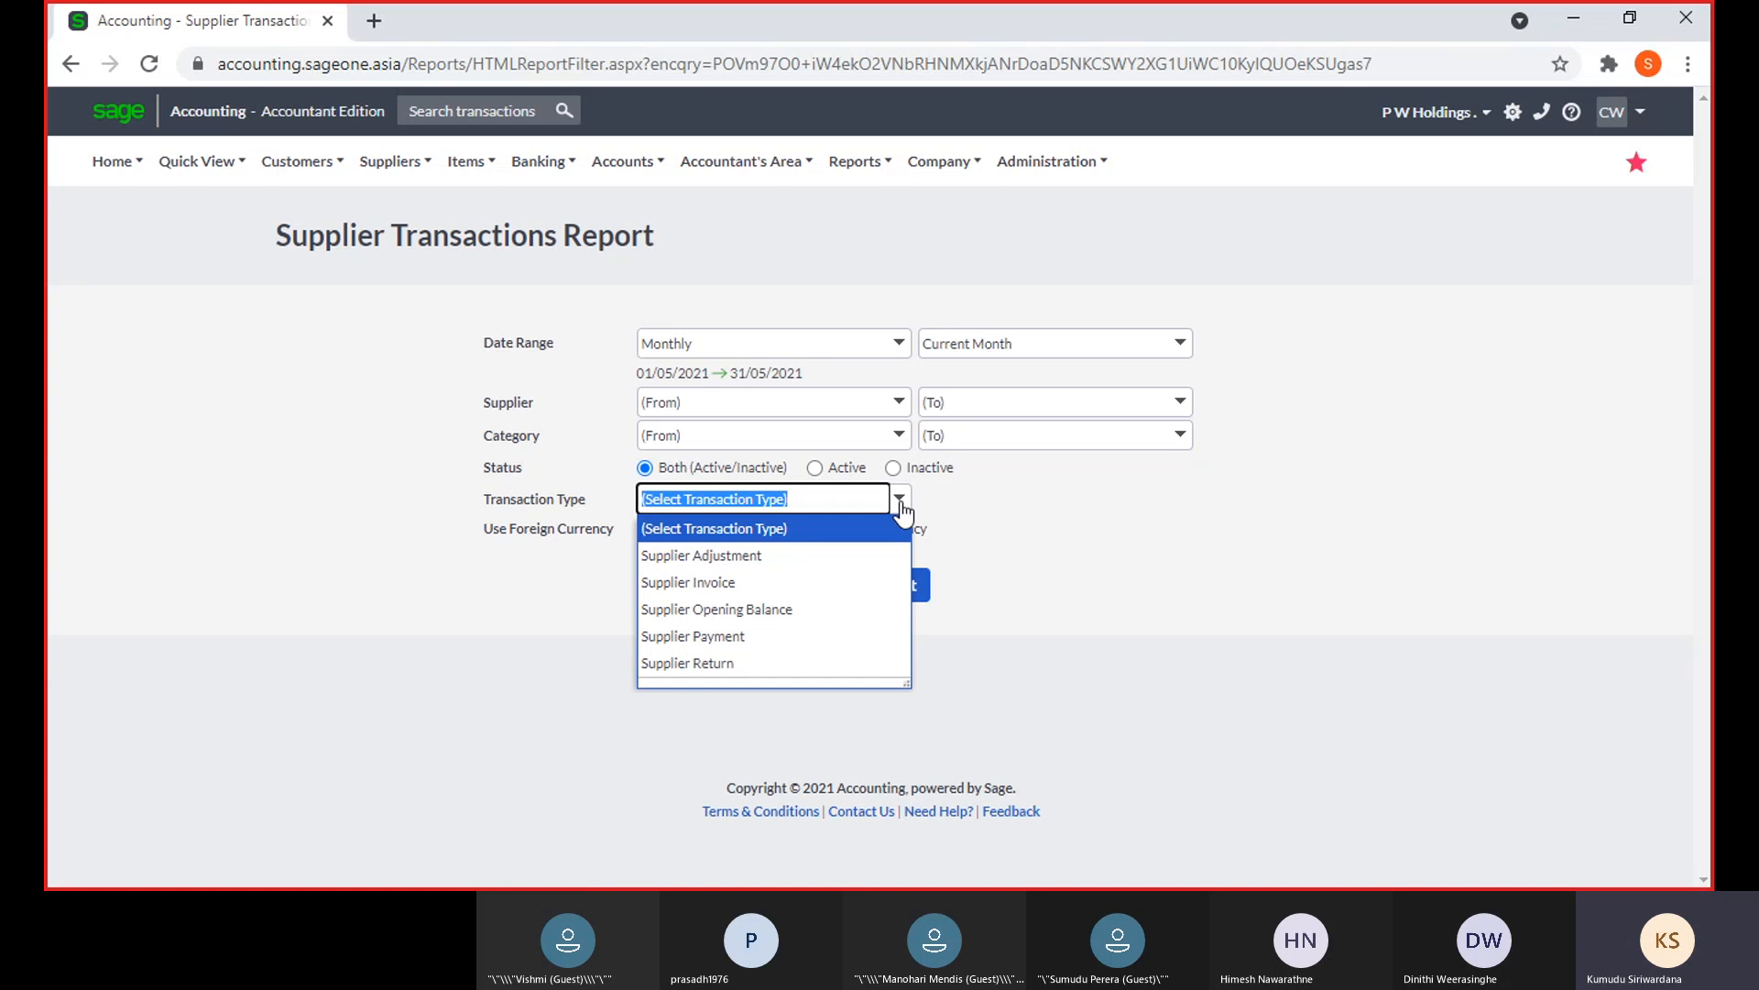
left_click(964, 502)
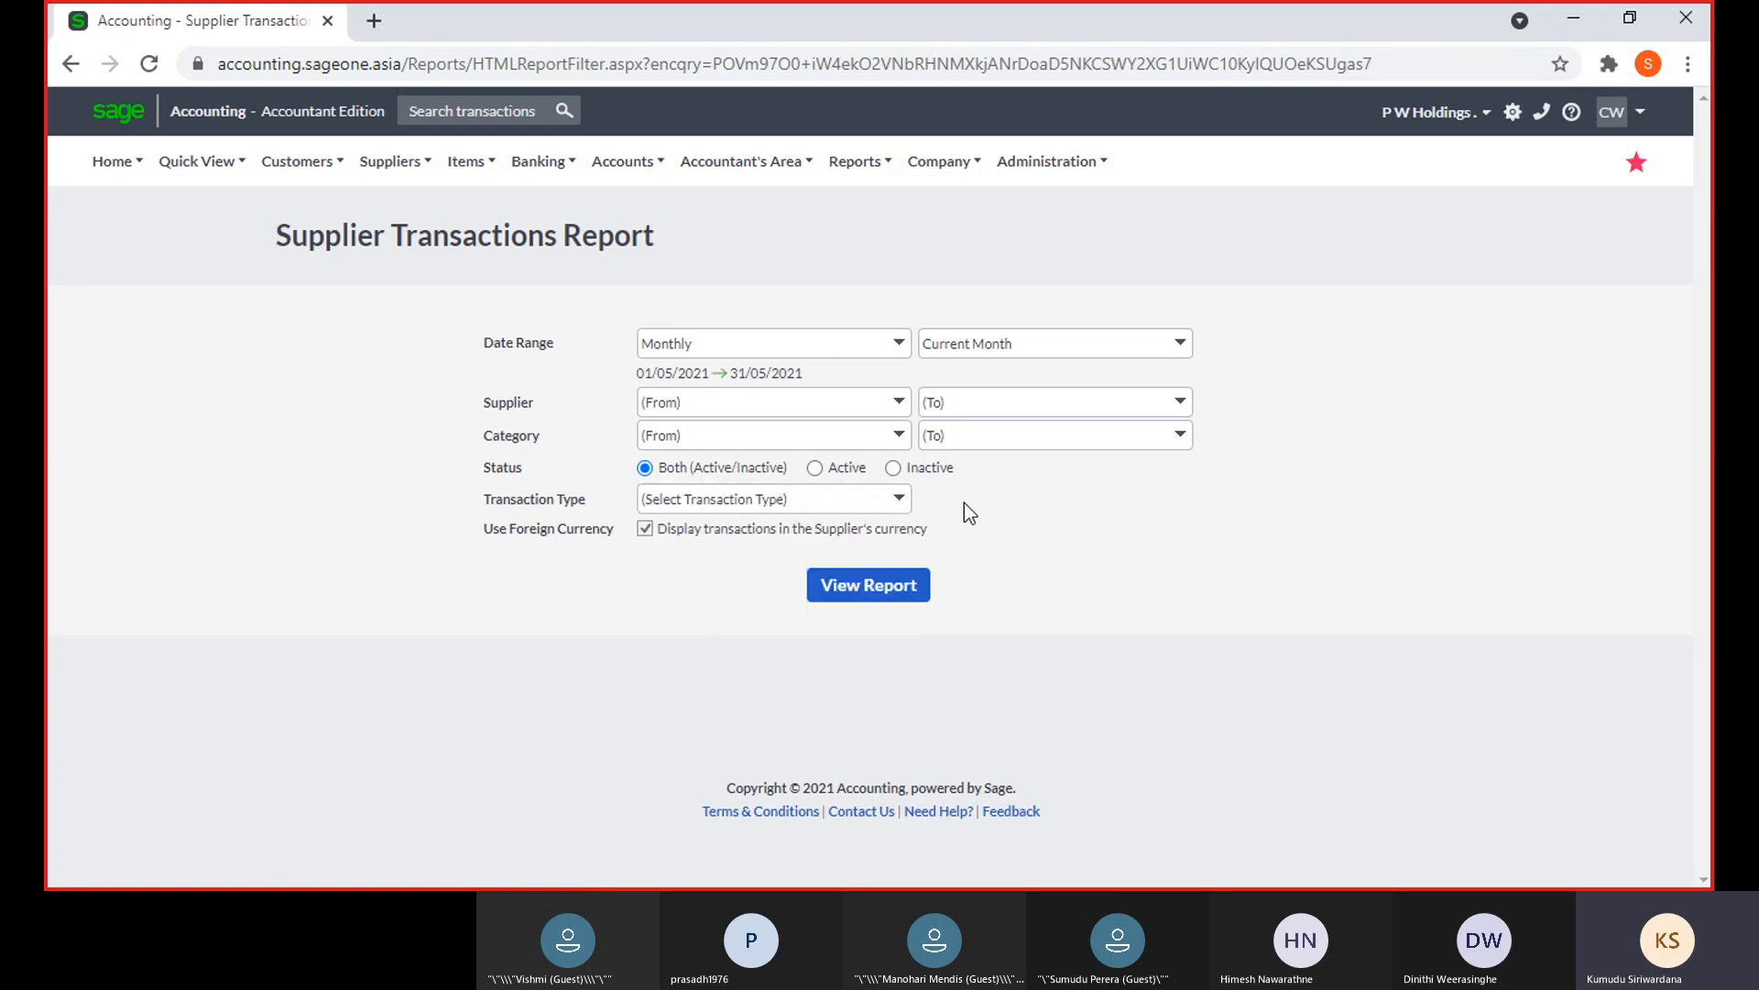
left_click(900, 345)
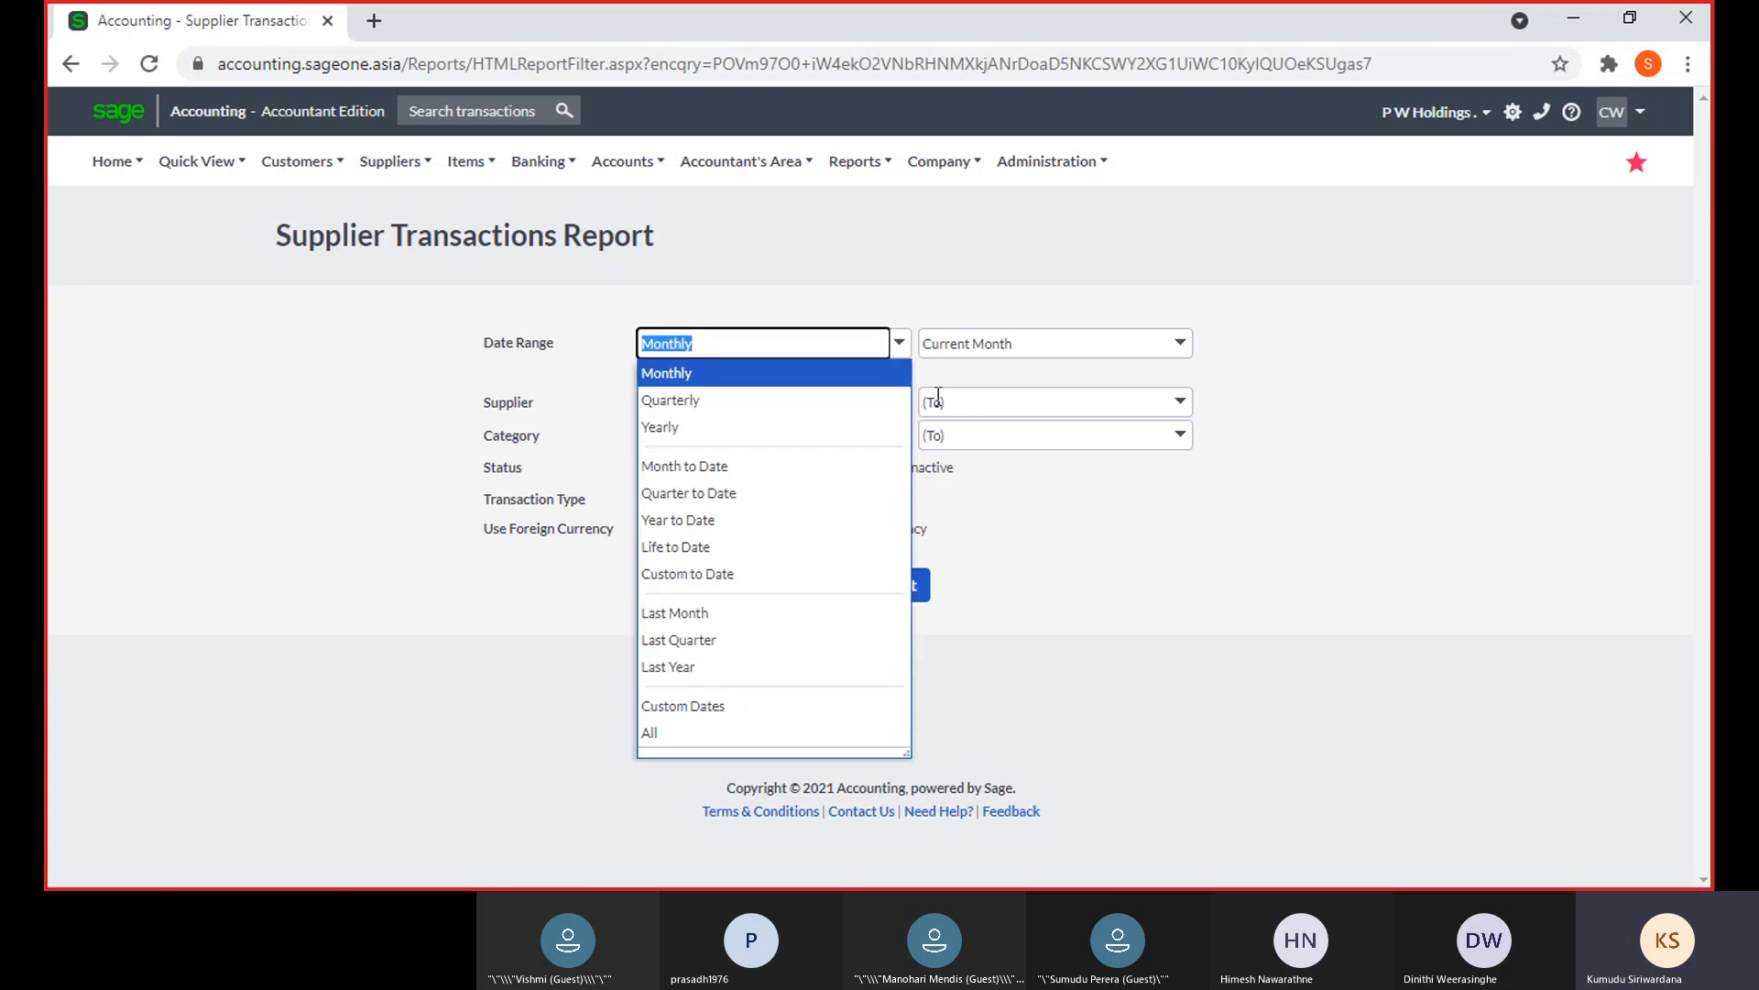
left_click(982, 478)
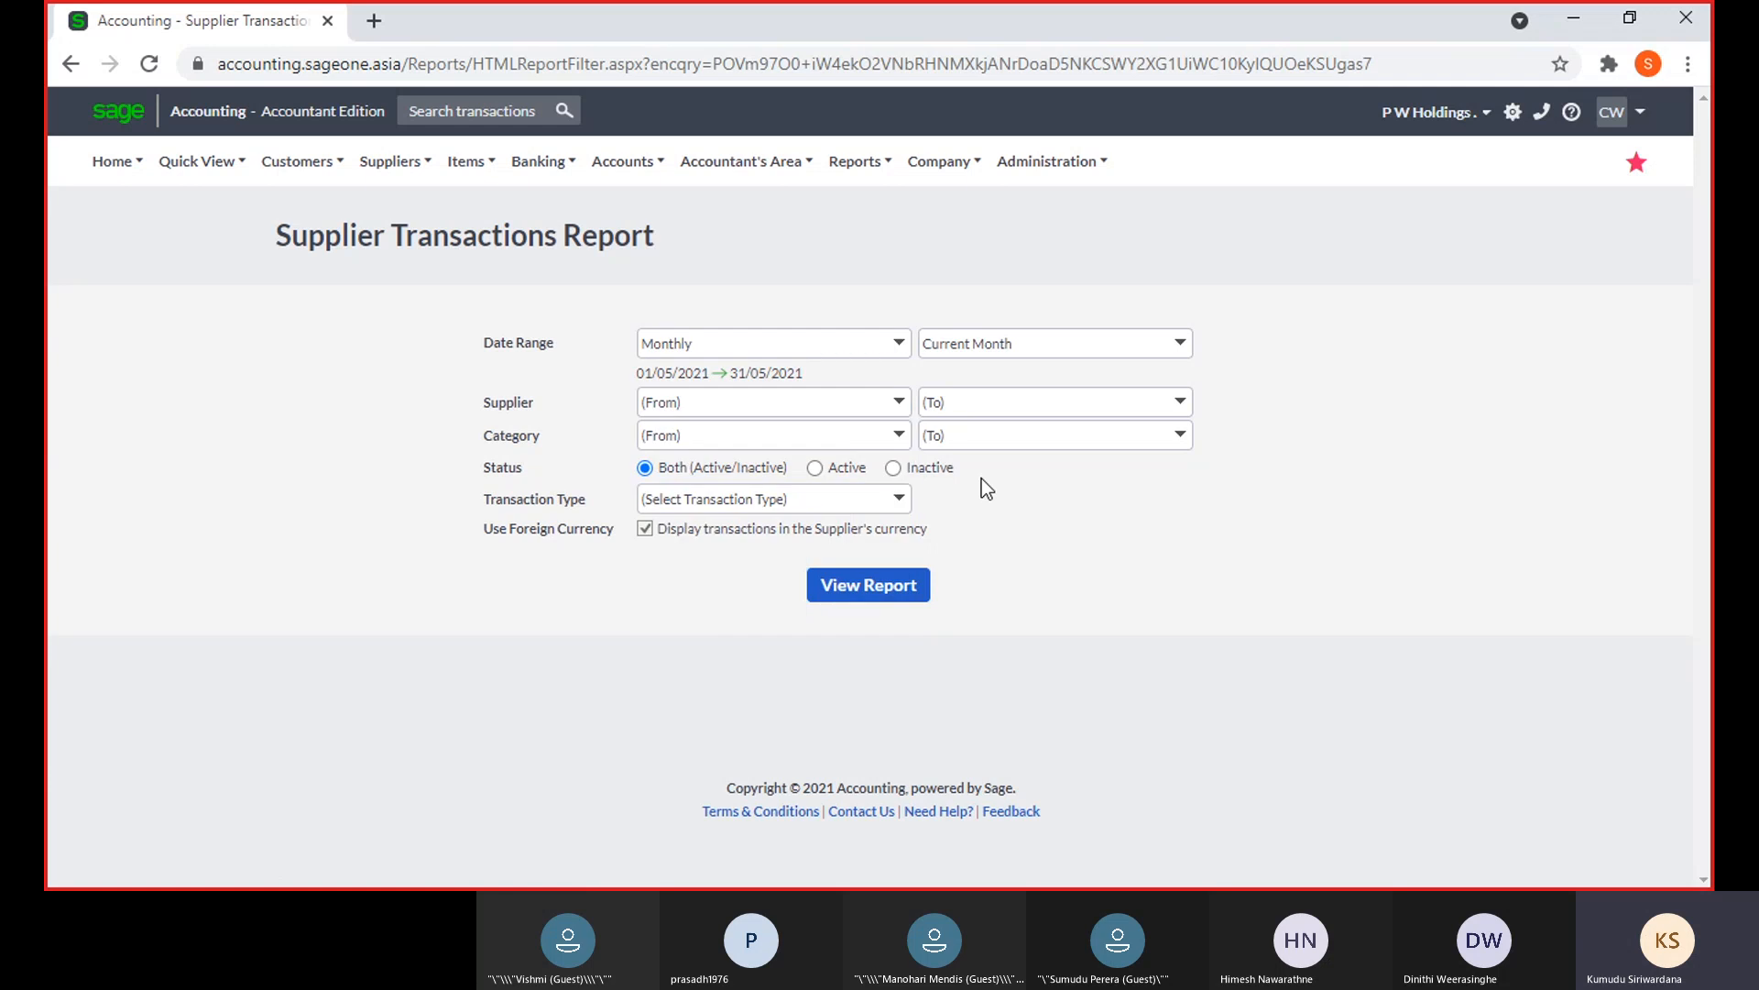
Open the Supplier Purchase Orders by Supplier report's filter options and examine its style and status choices
left_click(390, 161)
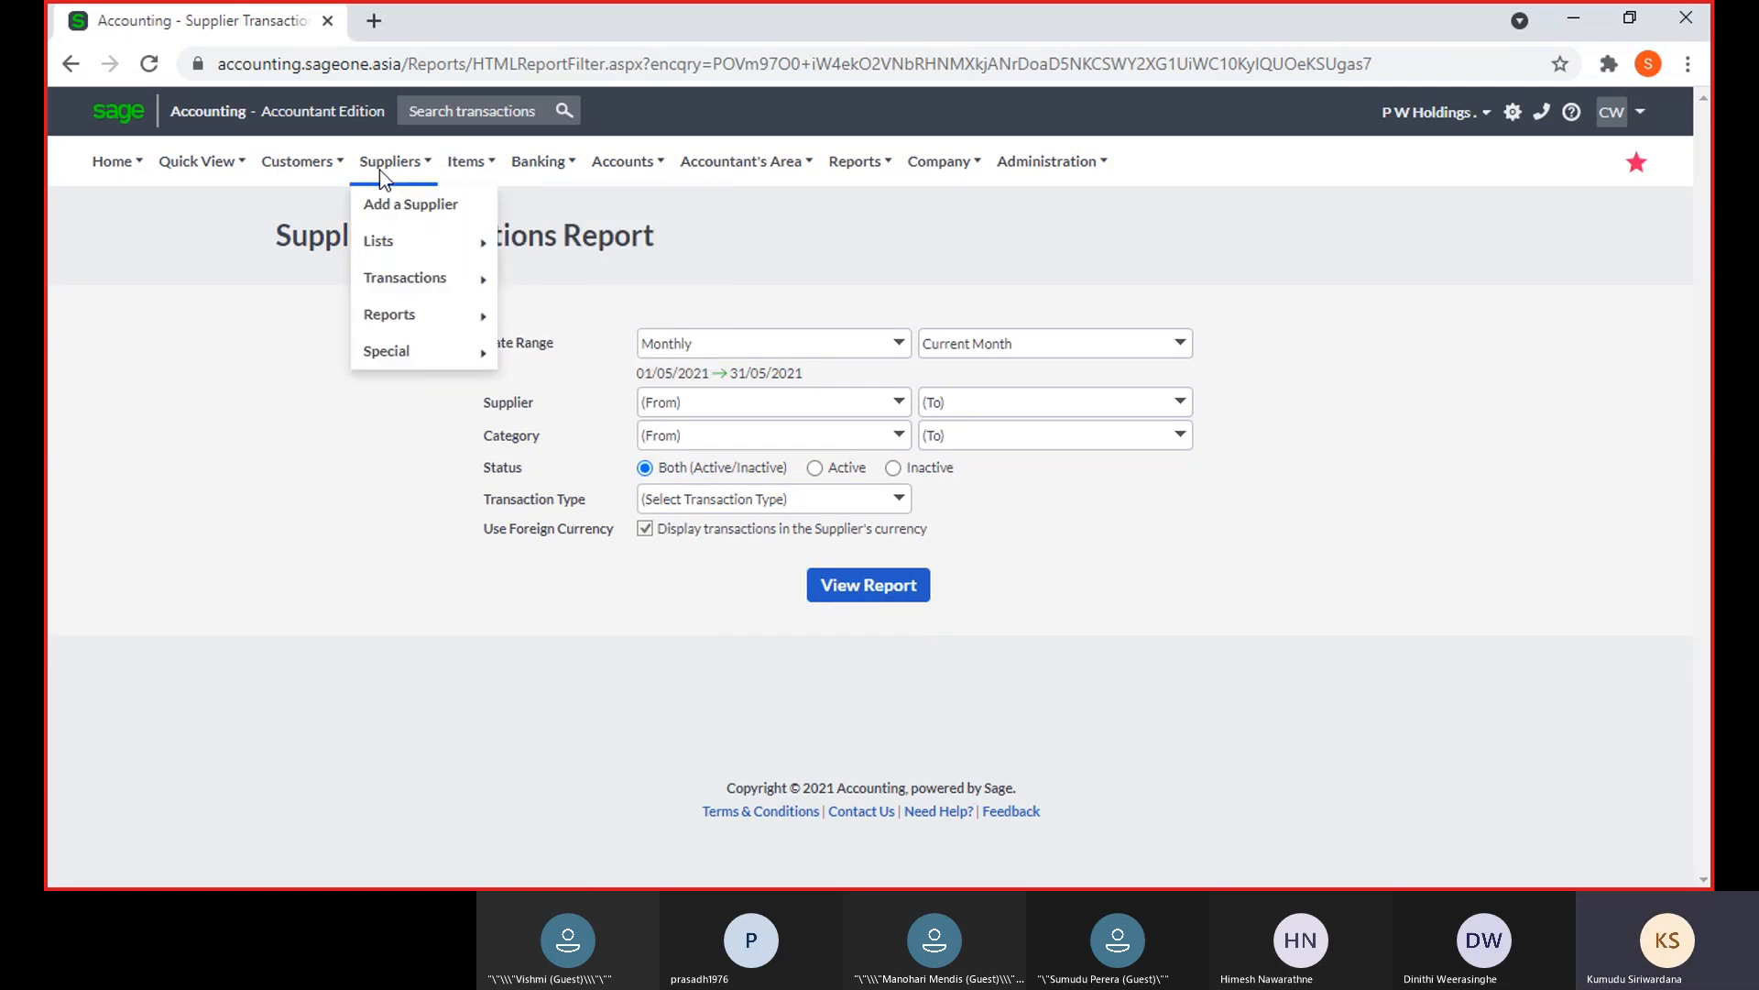
mouse_move(411, 319)
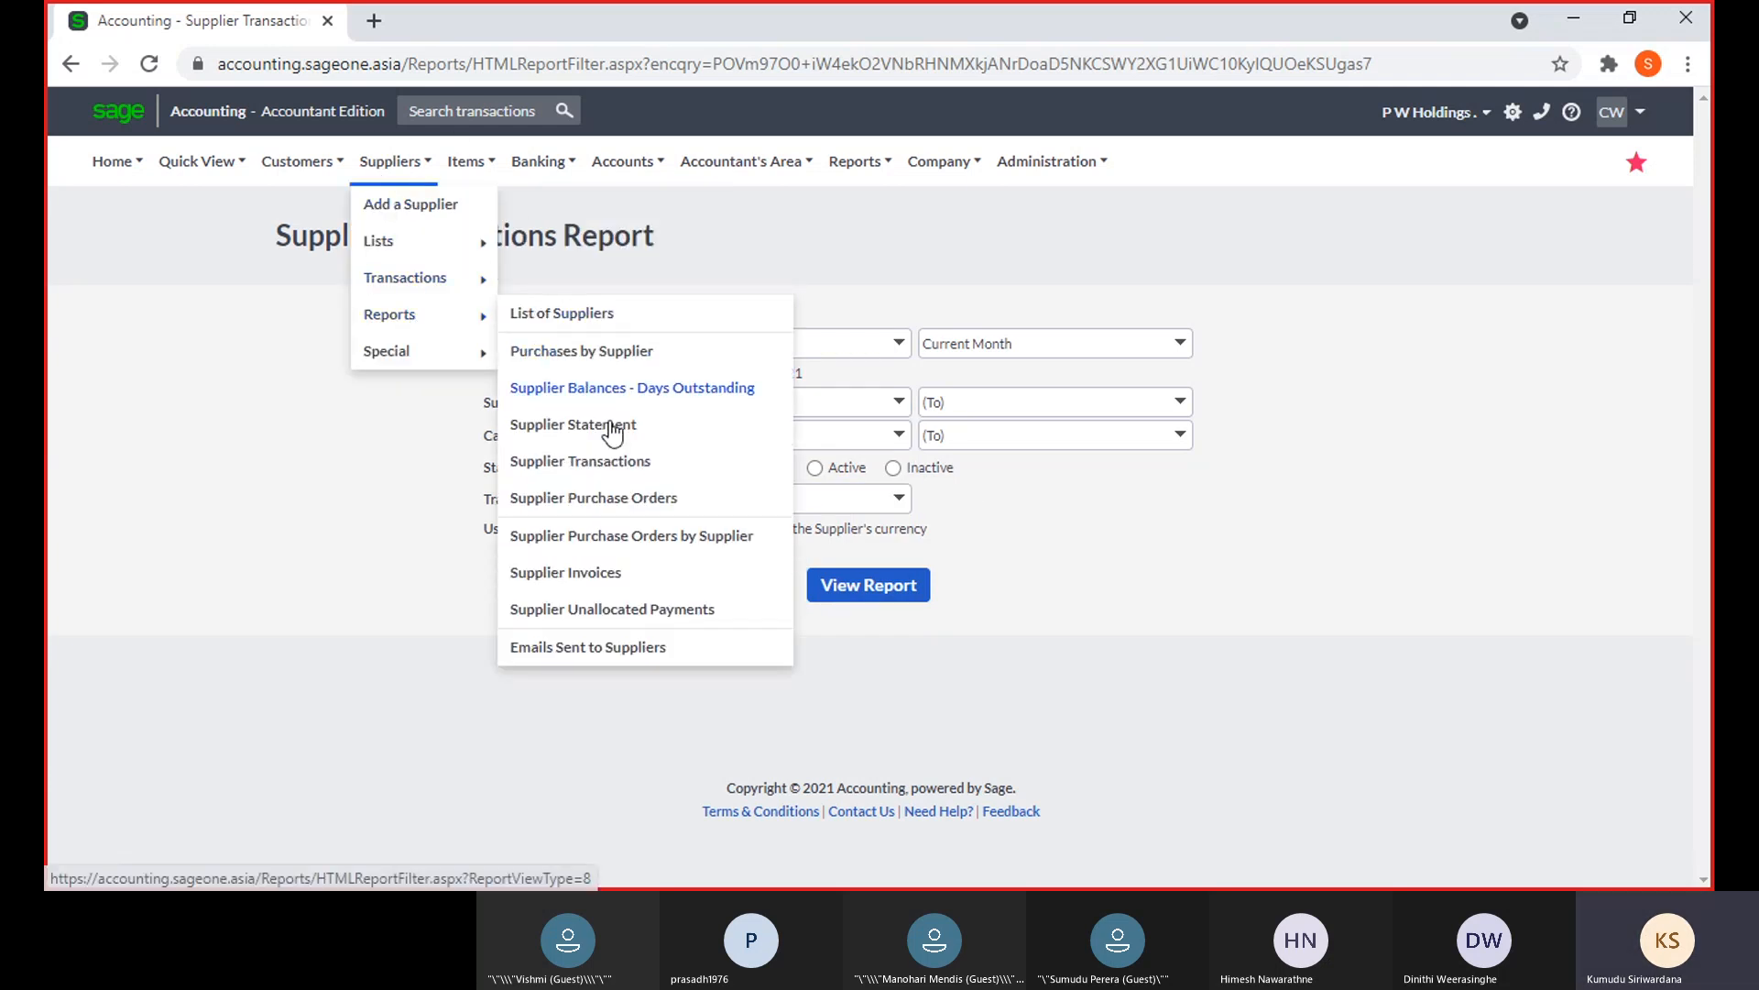
left_click(635, 541)
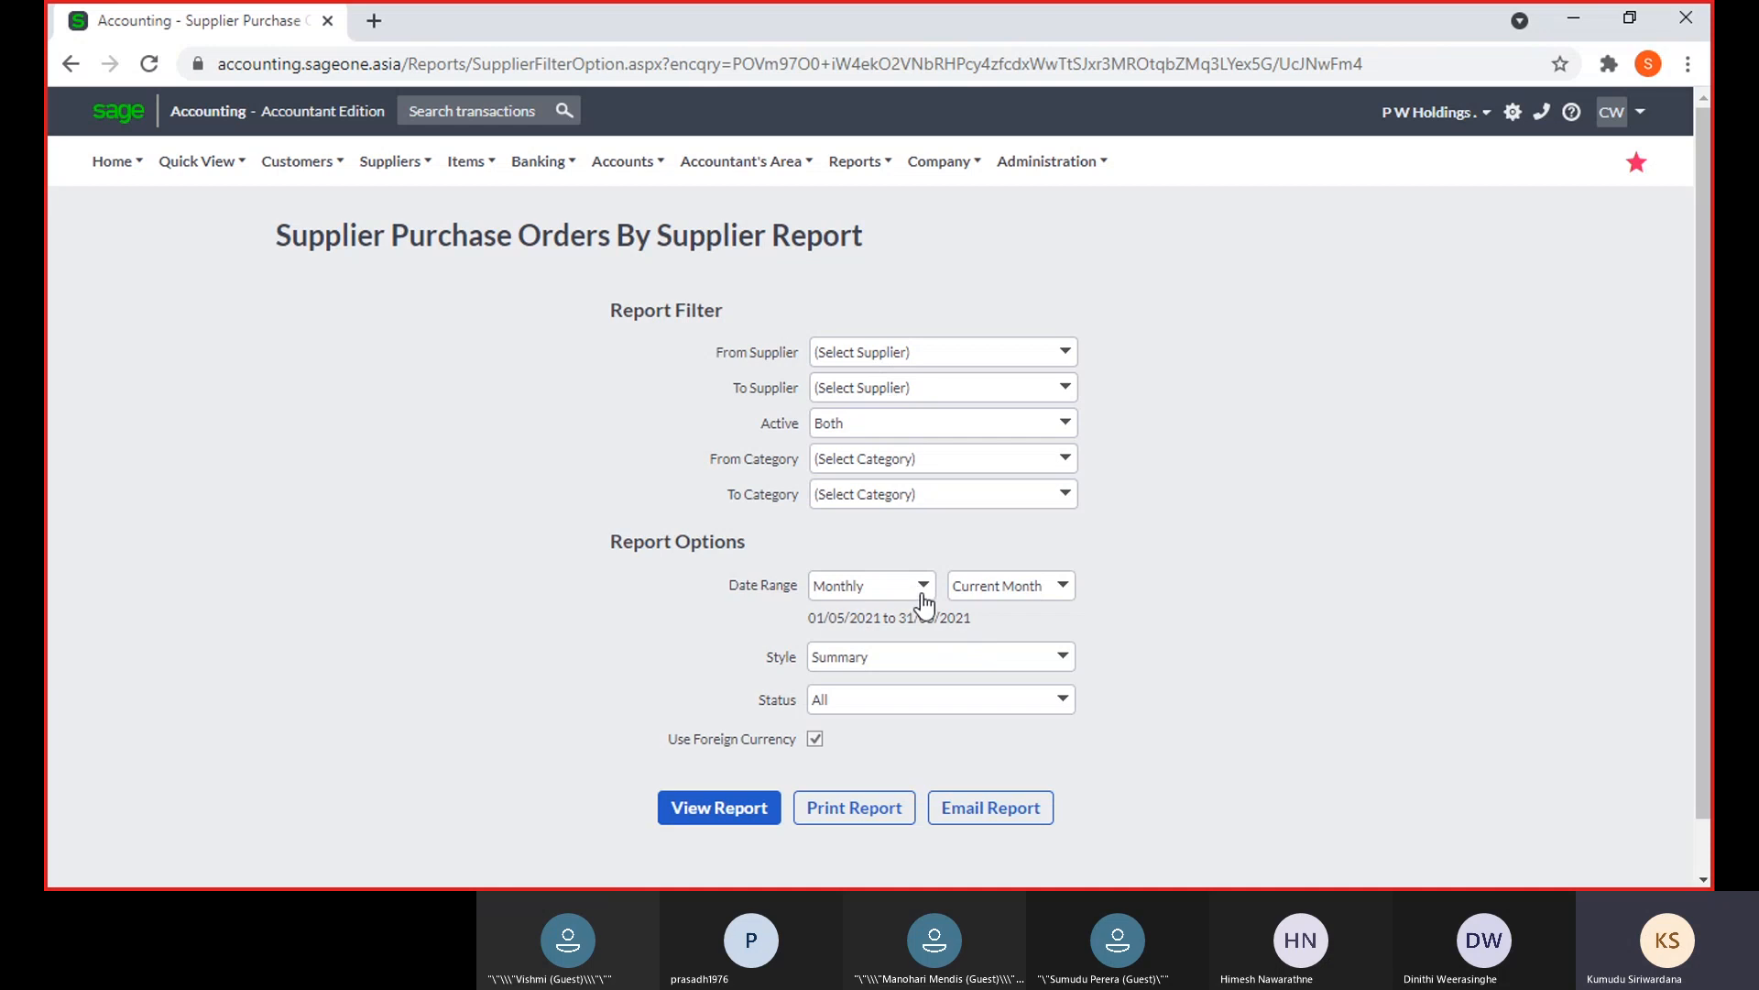
left_click(1062, 667)
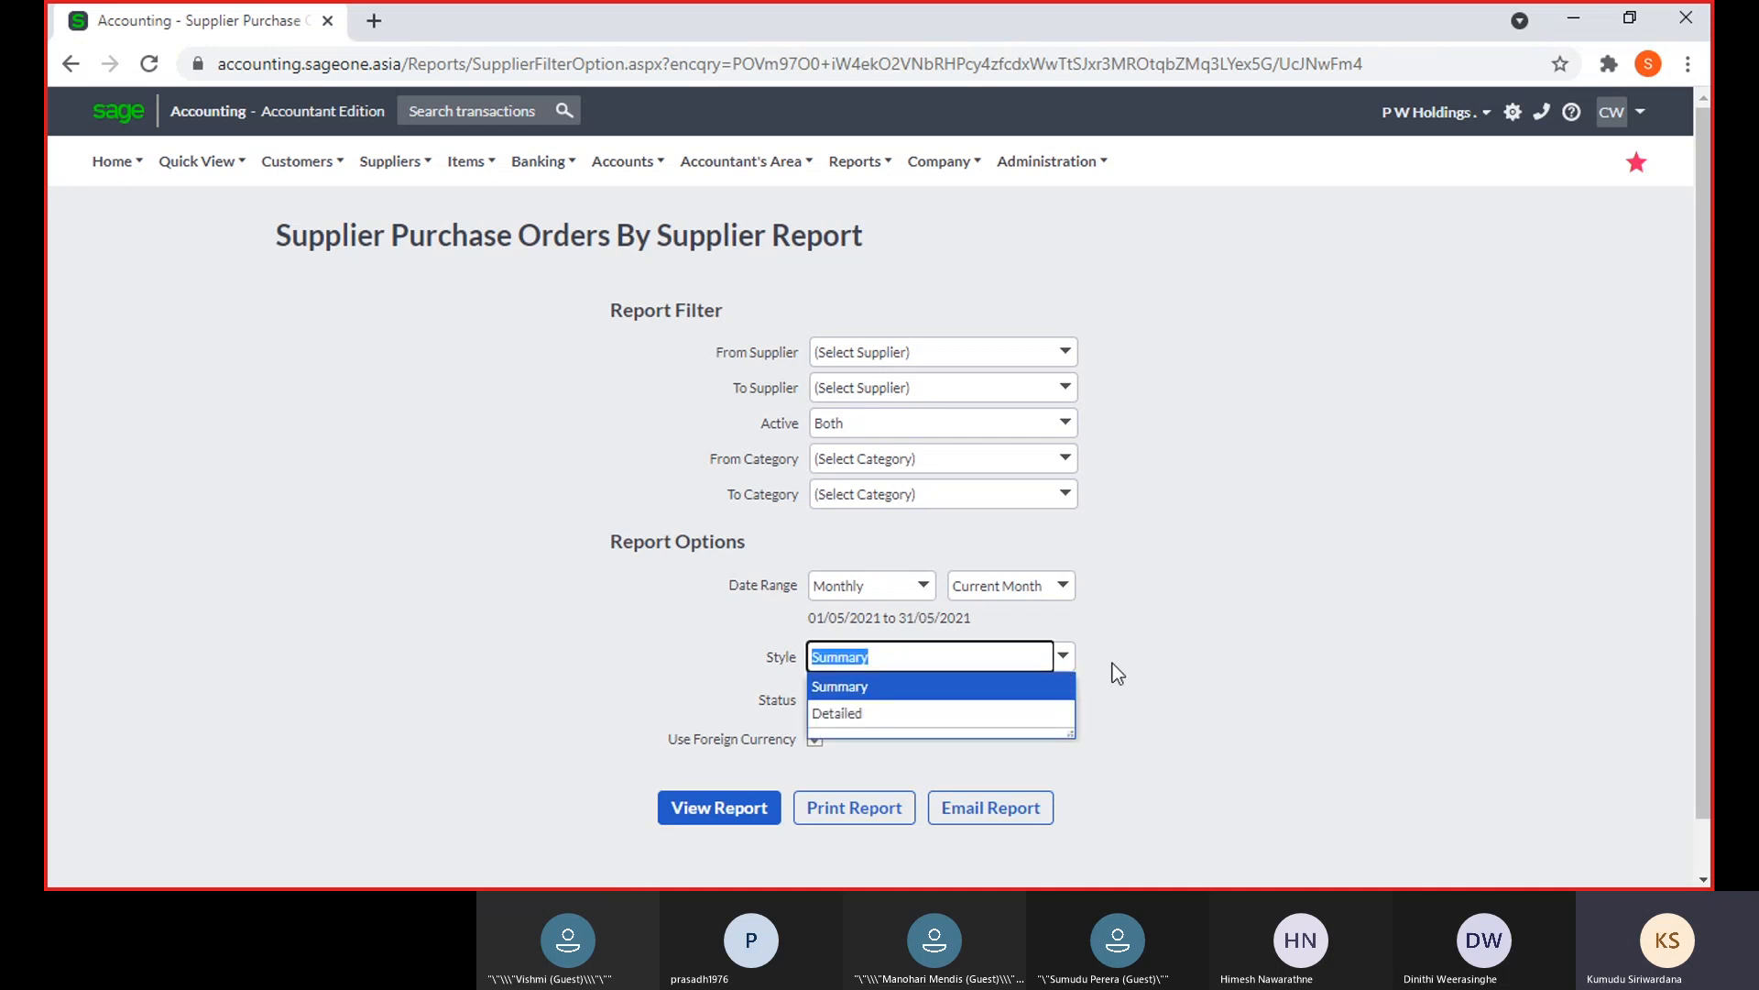
left_click(1112, 664)
left_click(1068, 704)
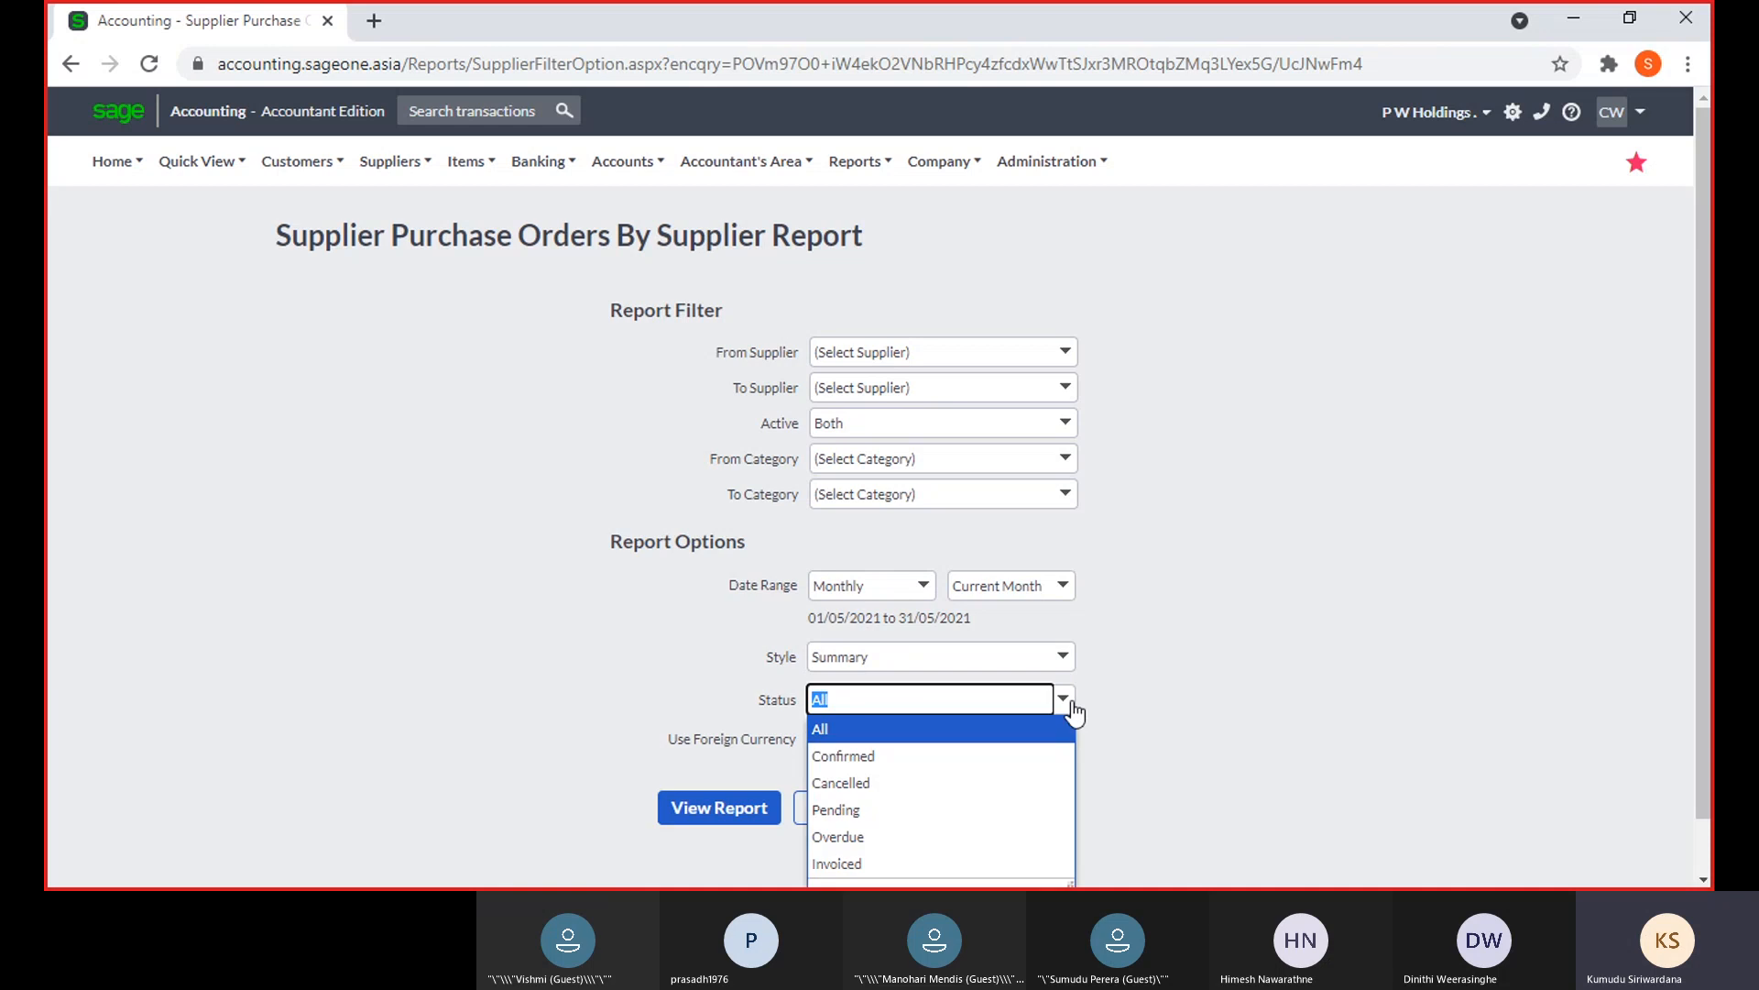
scroll(1112, 707, "down", 1)
left_click(1069, 668)
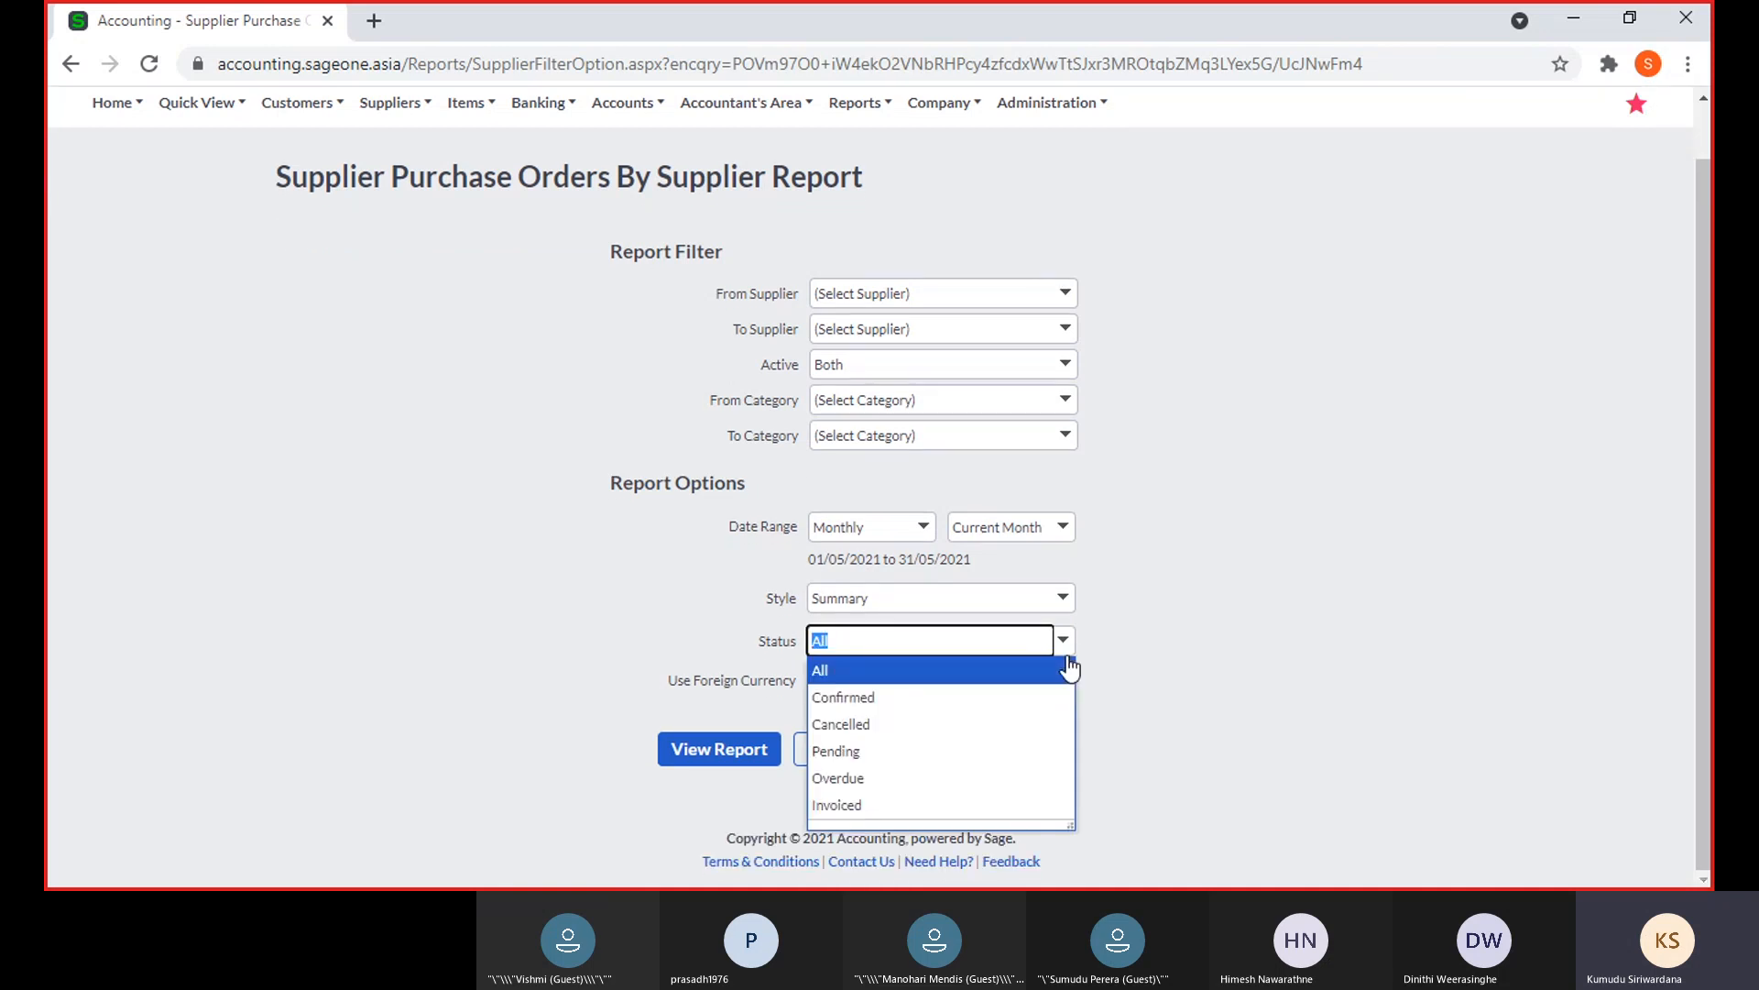
left_click(1189, 656)
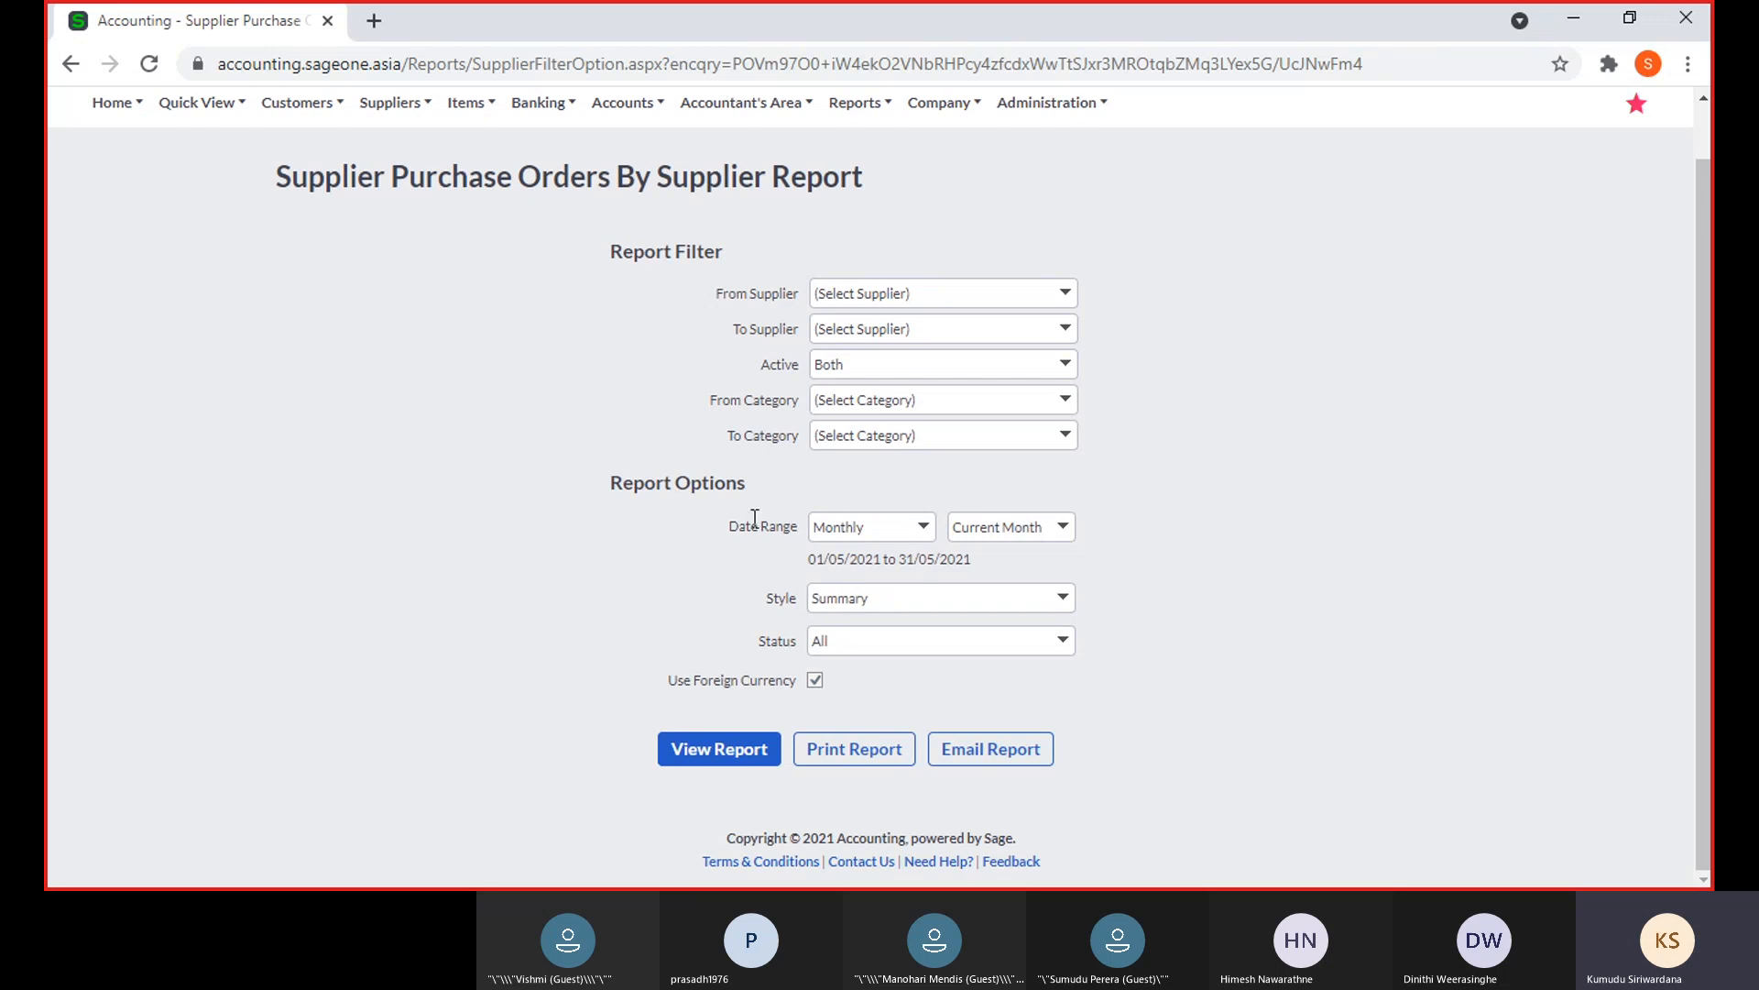
Open the filter options of the Supplier Invoices report
scroll(571, 353, "up", 1)
left_click(390, 161)
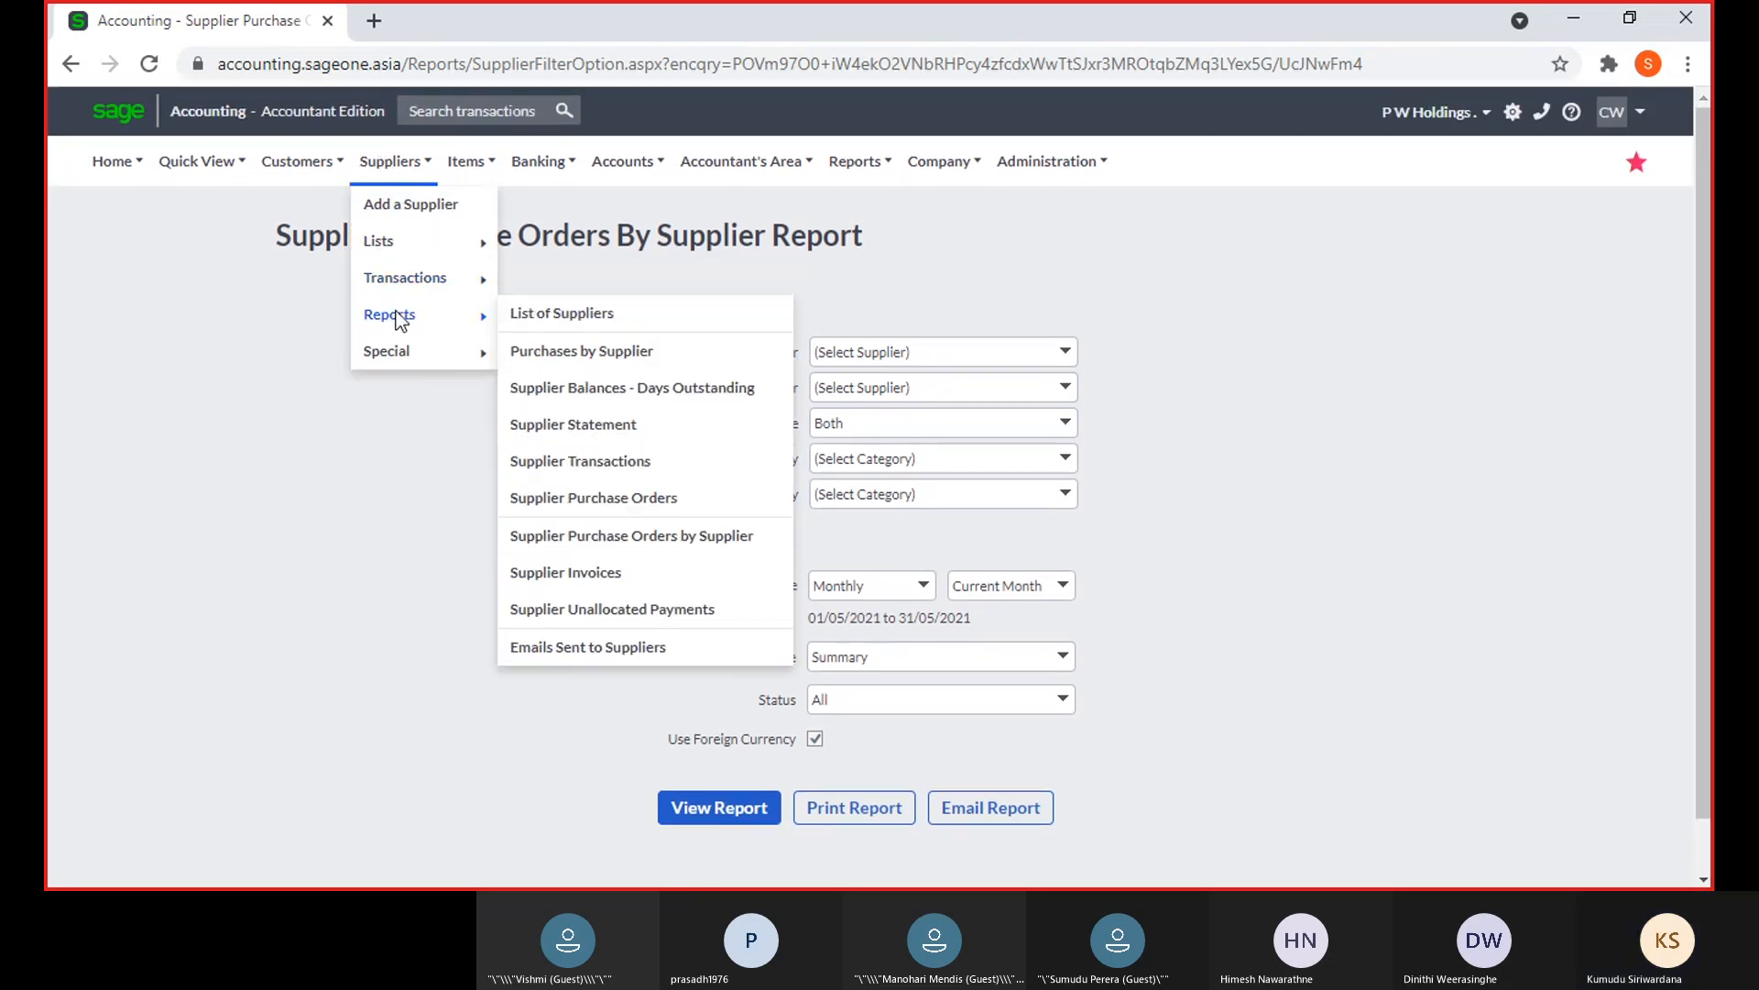
left_click(596, 579)
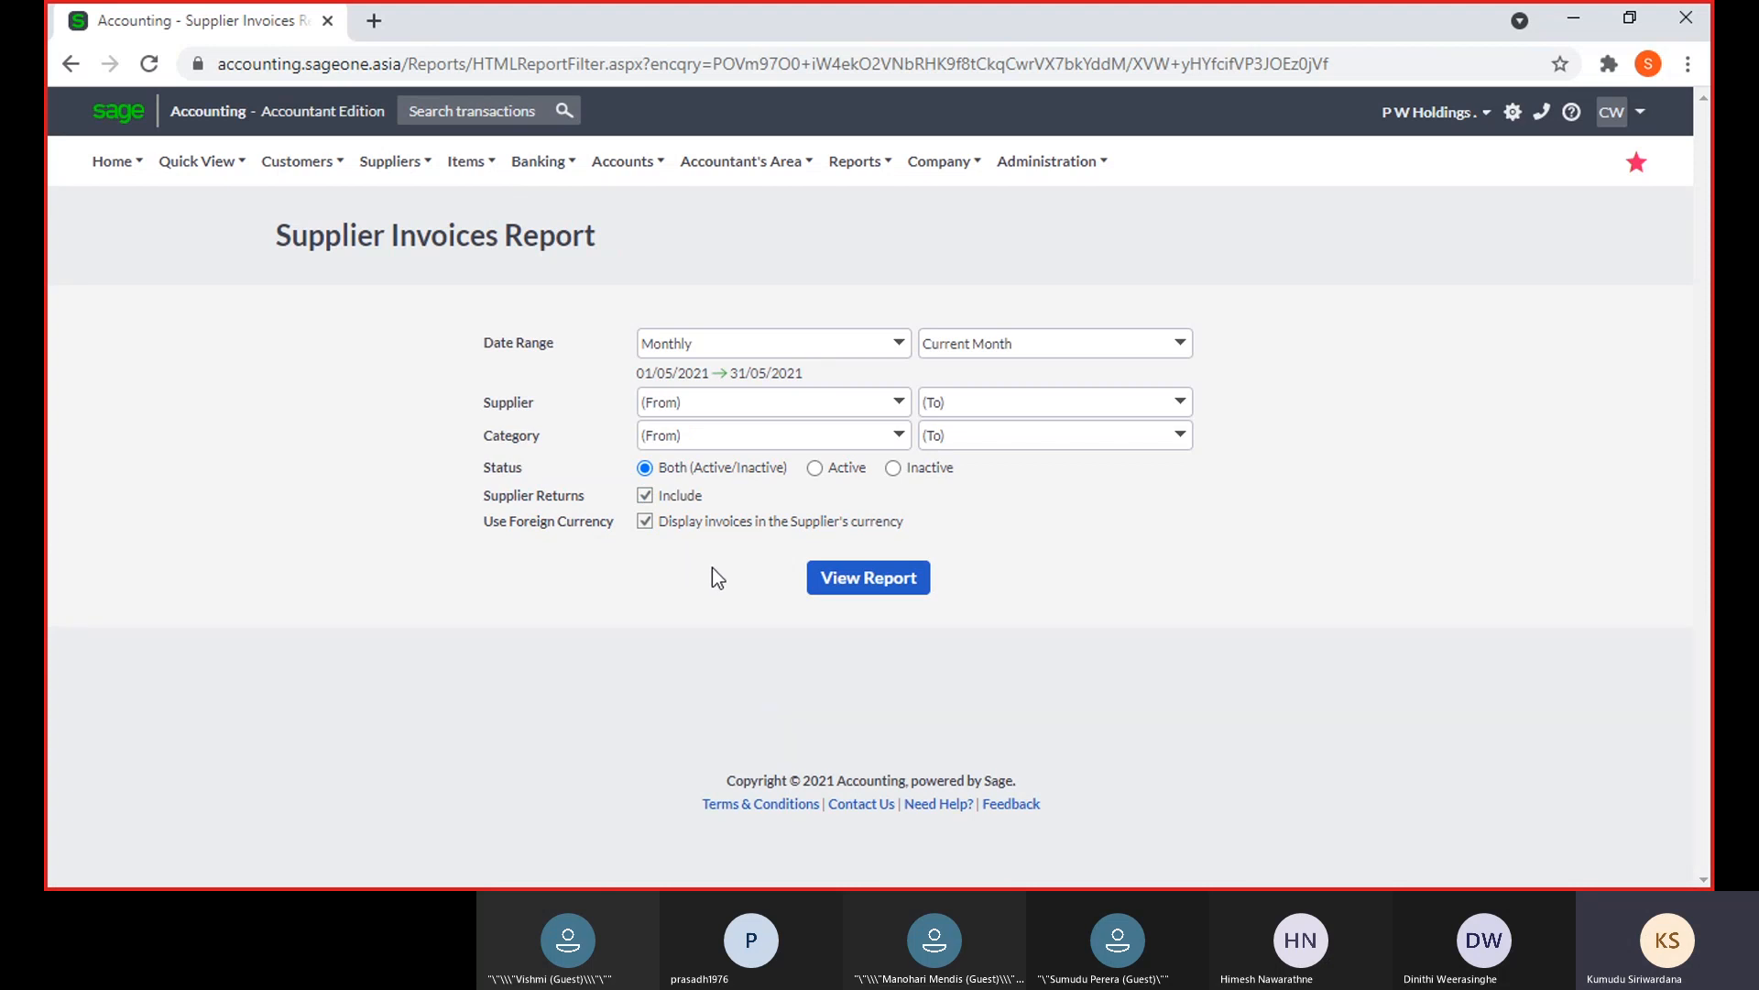
Open Adjust Supplier Opening Balances and load P W Holdings' opening balance details
mouse_move(405, 159)
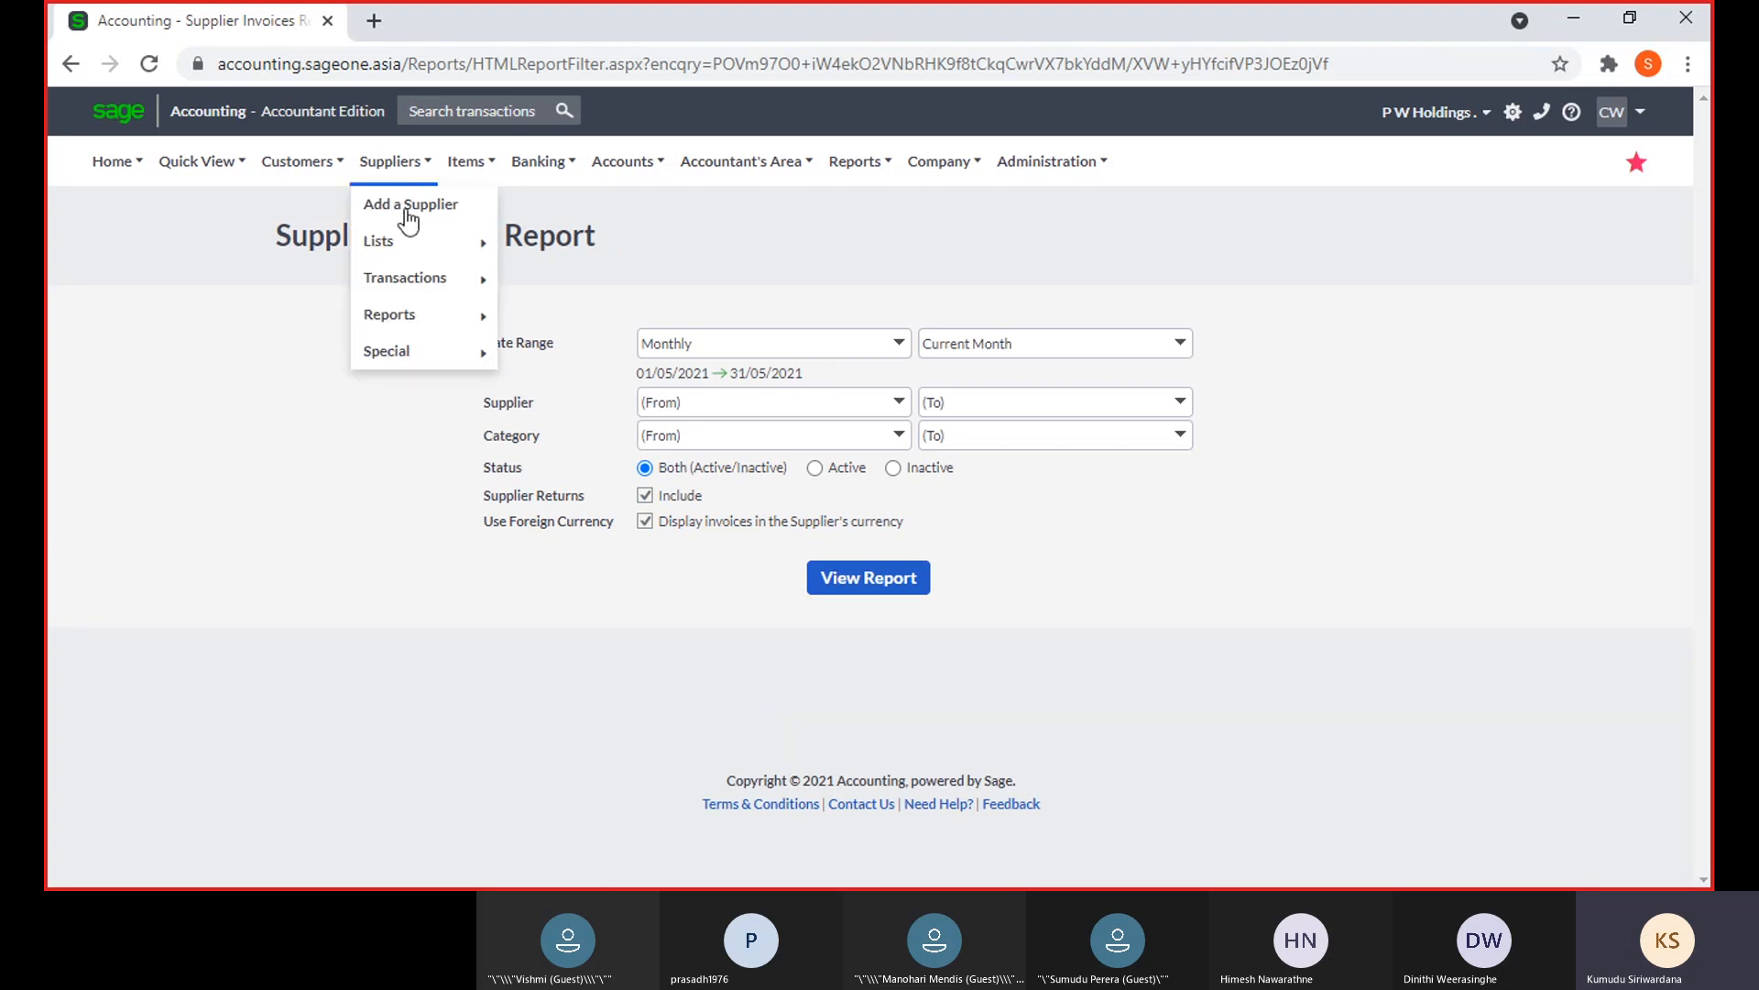
mouse_move(407, 321)
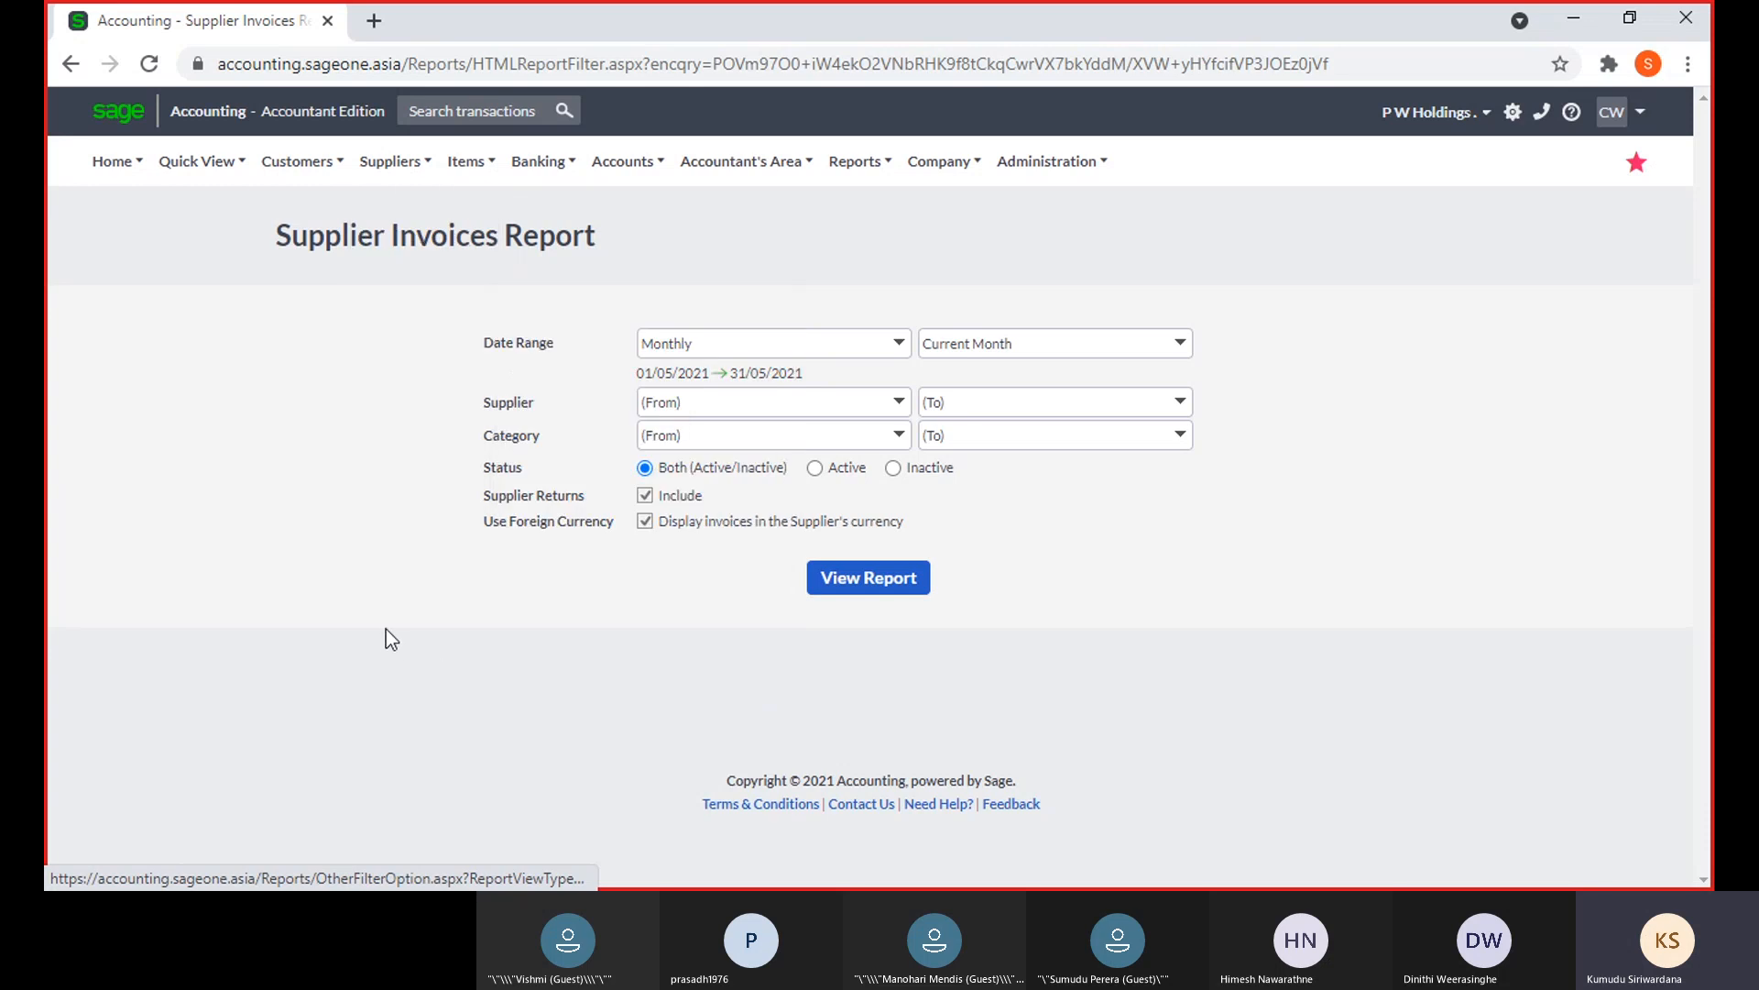
mouse_move(404, 351)
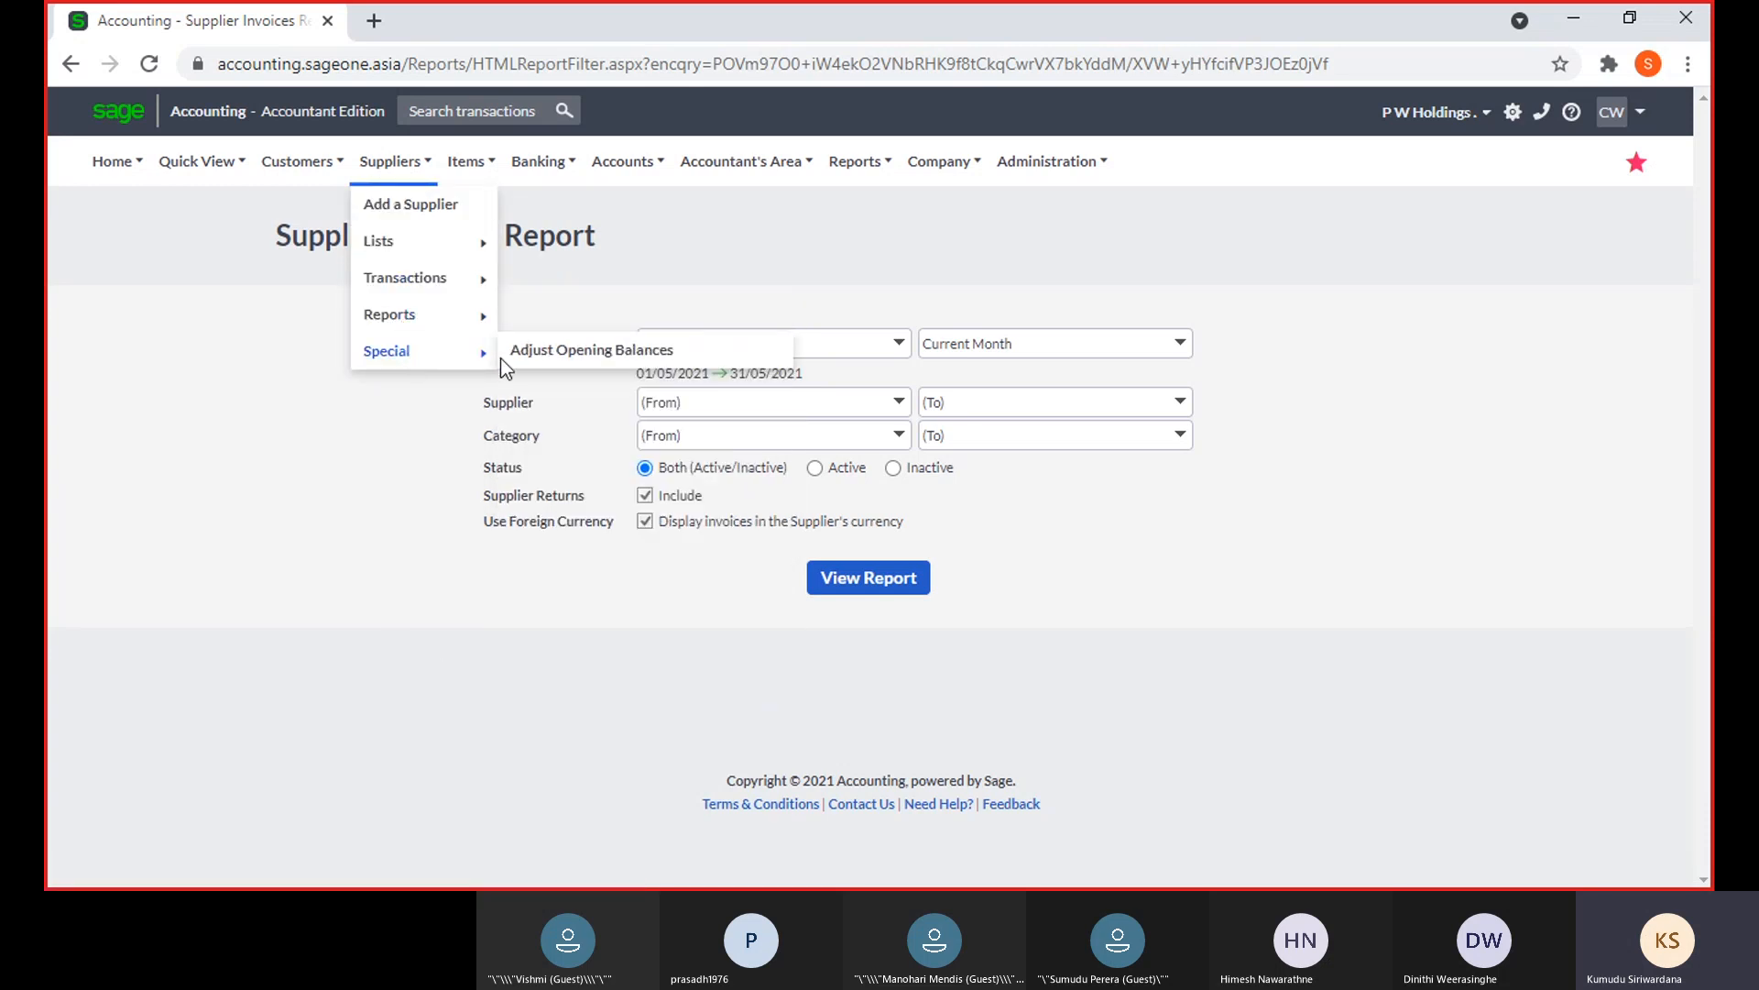
left_click(564, 367)
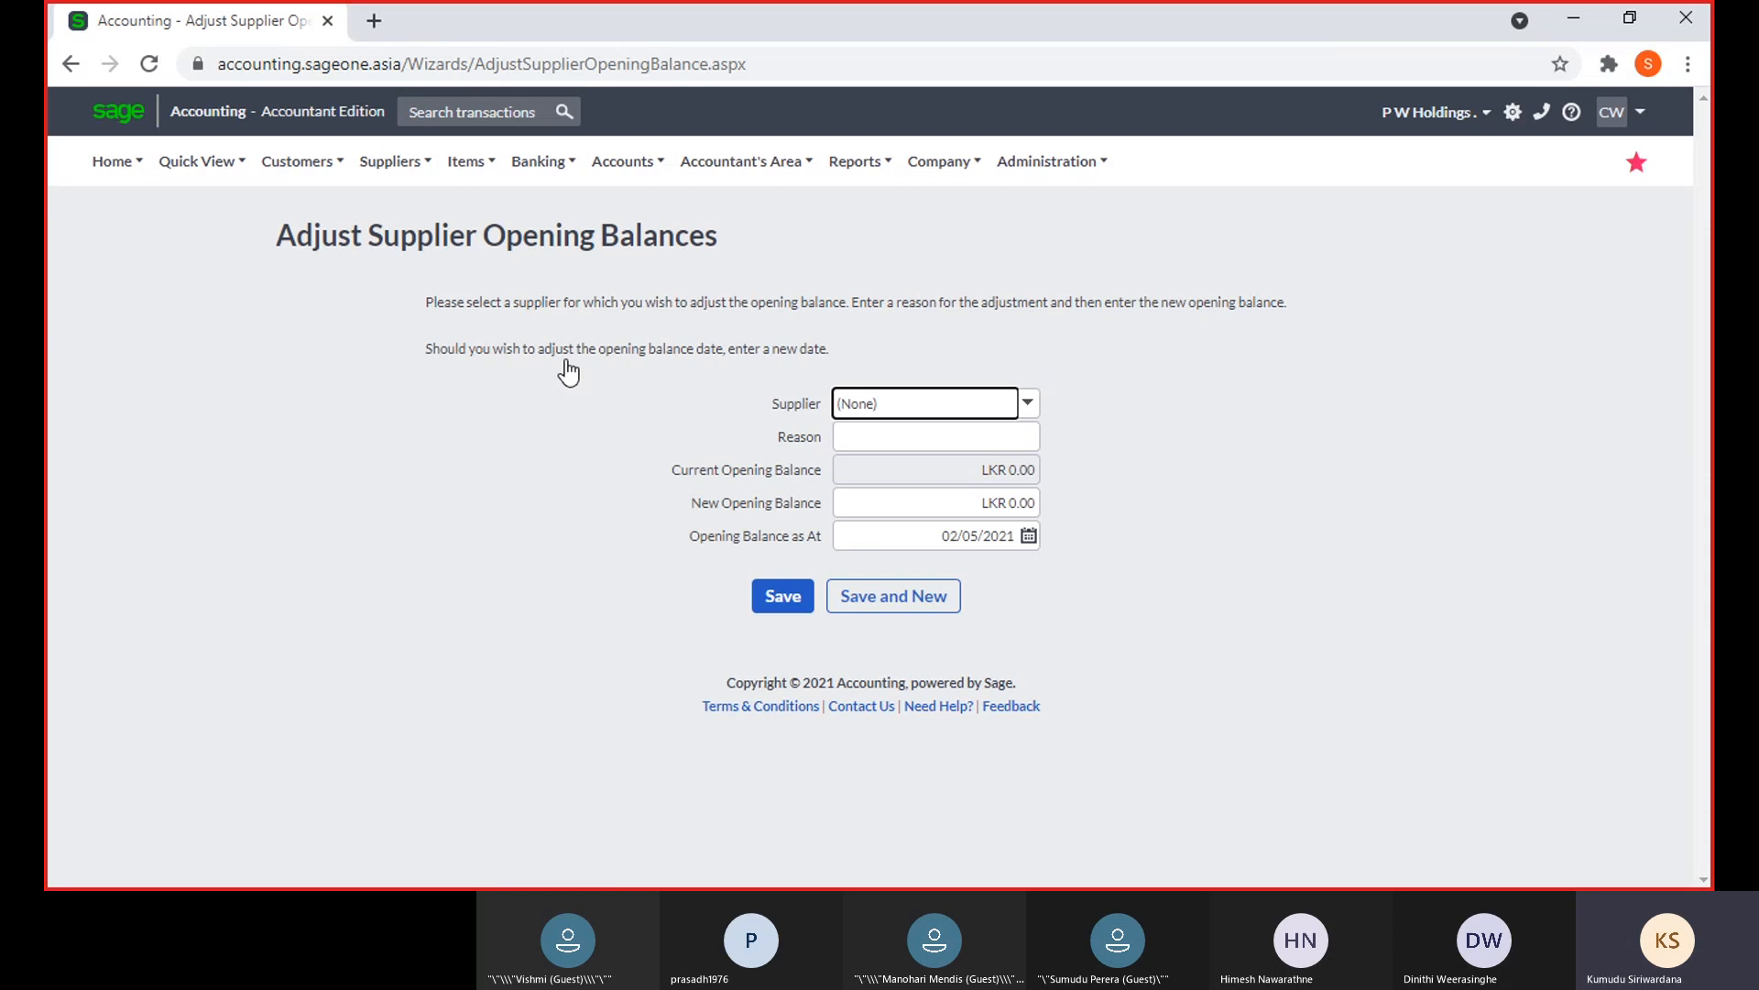
left_click(390, 162)
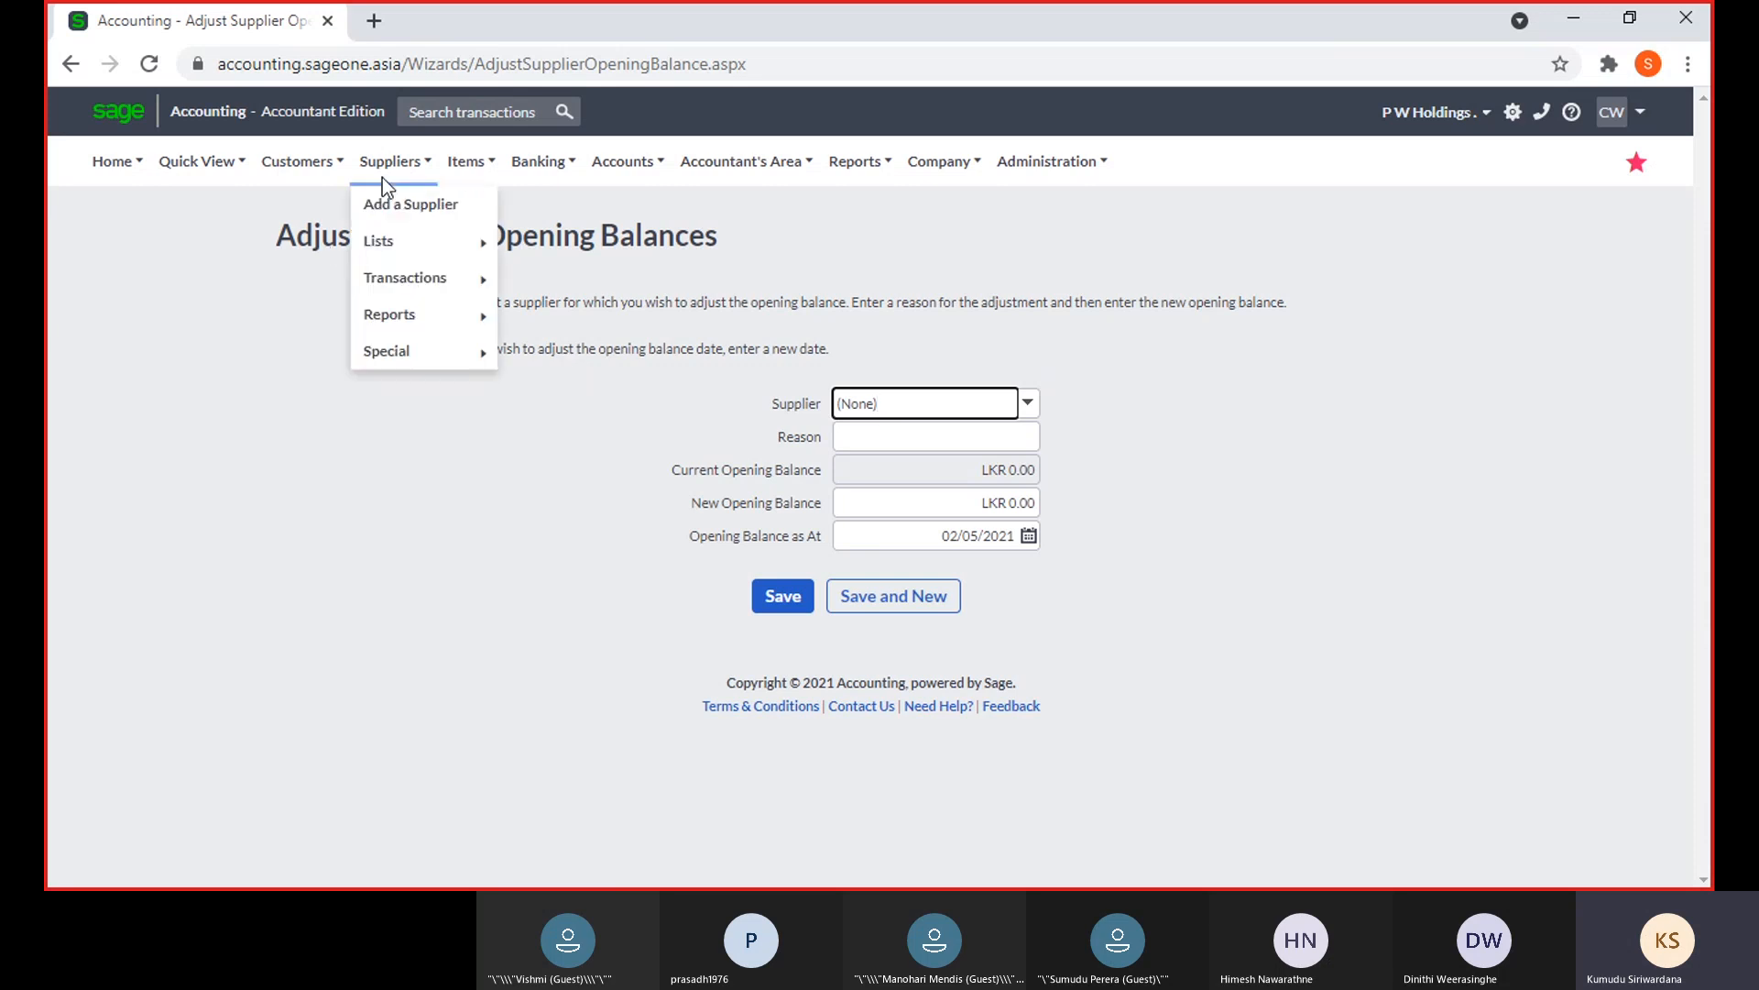
mouse_move(401, 354)
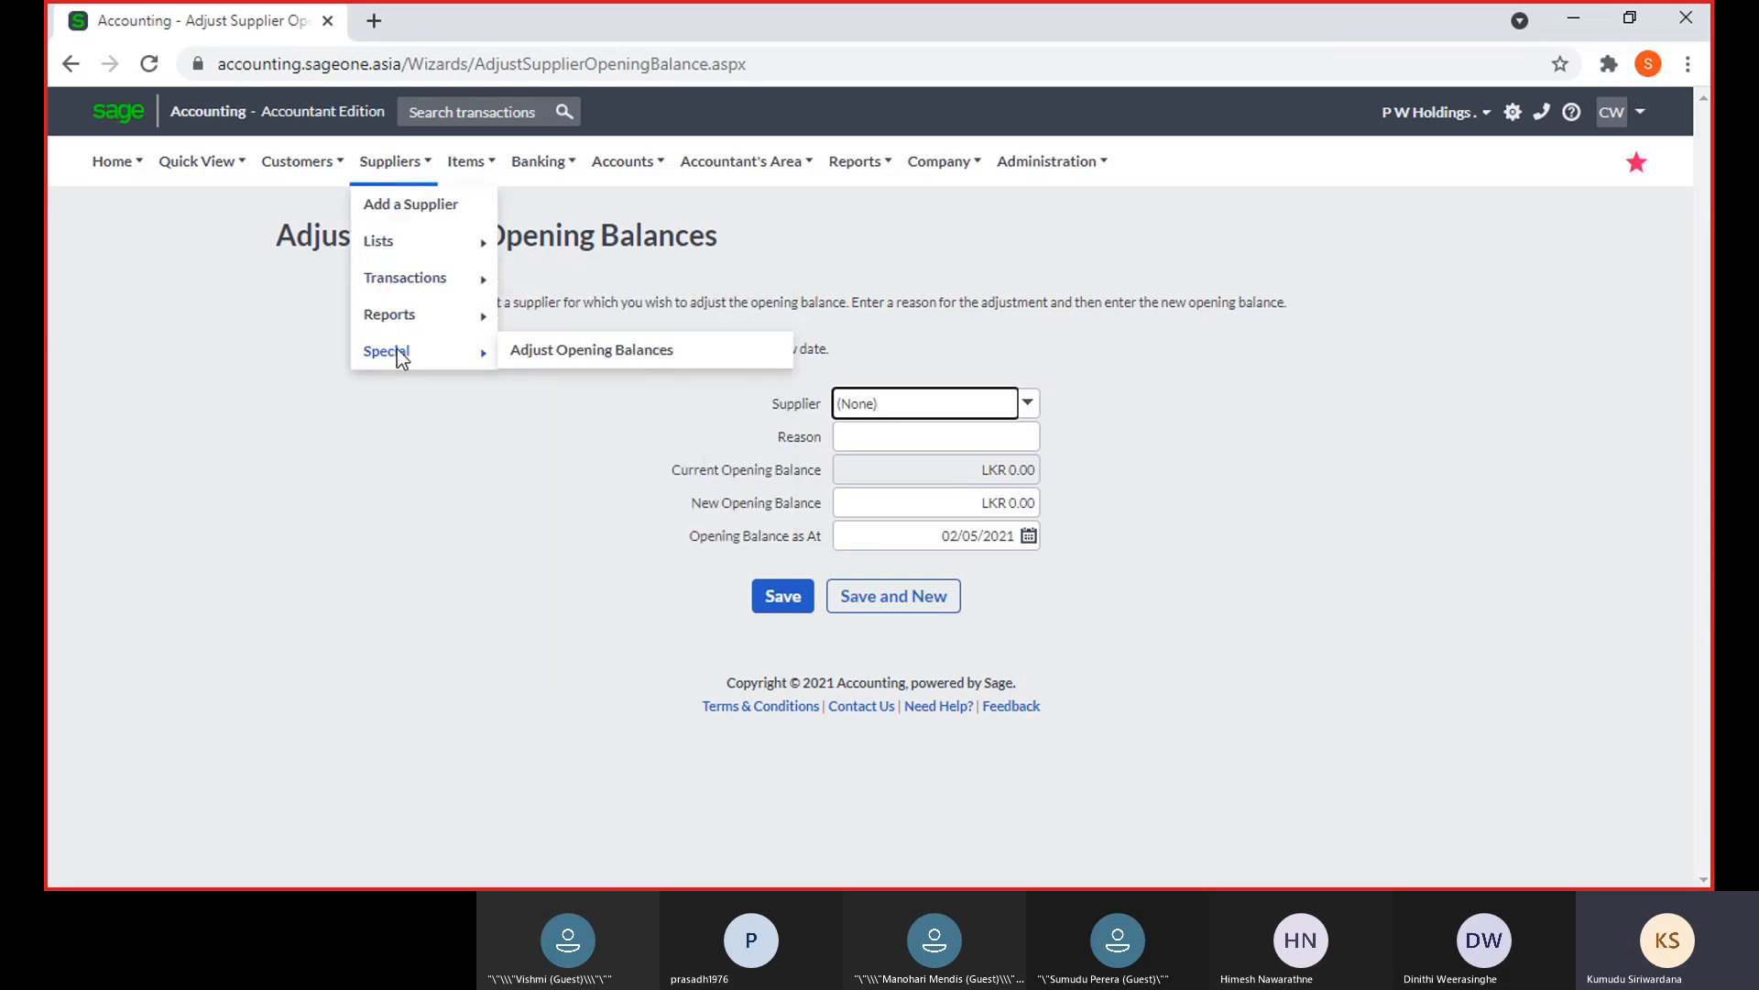
left_click(548, 351)
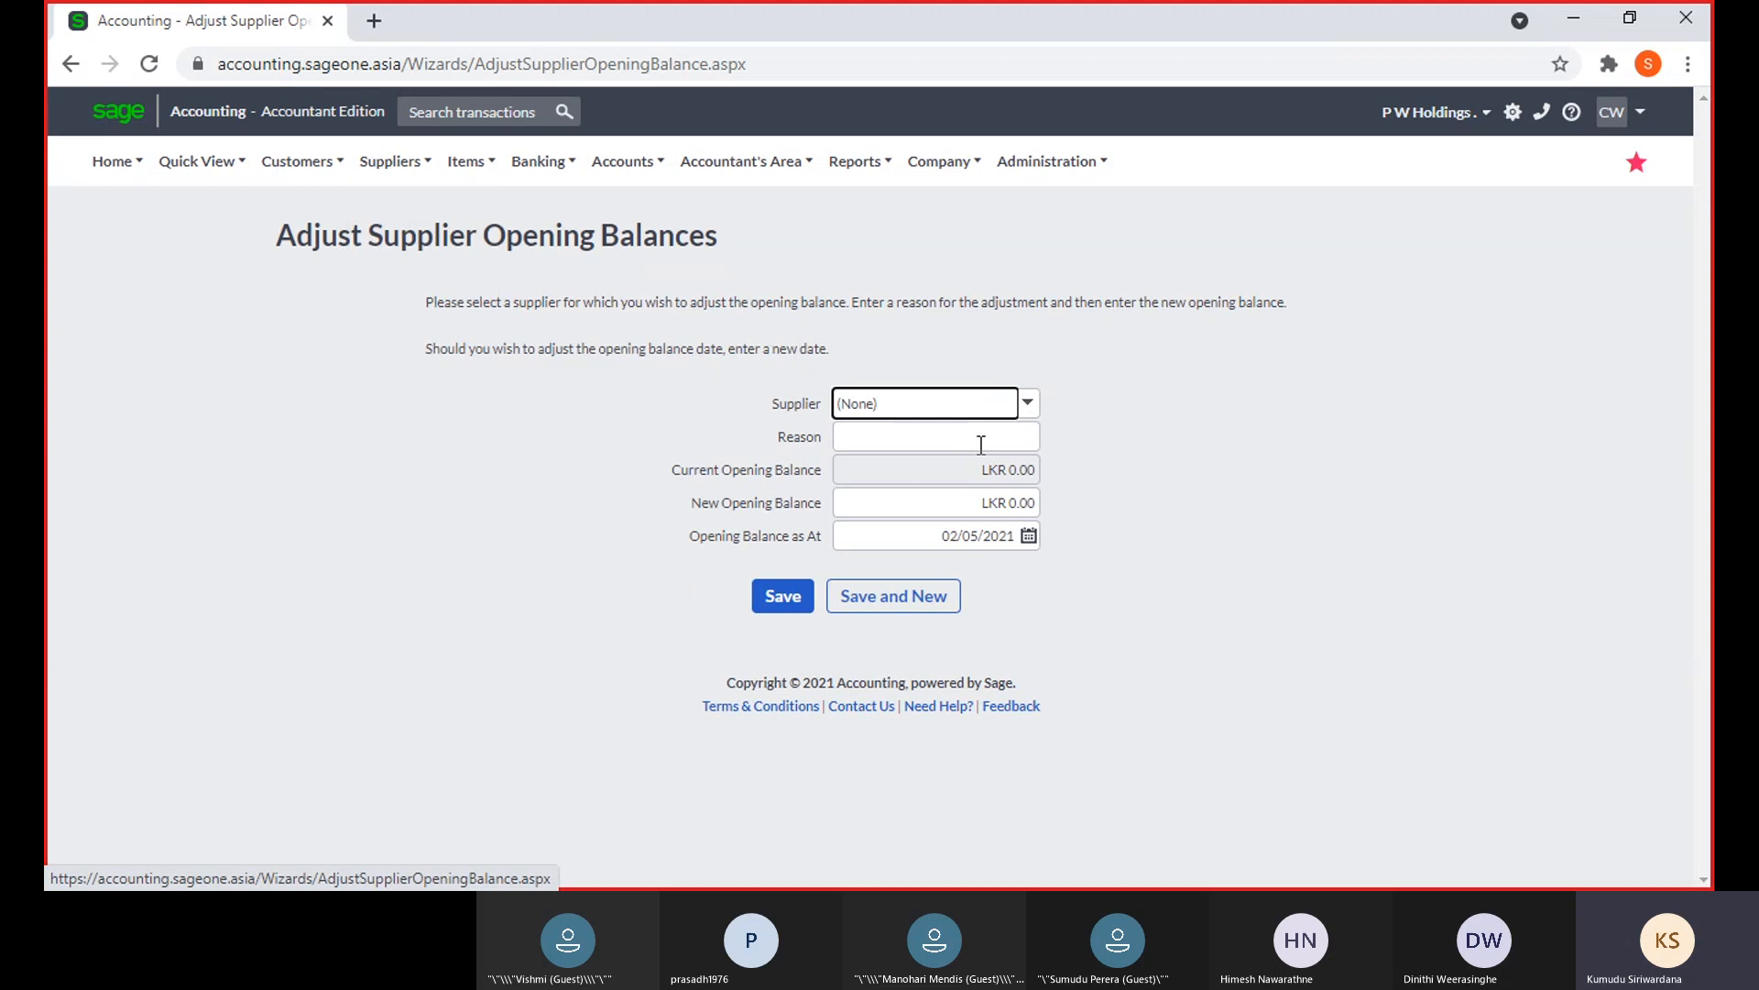
left_click(1028, 403)
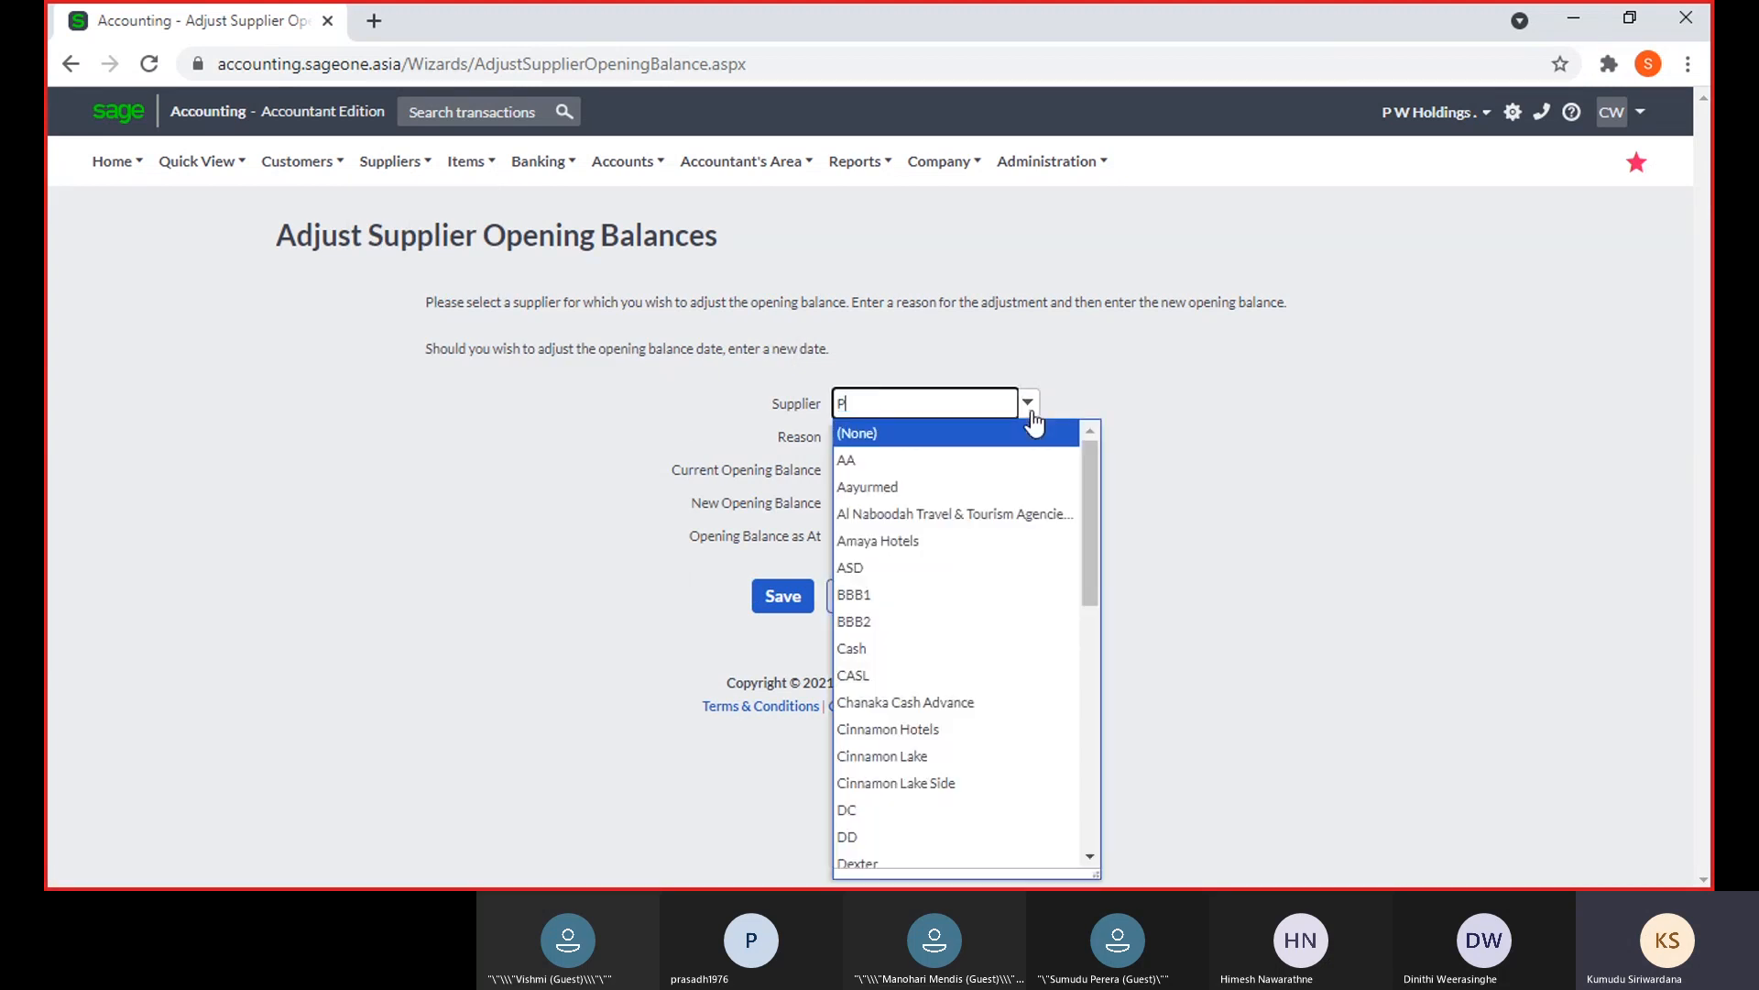
type("p")
key("Return")
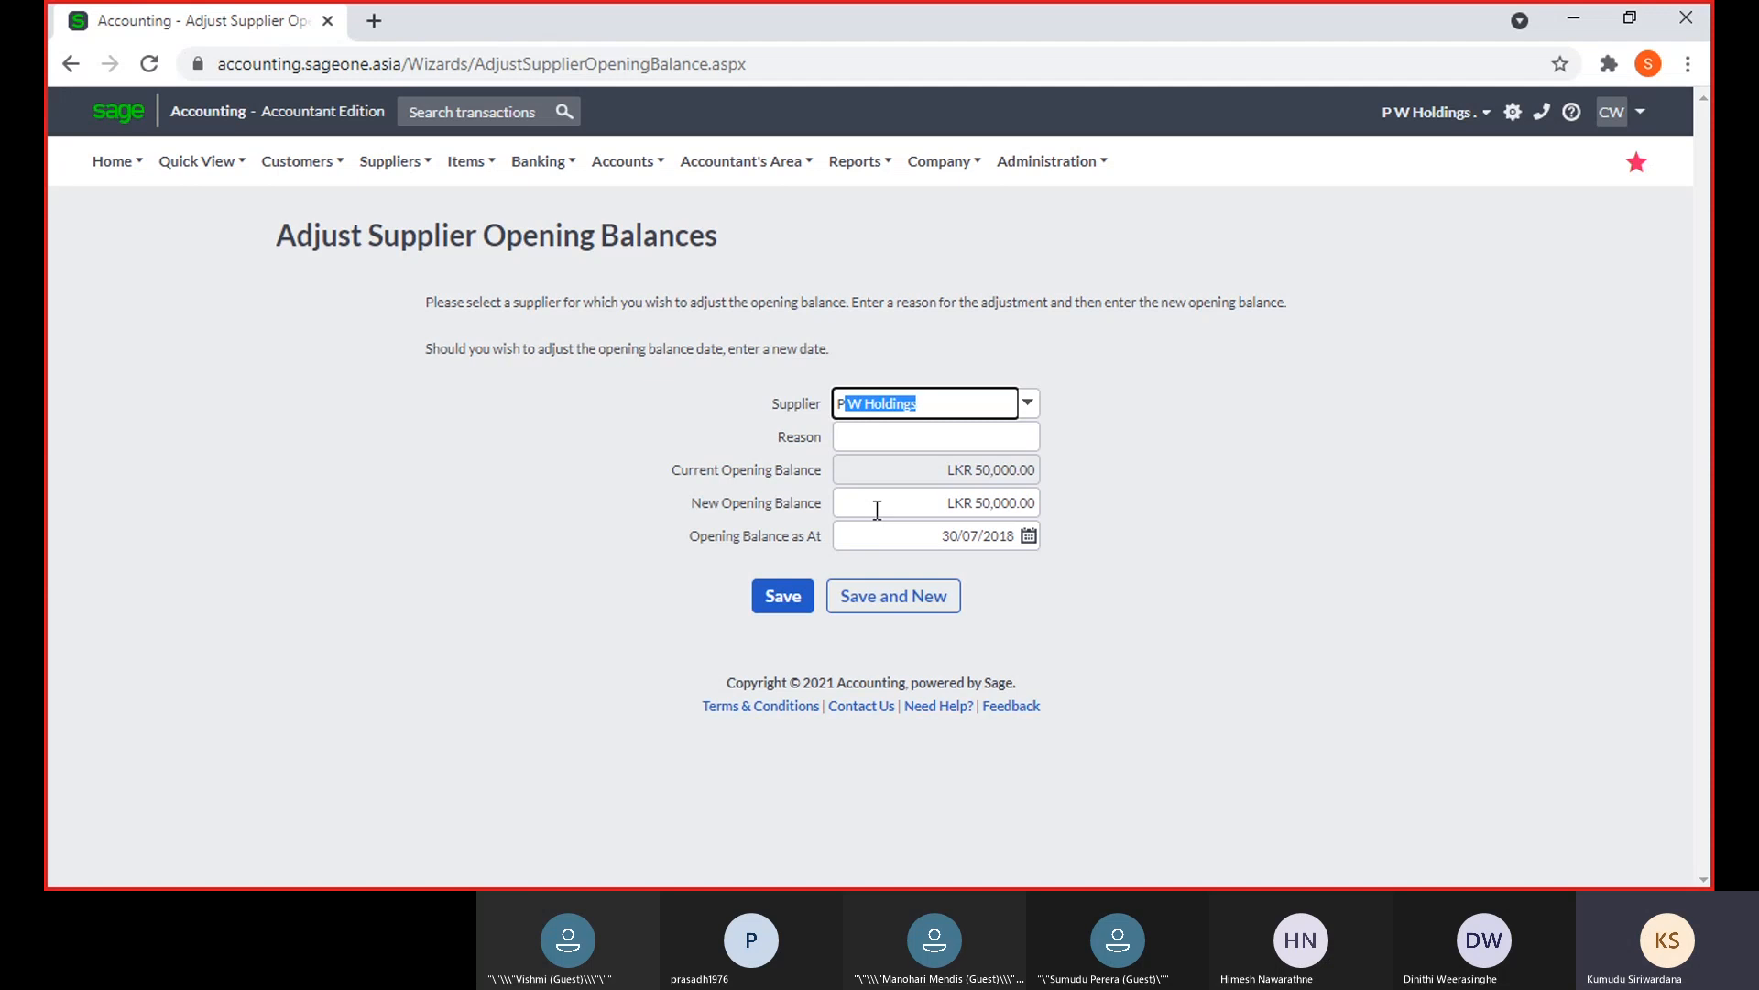
Leave the unsaved adjustment for the Supplier Invoices list and open supplier DIS's invoice dated 21/09/2018
mouse_move(374, 178)
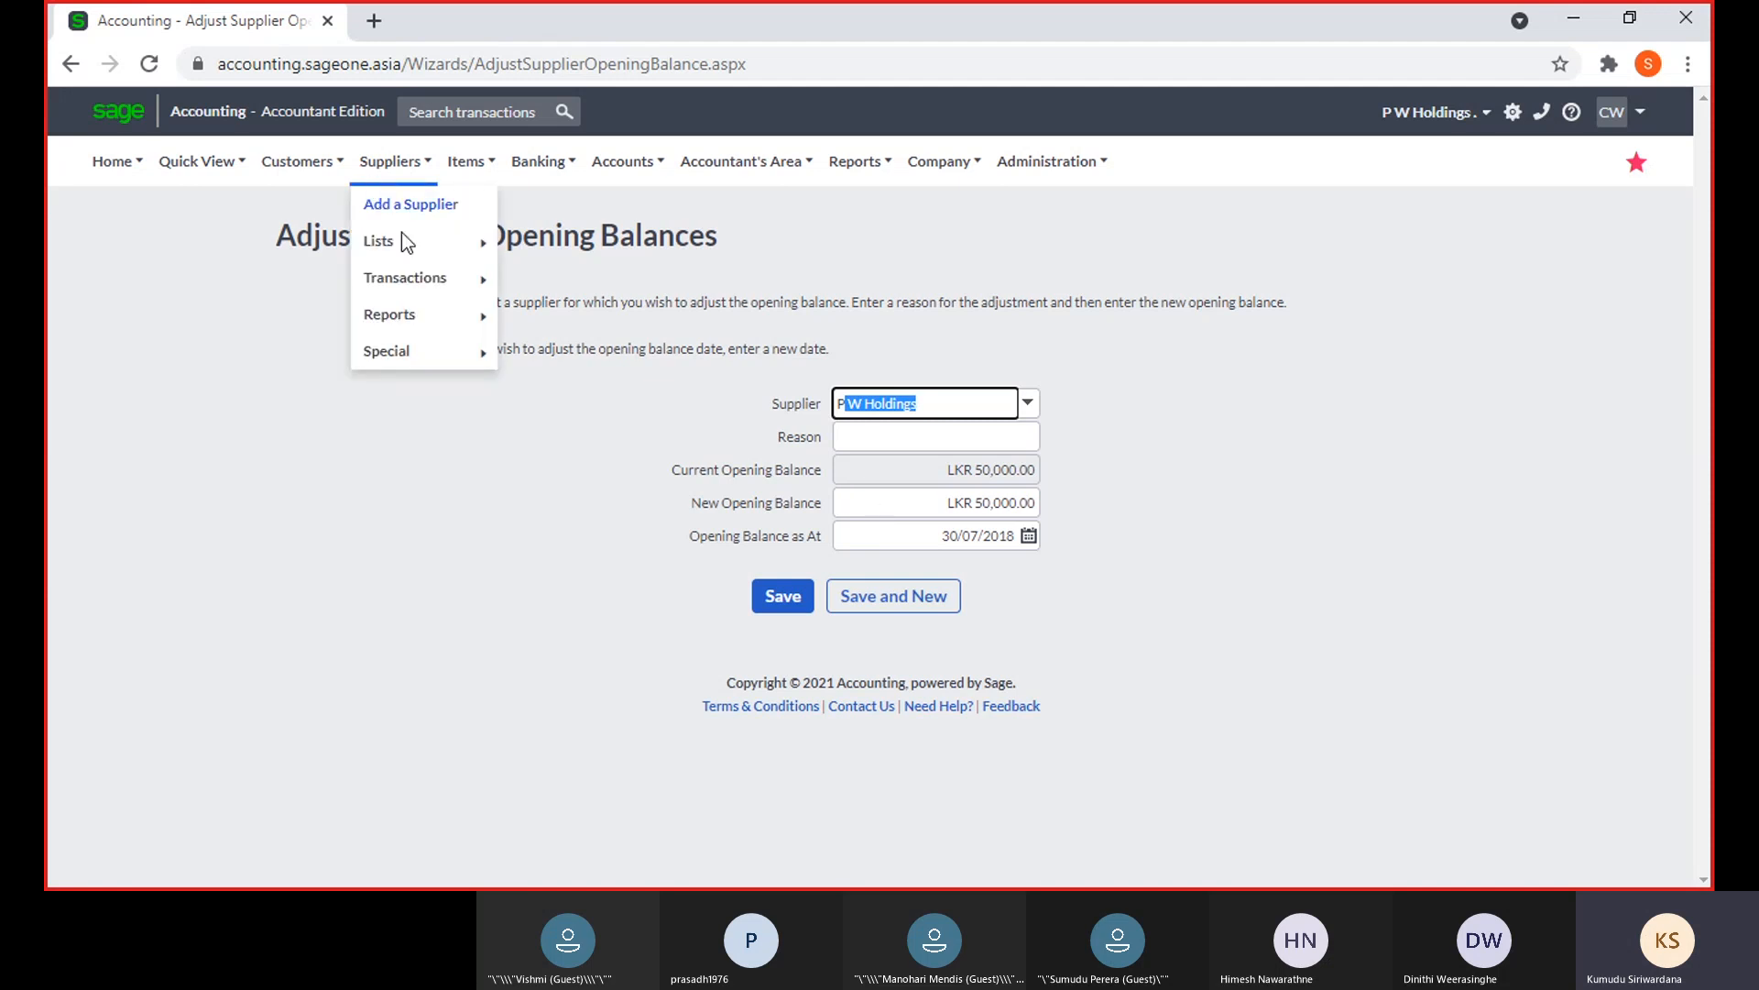
mouse_move(409, 273)
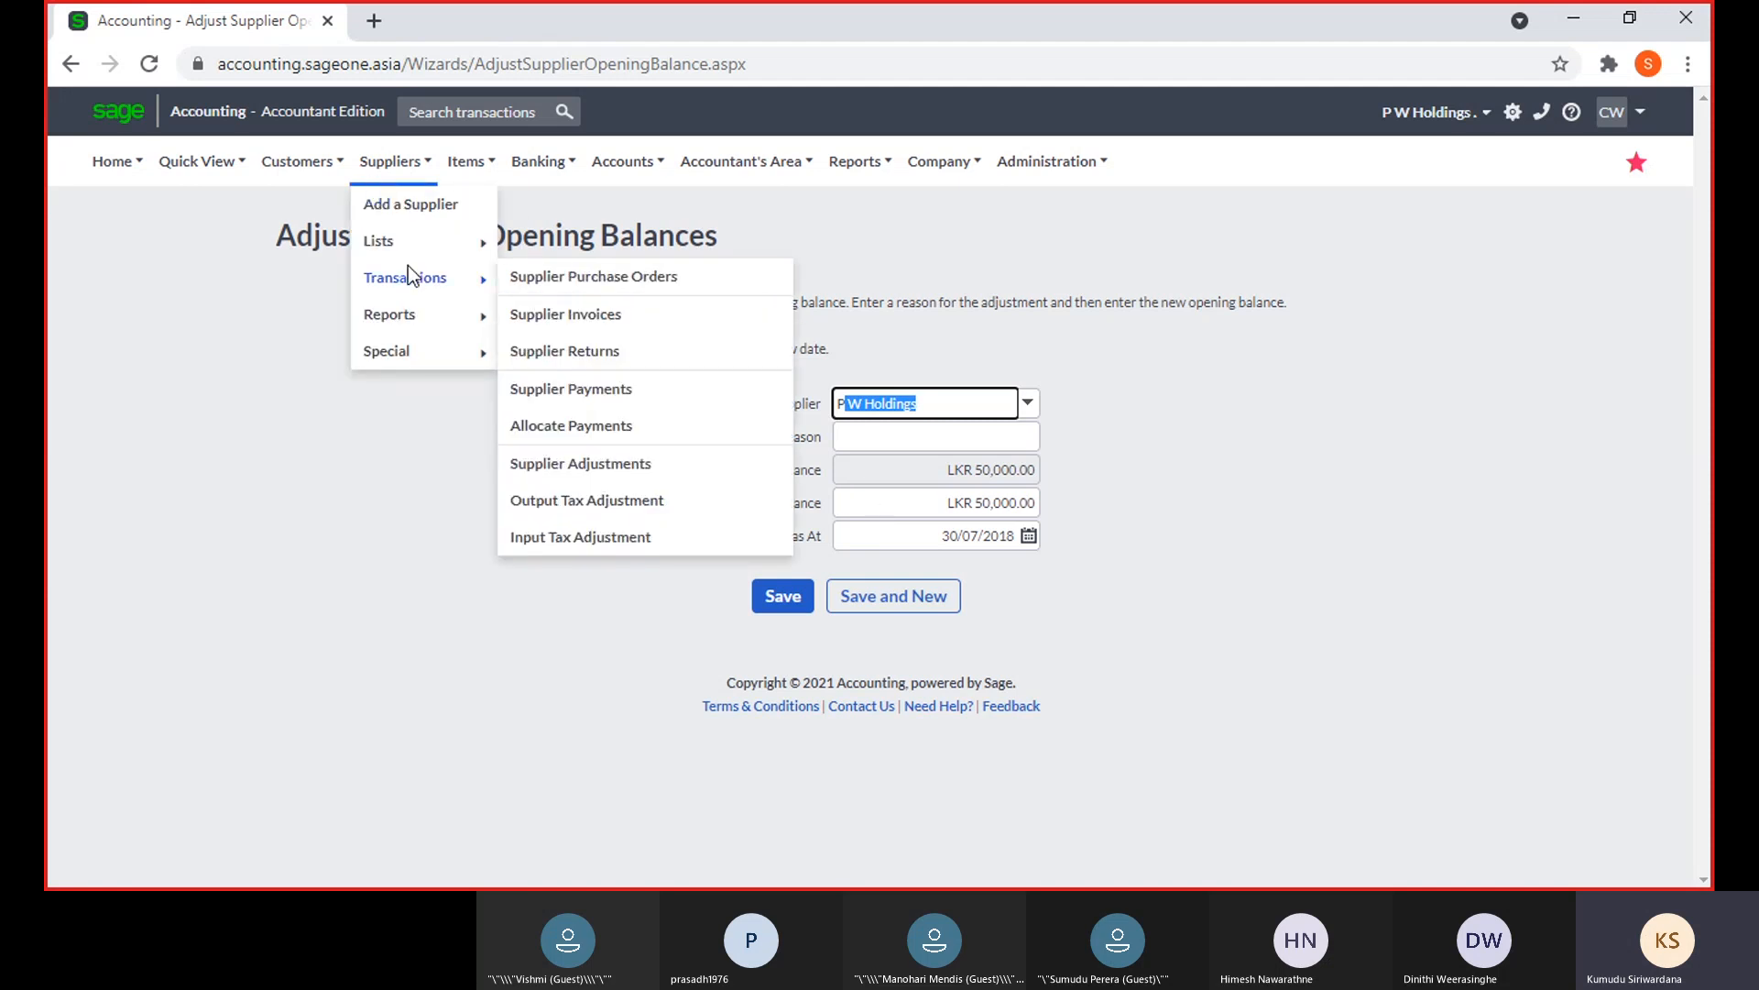
left_click(534, 316)
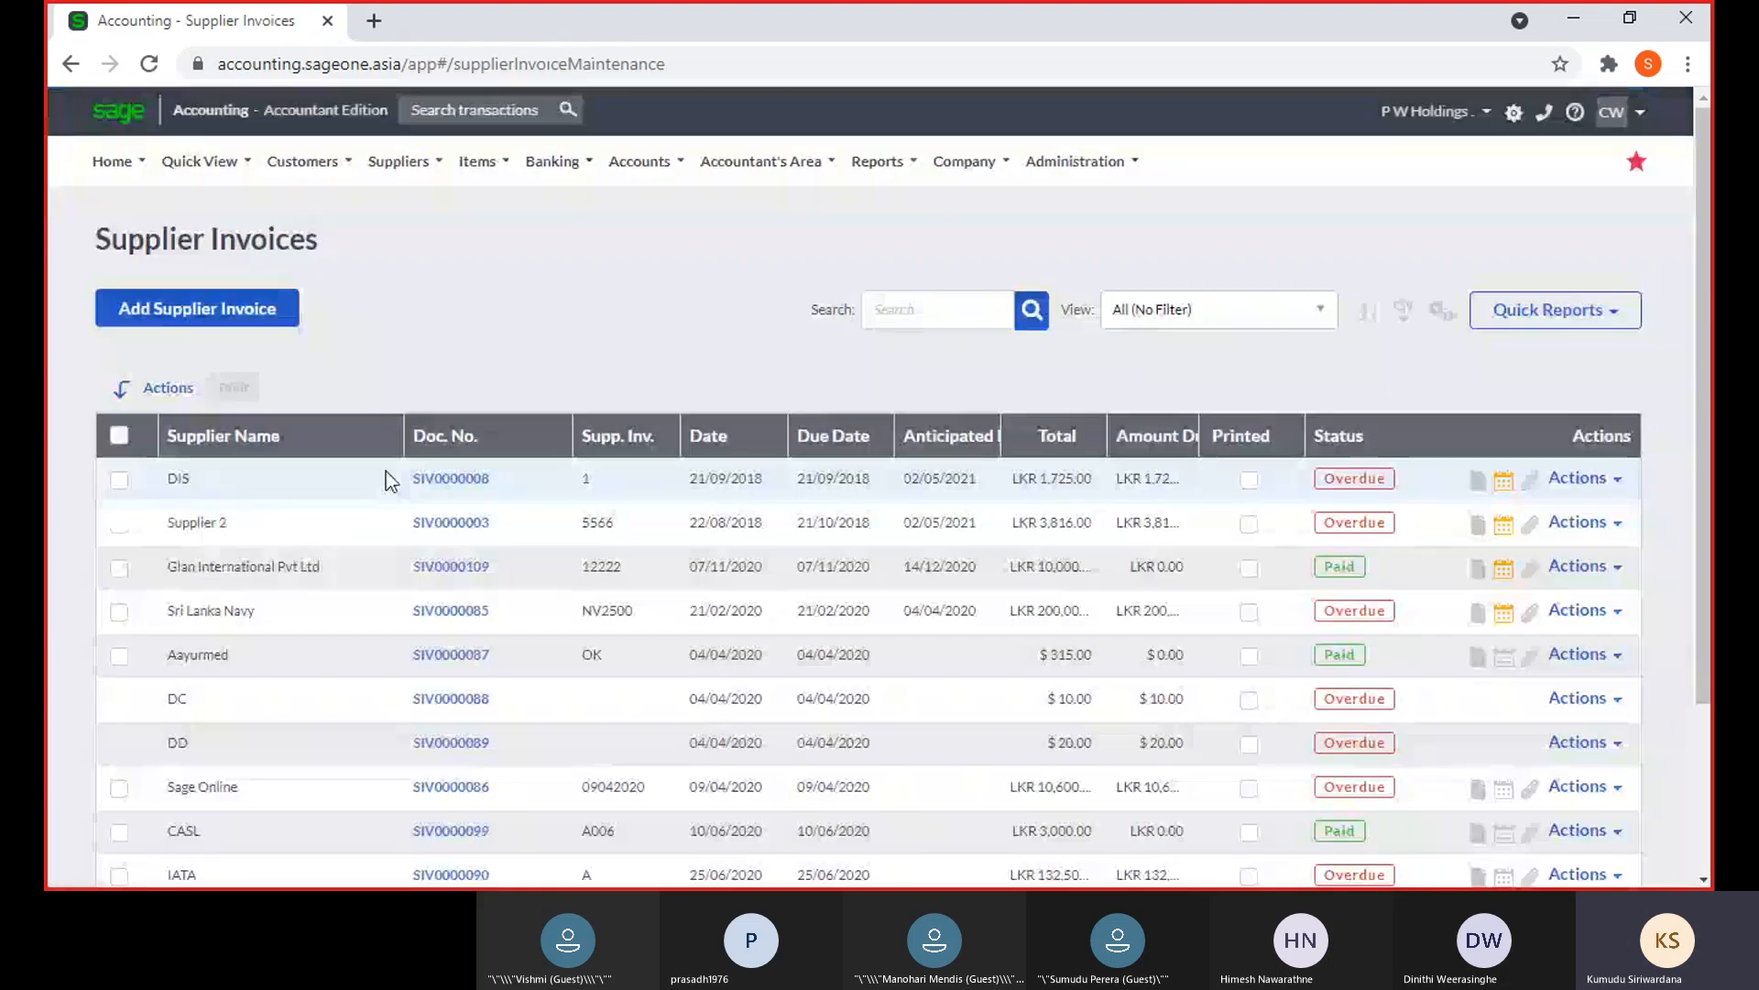
left_click(450, 480)
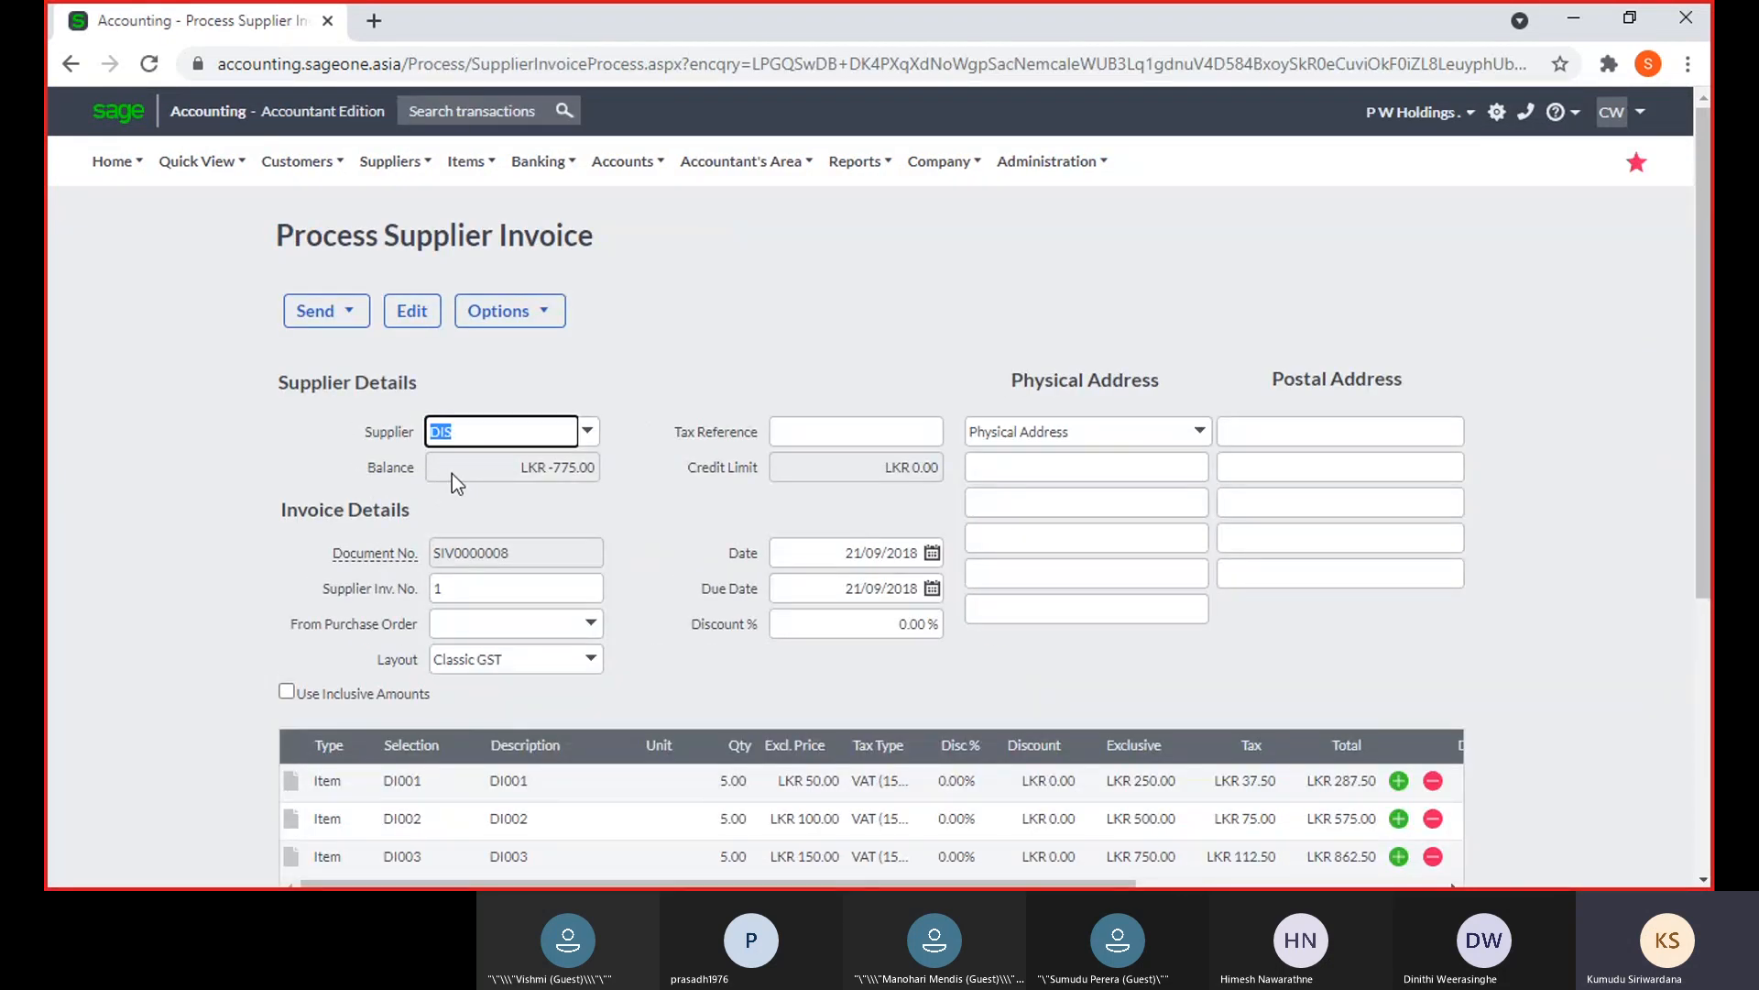
View the invoice's anticipated payments, open a blank anticipated payment entry, and close both without adding anything
left_click(510, 318)
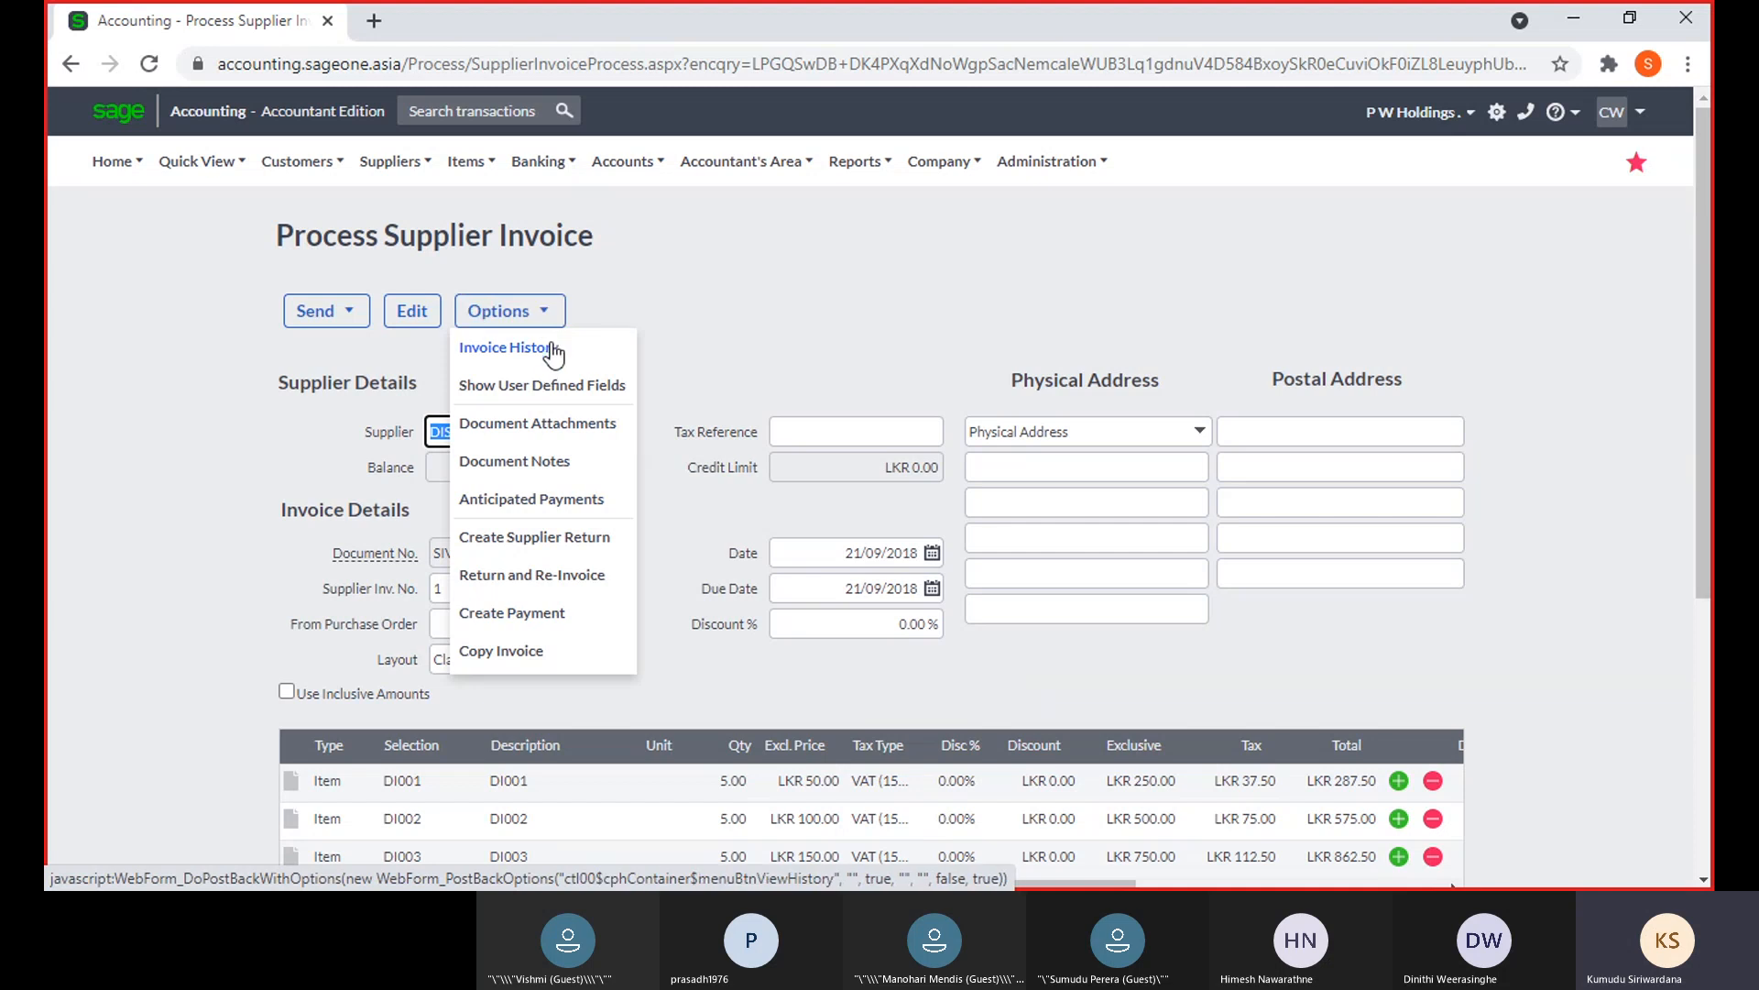
left_click(564, 515)
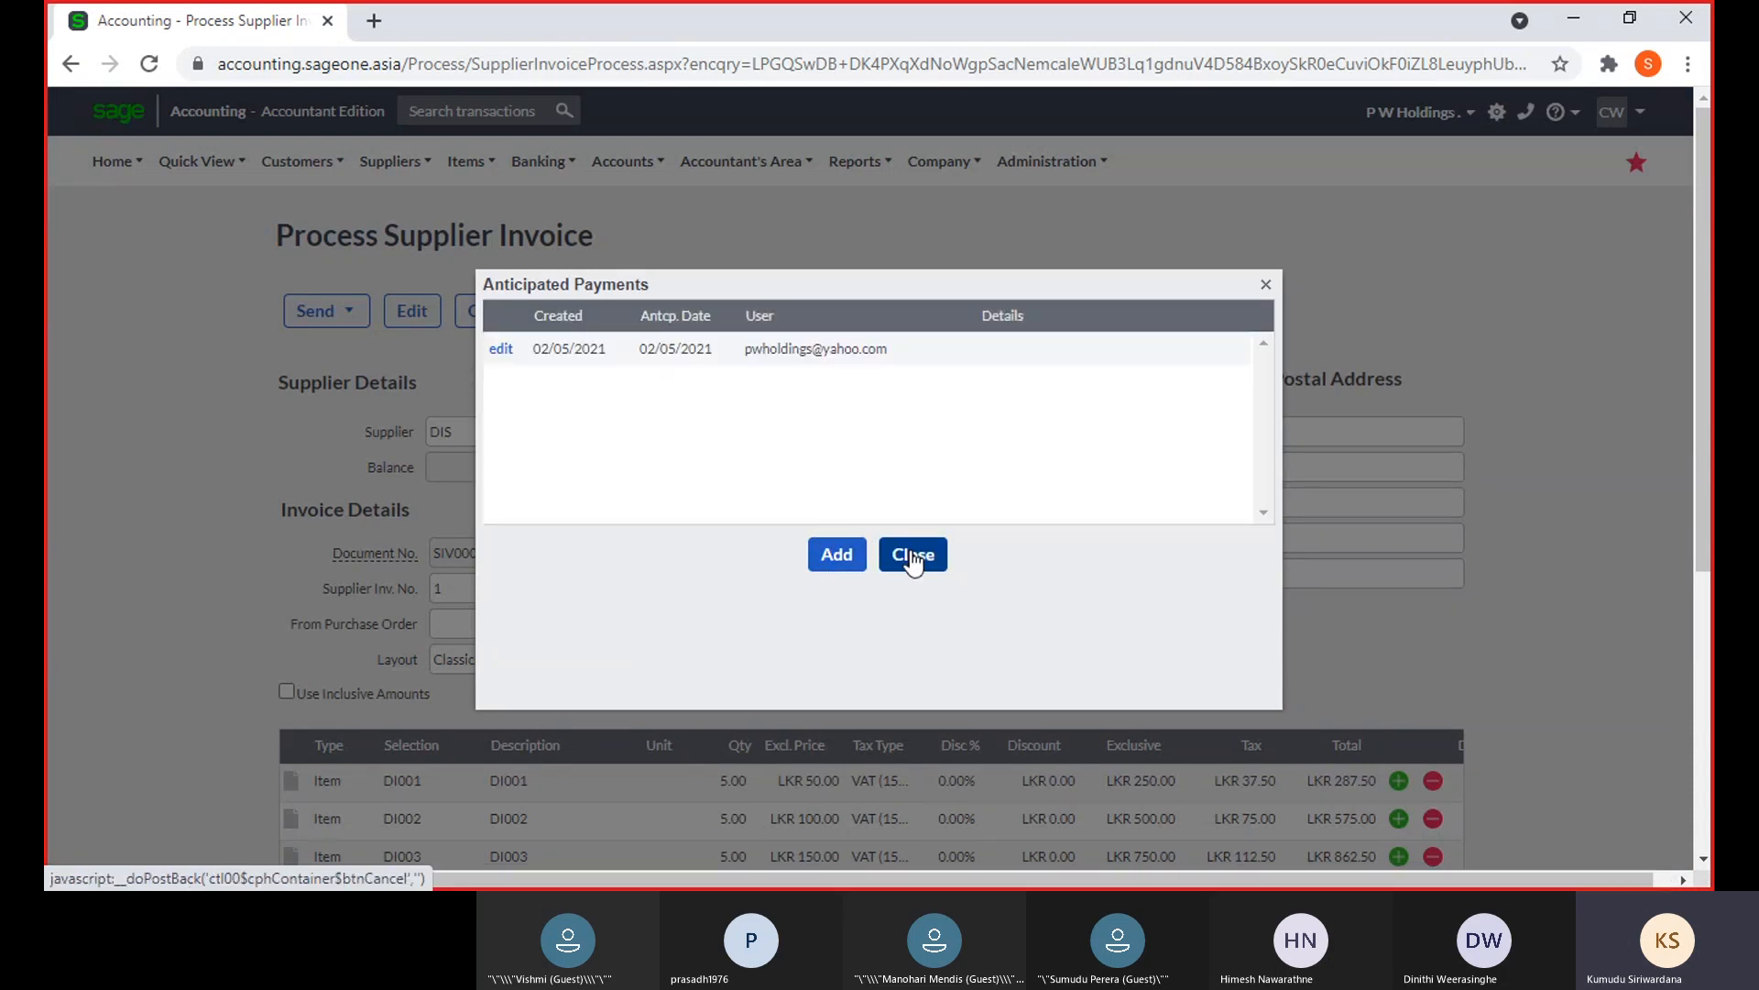
left_click(837, 554)
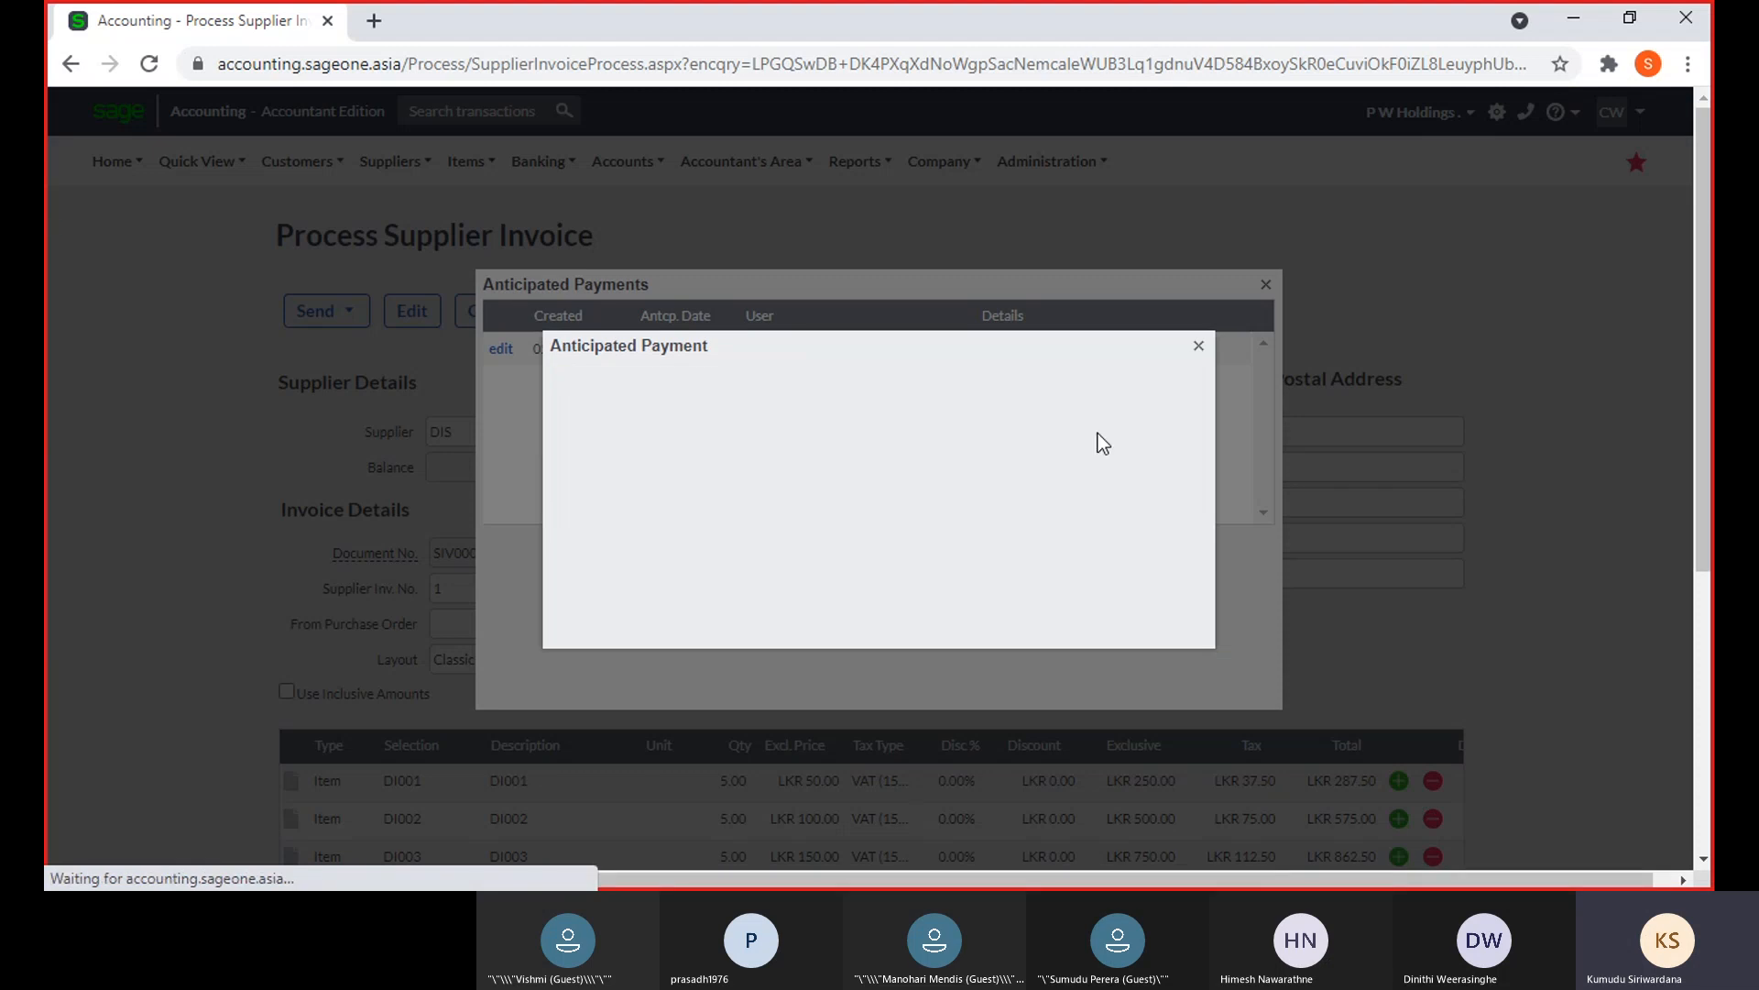
left_click(1199, 346)
left_click(936, 559)
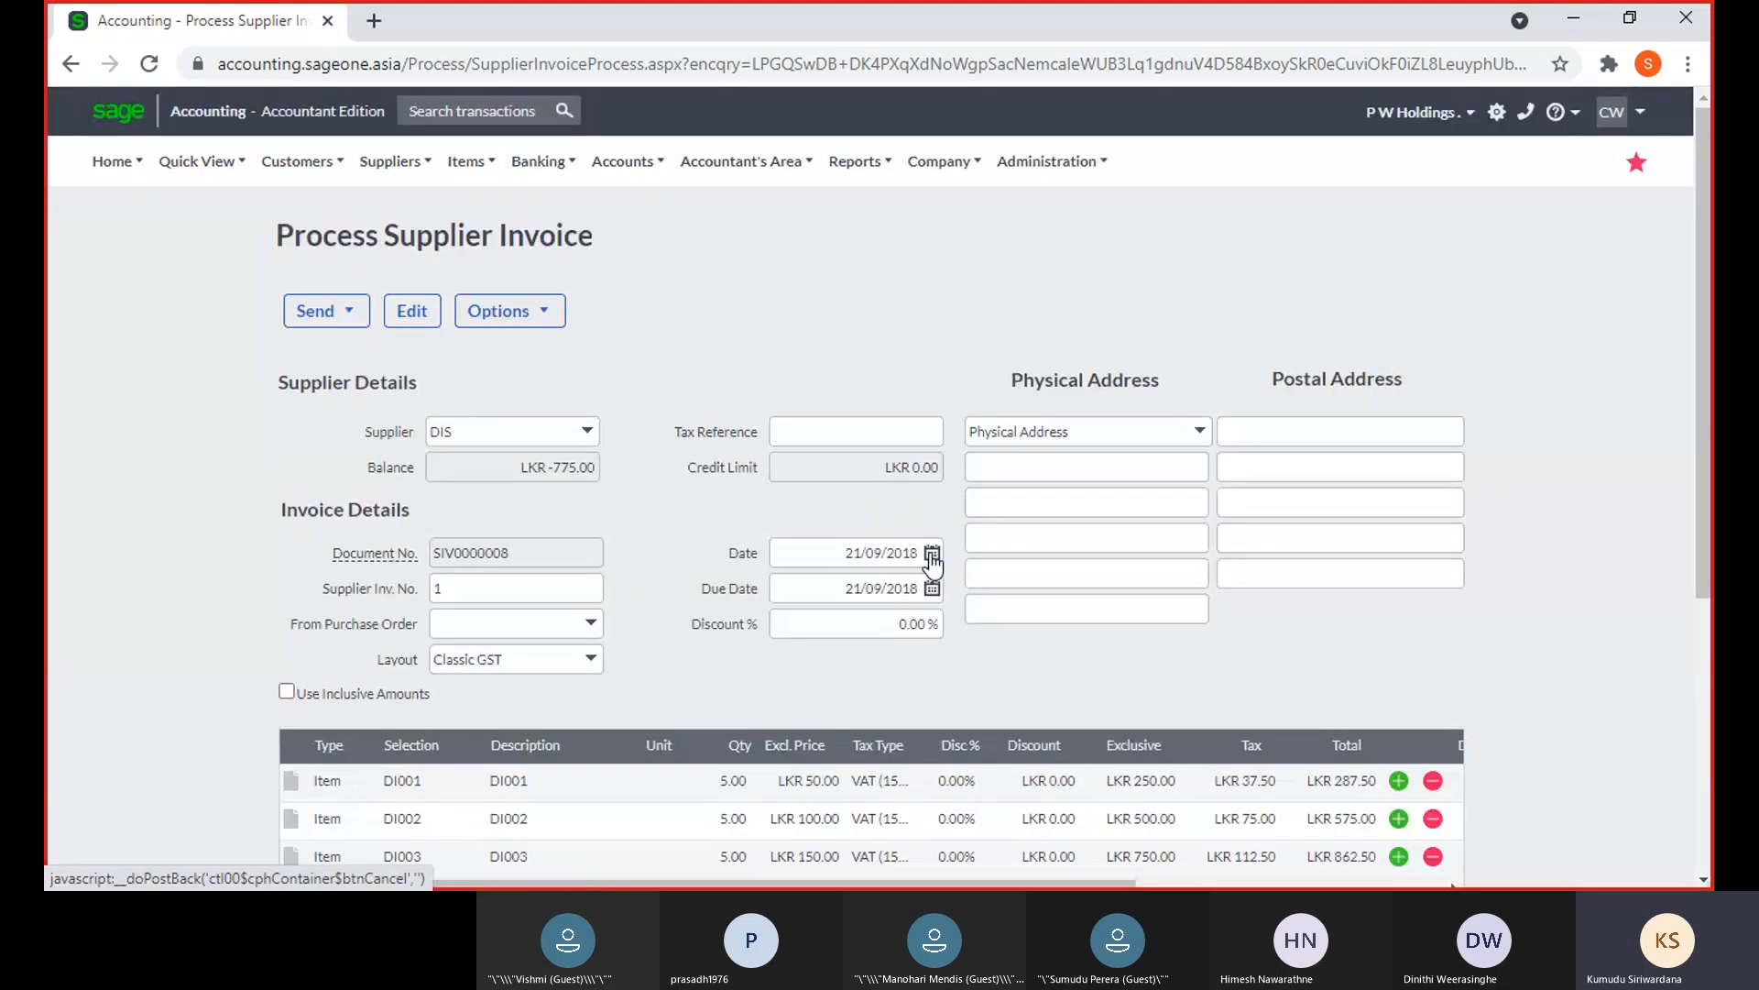
Examine the Department, Job and Loan columns of the DIS invoice's item lines
scroll(726, 440, "down", 2)
left_click(1138, 767)
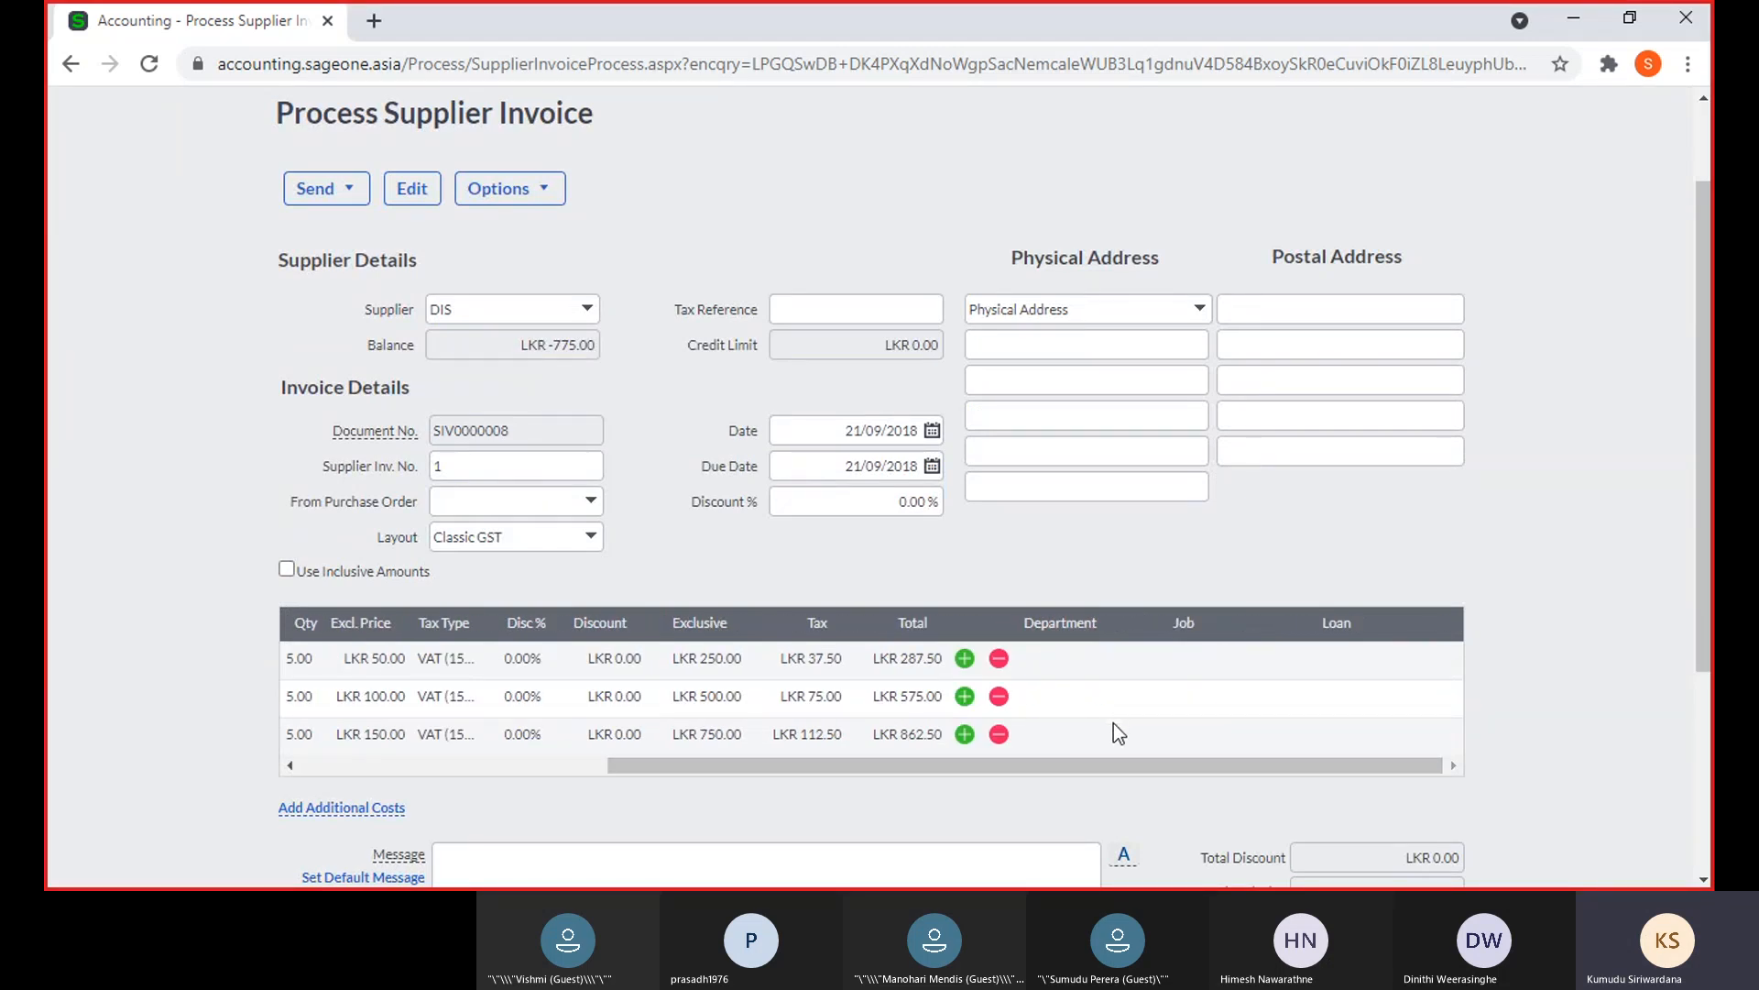
View the Department choices for the first item line and check its Job and Loan fields without assigning anything
left_click(1092, 660)
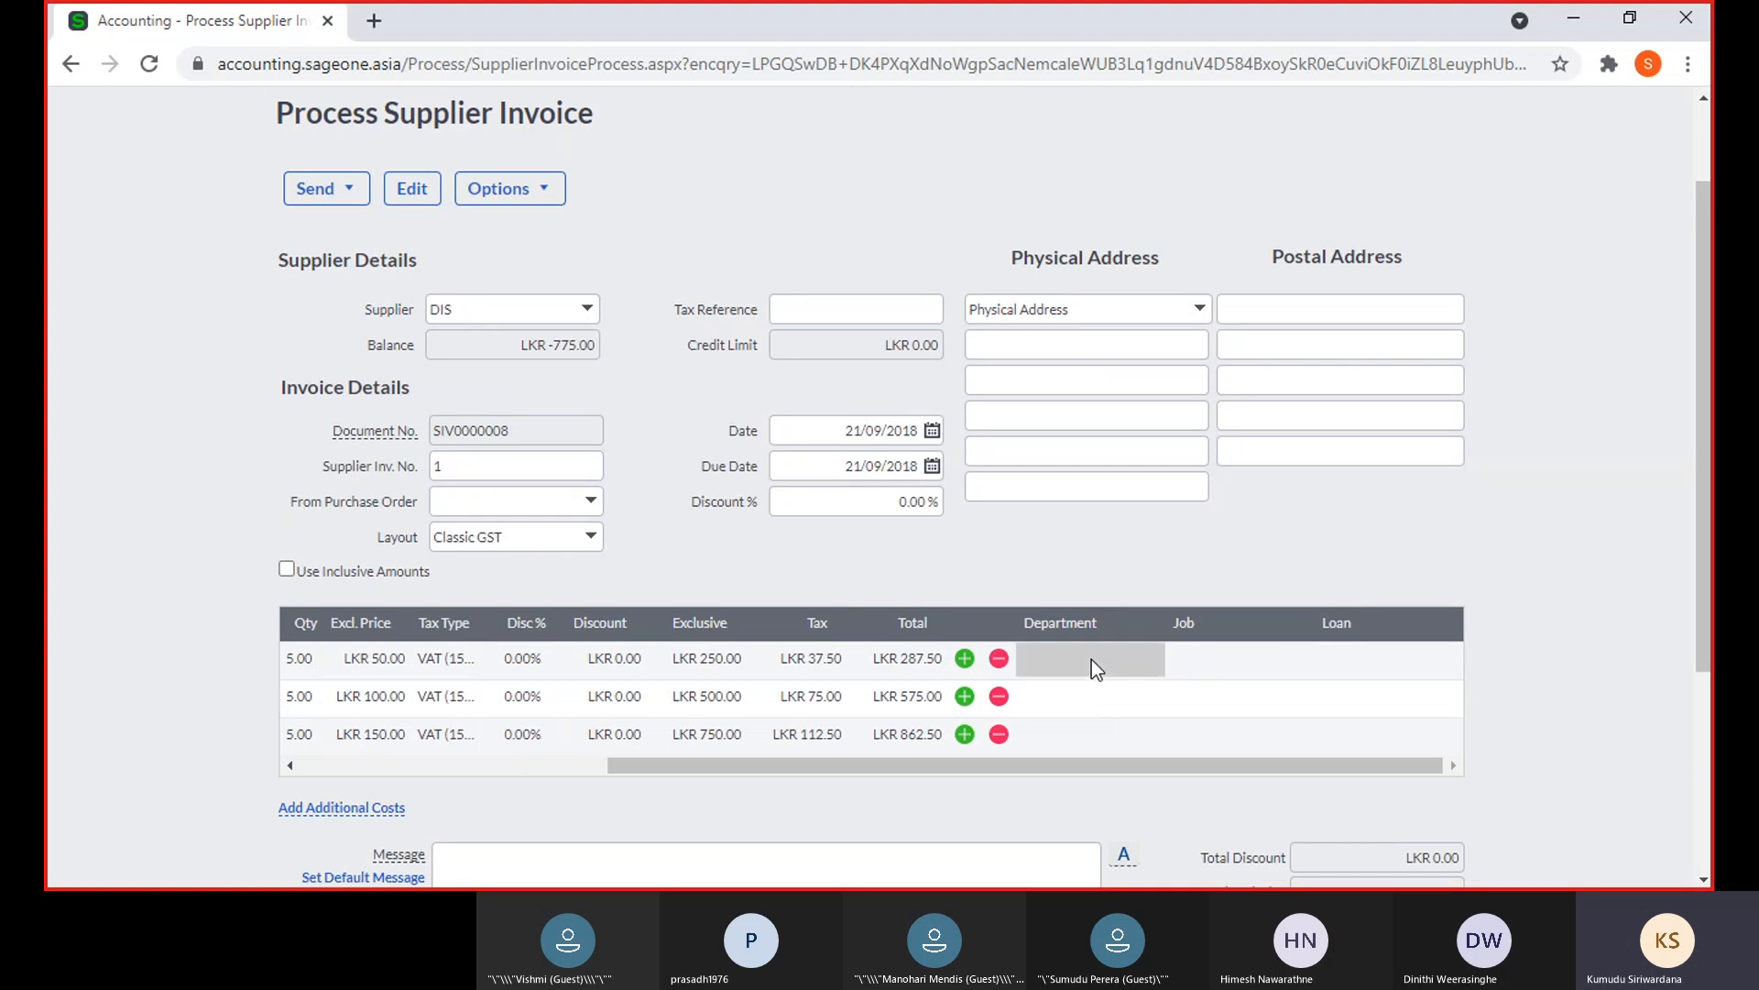
left_click(1150, 660)
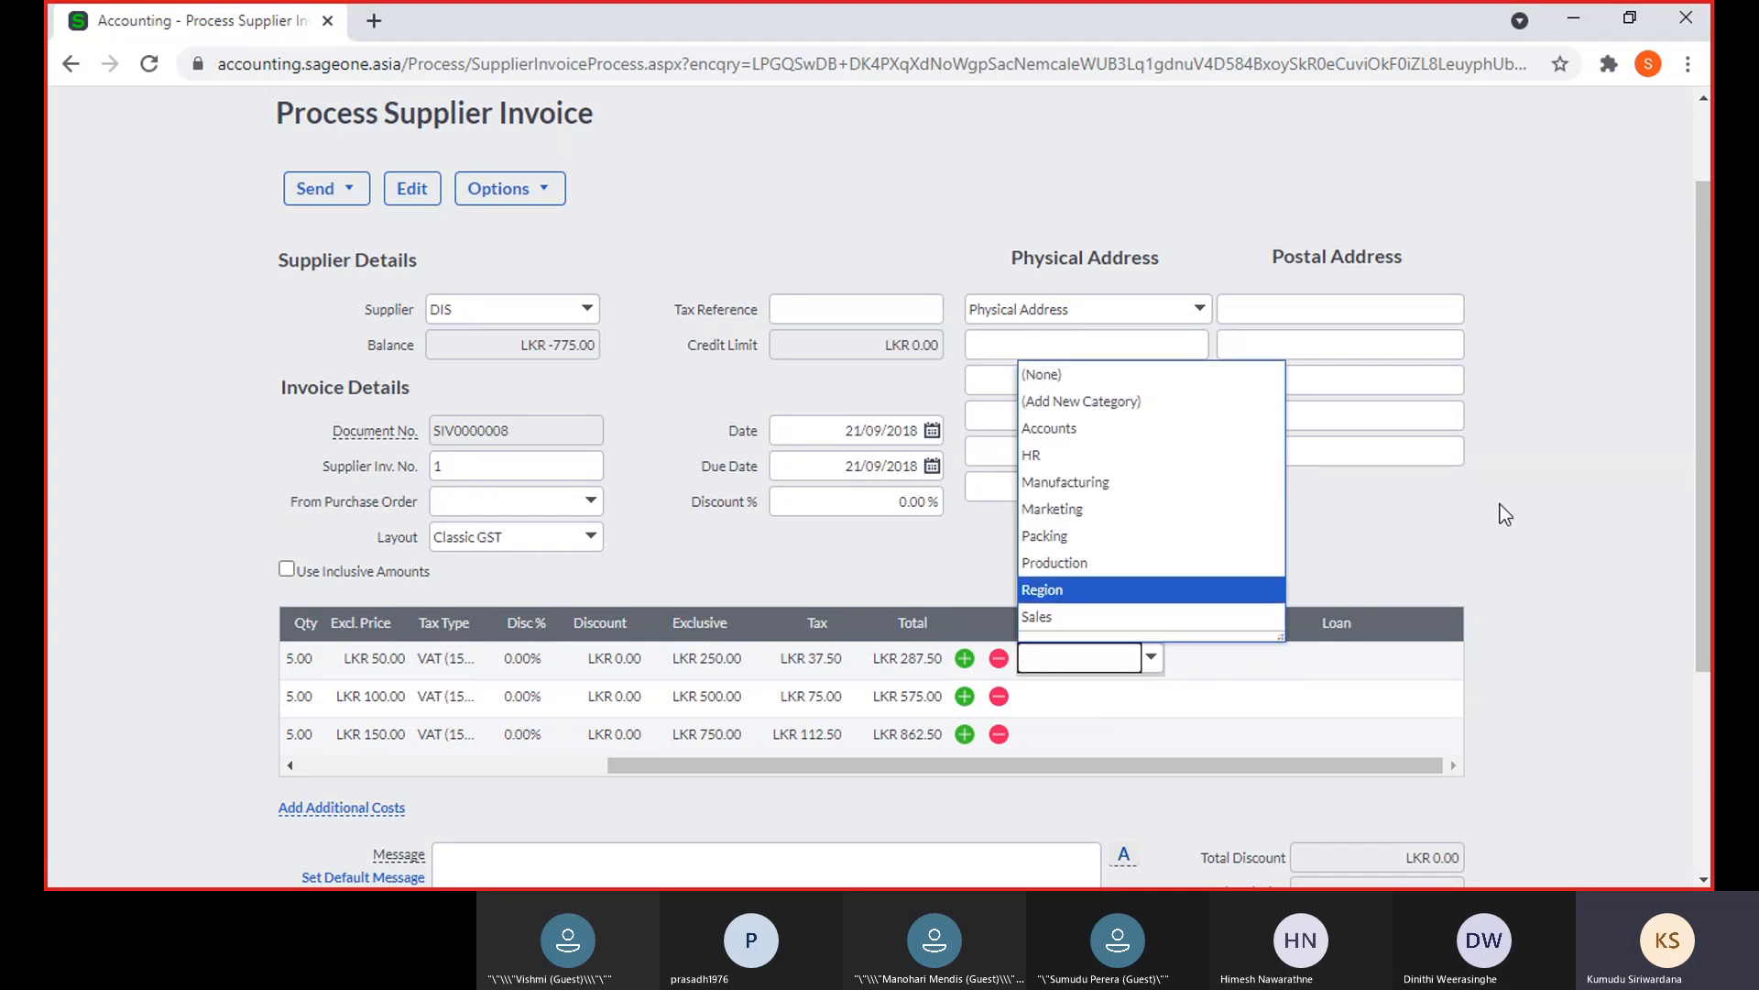
left_click(1470, 553)
left_click(1269, 656)
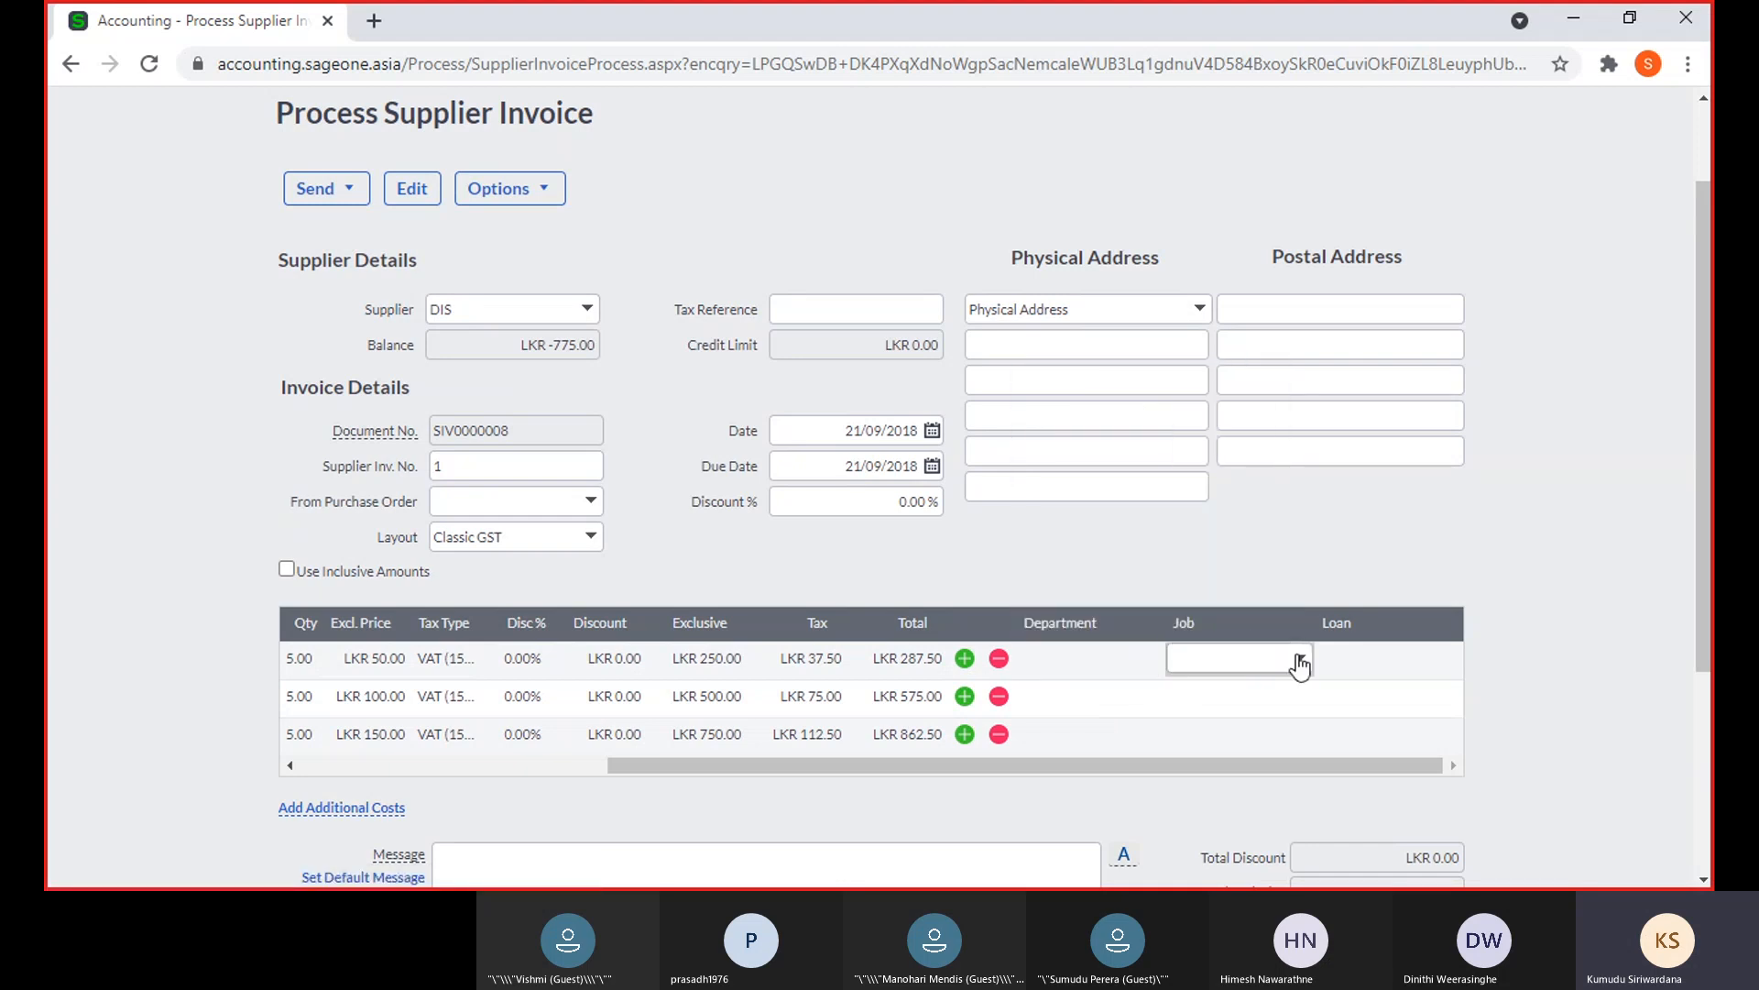
left_click(1300, 657)
left_click(1443, 658)
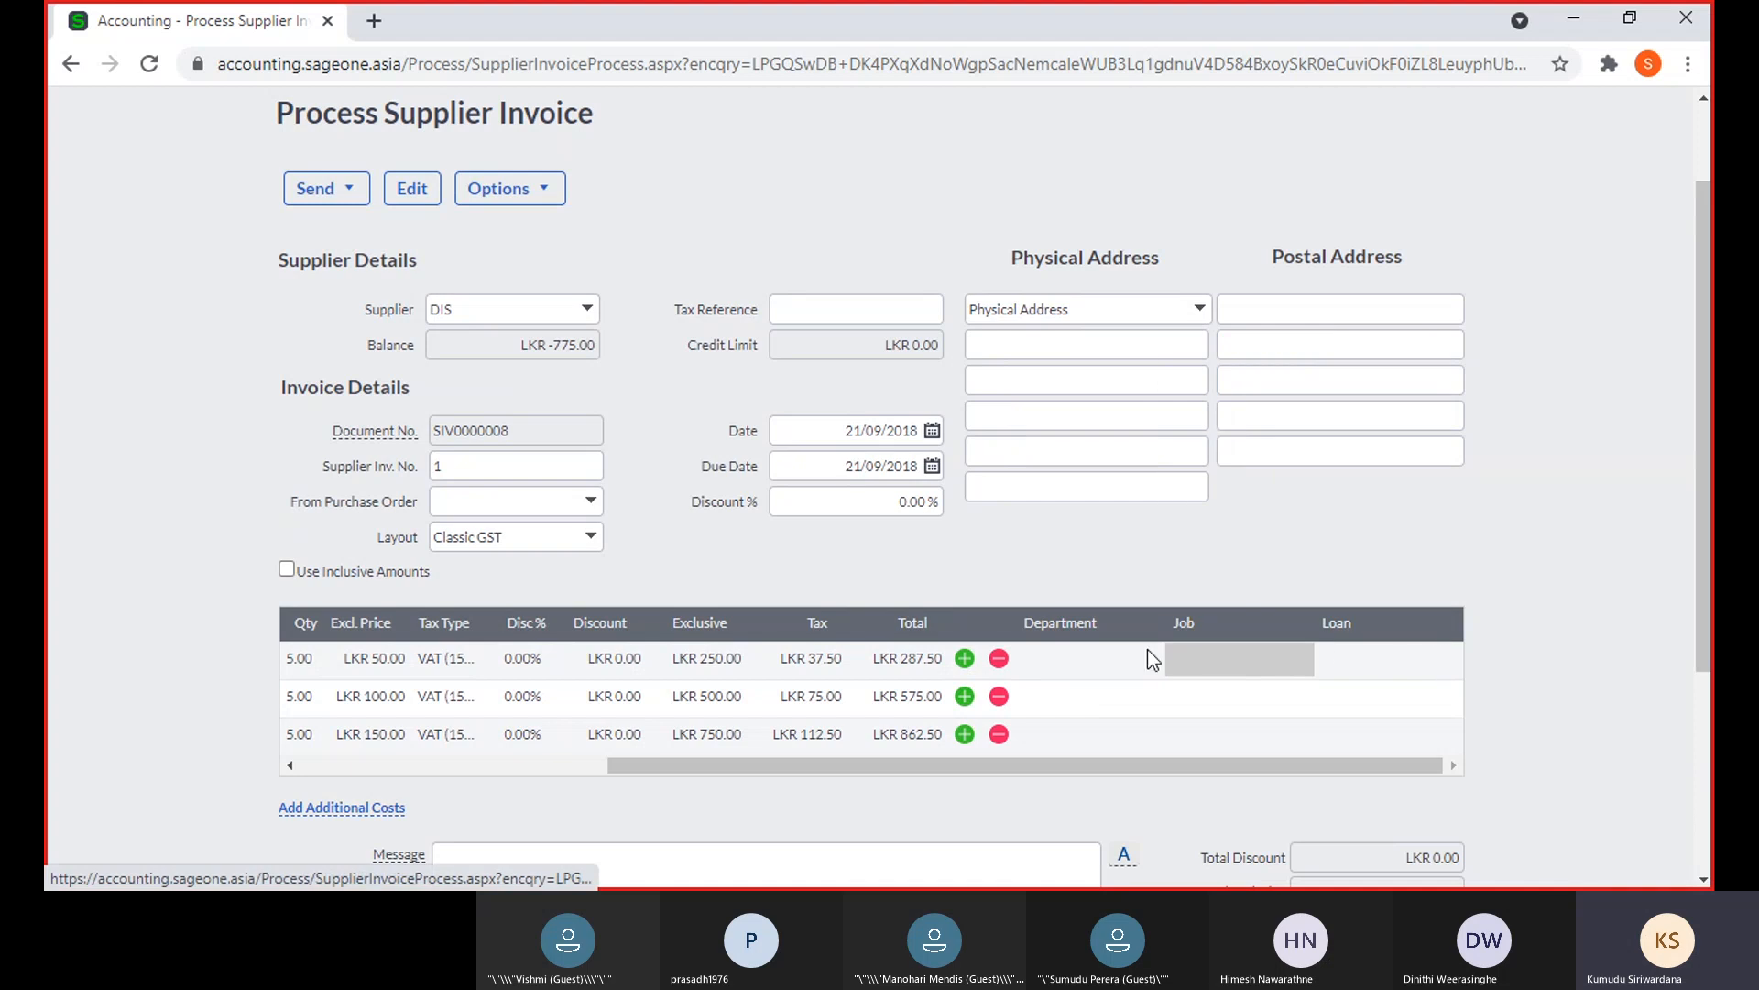
Read the explanation of Additional Costs and examine the rest of the supplier invoice form
scroll(1149, 679, "down", 3)
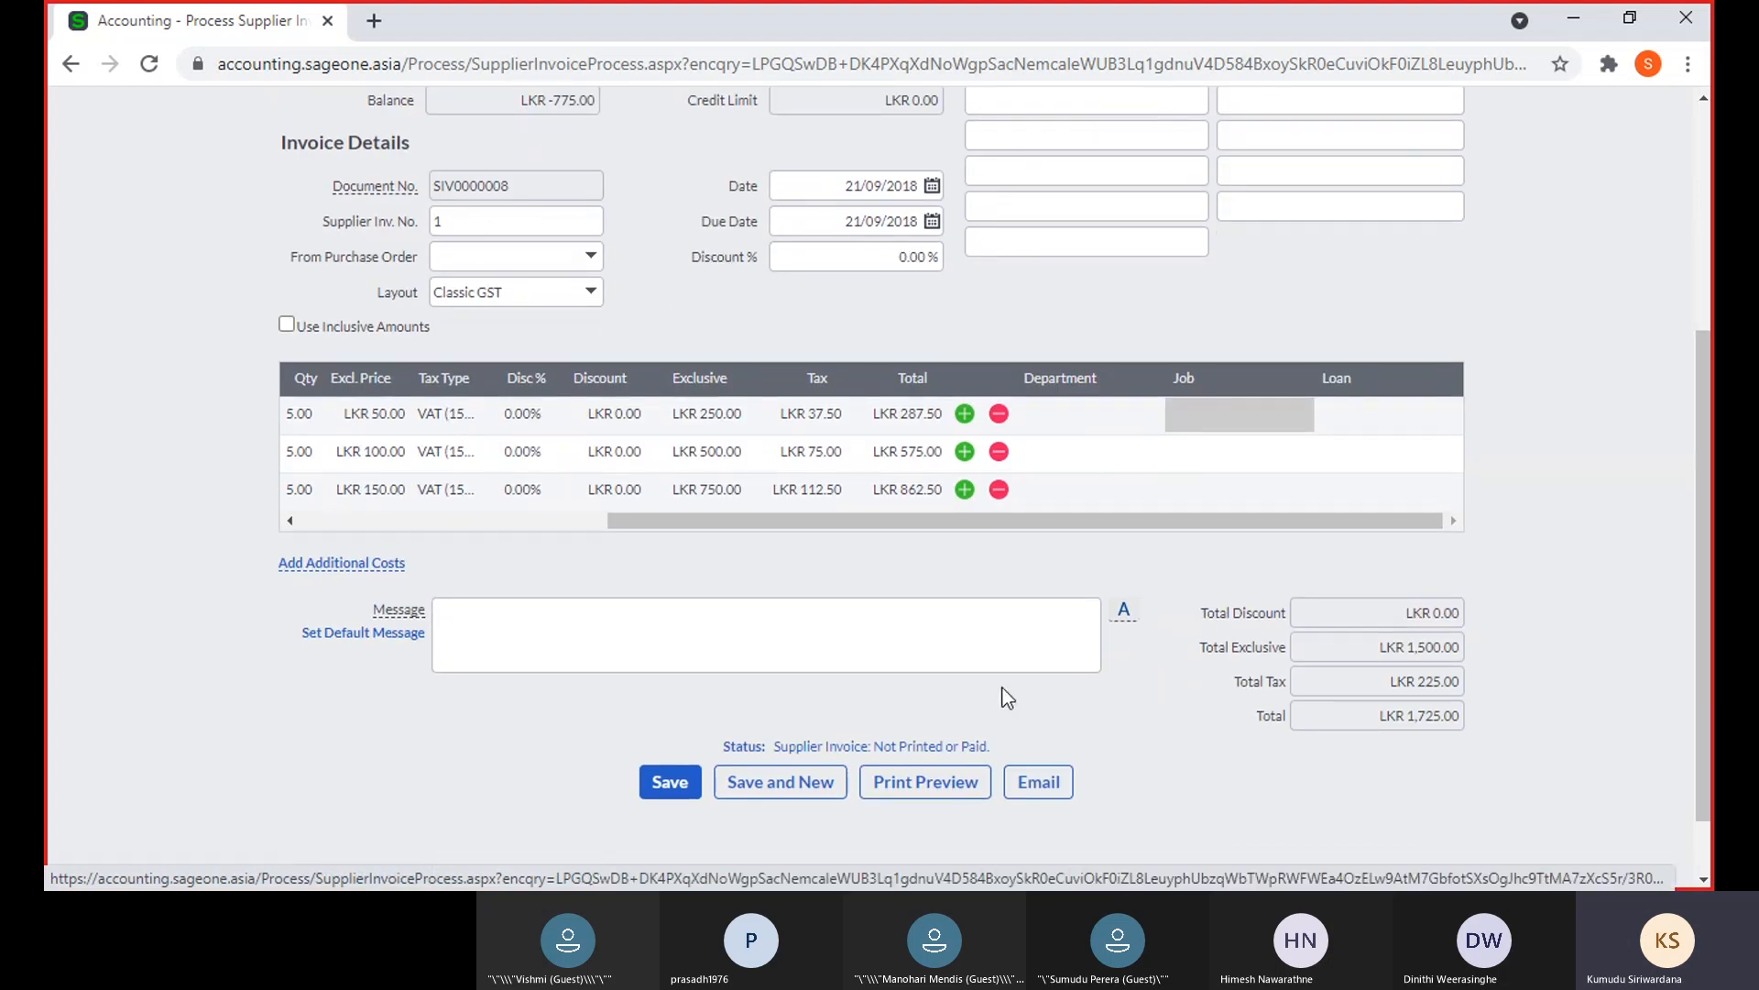
scroll(1003, 686, "up", 5)
scroll(553, 615, "down", 3)
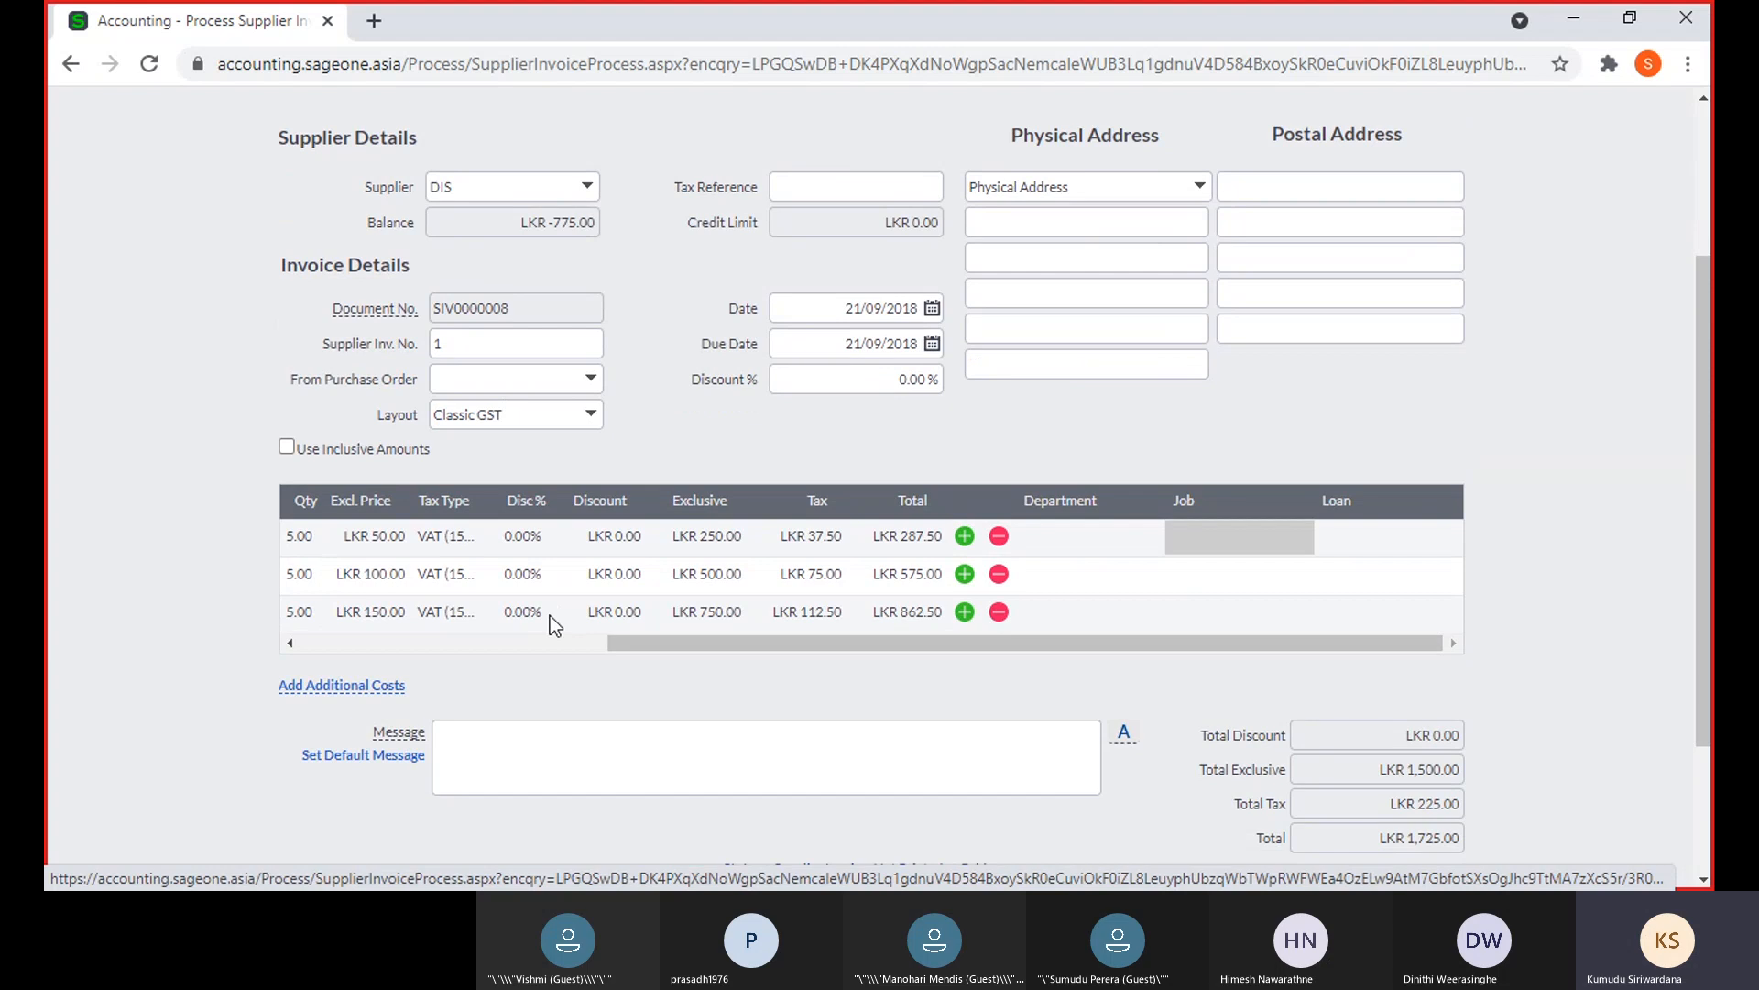
mouse_move(379, 689)
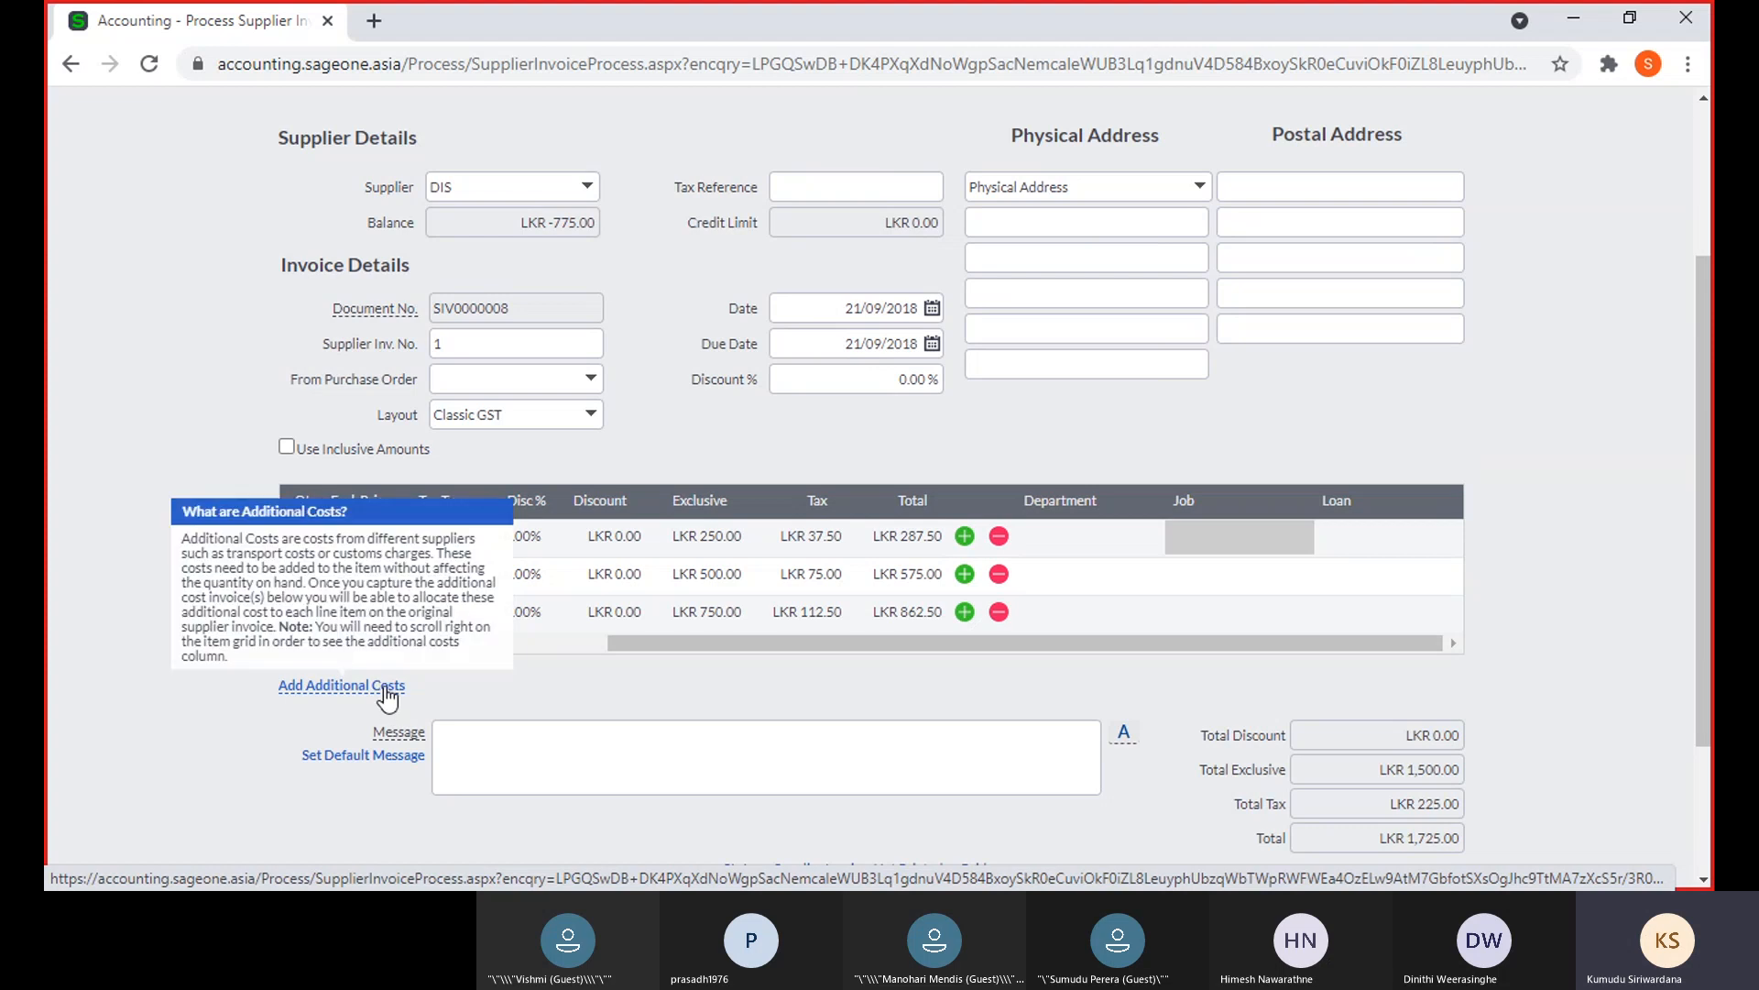
scroll(388, 696, "up", 3)
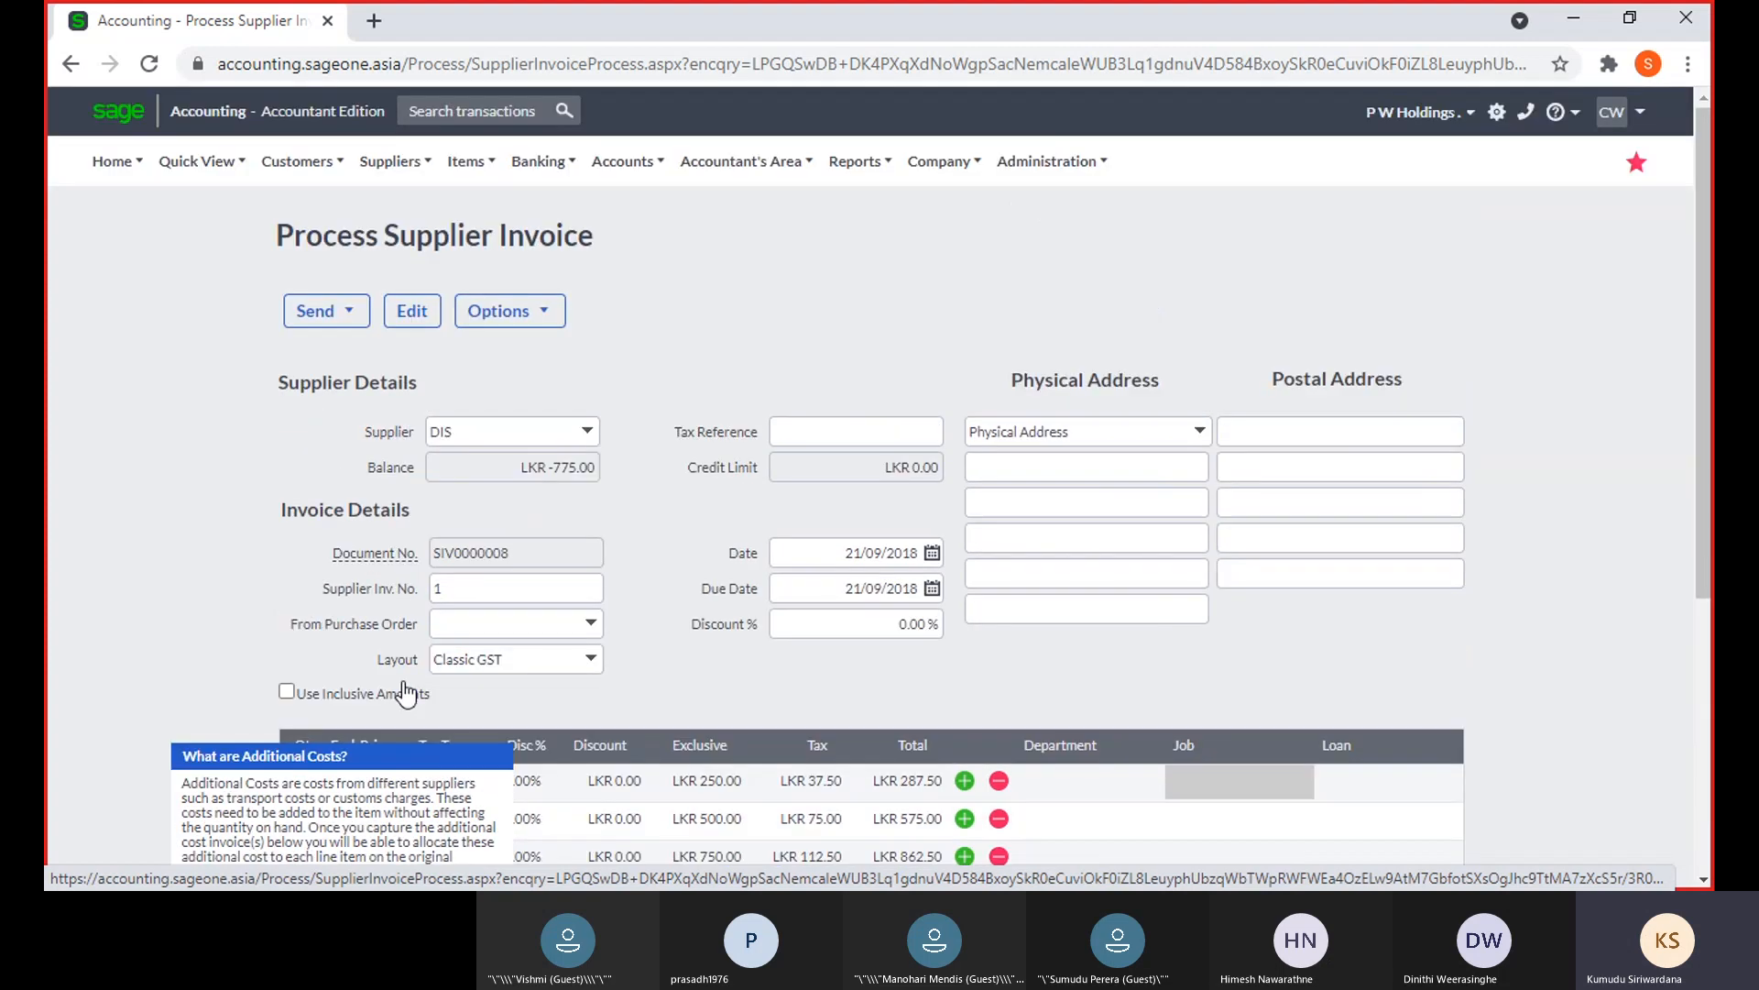
scroll(407, 693, "down", 3)
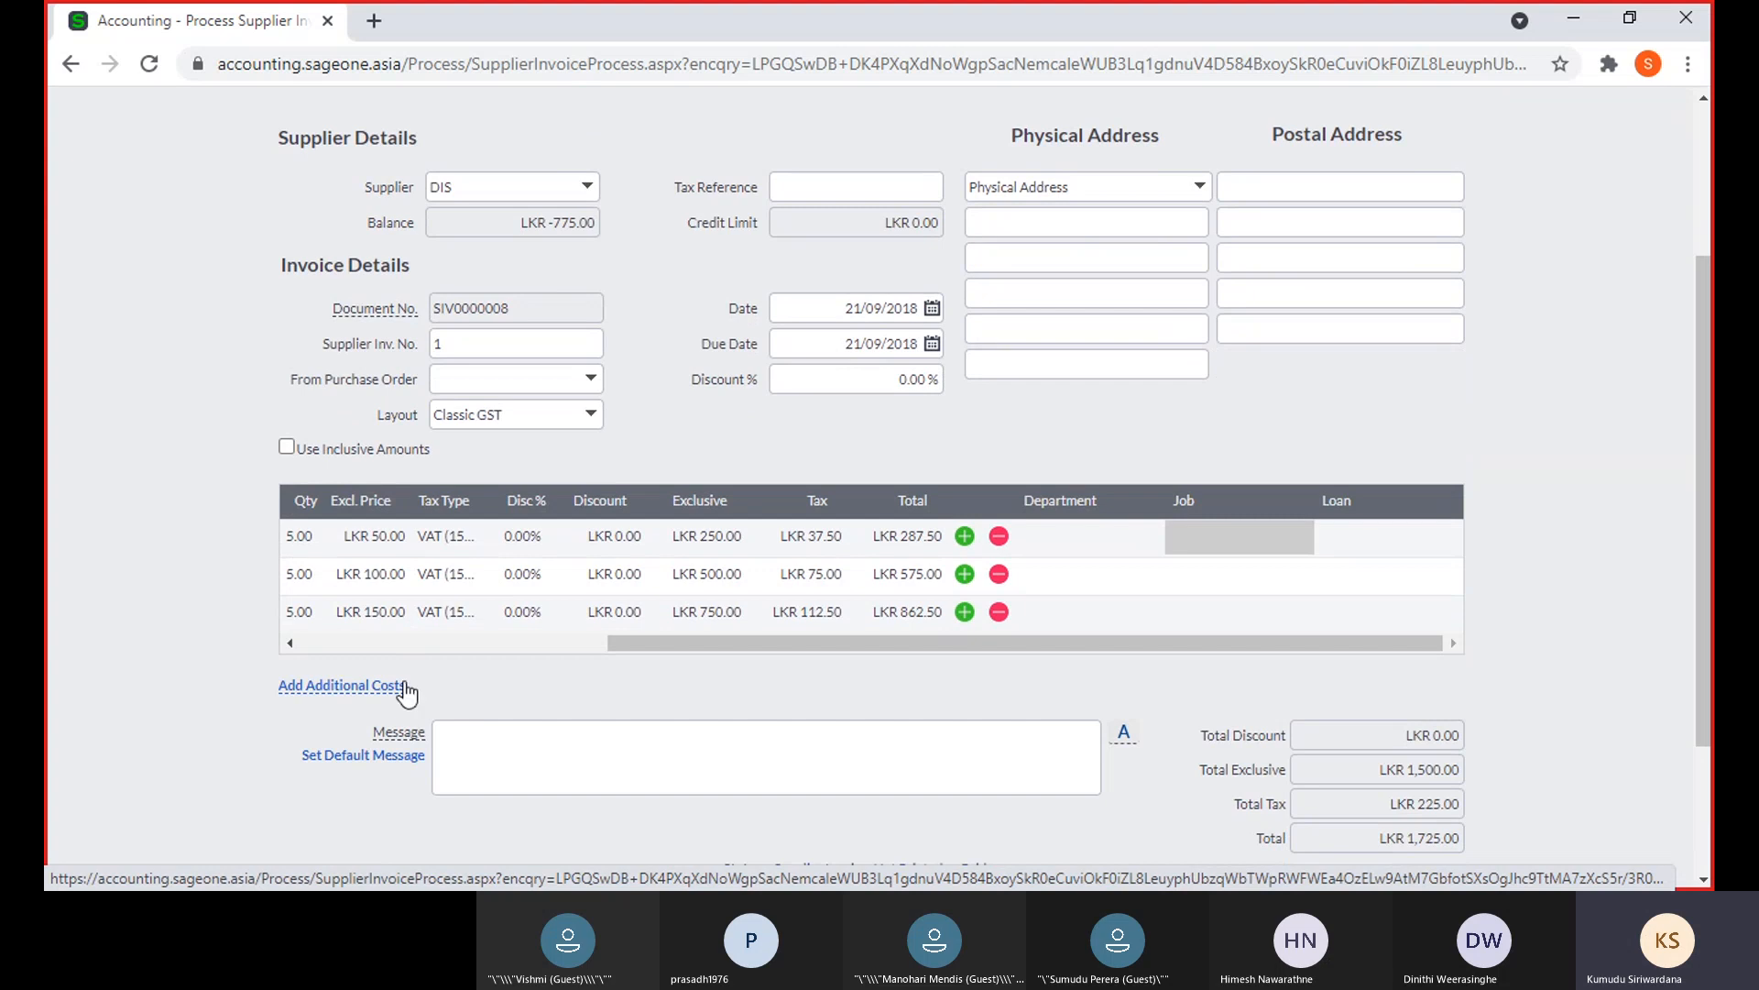
scroll(408, 689, "up", 3)
scroll(437, 577, "down", 5)
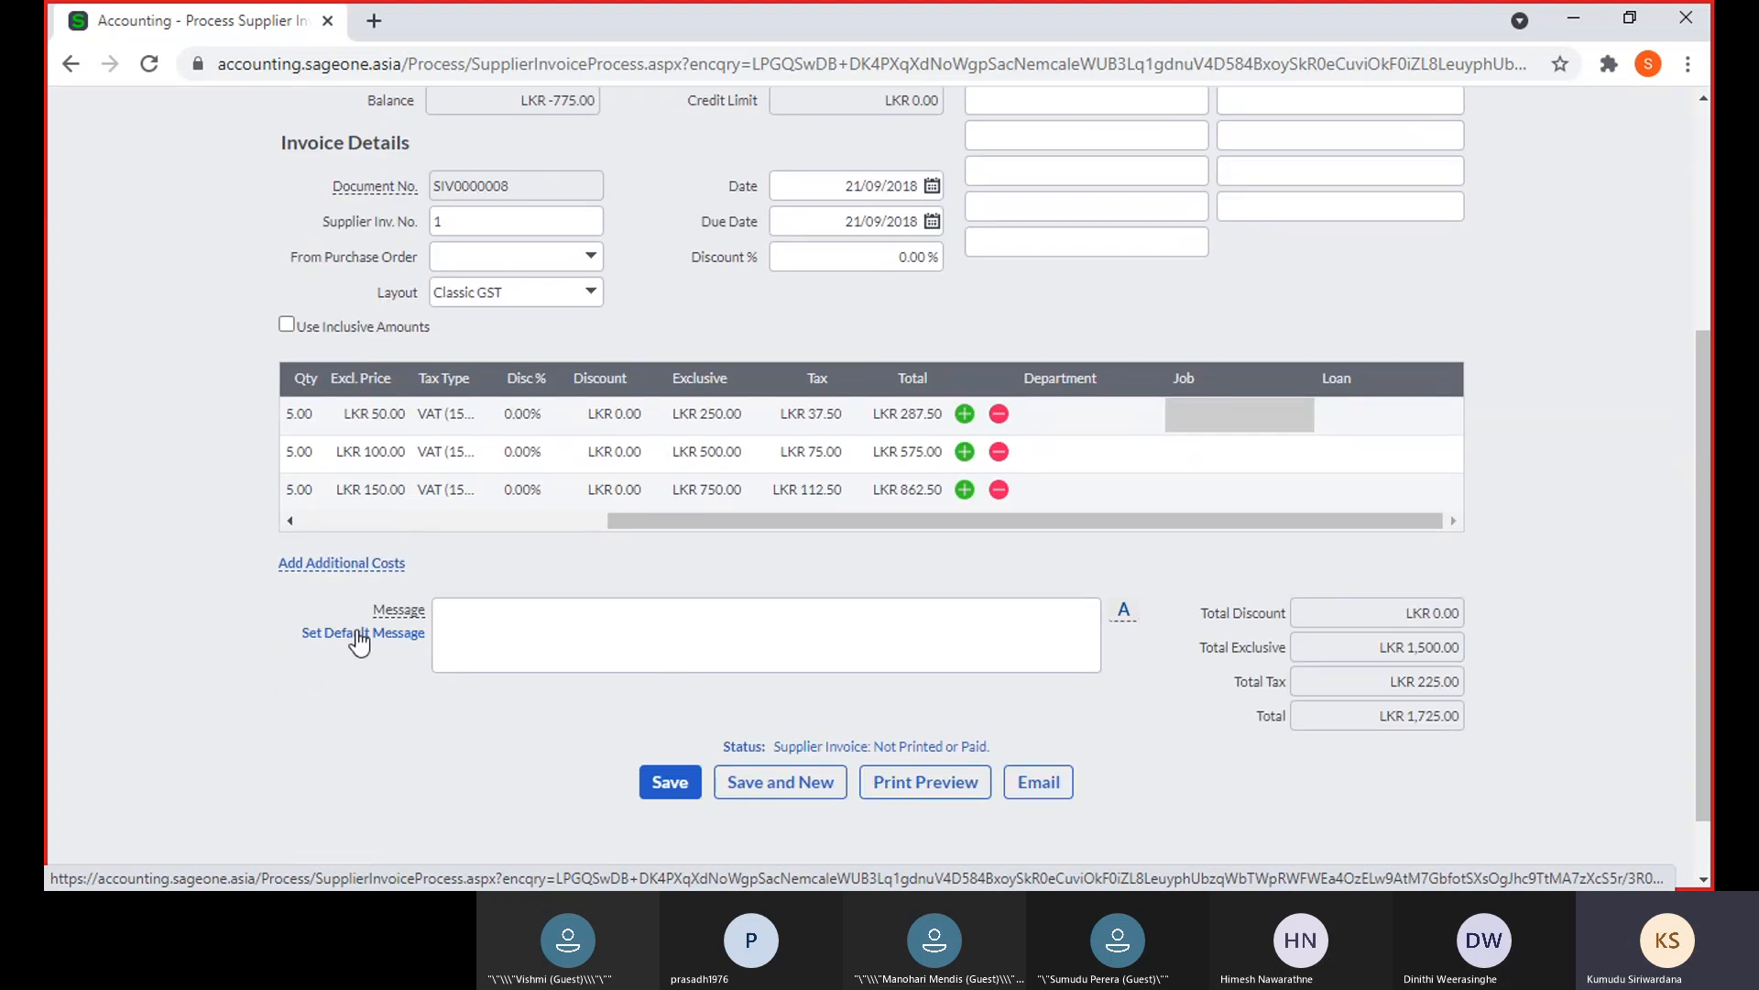
Show the Additional Costs section on the DIS invoice, dismiss the notice, and review the section's columns and totals
left_click(345, 570)
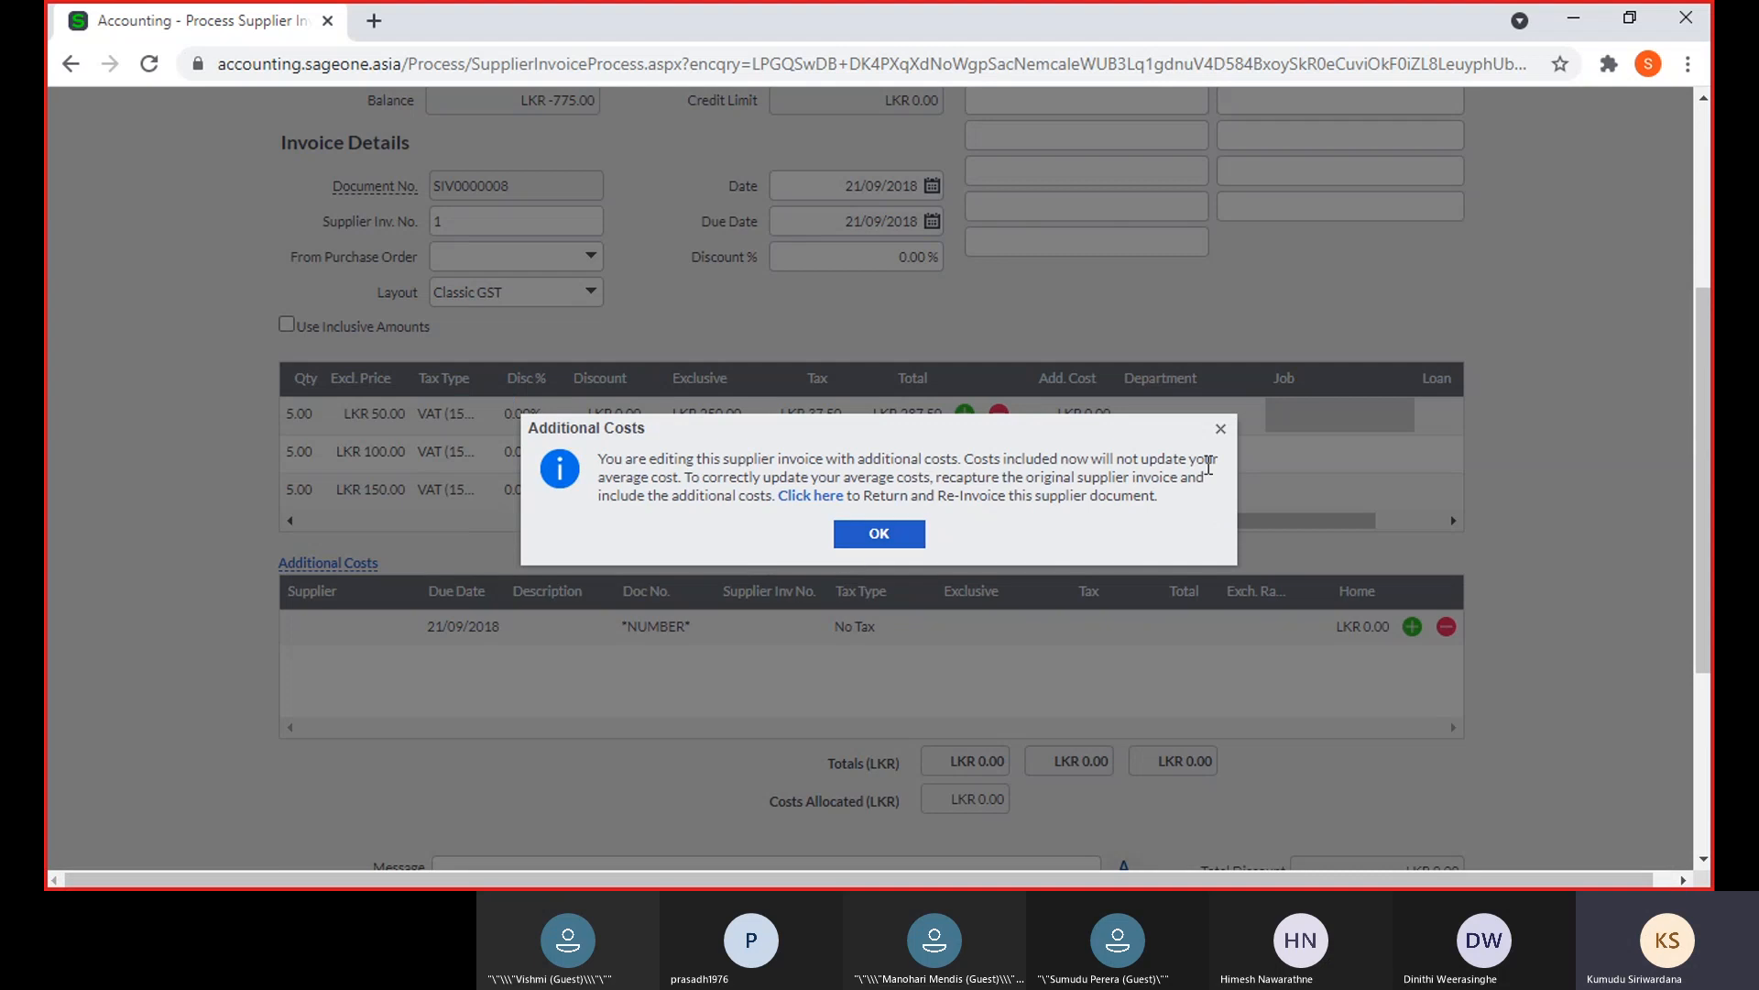
left_click(1220, 430)
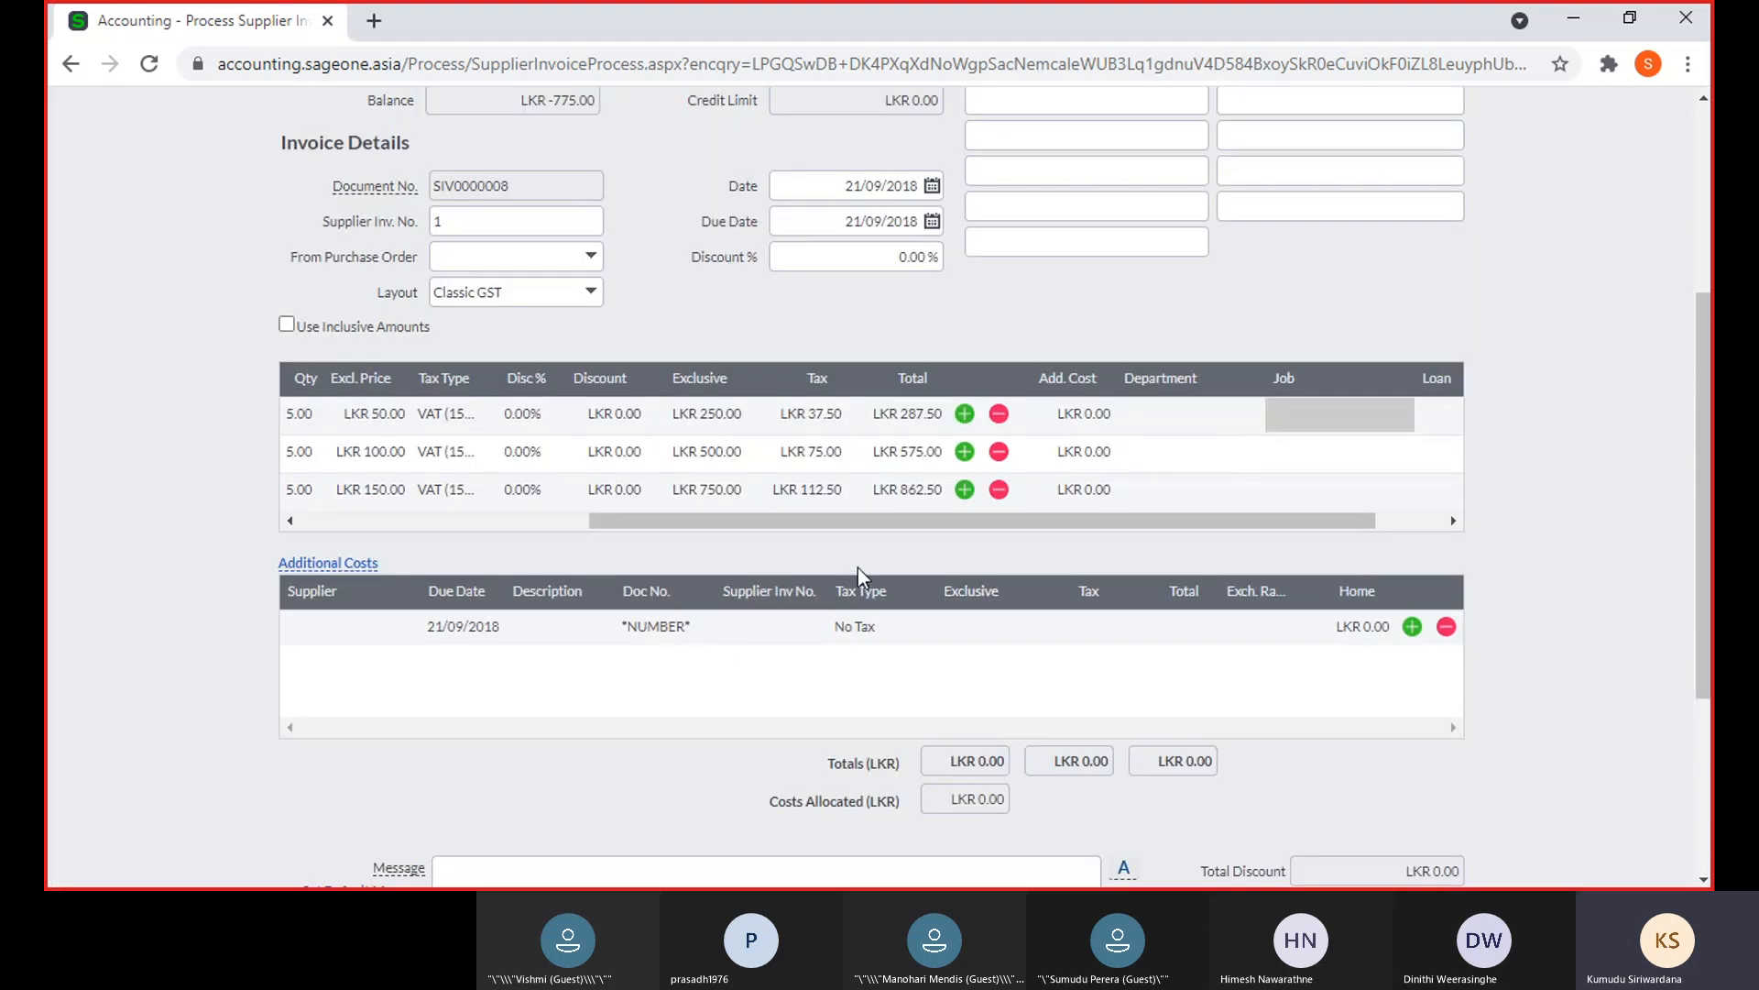
scroll(854, 555, "up", 2)
scroll(854, 568, "down", 2)
scroll(795, 449, "down", 4)
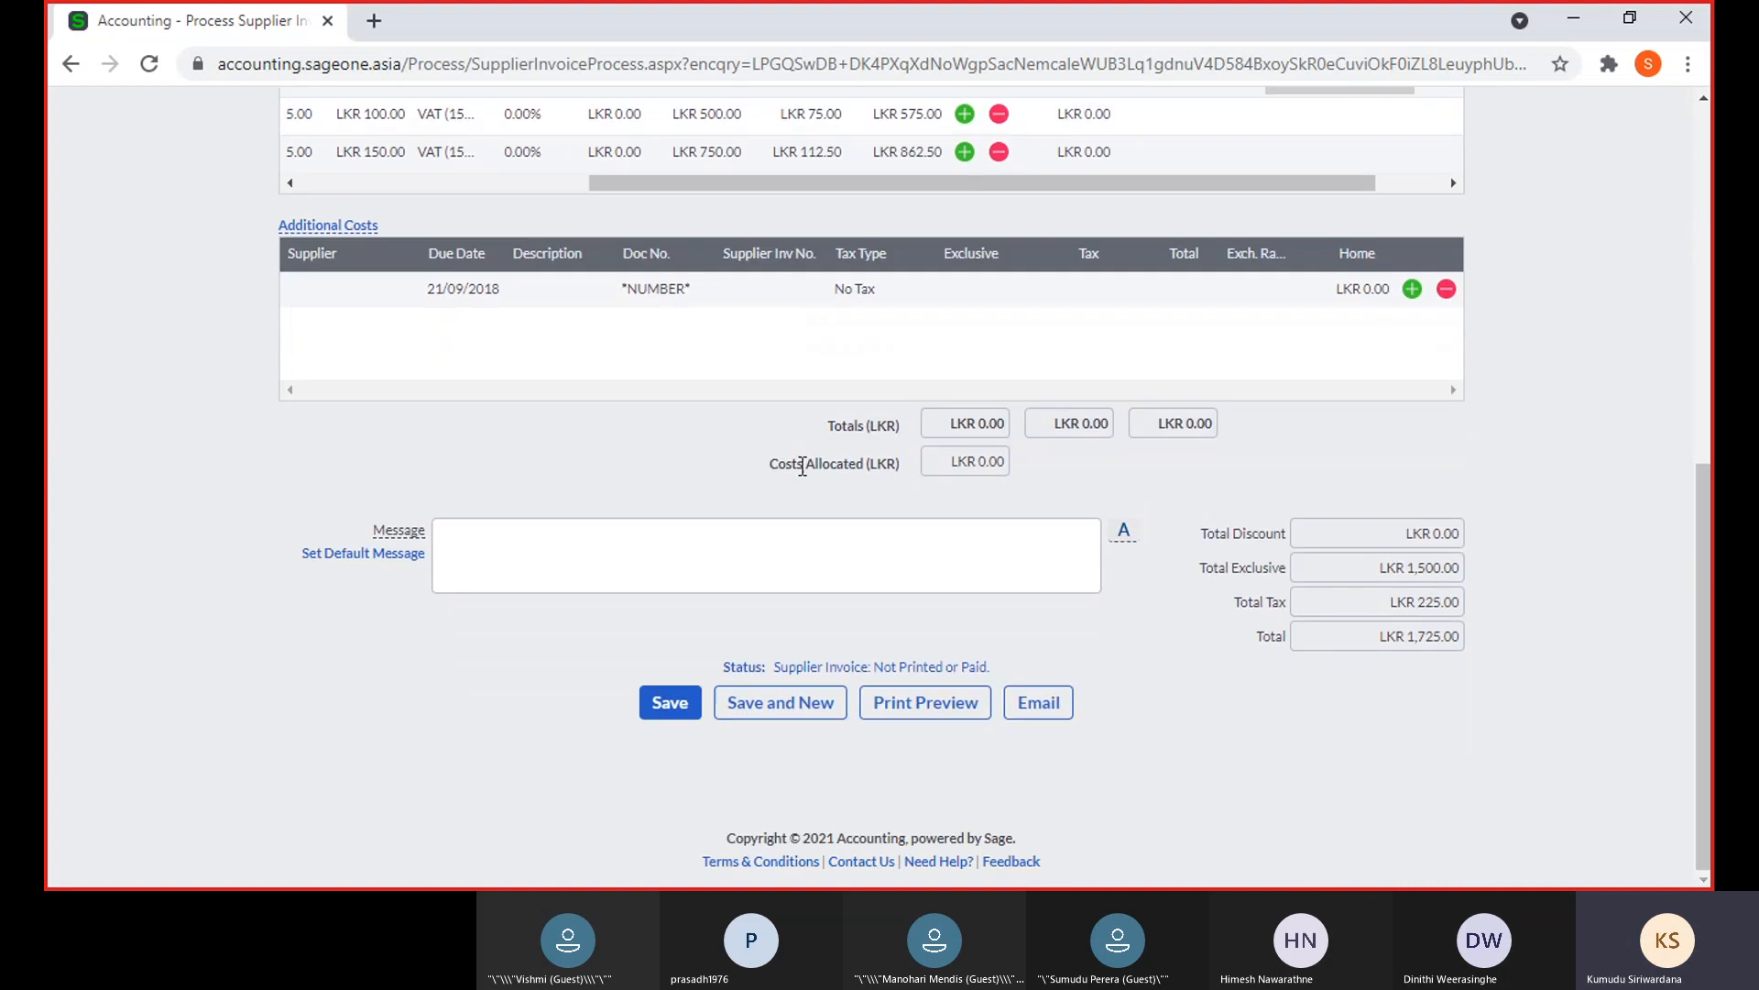
View the invoice history of the DIS supplier invoice and close it
scroll(803, 468, "up", 8)
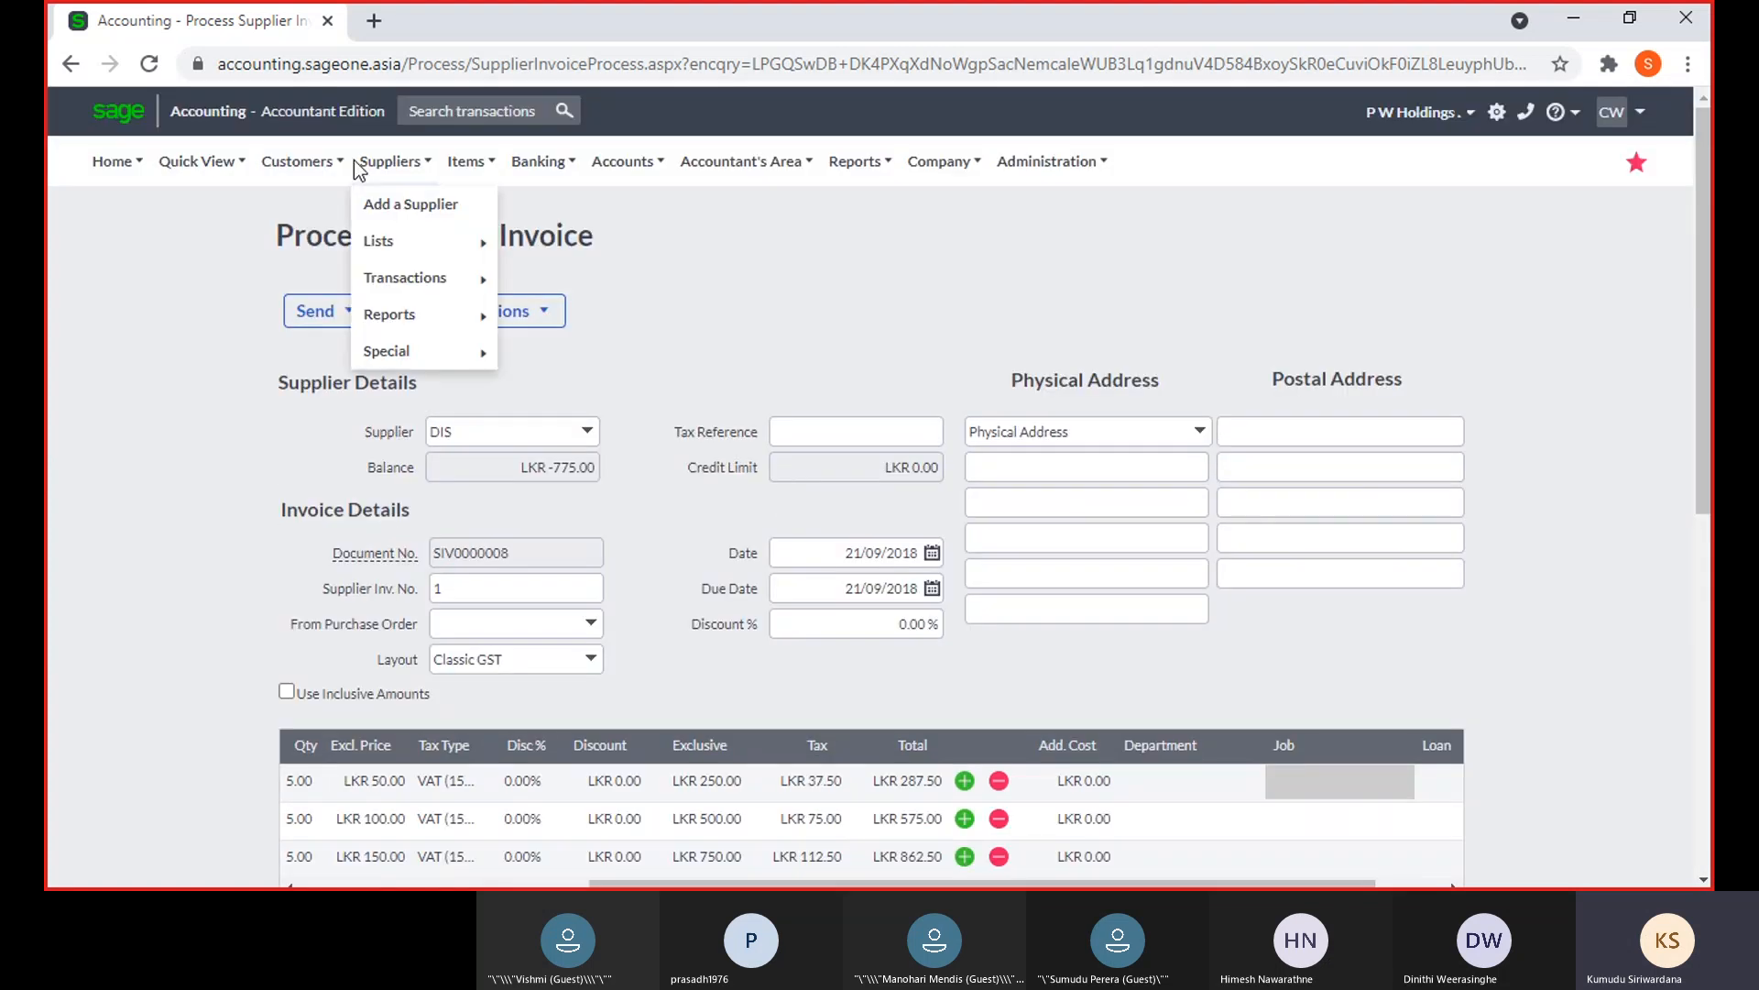
left_click(502, 312)
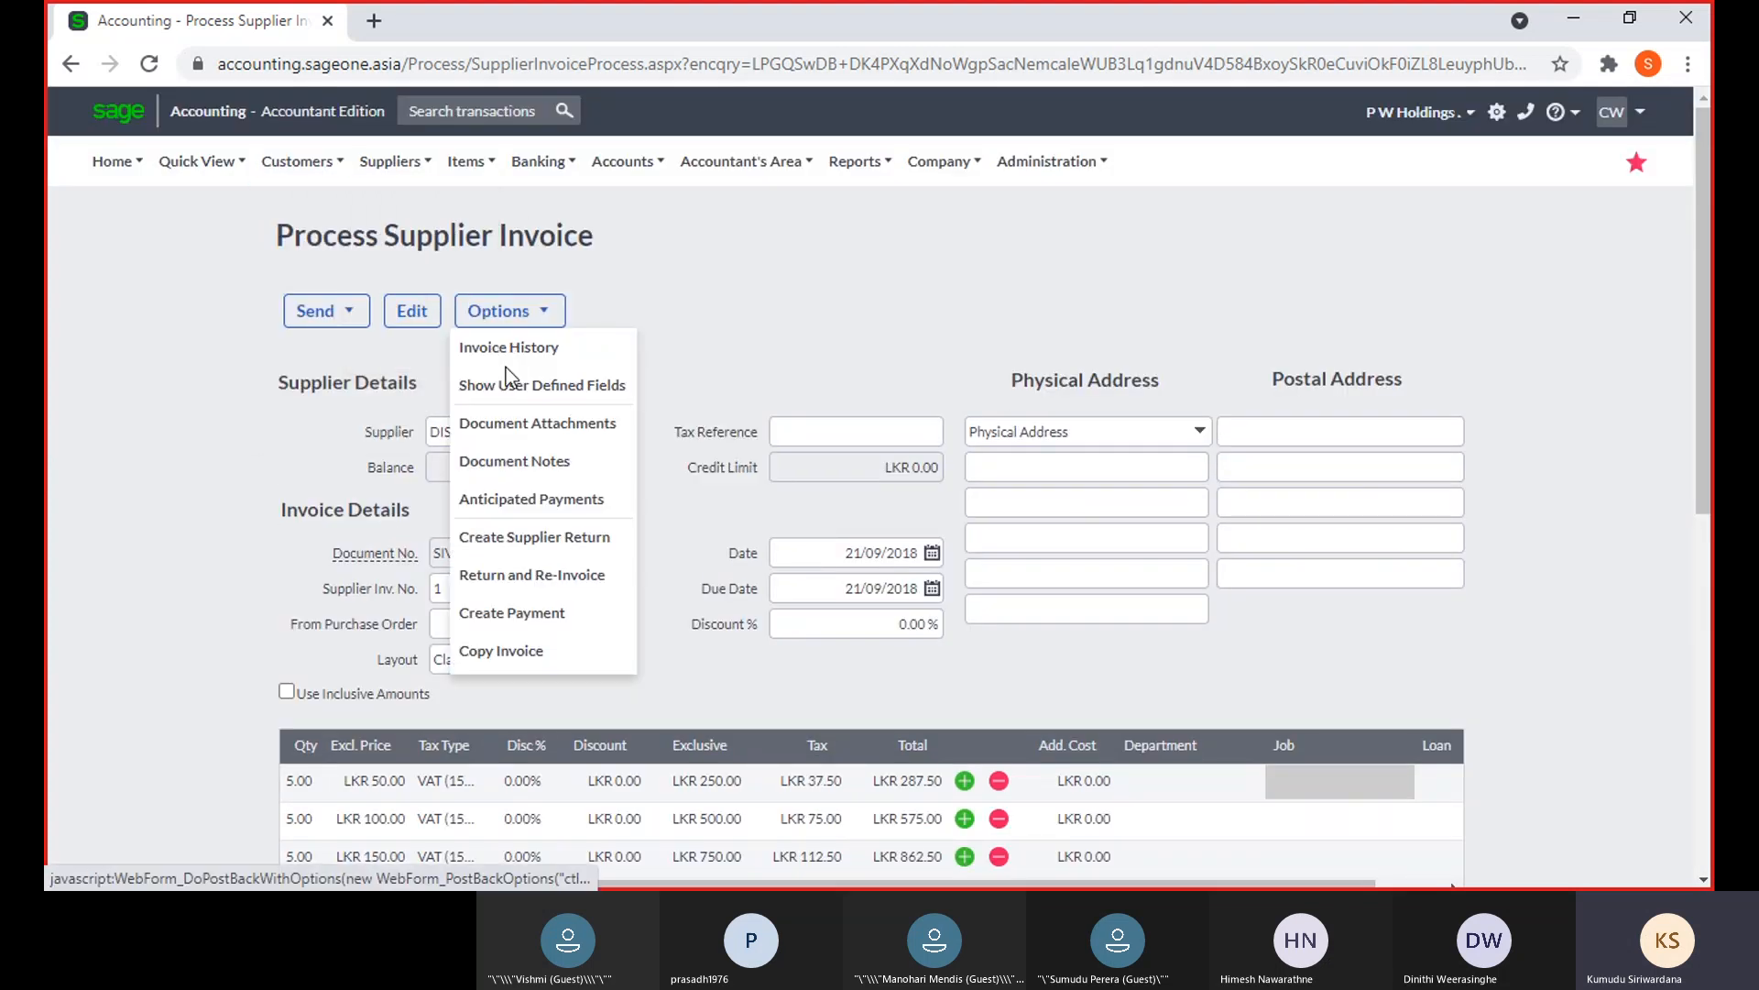
left_click(504, 347)
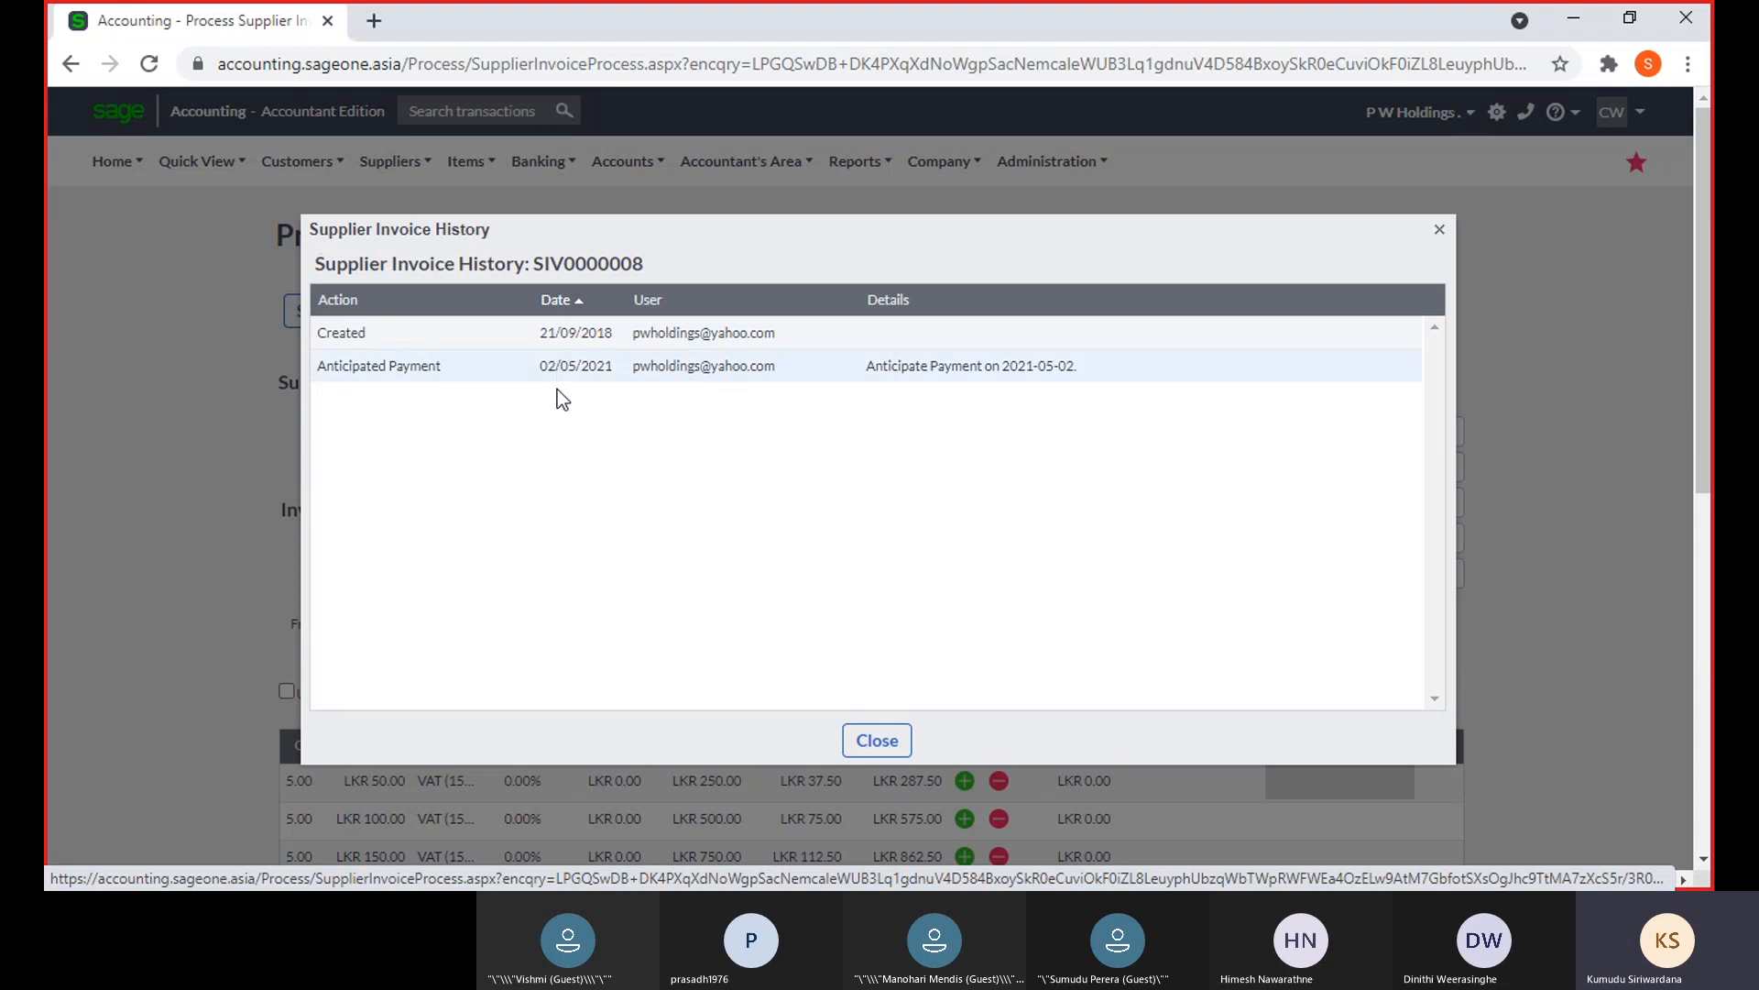
left_click(877, 740)
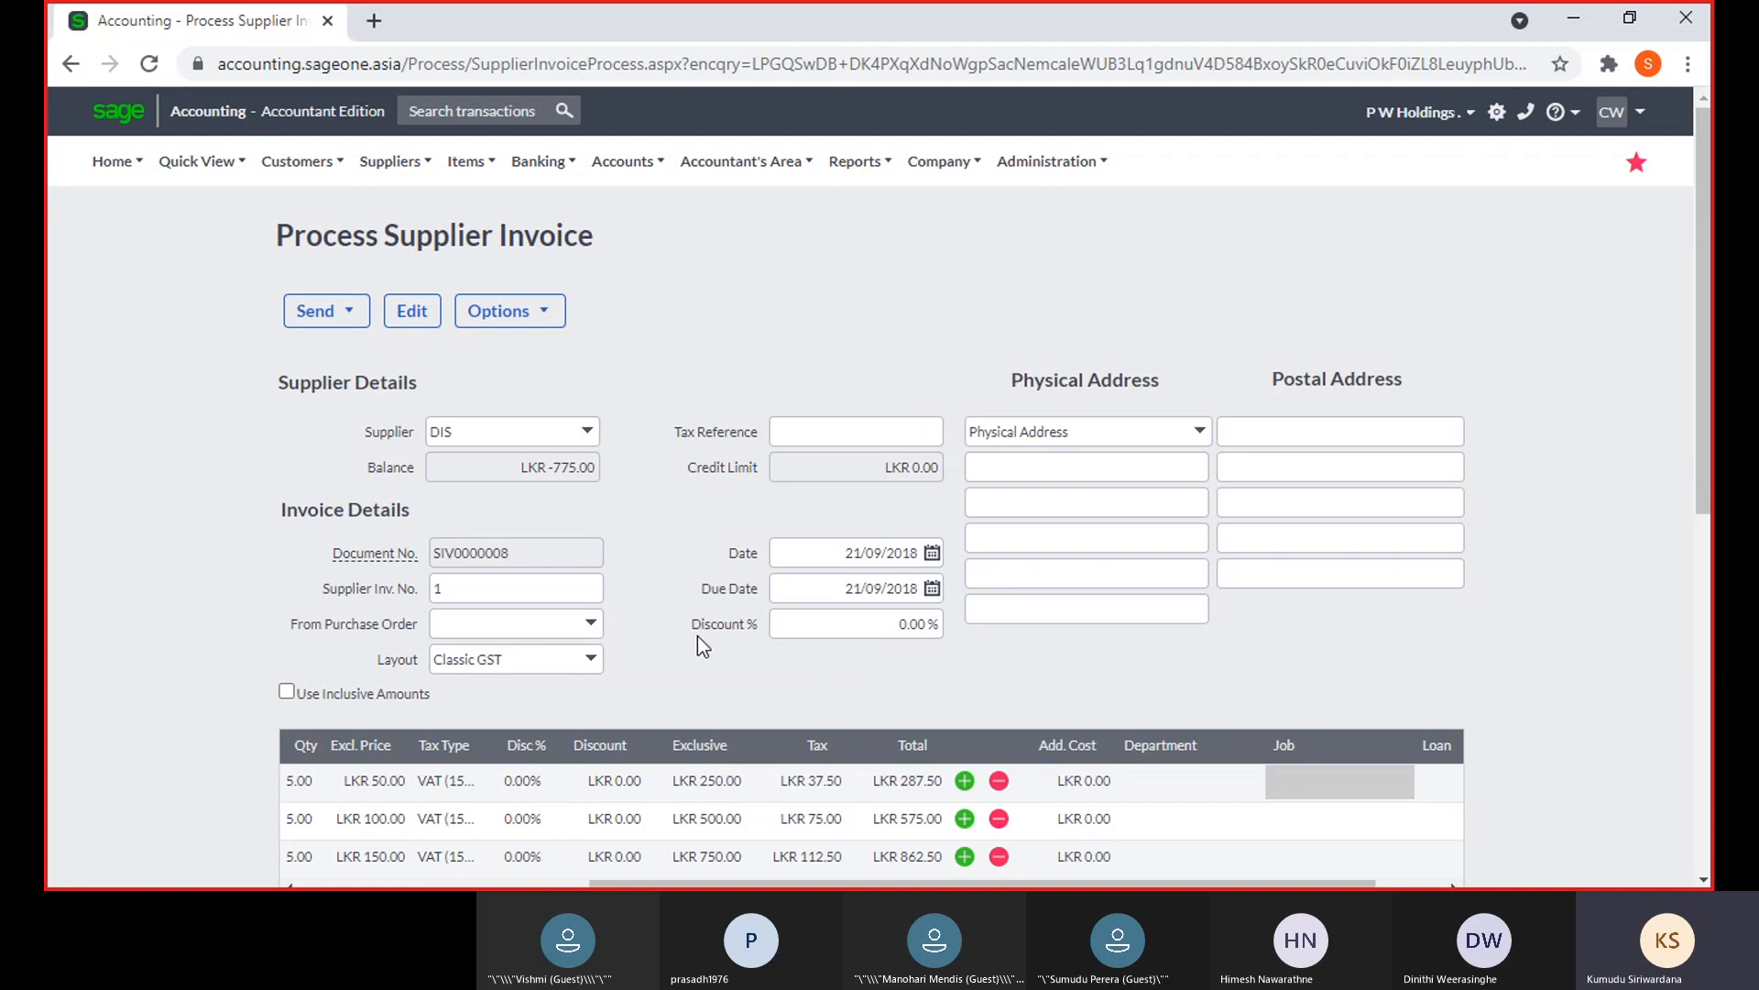
left_click(398, 162)
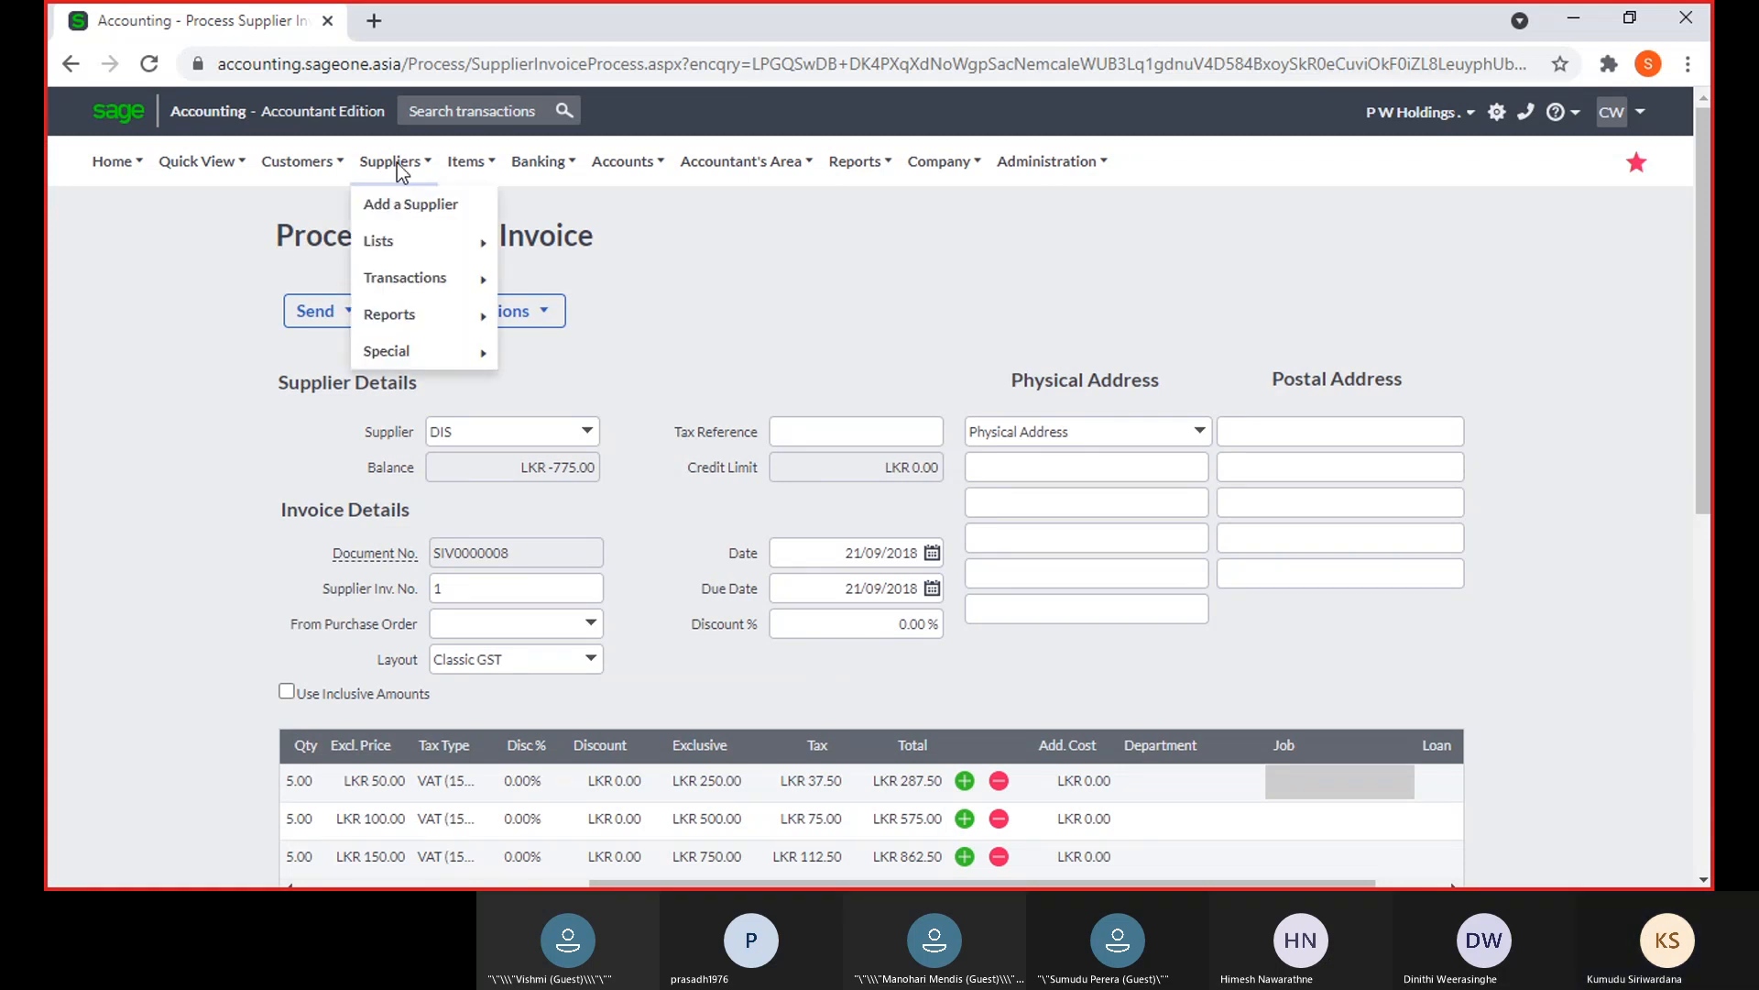
mouse_move(403, 278)
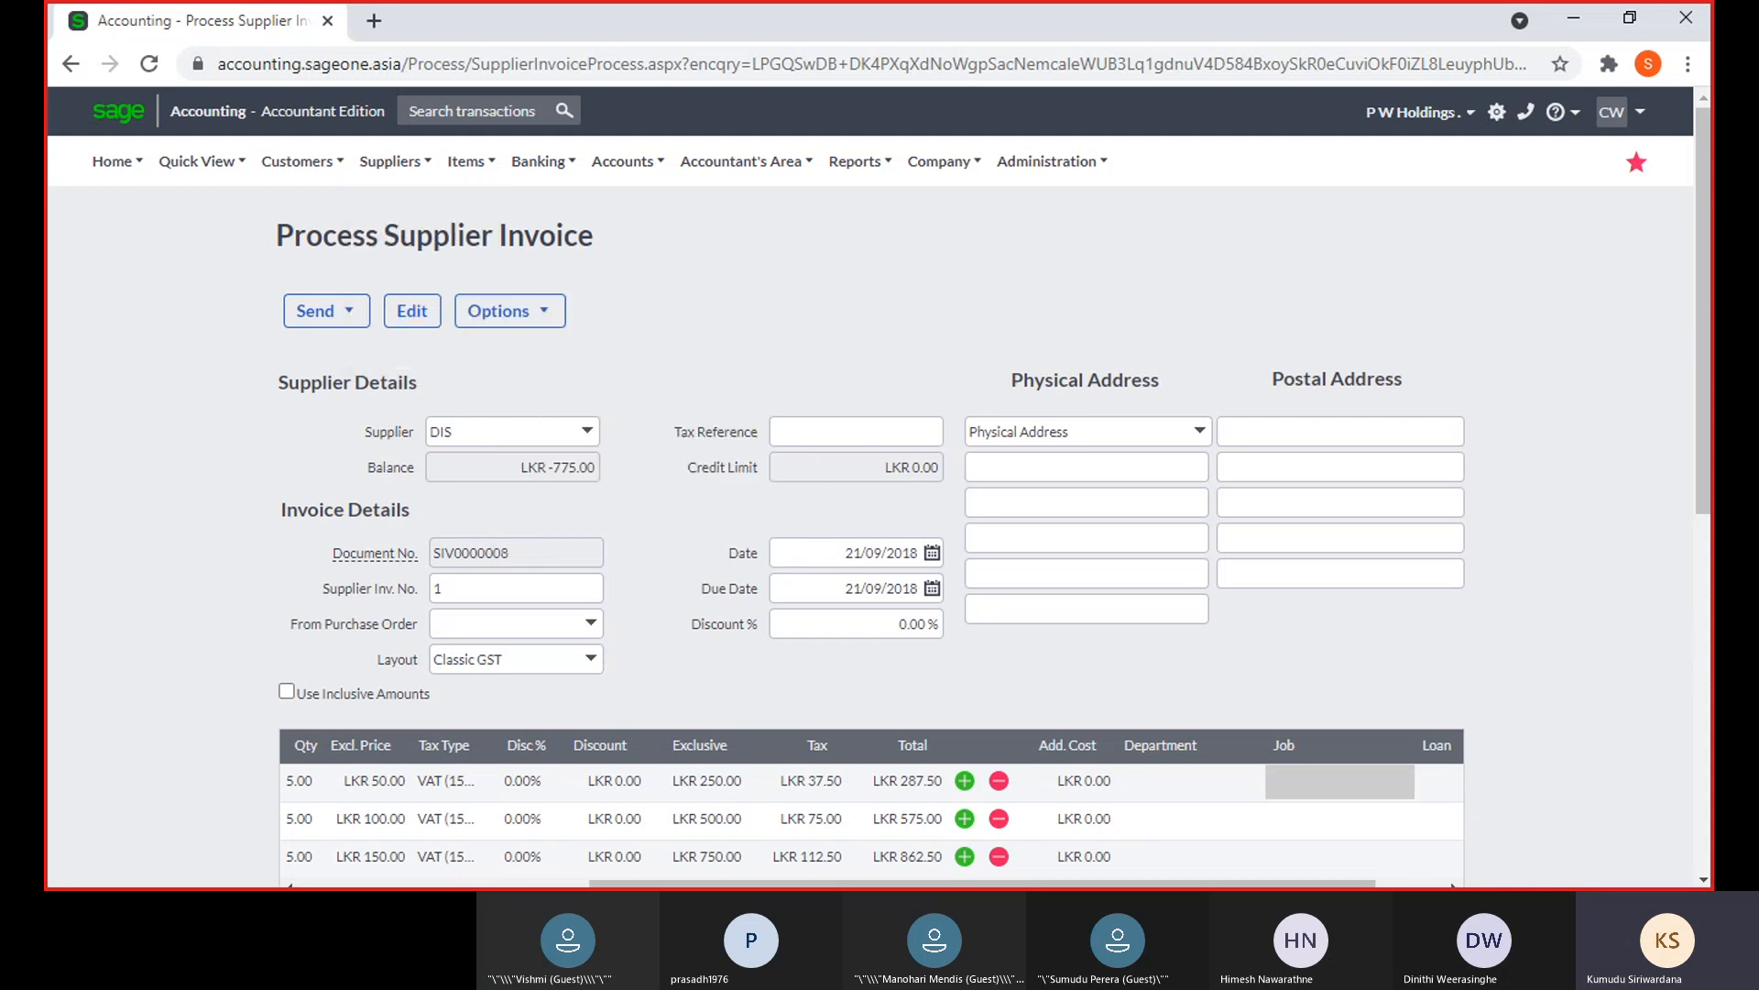
key("alt+Tab")
mouse_move(284, 170)
left_click(962, 854)
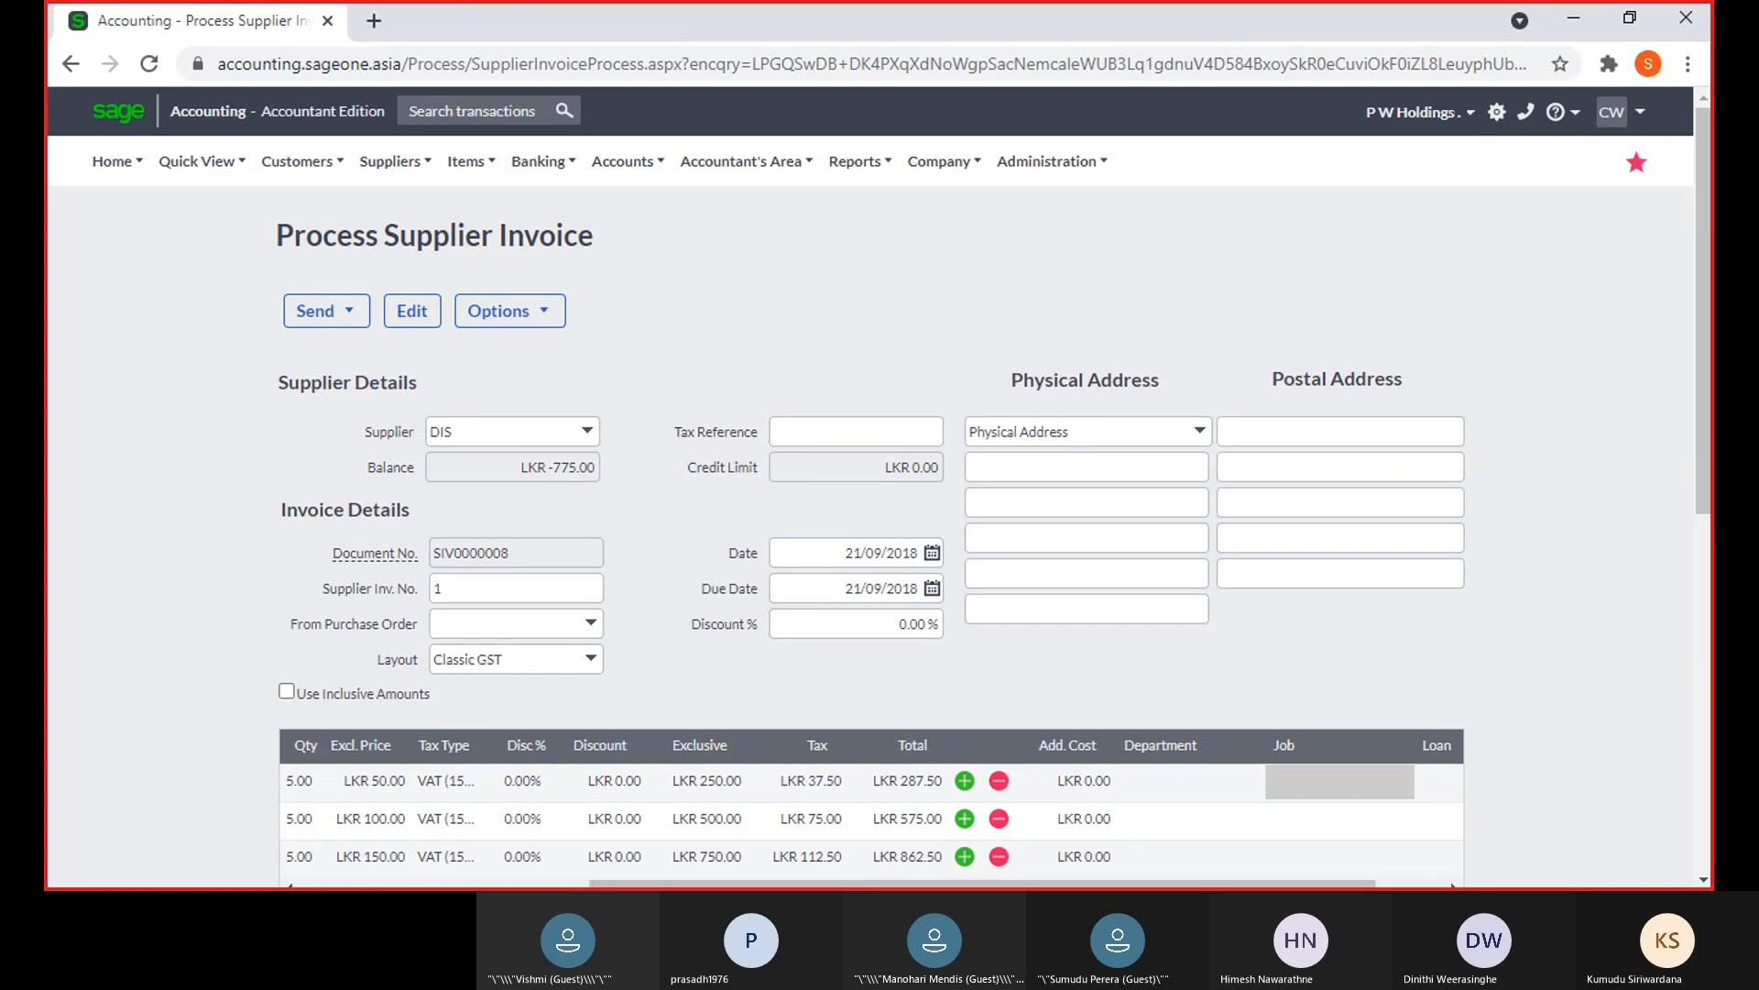
key("alt+Tab")
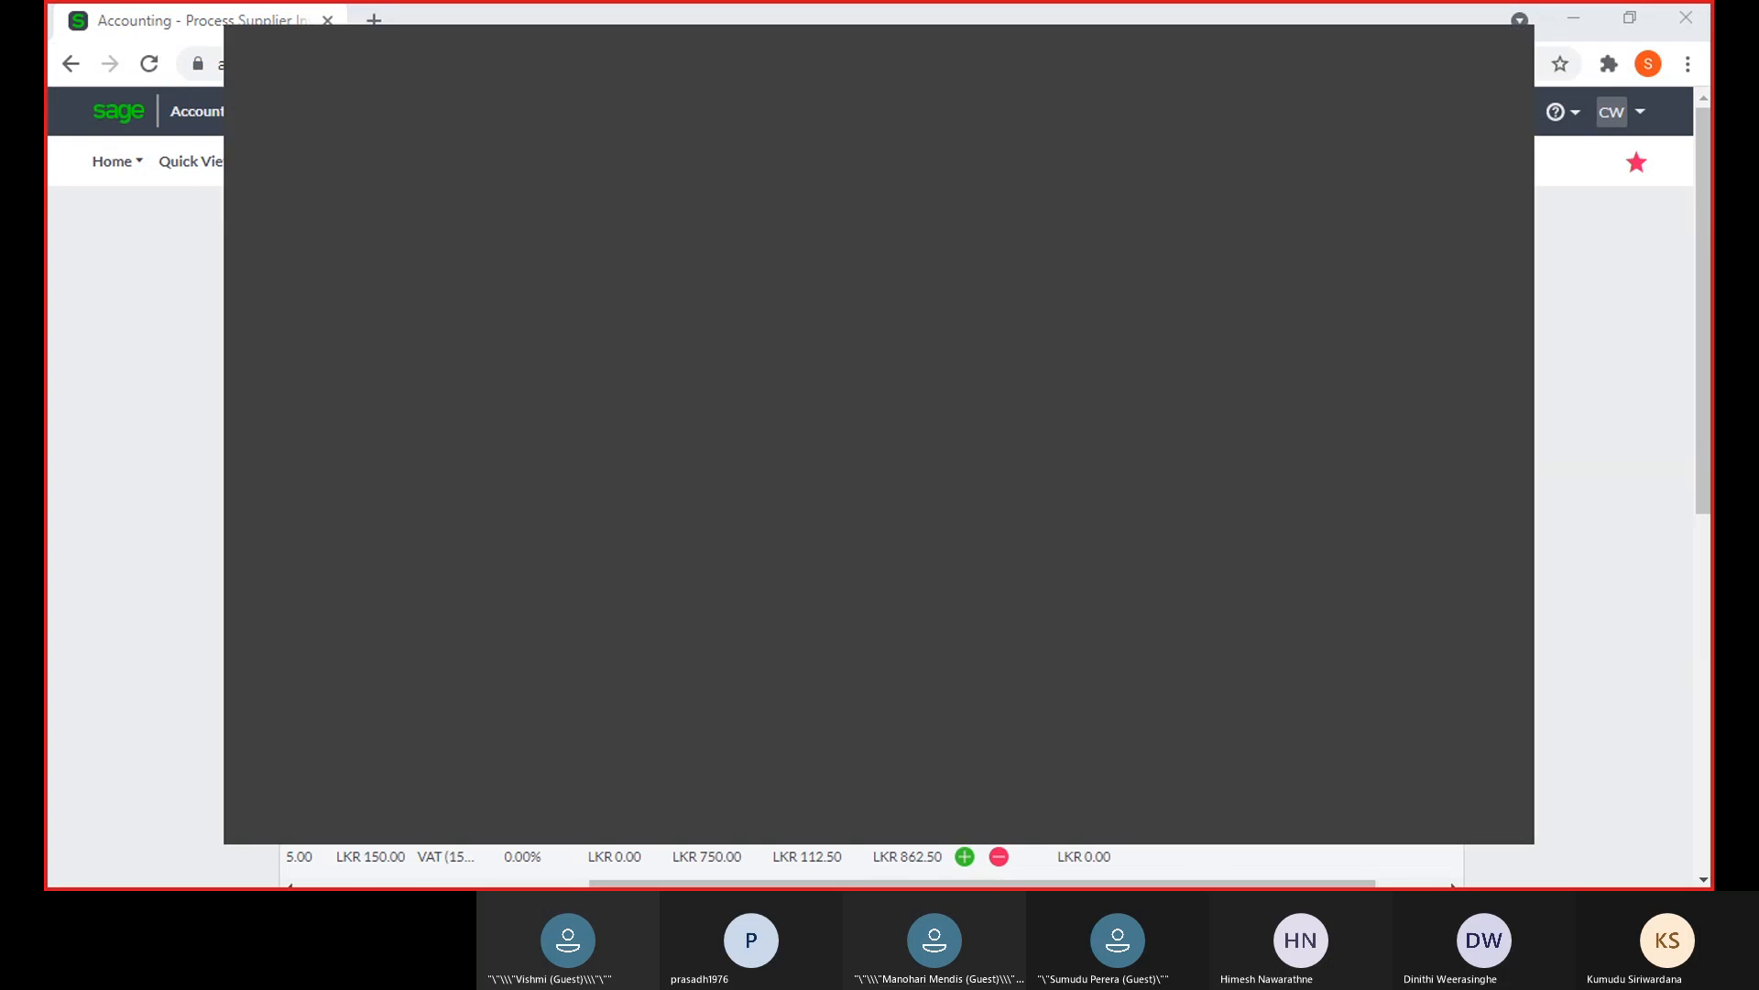
left_click(1414, 134)
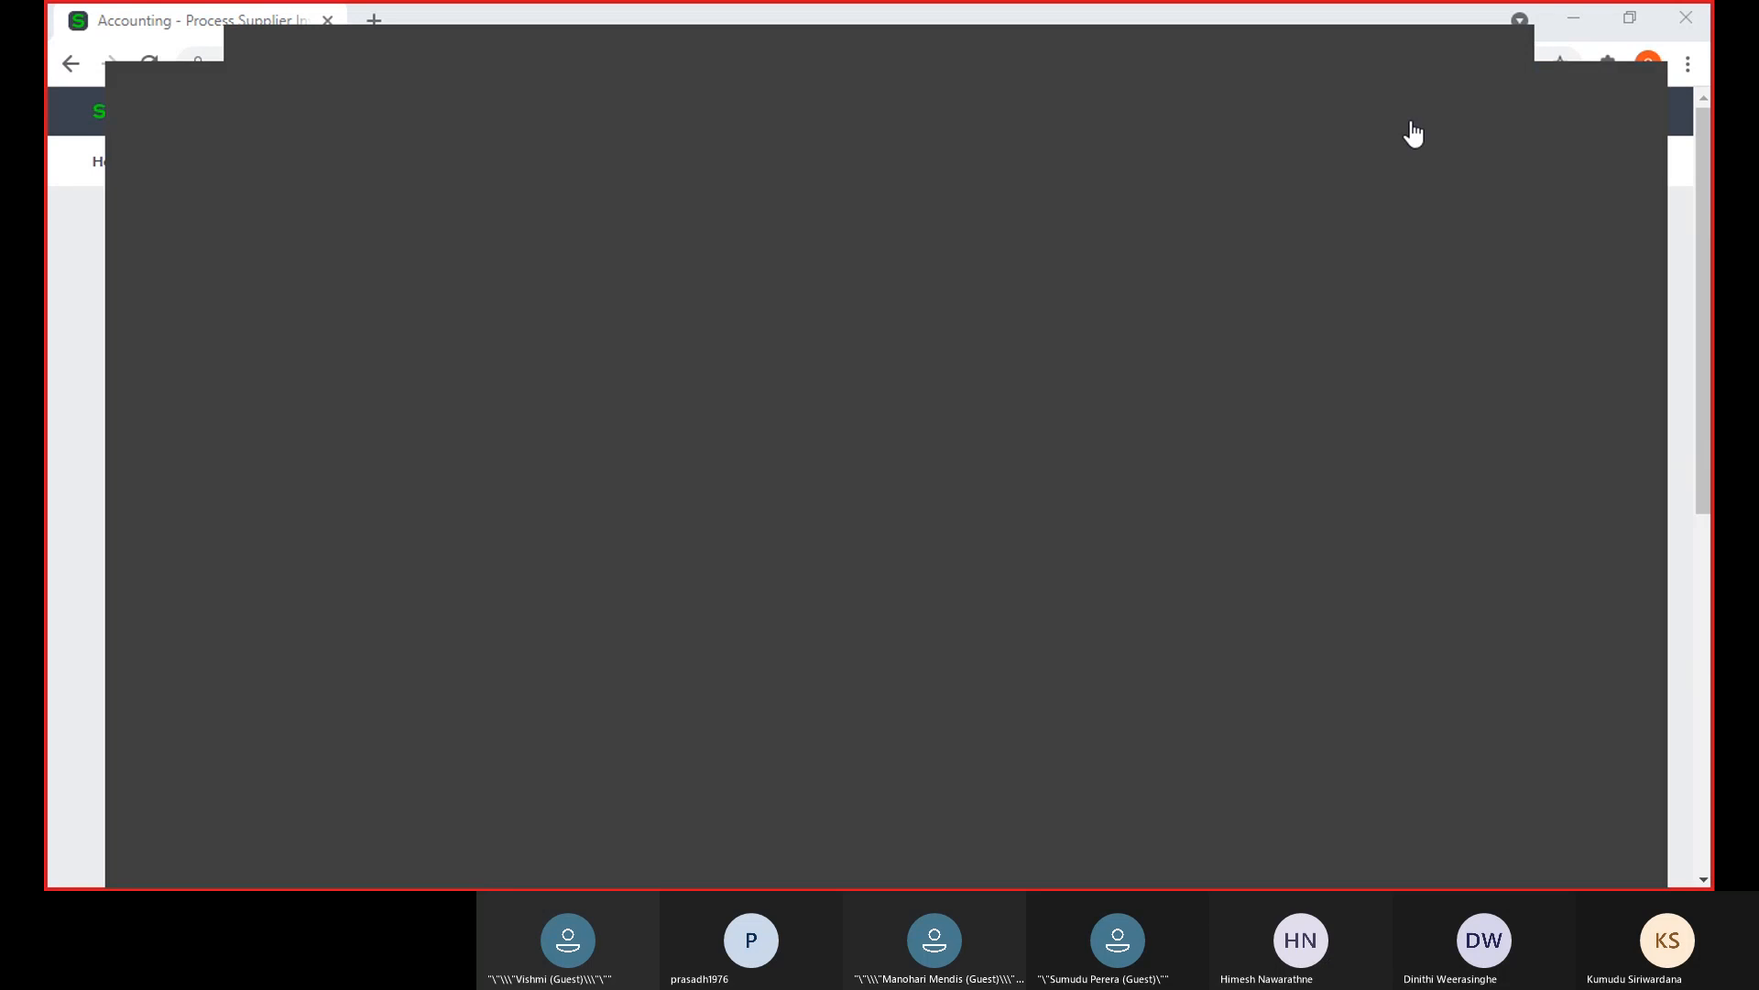